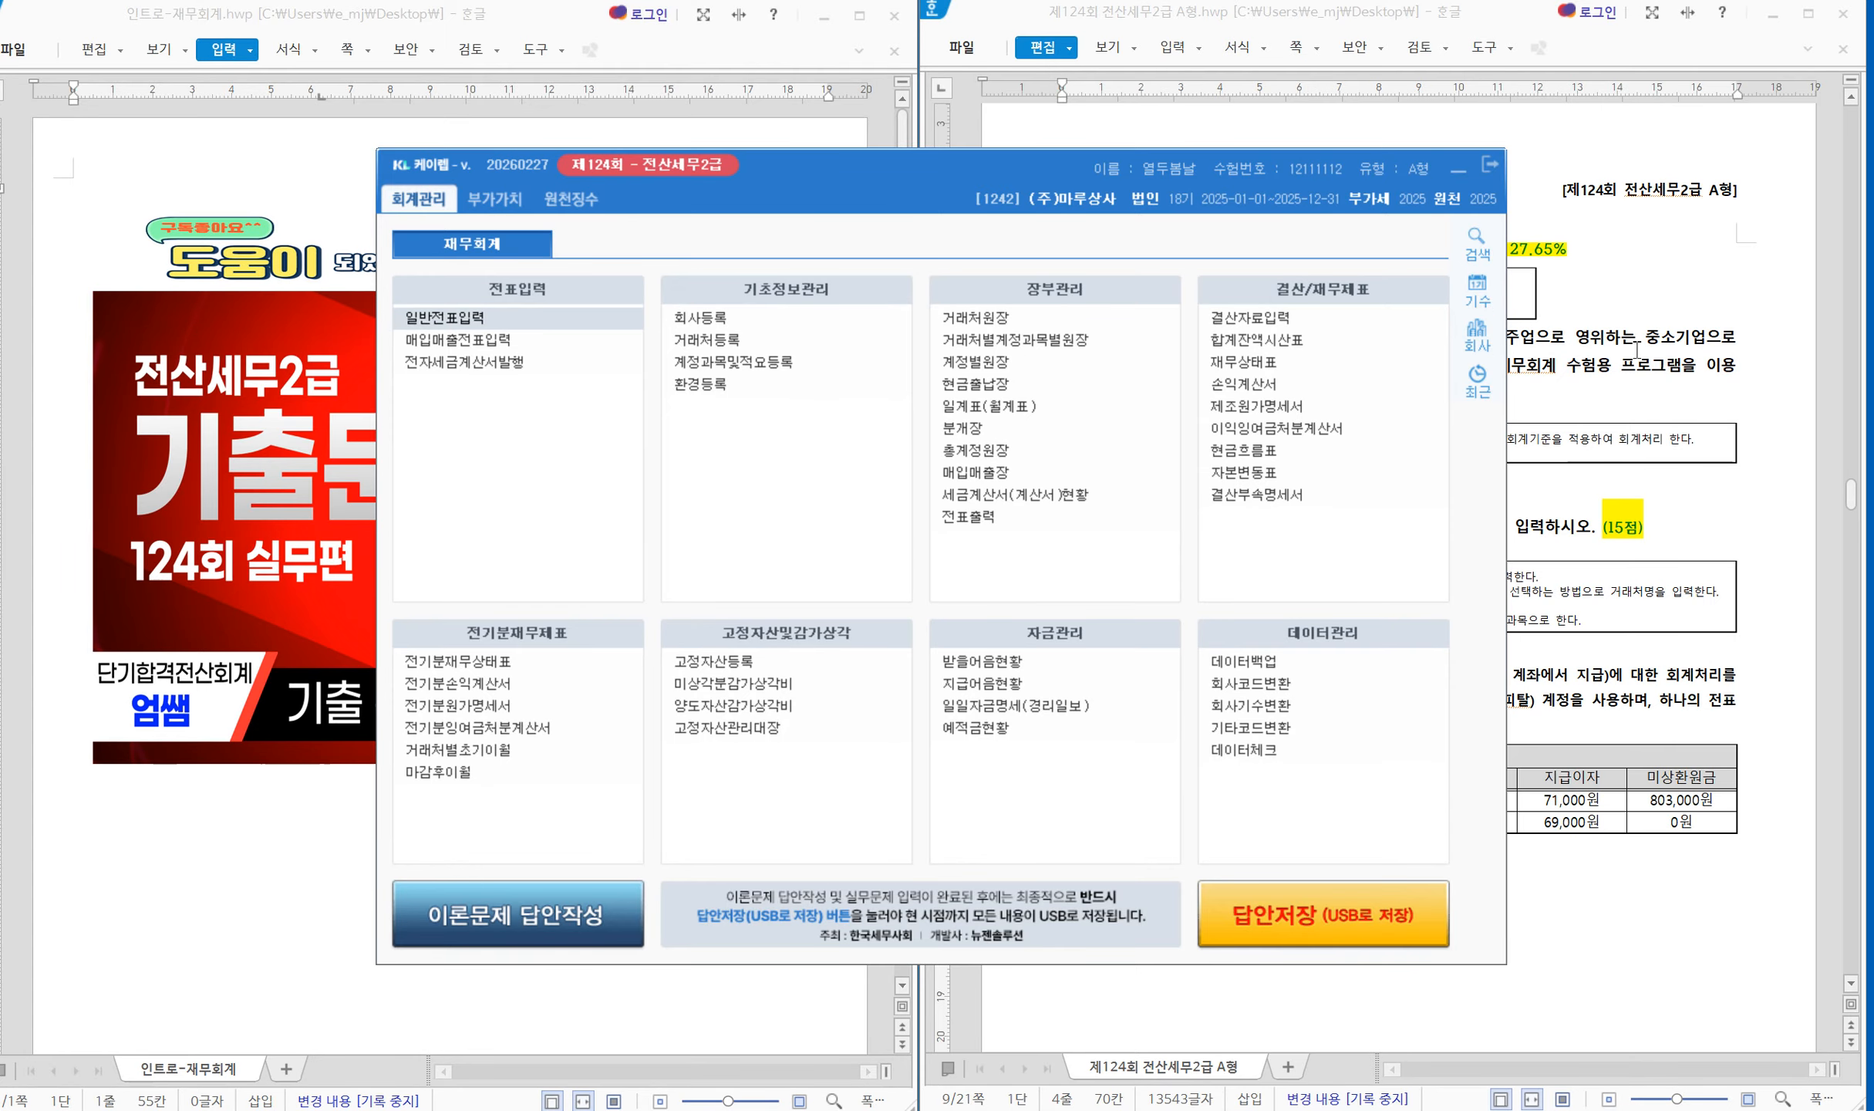
# Maximize the 제124회 exam document, scroll to problem [1], and bring KcLep's menu forward
pyautogui.click(1637, 348)
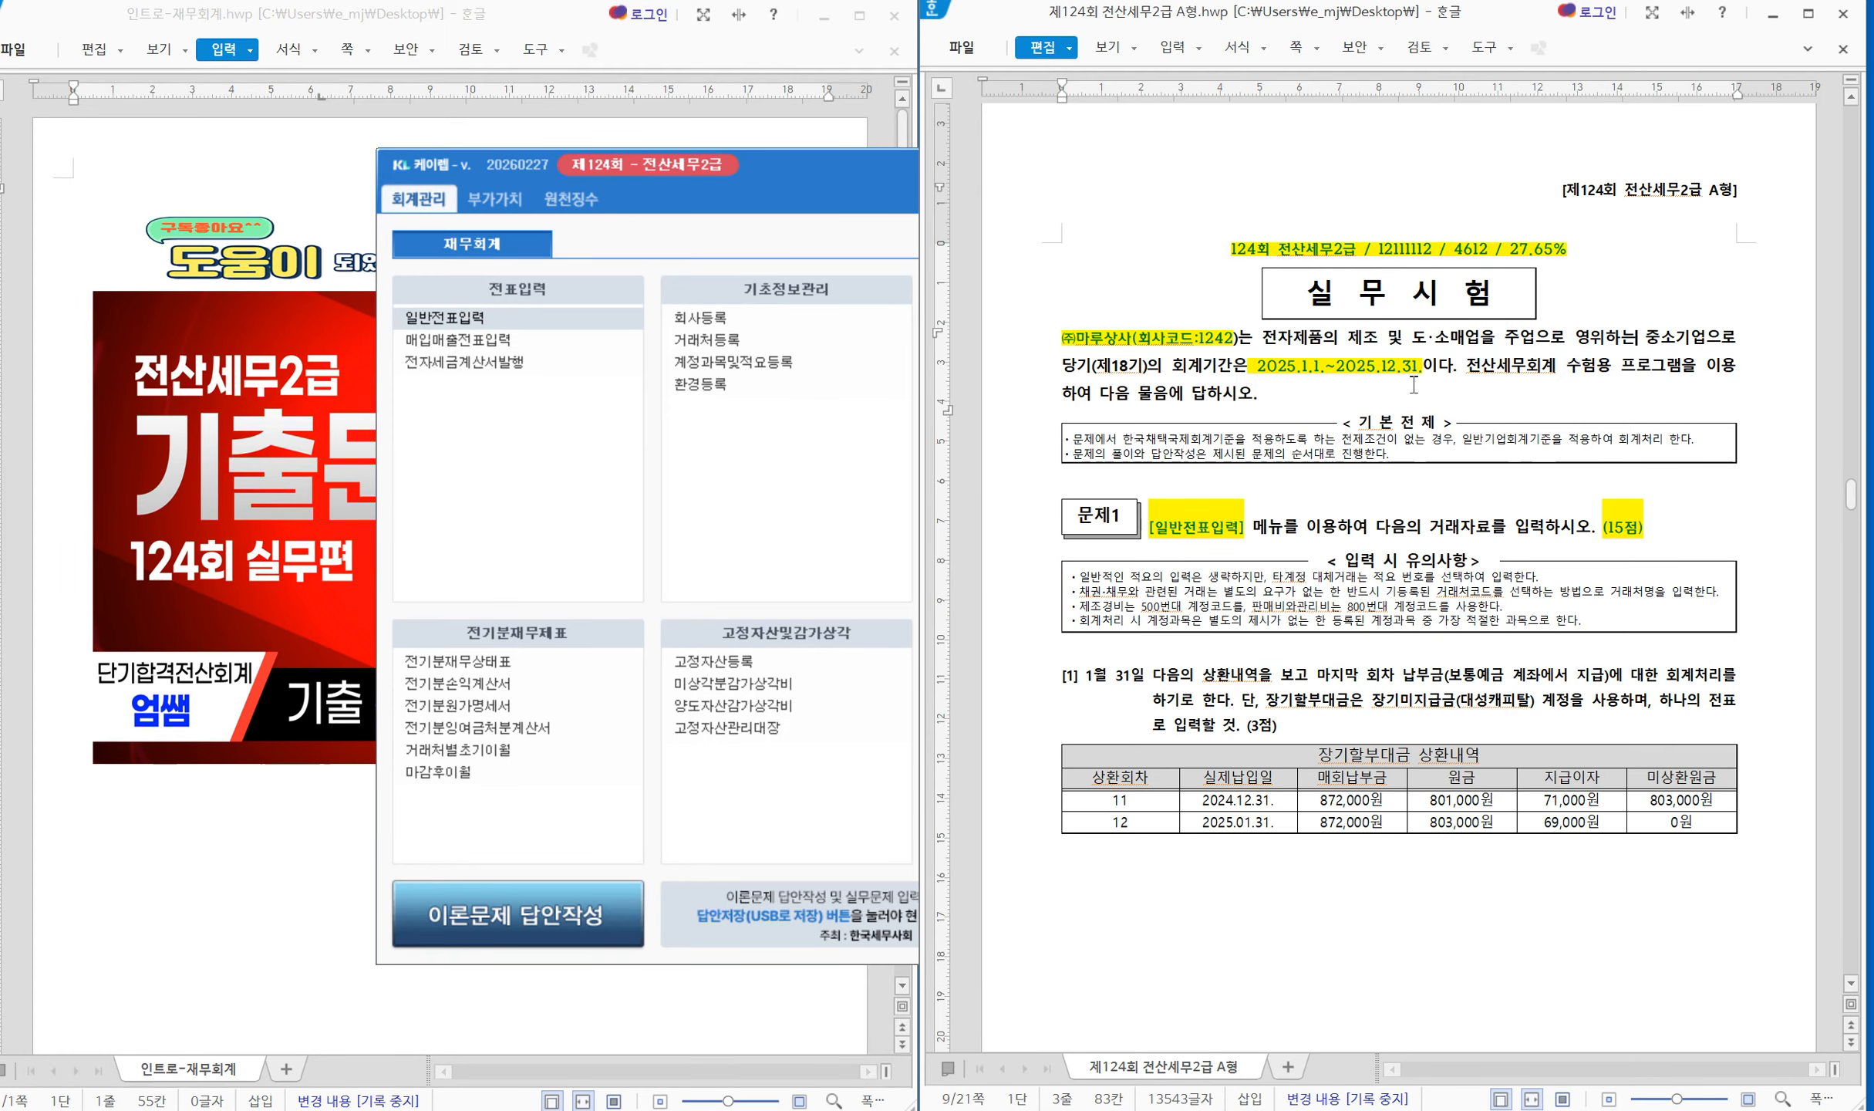
pyautogui.click(688, 112)
pyautogui.click(1808, 13)
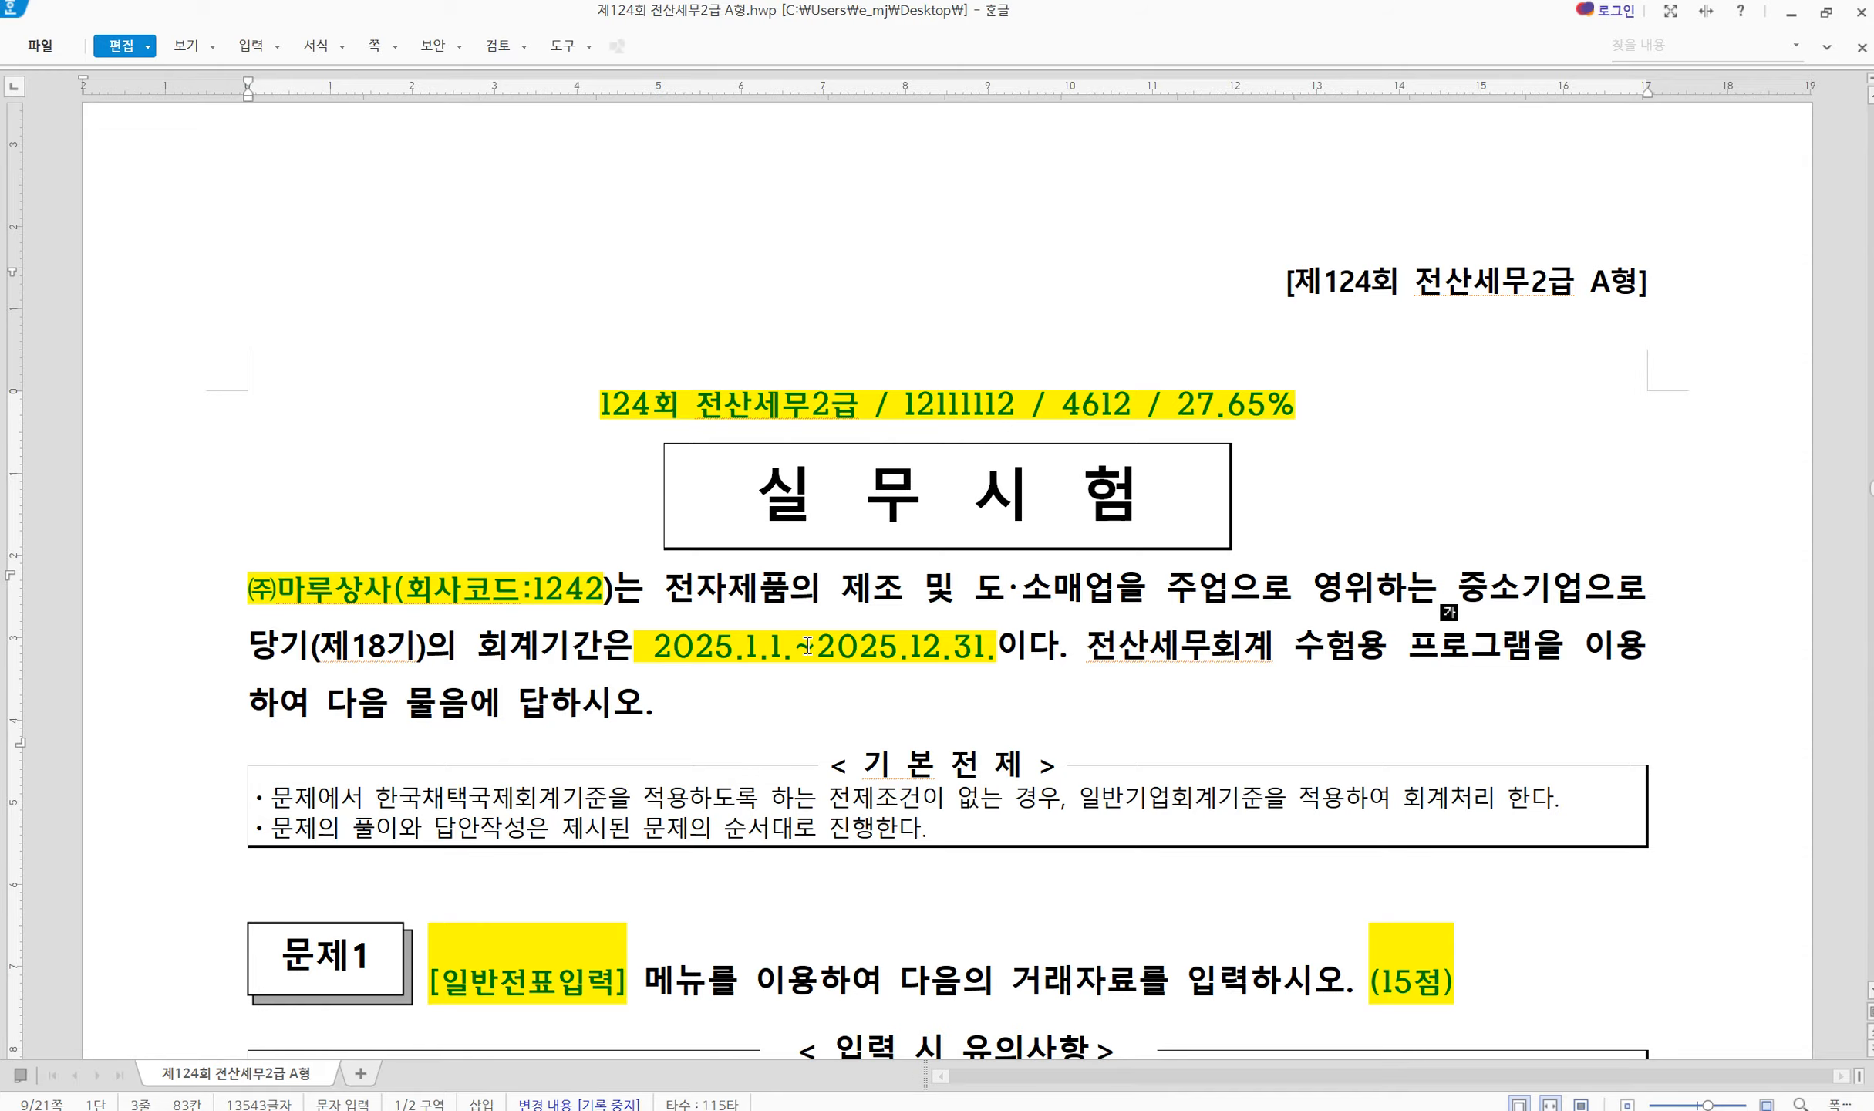
pyautogui.scroll(-3, 894, 931)
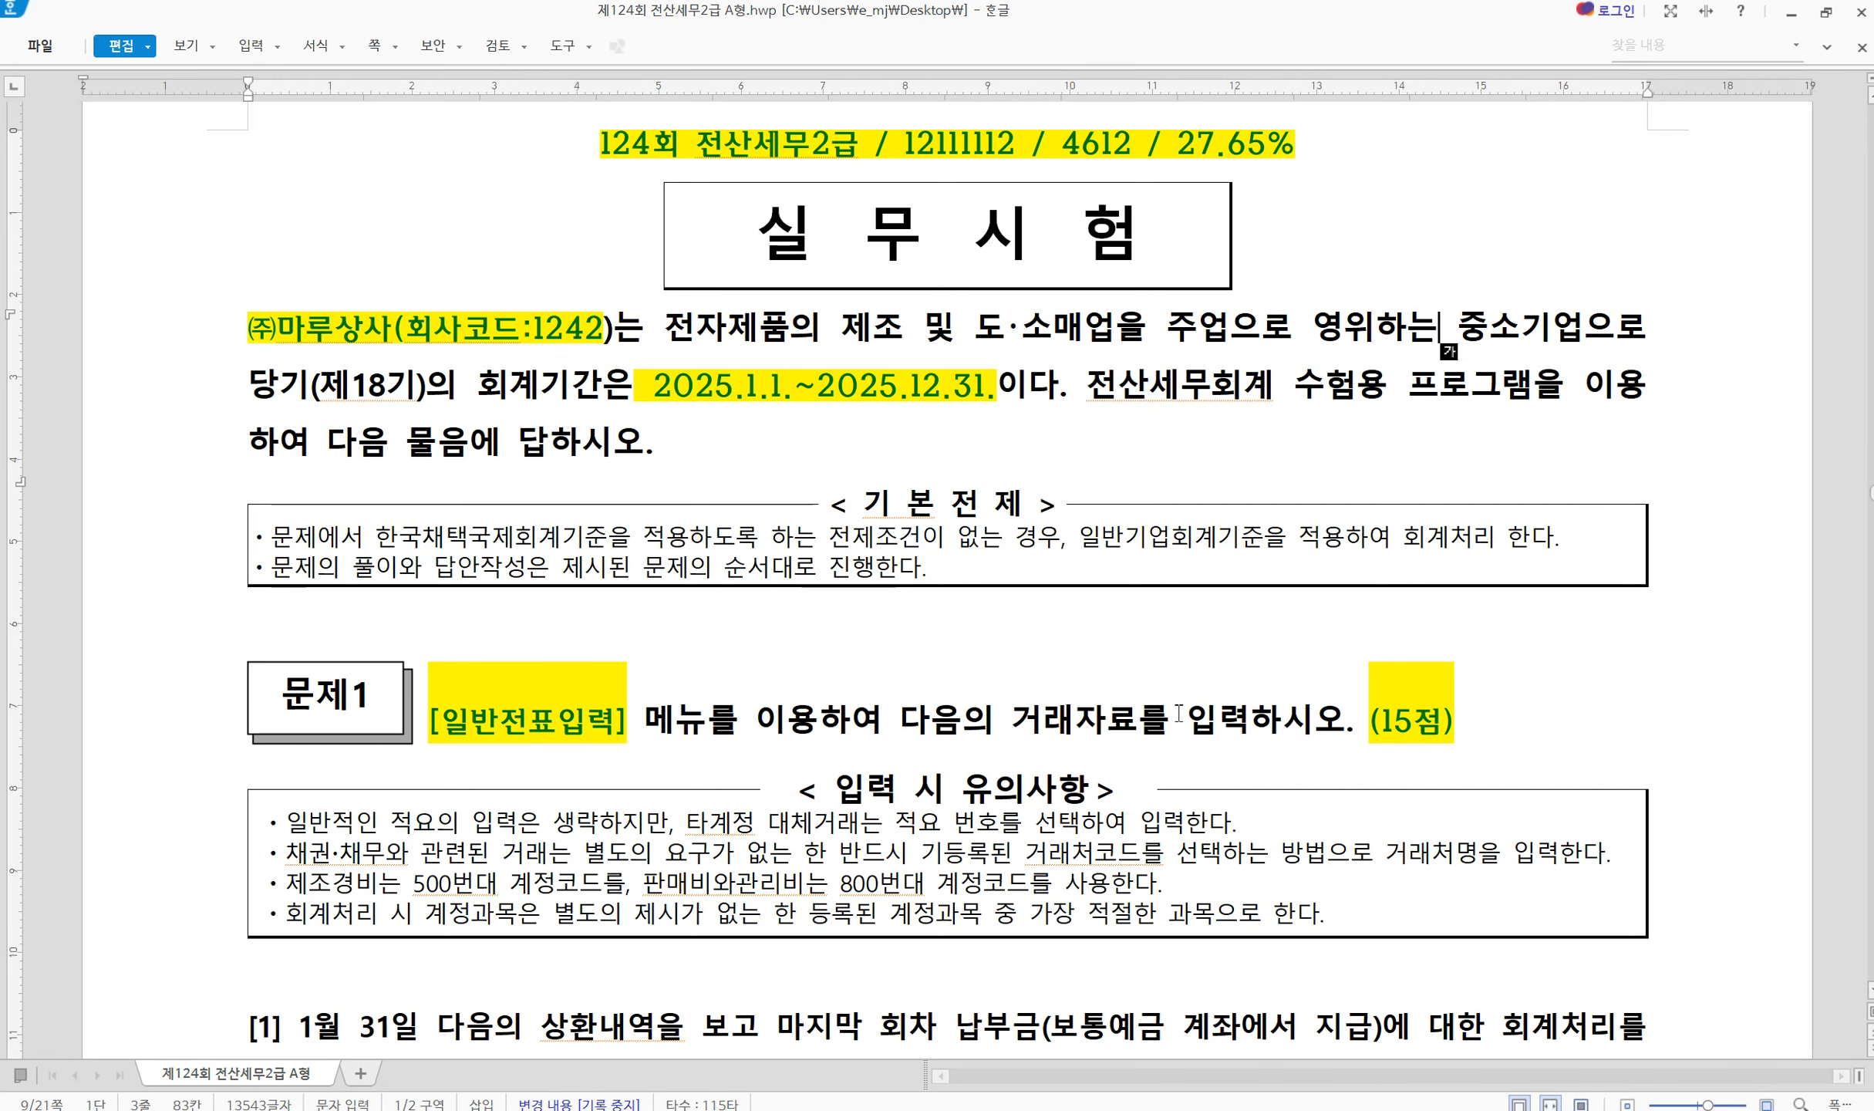
pyautogui.scroll(-9, 906, 794)
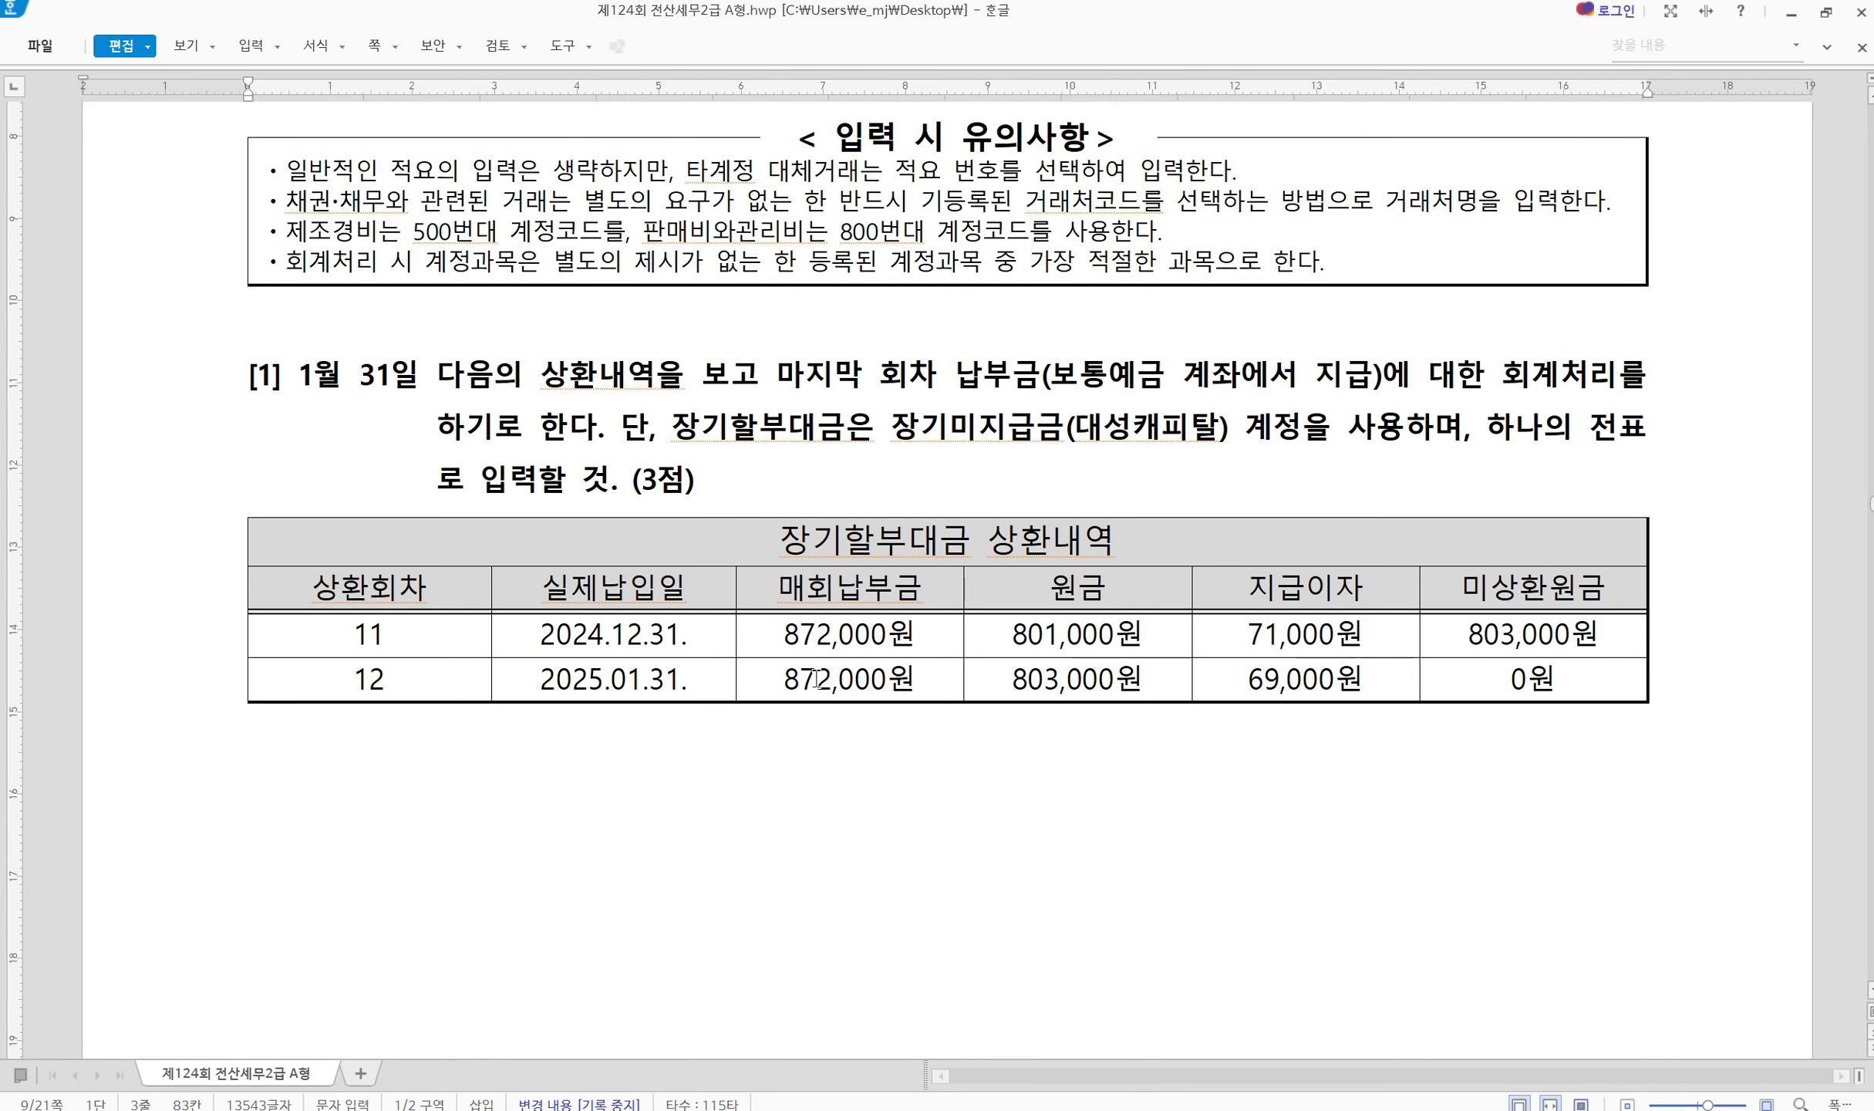
pyautogui.click(1380, 1109)
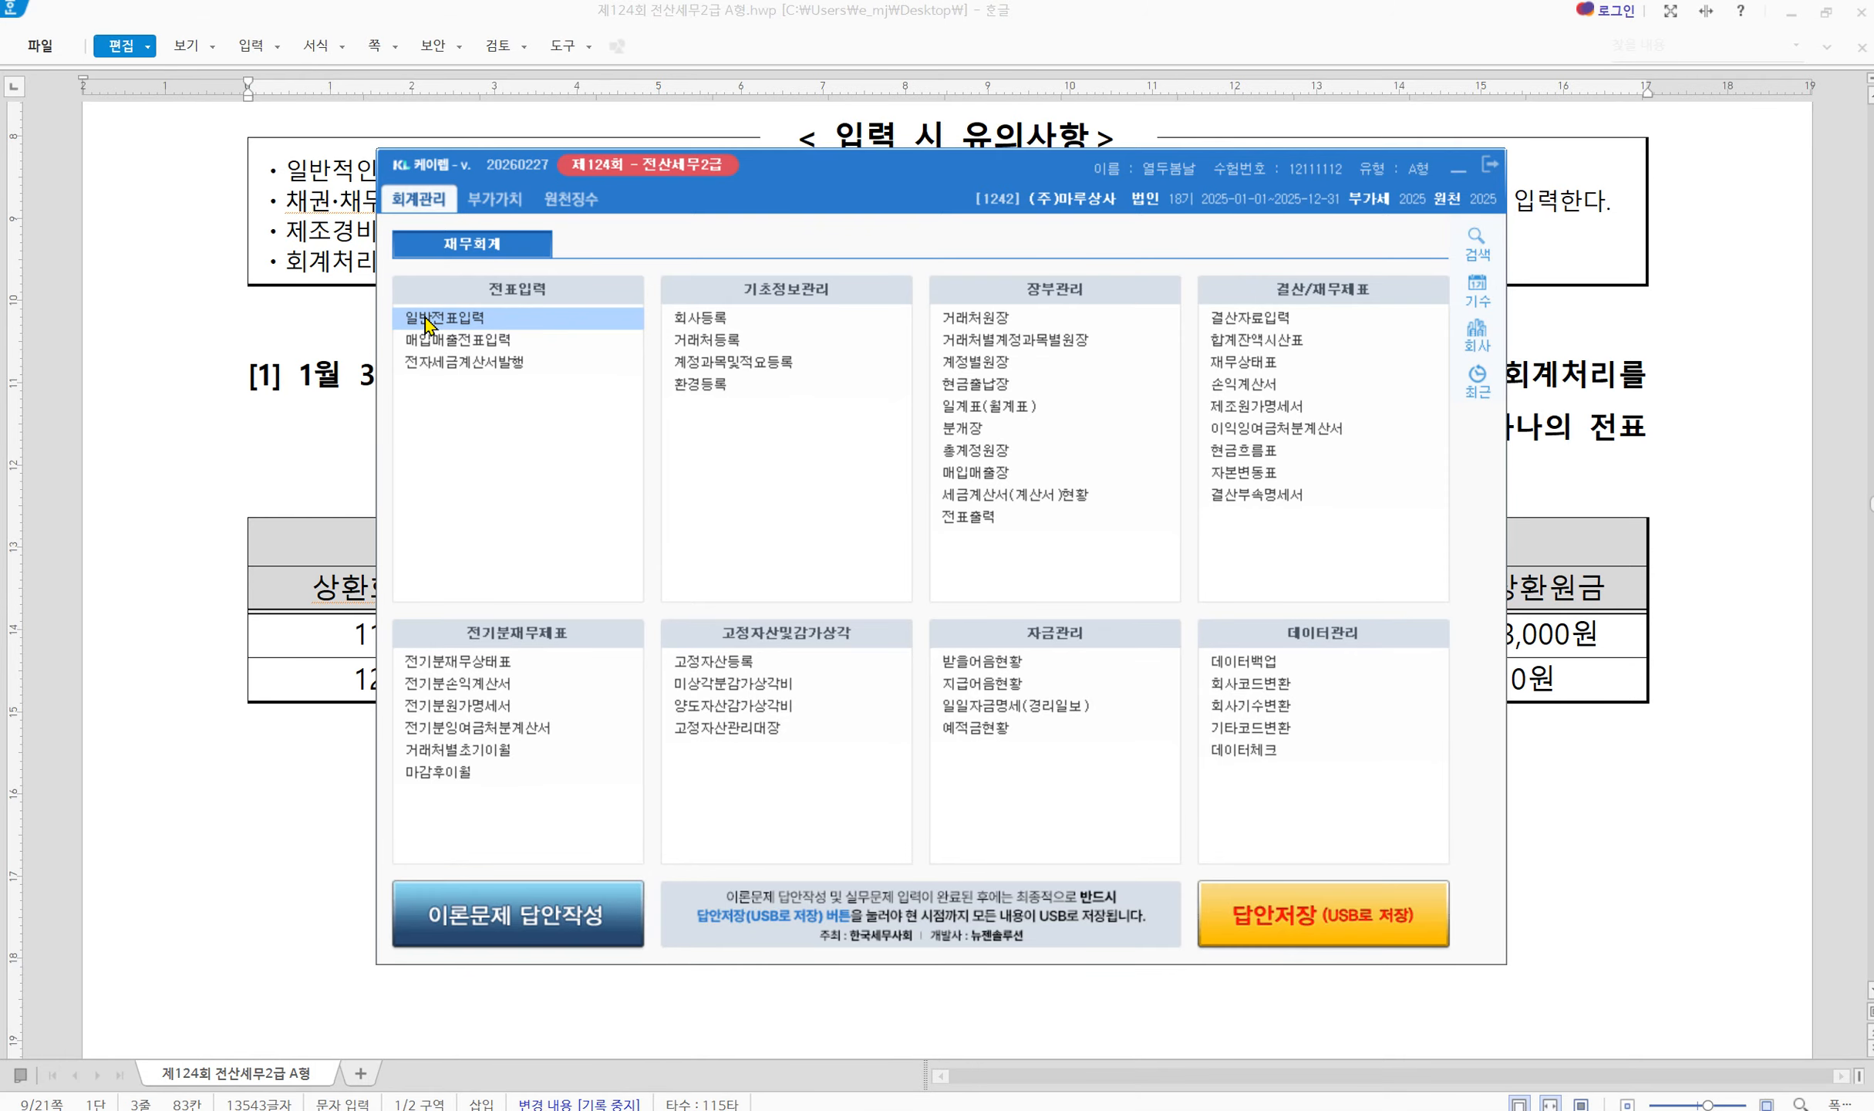
# Open 일반전표입력 below the problem text and set the entry date to January 31
pyautogui.click(1562, 815)
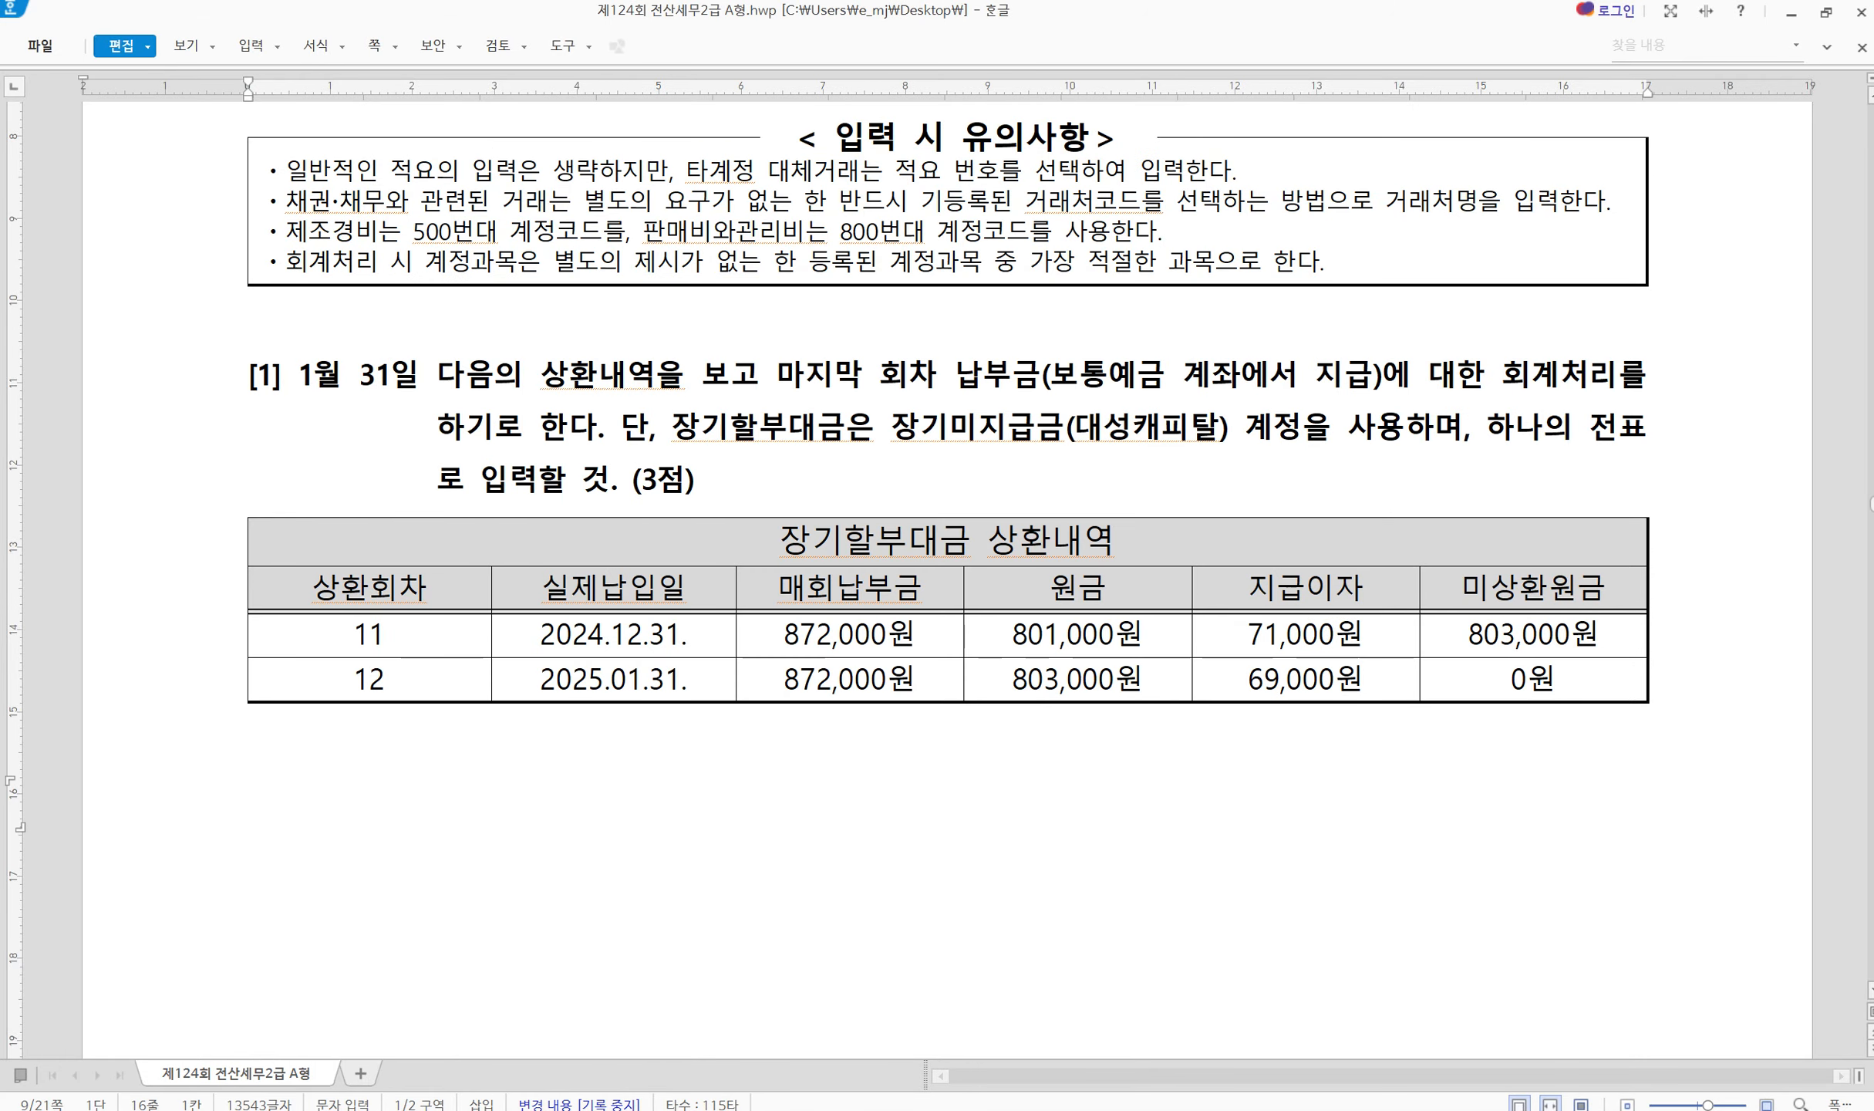
pyautogui.moveTo(685, 437); pyautogui.dragTo(624, 467)
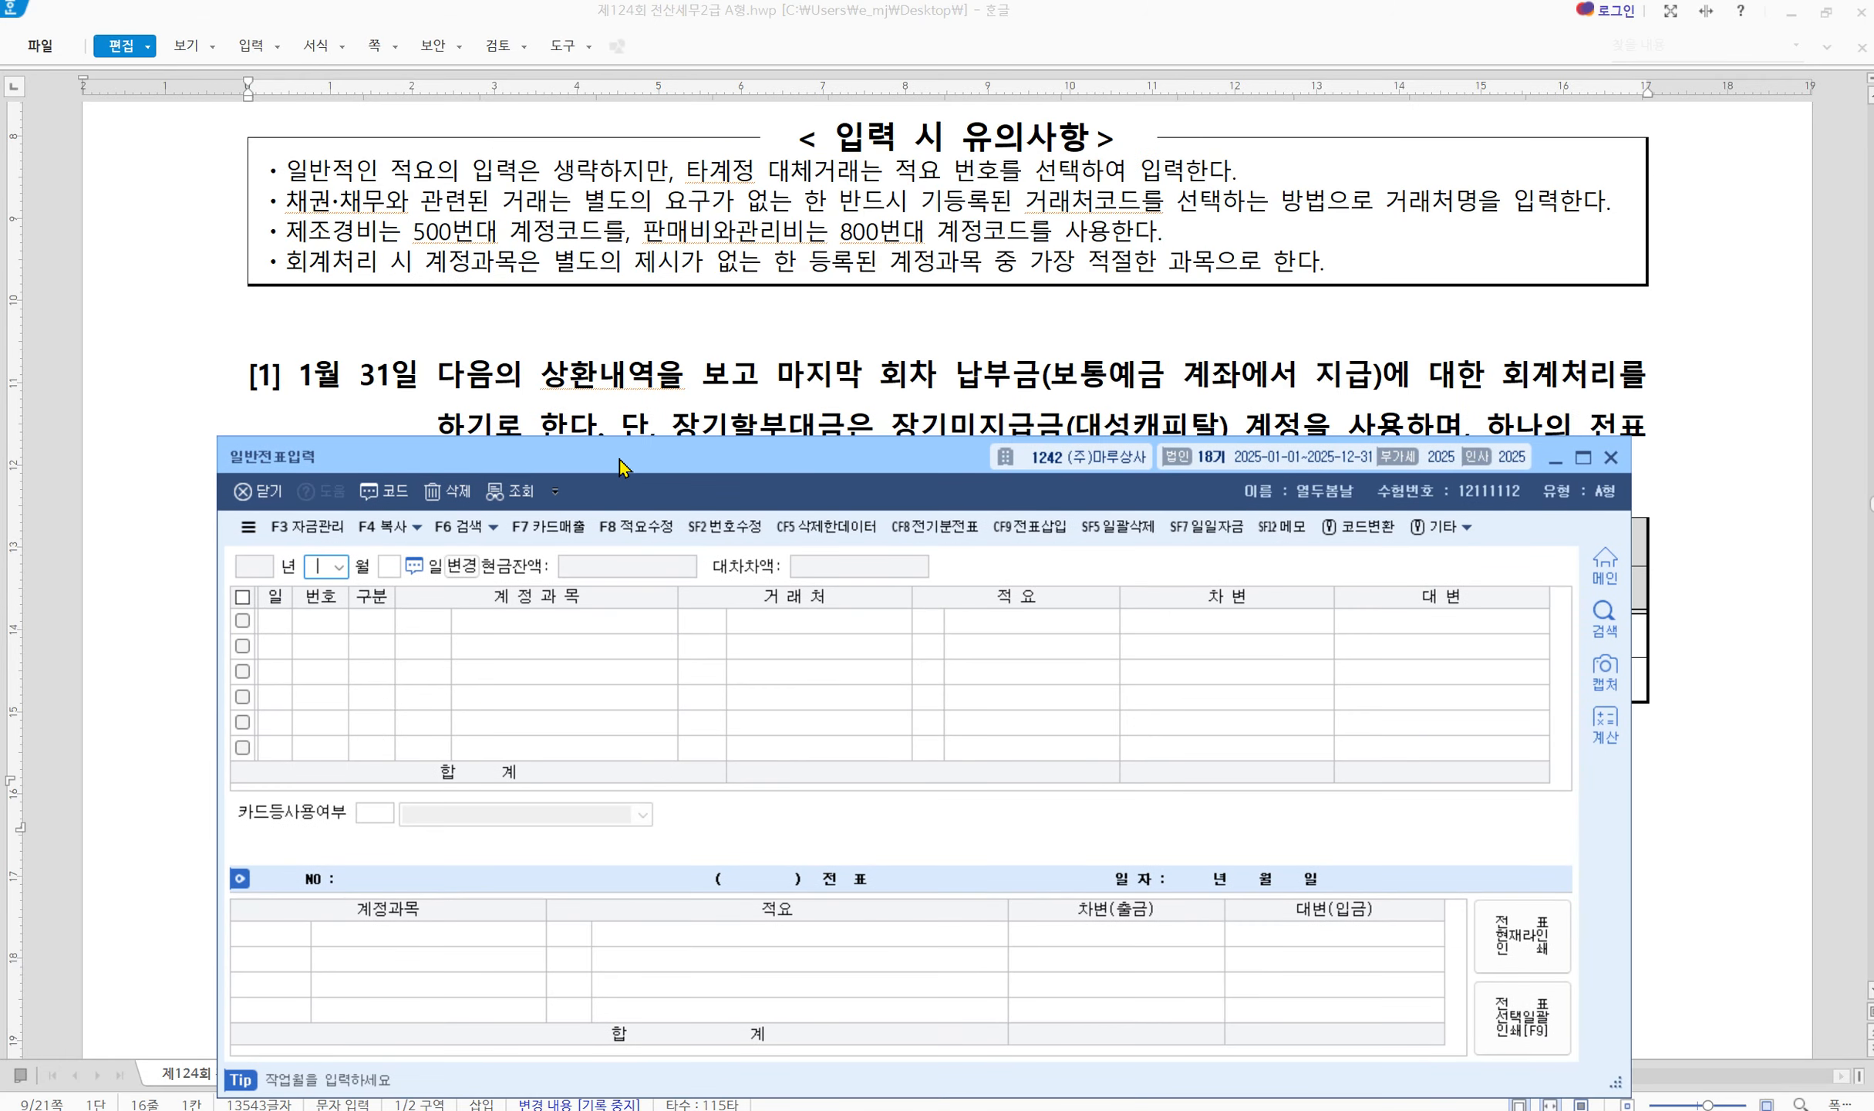
pyautogui.scroll(-2, 795, 409)
pyautogui.moveTo(794, 477); pyautogui.dragTo(813, 615)
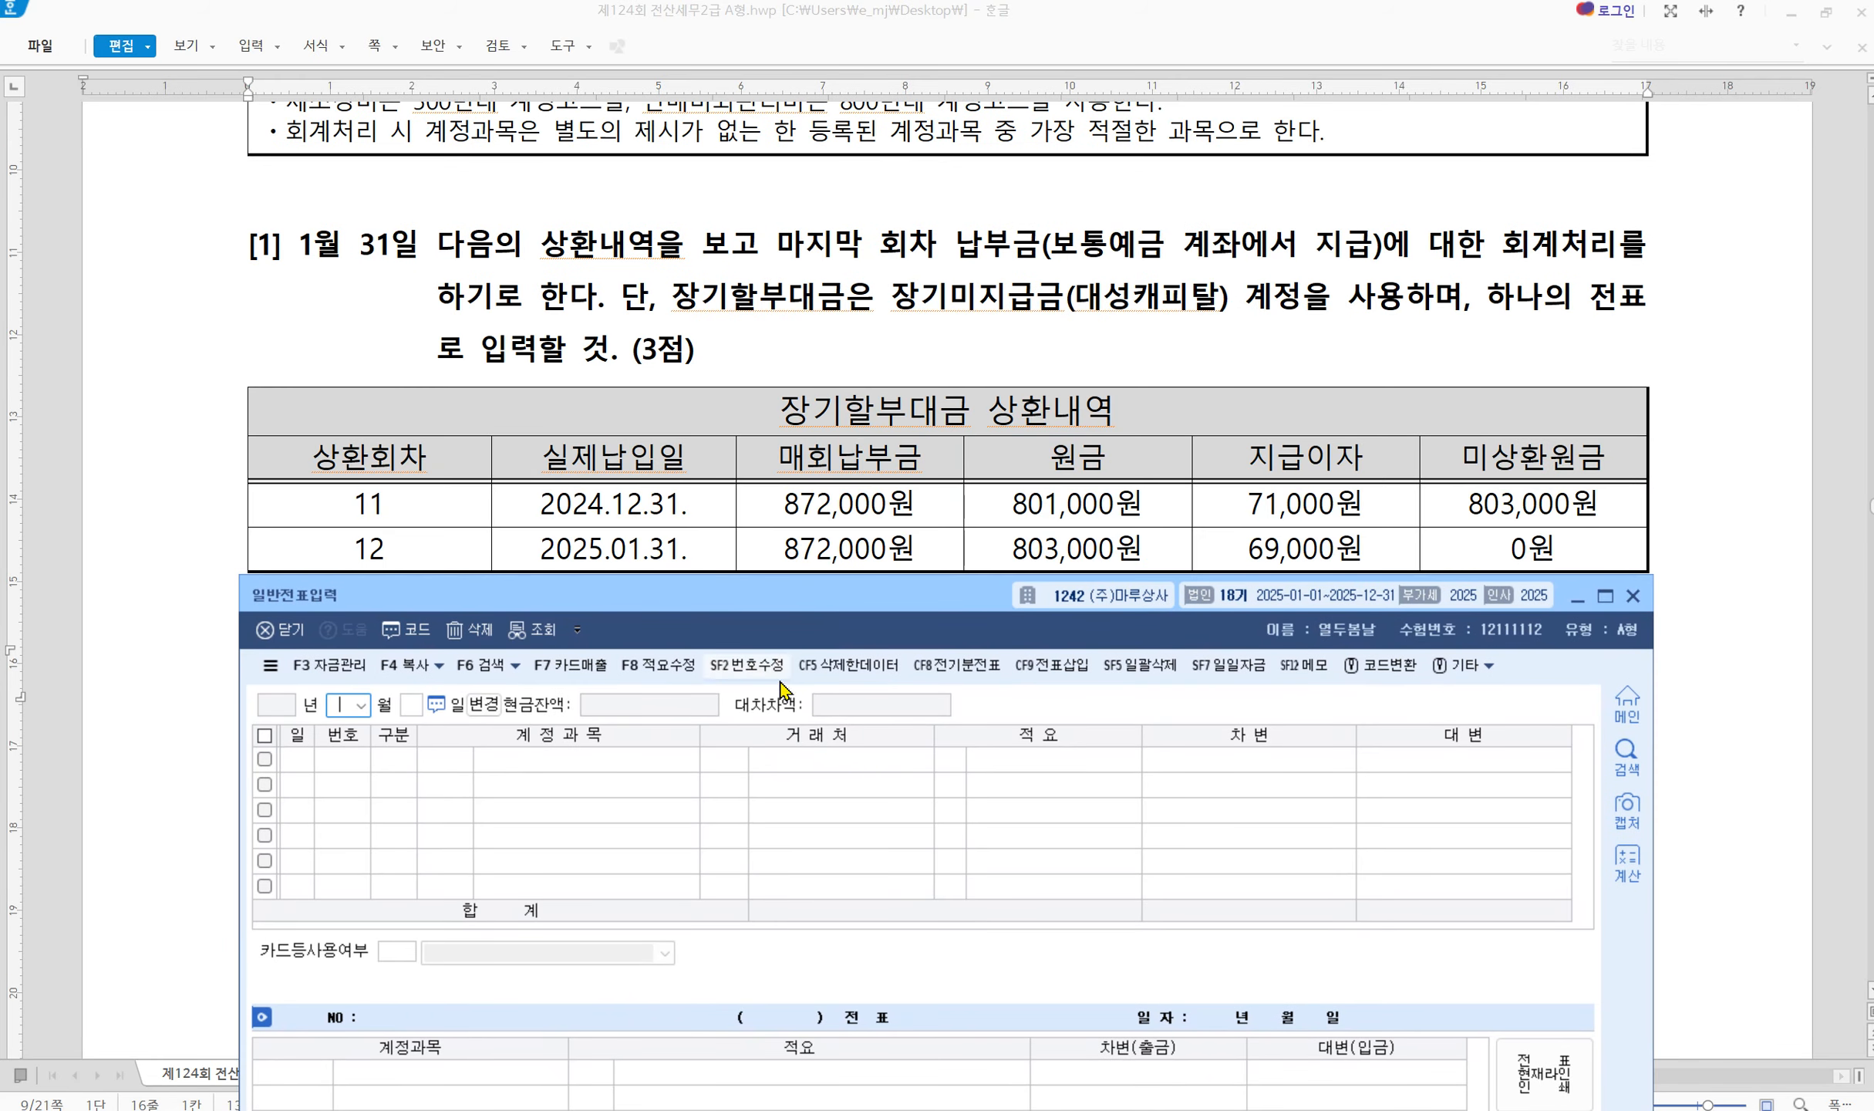
pyautogui.write('0131')
pyautogui.press('Return')
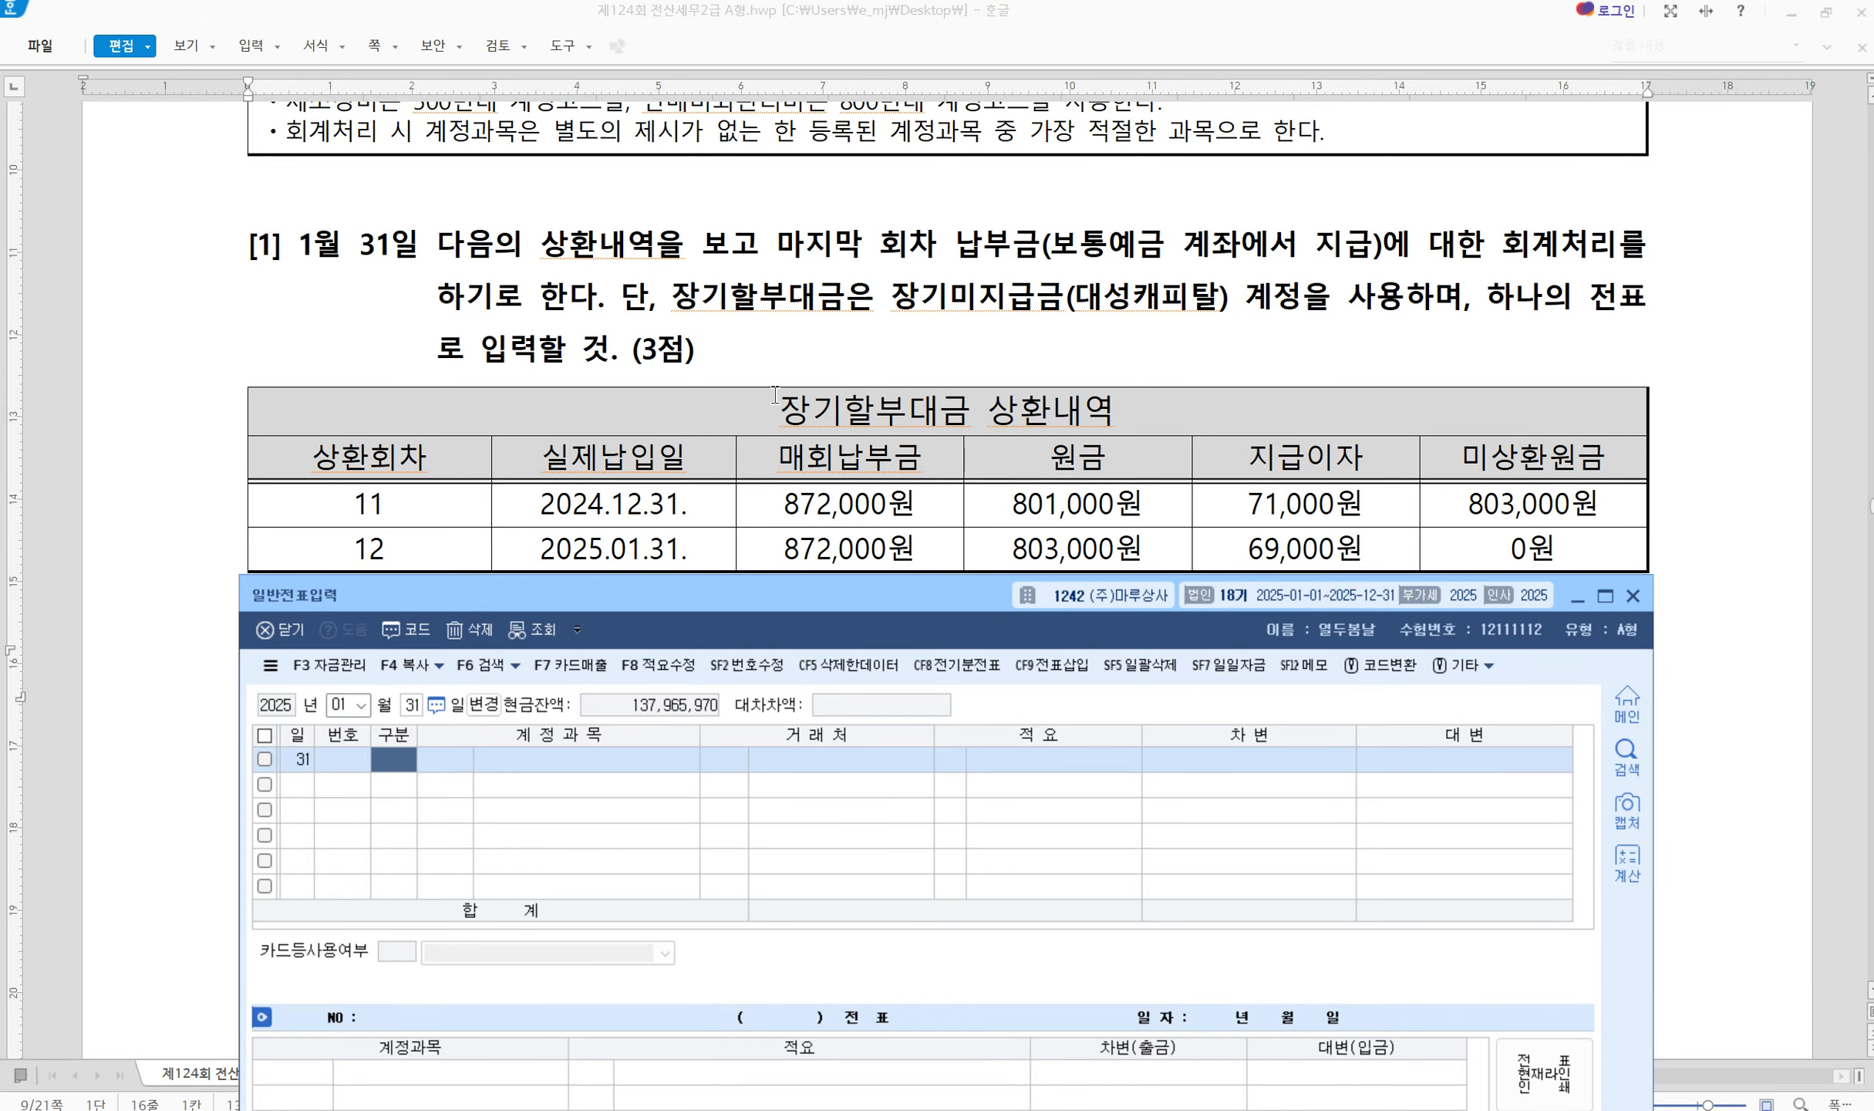
# Mark up problem [1]: 보통예금, 장기미지급금(대성캐피탈), and installment 12's 872,000, 803,000 and 69,000
pyautogui.hotkey('ctrl', '2')
pyautogui.moveTo(1046, 228)
pyautogui.mouseDown()
pyautogui.moveTo(1081, 258)
pyautogui.moveTo(1381, 267)
pyautogui.mouseUp()
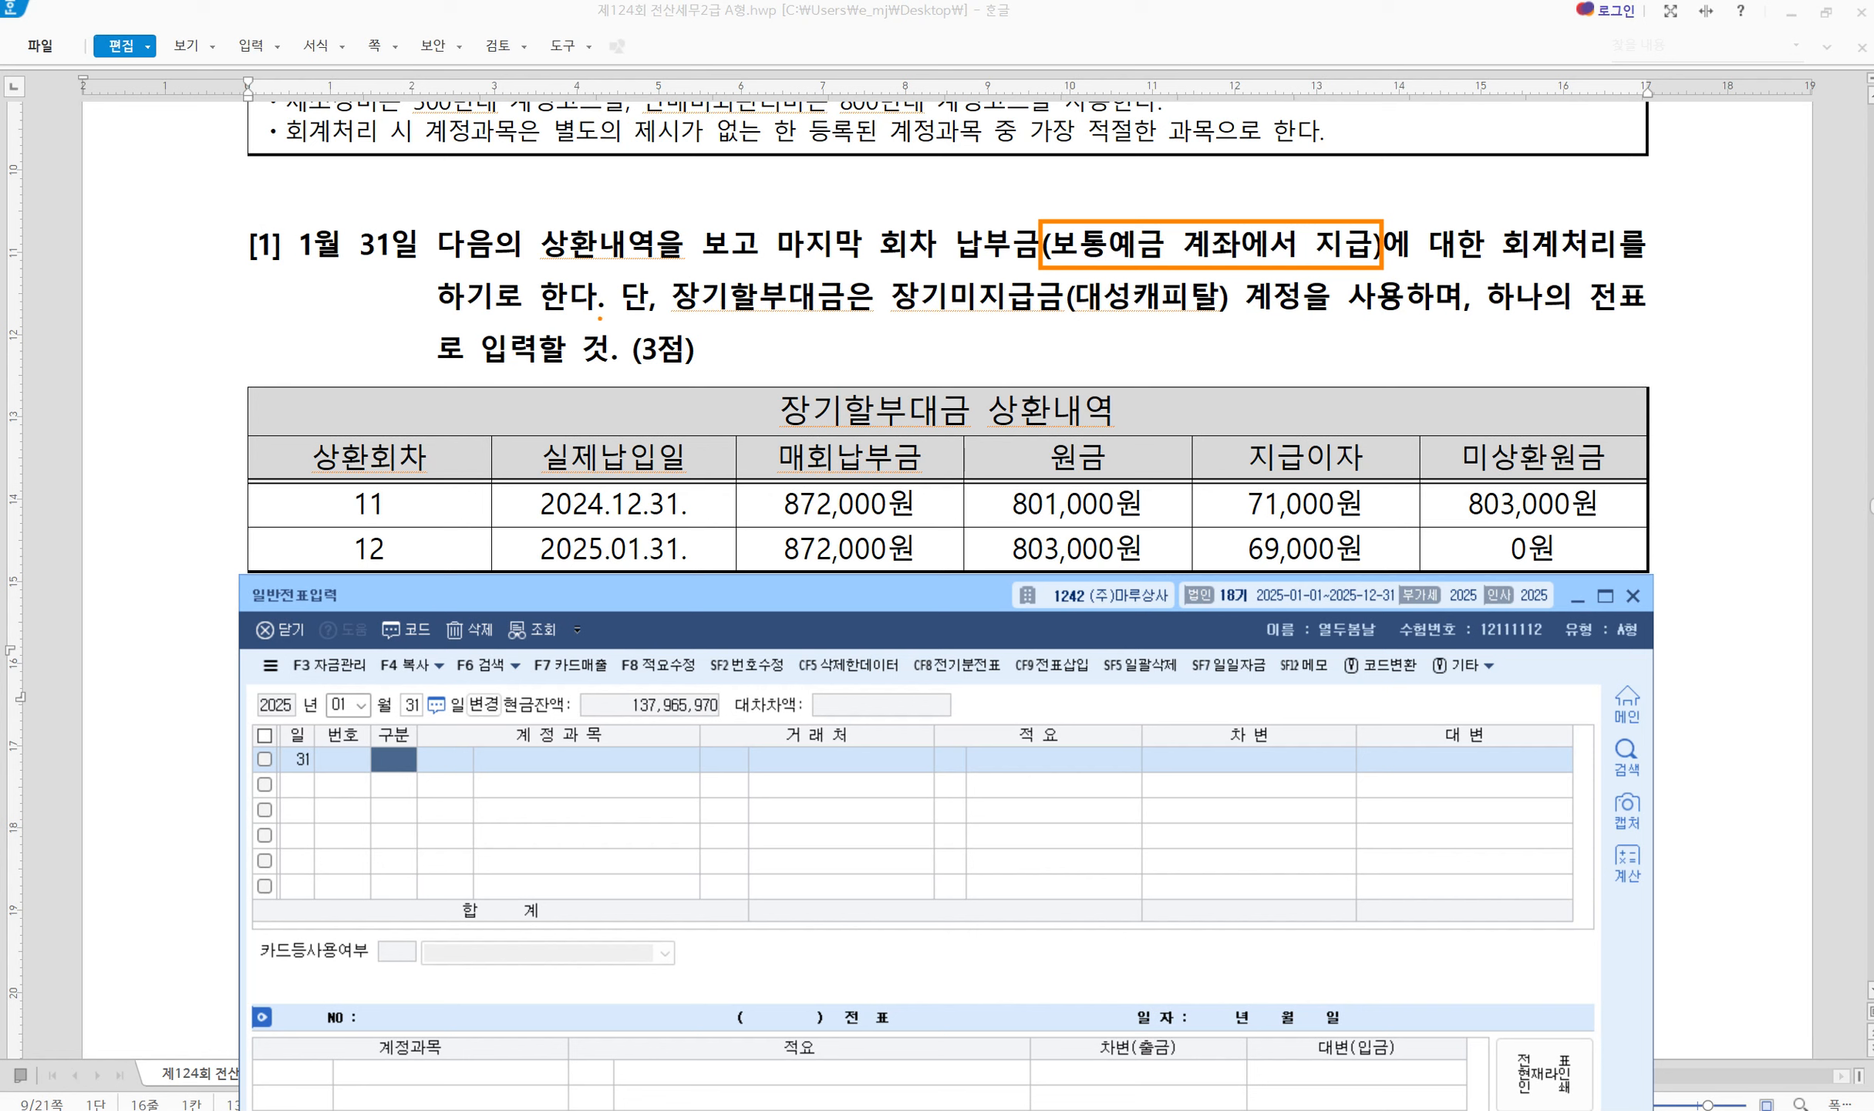
pyautogui.moveTo(624, 263); pyautogui.dragTo(576, 330)
pyautogui.moveTo(883, 272)
pyautogui.mouseDown()
pyautogui.moveTo(972, 316)
pyautogui.moveTo(1260, 324)
pyautogui.moveTo(1241, 321)
pyautogui.mouseUp()
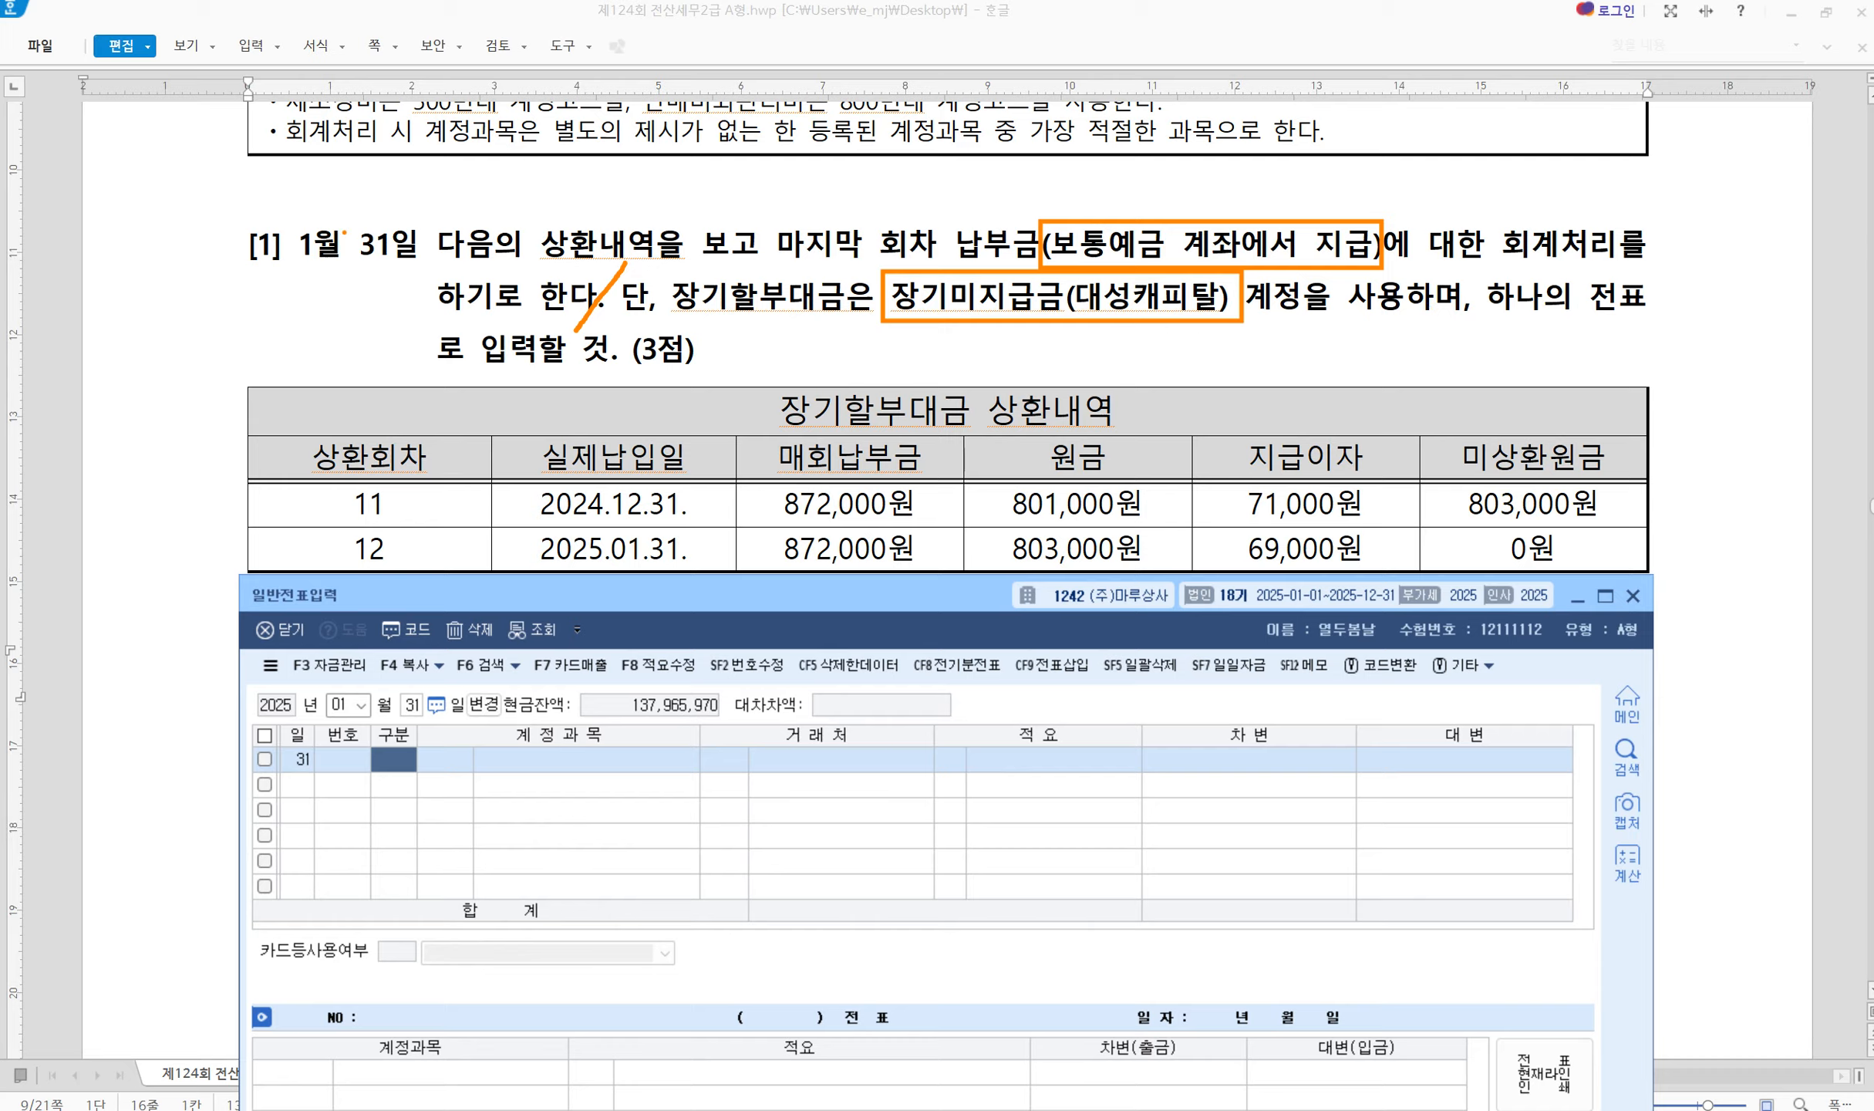
pyautogui.moveTo(290, 247)
pyautogui.mouseDown()
pyautogui.moveTo(304, 261)
pyautogui.moveTo(333, 222)
pyautogui.mouseUp()
pyautogui.moveTo(423, 540)
pyautogui.mouseDown()
pyautogui.moveTo(431, 553)
pyautogui.moveTo(464, 508)
pyautogui.mouseUp()
pyautogui.moveTo(767, 535)
pyautogui.mouseDown()
pyautogui.moveTo(784, 564)
pyautogui.moveTo(817, 492)
pyautogui.mouseUp()
pyautogui.moveTo(966, 546)
pyautogui.mouseDown()
pyautogui.moveTo(978, 560)
pyautogui.moveTo(998, 523)
pyautogui.mouseUp()
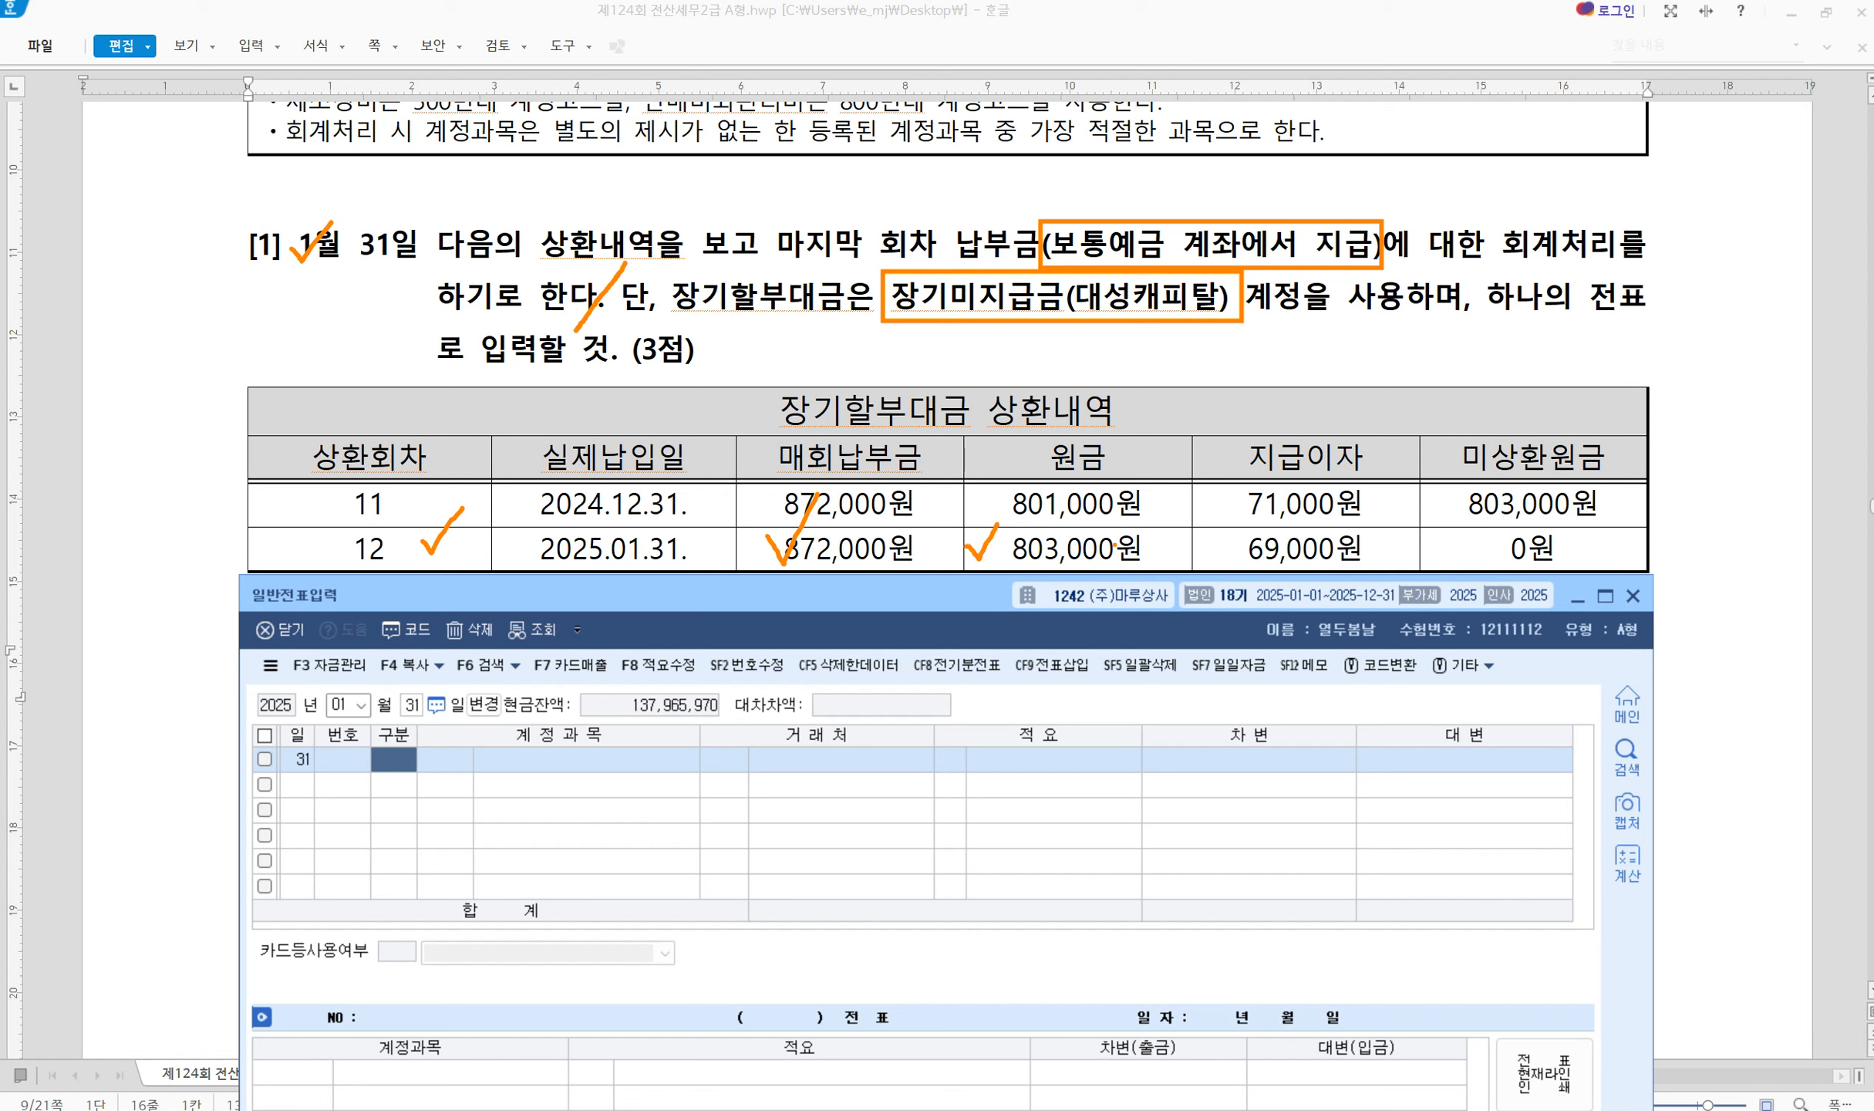
pyautogui.moveTo(1197, 550)
pyautogui.mouseDown()
pyautogui.moveTo(1213, 563)
pyautogui.moveTo(1231, 527)
pyautogui.mouseUp()
pyautogui.press('Escape')
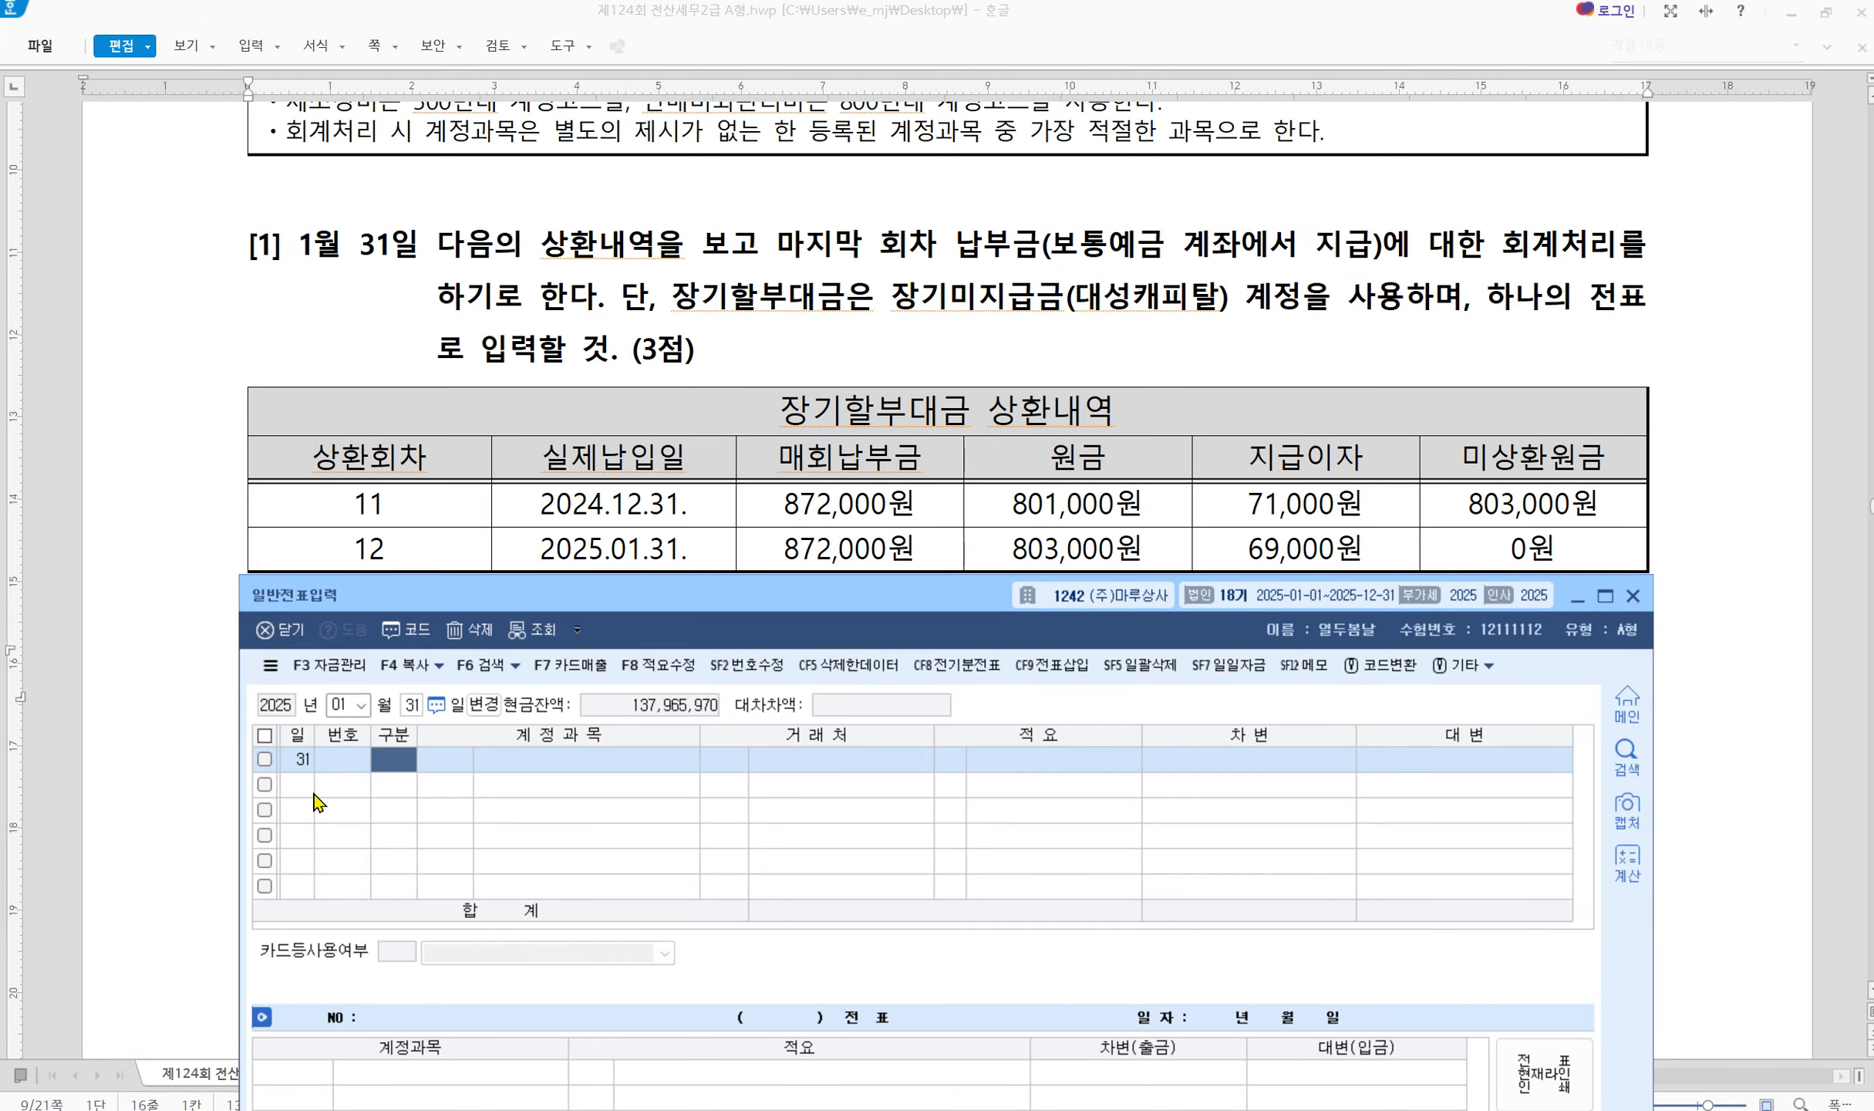
# Debit 0297 장기미지급금 for 대성캐피탈 with 803,000
pyautogui.write('3')
pyautogui.press('Return')
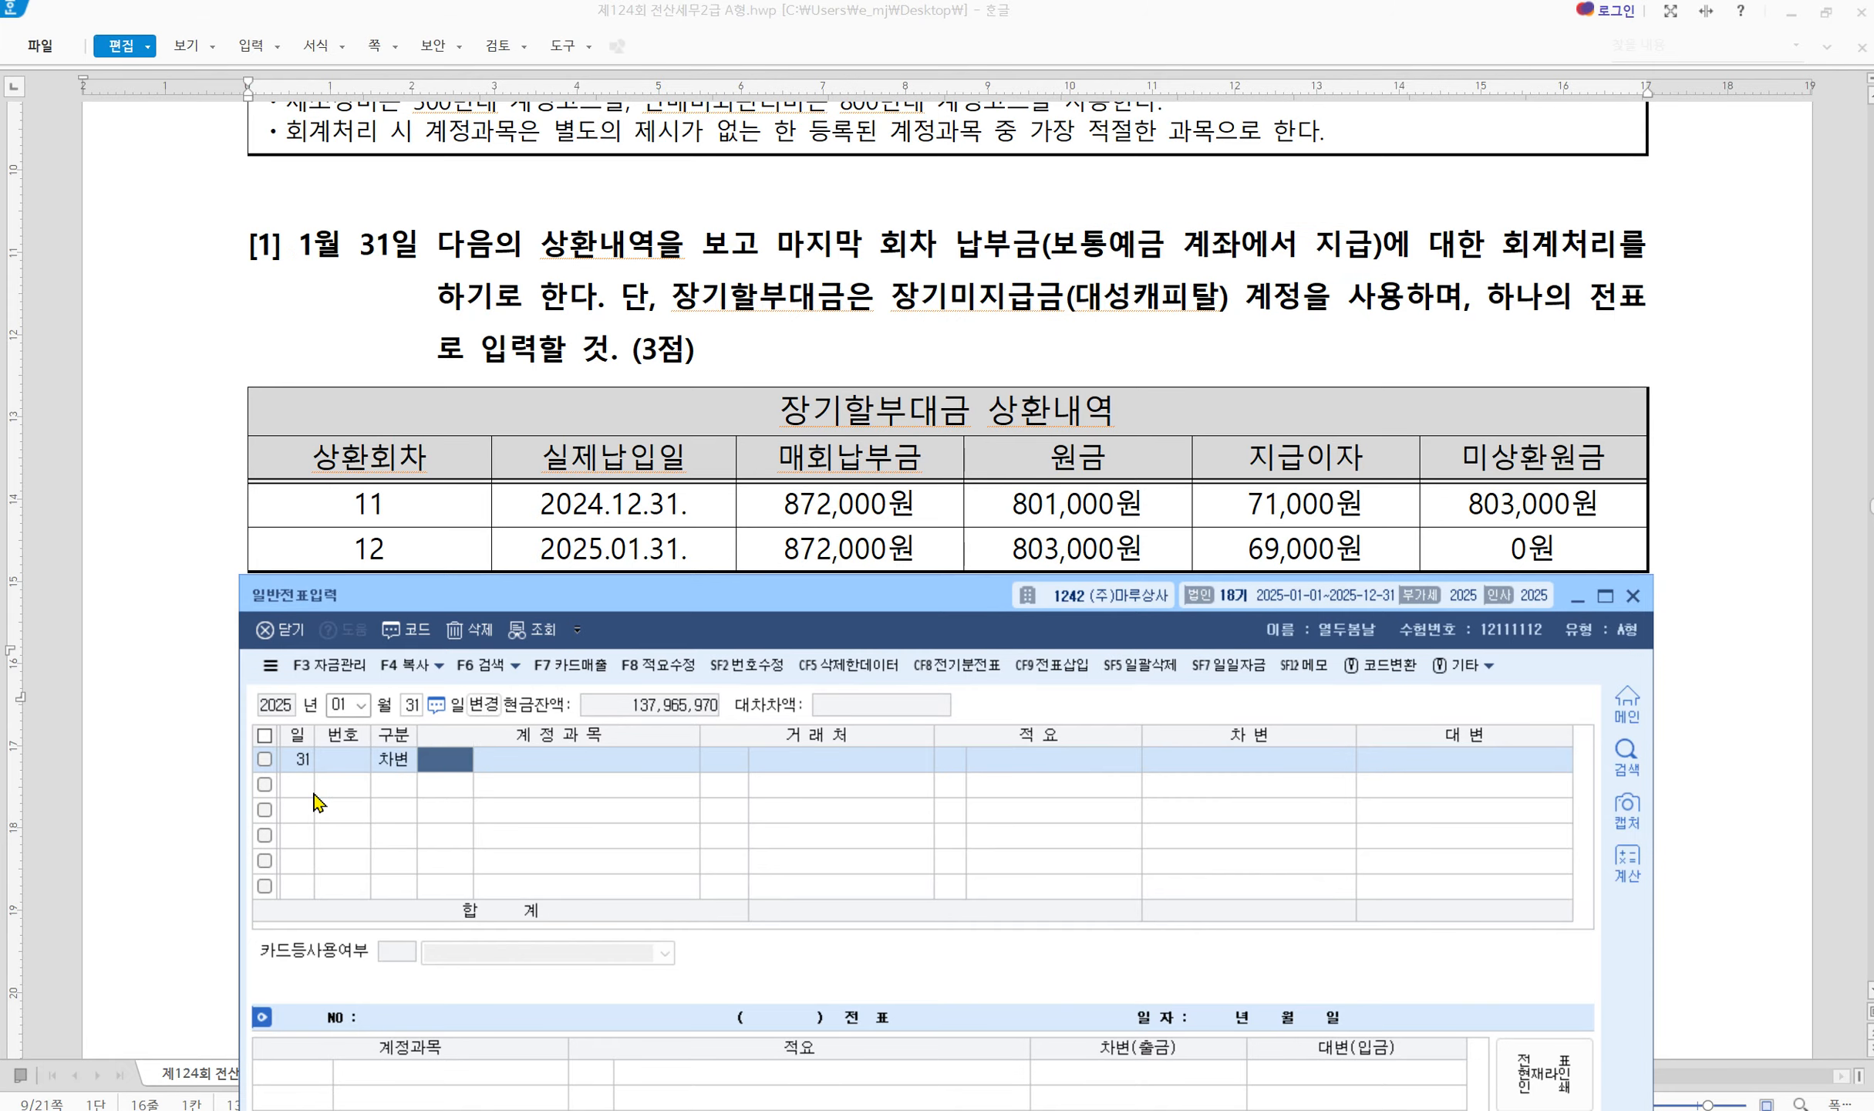
pyautogui.write('장기미')
pyautogui.press('Return')
pyautogui.press('Down')
pyautogui.press('Down')
pyautogui.press('Down')
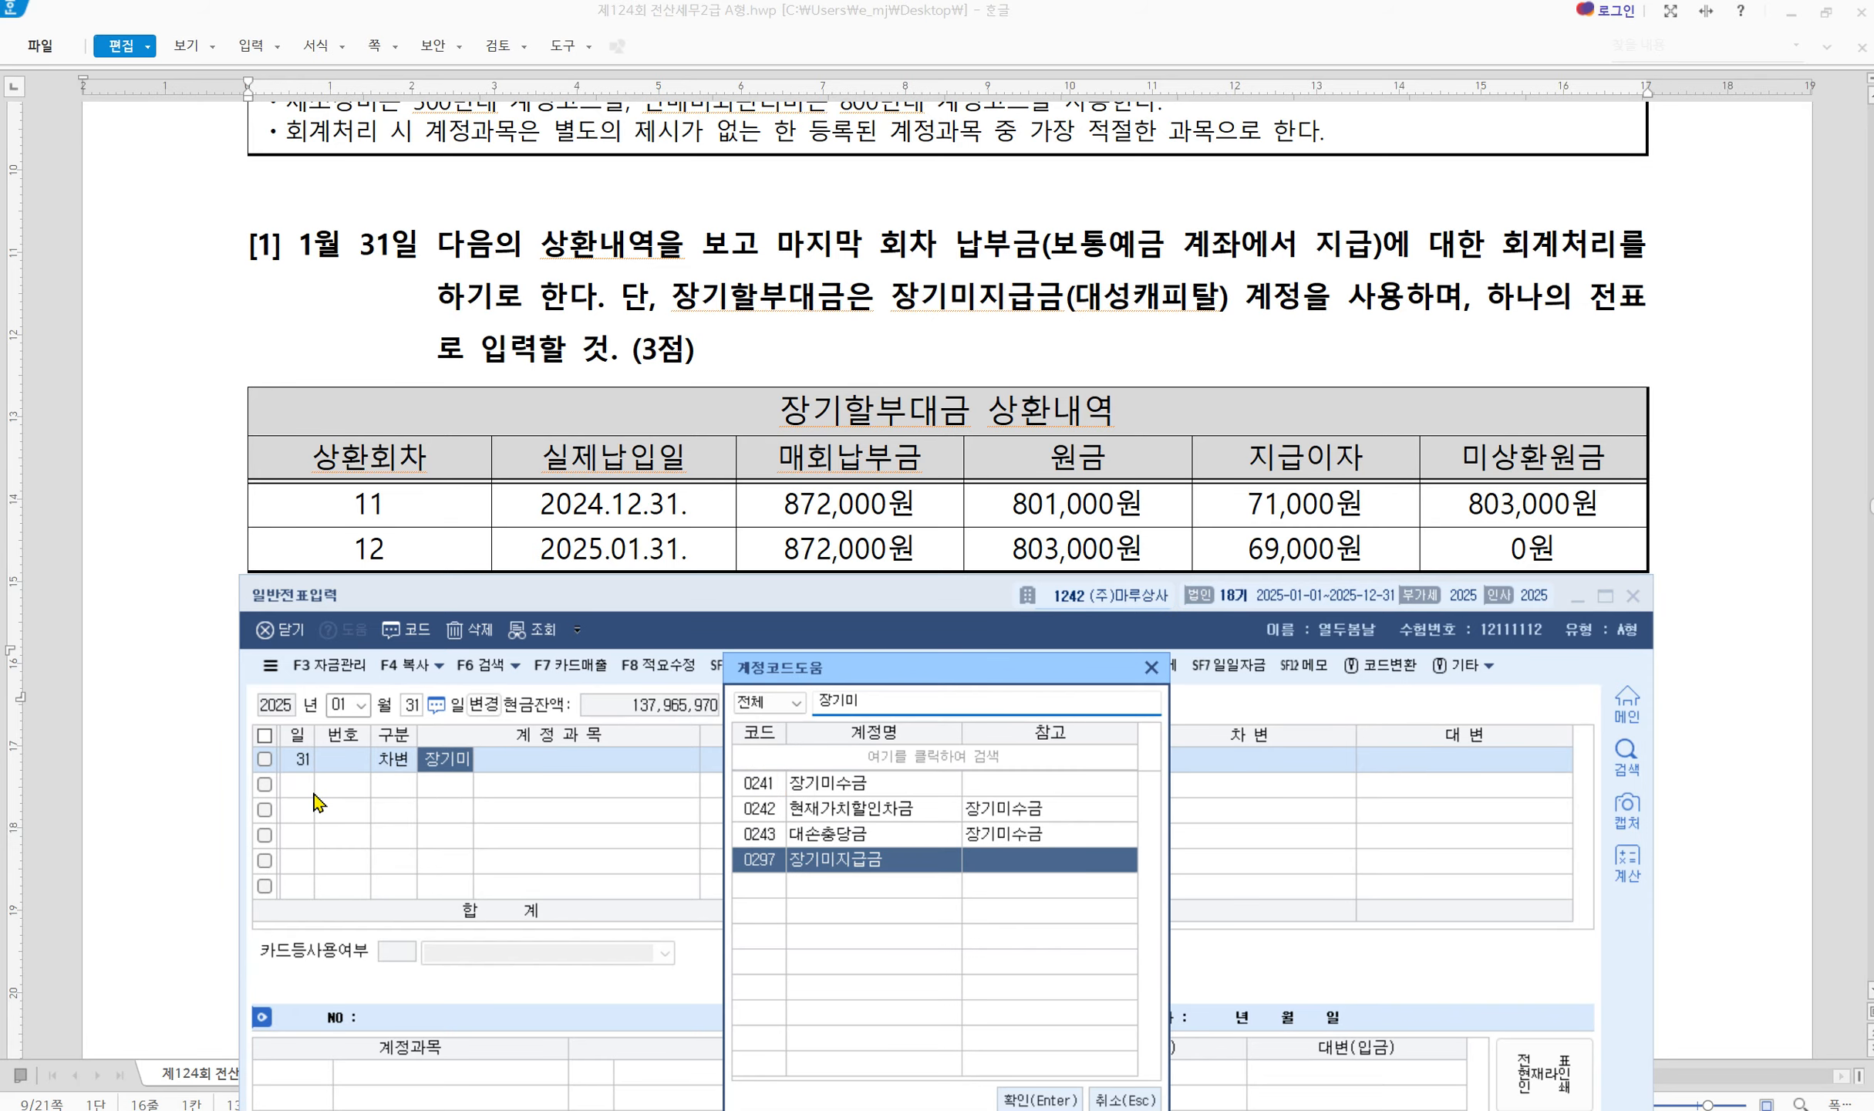
pyautogui.press('Return')
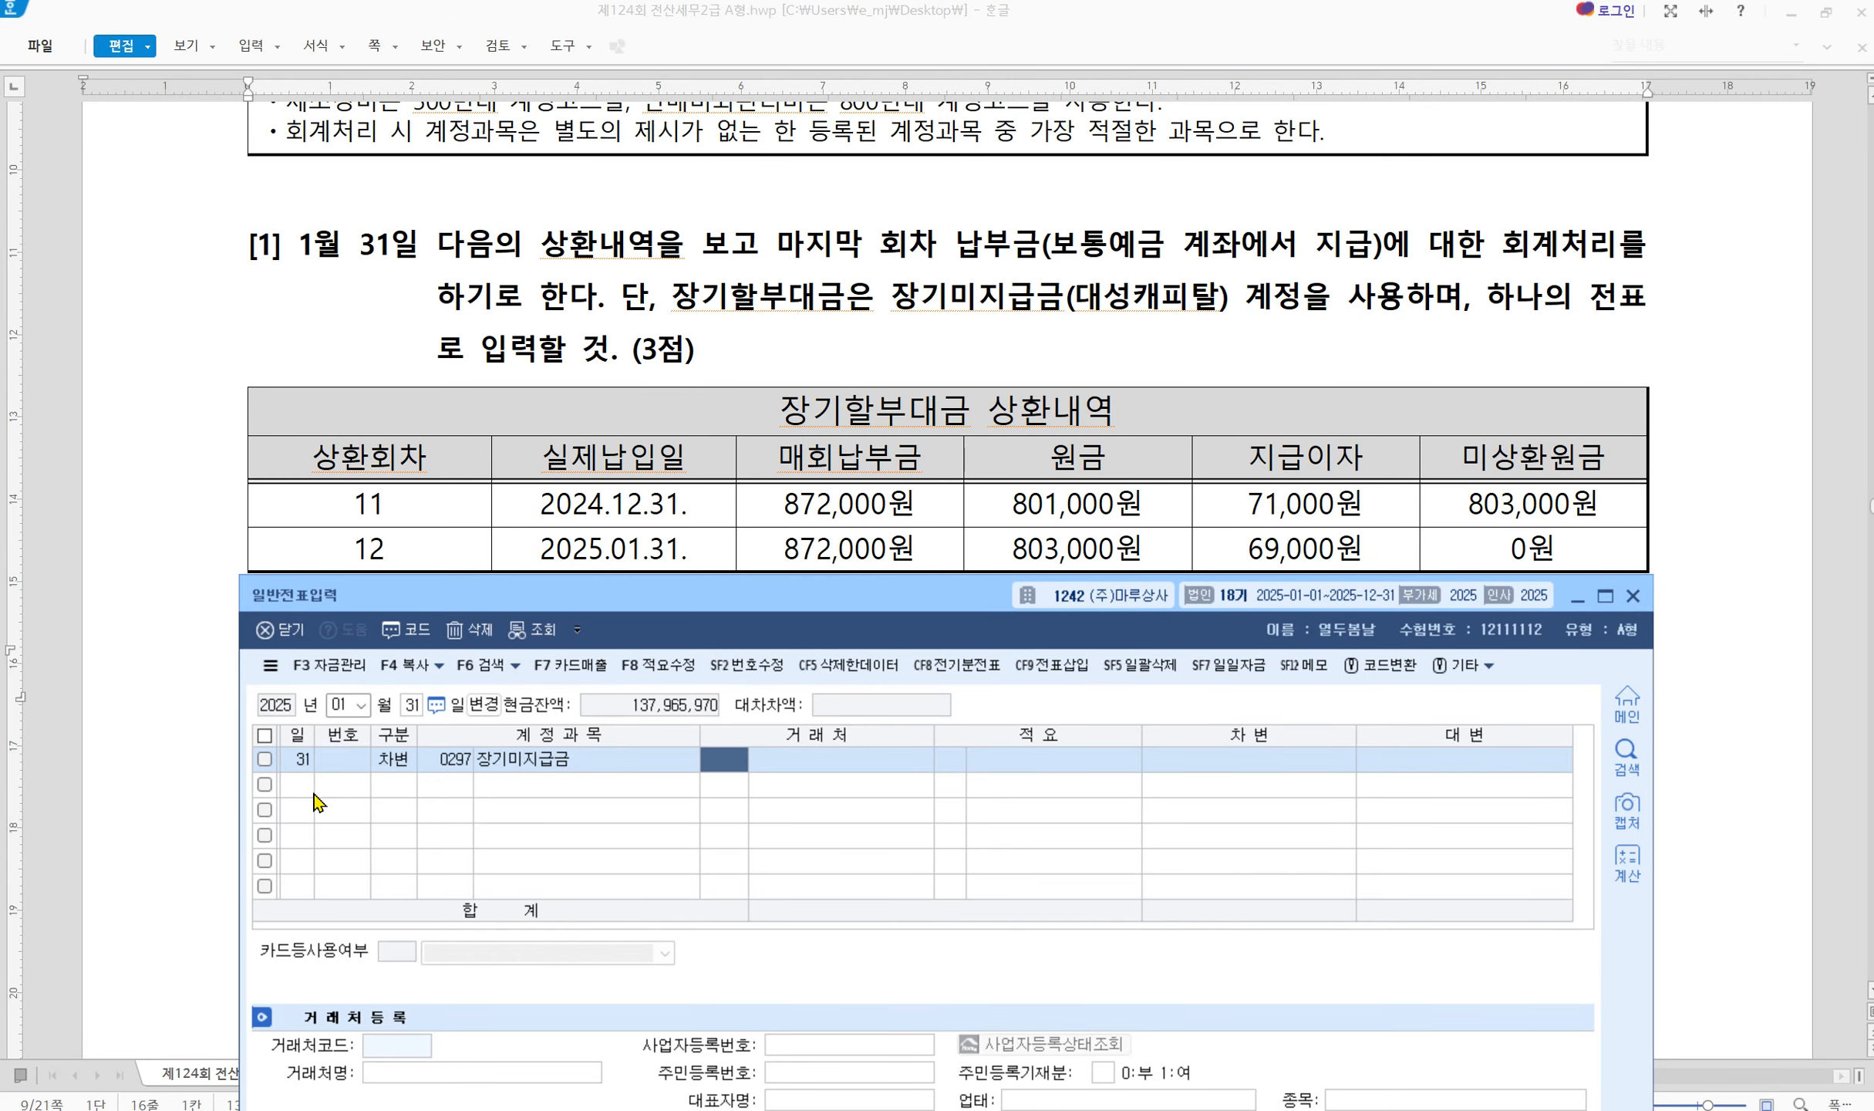
pyautogui.write('대성')
pyautogui.press('Return')
pyautogui.press('Return')
pyautogui.press('Return')
pyautogui.press('Return')
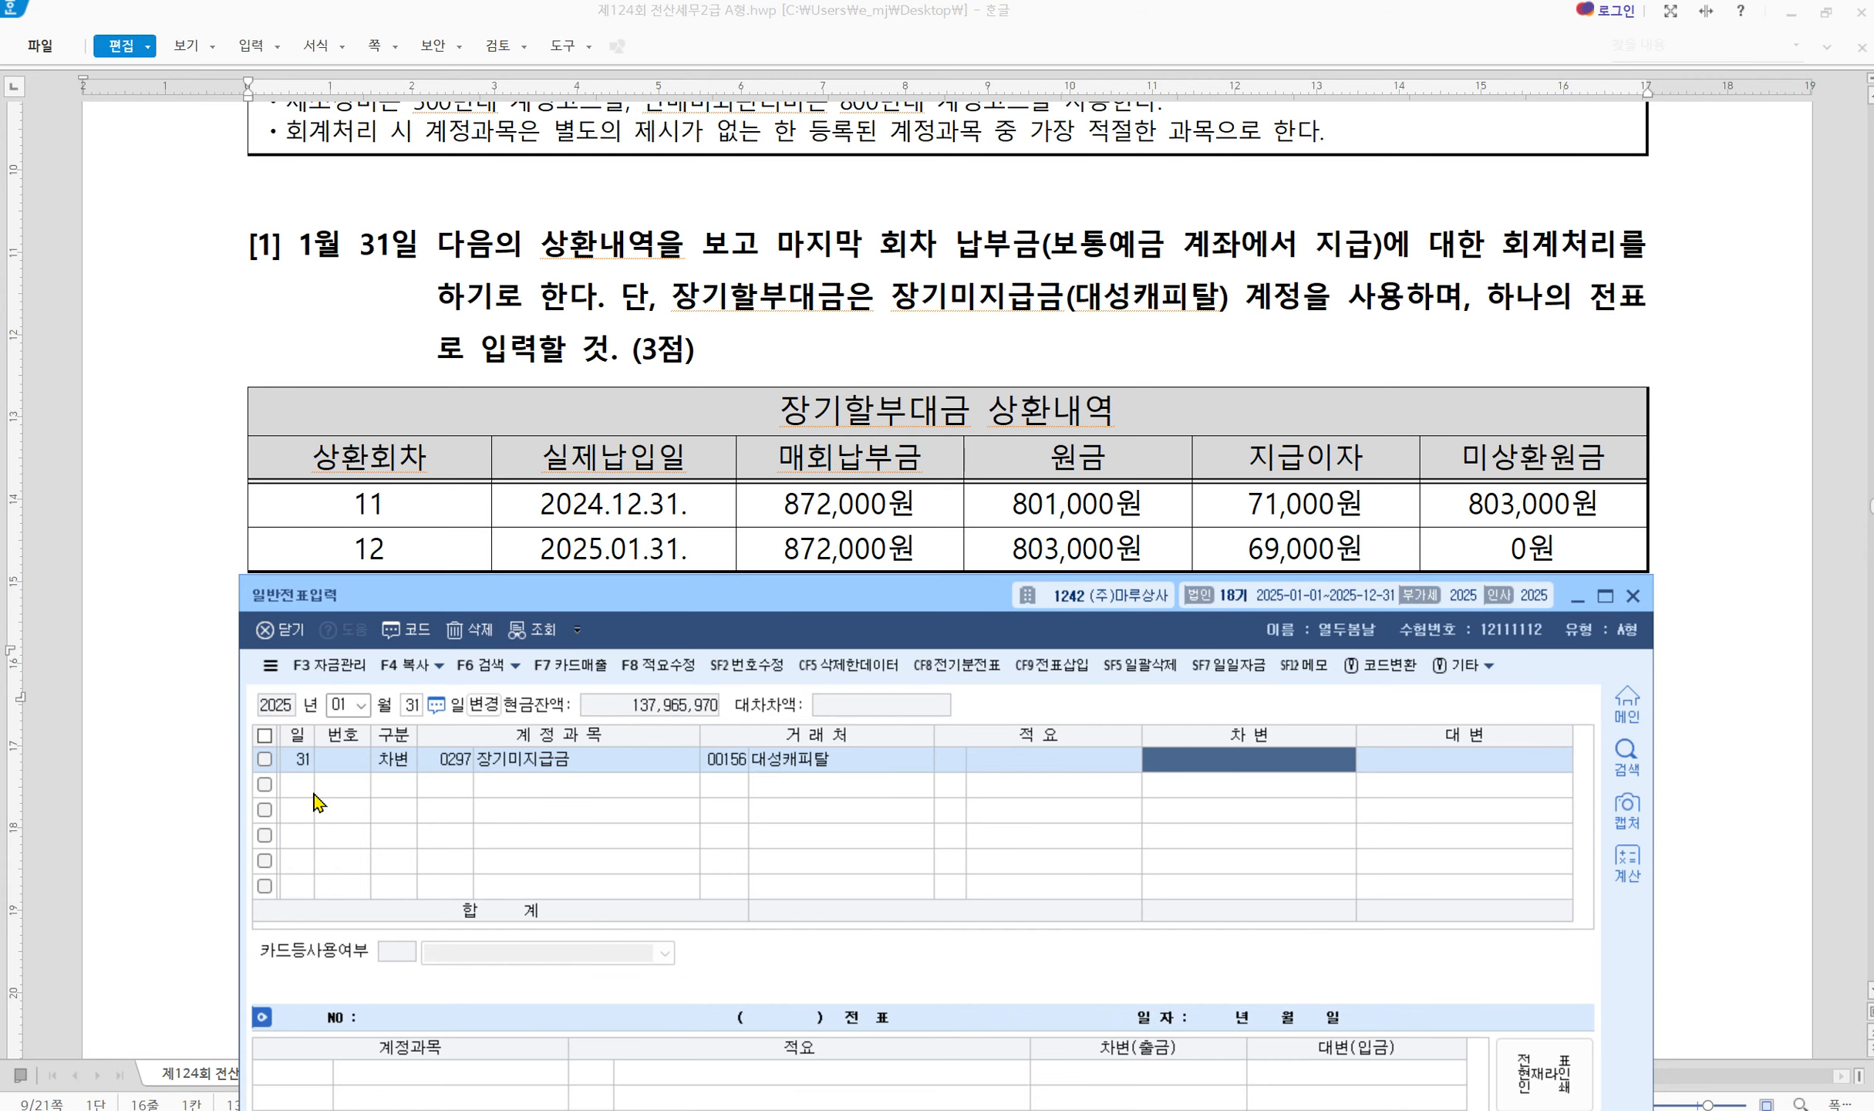
pyautogui.write('8030000')
pyautogui.press('Return')
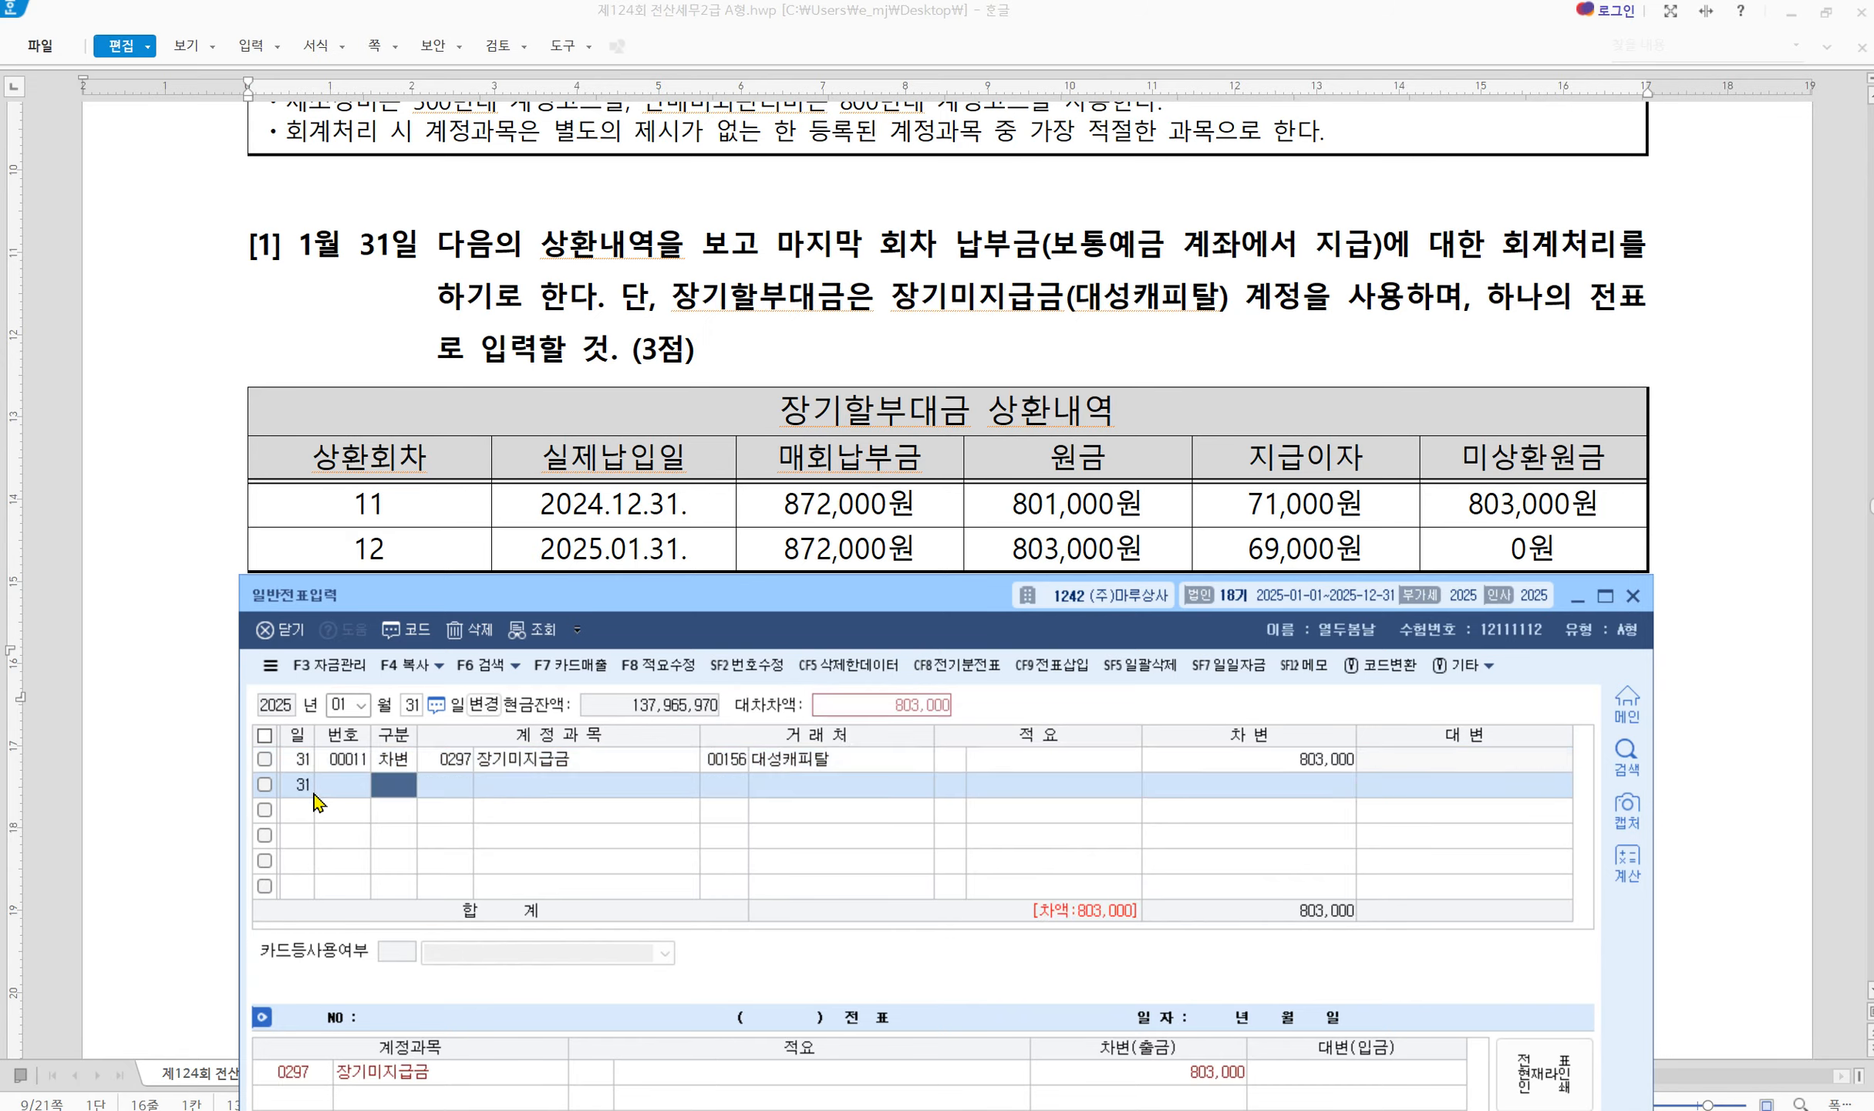
pyautogui.write('30951')
# Debit 0951 이자비용 69,000 and start the 0103 보통예금 credit line
pyautogui.press('Return')
pyautogui.press('Return')
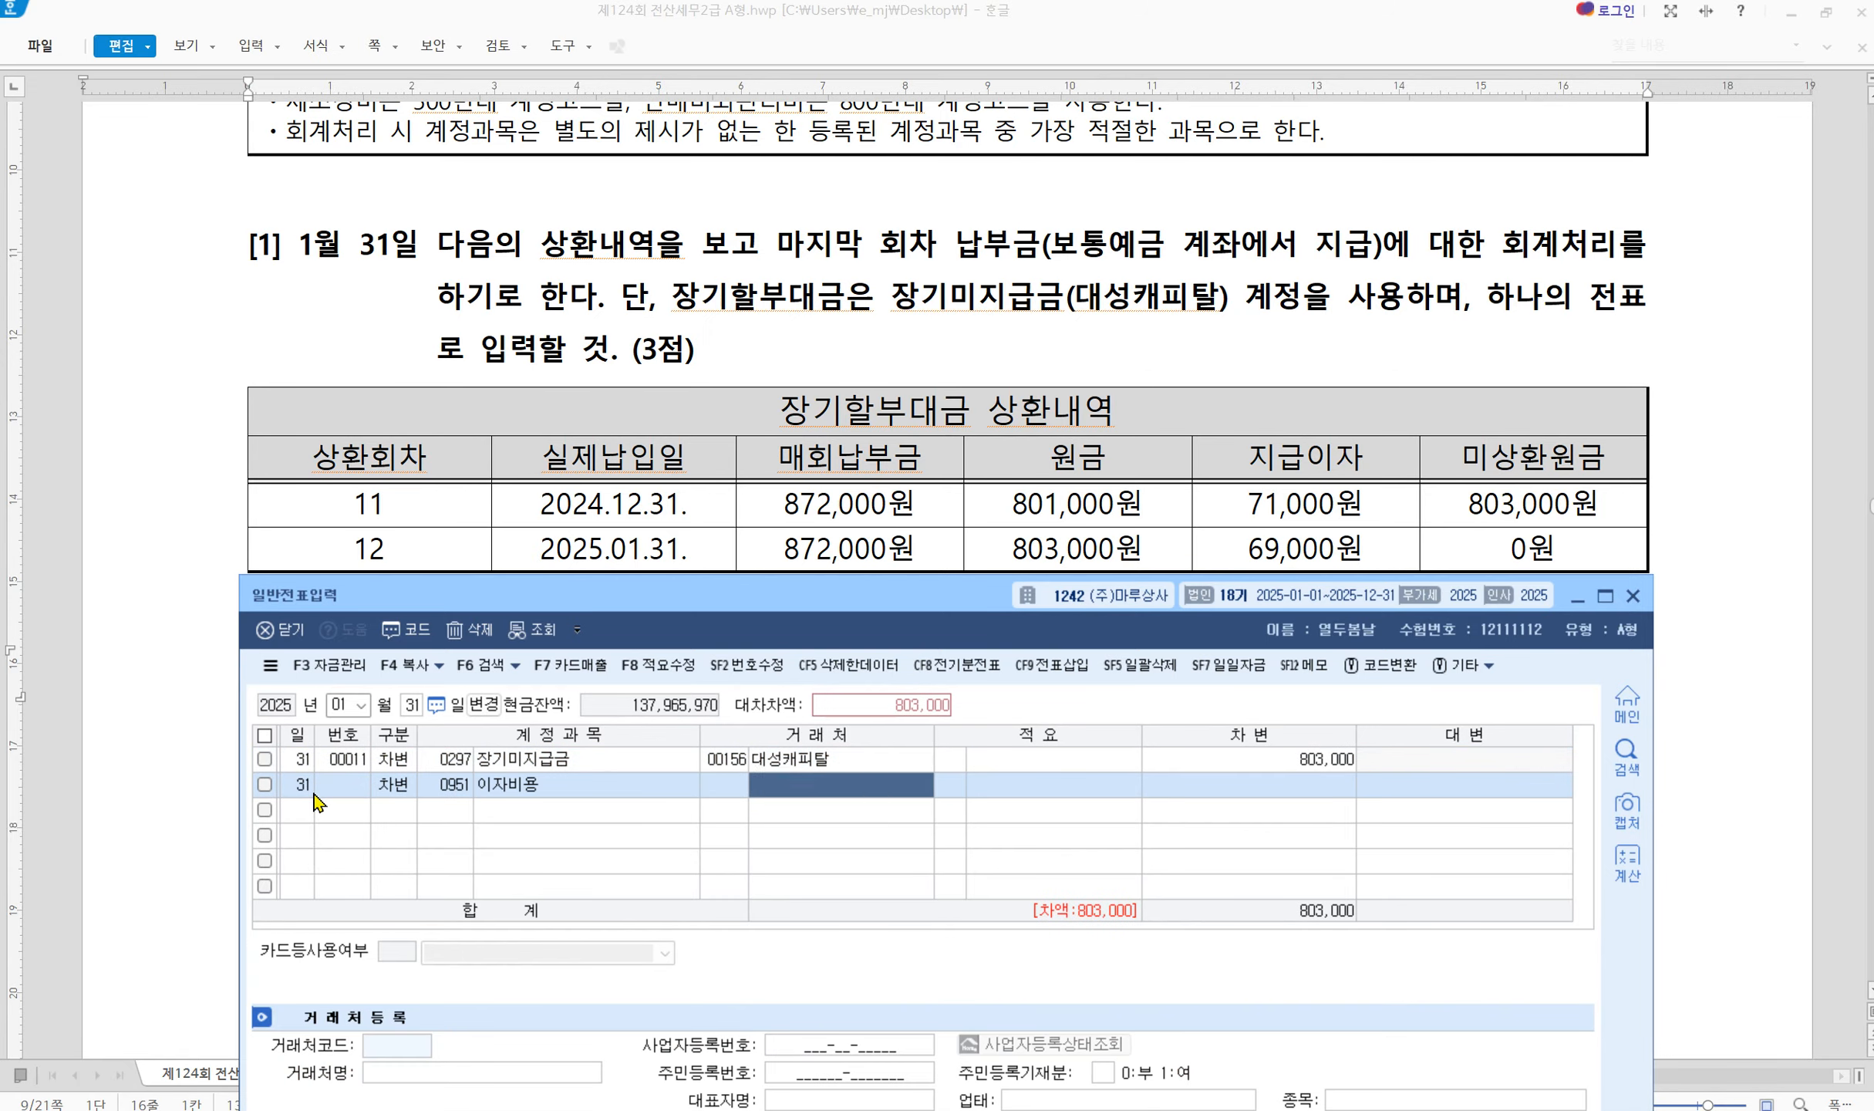
pyautogui.press('Return')
pyautogui.press('Return')
pyautogui.write('690000')
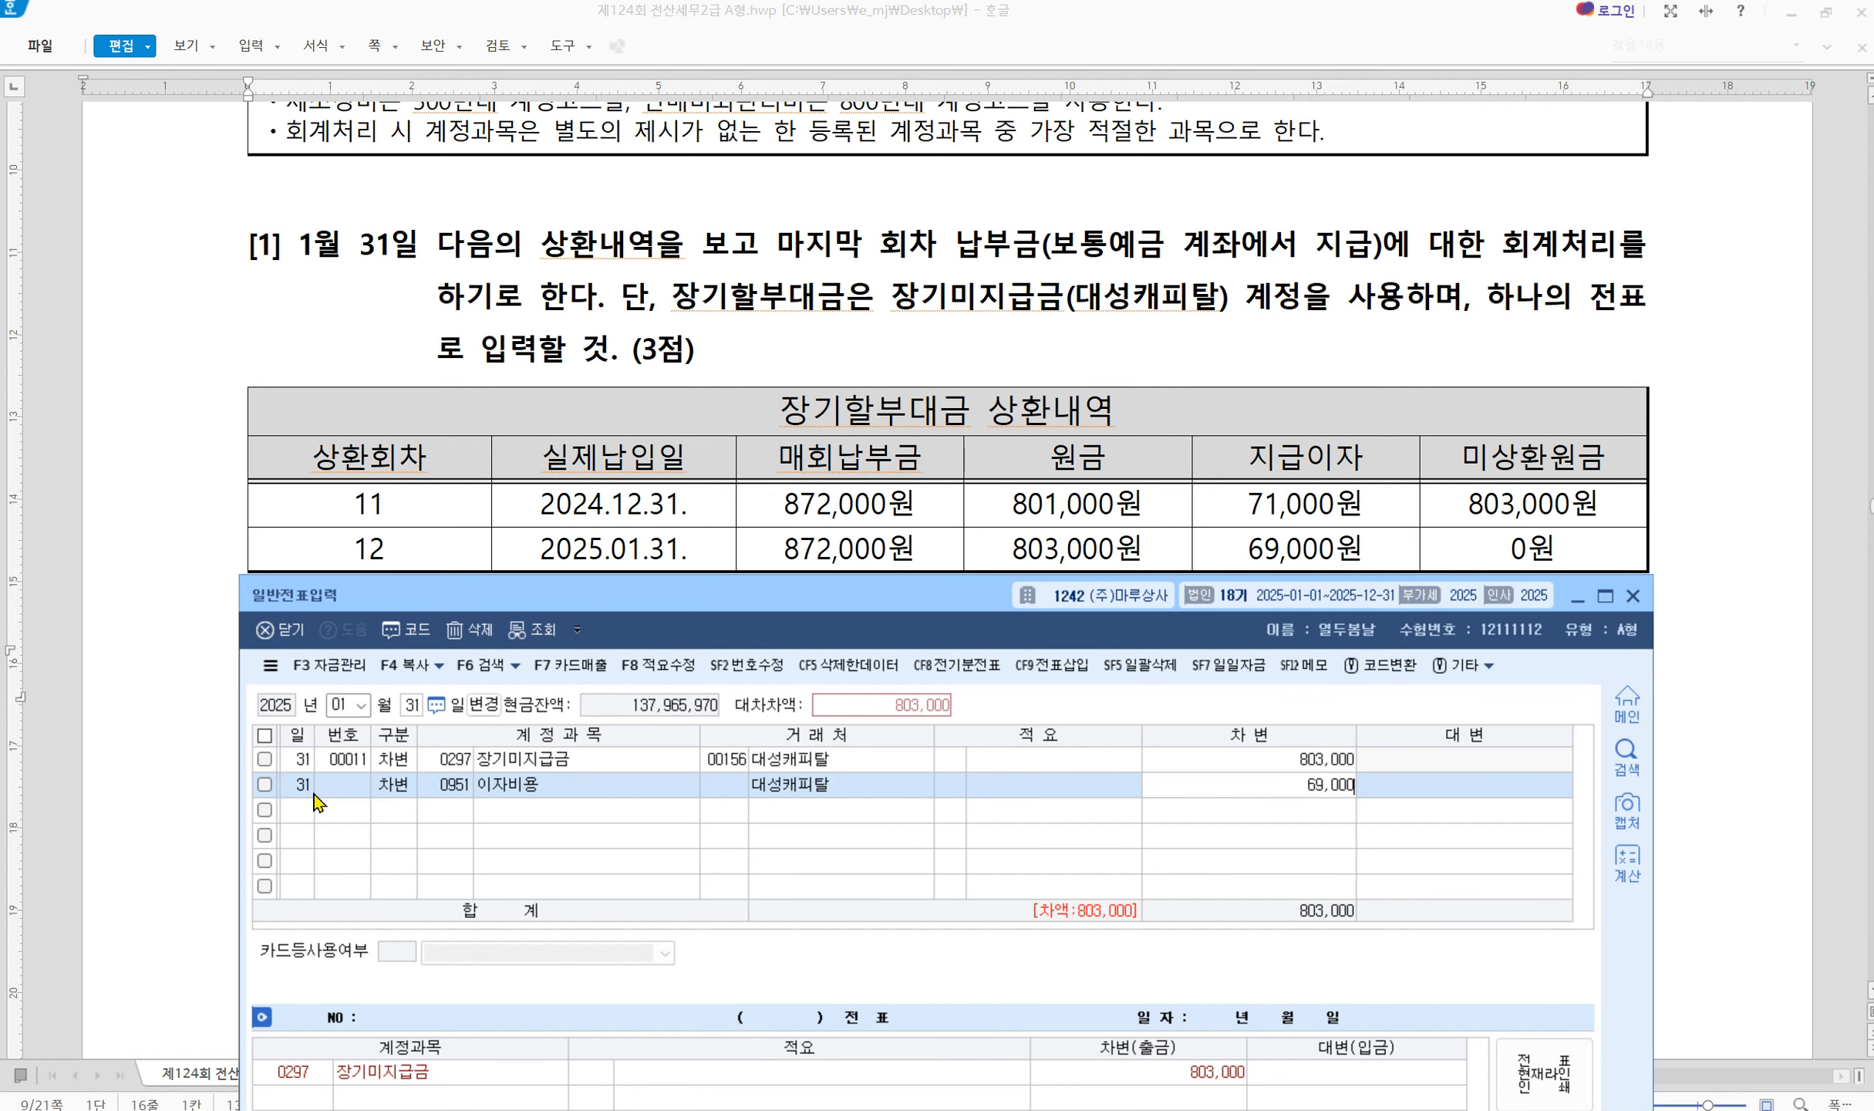
pyautogui.press('Return')
pyautogui.write('4103')
pyautogui.press('Return')
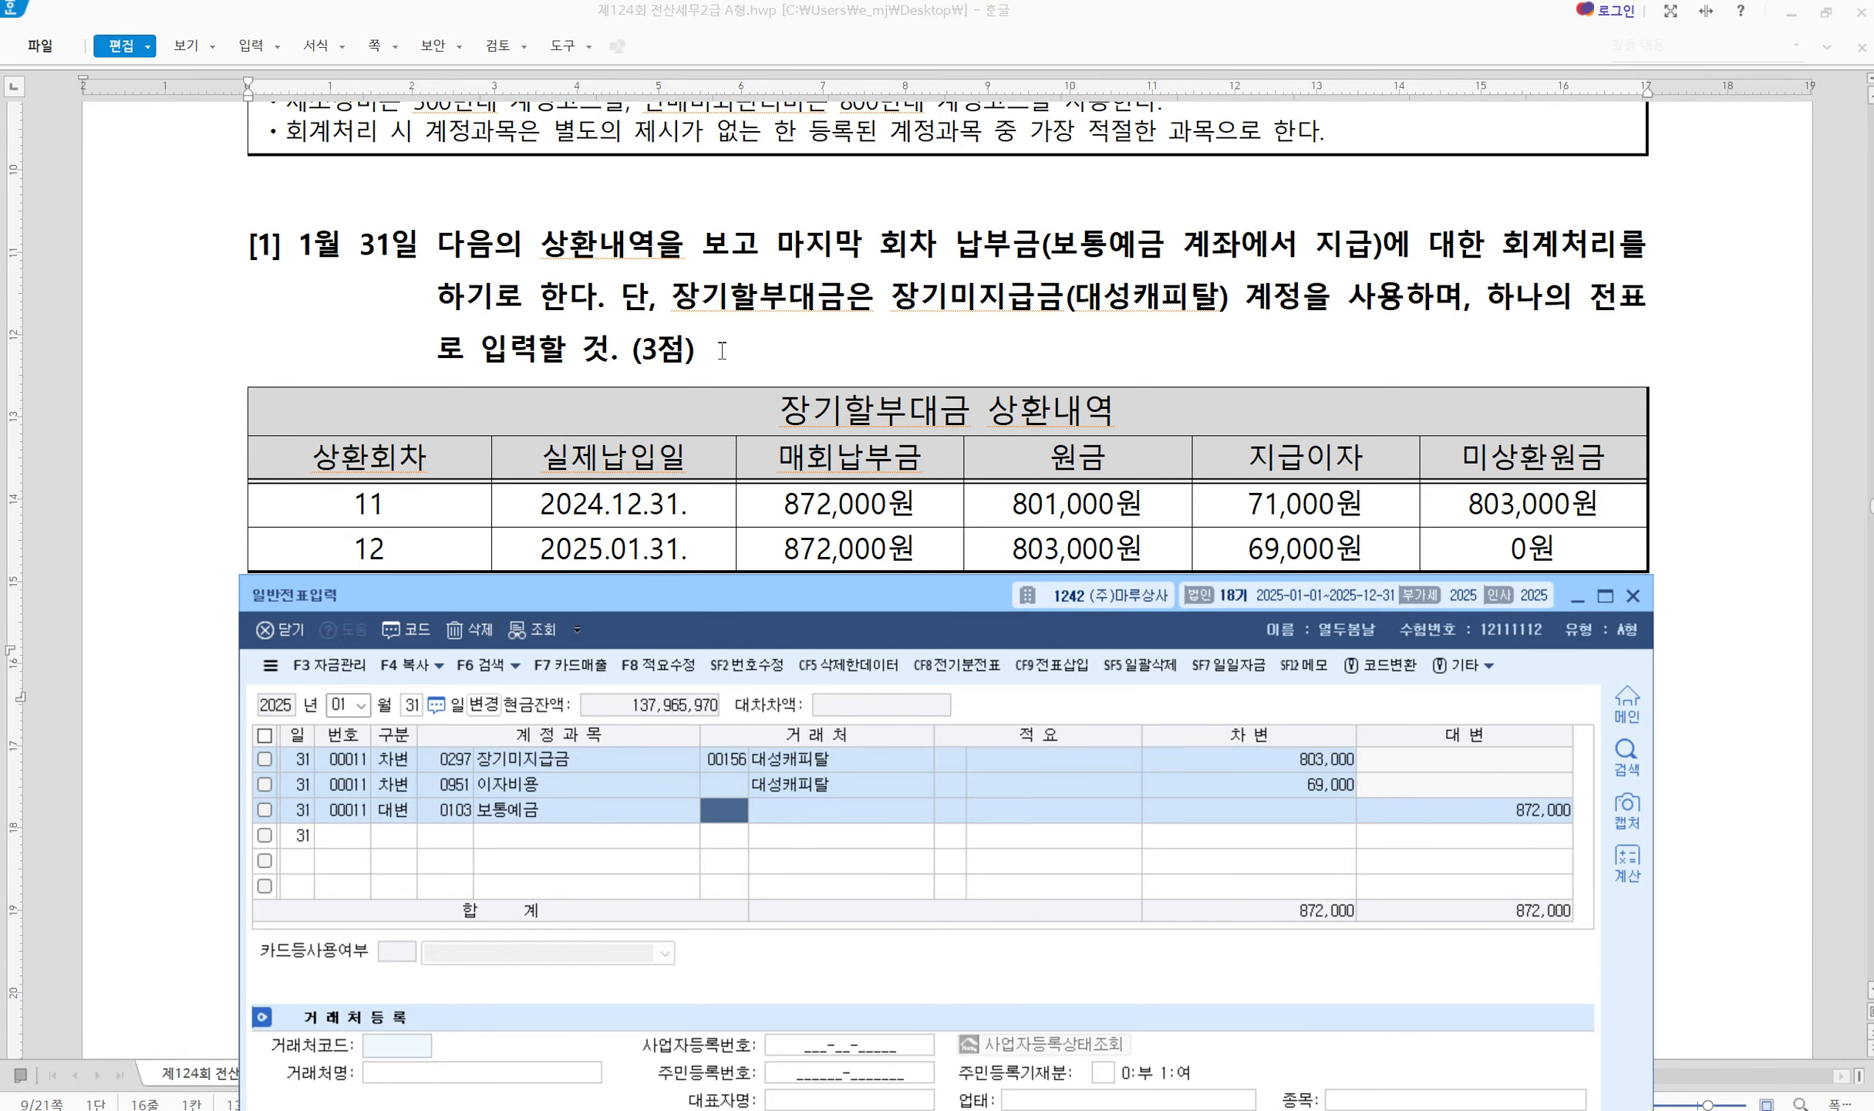
# Scroll to problem [2] and change the entry date to February 15
pyautogui.scroll(-6, 722, 350)
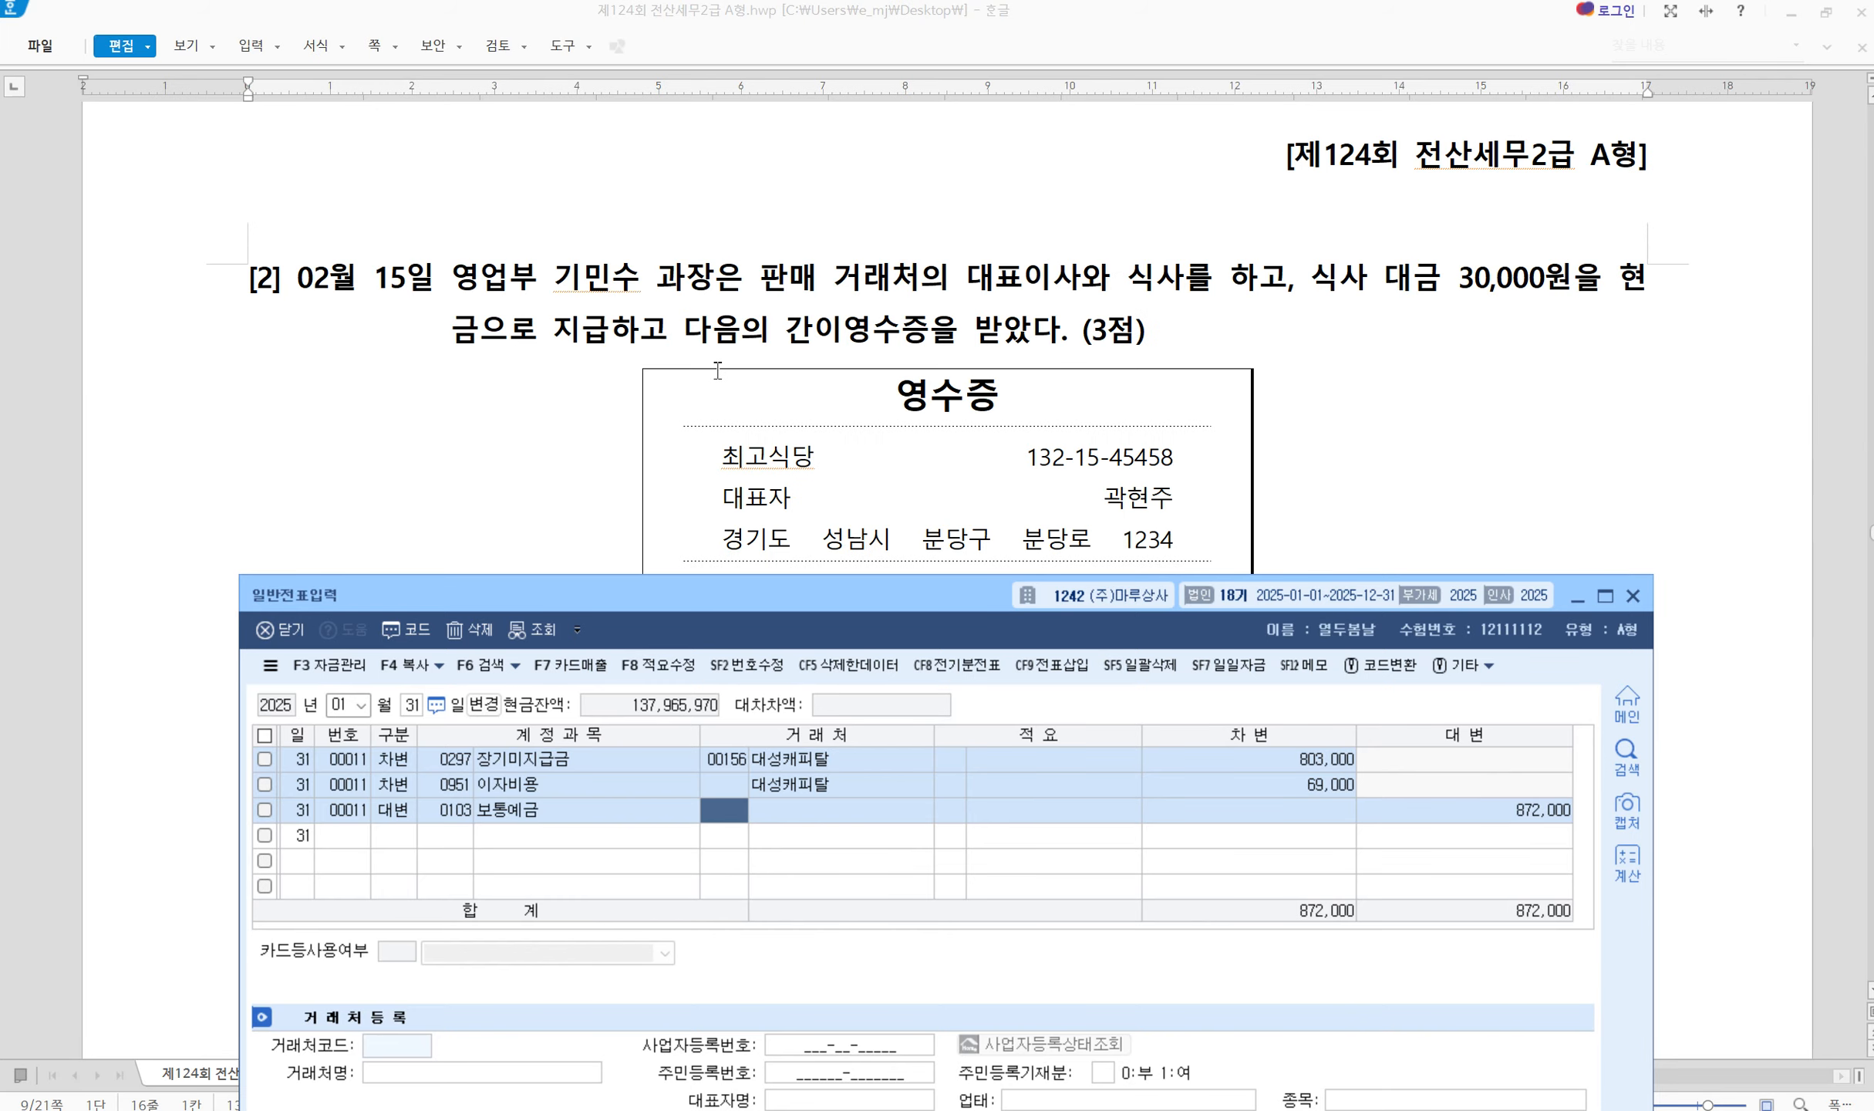
pyautogui.click(338, 705)
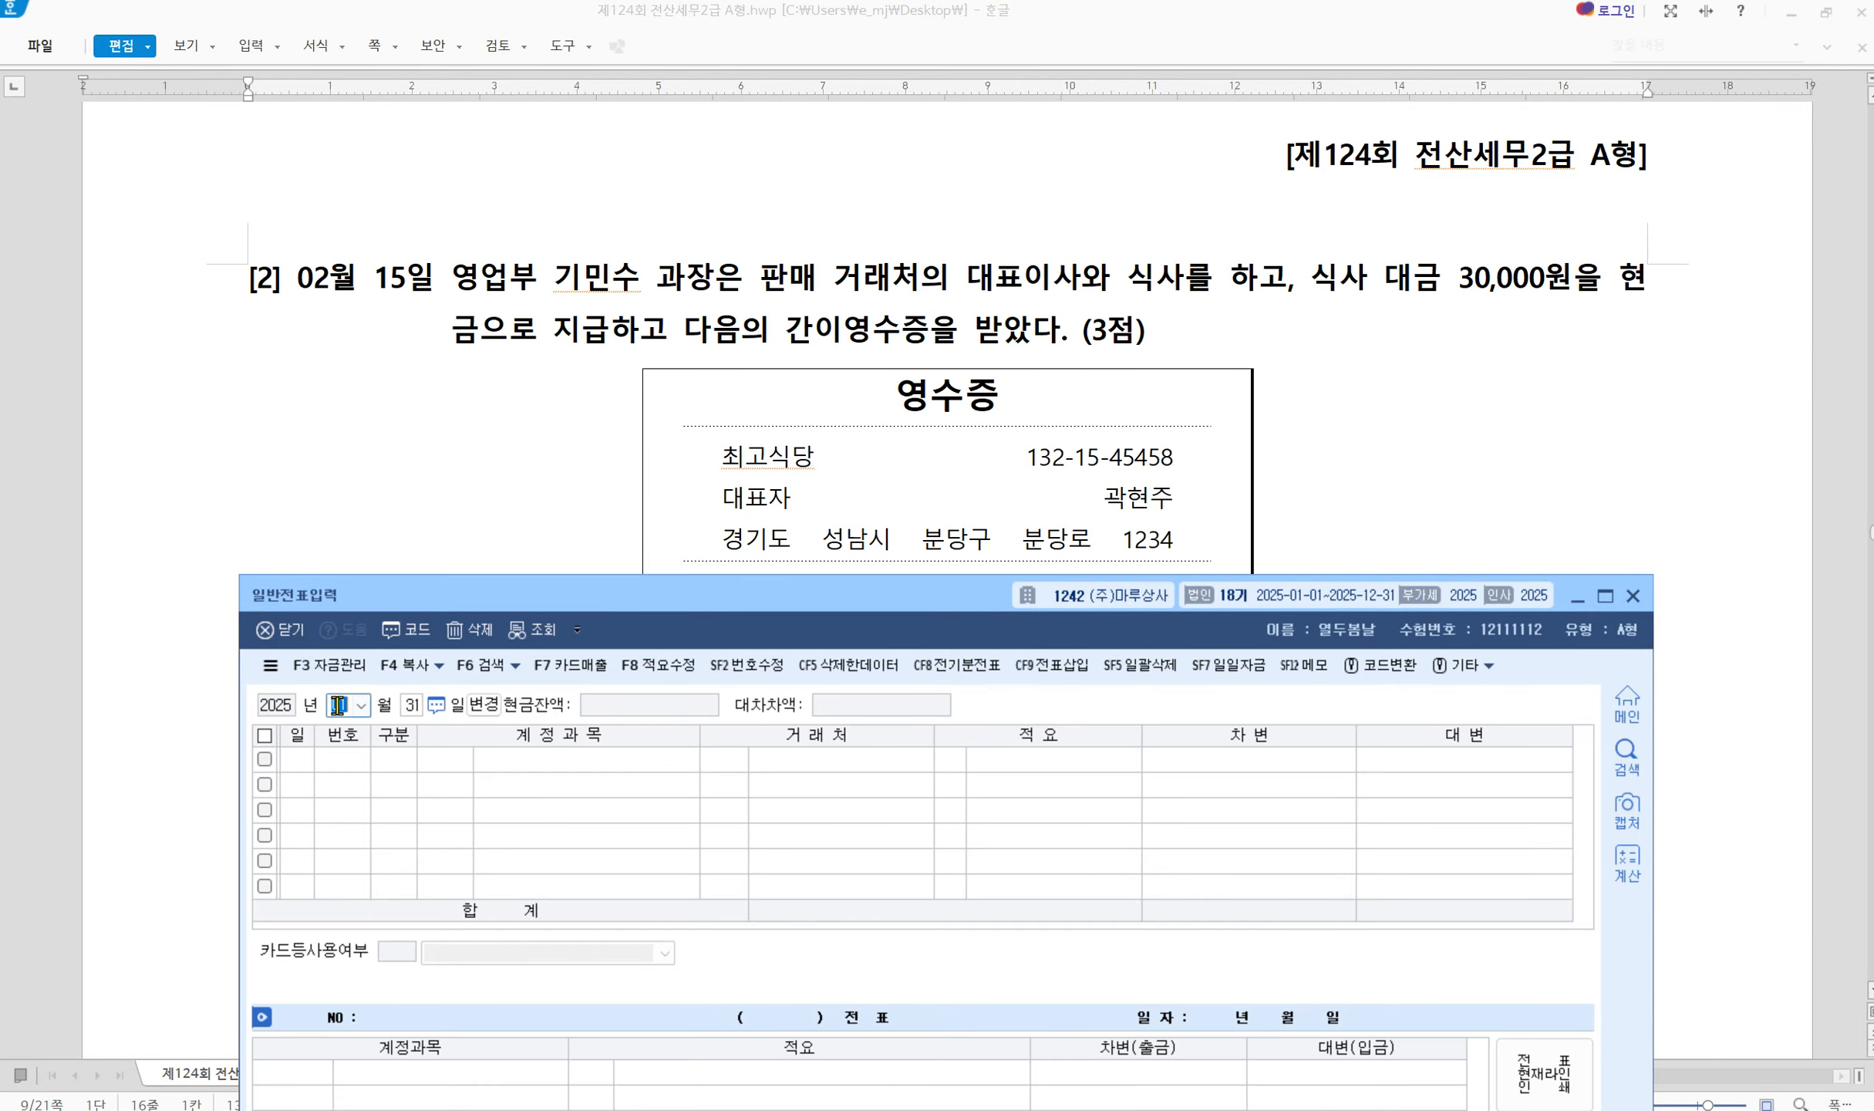
pyautogui.write('02')
pyautogui.press('Return')
pyautogui.write('15')
pyautogui.press('Return')
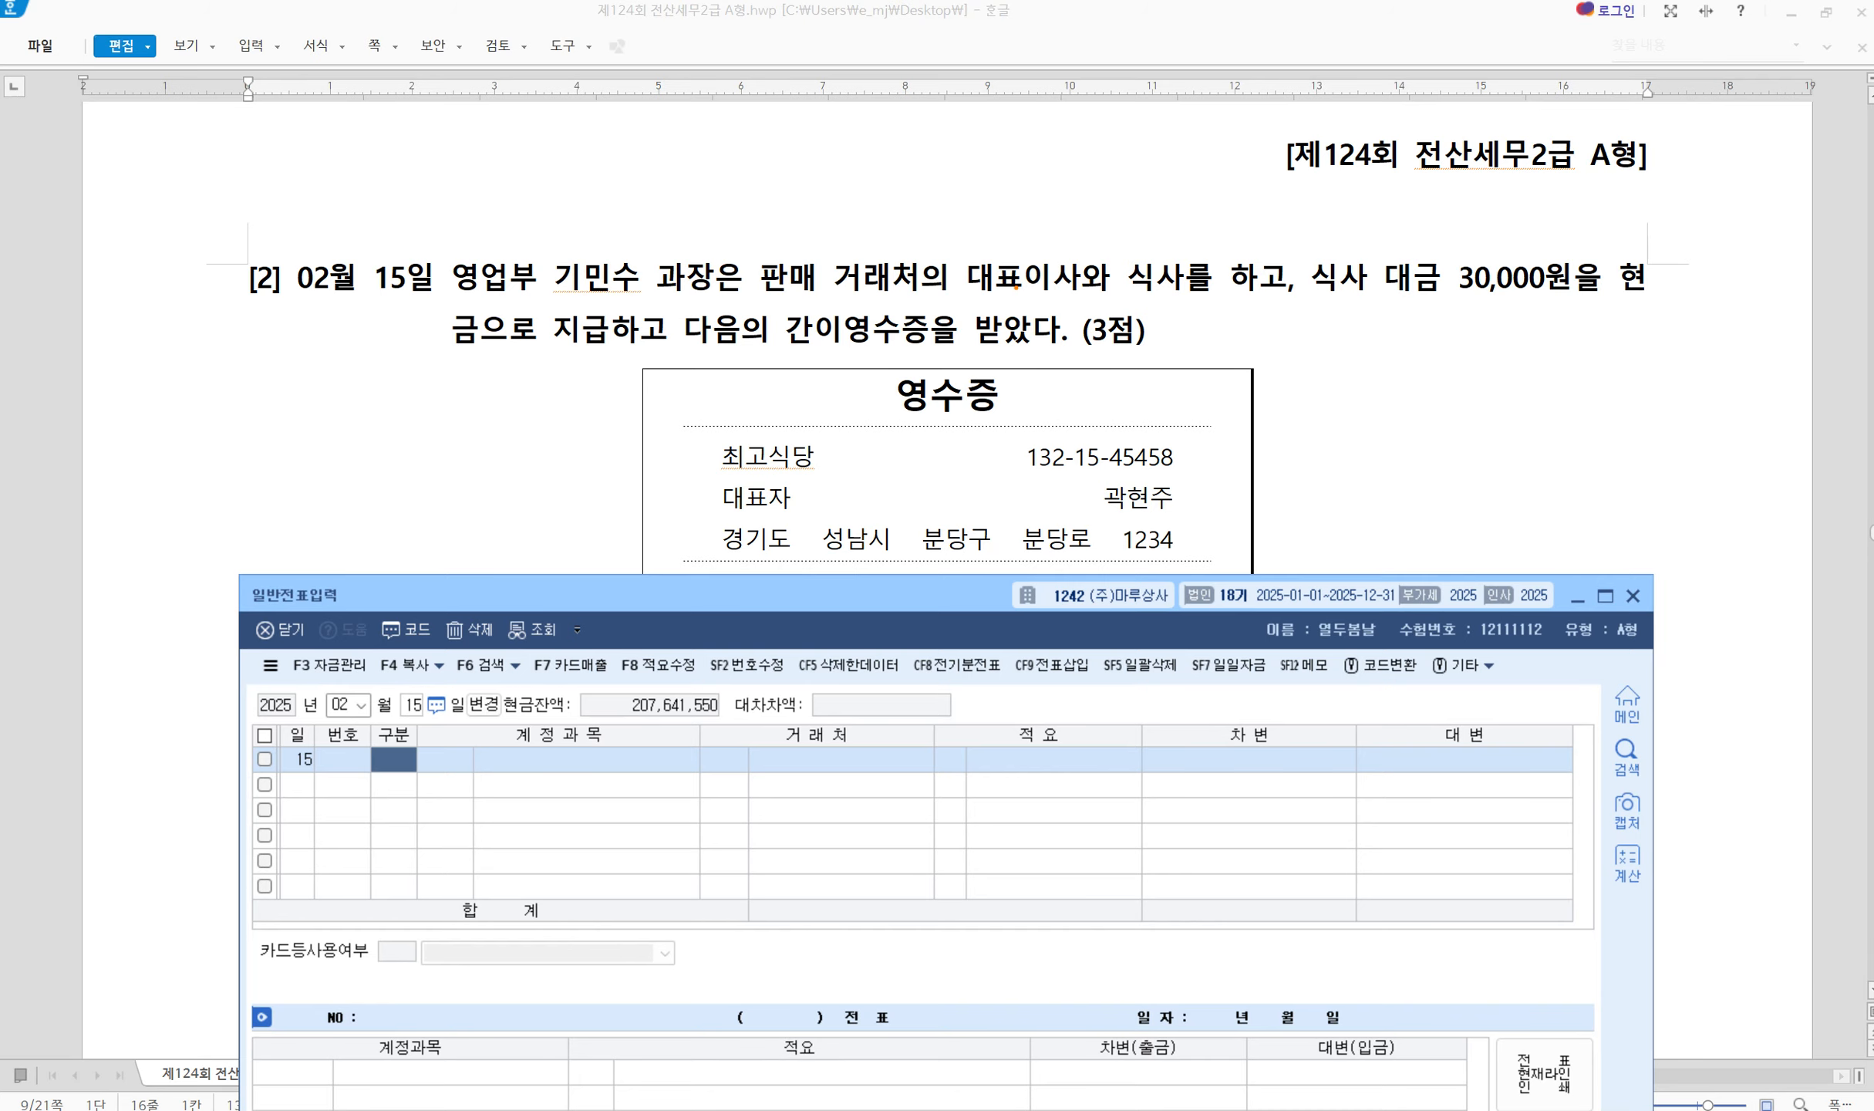
# Mark 영업부, the meal with the client's CEO, and the 30,000원 amount in problem [2]
pyautogui.moveTo(1314, 240); pyautogui.dragTo(1265, 312)
pyautogui.moveTo(436, 253)
pyautogui.mouseDown()
pyautogui.moveTo(447, 263)
pyautogui.moveTo(470, 226)
pyautogui.mouseUp()
pyautogui.moveTo(829, 252); pyautogui.dragTo(1205, 297)
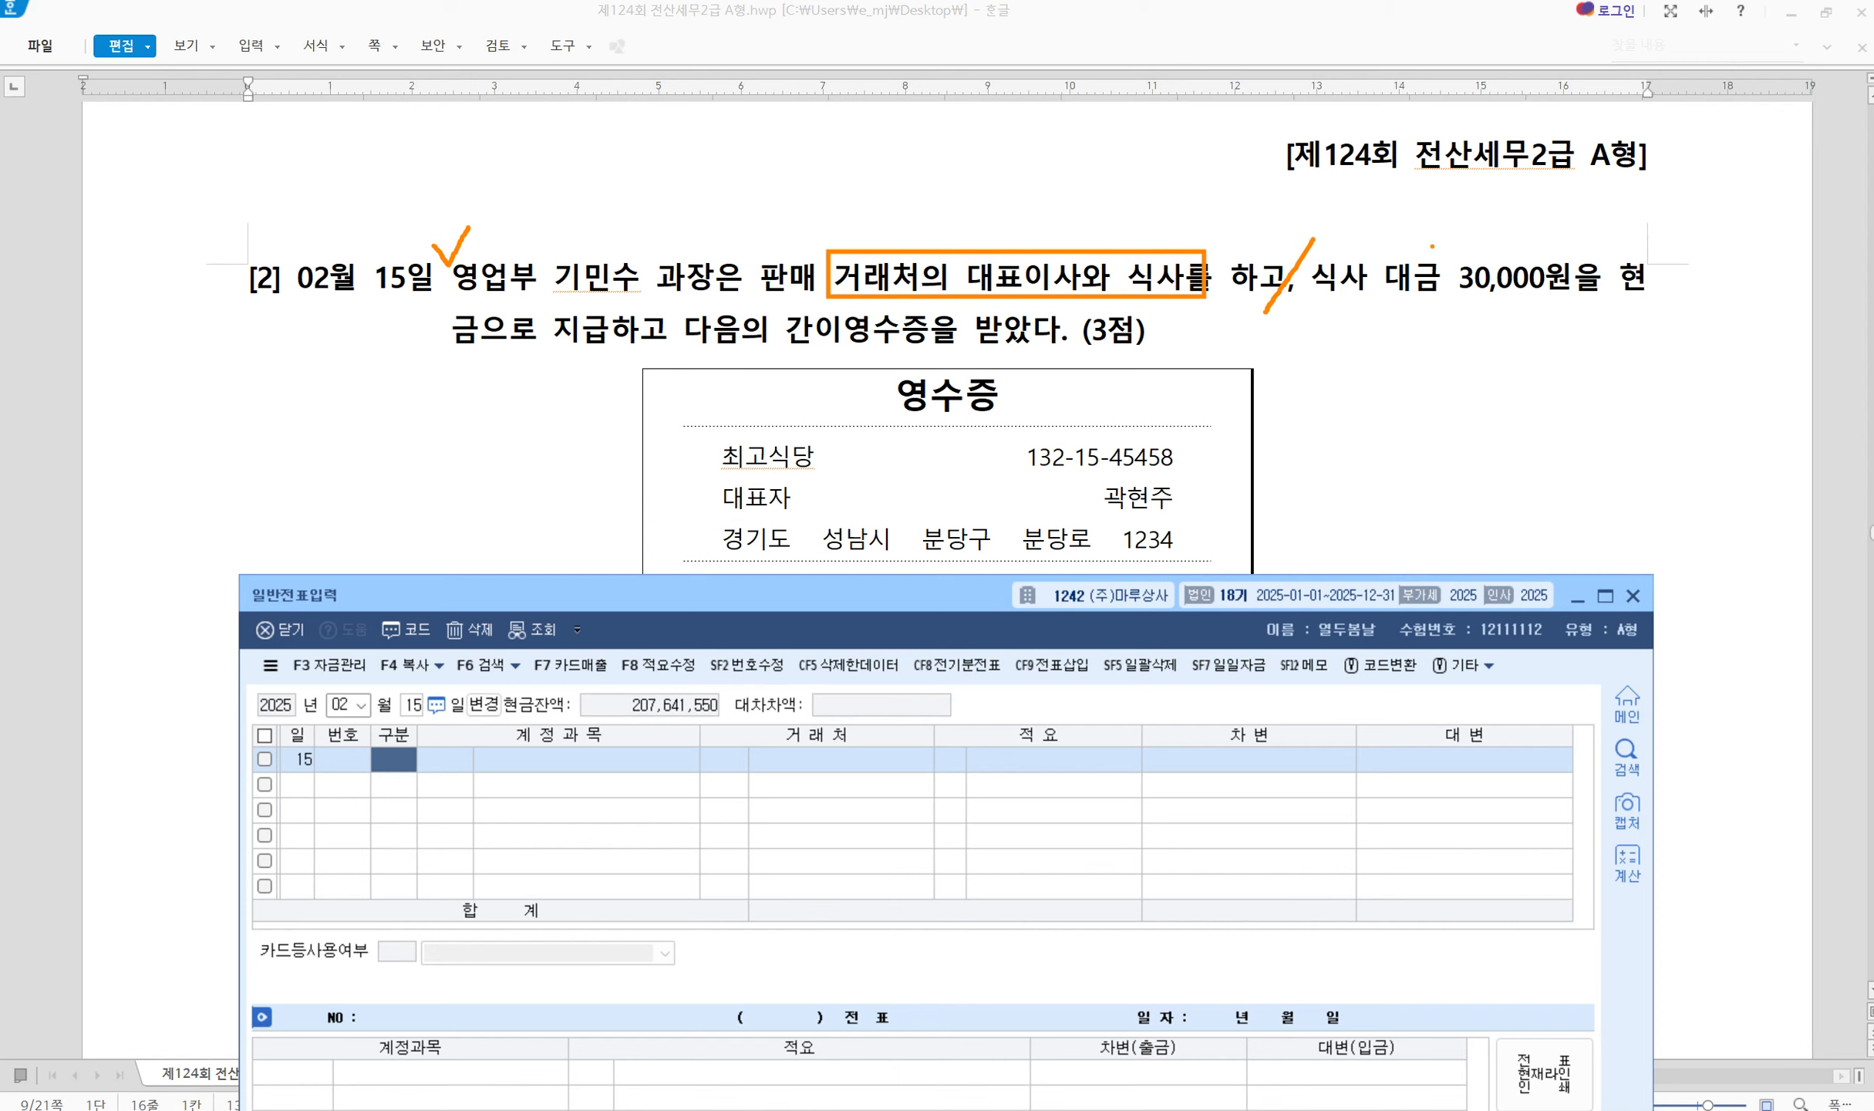
pyautogui.moveTo(1432, 246)
pyautogui.mouseDown()
pyautogui.moveTo(1447, 262)
pyautogui.moveTo(1473, 227)
pyautogui.mouseUp()
# Clear the markup and check problem [2]'s receipt in the exam document
pyautogui.press('Escape')
pyautogui.click(1298, 457)
pyautogui.scroll(-1, 1298, 456)
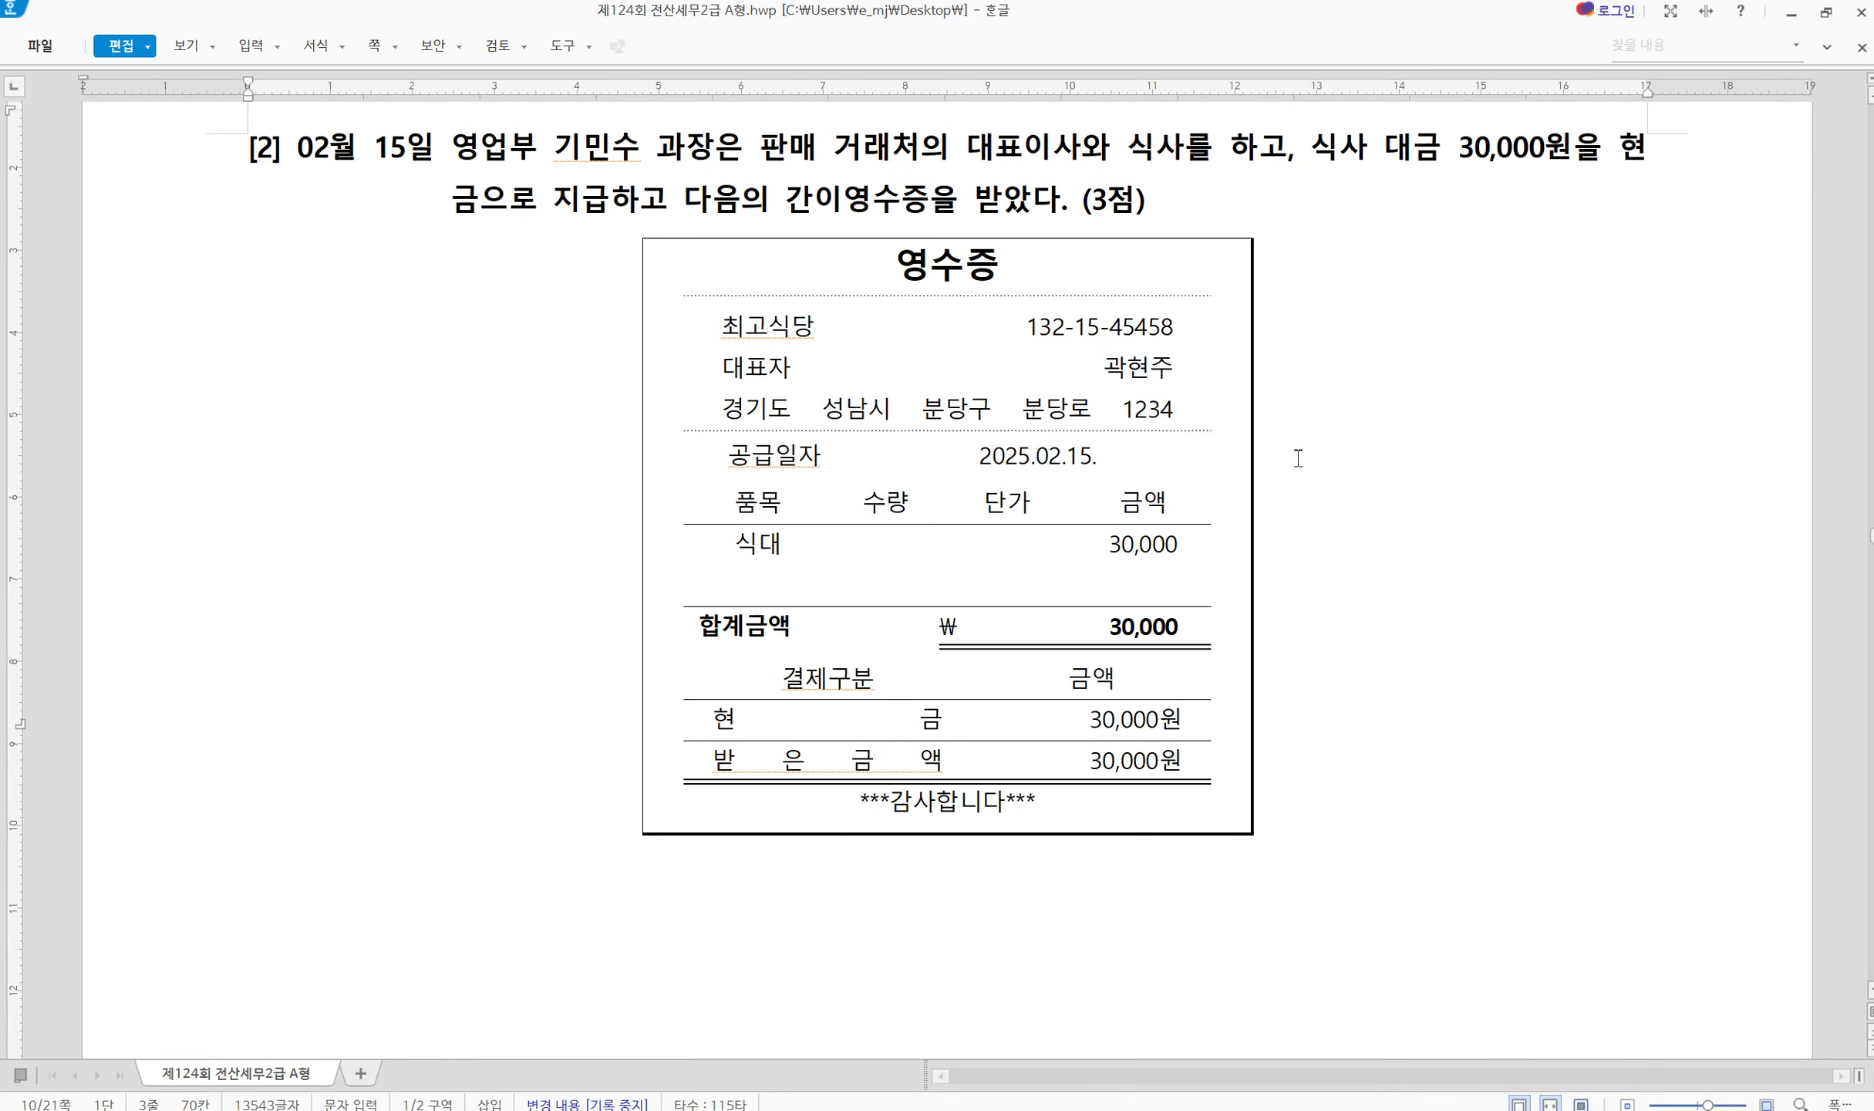
pyautogui.hotkey('alt', 'Tab')
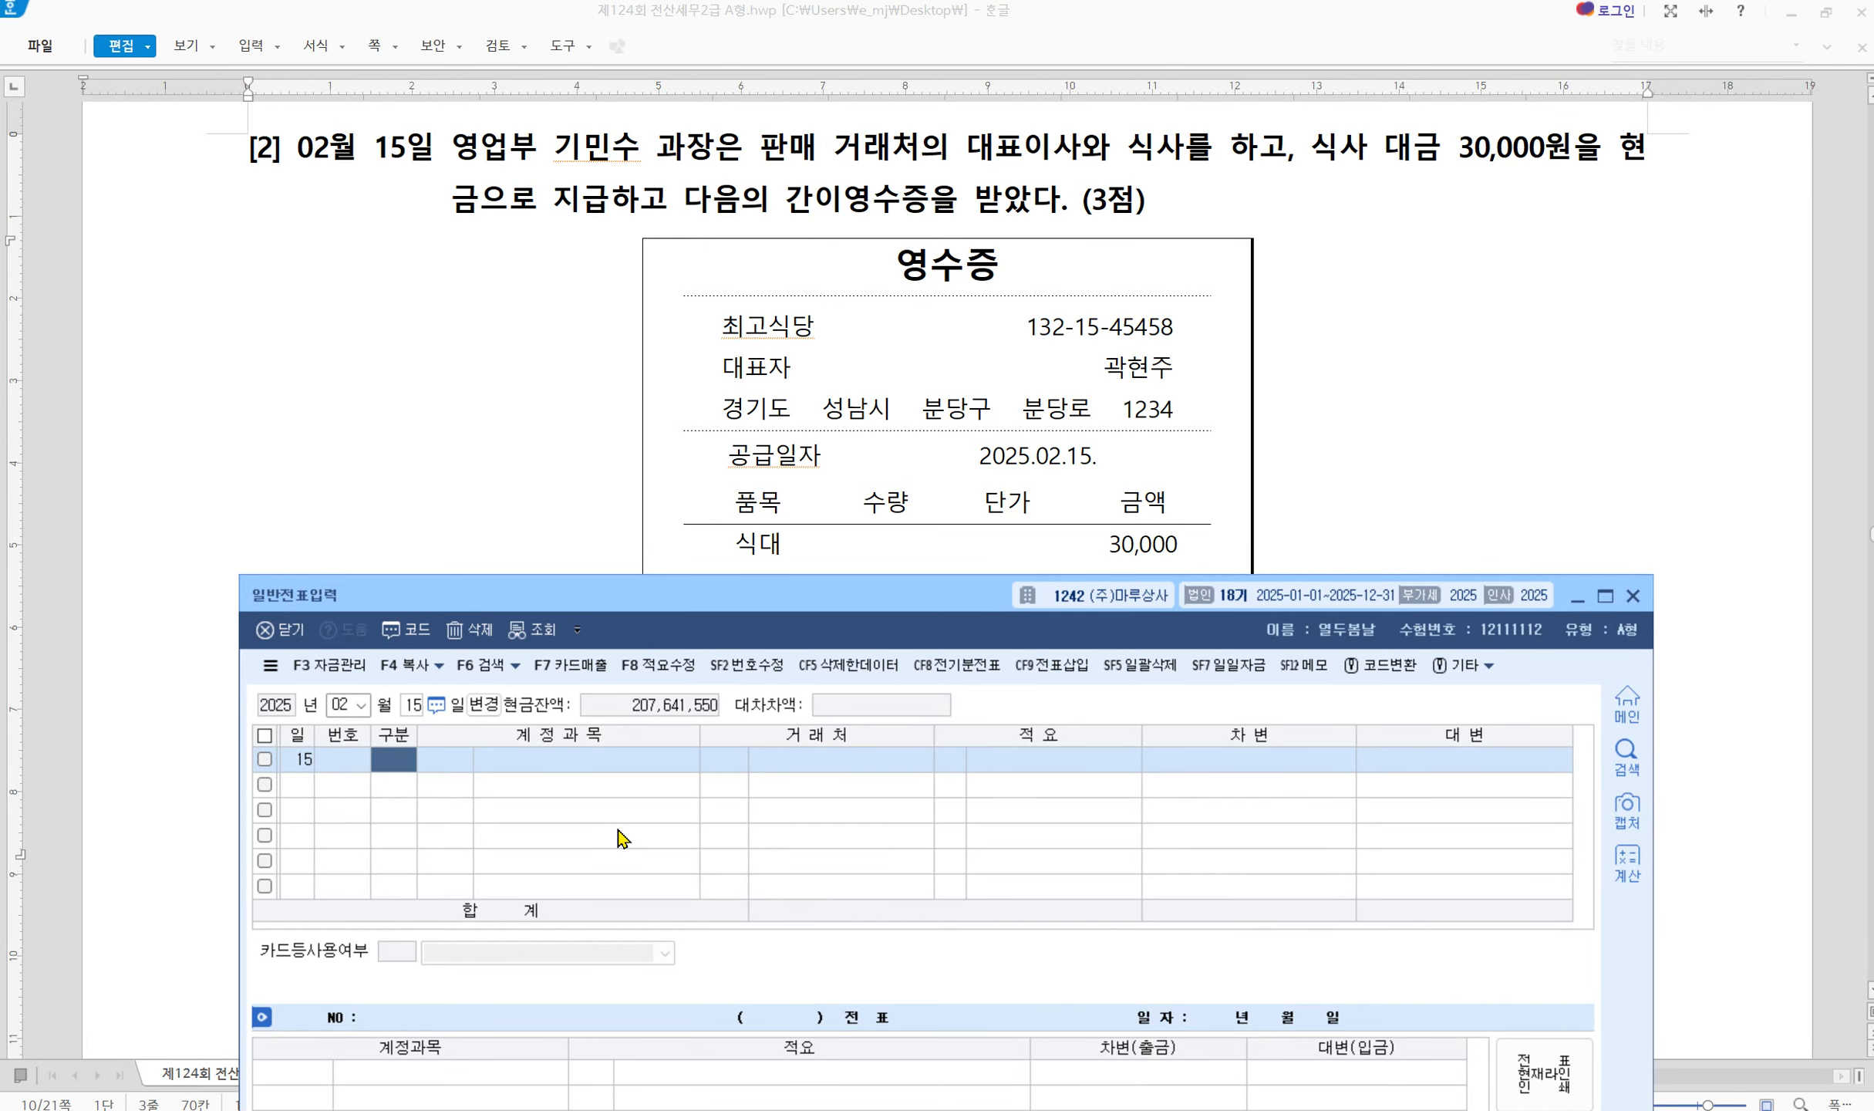
# Debit 0813 기업업무추진비 30,000 and credit 0101 현금 30,000
pyautogui.write('3')
pyautogui.press('Return')
pyautogui.write('813')
pyautogui.press('Return')
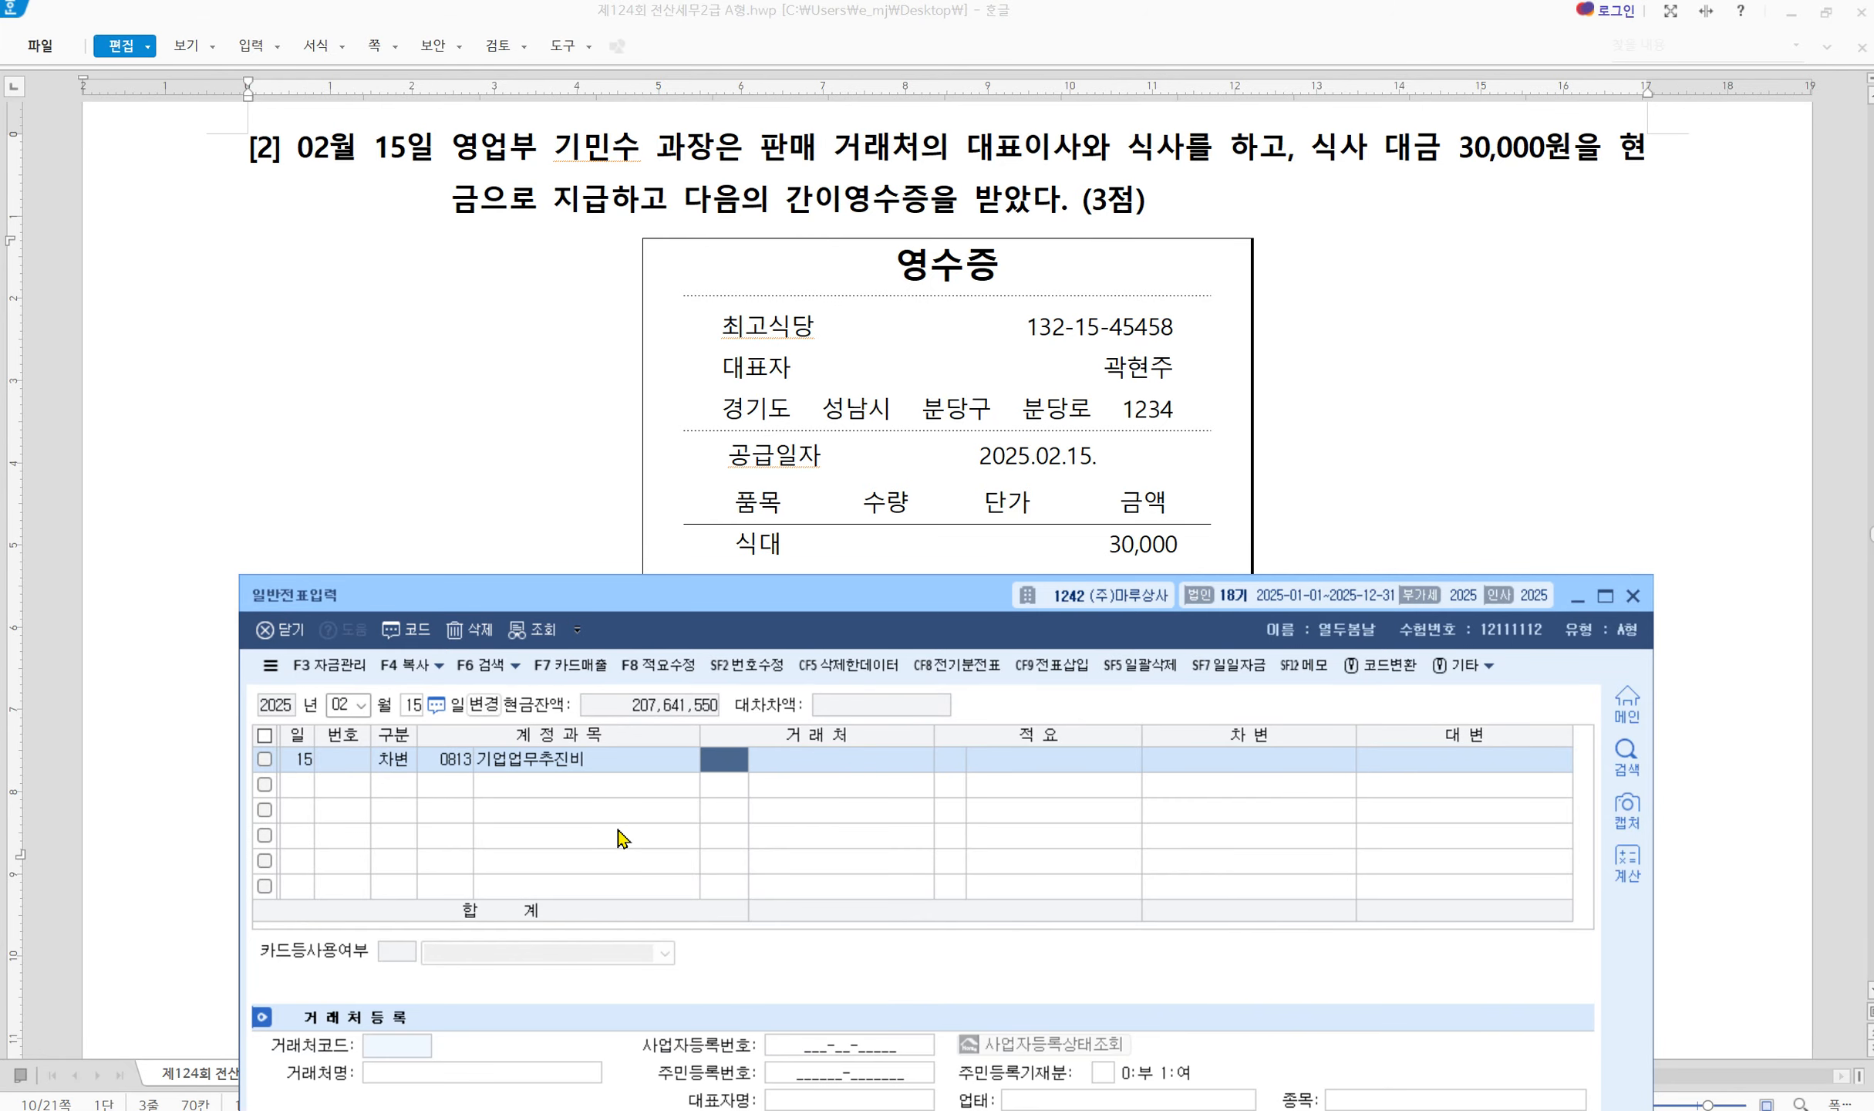
pyautogui.press('Return')
pyautogui.press('Return')
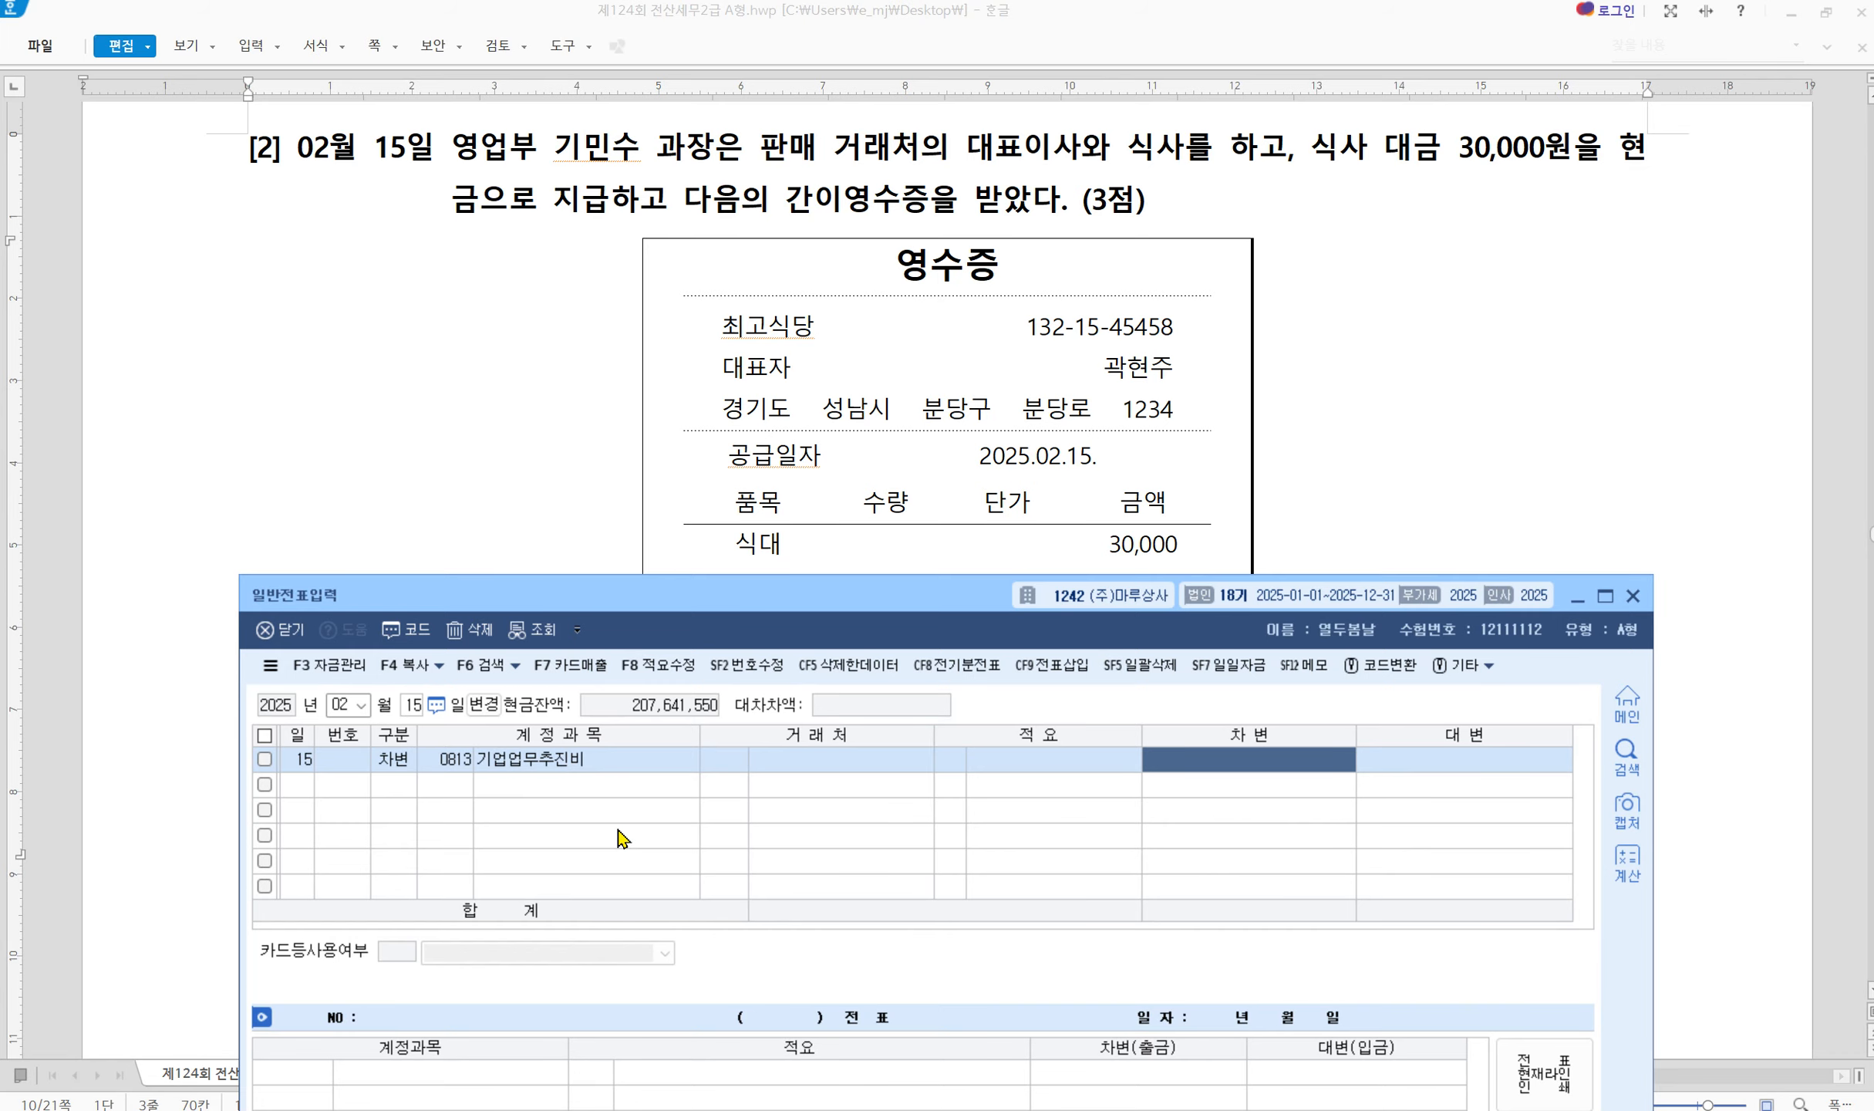
pyautogui.write('30000')
pyautogui.press('Return')
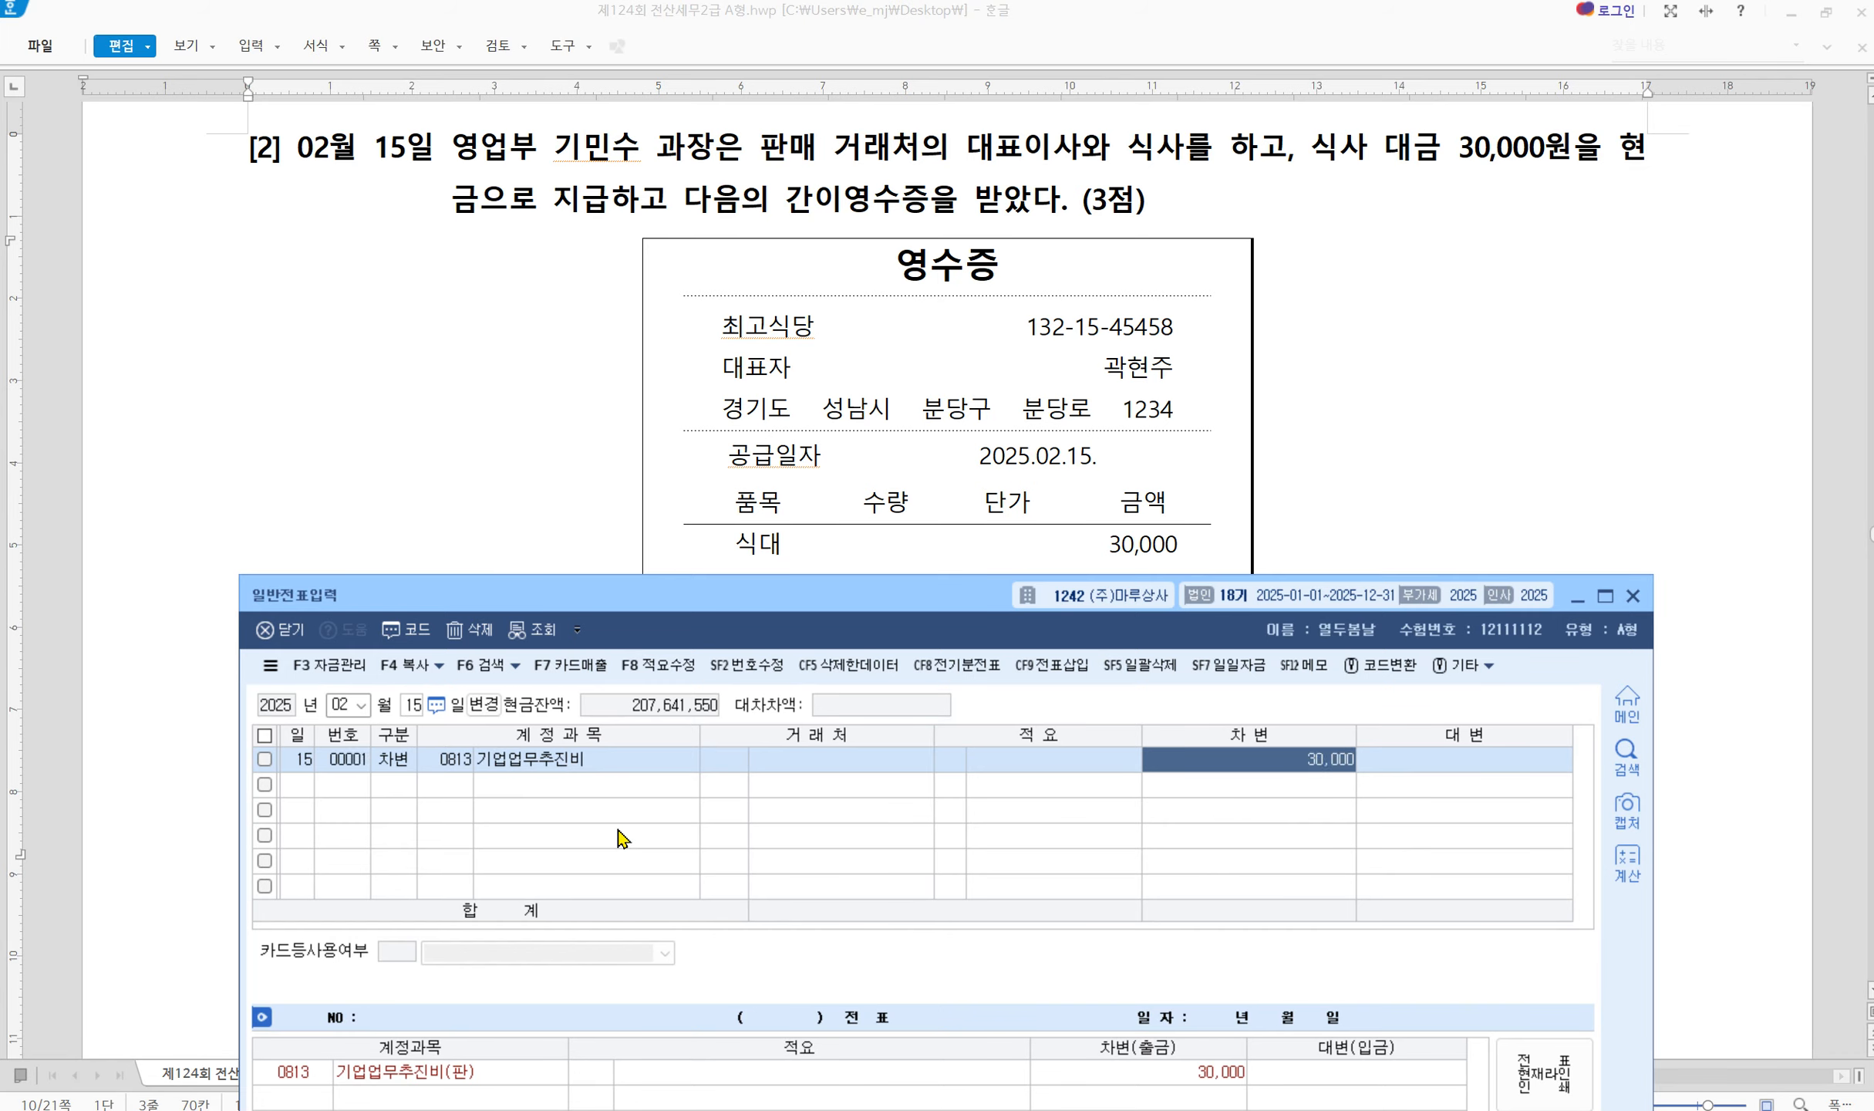
pyautogui.write('4')
pyautogui.press('Return')
pyautogui.write('101')
pyautogui.press('Return')
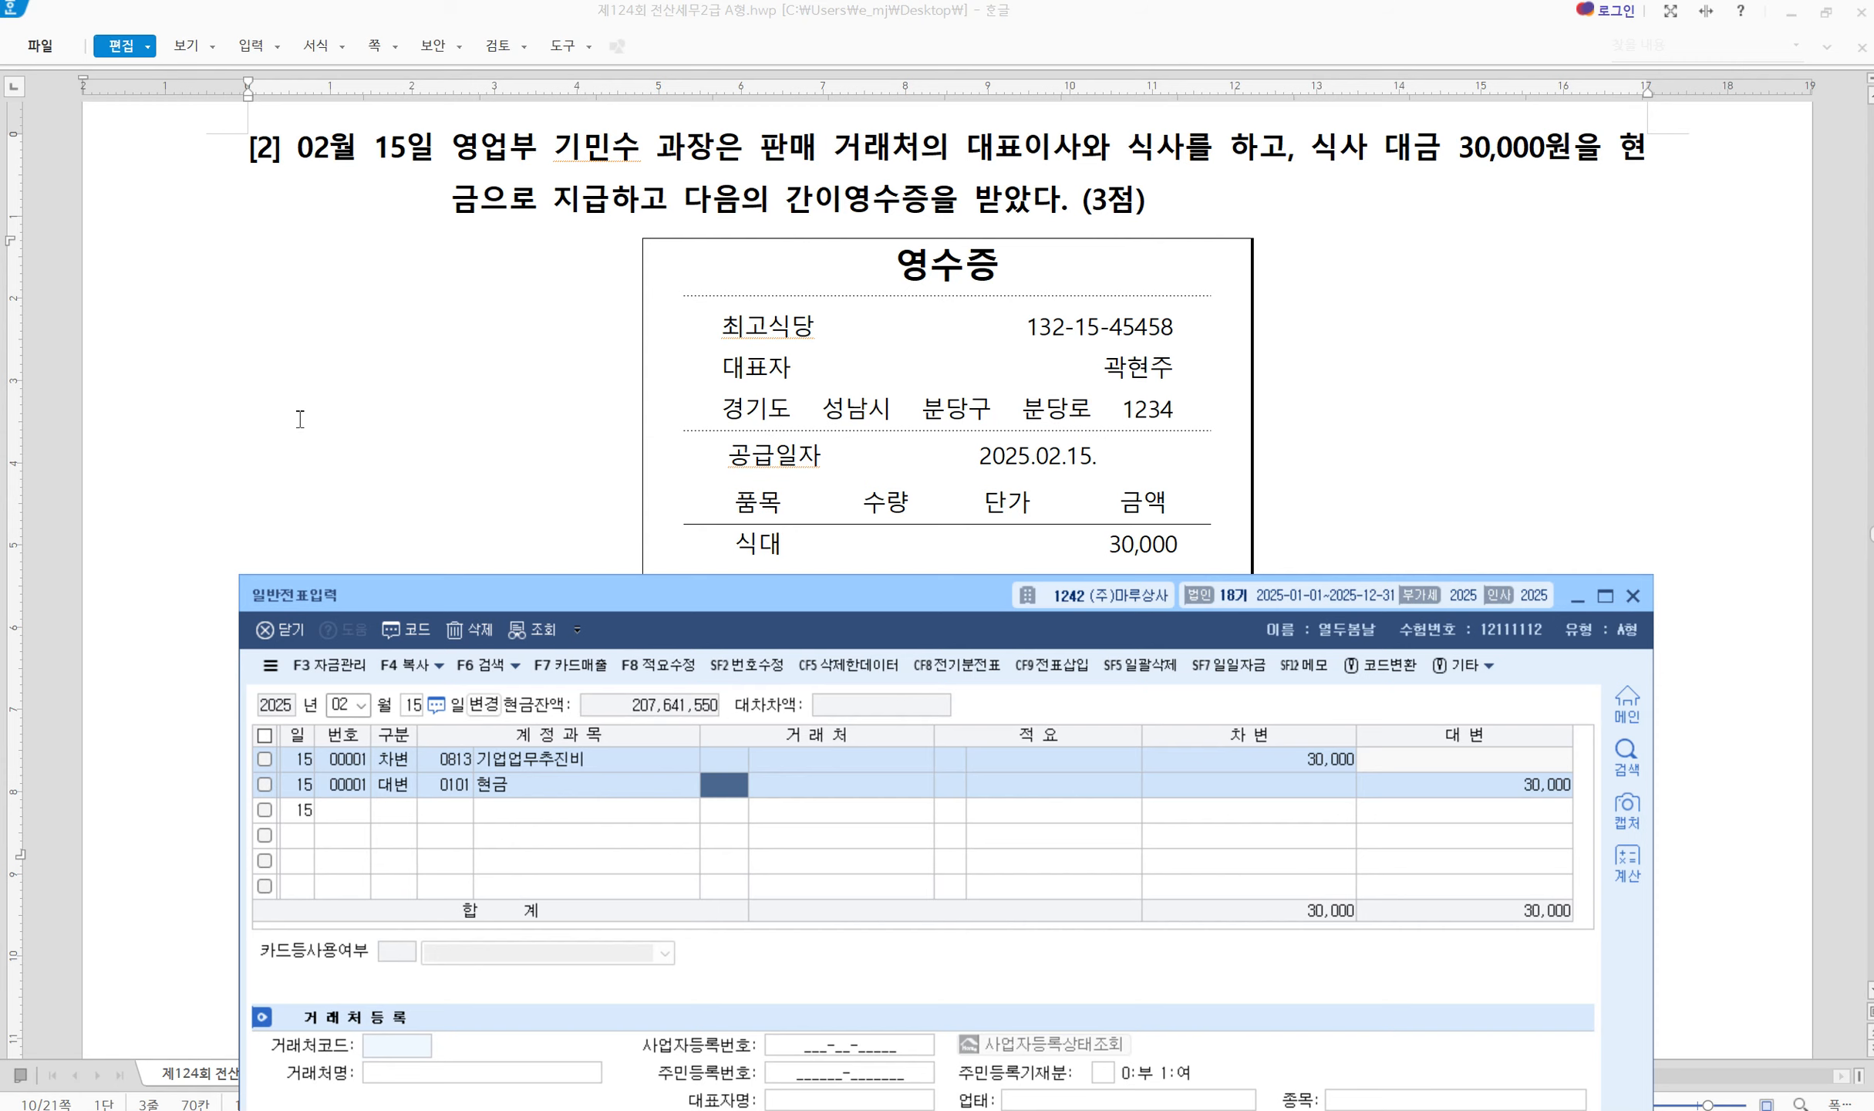
pyautogui.click(984, 479)
# Scroll to question [3]'s lease contract and set the journal date to 2025 May 15
pyautogui.scroll(-10, 678, 702)
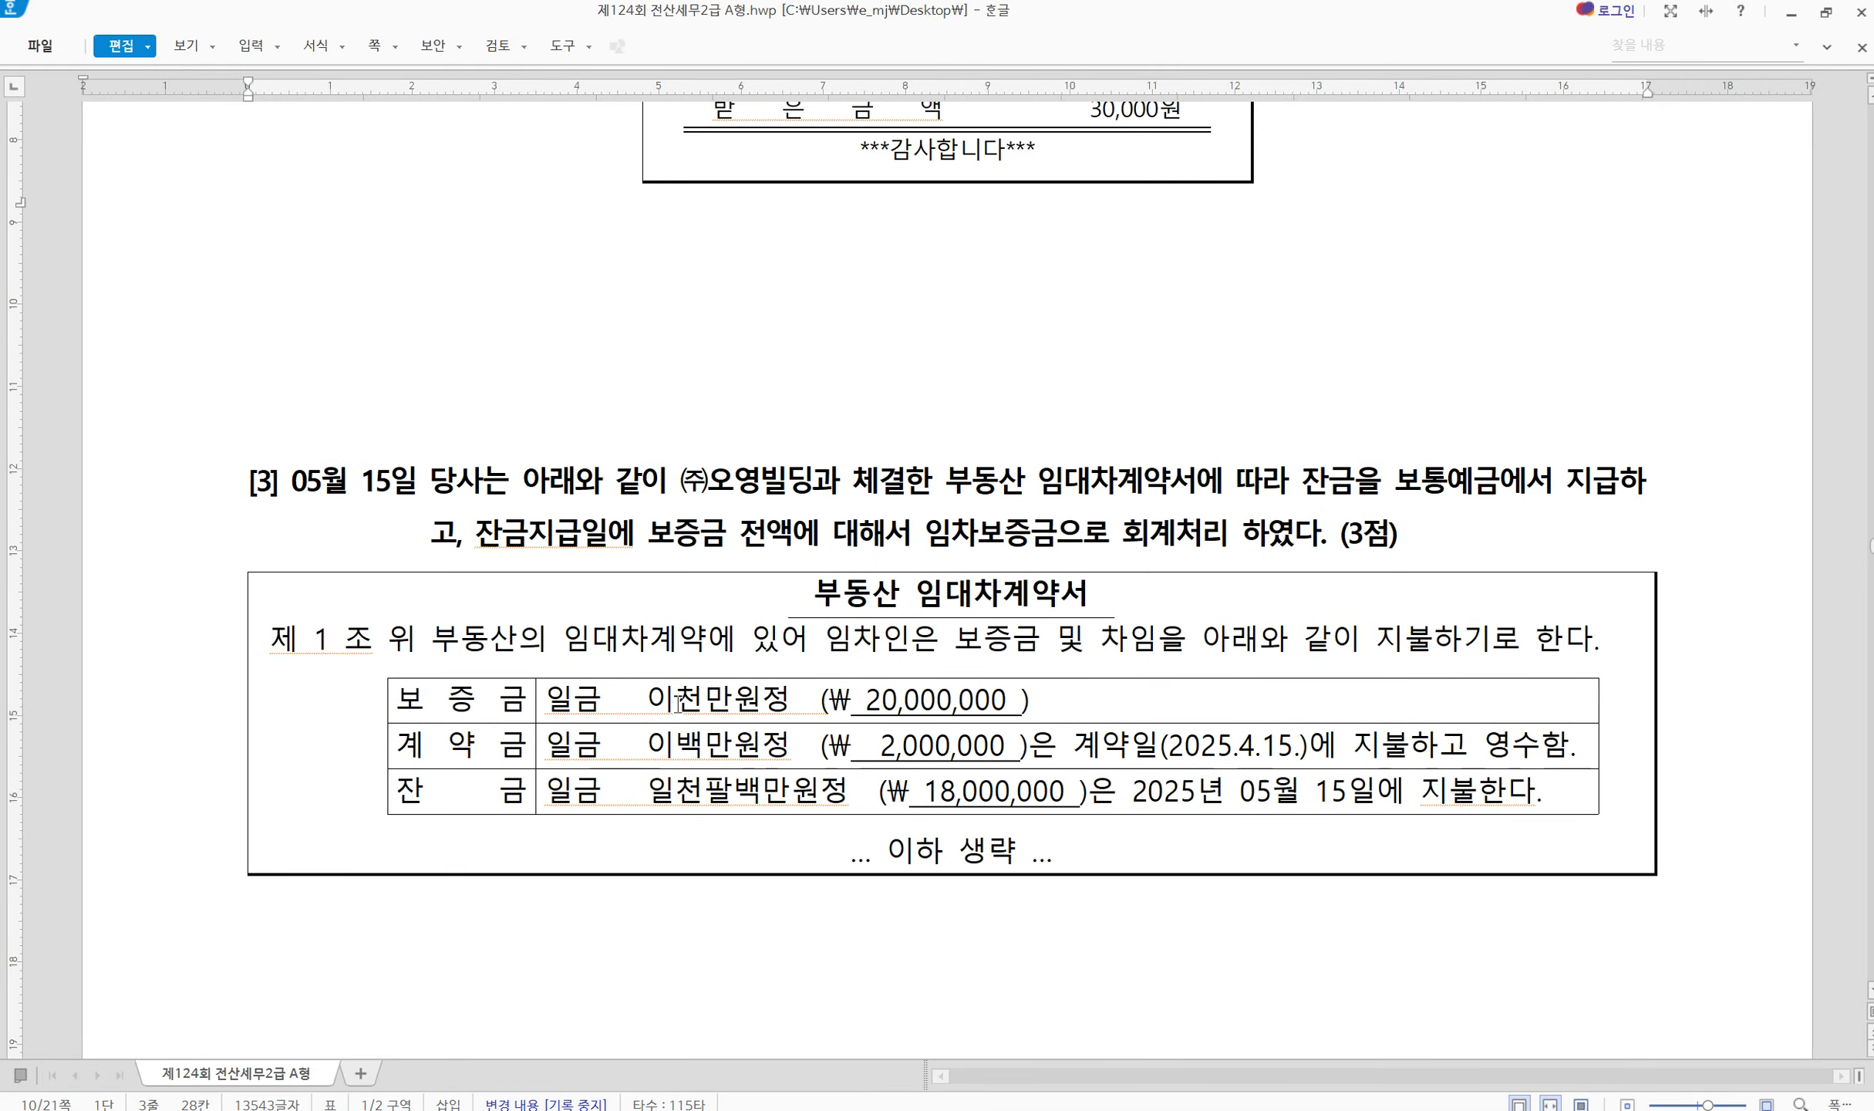
pyautogui.click(1477, 1025)
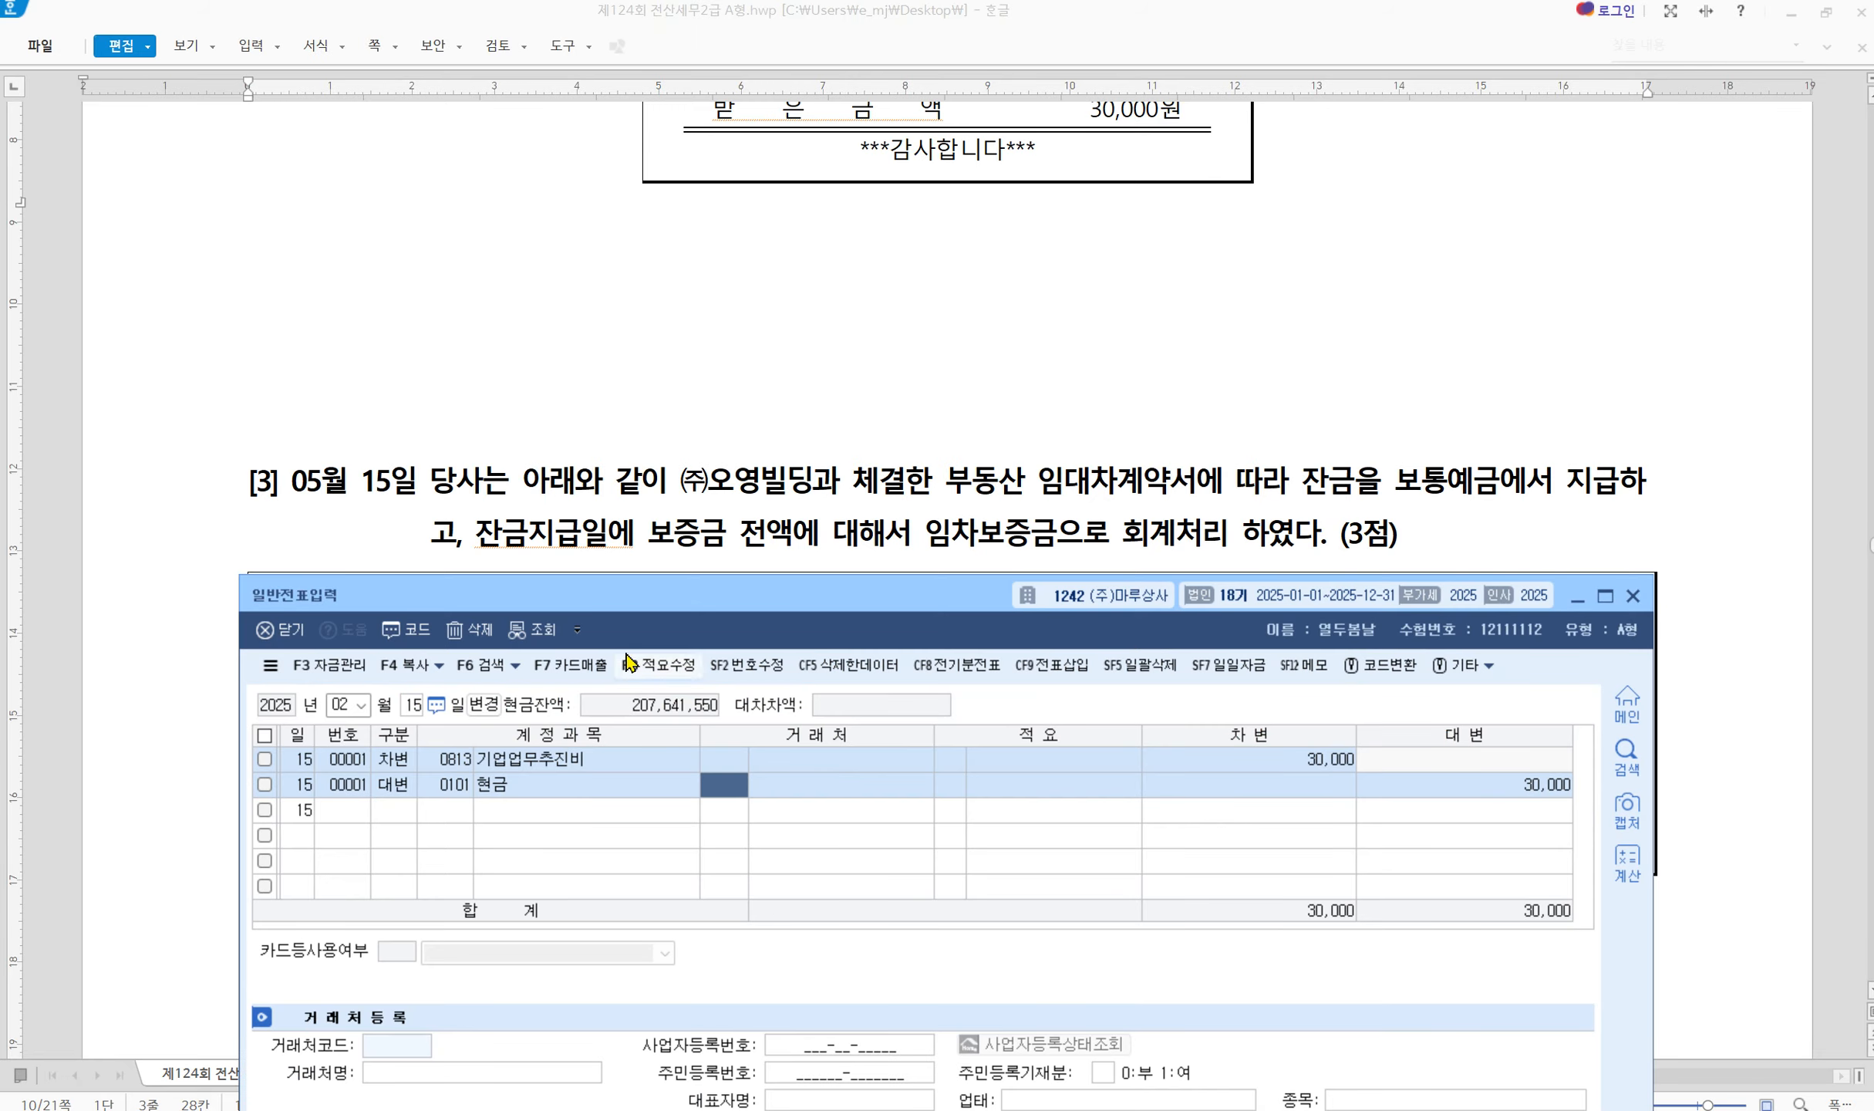
pyautogui.click(337, 702)
pyautogui.write('051')
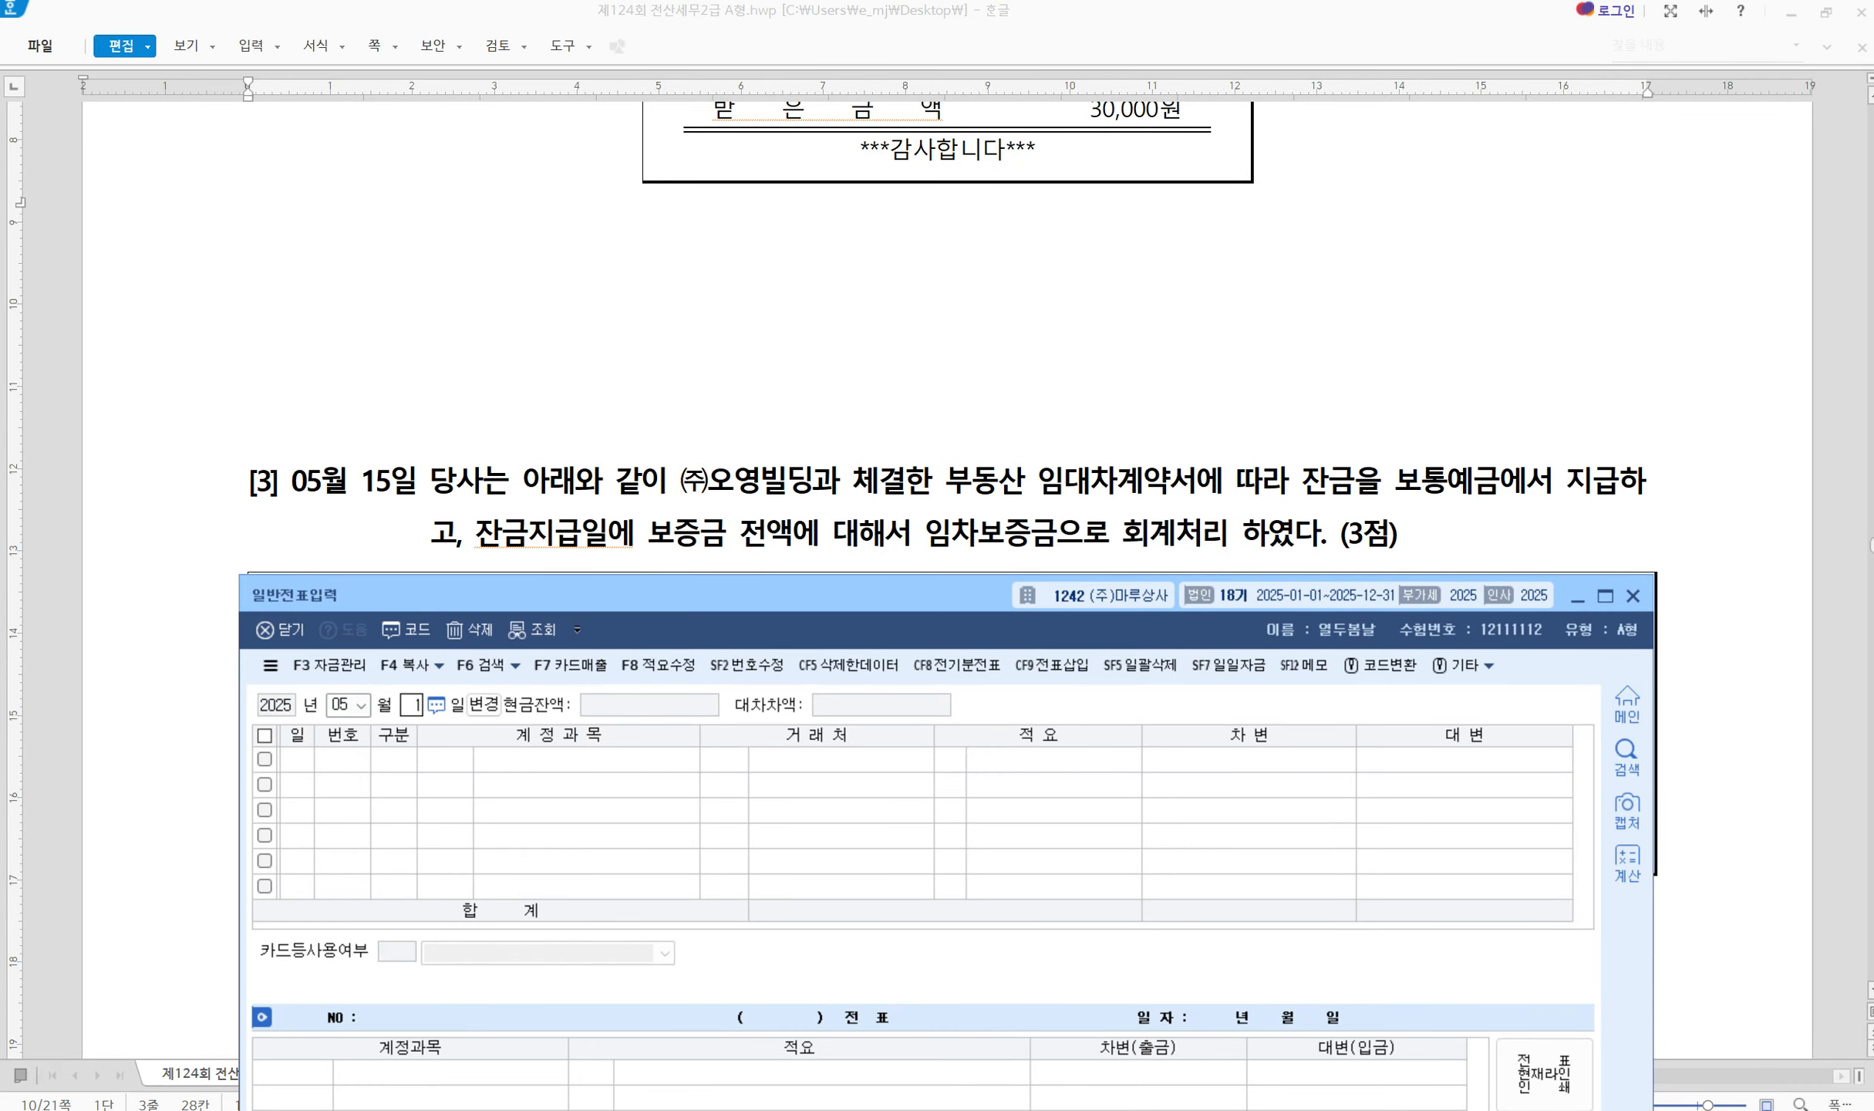
pyautogui.write('5')
pyautogui.press('Return')
pyautogui.scroll(-3, 792, 266)
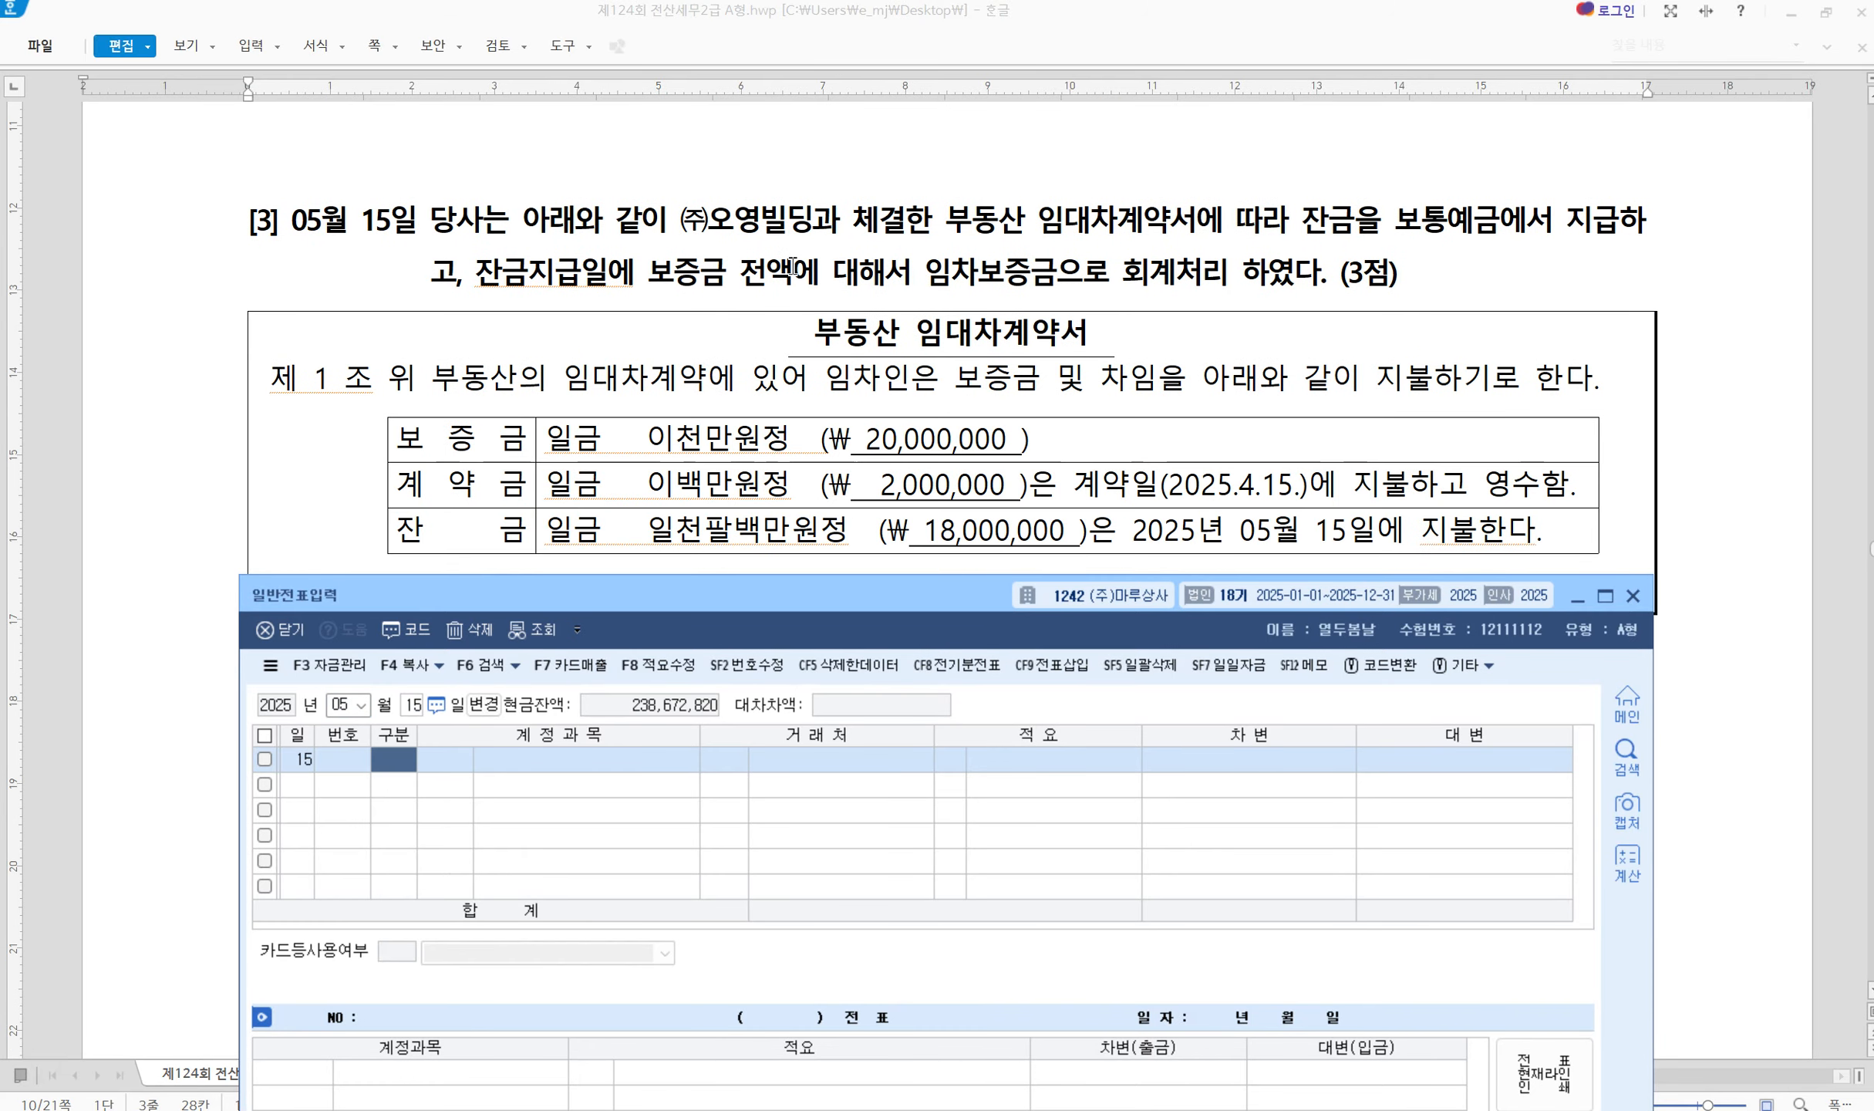
pyautogui.scroll(-2, 854, 336)
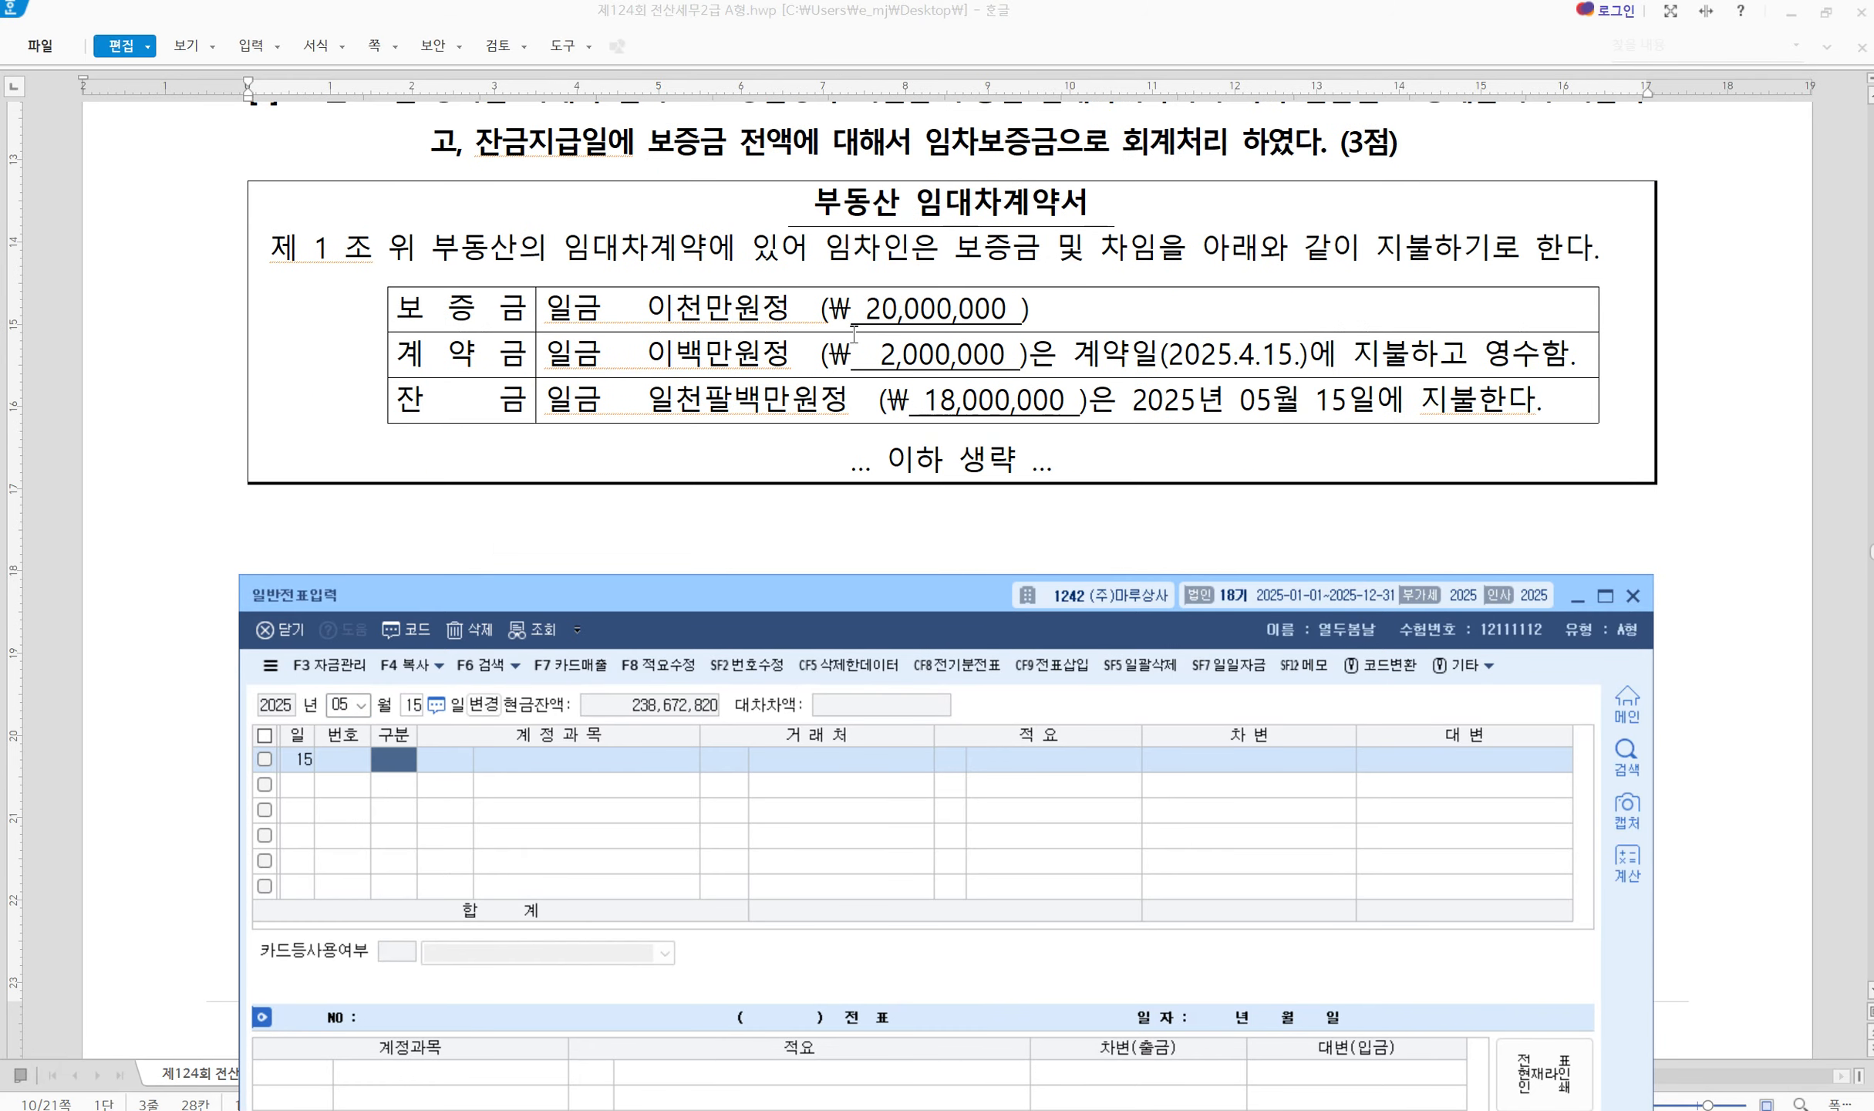
pyautogui.scroll(2, 856, 335)
pyautogui.moveTo(862, 600); pyautogui.dragTo(860, 642)
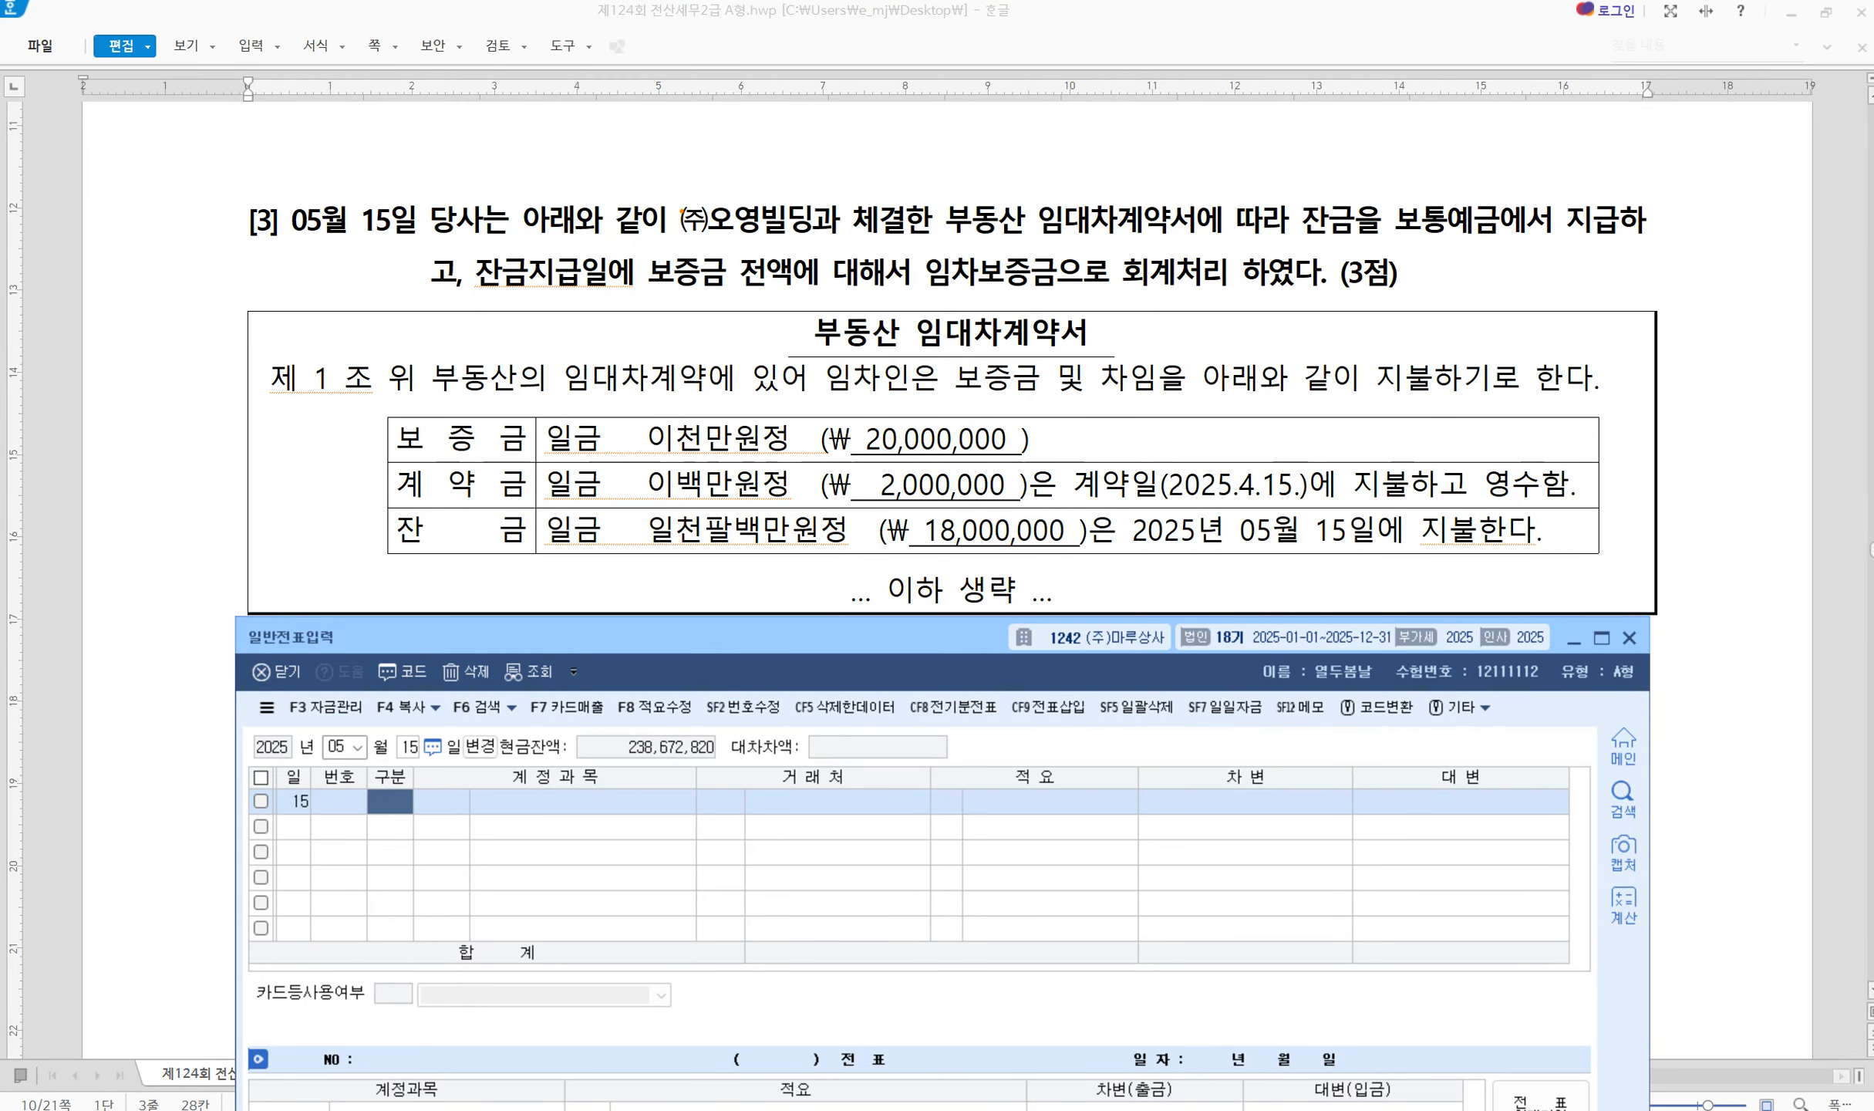
# Box ㈜오영빌딩, the balance-payment phrase and 임차보증금 in question [3]
pyautogui.moveTo(663, 194); pyautogui.dragTo(819, 239)
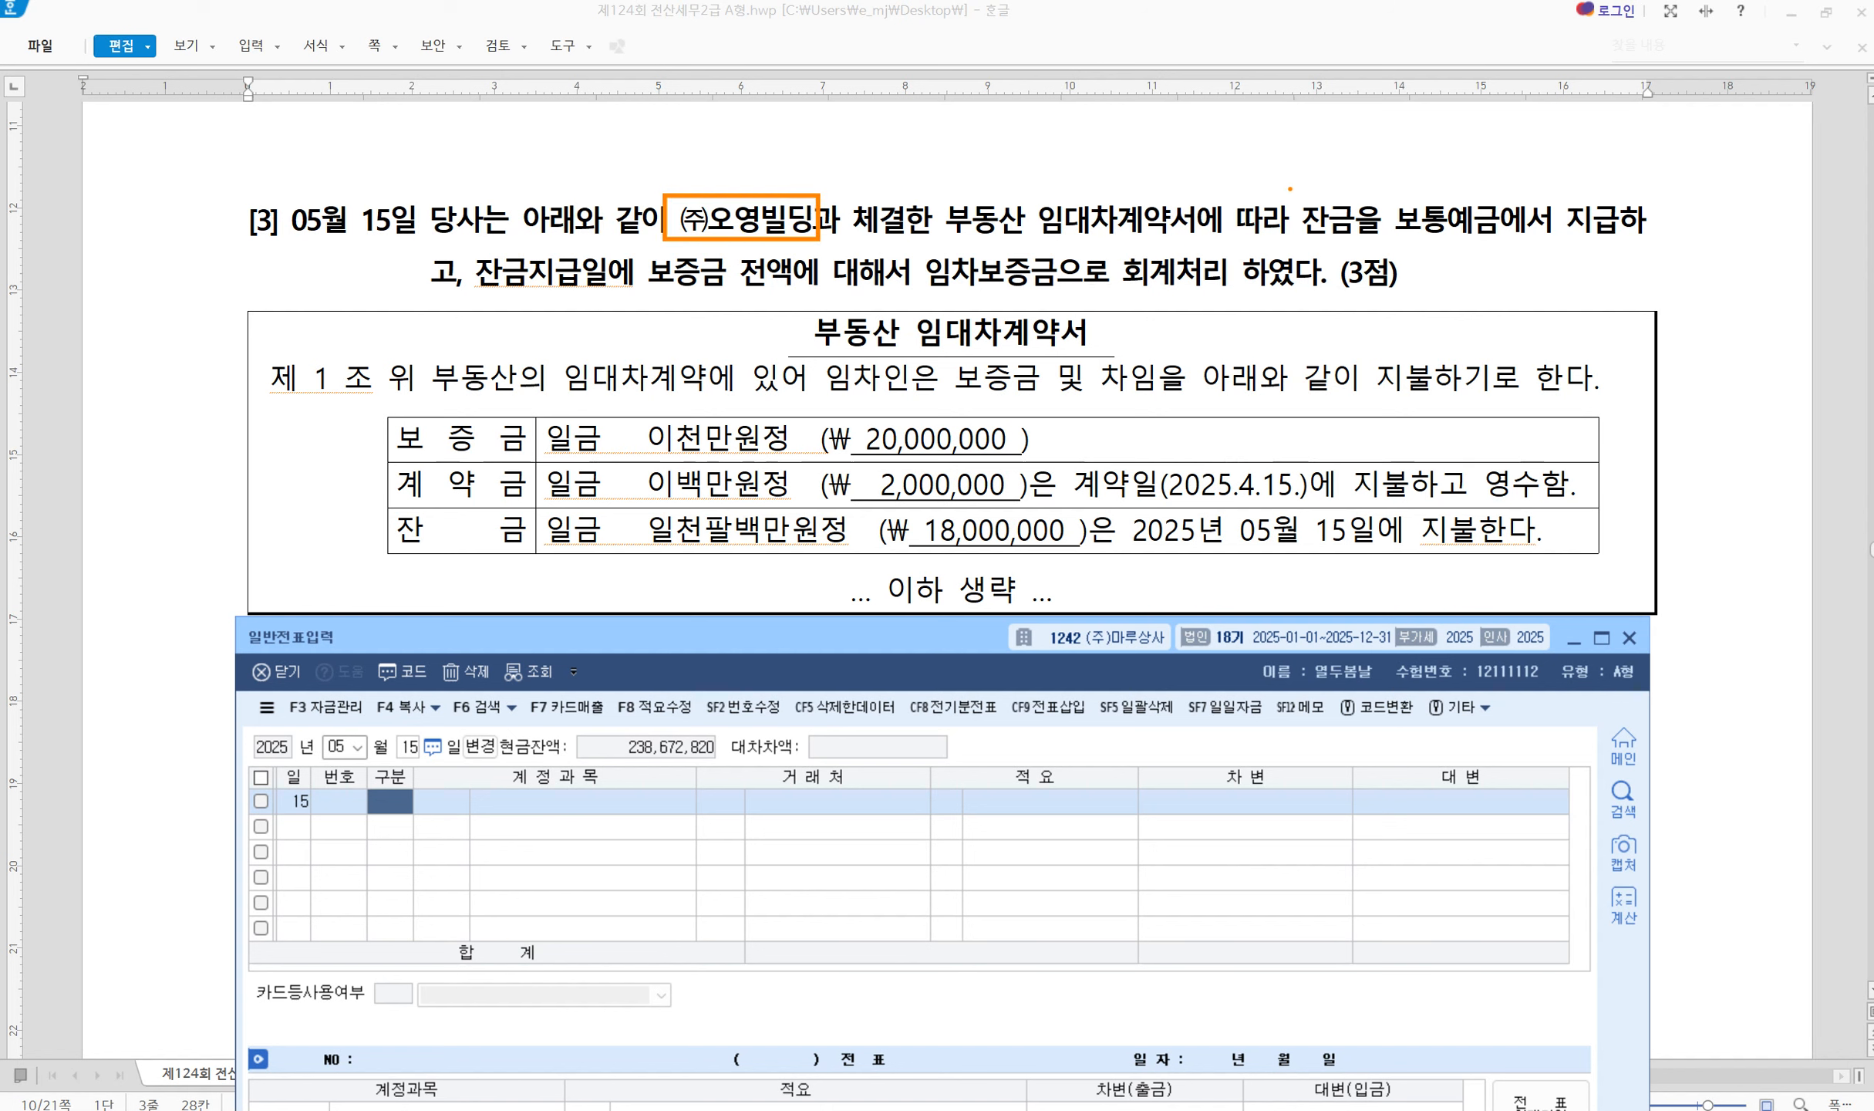
pyautogui.moveTo(1289, 188); pyautogui.dragTo(1511, 251)
pyautogui.moveTo(1509, 218); pyautogui.dragTo(1636, 250)
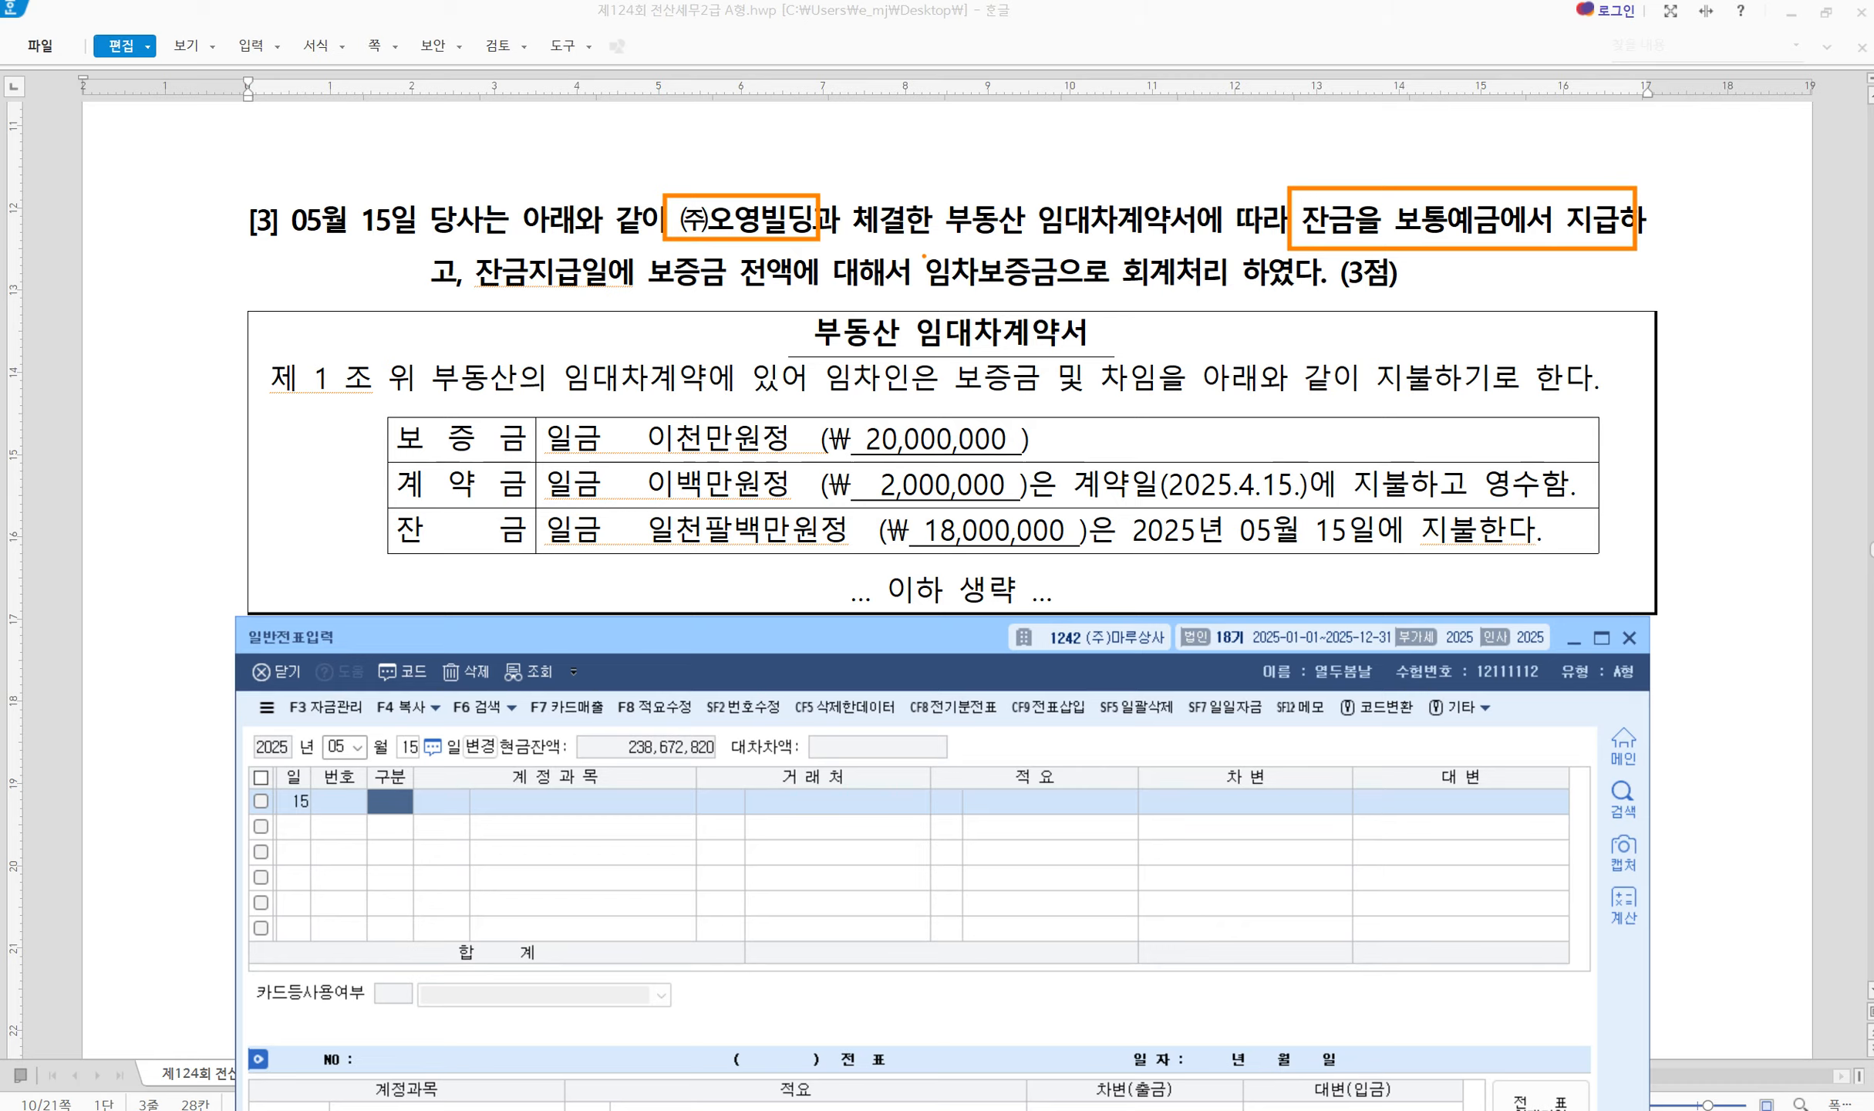
pyautogui.moveTo(923, 256)
pyautogui.mouseDown()
pyautogui.moveTo(952, 275)
pyautogui.moveTo(1326, 294)
pyautogui.mouseUp()
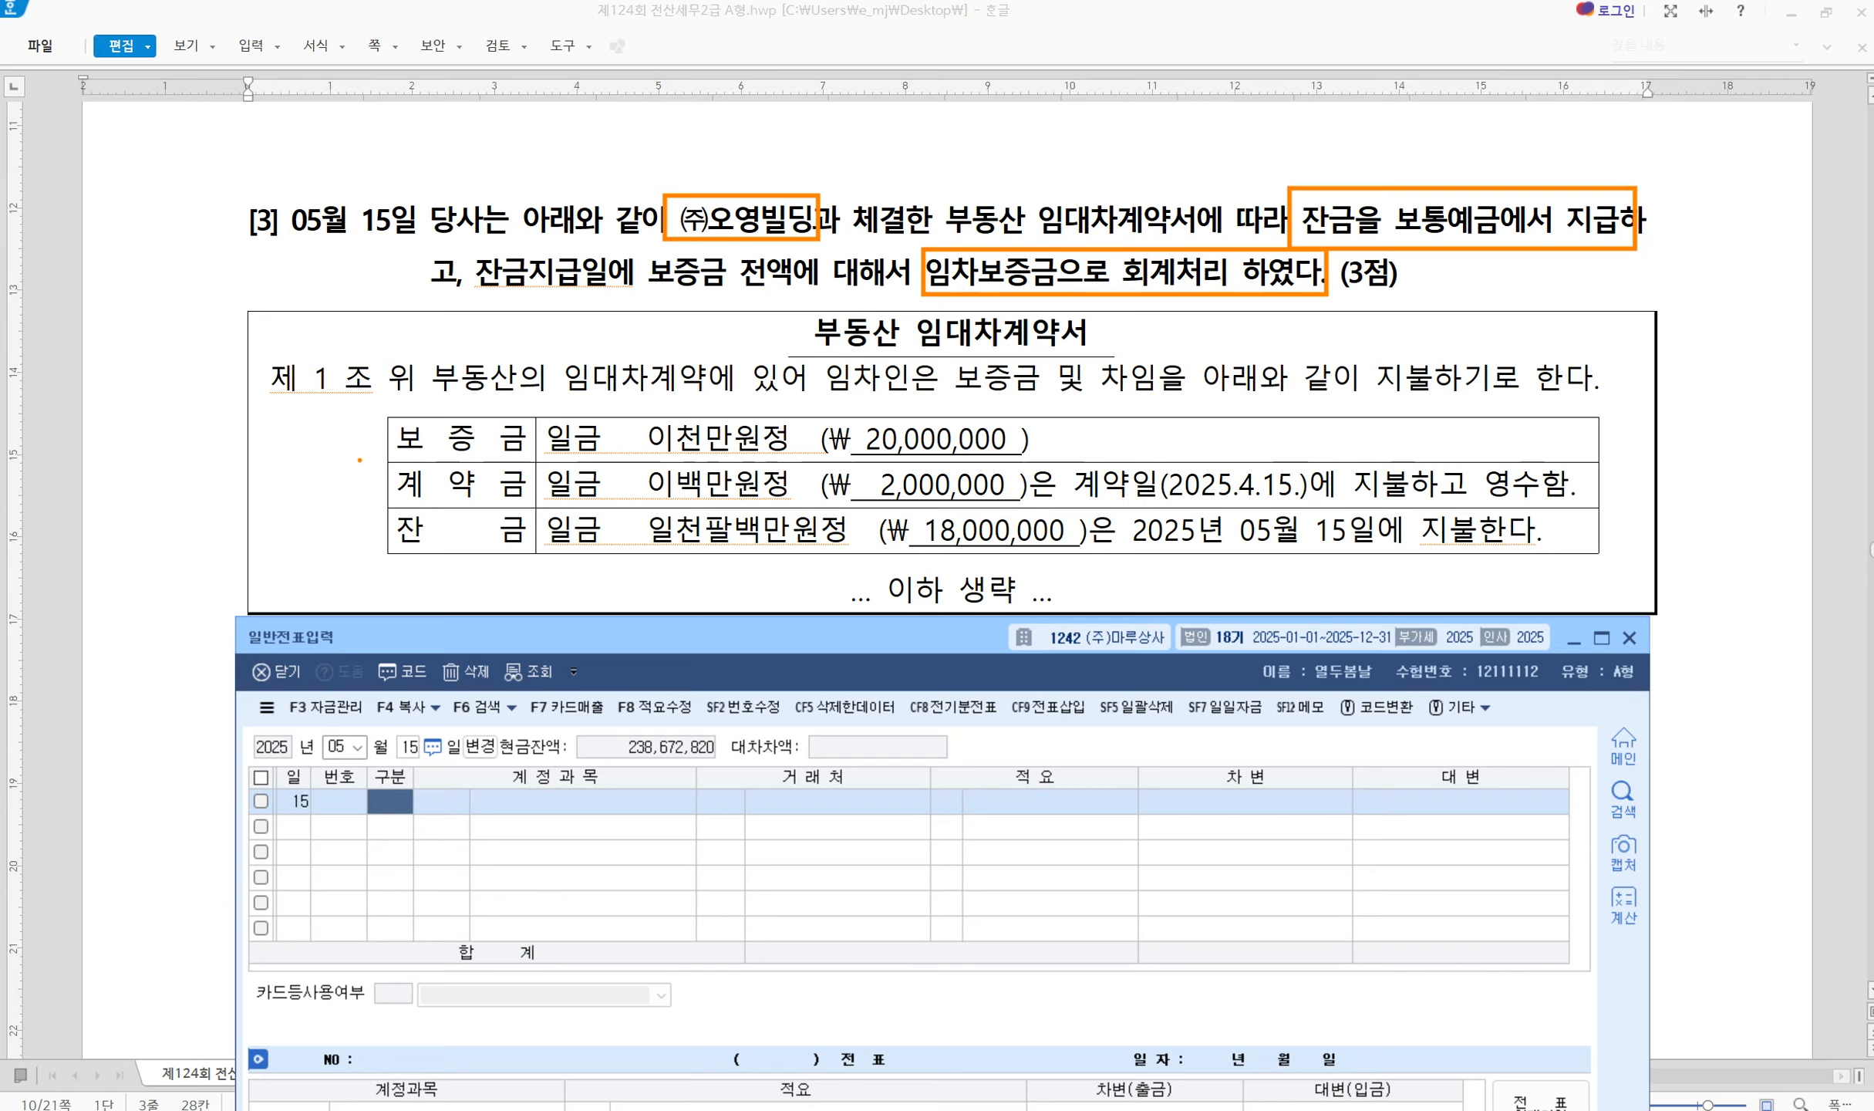
# Tick the 보증금 20,000,000, 계약금 2,000,000 and 잔금 18,000,000 contract rows
pyautogui.moveTo(363, 431)
pyautogui.mouseDown()
pyautogui.moveTo(387, 453)
pyautogui.moveTo(426, 384)
pyautogui.mouseUp()
pyautogui.moveTo(793, 423)
pyautogui.mouseDown()
pyautogui.moveTo(821, 451)
pyautogui.moveTo(846, 399)
pyautogui.mouseUp()
pyautogui.moveTo(369, 473); pyautogui.dragTo(423, 461)
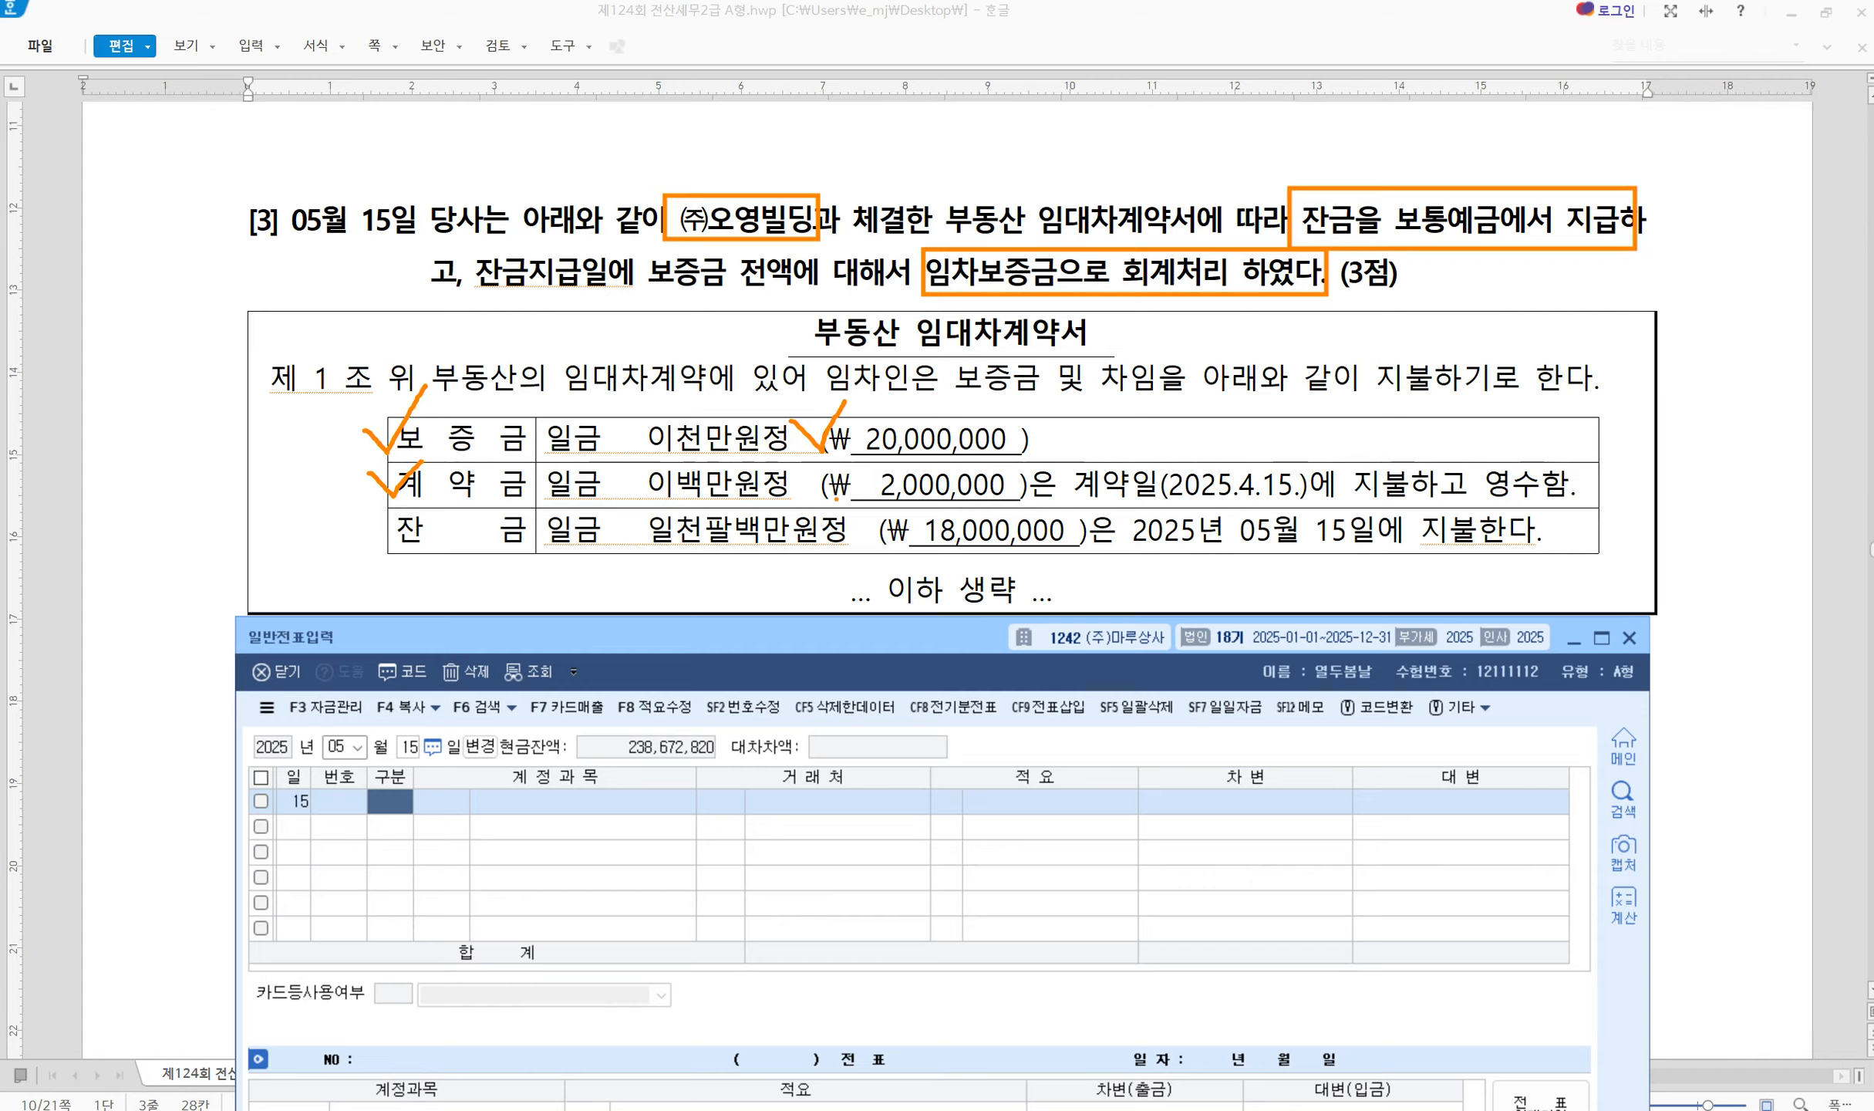
pyautogui.moveTo(807, 476); pyautogui.dragTo(858, 466)
pyautogui.moveTo(1174, 439)
pyautogui.mouseDown()
pyautogui.moveTo(1172, 467)
pyautogui.moveTo(1206, 441)
pyautogui.moveTo(1191, 464)
pyautogui.moveTo(1236, 468)
pyautogui.mouseUp()
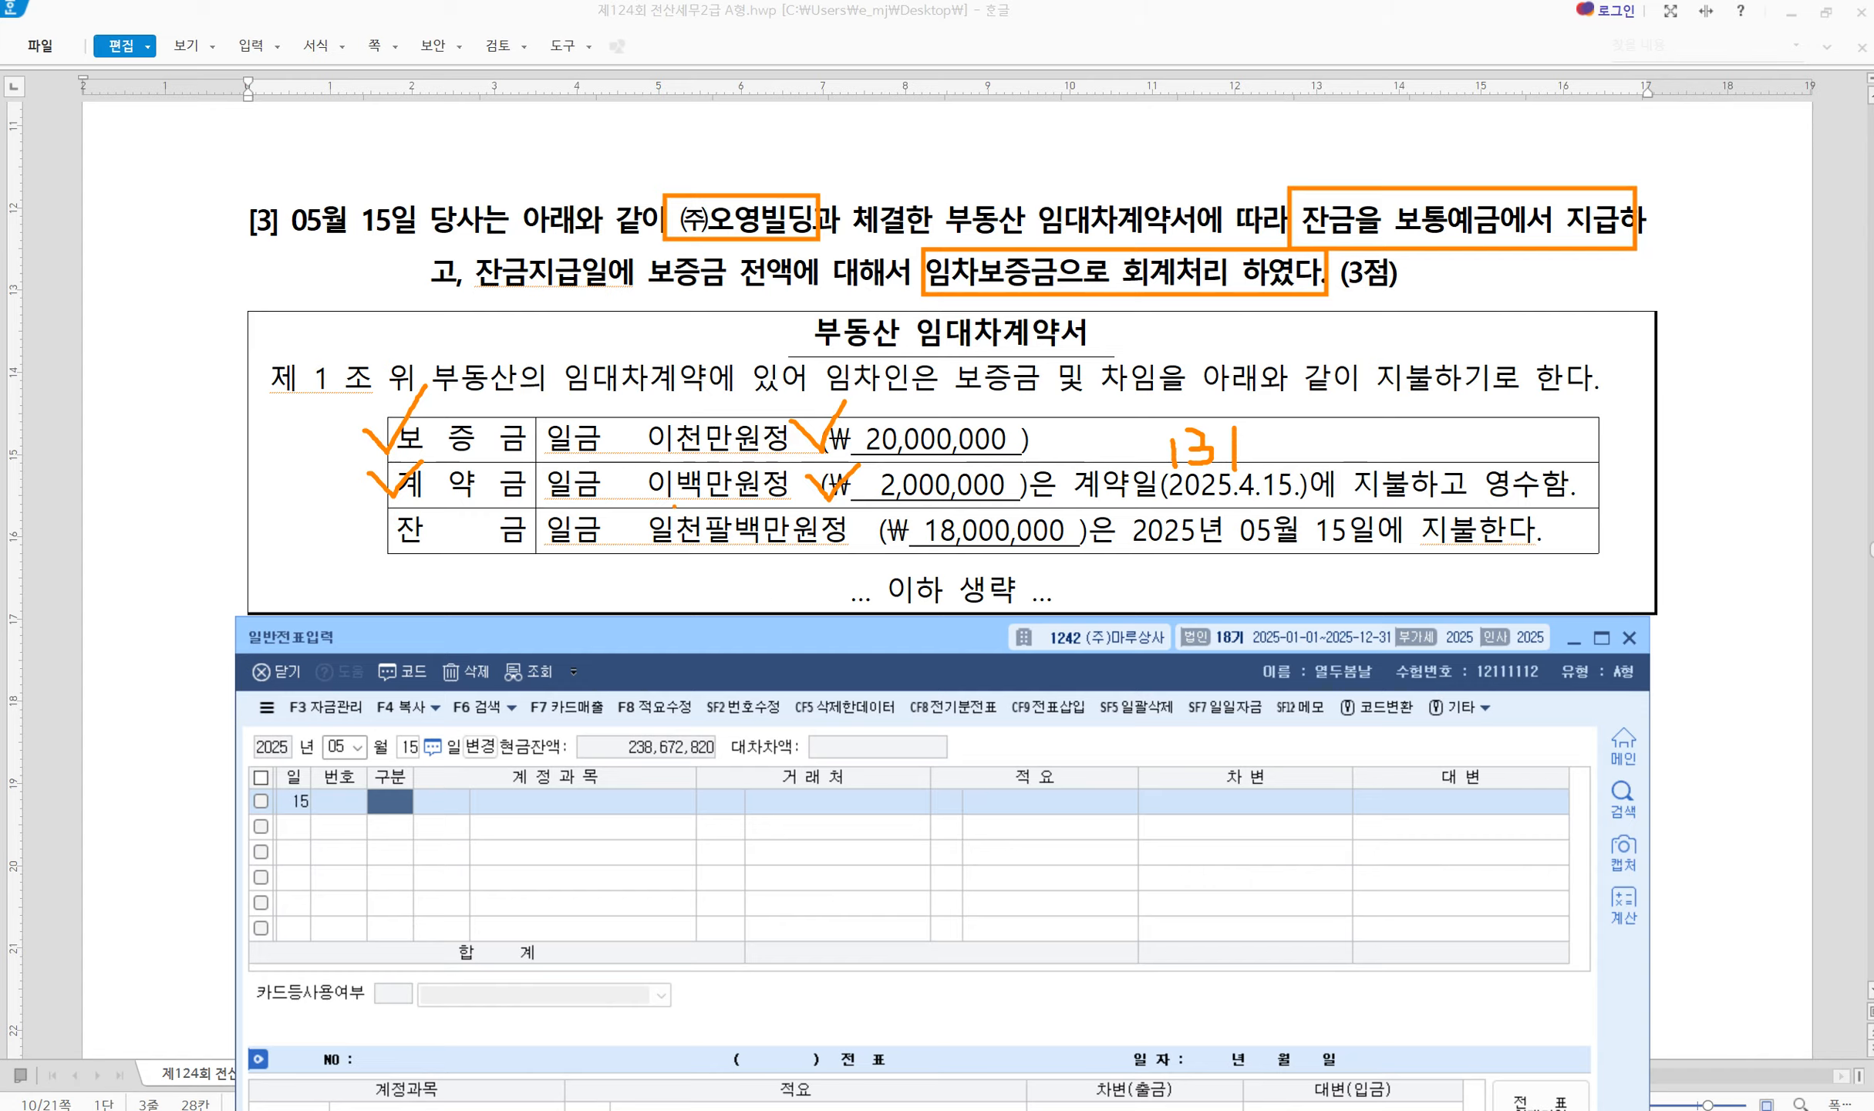
pyautogui.moveTo(363, 531); pyautogui.dragTo(413, 510)
pyautogui.moveTo(861, 525)
pyautogui.mouseDown()
pyautogui.moveTo(882, 546)
pyautogui.moveTo(908, 511)
pyautogui.mouseUp()
# Debit 0232 임차보증금 20,000,000 for partner (주)오영빌딩
pyautogui.press('Escape')
pyautogui.write('3임차보')
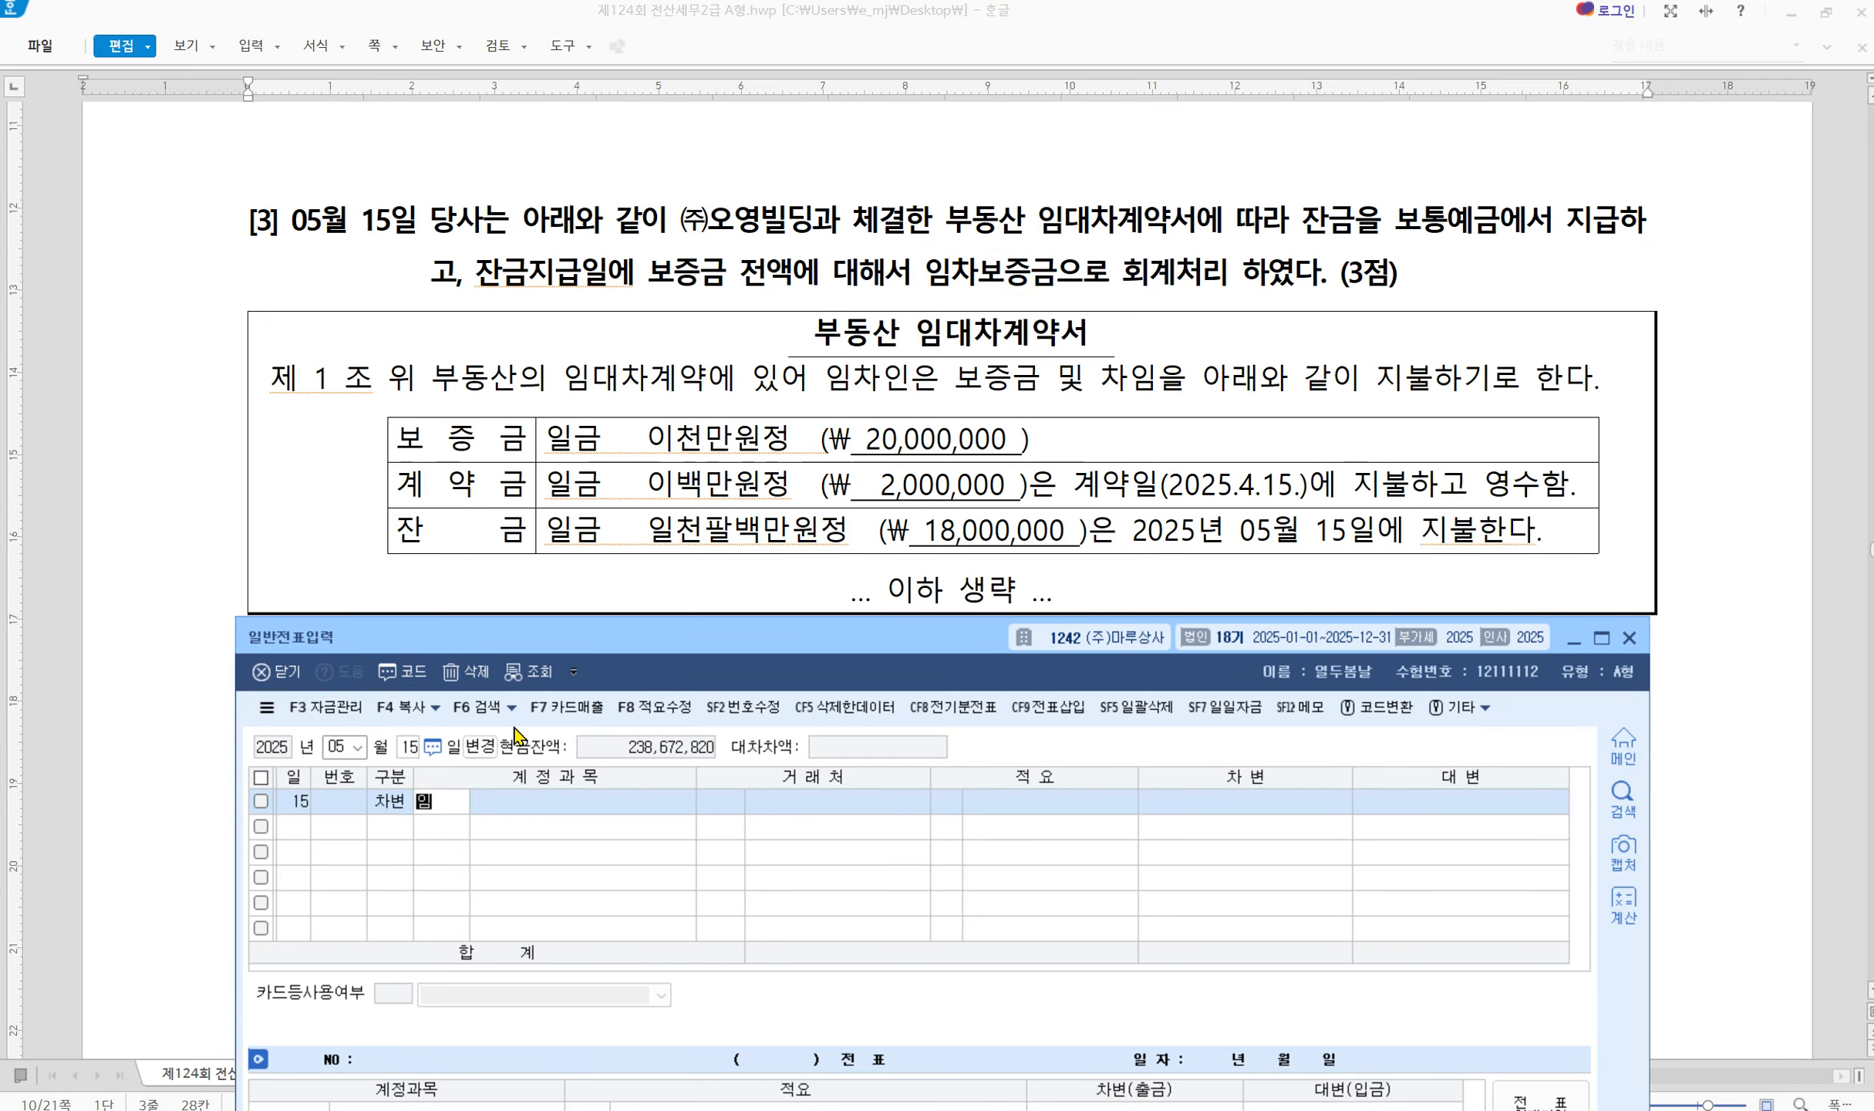
pyautogui.press('Return')
pyautogui.press('Return')
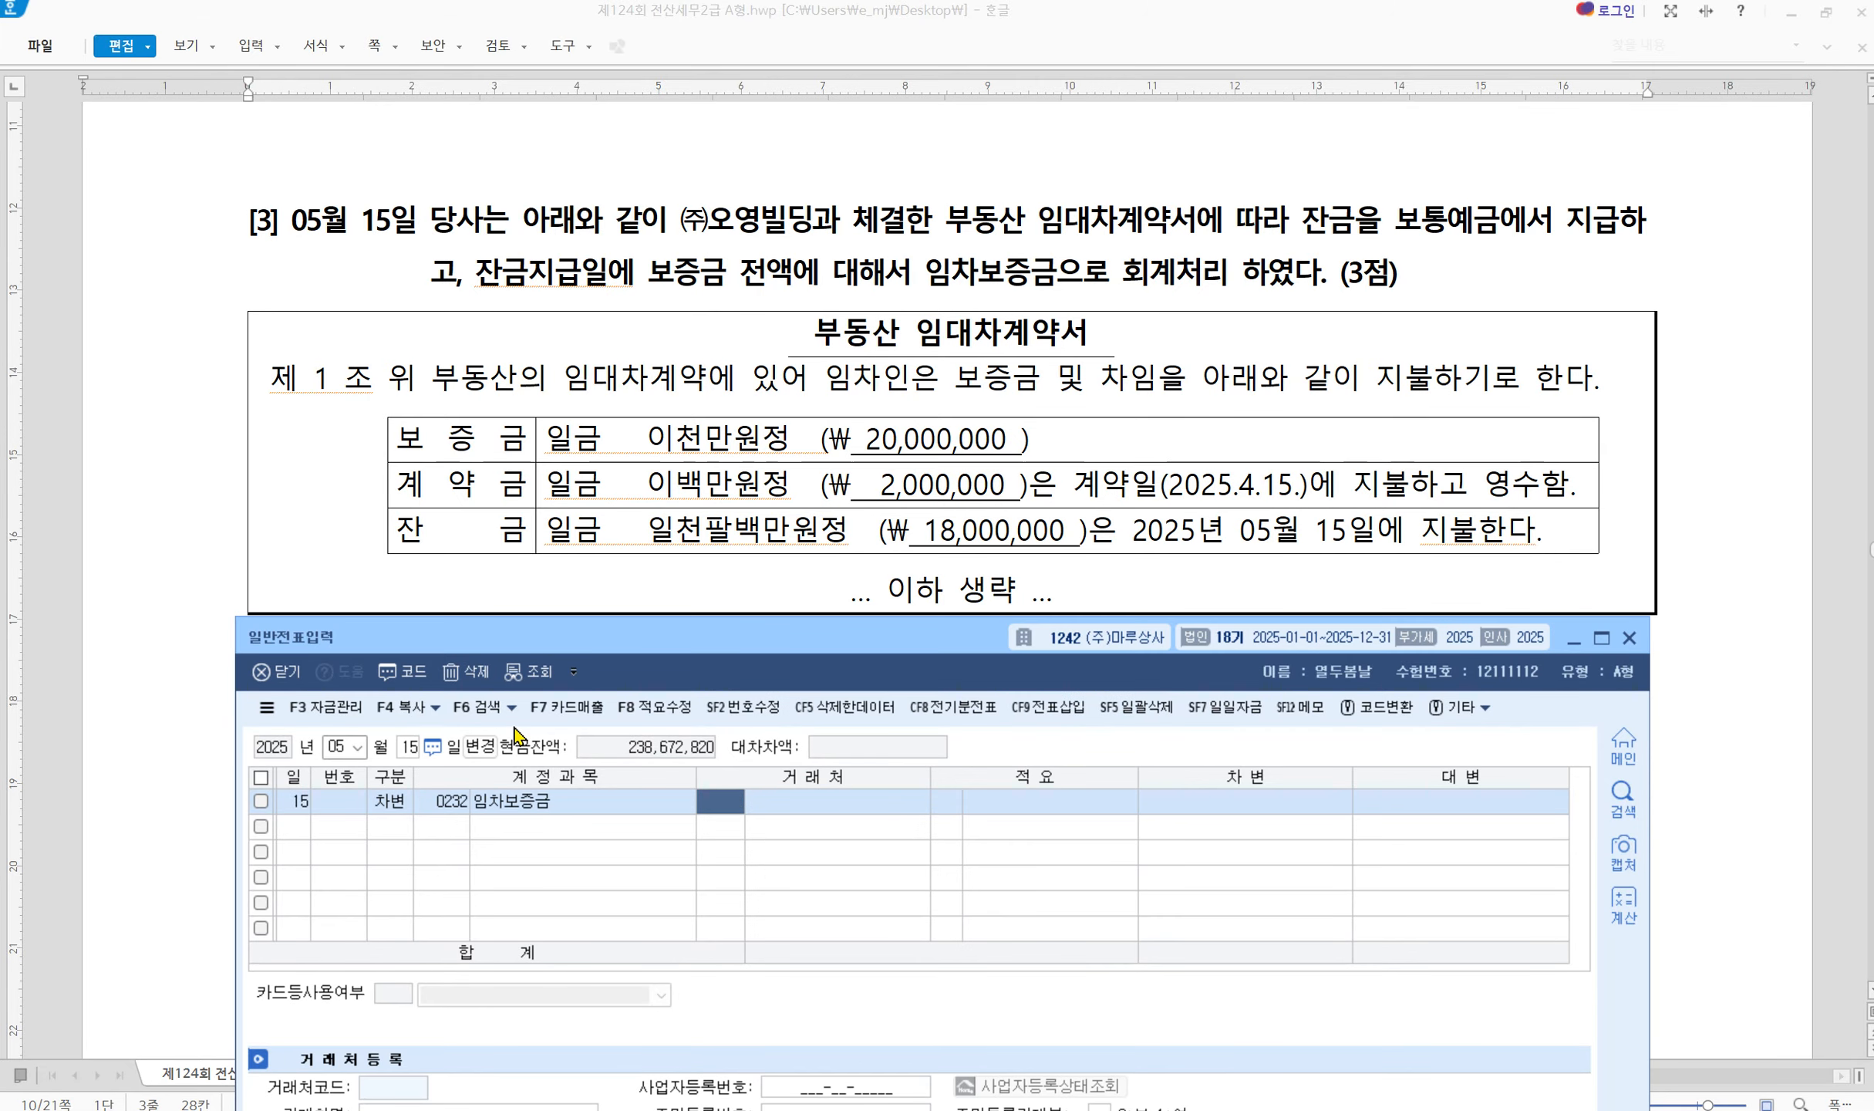
pyautogui.write('오영')
pyautogui.press('Return')
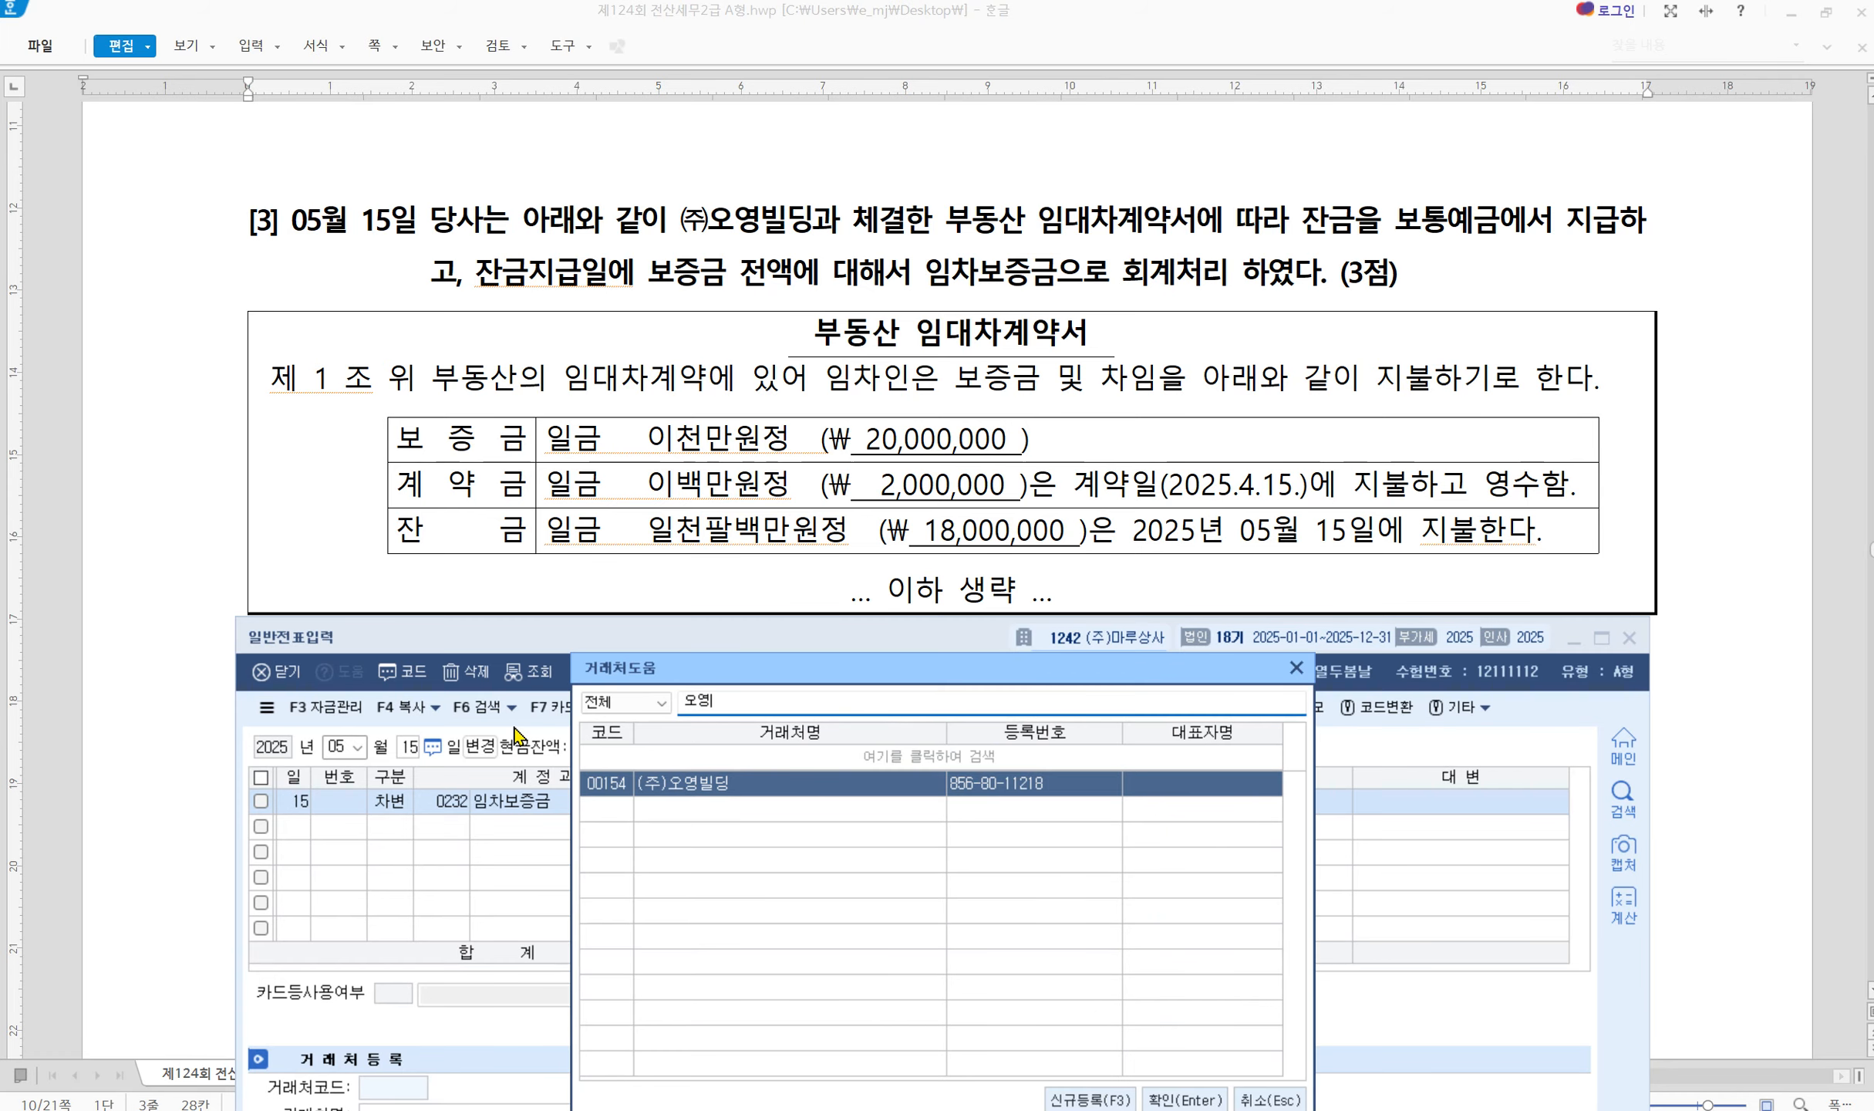
pyautogui.press('Return')
pyautogui.press('Return')
pyautogui.press('Return')
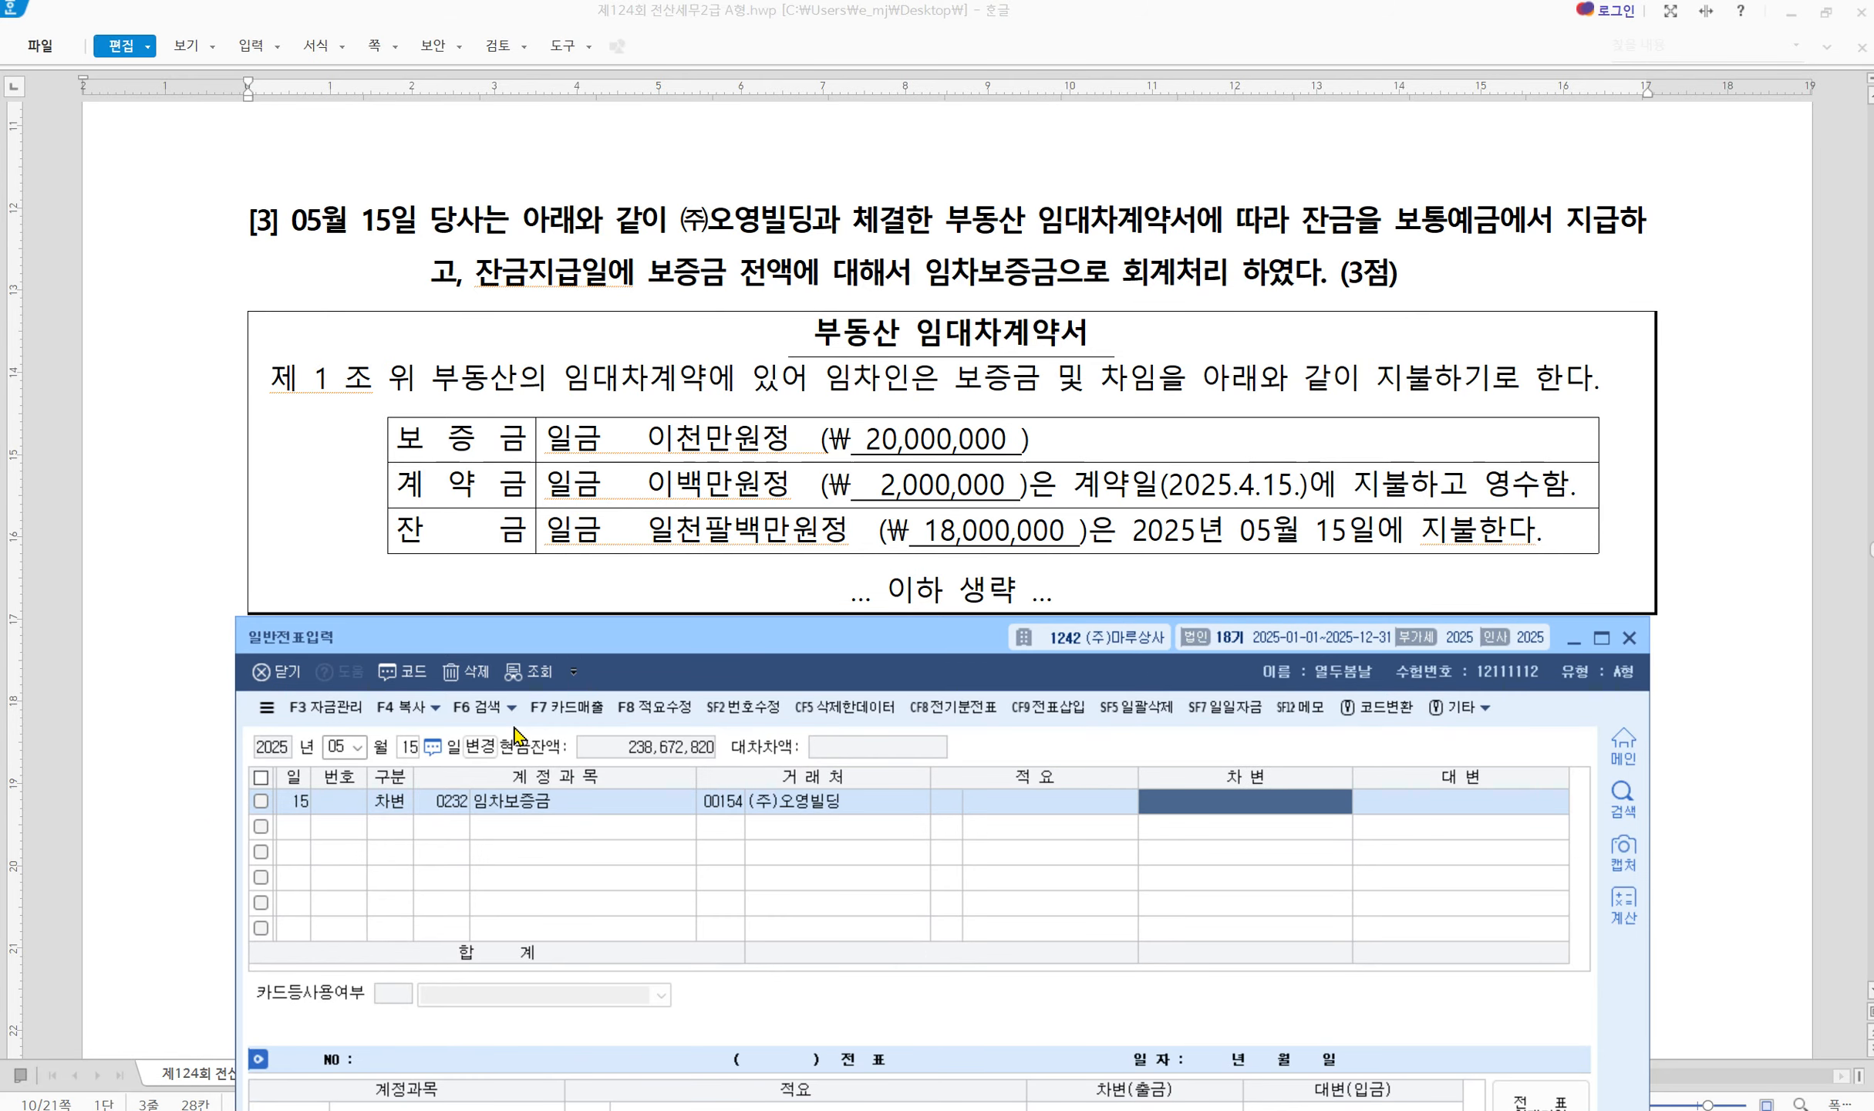
pyautogui.write('20000000')
pyautogui.press('Return')
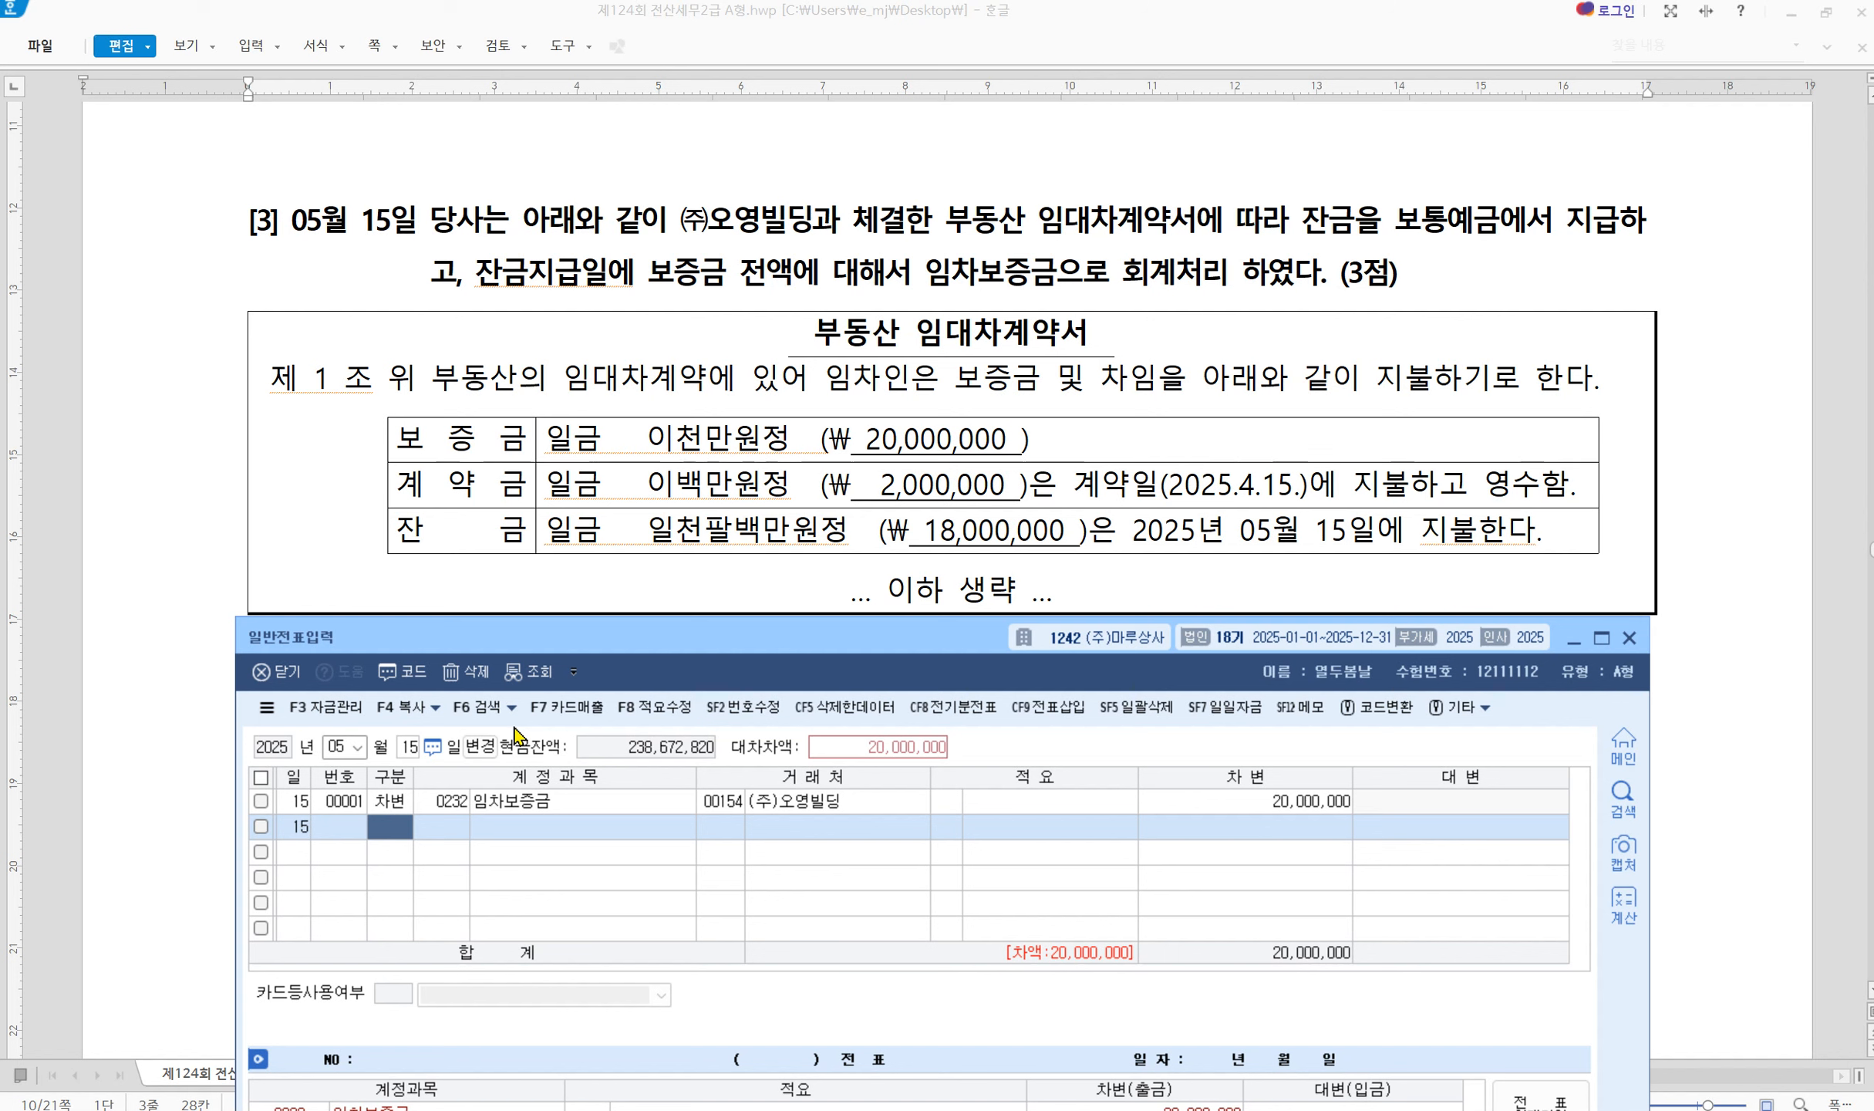
# Credit 0131 선급금 2,000,000 with partner 00154 (주)오영빌딩
pyautogui.write('4')
pyautogui.press('Return')
pyautogui.write('131')
pyautogui.press('Return')
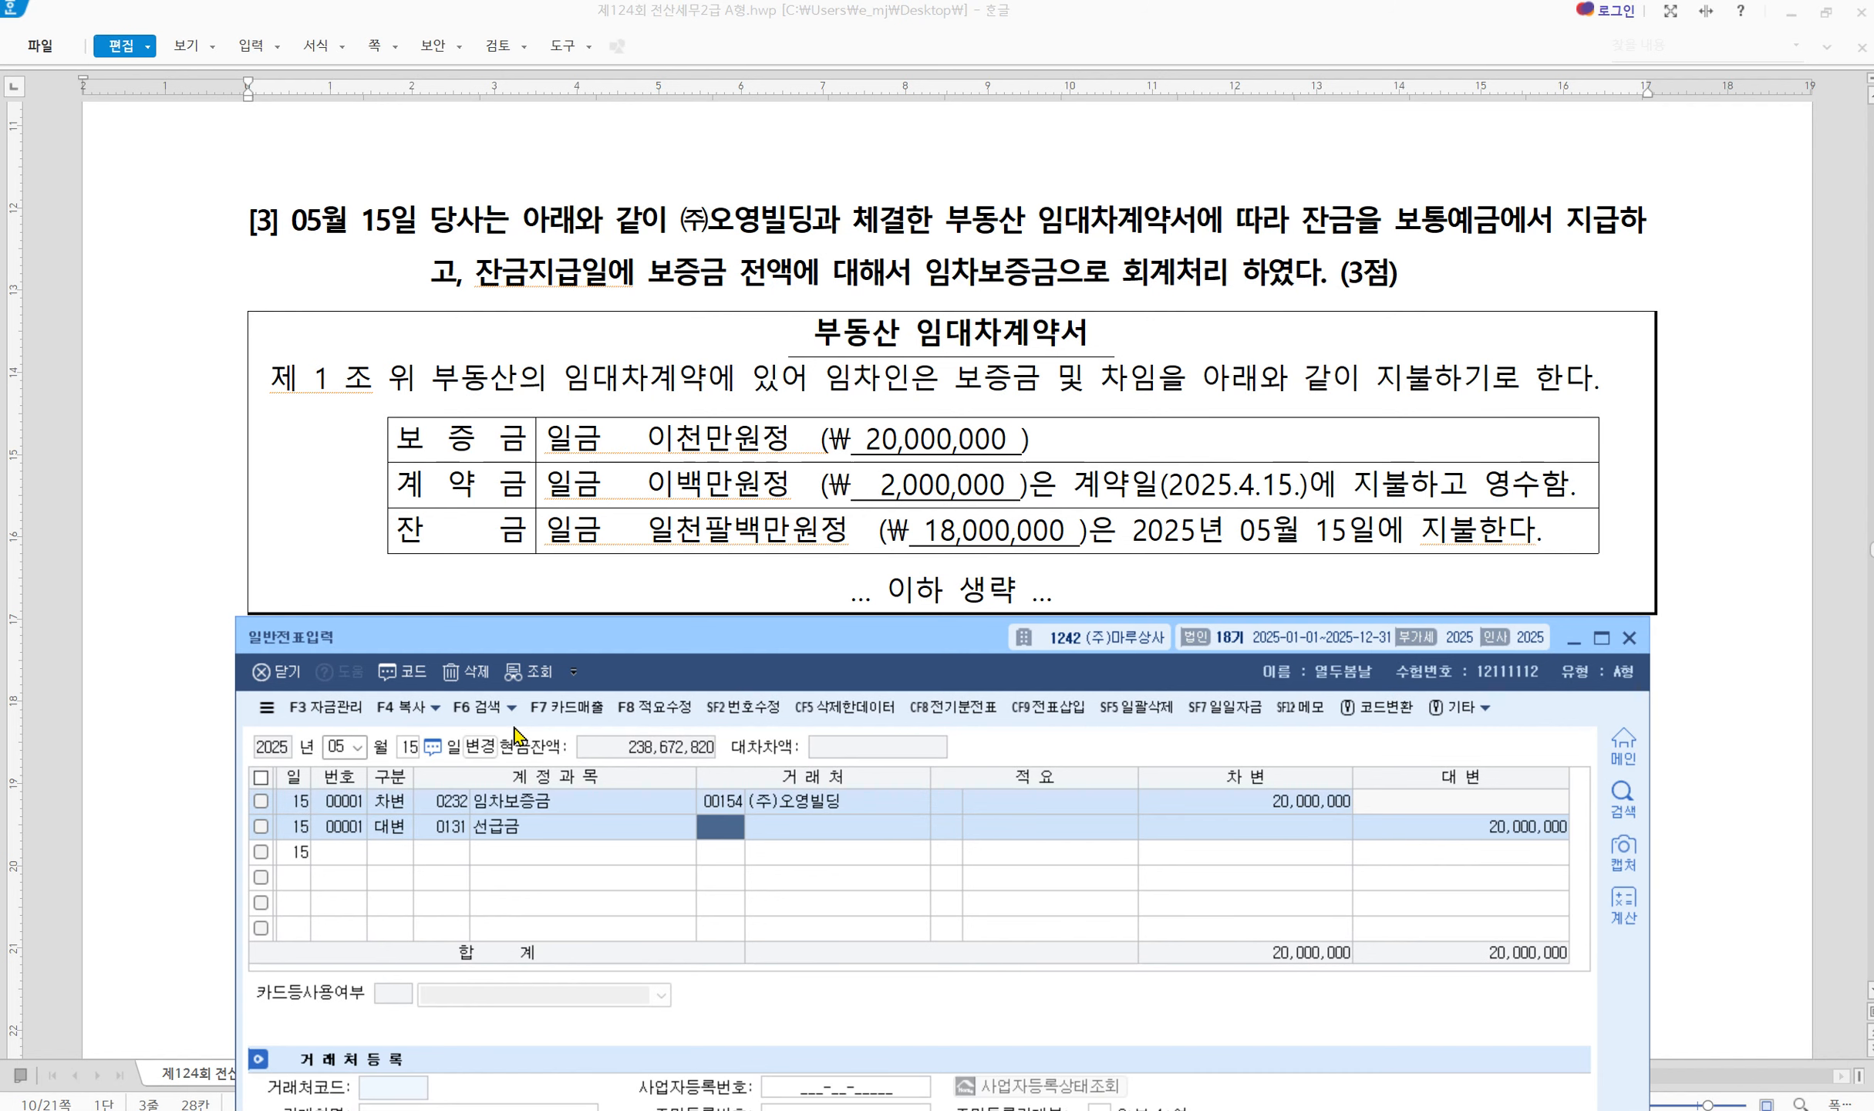
pyautogui.write('154')
pyautogui.press('Return')
pyautogui.press('Return')
pyautogui.press('Return')
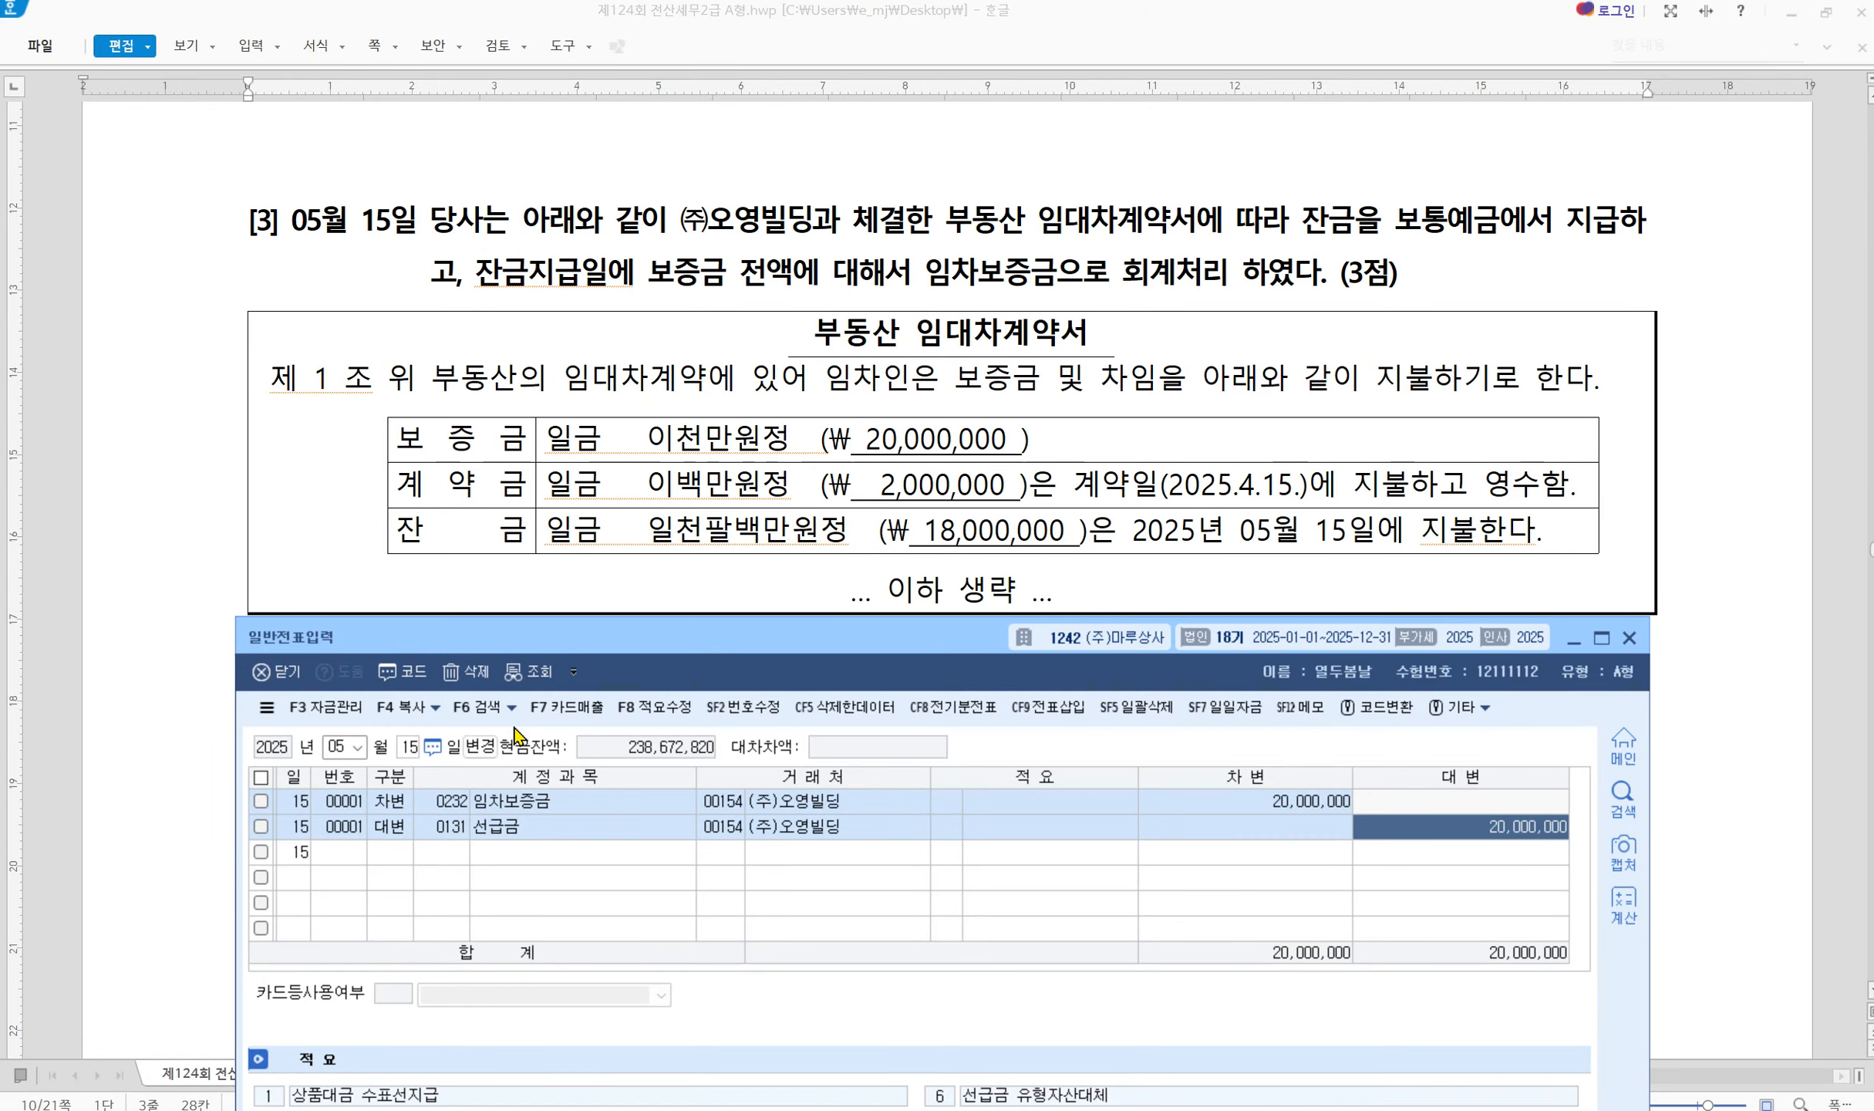
pyautogui.write('2000000')
pyautogui.press('Return')
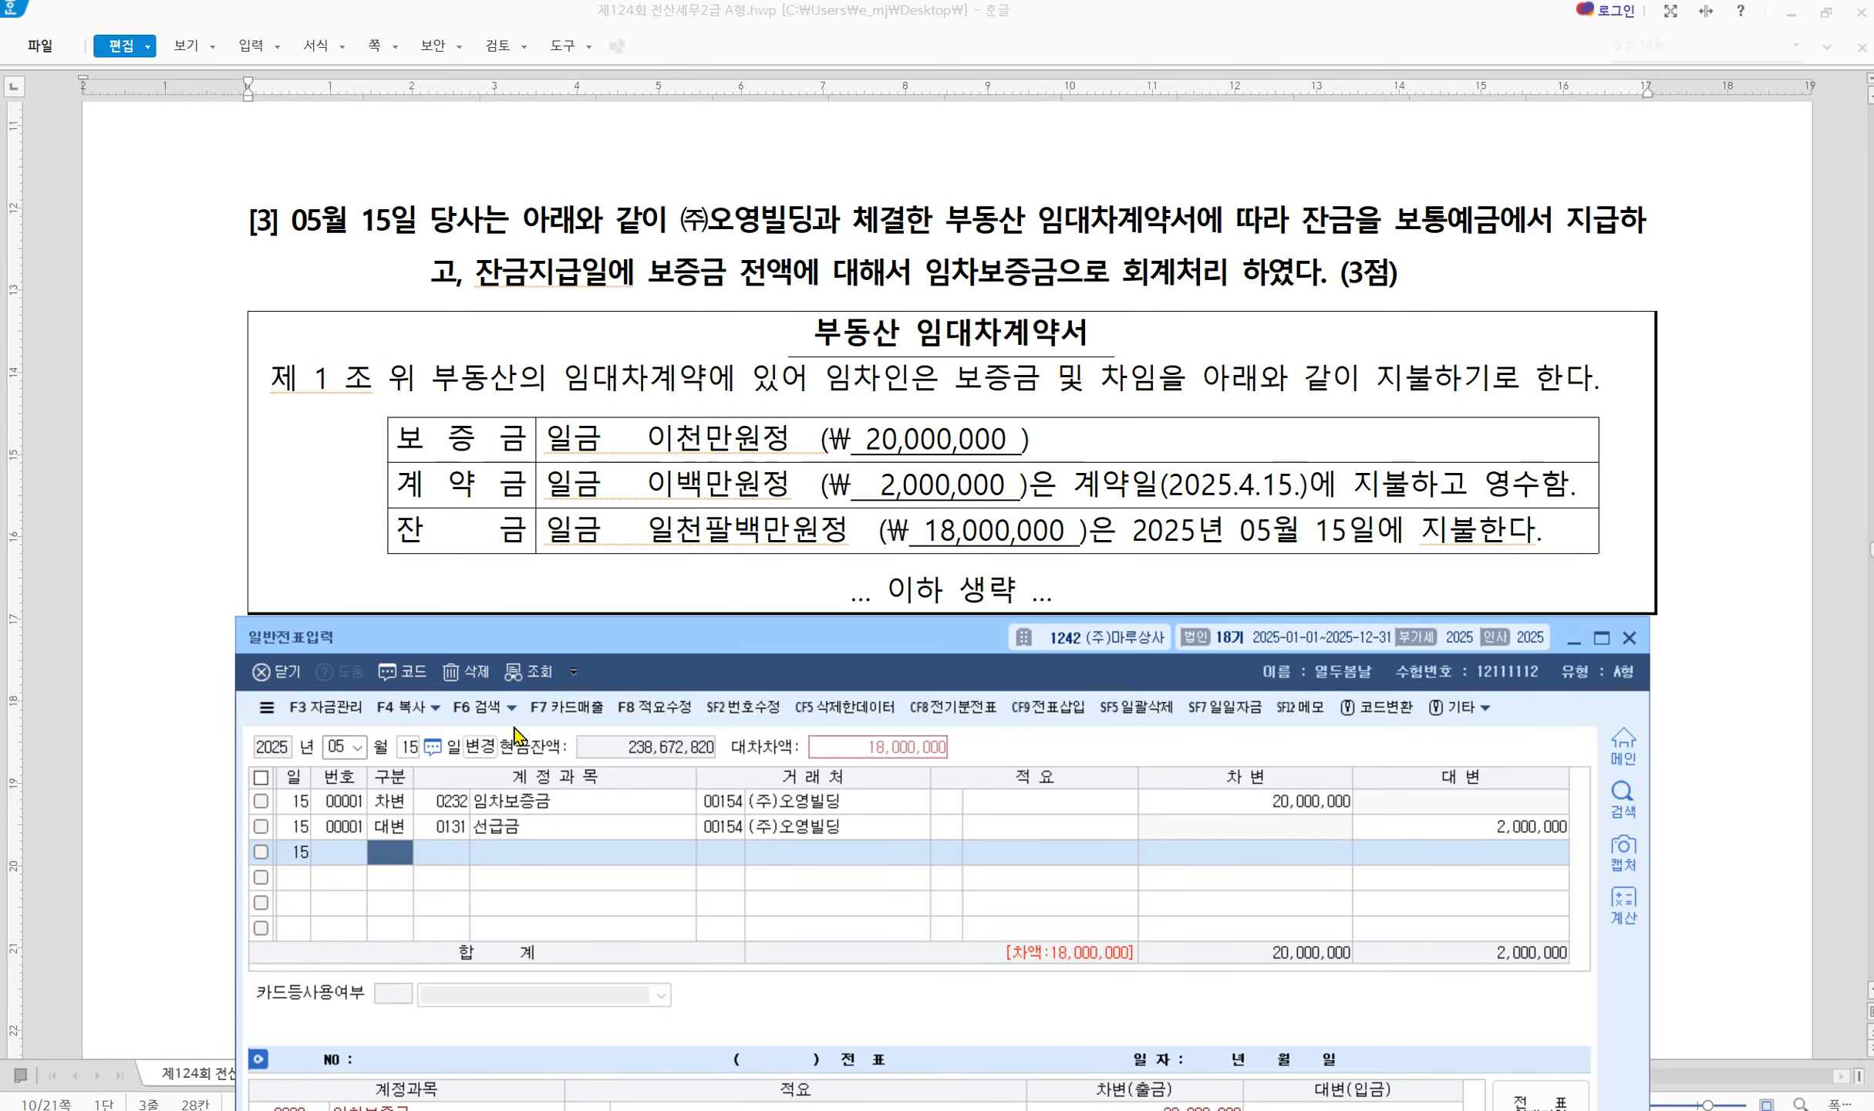
# Add the third credit line with 0103 보통예금 for the 18,000,000 balance
pyautogui.write('4')
pyautogui.press('Return')
pyautogui.write('103')
pyautogui.press('Return')
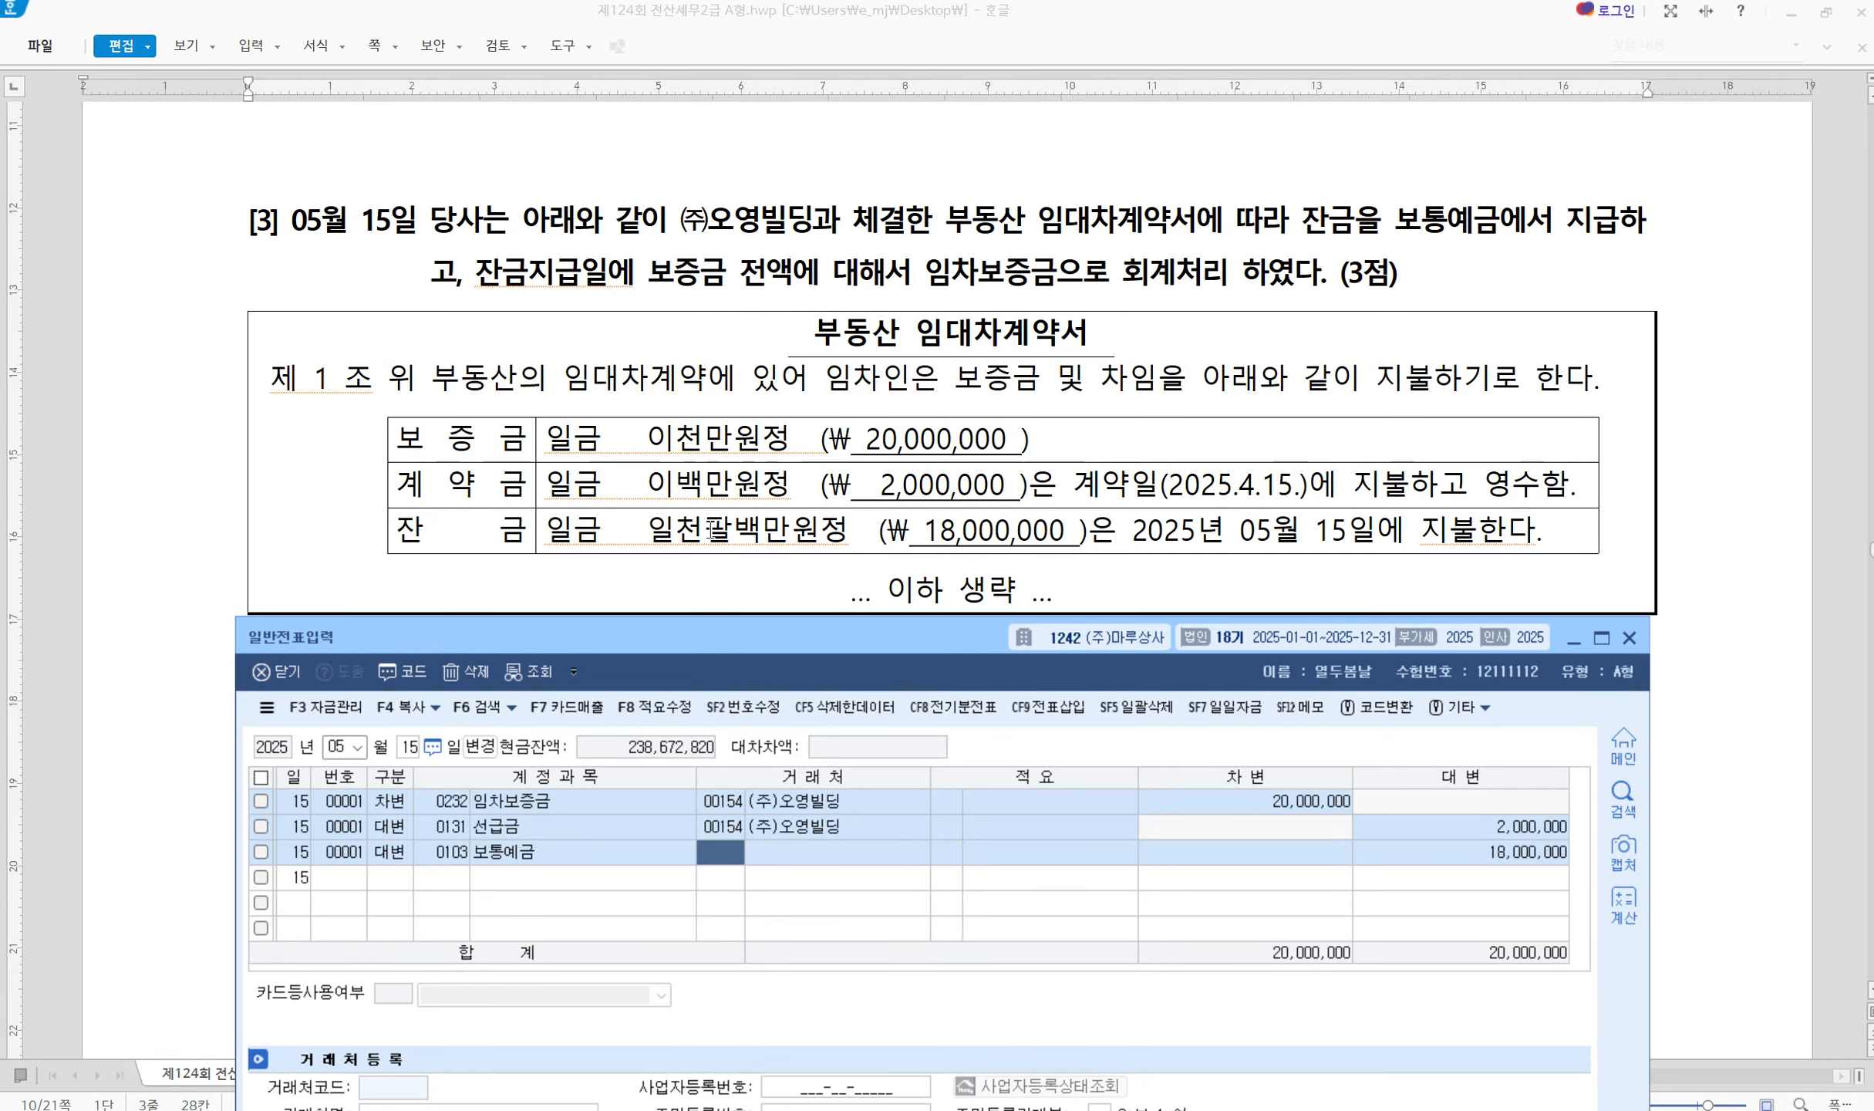
pyautogui.scroll(-6, 710, 529)
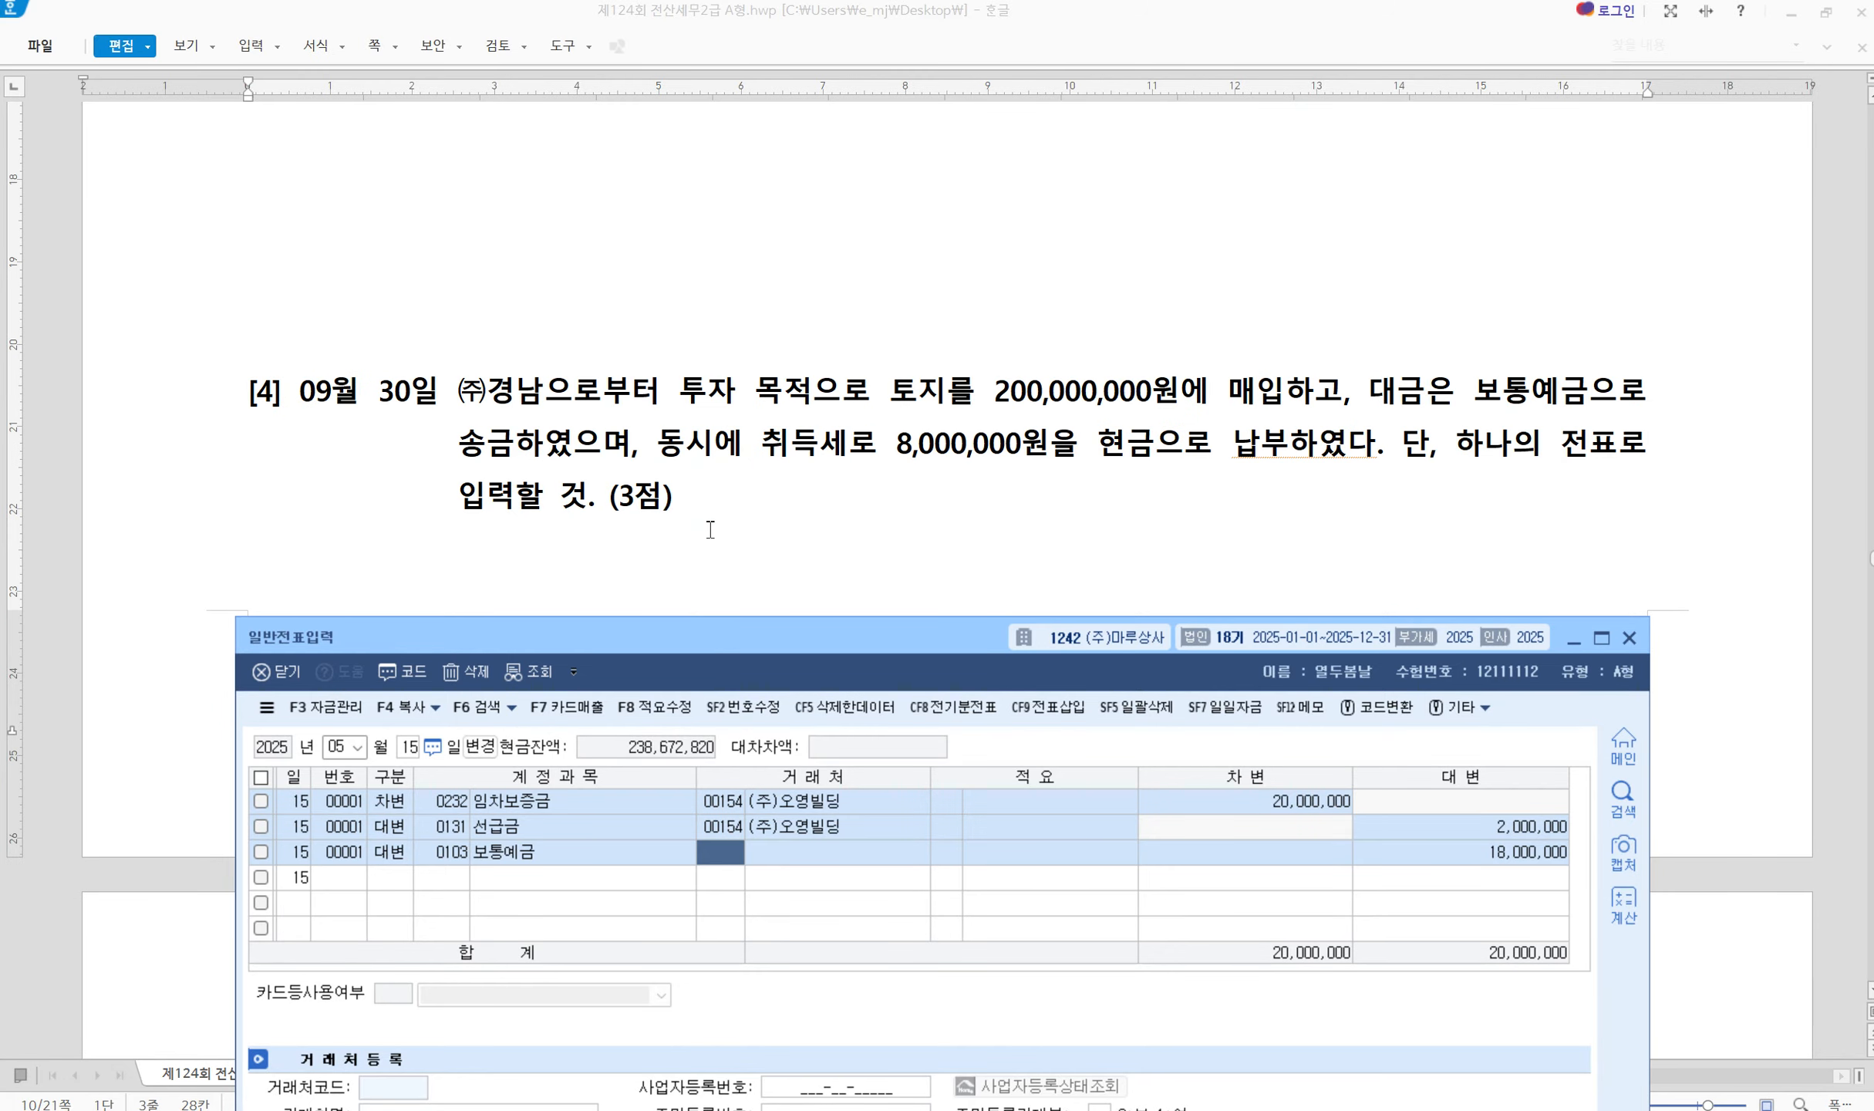
# Set the date to 09/30 and mark question [4]'s 200,000,000 land, 보통예금 and 8,000,000 tax
pyautogui.click(327, 748)
pyautogui.write('0')
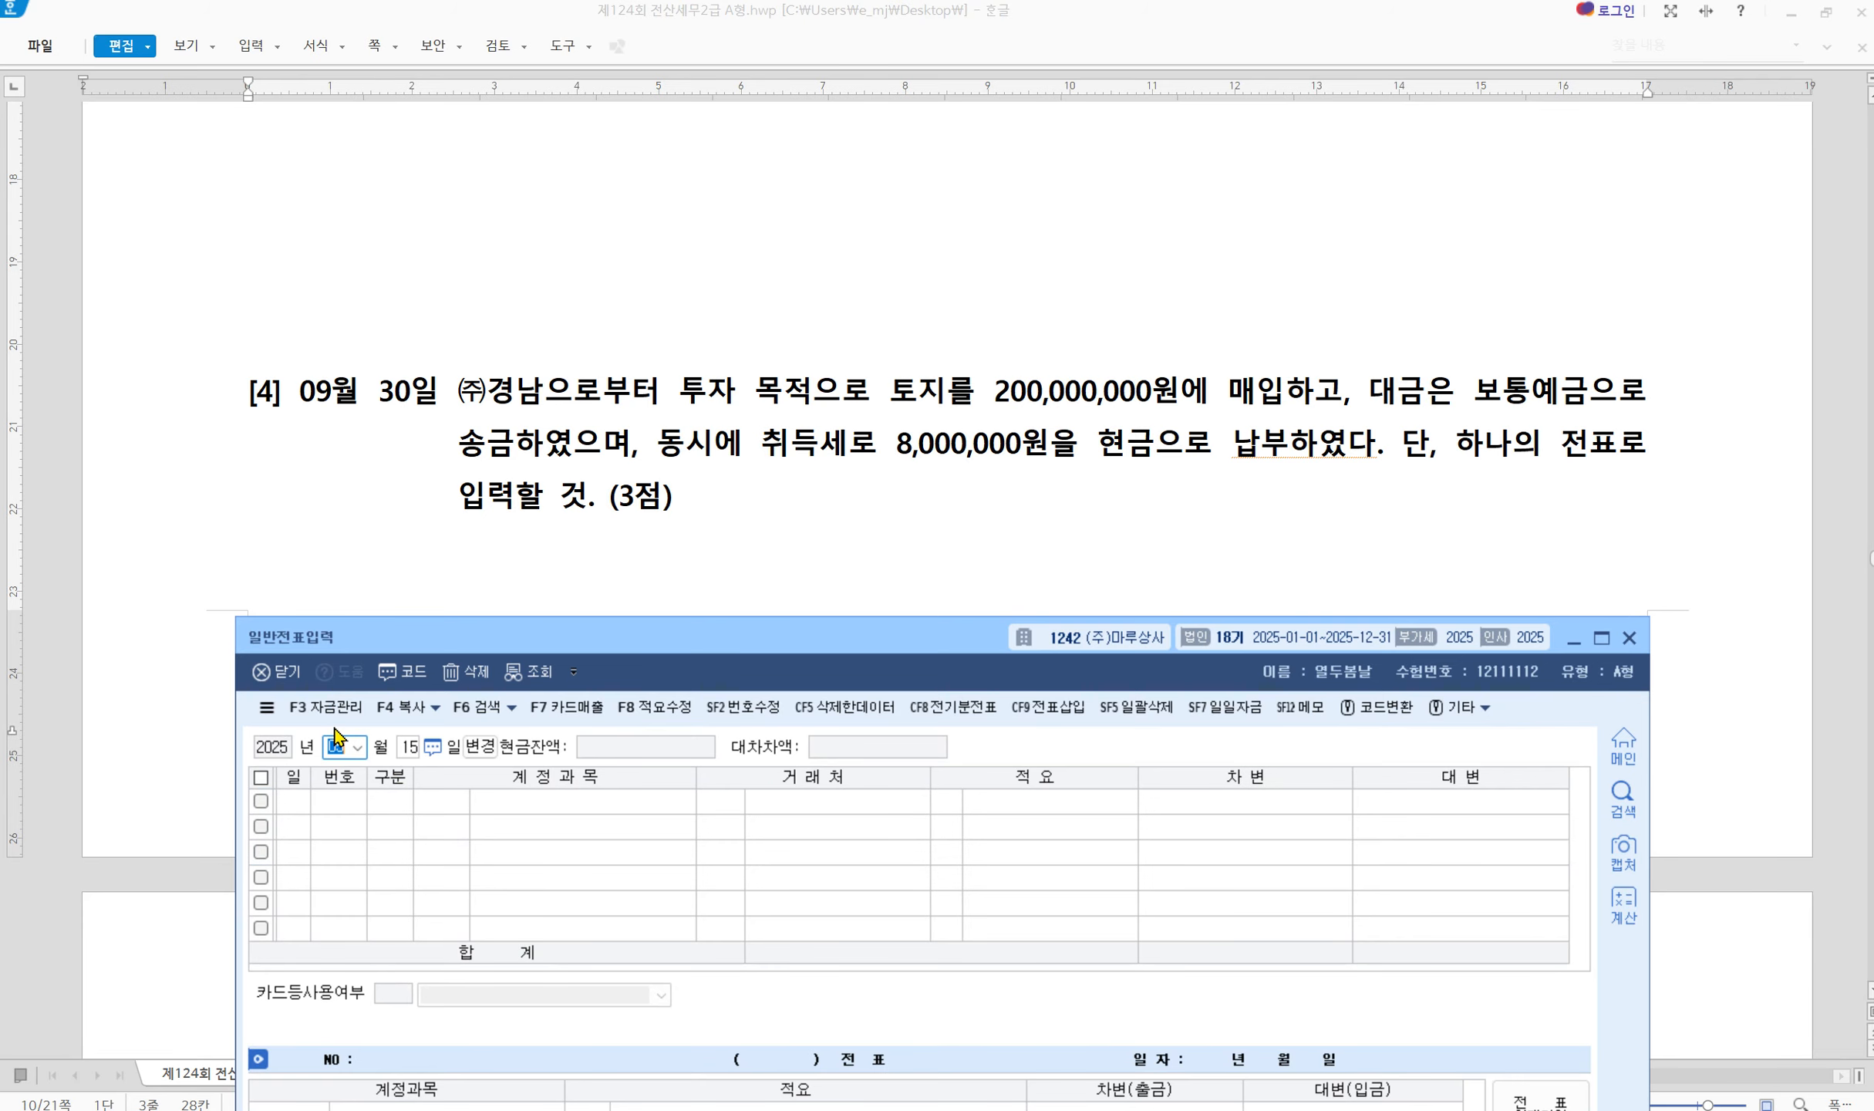
pyautogui.write('930')
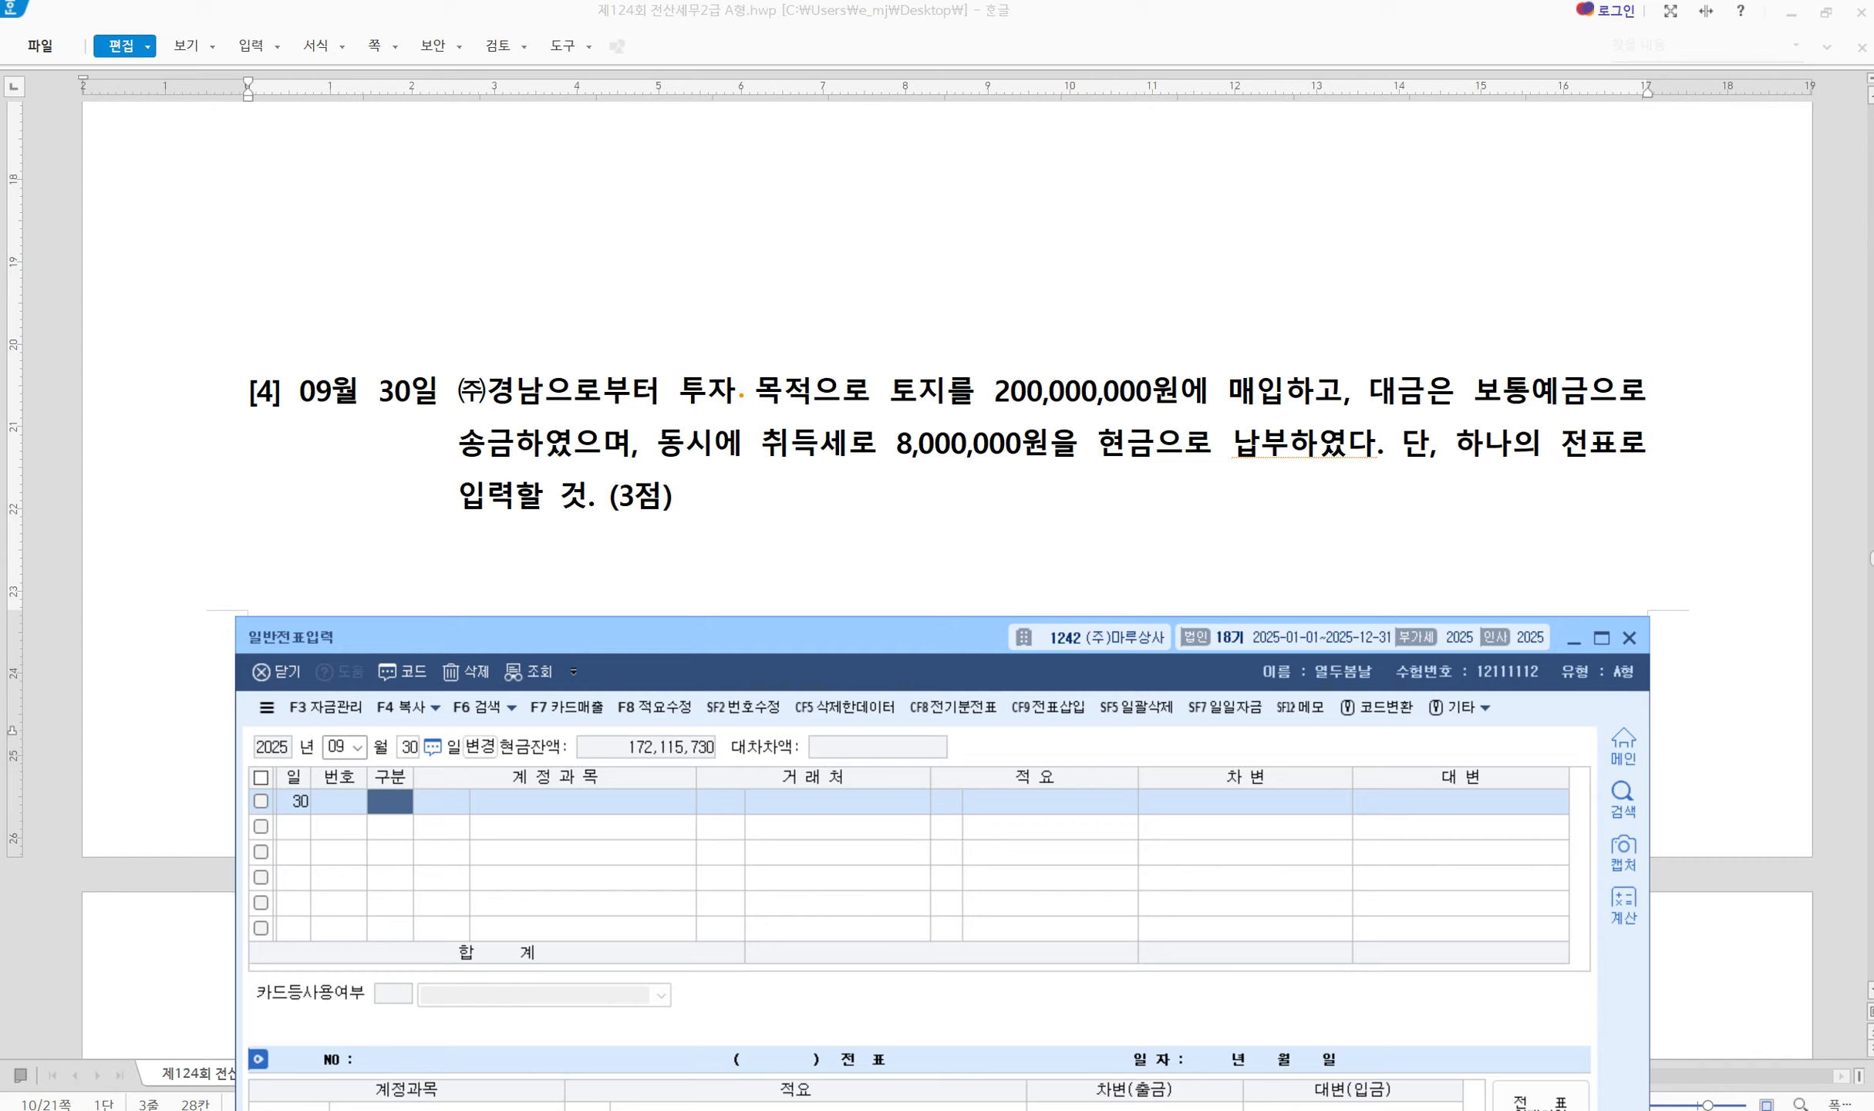
pyautogui.moveTo(1373, 338); pyautogui.dragTo(1322, 422)
pyautogui.moveTo(673, 364)
pyautogui.mouseDown()
pyautogui.moveTo(826, 422)
pyautogui.moveTo(1284, 411)
pyautogui.mouseUp()
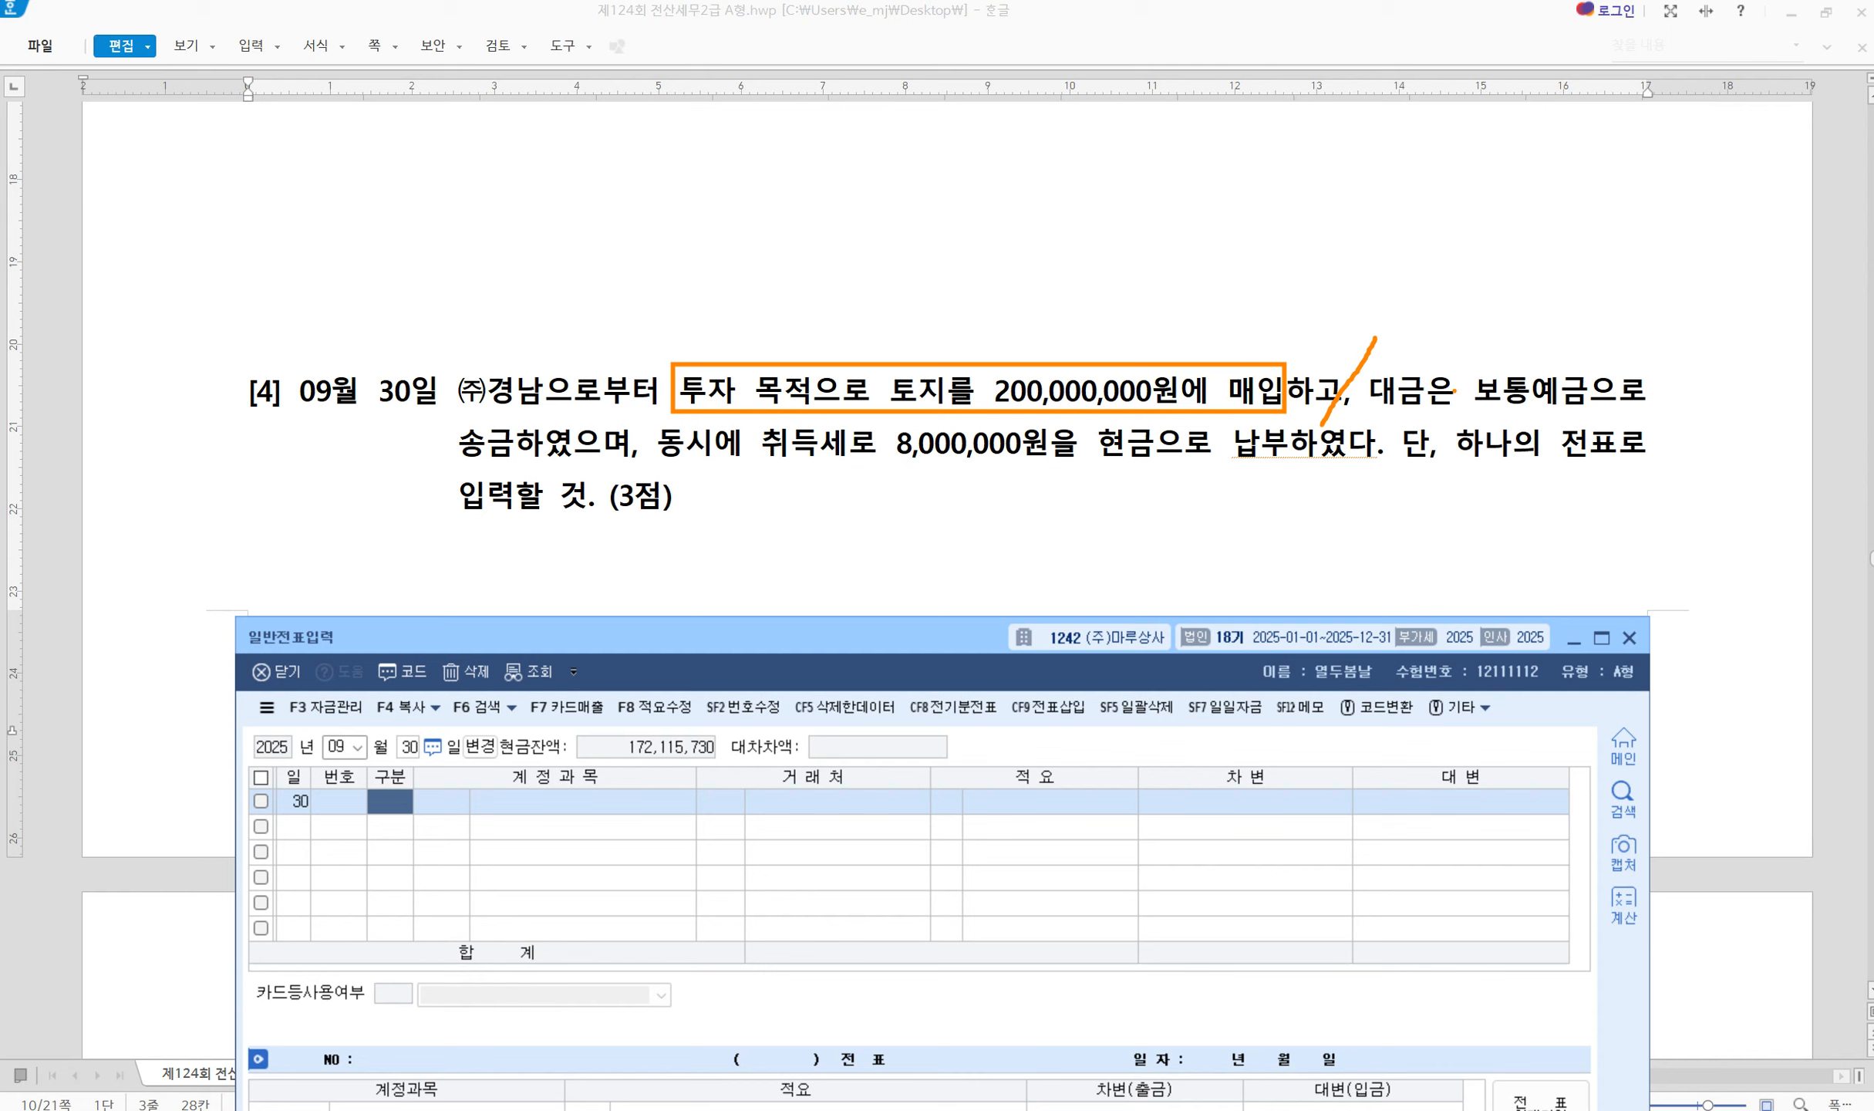
pyautogui.moveTo(1464, 361); pyautogui.dragTo(1591, 419)
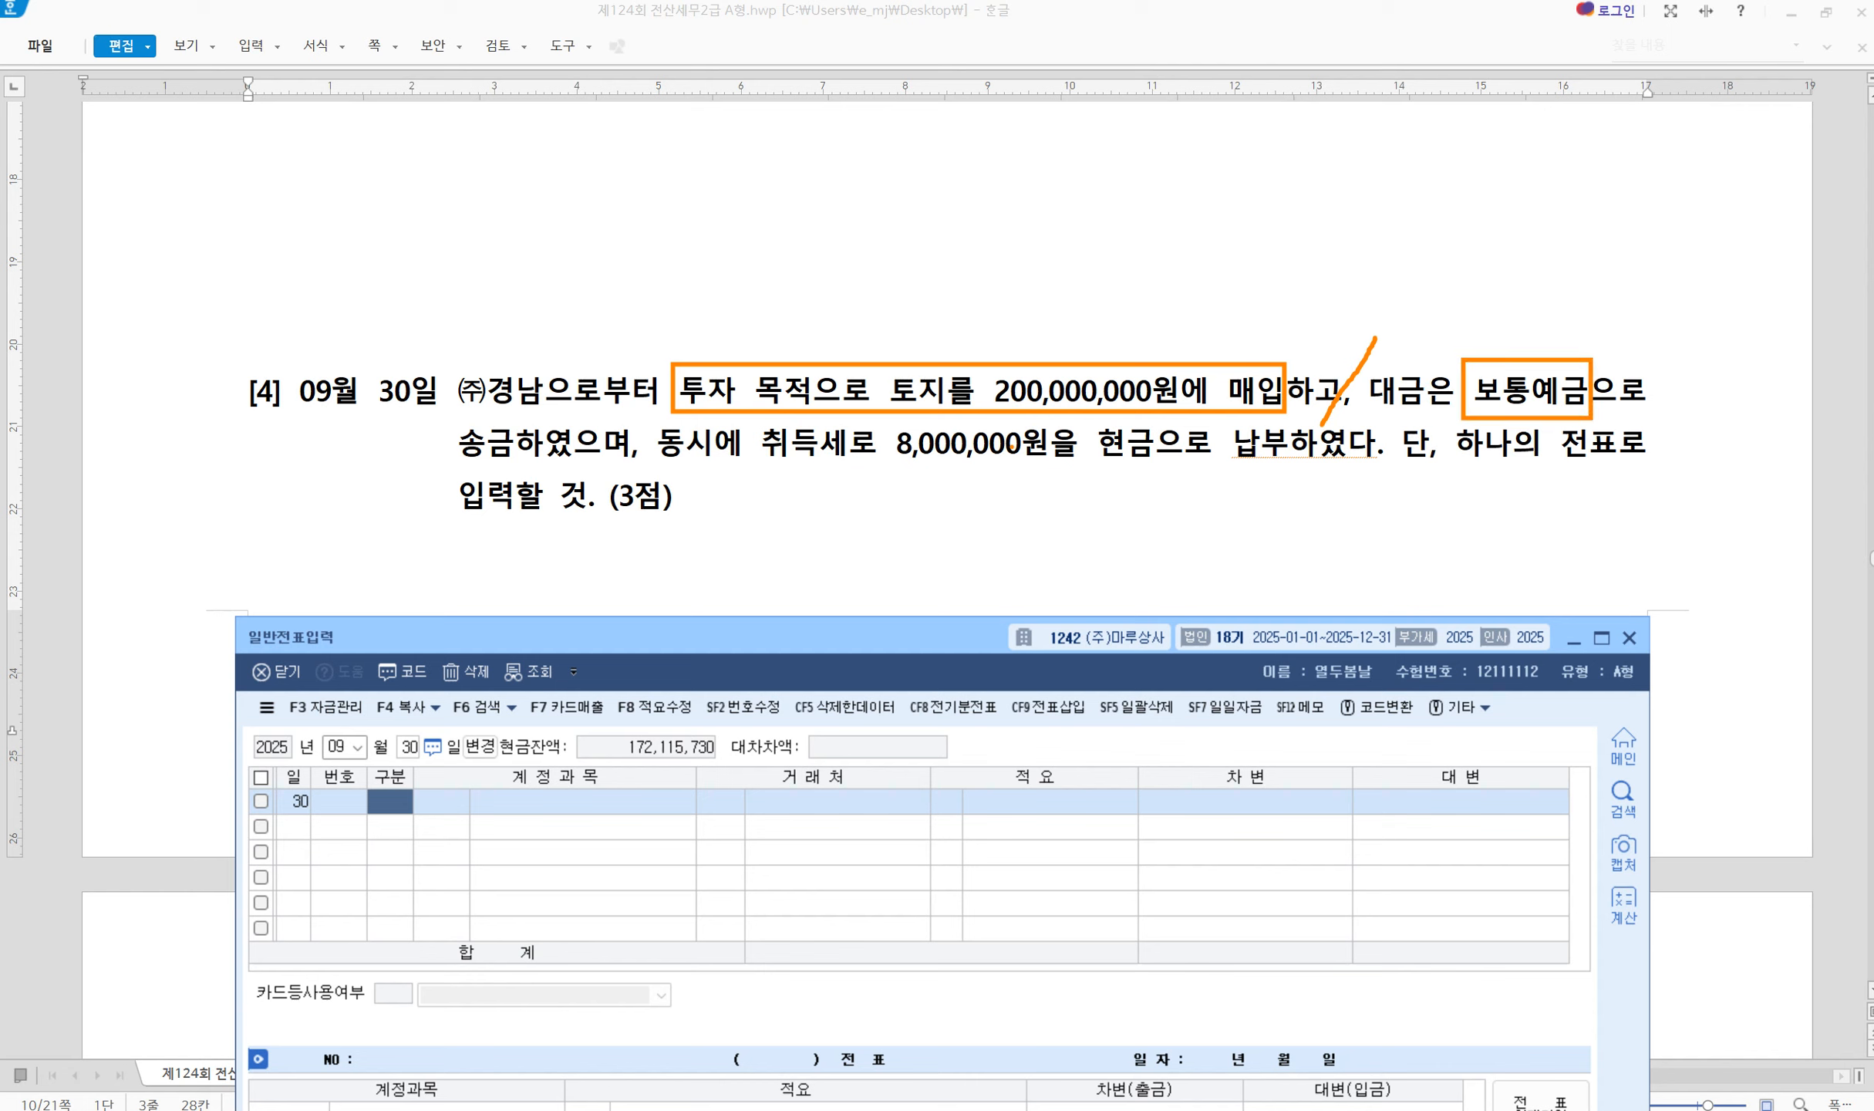
pyautogui.moveTo(750, 420)
pyautogui.mouseDown()
pyautogui.moveTo(918, 472)
pyautogui.moveTo(1205, 472)
pyautogui.mouseUp()
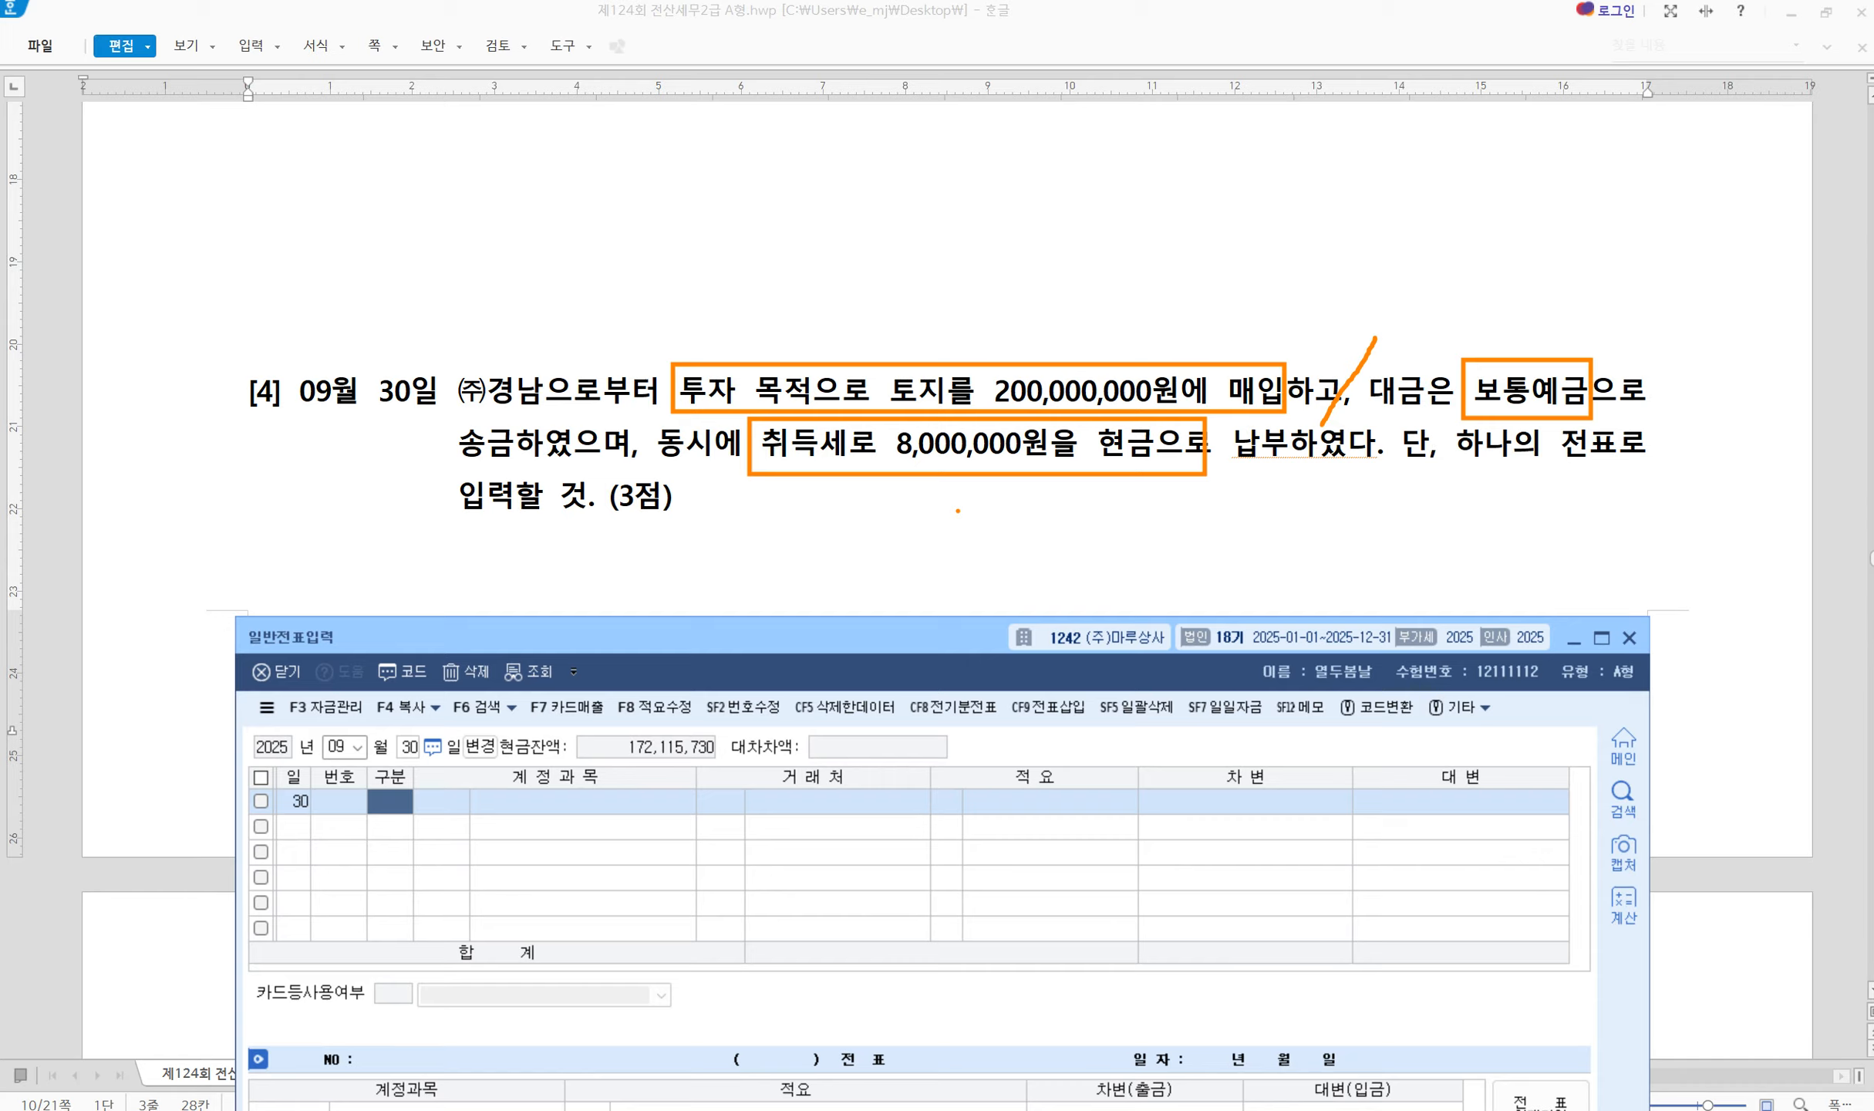
pyautogui.press('Escape')
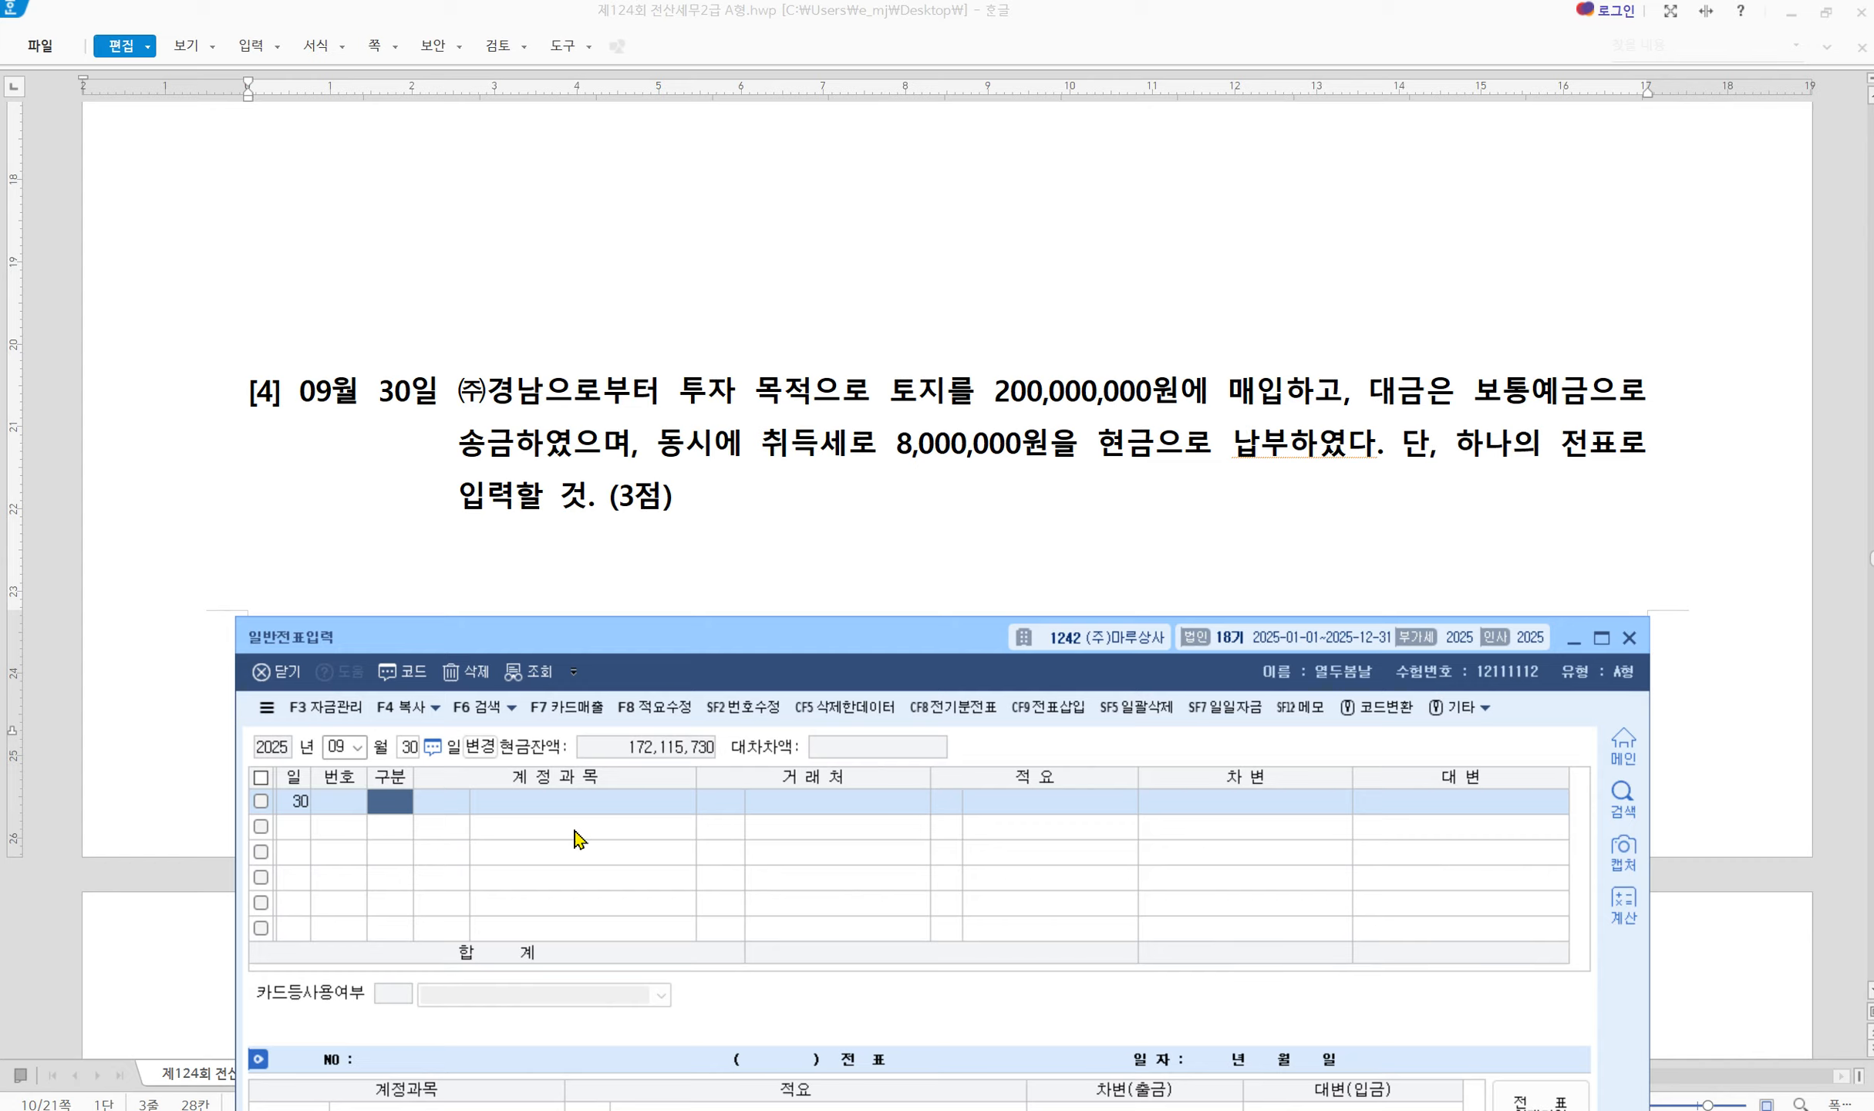
# Credit 0103 보통예금 with 200,000,000
pyautogui.write('4103')
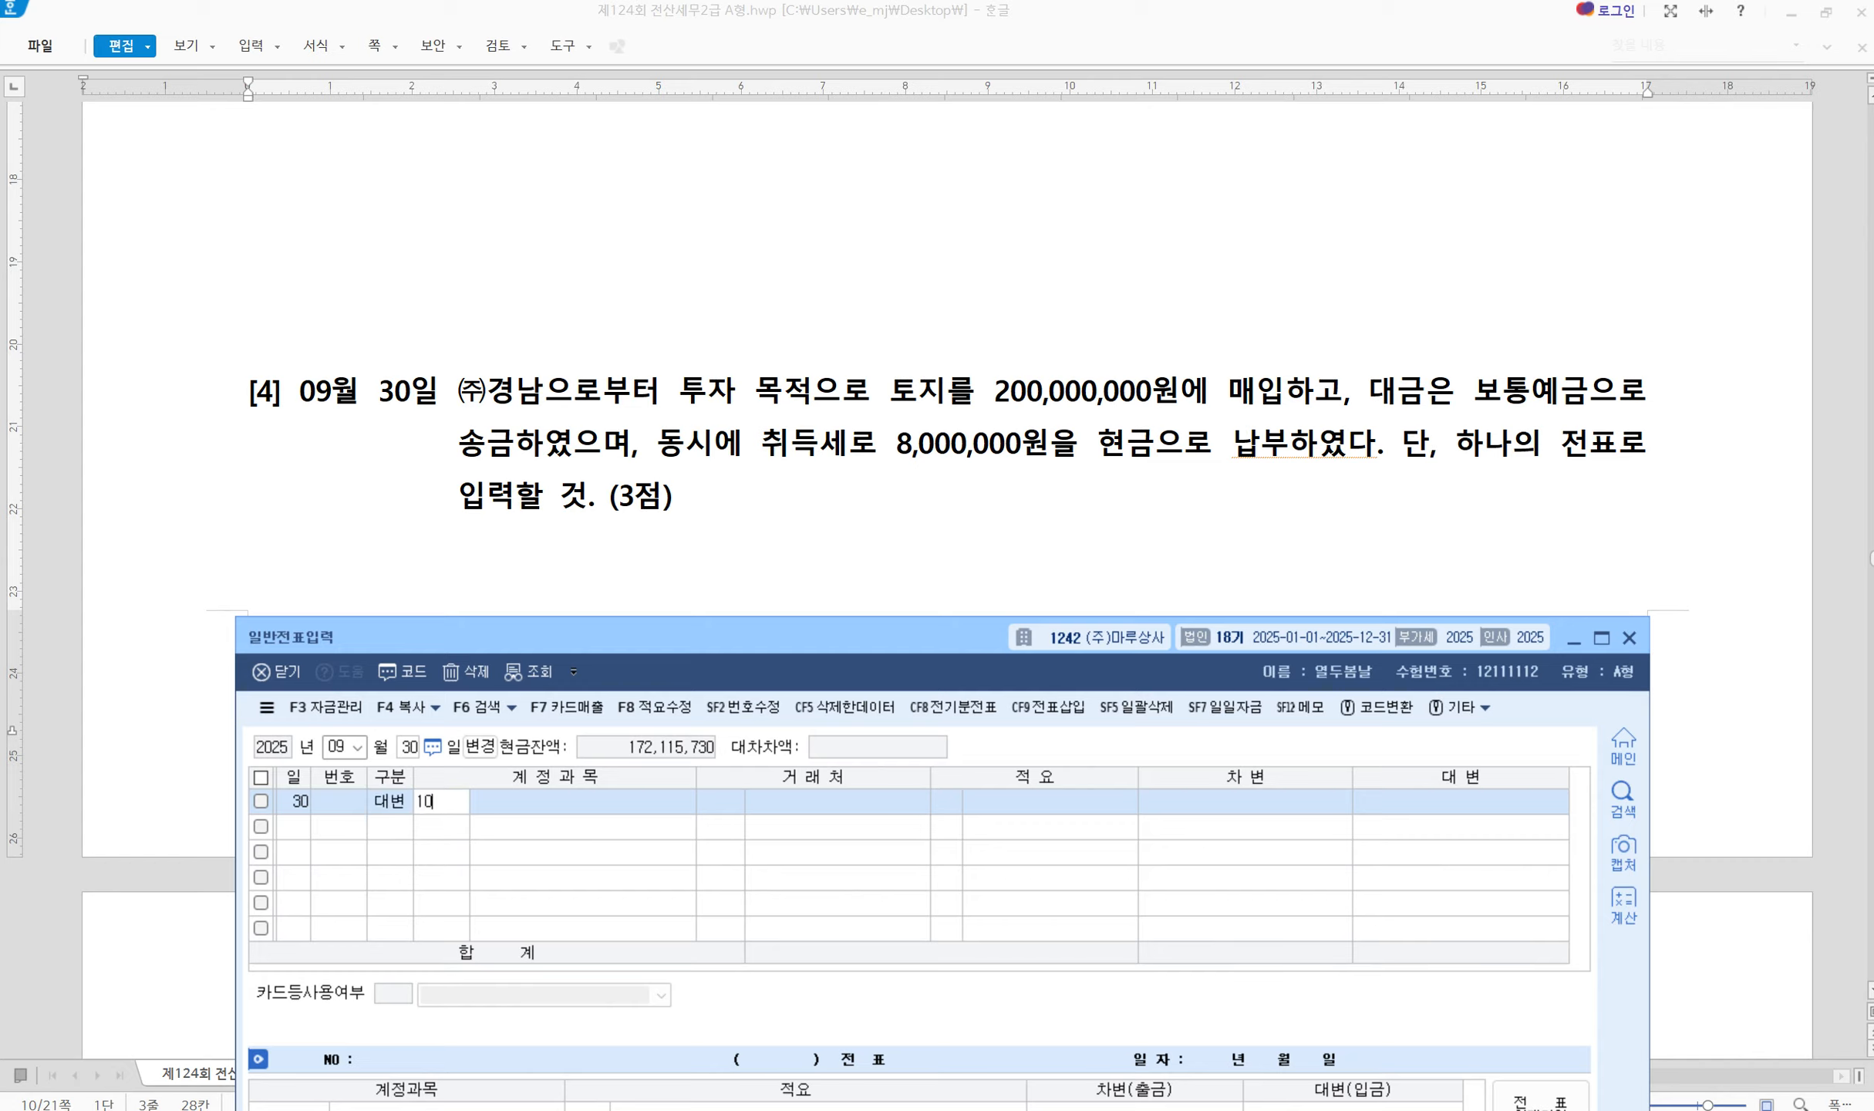
pyautogui.press('Return')
pyautogui.press('Return')
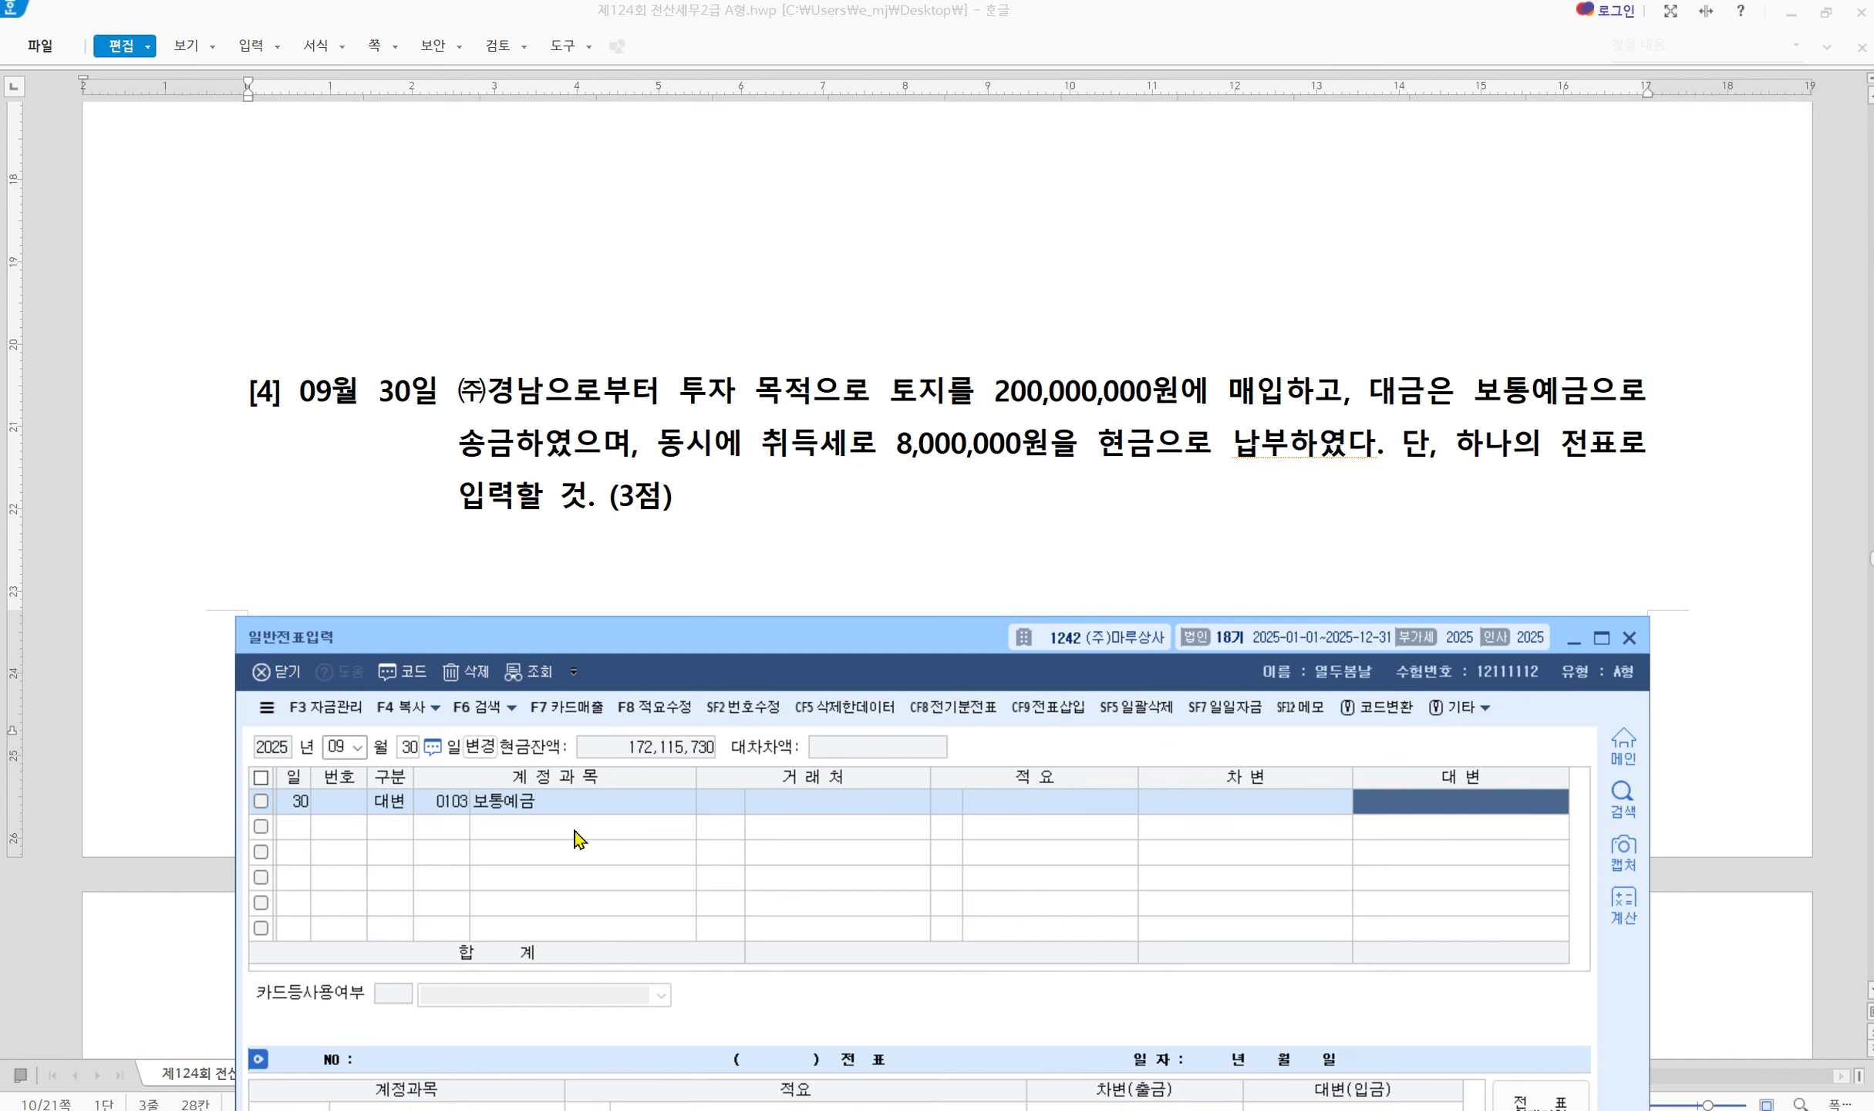
pyautogui.press('Return')
pyautogui.write('200,000,000')
pyautogui.press('Return')
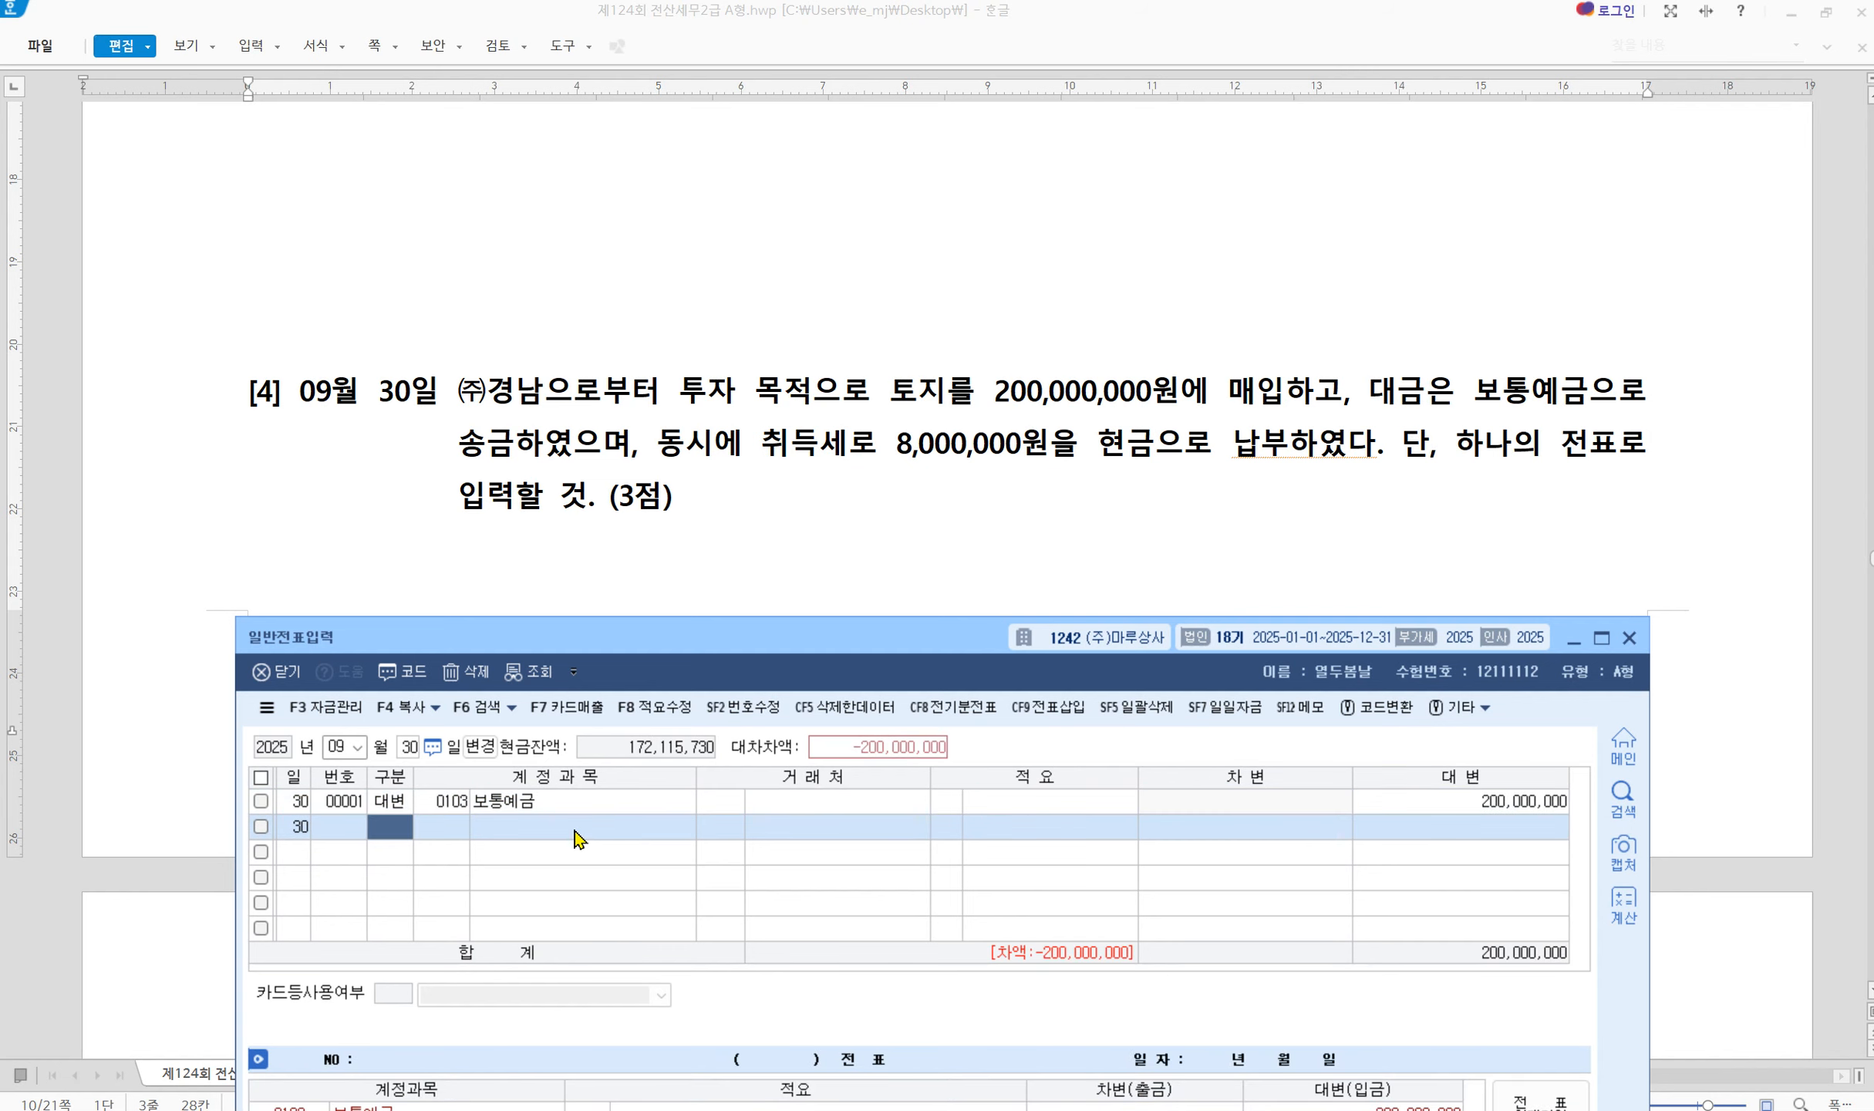
pyautogui.write('4')
# Credit 0101 현금 8,000,000 and debit 투자부동산 for the balancing 208,000,000
pyautogui.press('Return')
pyautogui.write('101')
pyautogui.press('Return')
pyautogui.press('Return')
pyautogui.press('Return')
pyautogui.press('Return')
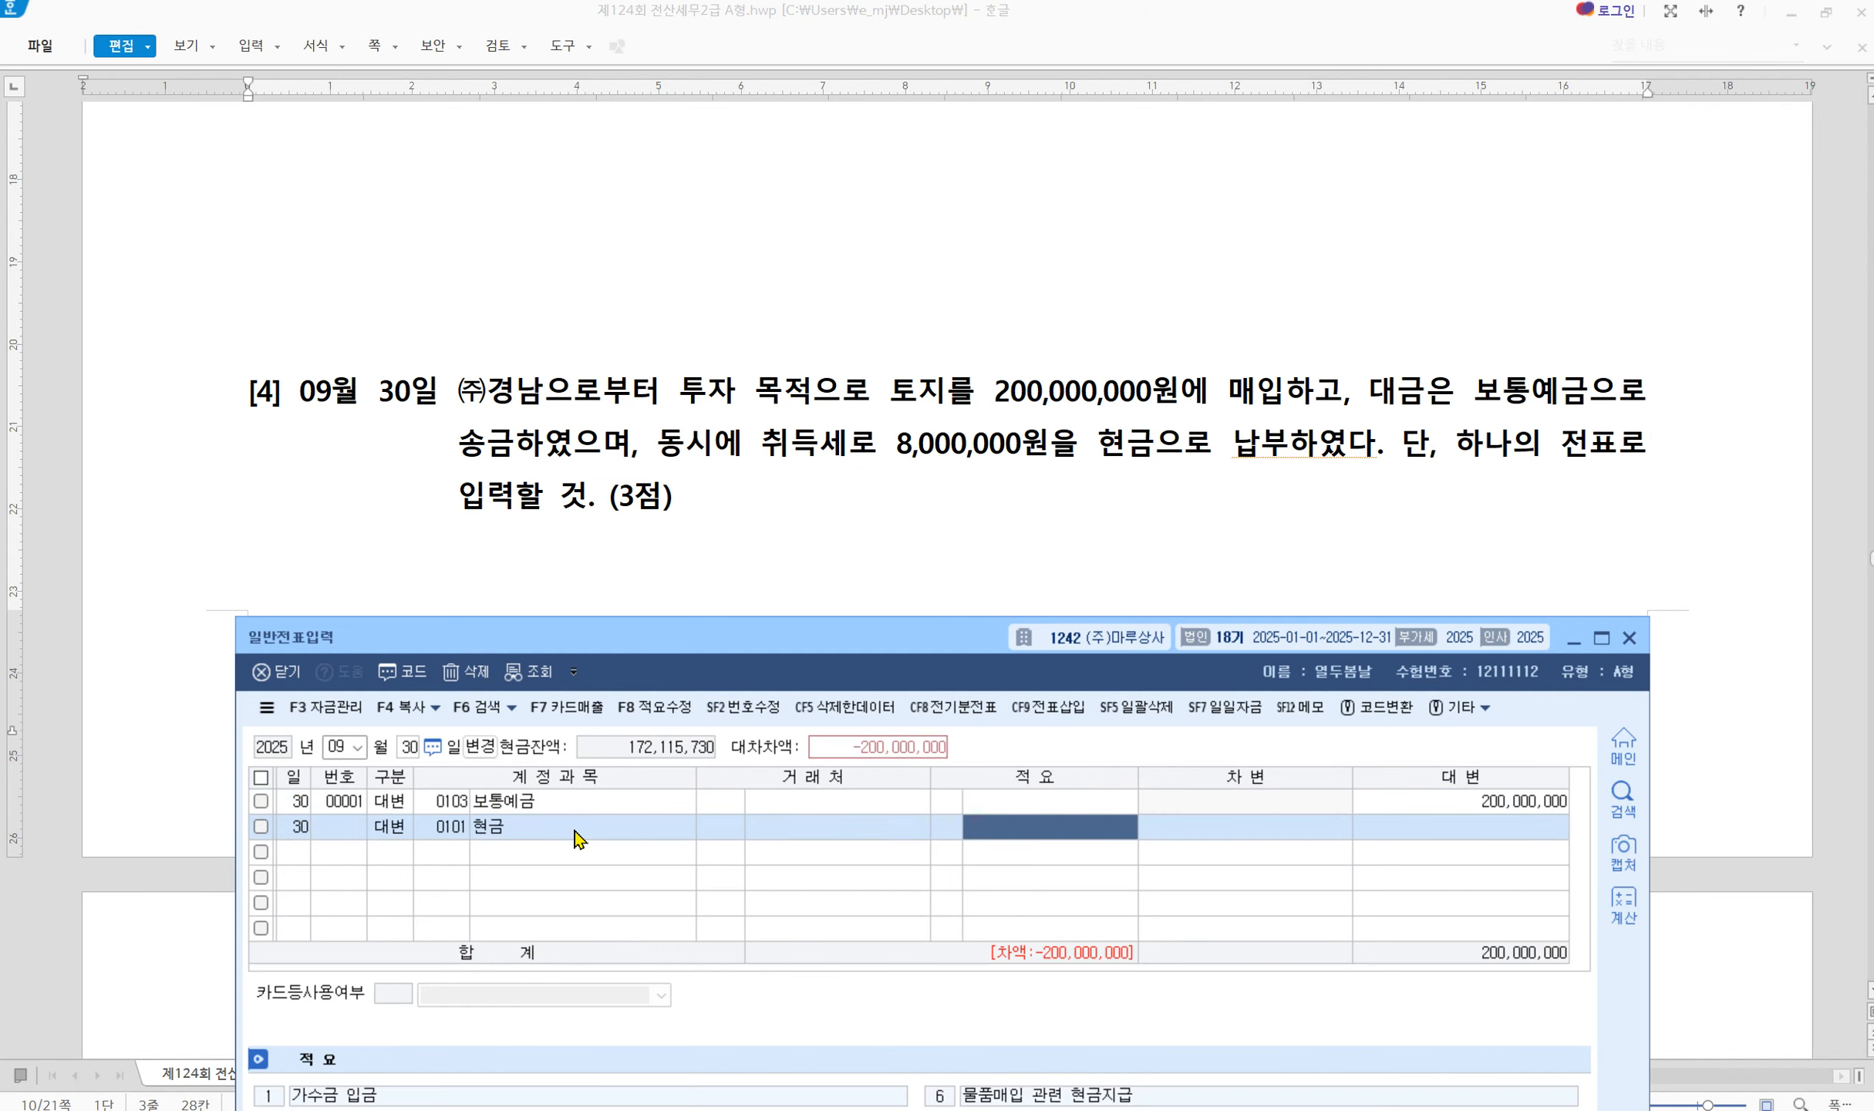
pyautogui.write('8000000')
pyautogui.press('Return')
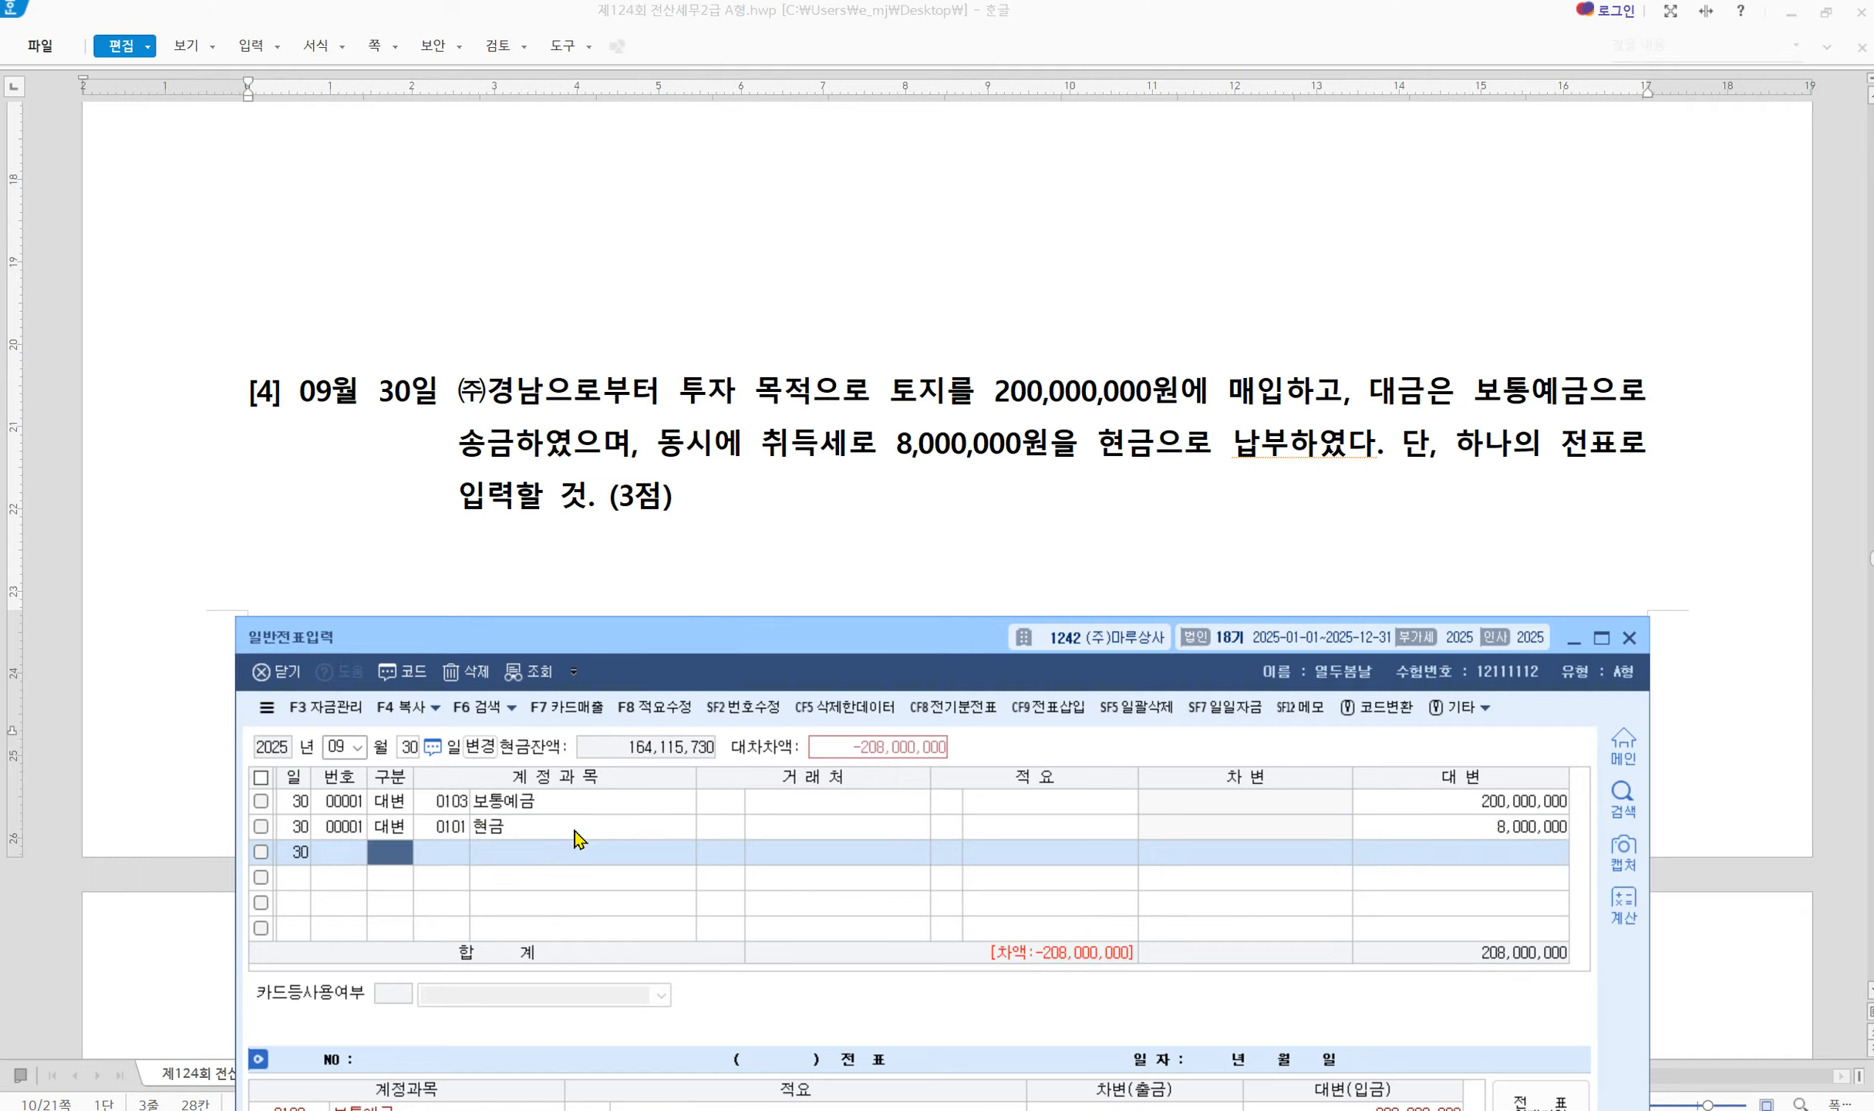
pyautogui.write('3')
pyautogui.press('Return')
pyautogui.write('투자부')
pyautogui.press('Return')
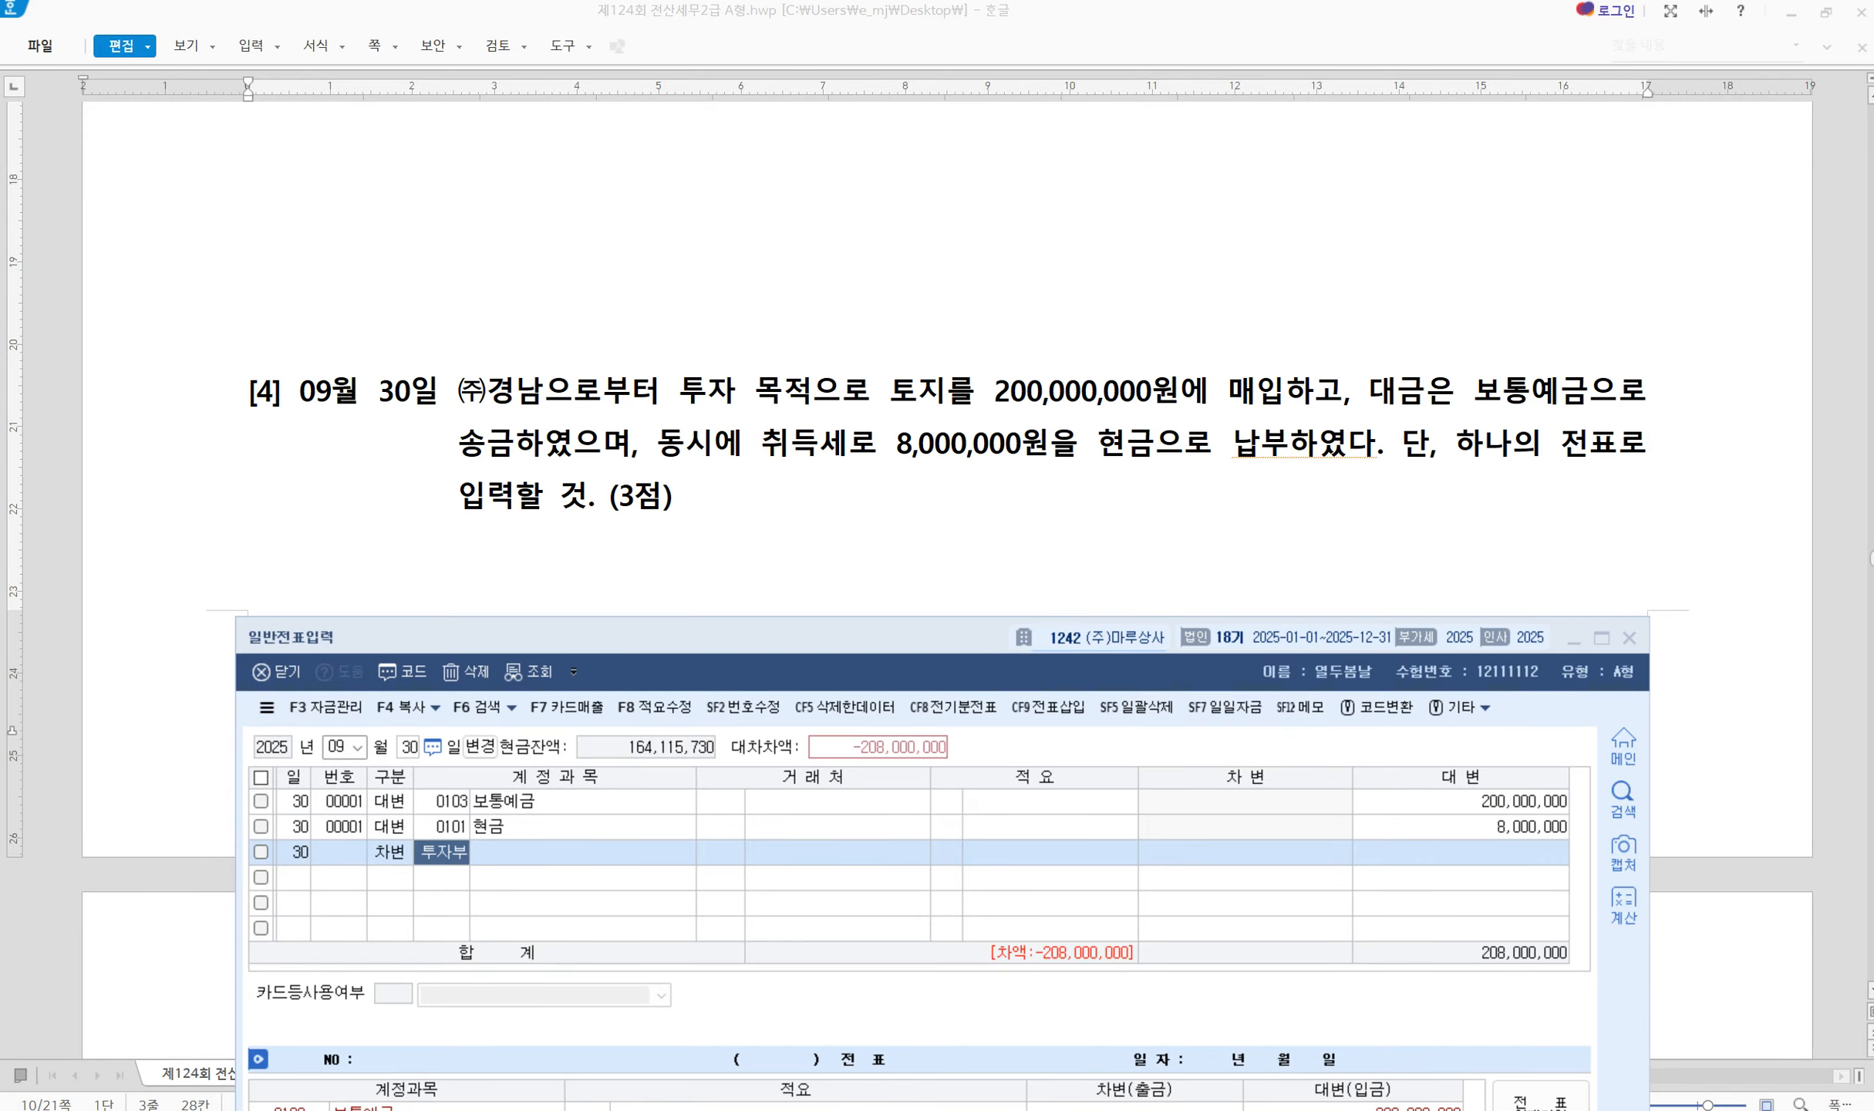
pyautogui.press('Return')
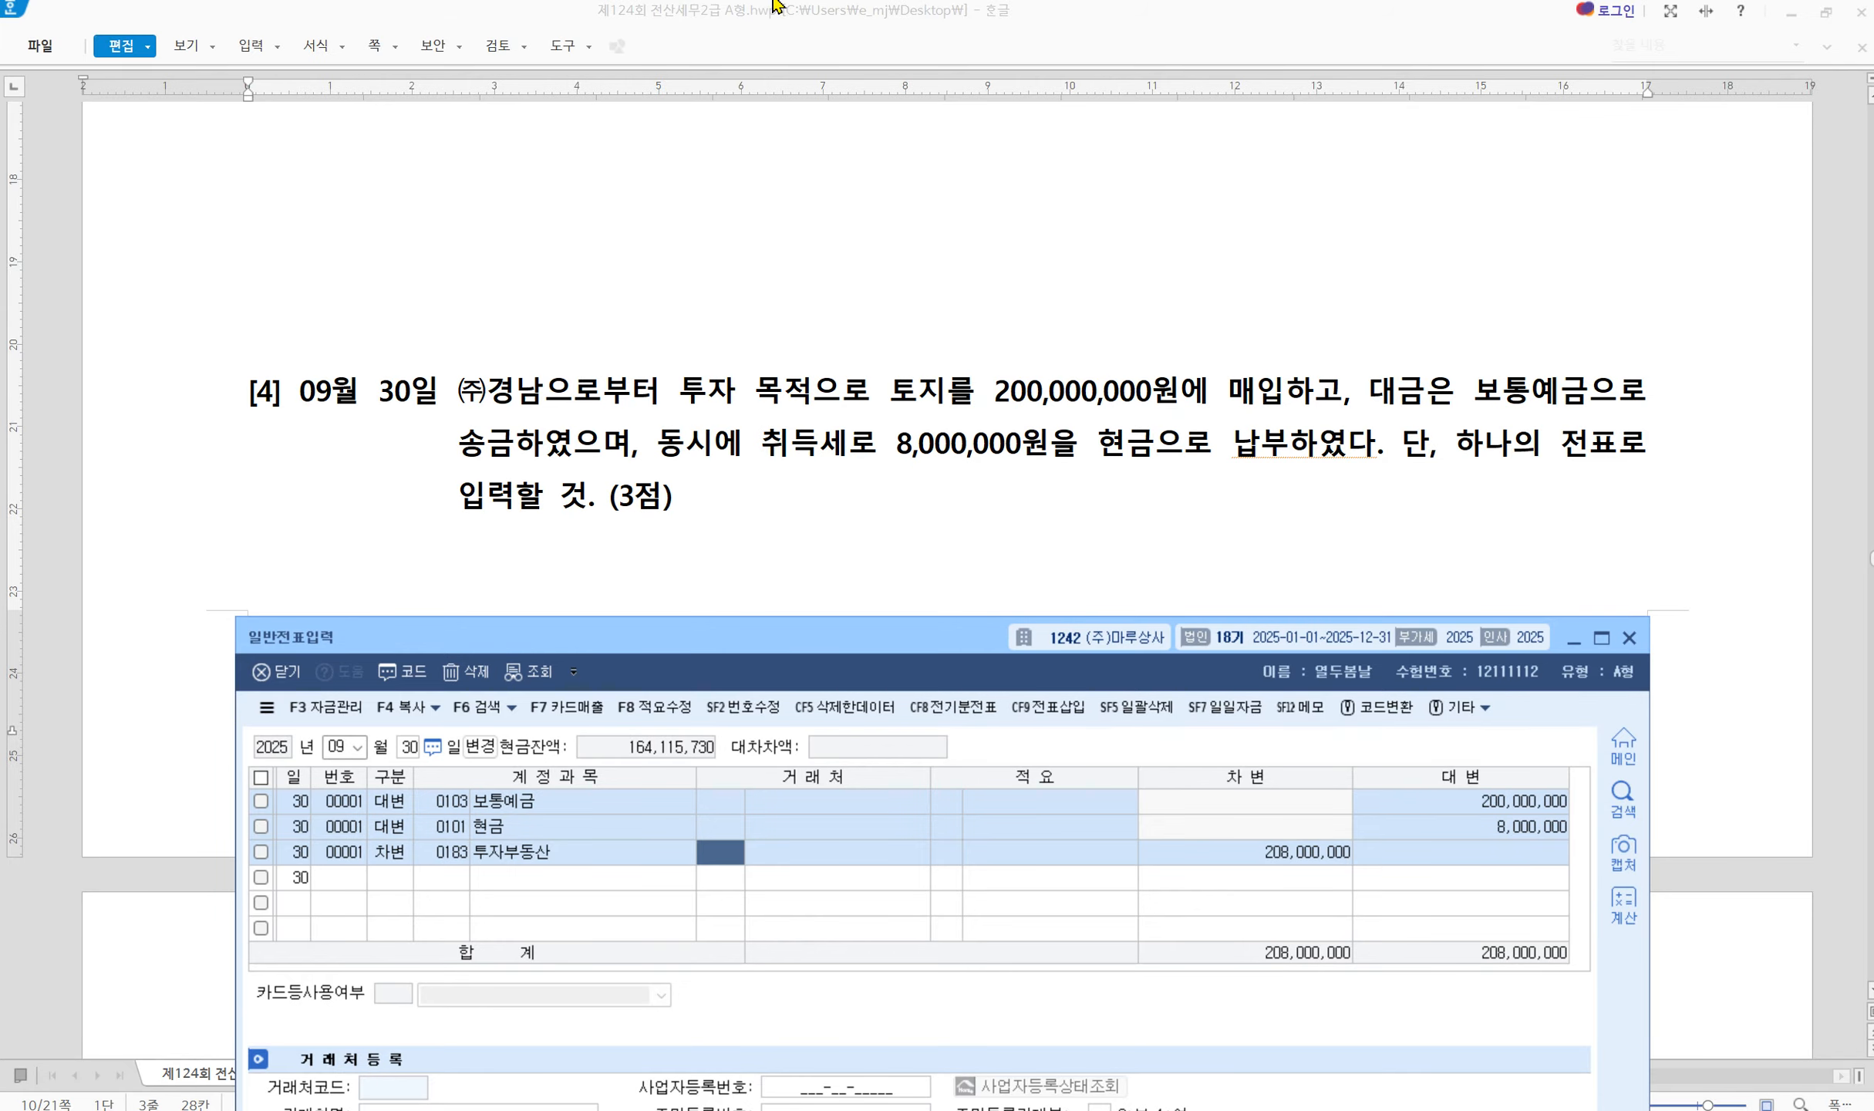
pyautogui.scroll(-10, 556, 522)
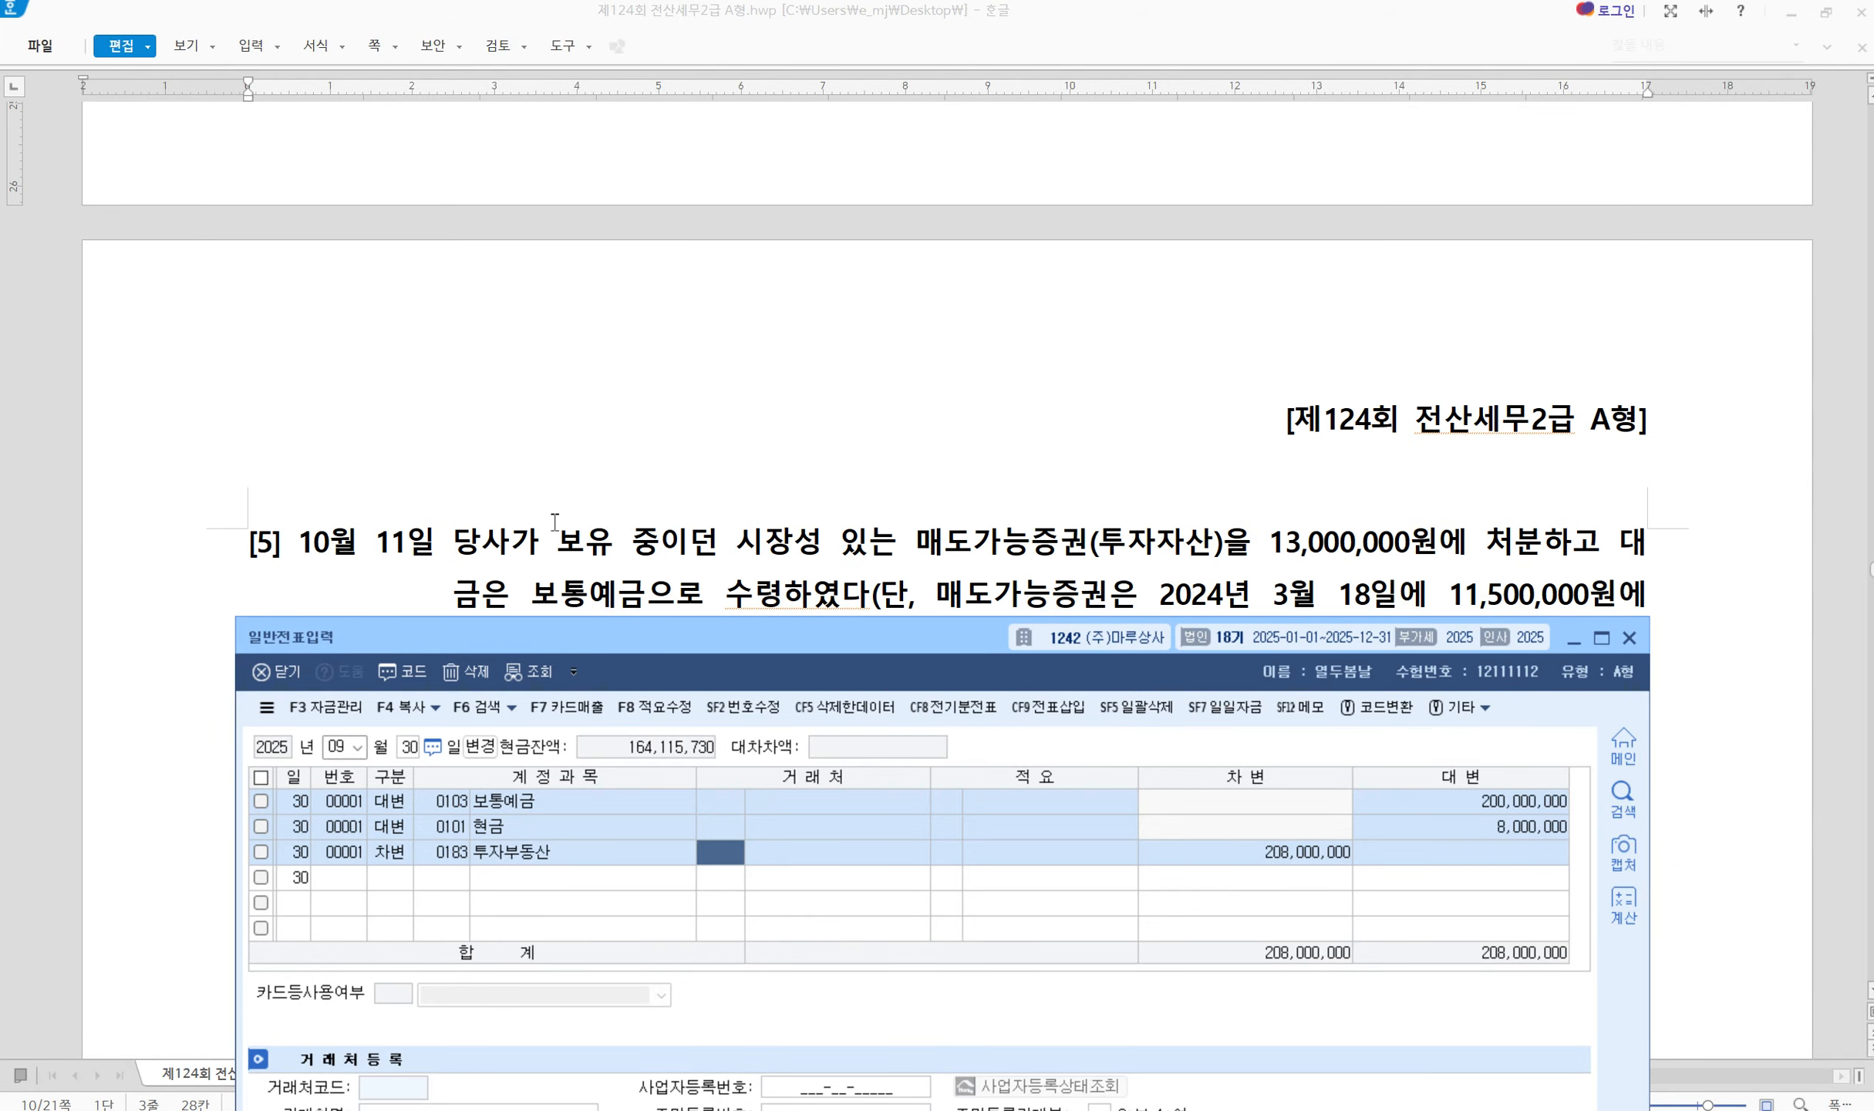
# Set the 일반전표입력 voucher date to month 10, day 11
pyautogui.click(328, 750)
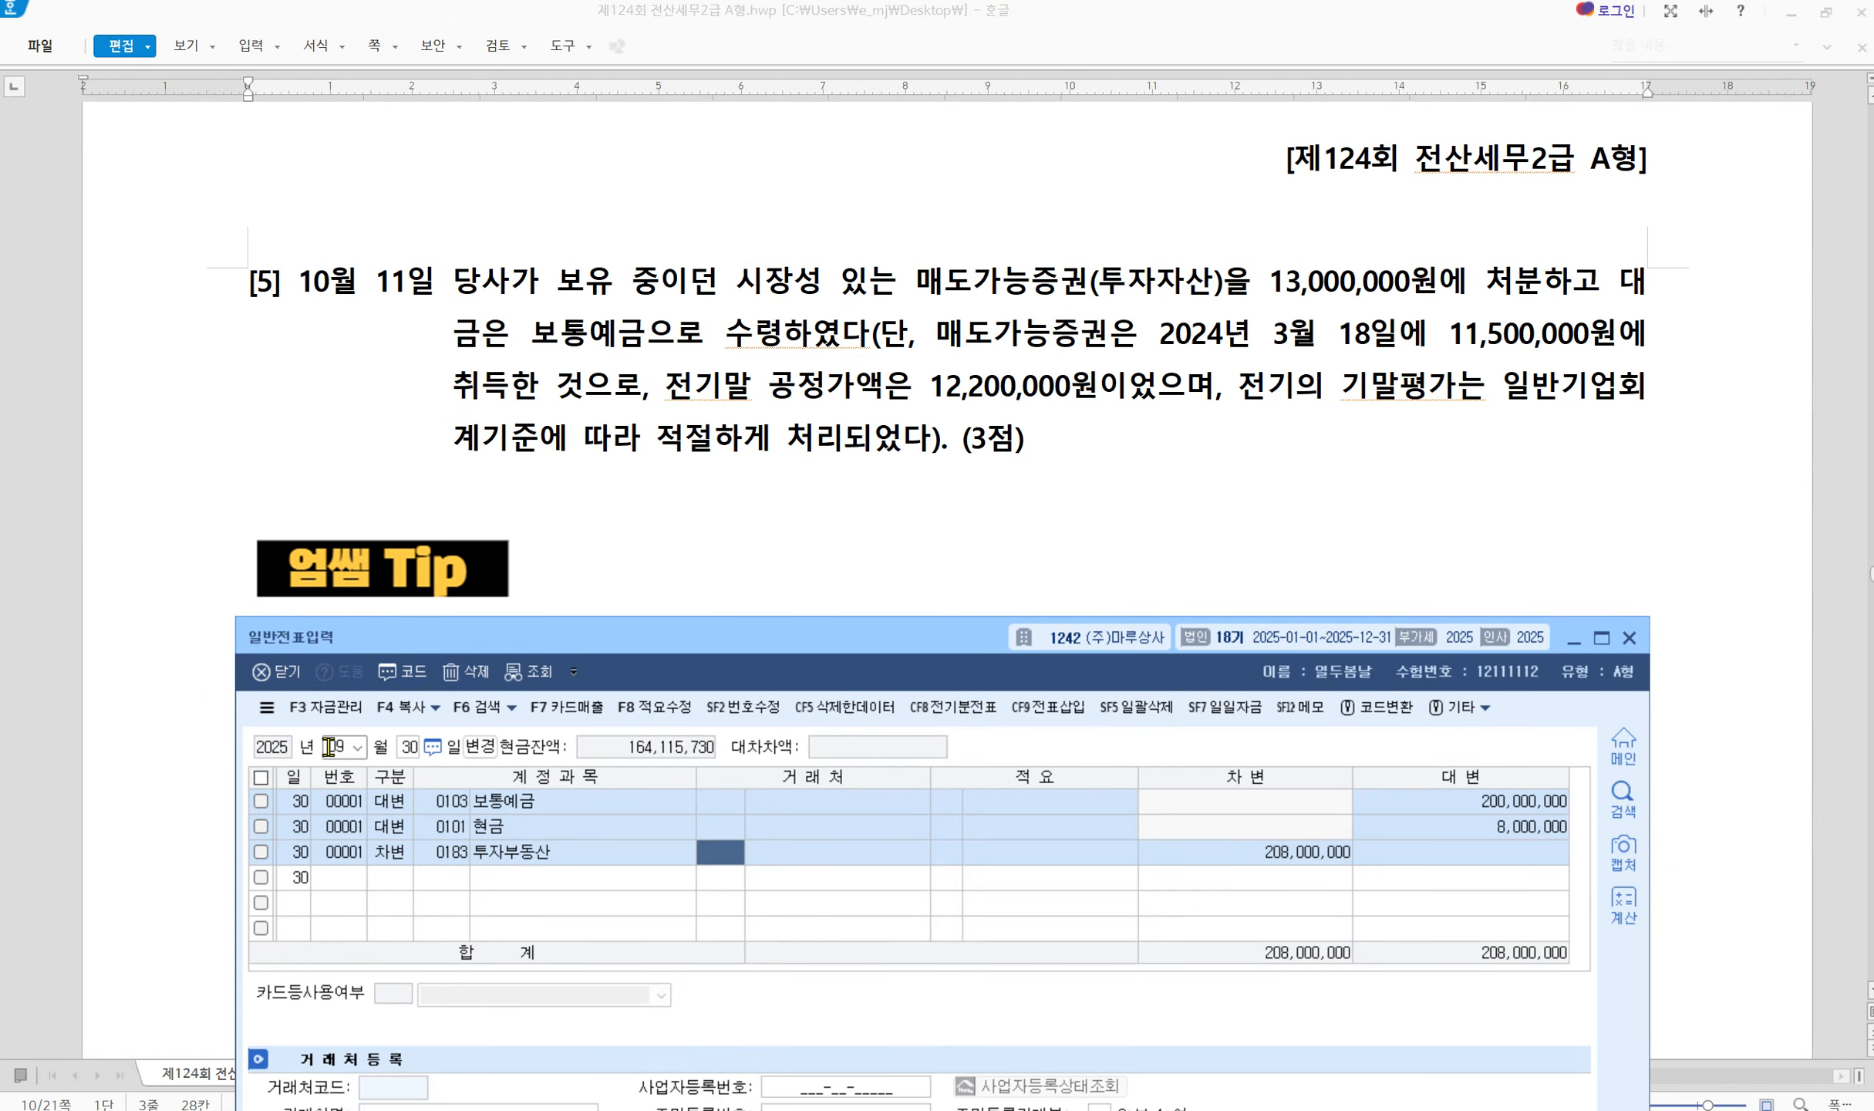
pyautogui.write('10')
pyautogui.press('Return')
pyautogui.write('11')
pyautogui.press('Return')
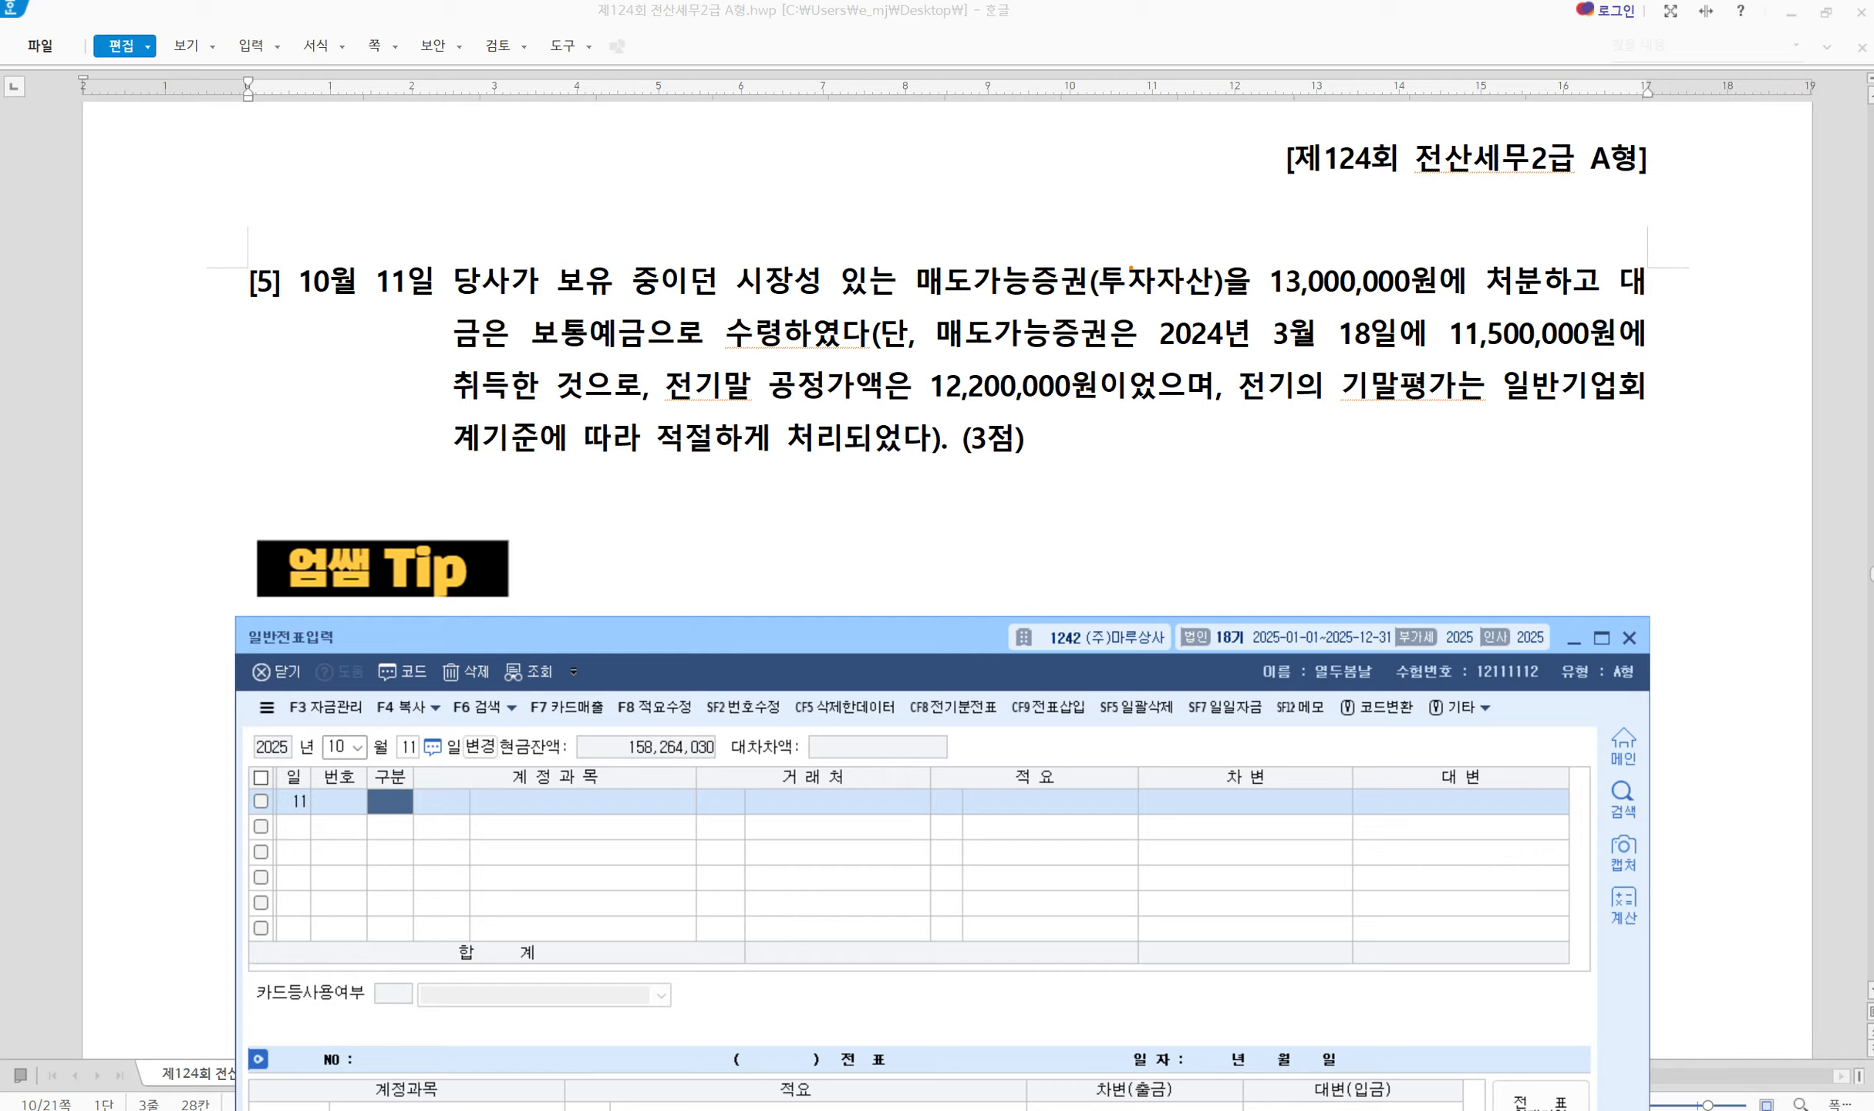
# Annotate question [5], writing code 178 above 매도가능증권 and marking the 단 condition, then clear
pyautogui.moveTo(1036, 217)
pyautogui.mouseDown()
pyautogui.moveTo(1034, 255)
pyautogui.moveTo(1085, 214)
pyautogui.moveTo(1047, 264)
pyautogui.moveTo(1098, 236)
pyautogui.moveTo(1103, 206)
pyautogui.moveTo(1101, 266)
pyautogui.moveTo(1114, 236)
pyautogui.mouseUp()
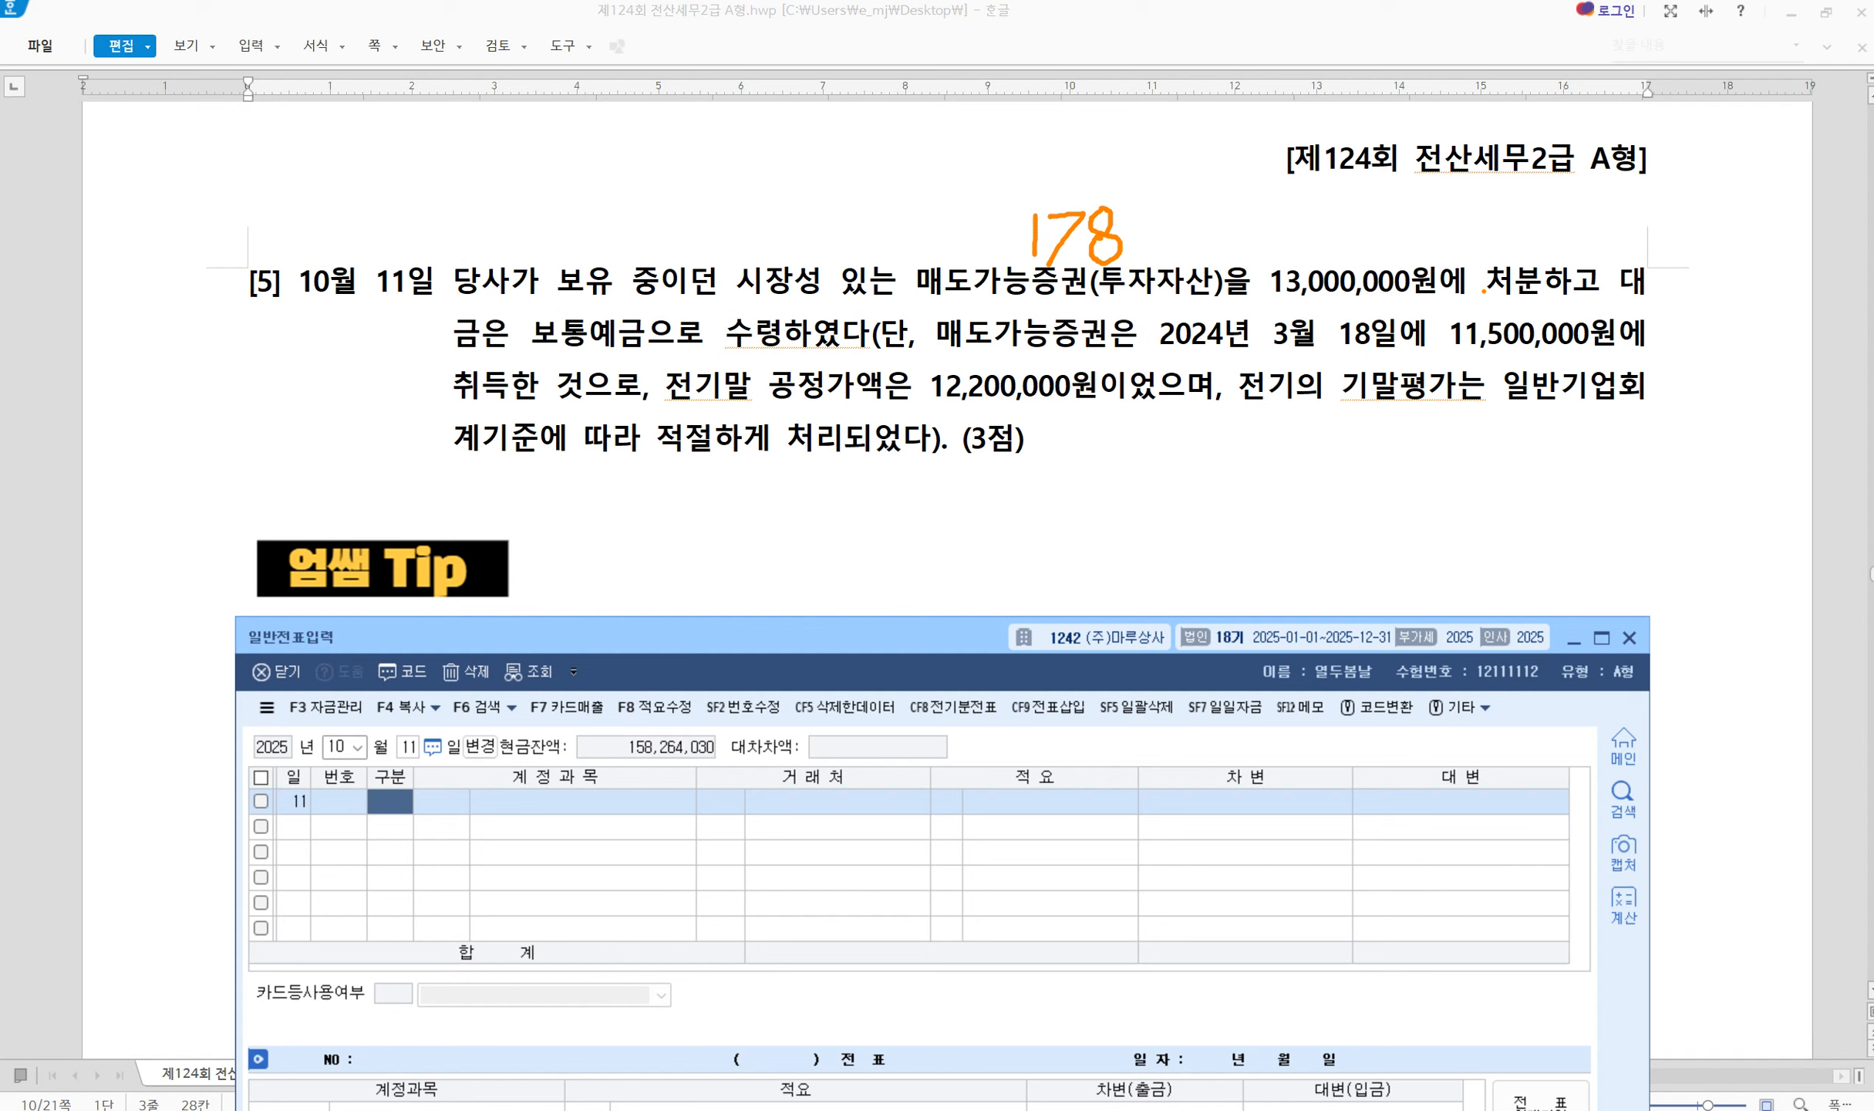
pyautogui.moveTo(1624, 242); pyautogui.dragTo(1580, 313)
pyautogui.moveTo(891, 308); pyautogui.dragTo(848, 382)
pyautogui.press('Escape')
# Mark up question [5]'s tip: box 대변에, 장부가액, 차변에; underline 합계잔액시산표, 처분이익, 처분손실
pyautogui.click(611, 521)
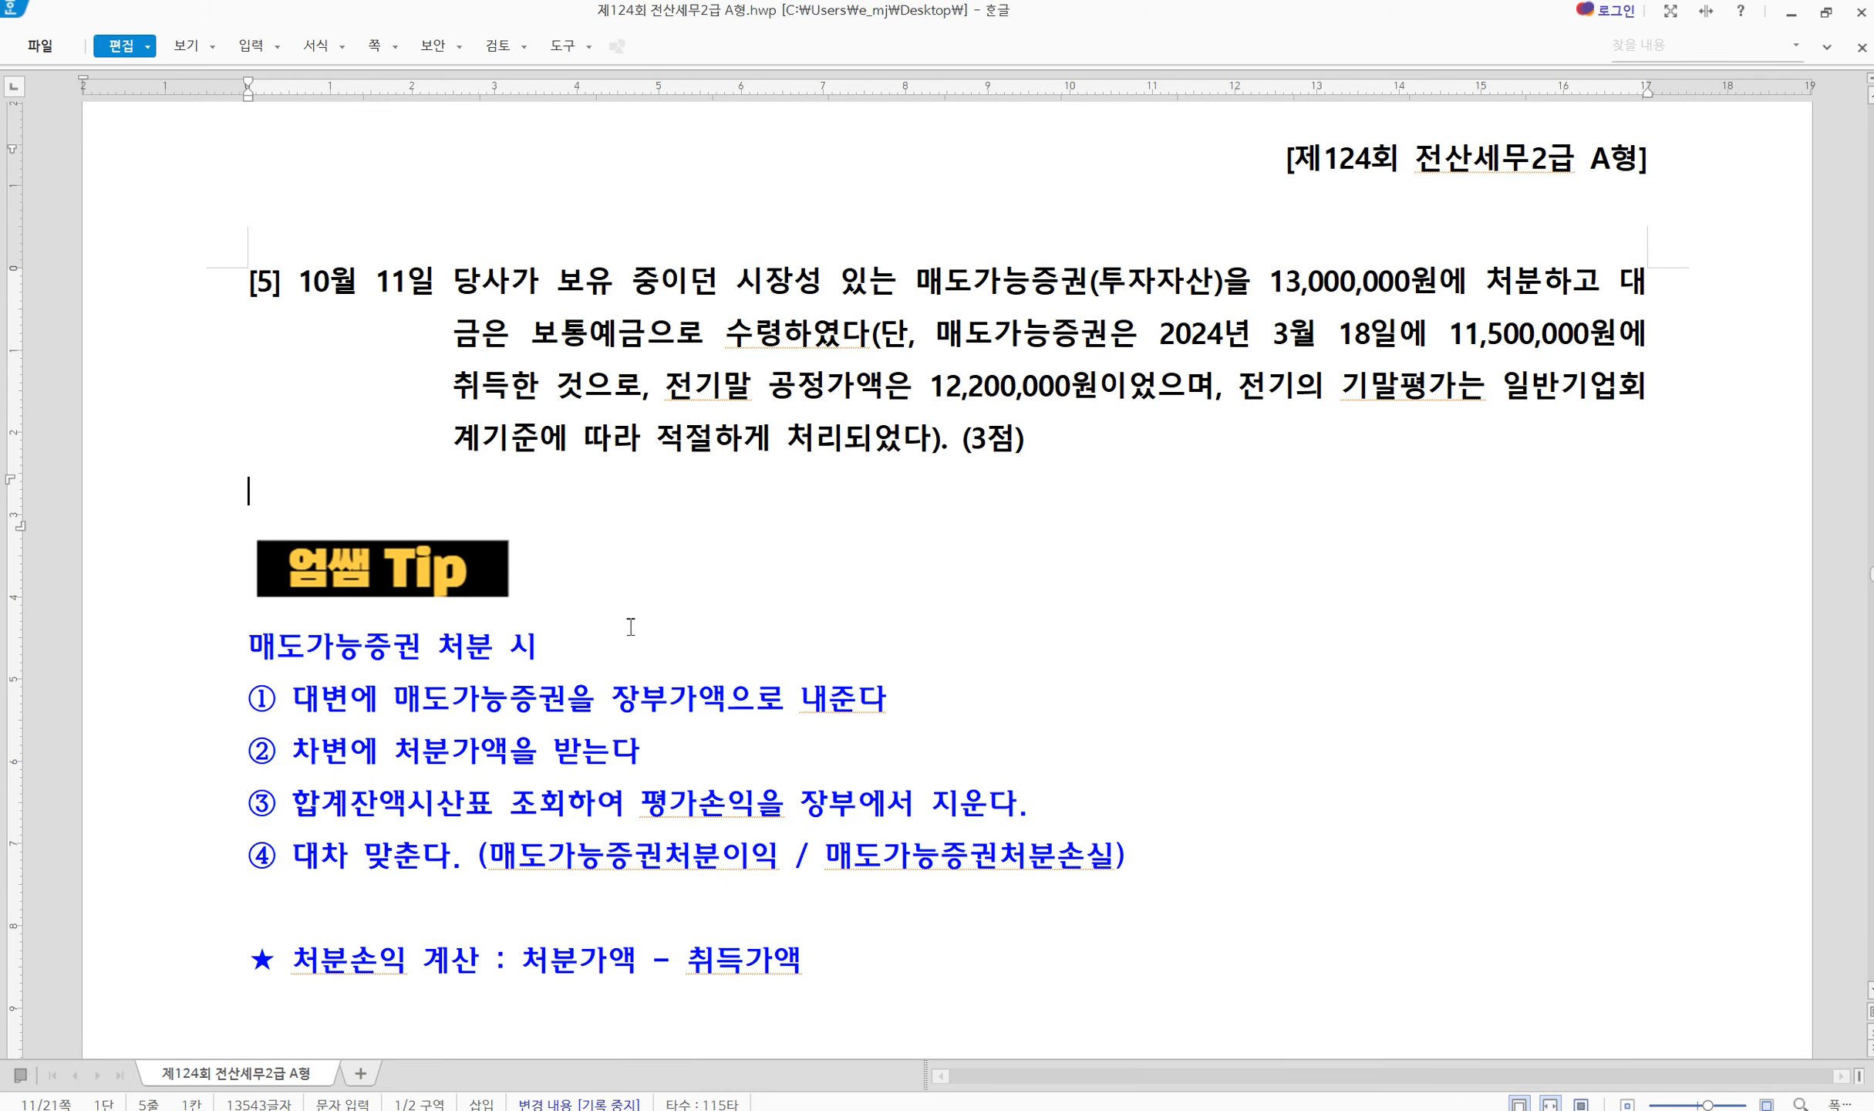
pyautogui.scroll(-1, 630, 631)
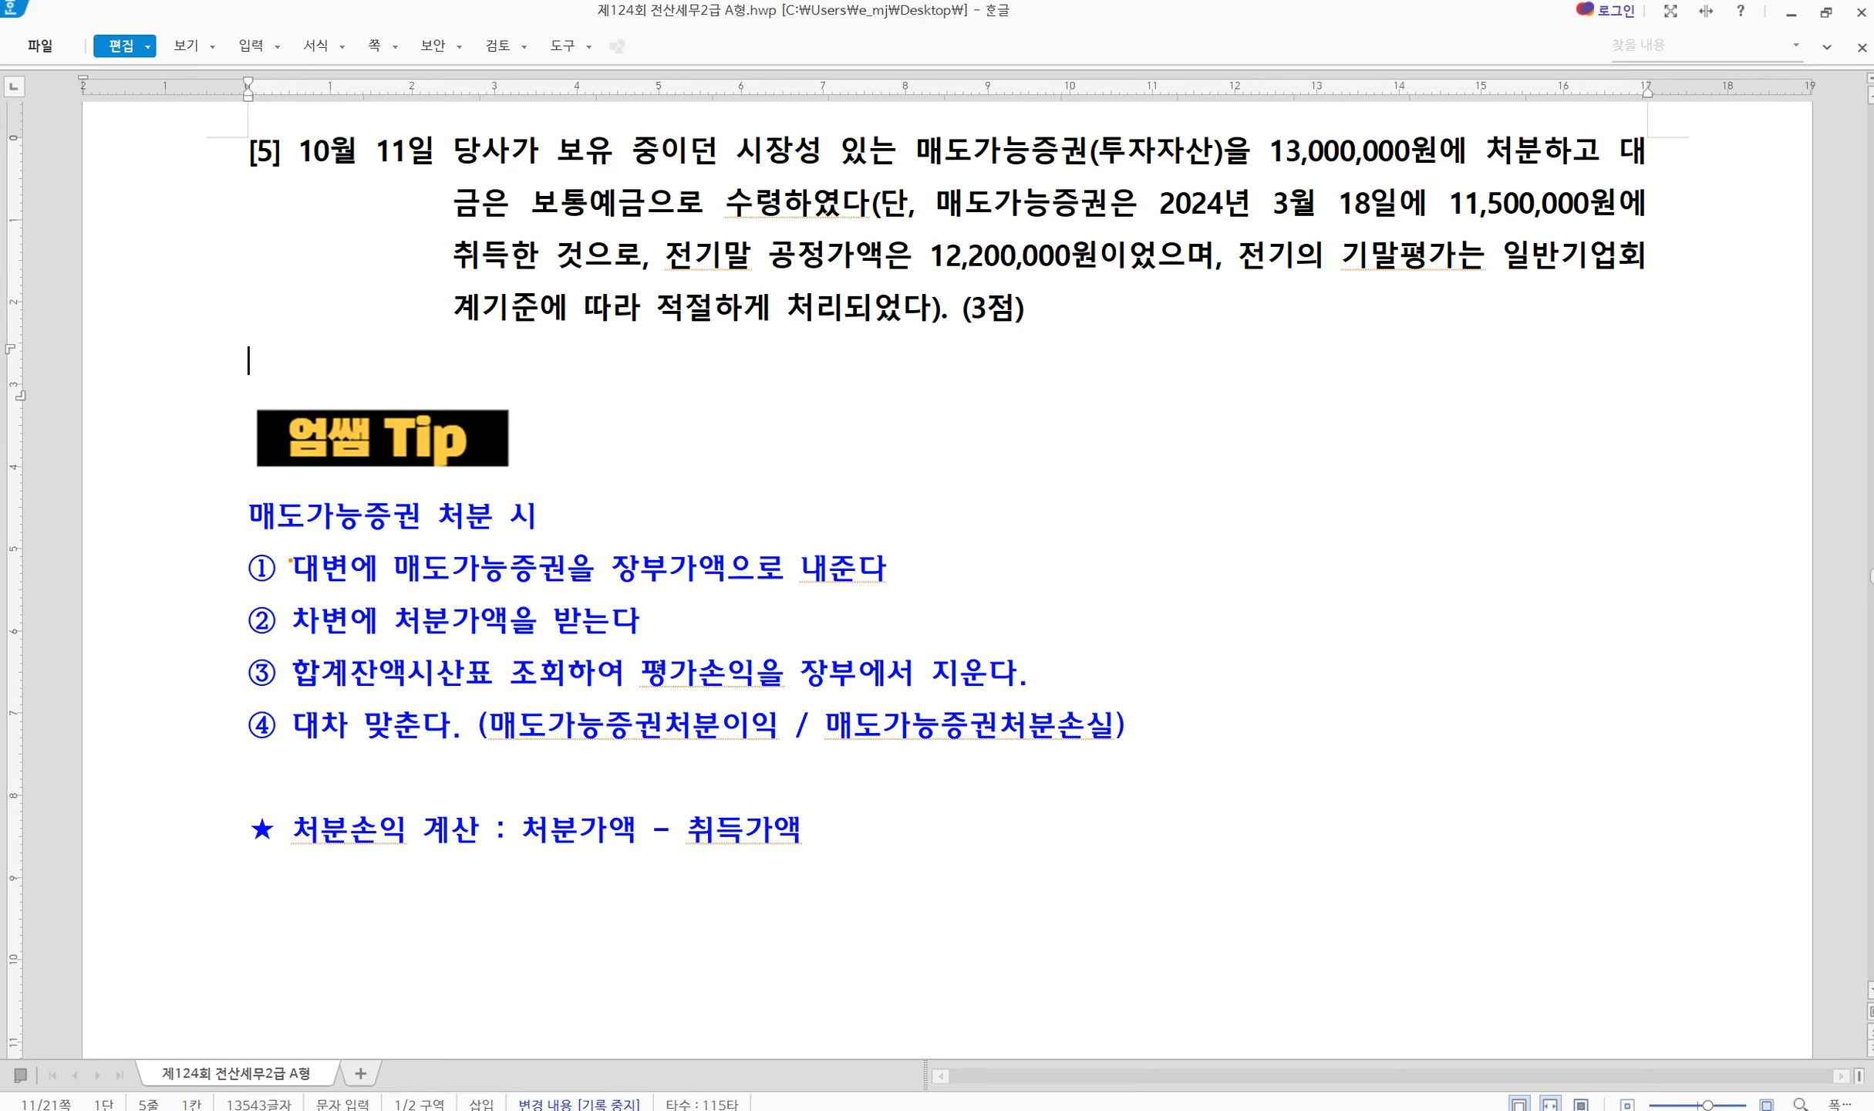
pyautogui.moveTo(287, 549)
pyautogui.mouseDown()
pyautogui.moveTo(383, 592)
pyautogui.moveTo(447, 659)
pyautogui.moveTo(382, 593)
pyautogui.mouseUp()
pyautogui.moveTo(607, 542)
pyautogui.mouseDown()
pyautogui.moveTo(682, 591)
pyautogui.moveTo(860, 596)
pyautogui.moveTo(731, 592)
pyautogui.mouseUp()
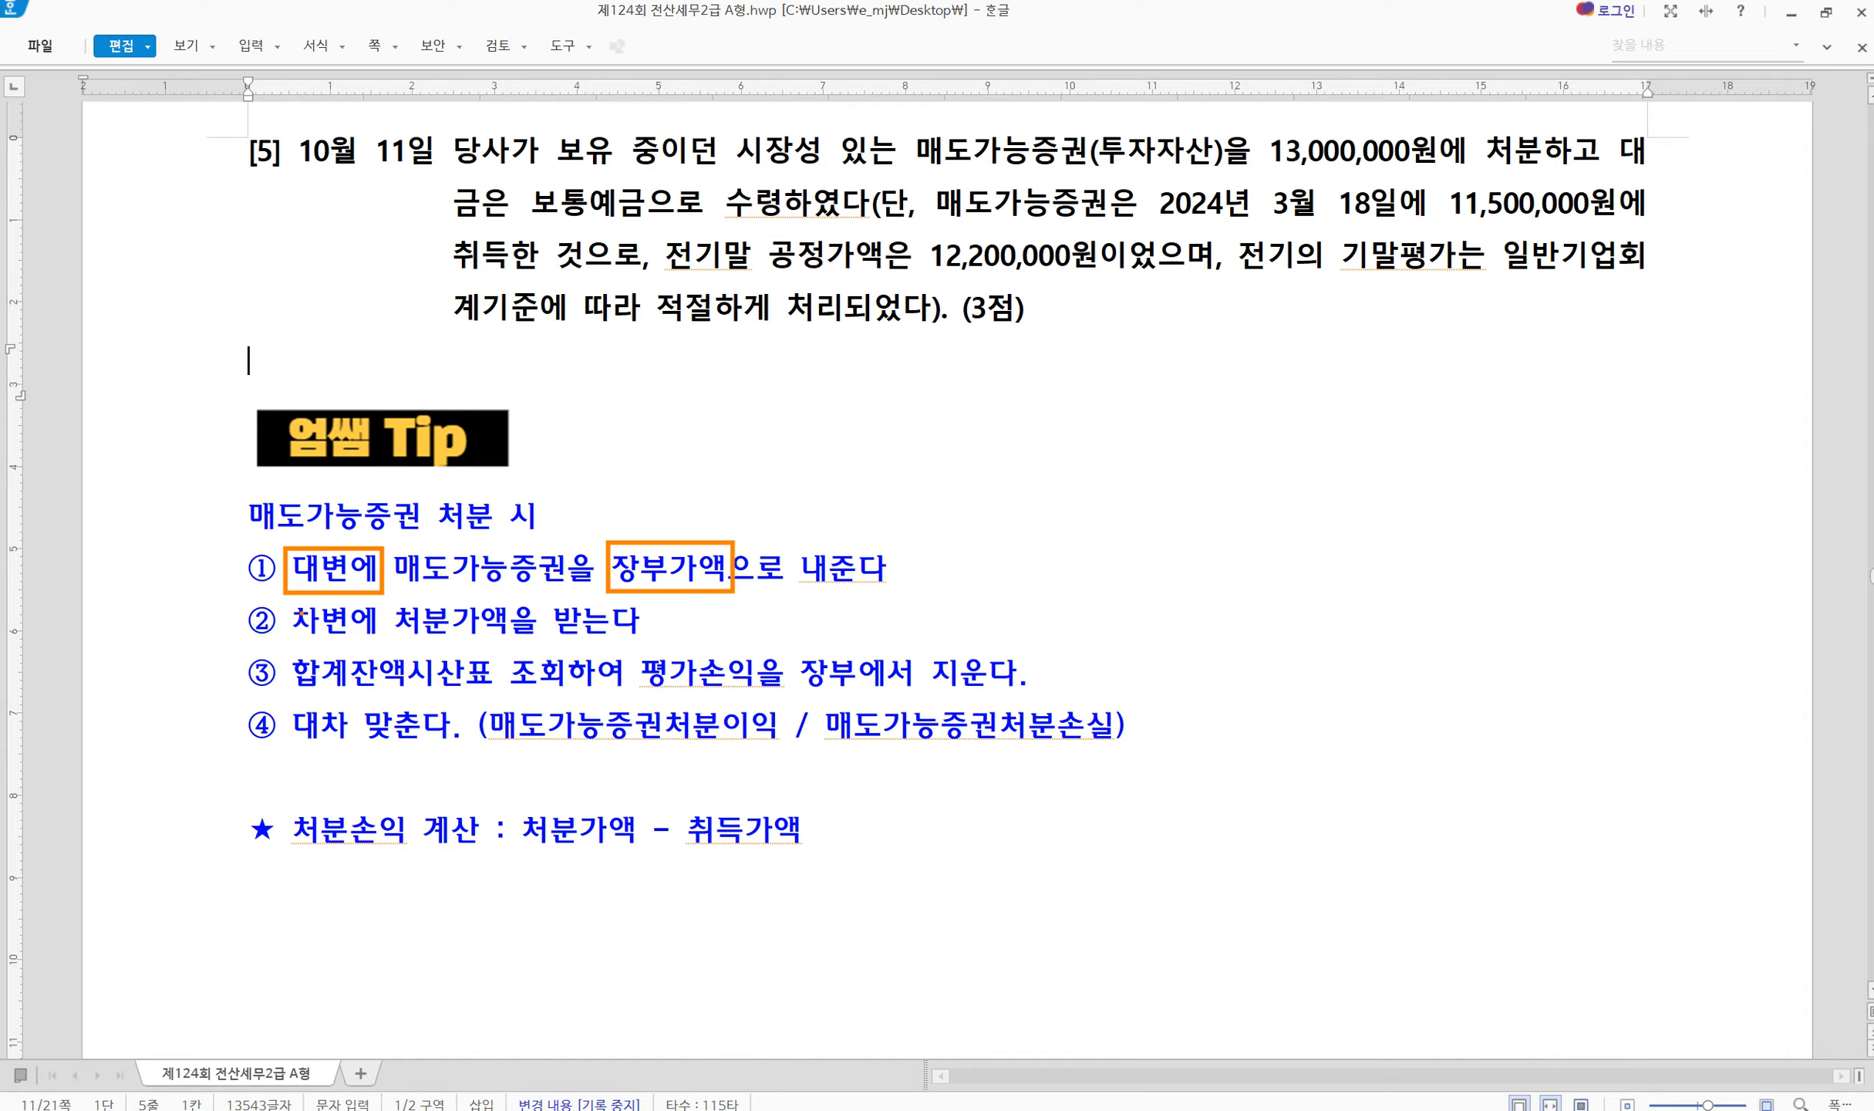
pyautogui.moveTo(279, 599)
pyautogui.mouseDown()
pyautogui.moveTo(368, 650)
pyautogui.moveTo(509, 645)
pyautogui.mouseUp()
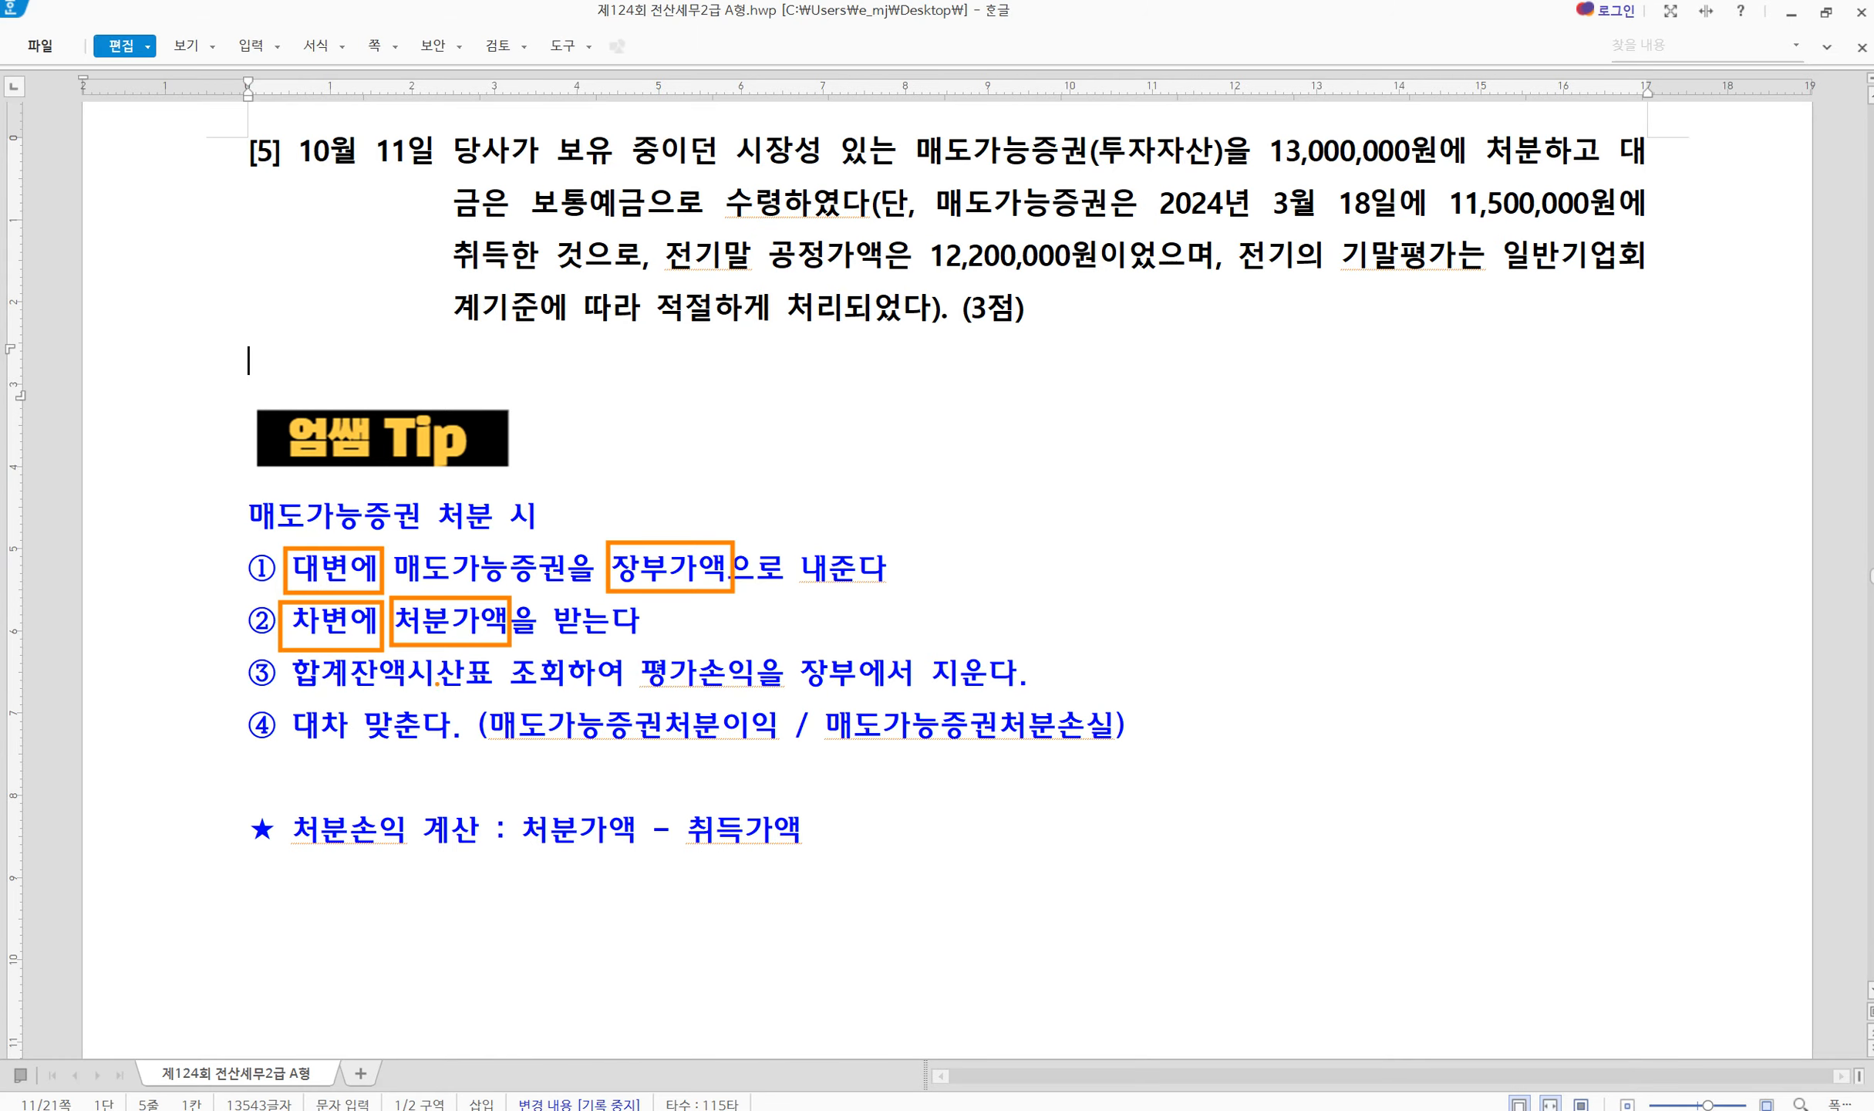
pyautogui.moveTo(293, 686); pyautogui.dragTo(492, 689)
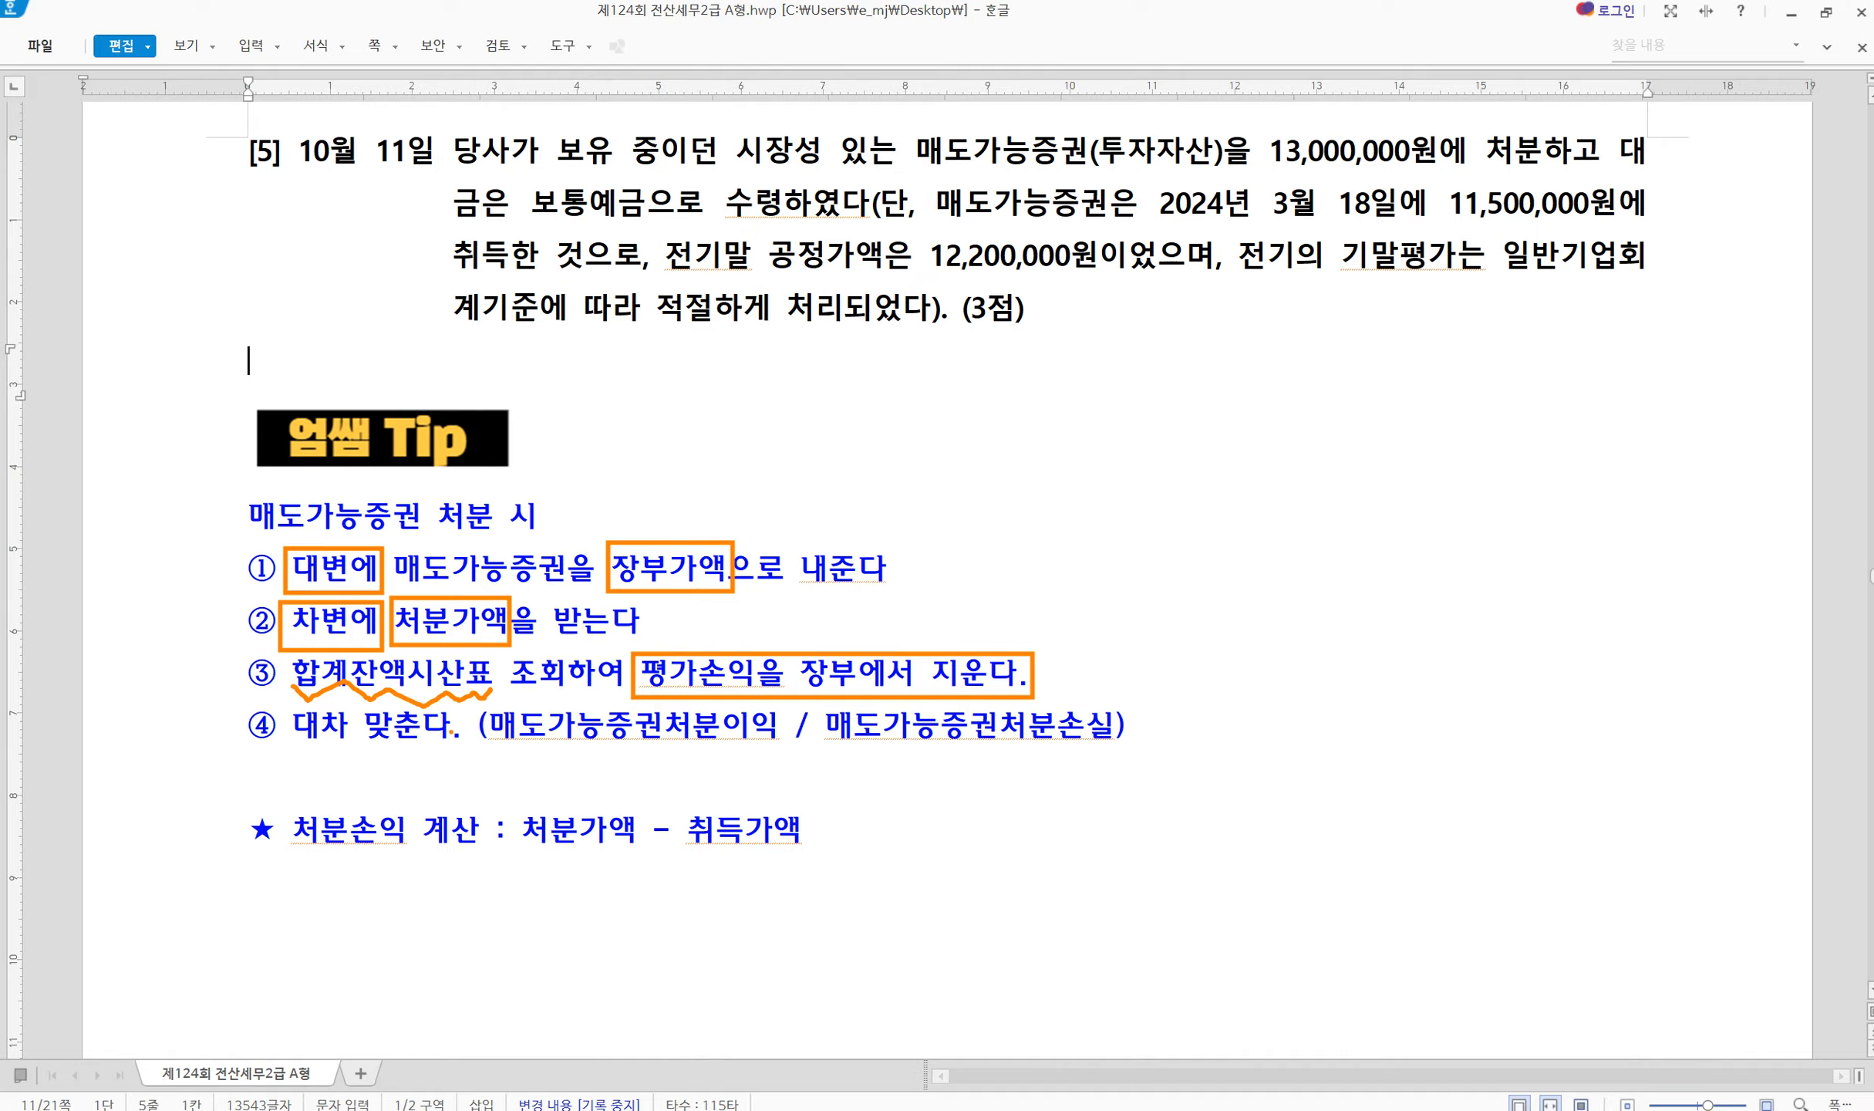
pyautogui.moveTo(656, 734)
pyautogui.mouseDown()
pyautogui.moveTo(675, 752)
pyautogui.moveTo(773, 745)
pyautogui.mouseUp()
pyautogui.moveTo(965, 750); pyautogui.dragTo(1125, 733)
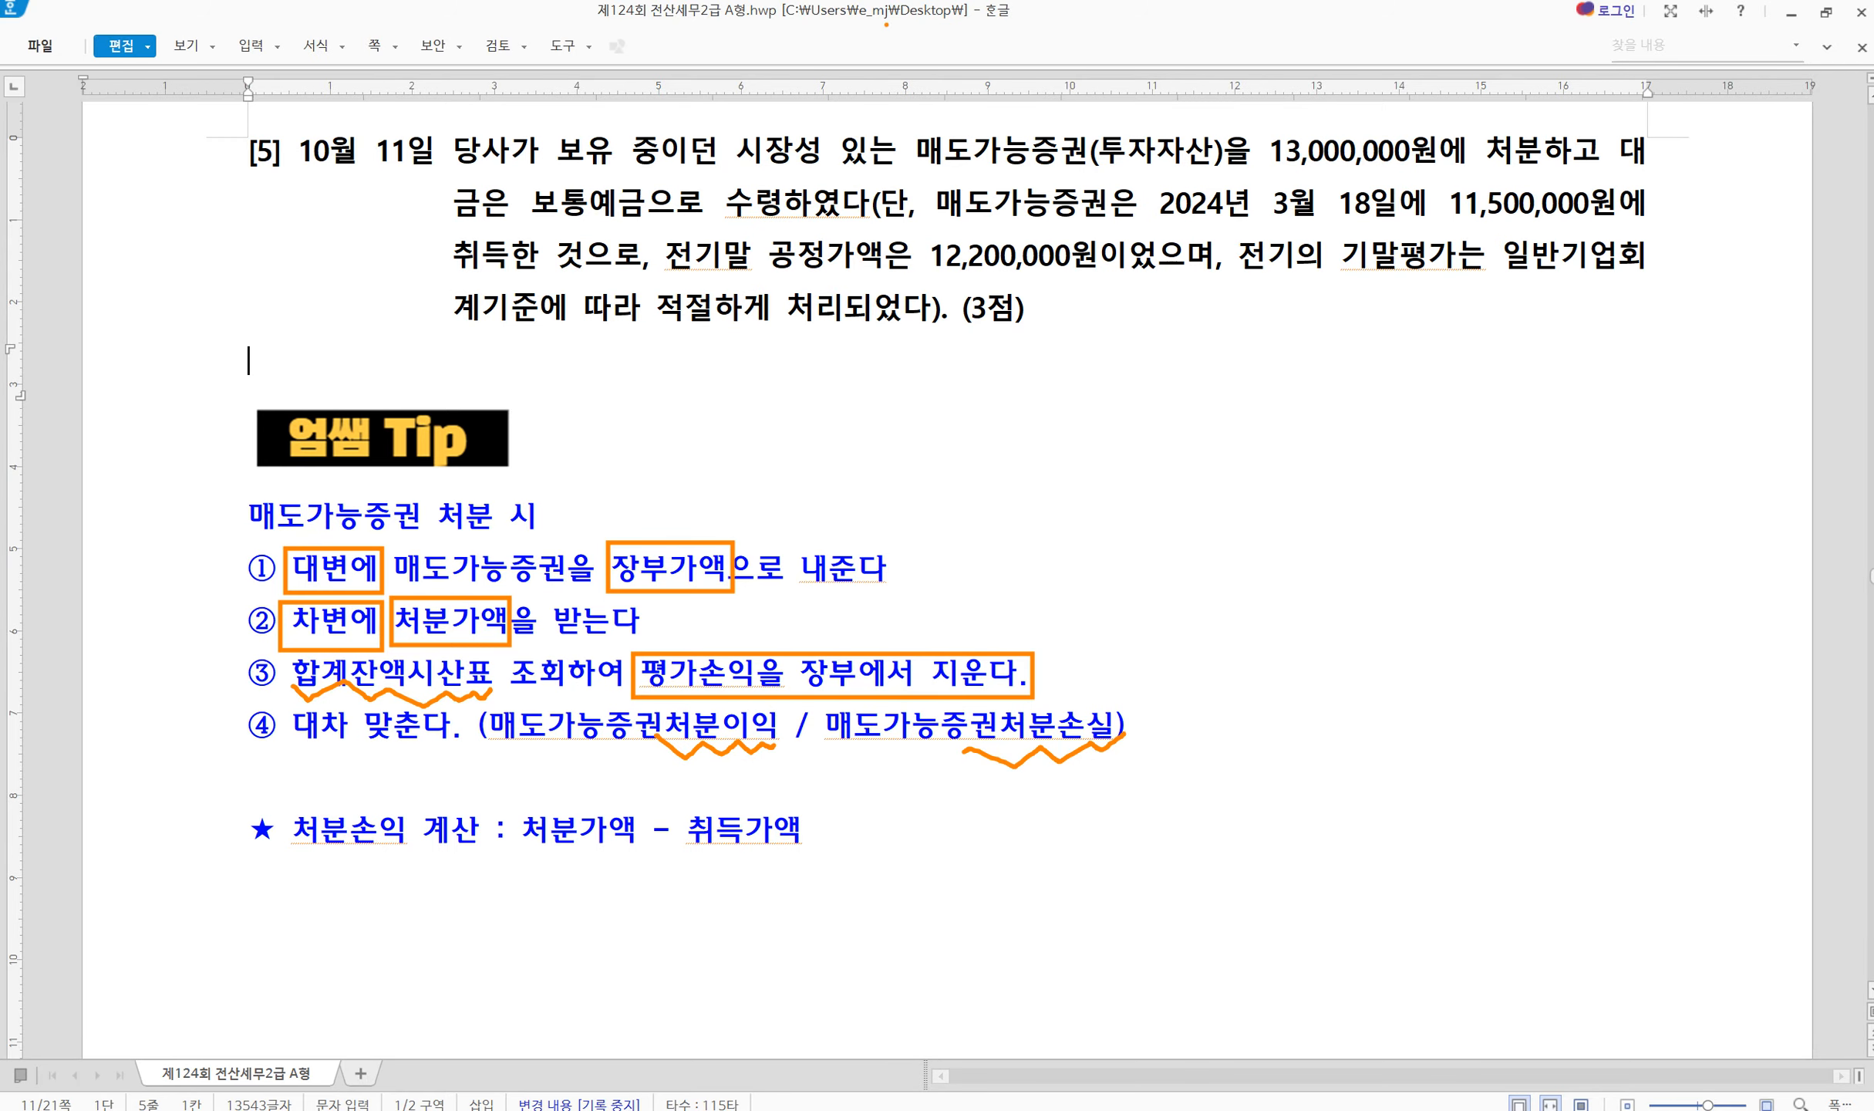
pyautogui.press('Escape')
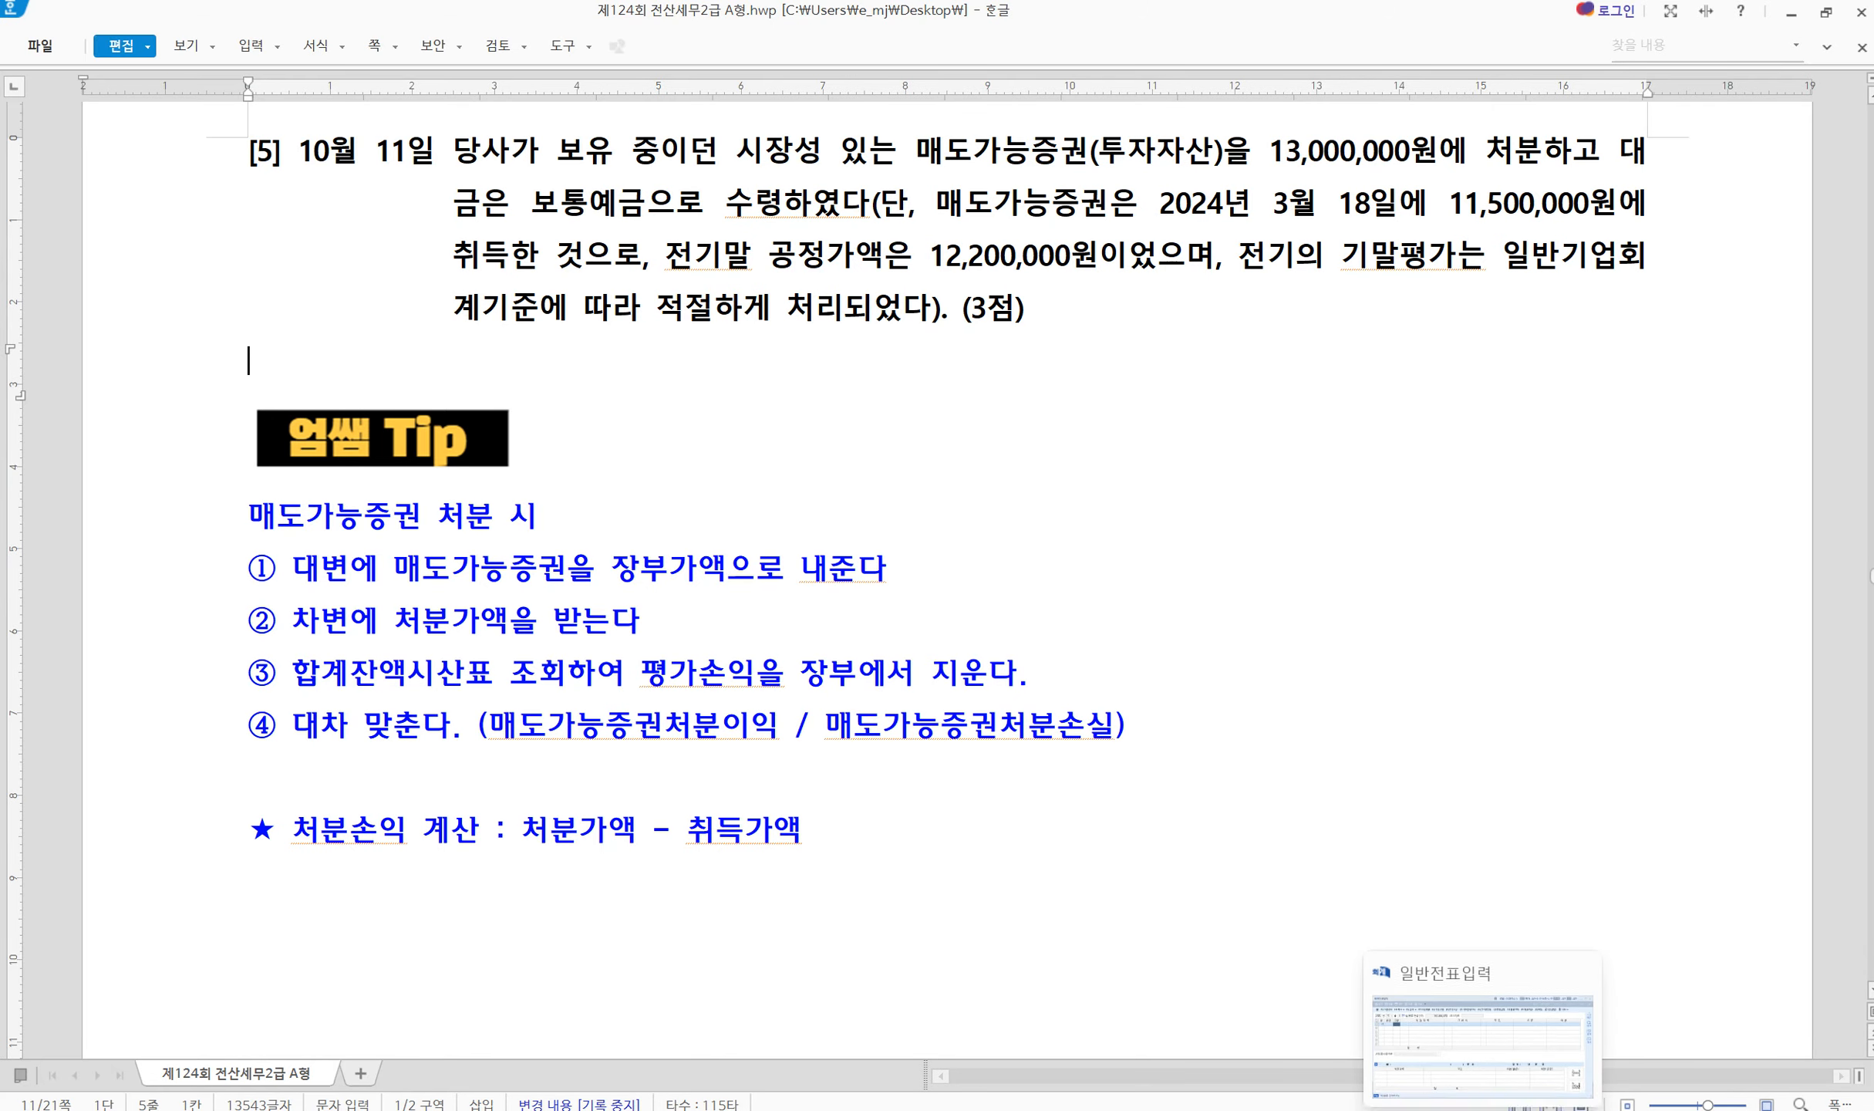
pyautogui.click(1483, 1109)
# Credit 0178 매도가능증권 for 12,200,000, the prior-year-end fair value, on the first line
pyautogui.moveTo(757, 648); pyautogui.dragTo(736, 525)
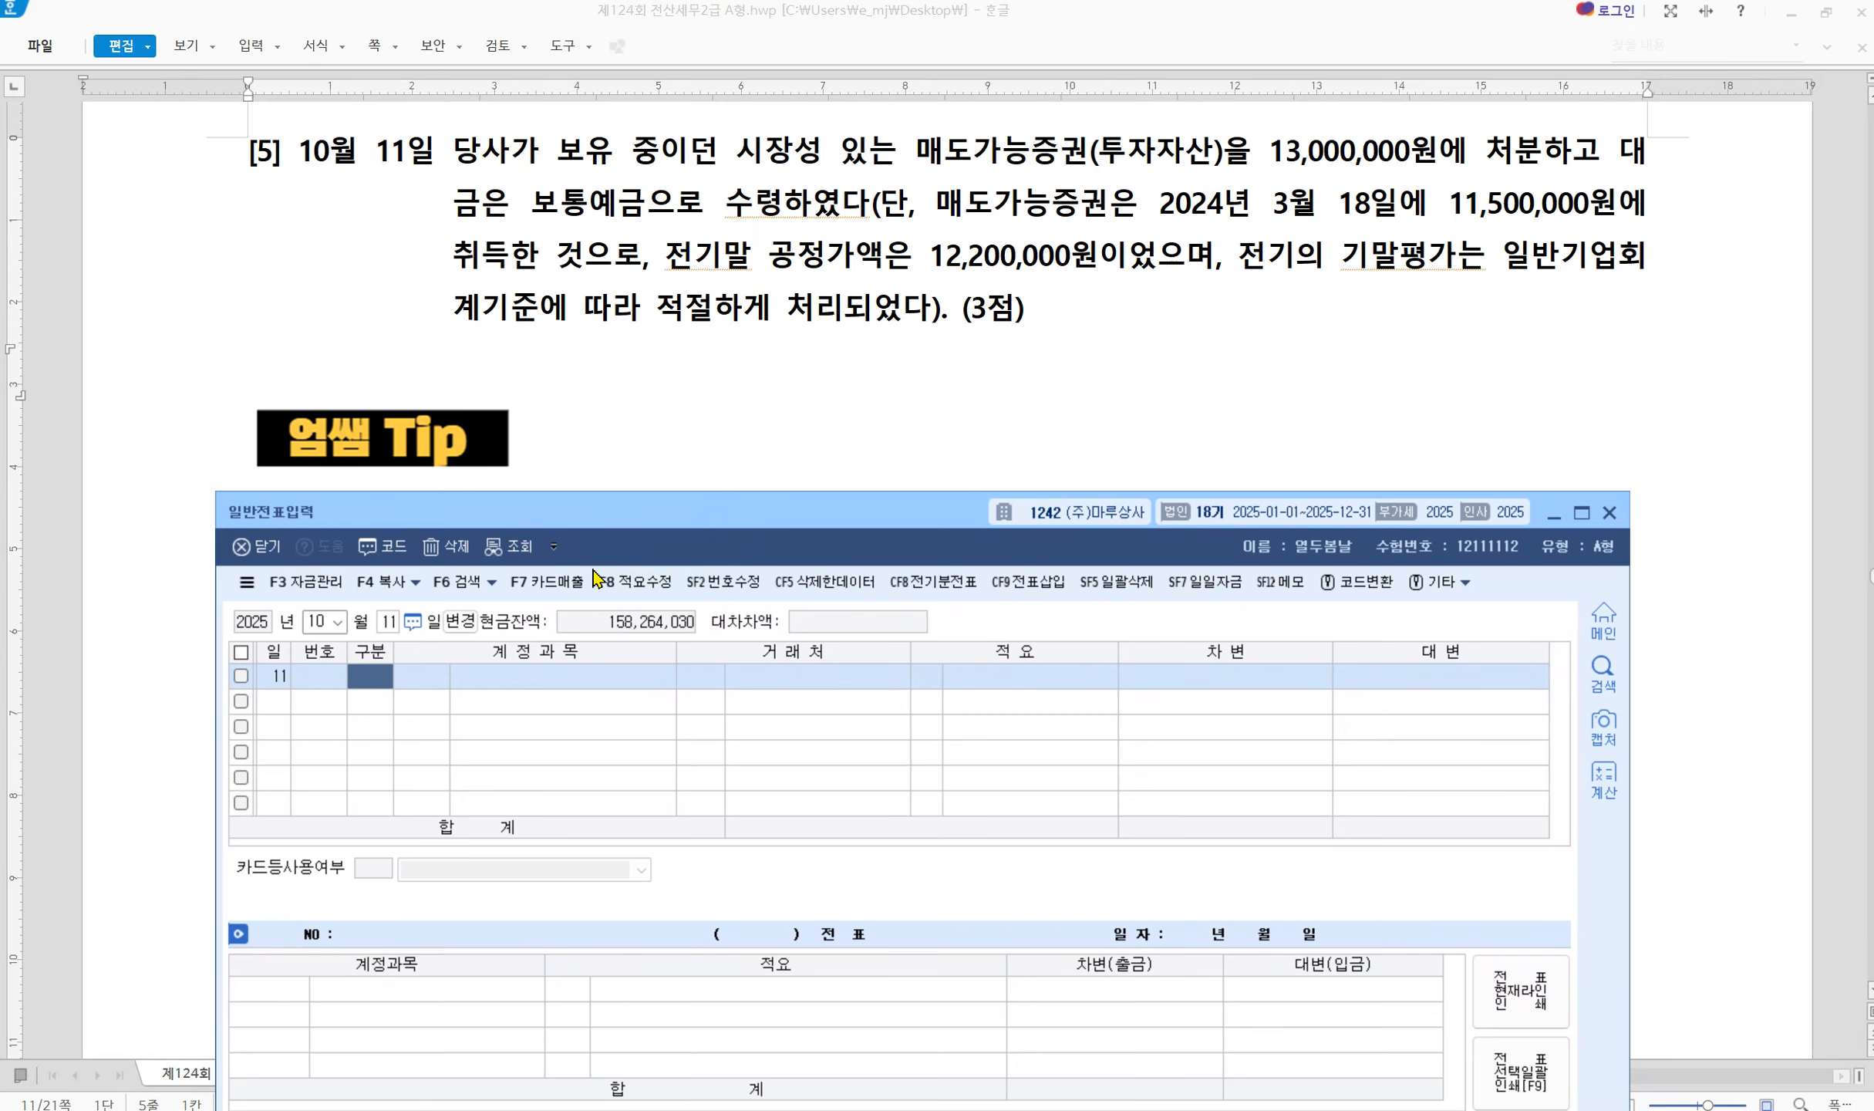
pyautogui.press('Return')
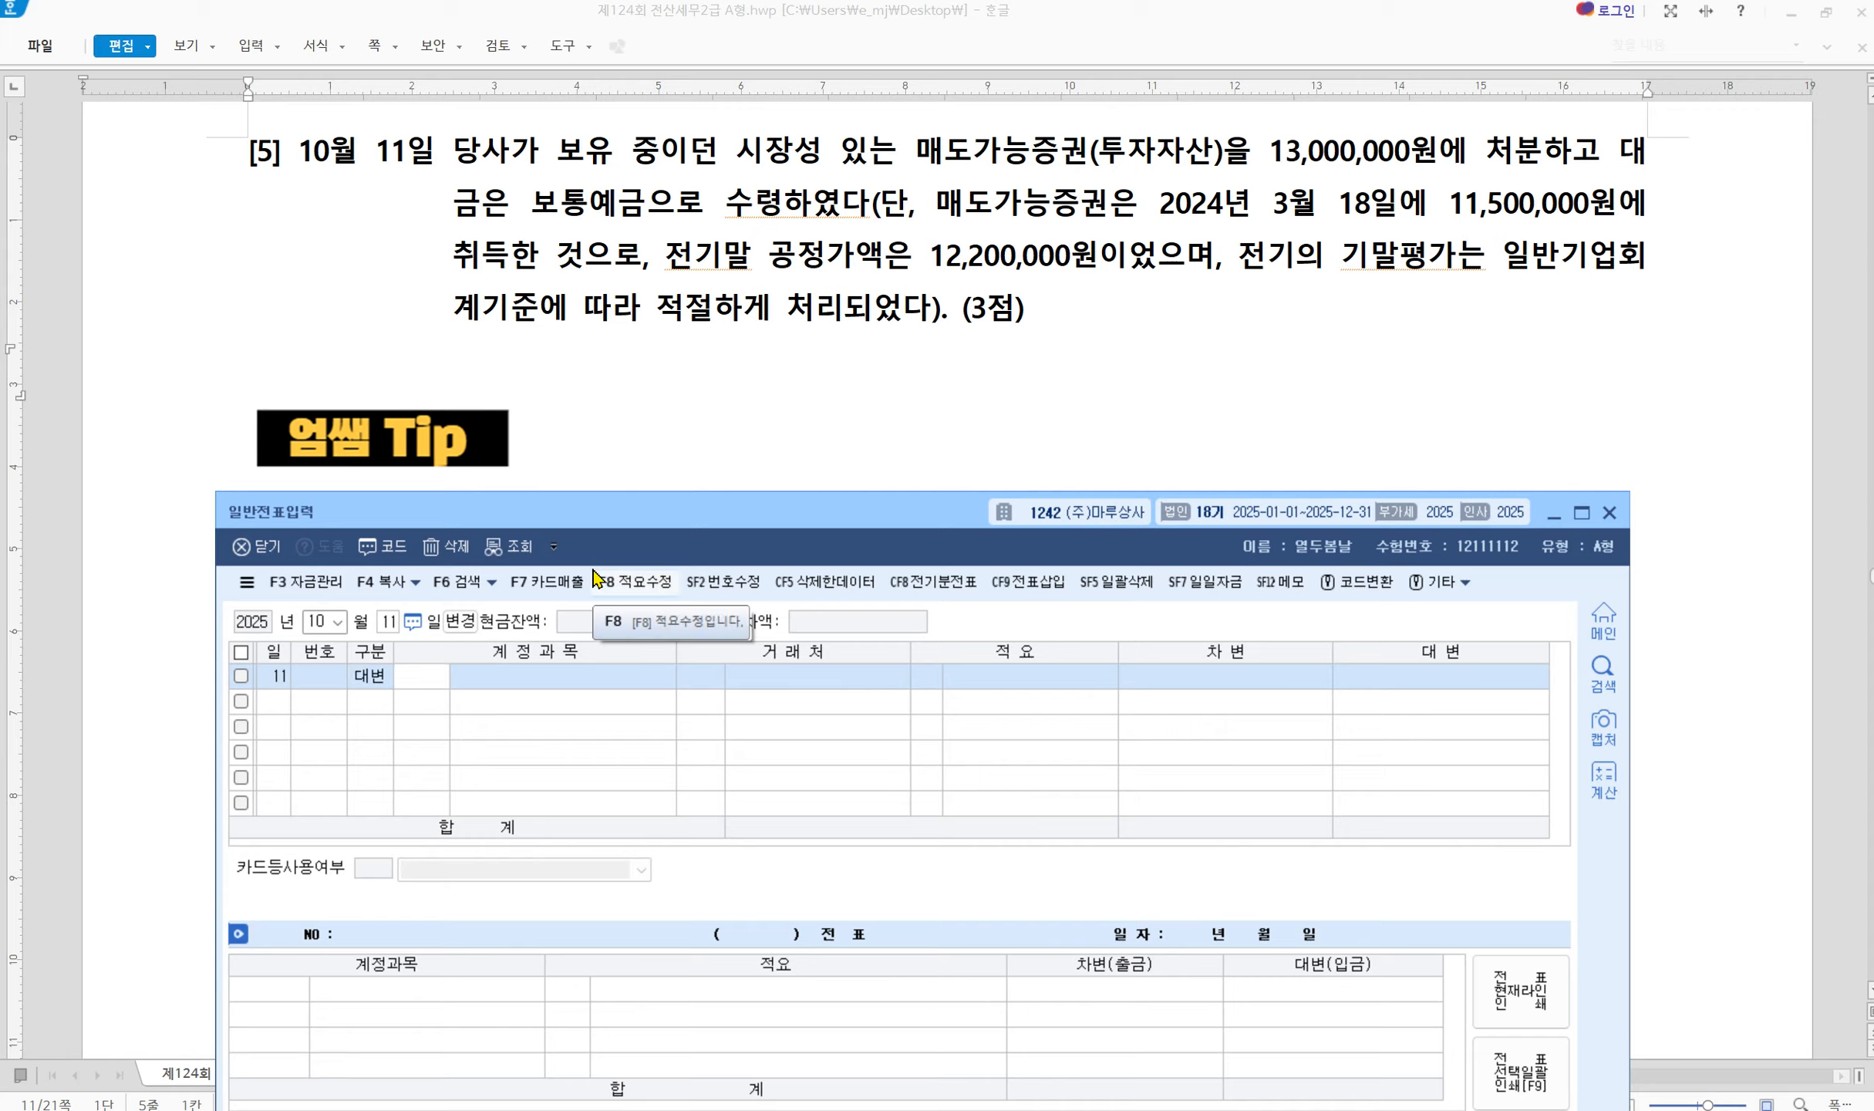
pyautogui.write('178')
pyautogui.press('Return')
pyautogui.press('Return')
pyautogui.press('Return')
pyautogui.press('Return')
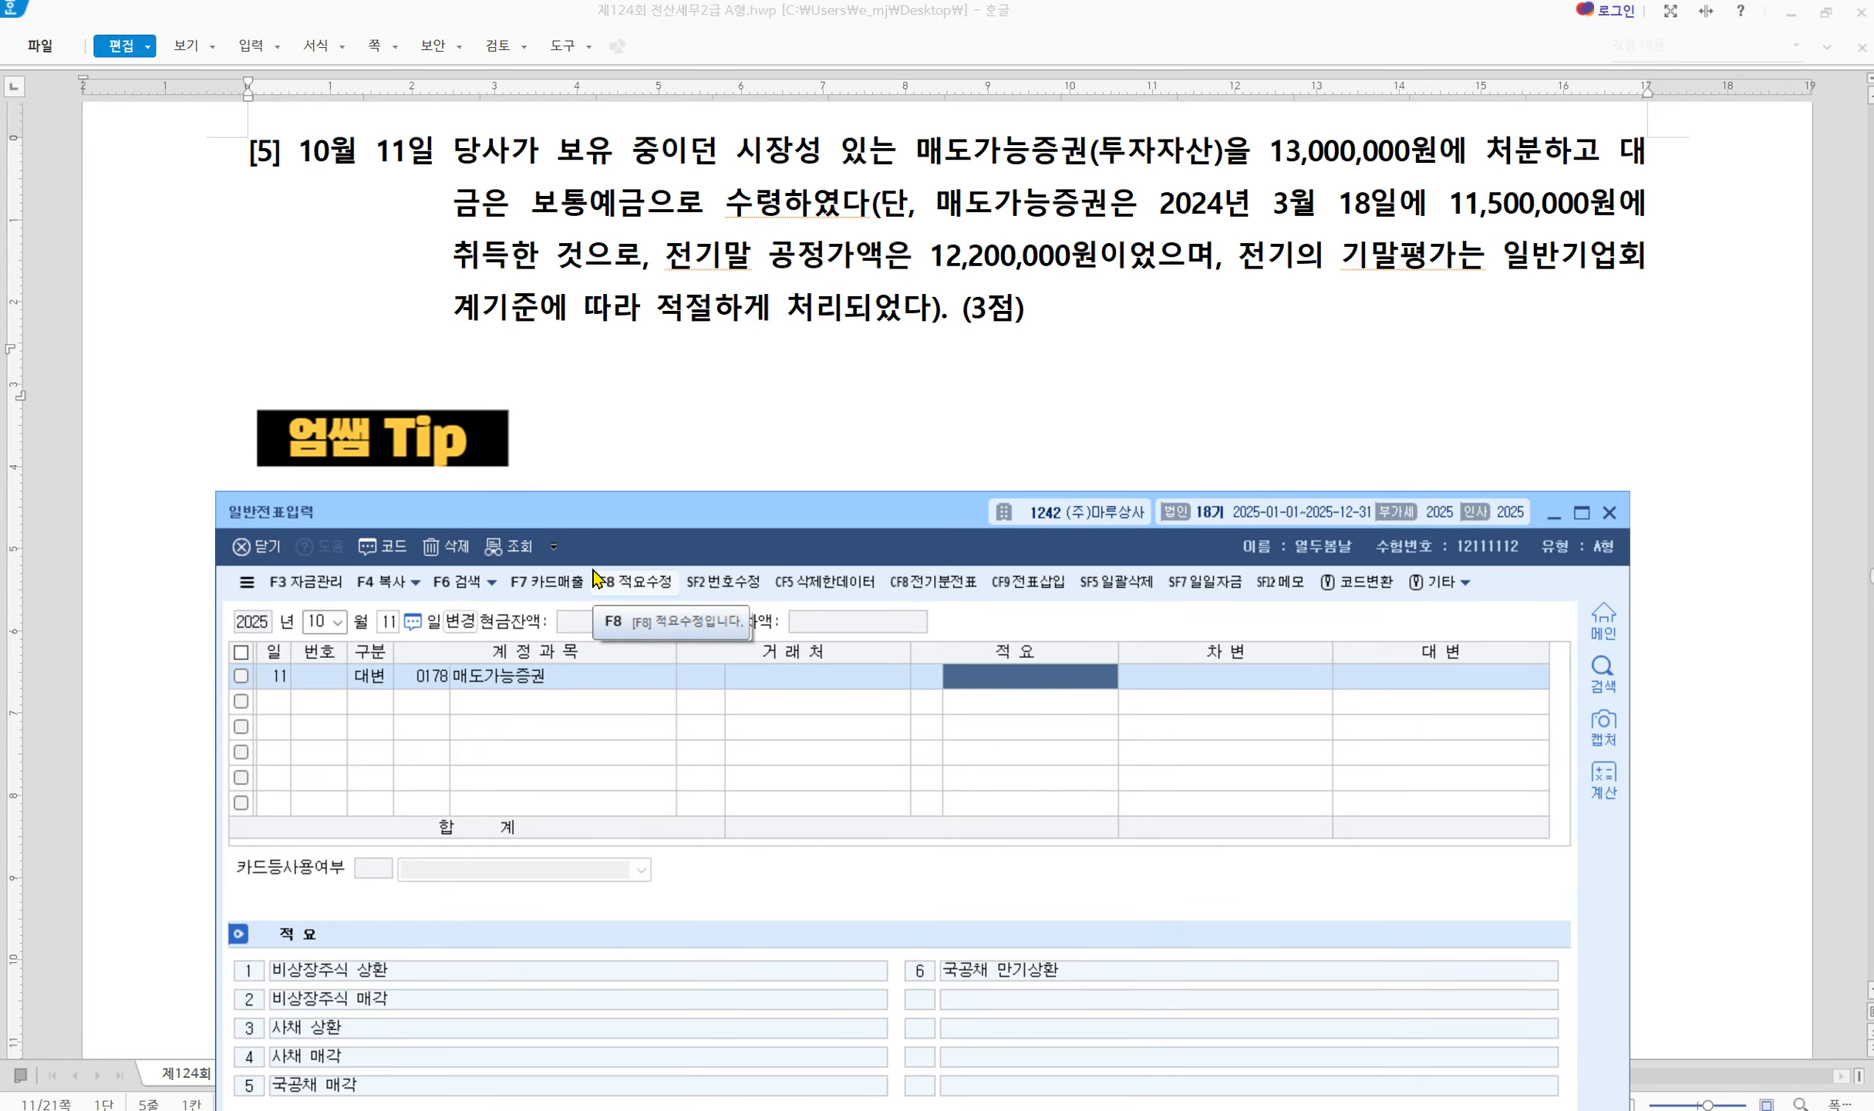
pyautogui.moveTo(690, 515)
pyautogui.mouseDown()
pyautogui.moveTo(651, 671)
pyautogui.moveTo(665, 497)
pyautogui.mouseUp()
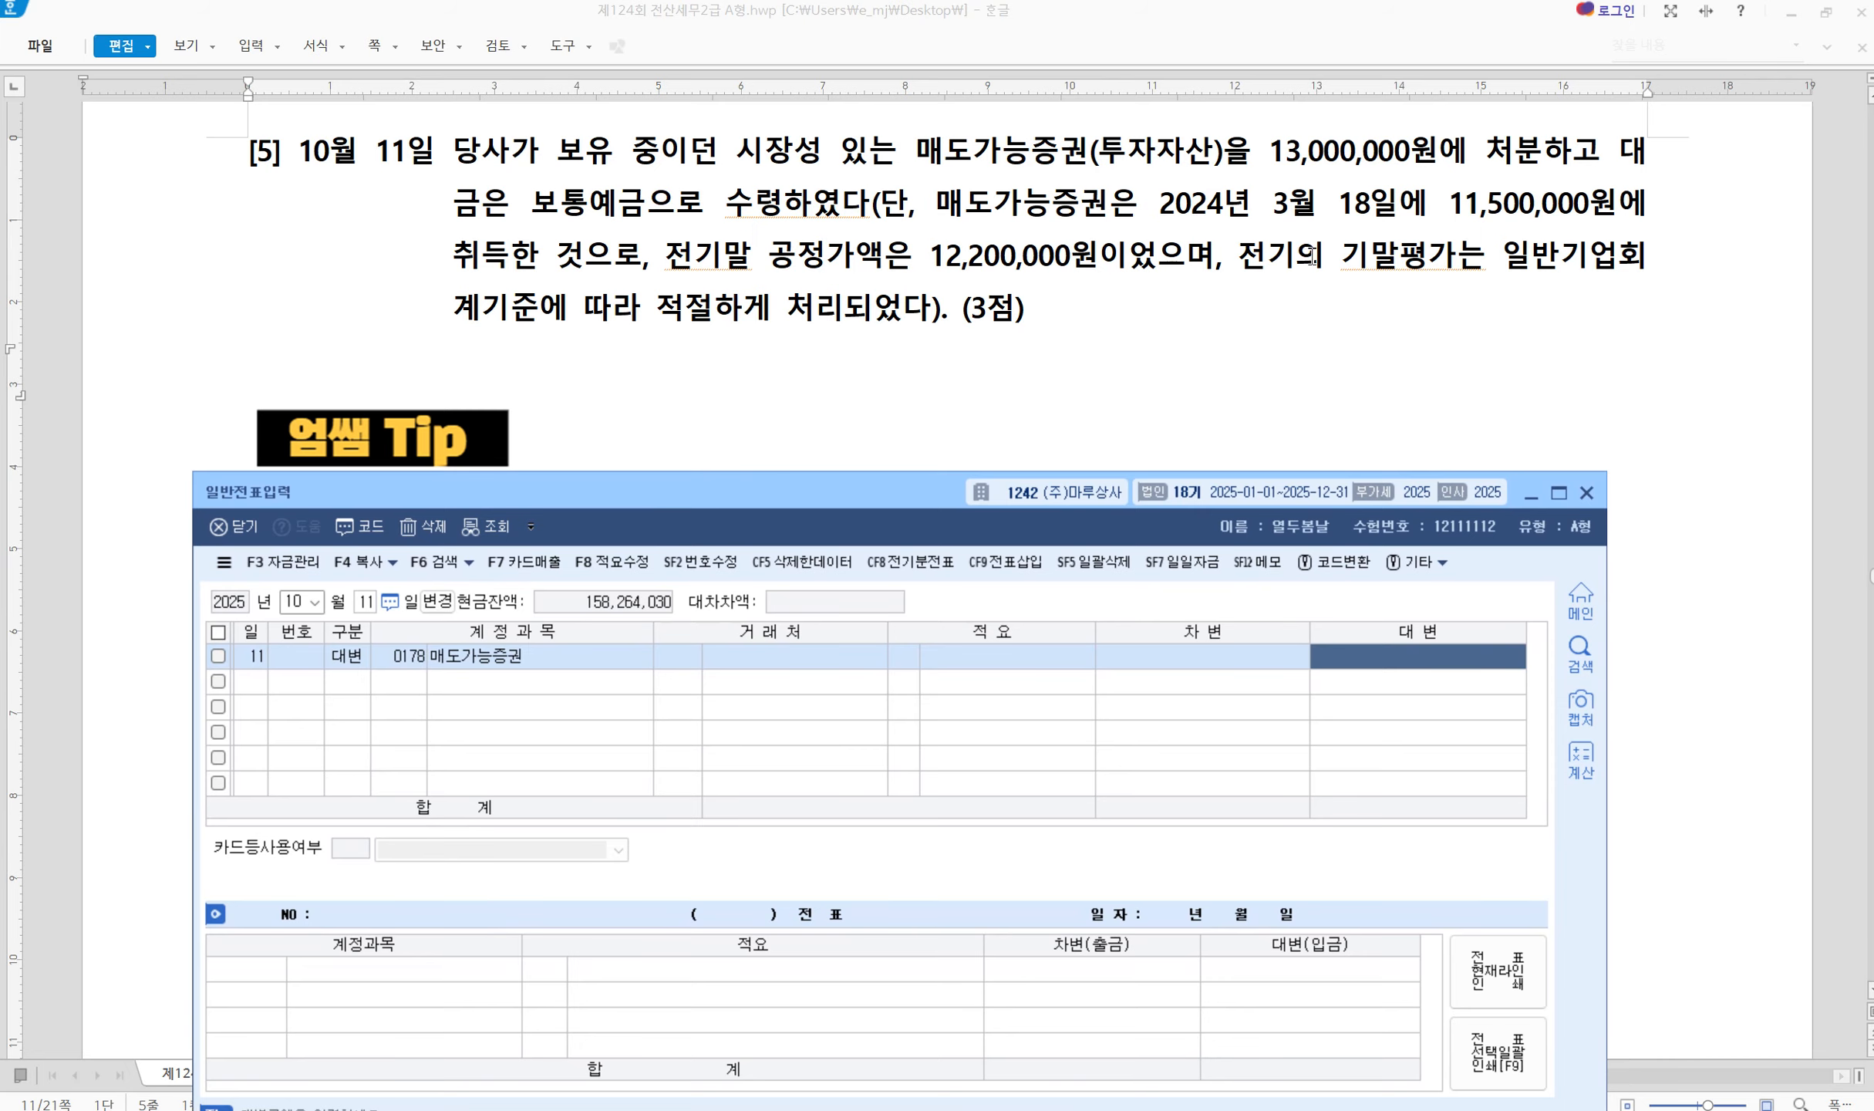
pyautogui.hotkey('ctrl', '2')
pyautogui.moveTo(1144, 172)
pyautogui.mouseDown()
pyautogui.moveTo(1367, 241)
pyautogui.moveTo(1674, 231)
pyautogui.mouseUp()
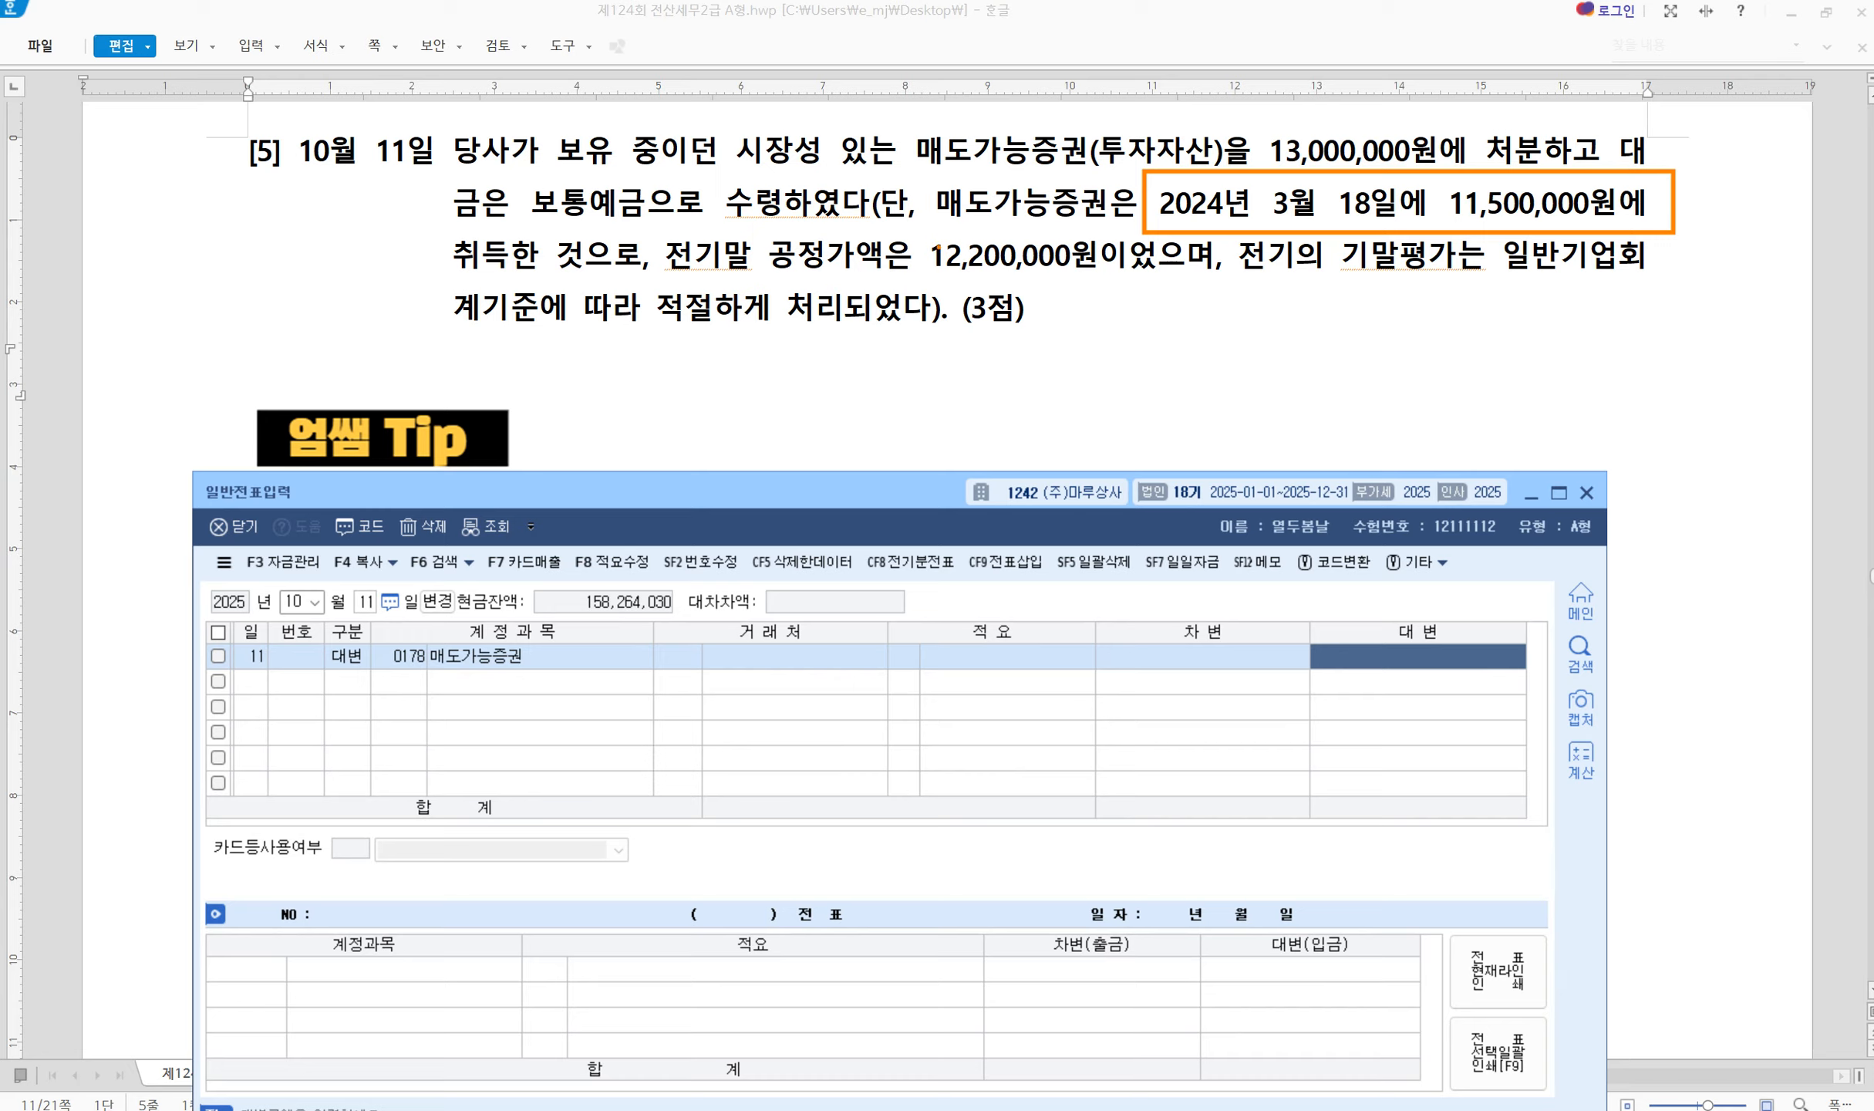
pyautogui.moveTo(653, 229)
pyautogui.mouseDown()
pyautogui.moveTo(928, 294)
pyautogui.moveTo(1223, 295)
pyautogui.mouseUp()
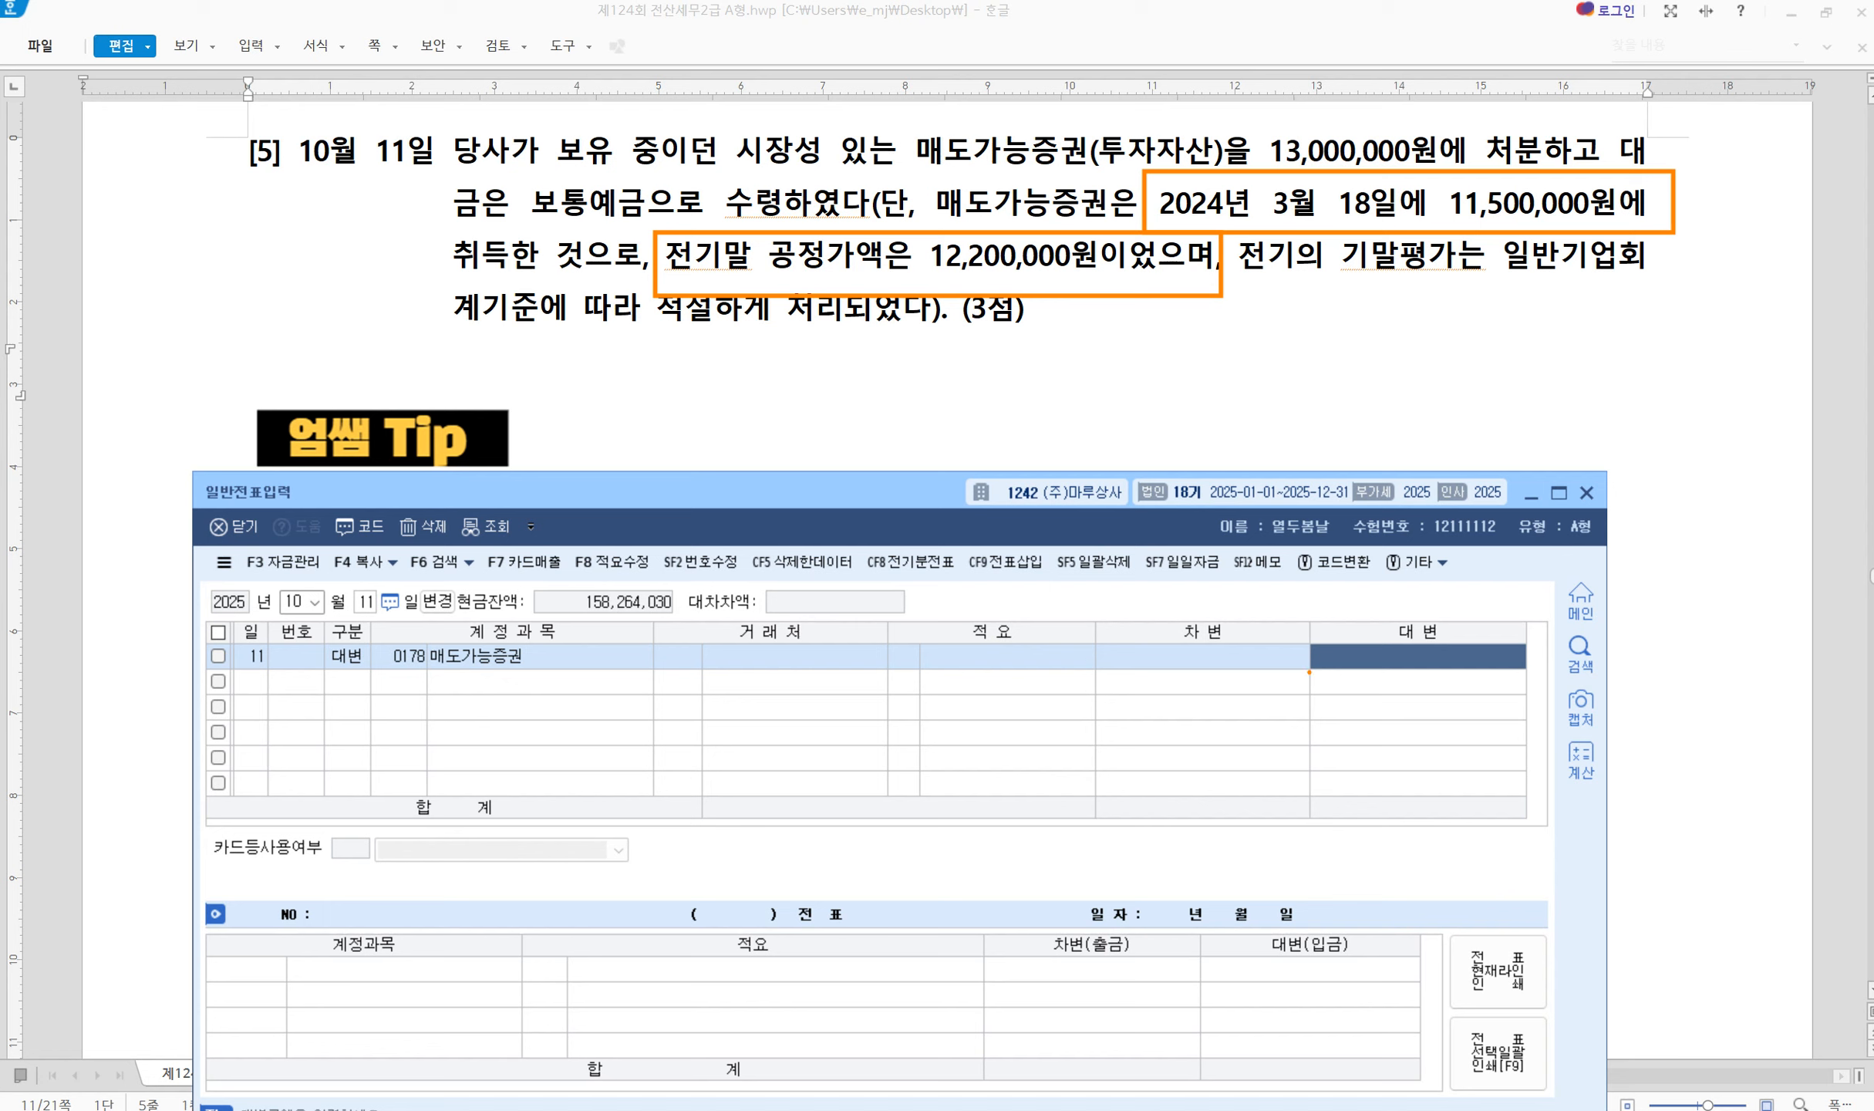
pyautogui.write('12200000')
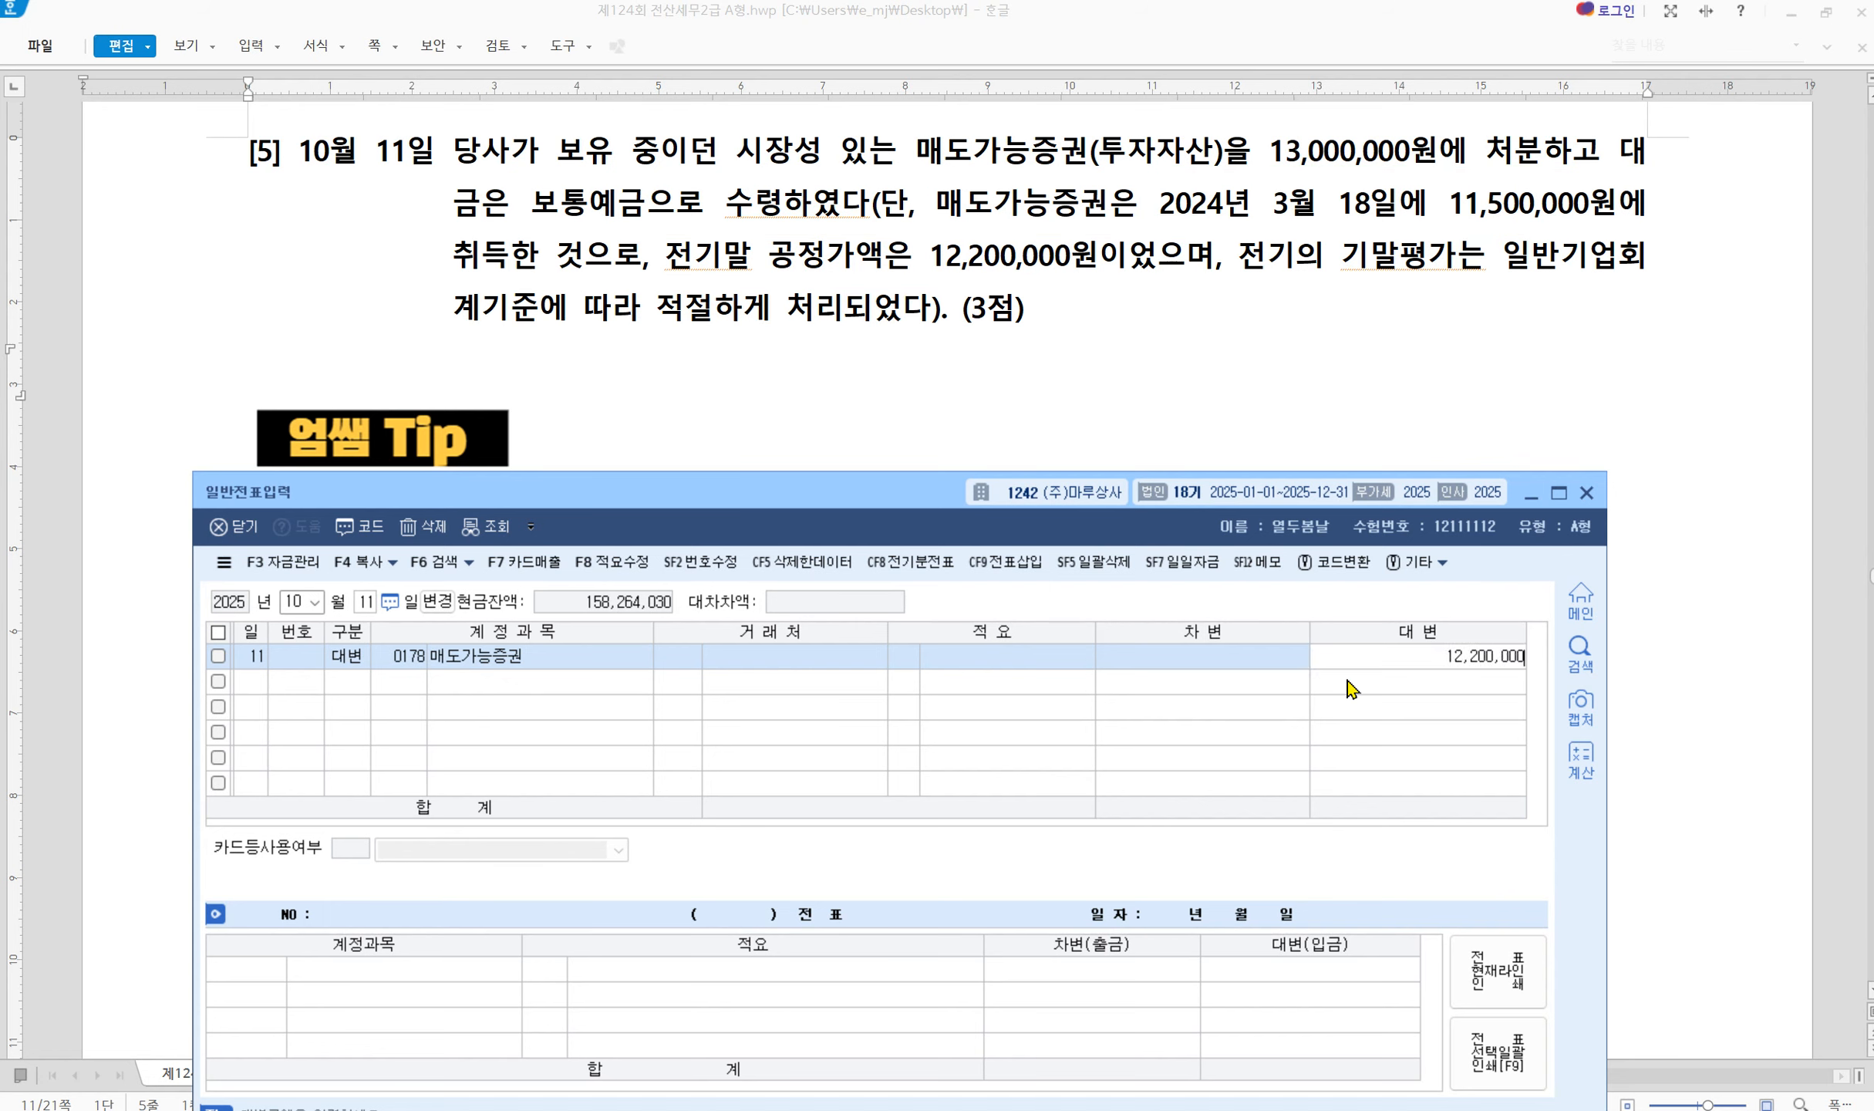
pyautogui.press('Return')
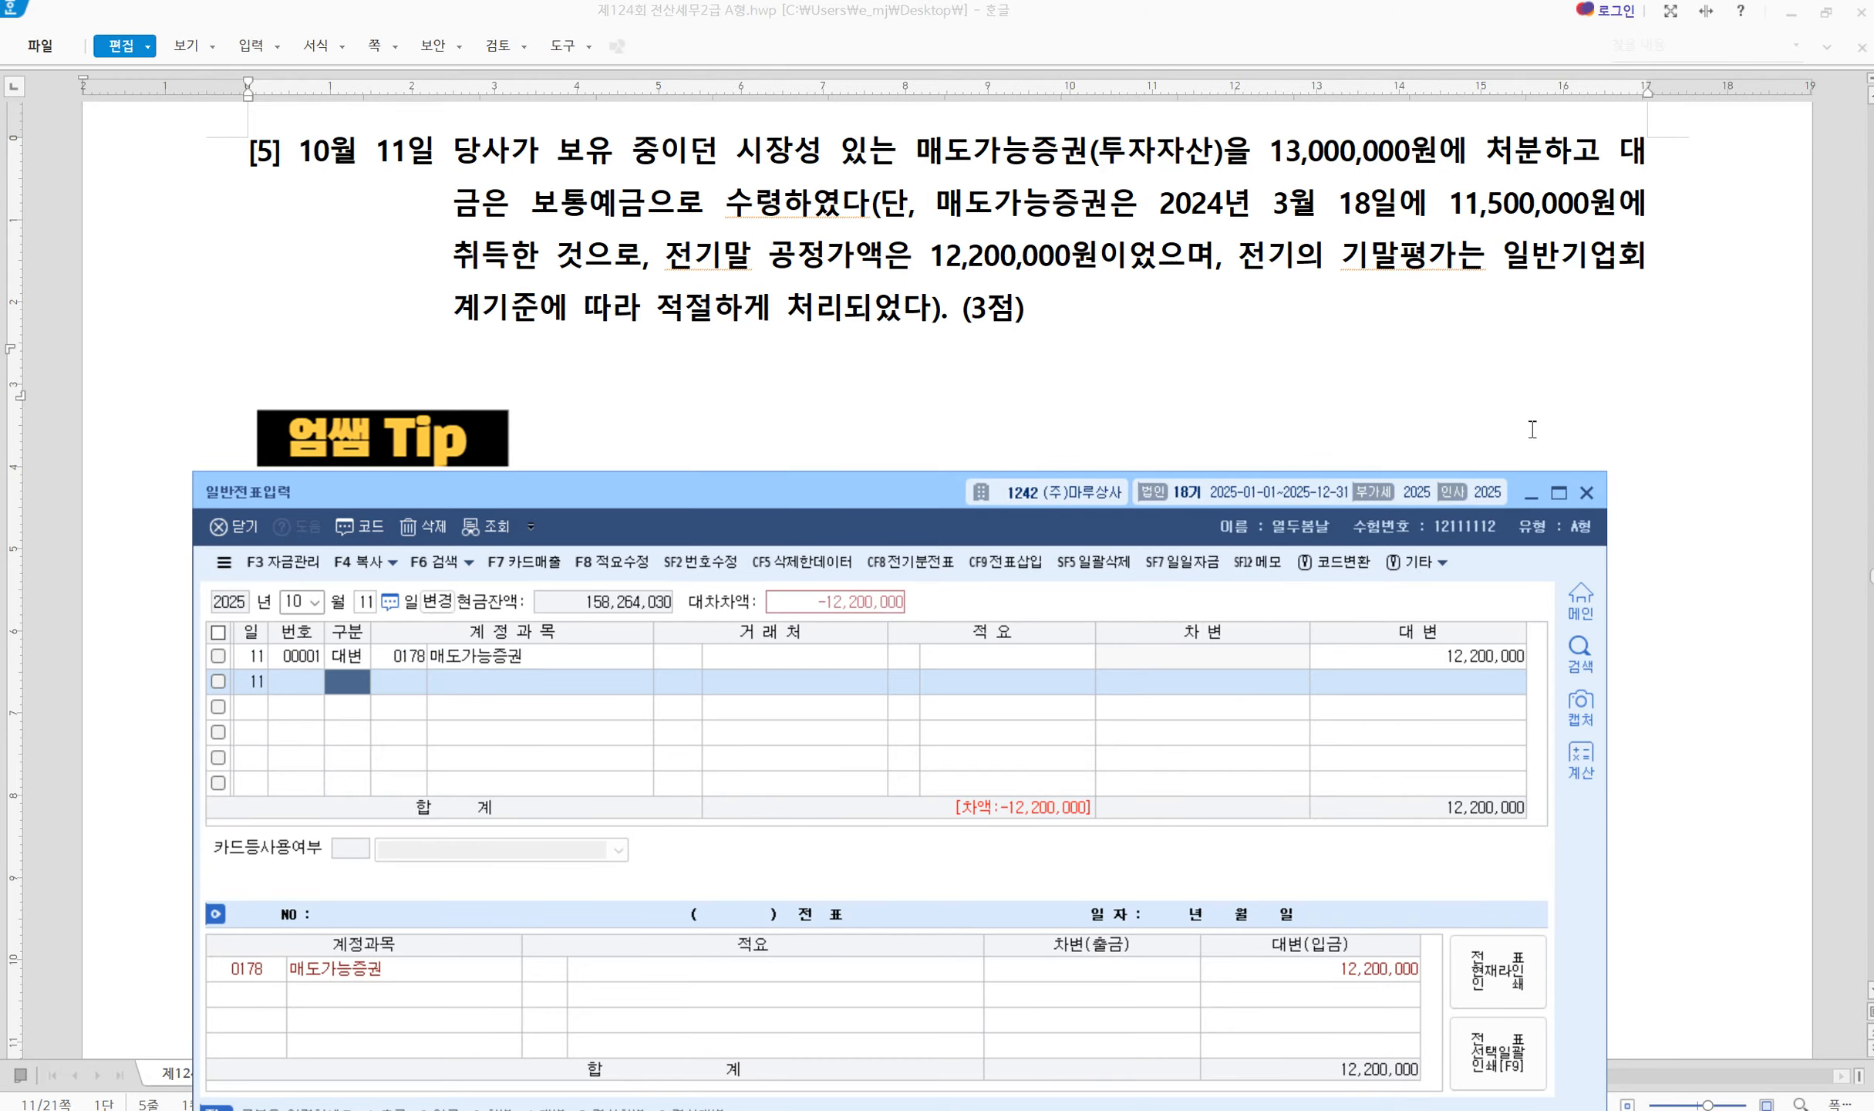
# Debit 0103 보통예금 for the 13,000,000 disposal price on the second line
pyautogui.moveTo(1269, 155); pyautogui.dragTo(1562, 178)
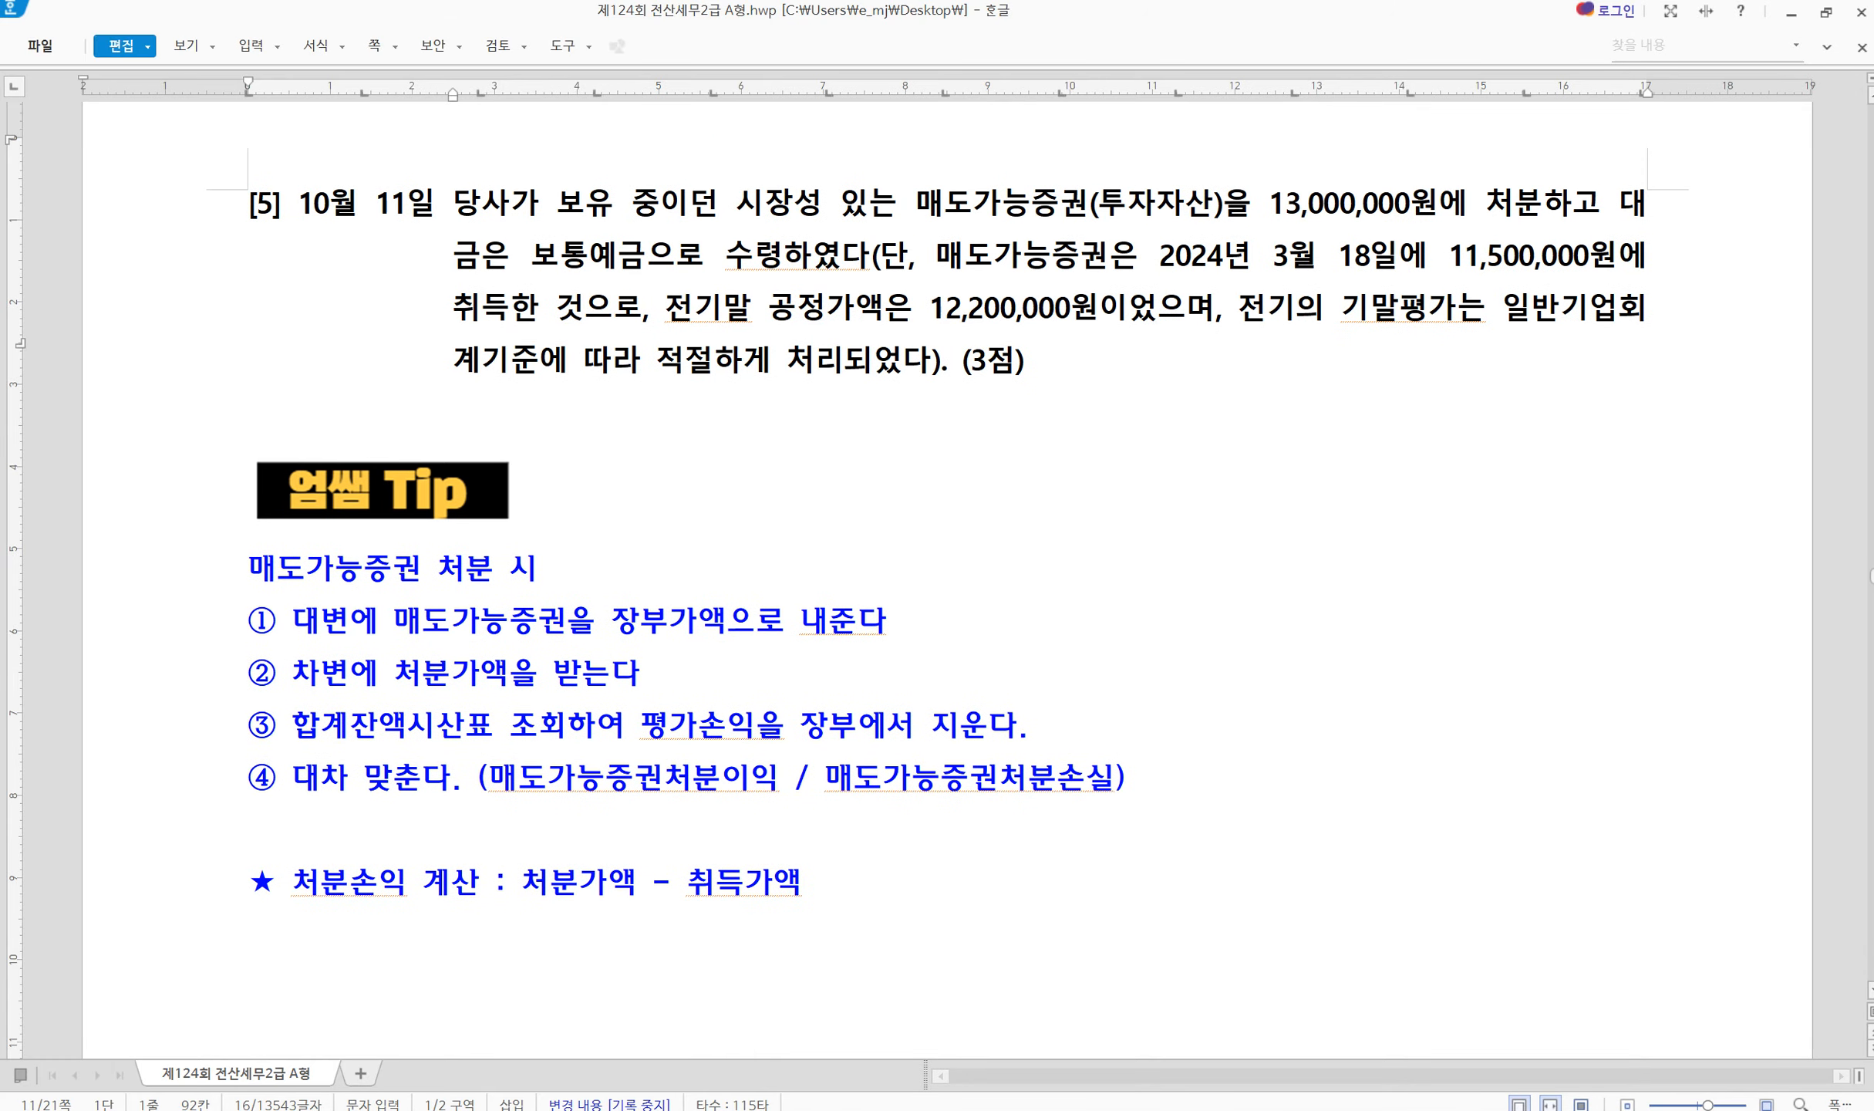
pyautogui.click(736, 1109)
pyautogui.write('3')
pyautogui.press('Return')
pyautogui.write('103')
pyautogui.press('Return')
pyautogui.press('Return')
pyautogui.press('Return')
pyautogui.press('Return')
pyautogui.press('Return')
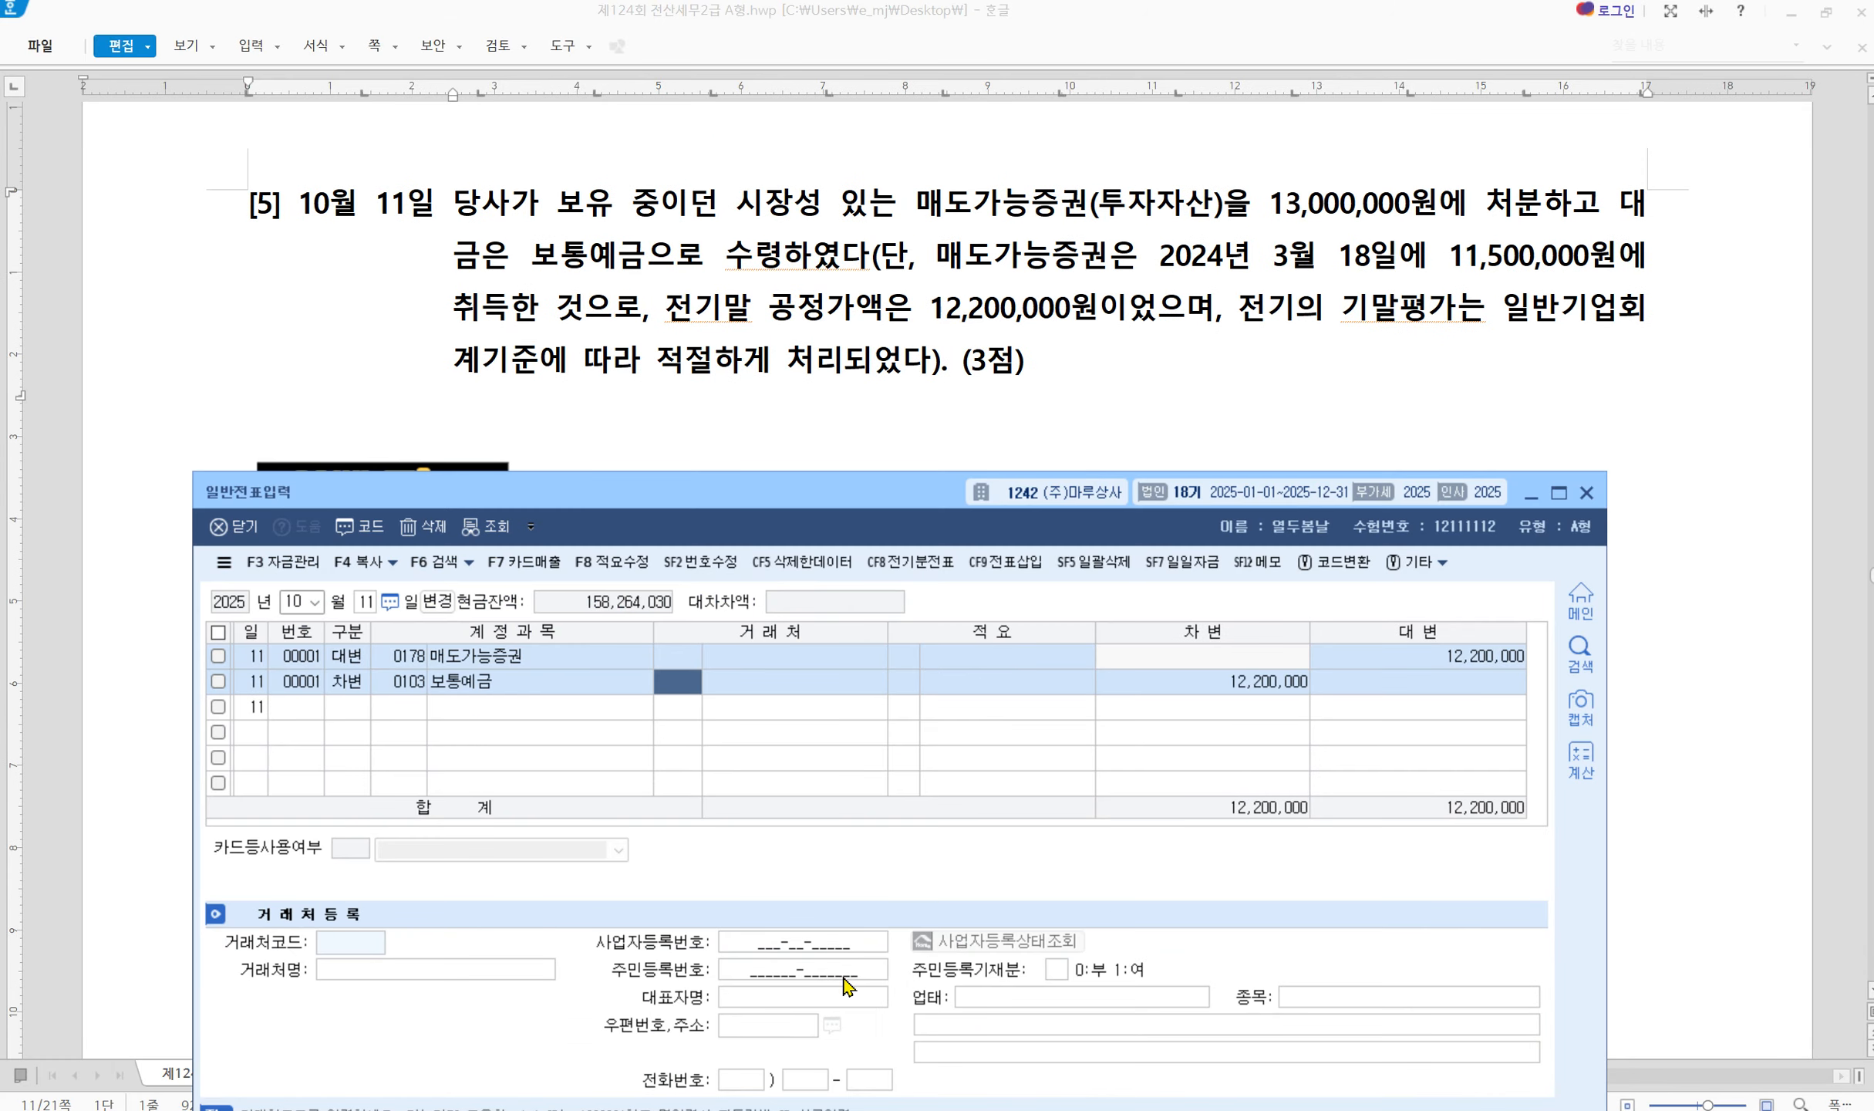
pyautogui.write('13000000')
pyautogui.press('Return')
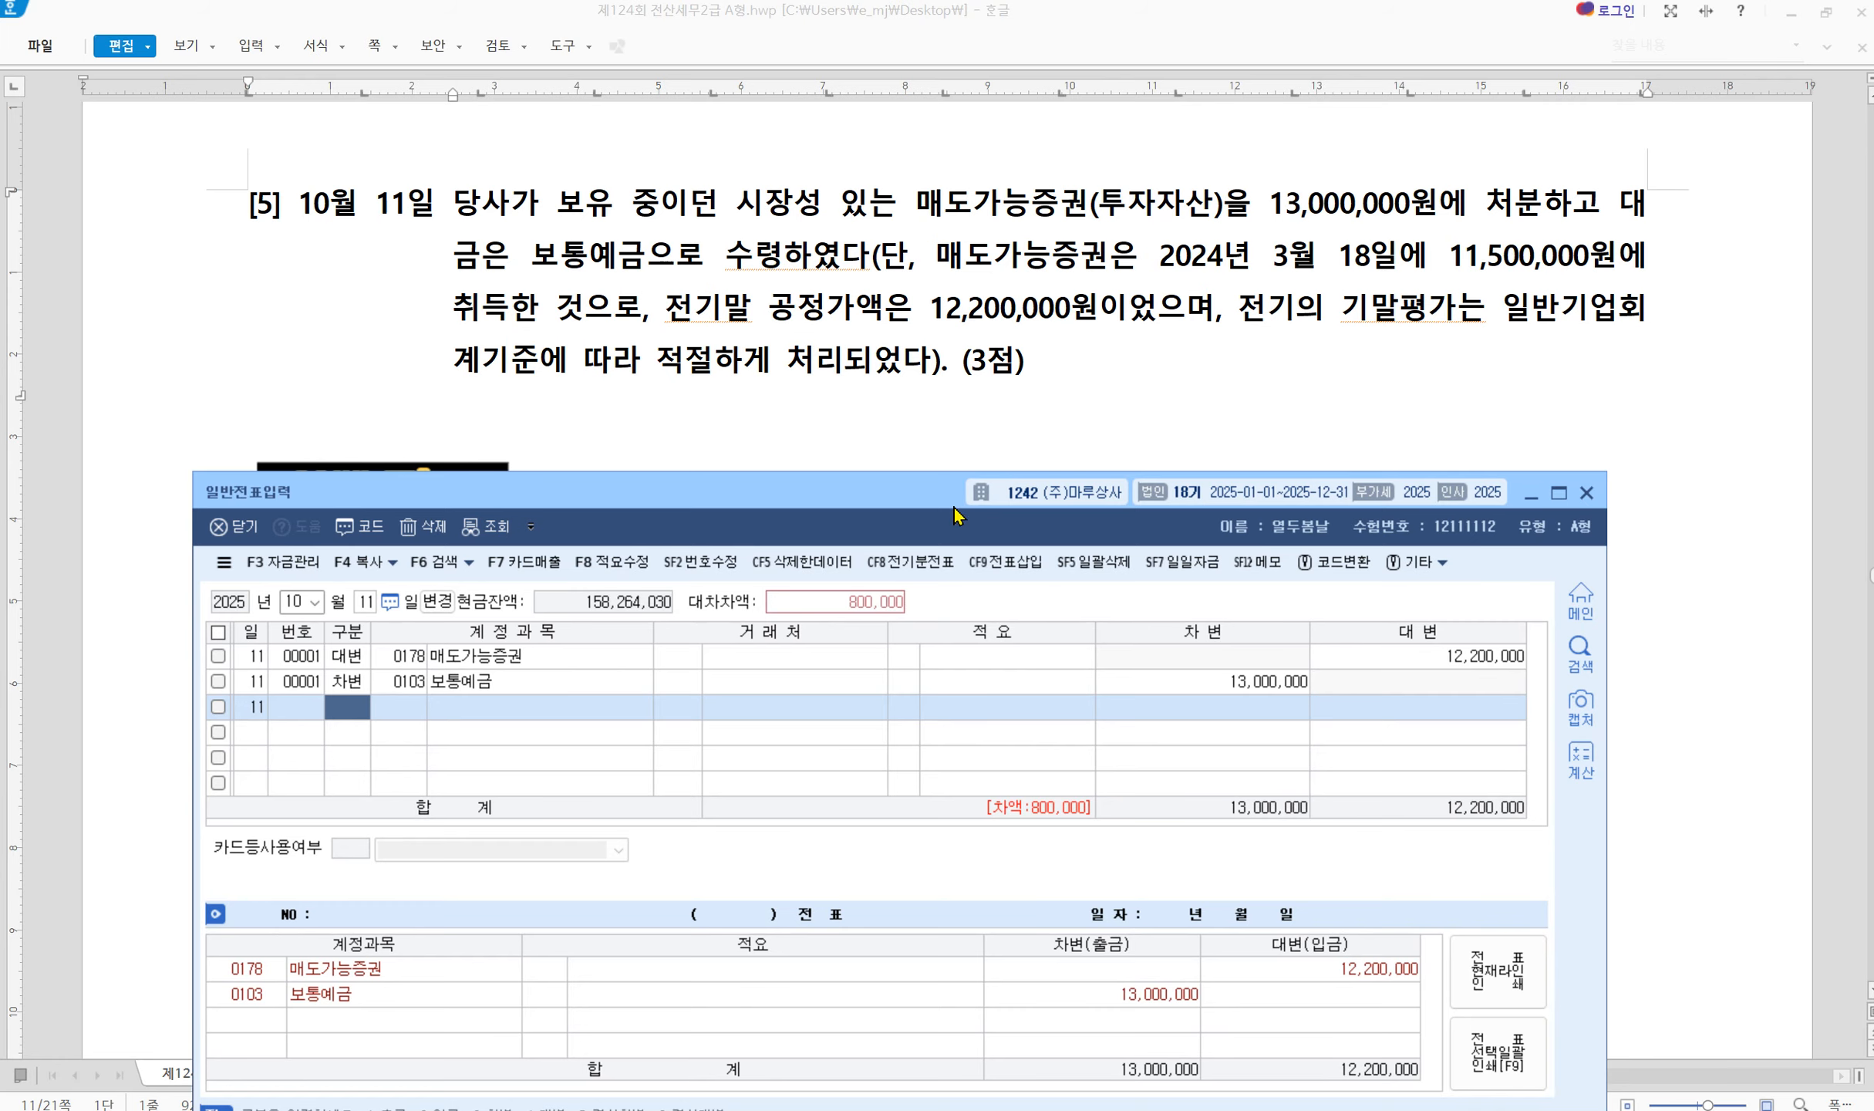
pyautogui.scroll(-5, 946, 468)
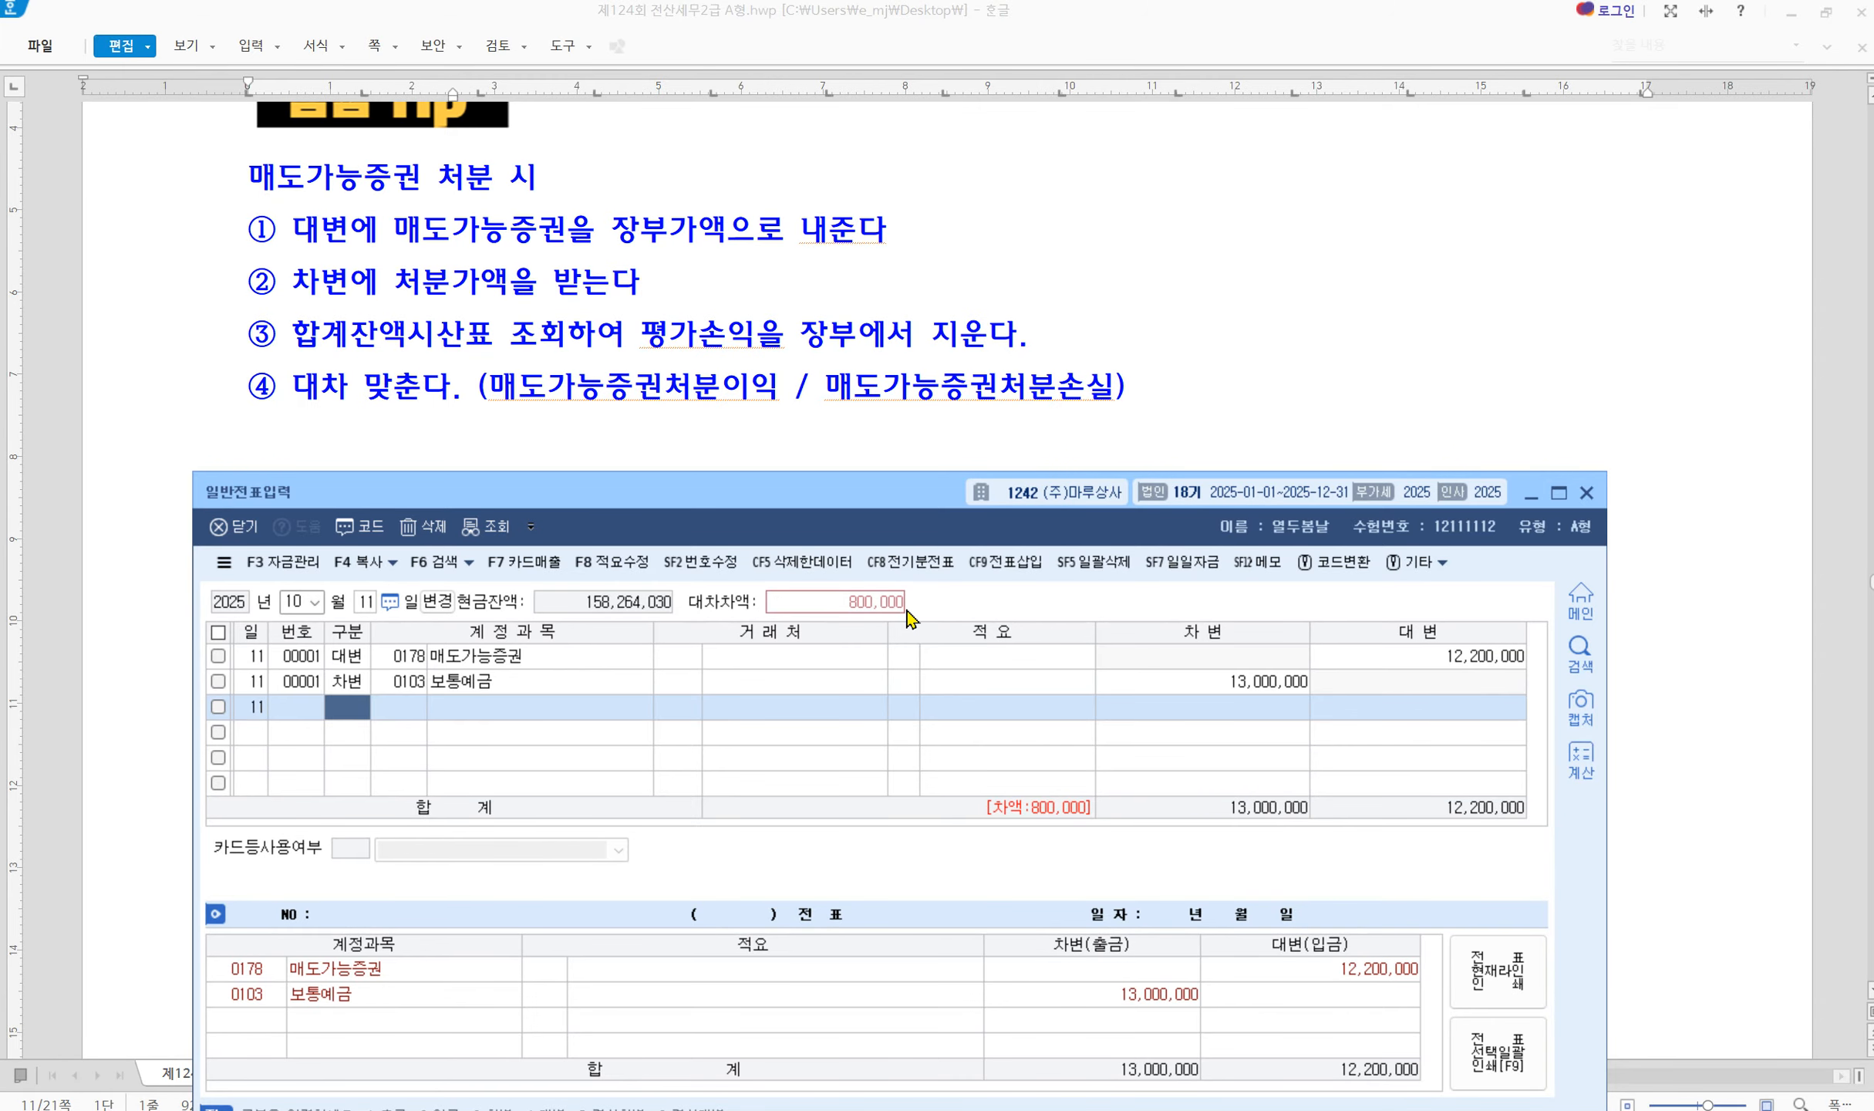
# Open 합계잔액시산표 through October 11, answering 아니오 to the difference check prompt
pyautogui.hotkey('alt', 'Tab')
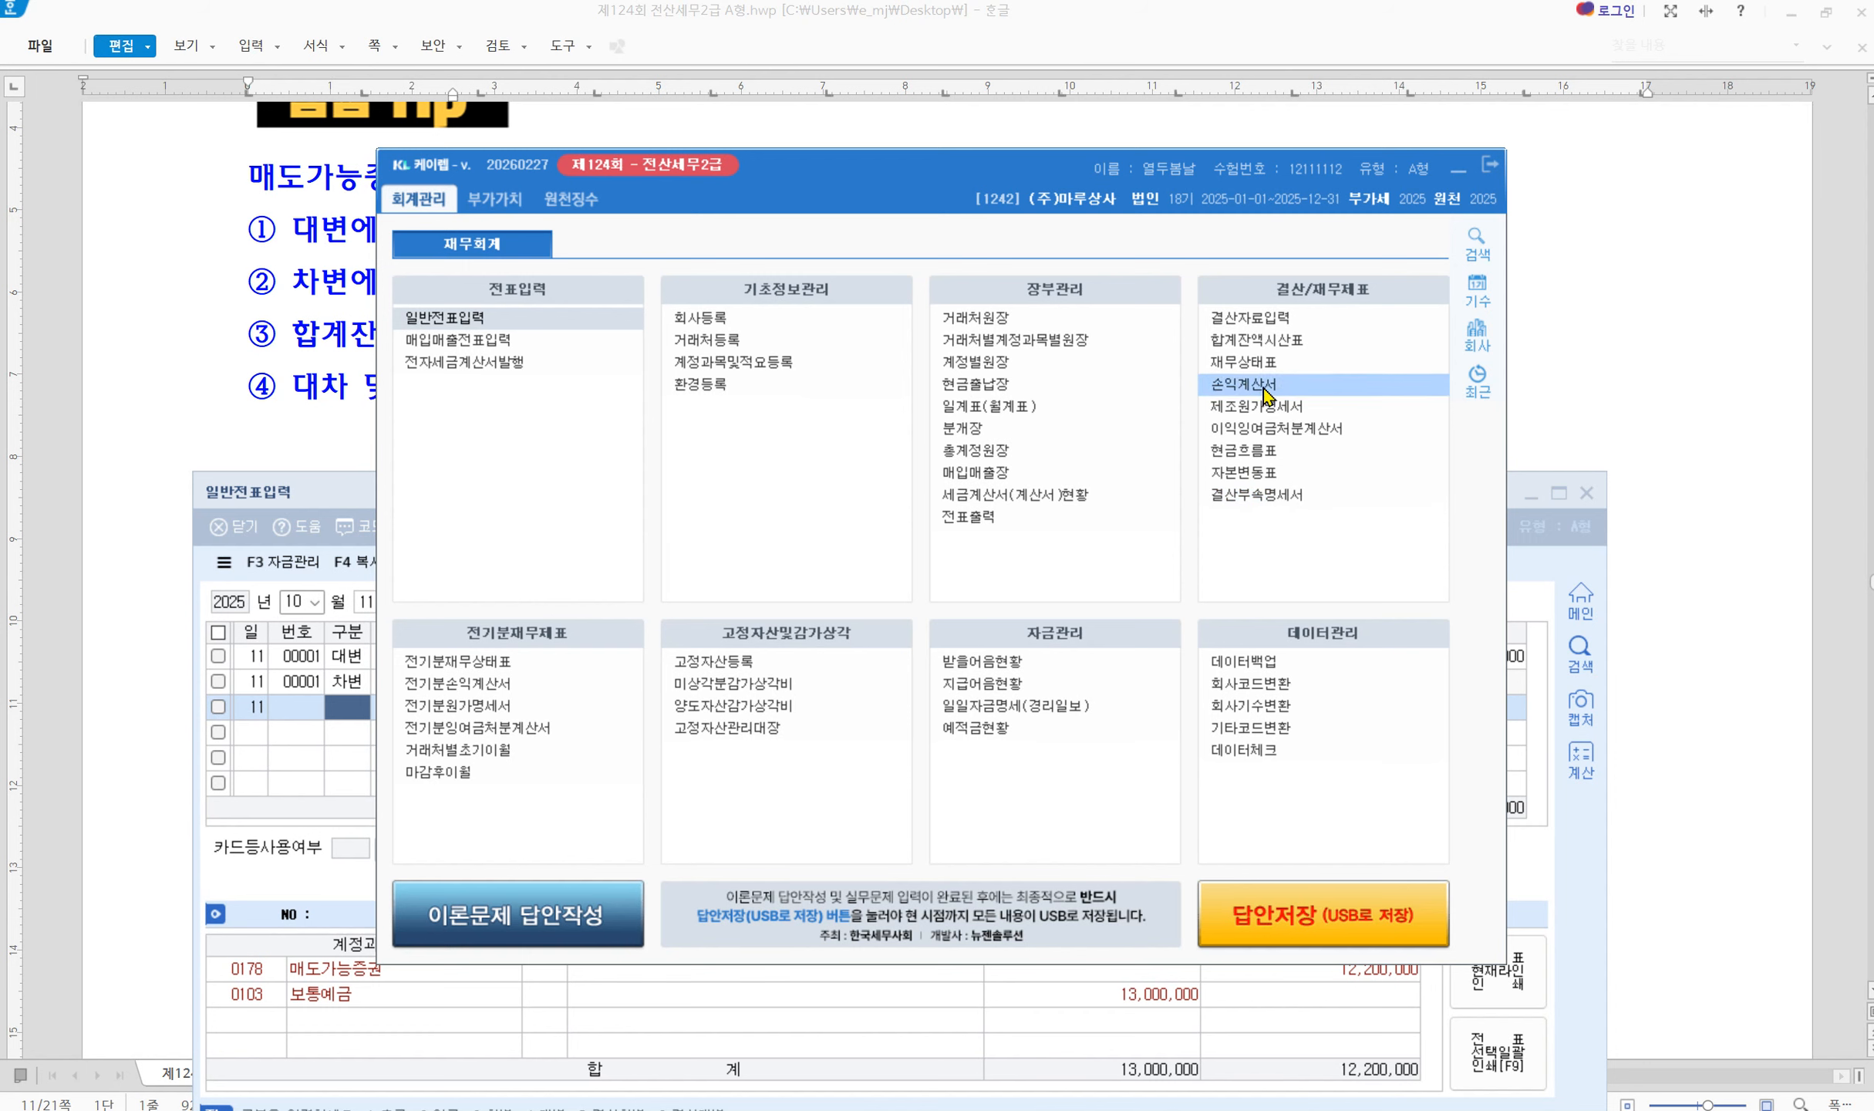
pyautogui.click(1238, 341)
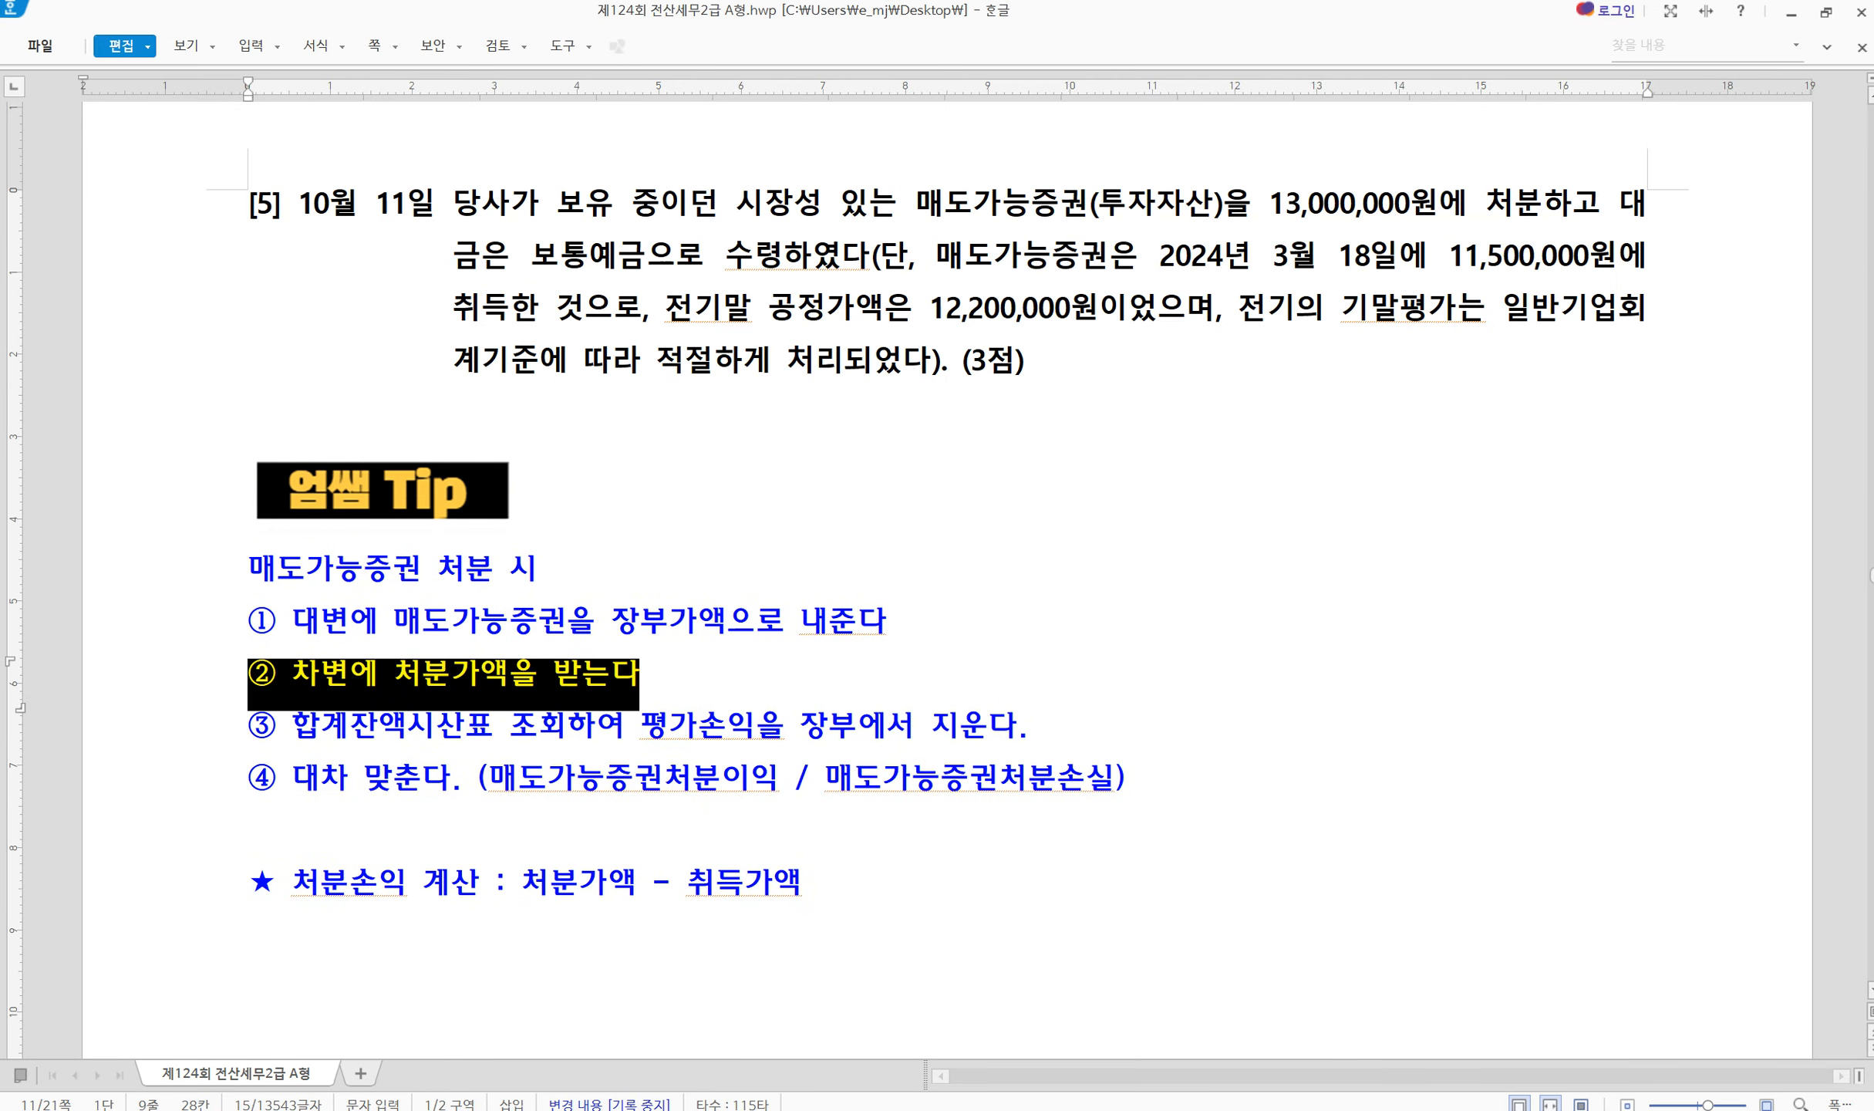
pyautogui.hotkey('alt', 'Tab')
pyautogui.write('10')
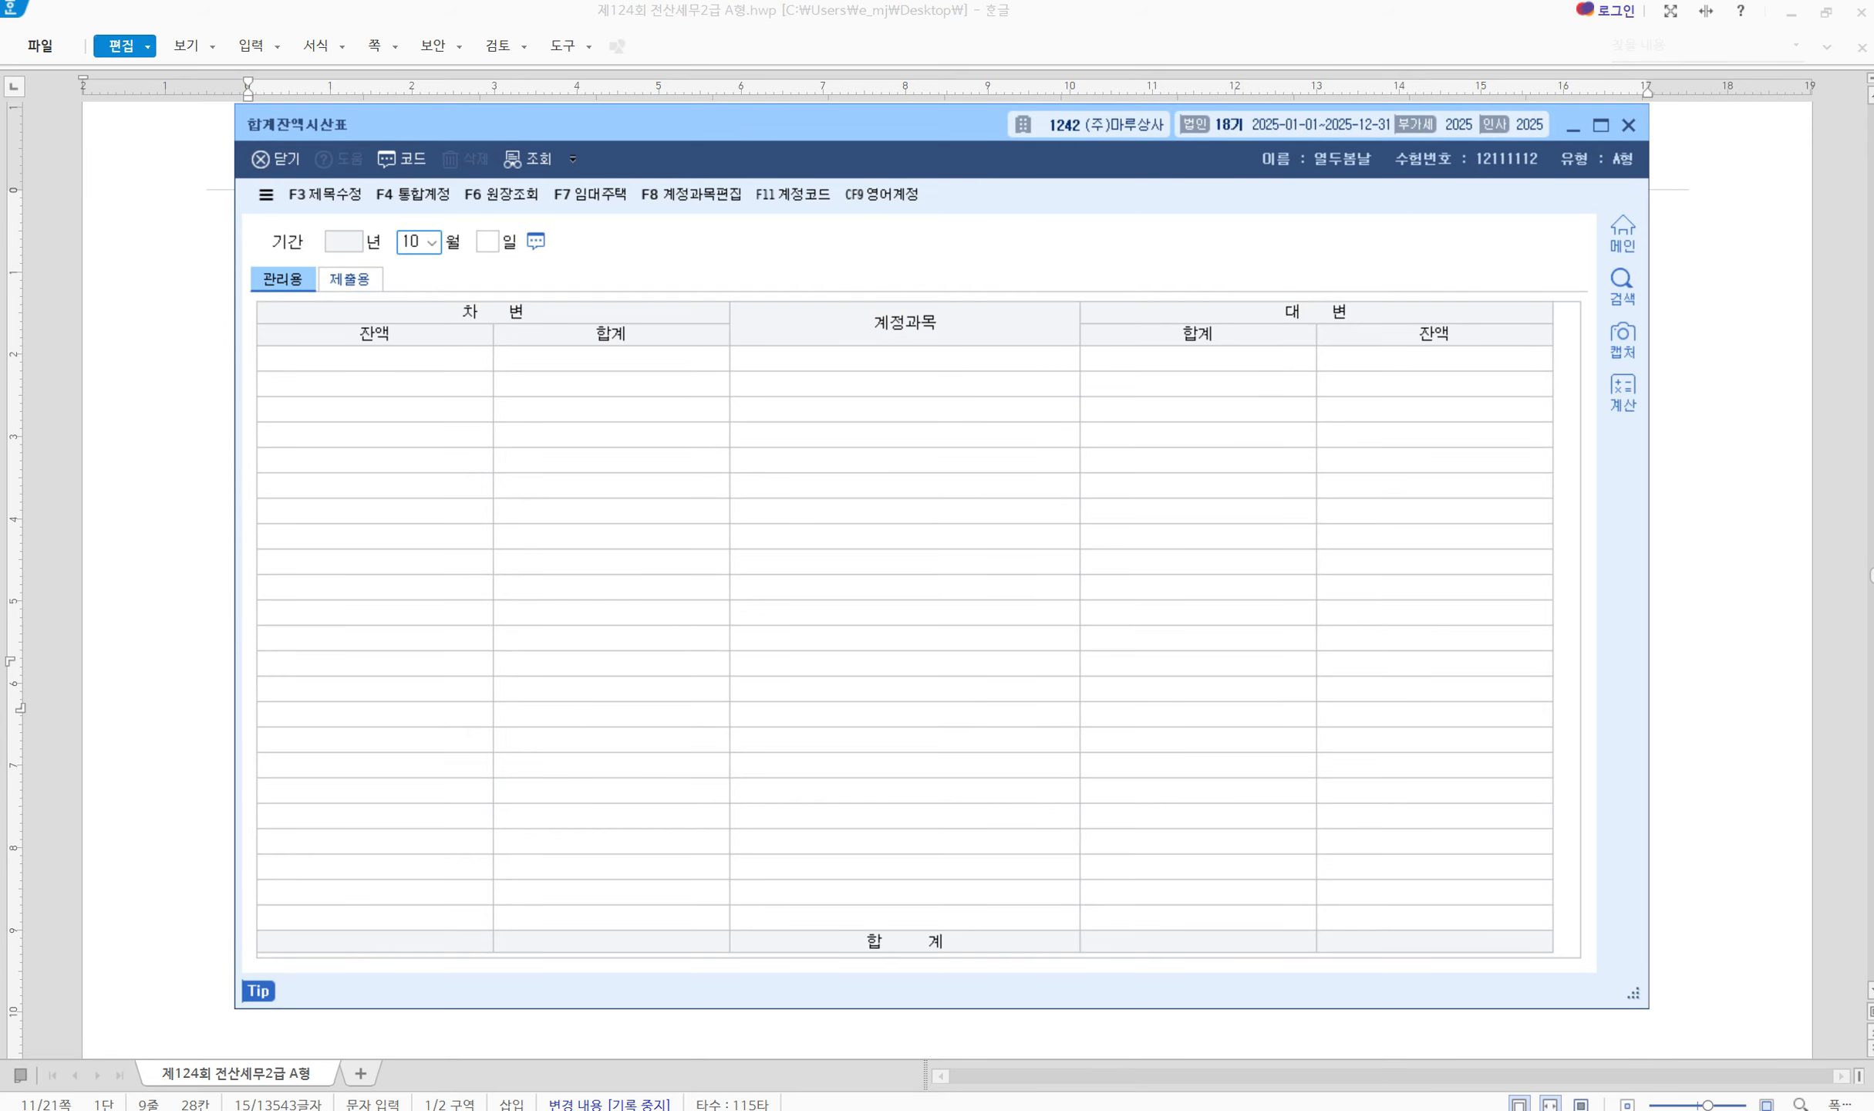
pyautogui.press('Return')
pyautogui.write('11')
pyautogui.press('Return')
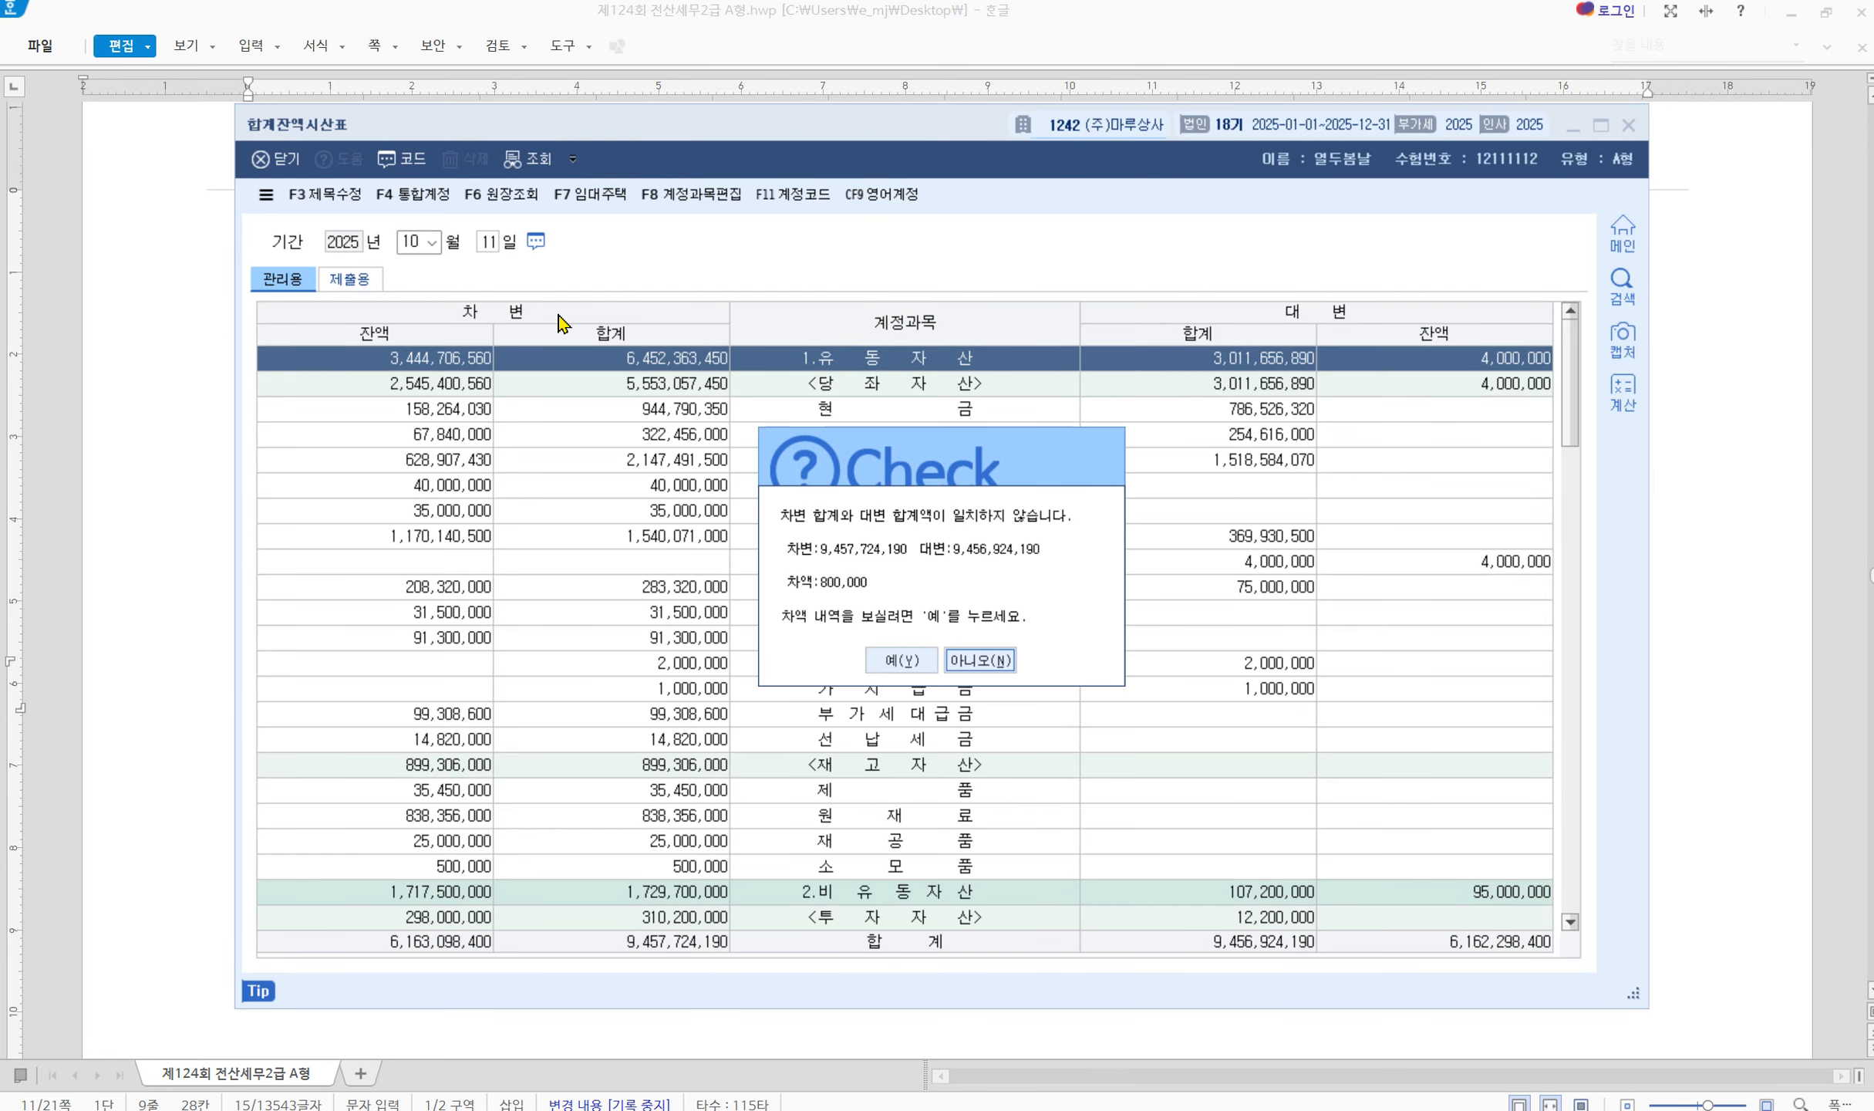
pyautogui.click(999, 660)
# Review the 기타포괄손익누계액 rows showing 매도가능증권평가이익's 700,000 credit balance
pyautogui.scroll(-15, 1007, 769)
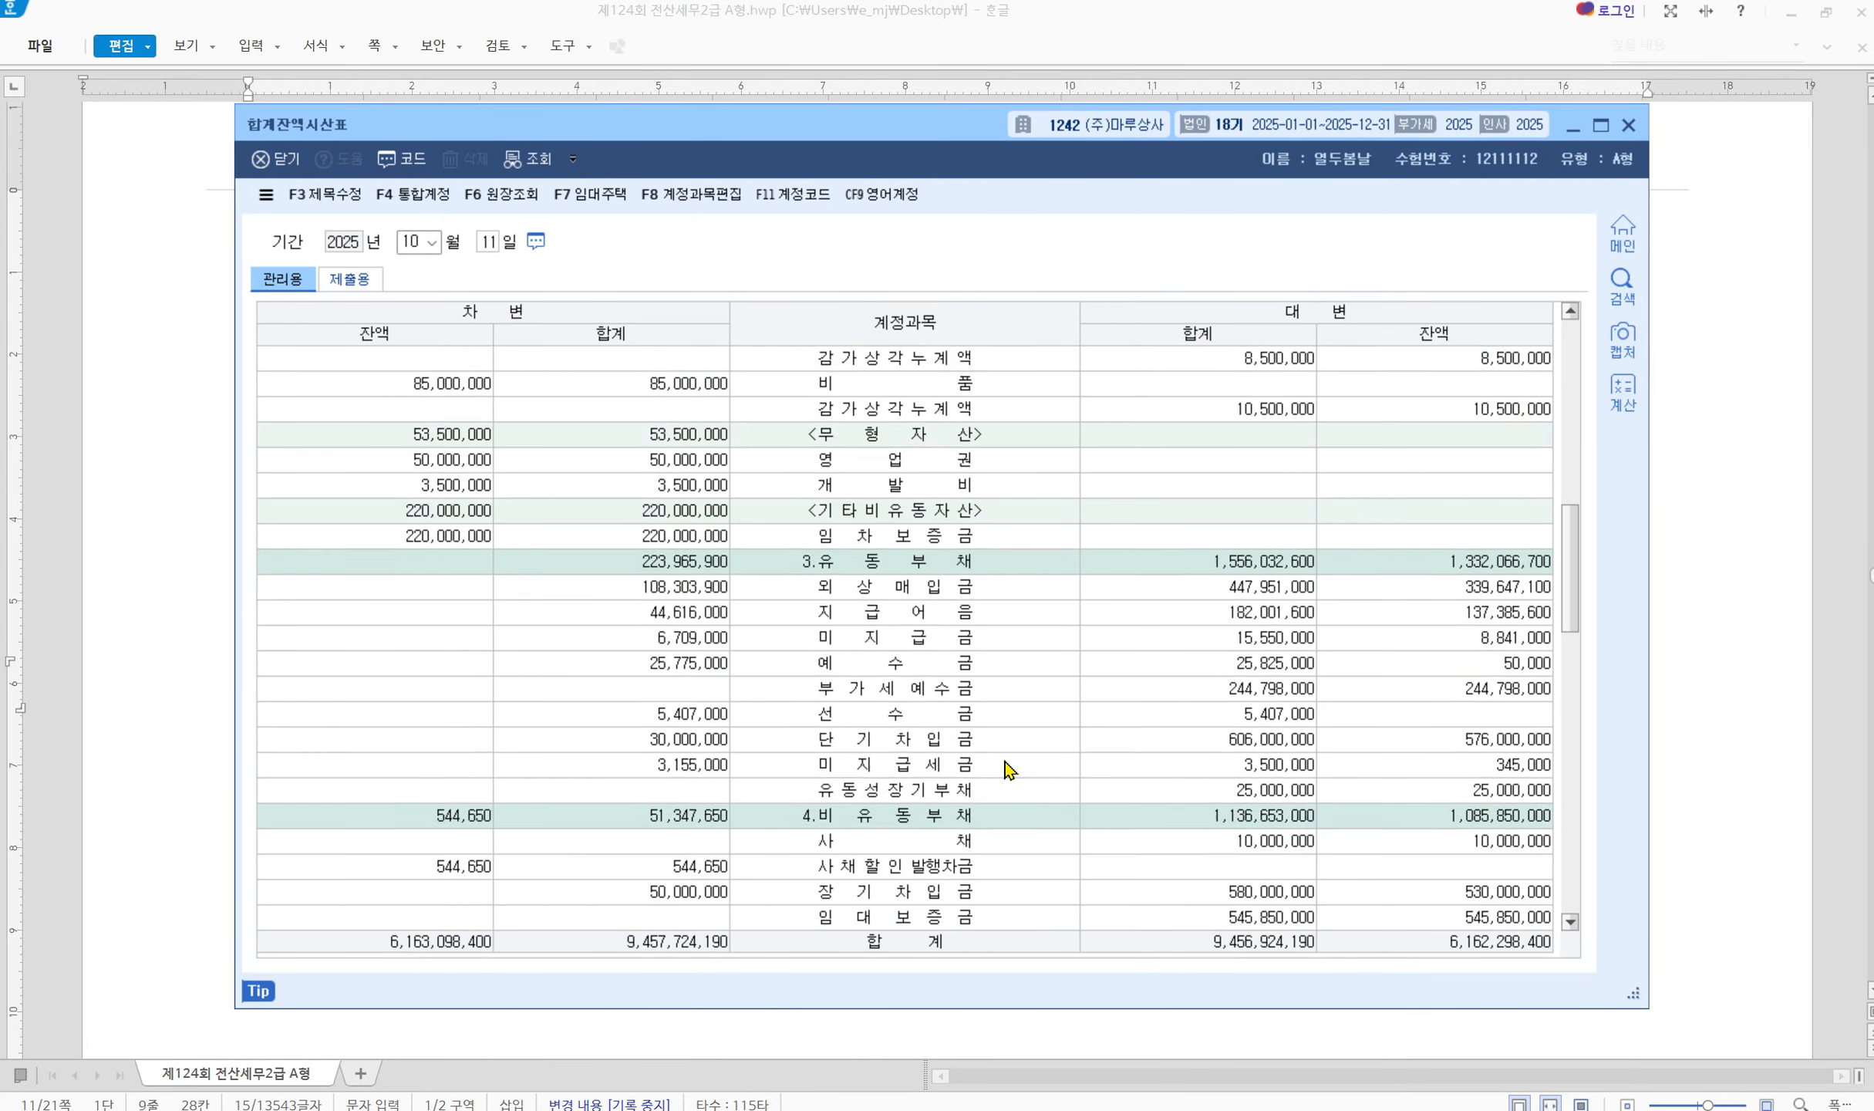
pyautogui.scroll(-1, 1006, 769)
pyautogui.scroll(1, 1005, 766)
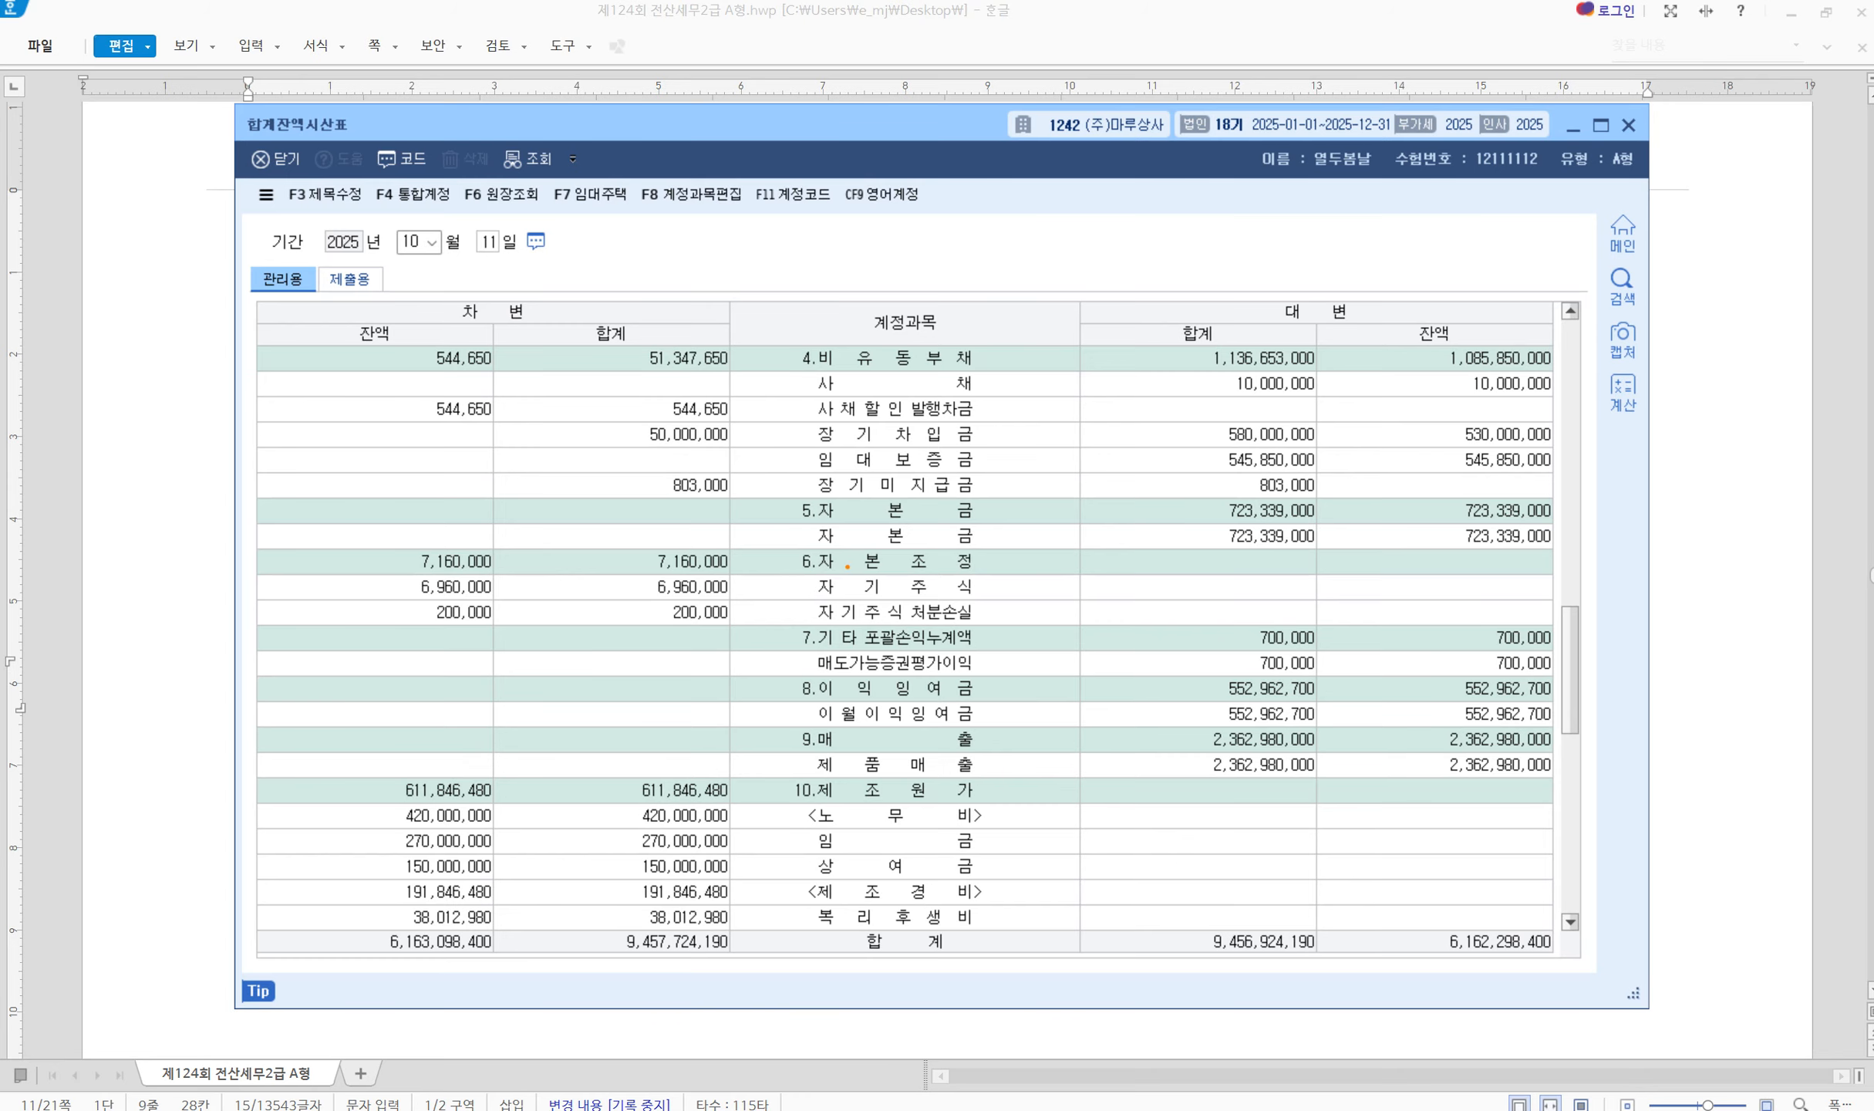
pyautogui.moveTo(725, 630)
pyautogui.mouseDown()
pyautogui.moveTo(973, 675)
pyautogui.moveTo(1564, 673)
pyautogui.moveTo(1591, 668)
pyautogui.moveTo(1629, 601)
pyautogui.mouseUp()
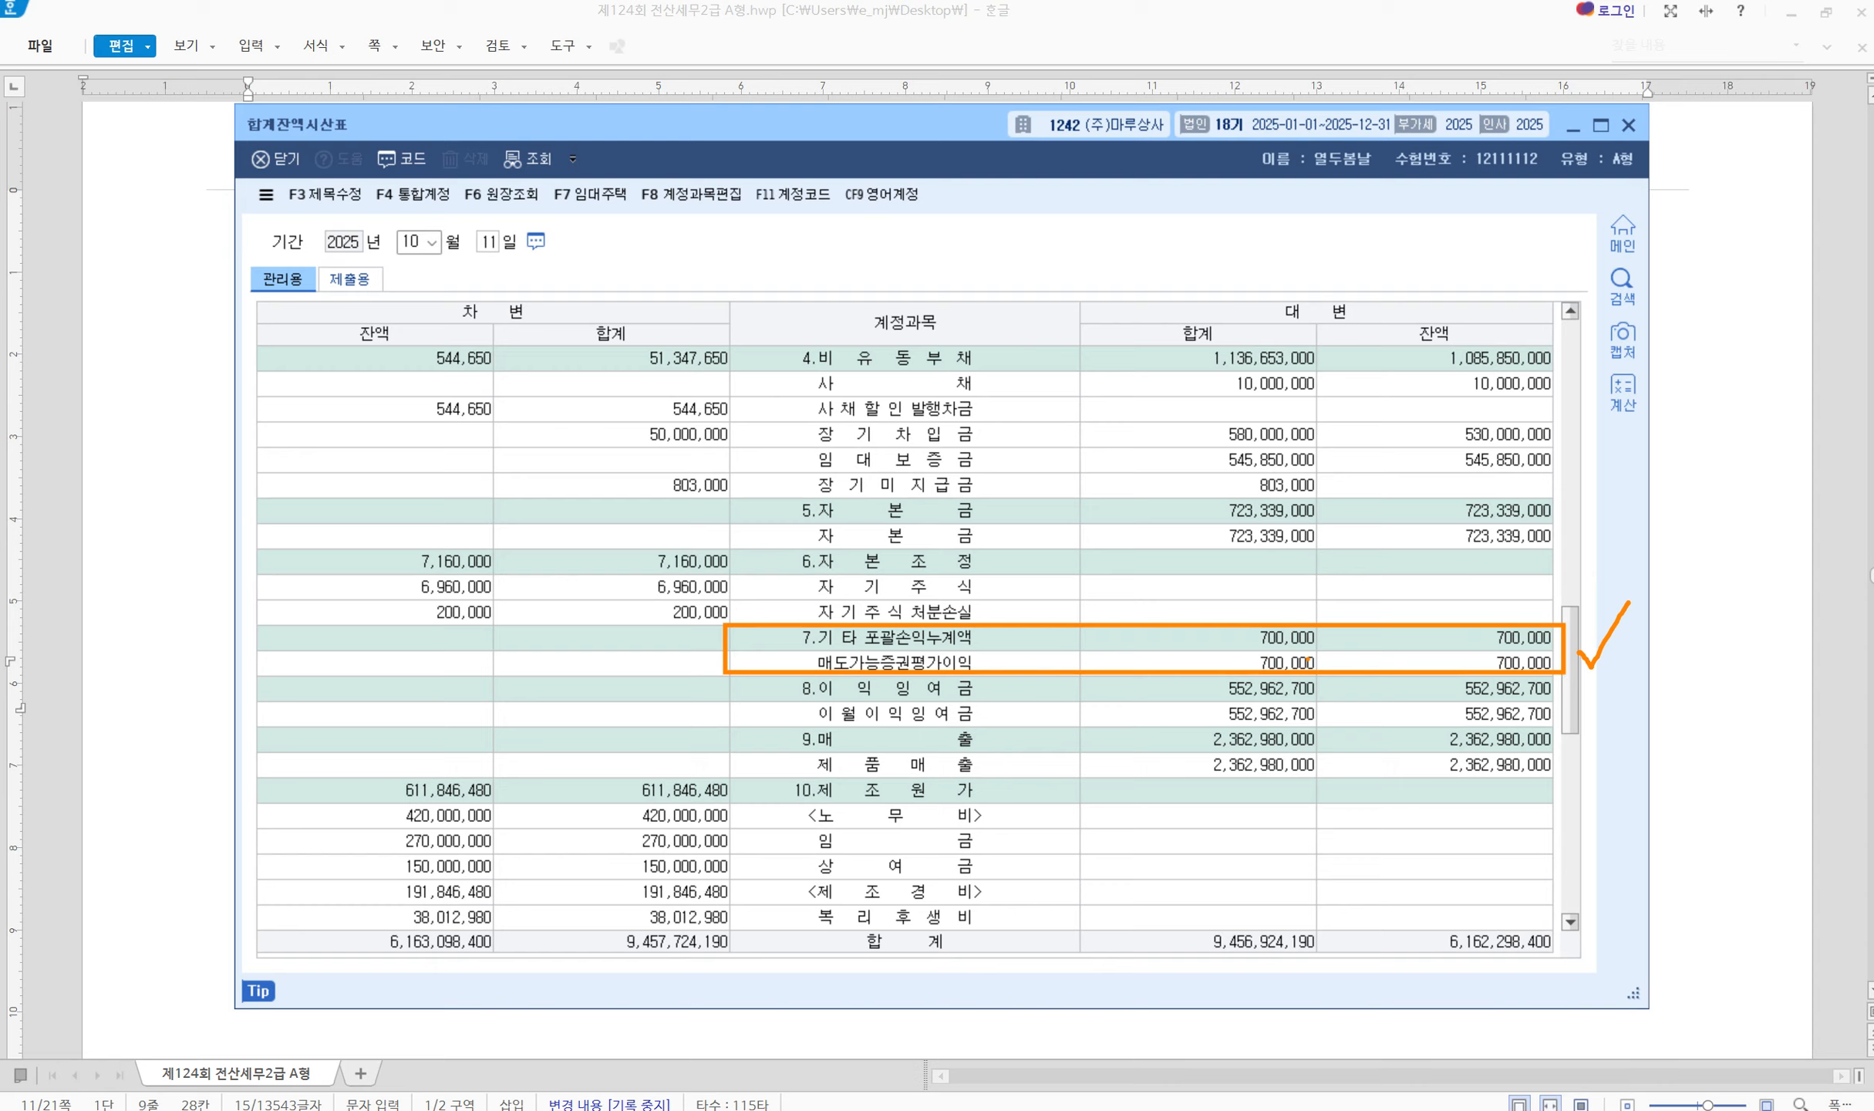
pyautogui.moveTo(463, 642); pyautogui.dragTo(370, 699)
pyautogui.press('Escape')
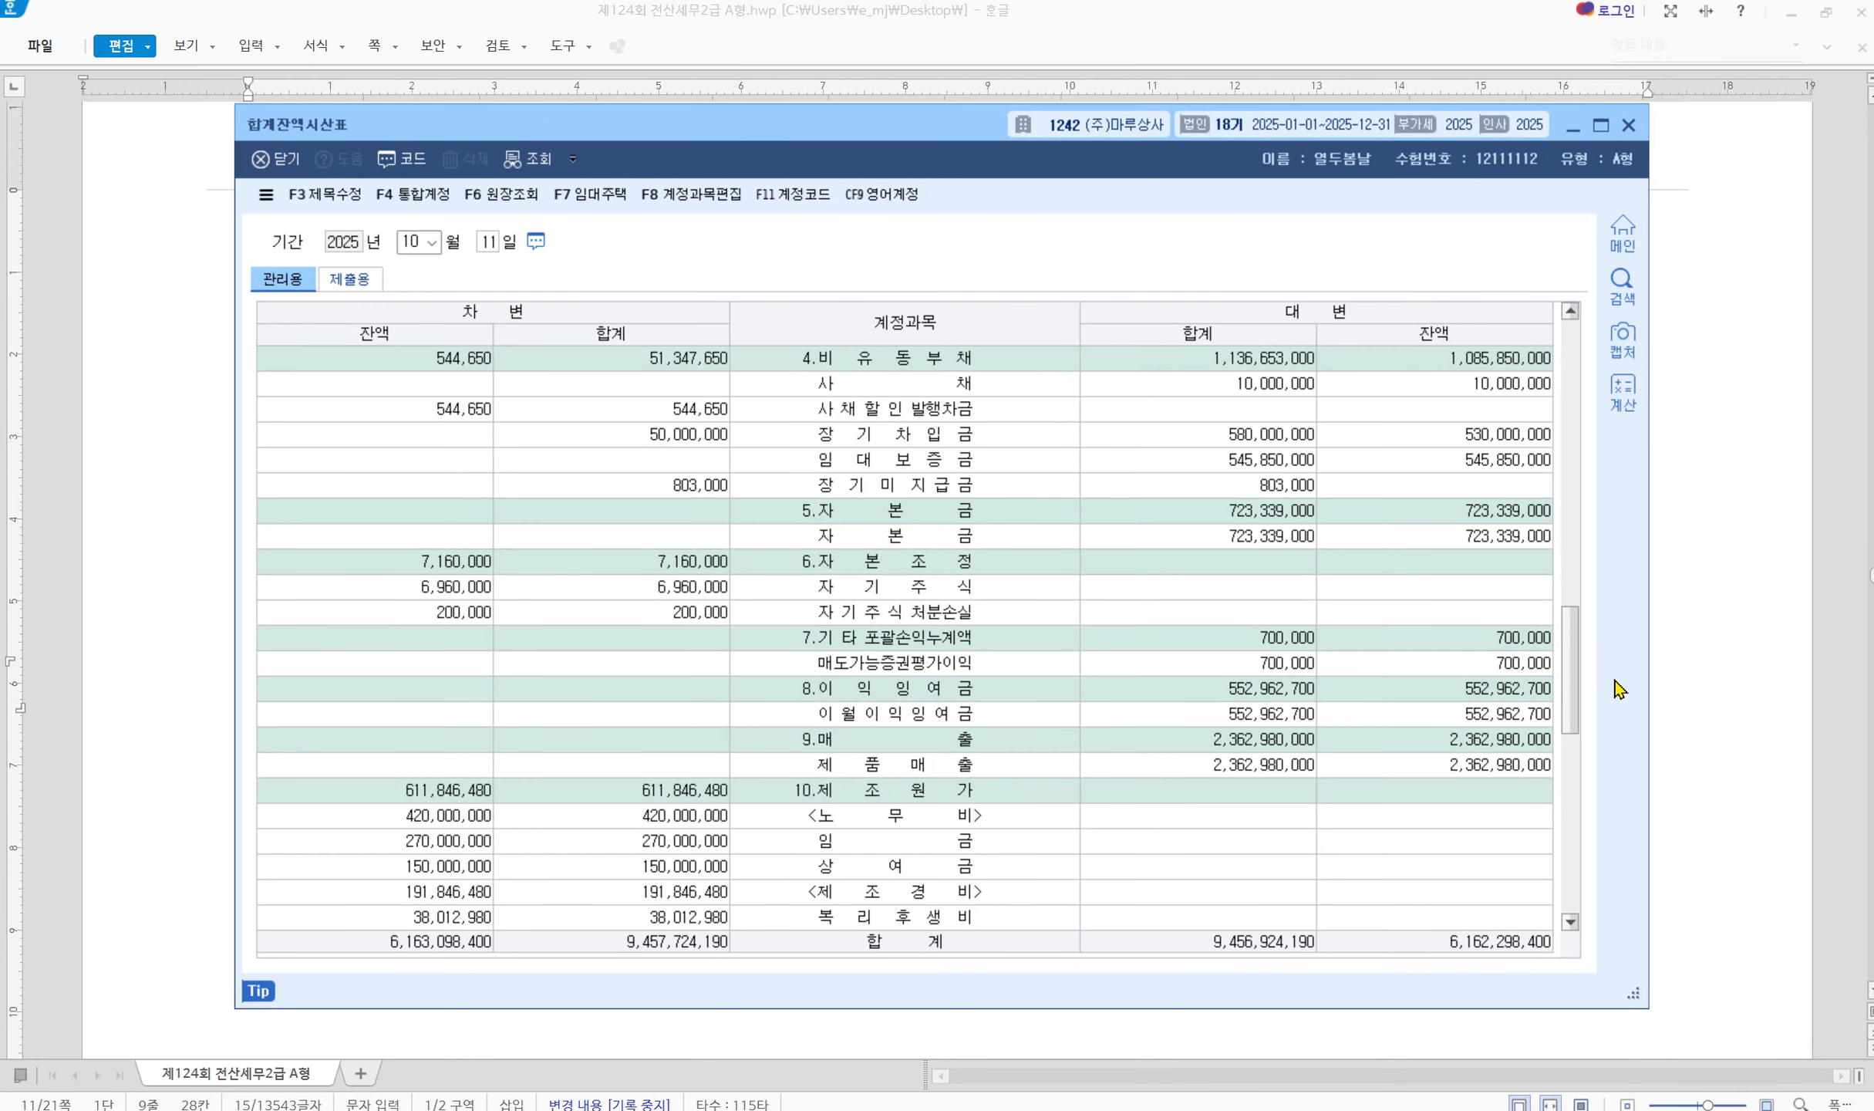
pyautogui.click(1717, 925)
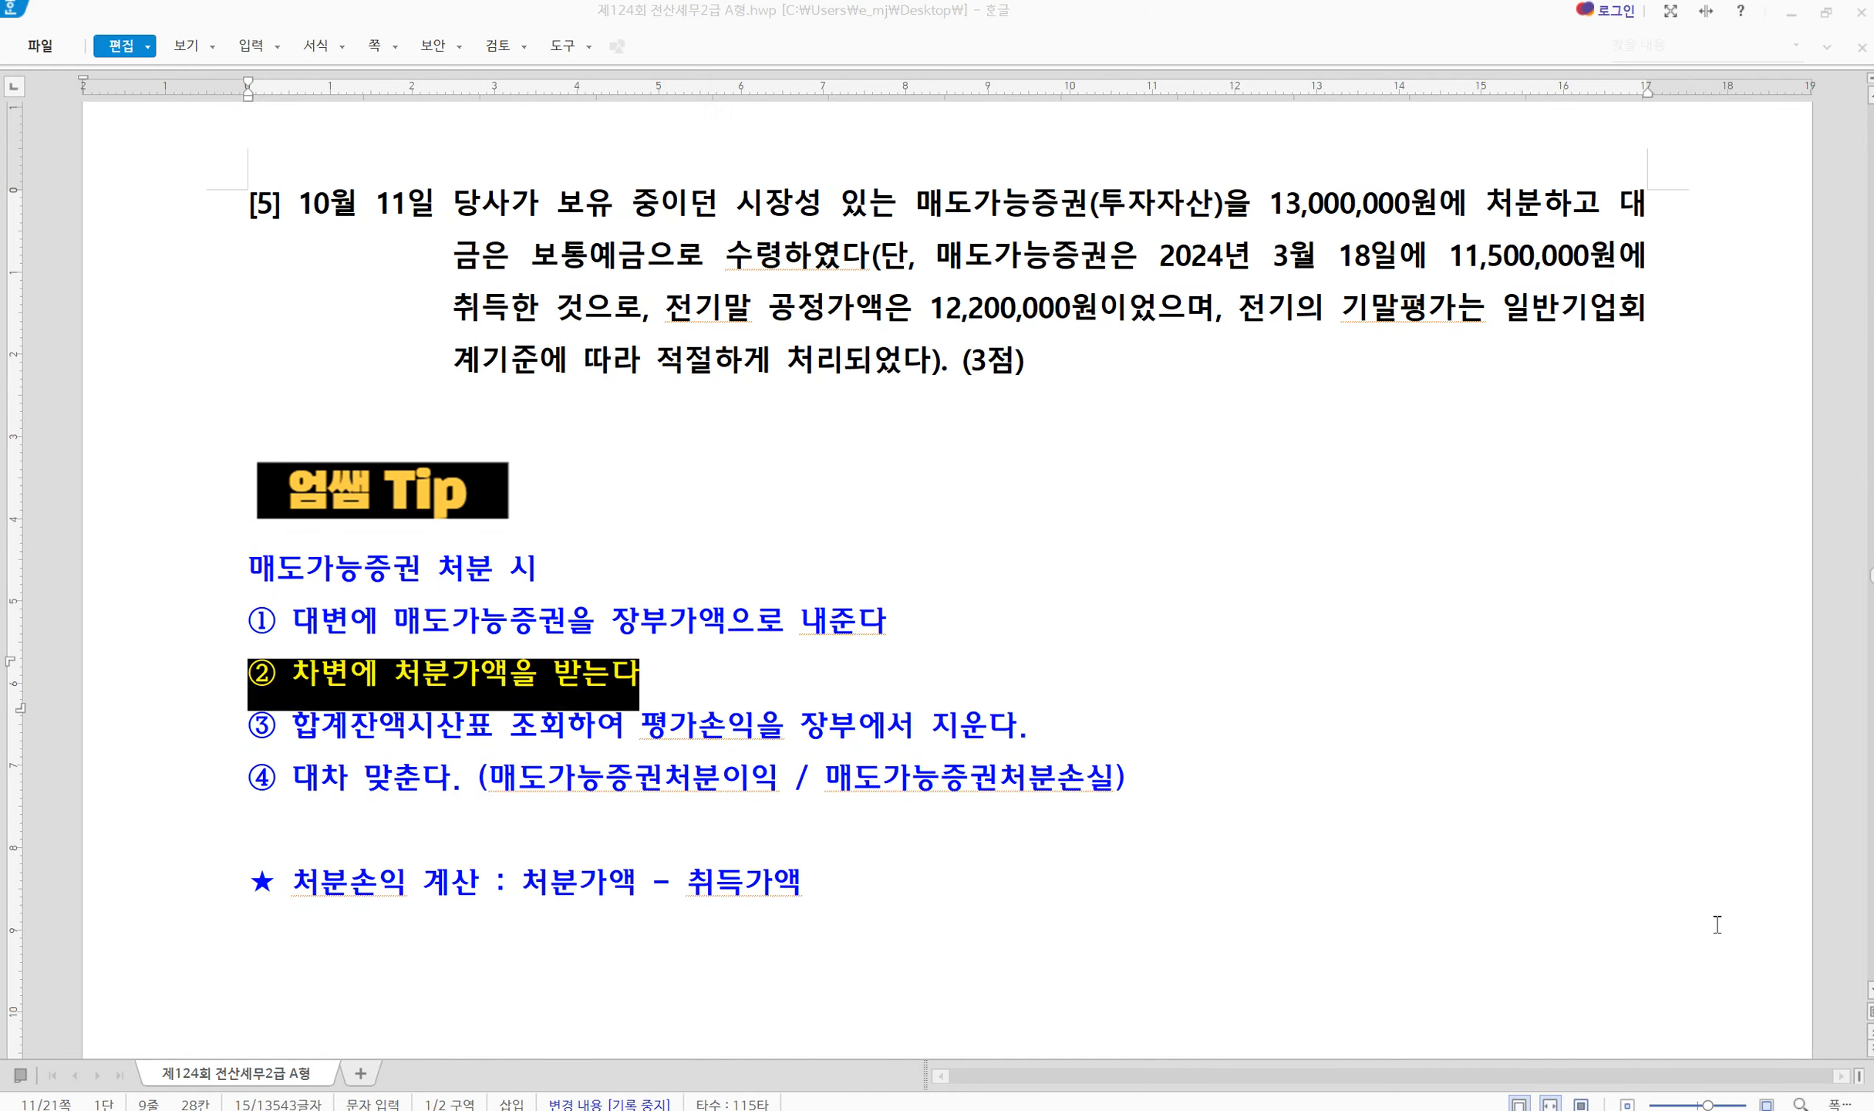
pyautogui.hotkey('alt', 'Tab')
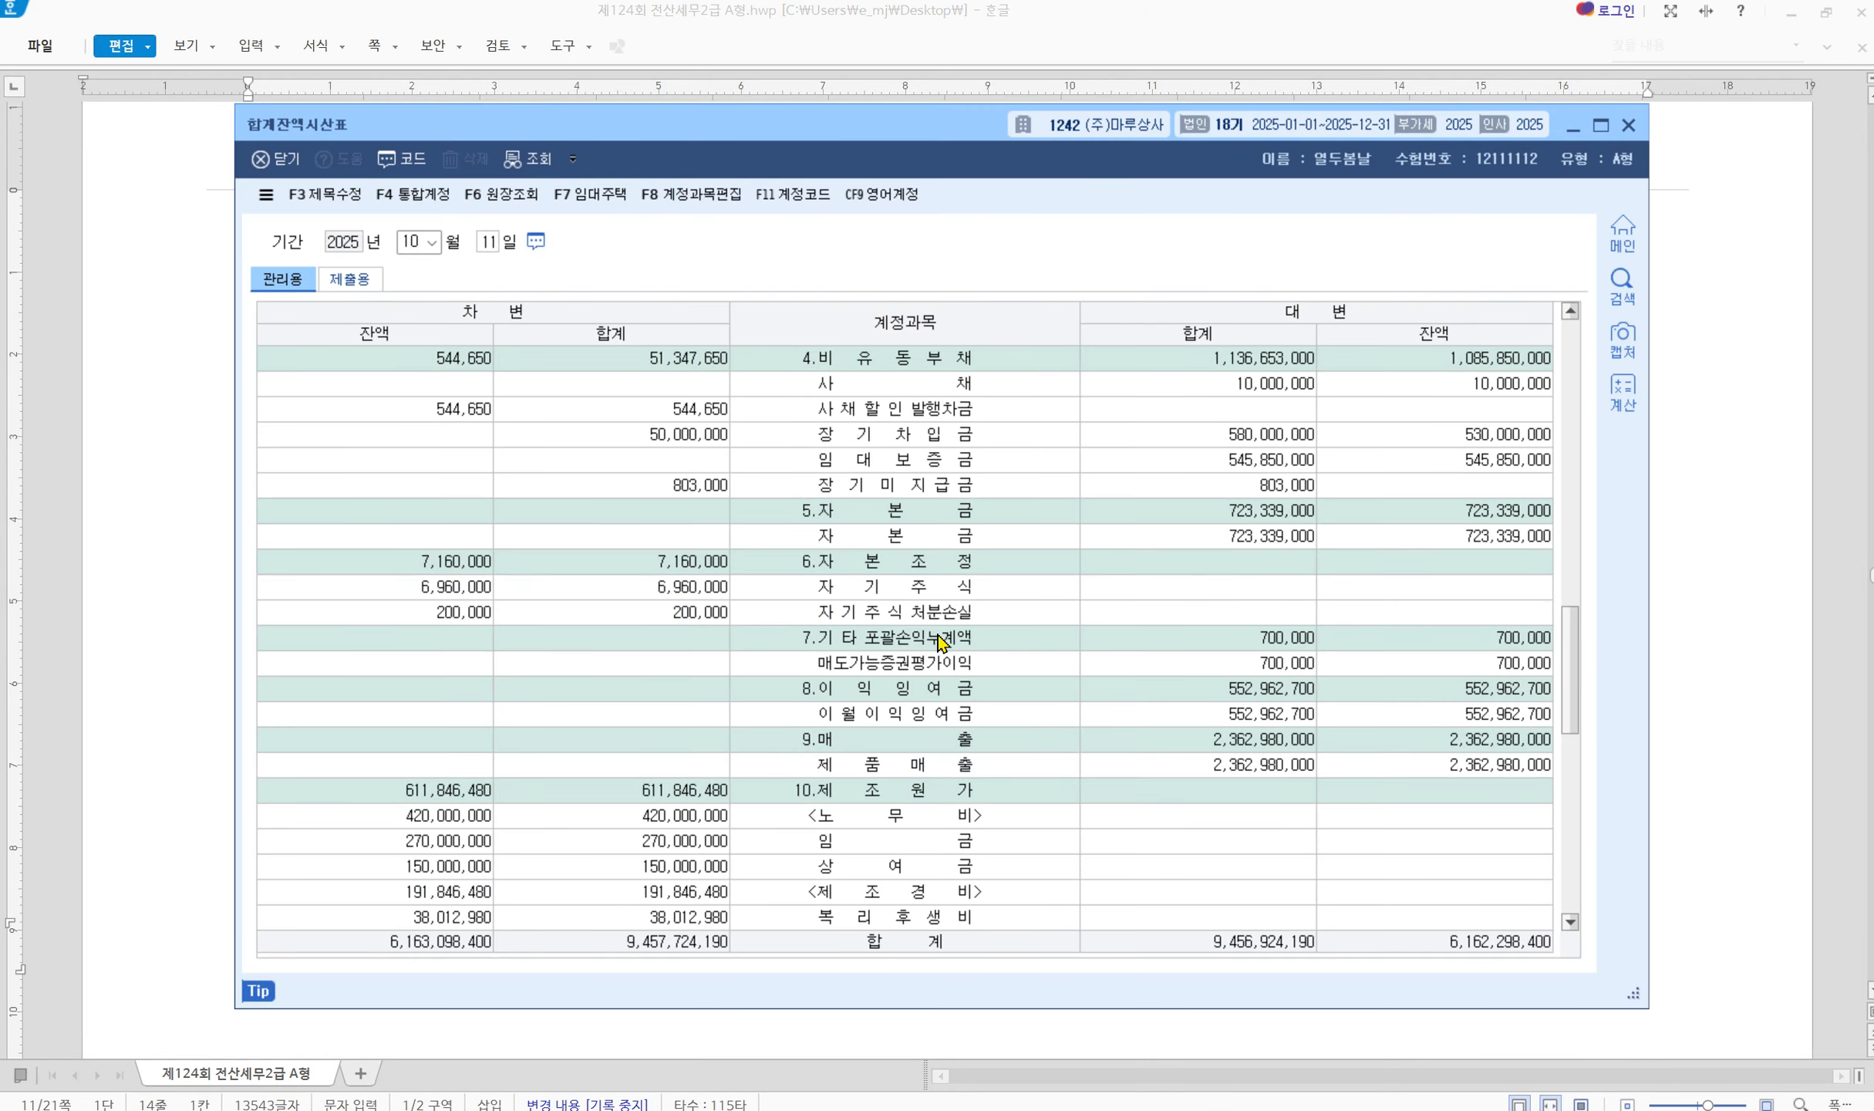
pyautogui.hotkey('alt', 'Tab')
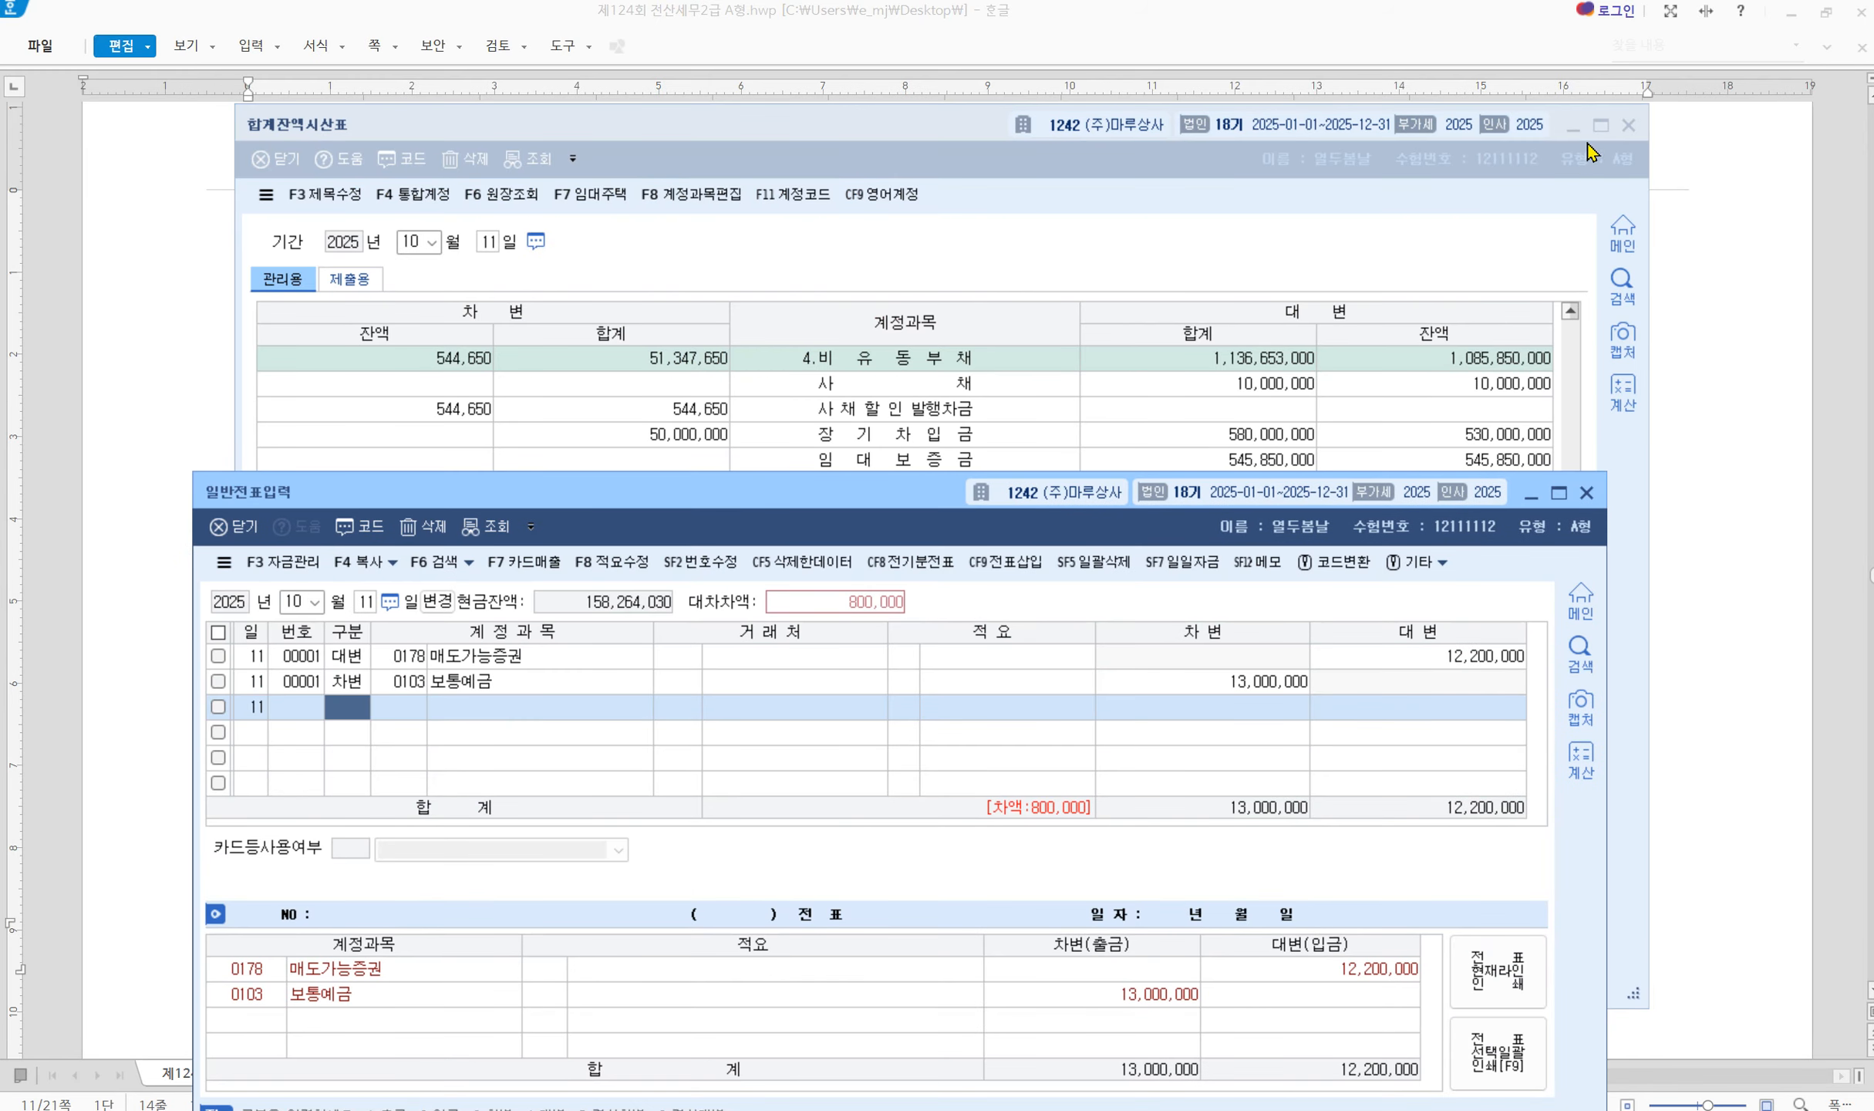
# Close the trial balance and debit 0394 매도가능증권평가이익 700,000 on the third line
pyautogui.click(1641, 123)
pyautogui.click(1629, 123)
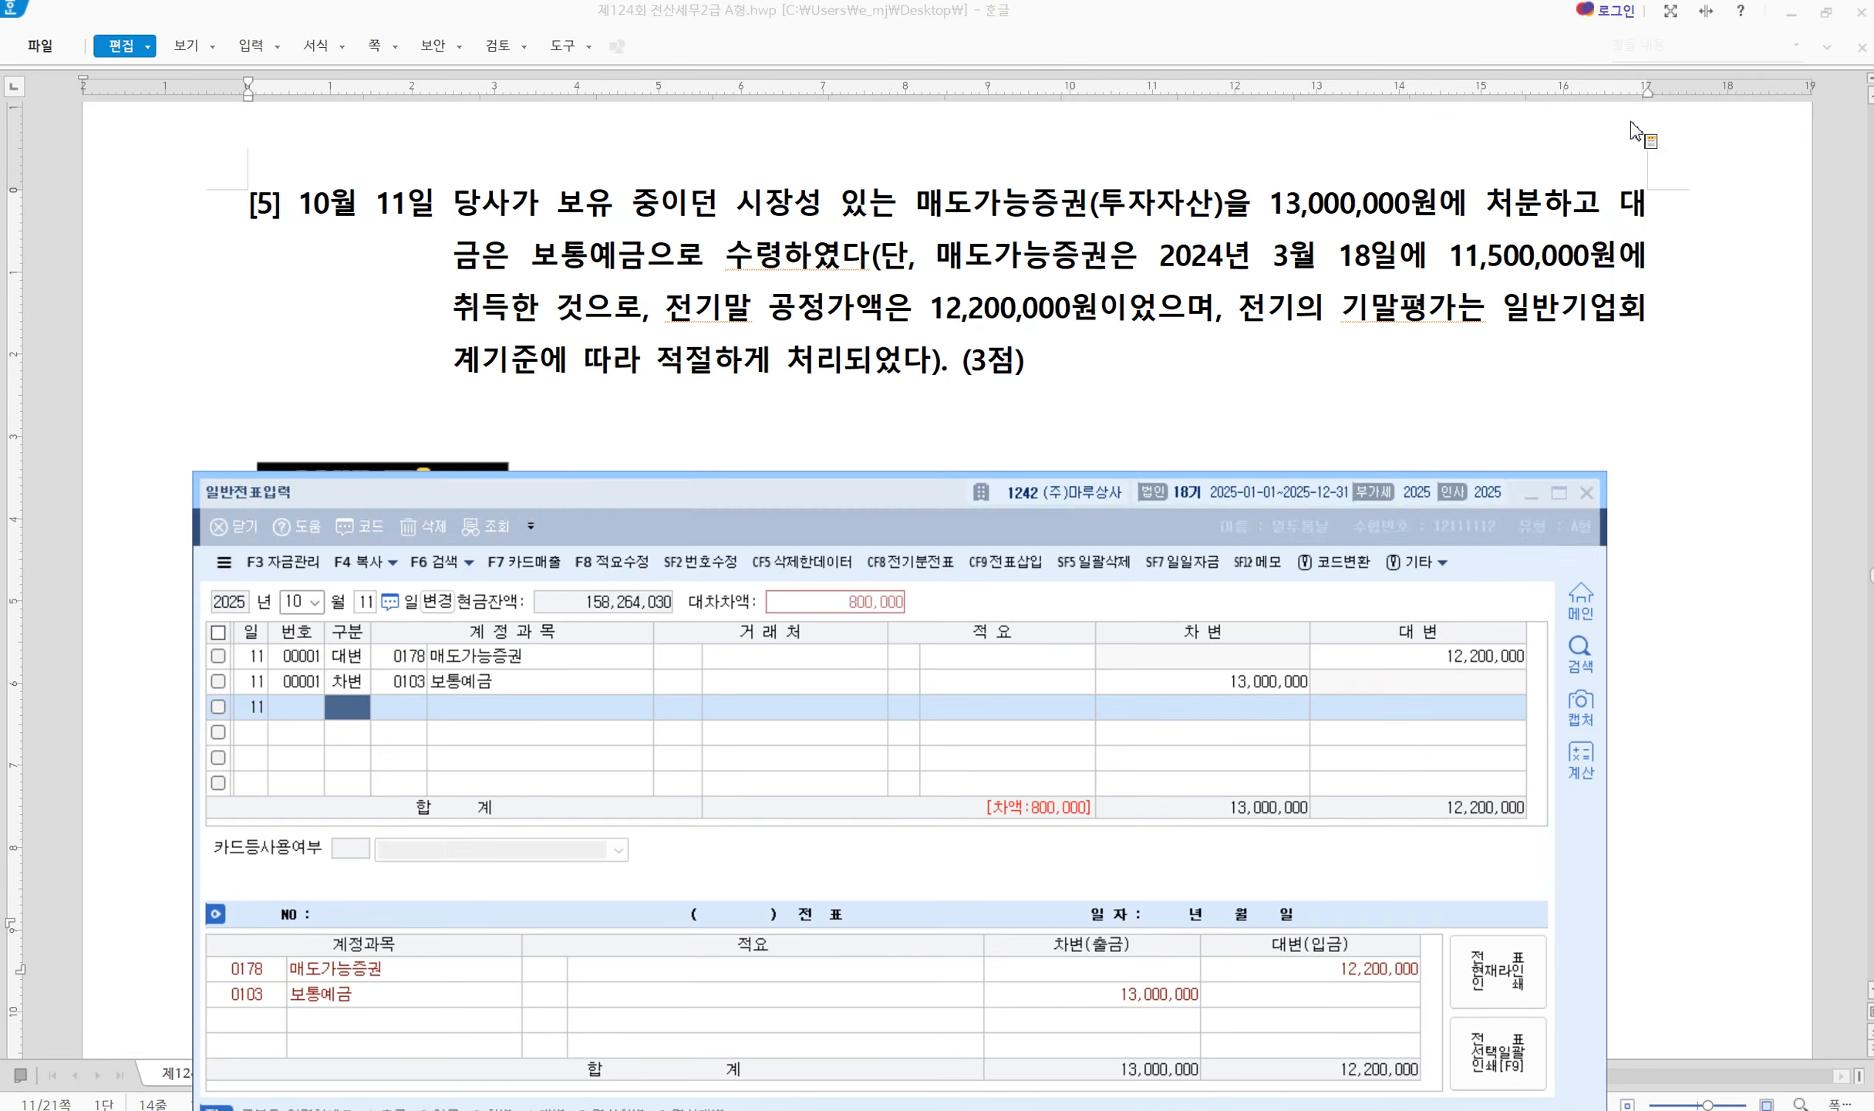
pyautogui.press('Return')
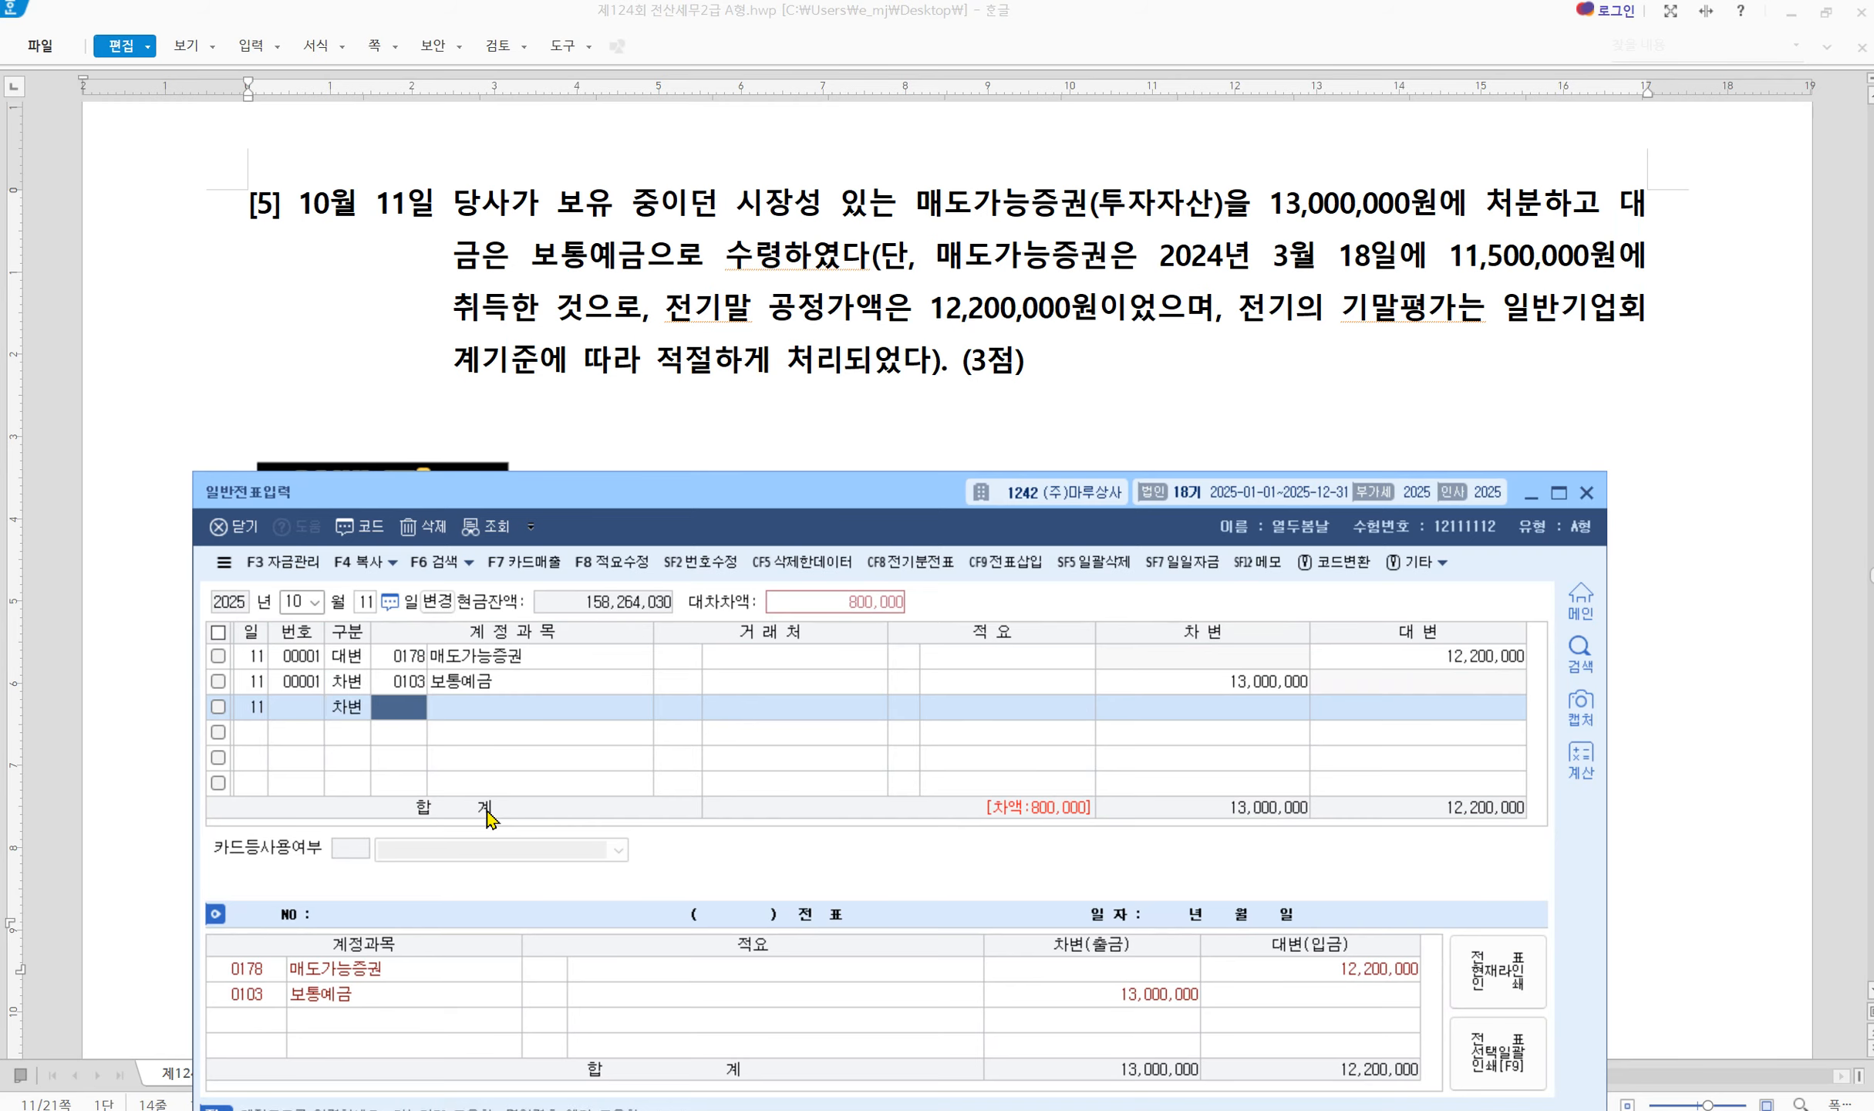
pyautogui.write('매도가')
pyautogui.press('Return')
pyautogui.press('BackSpace')
pyautogui.press('BackSpace')
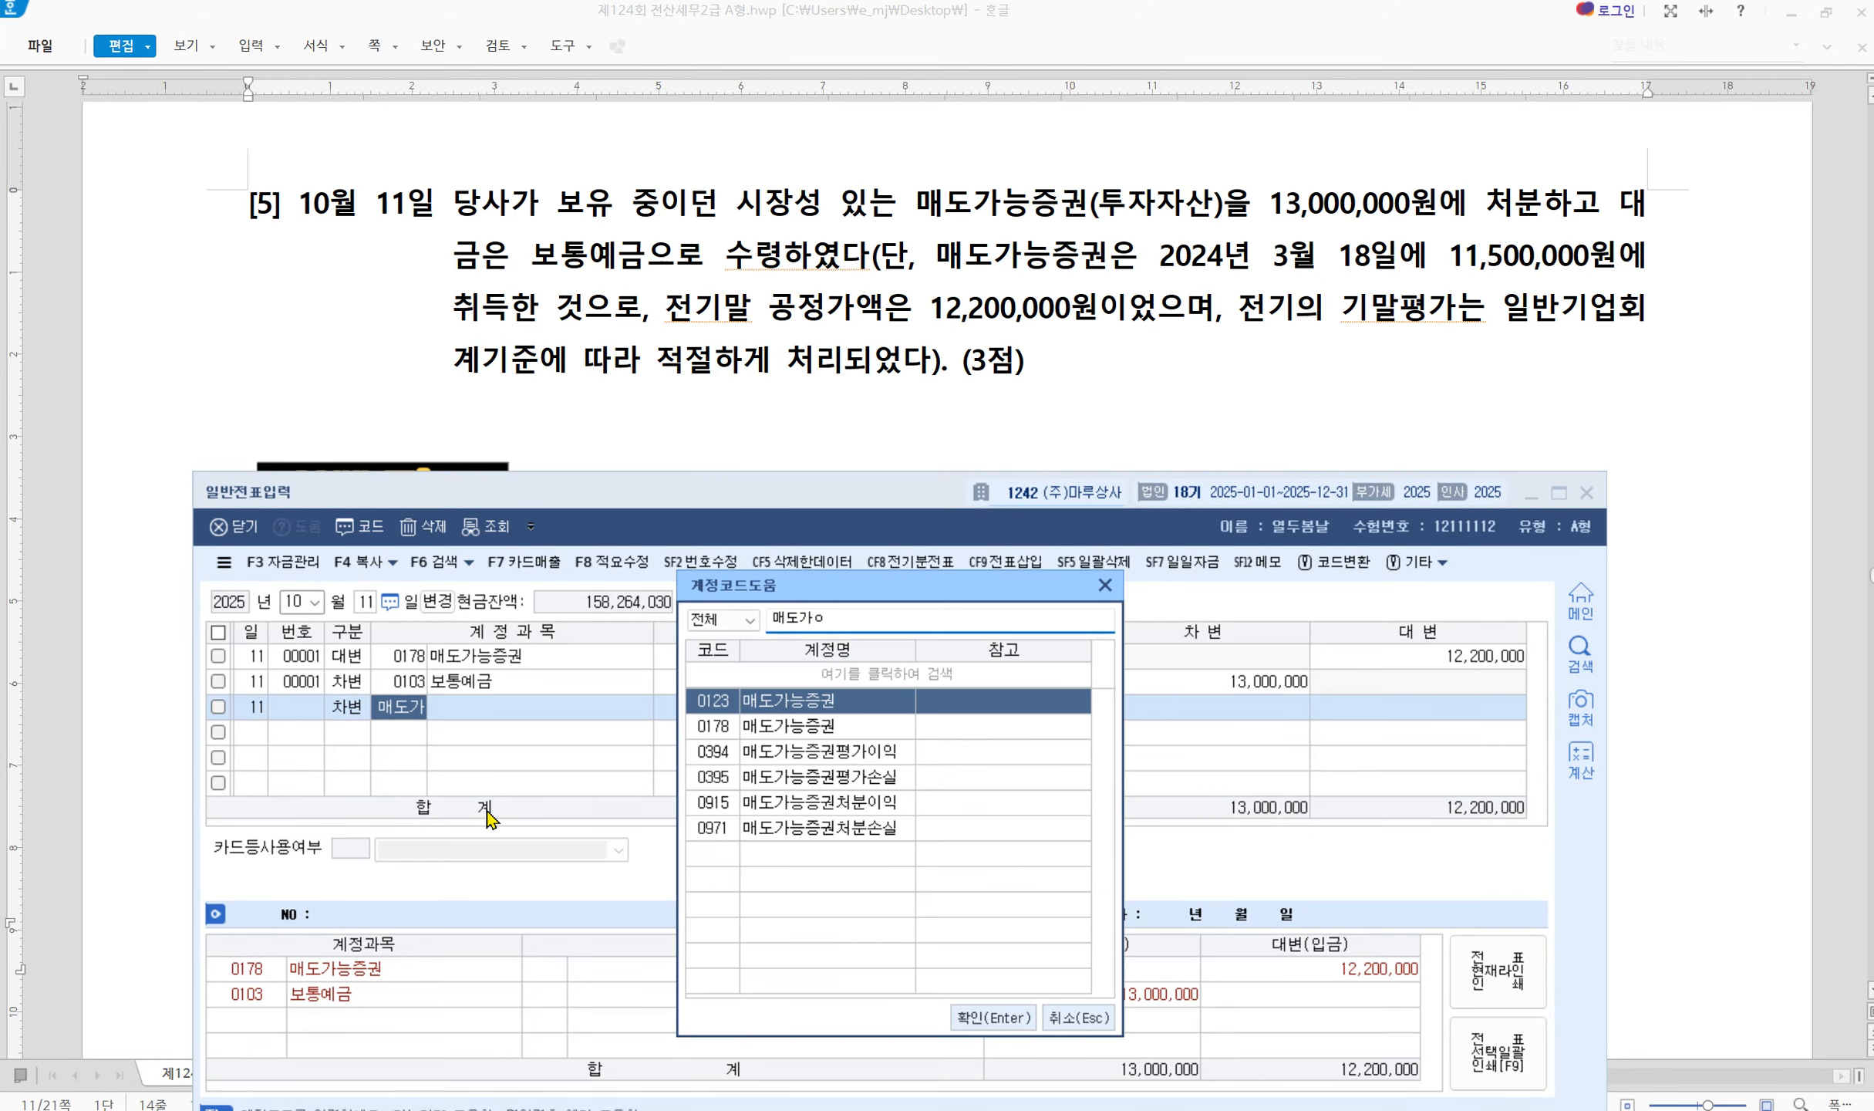
pyautogui.press('Down')
pyautogui.press('Down')
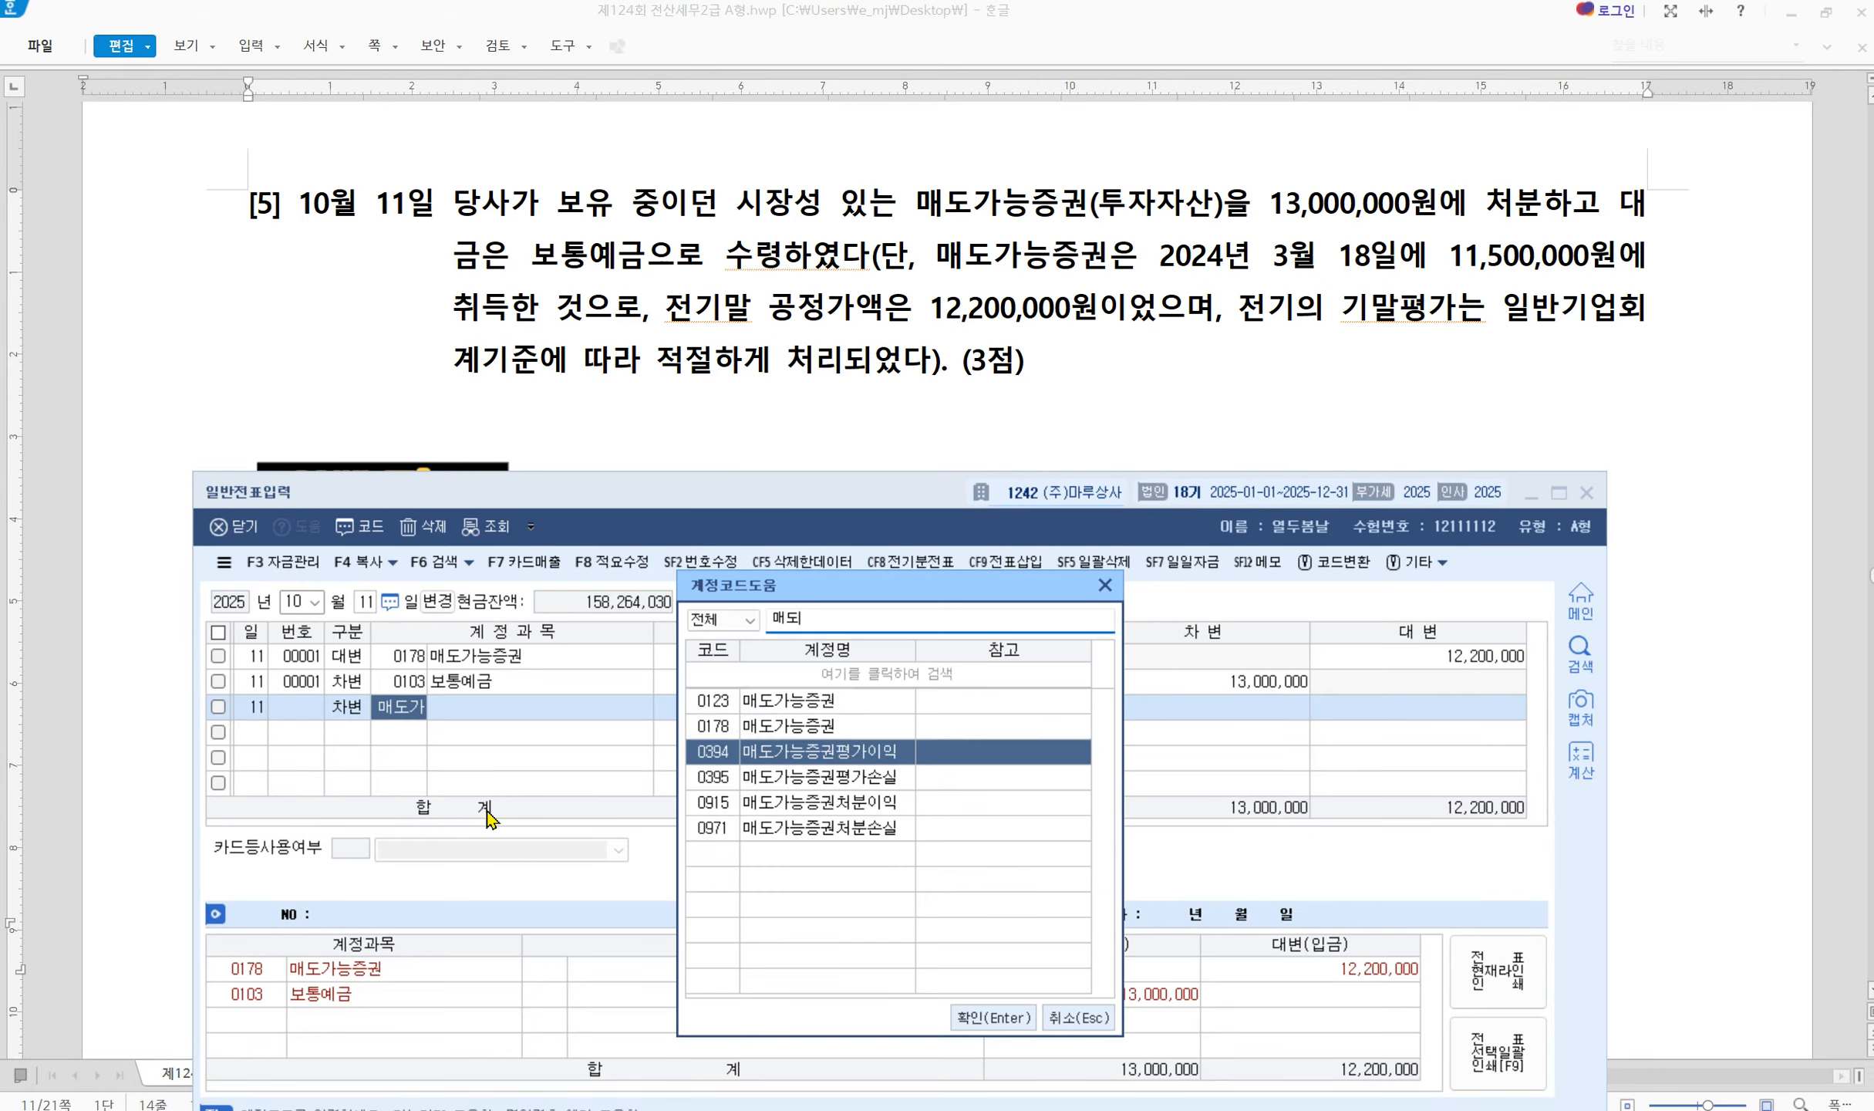
pyautogui.press('Return')
pyautogui.press('Return')
pyautogui.press('Return')
pyautogui.press('Return')
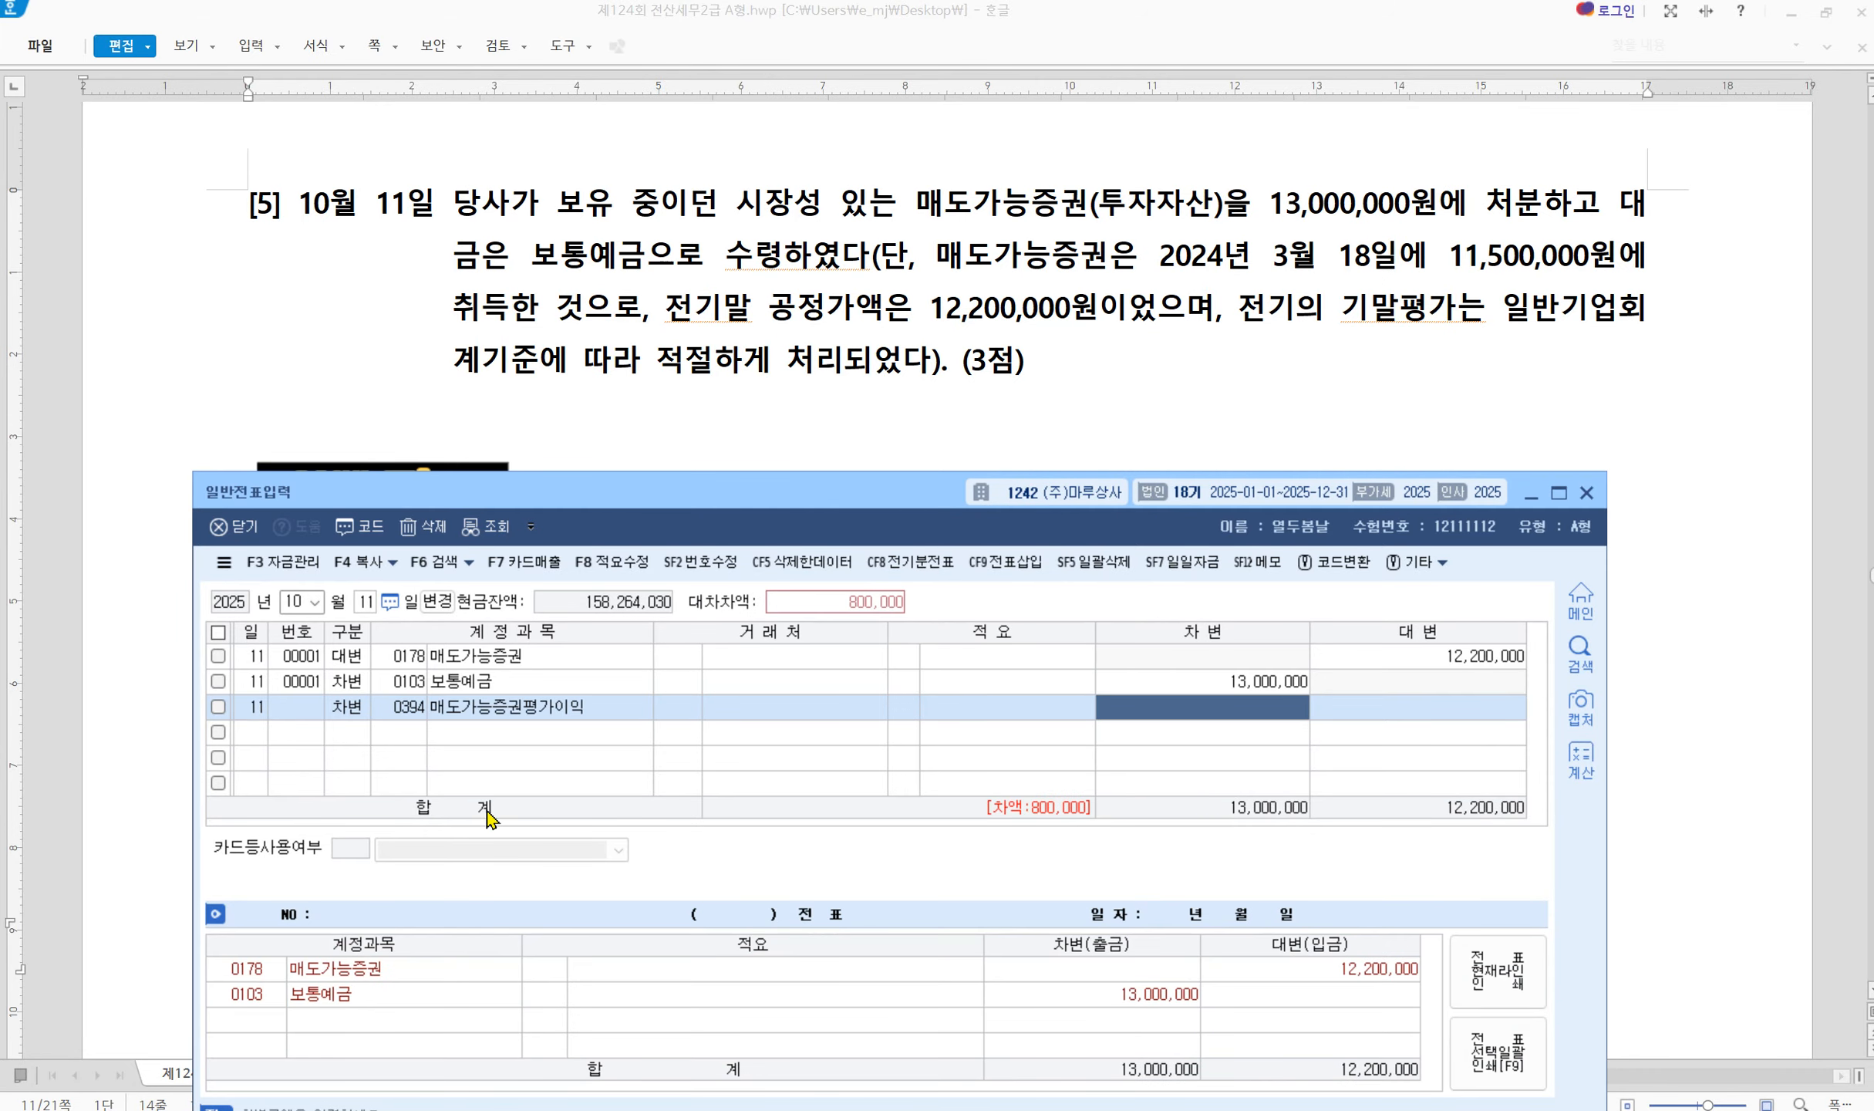
pyautogui.write('7000000')
pyautogui.press('Return')
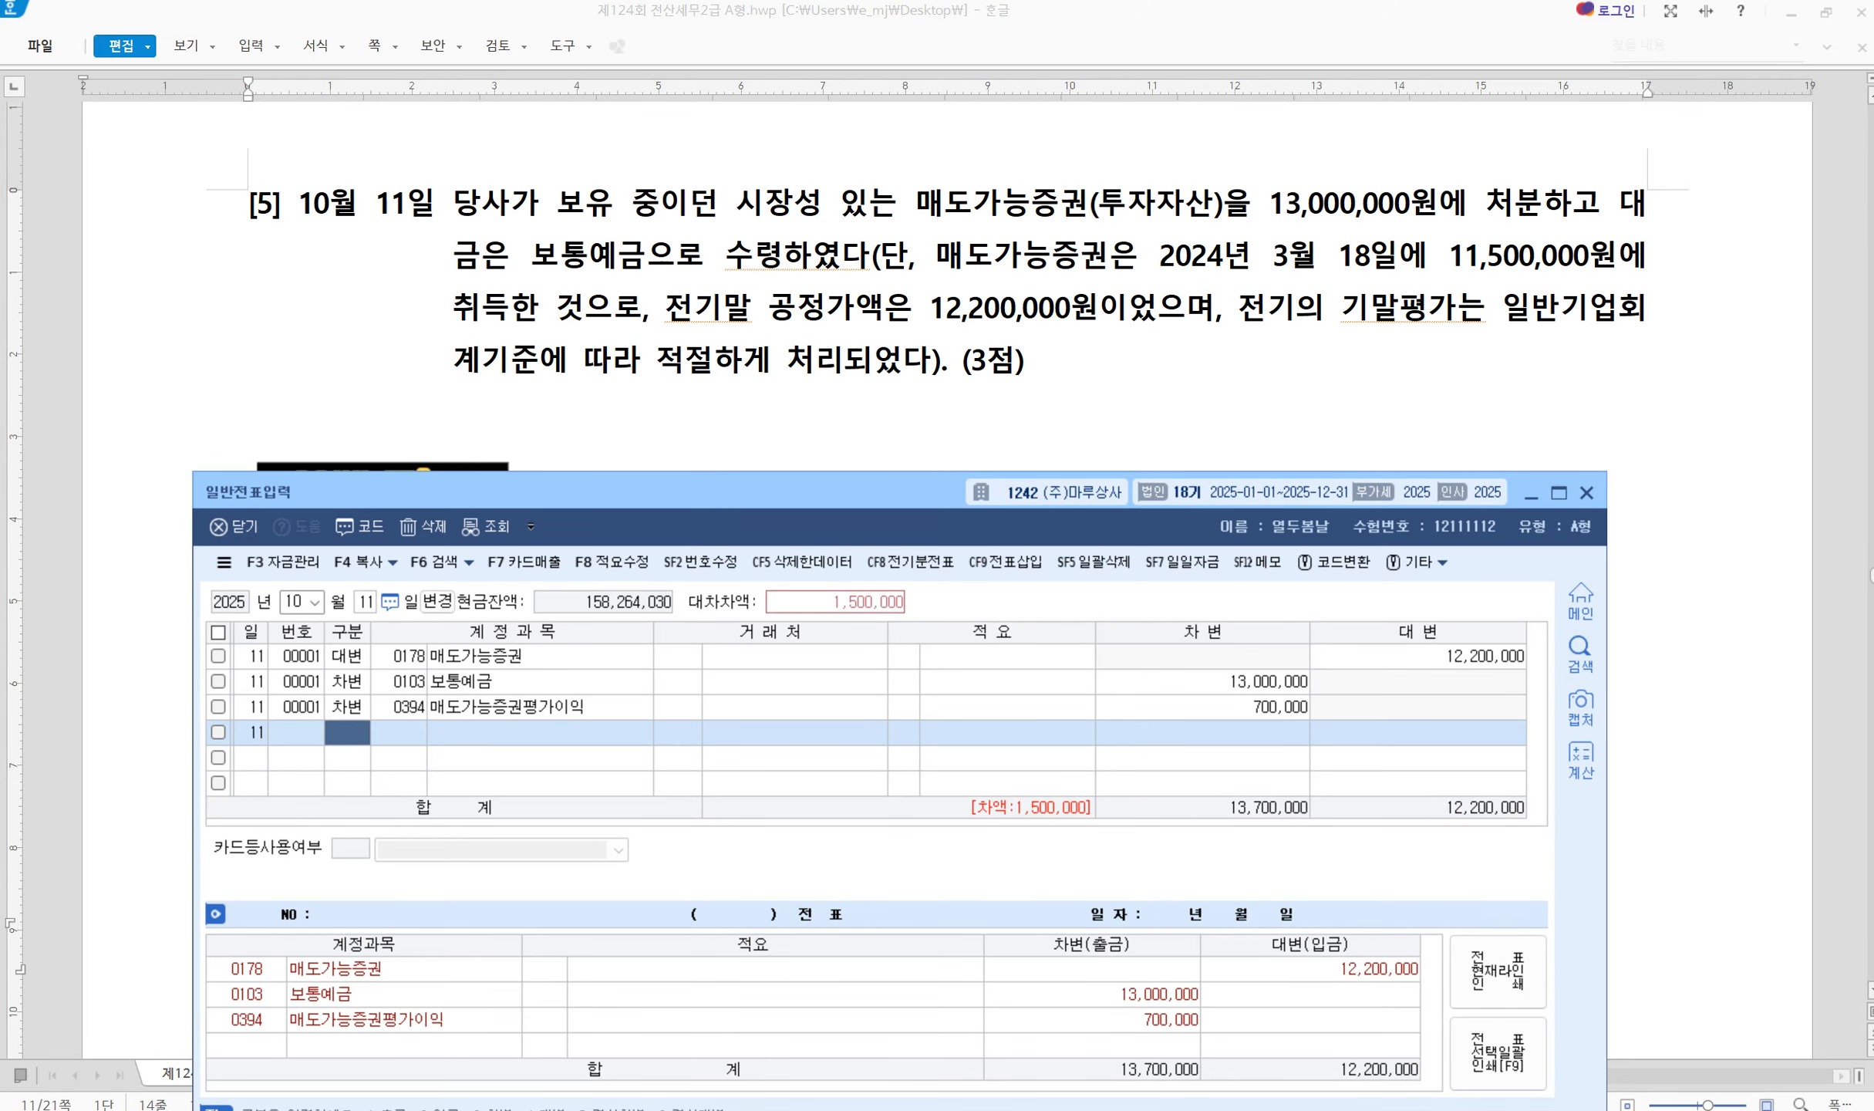
# Credit 0915 매도가능증권처분이익 for the remaining 1,500,000 difference
pyautogui.moveTo(682, 571)
pyautogui.mouseDown()
pyautogui.moveTo(870, 627)
pyautogui.moveTo(946, 615)
pyautogui.mouseUp()
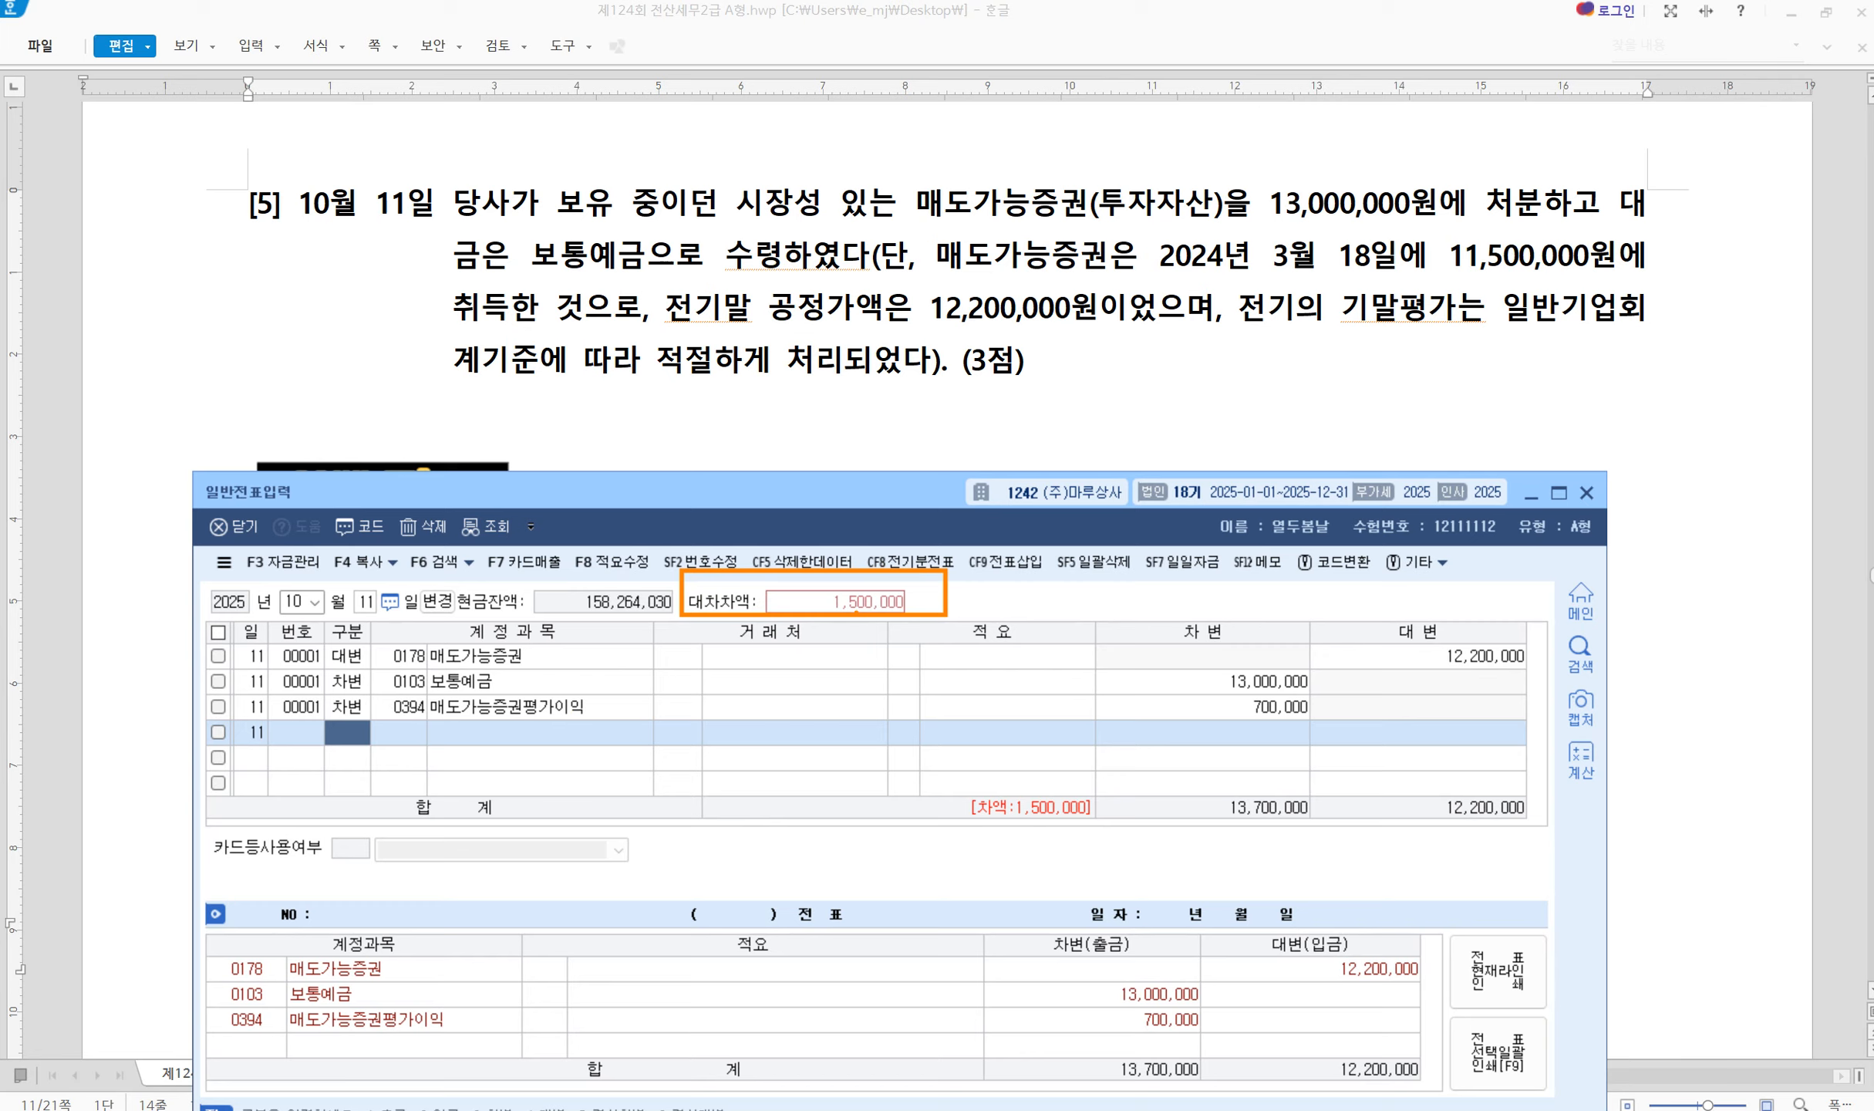
pyautogui.write('4')
pyautogui.press('Return')
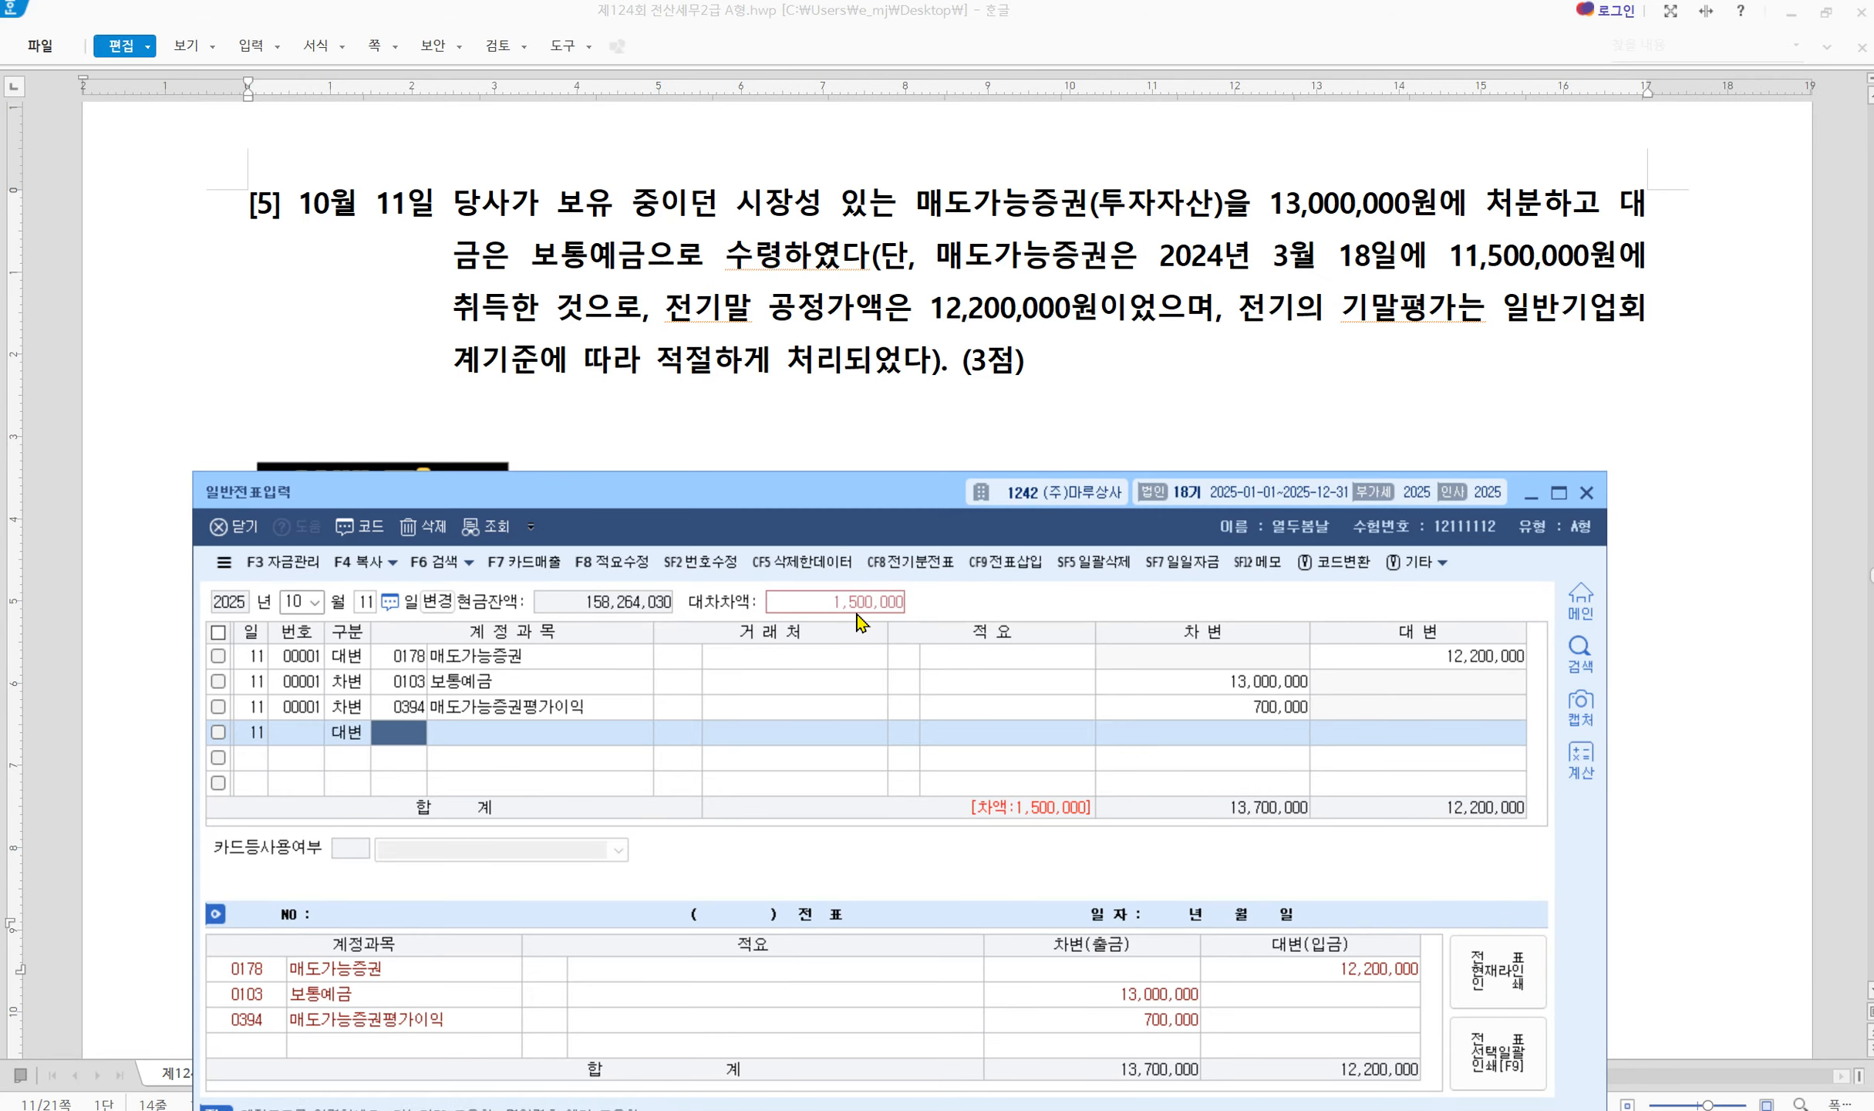
pyautogui.write('매도가')
pyautogui.press('Return')
pyautogui.press('Down')
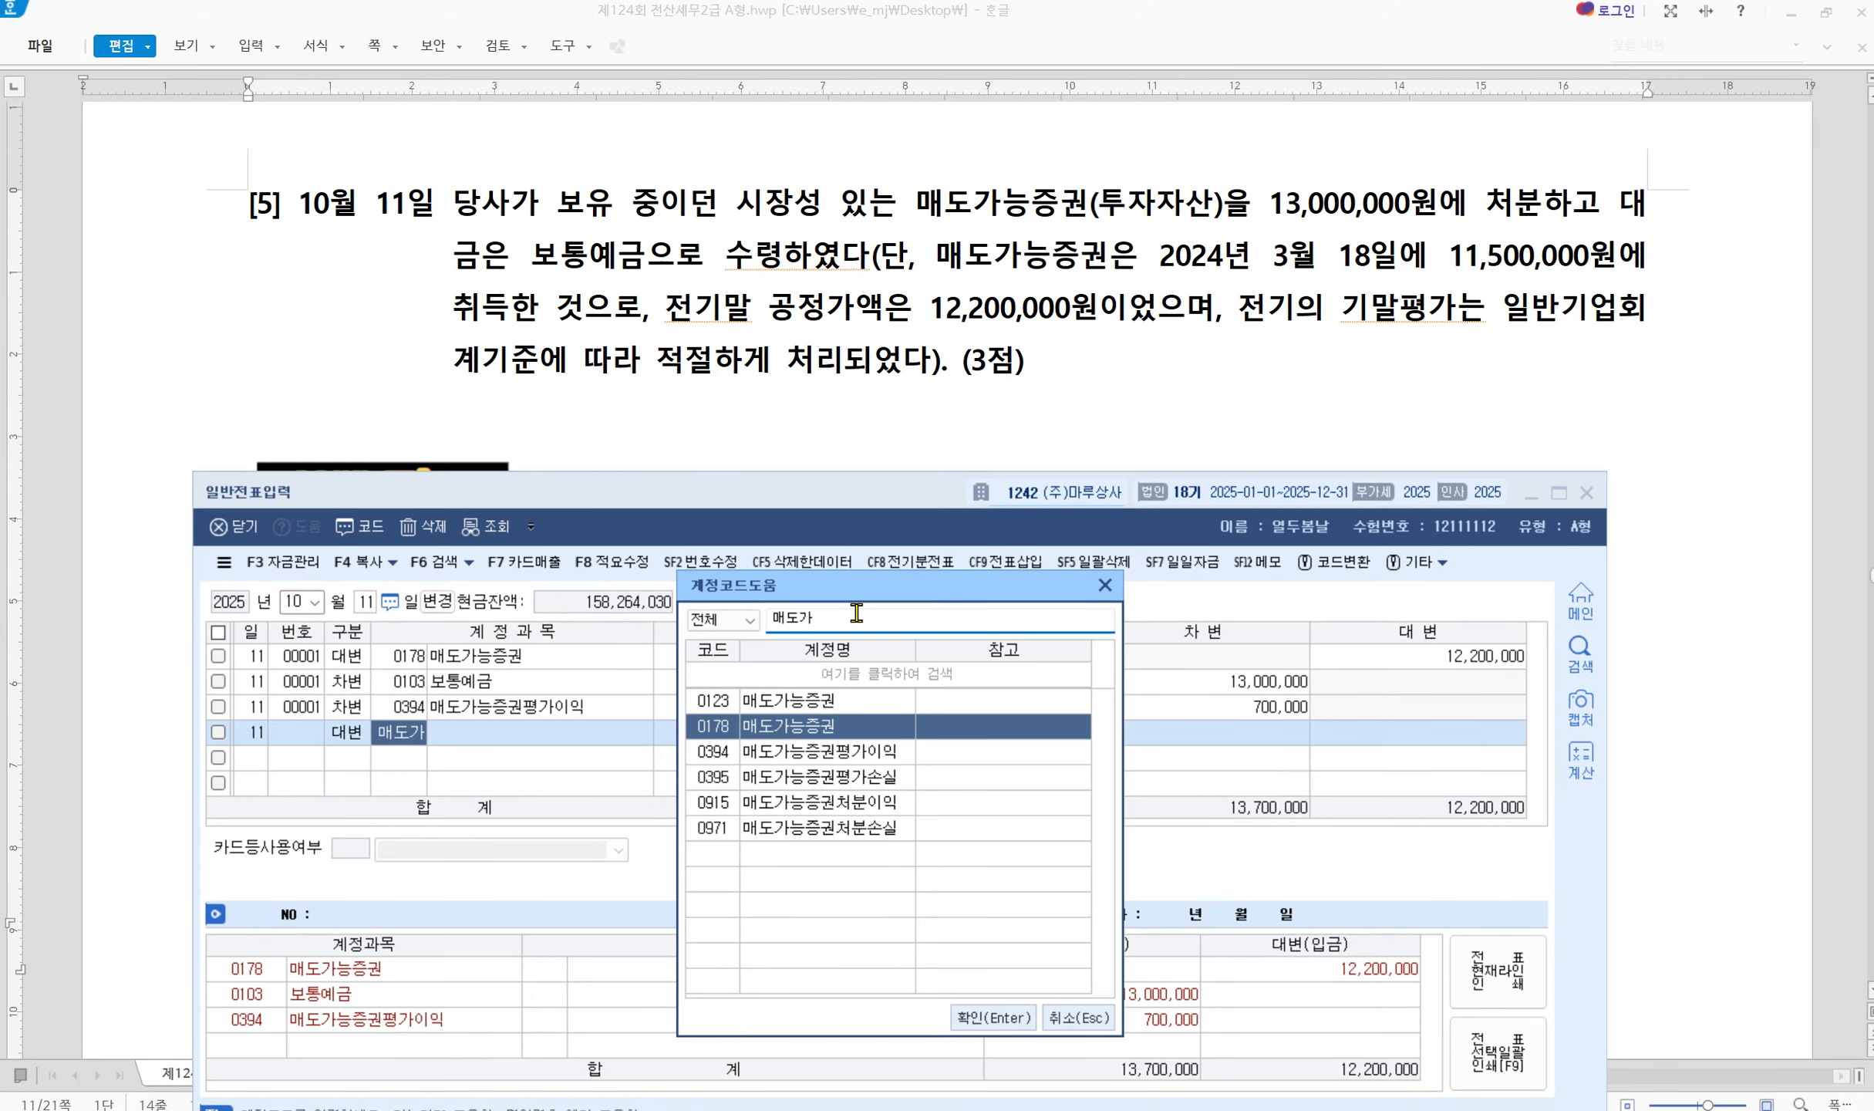
pyautogui.press('Down')
pyautogui.press('Down')
pyautogui.press('Down')
pyautogui.press('Down')
pyautogui.press('Up')
pyautogui.press('Return')
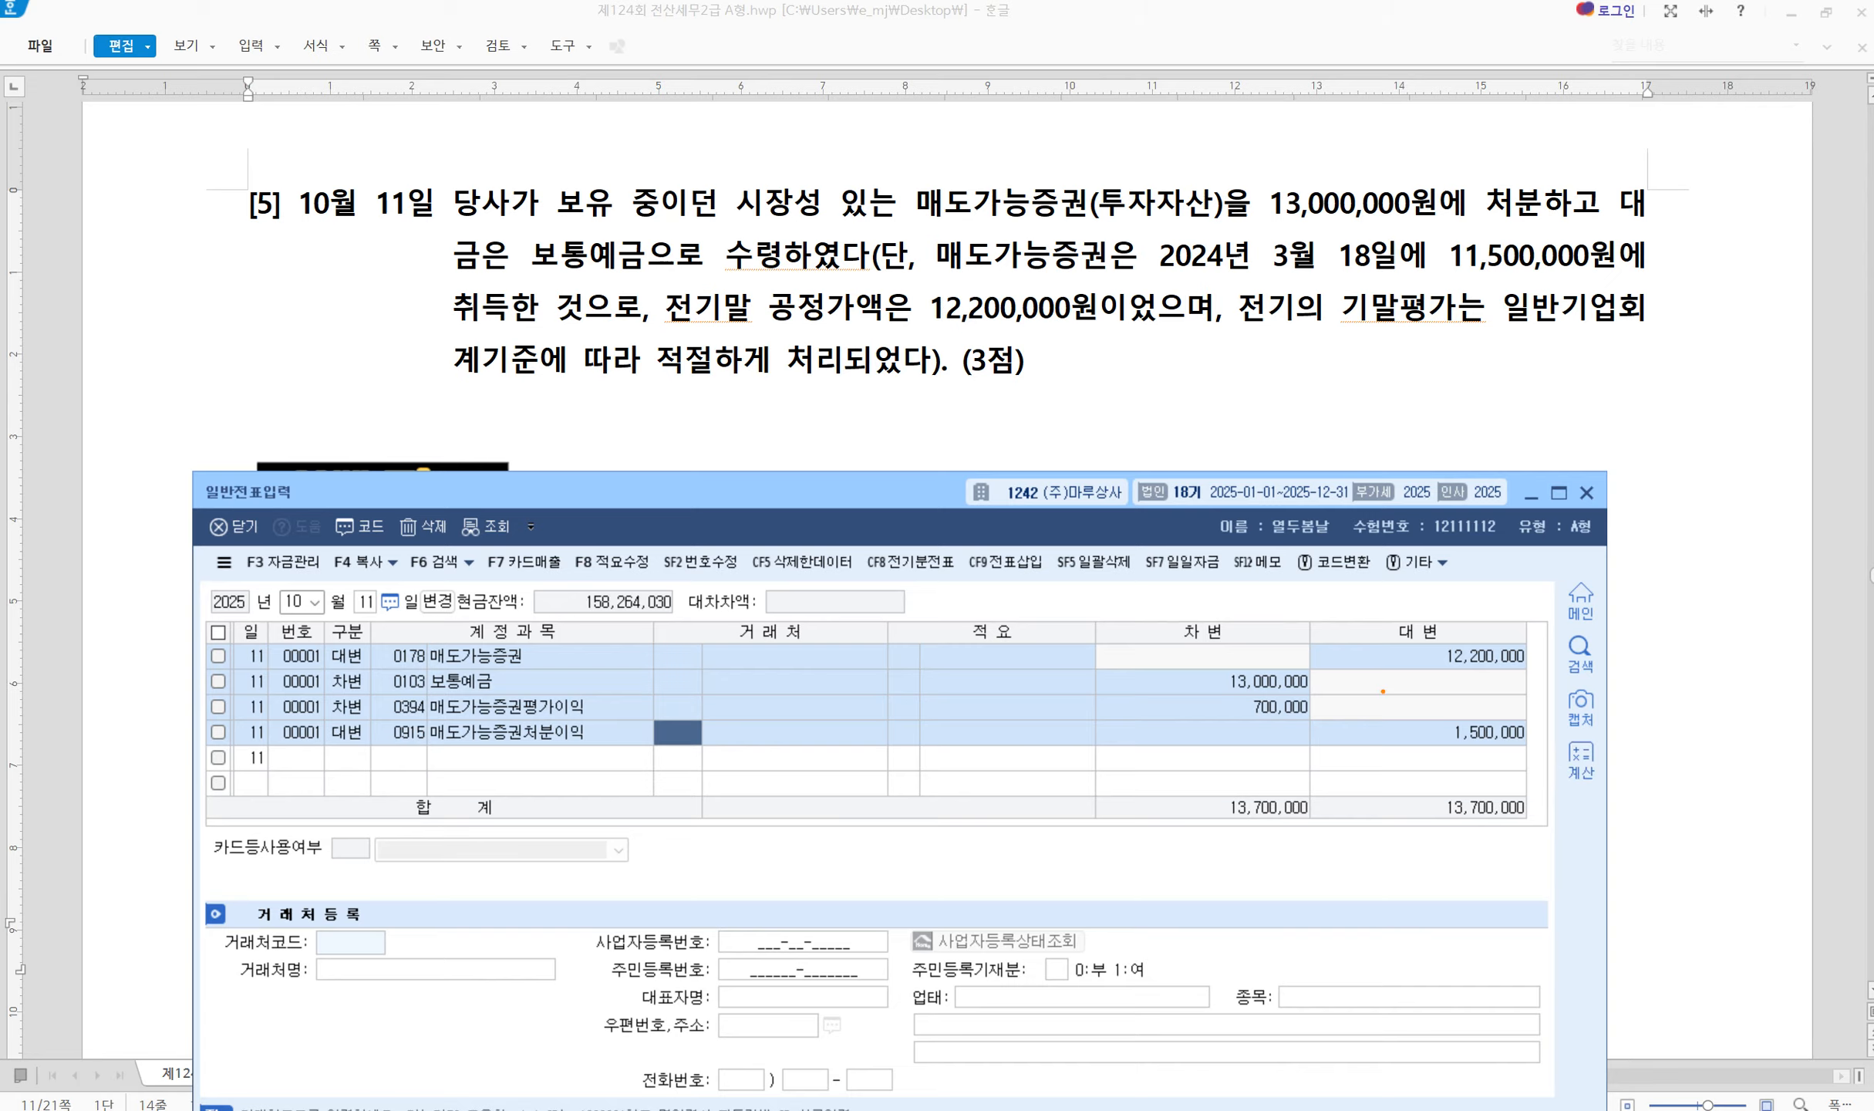
# Tick the 1,500,000 credit and the debit column to confirm the 13,700,000 balance
pyautogui.moveTo(1506, 710)
pyautogui.mouseDown()
pyautogui.moveTo(1538, 742)
pyautogui.moveTo(1599, 669)
pyautogui.mouseUp()
pyautogui.press('Escape')
pyautogui.hotkey('ctrl', '2')
pyautogui.moveTo(1173, 666); pyautogui.dragTo(1218, 650)
pyautogui.press('Escape')
# Highlight the tip's gain-or-loss formula, the 13,000,000 sale price and 12,200,000 fair value
pyautogui.click(861, 431)
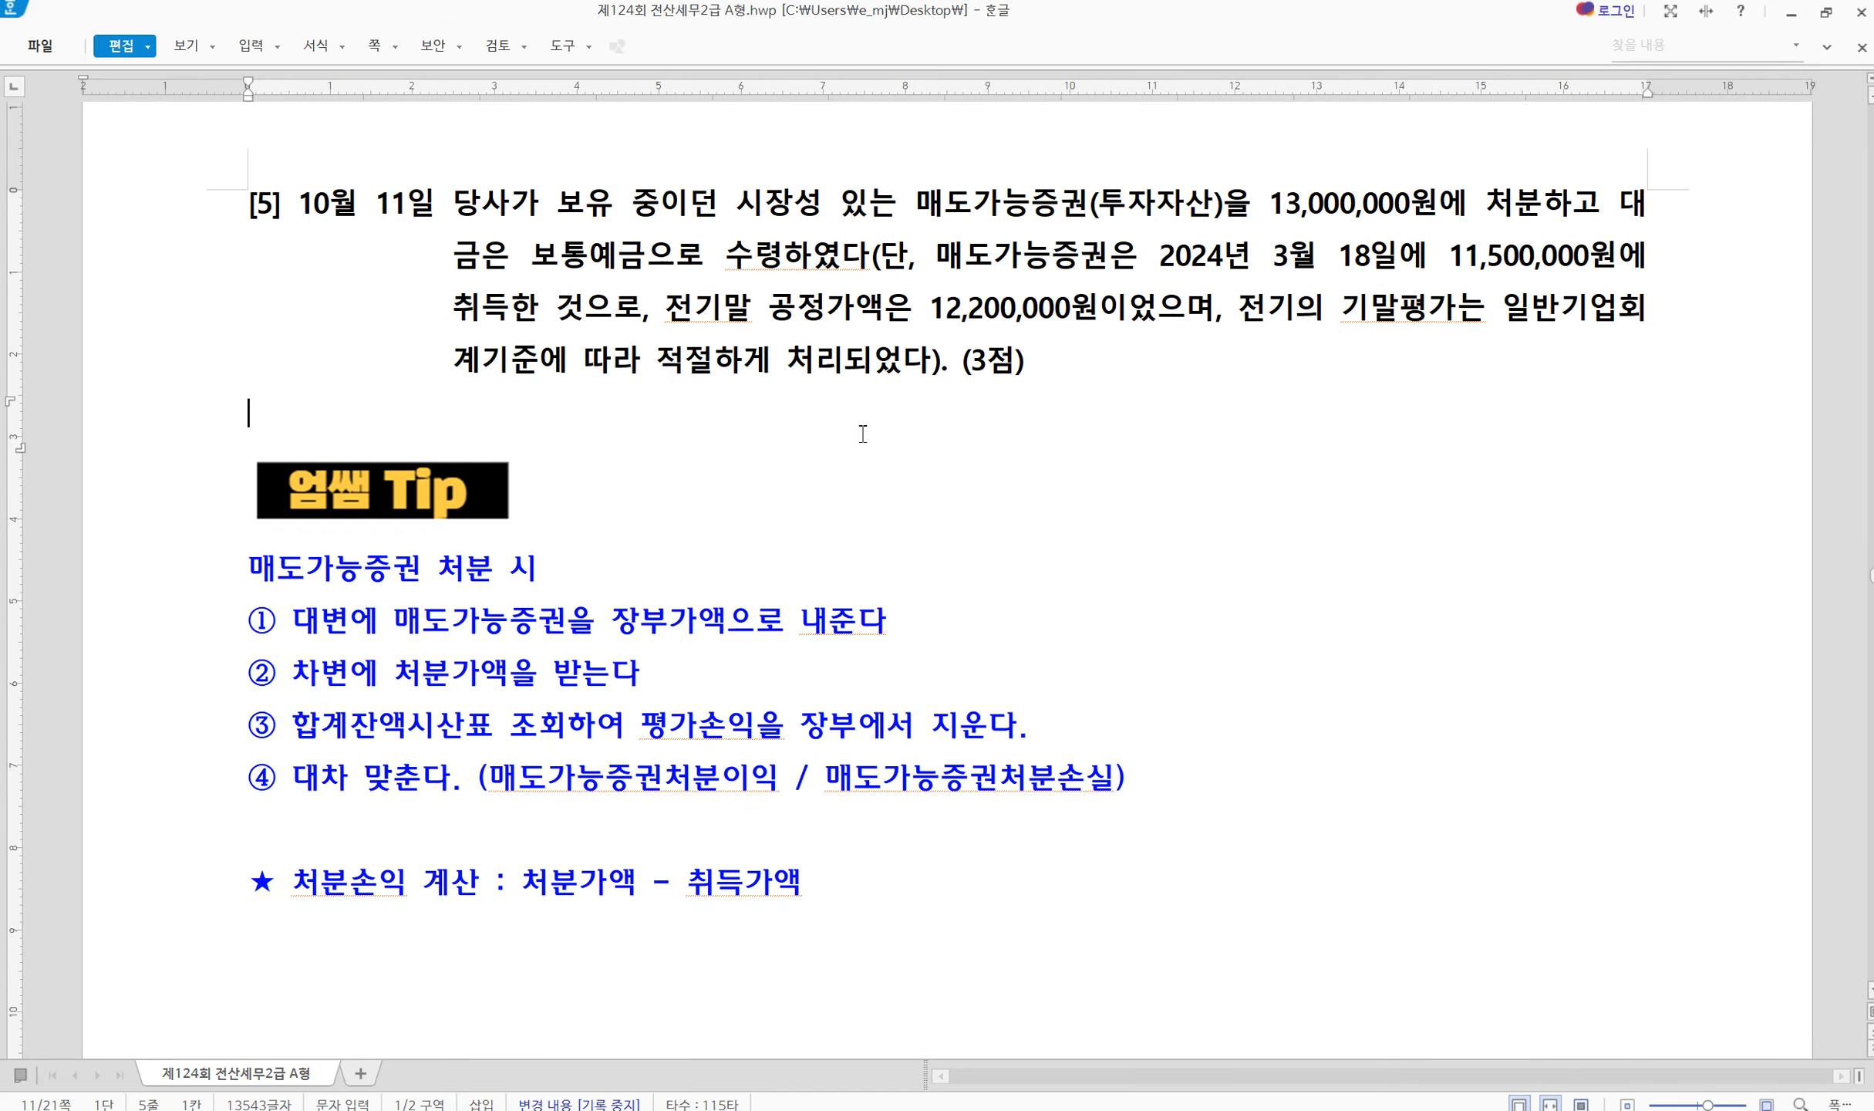
pyautogui.scroll(-2, 396, 807)
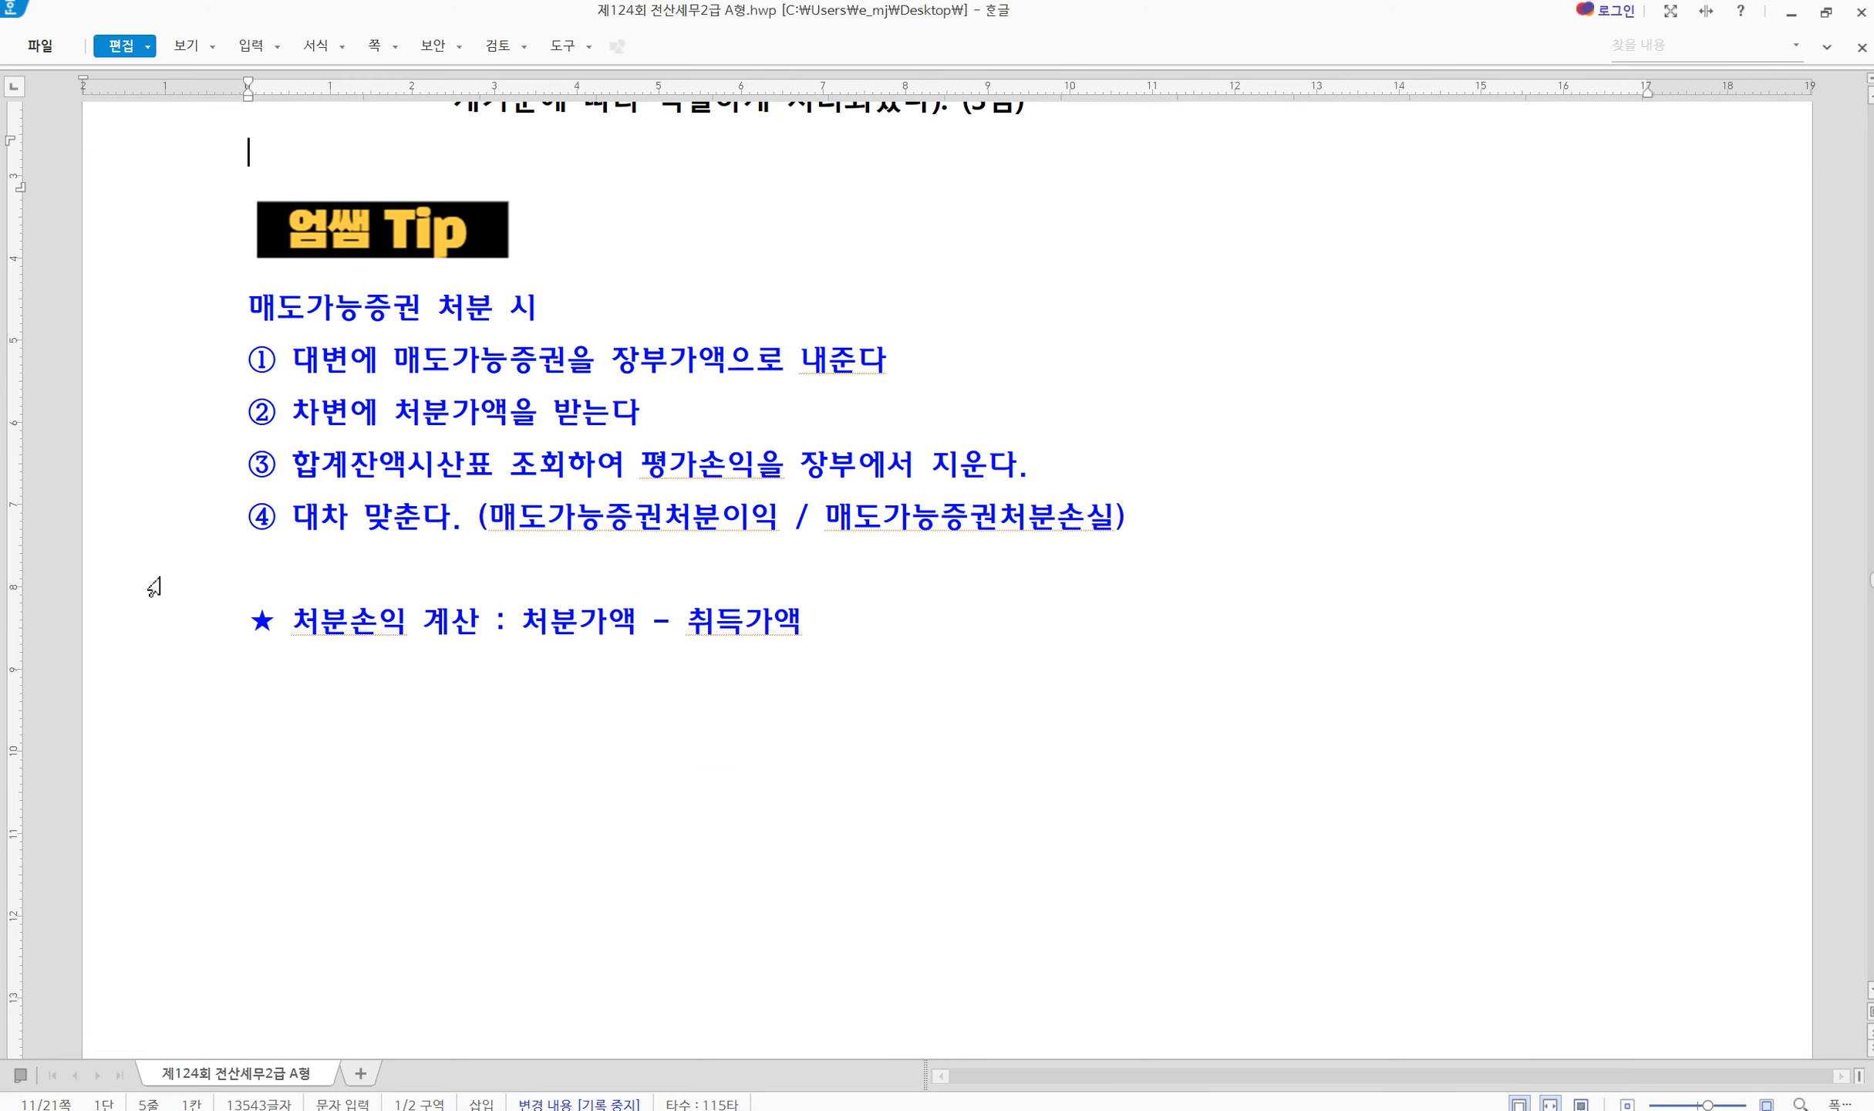
pyautogui.hotkey('ctrl', '2')
pyautogui.moveTo(184, 588)
pyautogui.mouseDown()
pyautogui.moveTo(613, 662)
pyautogui.moveTo(920, 673)
pyautogui.mouseUp()
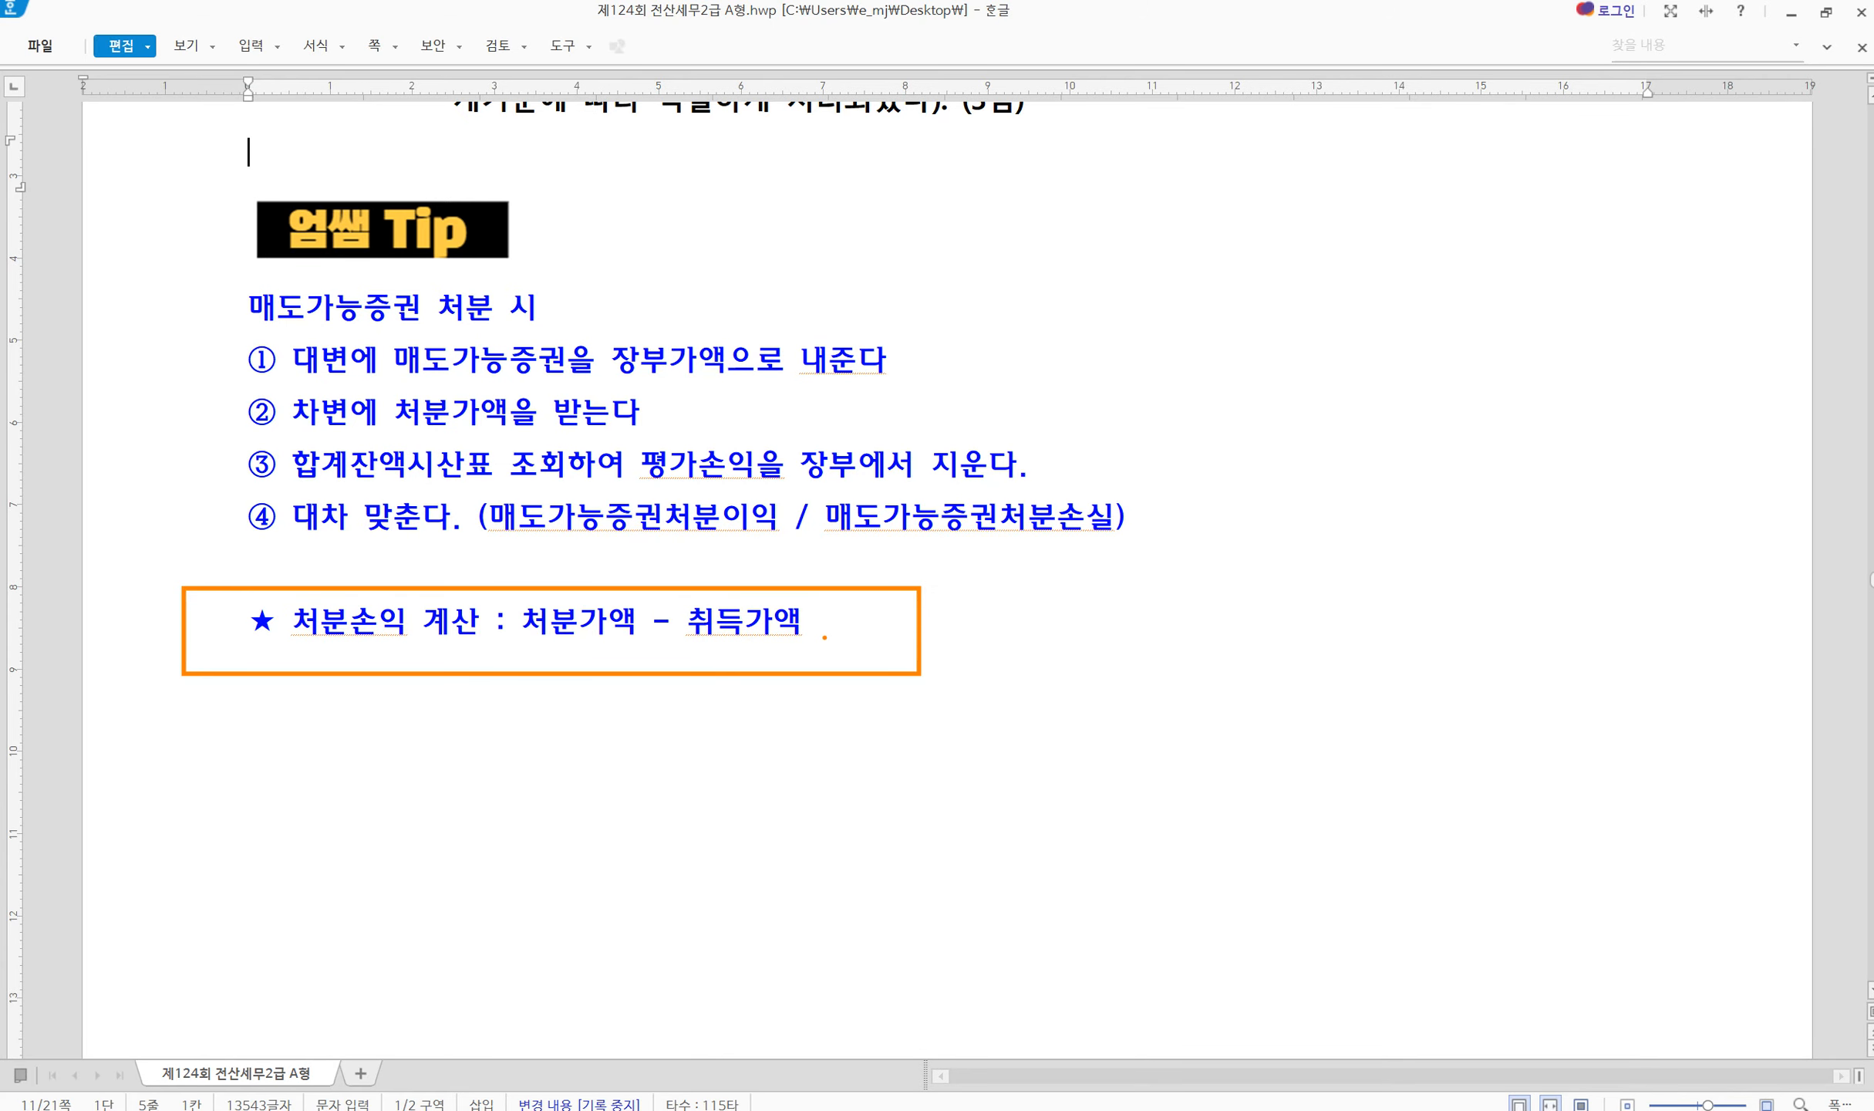
pyautogui.press('Escape')
pyautogui.scroll(3, 981, 698)
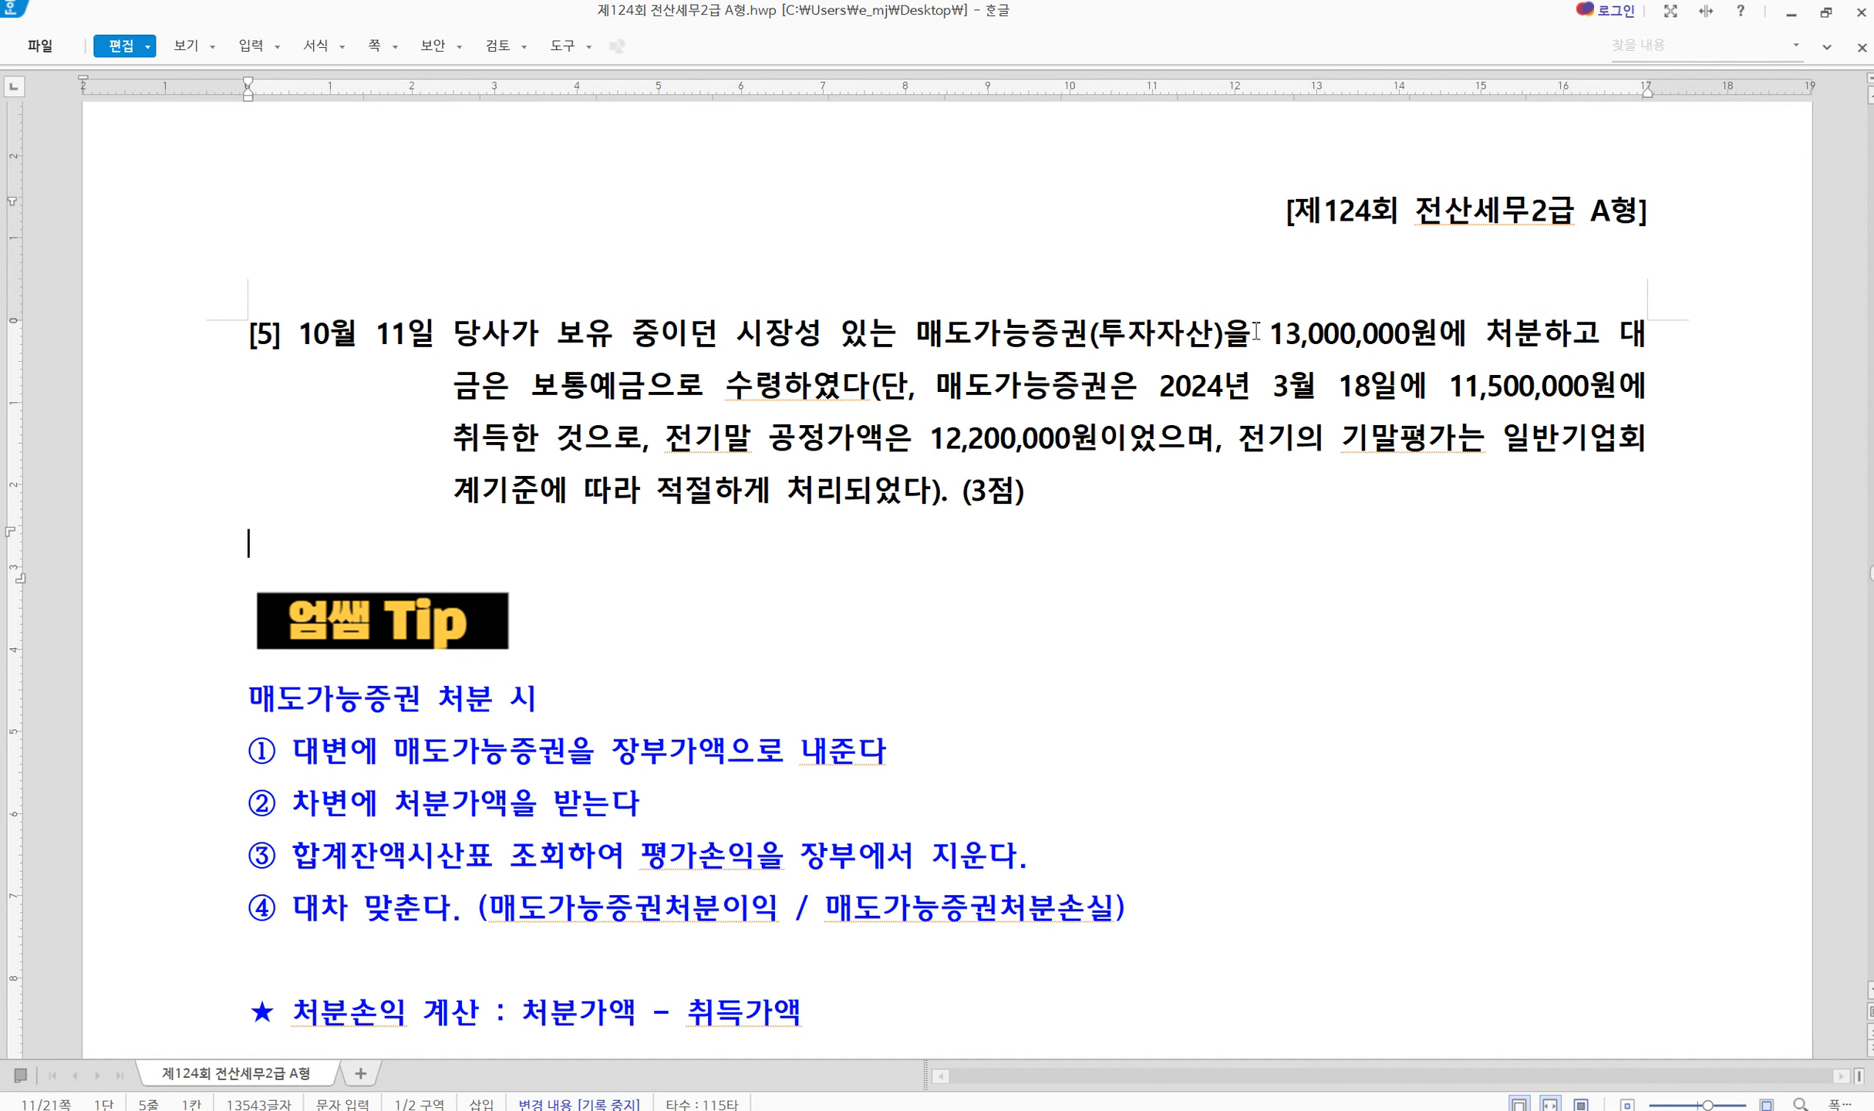
pyautogui.moveTo(1256, 330); pyautogui.dragTo(1617, 387)
pyautogui.click(1294, 438)
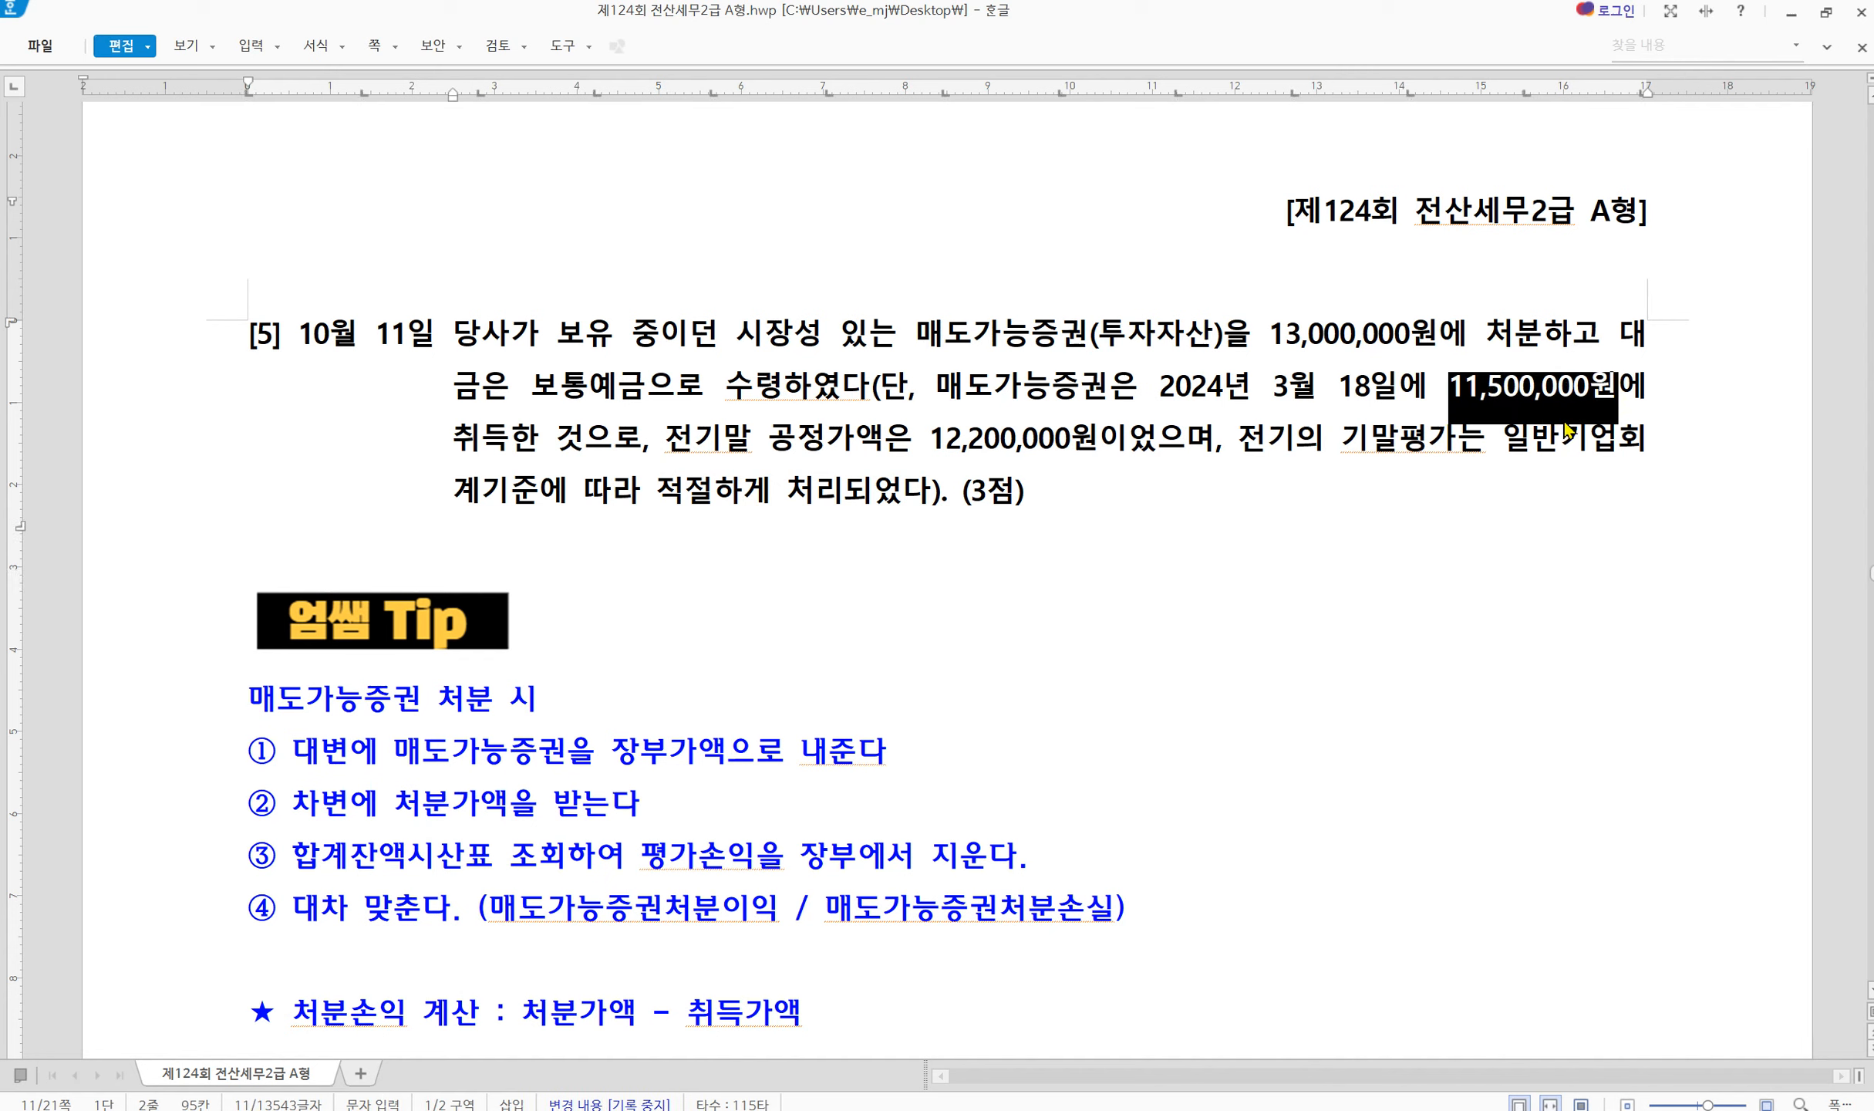
pyautogui.moveTo(1157, 455); pyautogui.dragTo(833, 463)
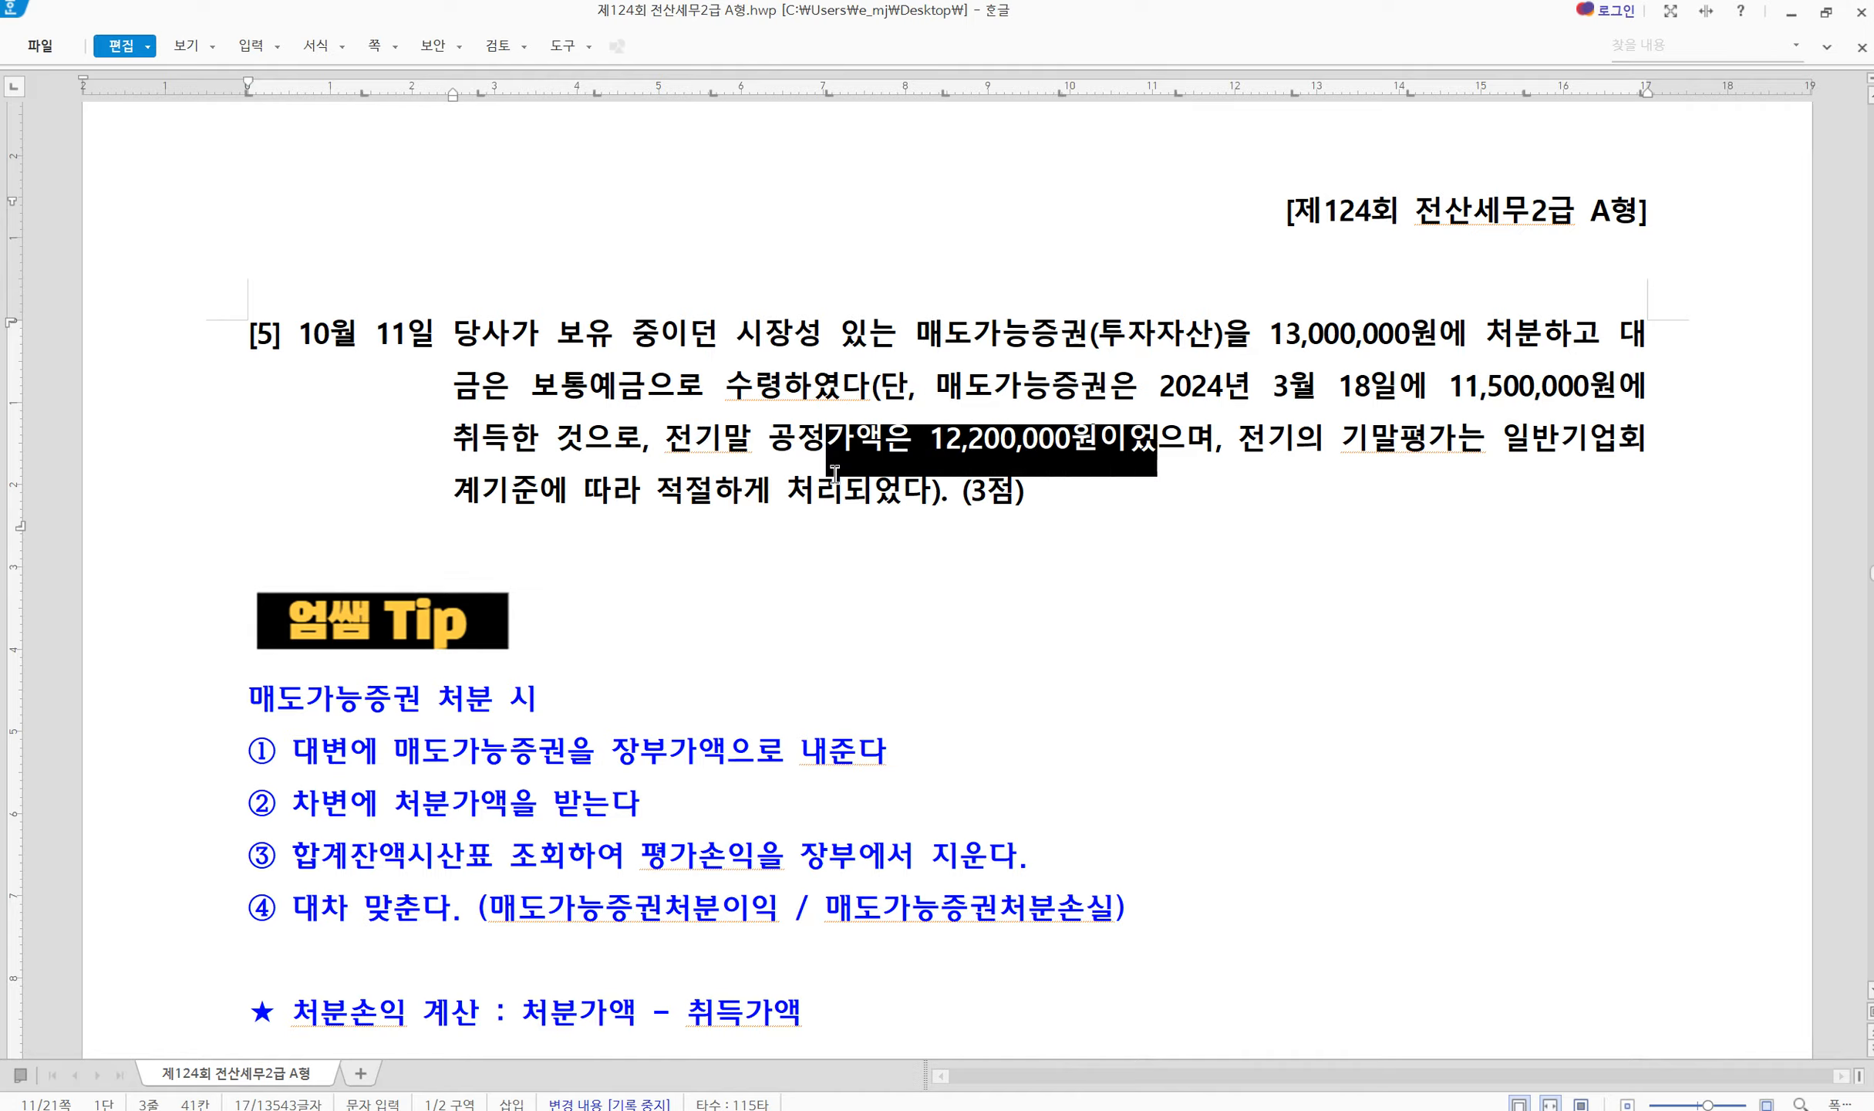
pyautogui.click(1558, 489)
# Compute 13,000,000 − 11,500,000 = 1,500,000 in Calculator to verify the disposal gain
pyautogui.click(949, 1109)
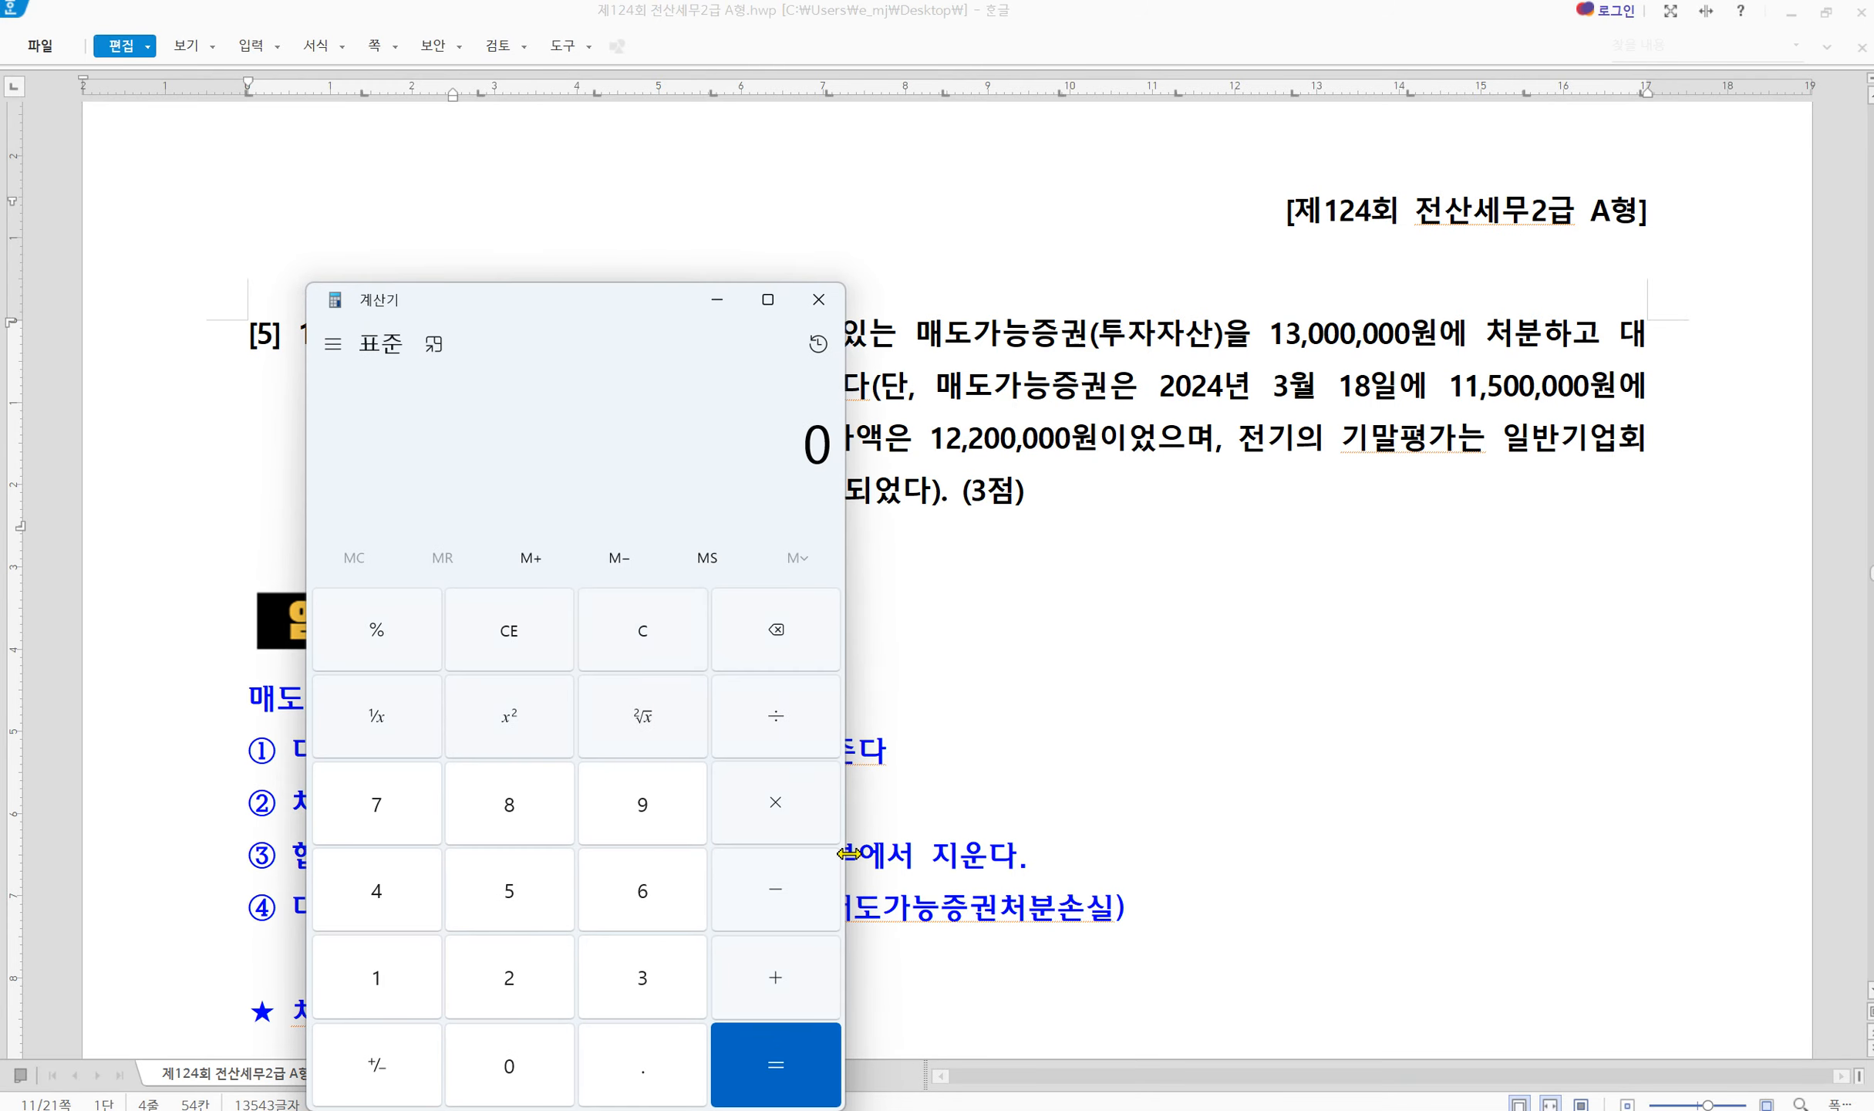
pyautogui.write('13000000')
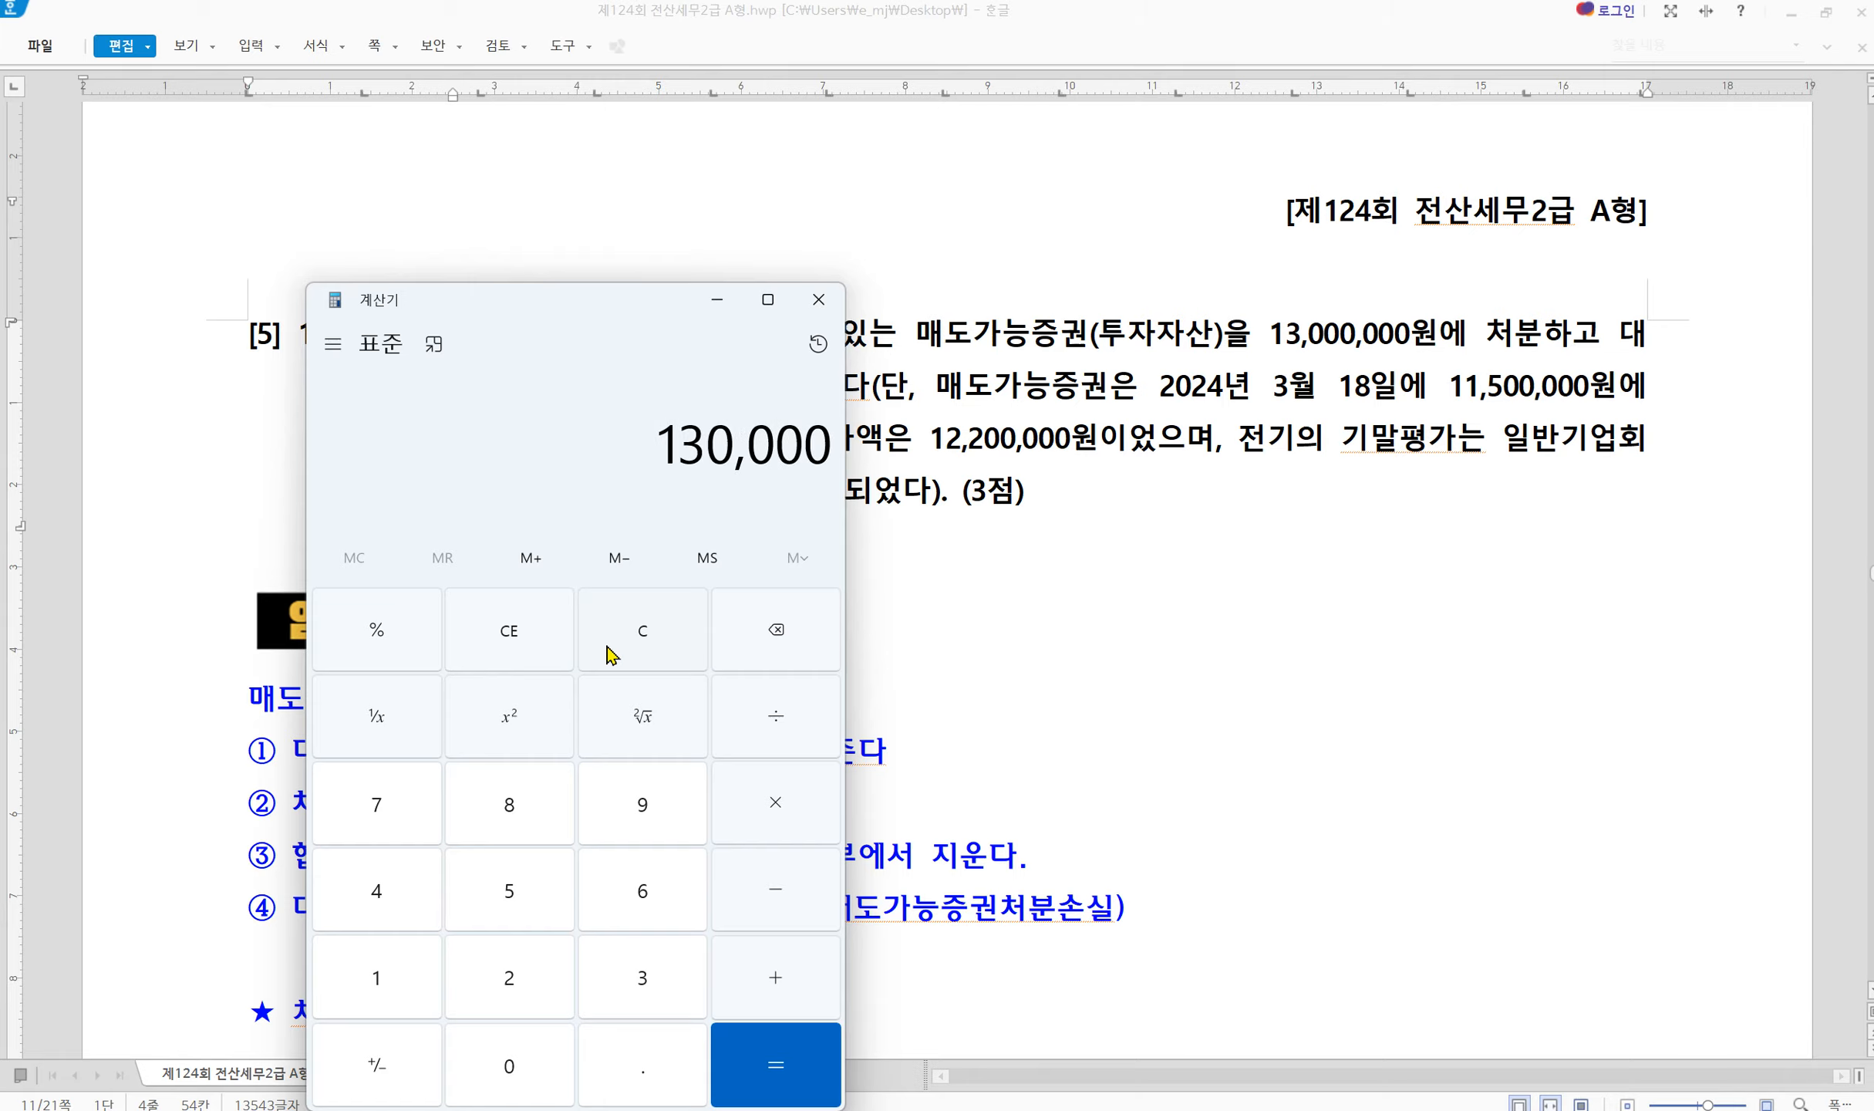
pyautogui.press('-')
pyautogui.write('115000')
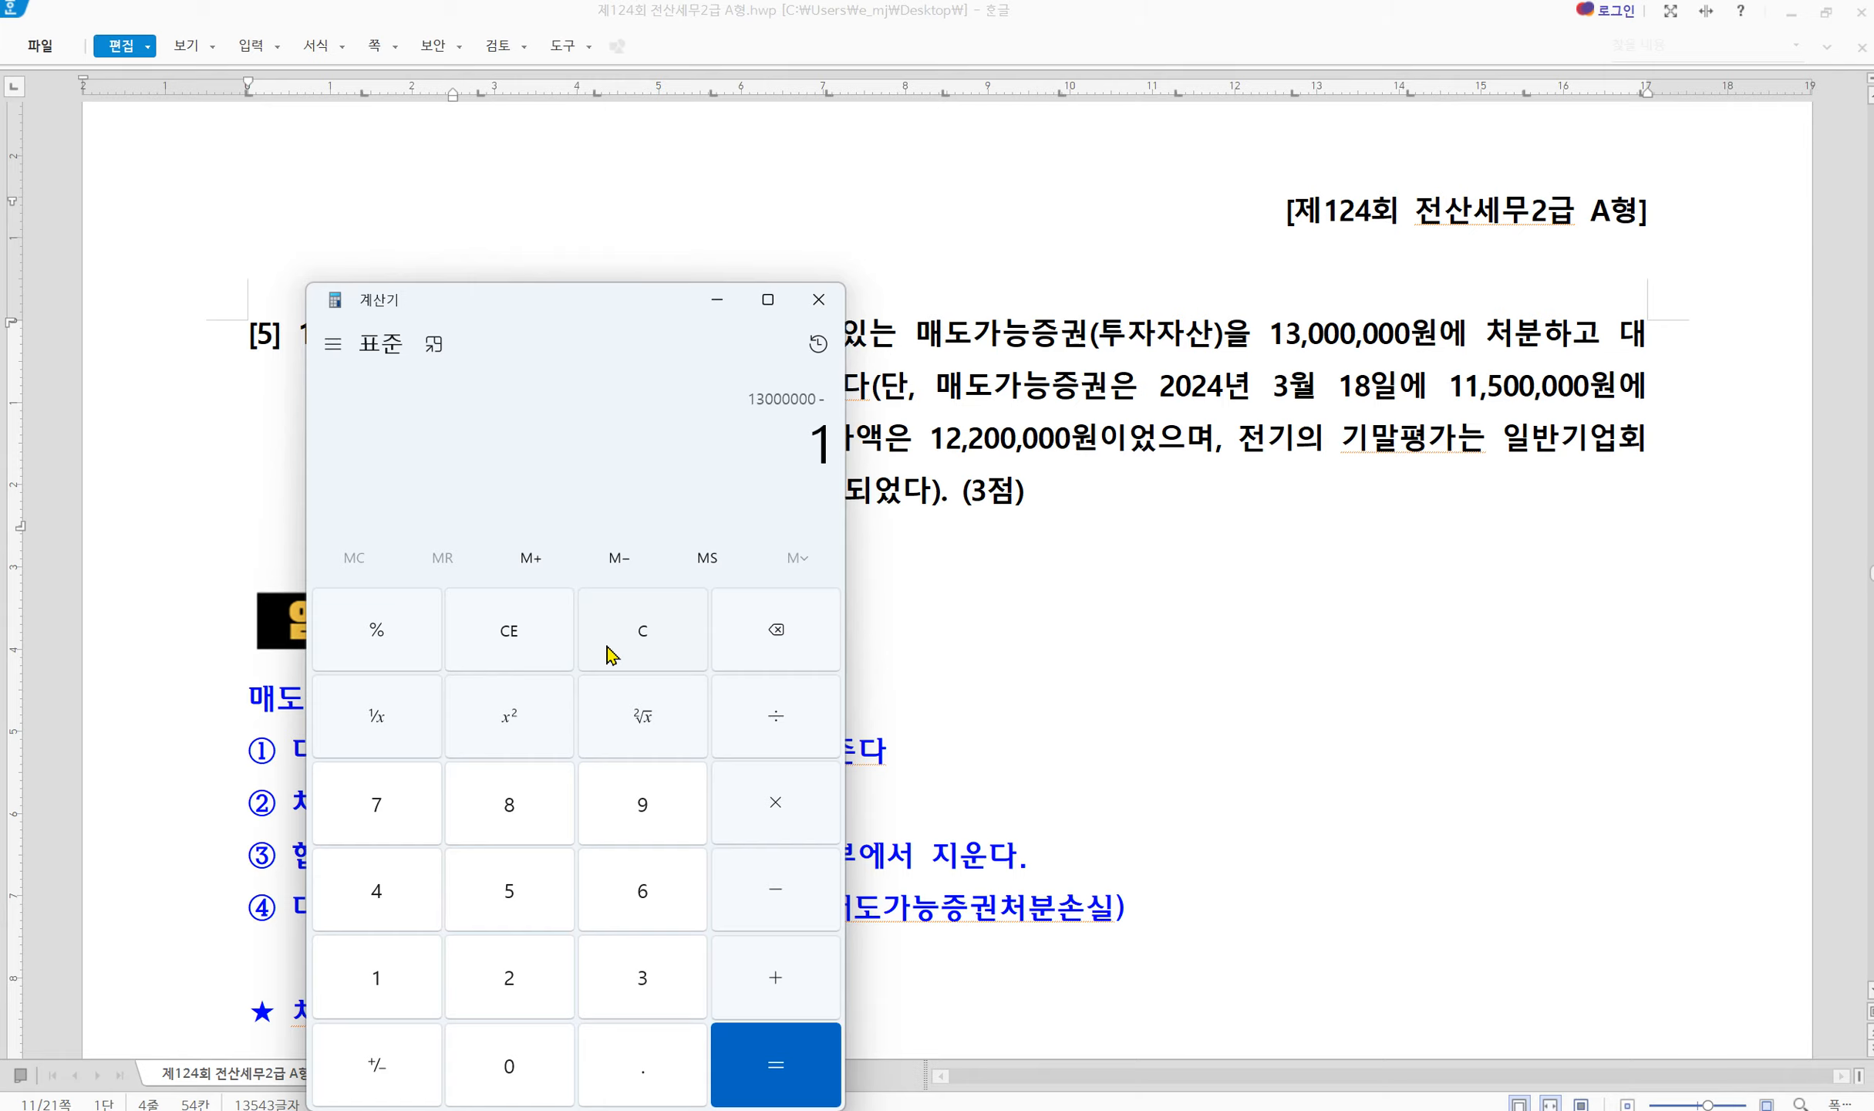
pyautogui.press('0')
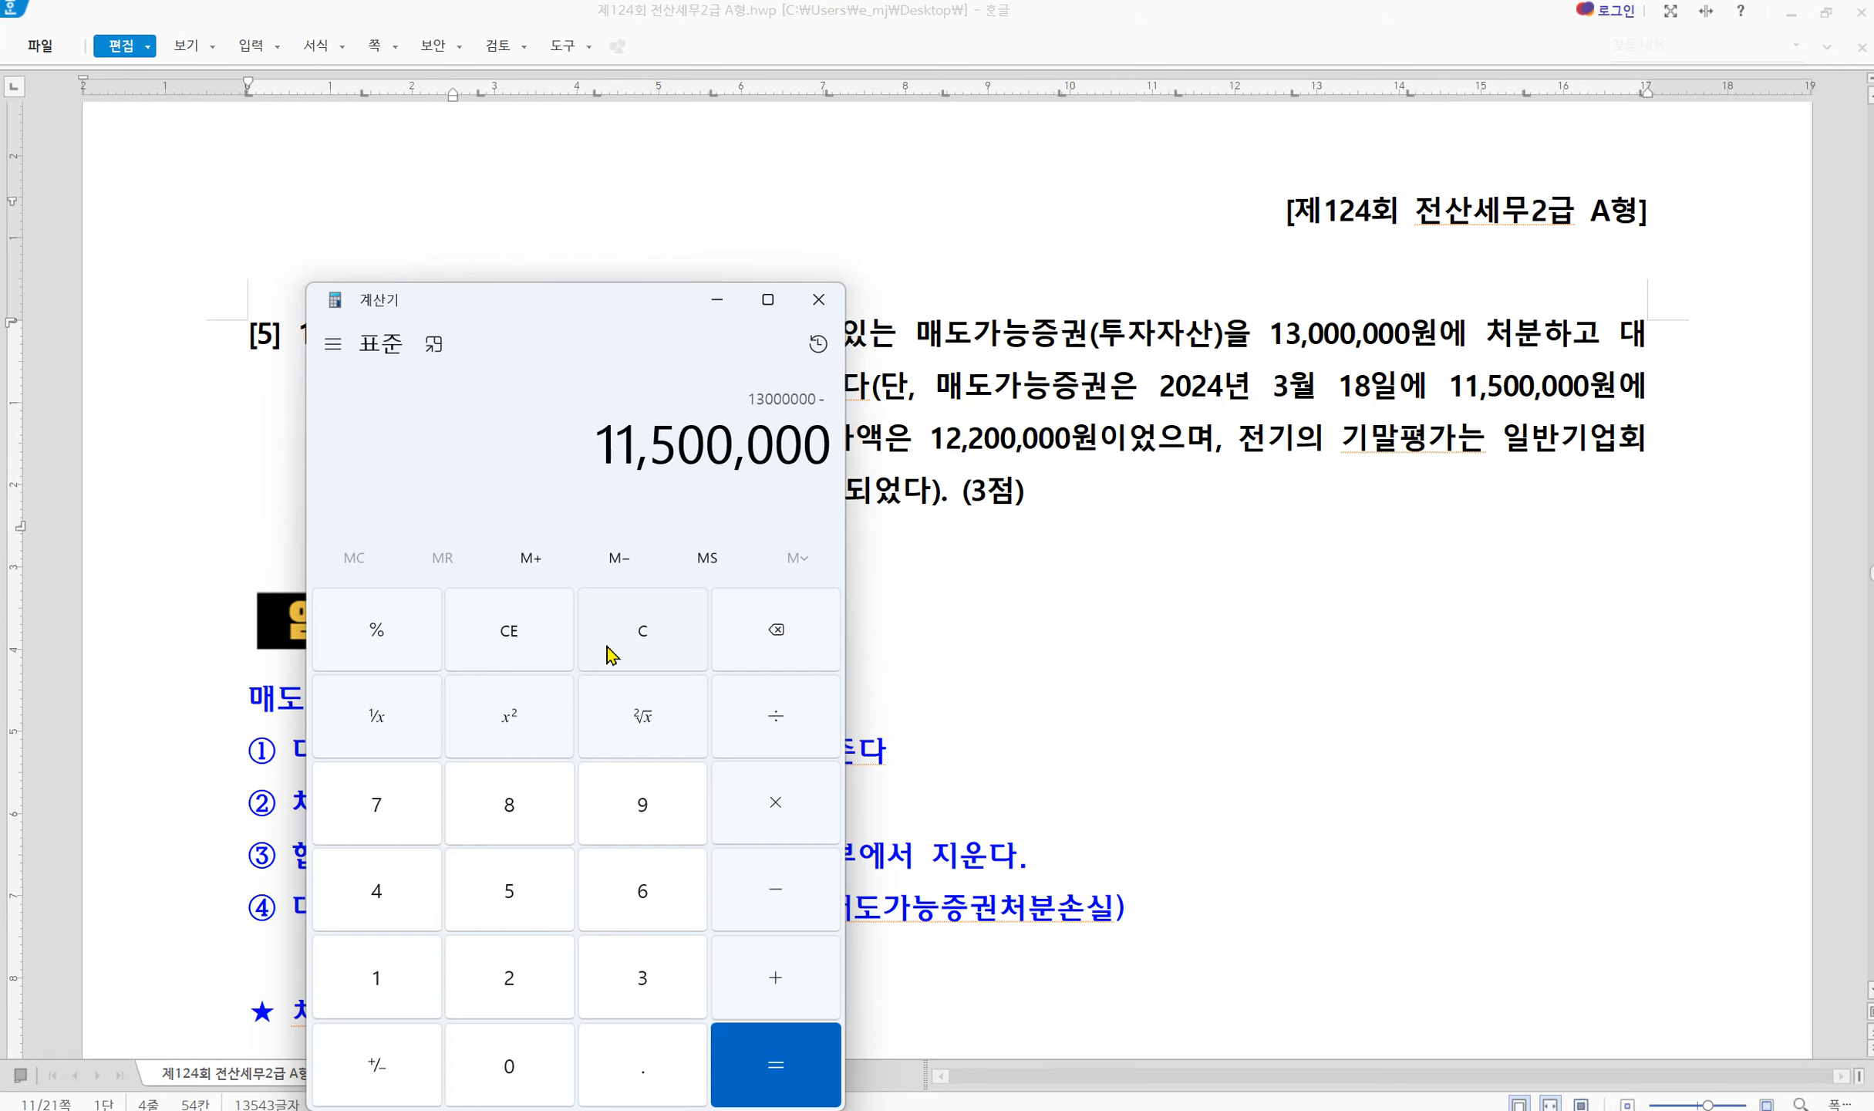
pyautogui.press('Return')
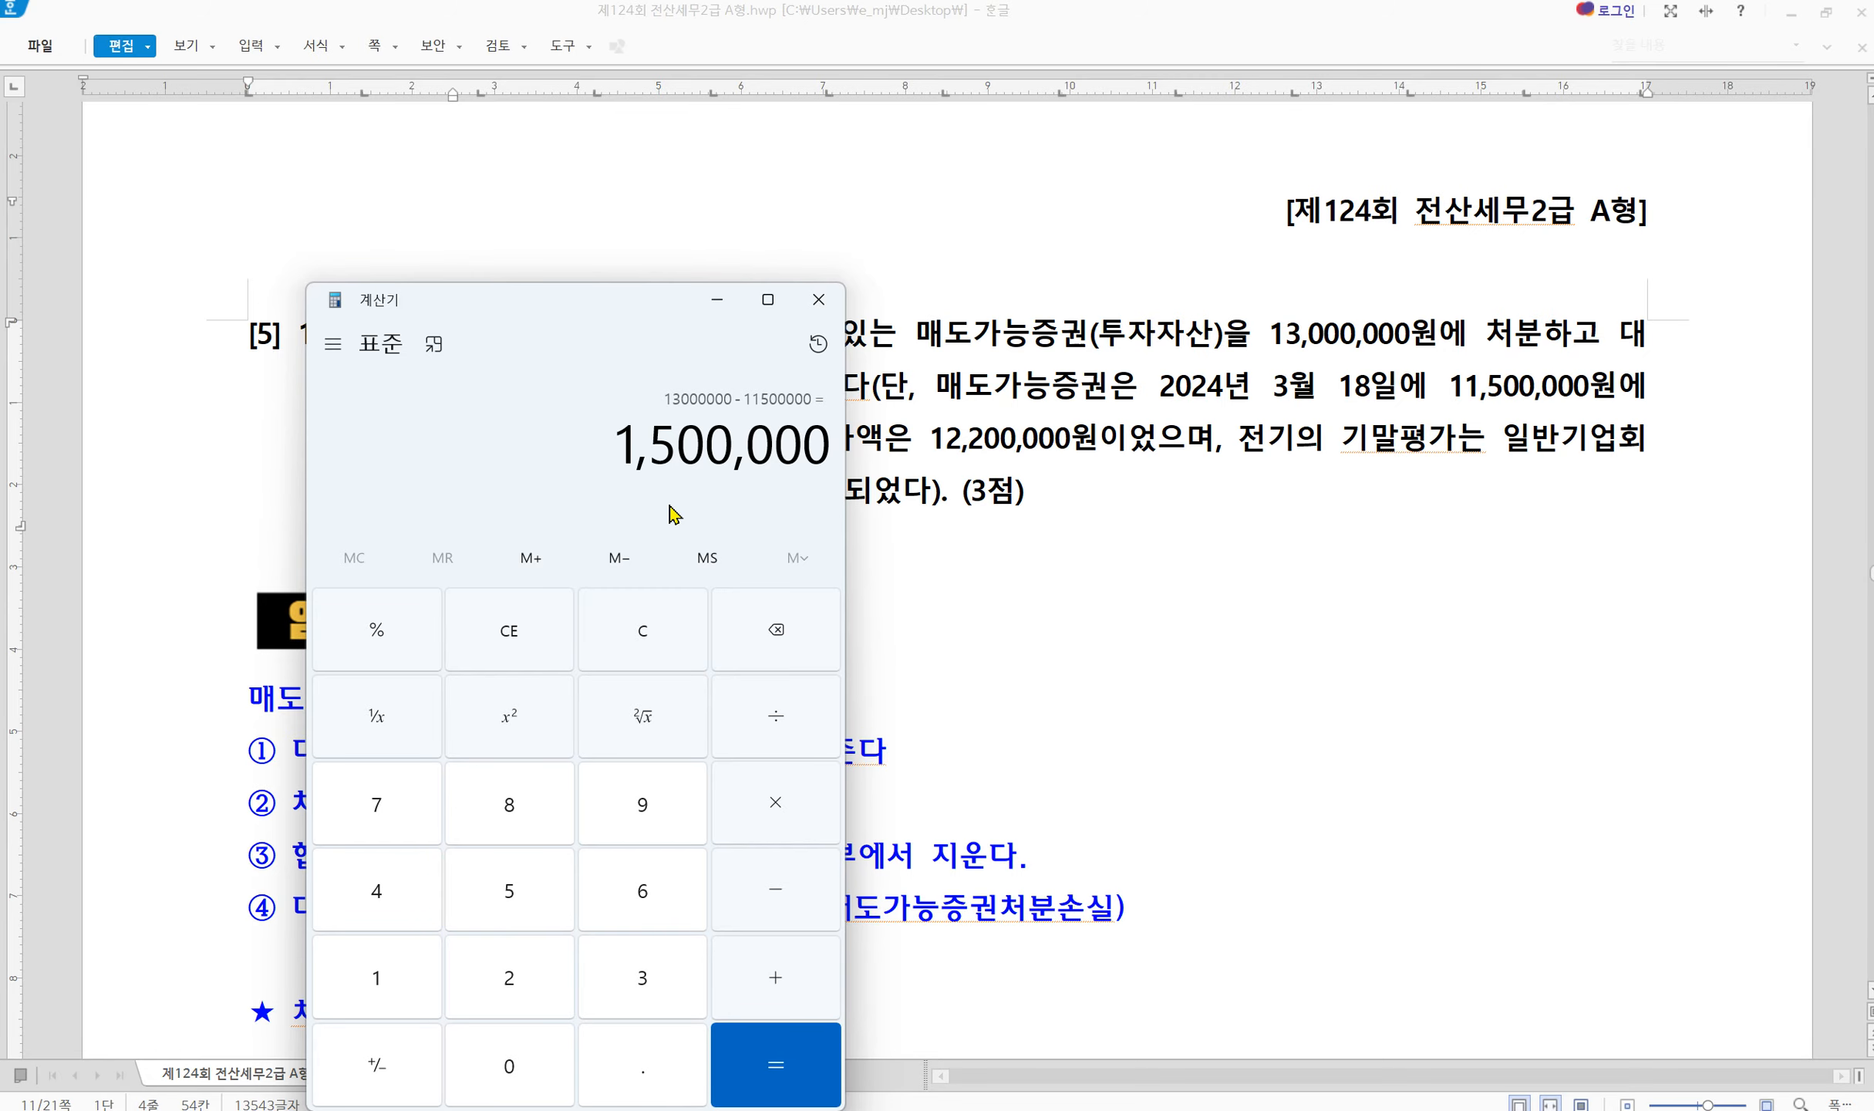
pyautogui.click(1358, 750)
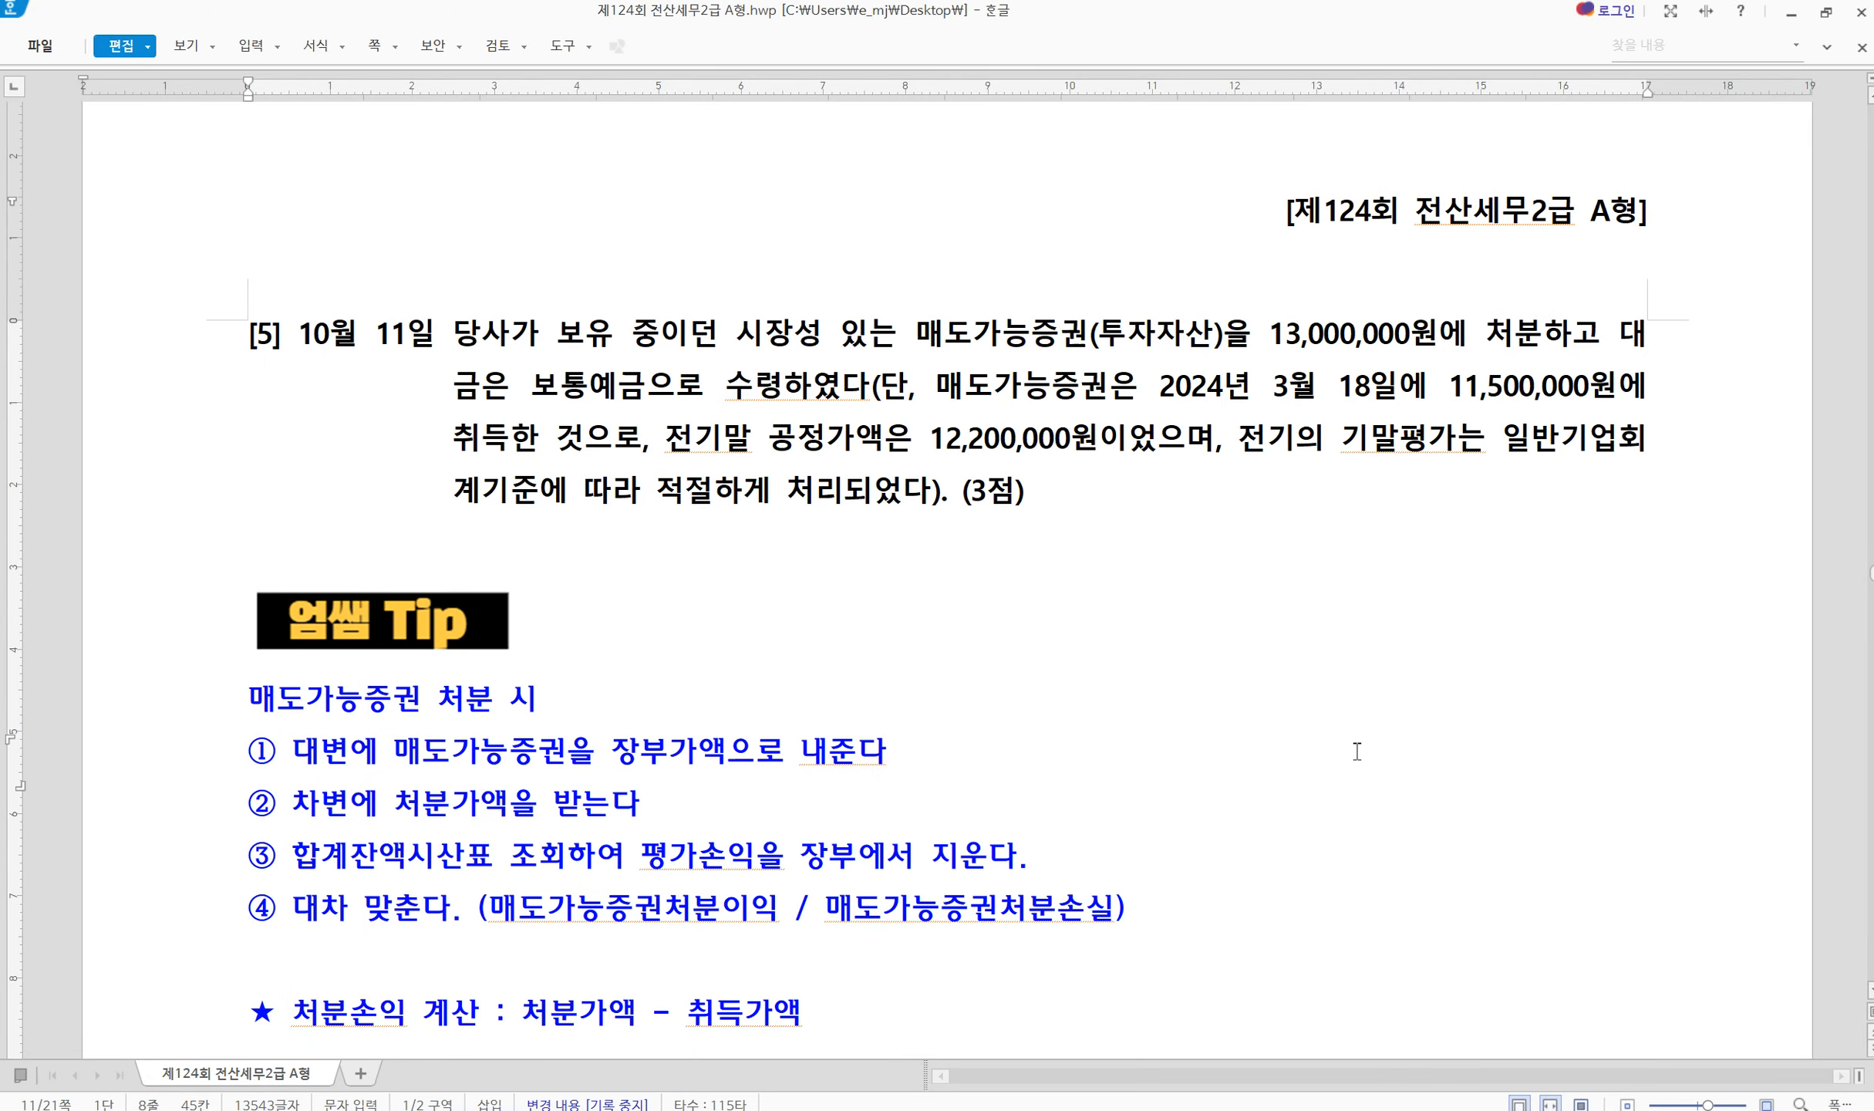
pyautogui.moveTo(1483, 1109)
pyautogui.click(1483, 1042)
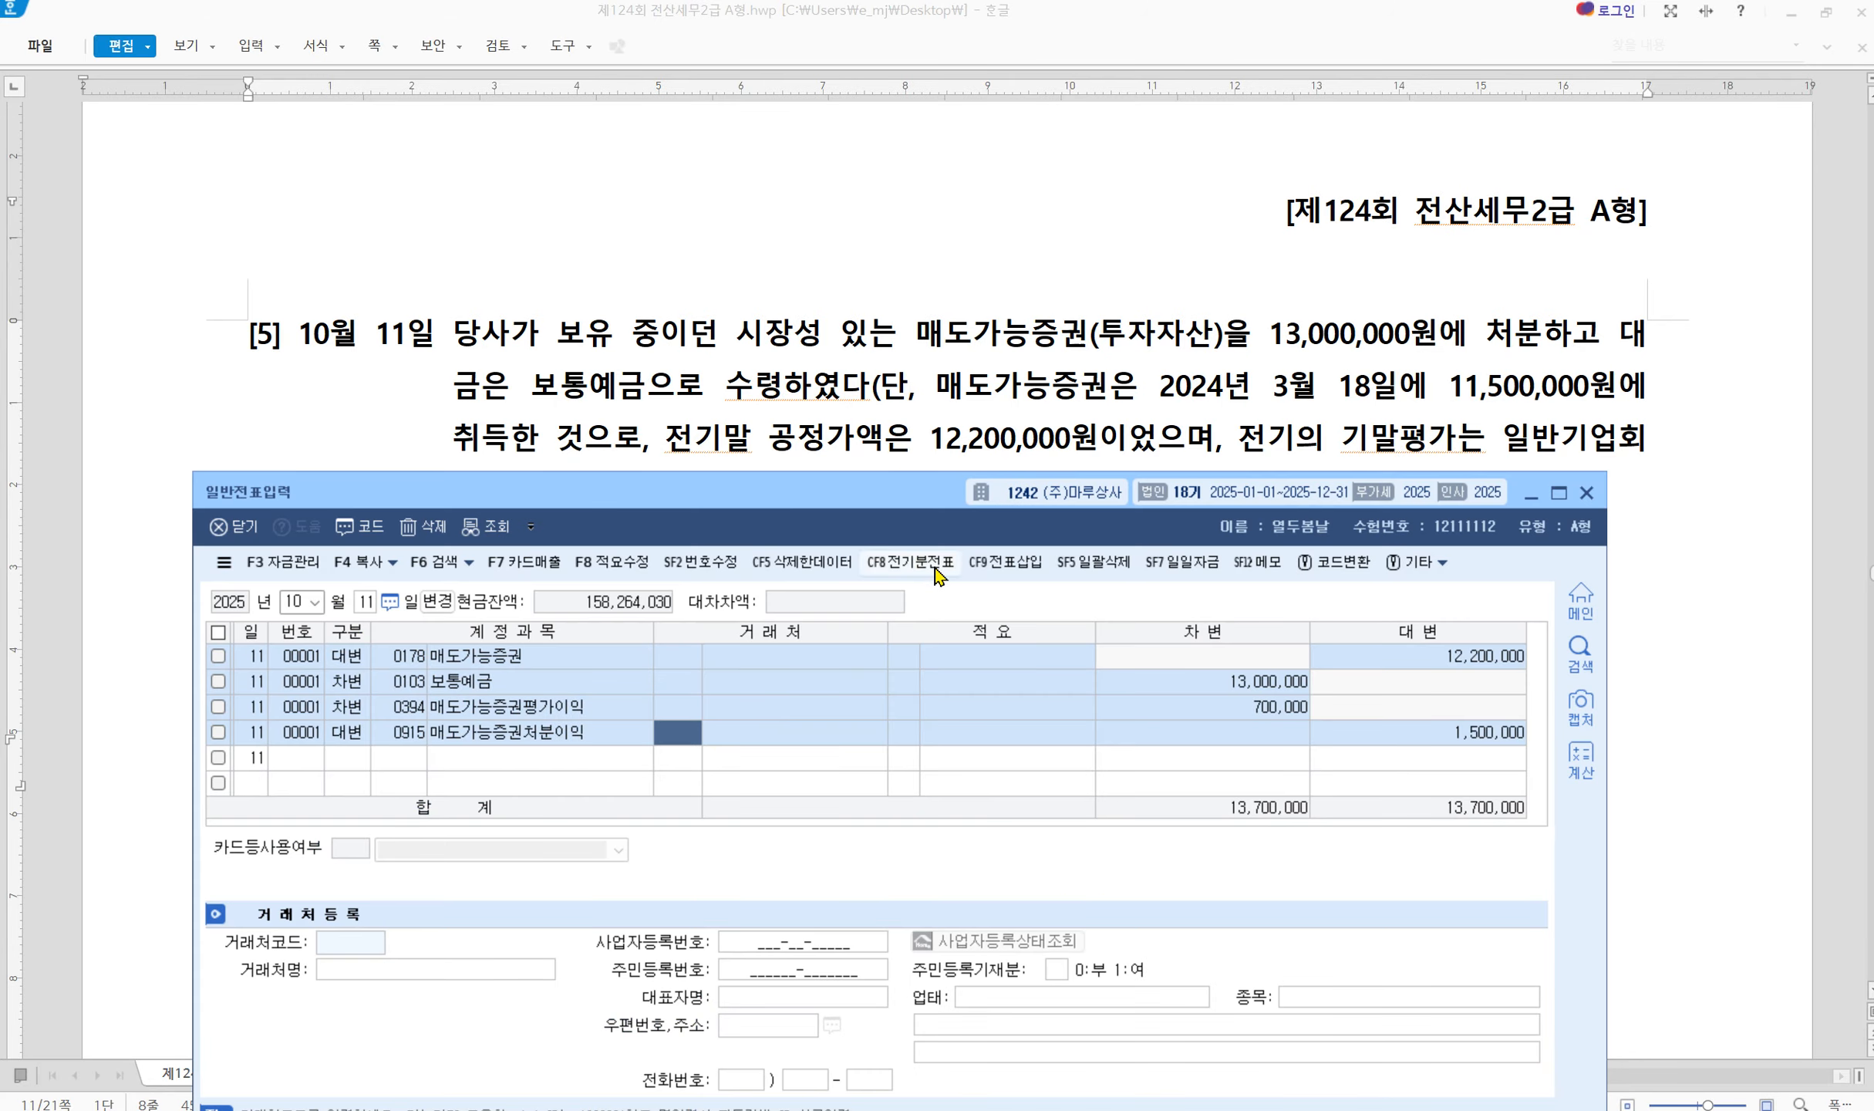
# Close 일반전표입력 and open 매입매출전표입력 from the KcLep main menu
pyautogui.click(1587, 495)
pyautogui.scroll(-15, 627, 848)
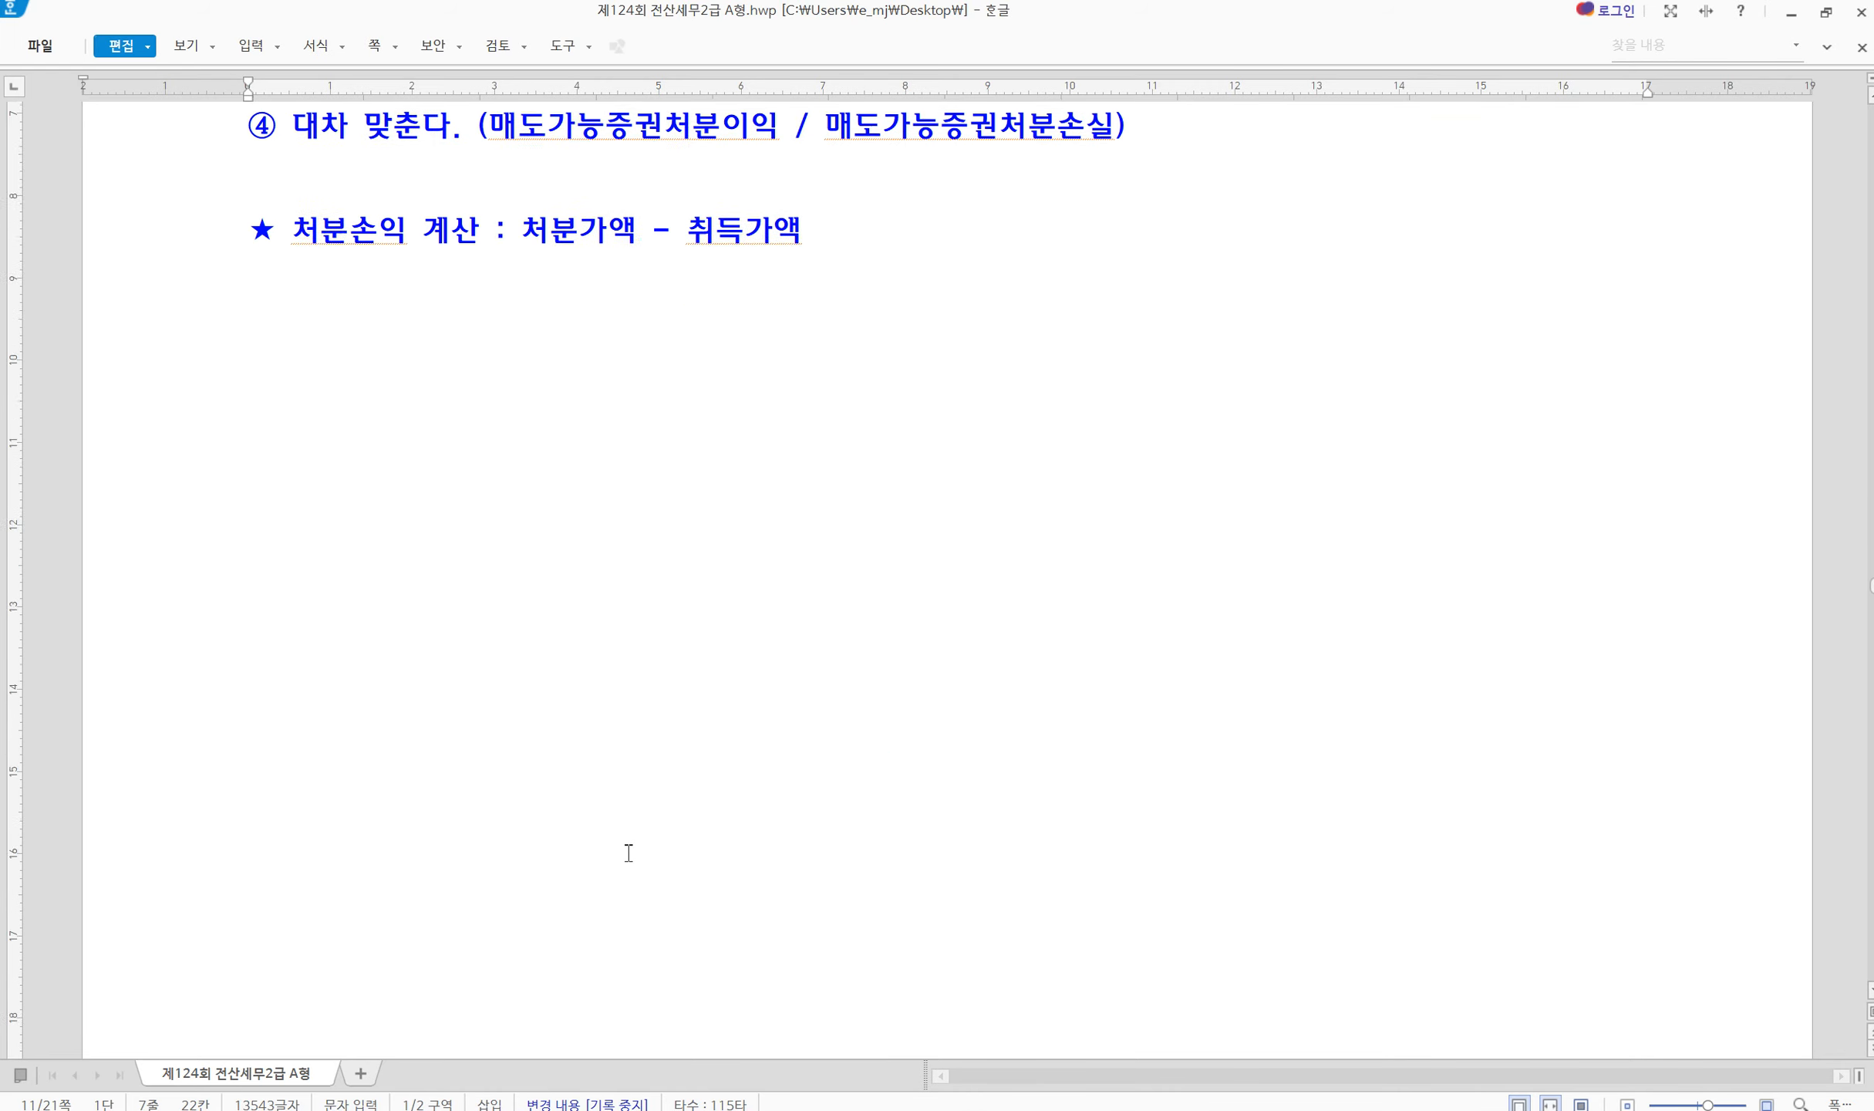
pyautogui.scroll(-15, 629, 852)
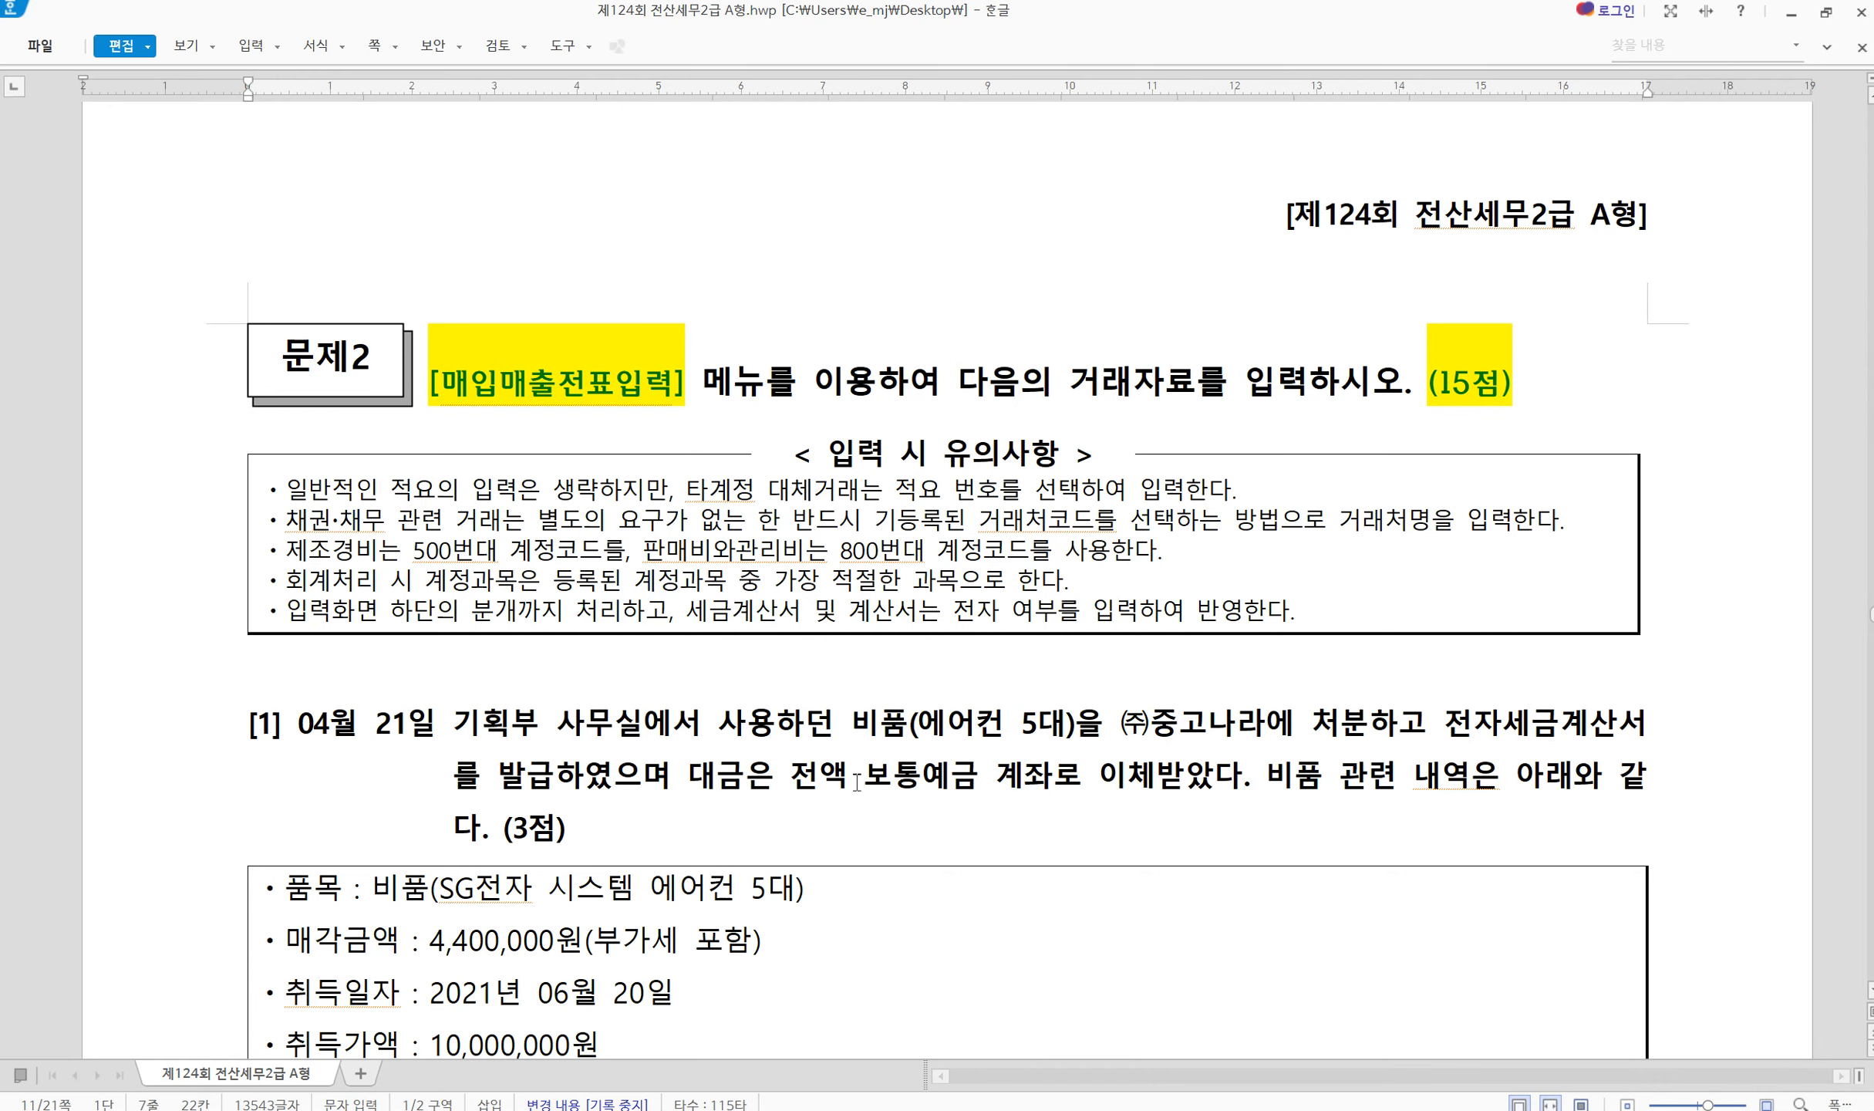
pyautogui.scroll(-3, 857, 781)
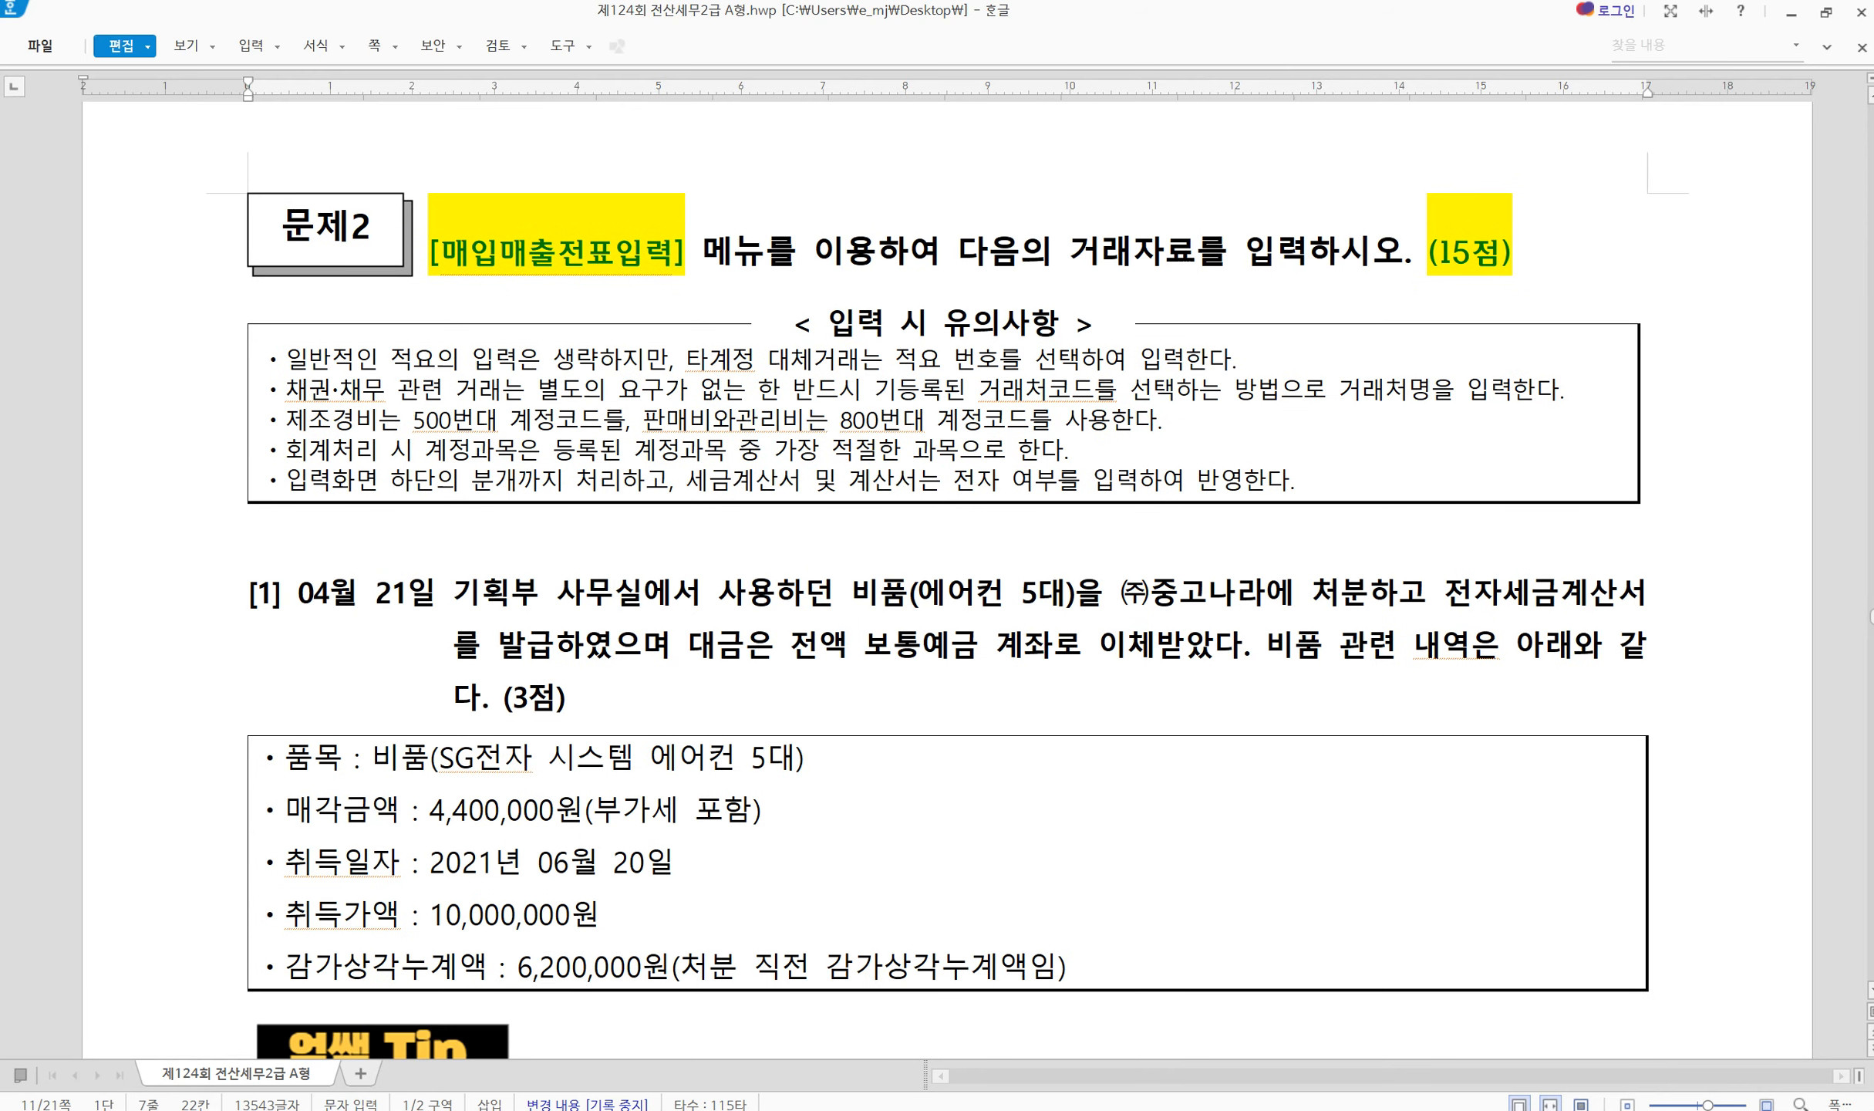
pyautogui.click(1265, 1109)
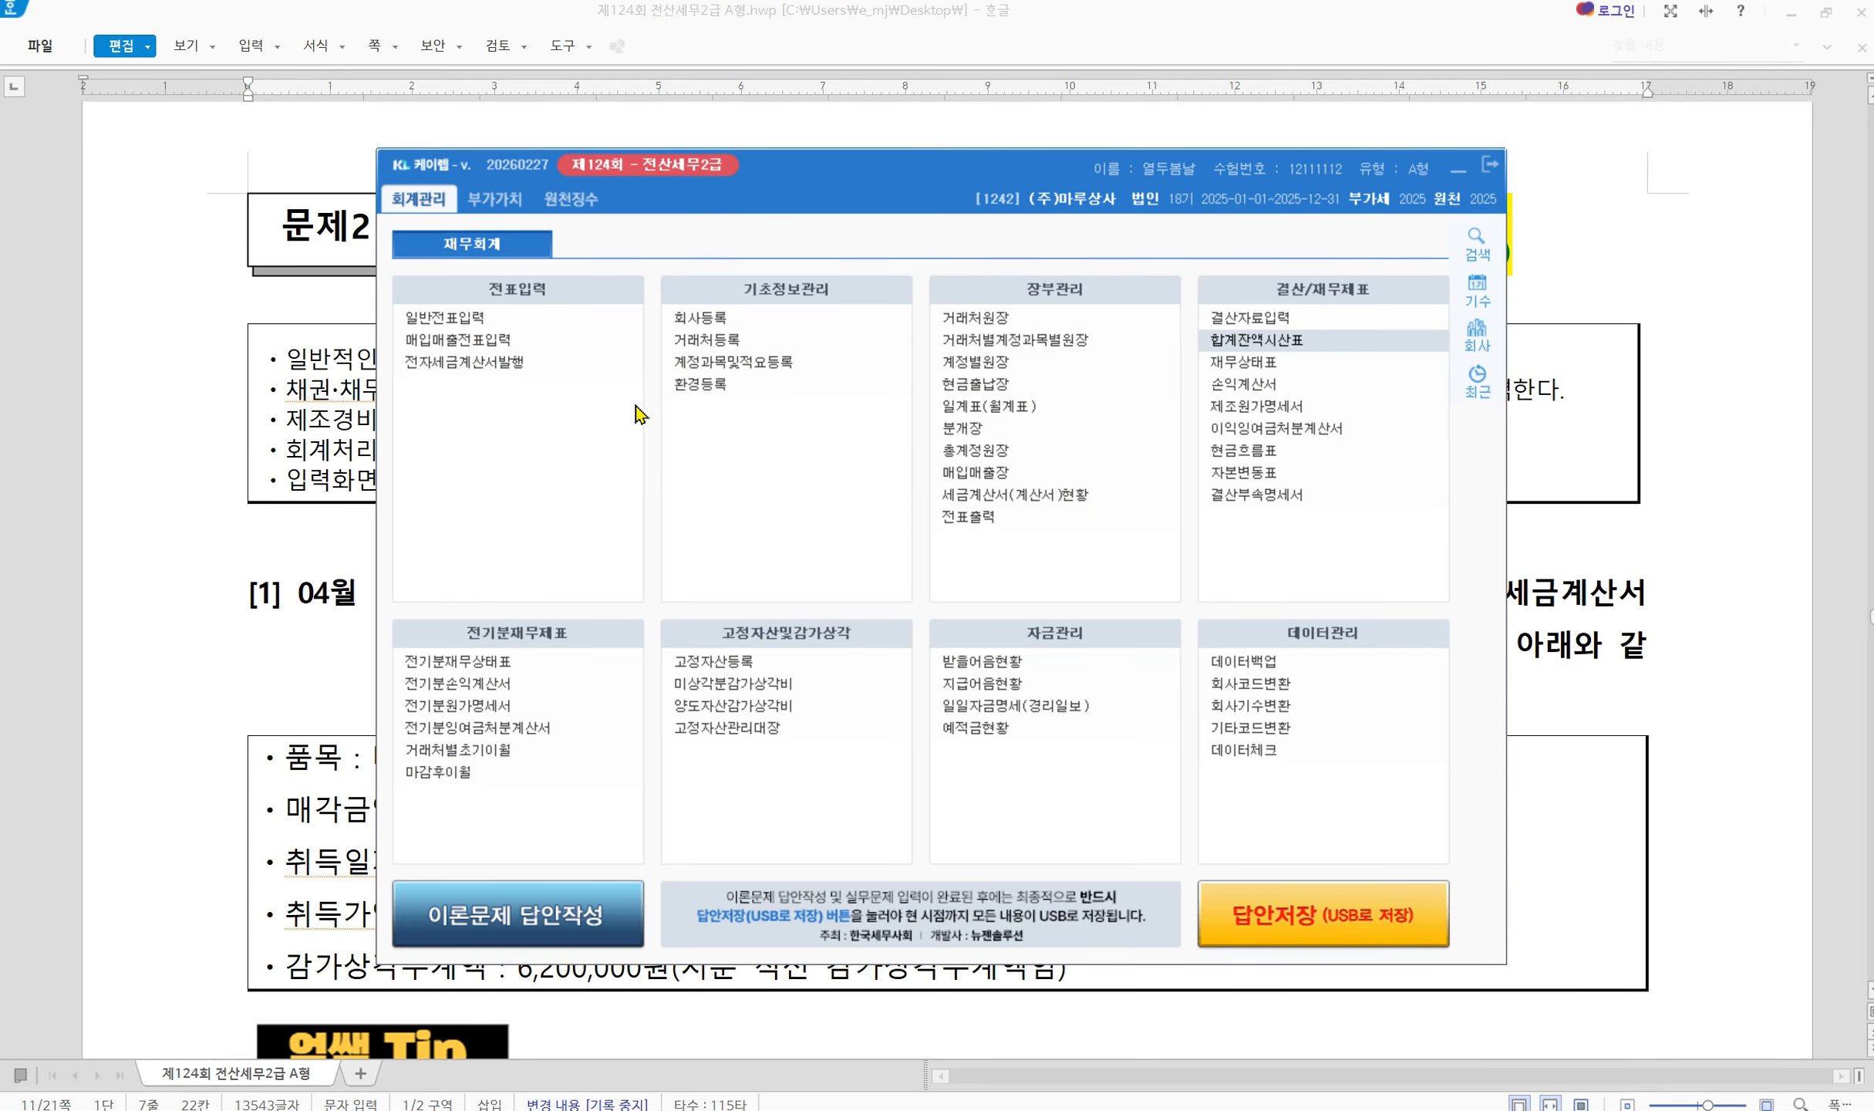
pyautogui.click(488, 339)
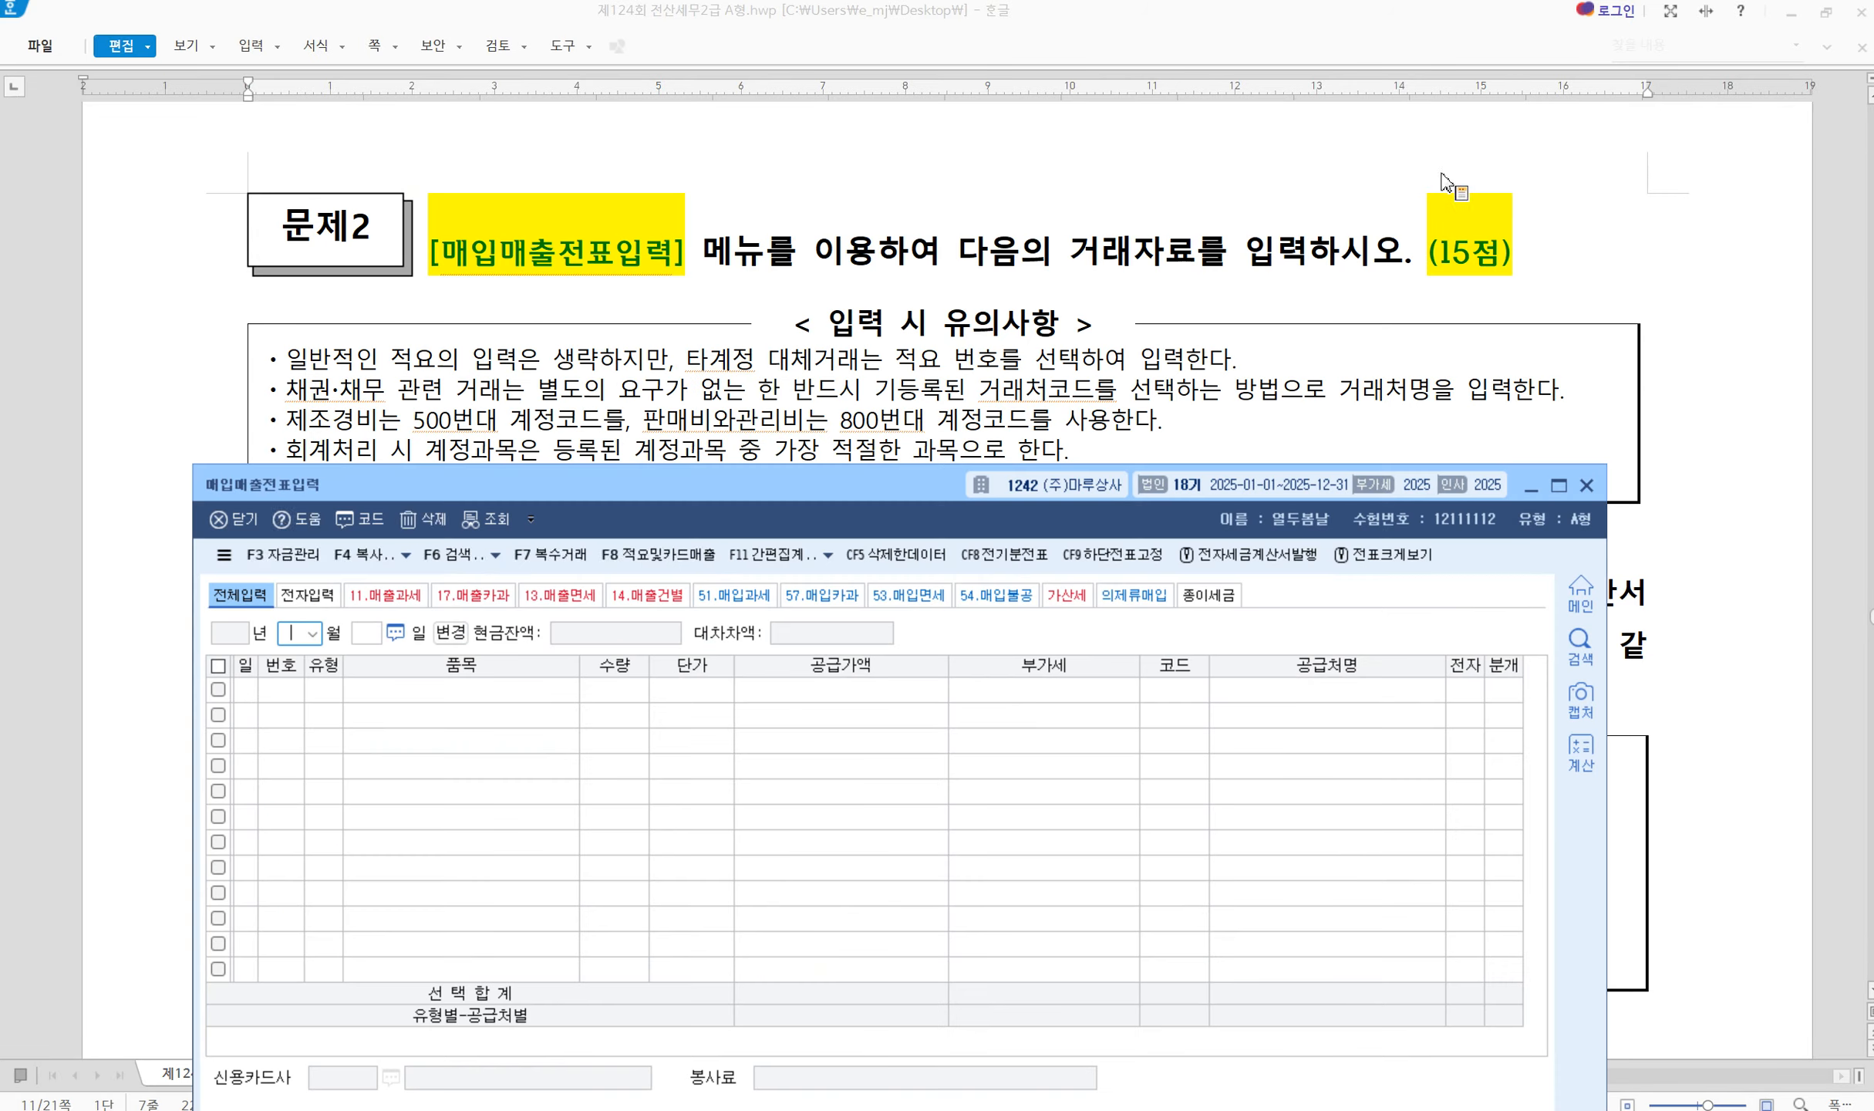
pyautogui.moveTo(584, 490); pyautogui.dragTo(684, 639)
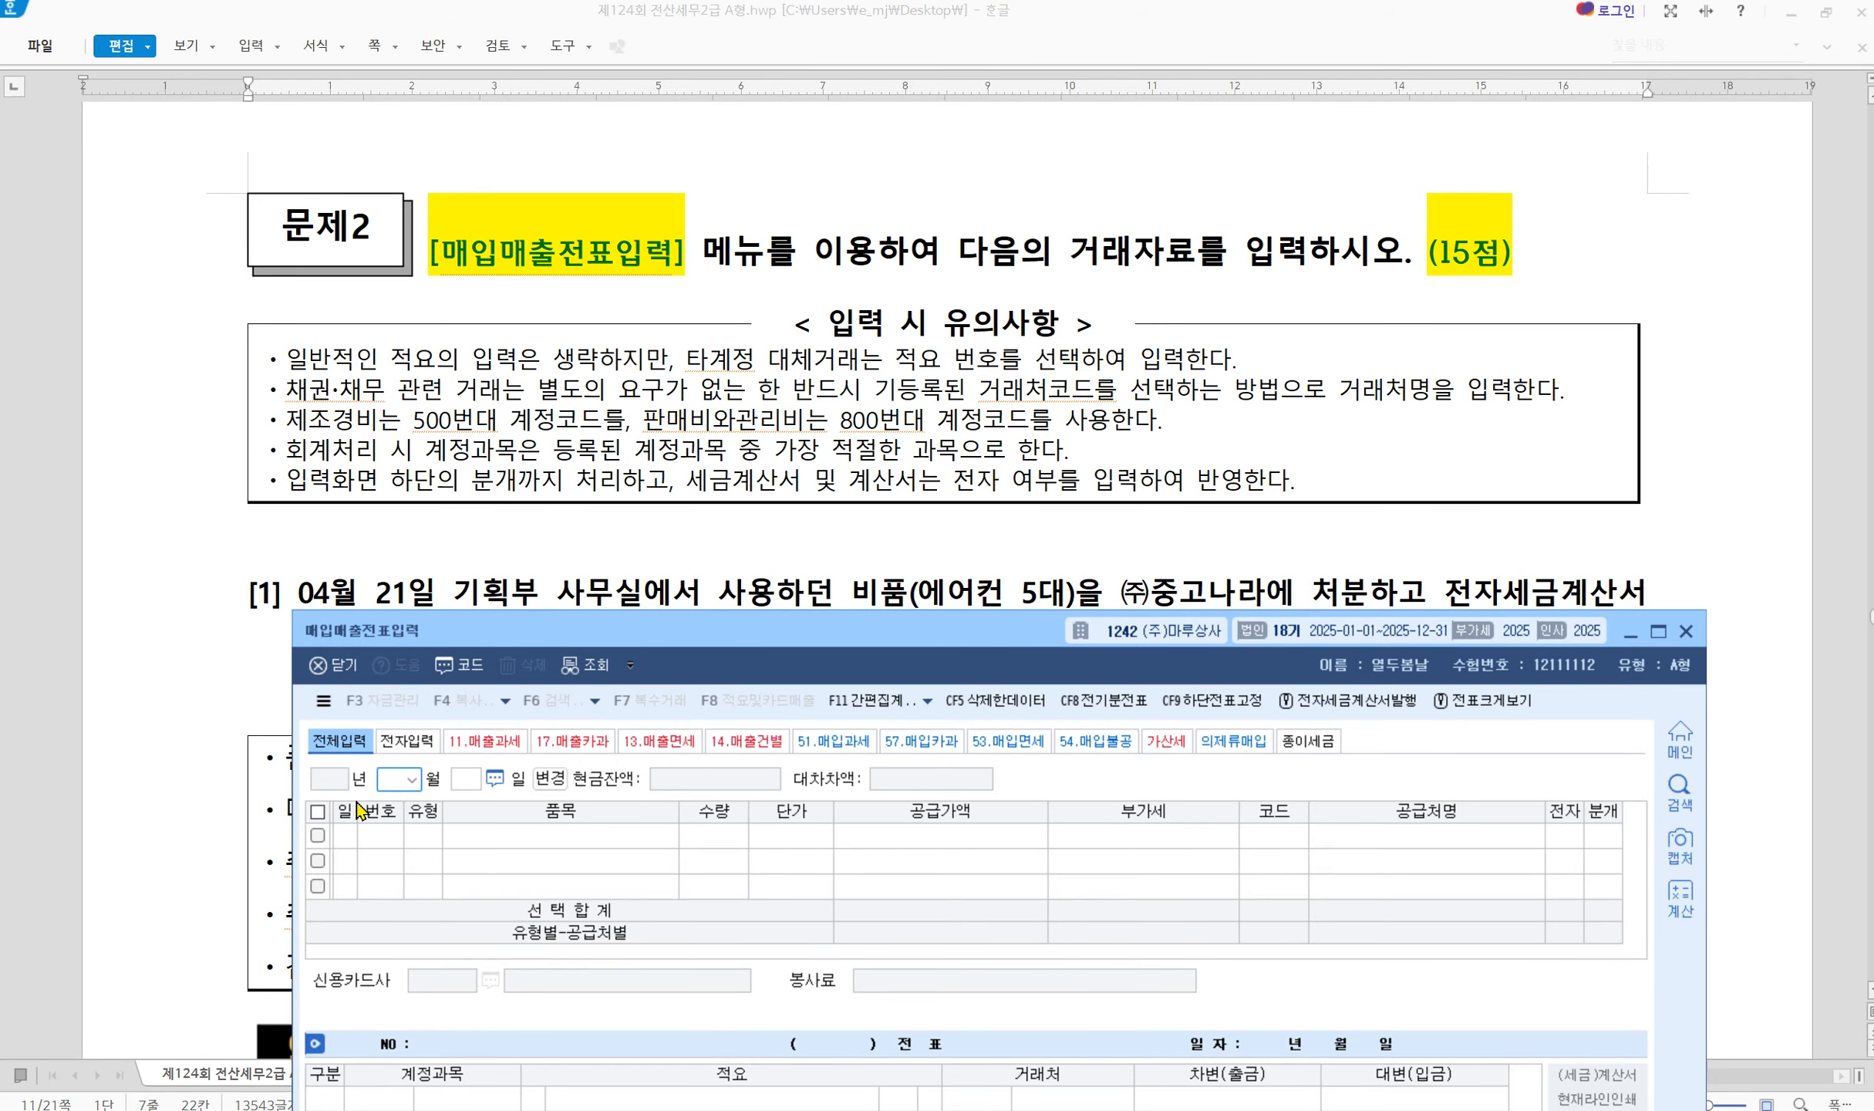
# Start a new sales/purchase entry dated April 21
pyautogui.write('4')
pyautogui.press('Return')
pyautogui.write('21')
pyautogui.press('Return')
# Mark 전자세금계산서 발급 in question [1] and 11.과세 as the VAT type to use
pyautogui.scroll(-5, 1124, 409)
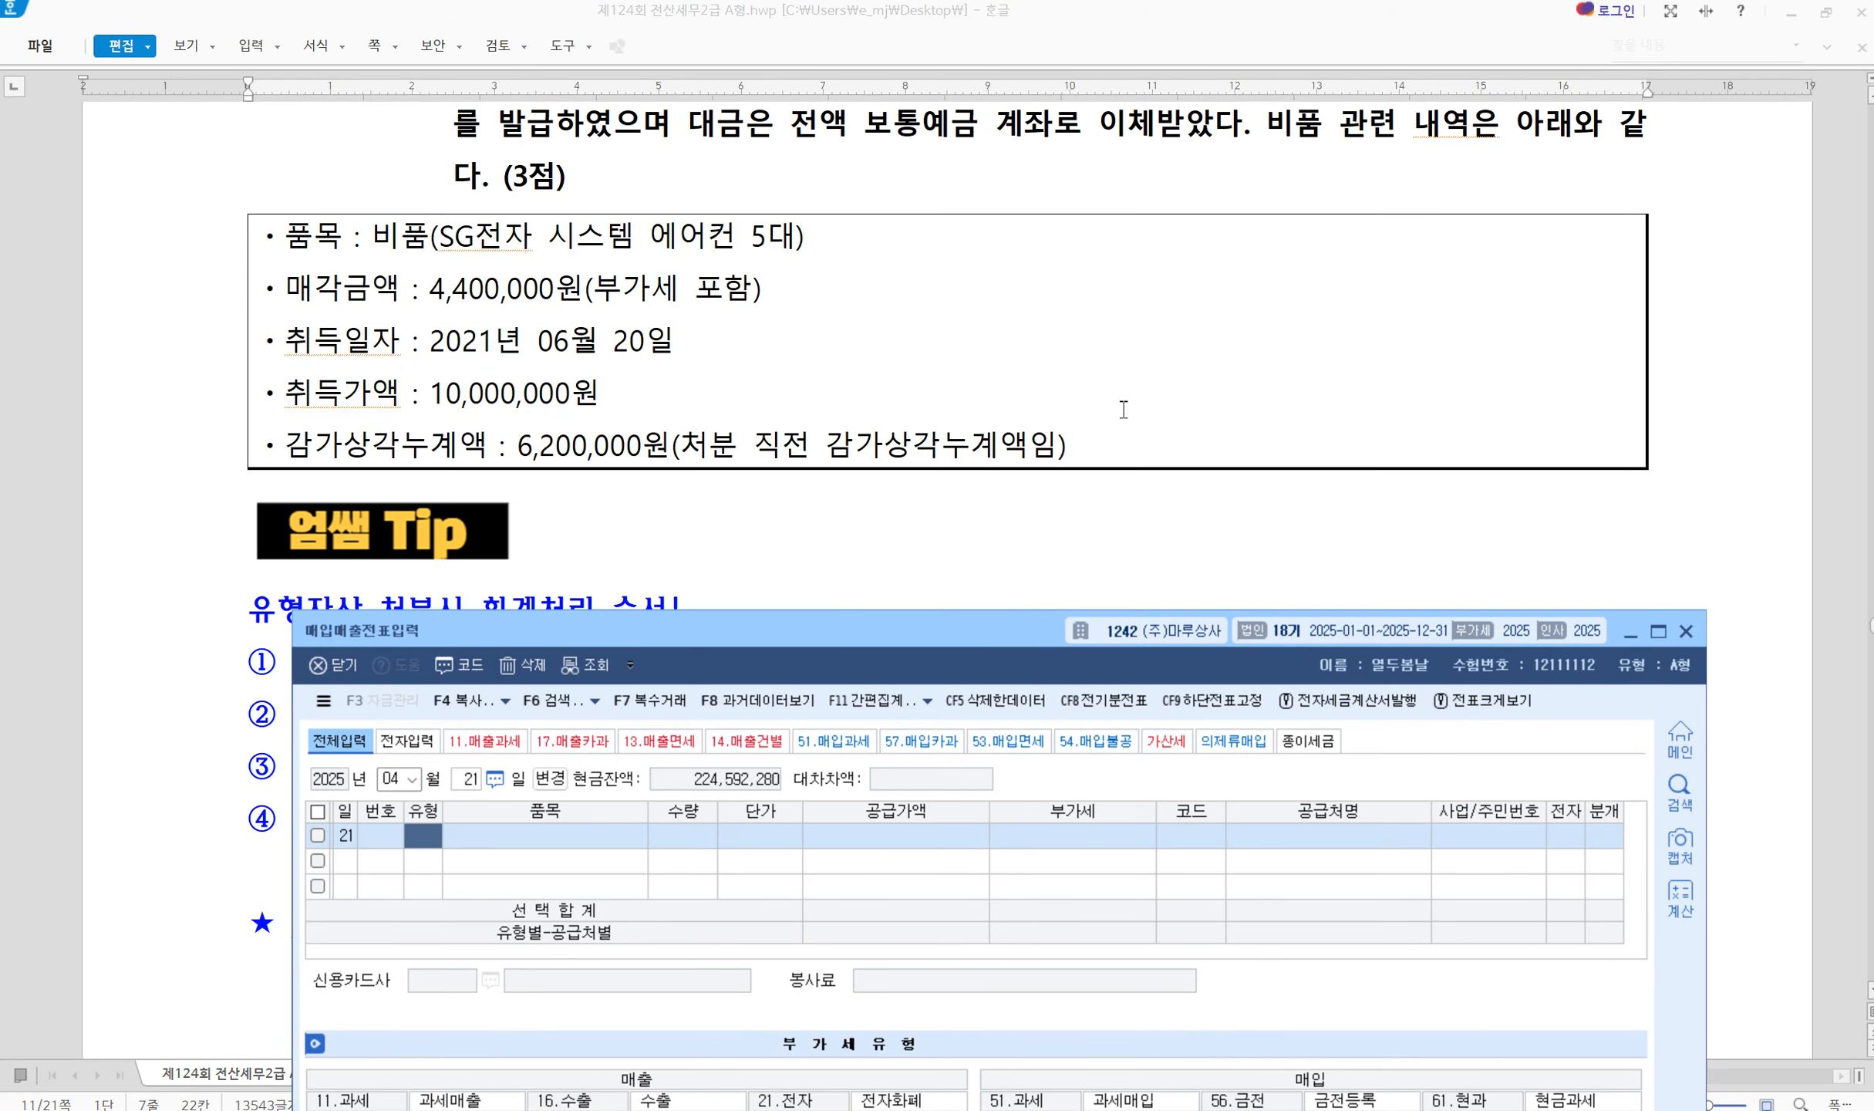
pyautogui.scroll(3, 1124, 409)
pyautogui.moveTo(1006, 626); pyautogui.dragTo(931, 765)
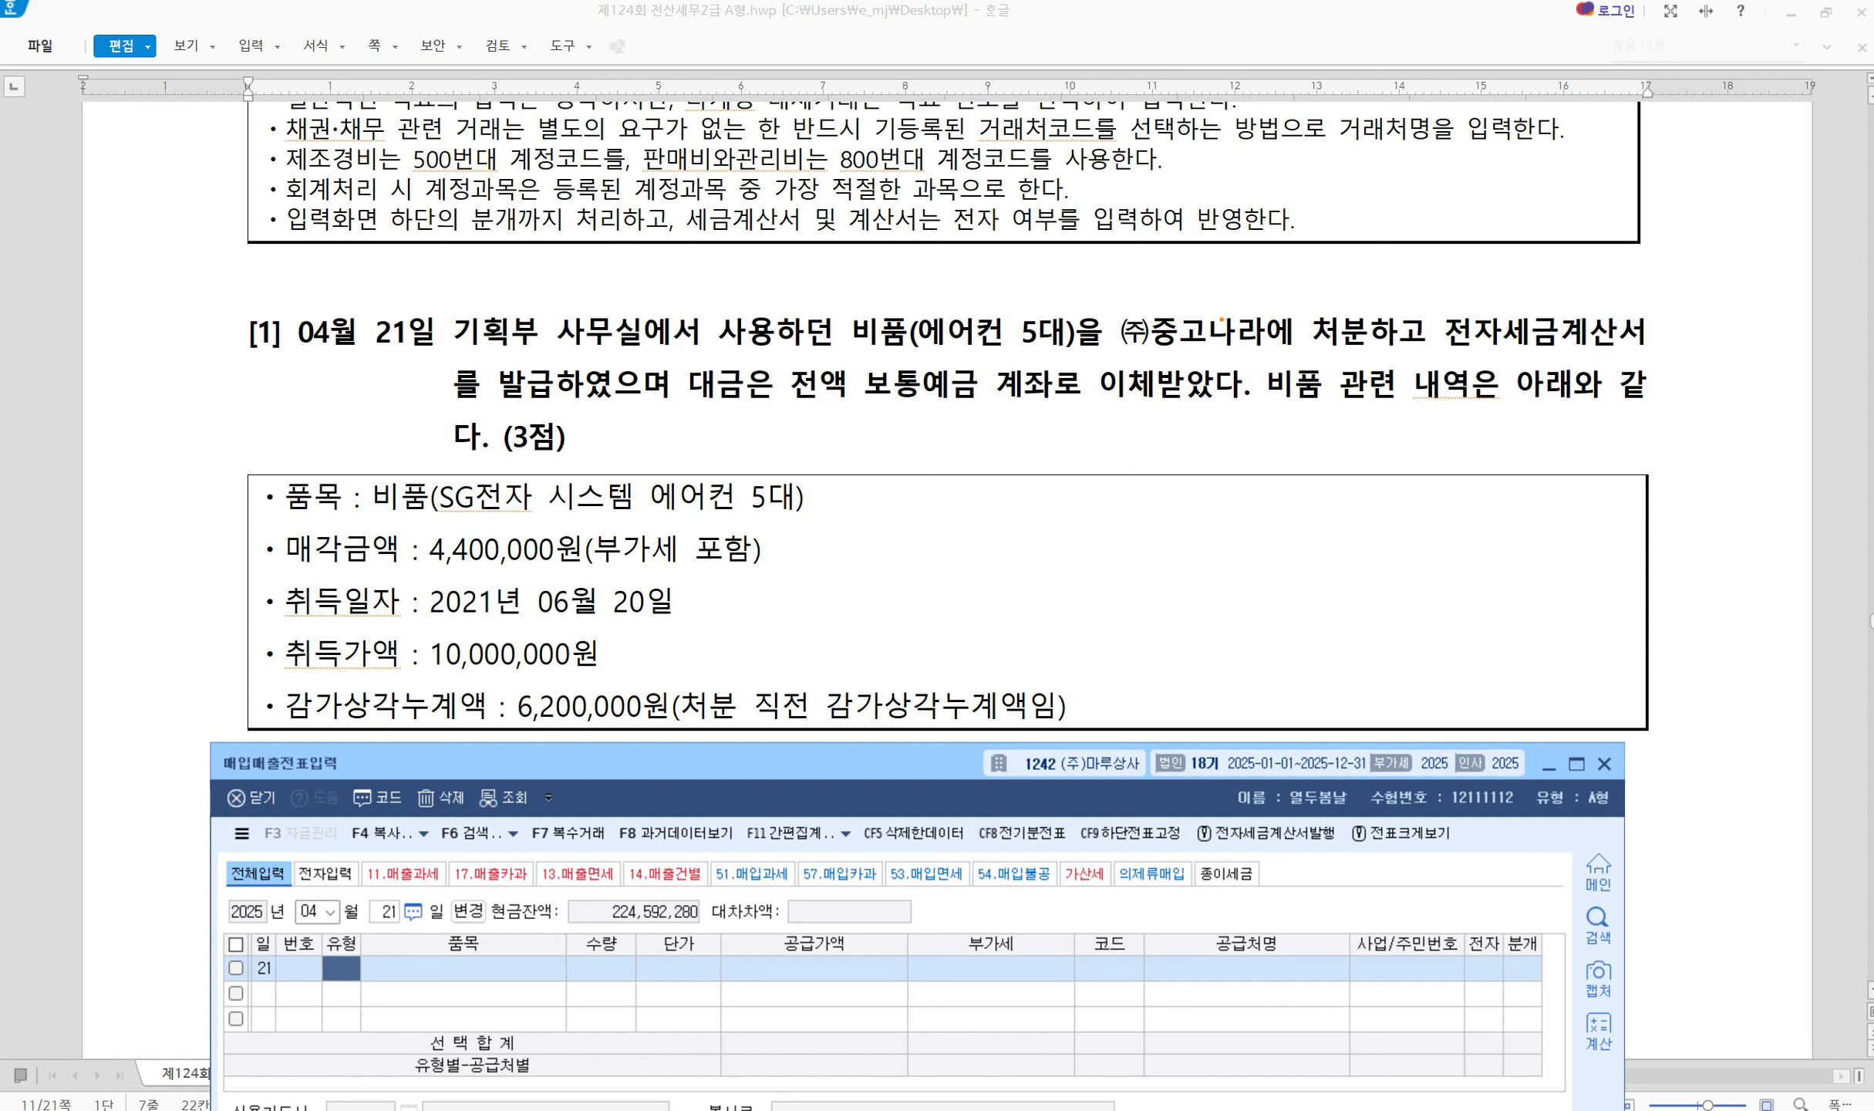
pyautogui.moveTo(1433, 300)
pyautogui.mouseDown()
pyautogui.moveTo(1579, 356)
pyautogui.moveTo(1663, 357)
pyautogui.mouseUp()
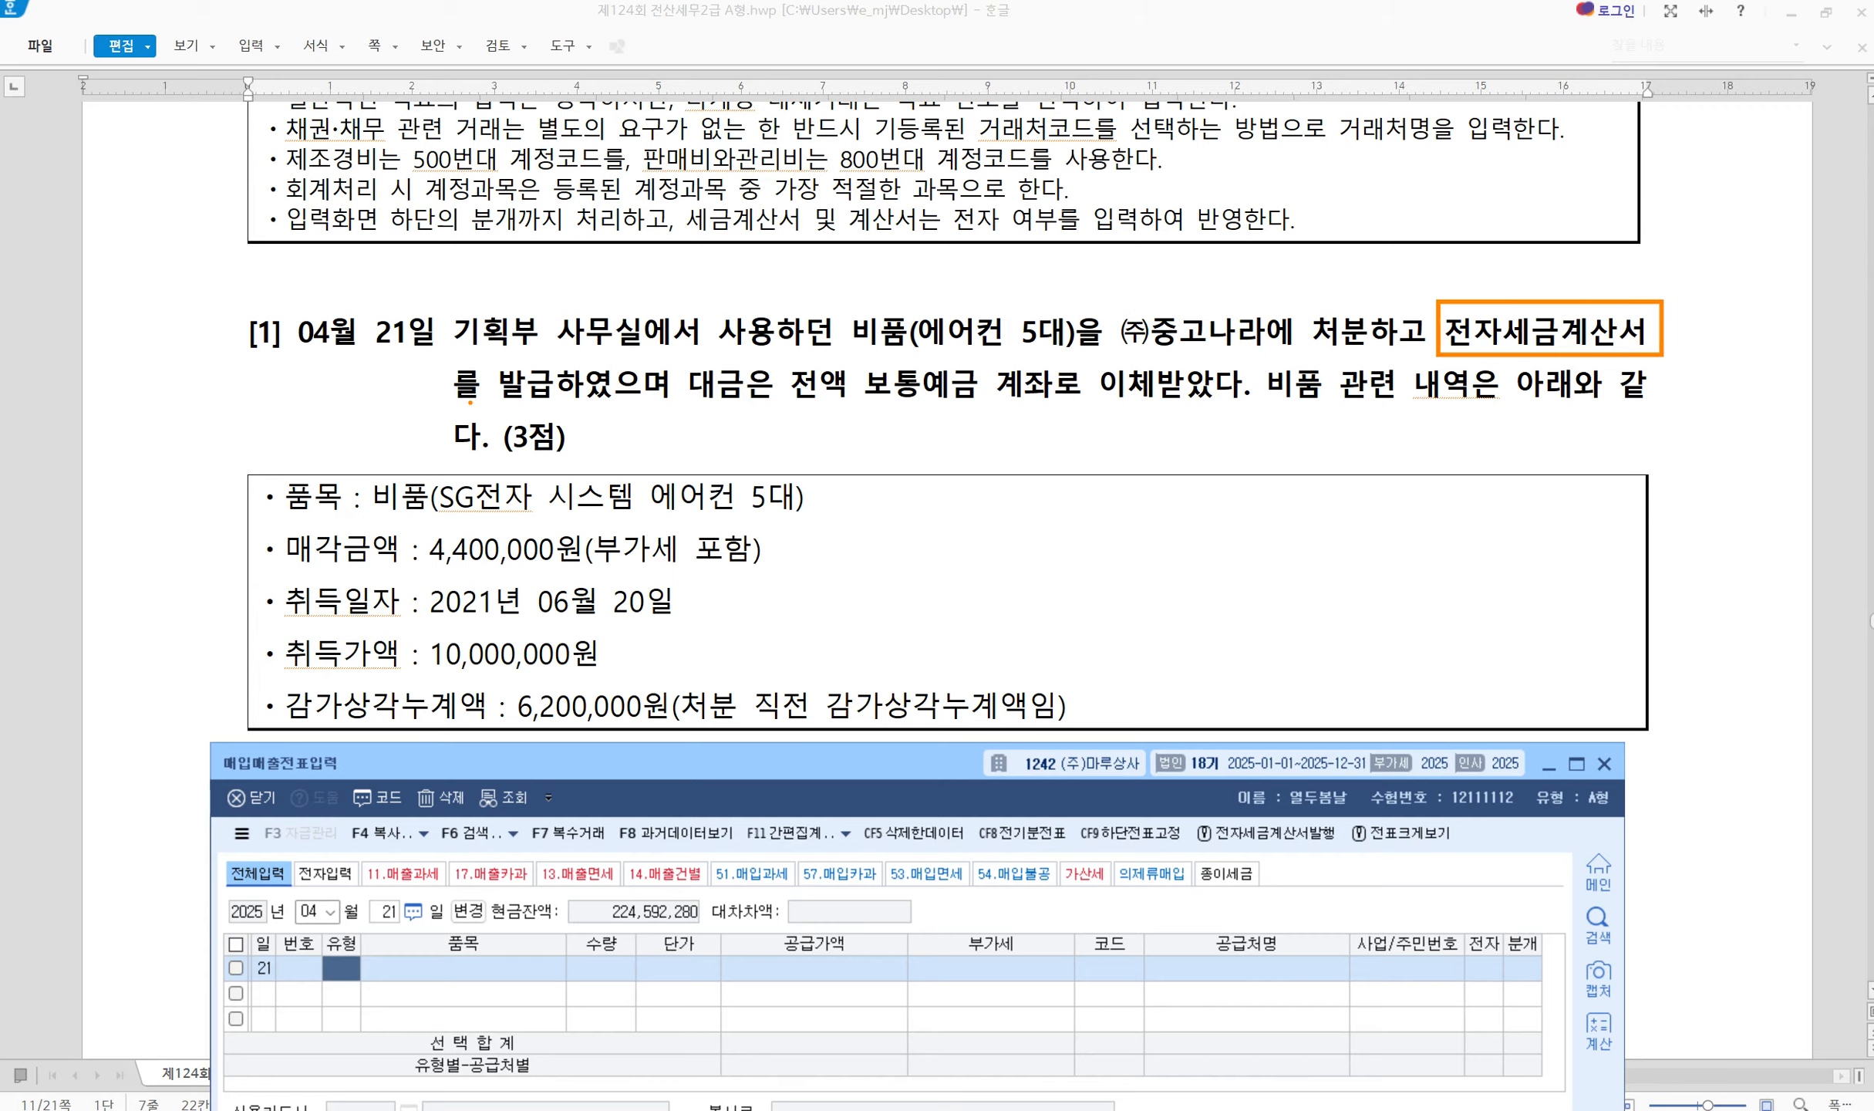
pyautogui.moveTo(439, 357)
pyautogui.mouseDown()
pyautogui.moveTo(583, 418)
pyautogui.moveTo(648, 421)
pyautogui.moveTo(550, 407)
pyautogui.mouseUp()
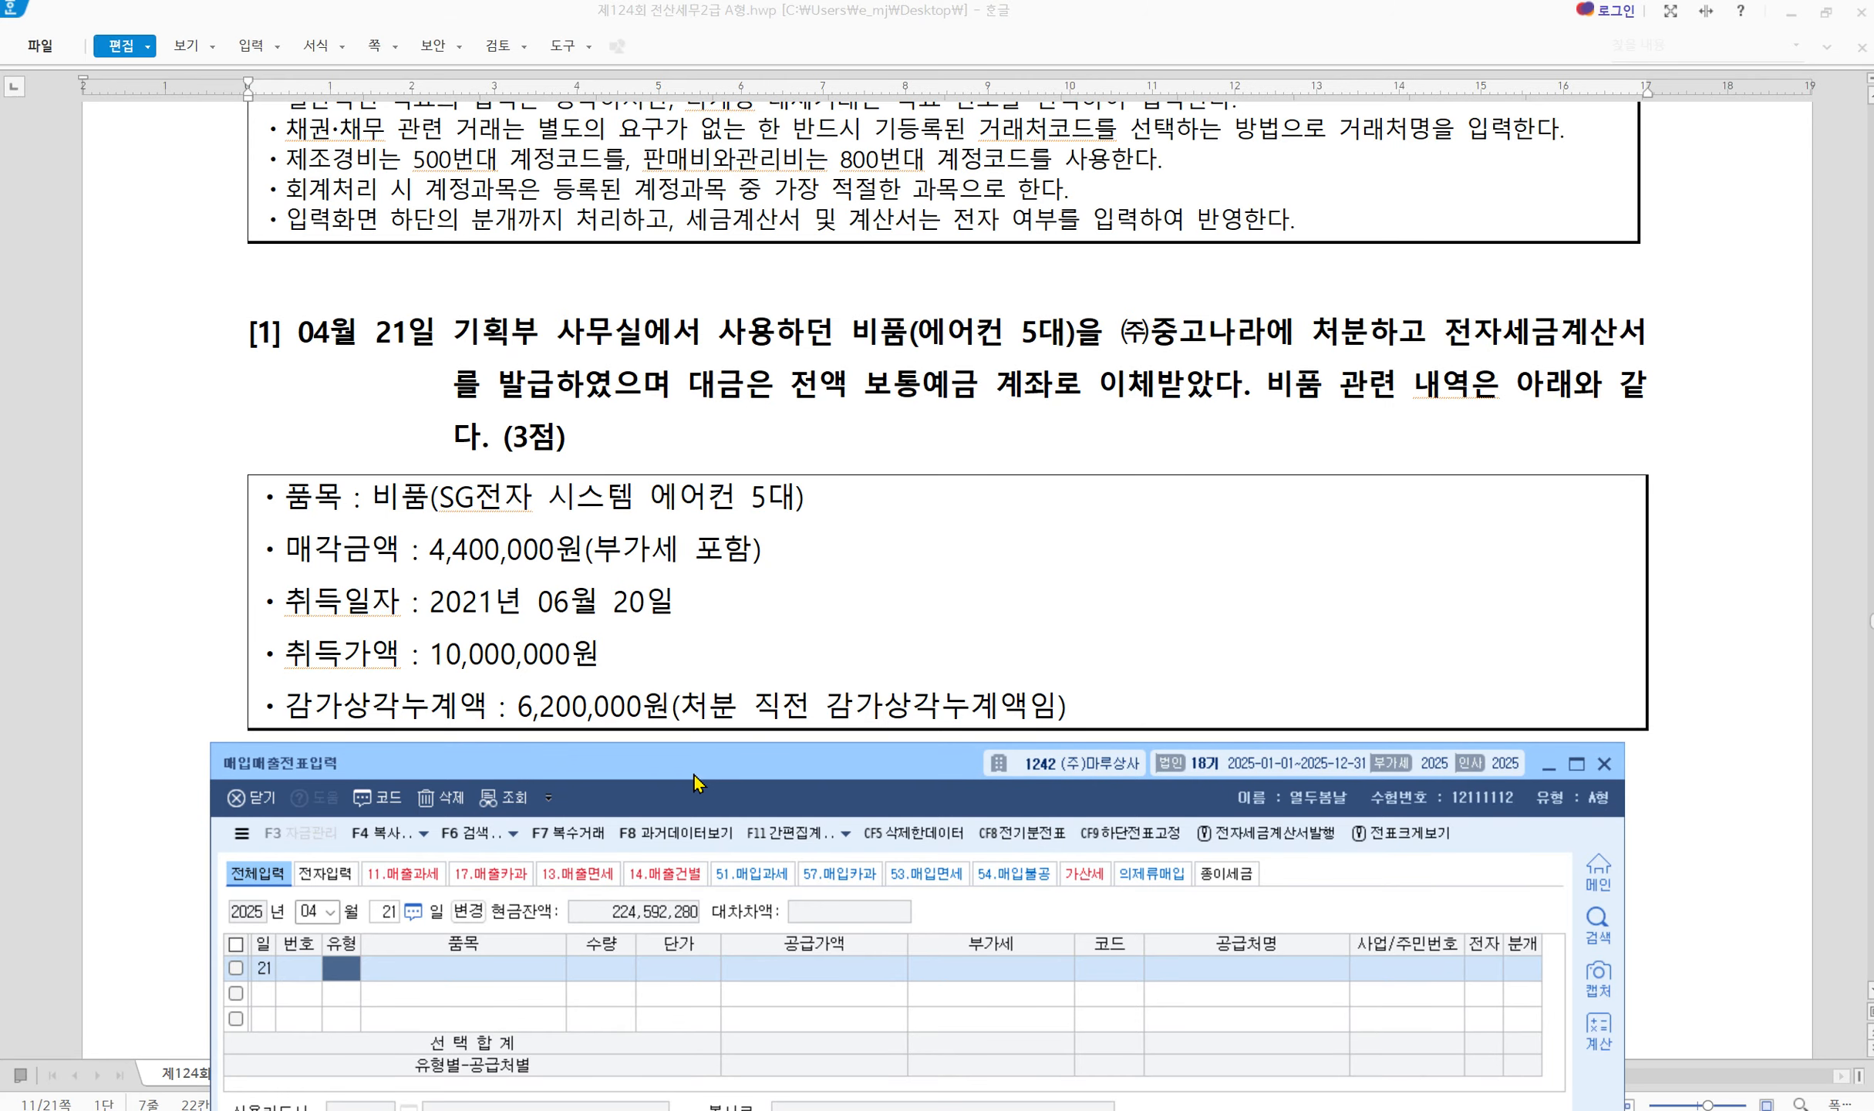
pyautogui.moveTo(696, 771); pyautogui.dragTo(744, 505)
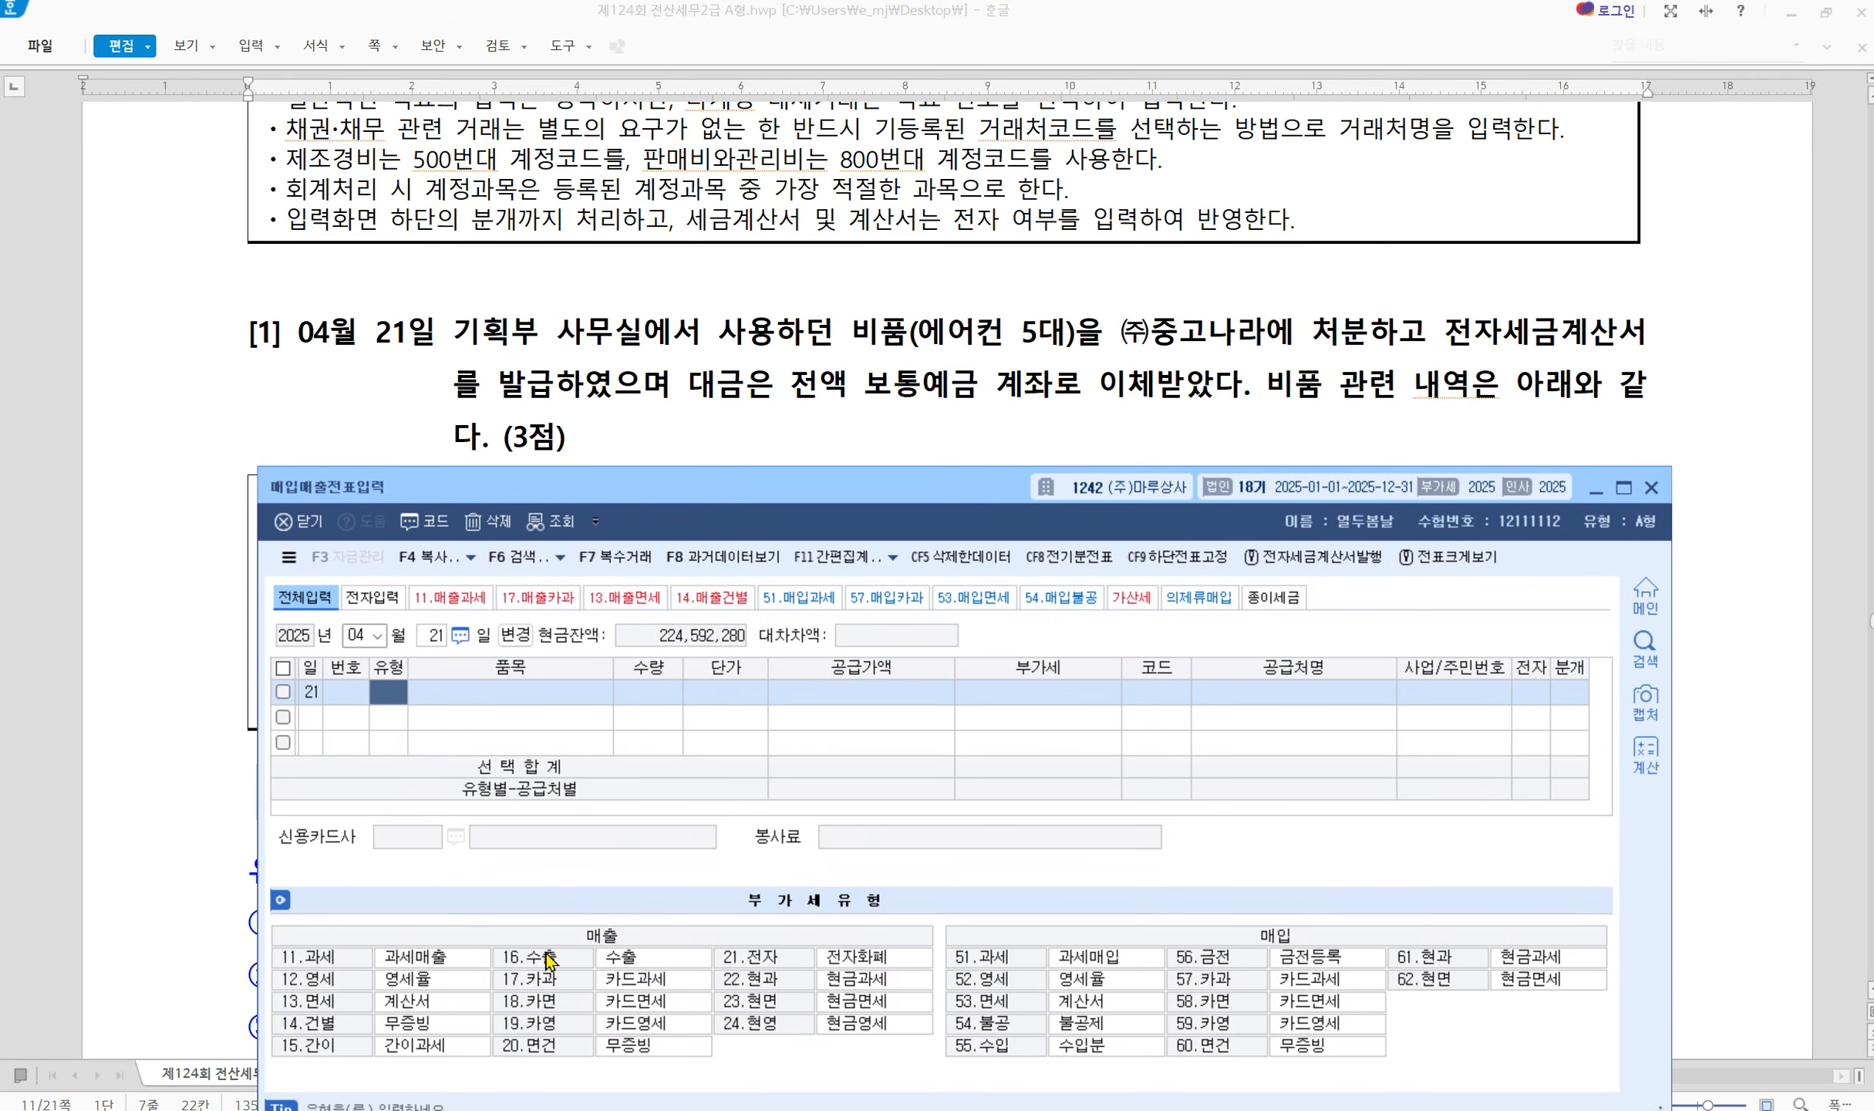
pyautogui.moveTo(501, 887)
pyautogui.mouseDown()
pyautogui.moveTo(518, 919)
pyautogui.moveTo(646, 793)
pyautogui.mouseUp()
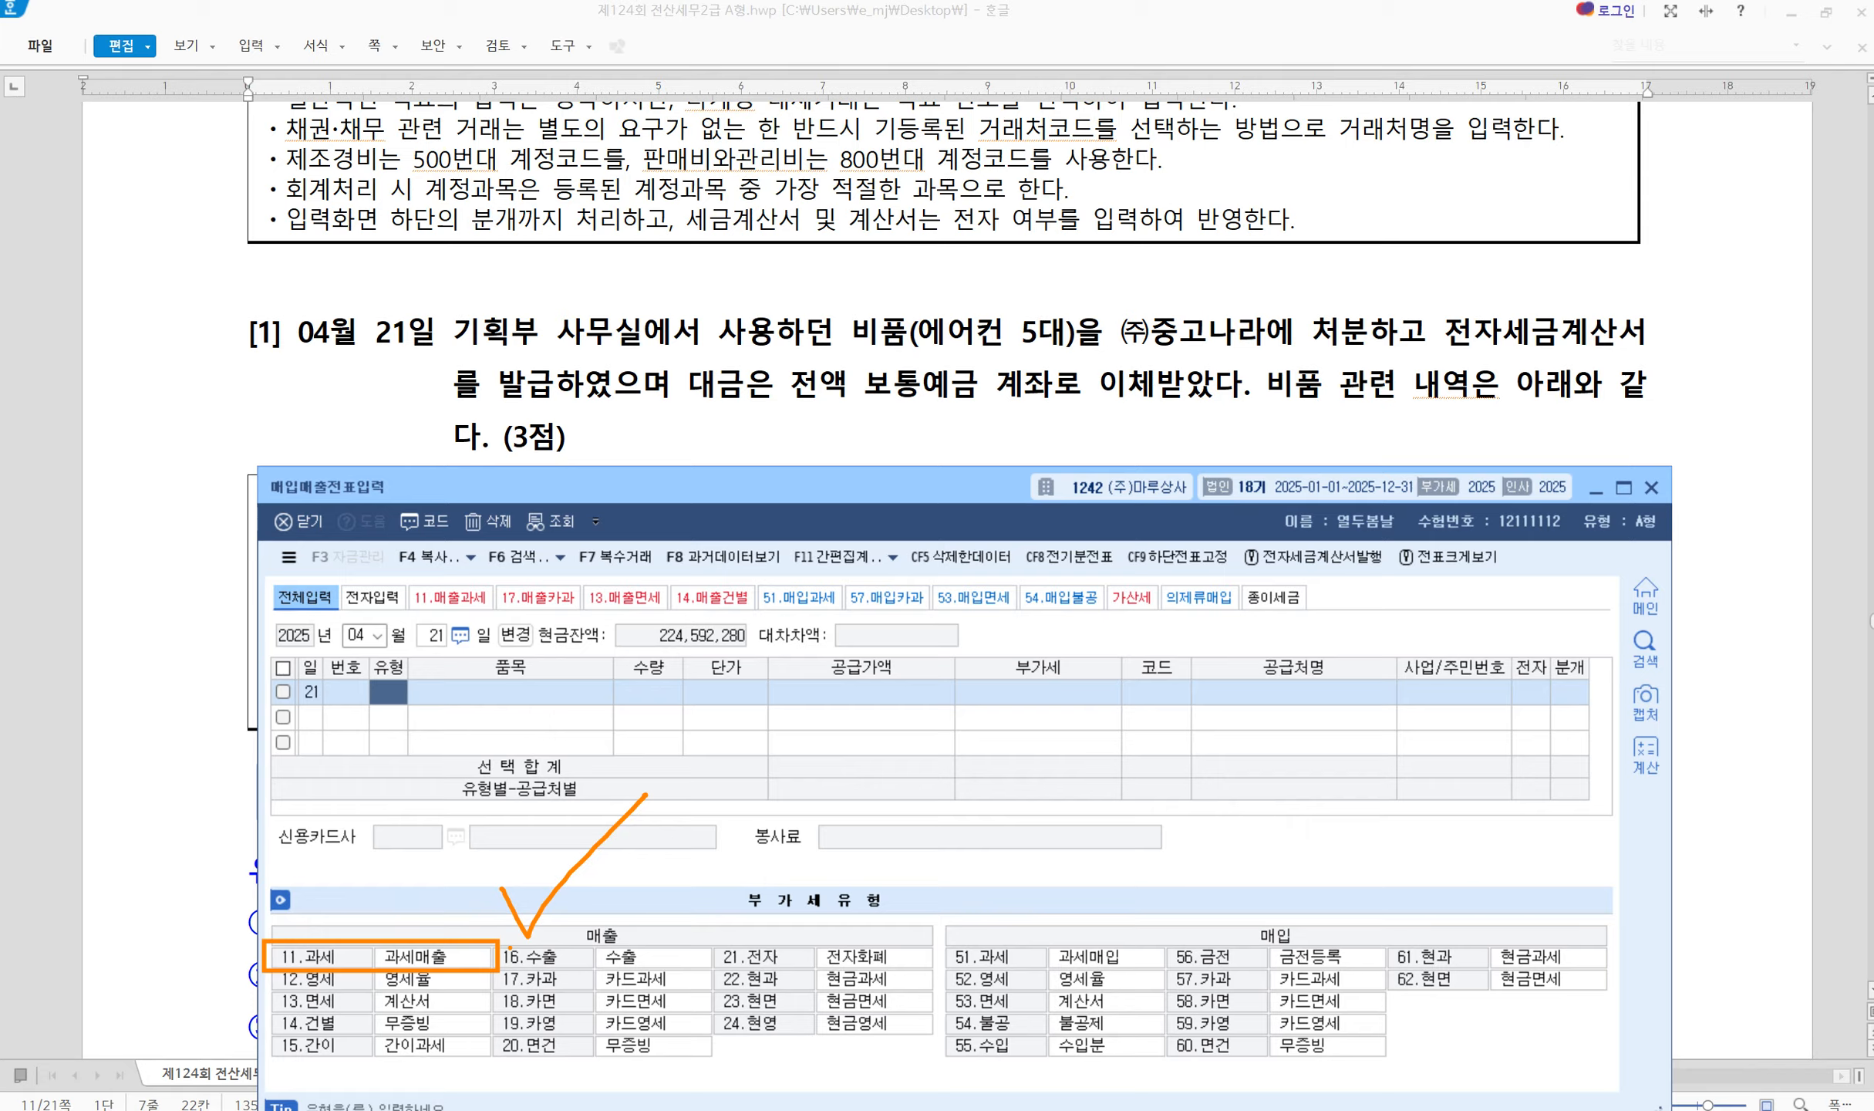
# Enter type 11 과세 and item 비품 for the April 21 entry
pyautogui.write('11')
pyautogui.press('Return')
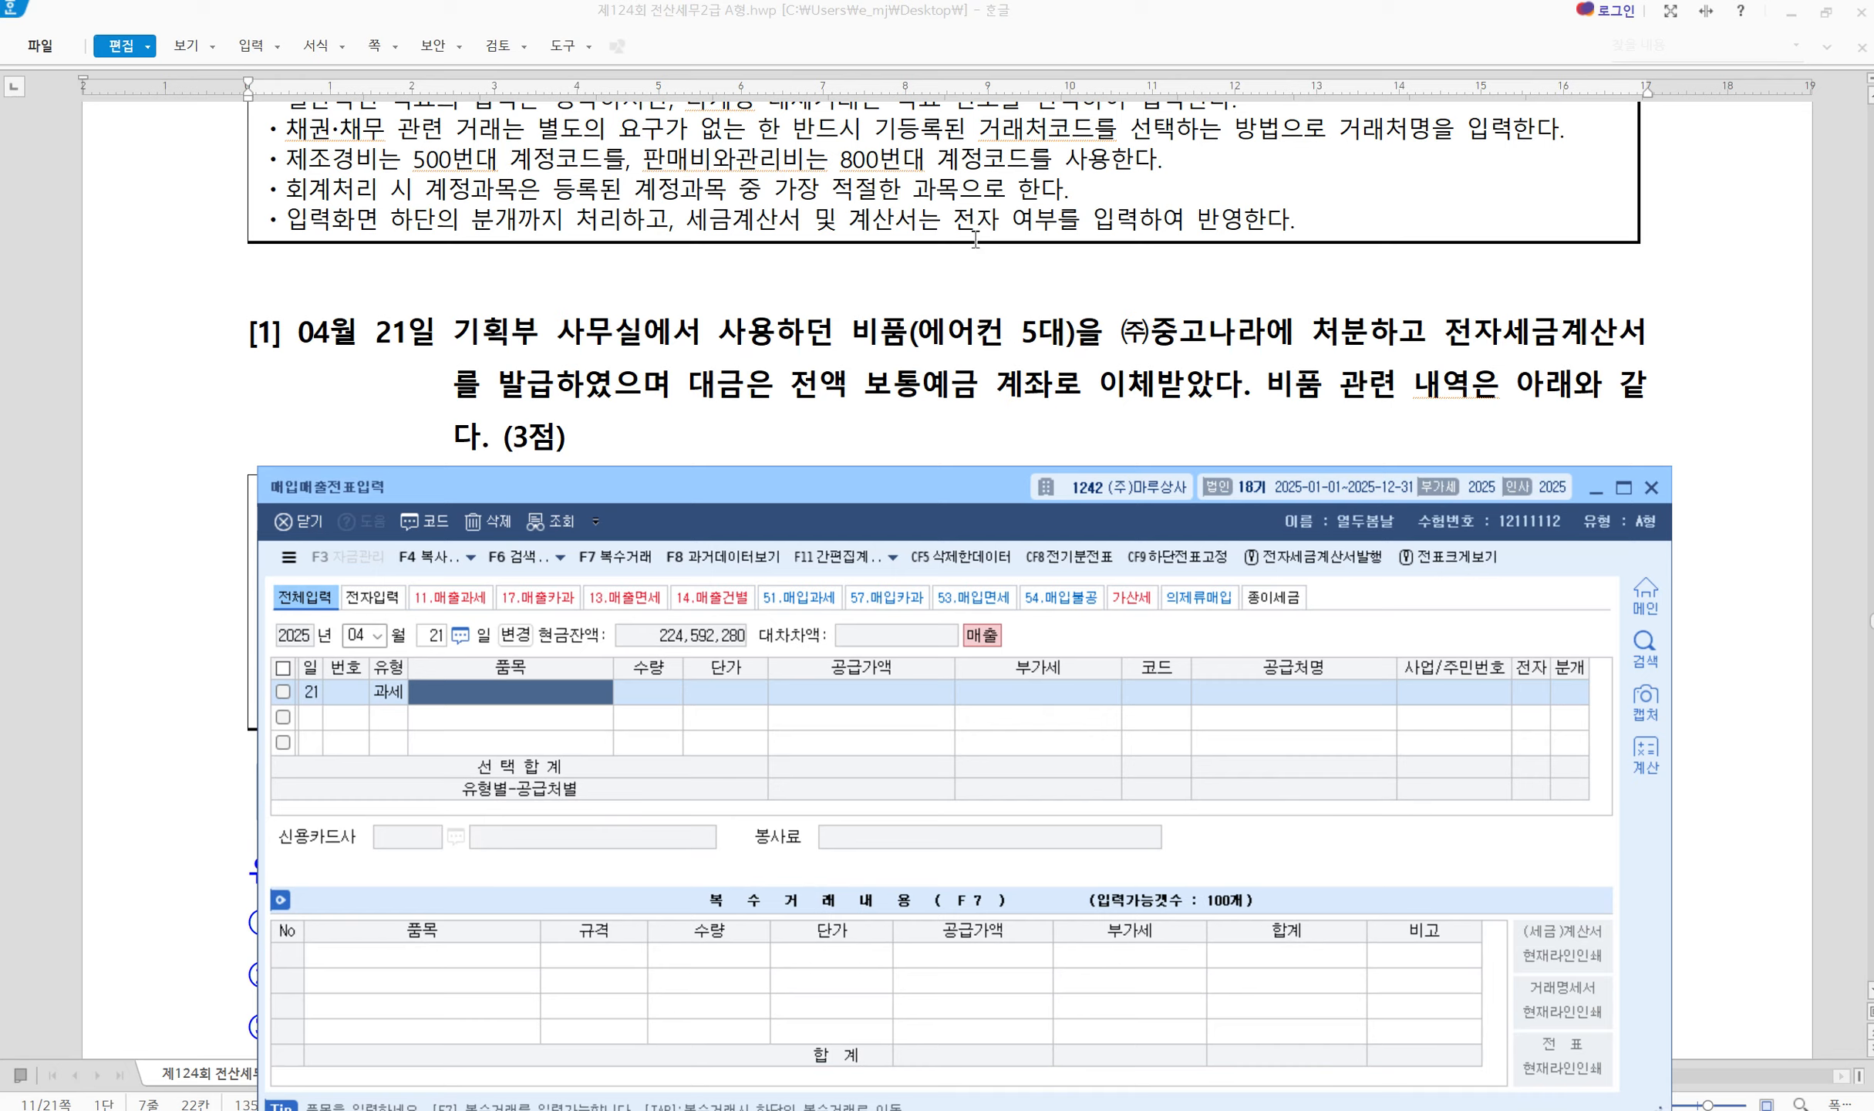
pyautogui.write('비품')
pyautogui.press('Return')
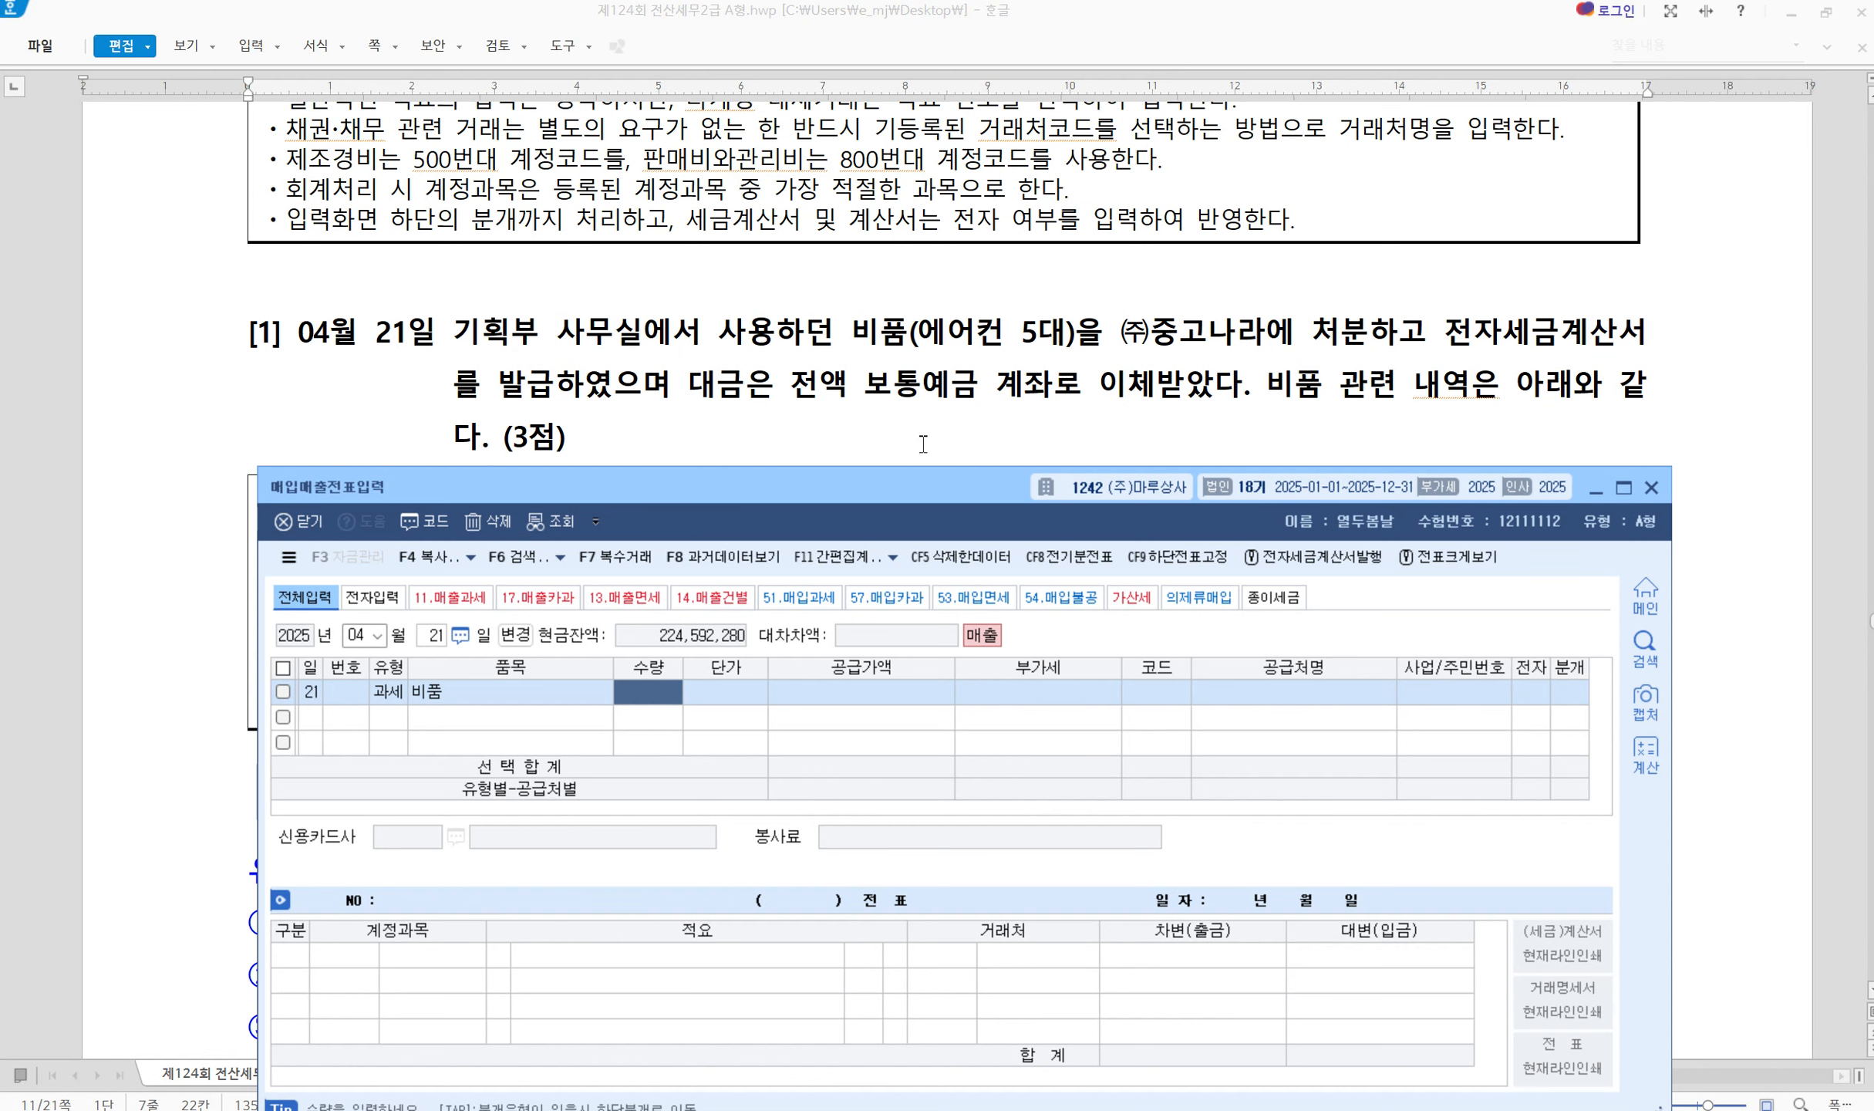
pyautogui.click(1441, 397)
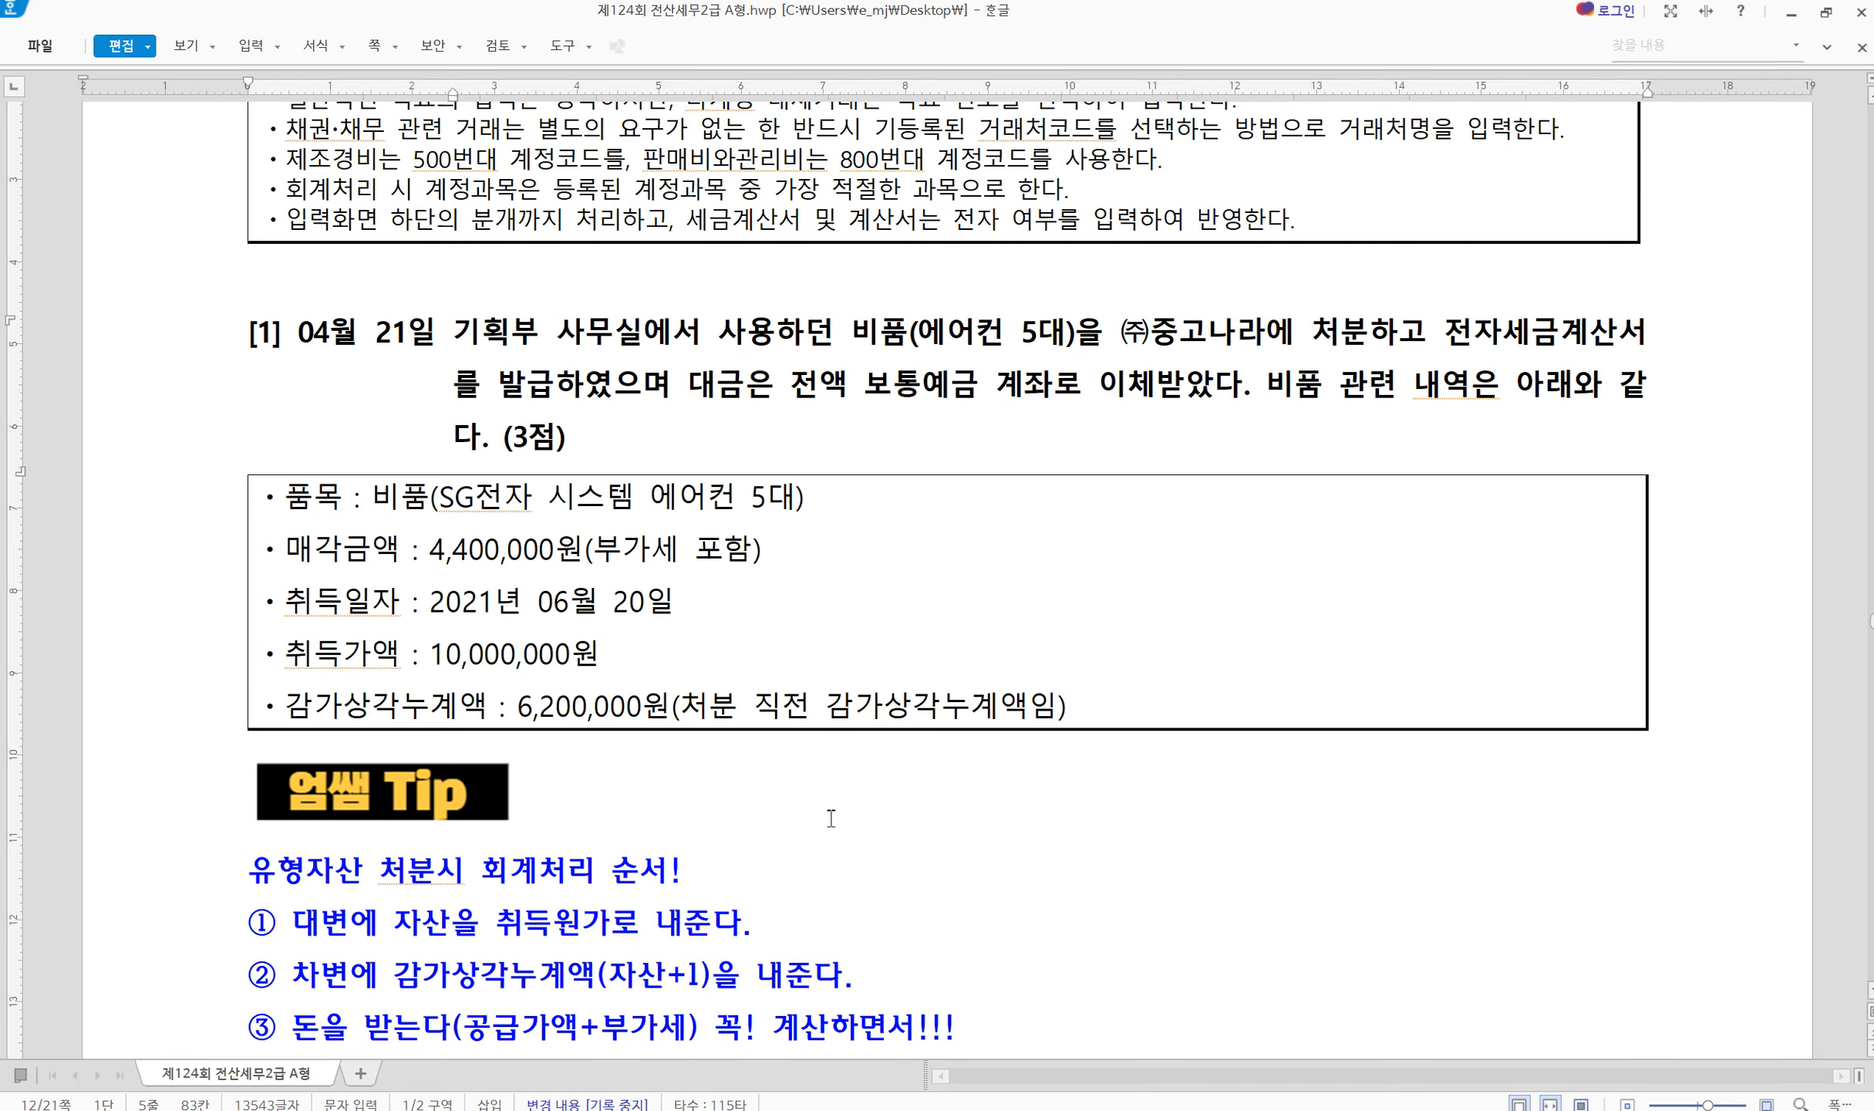
# Annotate problem [1]'s 유형자산 disposal tip, noting codes 212 for 비품 and 213 for 감가상각누계액
pyautogui.scroll(-2, 1002, 922)
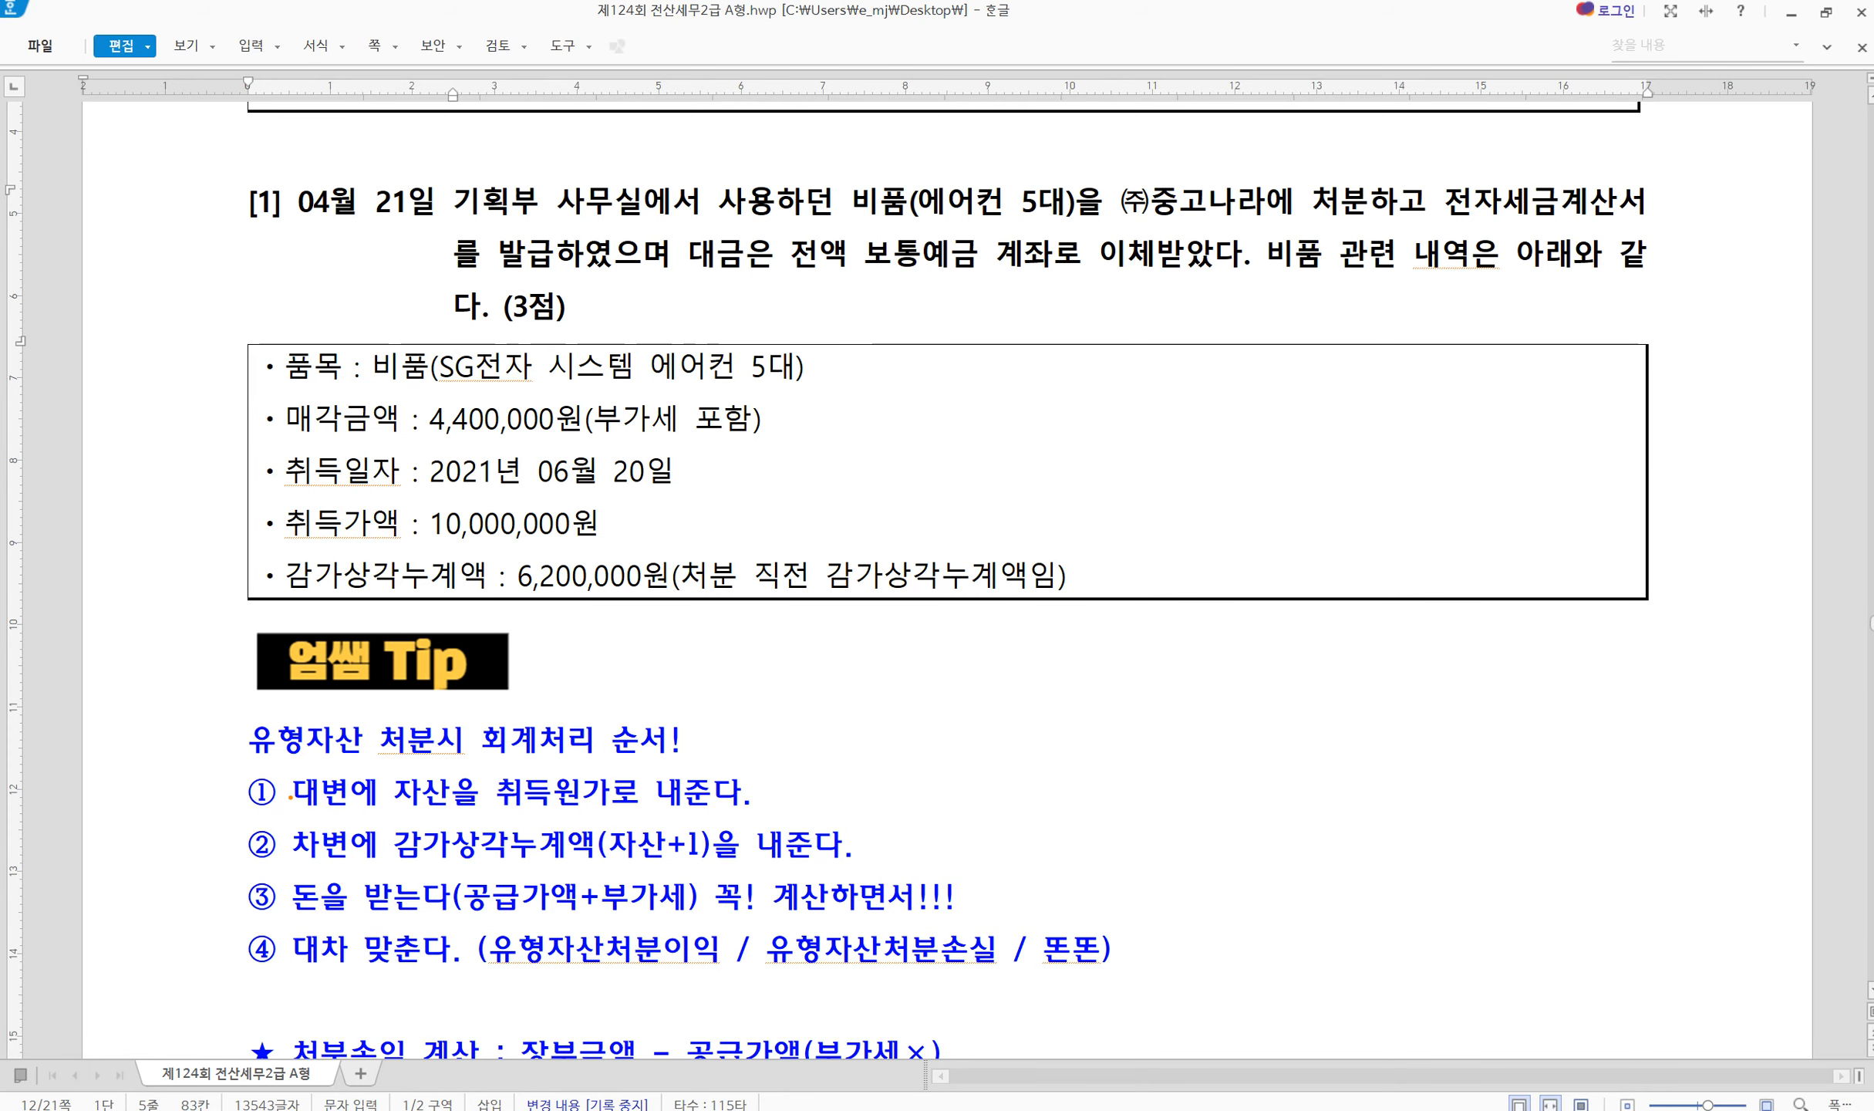
pyautogui.moveTo(285, 771)
pyautogui.mouseDown()
pyautogui.moveTo(313, 802)
pyautogui.moveTo(454, 827)
pyautogui.mouseUp()
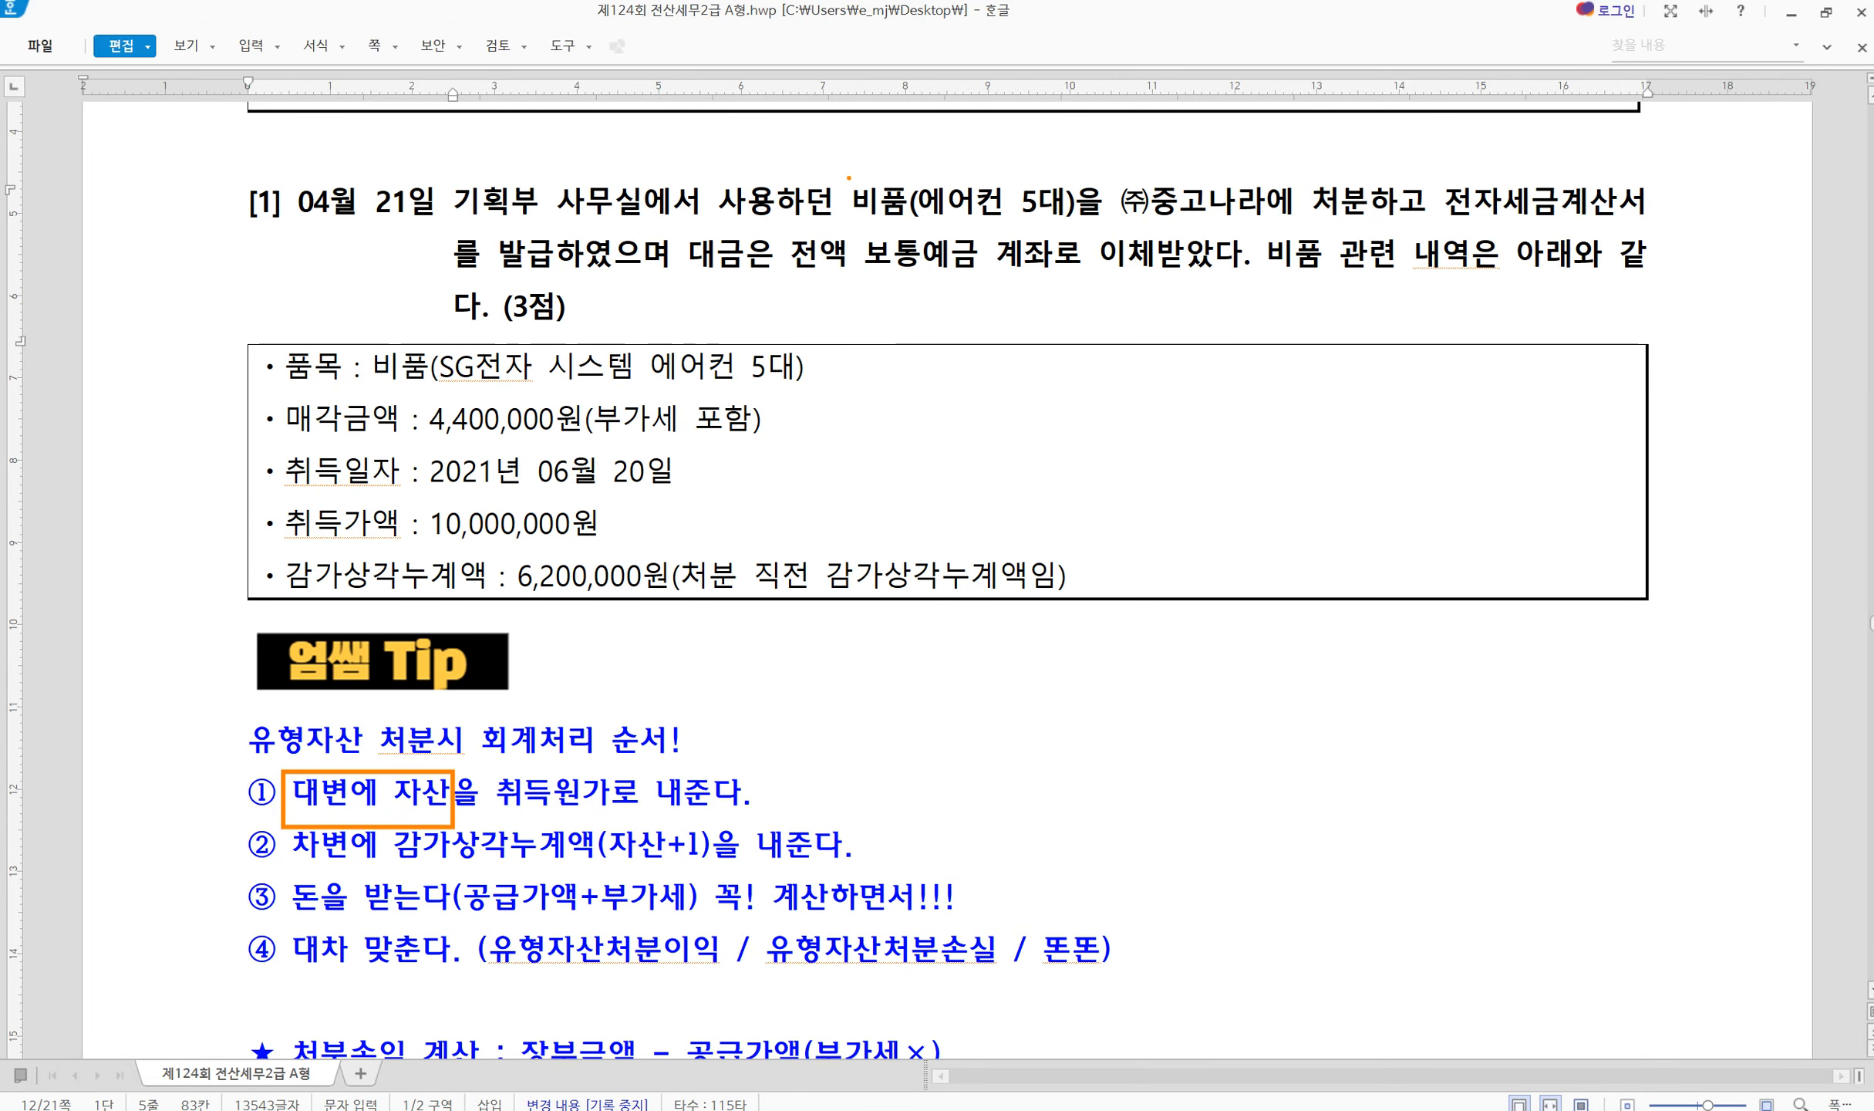
pyautogui.moveTo(848, 178); pyautogui.dragTo(925, 233)
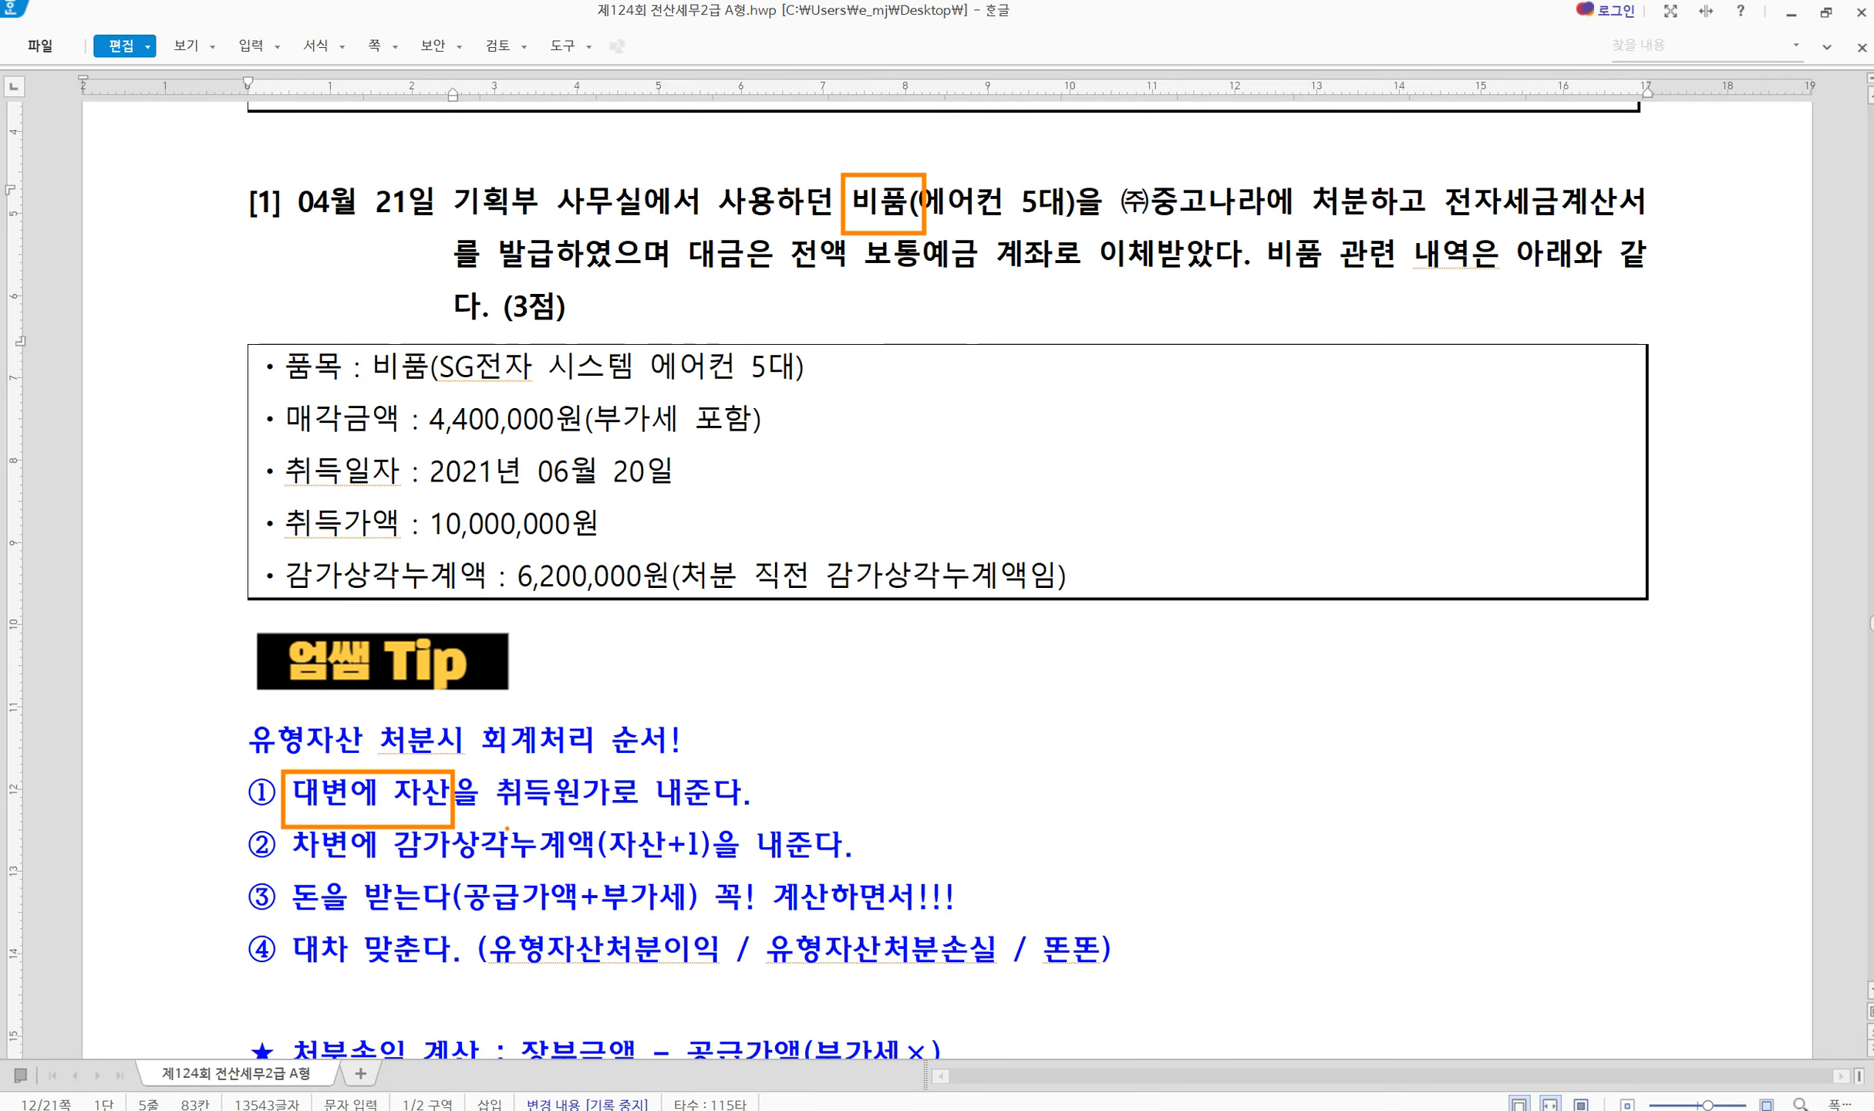
pyautogui.moveTo(503, 812); pyautogui.dragTo(684, 813)
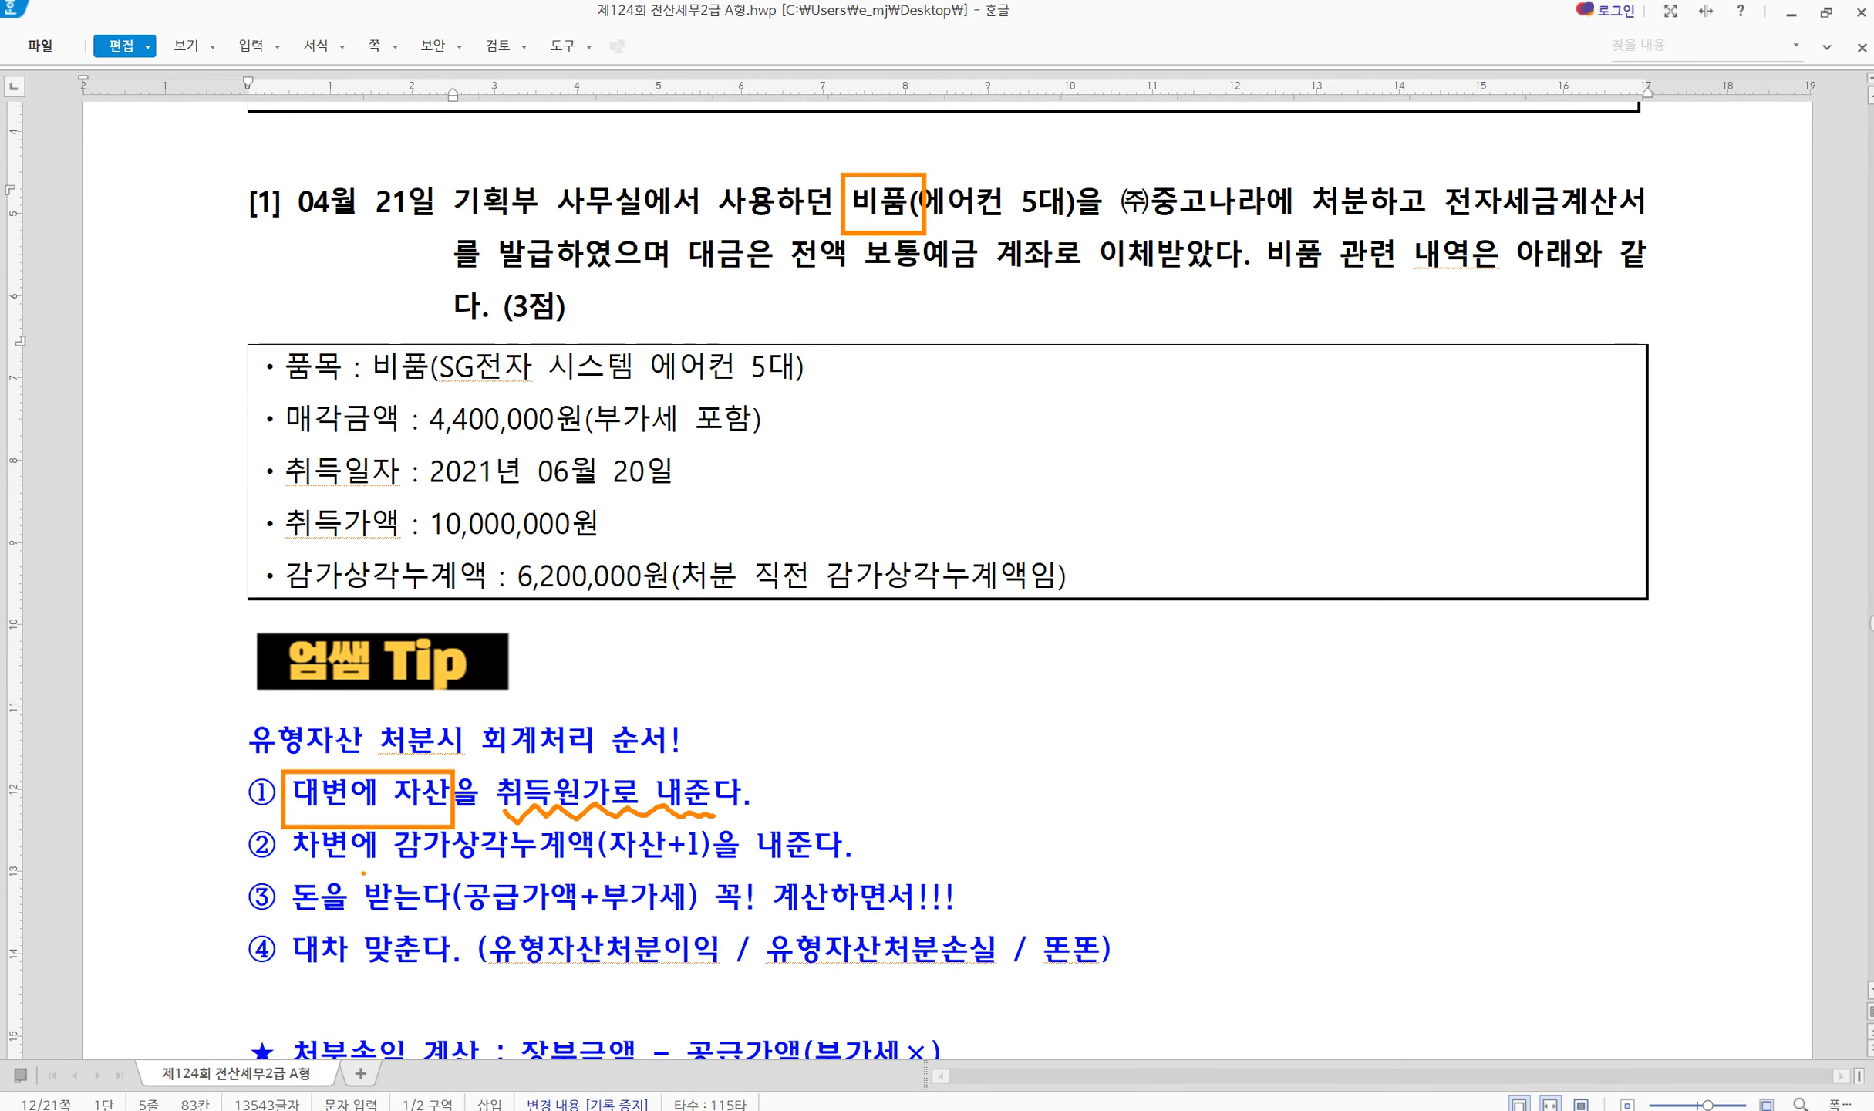
pyautogui.moveTo(279, 826)
pyautogui.mouseDown()
pyautogui.moveTo(440, 870)
pyautogui.moveTo(737, 872)
pyautogui.mouseUp()
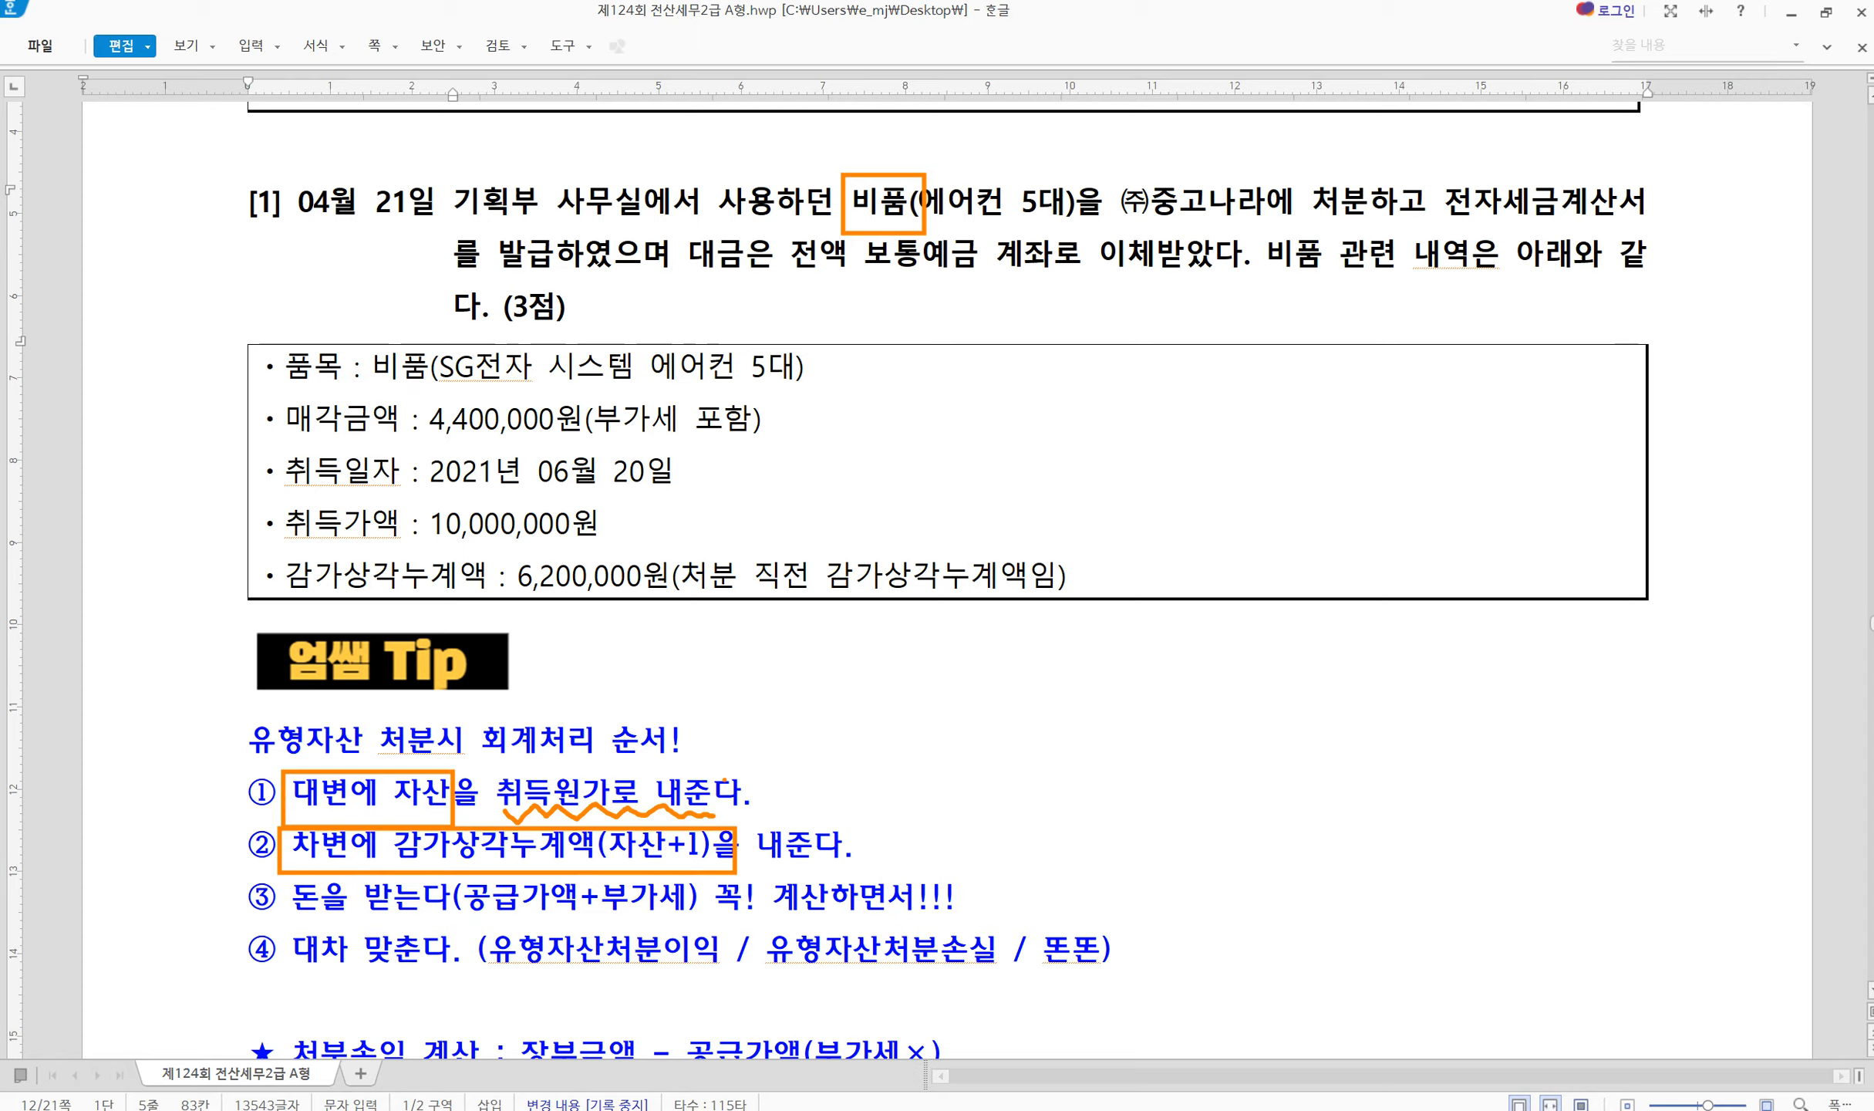
pyautogui.moveTo(827, 783)
pyautogui.mouseDown()
pyautogui.moveTo(811, 800)
pyautogui.moveTo(870, 795)
pyautogui.mouseUp()
pyautogui.moveTo(939, 819); pyautogui.dragTo(942, 857)
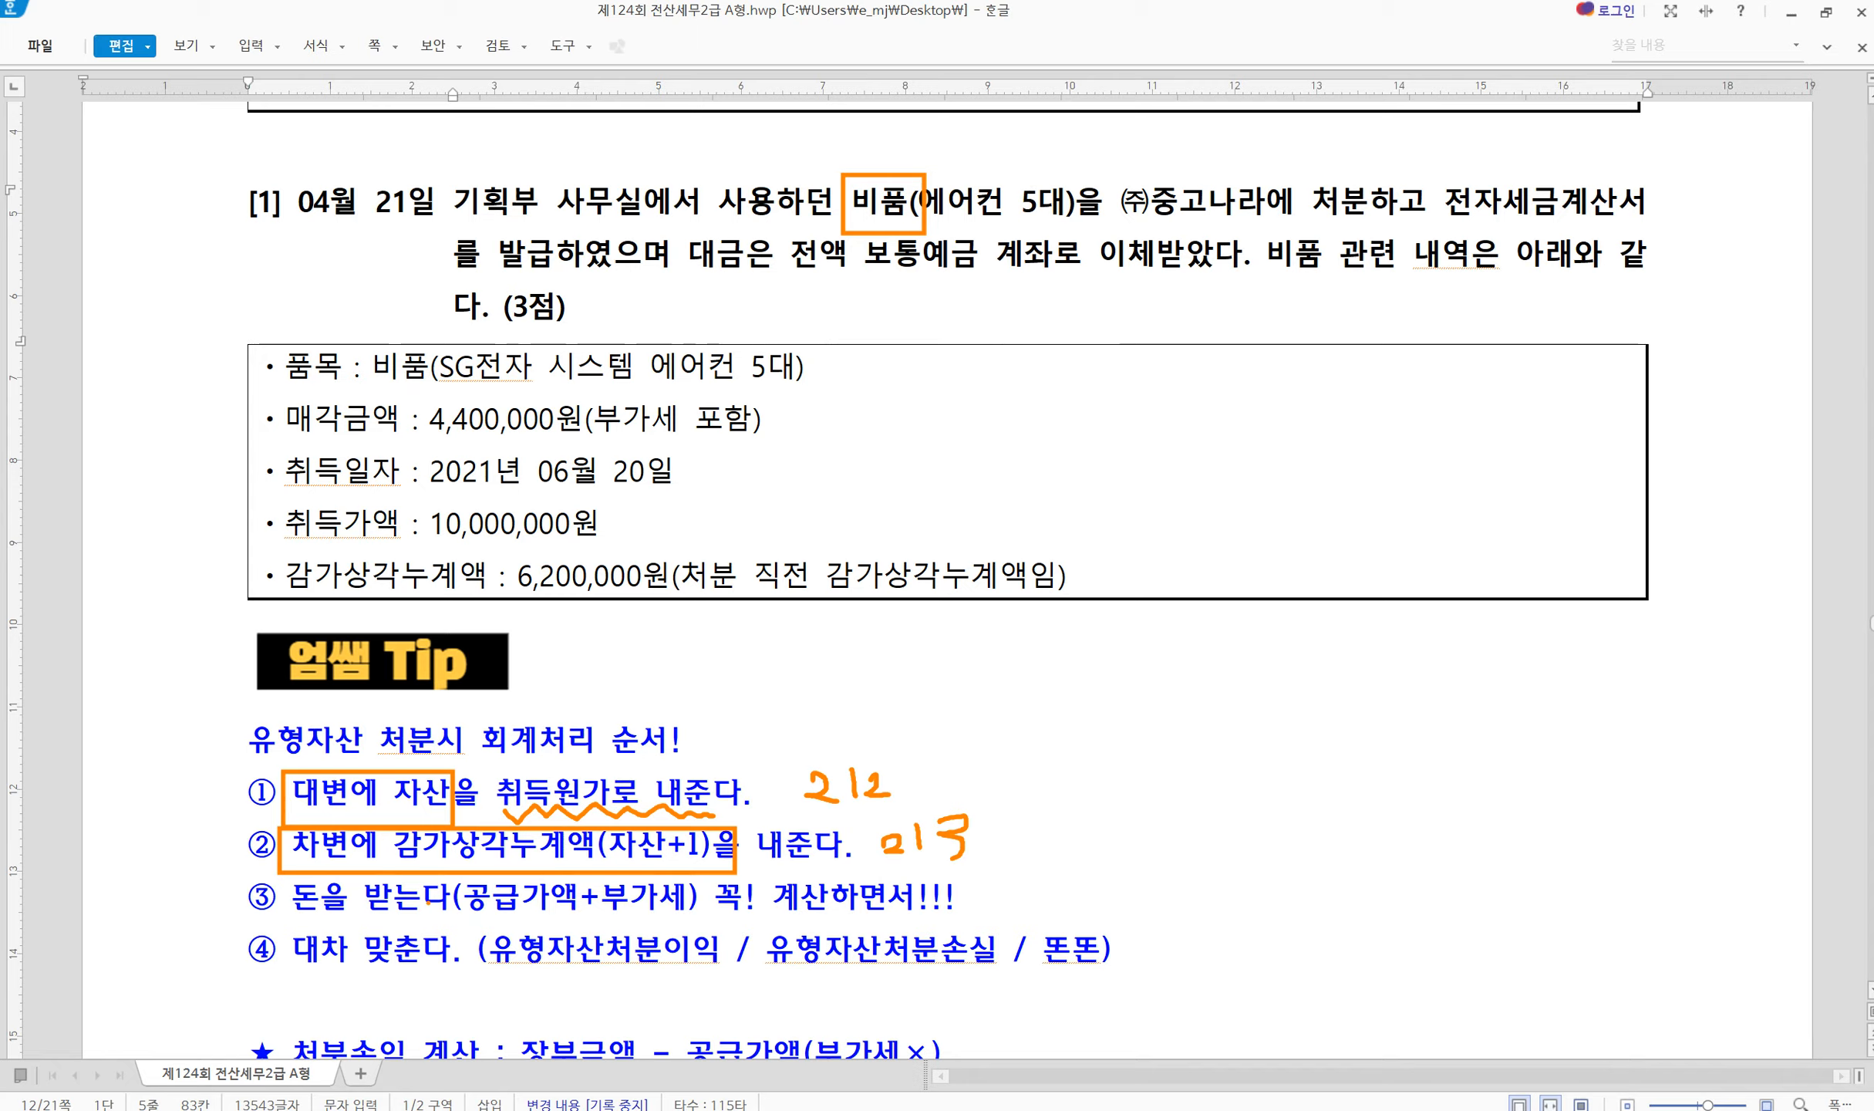
pyautogui.moveTo(294, 927); pyautogui.dragTo(416, 915)
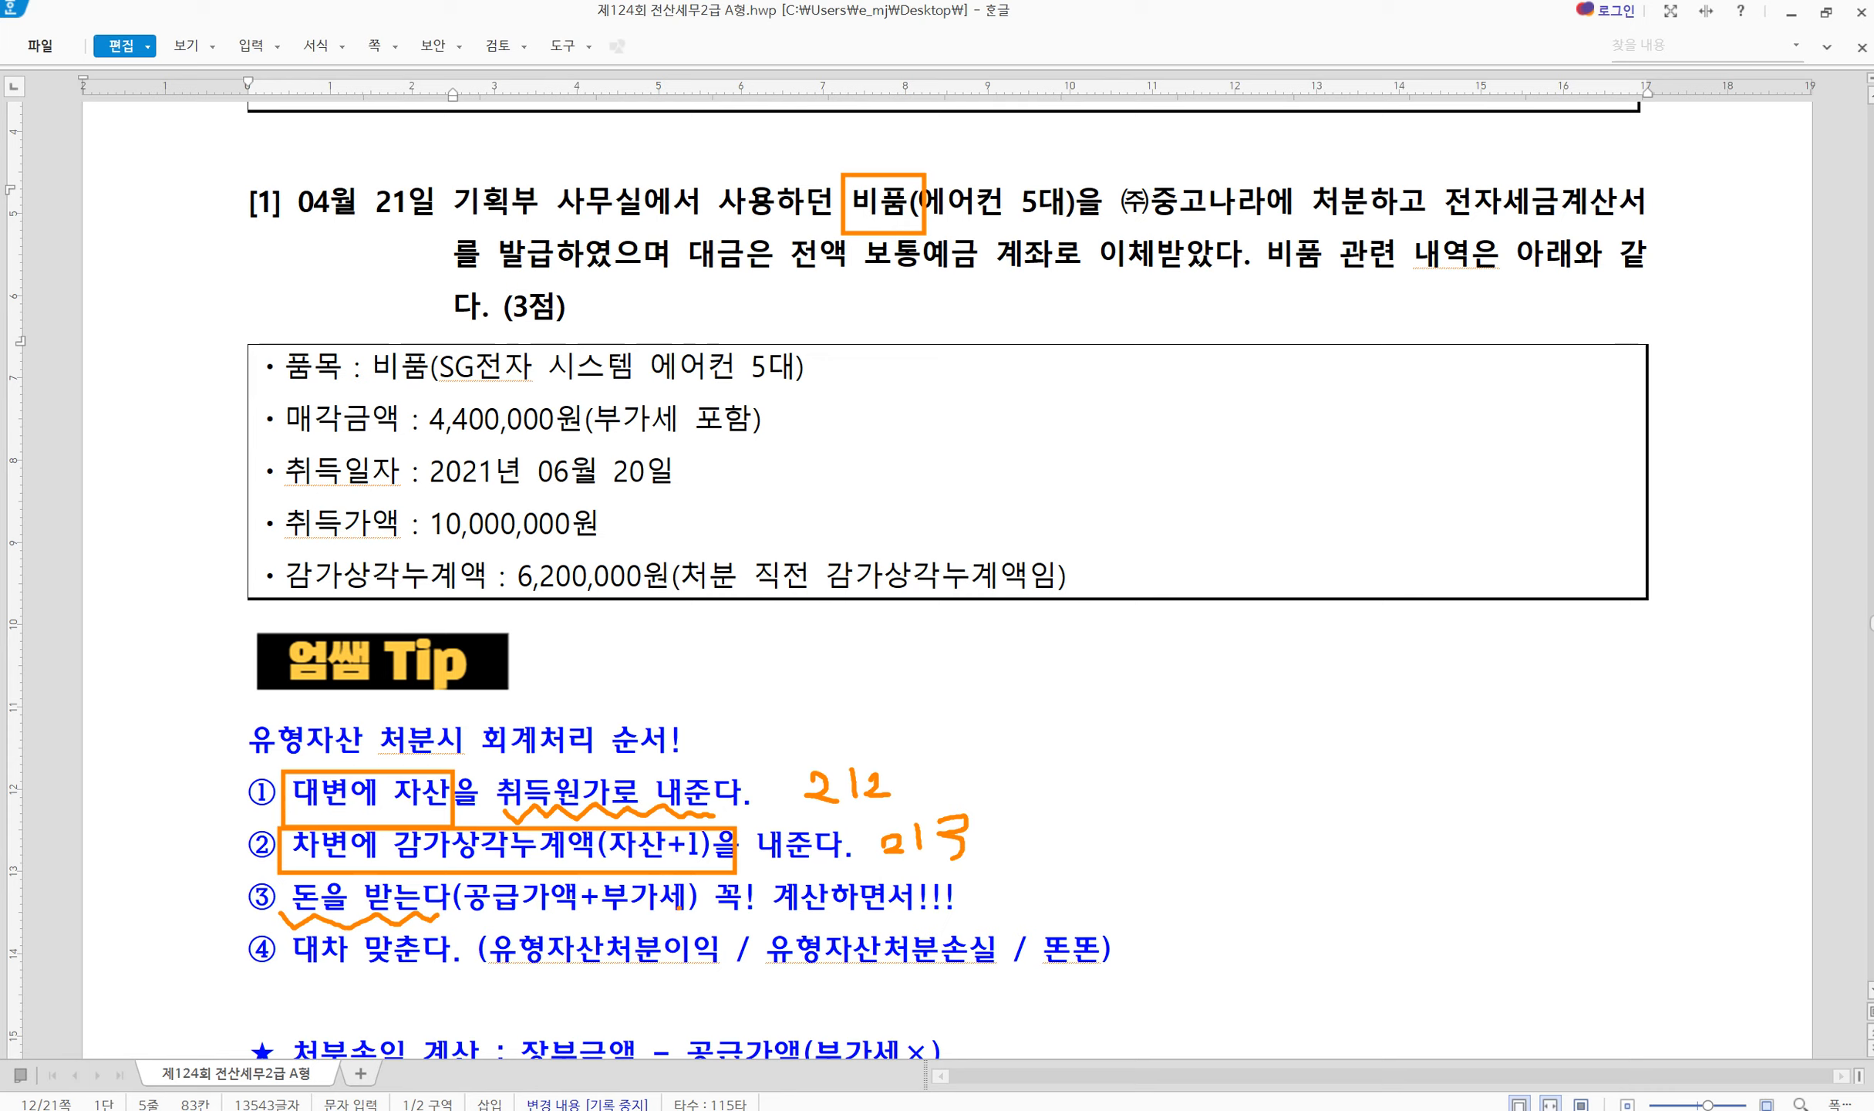
pyautogui.moveTo(680, 907)
pyautogui.mouseDown()
pyautogui.moveTo(722, 910)
pyautogui.moveTo(692, 939)
pyautogui.moveTo(719, 937)
pyautogui.mouseUp()
pyautogui.moveTo(800, 920); pyautogui.dragTo(968, 909)
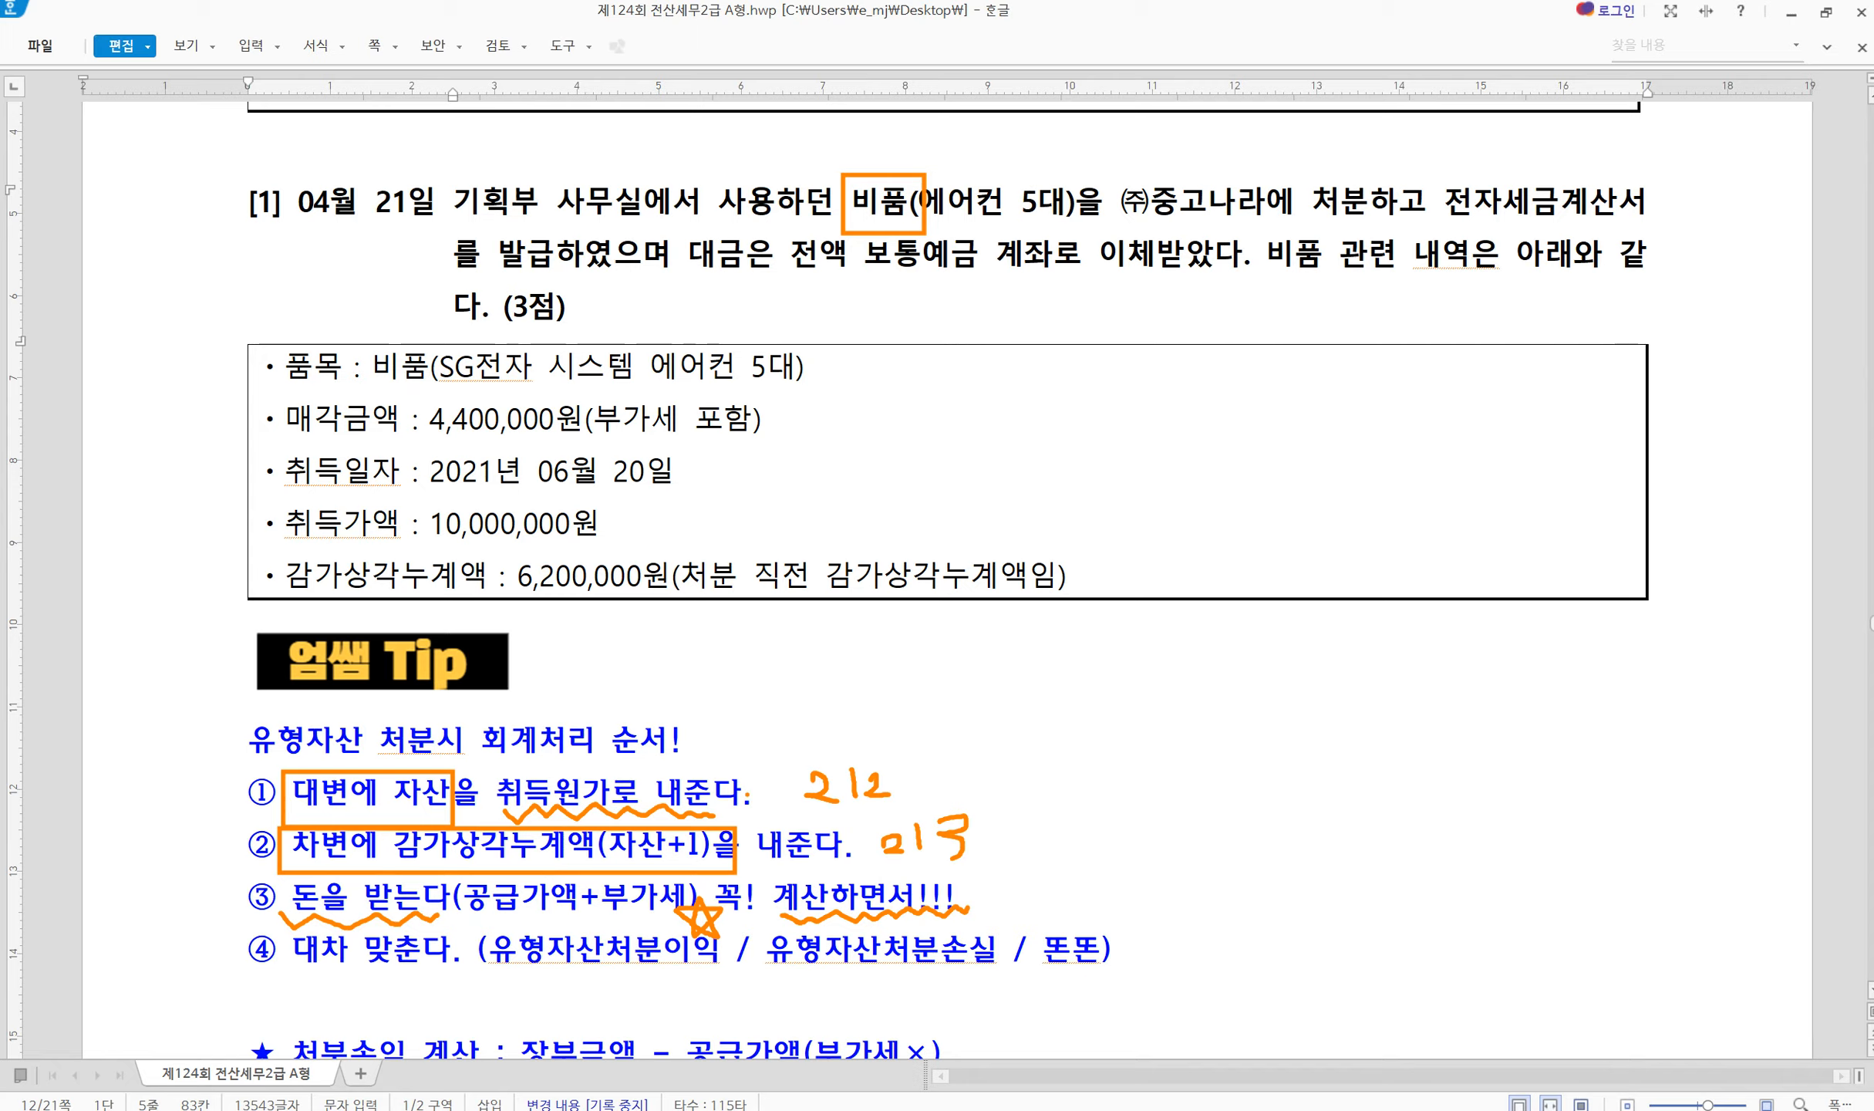
pyautogui.press('Escape')
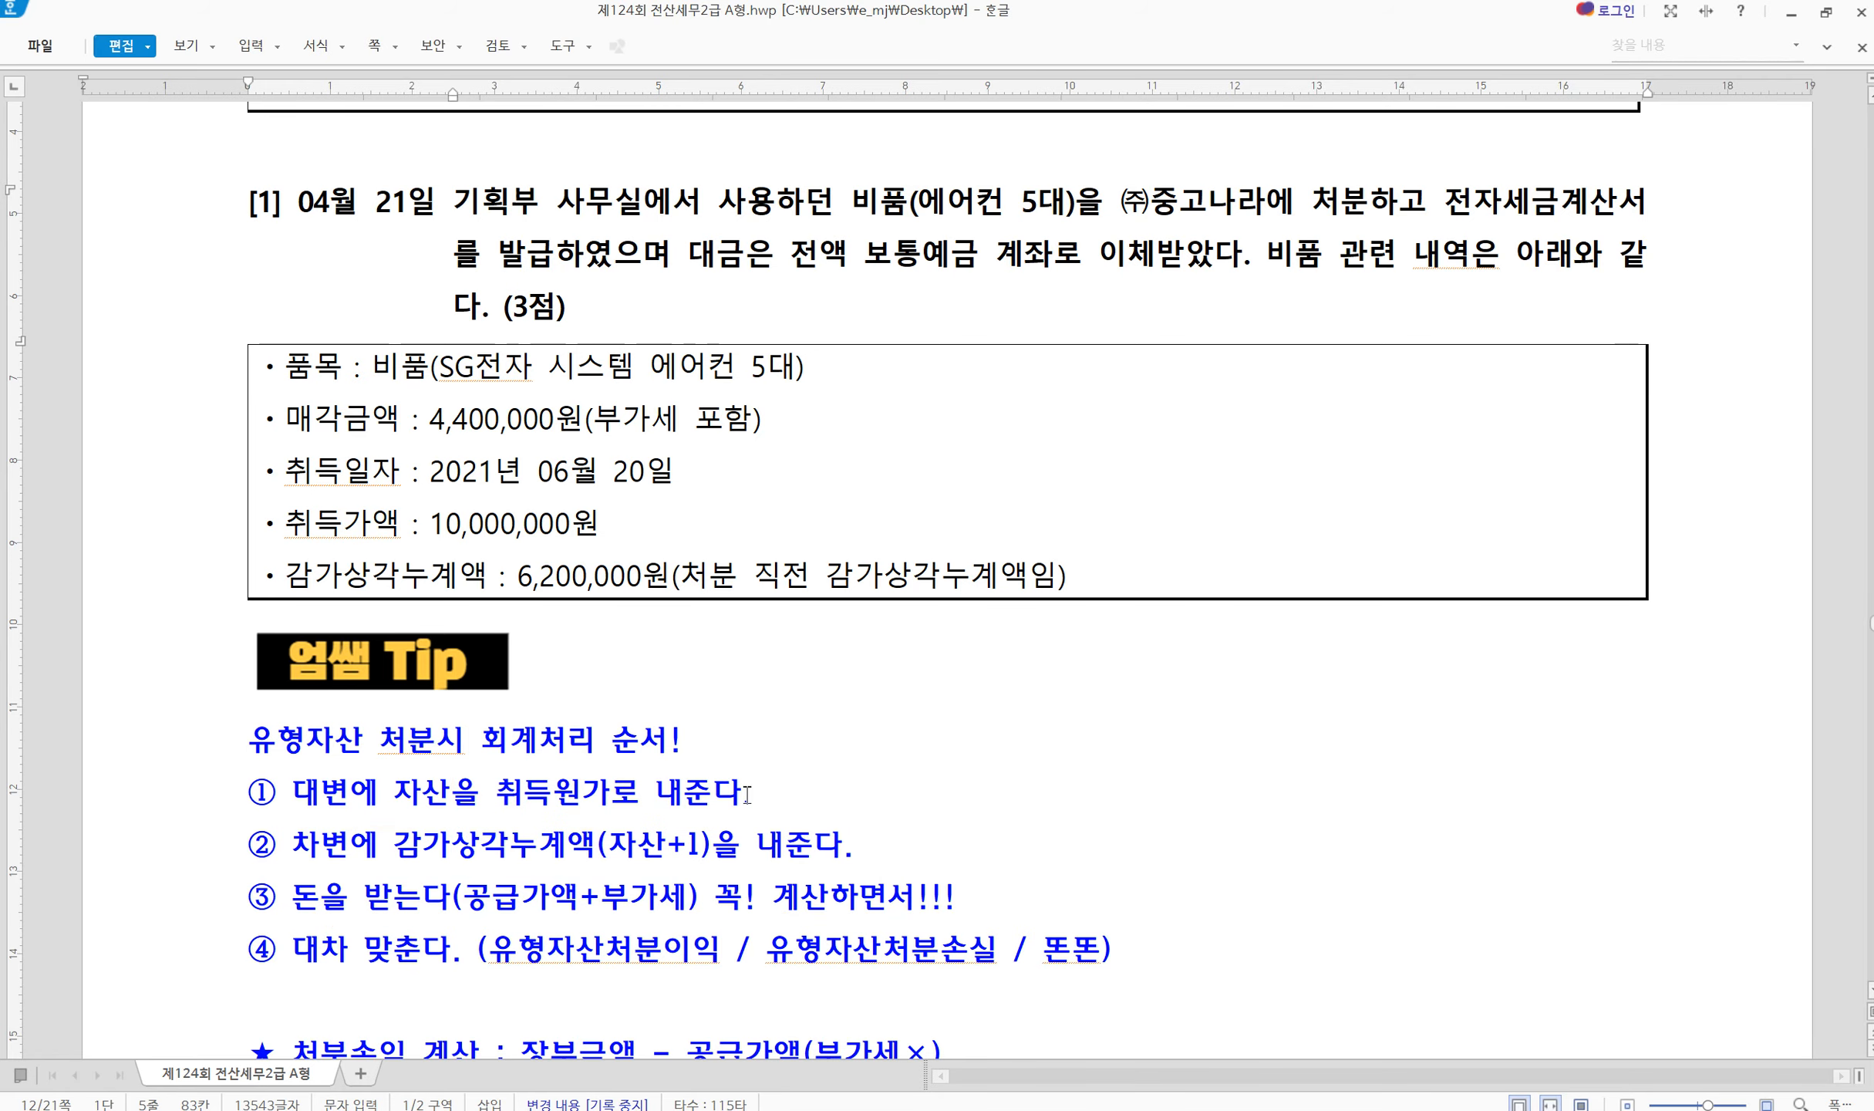
# Enter 공급가액 4,000,000 for the 비품 sale, accepting the 400,000 VAT
pyautogui.click(1520, 1109)
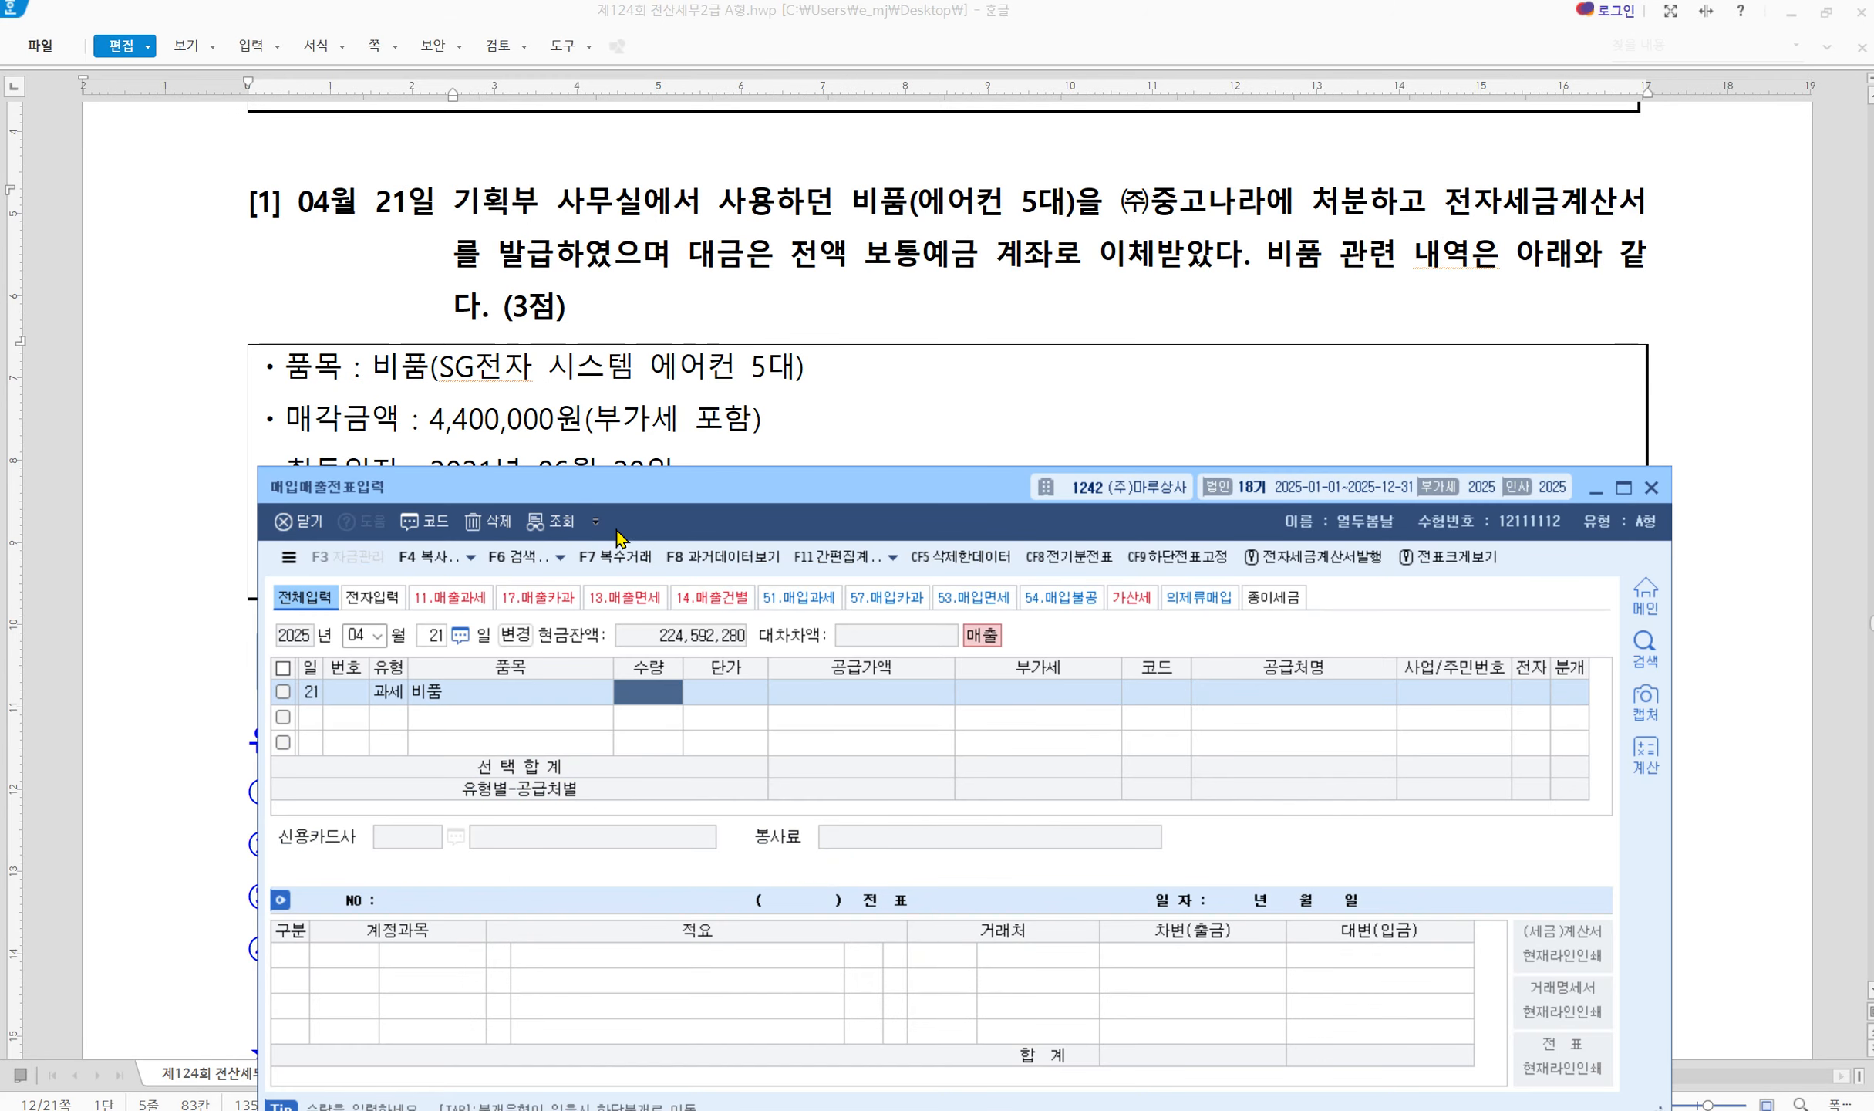
pyautogui.moveTo(640, 500); pyautogui.dragTo(595, 642)
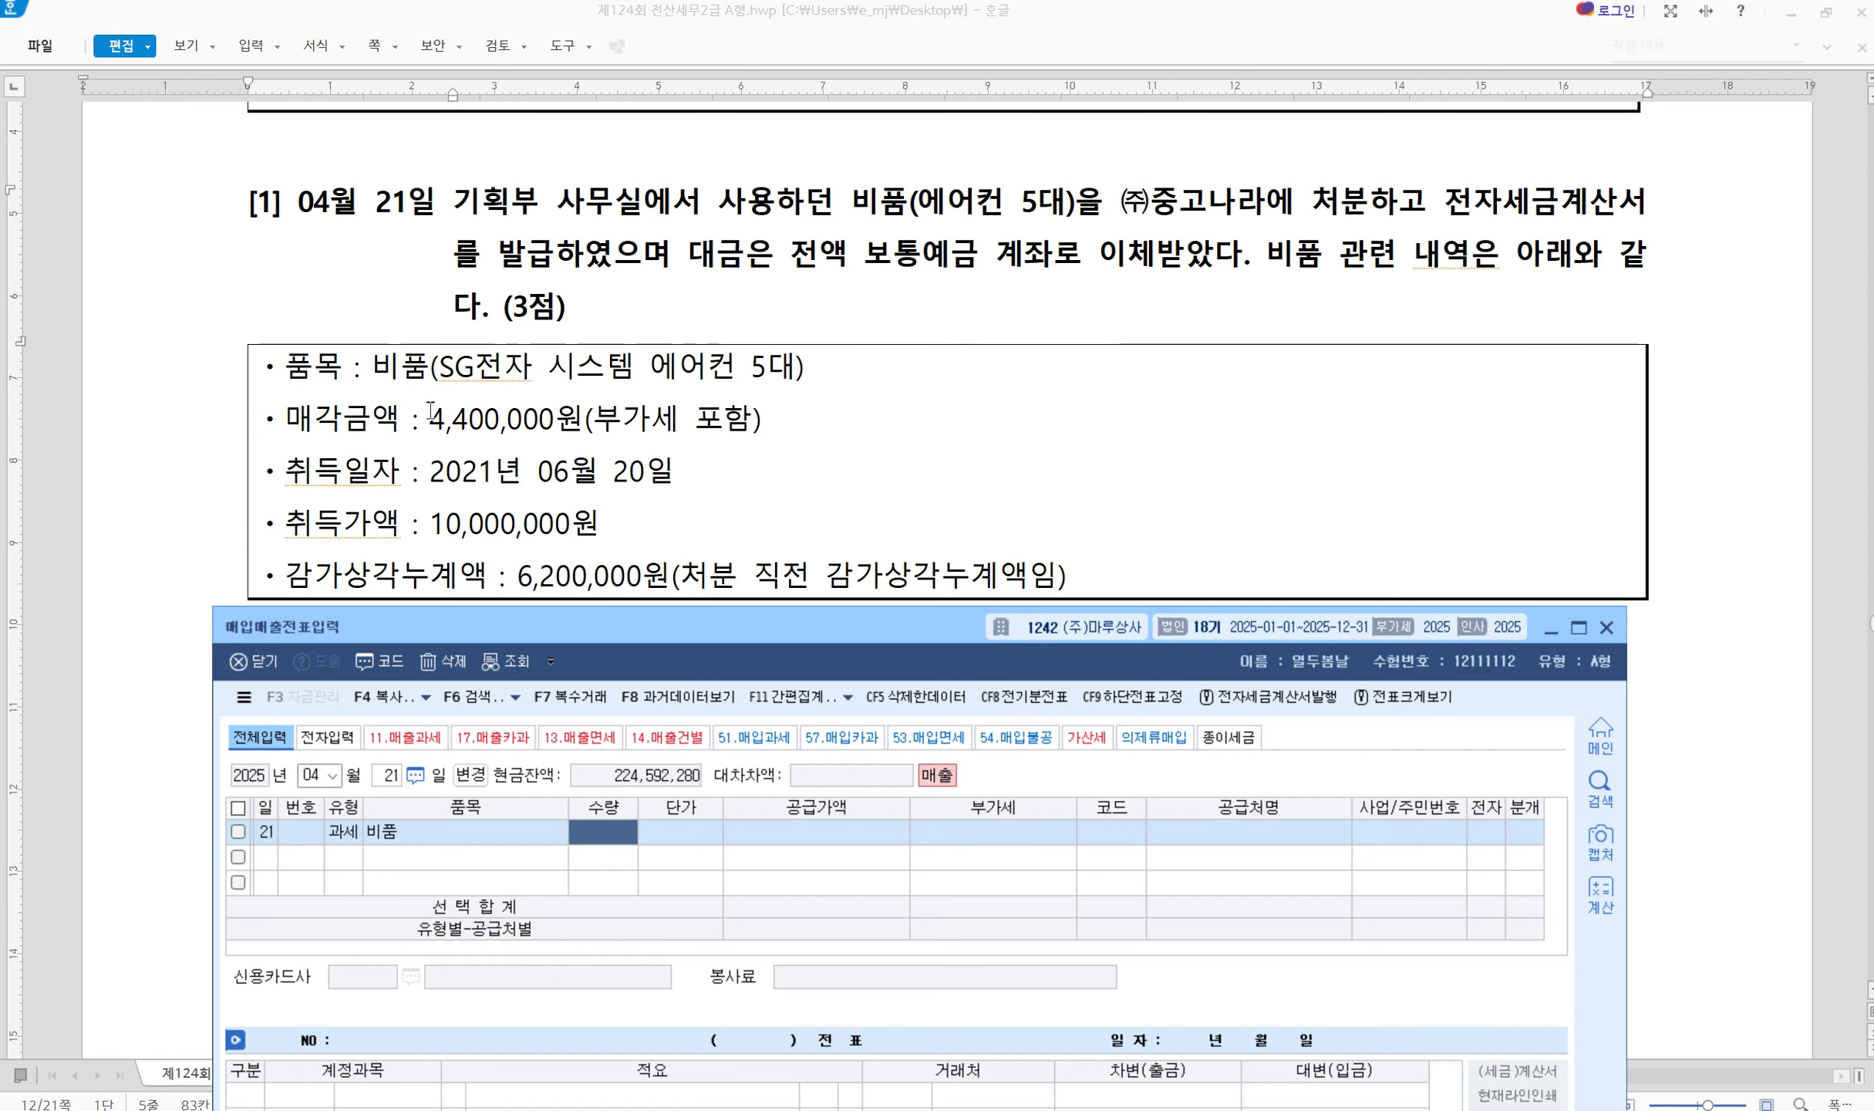
pyautogui.moveTo(404, 394); pyautogui.dragTo(833, 443)
pyautogui.click(802, 827)
pyautogui.write('4,000,000')
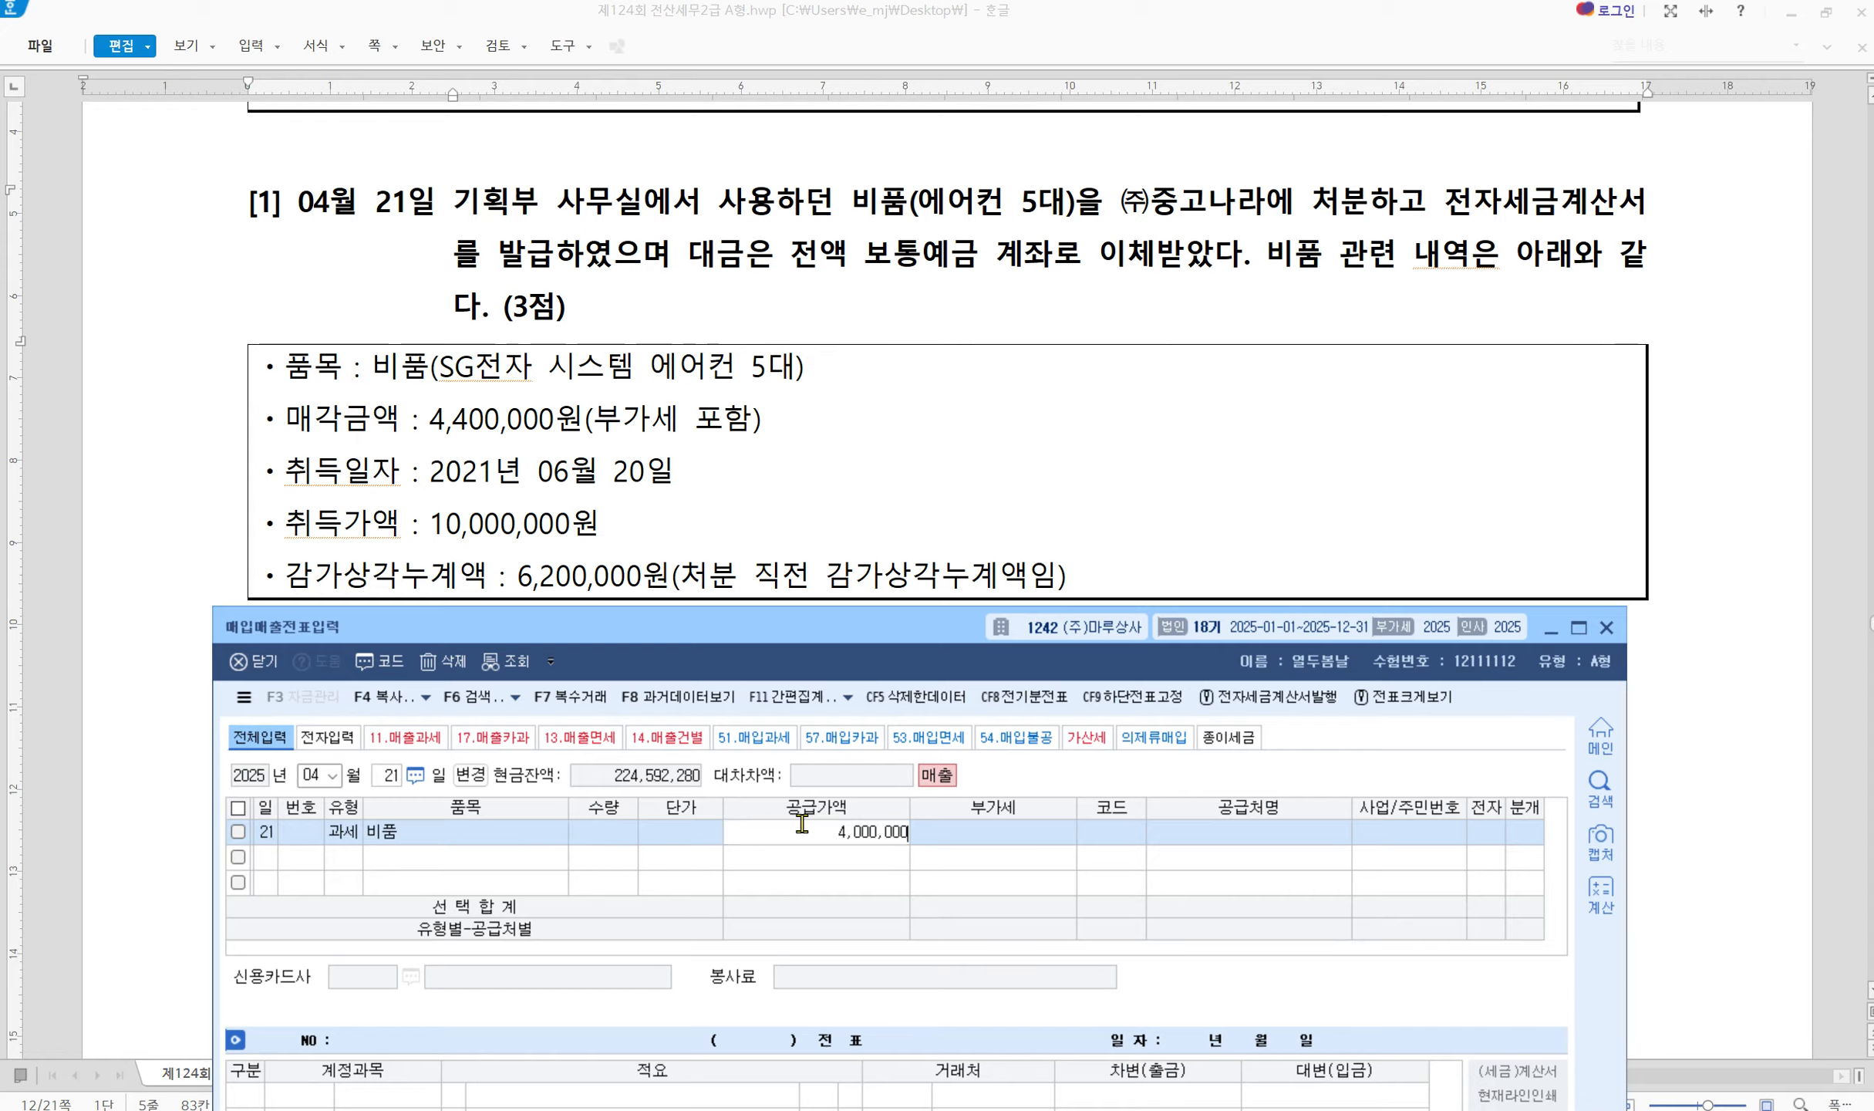
pyautogui.press('Return')
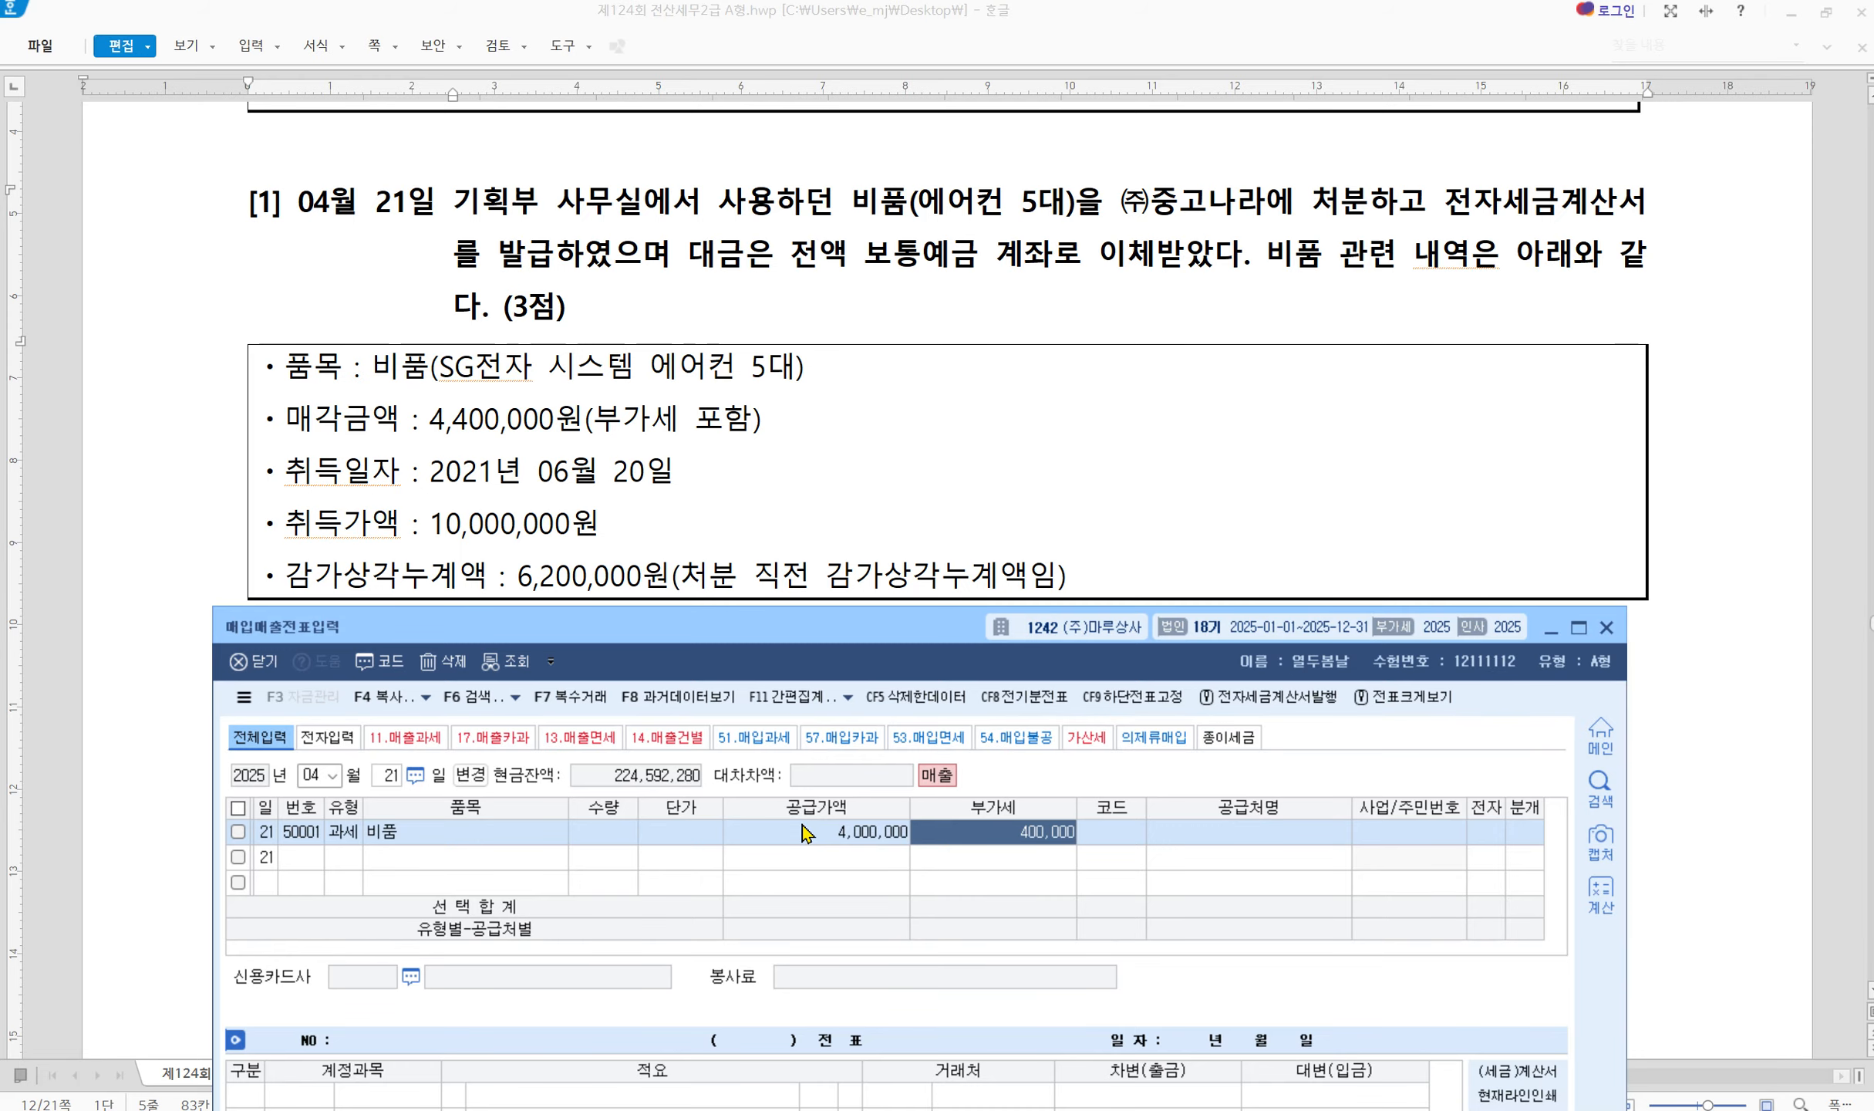
pyautogui.press('Return')
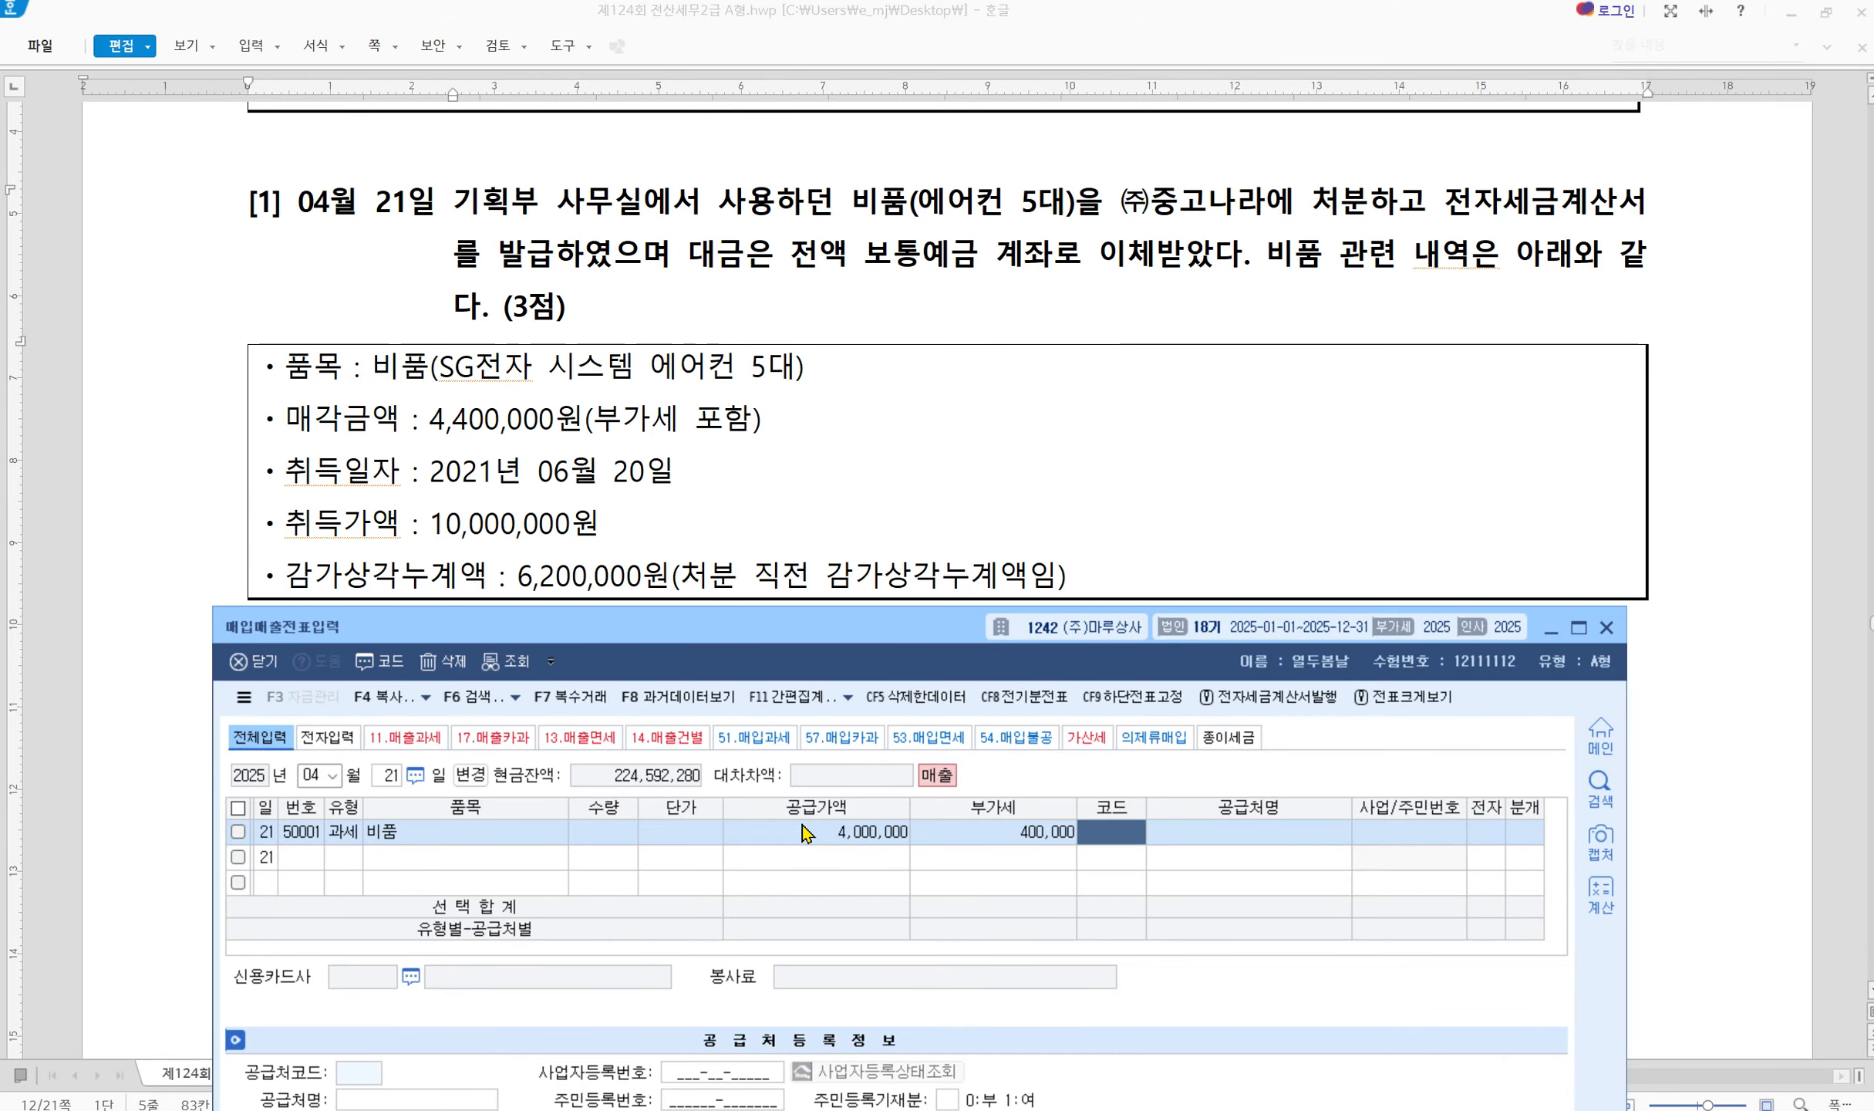
# Set the buyer to (주)중고나라 and mark the invoice as electronic (1.여)
pyautogui.write('중고')
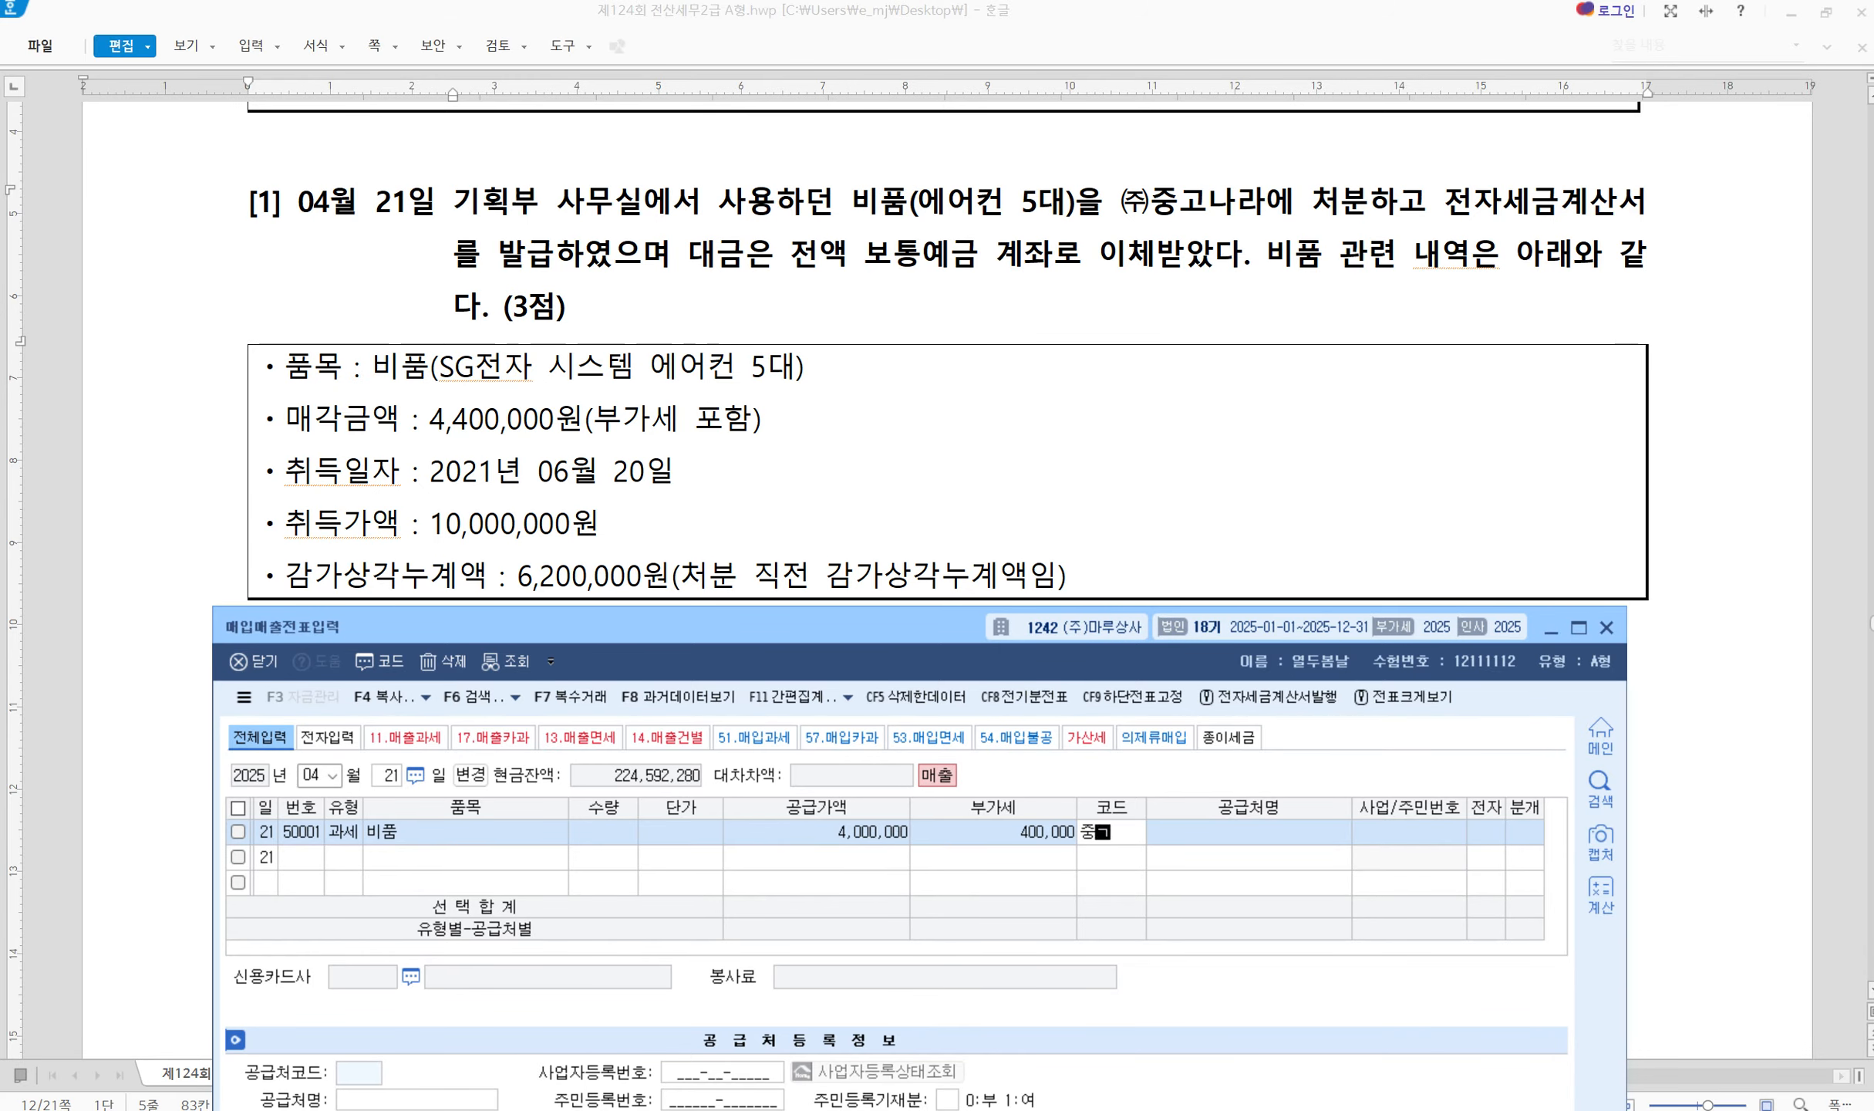
pyautogui.press('Return')
pyautogui.press('Return')
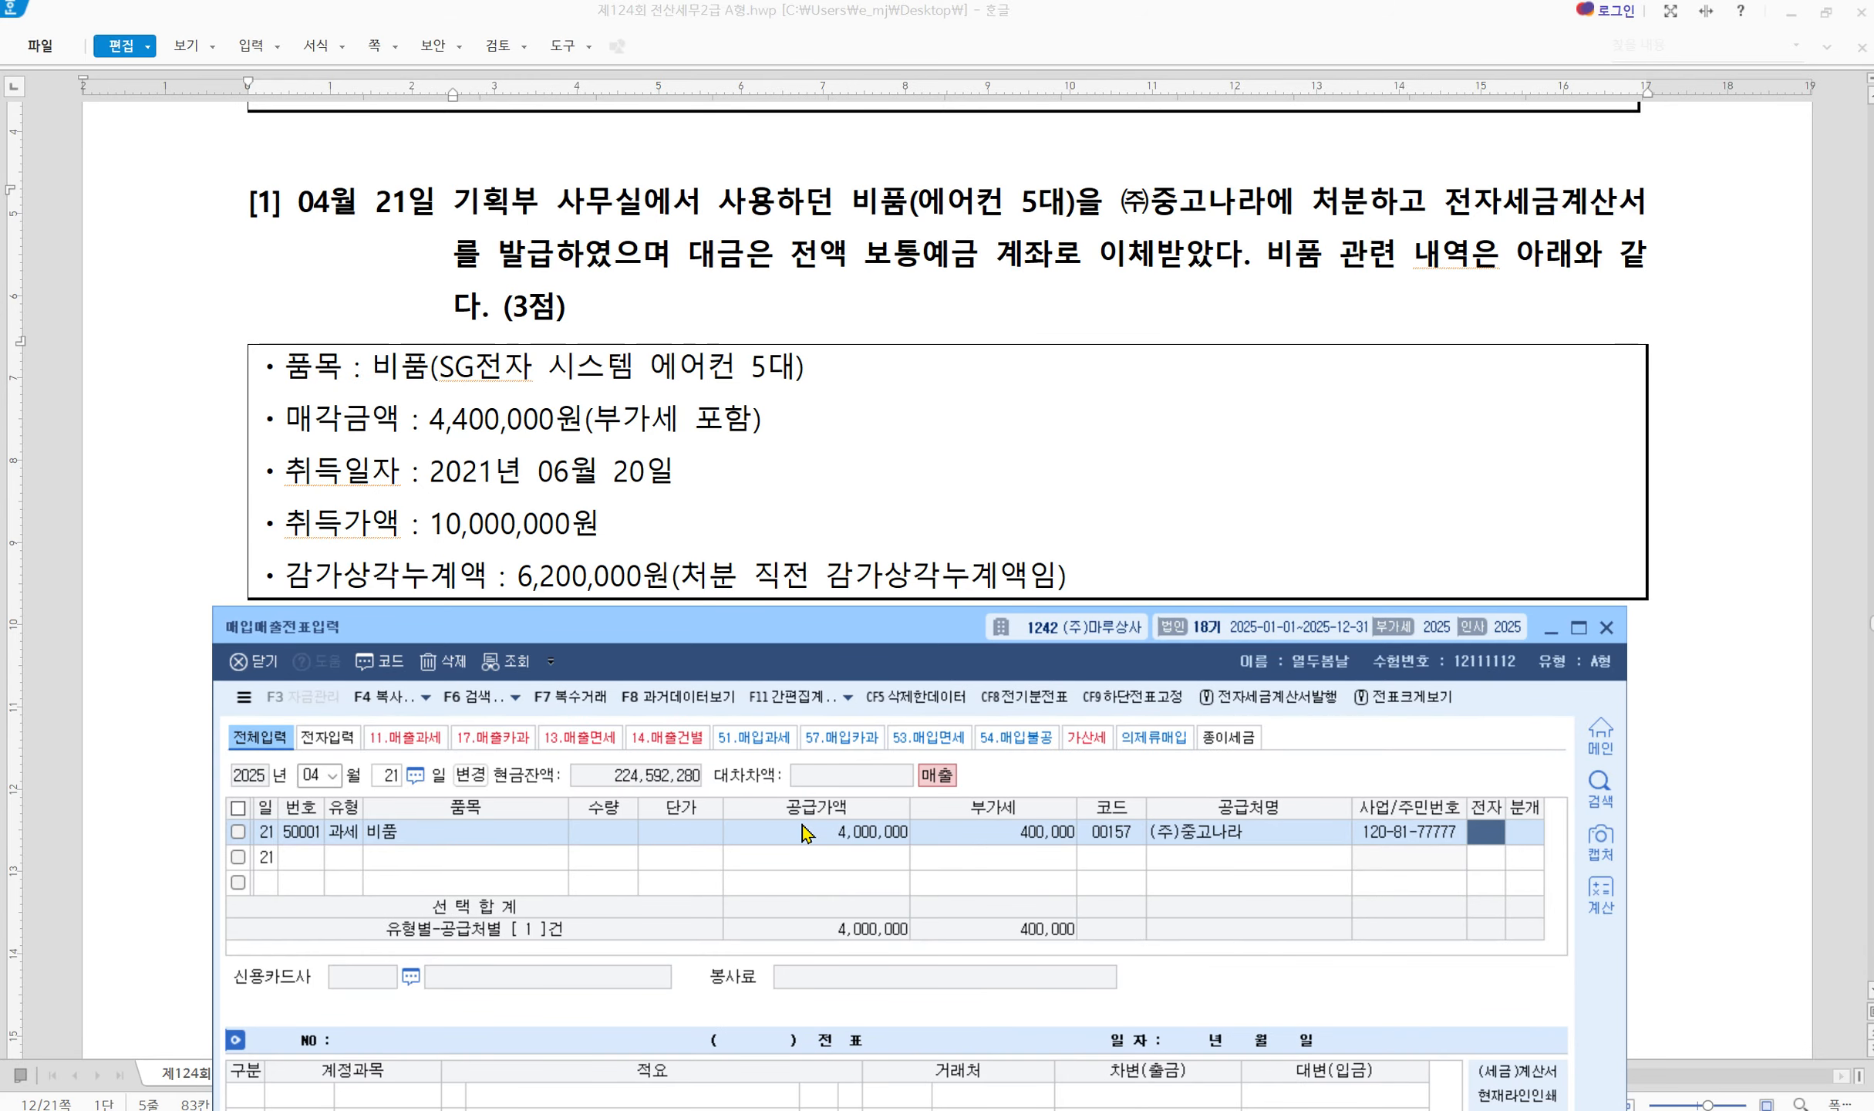
pyautogui.write('1')
pyautogui.press('Return')
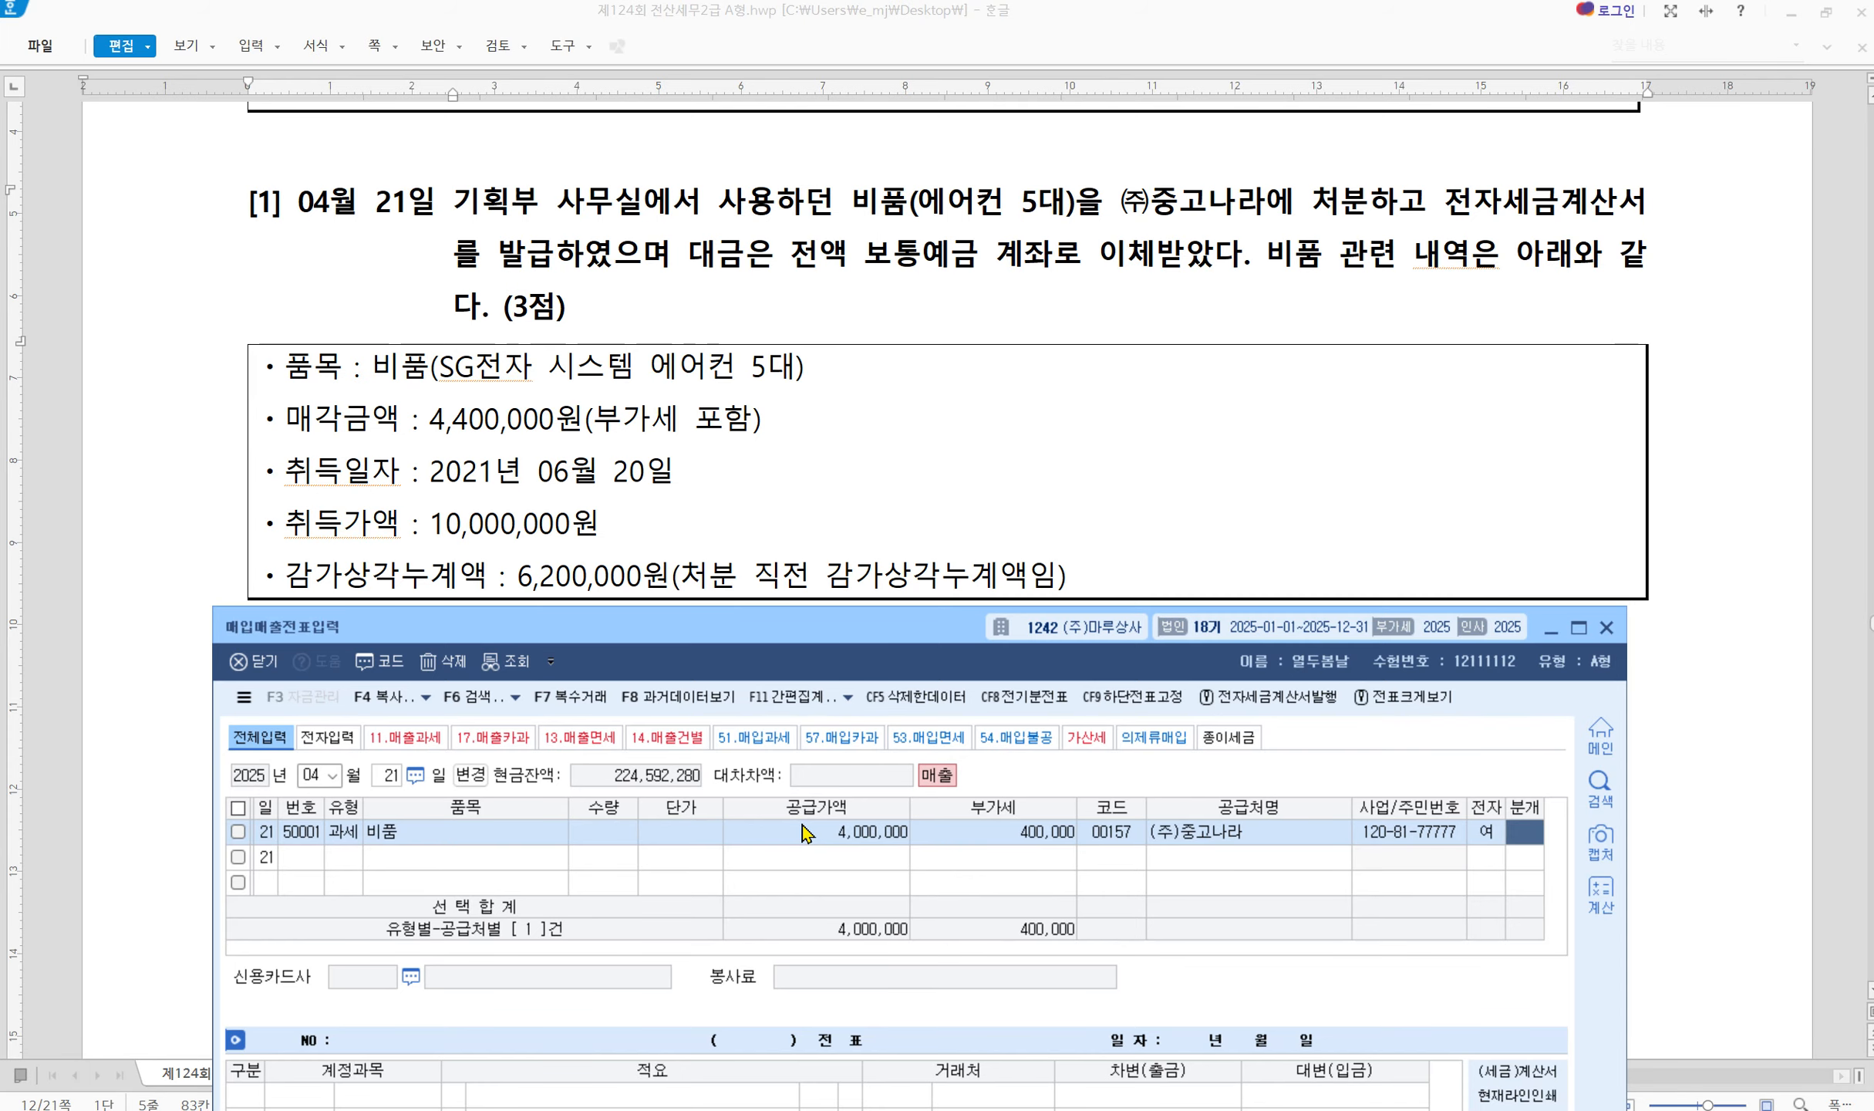
# Choose 혼합 journal type and replace 제품매출 with 0212 비품, credited 10,000,000
pyautogui.write('3')
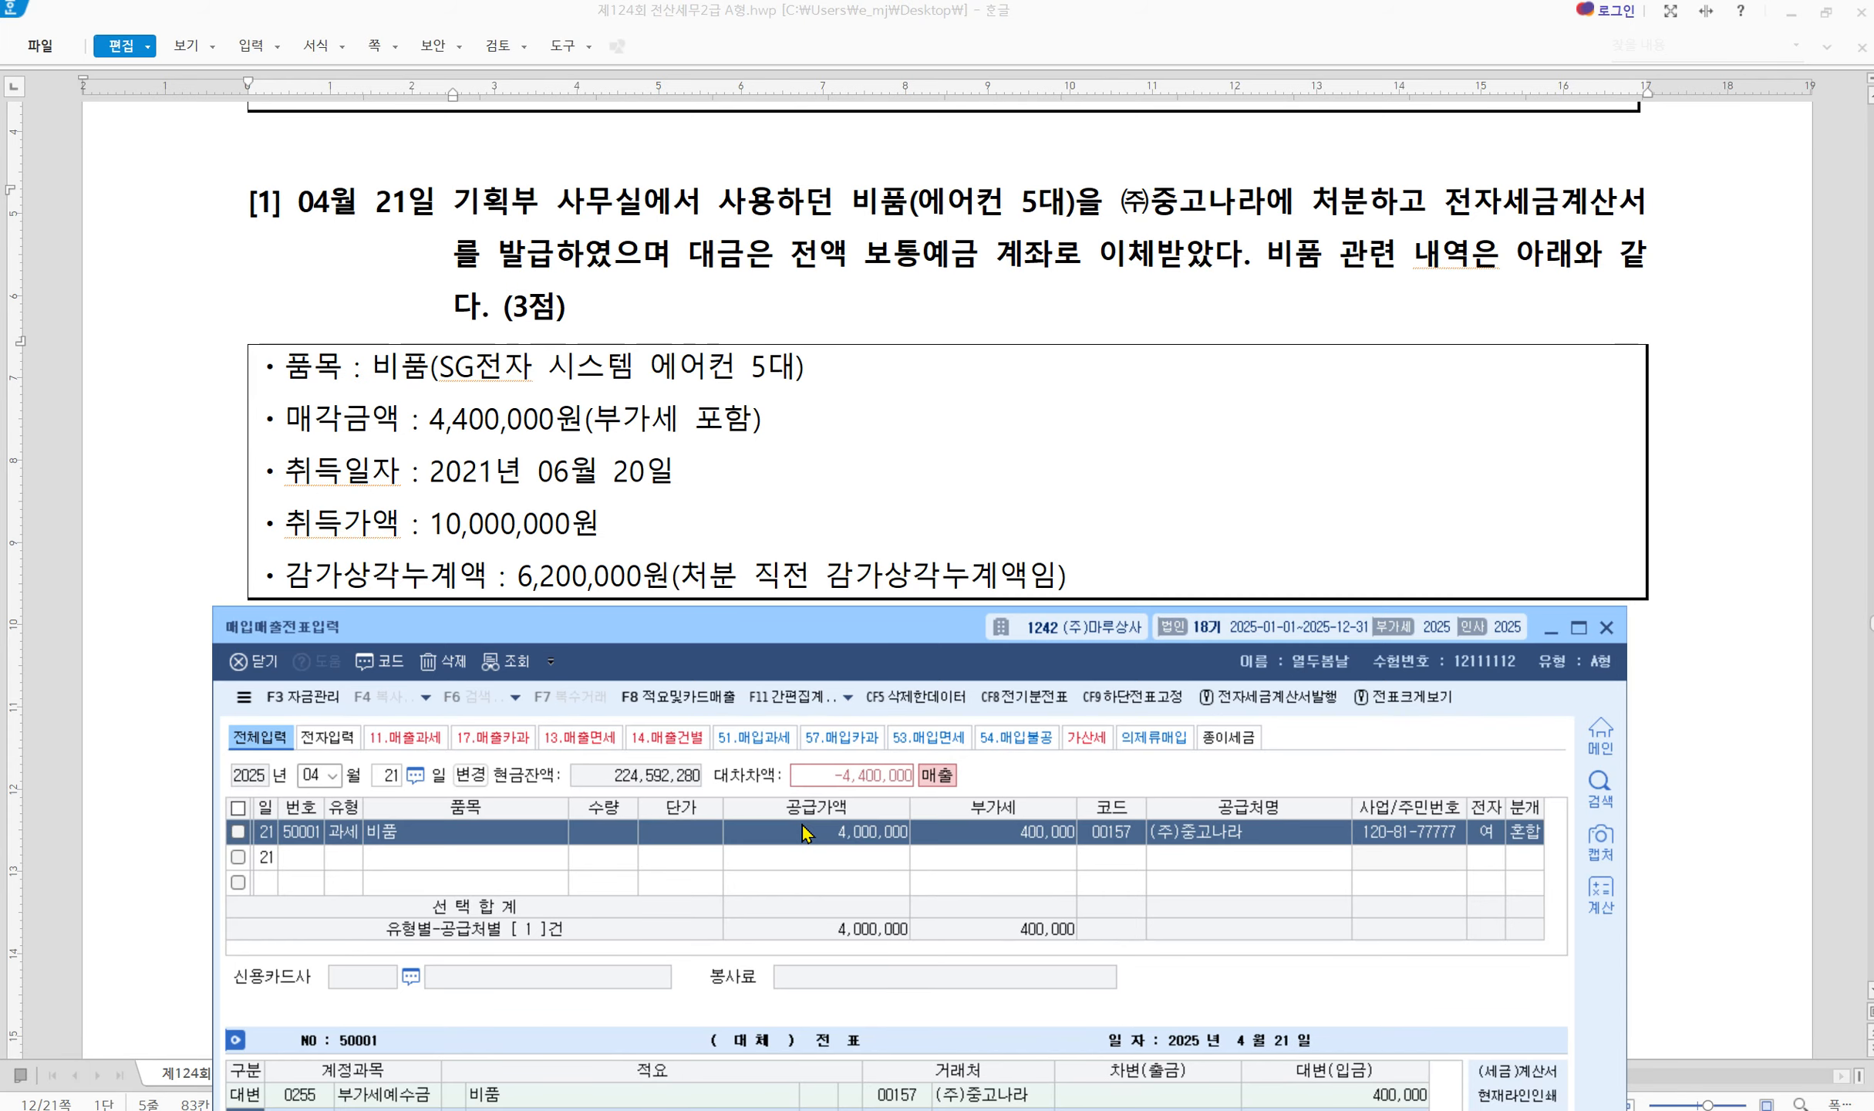
pyautogui.moveTo(782, 641); pyautogui.dragTo(809, 463)
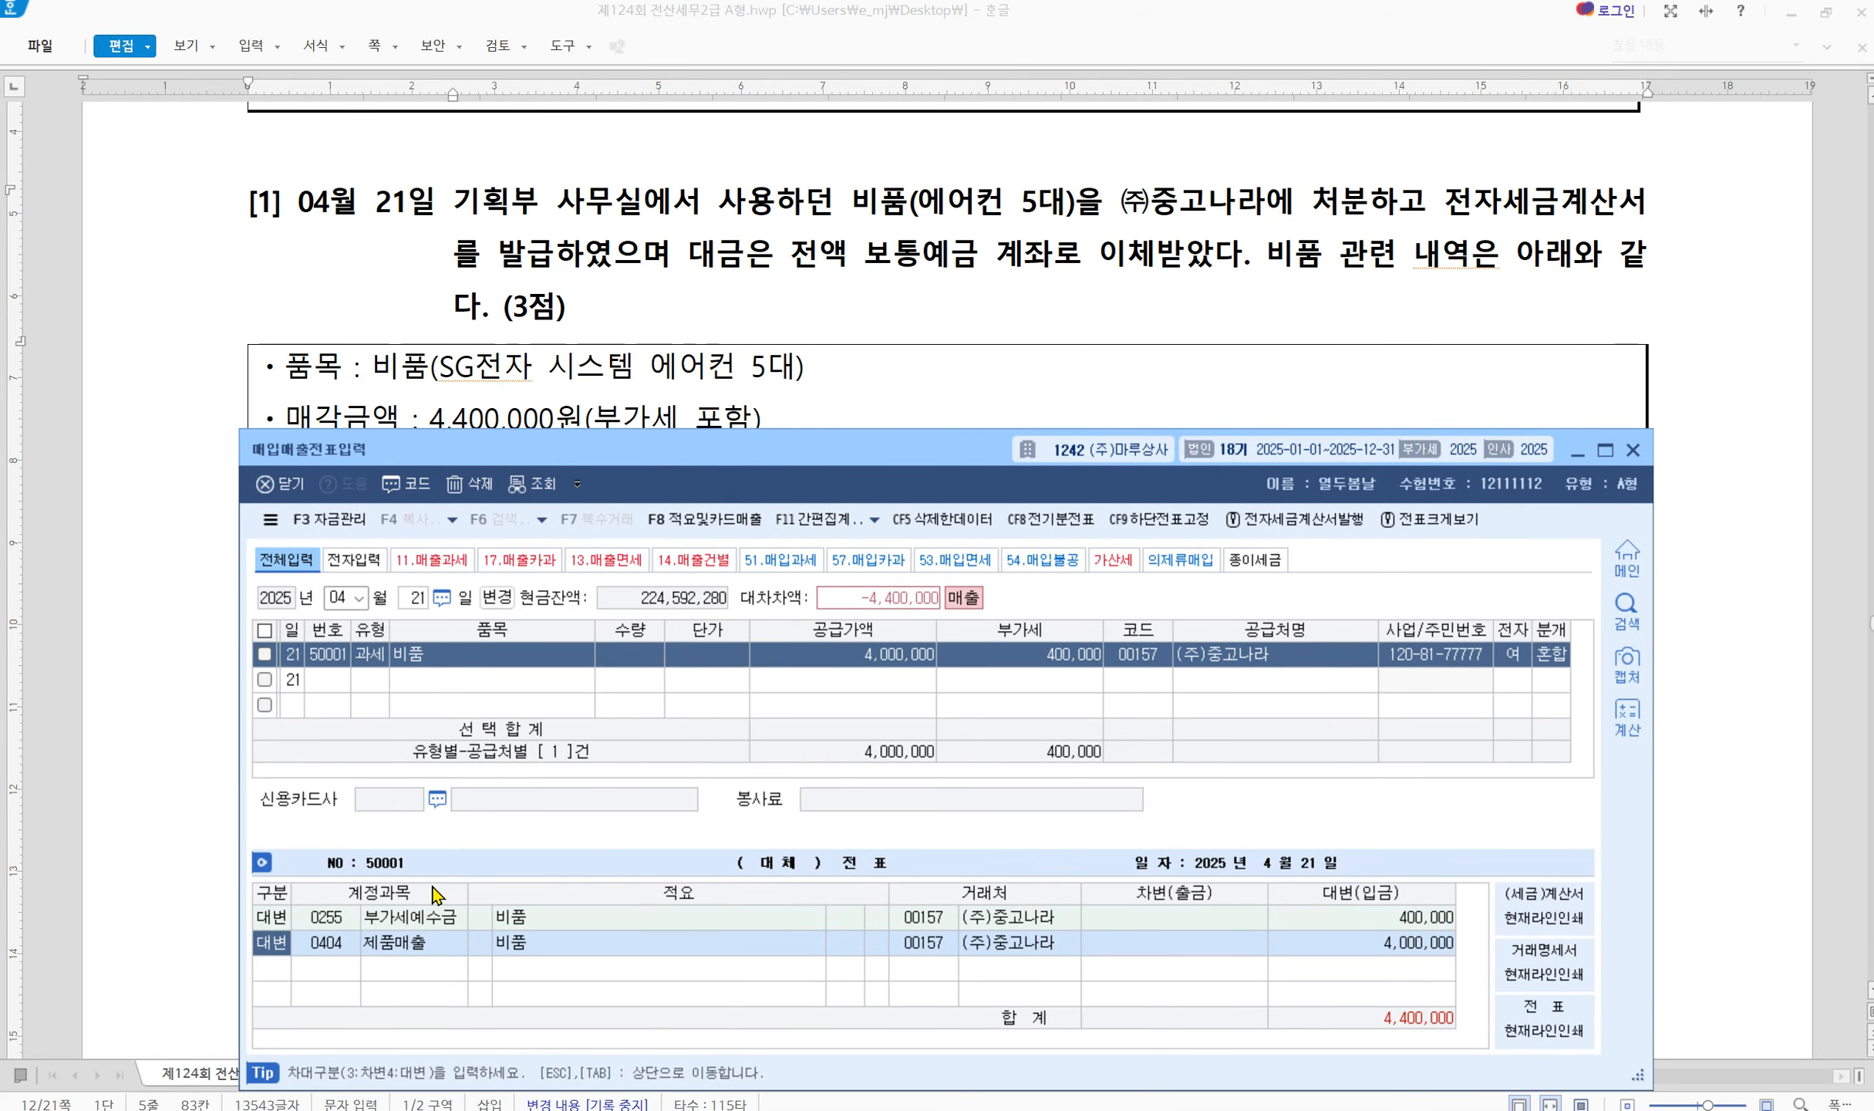
pyautogui.press('Return')
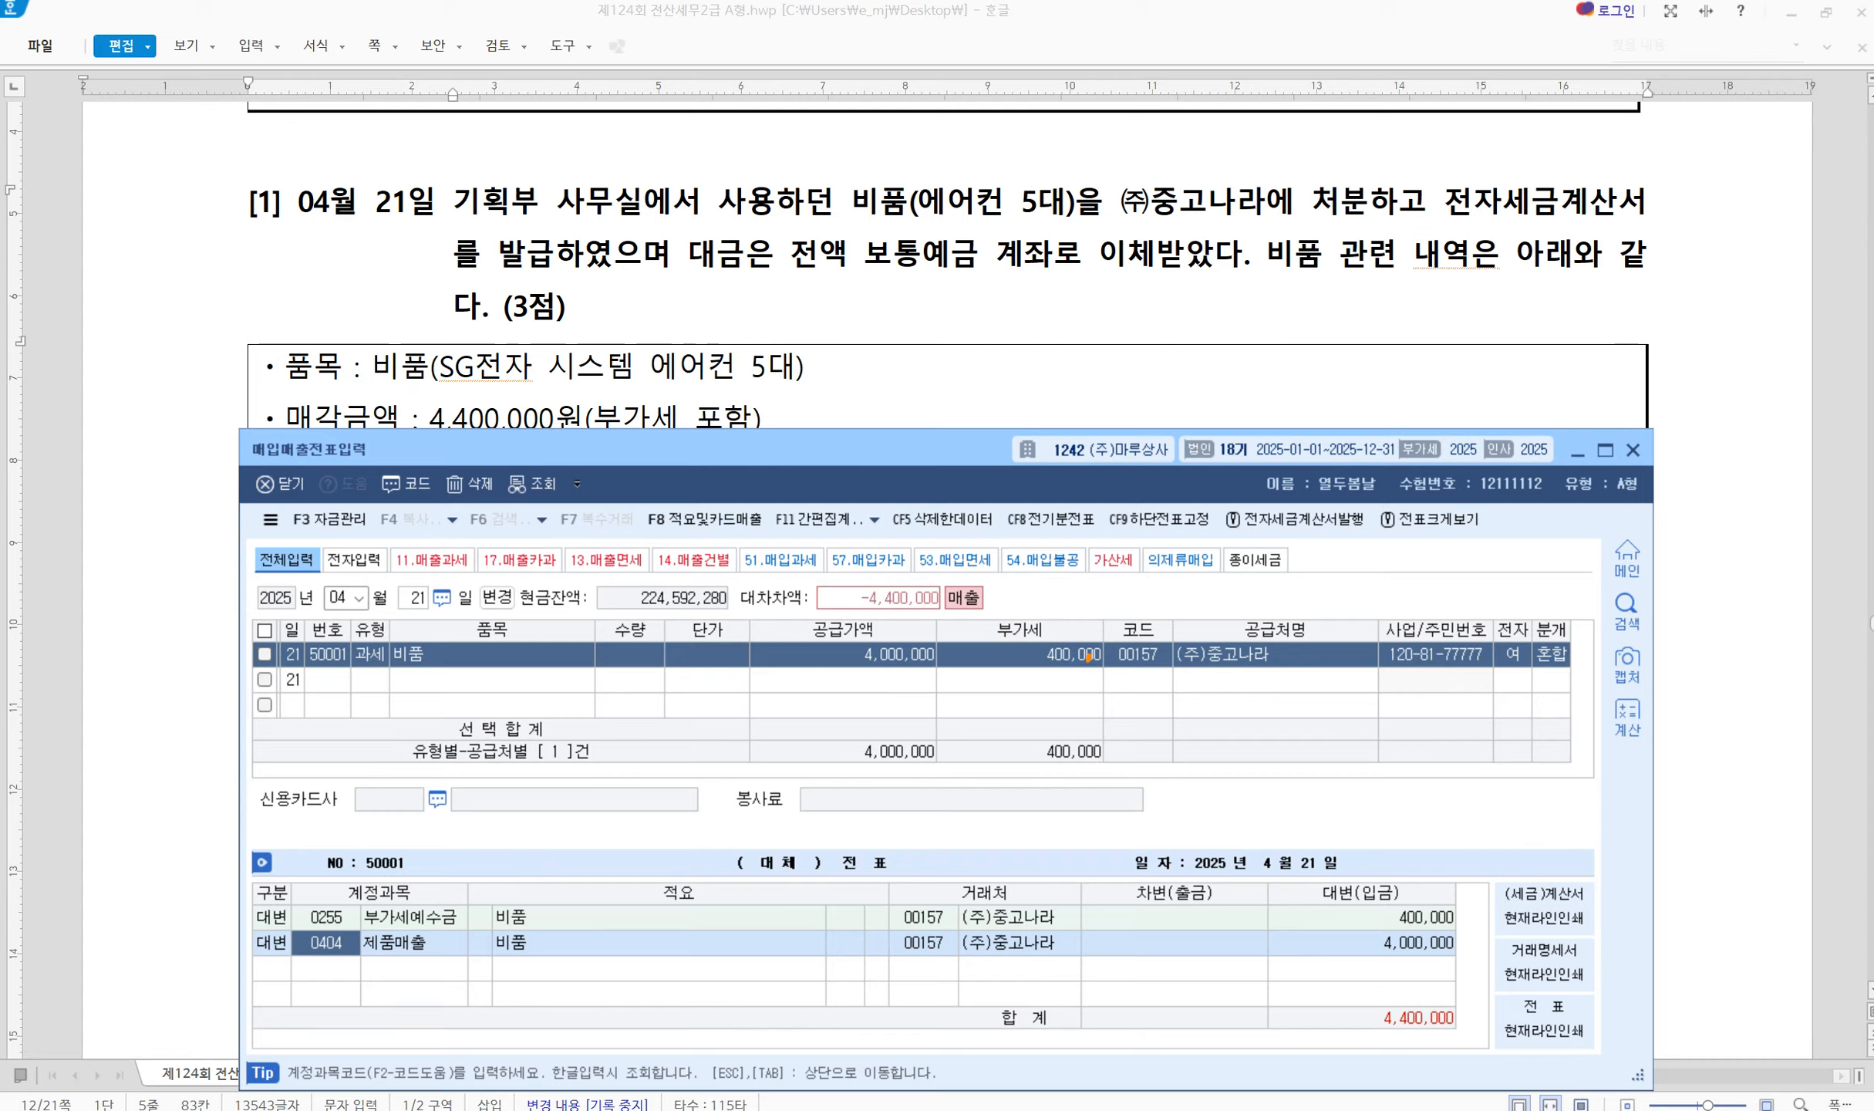
pyautogui.moveTo(1087, 660)
pyautogui.mouseDown()
pyautogui.moveTo(1017, 631)
pyautogui.moveTo(1086, 649)
pyautogui.moveTo(1210, 786)
pyautogui.moveTo(1362, 913)
pyautogui.moveTo(1360, 897)
pyautogui.mouseUp()
pyautogui.moveTo(1259, 935); pyautogui.dragTo(1373, 918)
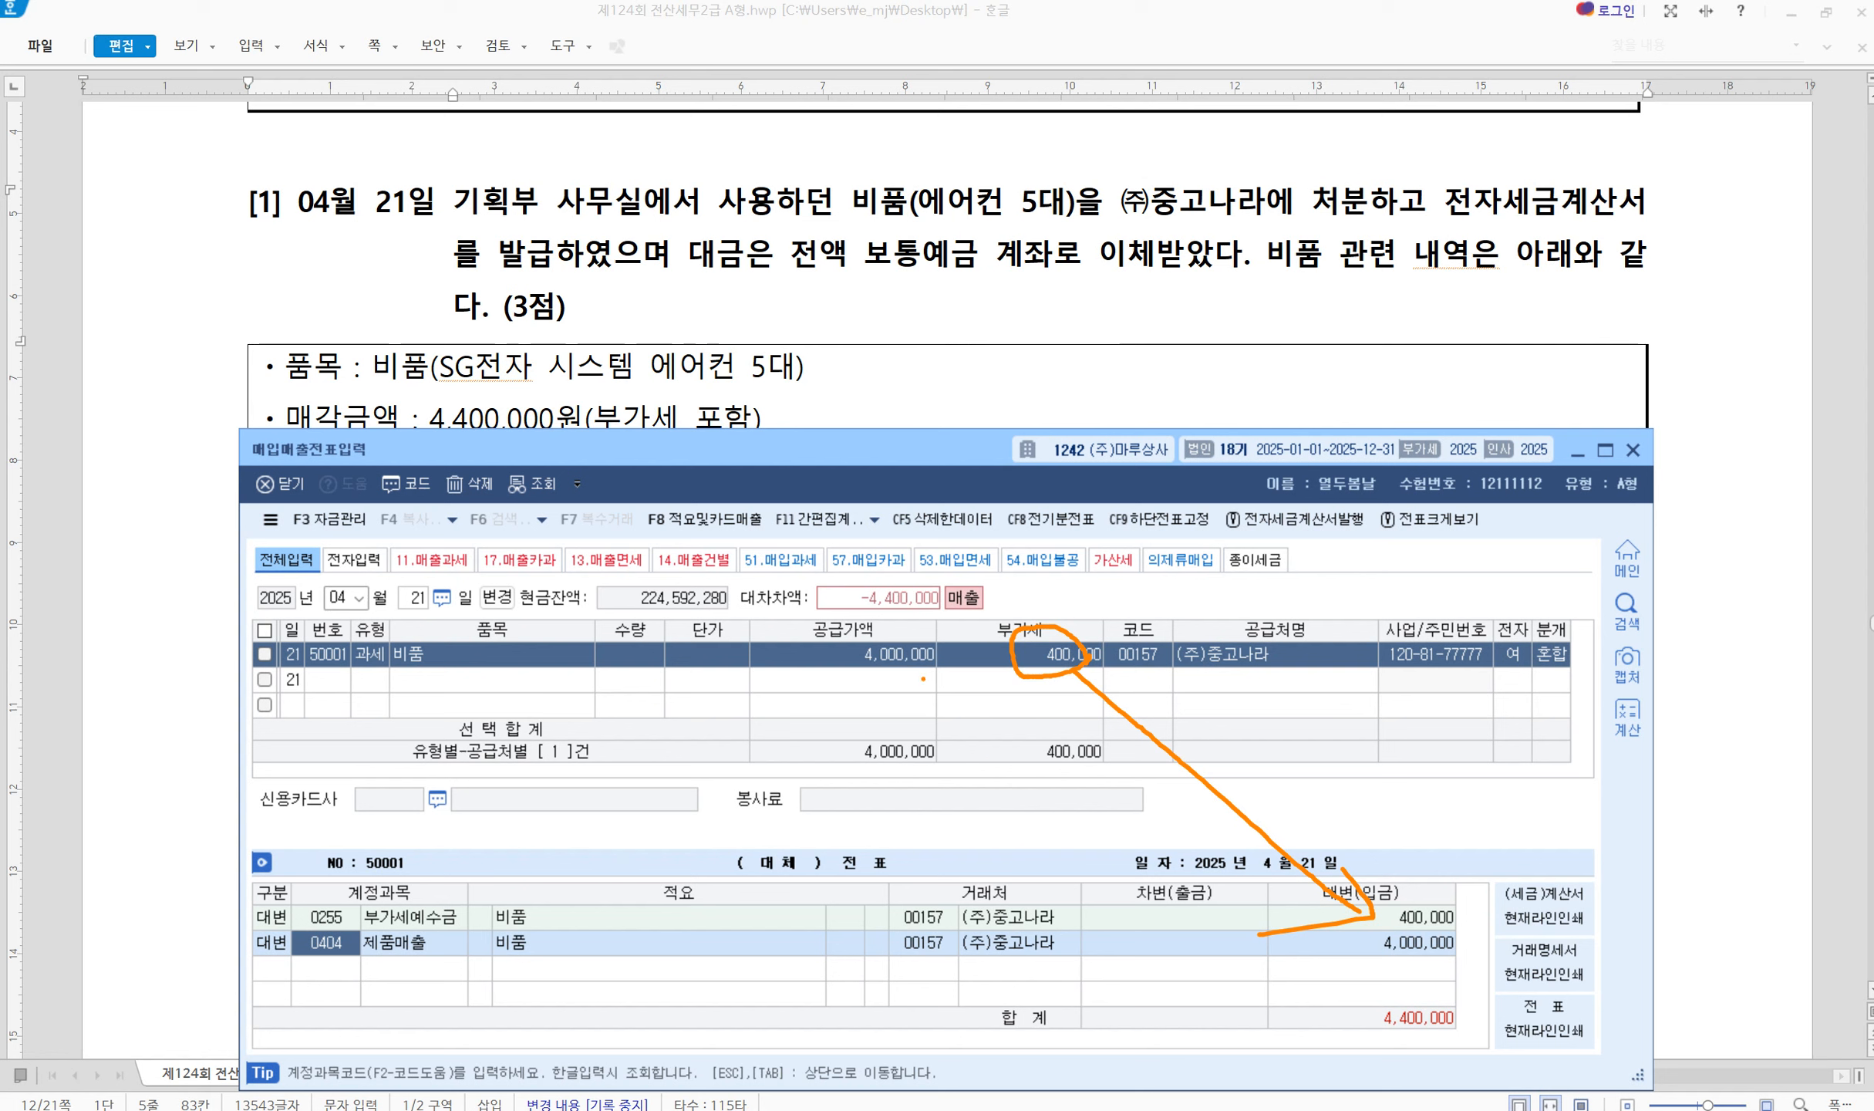
pyautogui.moveTo(923, 679)
pyautogui.mouseDown()
pyautogui.moveTo(883, 617)
pyautogui.moveTo(1008, 792)
pyautogui.moveTo(1188, 912)
pyautogui.moveTo(1332, 955)
pyautogui.mouseUp()
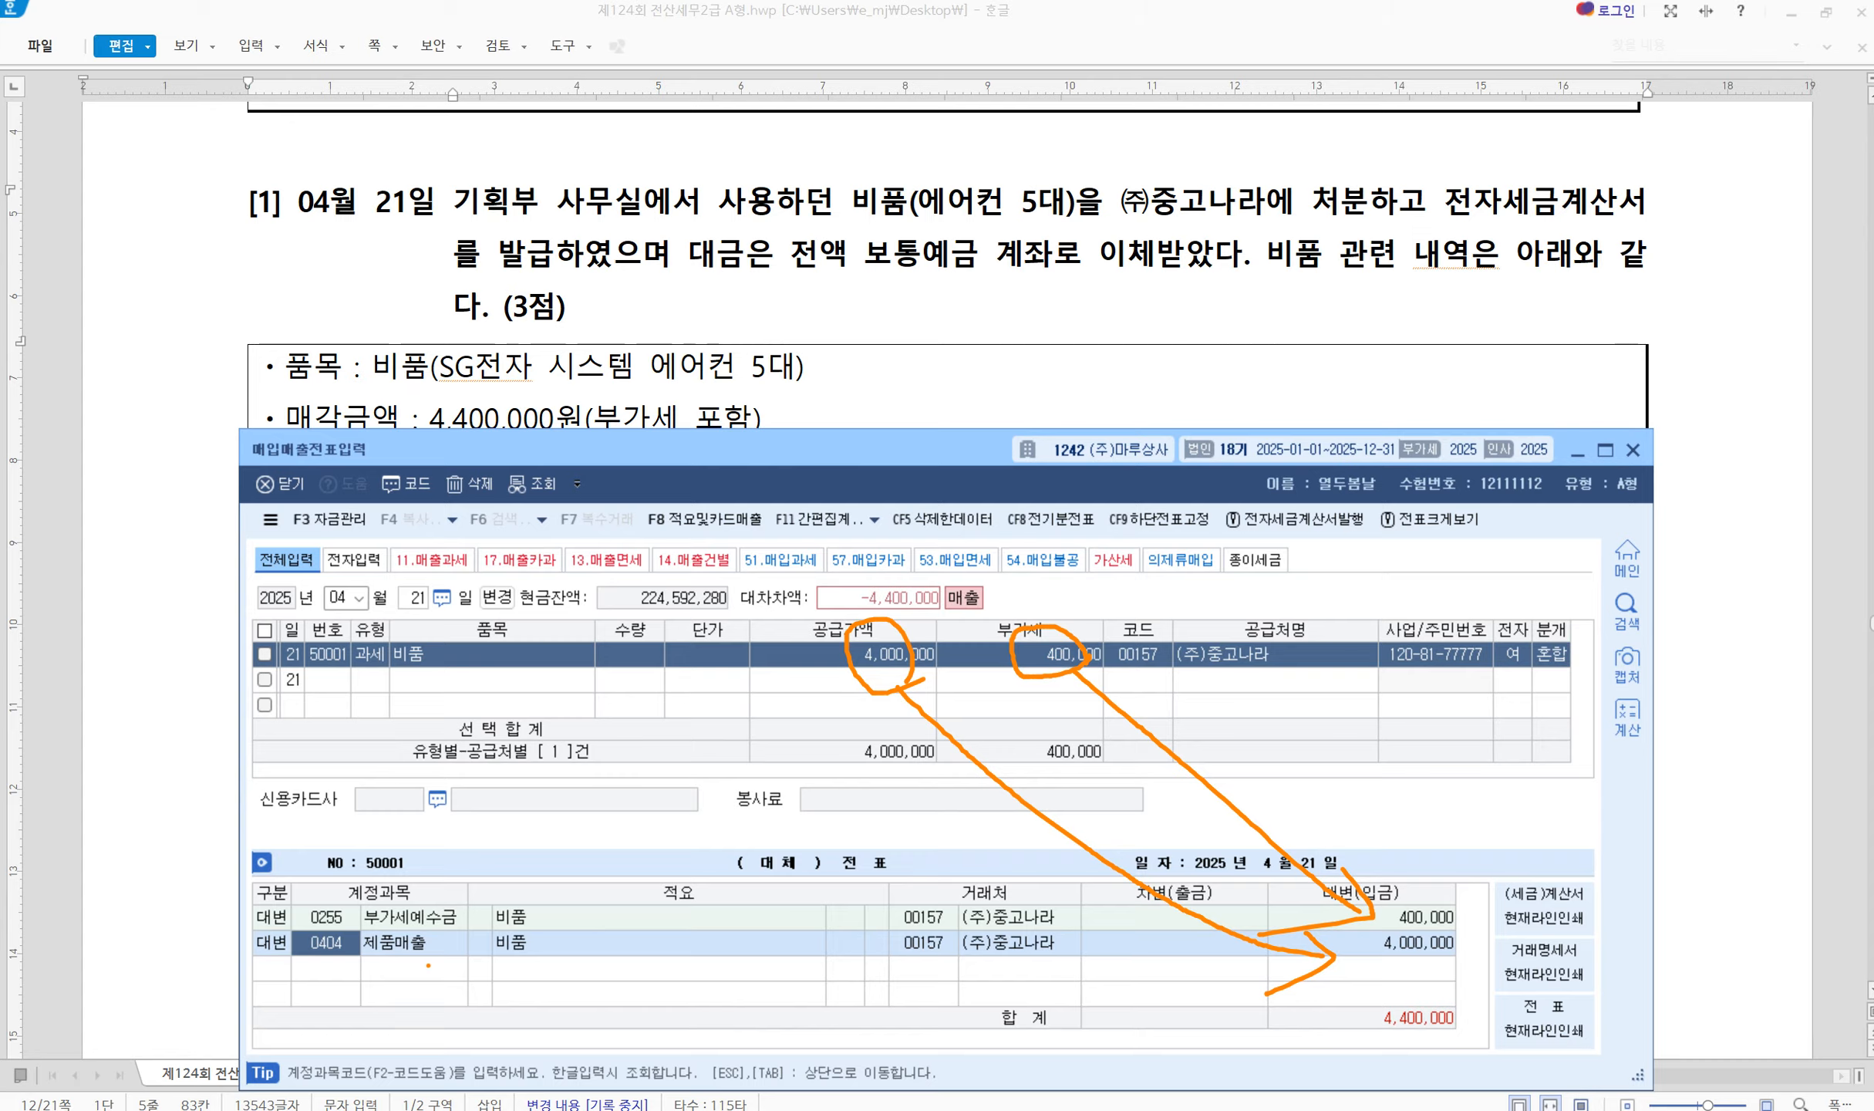
pyautogui.press('Escape')
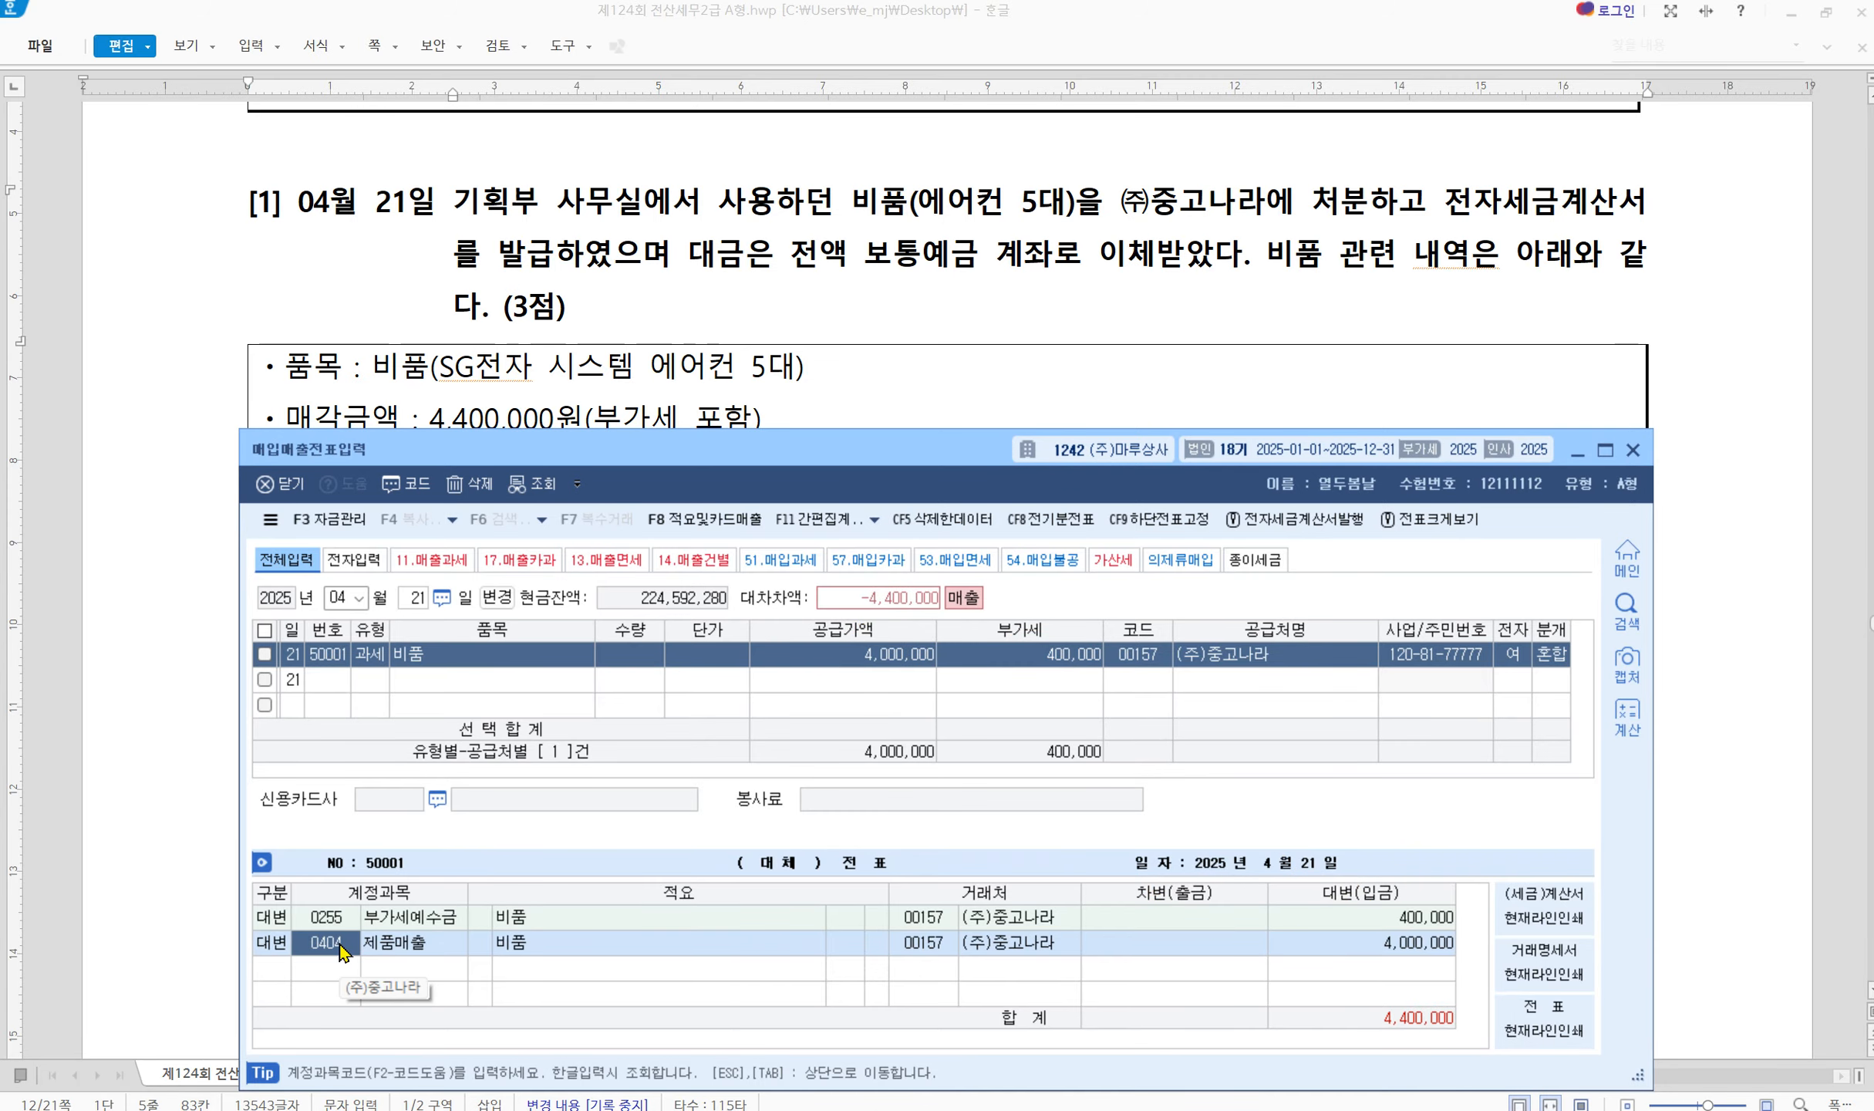
pyautogui.write('0212')
pyautogui.press('Return')
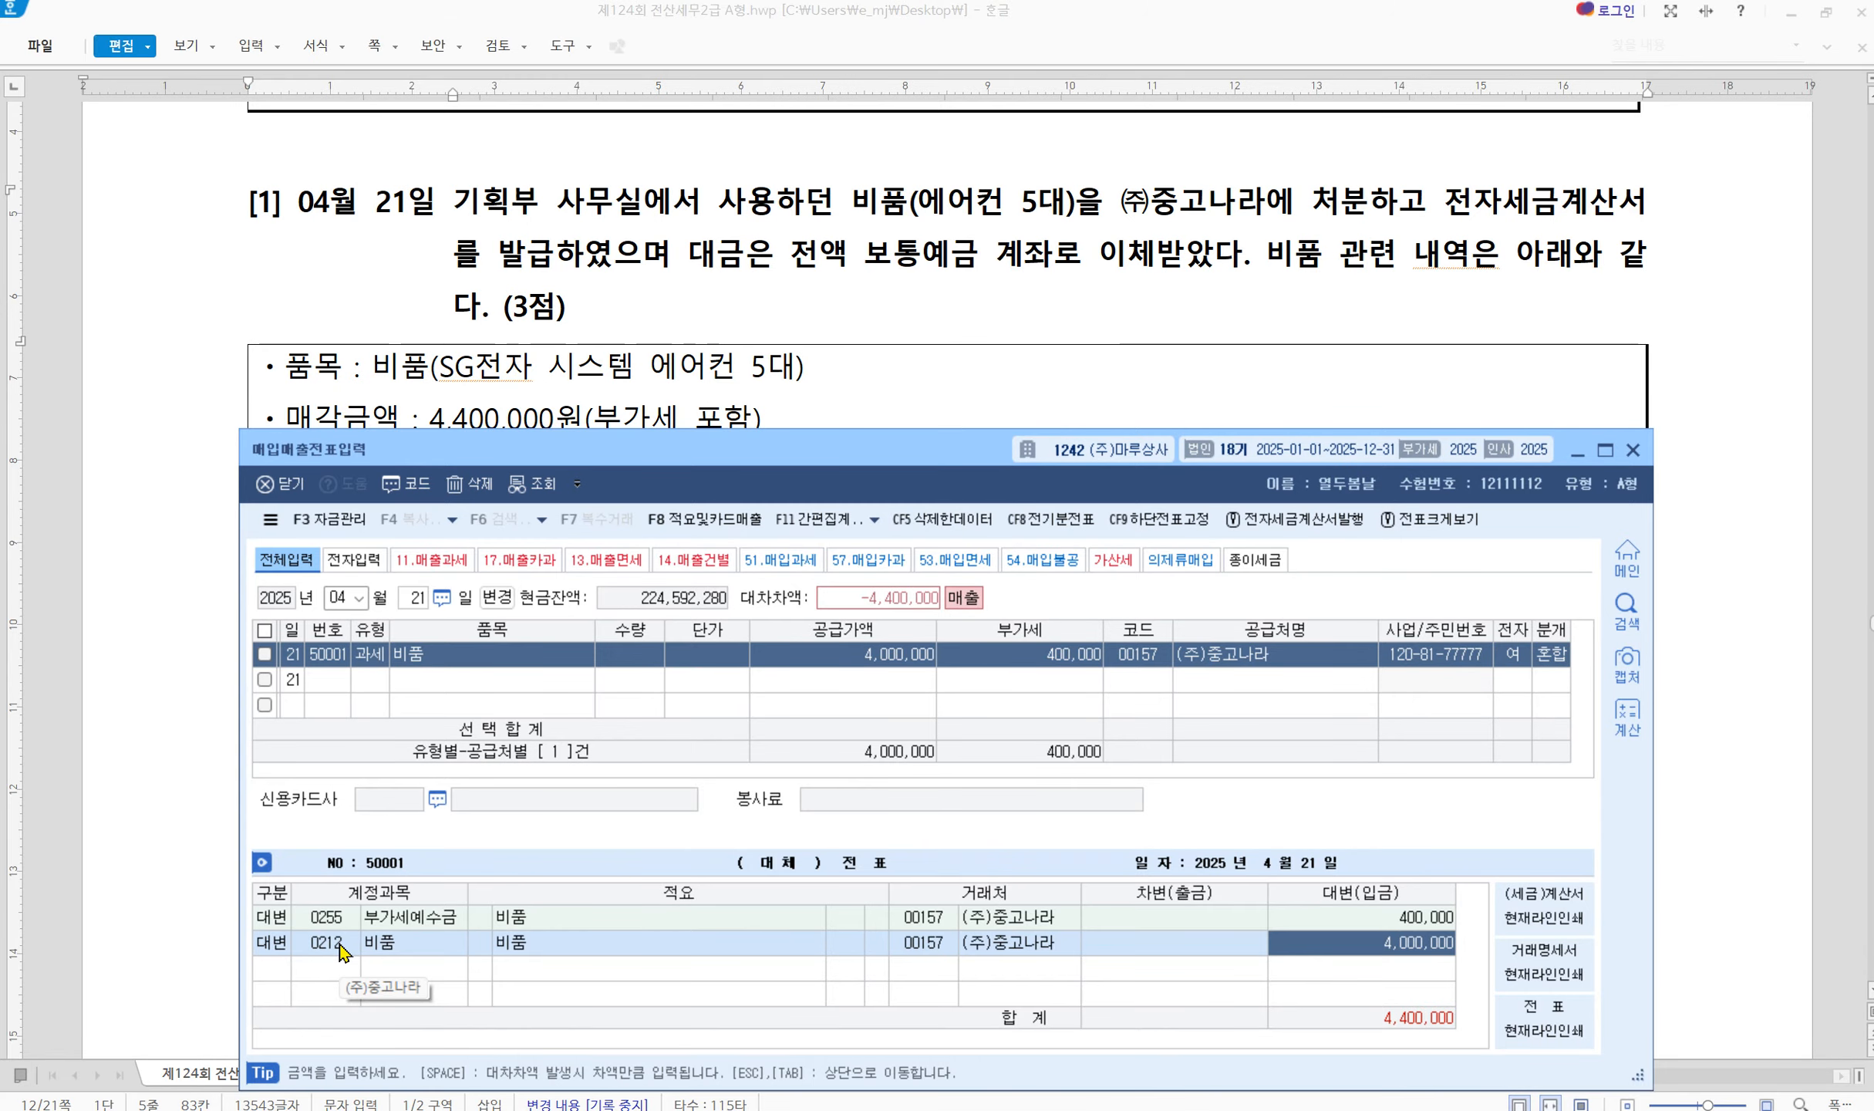
pyautogui.scroll(-3, 795, 365)
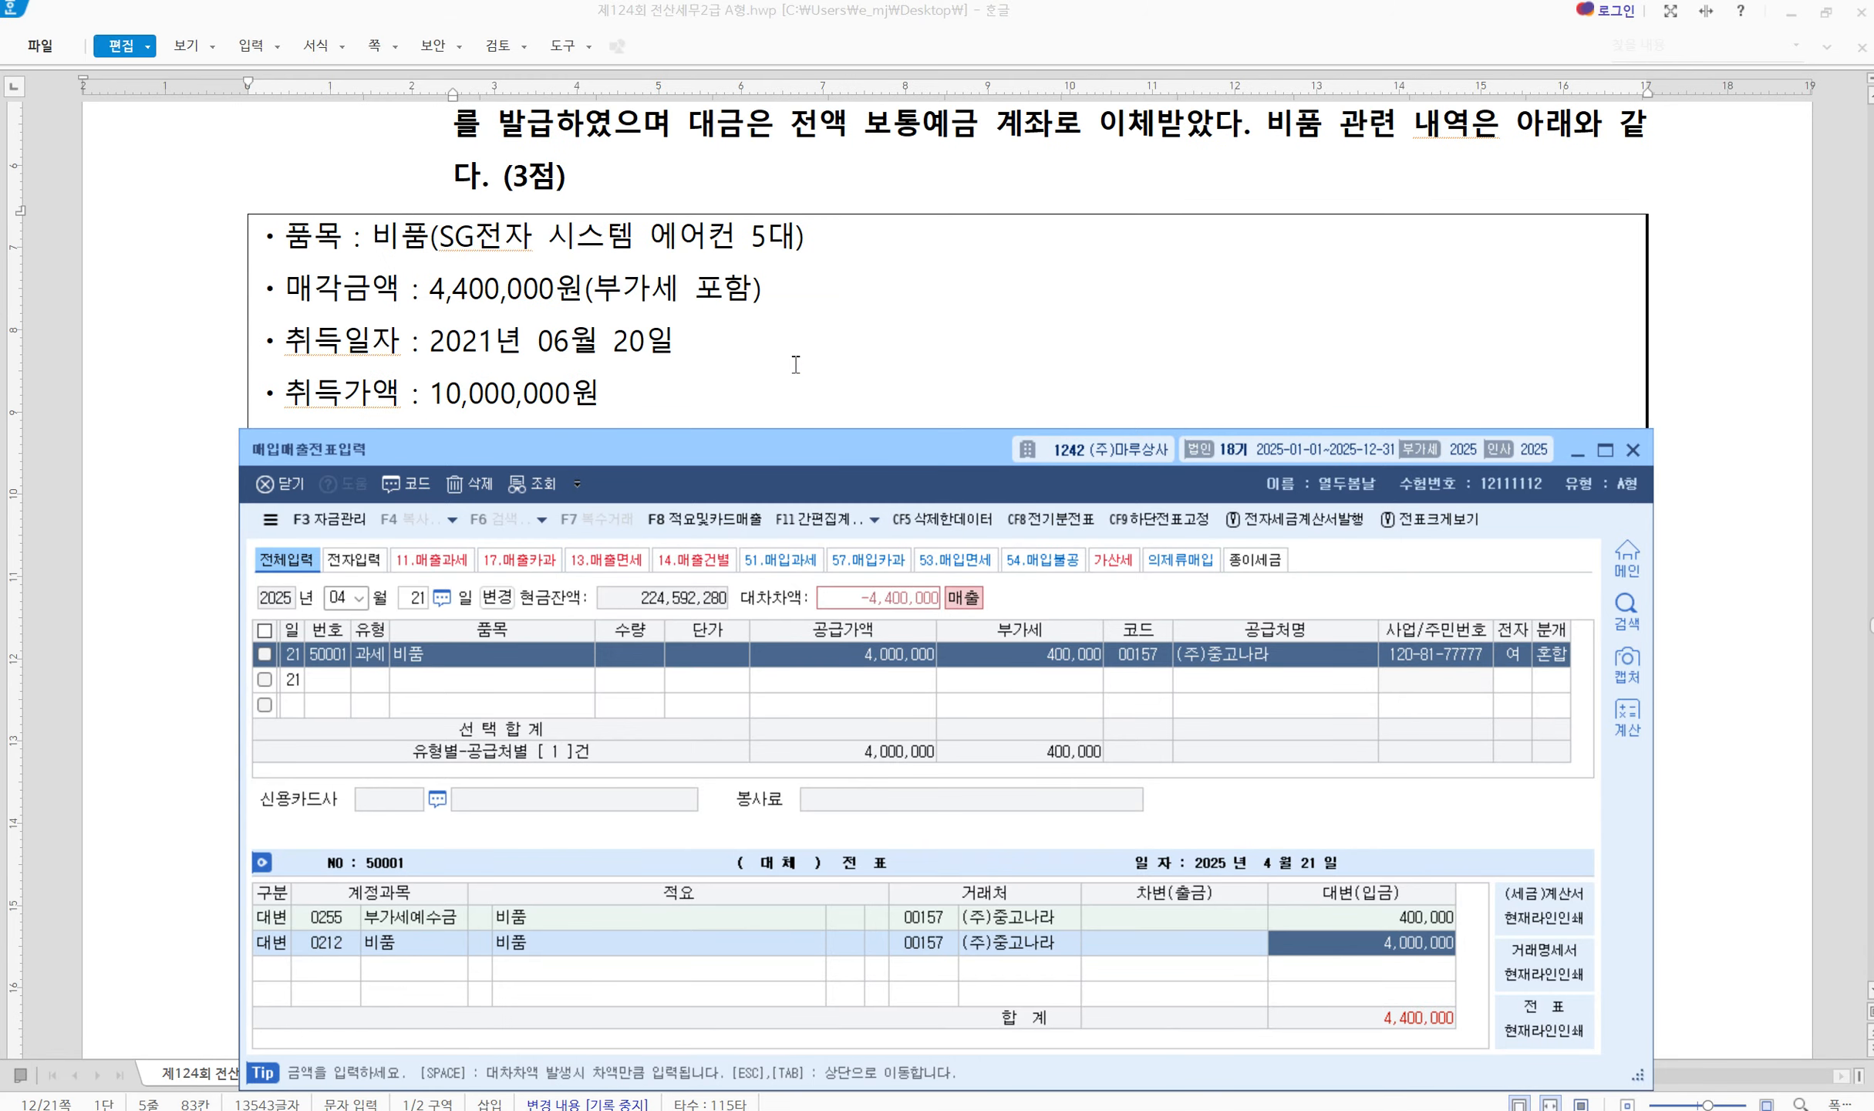
pyautogui.moveTo(673, 450); pyautogui.dragTo(655, 498)
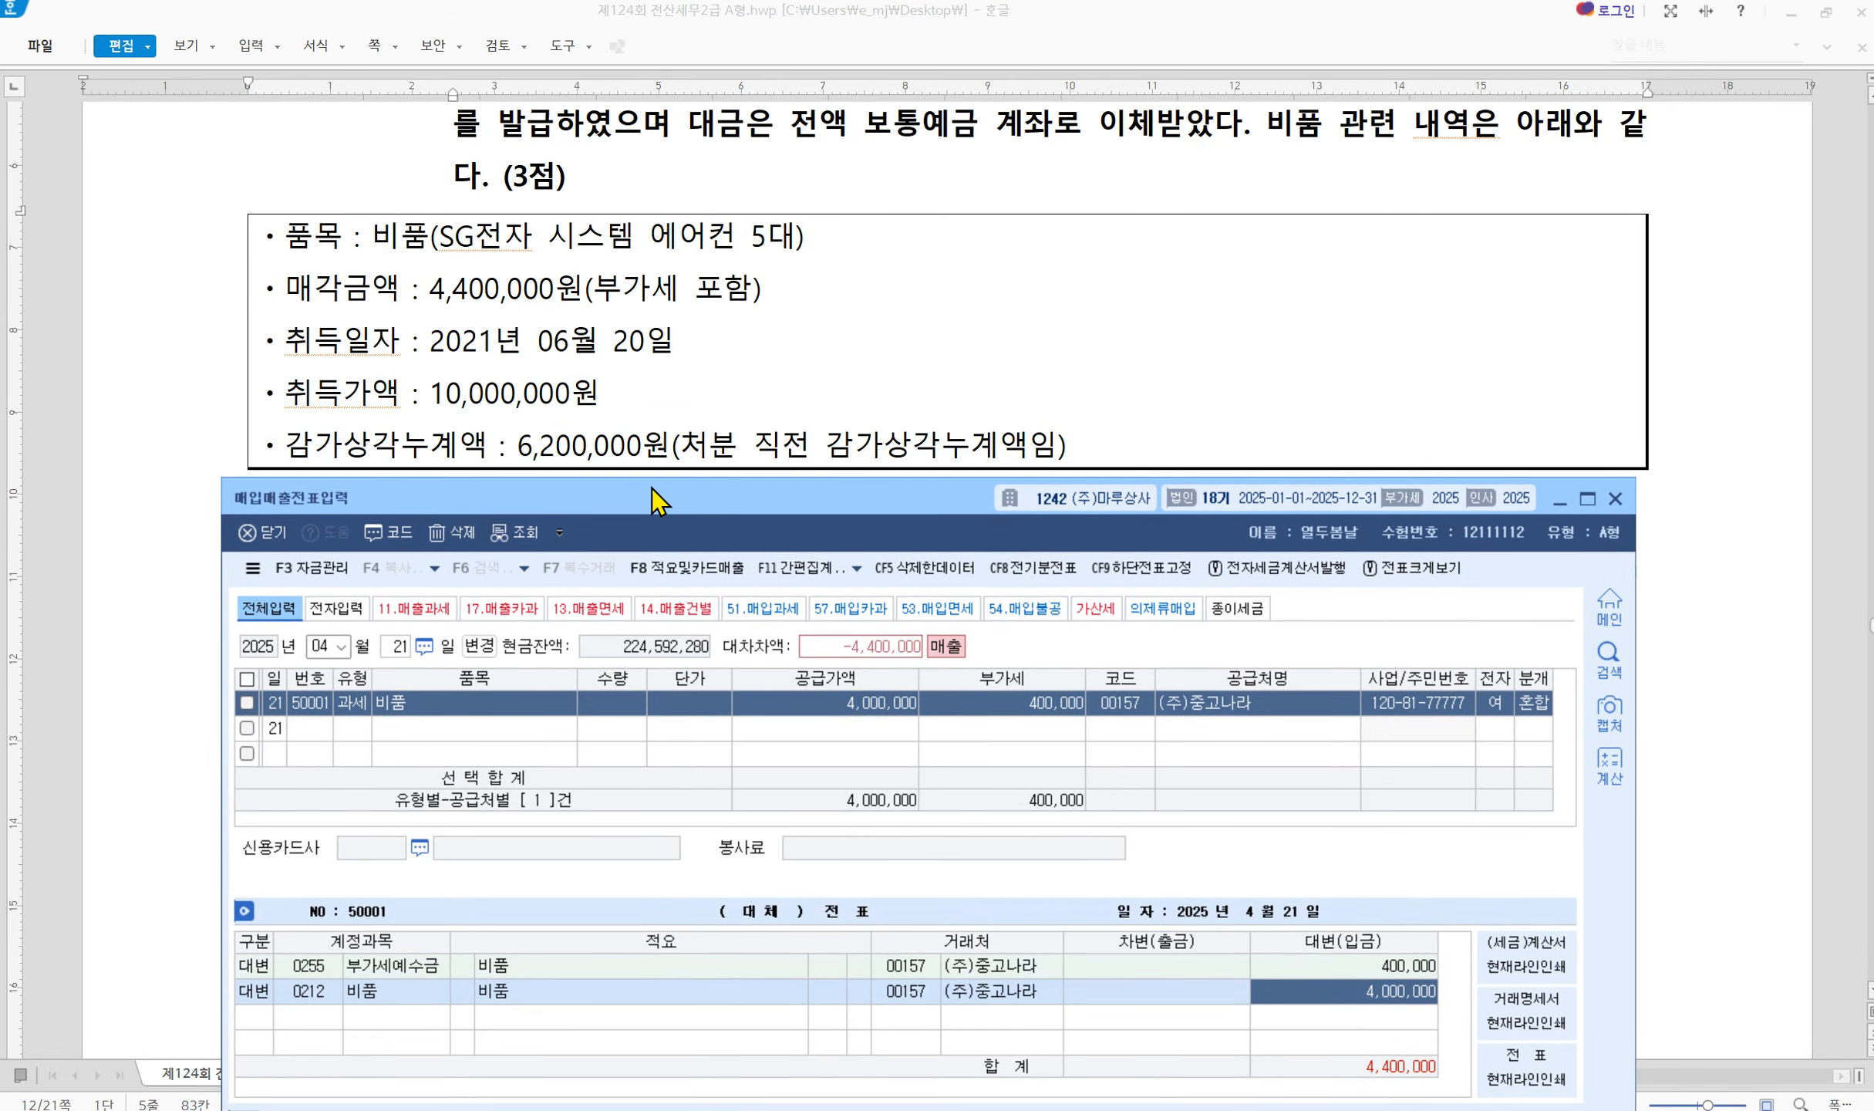
pyautogui.write('10000000')
pyautogui.press('Return')
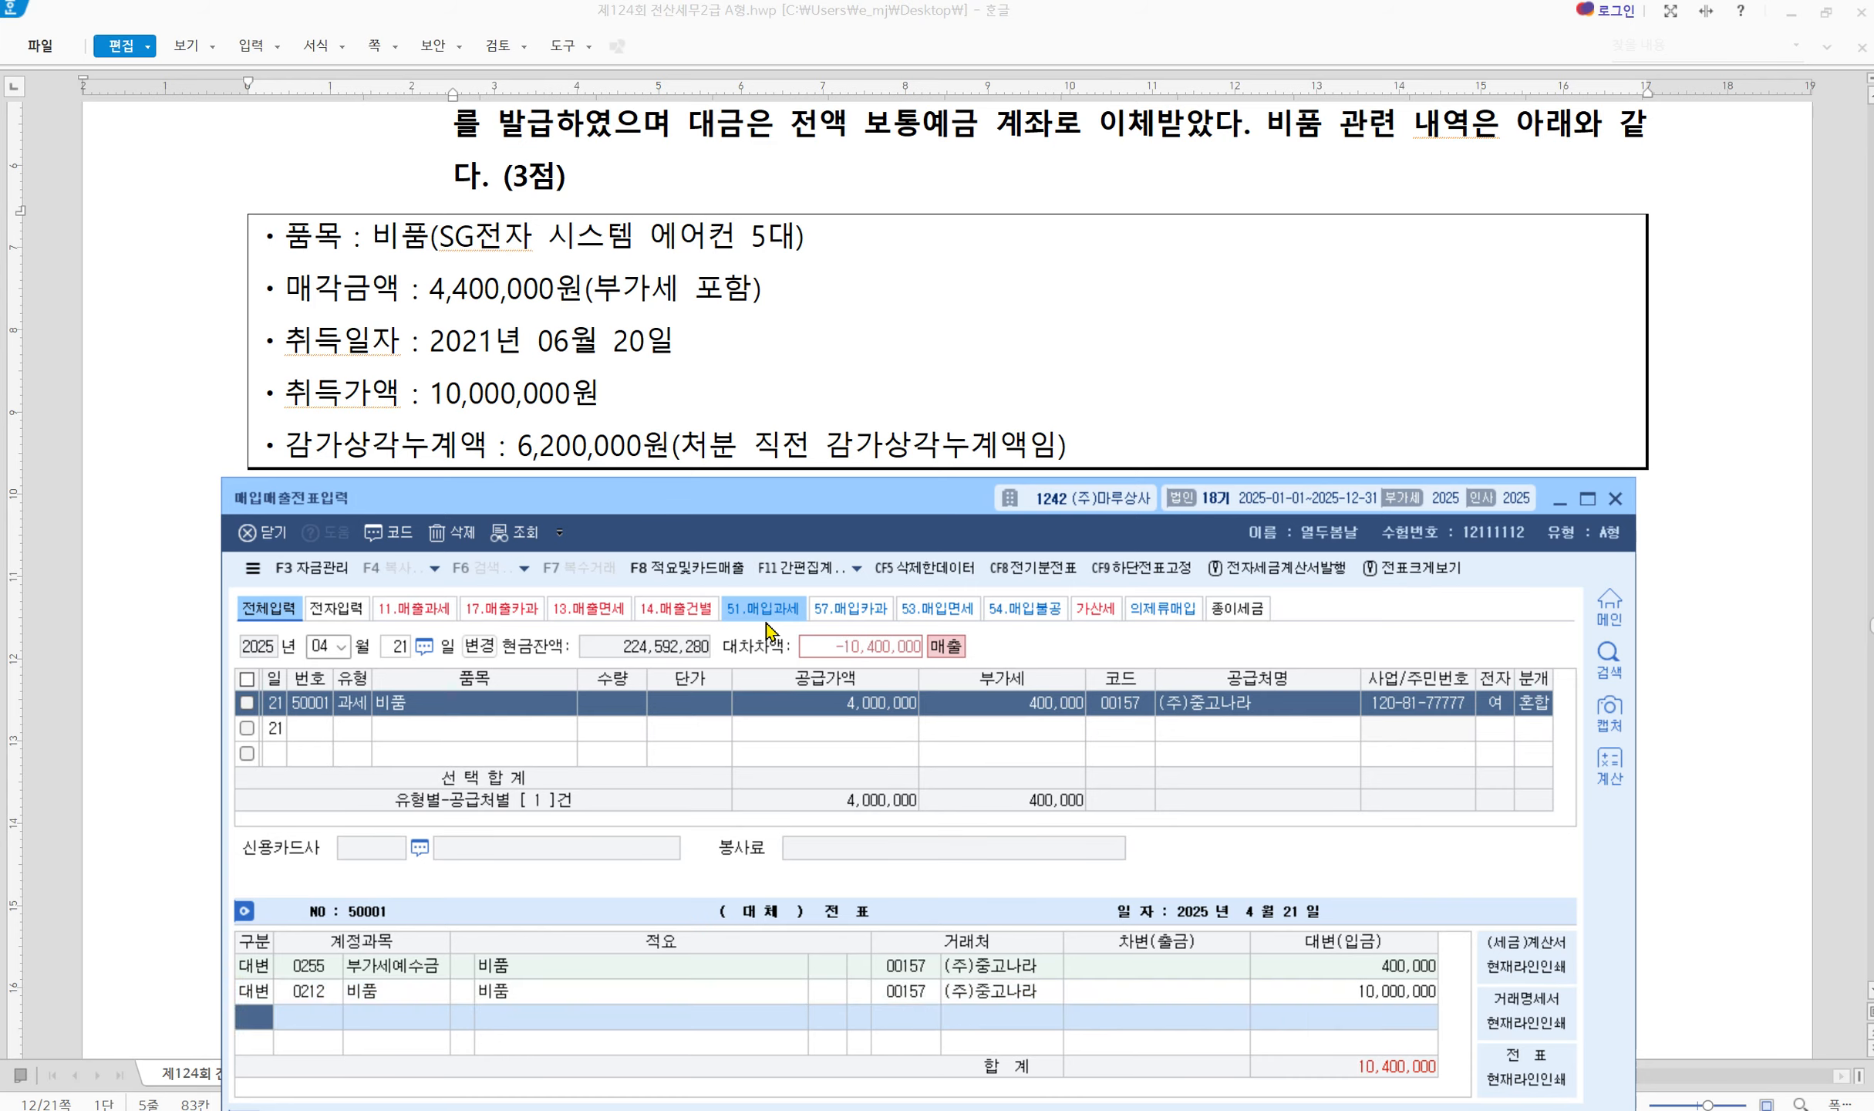
# Add a debit line for 0213 감가상각누계액 of 6,200,000
pyautogui.write('3')
pyautogui.press('Return')
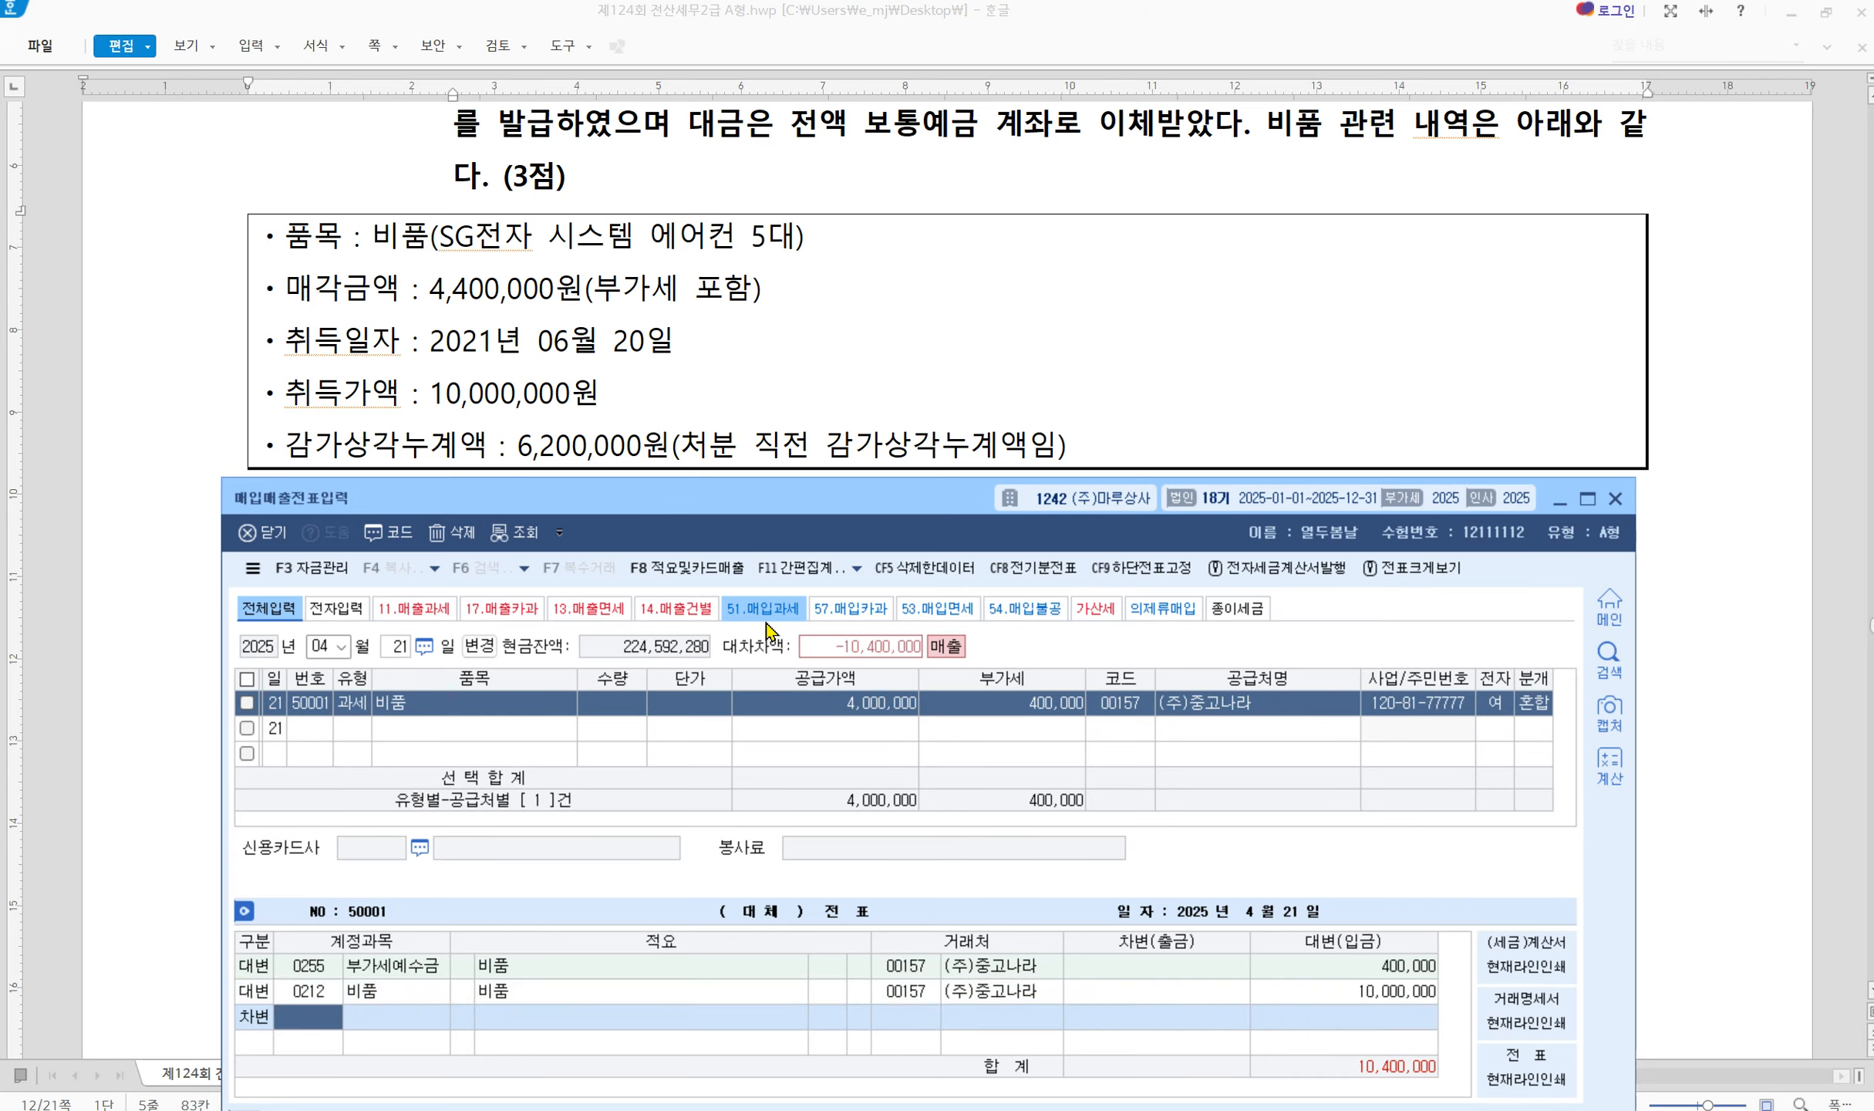
pyautogui.write('213')
pyautogui.press('Return')
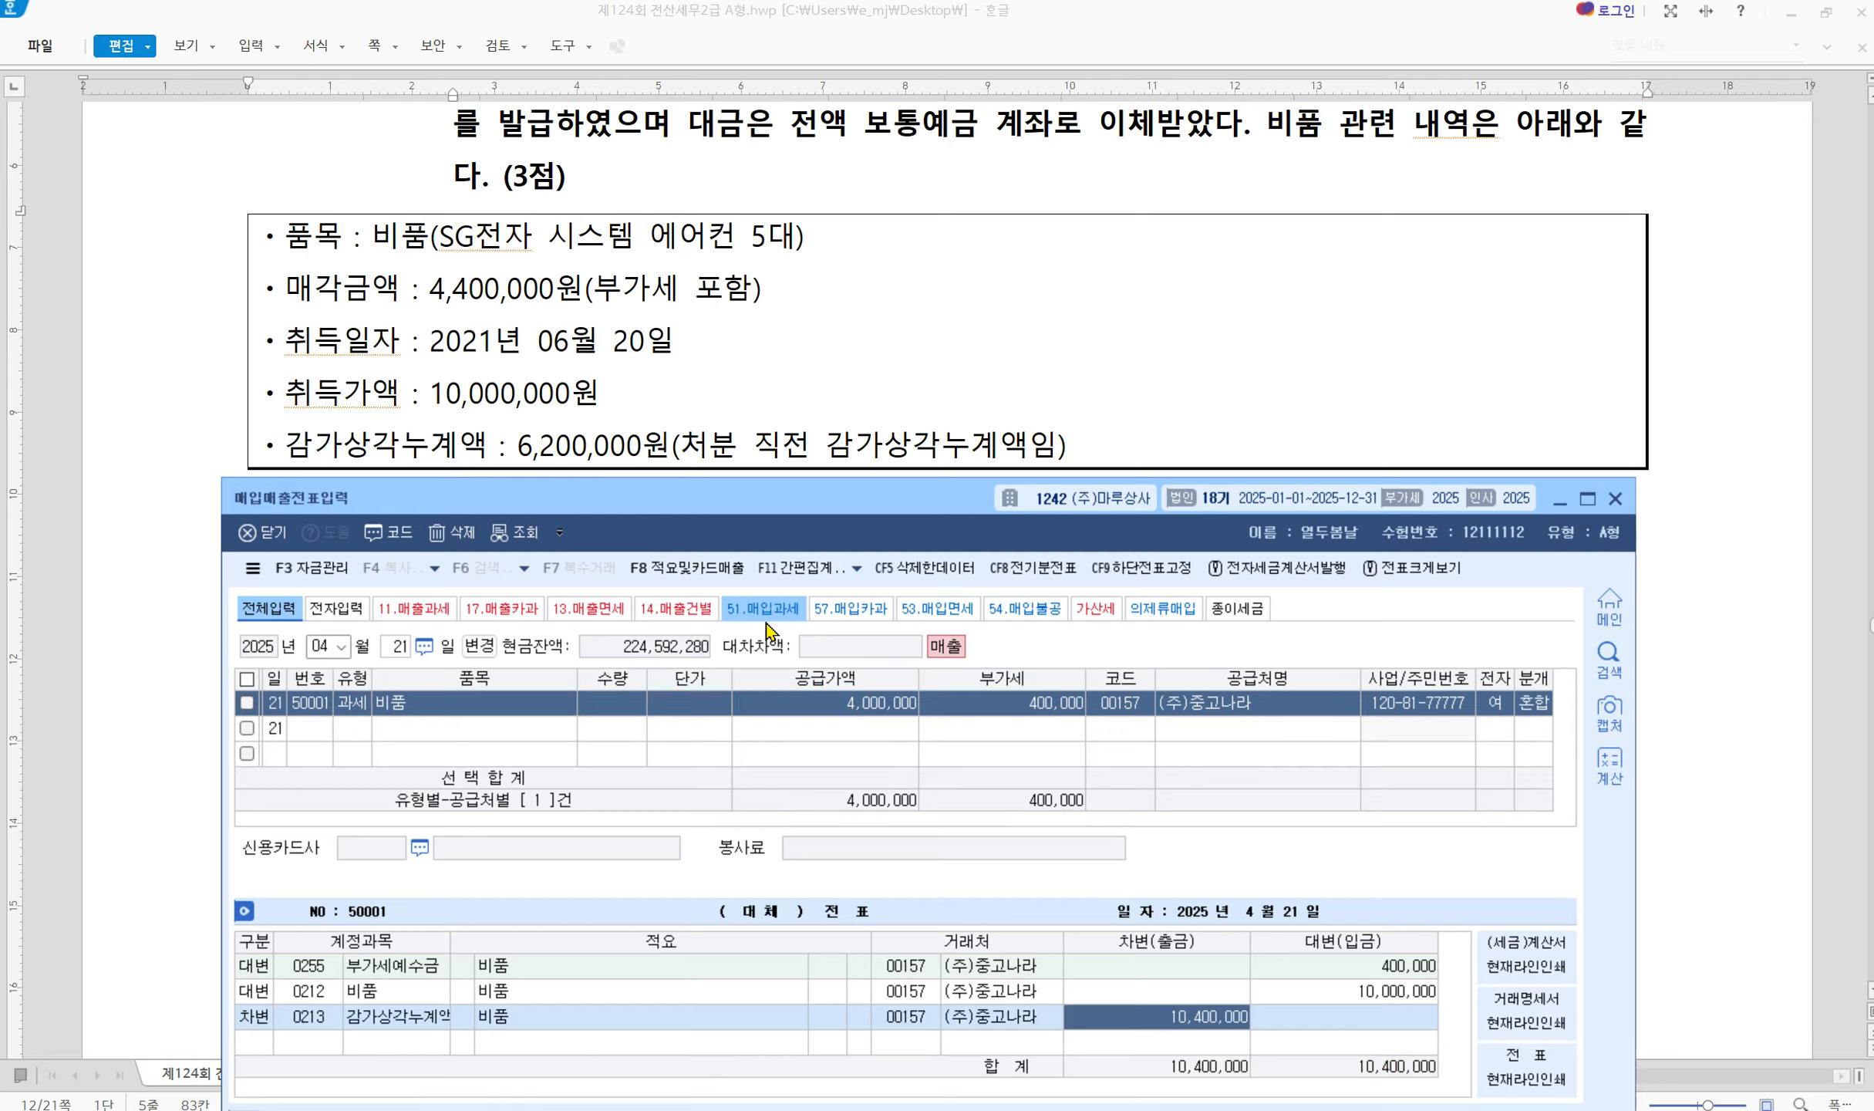
pyautogui.write('6200000')
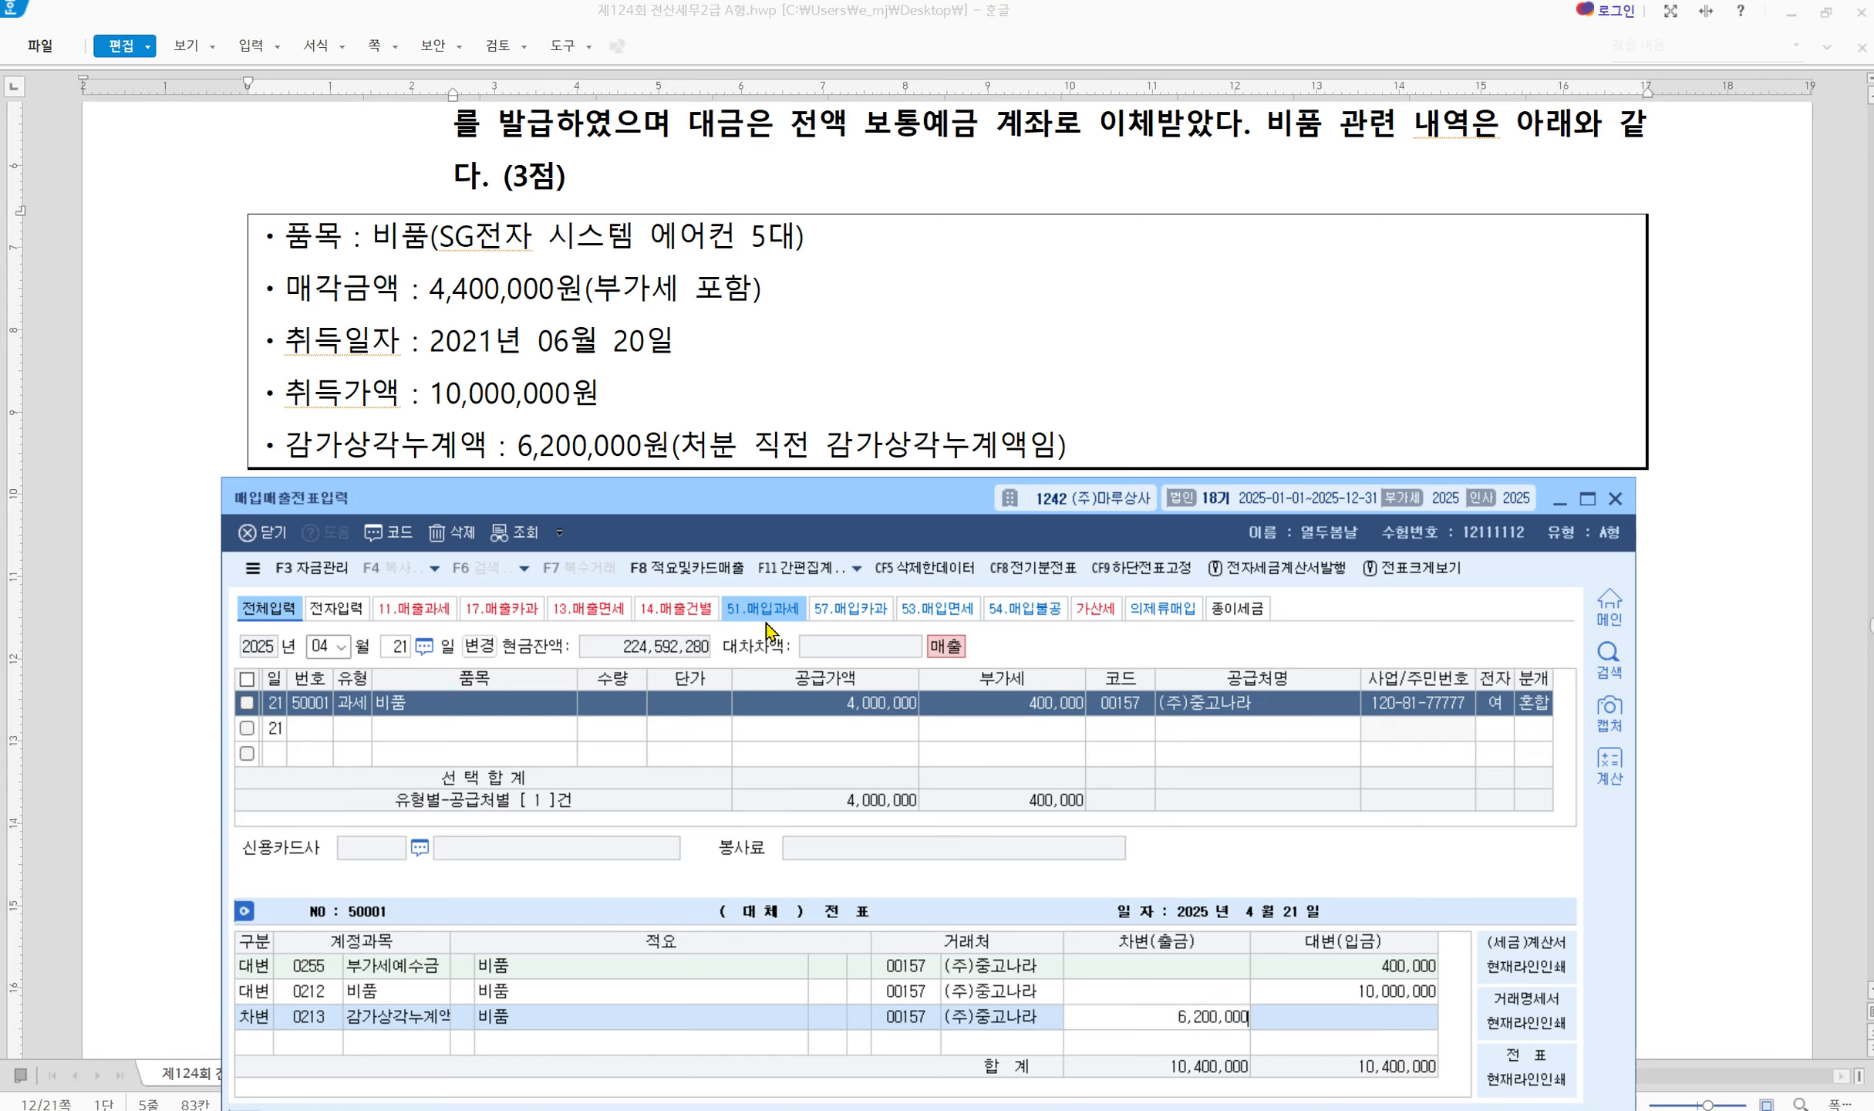
pyautogui.press('Return')
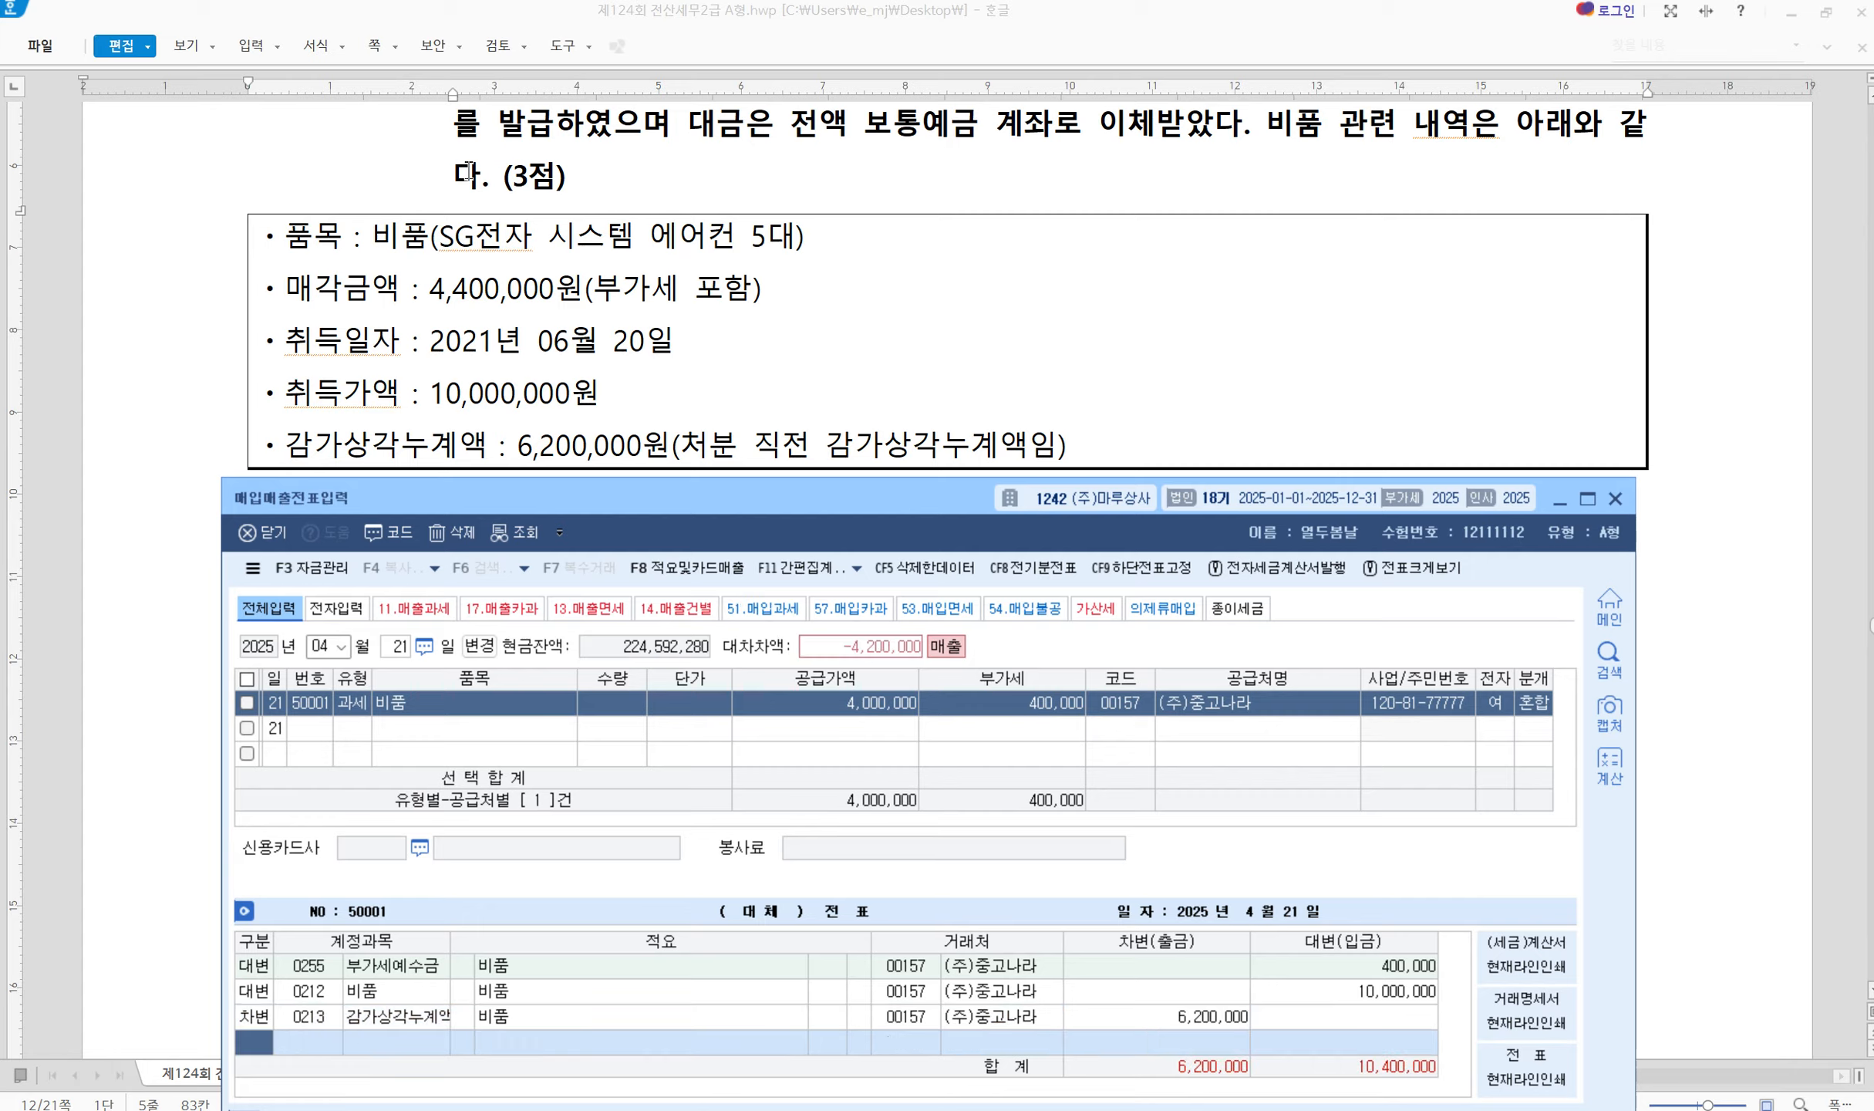
# Add a debit line for 0103 보통예금 of 4,400,000
pyautogui.moveTo(421, 270); pyautogui.dragTo(795, 301)
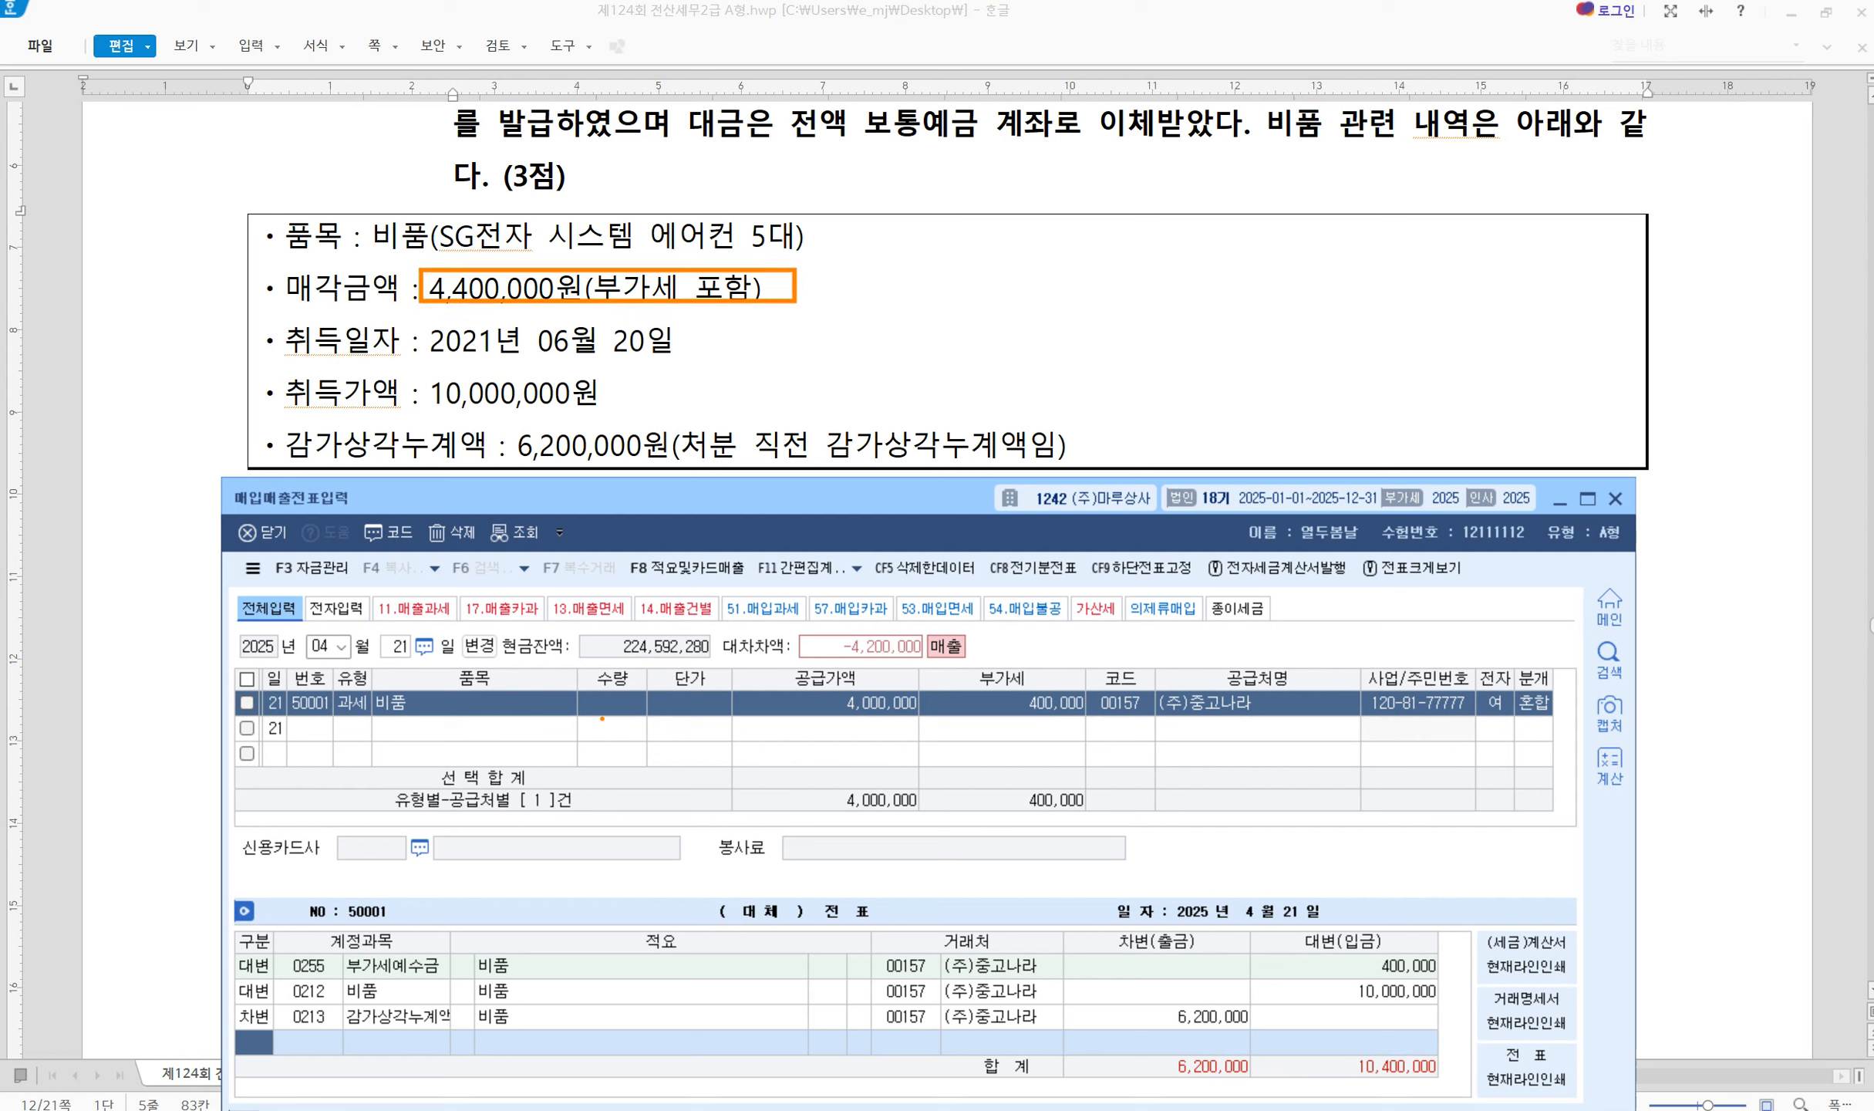
pyautogui.moveTo(746, 676)
pyautogui.mouseDown()
pyautogui.moveTo(846, 721)
pyautogui.moveTo(1102, 723)
pyautogui.mouseUp()
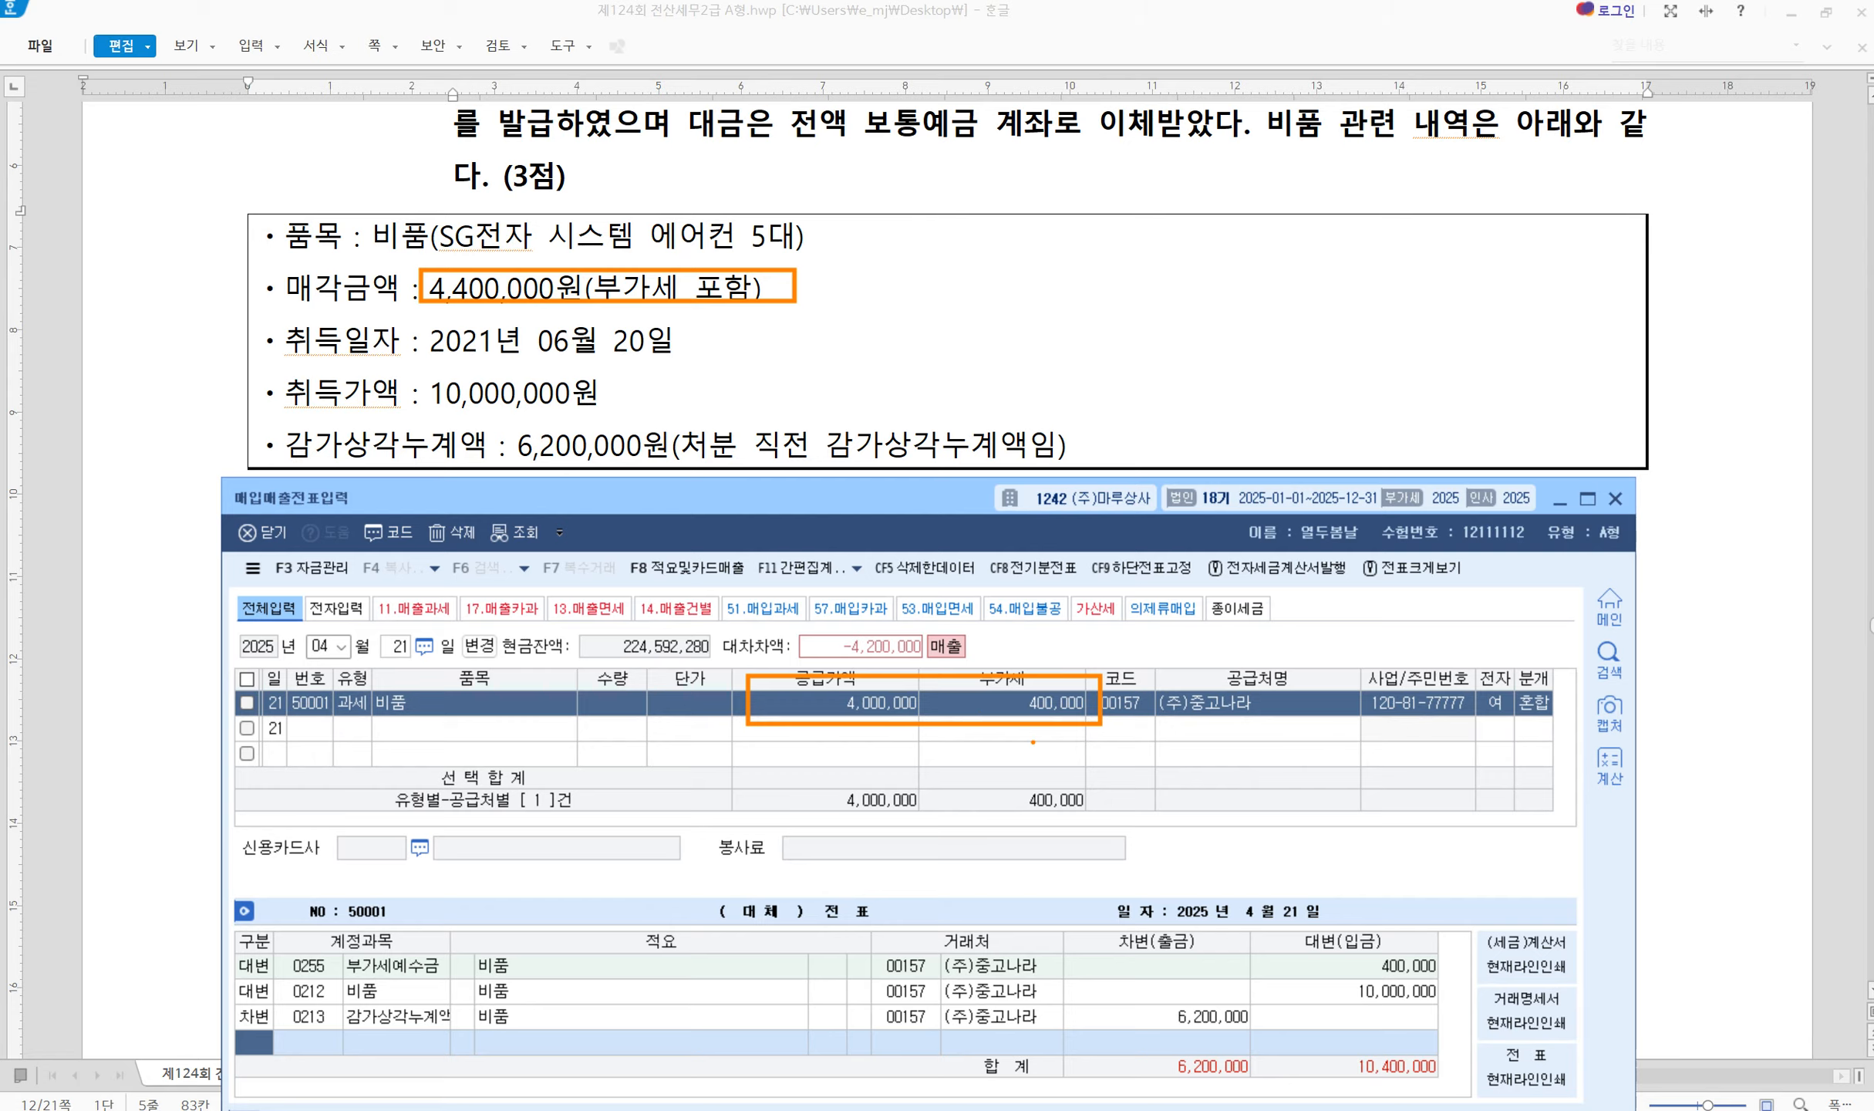
pyautogui.press('Escape')
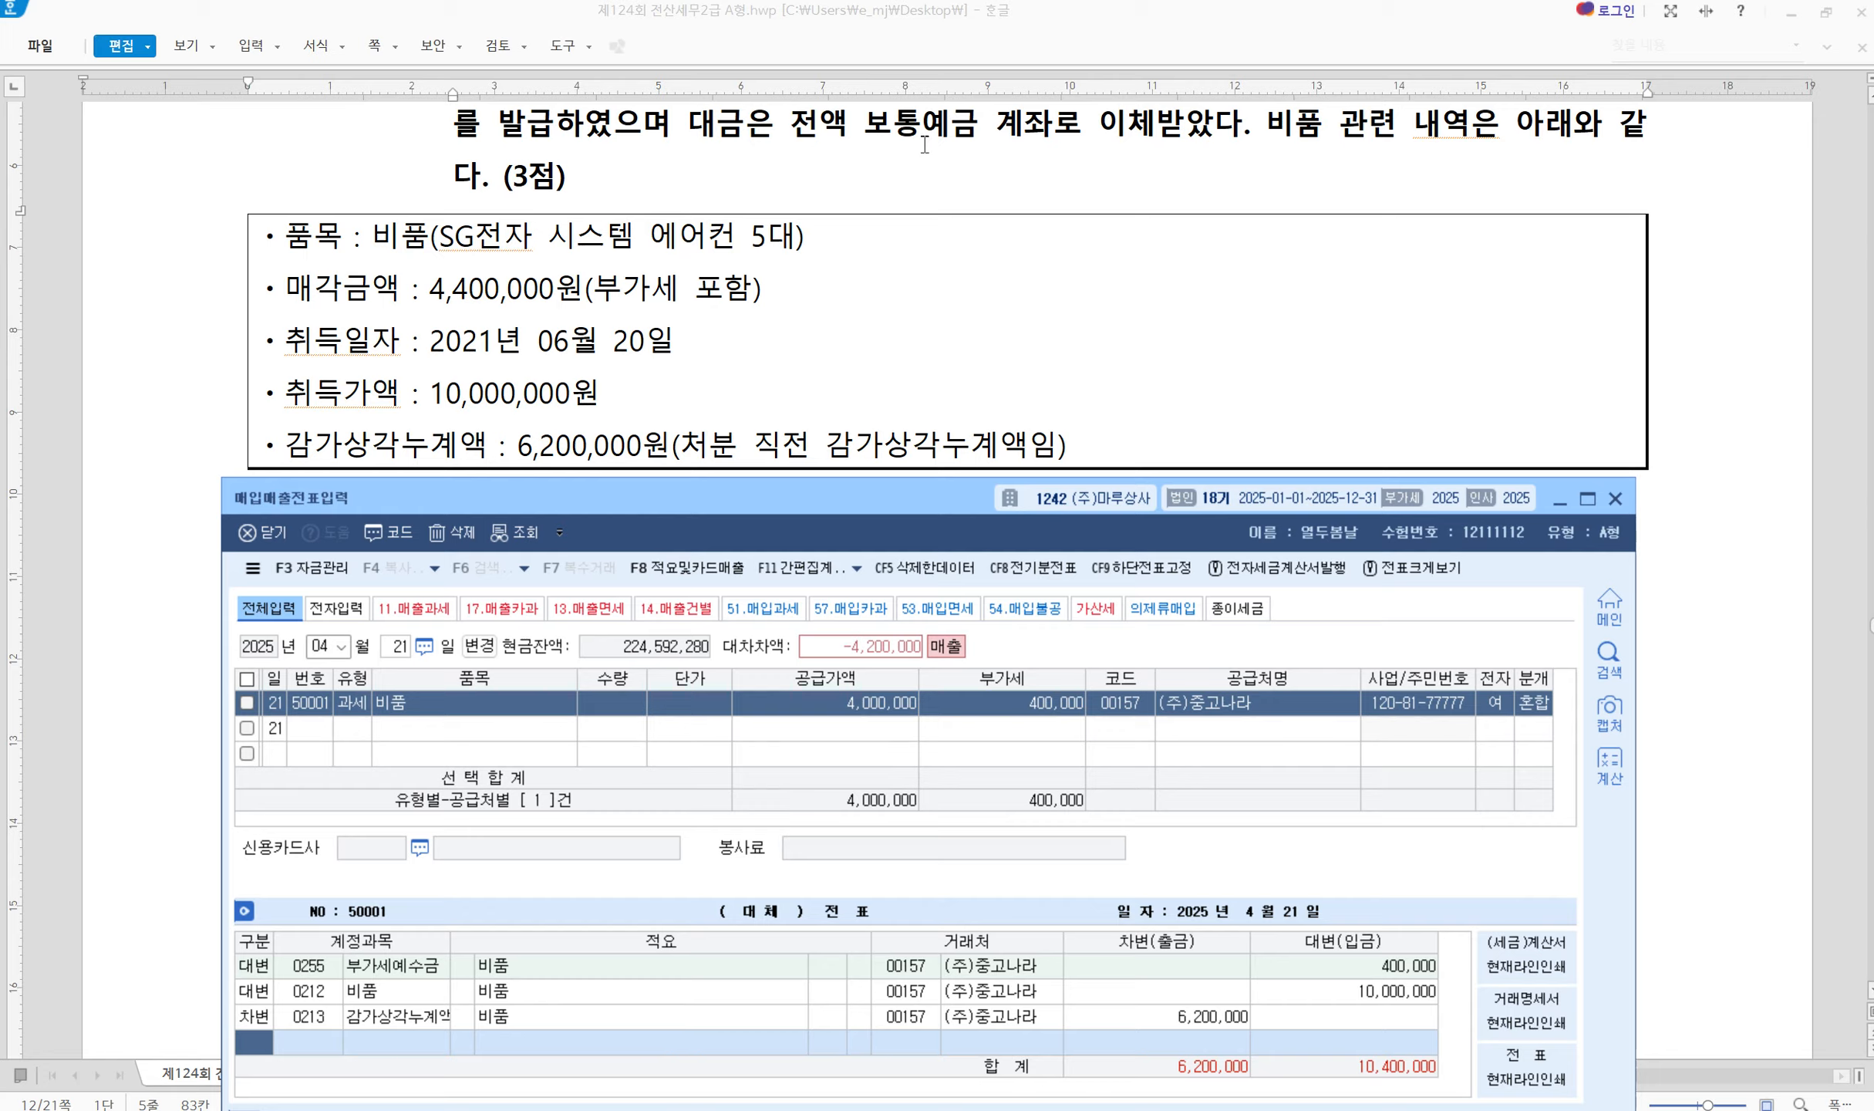
pyautogui.write('3')
pyautogui.press('Return')
pyautogui.write('103')
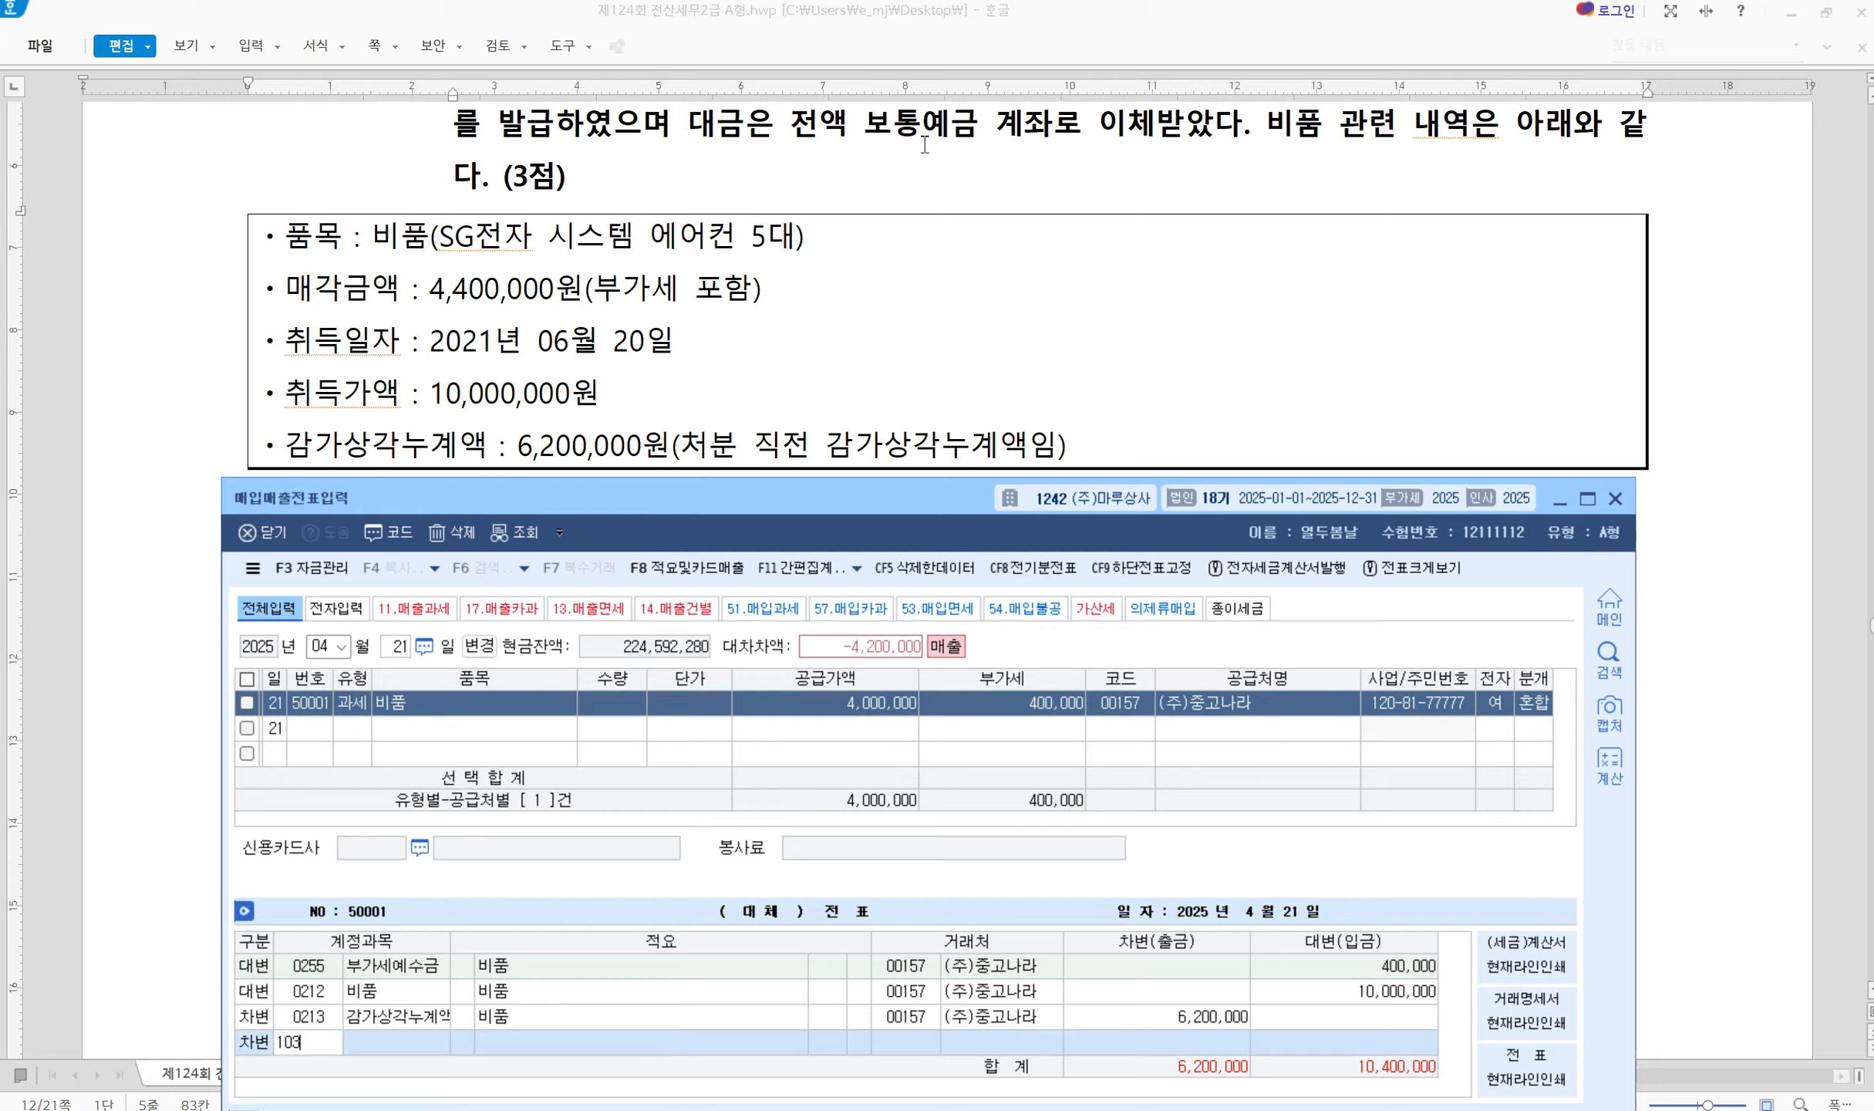
pyautogui.press('Return')
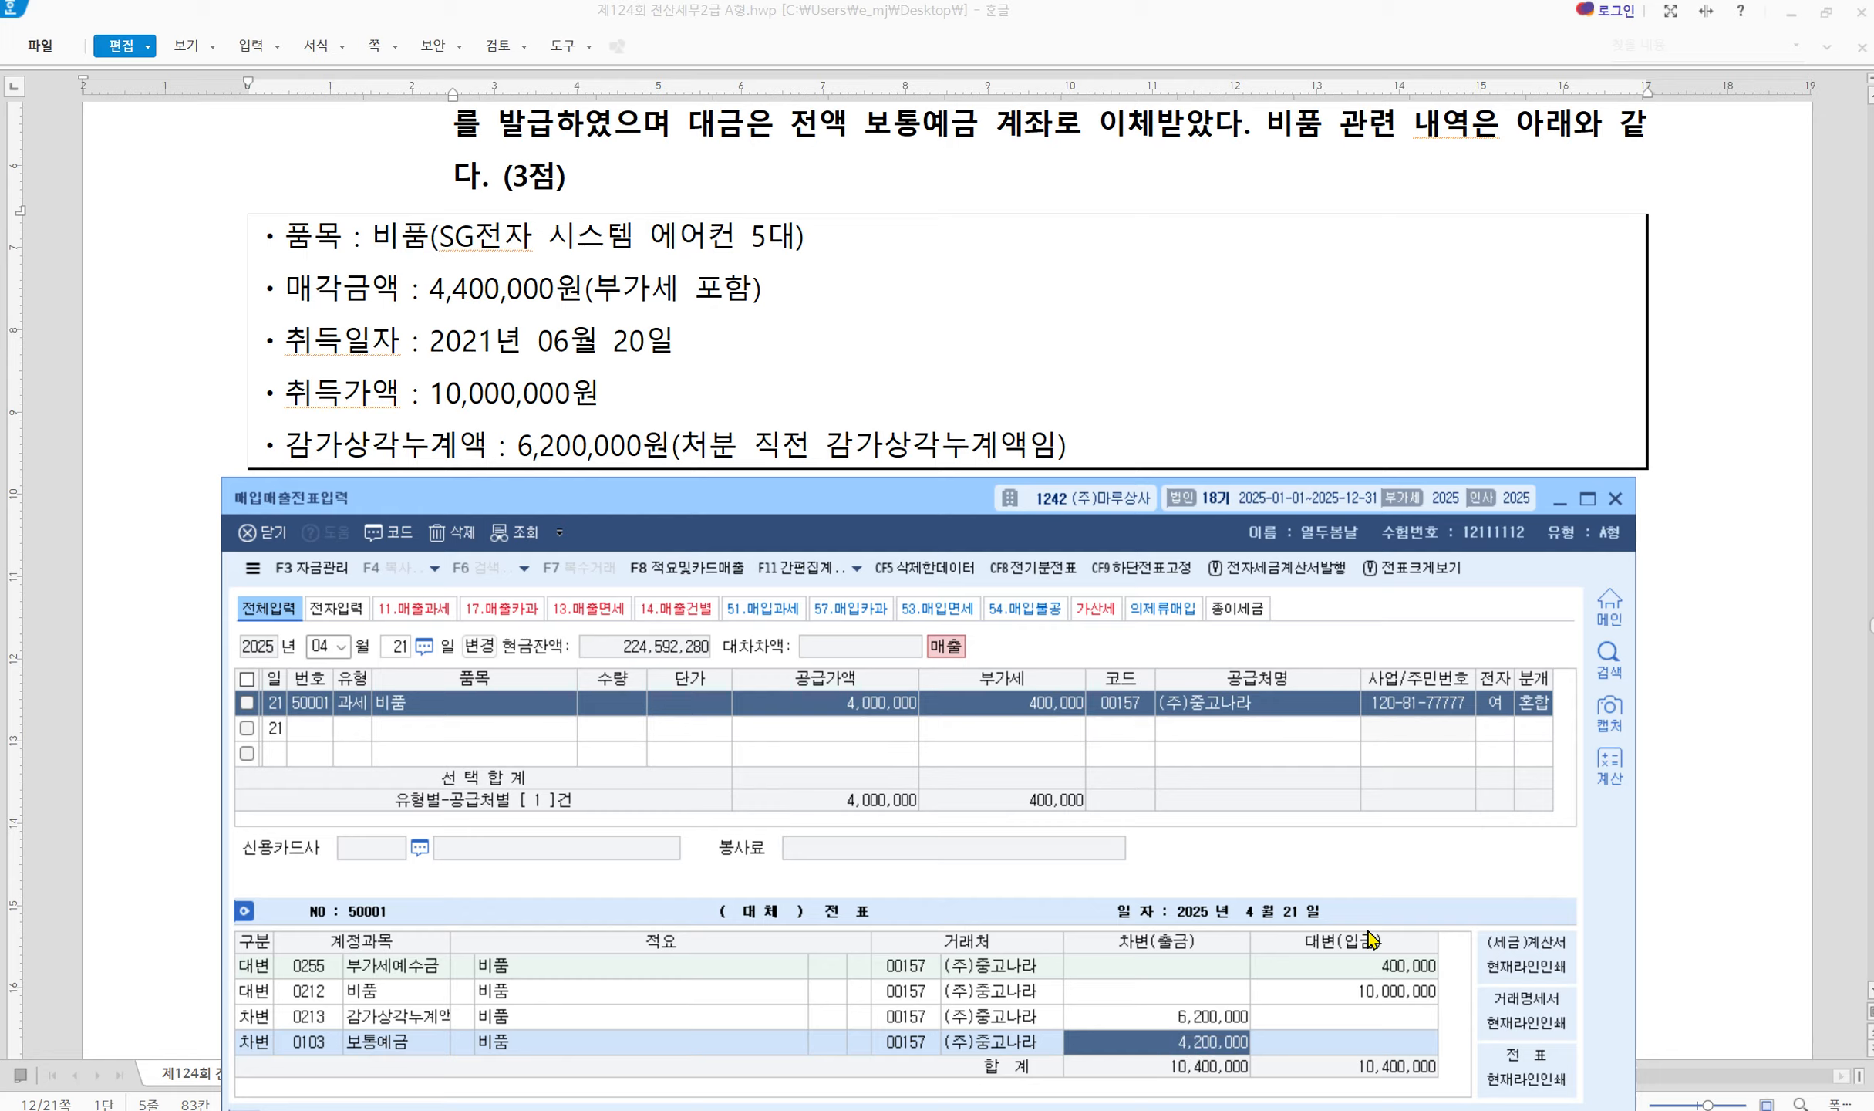
pyautogui.write('4400000')
pyautogui.press('Return')
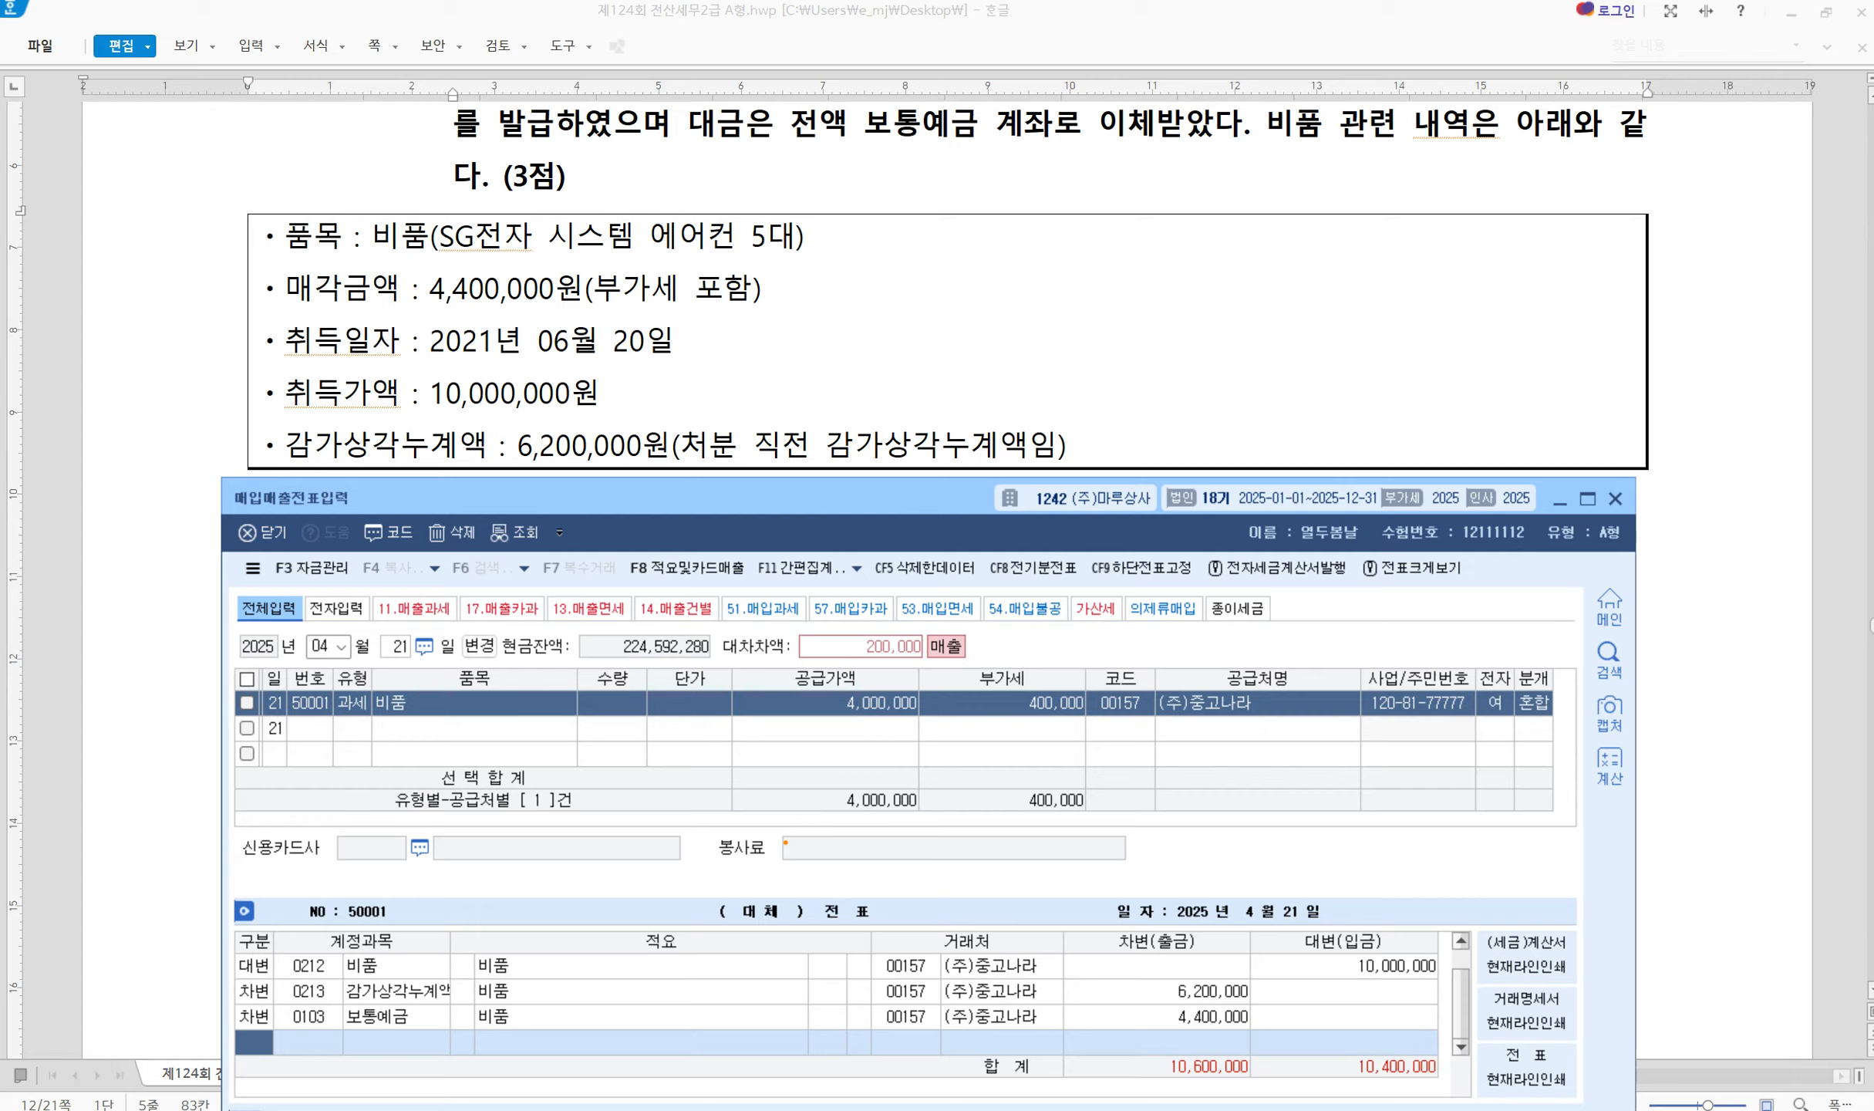
# Credit the 200,000 difference to 0914 유형자산처분이익
pyautogui.moveTo(700, 626)
pyautogui.mouseDown()
pyautogui.moveTo(937, 682)
pyautogui.moveTo(1062, 663)
pyautogui.moveTo(1014, 710)
pyautogui.mouseUp()
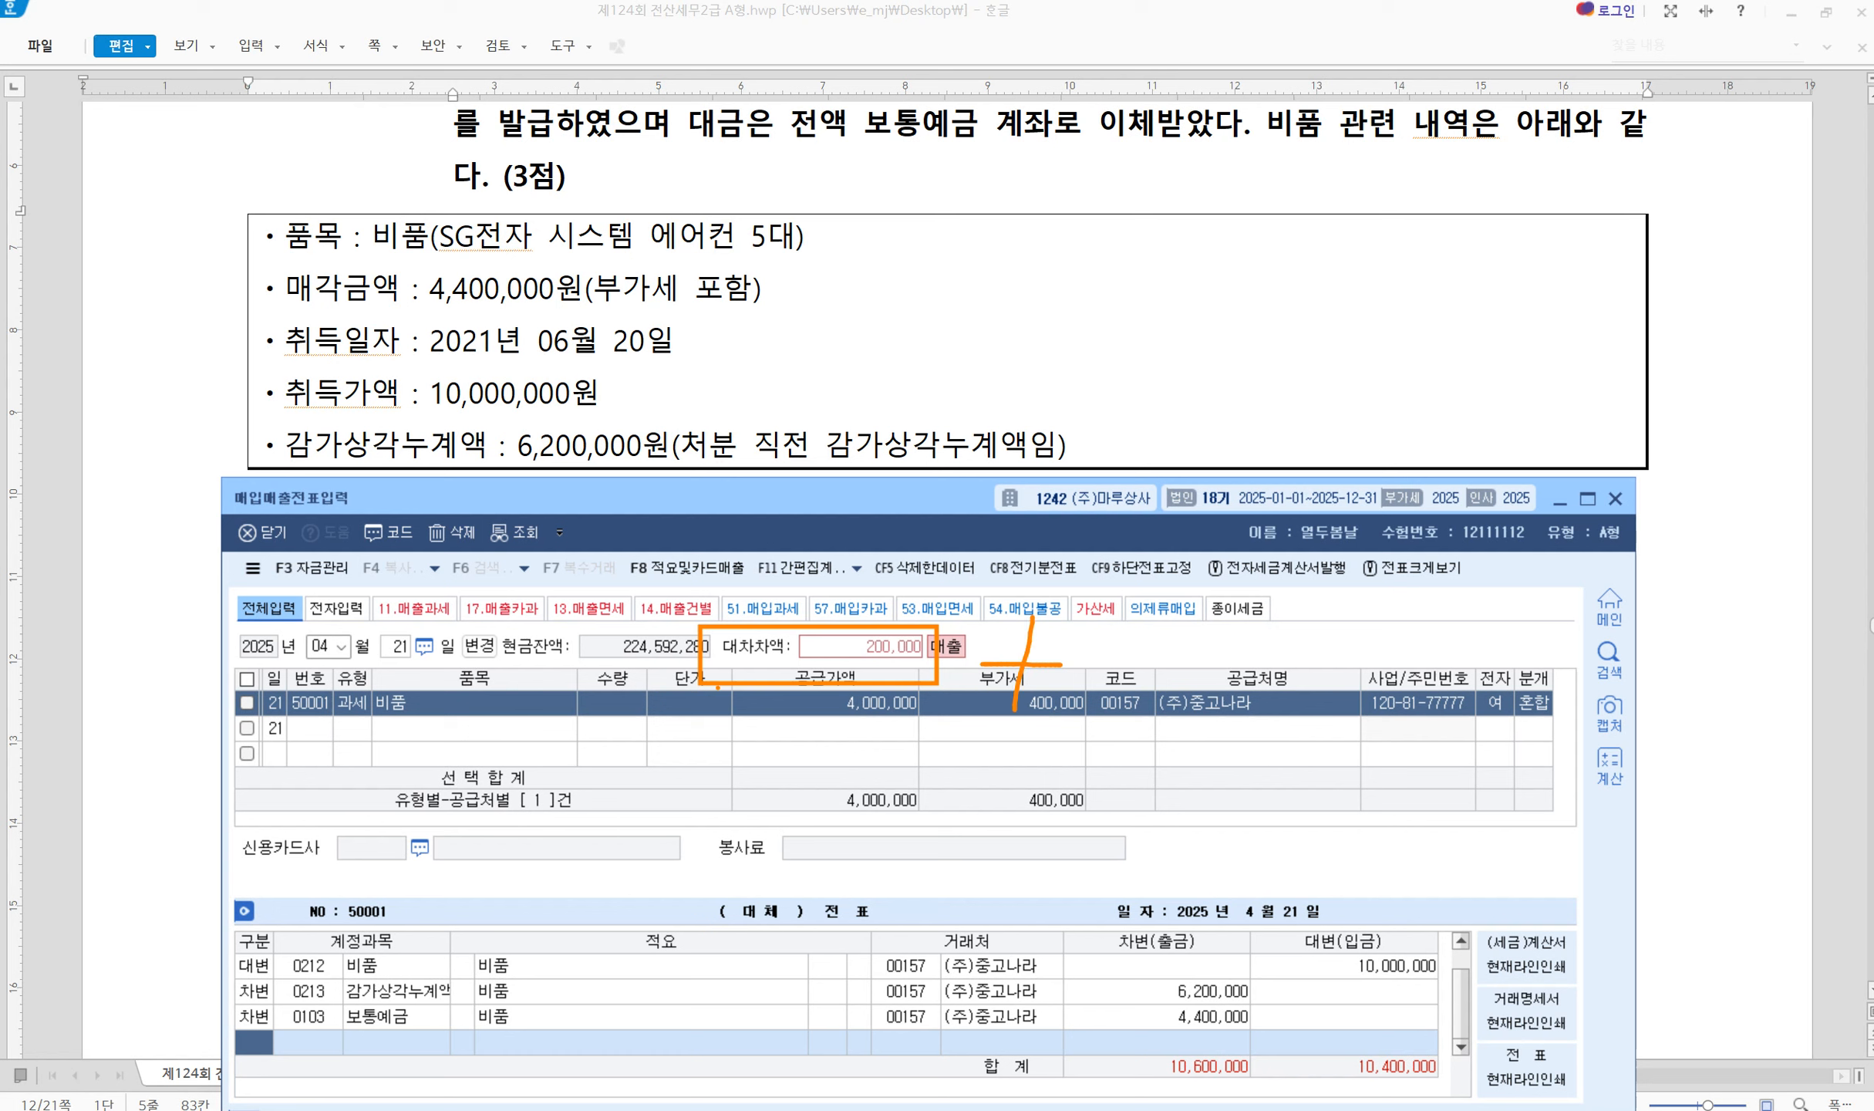
pyautogui.moveTo(609, 681); pyautogui.dragTo(679, 697)
pyautogui.moveTo(1269, 1043)
pyautogui.mouseDown()
pyautogui.moveTo(1305, 1071)
pyautogui.moveTo(1365, 961)
pyautogui.mouseUp()
pyautogui.press('Escape')
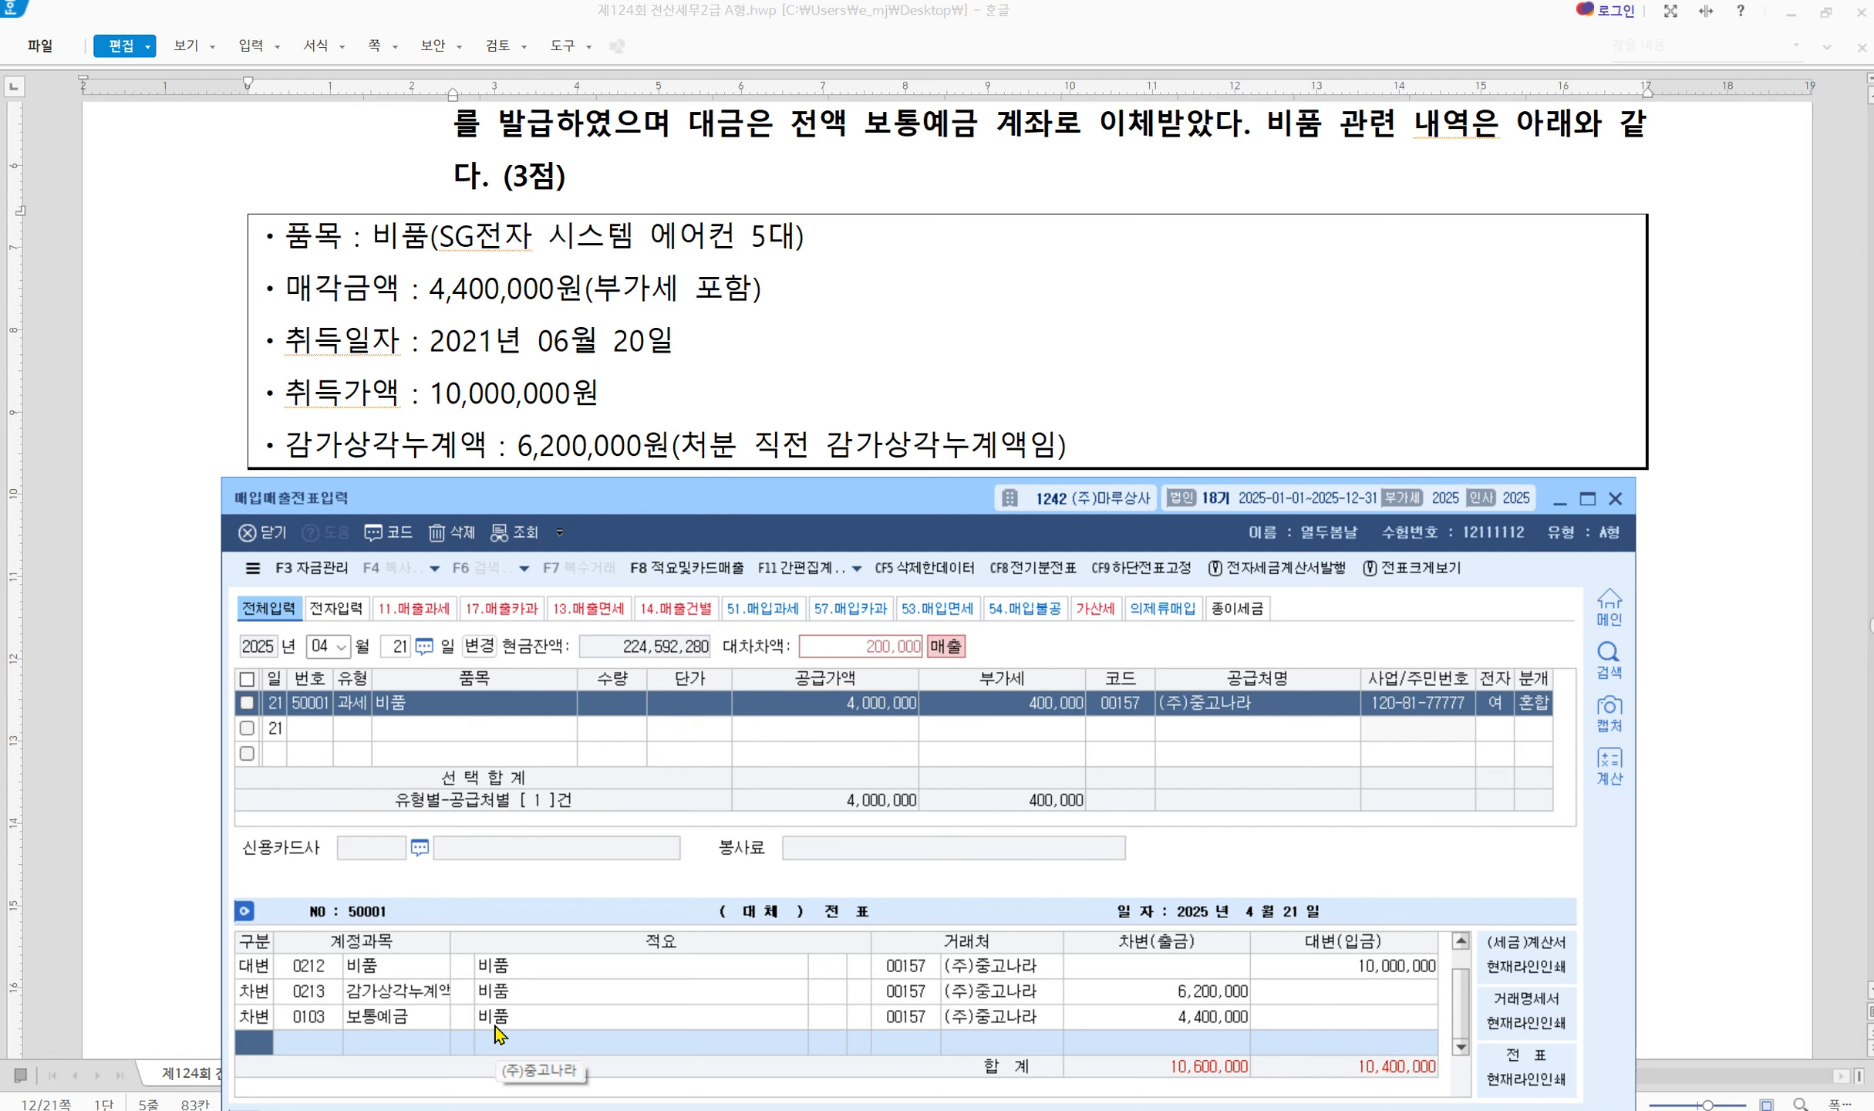
pyautogui.write('4914')
pyautogui.press('Return')
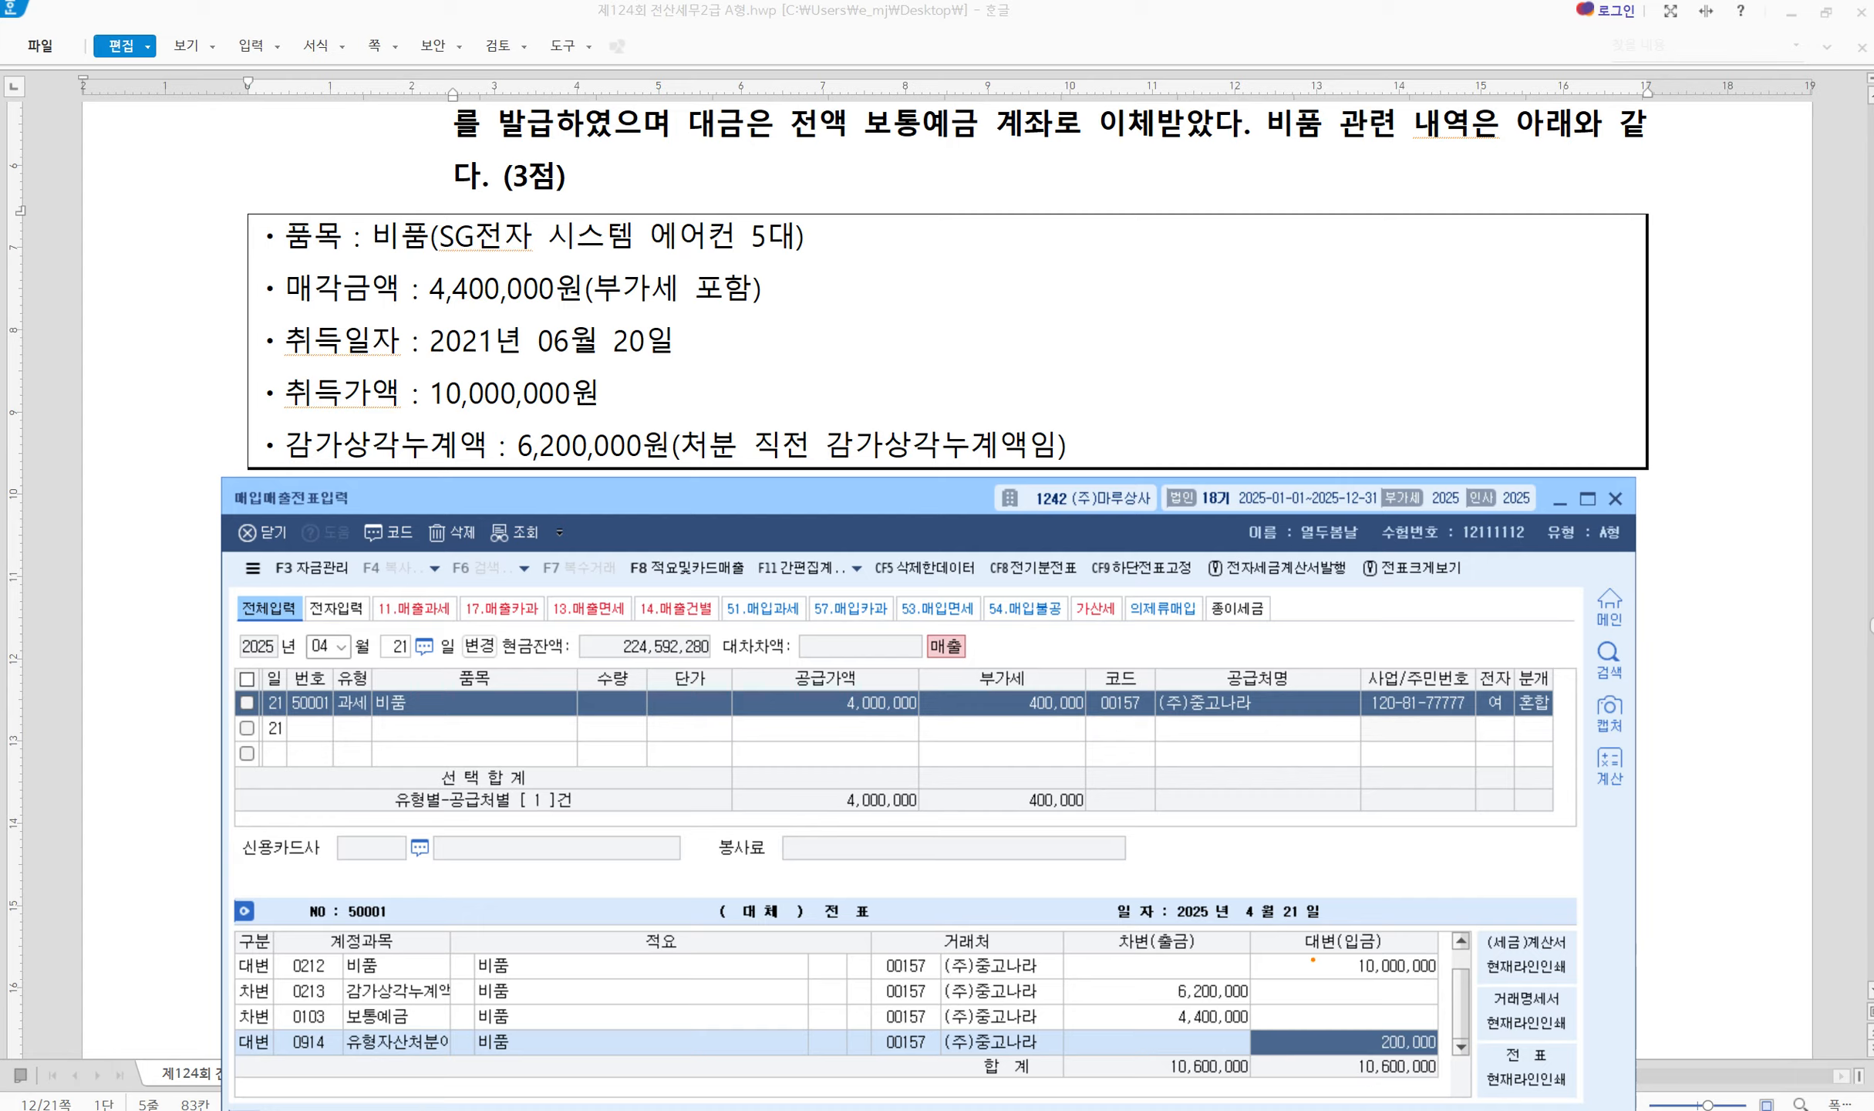
# Check the balanced 10,600,000 voucher against the problem, then bring up the HWP problem file
pyautogui.moveTo(1313, 959)
pyautogui.mouseDown()
pyautogui.moveTo(1326, 974)
pyautogui.moveTo(1352, 929)
pyautogui.mouseUp()
pyautogui.moveTo(1128, 978)
pyautogui.mouseDown()
pyautogui.moveTo(1140, 991)
pyautogui.moveTo(1172, 951)
pyautogui.mouseUp()
pyautogui.moveTo(803, 695)
pyautogui.mouseDown()
pyautogui.moveTo(818, 719)
pyautogui.moveTo(845, 658)
pyautogui.mouseUp()
pyautogui.moveTo(1283, 1028)
pyautogui.mouseDown()
pyautogui.moveTo(1405, 1062)
pyautogui.moveTo(1284, 1026)
pyautogui.mouseUp()
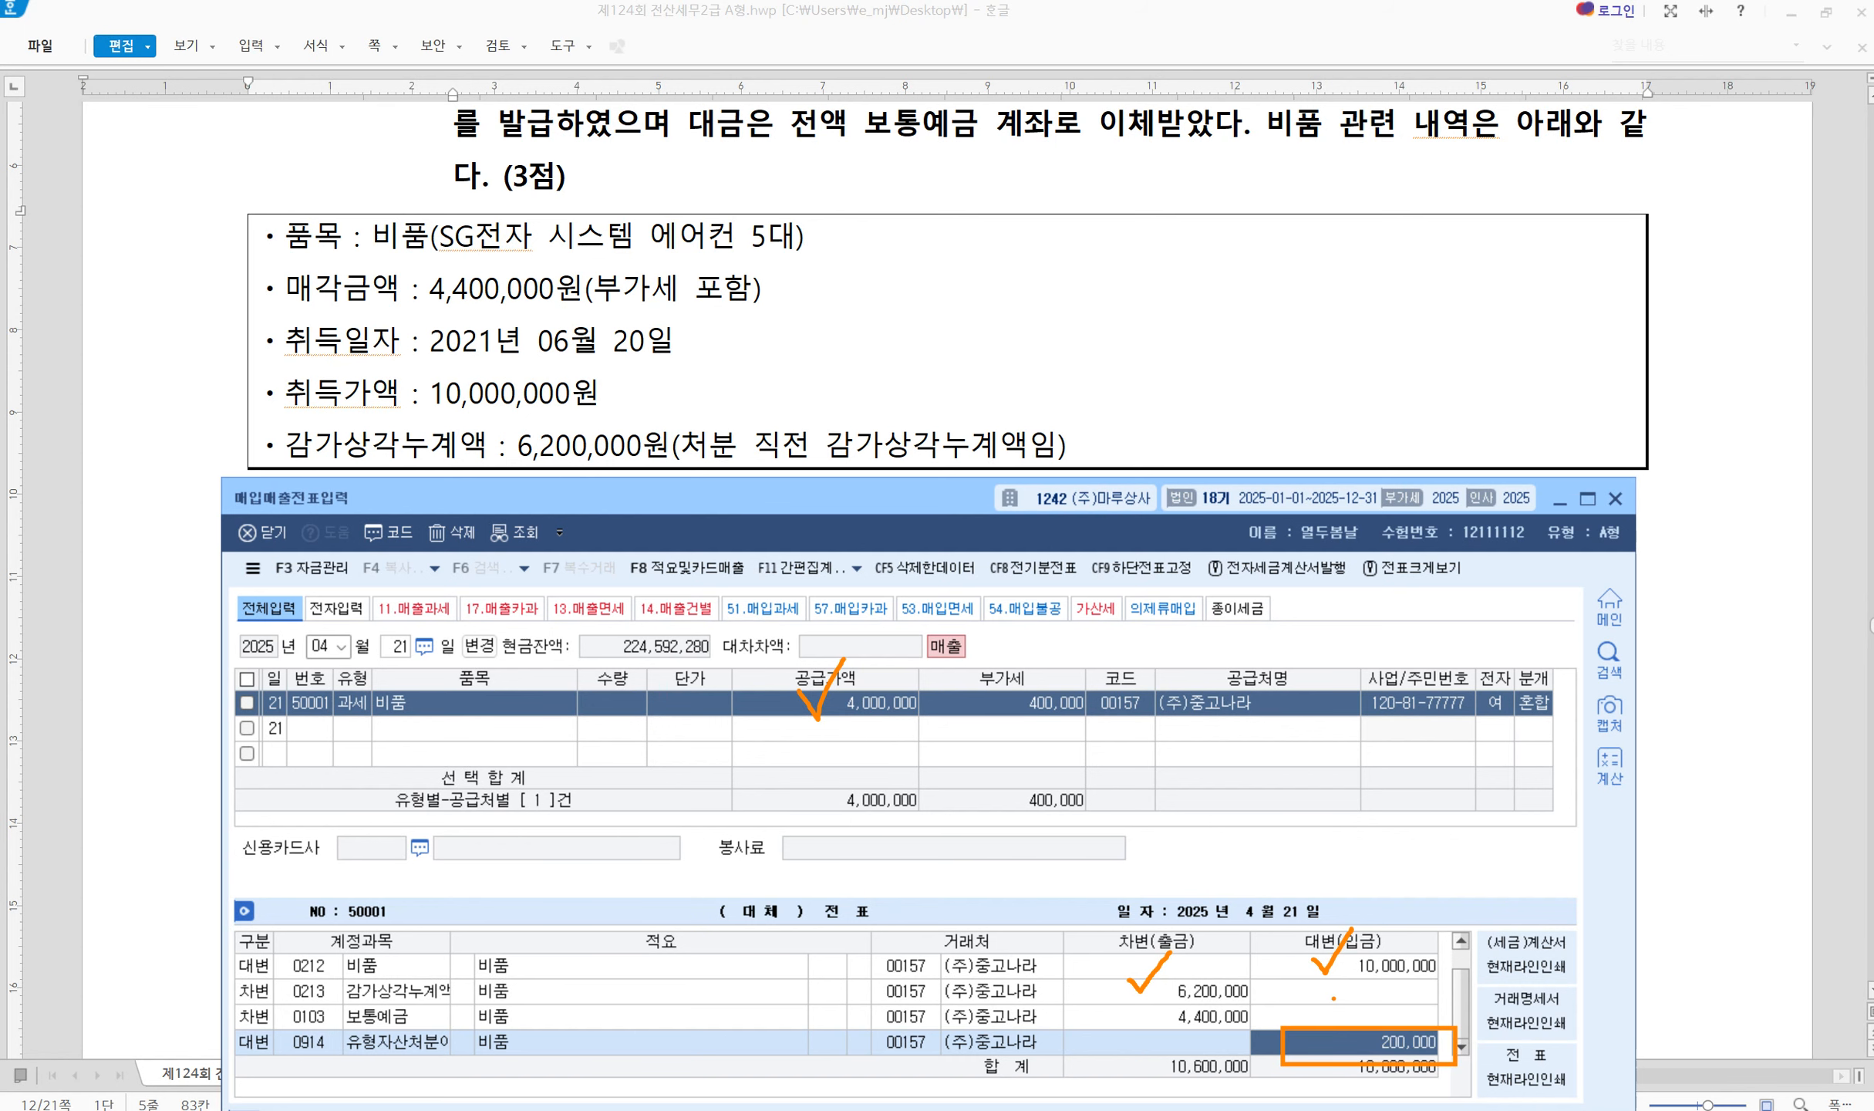
pyautogui.press('Escape')
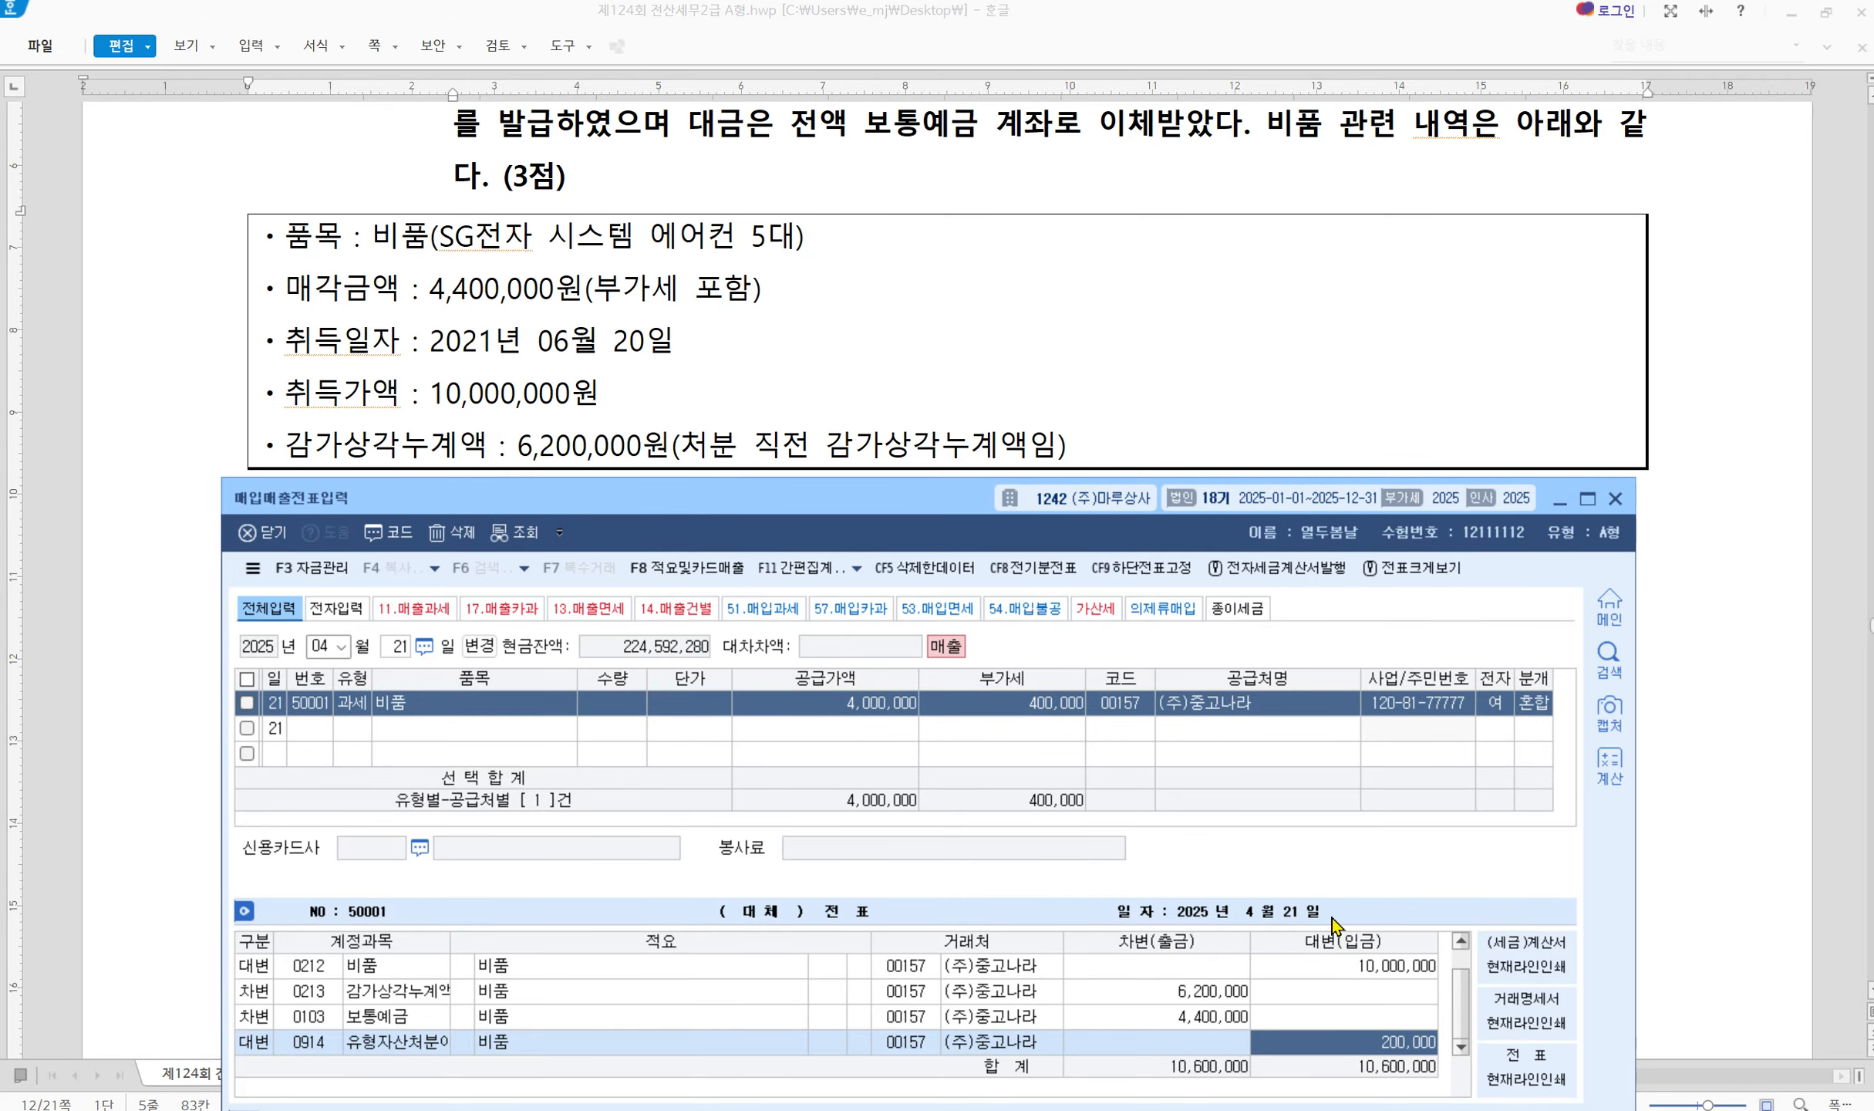
pyautogui.click(1311, 391)
pyautogui.scroll(-2, 525, 912)
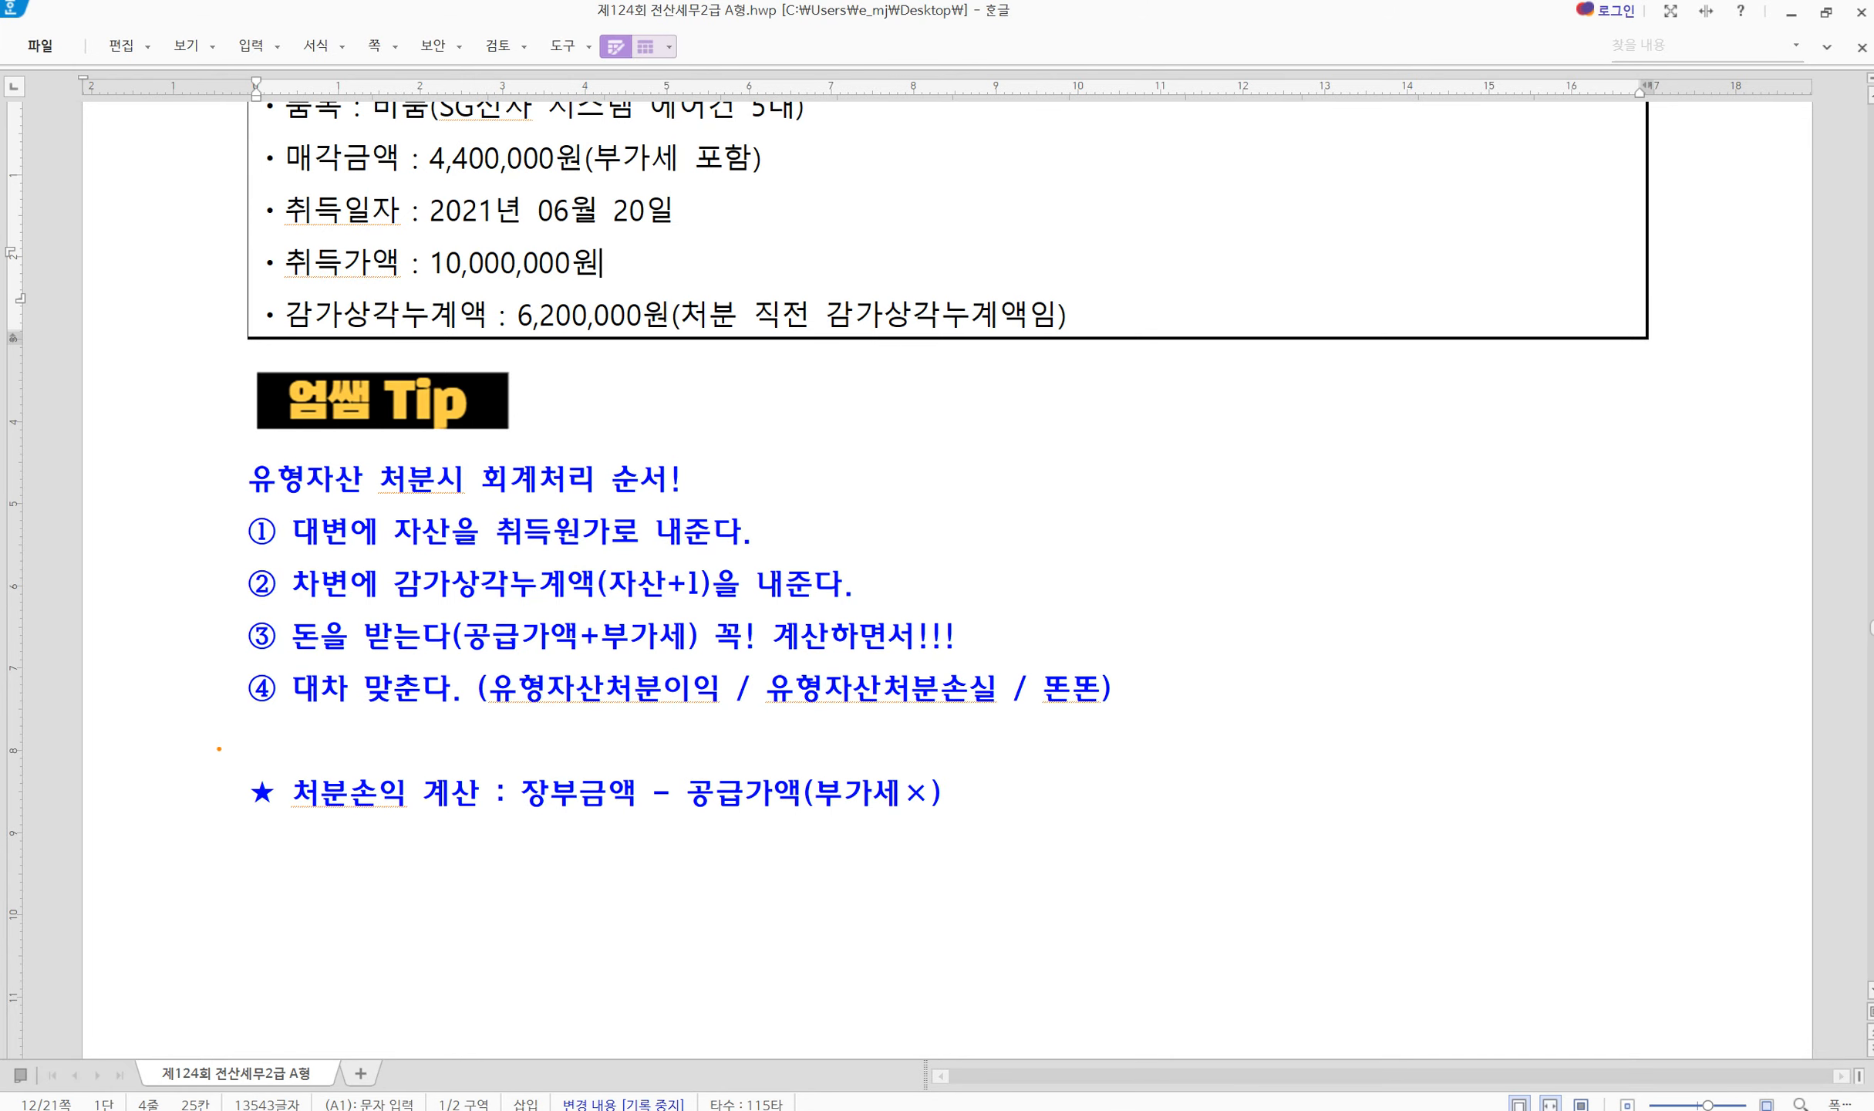
pyautogui.moveTo(219, 748); pyautogui.dragTo(1012, 849)
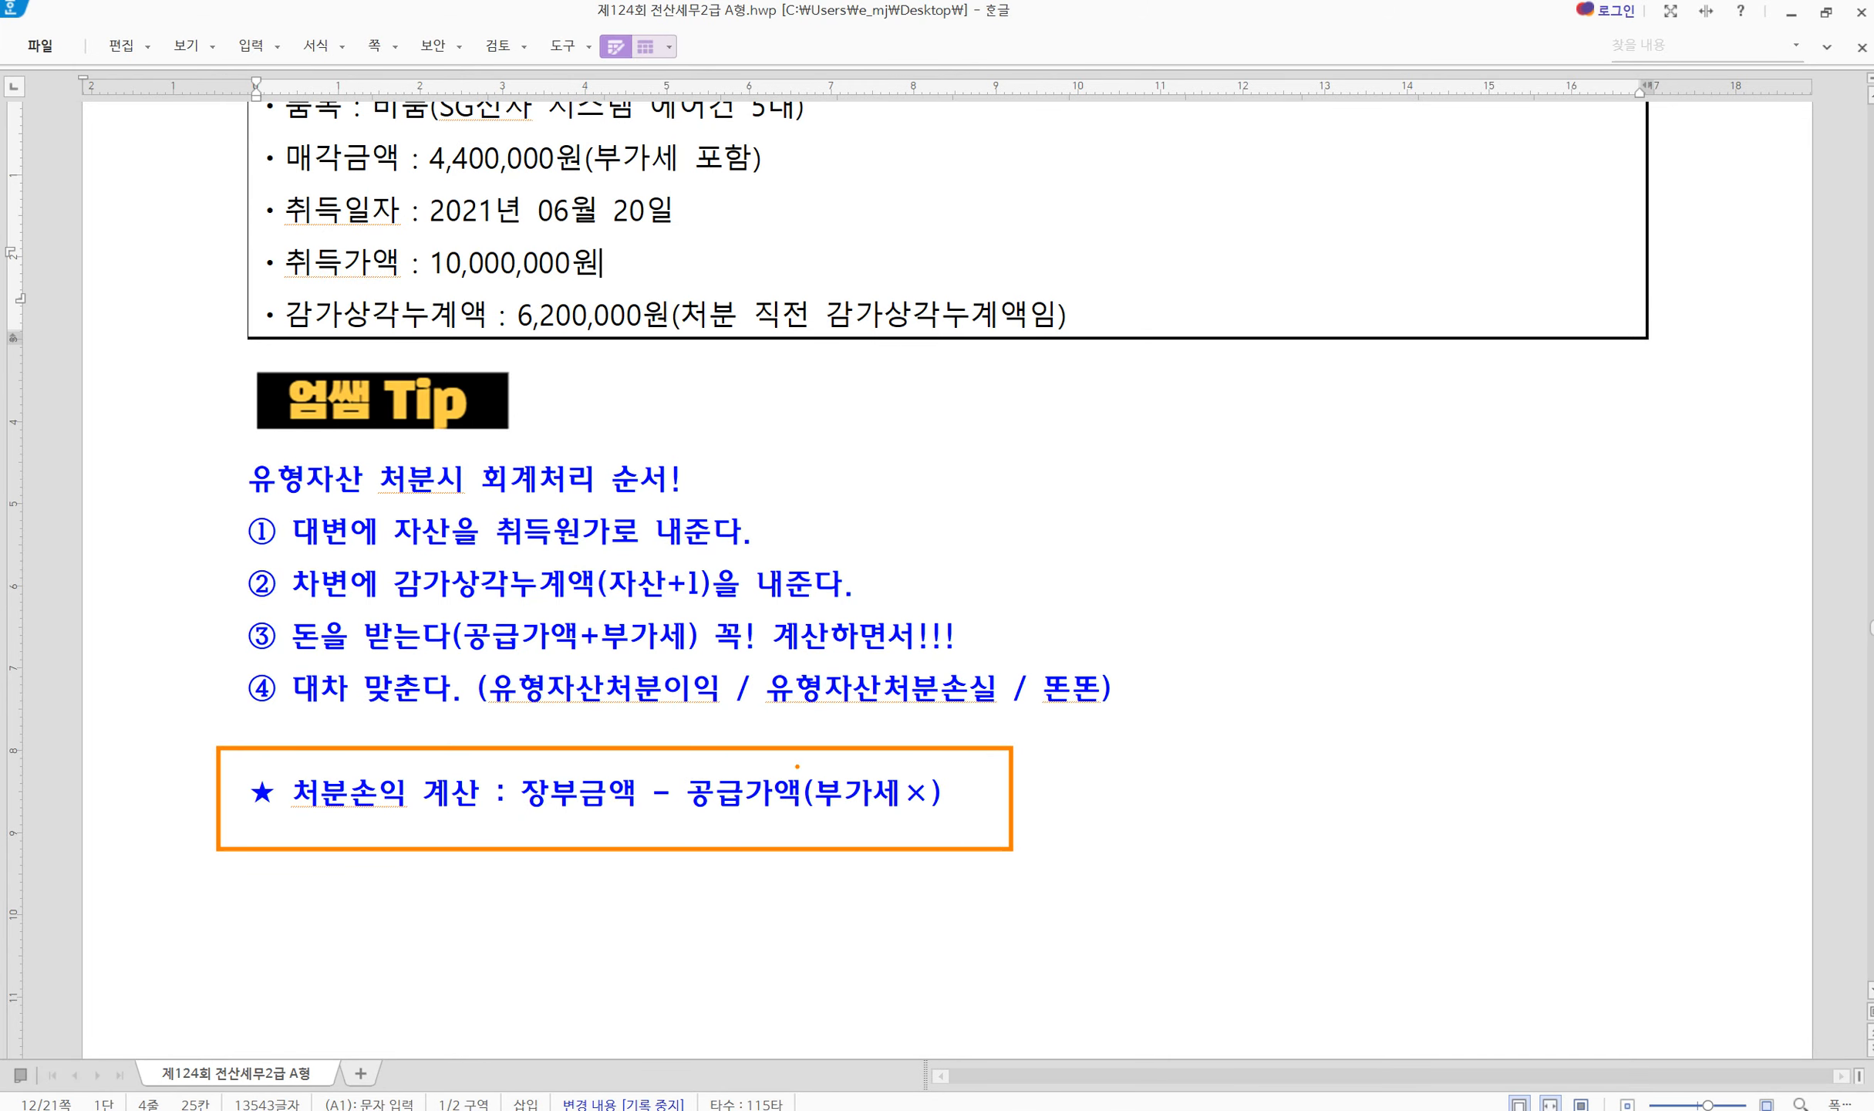
pyautogui.moveTo(794, 814); pyautogui.dragTo(937, 815)
pyautogui.moveTo(445, 616)
pyautogui.mouseDown()
pyautogui.moveTo(551, 663)
pyautogui.moveTo(680, 665)
pyautogui.moveTo(719, 640)
pyautogui.moveTo(445, 615)
pyautogui.mouseUp()
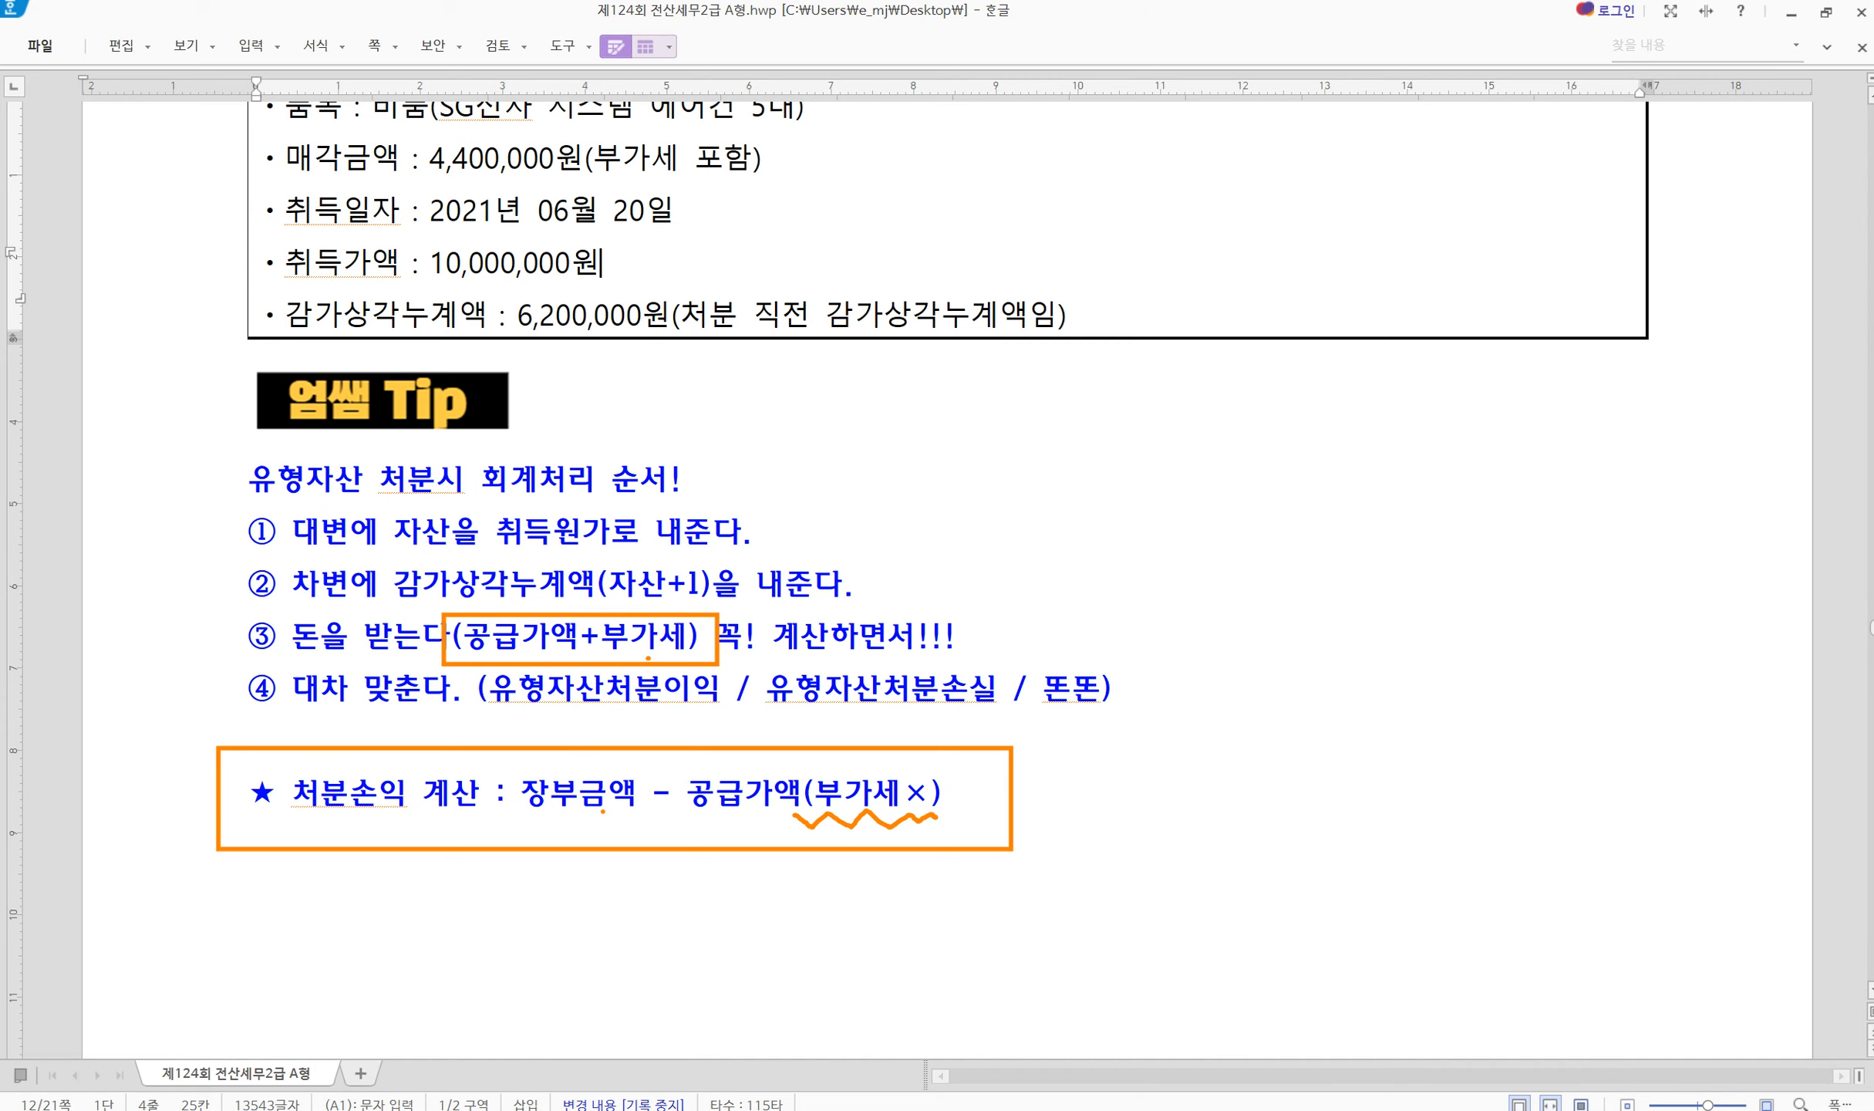
pyautogui.press('Escape')
# Date the purchase-sales voucher May 7 and start a new row
pyautogui.scroll(-10, 919, 777)
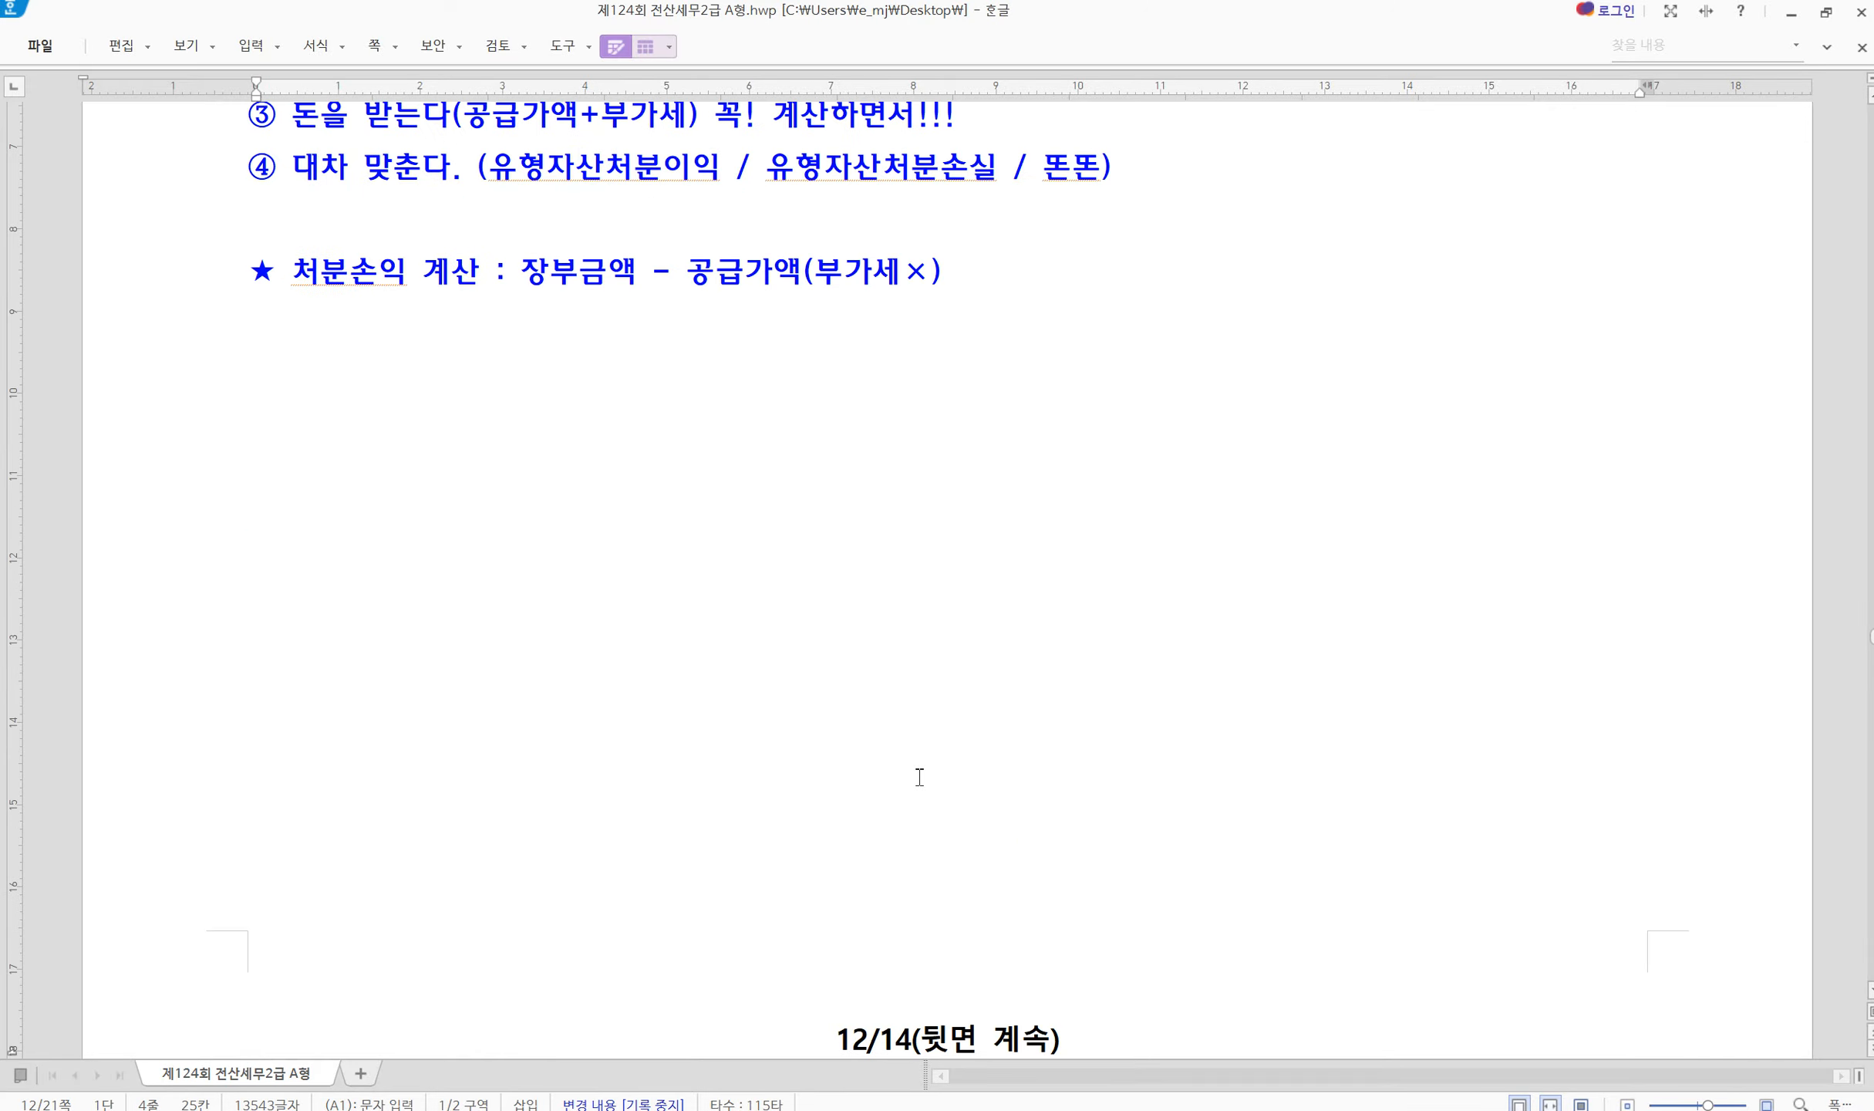
pyautogui.scroll(-5, 919, 777)
pyautogui.scroll(-2, 919, 777)
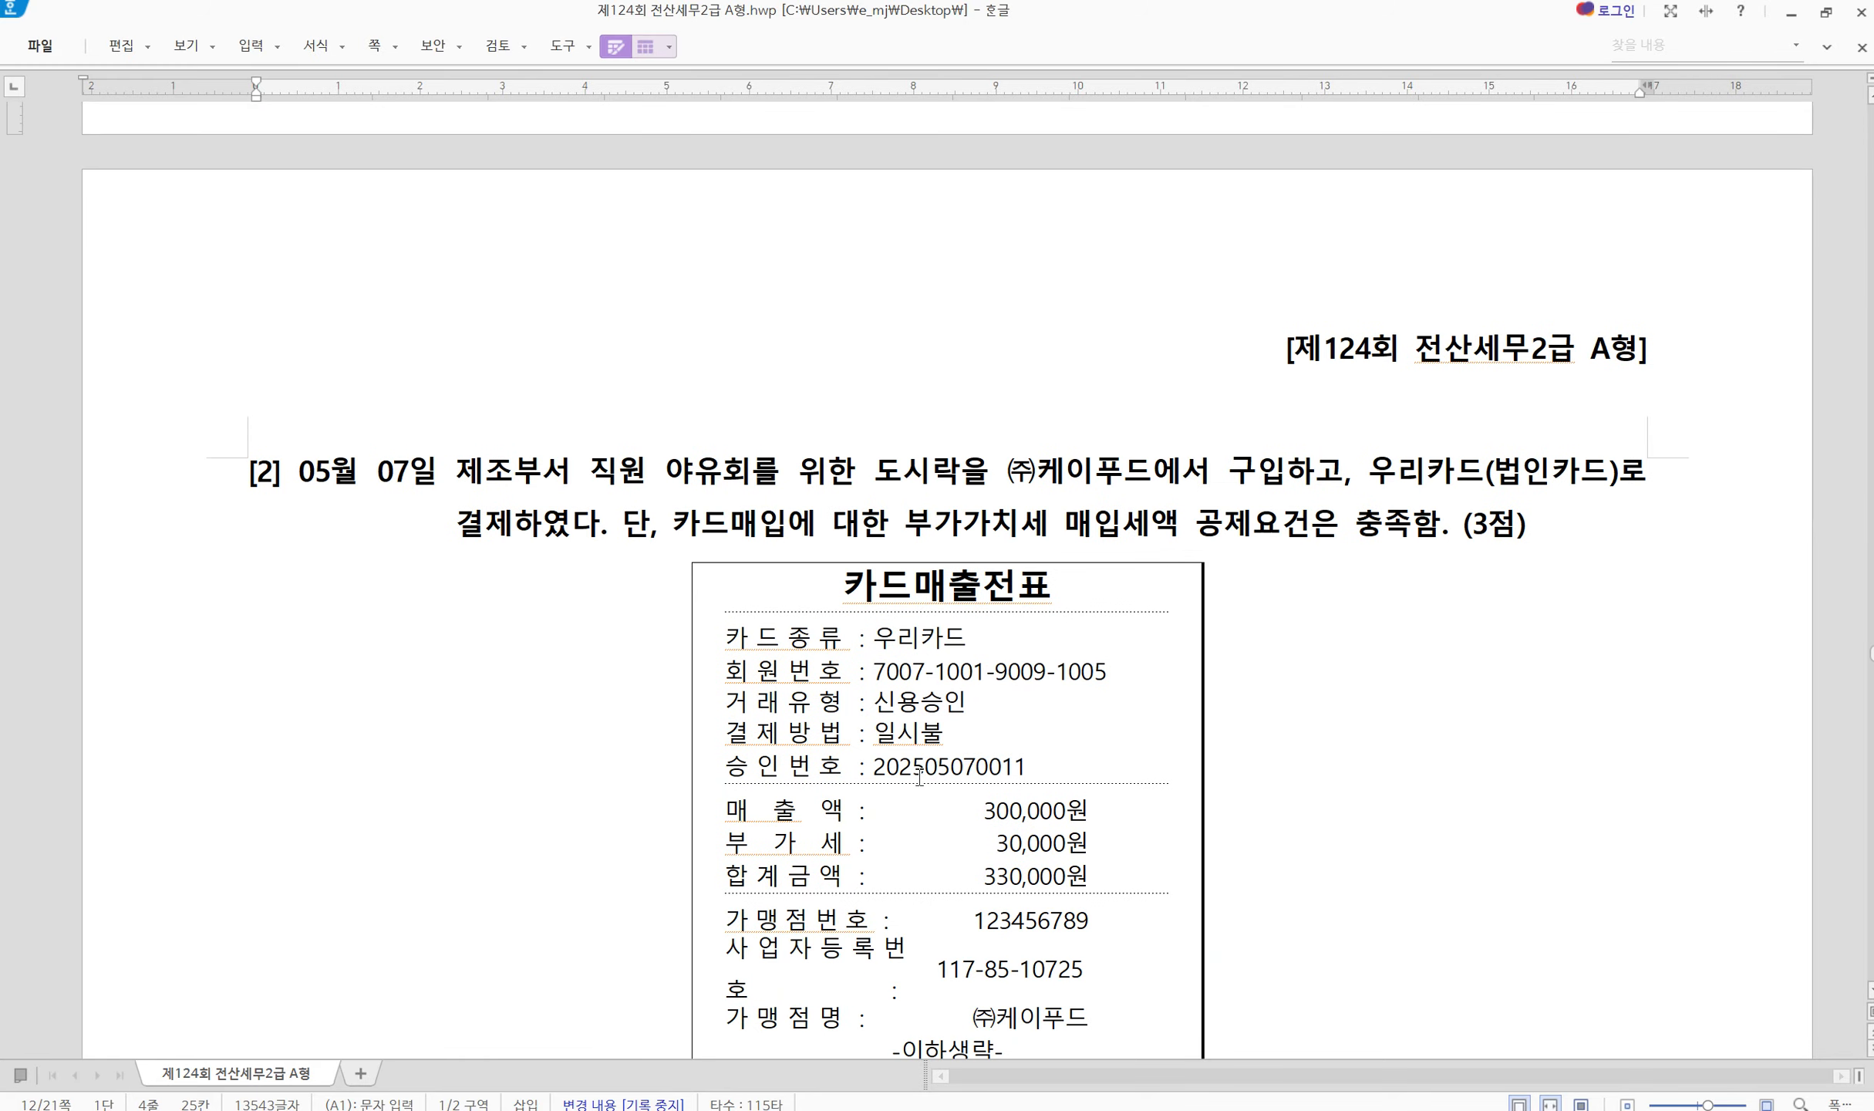
pyautogui.click(1479, 1103)
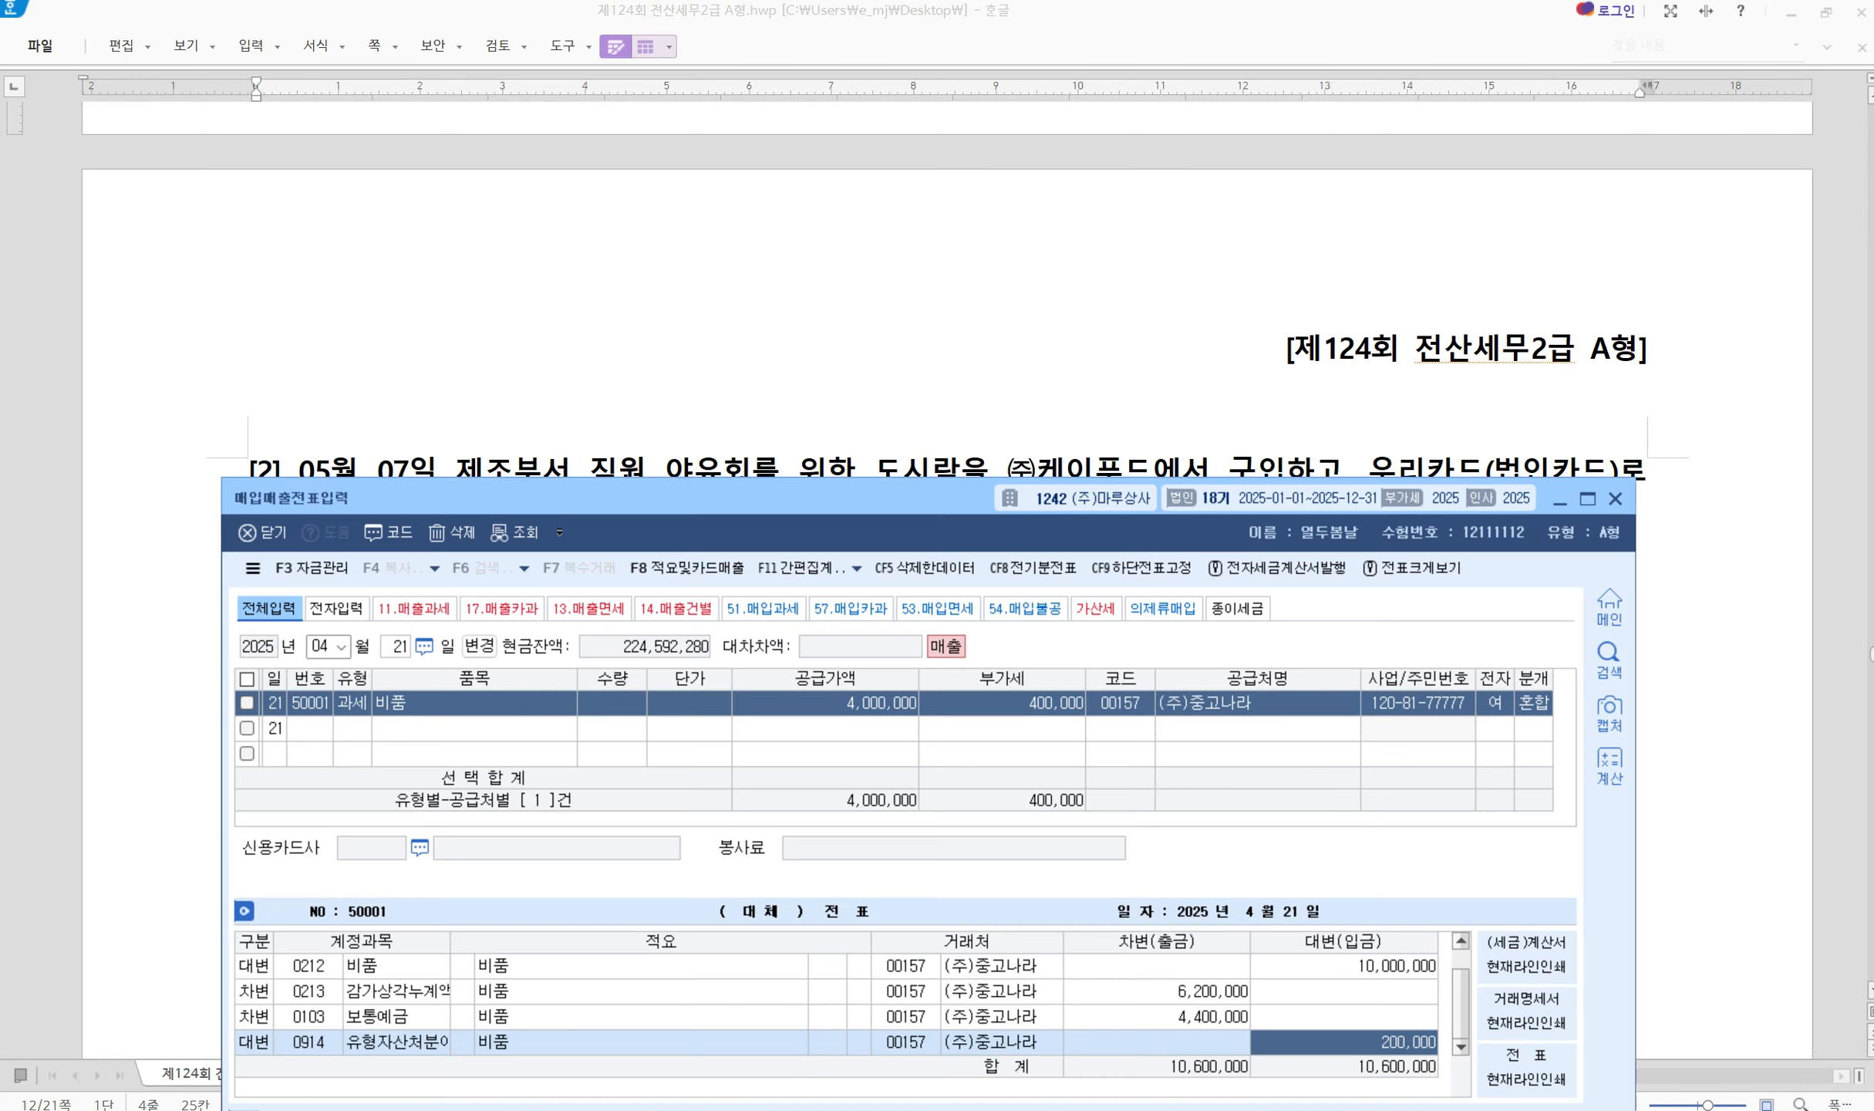
pyautogui.click(322, 646)
pyautogui.write('5')
pyautogui.press('Return')
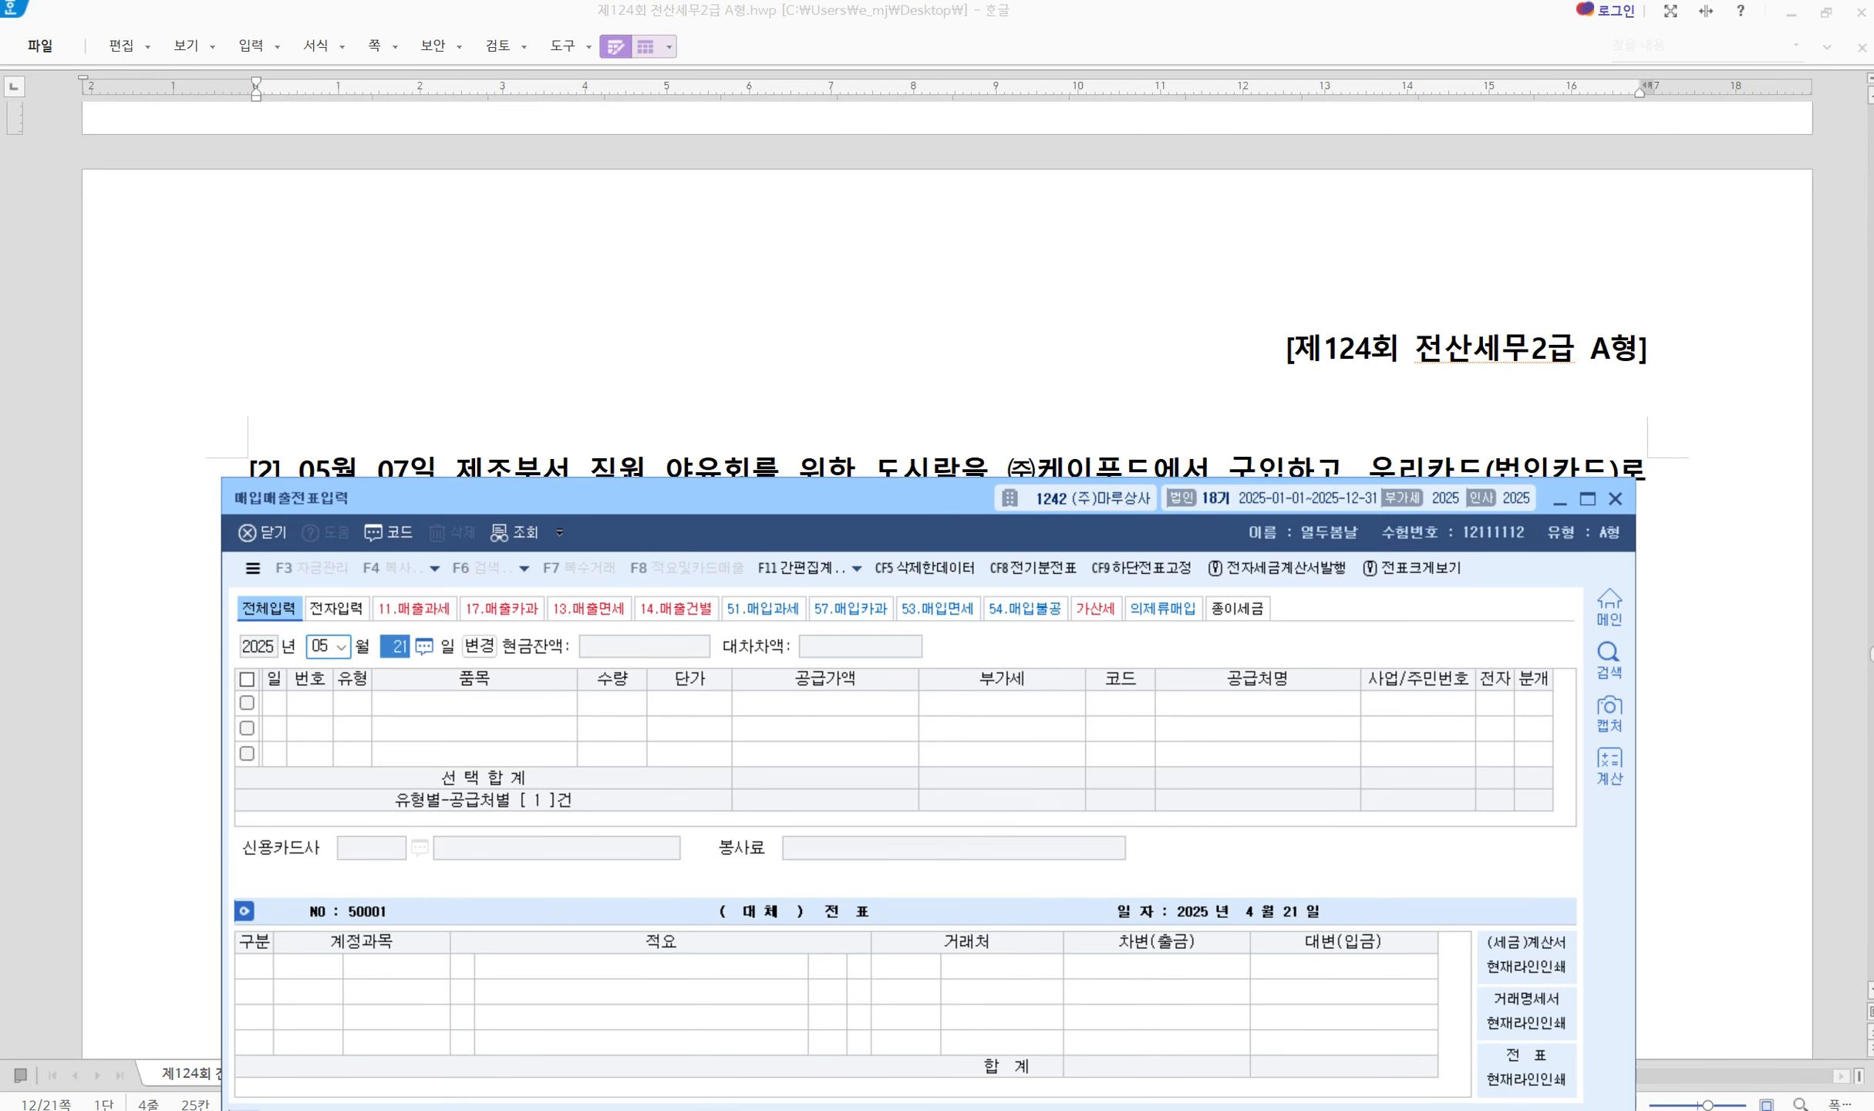
pyautogui.write('7')
pyautogui.press('Return')
# Mark problem [2]'s 05월 07일 date, supplier ㈜케이푸드 and 우리카드 corporate card payment
pyautogui.moveTo(446, 509); pyautogui.dragTo(453, 727)
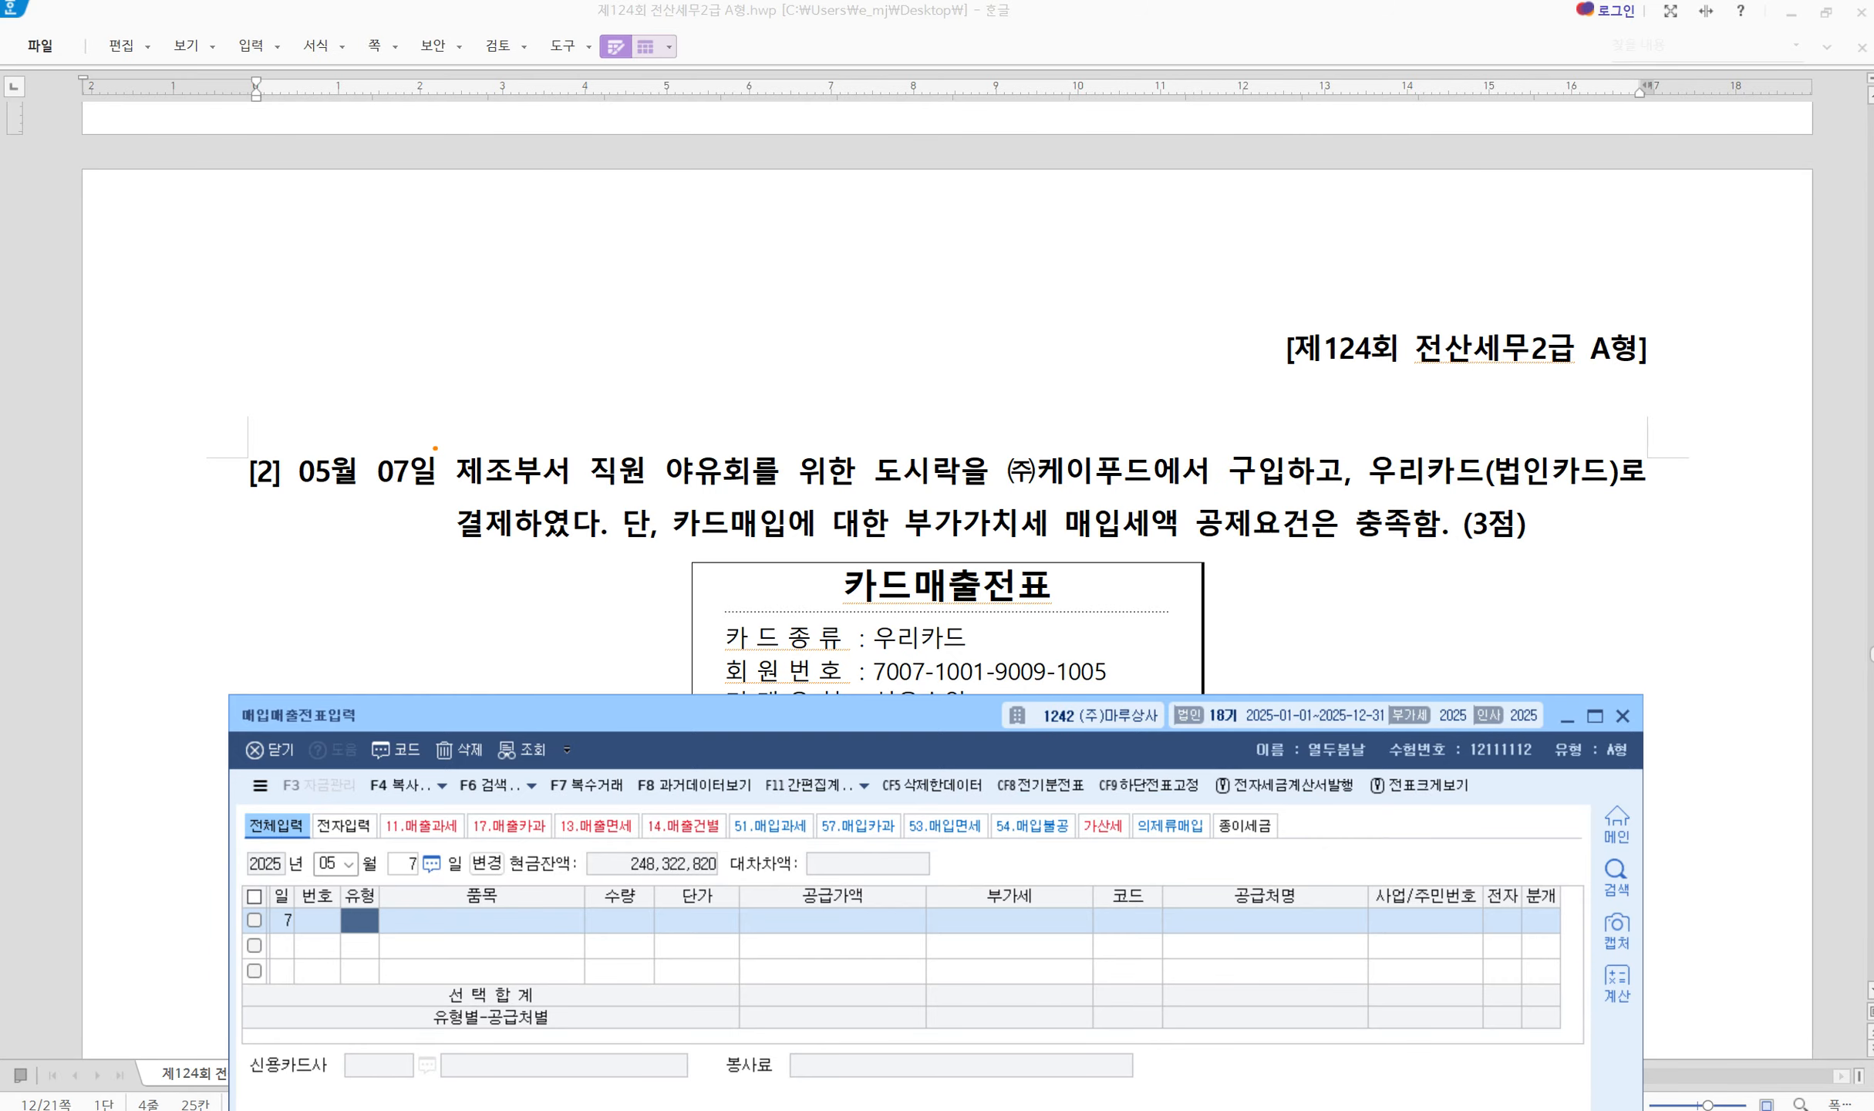
pyautogui.moveTo(436, 448); pyautogui.dragTo(500, 395)
pyautogui.moveTo(1385, 429); pyautogui.dragTo(1328, 505)
pyautogui.moveTo(993, 445); pyautogui.dragTo(1159, 491)
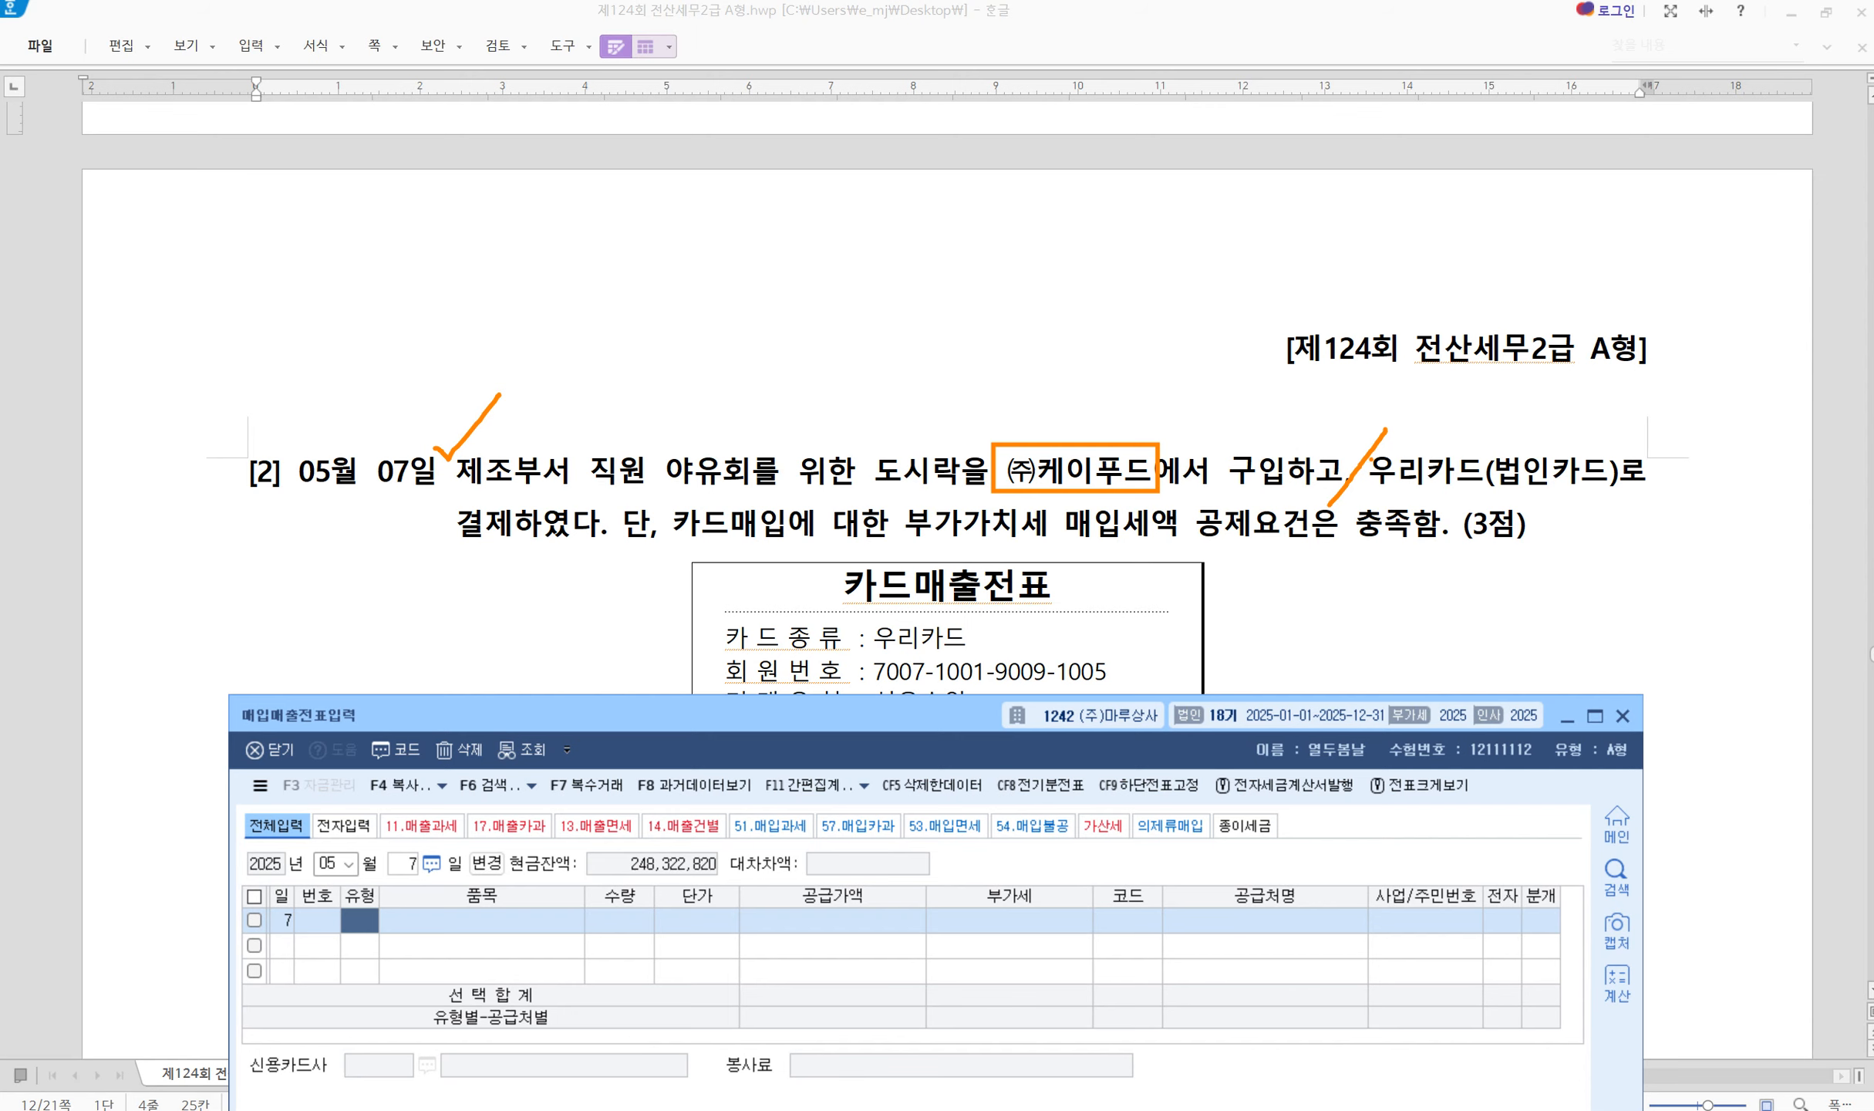
pyautogui.moveTo(1369, 450)
pyautogui.mouseDown()
pyautogui.moveTo(1447, 498)
pyautogui.moveTo(1647, 494)
pyautogui.mouseUp()
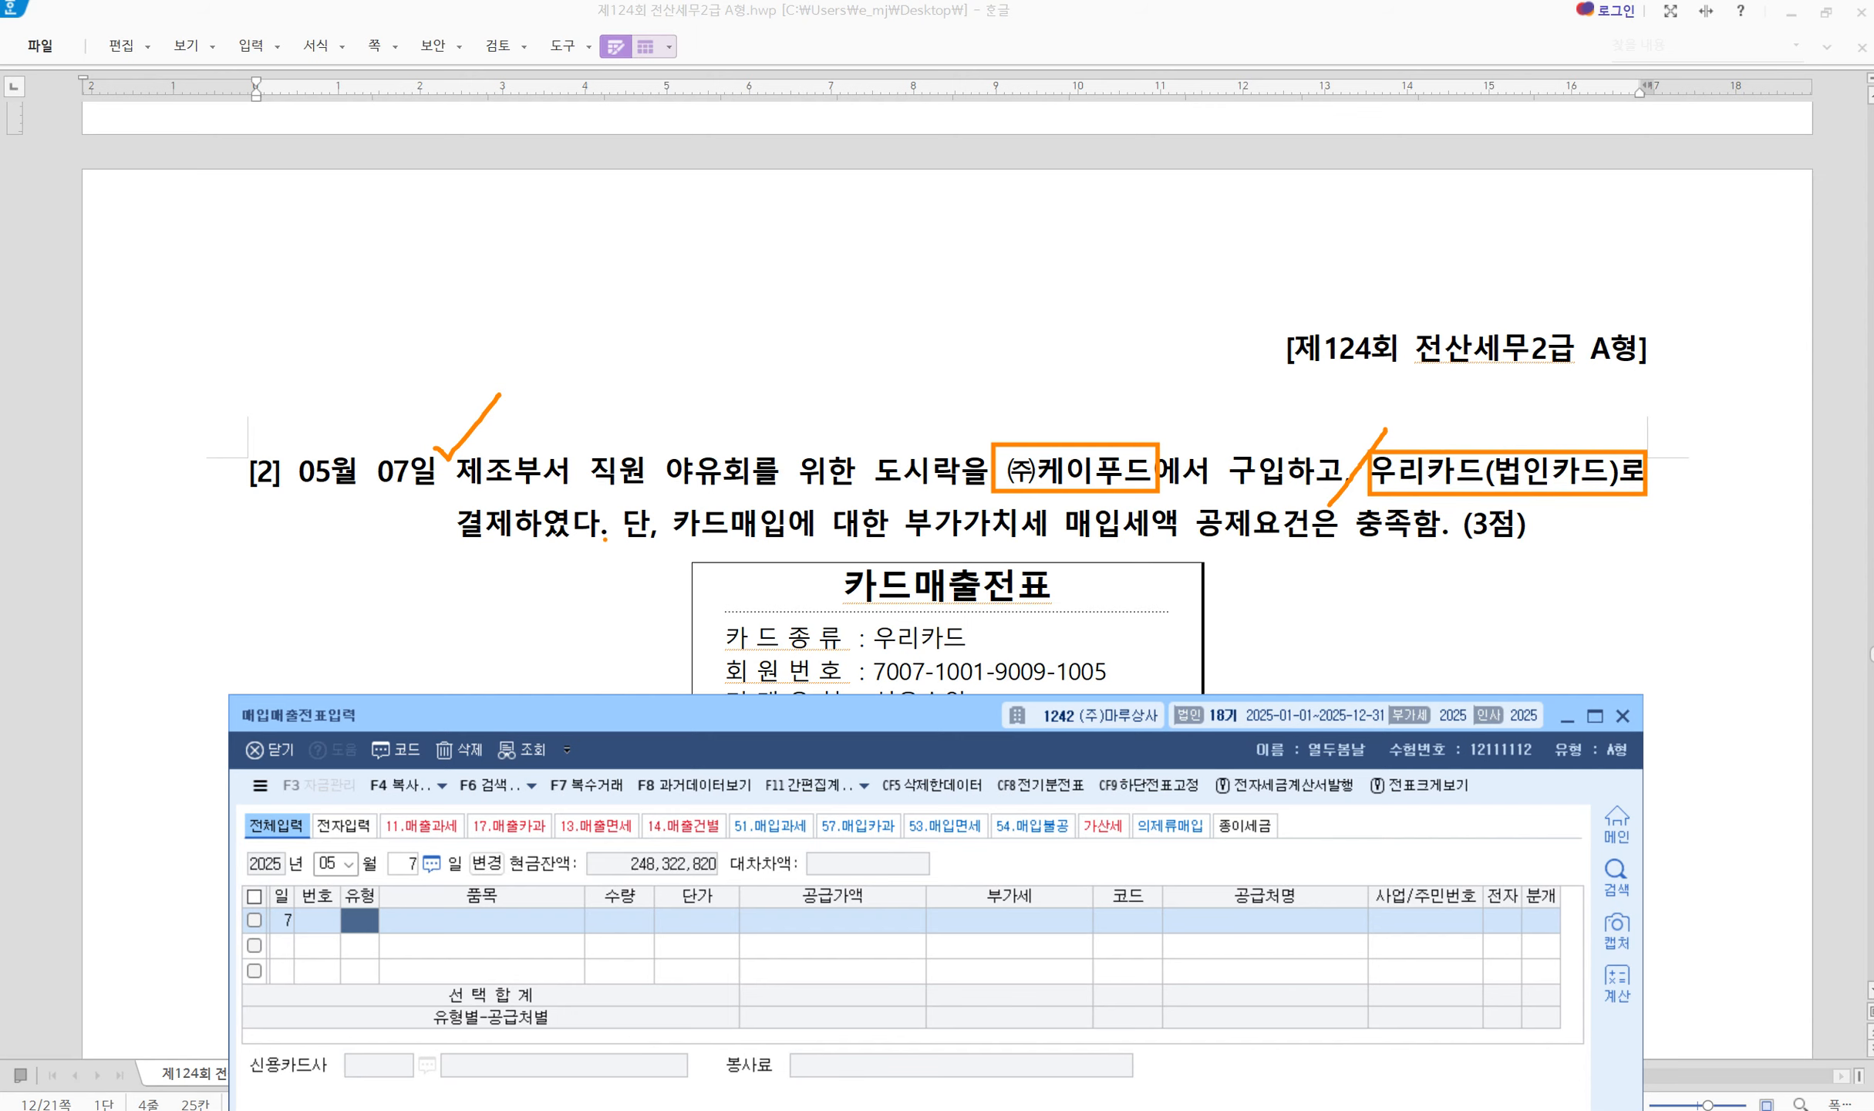
pyautogui.moveTo(434, 497); pyautogui.dragTo(596, 562)
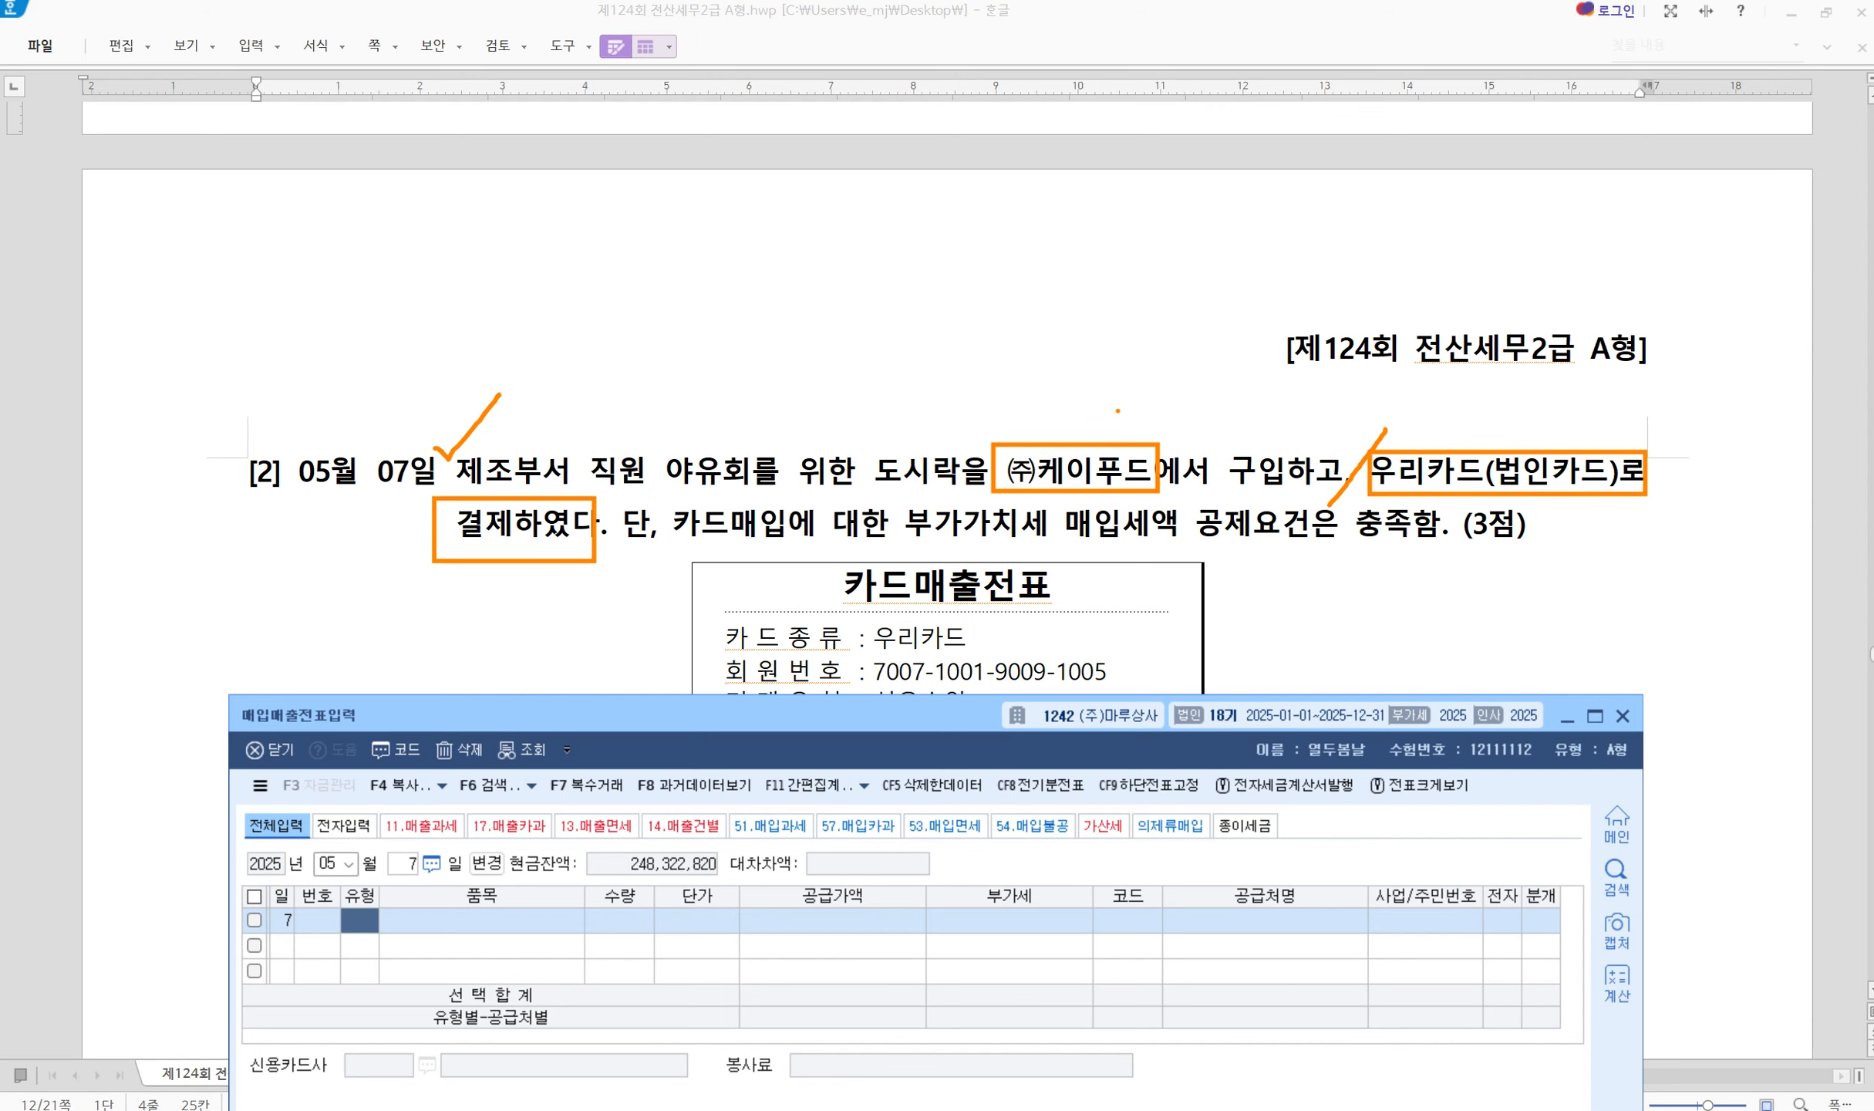
pyautogui.press('Escape')
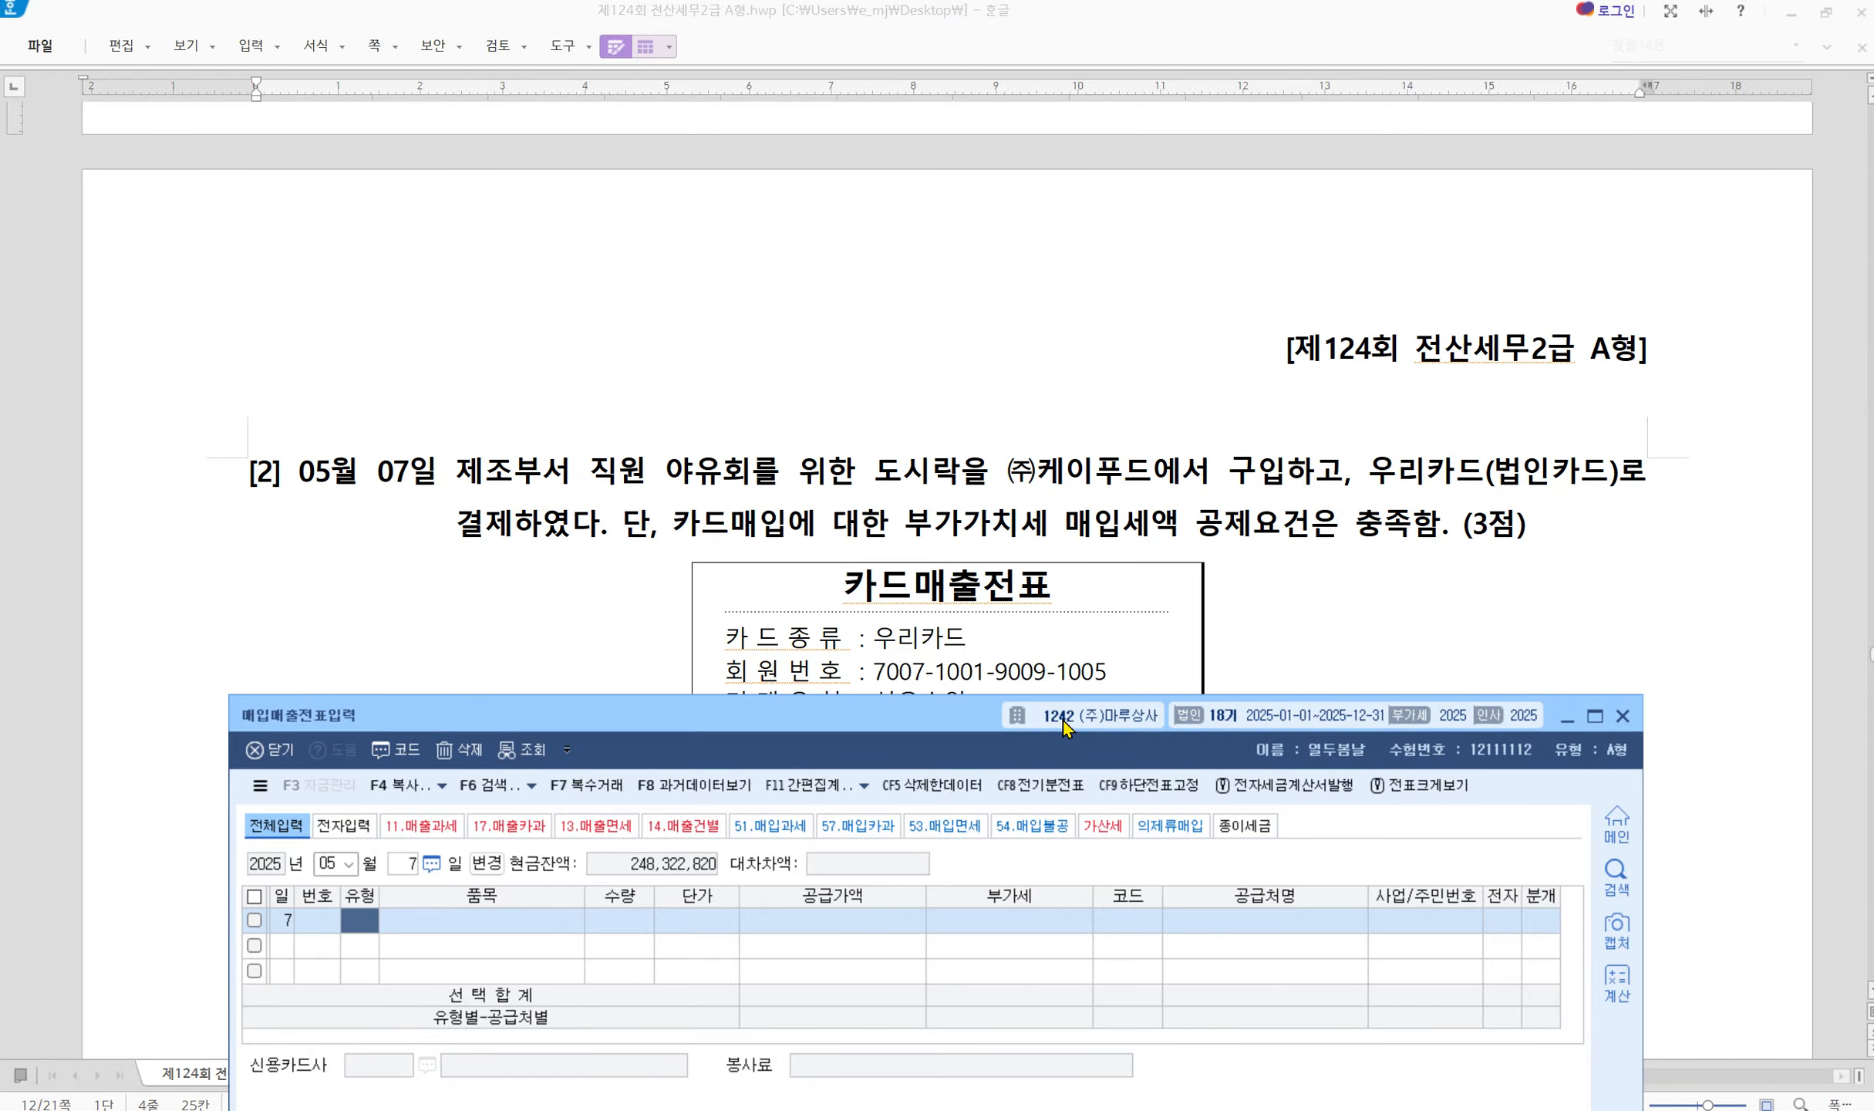
pyautogui.moveTo(940, 725); pyautogui.dragTo(958, 377)
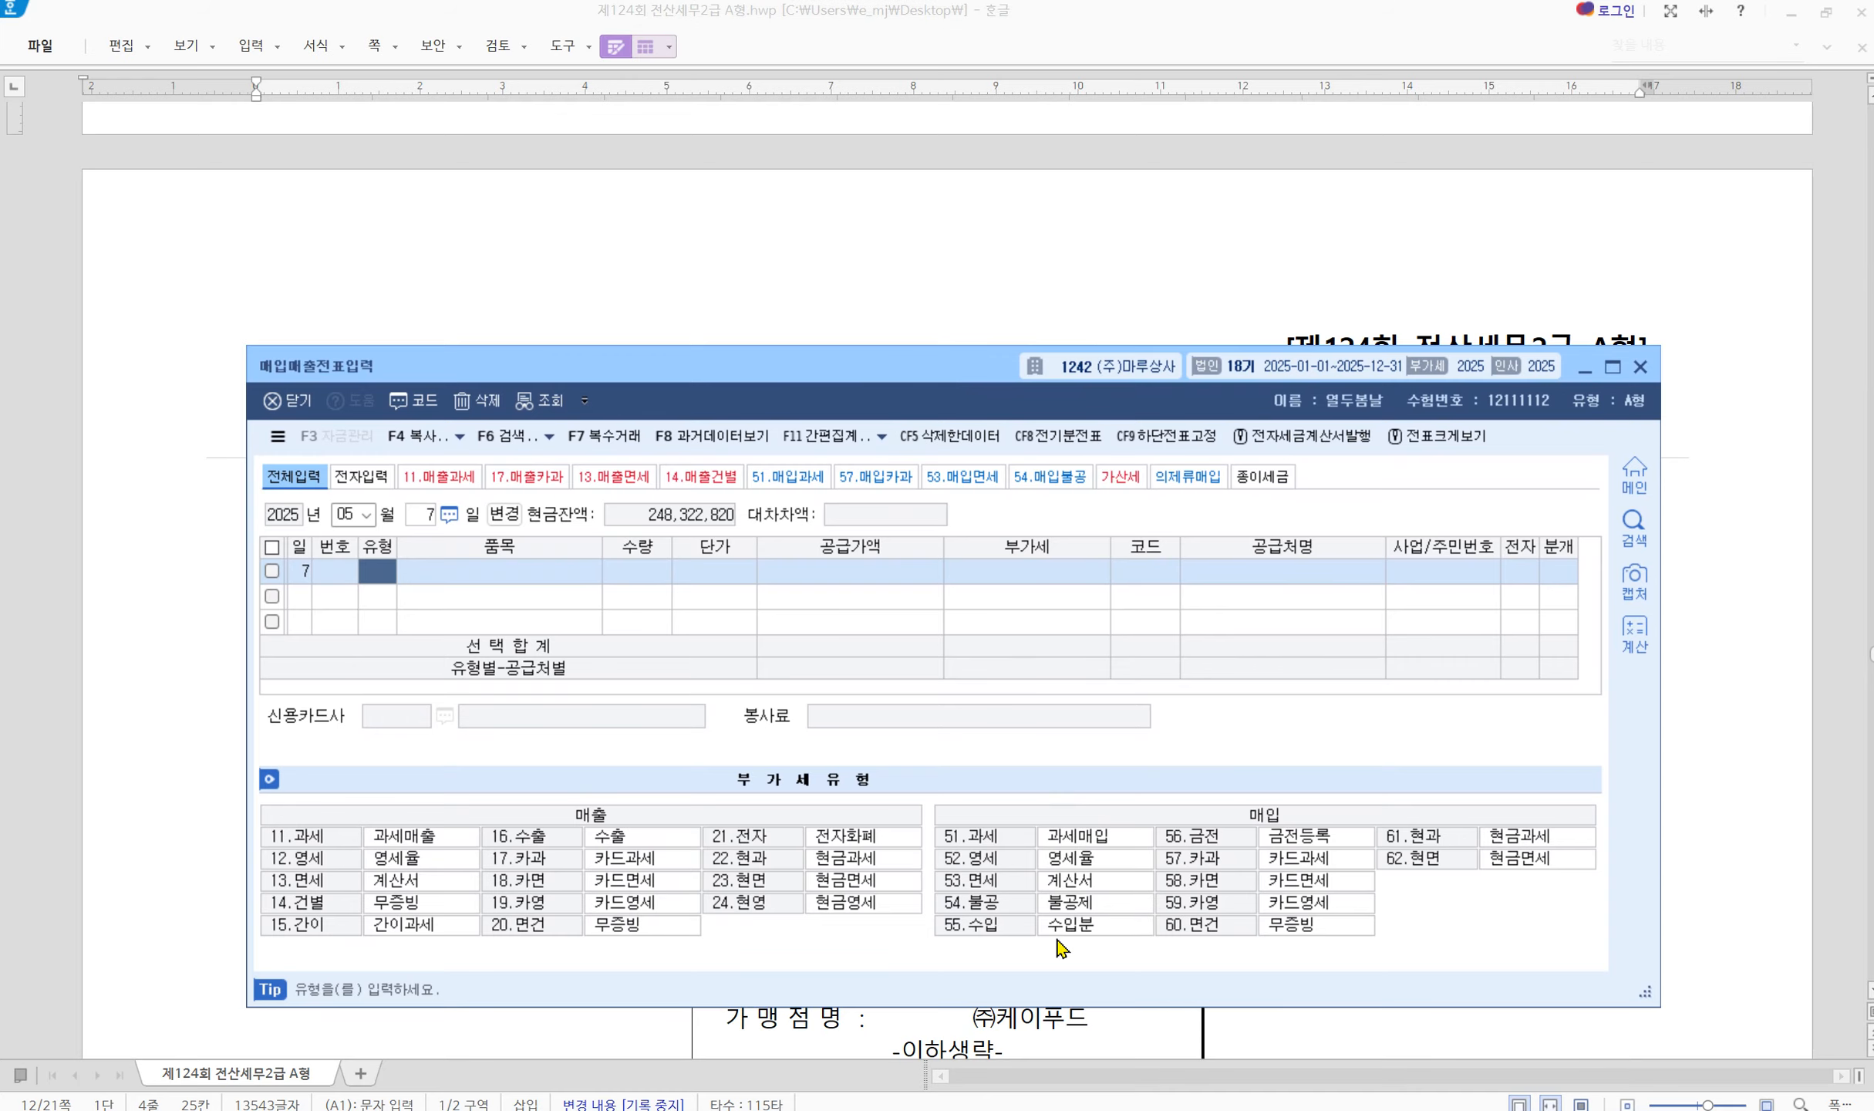
# Mark the card purchase VAT types 57.카과 and 58.카면 and the 30,000원 VAT
pyautogui.hotkey('ctrl', '2')
pyautogui.moveTo(919, 792)
pyautogui.mouseDown()
pyautogui.moveTo(1276, 911)
pyautogui.moveTo(1645, 956)
pyautogui.mouseUp()
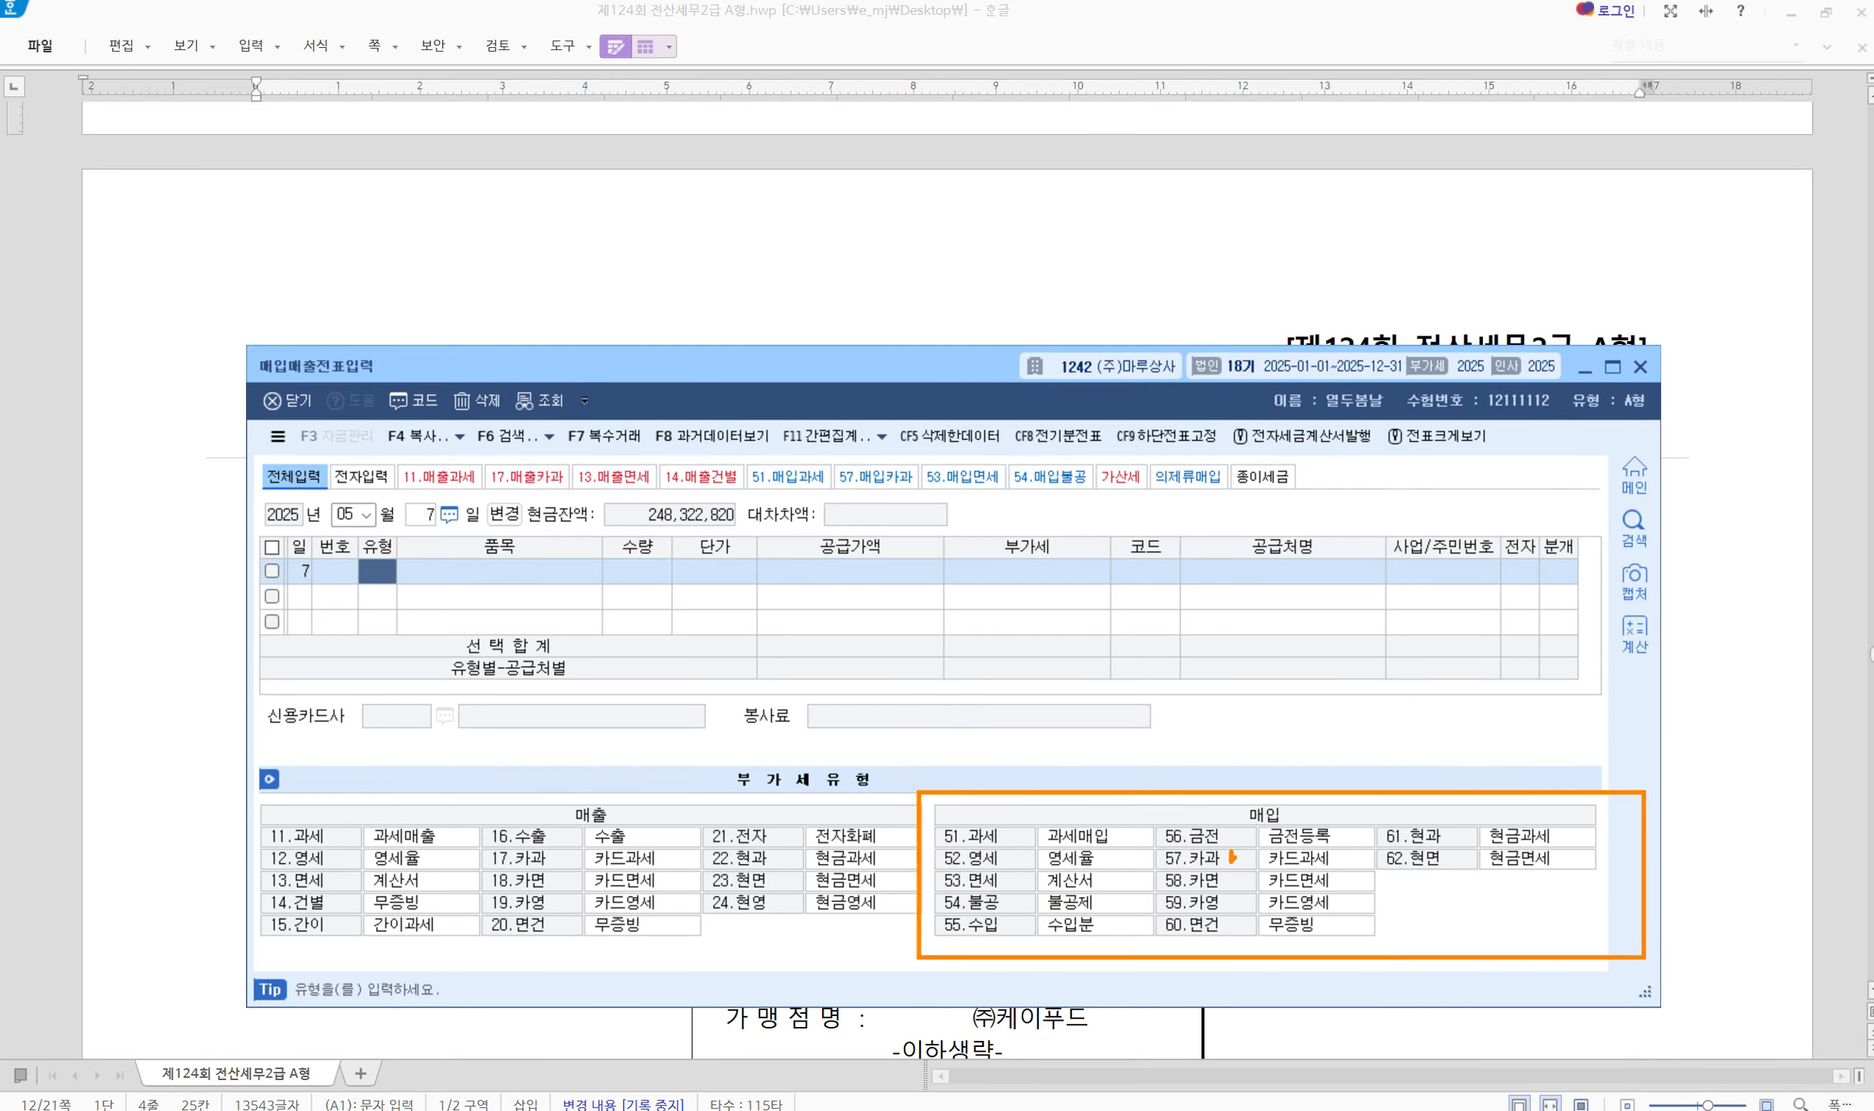
pyautogui.moveTo(1232, 855)
pyautogui.mouseDown()
pyautogui.moveTo(1250, 844)
pyautogui.moveTo(1267, 869)
pyautogui.mouseUp()
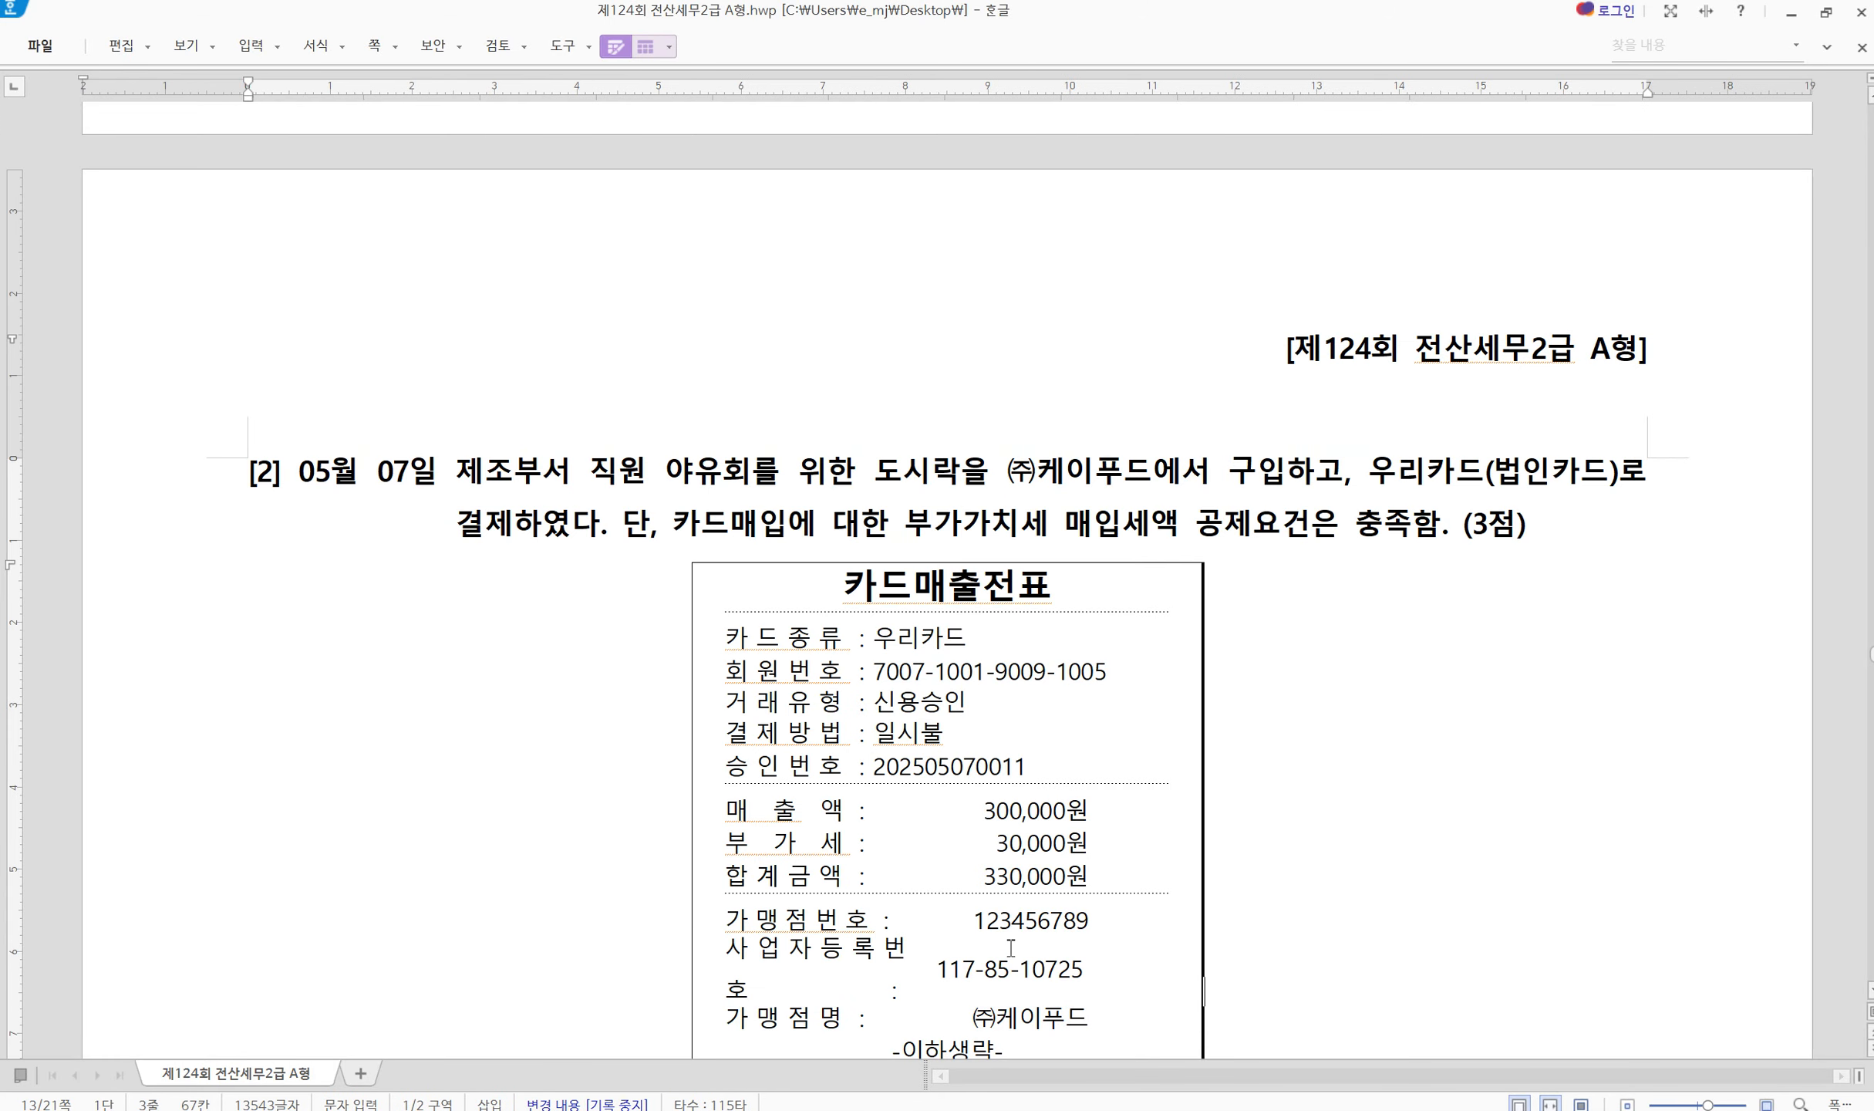
pyautogui.hotkey('ctrl', '2')
pyautogui.moveTo(1086, 841)
pyautogui.mouseDown()
pyautogui.moveTo(1108, 855)
pyautogui.moveTo(1171, 801)
pyautogui.mouseUp()
pyautogui.press('Escape')
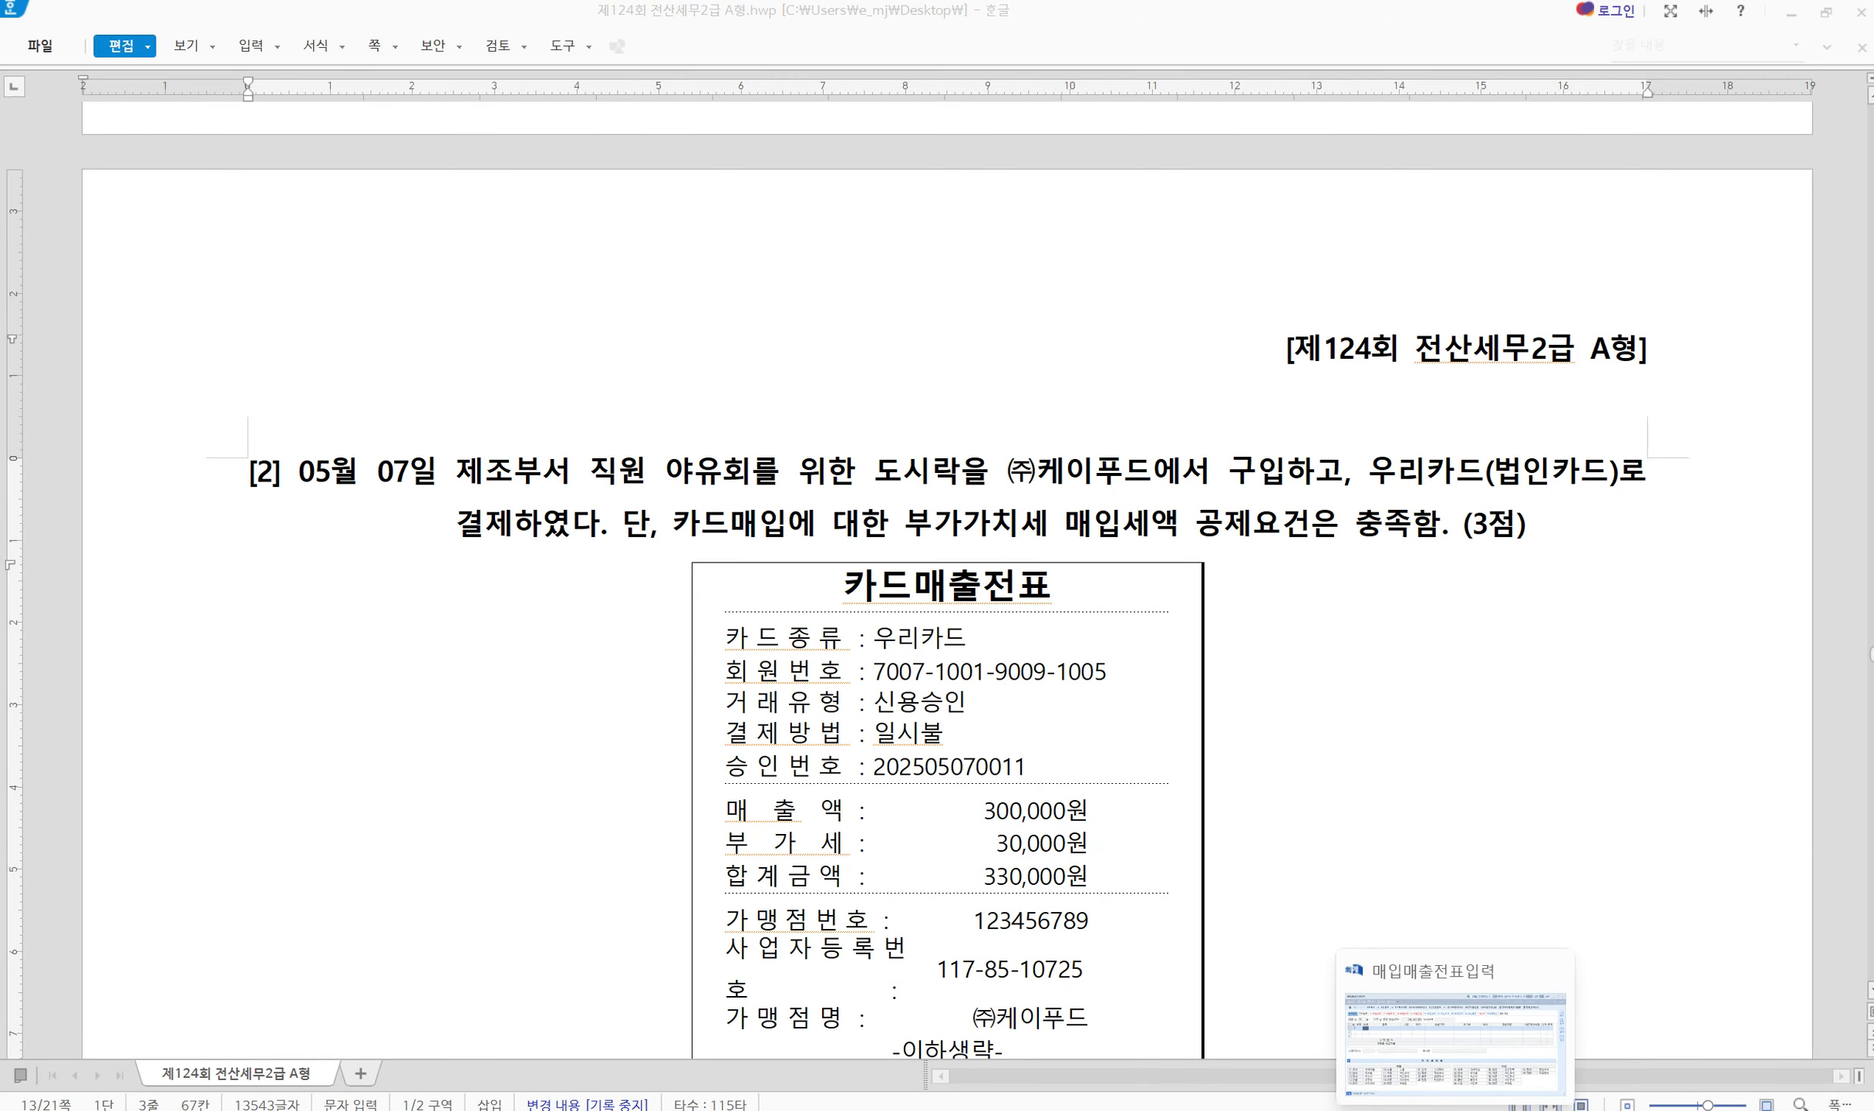
# Set the May 7 row's VAT type to 57.카과
pyautogui.click(1455, 1104)
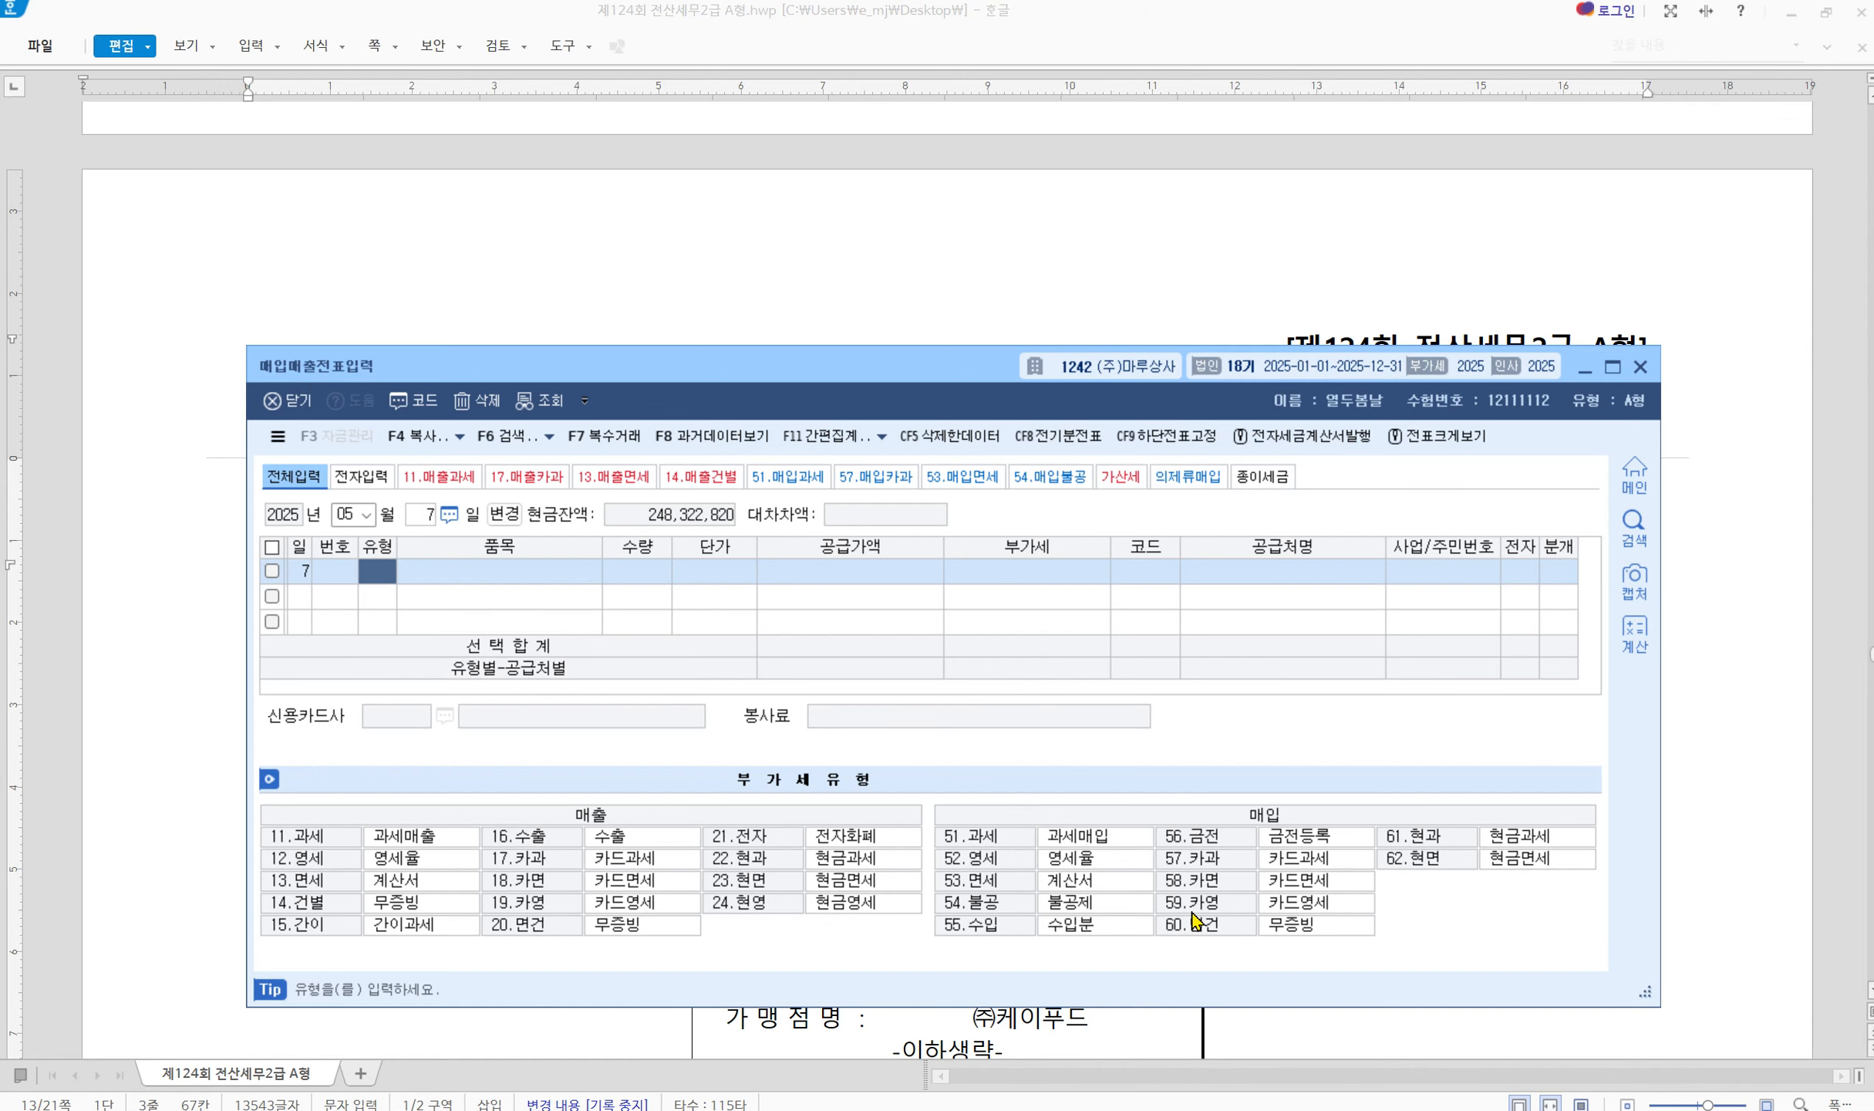
pyautogui.write('57')
pyautogui.press('Return')
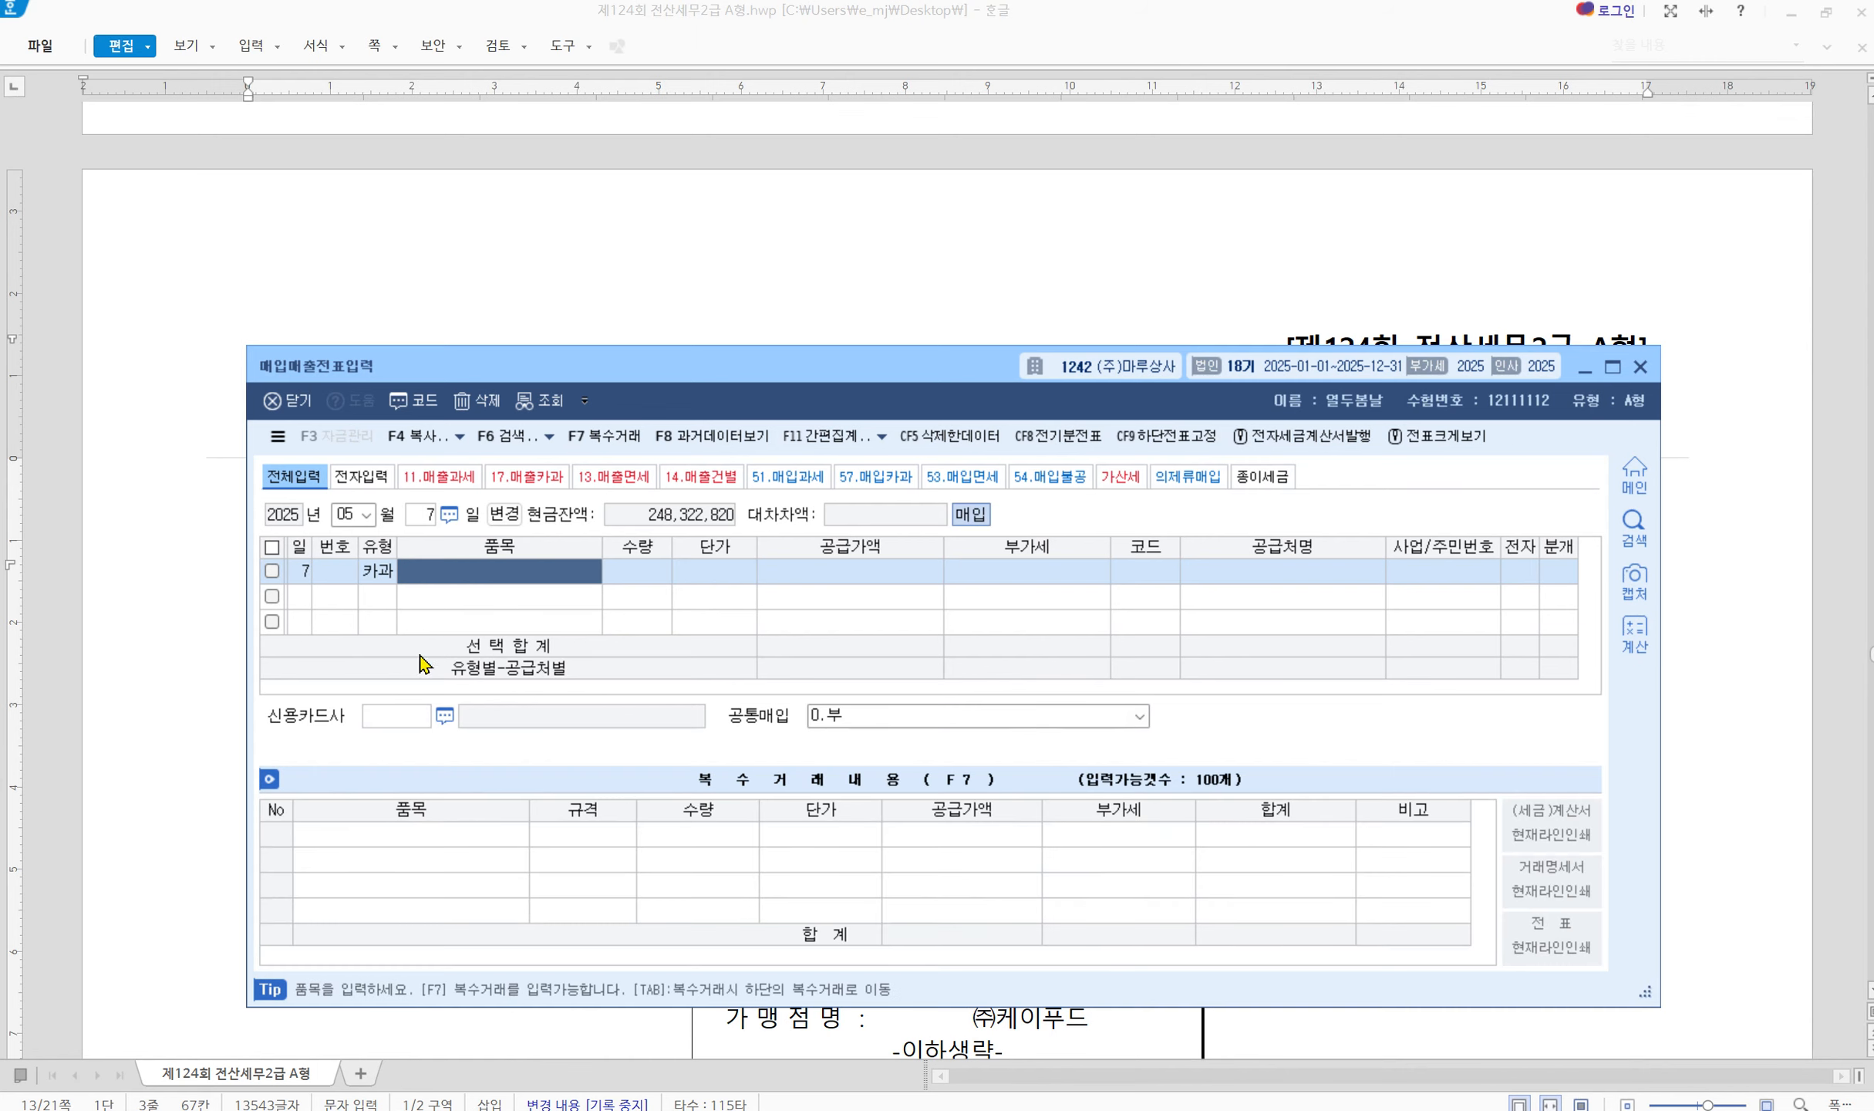
# Enter item 도시락 and the 330,000 total, splitting into 300,000 supply and 30,000 VAT
pyautogui.moveTo(910, 373); pyautogui.dragTo(975, 610)
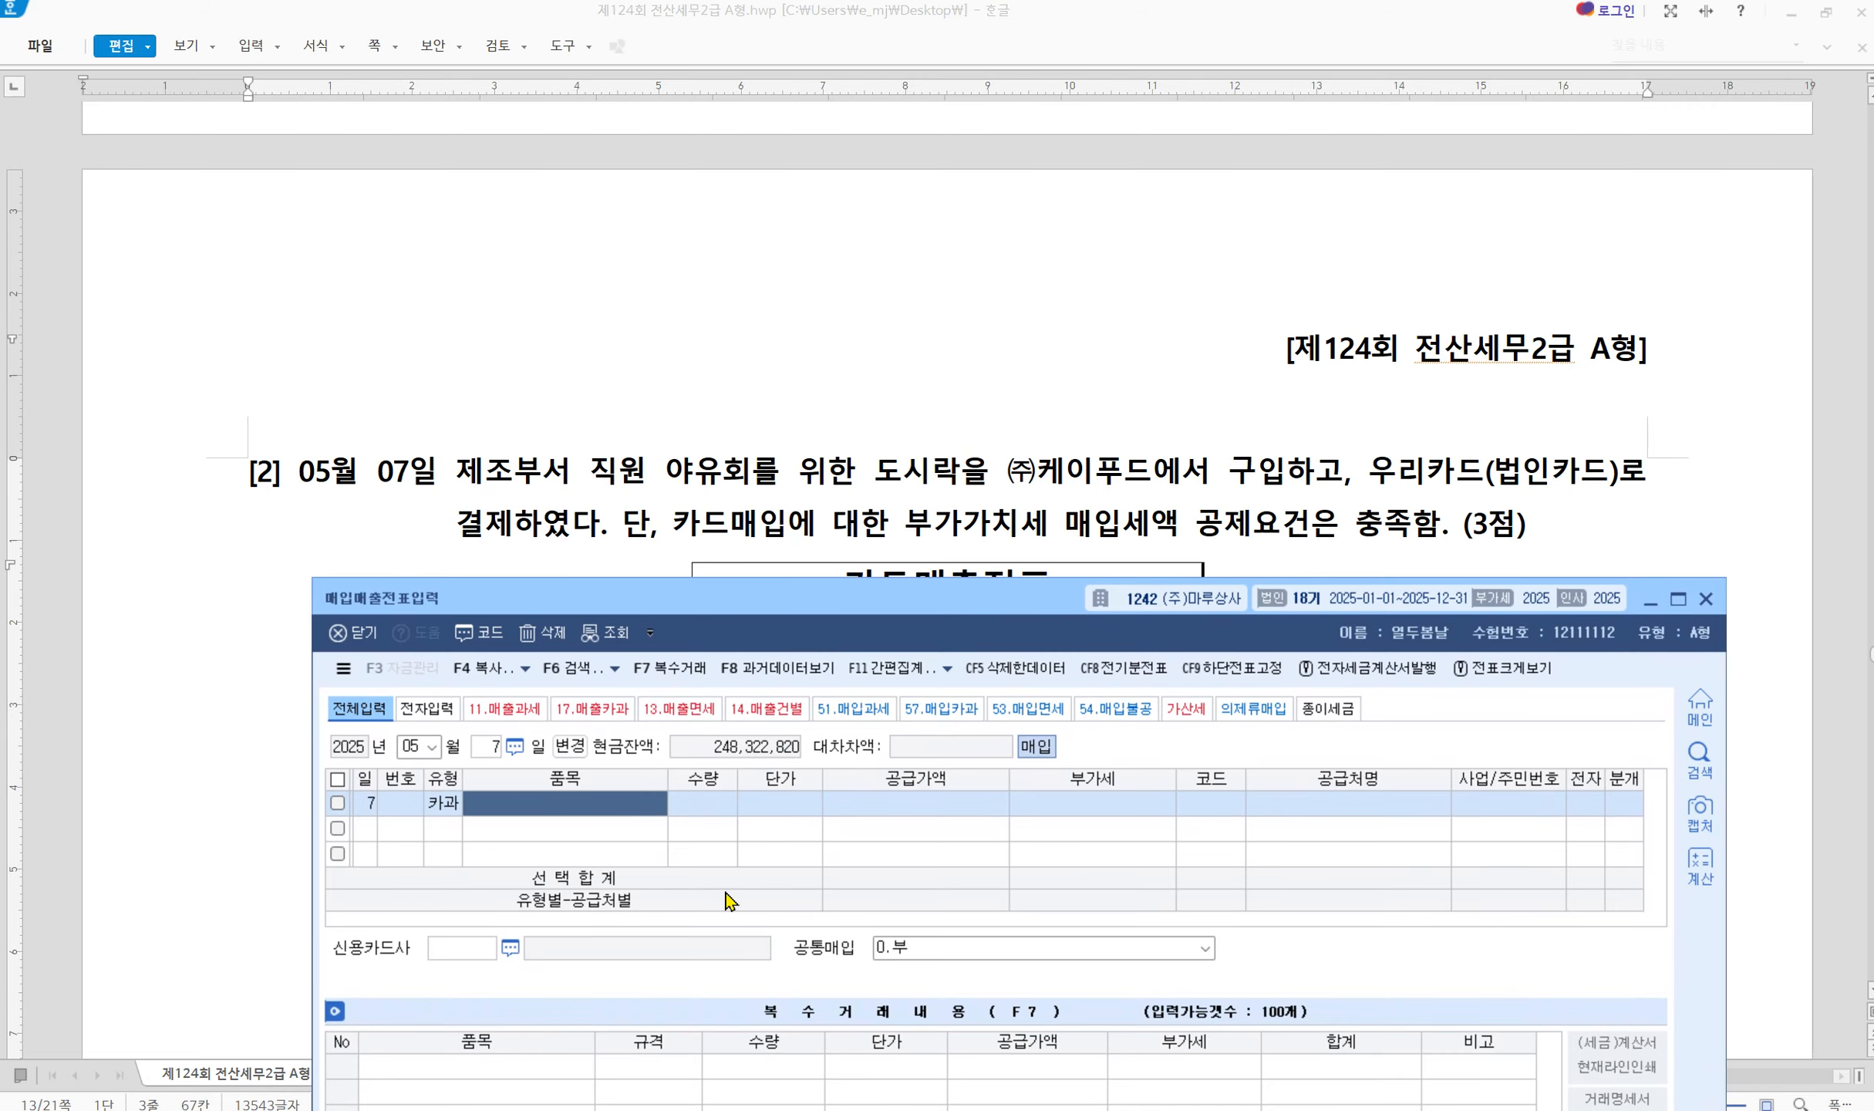
pyautogui.write('도시락')
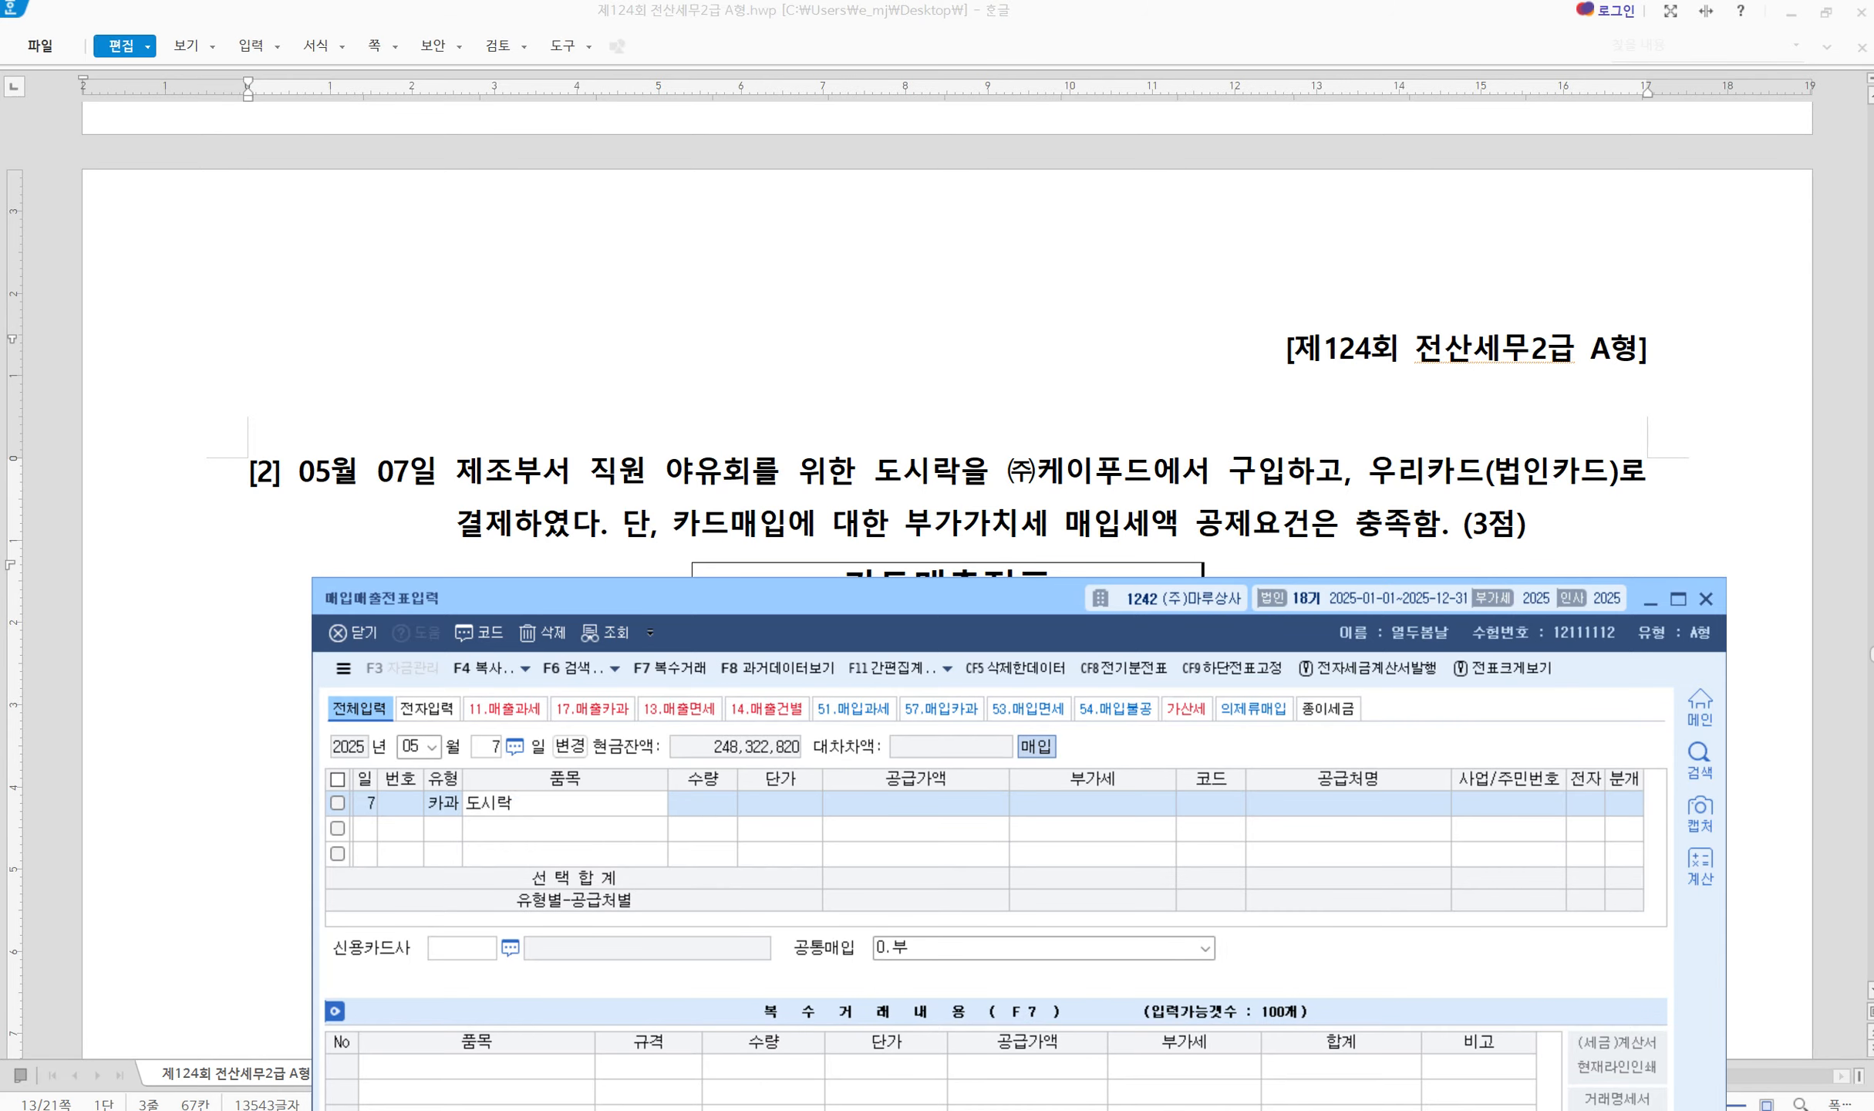
pyautogui.press('Return')
pyautogui.press('Return')
pyautogui.press('Return')
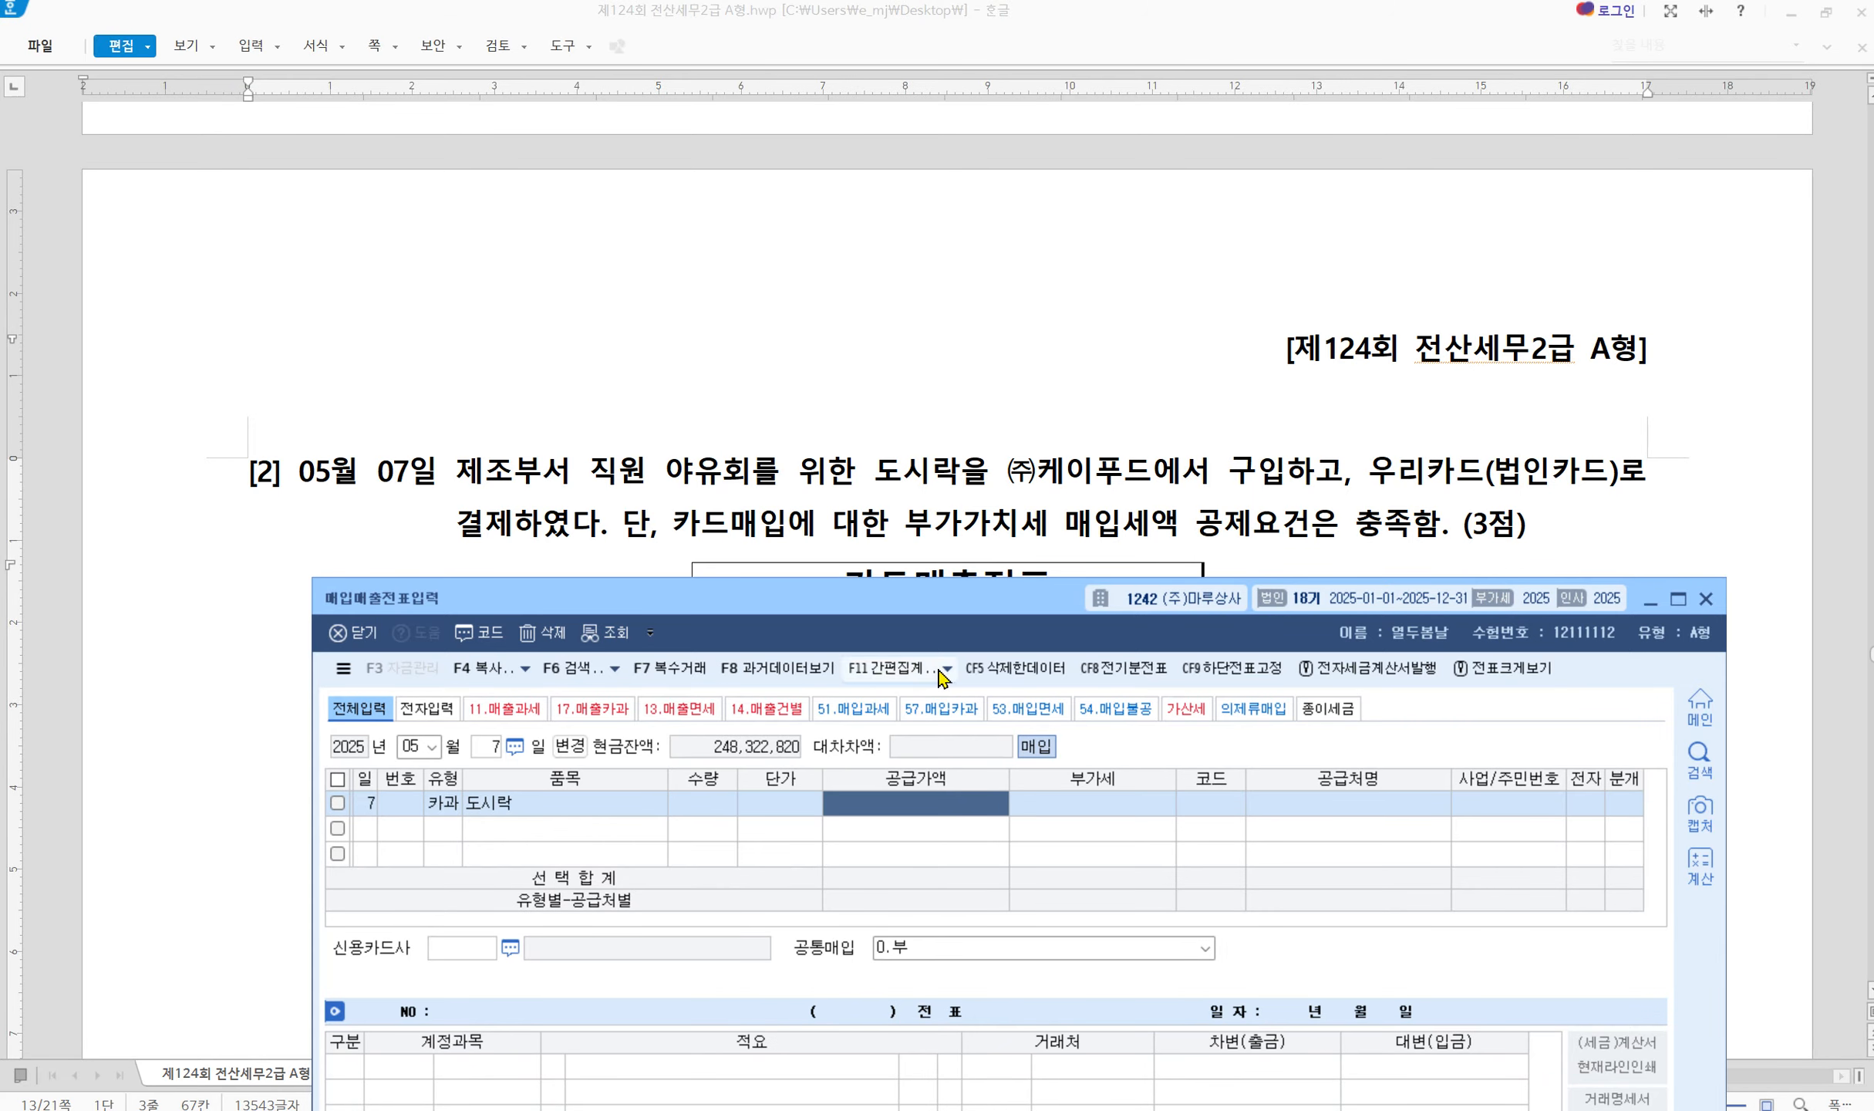
pyautogui.click(1058, 480)
pyautogui.scroll(-4, 1069, 714)
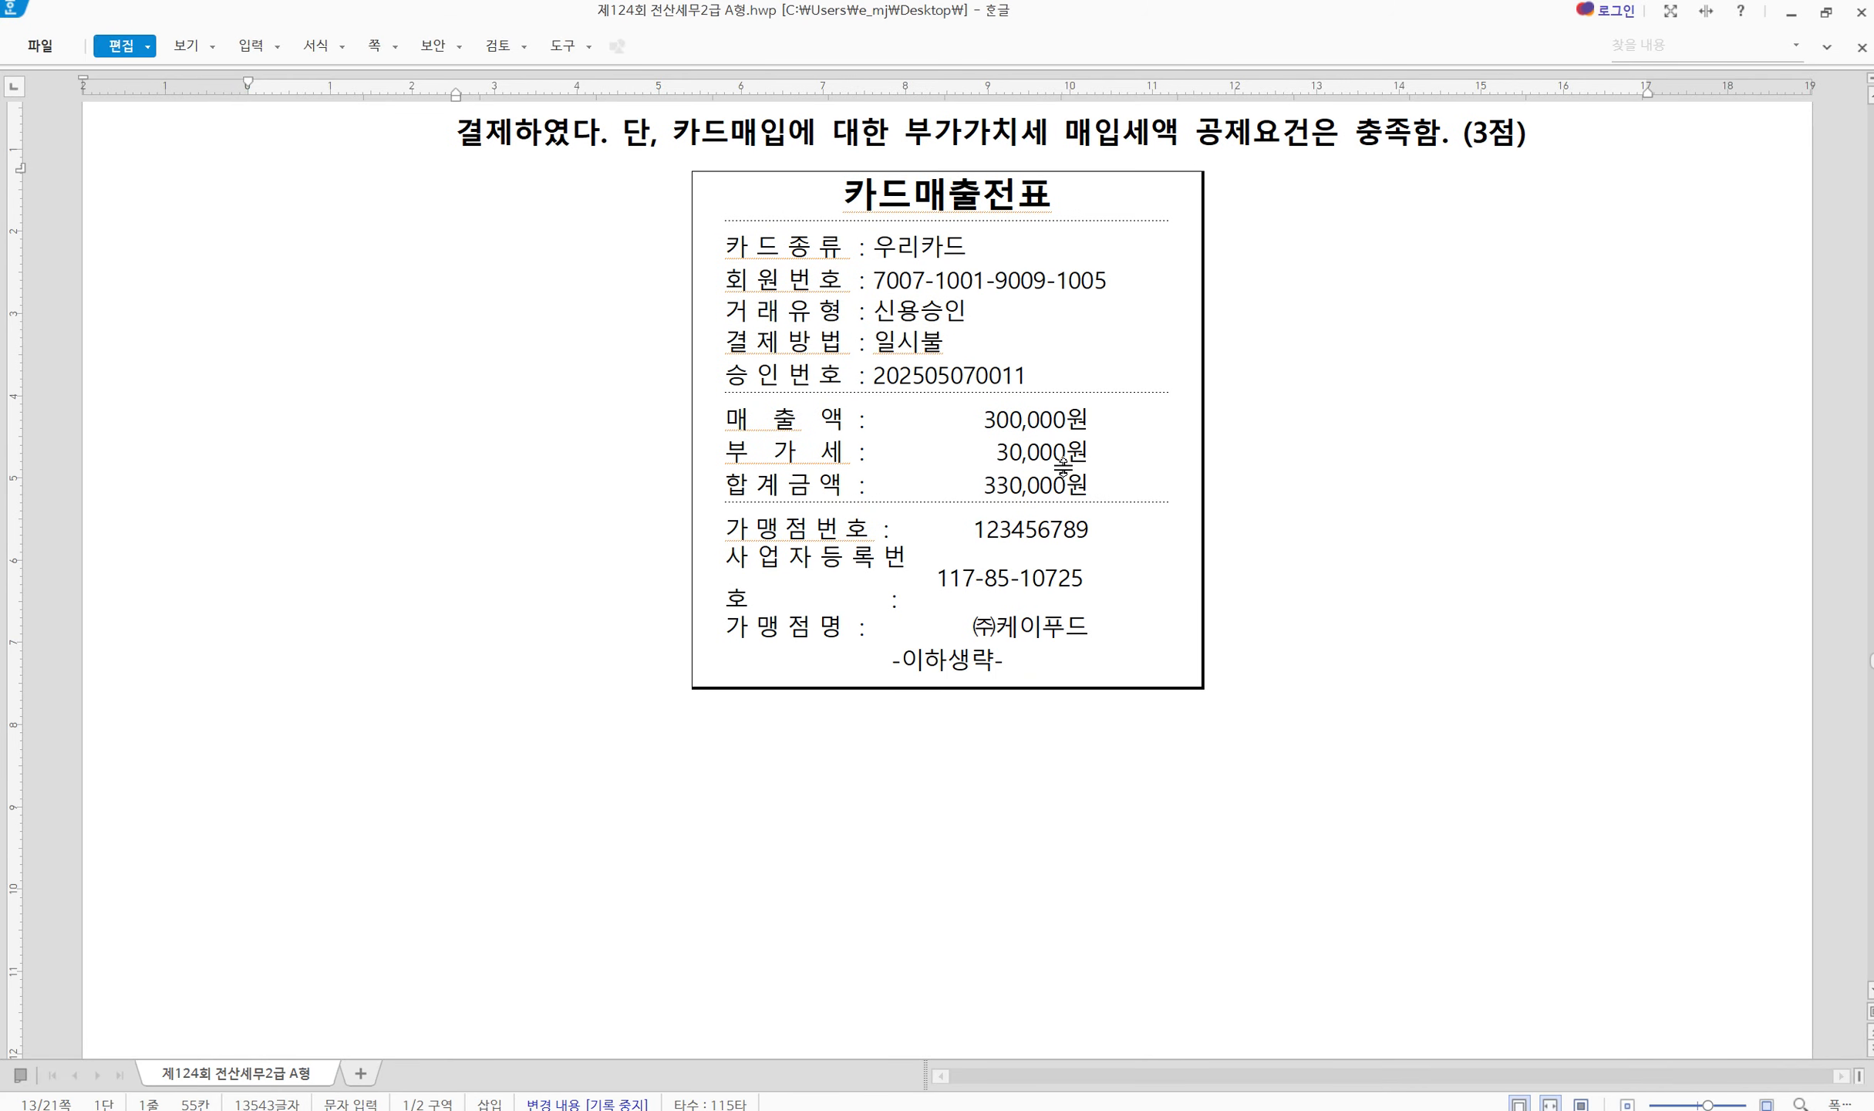
pyautogui.hotkey('ctrl', '2')
pyautogui.moveTo(923, 473)
pyautogui.mouseDown()
pyautogui.moveTo(972, 496)
pyautogui.moveTo(1159, 504)
pyautogui.mouseUp()
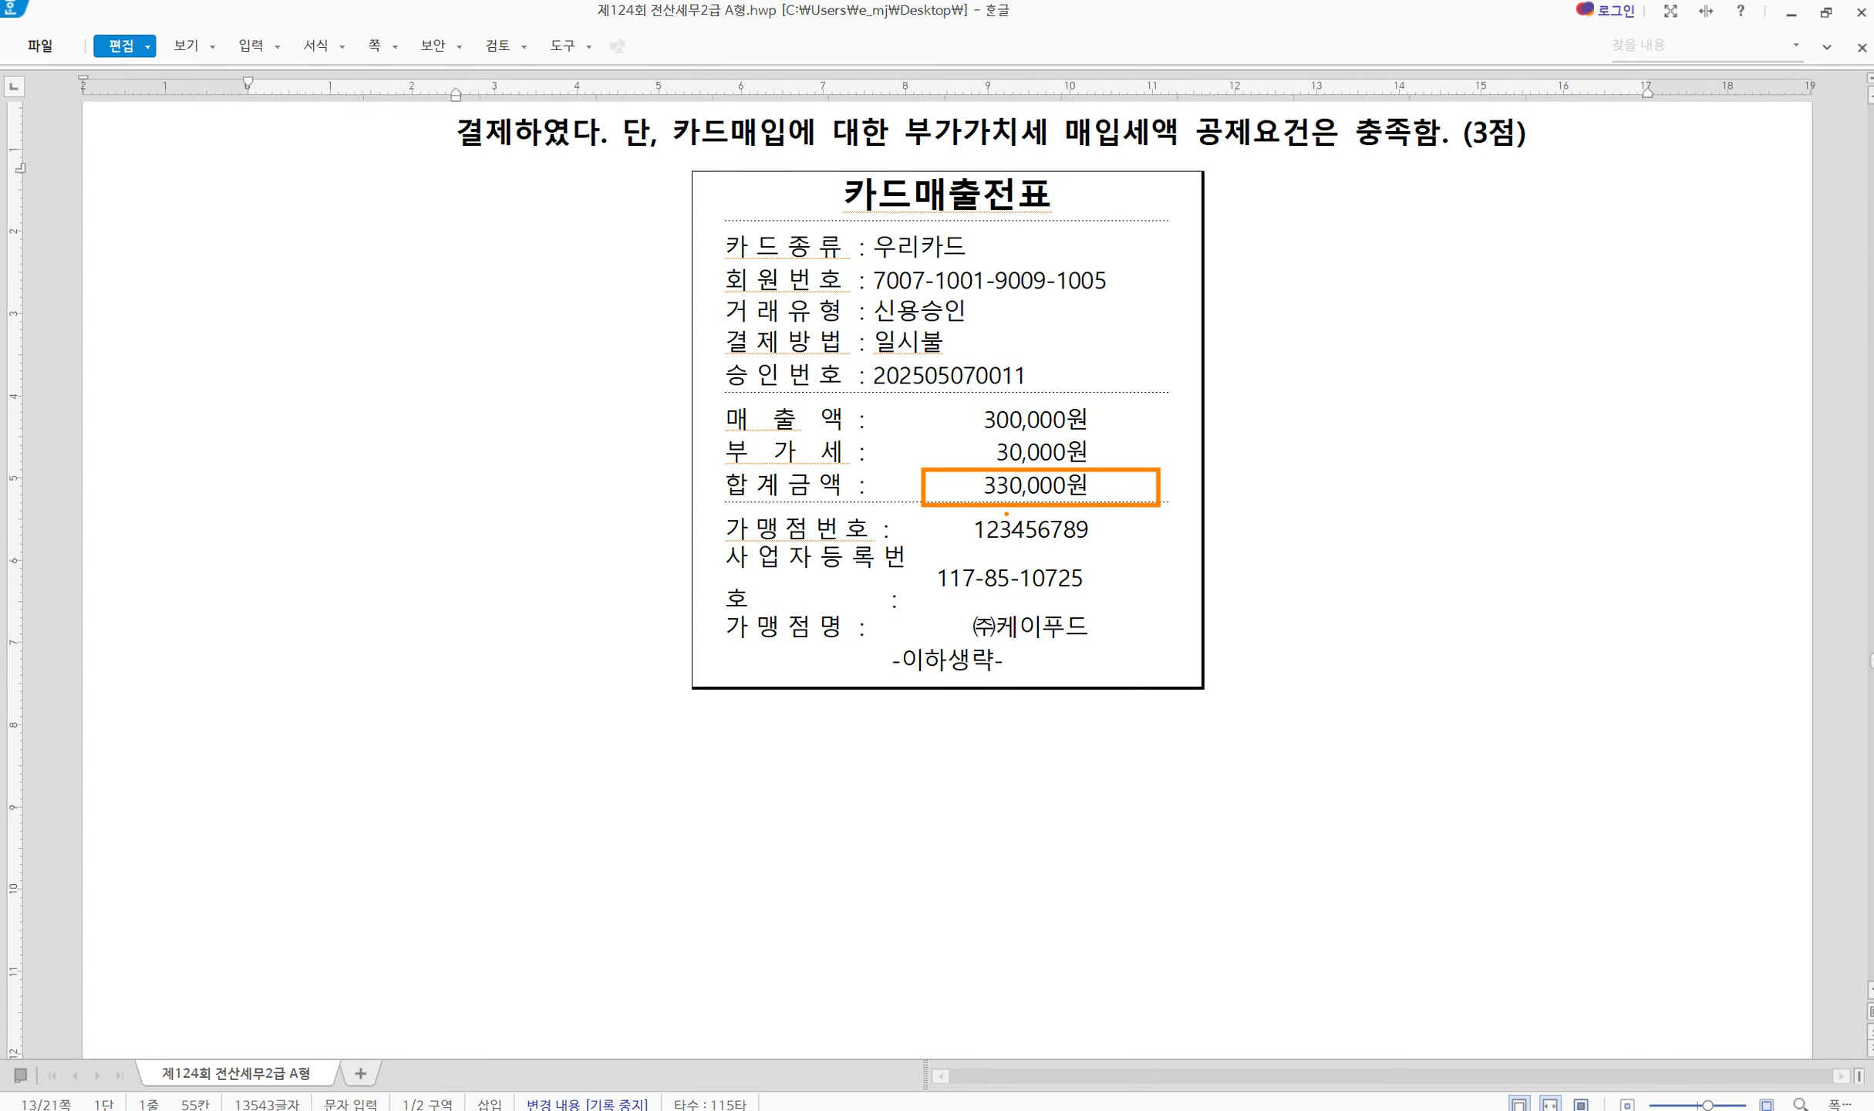
pyautogui.press('Escape')
pyautogui.click(1477, 1107)
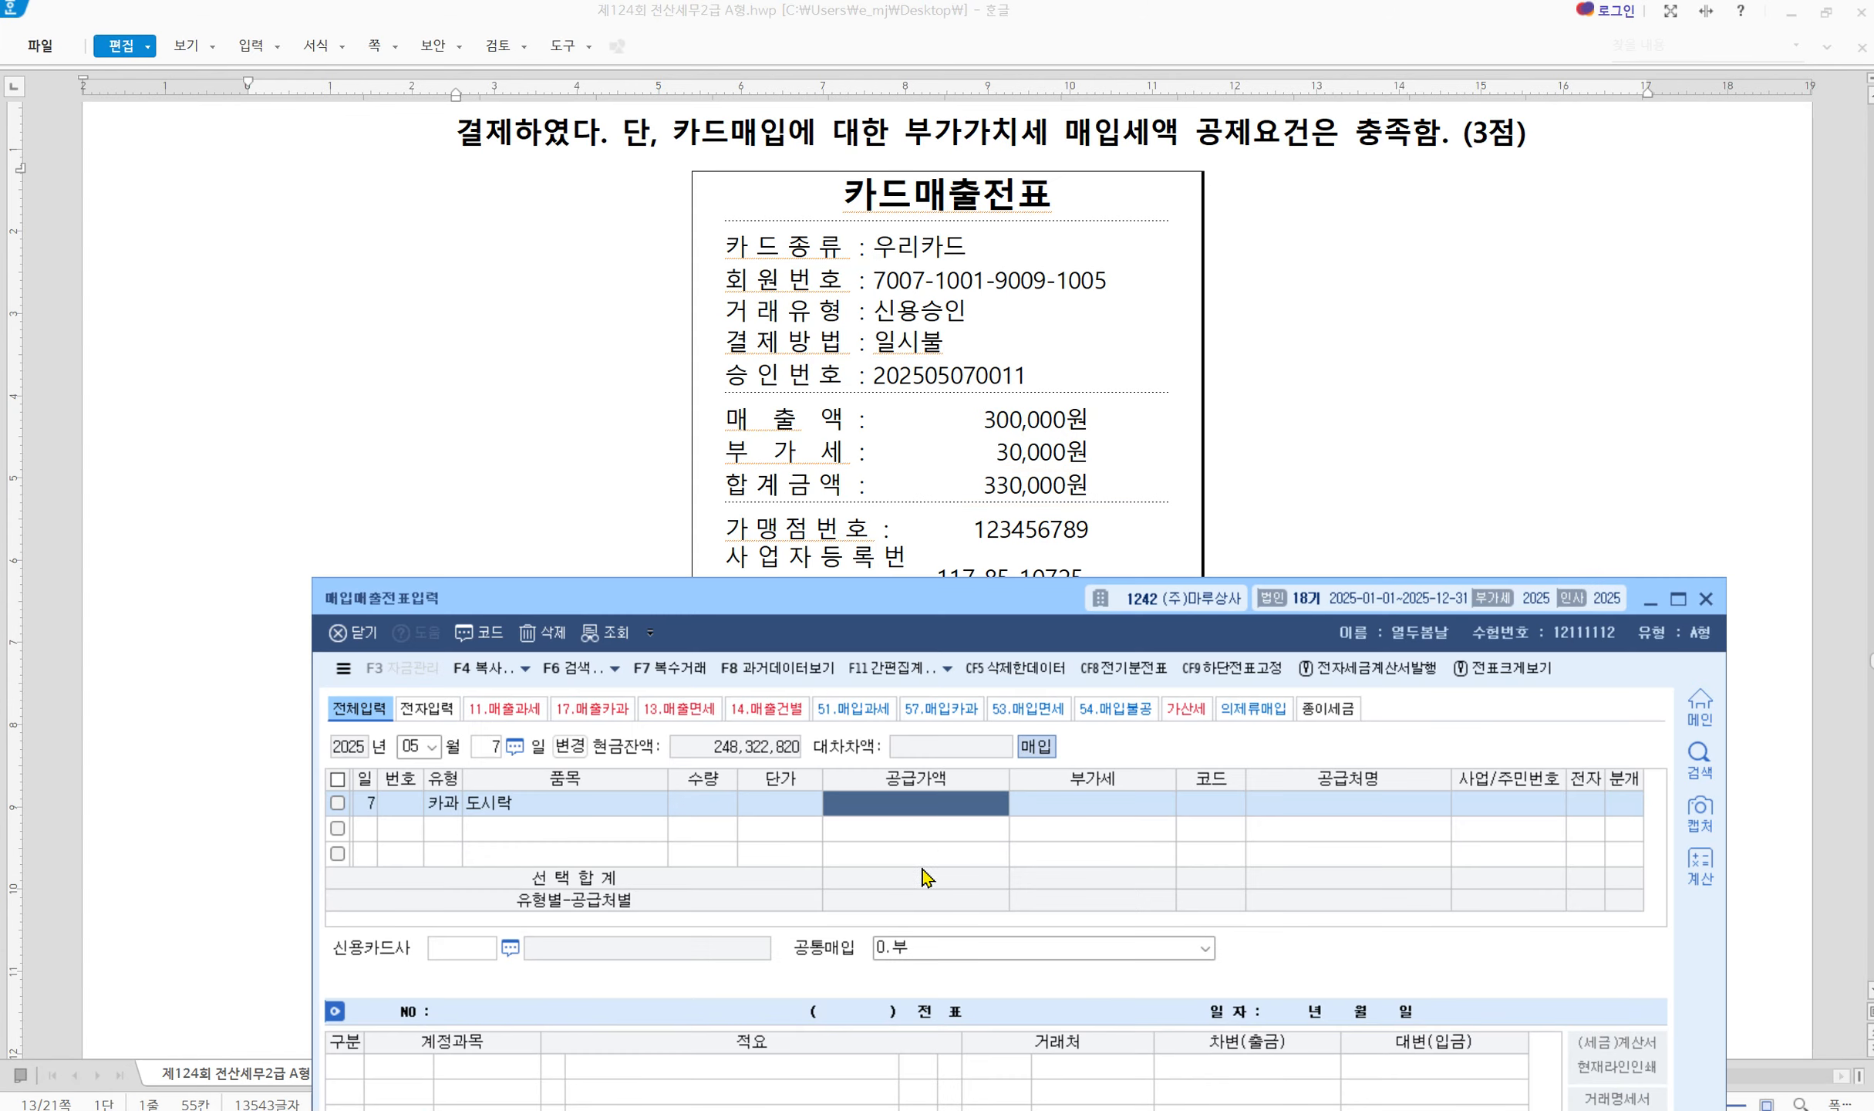
pyautogui.write('0000')
pyautogui.press('Return')
# Choose supplier 00158 (주)케이푸드 from the 케이 code search
pyautogui.press('Return')
pyautogui.scroll(2, 1063, 283)
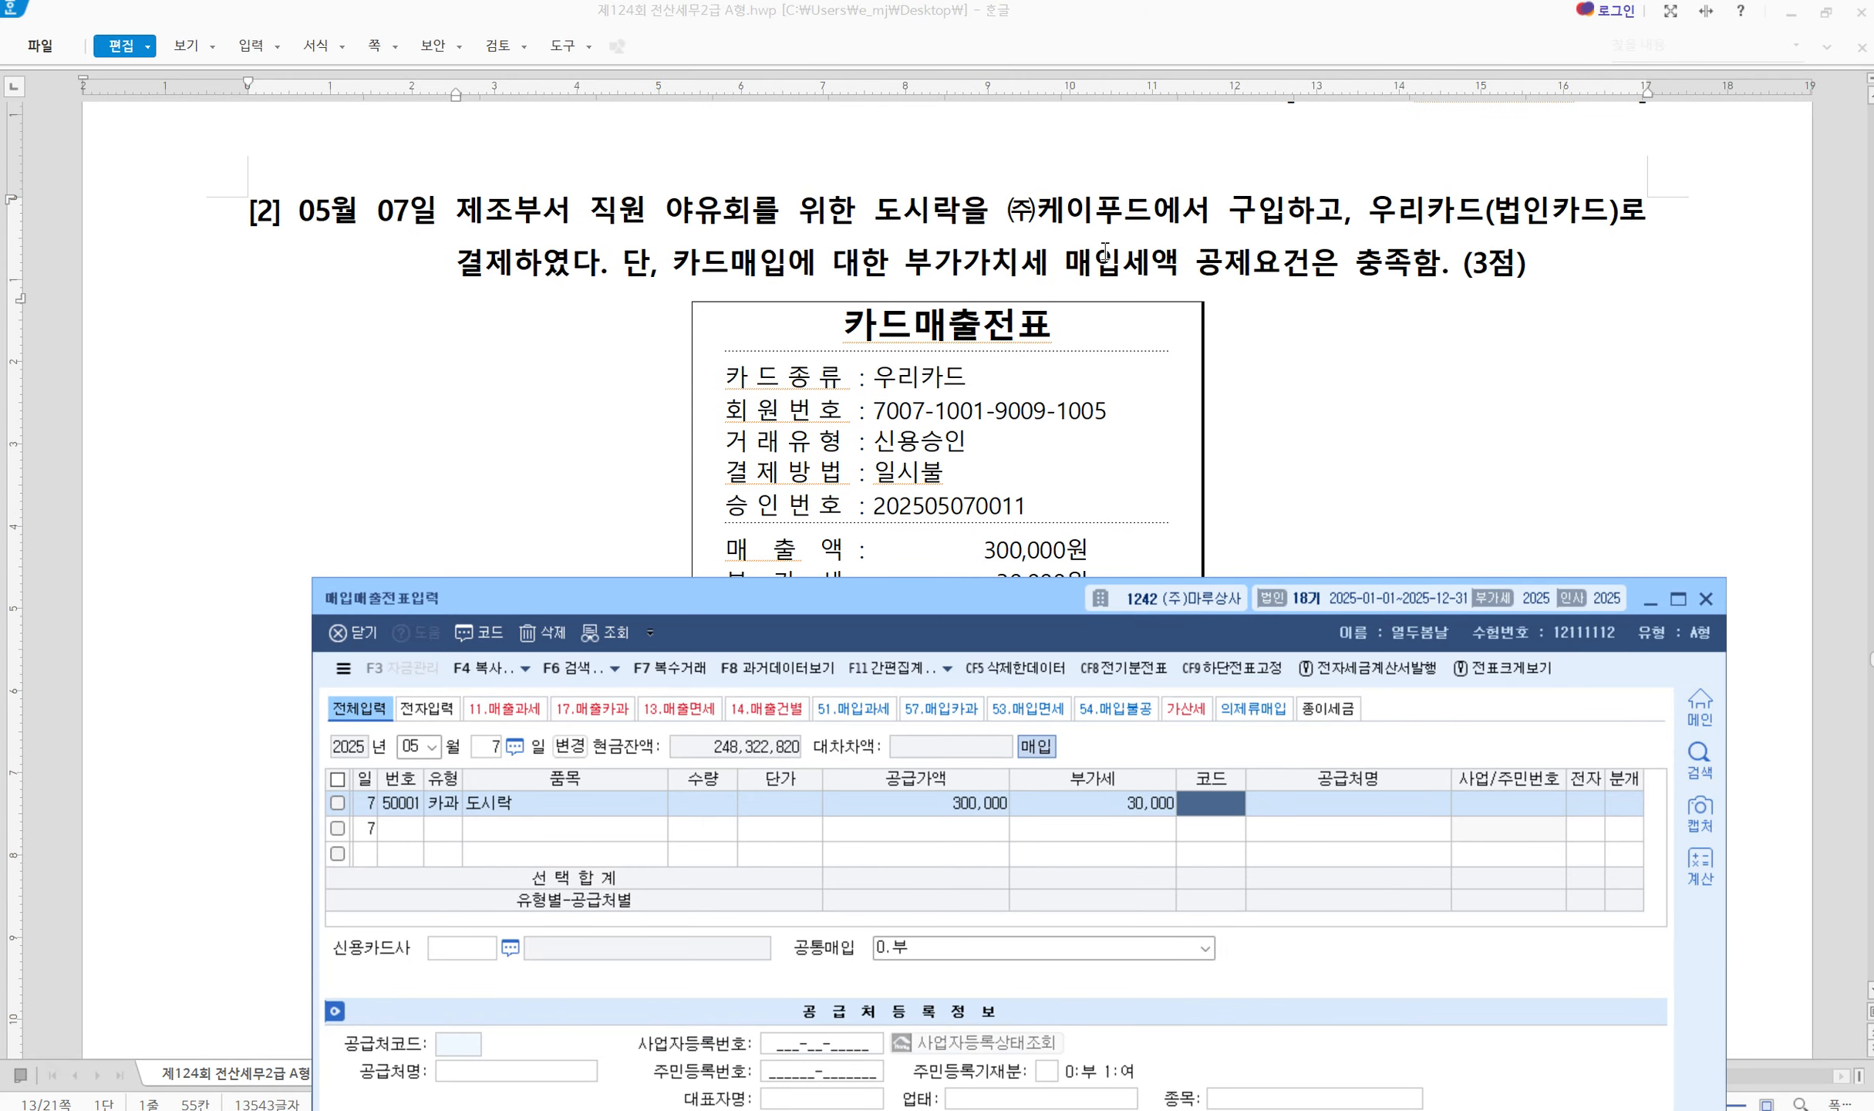
pyautogui.write('케')
pyautogui.press('Return')
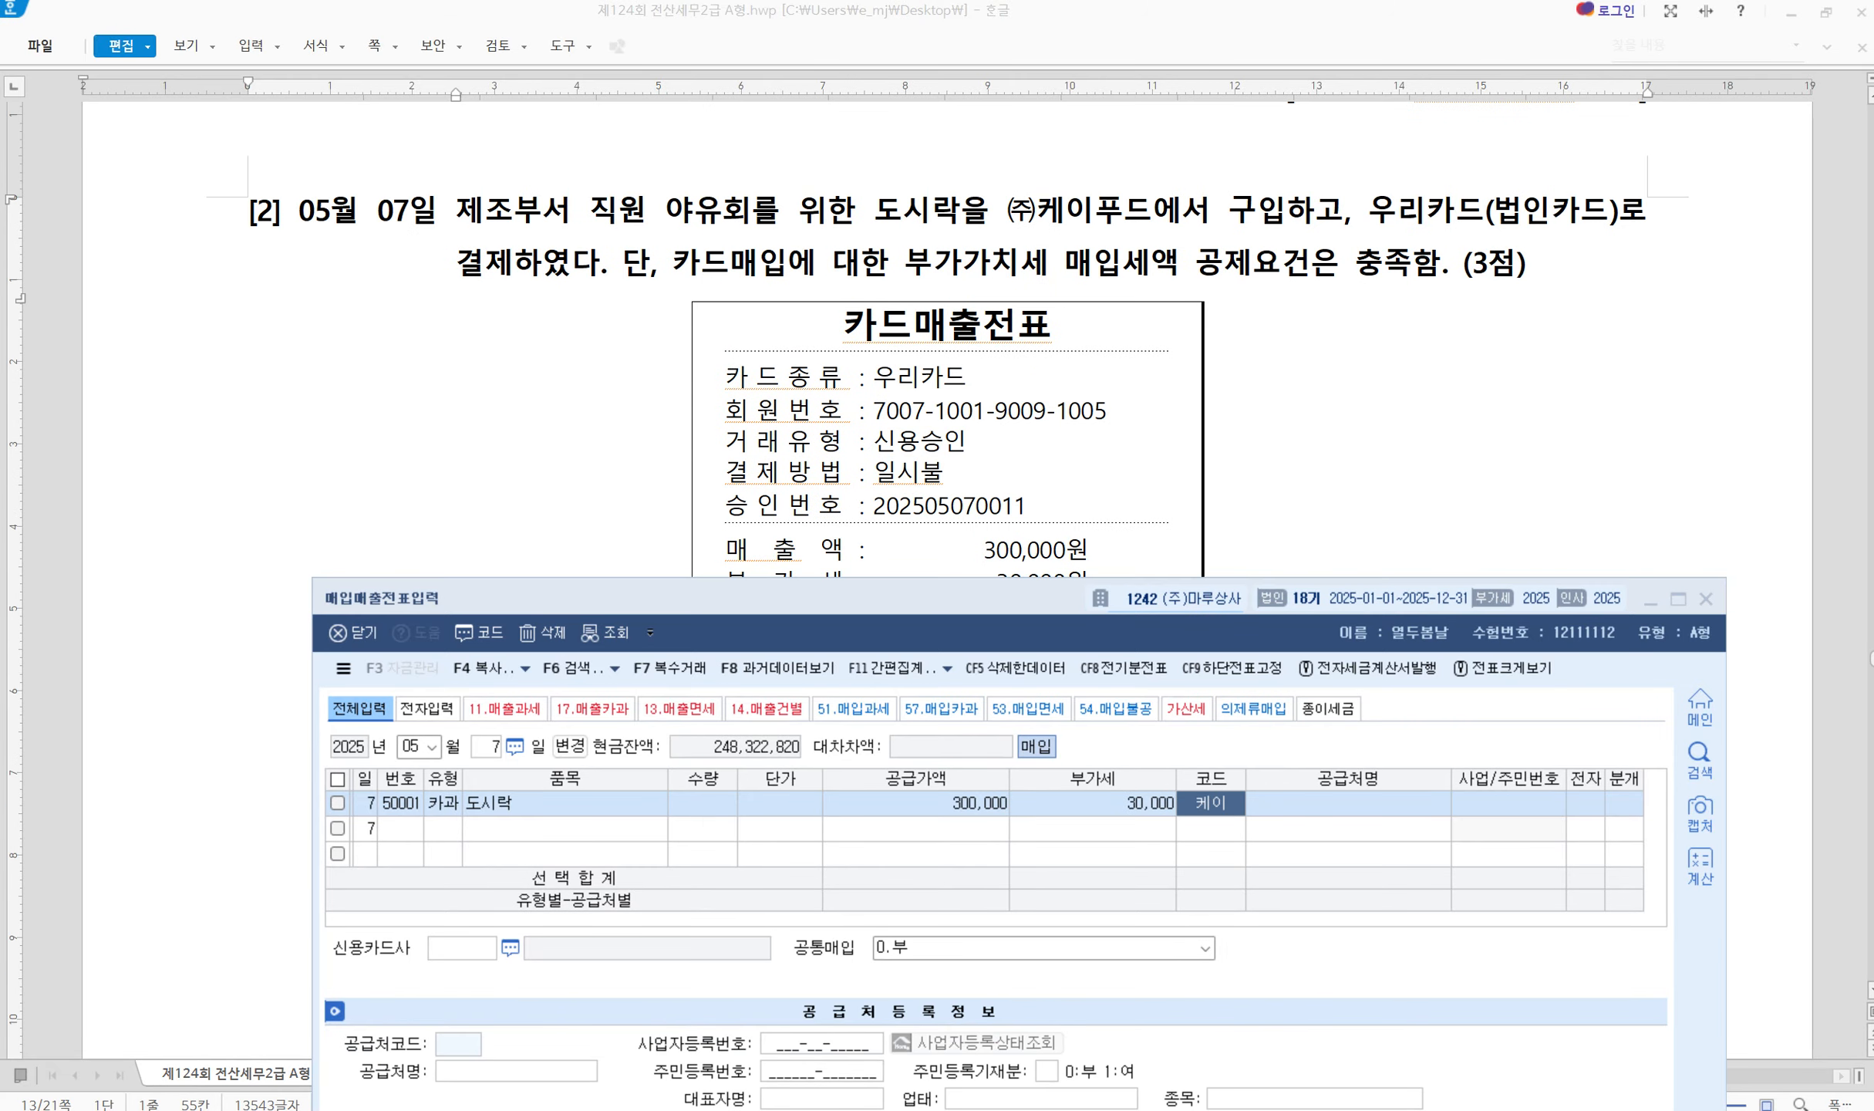
pyautogui.press('Return')
pyautogui.press('Left')
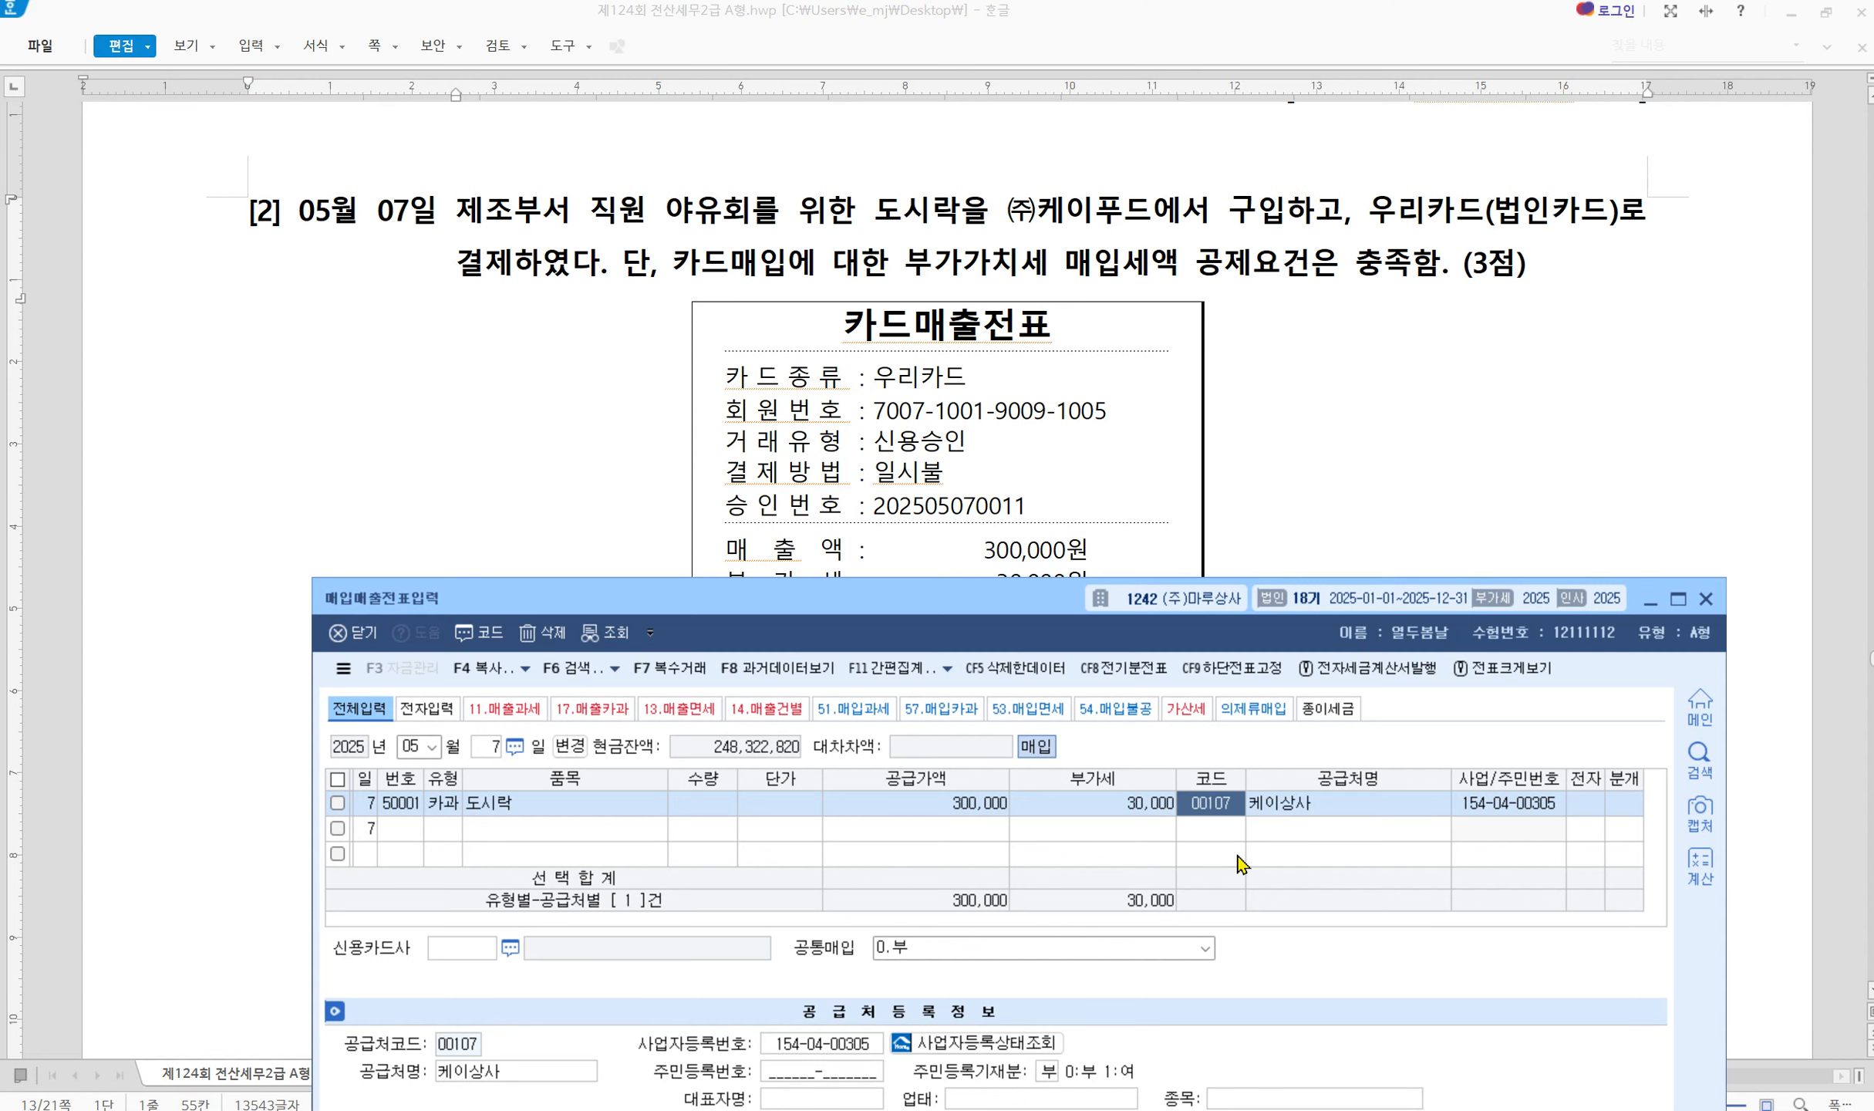
pyautogui.write('케이')
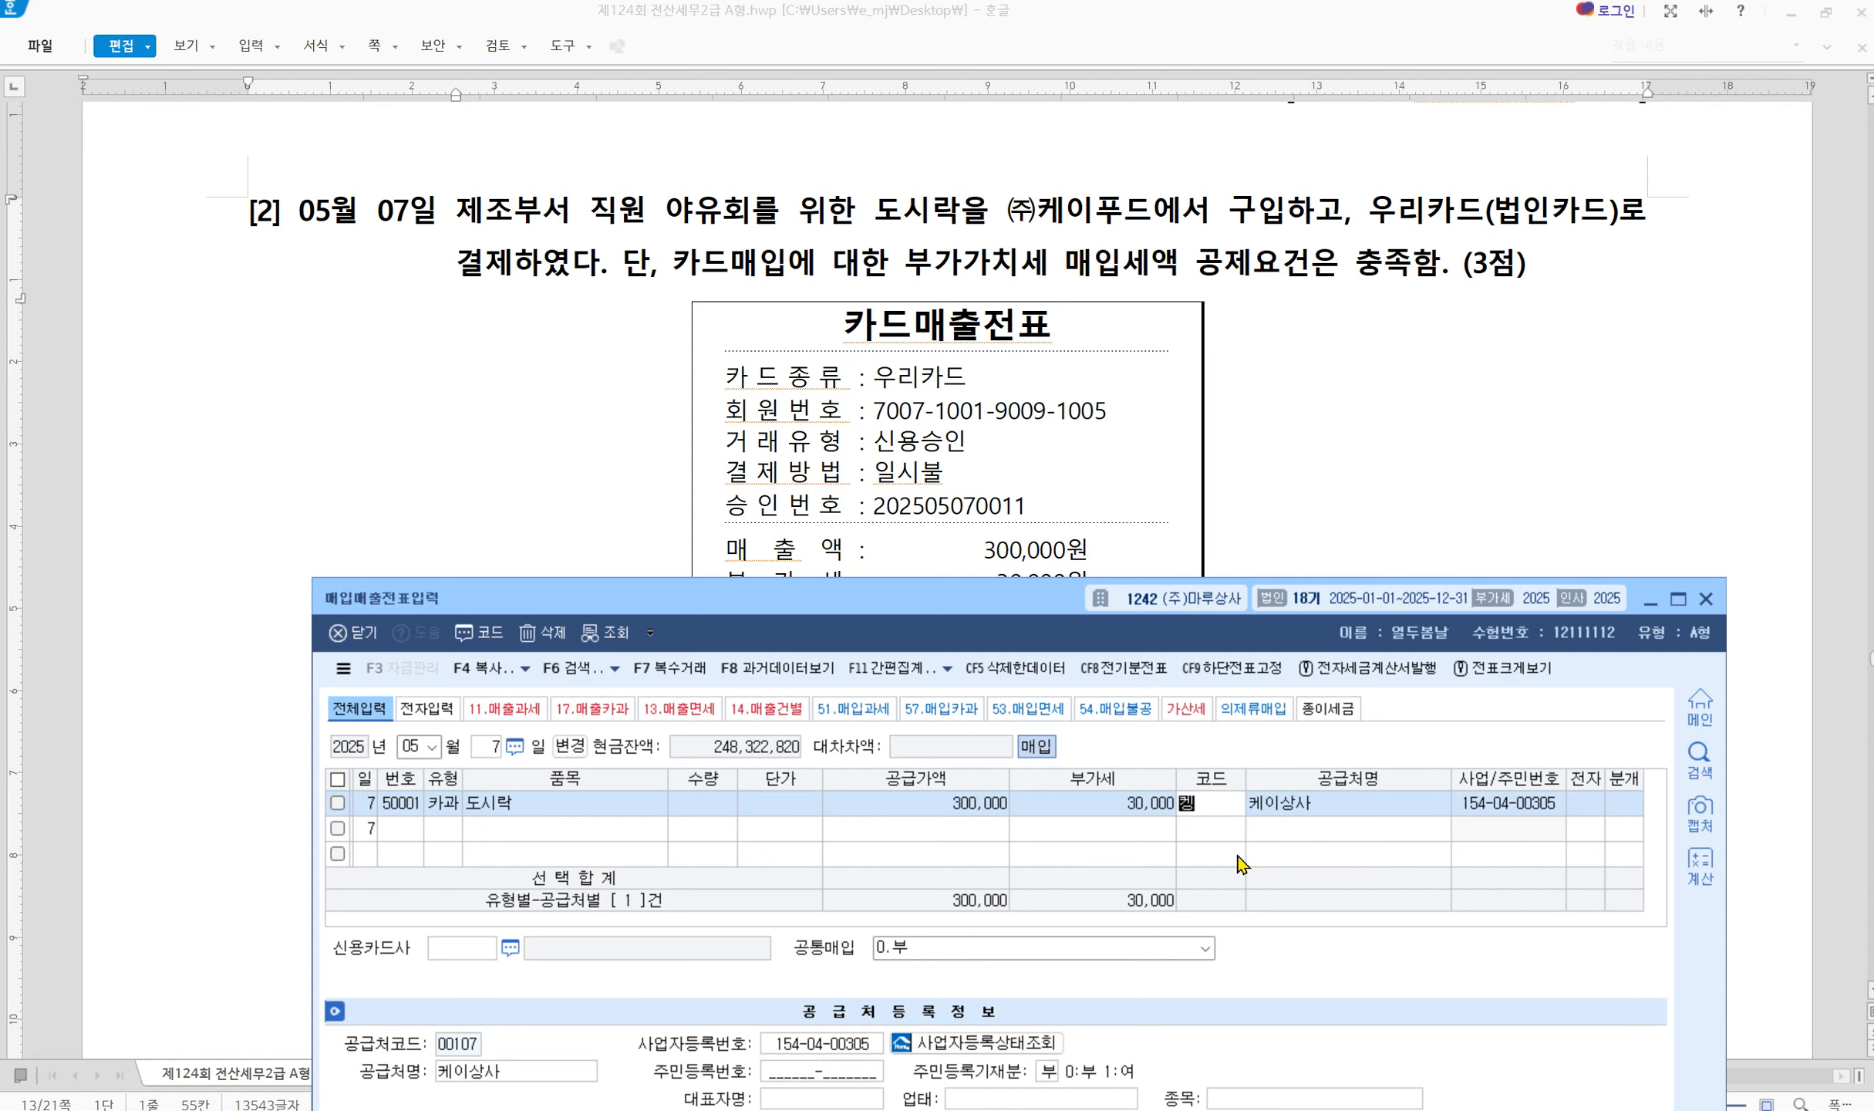
pyautogui.press('Return')
pyautogui.press('Down')
pyautogui.press('Down')
pyautogui.press('Return')
pyautogui.press('Return')
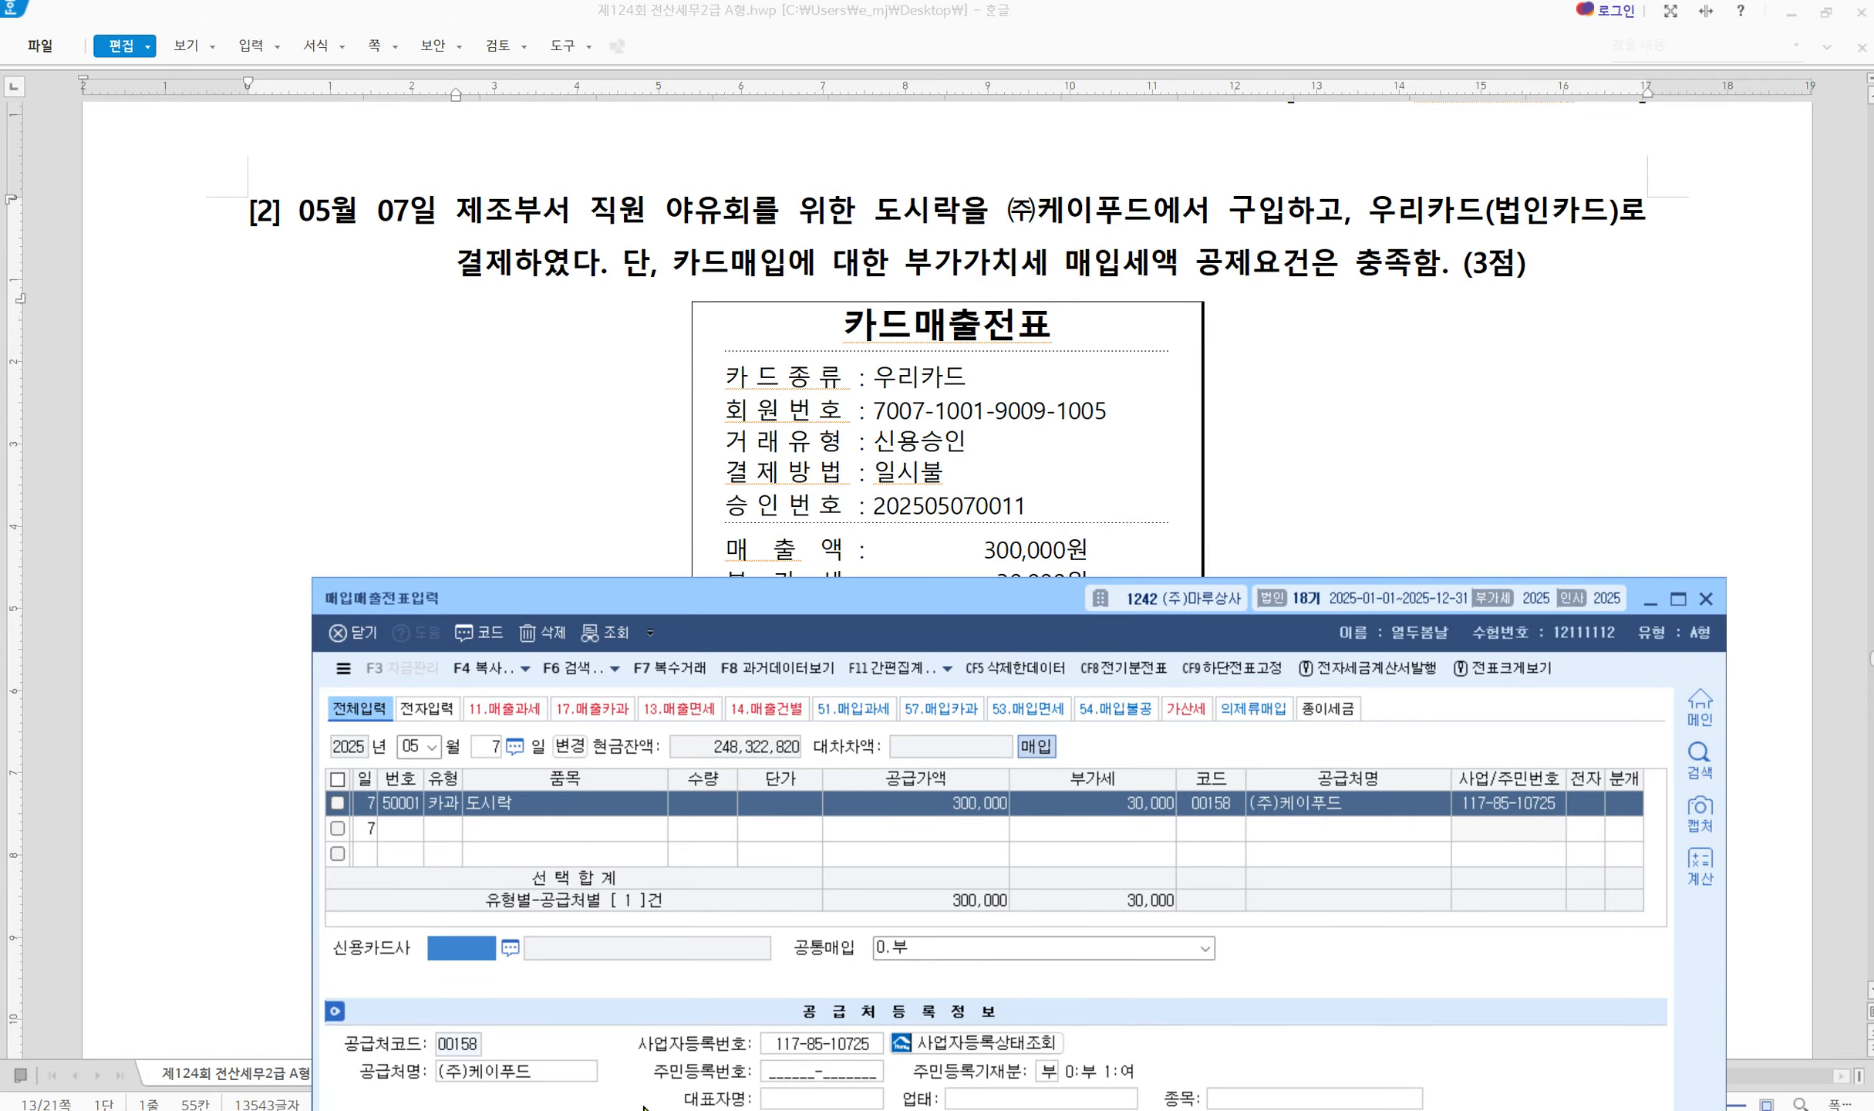
# Set the card company to 99600 우리카드 and the journal split to 4.카드
pyautogui.press('F2')
pyautogui.write('우리')
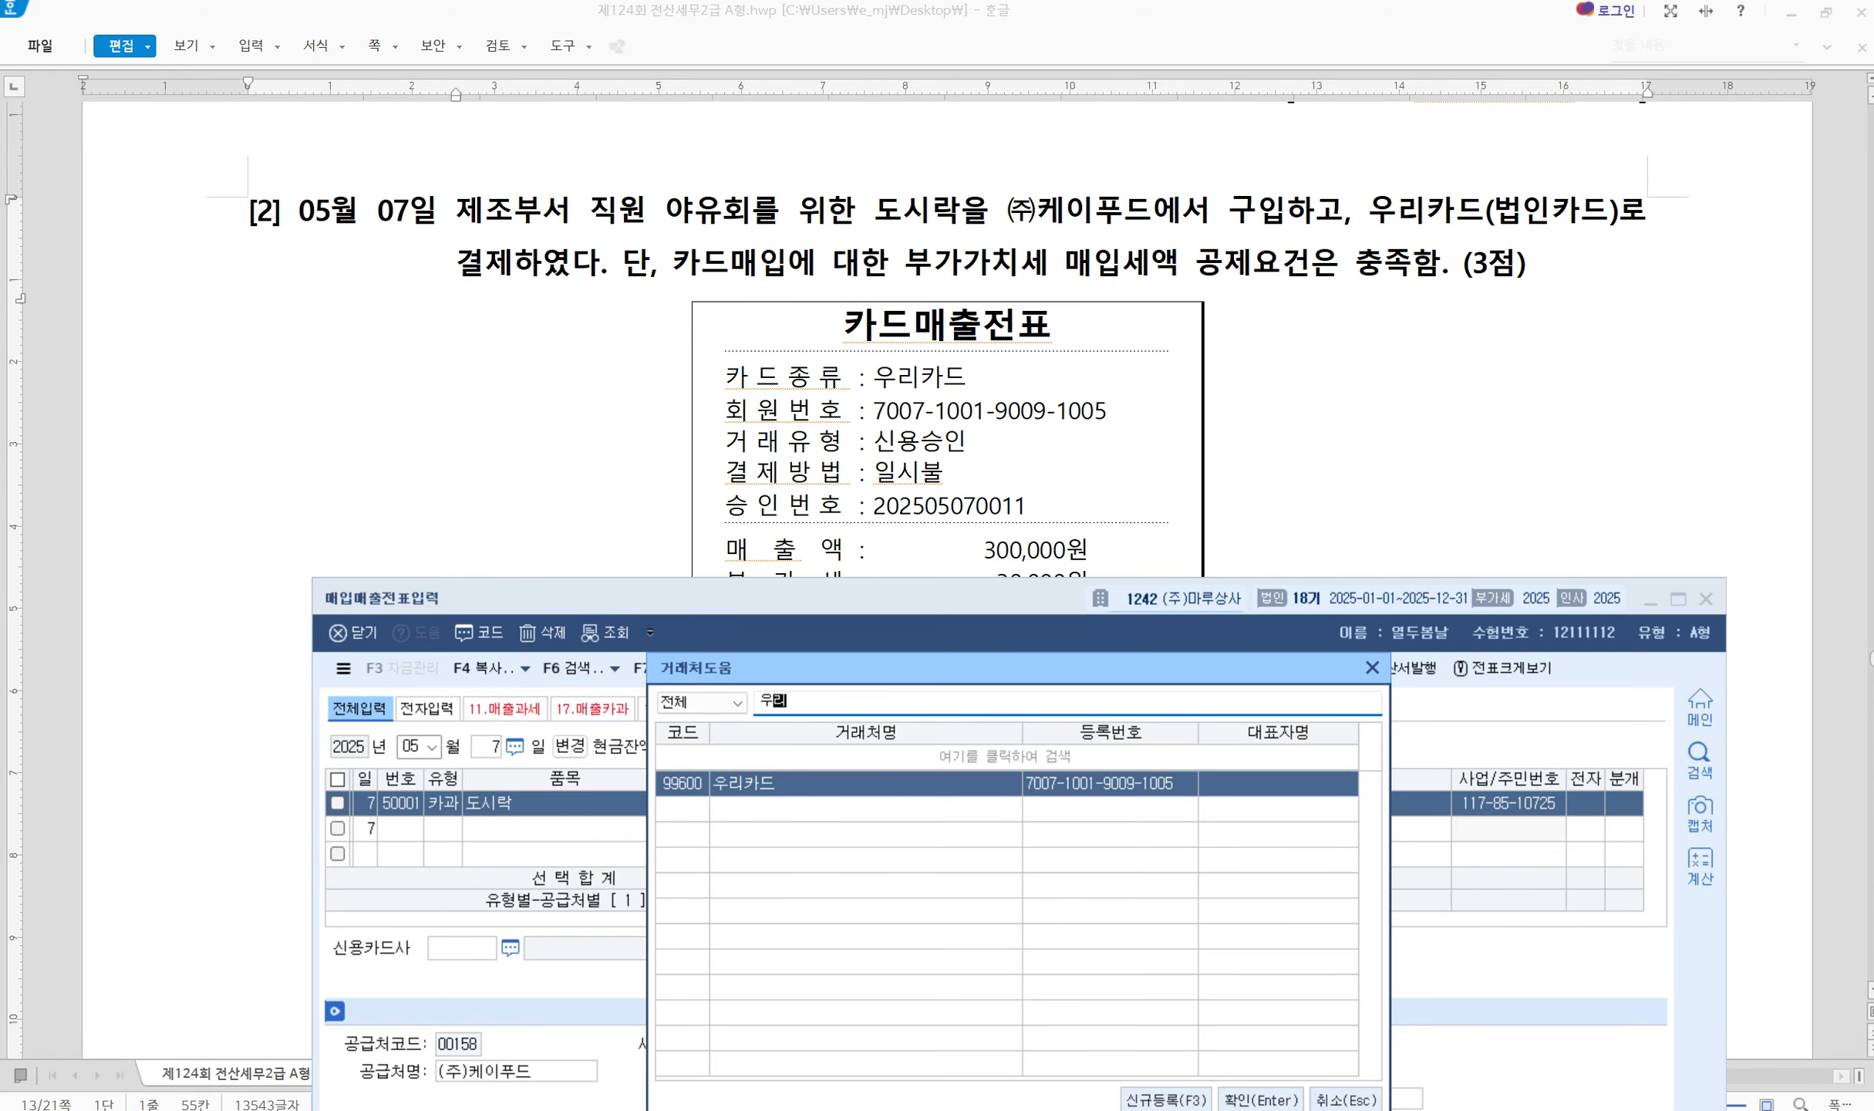
pyautogui.press('Return')
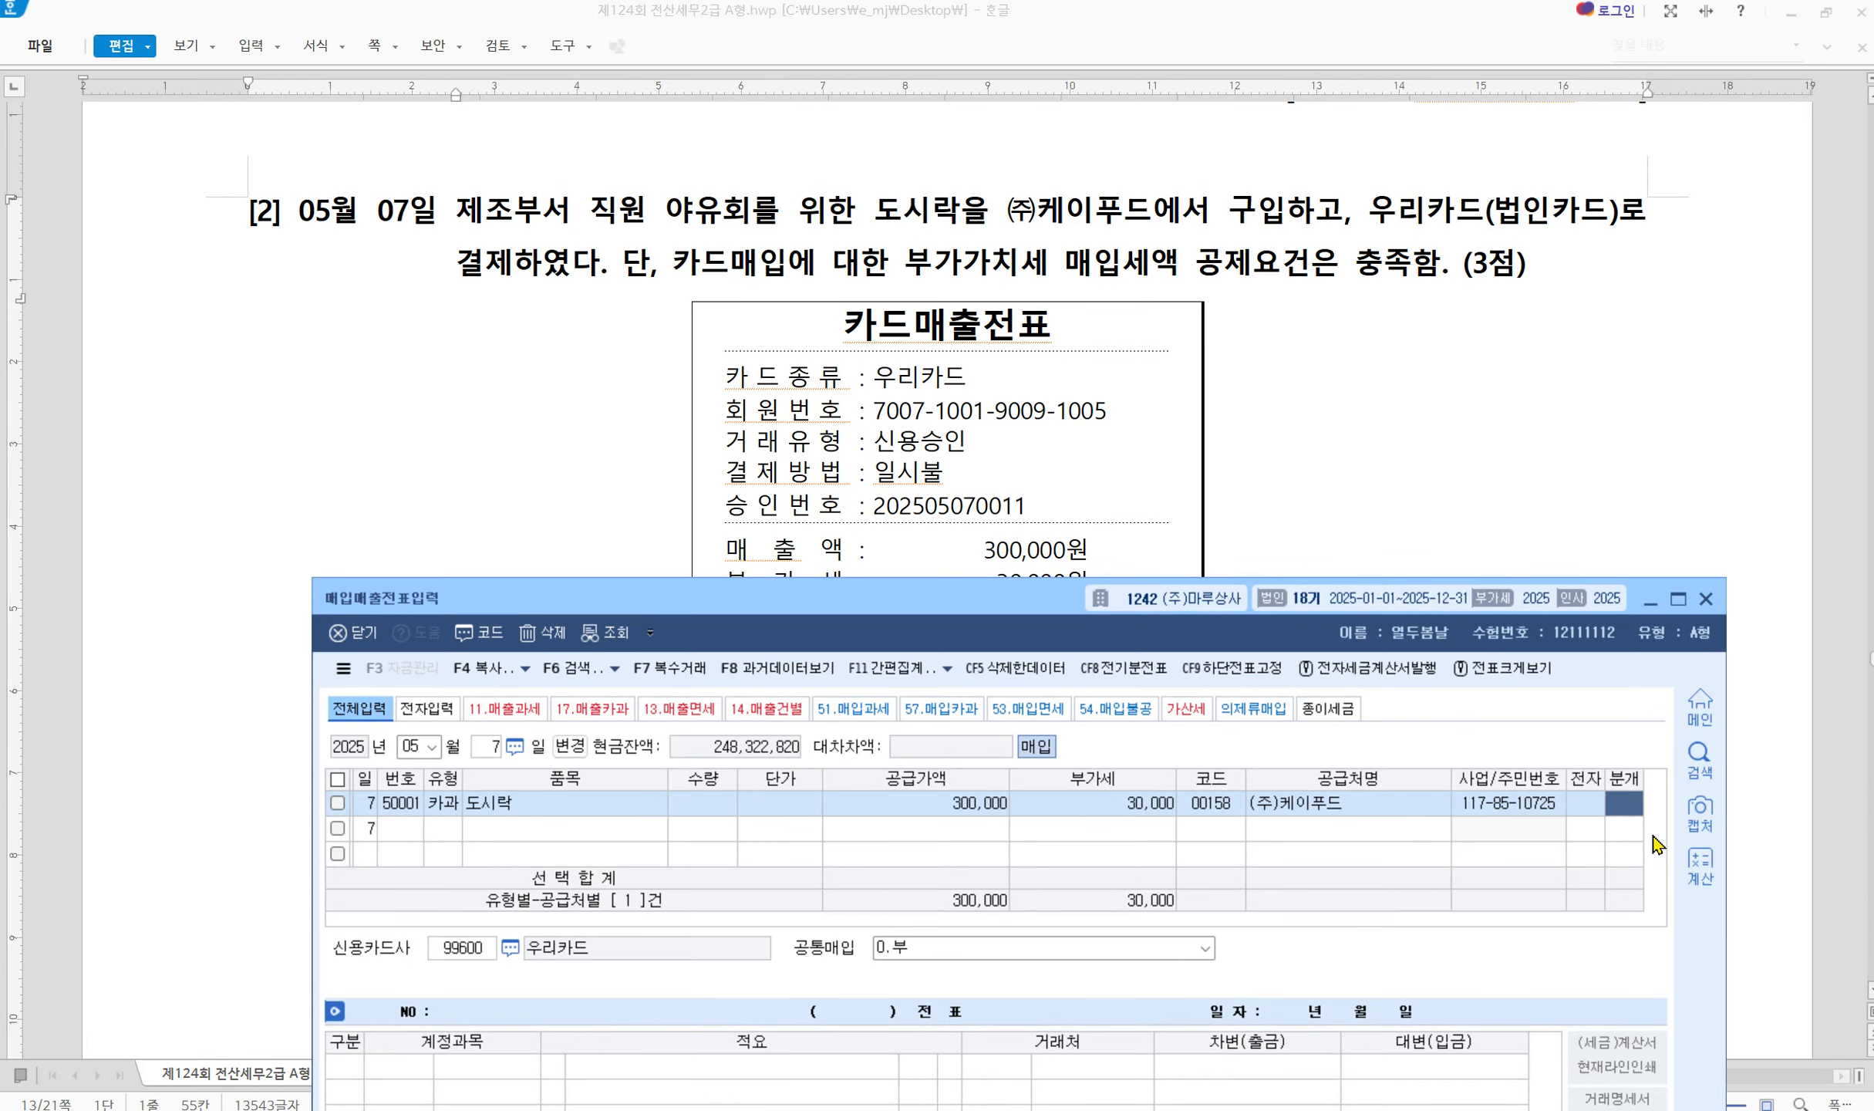
pyautogui.press('4')
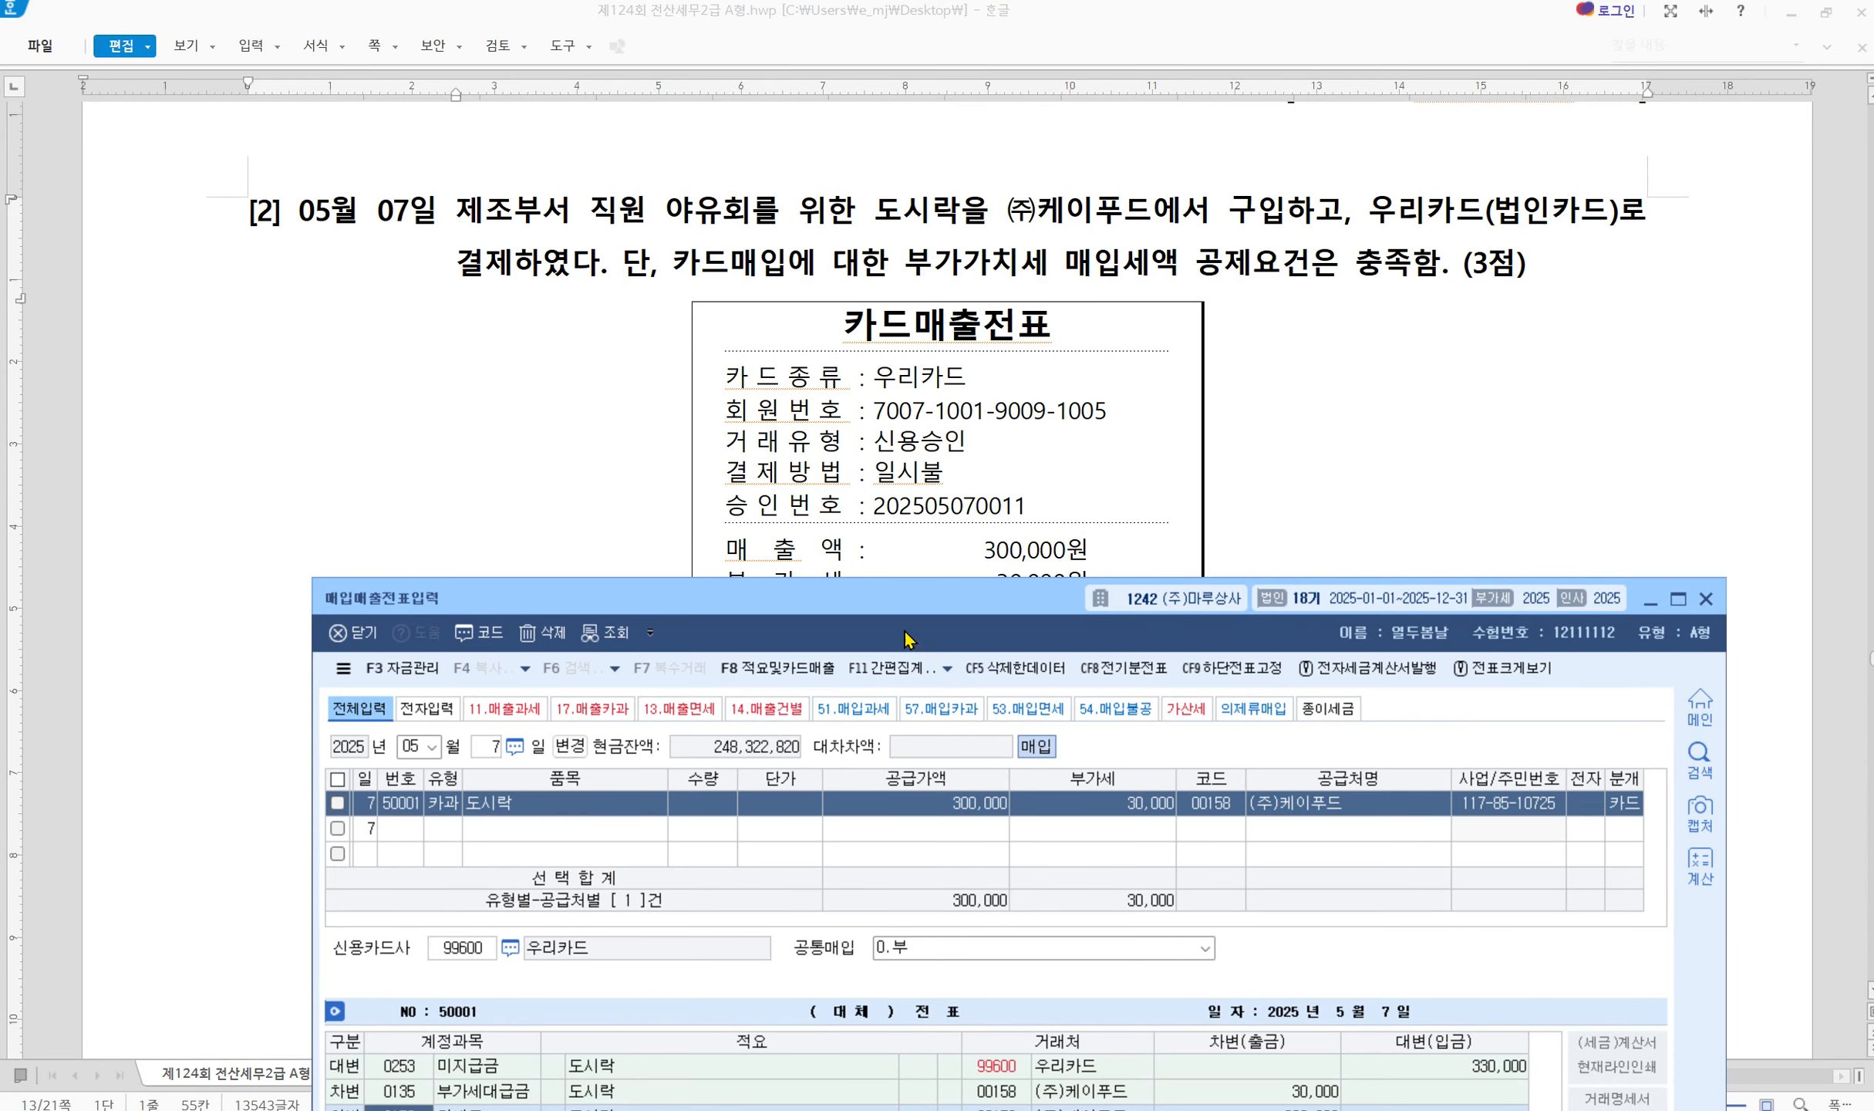
# Change the debit account from 원재료 to 0511 복리후생비
pyautogui.moveTo(901, 609); pyautogui.dragTo(848, 415)
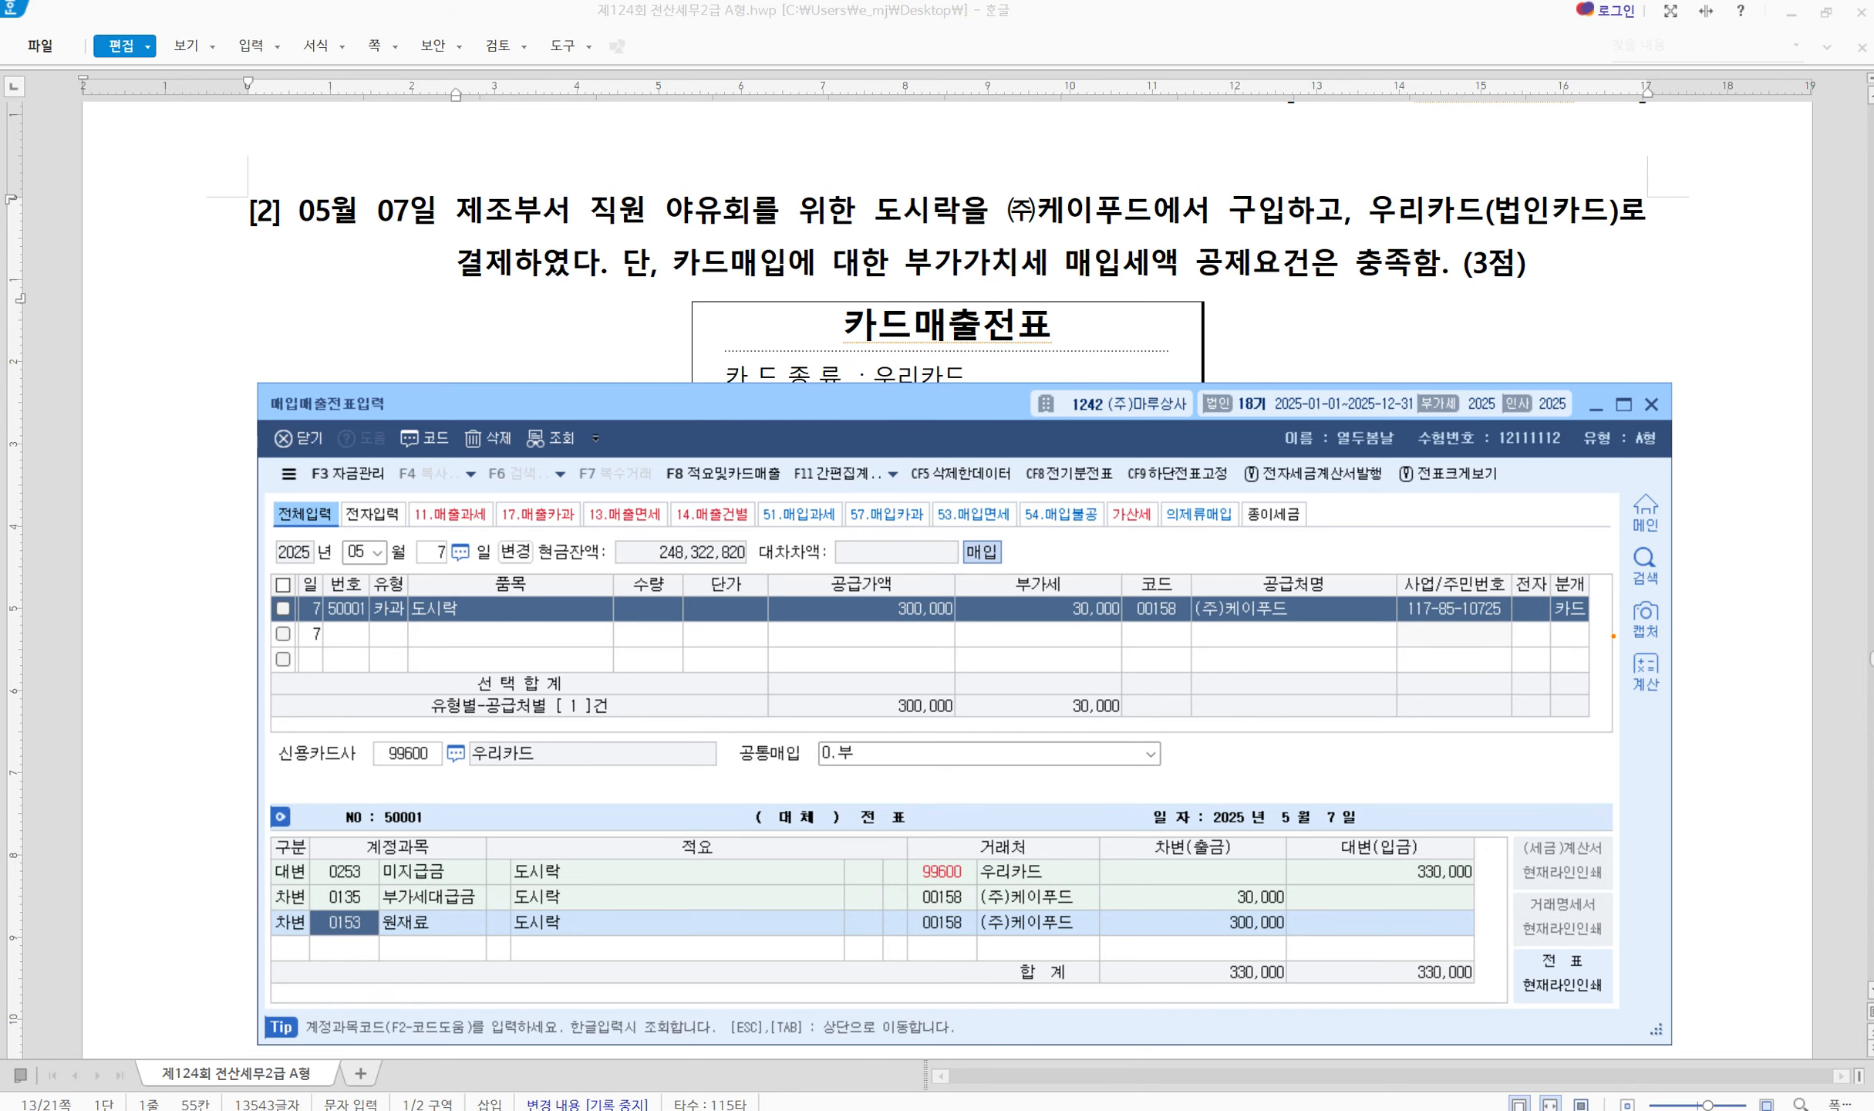
pyautogui.moveTo(1613, 632)
pyautogui.mouseDown()
pyautogui.moveTo(1551, 626)
pyautogui.moveTo(1589, 569)
pyautogui.moveTo(1622, 613)
pyautogui.mouseUp()
pyautogui.moveTo(372, 888)
pyautogui.mouseDown()
pyautogui.moveTo(298, 856)
pyautogui.moveTo(384, 892)
pyautogui.mouseUp()
pyautogui.moveTo(453, 786)
pyautogui.mouseDown()
pyautogui.moveTo(409, 781)
pyautogui.moveTo(466, 728)
pyautogui.moveTo(460, 779)
pyautogui.moveTo(939, 859)
pyautogui.moveTo(872, 874)
pyautogui.mouseUp()
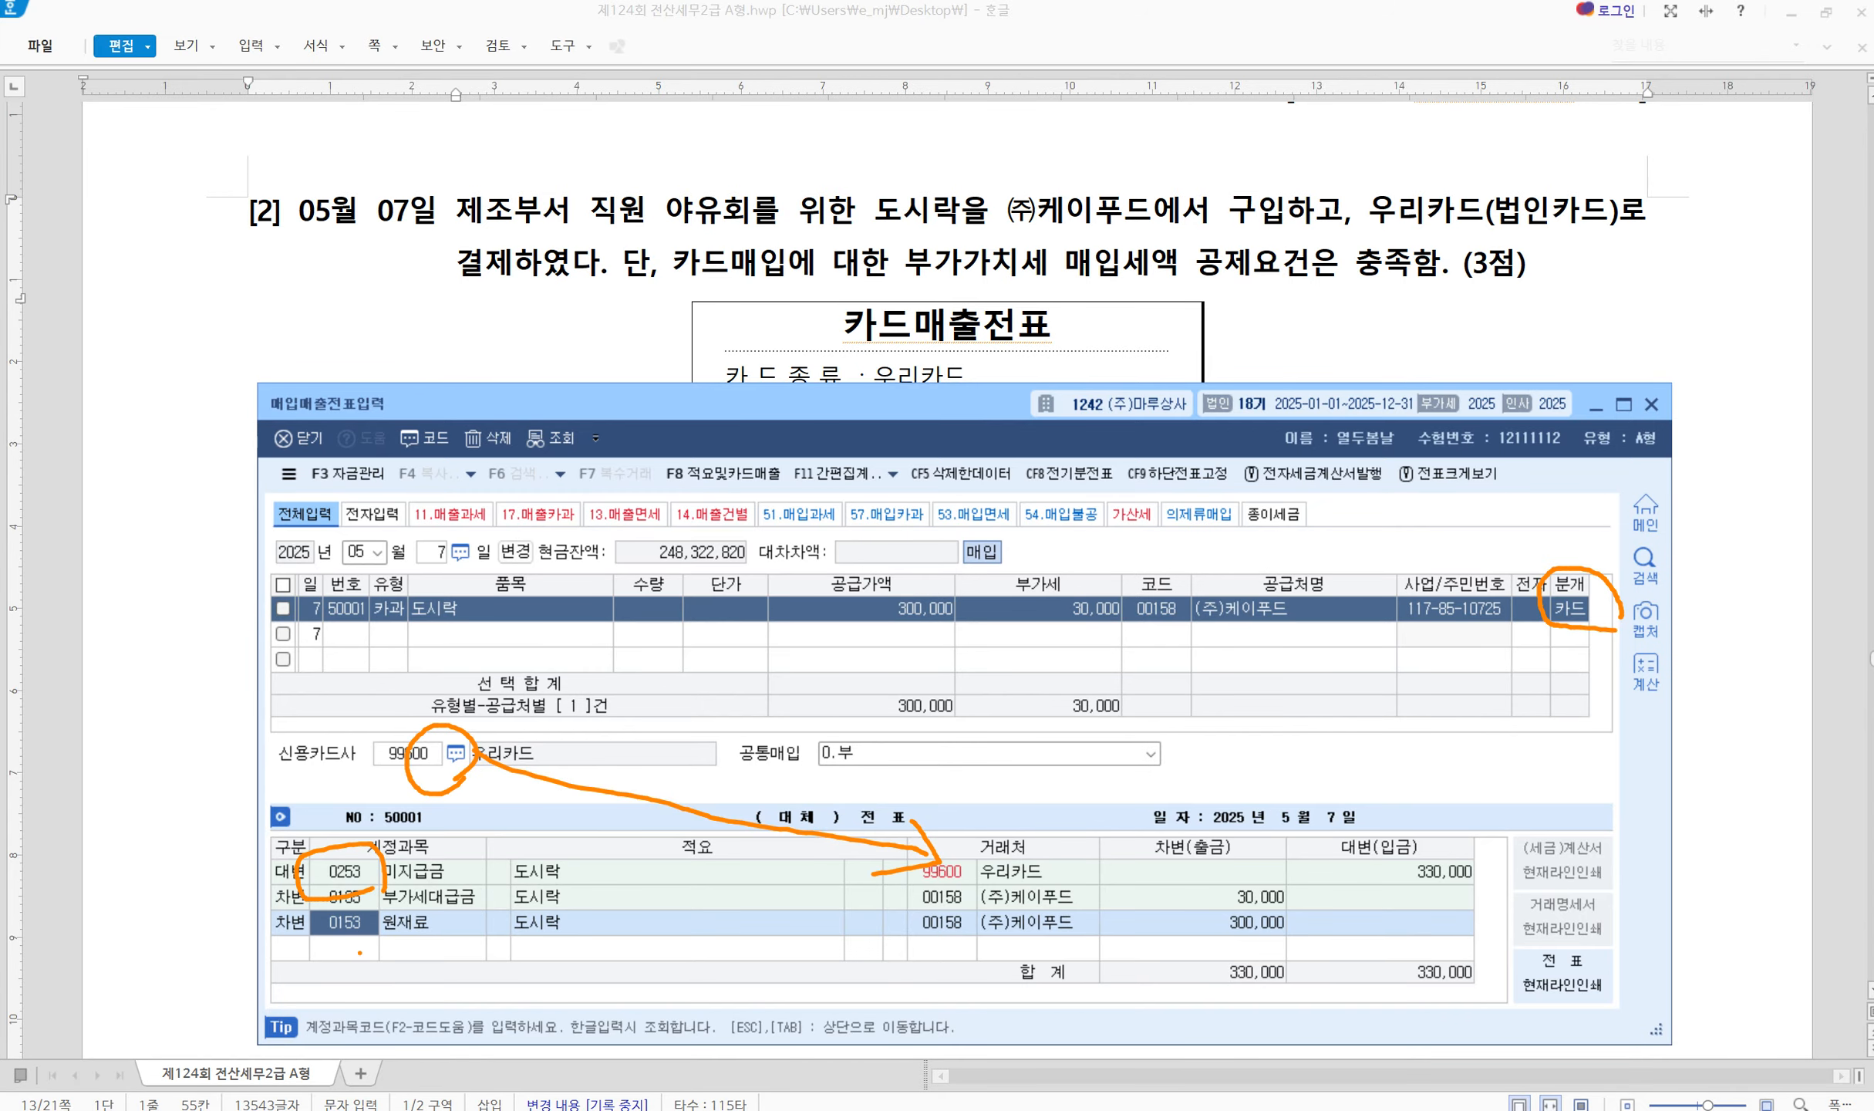
pyautogui.press('Escape')
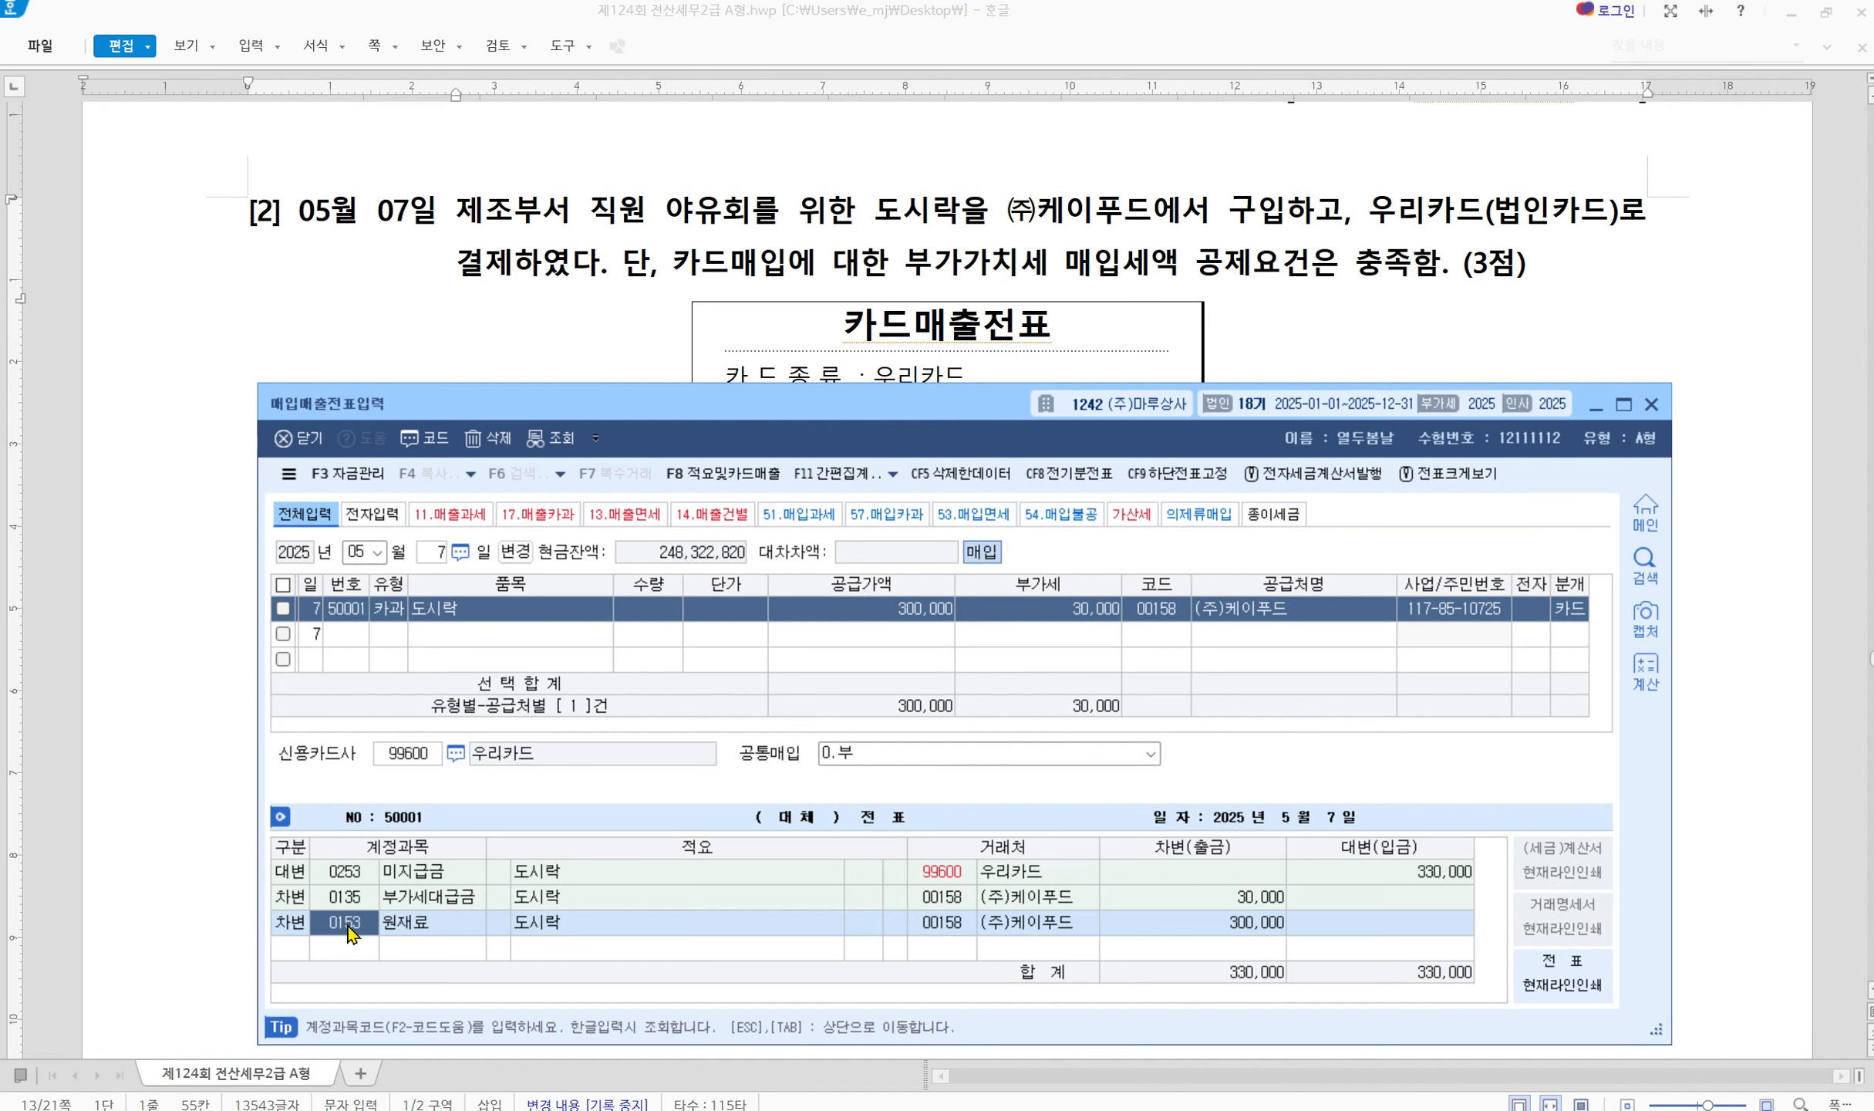
pyautogui.write('0511')
pyautogui.press('Return')
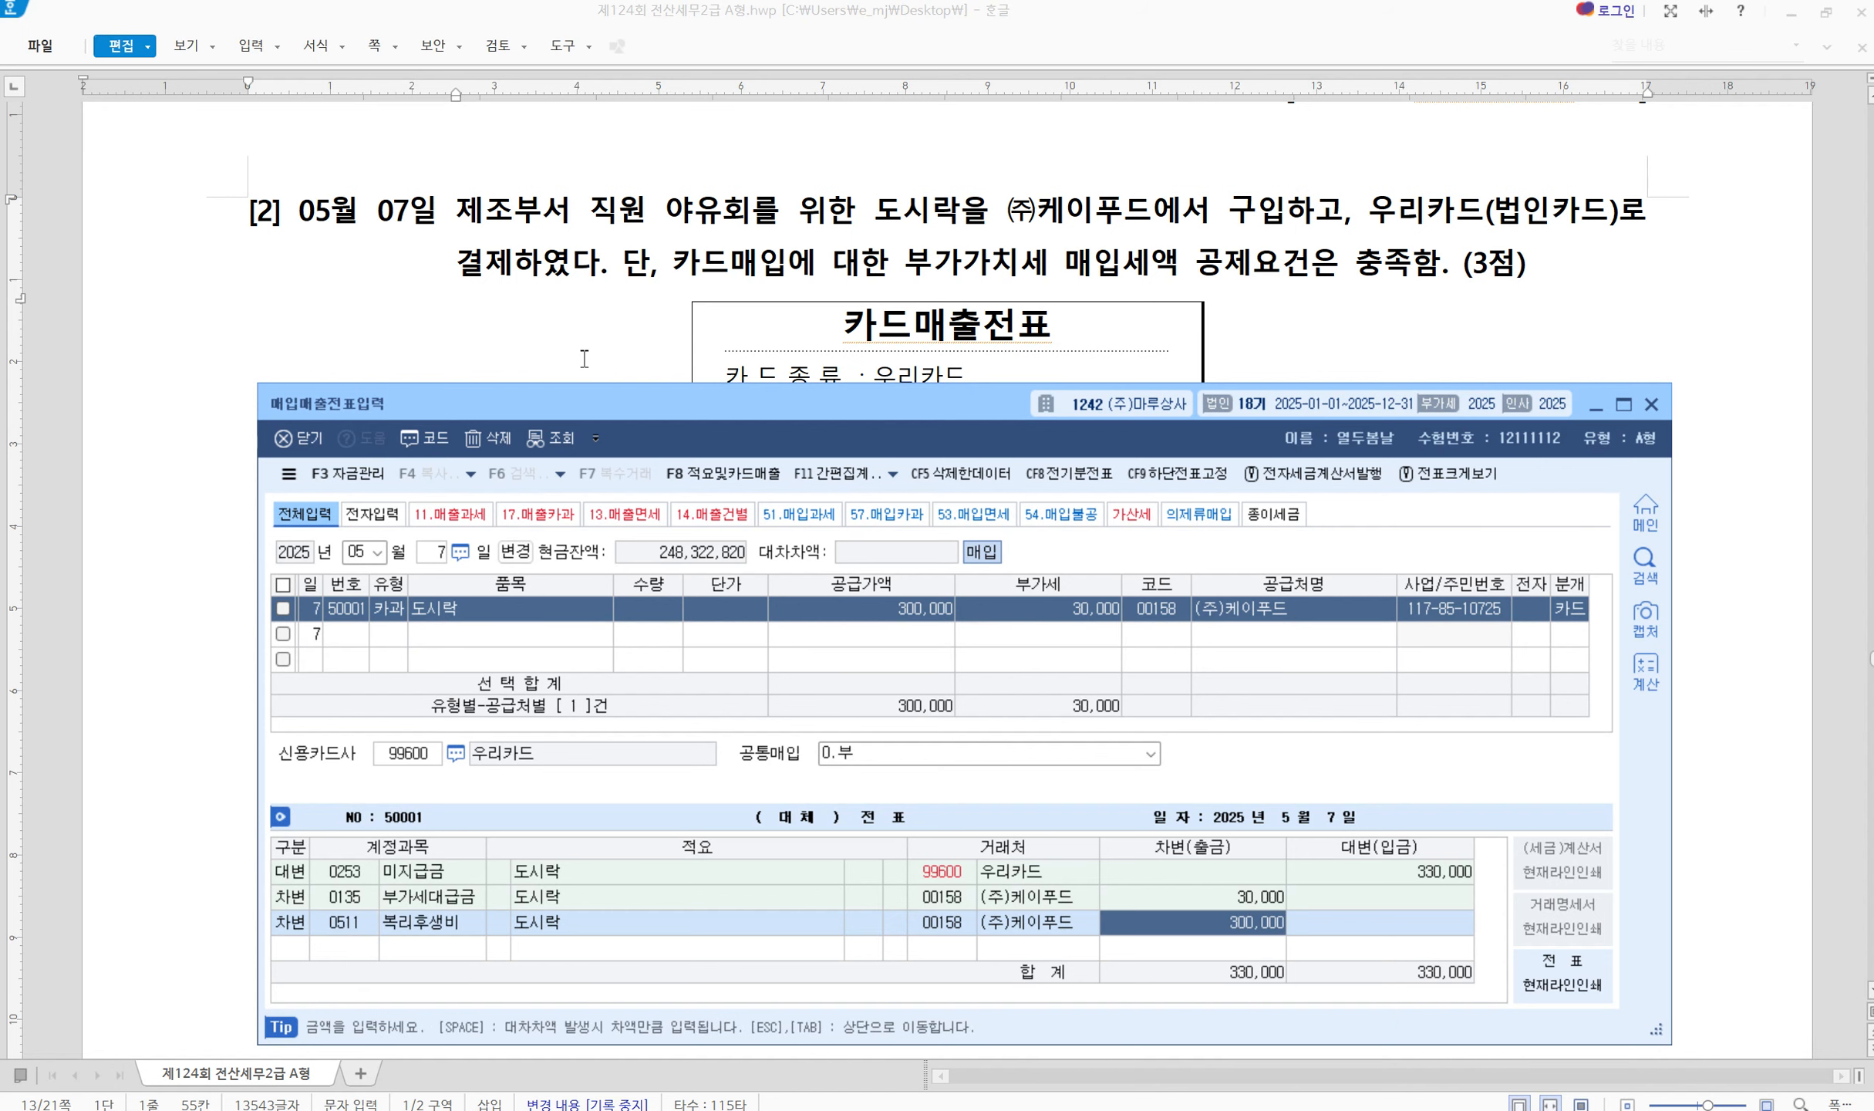
# Start a new purchase-sales row dated May 11 for question [3]
pyautogui.click(552, 314)
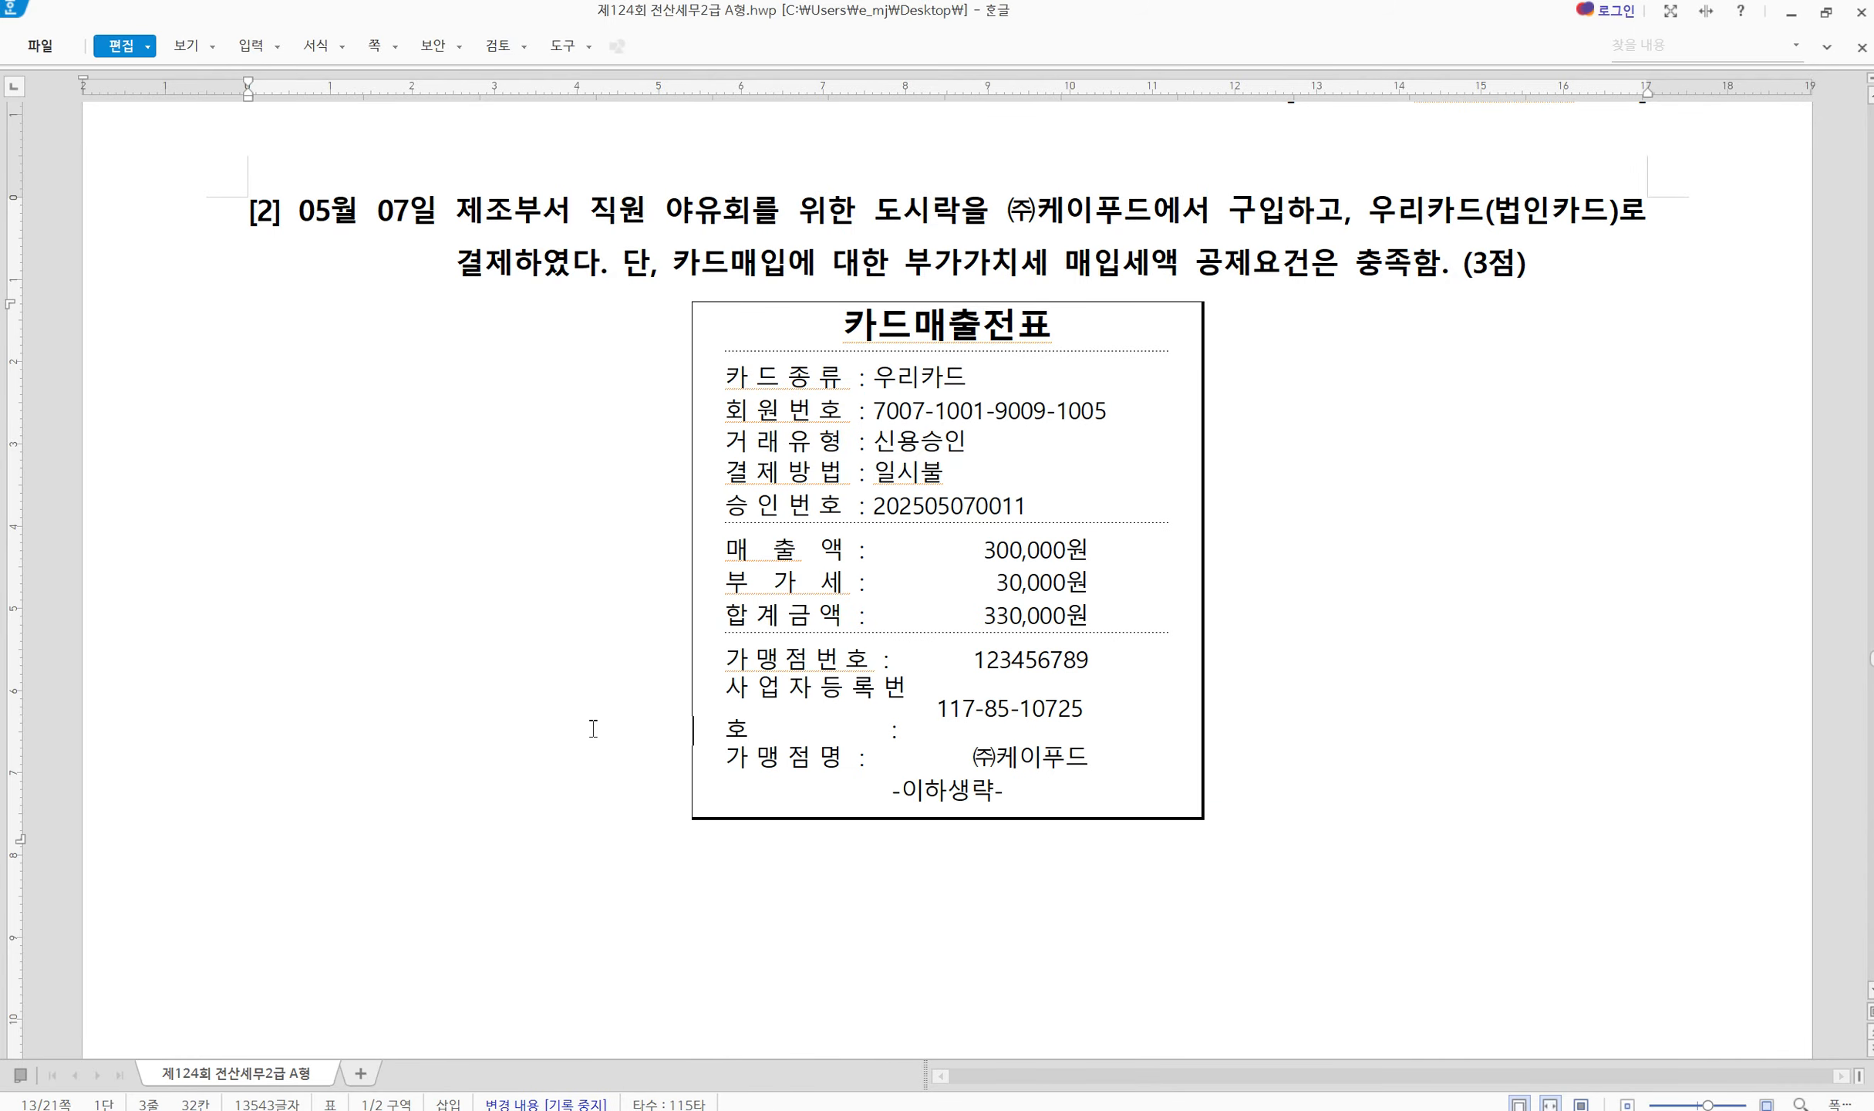
pyautogui.scroll(-10, 593, 718)
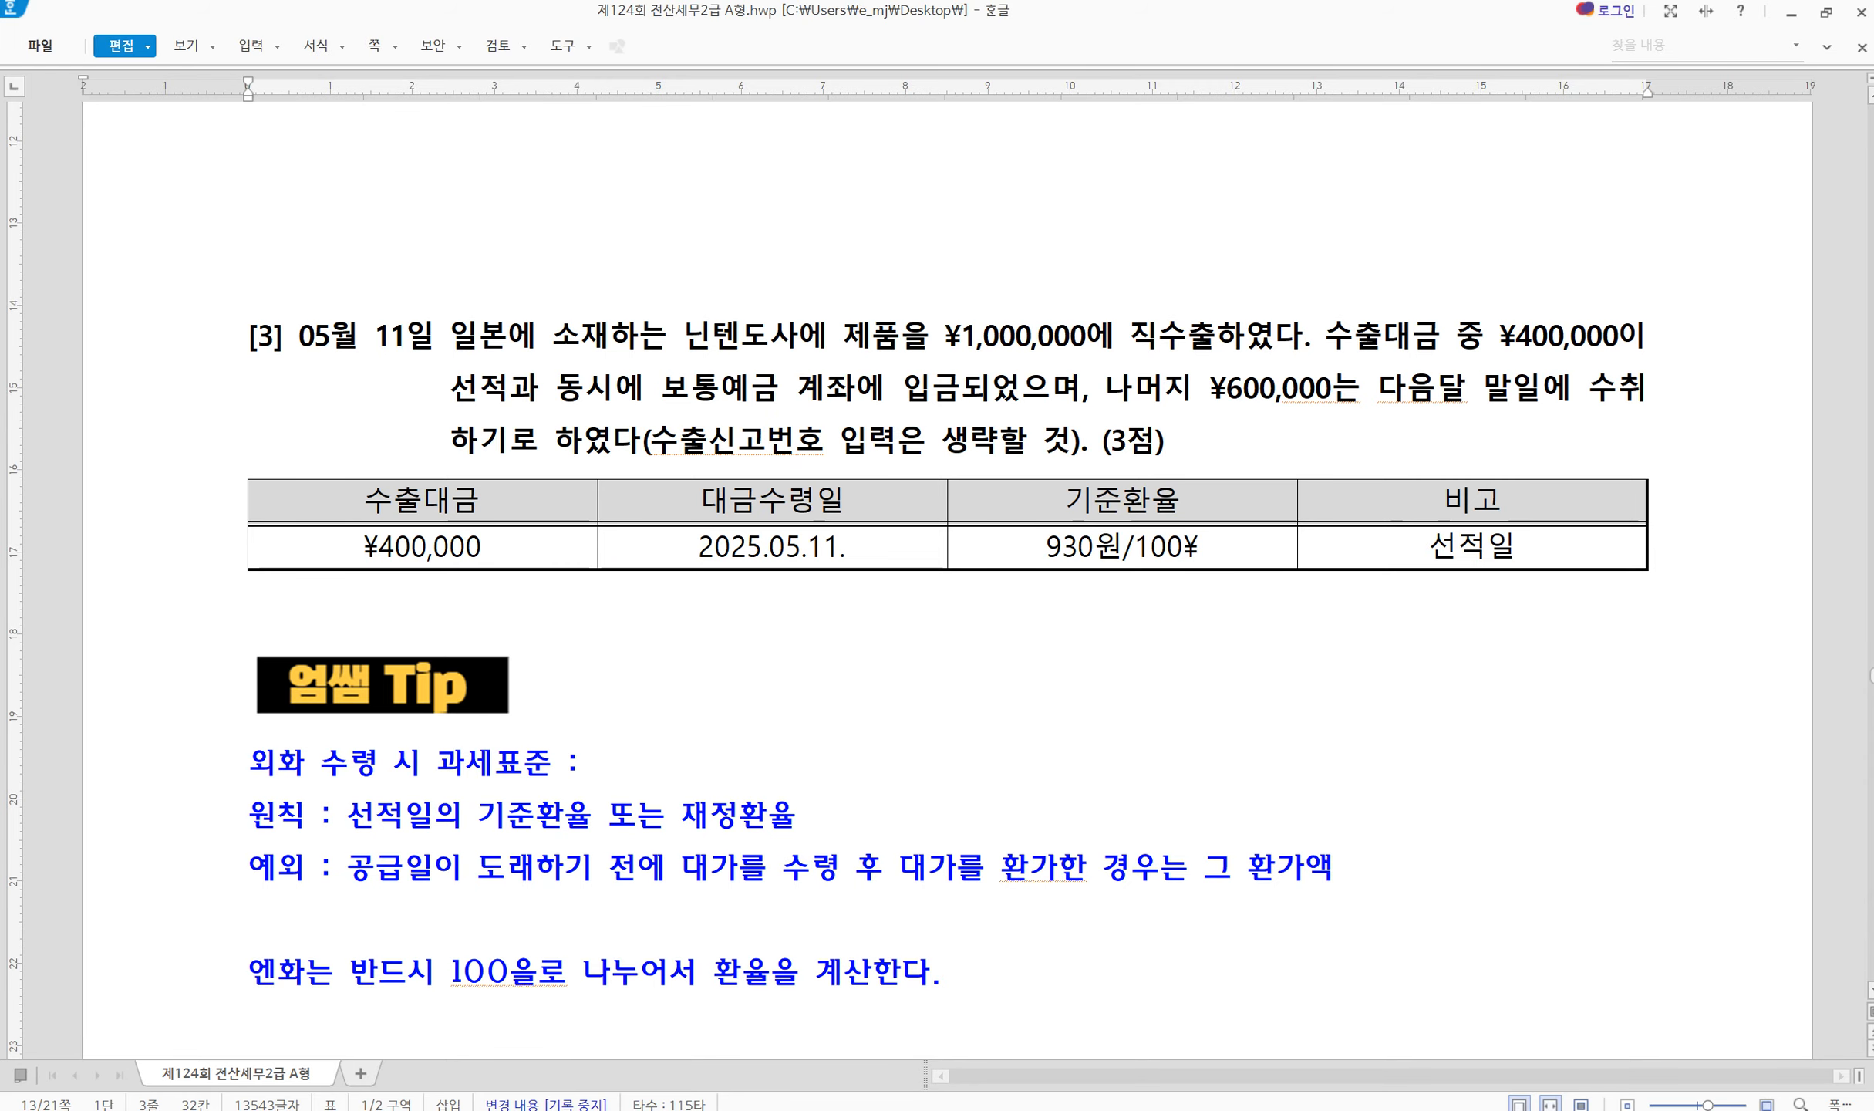
pyautogui.hotkey('alt', 'Tab')
pyautogui.moveTo(559, 422); pyautogui.dragTo(547, 492)
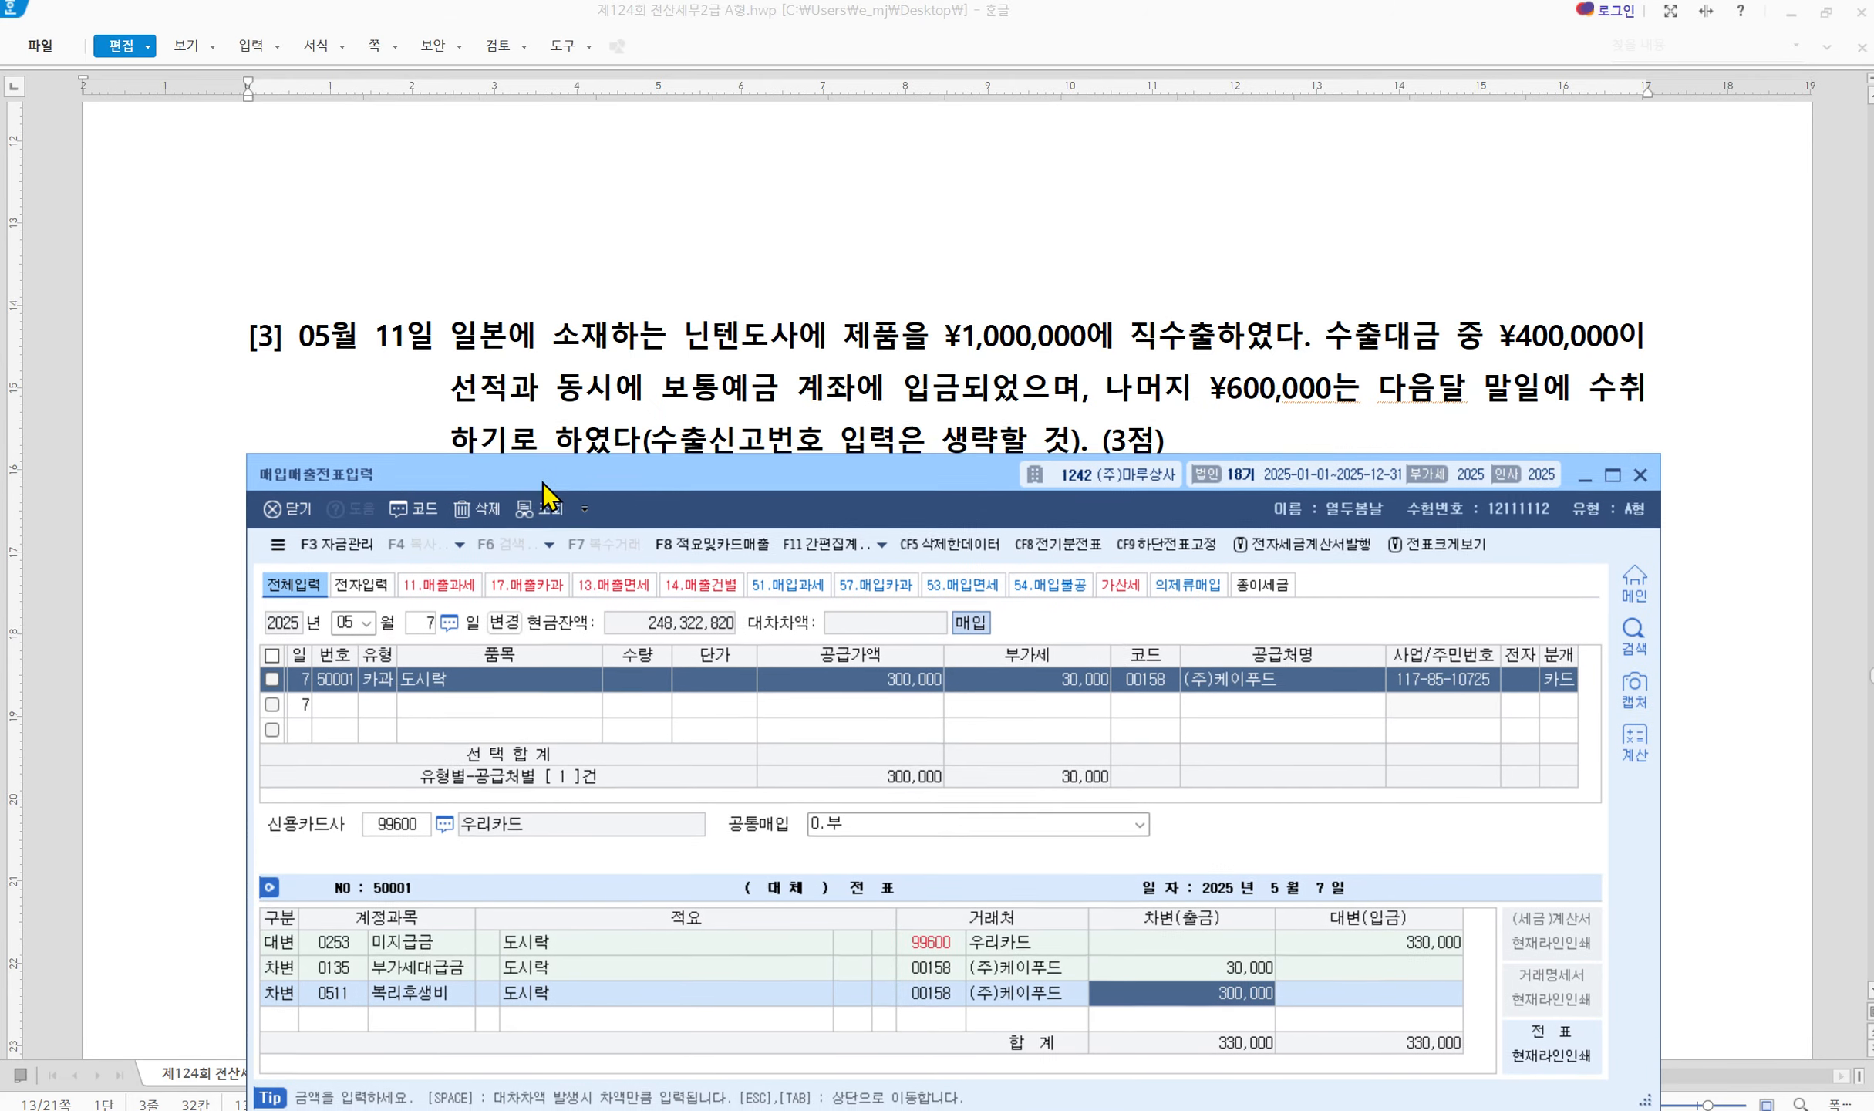
pyautogui.click(343, 628)
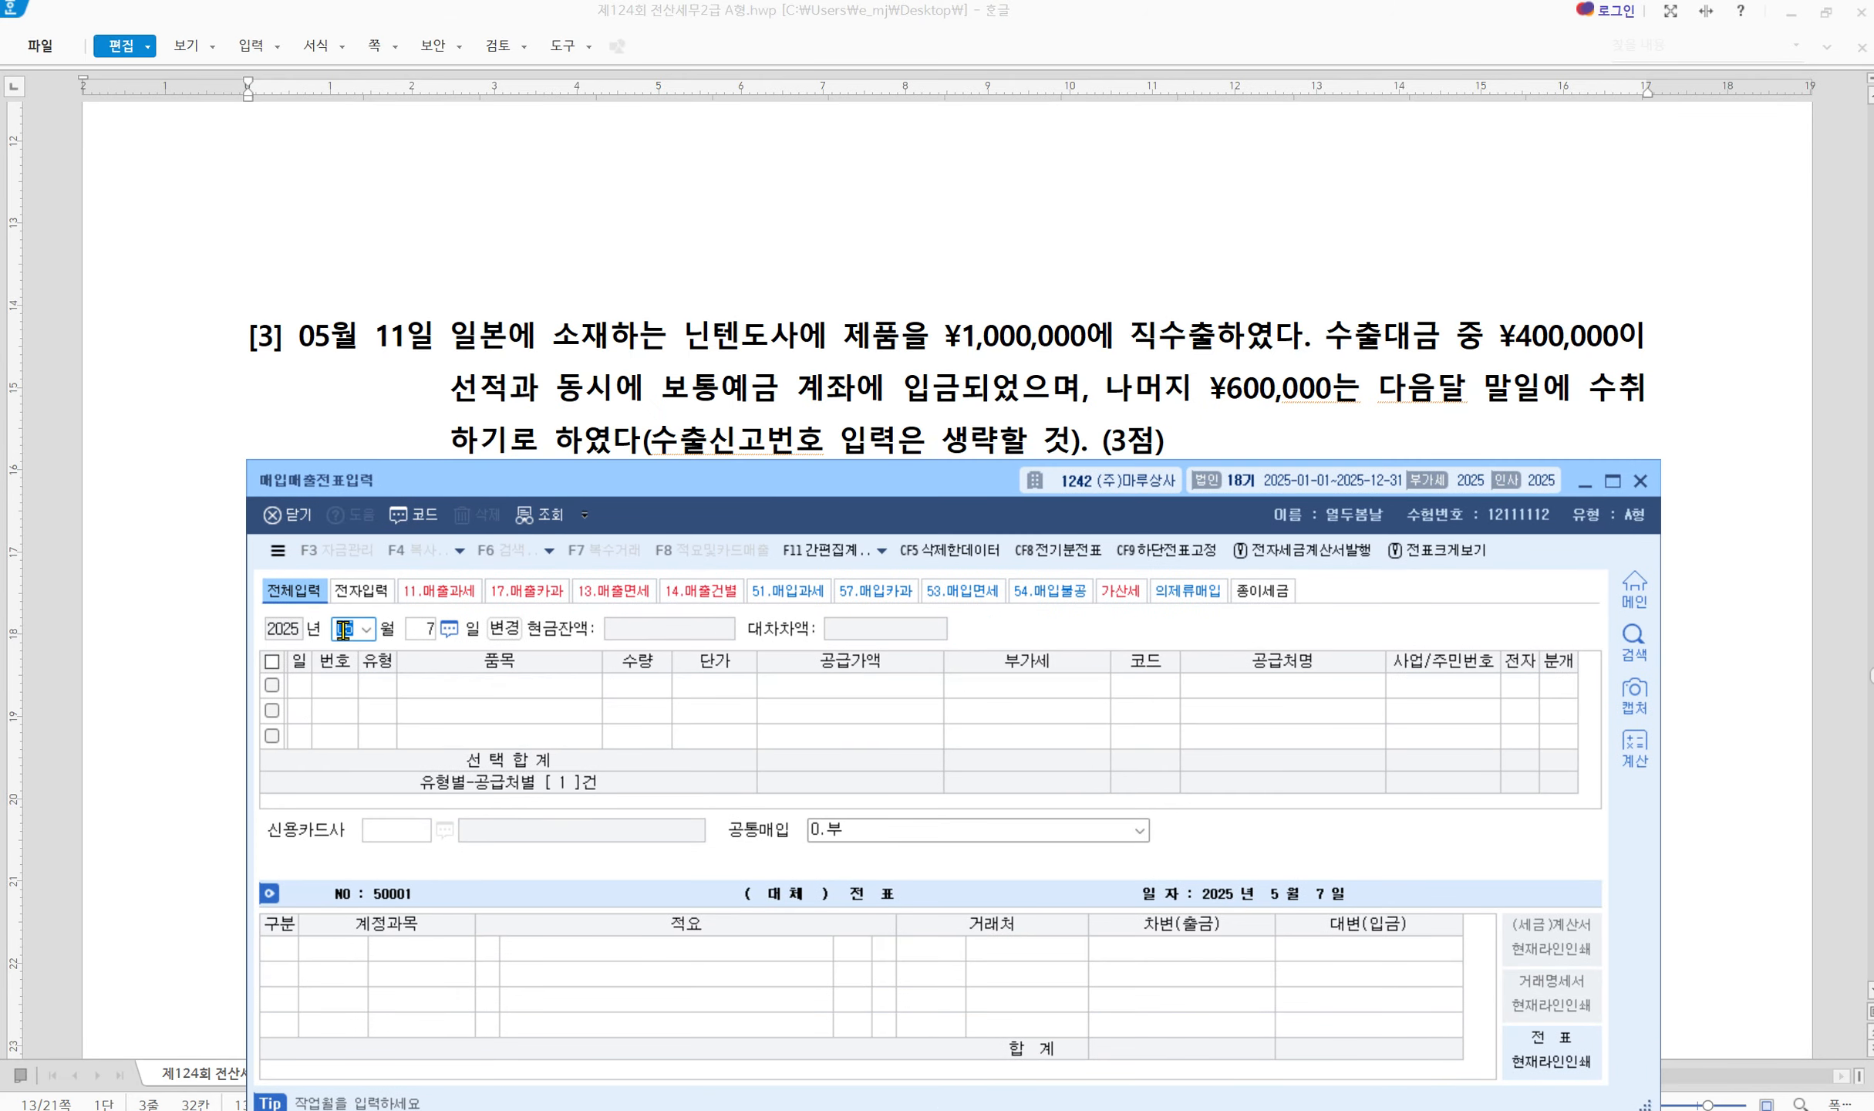
pyautogui.press('Return')
pyautogui.write('11')
pyautogui.press('Return')
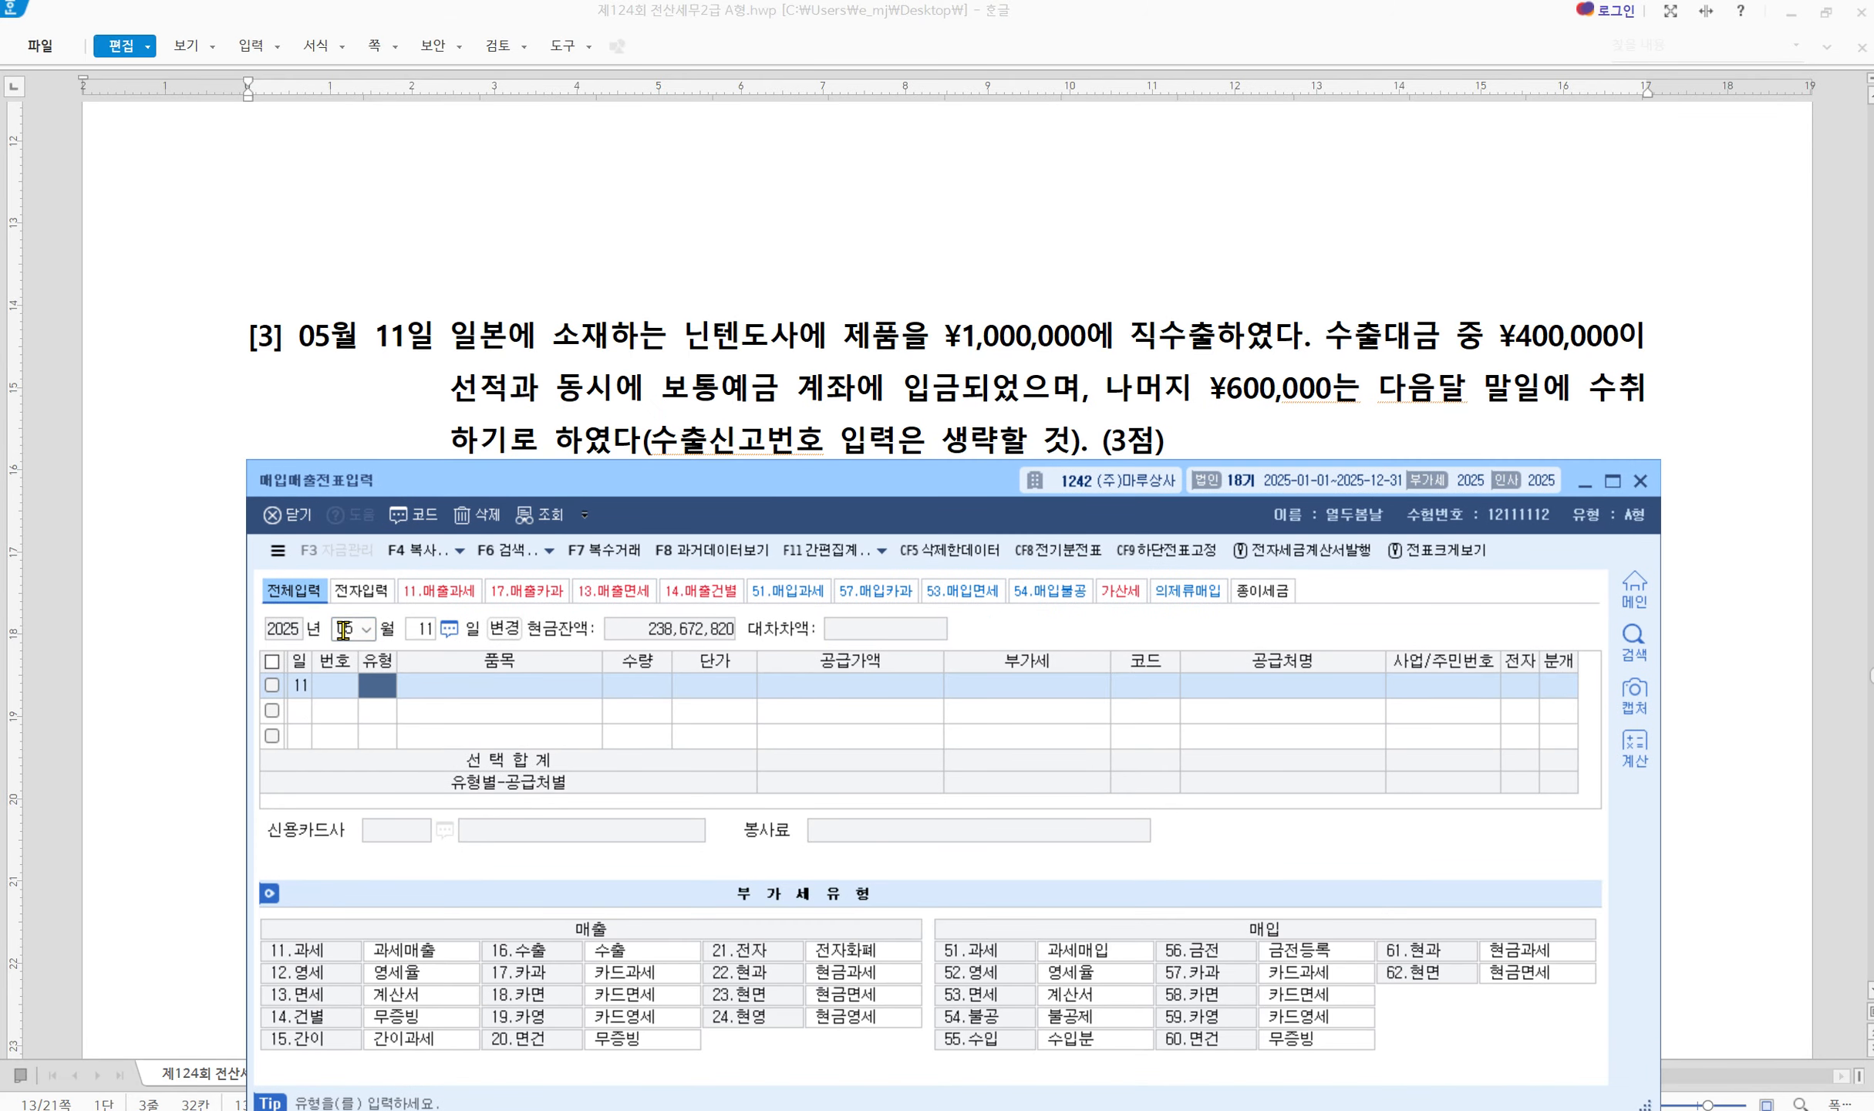
# Mark question [3]'s 직수출 wording and the 16.수출 sales VAT type
pyautogui.moveTo(765, 489); pyautogui.dragTo(772, 518)
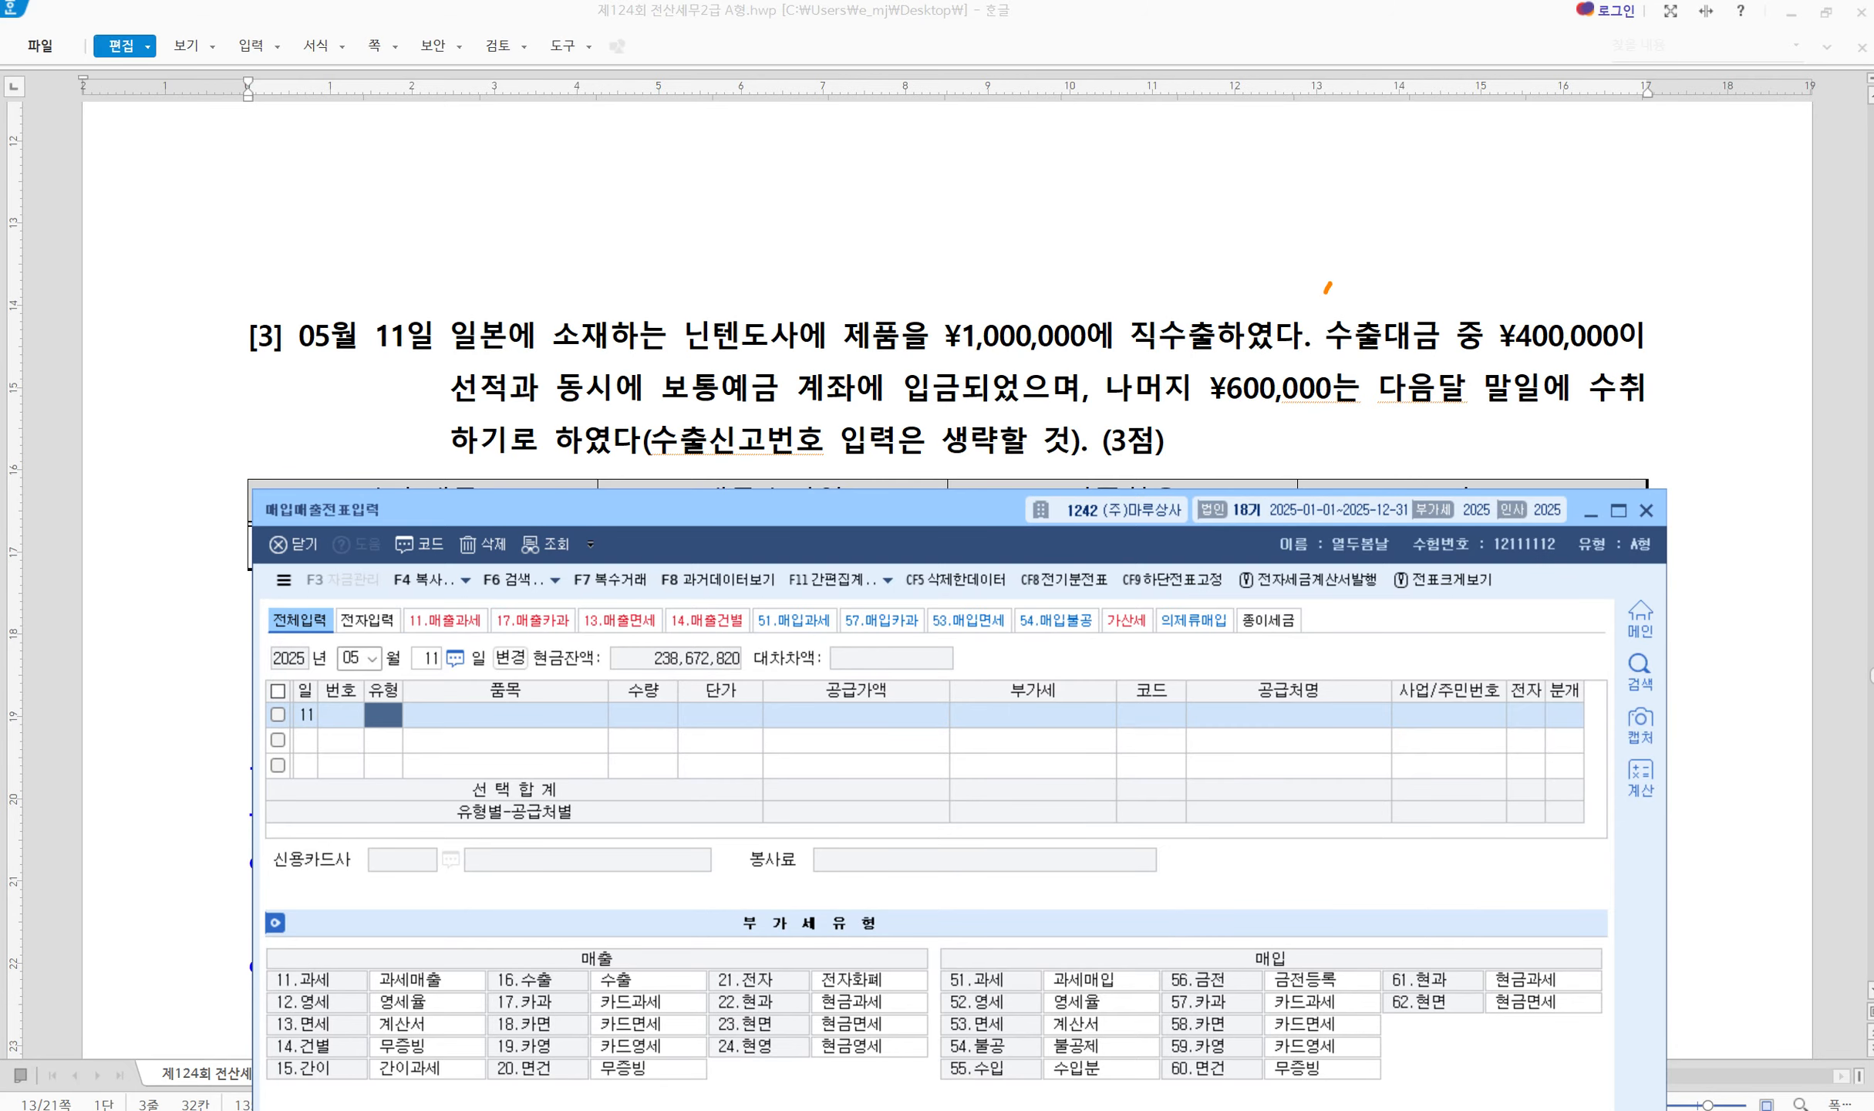
pyautogui.moveTo(1327, 287); pyautogui.dragTo(1269, 386)
pyautogui.moveTo(266, 942)
pyautogui.mouseDown()
pyautogui.moveTo(495, 1054)
pyautogui.moveTo(938, 1097)
pyautogui.mouseUp()
pyautogui.moveTo(474, 956)
pyautogui.mouseDown()
pyautogui.moveTo(501, 978)
pyautogui.moveTo(527, 938)
pyautogui.mouseUp()
pyautogui.moveTo(261, 986); pyautogui.dragTo(304, 974)
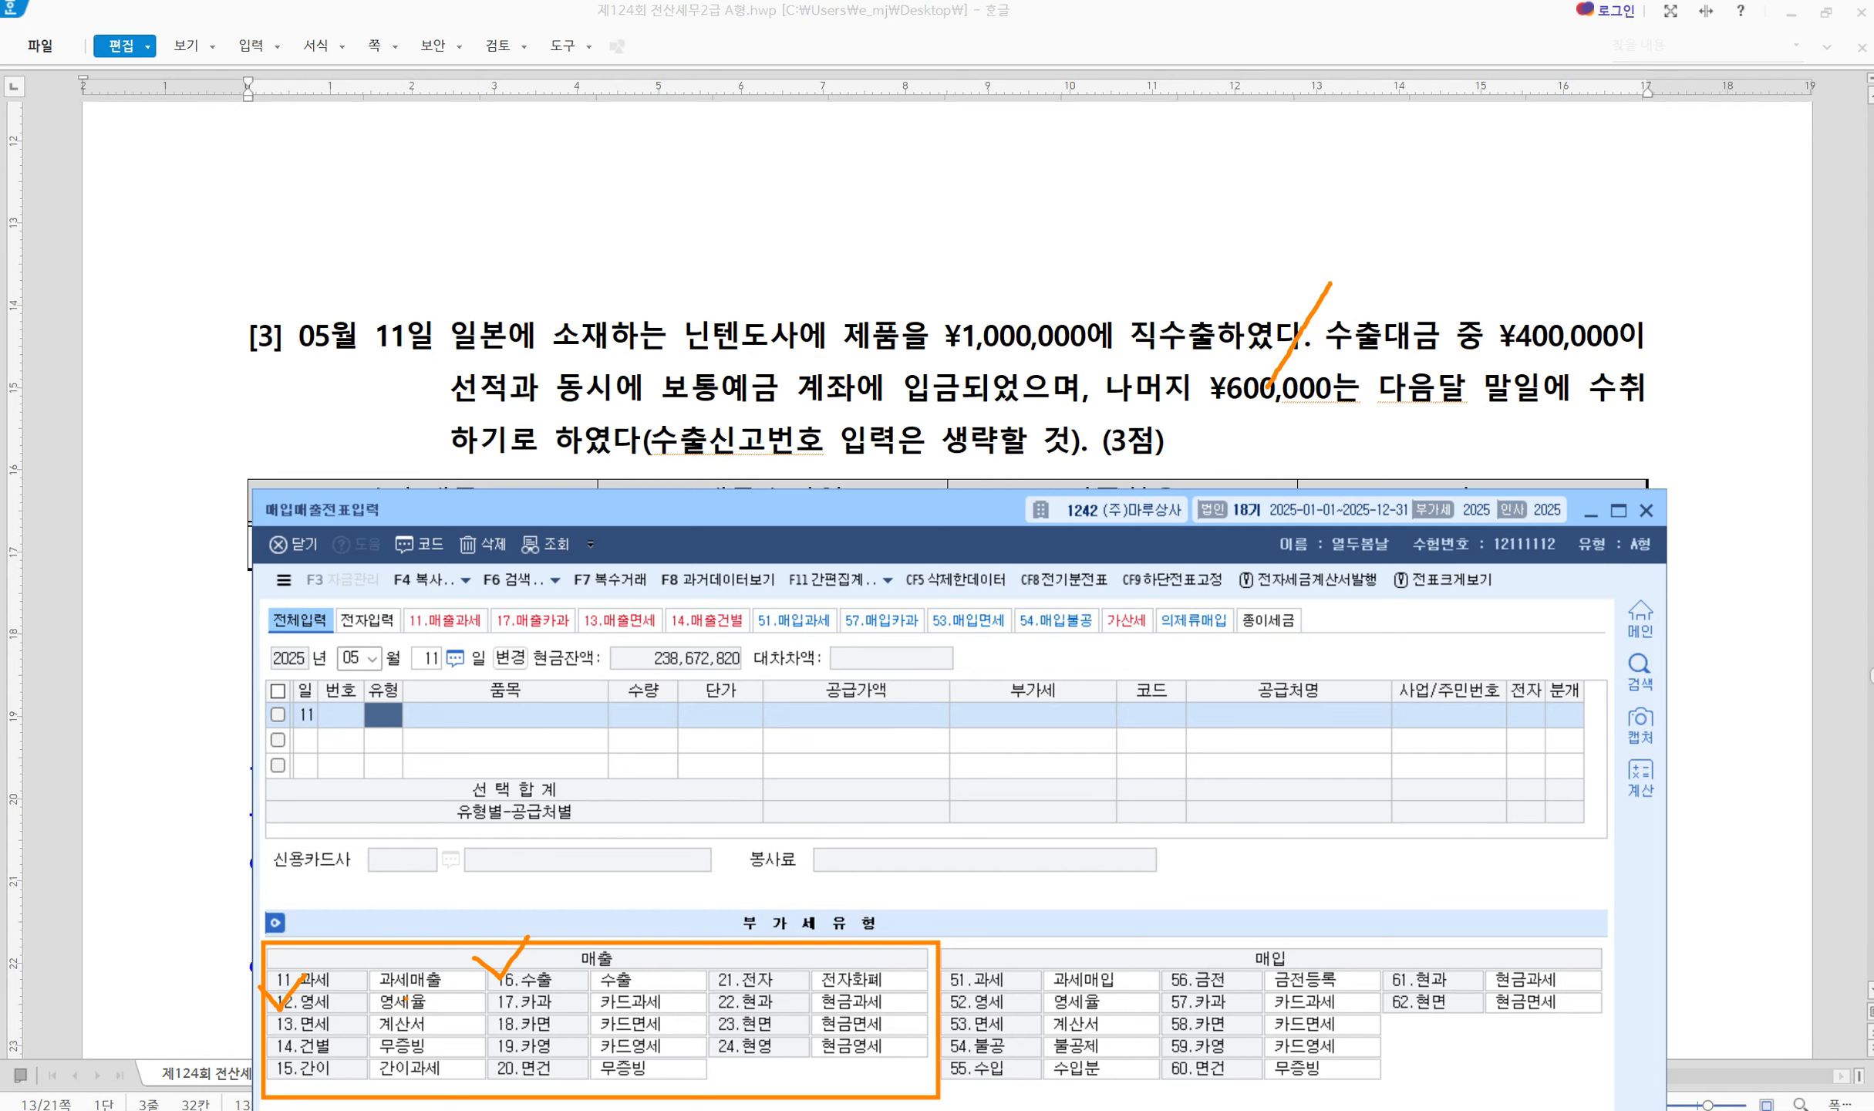
pyautogui.press('Escape')
# Enter VAT type 16 수출 and item 제품 on the May 11 row
pyautogui.write('16')
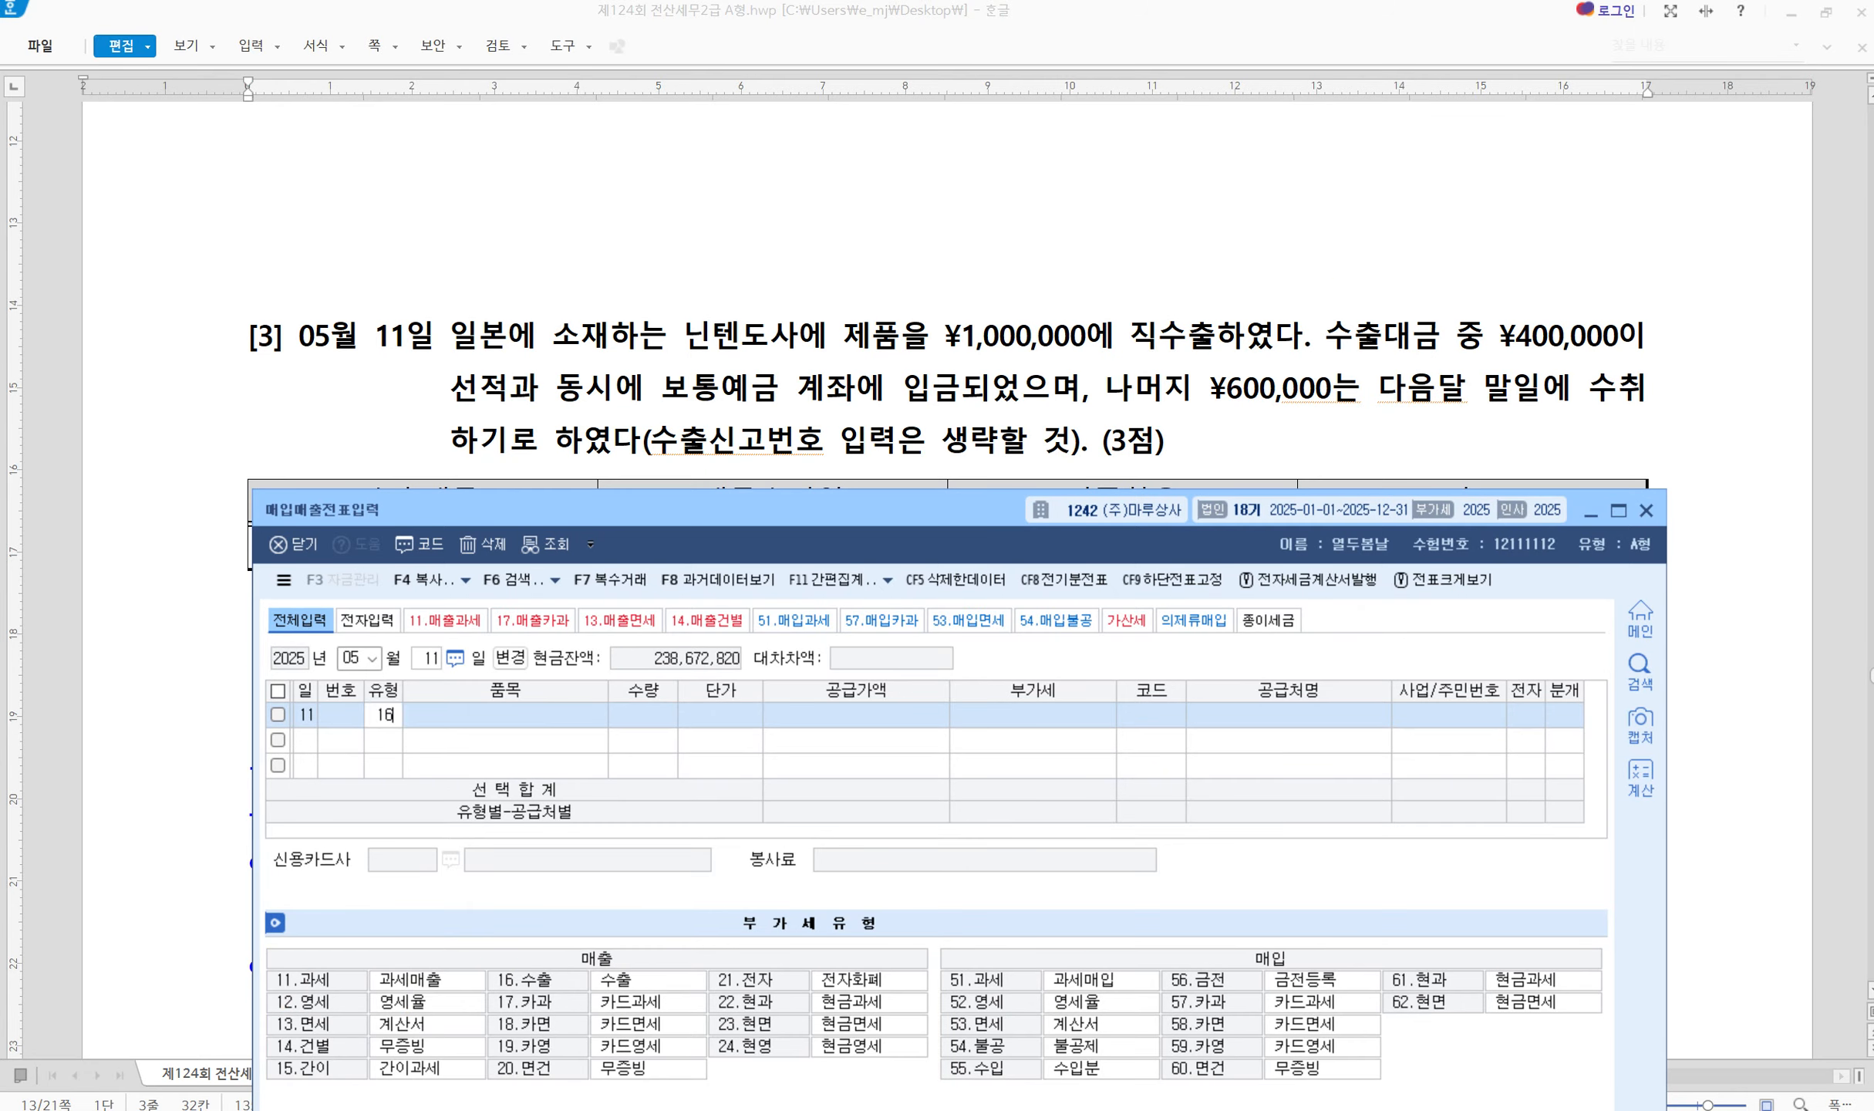
pyautogui.press('Return')
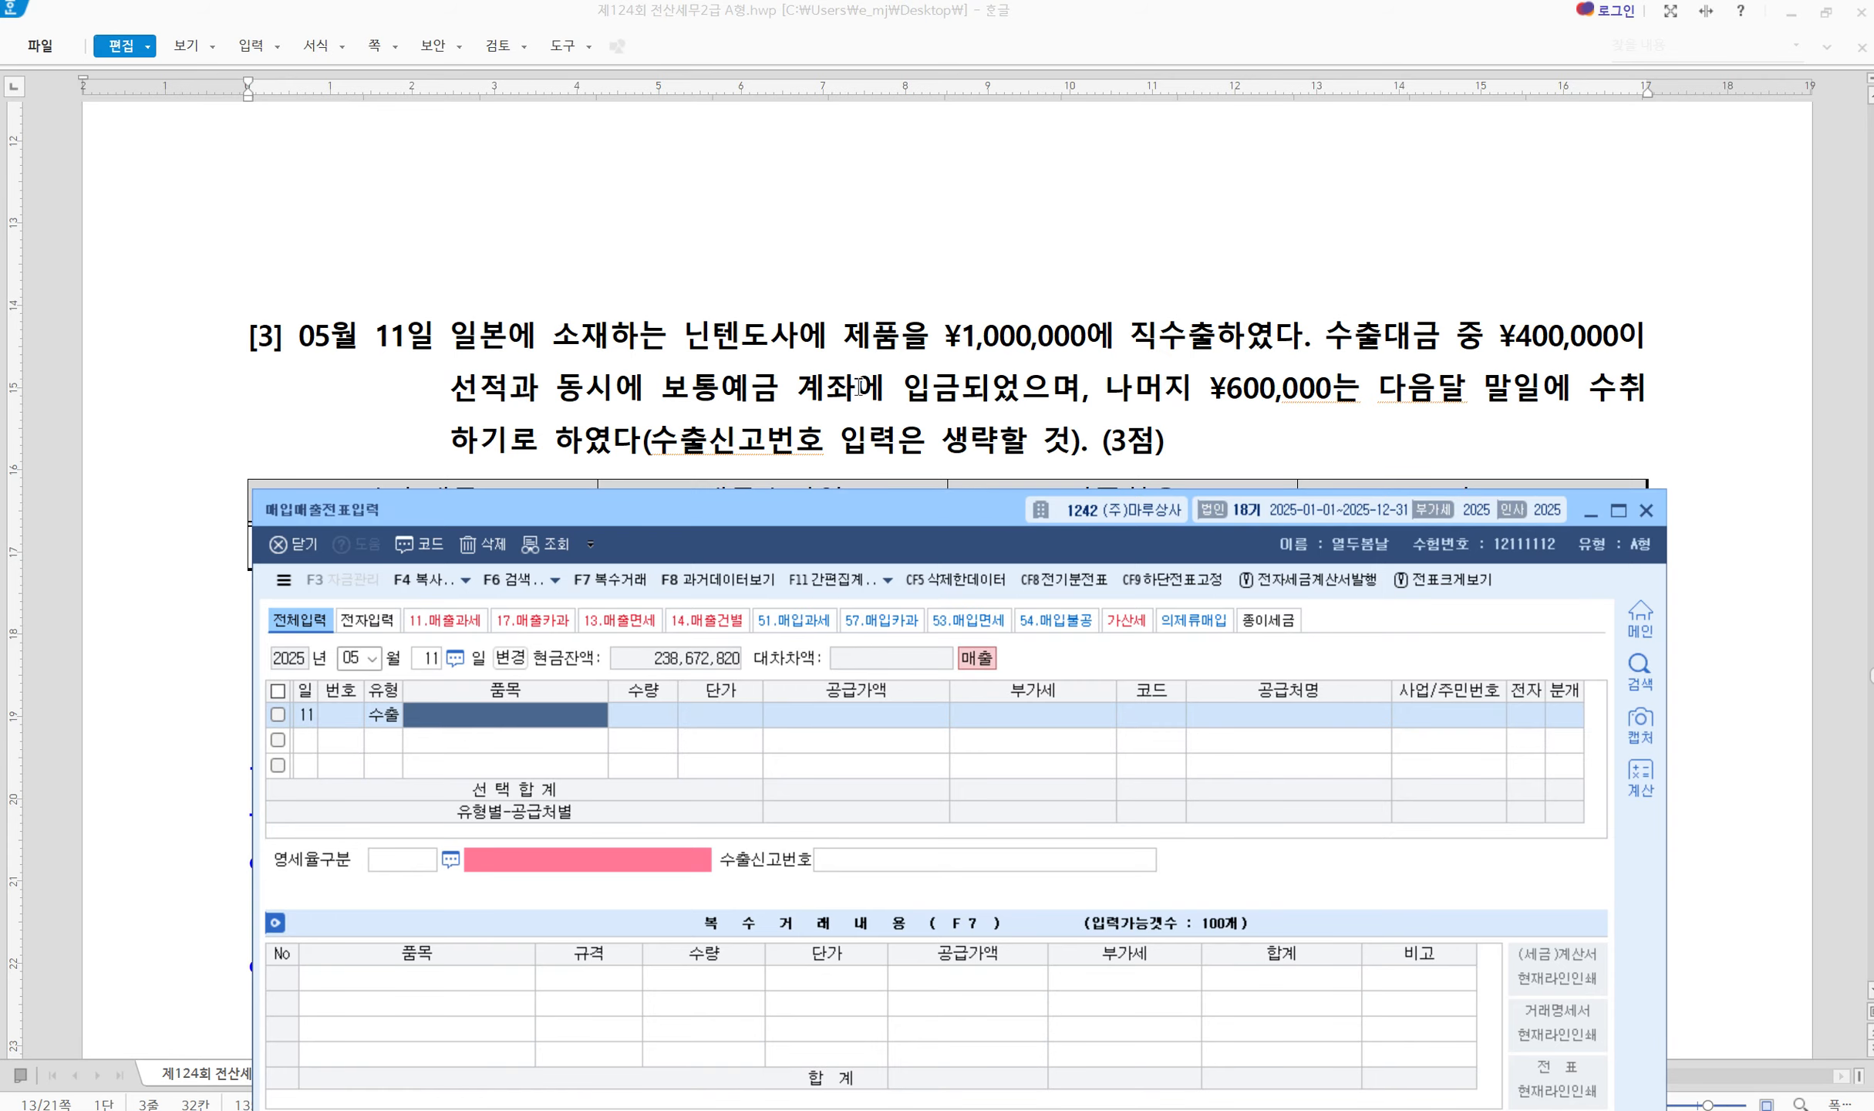
pyautogui.write('제품')
pyautogui.press('Return')
pyautogui.press('Return')
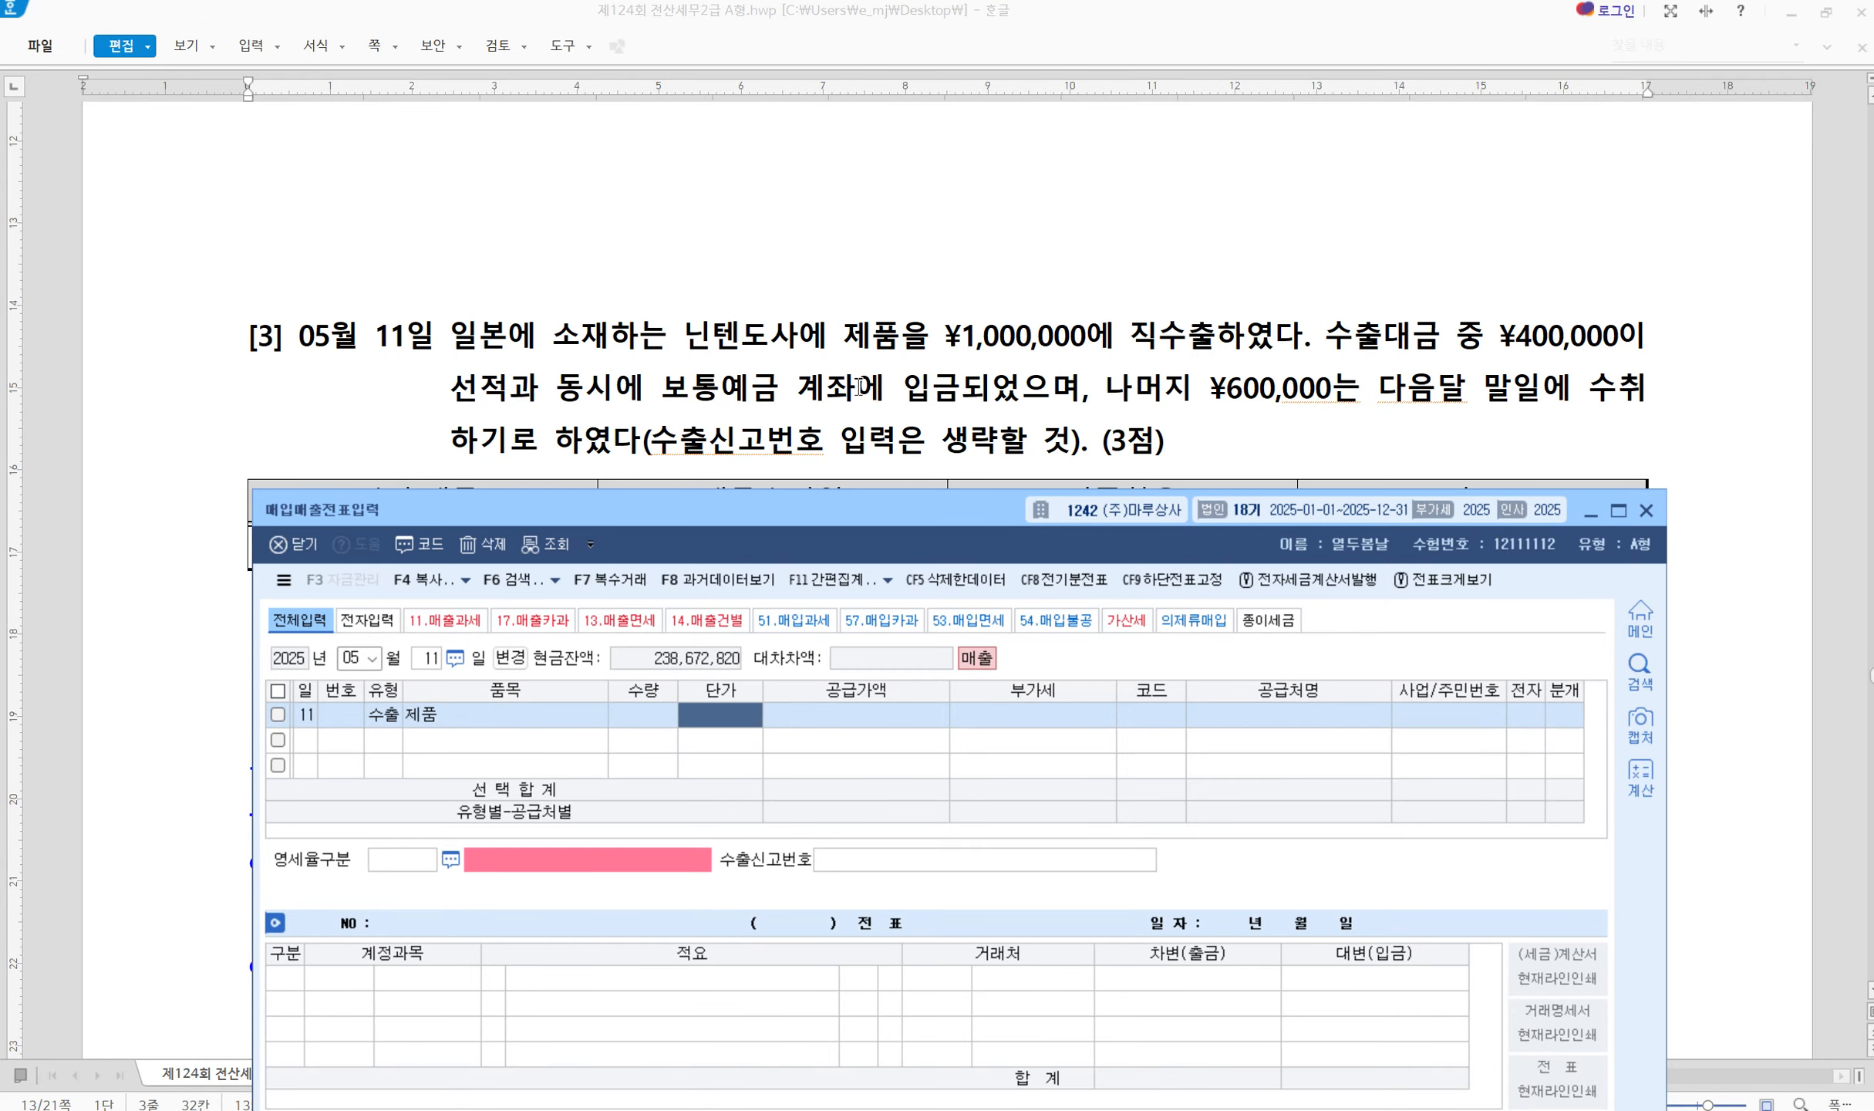
pyautogui.press('Return')
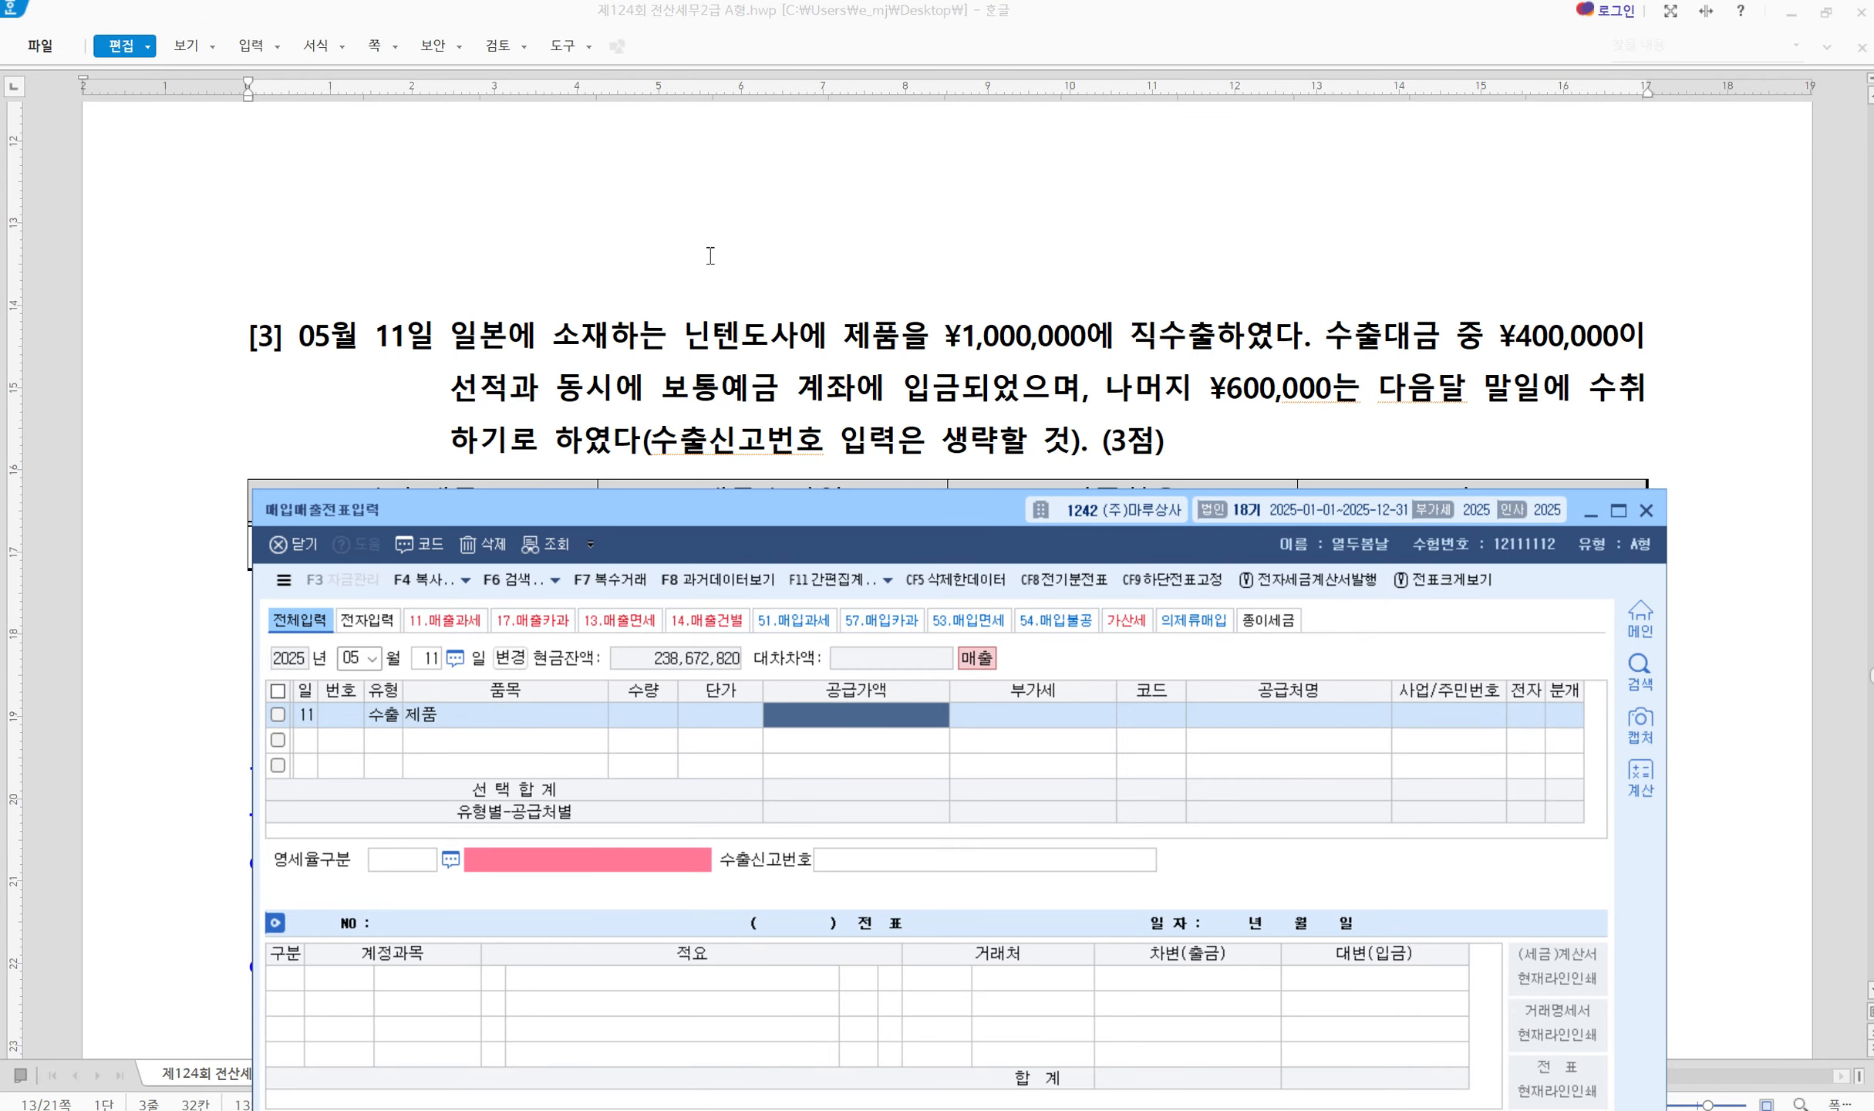
pyautogui.click(748, 420)
pyautogui.scroll(-2, 567, 733)
# Mark the tip's 외화 수령 시 과세표준 heading, the 원칙 shipping-date rate line and the 예외 line
pyautogui.scroll(-2, 567, 733)
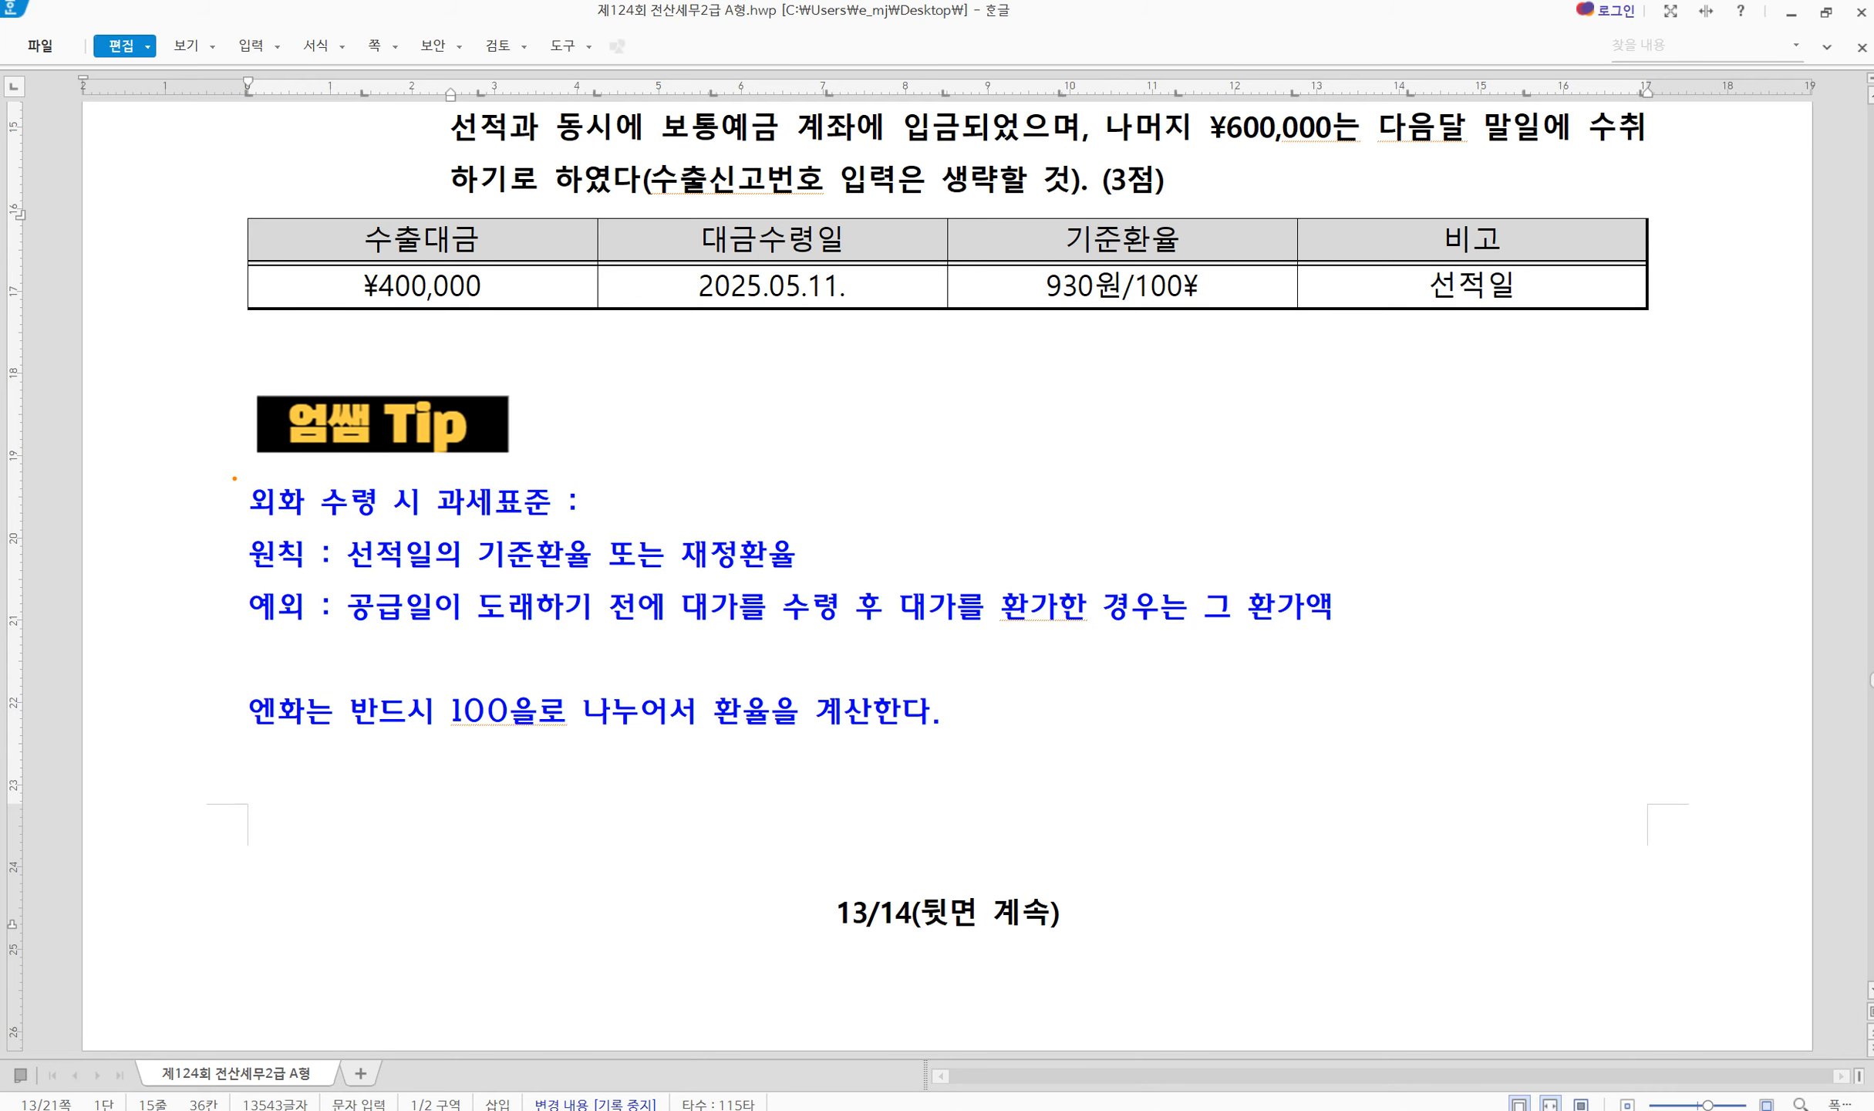
pyautogui.moveTo(234, 478)
pyautogui.mouseDown()
pyautogui.moveTo(355, 517)
pyautogui.moveTo(569, 528)
pyautogui.mouseUp()
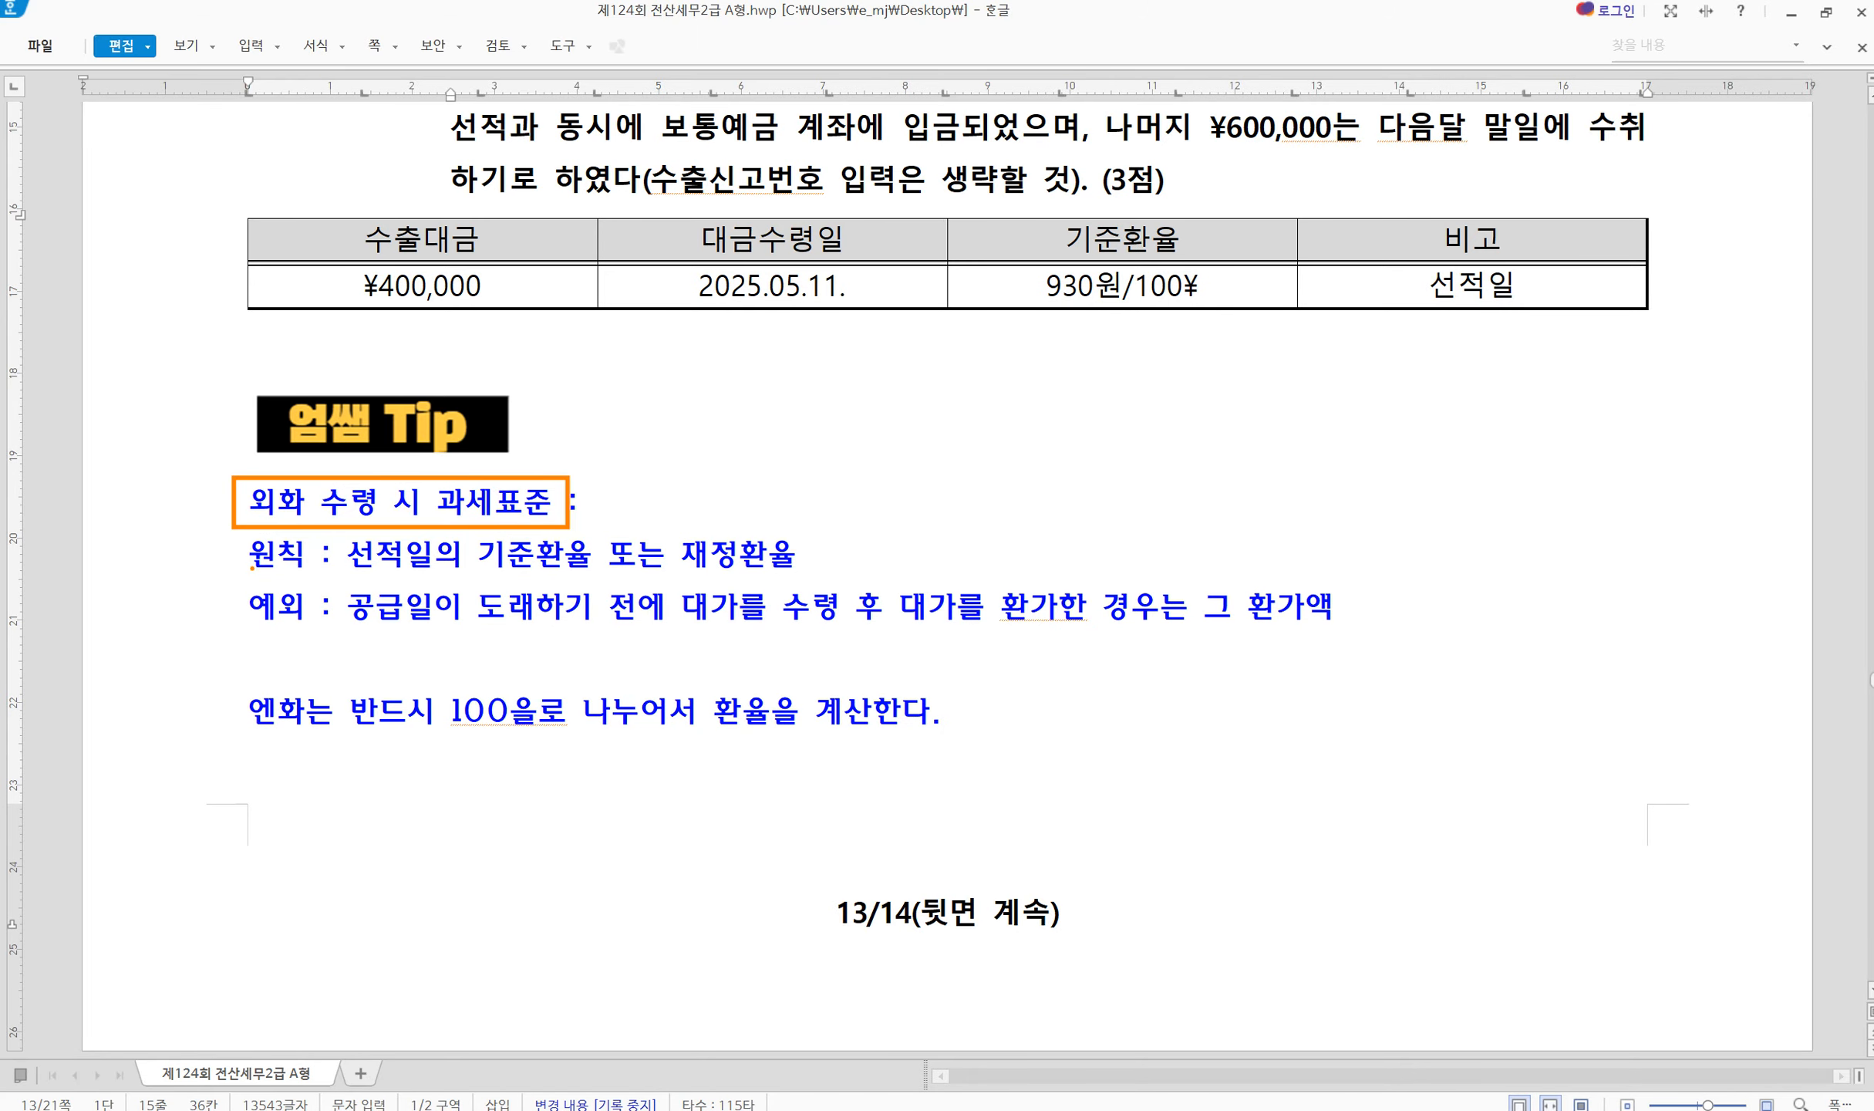
pyautogui.moveTo(199, 545); pyautogui.dragTo(240, 523)
pyautogui.moveTo(343, 532); pyautogui.dragTo(810, 571)
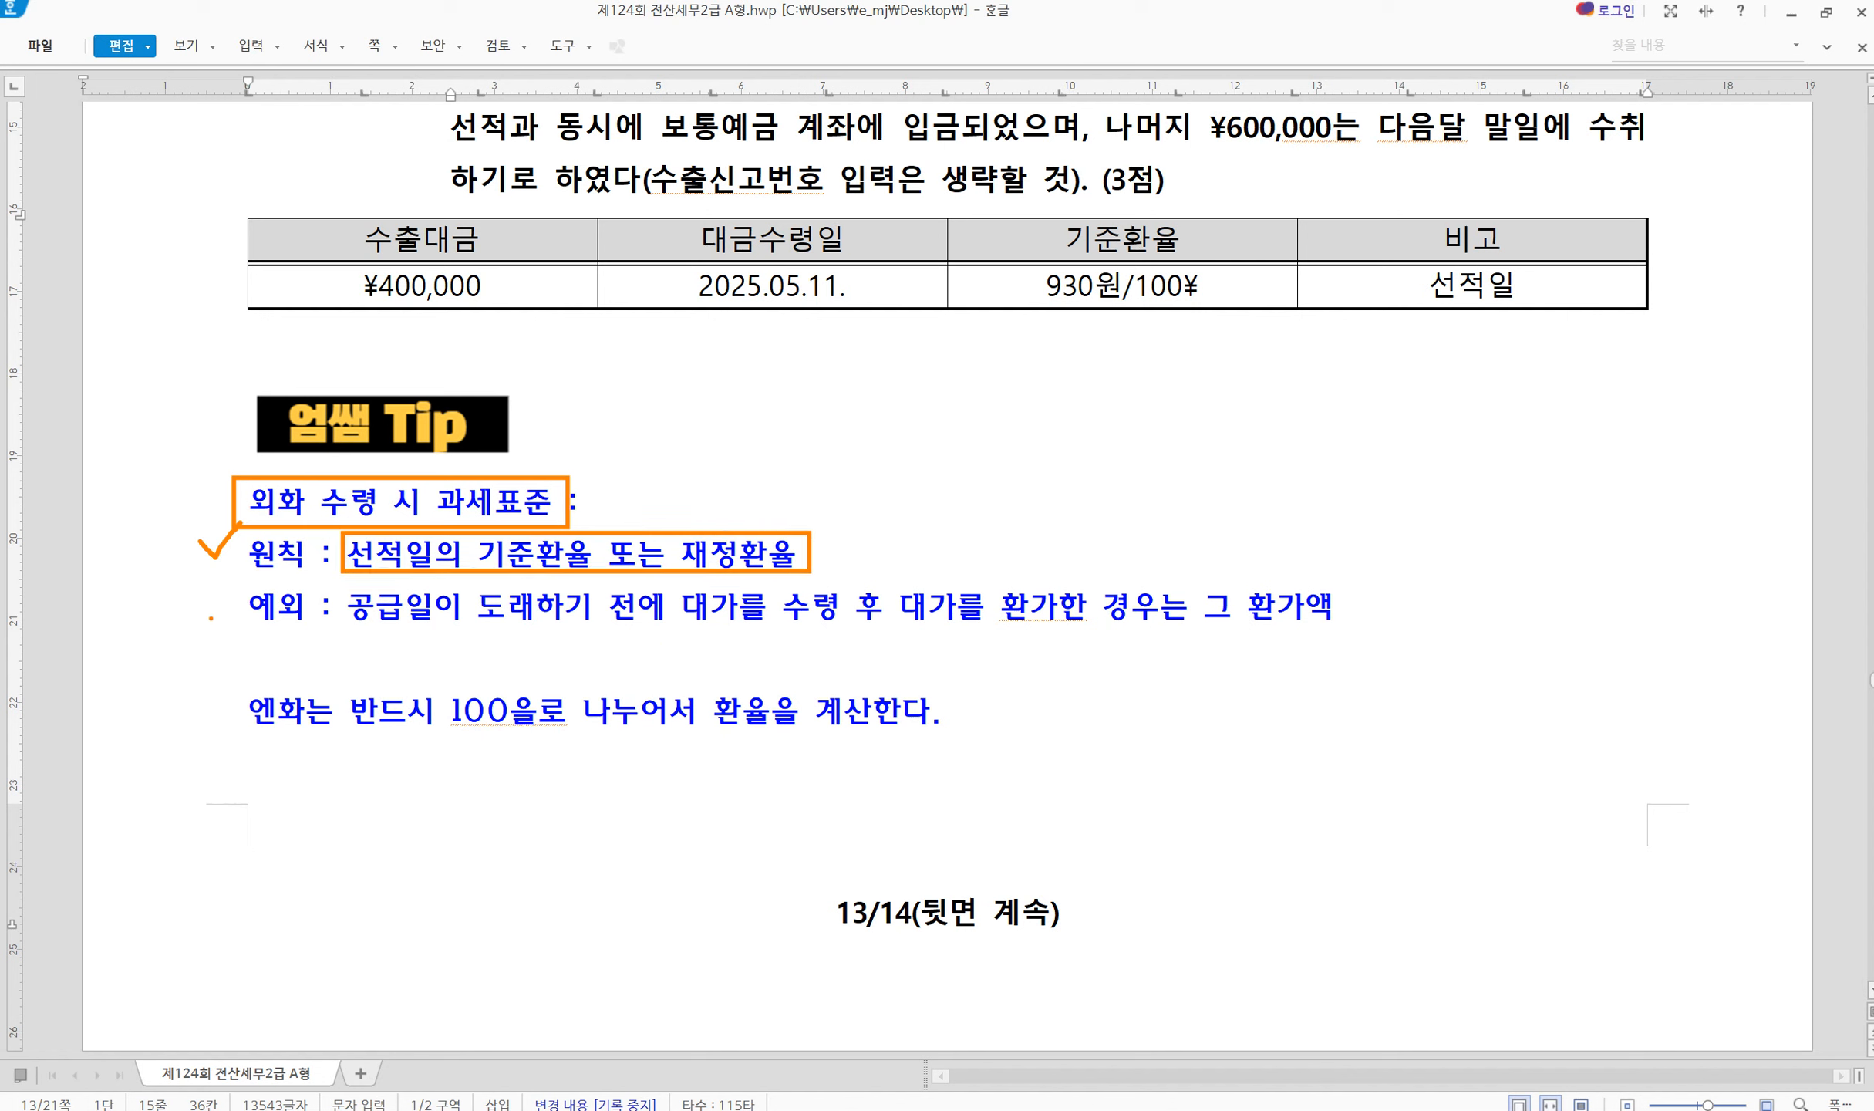
pyautogui.moveTo(210, 618)
pyautogui.mouseDown()
pyautogui.moveTo(241, 633)
pyautogui.moveTo(260, 600)
pyautogui.mouseUp()
pyautogui.moveTo(915, 555); pyautogui.dragTo(861, 664)
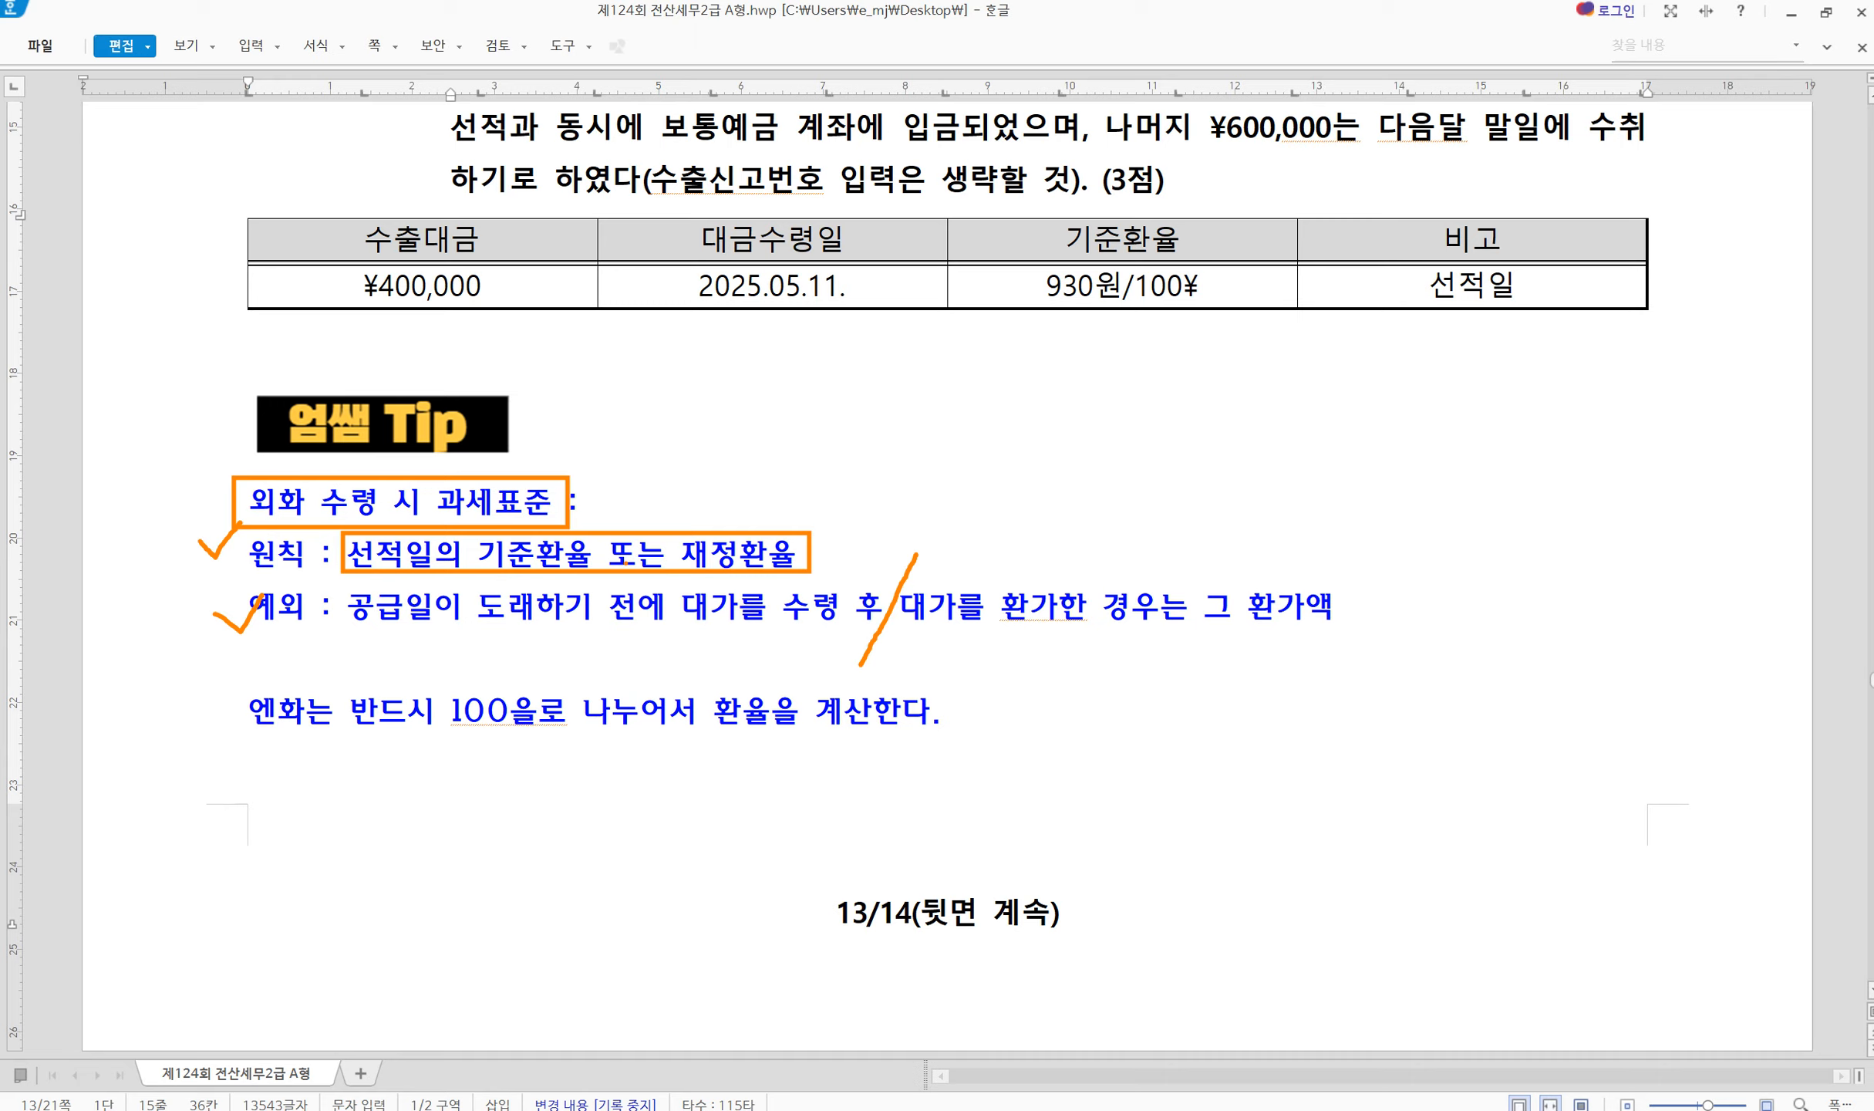
# Underline 환가한, slash through the exception clause and star the exchange-rate rule
pyautogui.moveTo(991, 626); pyautogui.dragTo(1105, 625)
pyautogui.moveTo(1201, 565)
pyautogui.mouseDown()
pyautogui.moveTo(1169, 657)
pyautogui.moveTo(1207, 636)
pyautogui.moveTo(1325, 637)
pyautogui.mouseUp()
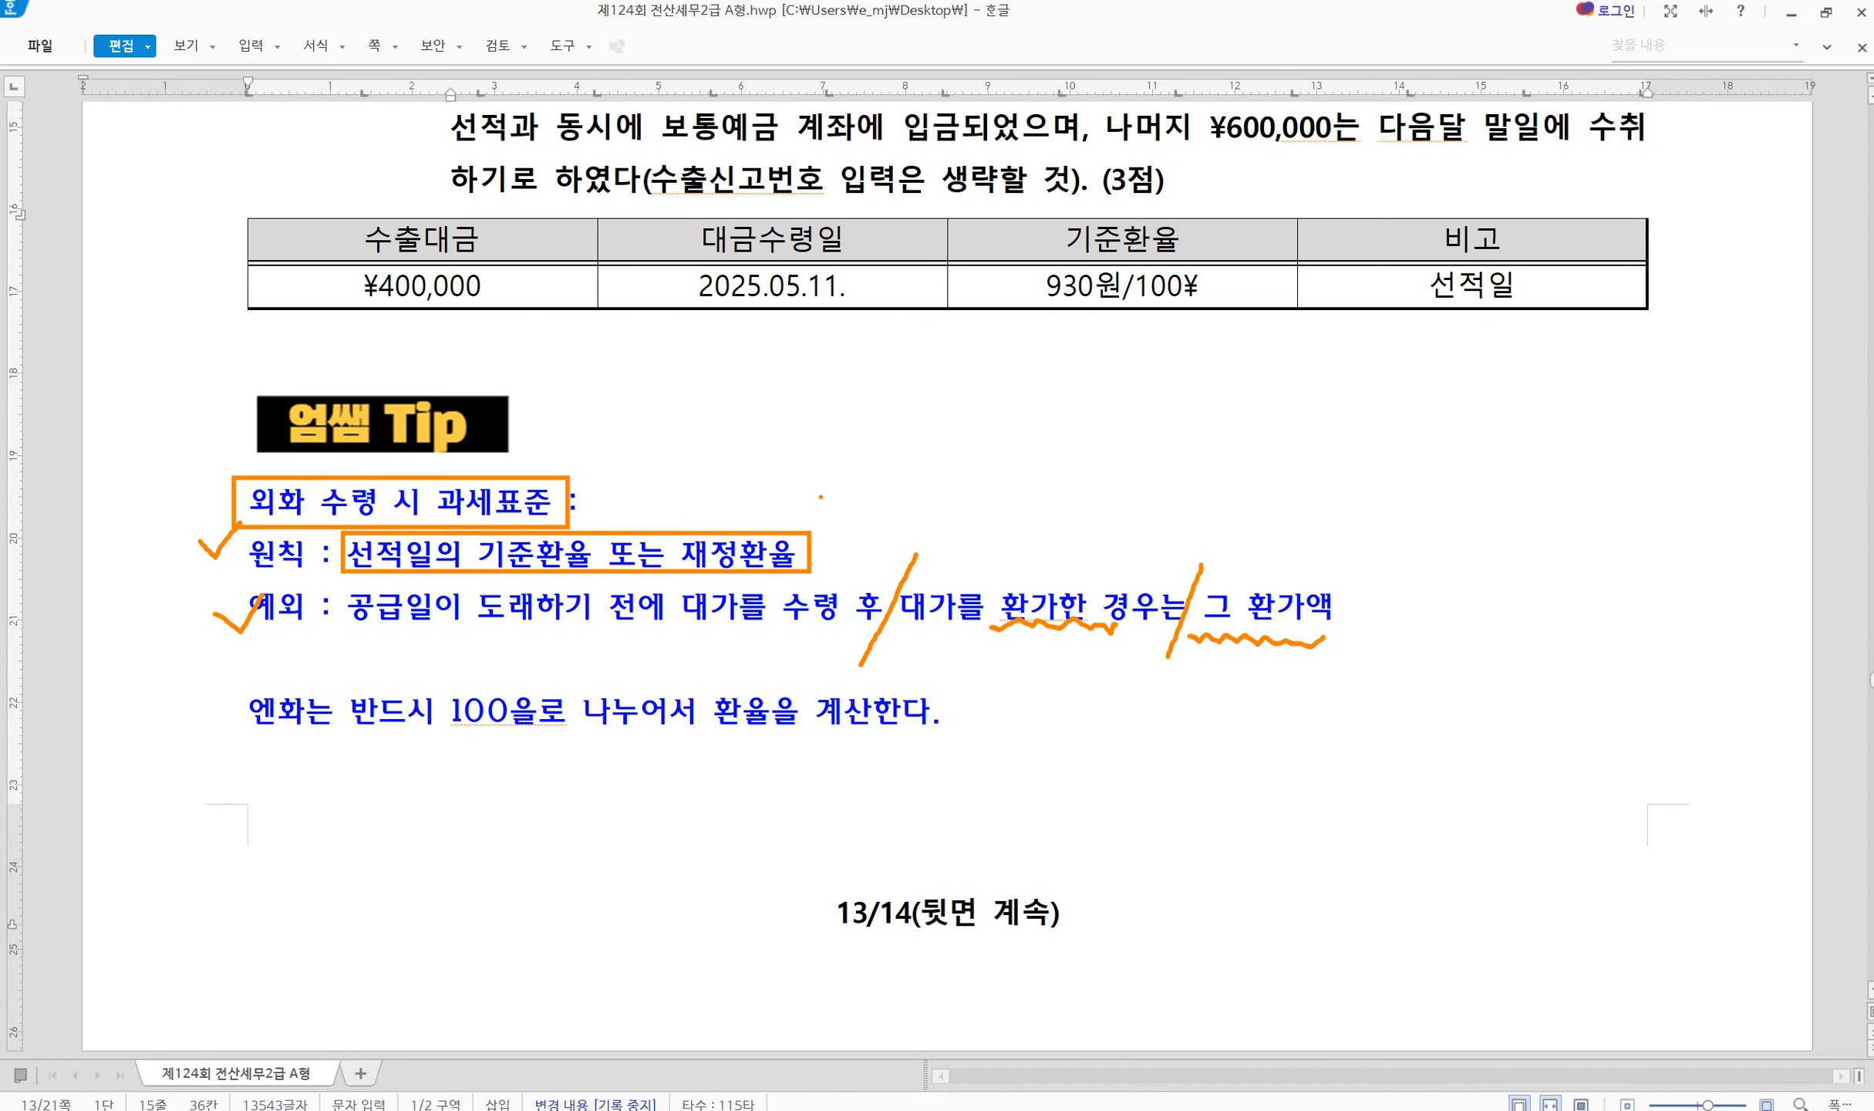
pyautogui.moveTo(829, 506)
pyautogui.mouseDown()
pyautogui.moveTo(872, 501)
pyautogui.moveTo(849, 533)
pyautogui.moveTo(846, 483)
pyautogui.moveTo(879, 532)
pyautogui.moveTo(823, 505)
pyautogui.mouseUp()
# Show all of question [3], box ¥1,000,000 and 930원/100¥, and underline the divide-by-100 reminder
pyautogui.press('Escape')
pyautogui.scroll(2, 1132, 510)
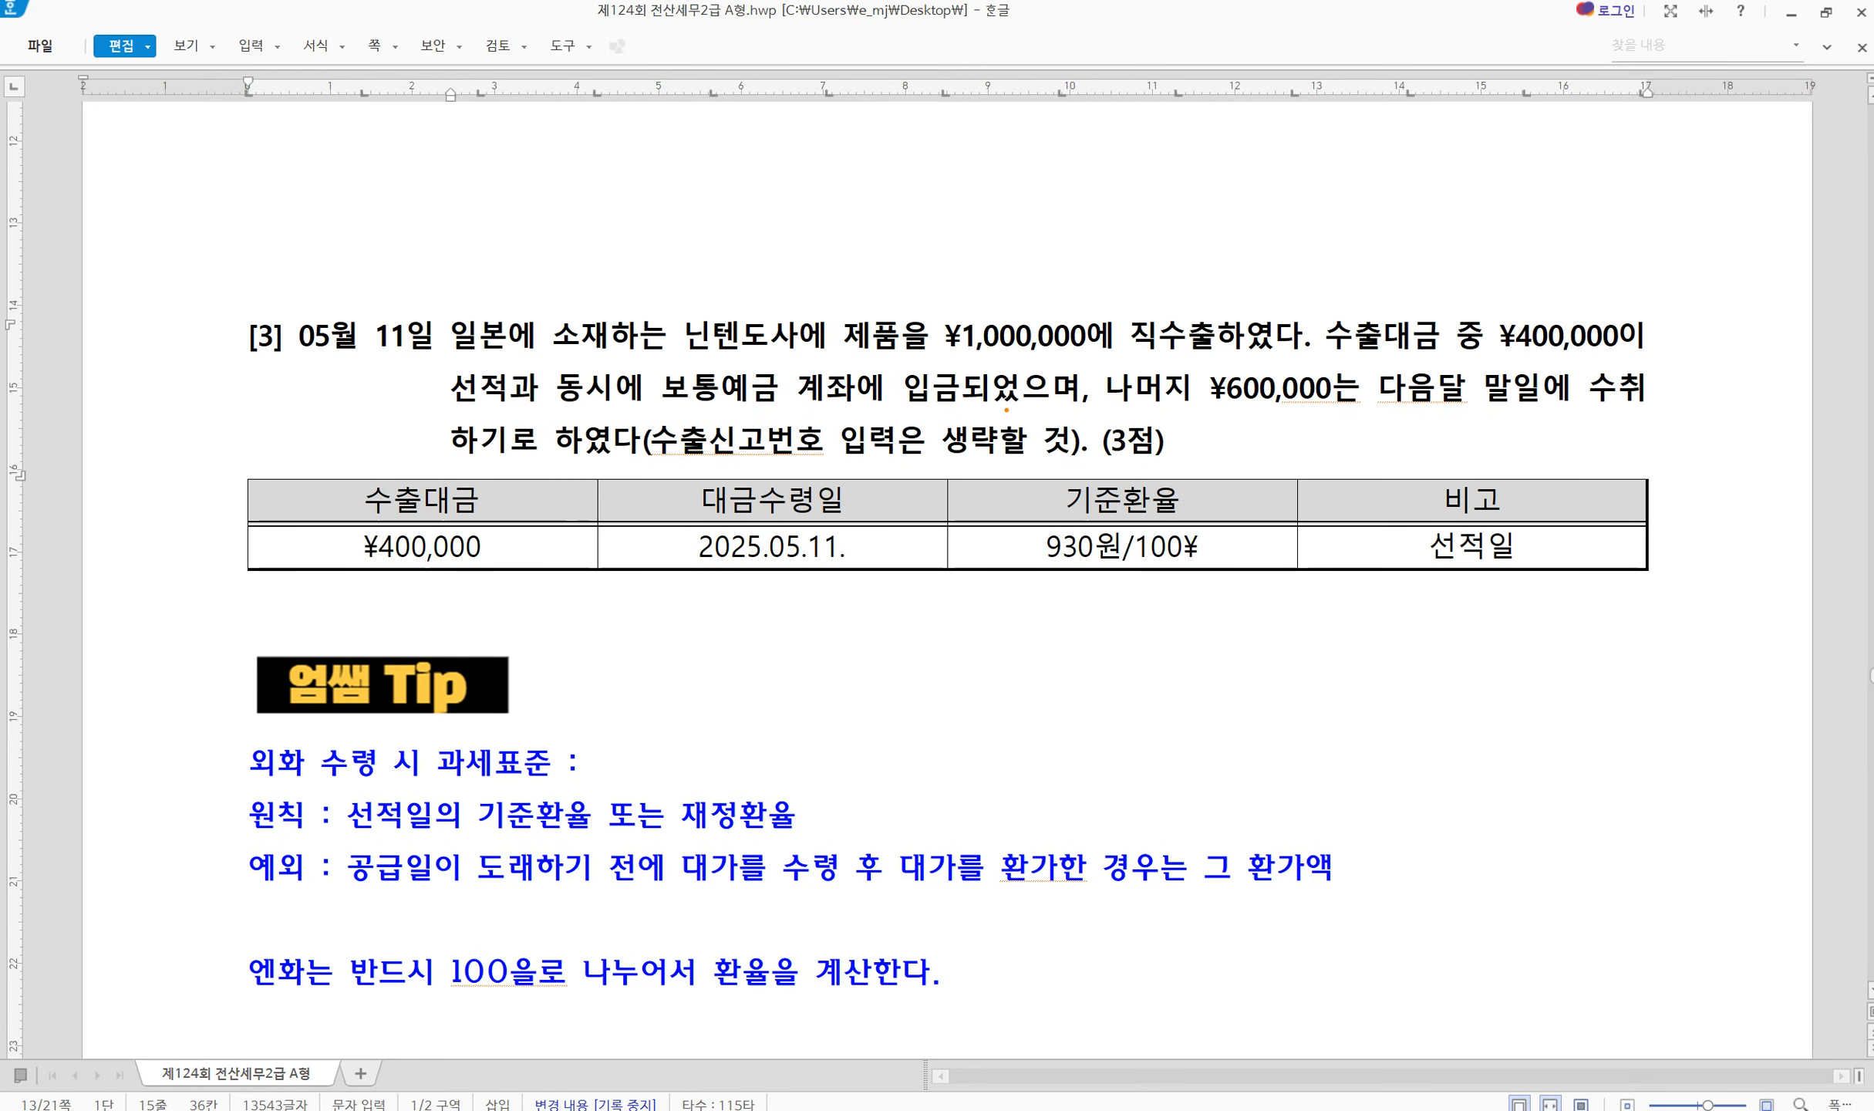
pyautogui.moveTo(931, 311)
pyautogui.mouseDown()
pyautogui.moveTo(1042, 361)
pyautogui.moveTo(1111, 361)
pyautogui.mouseUp()
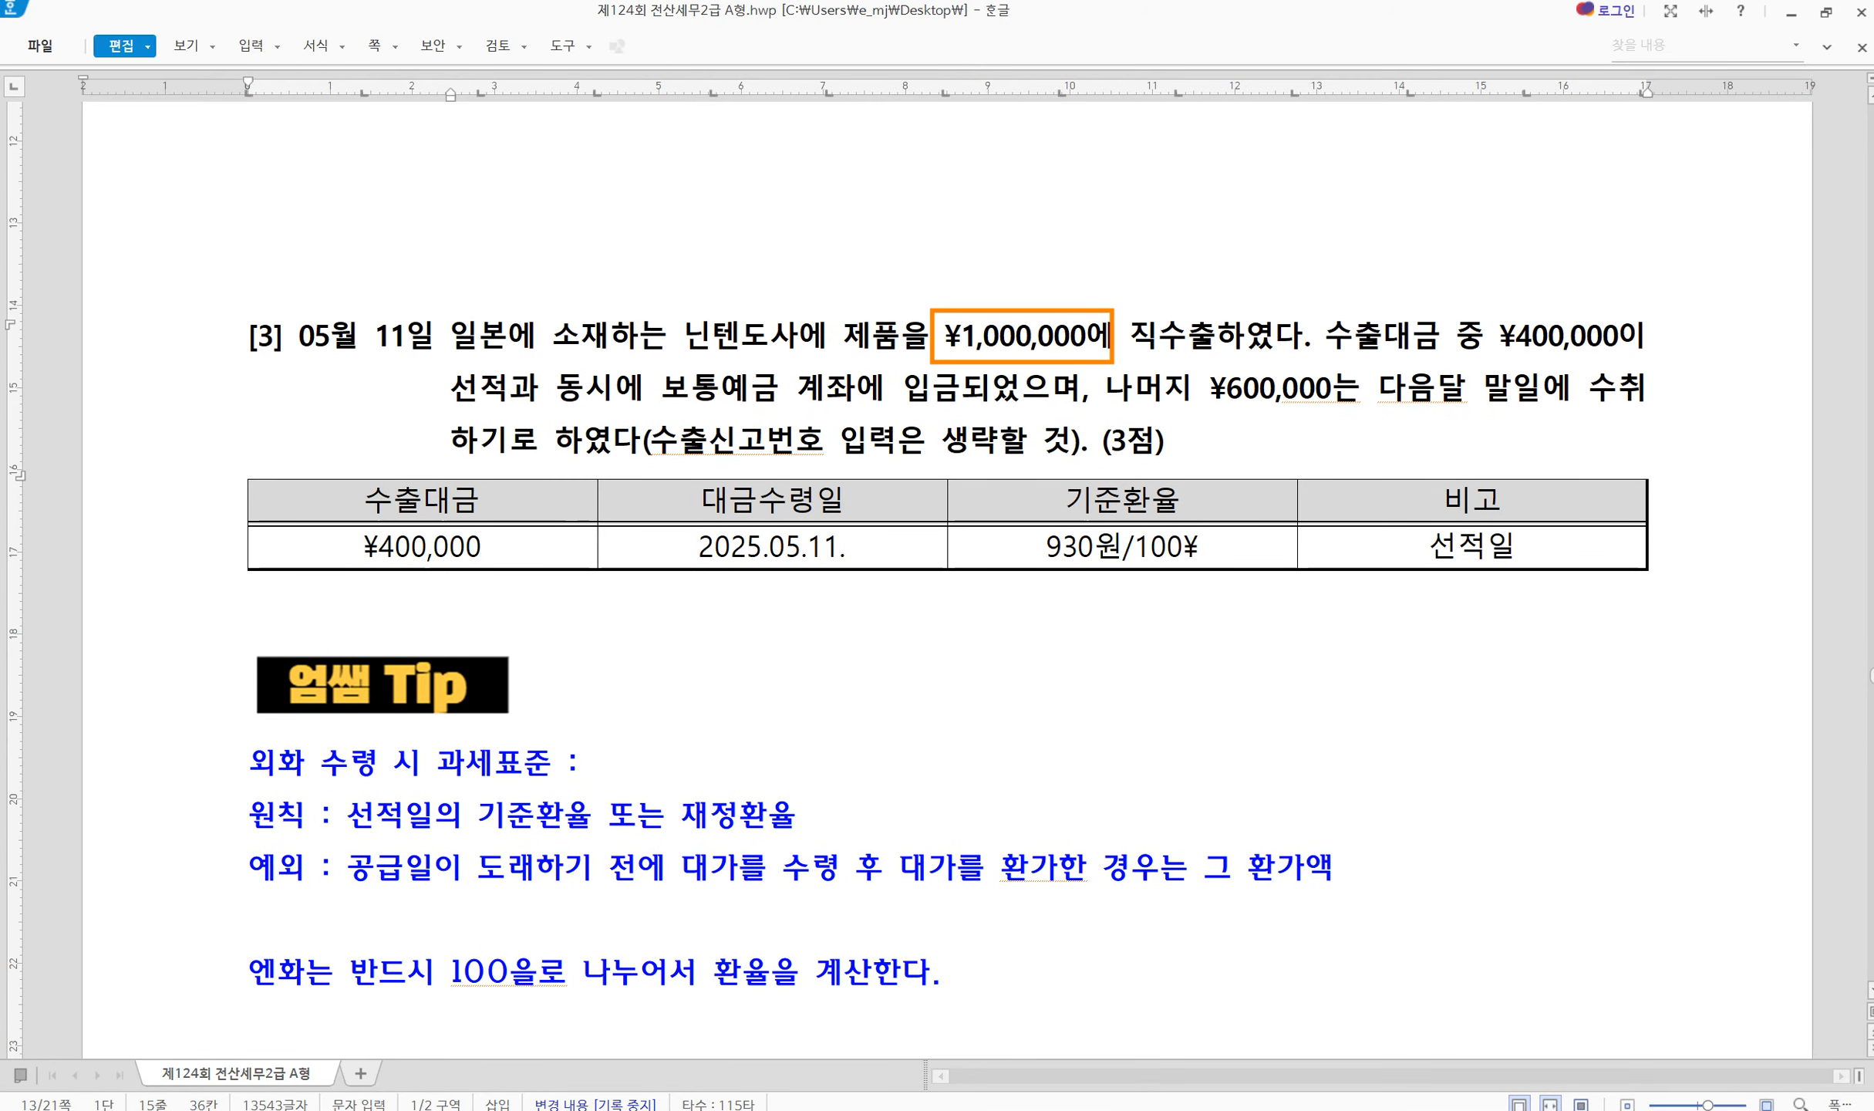
pyautogui.moveTo(973, 521)
pyautogui.mouseDown()
pyautogui.moveTo(1010, 554)
pyautogui.moveTo(1222, 584)
pyautogui.moveTo(1295, 623)
pyautogui.moveTo(1226, 688)
pyautogui.moveTo(1244, 605)
pyautogui.moveTo(1255, 672)
pyautogui.moveTo(1205, 630)
pyautogui.mouseUp()
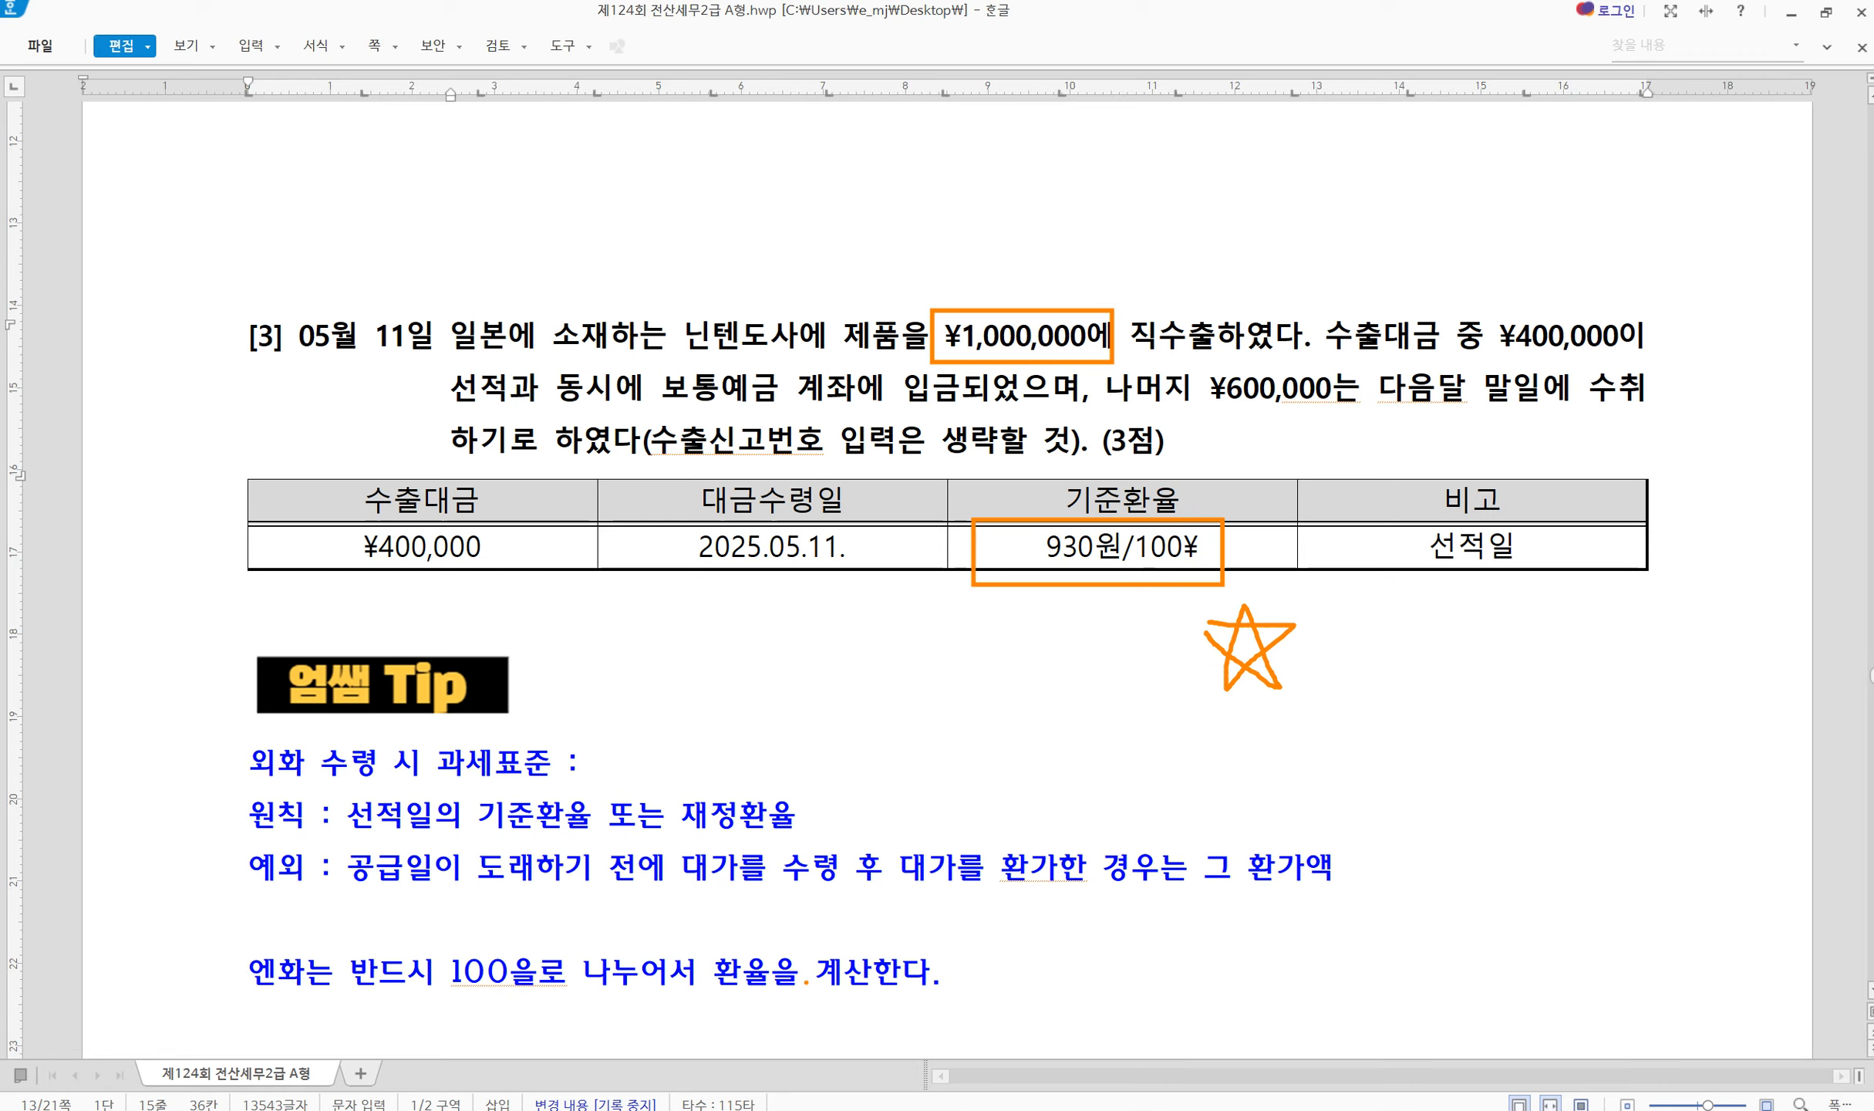
pyautogui.moveTo(445, 981)
pyautogui.mouseDown()
pyautogui.moveTo(689, 1004)
pyautogui.moveTo(786, 992)
pyautogui.mouseUp()
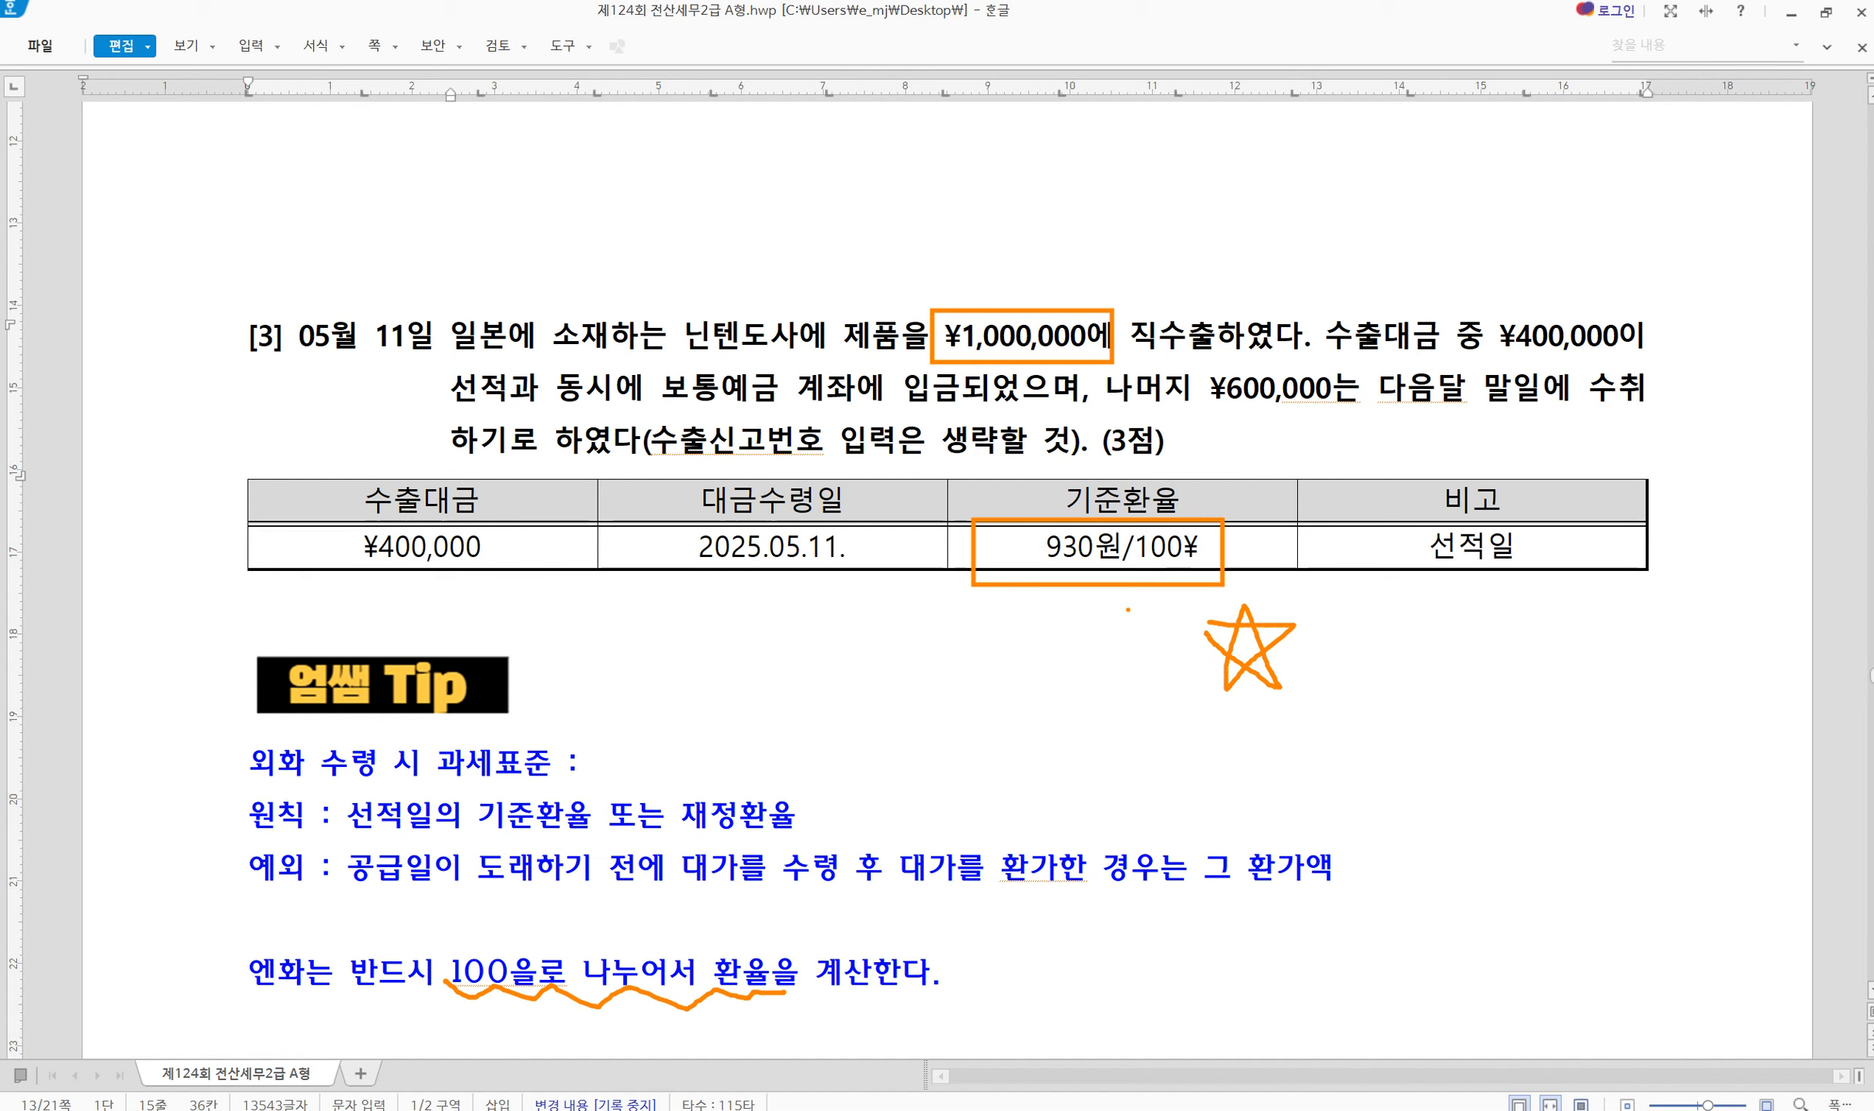
# Write 9.3 under the exchange rate, then clear the annotations
pyautogui.moveTo(1045, 628)
pyautogui.mouseDown()
pyautogui.moveTo(1001, 634)
pyautogui.moveTo(1032, 628)
pyautogui.moveTo(1038, 702)
pyautogui.mouseUp()
pyautogui.click(1068, 685)
pyautogui.moveTo(1102, 618)
pyautogui.mouseDown()
pyautogui.moveTo(1135, 677)
pyautogui.moveTo(1094, 680)
pyautogui.mouseUp()
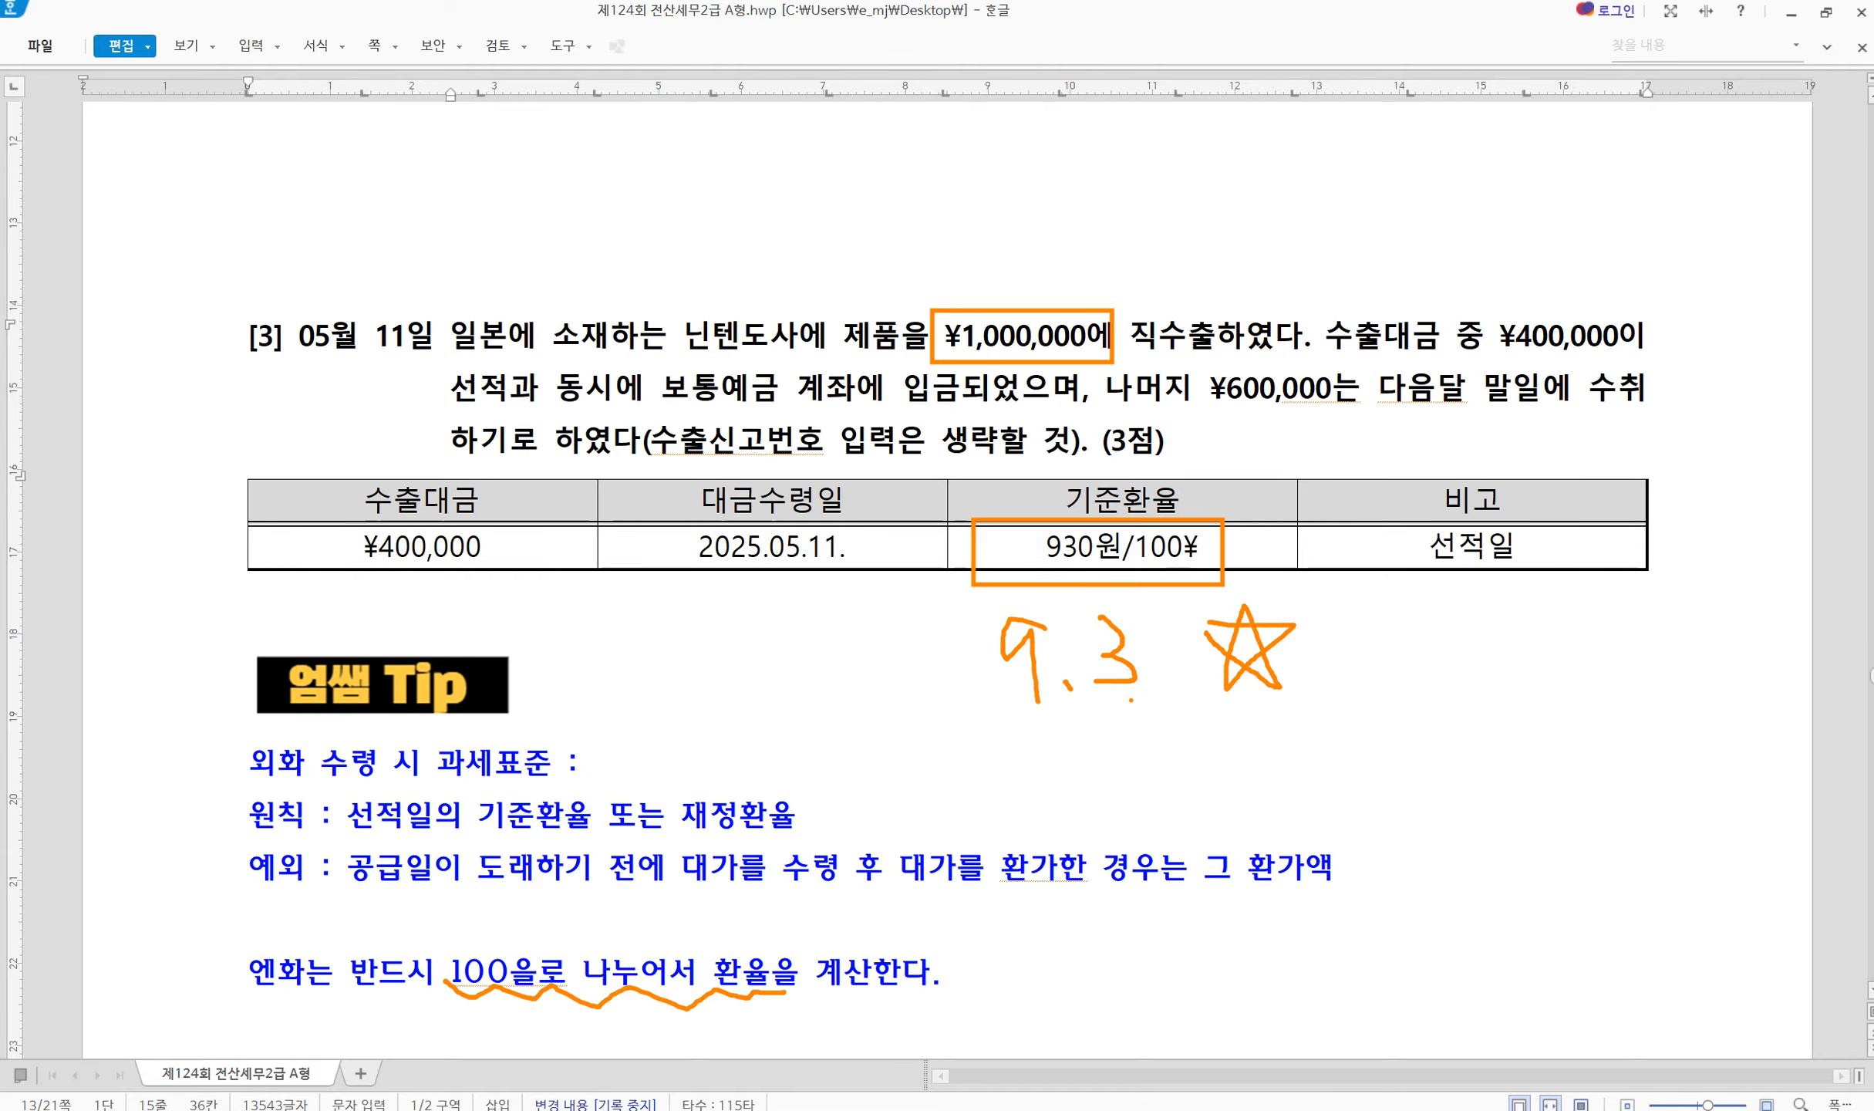
pyautogui.press('Escape')
# Compute 1,000,000 × 9.3 = 9,300,000 in Calculator
pyautogui.click(866, 1109)
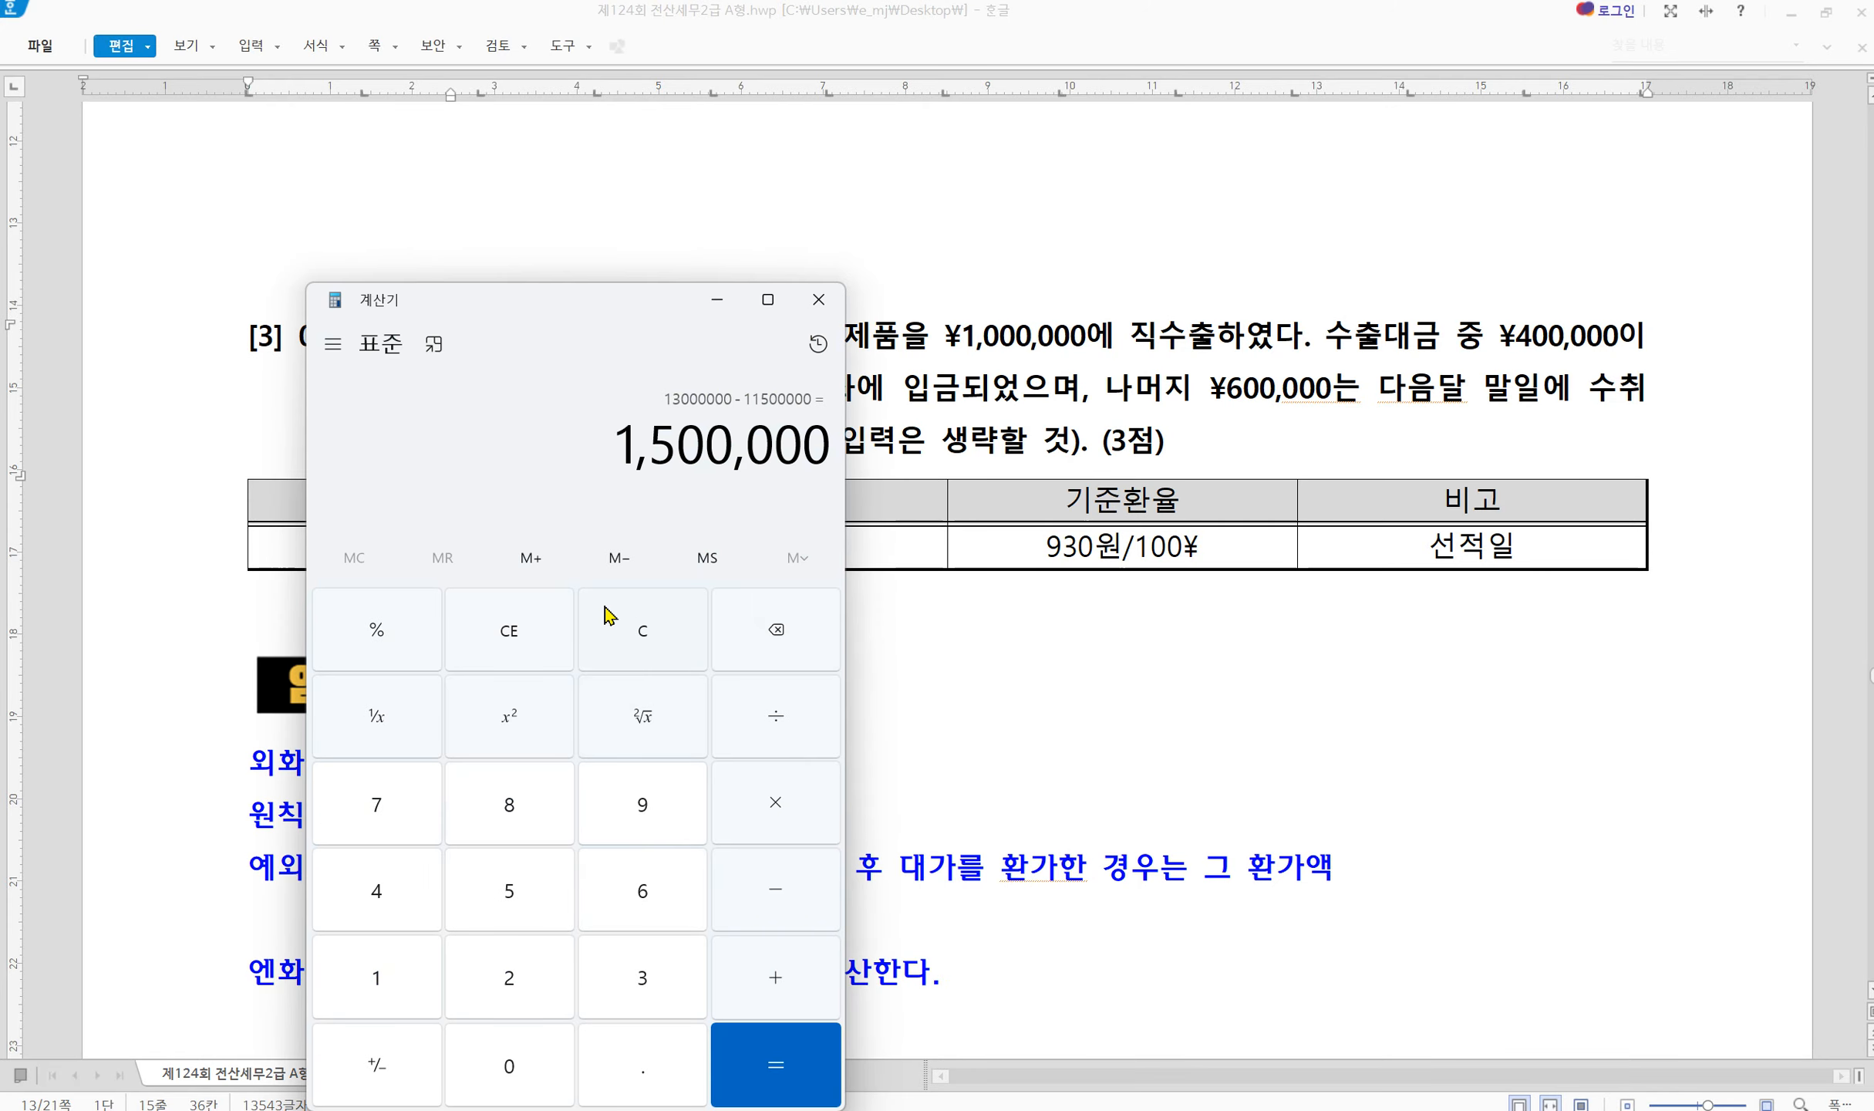
pyautogui.click(652, 613)
pyautogui.moveTo(556, 323); pyautogui.dragTo(1390, 317)
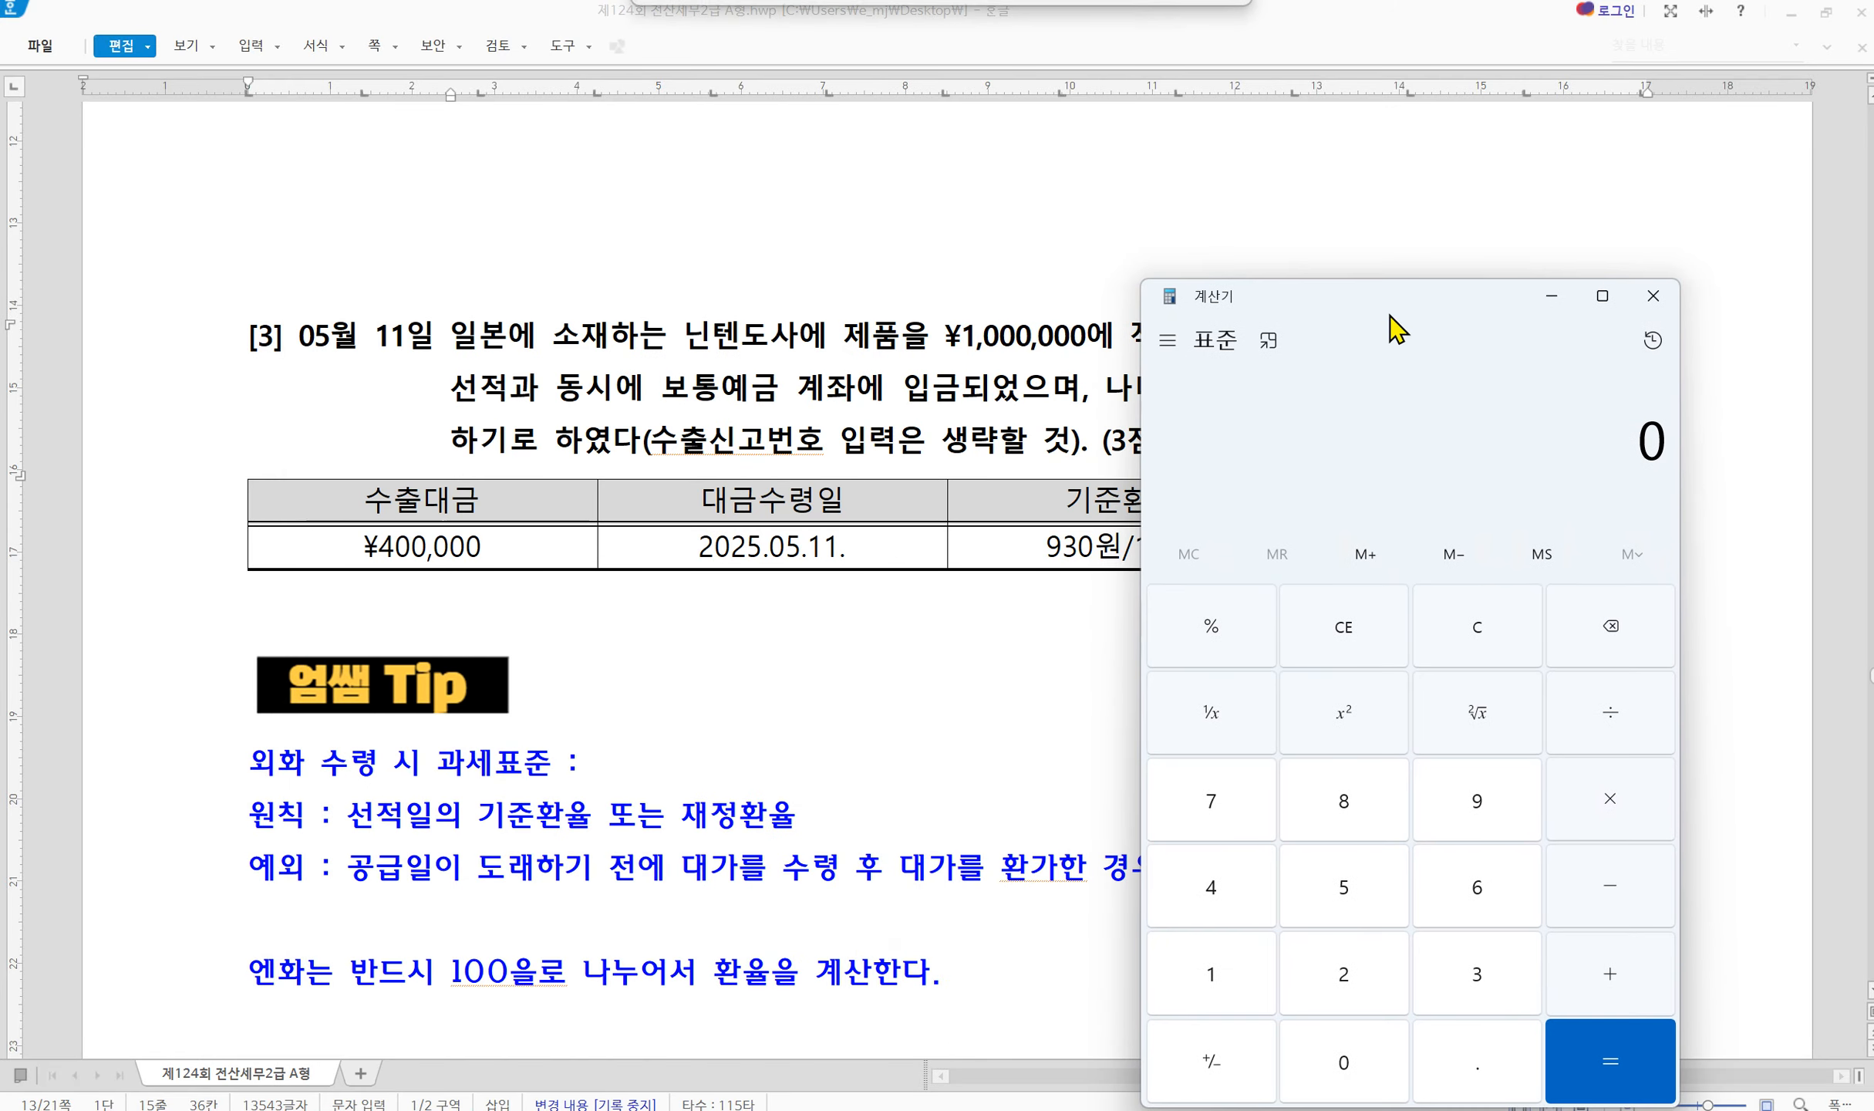
pyautogui.write('100000')
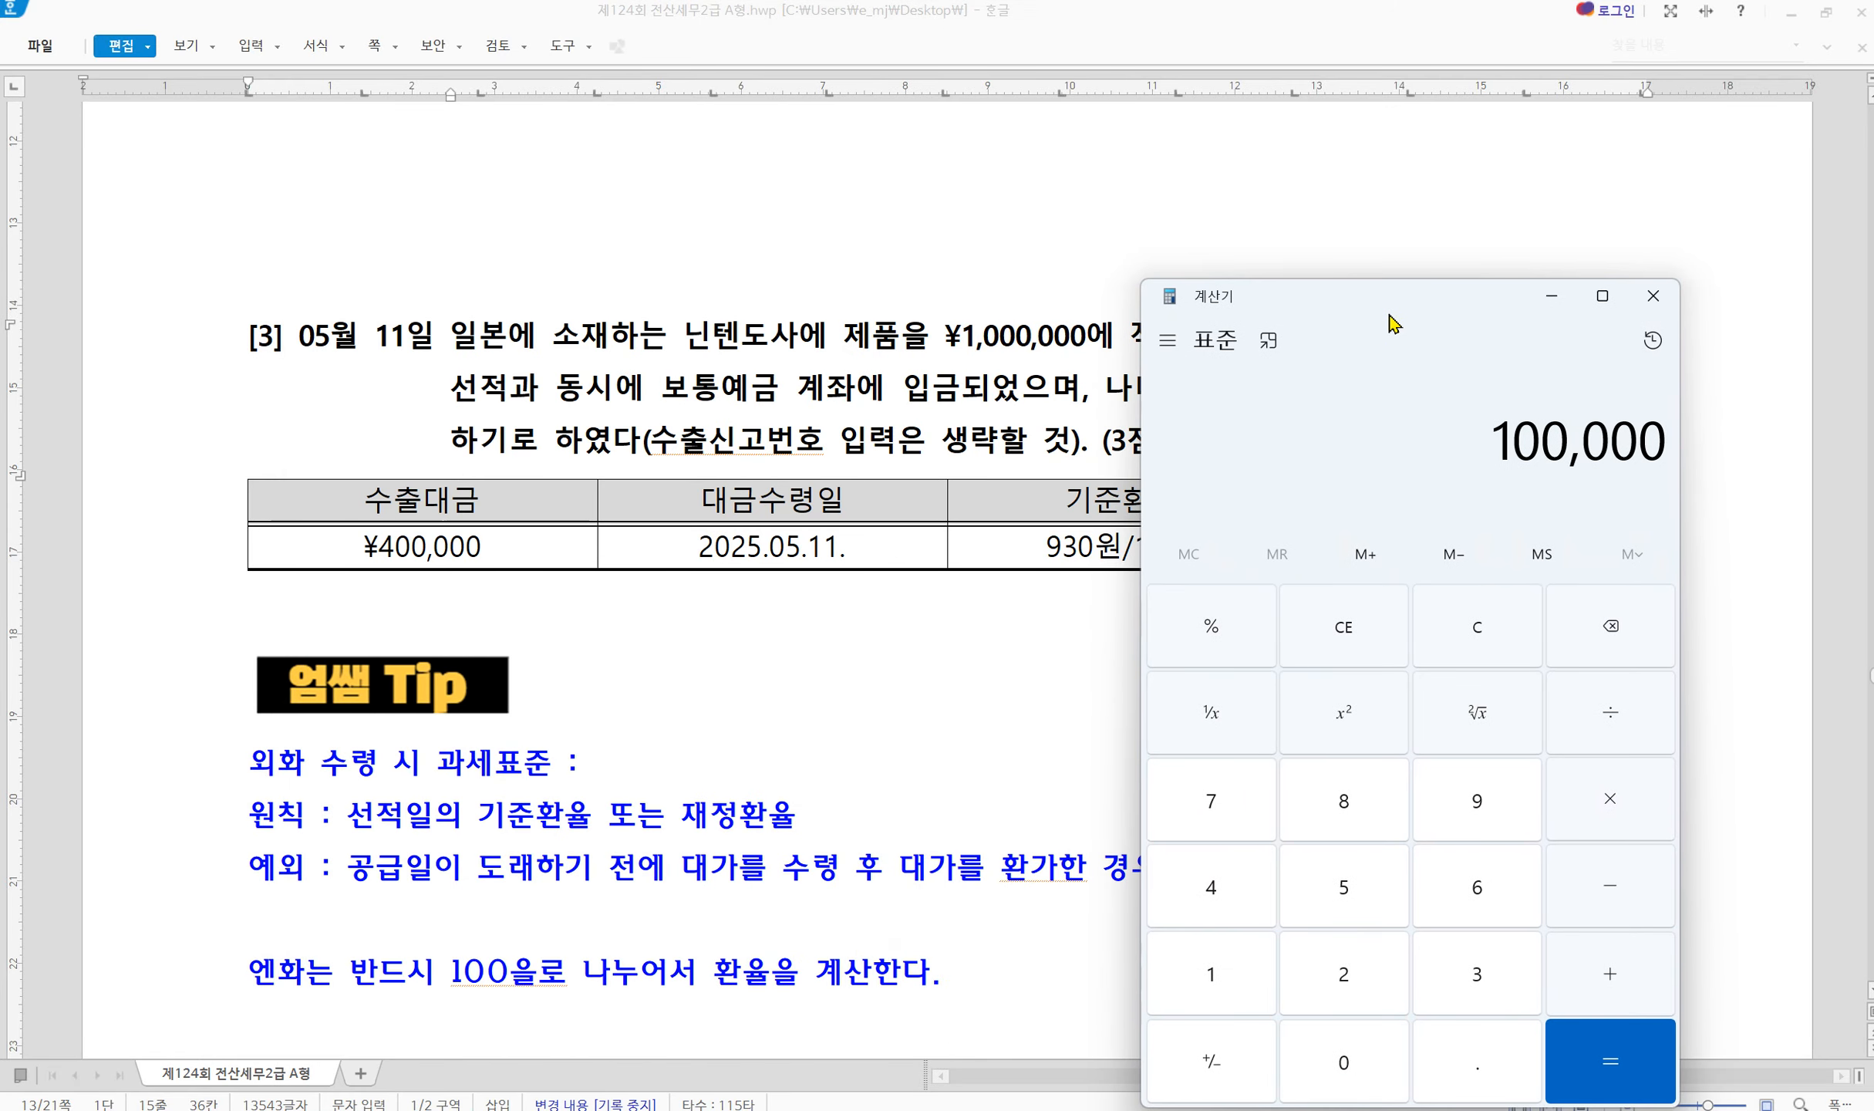
pyautogui.write('0*9')
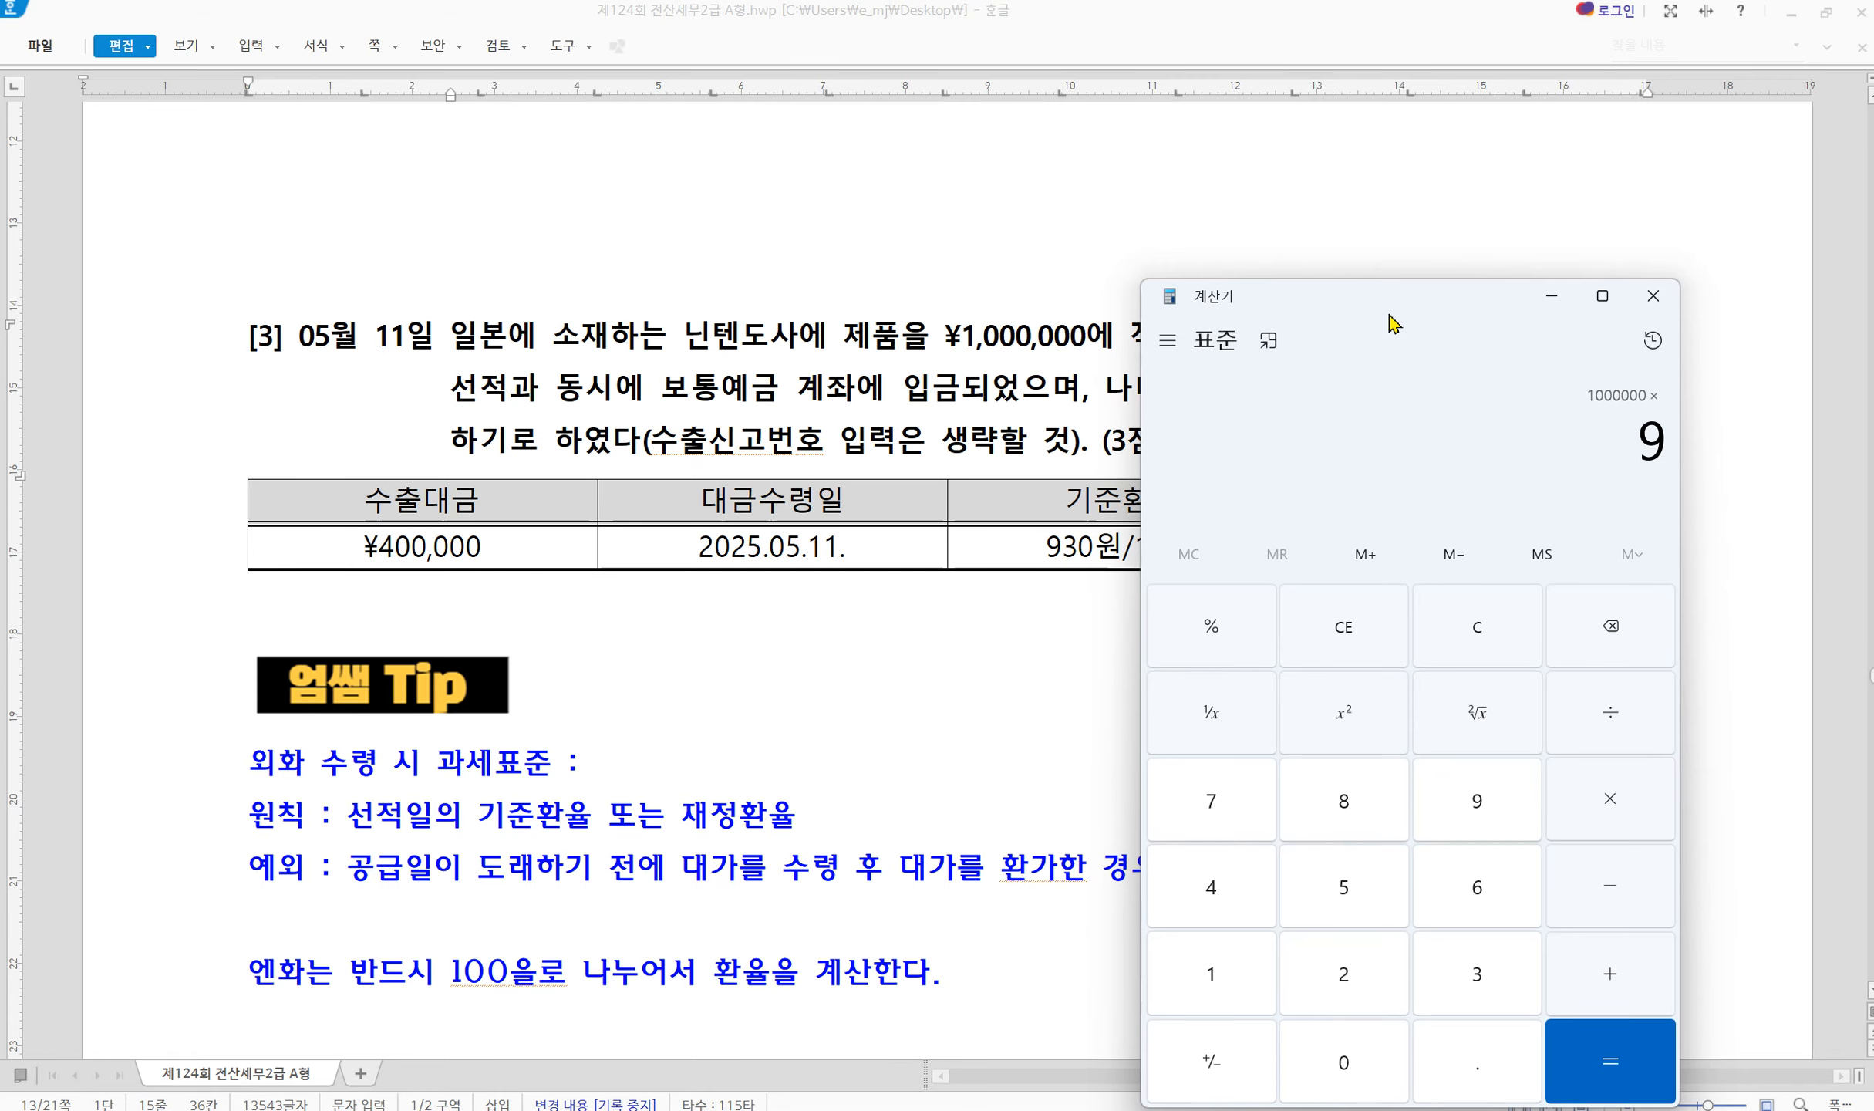
pyautogui.write('.3')
pyautogui.press('Return')
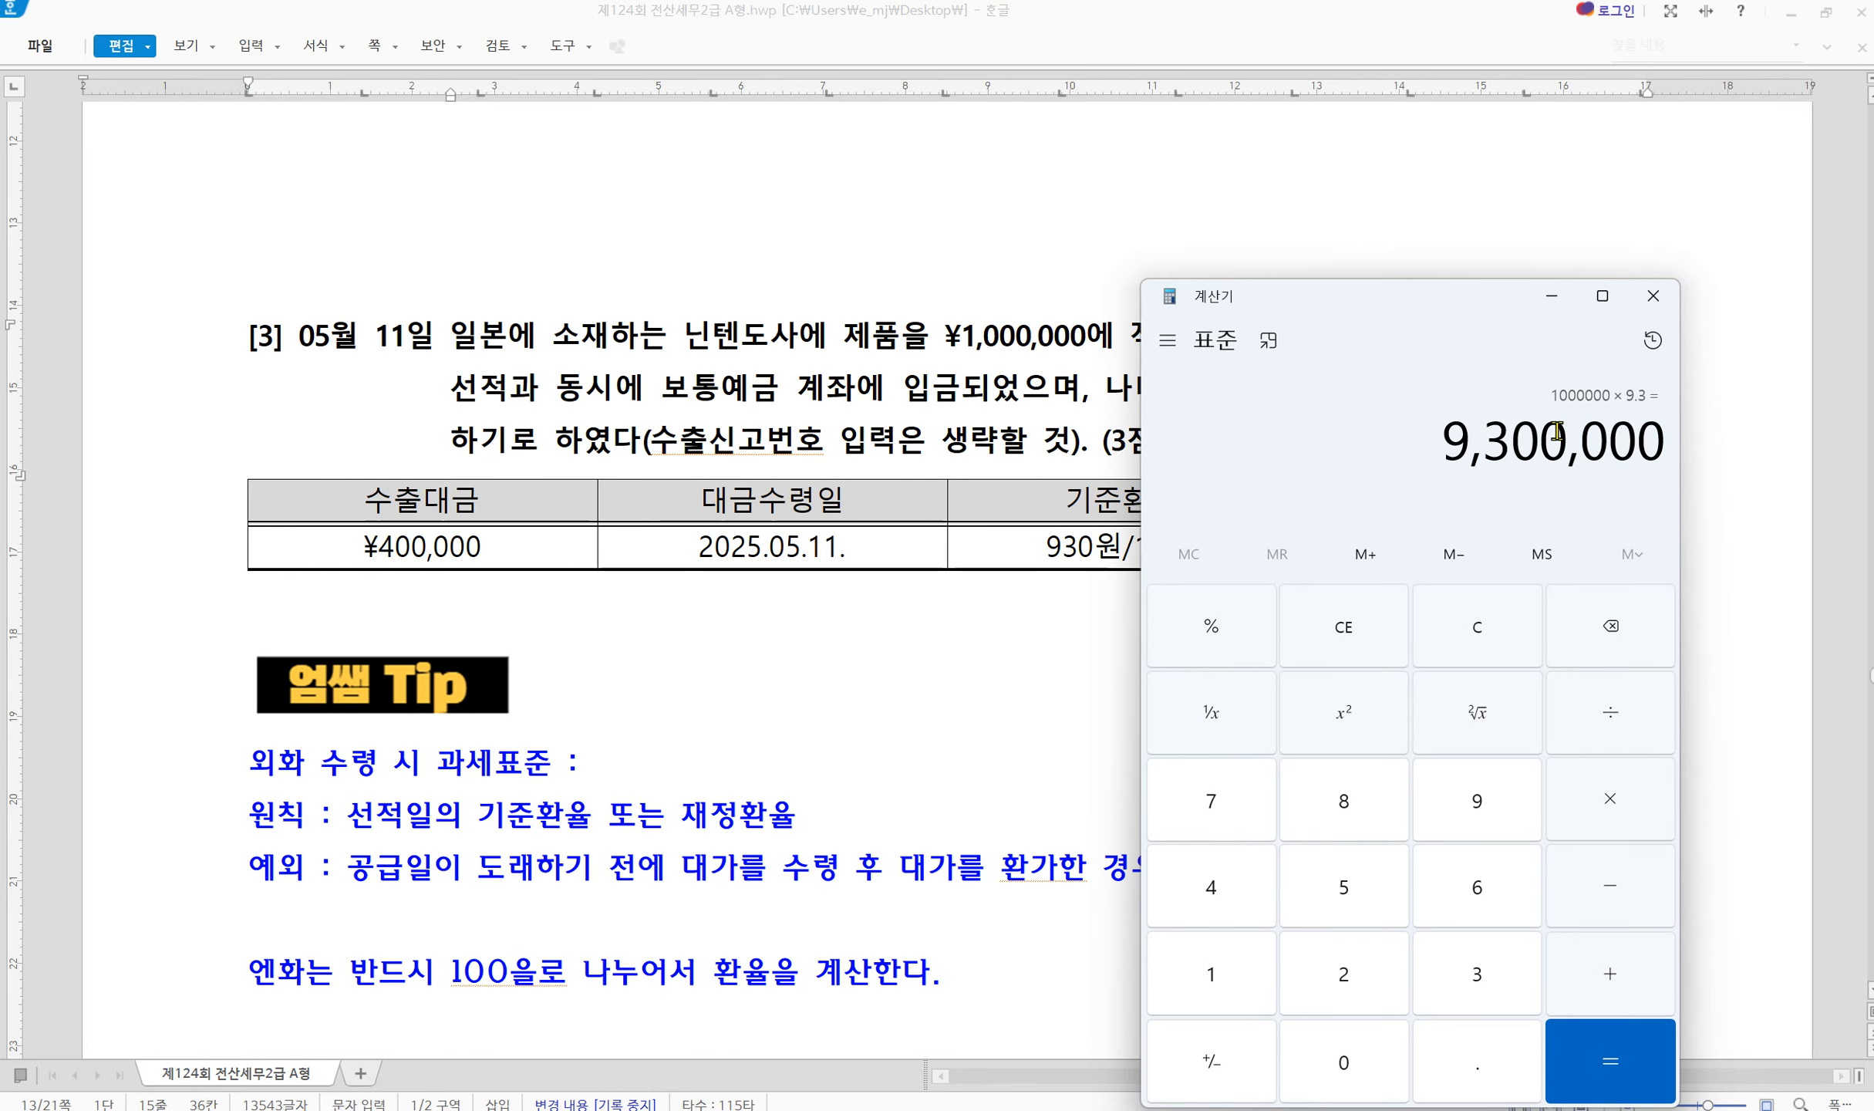
pyautogui.click(644, 912)
# Enter supply value 9,300,000 and customer 00159 닌텐도사 on the May 11 export line
pyautogui.click(1370, 1109)
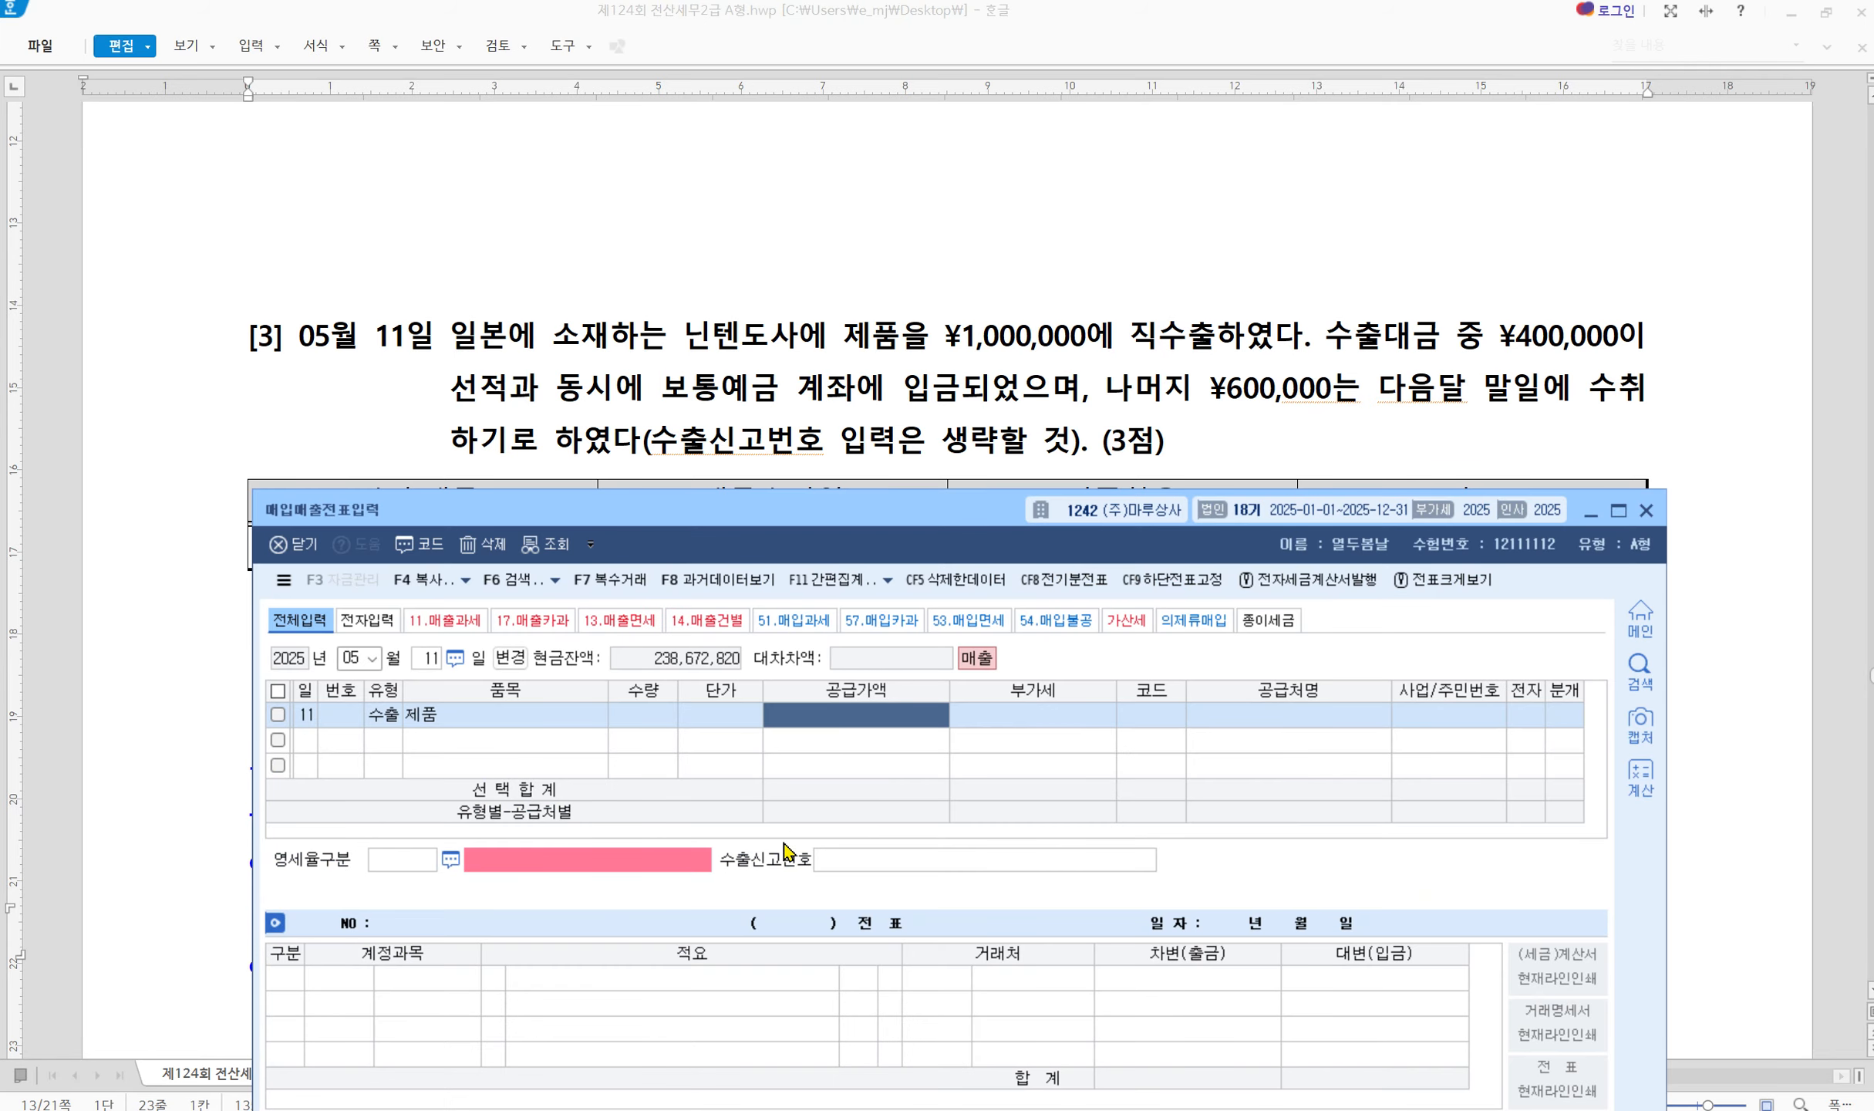
pyautogui.write('9,300')
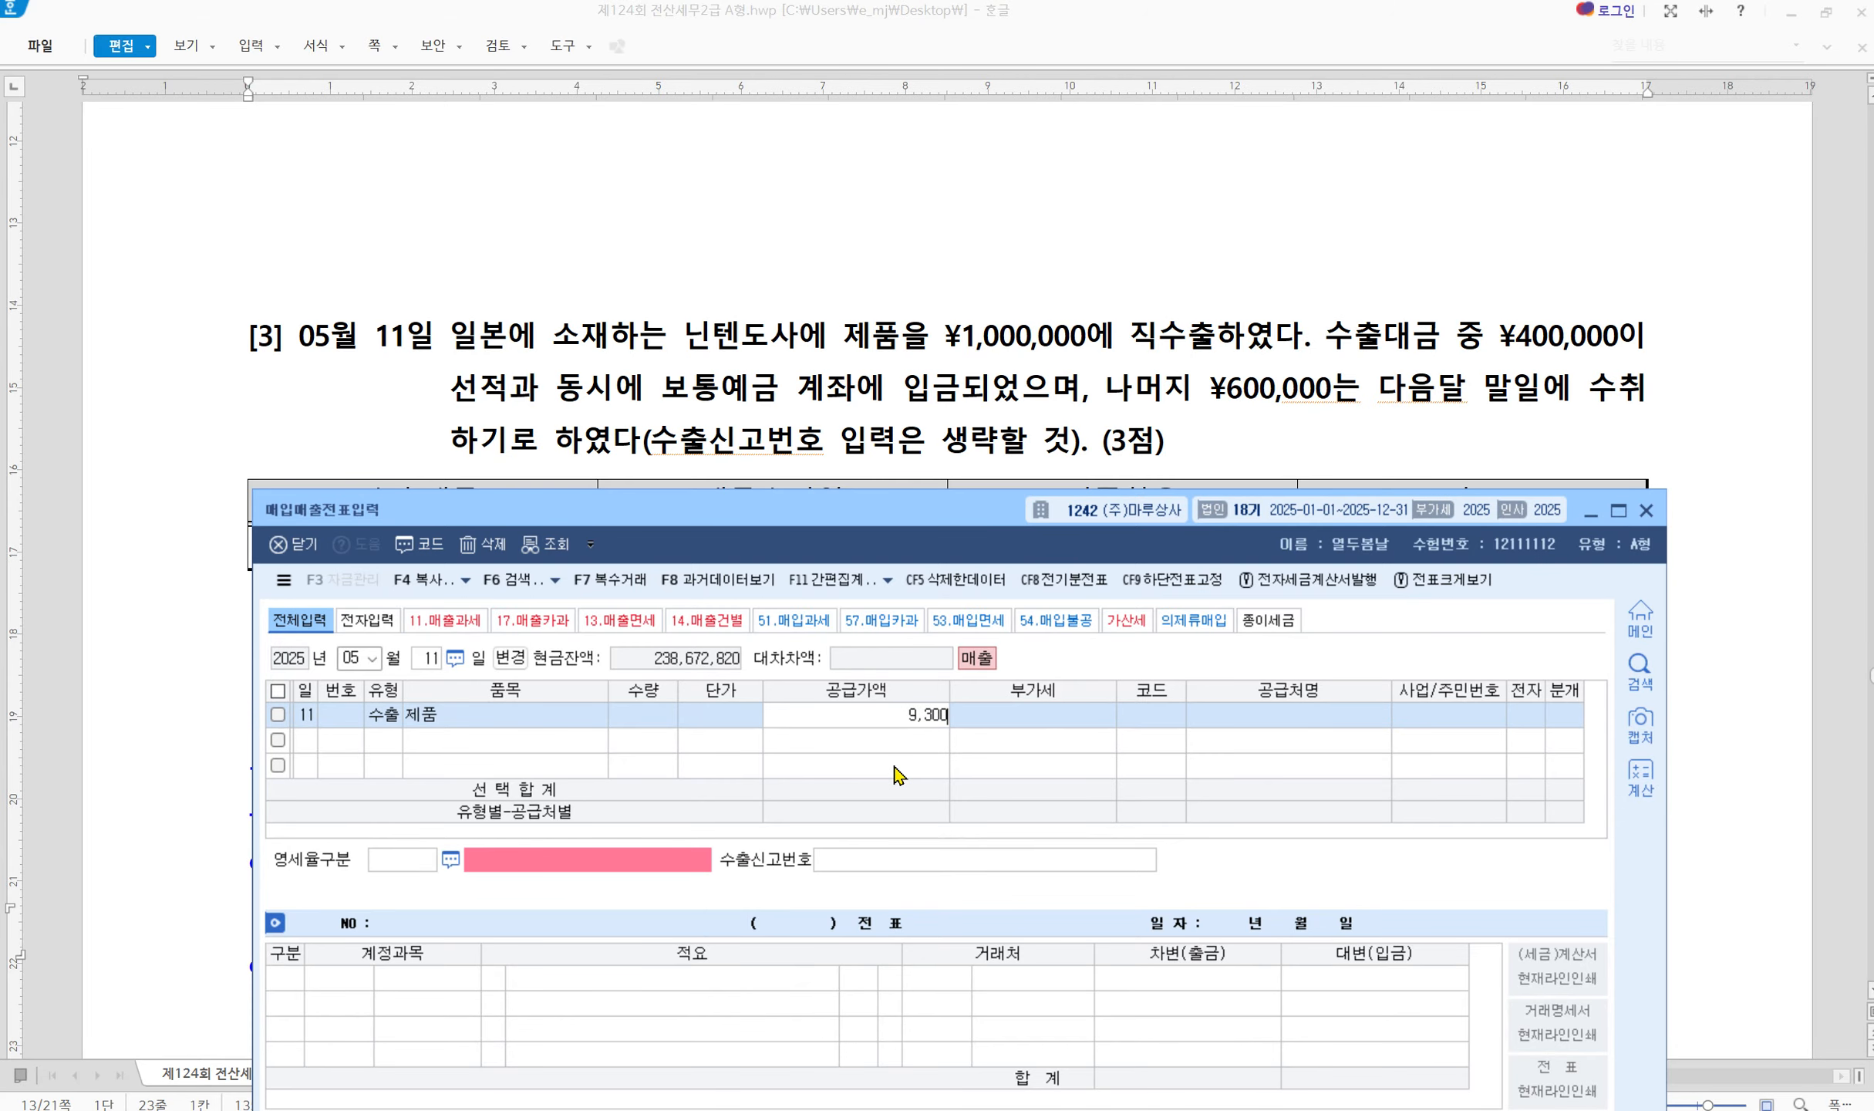
pyautogui.write(',000')
pyautogui.press('Return')
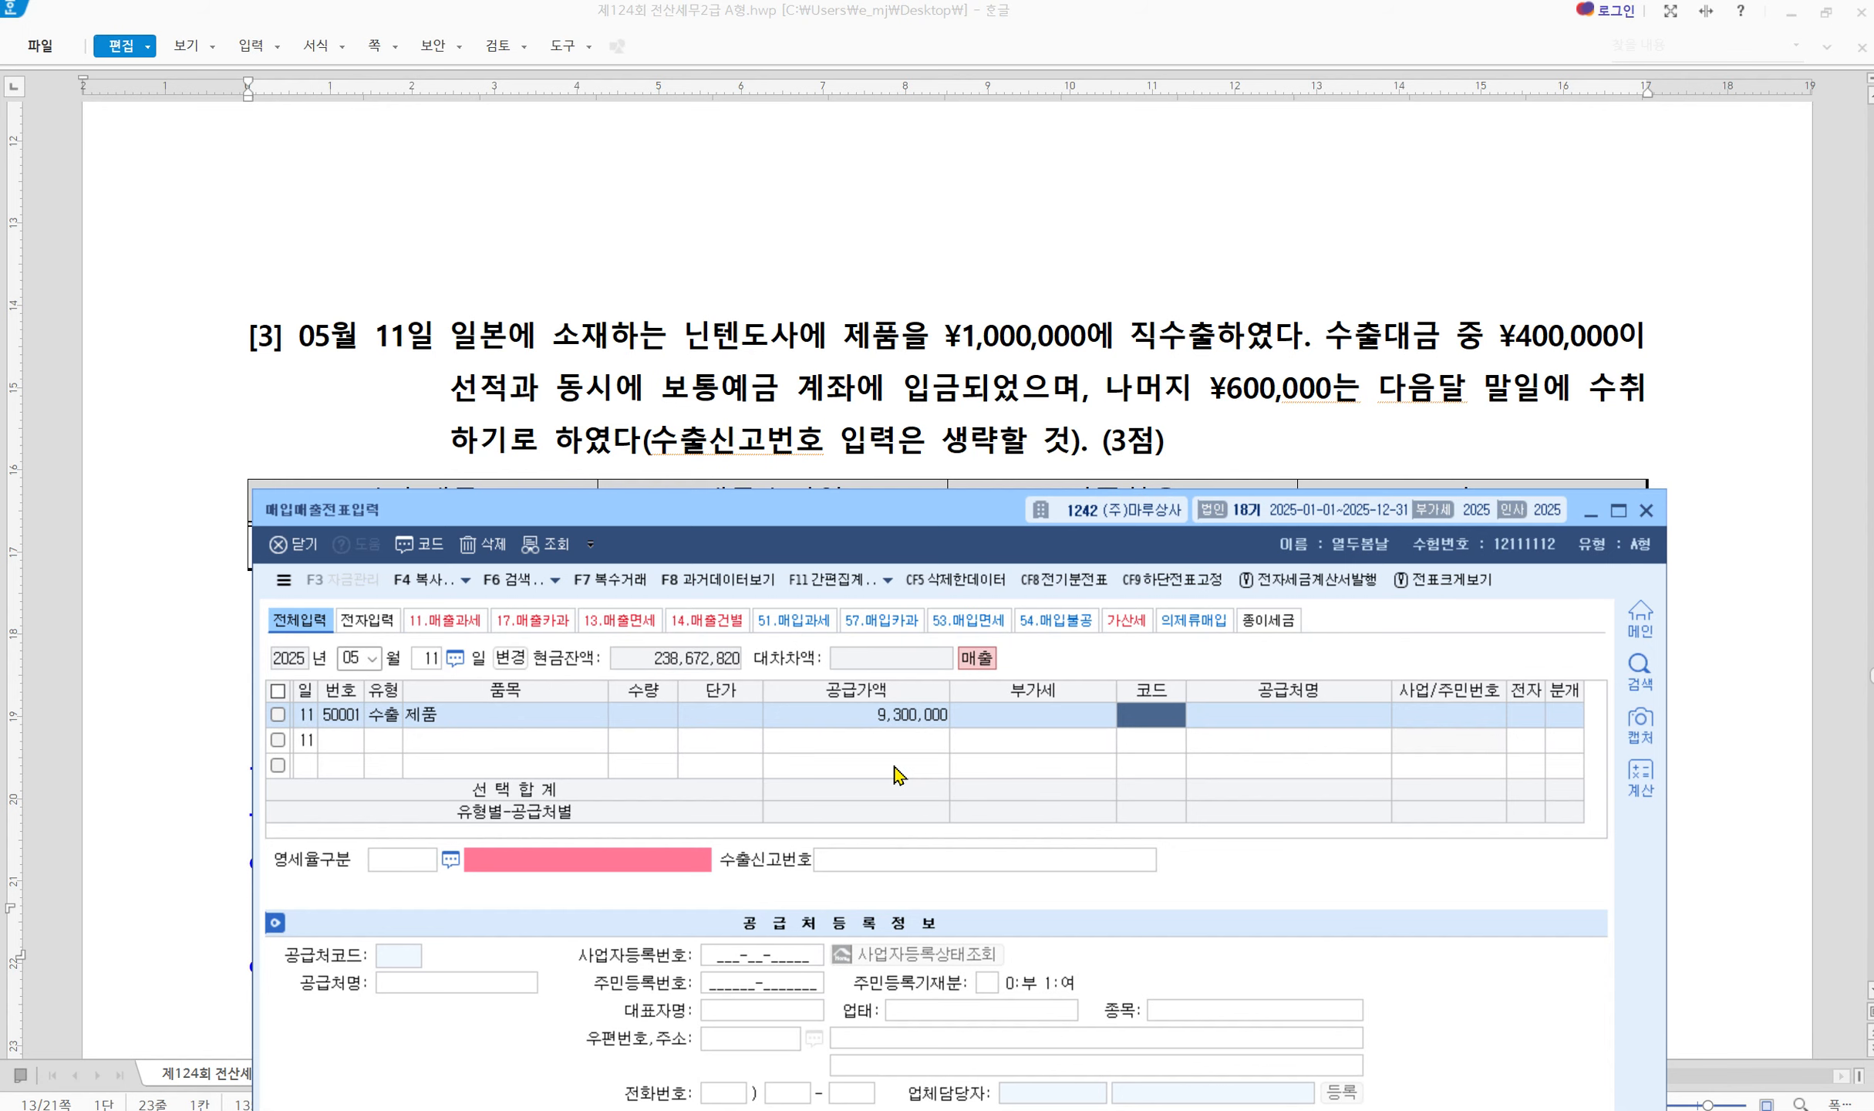
pyautogui.write('닌')
pyautogui.press('Return')
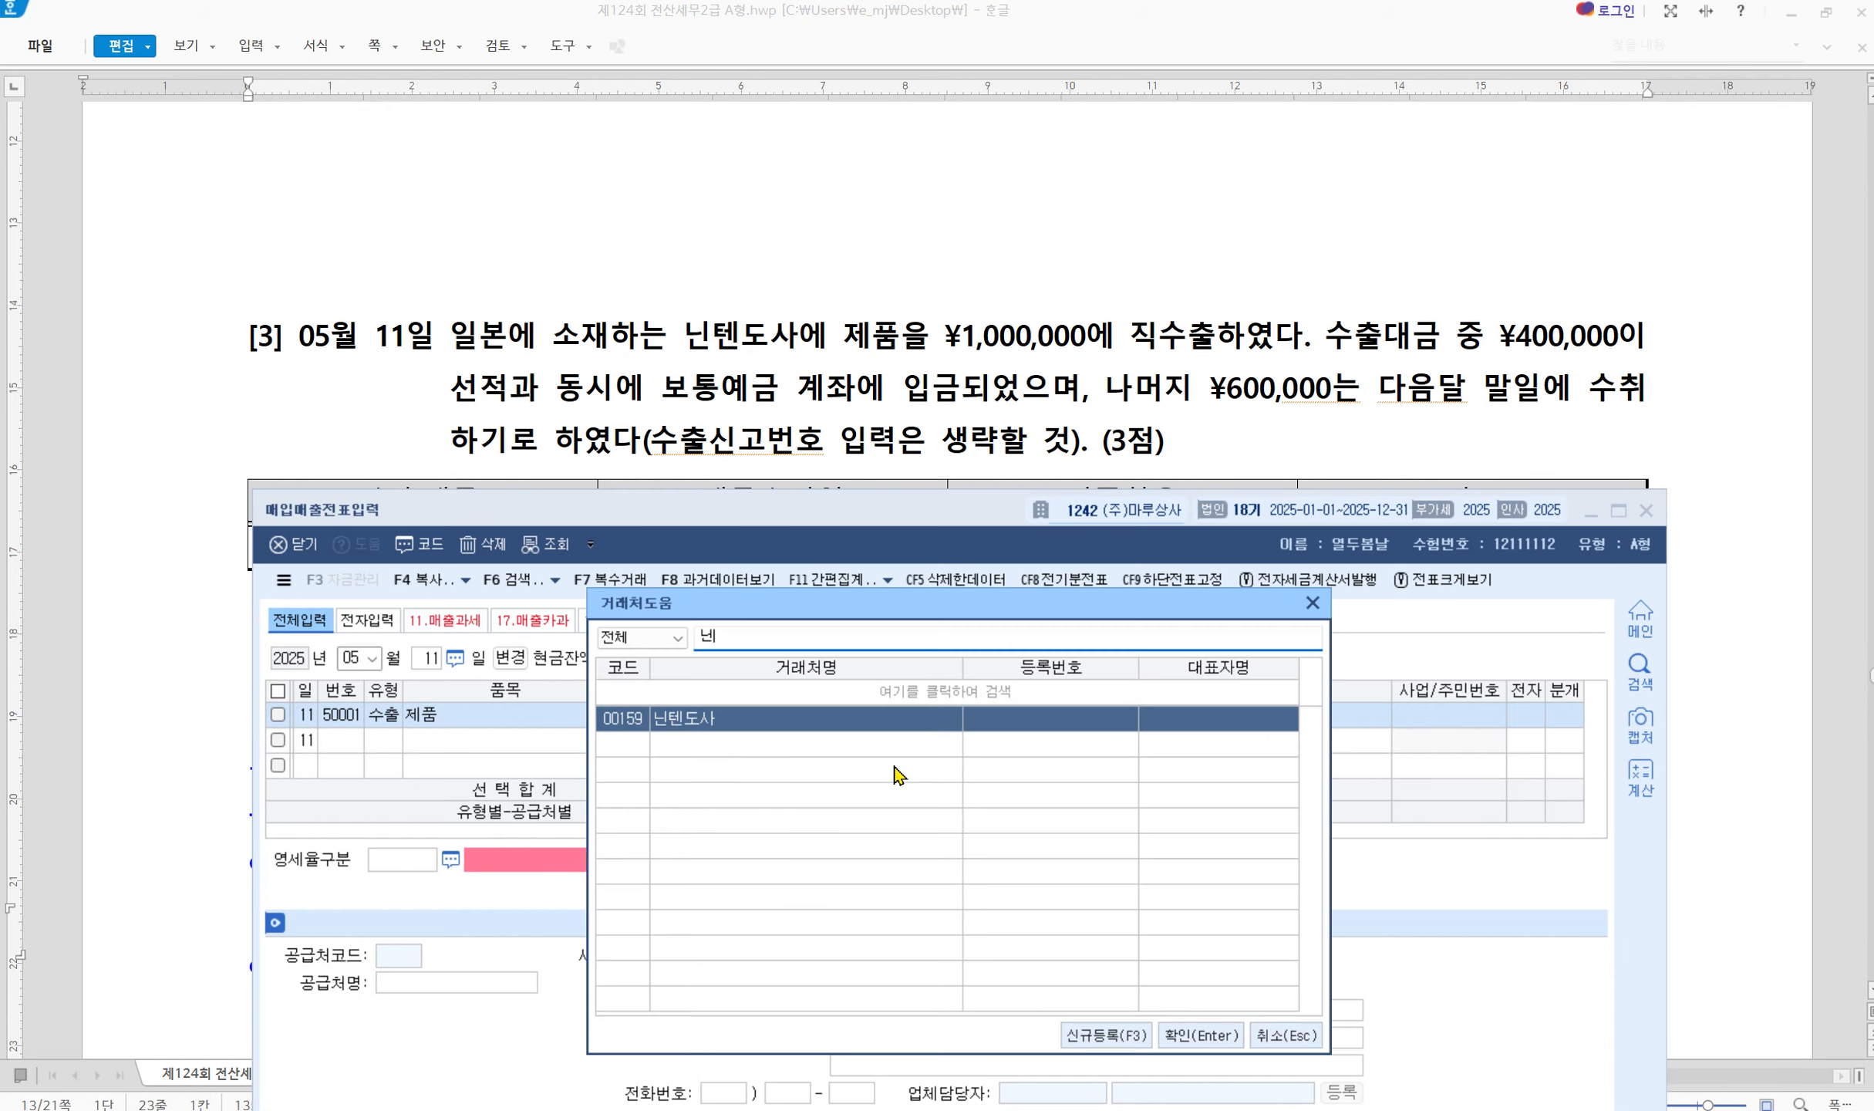
pyautogui.press('Return')
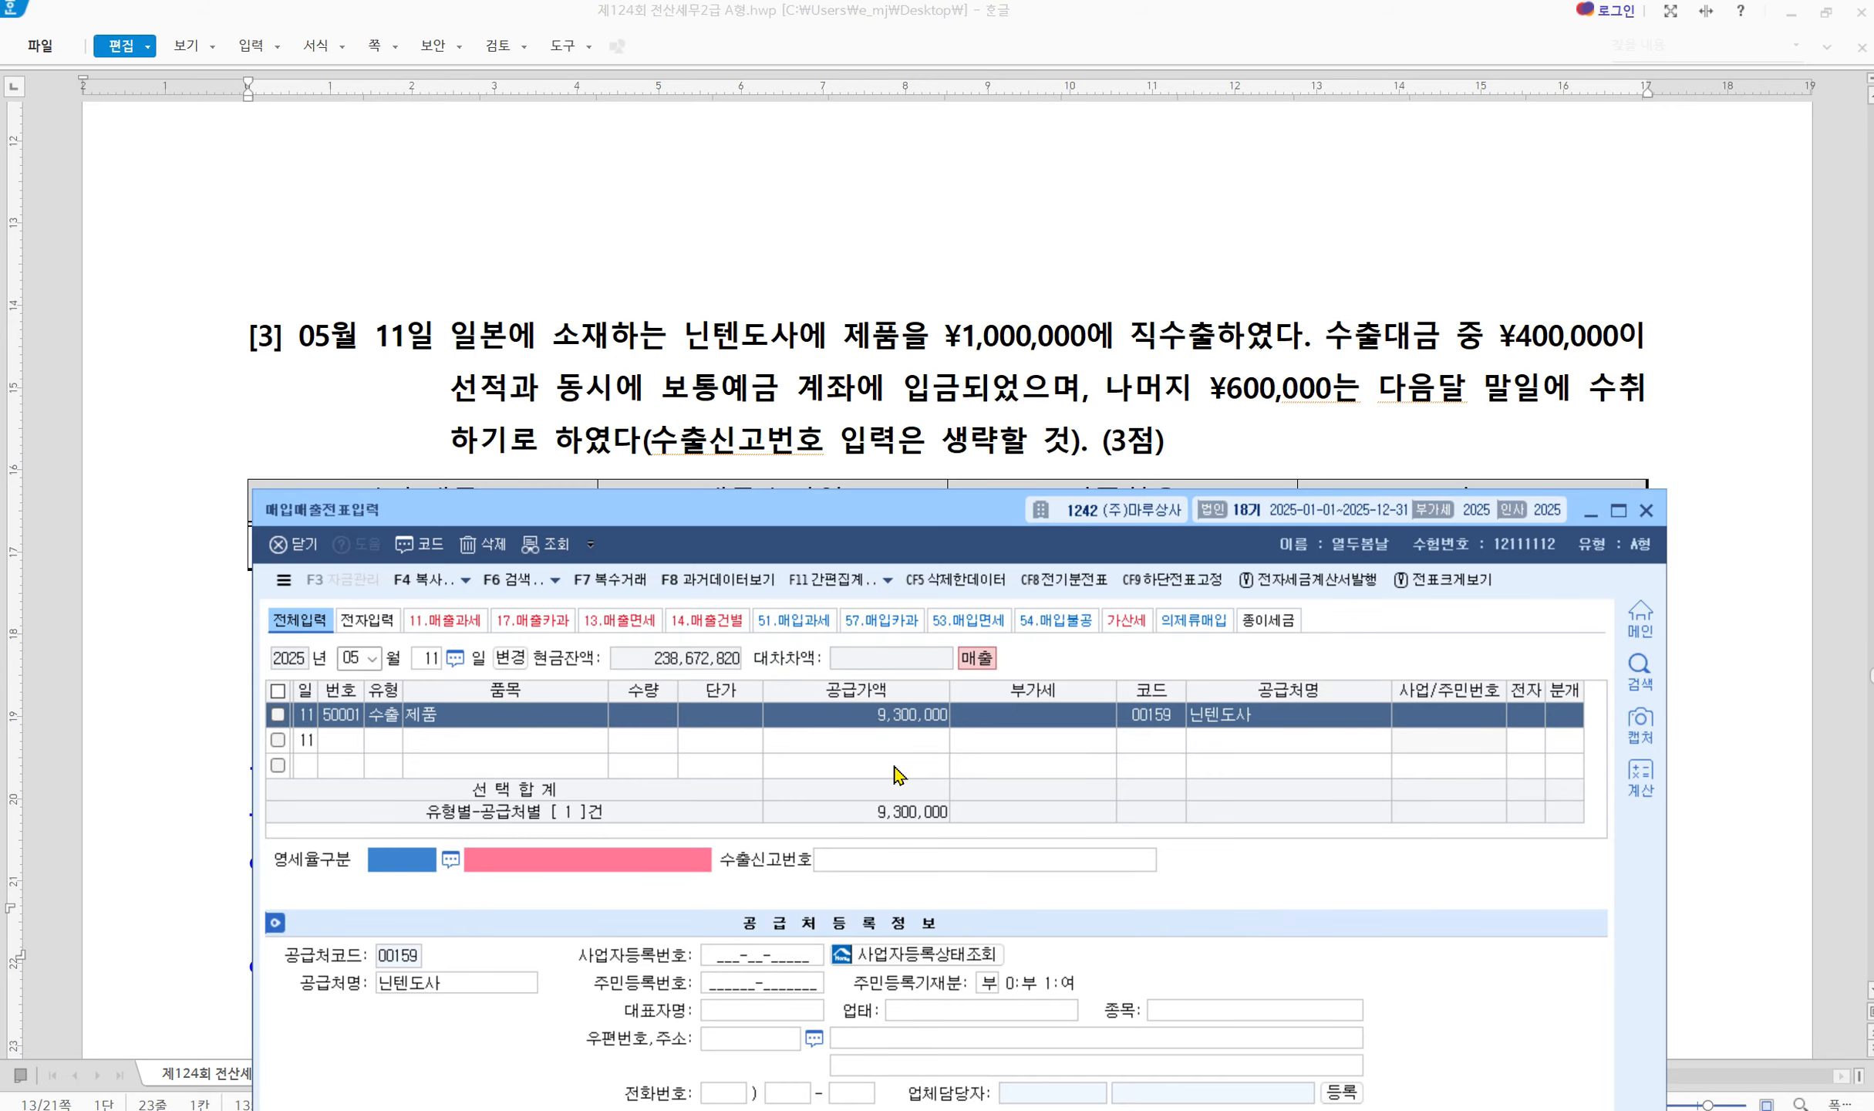
# Set zero-rate category 1 직접수출(대행수출 포함), leaving the export declaration number blank
pyautogui.press('F2')
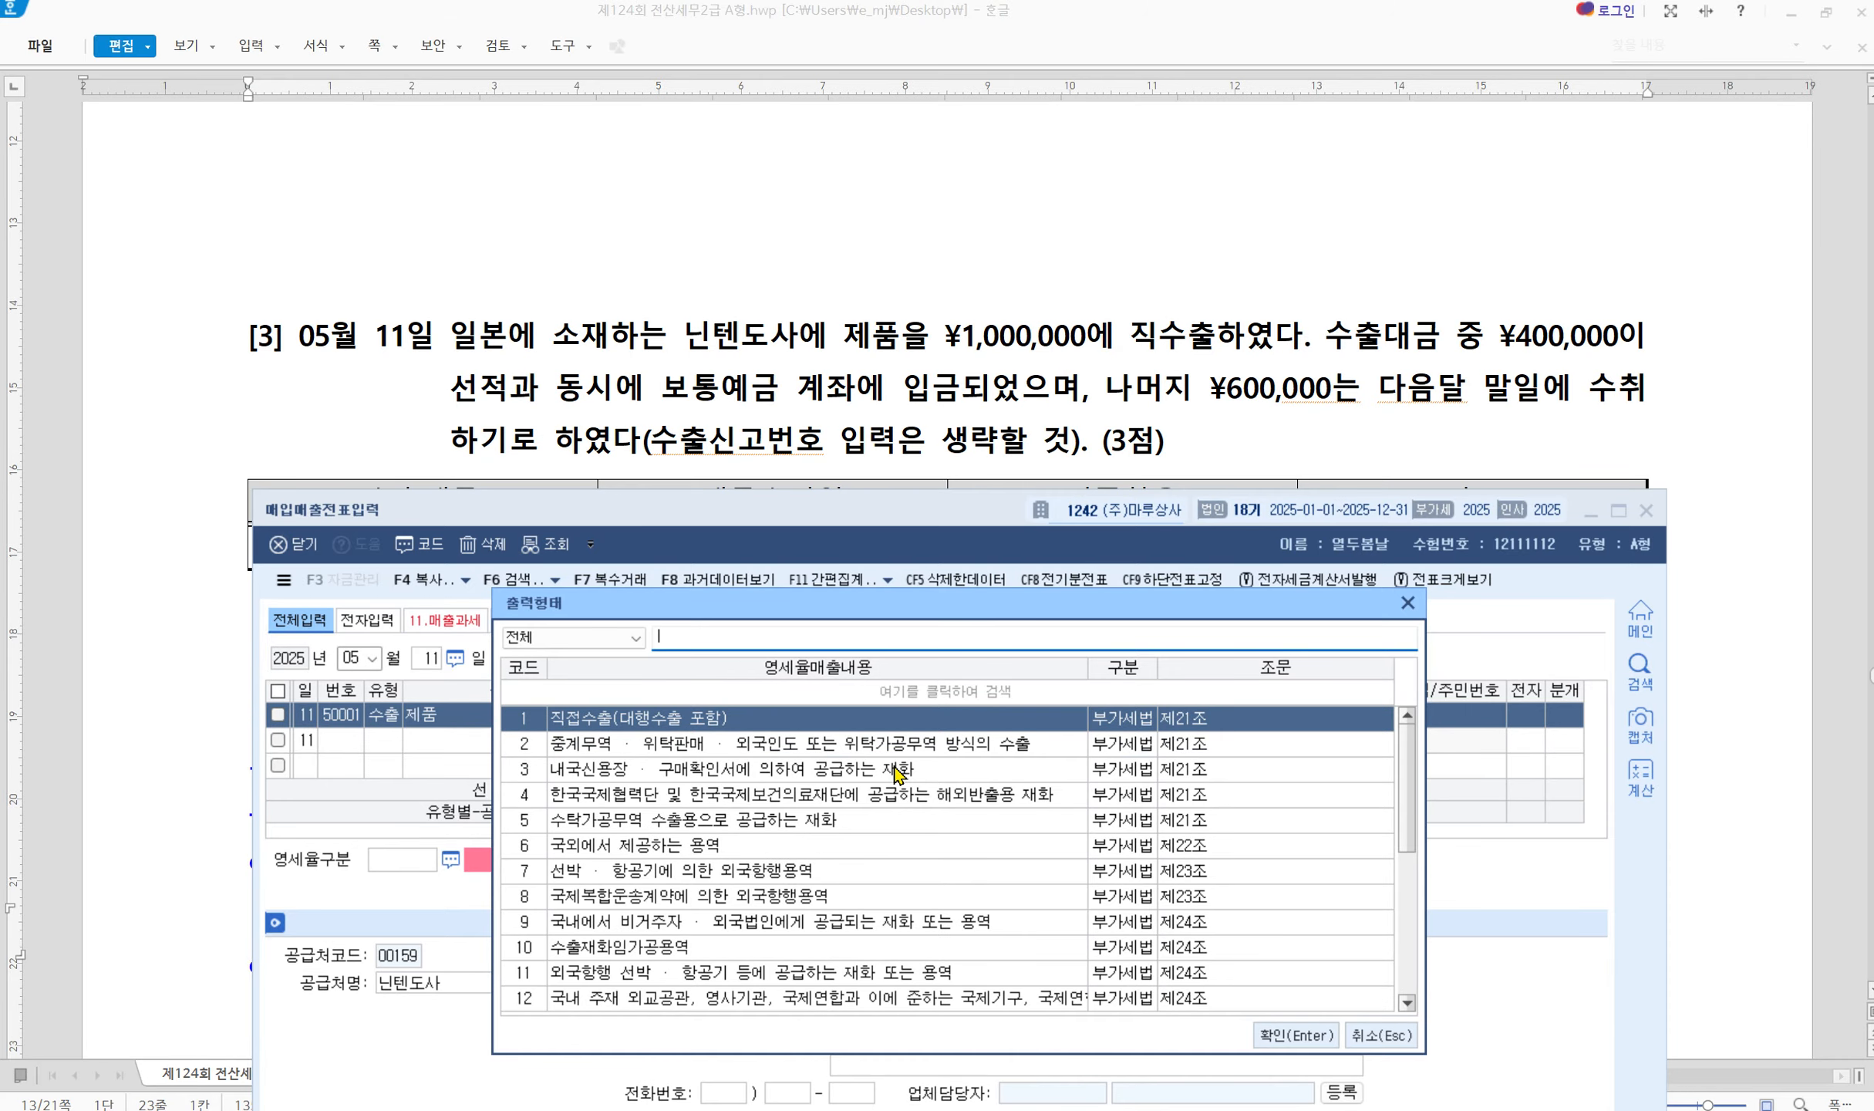
pyautogui.press('Down')
pyautogui.press('Down')
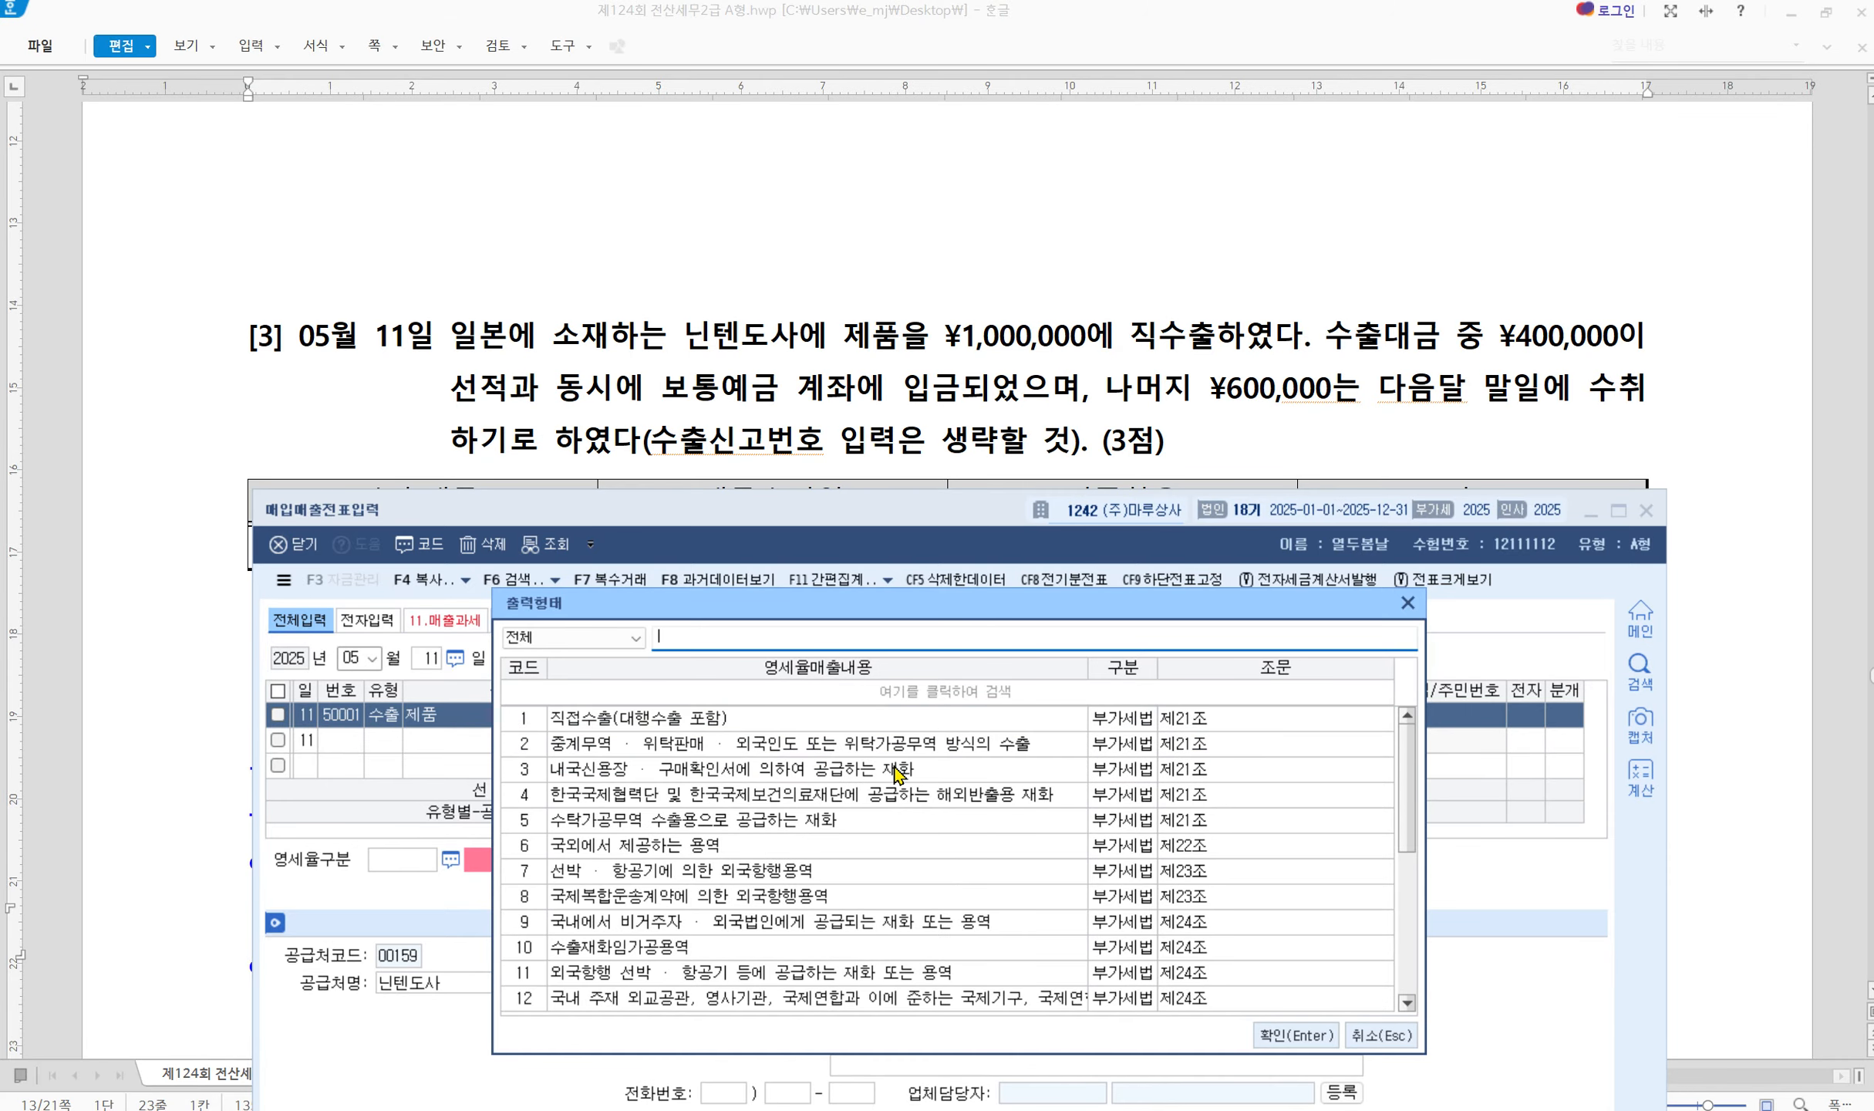
pyautogui.press('Up')
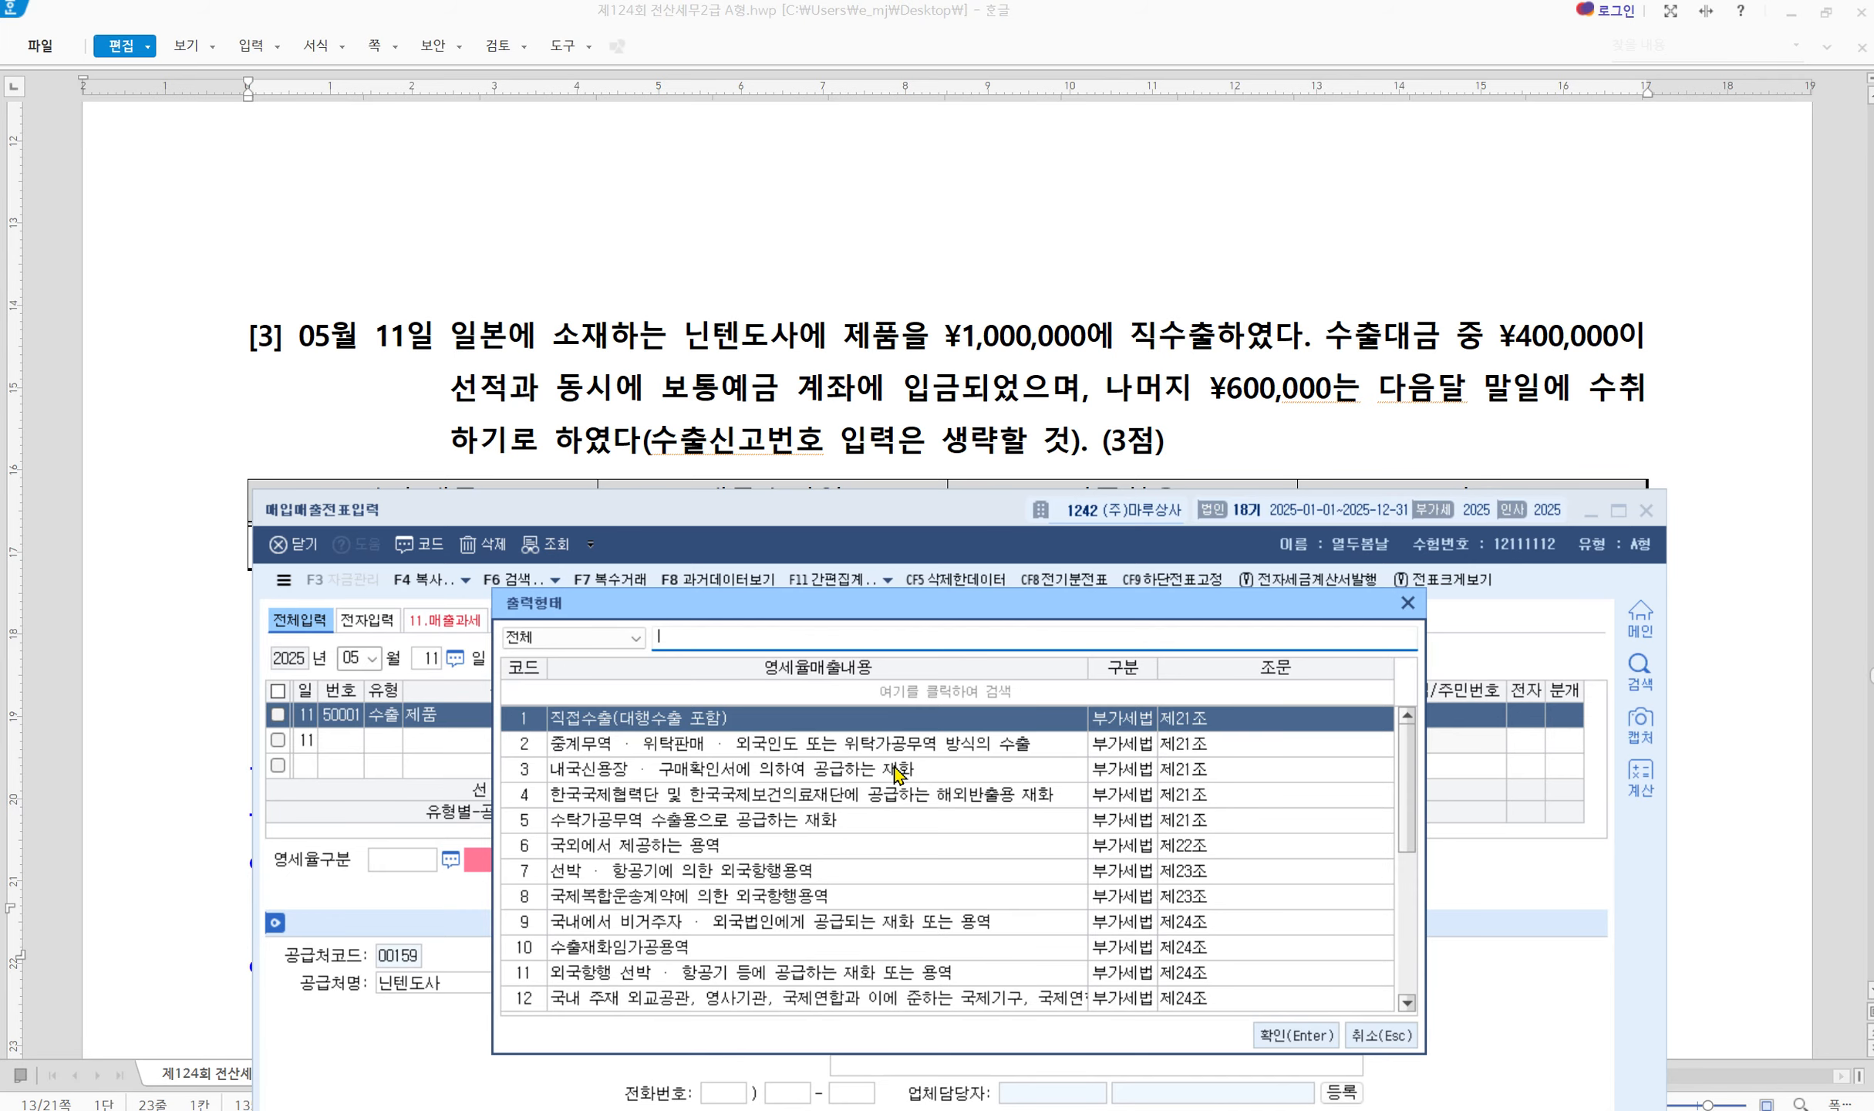
pyautogui.press('Down')
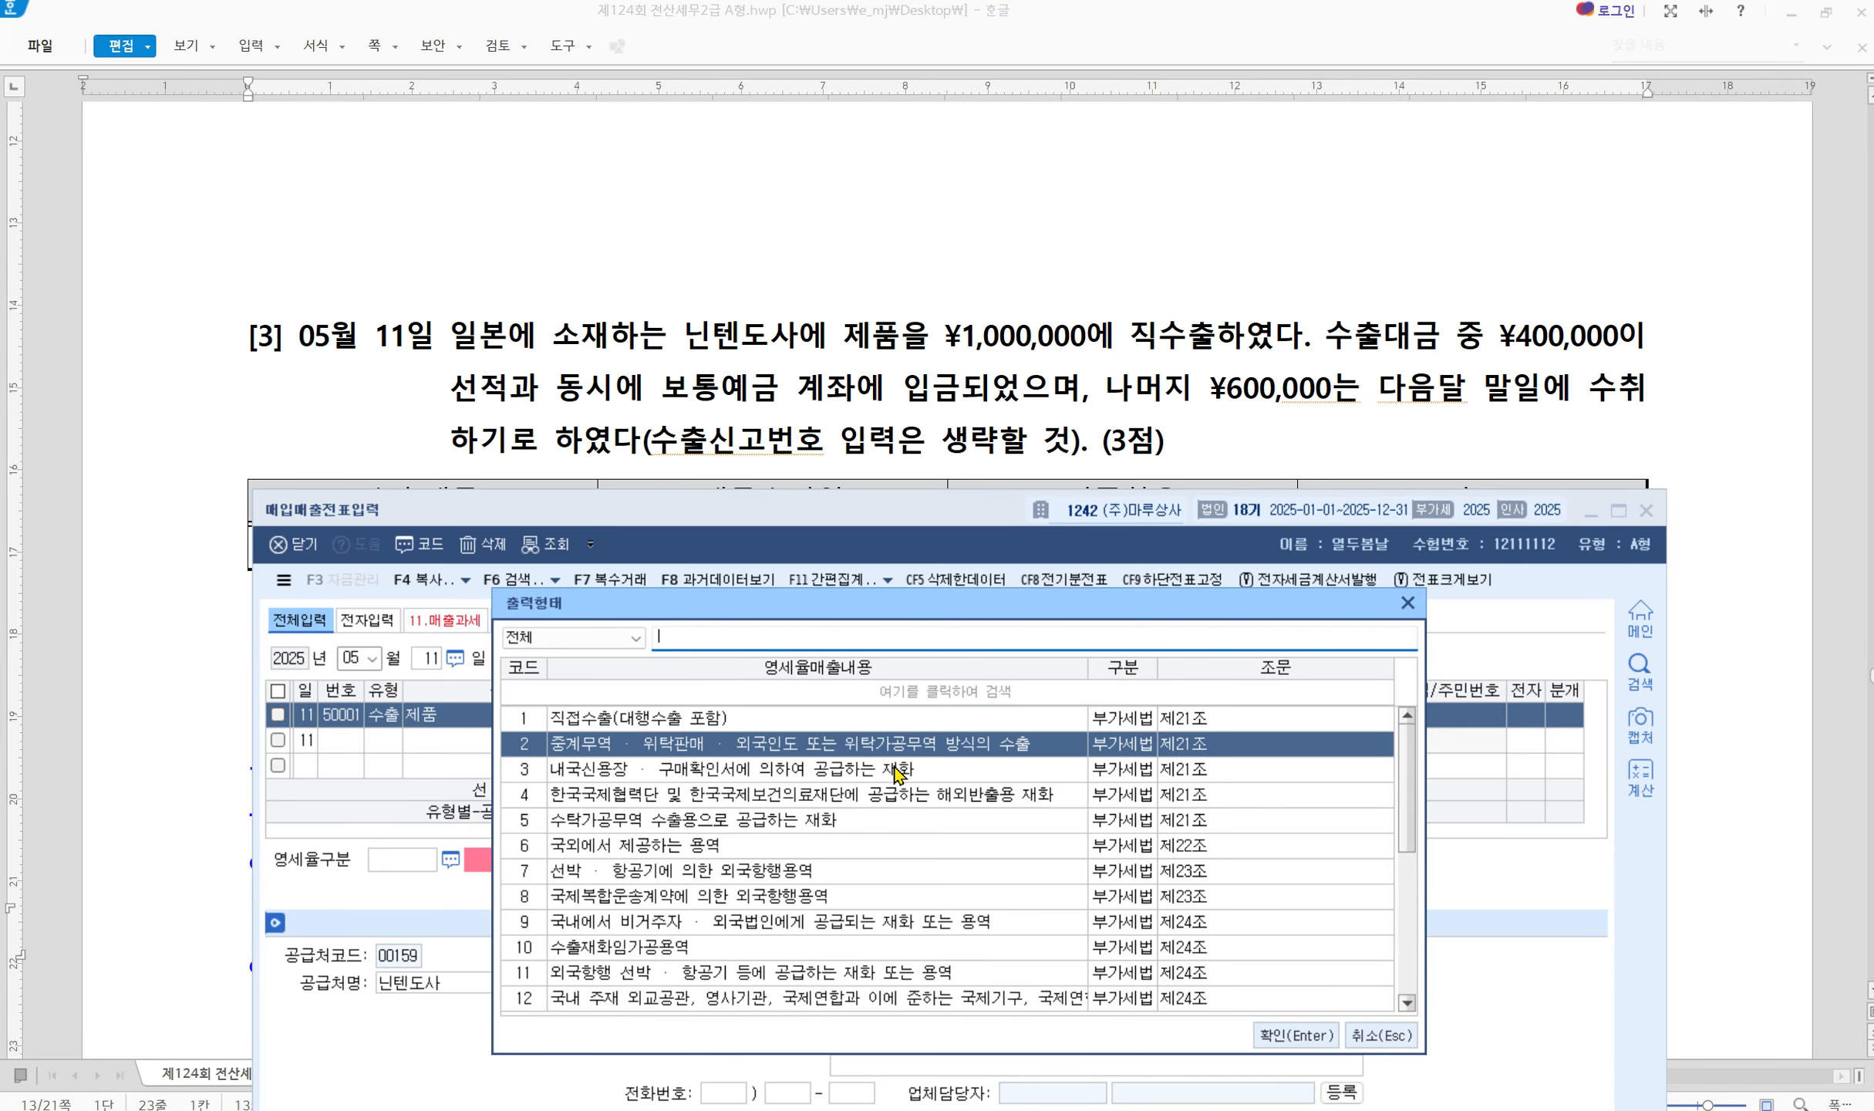
pyautogui.press('Up')
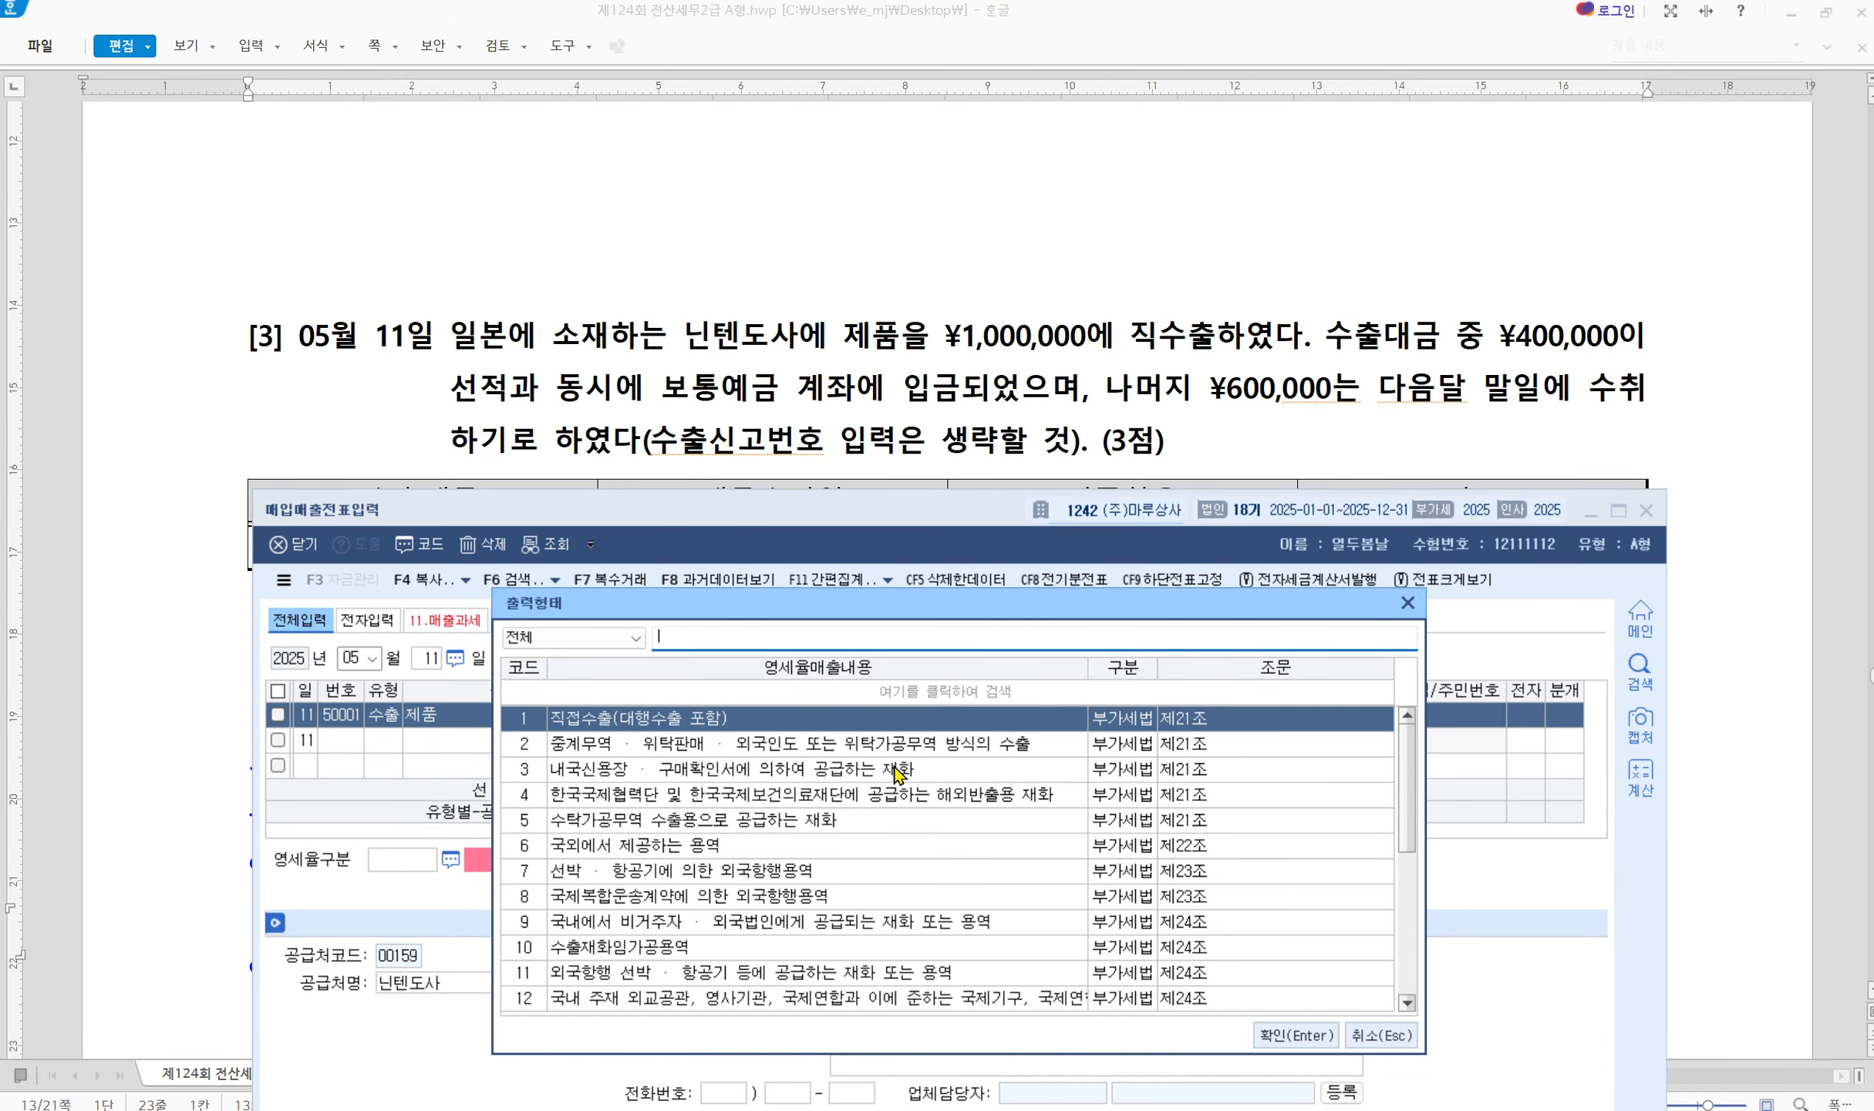
pyautogui.press('Return')
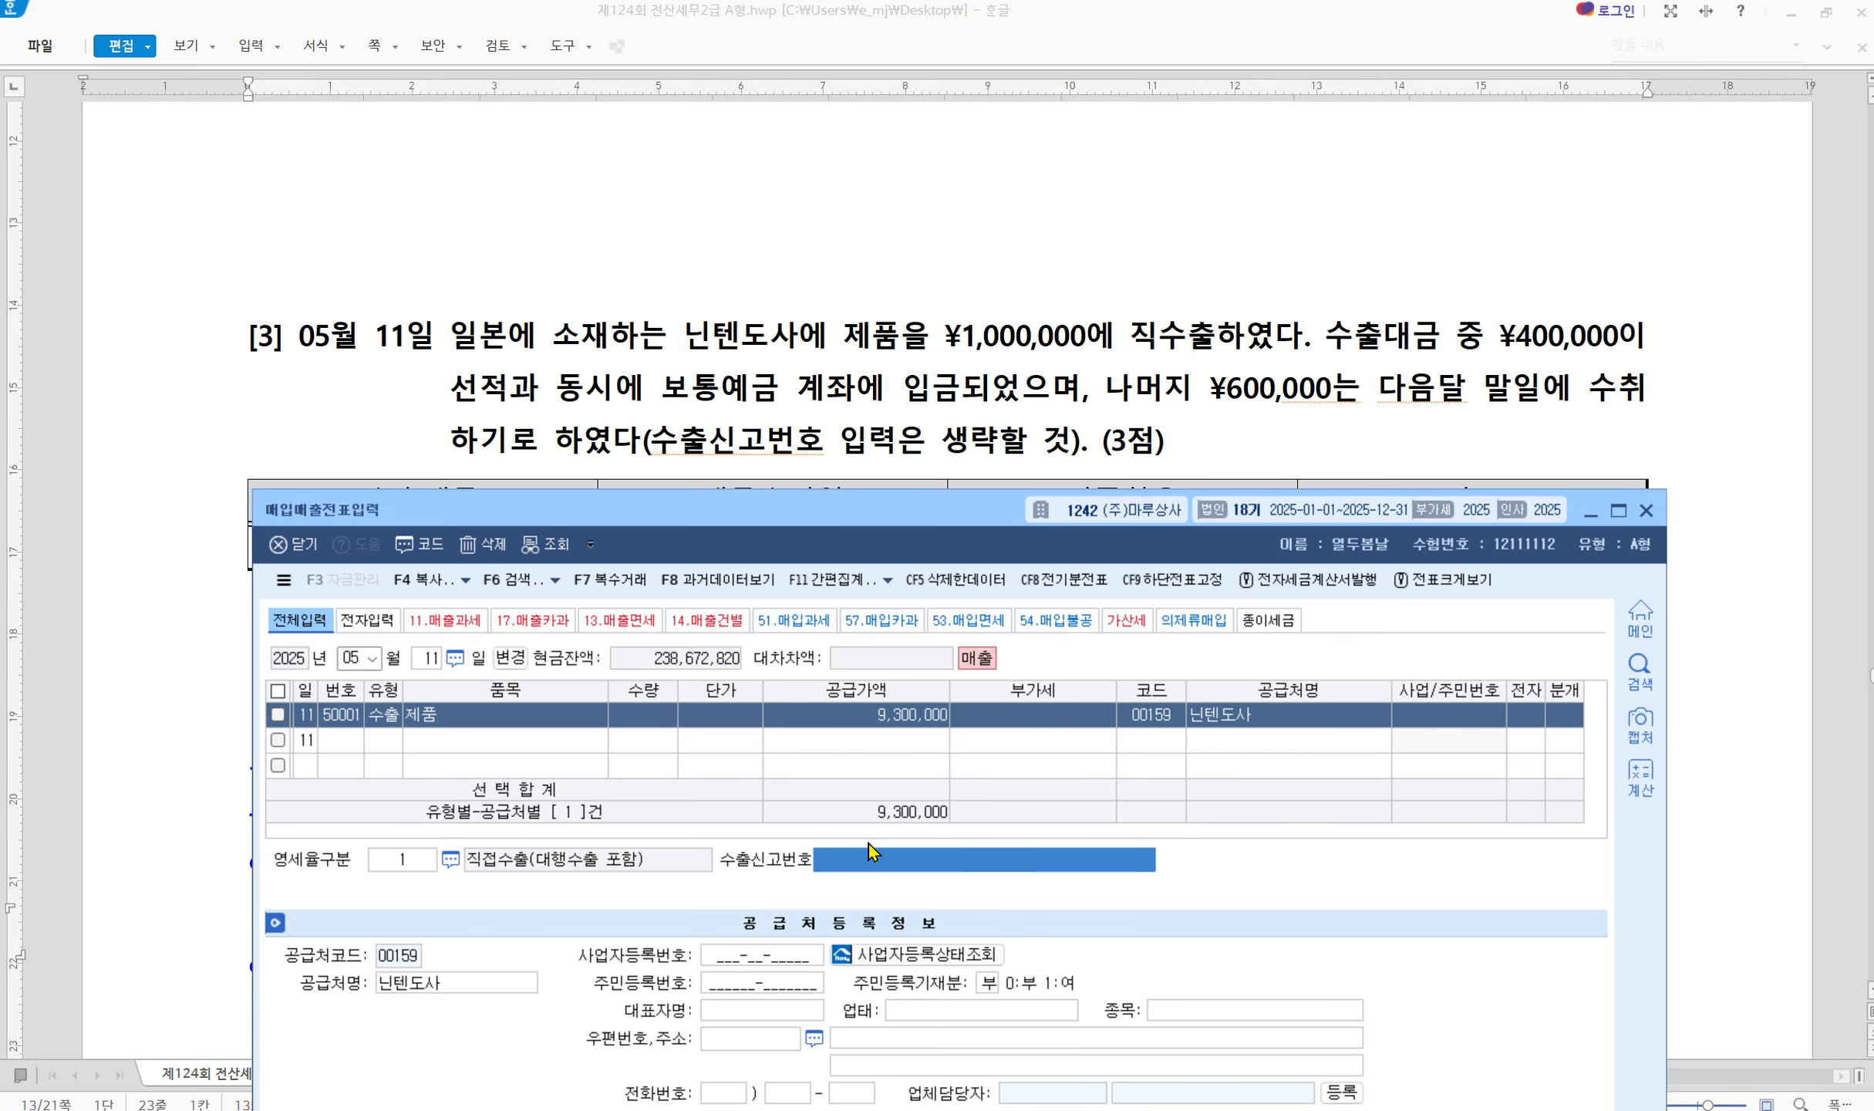
pyautogui.press('Return')
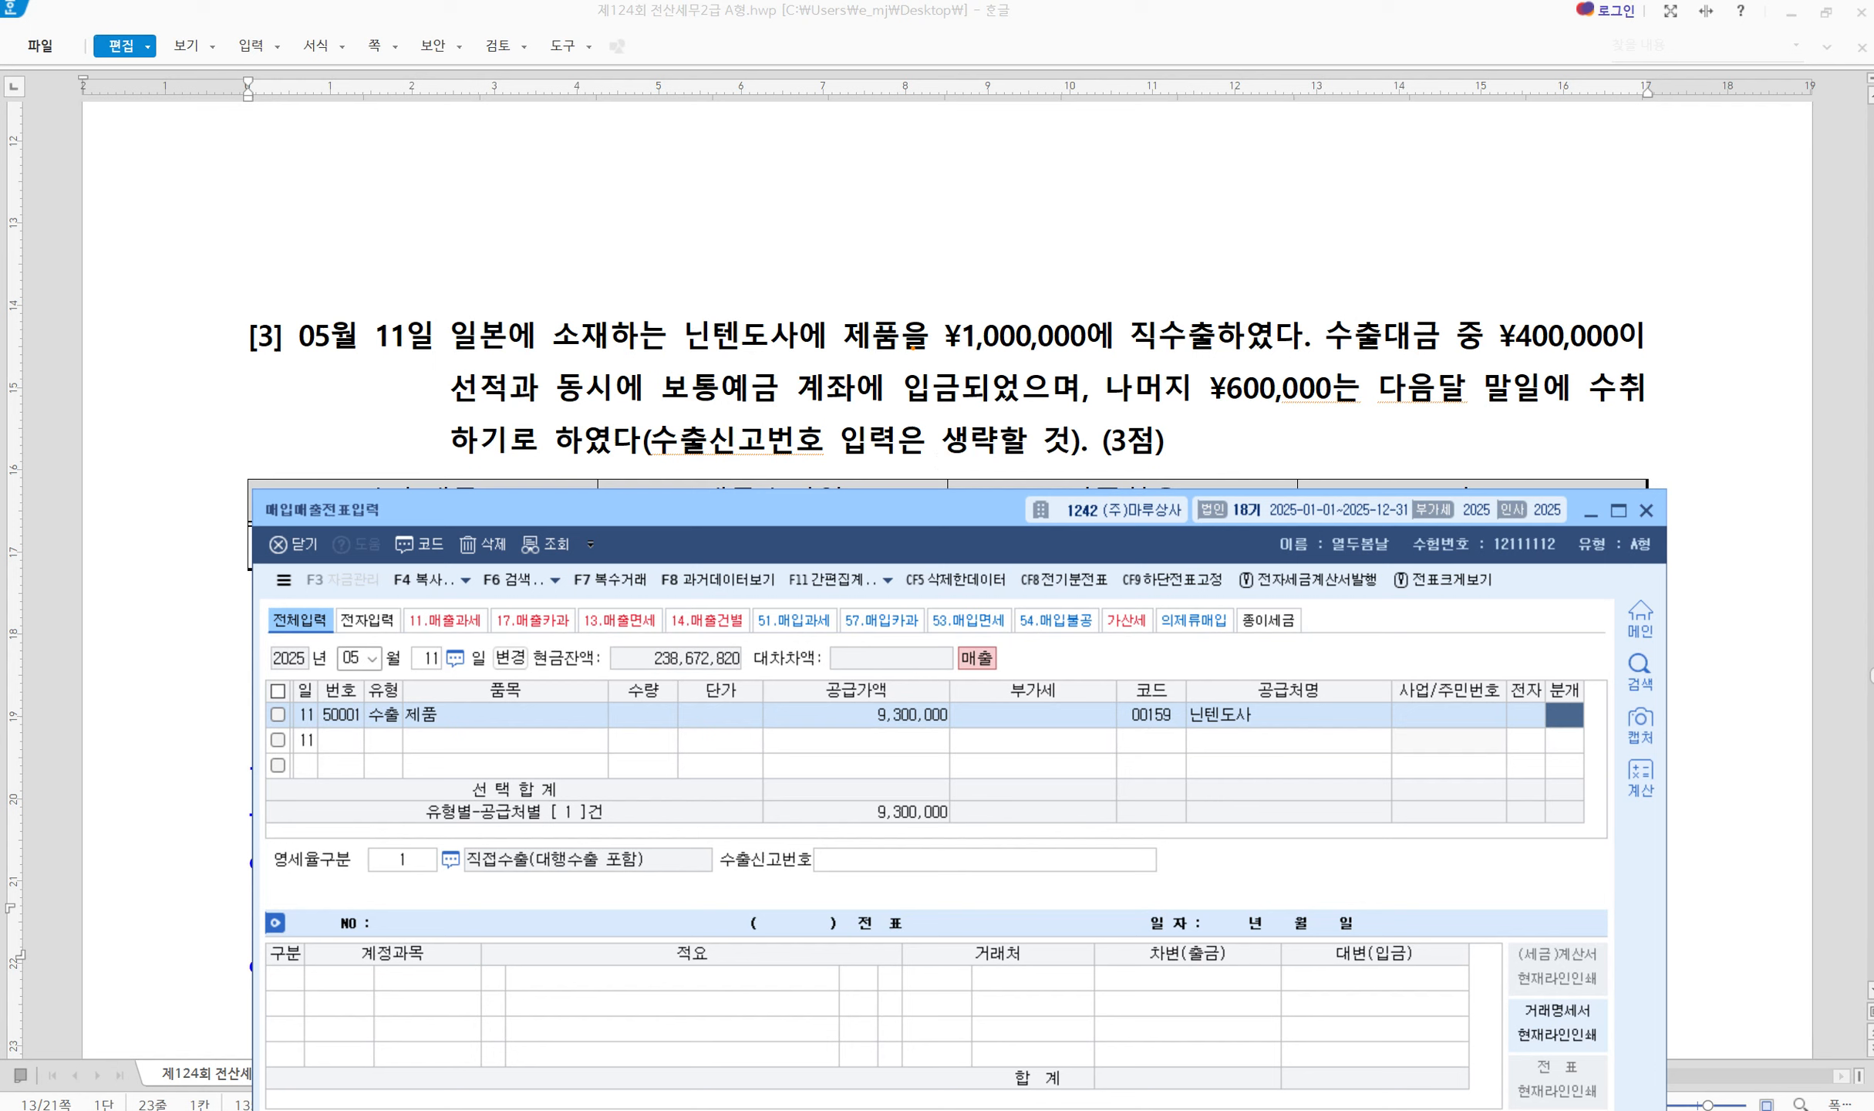
# Mark ¥400,000 at shipment, 보통예금, the remaining ¥600,000 and 다음달 말일 in the question
pyautogui.moveTo(1470, 308)
pyautogui.mouseDown()
pyautogui.moveTo(1486, 328)
pyautogui.moveTo(1547, 265)
pyautogui.mouseUp()
pyautogui.moveTo(653, 365)
pyautogui.mouseDown()
pyautogui.moveTo(713, 409)
pyautogui.moveTo(781, 364)
pyautogui.mouseUp()
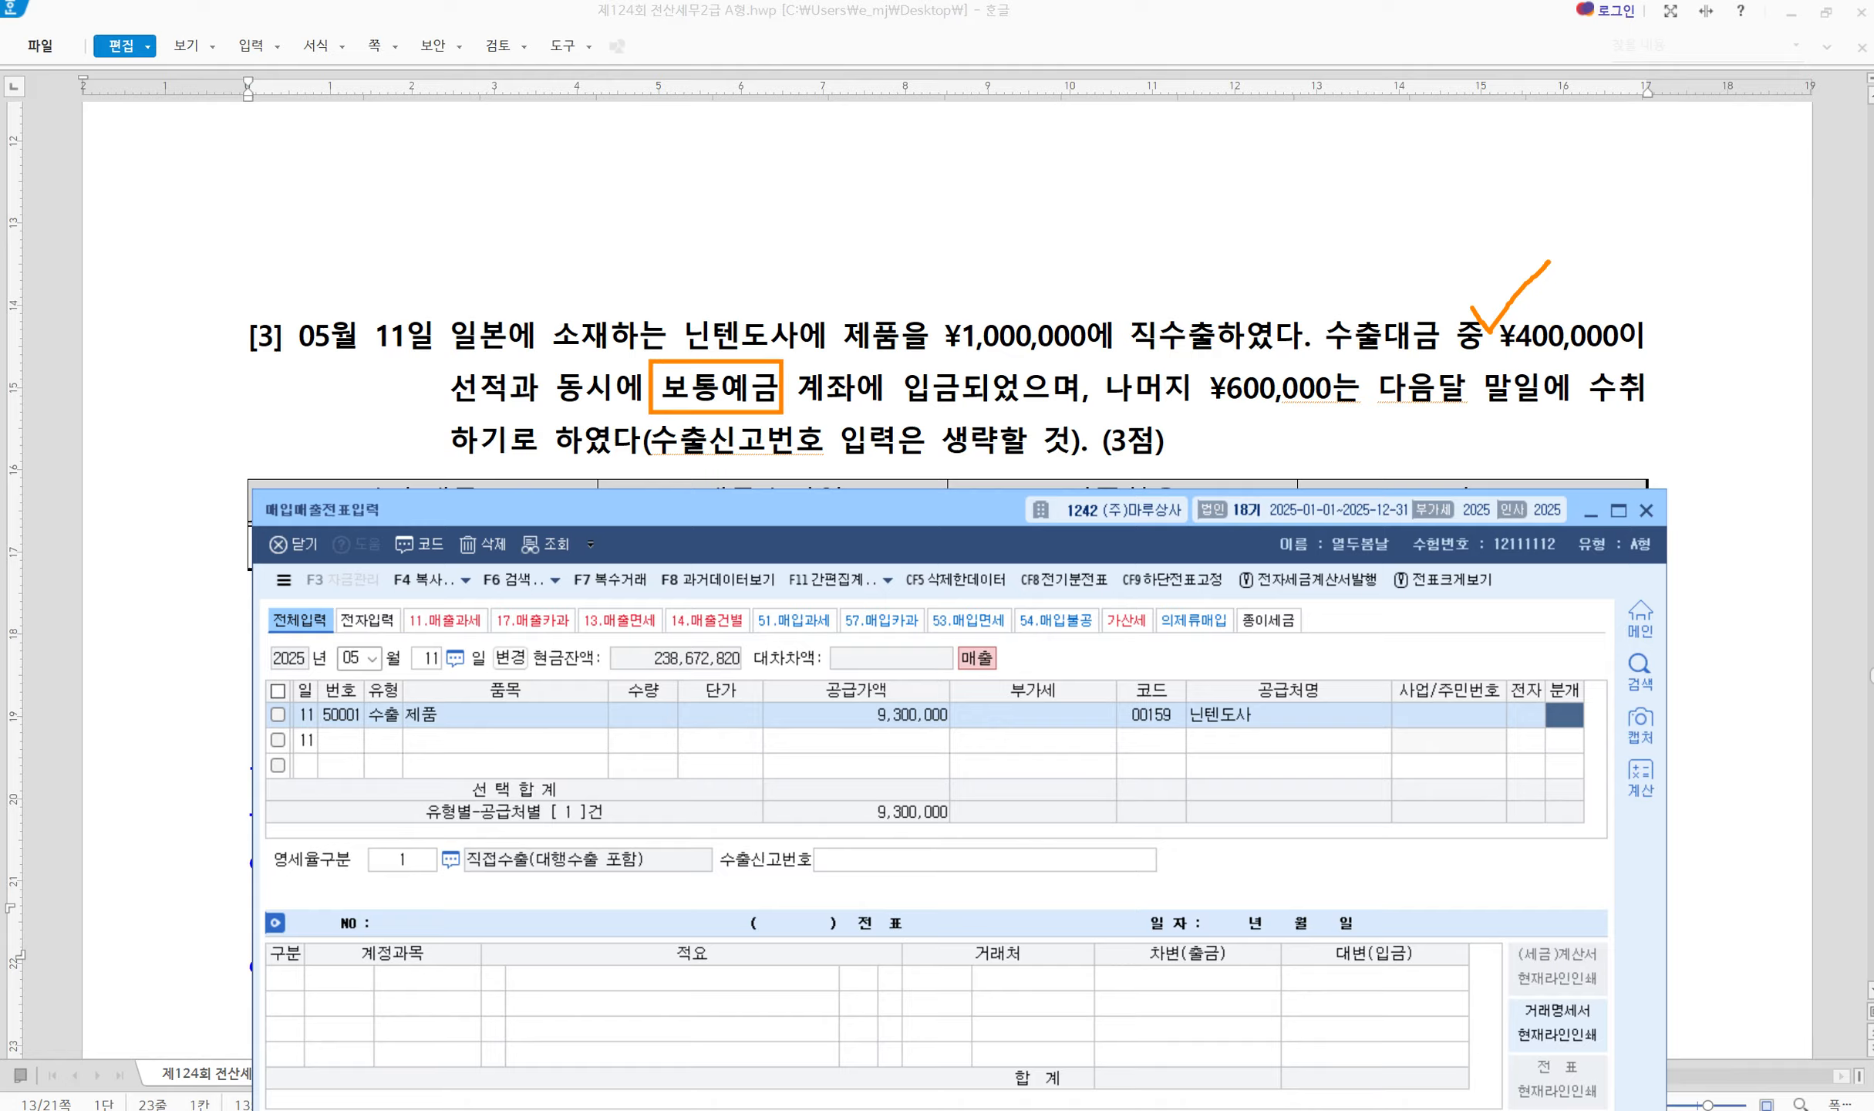
pyautogui.moveTo(1183, 371)
pyautogui.mouseDown()
pyautogui.moveTo(1205, 391)
pyautogui.moveTo(1224, 363)
pyautogui.mouseUp()
pyautogui.moveTo(1380, 406); pyautogui.dragTo(1542, 391)
pyautogui.press('Escape')
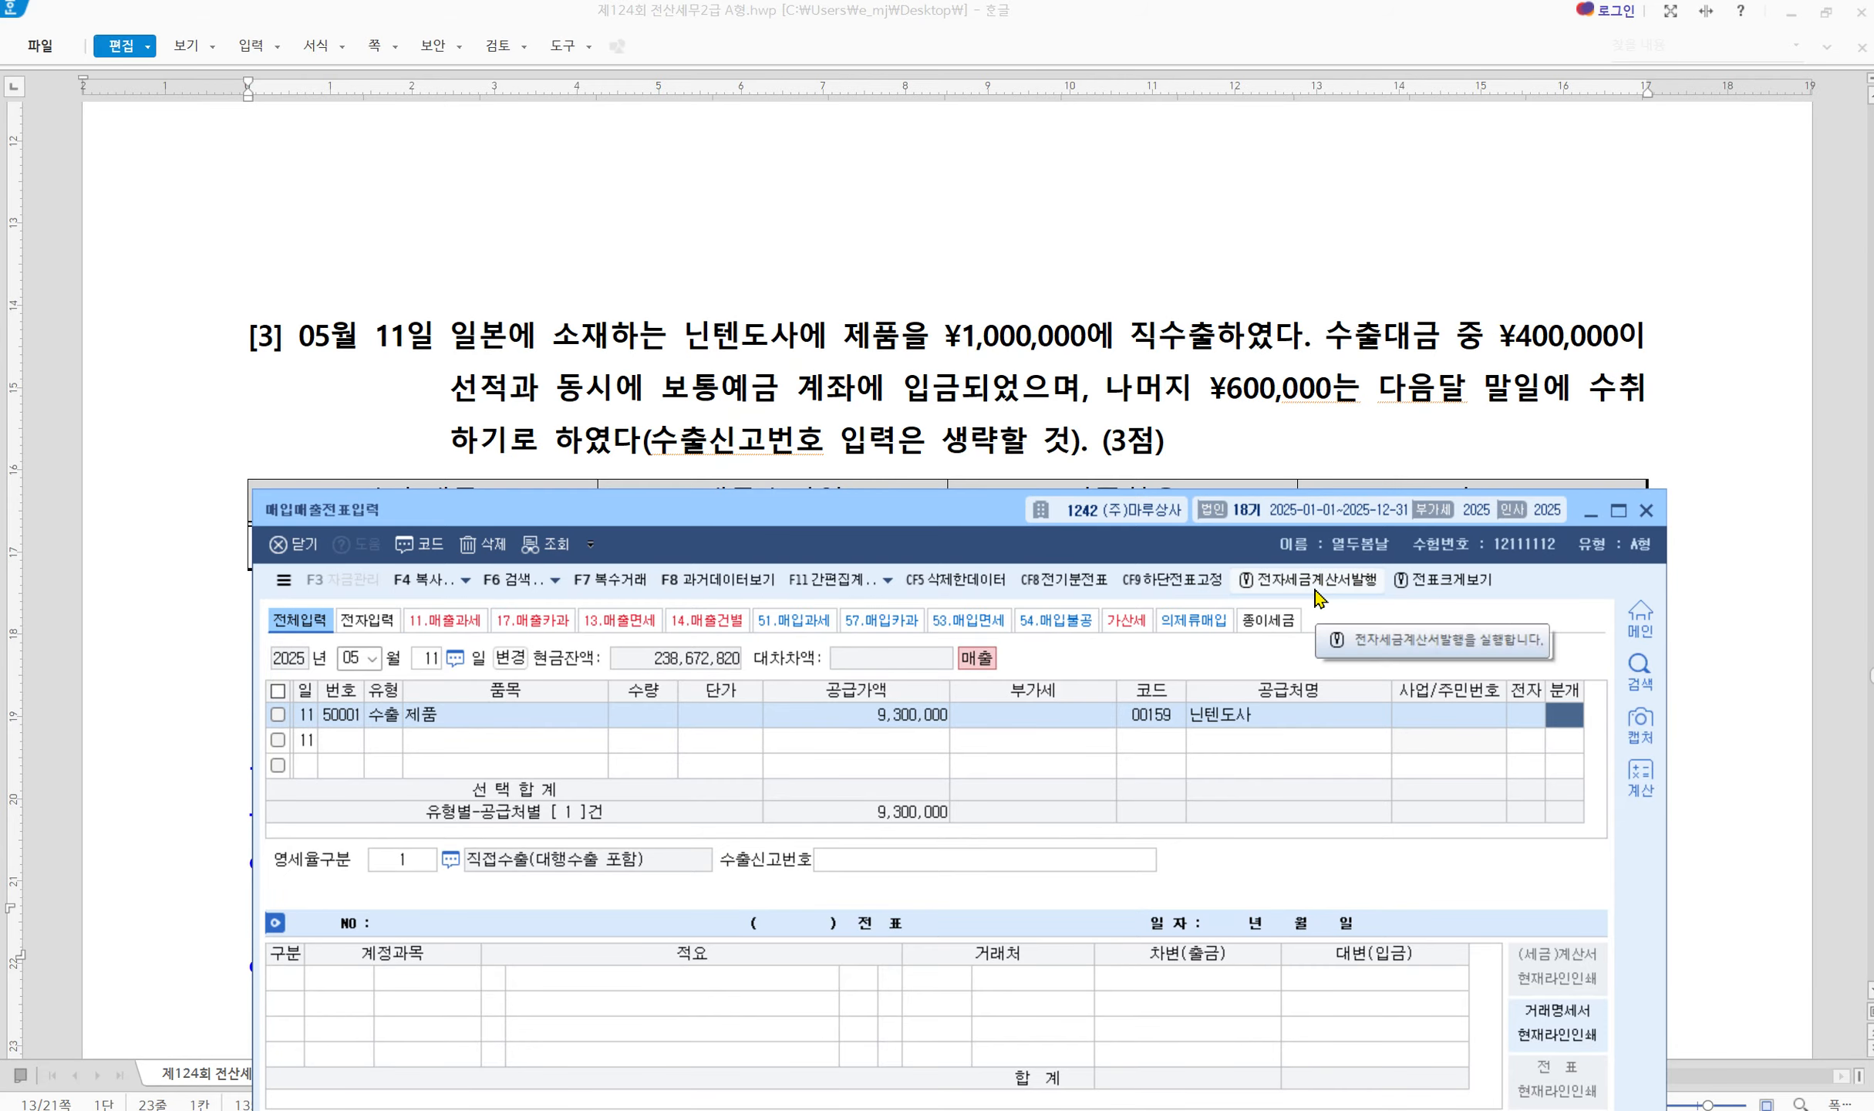
# Set the journal to 3 혼합 and add a 차변 line for 0103 보통예금 9,300,000
pyautogui.write('3')
pyautogui.press('Return')
pyautogui.press('Return')
pyautogui.press('Return')
pyautogui.press('Return')
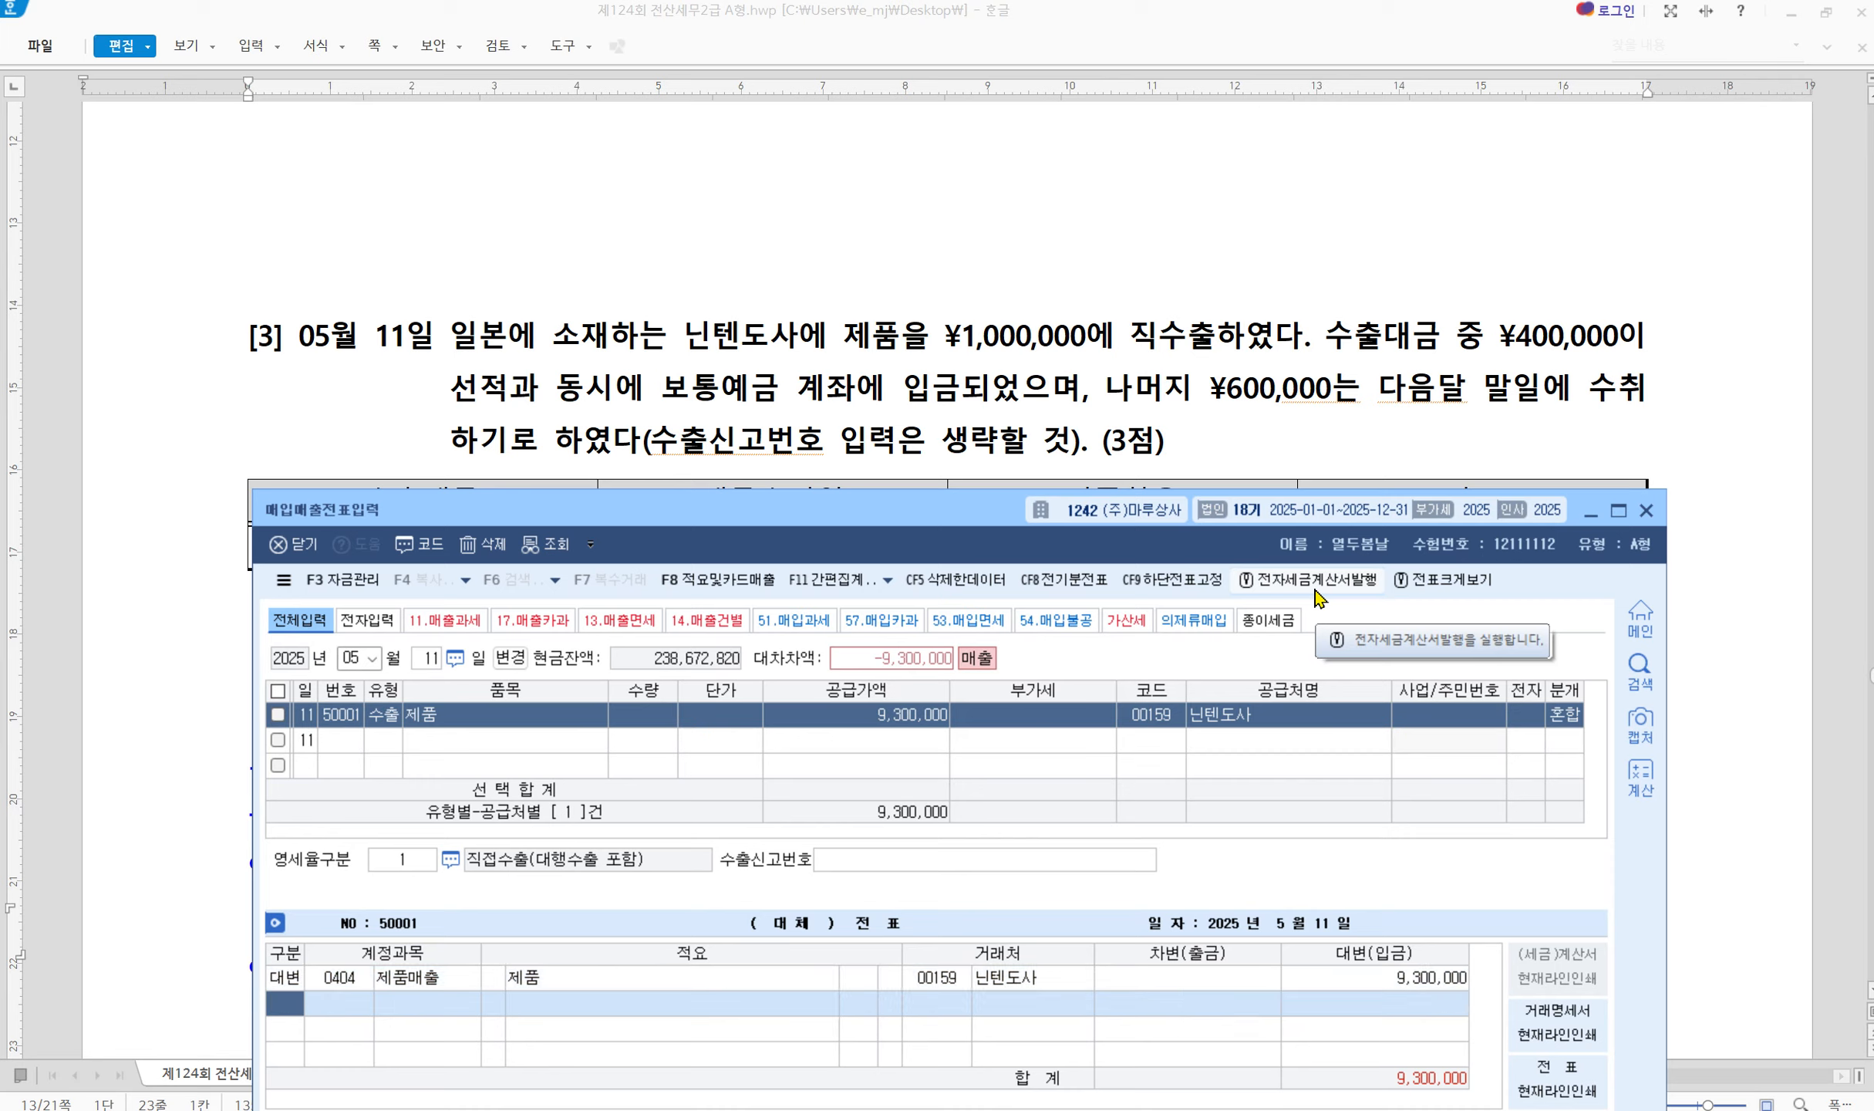
pyautogui.write('3')
pyautogui.press('Return')
pyautogui.write('103')
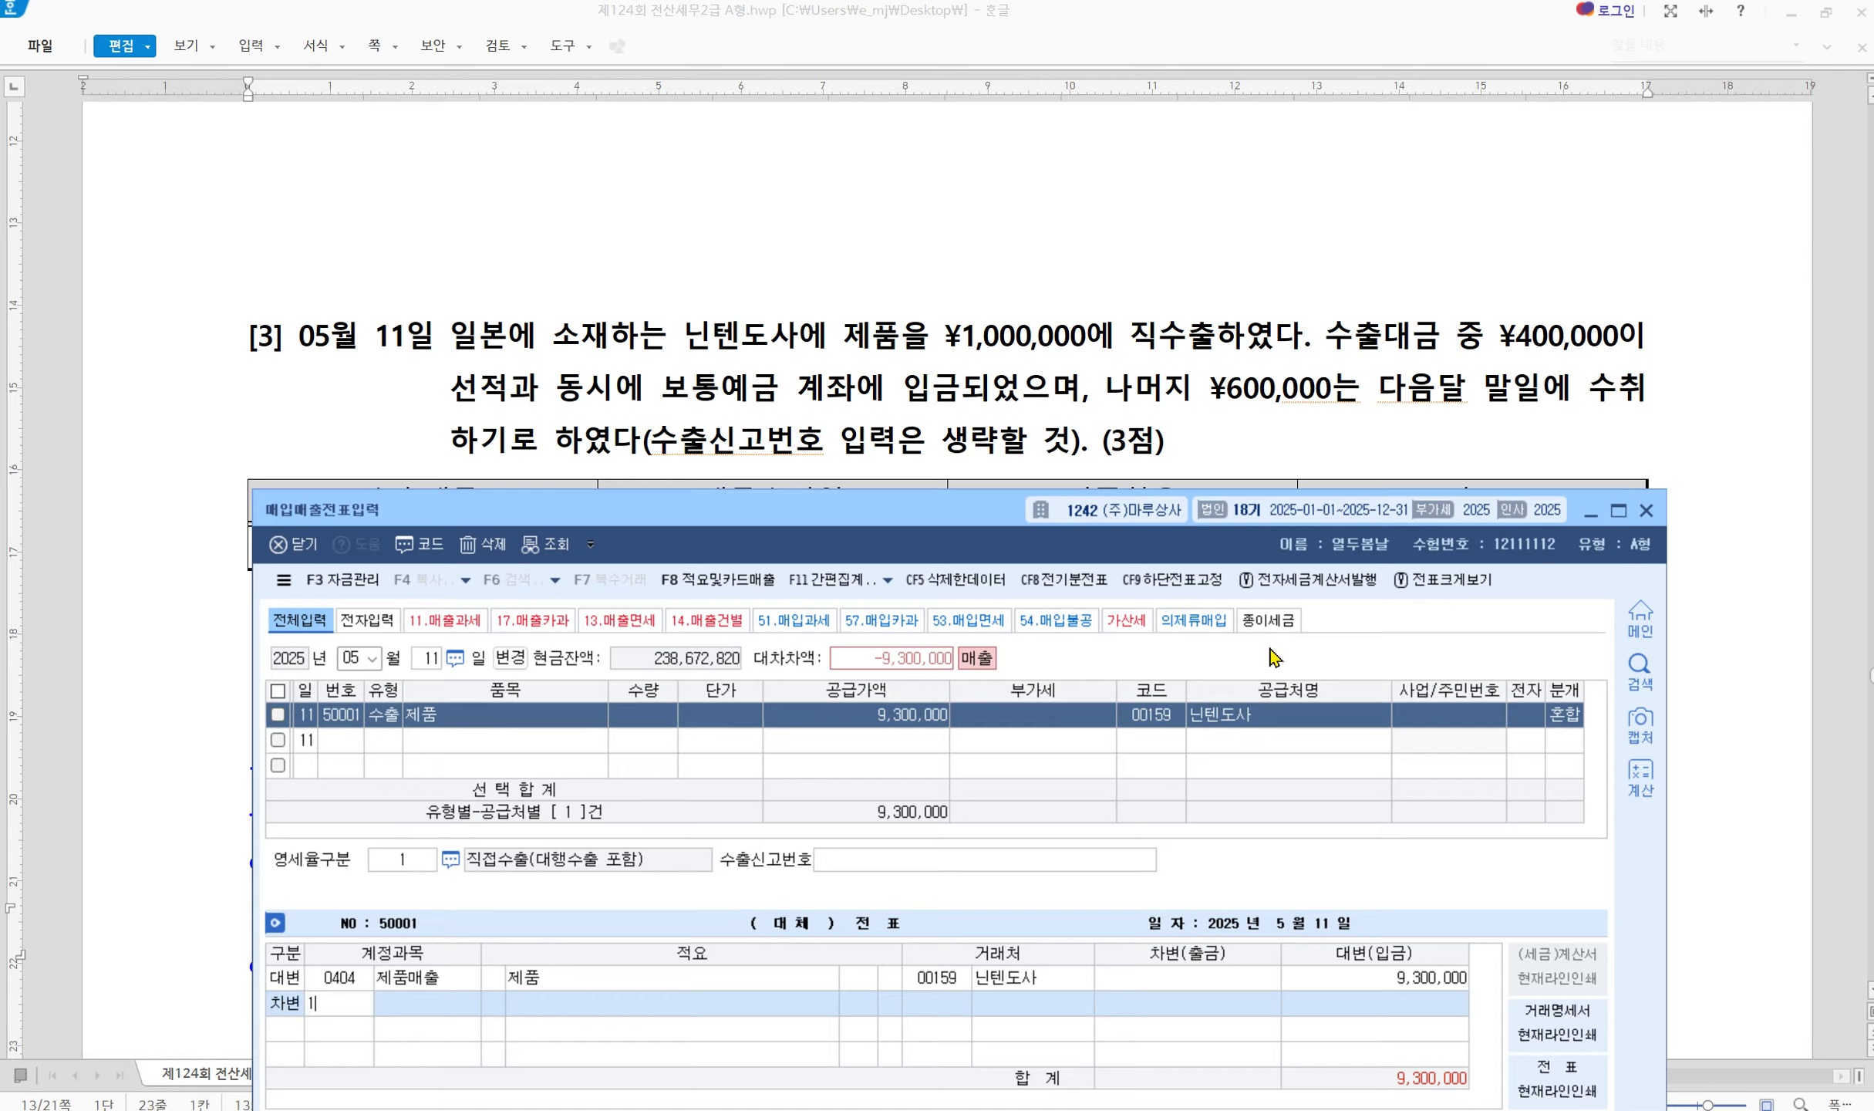
pyautogui.press('Return')
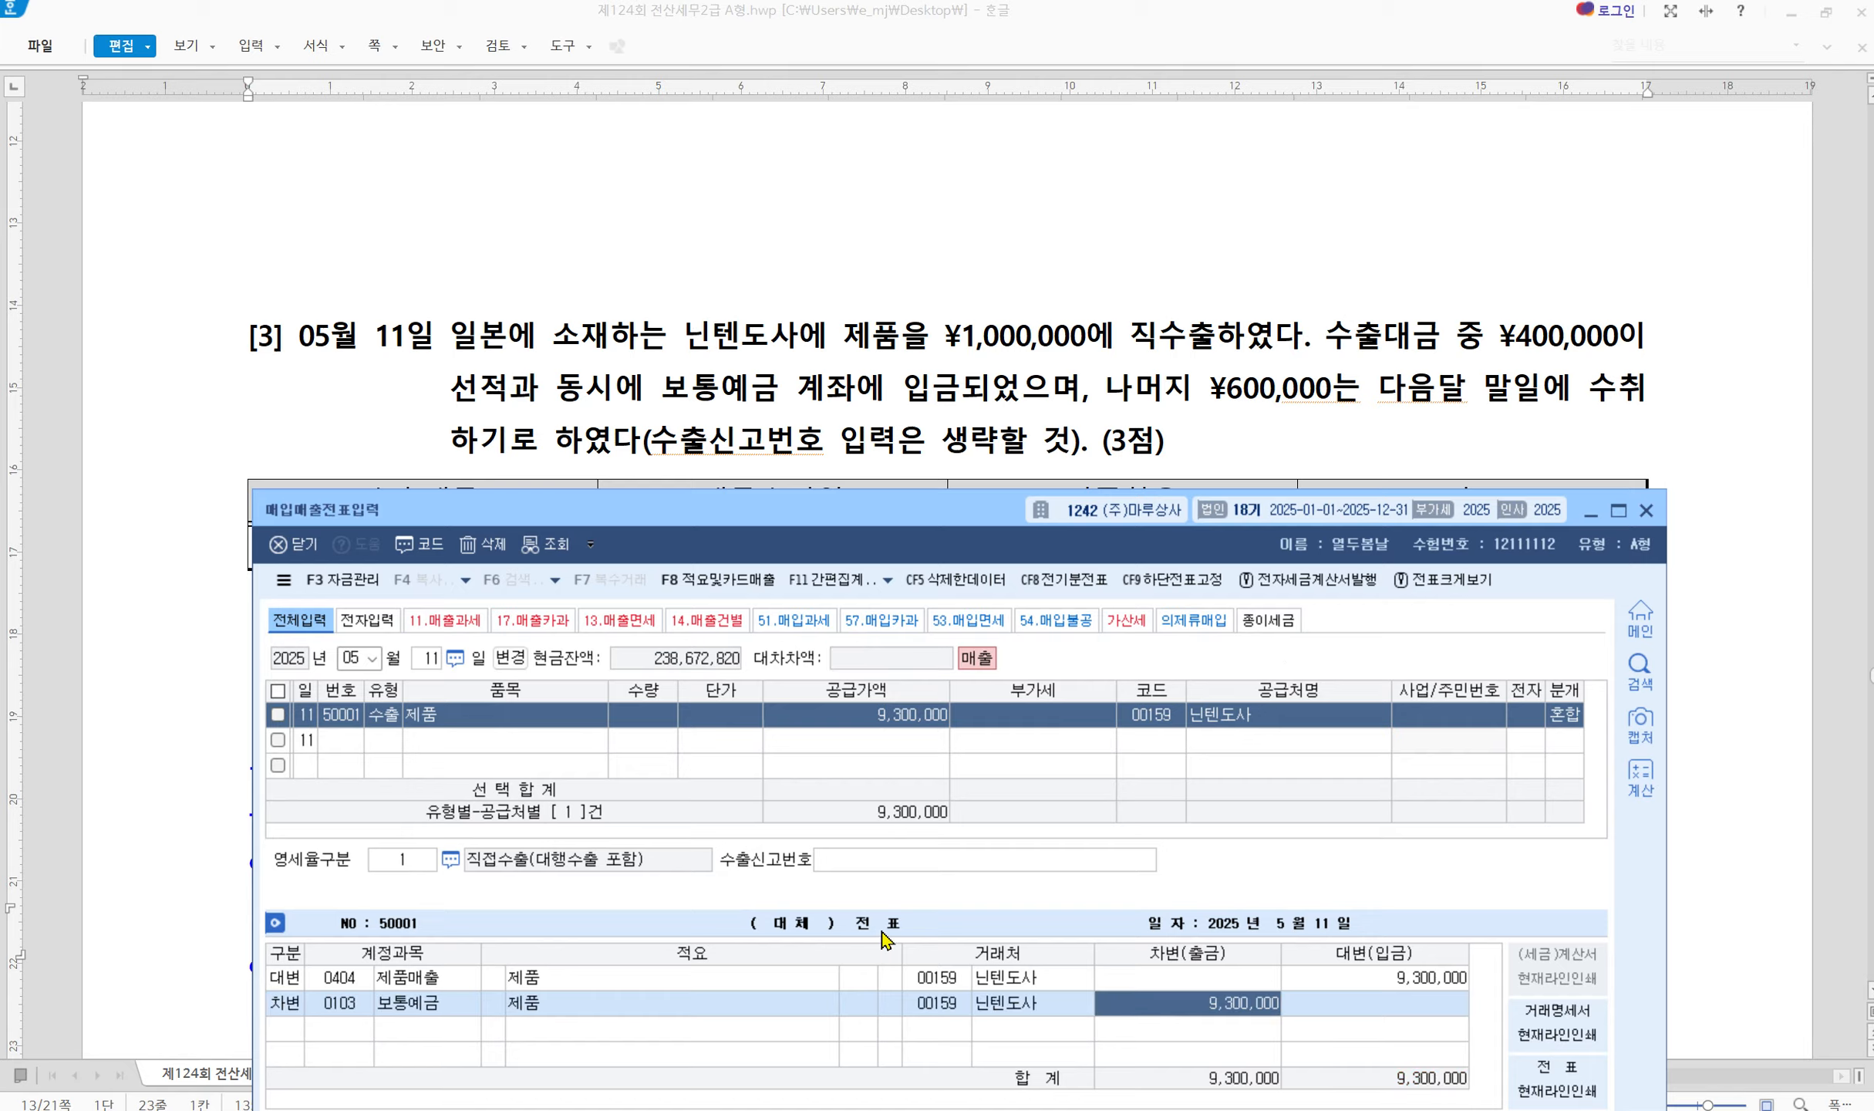
# Compute 400,000 × 9.3 = 3,720,000 in Calculator
pyautogui.click(964, 1109)
pyautogui.click(1477, 626)
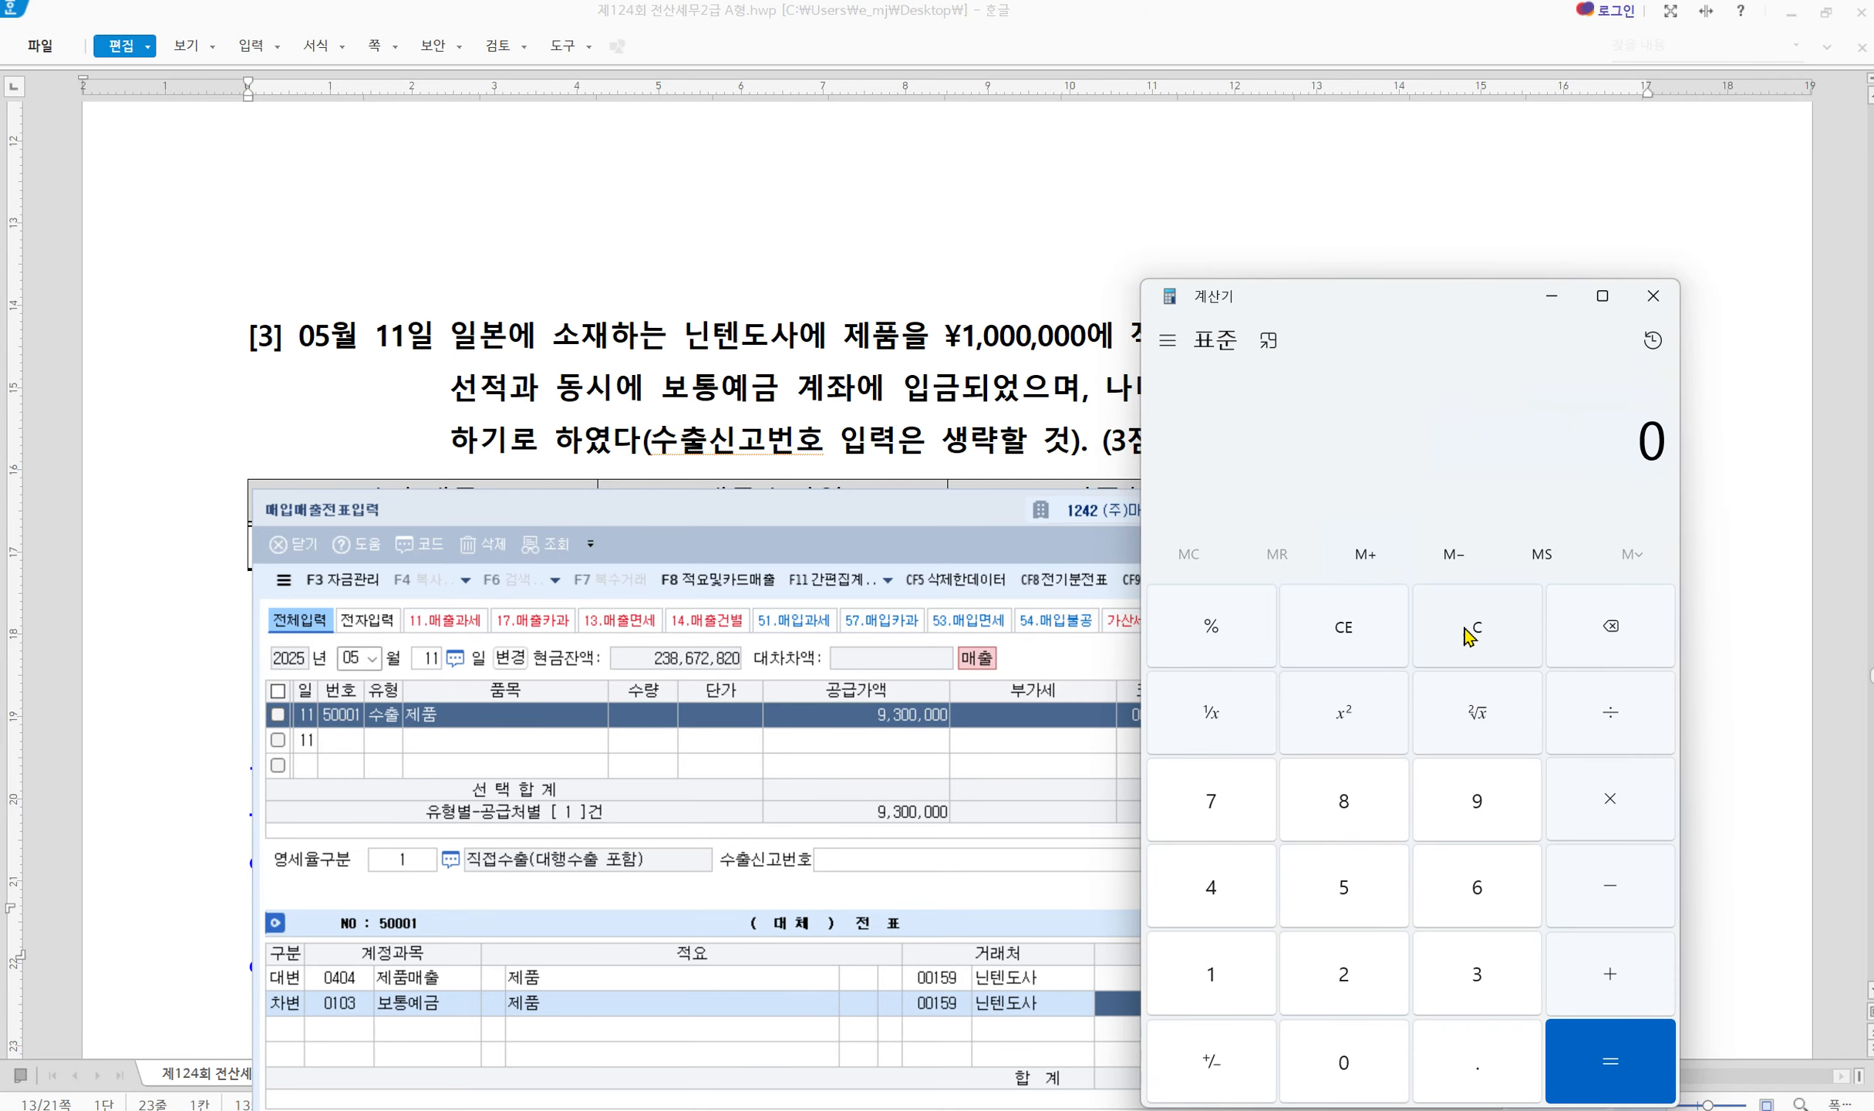
pyautogui.moveTo(1358, 313); pyautogui.dragTo(526, 289)
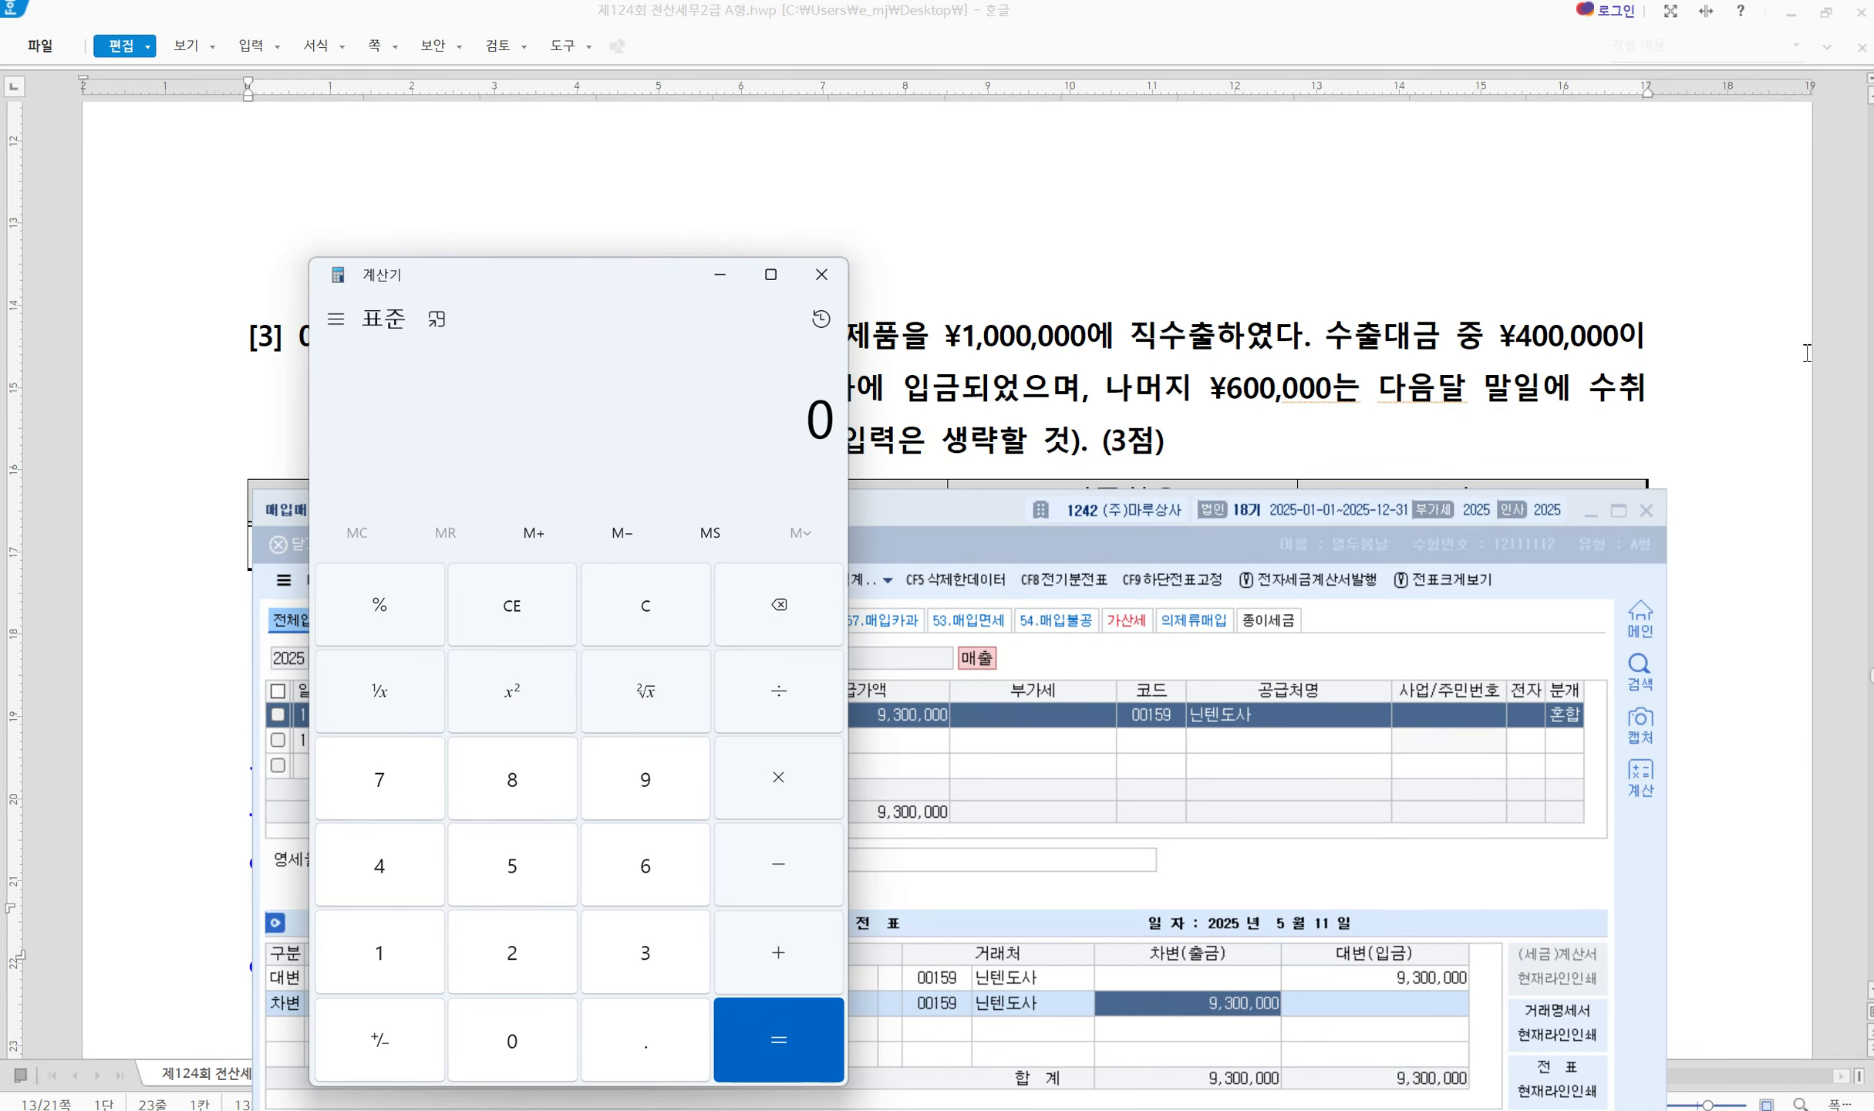
pyautogui.write('4000000')
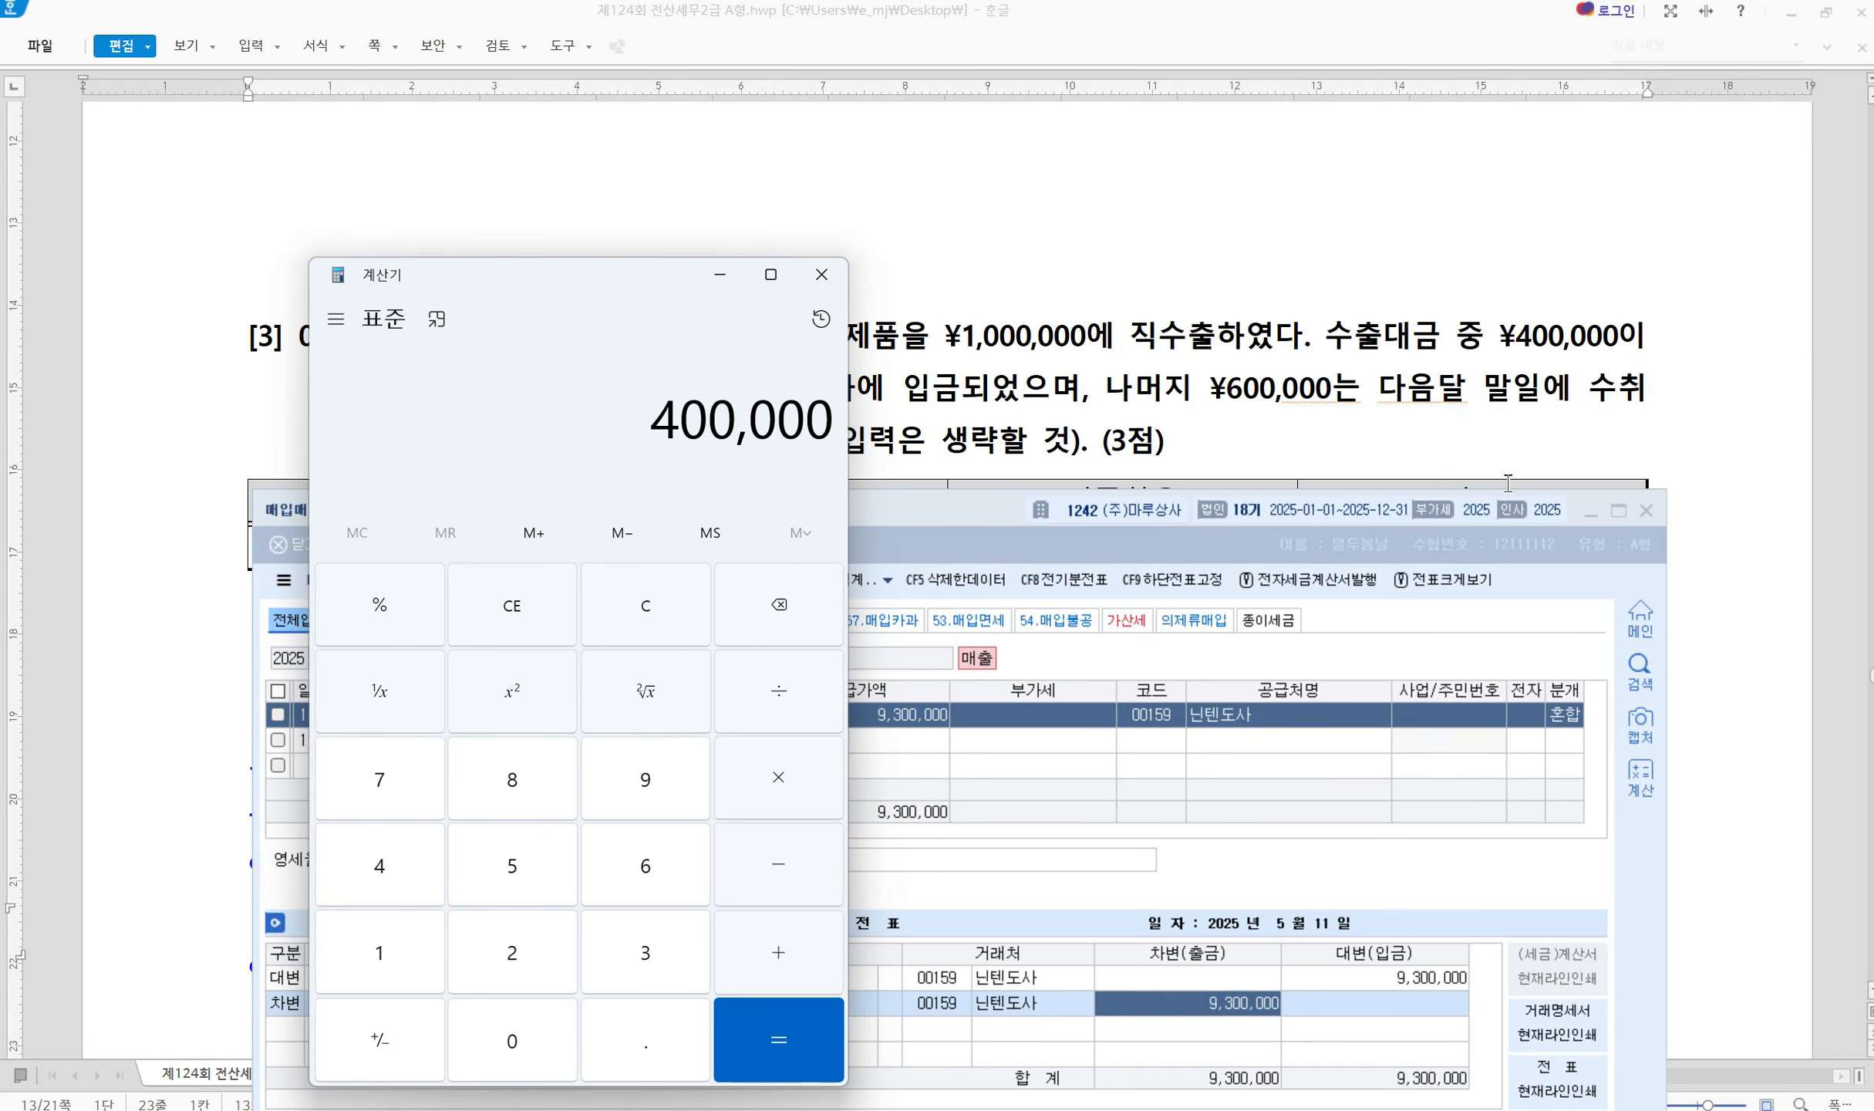
pyautogui.press('*')
pyautogui.write('9.3')
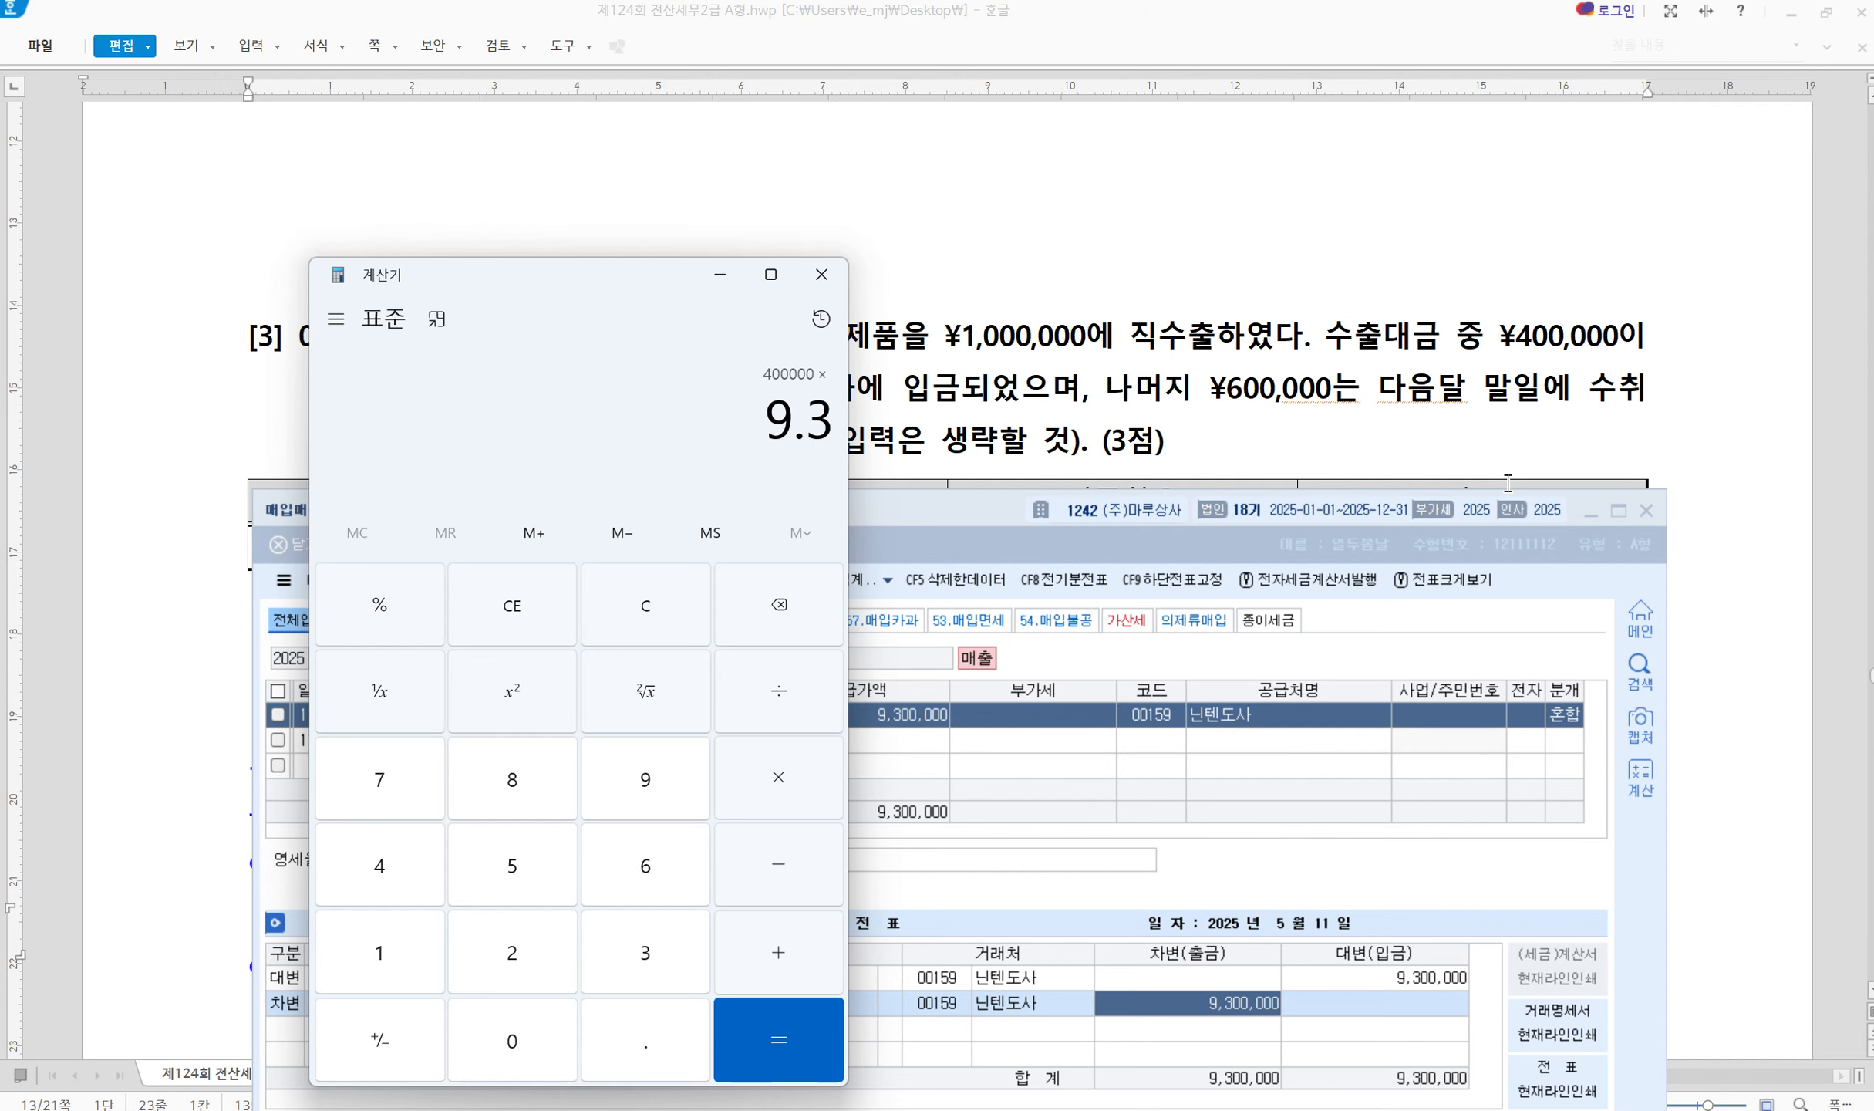
pyautogui.press('Return')
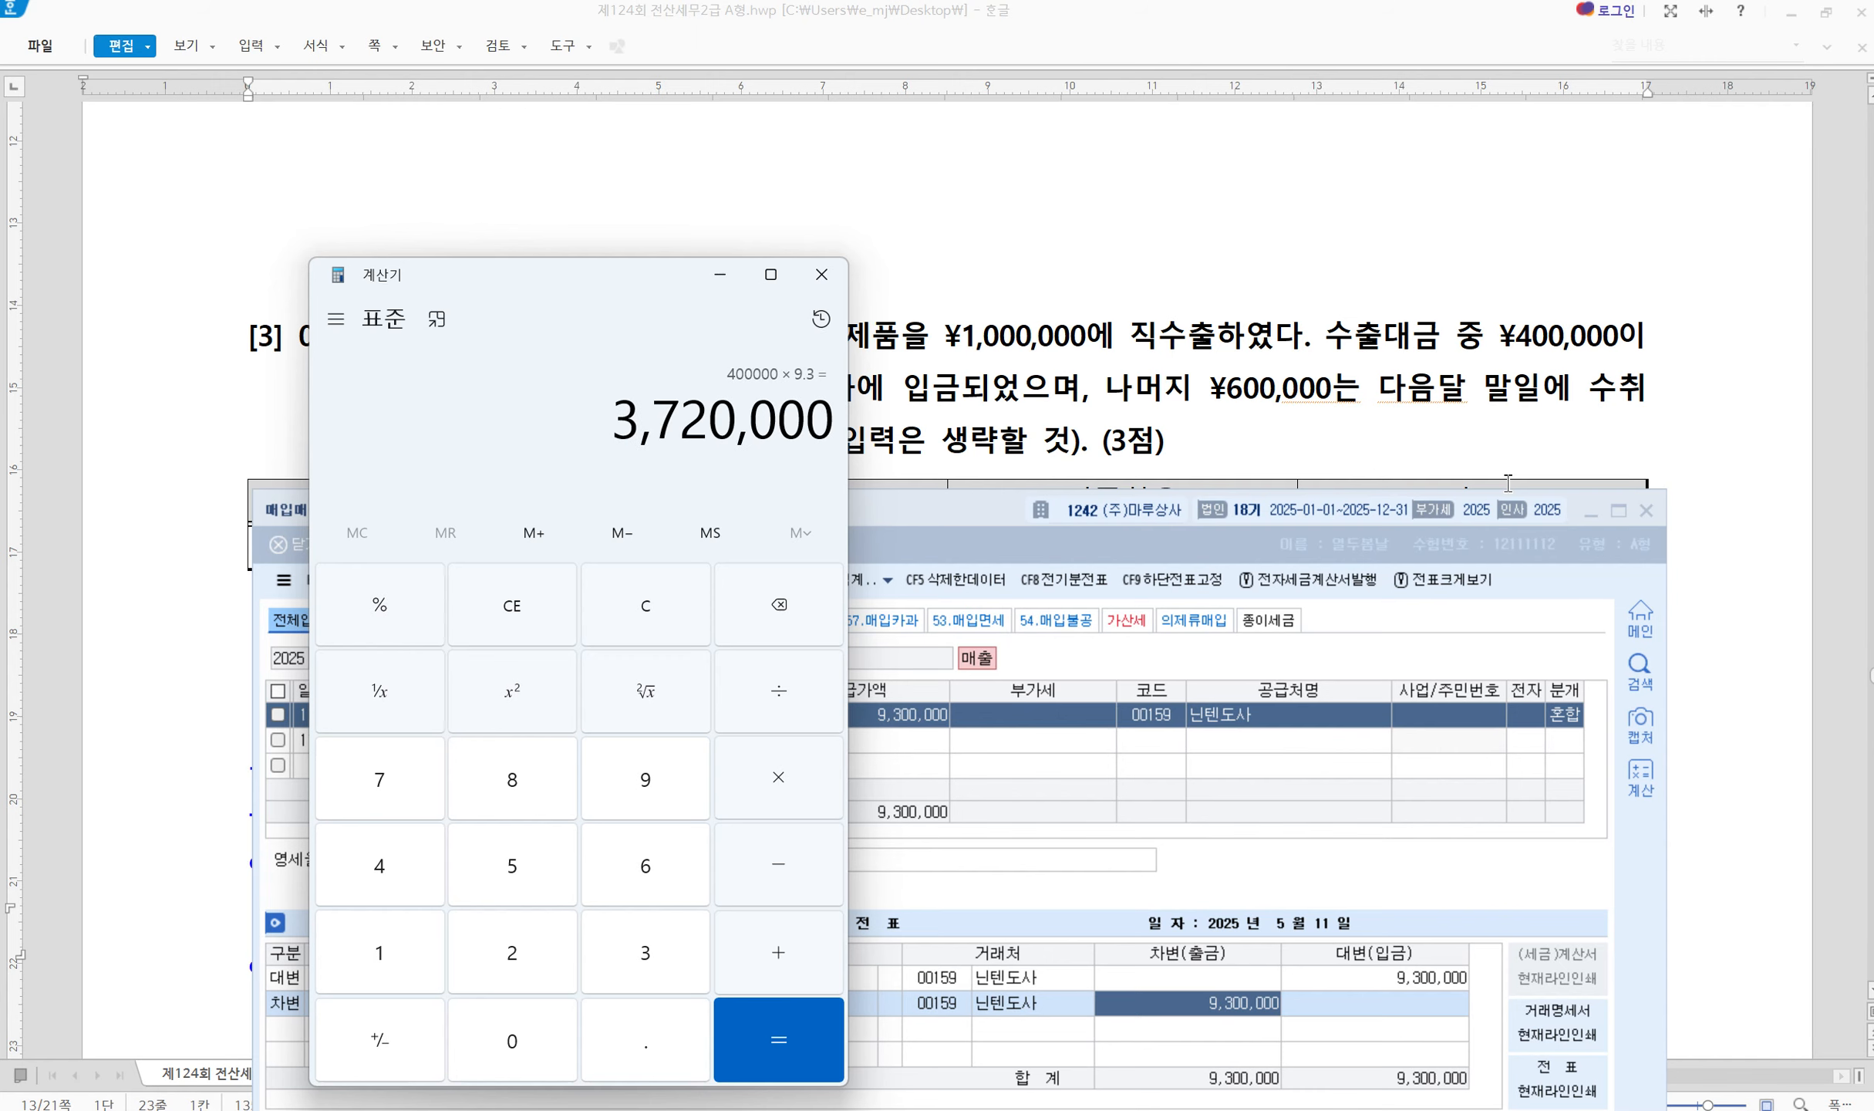
# Change the 보통예금 debit to 3,720,000 and debit the remaining 5,580,000 to 0108 외상매출금
pyautogui.click(1211, 1005)
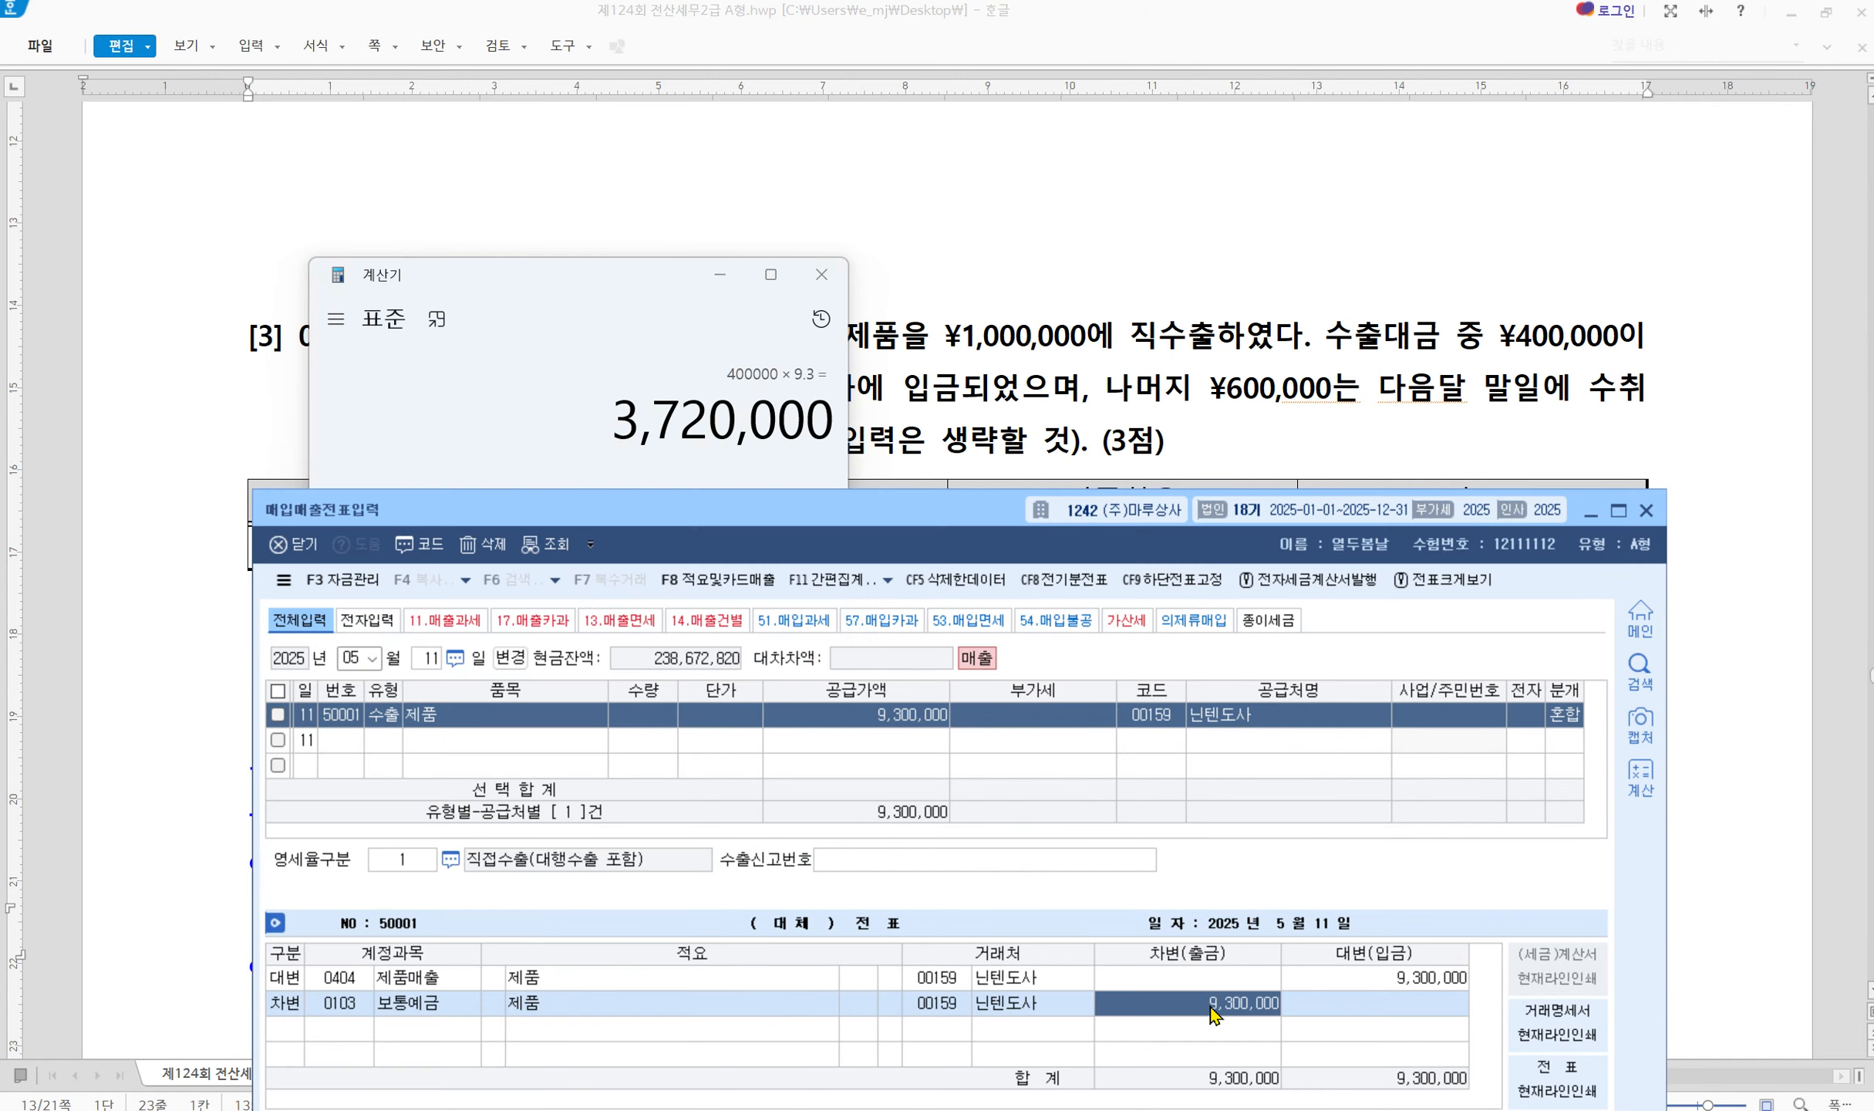
pyautogui.write('3720000')
pyautogui.press('Return')
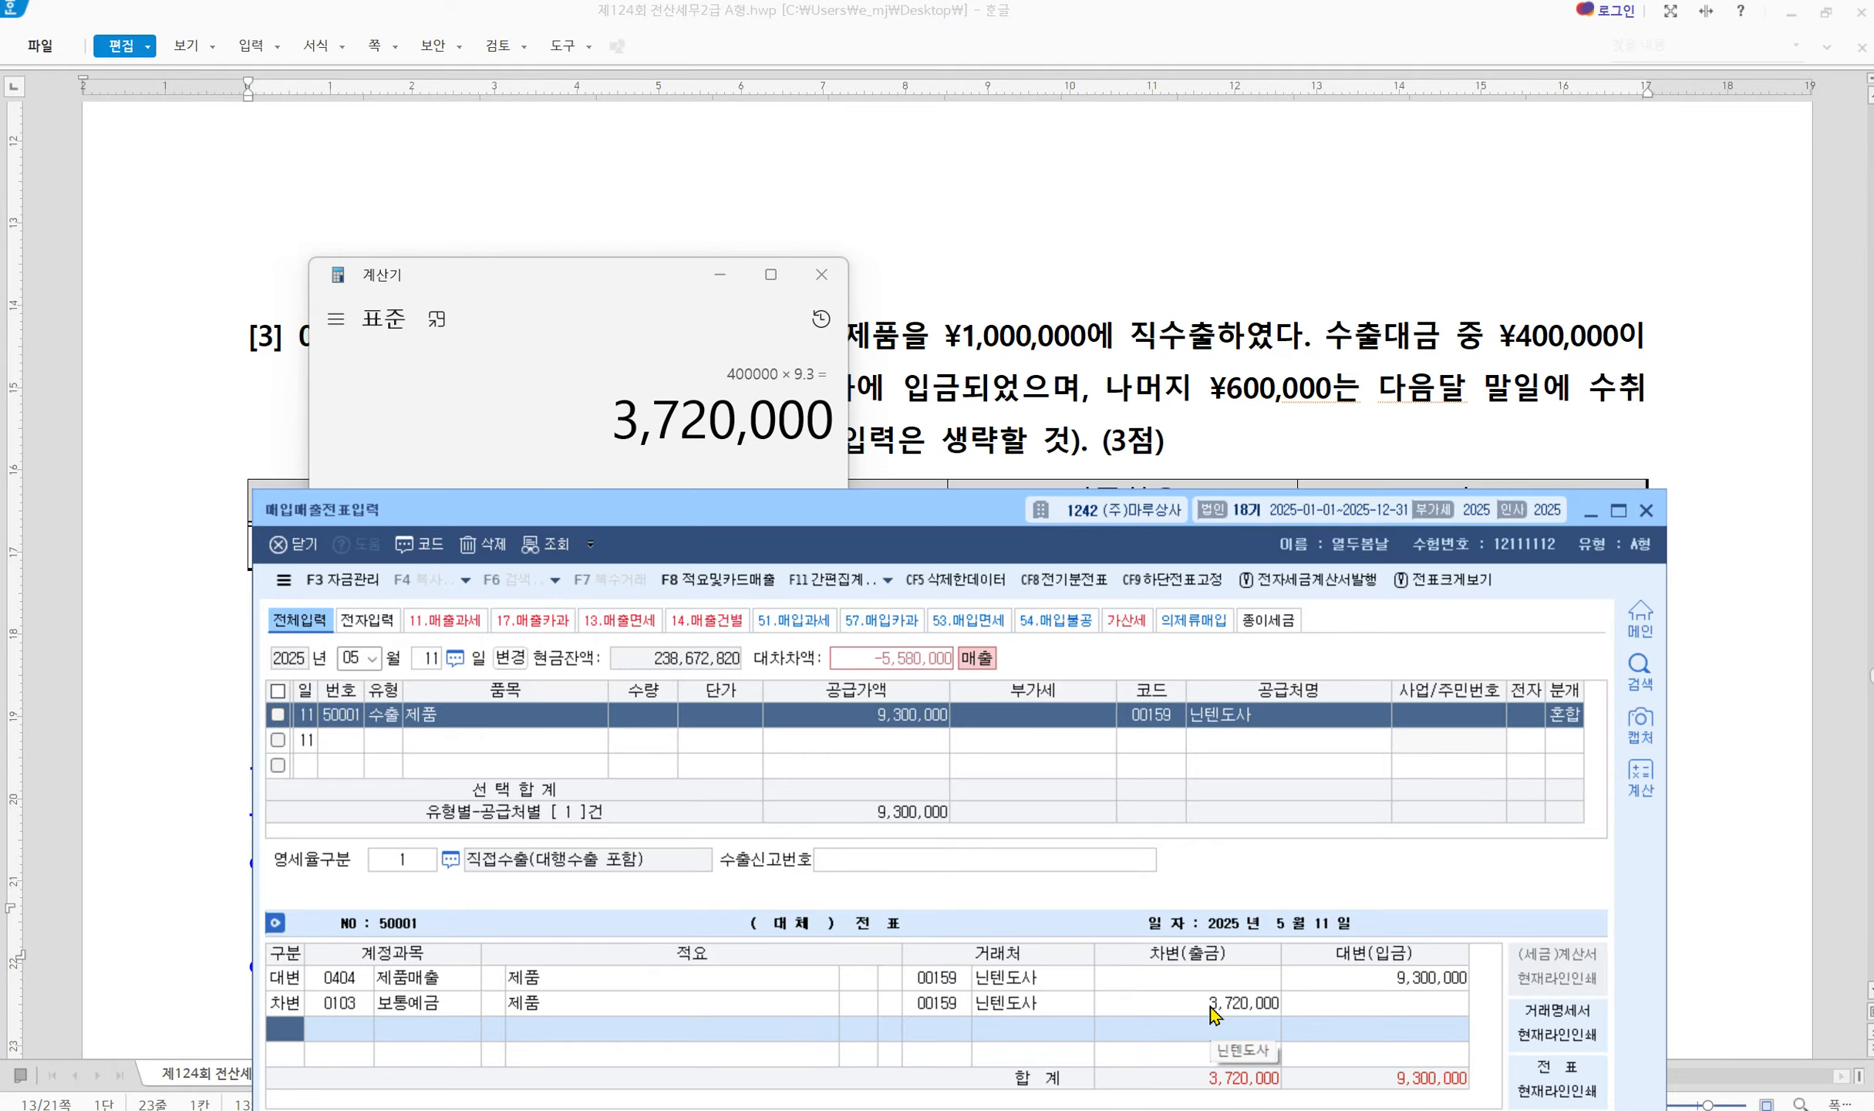
pyautogui.write('3')
pyautogui.press('Return')
pyautogui.write('108')
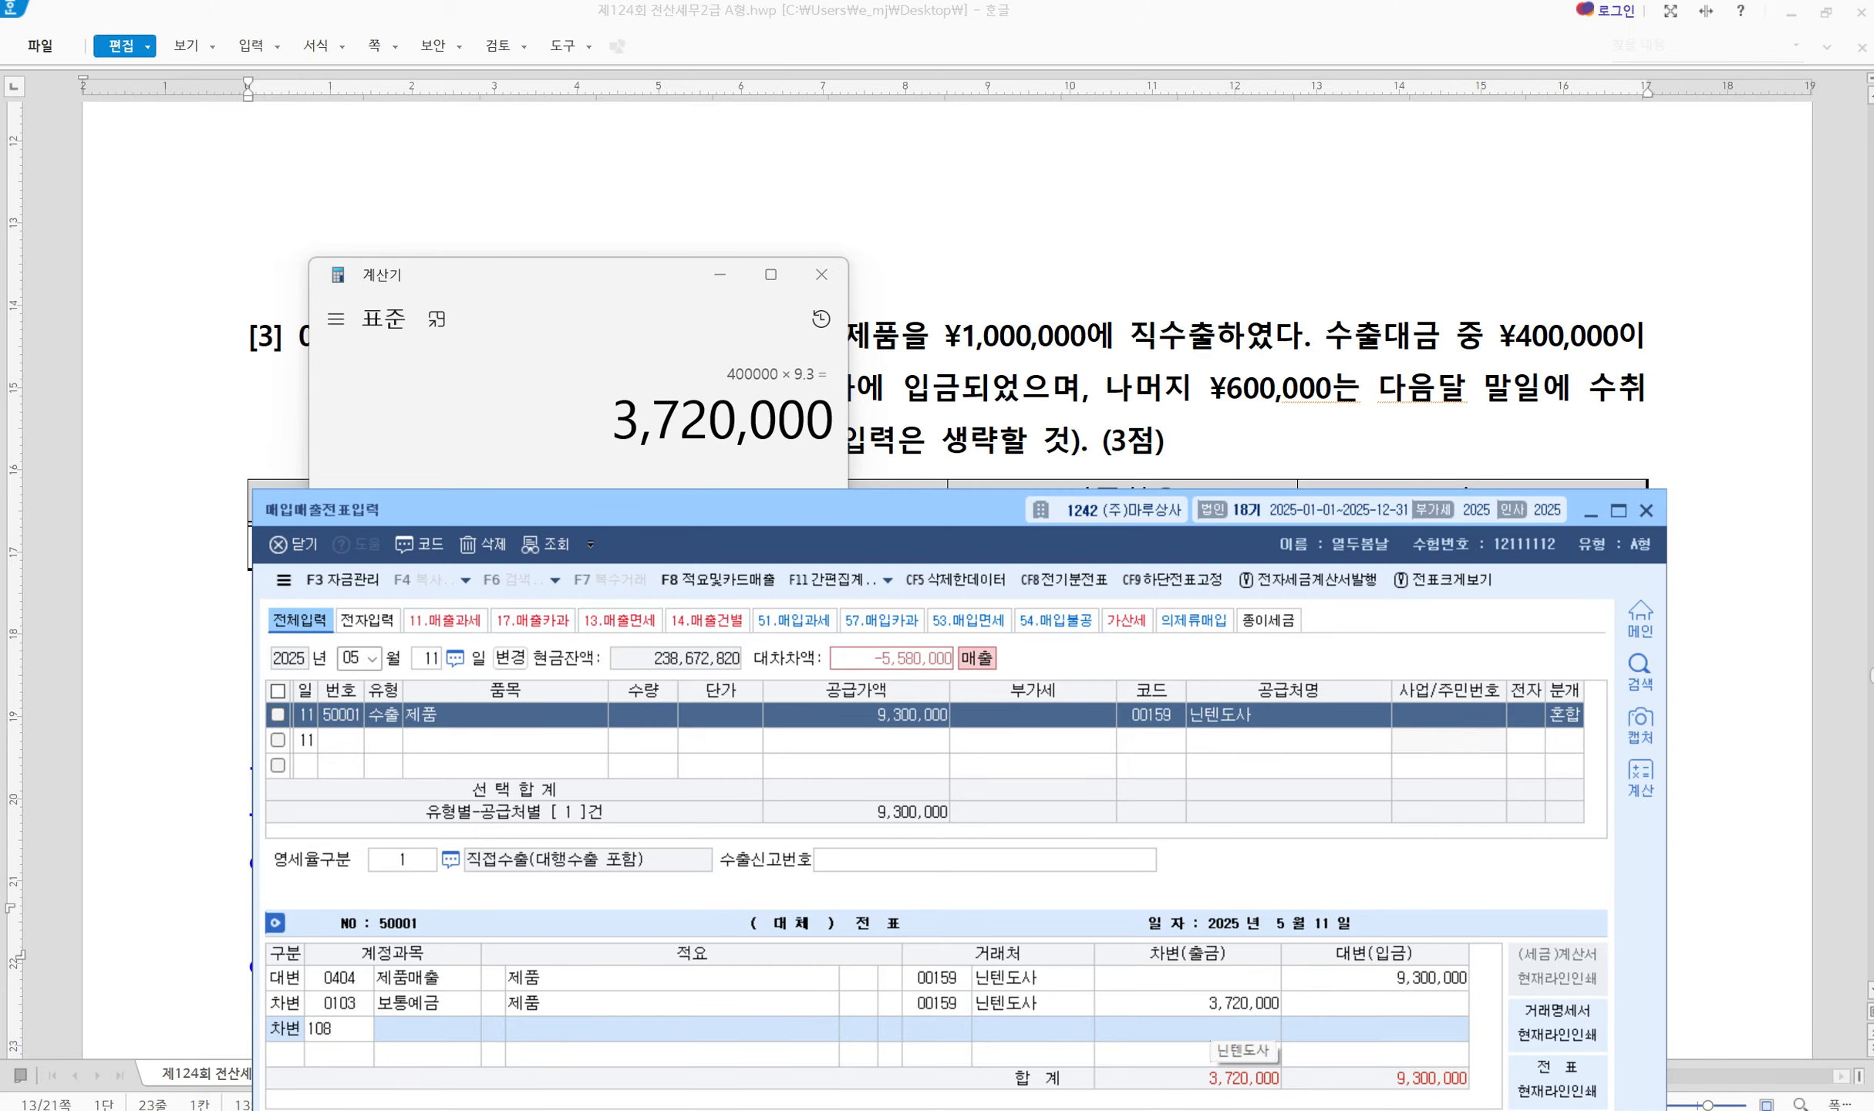
pyautogui.press('Return')
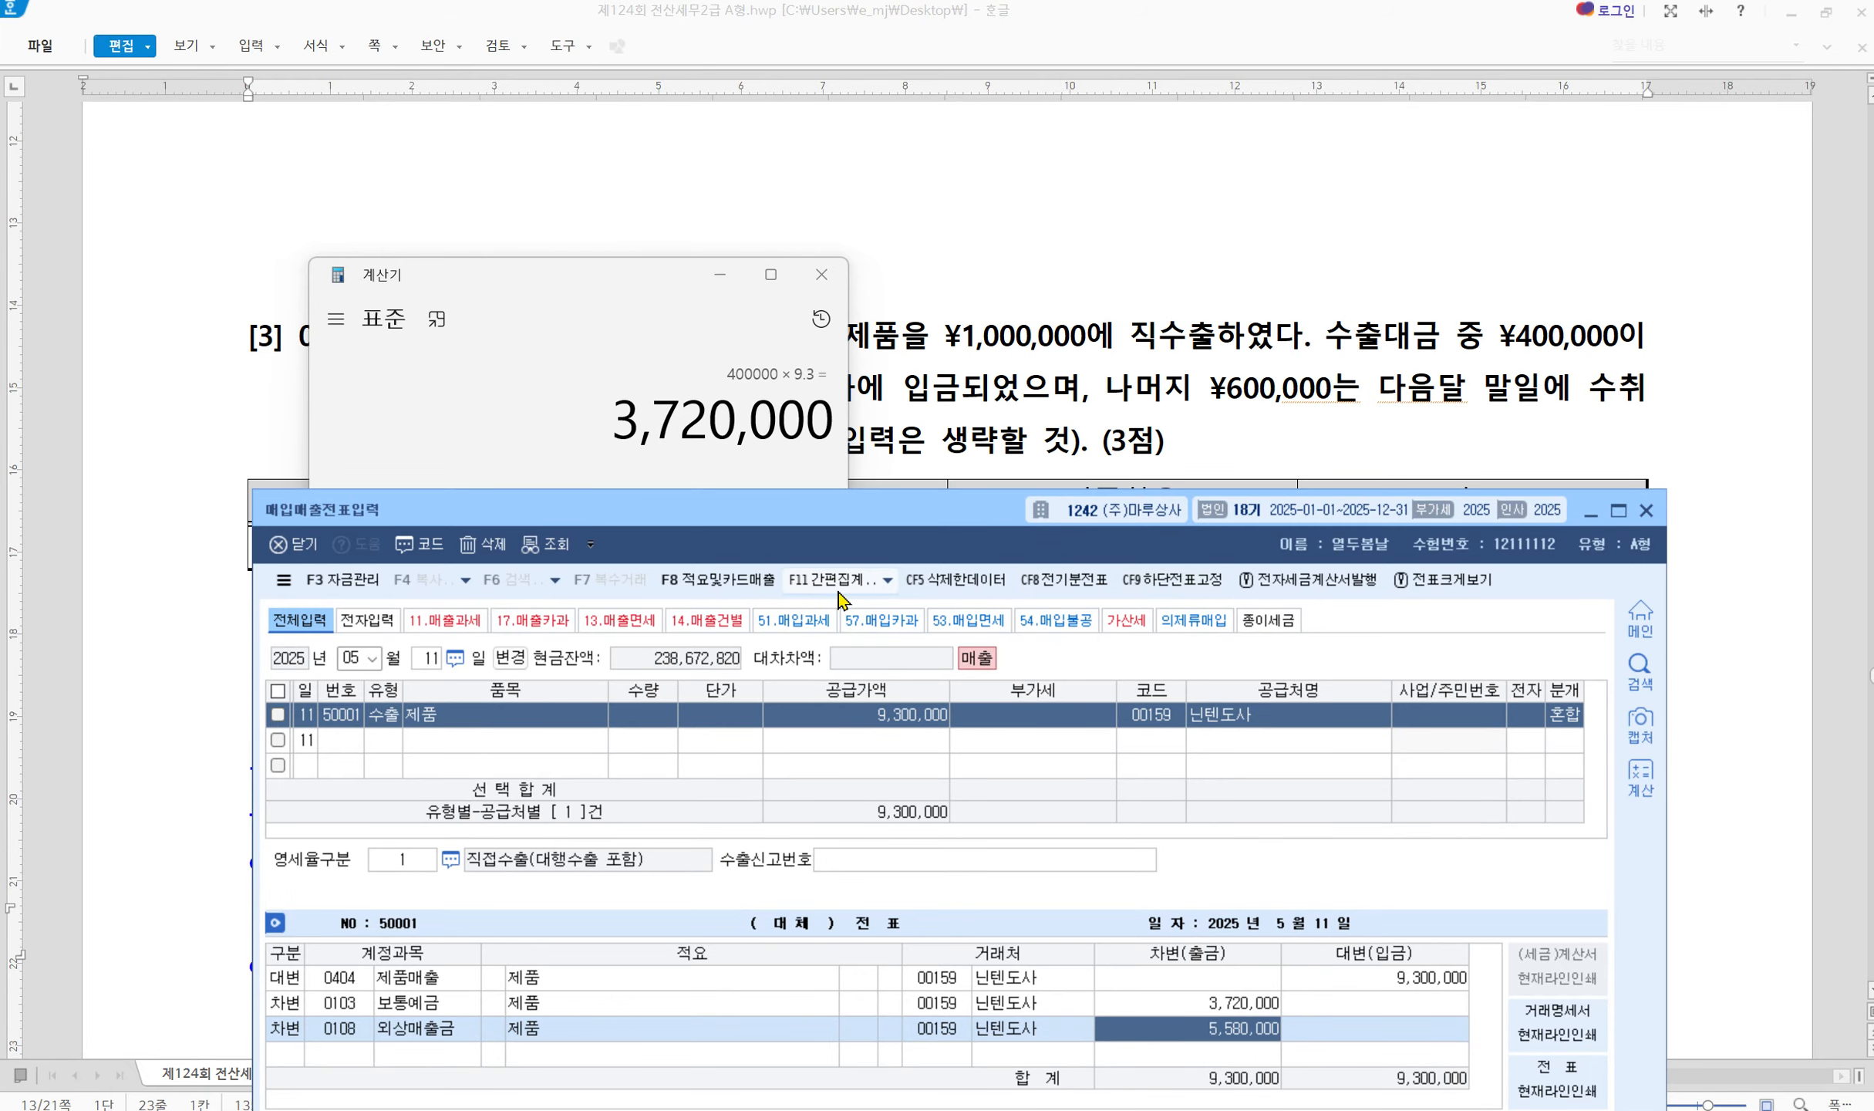
pyautogui.click(822, 276)
# Start a new purchase entry dated May 31
pyautogui.scroll(-15, 1183, 739)
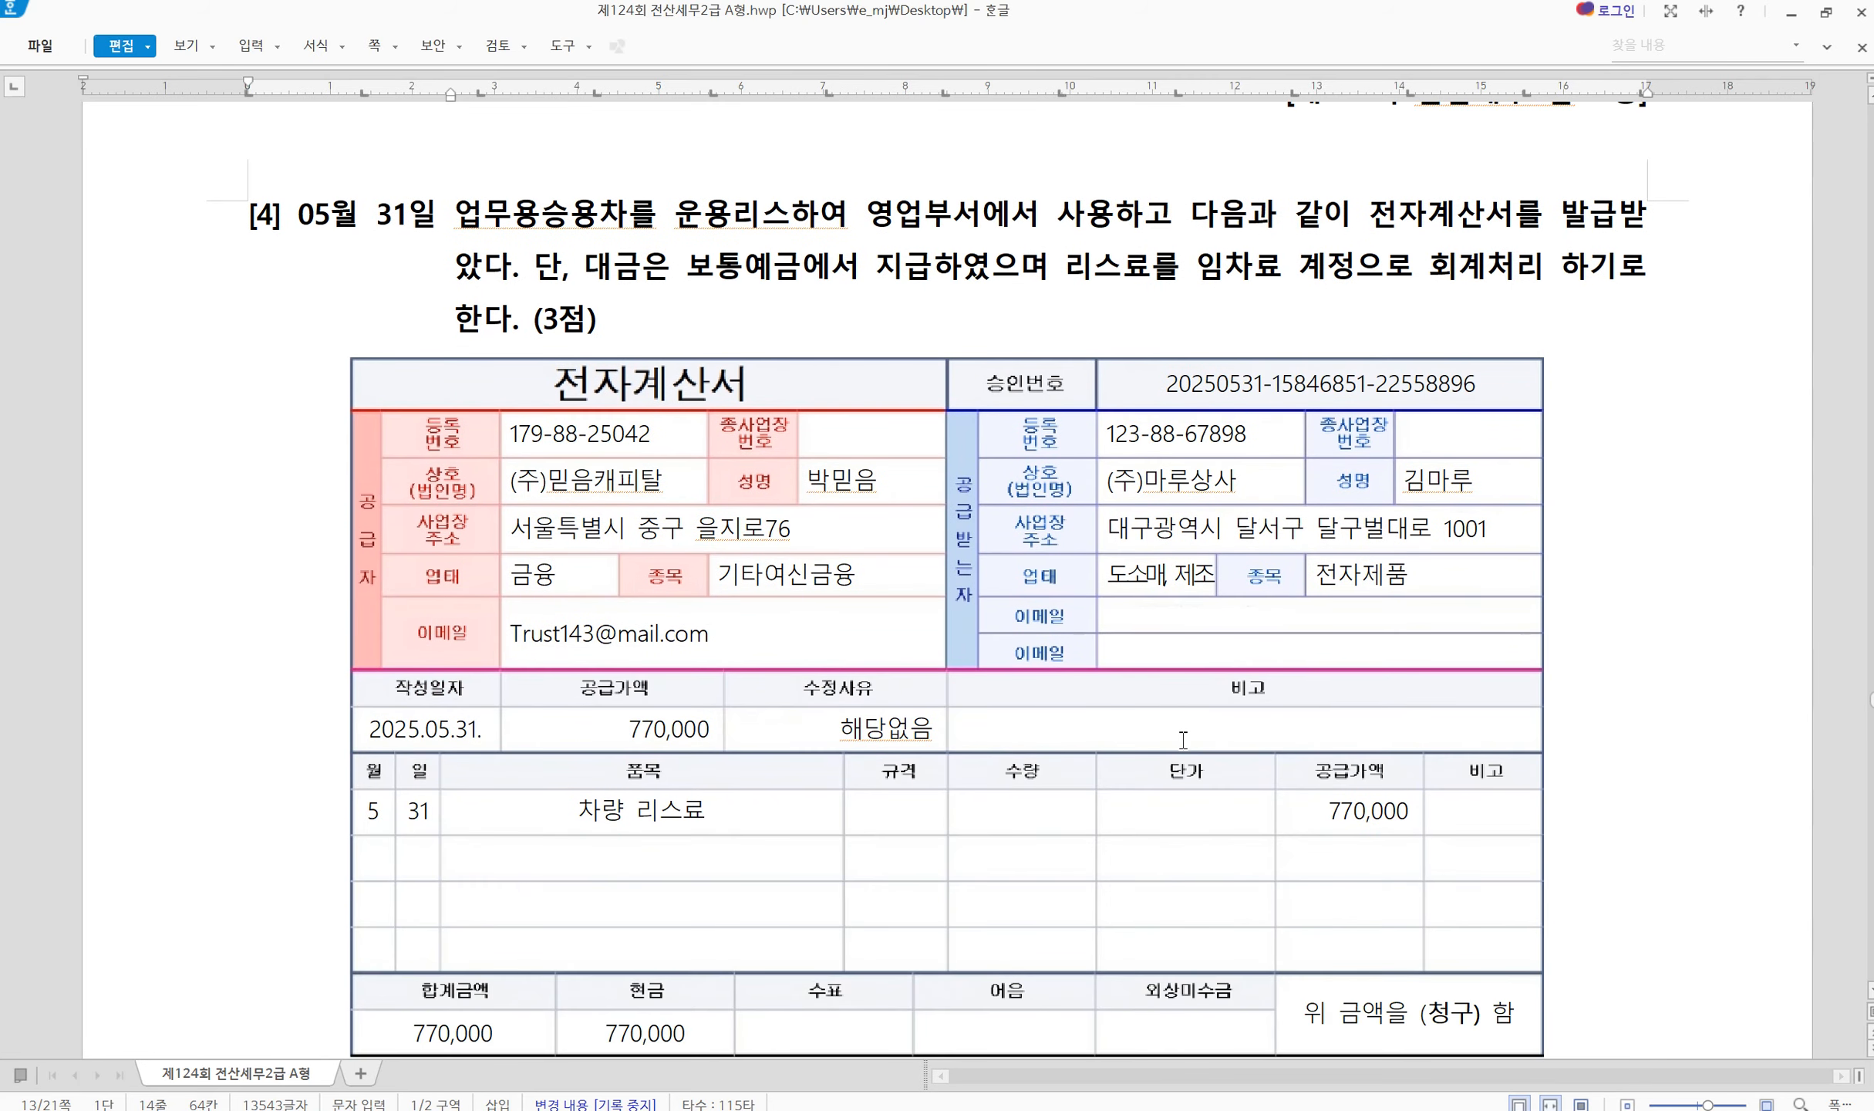
pyautogui.click(1228, 1109)
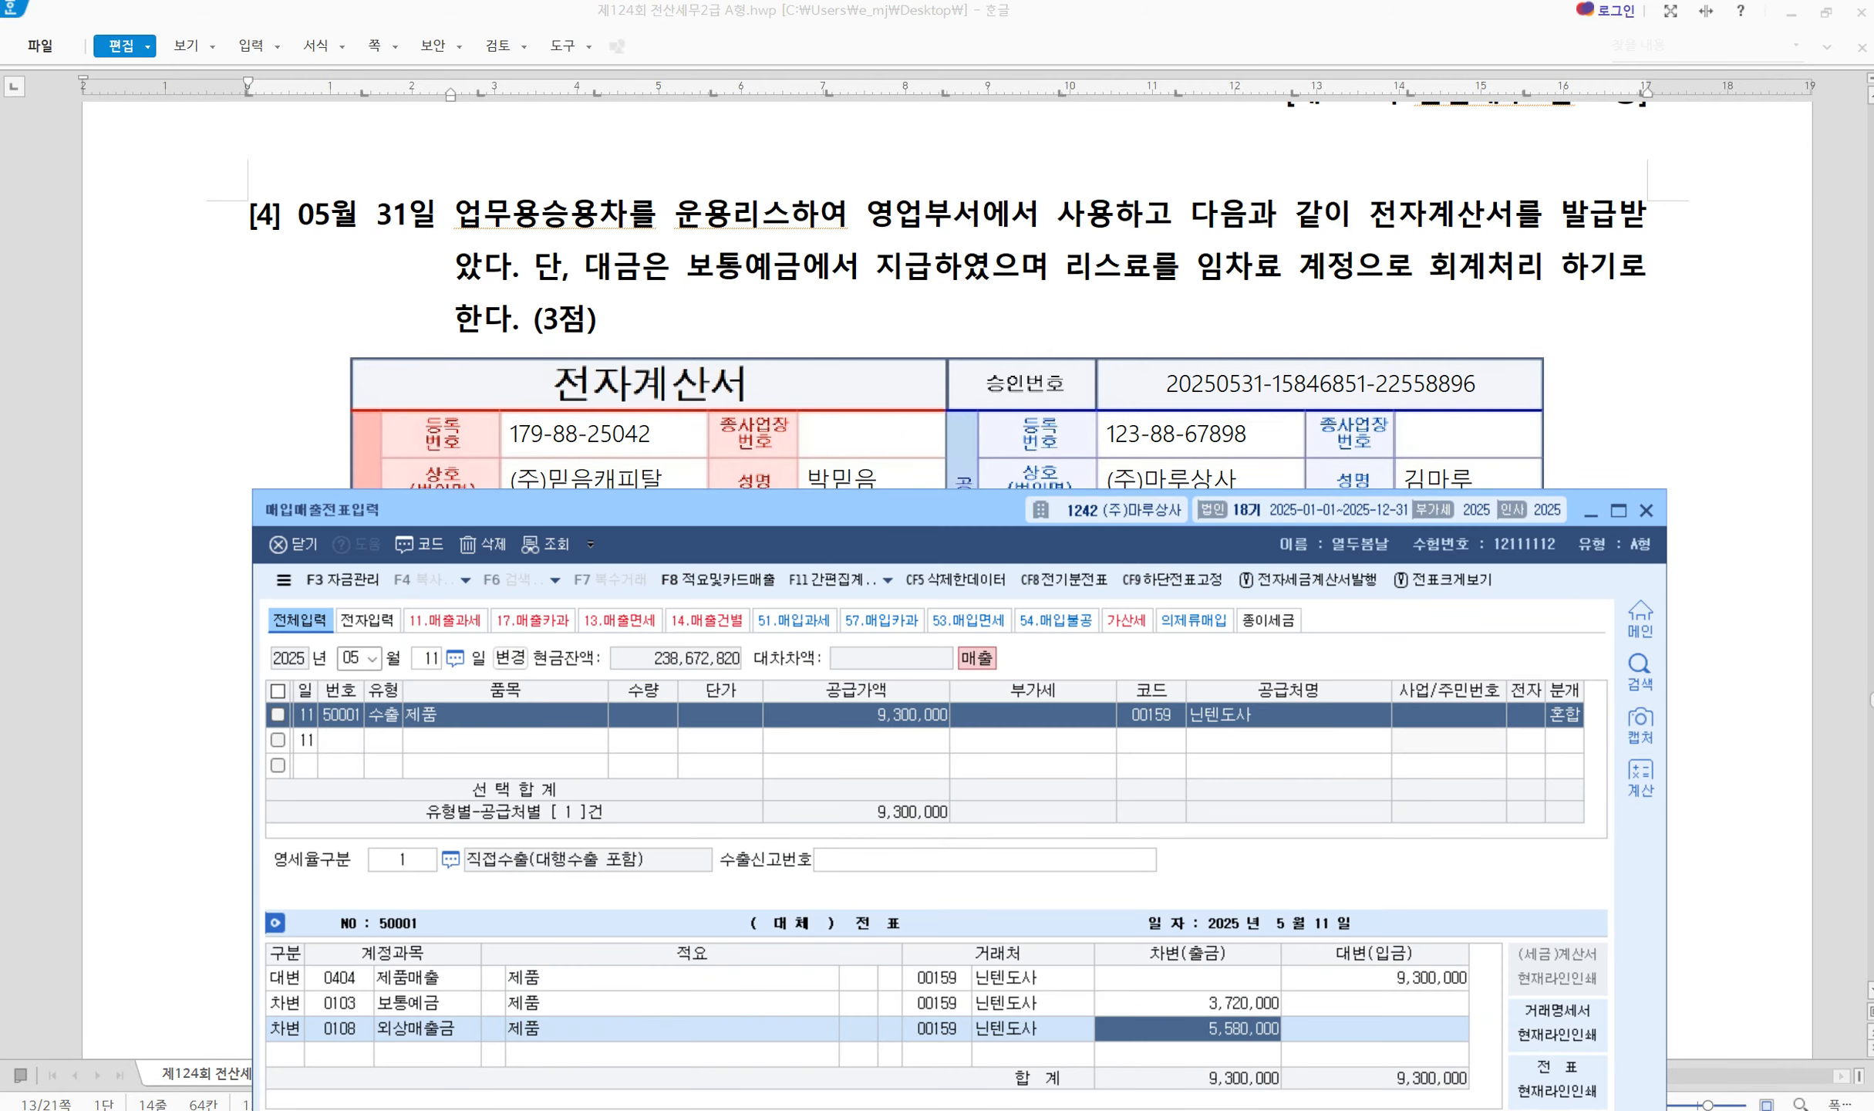
pyautogui.click(430, 659)
pyautogui.write('31')
pyautogui.press('Return')
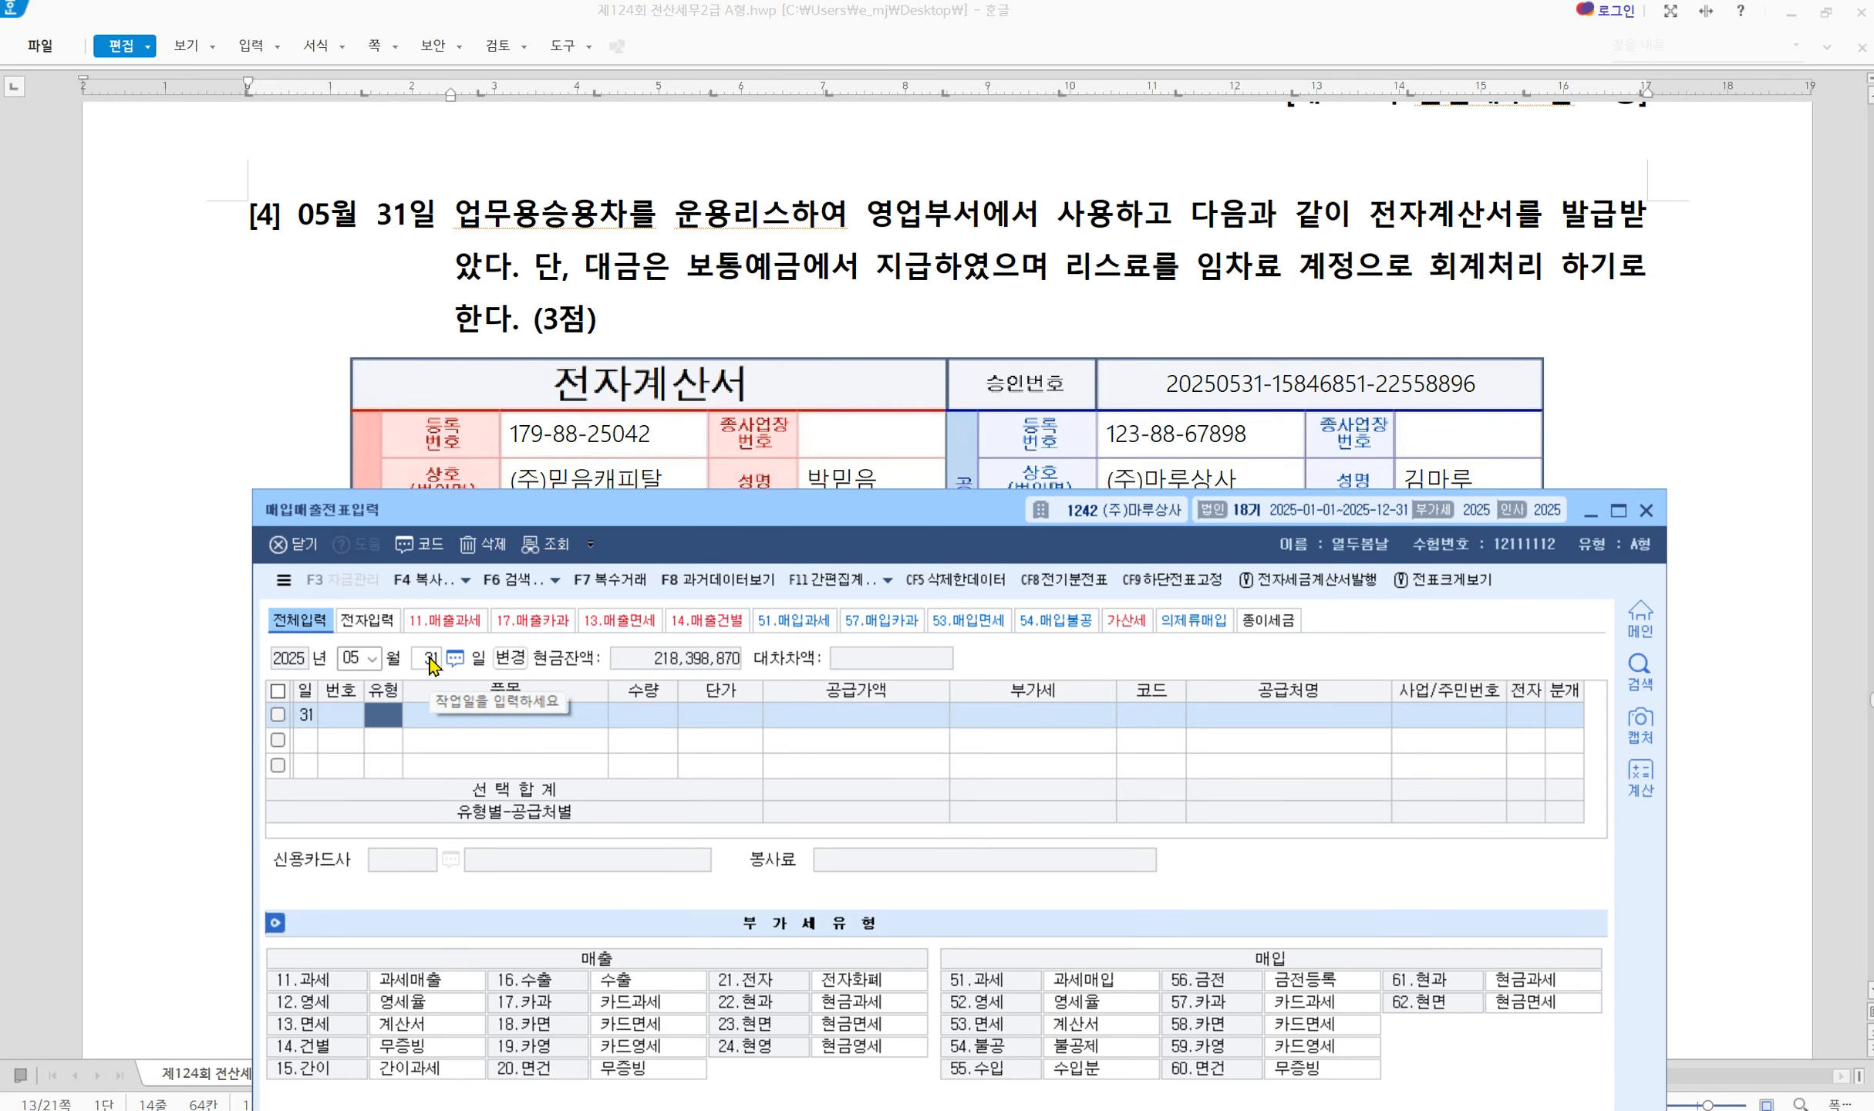
# Read question [4]'s vehicle-lease e-invoice, then return to the slip entry
pyautogui.click(846, 274)
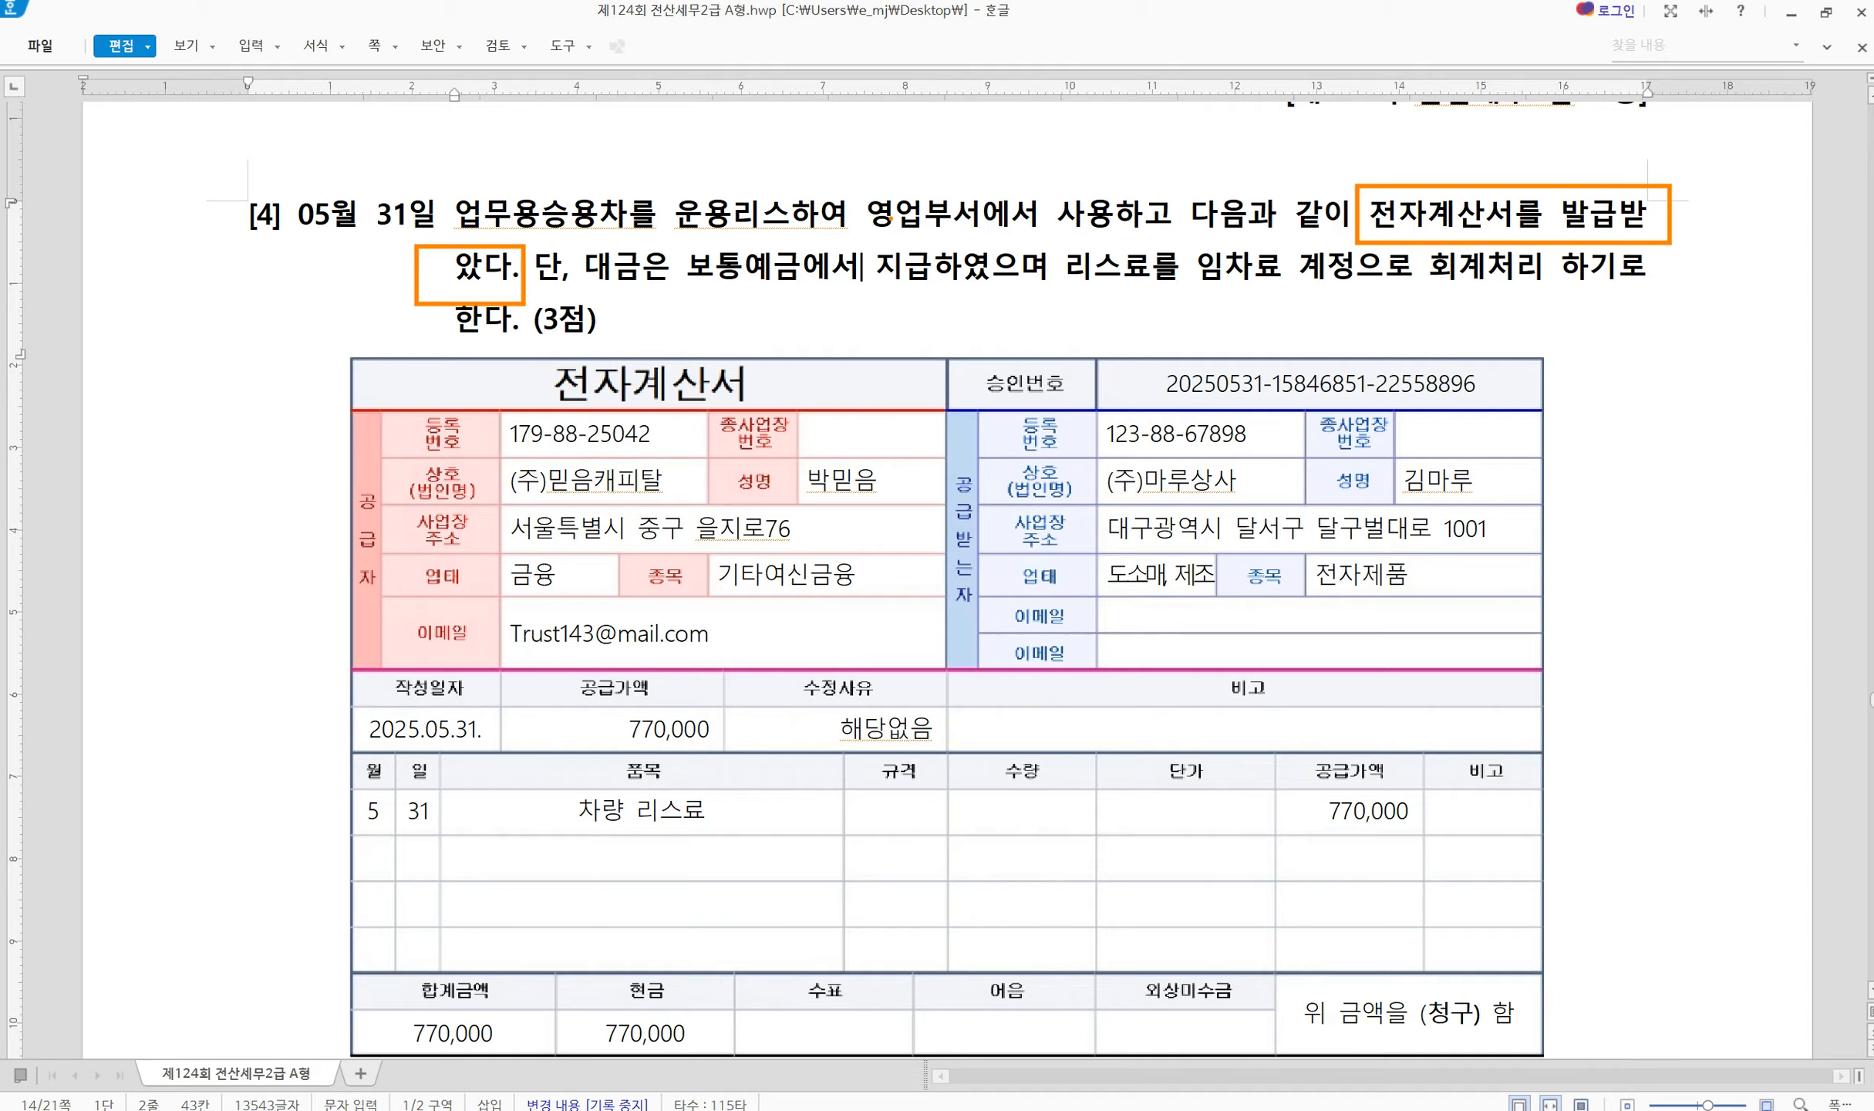
pyautogui.press('Escape')
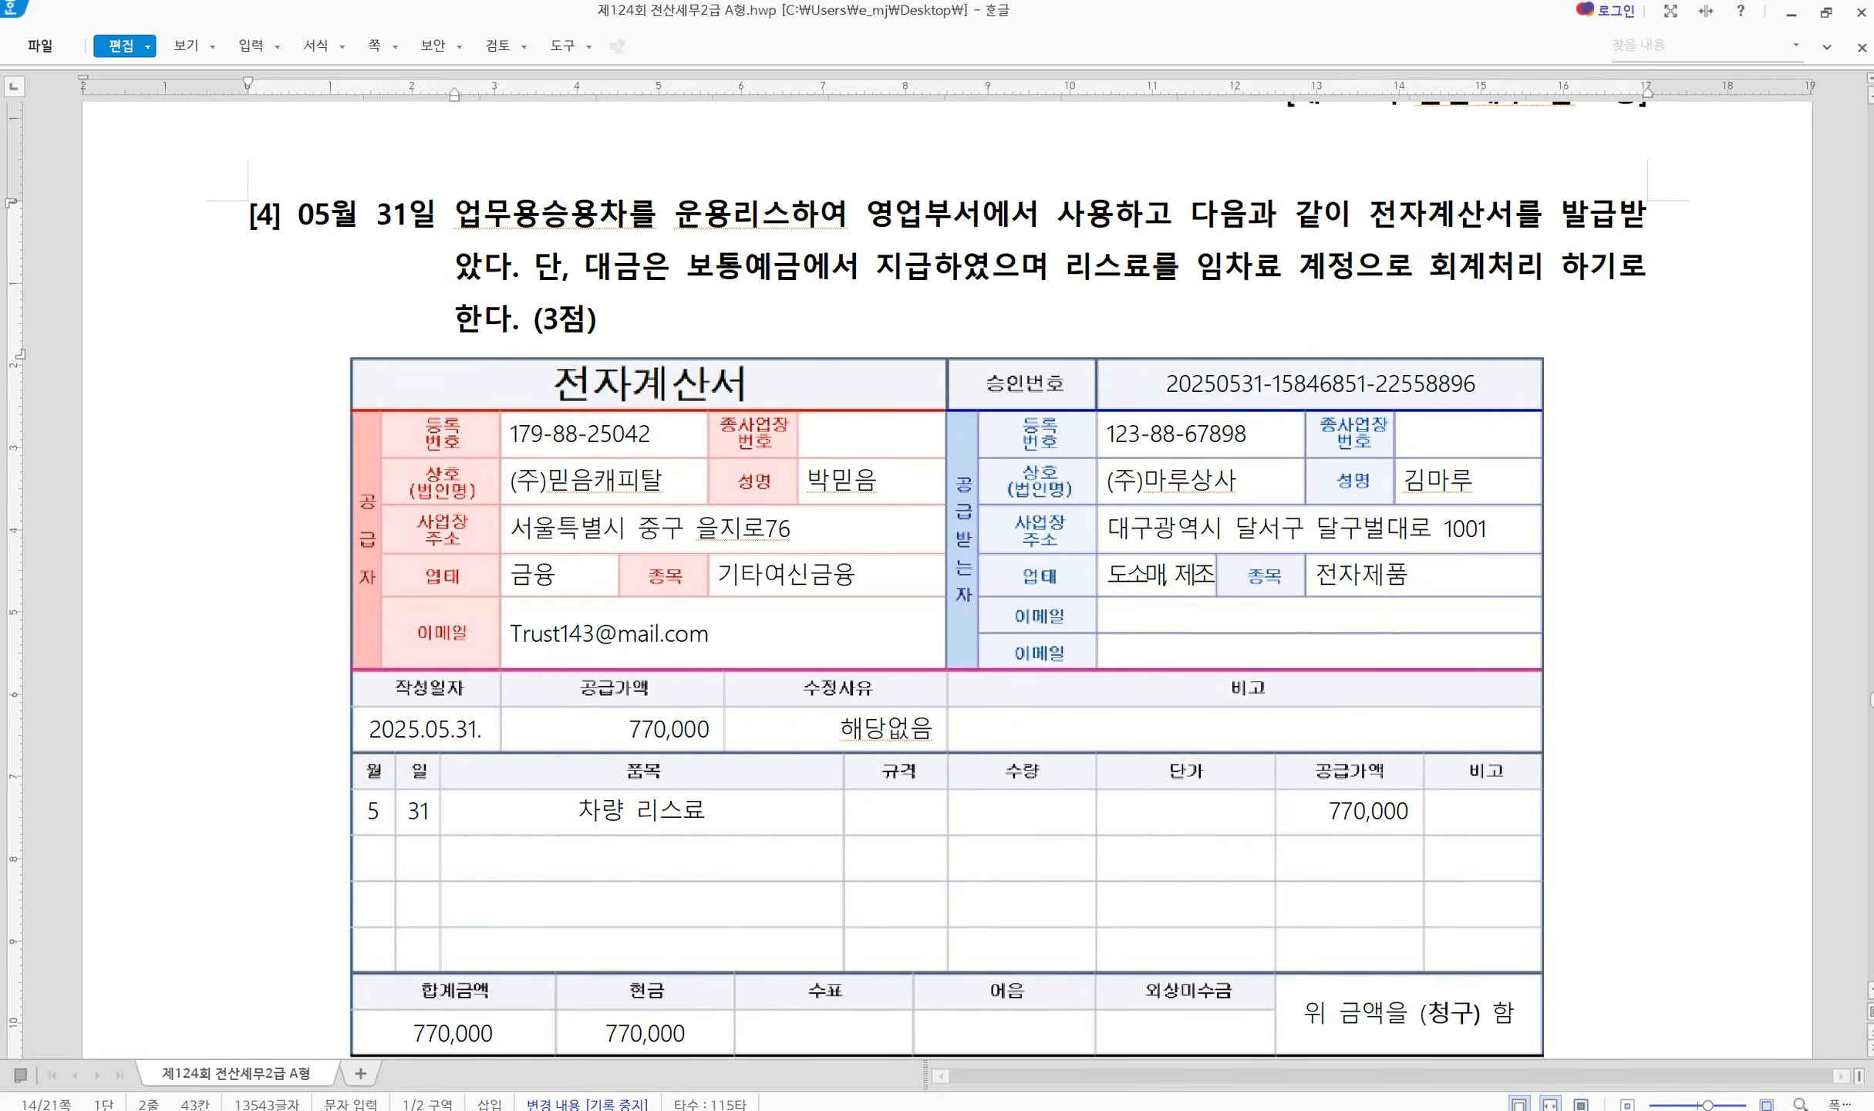
pyautogui.hotkey('alt', 'Tab')
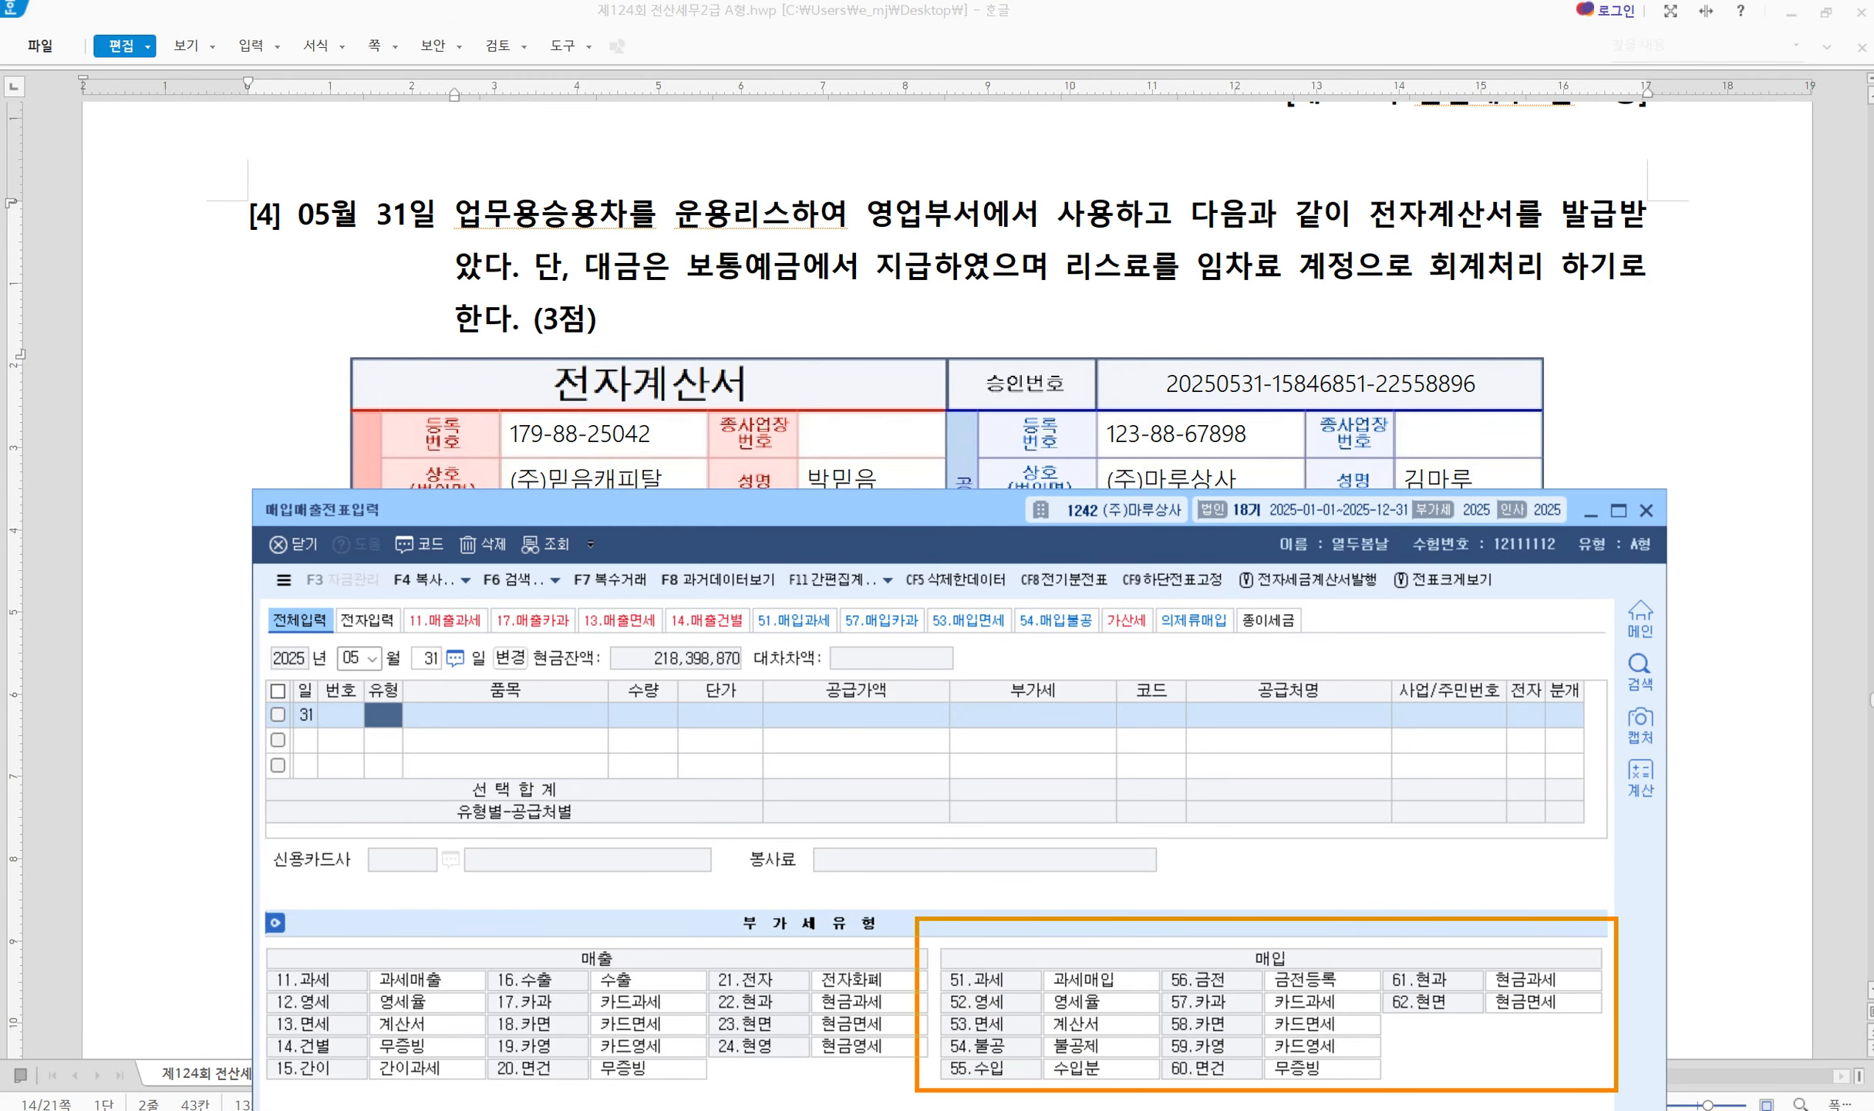
pyautogui.moveTo(1119, 1015)
pyautogui.mouseDown()
pyautogui.moveTo(1133, 1030)
pyautogui.moveTo(1160, 977)
pyautogui.mouseUp()
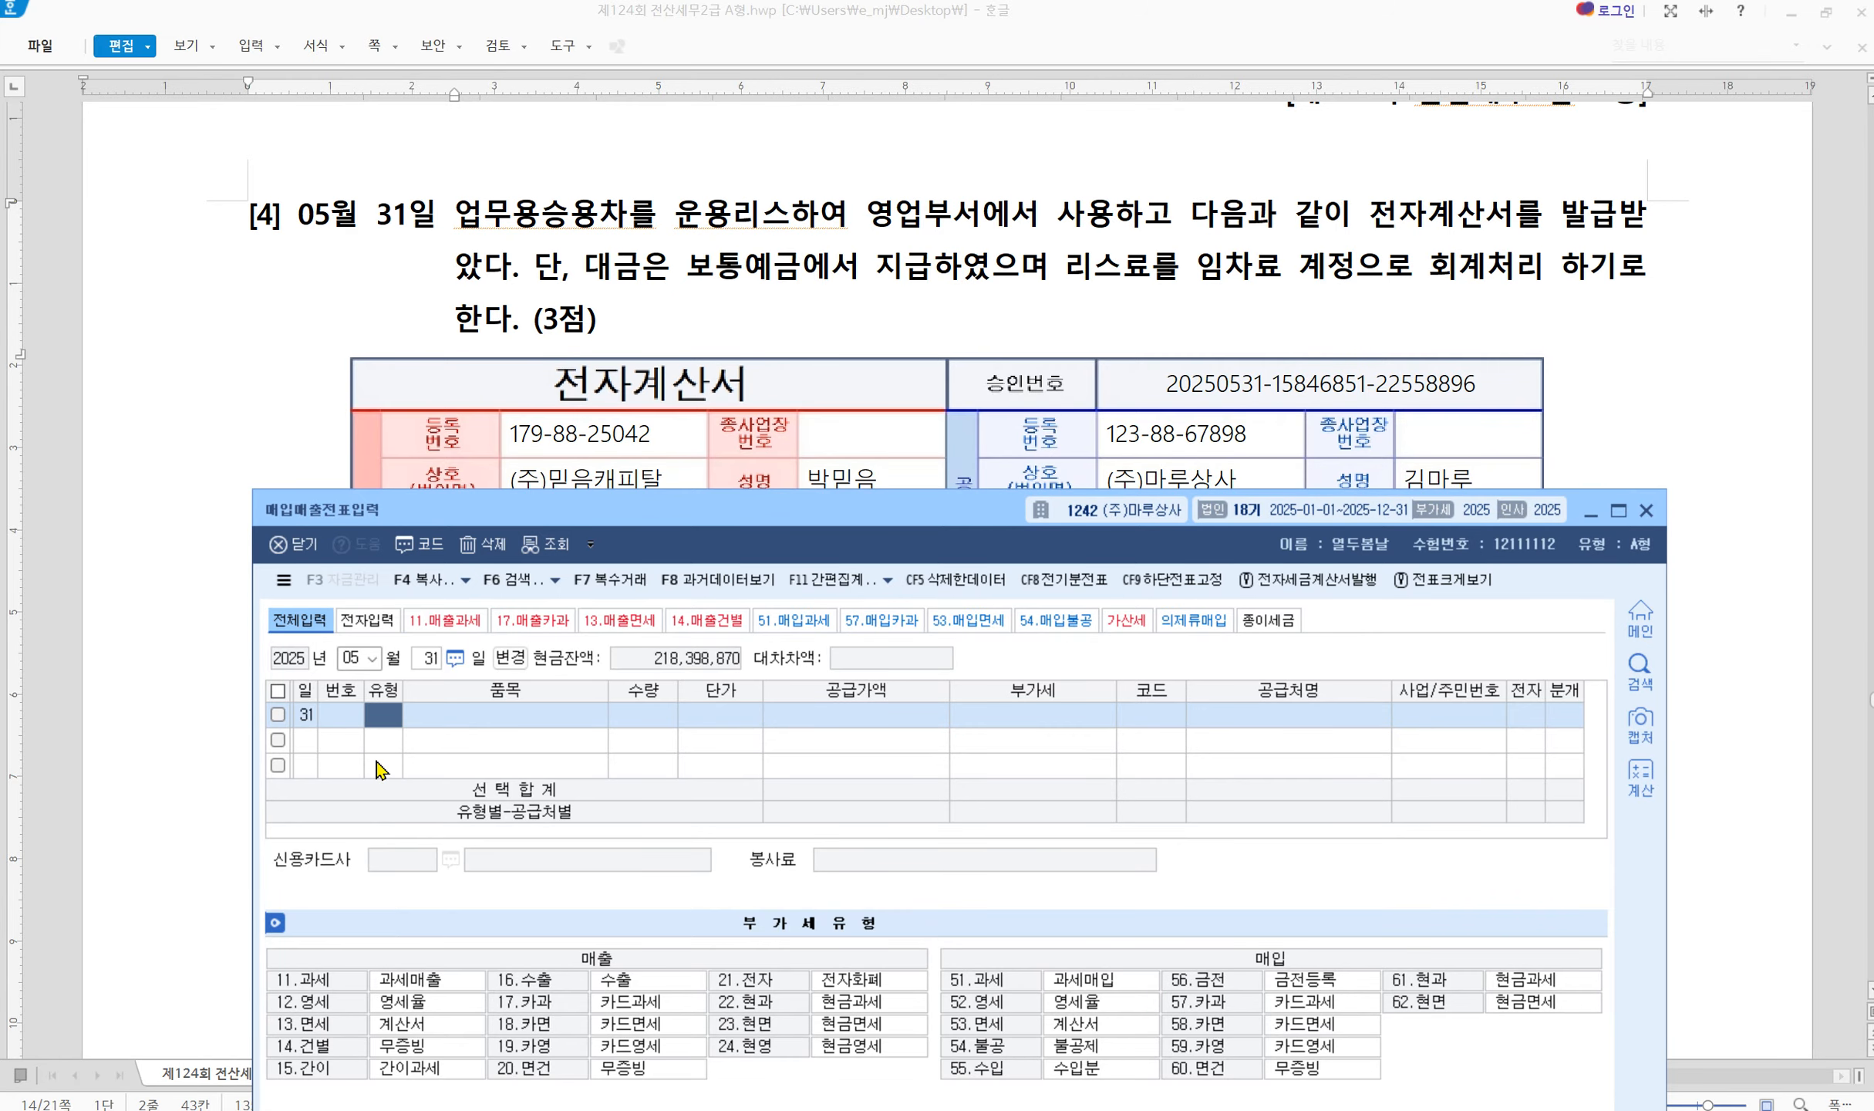
# Set type 53 면세, item 차량리스료 and supply value 770,000
pyautogui.write('53')
pyautogui.press('Return')
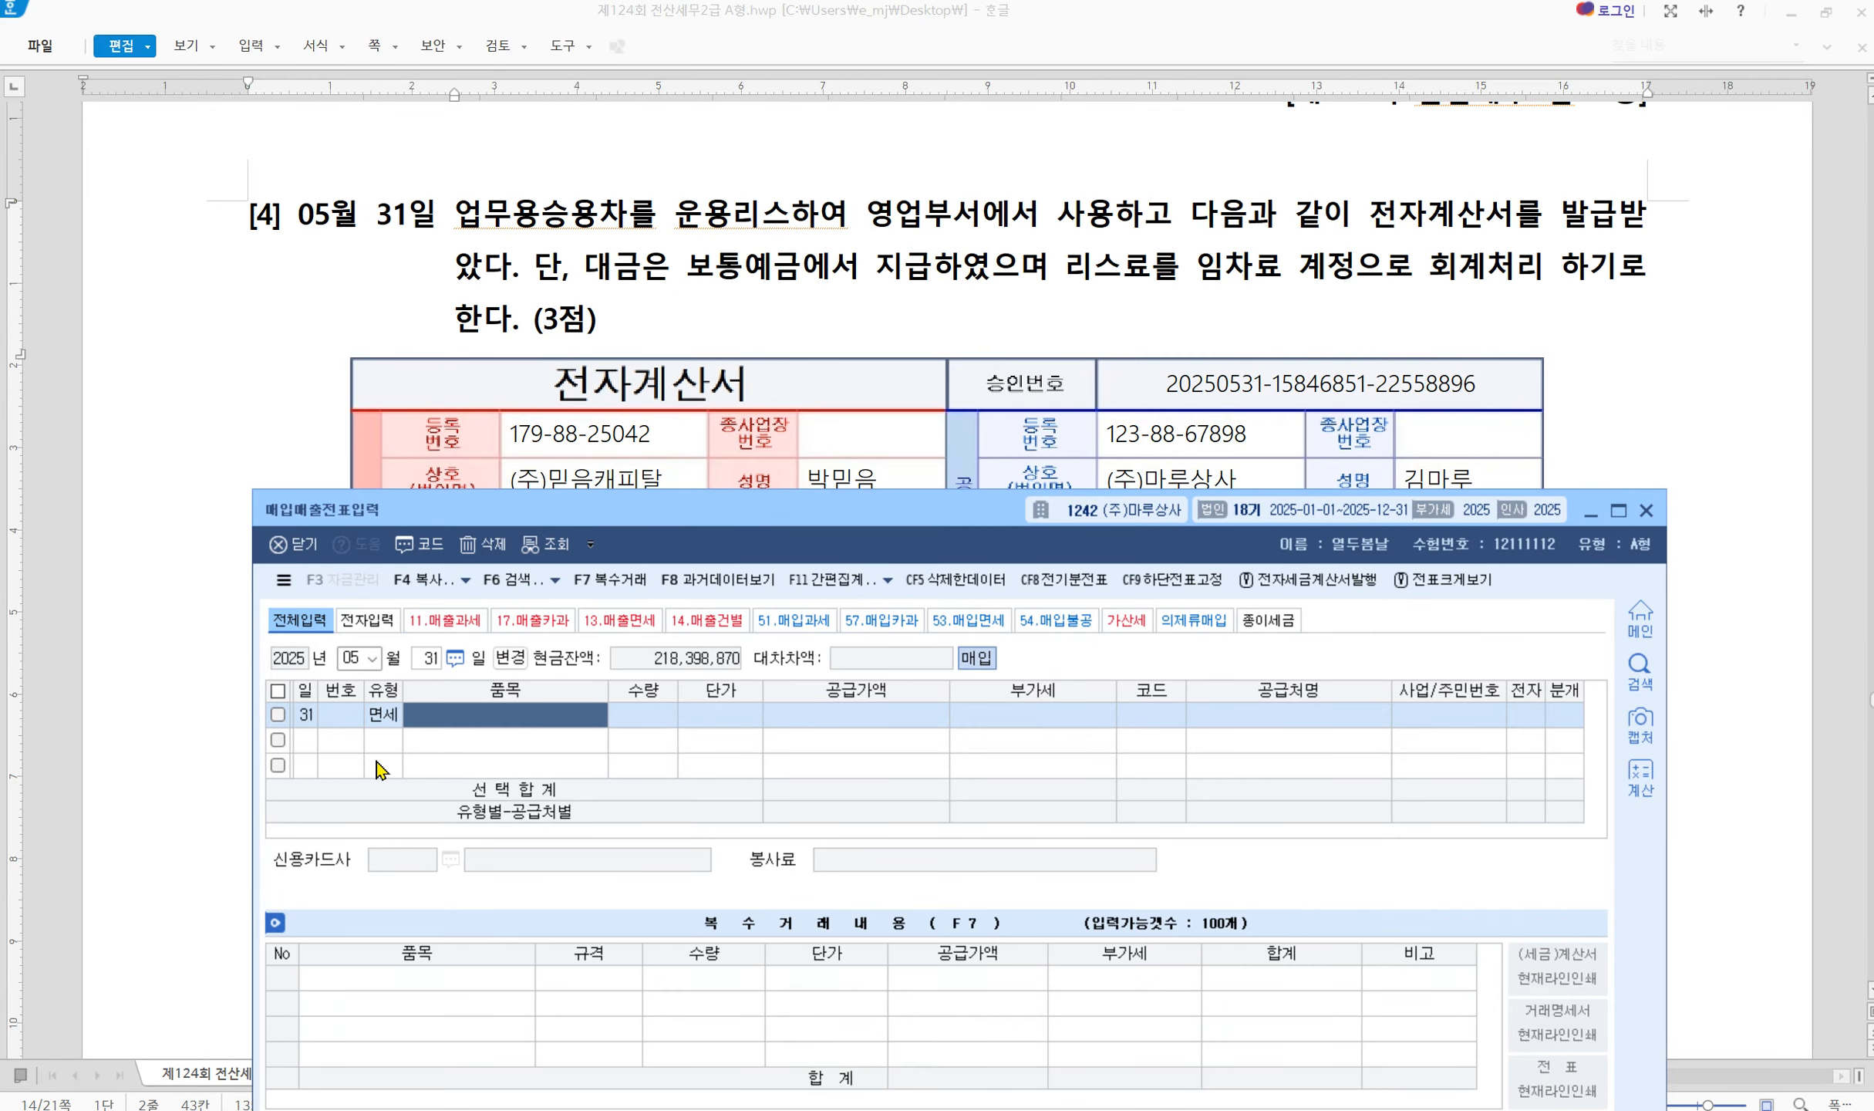
pyautogui.hotkey('shift', 'Tab')
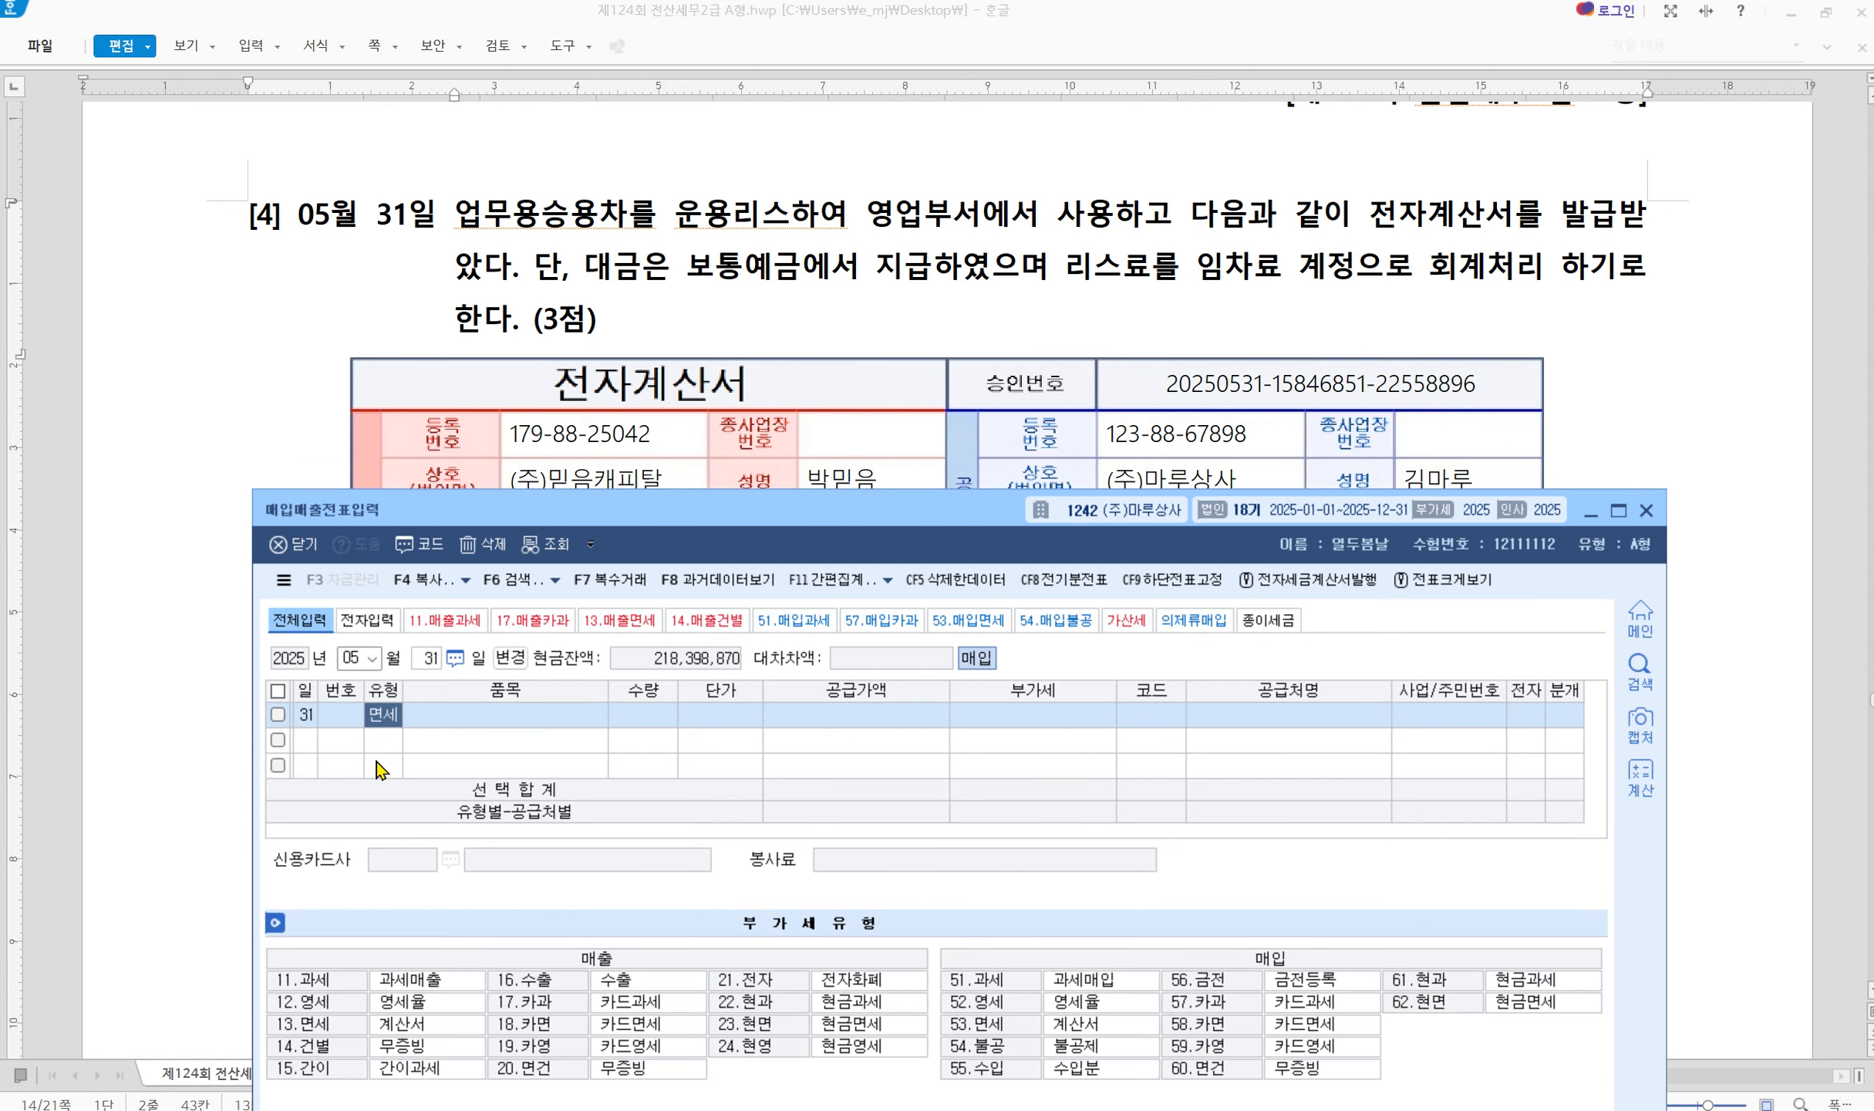
pyautogui.press('Return')
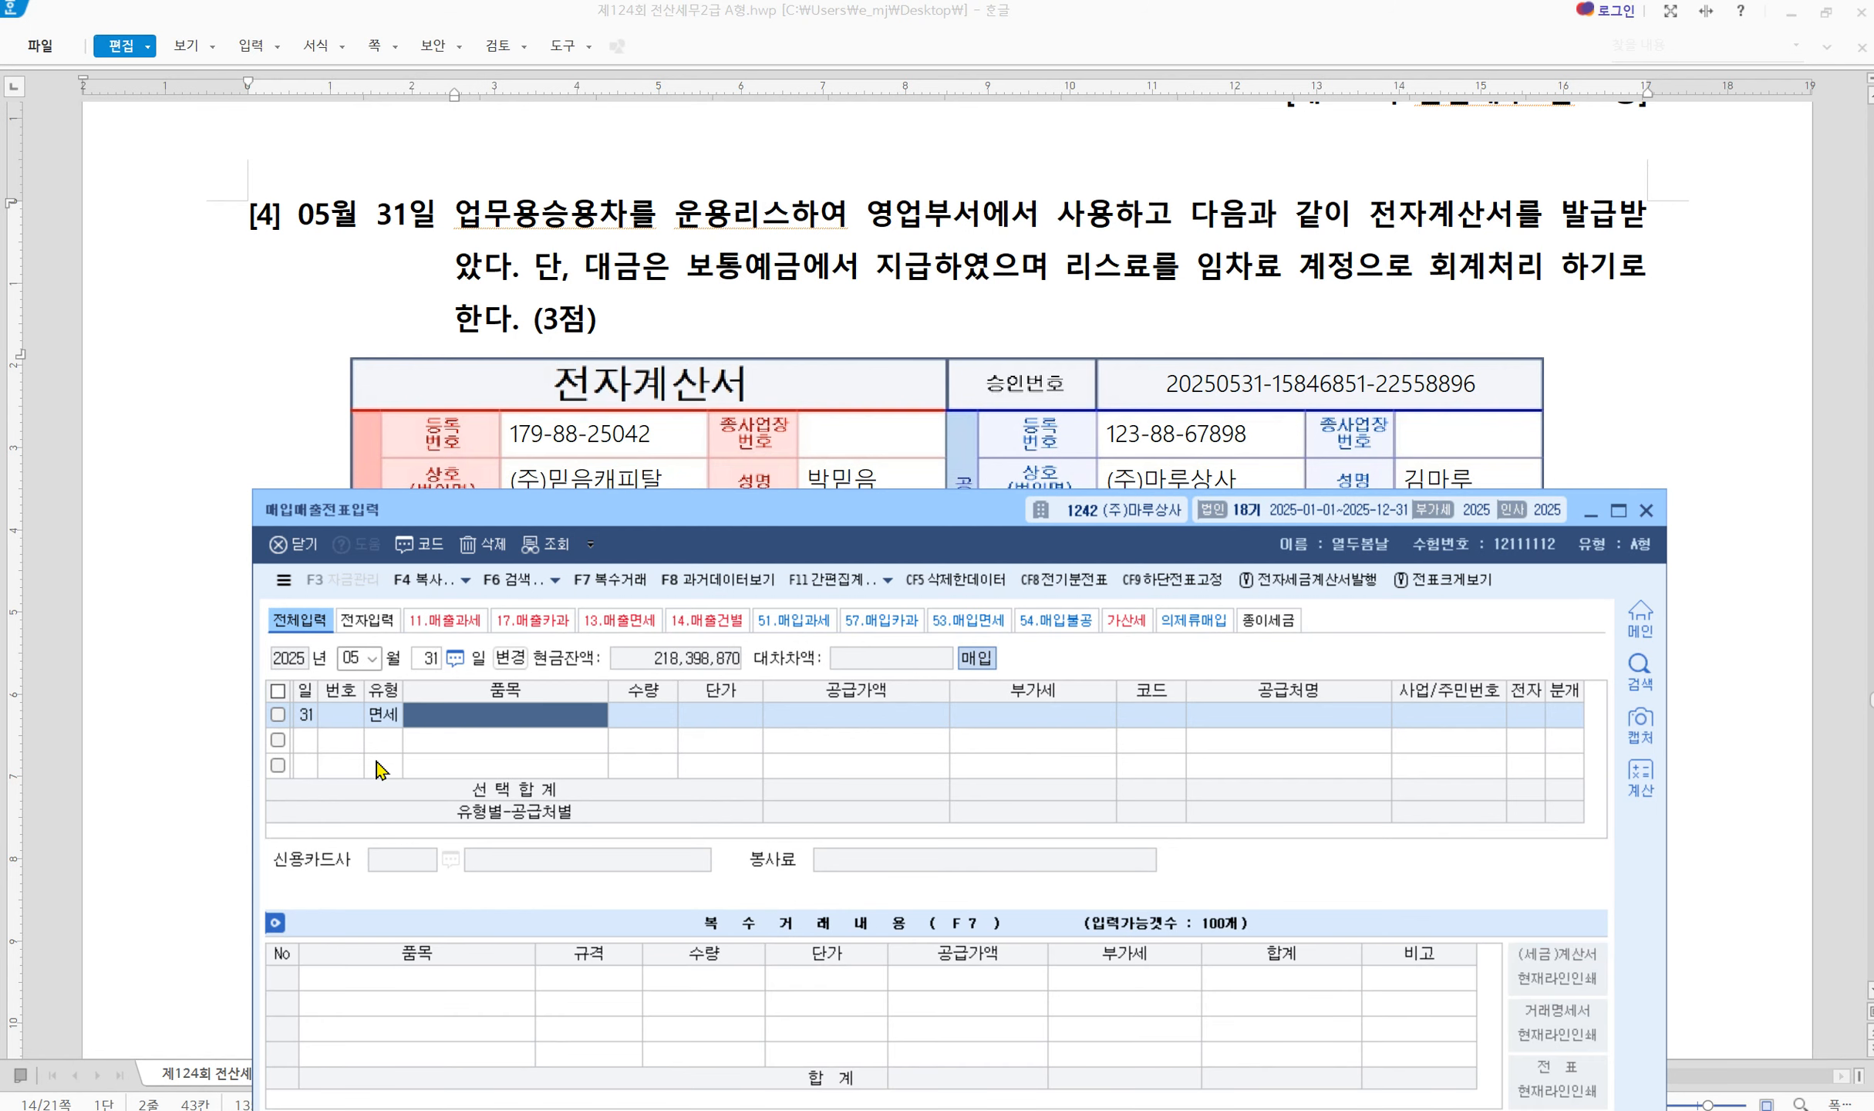
pyautogui.moveTo(744, 512); pyautogui.dragTo(707, 540)
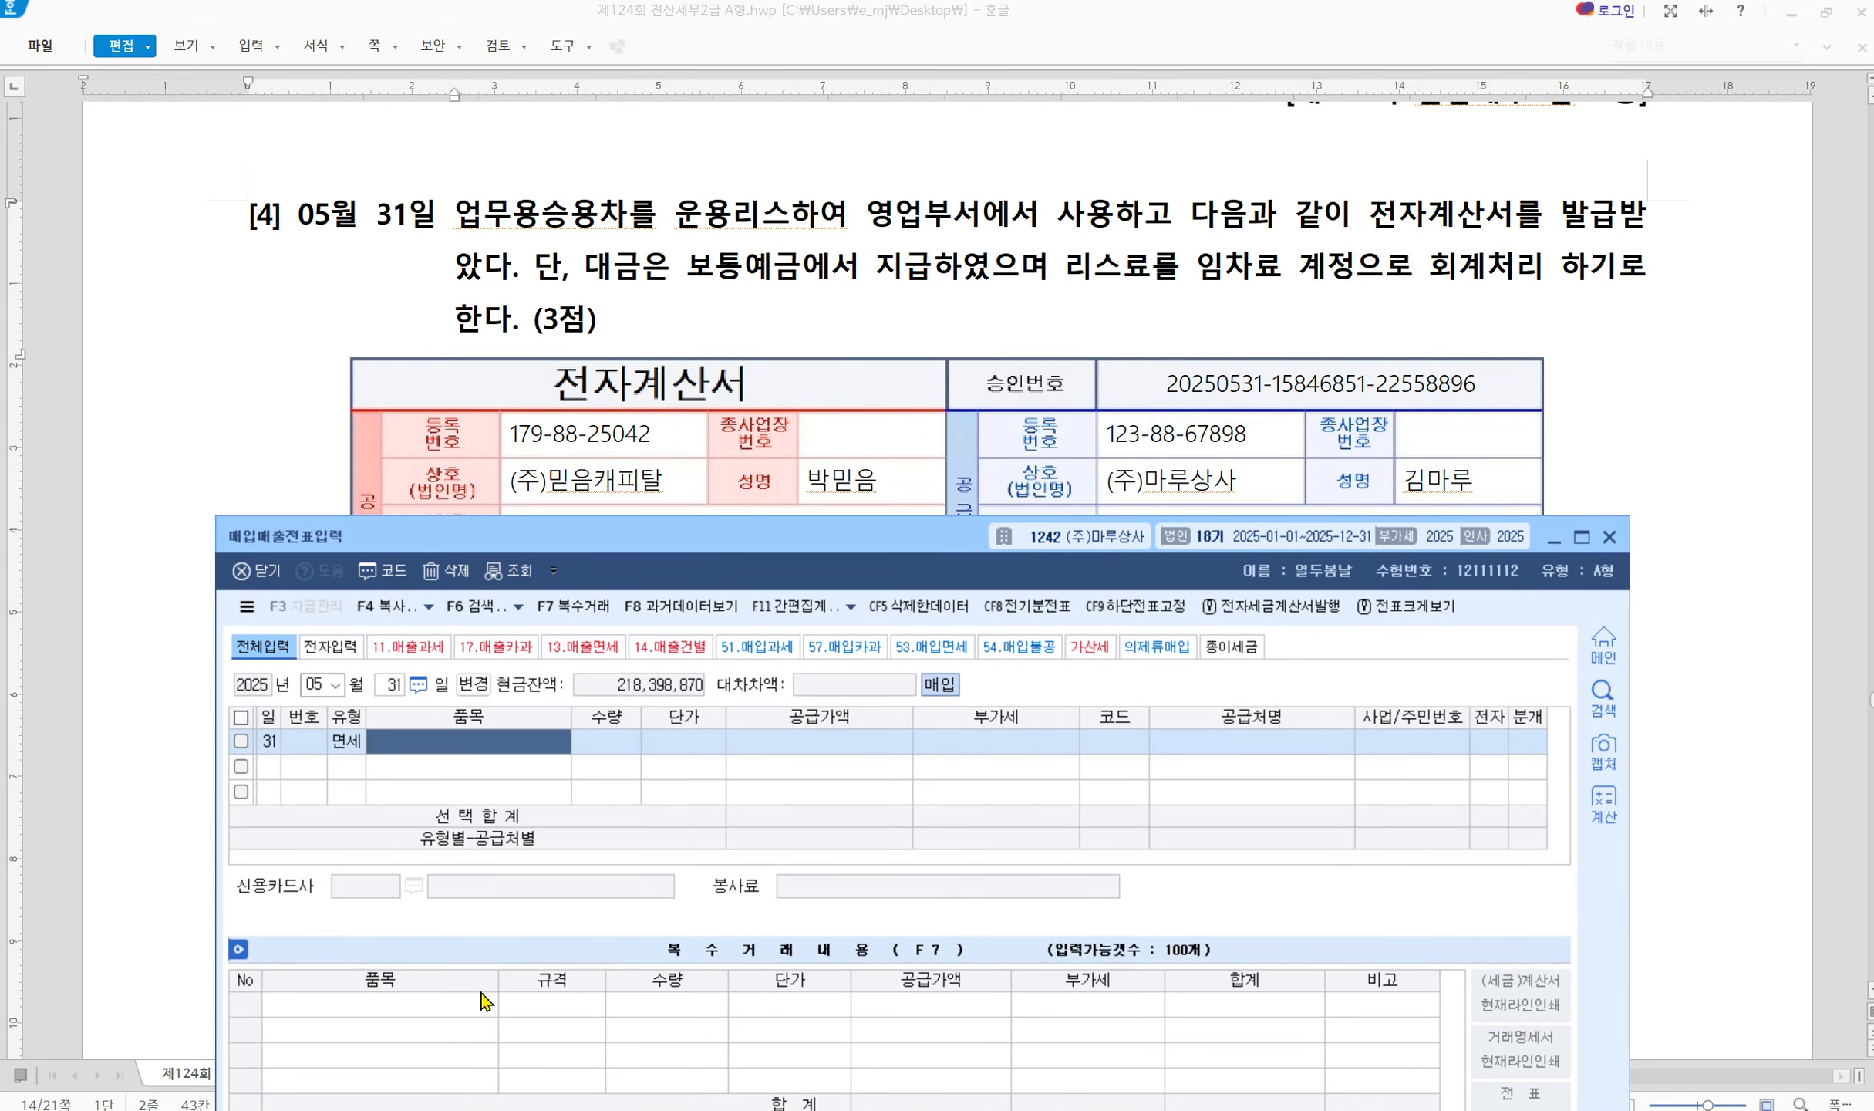
pyautogui.write('차량리스료')
pyautogui.press('Return')
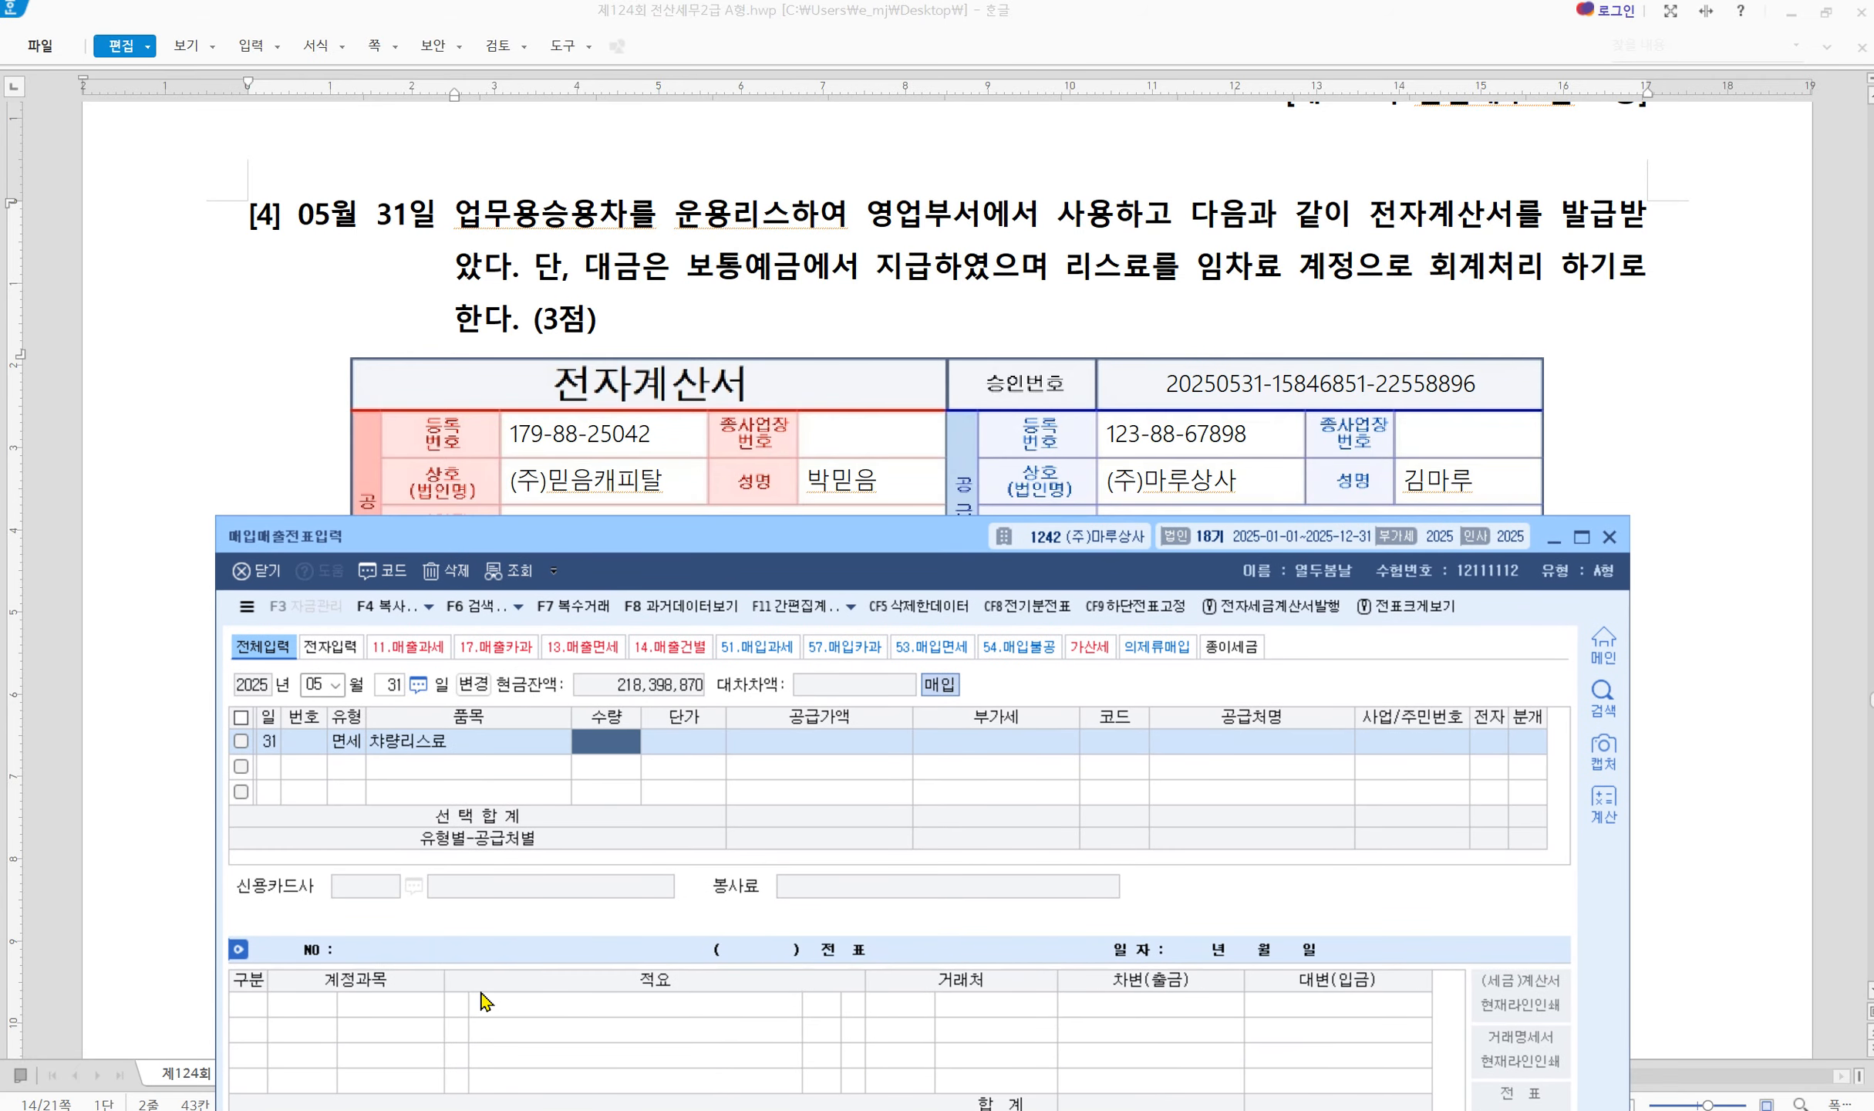
pyautogui.press('Return')
pyautogui.press('Return')
pyautogui.write('770000')
pyautogui.press('Return')
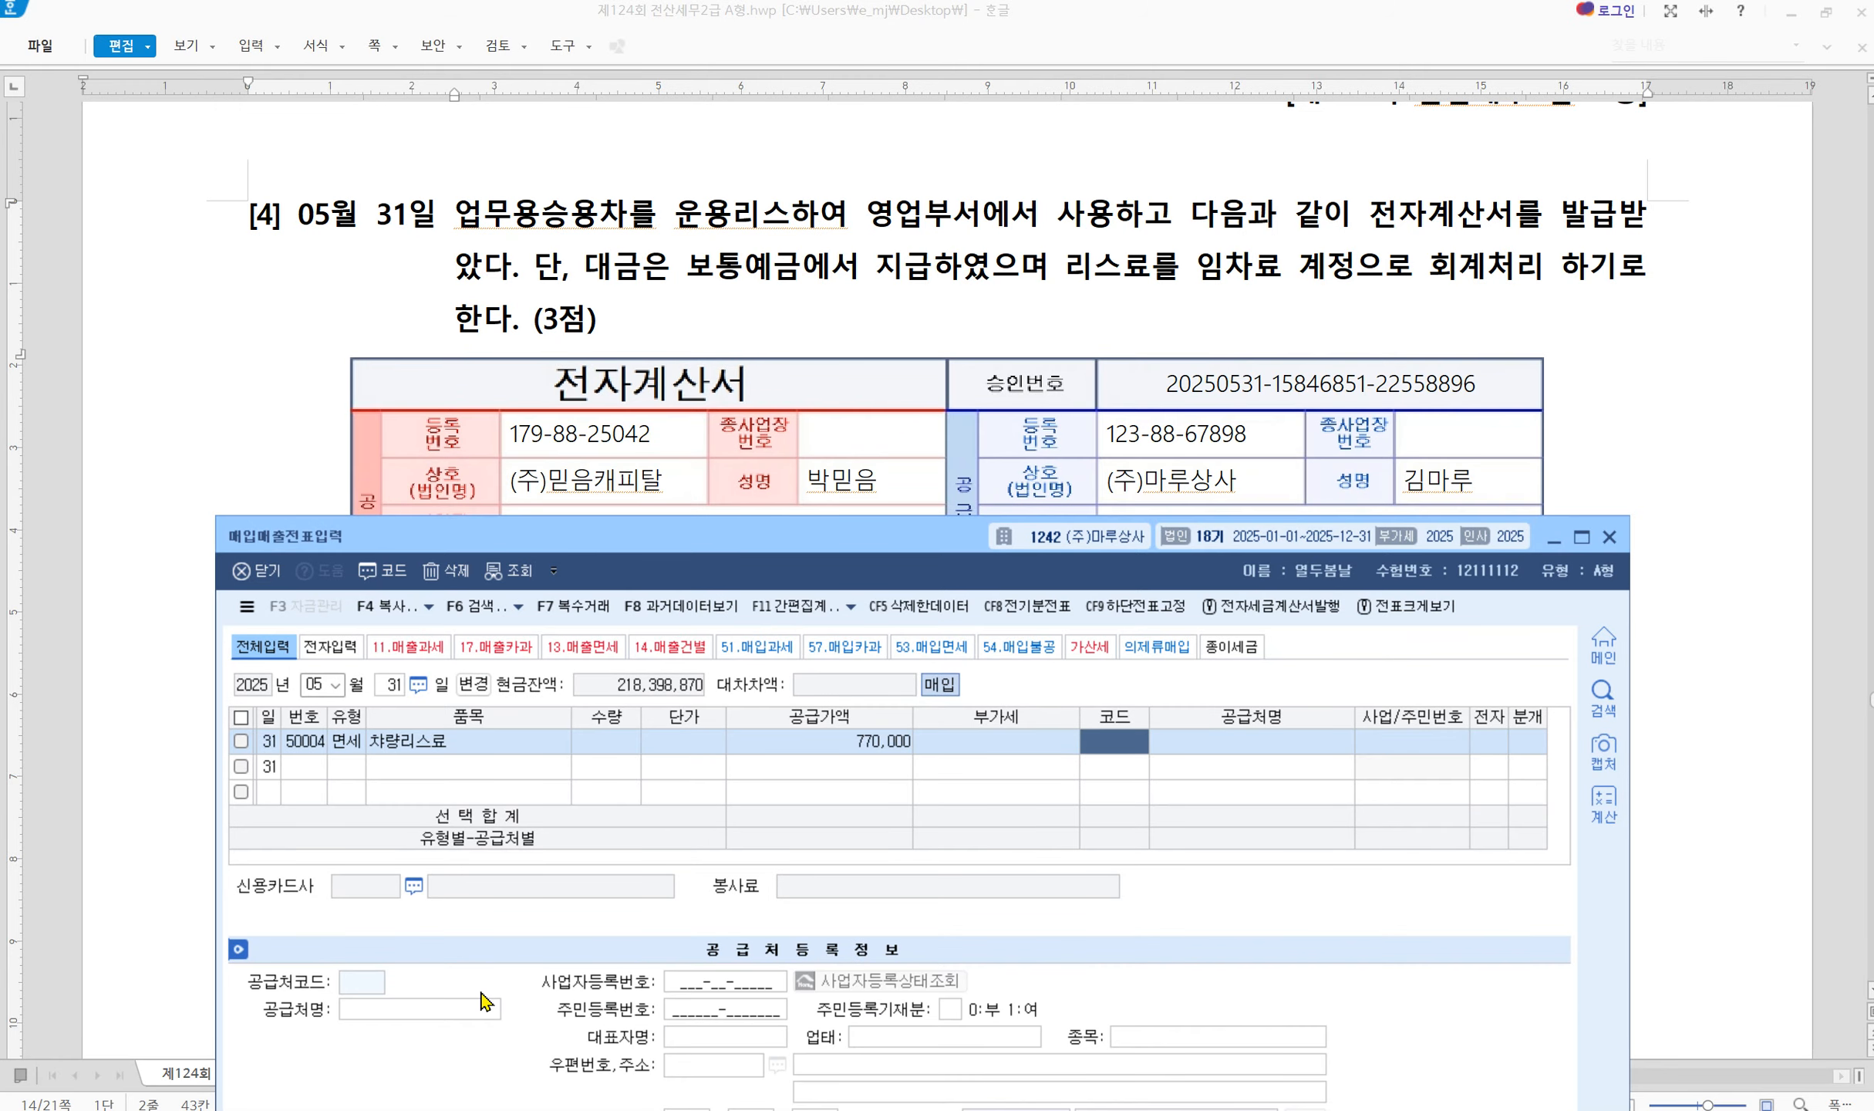
# Choose supplier (주)믿음캐피탈 and mark the invoice as electronic (1)
pyautogui.write('믿음')
pyautogui.press('Return')
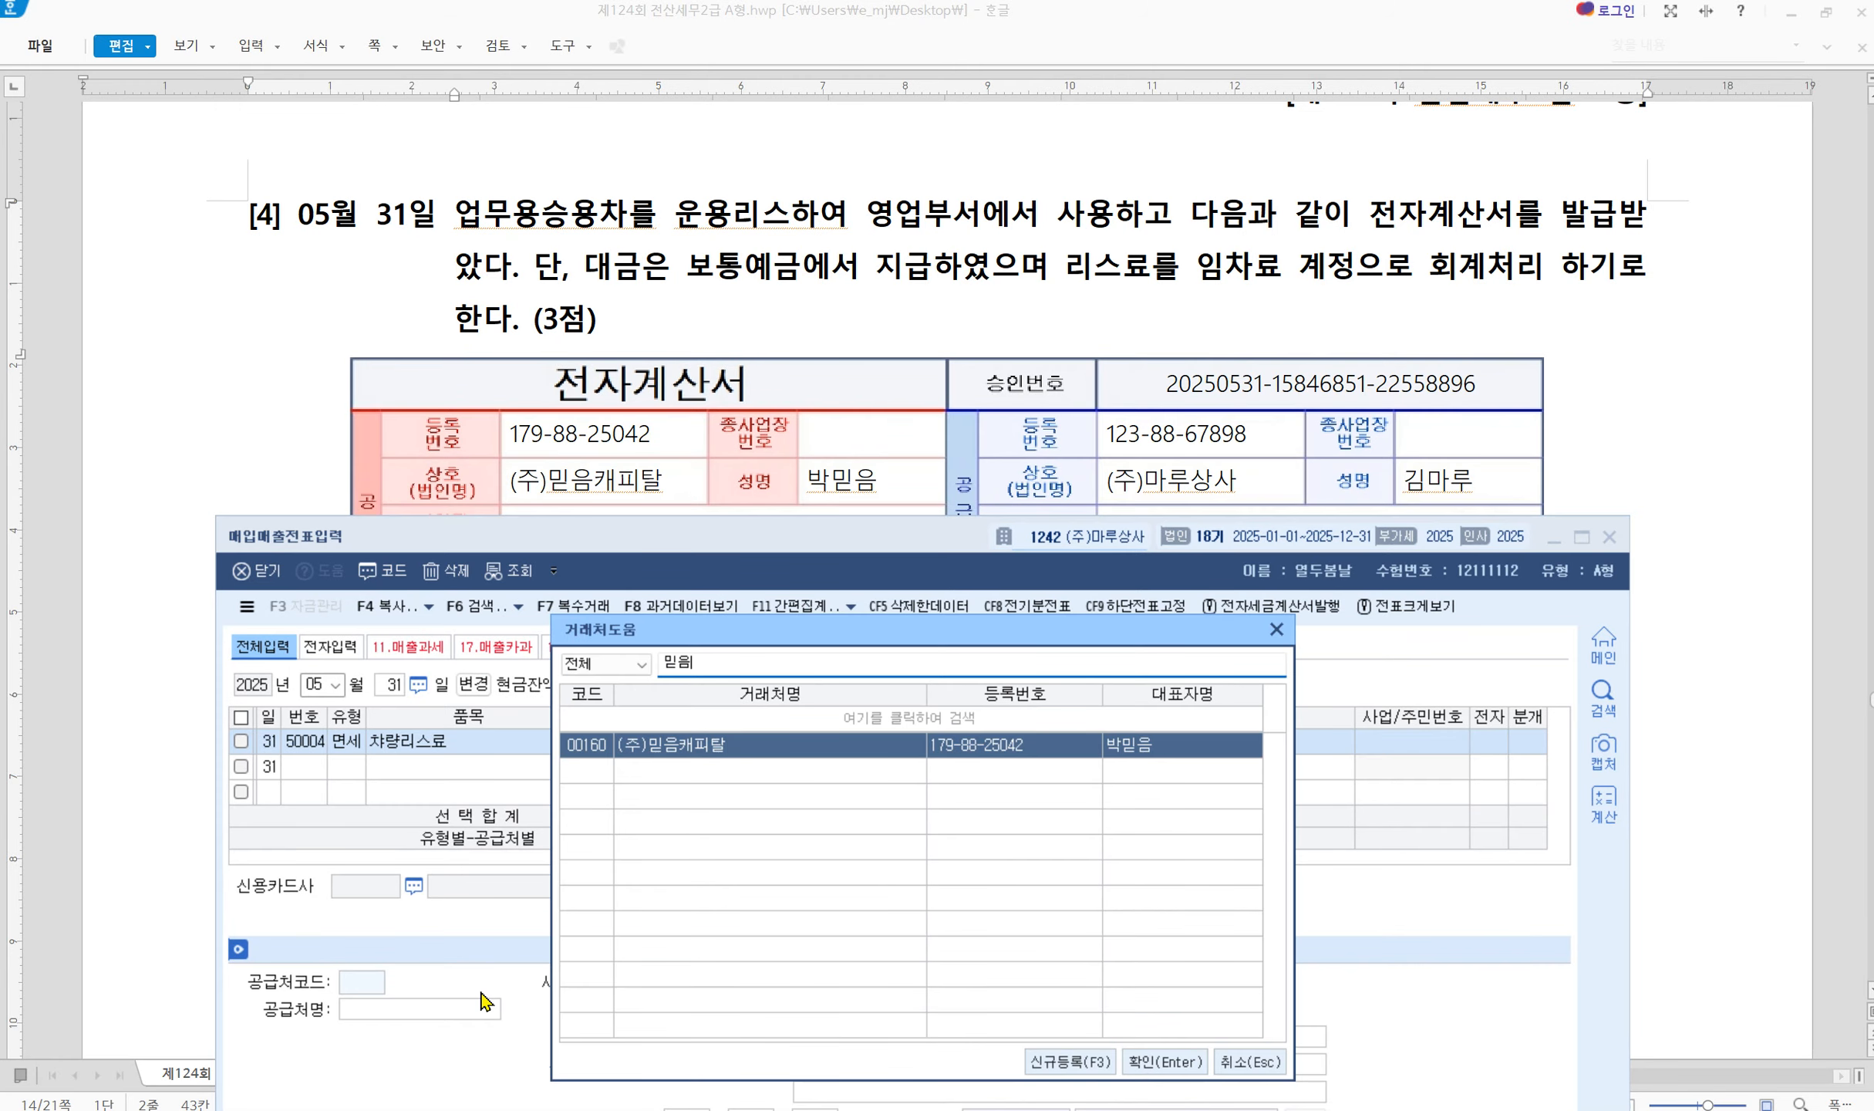
pyautogui.press('Return')
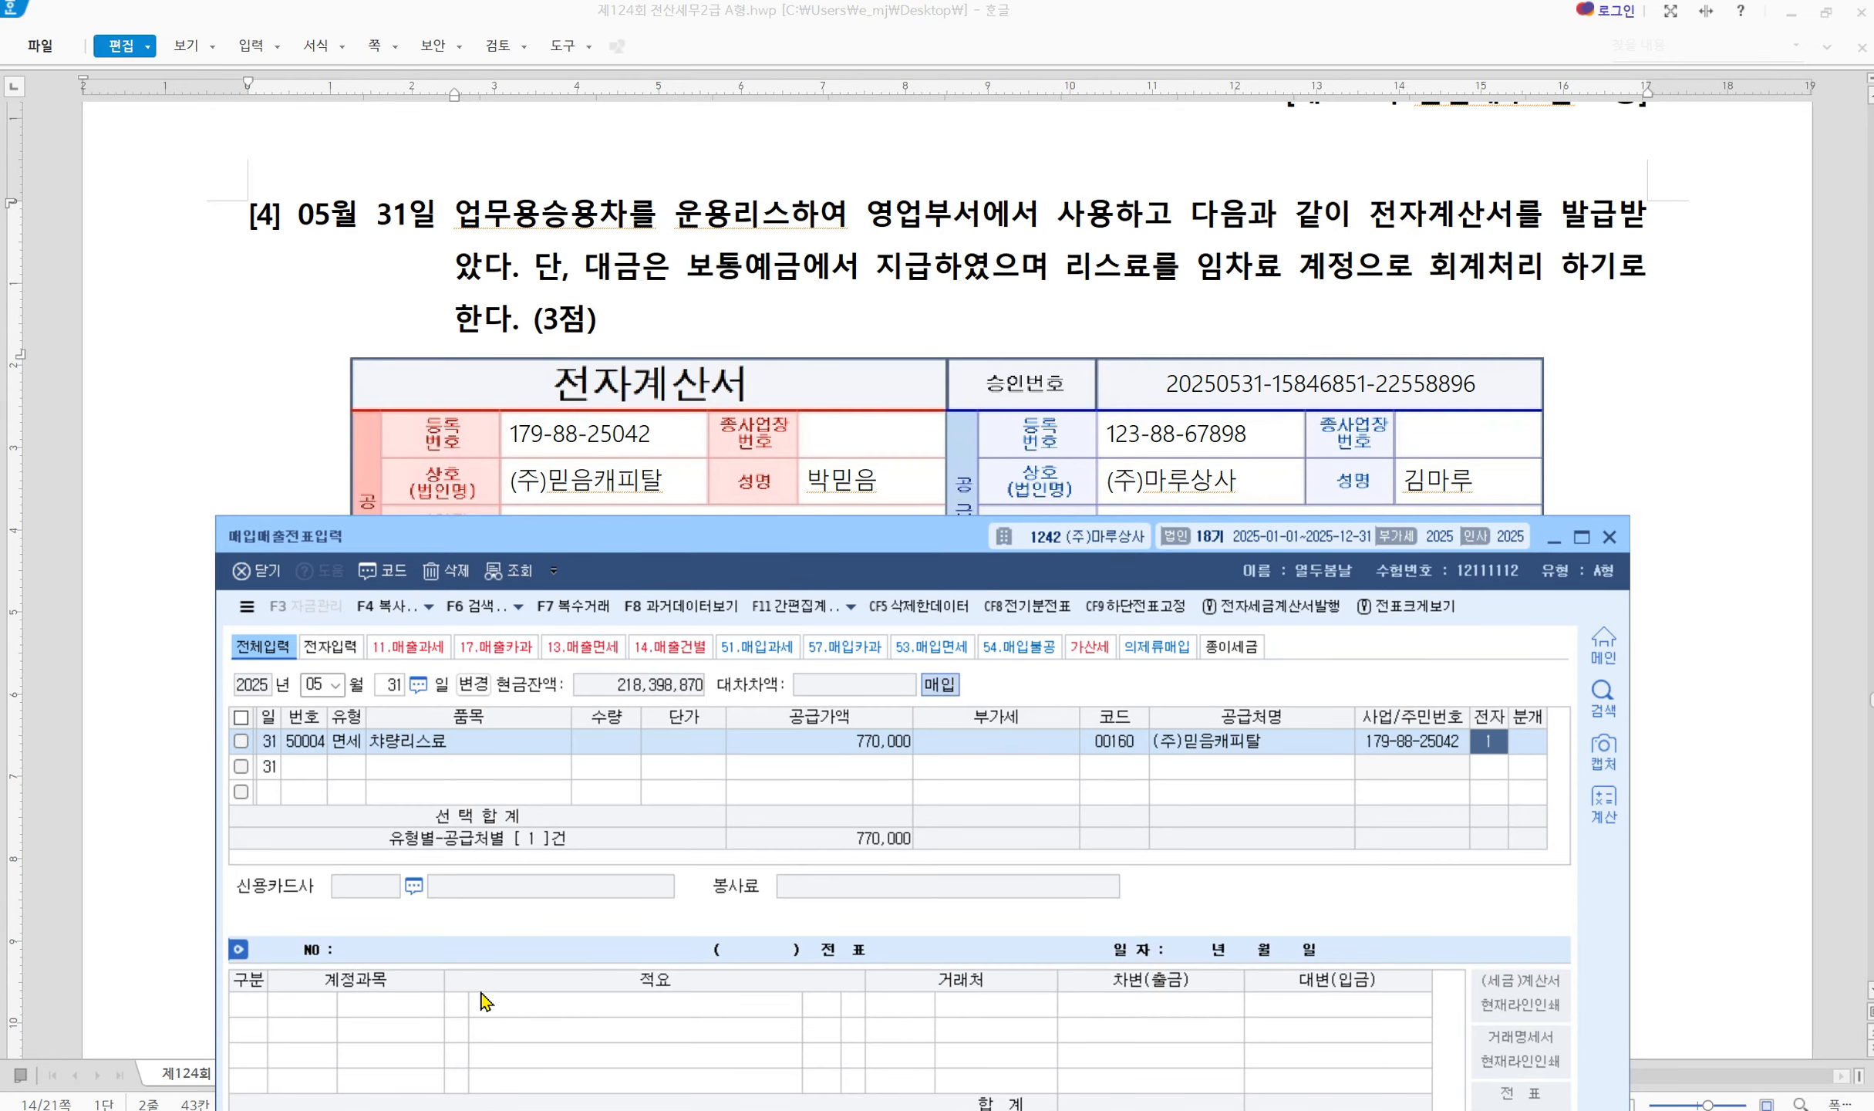
pyautogui.write('1')
pyautogui.press('Return')
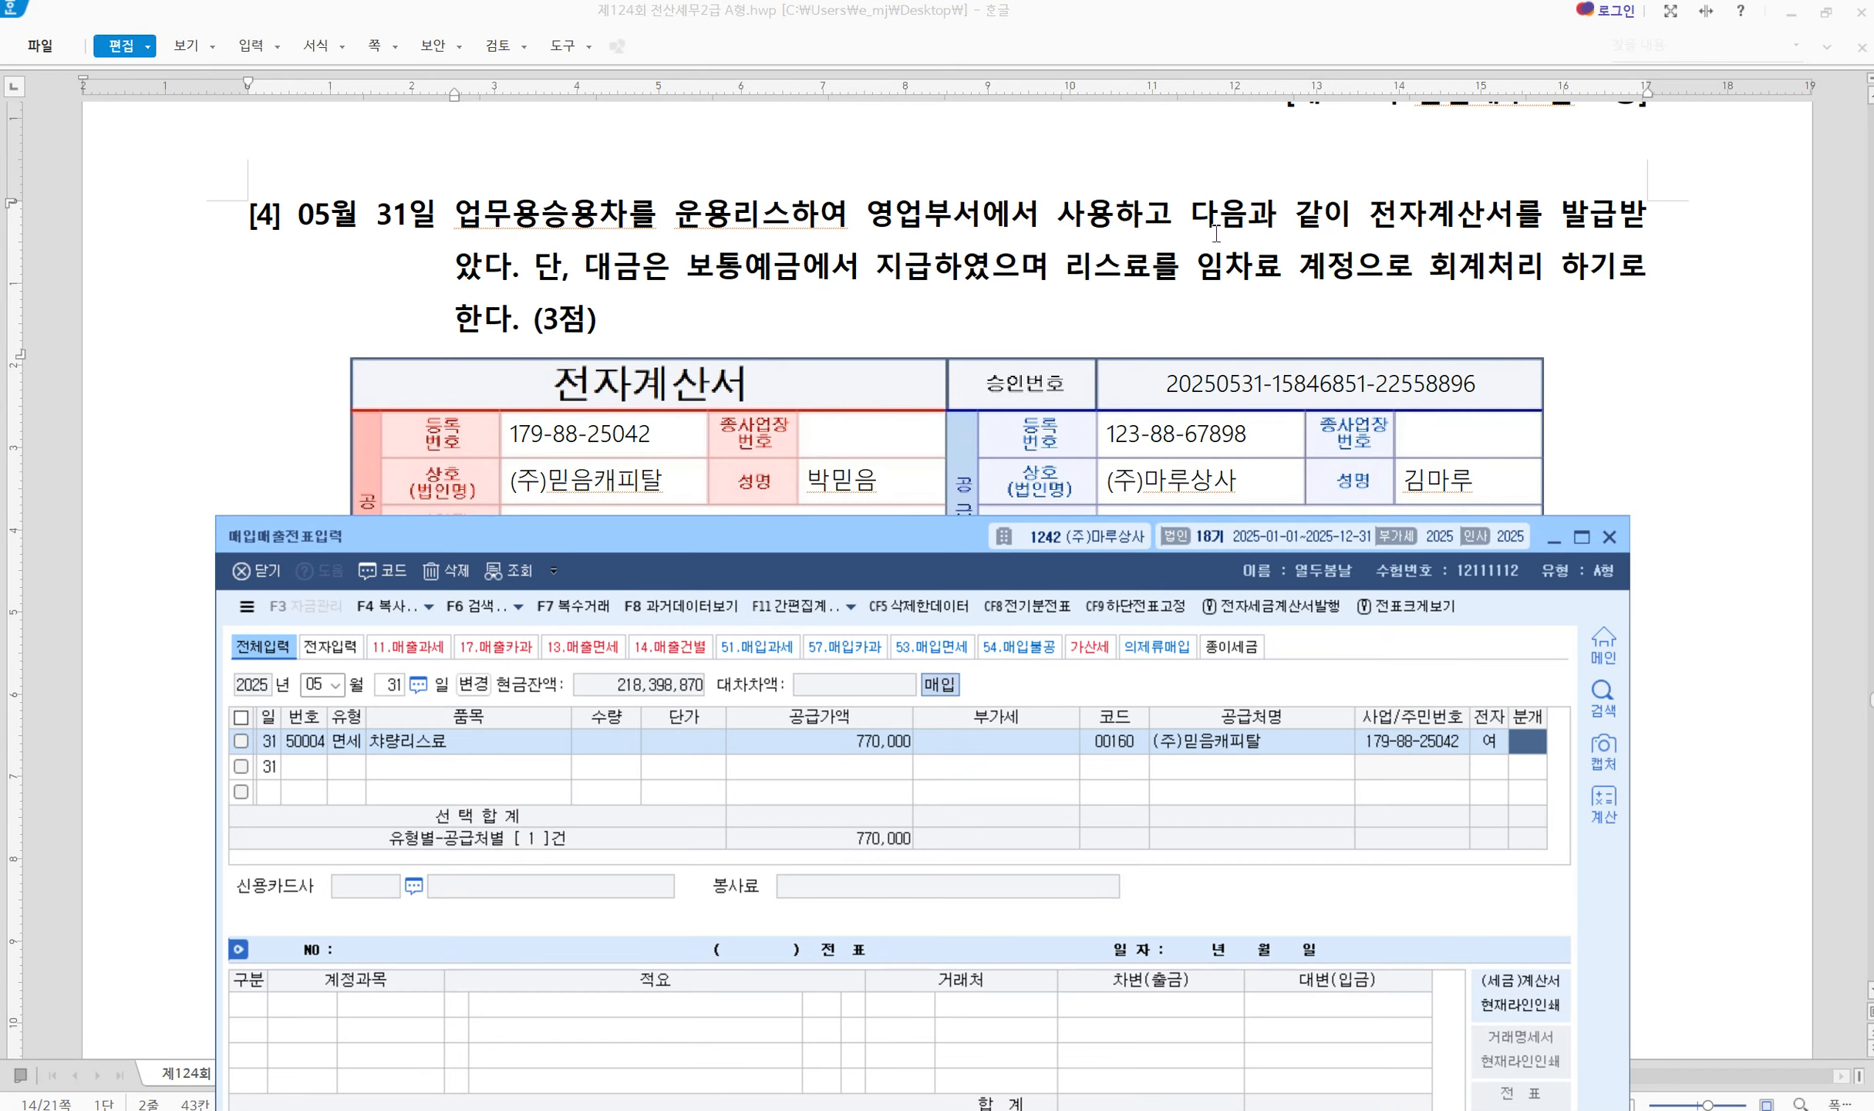
# Journal as 혼합: debit 0819 임차료 770,000 and credit 0103 보통예금
pyautogui.write('3')
pyautogui.press('Return')
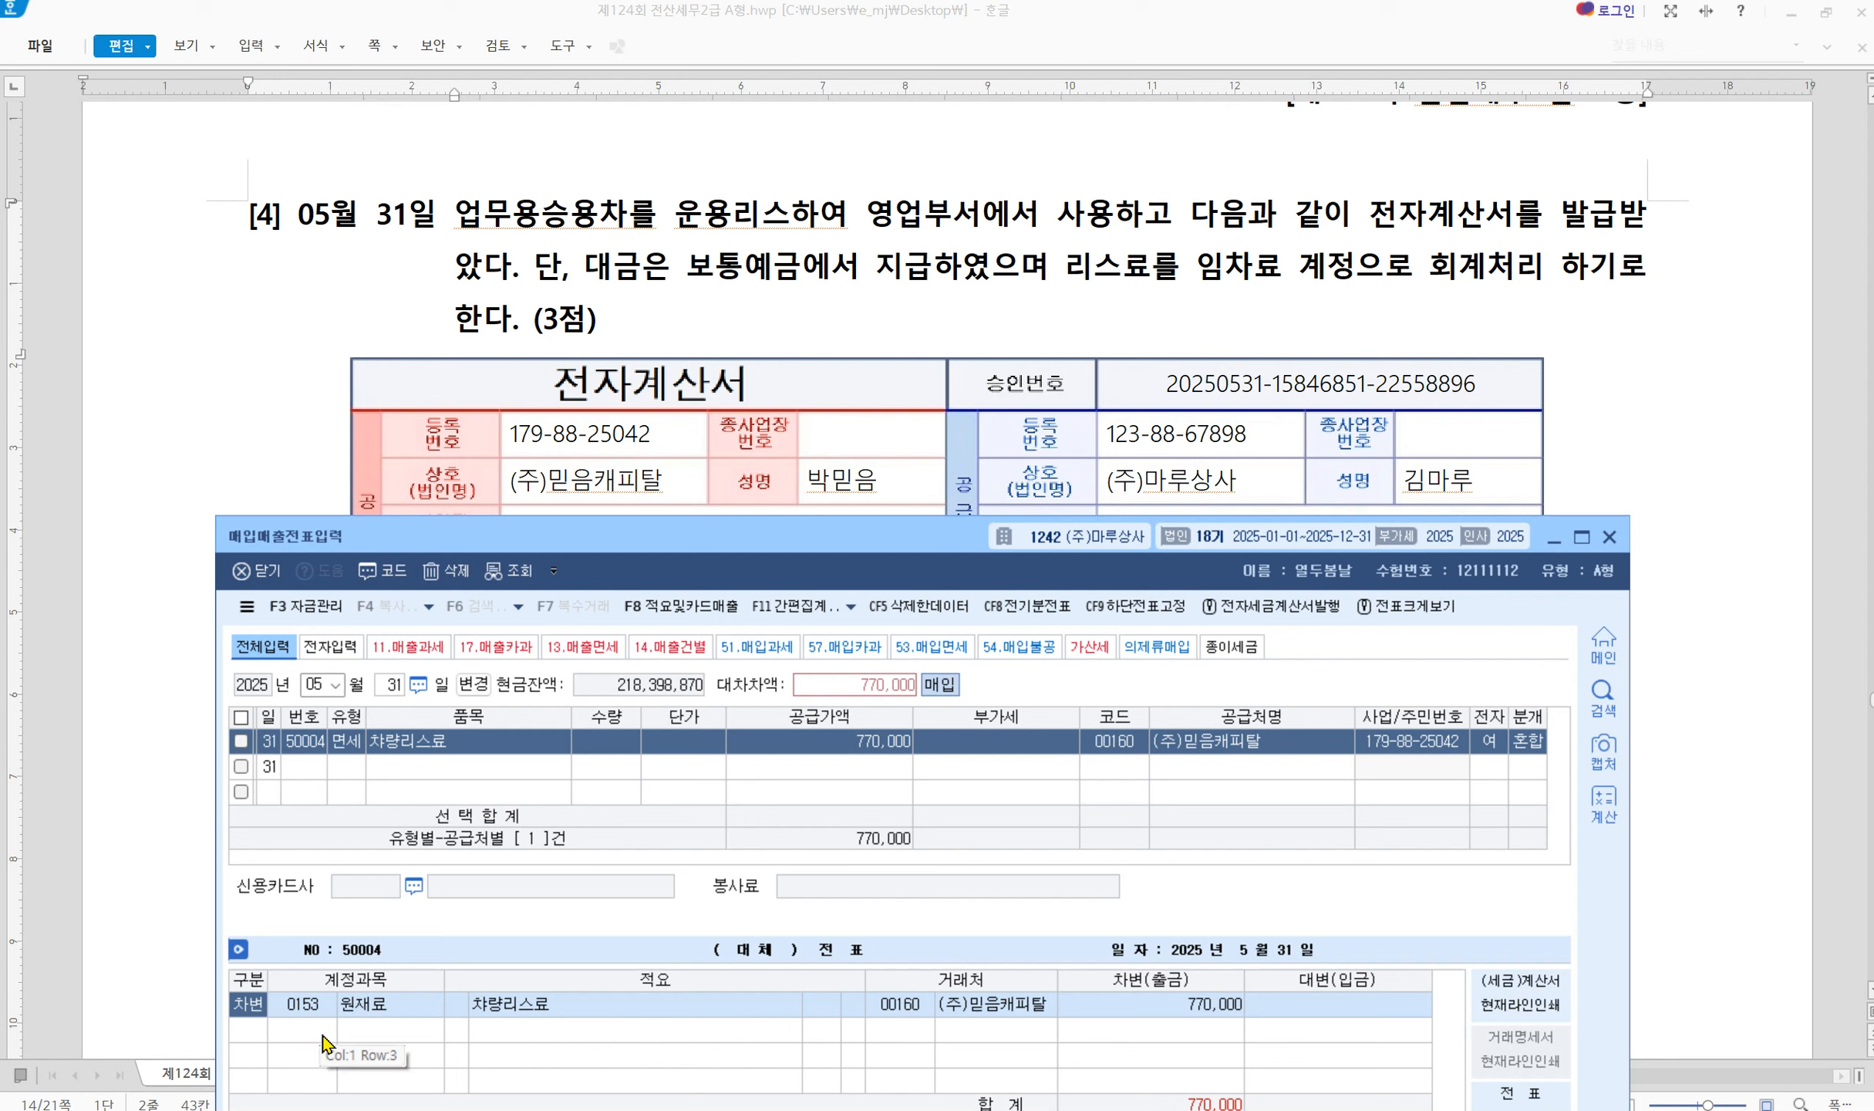
pyautogui.press('Return')
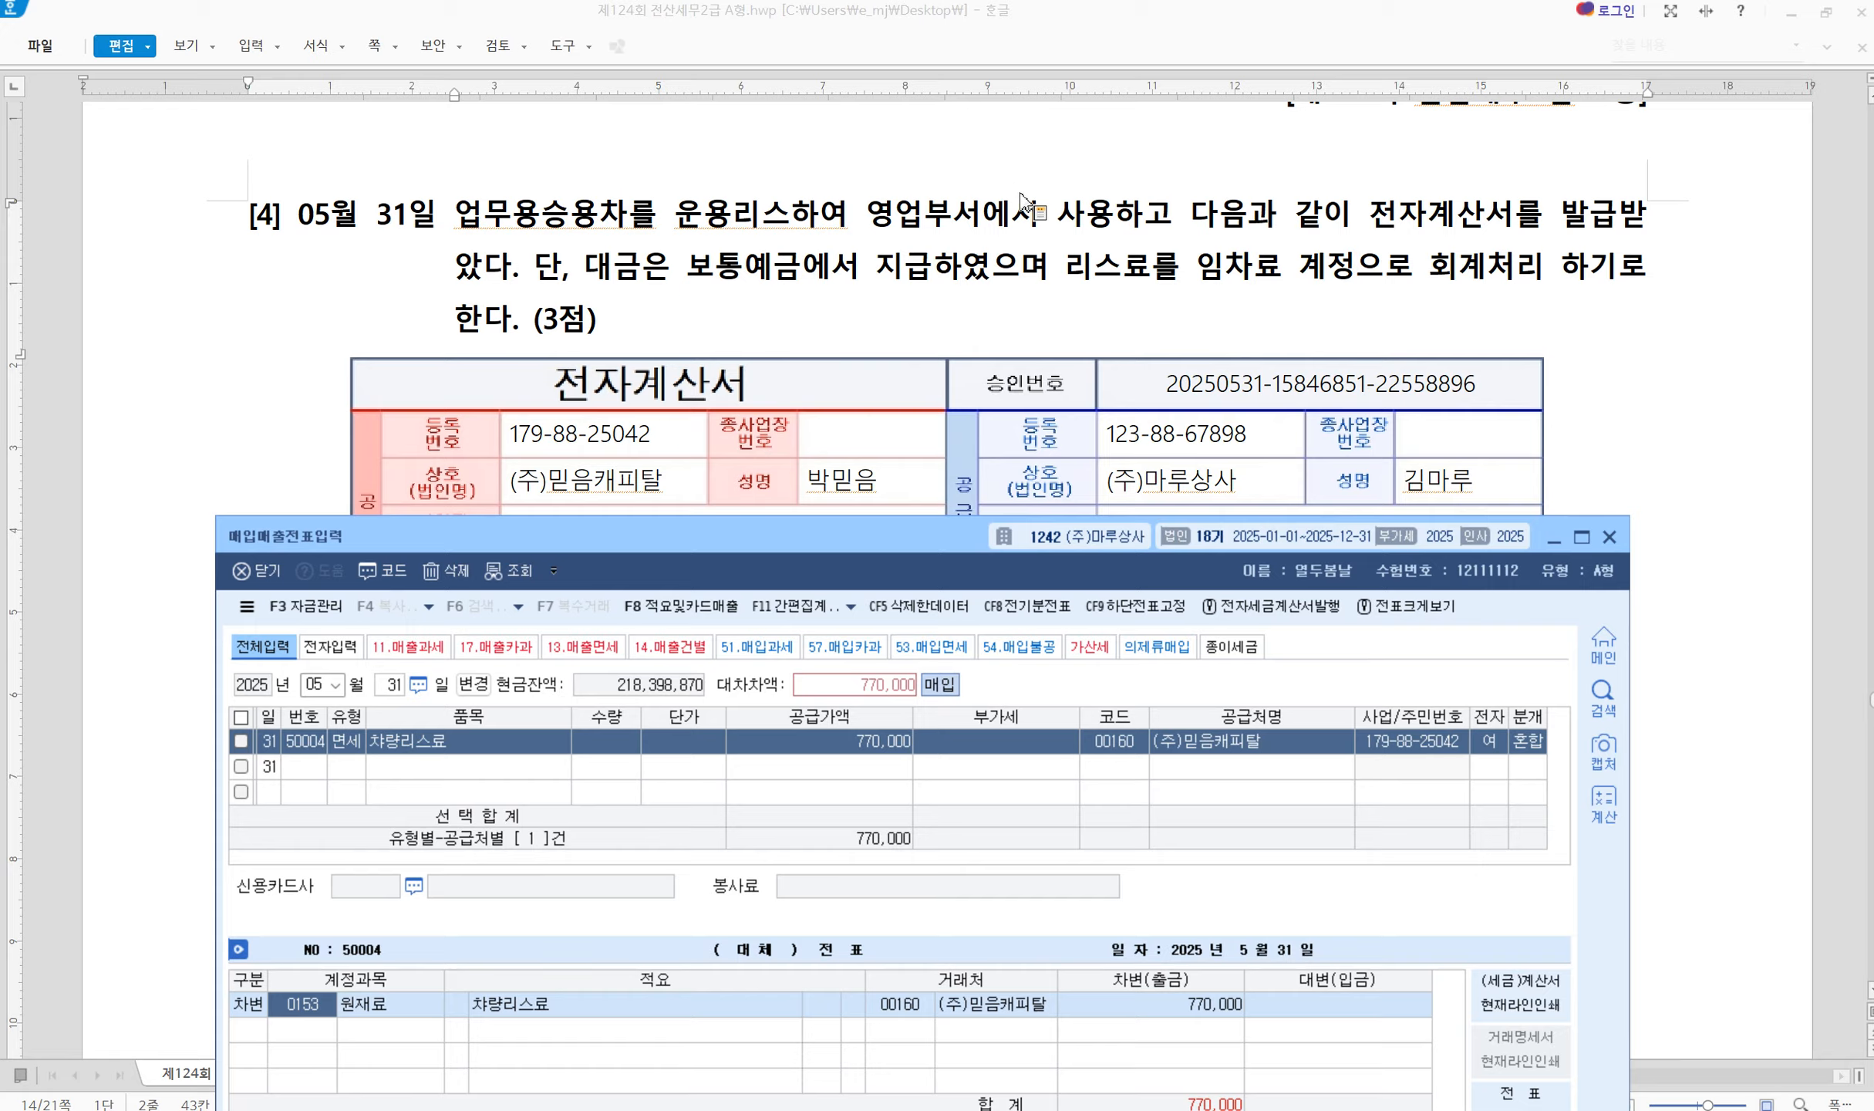
pyautogui.write('0819')
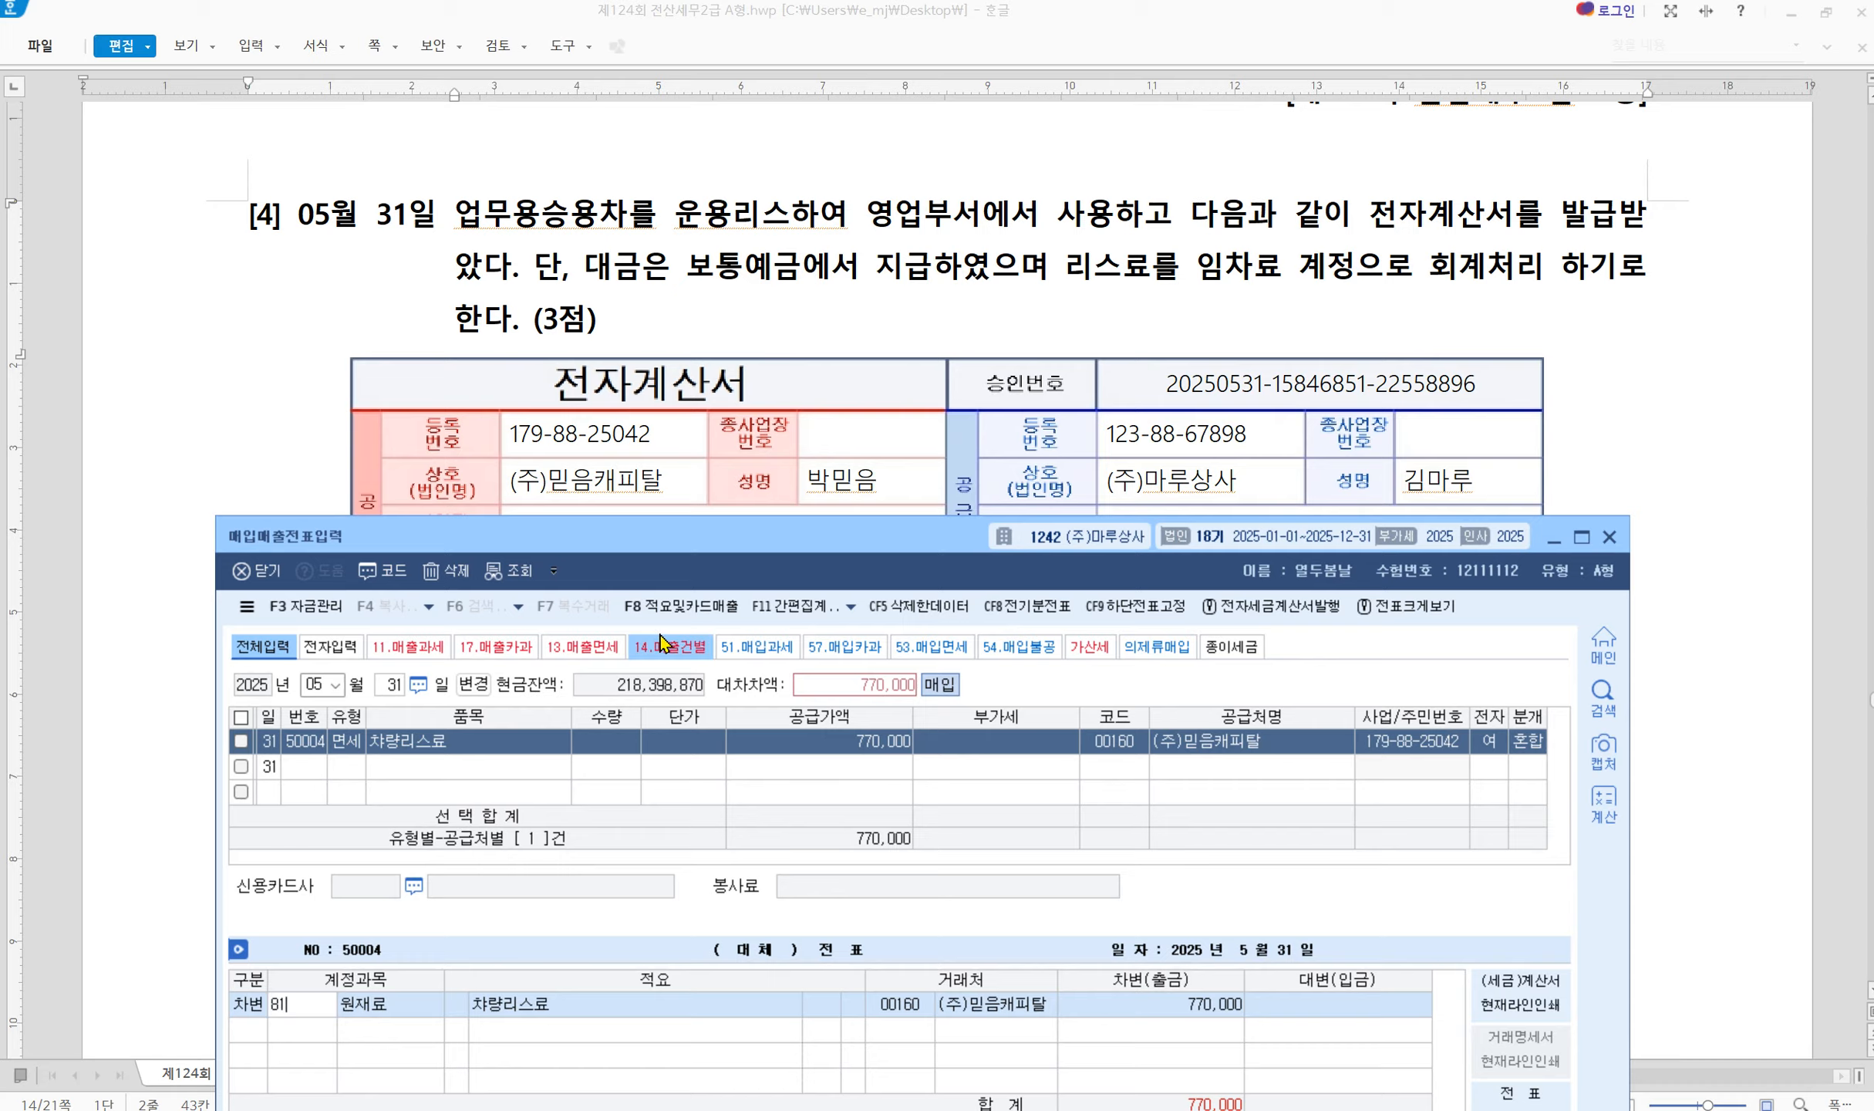
pyautogui.press('Return')
pyautogui.press('Return')
pyautogui.write('4')
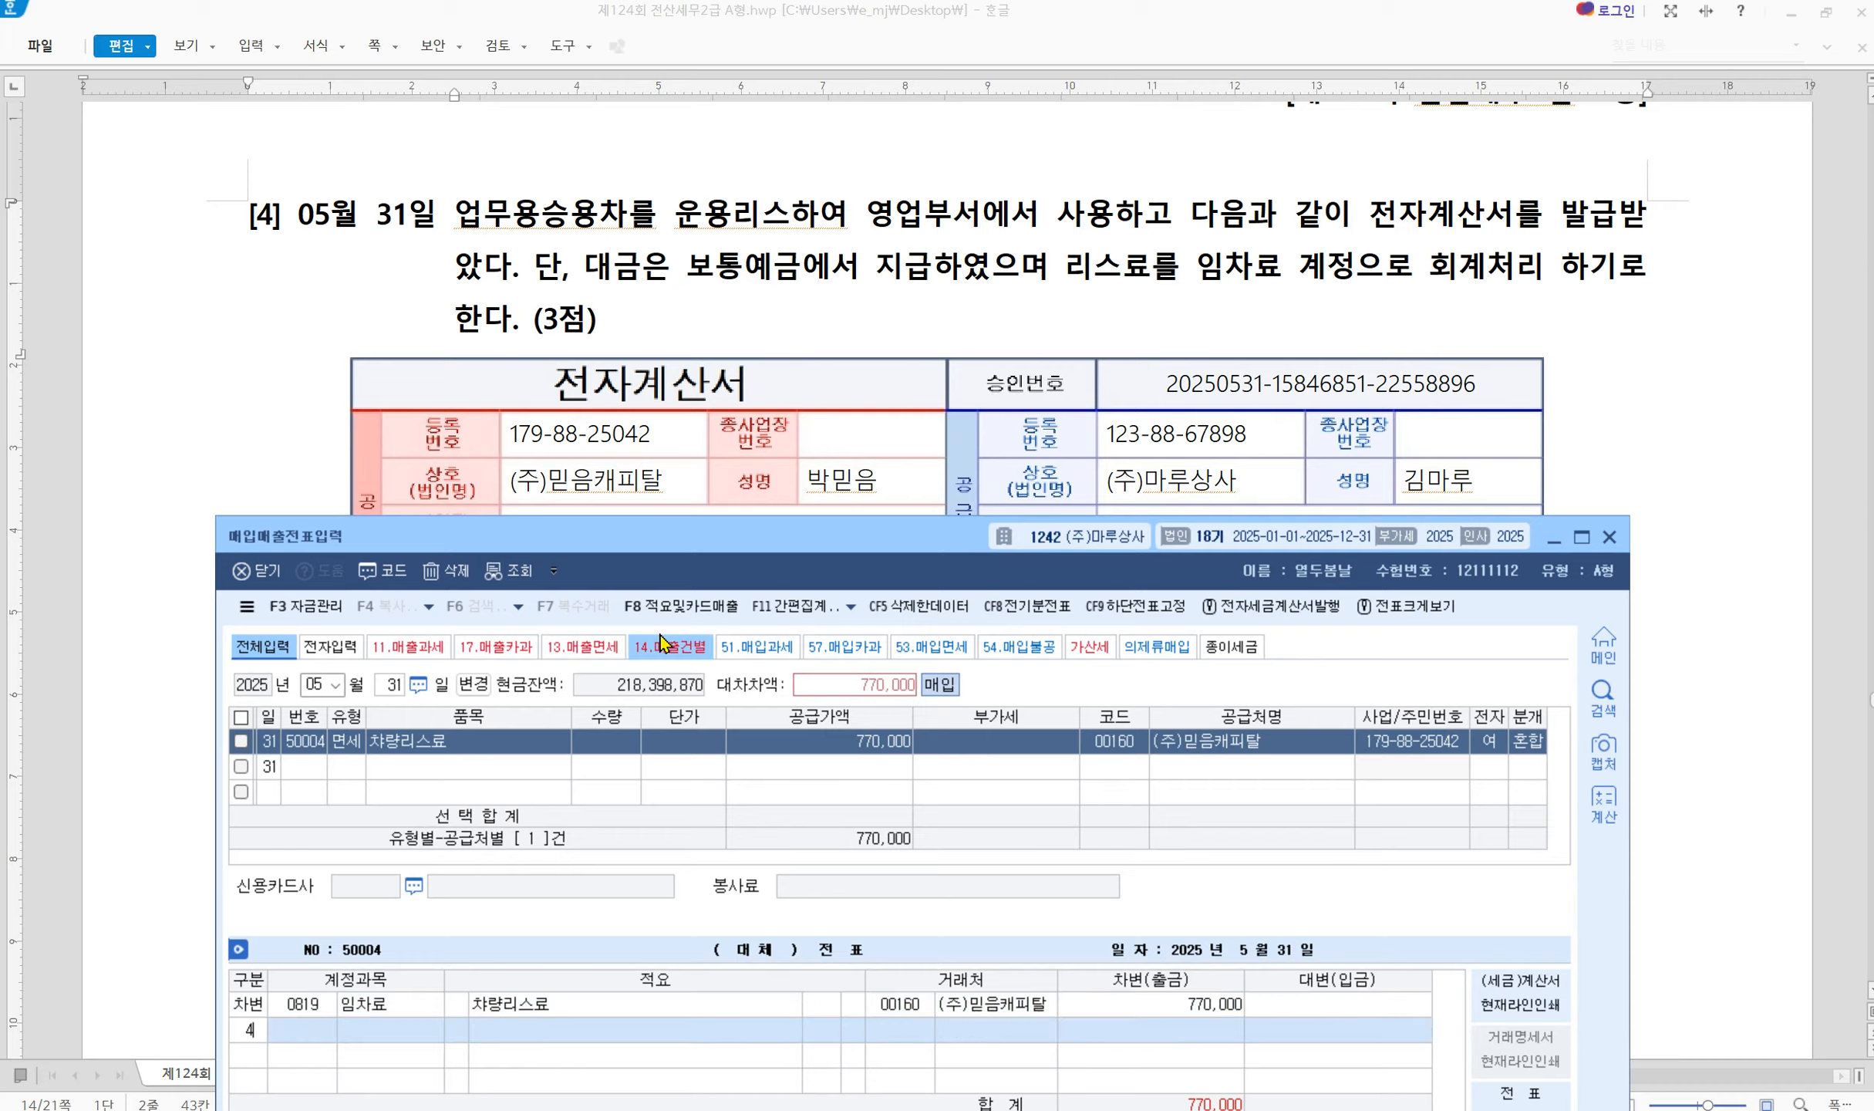
pyautogui.press('Return')
pyautogui.write('103')
pyautogui.press('Return')
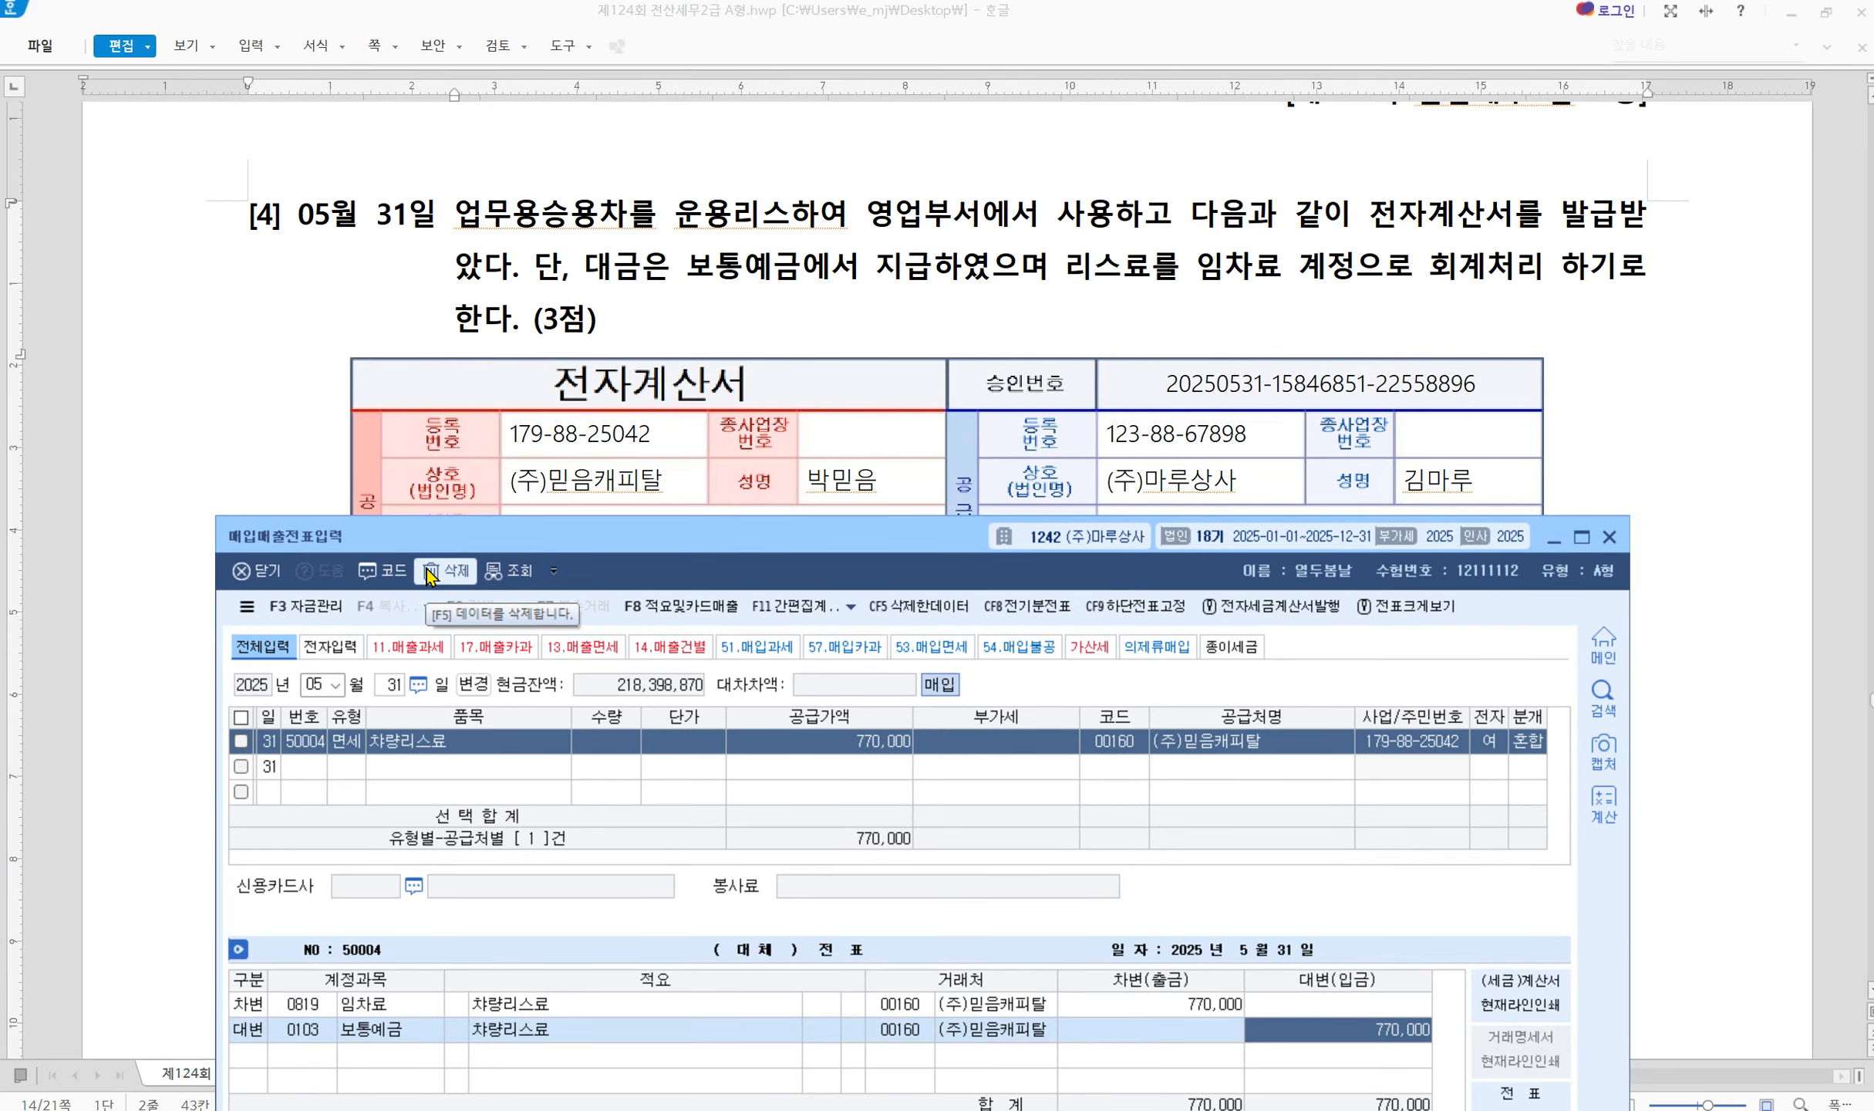
# Scroll to question [5] and start a new KcLep voucher line dated June 27
pyautogui.click(965, 273)
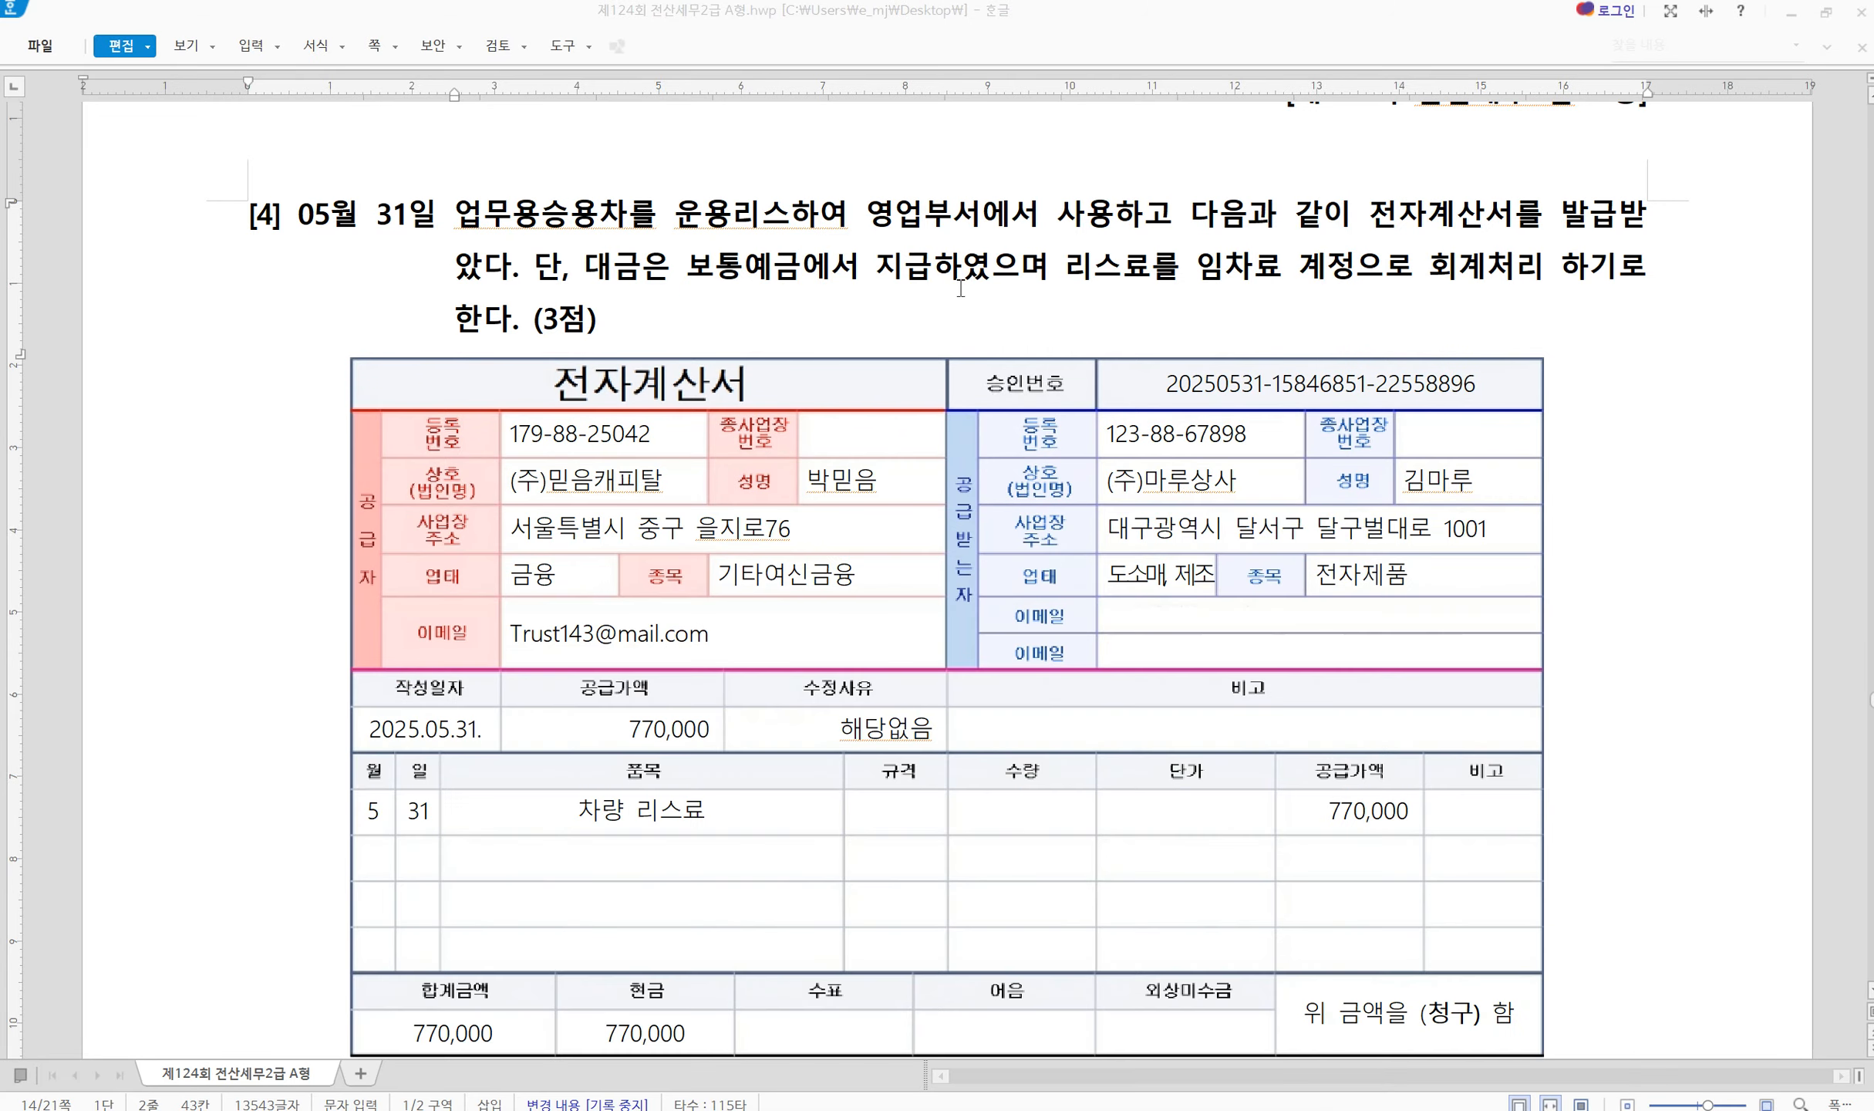
pyautogui.scroll(-7, 874, 390)
pyautogui.scroll(-10, 762, 667)
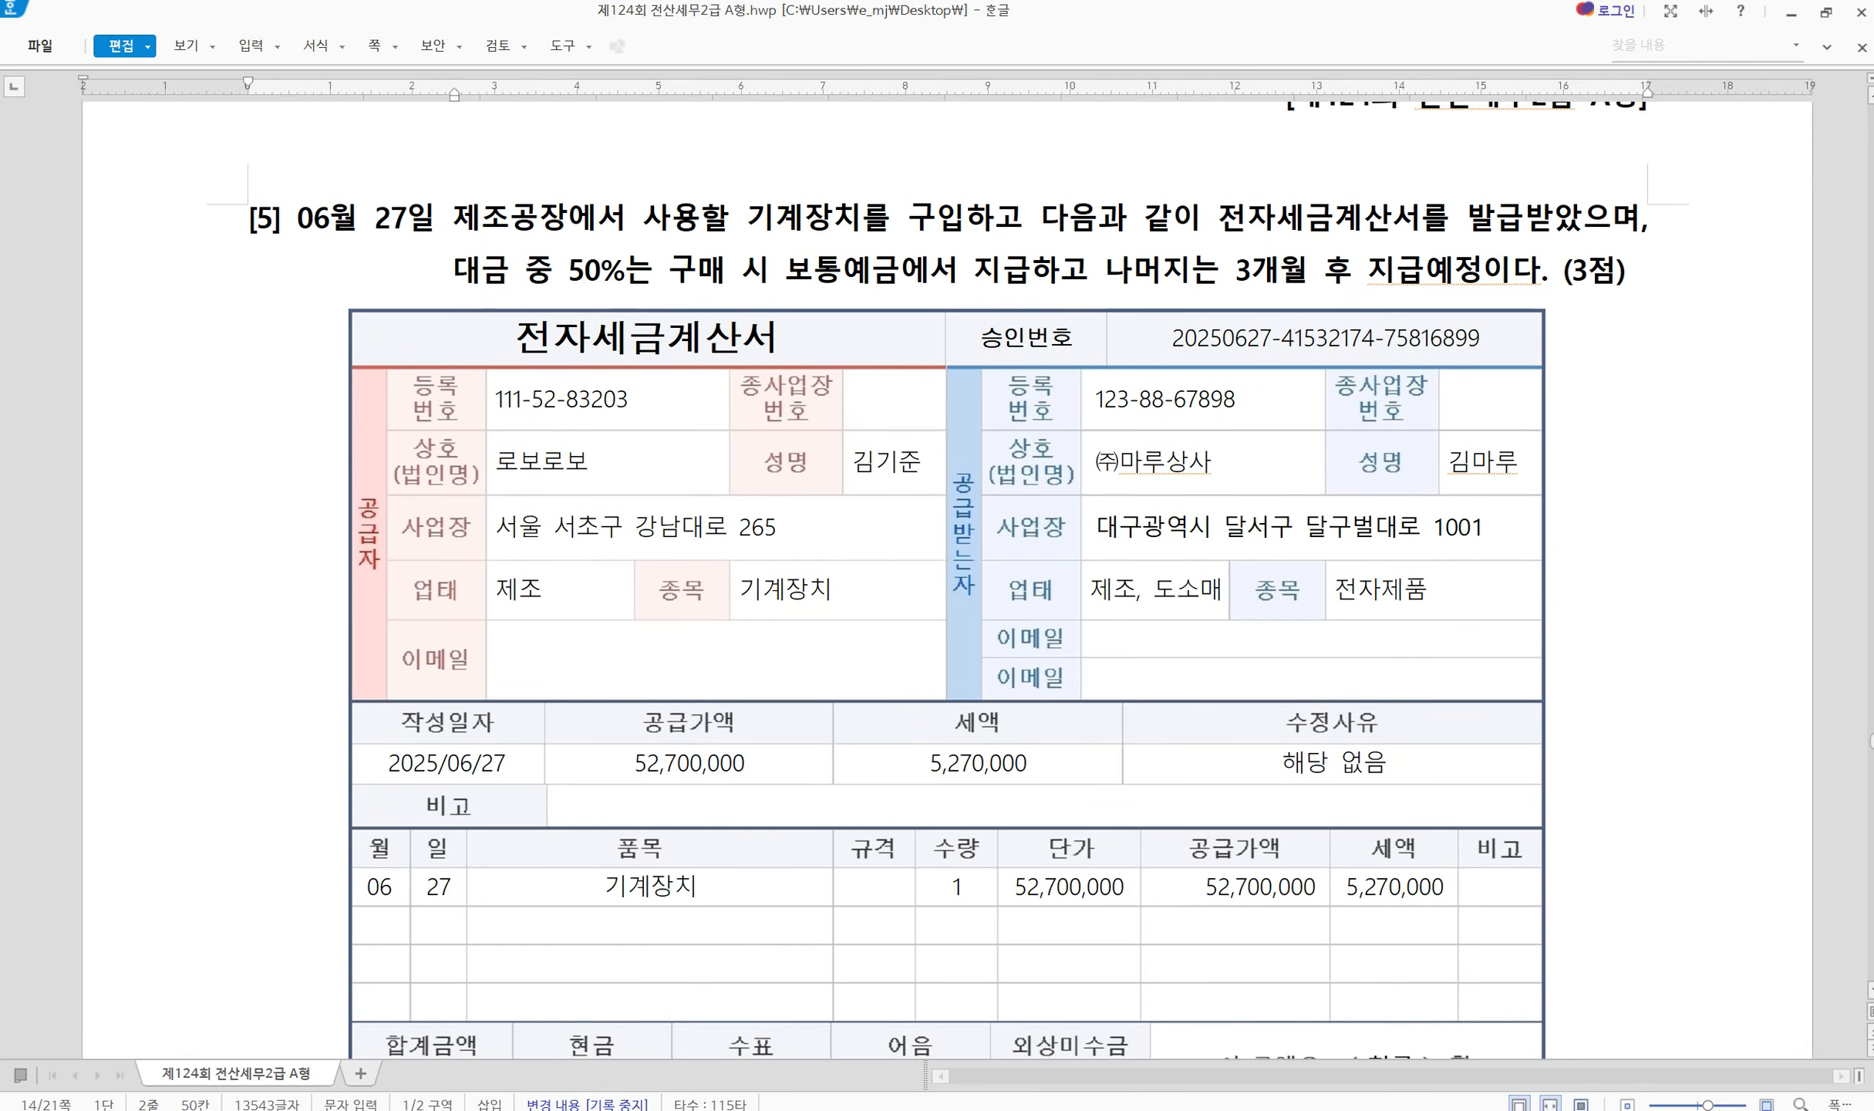
pyautogui.click(1474, 1110)
pyautogui.click(312, 684)
pyautogui.write('06')
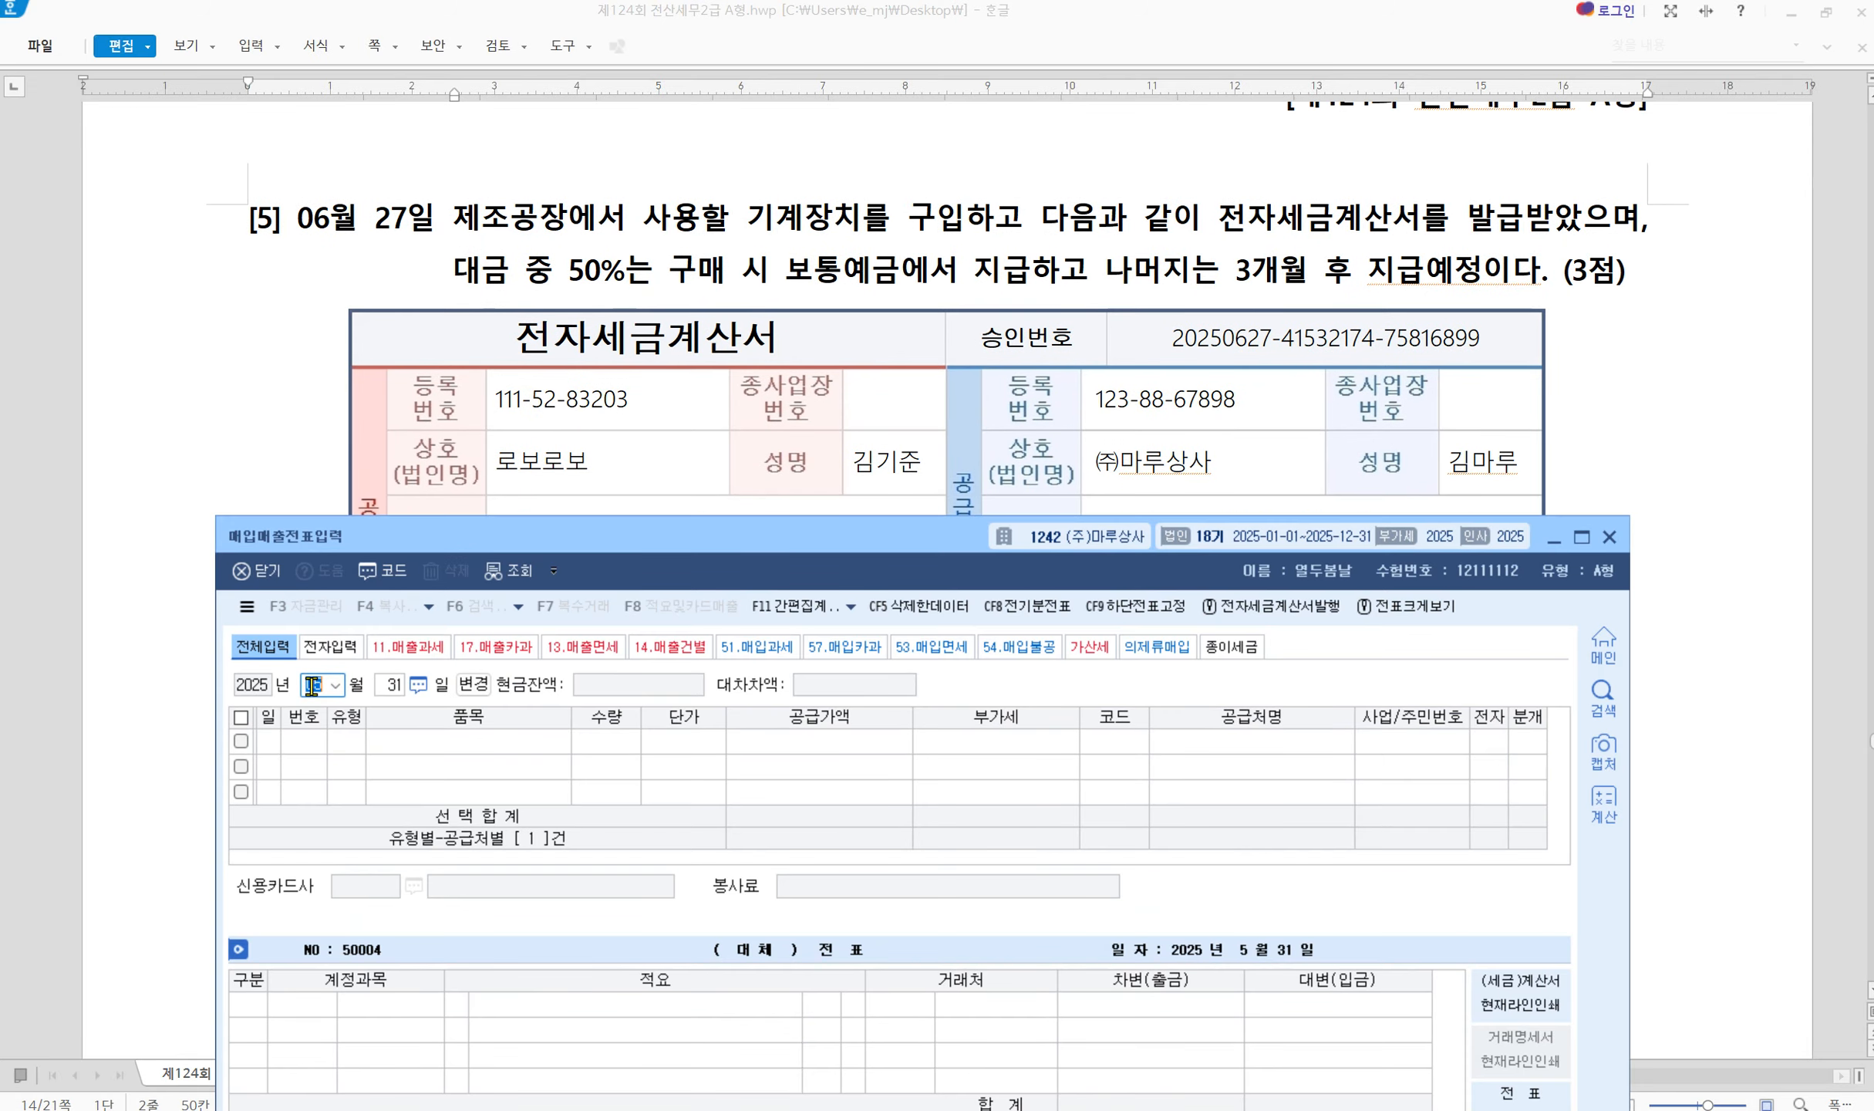
pyautogui.press('Return')
pyautogui.write('27')
pyautogui.press('Return')
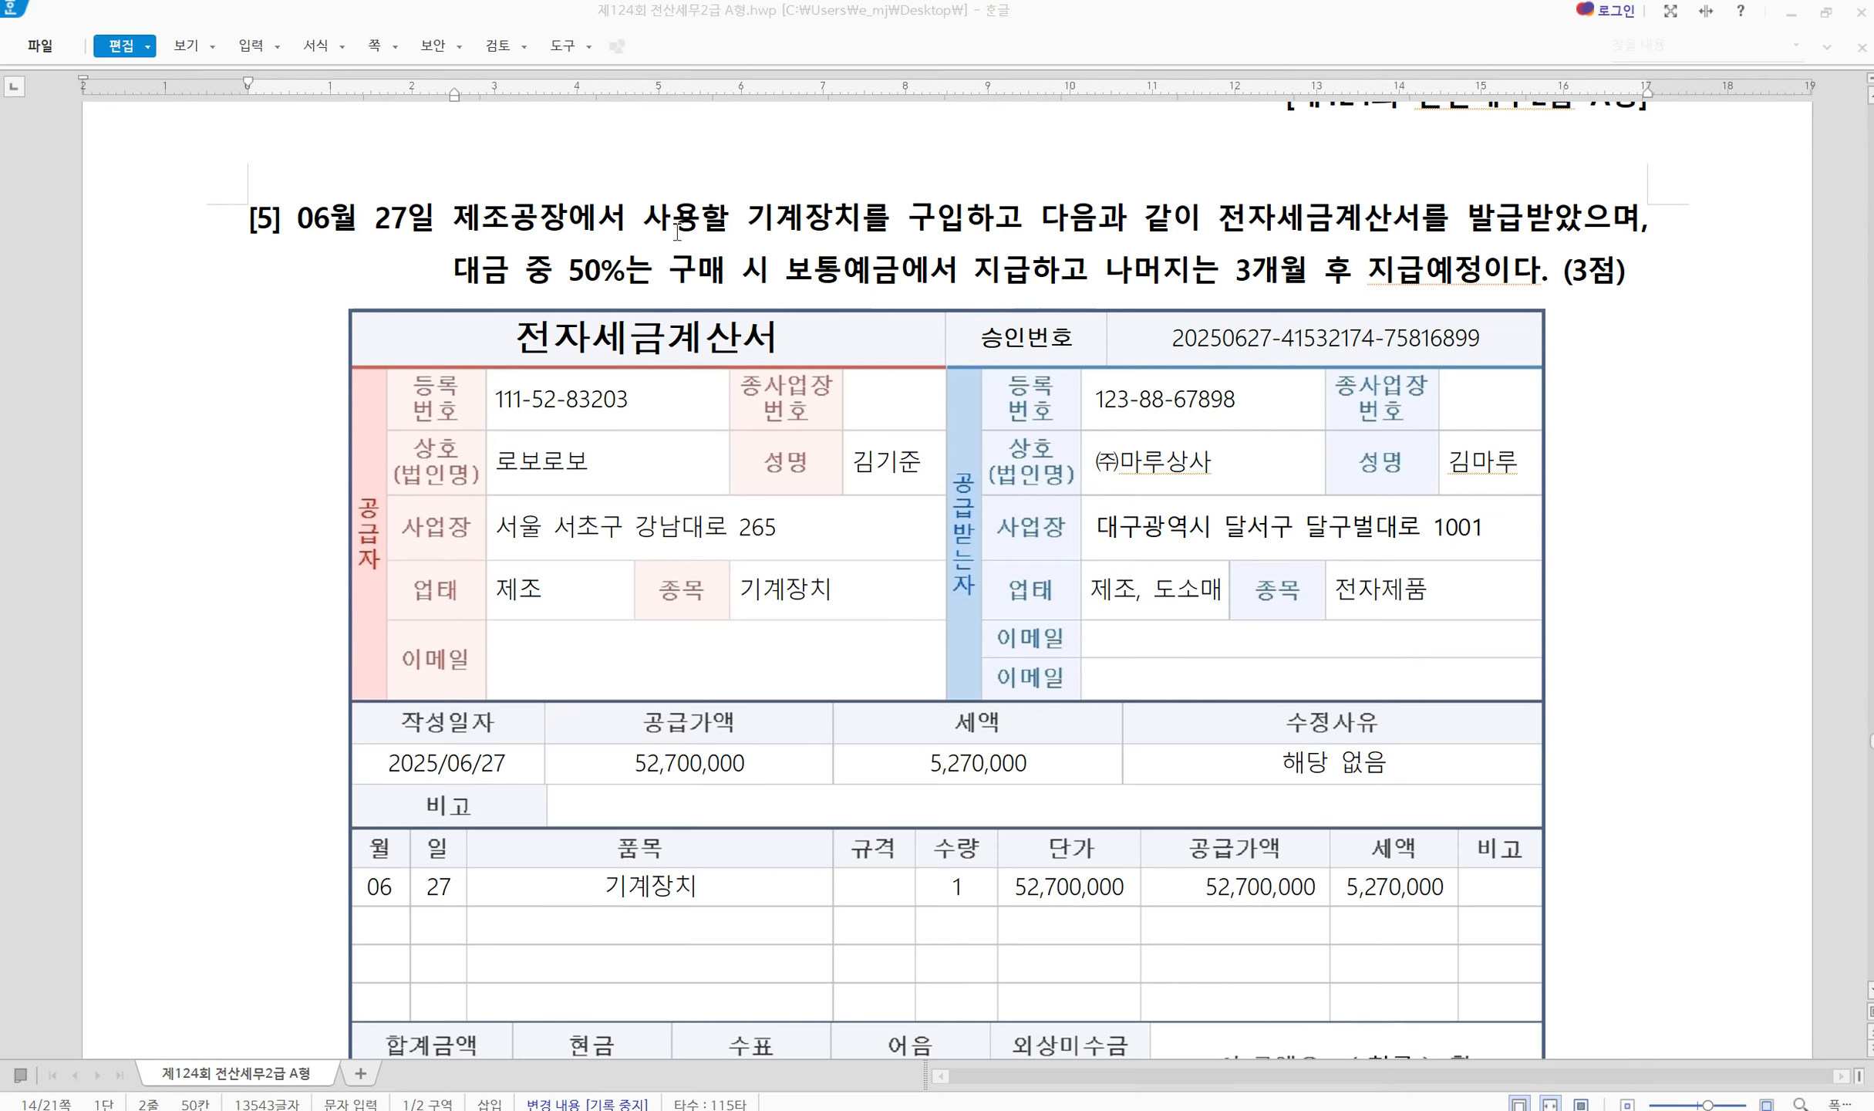
# Slash the question [5] heading and box 전자세금계산서를 발급받았으며
pyautogui.click(798, 143)
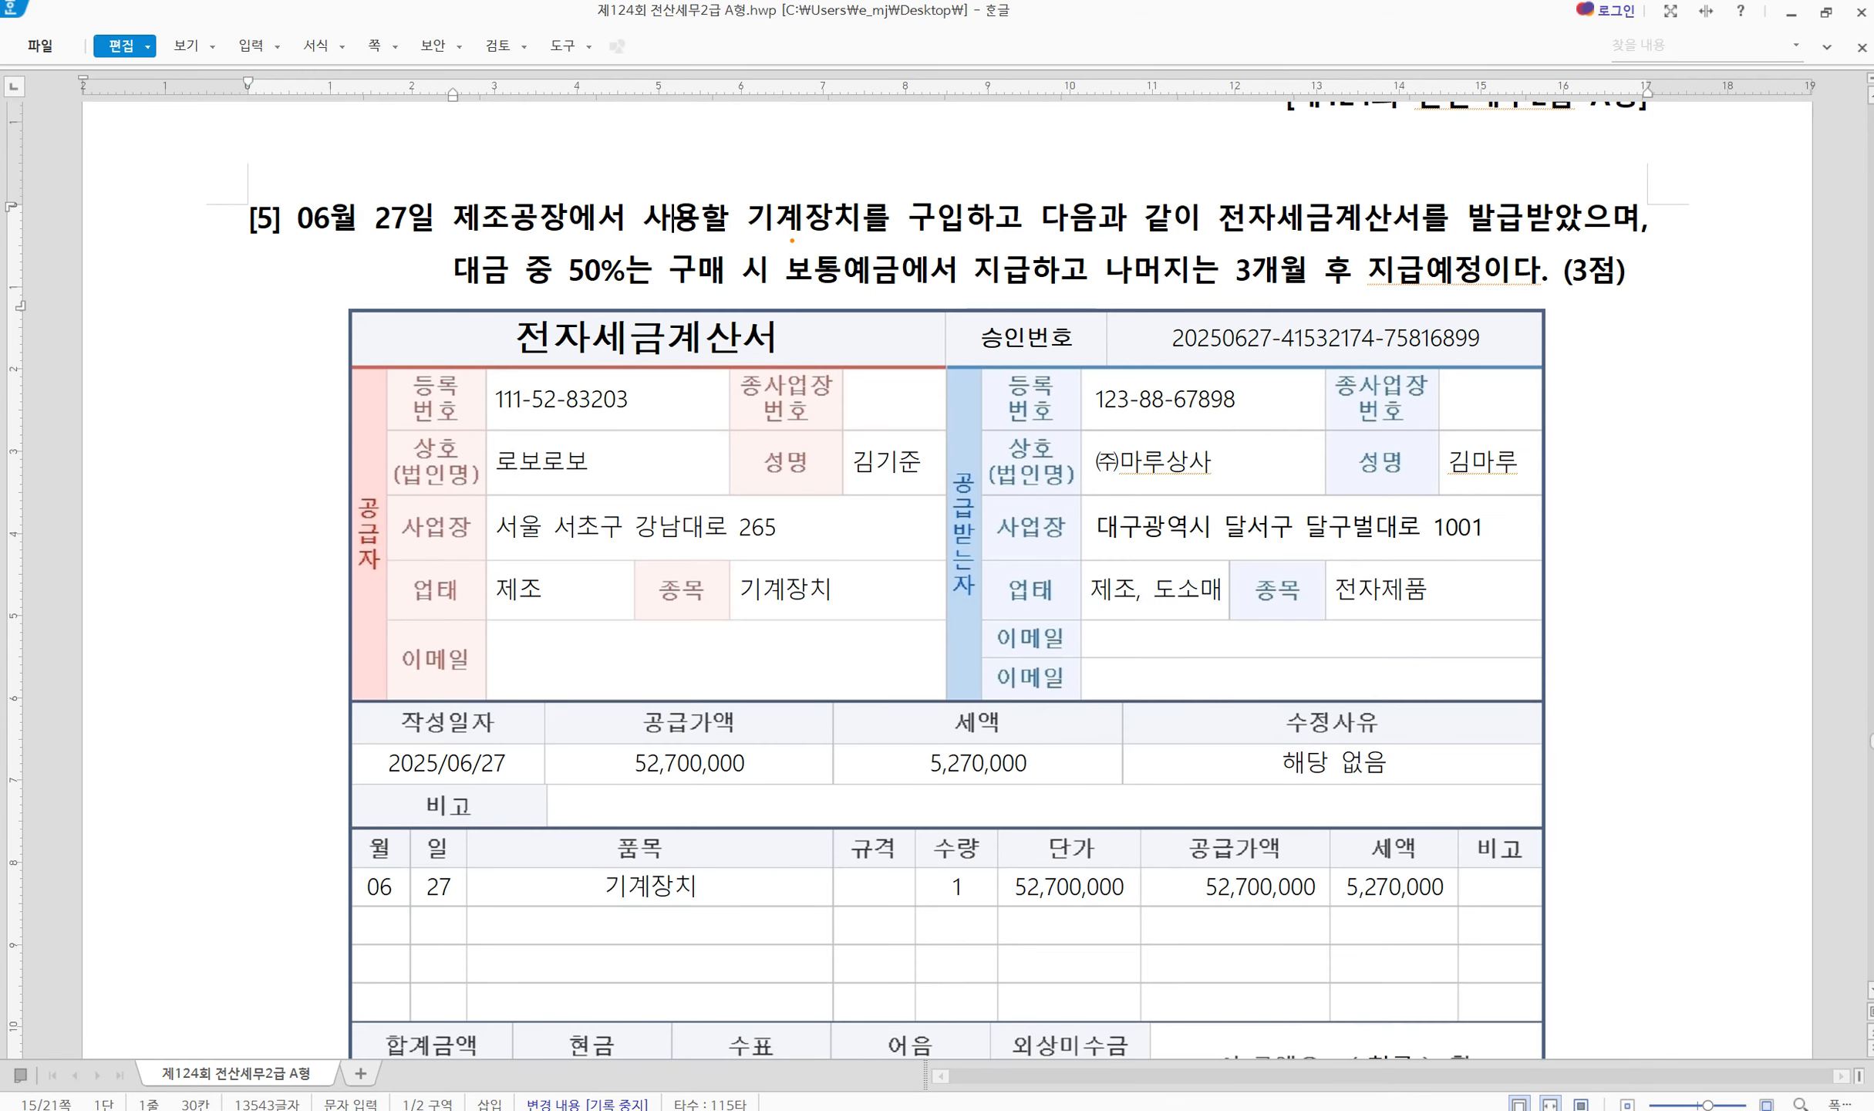
pyautogui.moveTo(1053, 181); pyautogui.dragTo(959, 275)
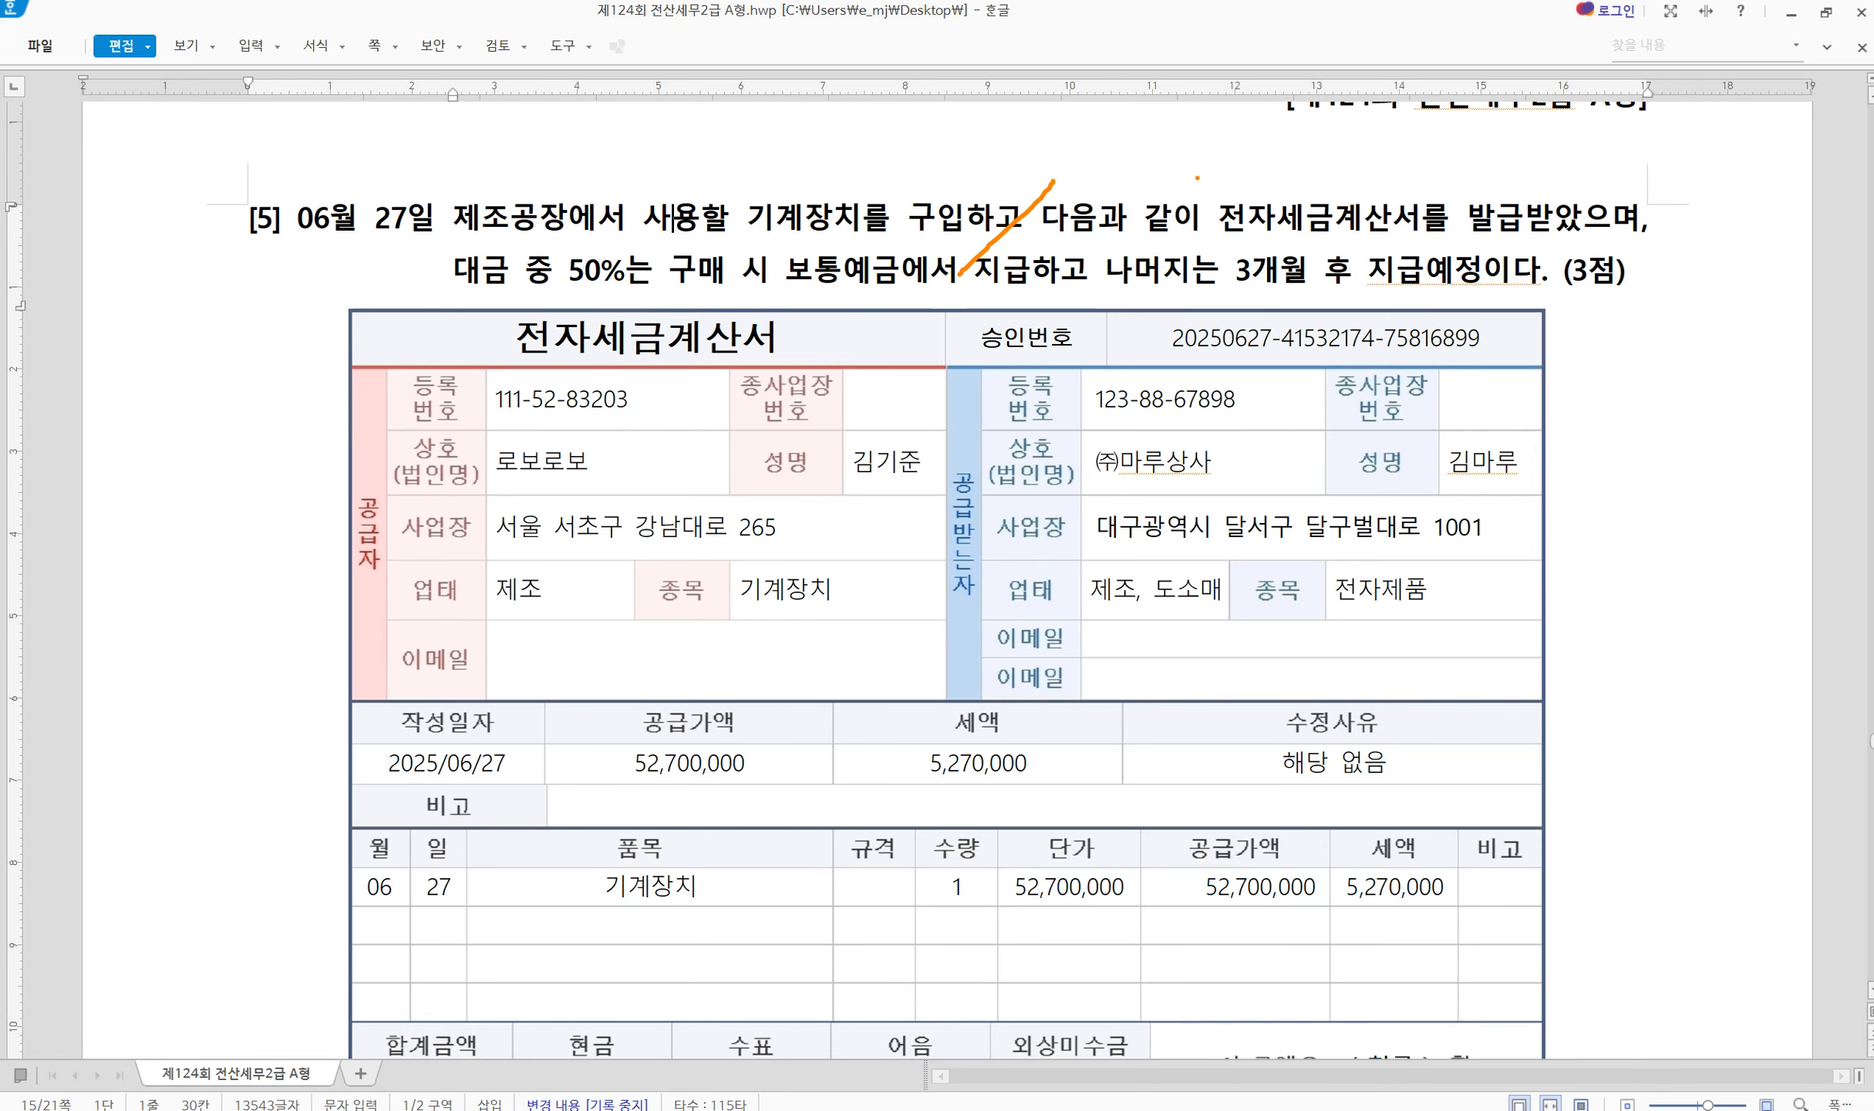
pyautogui.moveTo(1197, 178)
pyautogui.mouseDown()
pyautogui.moveTo(1212, 205)
pyautogui.moveTo(1674, 251)
pyautogui.mouseUp()
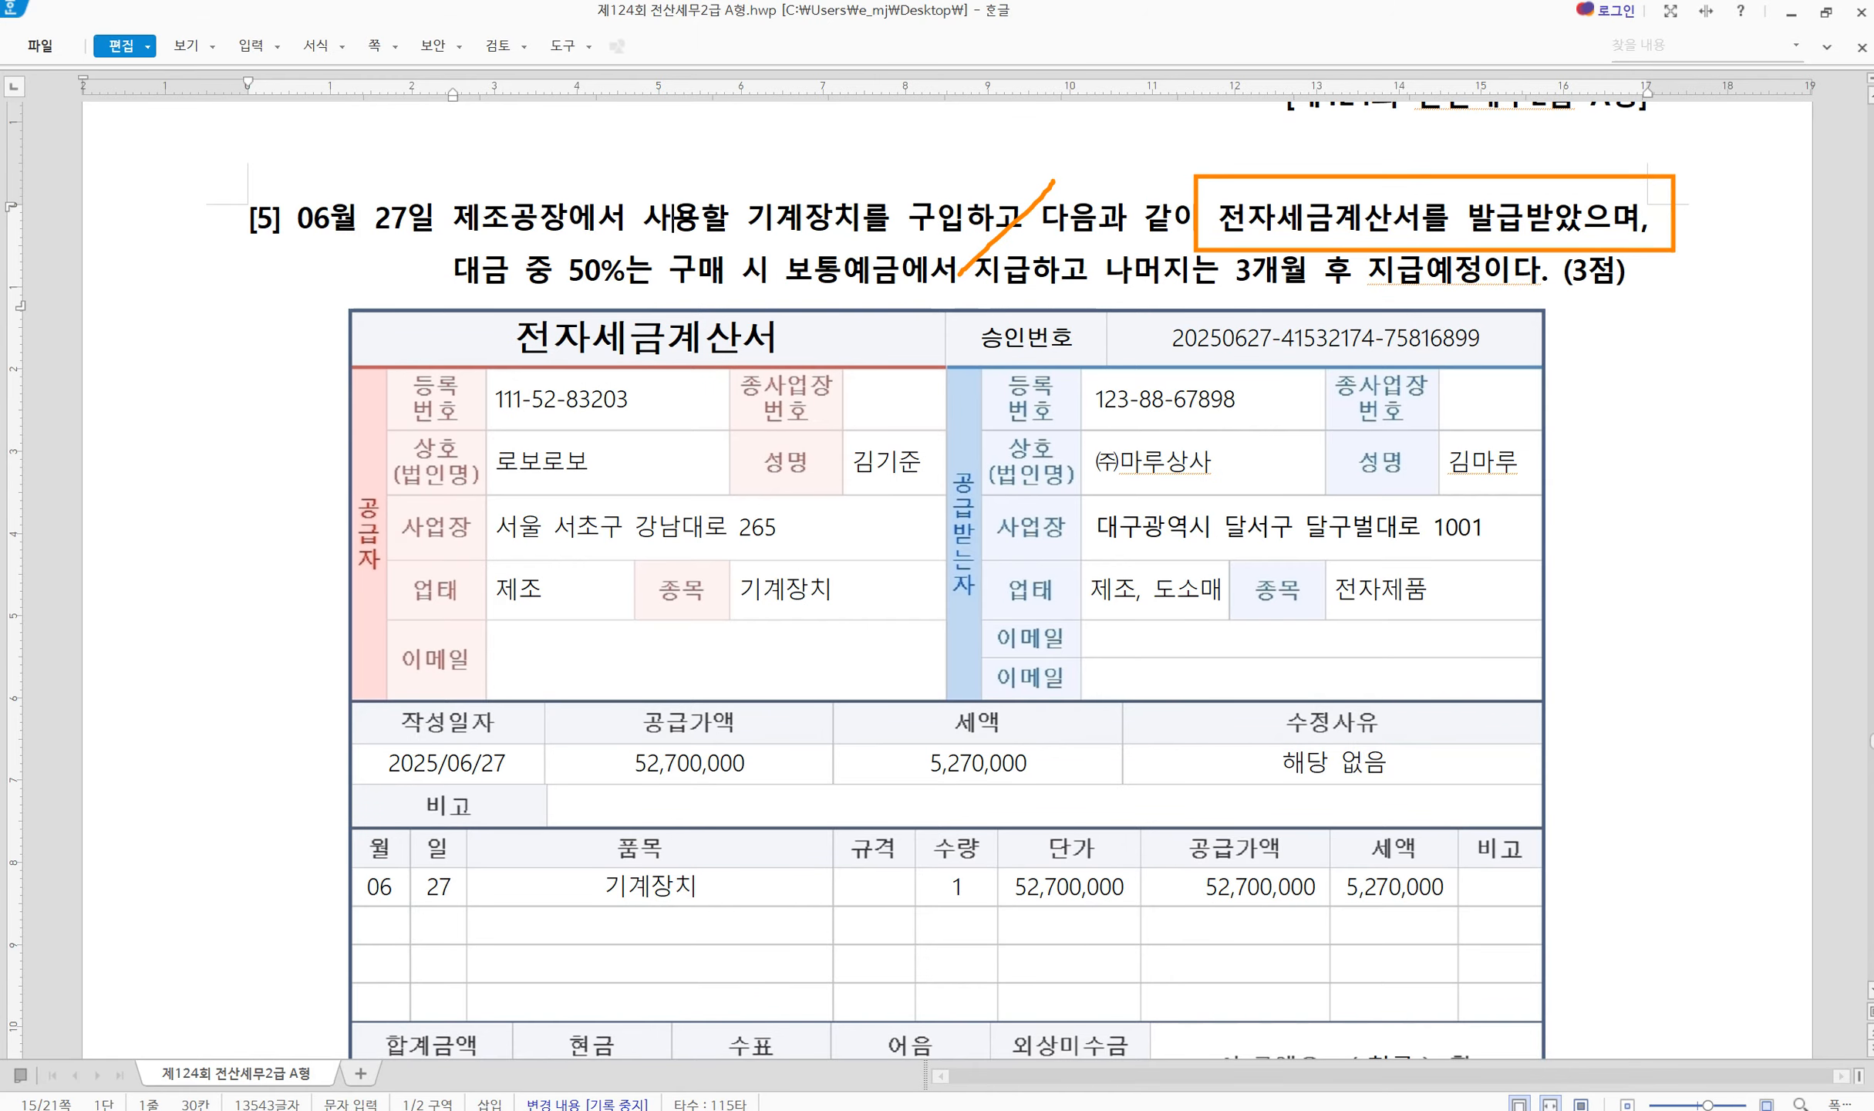
pyautogui.press('Escape')
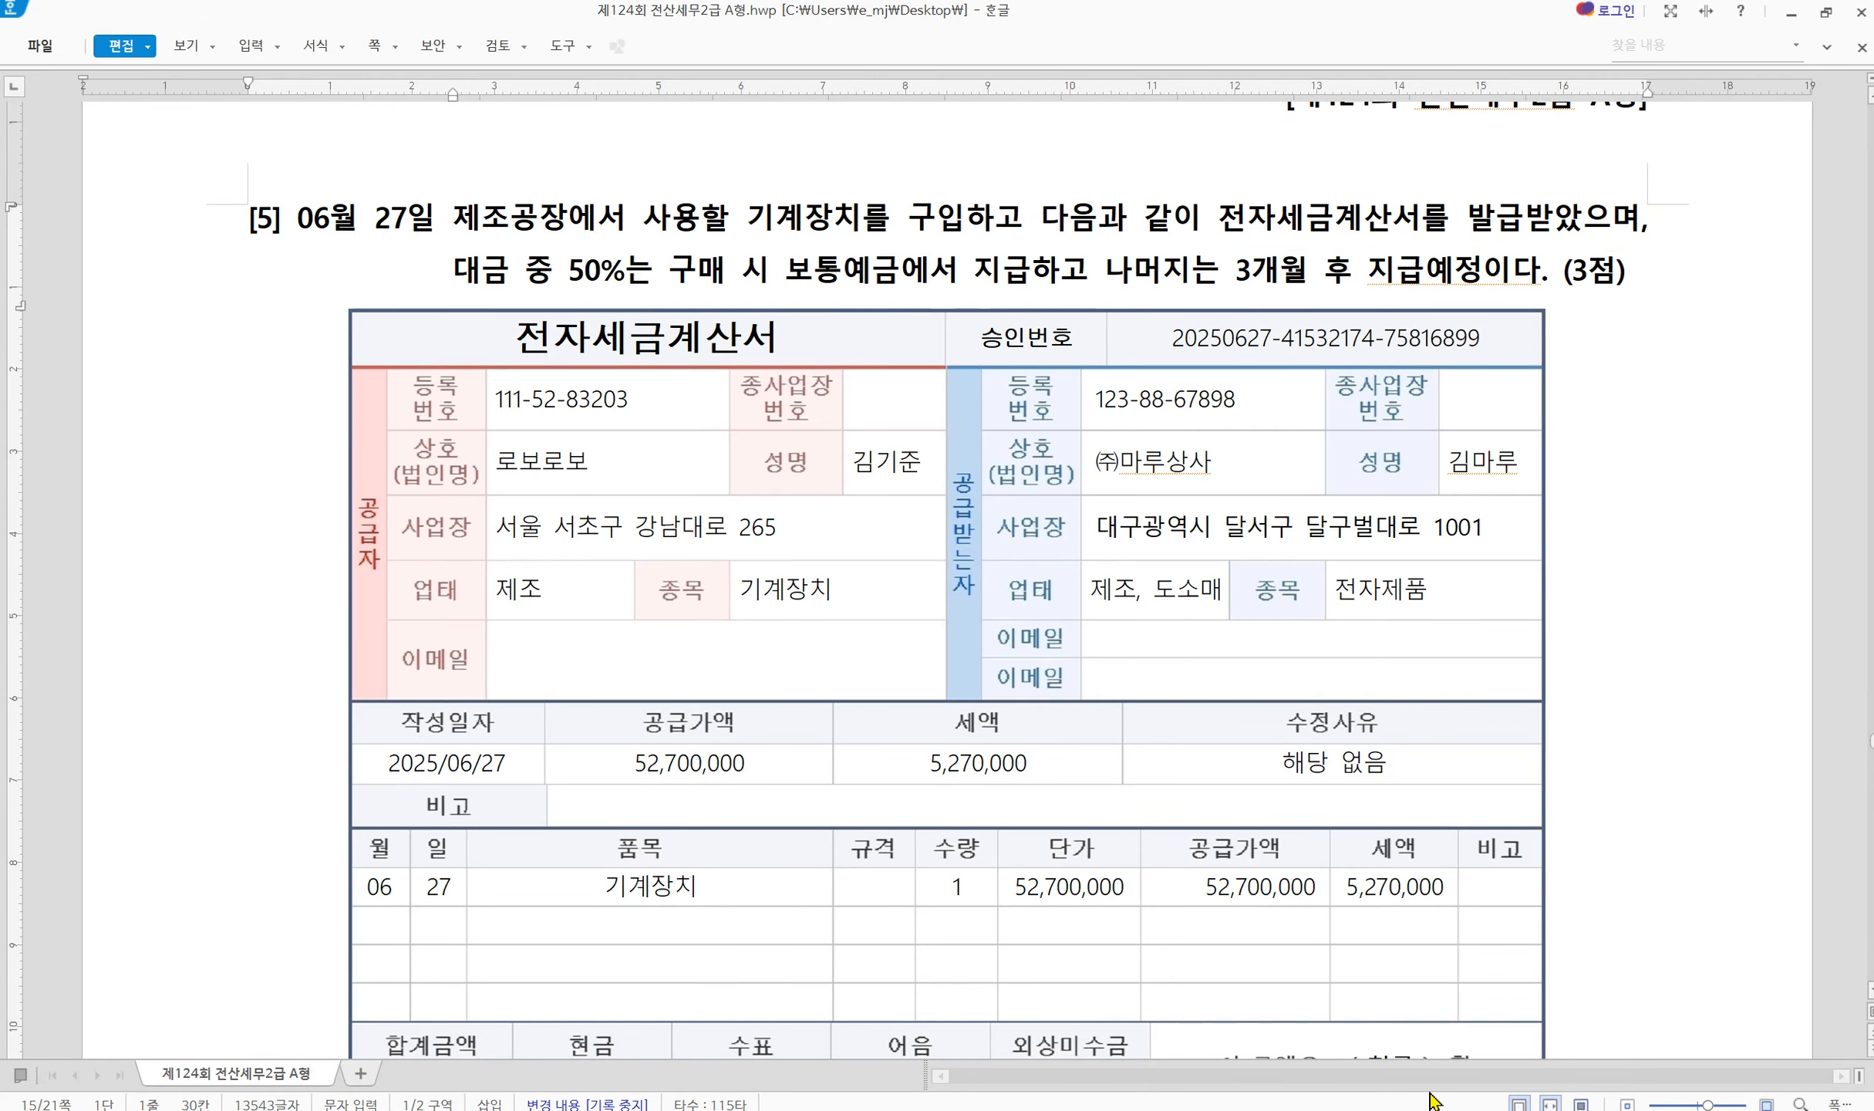
pyautogui.click(1429, 1110)
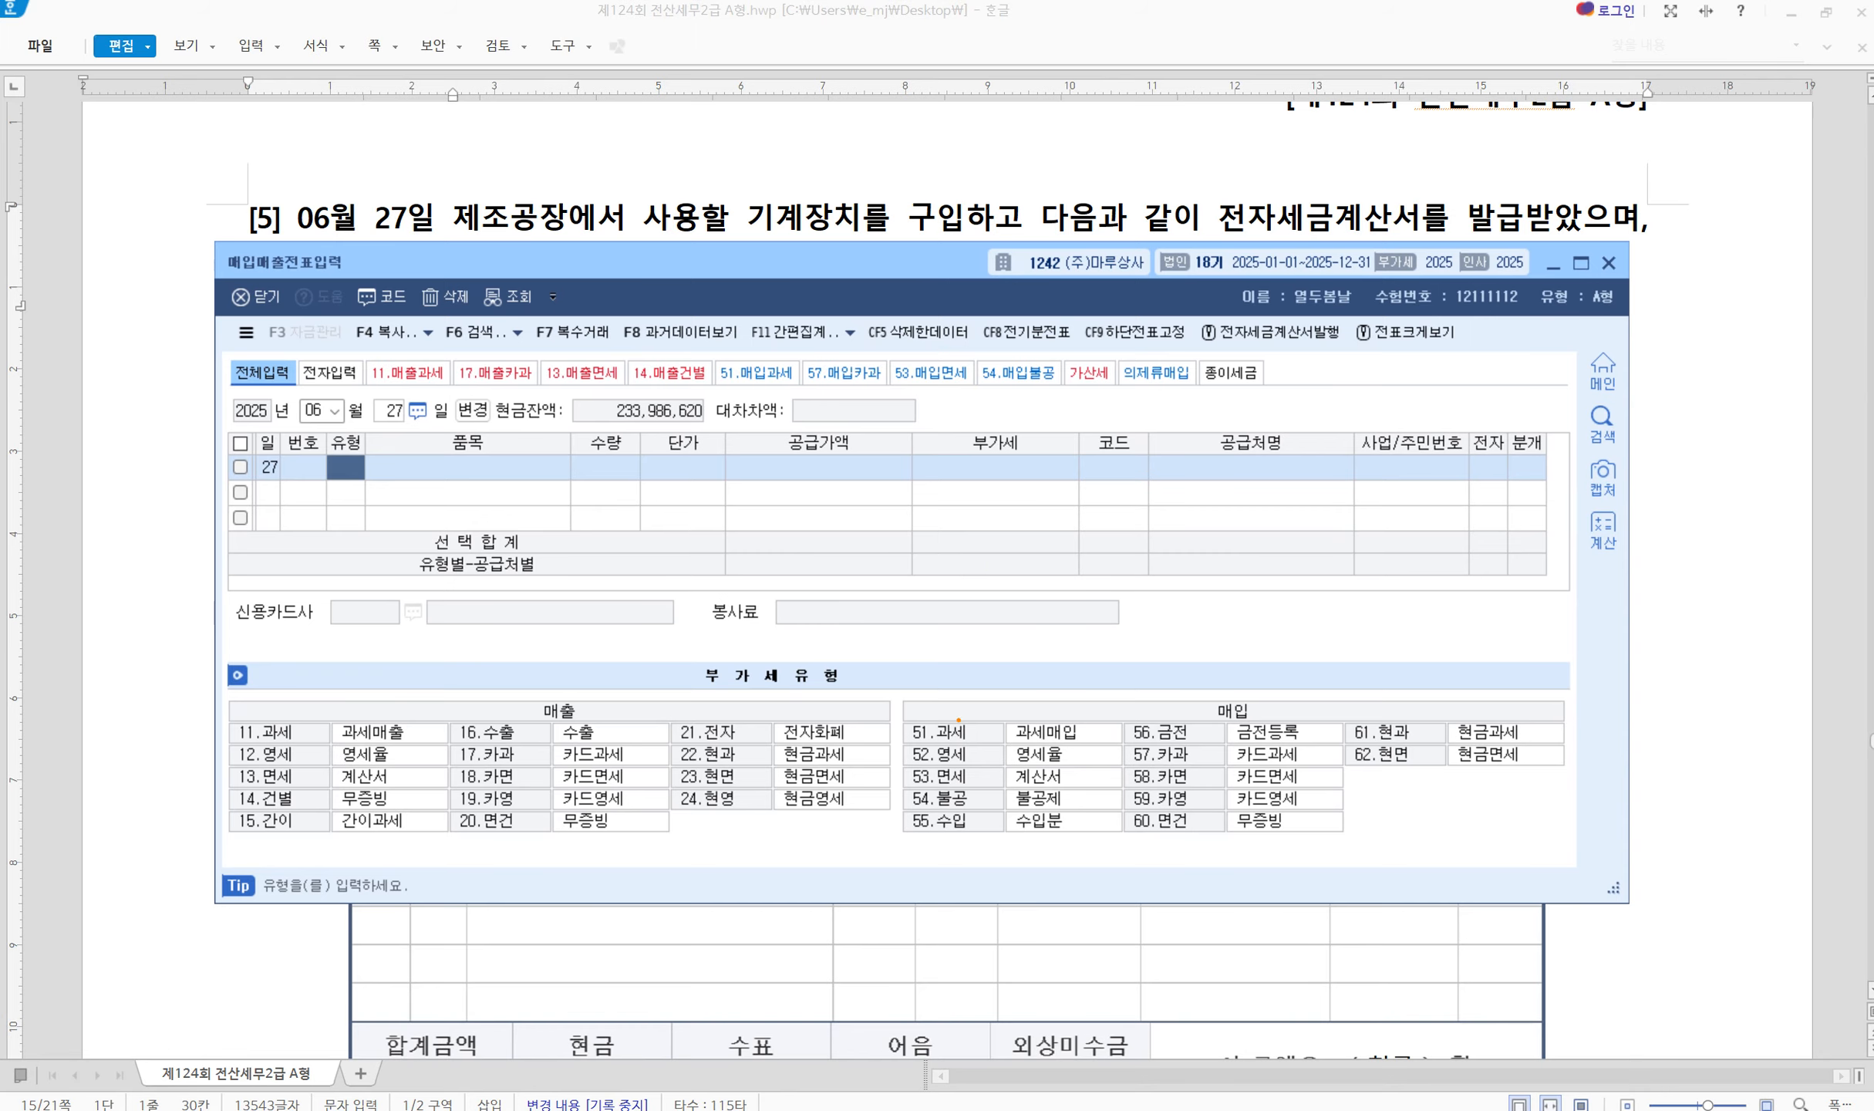
# Mark 과세매입 and 불공제 among the purchase types, then set the type to 51 과세
pyautogui.moveTo(890, 689)
pyautogui.mouseDown()
pyautogui.moveTo(1508, 902)
pyautogui.moveTo(1598, 870)
pyautogui.mouseUp()
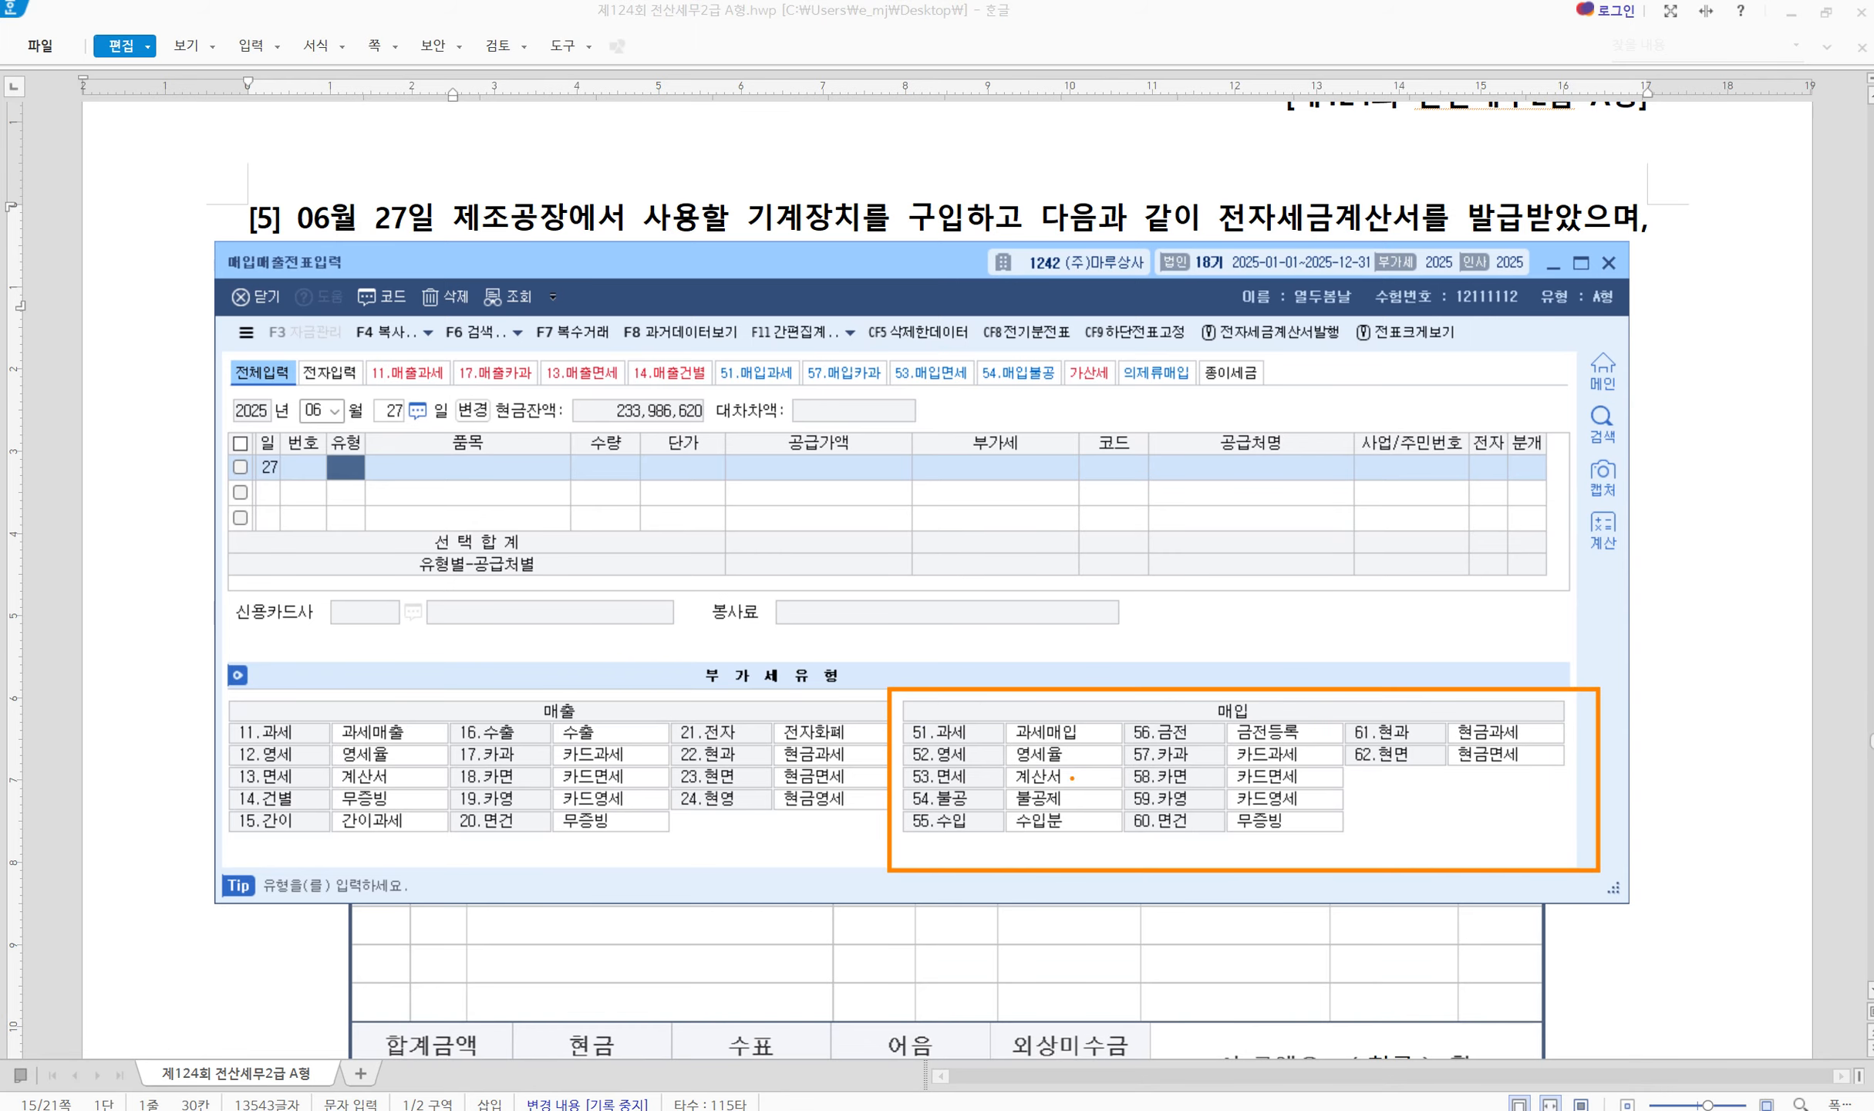
pyautogui.moveTo(1089, 714)
pyautogui.mouseDown()
pyautogui.moveTo(1104, 730)
pyautogui.moveTo(1114, 704)
pyautogui.mouseUp()
pyautogui.moveTo(1083, 787)
pyautogui.mouseDown()
pyautogui.moveTo(1096, 802)
pyautogui.moveTo(1126, 766)
pyautogui.mouseUp()
pyautogui.press('Escape')
pyautogui.write('51')
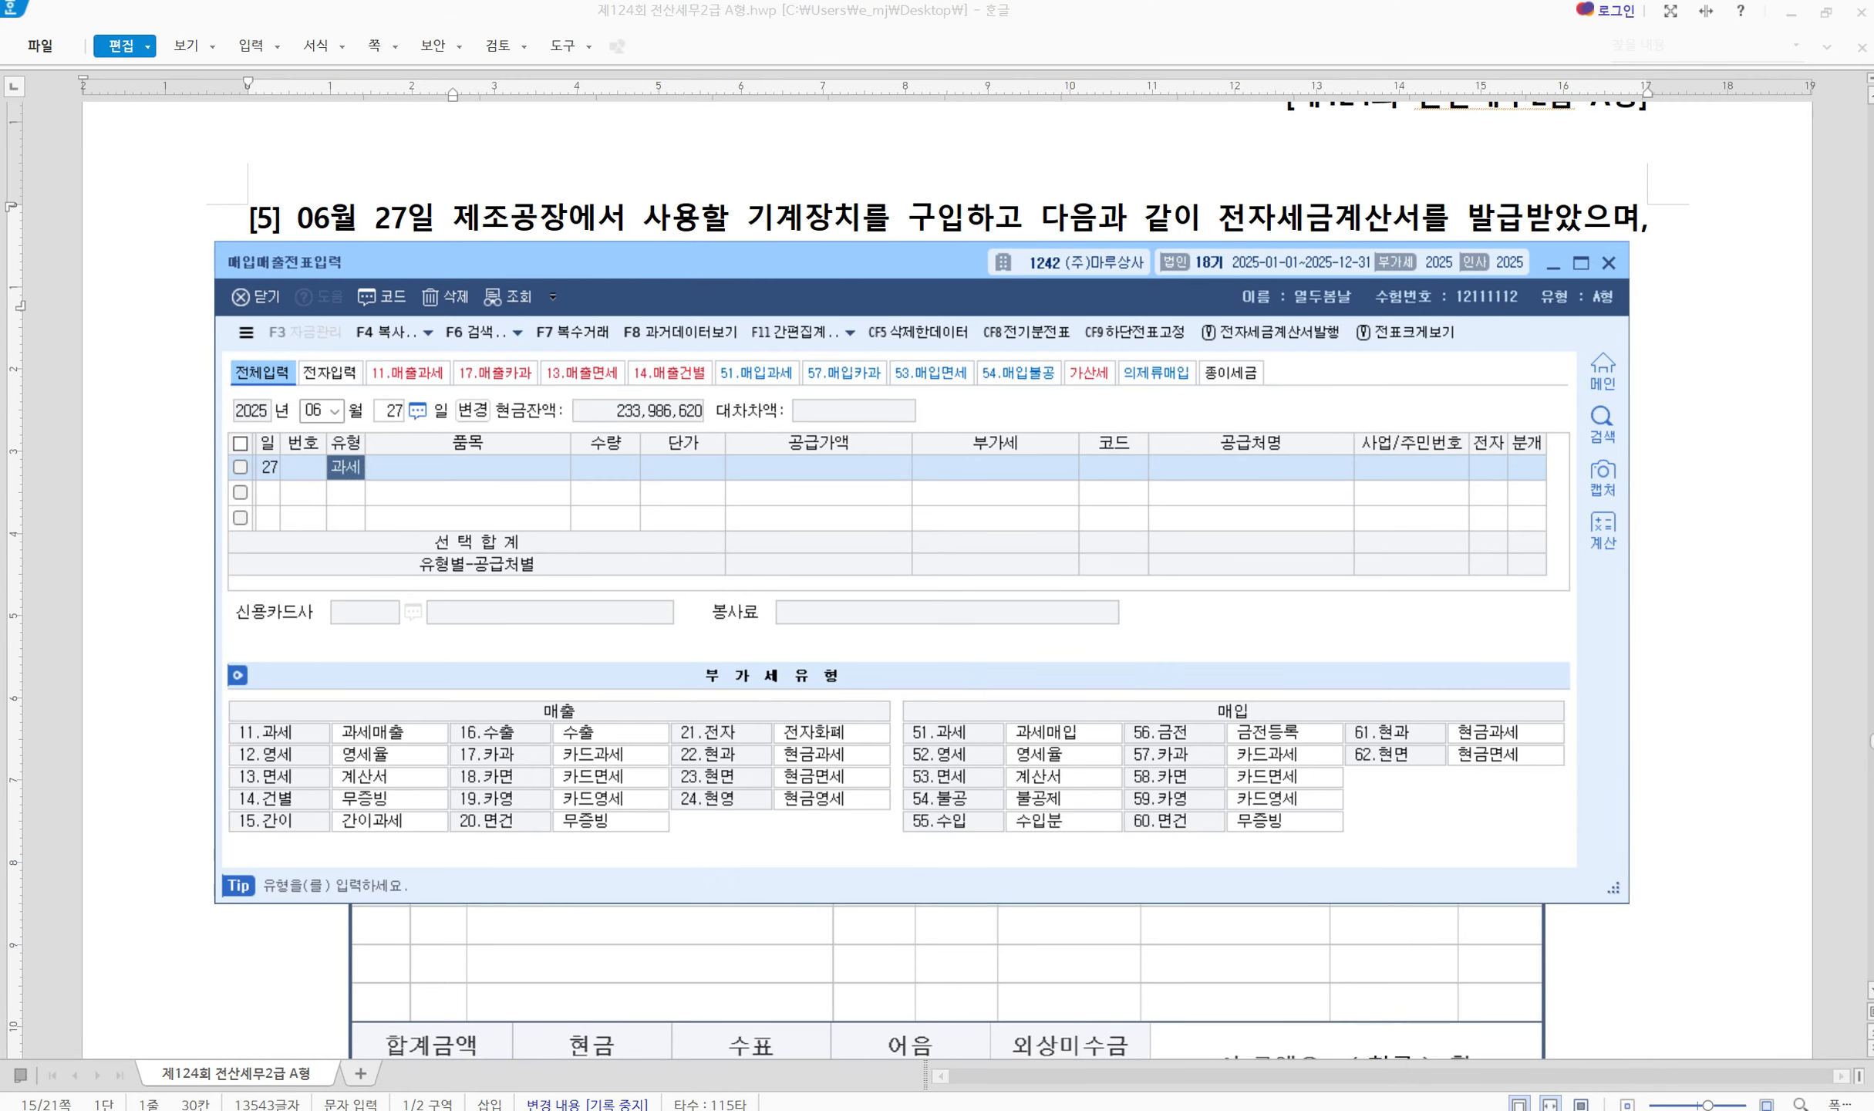
pyautogui.press('Return')
# Tick the supplier's company name on the question [5] invoice, then return to KcLep
pyautogui.click(644, 215)
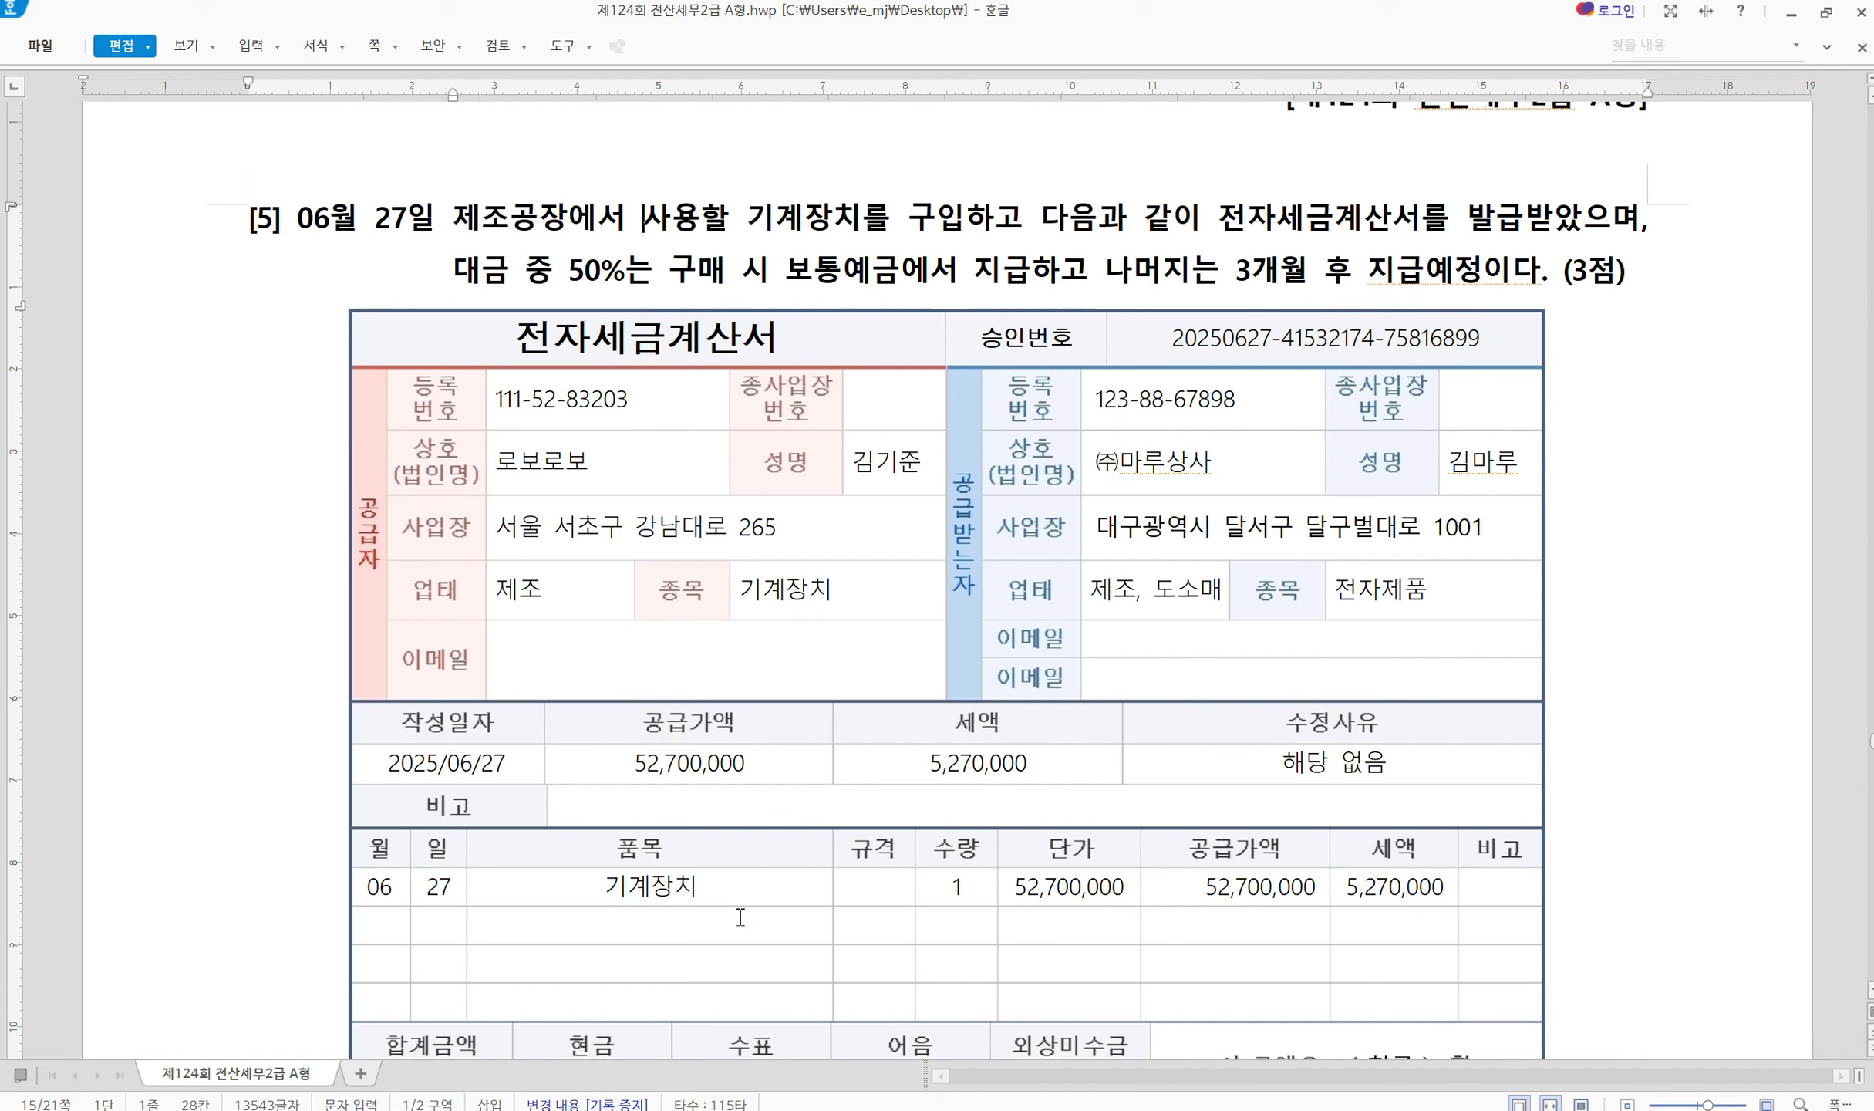
pyautogui.moveTo(1172, 884); pyautogui.dragTo(1263, 789)
pyautogui.moveTo(426, 457)
pyautogui.mouseDown()
pyautogui.moveTo(439, 474)
pyautogui.moveTo(458, 432)
pyautogui.mouseUp()
pyautogui.press('Escape')
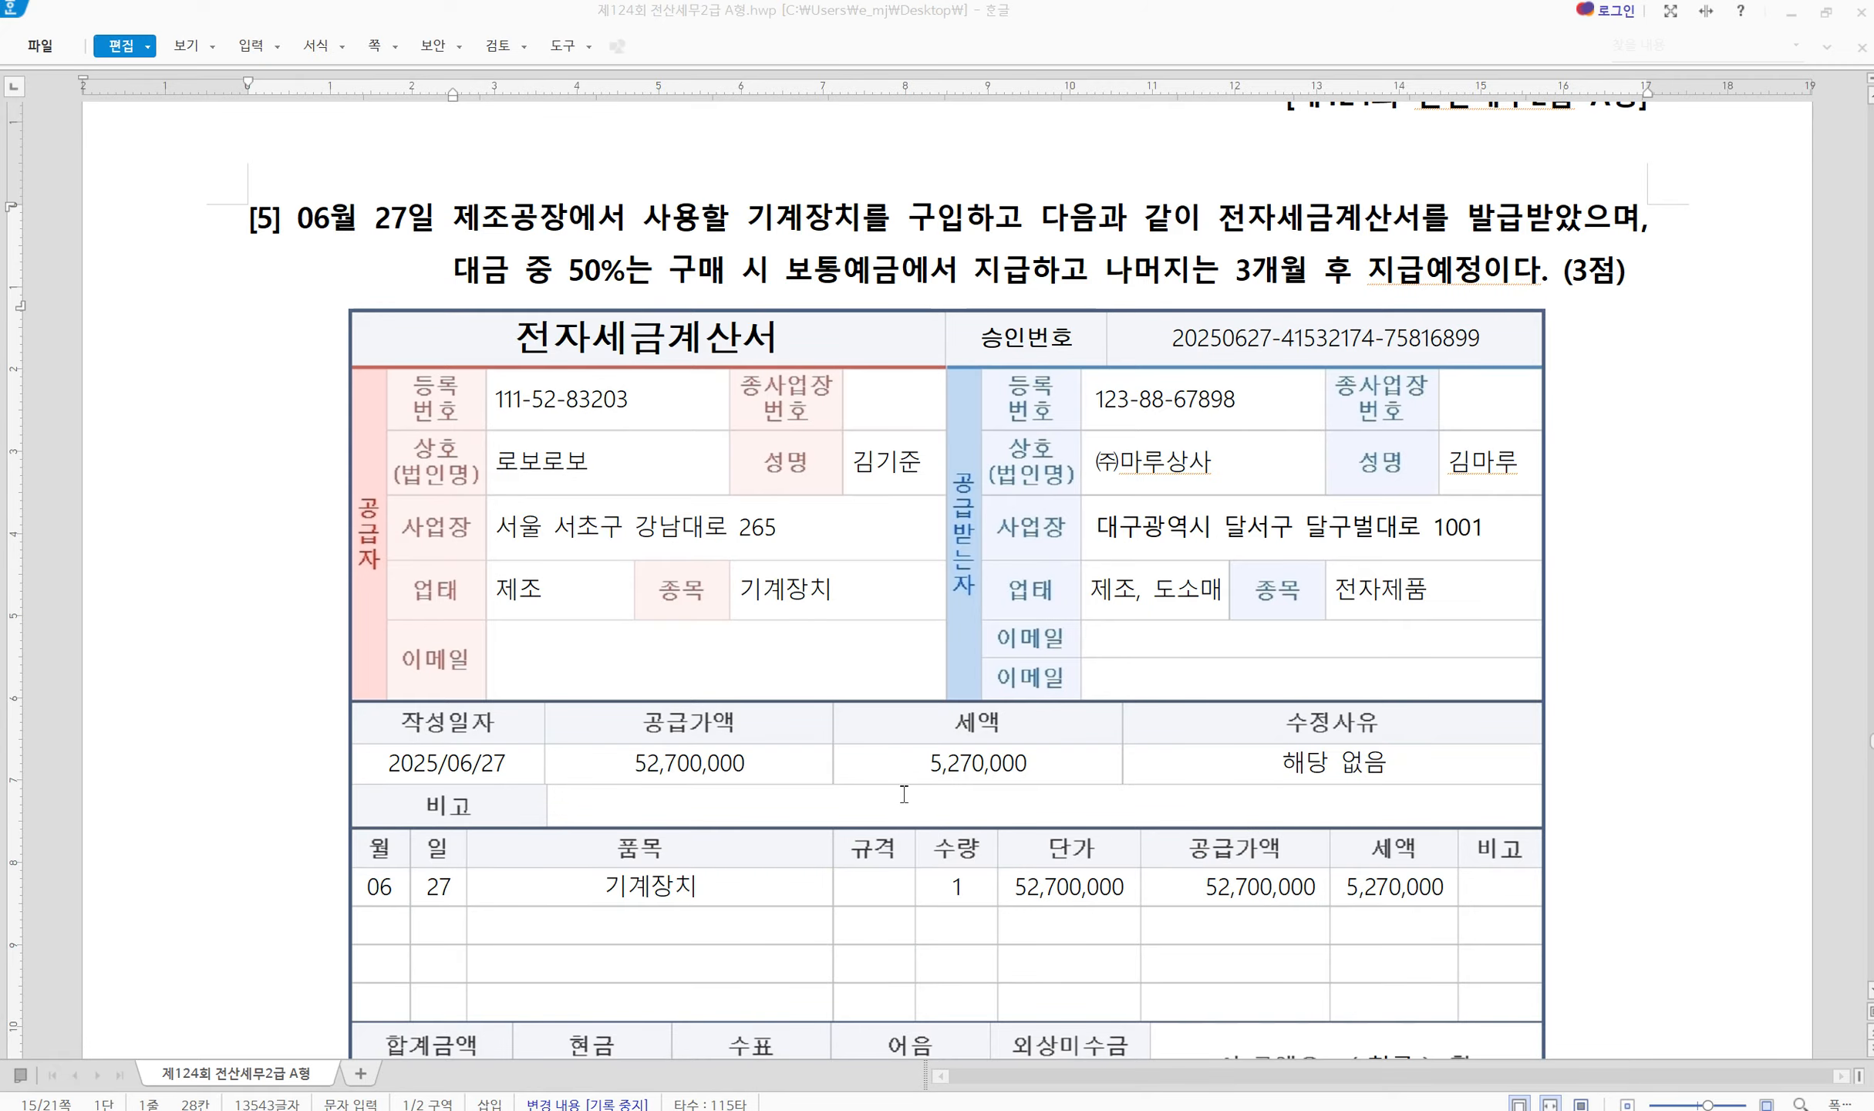
pyautogui.click(1474, 1109)
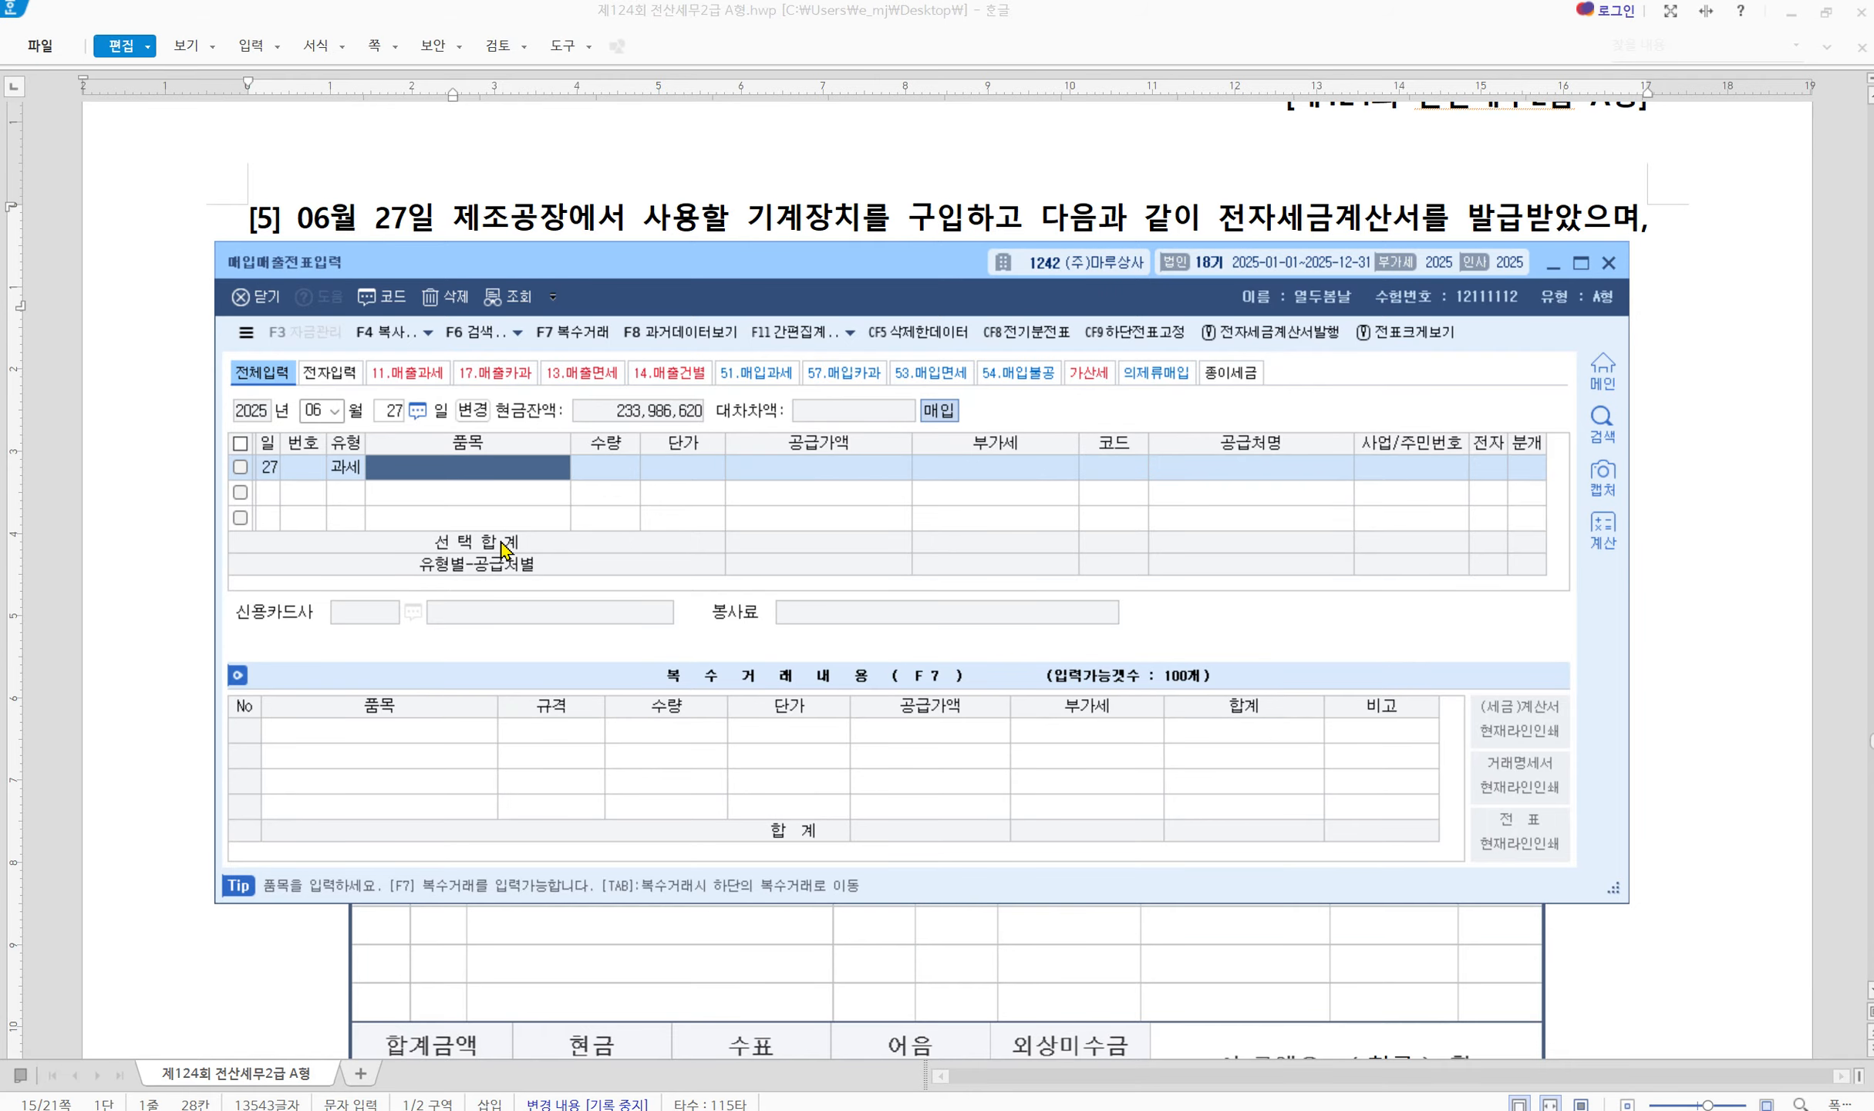
# Enter item 기계장치 with supply amount 52,700,000, accepting the 5,270,000 VAT
pyautogui.write('기계장치')
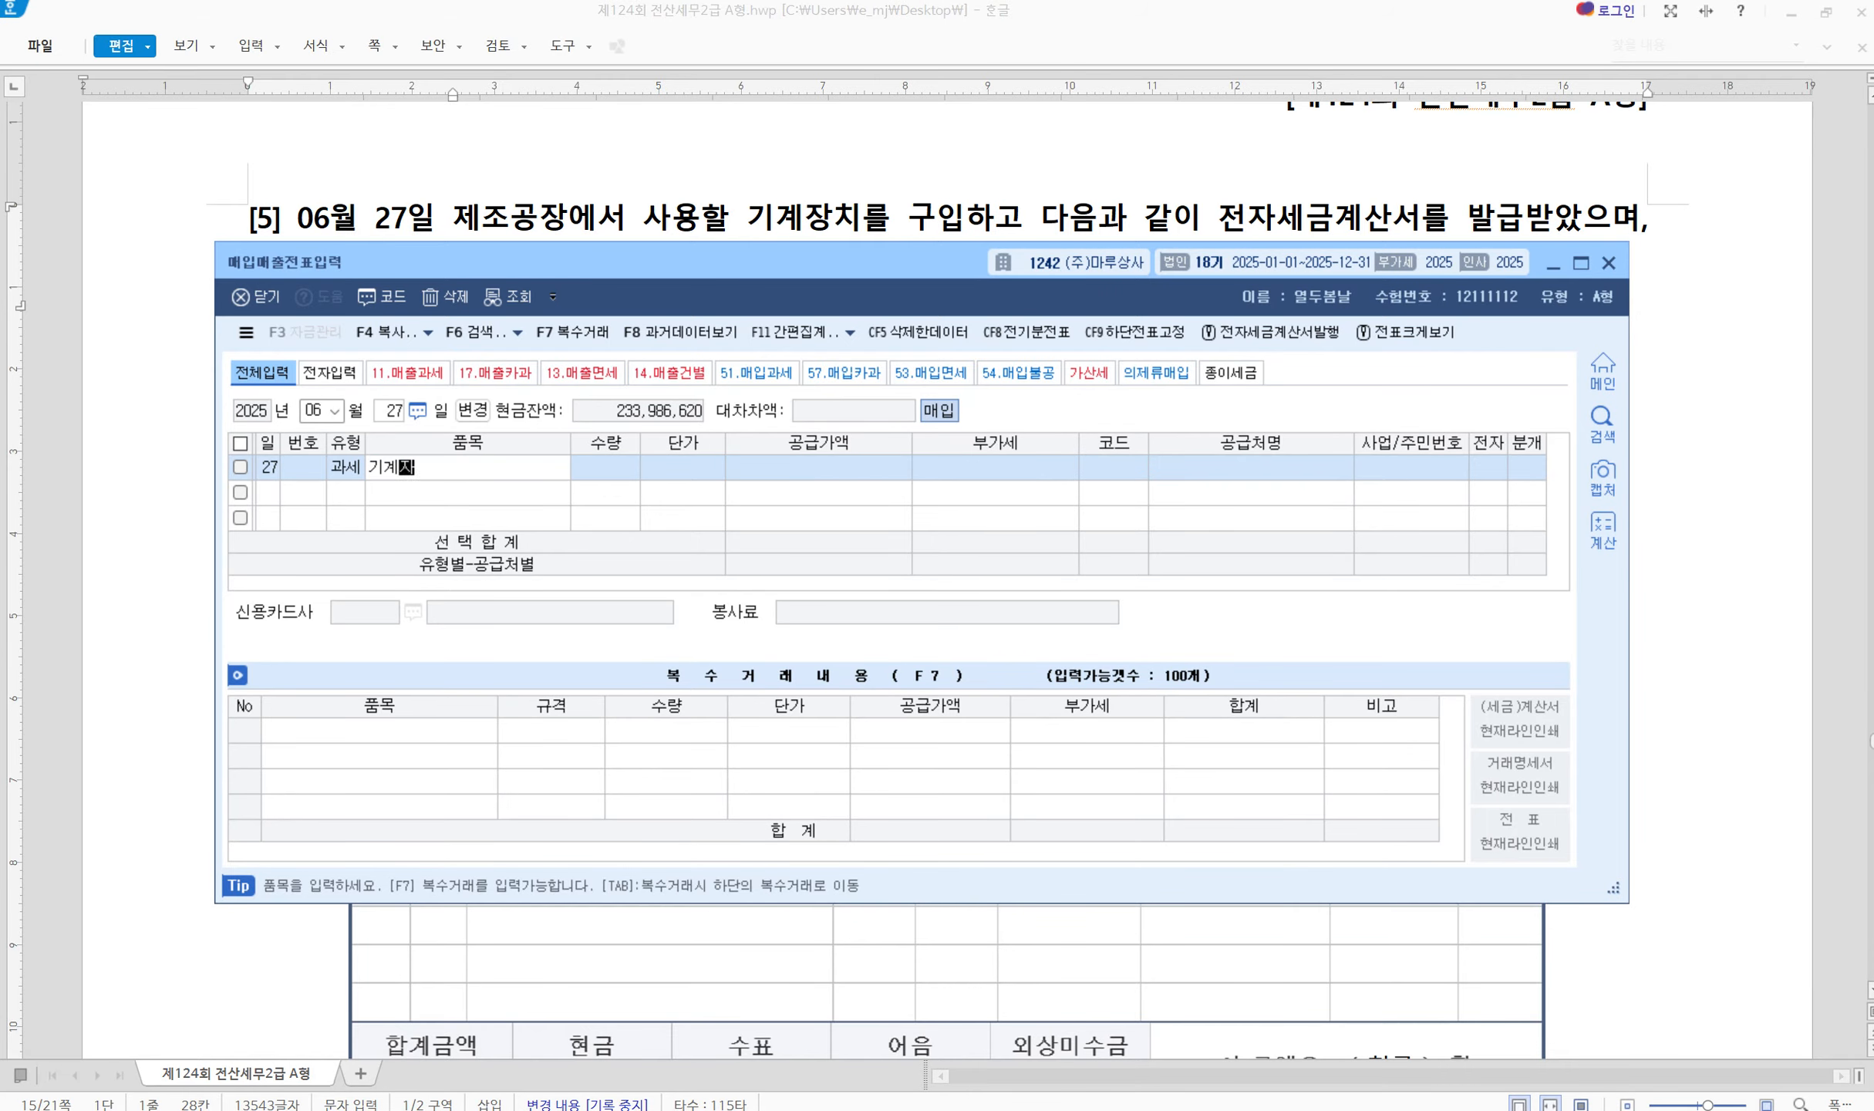
pyautogui.press('Return')
pyautogui.press('Return')
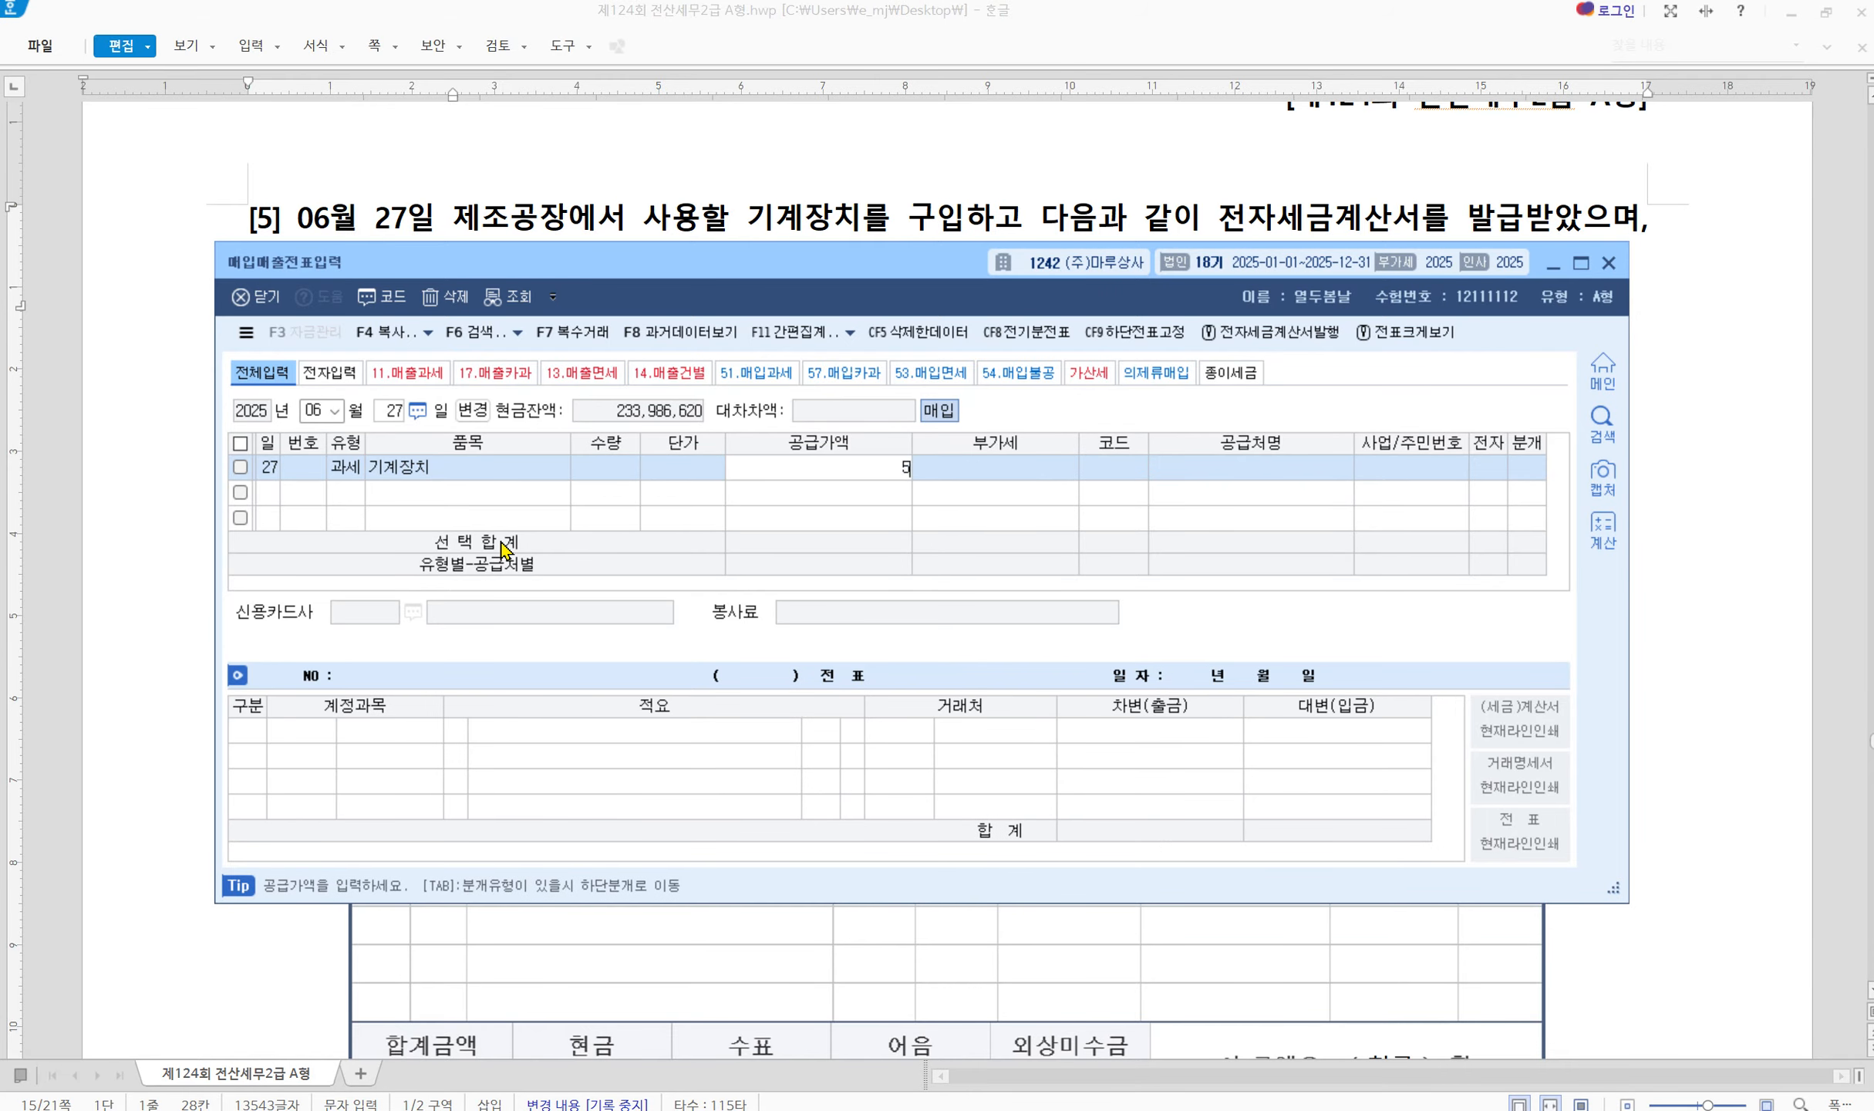
pyautogui.write('52700000')
pyautogui.press('Return')
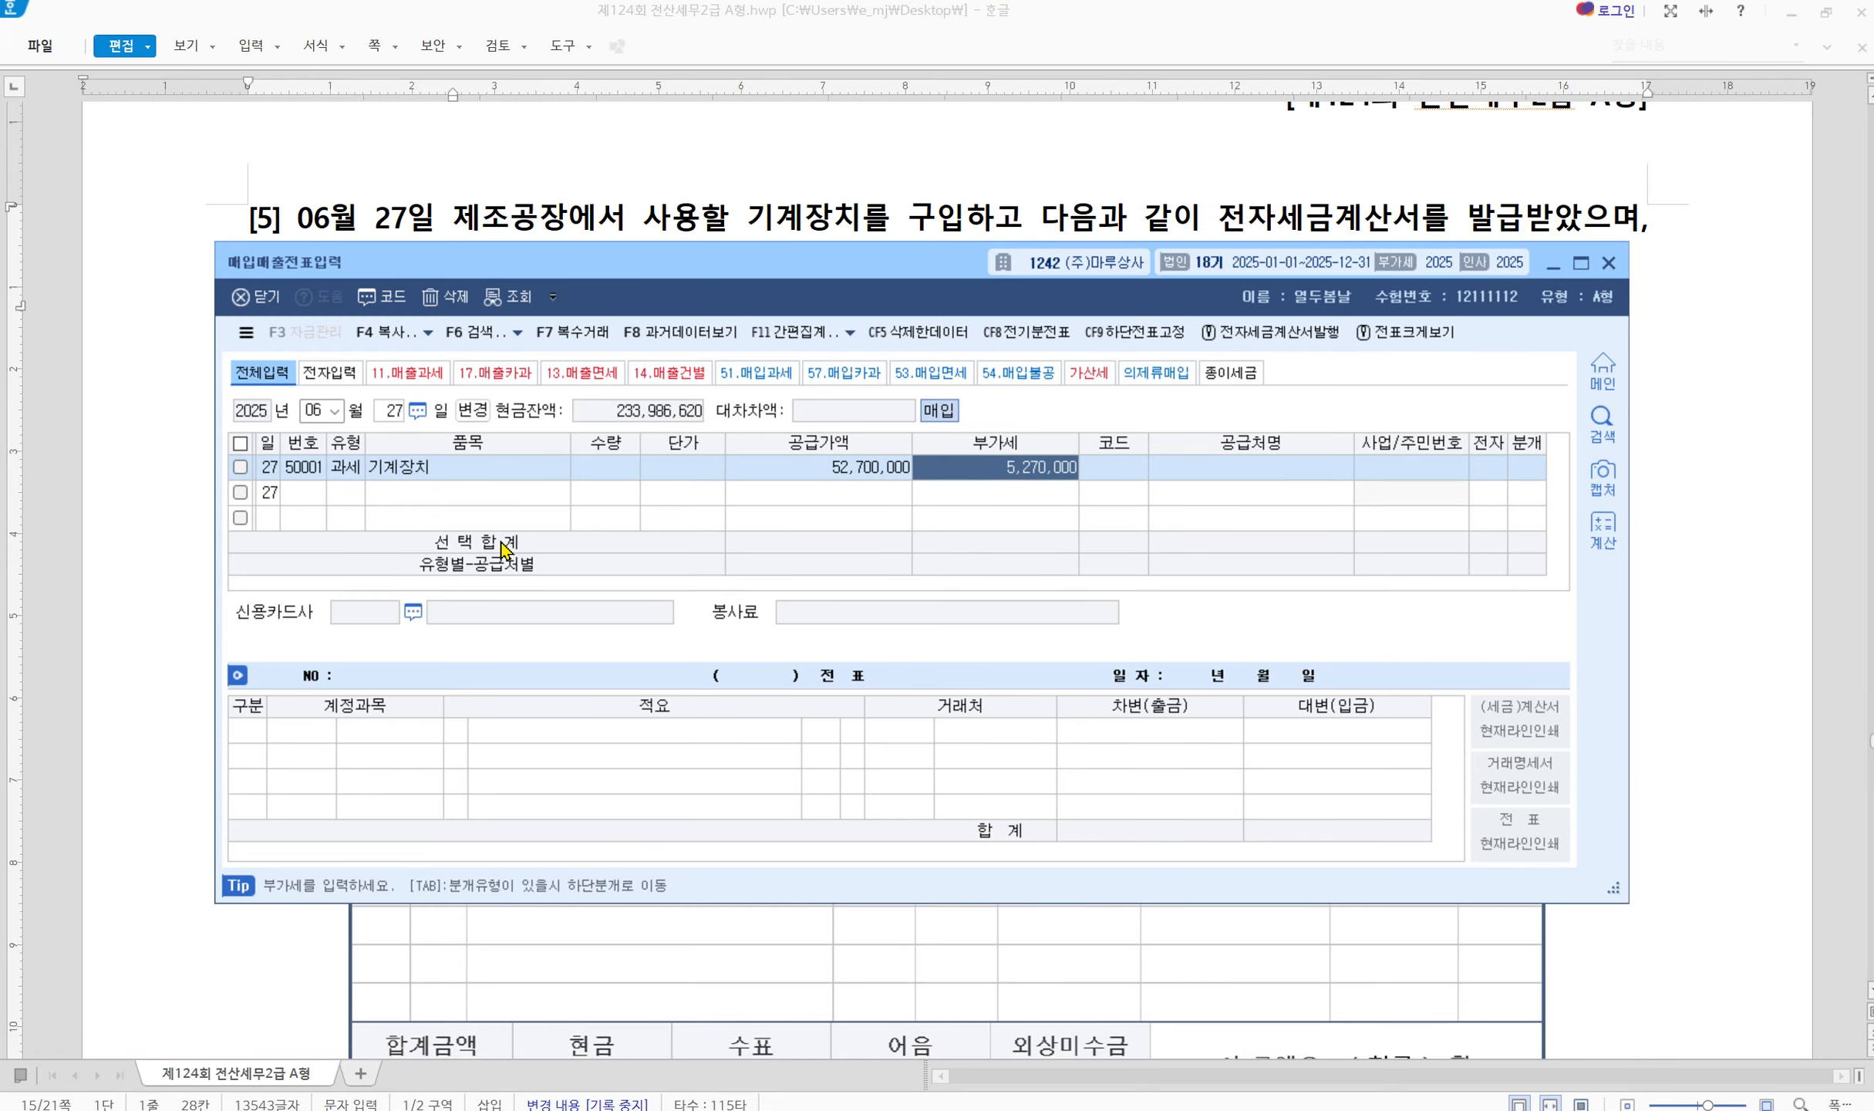
pyautogui.press('Return')
# Select supplier 00161 로보로보 and mark the invoice as electronic (1)
pyautogui.write('ㅁ+')
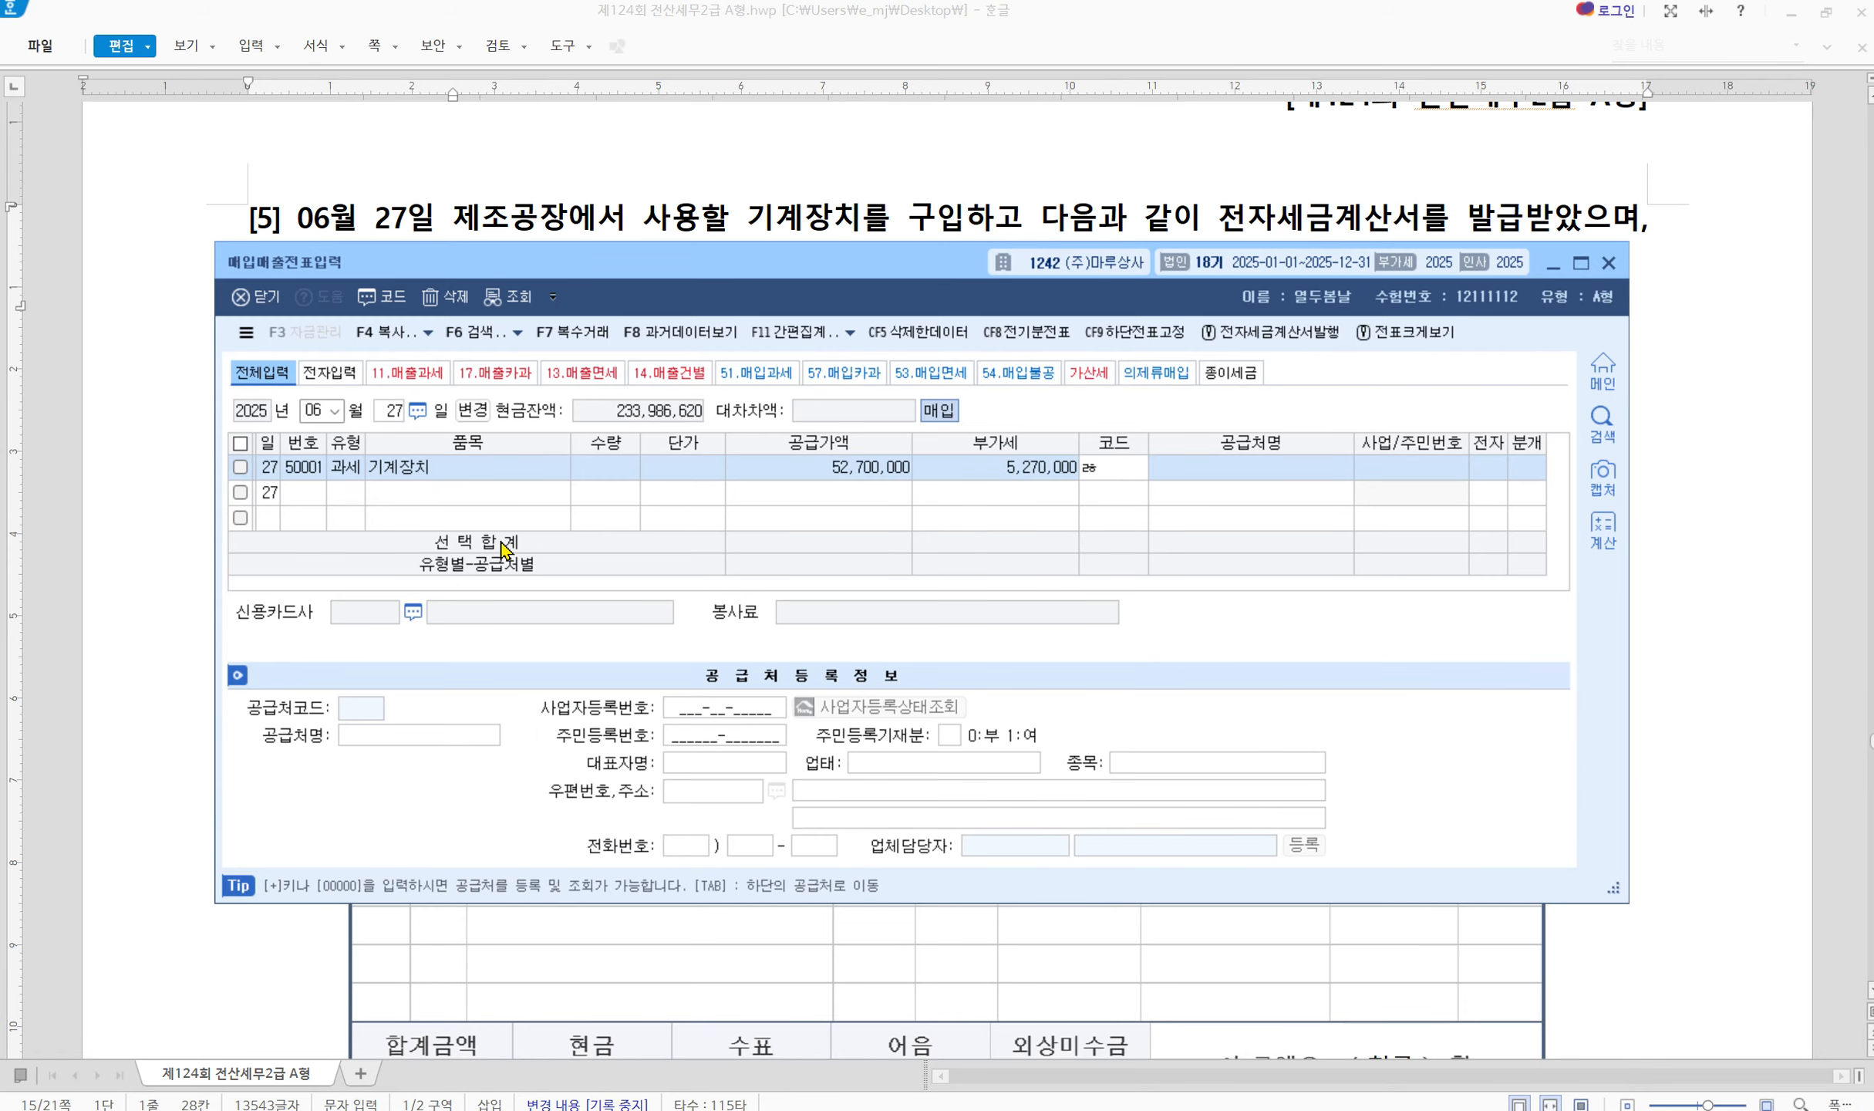
pyautogui.press('BackSpace')
pyautogui.press('BackSpace')
pyautogui.write('로보')
pyautogui.press('Return')
pyautogui.press('Return')
pyautogui.press('Return')
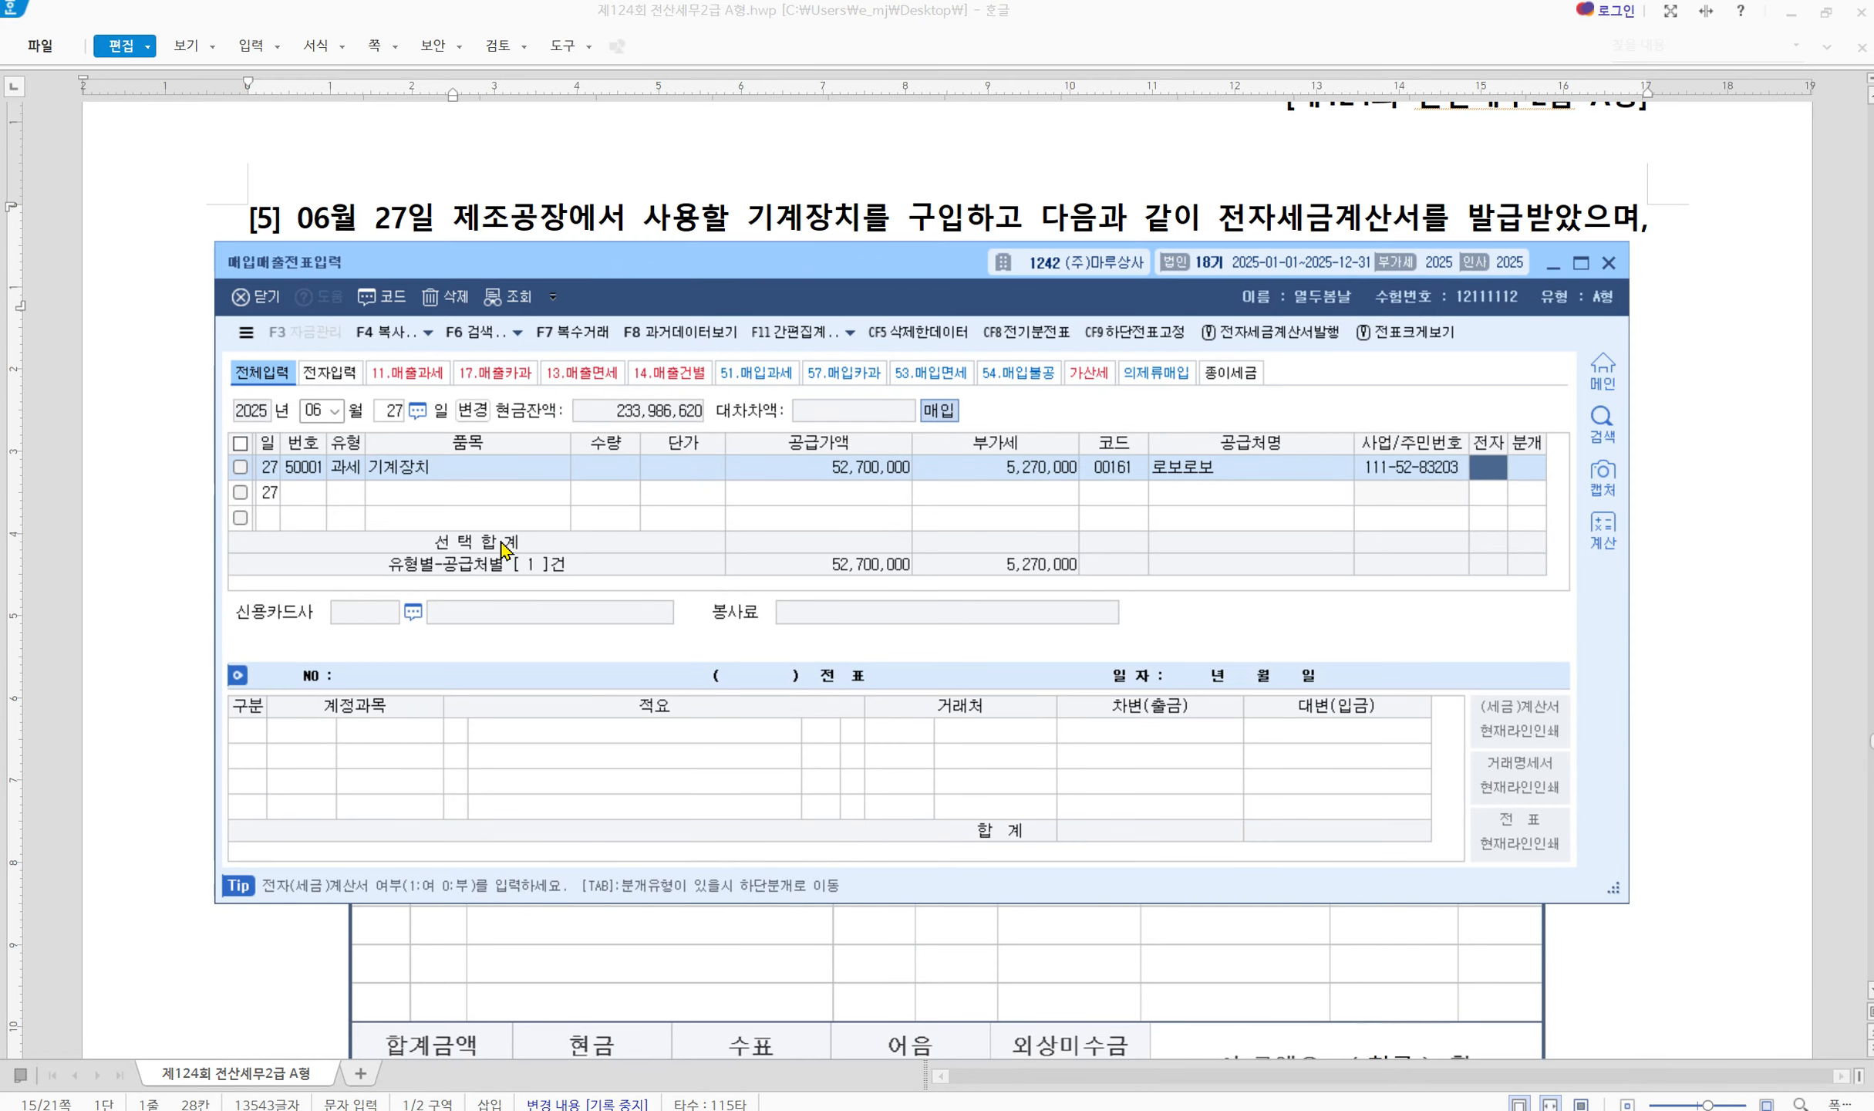
pyautogui.write('1')
pyautogui.press('Return')
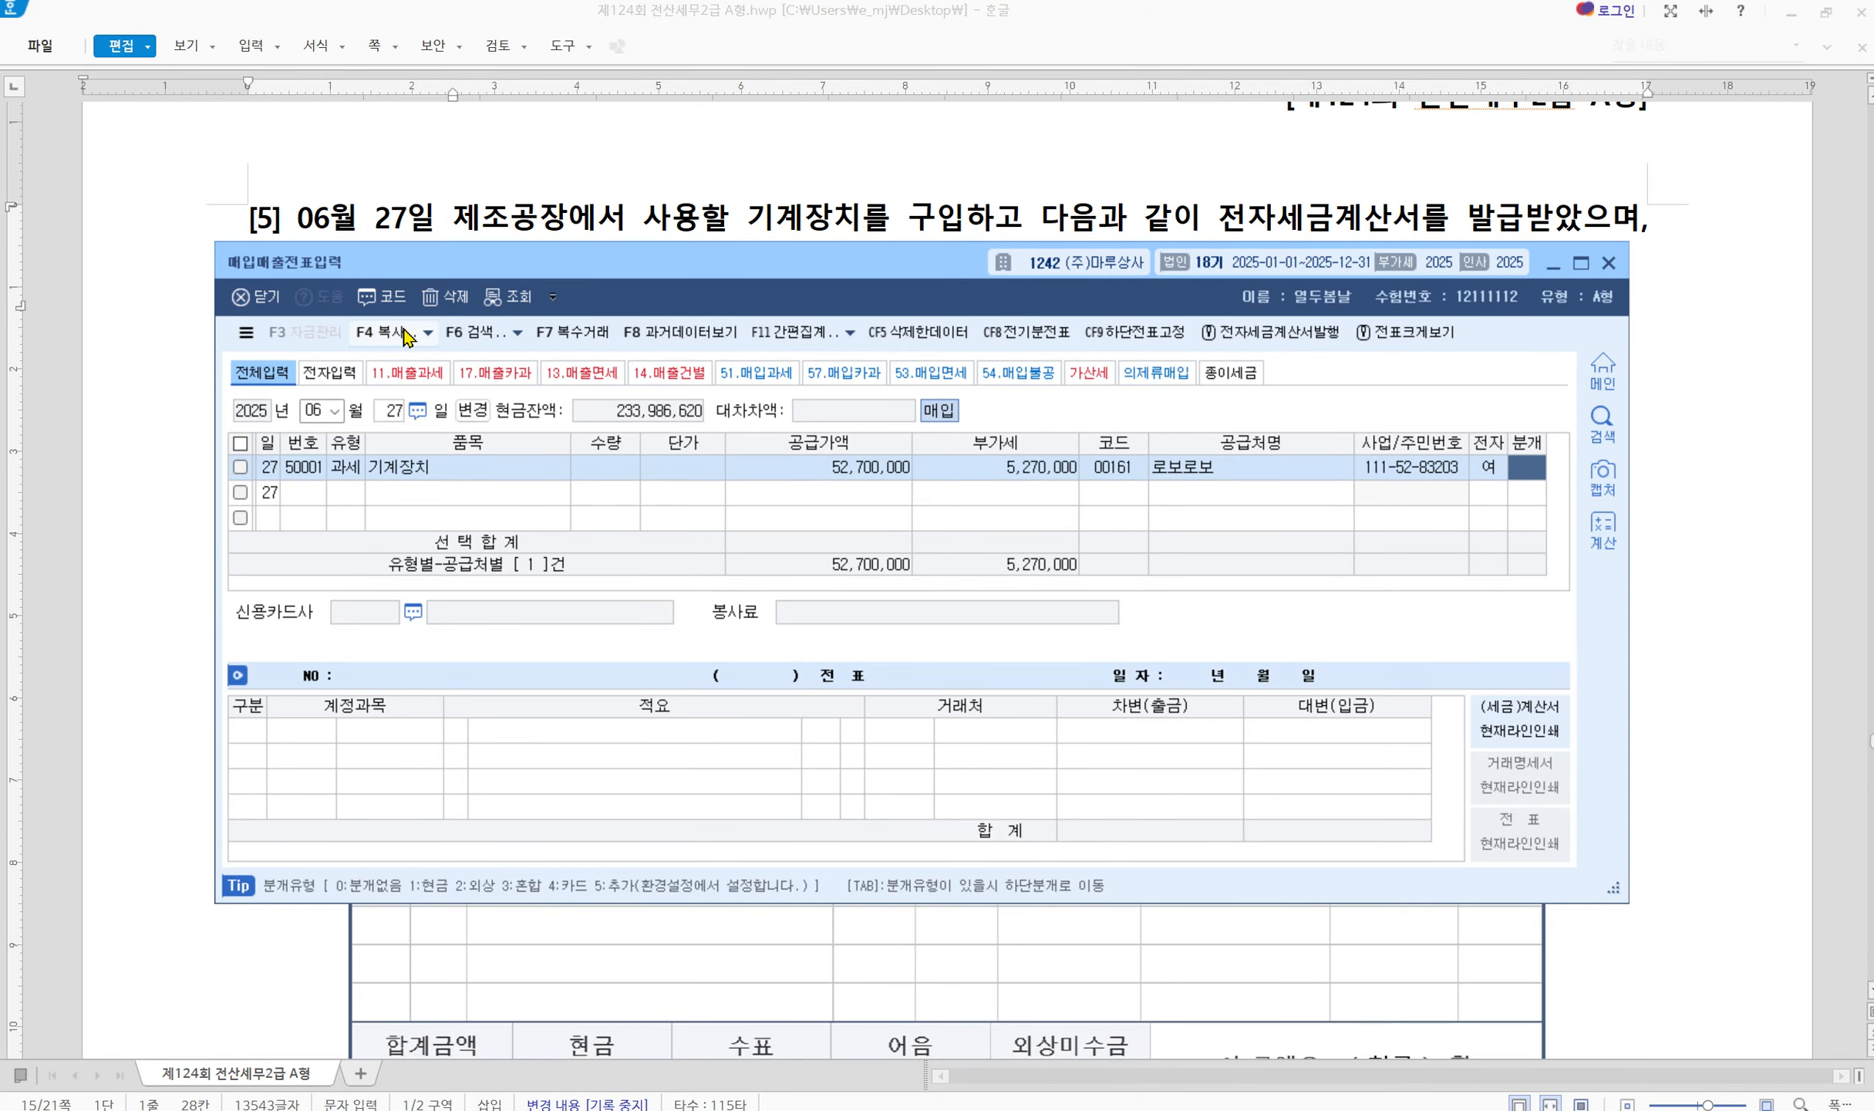
pyautogui.moveTo(620, 272); pyautogui.dragTo(662, 459)
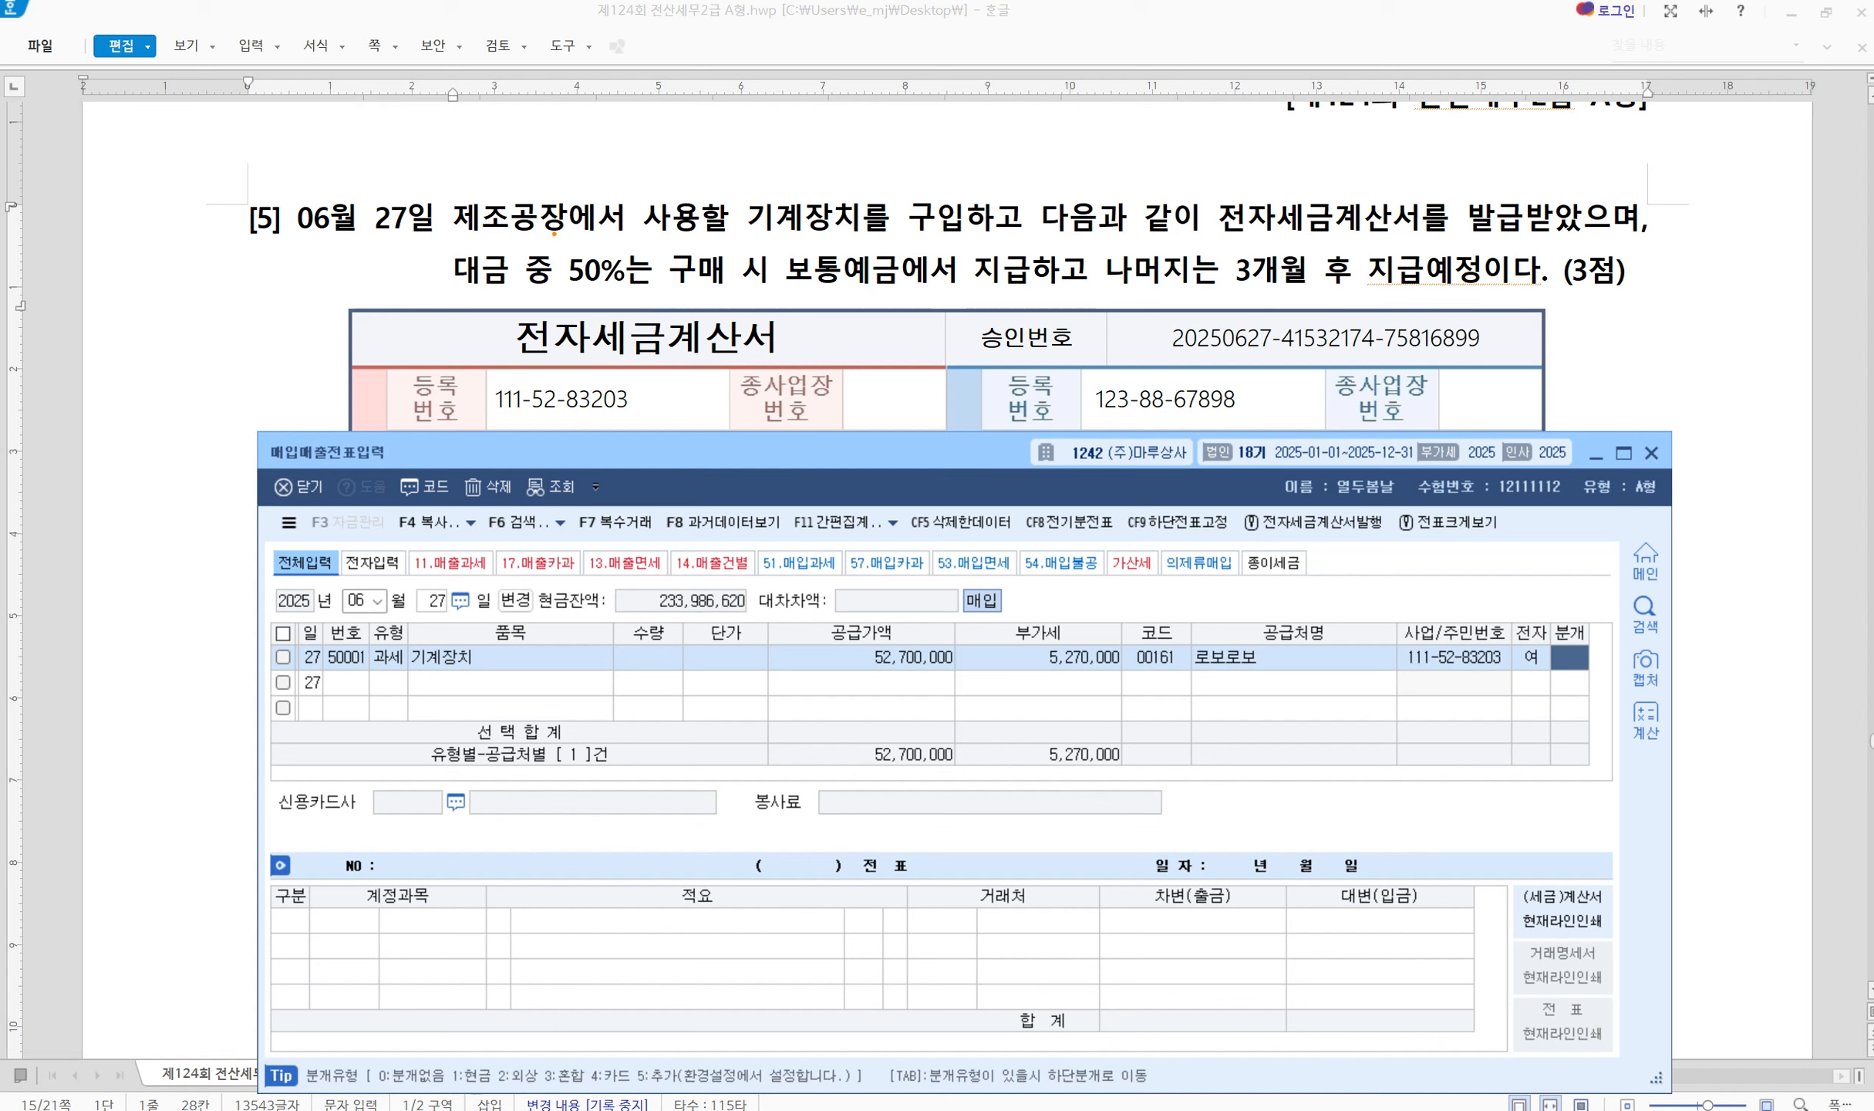
# Mark the 50% ordinary-deposit payment and the 3-month remainder in the question
pyautogui.moveTo(552, 235)
pyautogui.mouseDown()
pyautogui.moveTo(775, 317)
pyautogui.moveTo(899, 303)
pyautogui.mouseUp()
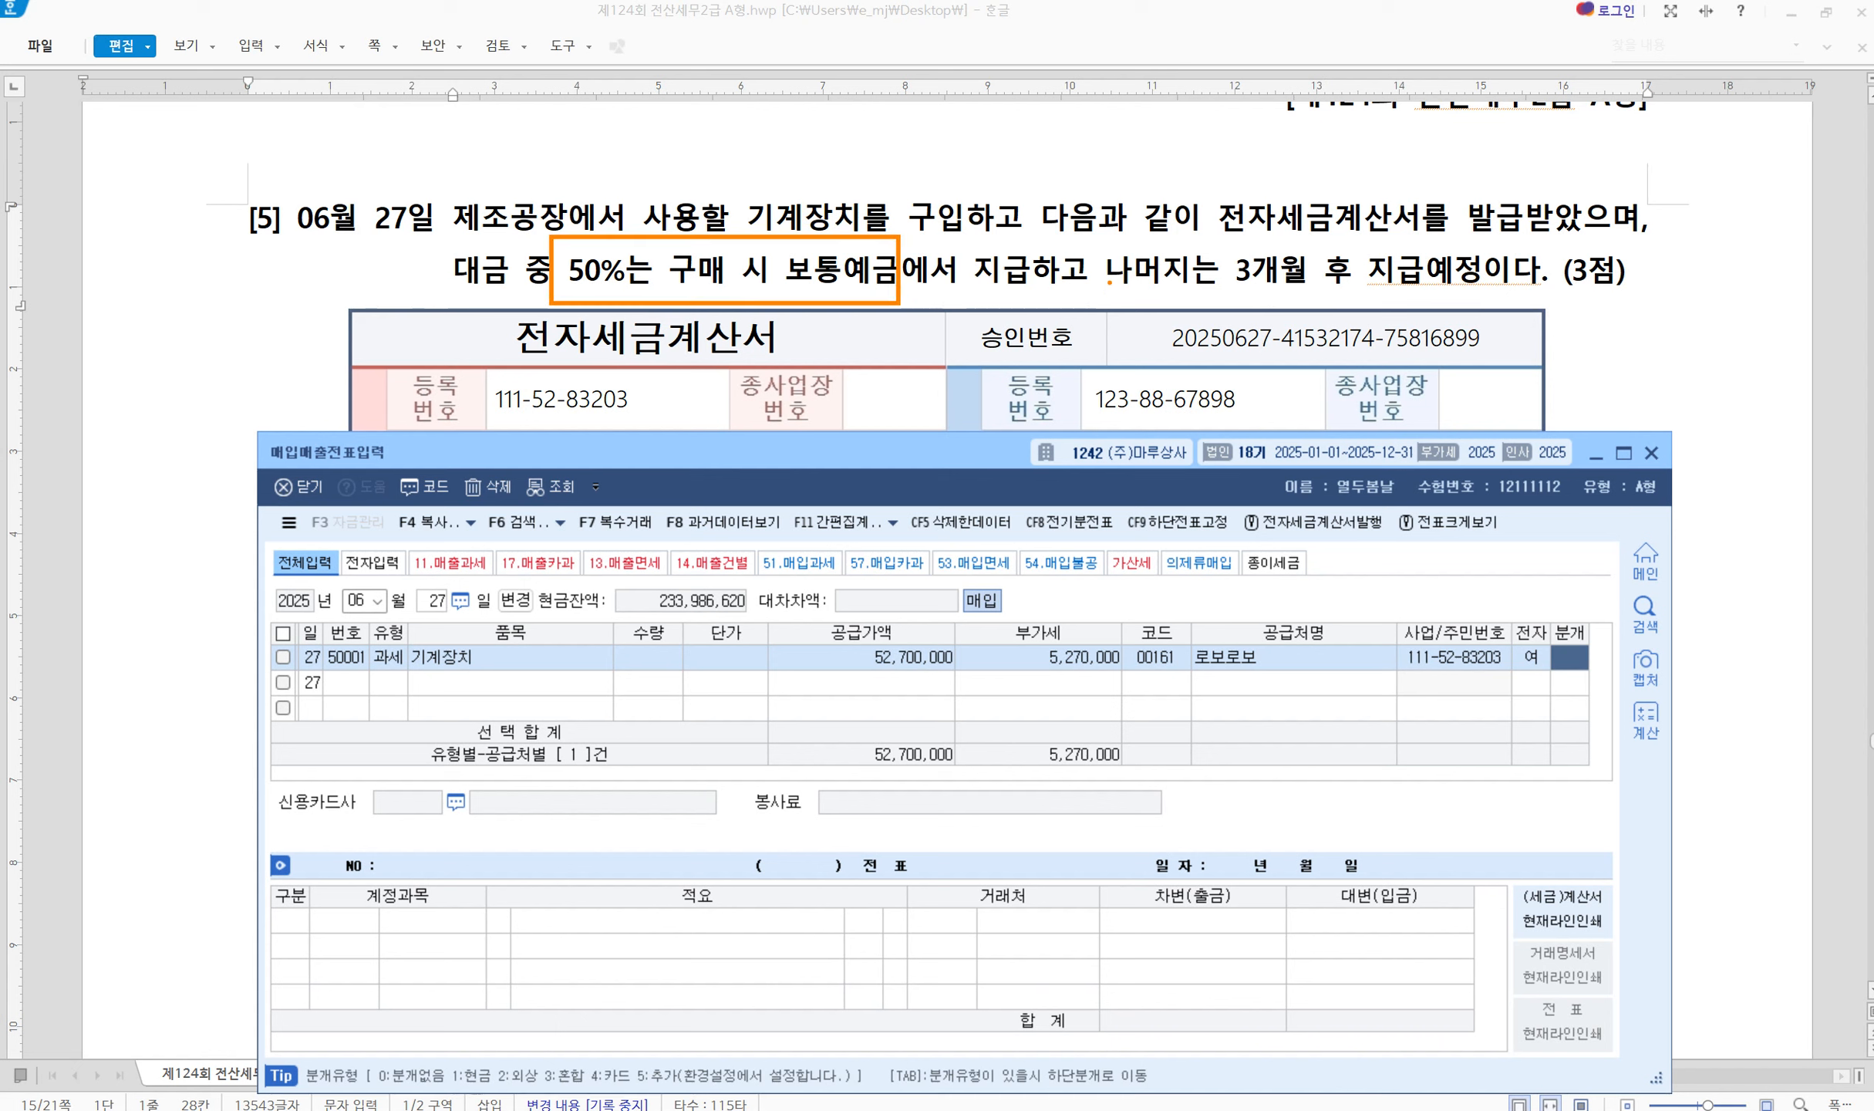
pyautogui.moveTo(1110, 283); pyautogui.dragTo(1339, 280)
pyautogui.press('Escape')
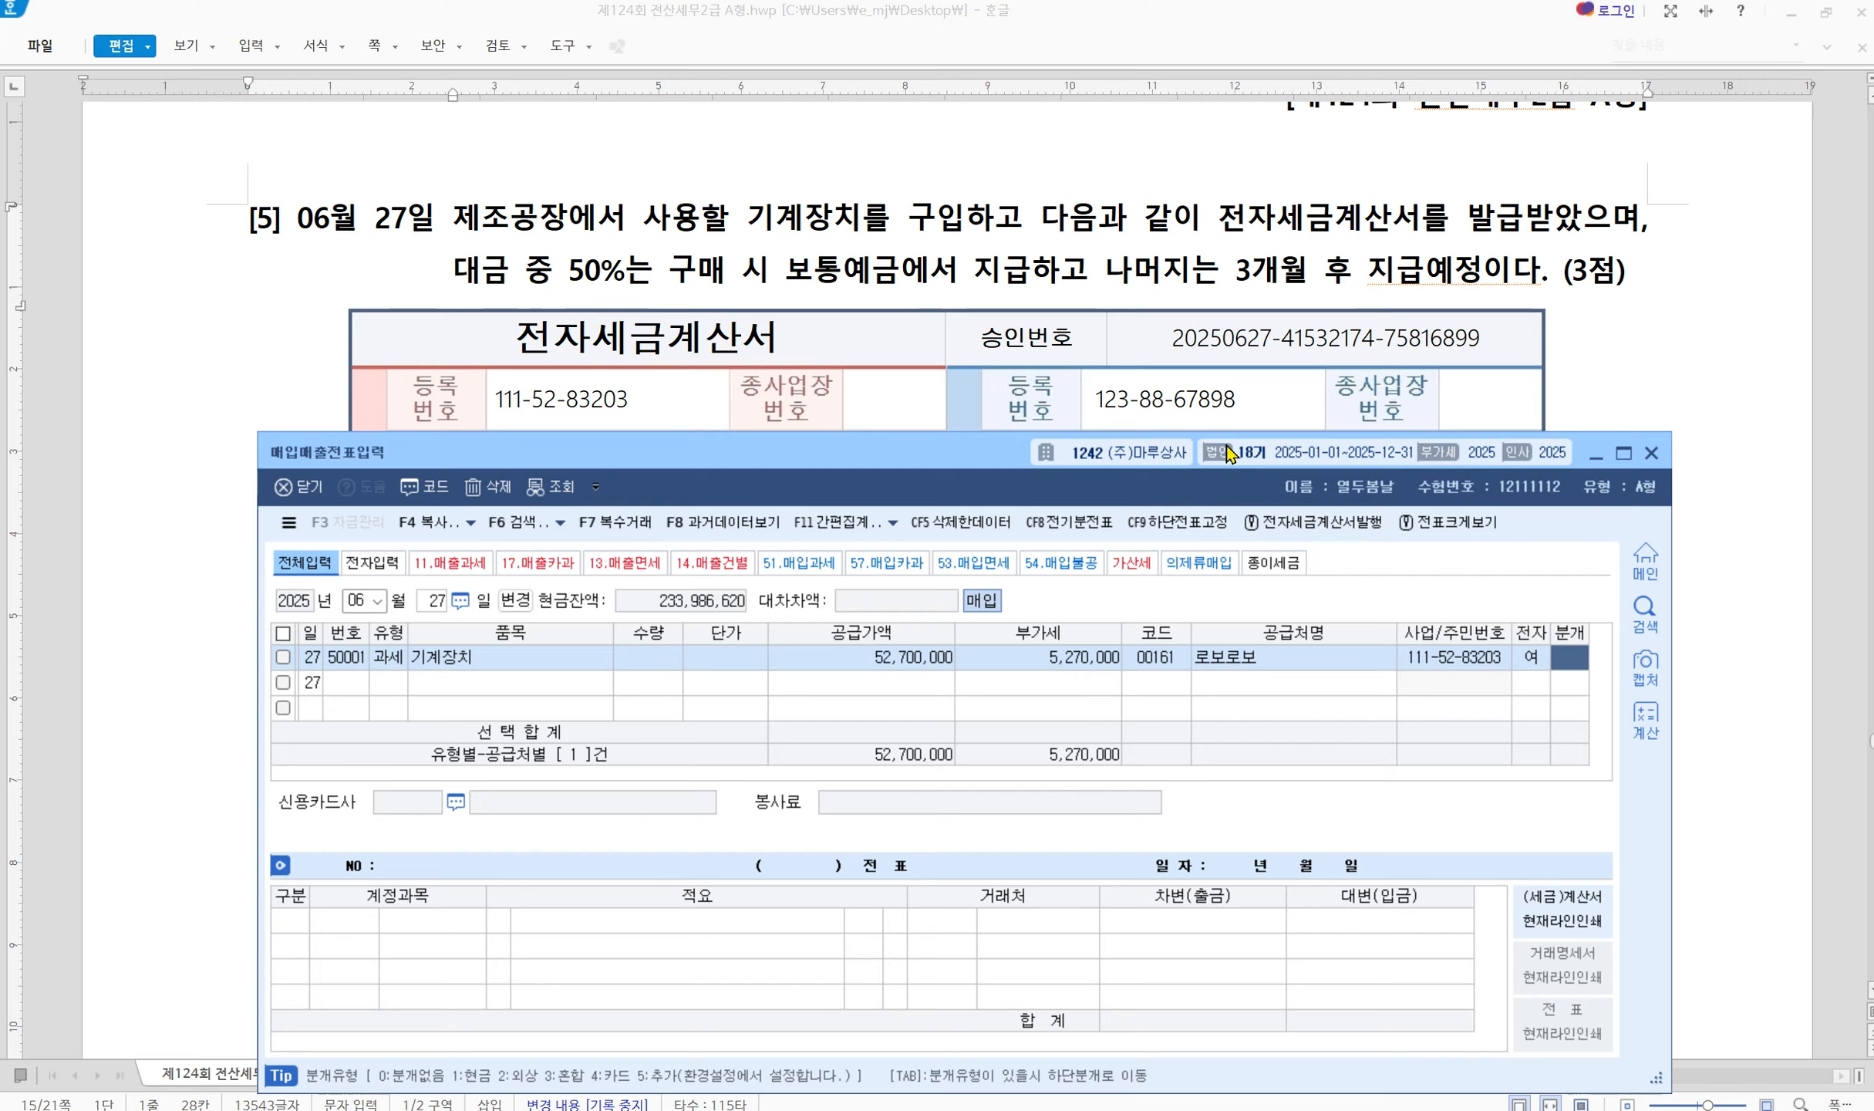
# Use journal type 3 혼합 and change the second debit line to 0206 기계장치 52,700,000
pyautogui.write('3')
pyautogui.press('Return')
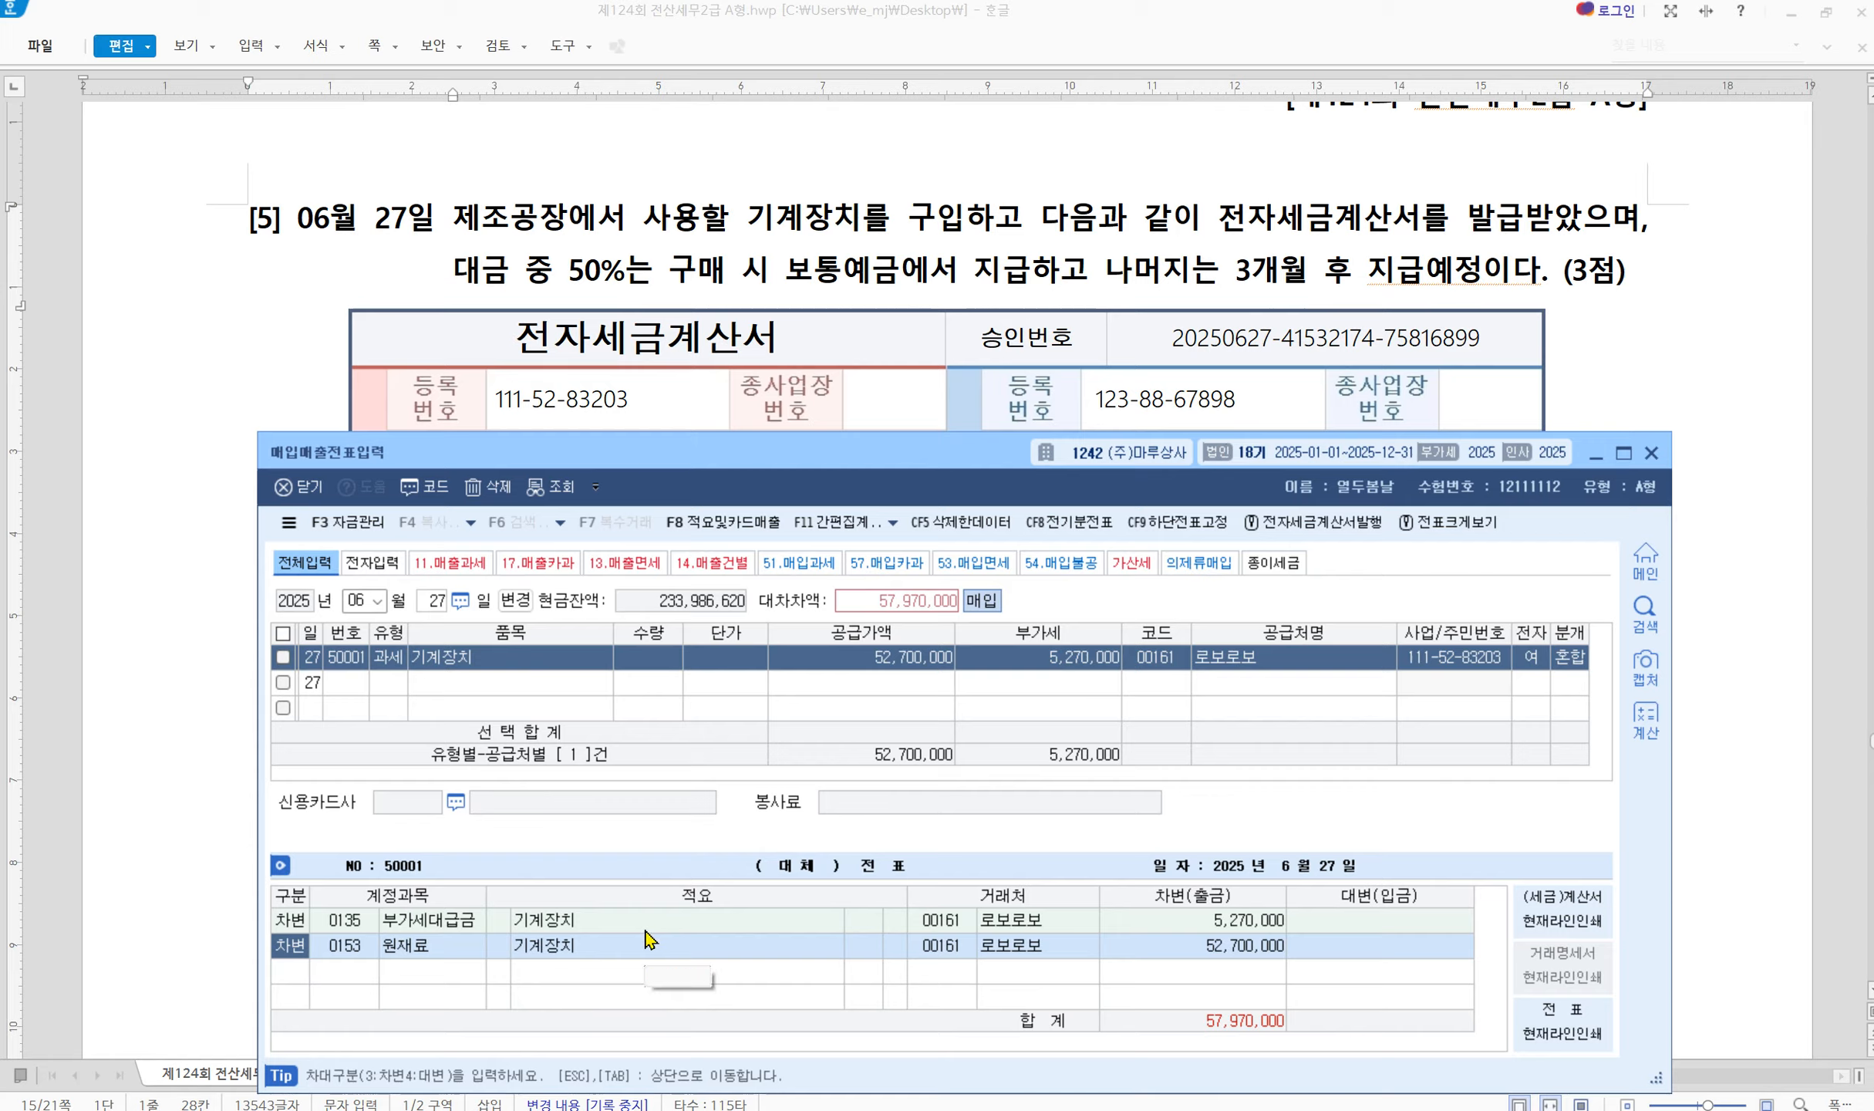
pyautogui.press('Return')
pyautogui.write('0206')
pyautogui.press('Return')
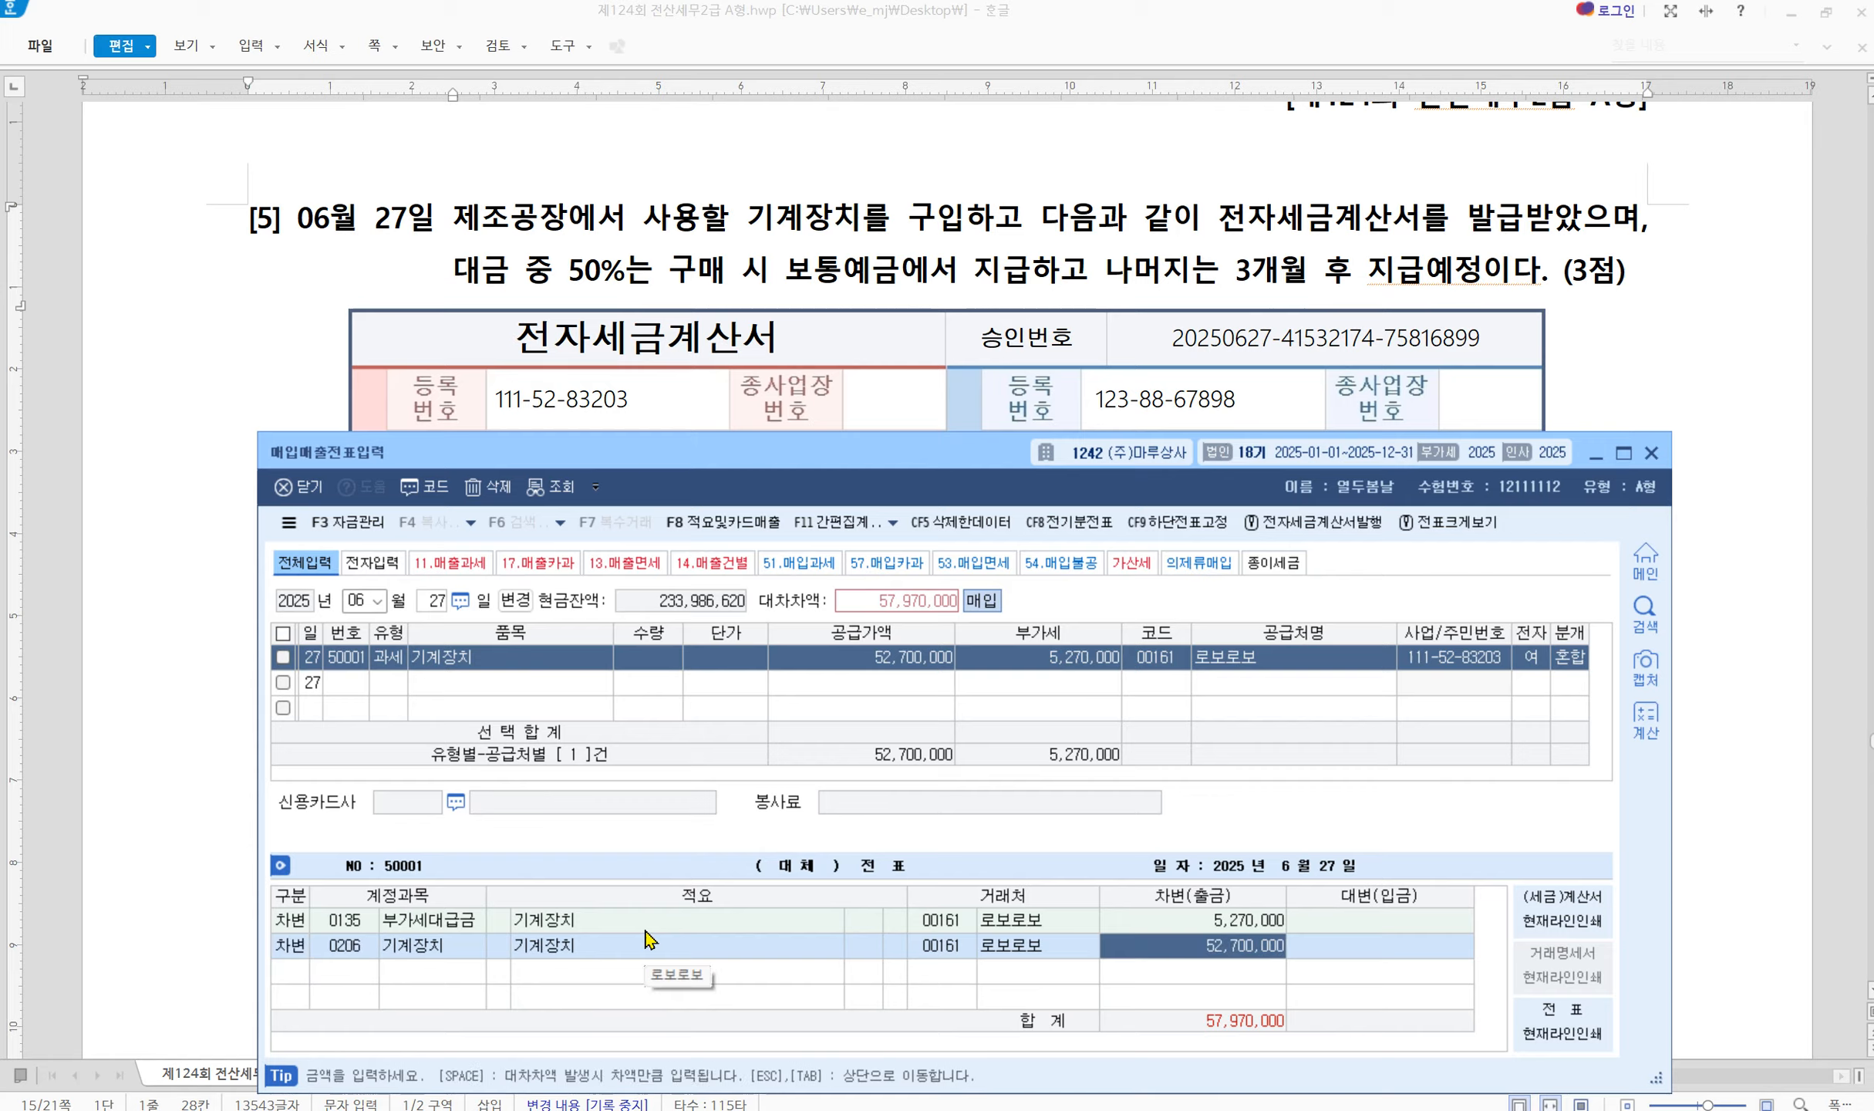
pyautogui.press('Return')
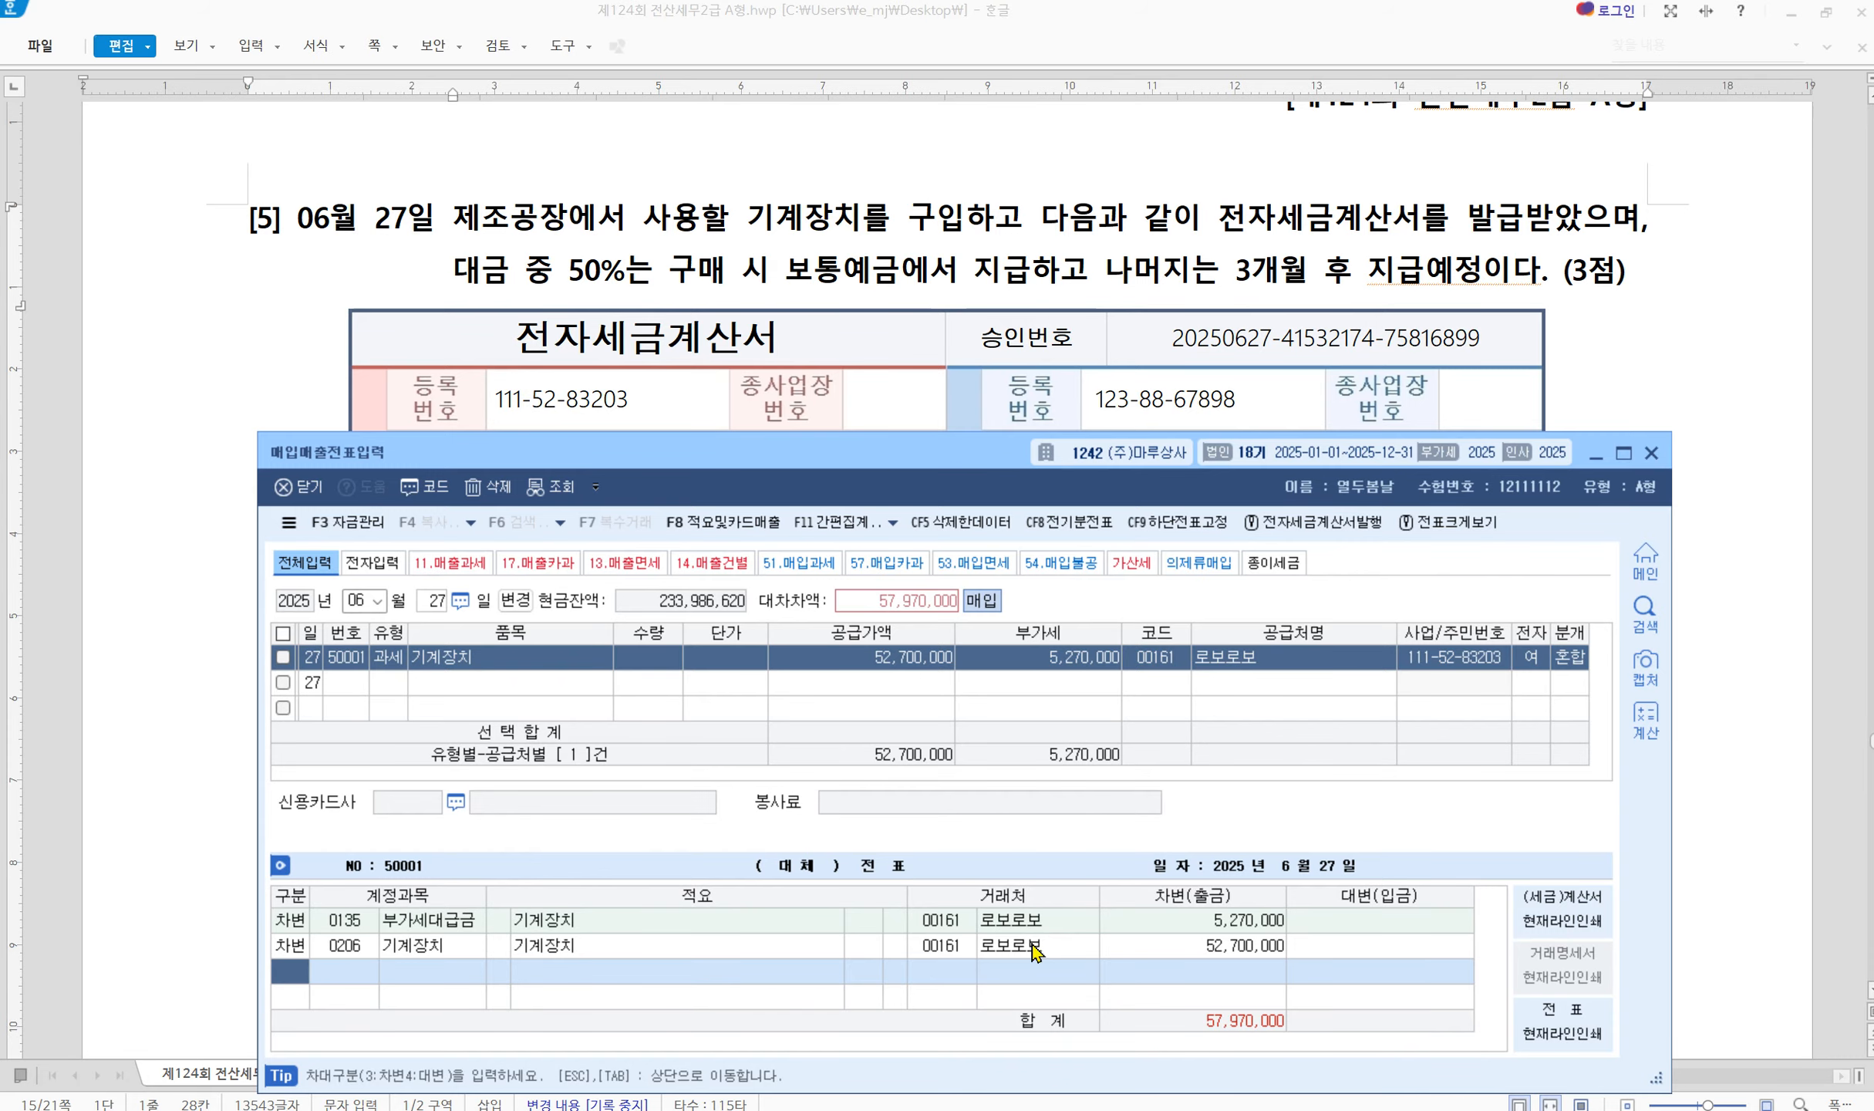
pyautogui.click(863, 216)
# Box the 현금 and 외상미수금 amounts of 28,985,000 on the invoice, then clear the marks
pyautogui.scroll(-3, 868, 1018)
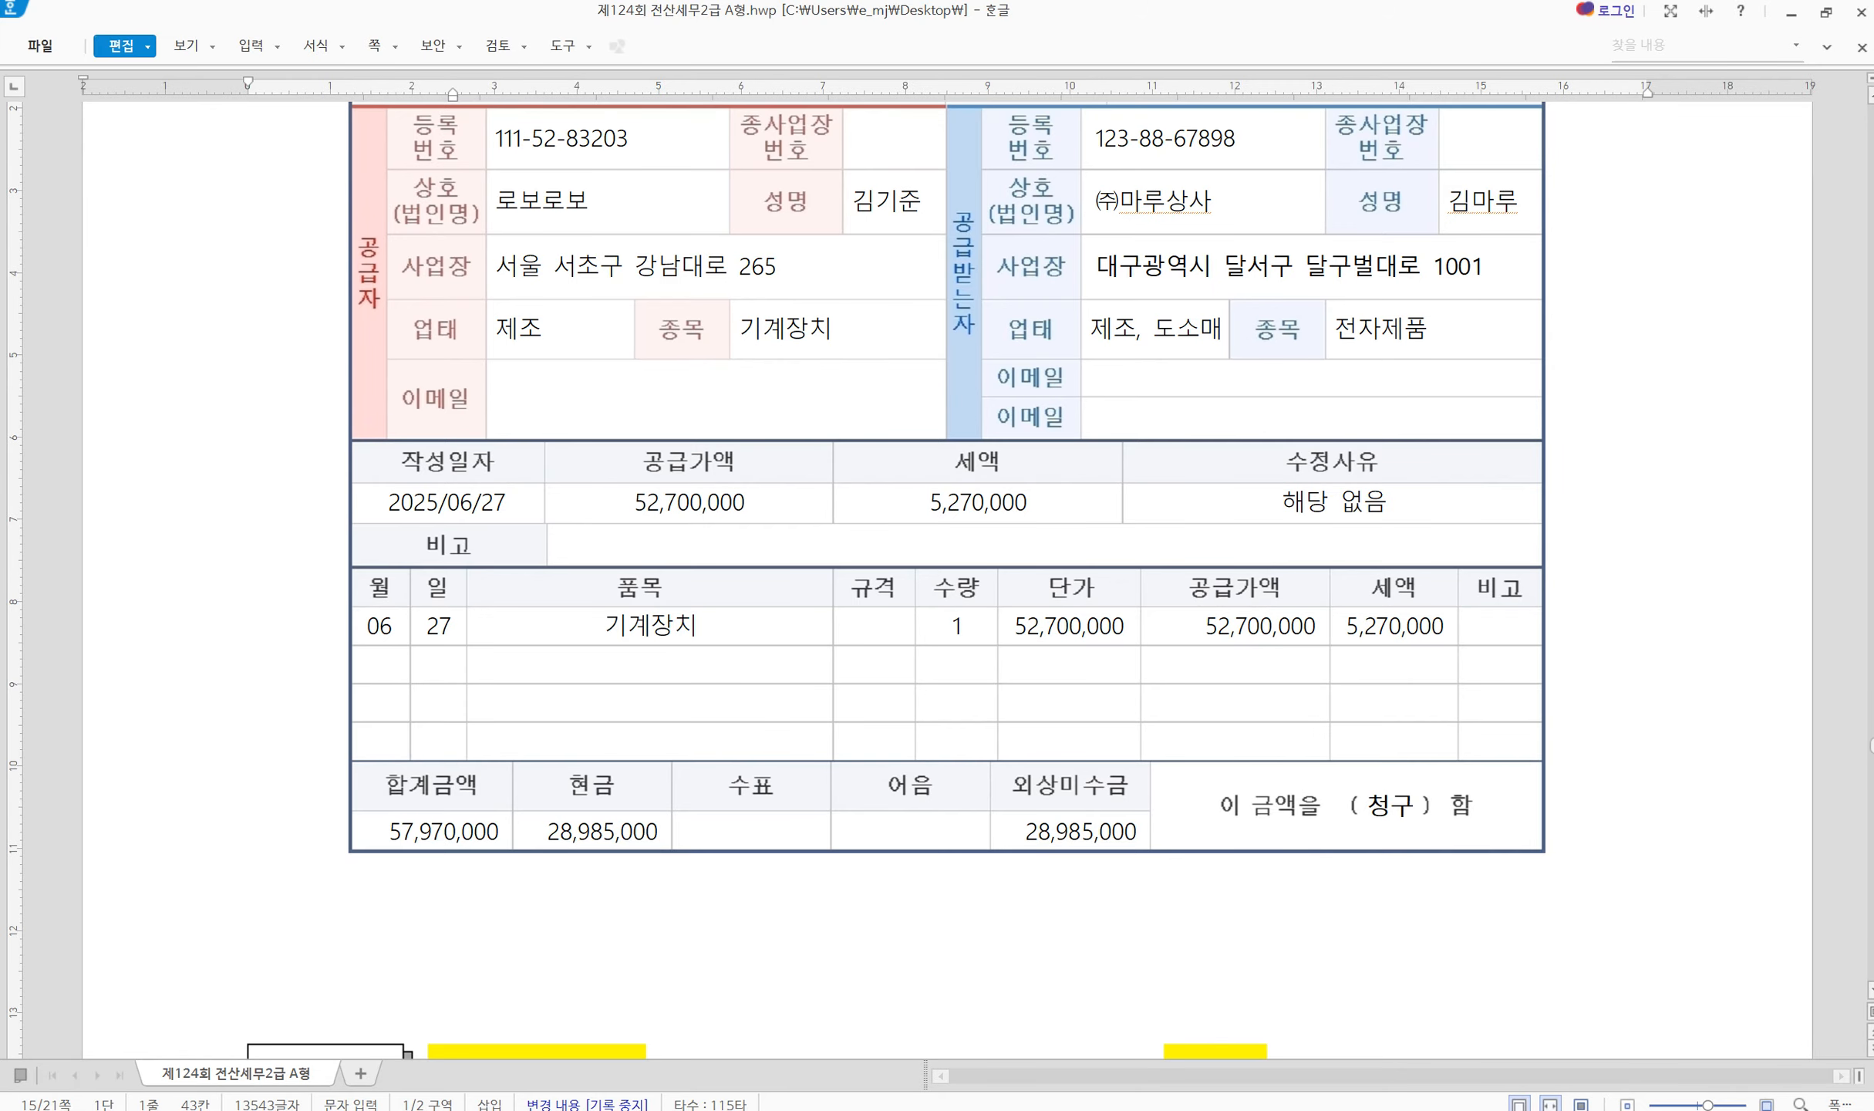
pyautogui.moveTo(521, 810)
pyautogui.mouseDown()
pyautogui.moveTo(548, 835)
pyautogui.moveTo(659, 855)
pyautogui.mouseUp()
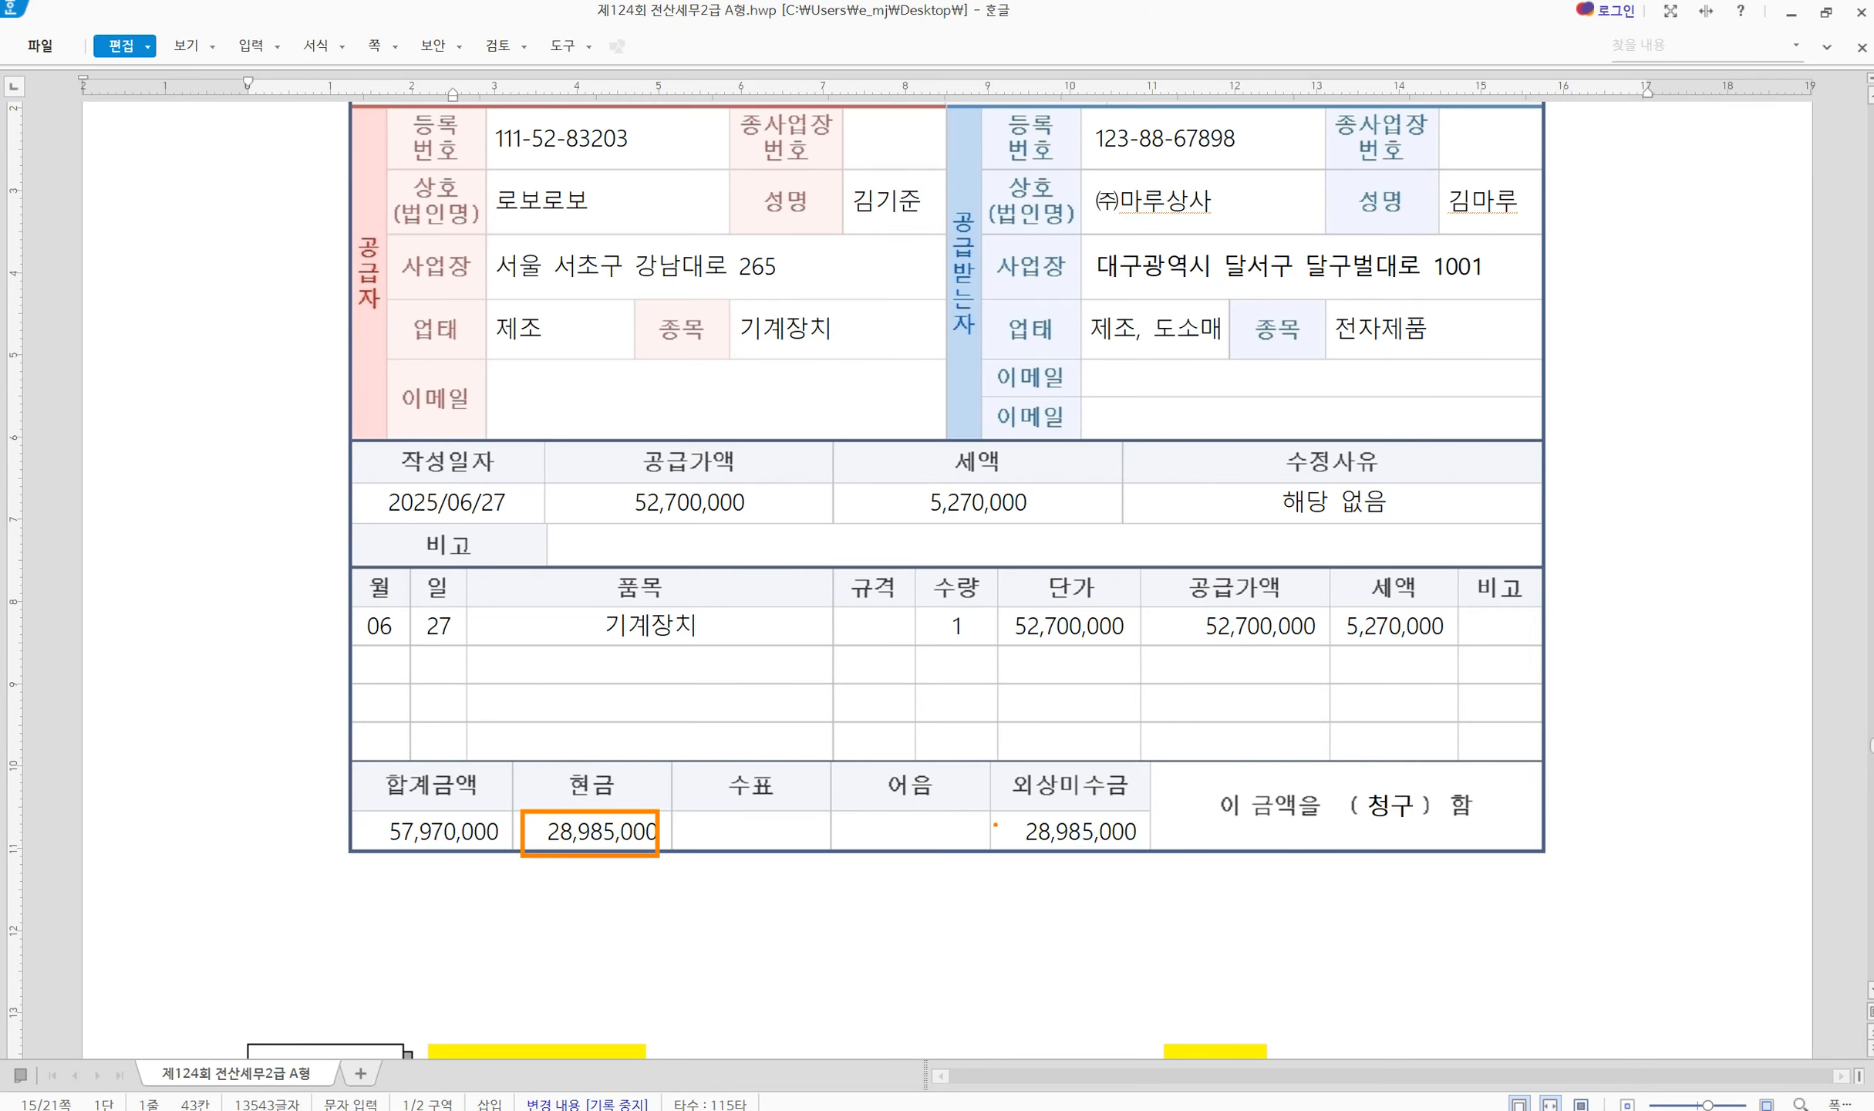
pyautogui.moveTo(995, 820); pyautogui.dragTo(1154, 863)
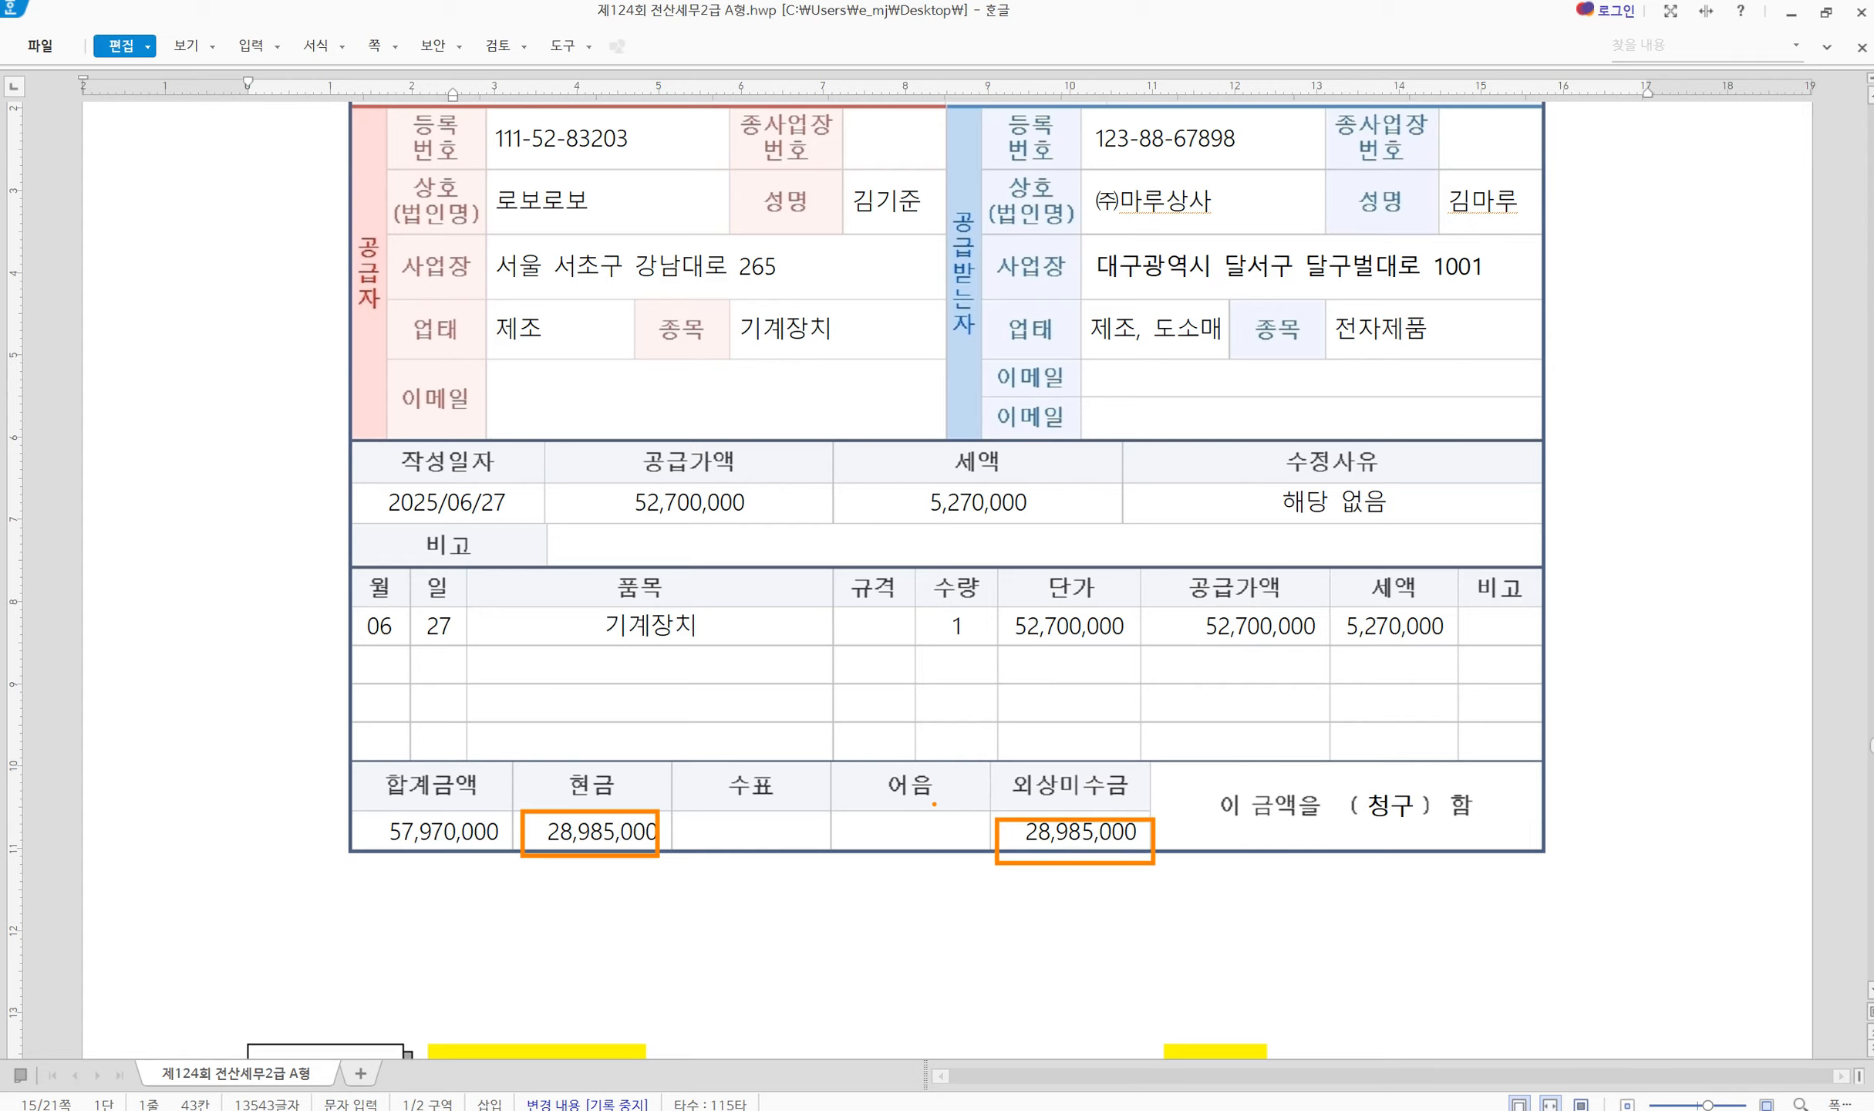
pyautogui.moveTo(628, 777)
pyautogui.mouseDown()
pyautogui.moveTo(643, 798)
pyautogui.moveTo(688, 737)
pyautogui.mouseUp()
pyautogui.press('Escape')
# Highlight 보통예금에서 지급 in the question, then clear the pen marks
pyautogui.scroll(8, 771, 705)
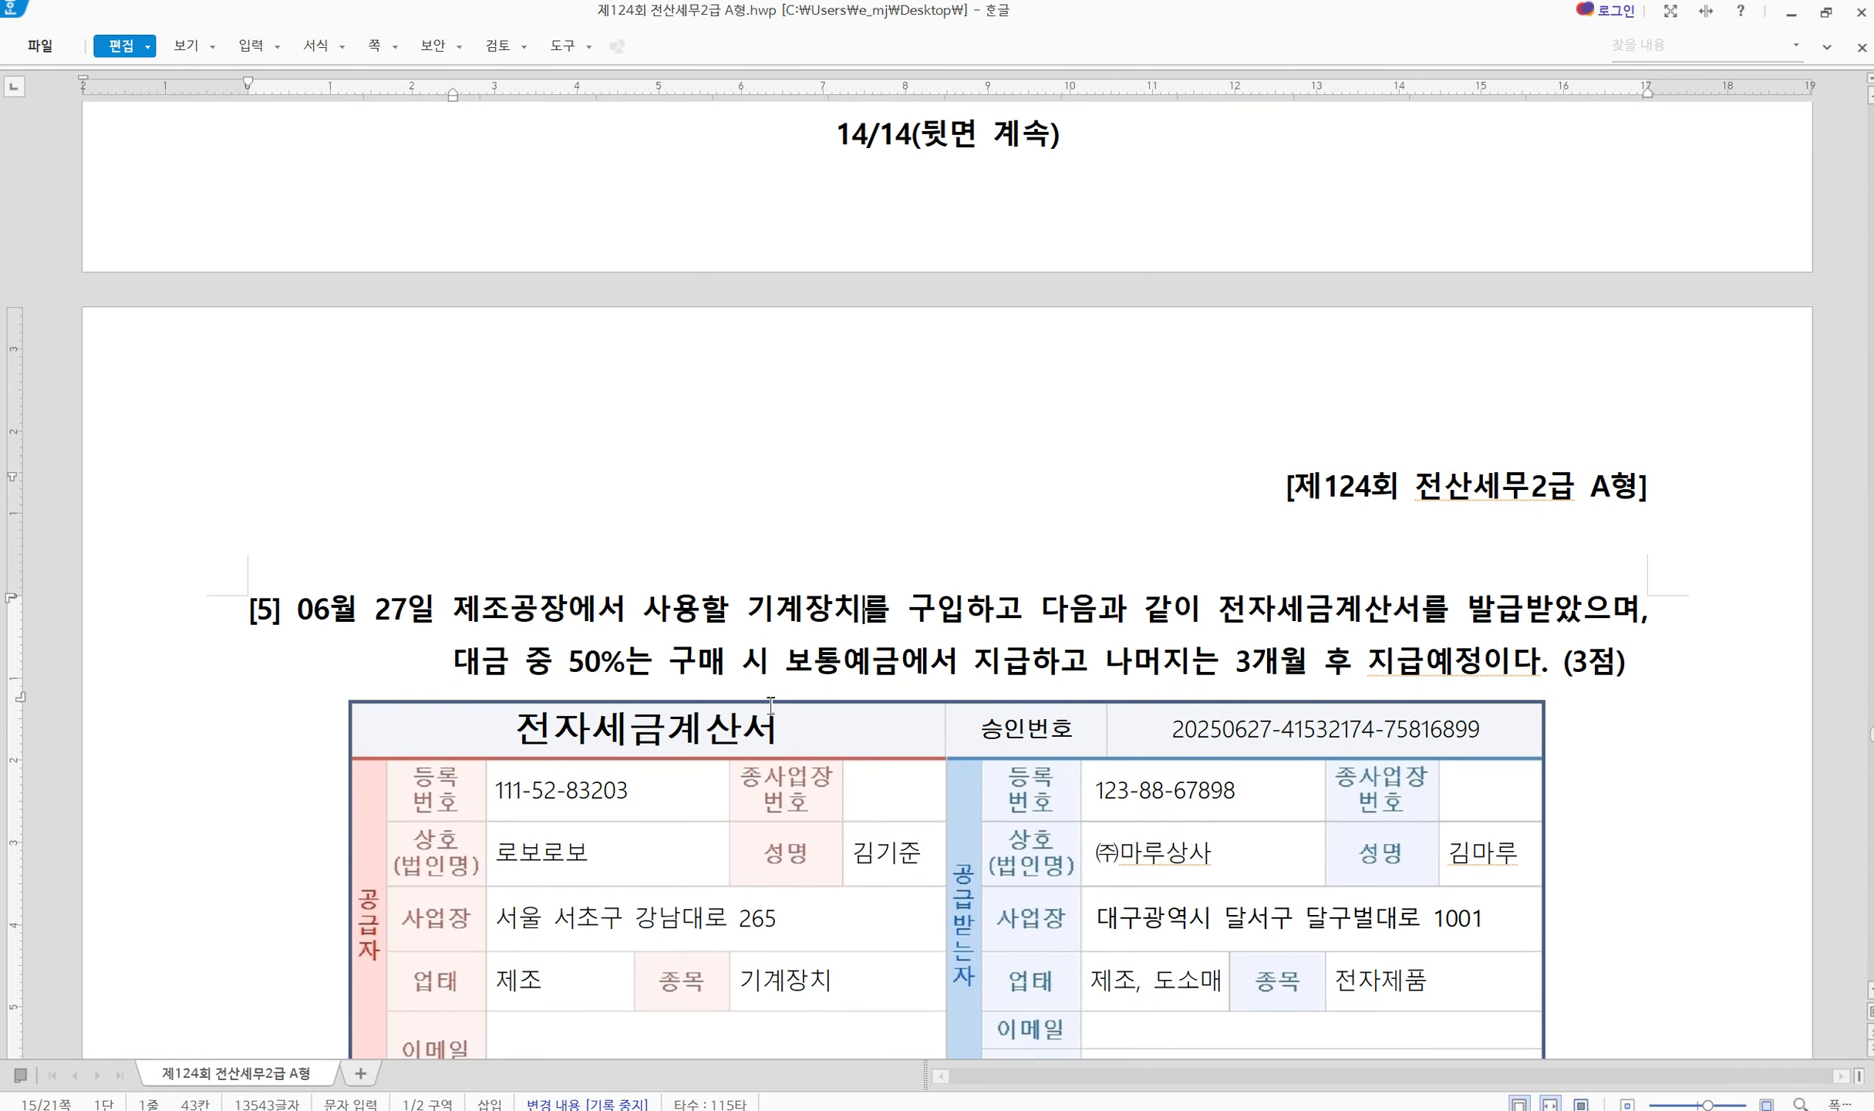
pyautogui.hotkey('ctrl', '2')
pyautogui.moveTo(774, 652)
pyautogui.mouseDown()
pyautogui.moveTo(860, 688)
pyautogui.moveTo(1046, 692)
pyautogui.mouseUp()
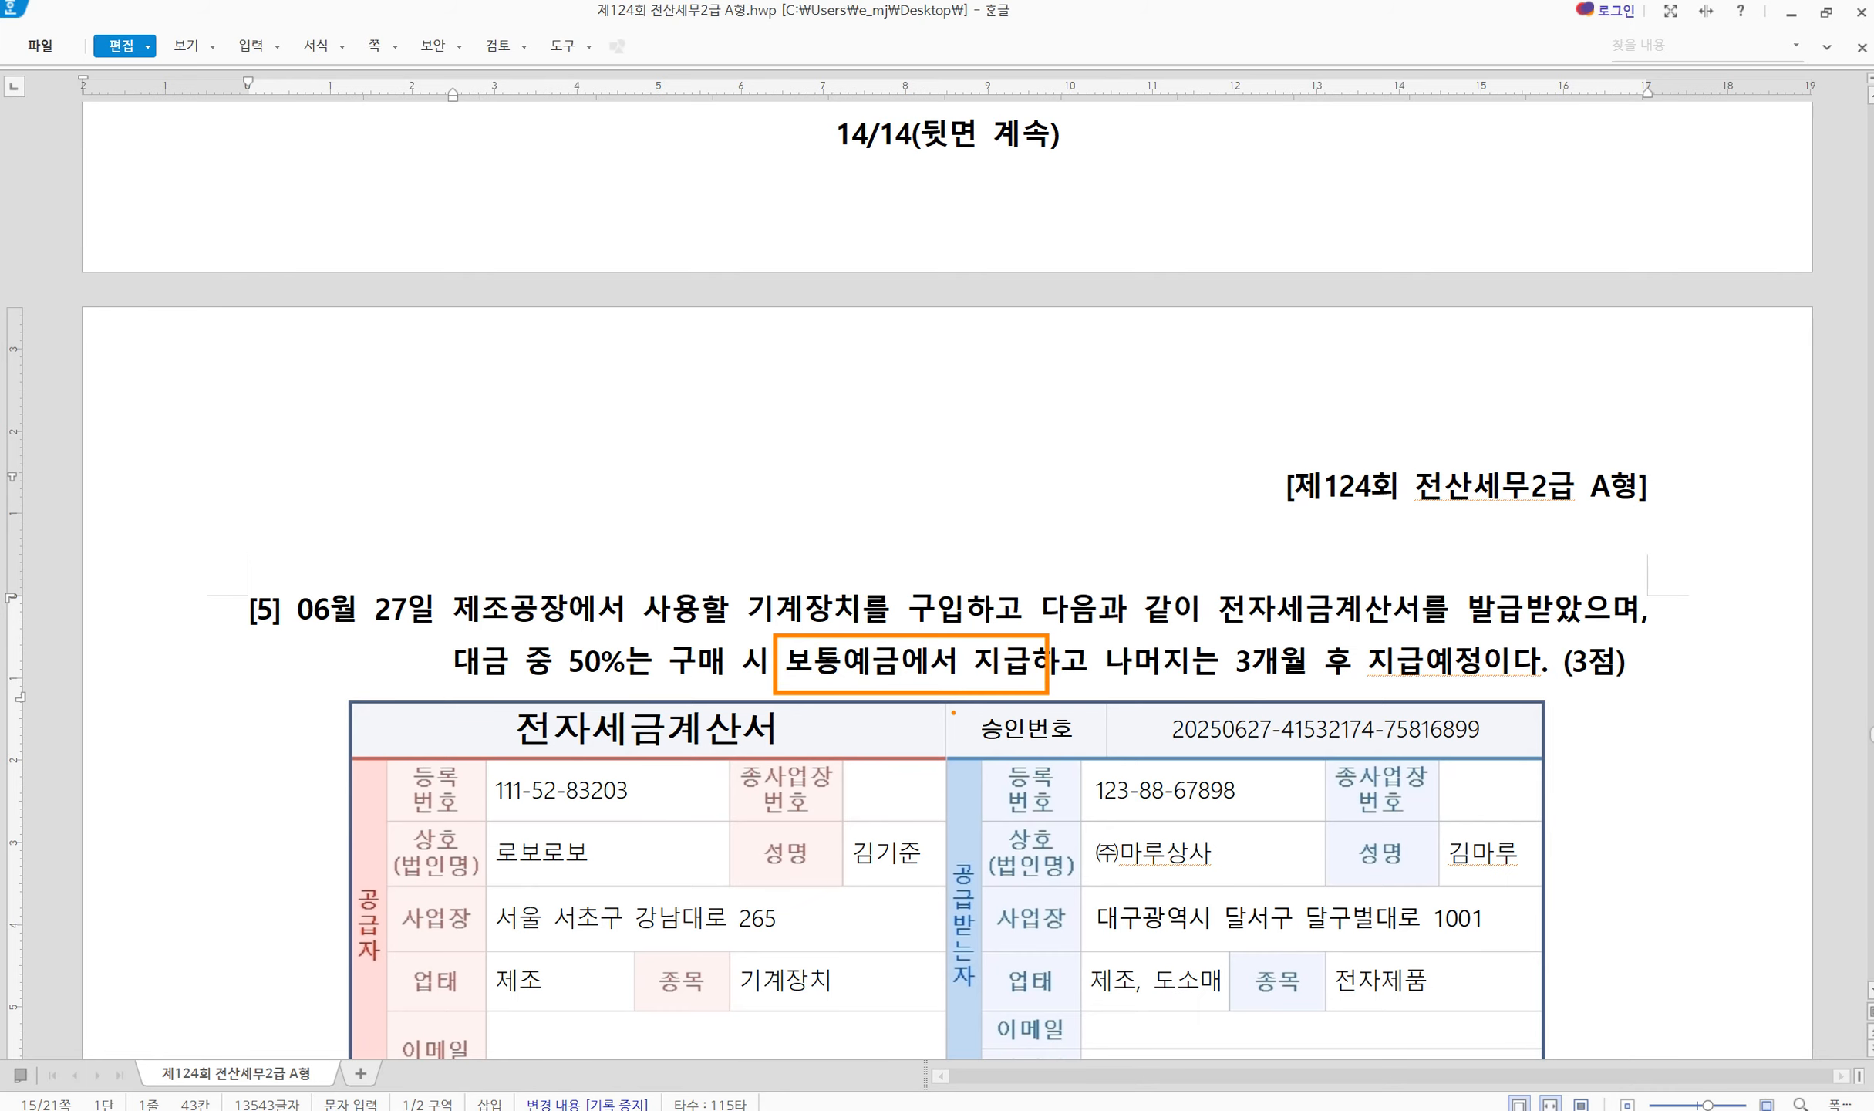
pyautogui.press('Escape')
pyautogui.scroll(-10, 798, 898)
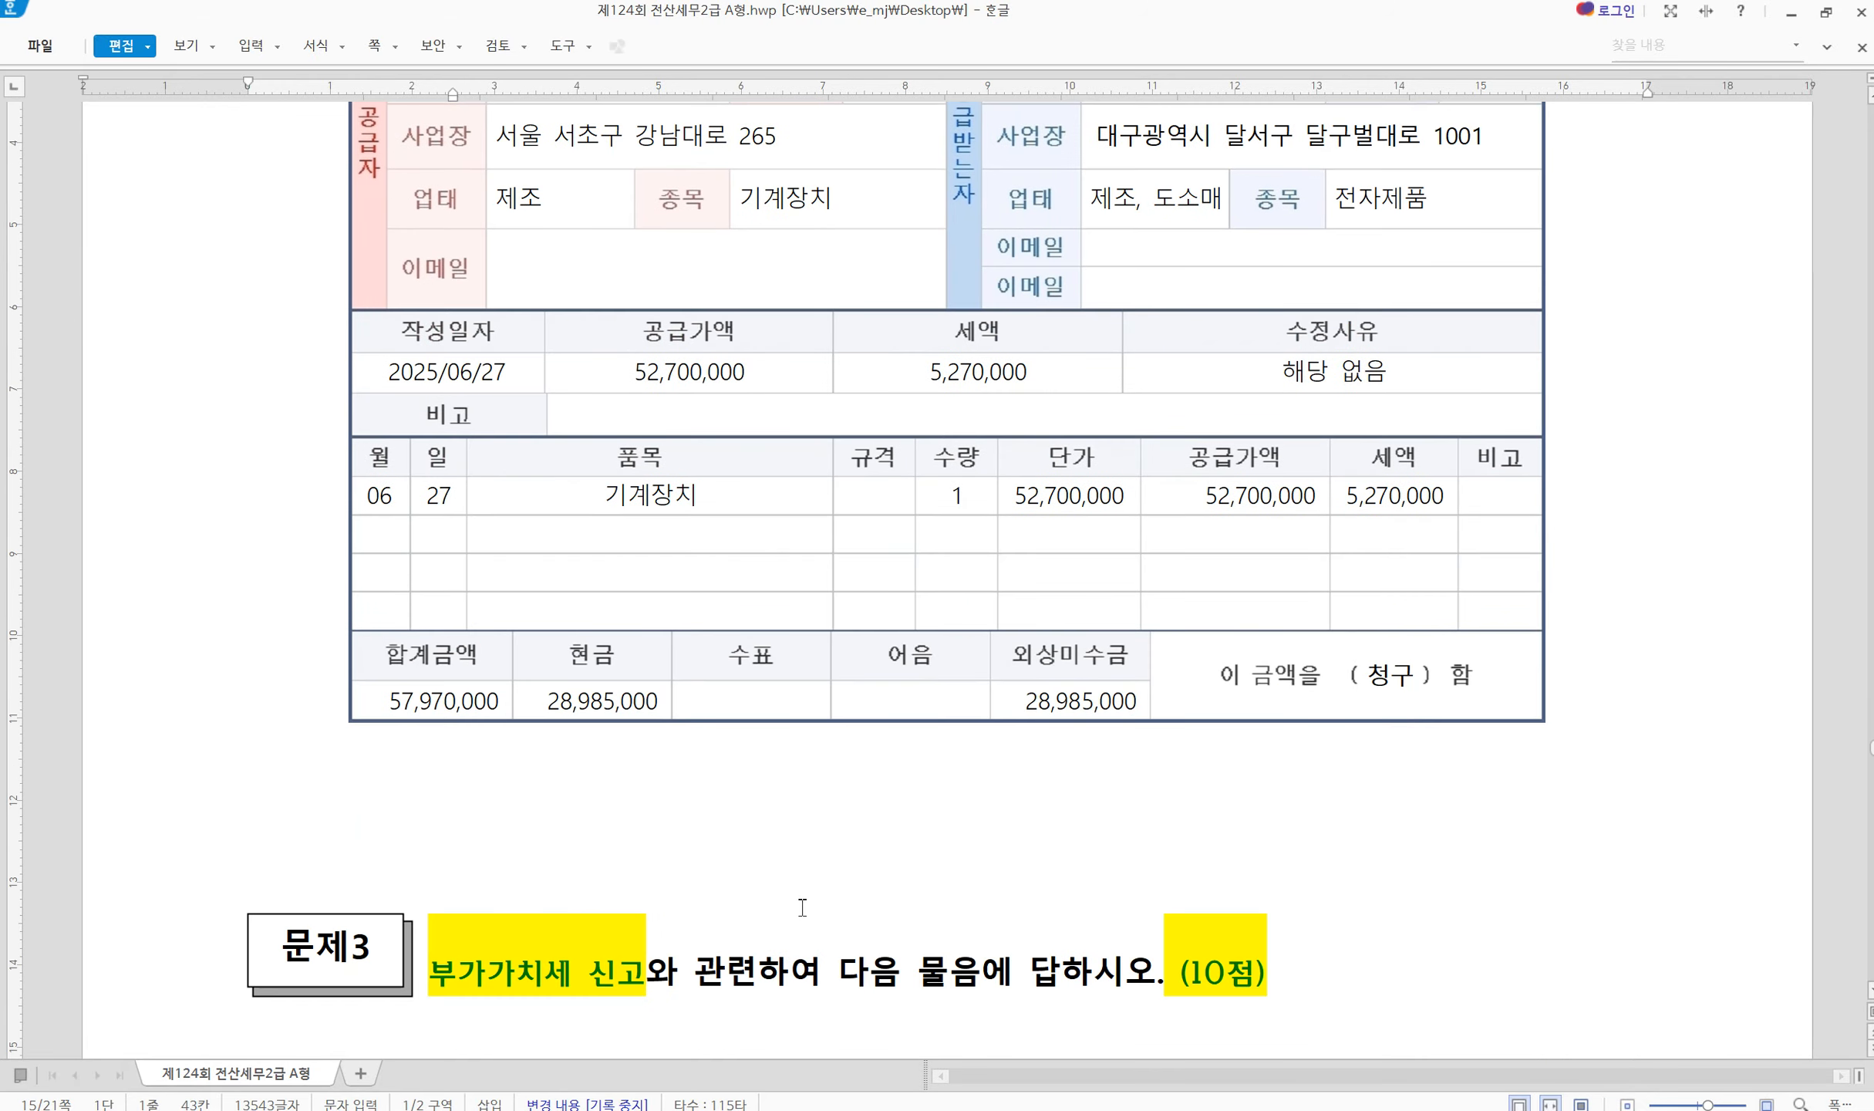
# Add a credit line for 0103 보통예금 at 28,985,000
pyautogui.click(1473, 1049)
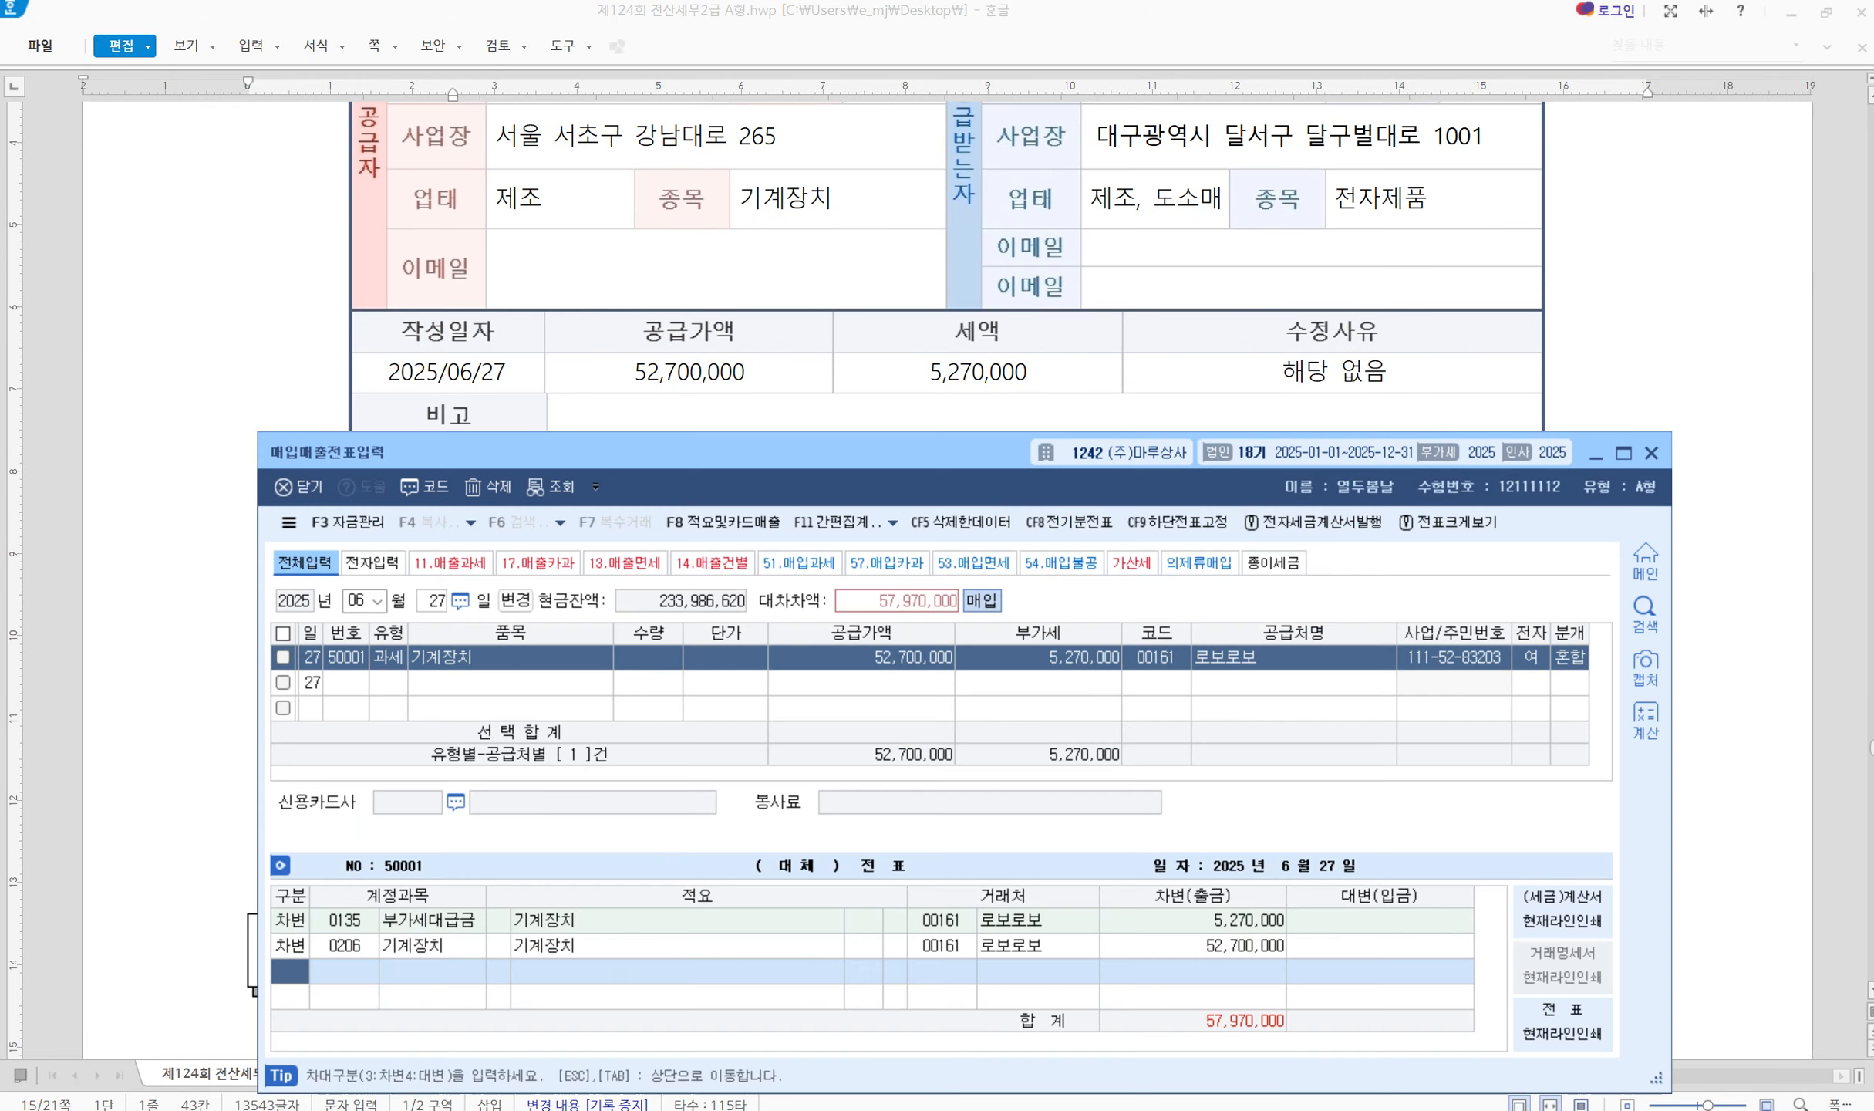
pyautogui.write('3')
pyautogui.press('Return')
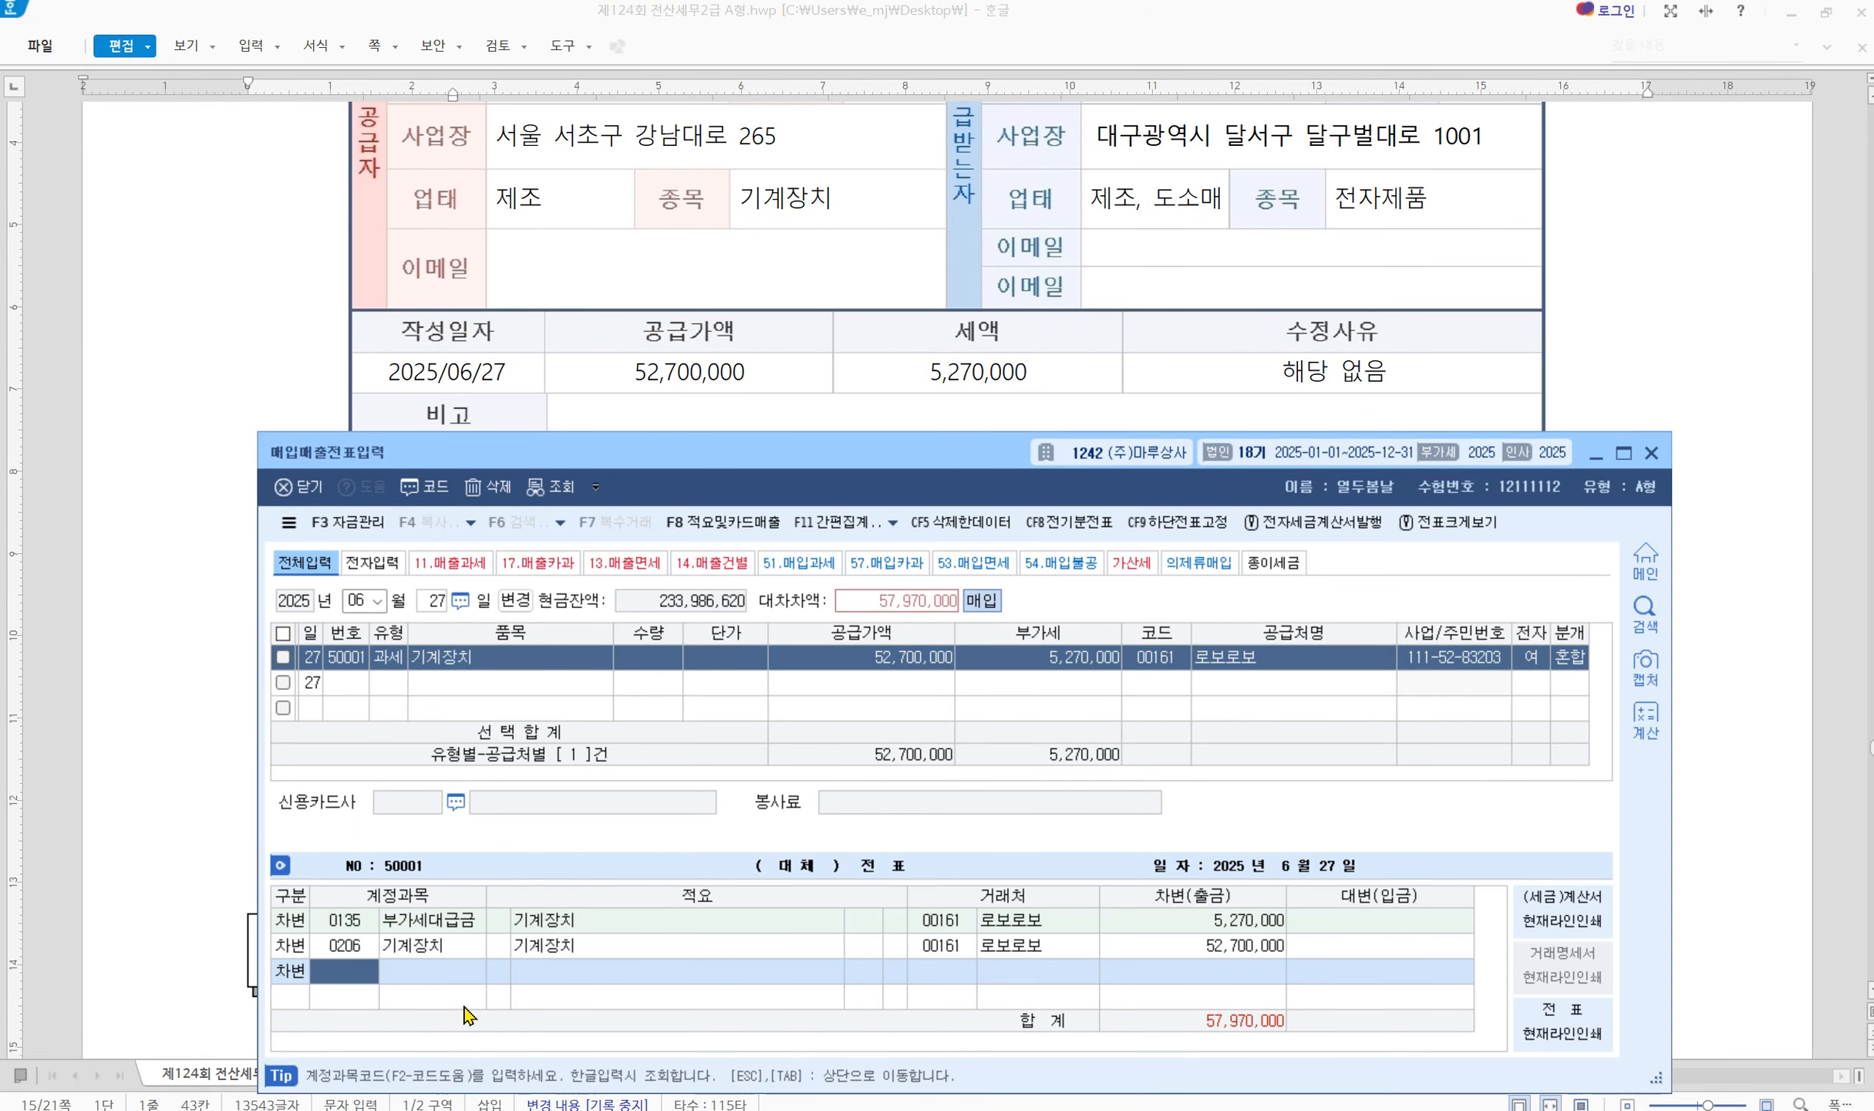
pyautogui.write('103')
pyautogui.press('Return')
pyautogui.write('29')
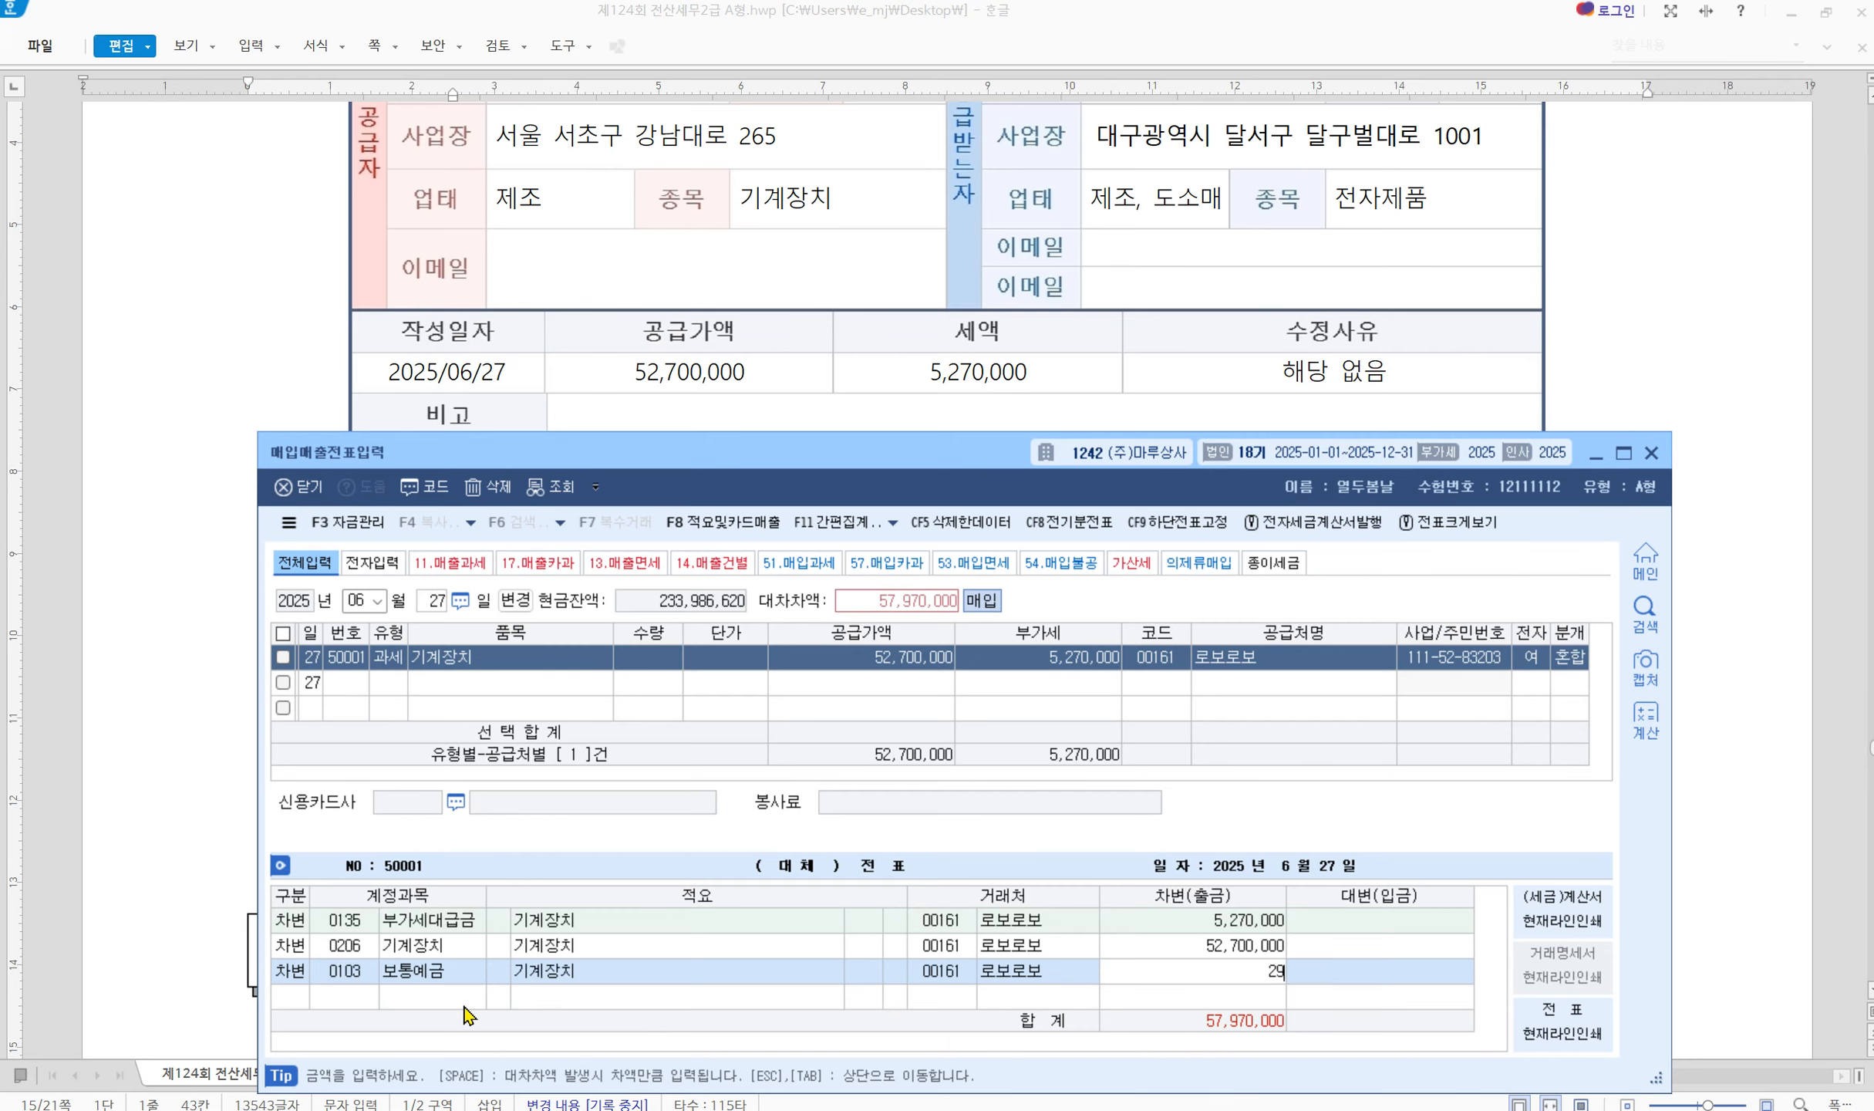
pyautogui.press('BackSpace')
pyautogui.write('8,985,000')
pyautogui.press('Return')
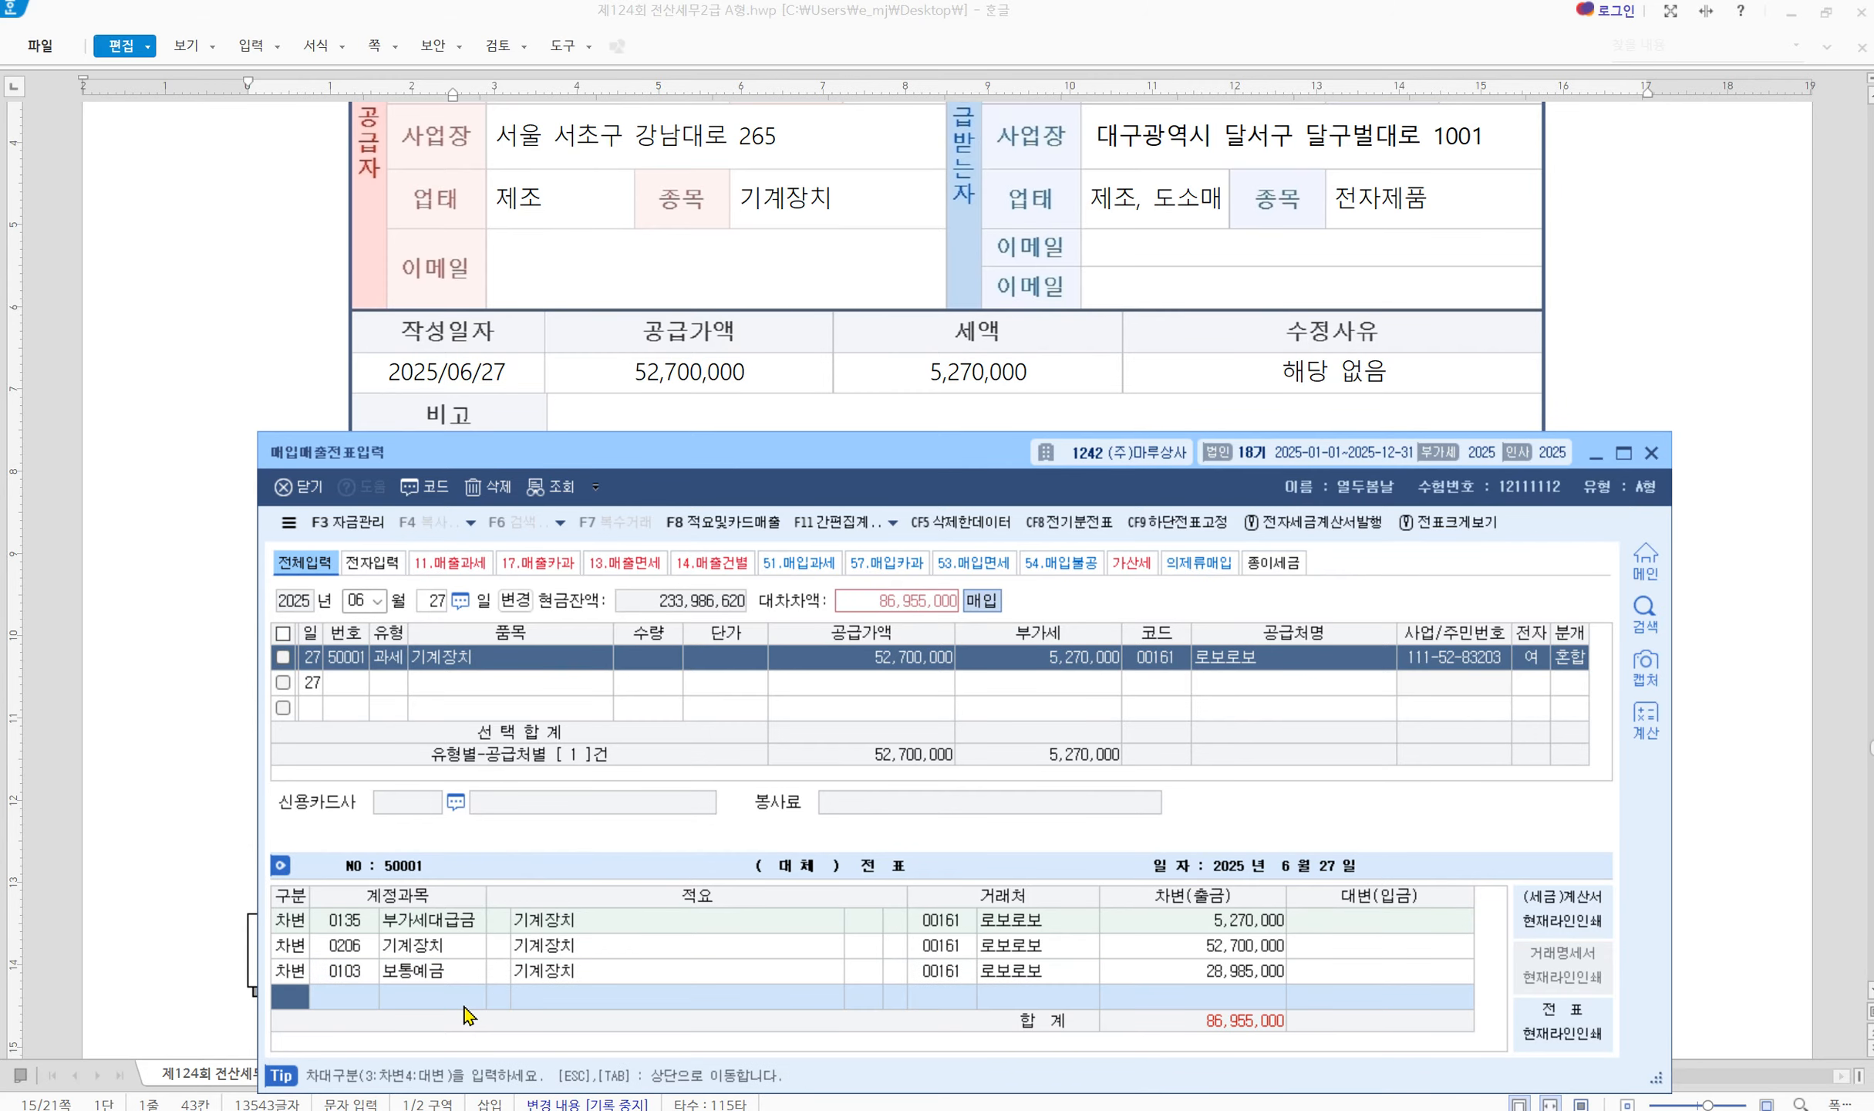
pyautogui.click(299, 976)
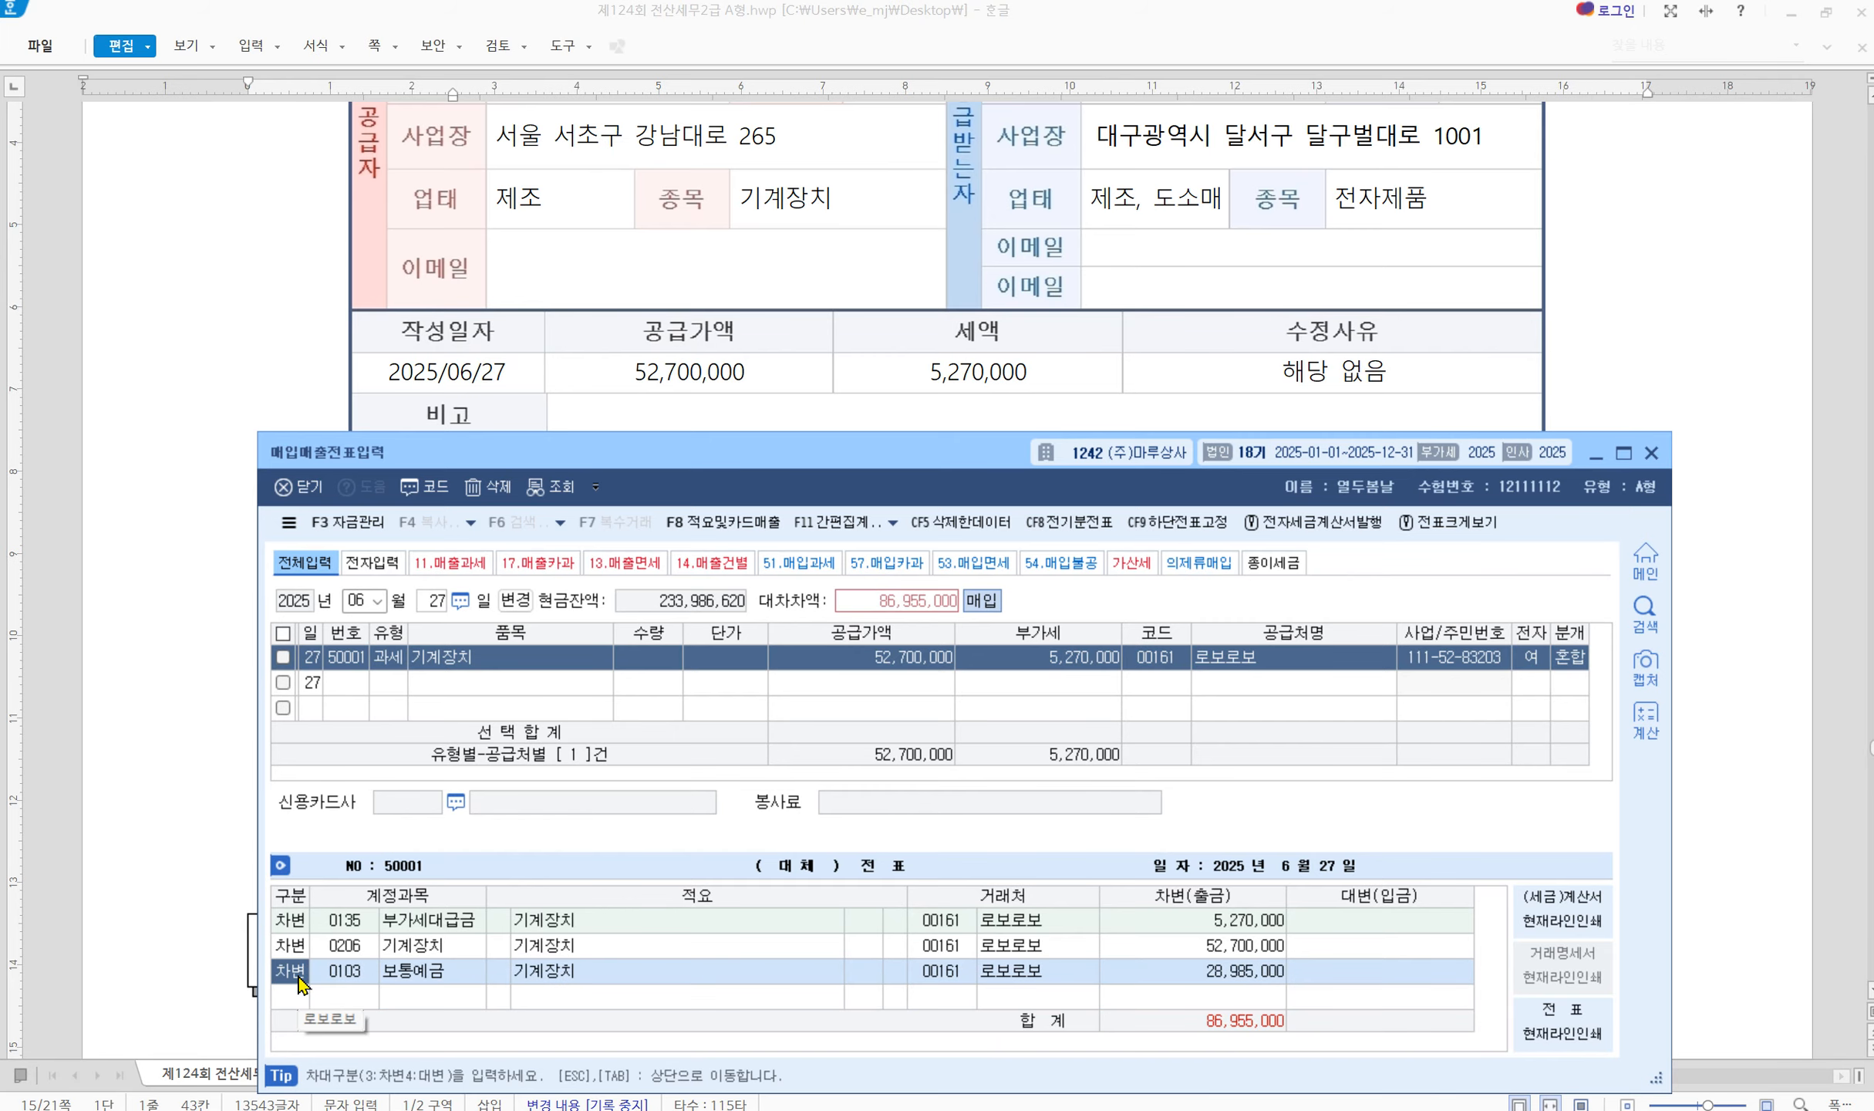
pyautogui.write('4')
pyautogui.press('Return')
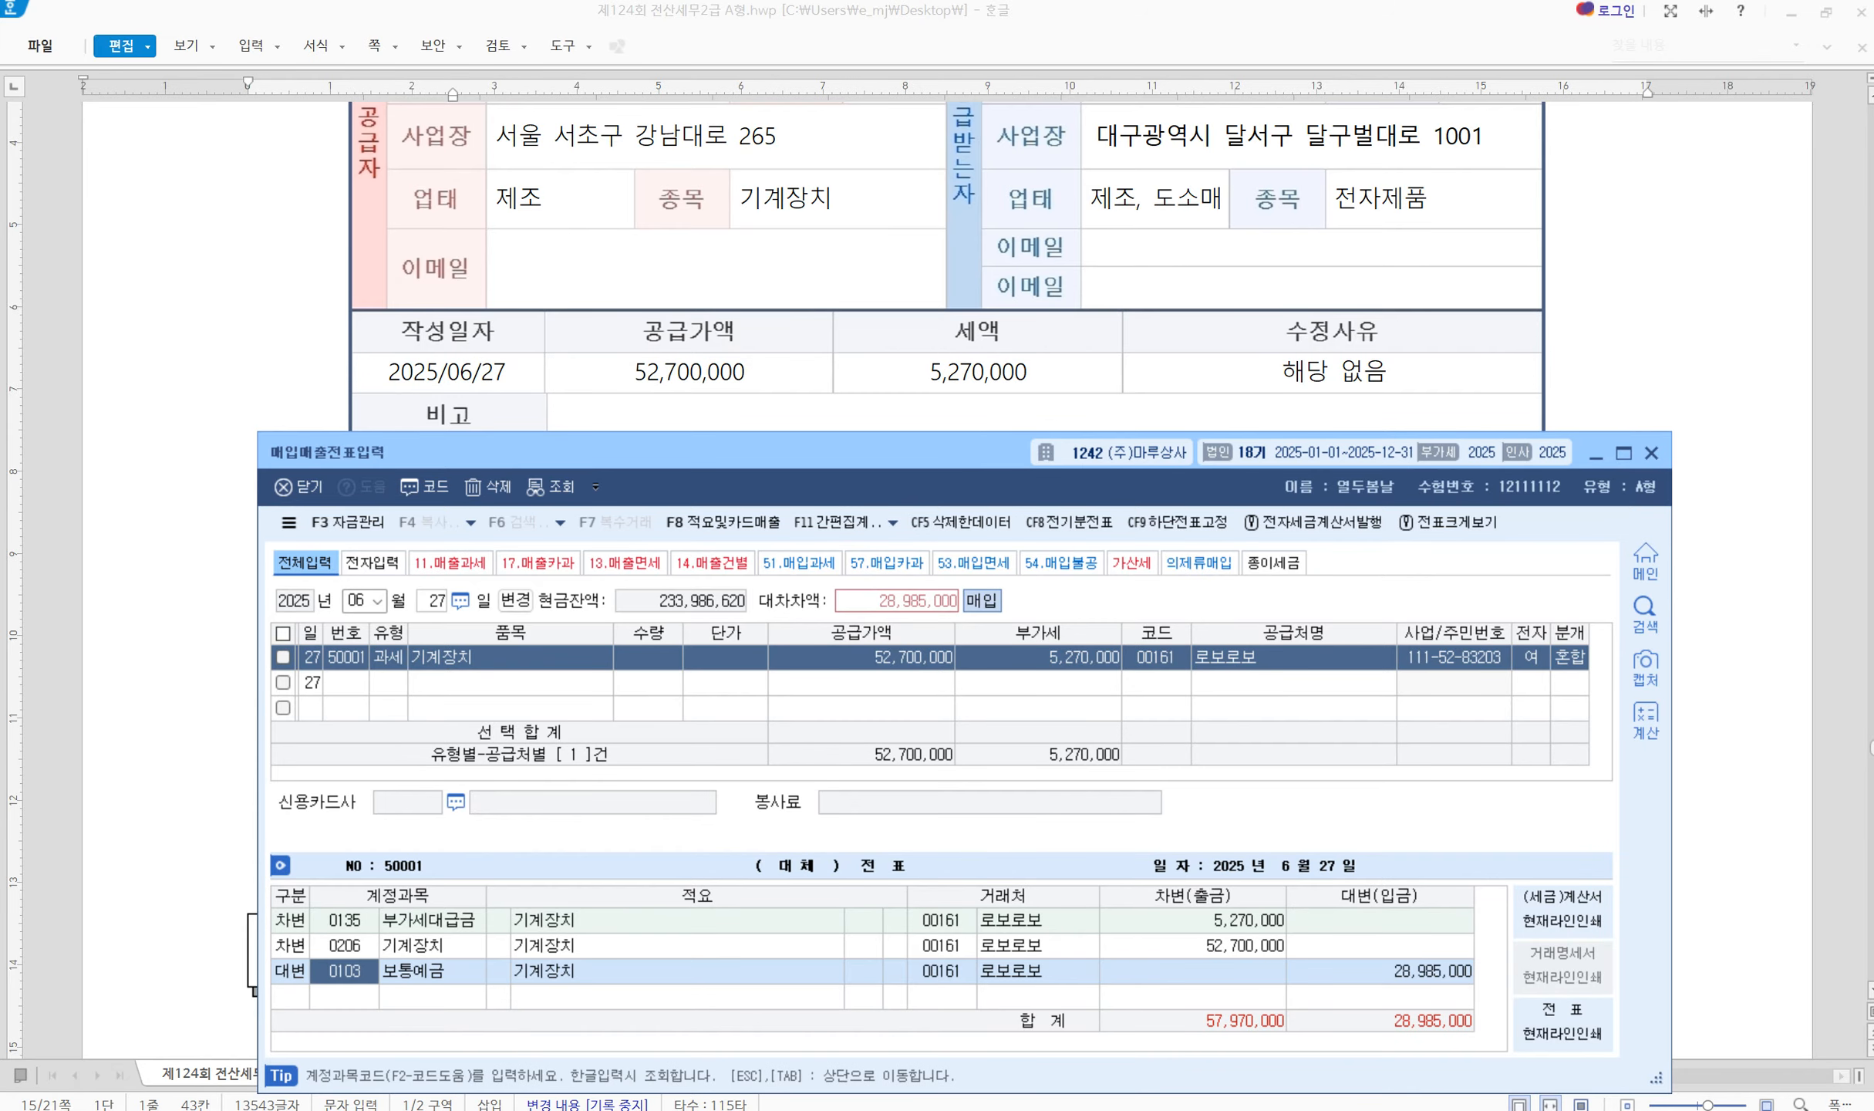
# Add a balancing 0108 외상매출금 credit of 28,985,000 and close the voucher window
pyautogui.click(307, 1000)
pyautogui.write('4')
pyautogui.press('Return')
pyautogui.write('108')
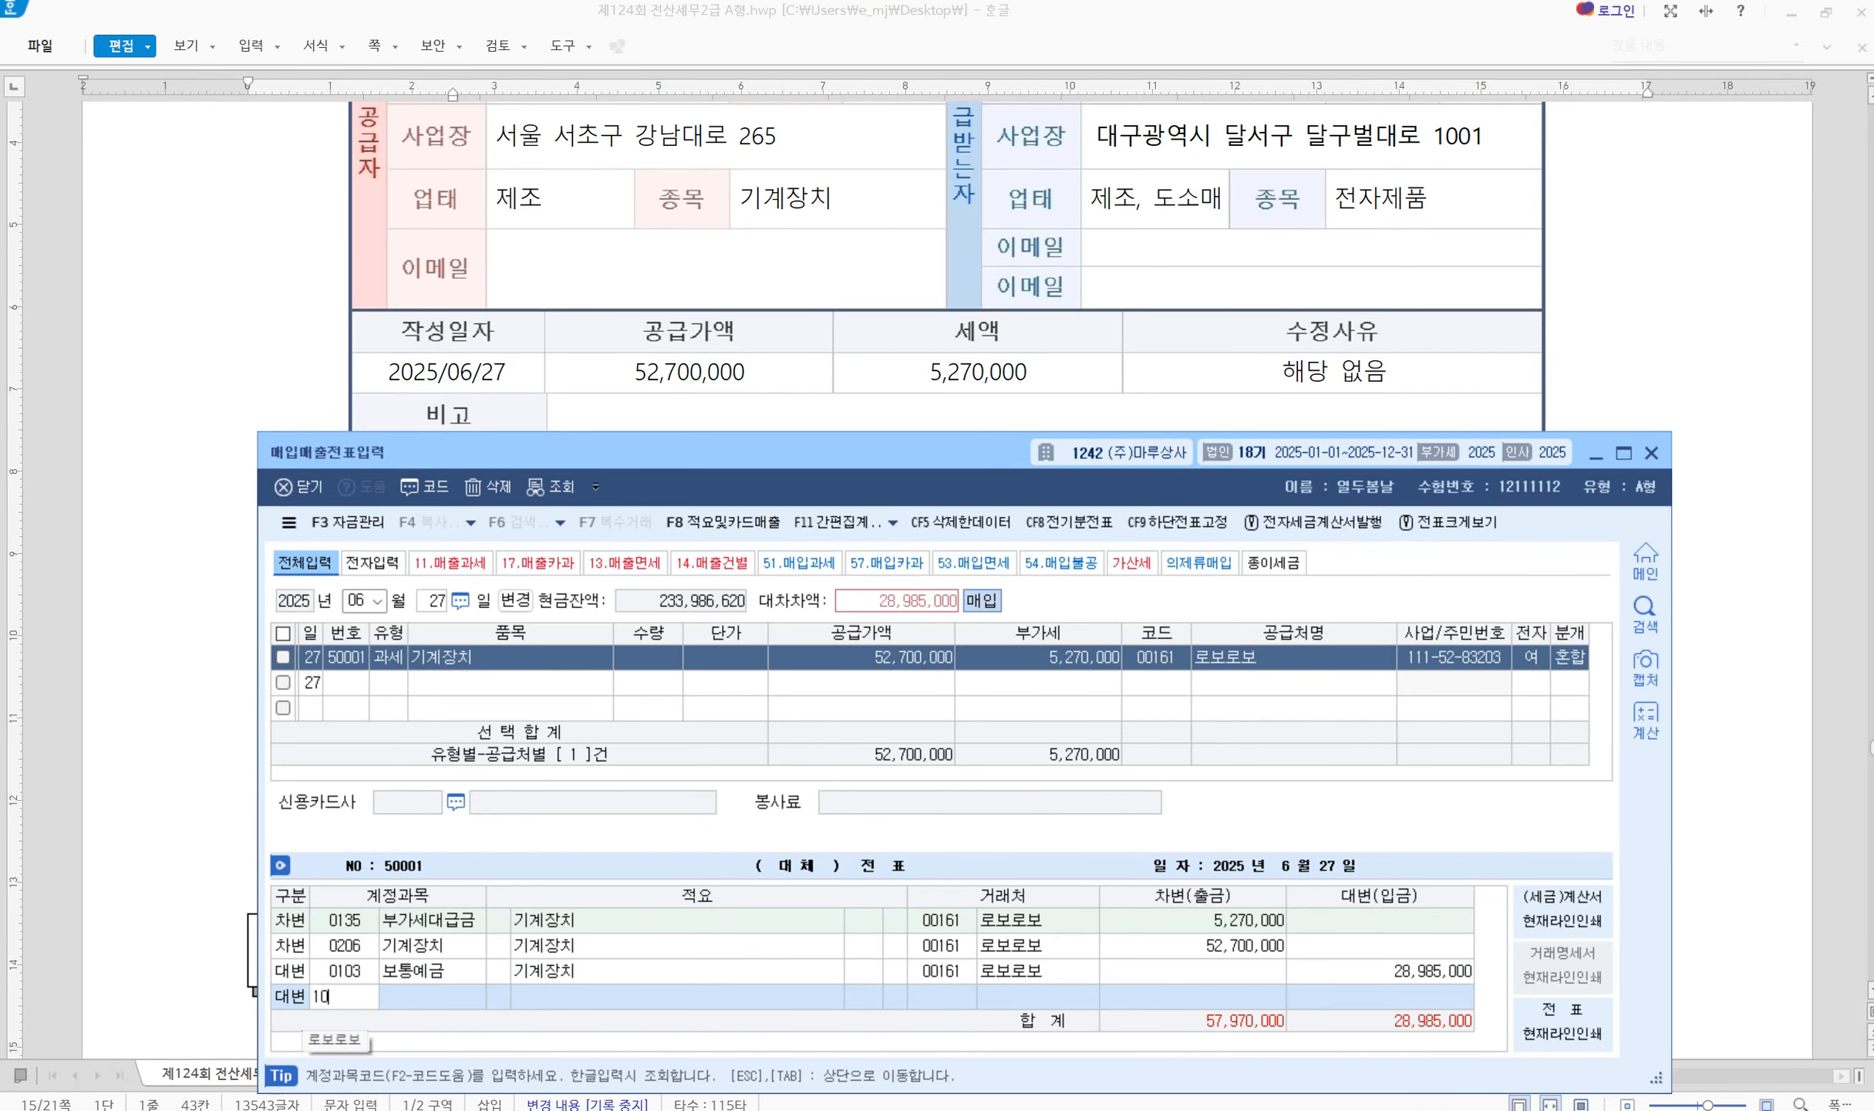
pyautogui.press('Return')
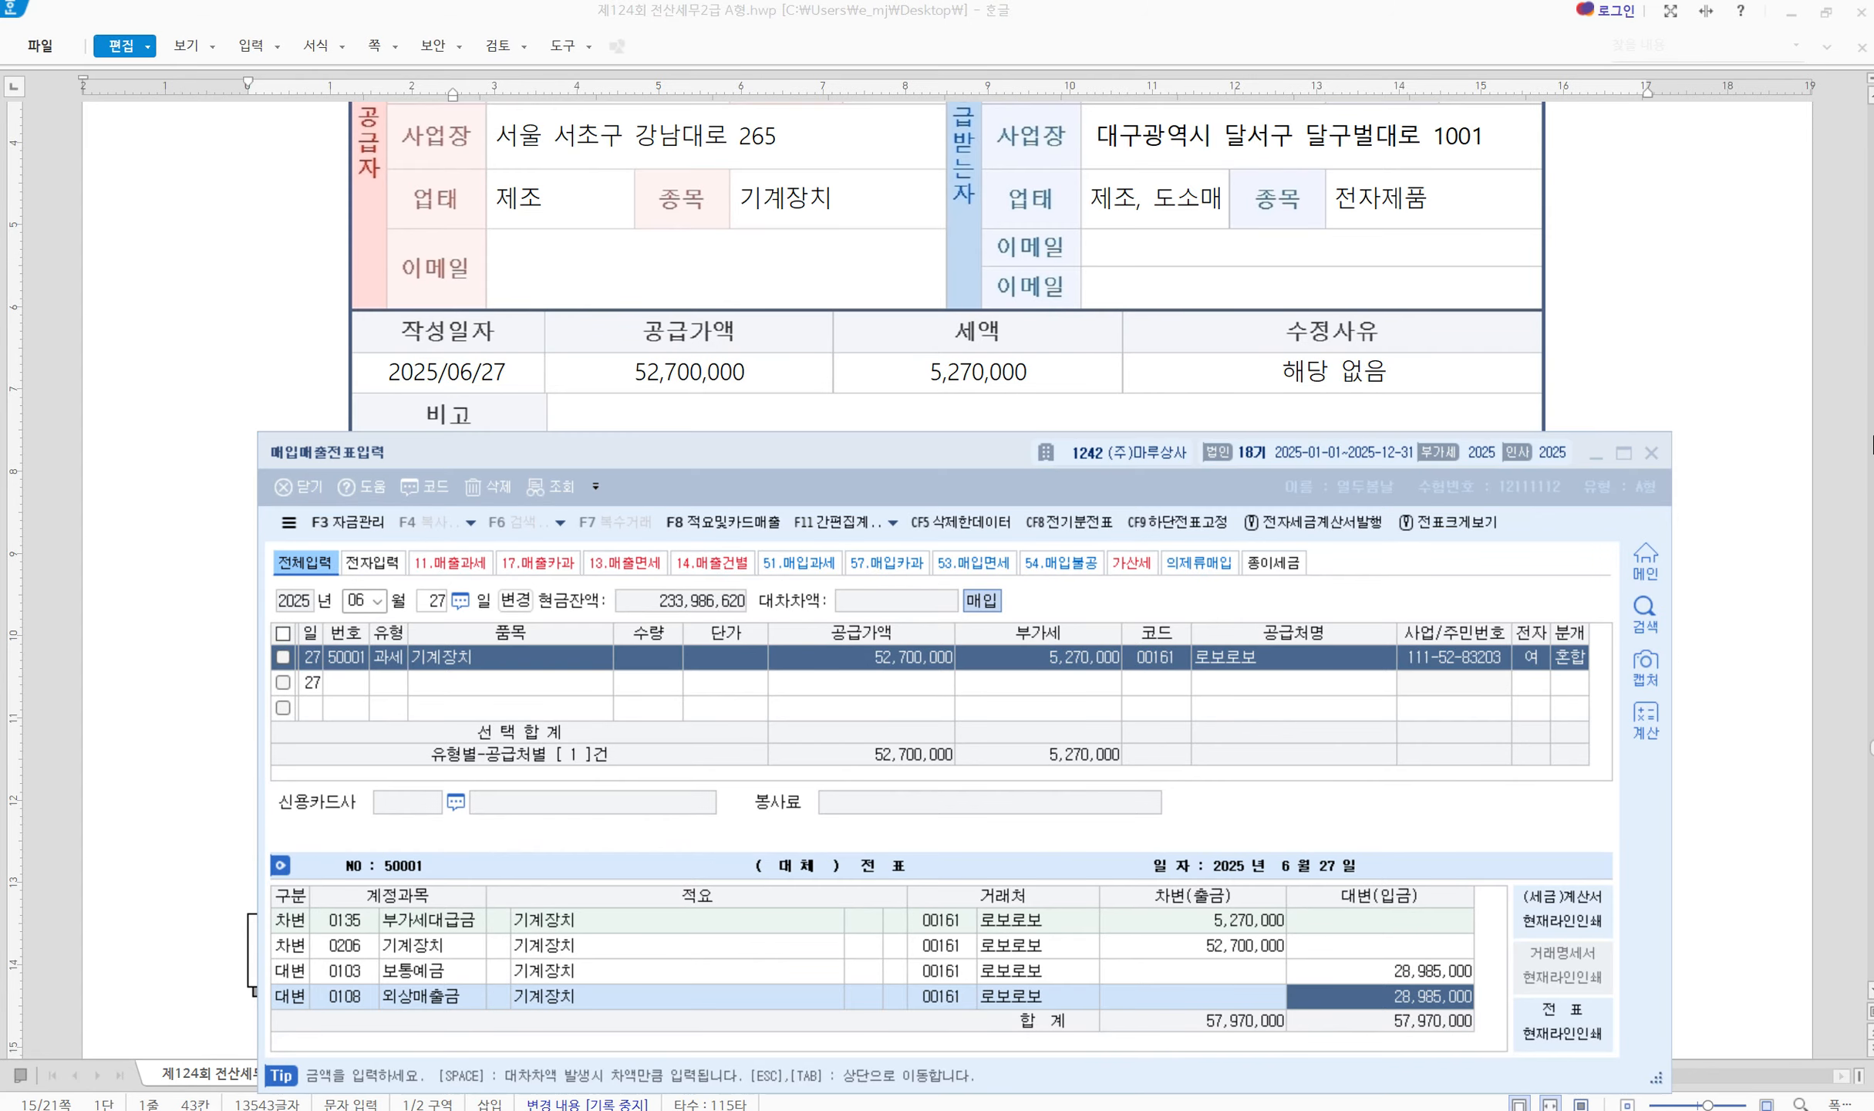
pyautogui.click(1652, 453)
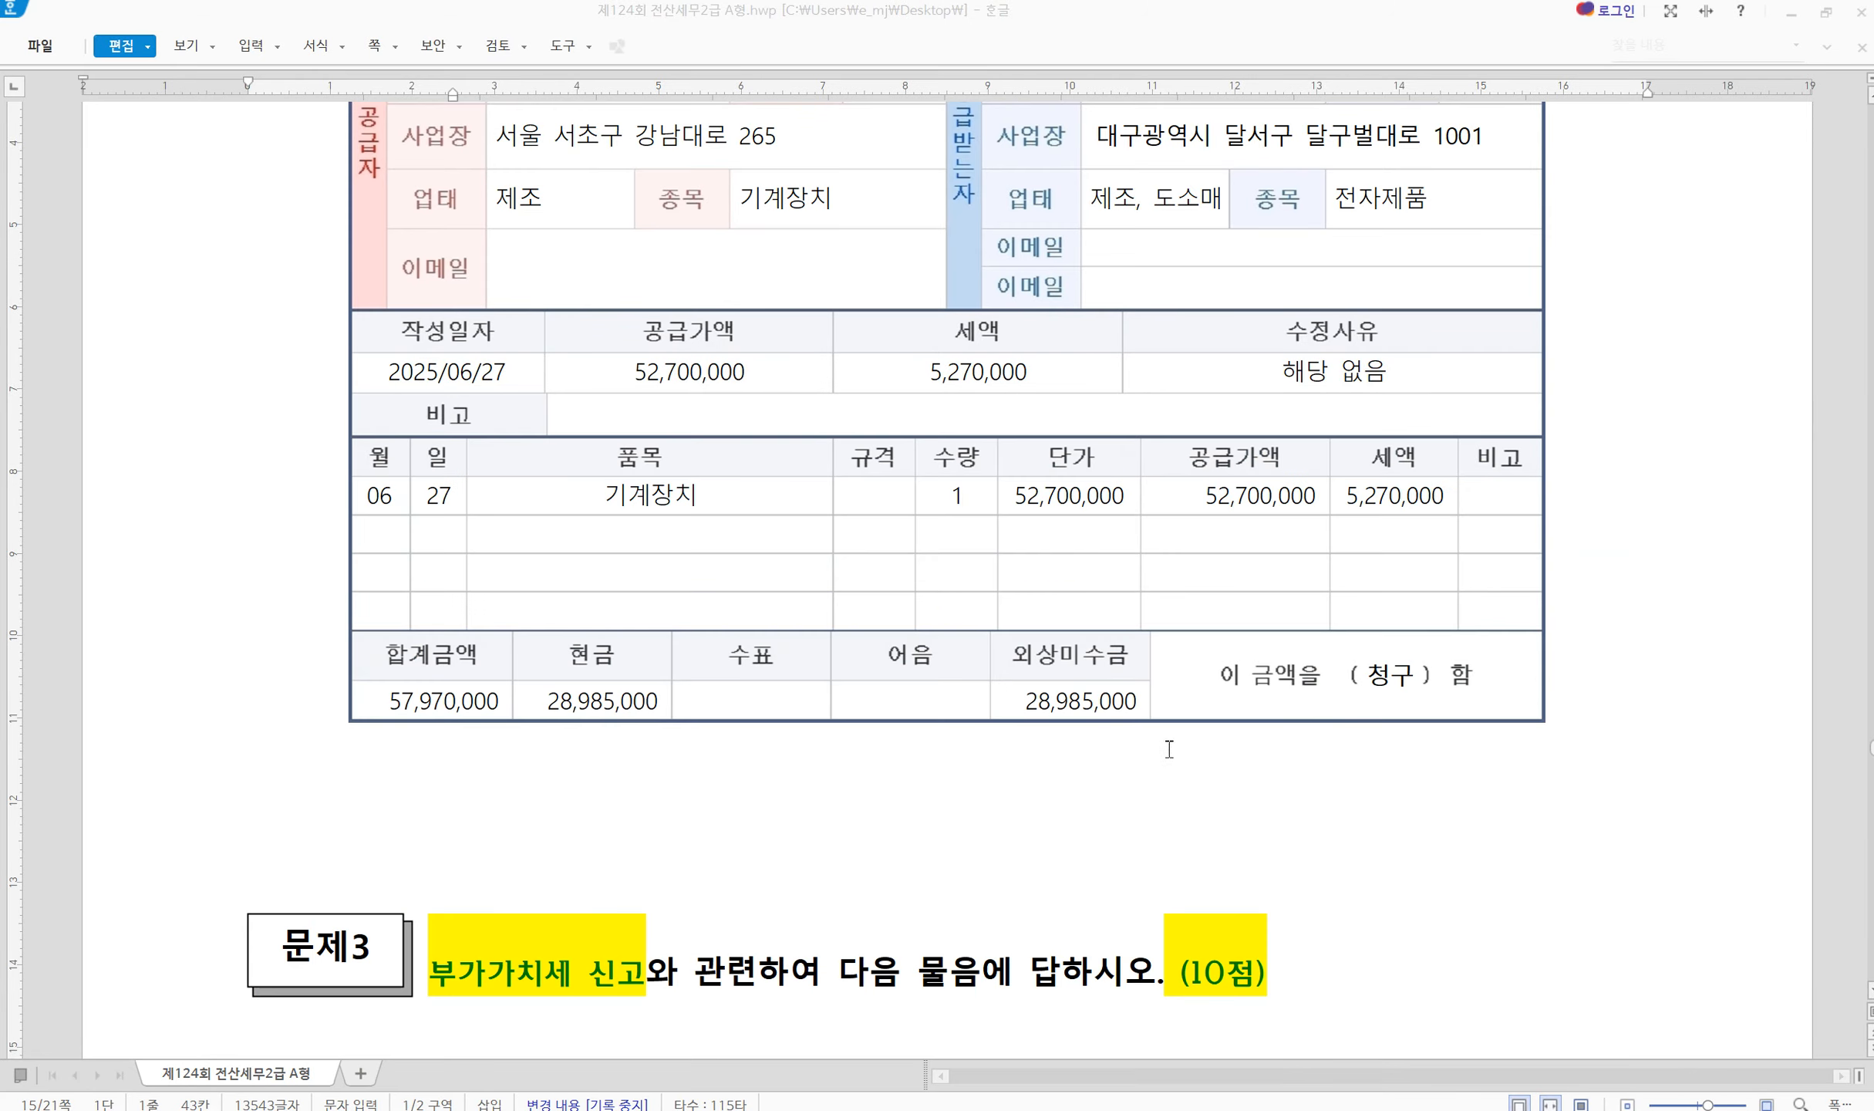
# Mark the 대손세액공제 신고서 title, the 2025.04.01~06.30 period and the 05.01/06.01 dates, then erase them
pyautogui.scroll(-3, 1169, 749)
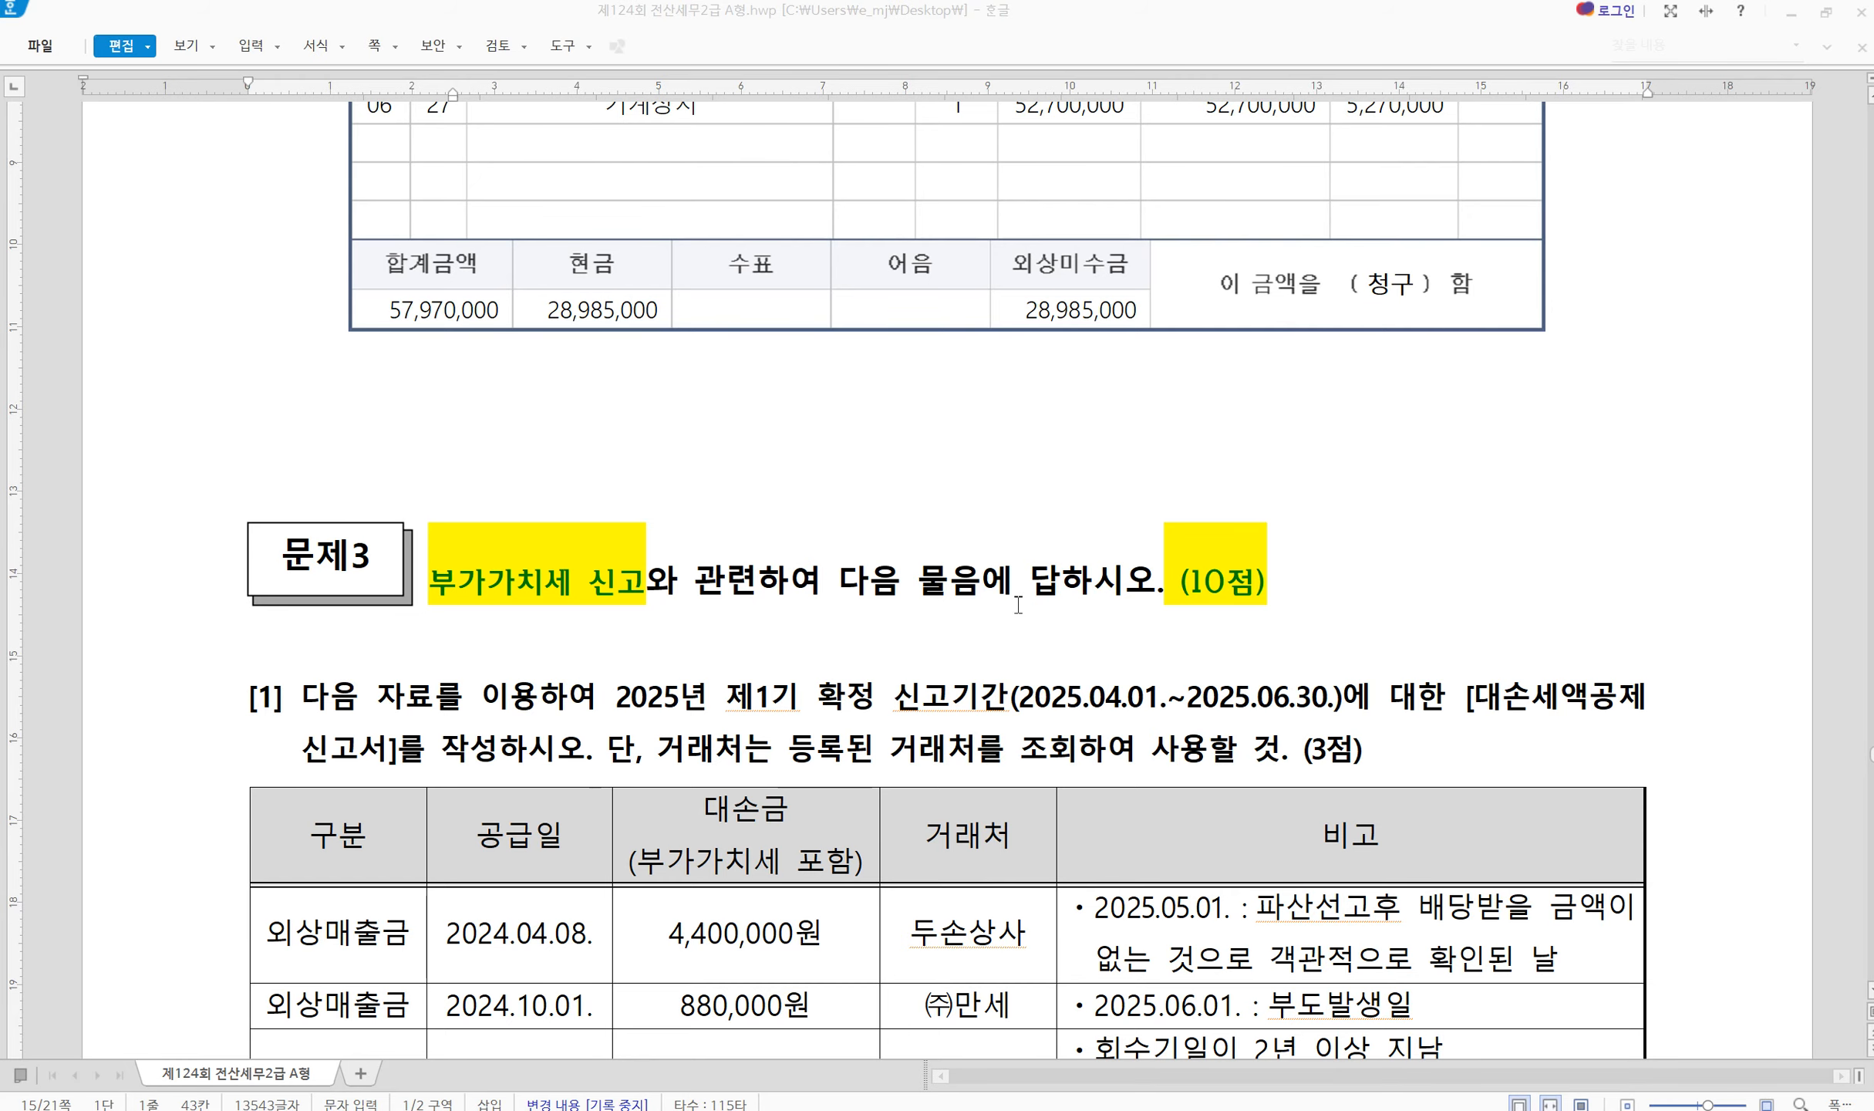
pyautogui.scroll(-2, 1018, 604)
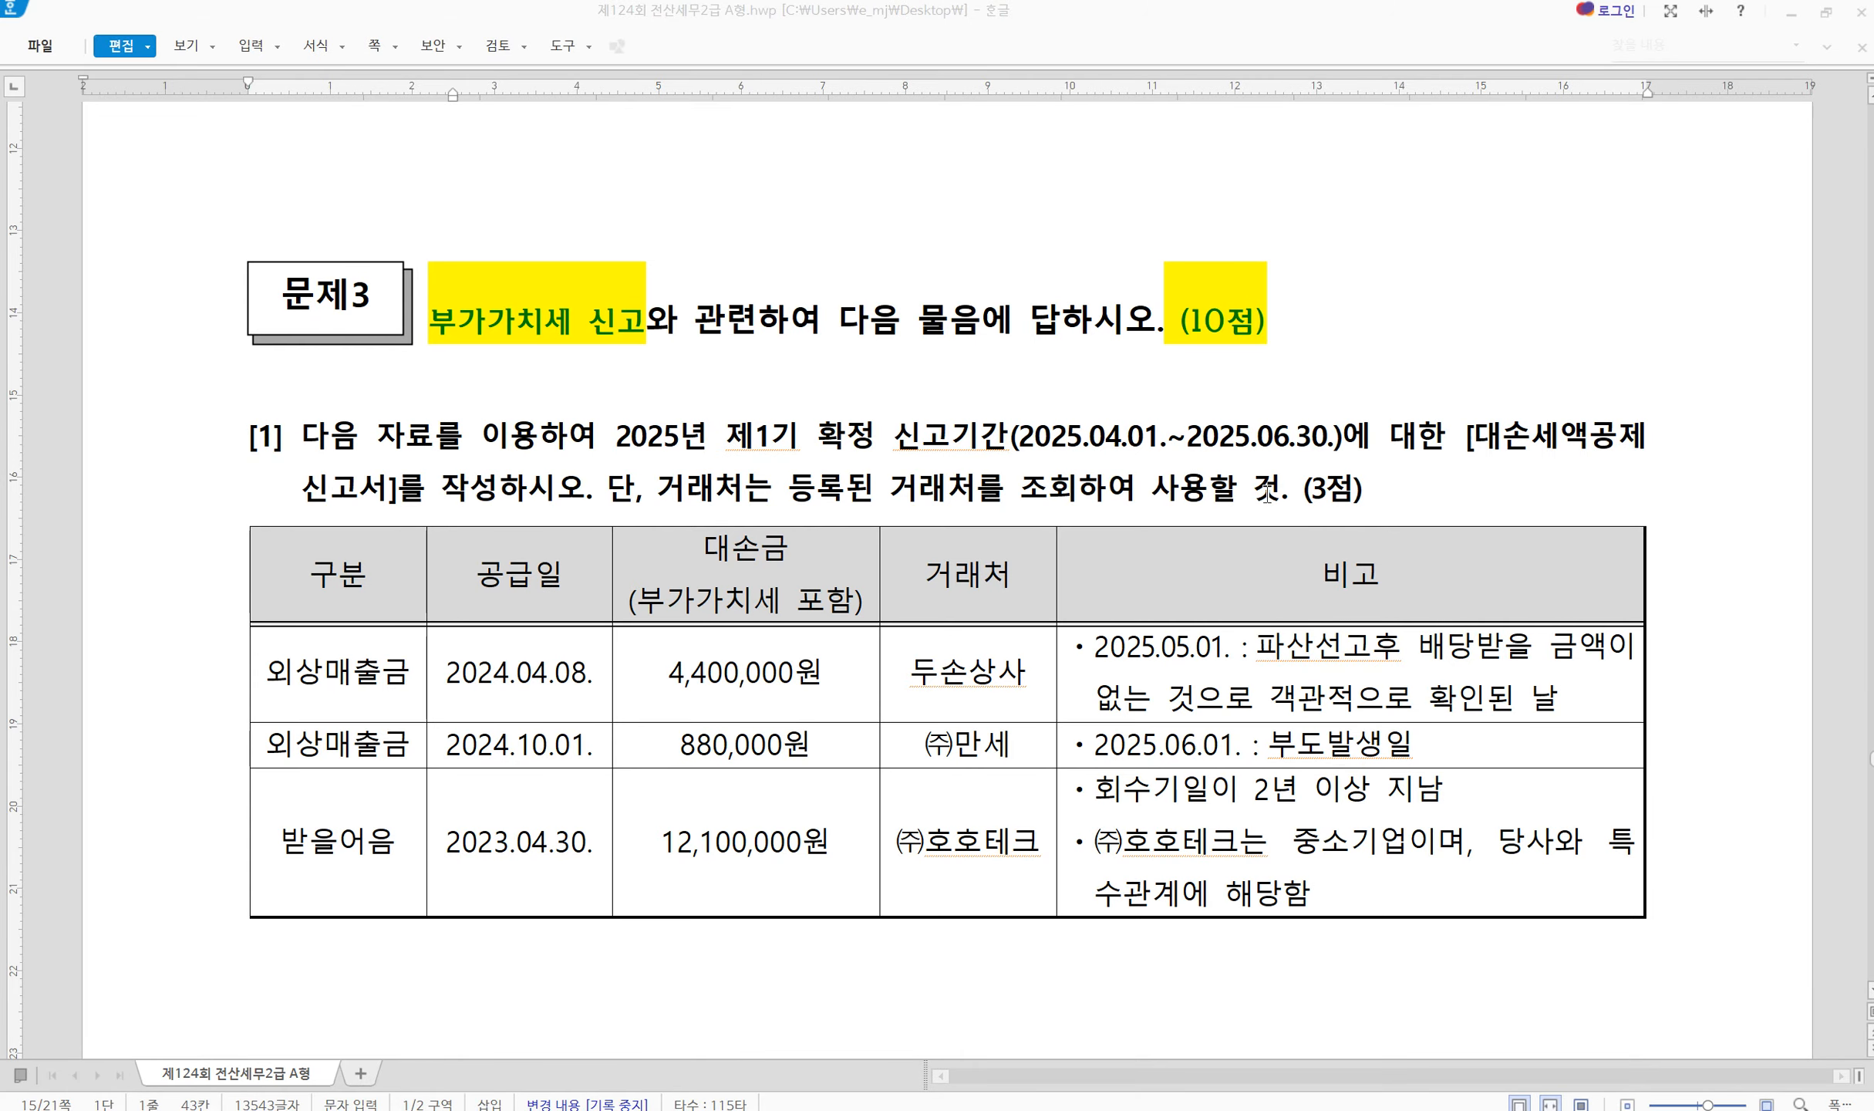
pyautogui.moveTo(1454, 402); pyautogui.dragTo(1652, 471)
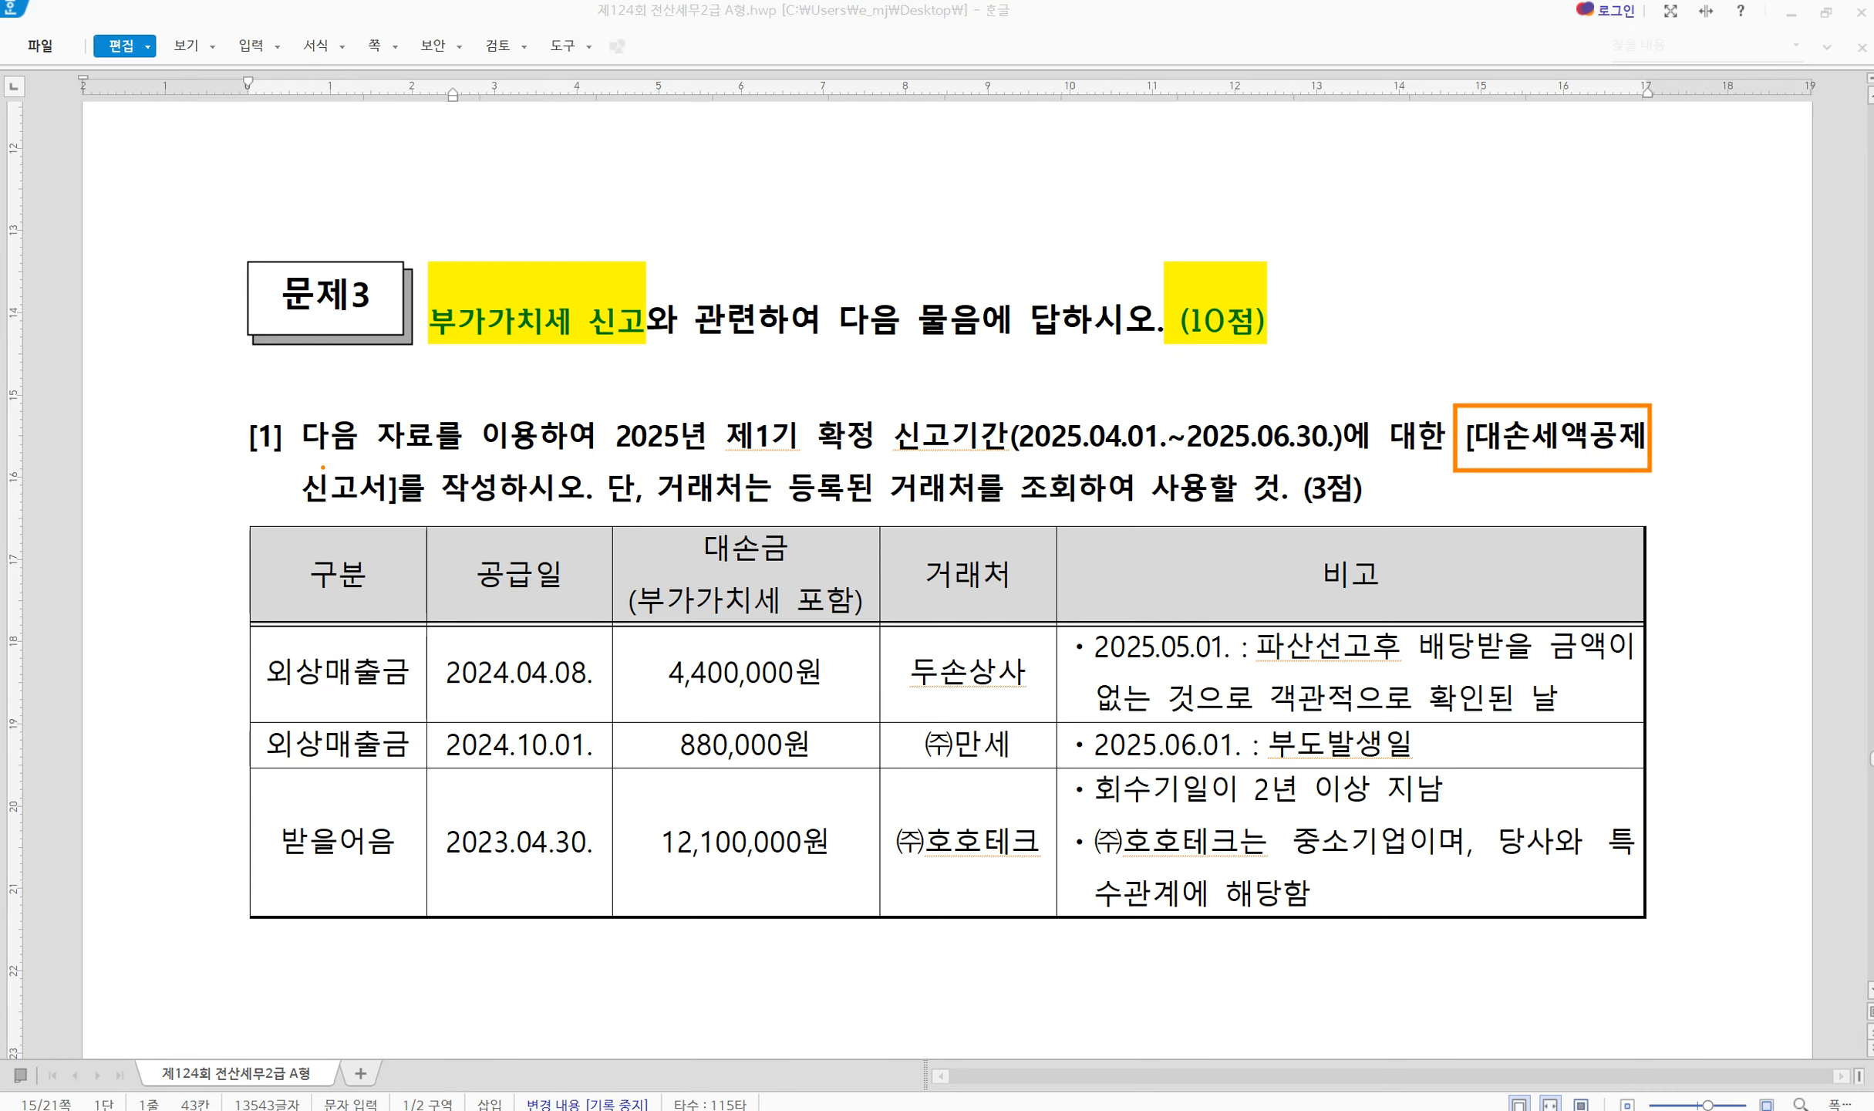
pyautogui.moveTo(247, 461); pyautogui.dragTo(441, 528)
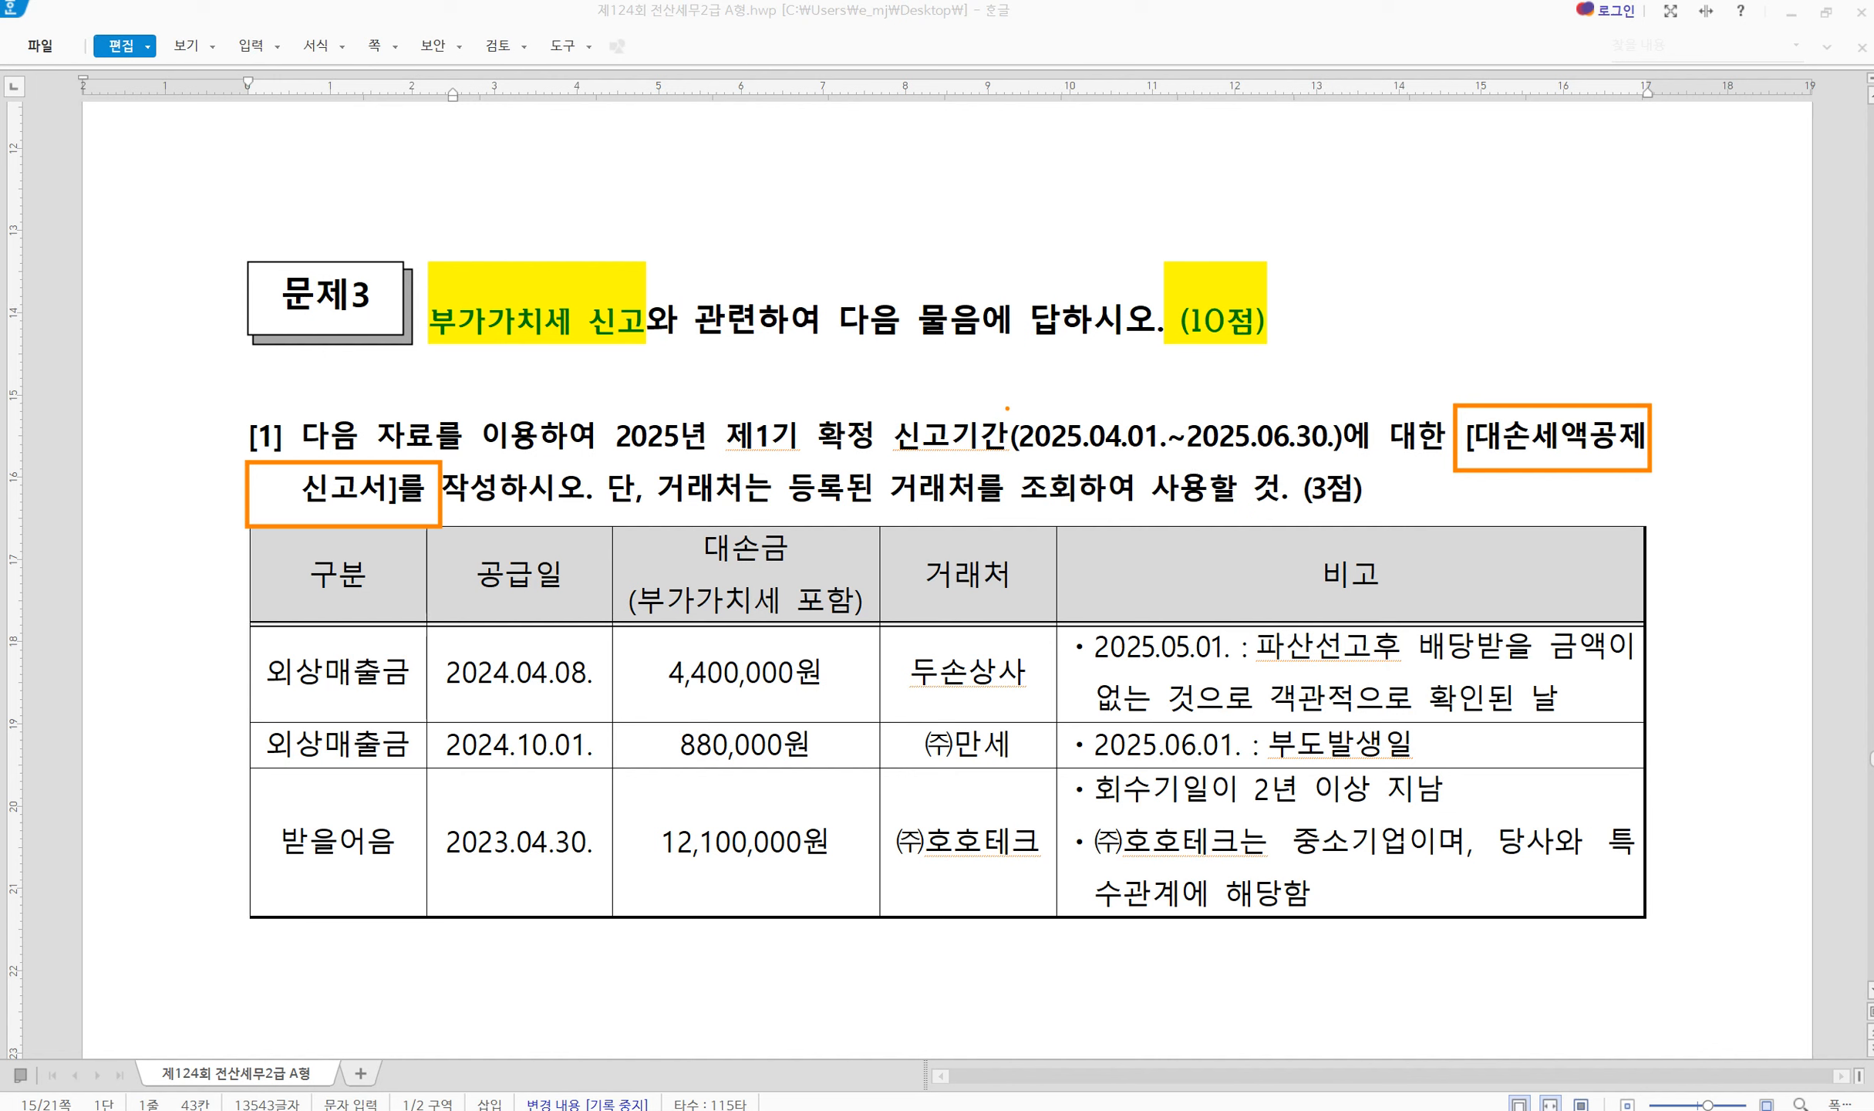
pyautogui.moveTo(1005, 406)
pyautogui.mouseDown()
pyautogui.moveTo(1110, 463)
pyautogui.moveTo(1361, 475)
pyautogui.mouseUp()
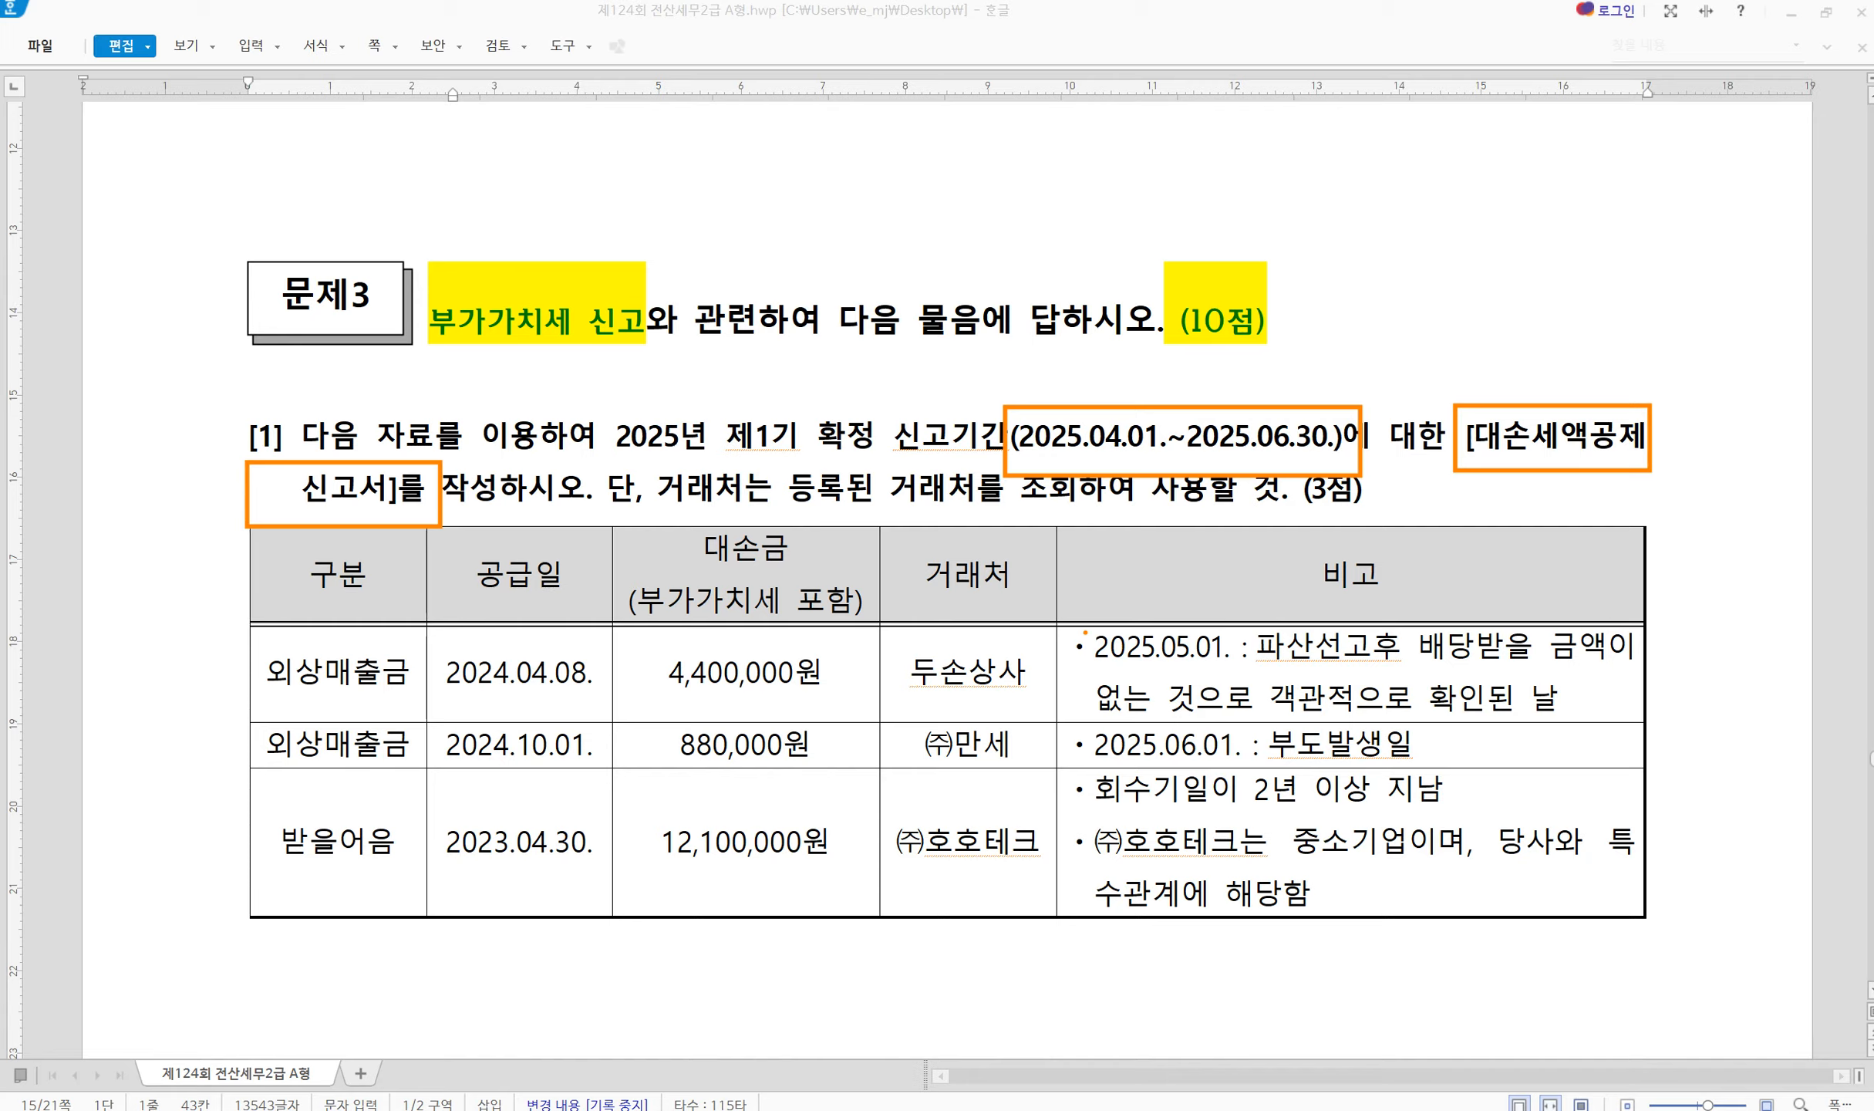
pyautogui.moveTo(1085, 633); pyautogui.dragTo(1235, 668)
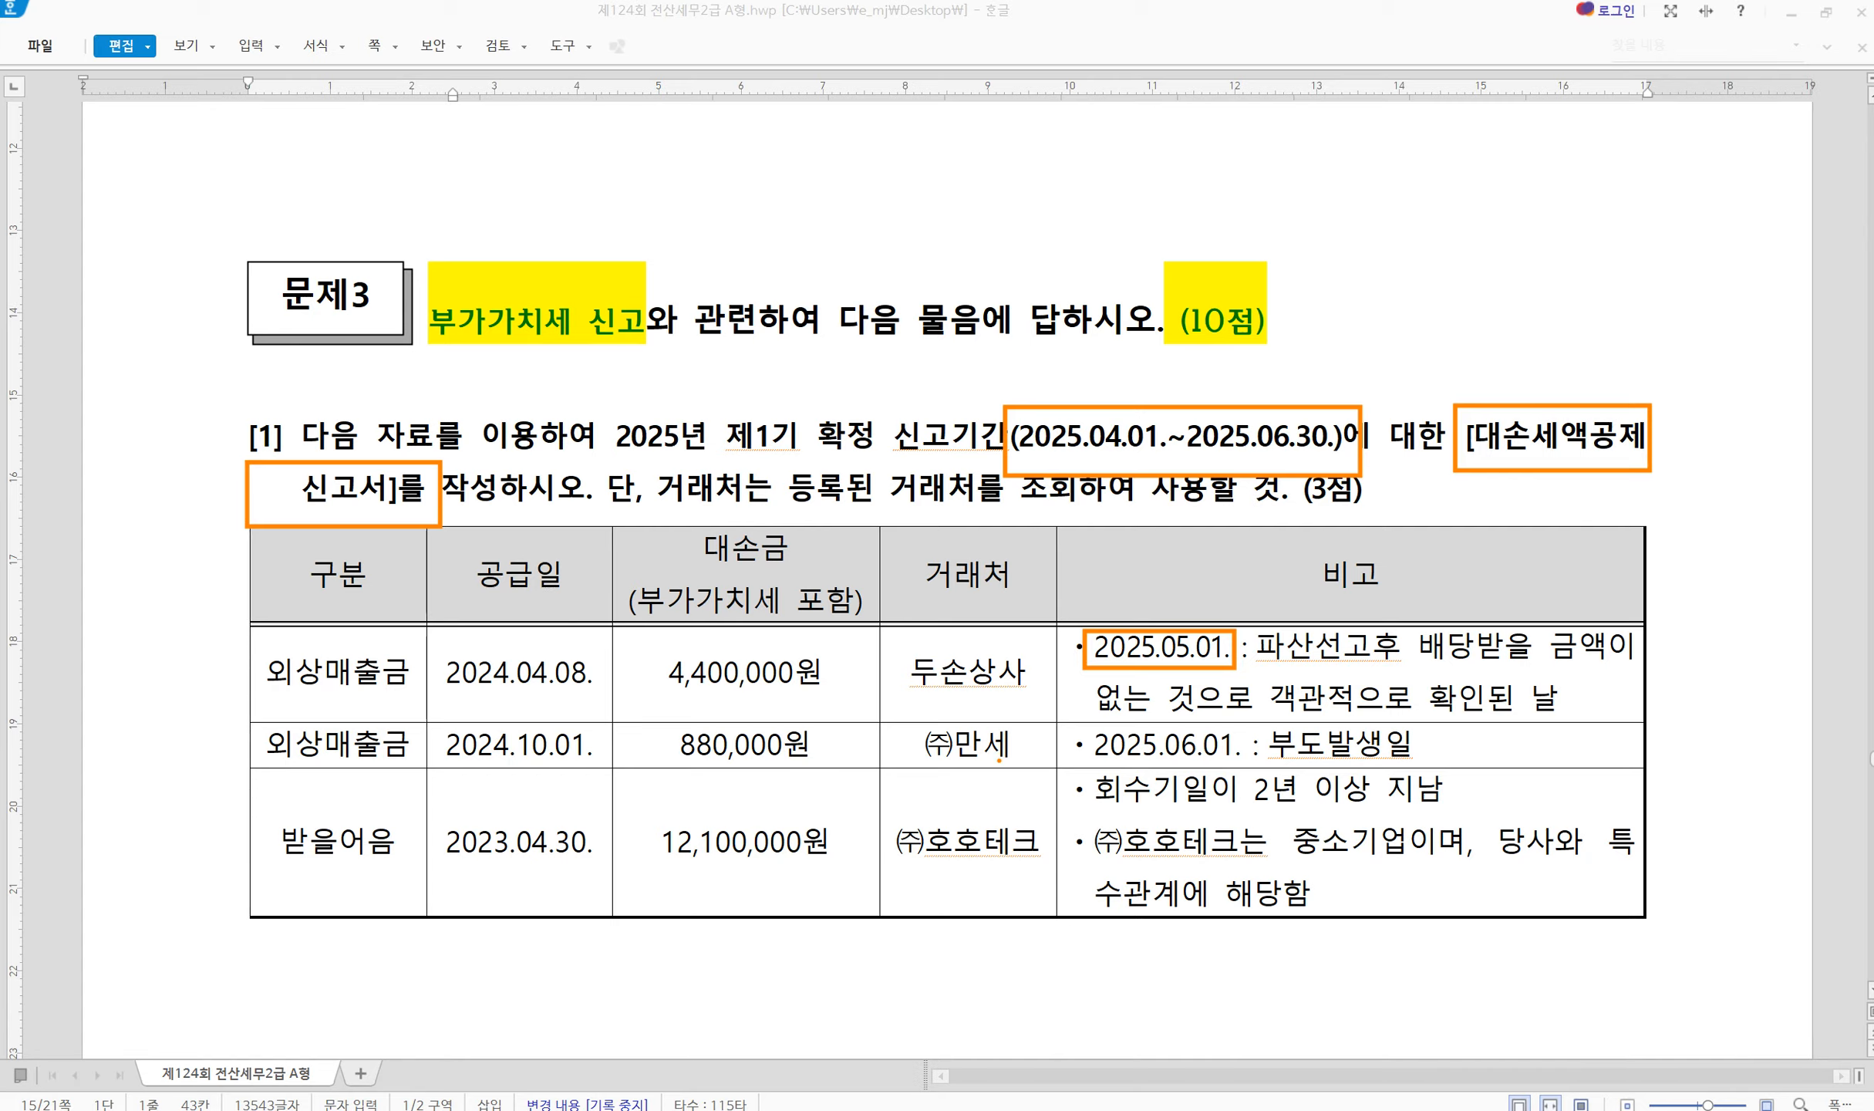
pyautogui.moveTo(1070, 726)
pyautogui.mouseDown()
pyautogui.moveTo(1194, 770)
pyautogui.moveTo(1428, 768)
pyautogui.mouseUp()
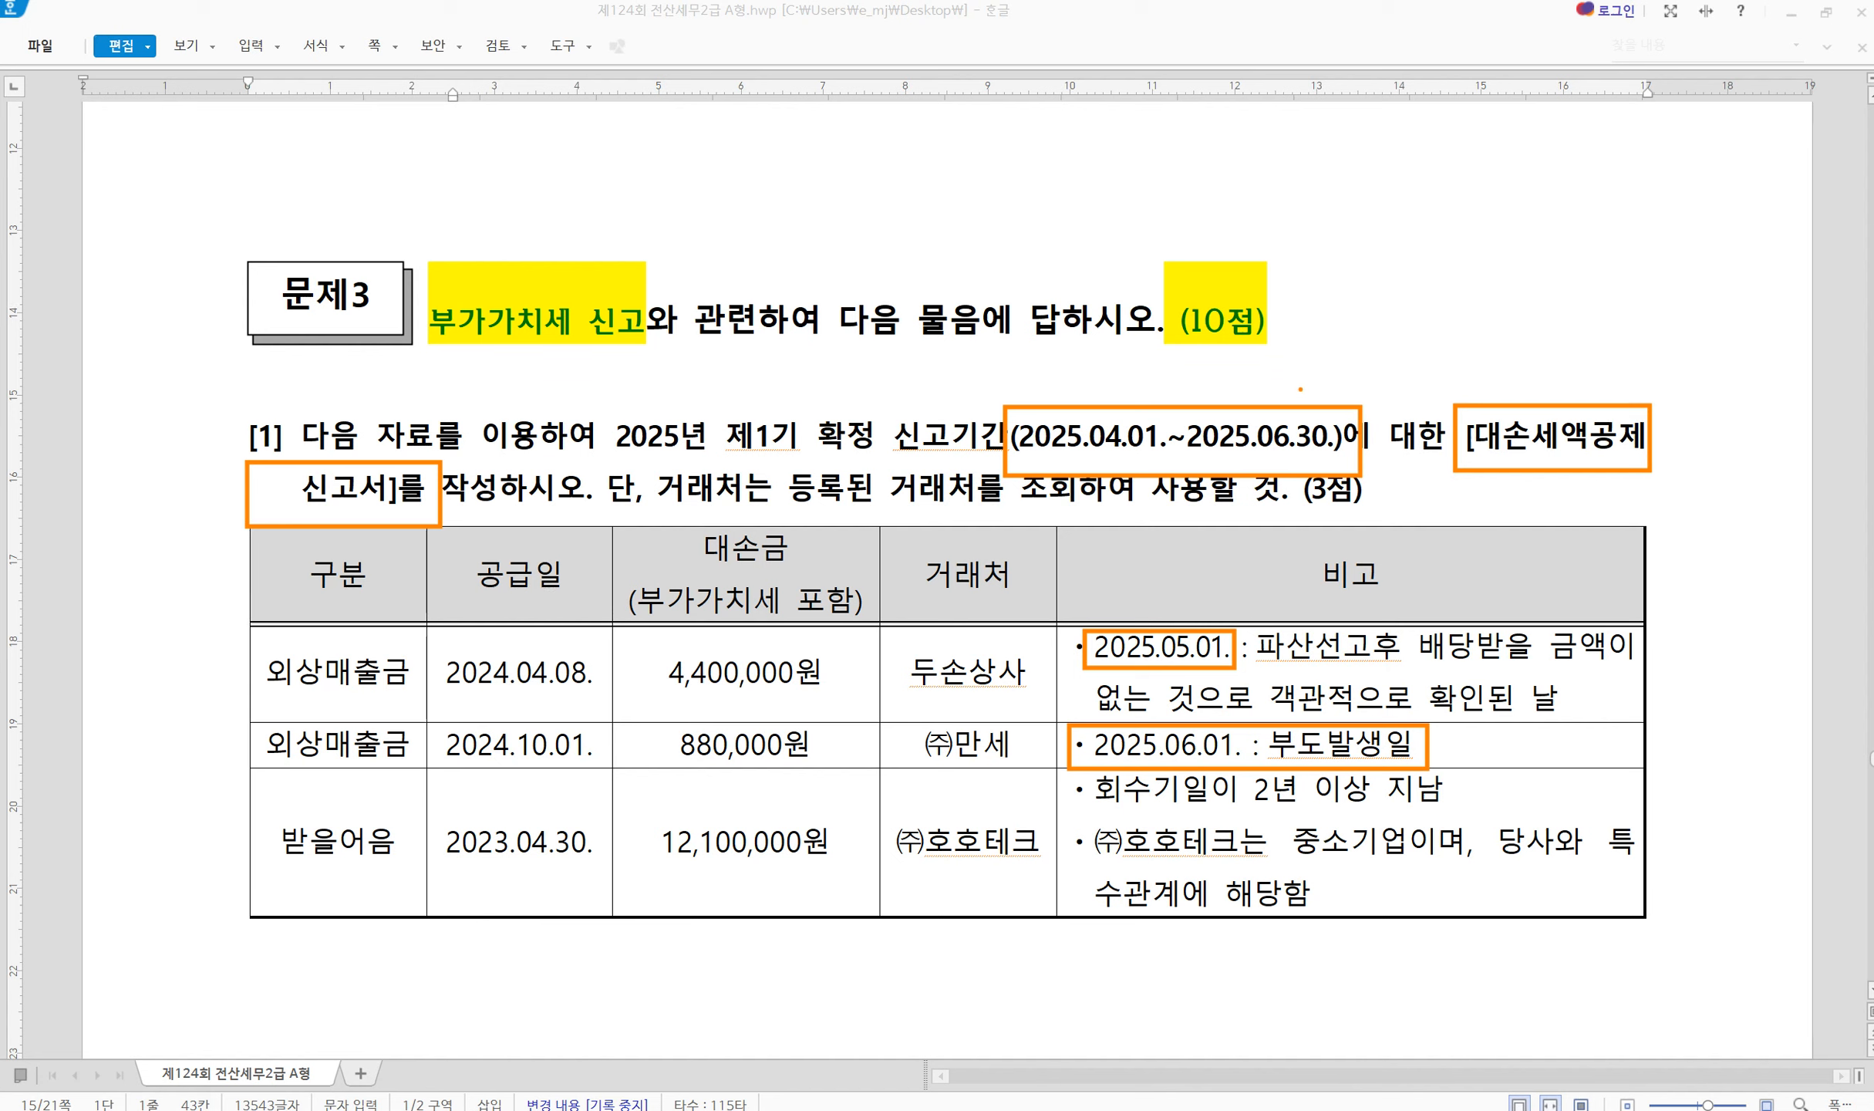
pyautogui.moveTo(1302, 378)
pyautogui.mouseDown()
pyautogui.moveTo(1316, 392)
pyautogui.moveTo(1348, 360)
pyautogui.mouseUp()
pyautogui.press('Escape')
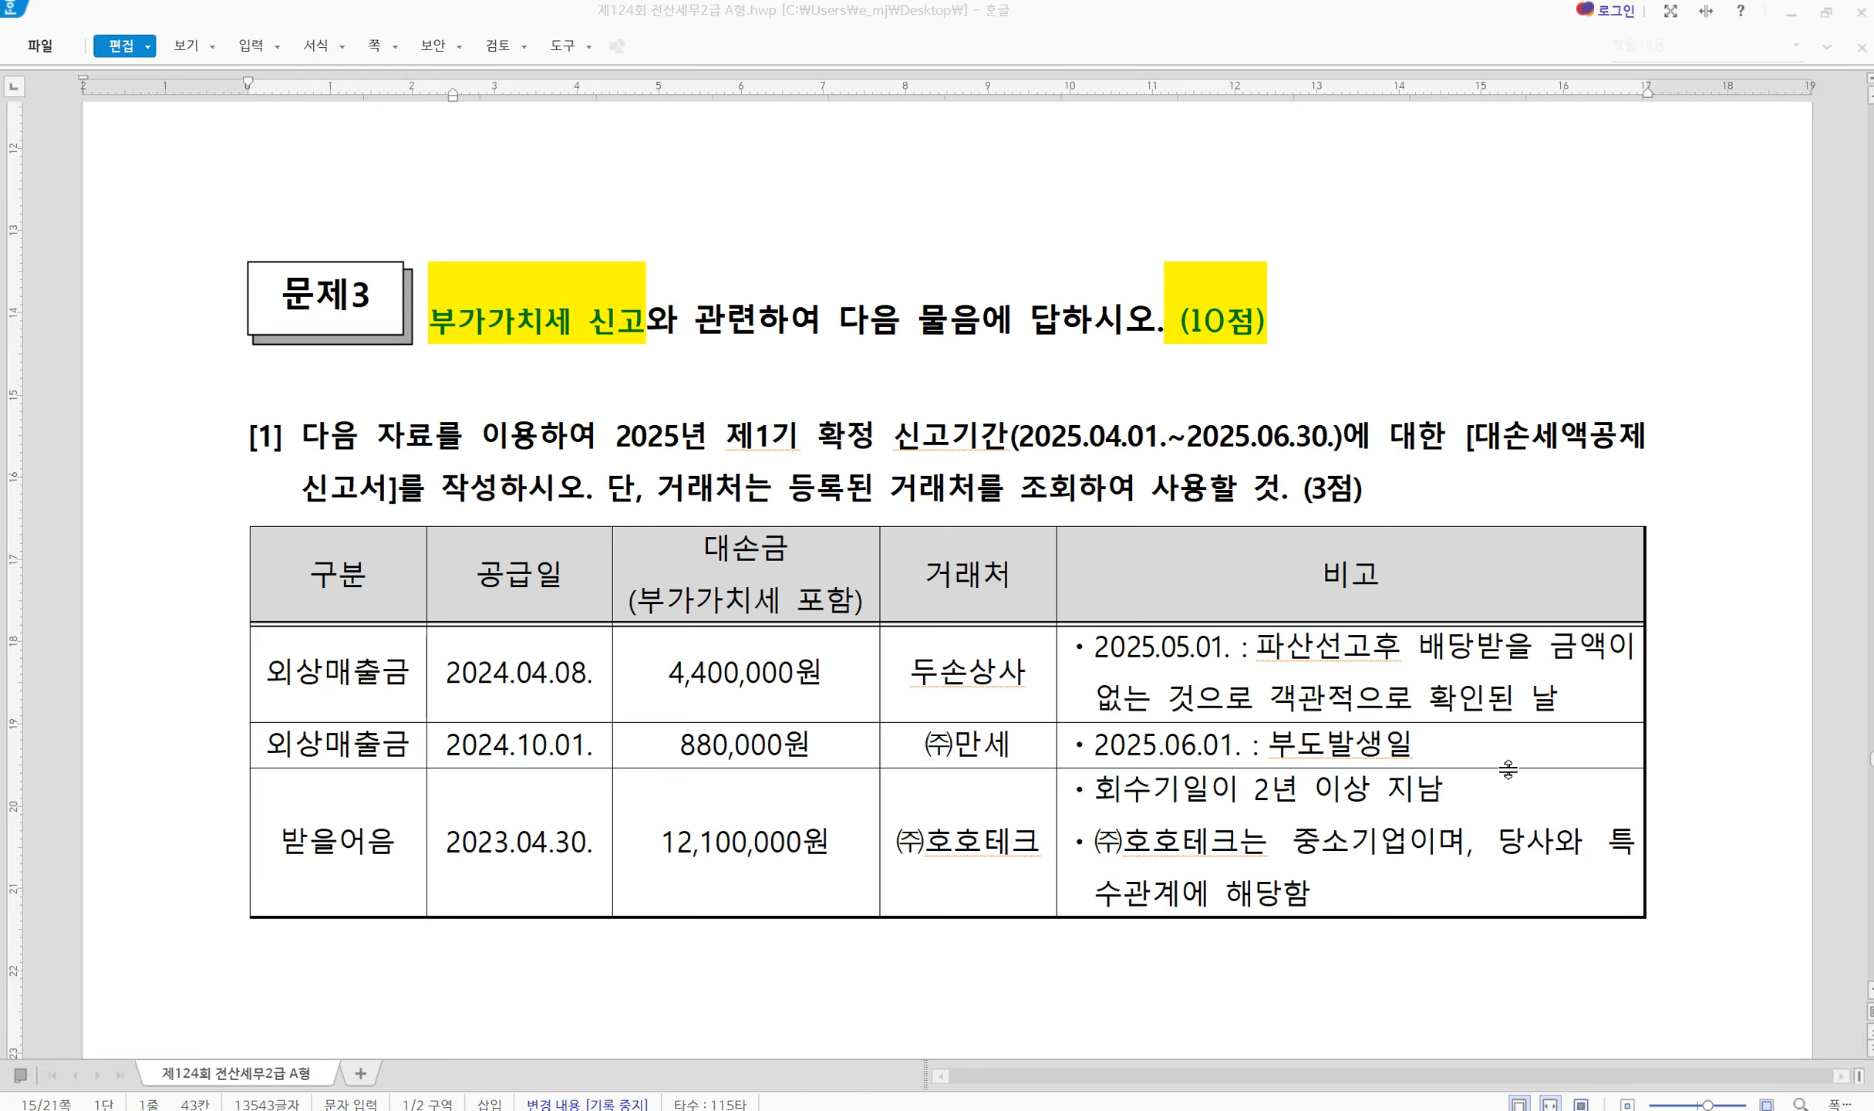
# Add the note '12/1 ⇨ 12/2' after the 부도발생일 date
pyautogui.click(1522, 752)
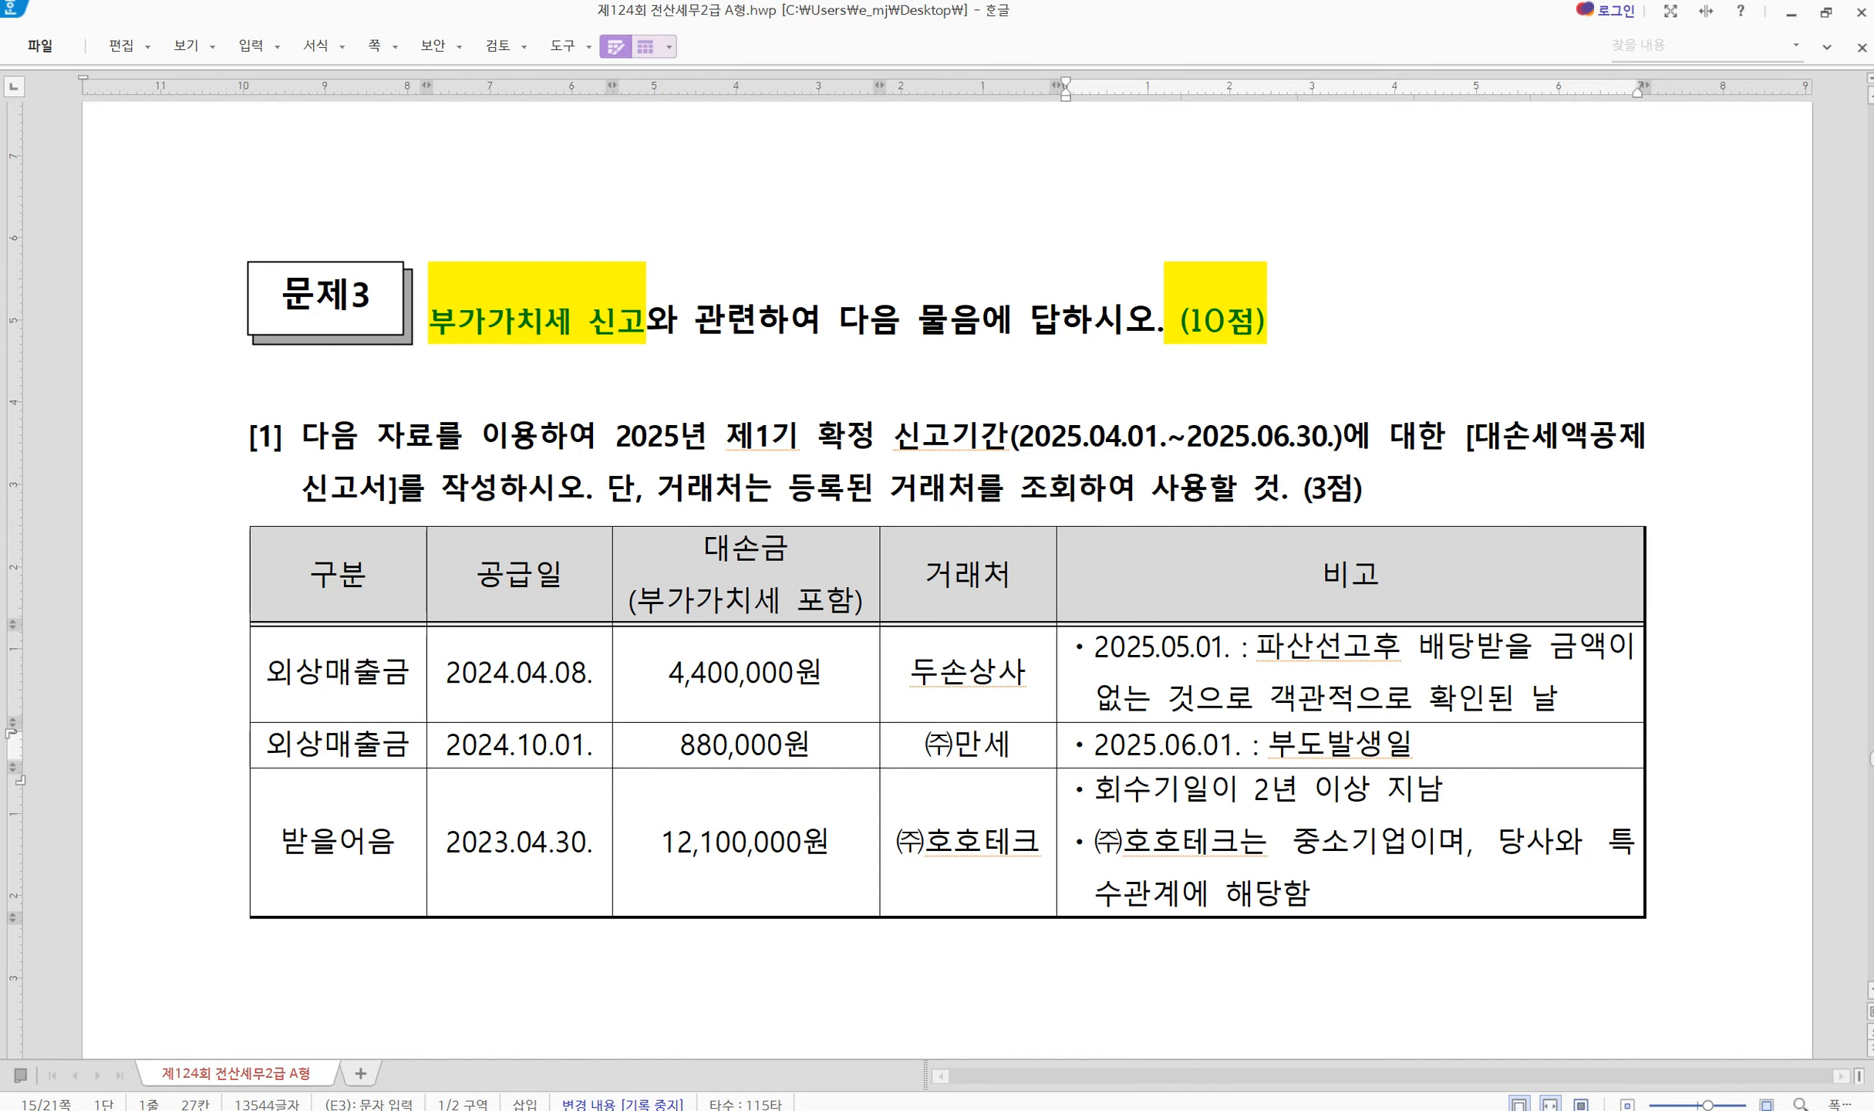
pyautogui.write('12/1')
pyautogui.hotkey('ctrl', 'F10')
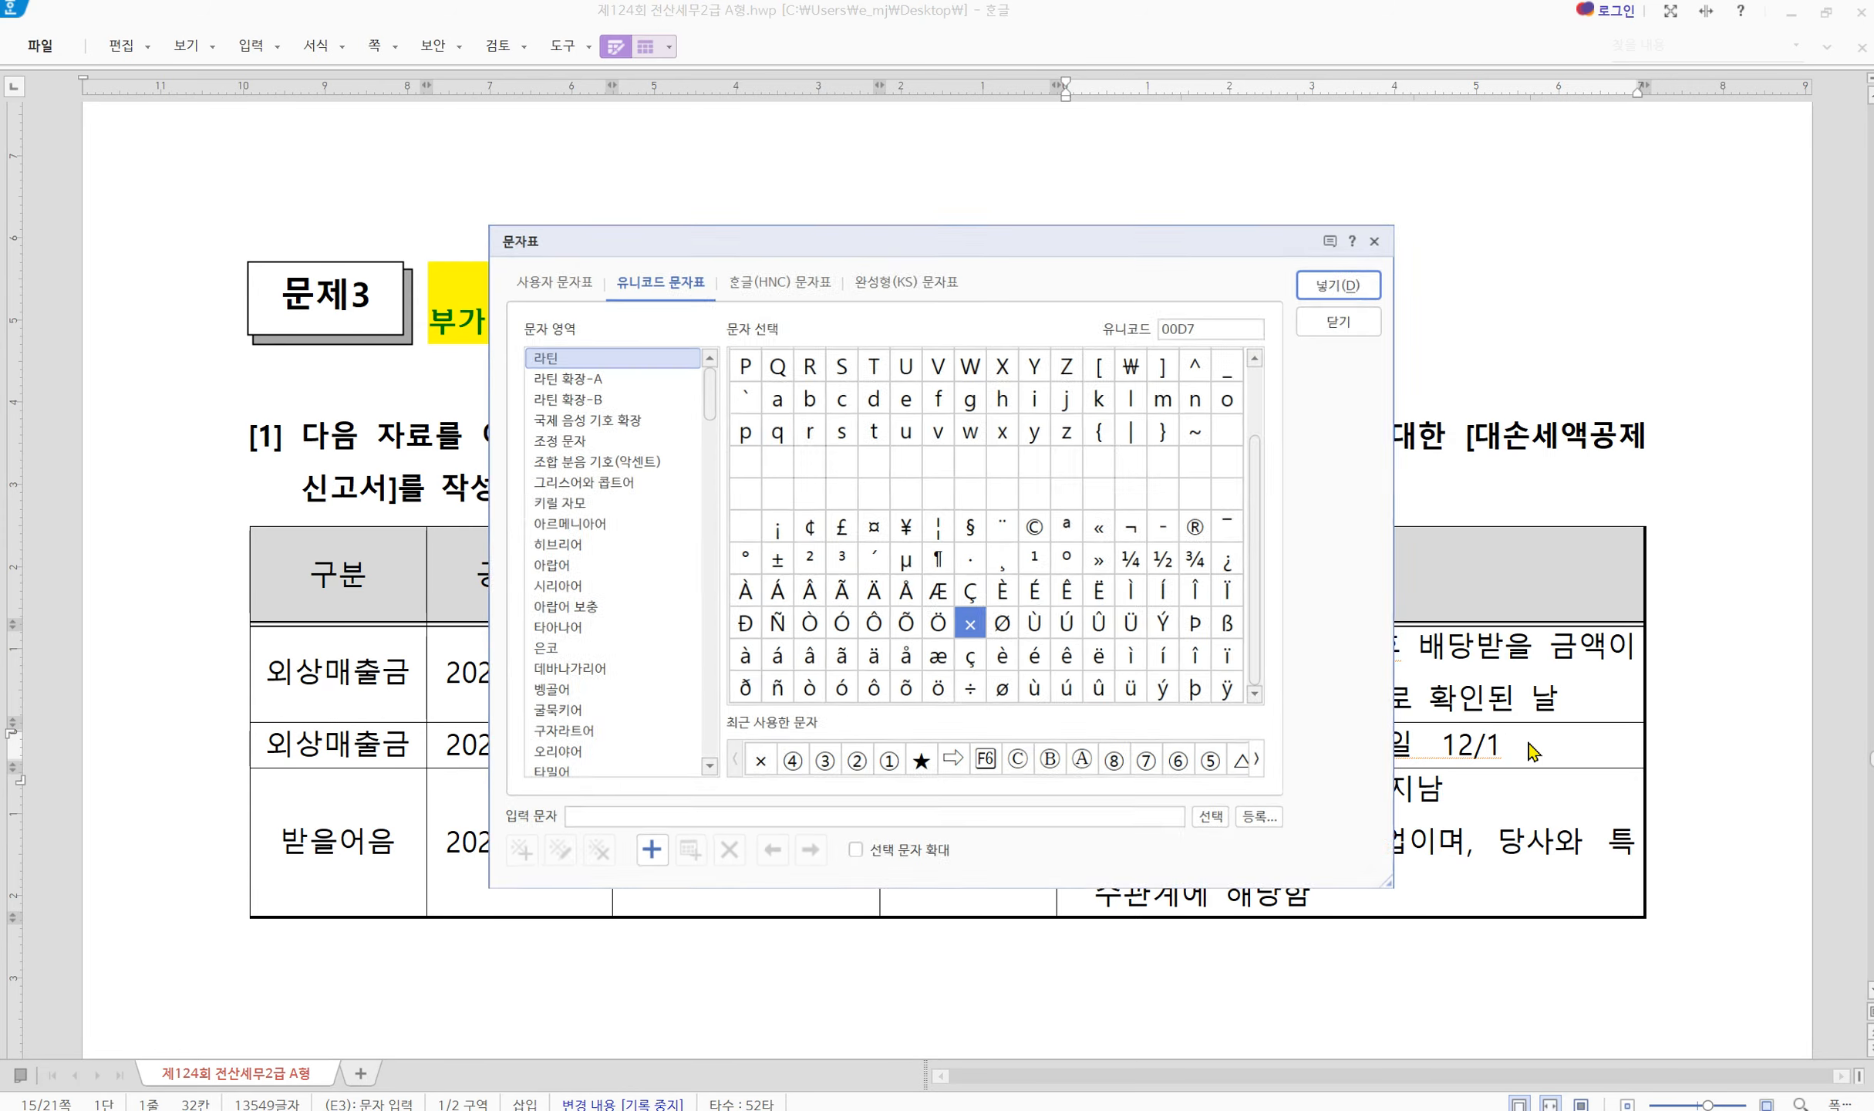
pyautogui.click(953, 765)
pyautogui.click(1350, 277)
pyautogui.write('12/2')
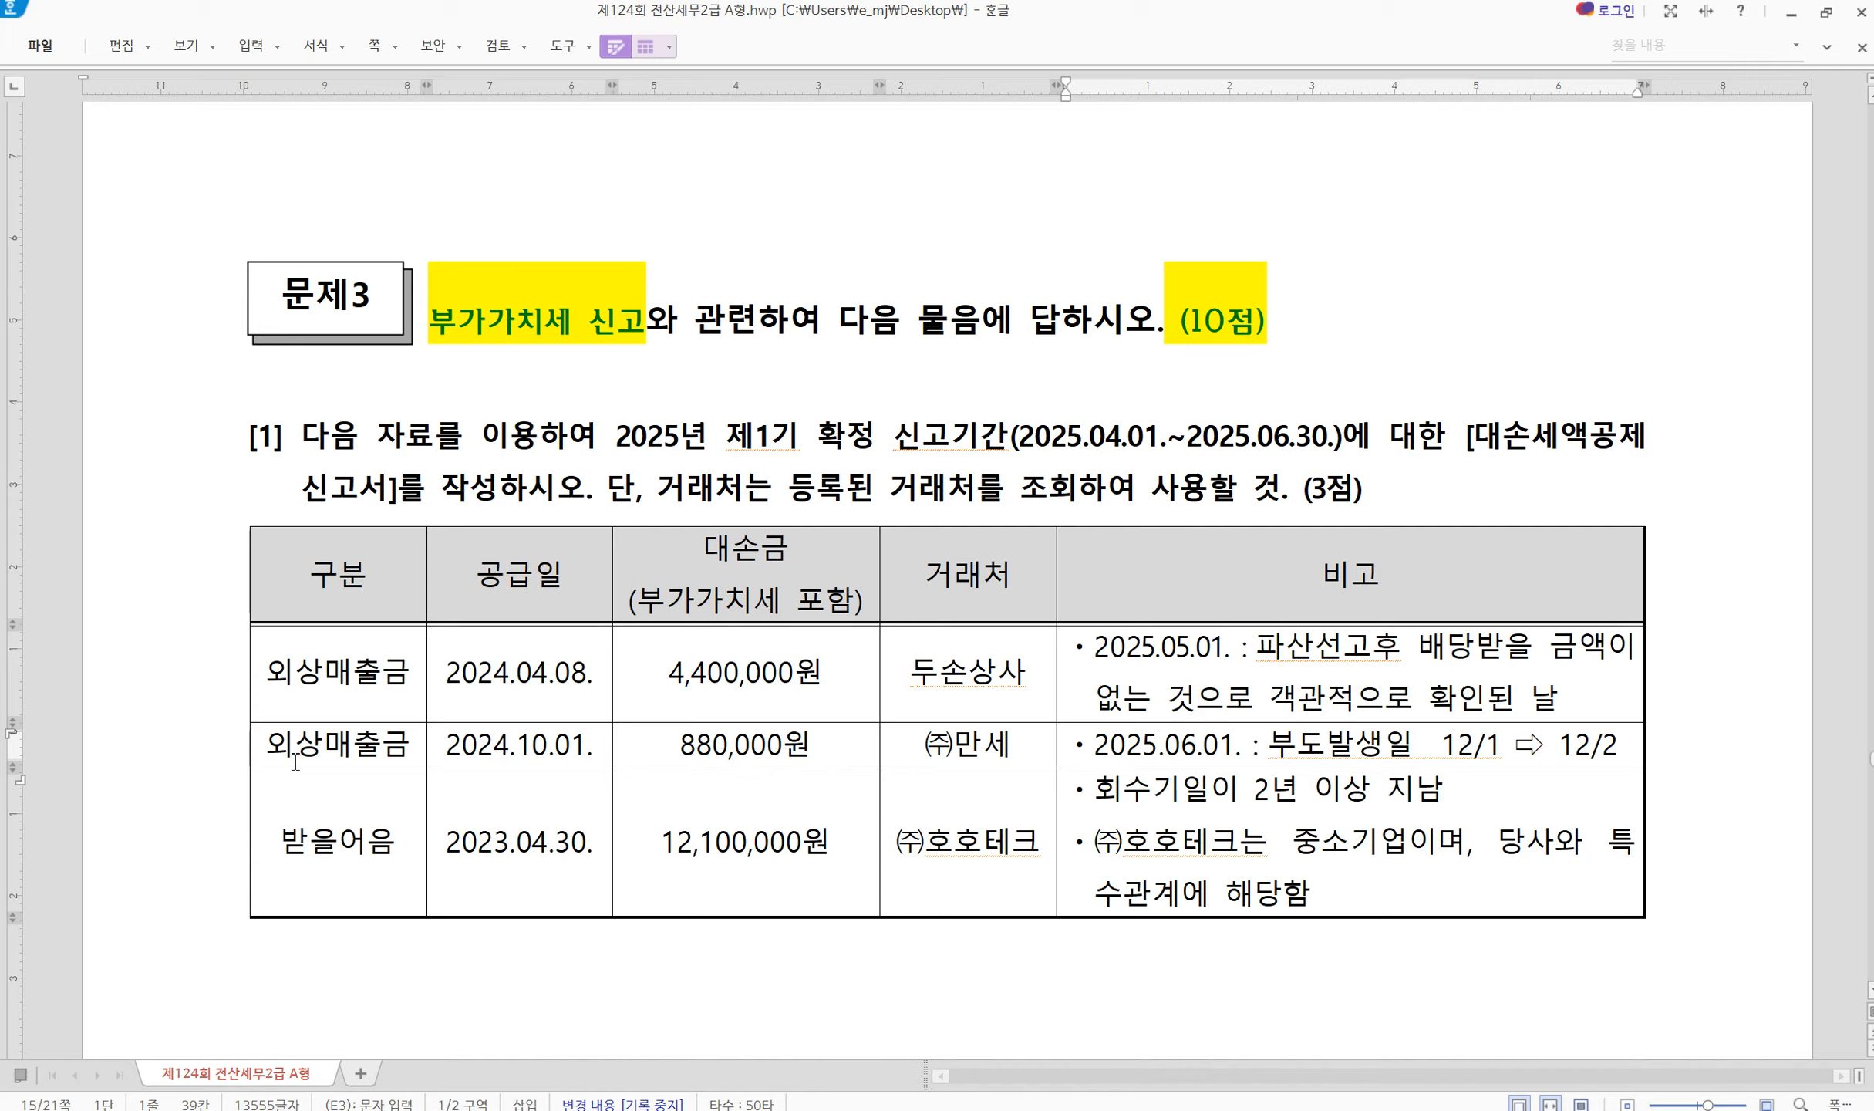
# Strike through the 2024.10.01 외상매출금 row using the basic formatting toolbar
pyautogui.moveTo(293, 752); pyautogui.dragTo(1550, 739)
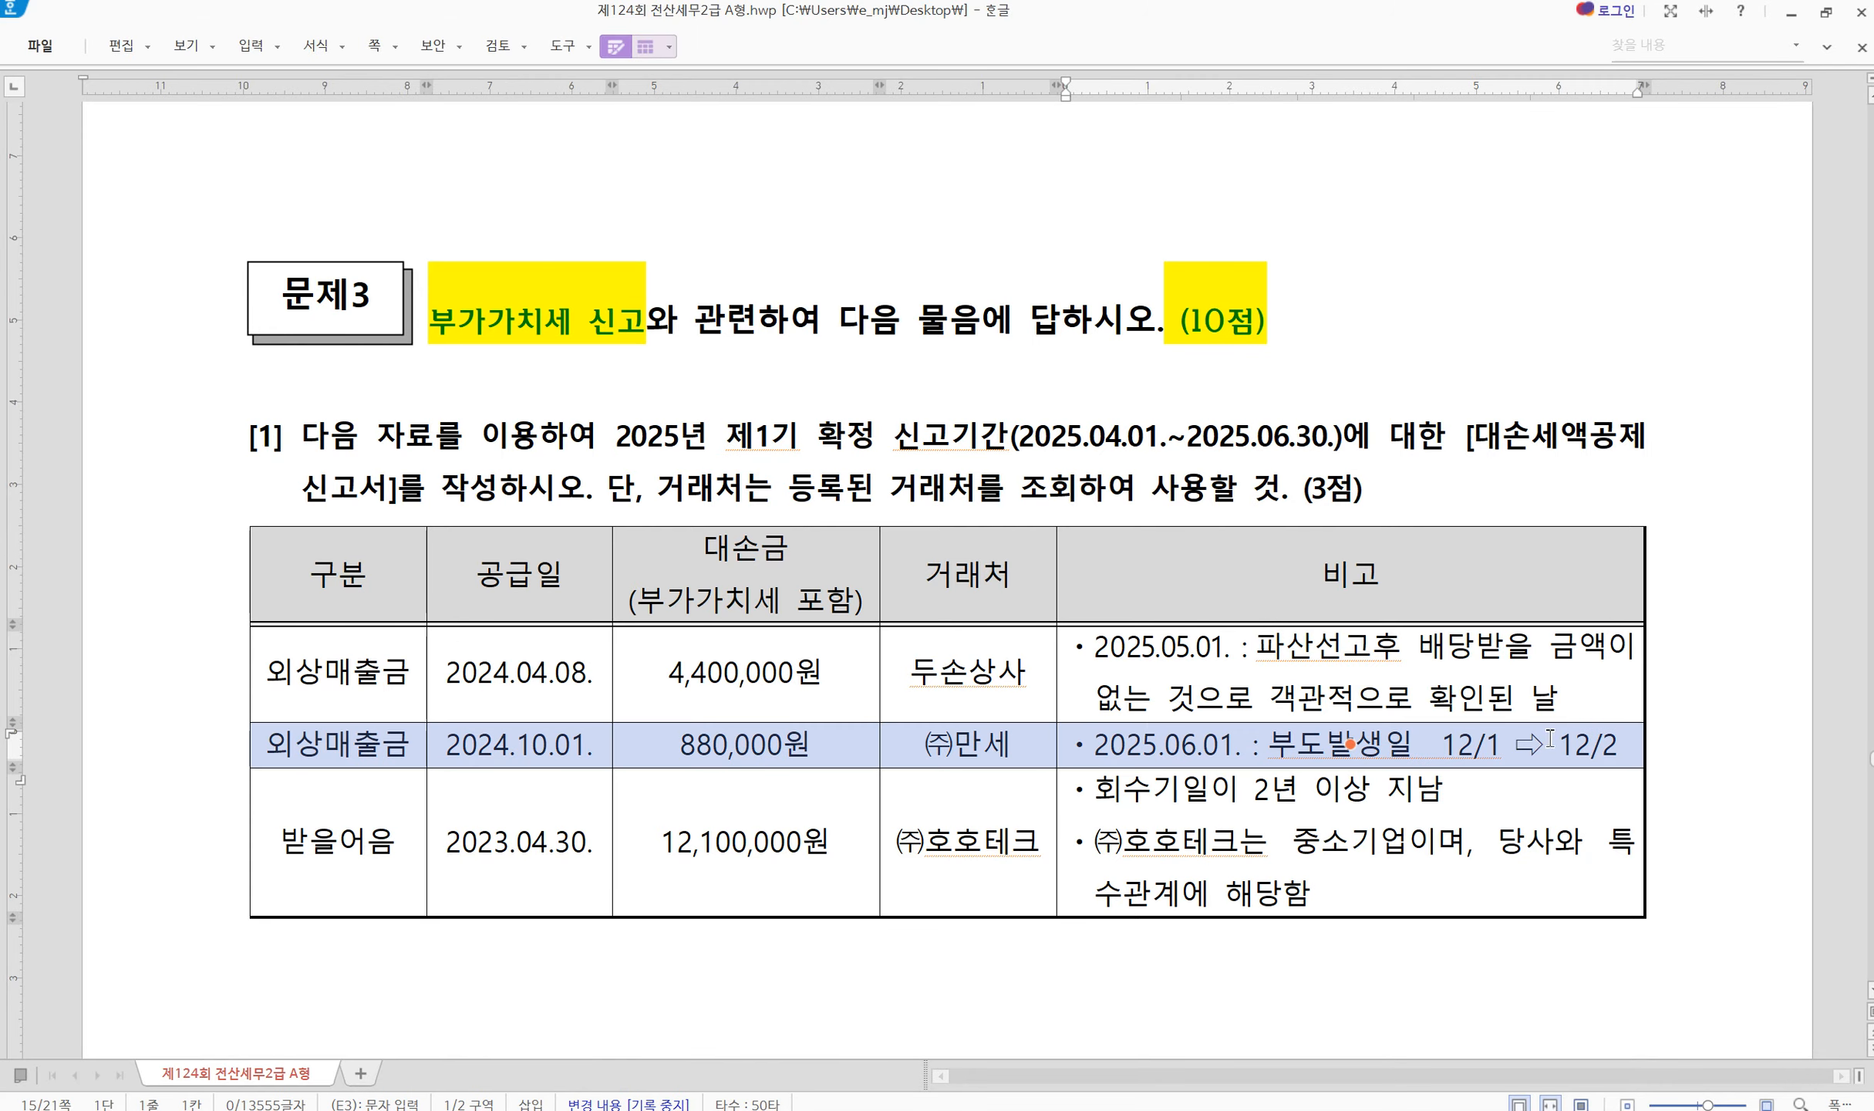
pyautogui.rightClick(1194, 50)
pyautogui.click(1218, 66)
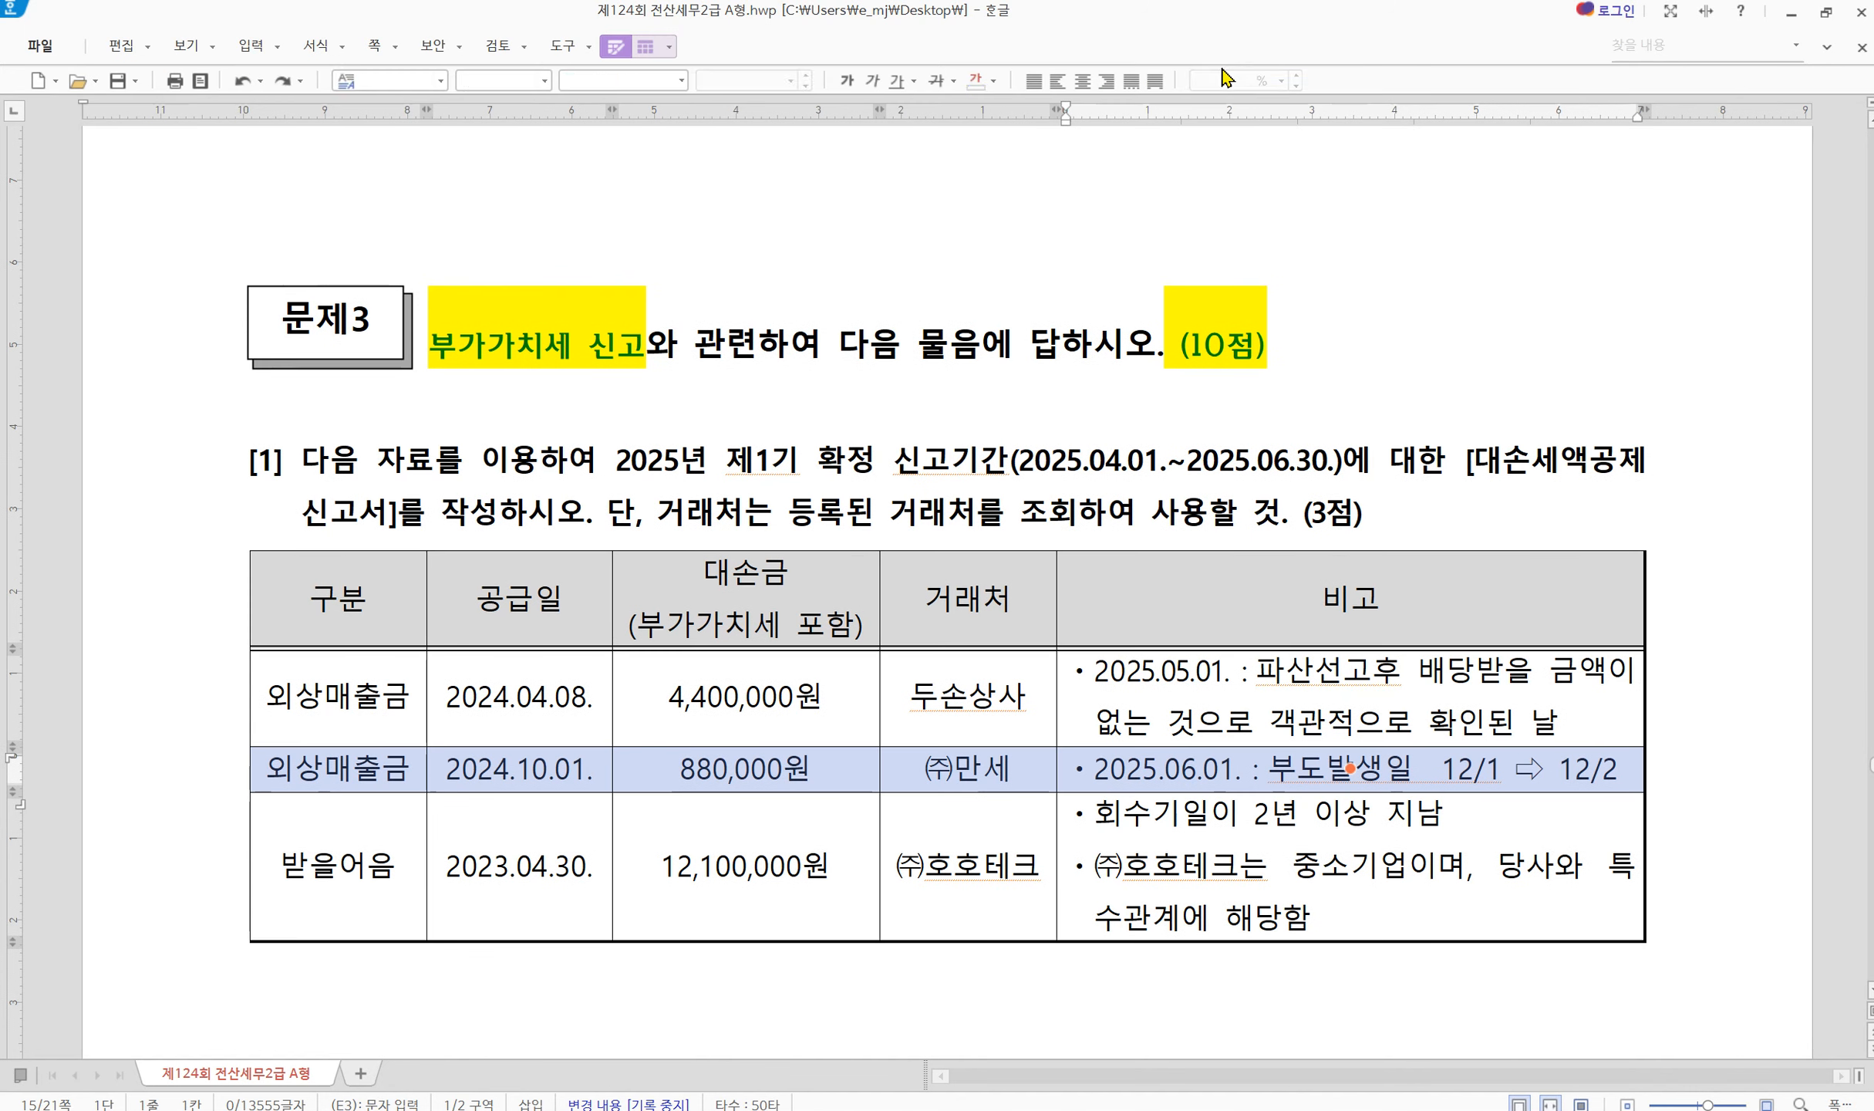
pyautogui.click(935, 80)
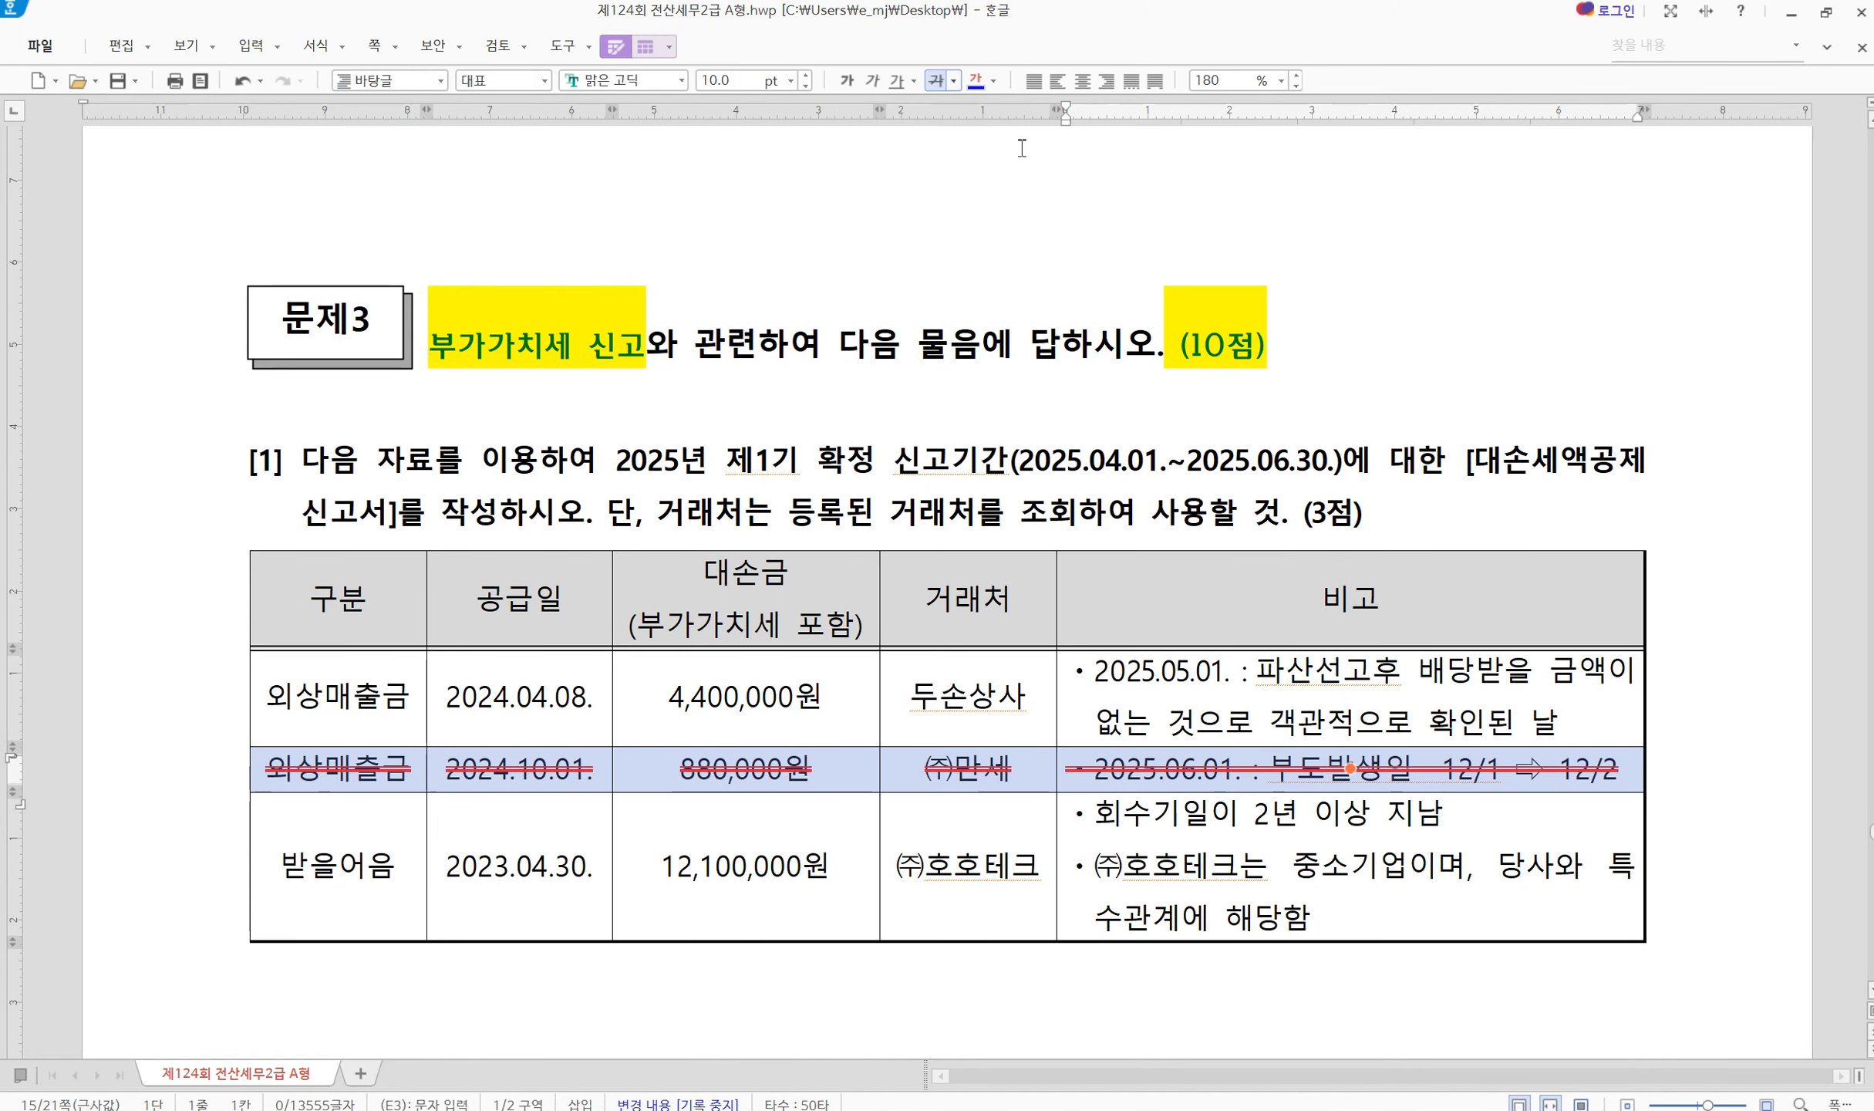
pyautogui.click(479, 878)
# Strike through the note 당사와 특수관계에 해당함
pyautogui.click(340, 866)
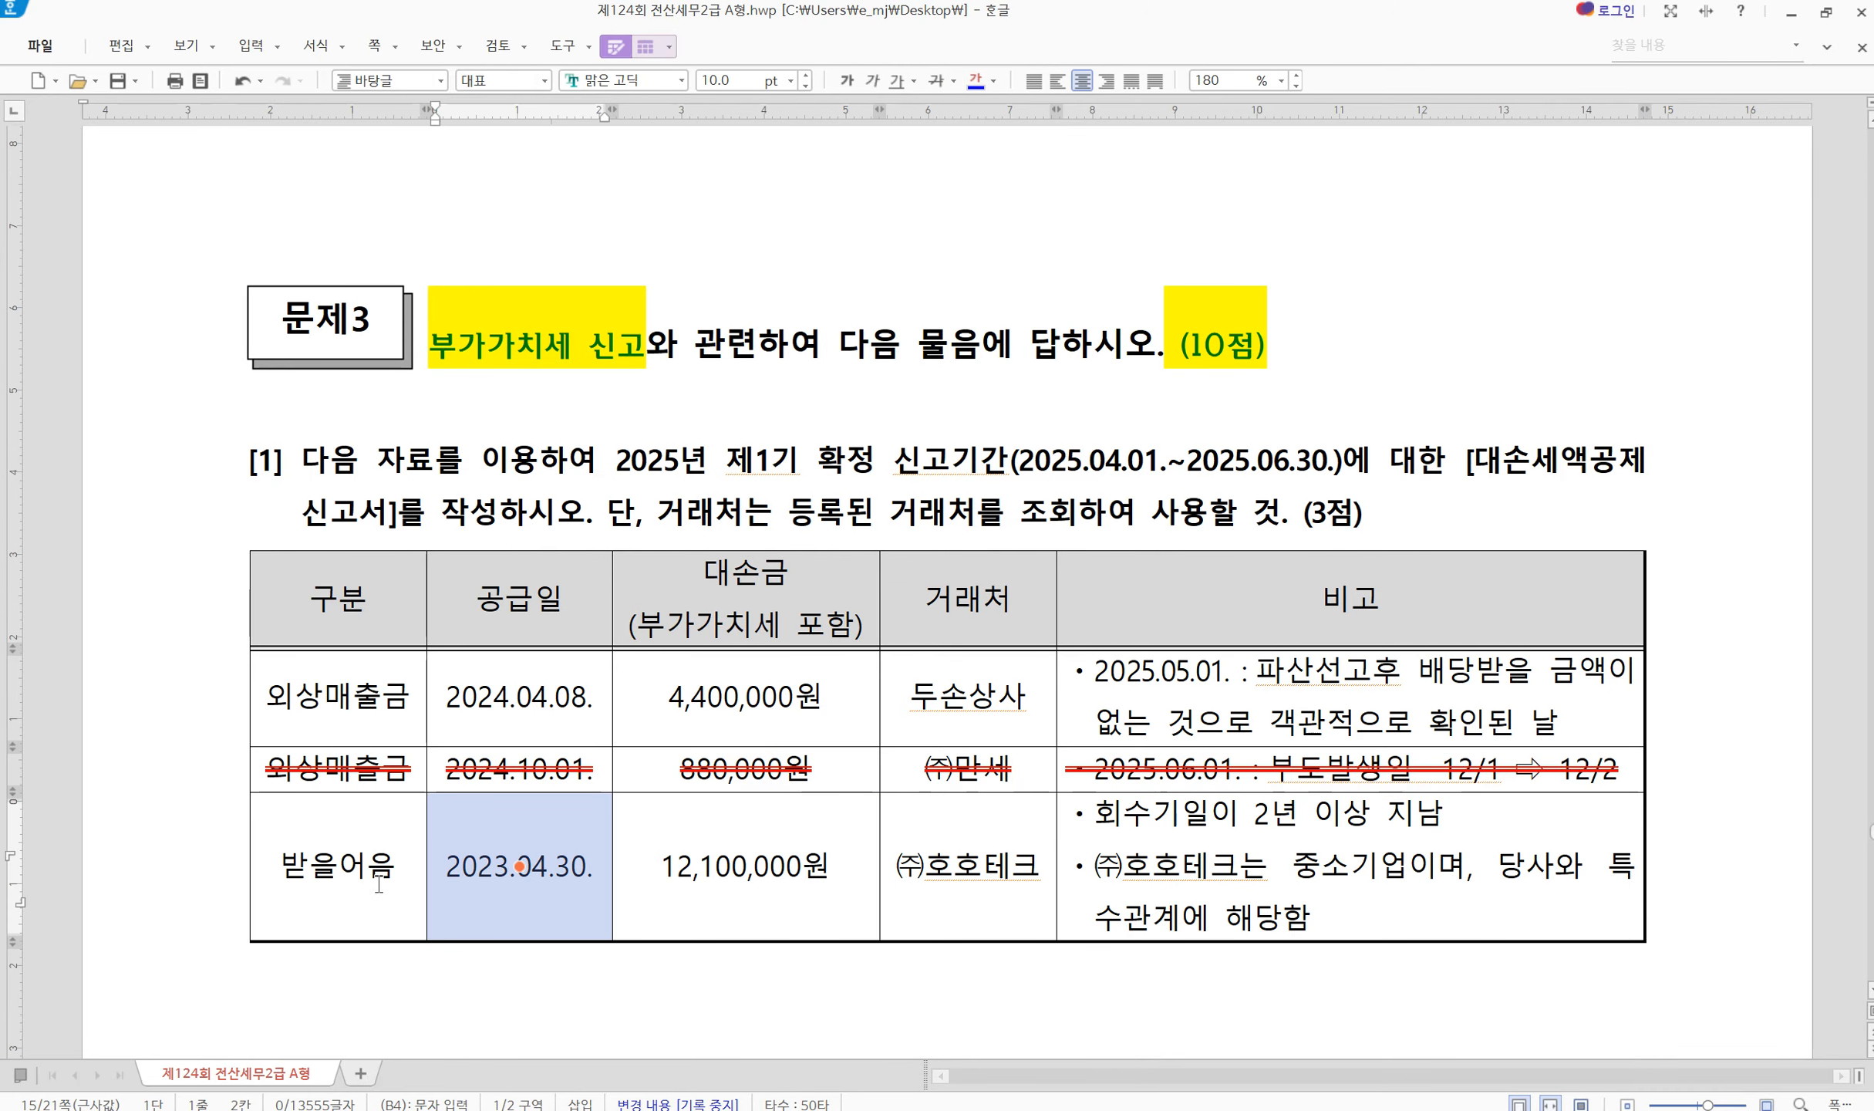
pyautogui.press('F5')
pyautogui.press('Right')
pyautogui.press('Escape')
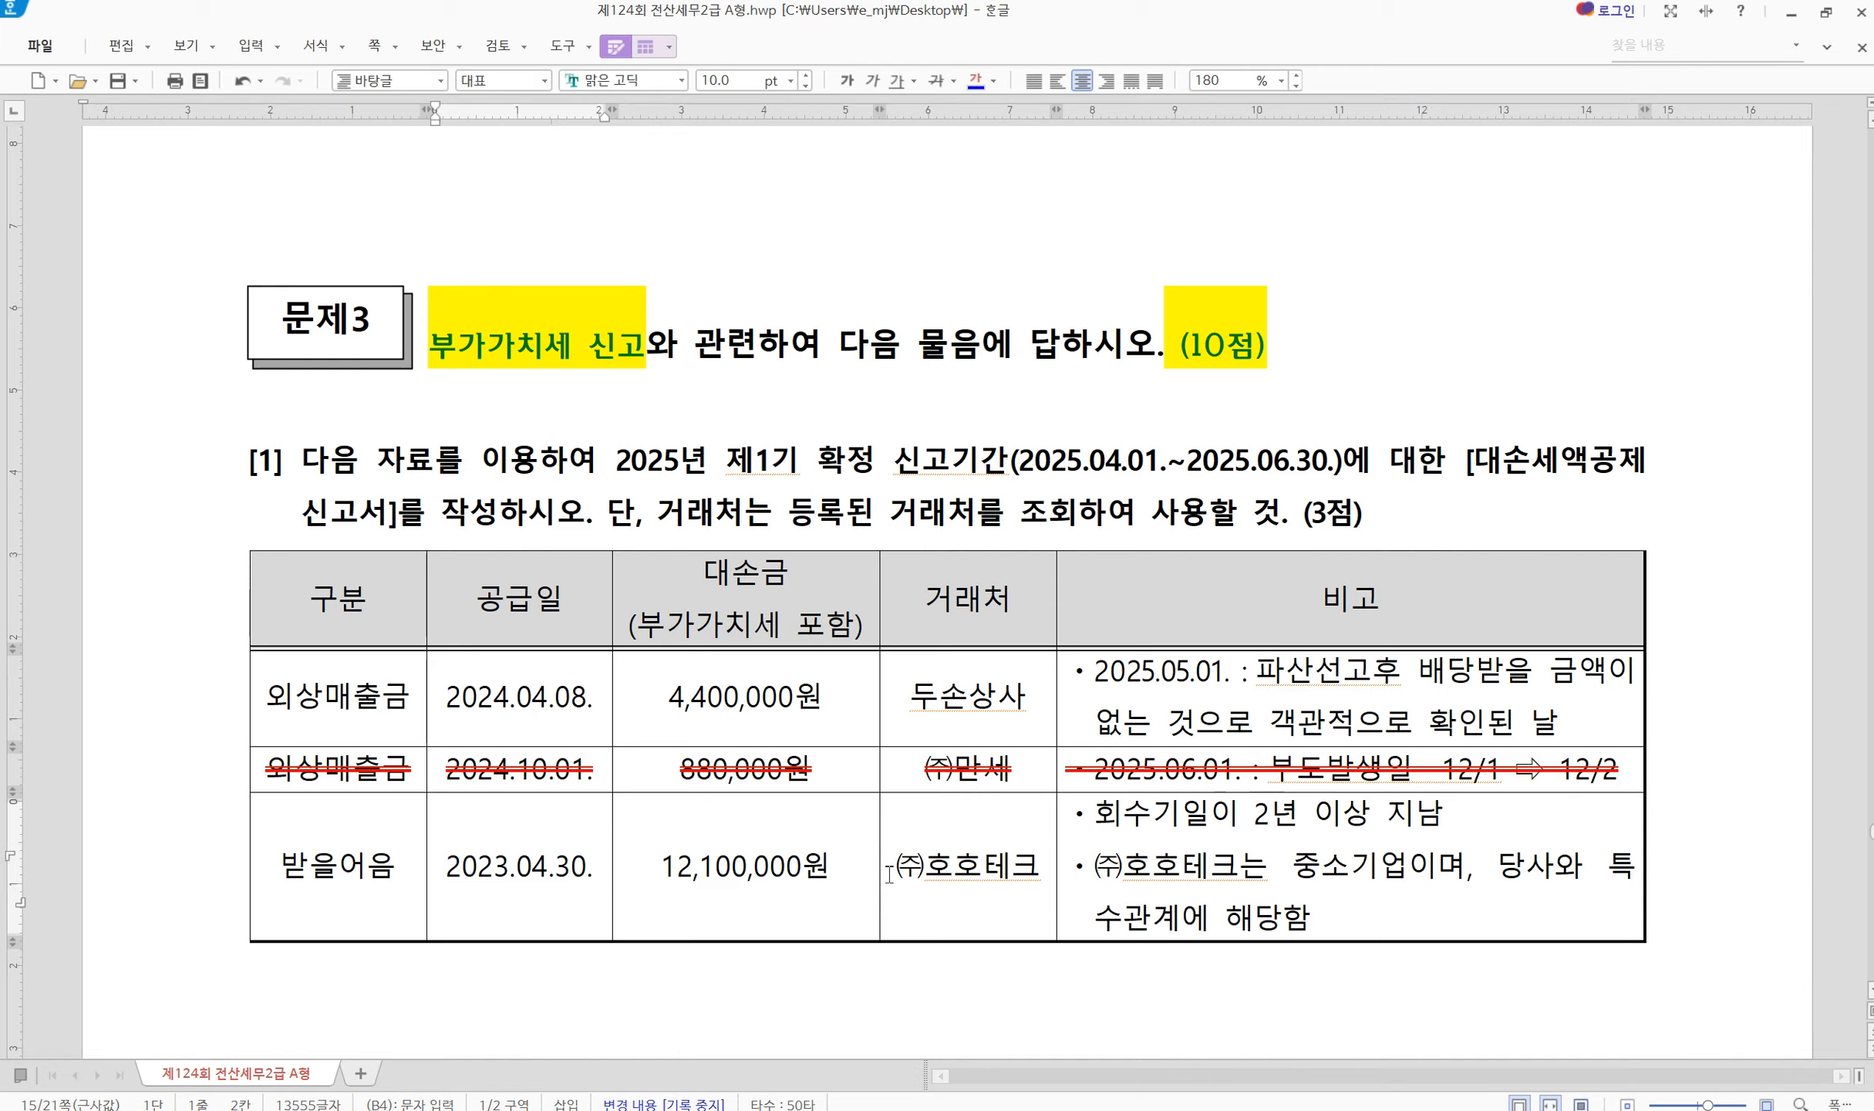
pyautogui.moveTo(1120, 817); pyautogui.dragTo(1450, 816)
pyautogui.click(1505, 816)
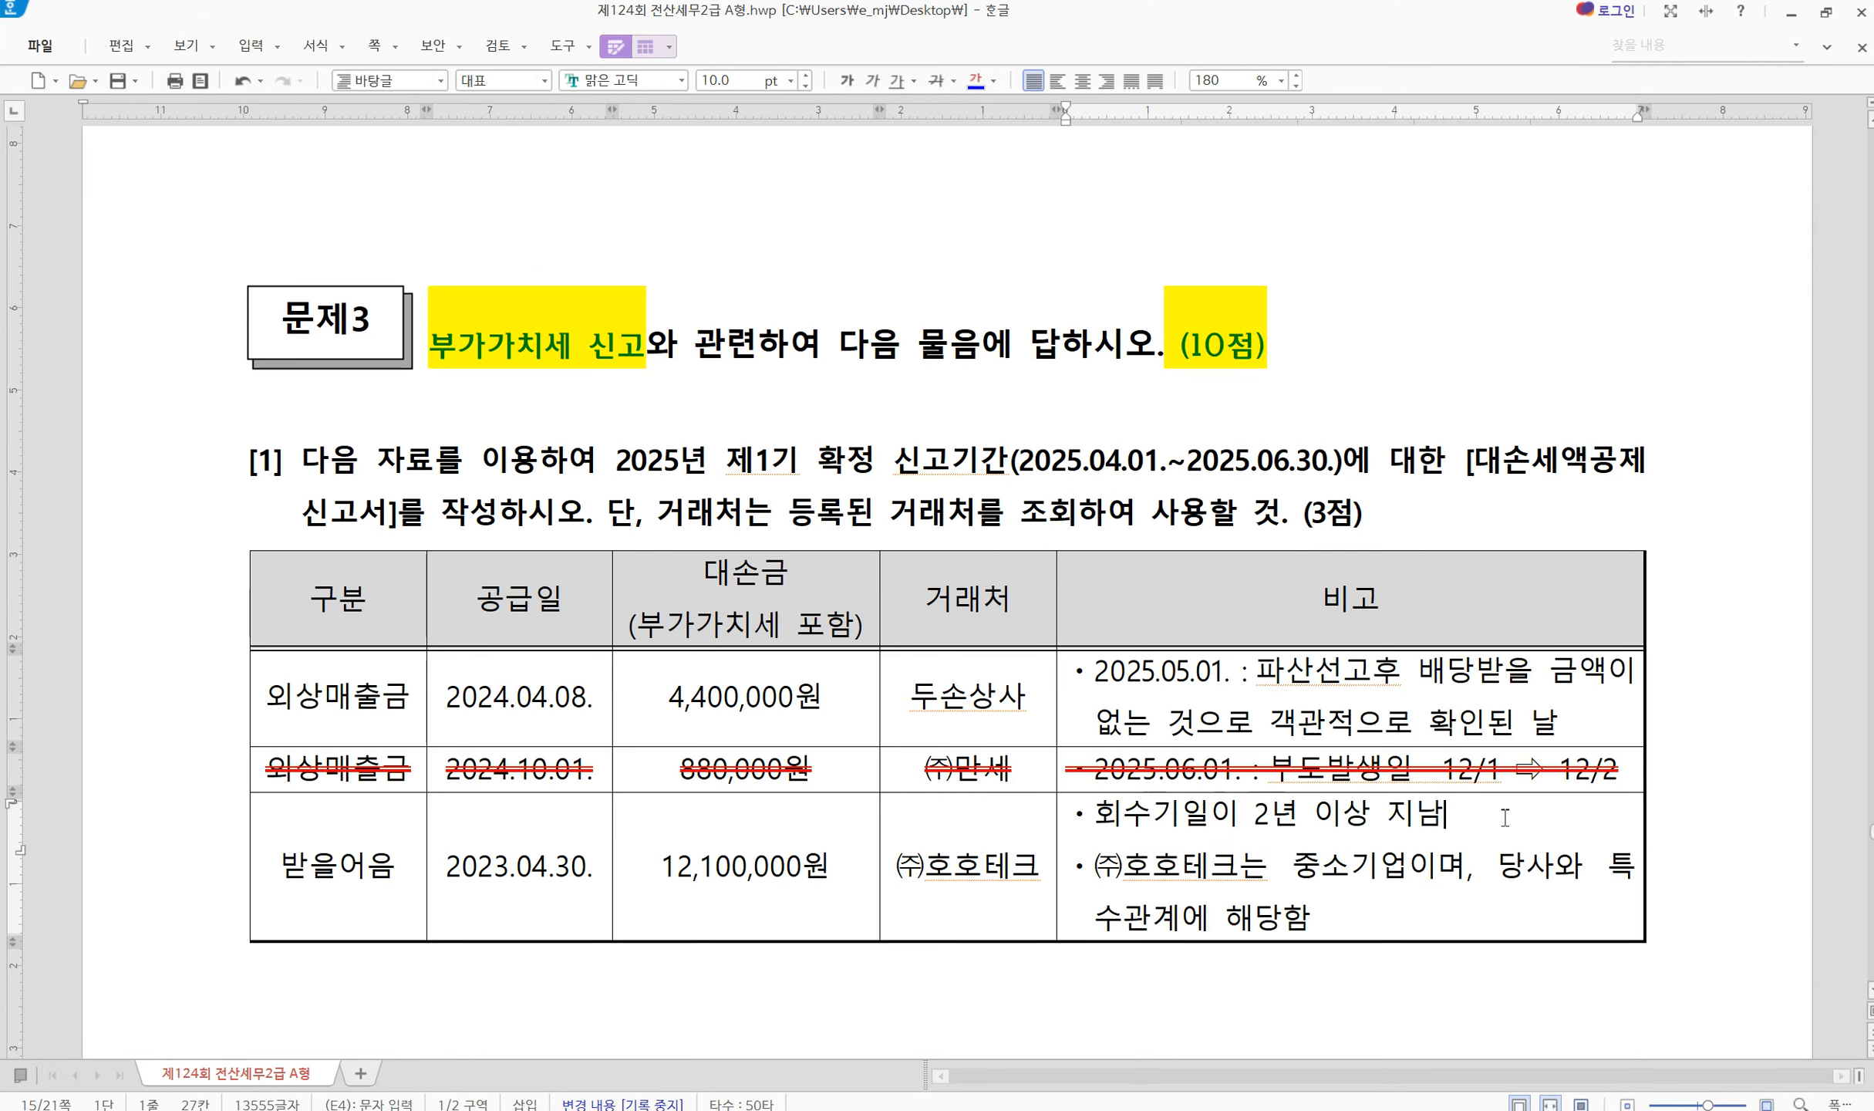
pyautogui.moveTo(1180, 868); pyautogui.dragTo(1396, 879)
pyautogui.click(1394, 879)
pyautogui.moveTo(1497, 865); pyautogui.dragTo(1538, 921)
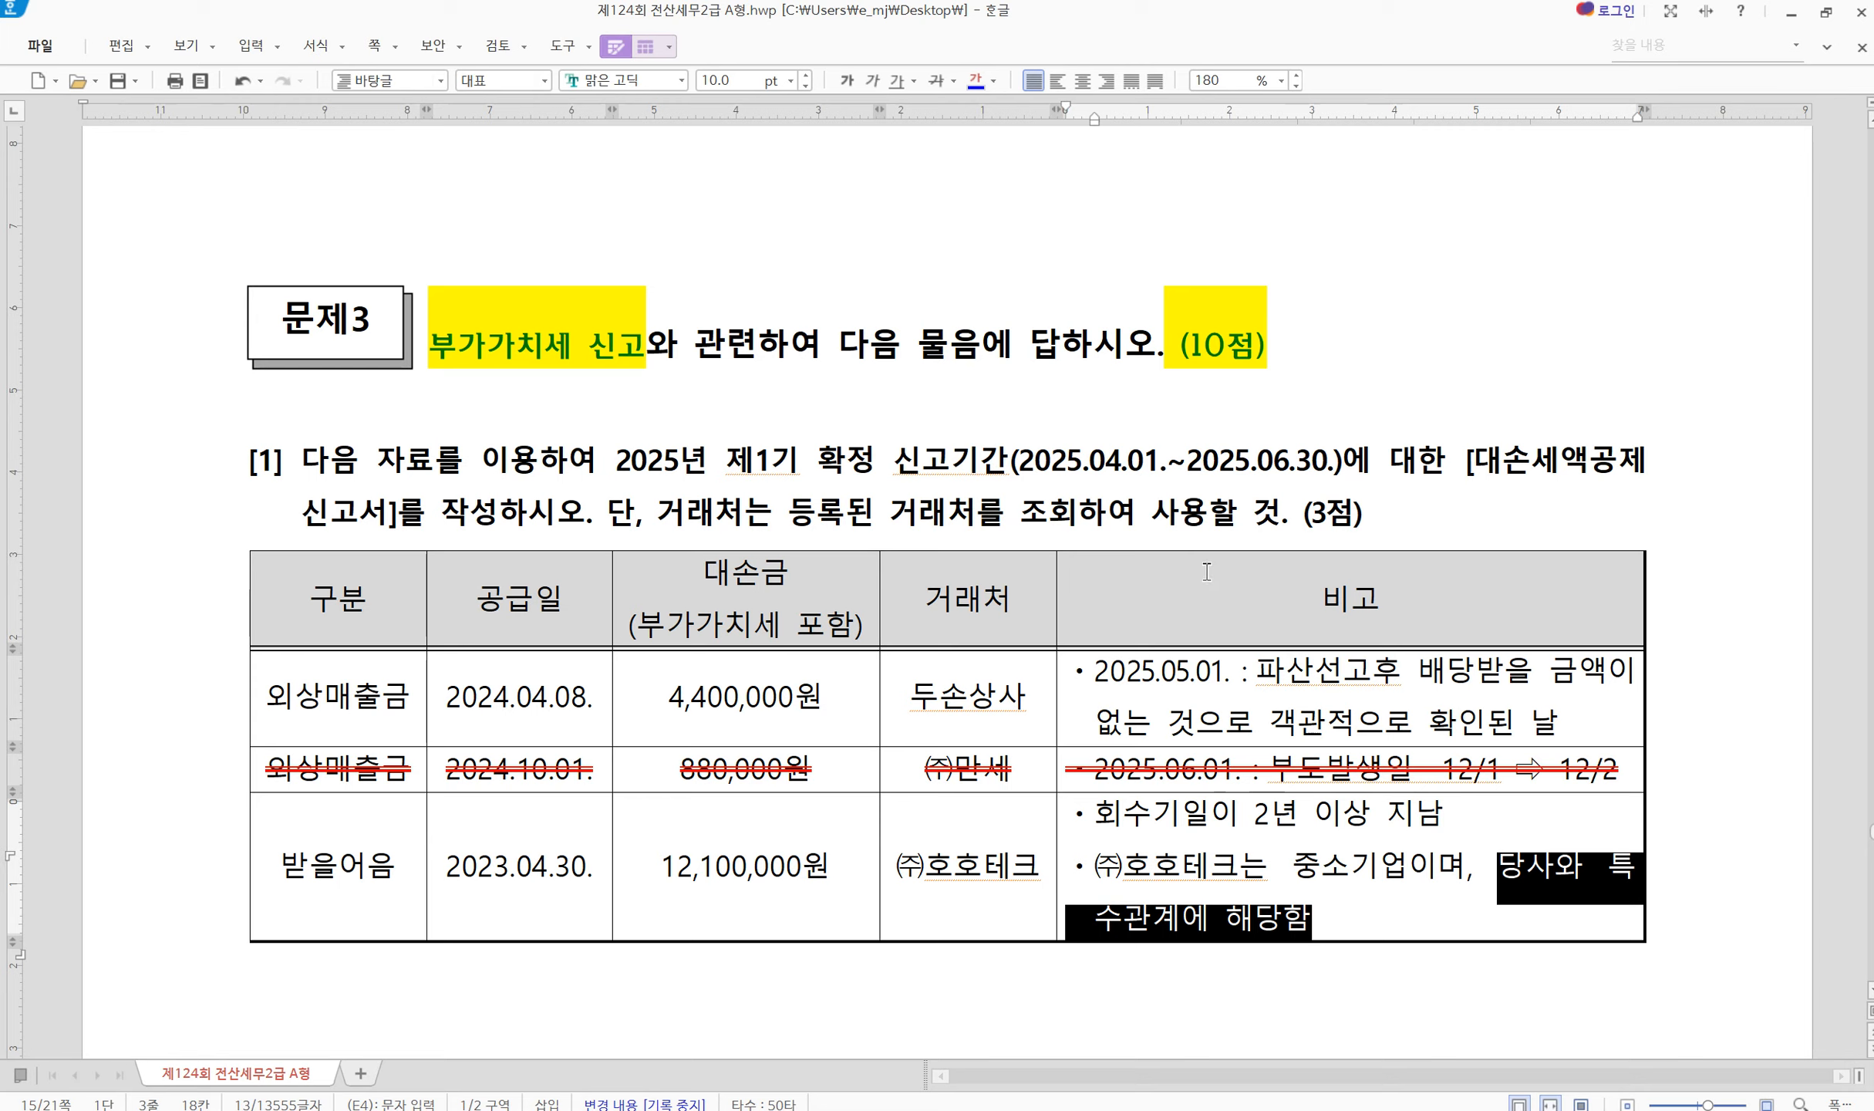
pyautogui.click(936, 81)
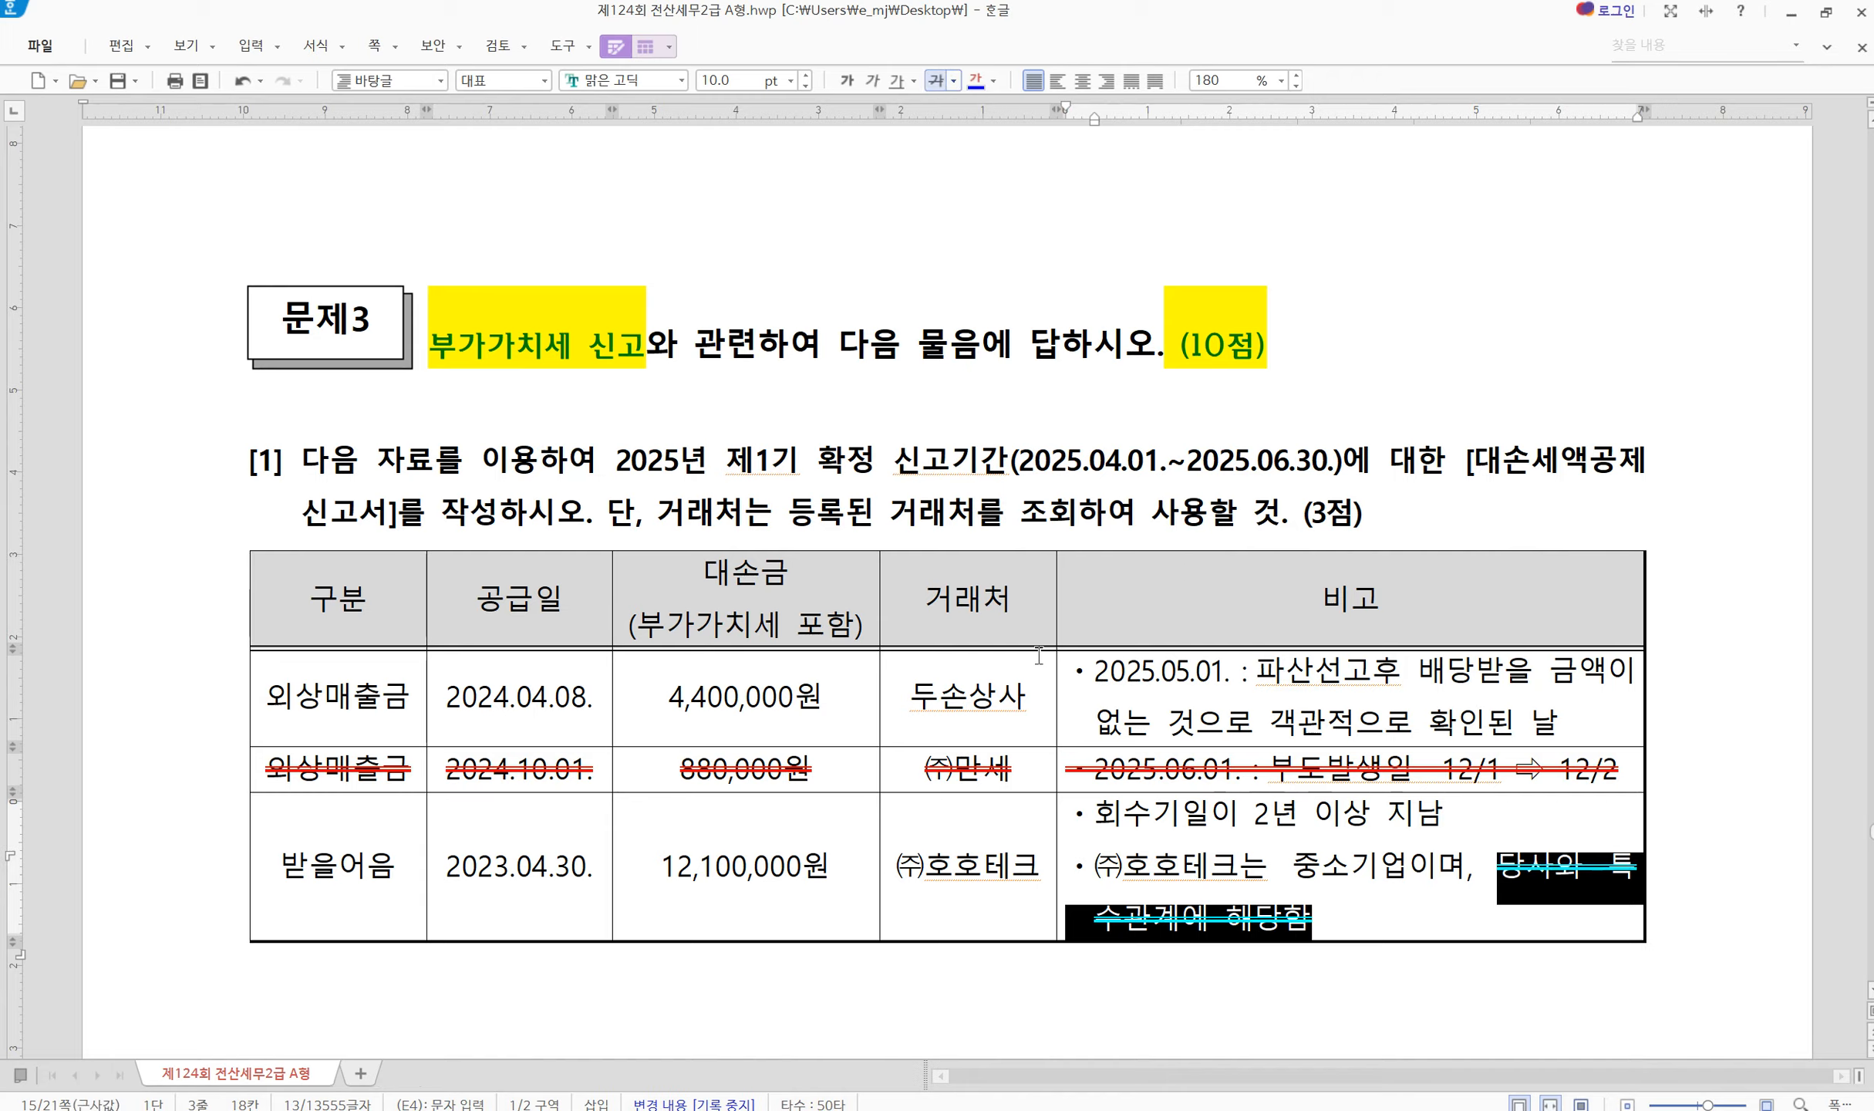
pyautogui.click(1005, 860)
# Strike through the 받을어음 row's 구분, 공급일, 대손금 and 거래처 cells
pyautogui.moveTo(310, 856); pyautogui.dragTo(906, 879)
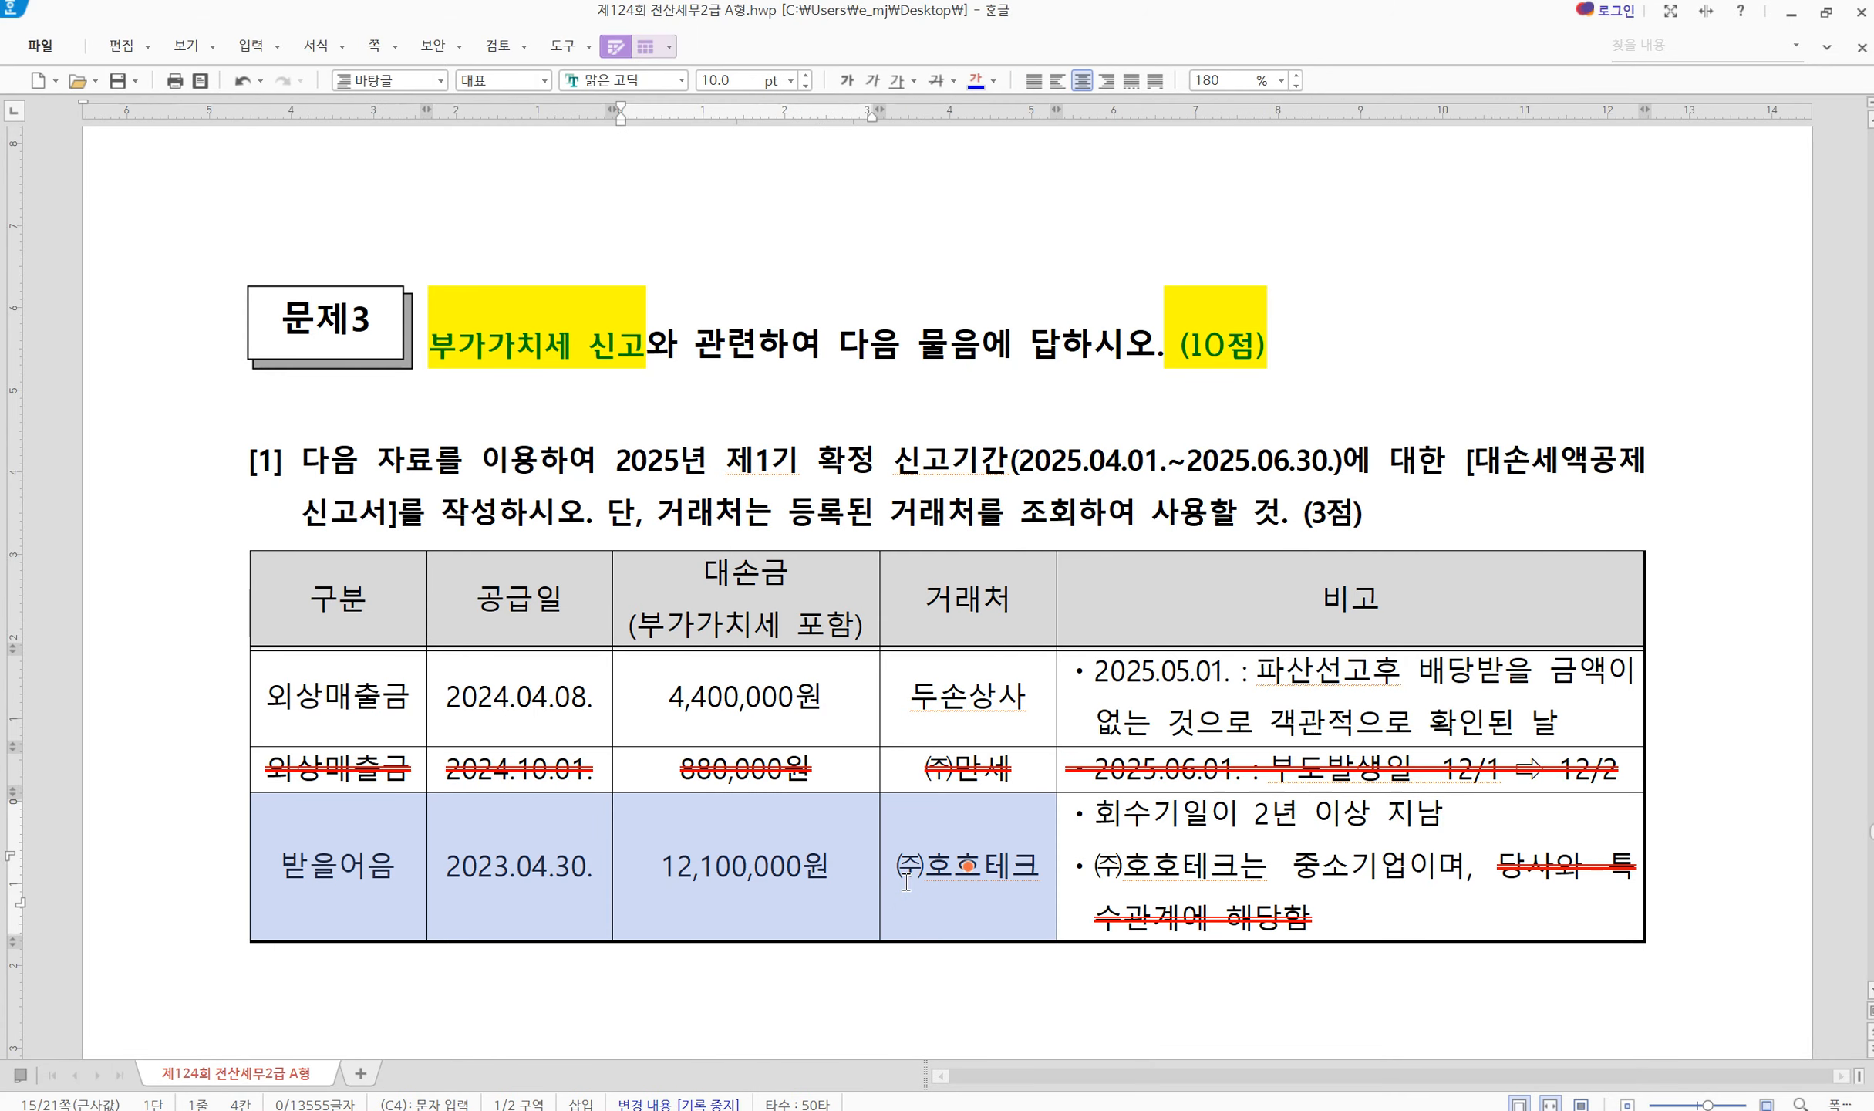
pyautogui.click(935, 80)
pyautogui.click(1138, 852)
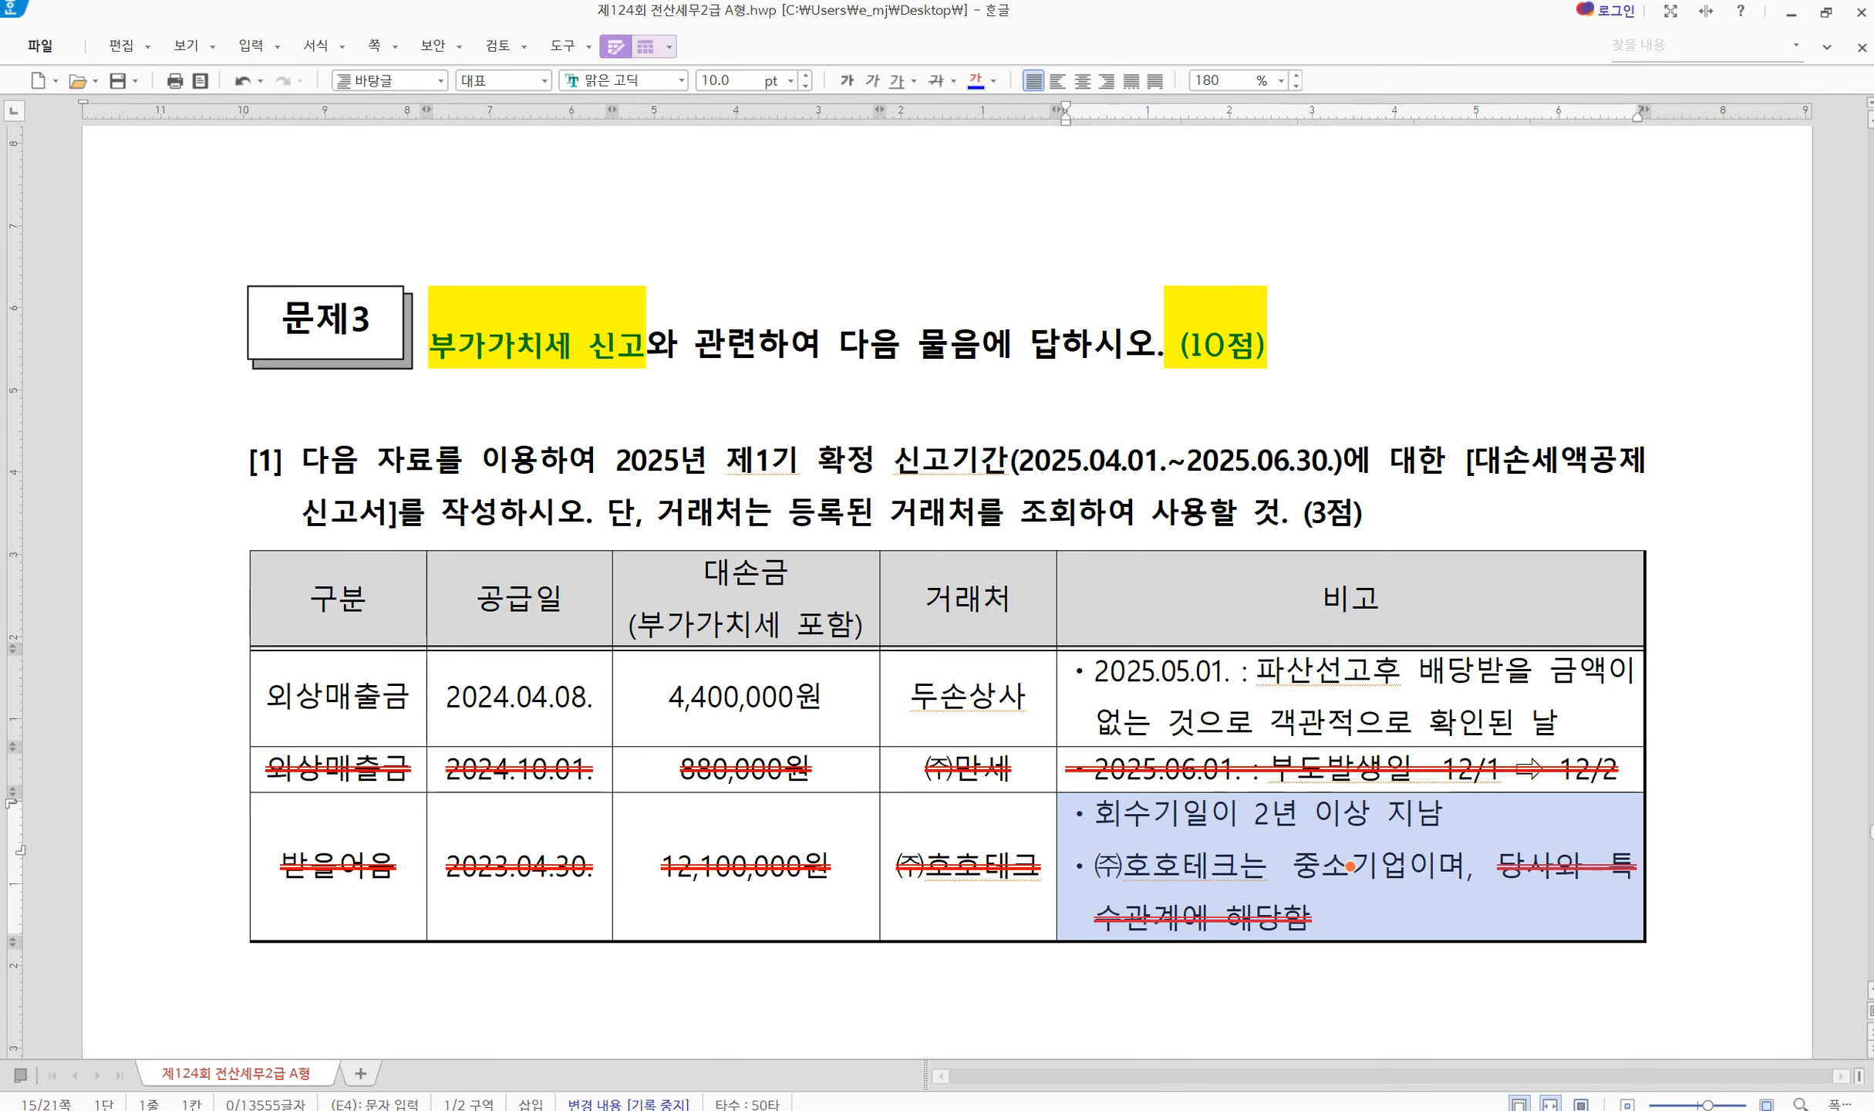
pyautogui.hotkey('alt', 'Tab')
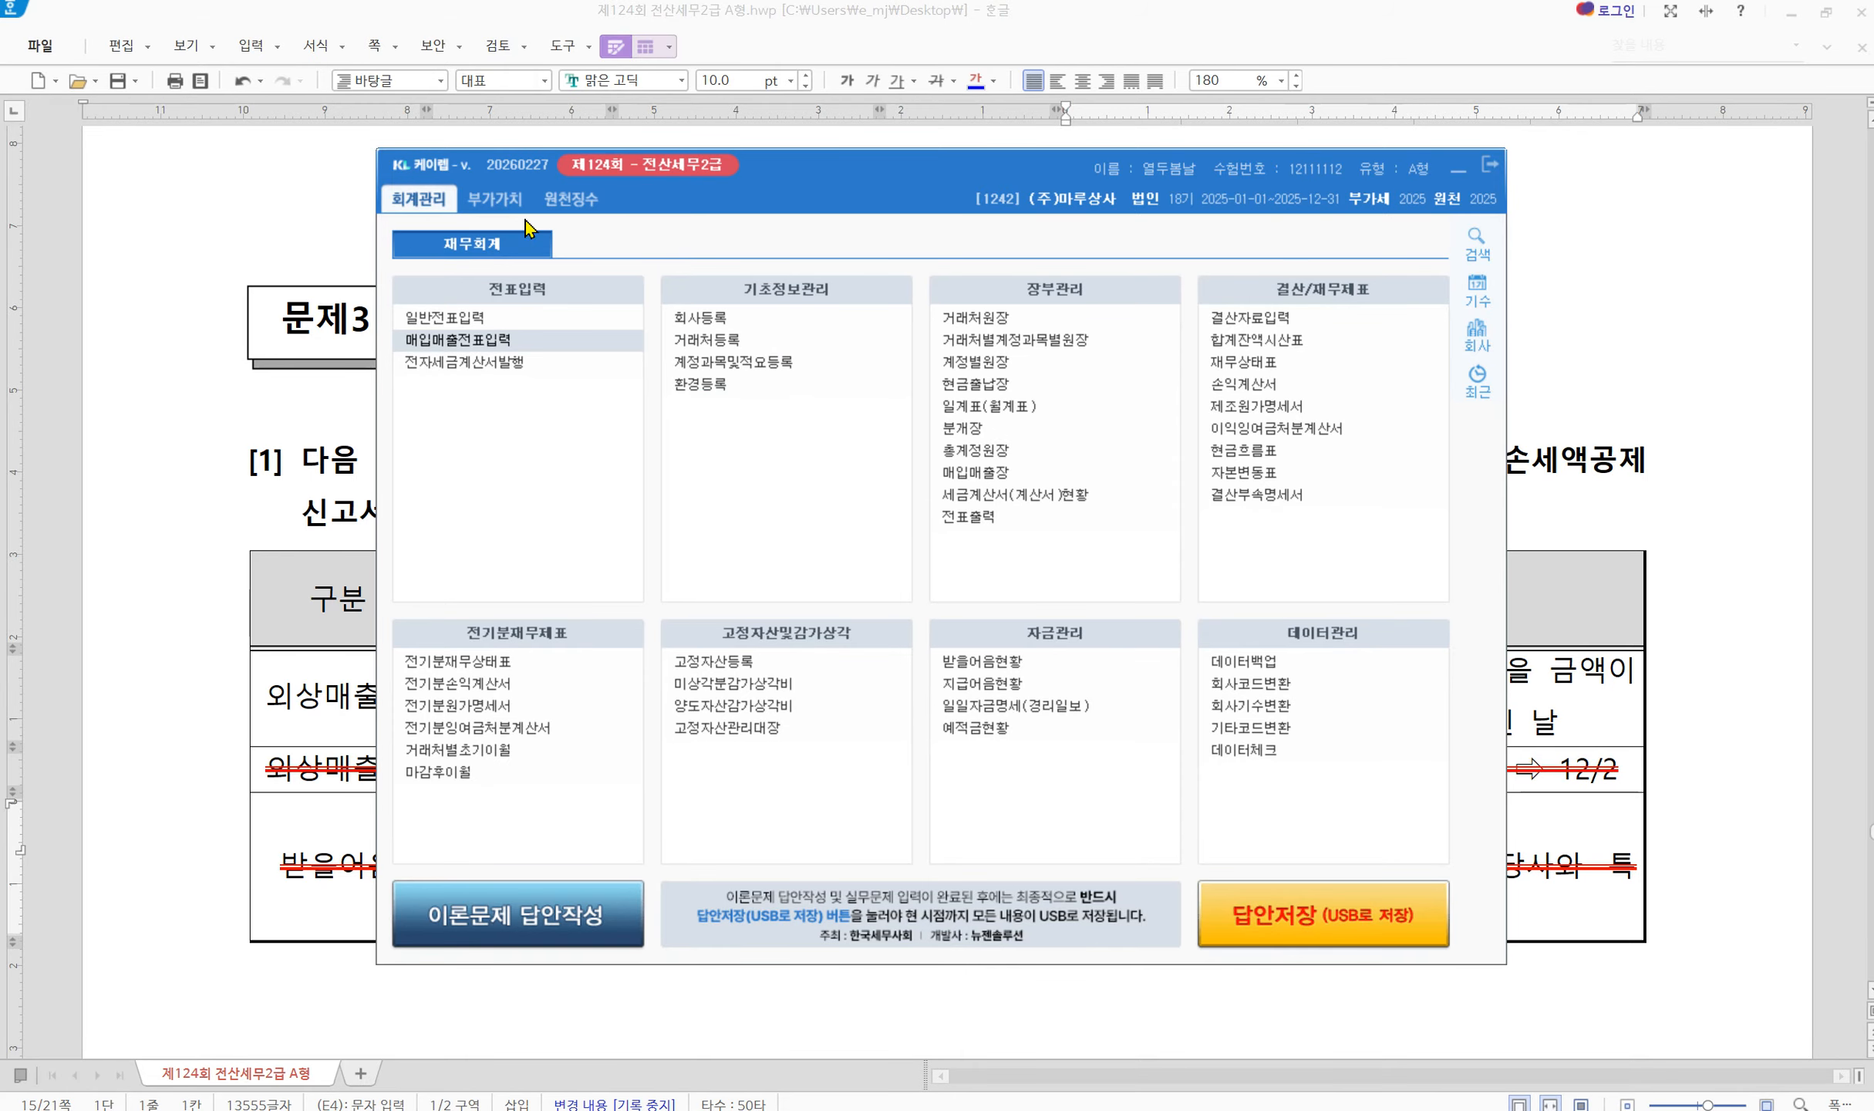
# Open the 대손세액공제신고서 form and set the period to months 04–06
pyautogui.click(494, 199)
pyautogui.moveTo(635, 199); pyautogui.dragTo(640, 411)
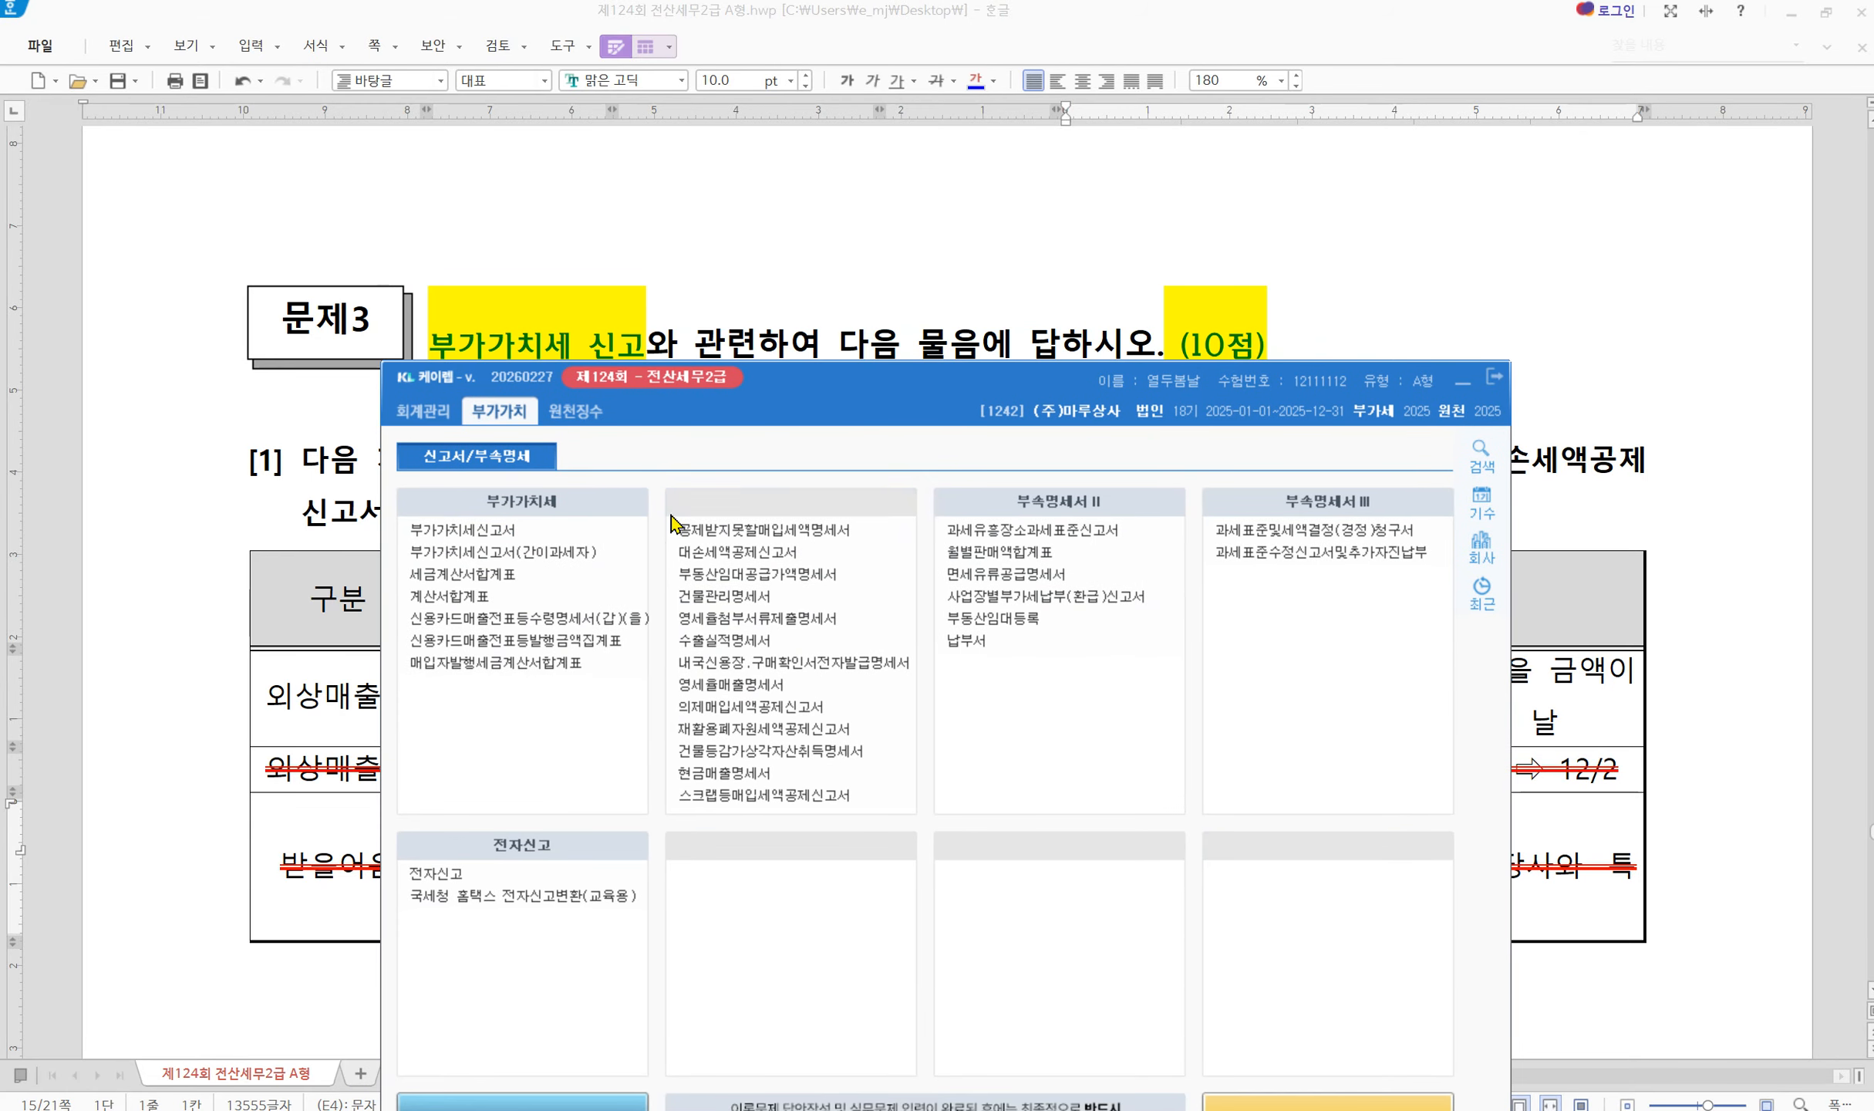
pyautogui.click(704, 556)
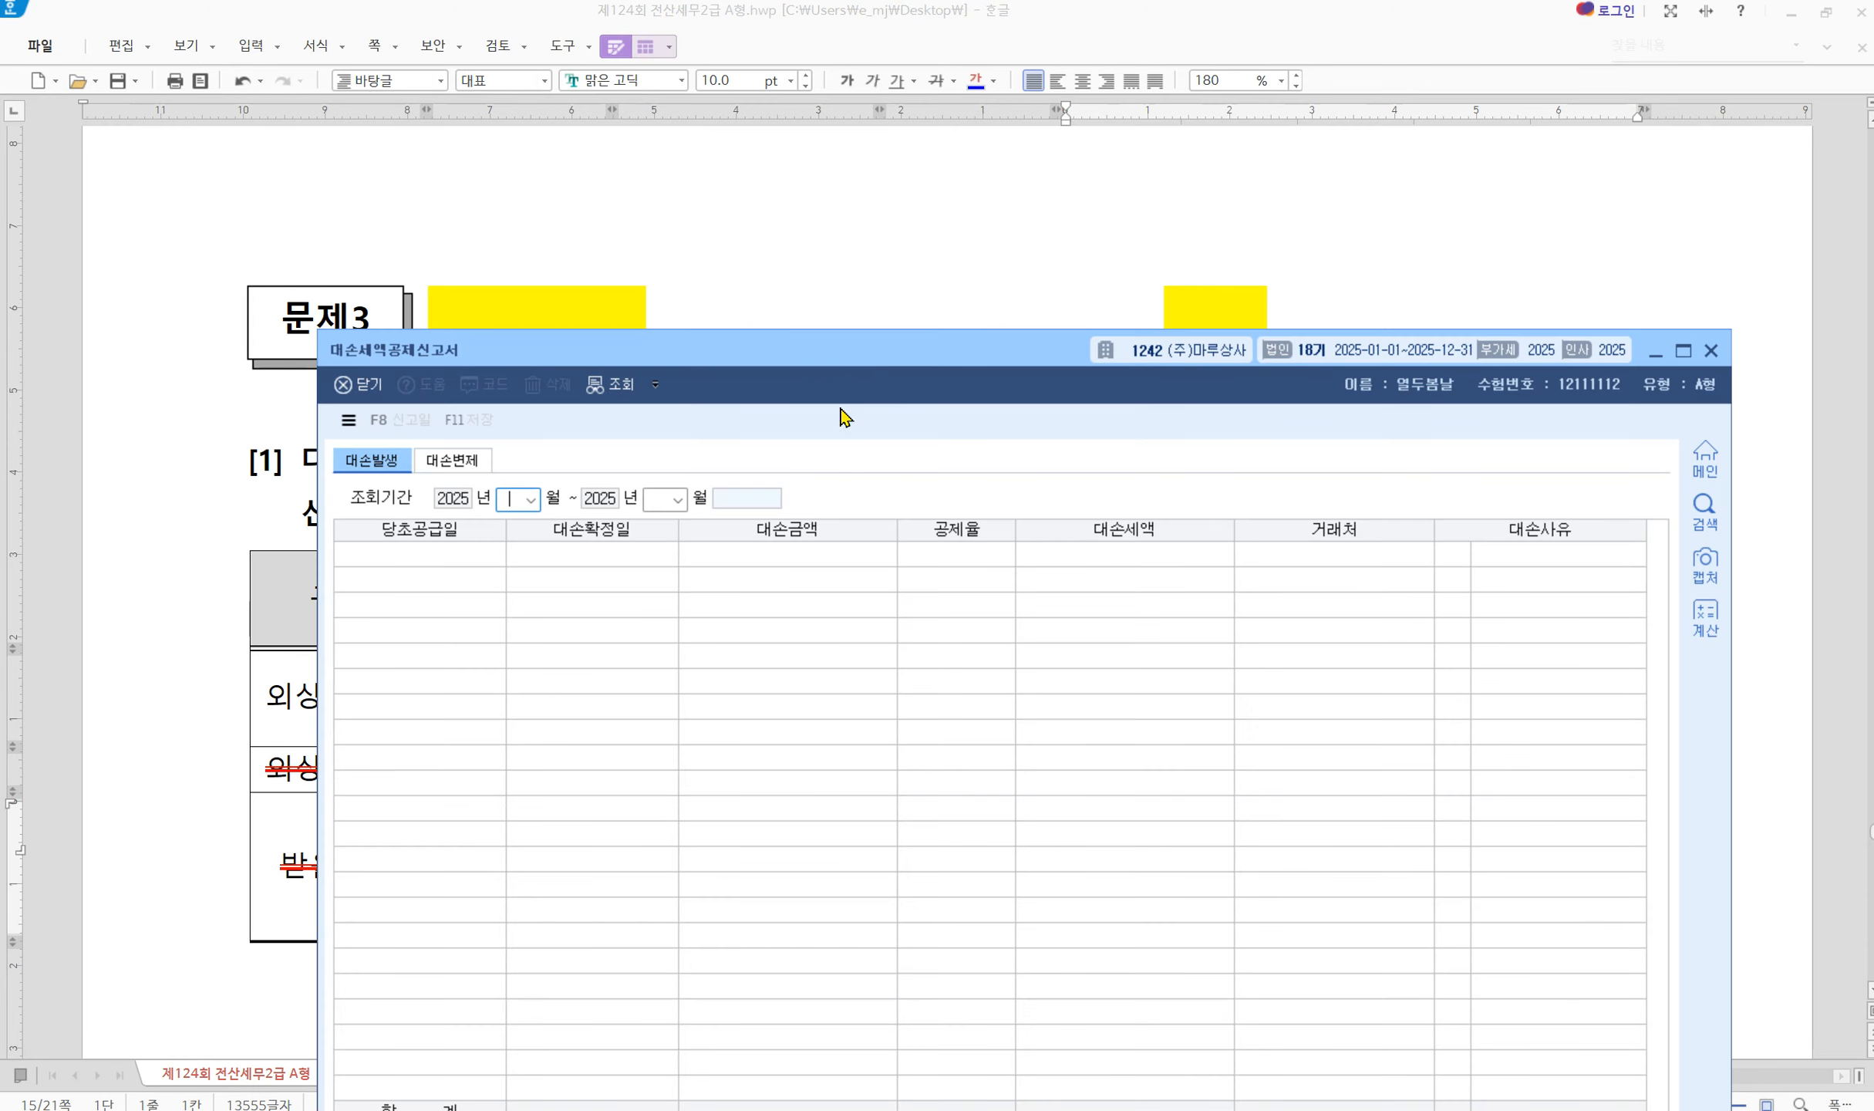
pyautogui.moveTo(862, 363); pyautogui.dragTo(848, 586)
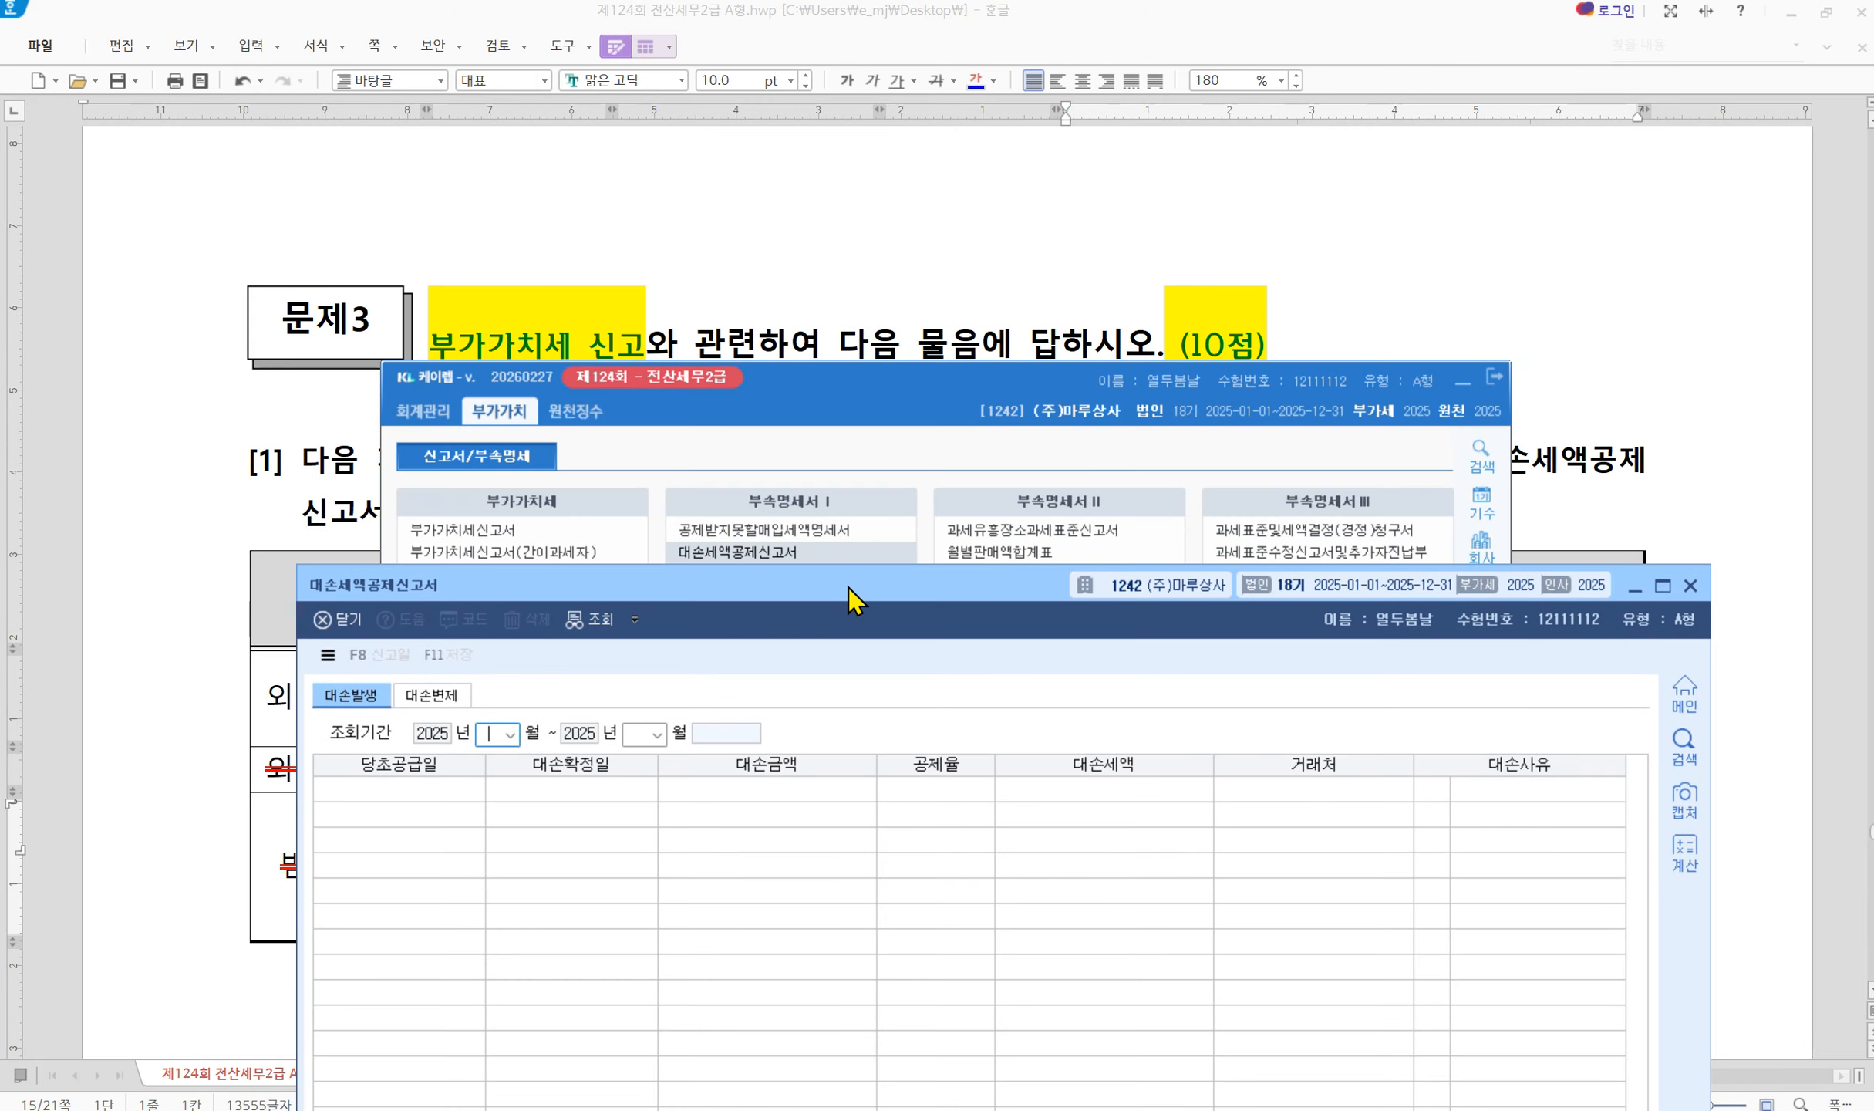
pyautogui.click(1463, 381)
pyautogui.write('4')
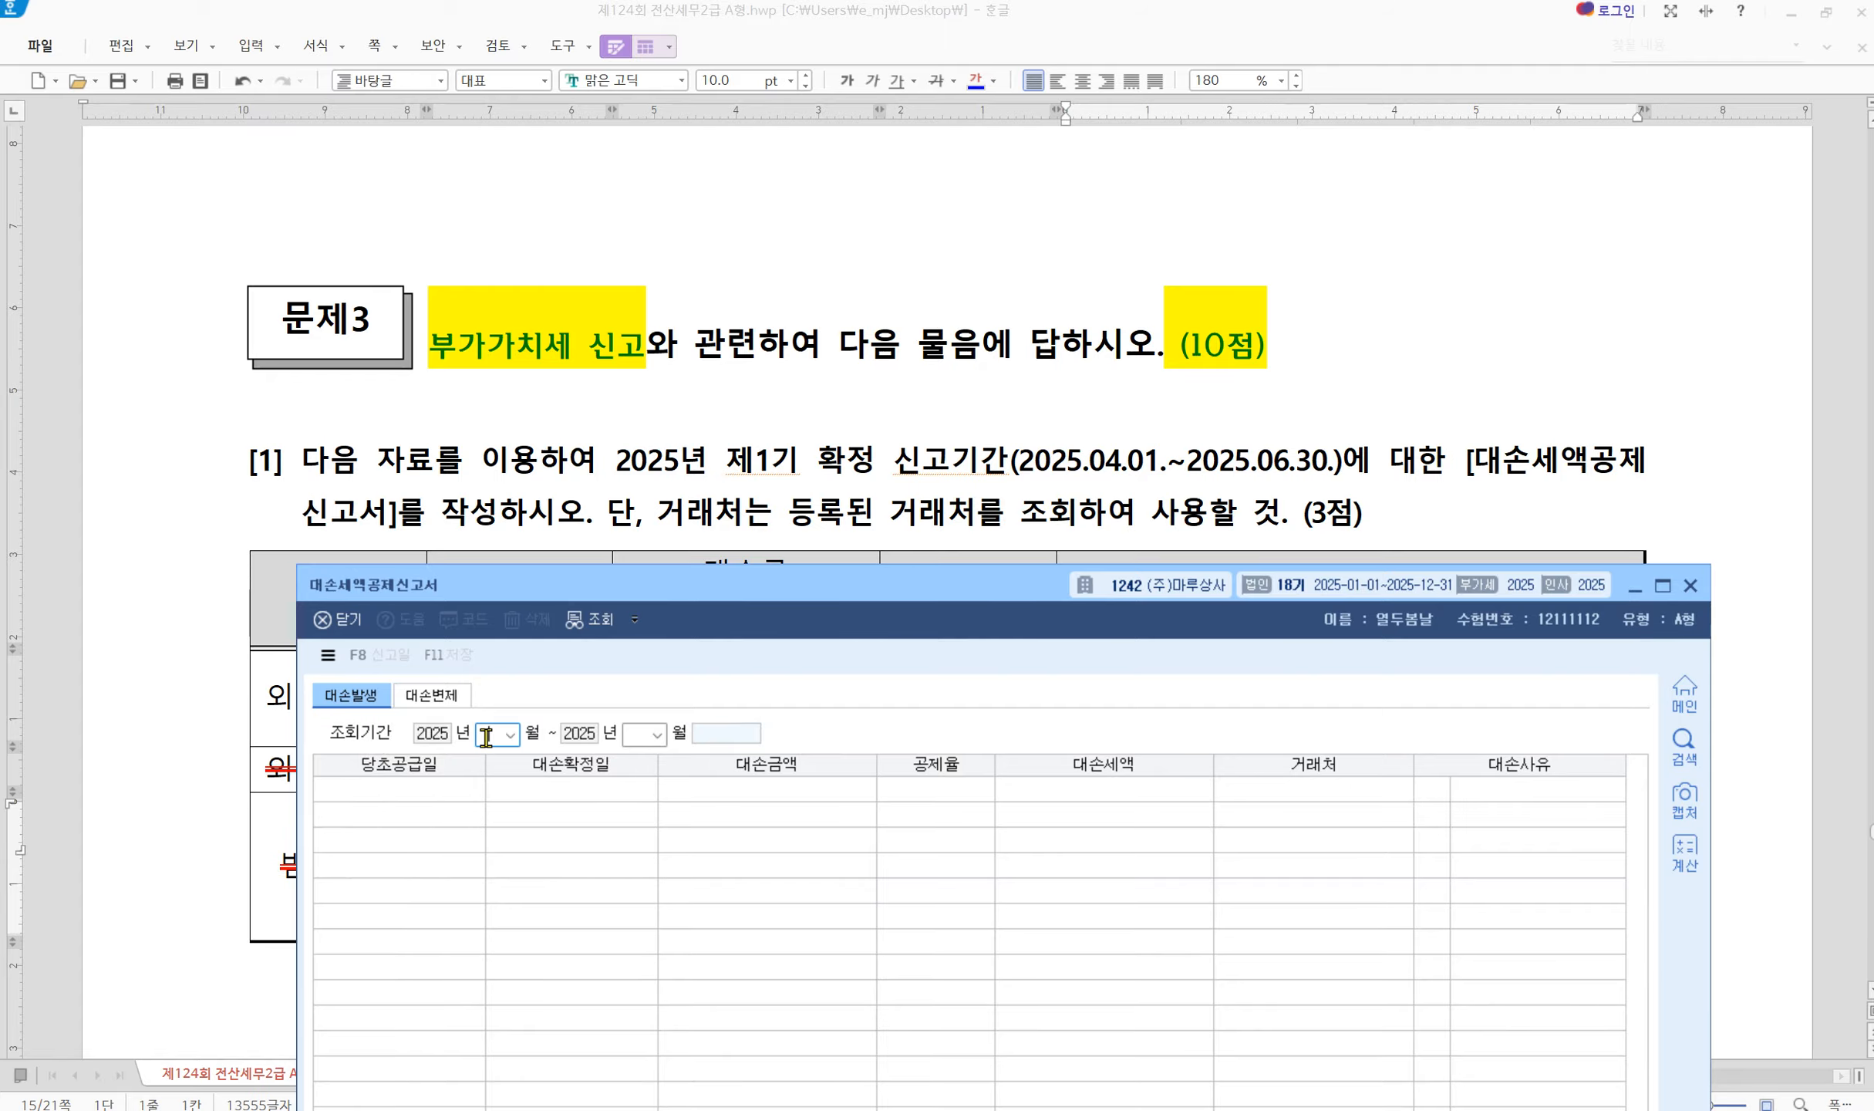
pyautogui.press('Return')
pyautogui.write('6')
pyautogui.press('Return')
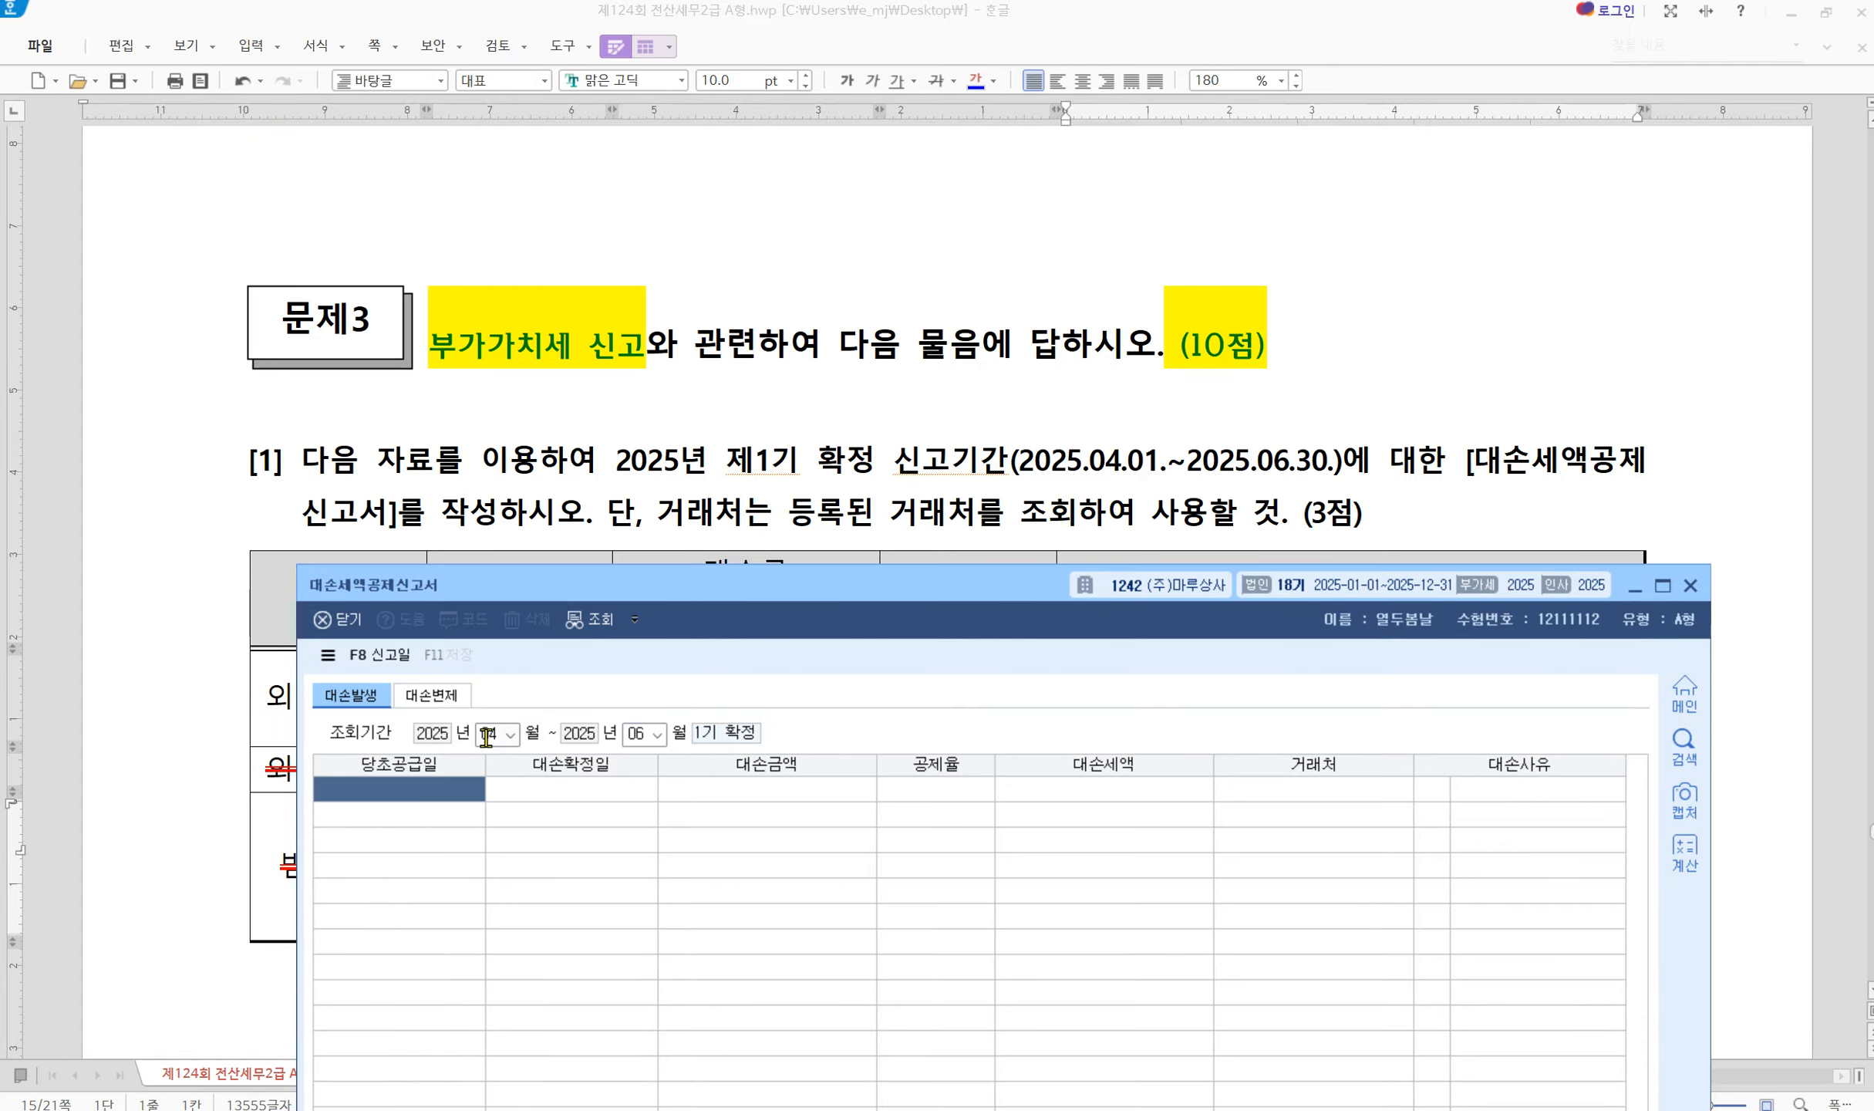
# Enter supply date 2024-04-08, bad-debt date 2025-05-01 and amount 4,400,000
pyautogui.moveTo(725, 595); pyautogui.dragTo(678, 780)
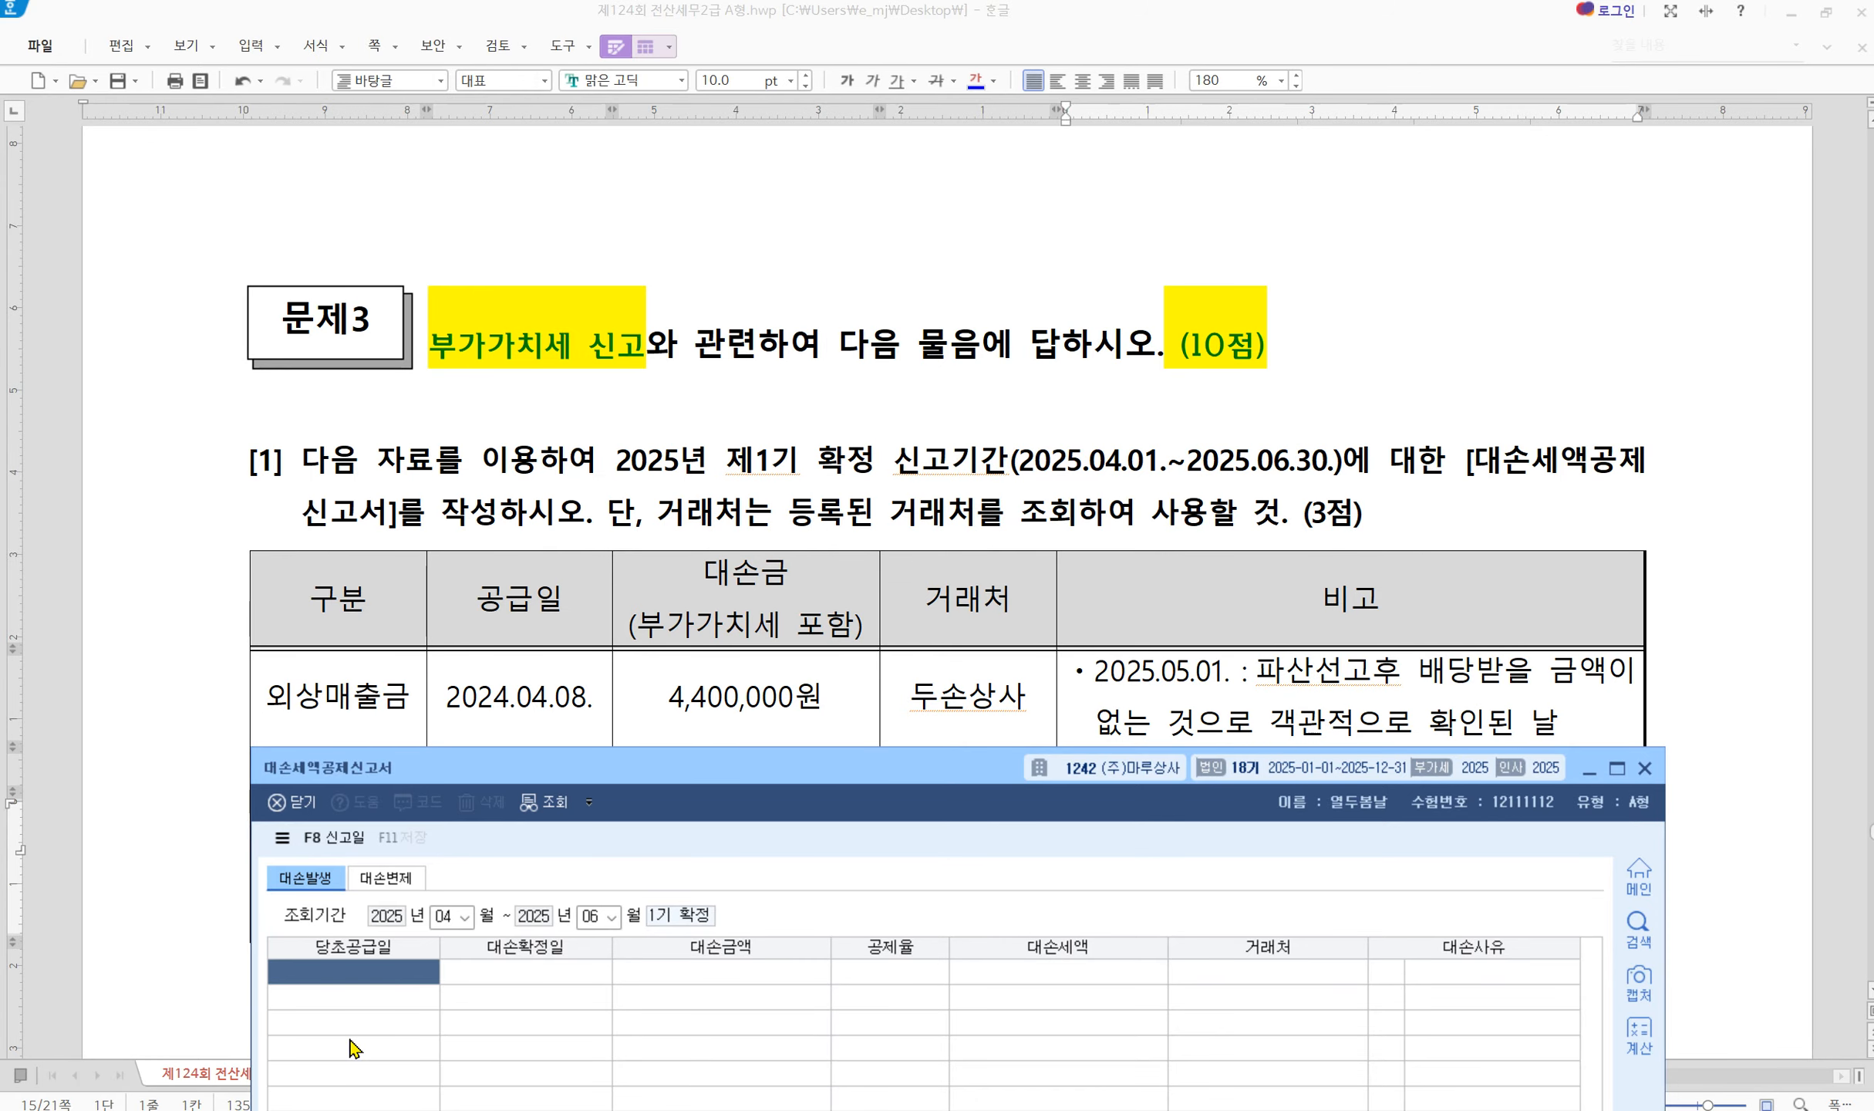
pyautogui.write('20240408')
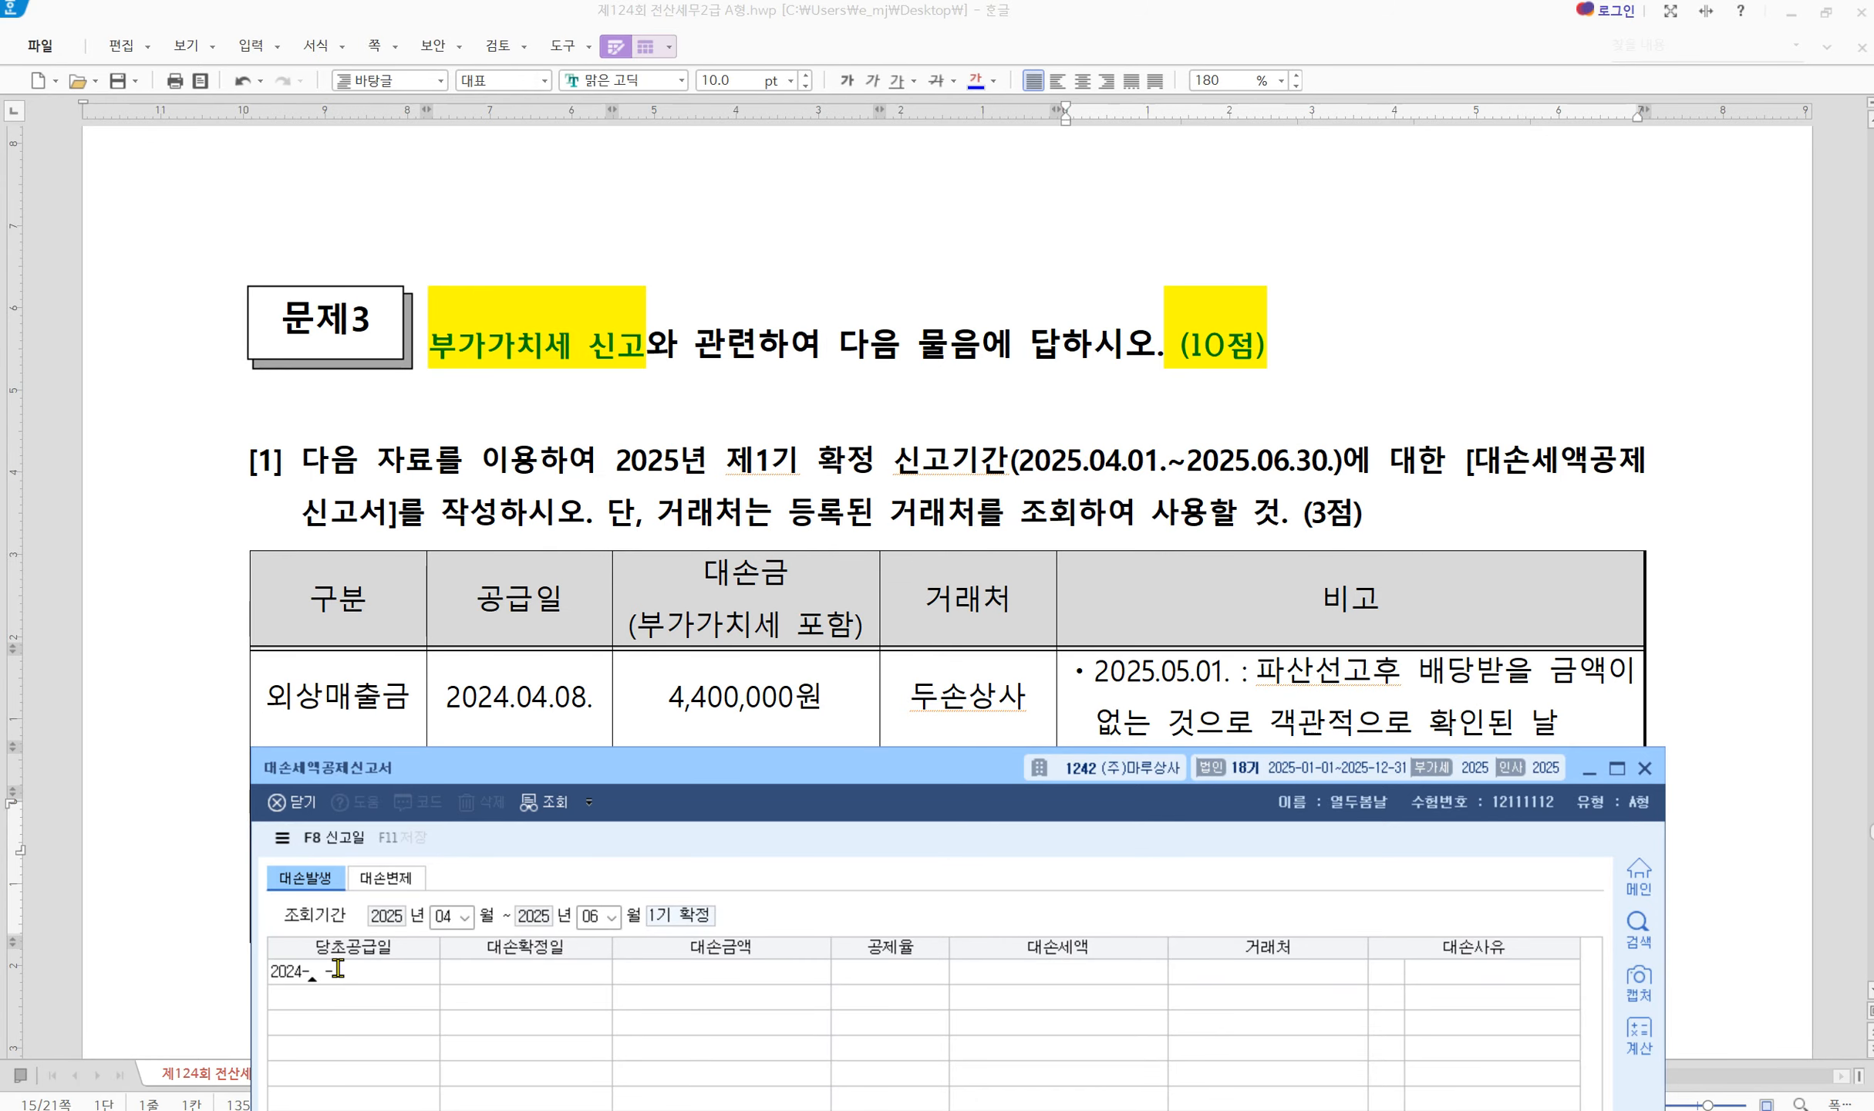
pyautogui.press('Return')
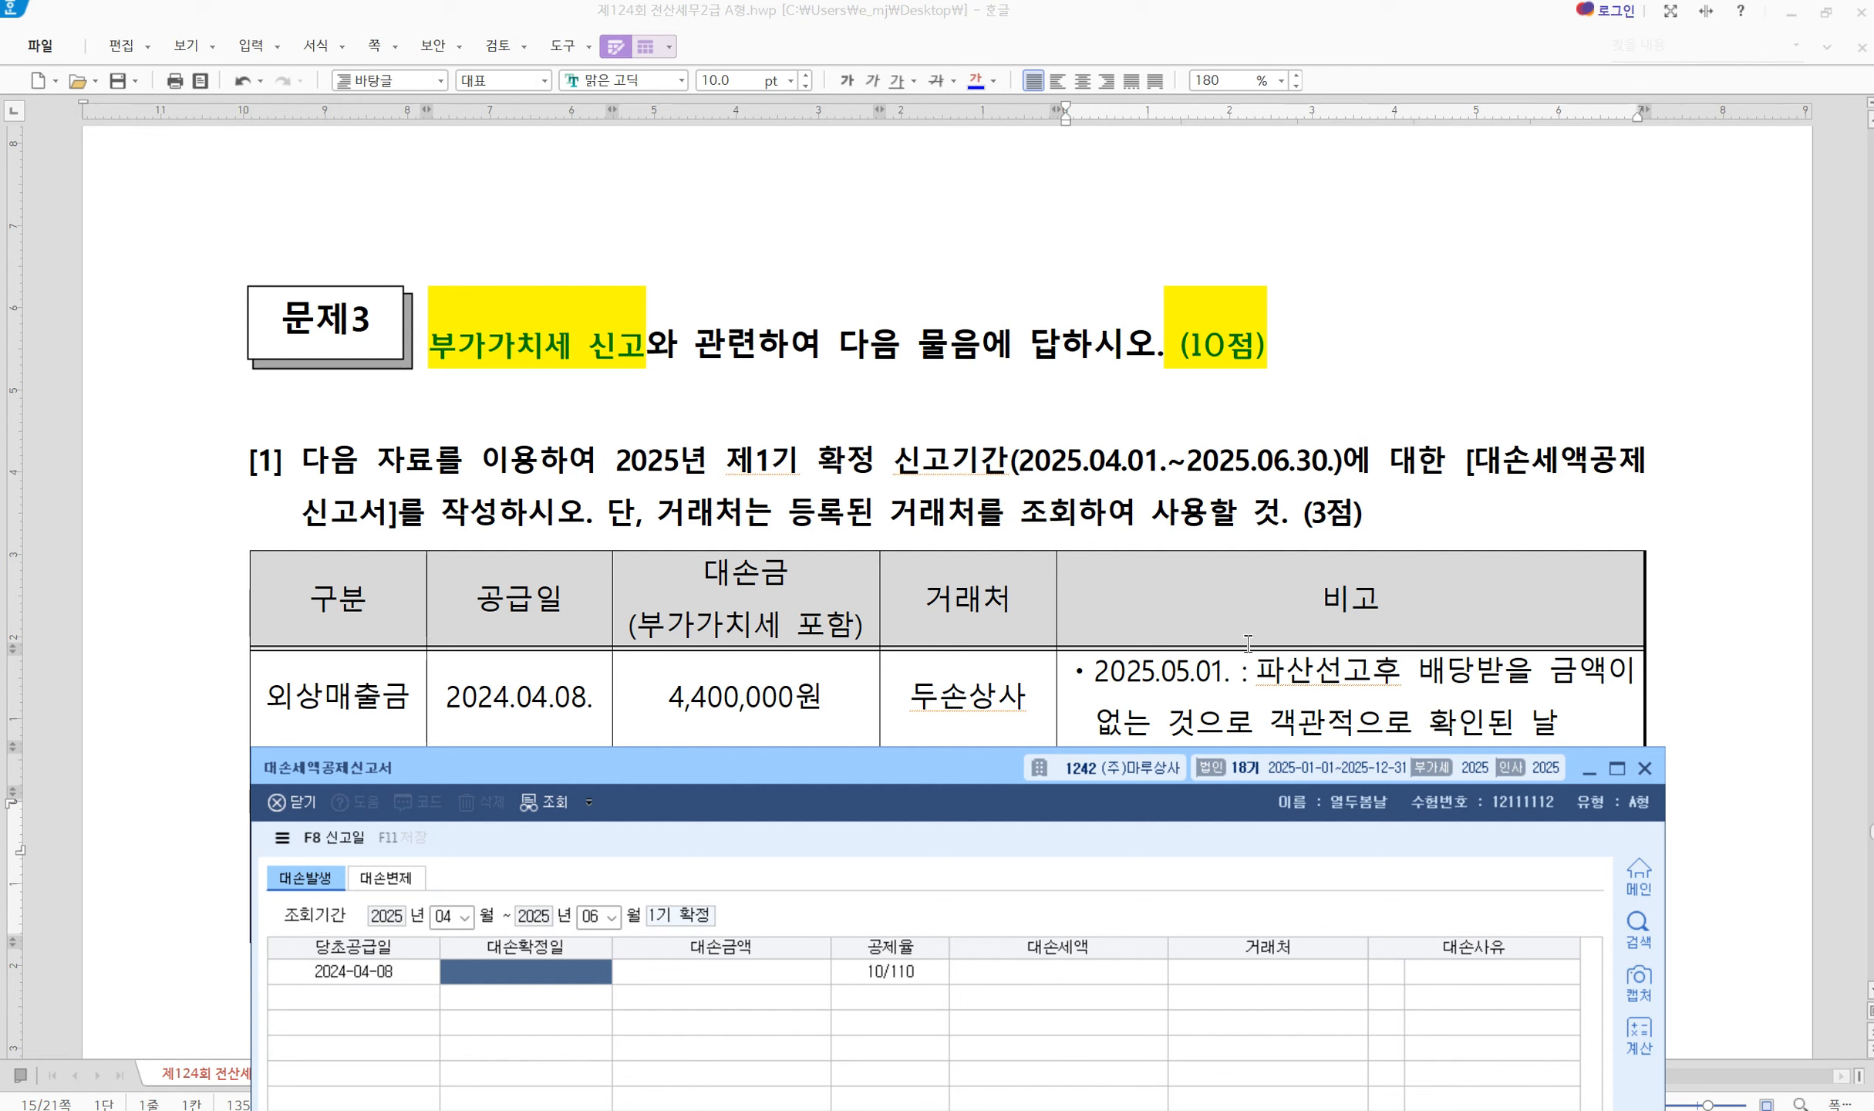
pyautogui.write('2025-05-0')
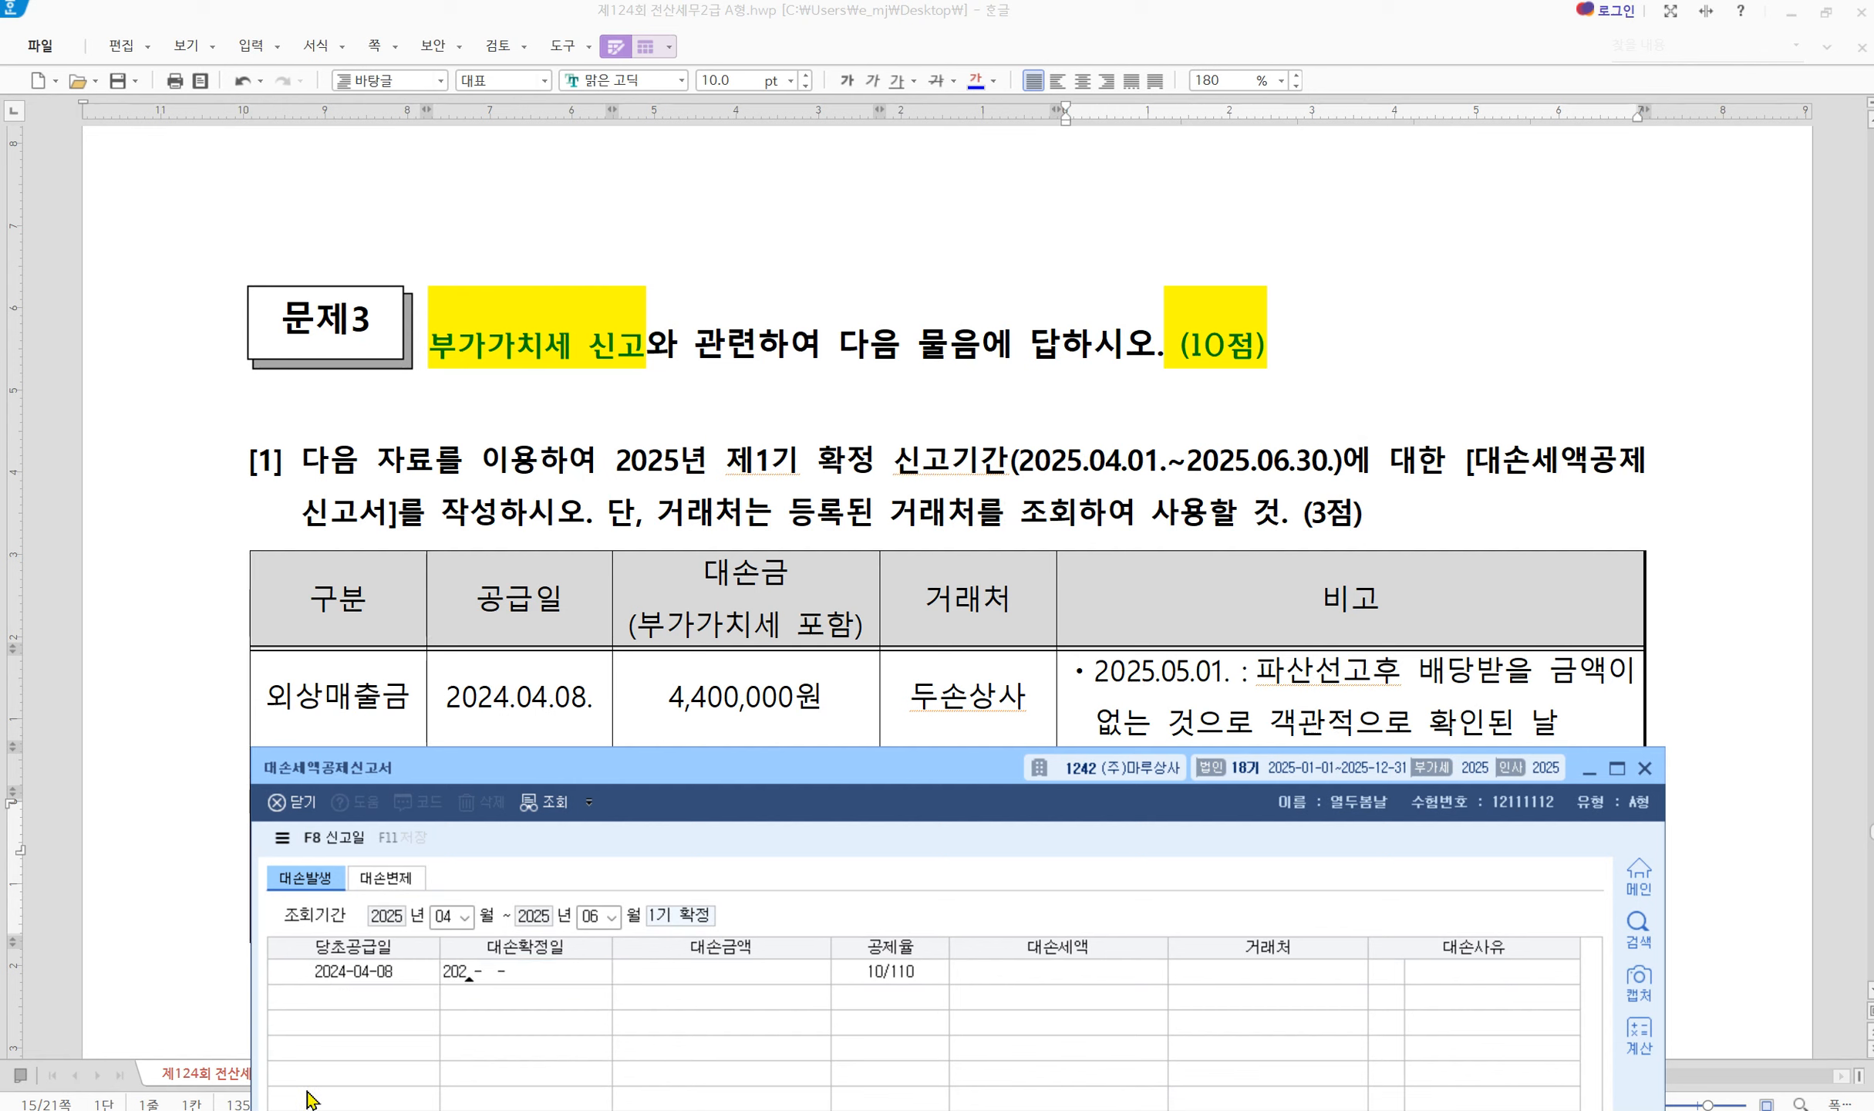
pyautogui.write('1')
pyautogui.press('Return')
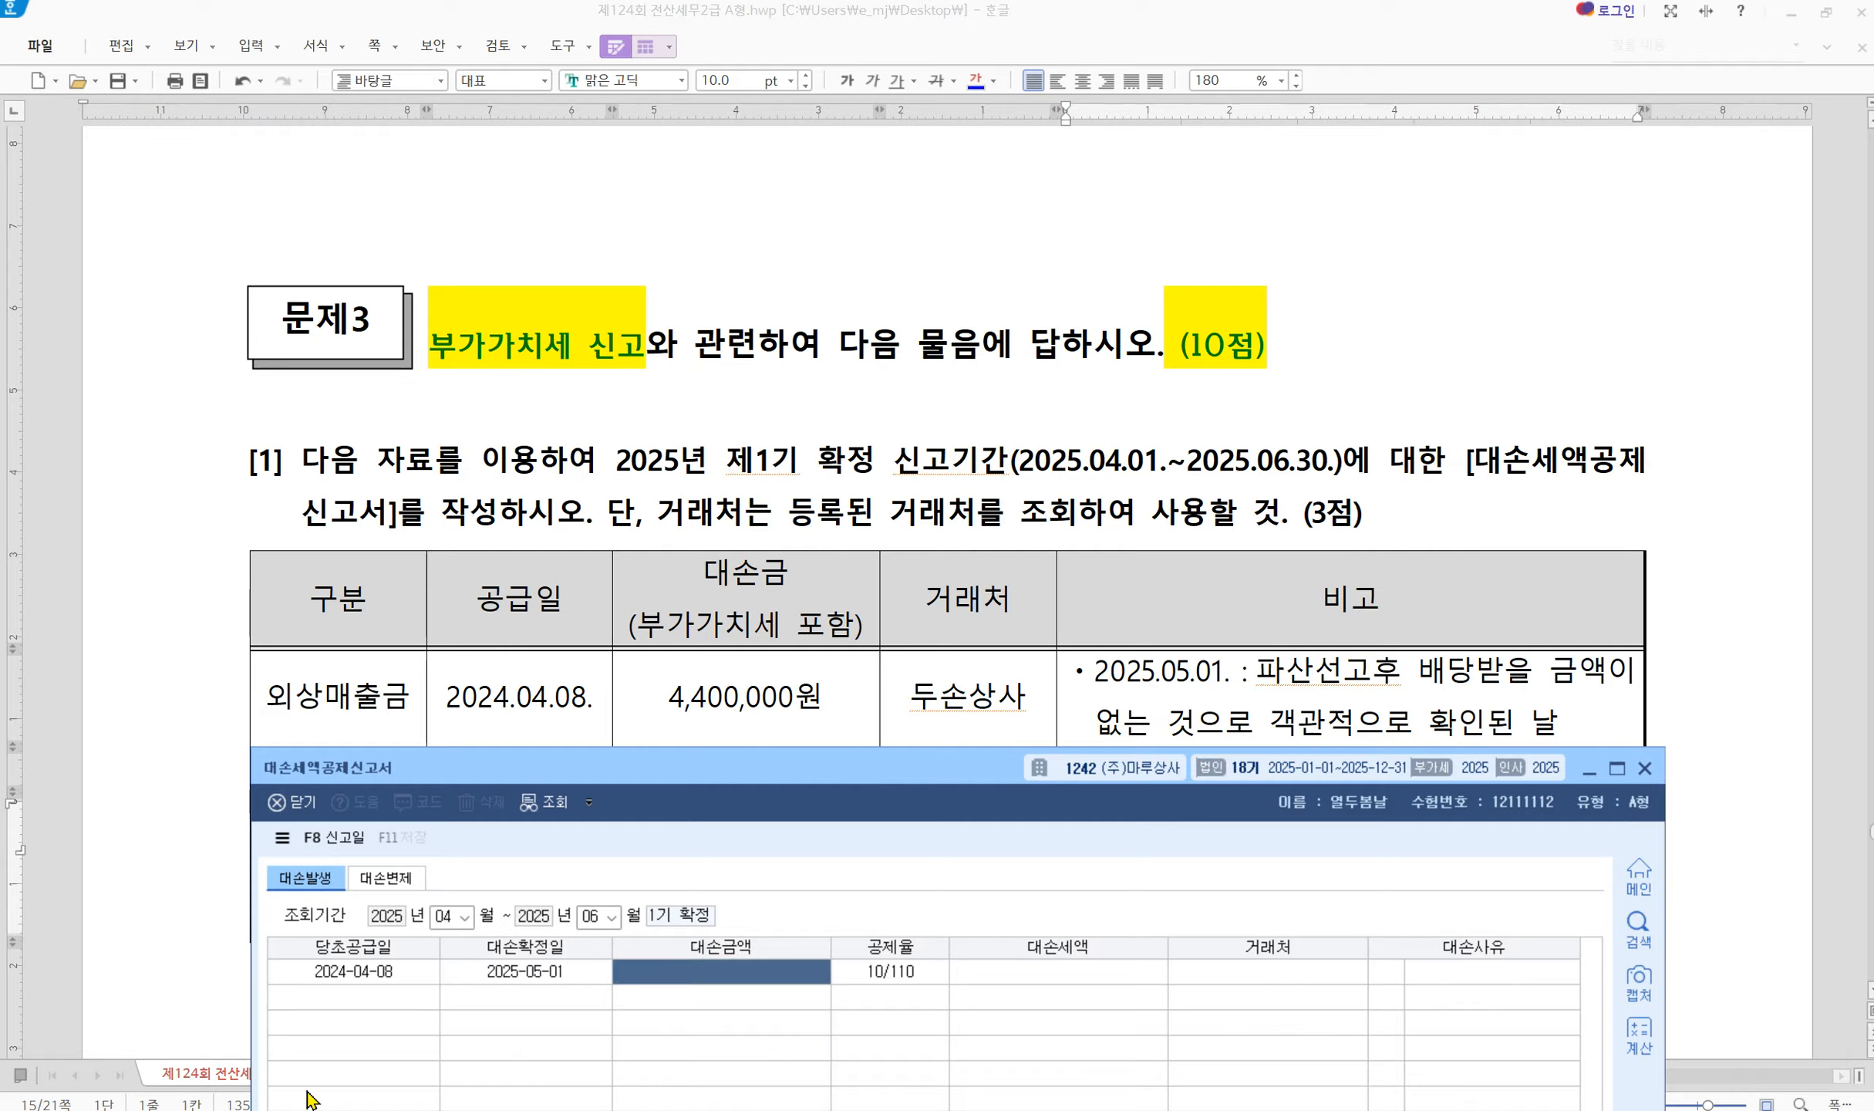
pyautogui.write('4,')
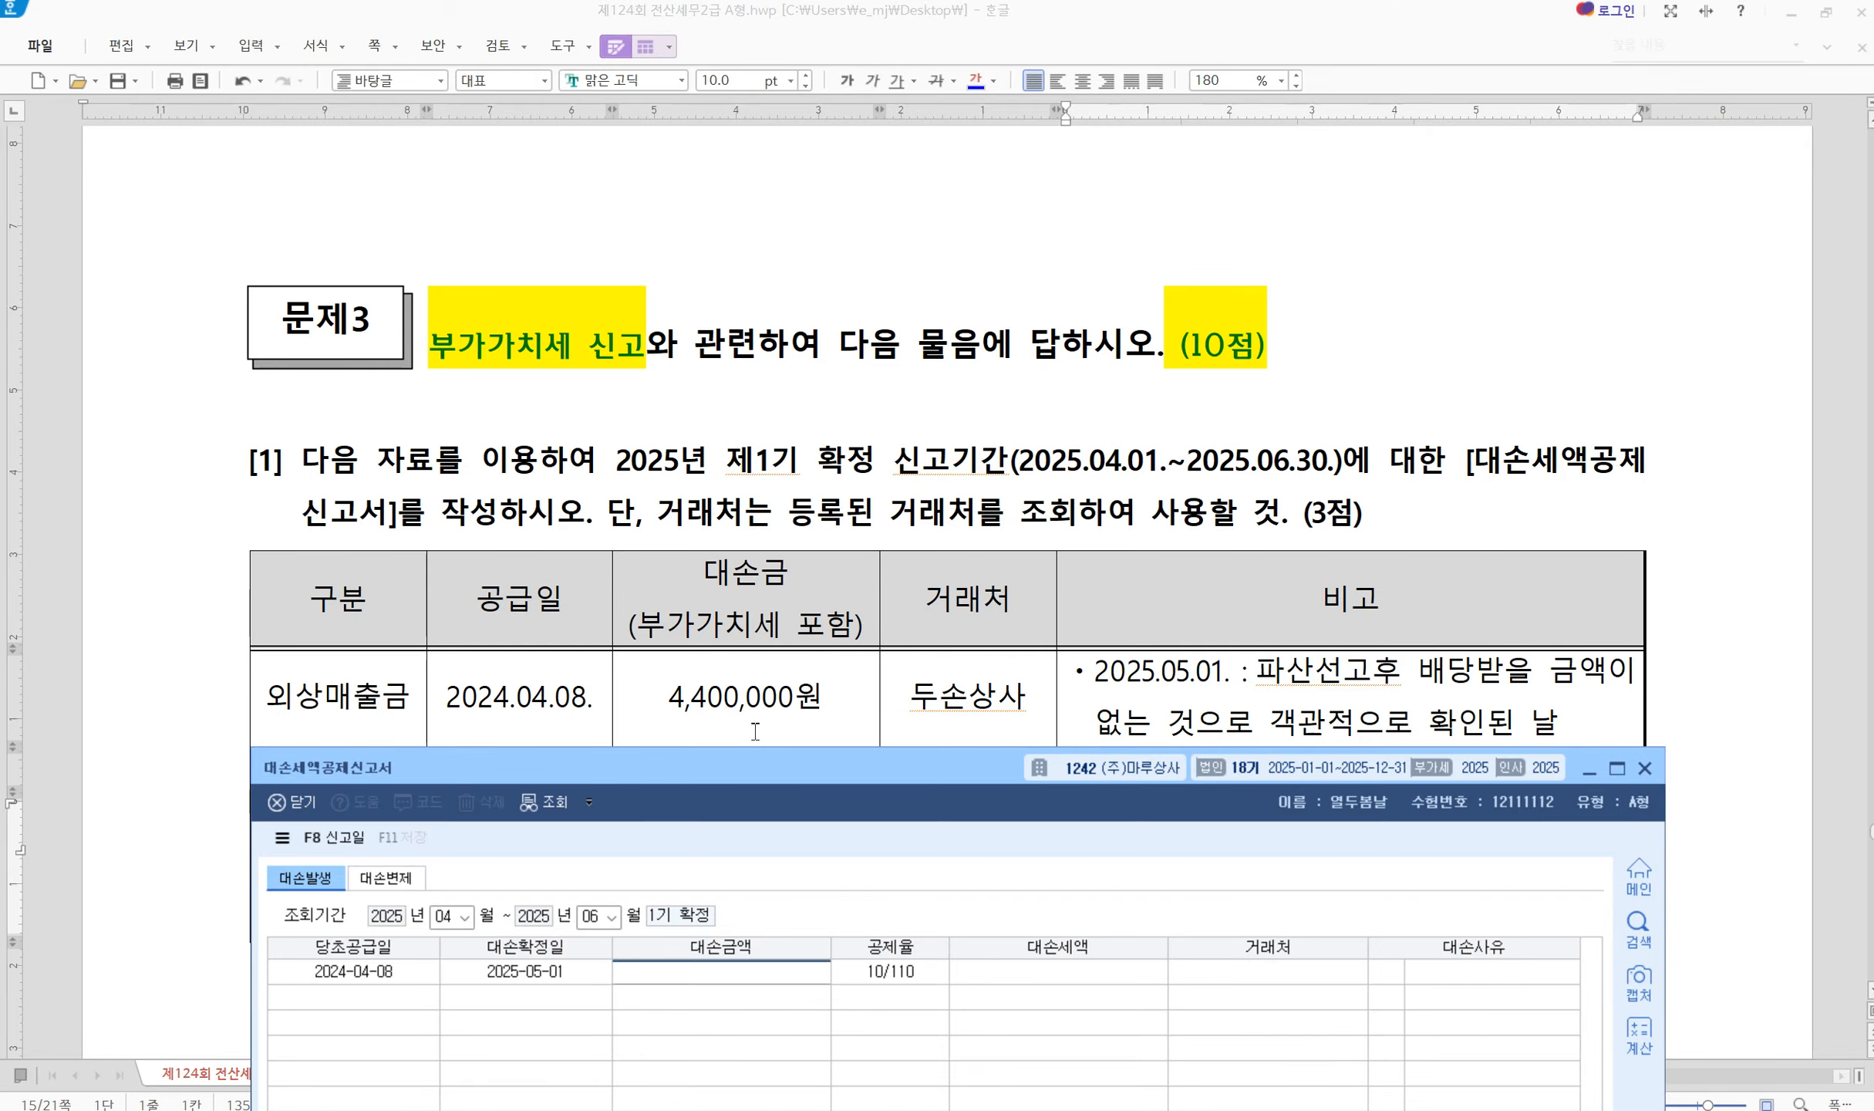
pyautogui.write('400,000')
pyautogui.press('Return')
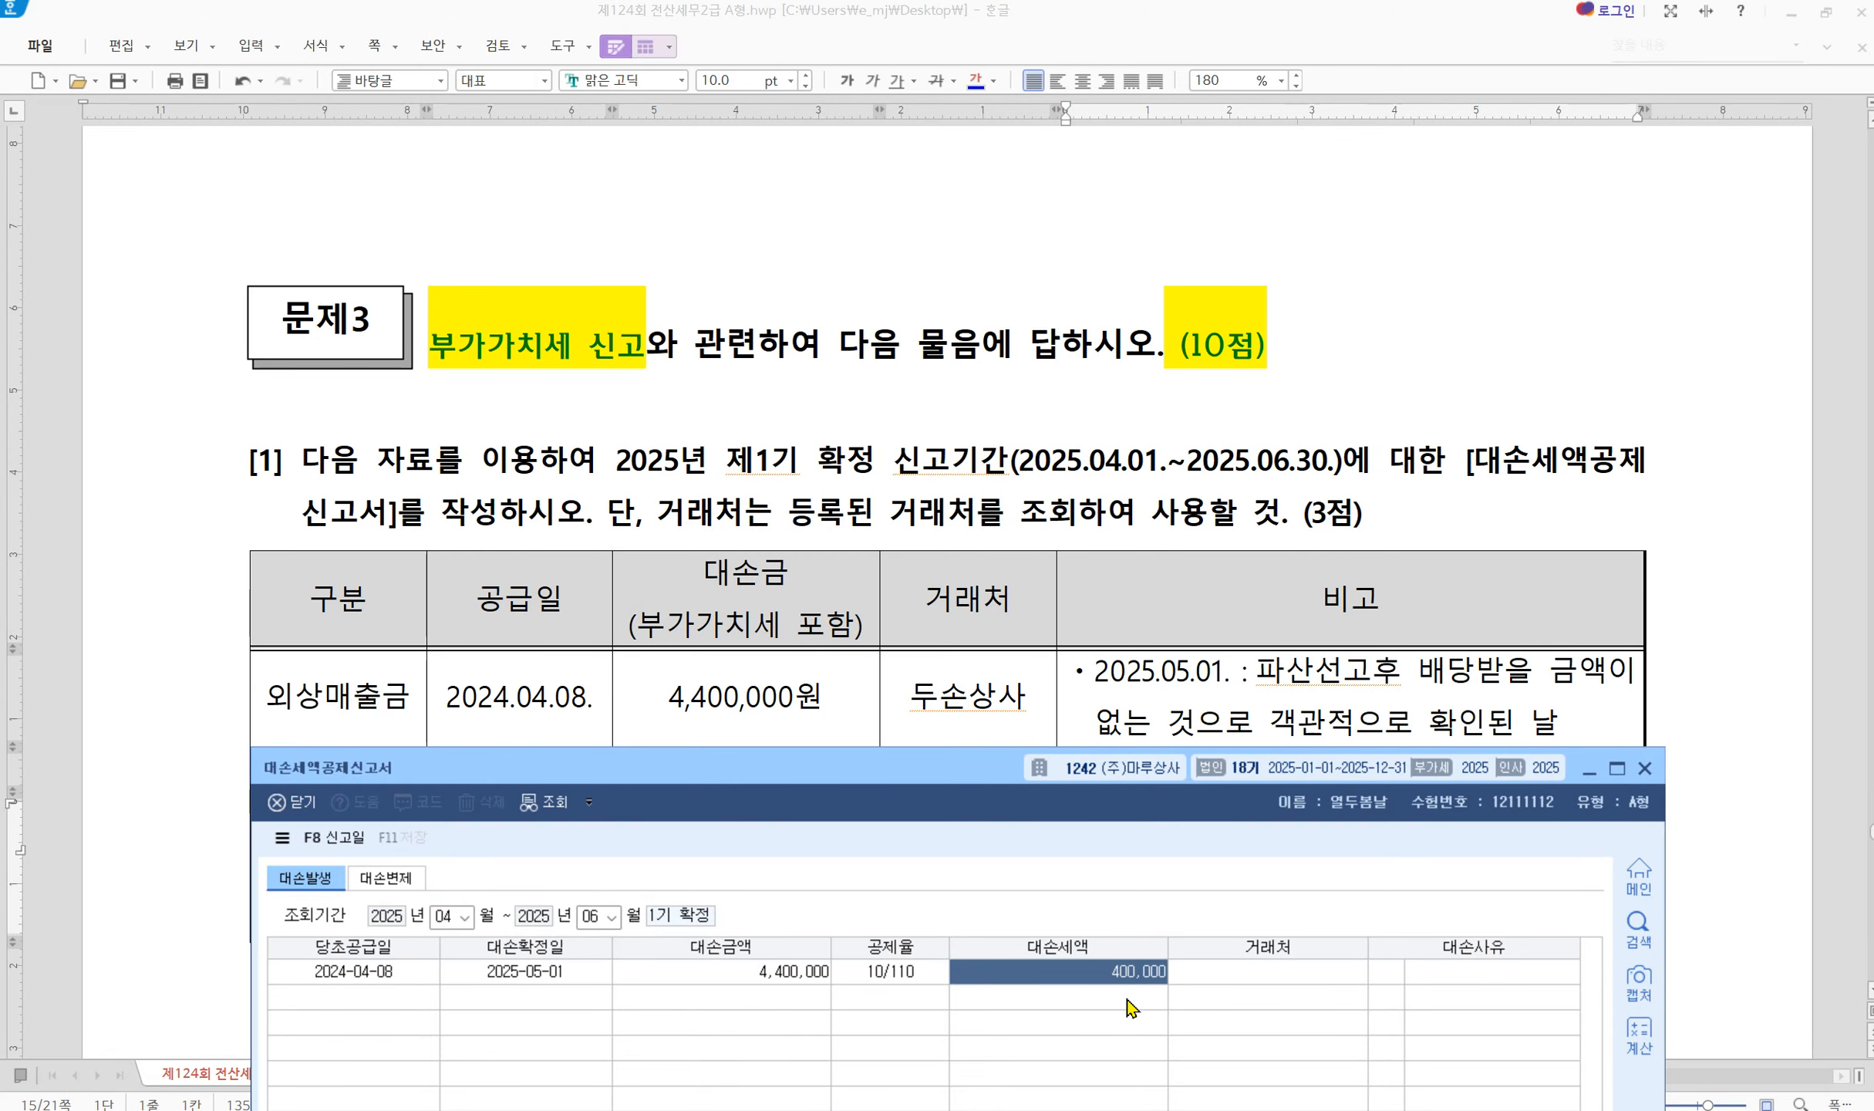
# Pick partner 두손상사, set reason 1 파산, and save the form
pyautogui.click(1271, 980)
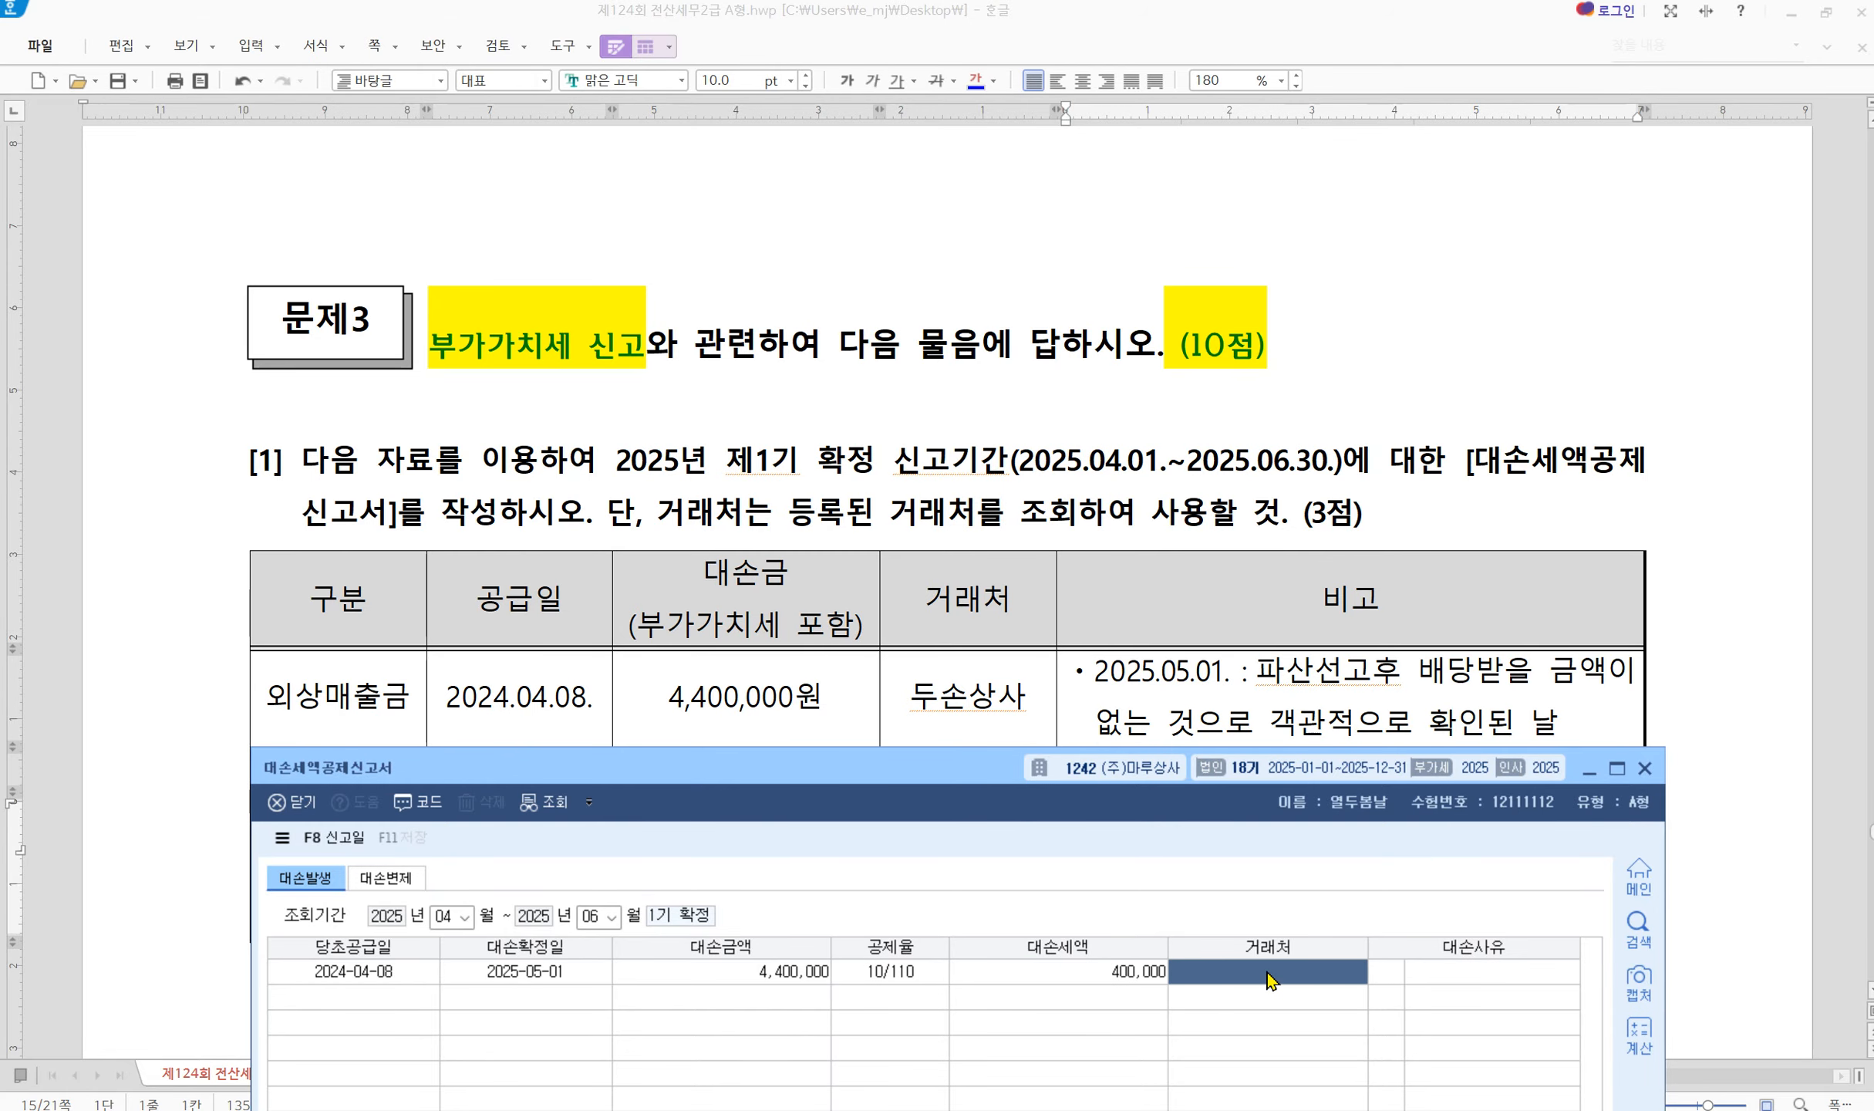
pyautogui.press('F2')
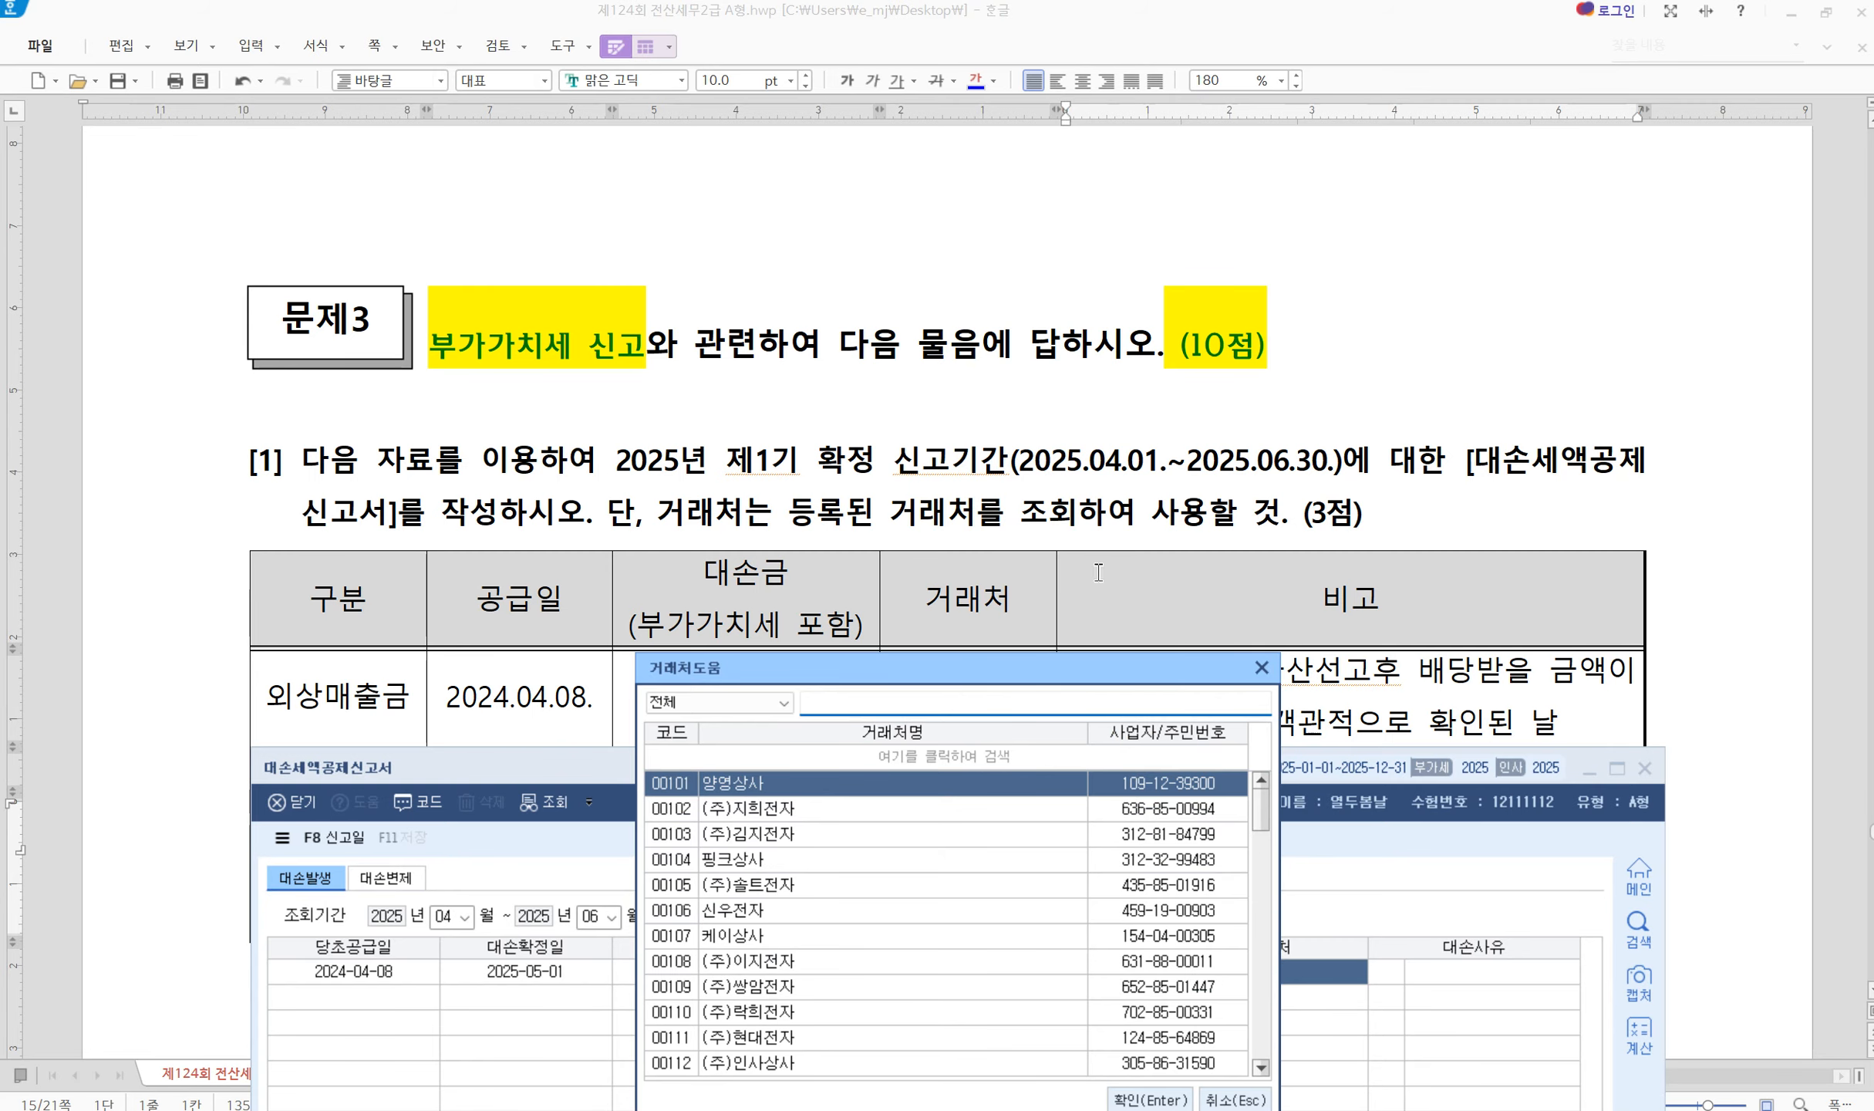
pyautogui.click(1191, 627)
pyautogui.scroll(-2, 1269, 818)
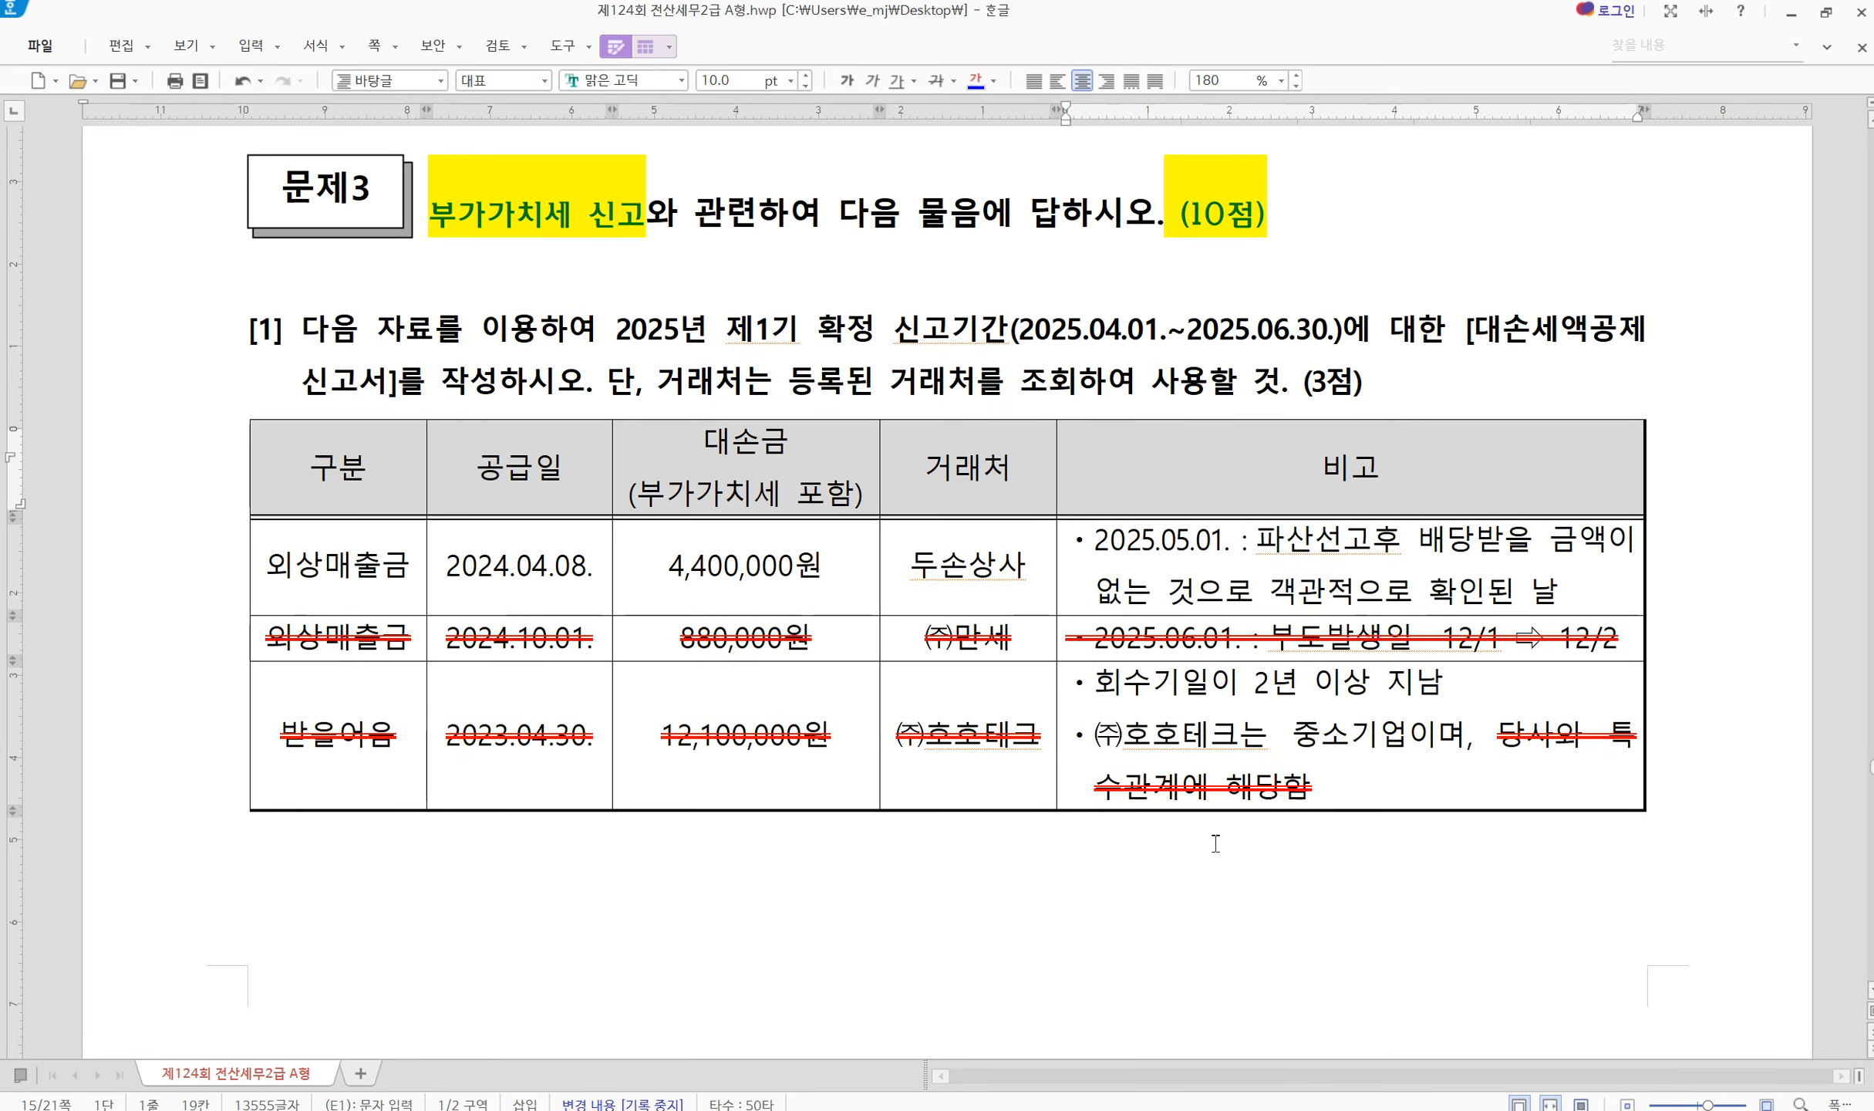
pyautogui.hotkey('alt', 'Tab')
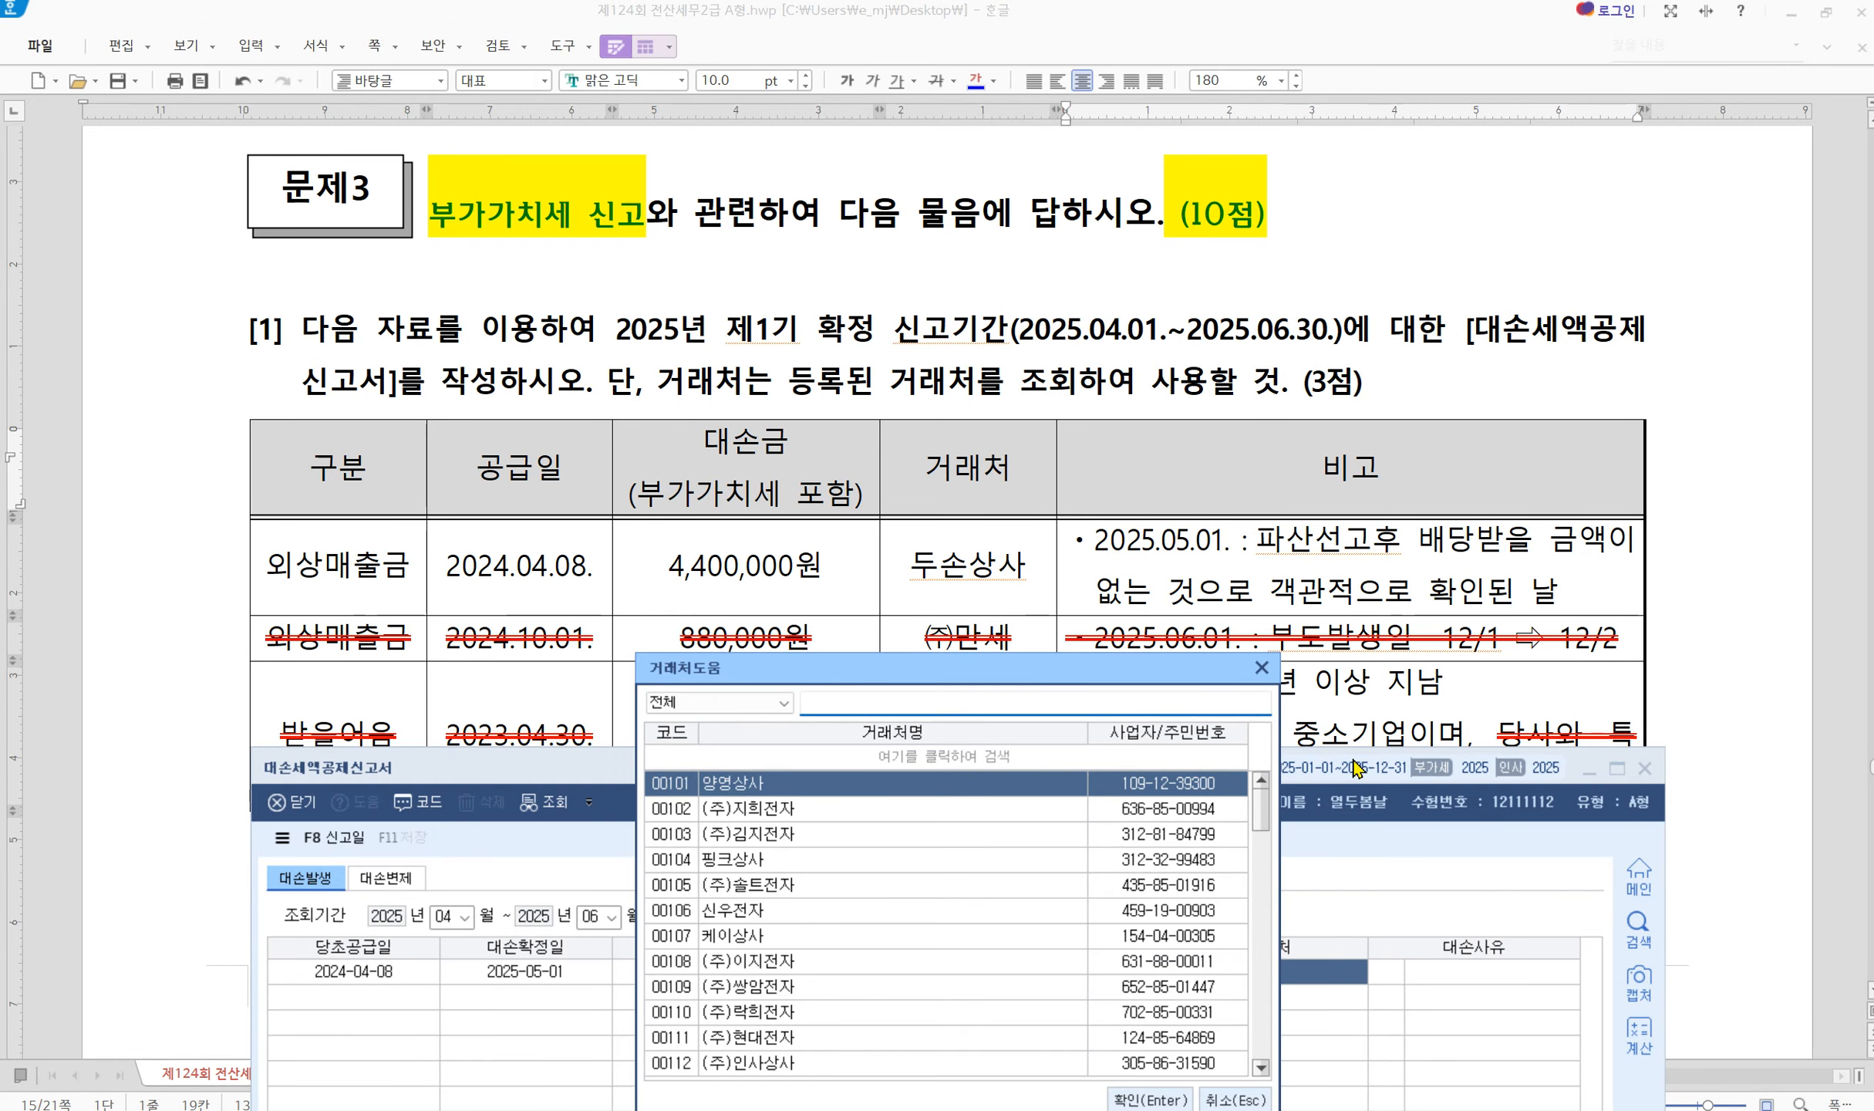
pyautogui.write('두손')
pyautogui.press('Return')
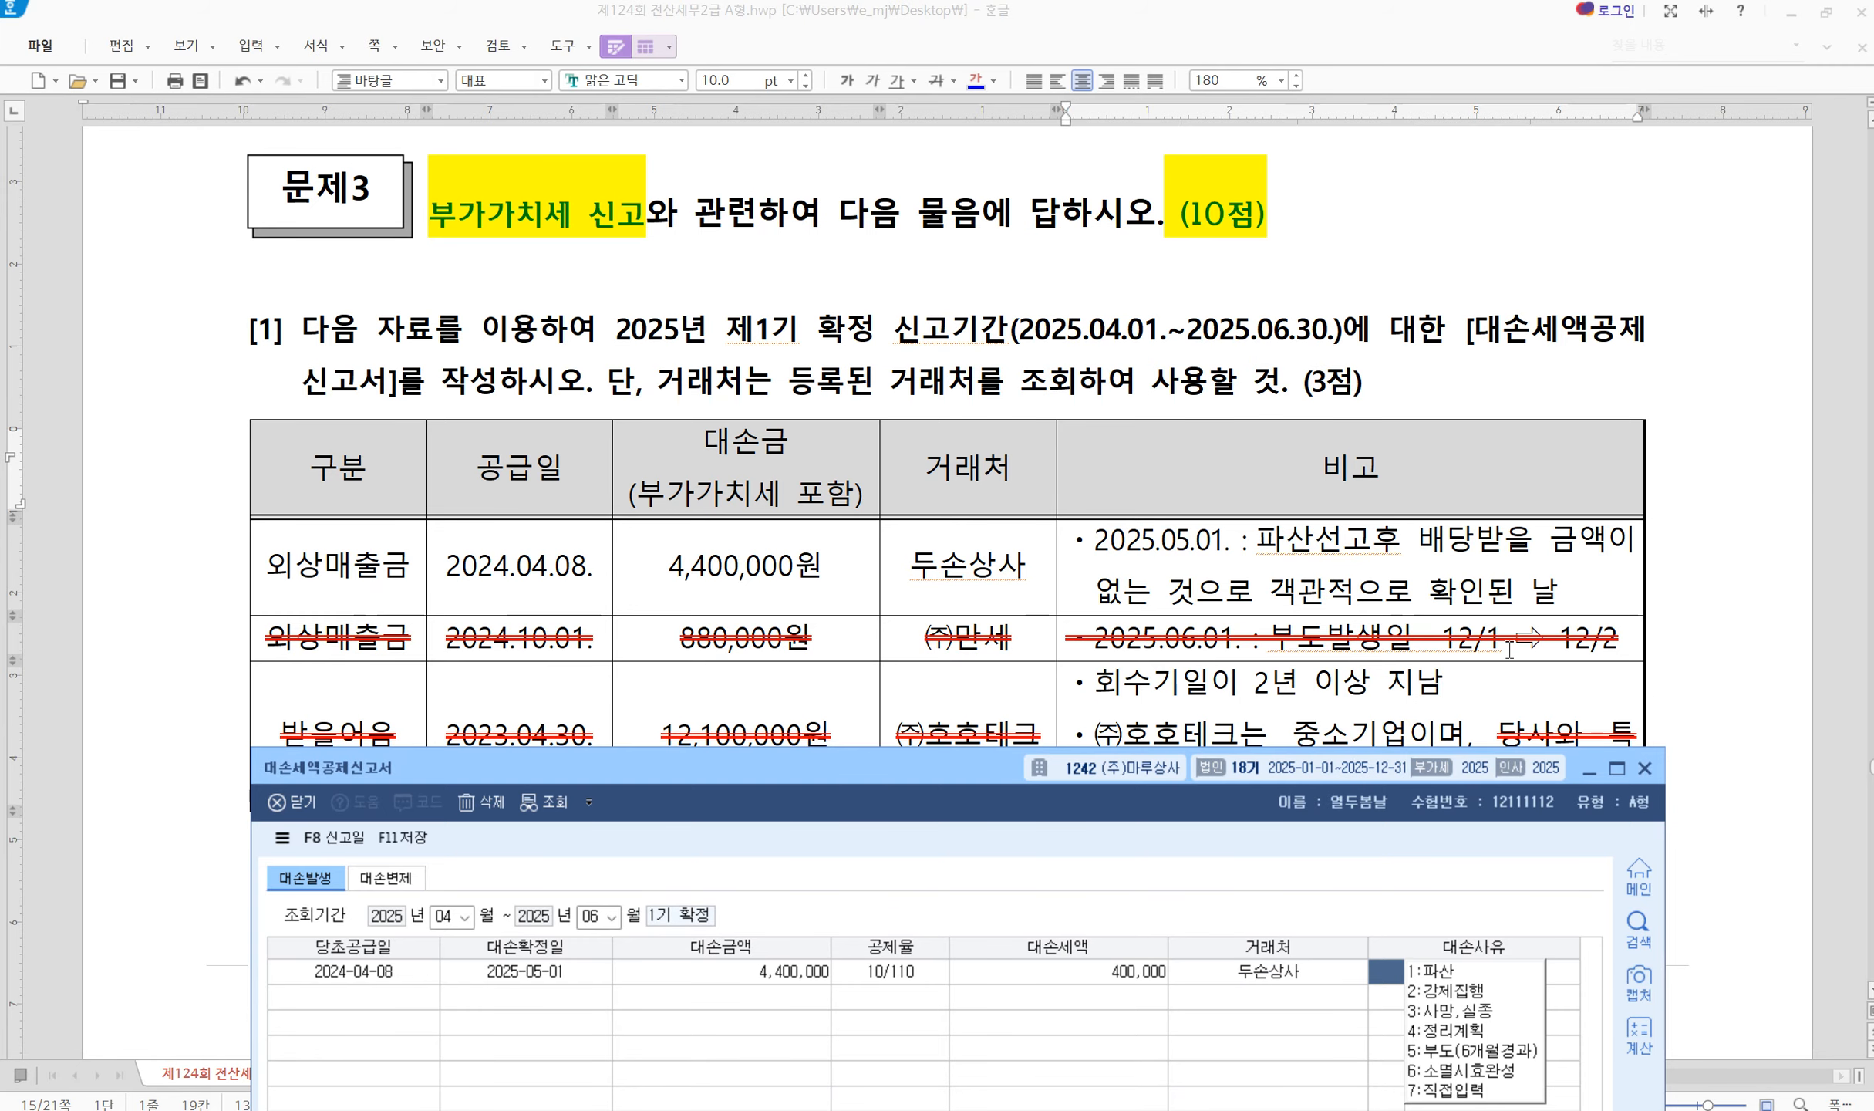
pyautogui.write('1')
pyautogui.press('Return')
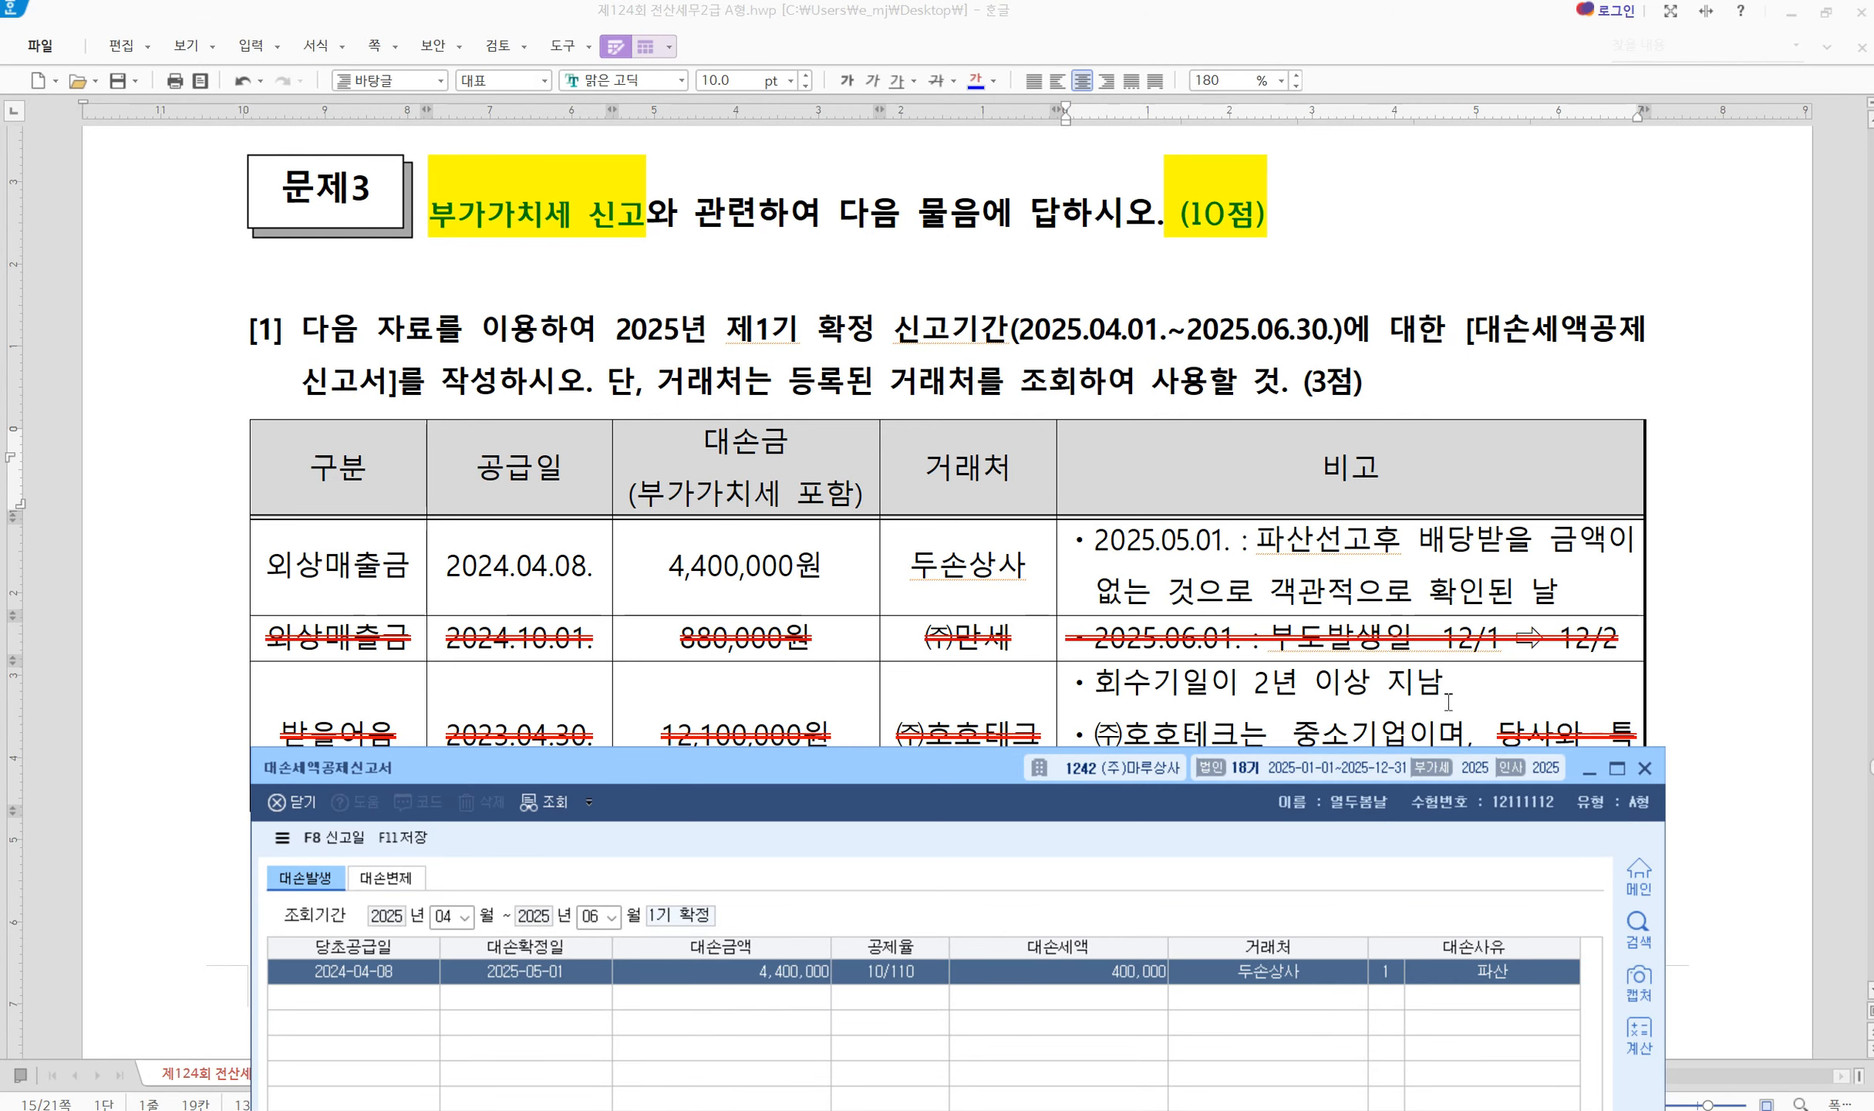
pyautogui.moveTo(928, 771); pyautogui.dragTo(872, 241)
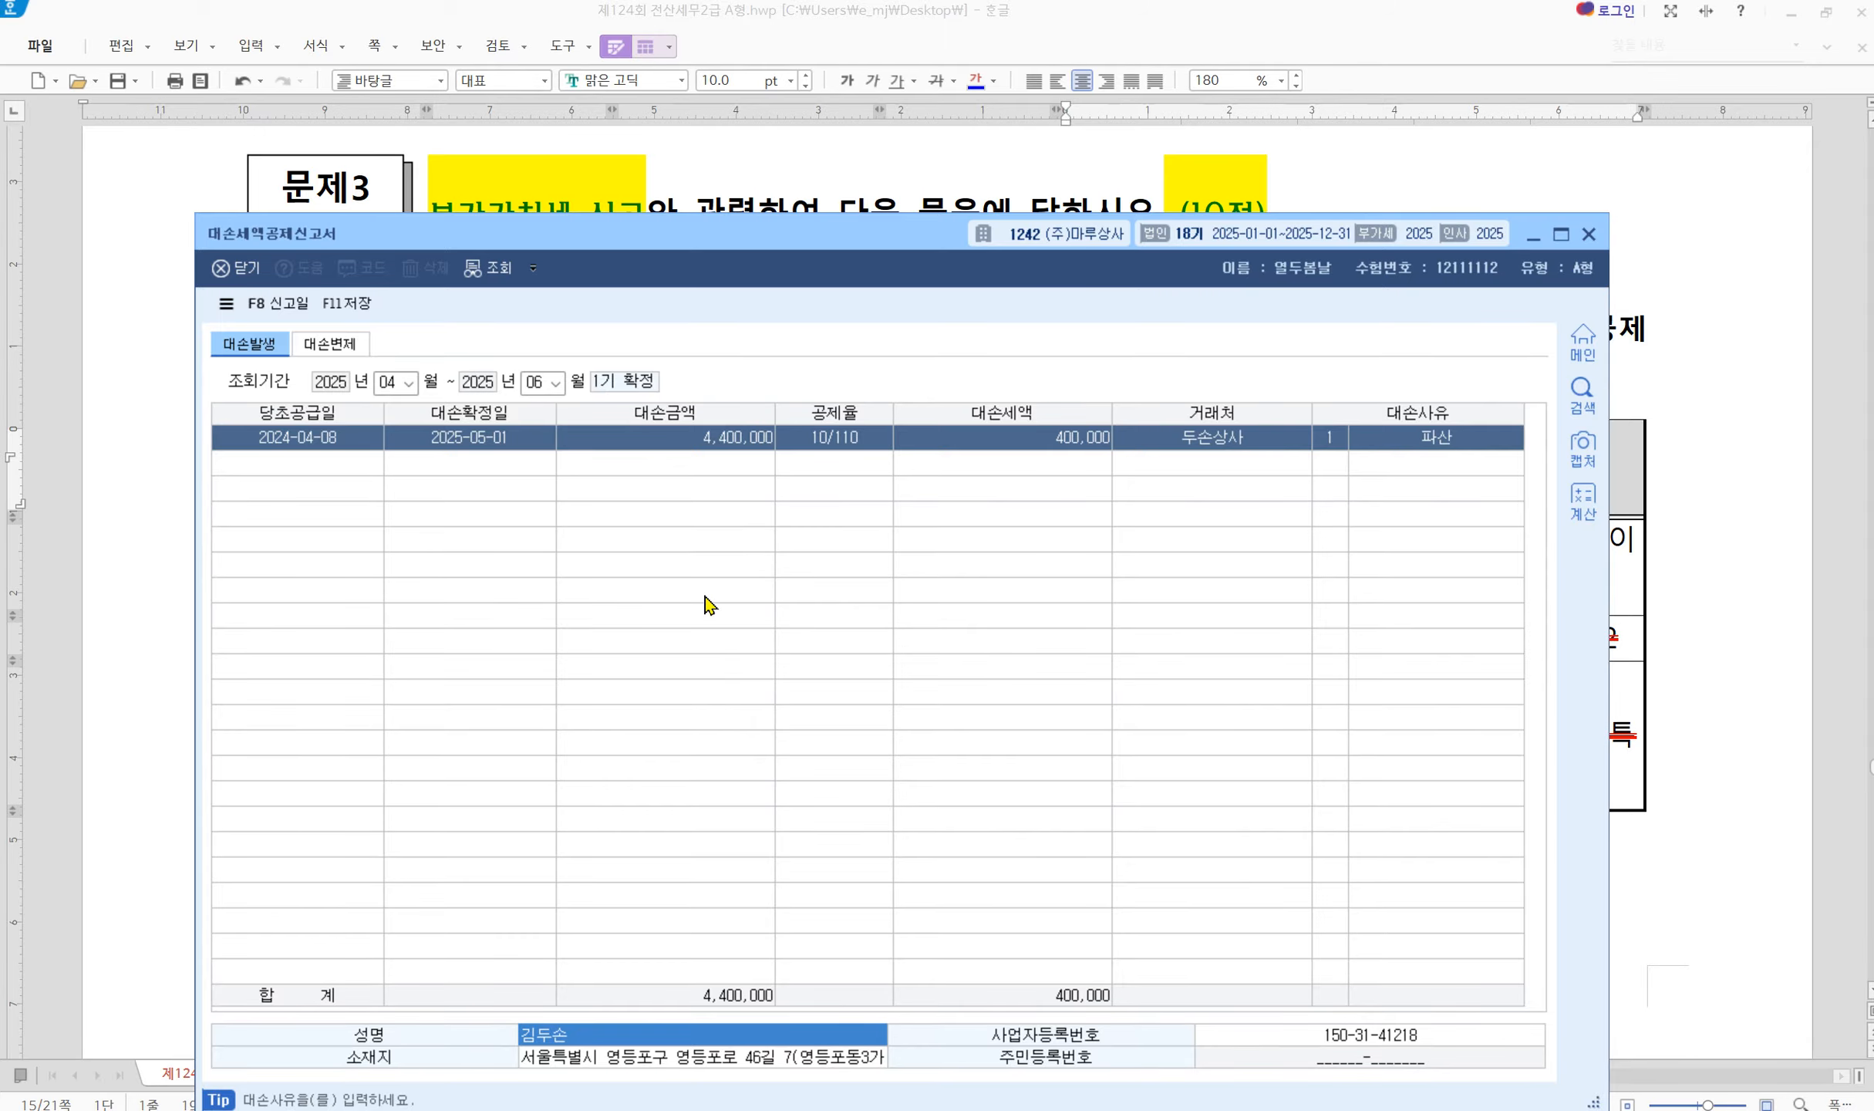
pyautogui.click(362, 305)
# Close the bad-debt form and review question [2]'s July–December 2025 제2기 확정 return conditions
pyautogui.click(1589, 234)
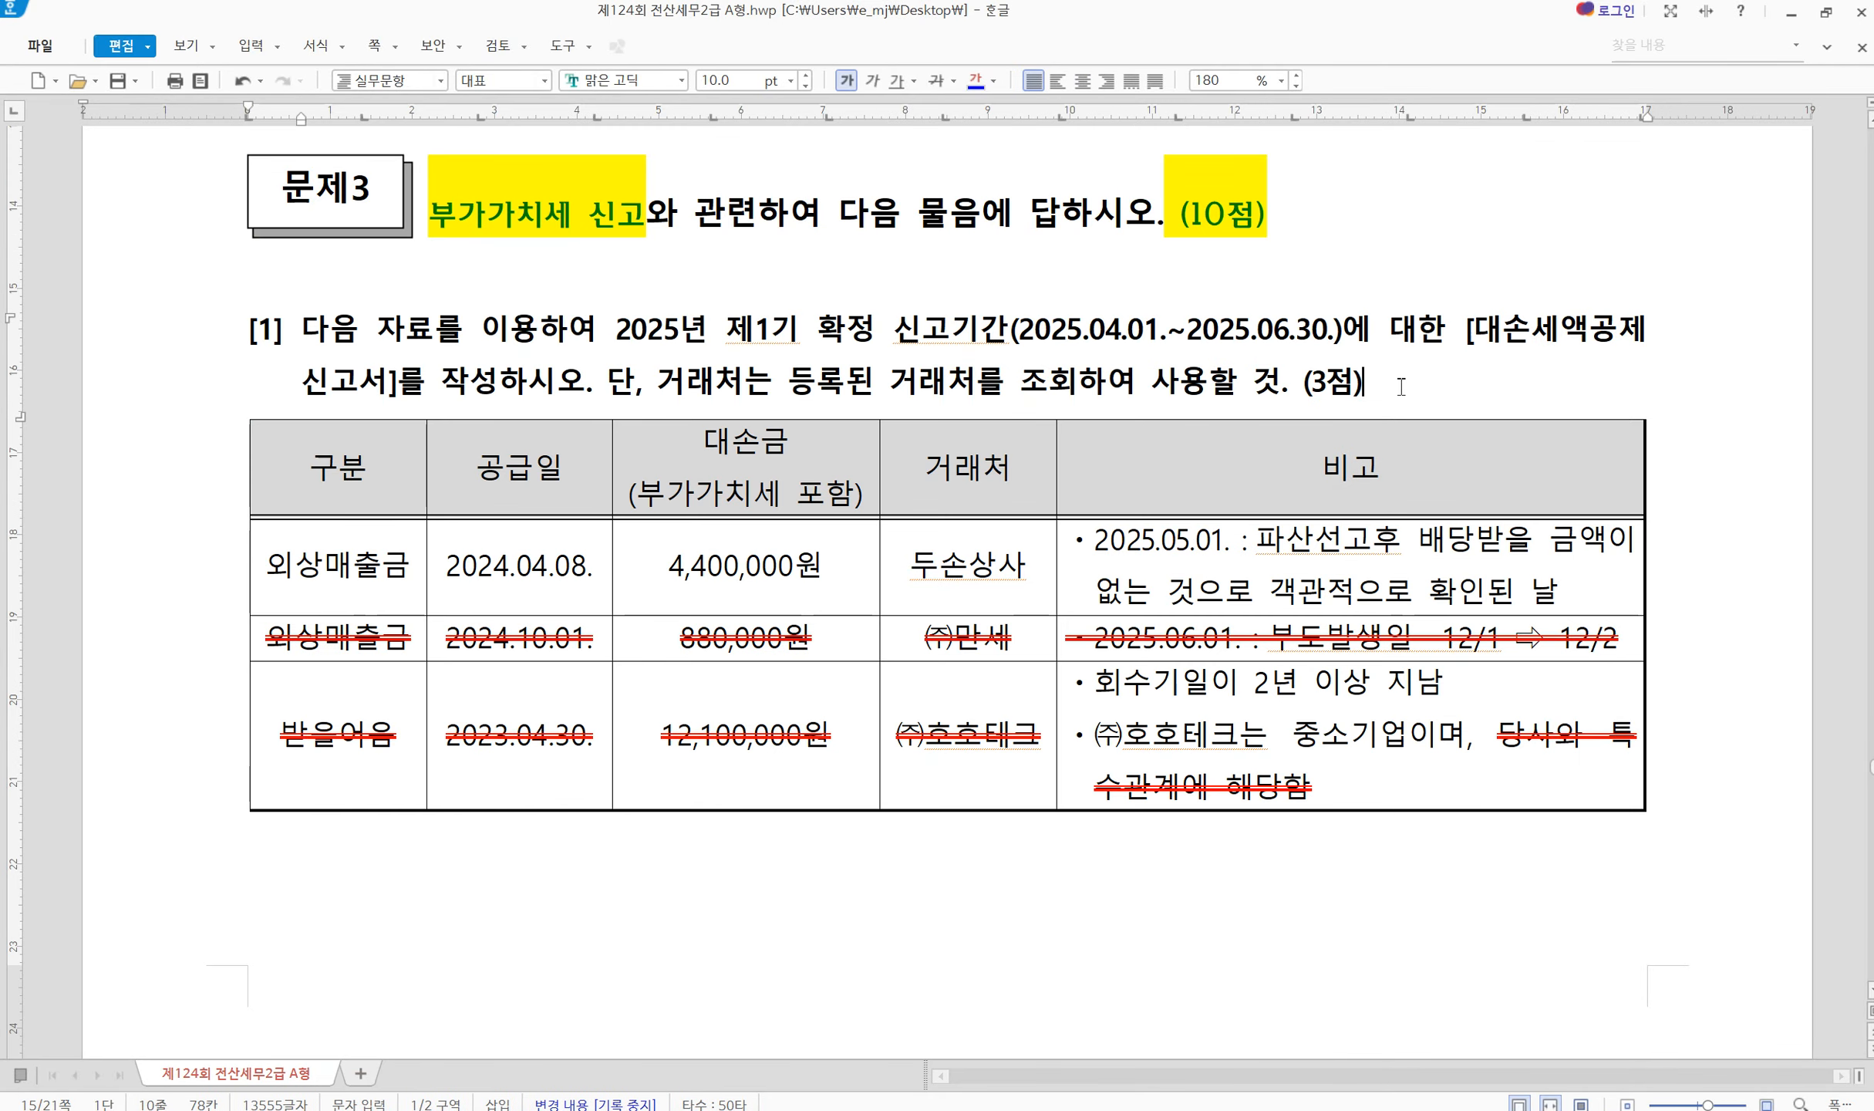
pyautogui.scroll(-10, 720, 848)
pyautogui.scroll(-6, 720, 851)
pyautogui.scroll(2, 720, 850)
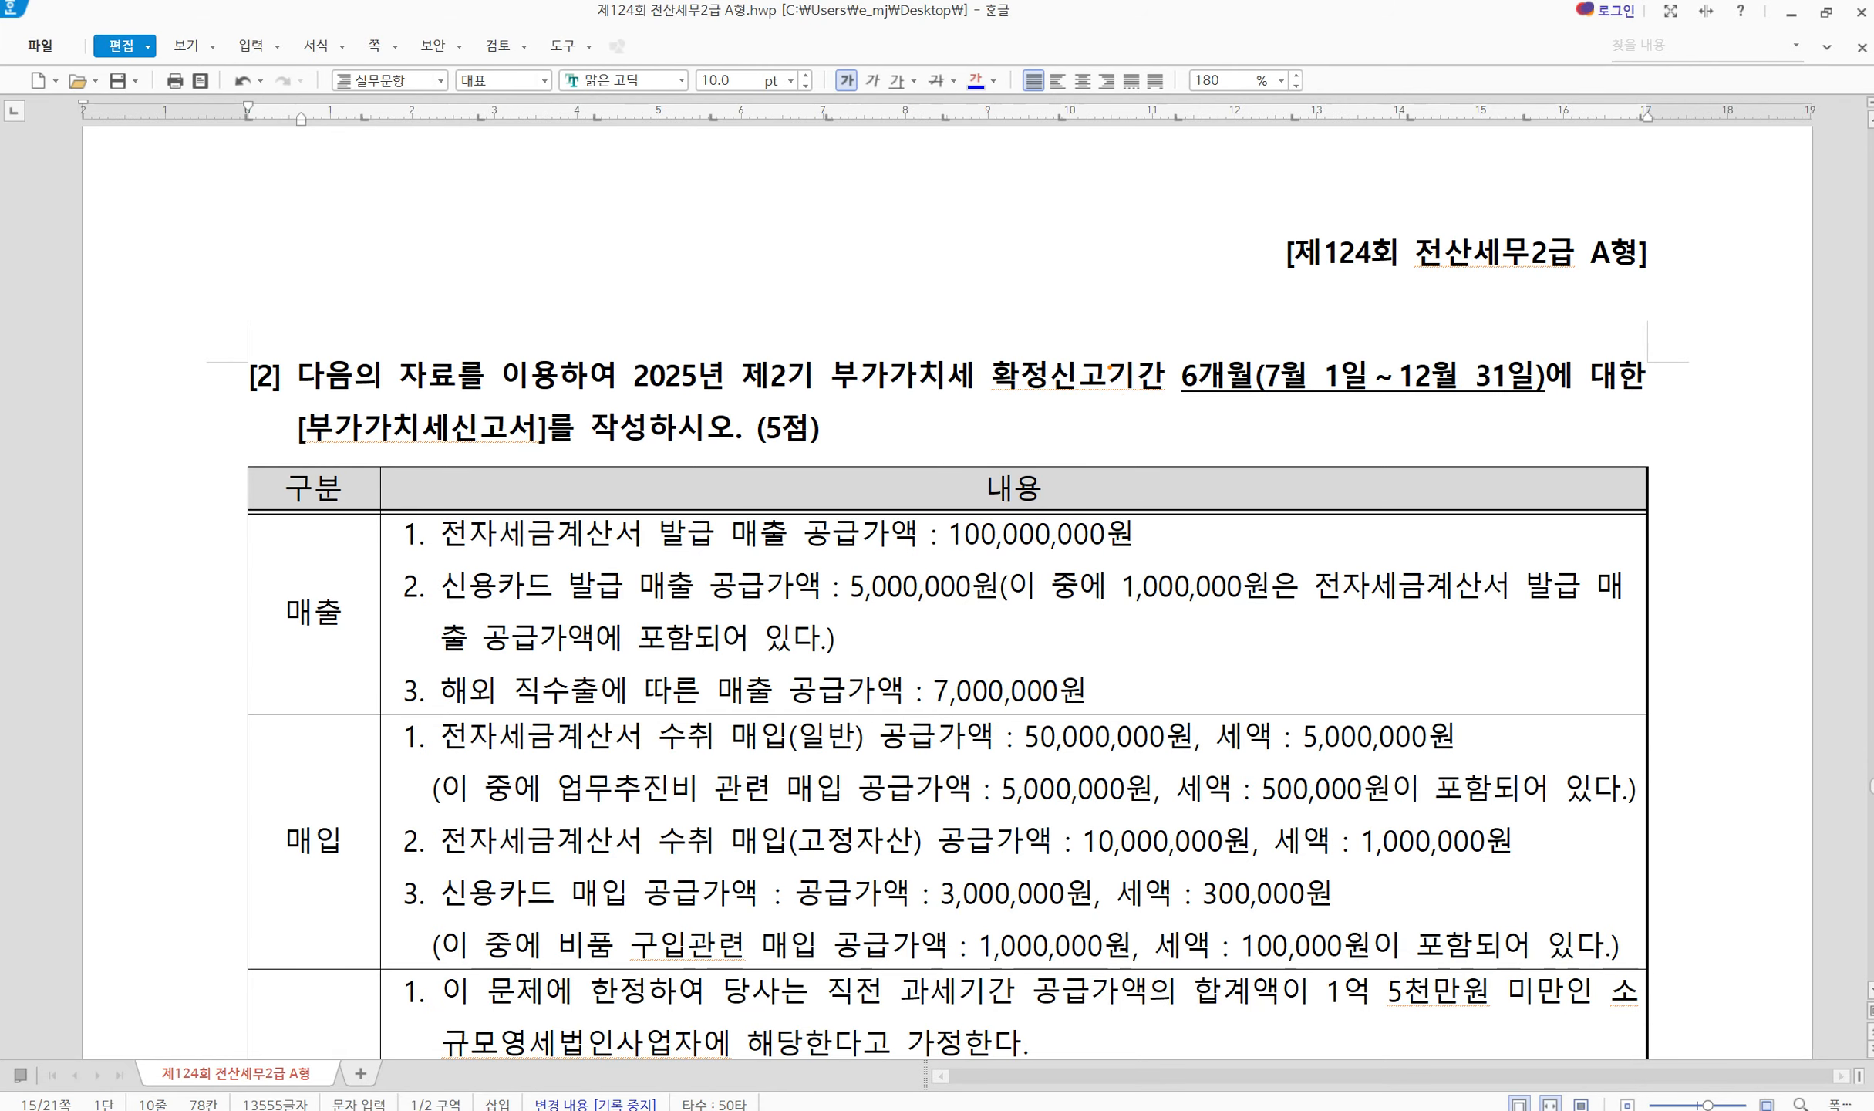
pyautogui.moveTo(1174, 347)
pyautogui.mouseDown()
pyautogui.moveTo(1203, 381)
pyautogui.moveTo(1374, 408)
pyautogui.moveTo(1569, 409)
pyautogui.mouseUp()
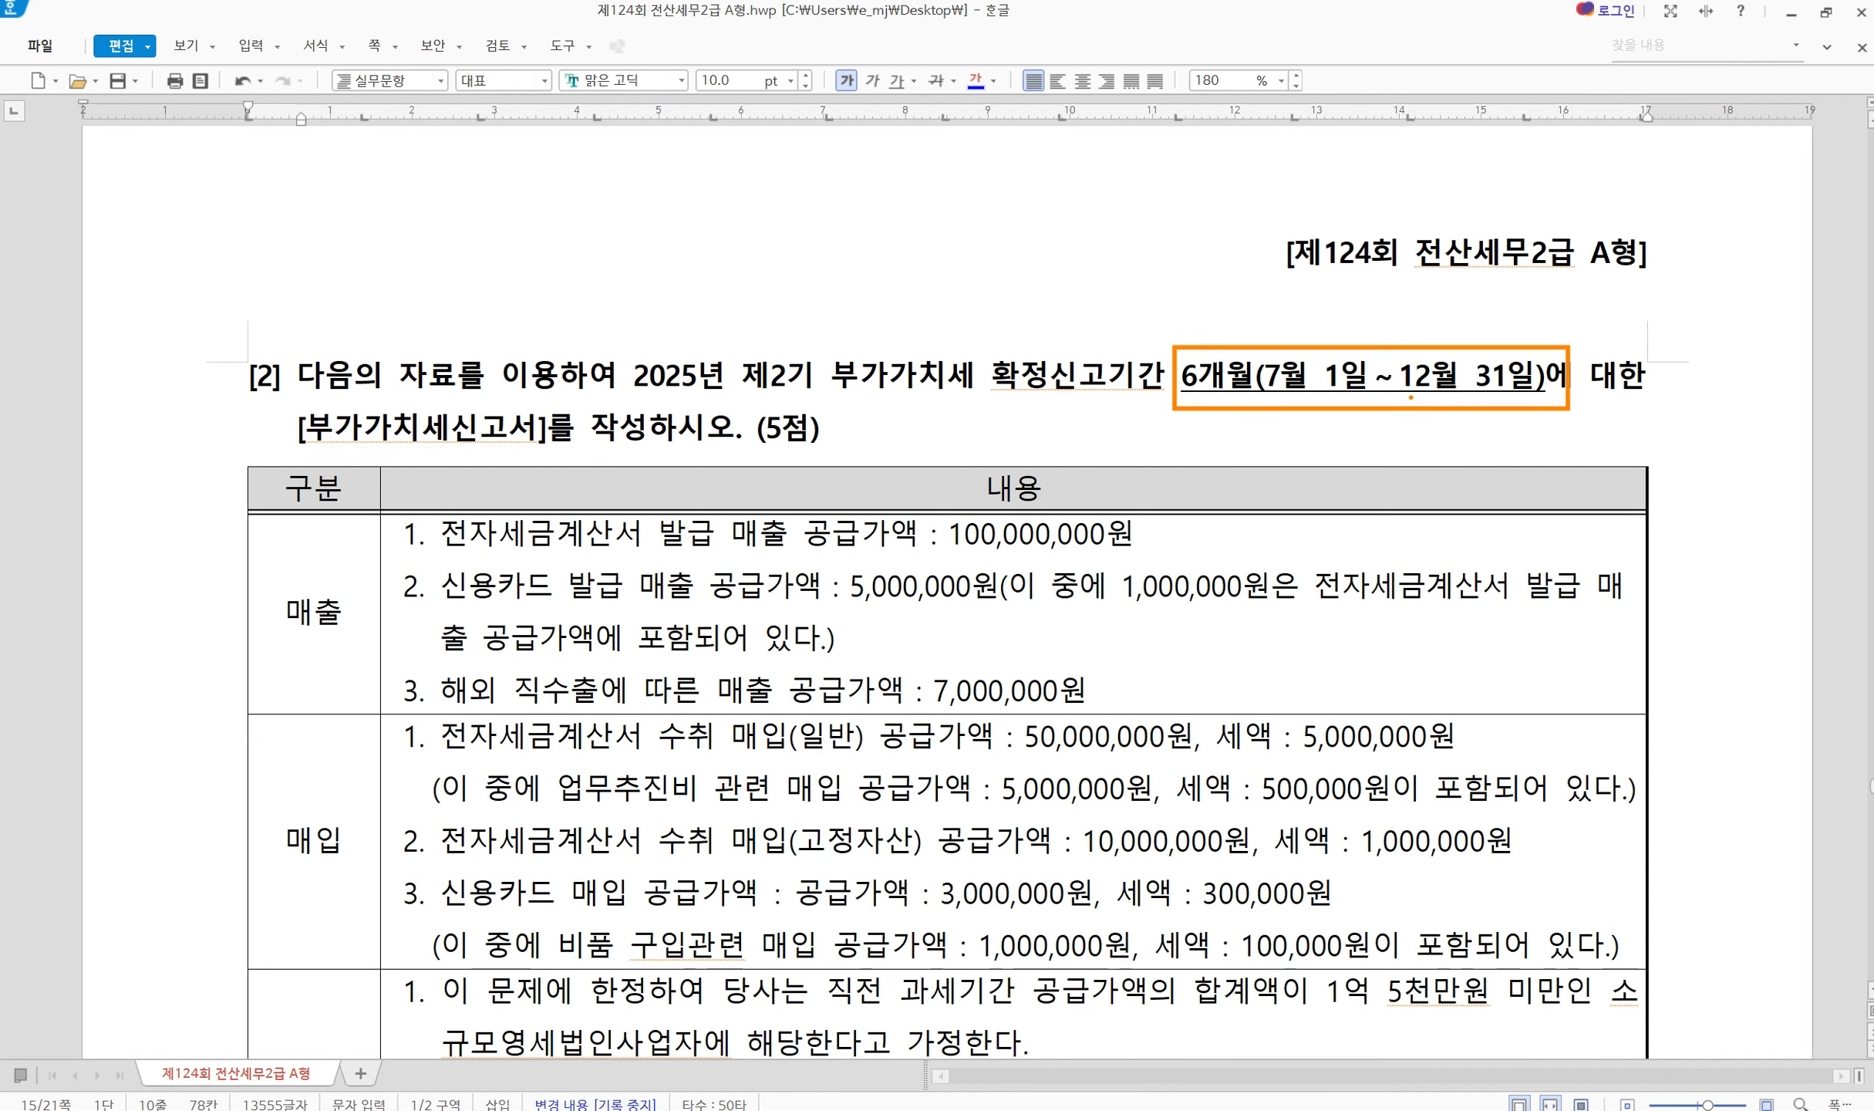
pyautogui.scroll(-3, 990, 745)
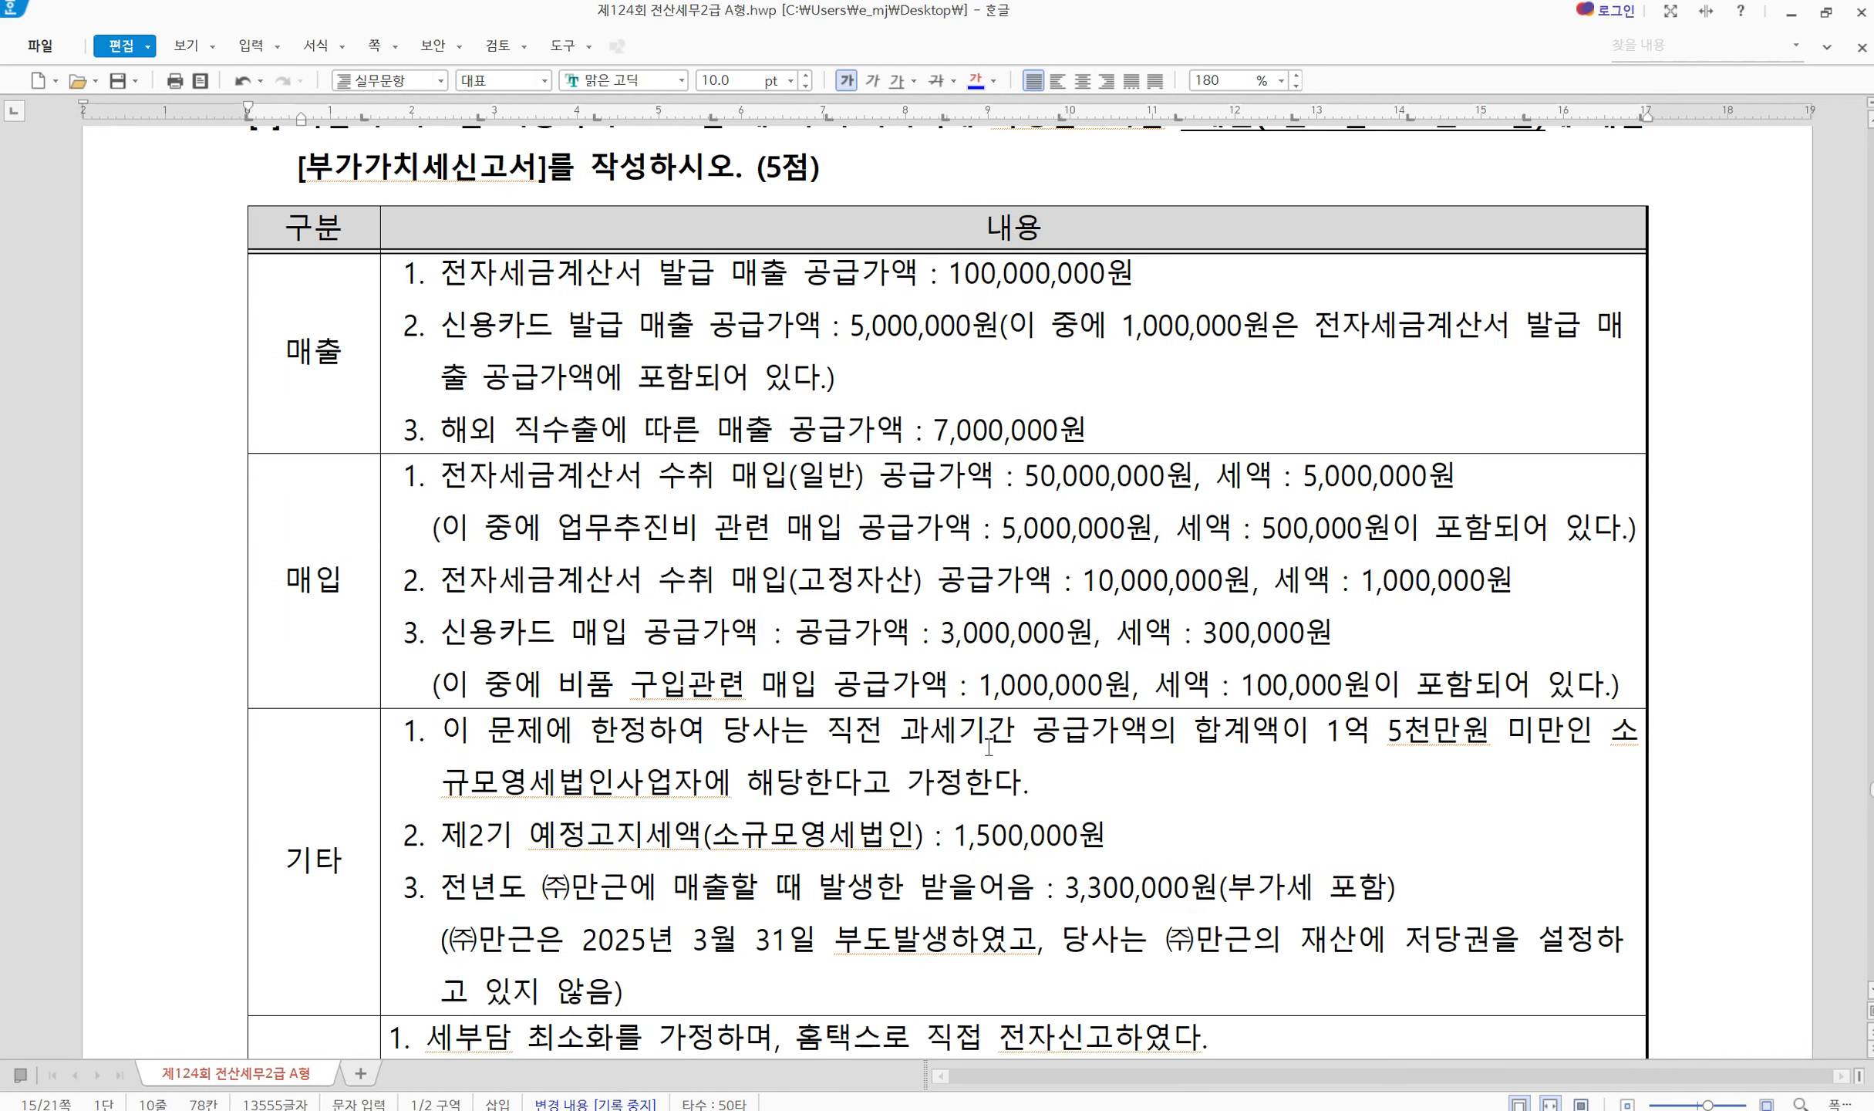
pyautogui.moveTo(308, 879); pyautogui.dragTo(626, 900)
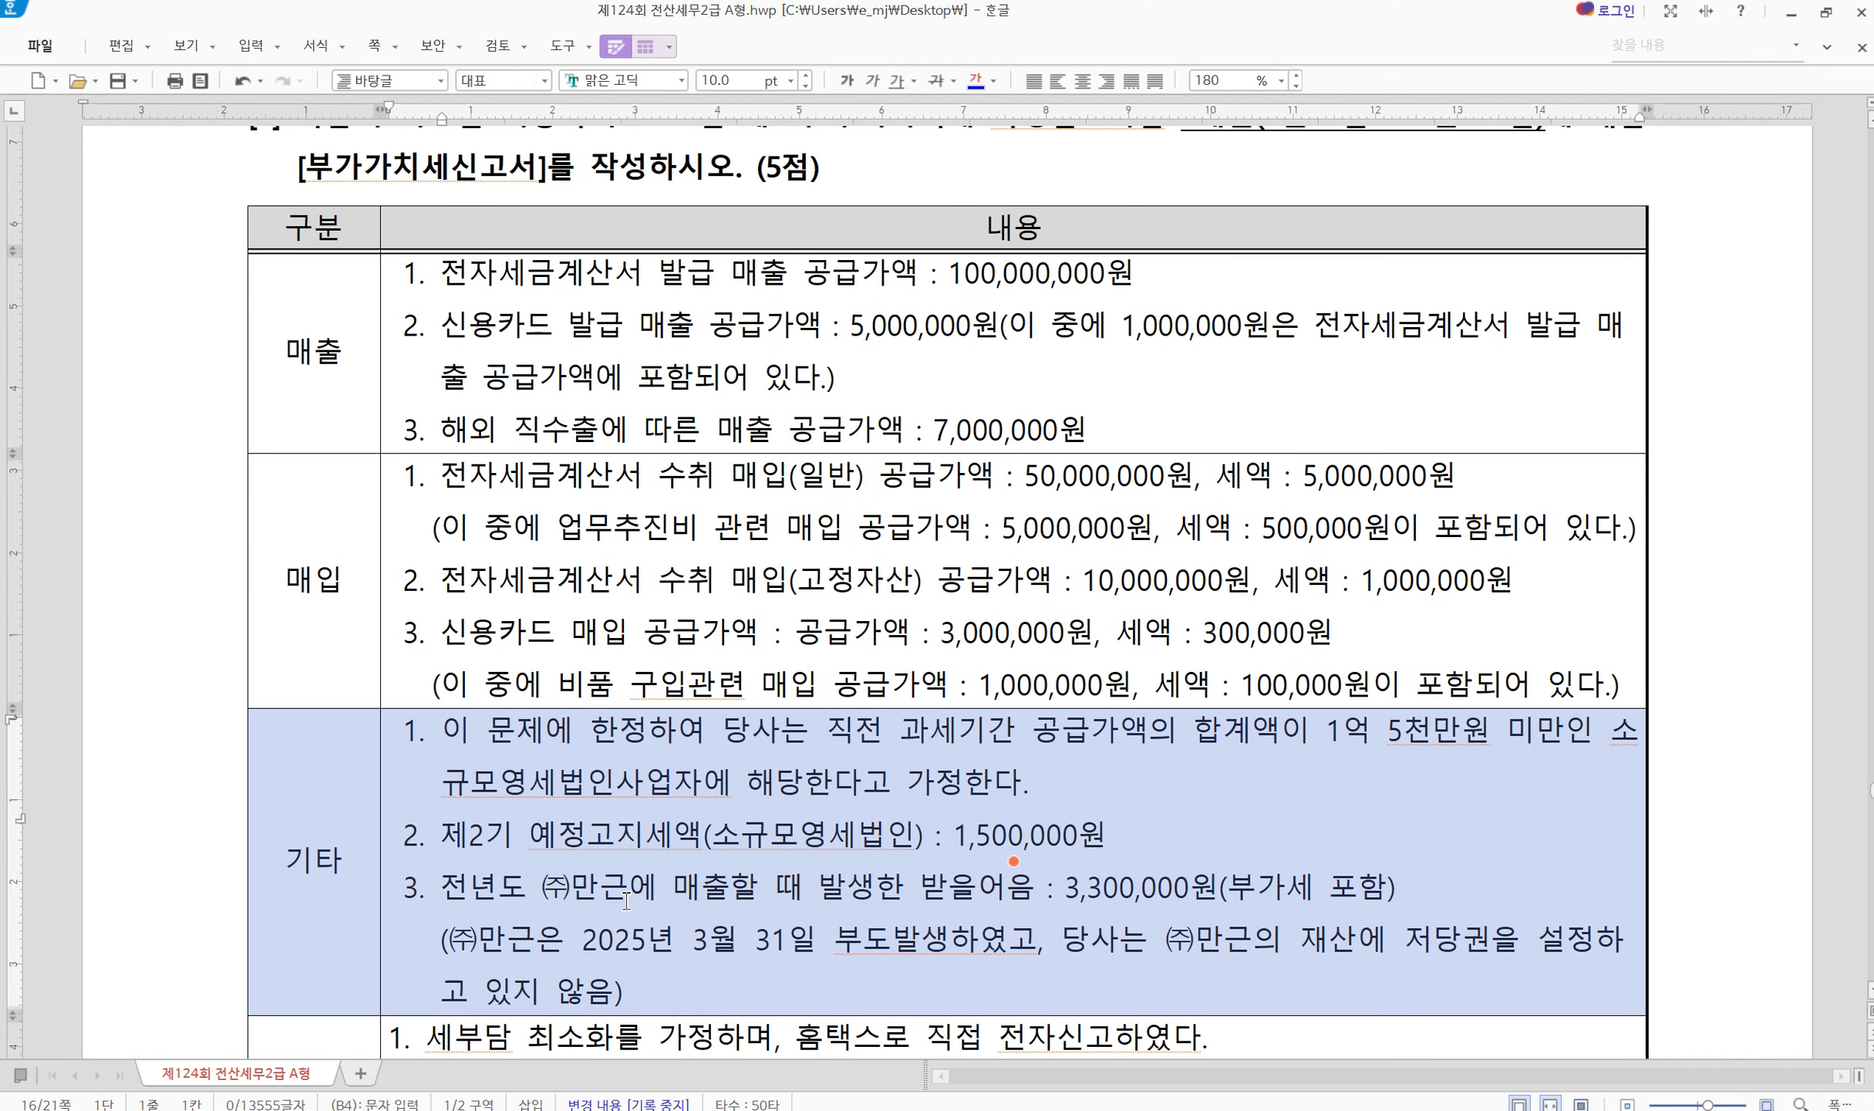
pyautogui.press('Escape')
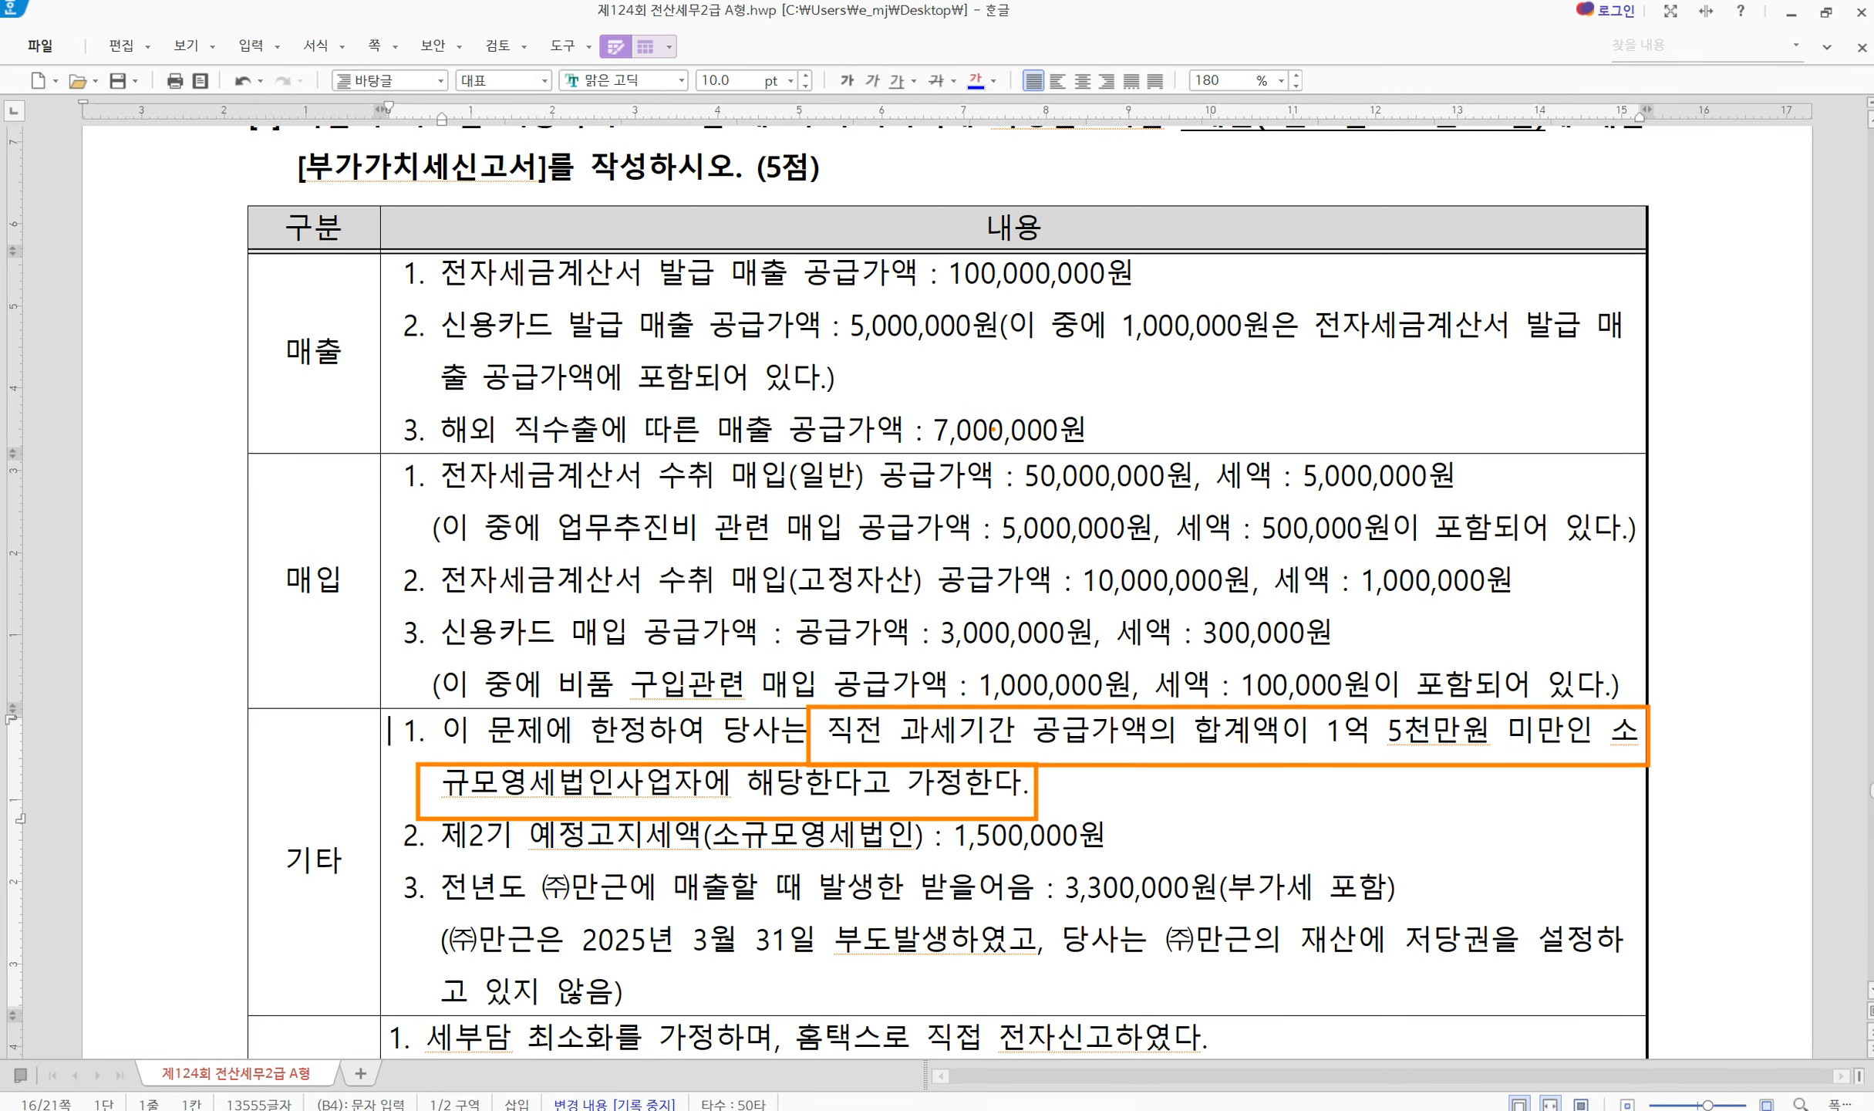
pyautogui.scroll(3, 1388, 378)
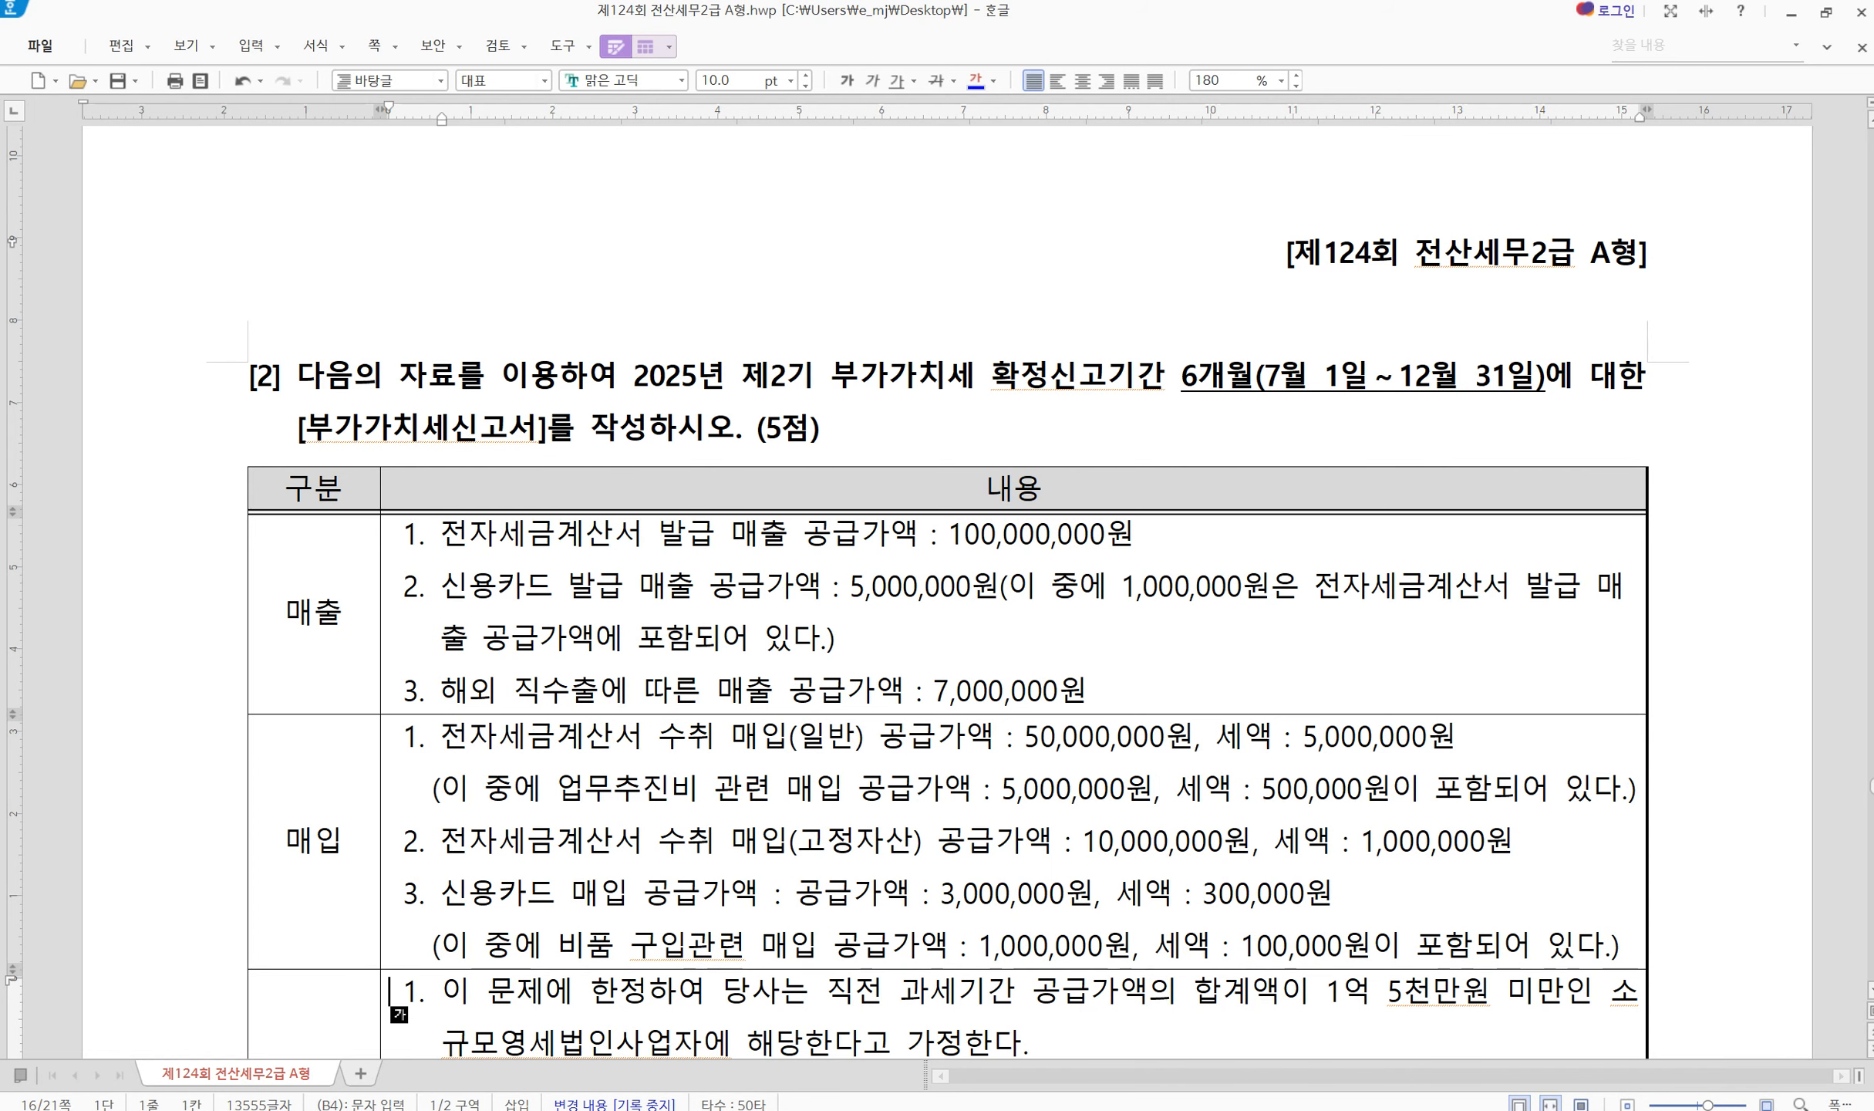
pyautogui.hotkey('alt', 'Tab')
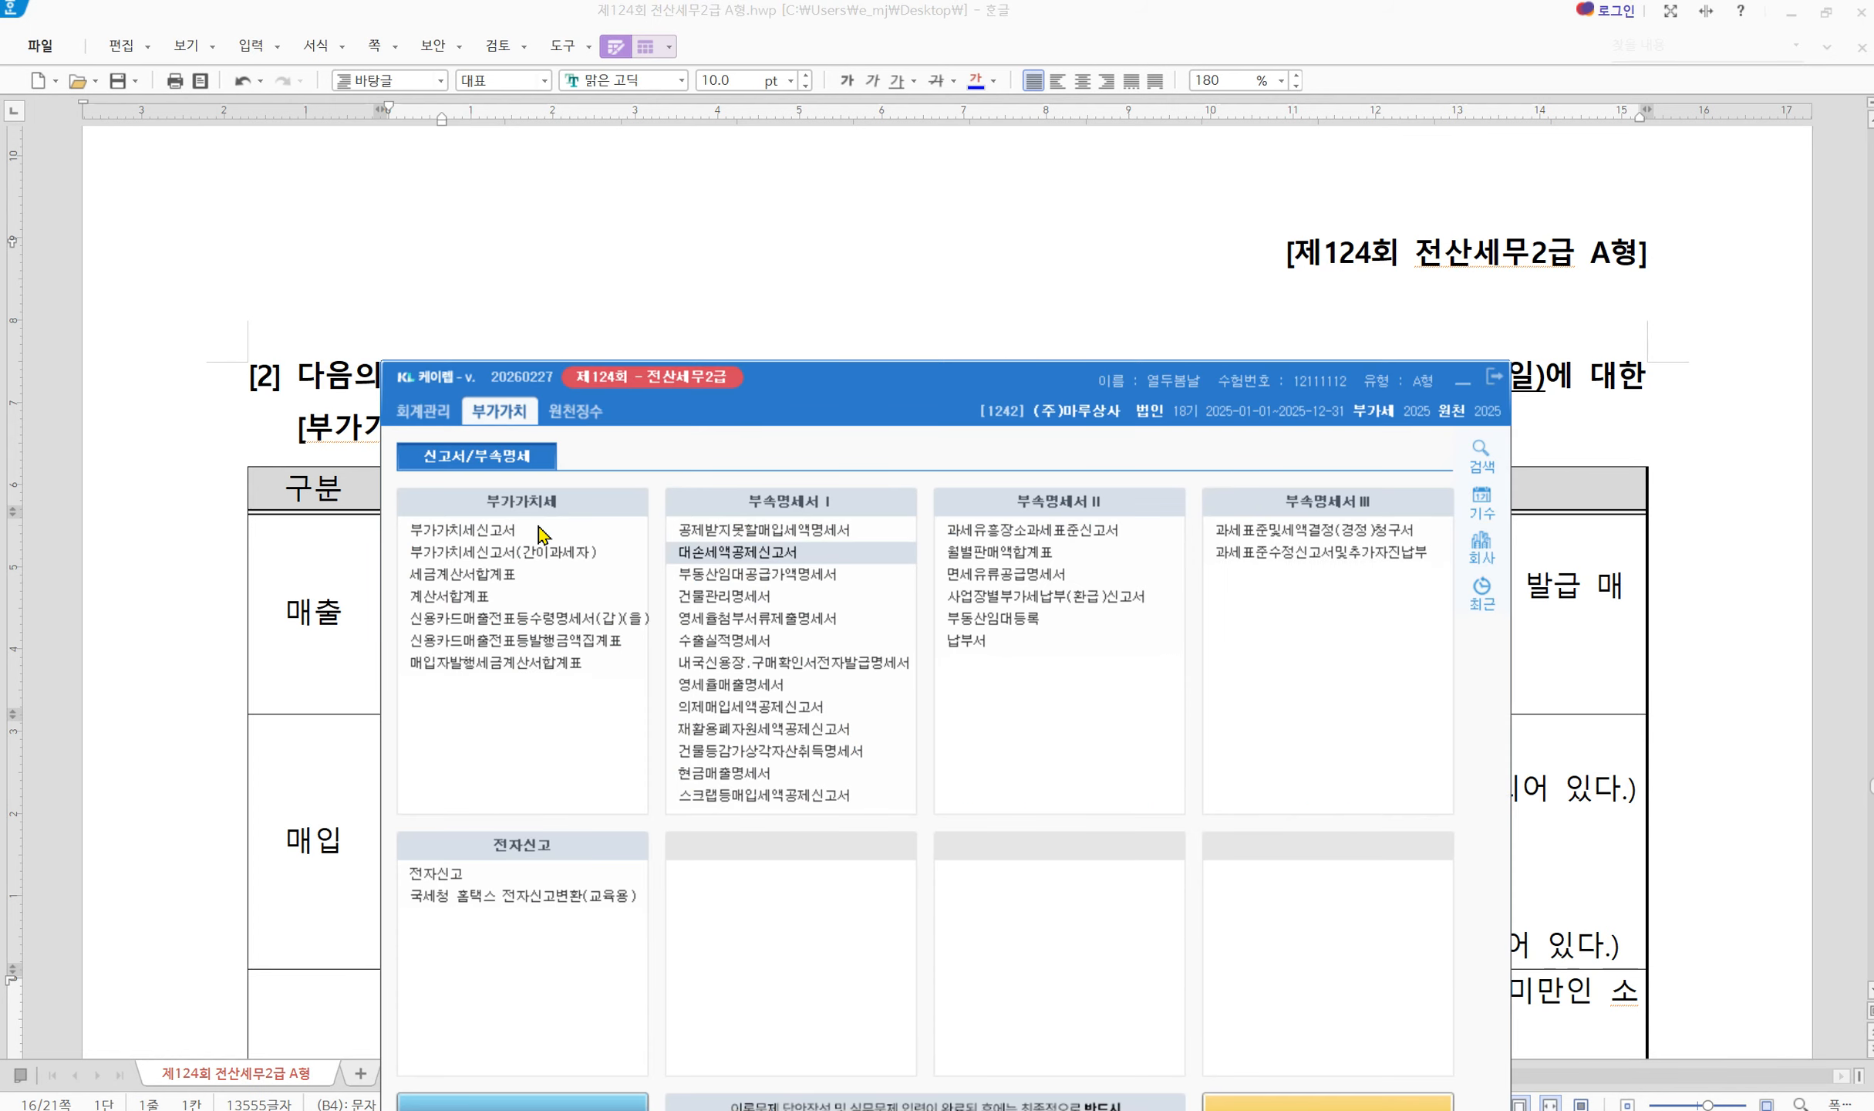
# Open the 부가가치세신고서 for the period 7월 1일 to 12월 31일
pyautogui.click(614, 530)
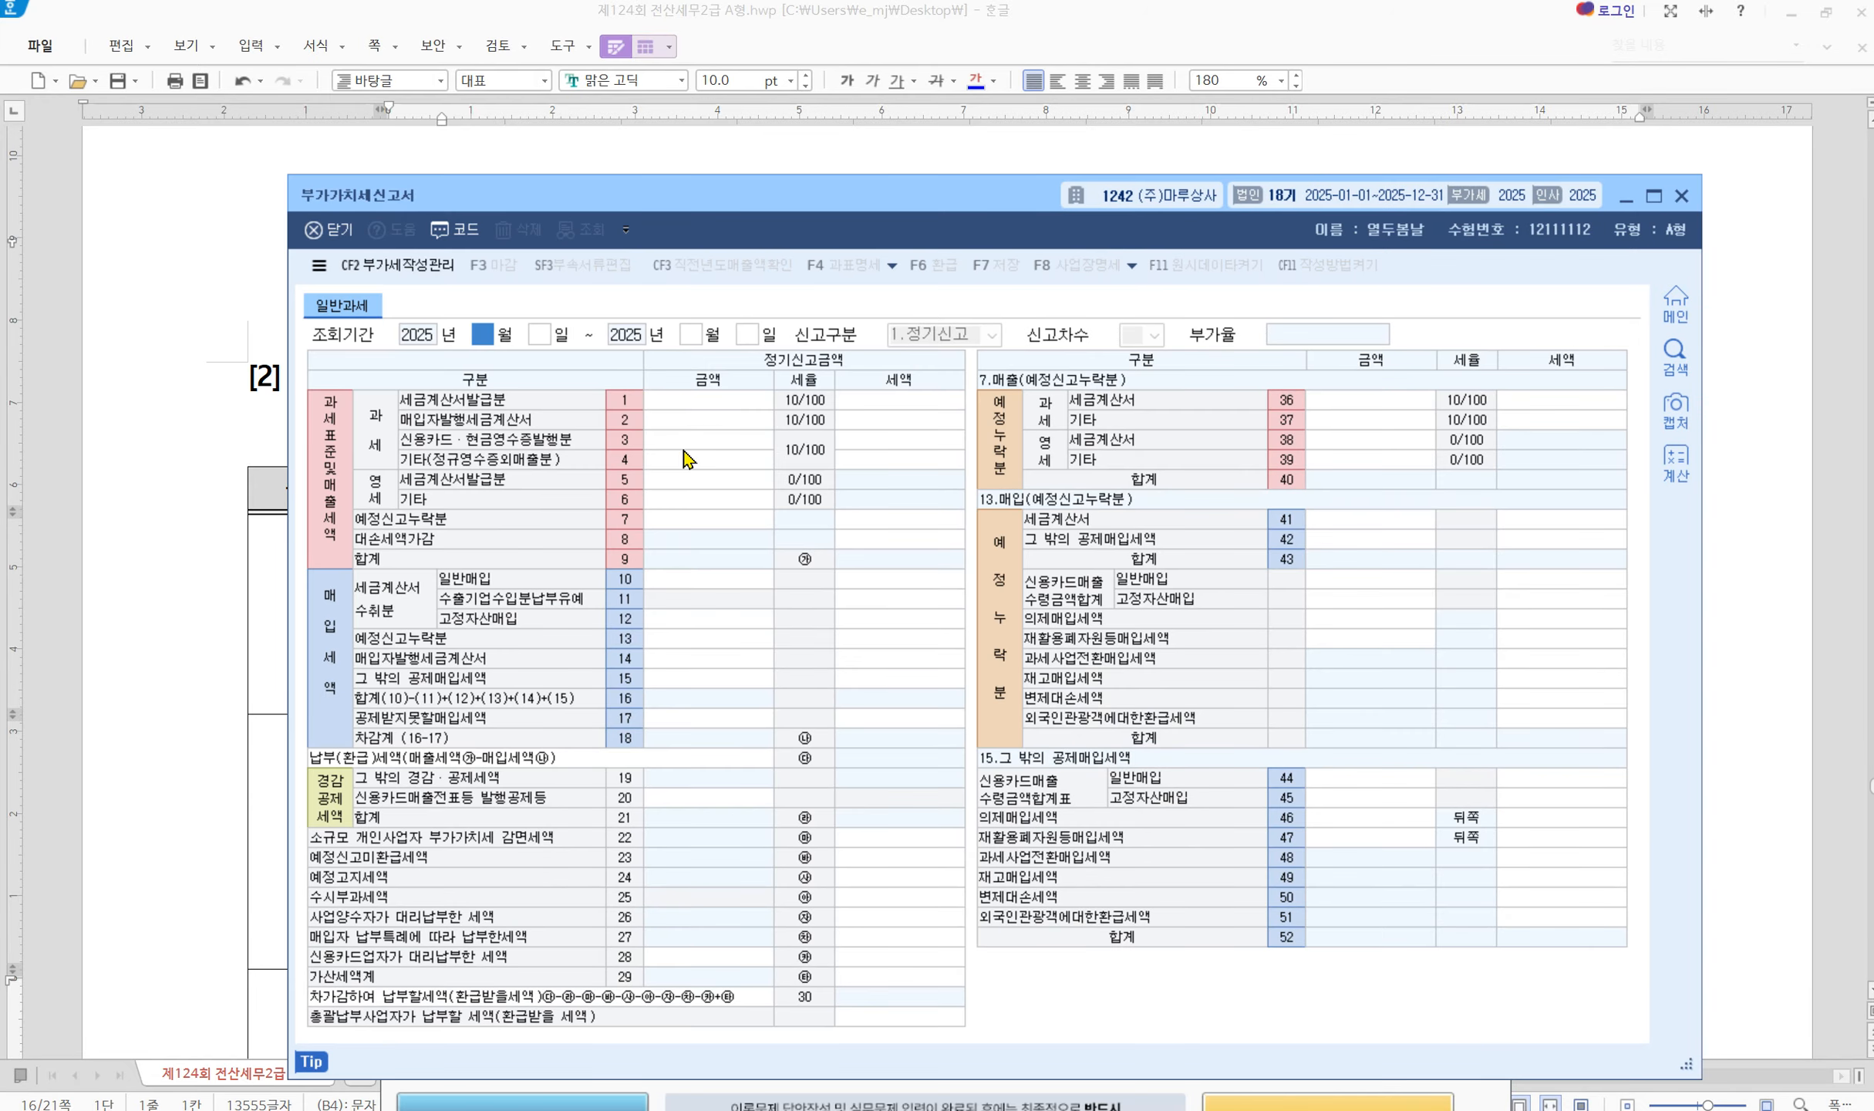
pyautogui.write('7')
pyautogui.press('Return')
pyautogui.write('1')
pyautogui.press('Return')
pyautogui.write('12')
pyautogui.press('Return')
pyautogui.write('31')
pyautogui.press('Return')
# Place the form below the question and mark the sales items against rows 1, 3 and 6
pyautogui.moveTo(892, 194); pyautogui.dragTo(803, 606)
pyautogui.click(1457, 380)
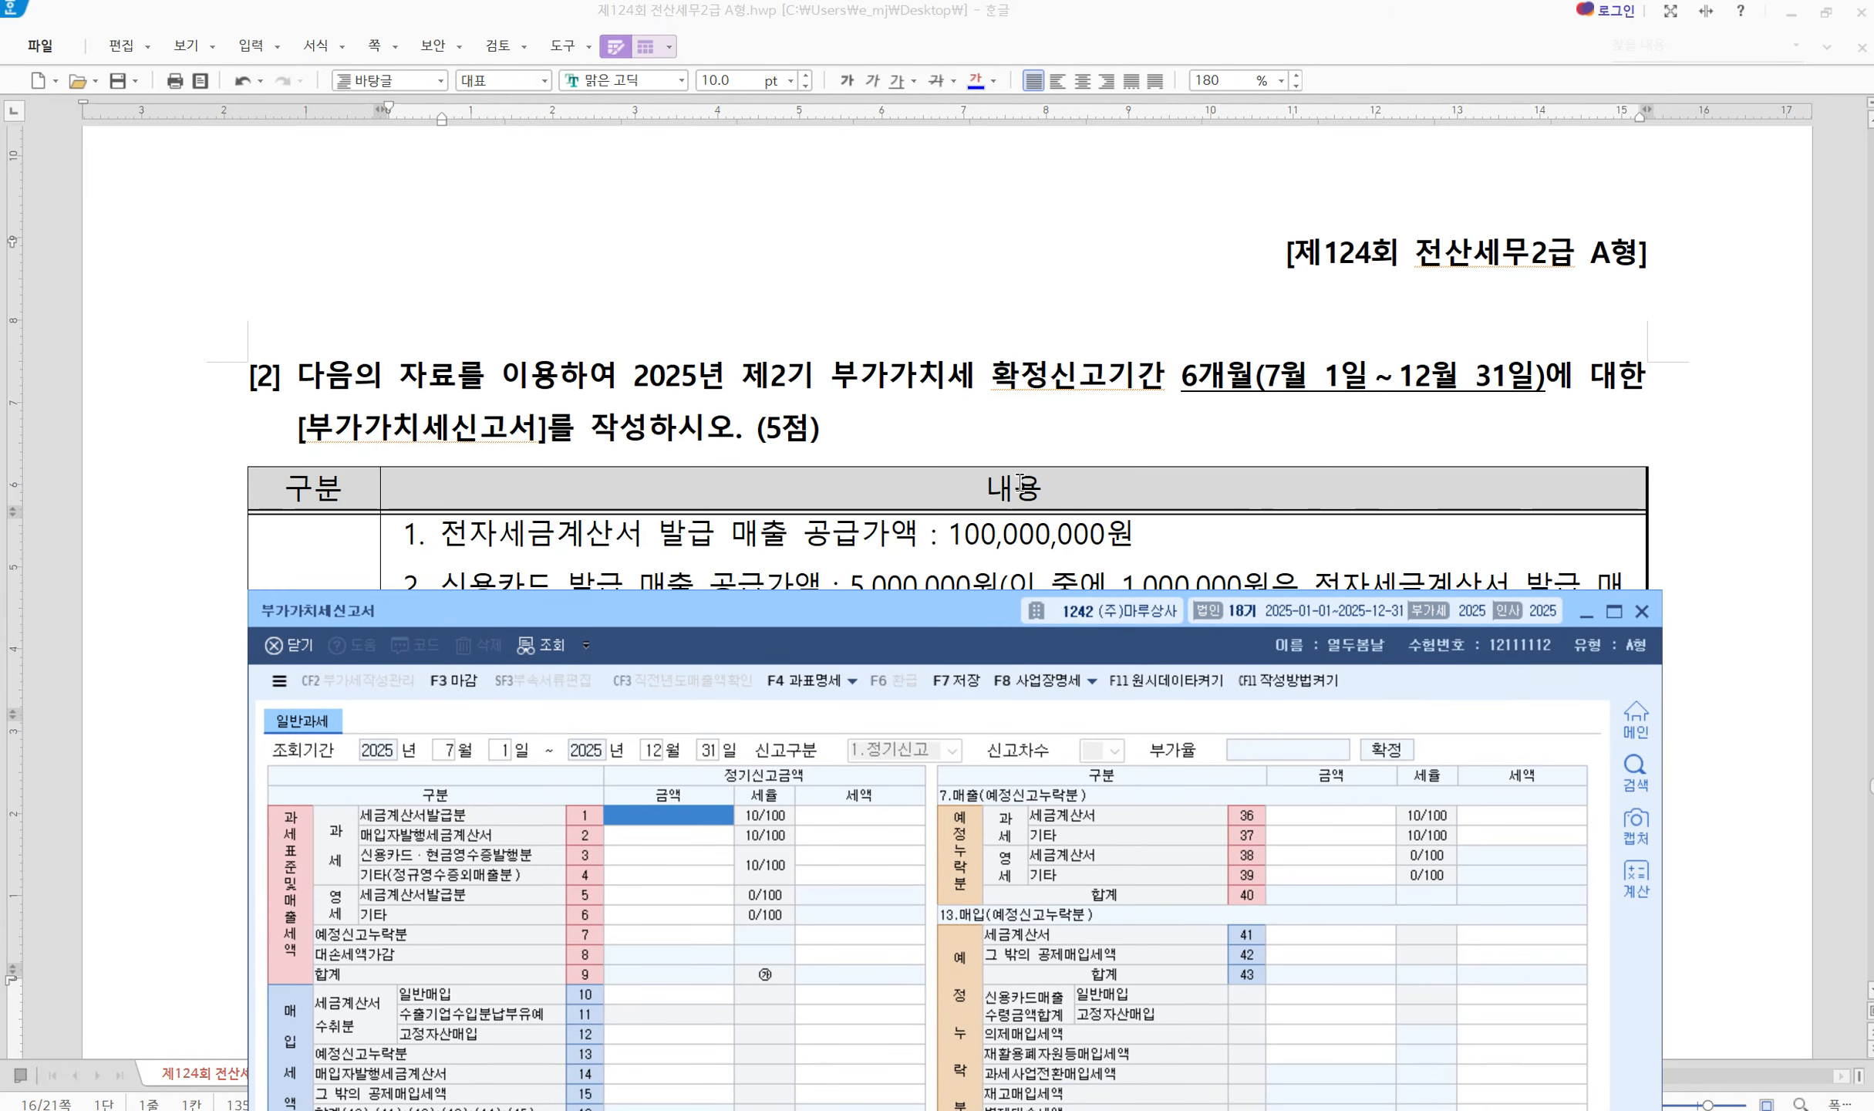
pyautogui.scroll(-3, 964, 376)
pyautogui.moveTo(804, 609); pyautogui.dragTo(805, 482)
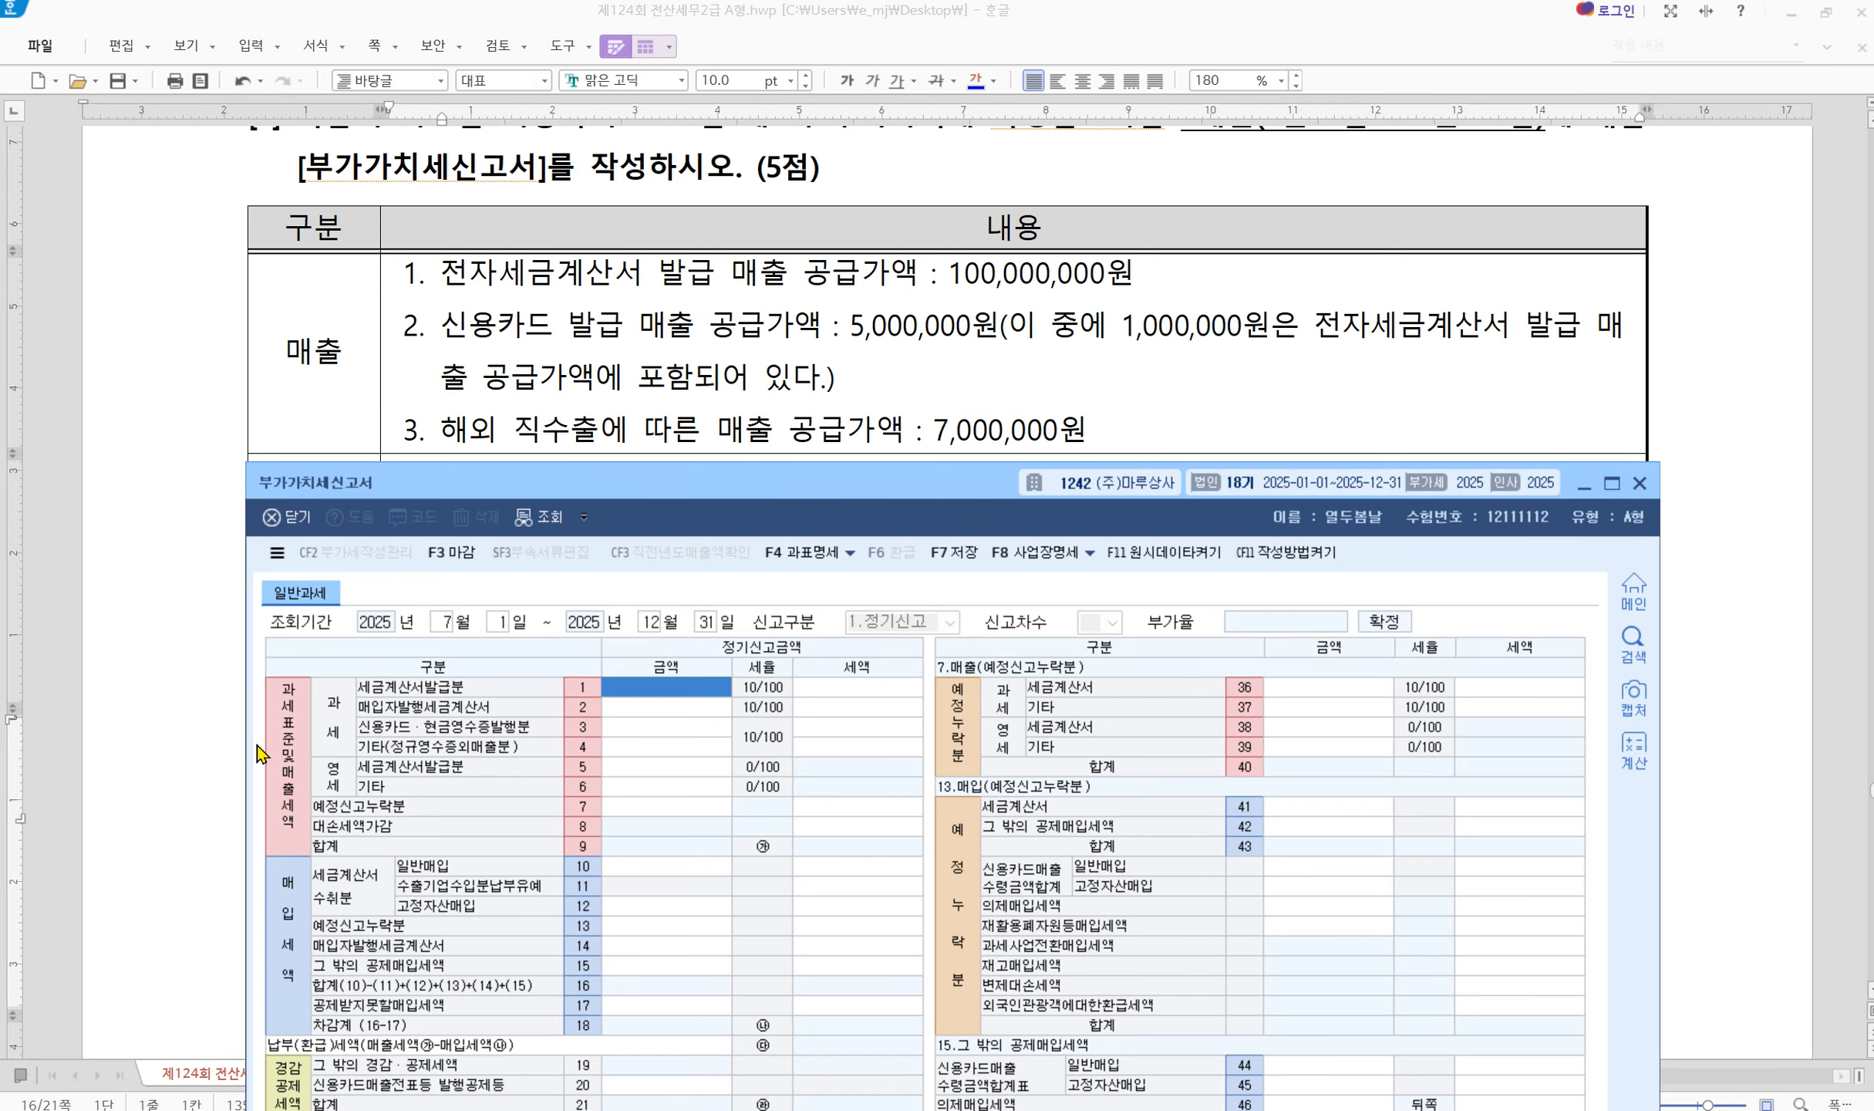
pyautogui.moveTo(260, 673)
pyautogui.mouseDown()
pyautogui.moveTo(840, 874)
pyautogui.moveTo(926, 864)
pyautogui.mouseUp()
pyautogui.moveTo(241, 250)
pyautogui.mouseDown()
pyautogui.moveTo(468, 381)
pyautogui.moveTo(1650, 460)
pyautogui.mouseUp()
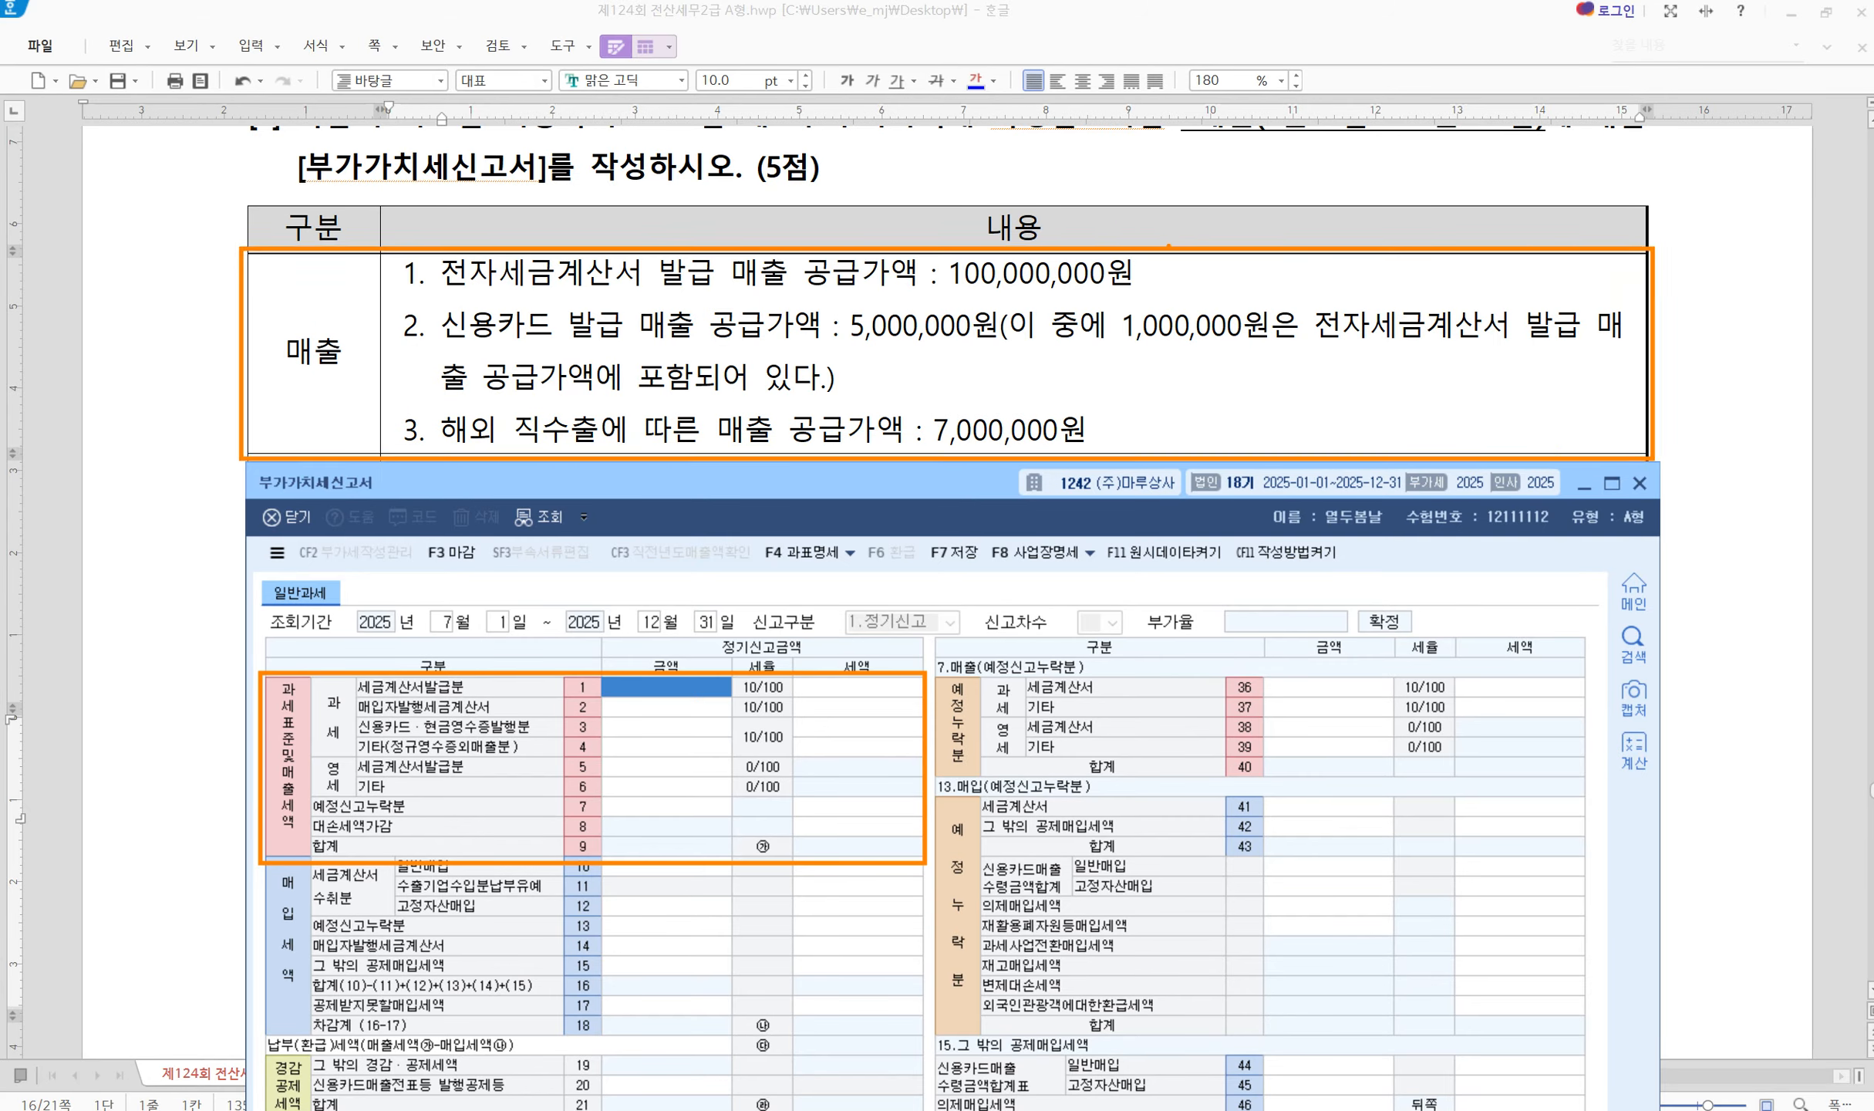
pyautogui.moveTo(1176, 262); pyautogui.dragTo(1178, 280)
pyautogui.moveTo(924, 356)
pyautogui.mouseDown()
pyautogui.moveTo(970, 364)
pyautogui.moveTo(974, 390)
pyautogui.moveTo(934, 402)
pyautogui.mouseUp()
pyautogui.moveTo(1255, 329)
pyautogui.mouseDown()
pyautogui.moveTo(1282, 307)
pyautogui.moveTo(1244, 294)
pyautogui.moveTo(1267, 253)
pyautogui.mouseUp()
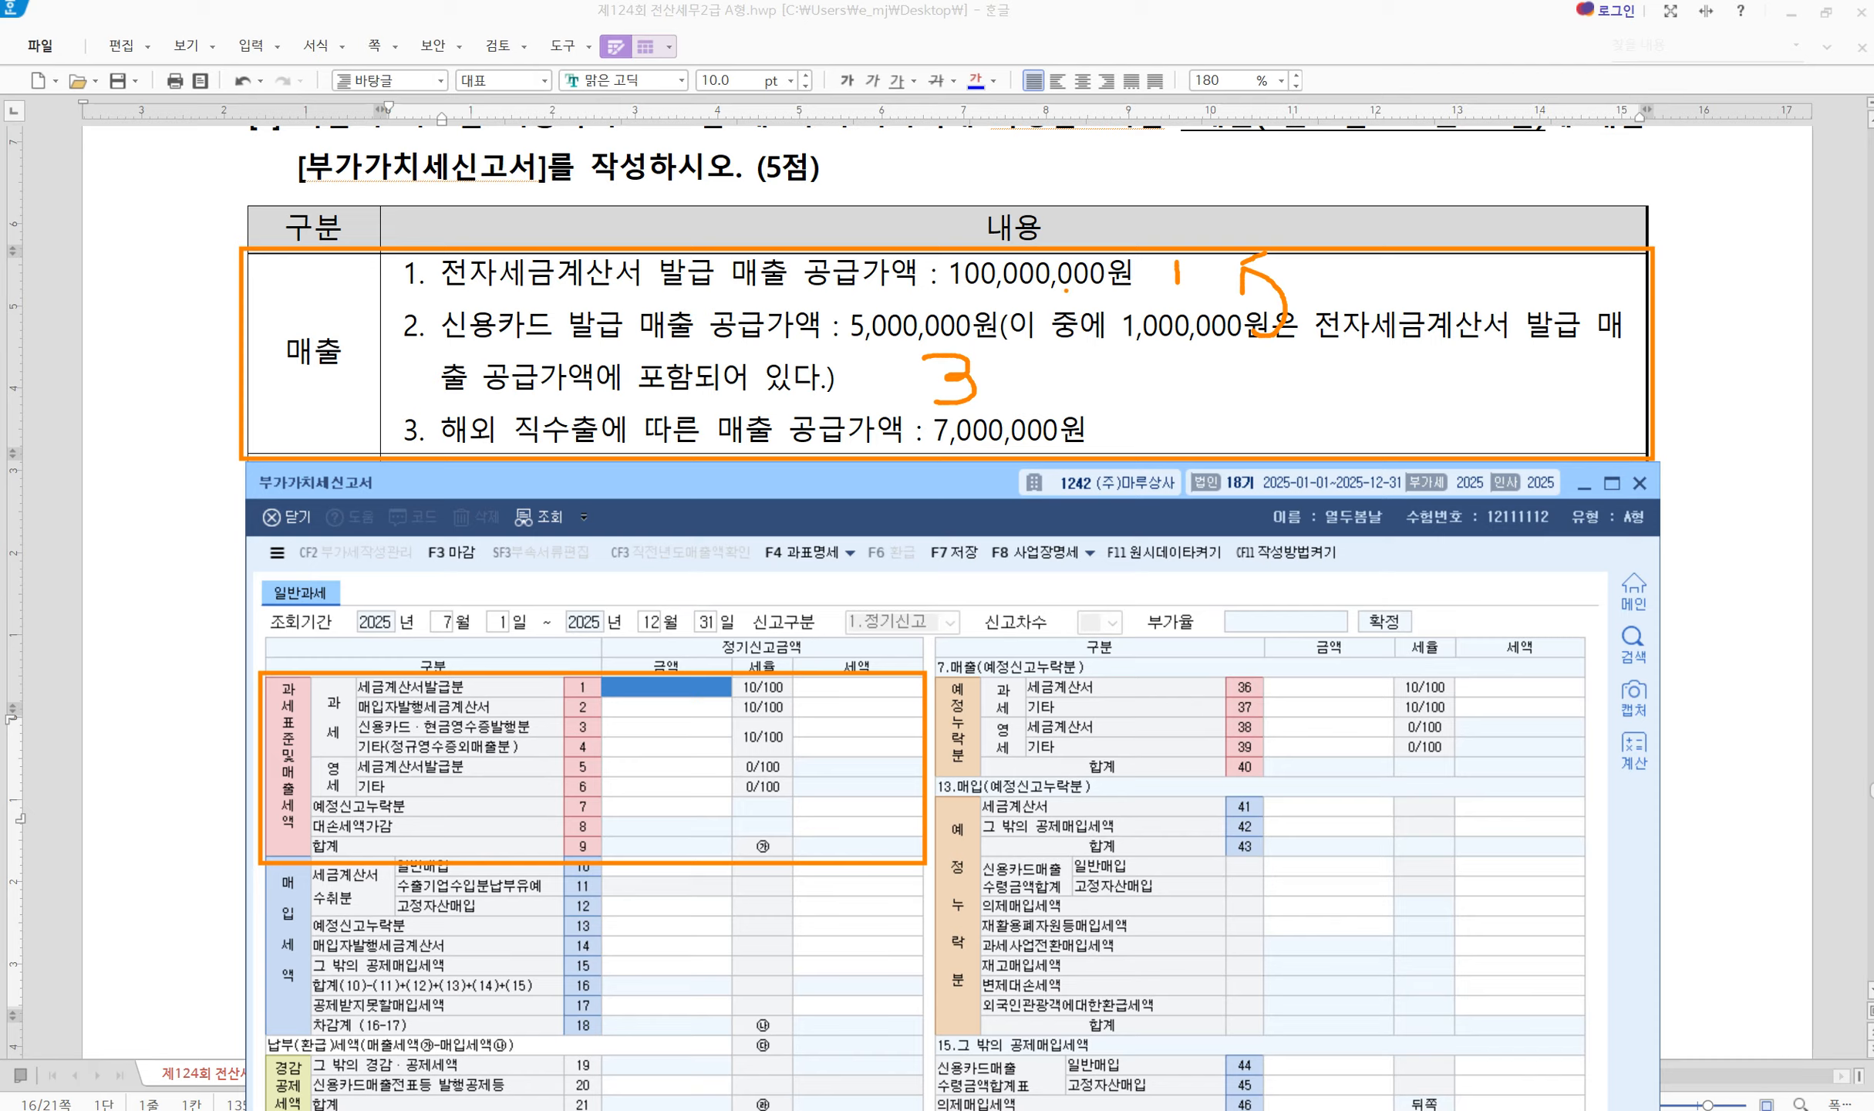
pyautogui.moveTo(870, 303); pyautogui.dragTo(856, 358)
pyautogui.moveTo(1143, 406)
pyautogui.mouseDown()
pyautogui.moveTo(1114, 412)
pyautogui.moveTo(1121, 454)
pyautogui.moveTo(1108, 432)
pyautogui.mouseUp()
pyautogui.moveTo(483, 785)
pyautogui.mouseDown()
pyautogui.moveTo(501, 794)
pyautogui.moveTo(514, 772)
pyautogui.mouseUp()
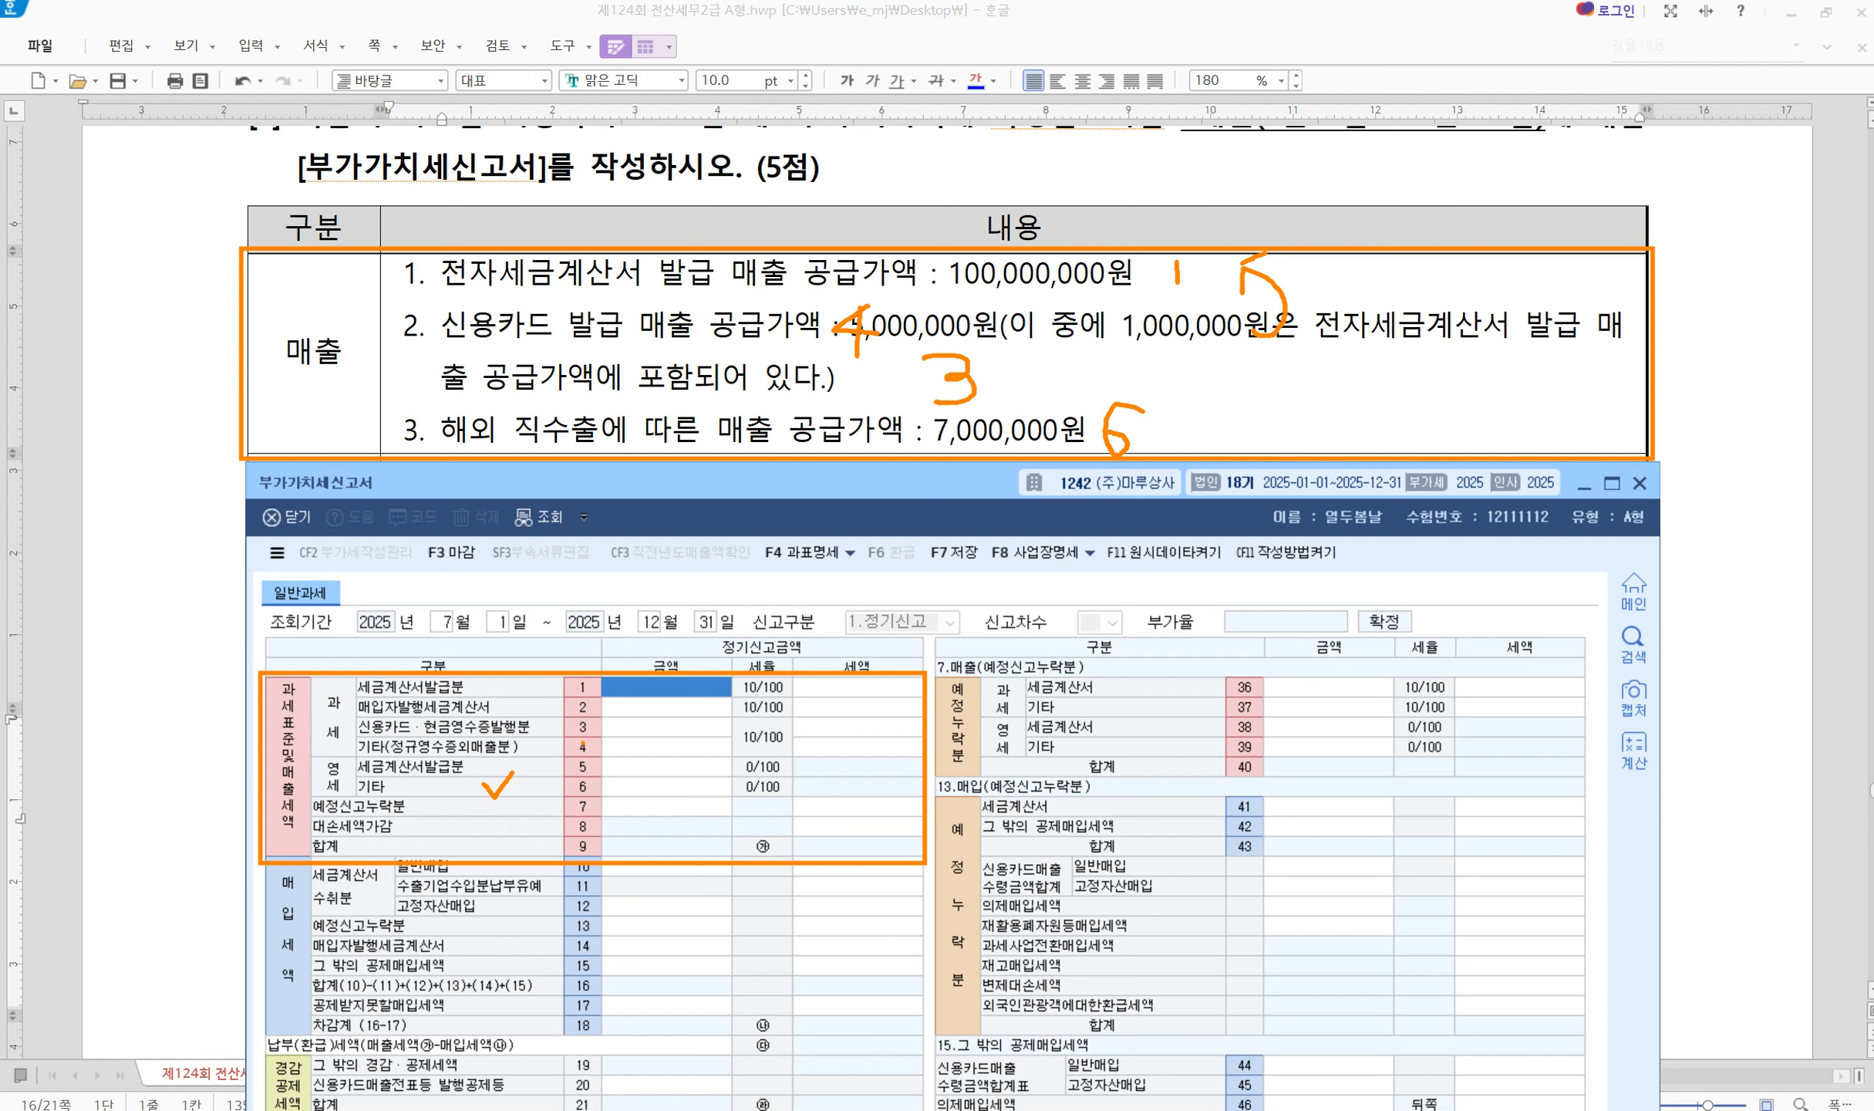
pyautogui.press('Escape')
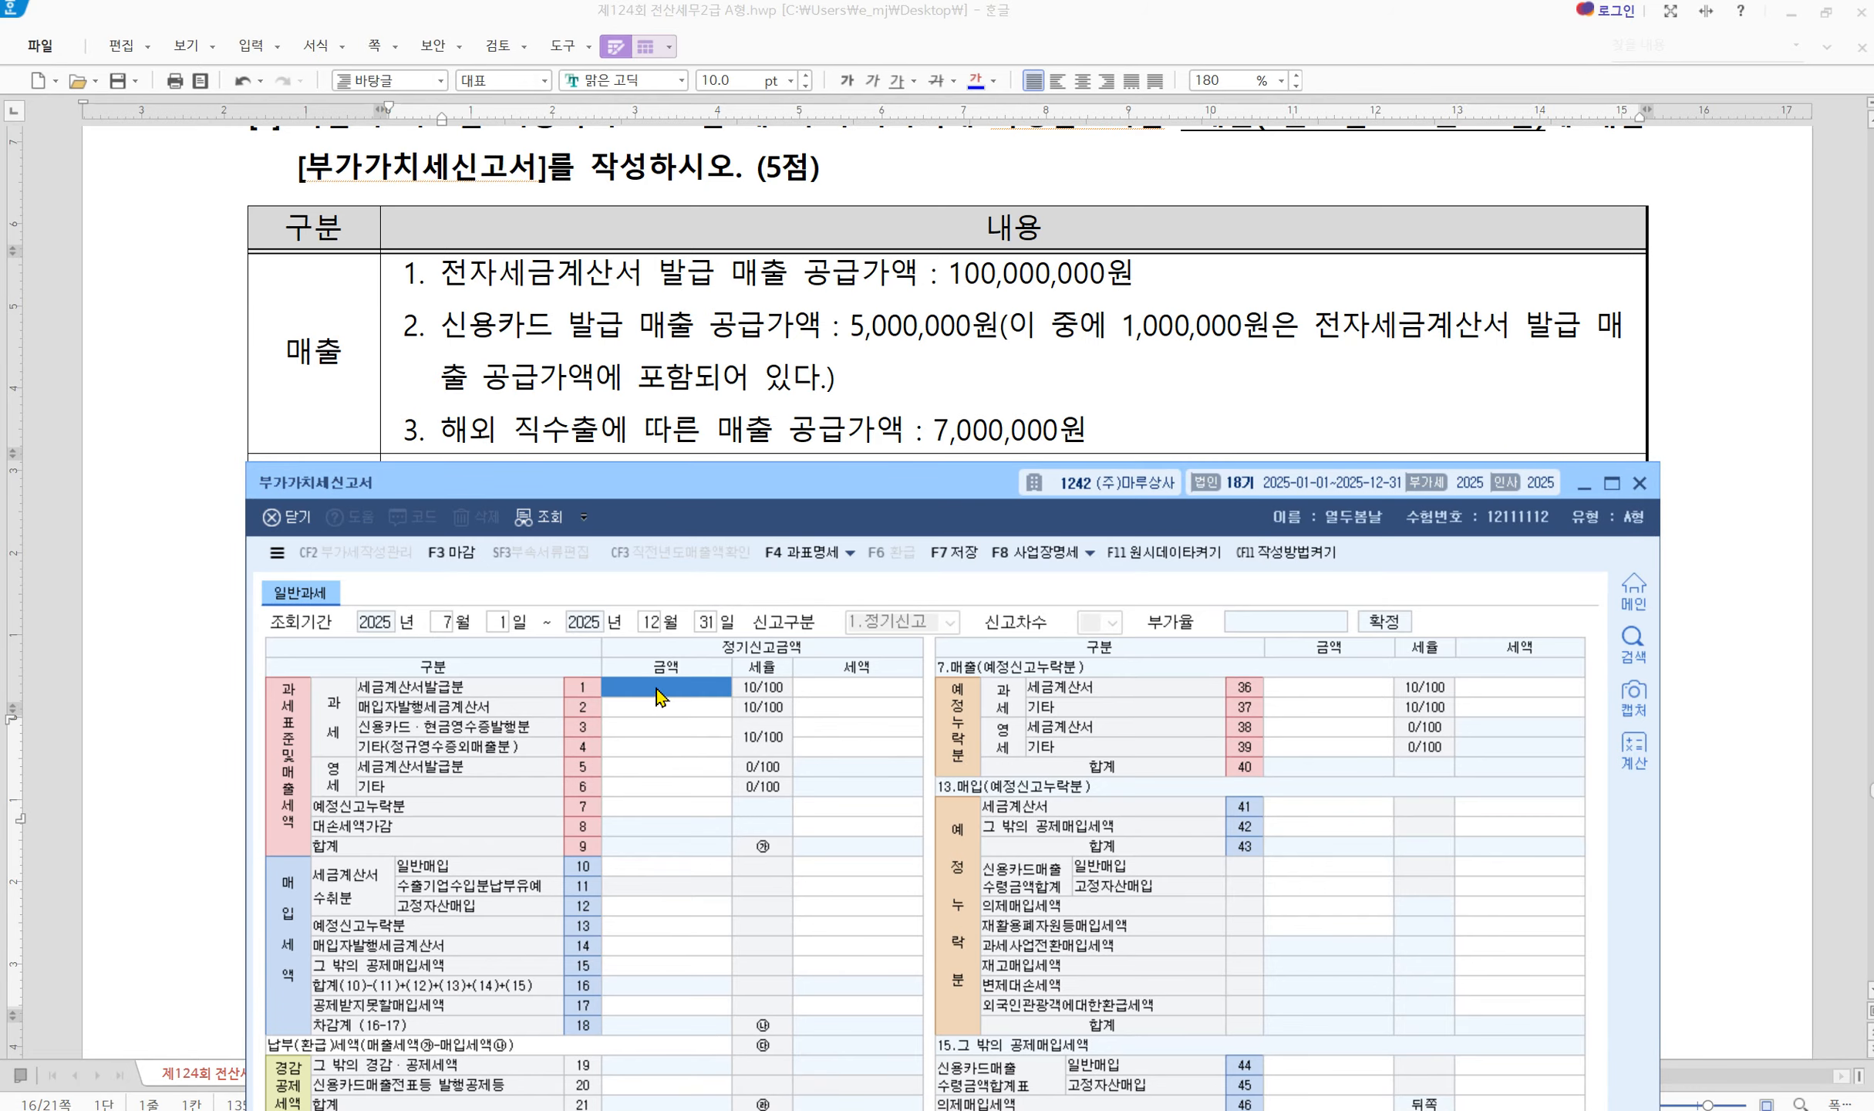
# Enter 100,000,000 in row 1, 4,000,000 card sales in row 3 and 7,000,000 exports in row 6
pyautogui.write('100000000')
pyautogui.press('Return')
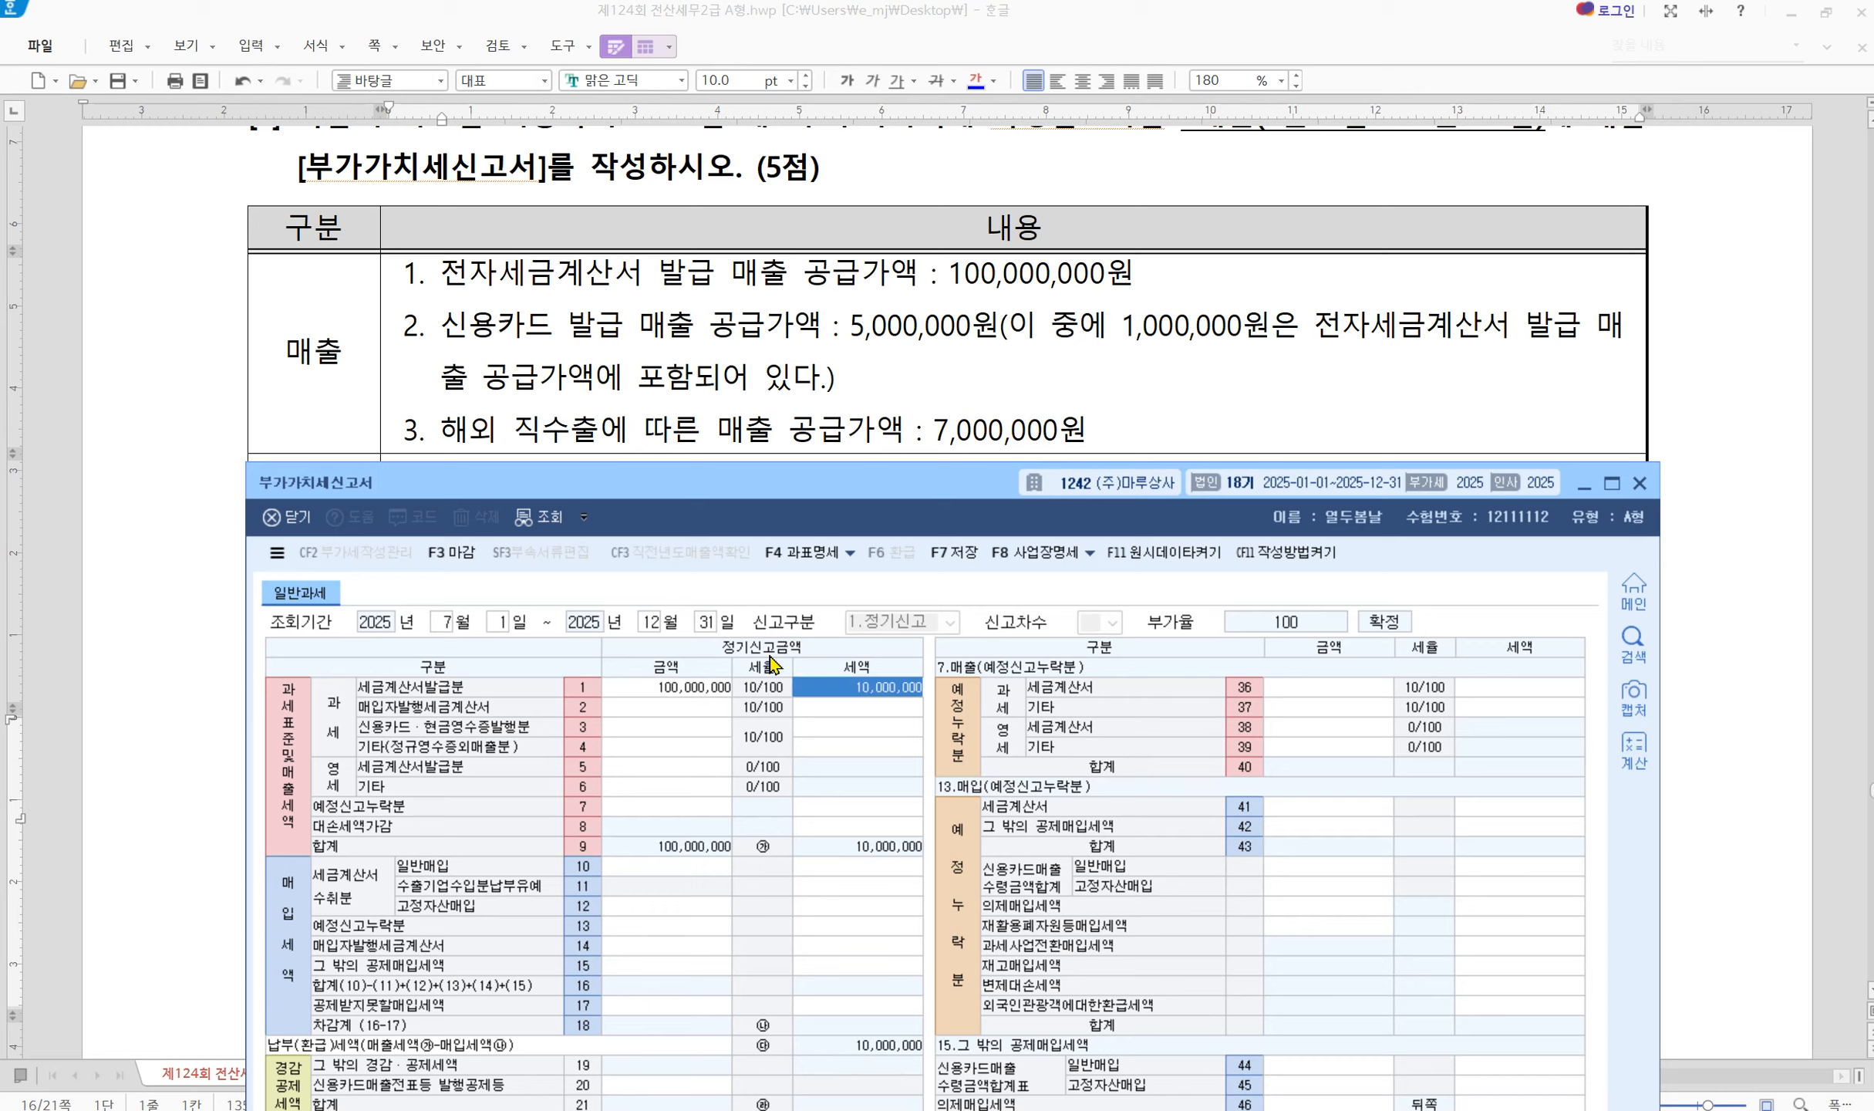
pyautogui.click(658, 731)
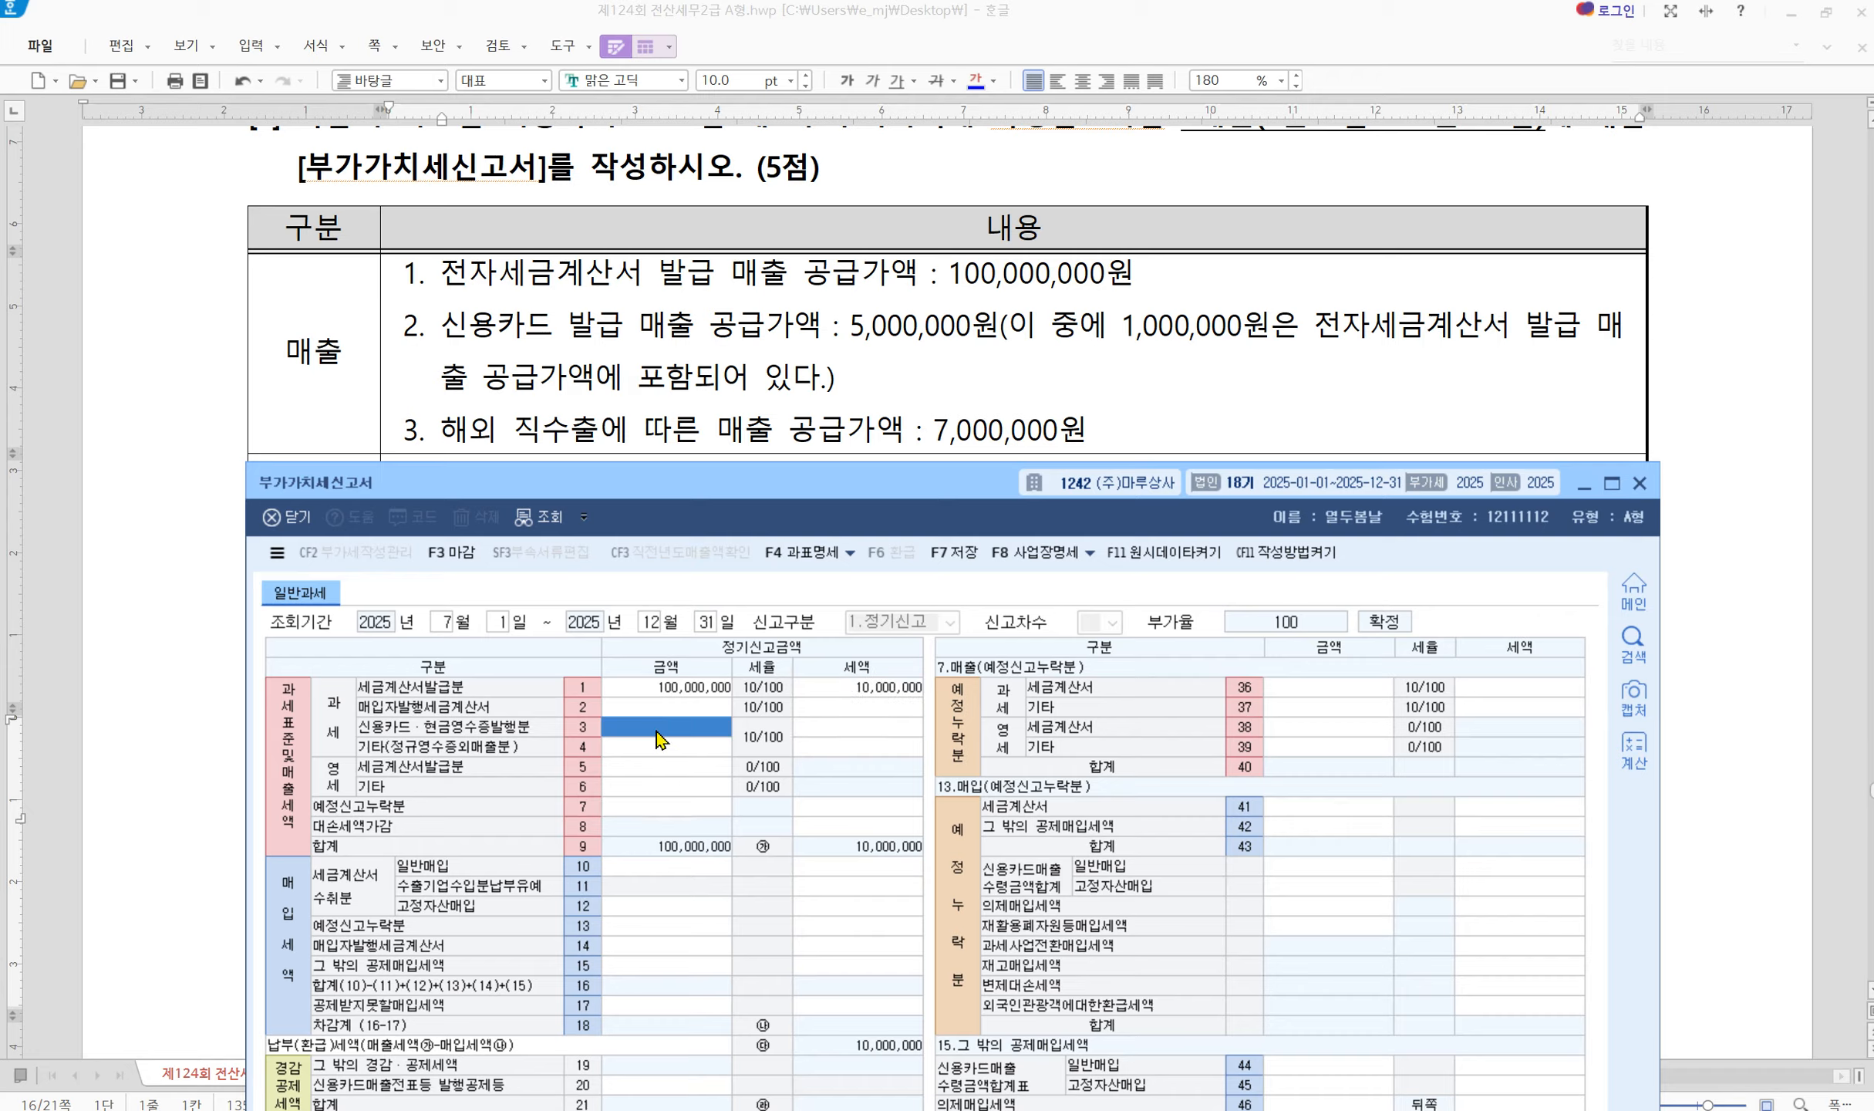
pyautogui.write('4000000')
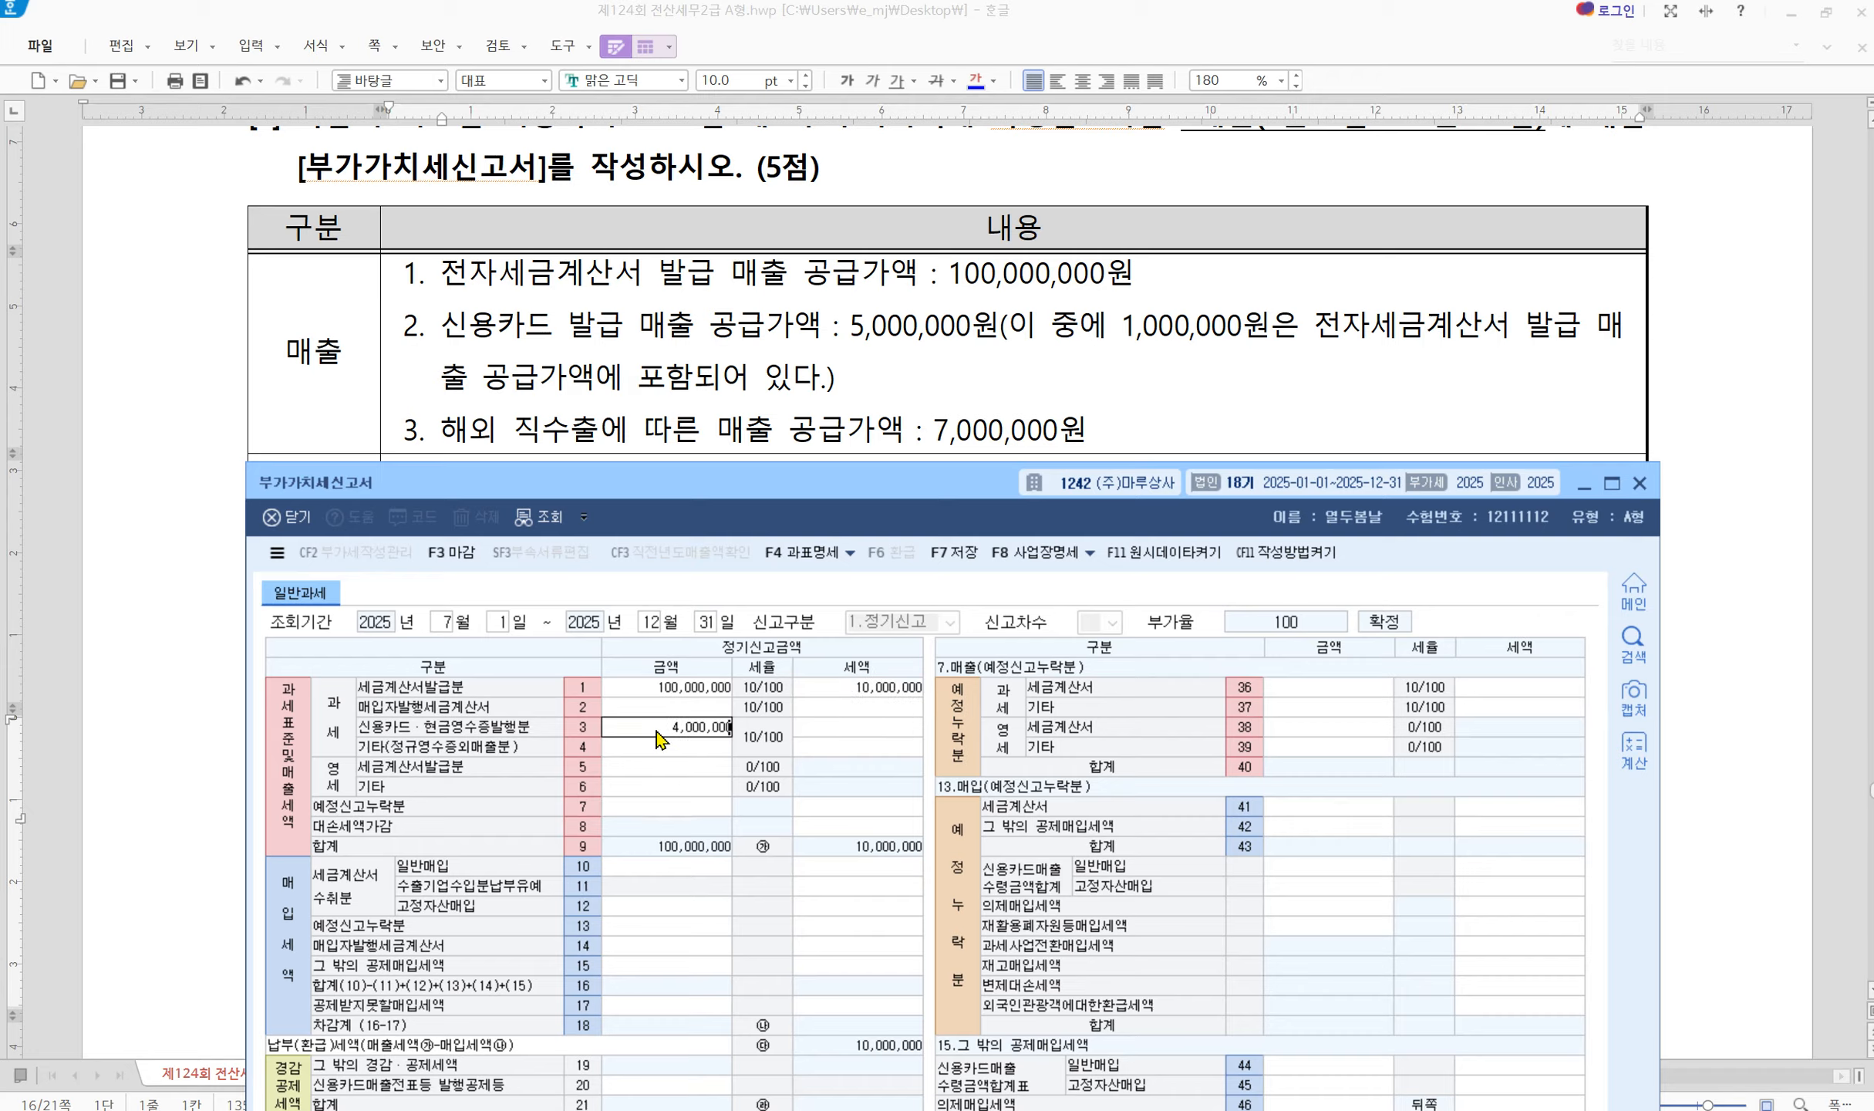
pyautogui.press('Return')
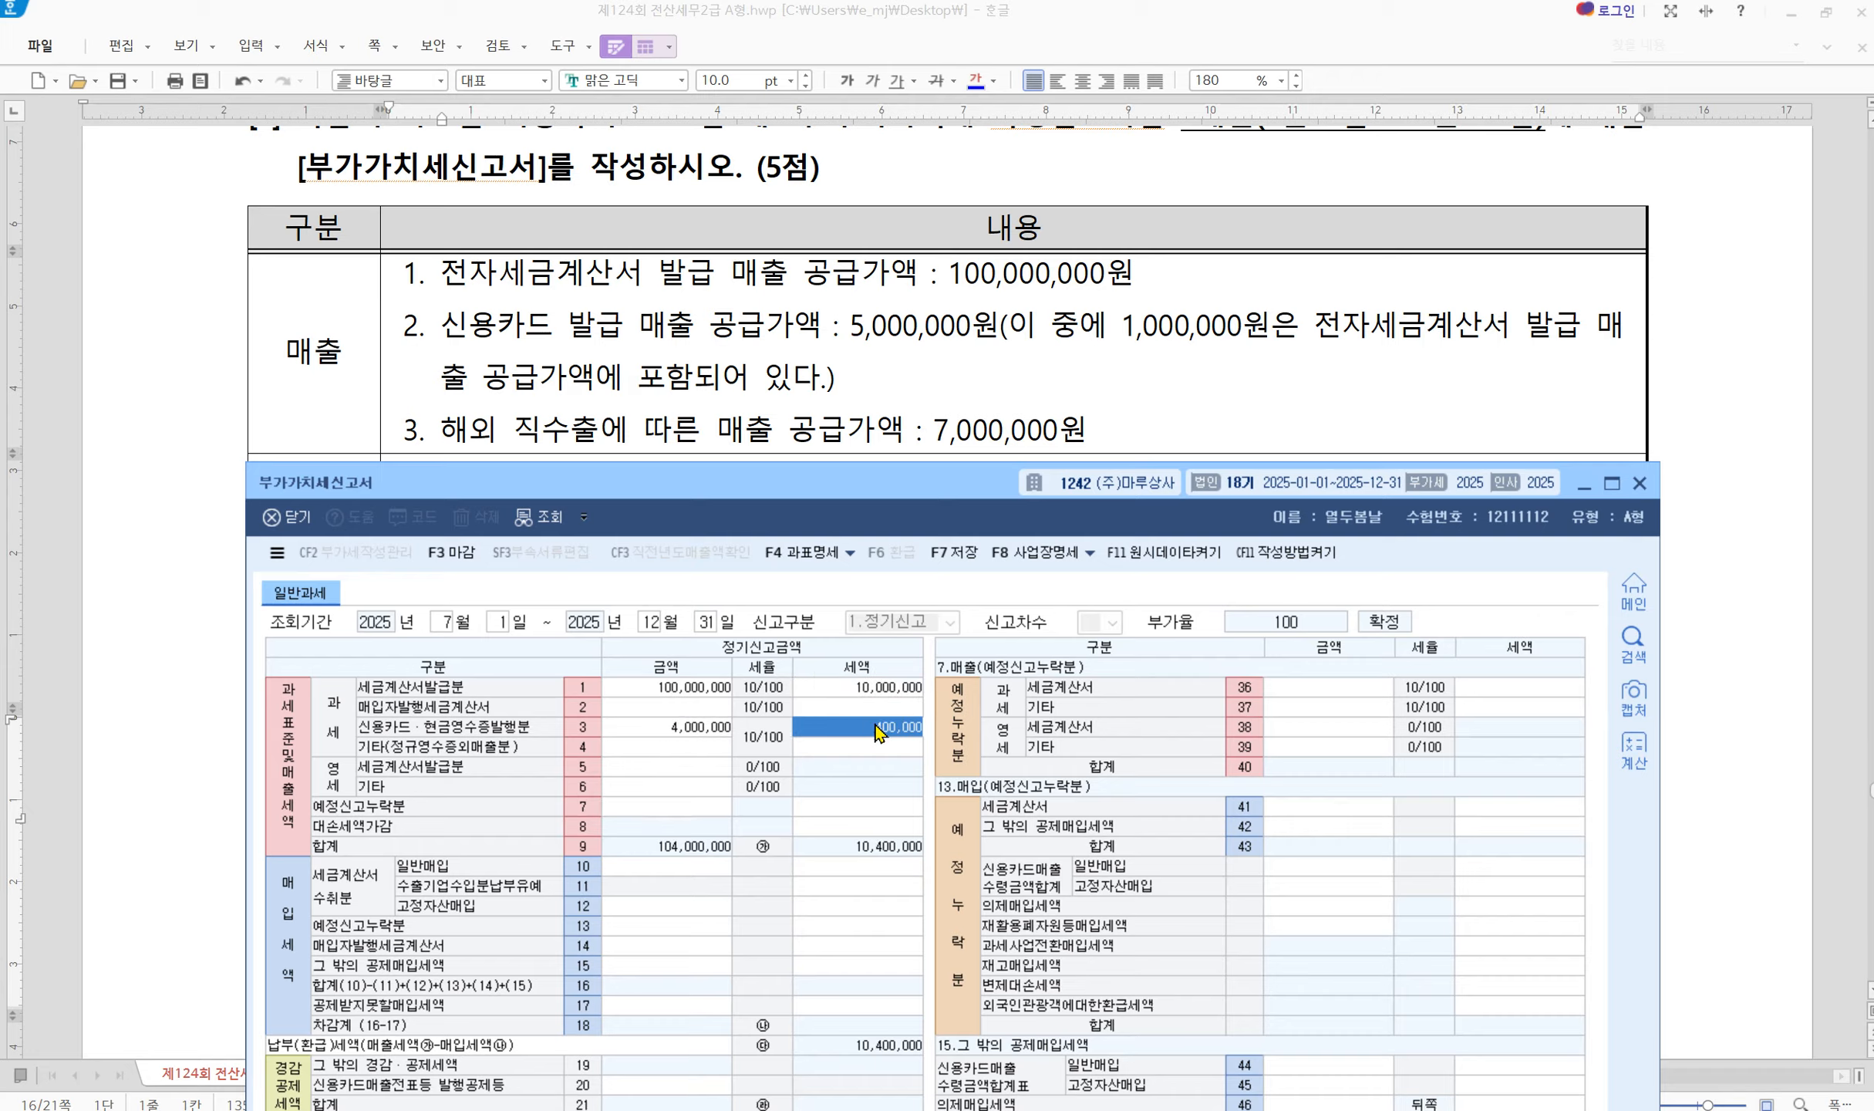
pyautogui.click(640, 786)
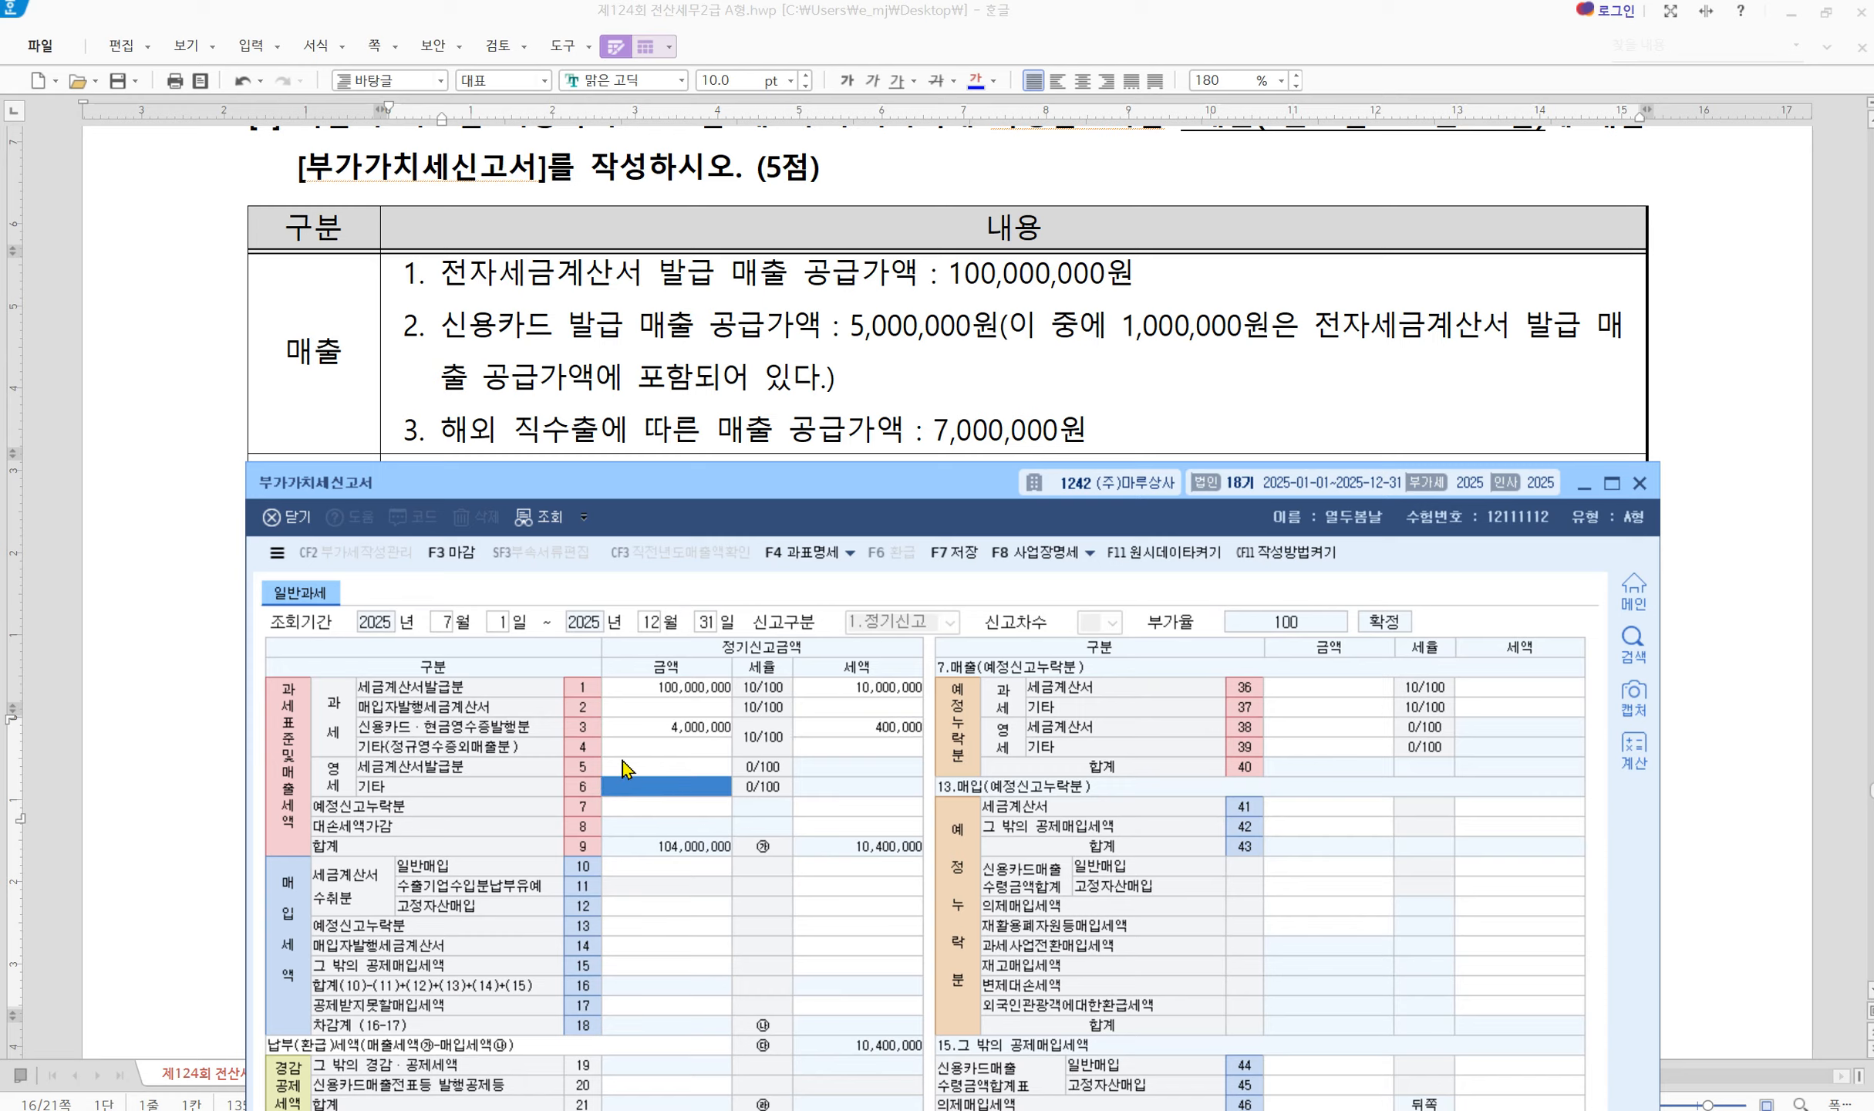
pyautogui.write('7000000')
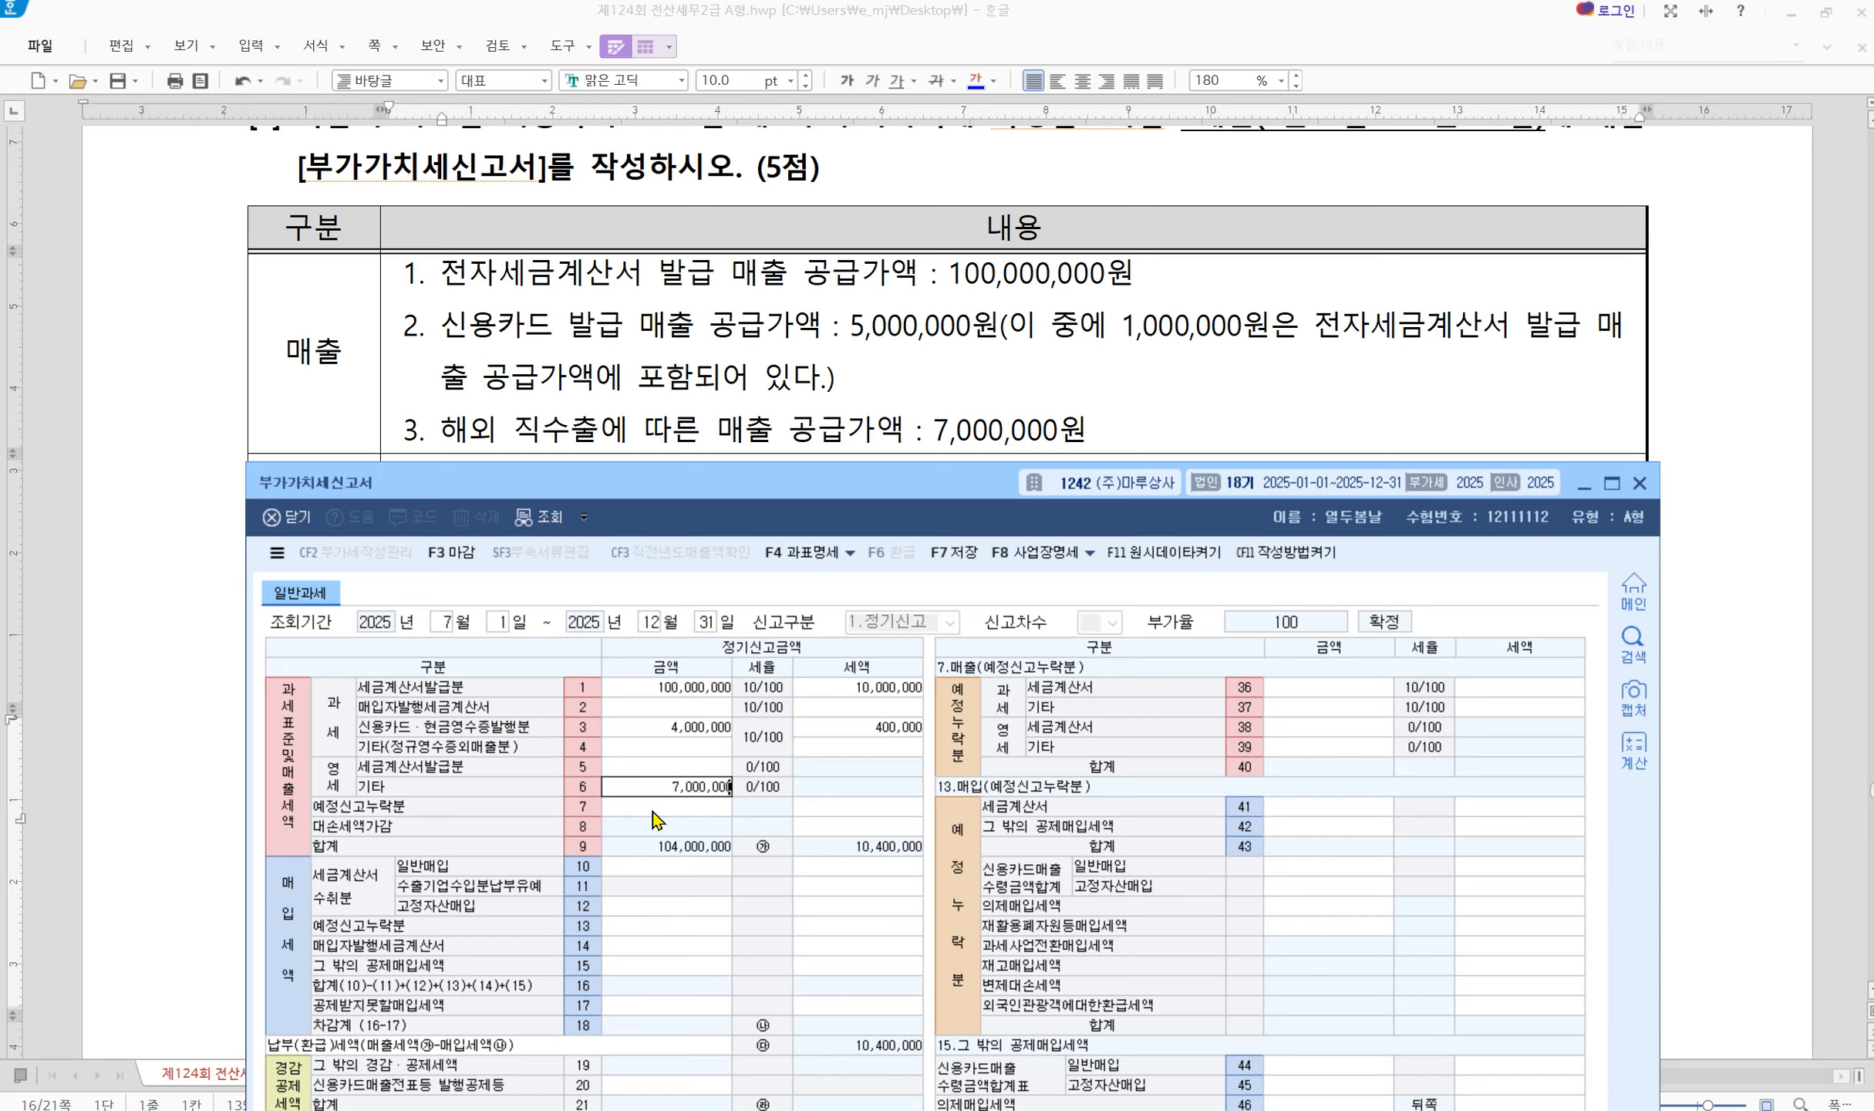
pyautogui.press('Return')
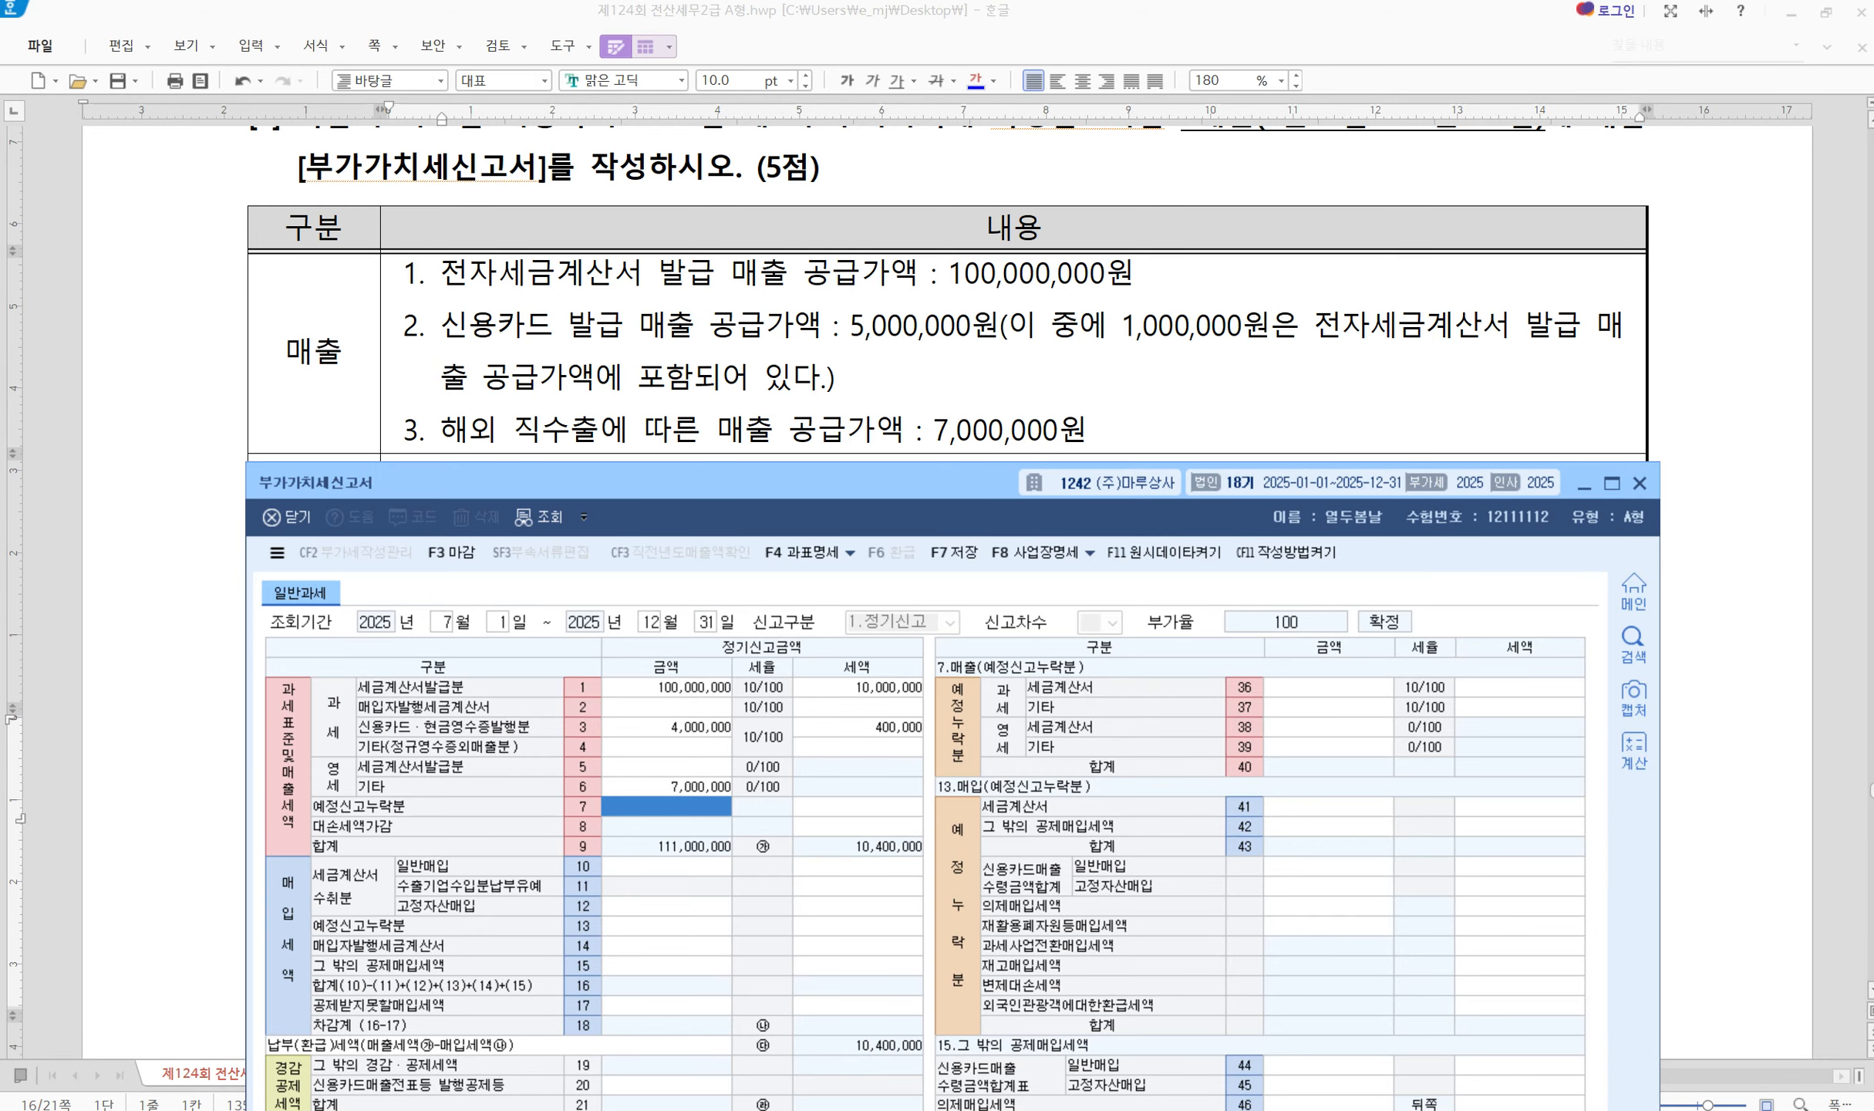
# Scroll the question to the 매입 purchase details and mark them beside form rows 10–18
pyautogui.click(1212, 197)
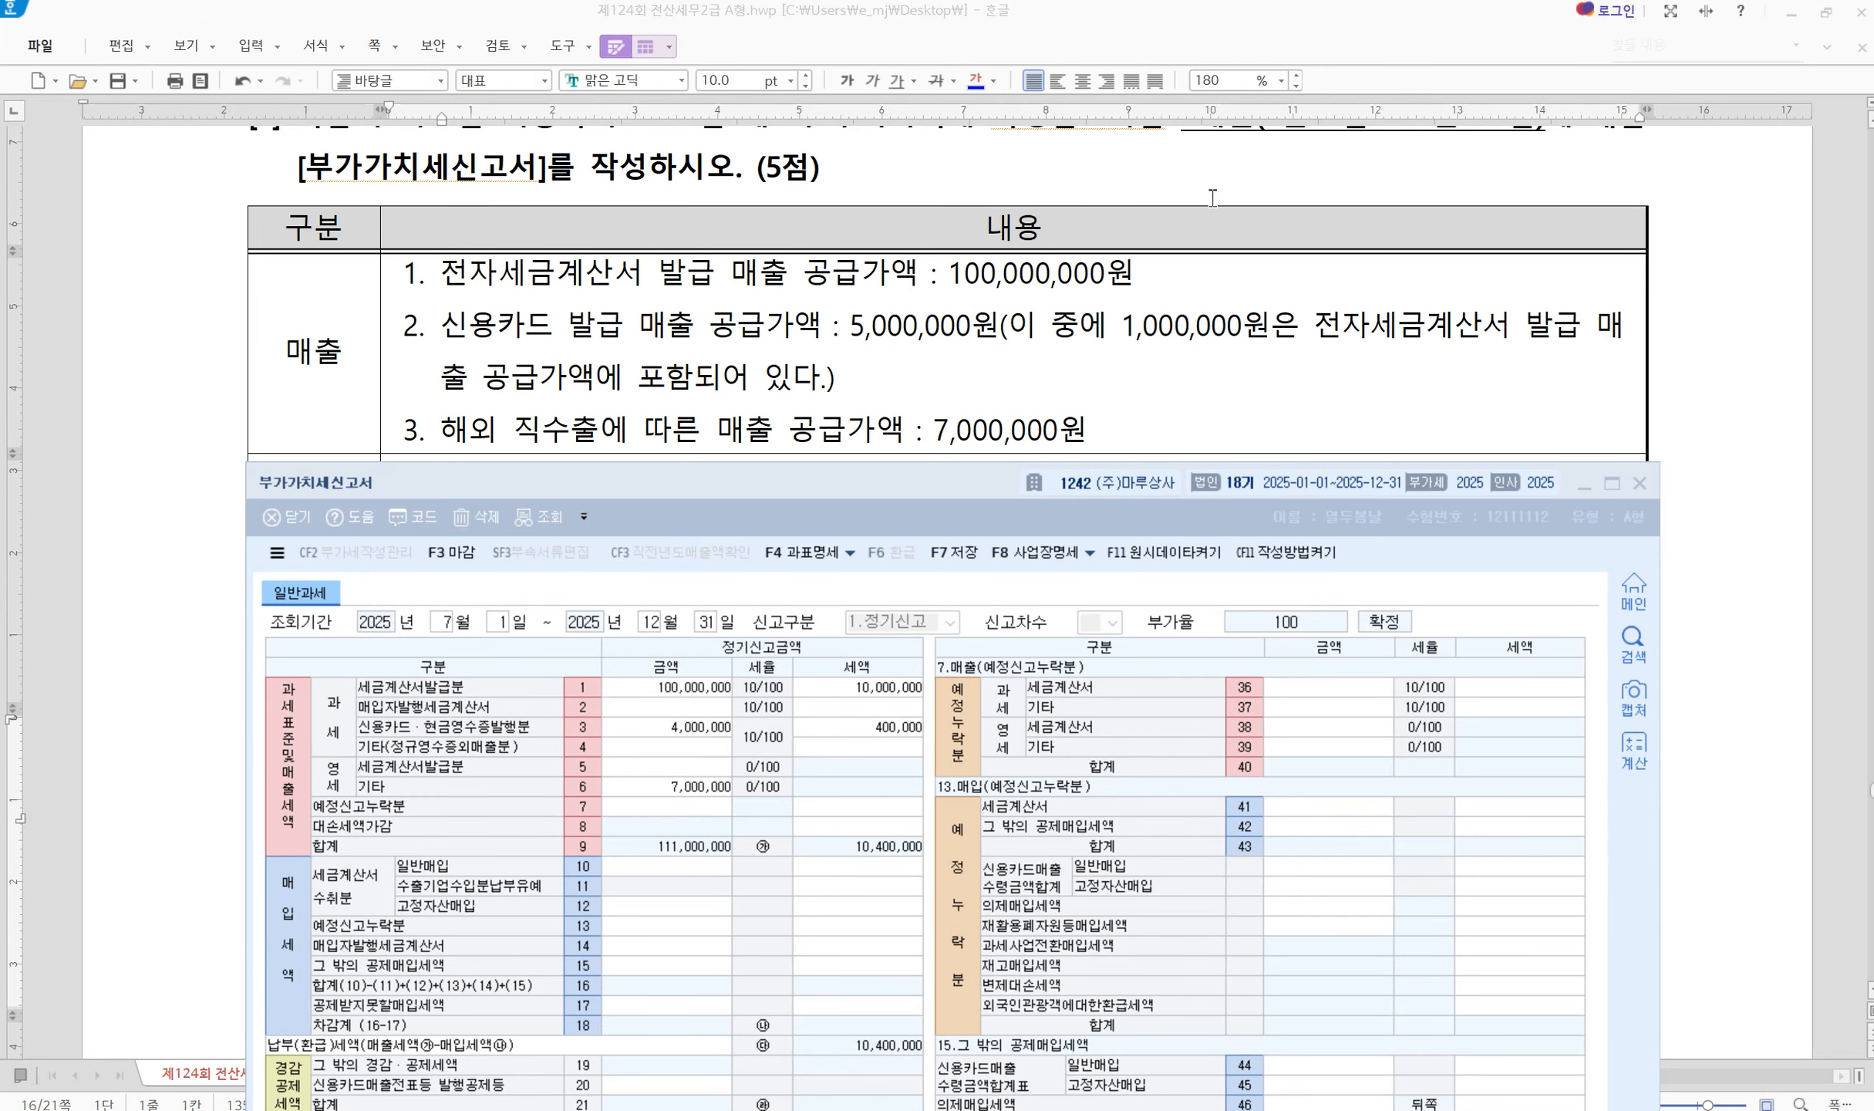
pyautogui.scroll(-3, 1159, 329)
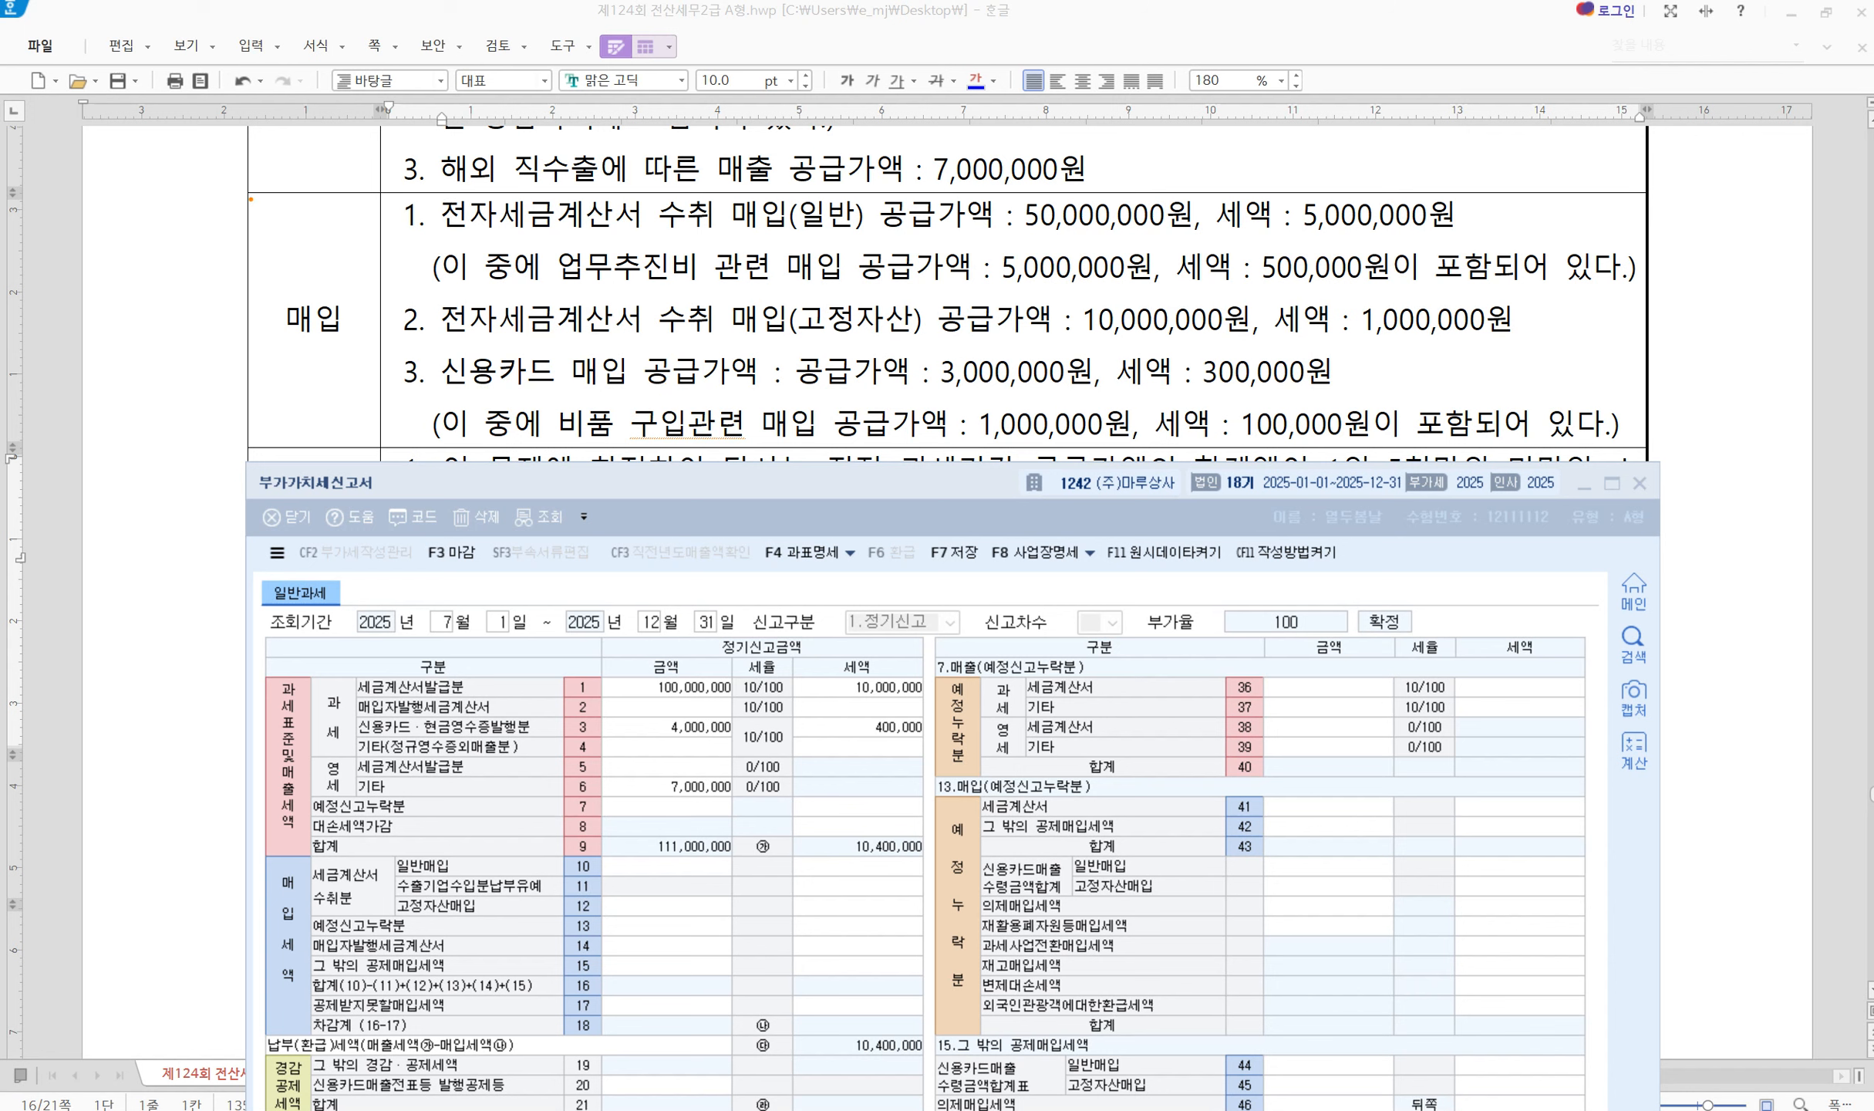
pyautogui.moveTo(251, 199)
pyautogui.mouseDown()
pyautogui.moveTo(815, 348)
pyautogui.moveTo(1651, 455)
pyautogui.mouseUp()
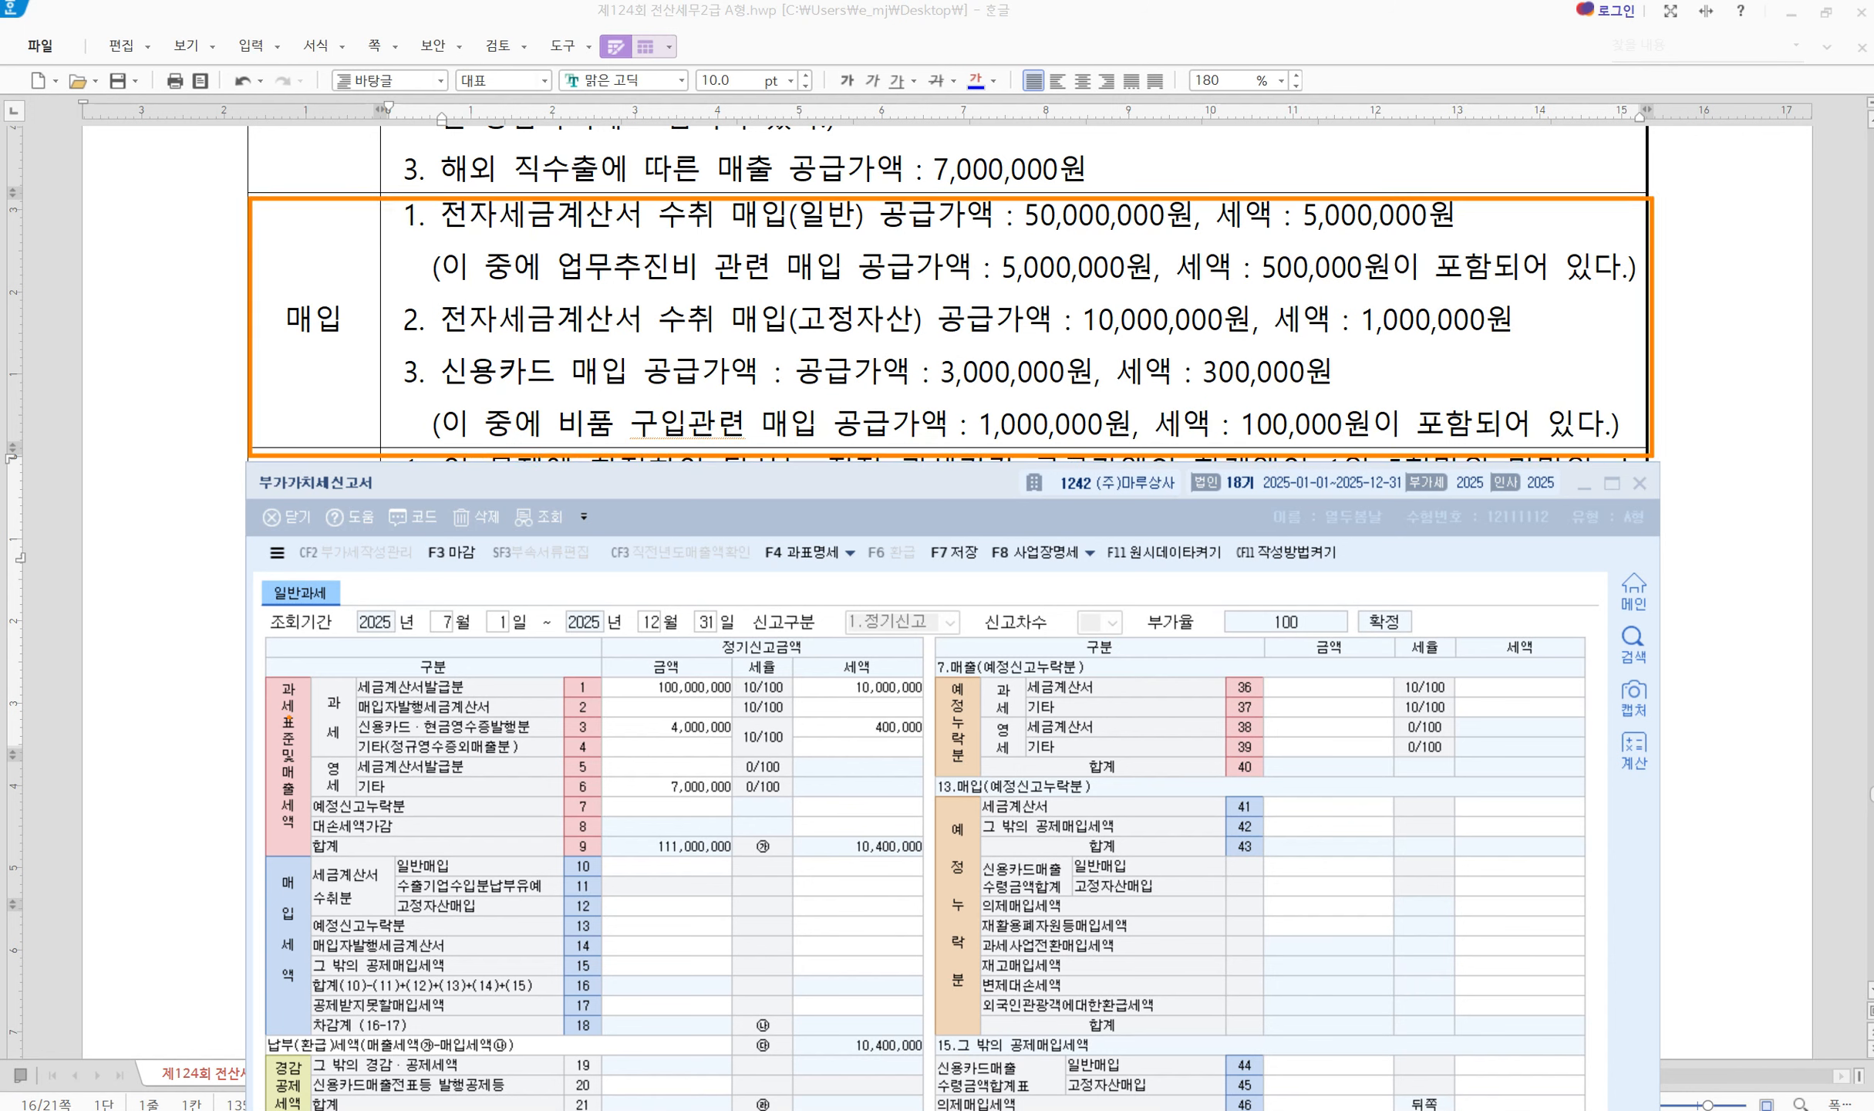
pyautogui.moveTo(263, 857)
pyautogui.mouseDown()
pyautogui.moveTo(650, 1005)
pyautogui.moveTo(903, 1050)
pyautogui.moveTo(1095, 1045)
pyautogui.moveTo(1088, 1087)
pyautogui.moveTo(1166, 1045)
pyautogui.mouseUp()
pyautogui.press('Escape')
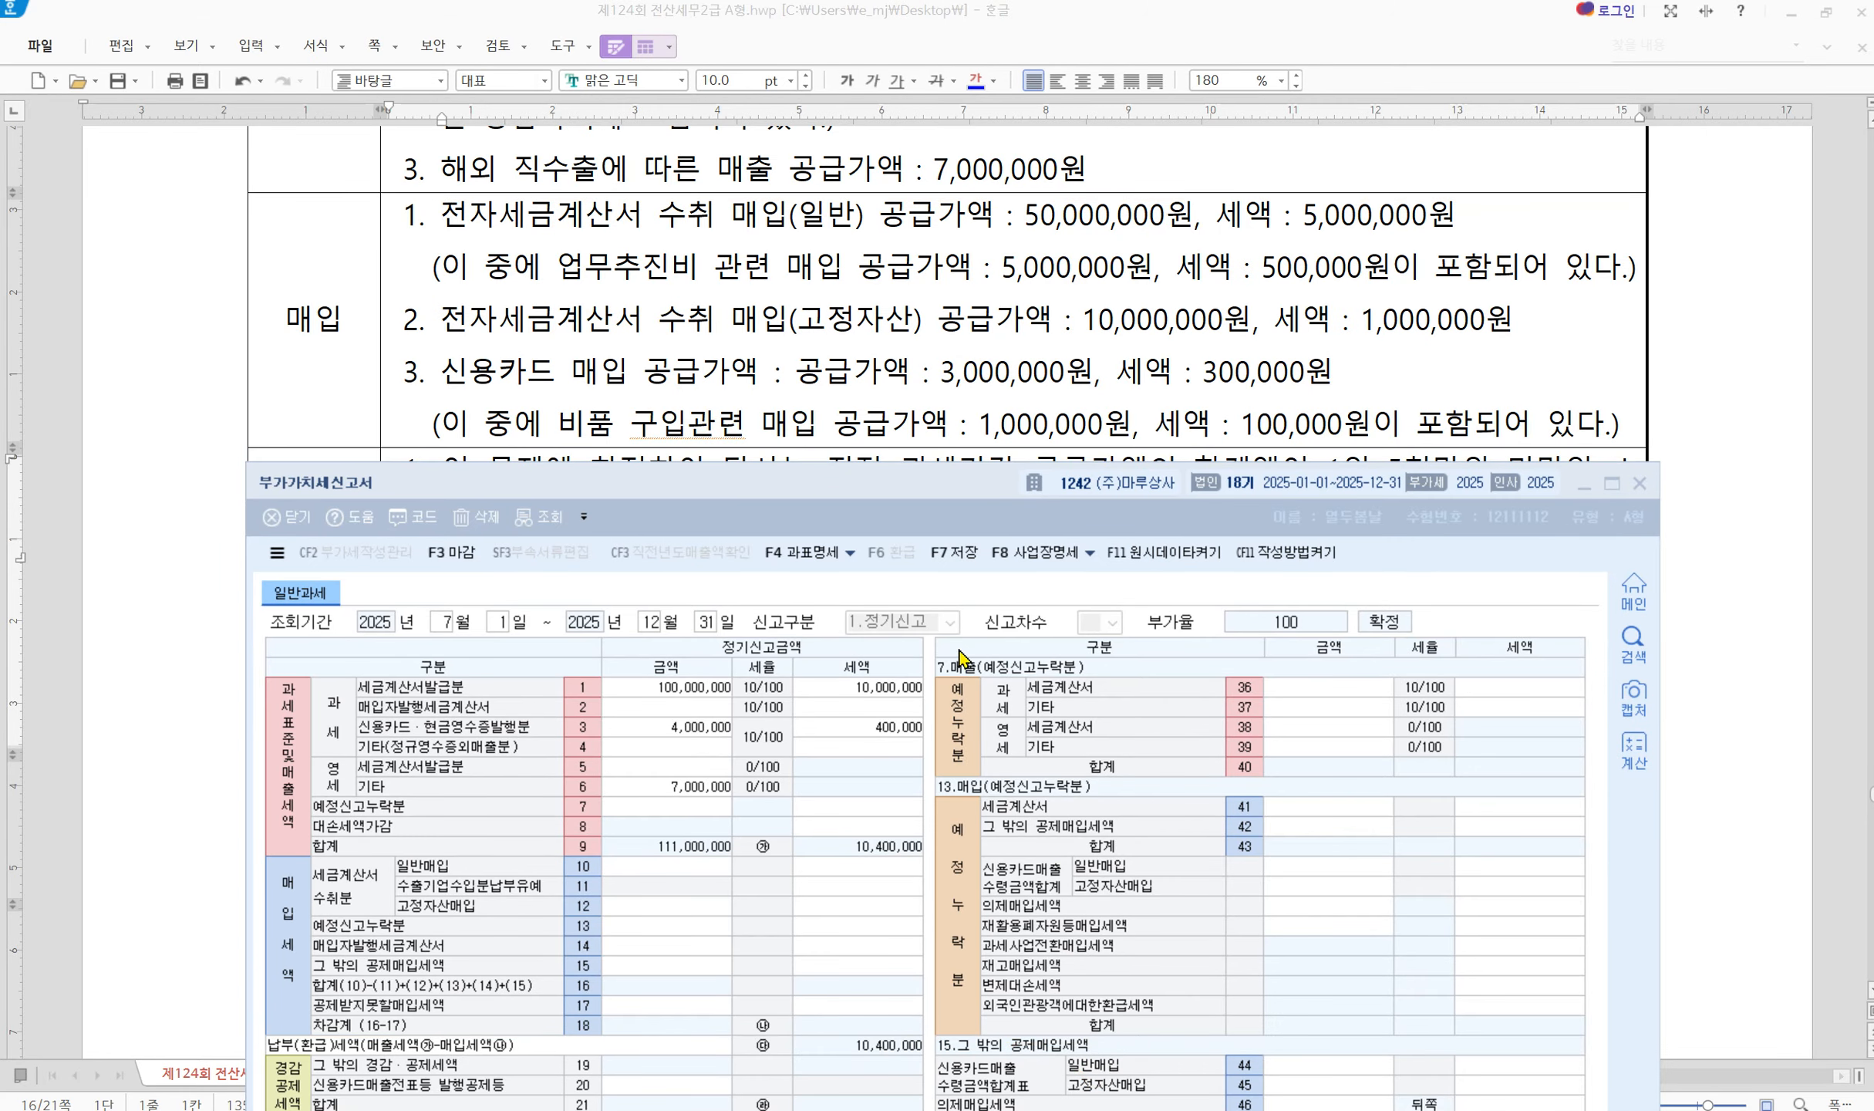
pyautogui.moveTo(927, 483); pyautogui.dragTo(913, 269)
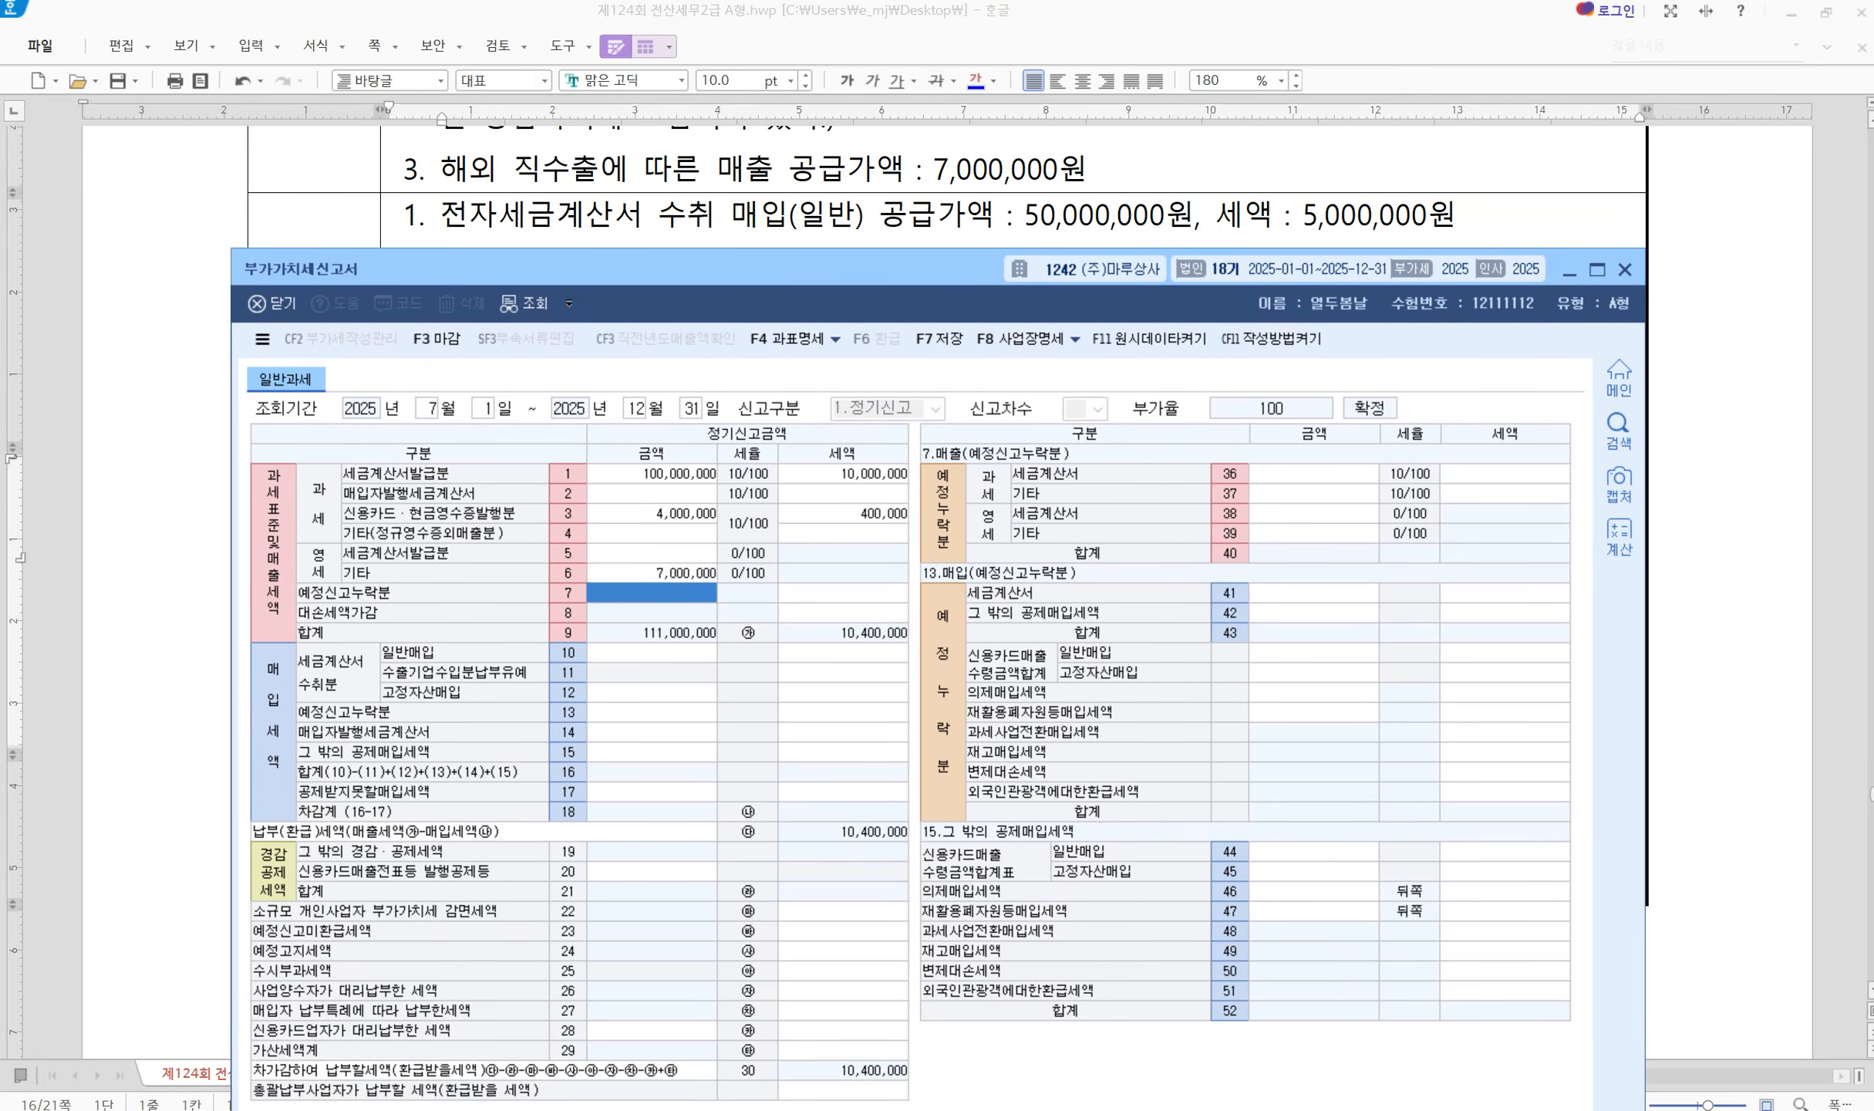
pyautogui.moveTo(1075, 1109)
pyautogui.hotkey('ctrl', '2')
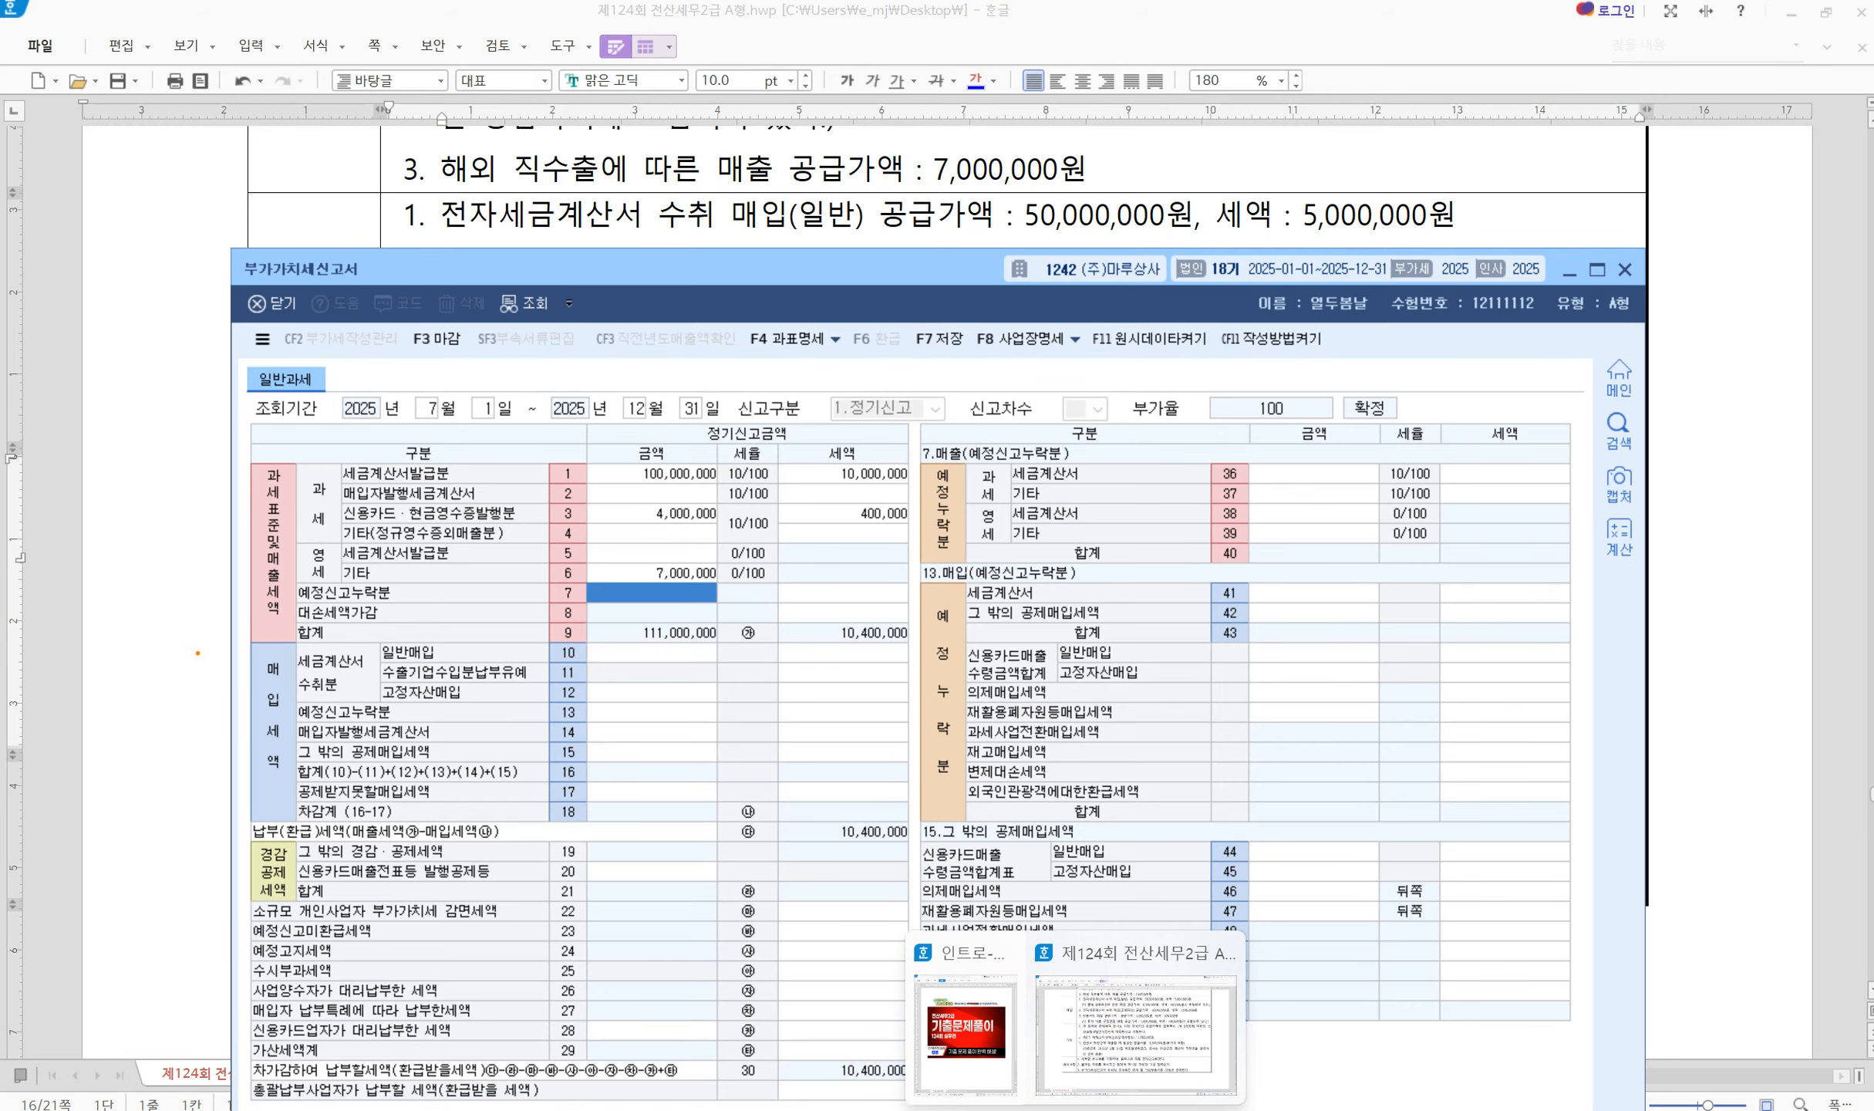
pyautogui.moveTo(208, 638)
pyautogui.mouseDown()
pyautogui.moveTo(653, 746)
pyautogui.moveTo(900, 829)
pyautogui.moveTo(963, 899)
pyautogui.moveTo(1565, 1061)
pyautogui.mouseUp()
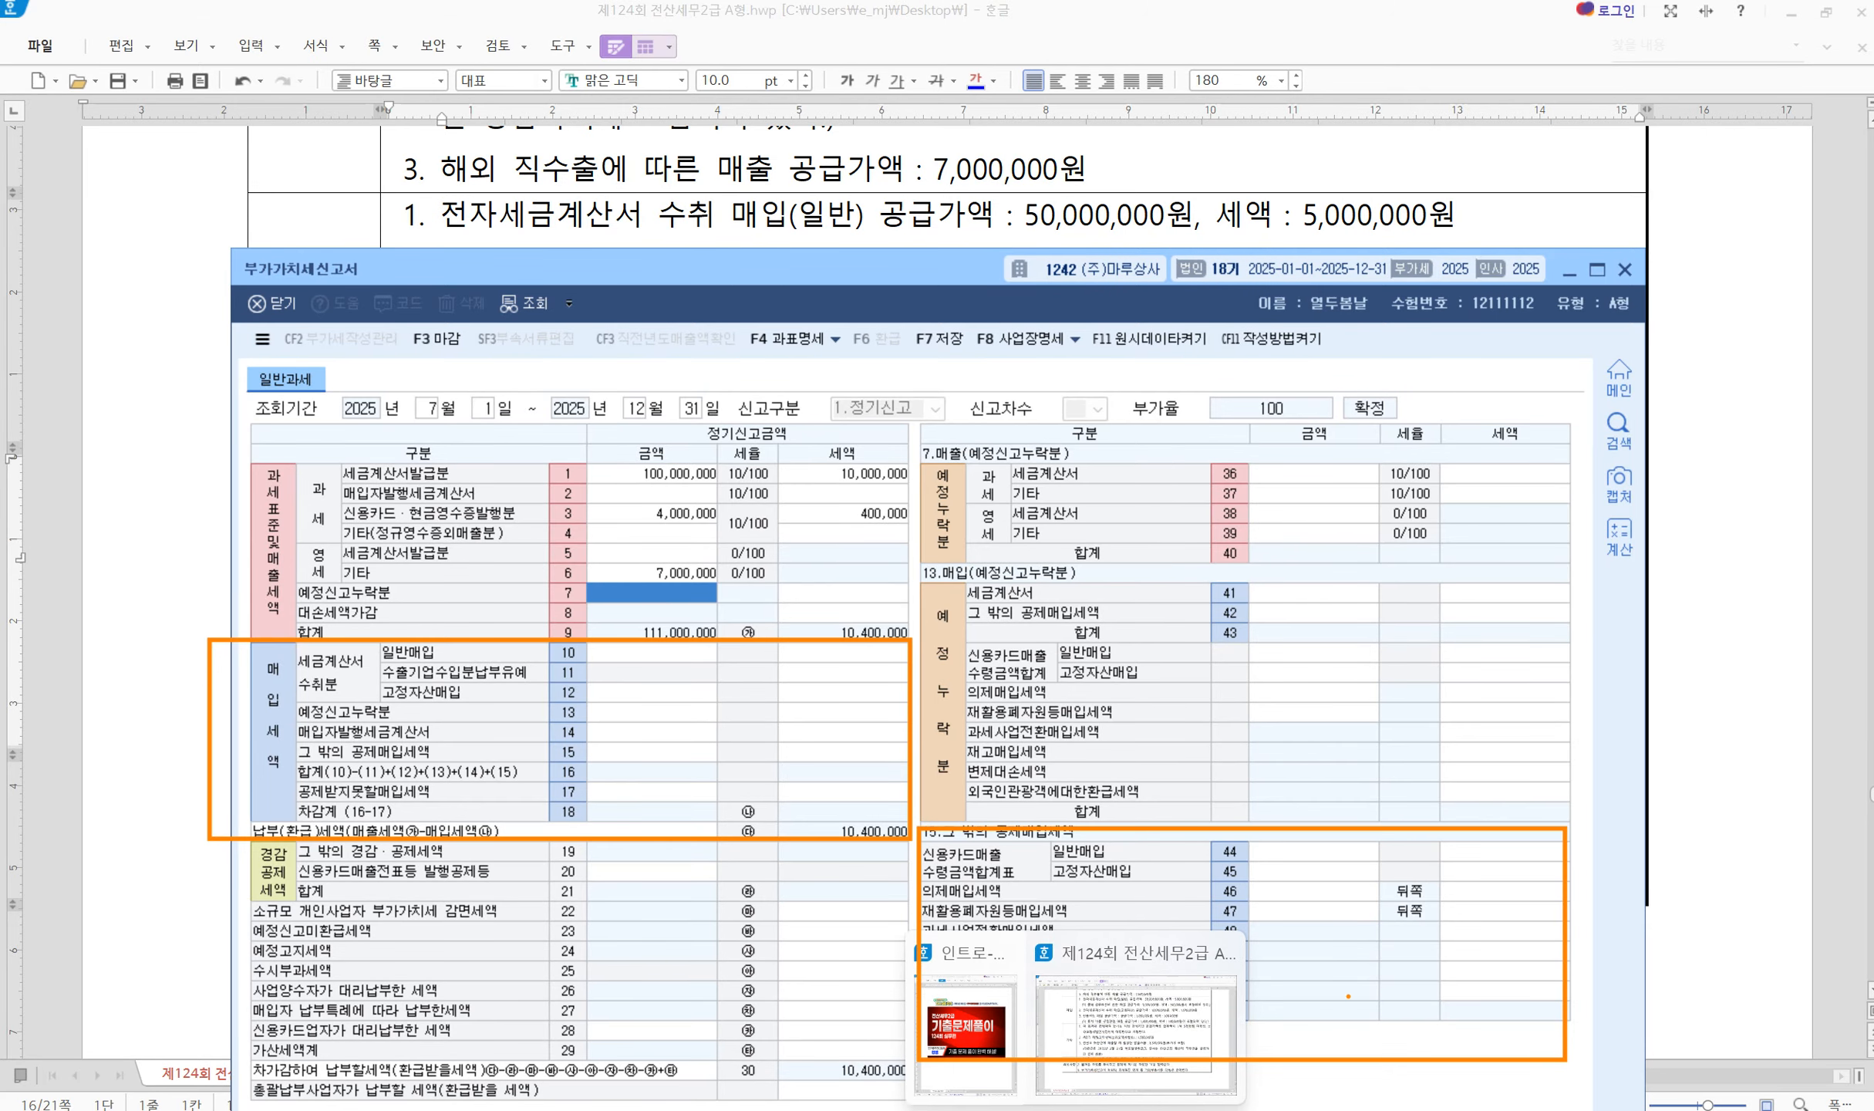
pyautogui.press('Escape')
# Annotate which purchase items go in rows 10, 11, 17, 44 and 45, and select row 10's amount
pyautogui.moveTo(738, 264); pyautogui.dragTo(754, 460)
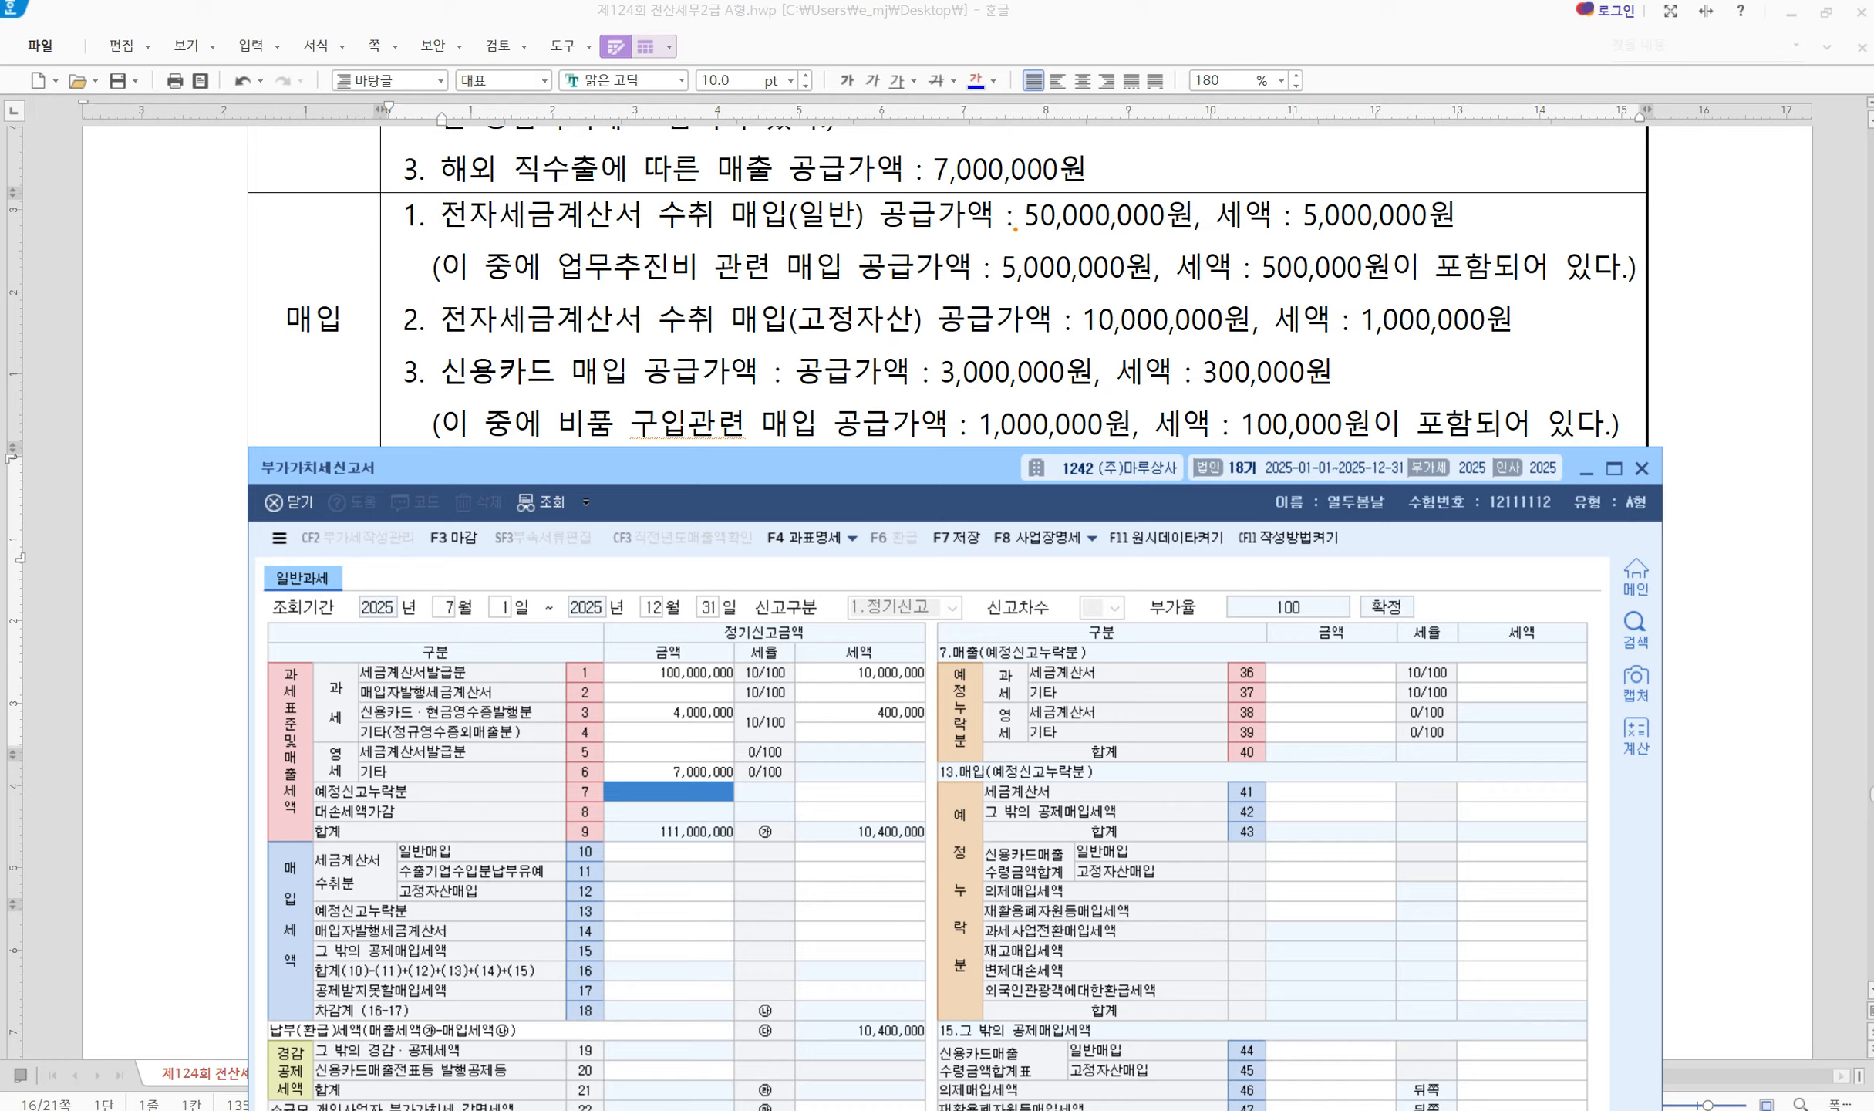
pyautogui.moveTo(1005, 201)
pyautogui.mouseDown()
pyautogui.moveTo(1019, 219)
pyautogui.moveTo(1045, 172)
pyautogui.mouseUp()
pyautogui.moveTo(546, 241); pyautogui.dragTo(847, 287)
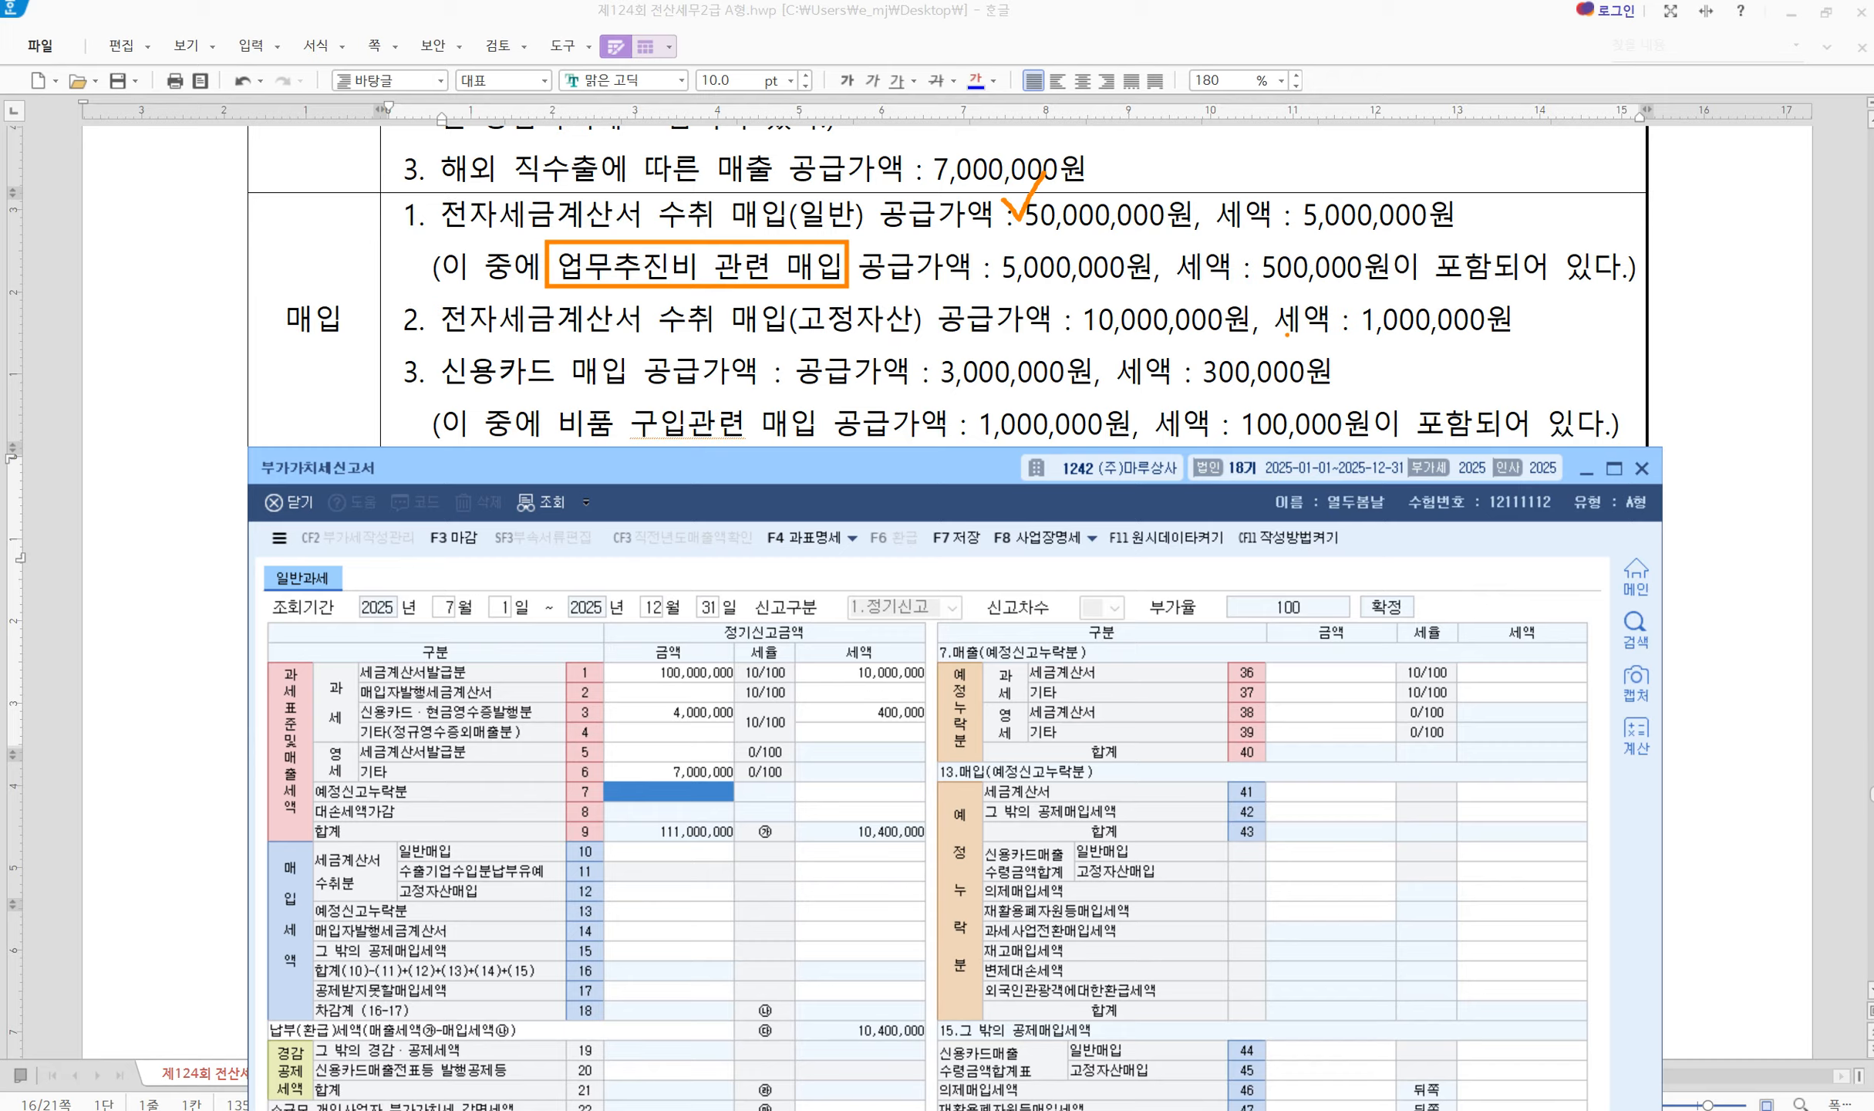
pyautogui.moveTo(1498, 200)
pyautogui.mouseDown()
pyautogui.moveTo(1494, 237)
pyautogui.moveTo(1526, 202)
pyautogui.mouseUp()
pyautogui.moveTo(1558, 310)
pyautogui.mouseDown()
pyautogui.moveTo(1566, 333)
pyautogui.moveTo(1598, 334)
pyautogui.mouseUp()
pyautogui.moveTo(1679, 257)
pyautogui.mouseDown()
pyautogui.moveTo(1689, 289)
pyautogui.moveTo(1722, 257)
pyautogui.moveTo(1726, 293)
pyautogui.mouseUp()
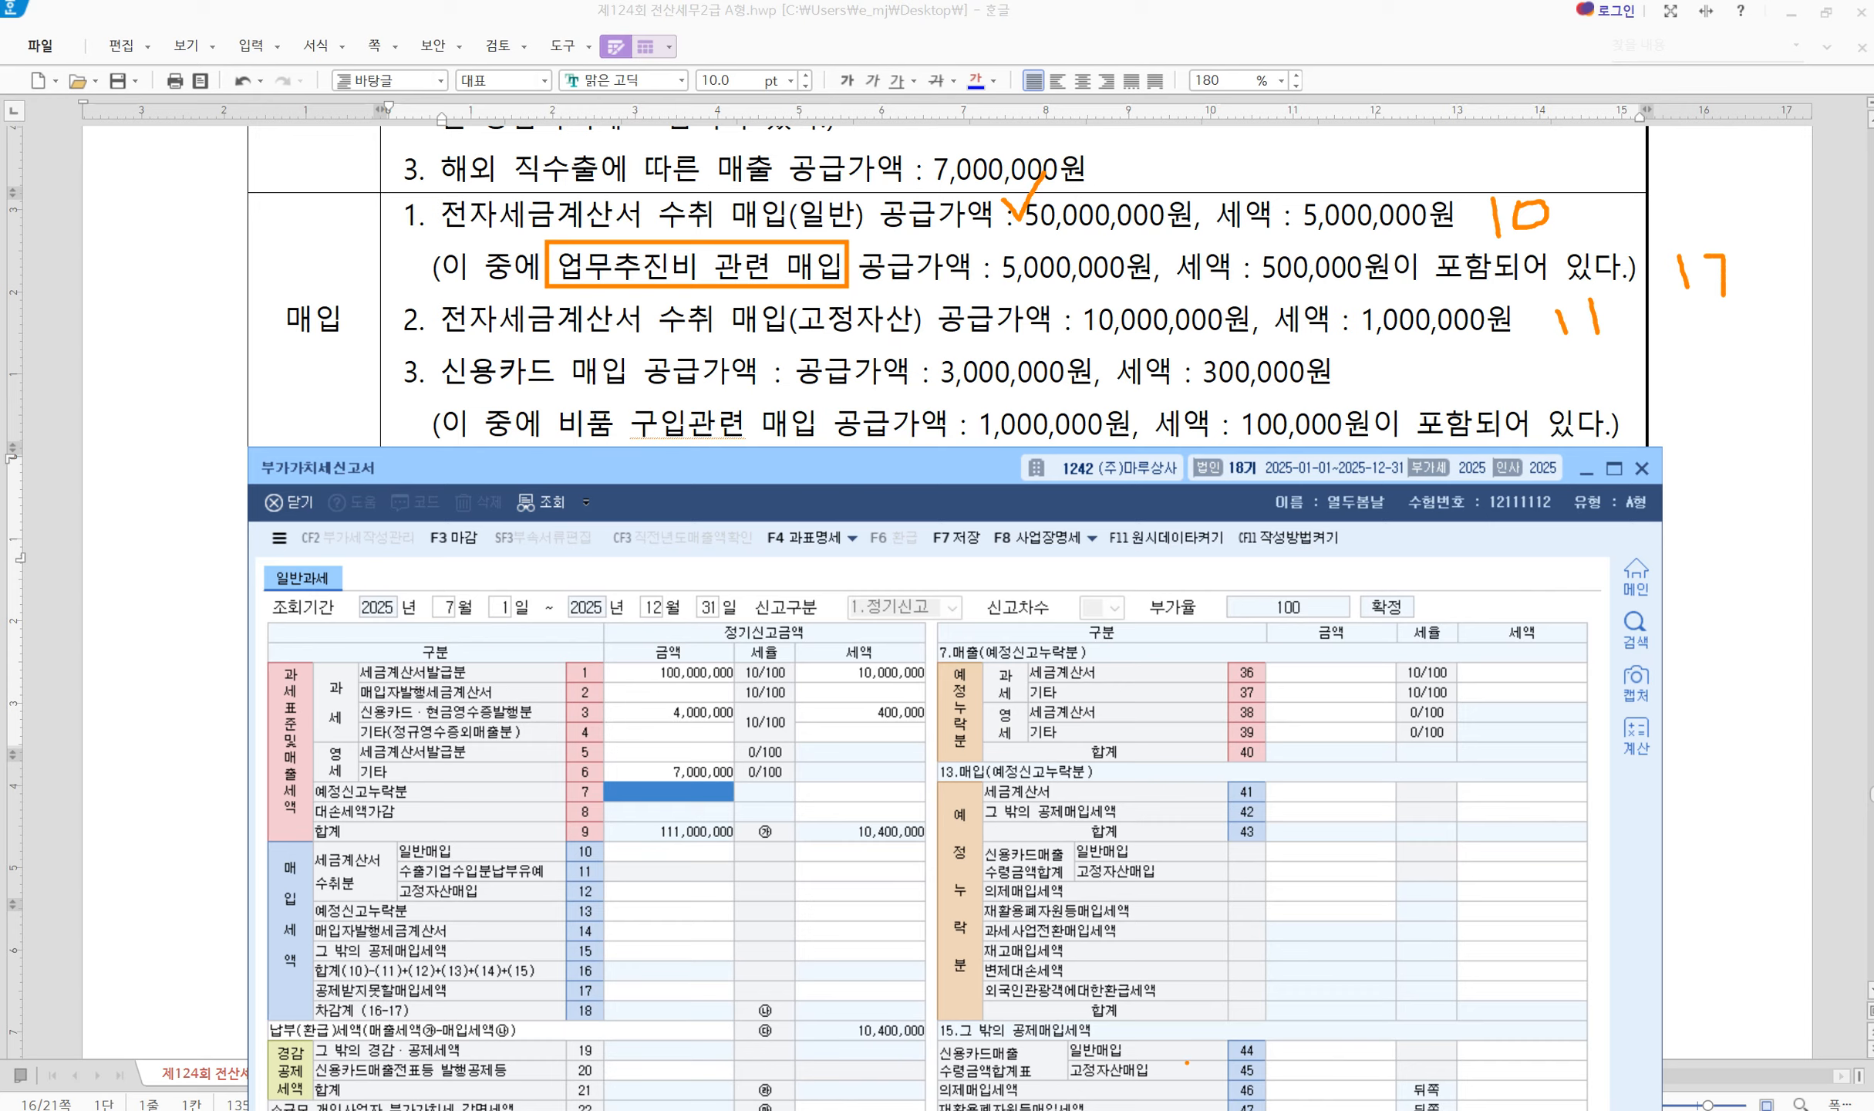
pyautogui.moveTo(1219, 1035); pyautogui.dragTo(1275, 1082)
pyautogui.press('Escape')
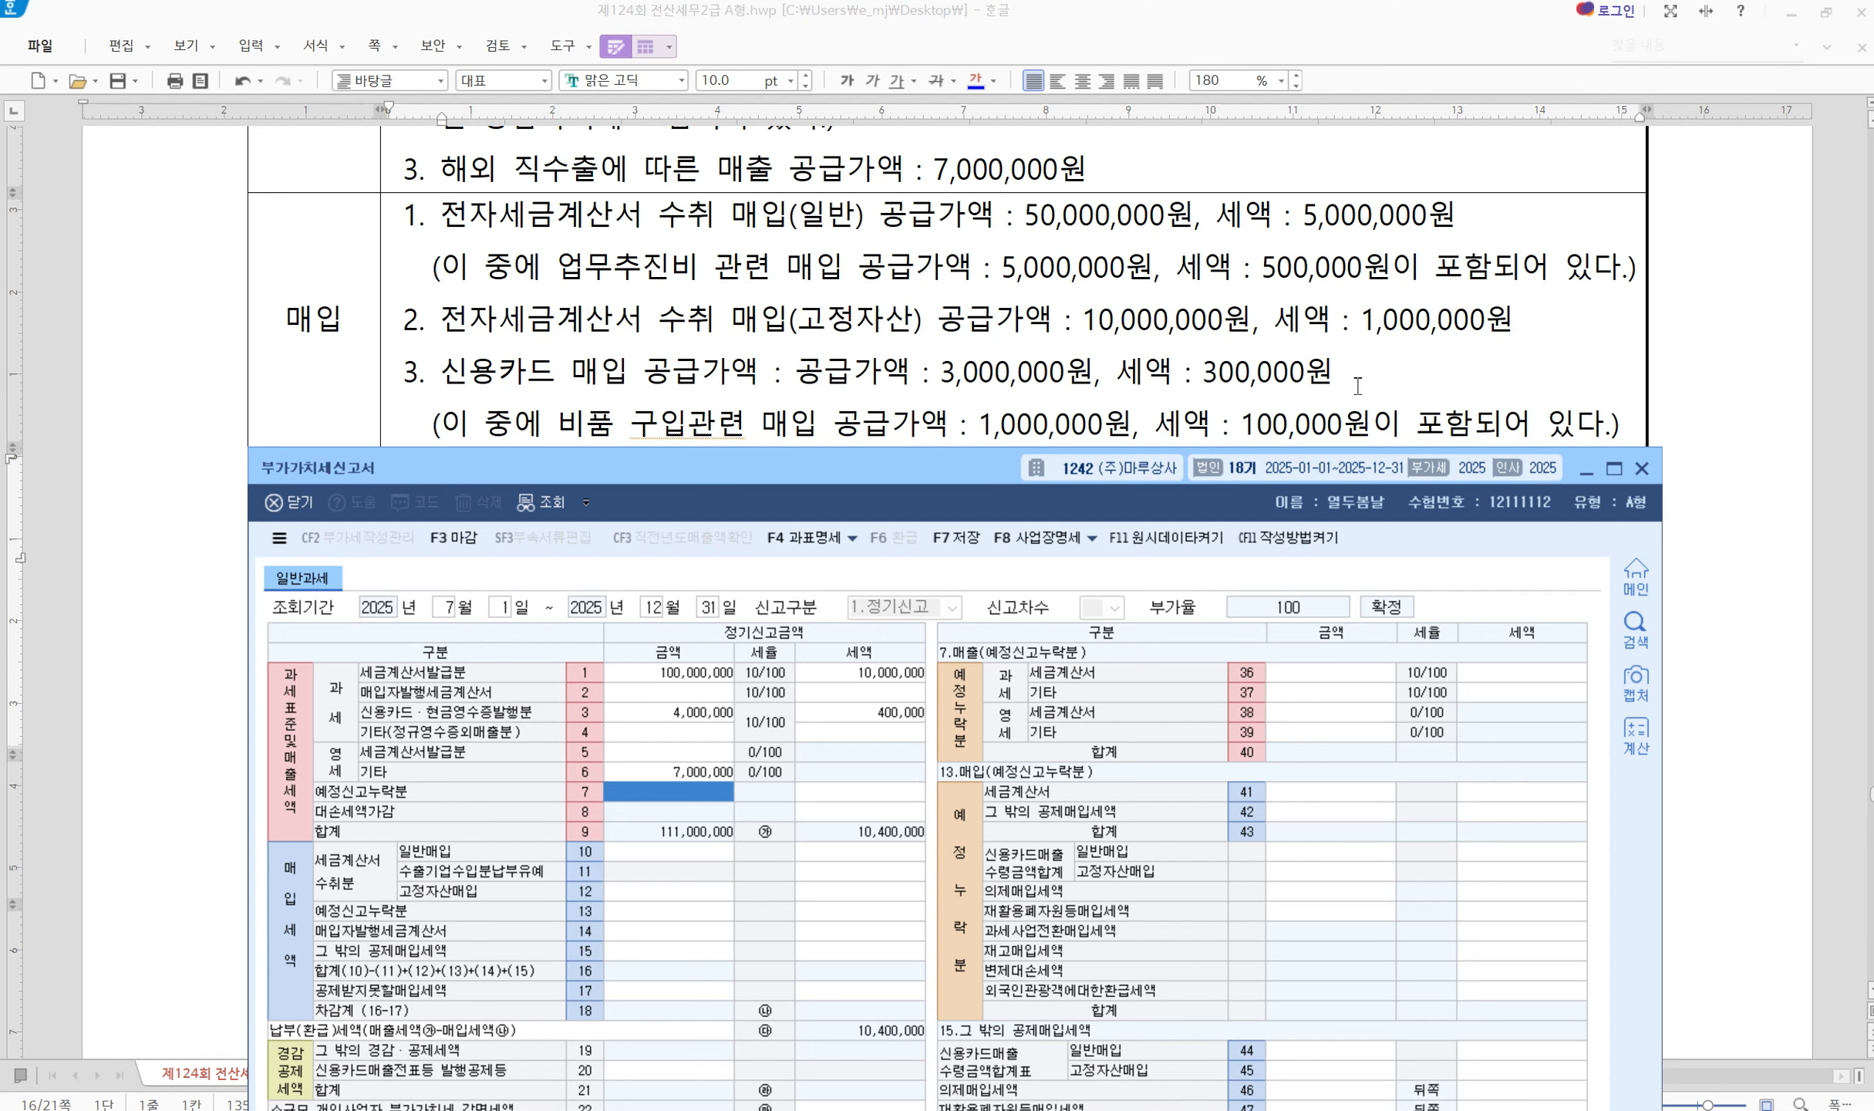
pyautogui.moveTo(1381, 352)
pyautogui.mouseDown()
pyautogui.moveTo(1449, 376)
pyautogui.moveTo(1413, 372)
pyautogui.moveTo(1412, 409)
pyautogui.mouseUp()
pyautogui.moveTo(1450, 357)
pyautogui.mouseDown()
pyautogui.moveTo(1452, 382)
pyautogui.moveTo(1479, 386)
pyautogui.moveTo(1457, 383)
pyautogui.mouseUp()
pyautogui.click(1616, 375)
pyautogui.moveTo(1605, 391)
pyautogui.mouseDown()
pyautogui.moveTo(1613, 416)
pyautogui.moveTo(1665, 401)
pyautogui.moveTo(1654, 421)
pyautogui.moveTo(1673, 383)
pyautogui.mouseUp()
pyautogui.moveTo(903, 478)
pyautogui.mouseDown()
pyautogui.moveTo(870, 540)
pyautogui.moveTo(877, 499)
pyautogui.mouseUp()
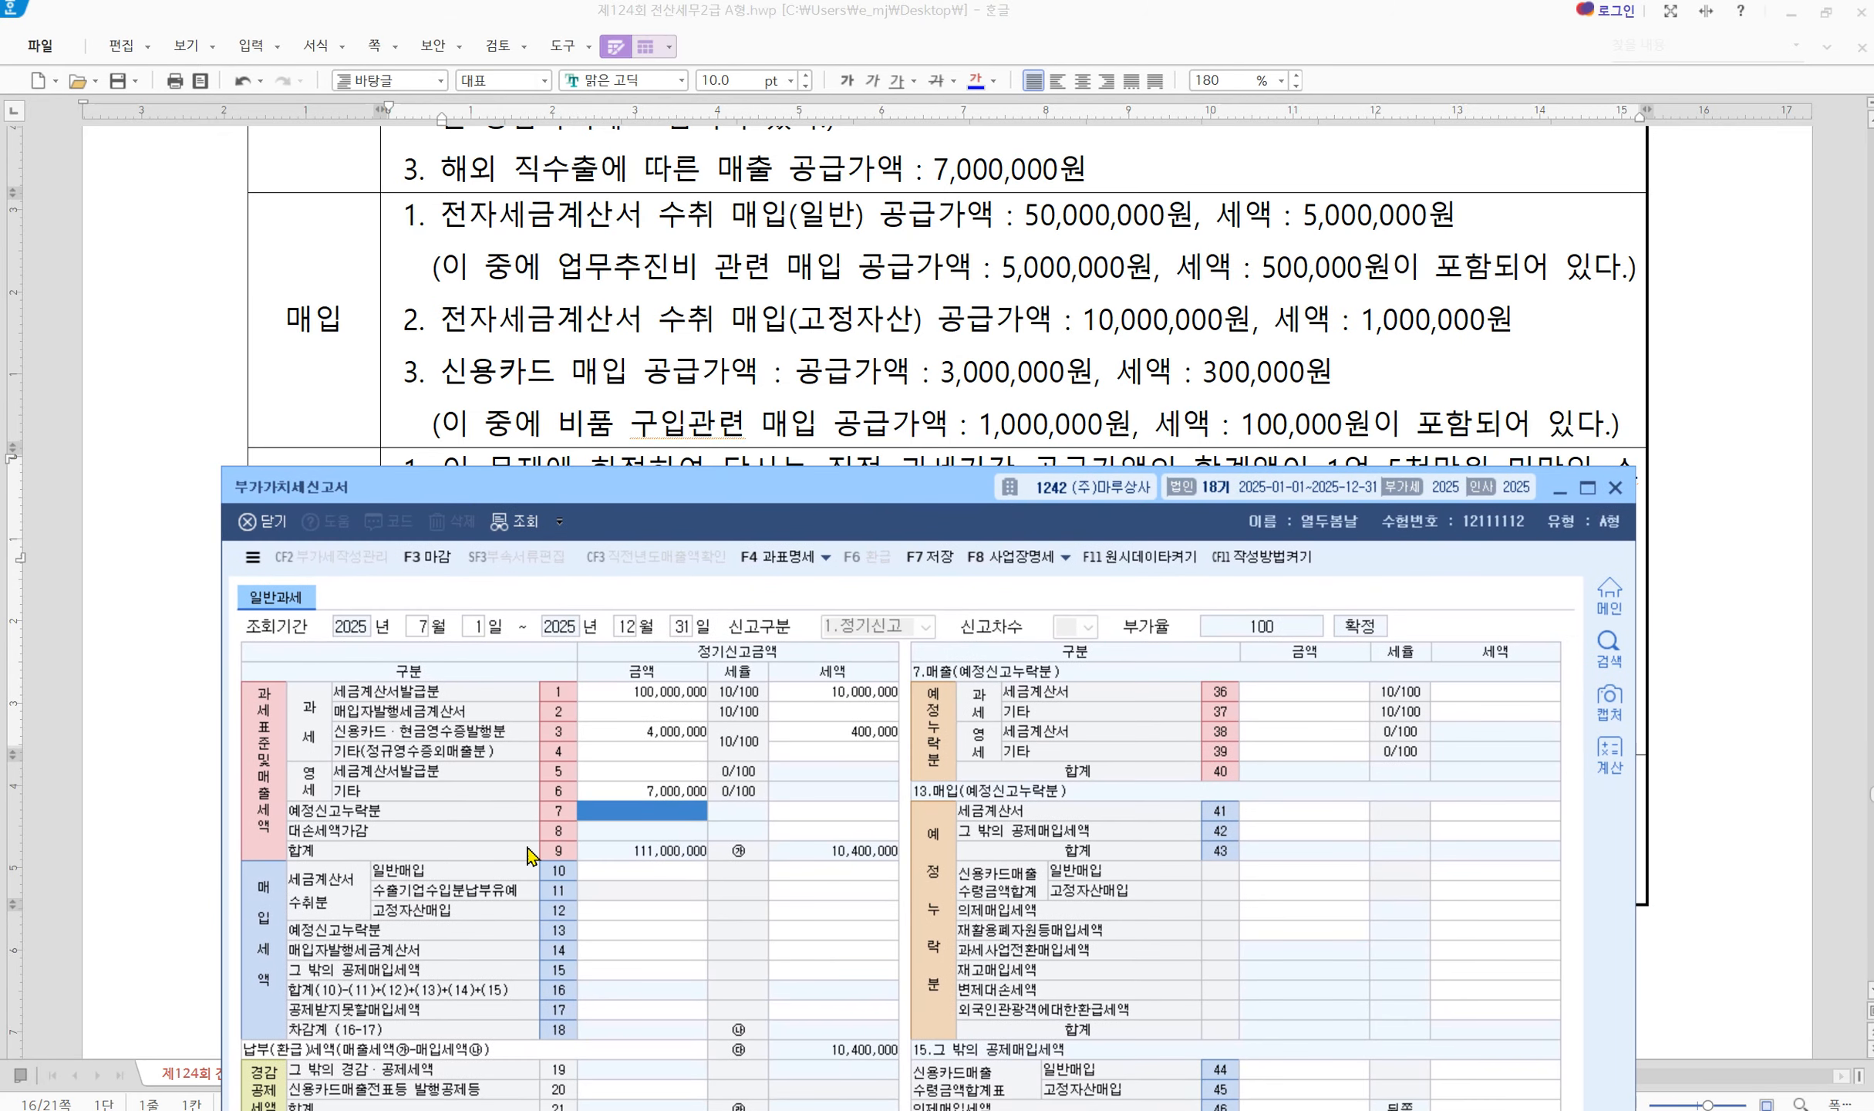
pyautogui.click(626, 871)
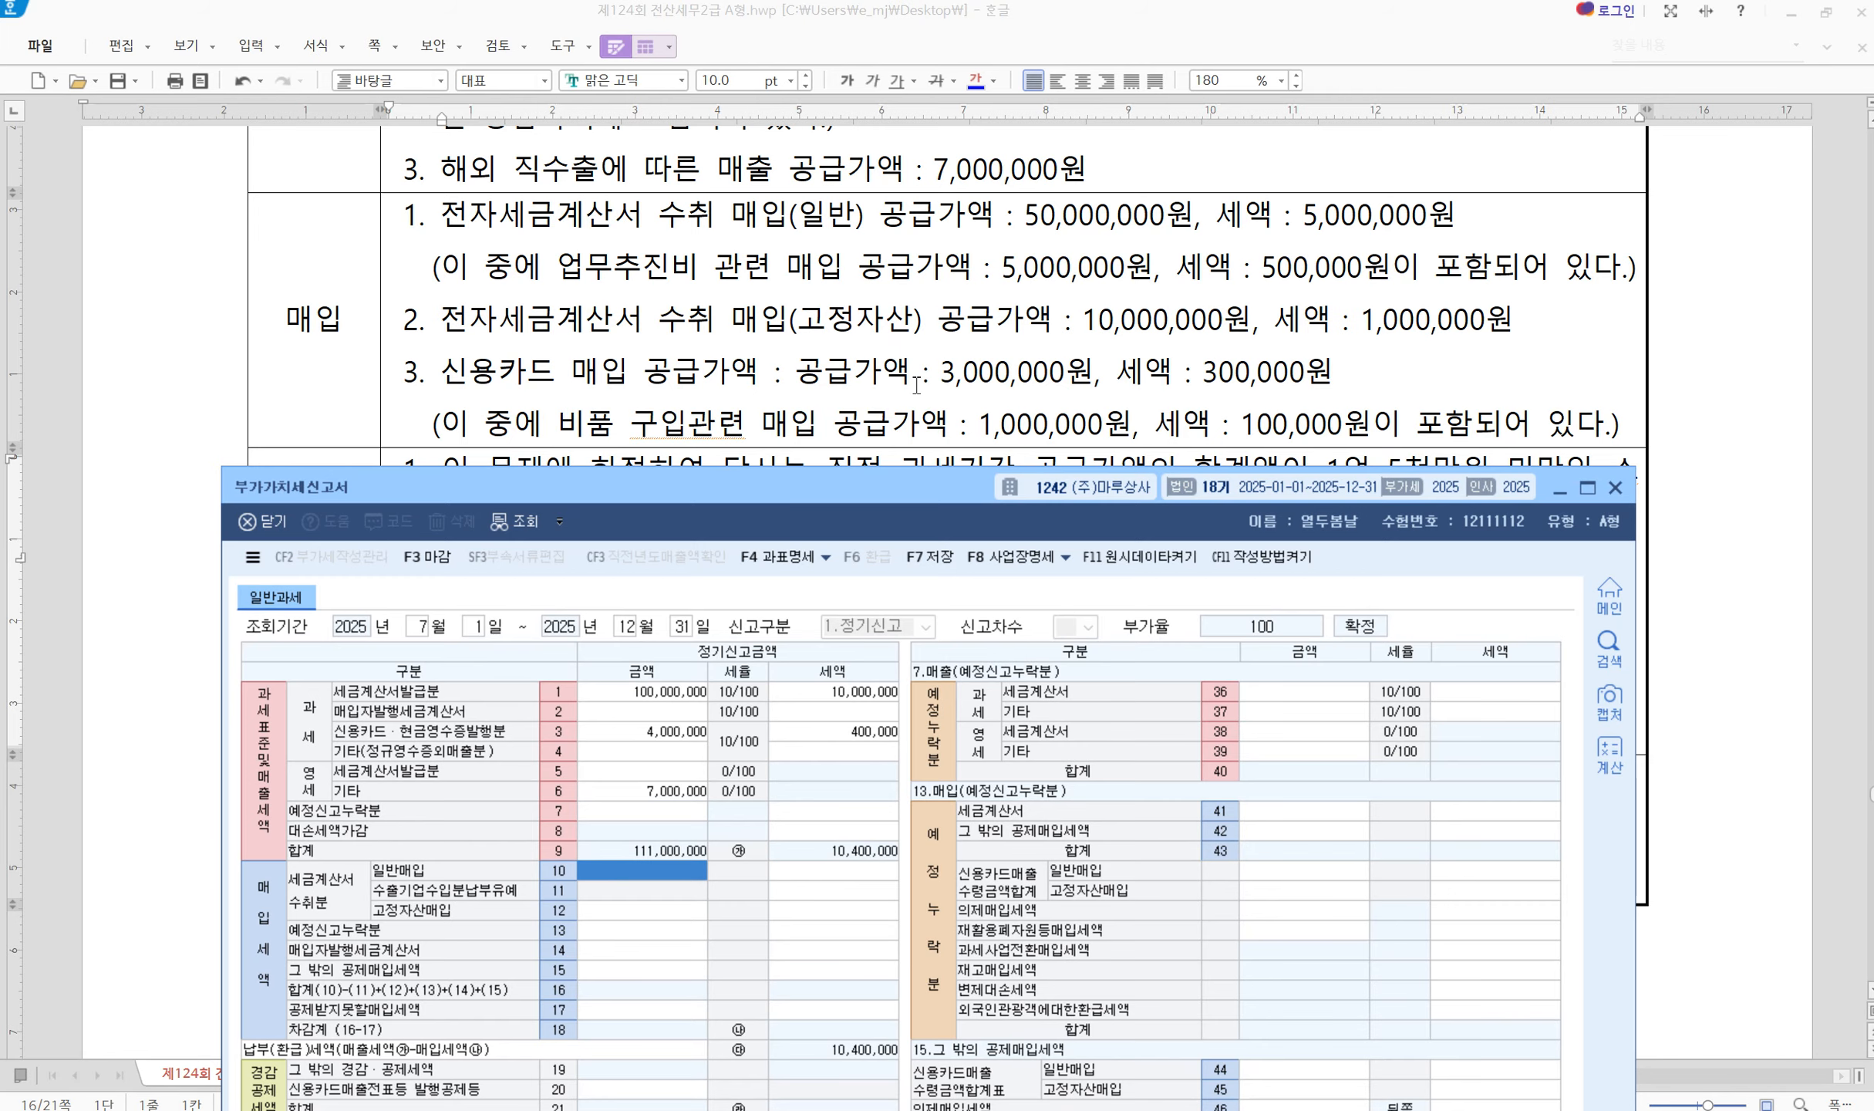
# Enter 50,000,000 general invoice purchases in row 10 with 5,000,000 tax
pyautogui.write('50++')
pyautogui.press('Return')
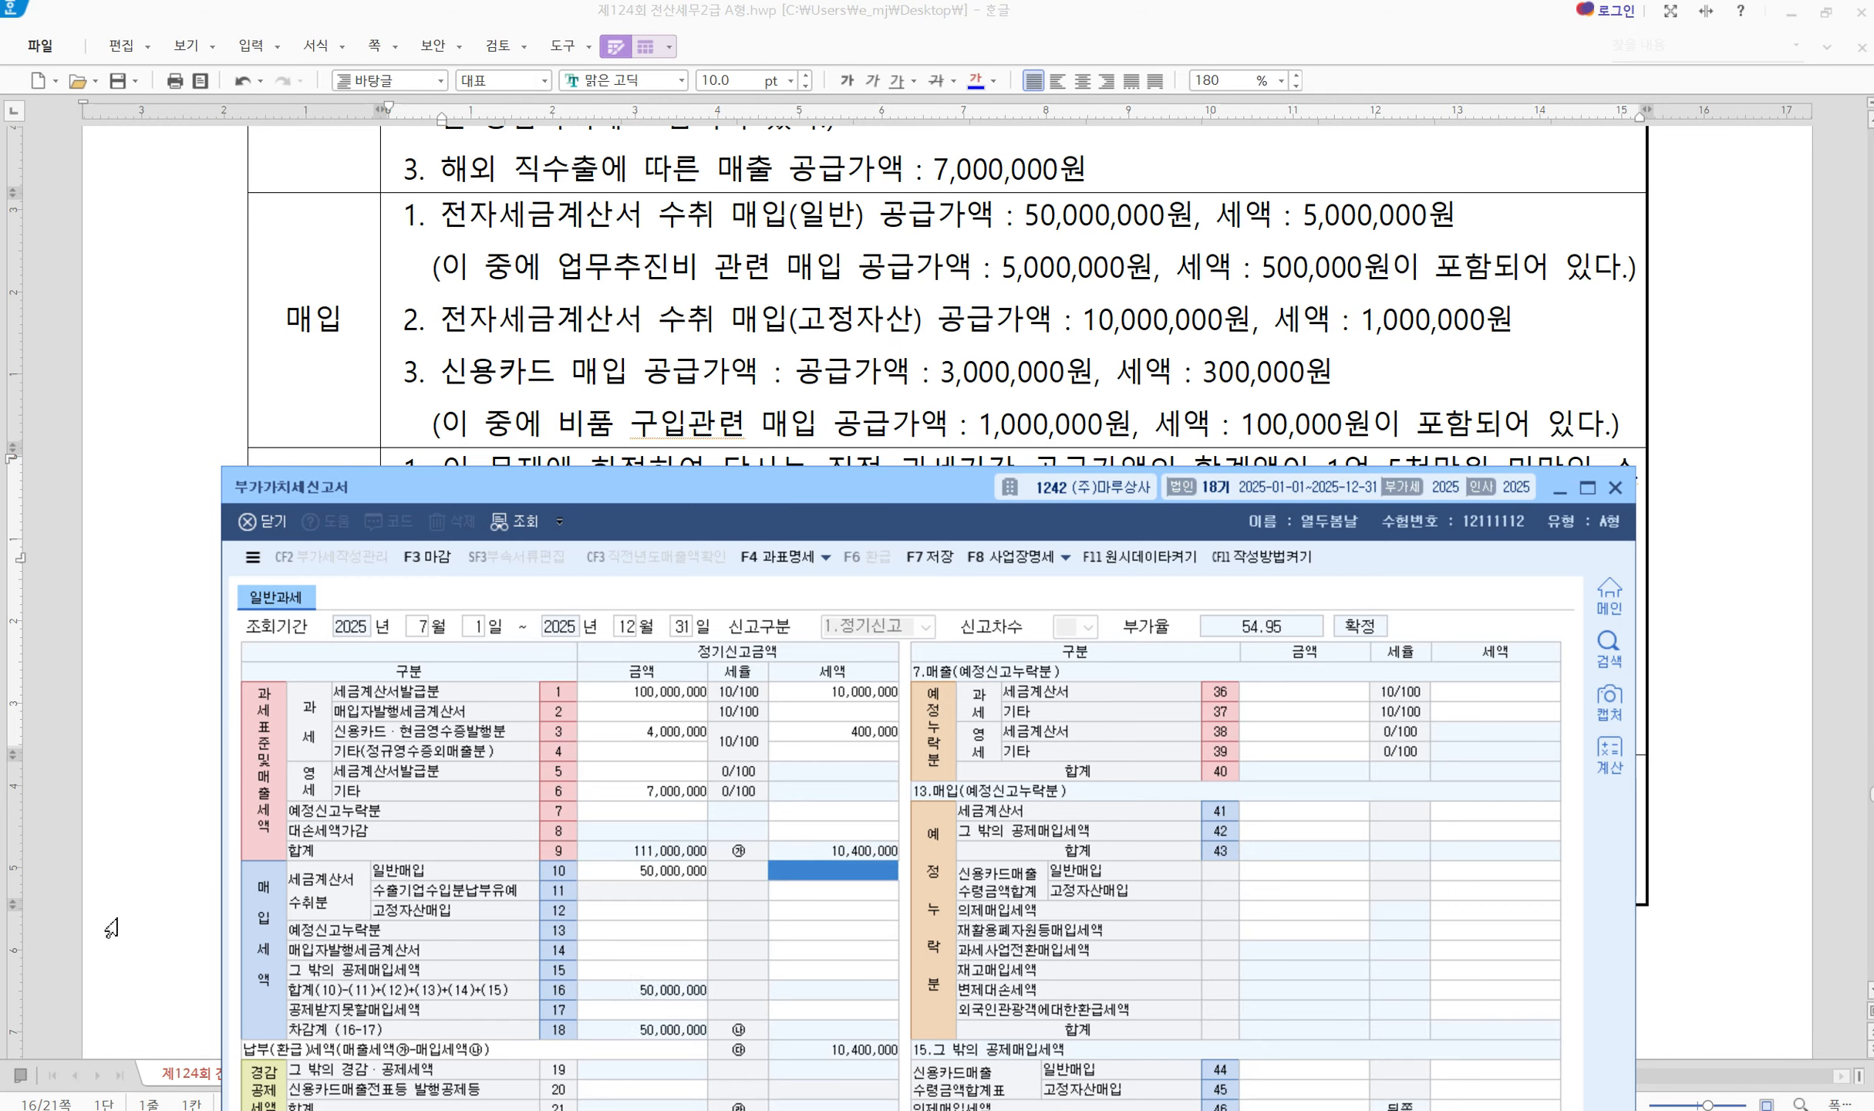
pyautogui.press('Return')
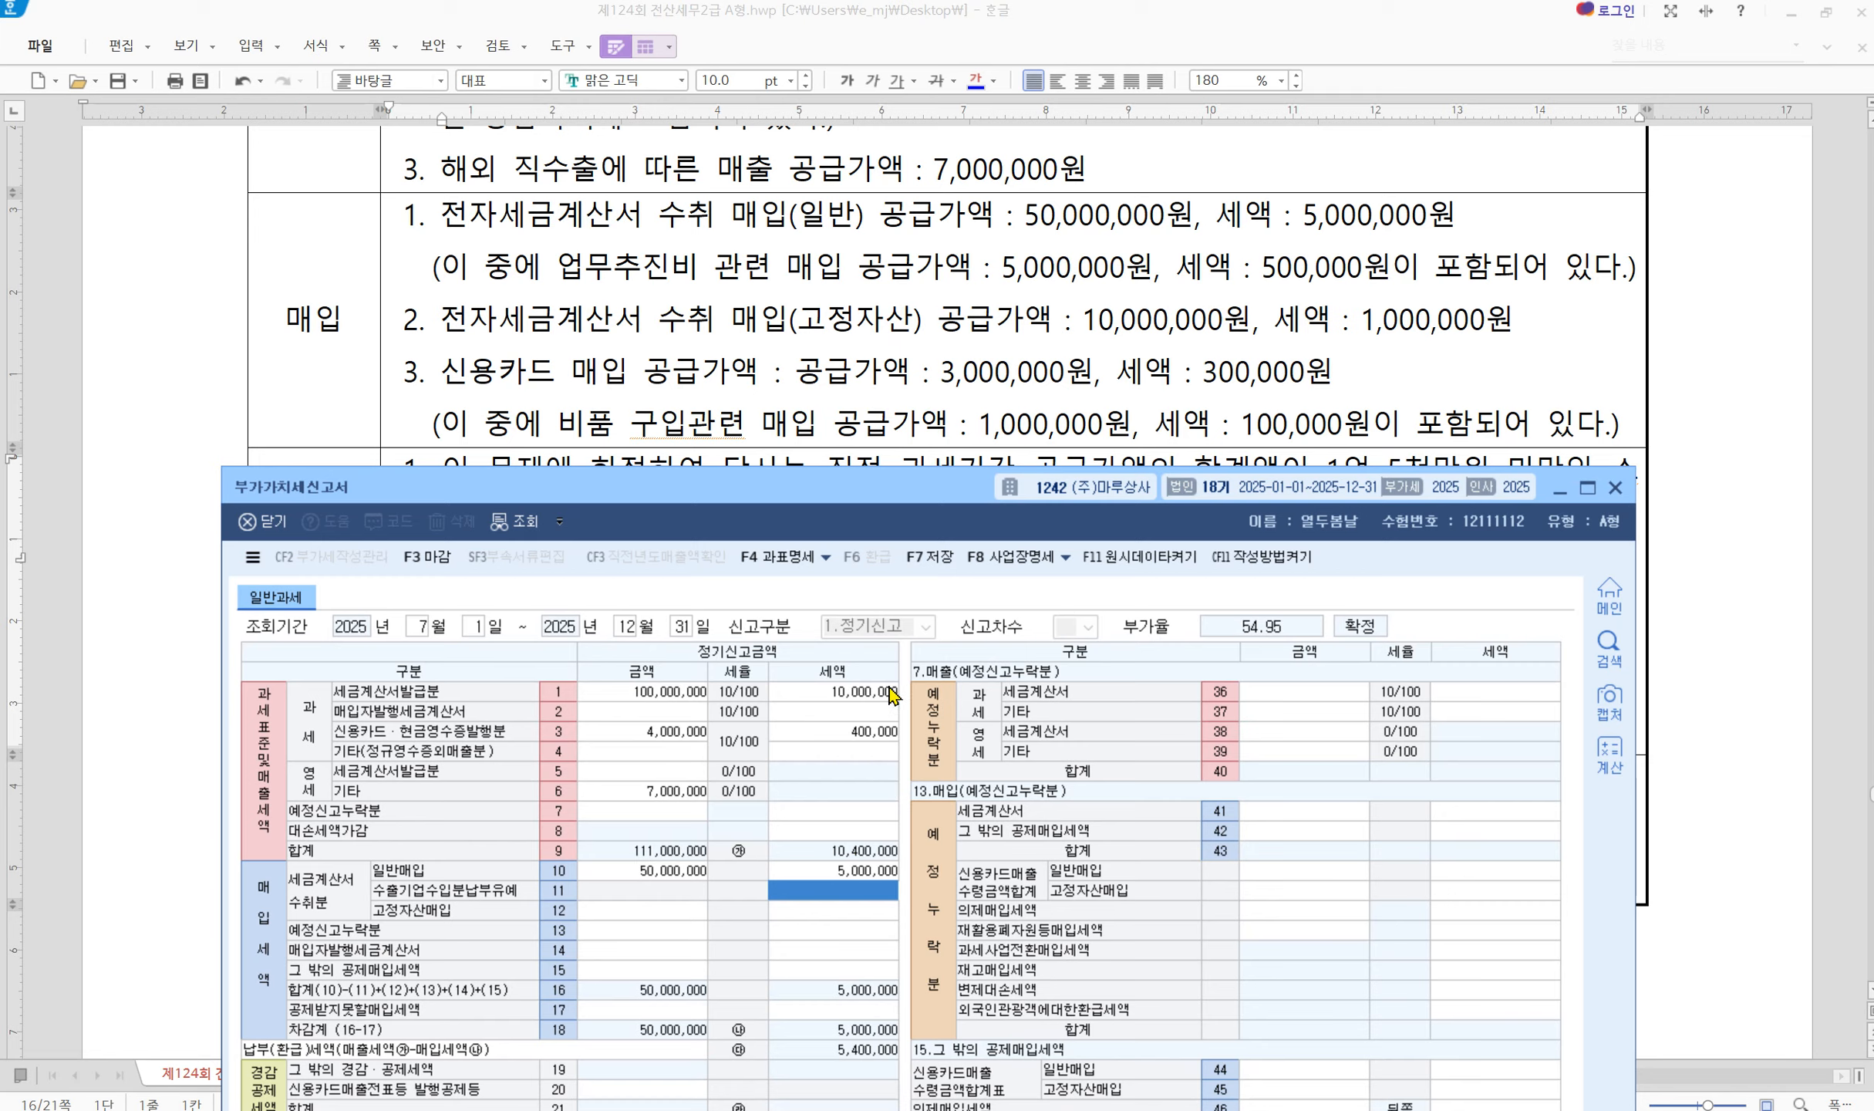
pyautogui.click(639, 874)
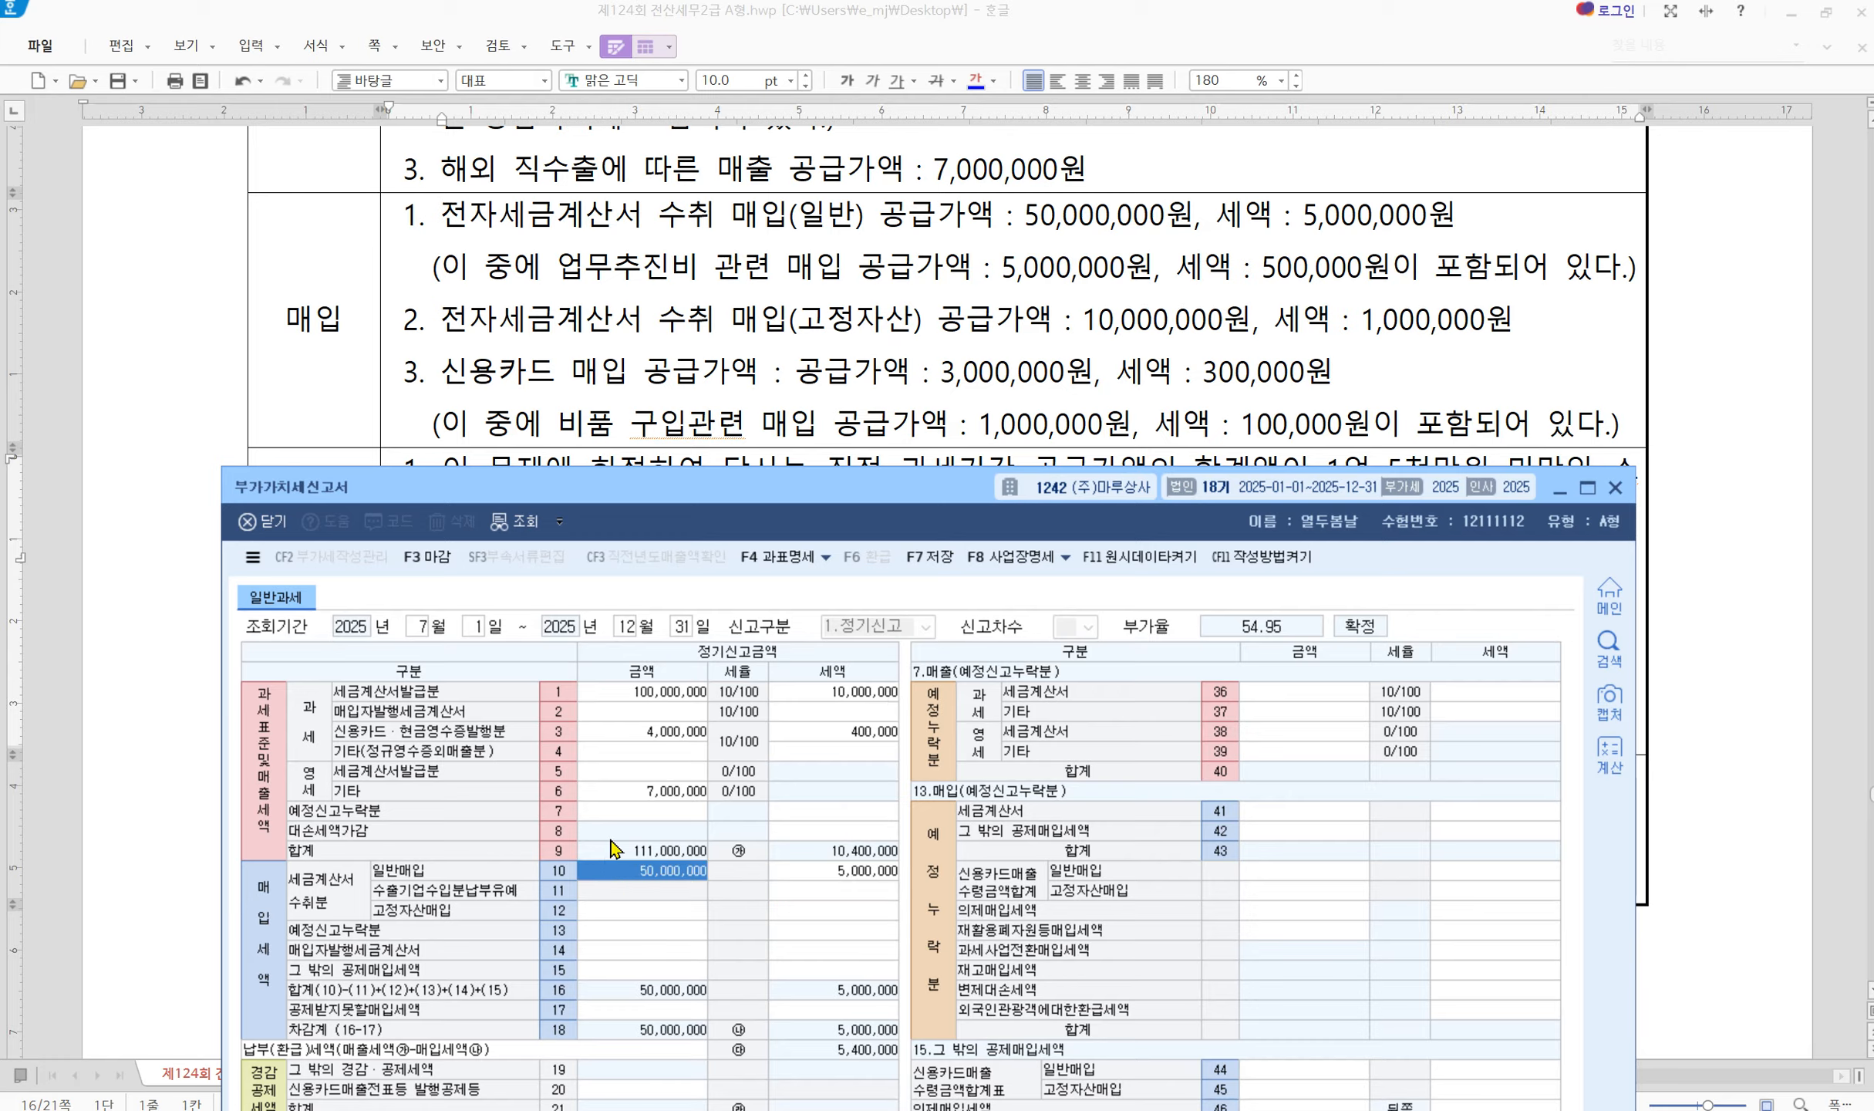
# Record 5,000,000 non-deductible 업무추진비 purchases with 500,000 tax in row 53
pyautogui.click(662, 1012)
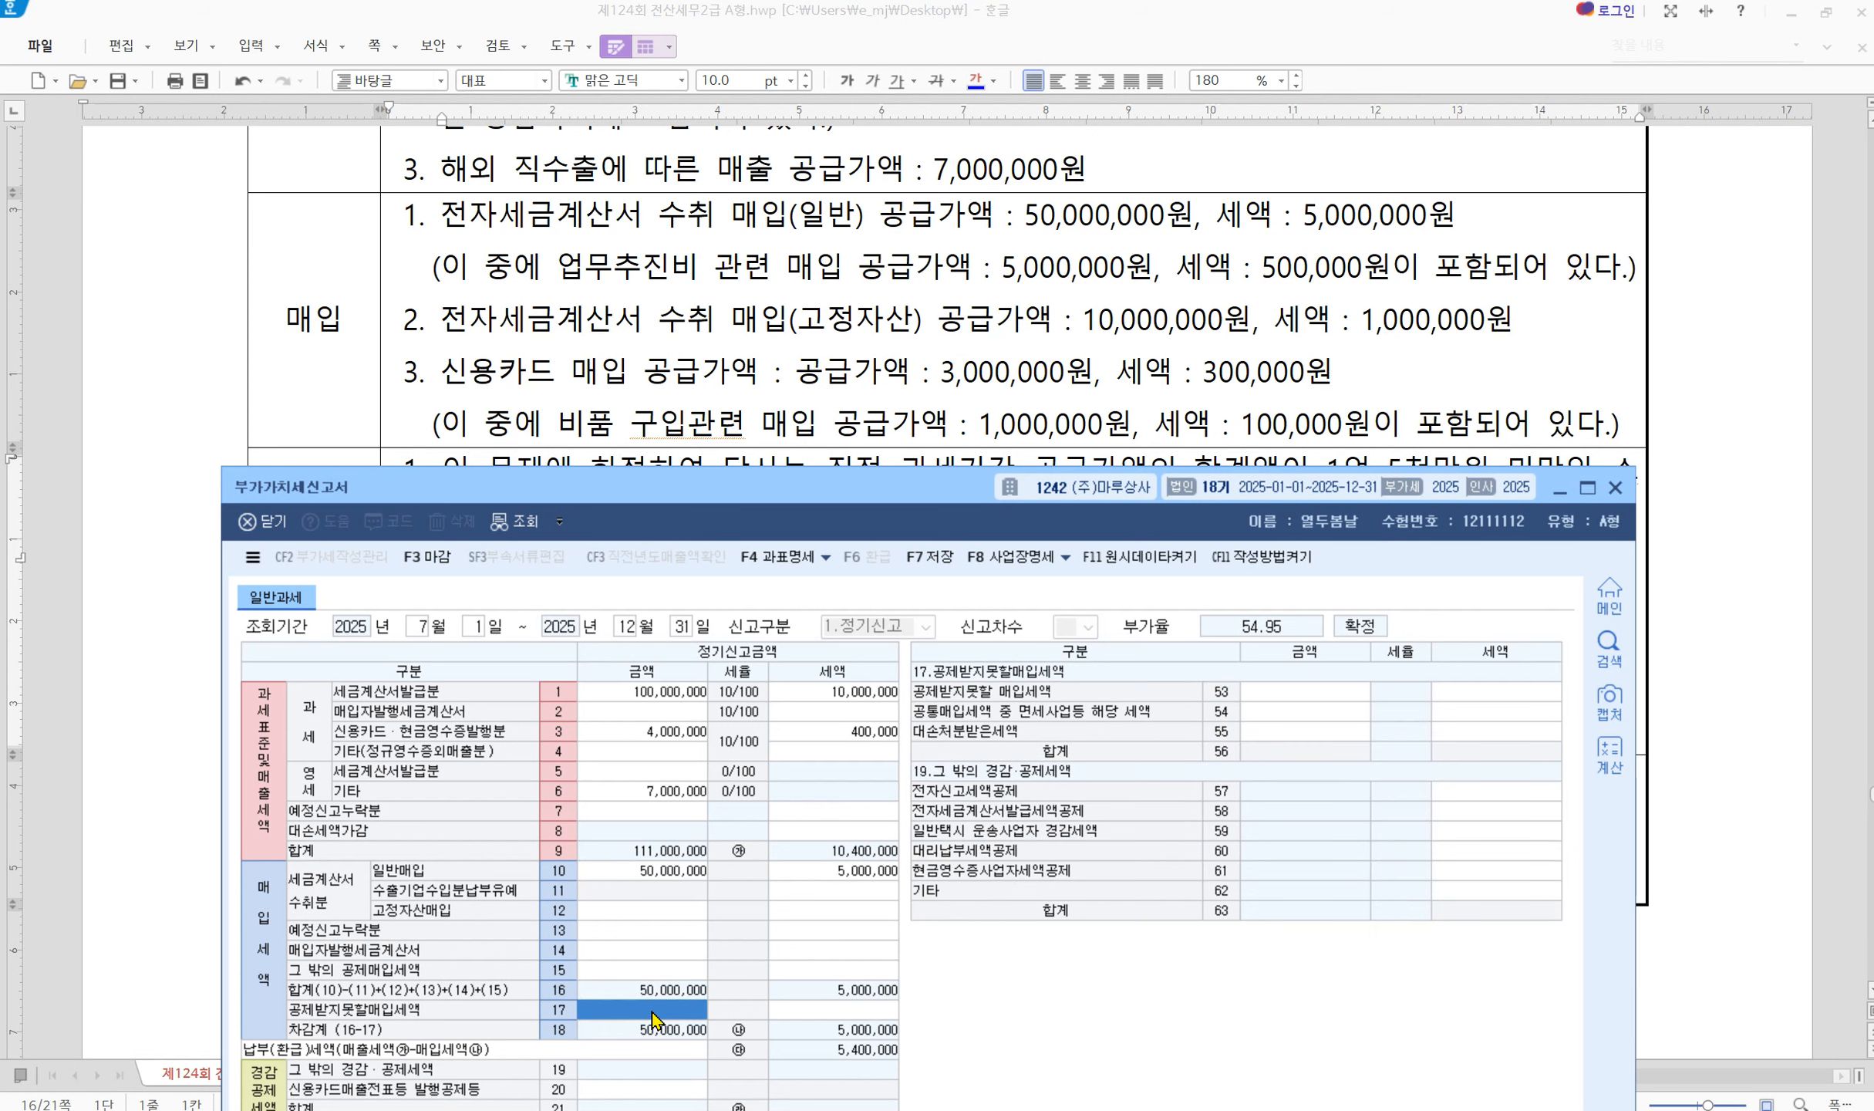
pyautogui.click(1287, 686)
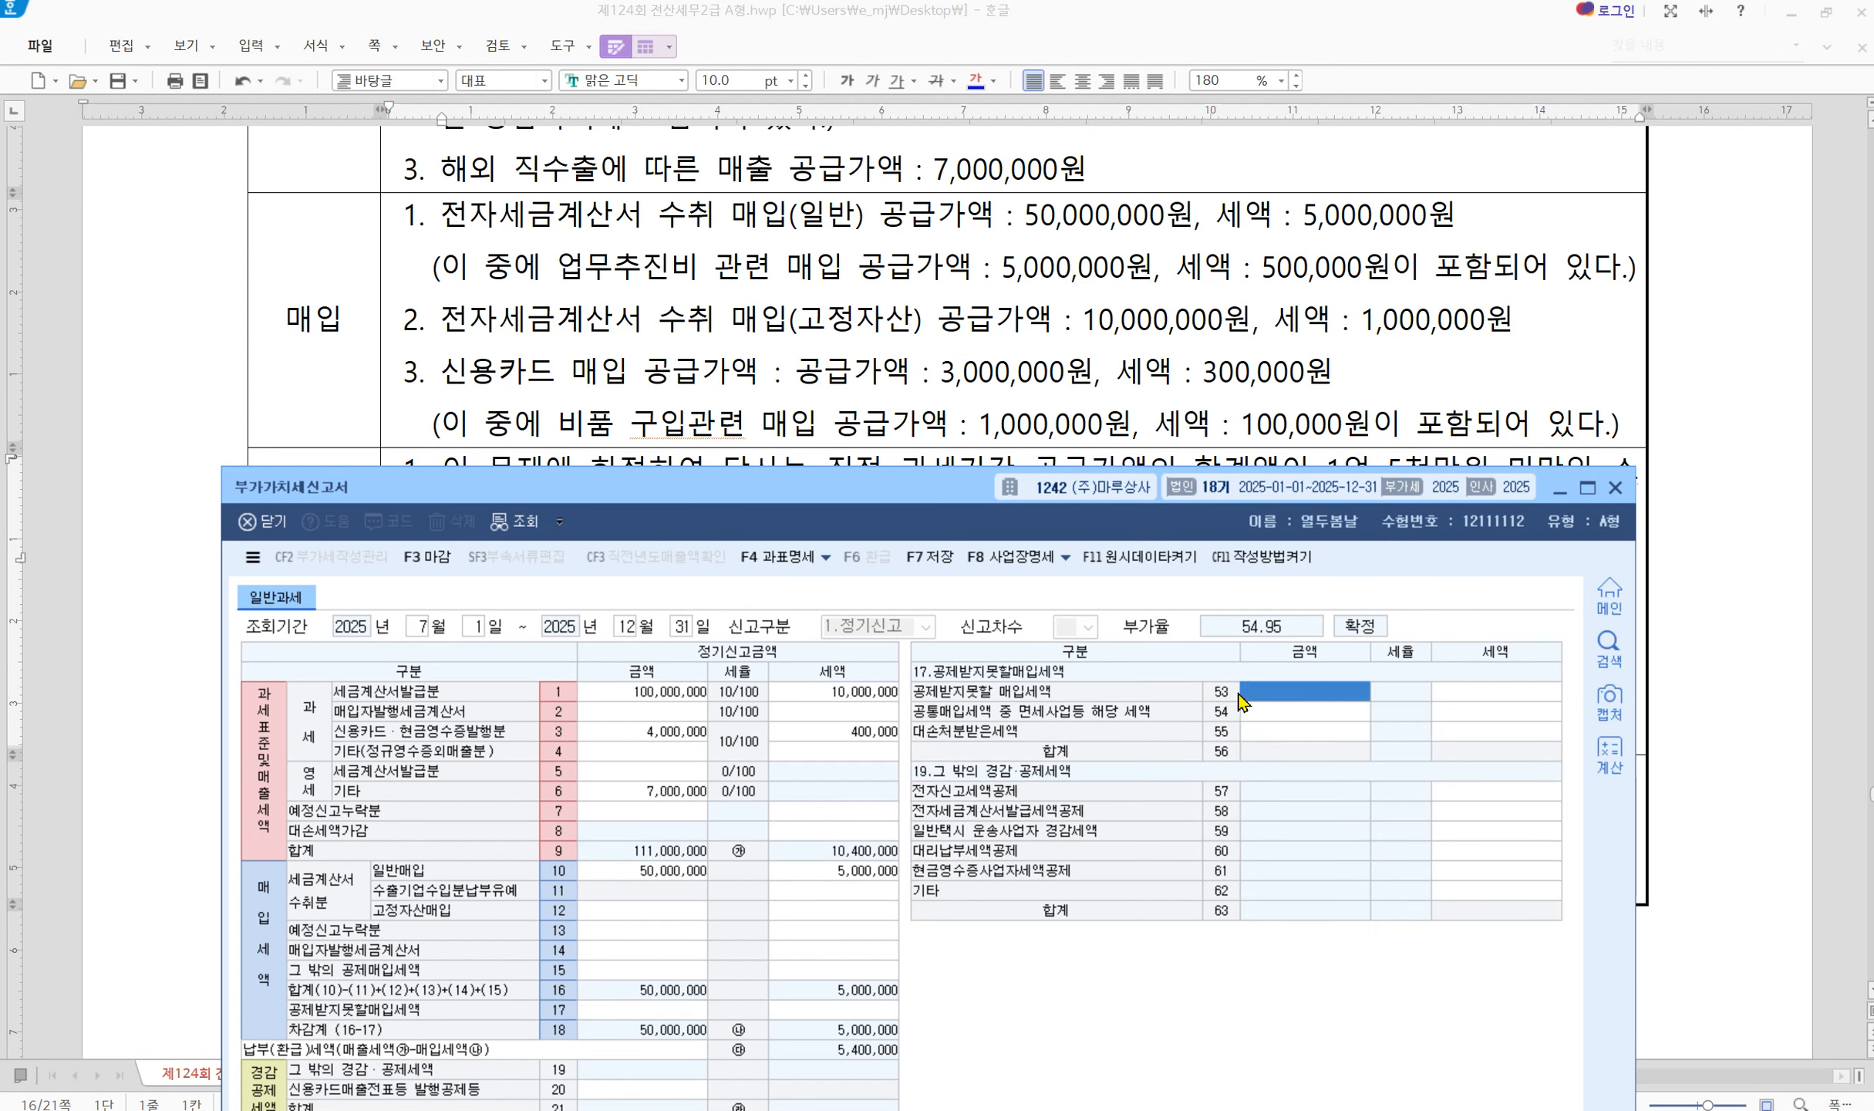
pyautogui.write('5000000')
pyautogui.press('Return')
pyautogui.write('500000')
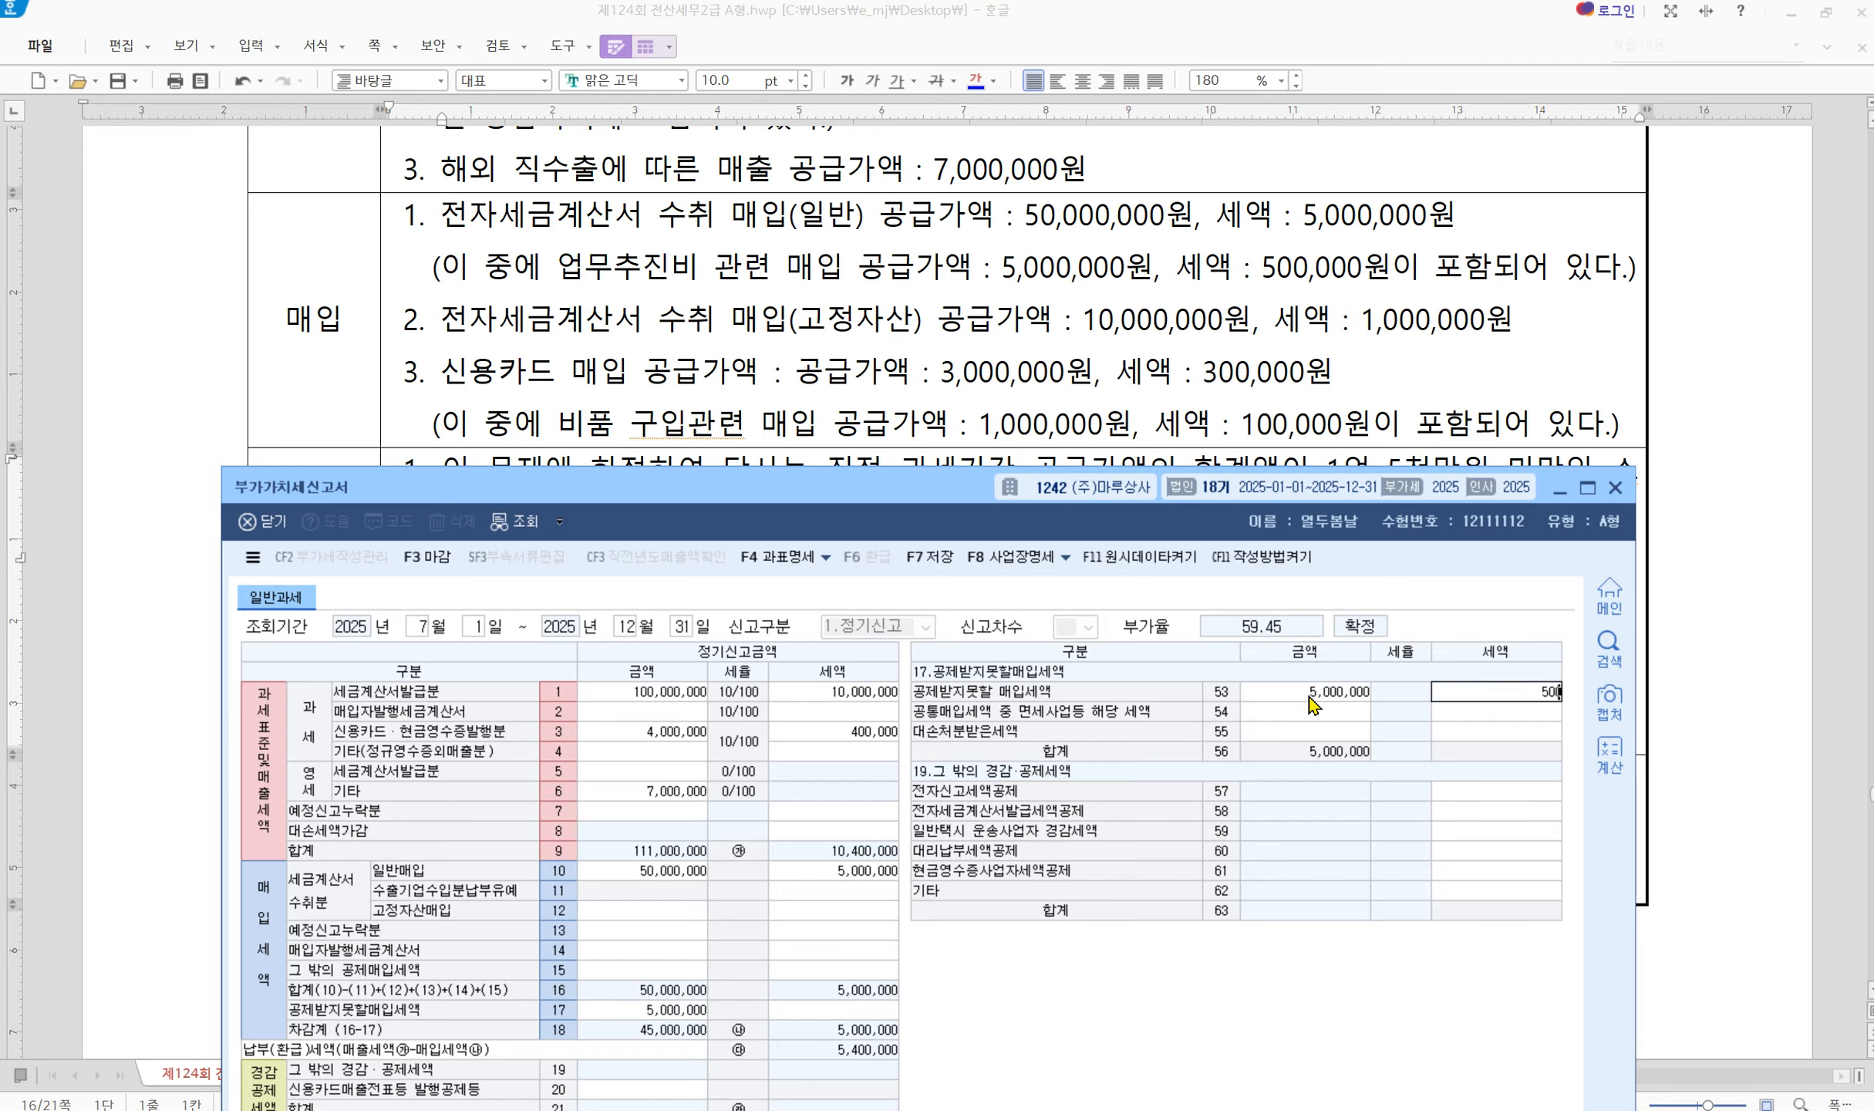
pyautogui.press('Return')
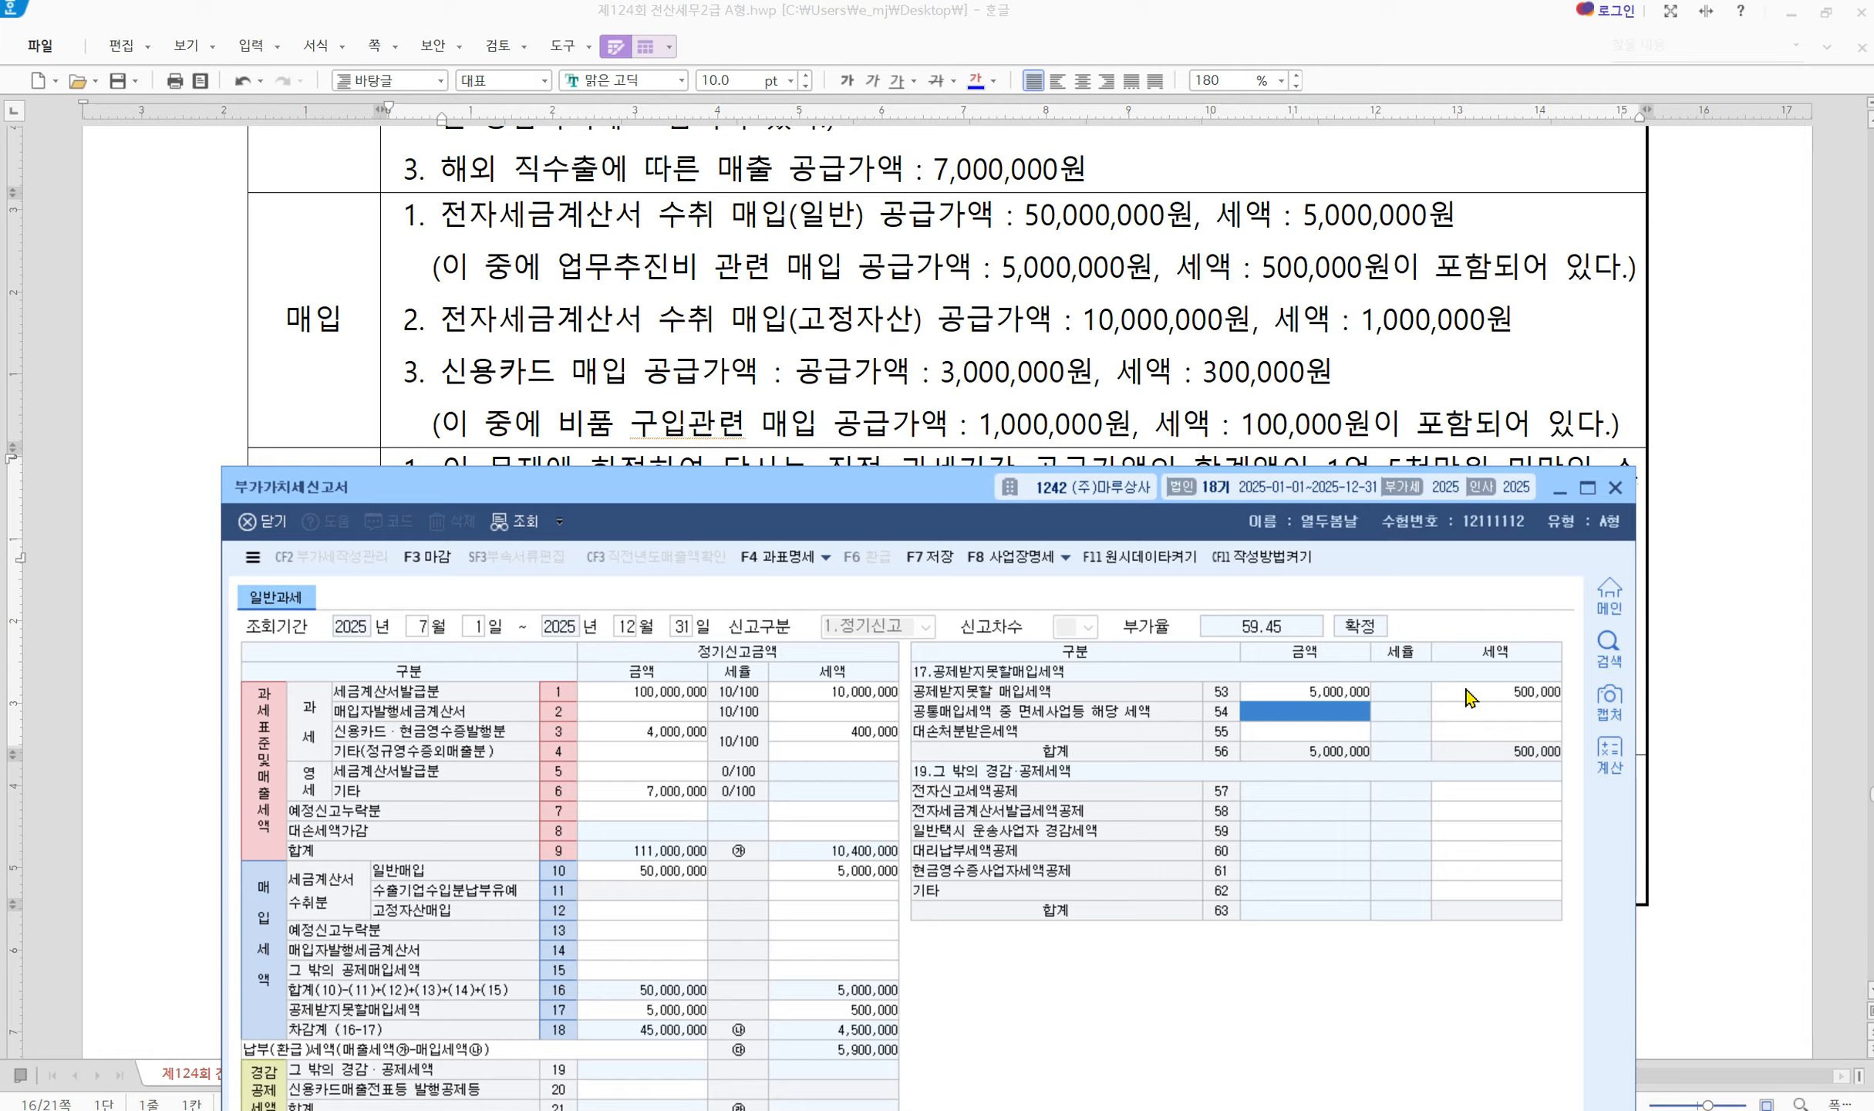
pyautogui.click(618, 912)
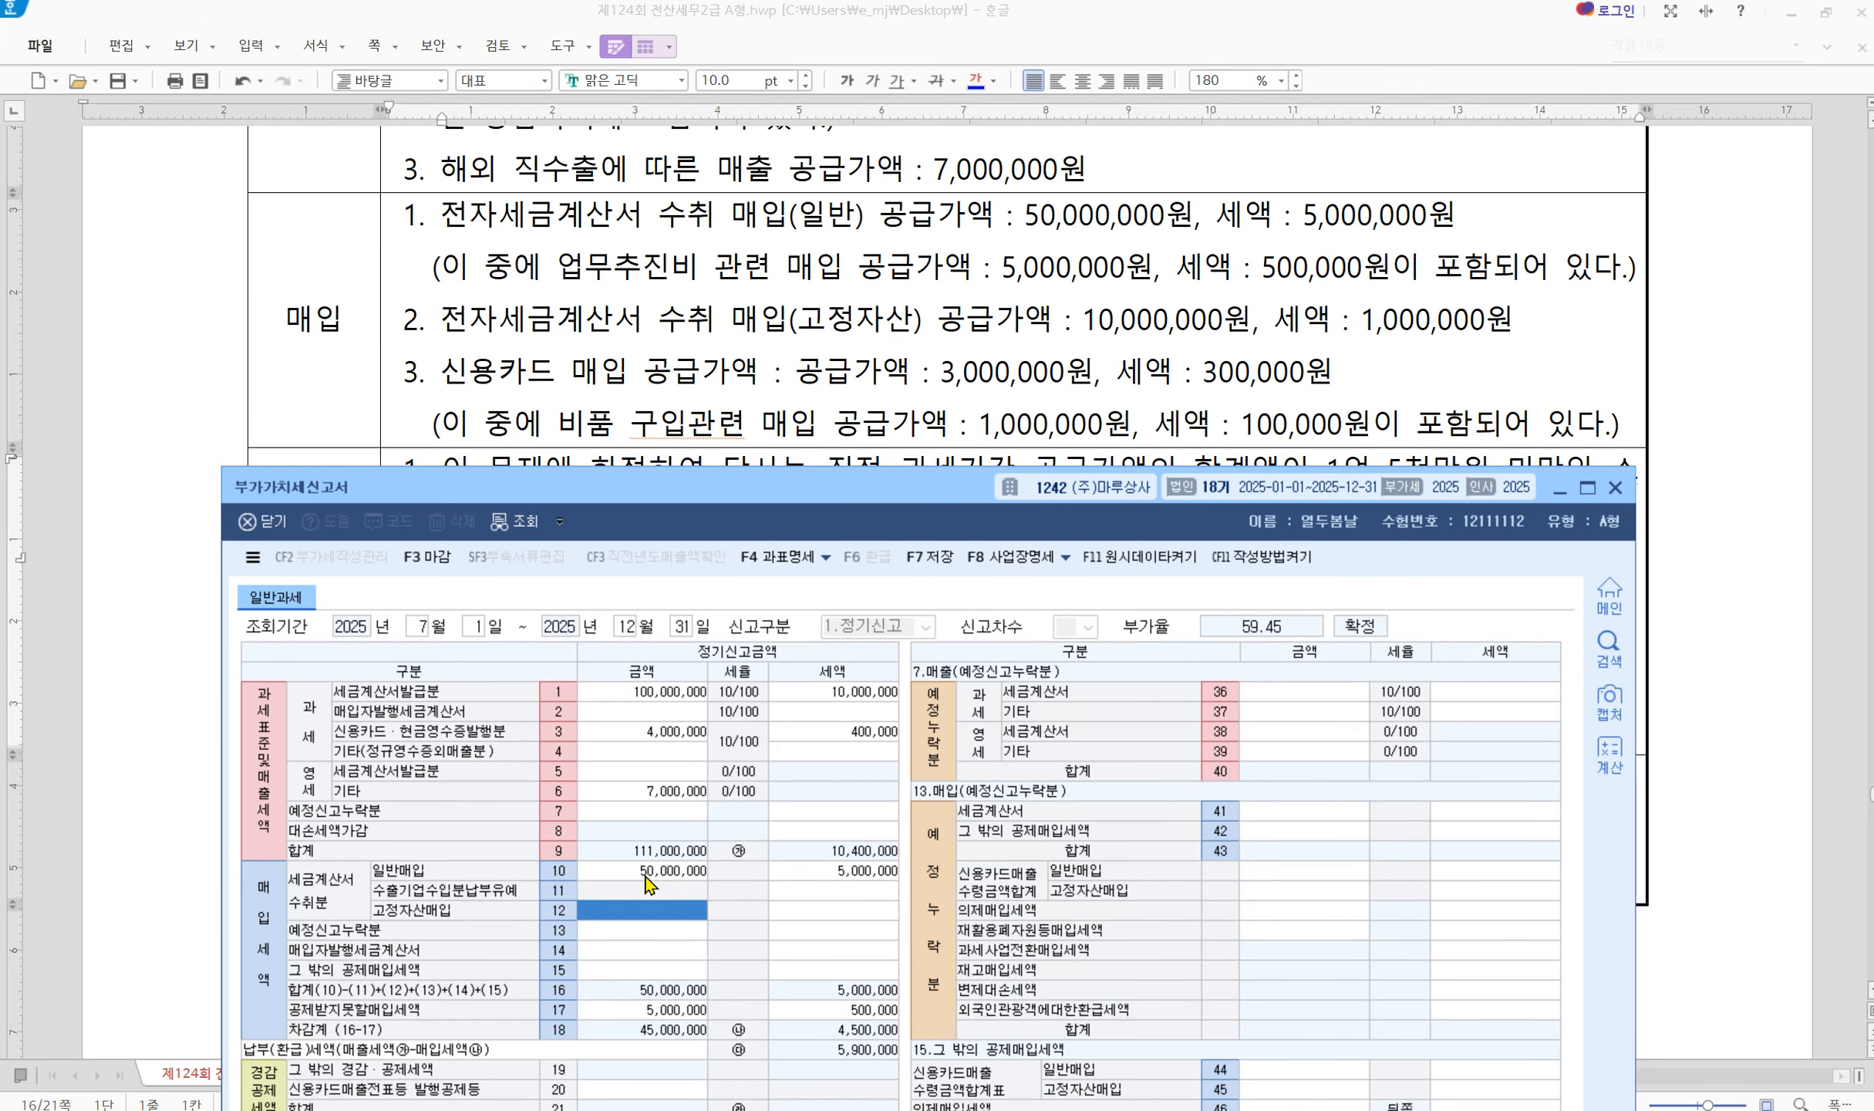
# Enter 10,000,000 fixed-asset purchases with 1,000,000 tax in row 12
pyautogui.write('10000000')
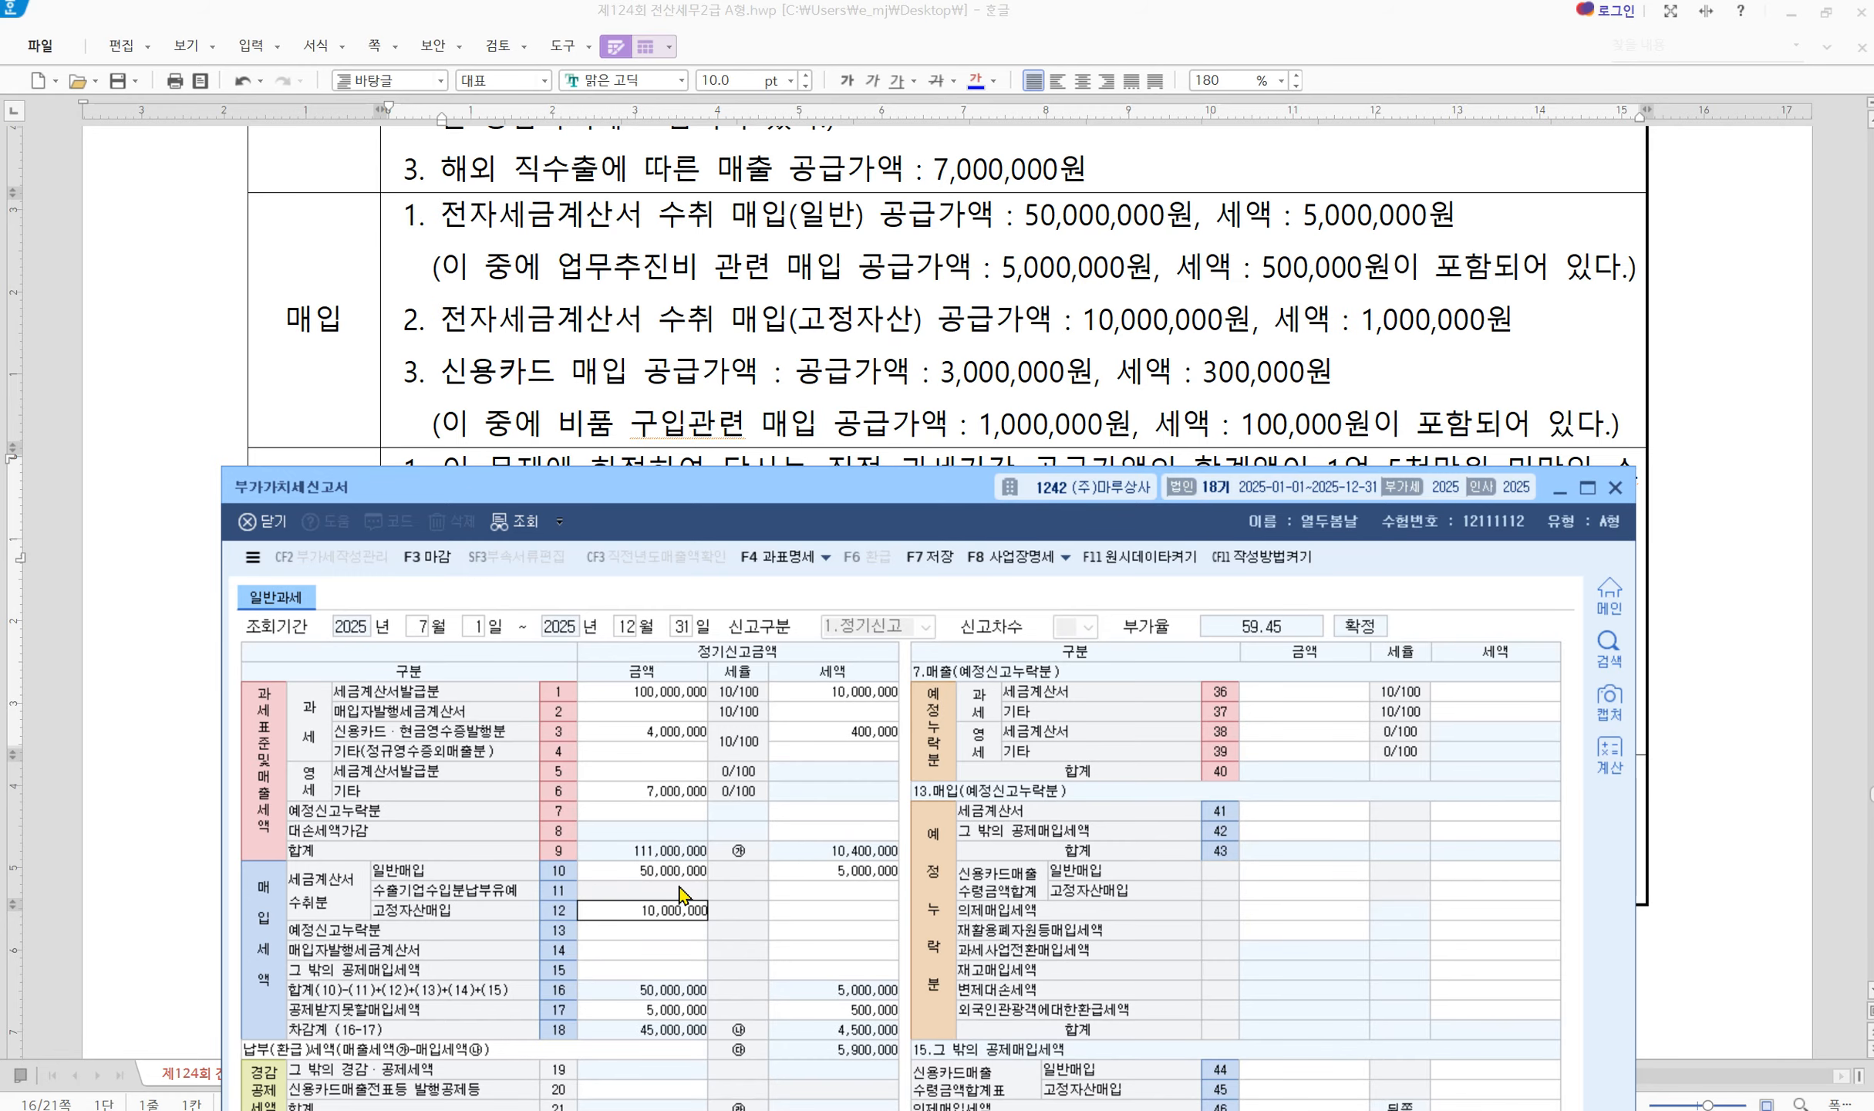
pyautogui.press('Return')
pyautogui.write('10,000,00')
pyautogui.press('Return')
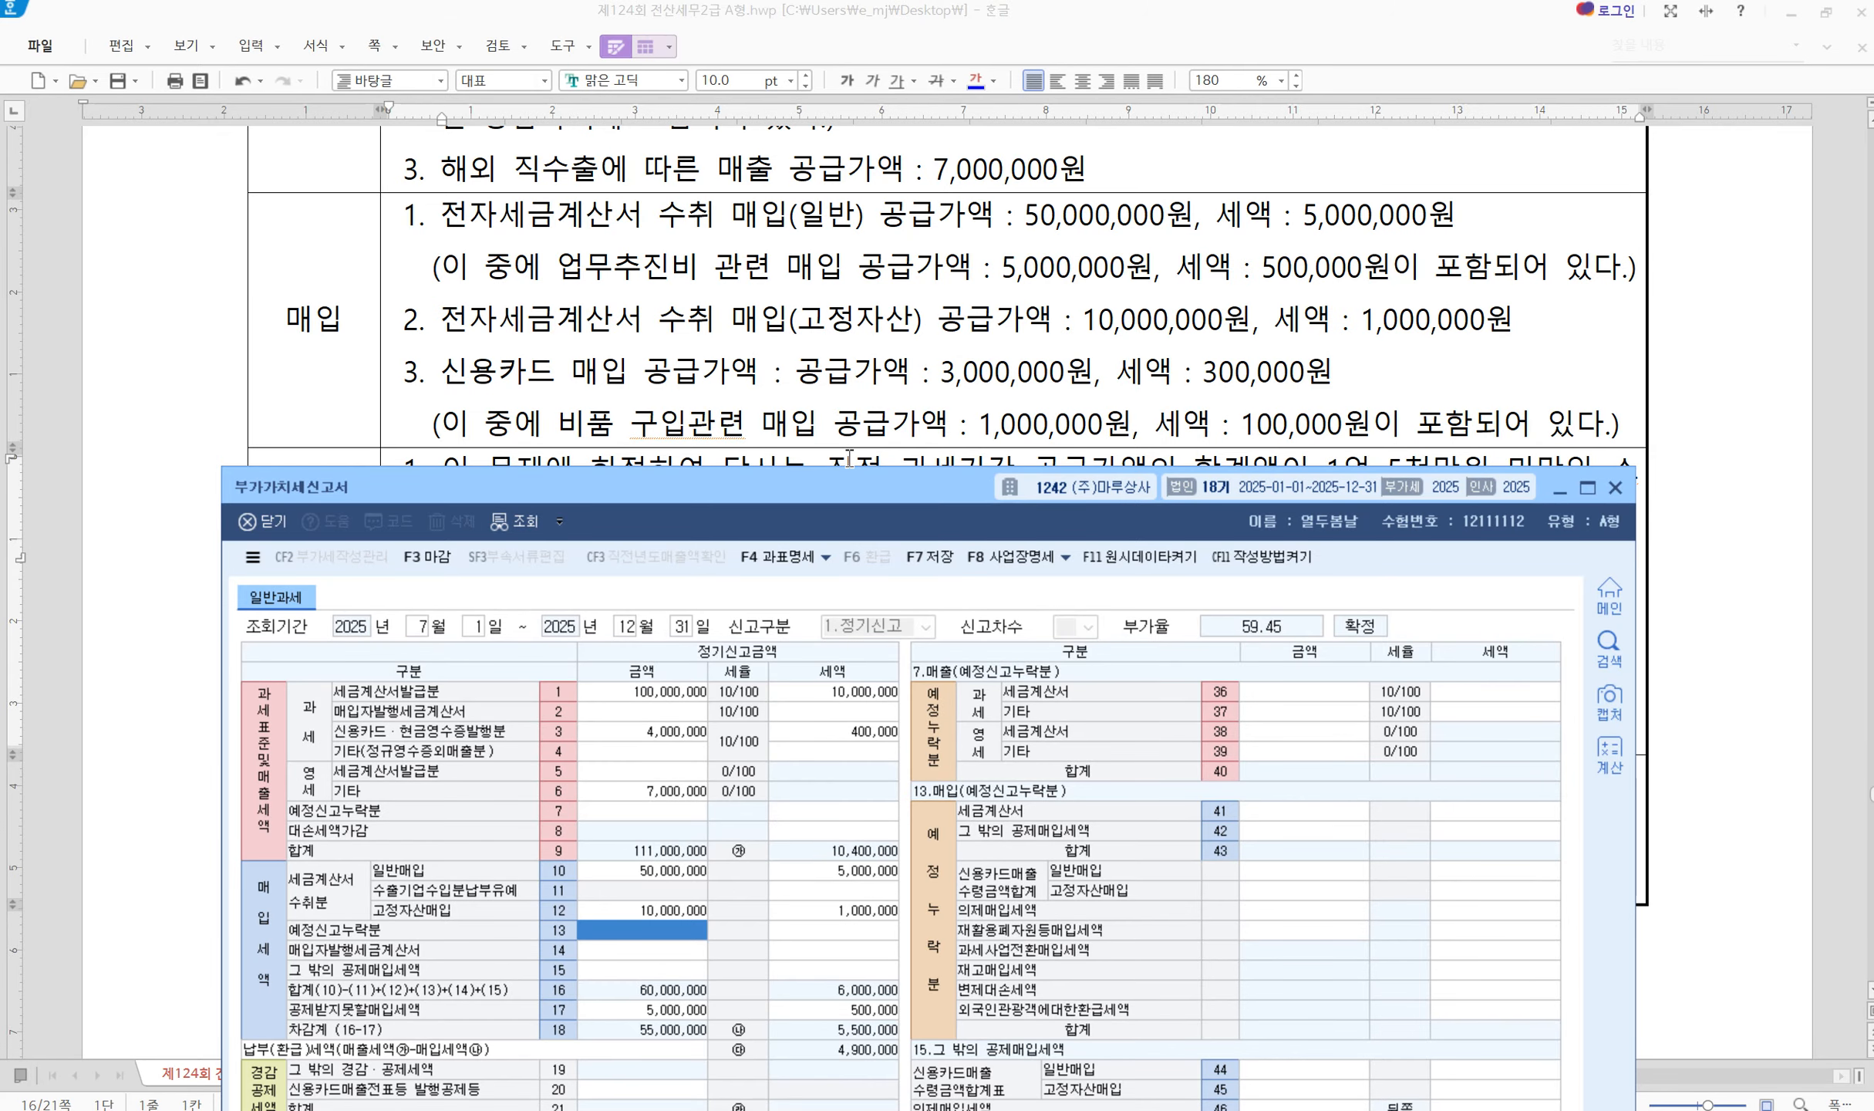
pyautogui.moveTo(817, 495); pyautogui.dragTo(794, 482)
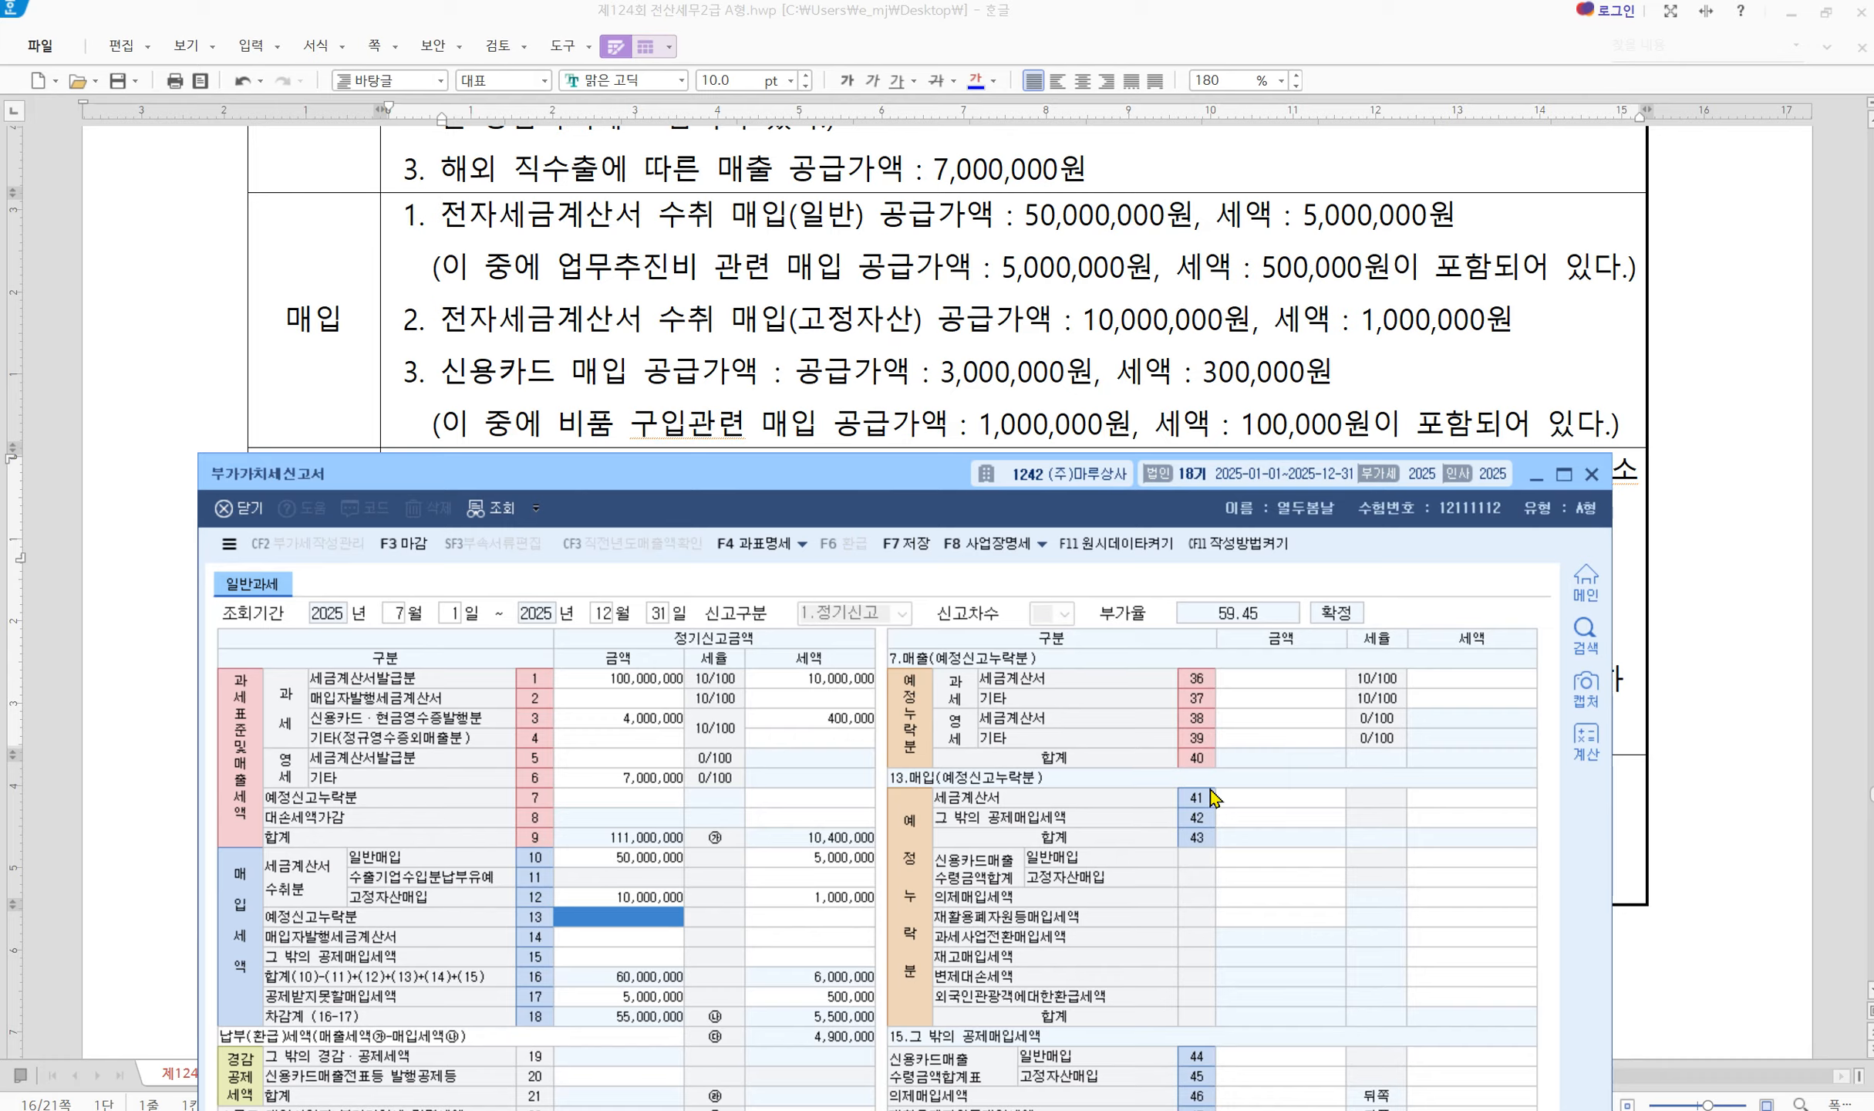
# Enter card purchases: 1,000,000/100,000 in row 45 and 2,000,000/200,000 in row 44
pyautogui.click(1274, 1082)
pyautogui.write('1000000')
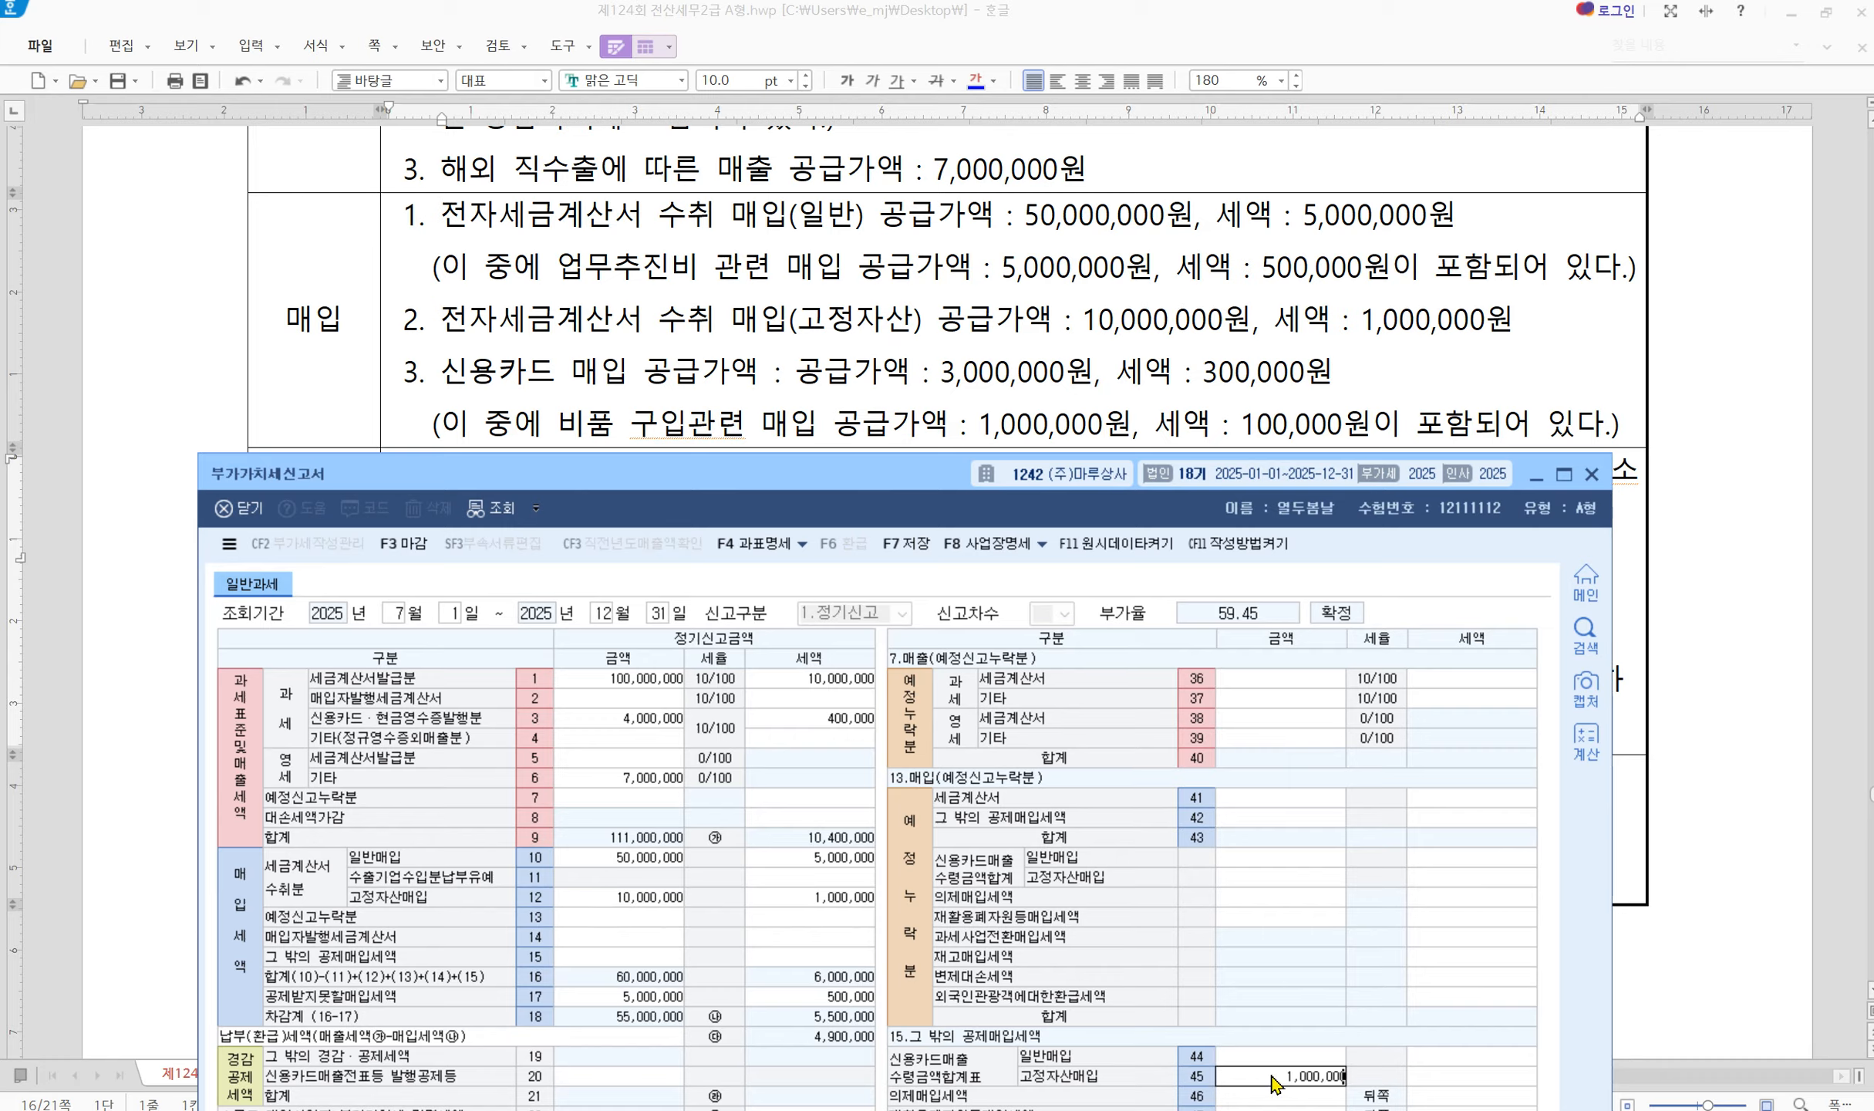
pyautogui.press('Return')
pyautogui.write('100,000')
pyautogui.press('Return')
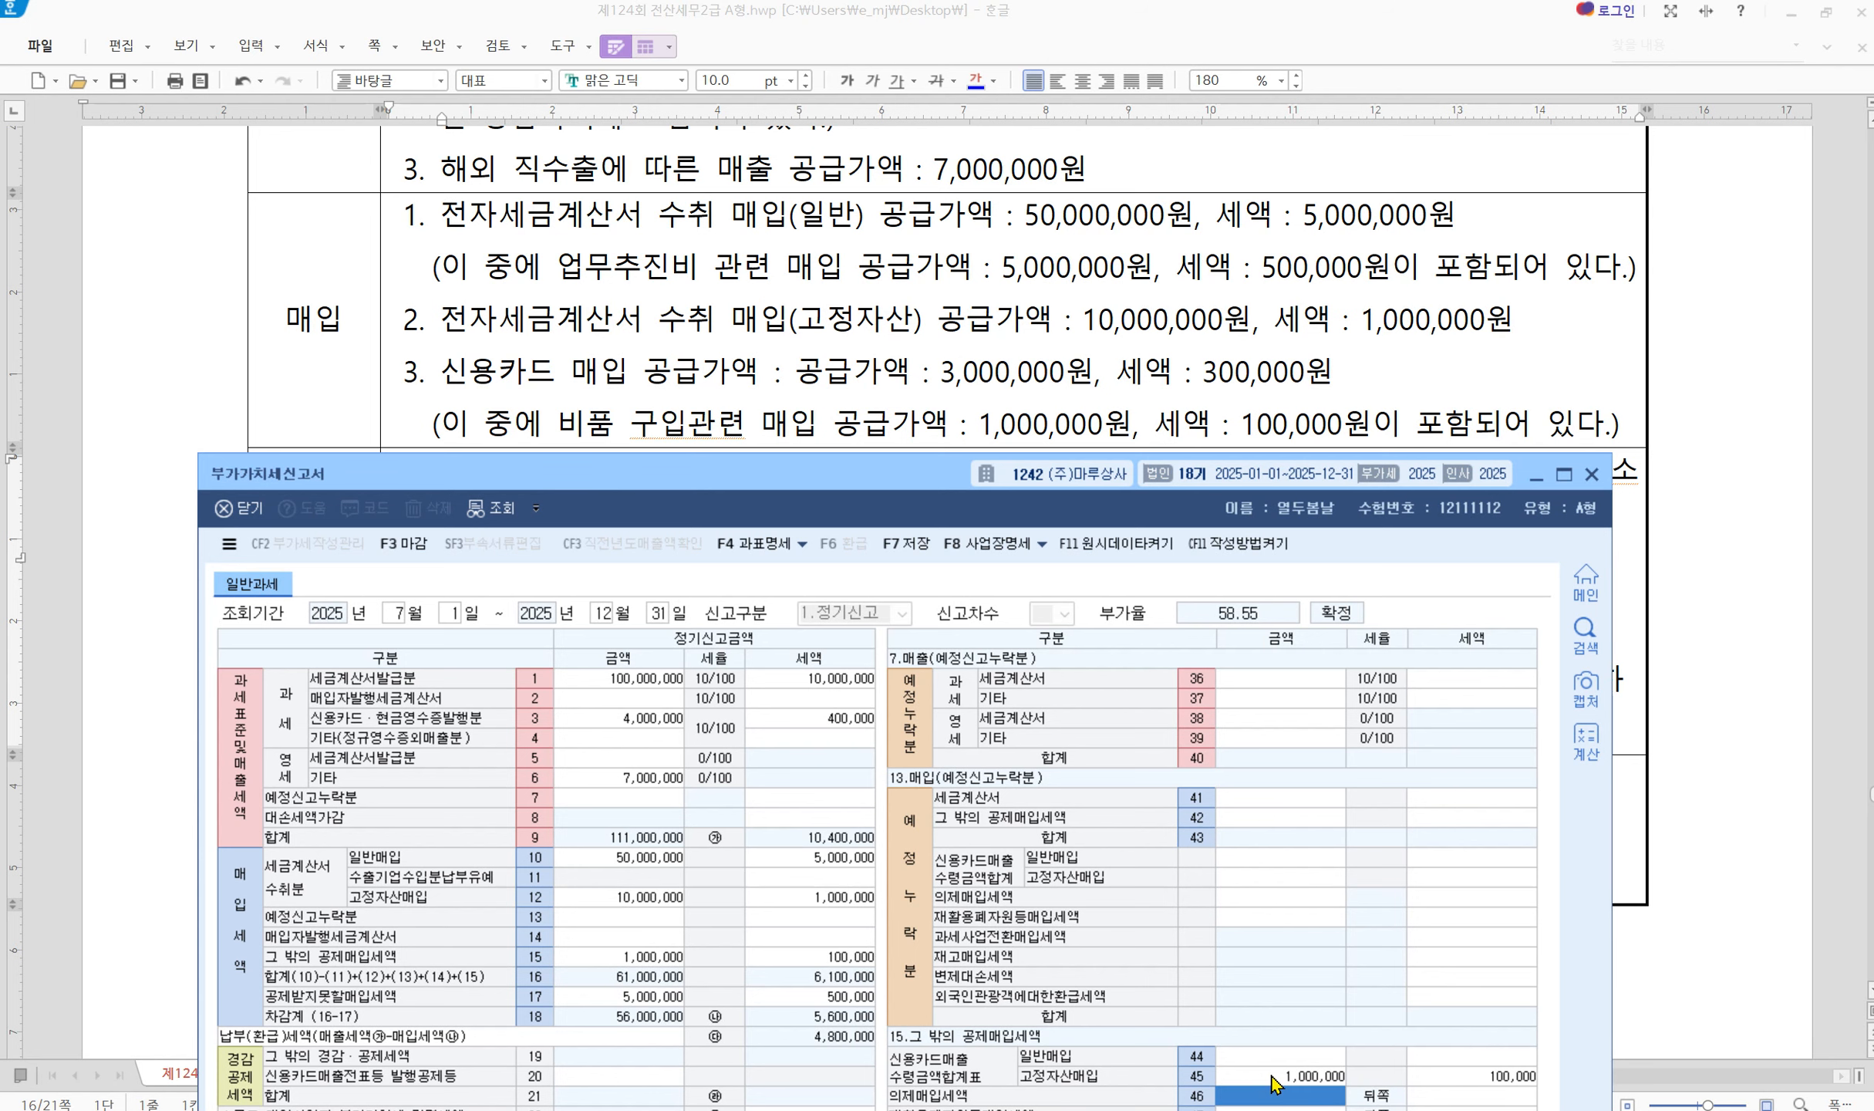
pyautogui.click(1276, 1061)
pyautogui.write('2000000')
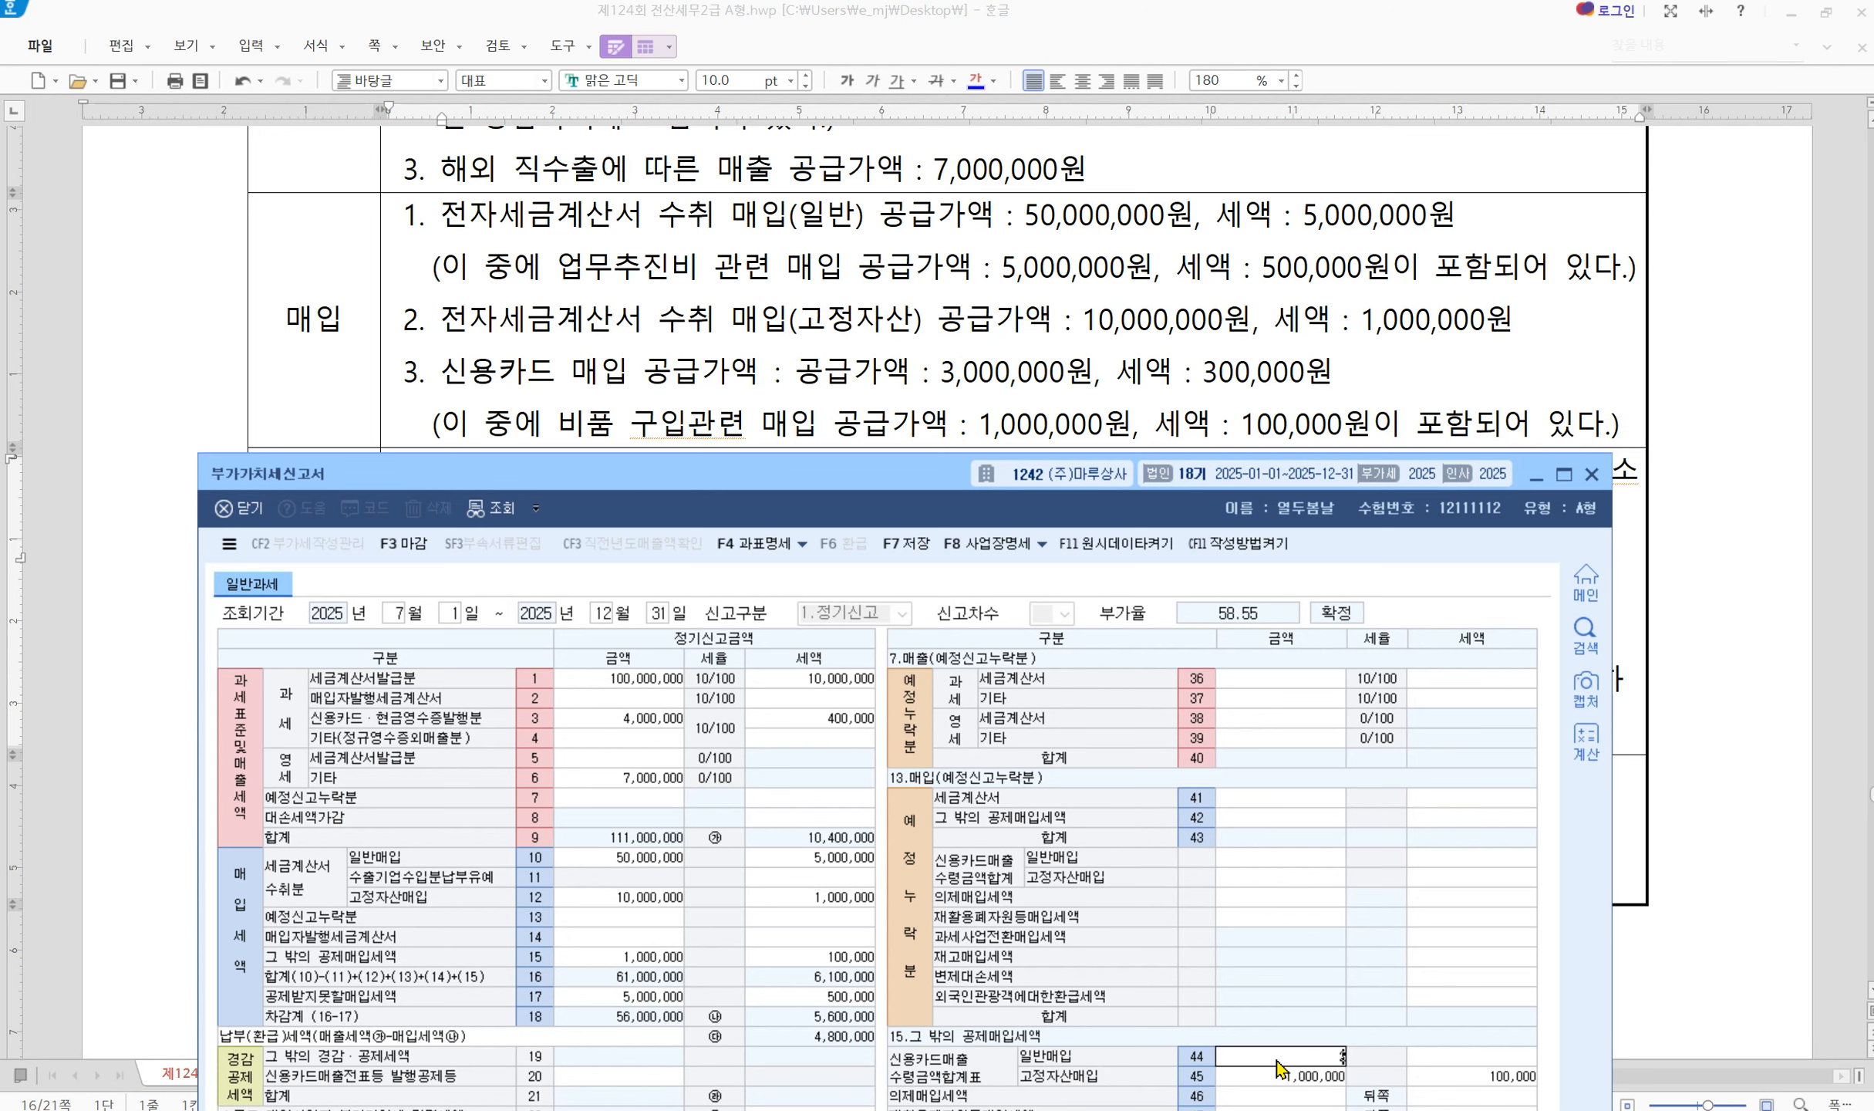
pyautogui.press('Return')
pyautogui.write('2000000')
pyautogui.press('Return')
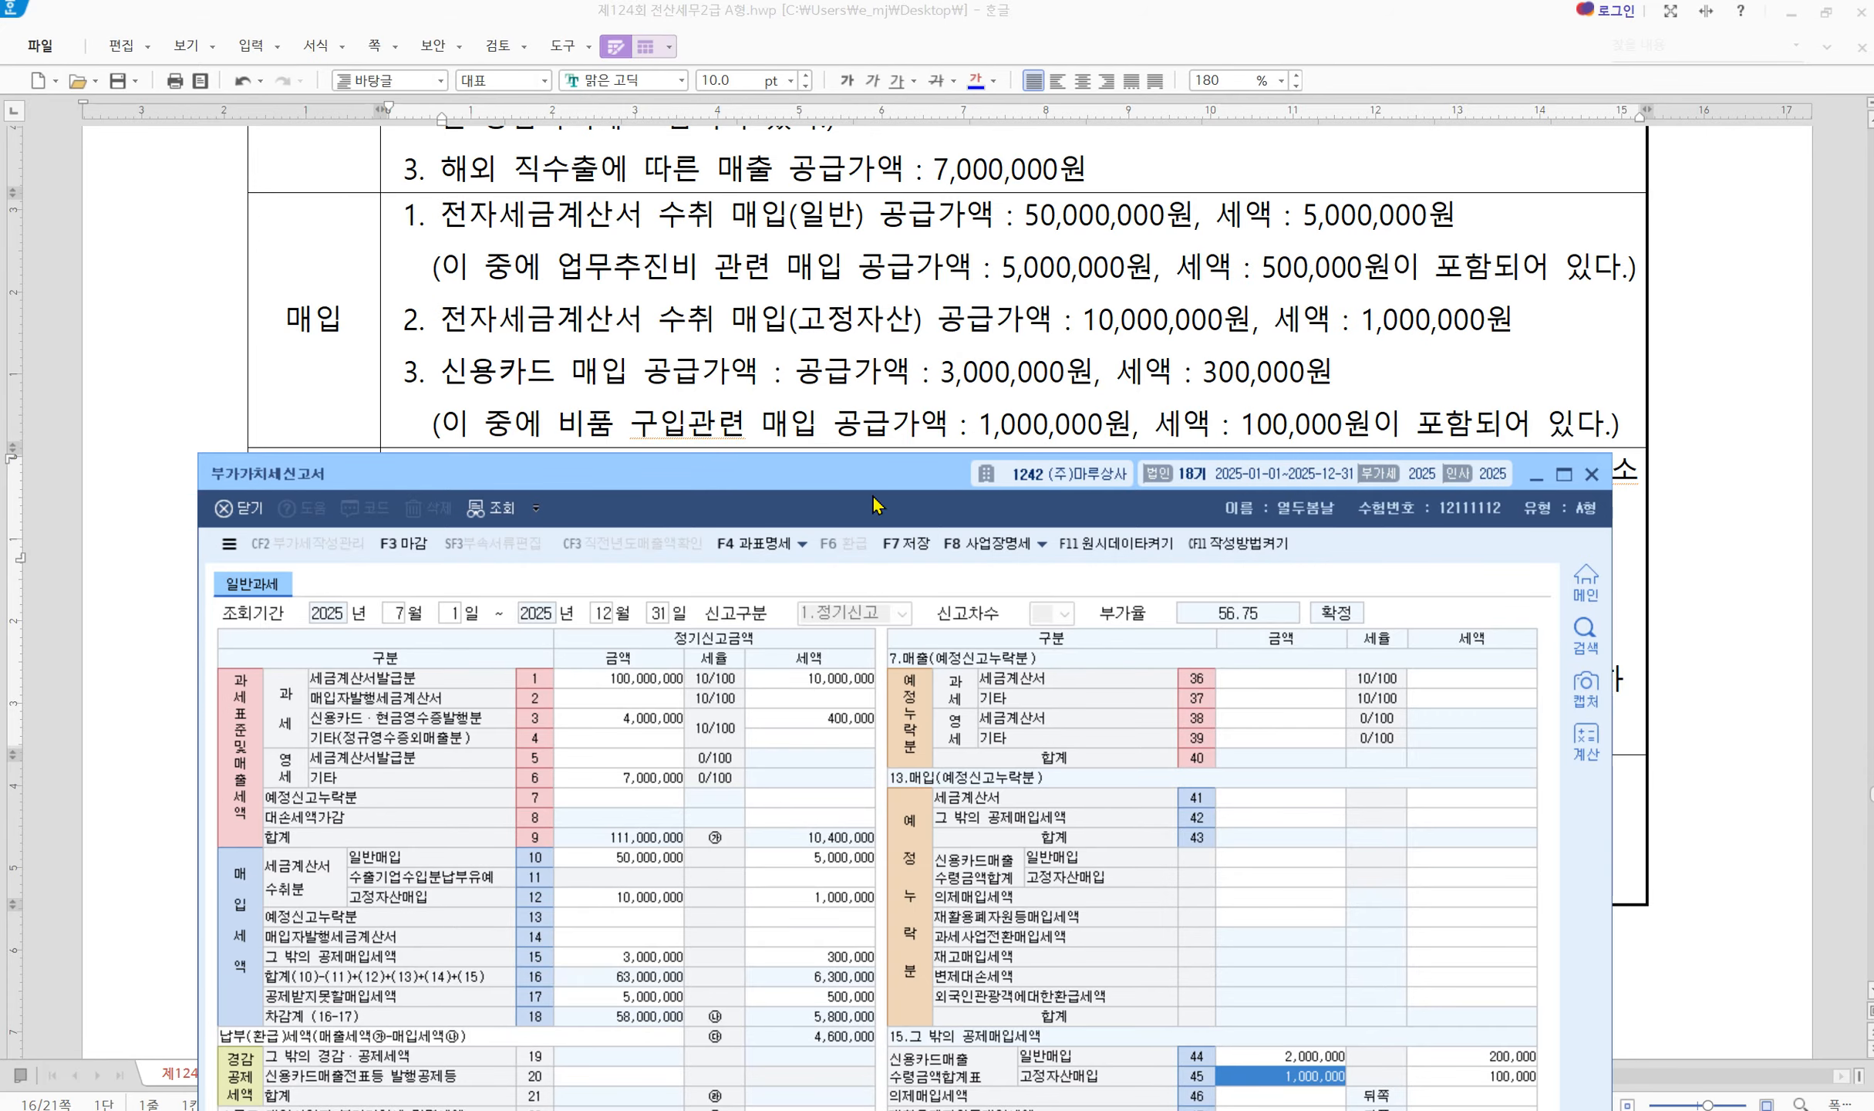
pyautogui.click(894, 326)
pyautogui.scroll(-3, 473, 355)
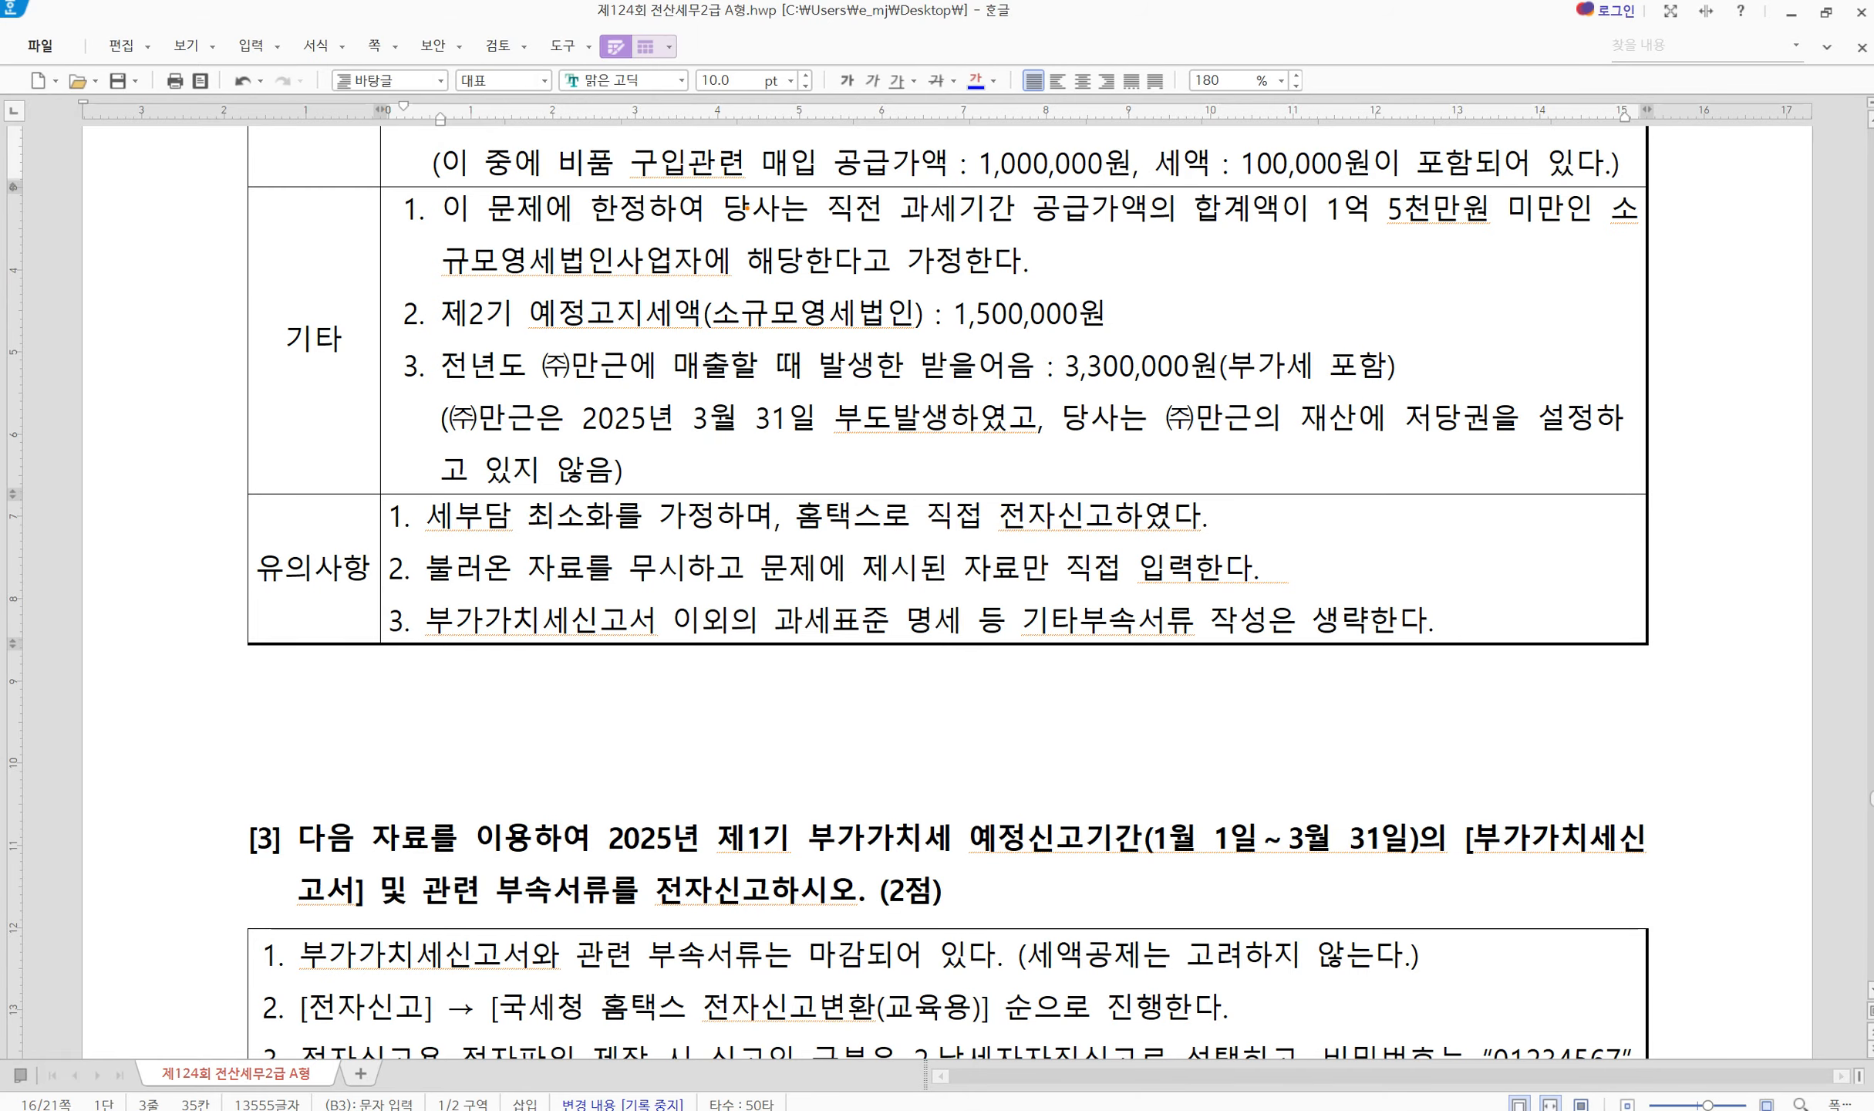
# Mark the 1,500,000 예정고지세액 item in the question and bring the VAT return back in front
pyautogui.moveTo(1050, 241)
pyautogui.mouseDown()
pyautogui.moveTo(1068, 279)
pyautogui.moveTo(1125, 216)
pyautogui.mouseUp()
pyautogui.moveTo(523, 293); pyautogui.dragTo(1142, 341)
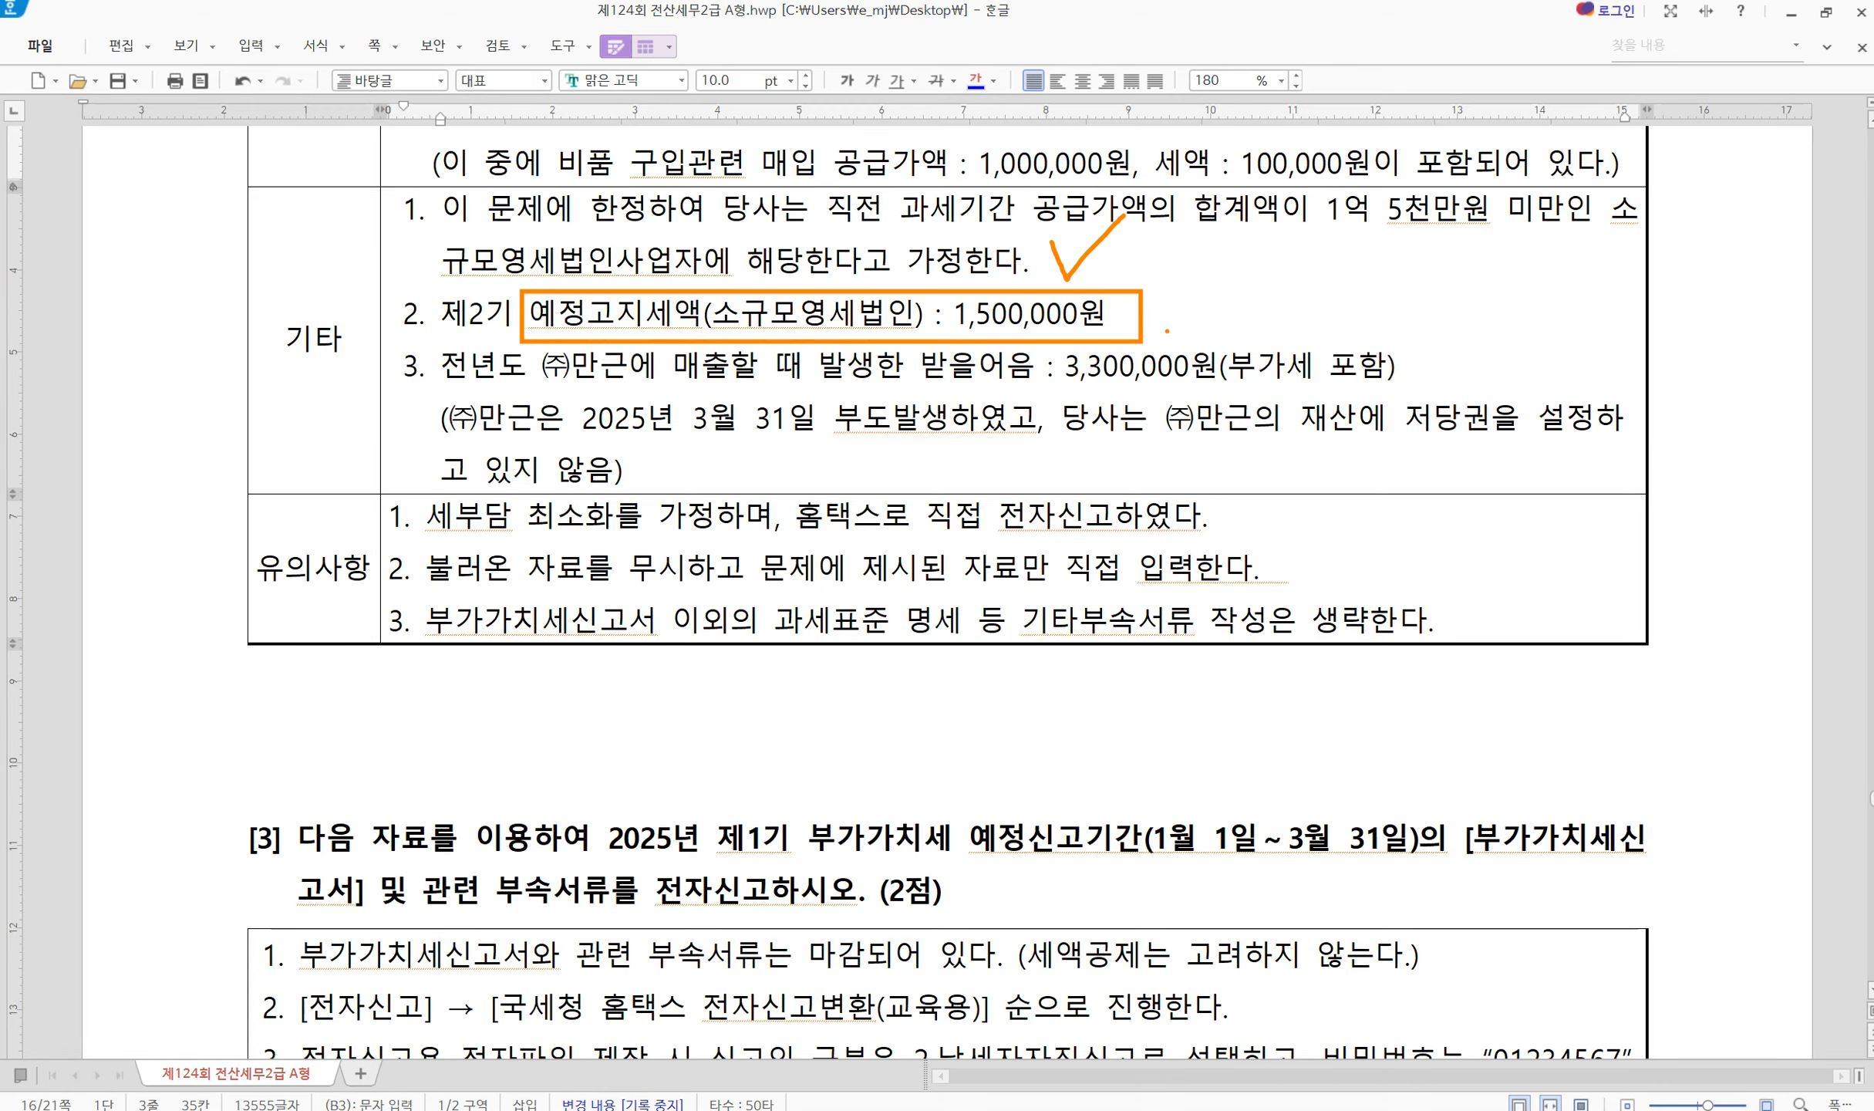
pyautogui.press('Escape')
pyautogui.click(729, 1109)
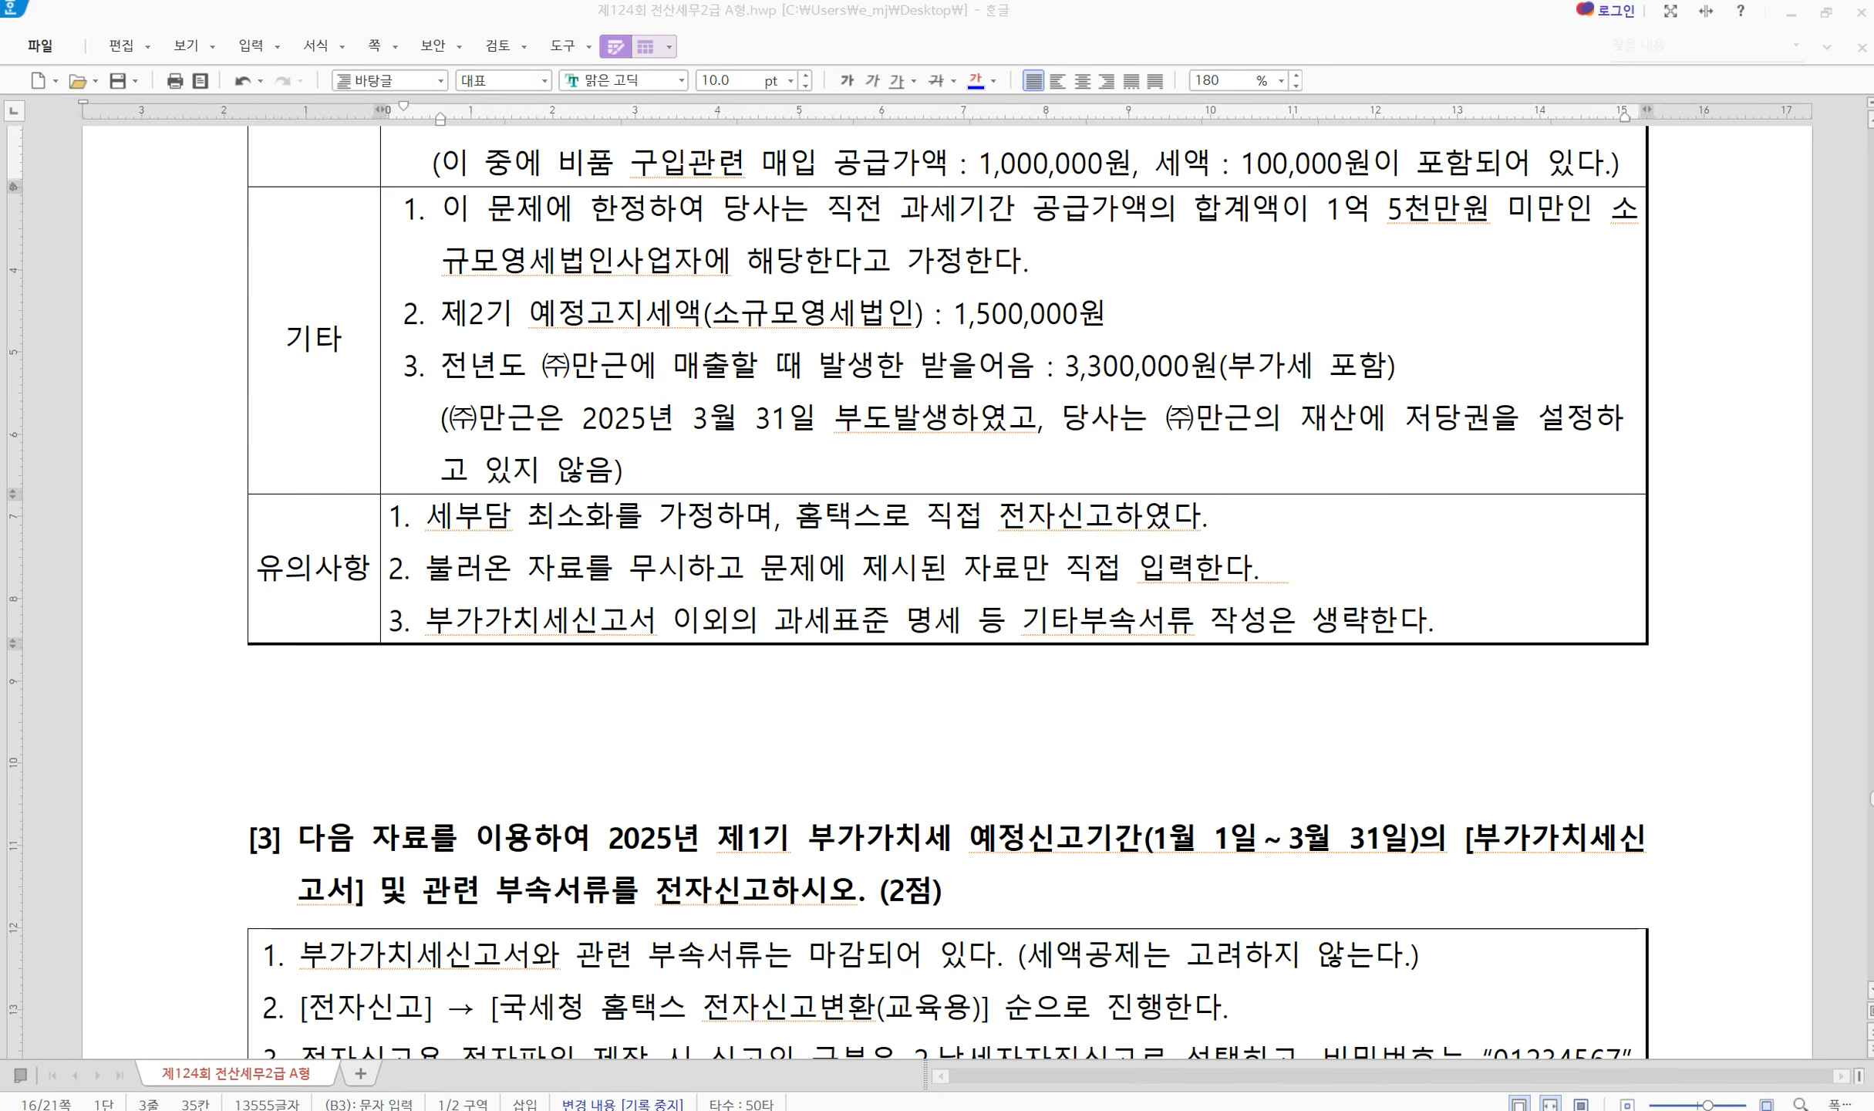
pyautogui.moveTo(740, 476); pyautogui.dragTo(780, 189)
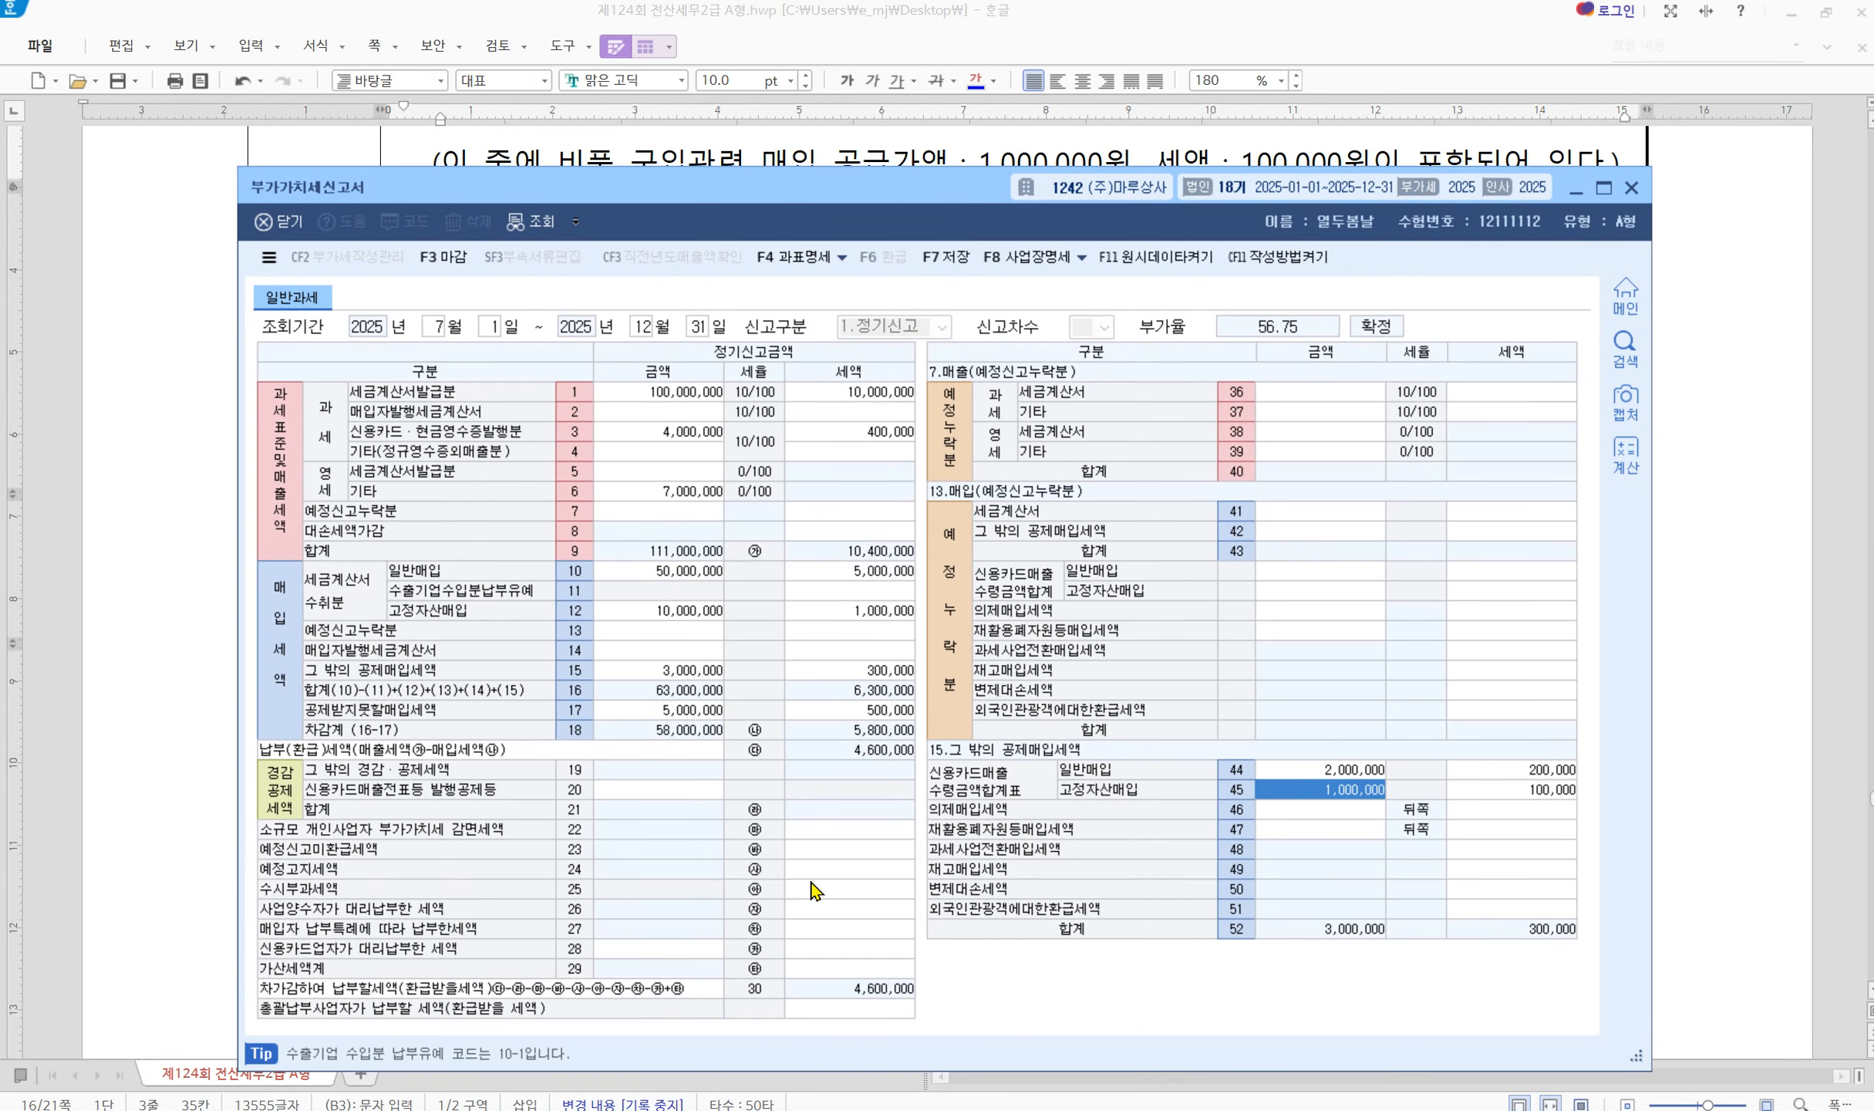
# Enter 1,500,000 예정고지세액 in row 24, reducing tax payable to 3,100,000
pyautogui.click(863, 872)
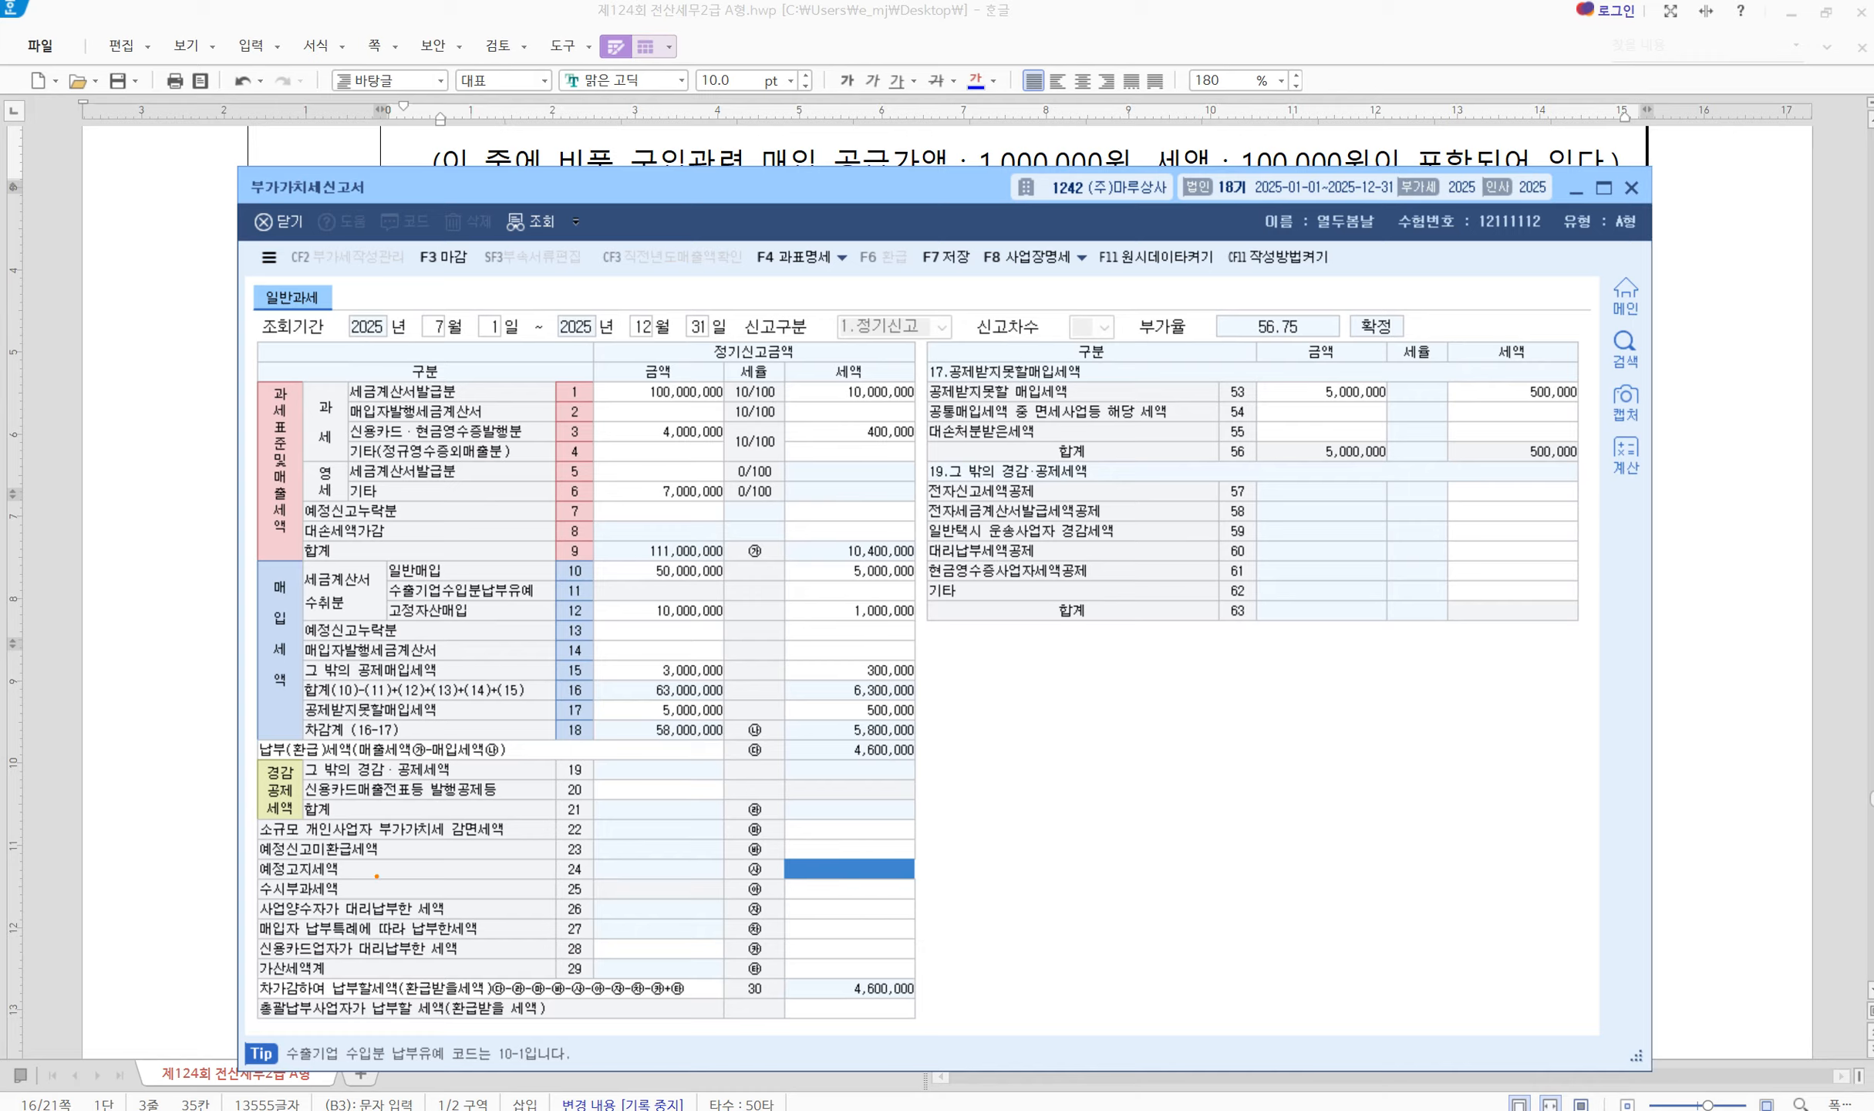
pyautogui.click(860, 876)
pyautogui.write('1,500,000')
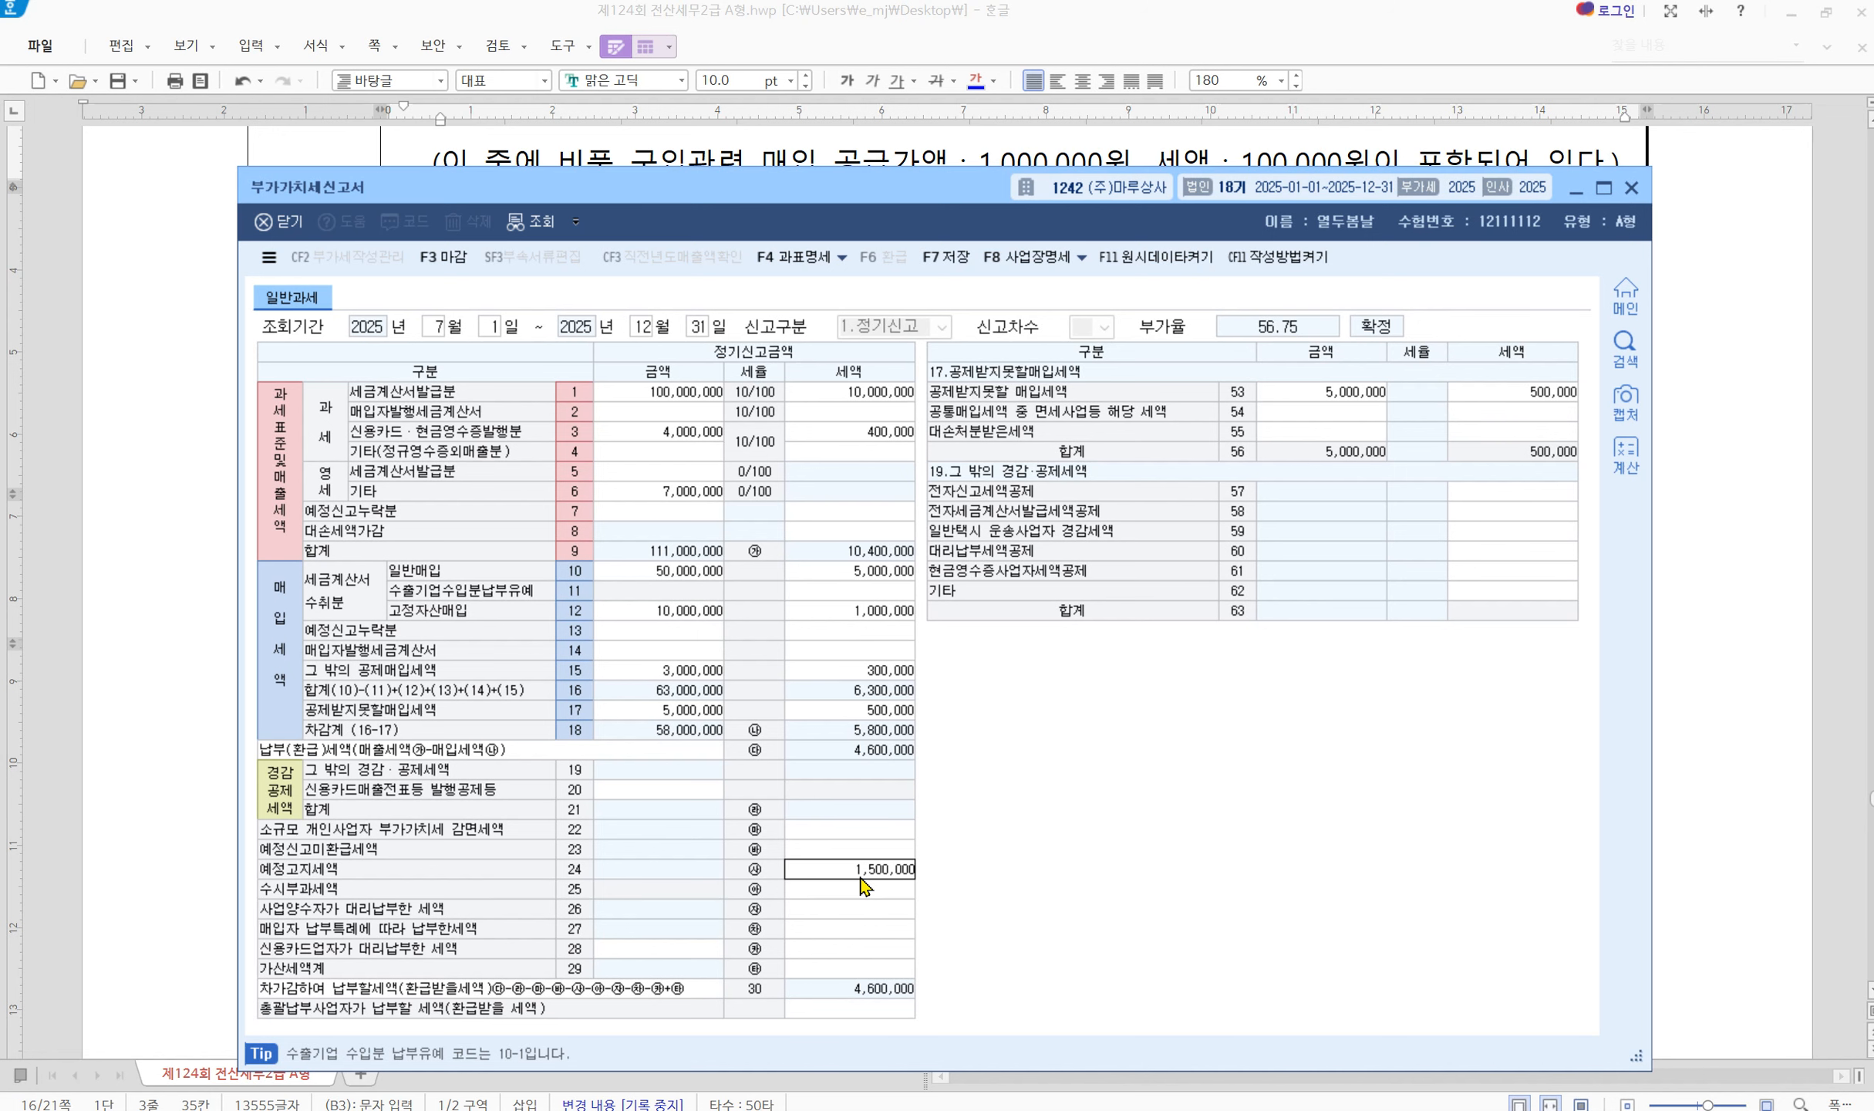
pyautogui.press('Return')
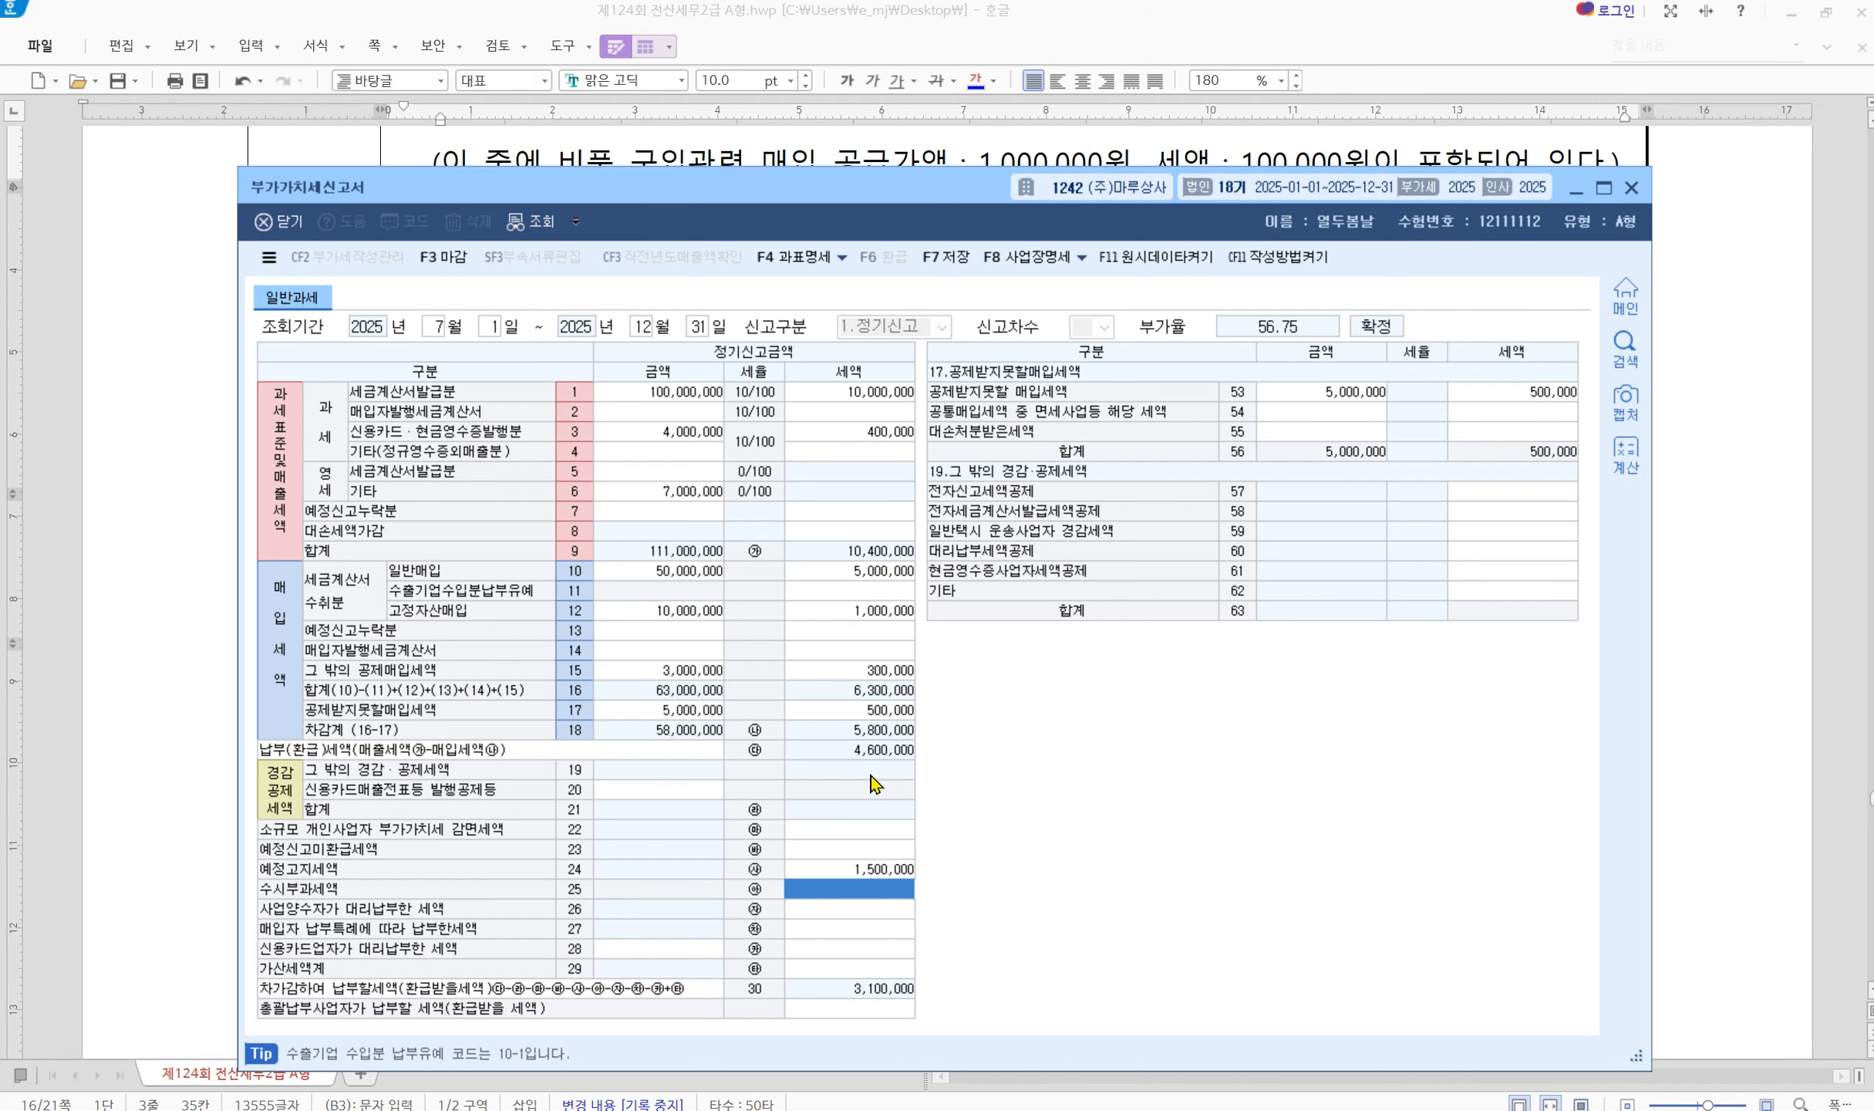
pyautogui.moveTo(917, 185); pyautogui.dragTo(945, 536)
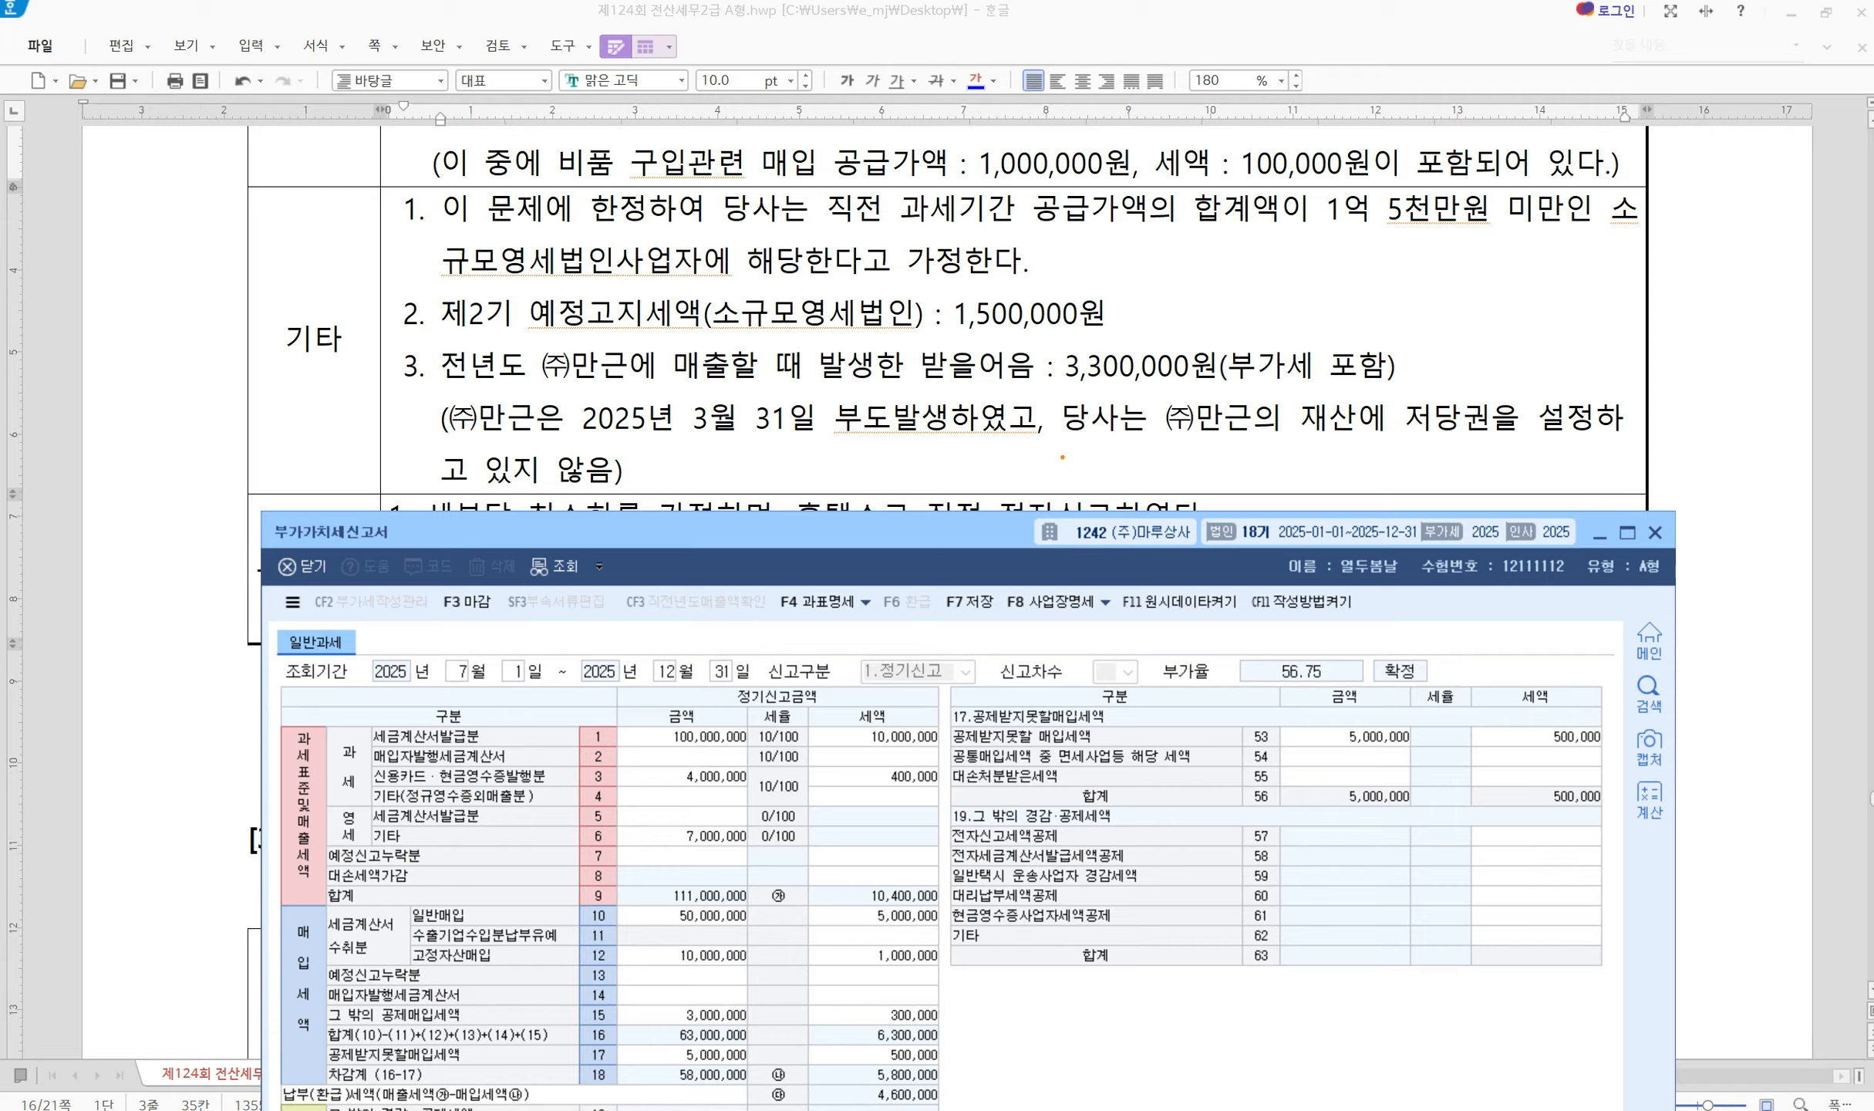
# Review the 3,300,000 bad-debt receivable and enter a -300,000 대손세액가감 in row 8
pyautogui.moveTo(1076, 384); pyautogui.dragTo(966, 482)
pyautogui.moveTo(1374, 427); pyautogui.dragTo(1541, 441)
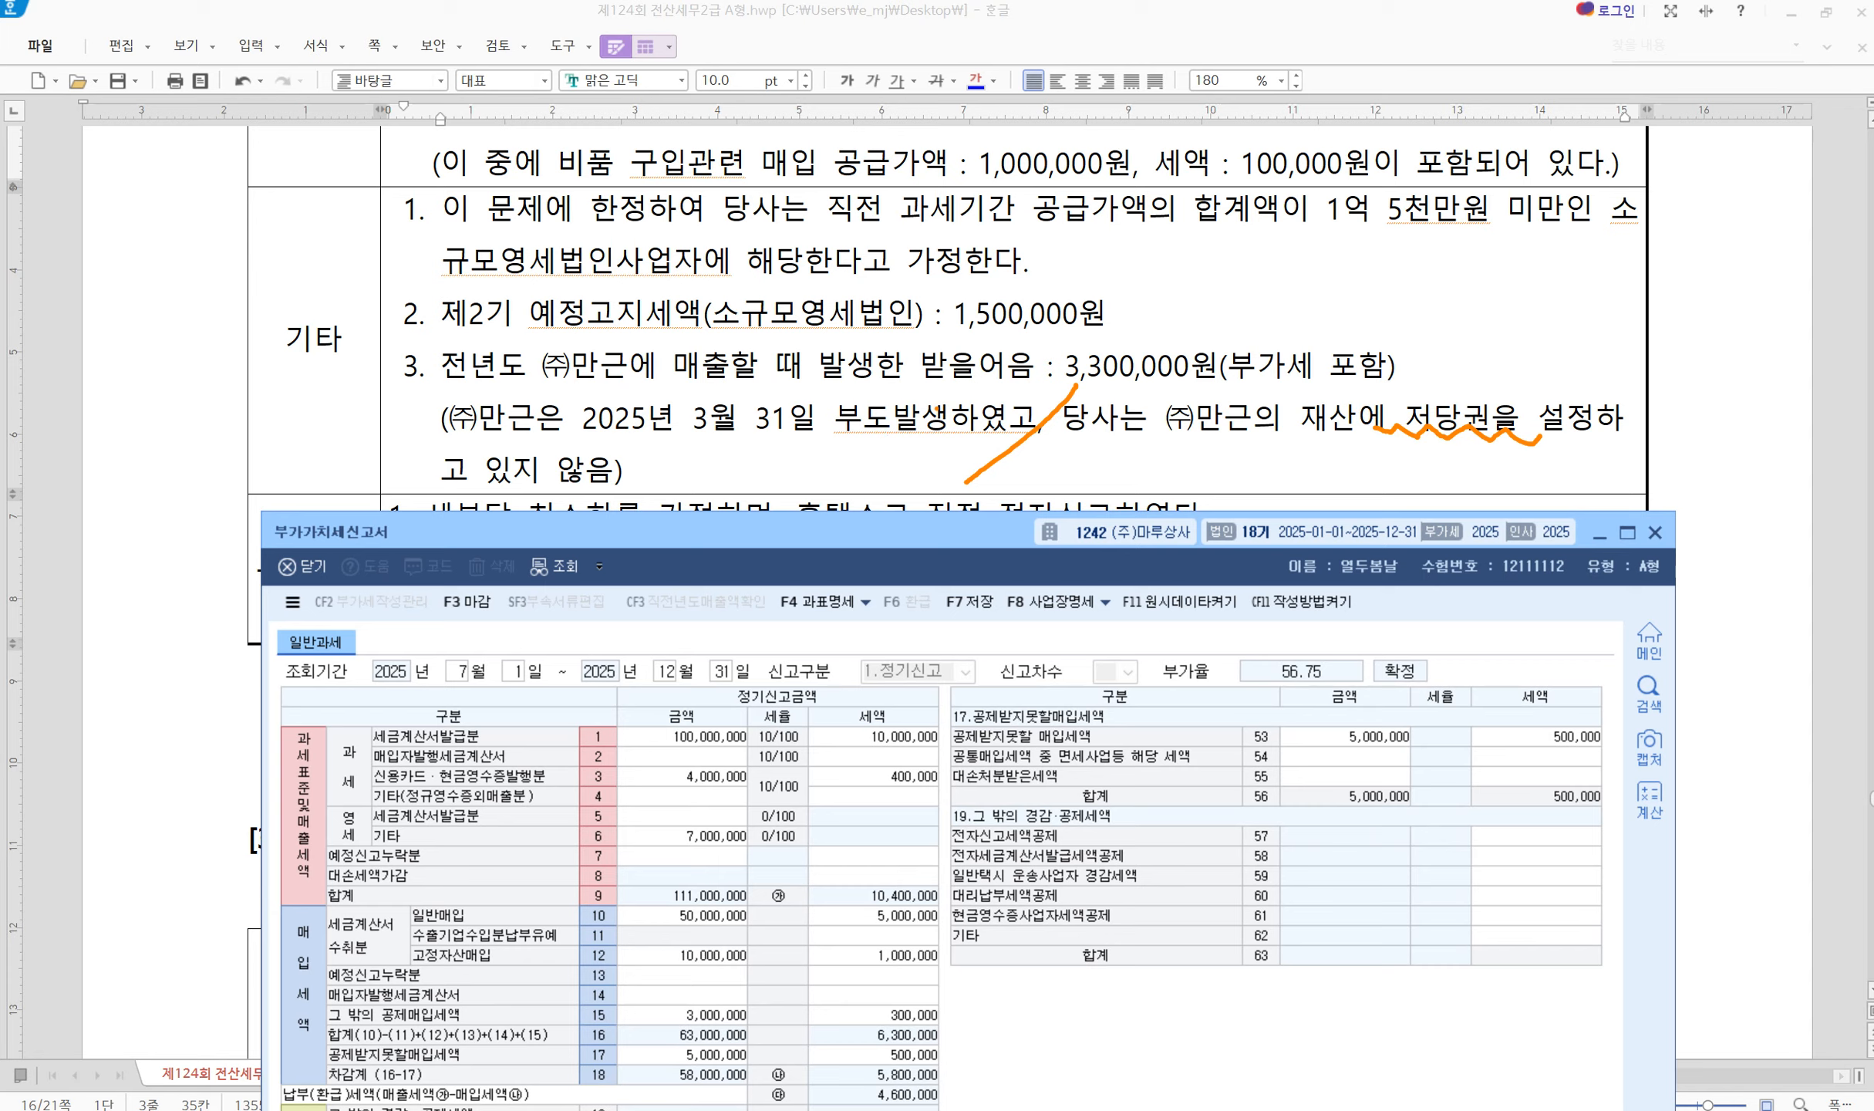
pyautogui.moveTo(1046, 342)
pyautogui.mouseDown()
pyautogui.moveTo(1066, 360)
pyautogui.moveTo(1454, 391)
pyautogui.mouseUp()
pyautogui.press('Escape')
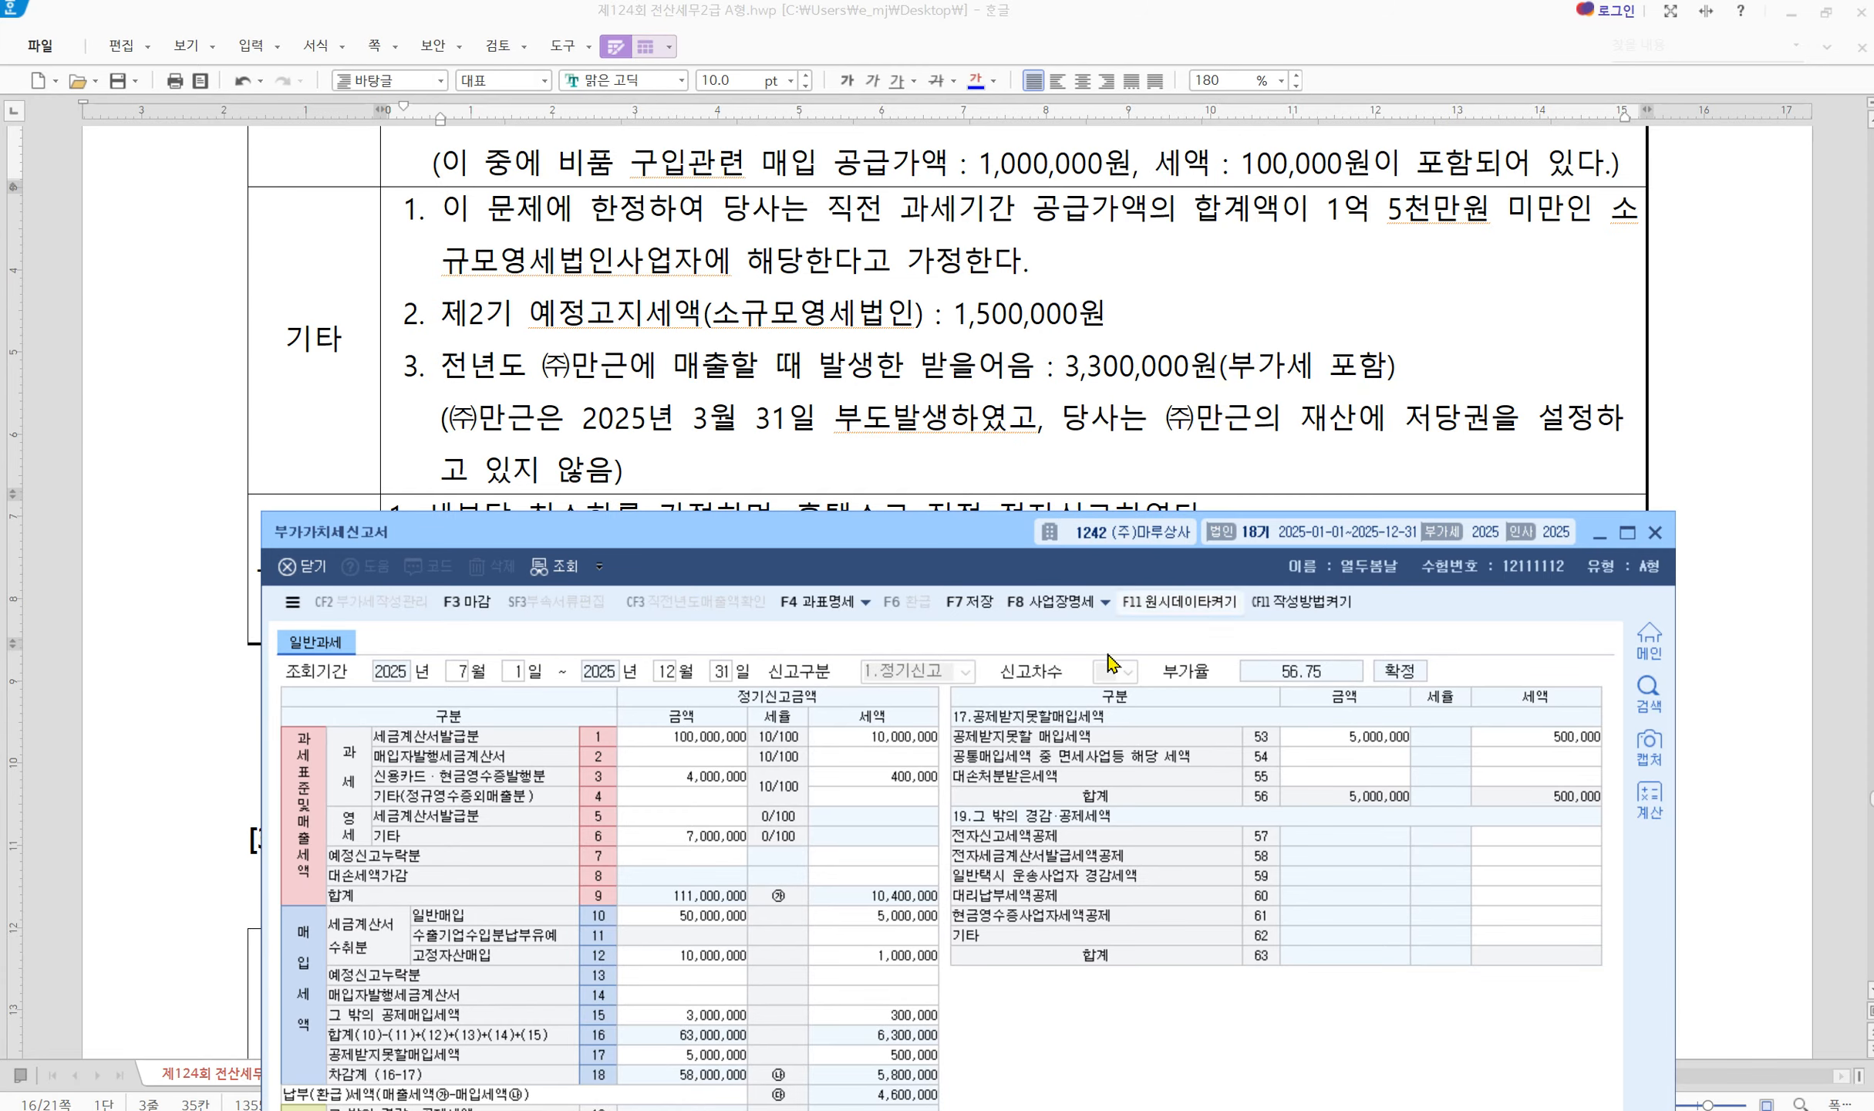
pyautogui.click(863, 880)
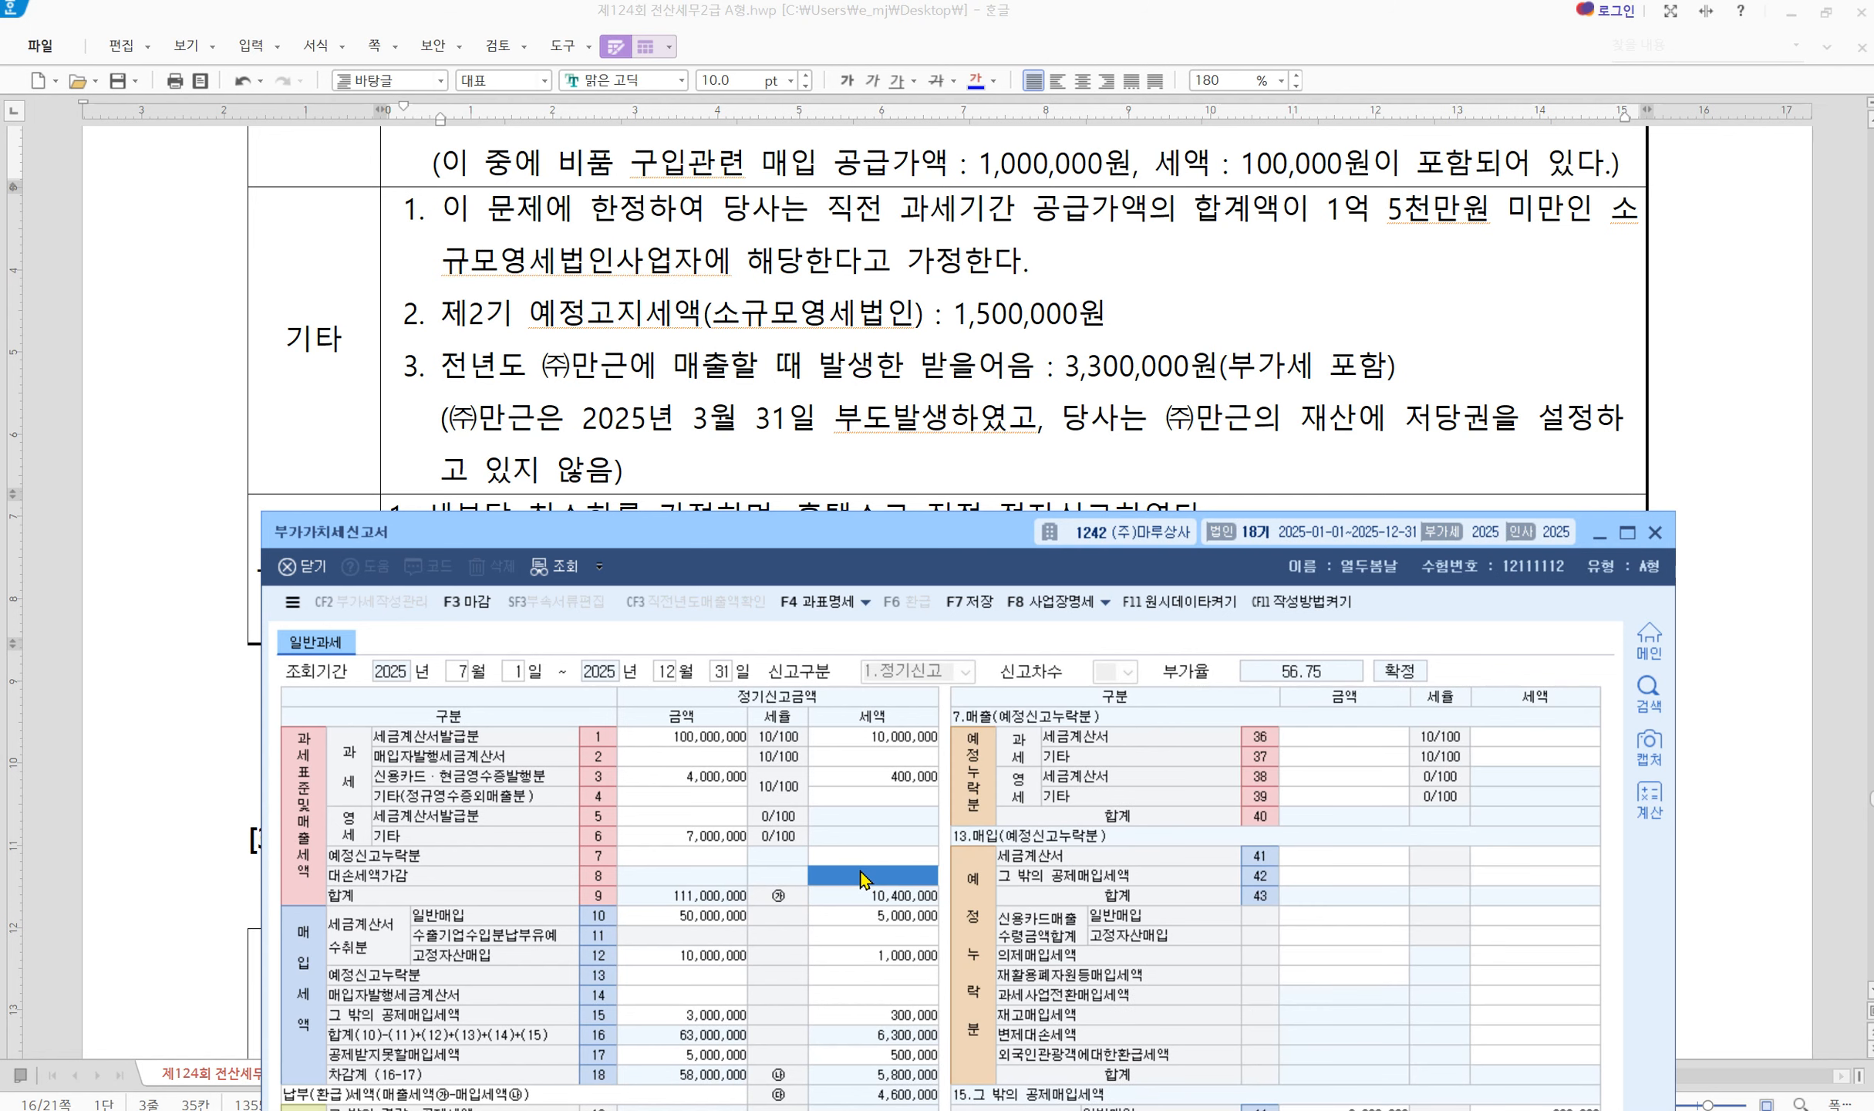
pyautogui.write('-300,000')
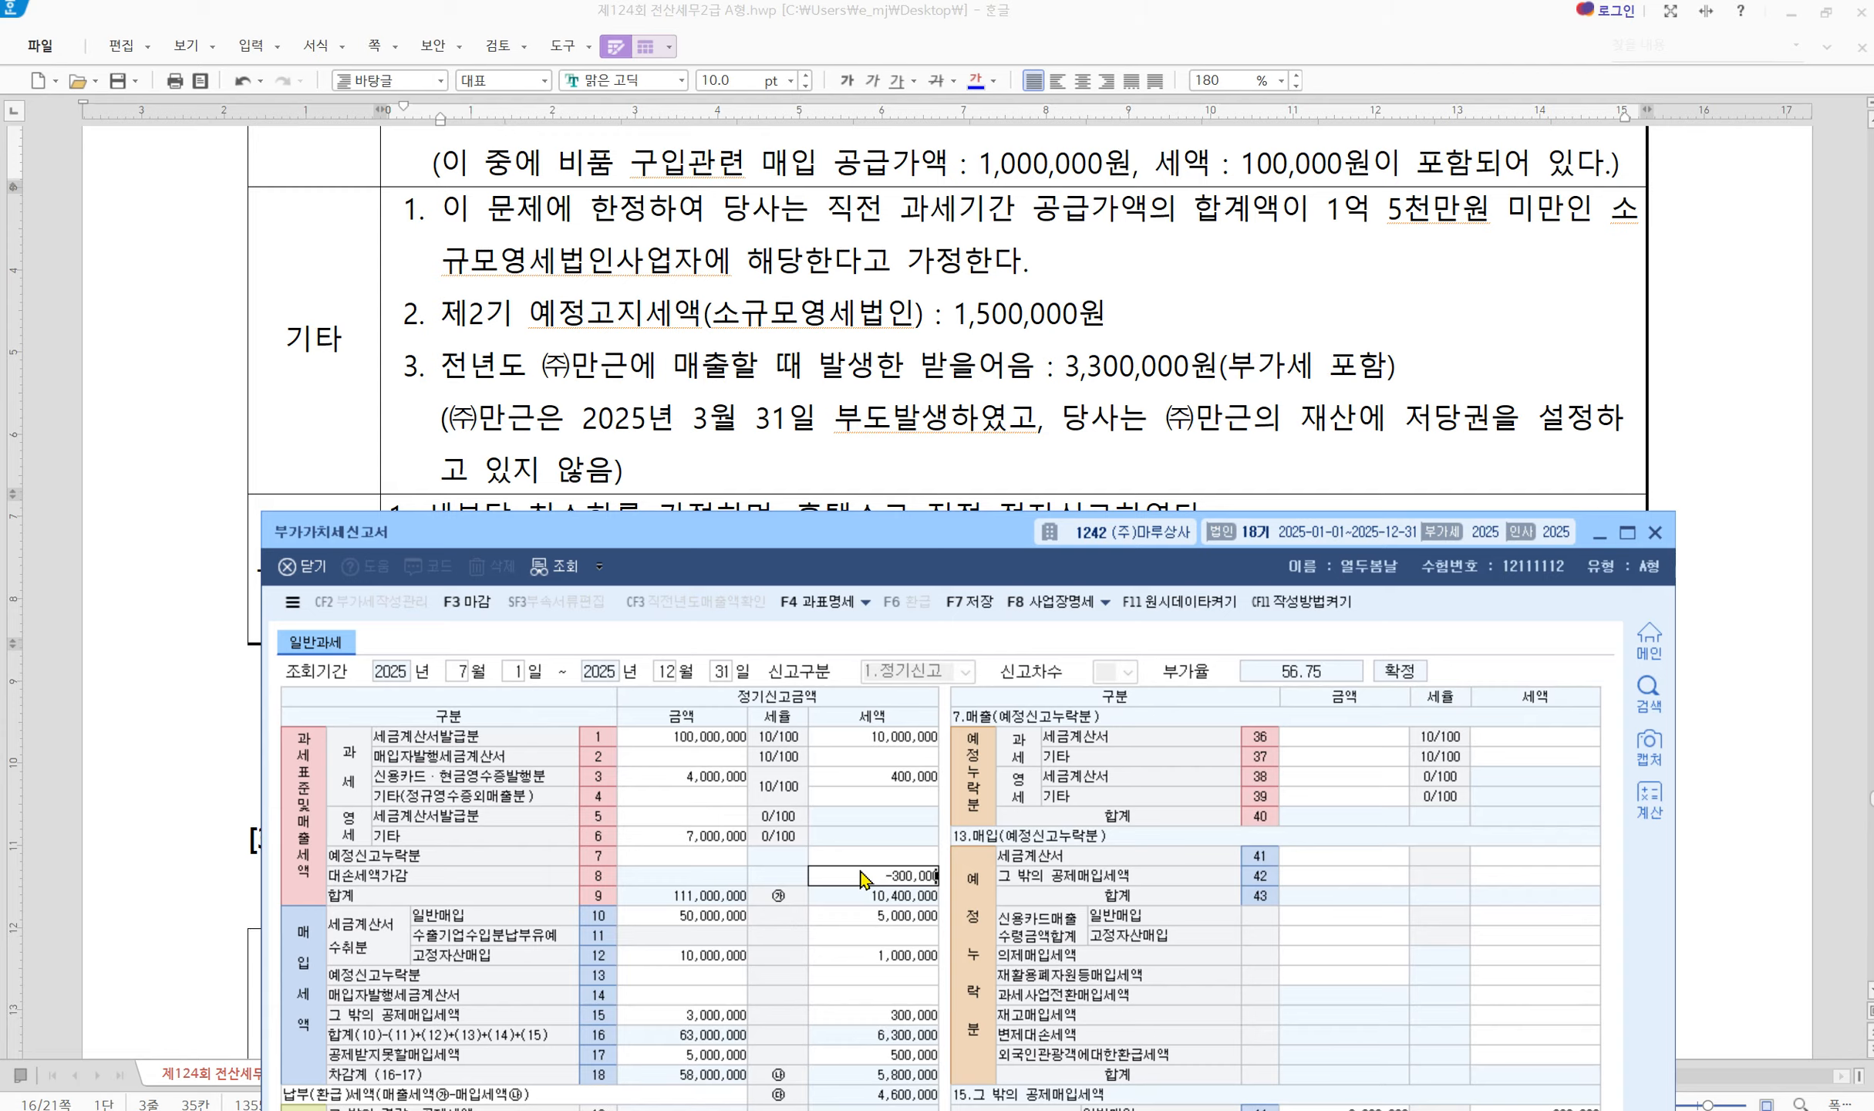
pyautogui.press('Return')
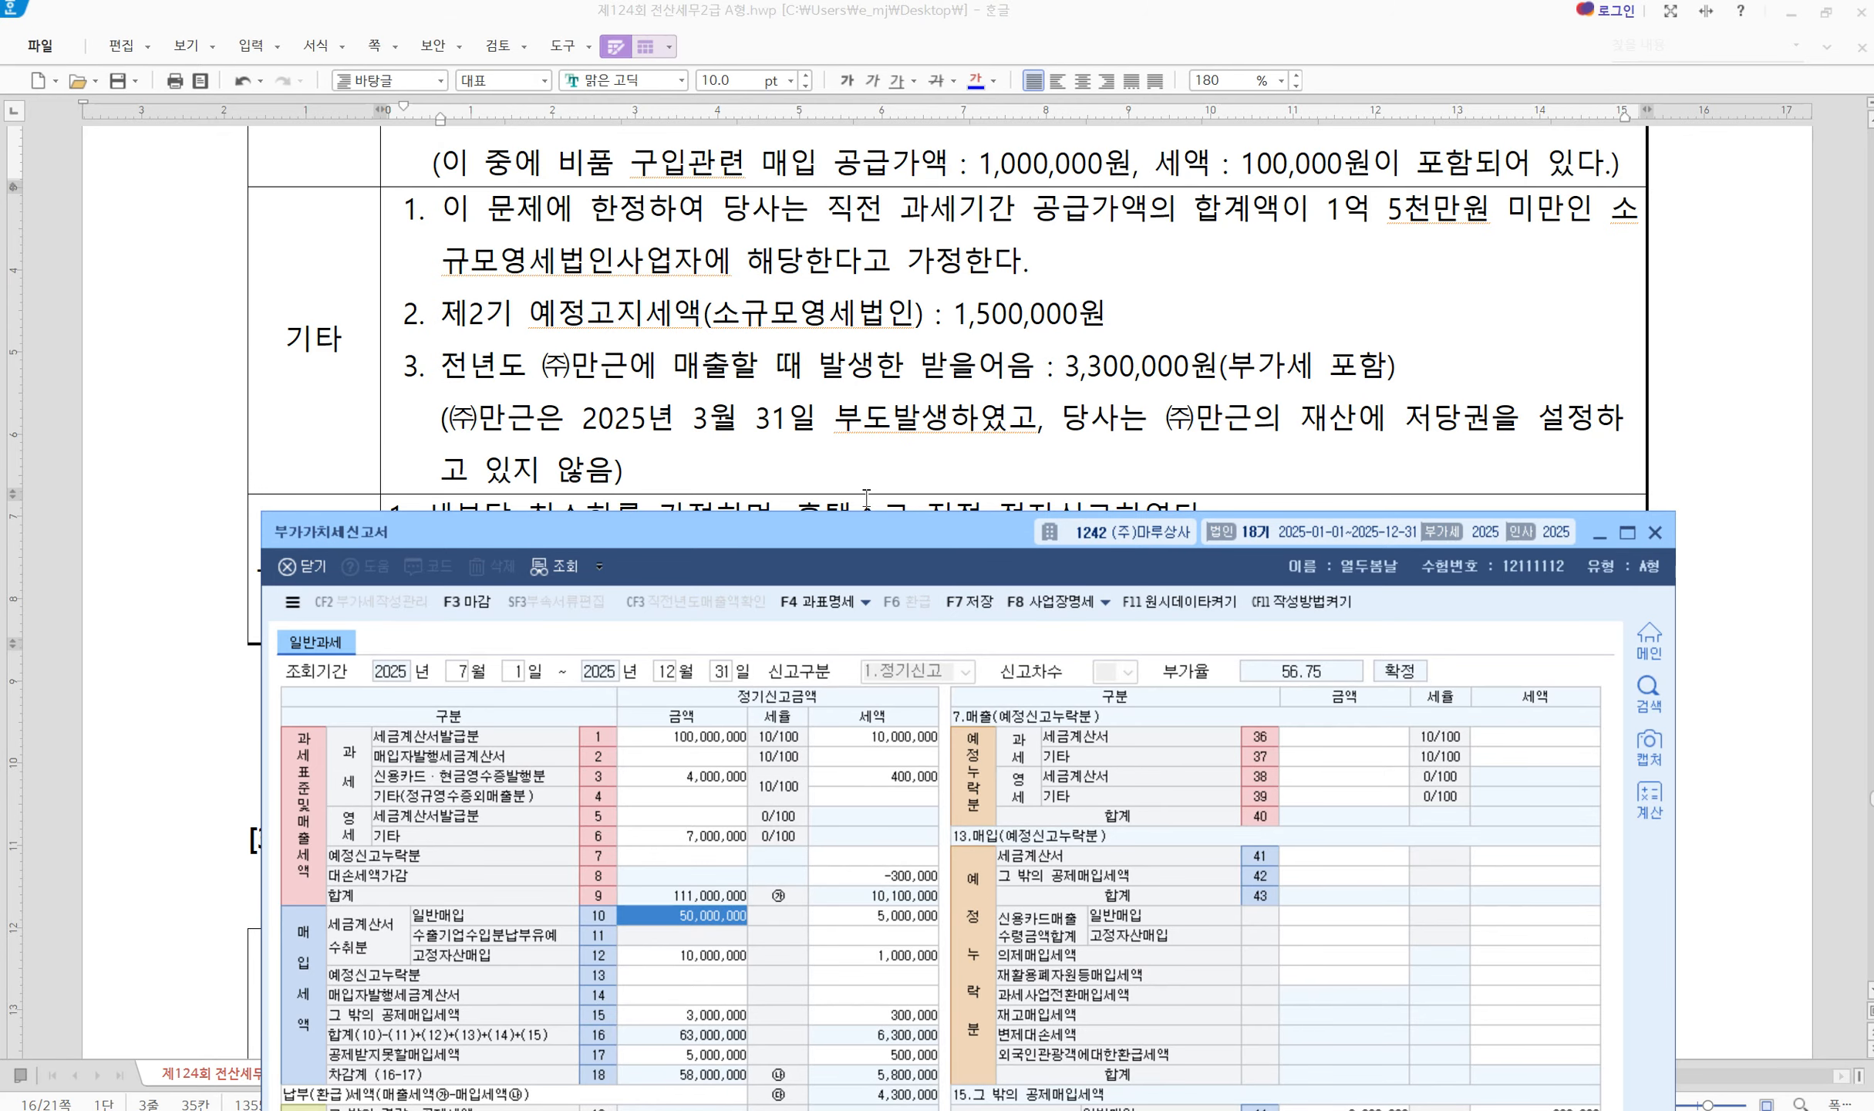
pyautogui.moveTo(840, 537); pyautogui.dragTo(816, 588)
pyautogui.scroll(-2, 371, 489)
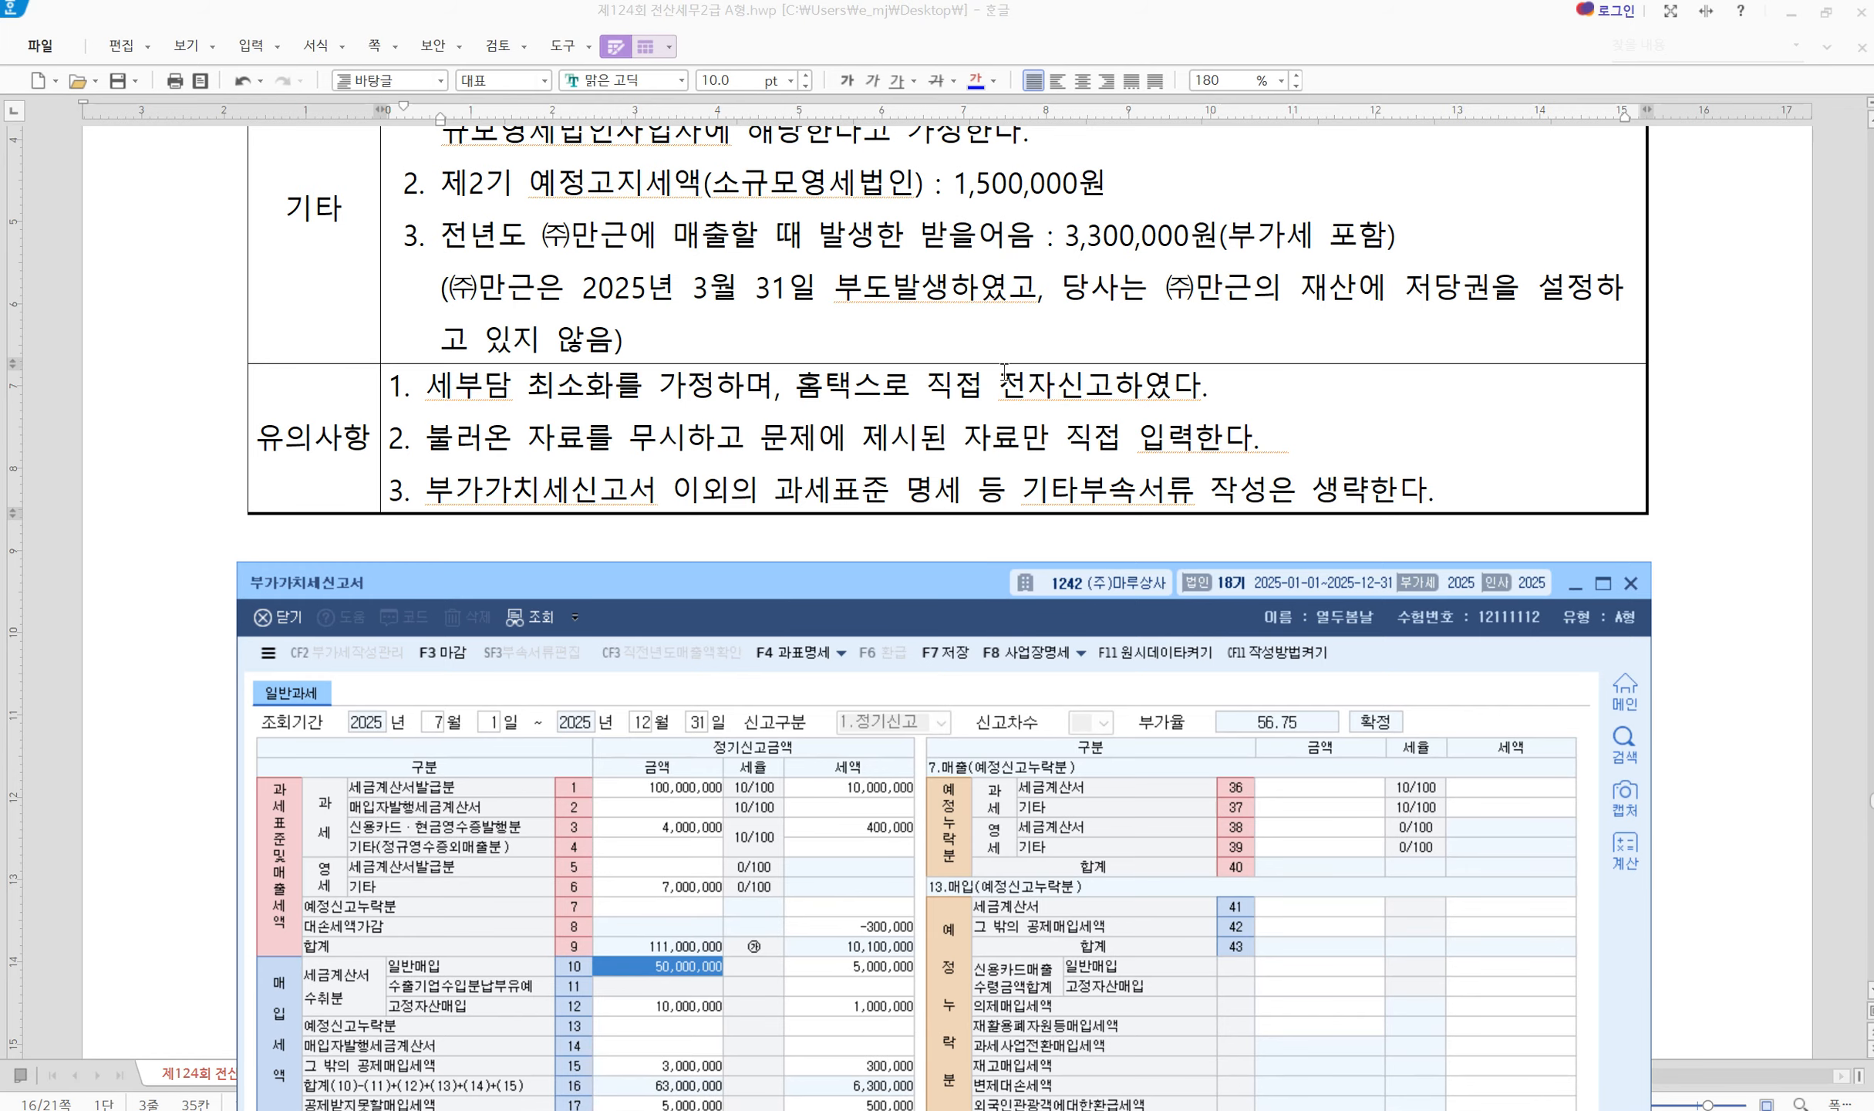
# Enter a 10,000 전자신고세액공제 credit on line 57
pyautogui.moveTo(957, 386); pyautogui.dragTo(1180, 388)
pyautogui.click(1330, 400)
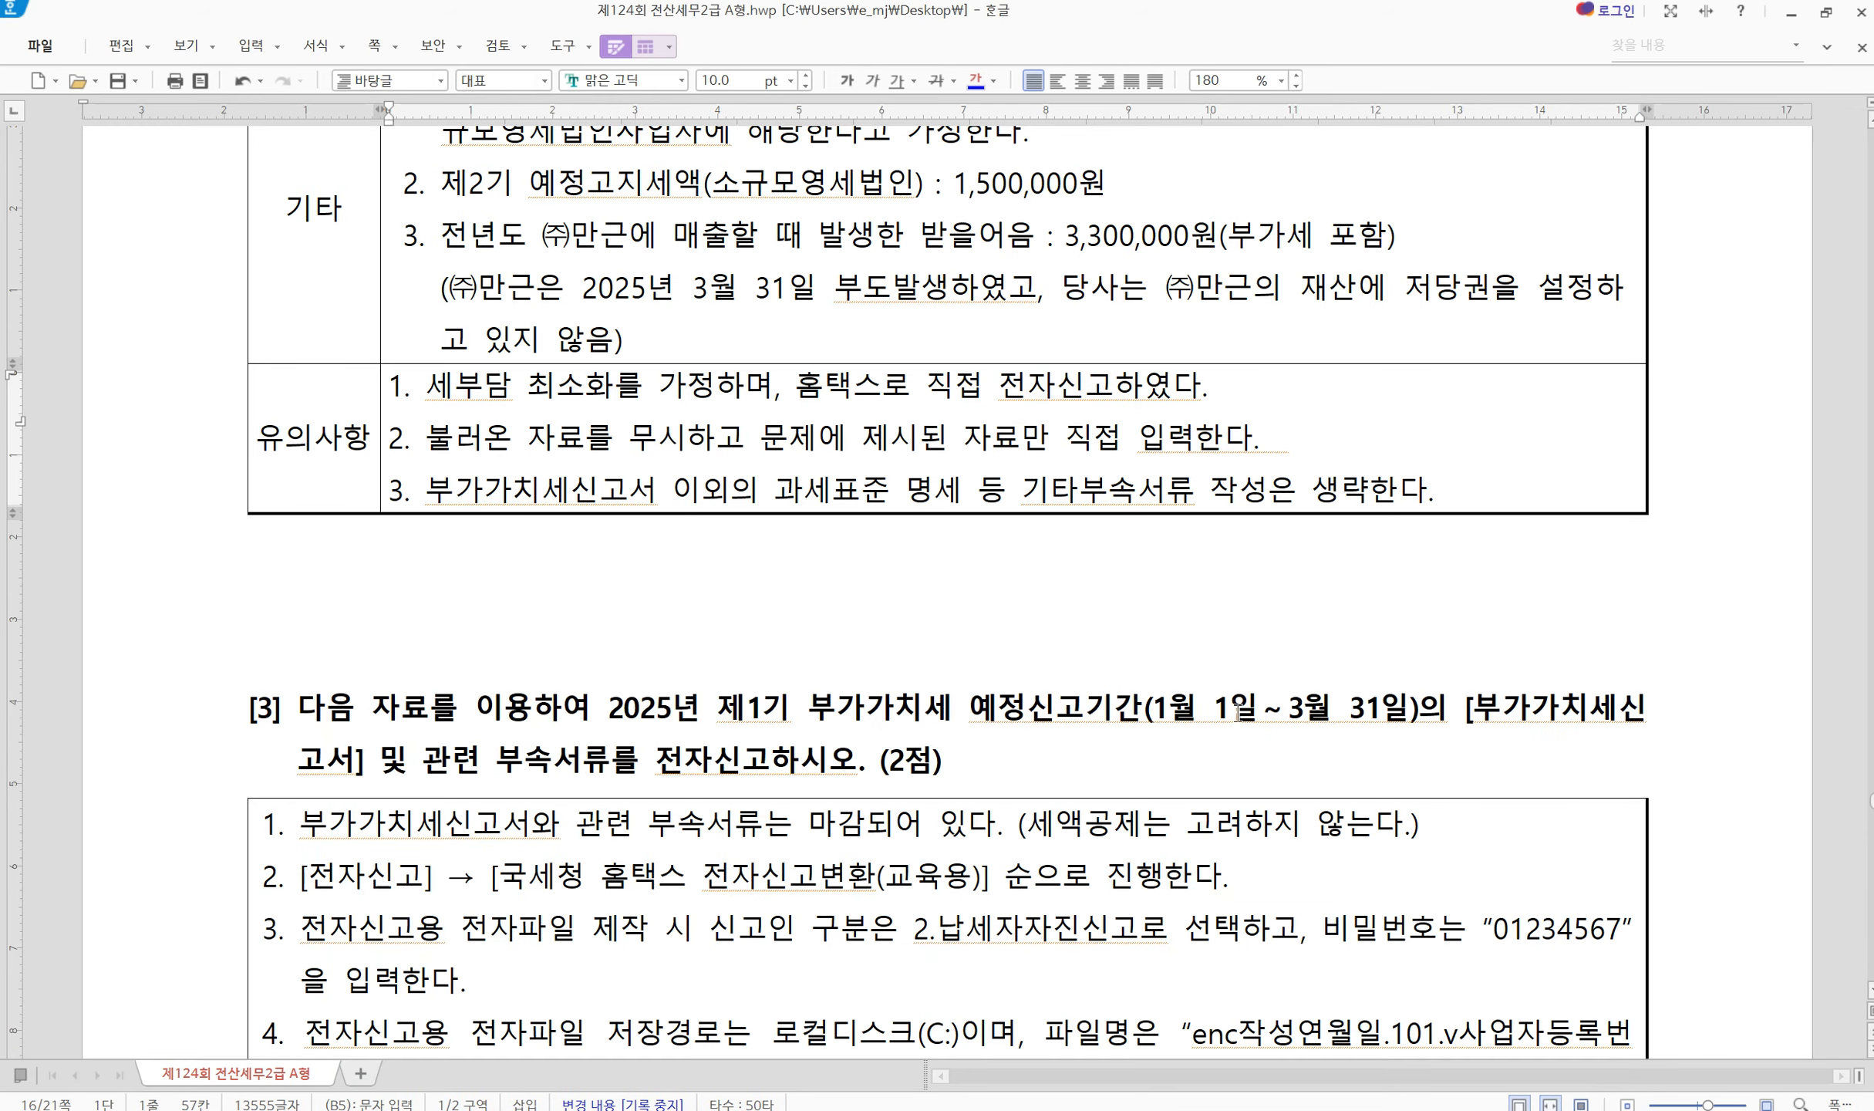
pyautogui.hotkey('alt', 'Tab')
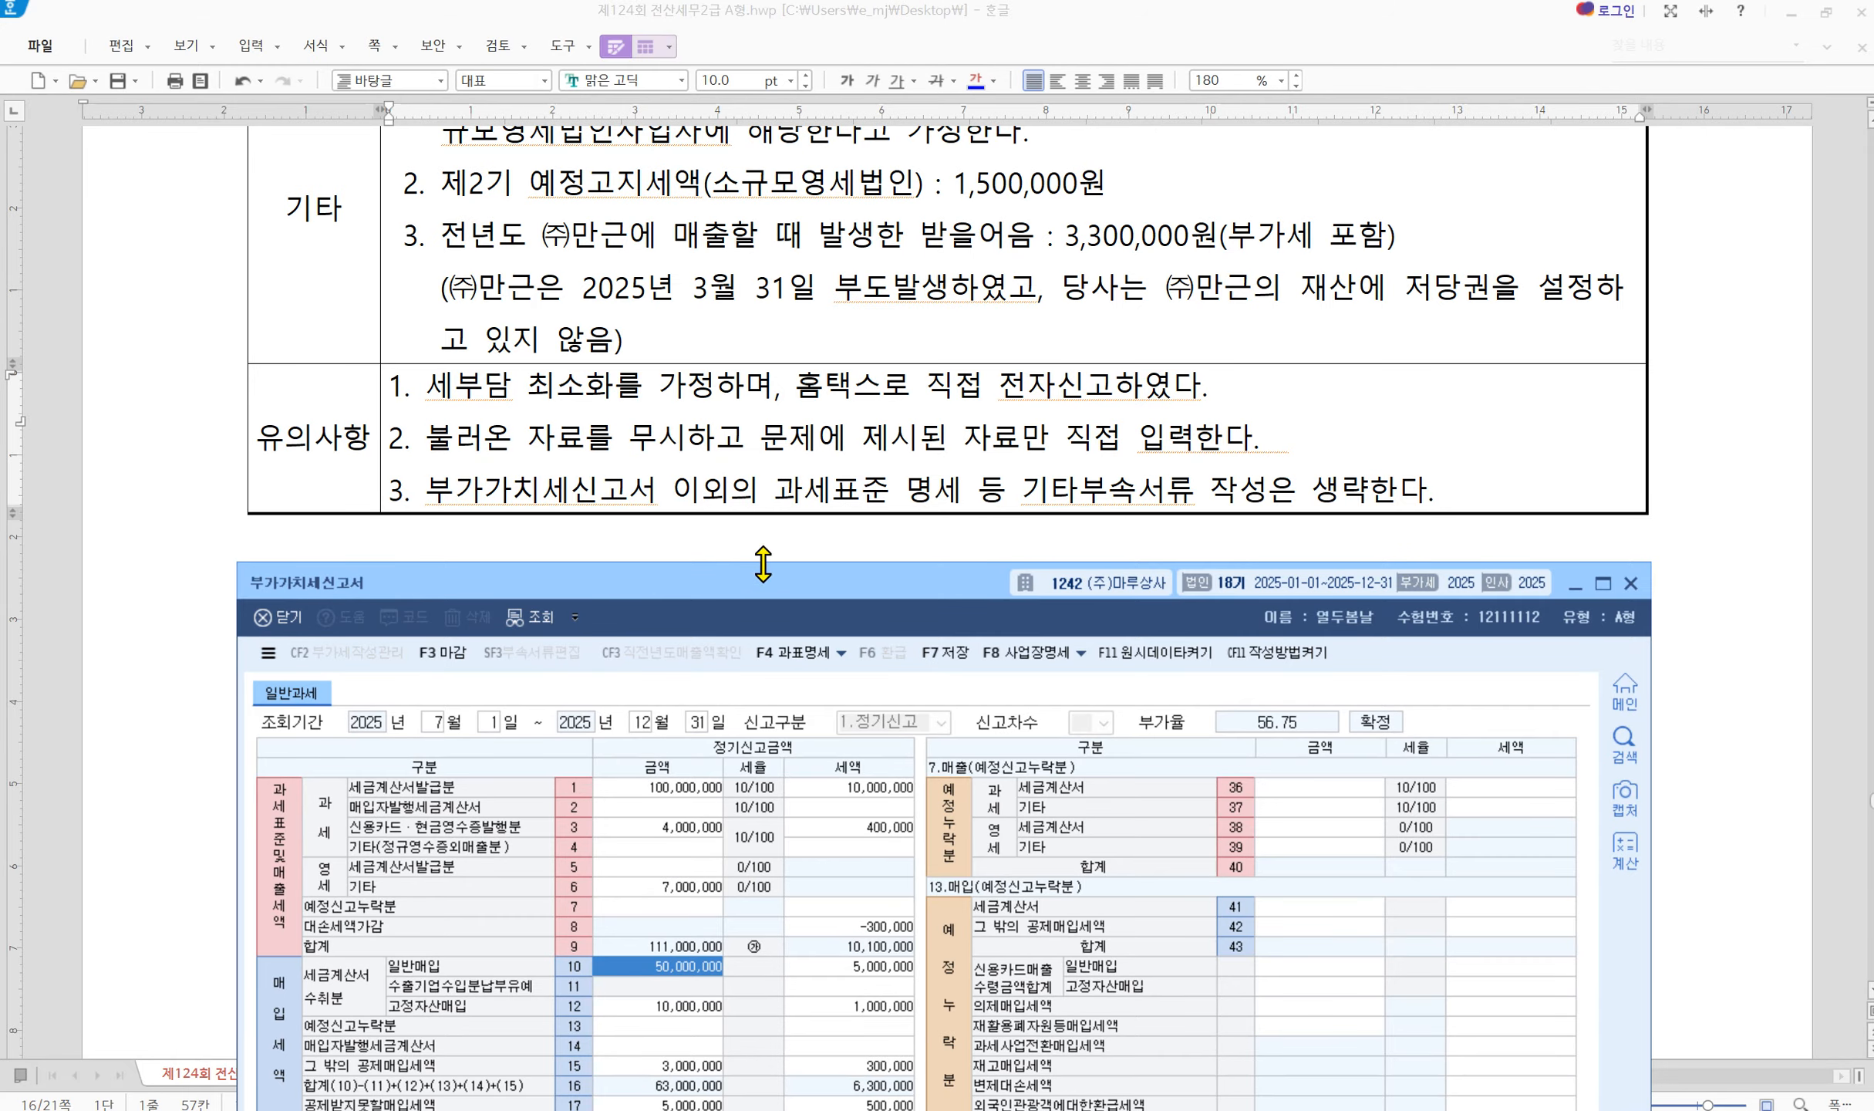
pyautogui.moveTo(769, 584); pyautogui.dragTo(769, 418)
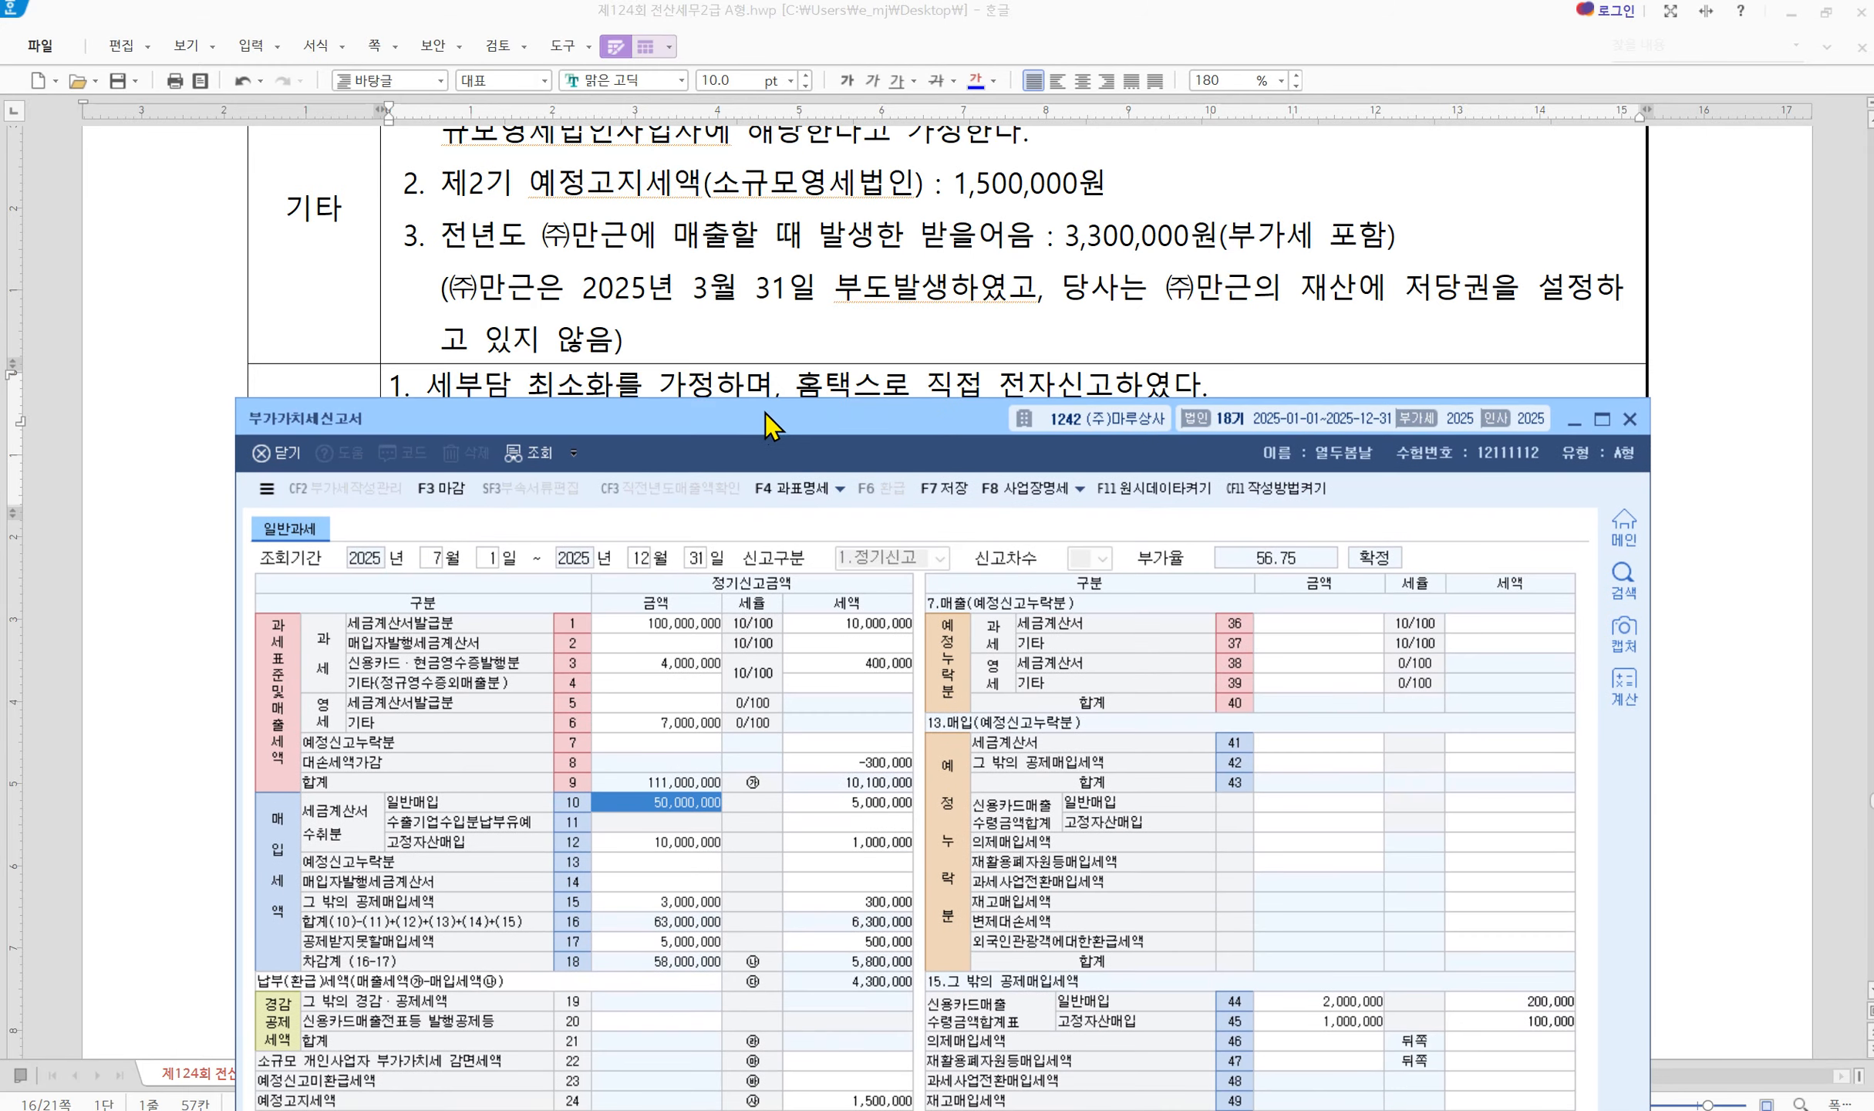
pyautogui.click(645, 1022)
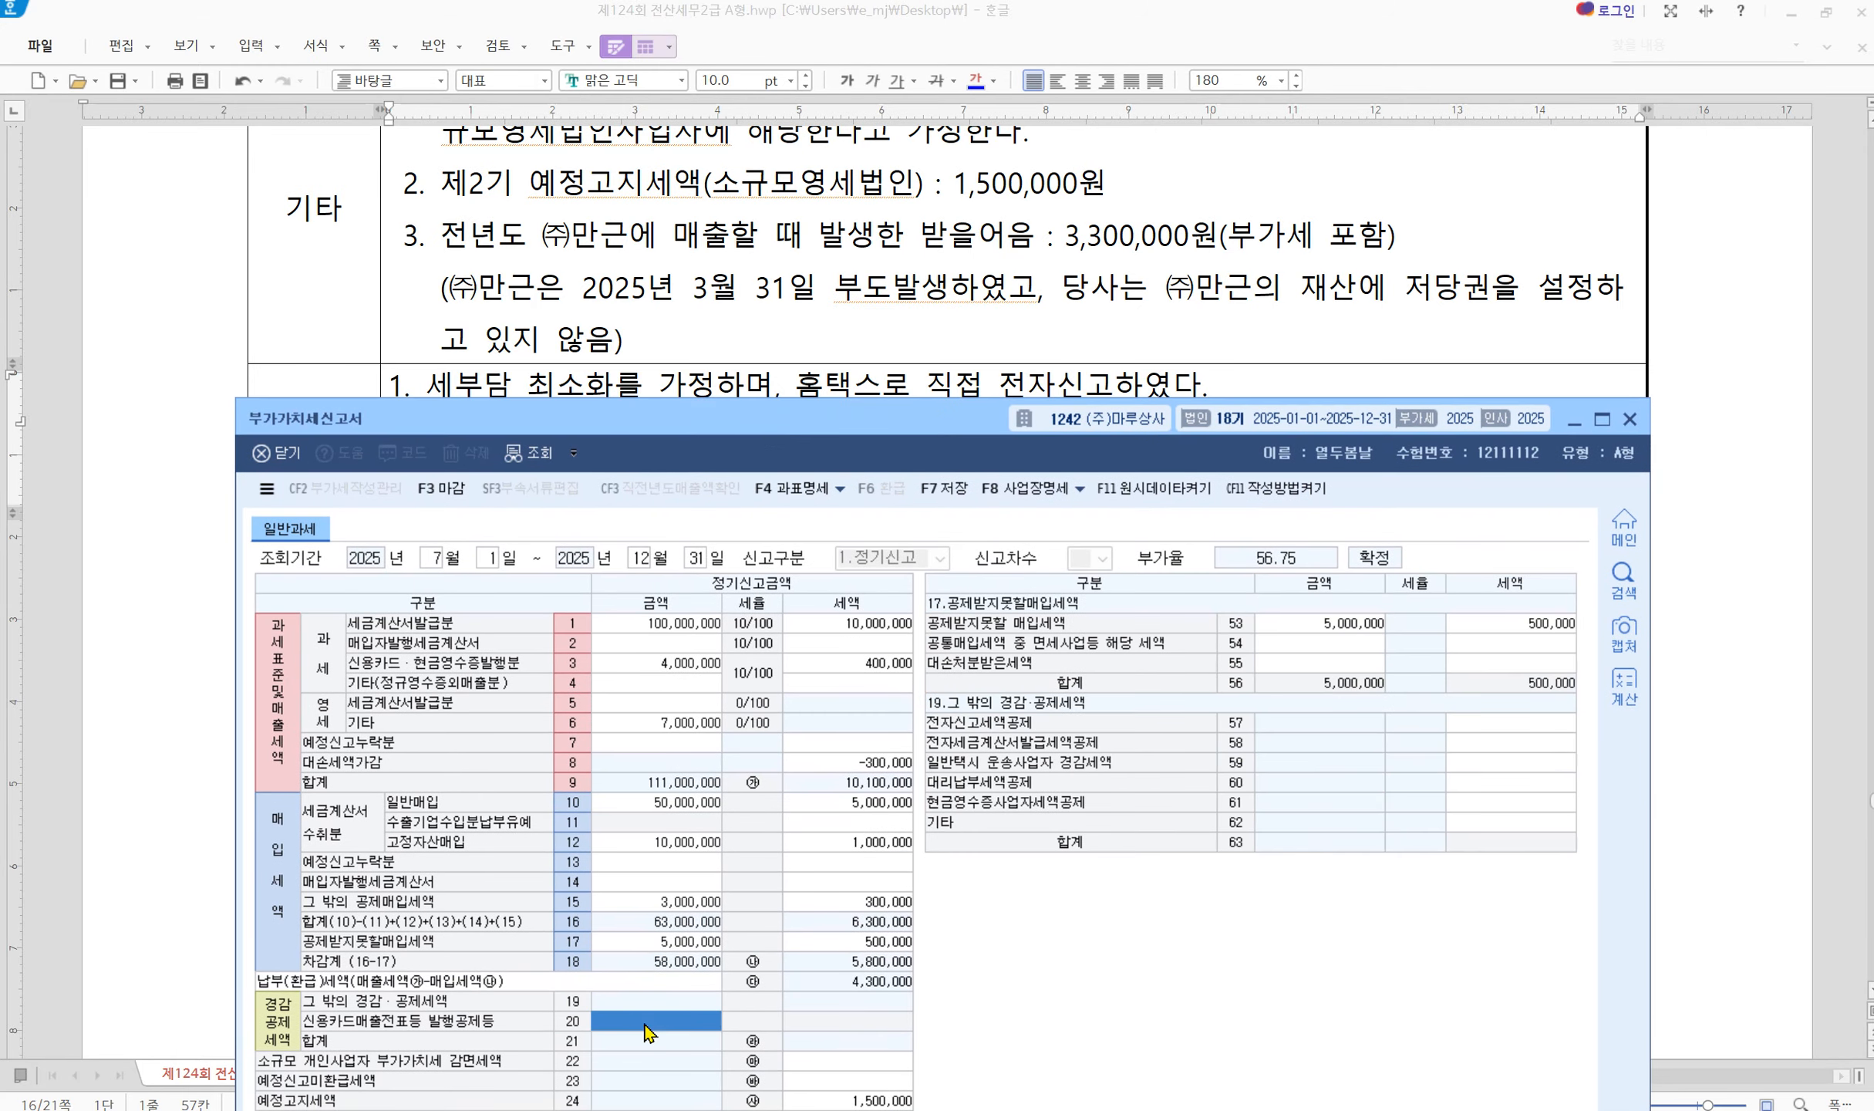
pyautogui.click(1516, 726)
pyautogui.write('10,')
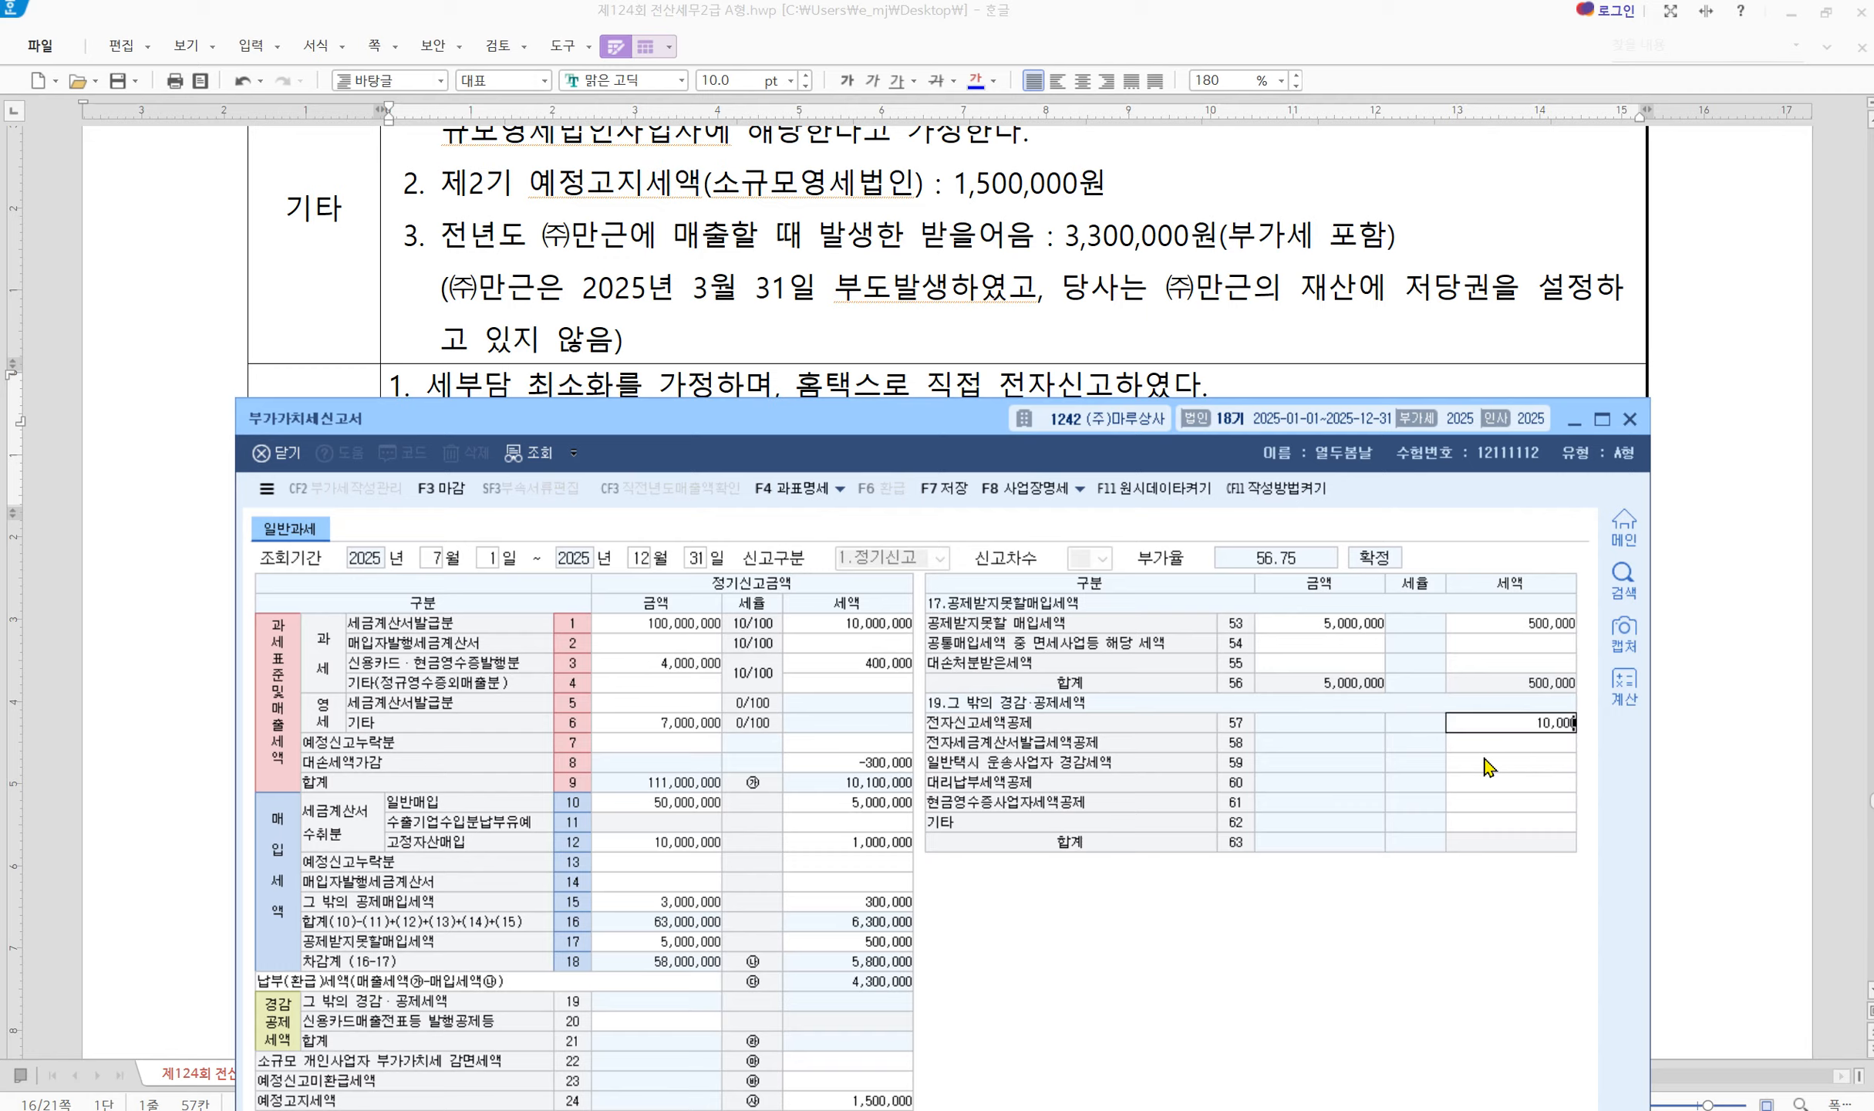
pyautogui.write('000')
pyautogui.press('Return')
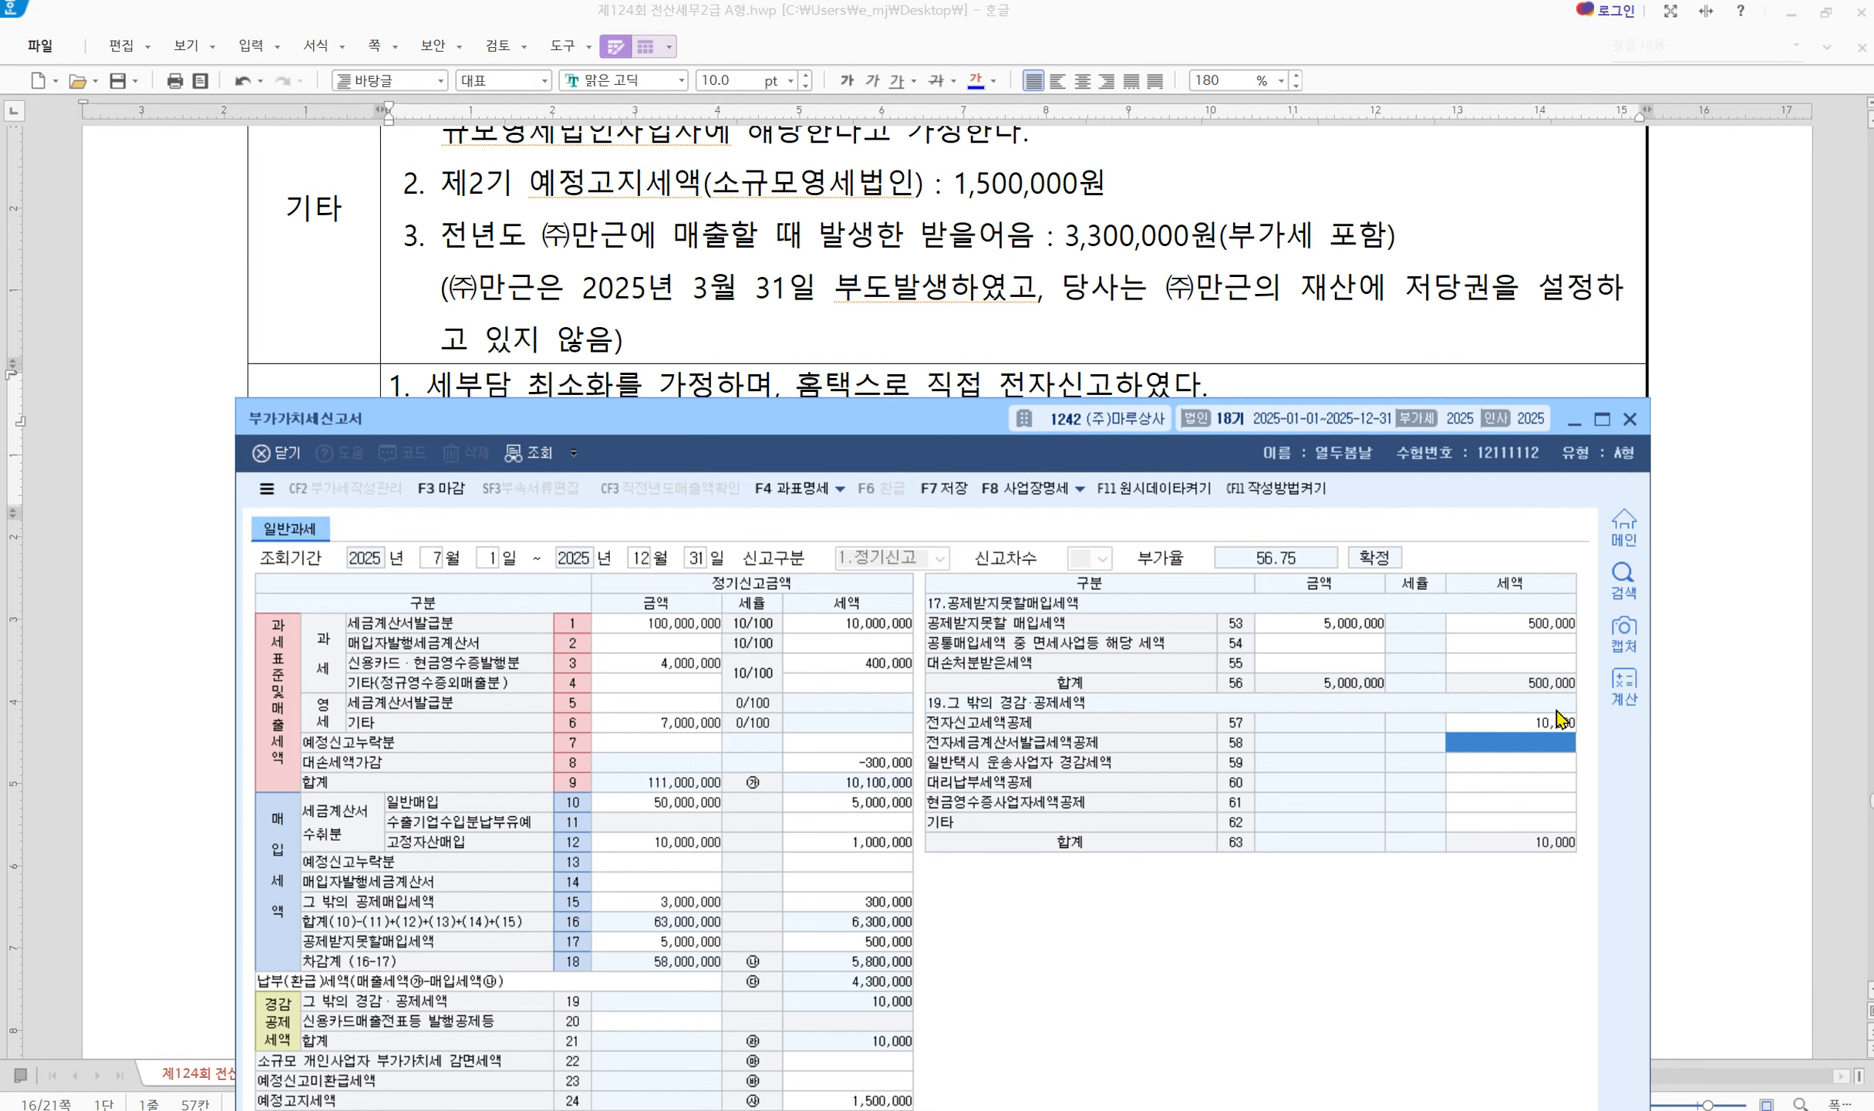
# Save the VAT return, acknowledge the confirmation, and close the form
pyautogui.moveTo(721, 420); pyautogui.dragTo(810, 250)
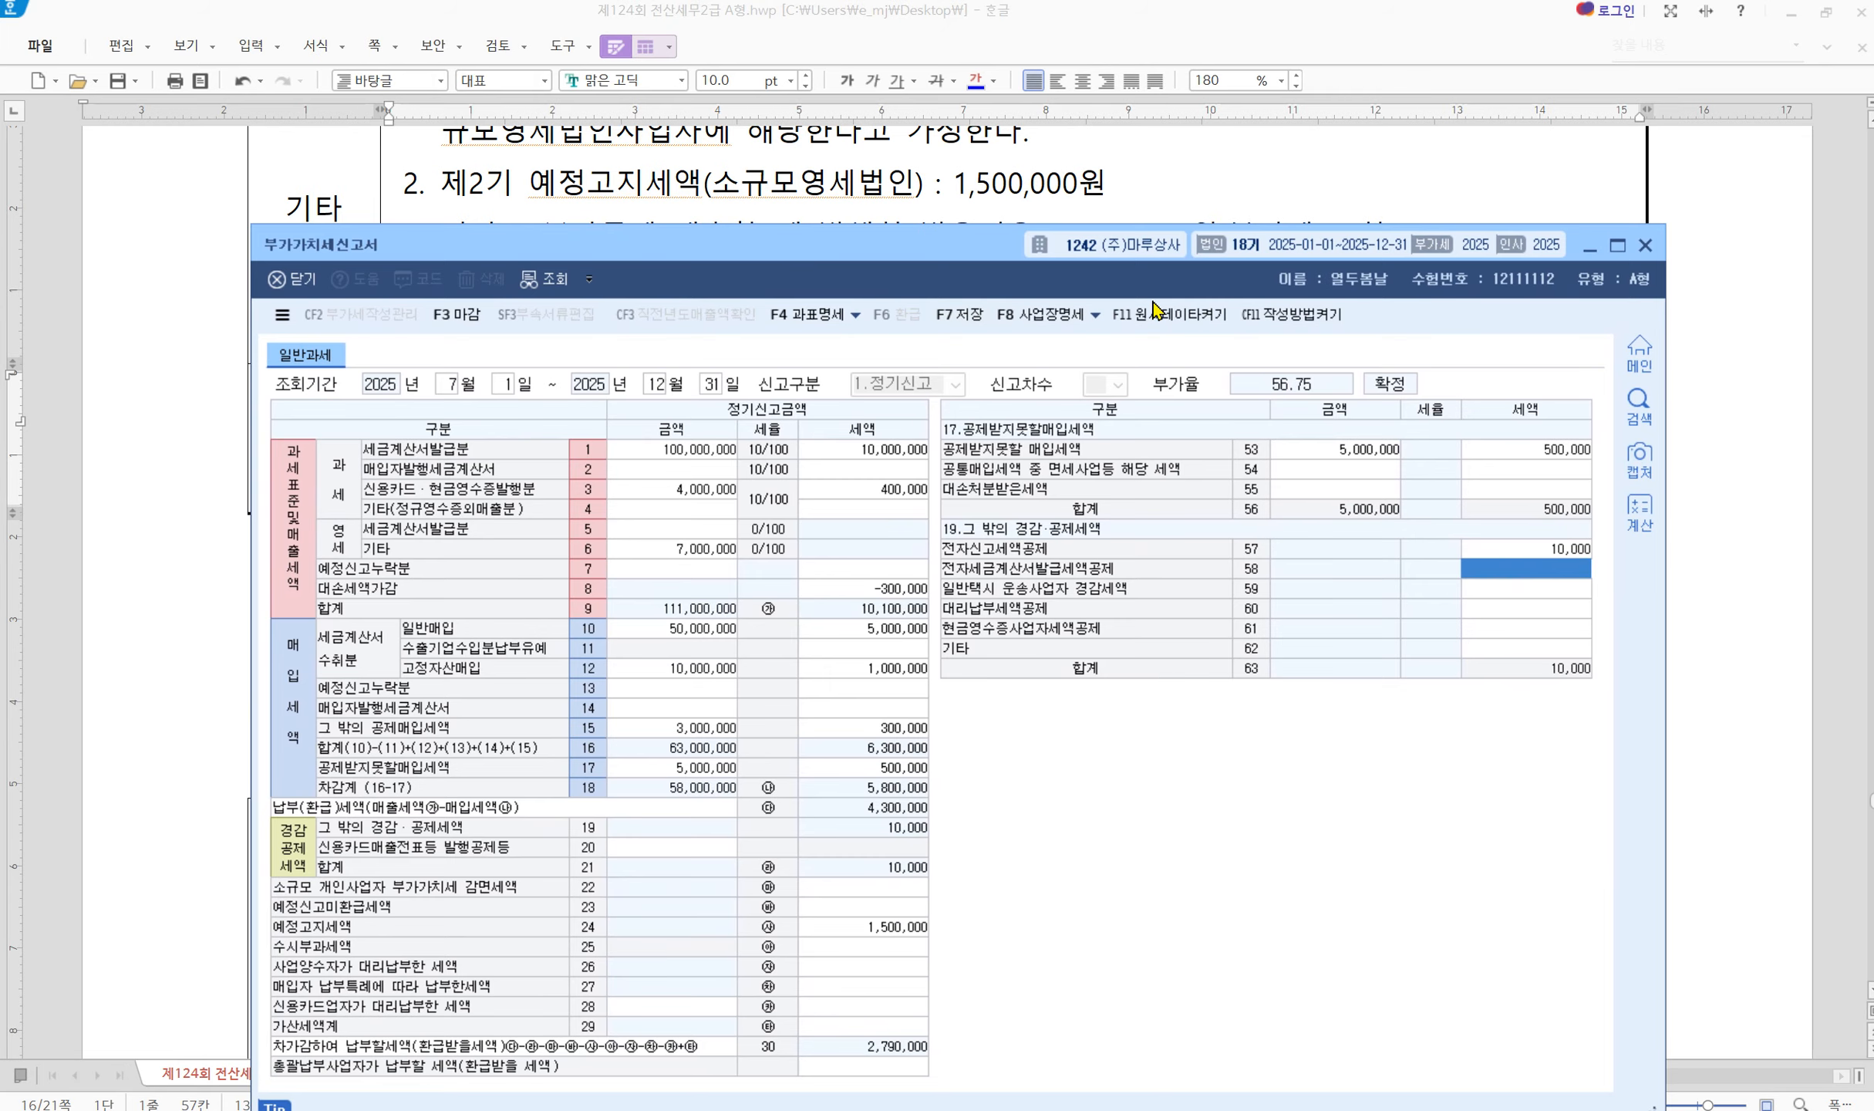
pyautogui.click(959, 327)
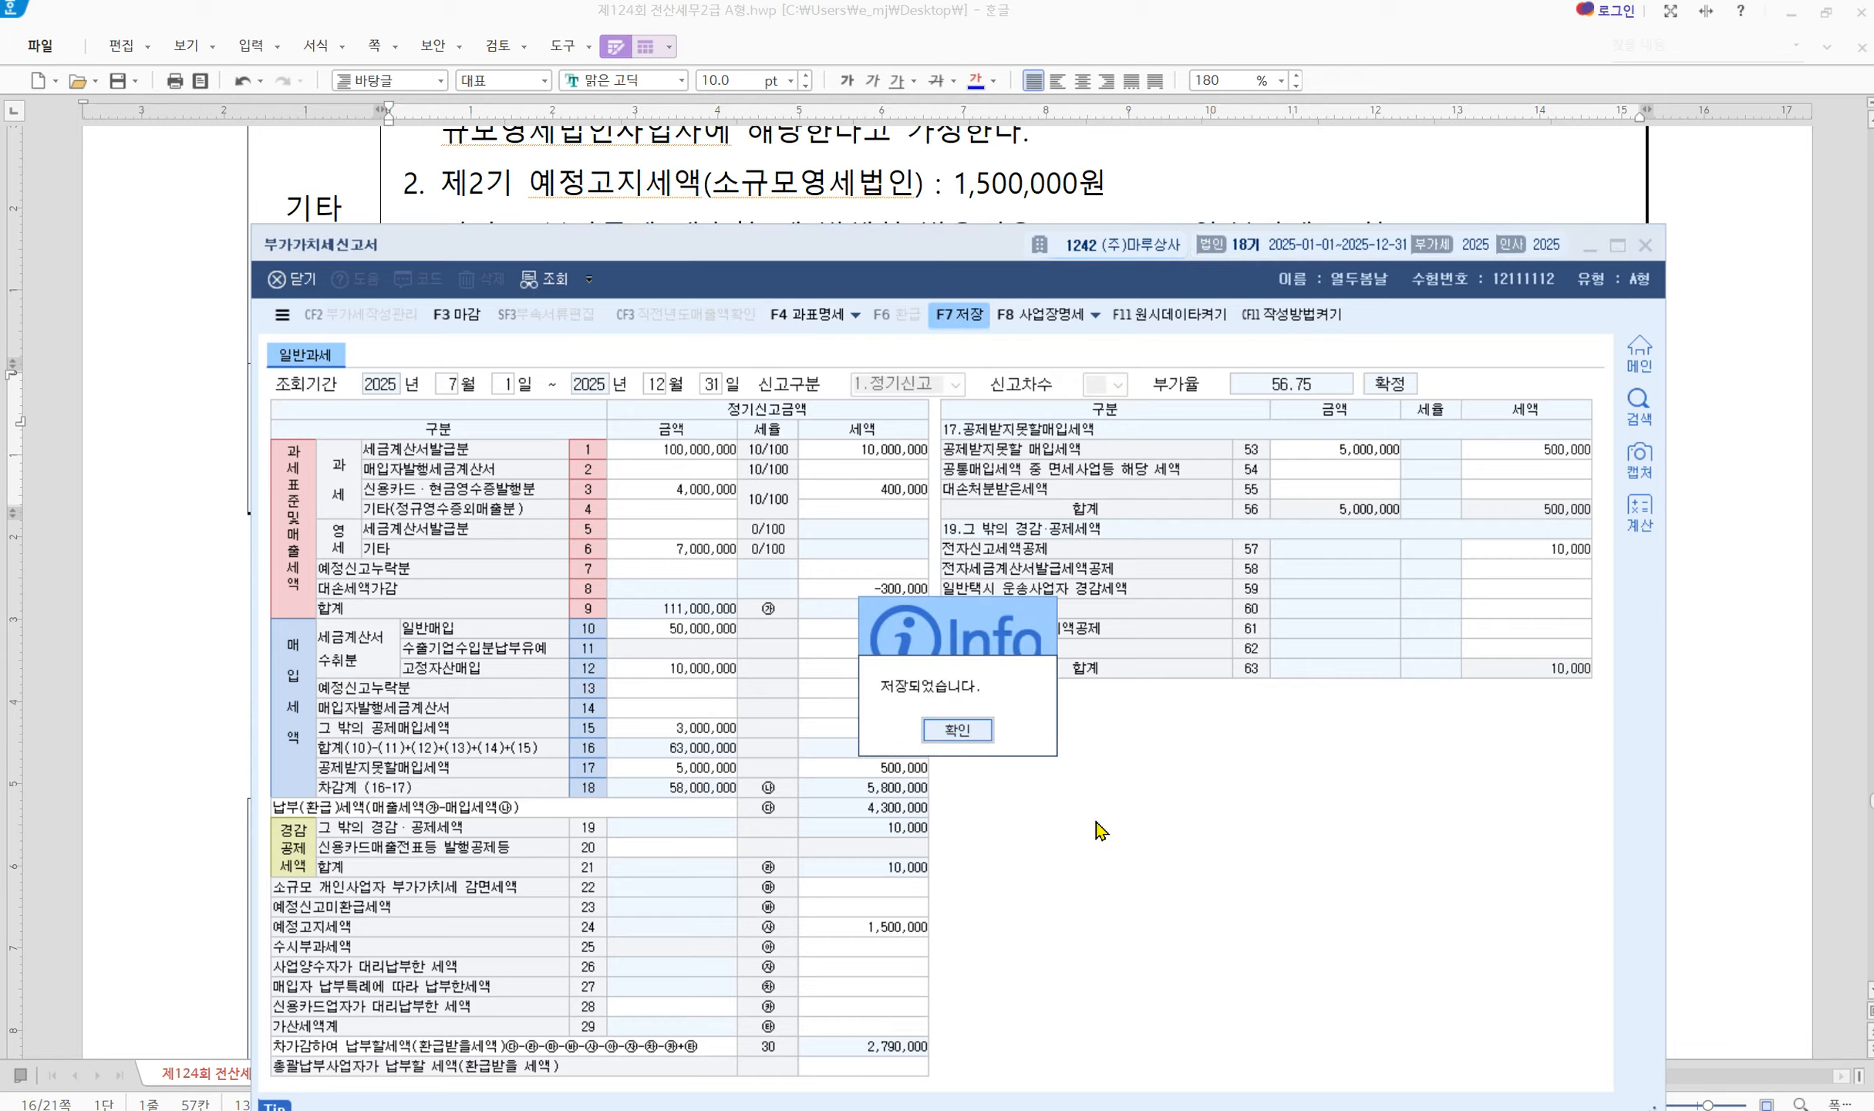
pyautogui.click(953, 733)
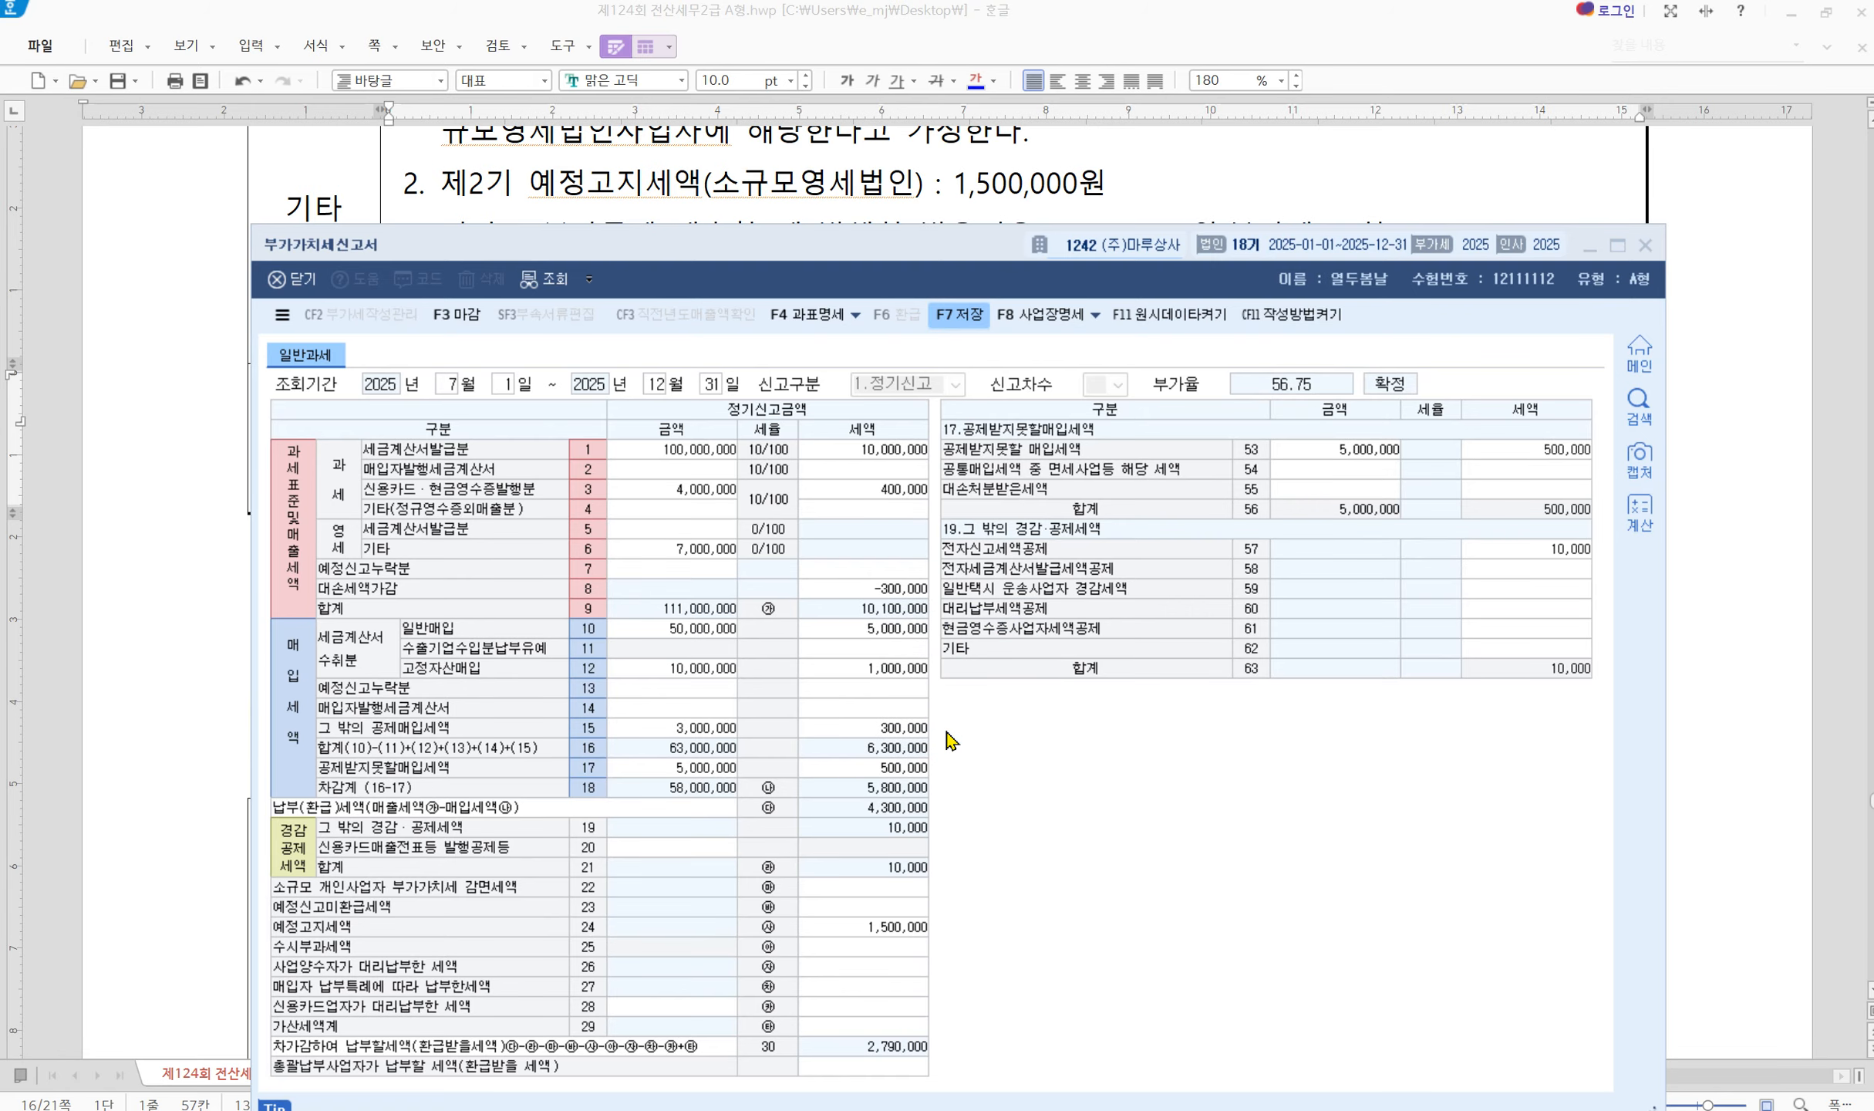
pyautogui.click(1644, 247)
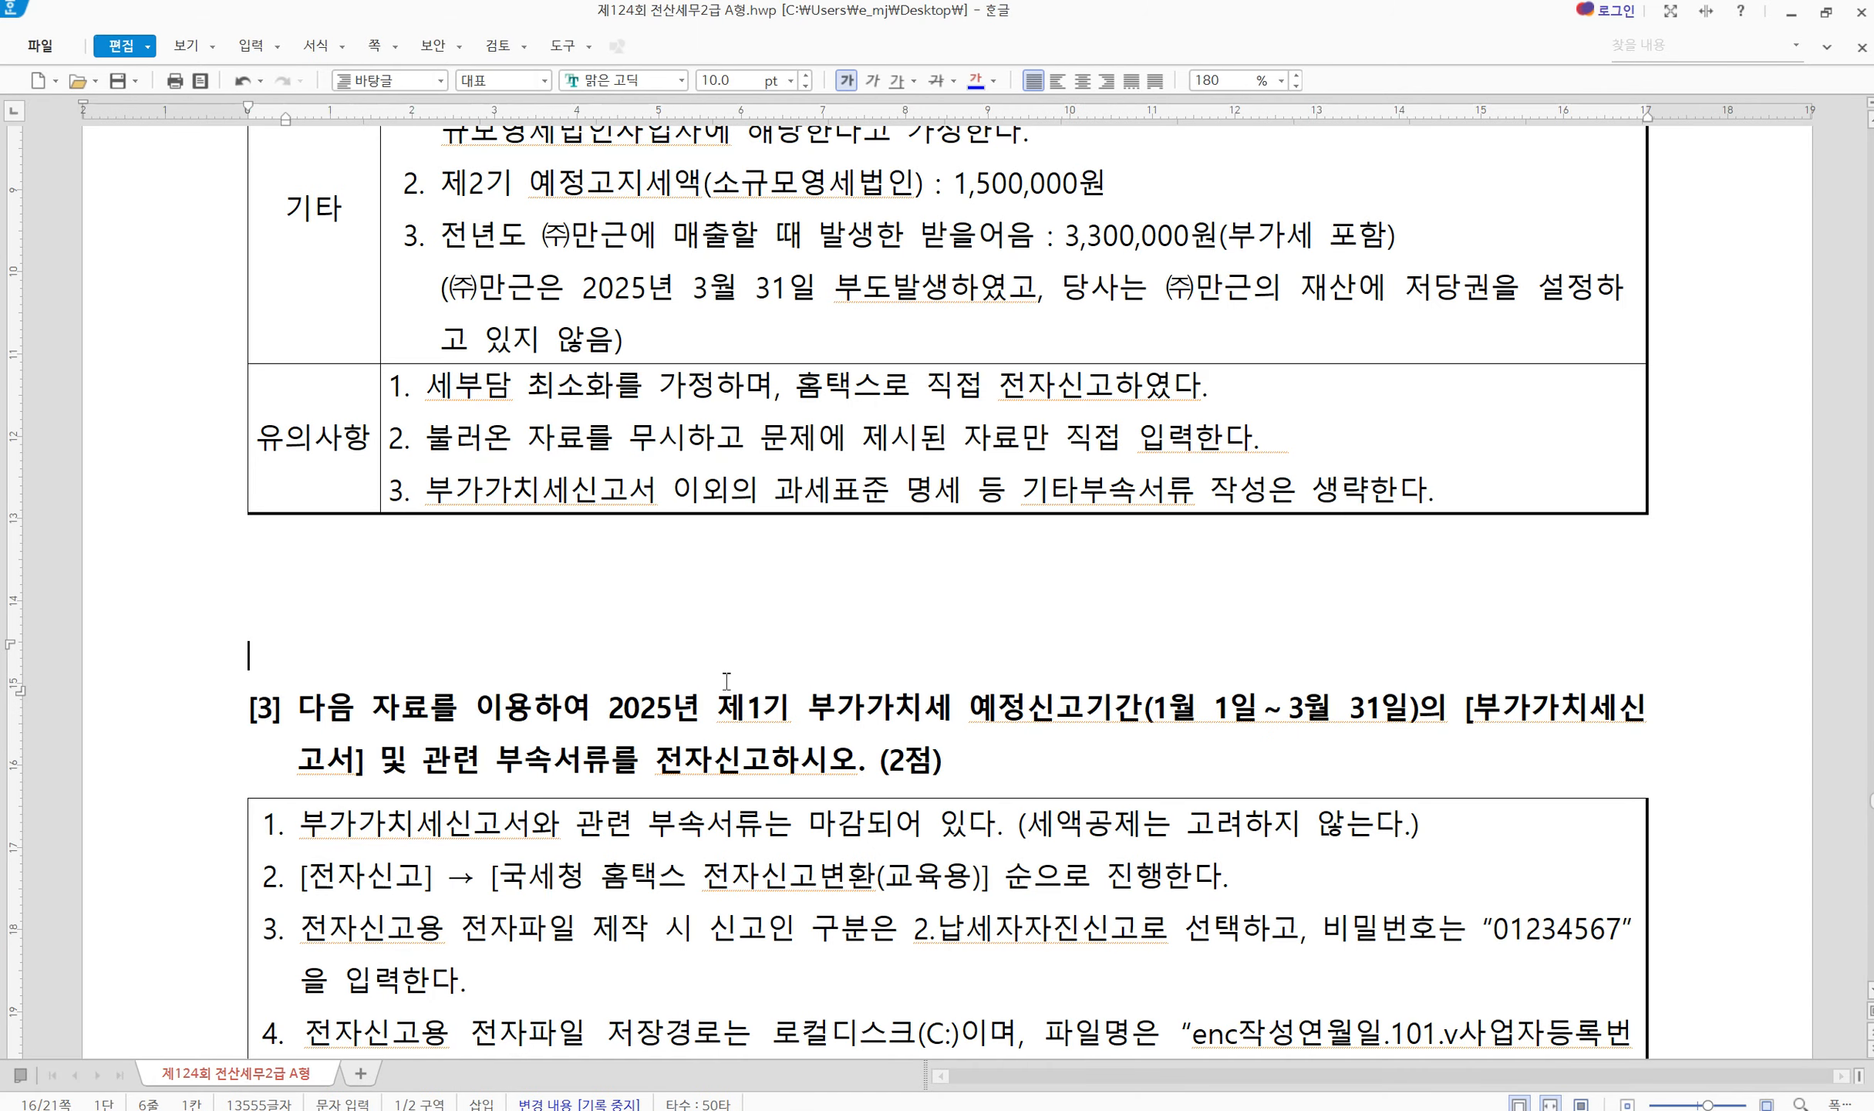
pyautogui.scroll(-3, 726, 680)
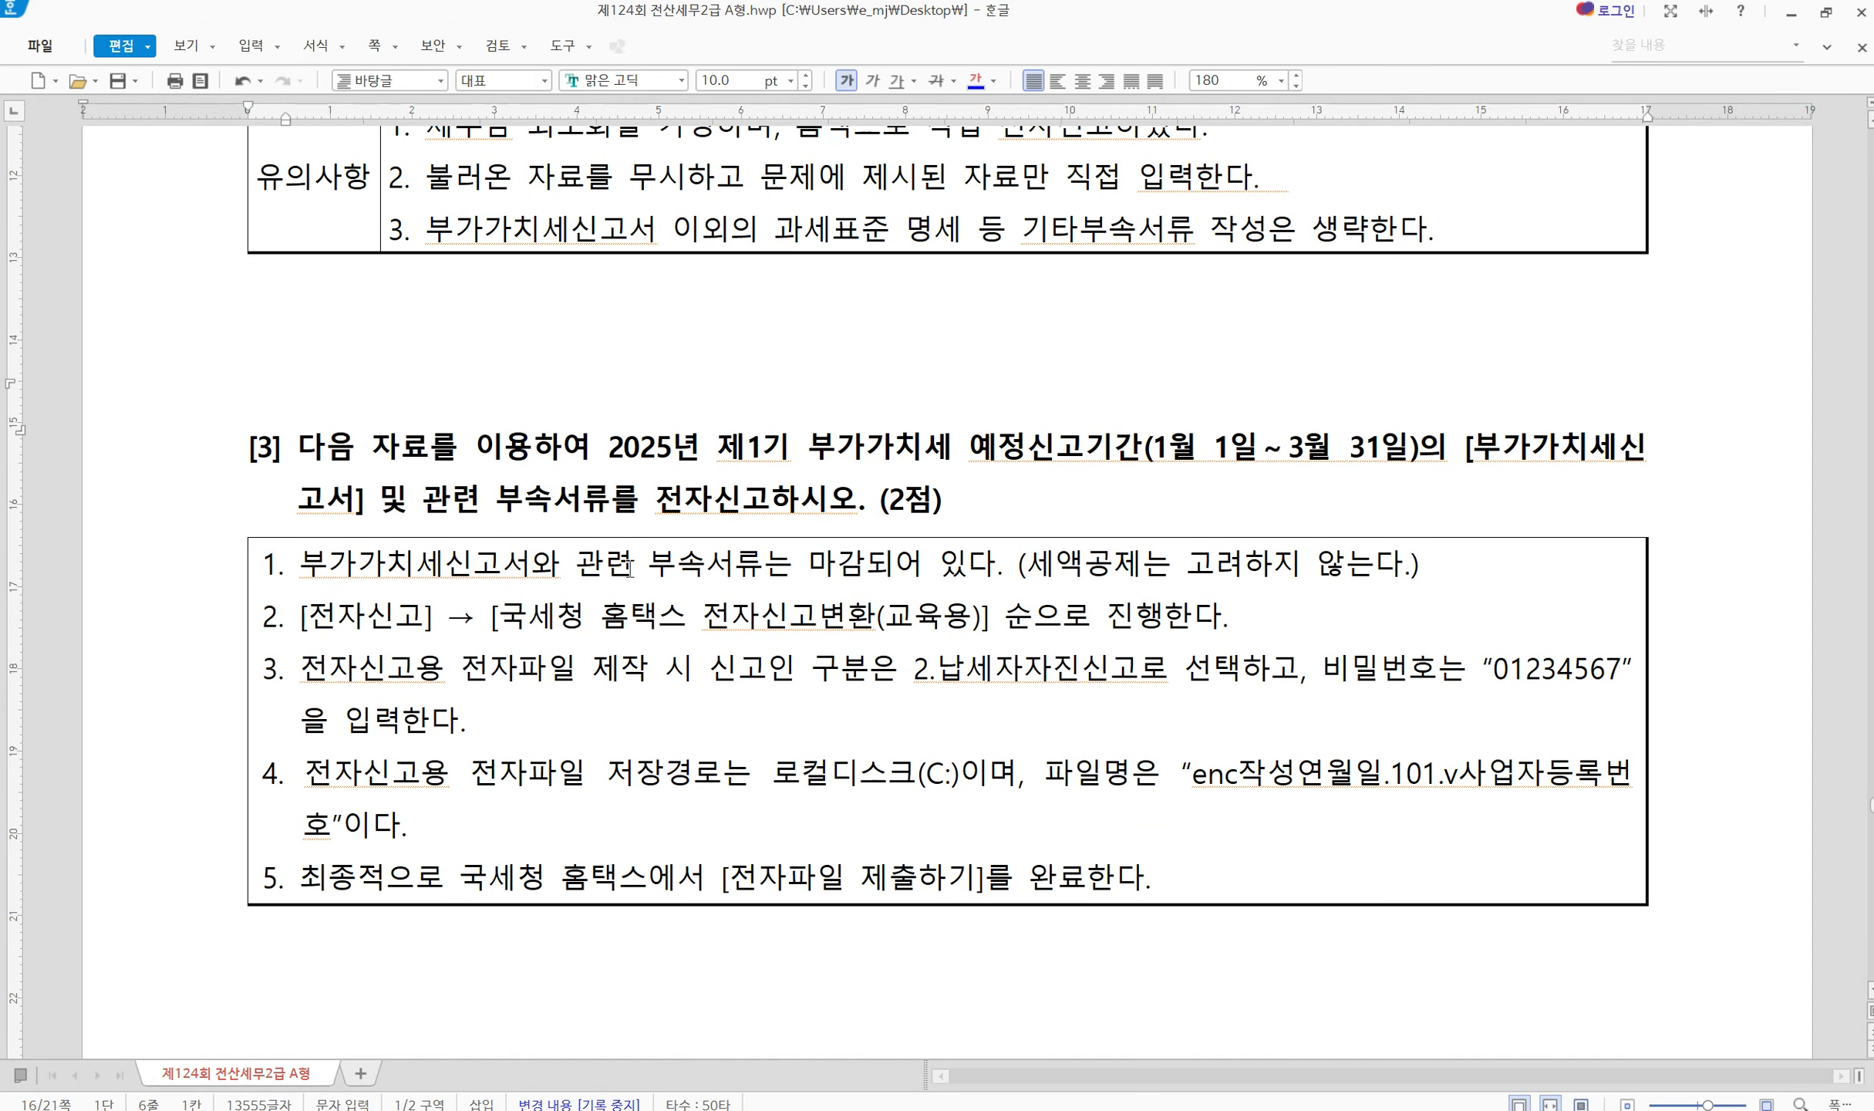
pyautogui.moveTo(649, 472)
pyautogui.mouseDown()
pyautogui.moveTo(738, 521)
pyautogui.moveTo(856, 522)
pyautogui.mouseUp()
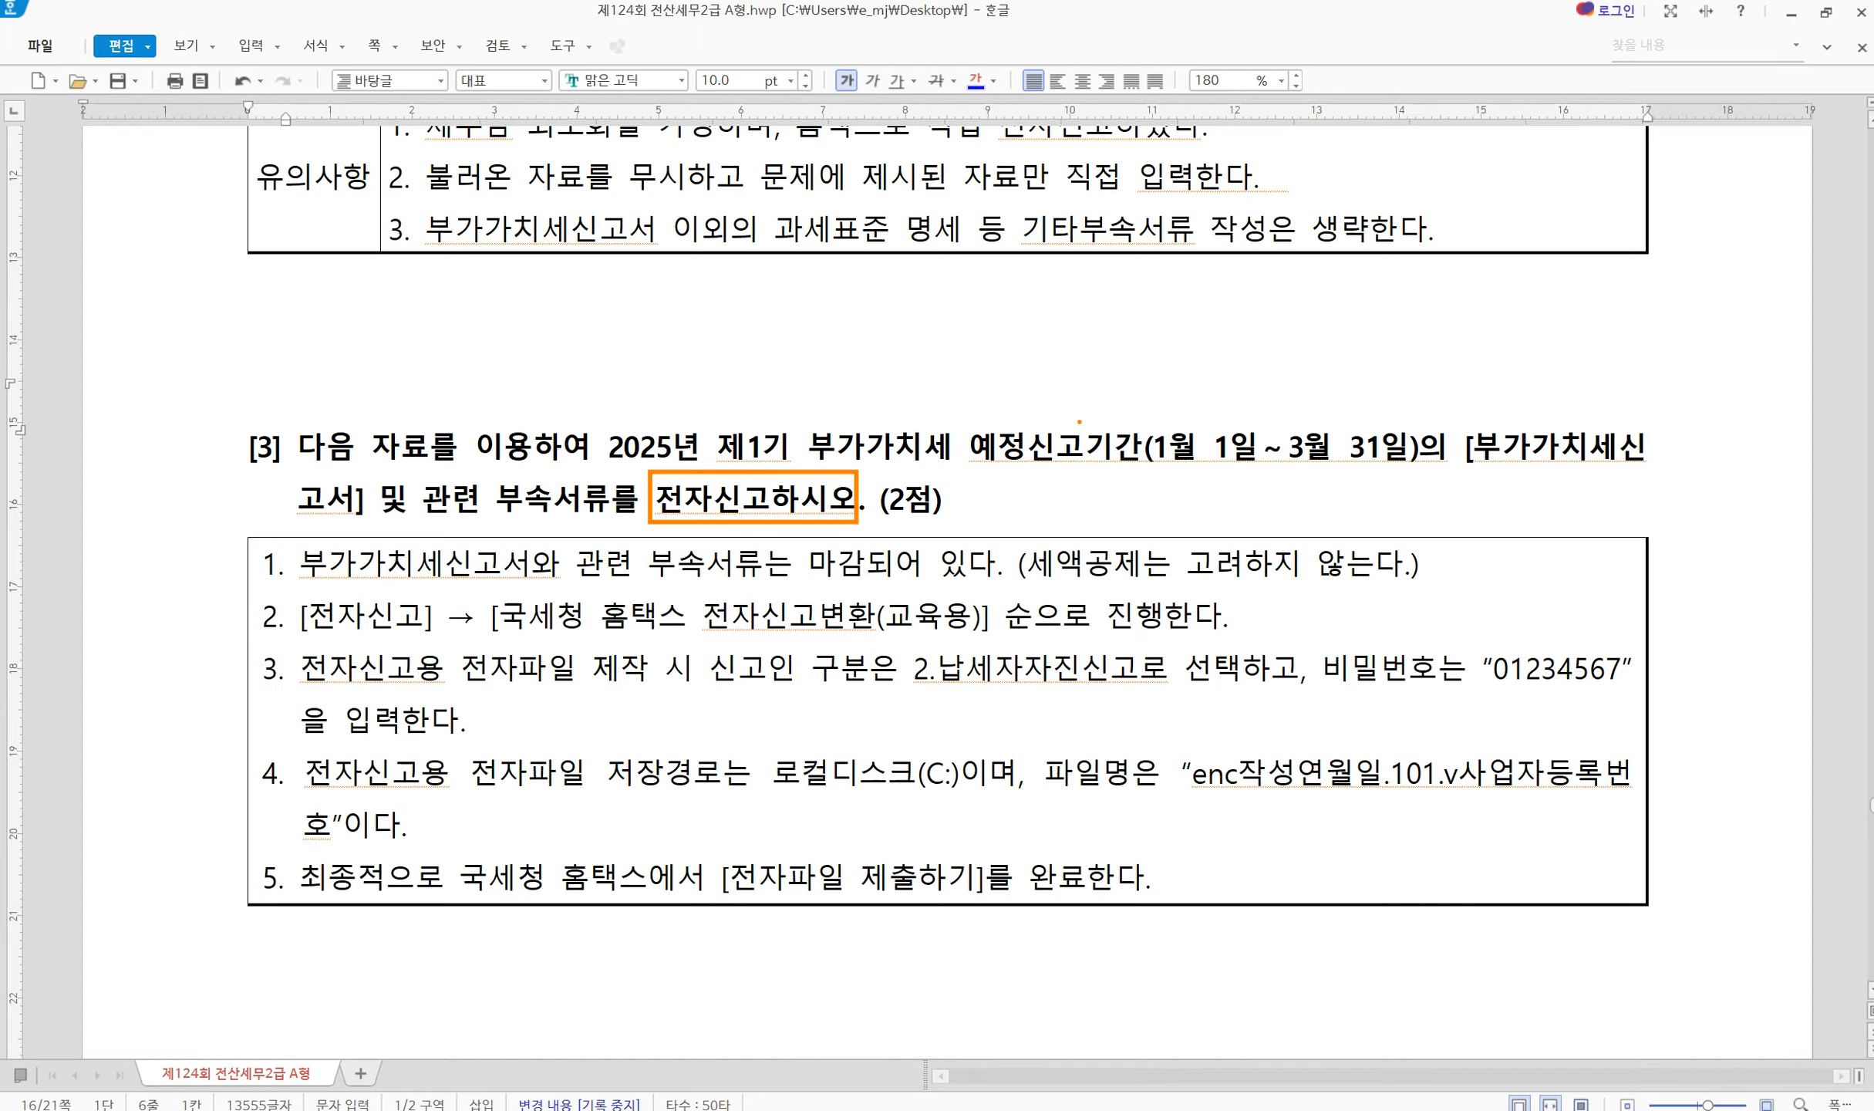
pyautogui.moveTo(964, 420)
pyautogui.mouseDown()
pyautogui.moveTo(1074, 468)
pyautogui.moveTo(1421, 481)
pyautogui.mouseUp()
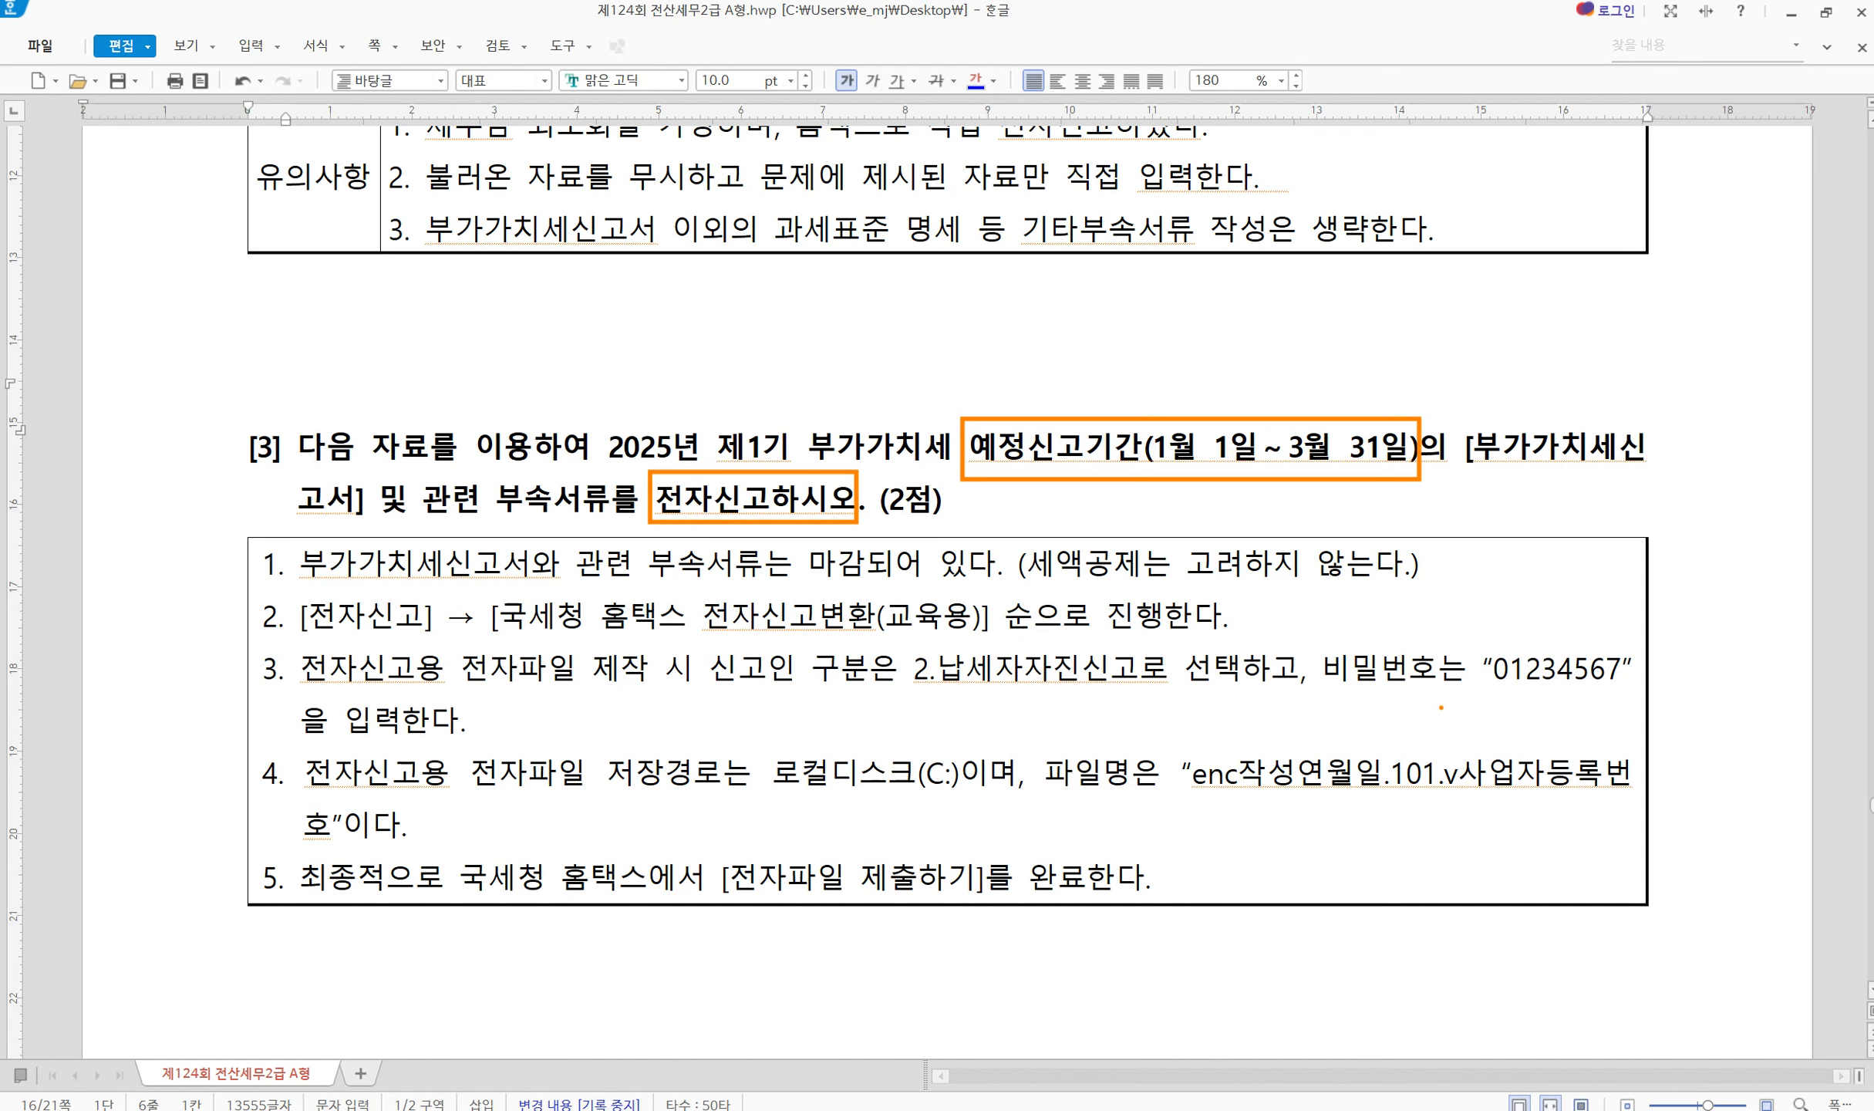
pyautogui.moveTo(1318, 641); pyautogui.dragTo(1643, 700)
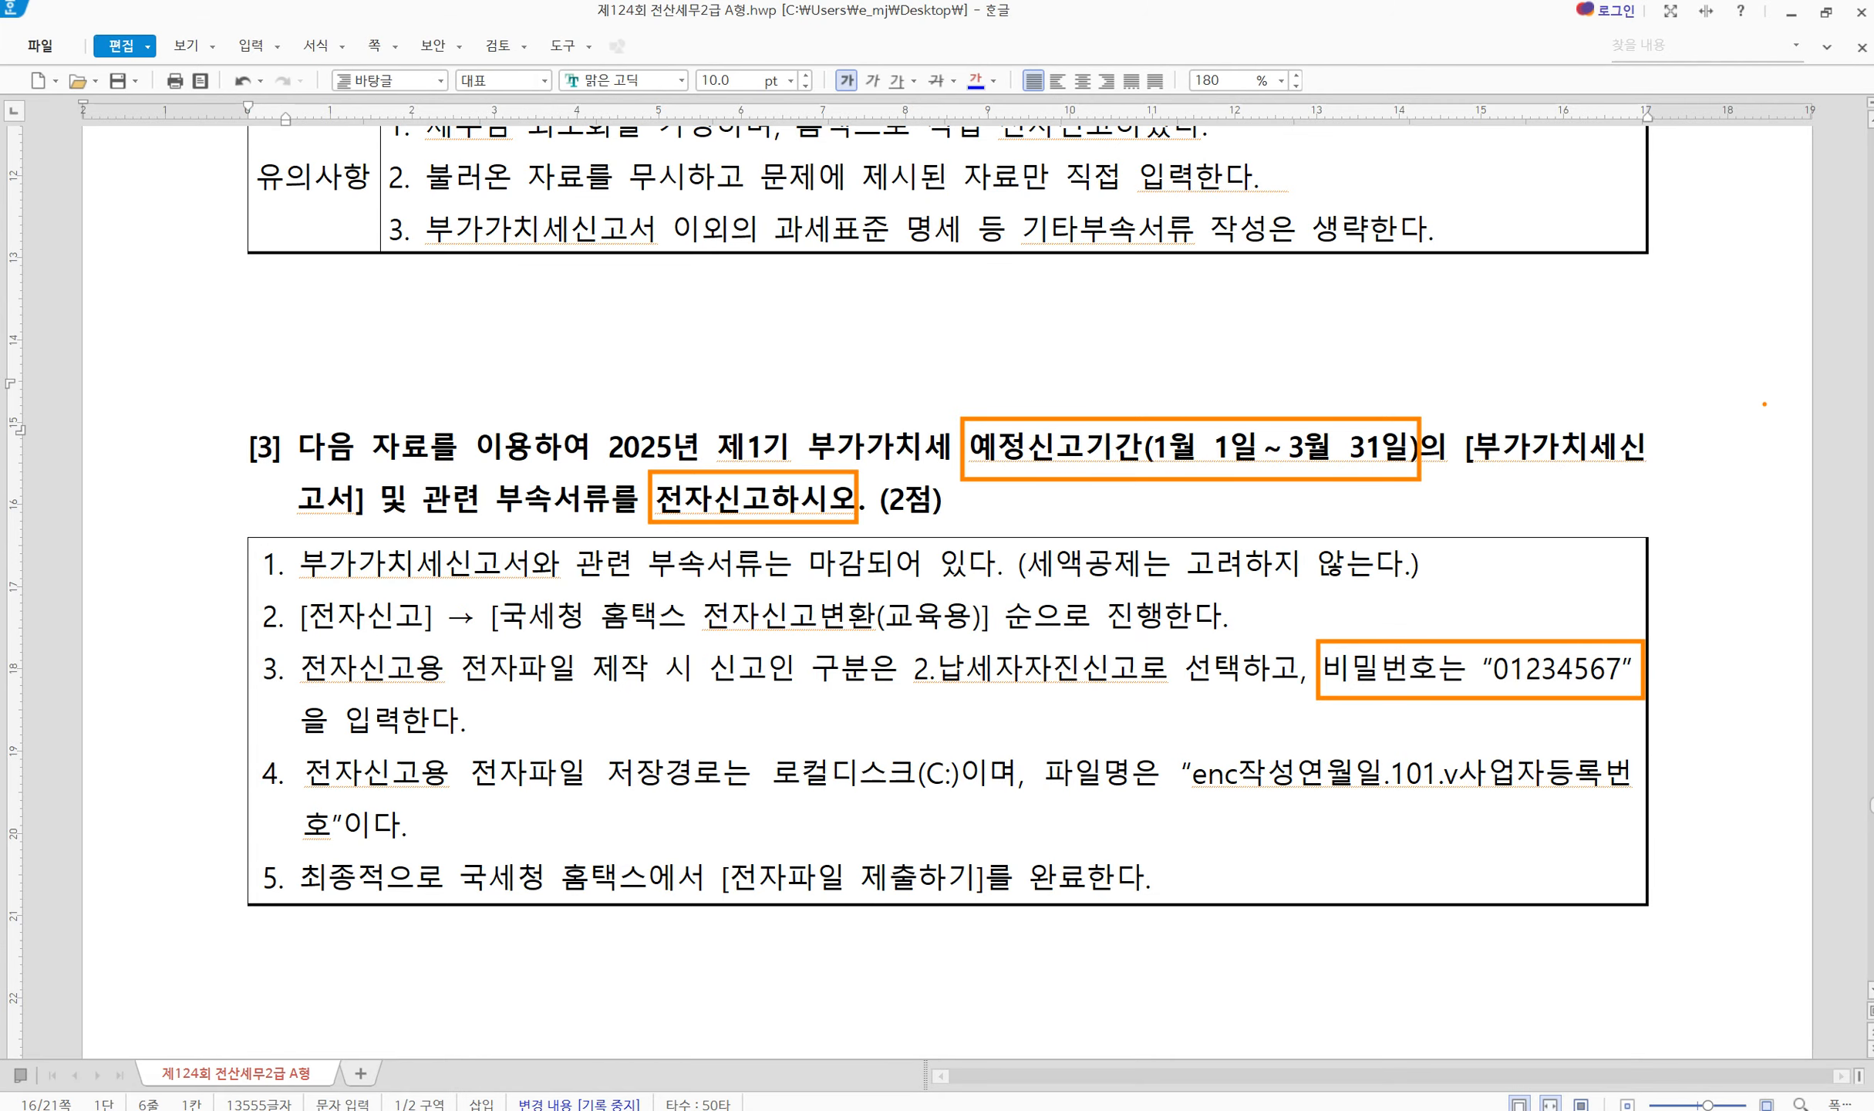
pyautogui.press('Escape')
pyautogui.hotkey('alt', 'Tab')
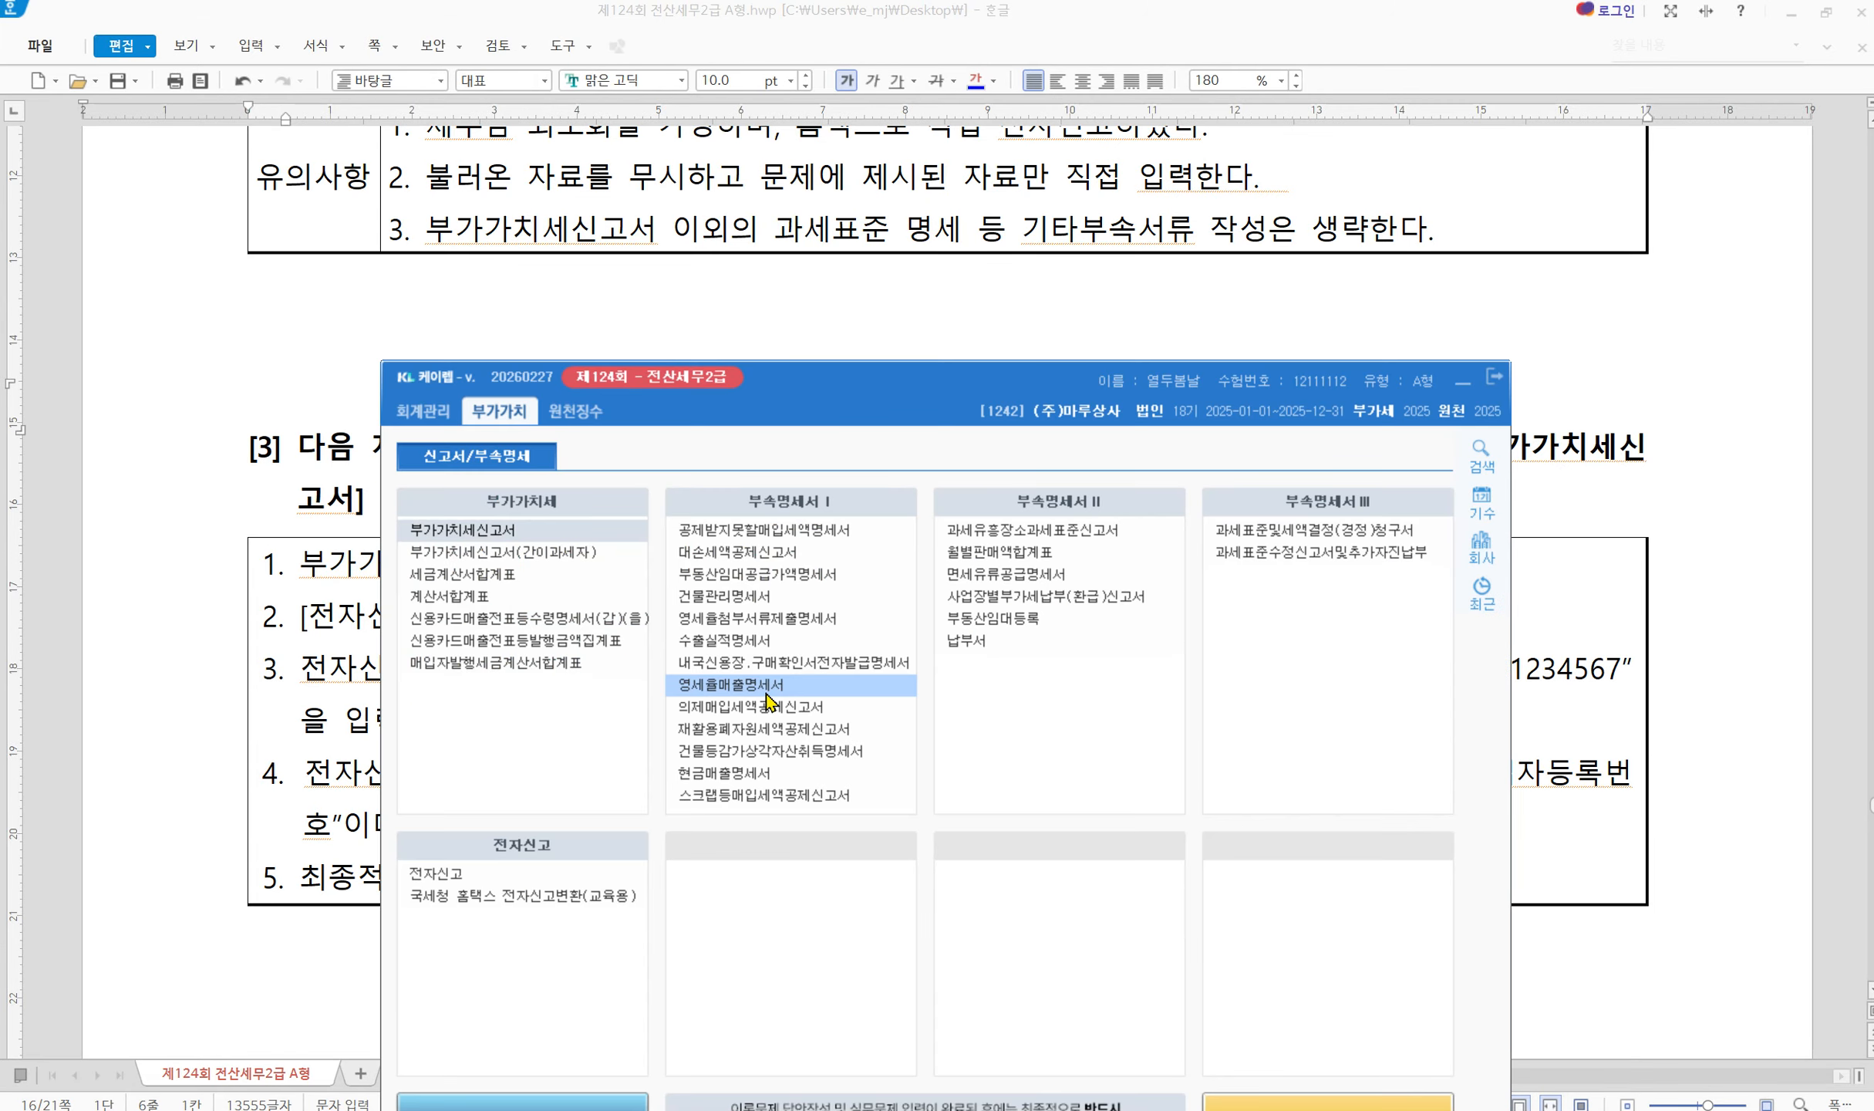
# Open 전자신고 for the January–March period
pyautogui.click(459, 879)
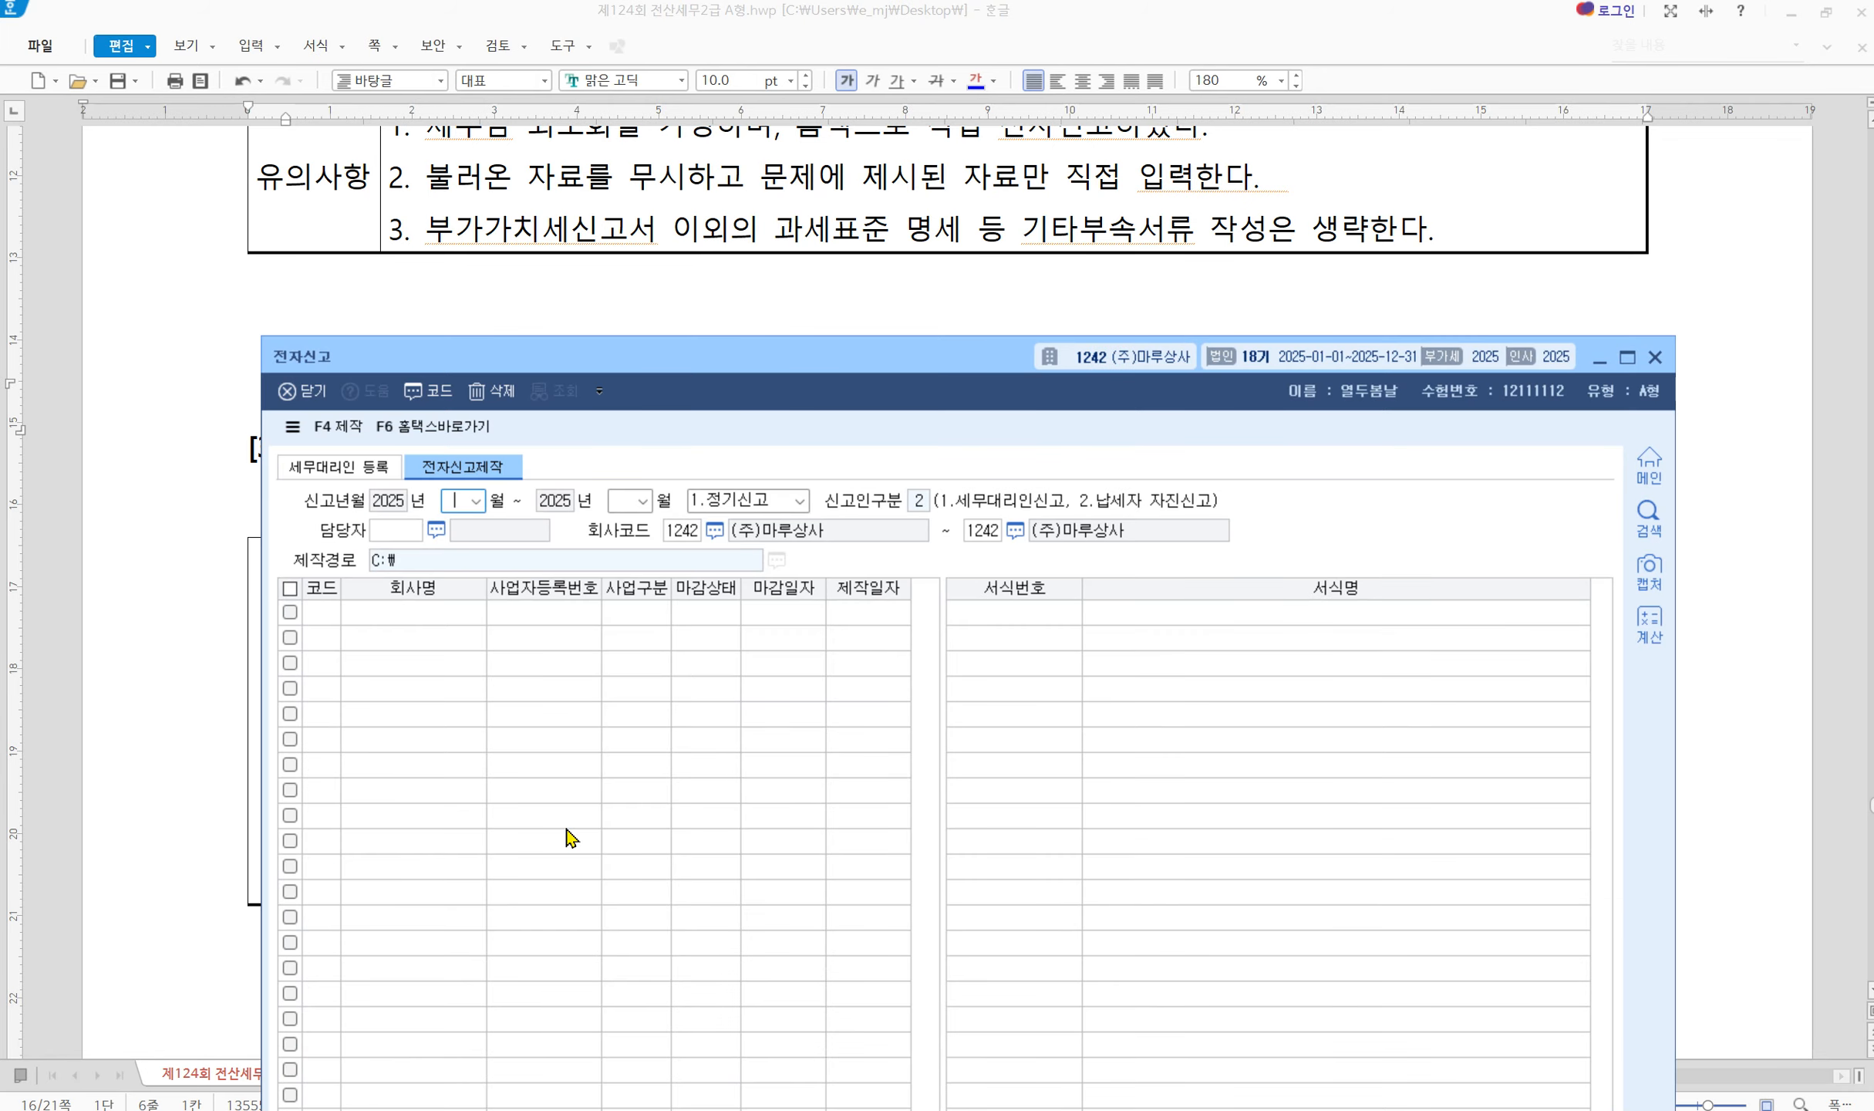
pyautogui.write('1')
pyautogui.press('Return')
pyautogui.write('3')
pyautogui.press('Return')
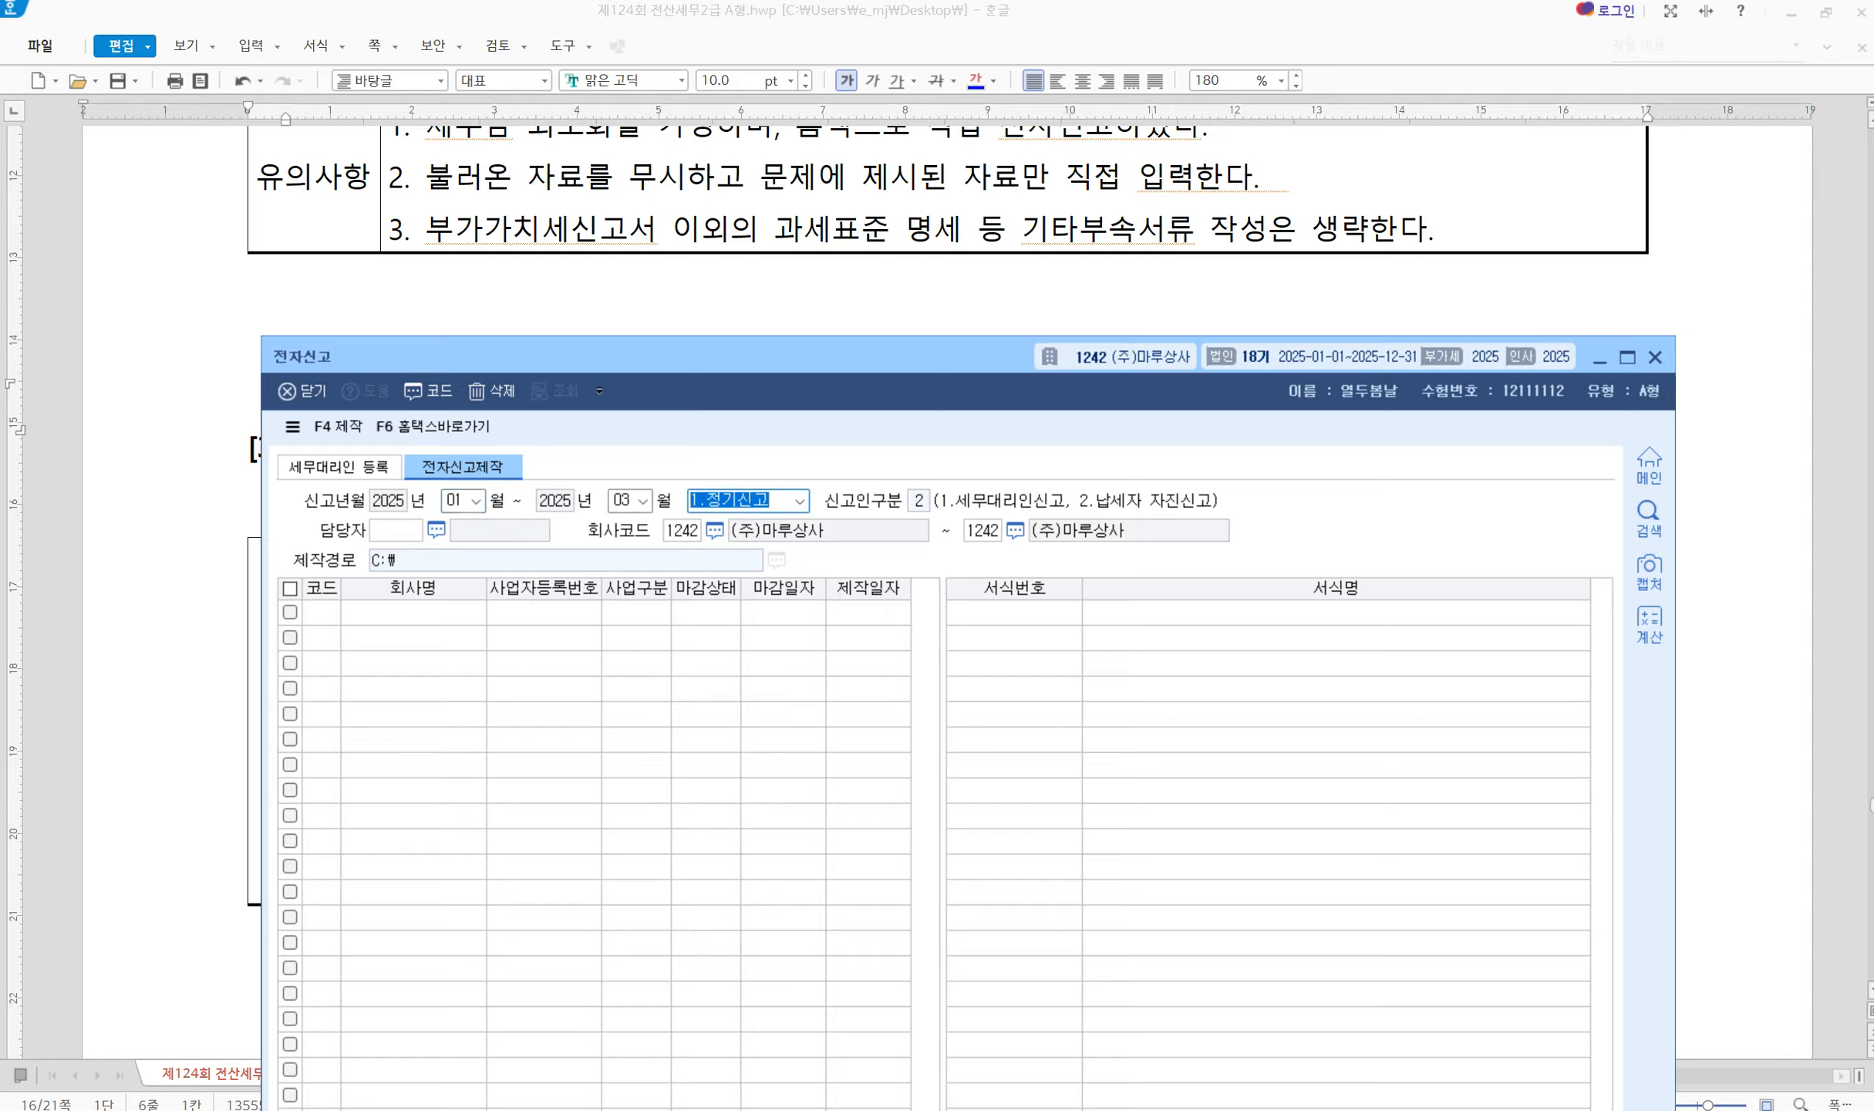
pyautogui.press('Return')
pyautogui.press('Return')
pyautogui.press('Return')
pyautogui.press('Return')
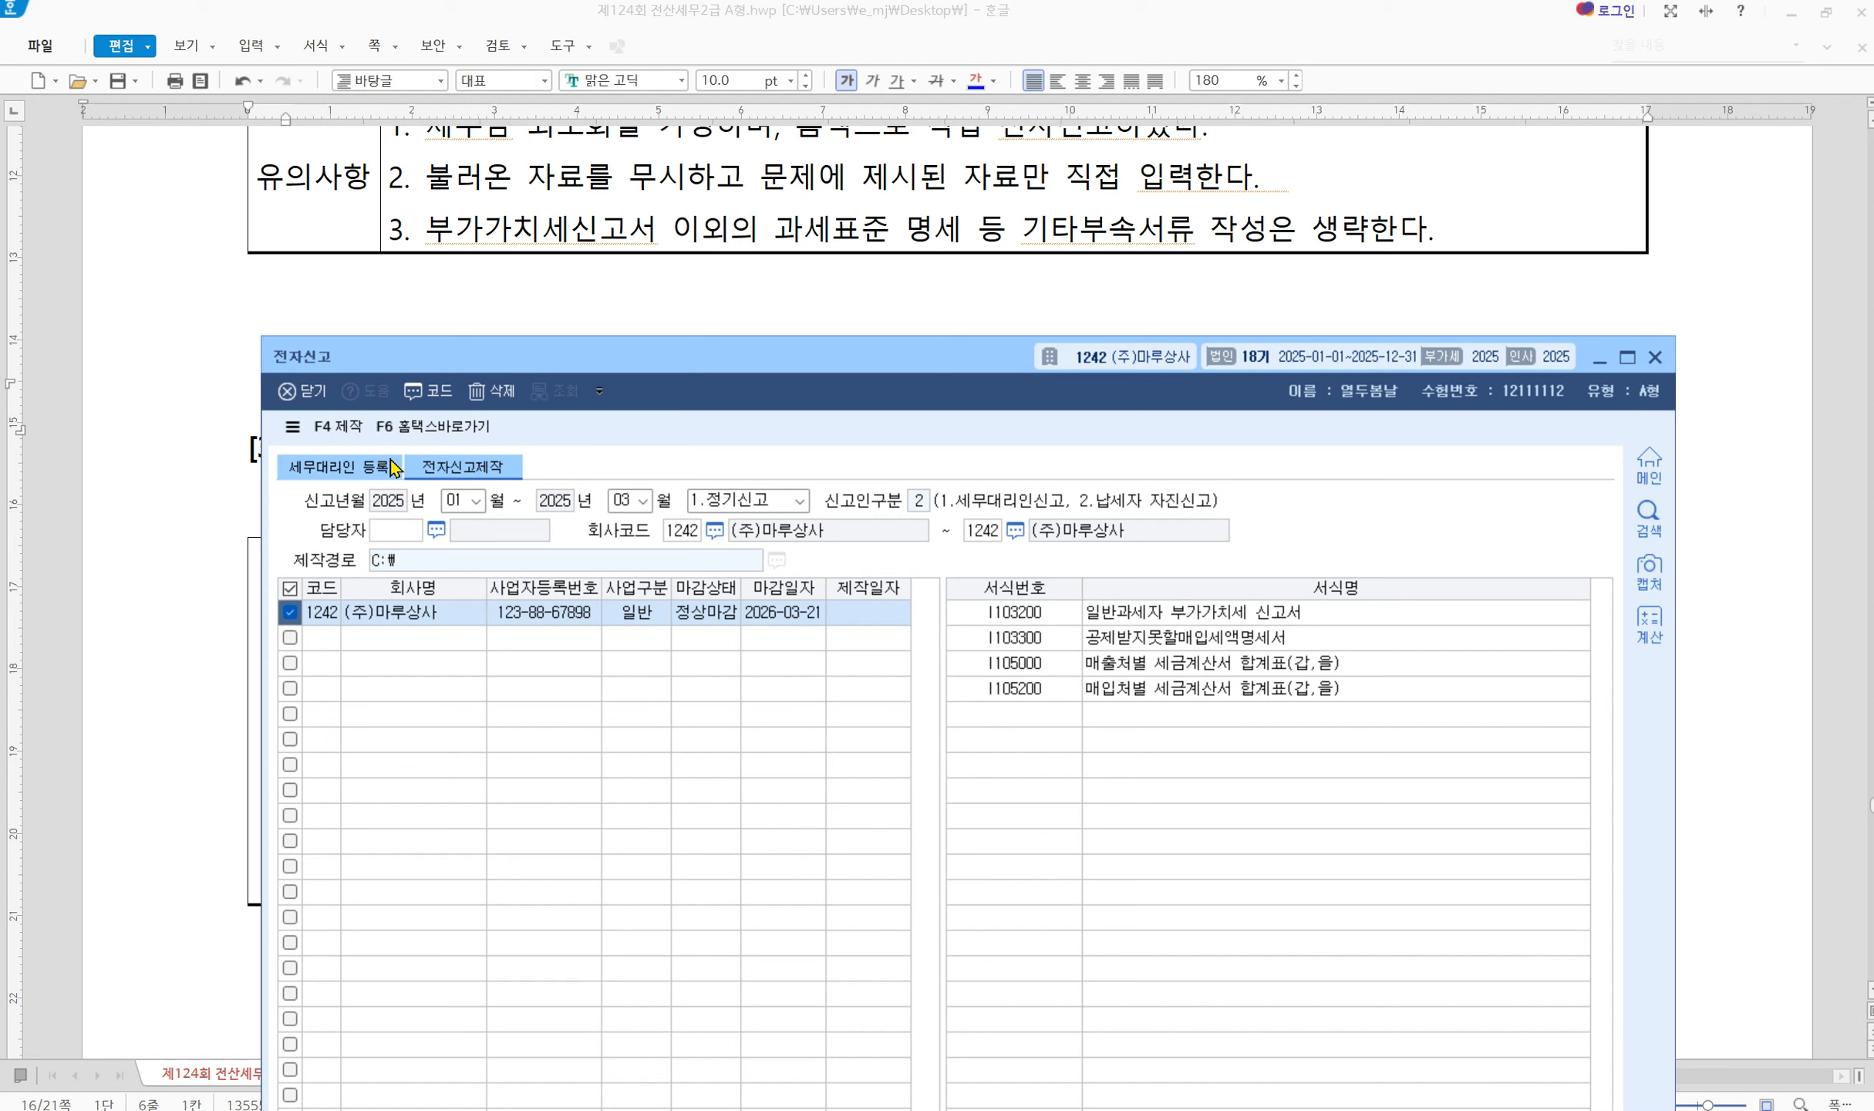
# Create the electronic filing file with a password, dismiss the completion message and close the window
pyautogui.click(338, 426)
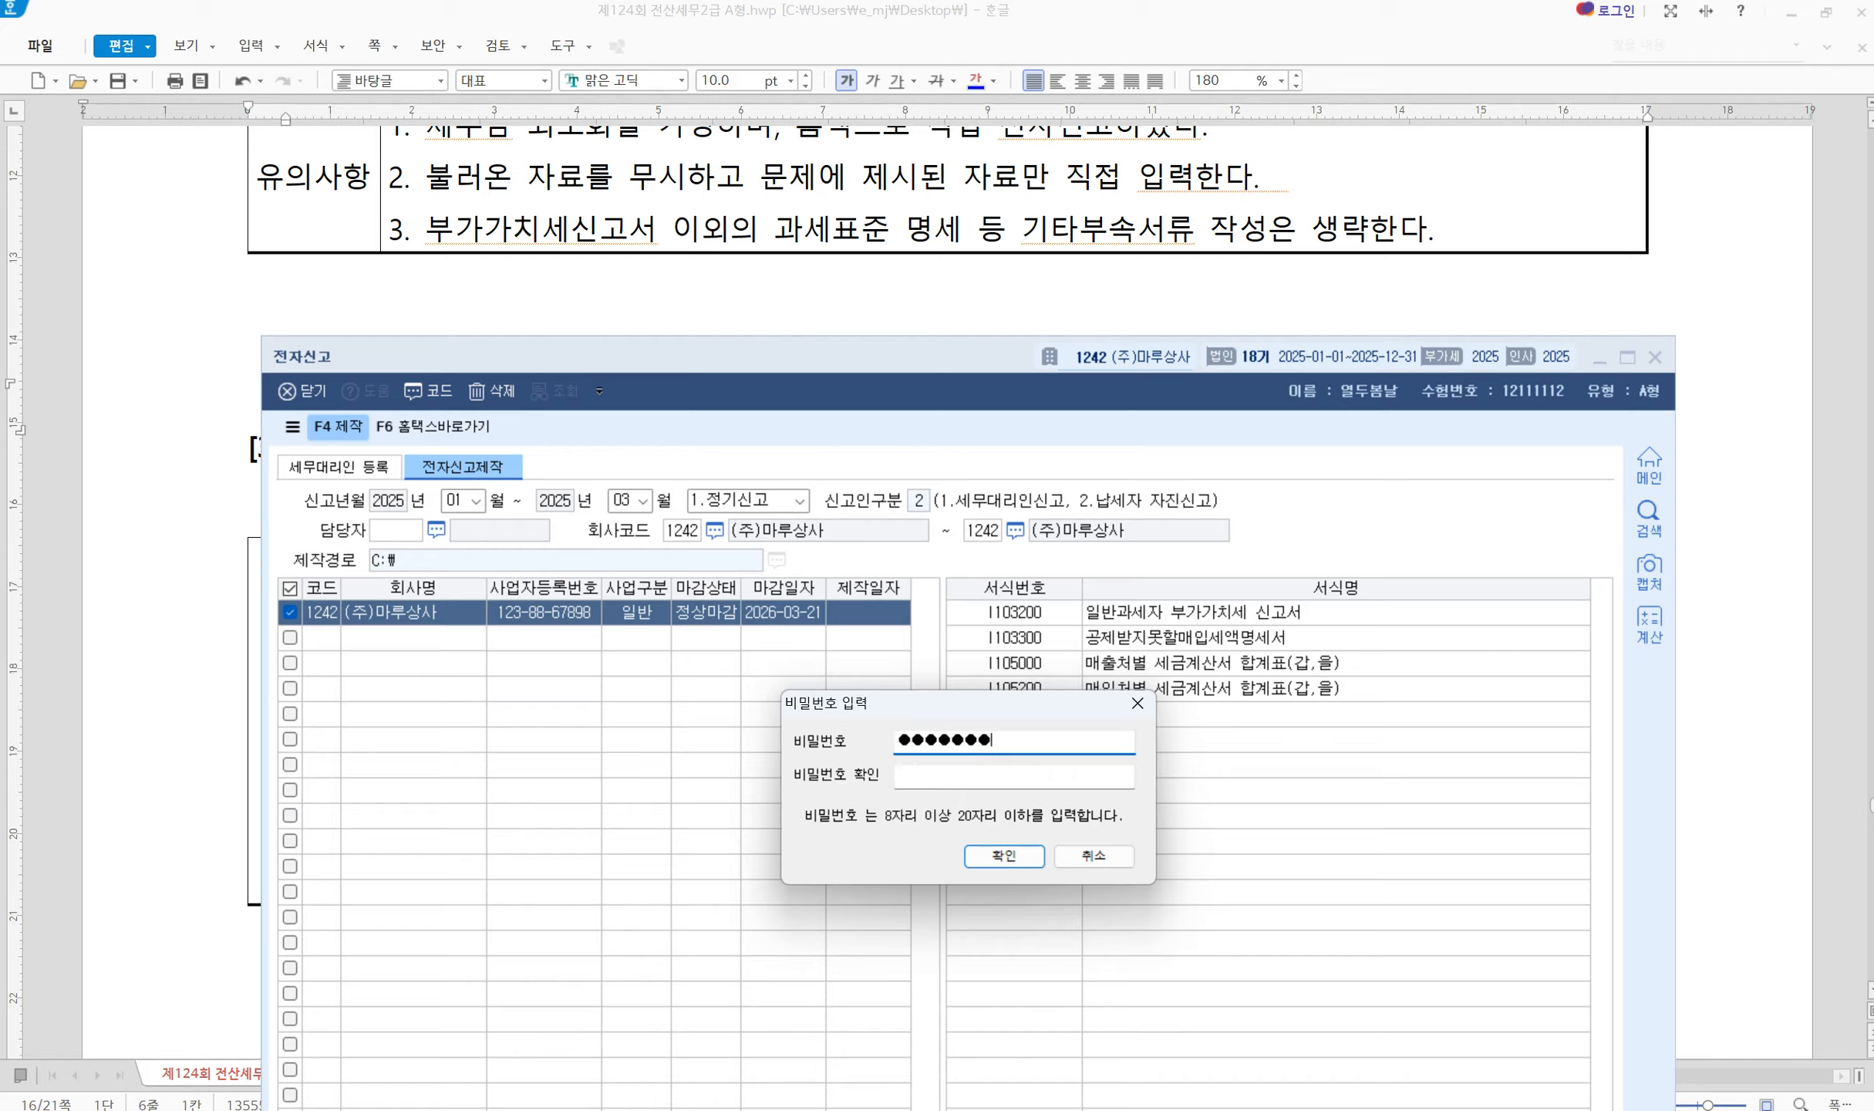
pyautogui.press('Tab')
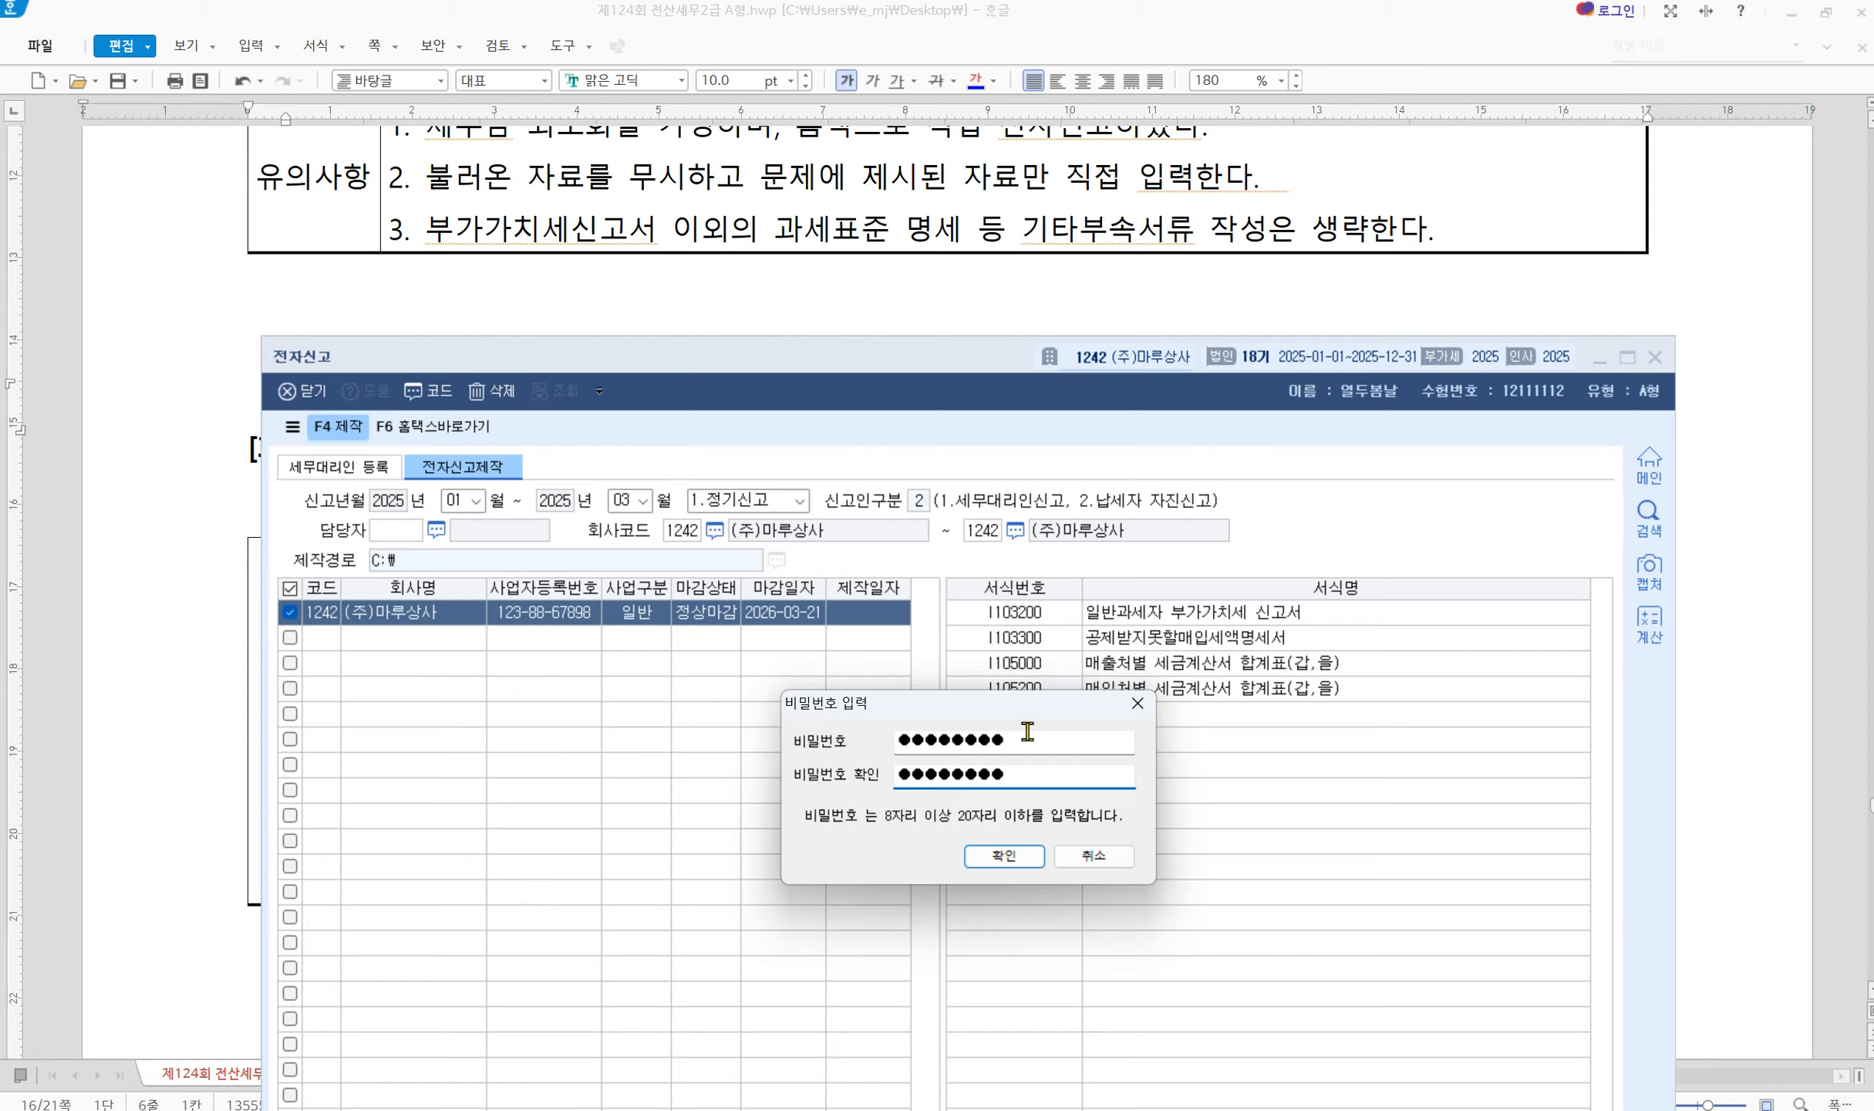
pyautogui.click(991, 864)
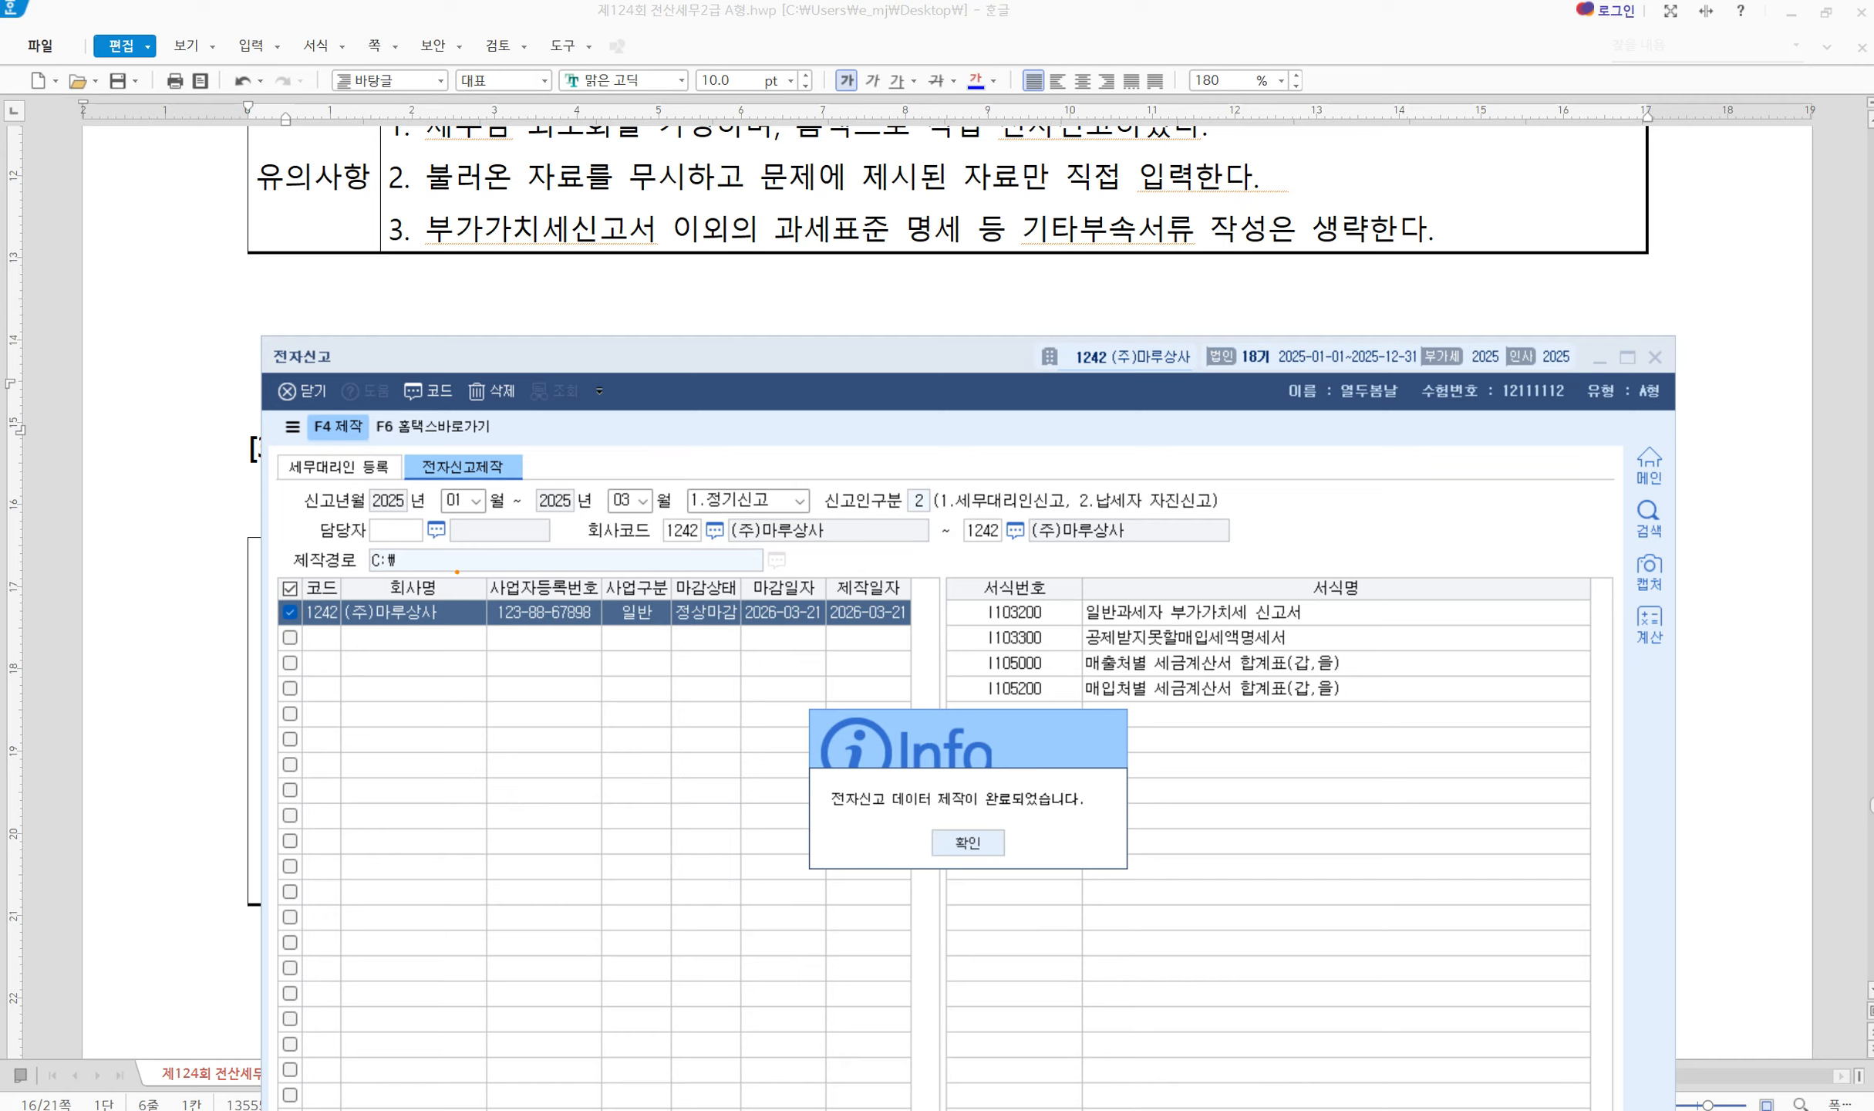
pyautogui.moveTo(453, 559); pyautogui.dragTo(547, 469)
pyautogui.click(965, 844)
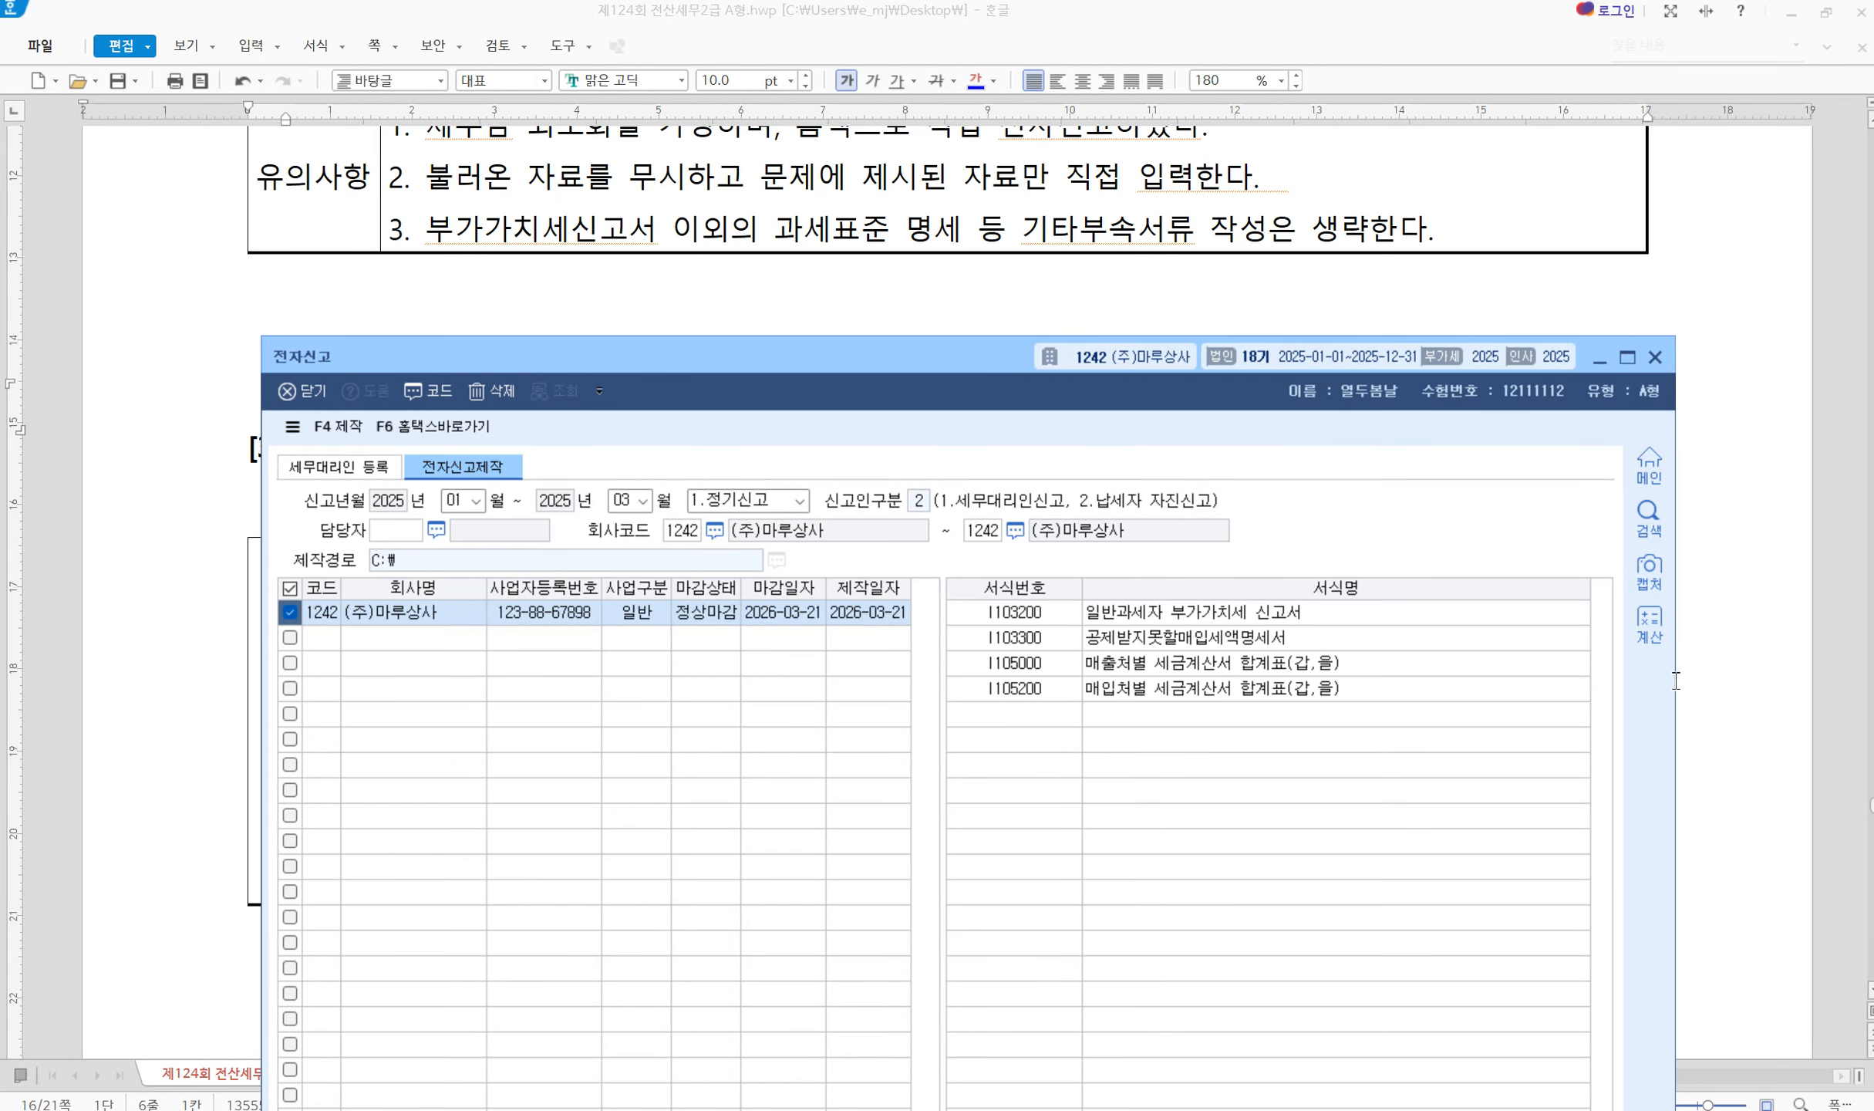
pyautogui.click(1655, 356)
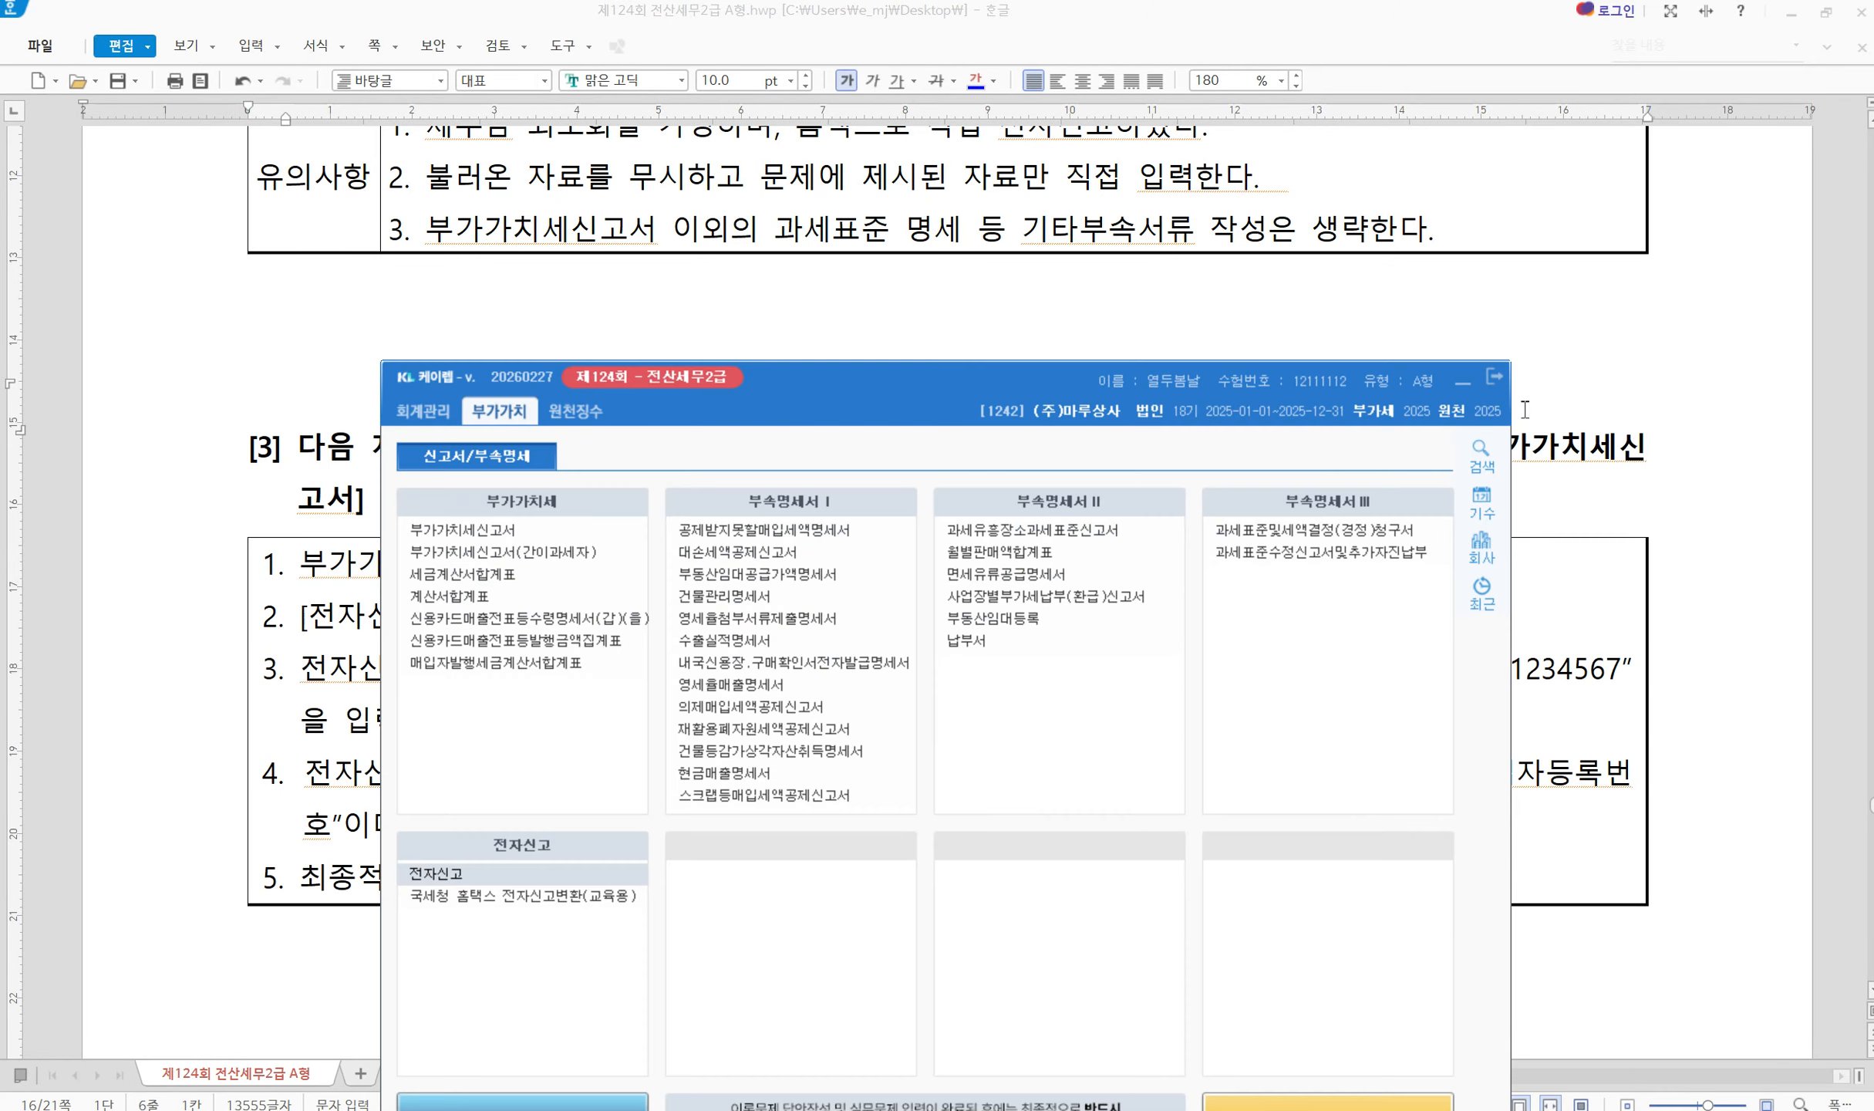
# Reopen 전자신고, go to the 홈택스 교육용 conversion site via F6, and start choosing a file
pyautogui.click(426, 880)
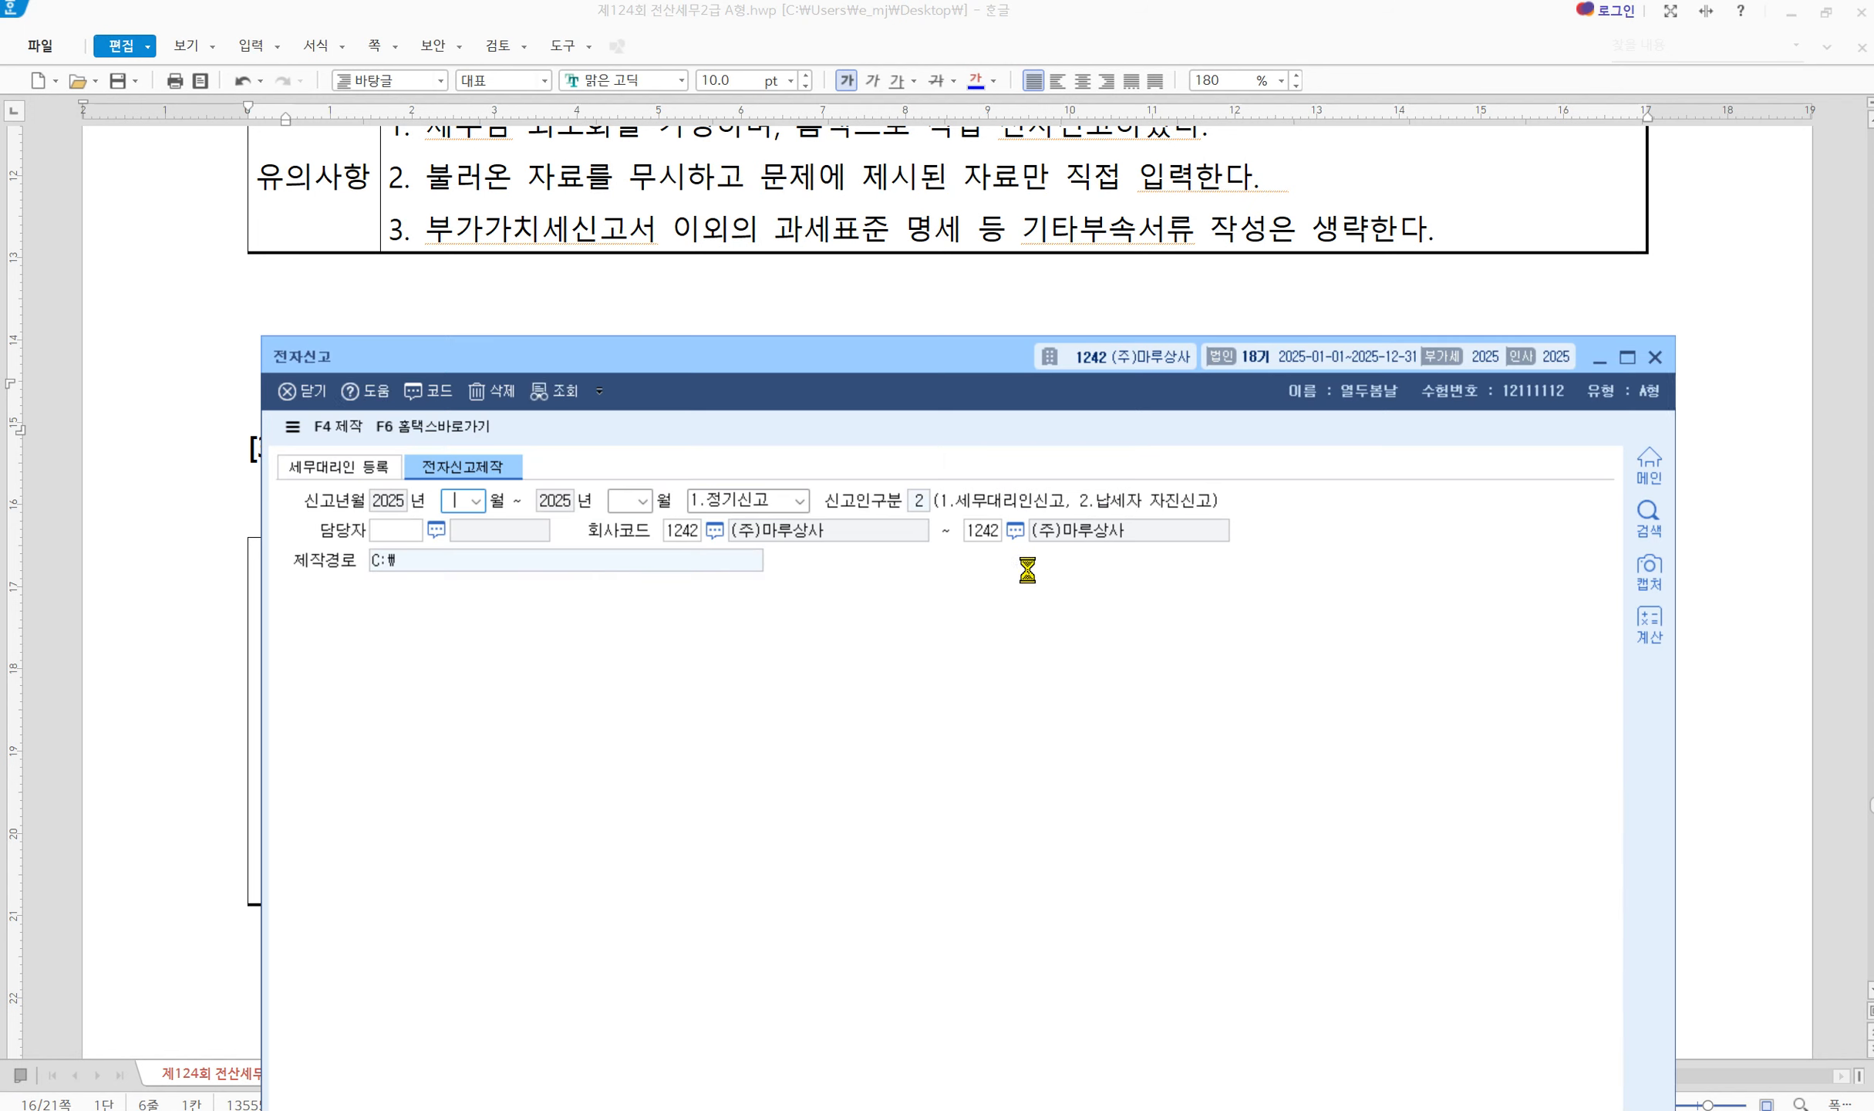
pyautogui.click(445, 429)
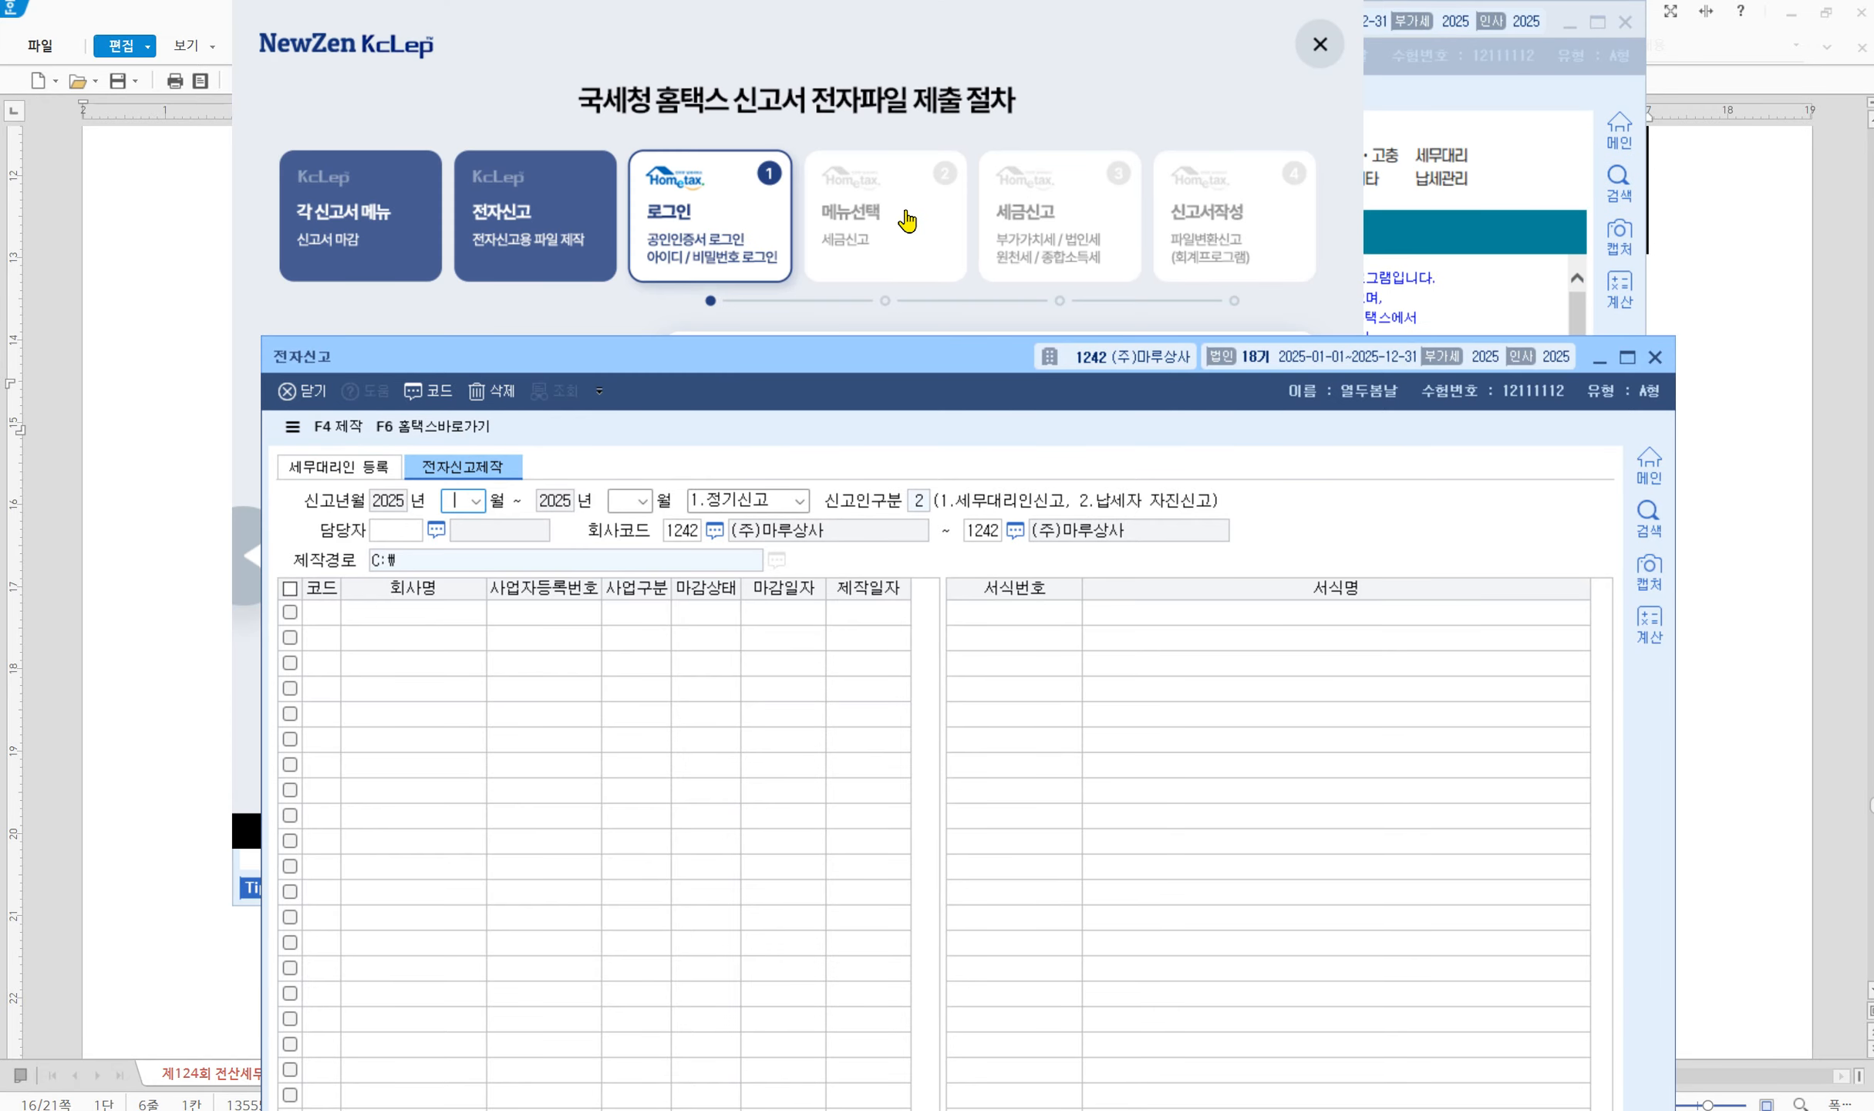
pyautogui.click(1330, 48)
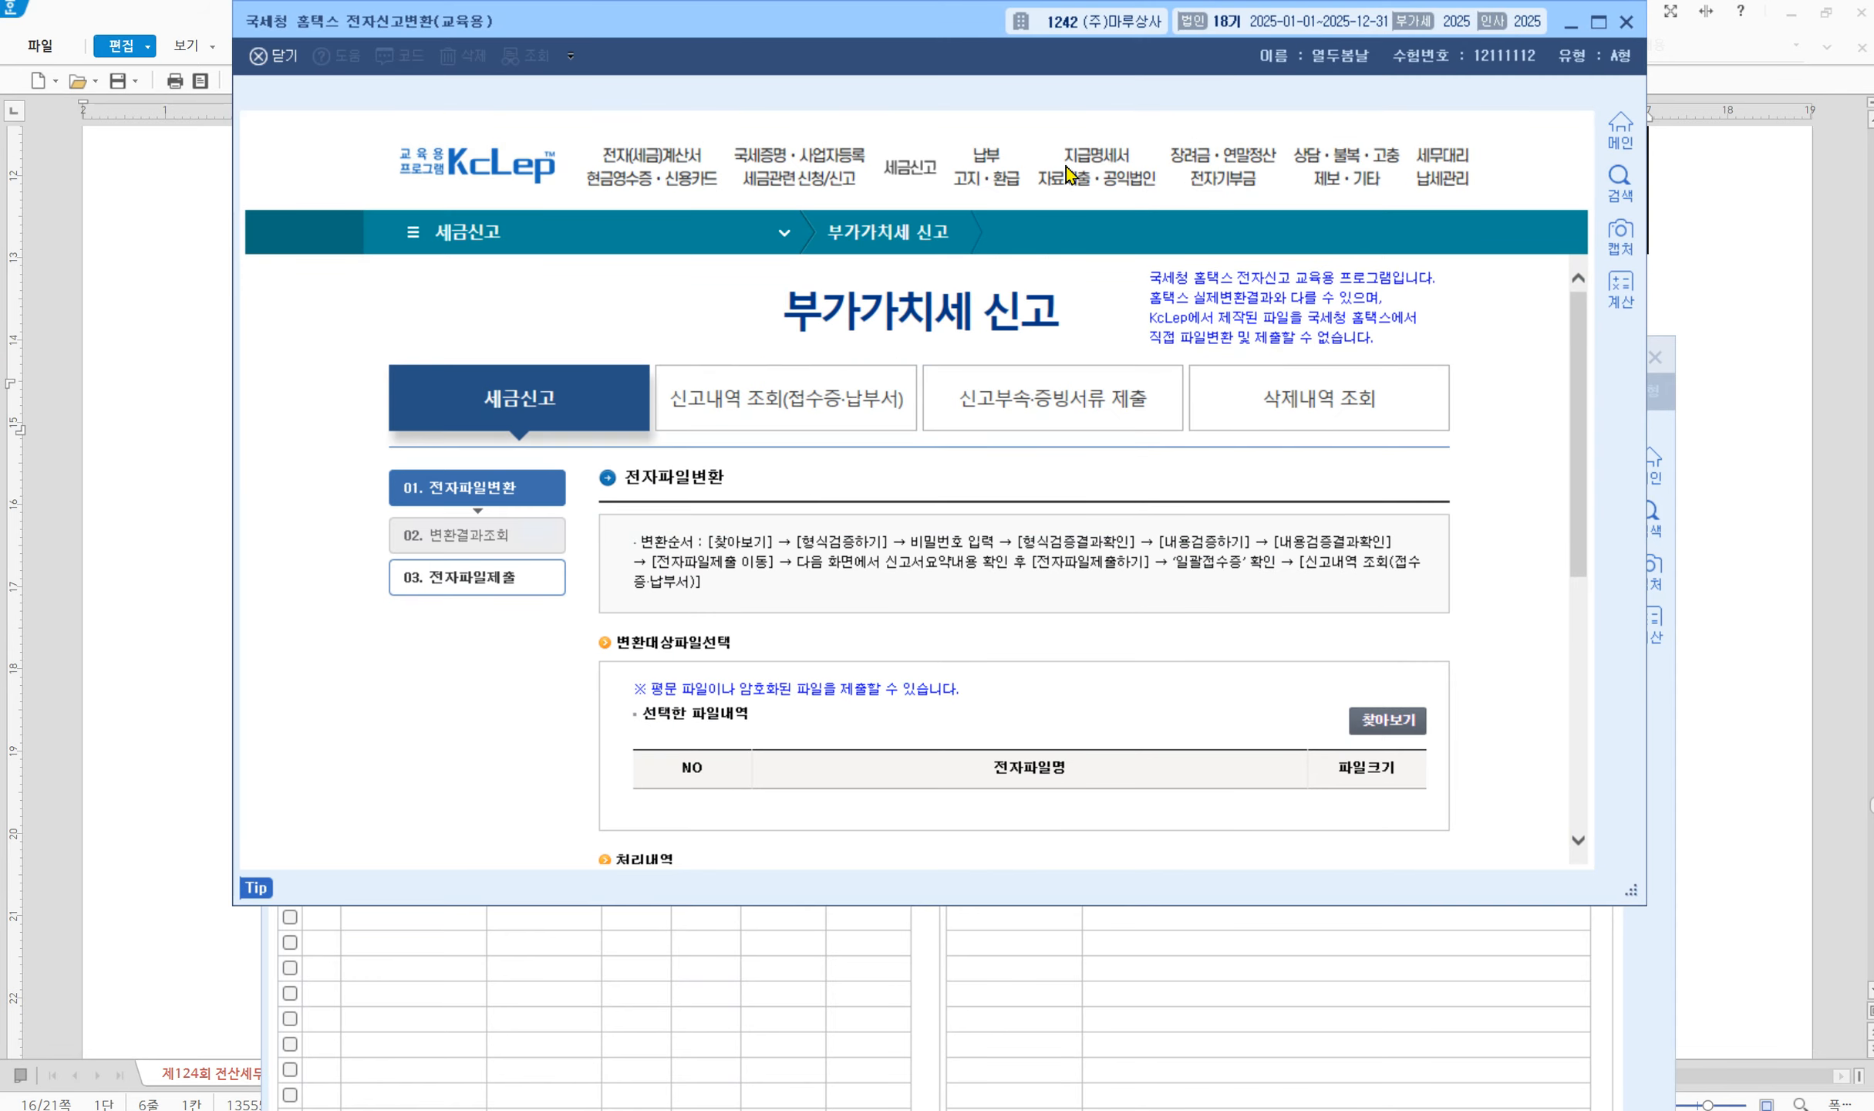
pyautogui.click(1398, 725)
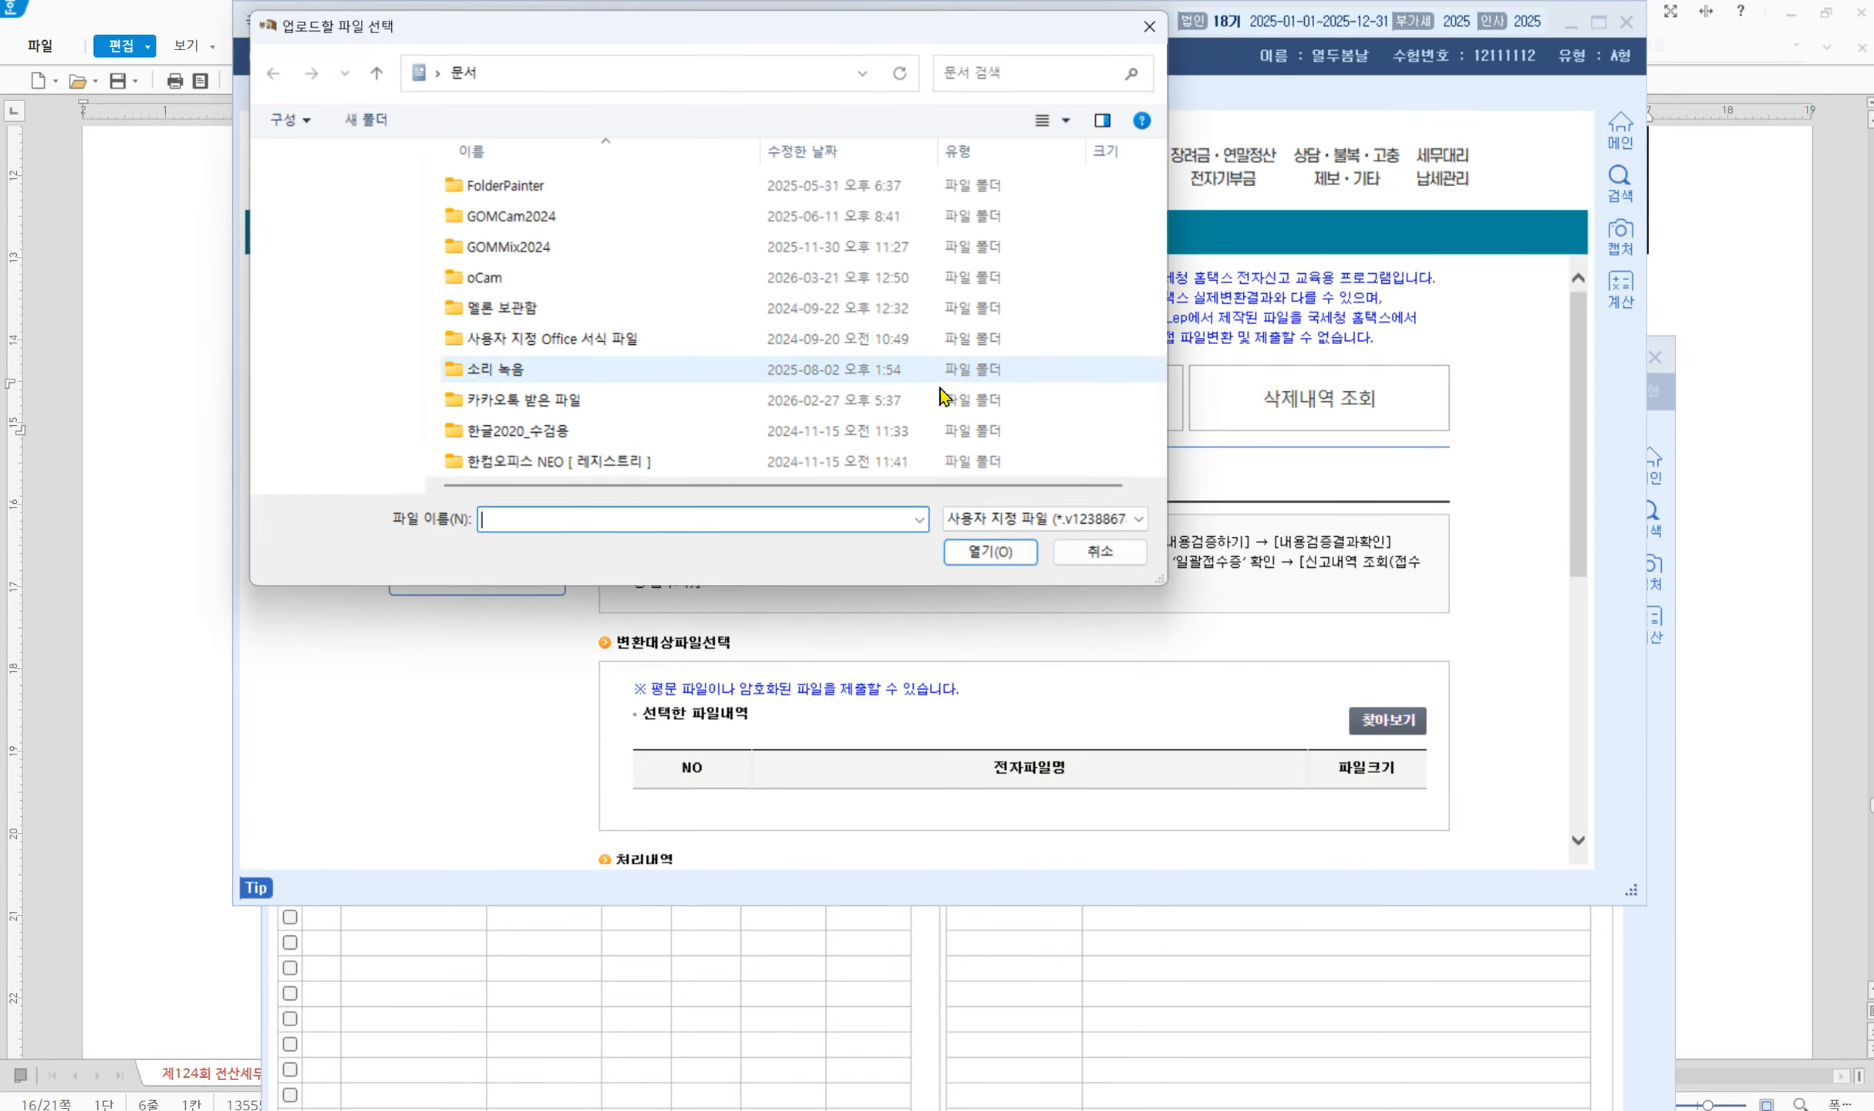
# Browse to drive C: and select the generated 2026-03-21 enc filing file (506Byte)
pyautogui.click(523, 71)
pyautogui.click(865, 74)
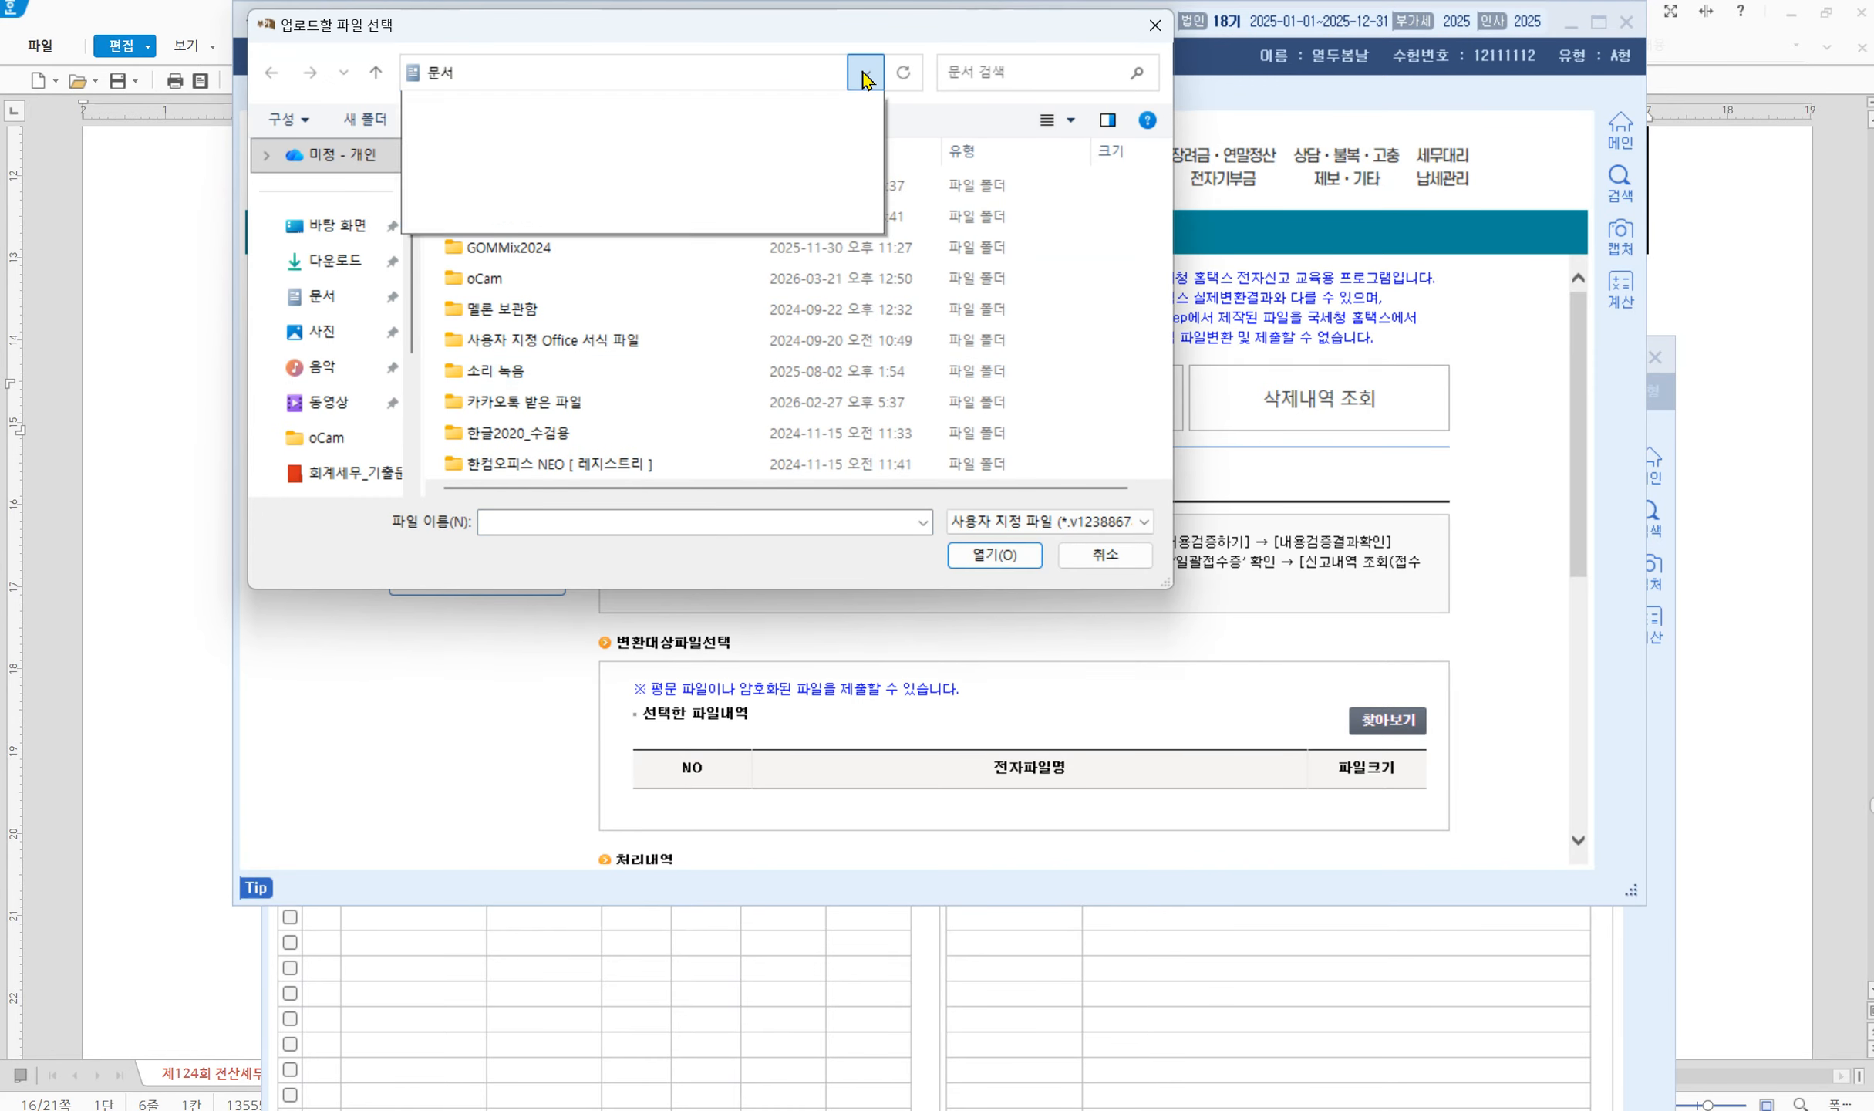
pyautogui.click(865, 73)
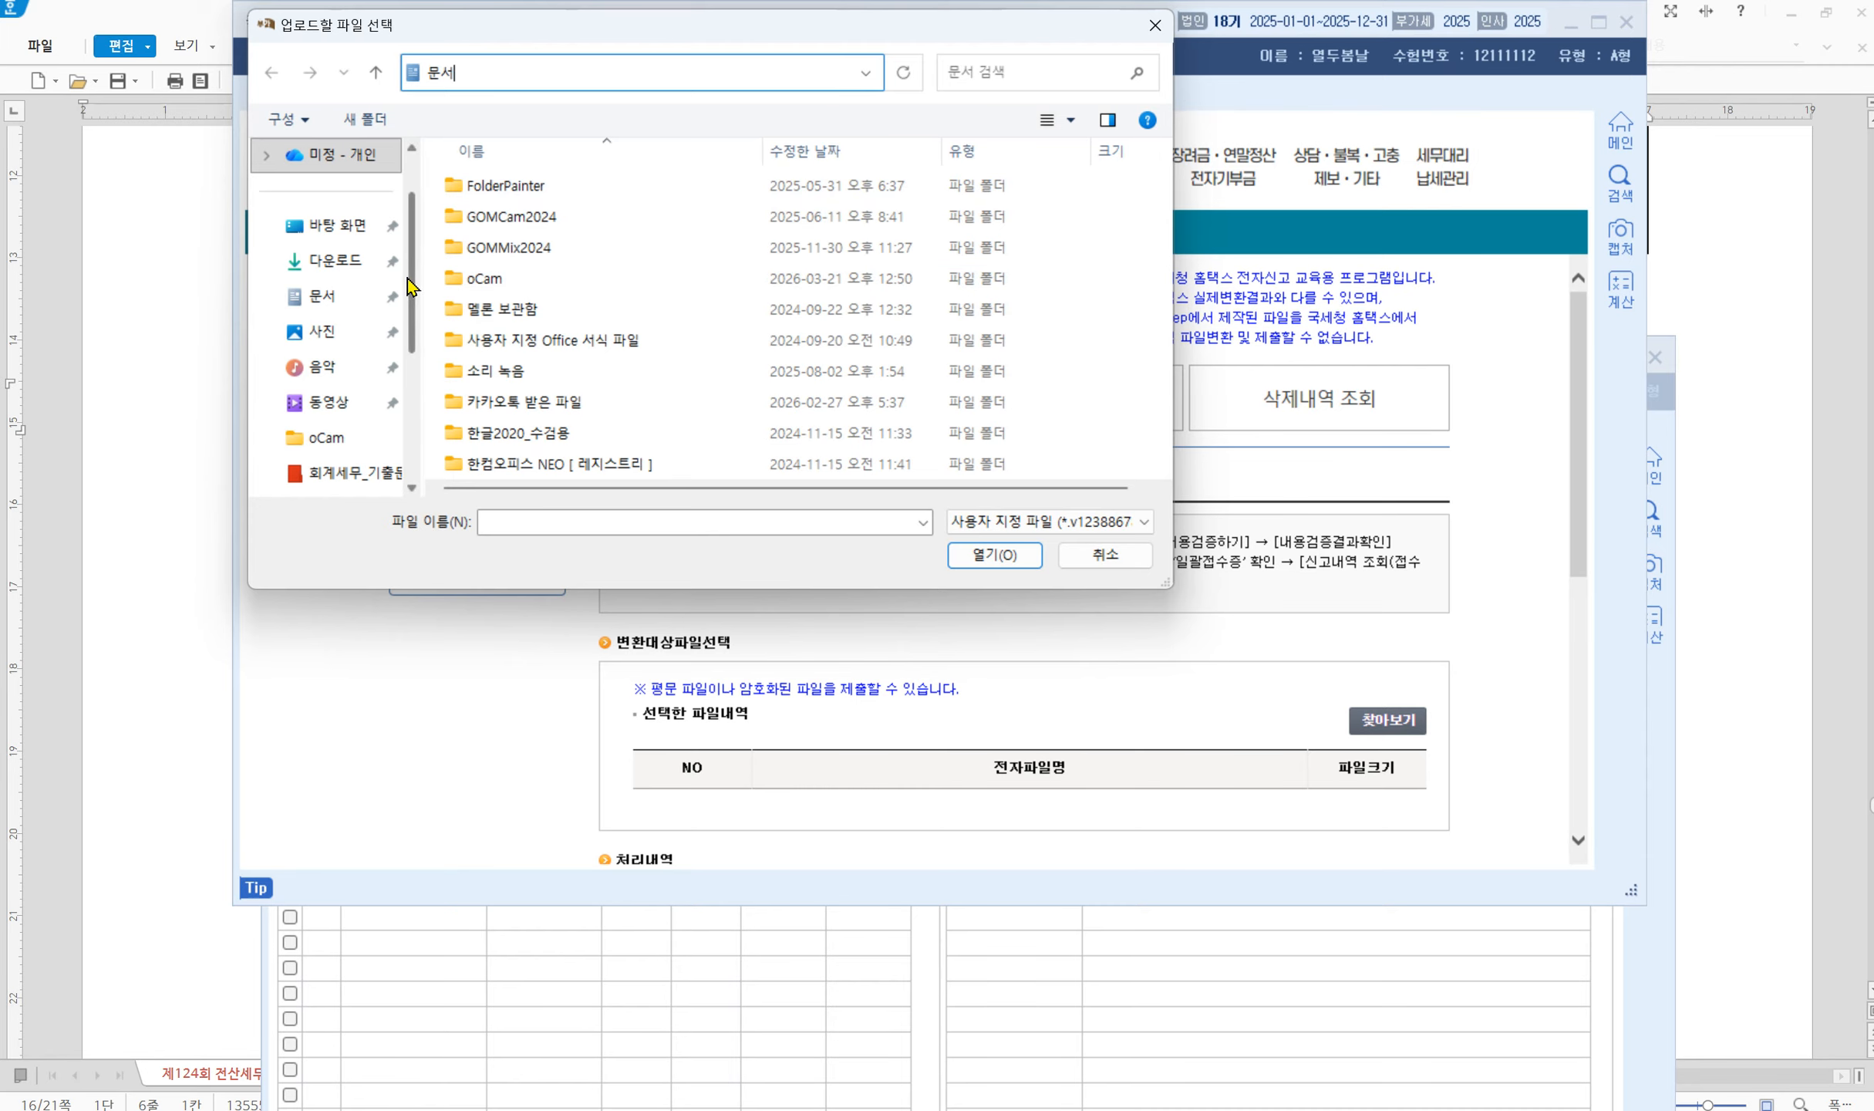
pyautogui.scroll(-2, 409, 355)
pyautogui.scroll(-3, 347, 370)
pyautogui.click(346, 402)
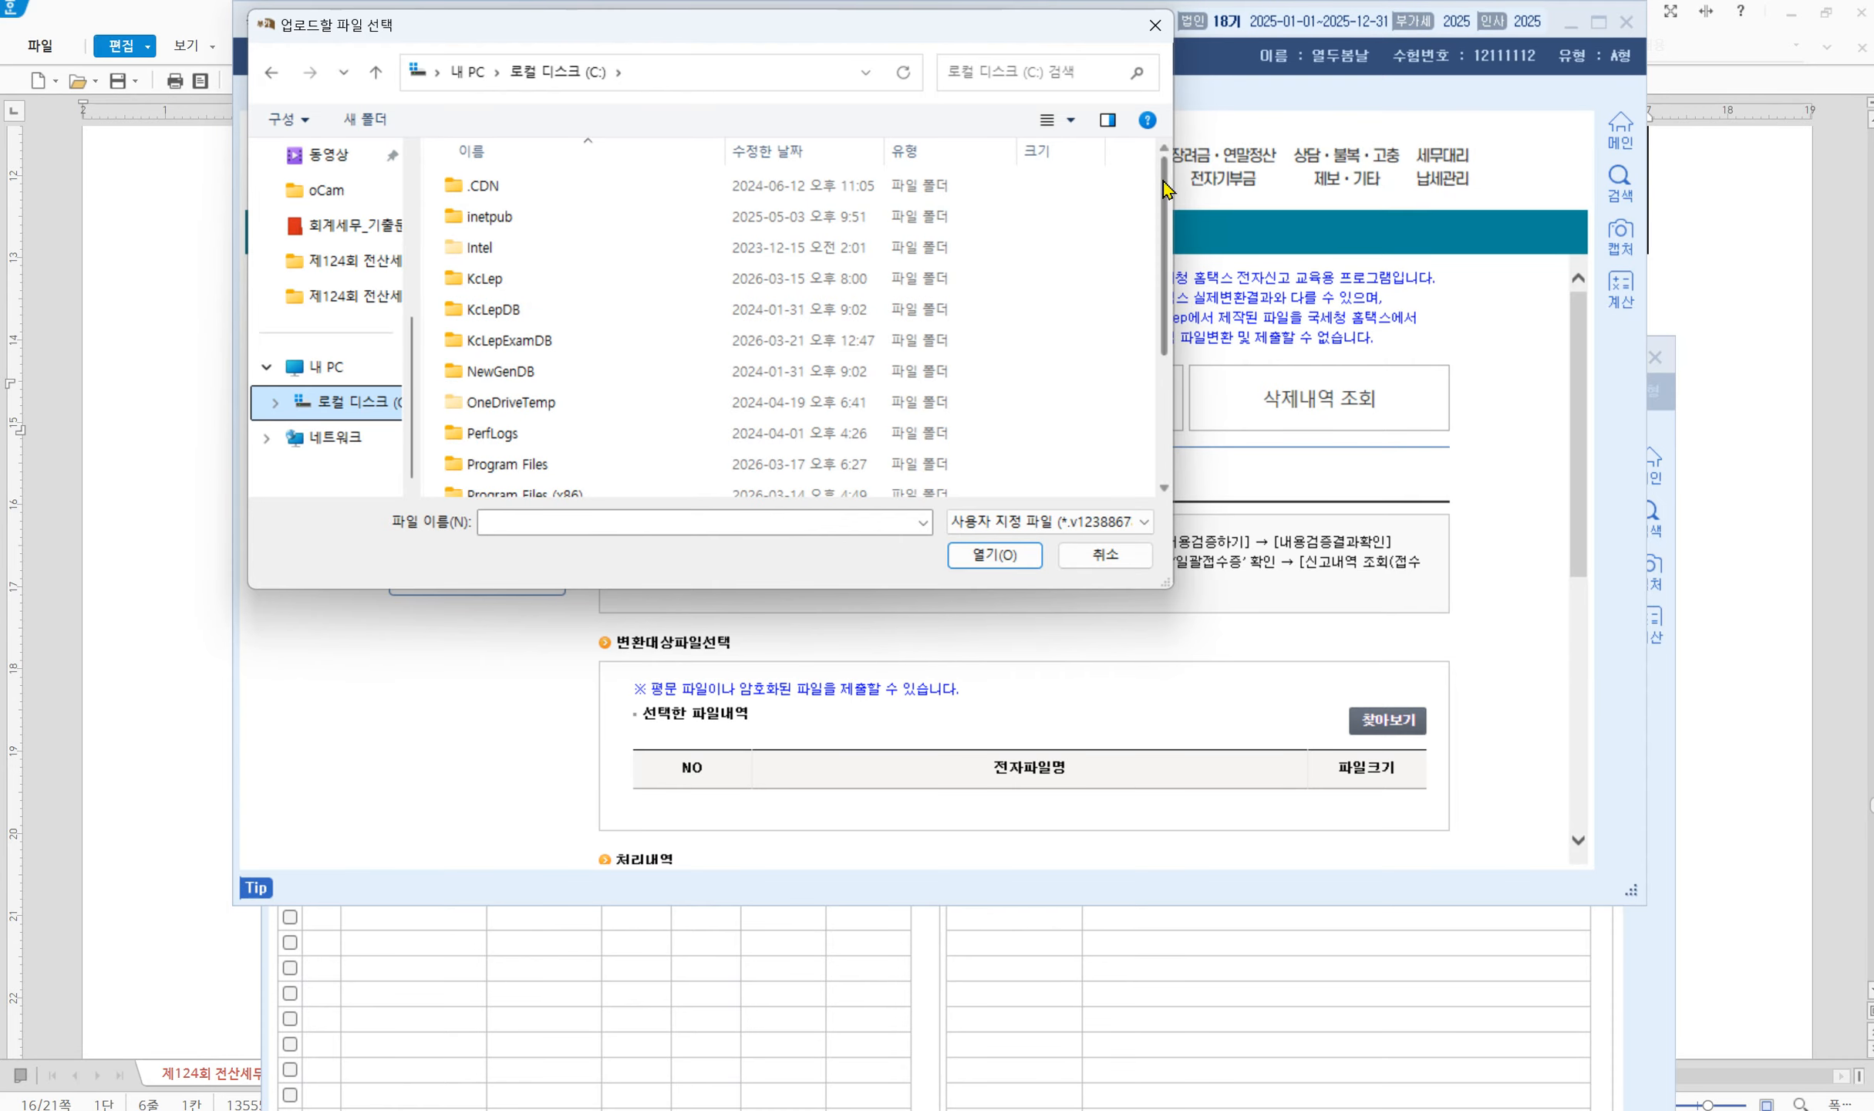
pyautogui.scroll(-2, 1148, 292)
pyautogui.scroll(-1, 1148, 292)
pyautogui.click(660, 486)
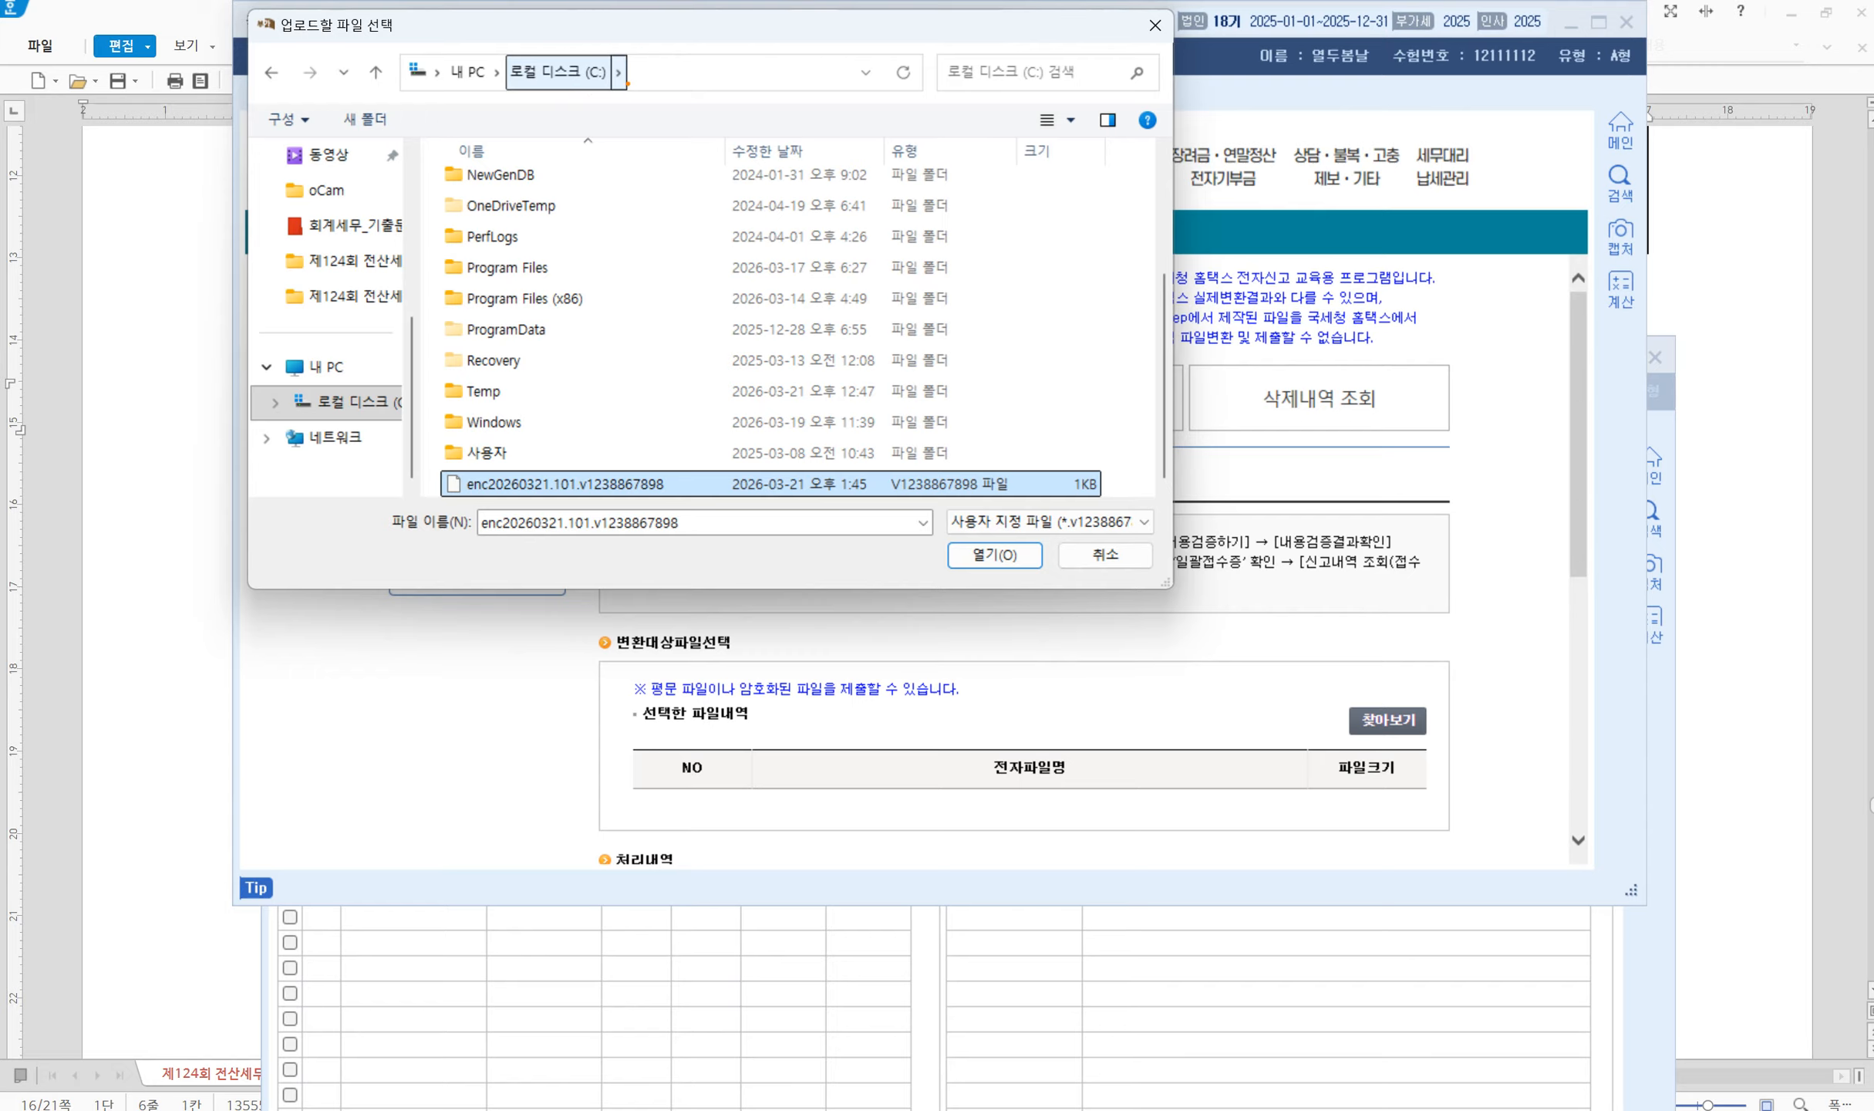
pyautogui.moveTo(624, 502)
pyautogui.mouseDown()
pyautogui.moveTo(557, 446)
pyautogui.moveTo(654, 501)
pyautogui.mouseUp()
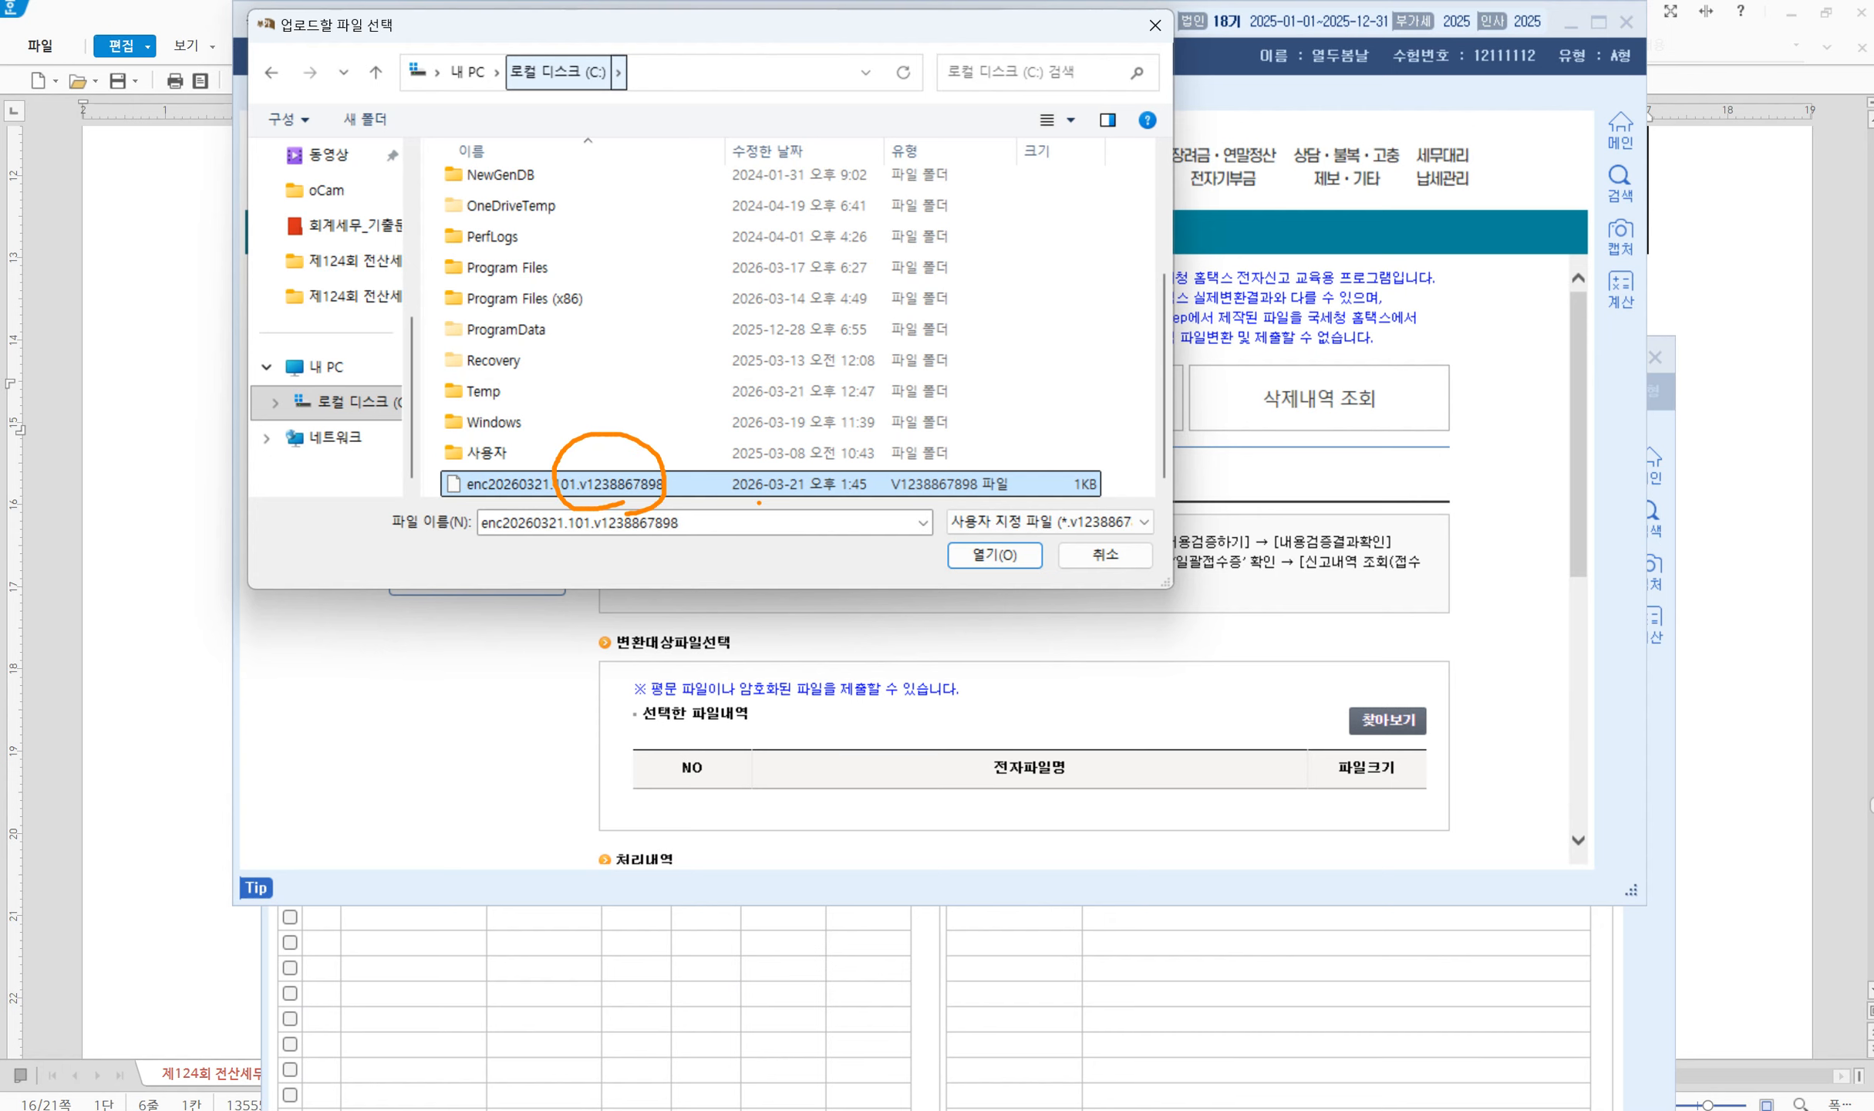
# Add the enc file and pass 형식검증 with its password, then 내용검증
pyautogui.click(974, 556)
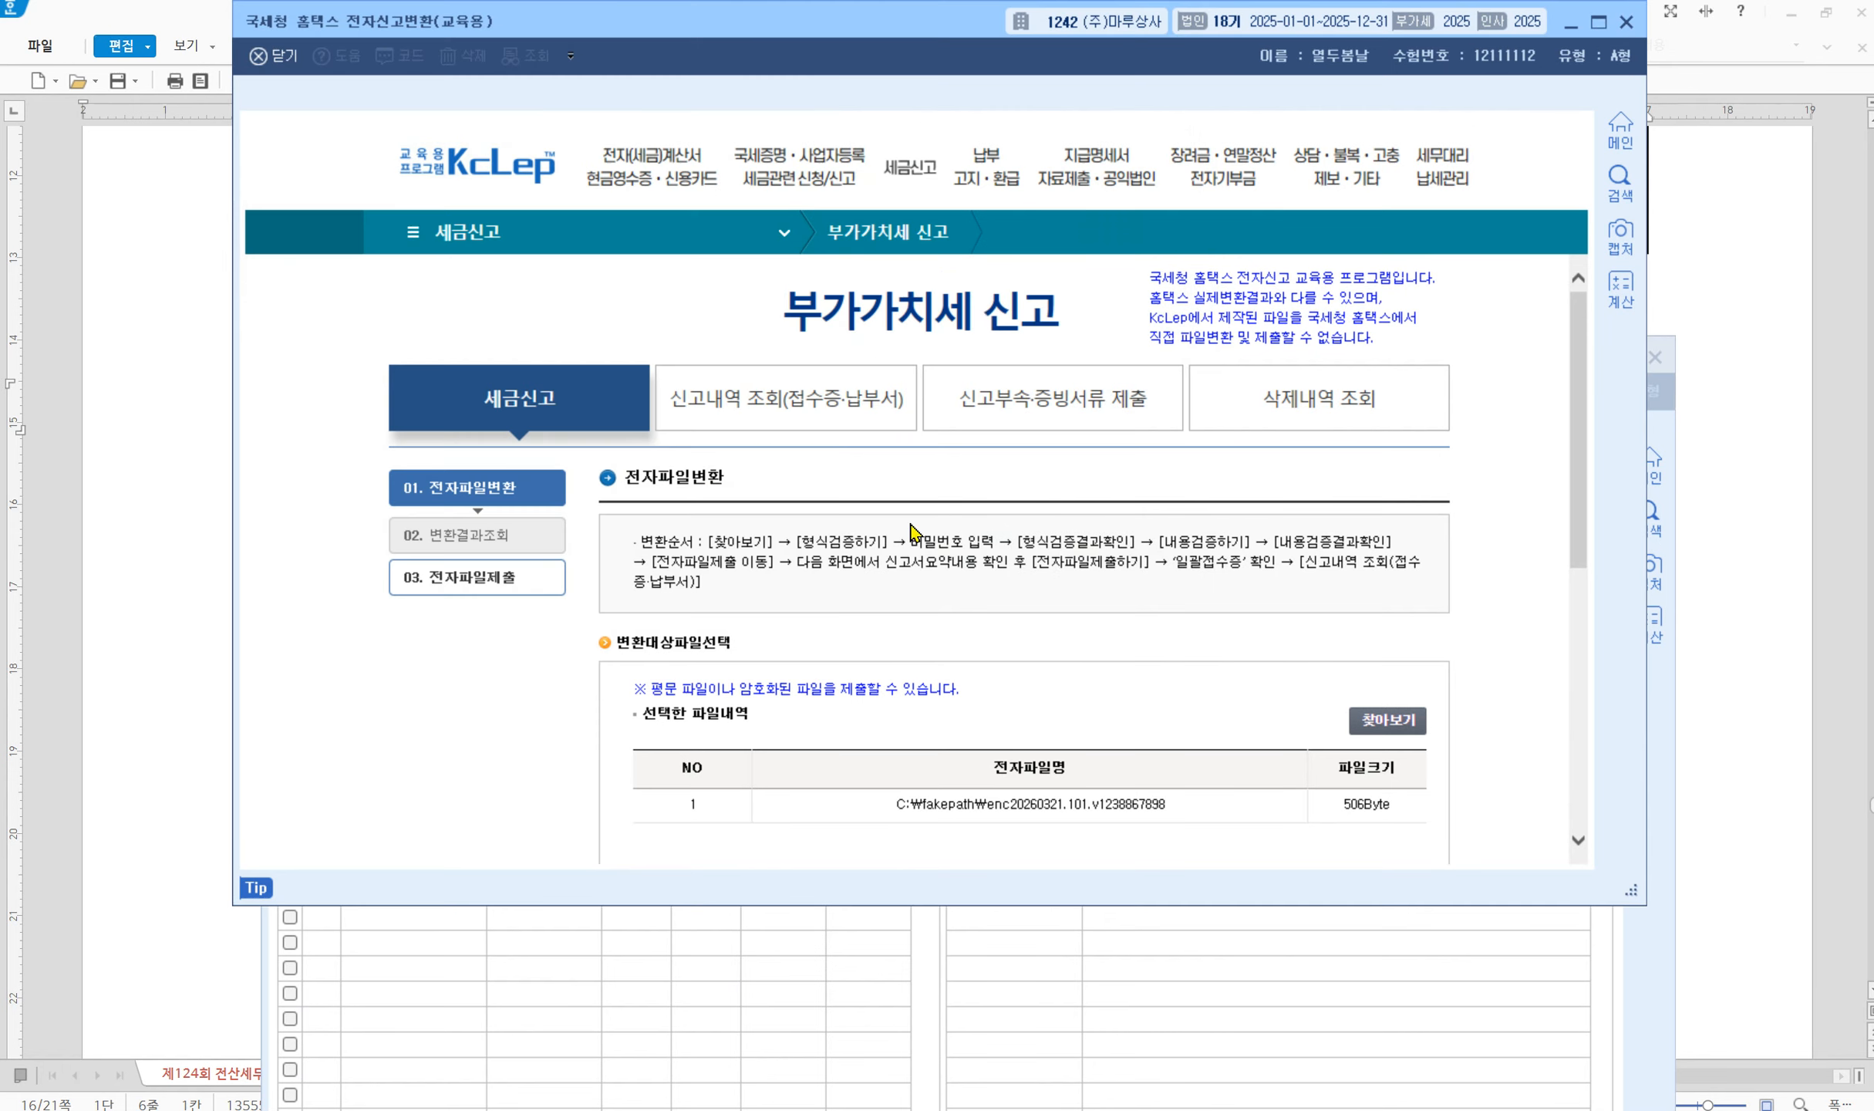
pyautogui.scroll(-5, 1447, 690)
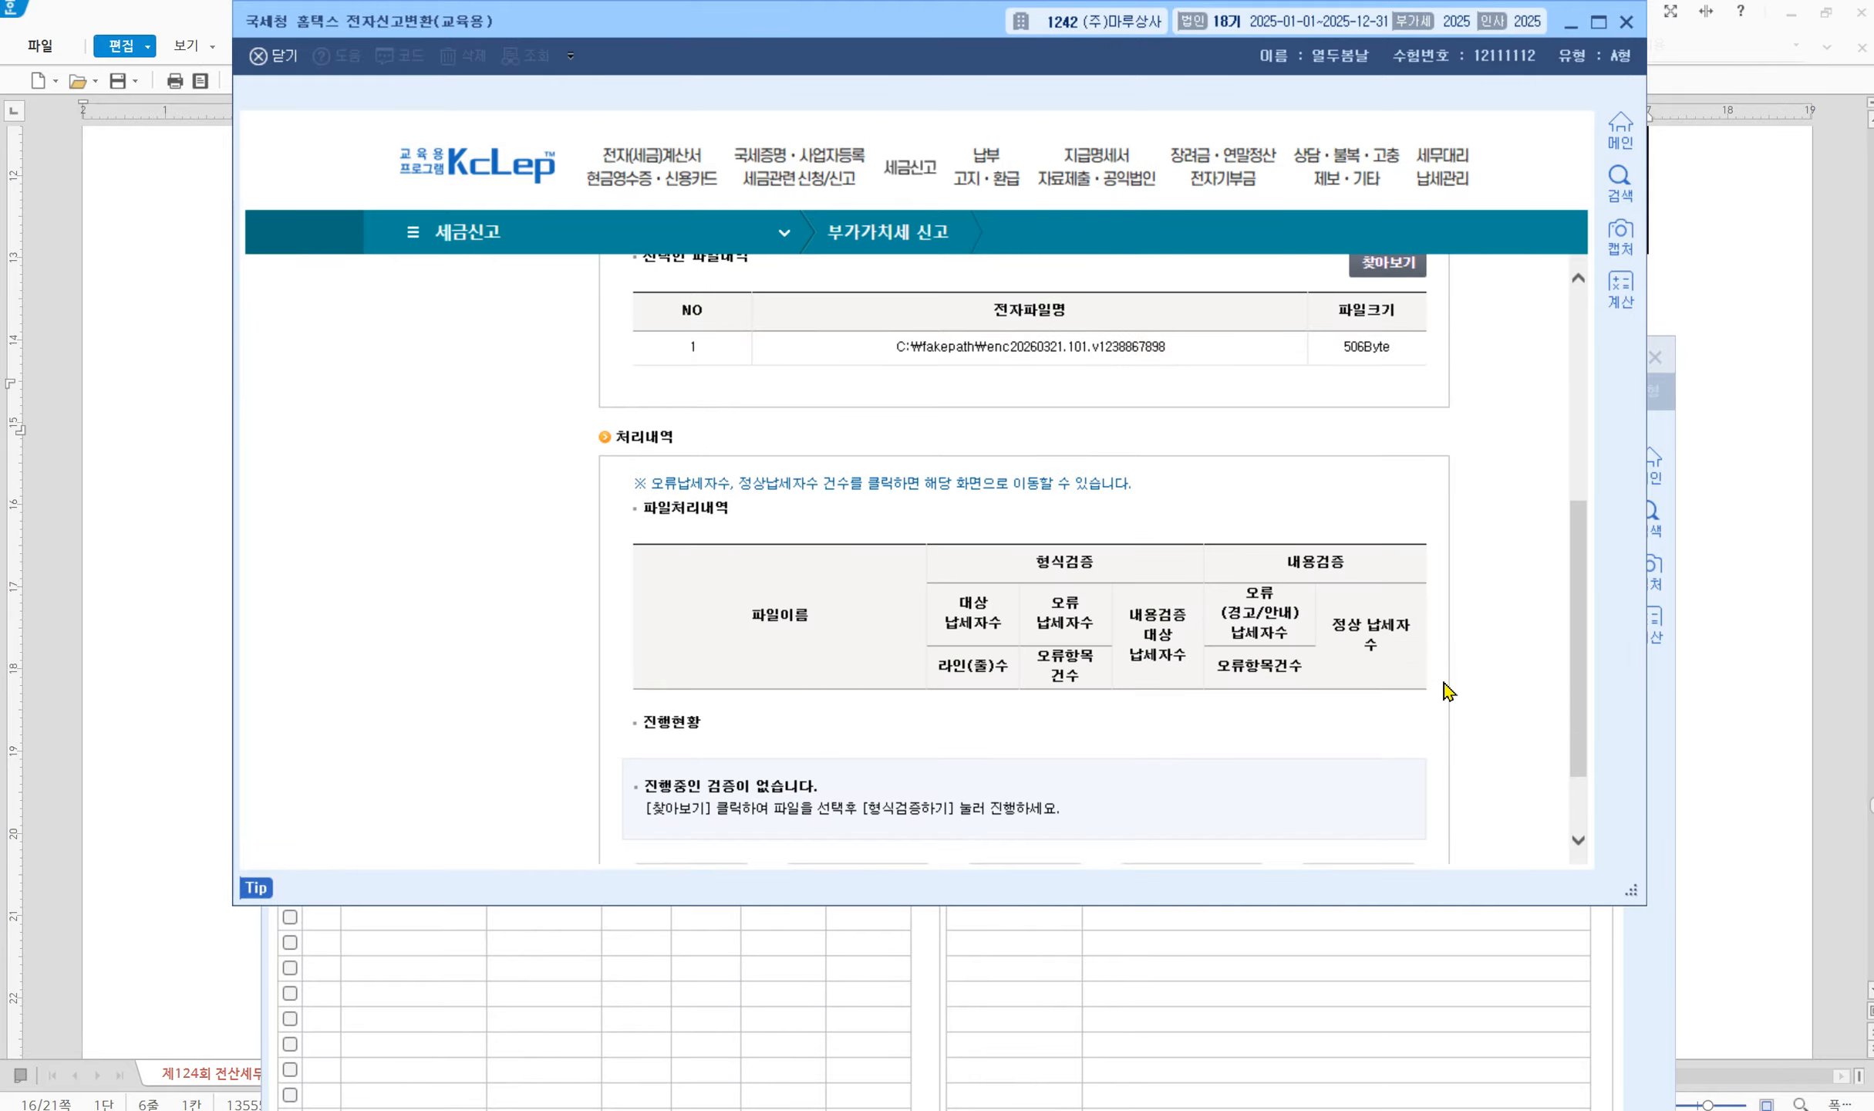
pyautogui.scroll(-2, 1447, 690)
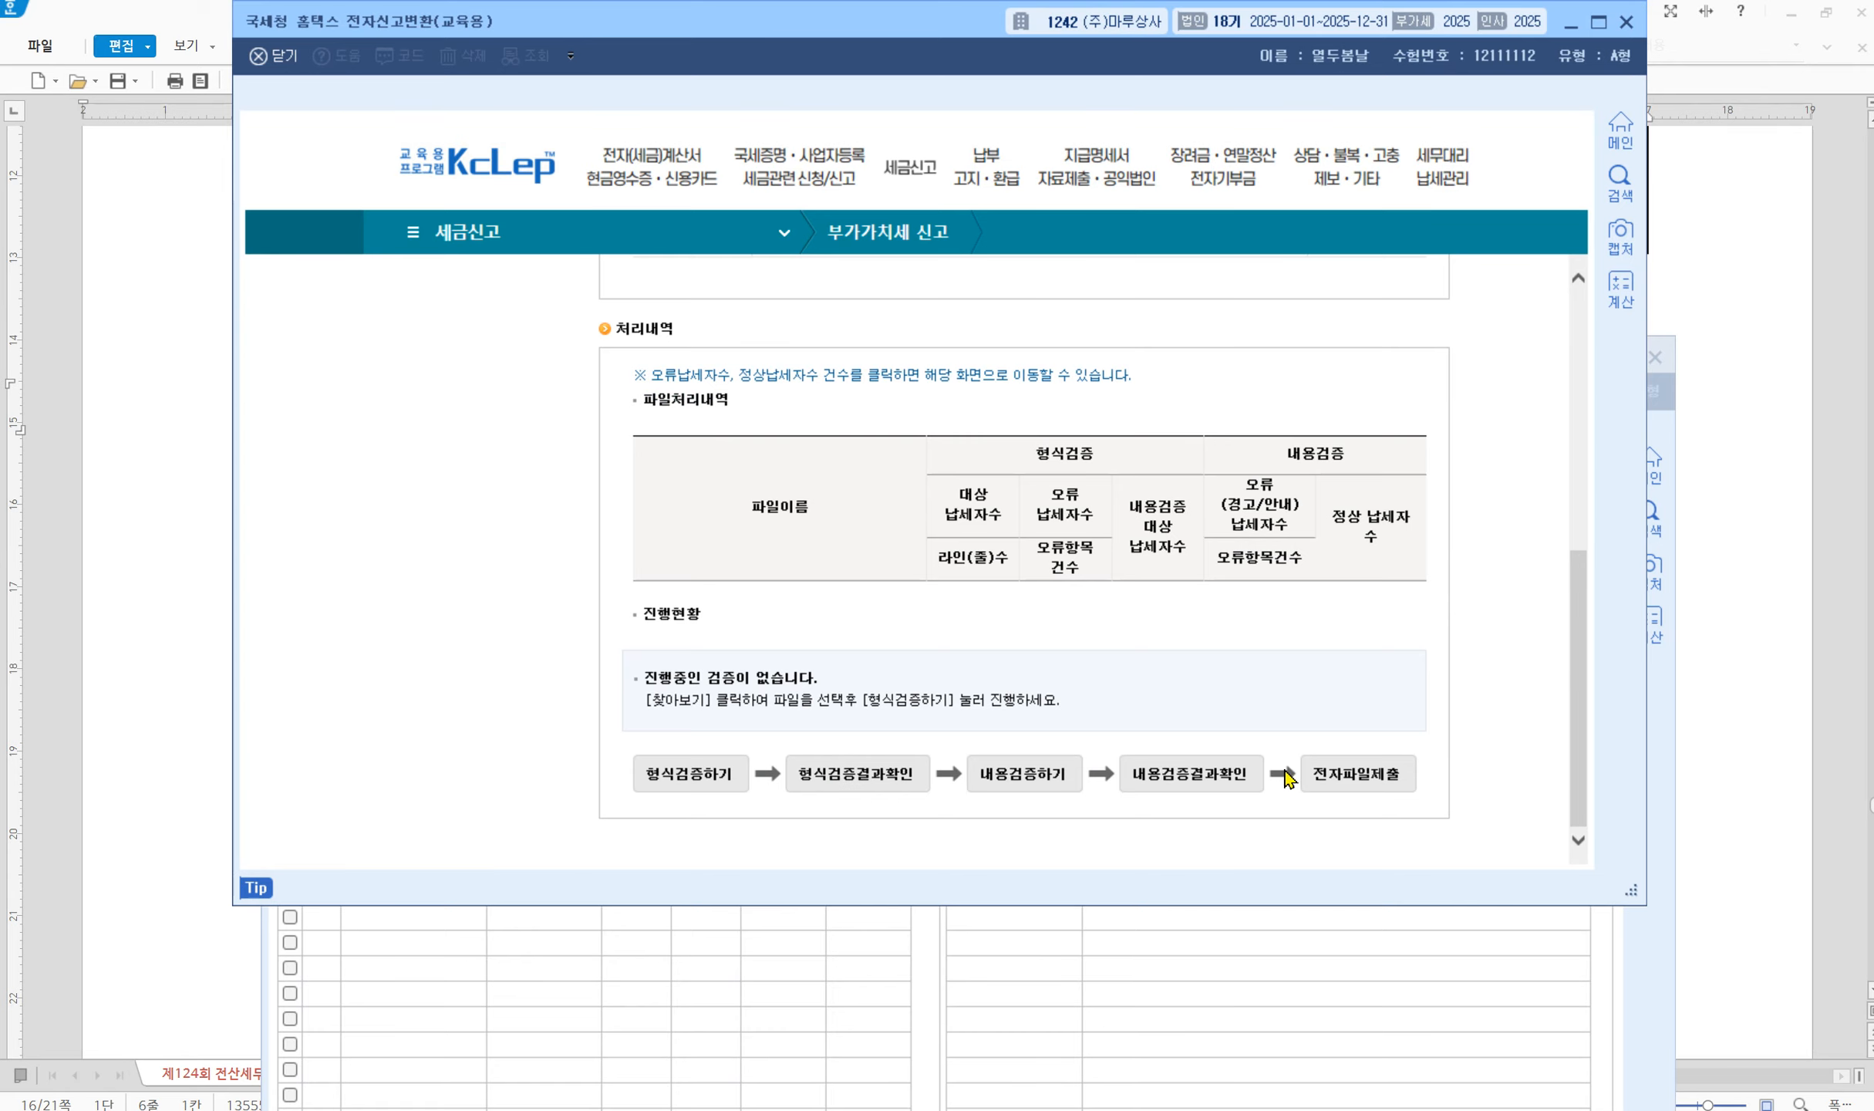
pyautogui.click(703, 771)
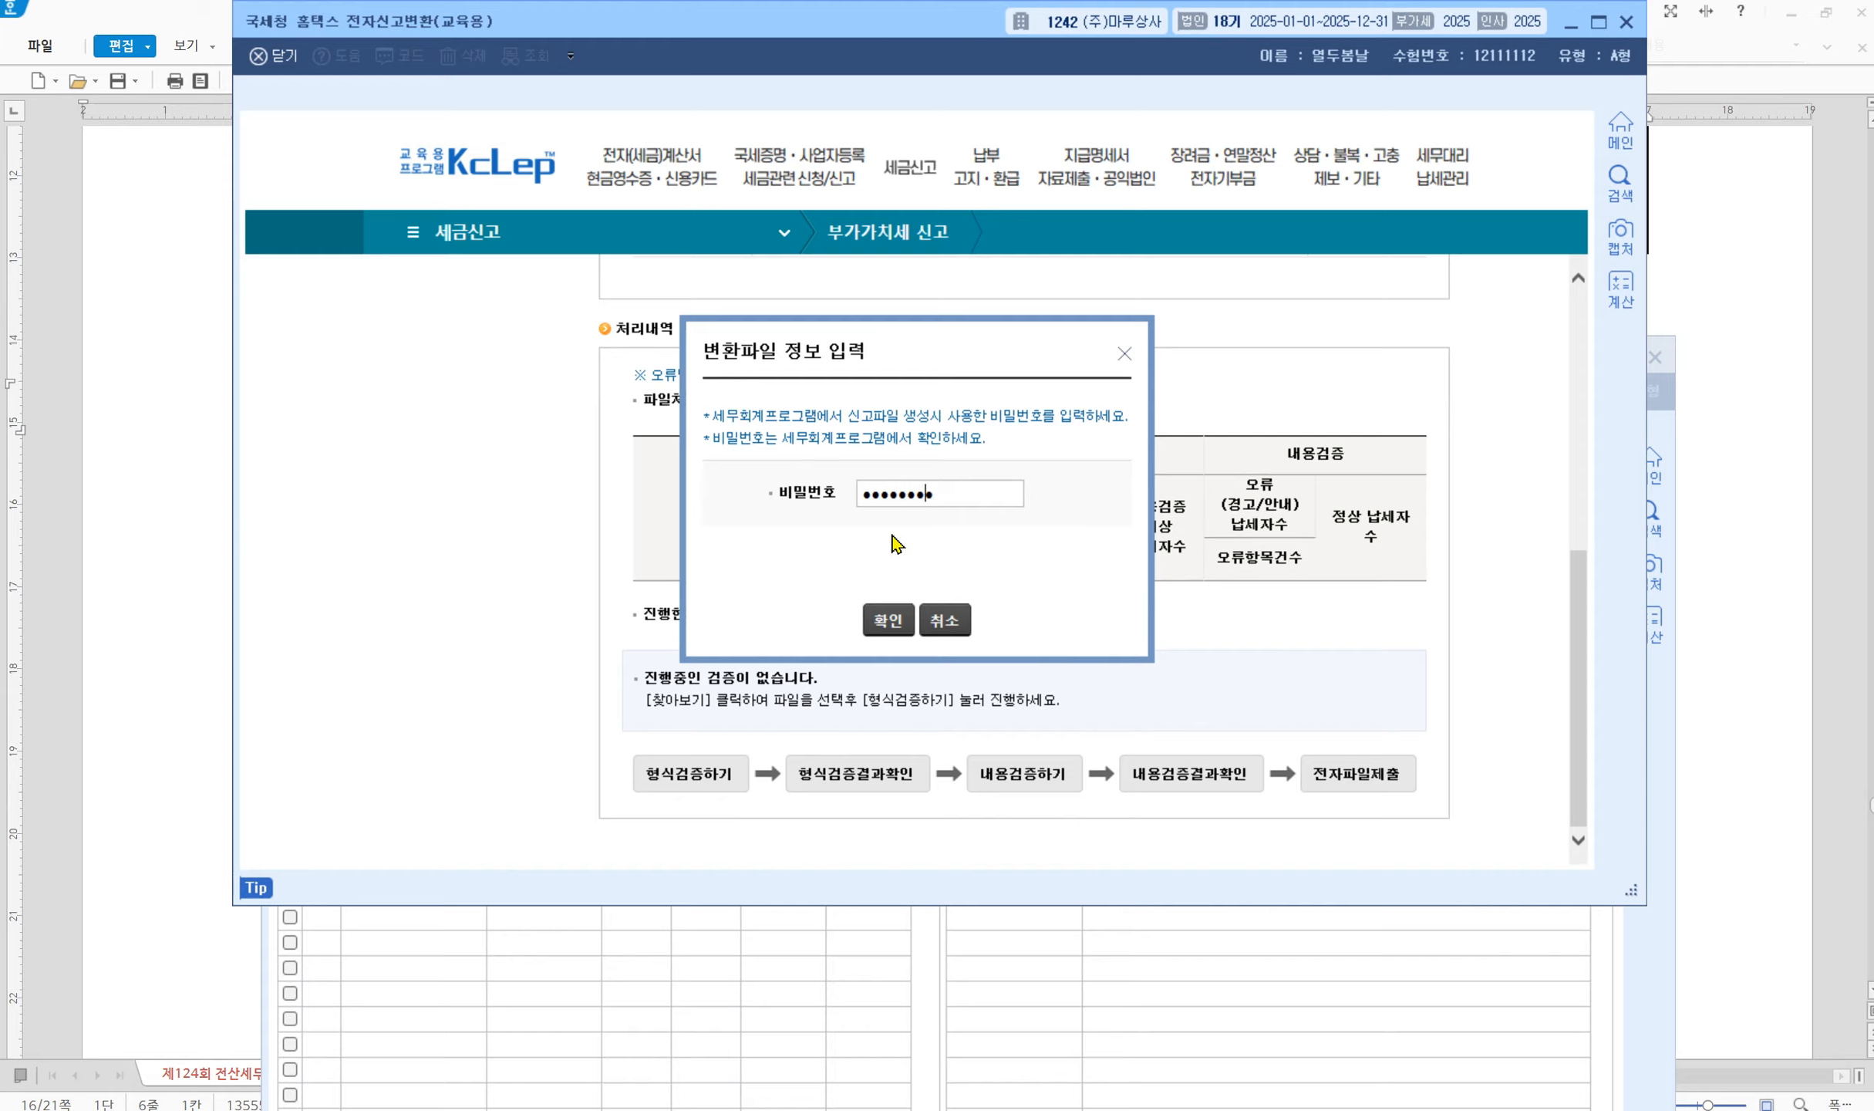
pyautogui.click(887, 620)
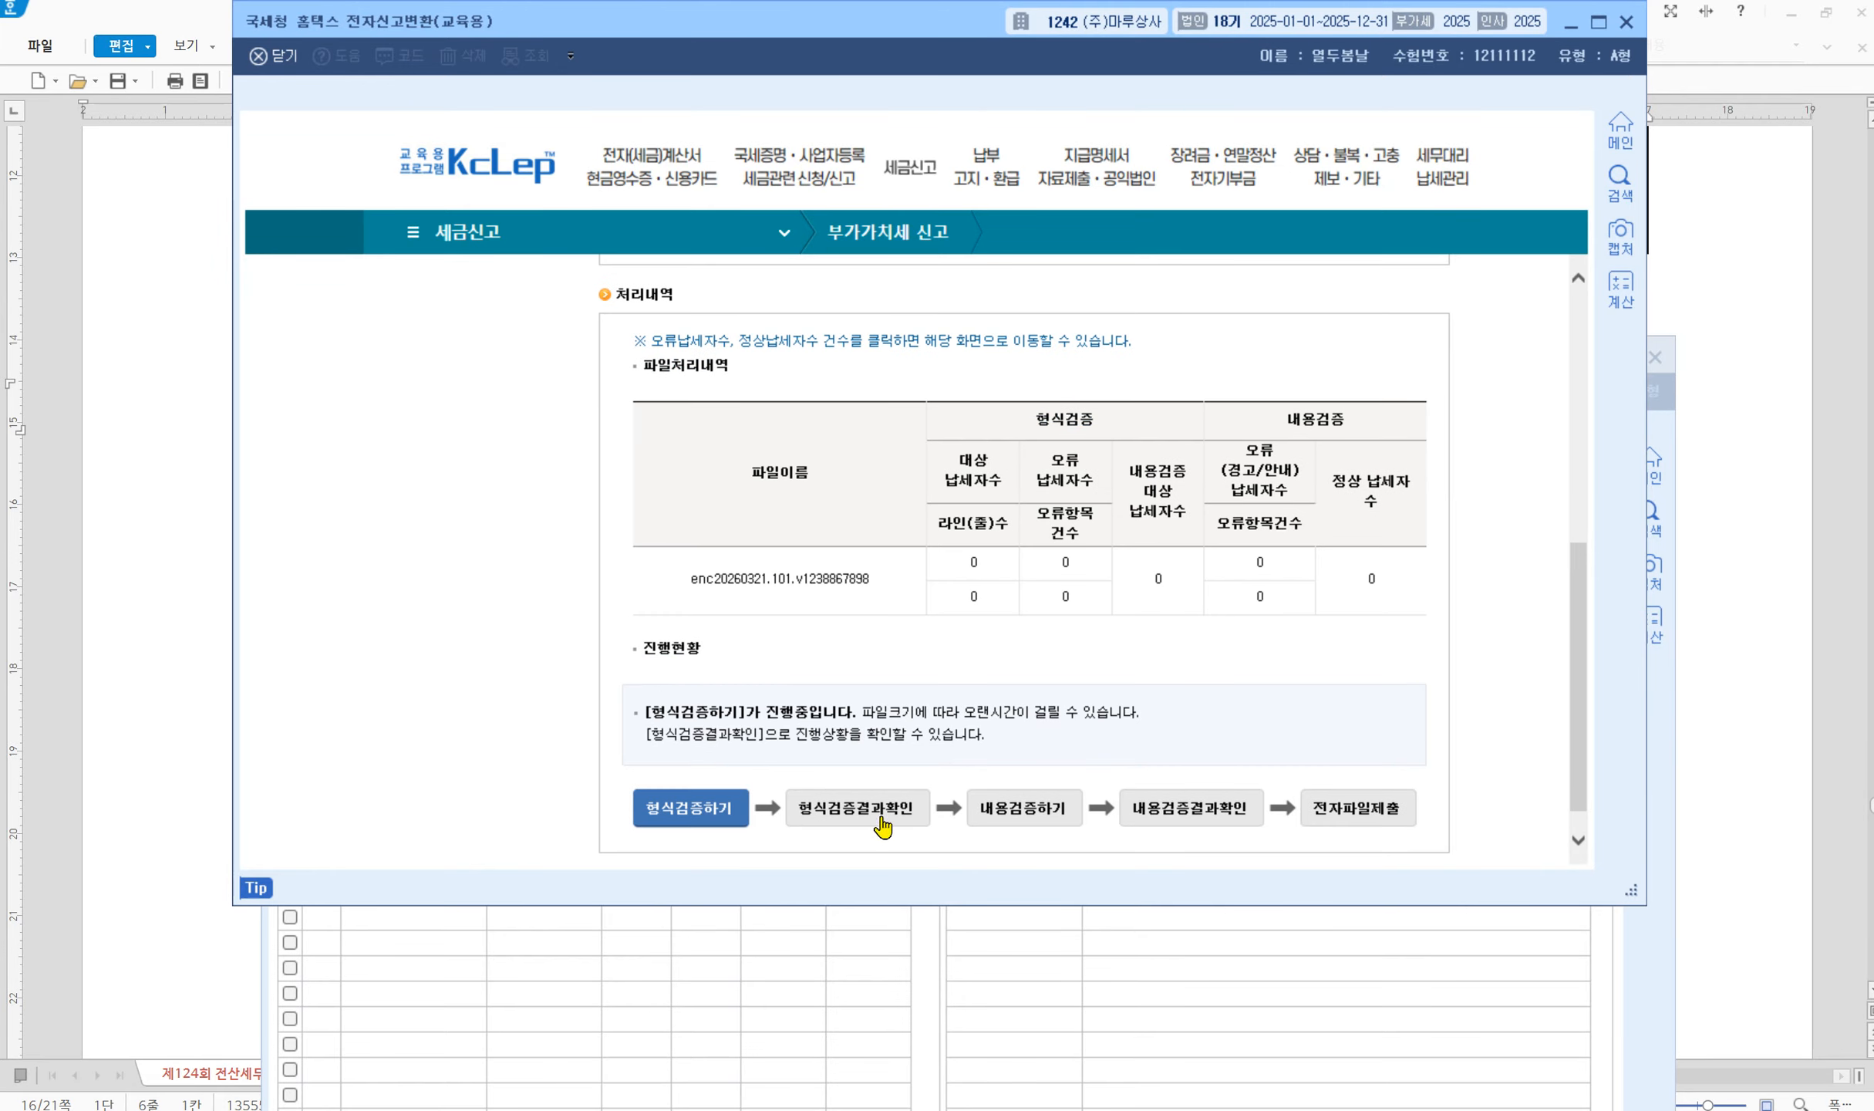
pyautogui.click(1043, 822)
pyautogui.click(1153, 819)
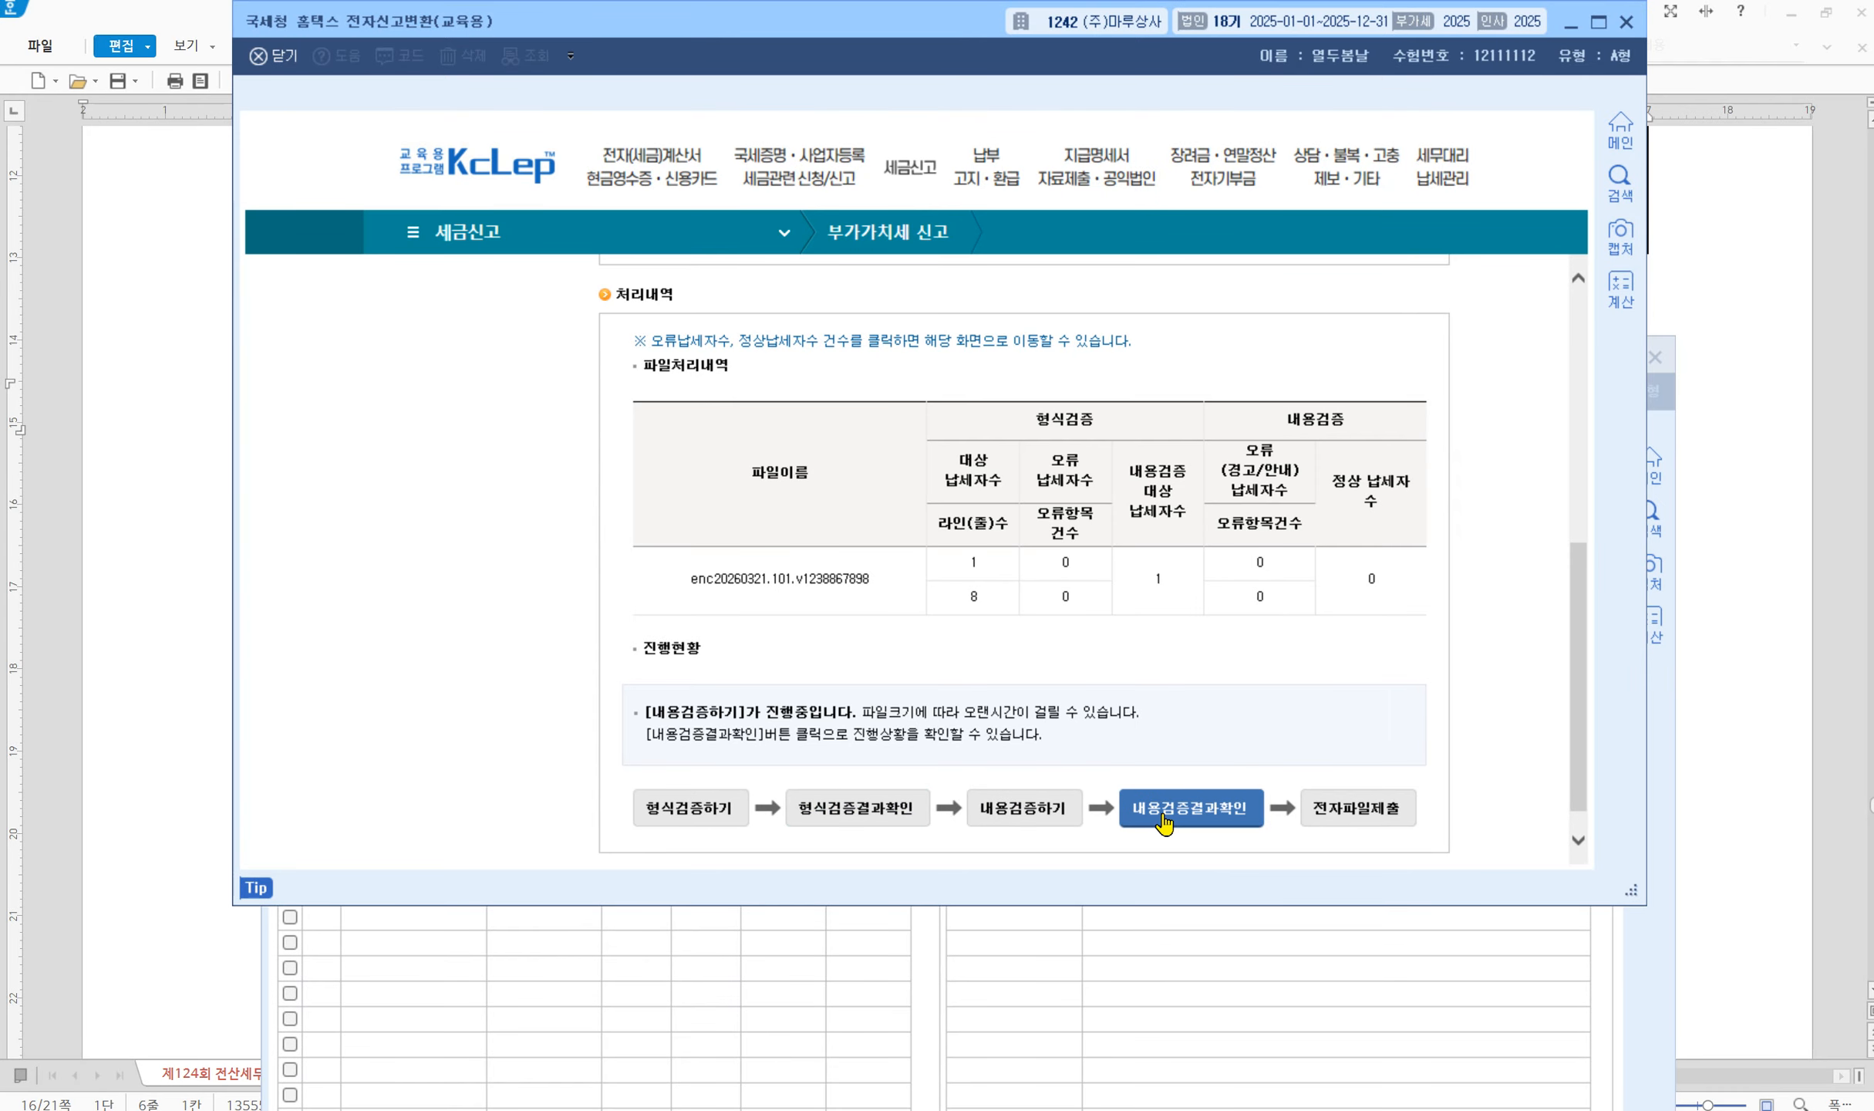
# Submit the preliminary VAT e-file, confirm acceptance (1 normal, 0 errors), and close the converter window
pyautogui.click(1359, 810)
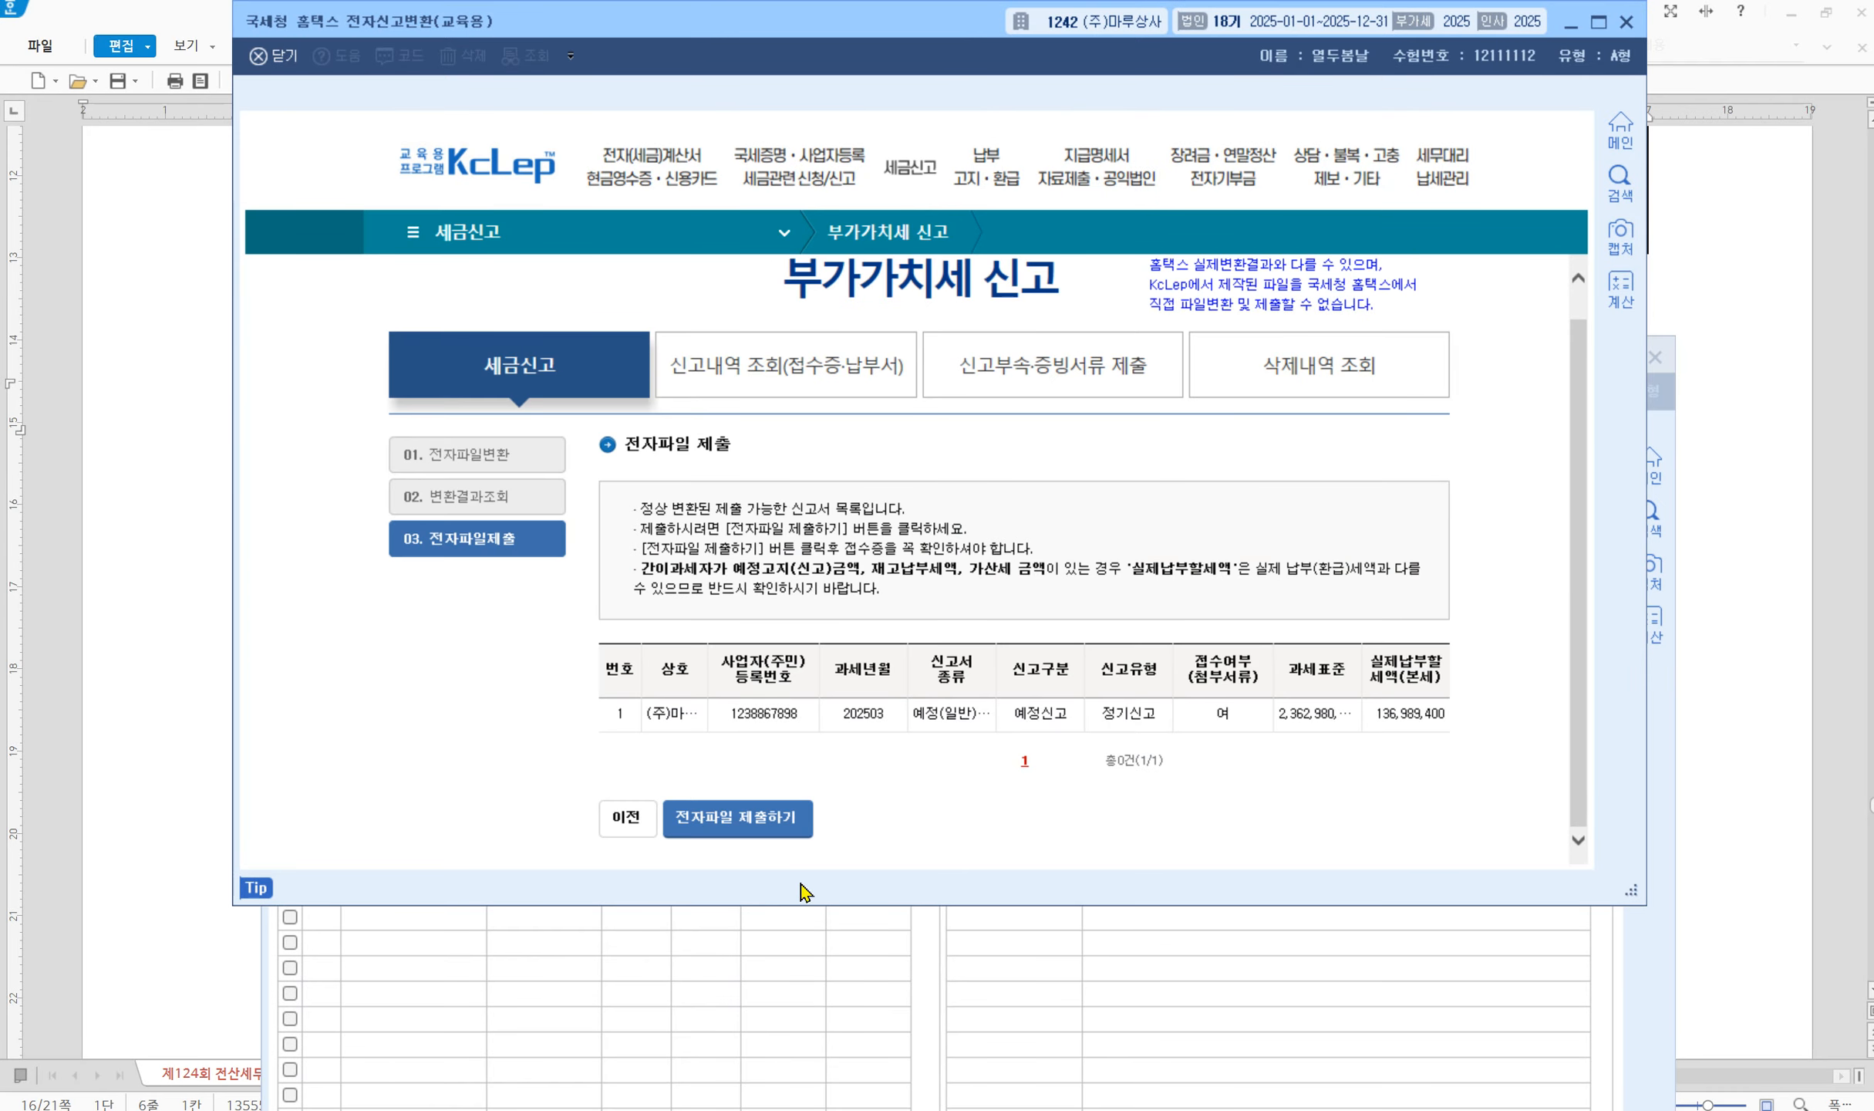
pyautogui.click(742, 819)
pyautogui.click(931, 506)
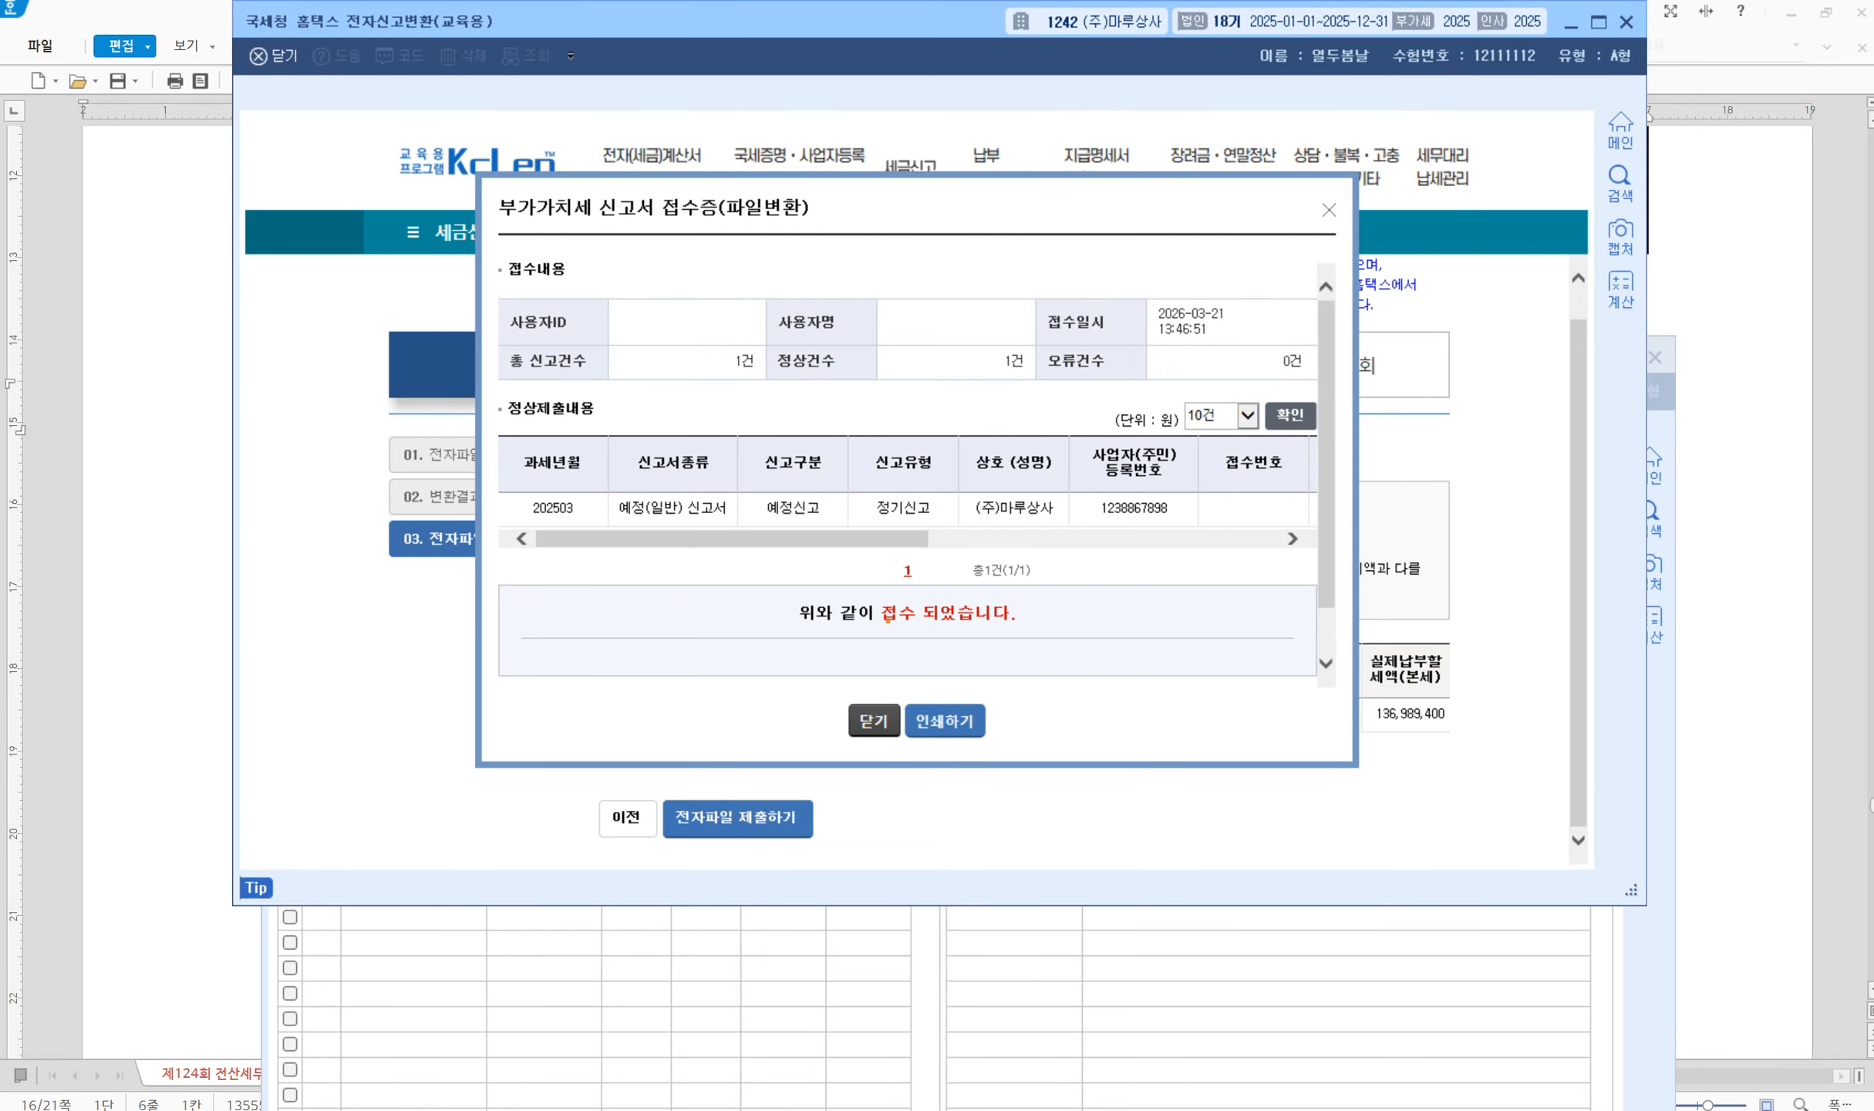
pyautogui.moveTo(750, 583); pyautogui.dragTo(1103, 639)
pyautogui.click(875, 721)
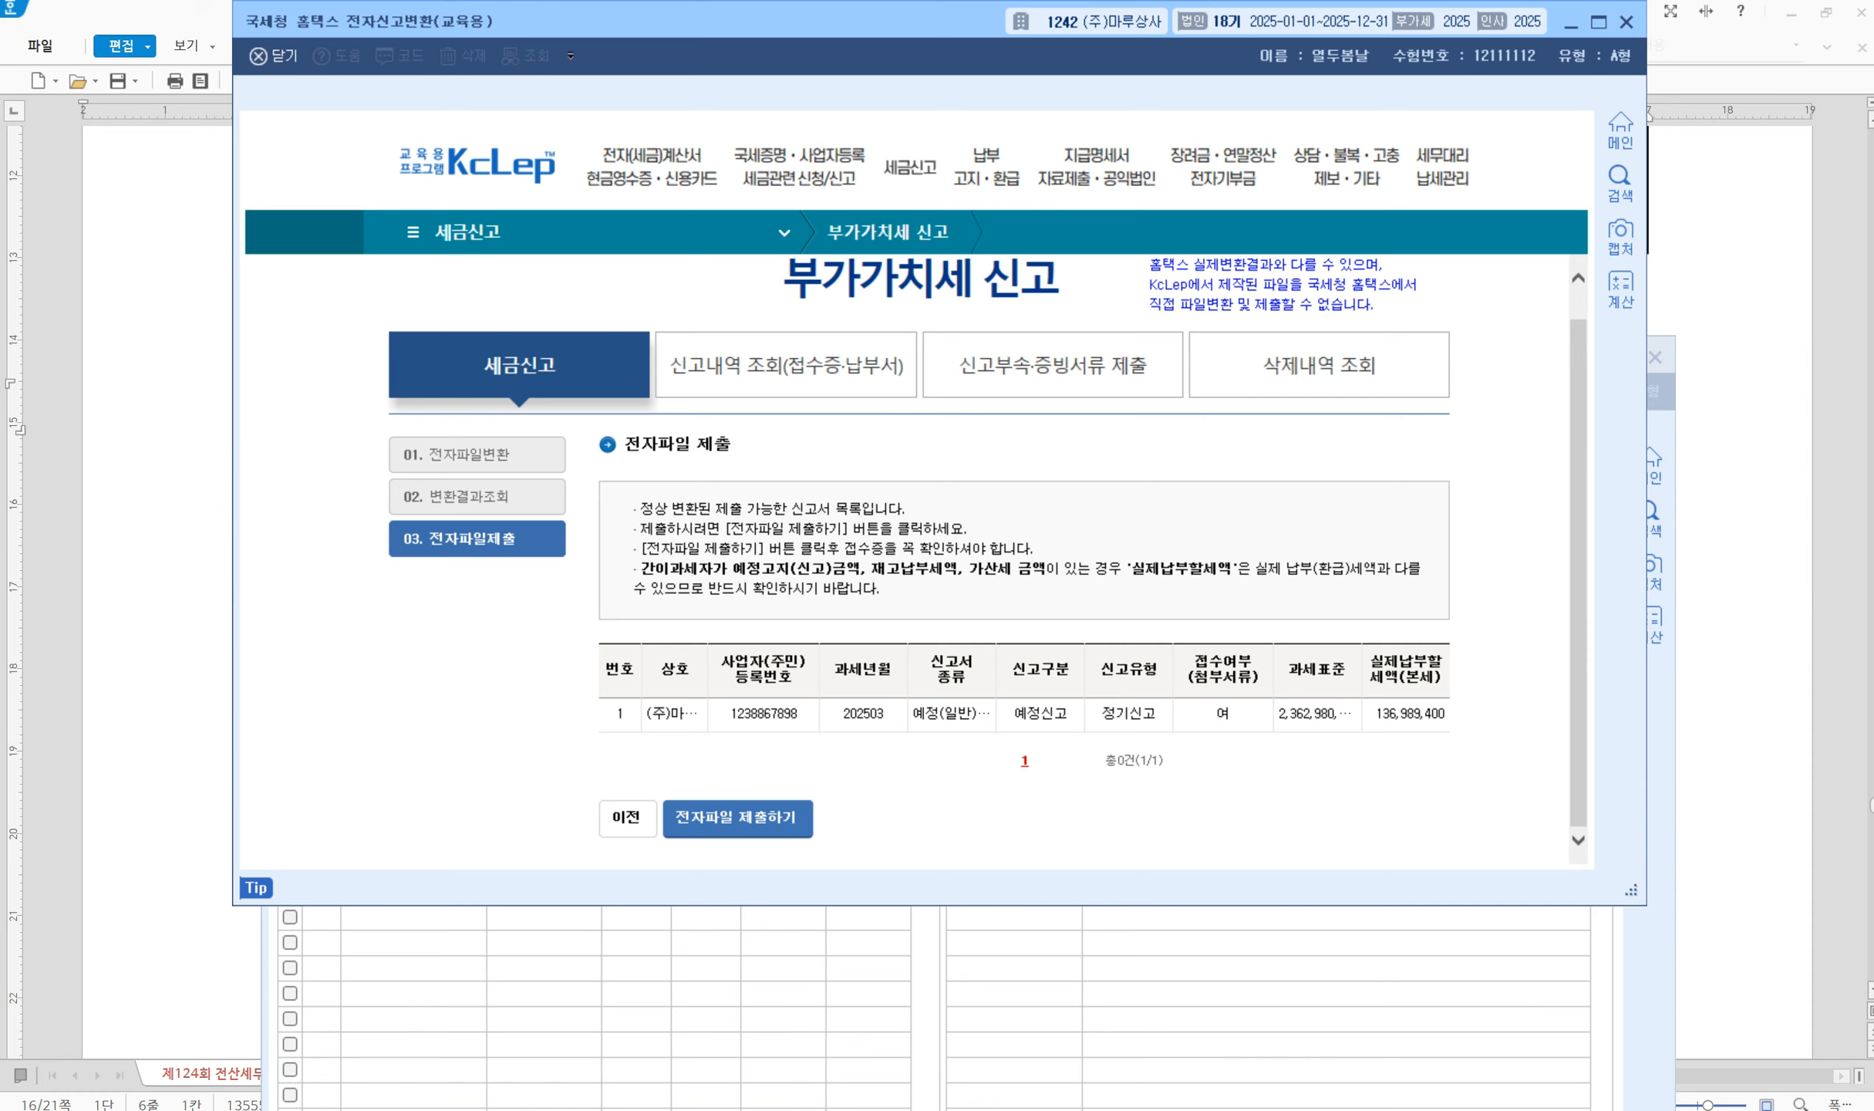
pyautogui.click(1627, 21)
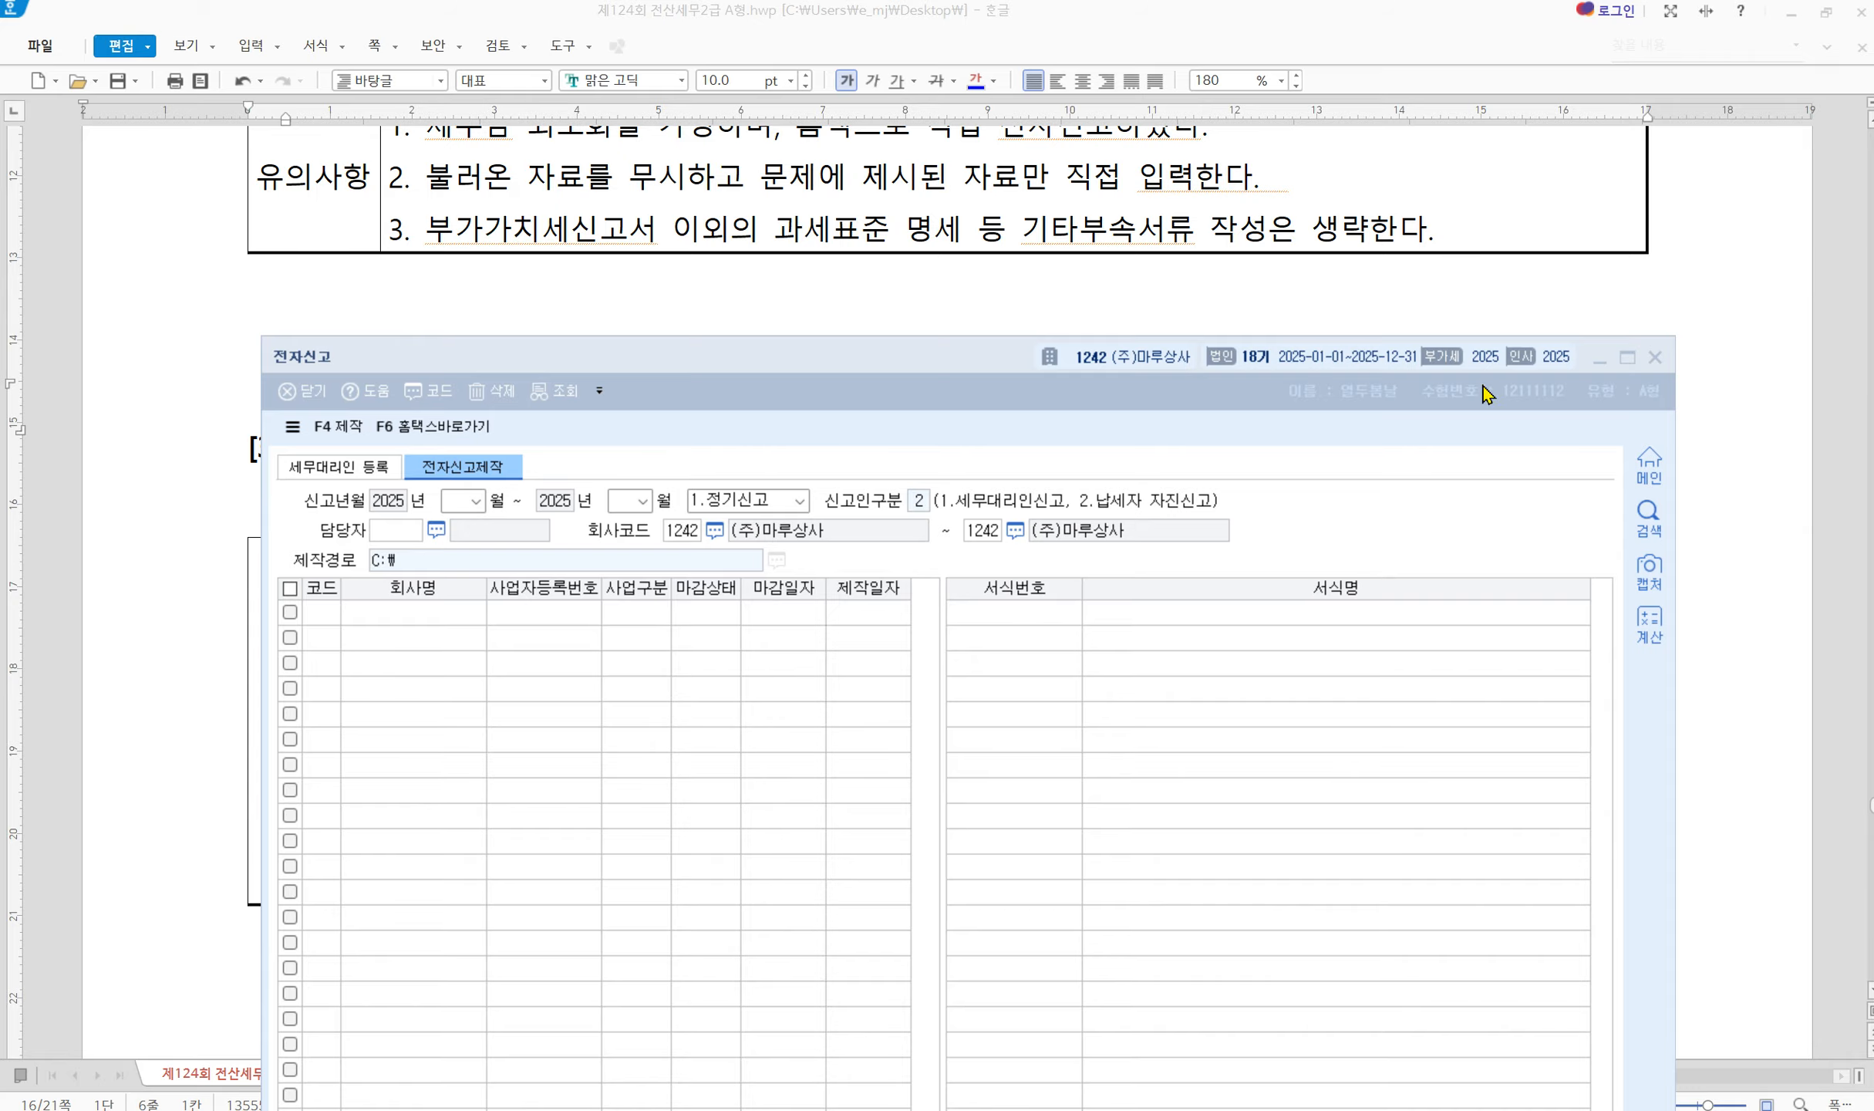
# Close 전자신고 and open 회계관리 일반전표입력 dated 12/31, shortening its window
pyautogui.click(1655, 357)
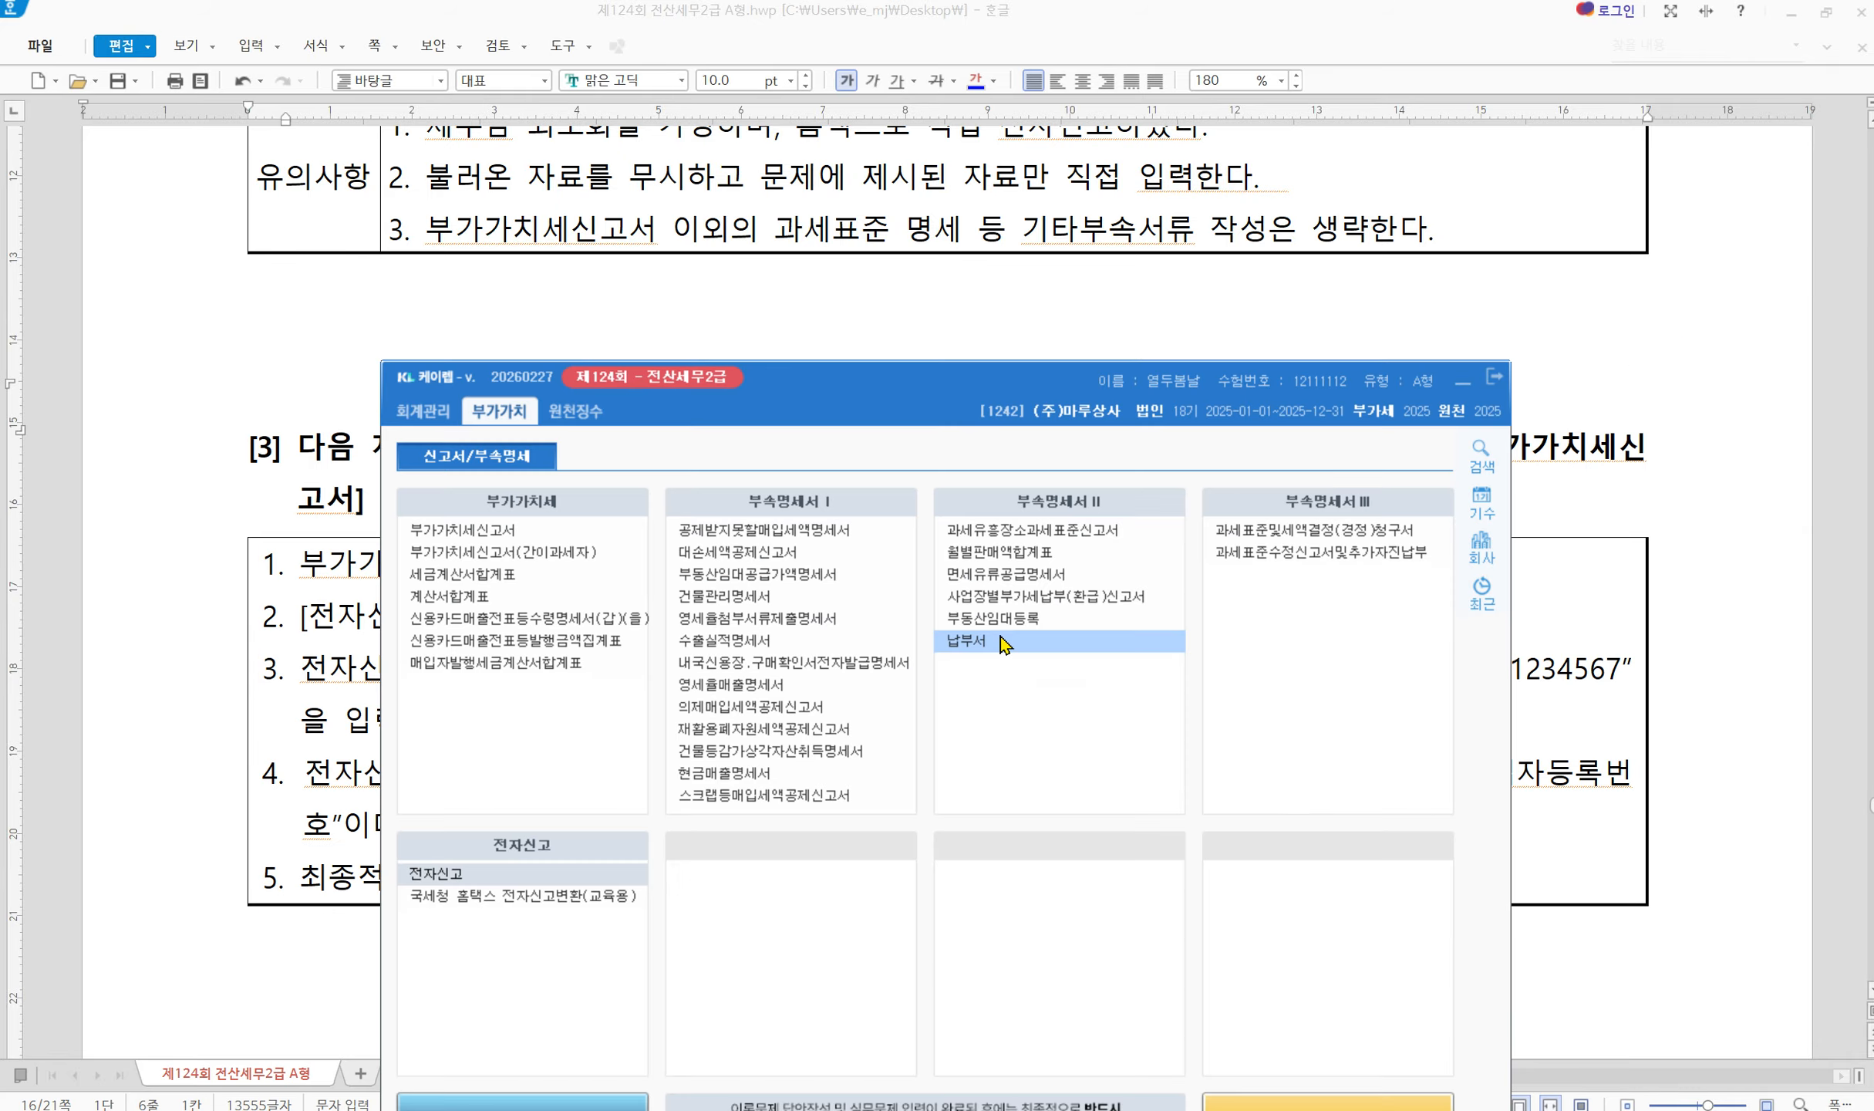
pyautogui.click(422, 411)
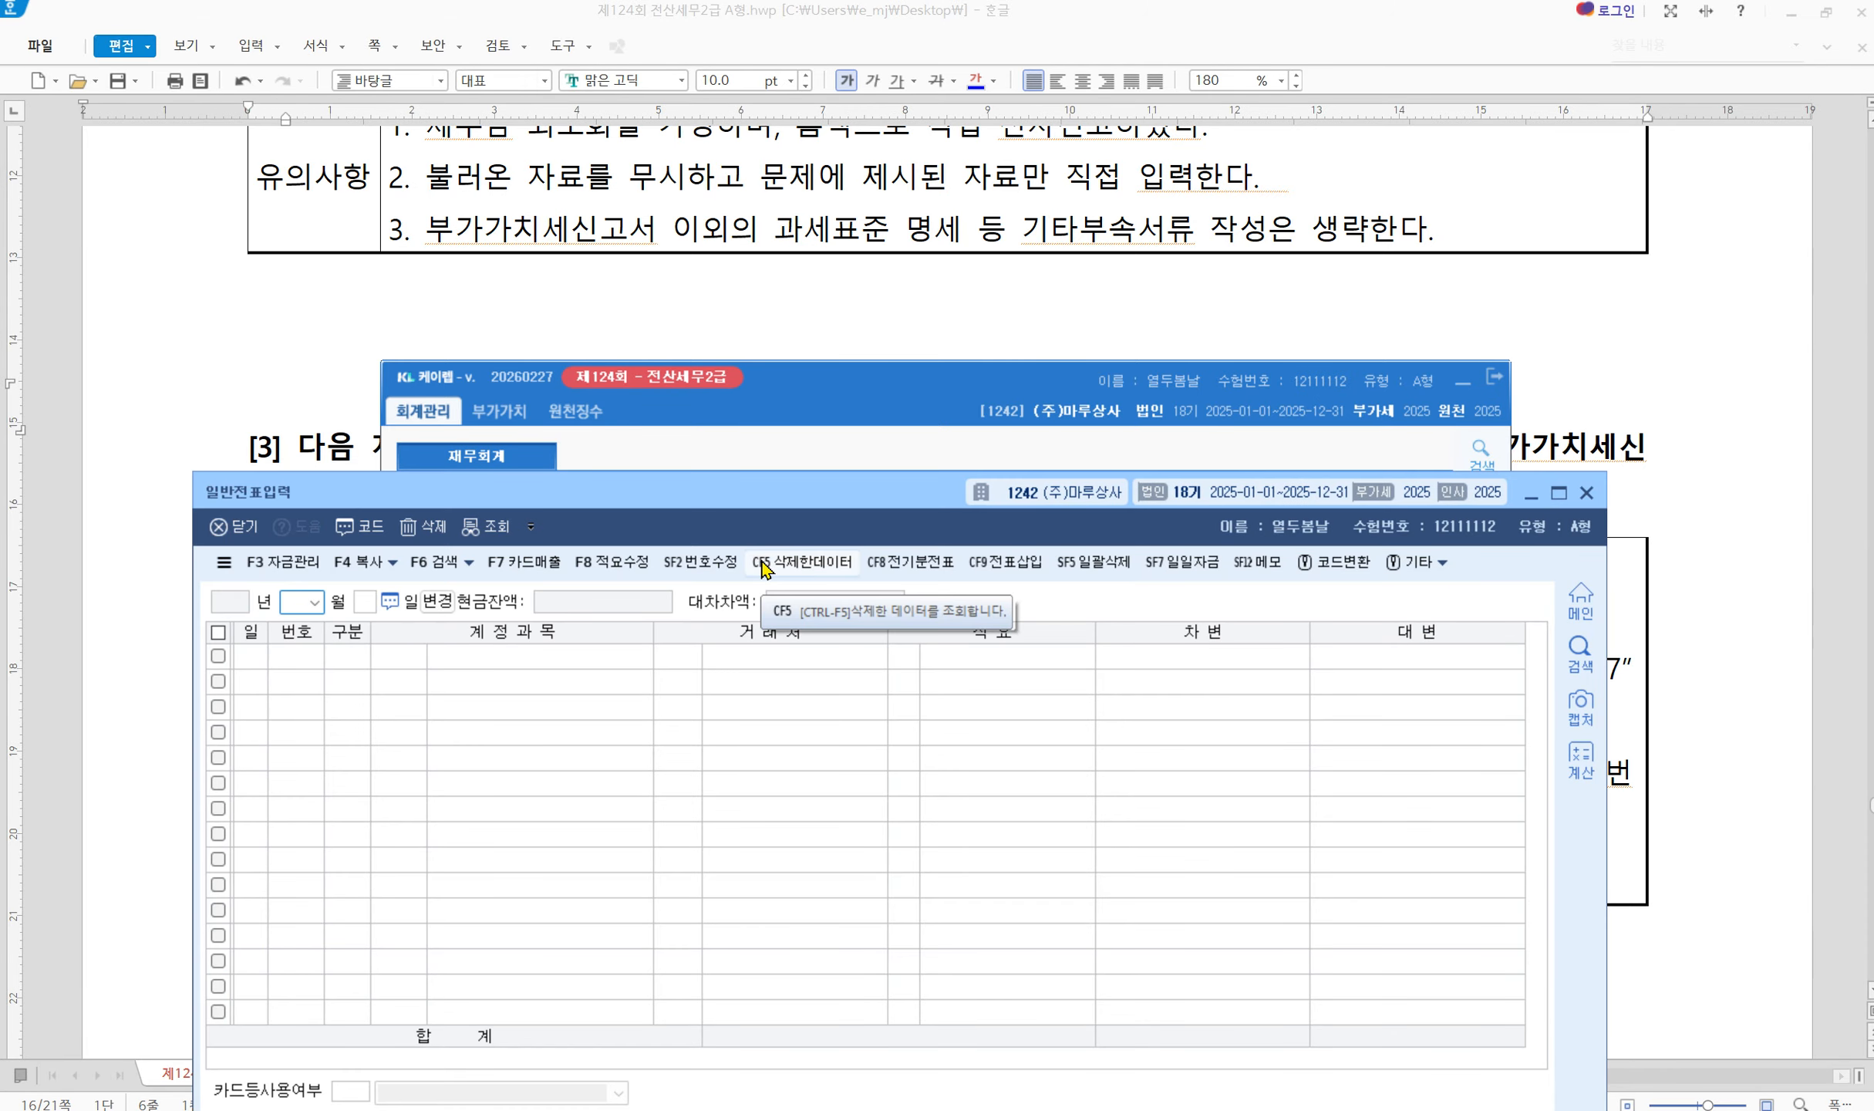
pyautogui.write('1231')
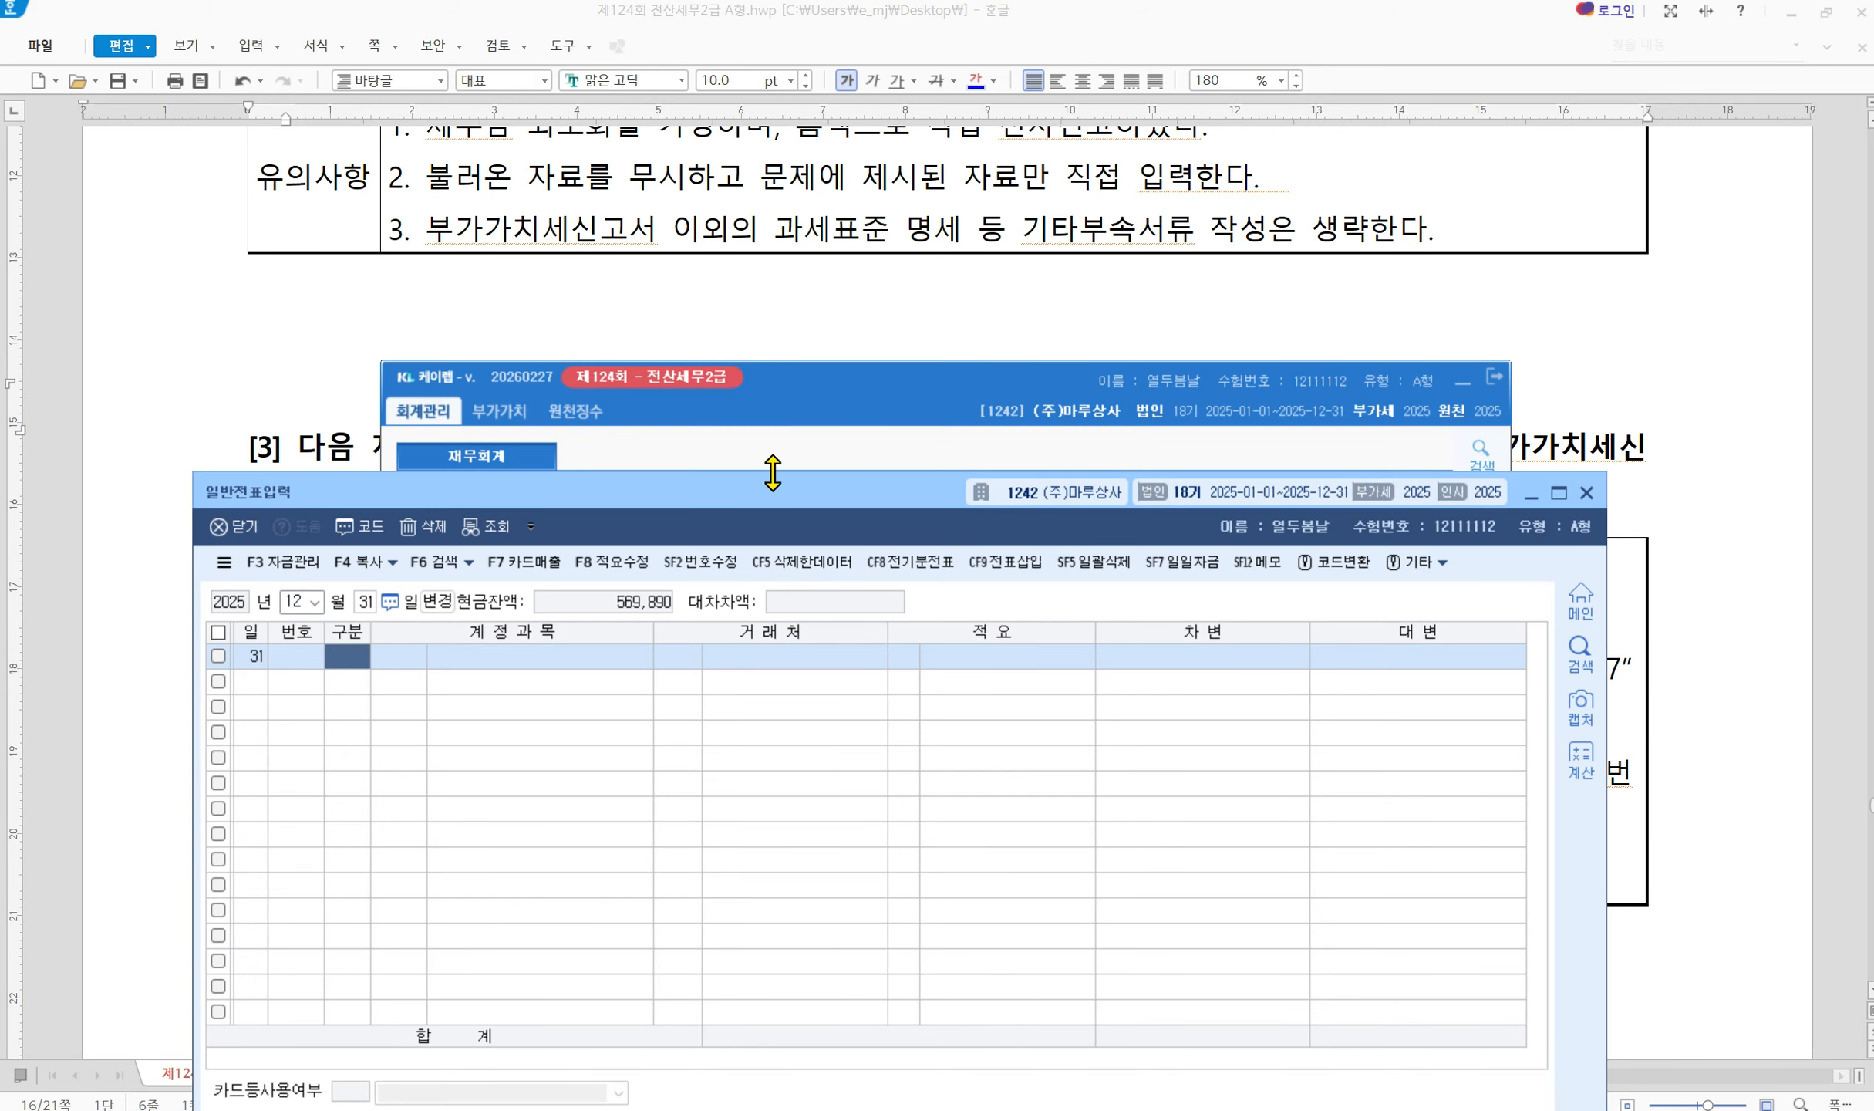
pyautogui.moveTo(772, 473); pyautogui.dragTo(685, 930)
# Review 문제4 items [1]–[5] in the exam document, then bring 일반전표입력 back up
pyautogui.click(1531, 541)
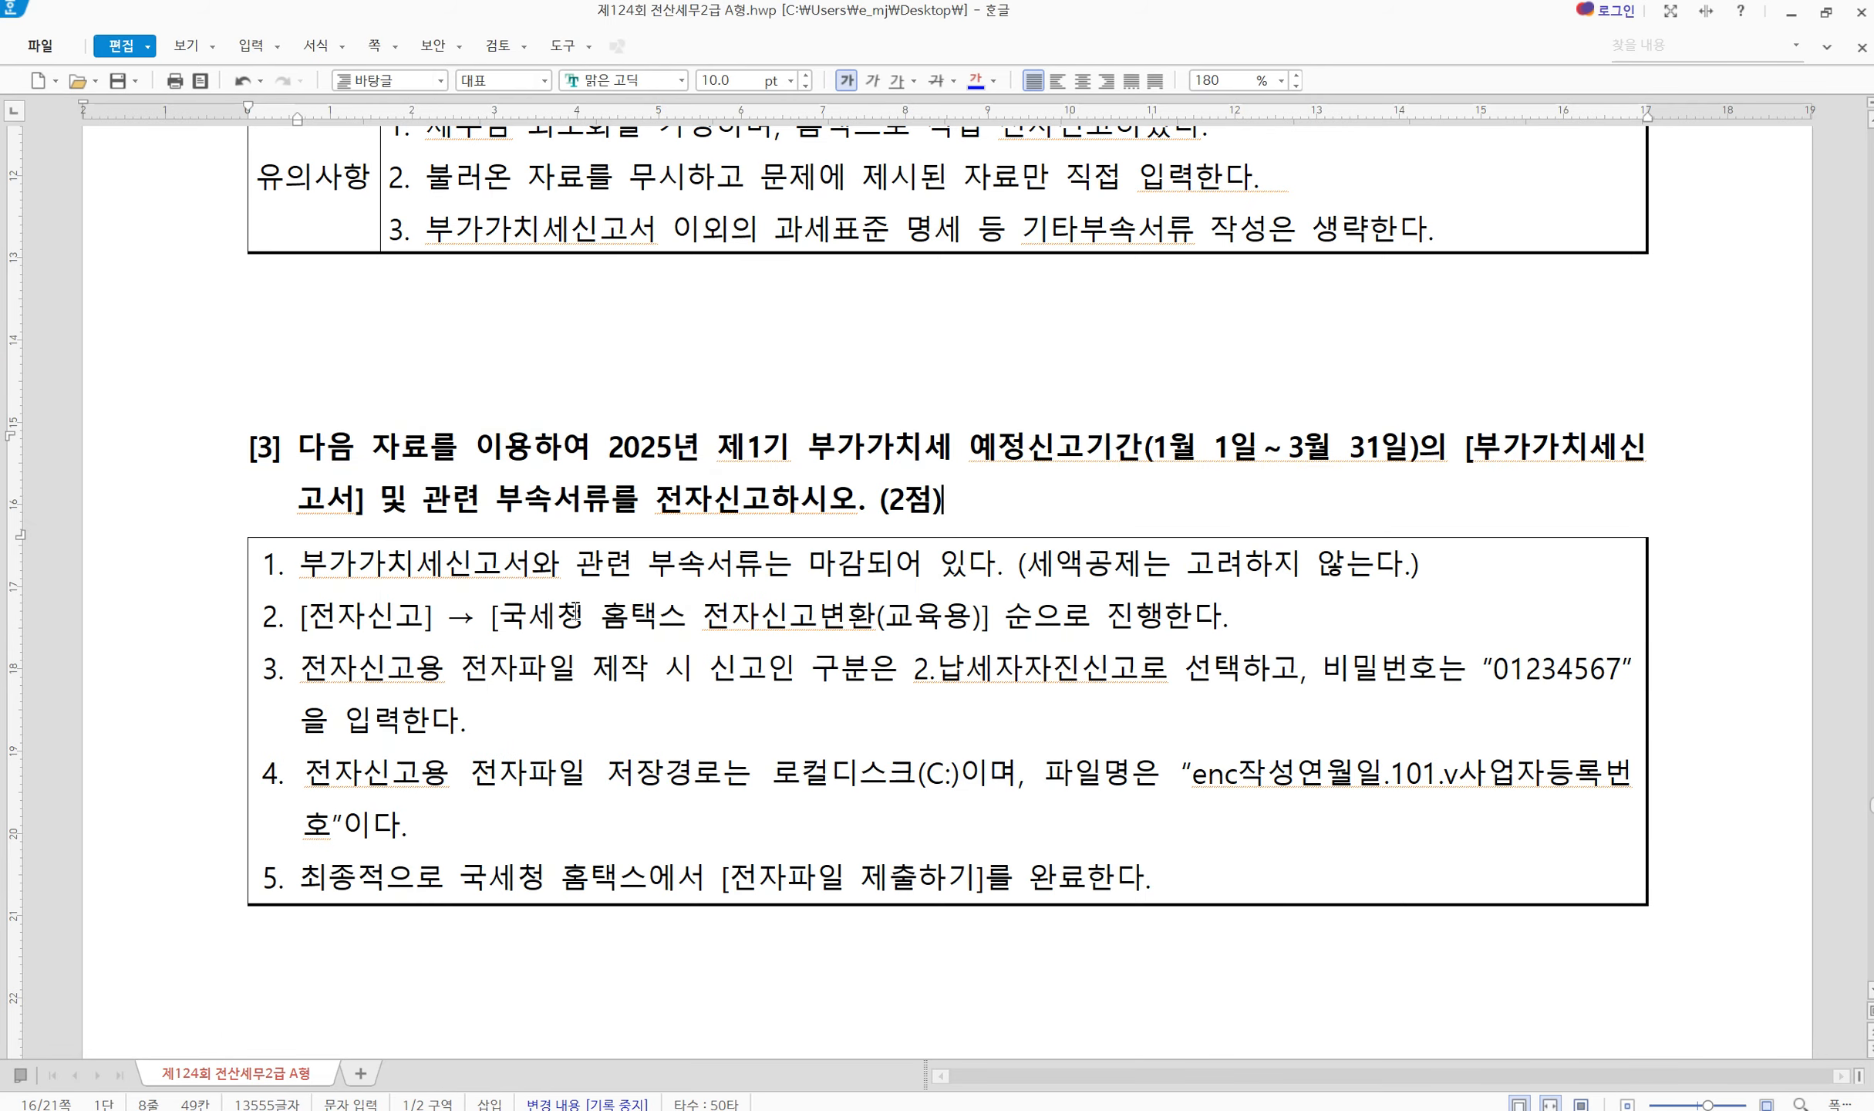
pyautogui.scroll(-10, 574, 614)
pyautogui.scroll(3, 571, 526)
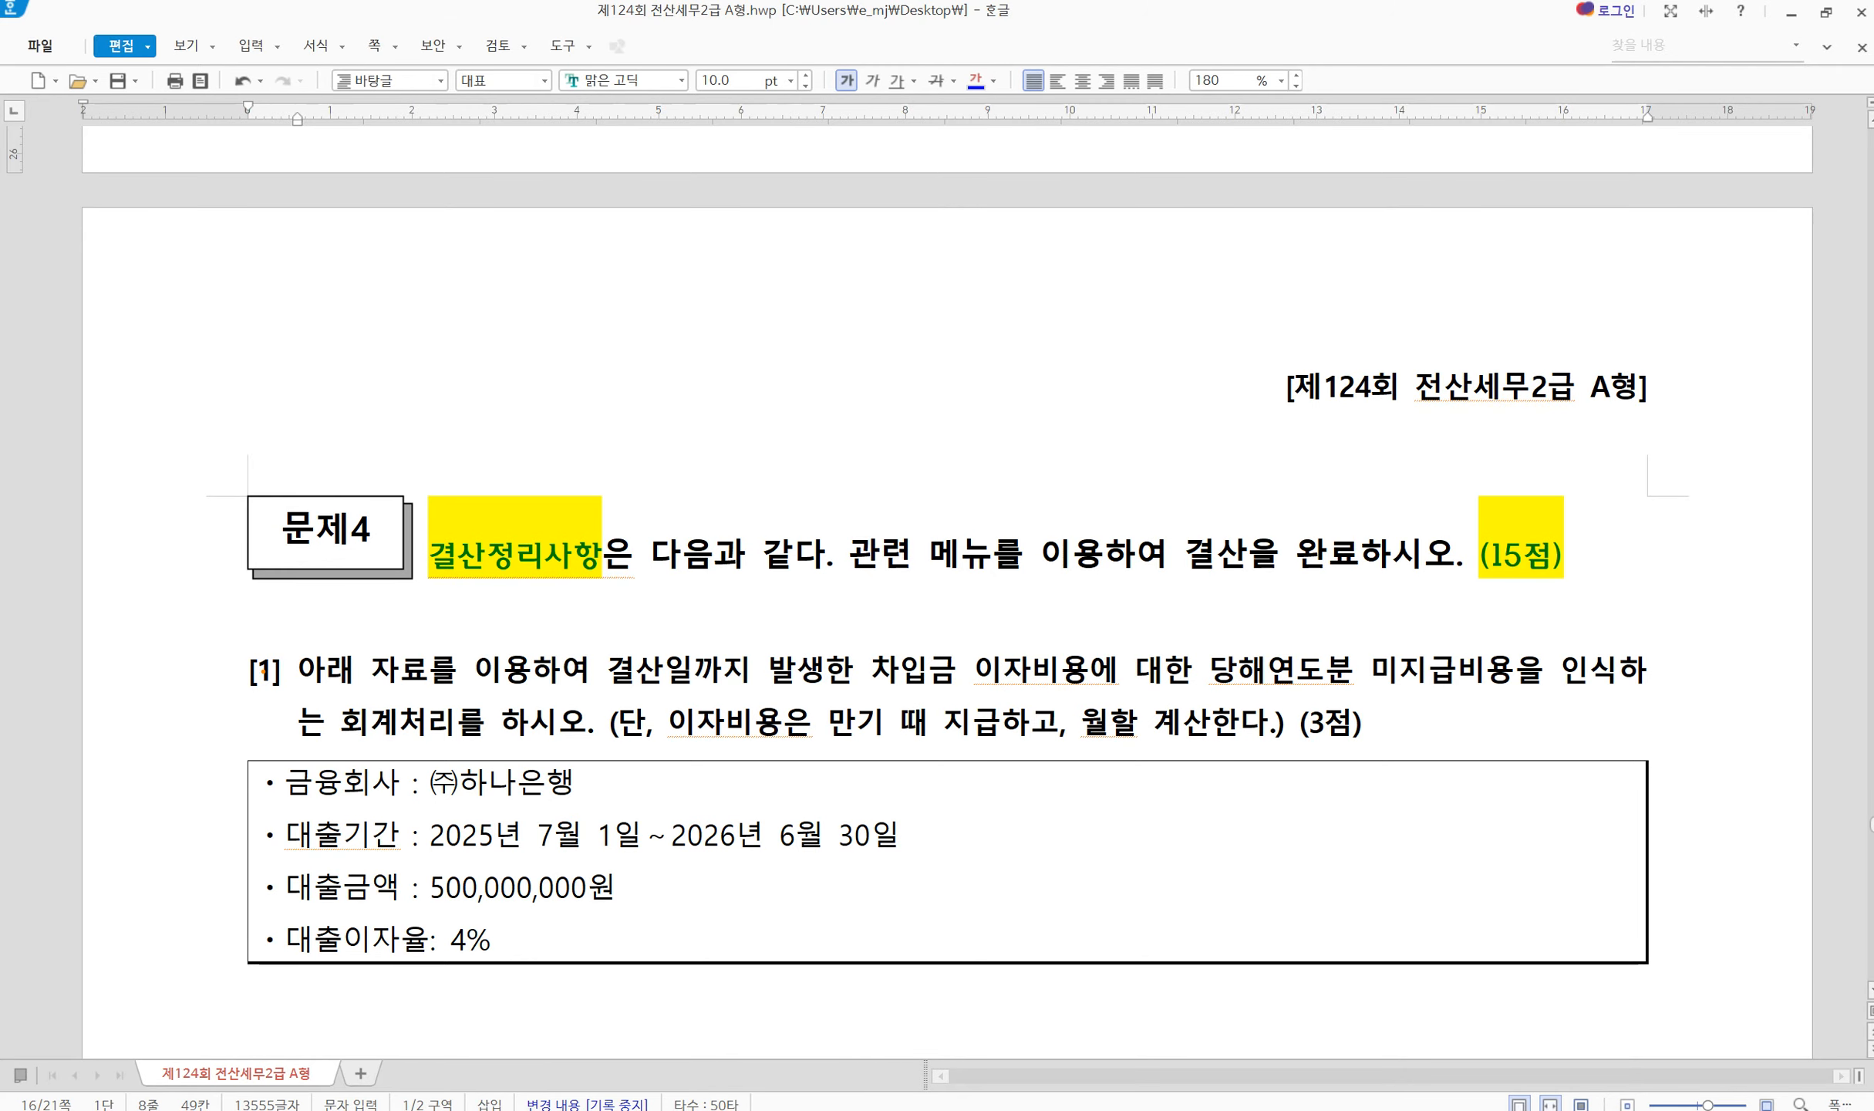
pyautogui.moveTo(245, 646)
pyautogui.mouseDown()
pyautogui.moveTo(275, 683)
pyautogui.moveTo(309, 636)
pyautogui.mouseUp()
pyautogui.press('Escape')
pyautogui.scroll(-5, 428, 879)
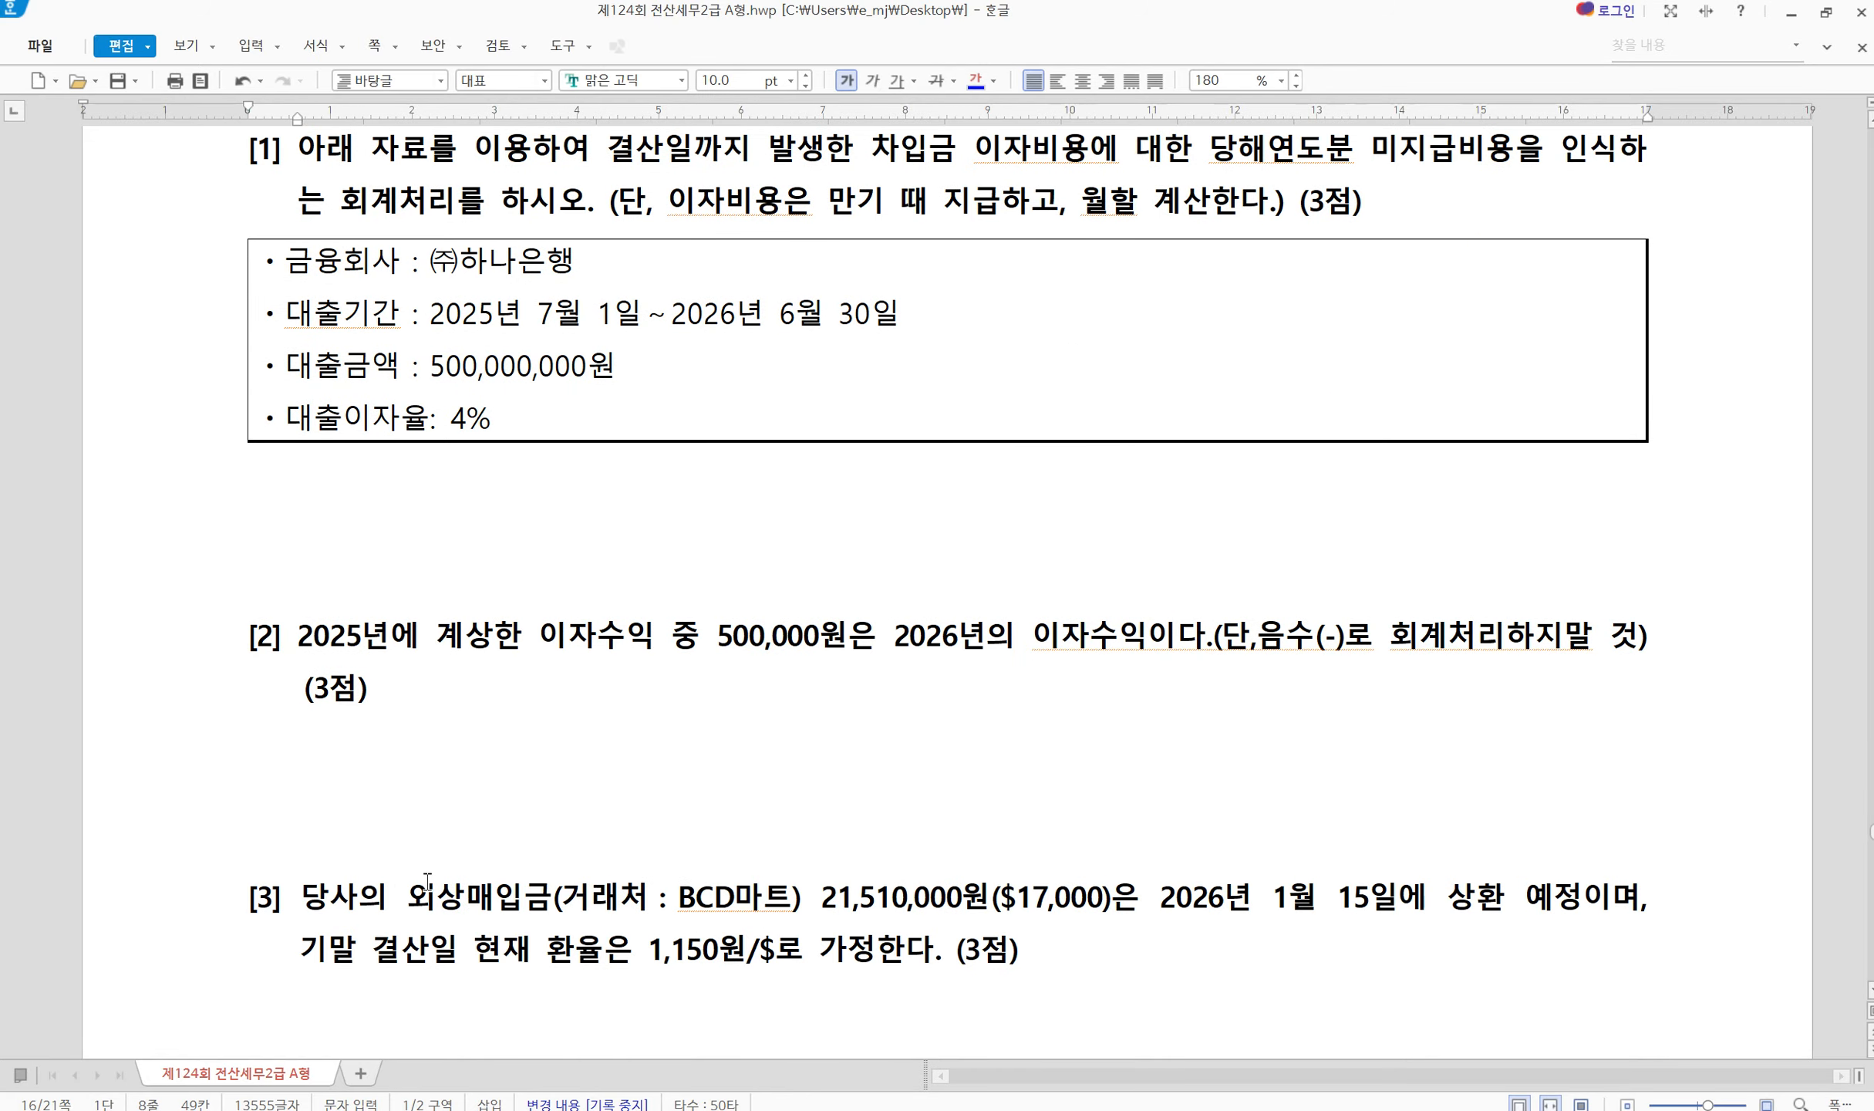
pyautogui.scroll(-6, 428, 880)
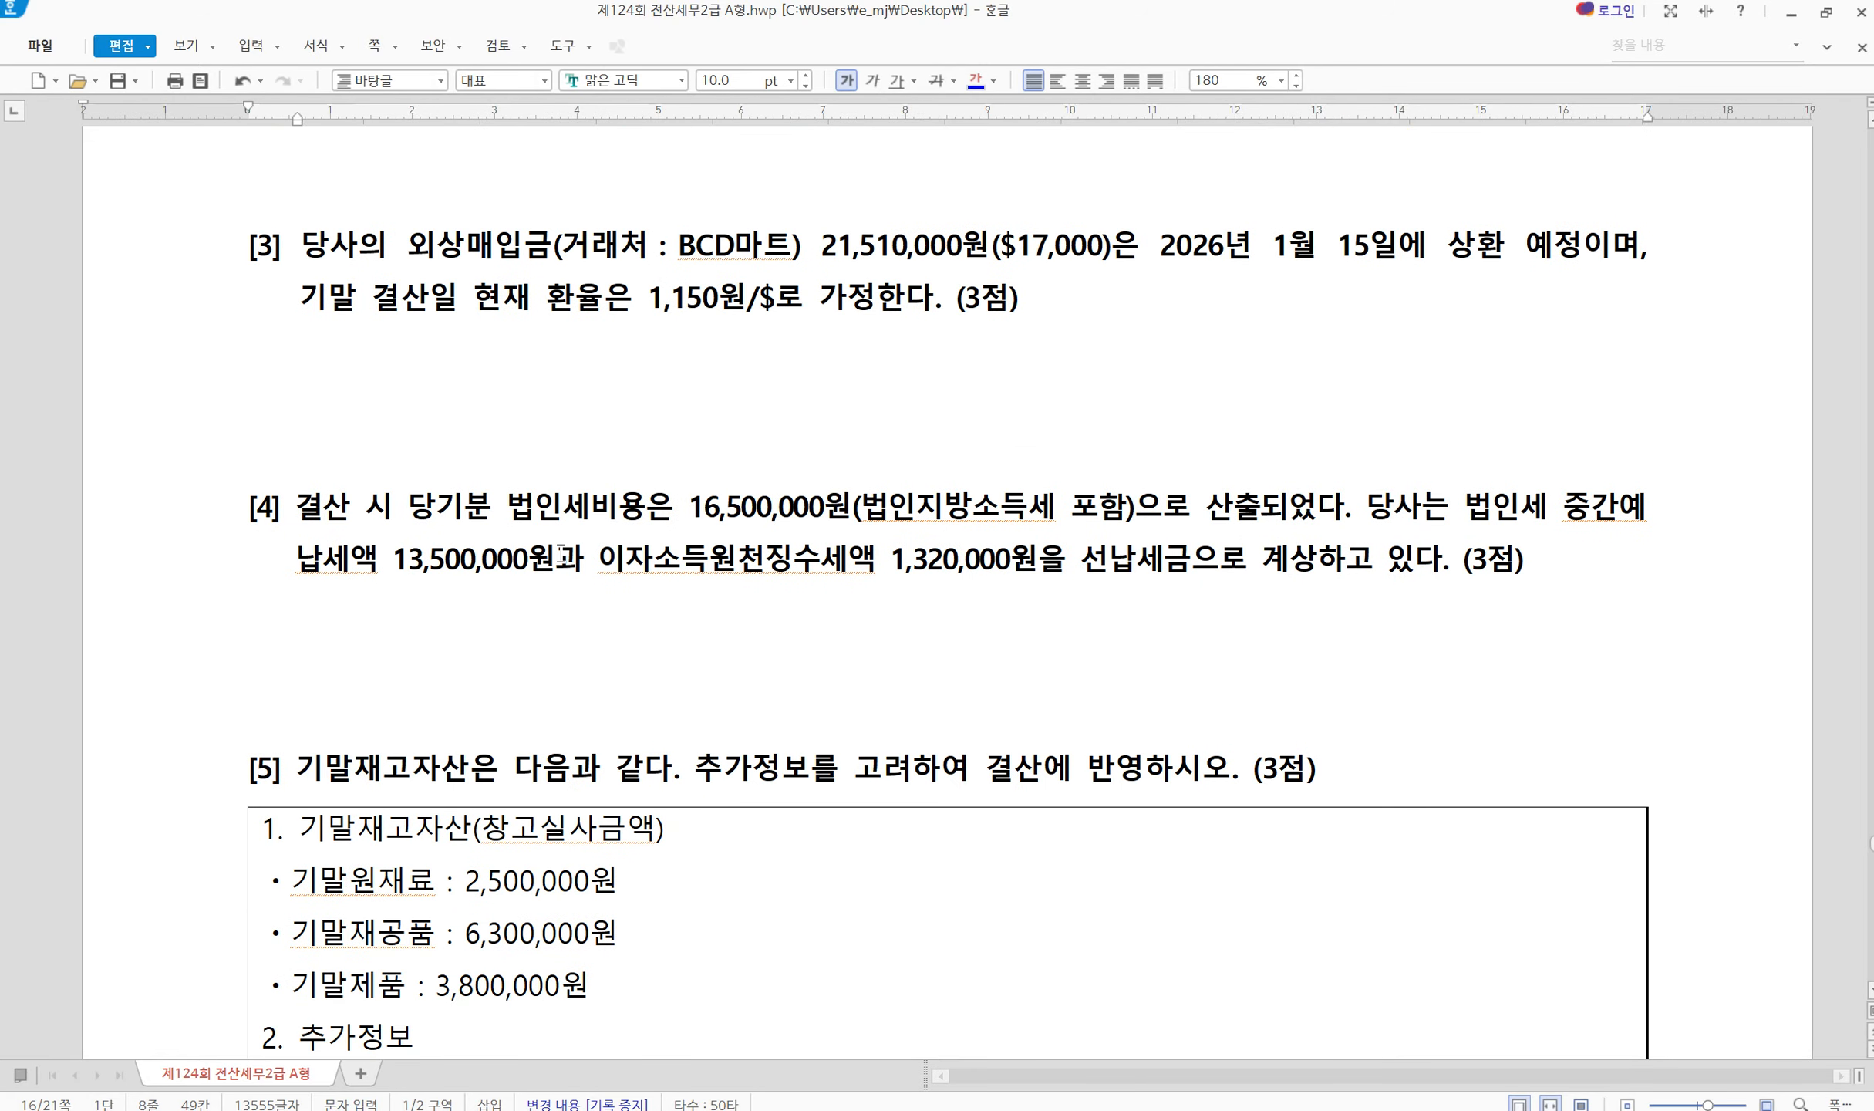
pyautogui.scroll(-1, 513, 814)
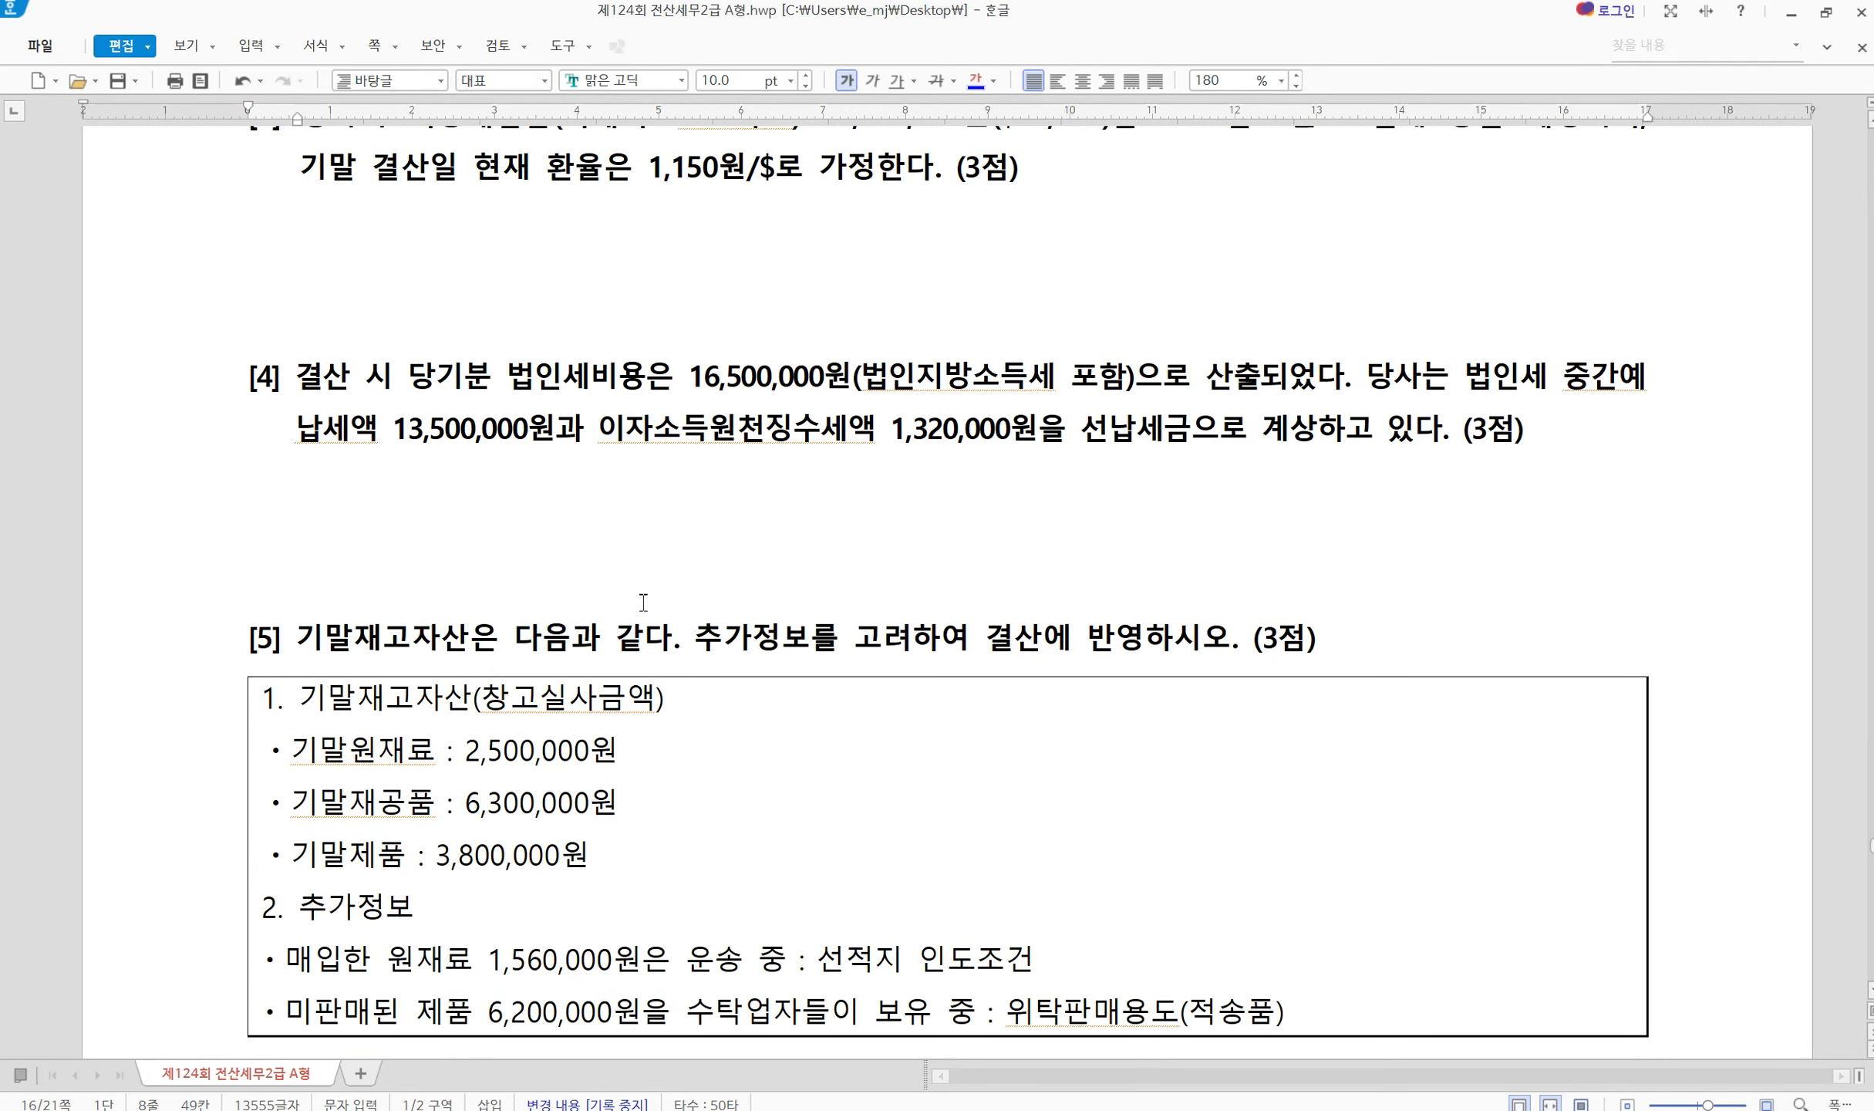
pyautogui.scroll(8, 1080, 791)
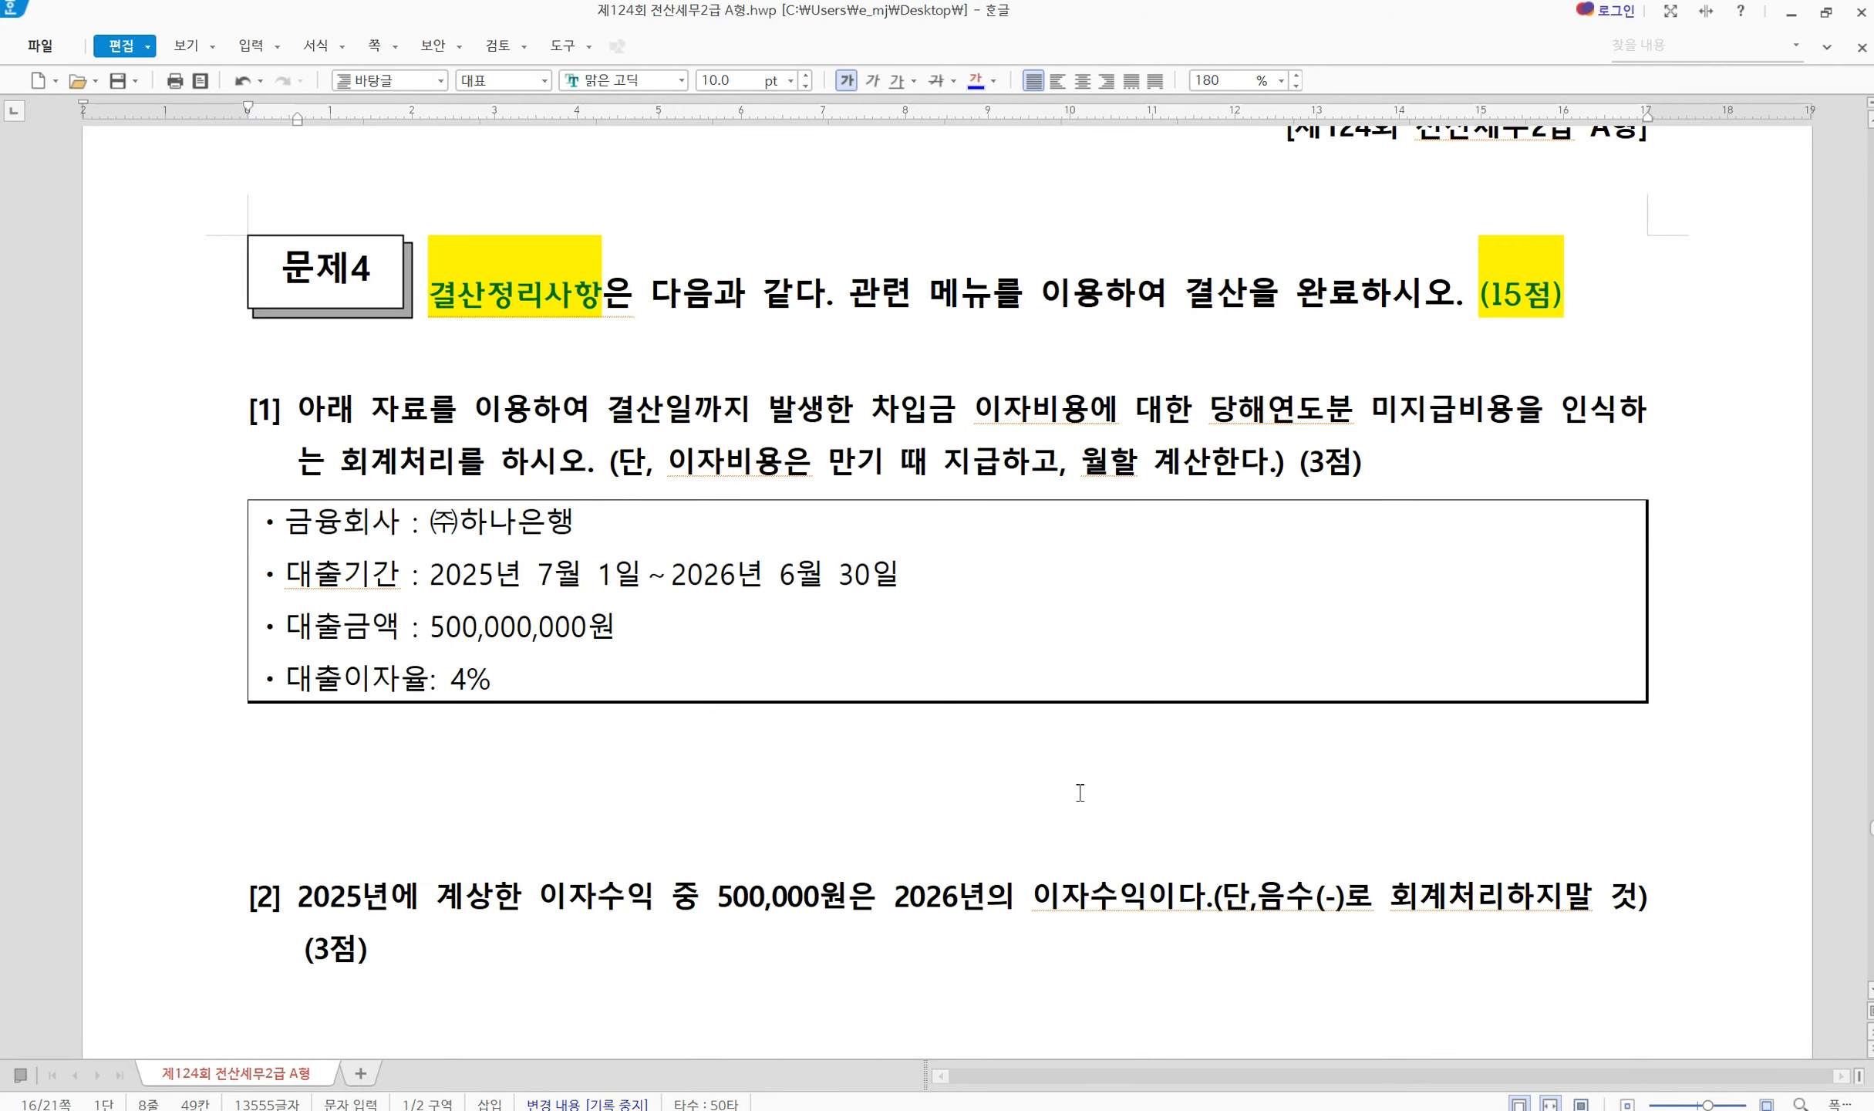
pyautogui.scroll(1, 1080, 792)
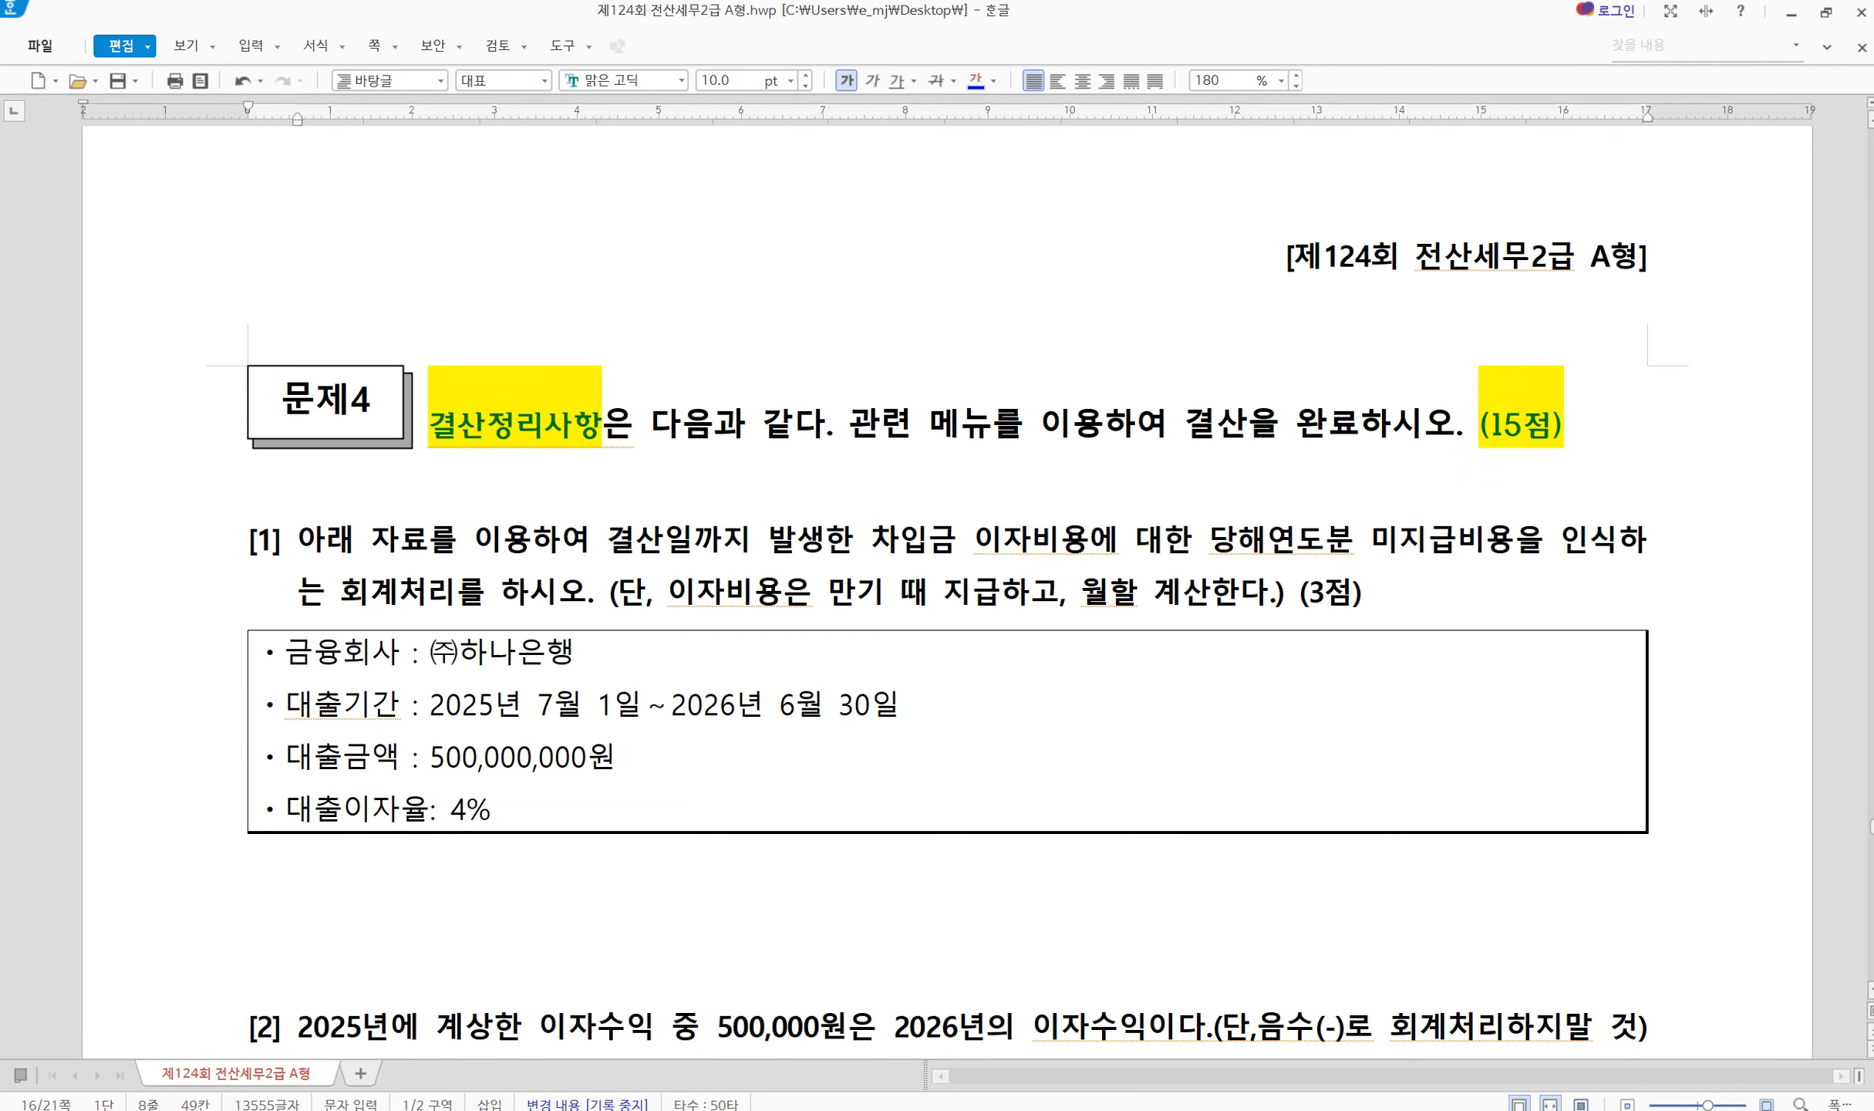
pyautogui.click(1479, 1109)
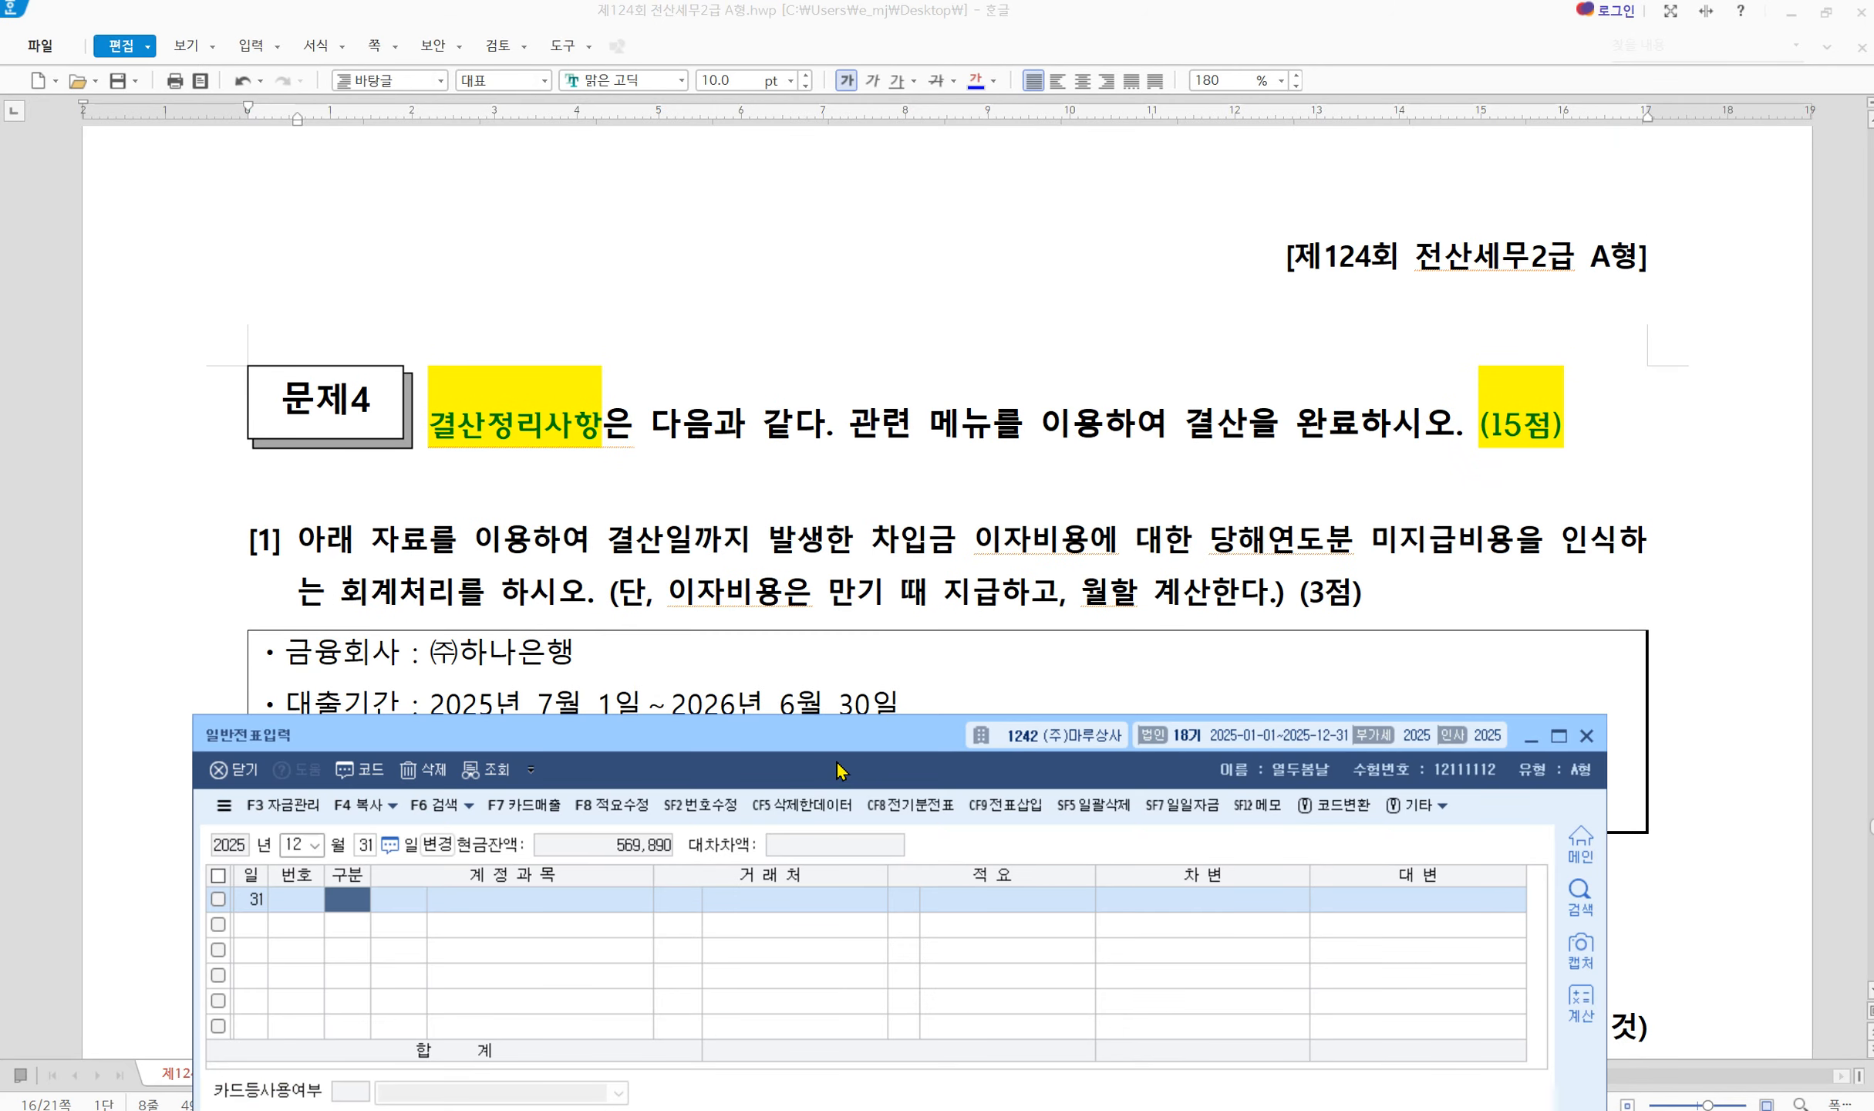
# Move 일반전표입력 down, box 이자비용에 and 미지급비용을 인식, underline 2025년 7월 1일, write 6
pyautogui.moveTo(828, 738); pyautogui.dragTo(851, 892)
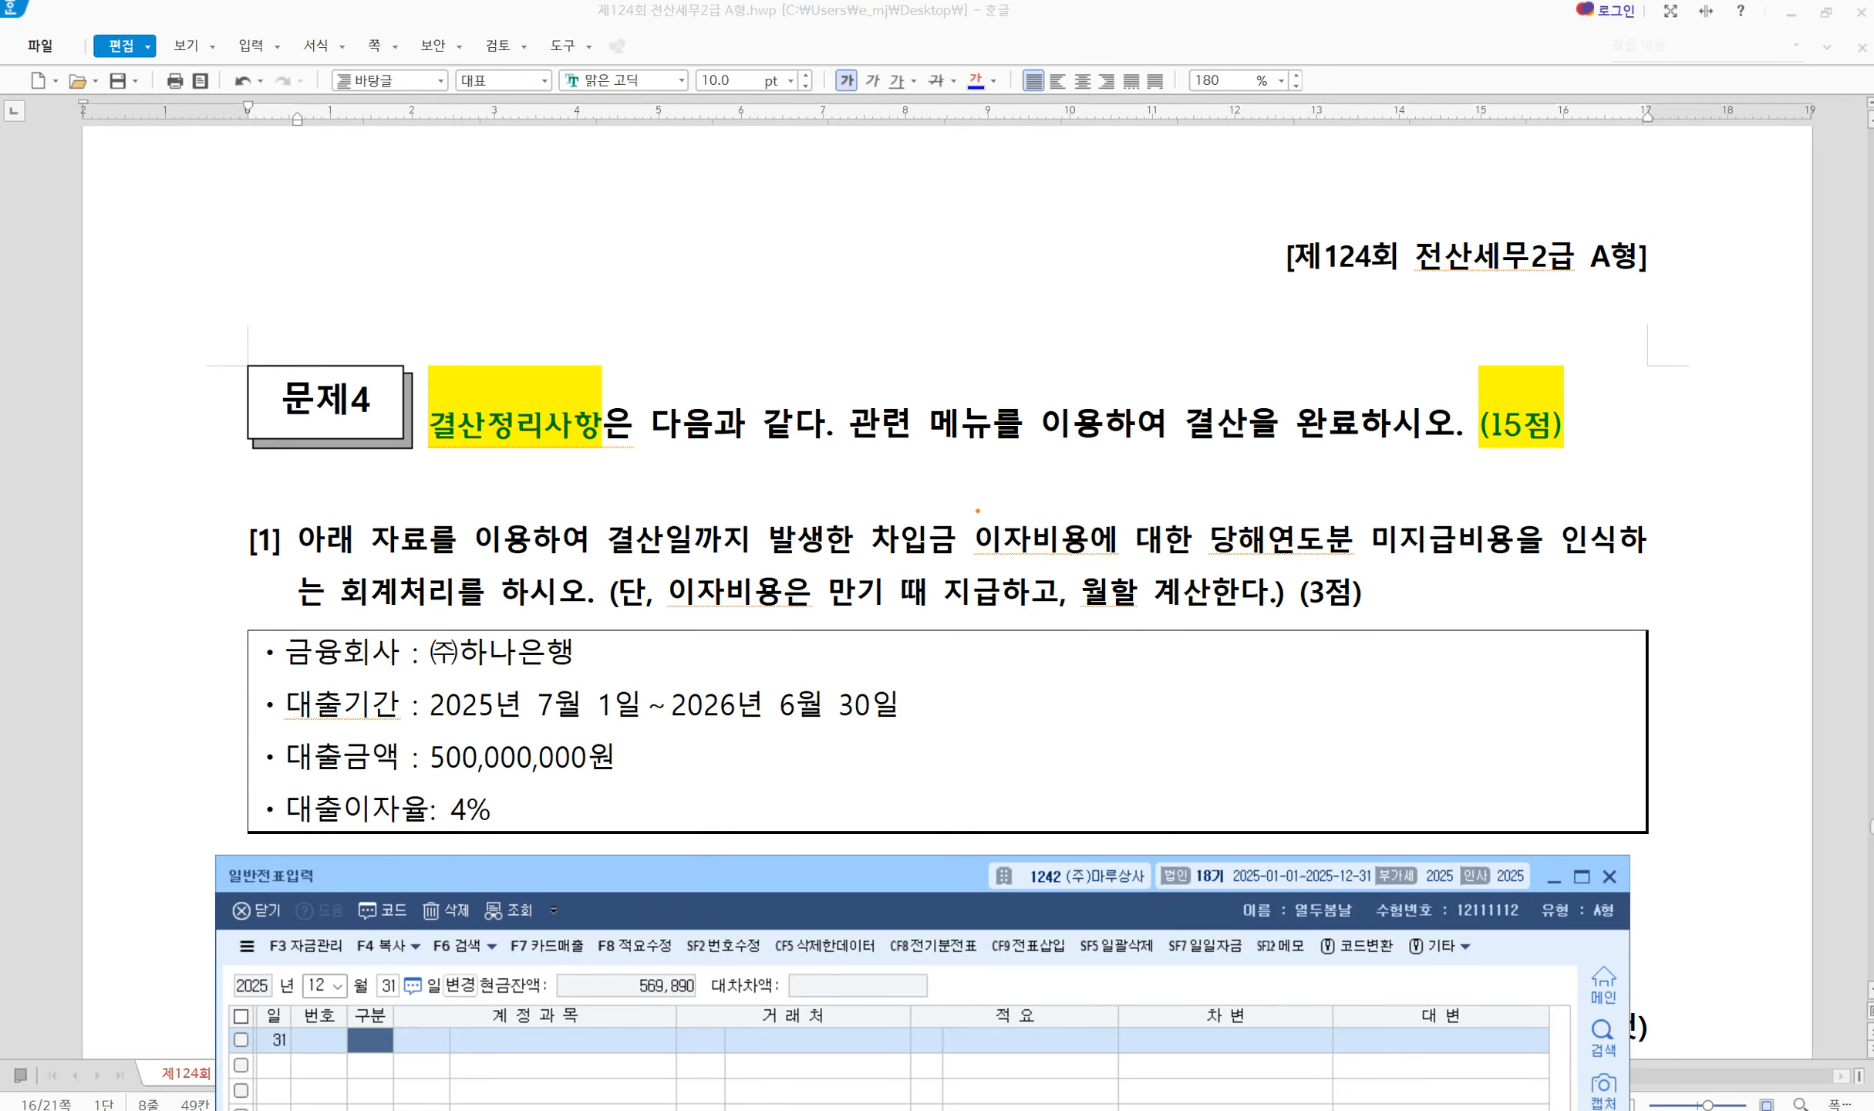
pyautogui.moveTo(956, 508)
pyautogui.mouseDown()
pyautogui.moveTo(1001, 545)
pyautogui.moveTo(1132, 566)
pyautogui.mouseUp()
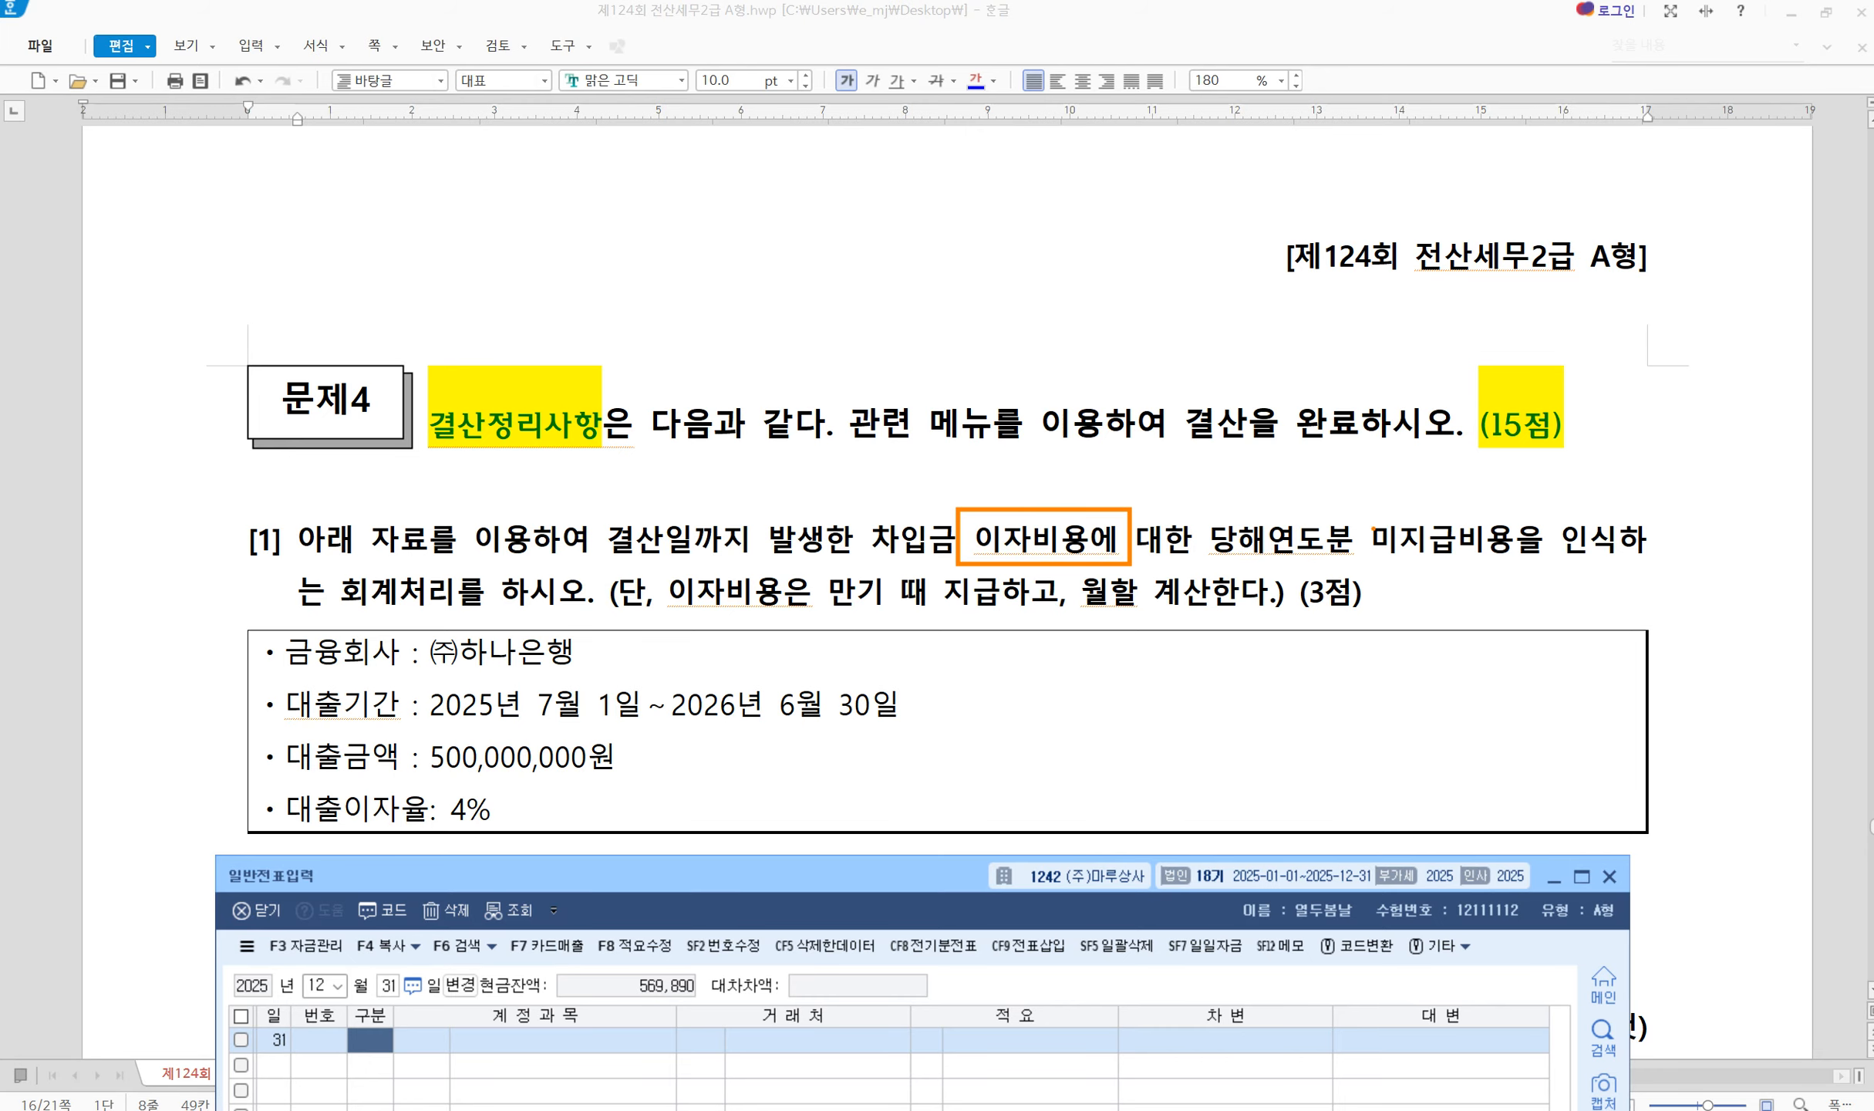
pyautogui.moveTo(1360, 515)
pyautogui.mouseDown()
pyautogui.moveTo(1499, 574)
pyautogui.moveTo(1622, 569)
pyautogui.mouseUp()
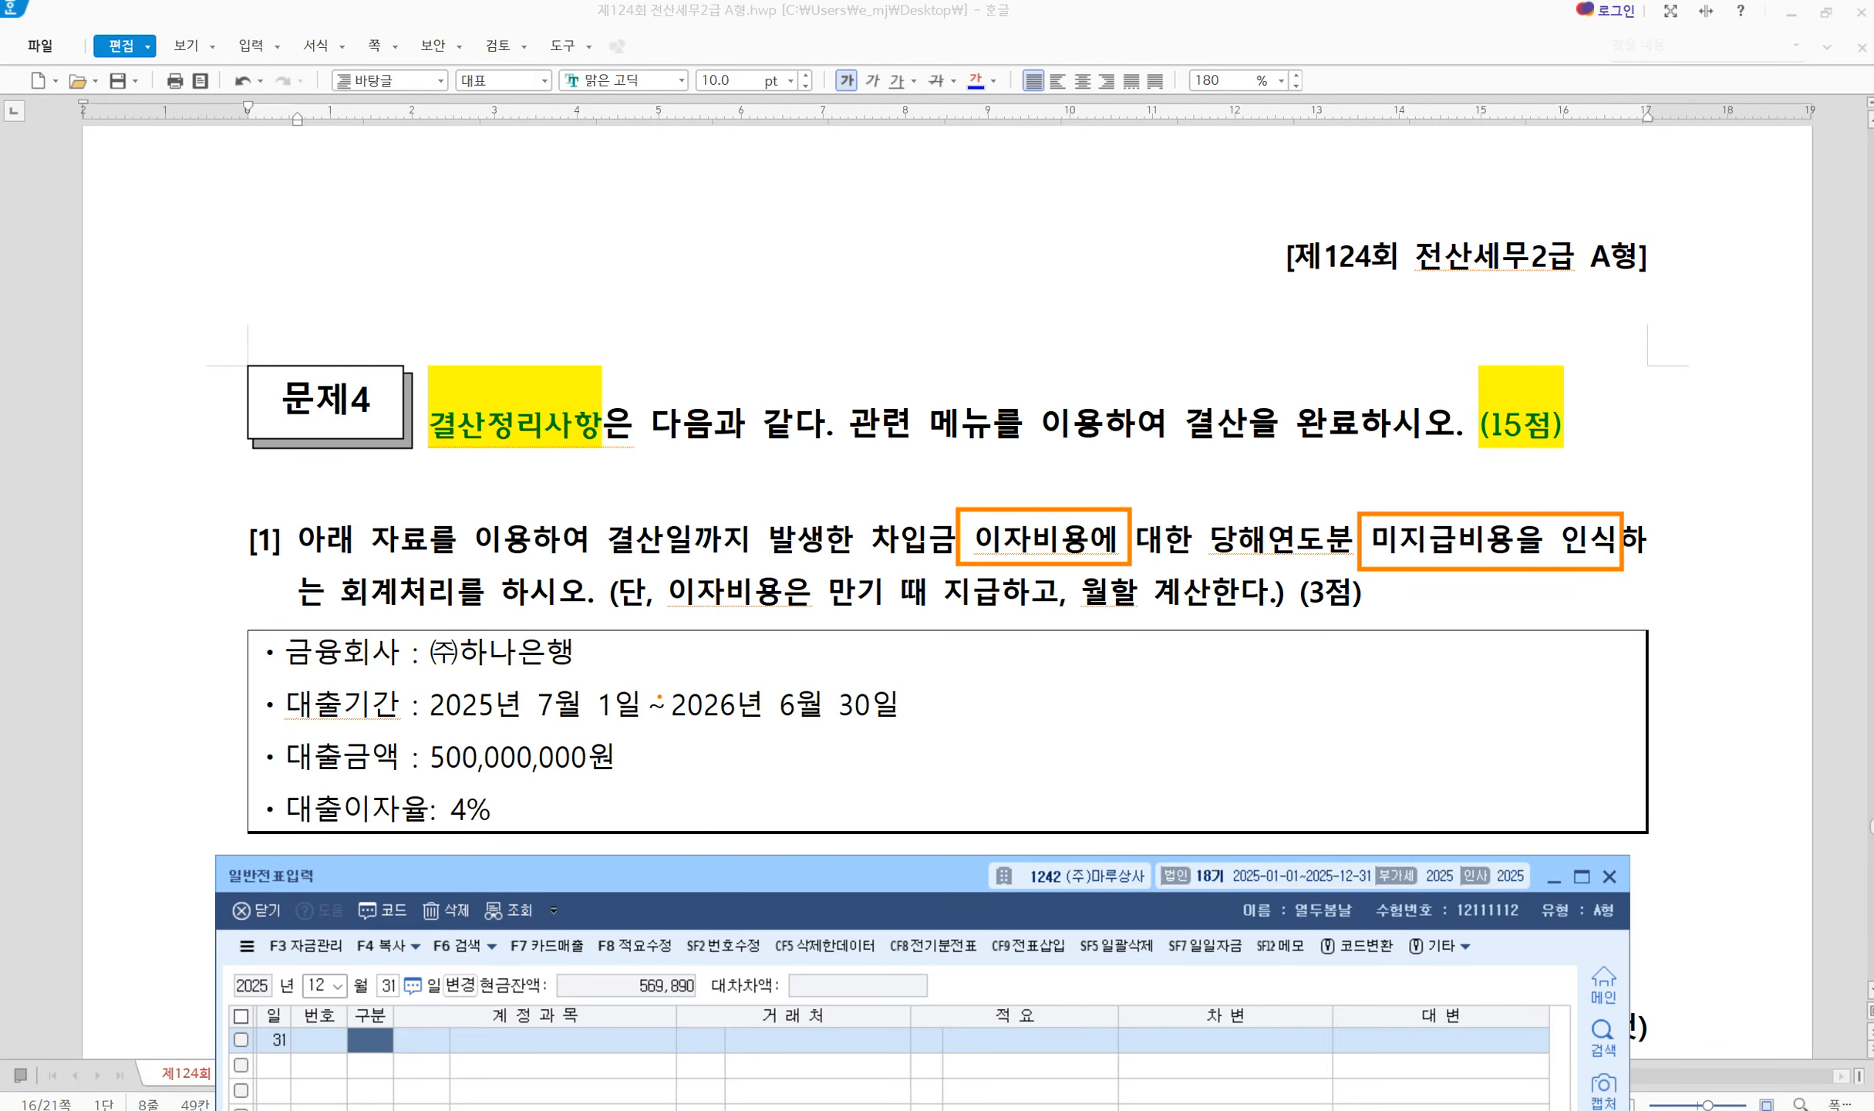
pyautogui.moveTo(436, 713); pyautogui.dragTo(637, 706)
pyautogui.moveTo(972, 728)
pyautogui.mouseDown()
pyautogui.moveTo(957, 726)
pyautogui.moveTo(964, 758)
pyautogui.moveTo(955, 743)
pyautogui.mouseUp()
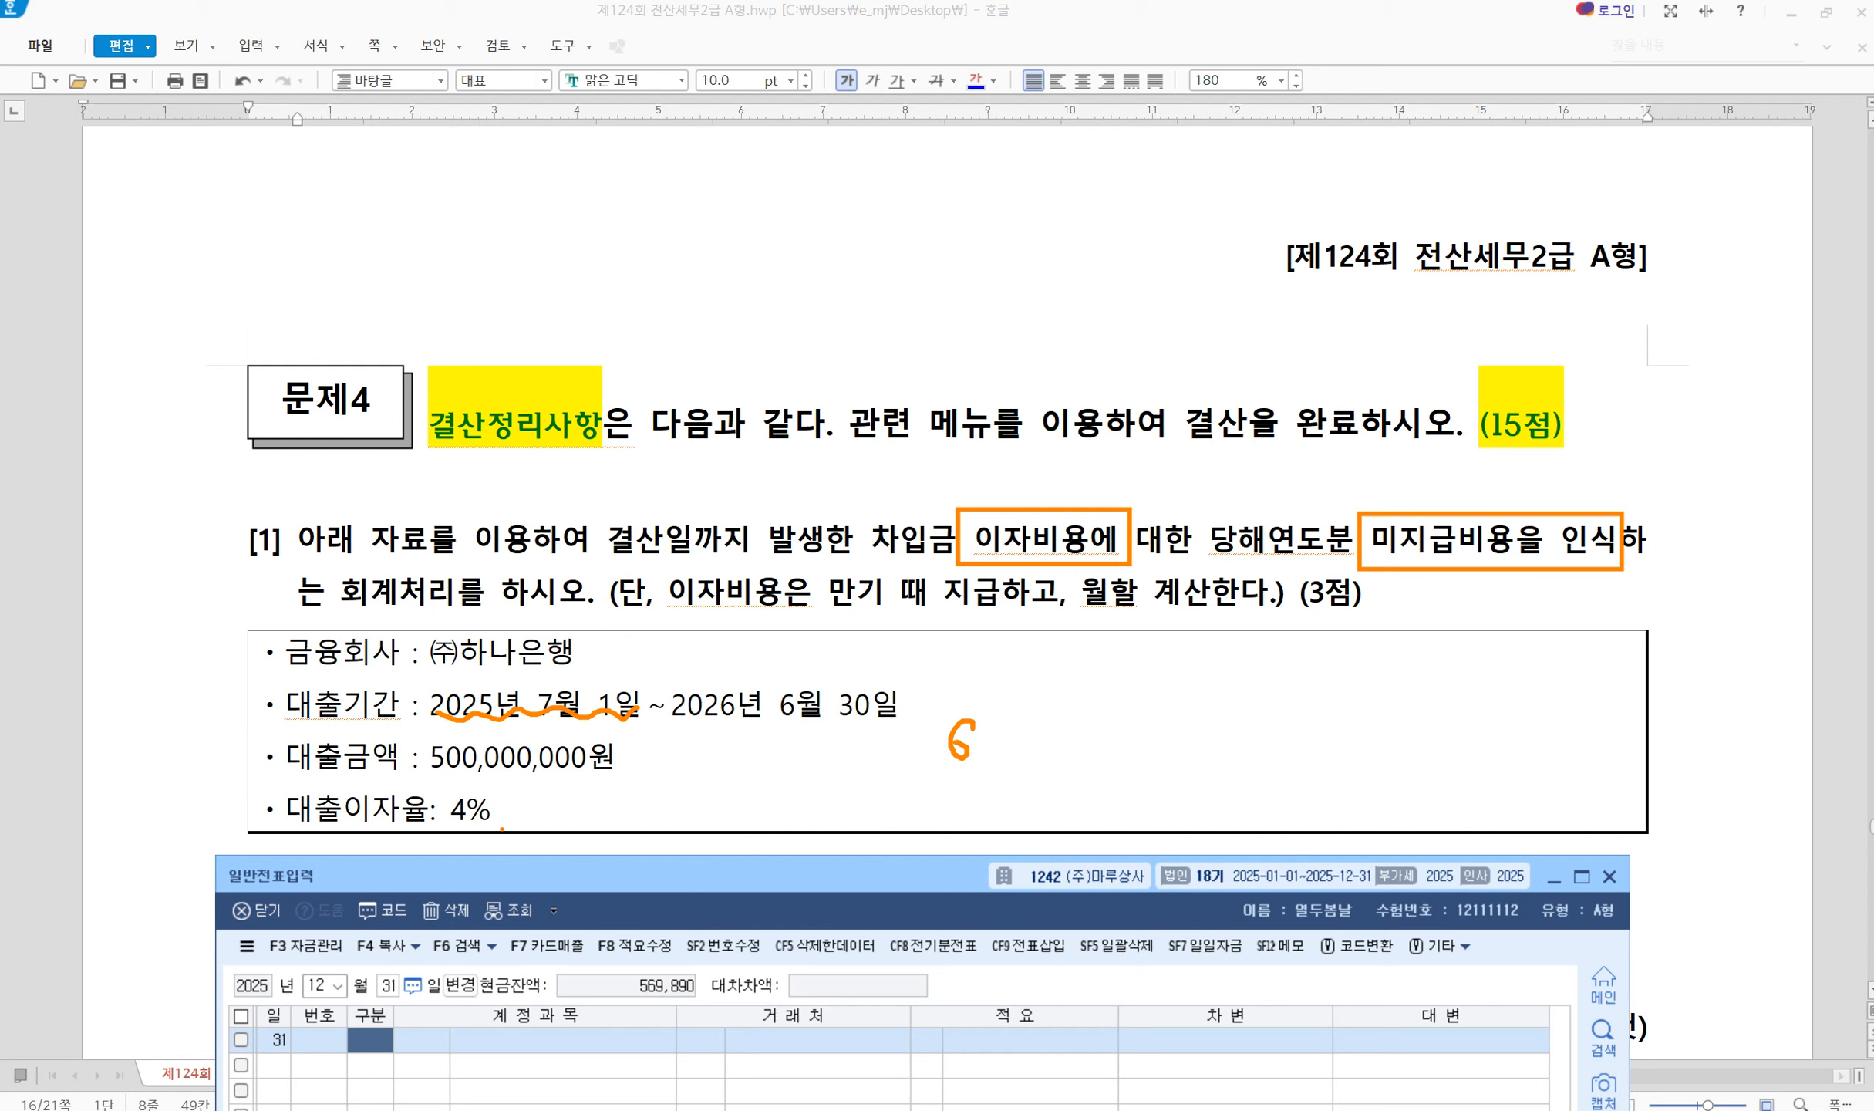
# Enter a Dec 31 entry debiting 0951 이자비용 and crediting 0262 미지급비용 10,000,000 each
pyautogui.press('Escape')
pyautogui.write('3')
pyautogui.press('Return')
pyautogui.write('951')
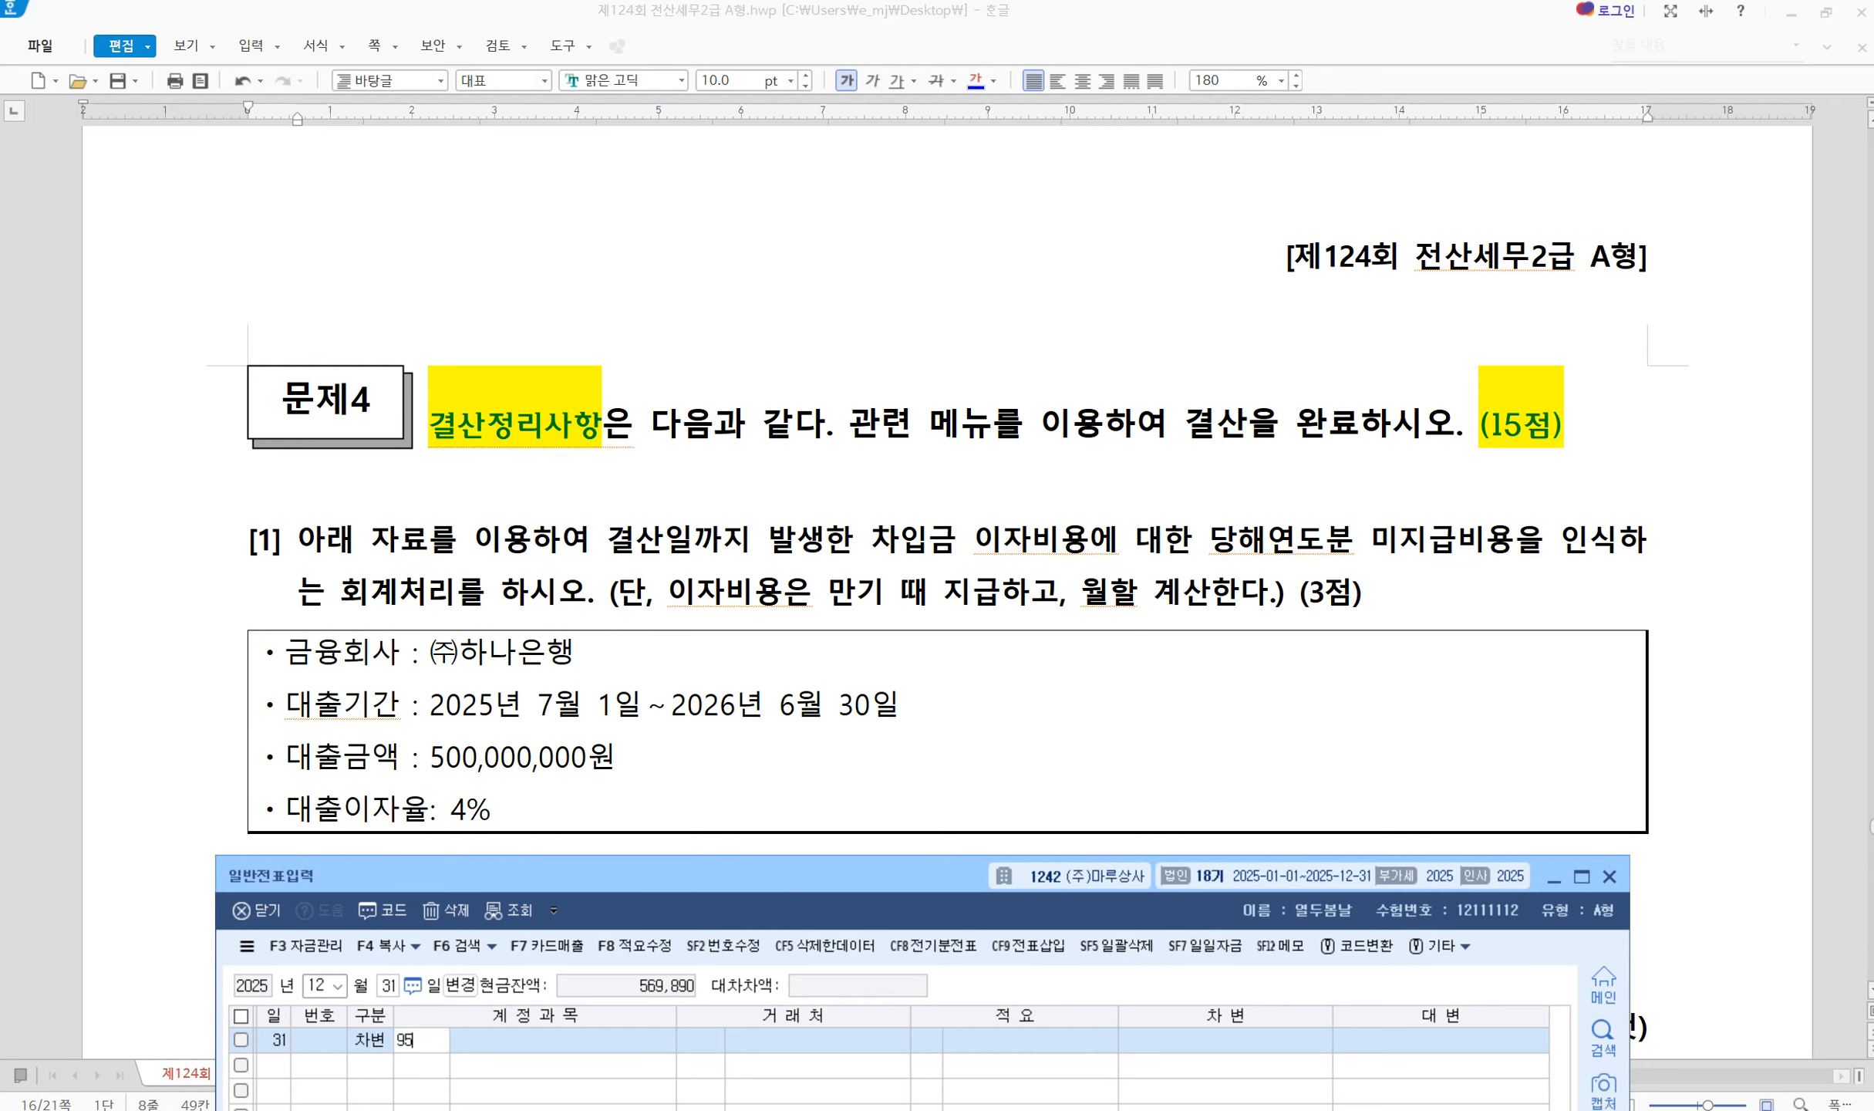
pyautogui.press('Return')
pyautogui.press('Return')
pyautogui.press('Return')
pyautogui.press('Return')
pyautogui.press('Return')
pyautogui.write('10000000')
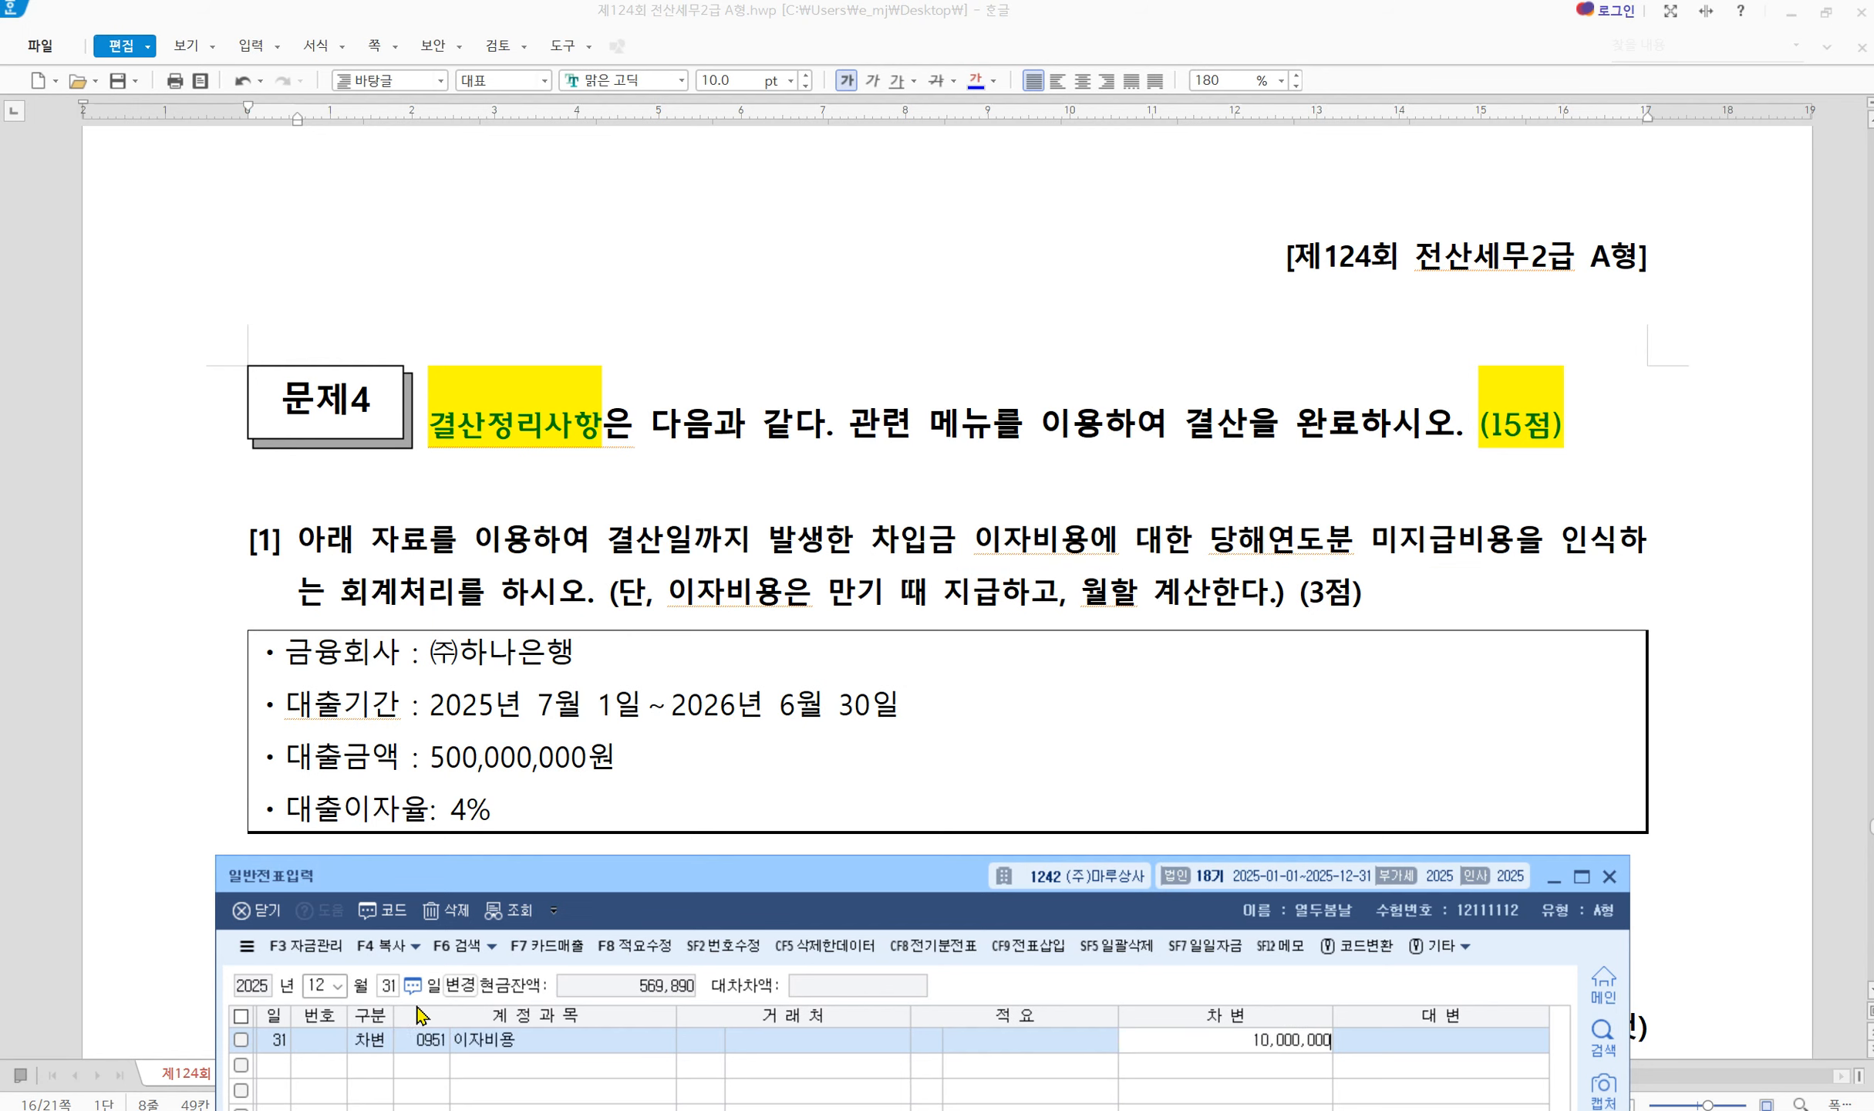
pyautogui.press('Return')
pyautogui.write('4')
pyautogui.press('Return')
pyautogui.write('262')
pyautogui.press('Return')
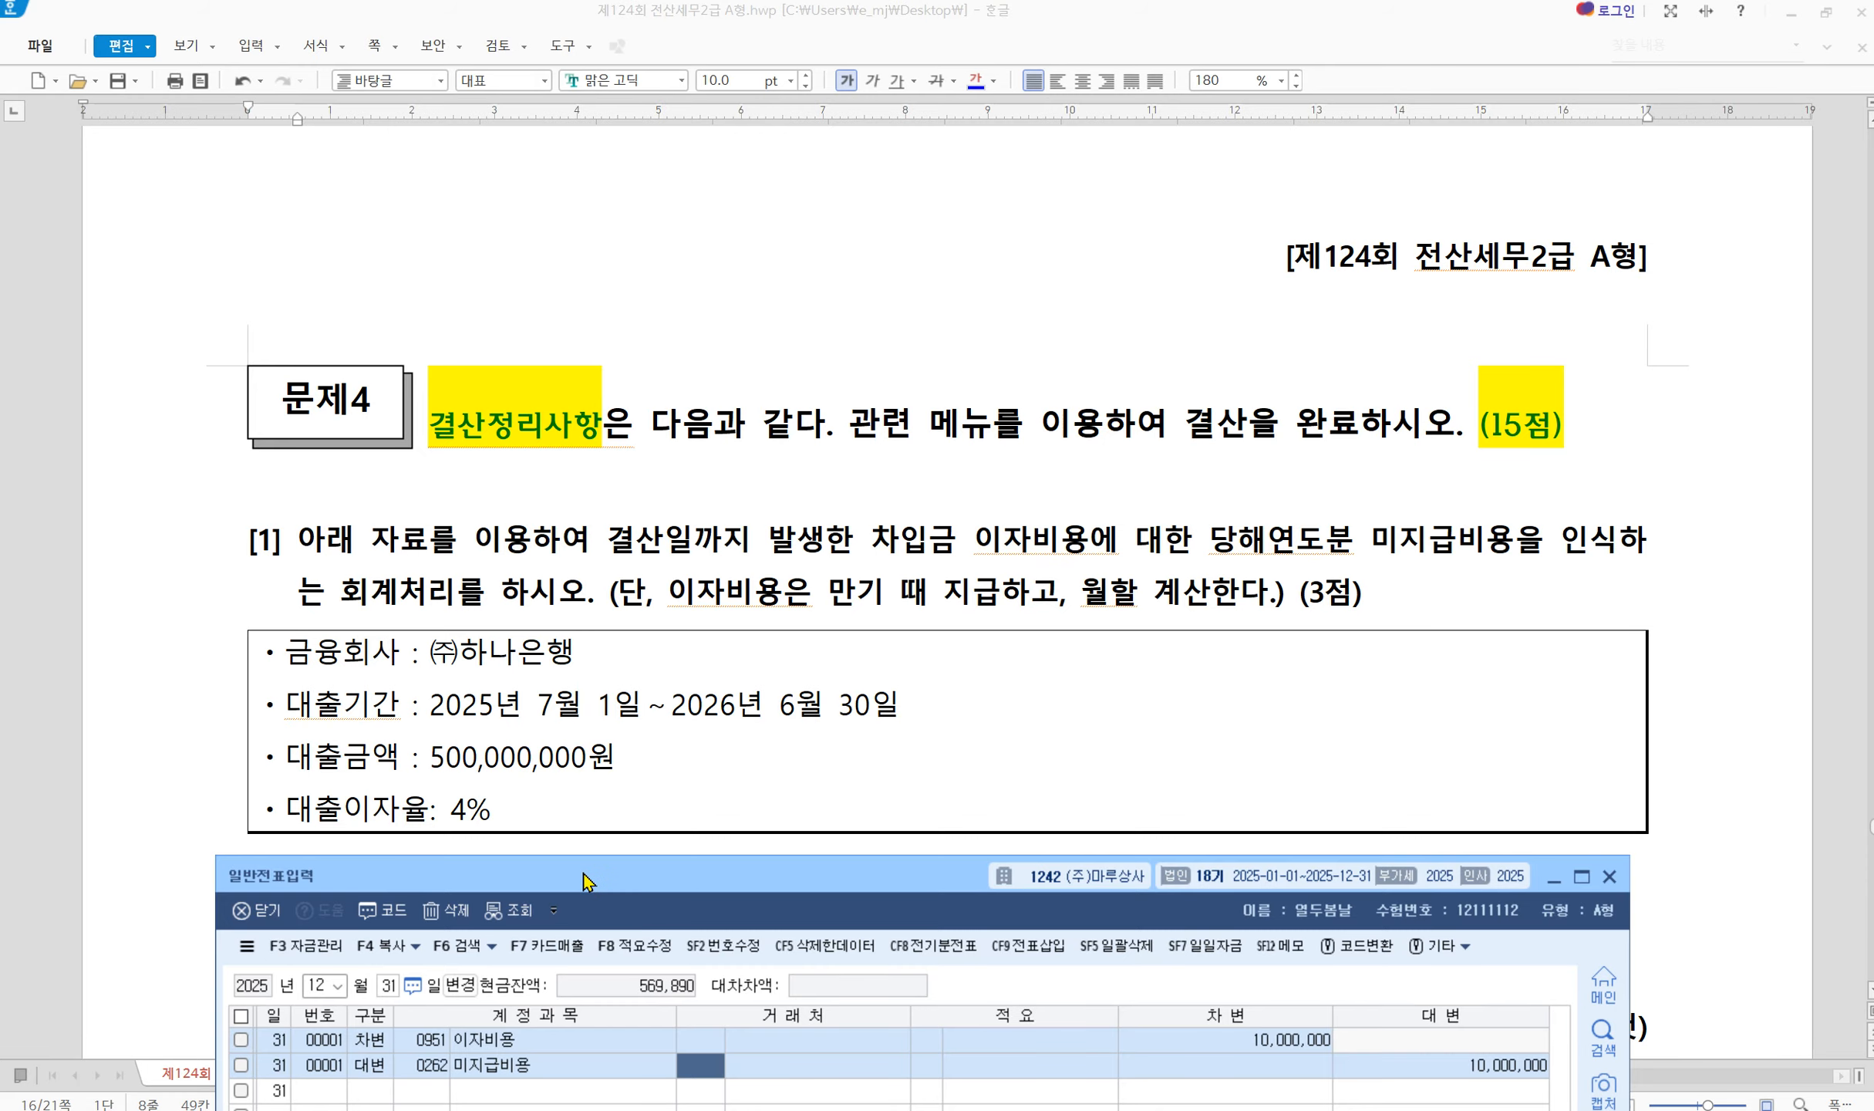
pyautogui.moveTo(588, 879); pyautogui.dragTo(623, 654)
# Bring exam problem [2] into view and box its 500,000원 interest amount
pyautogui.scroll(-10, 633, 619)
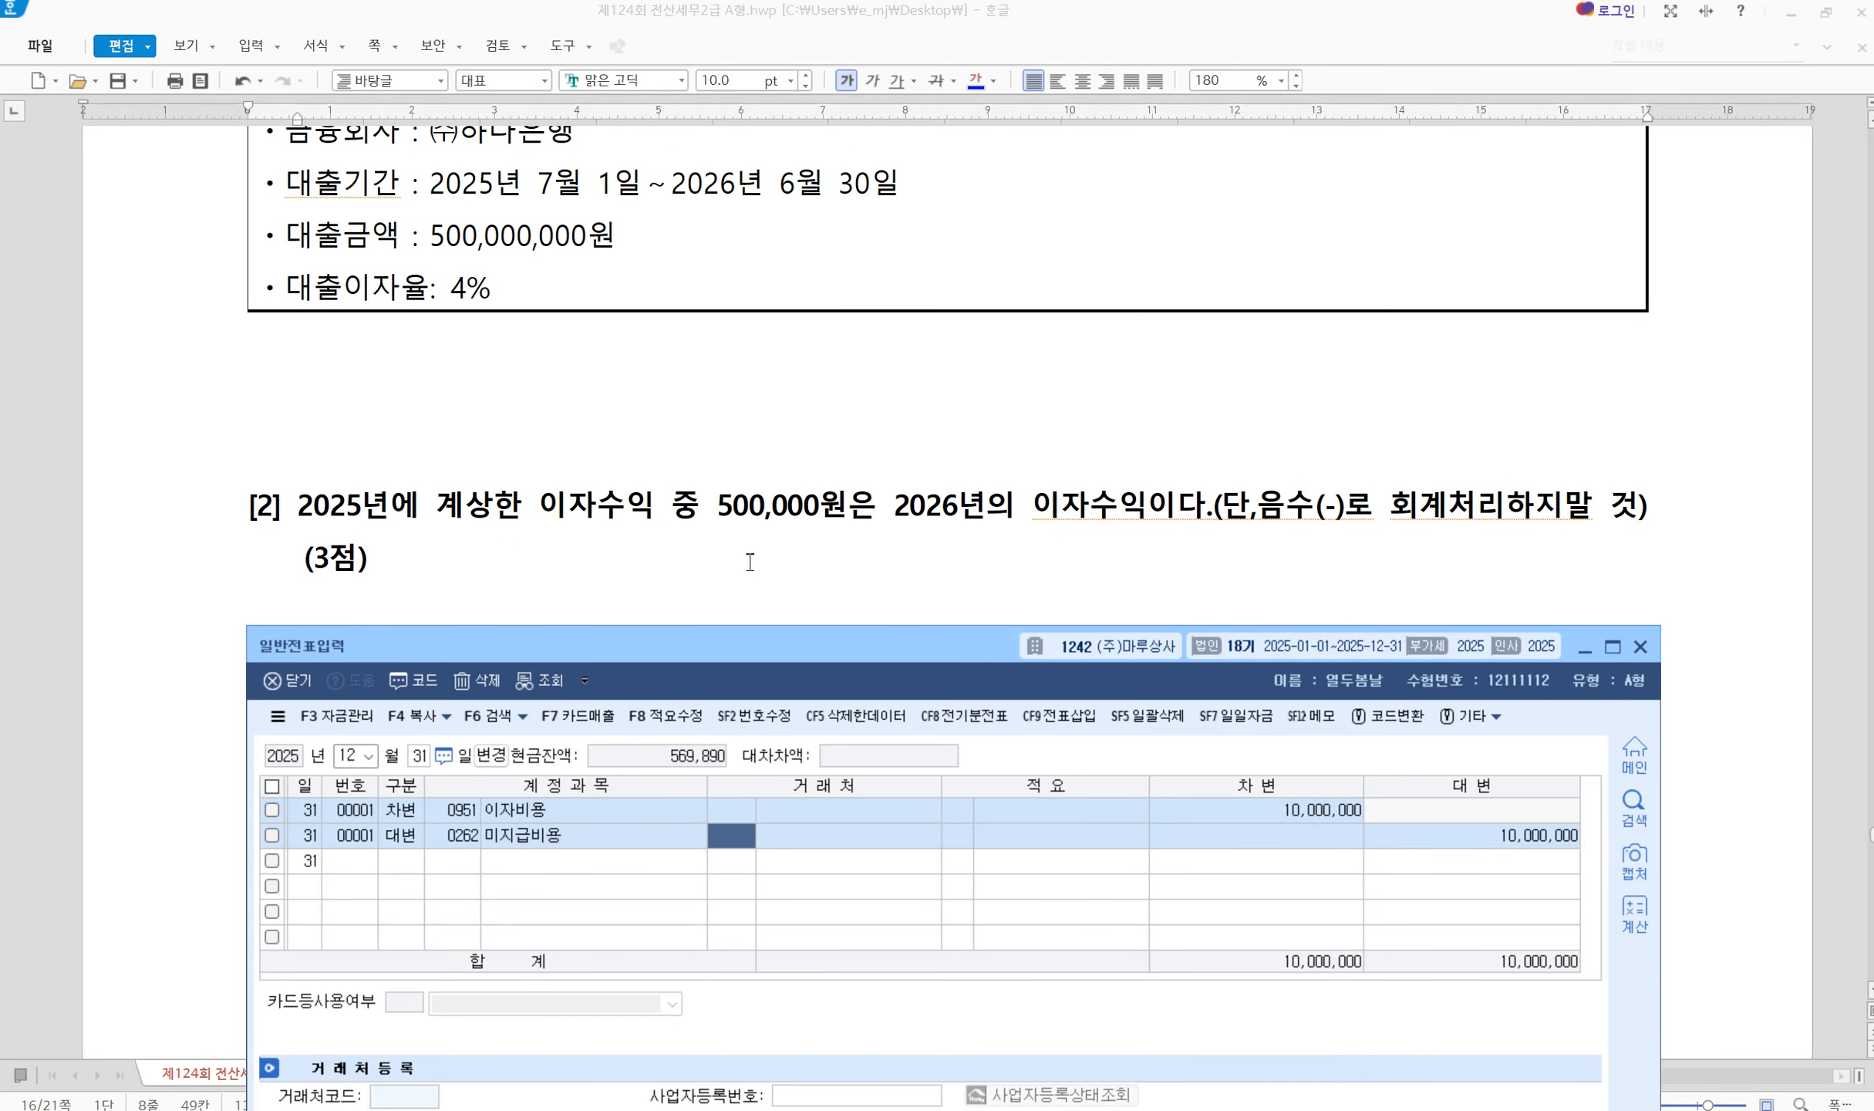
pyautogui.scroll(3, 745, 556)
pyautogui.moveTo(699, 655); pyautogui.dragTo(643, 650)
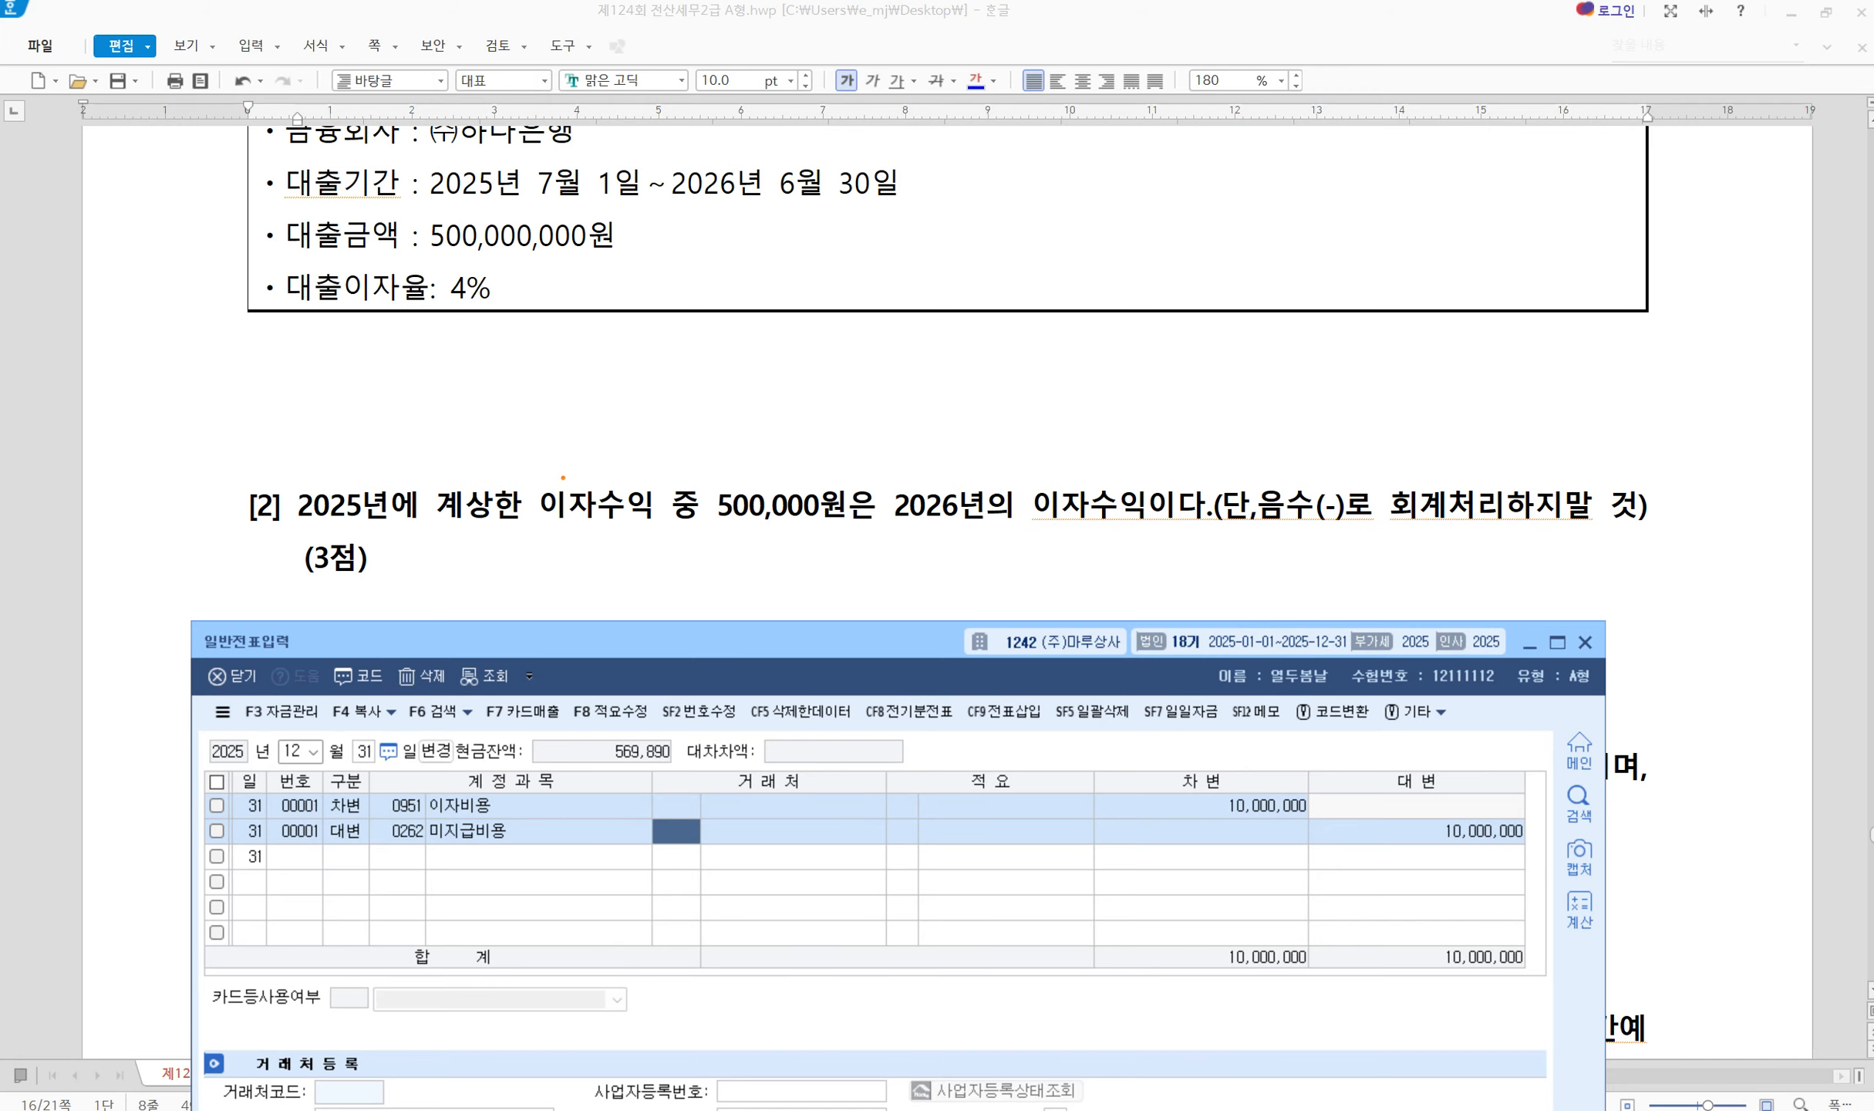
pyautogui.moveTo(694, 466)
pyautogui.mouseDown()
pyautogui.moveTo(758, 512)
pyautogui.moveTo(870, 534)
pyautogui.moveTo(1183, 531)
pyautogui.mouseUp()
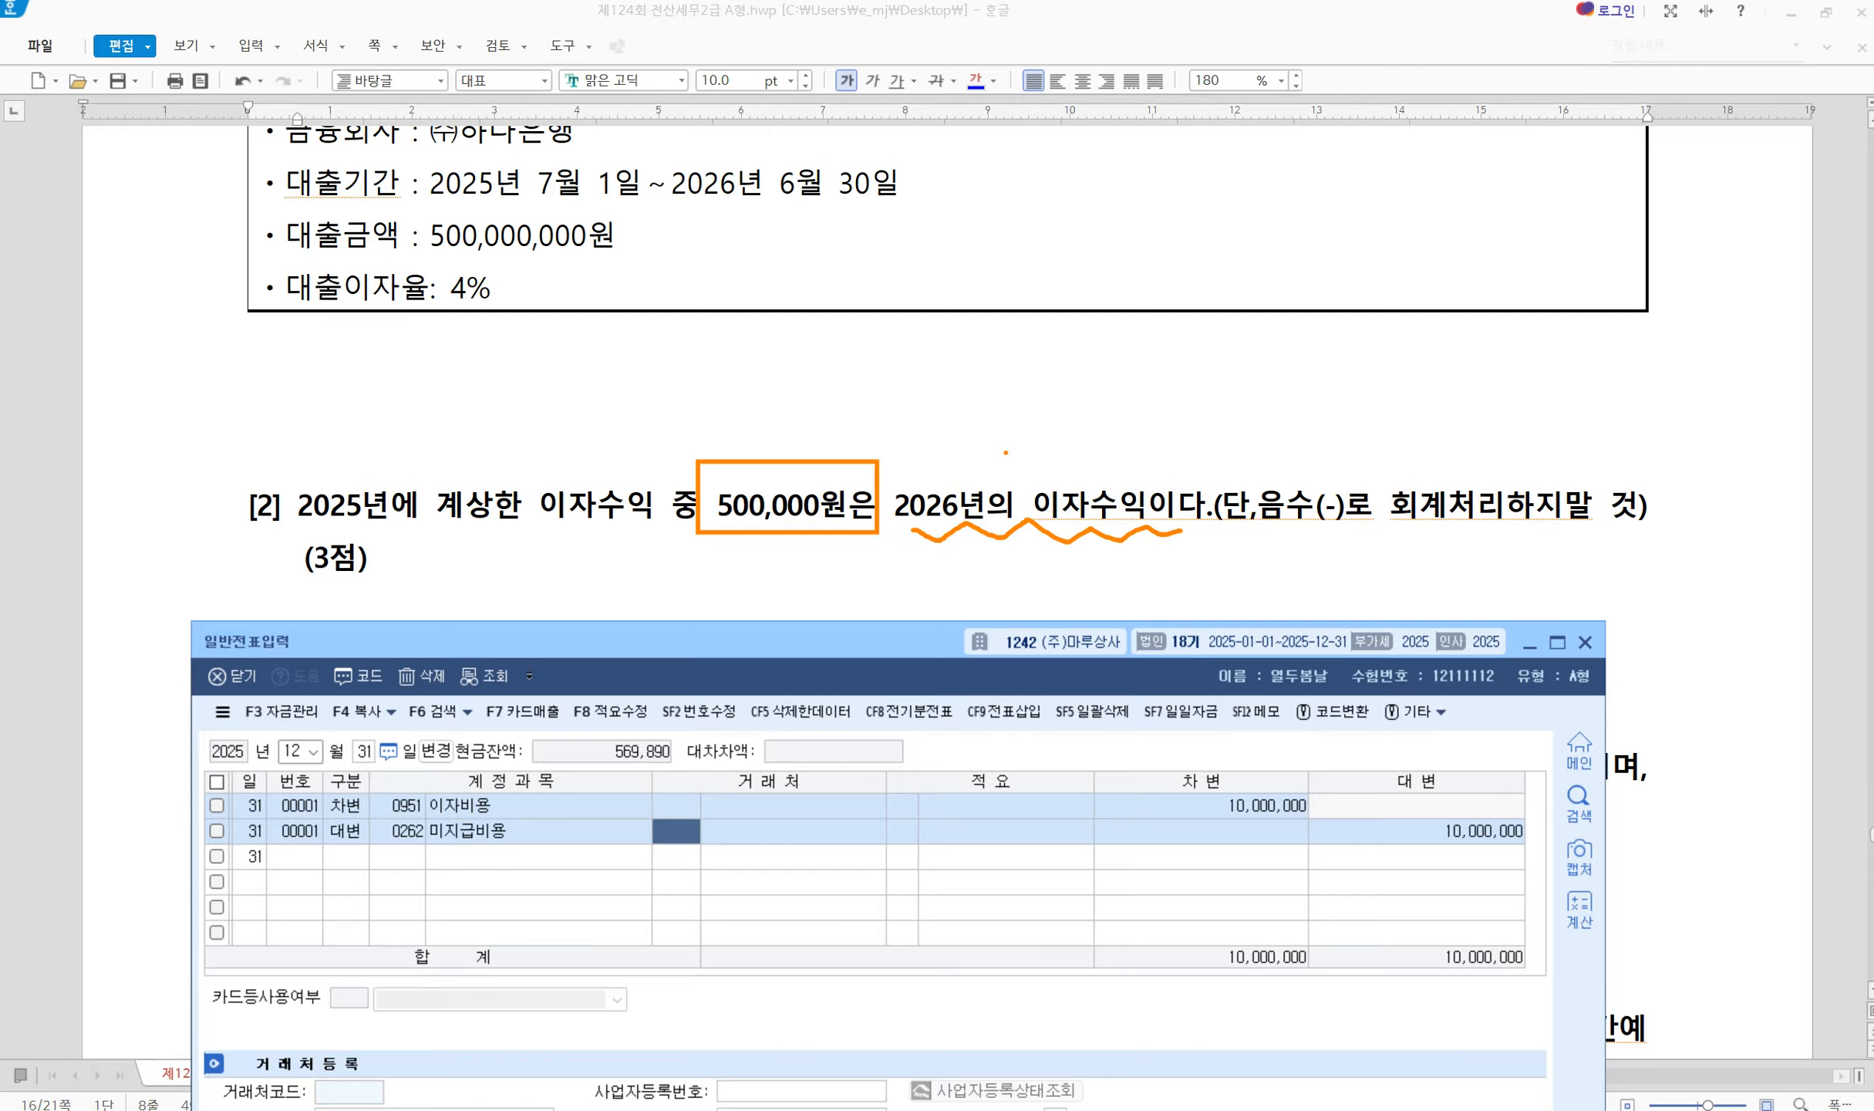
# Add a 0901 이자수익 500,000 line and a 0263 선수수익 line, correcting the code from 264
pyautogui.press('Escape')
pyautogui.click(338, 864)
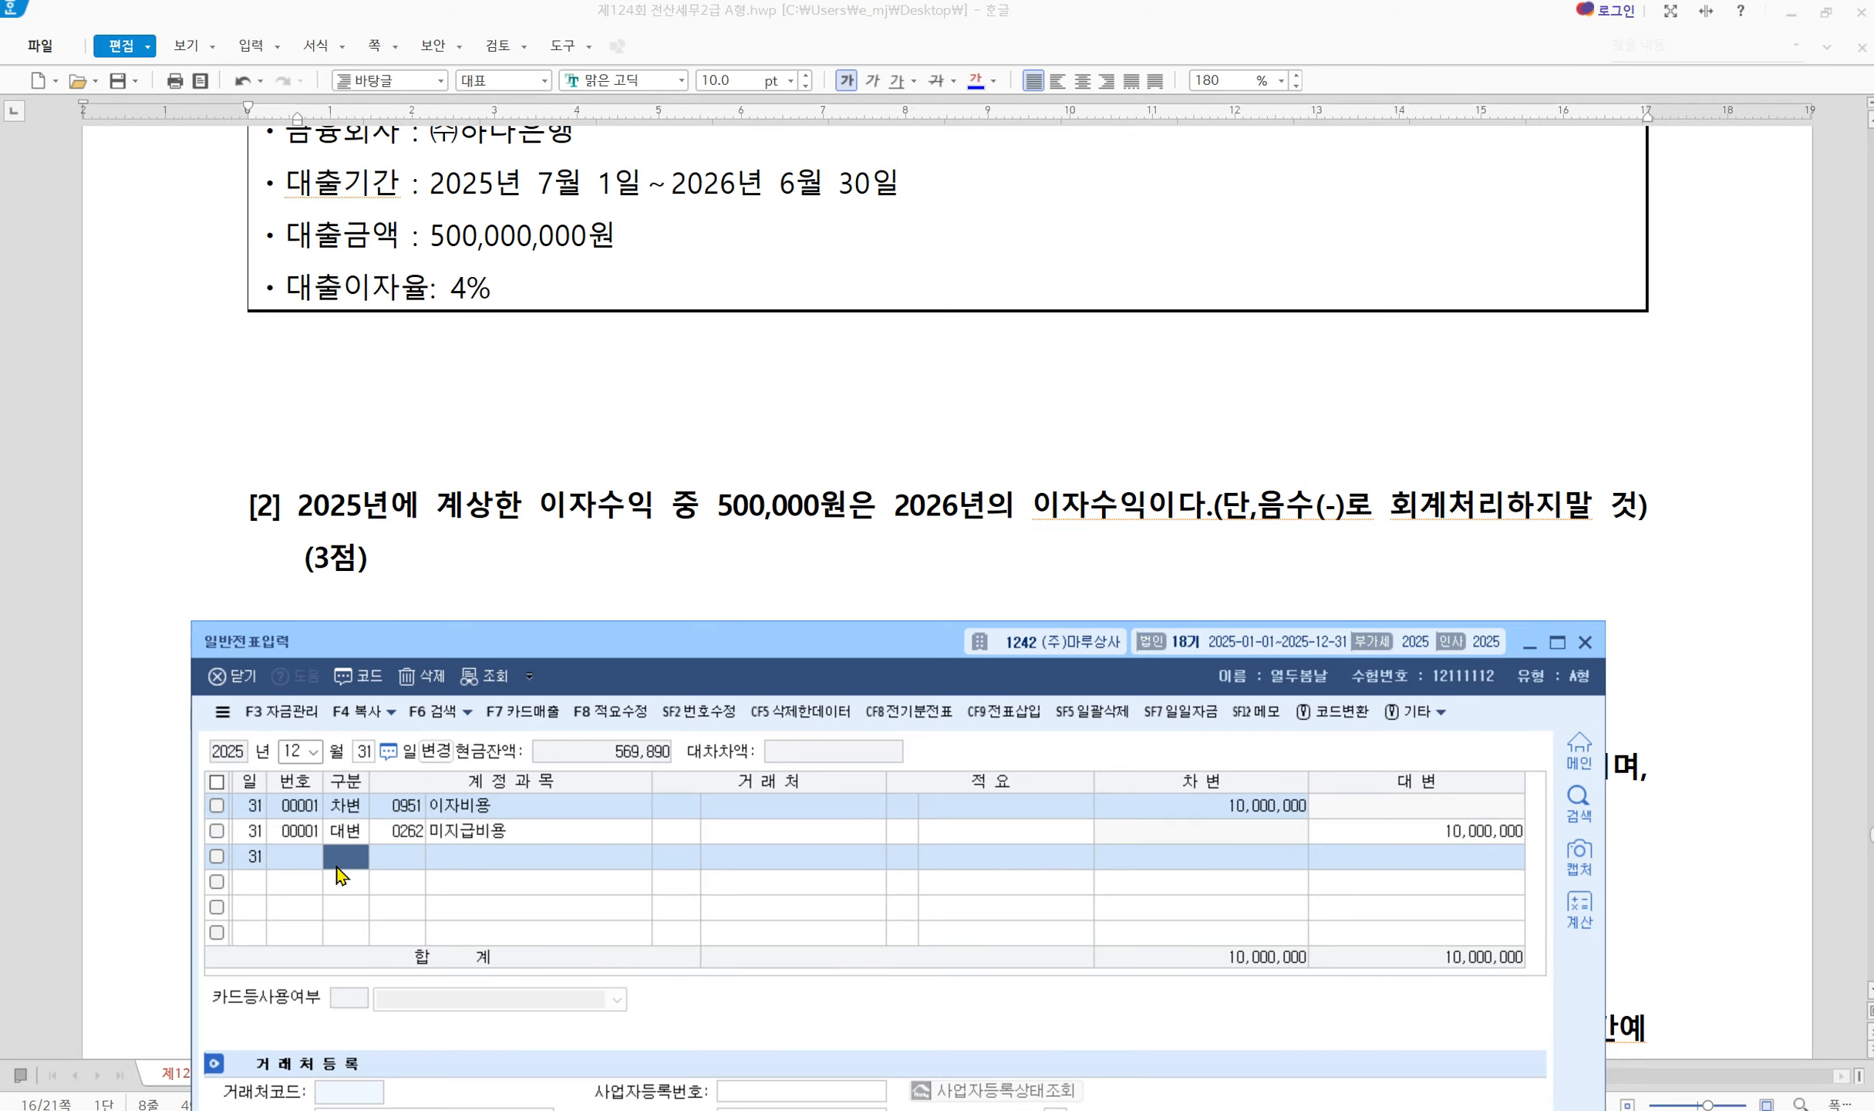
pyautogui.write('4')
pyautogui.press('Return')
pyautogui.write('901')
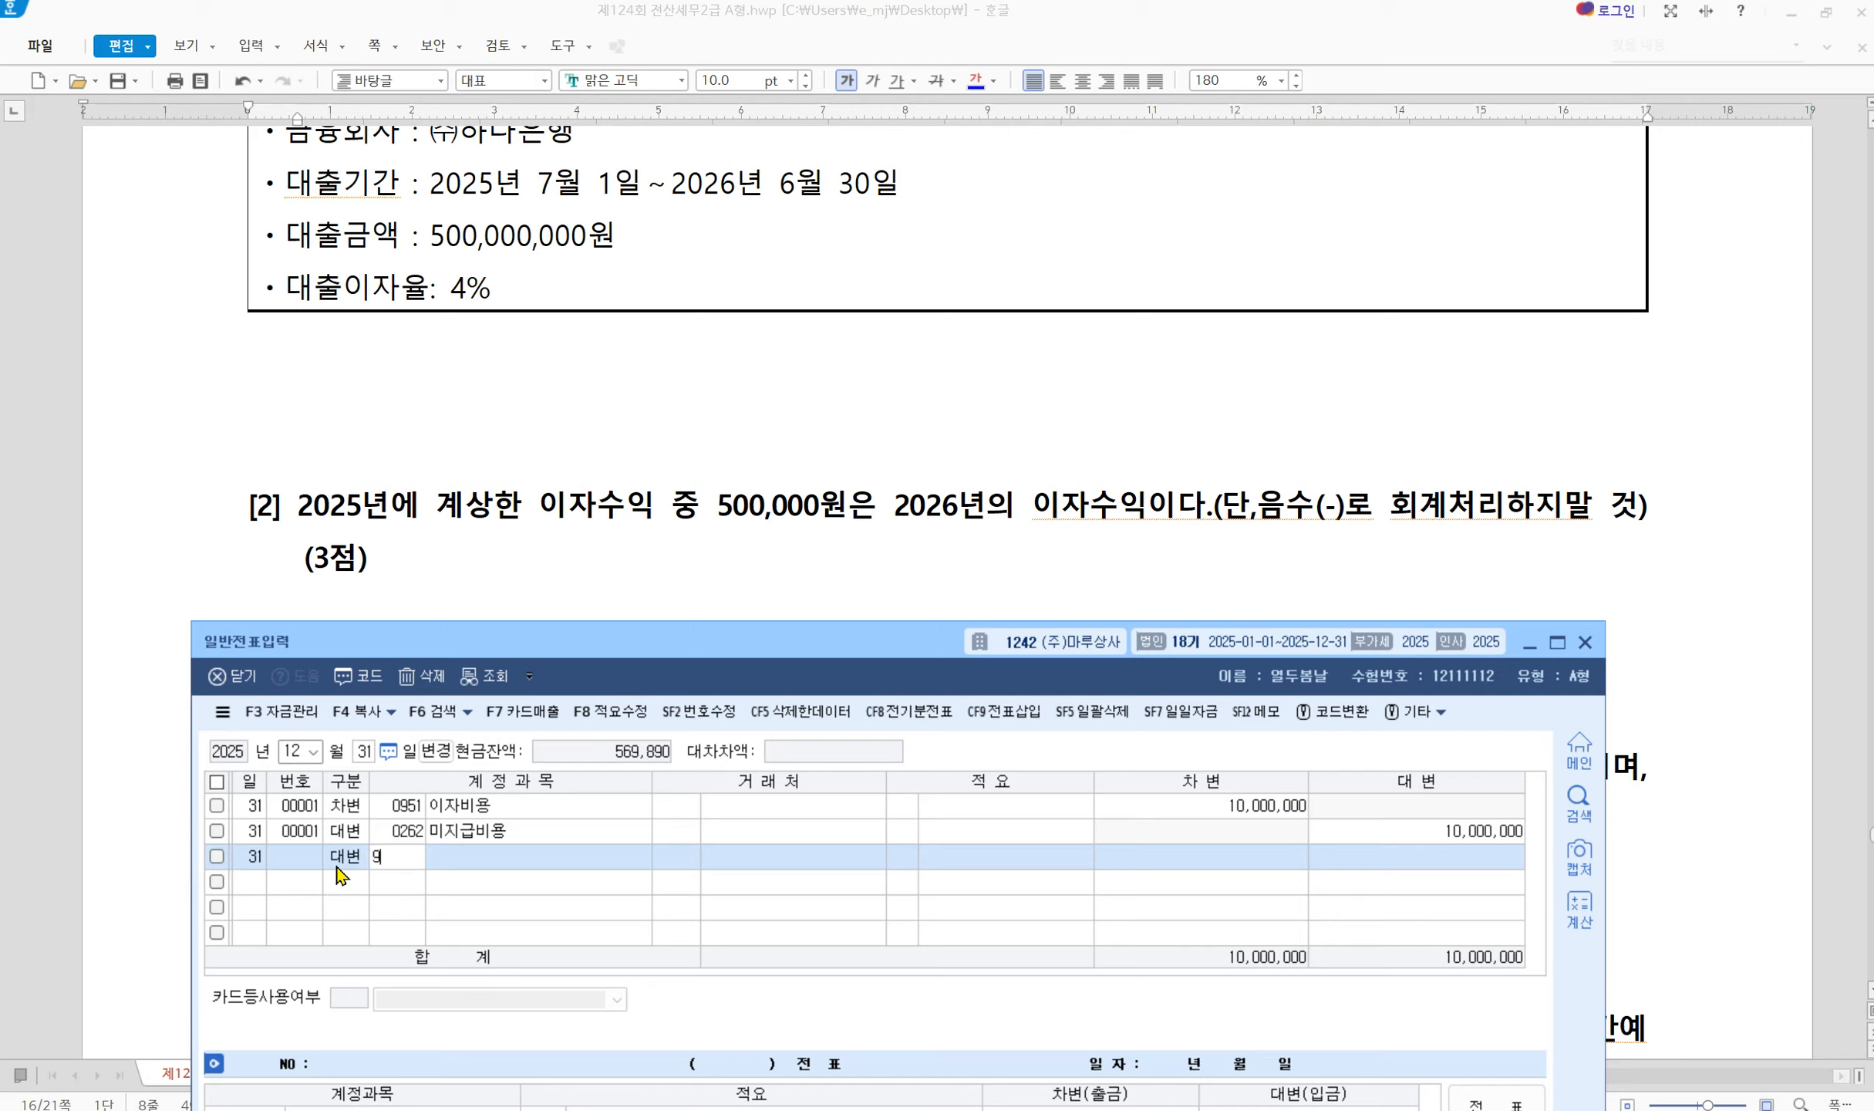
pyautogui.press('Return')
pyautogui.press('Return')
pyautogui.press('Return')
pyautogui.press('Return')
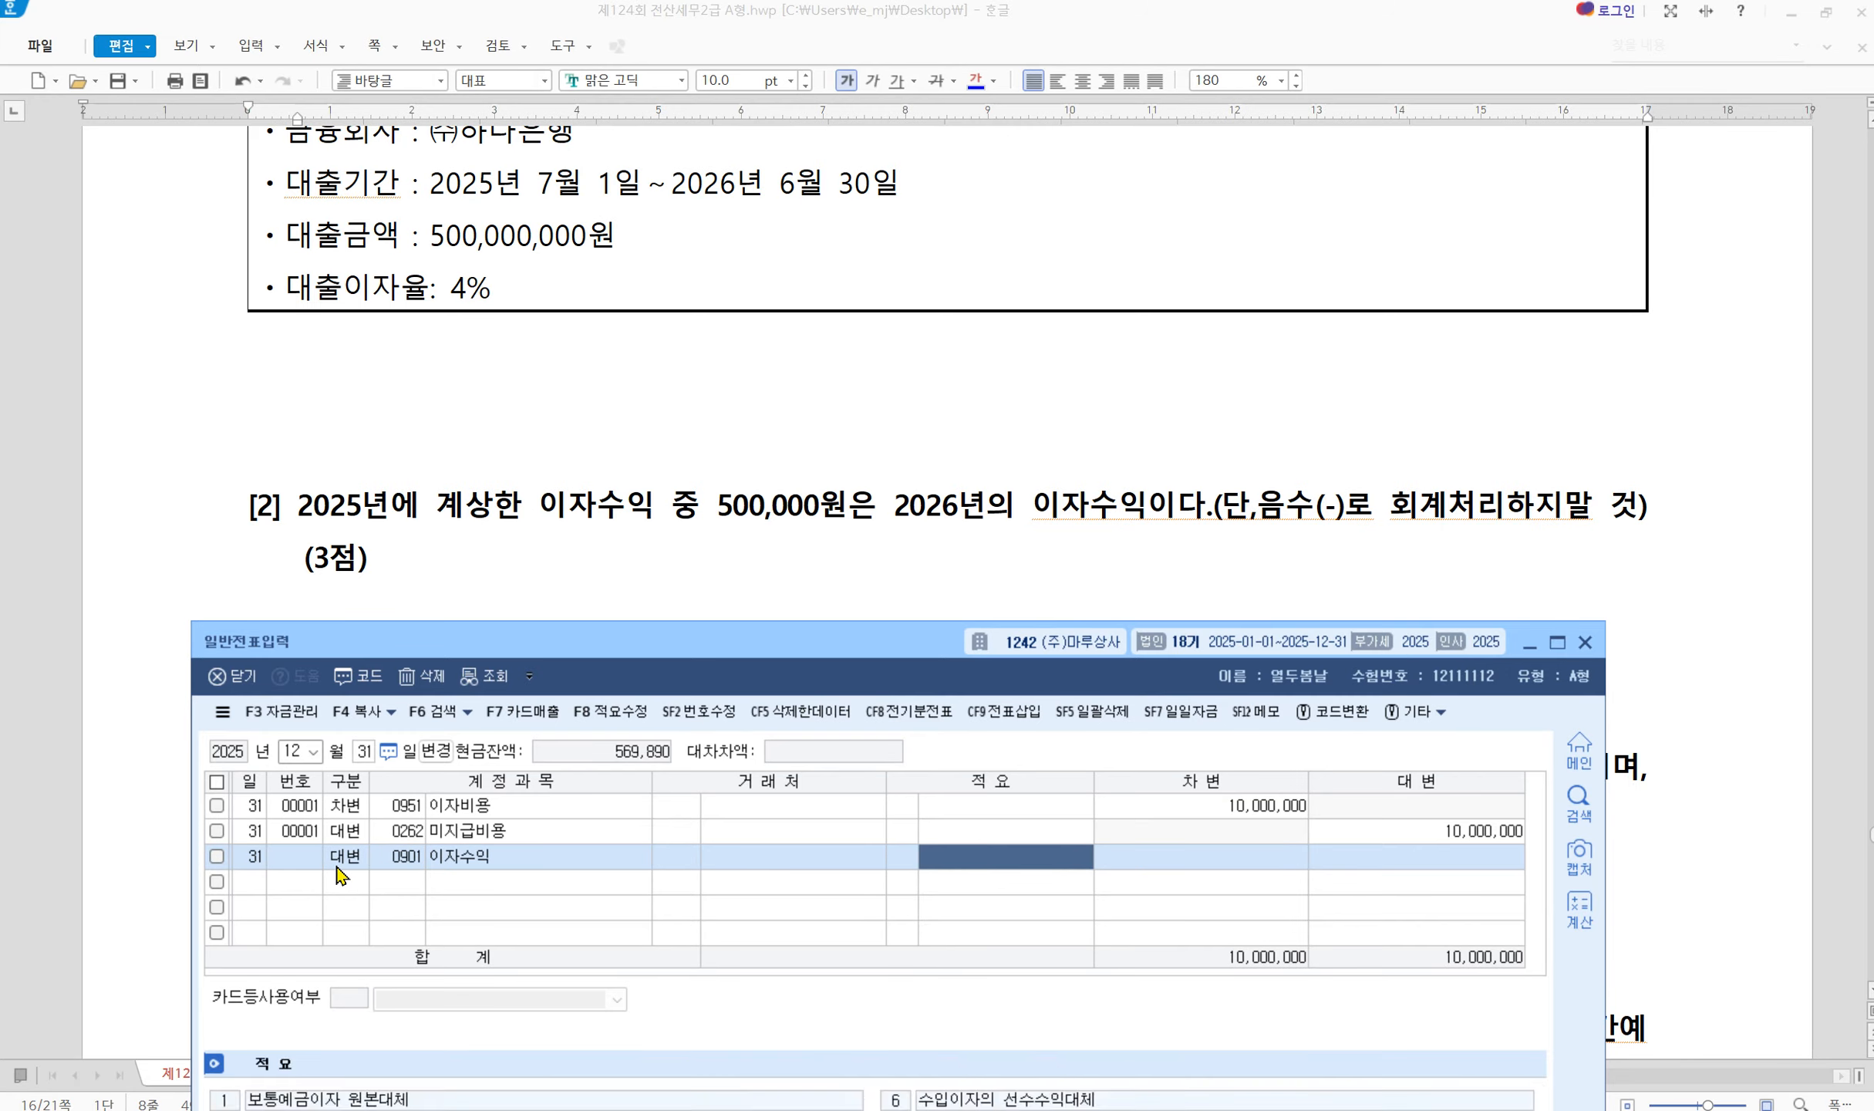
pyautogui.write('5000000')
pyautogui.press('Return')
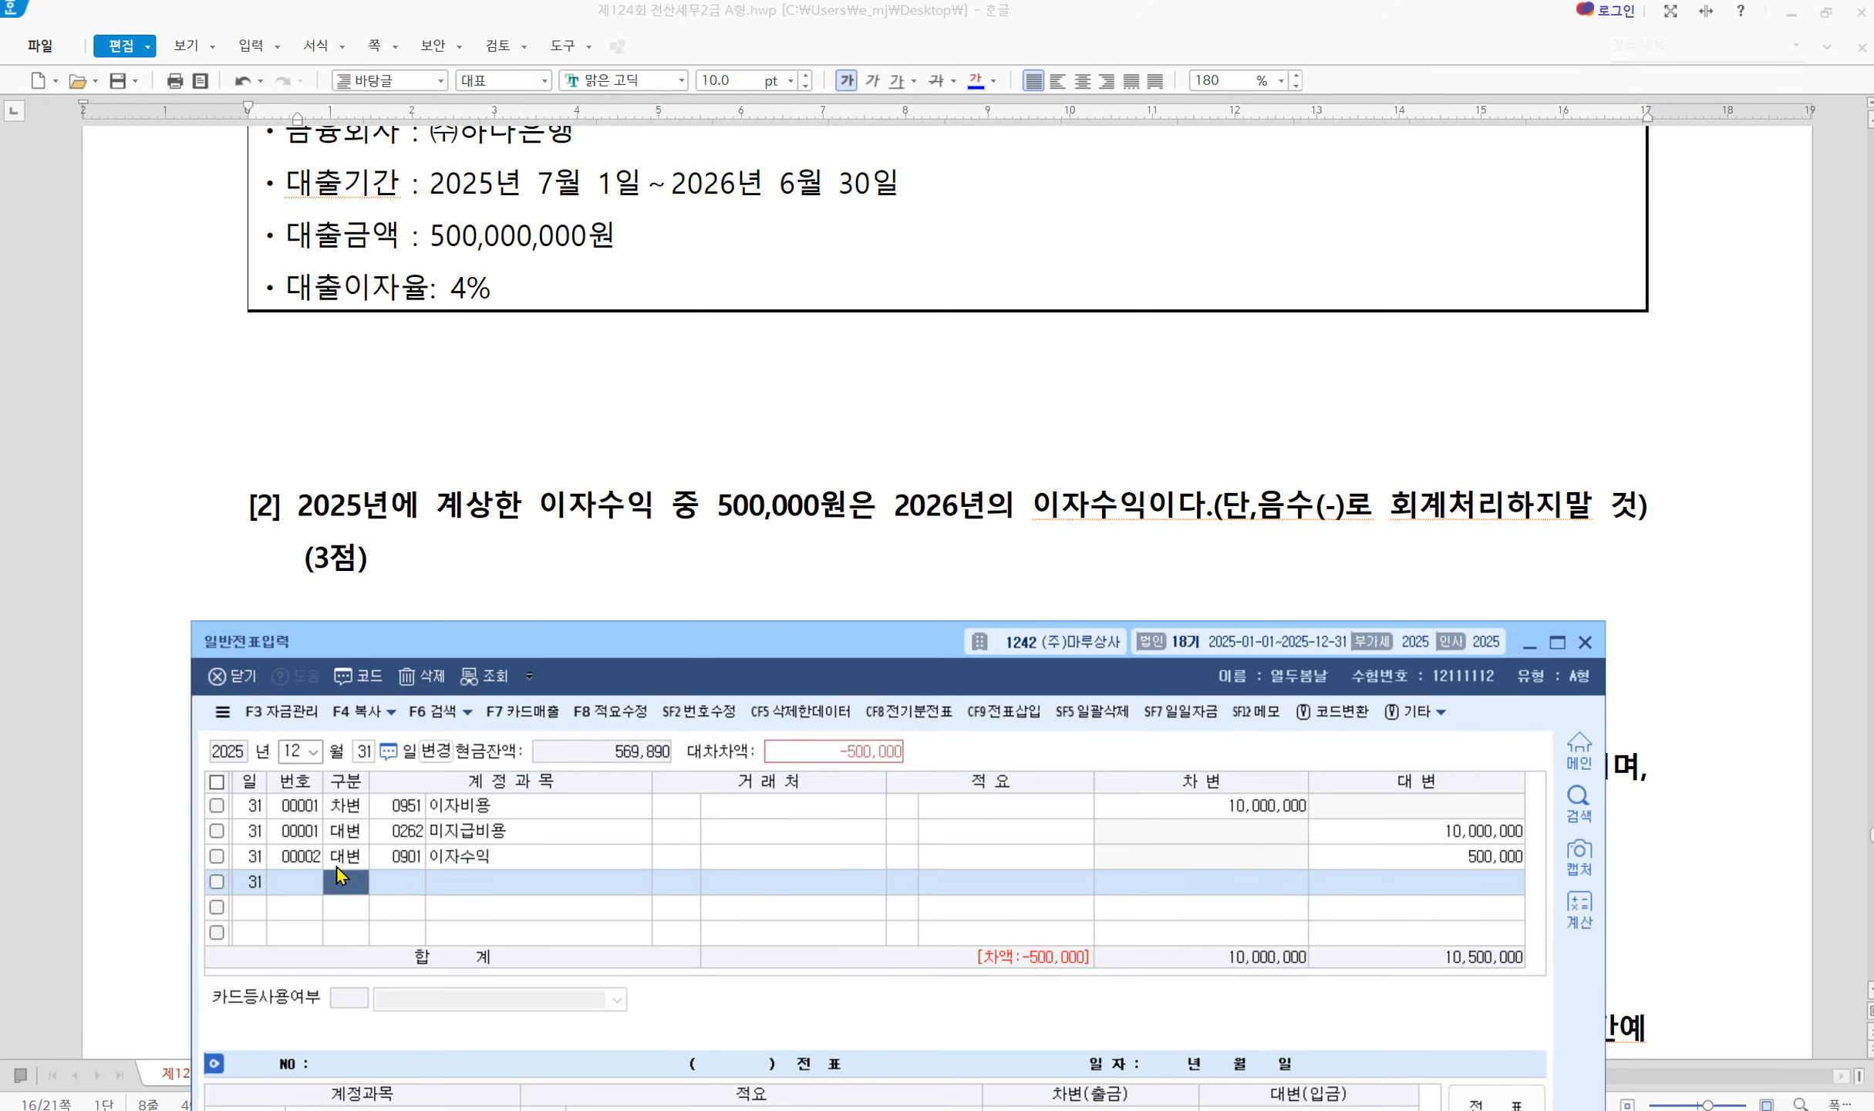
pyautogui.write('4')
pyautogui.press('Return')
pyautogui.write('264')
pyautogui.press('Return')
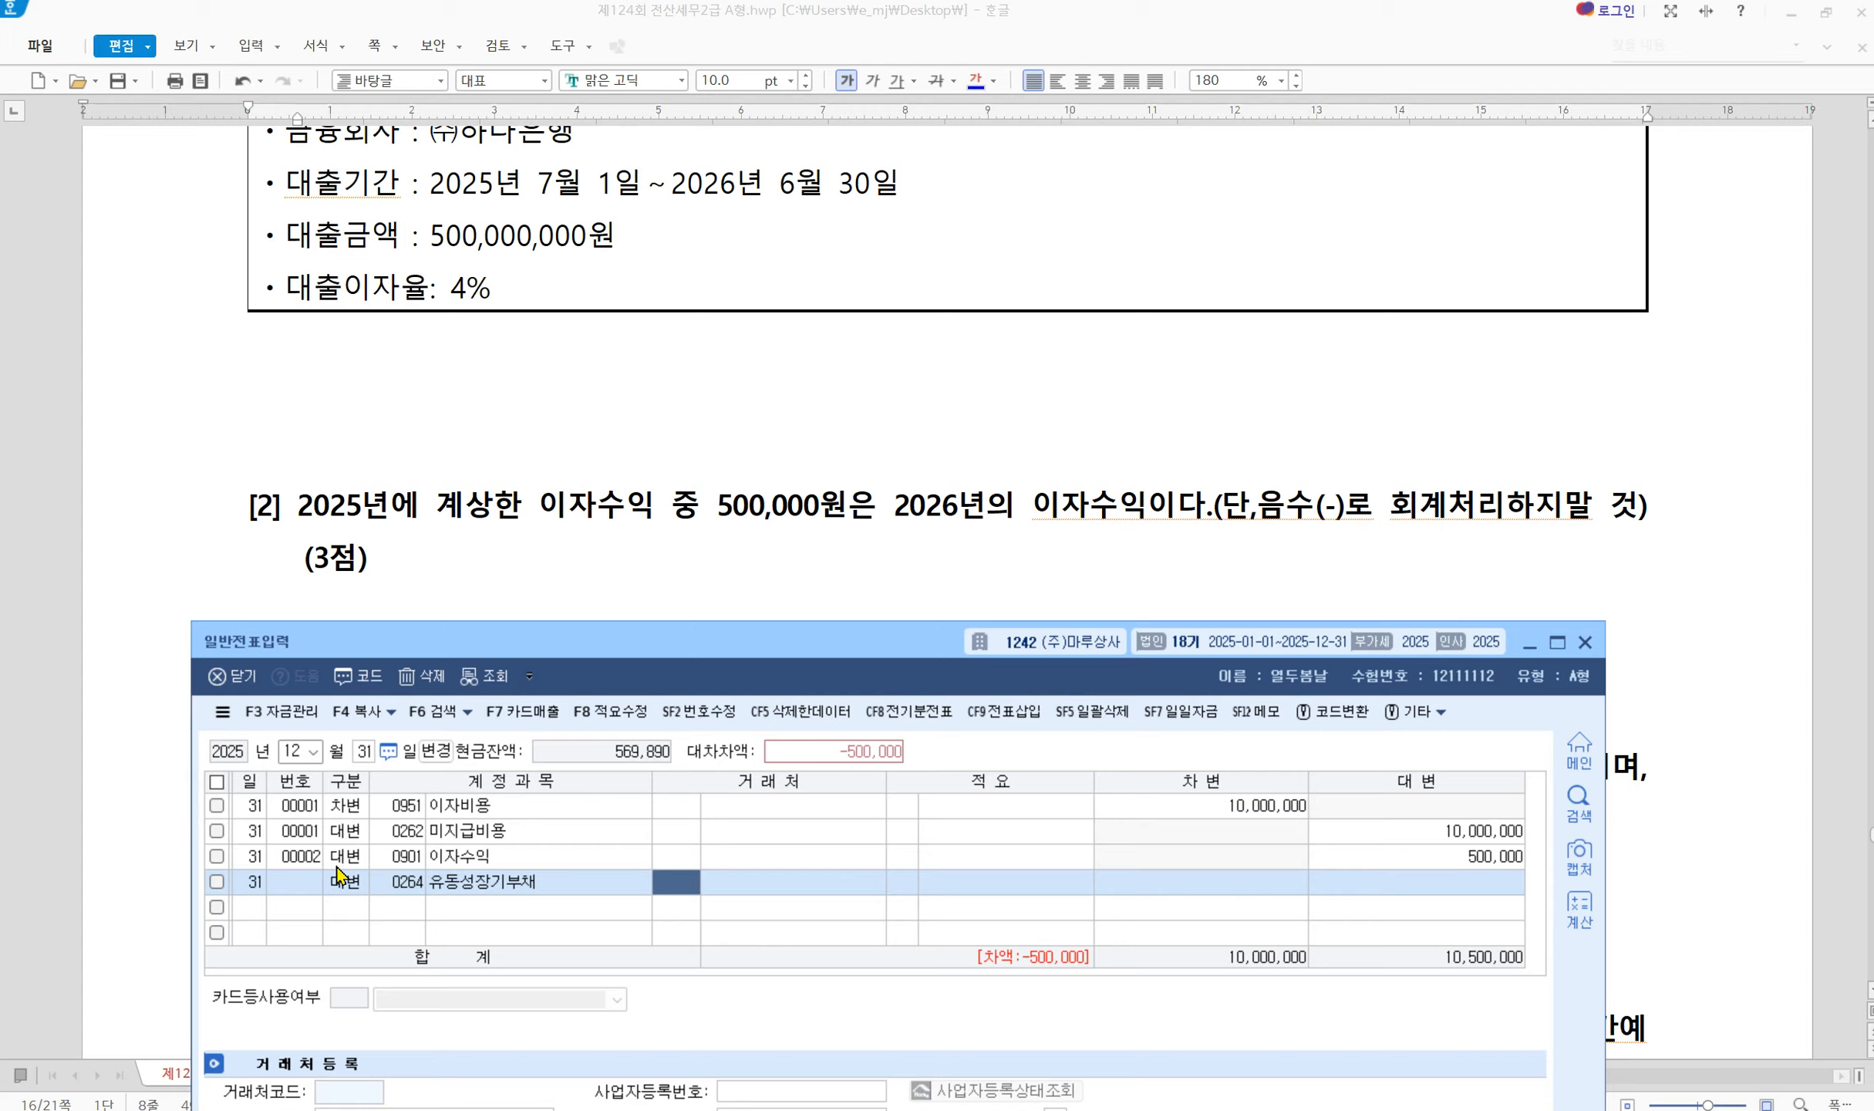
pyautogui.hotkey('shift', 'Tab')
pyautogui.write('263')
pyautogui.press('Return')
# Put 이자수익 on the debit side and credit 선수수익 500,000, then bring up problem [3]
pyautogui.click(337, 862)
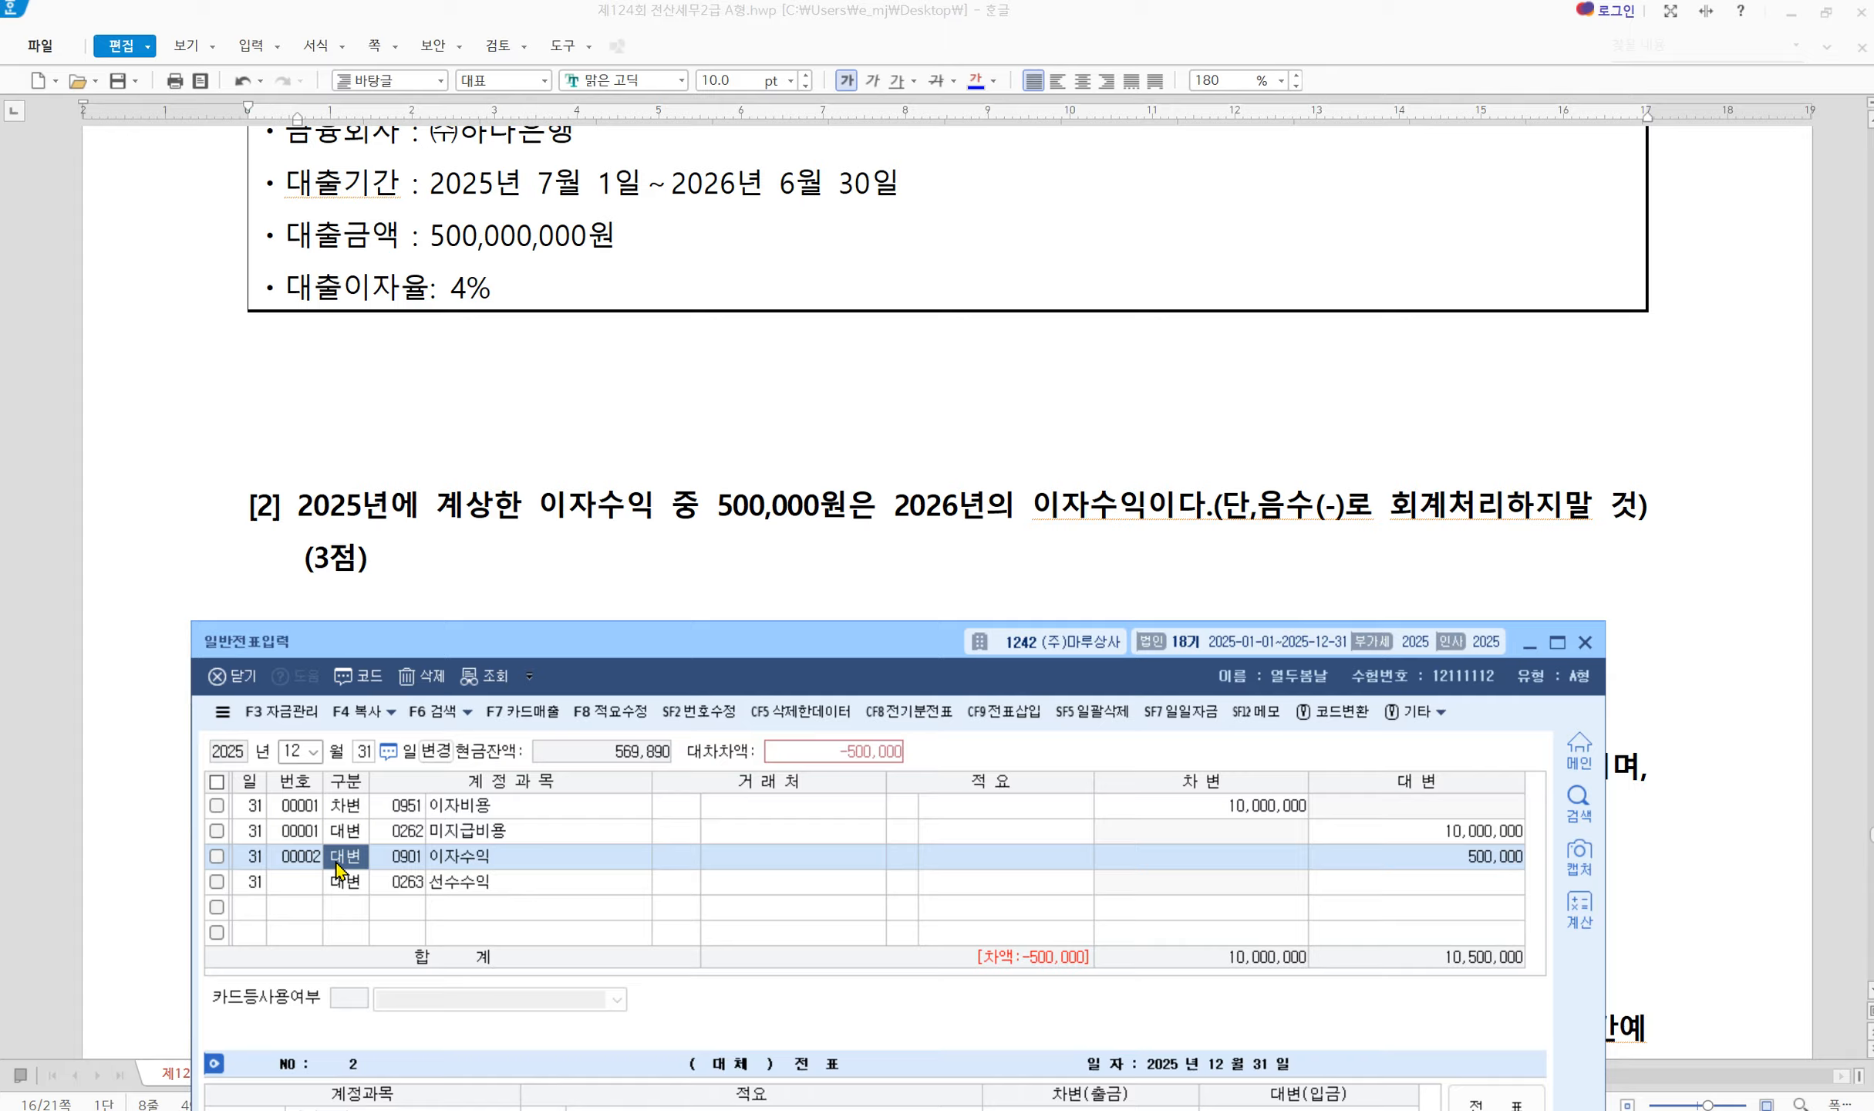
pyautogui.write('3')
pyautogui.press('Return')
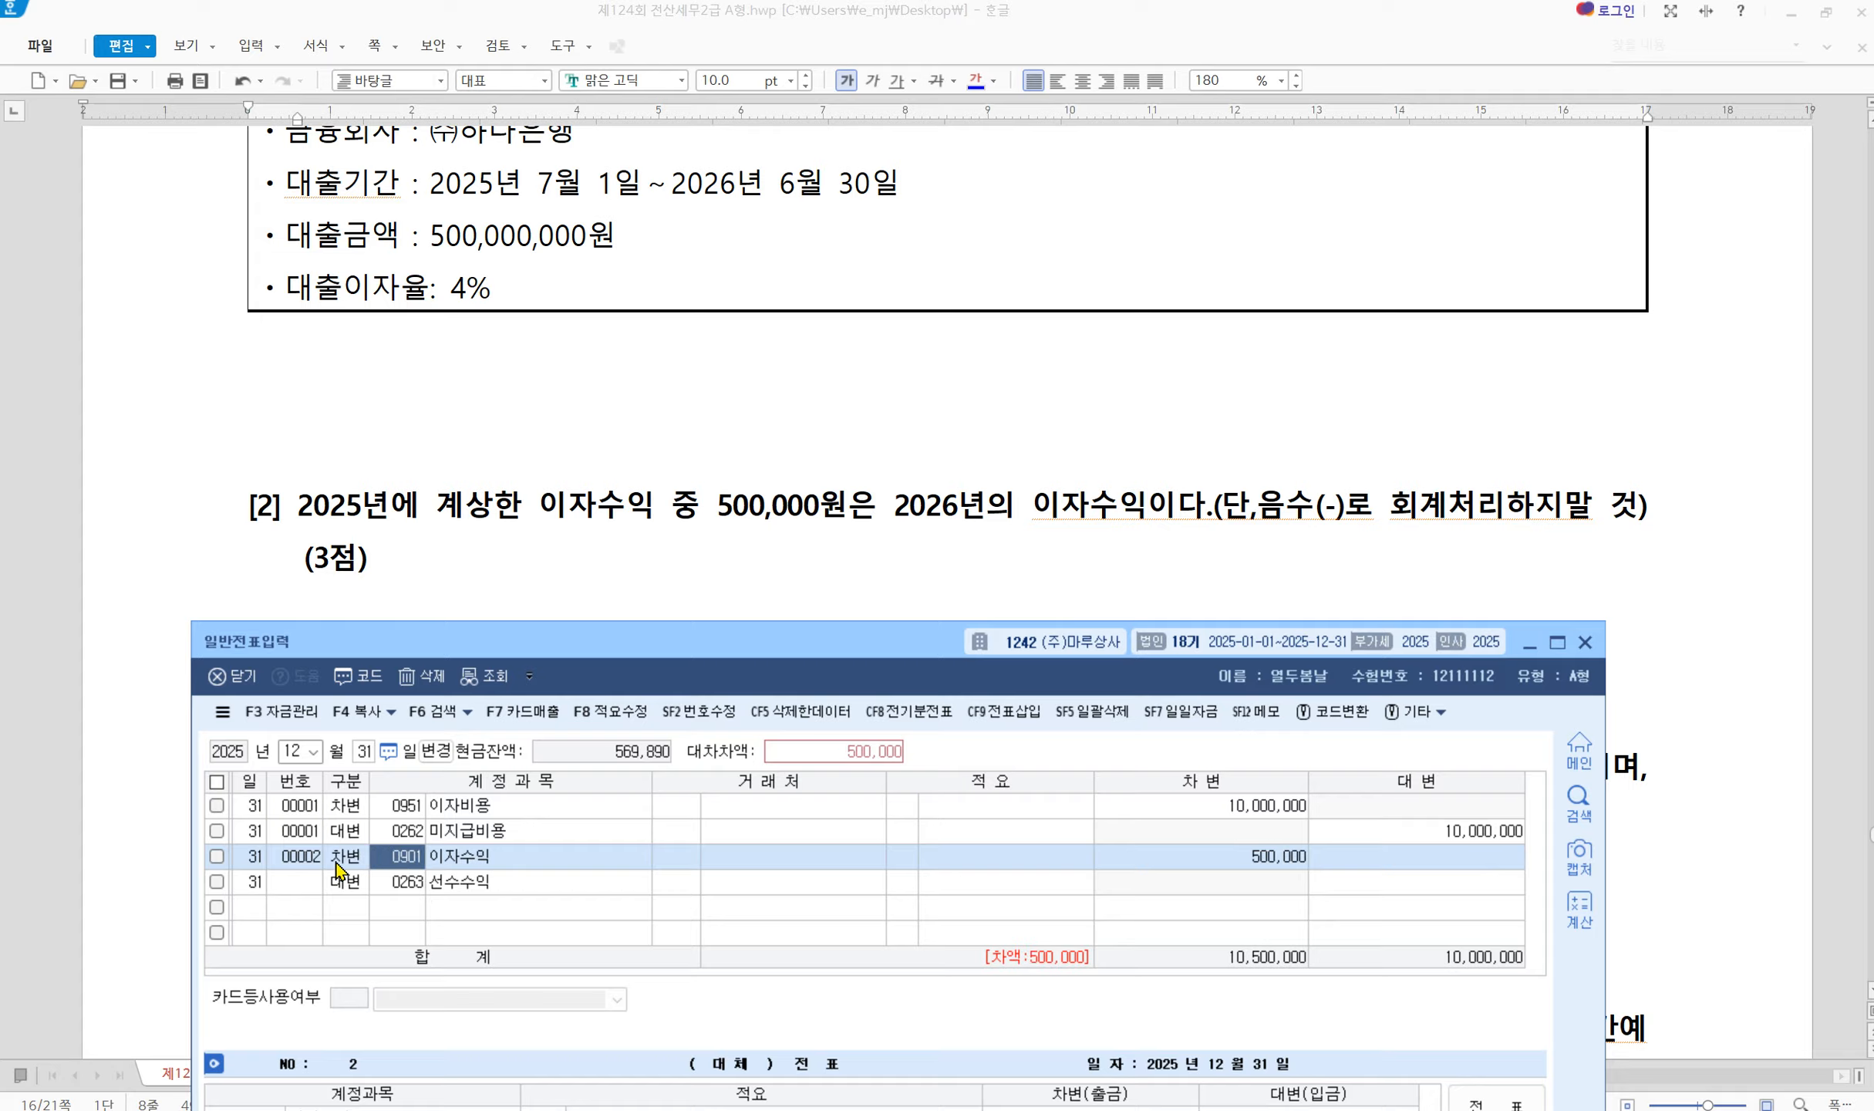
pyautogui.click(337, 870)
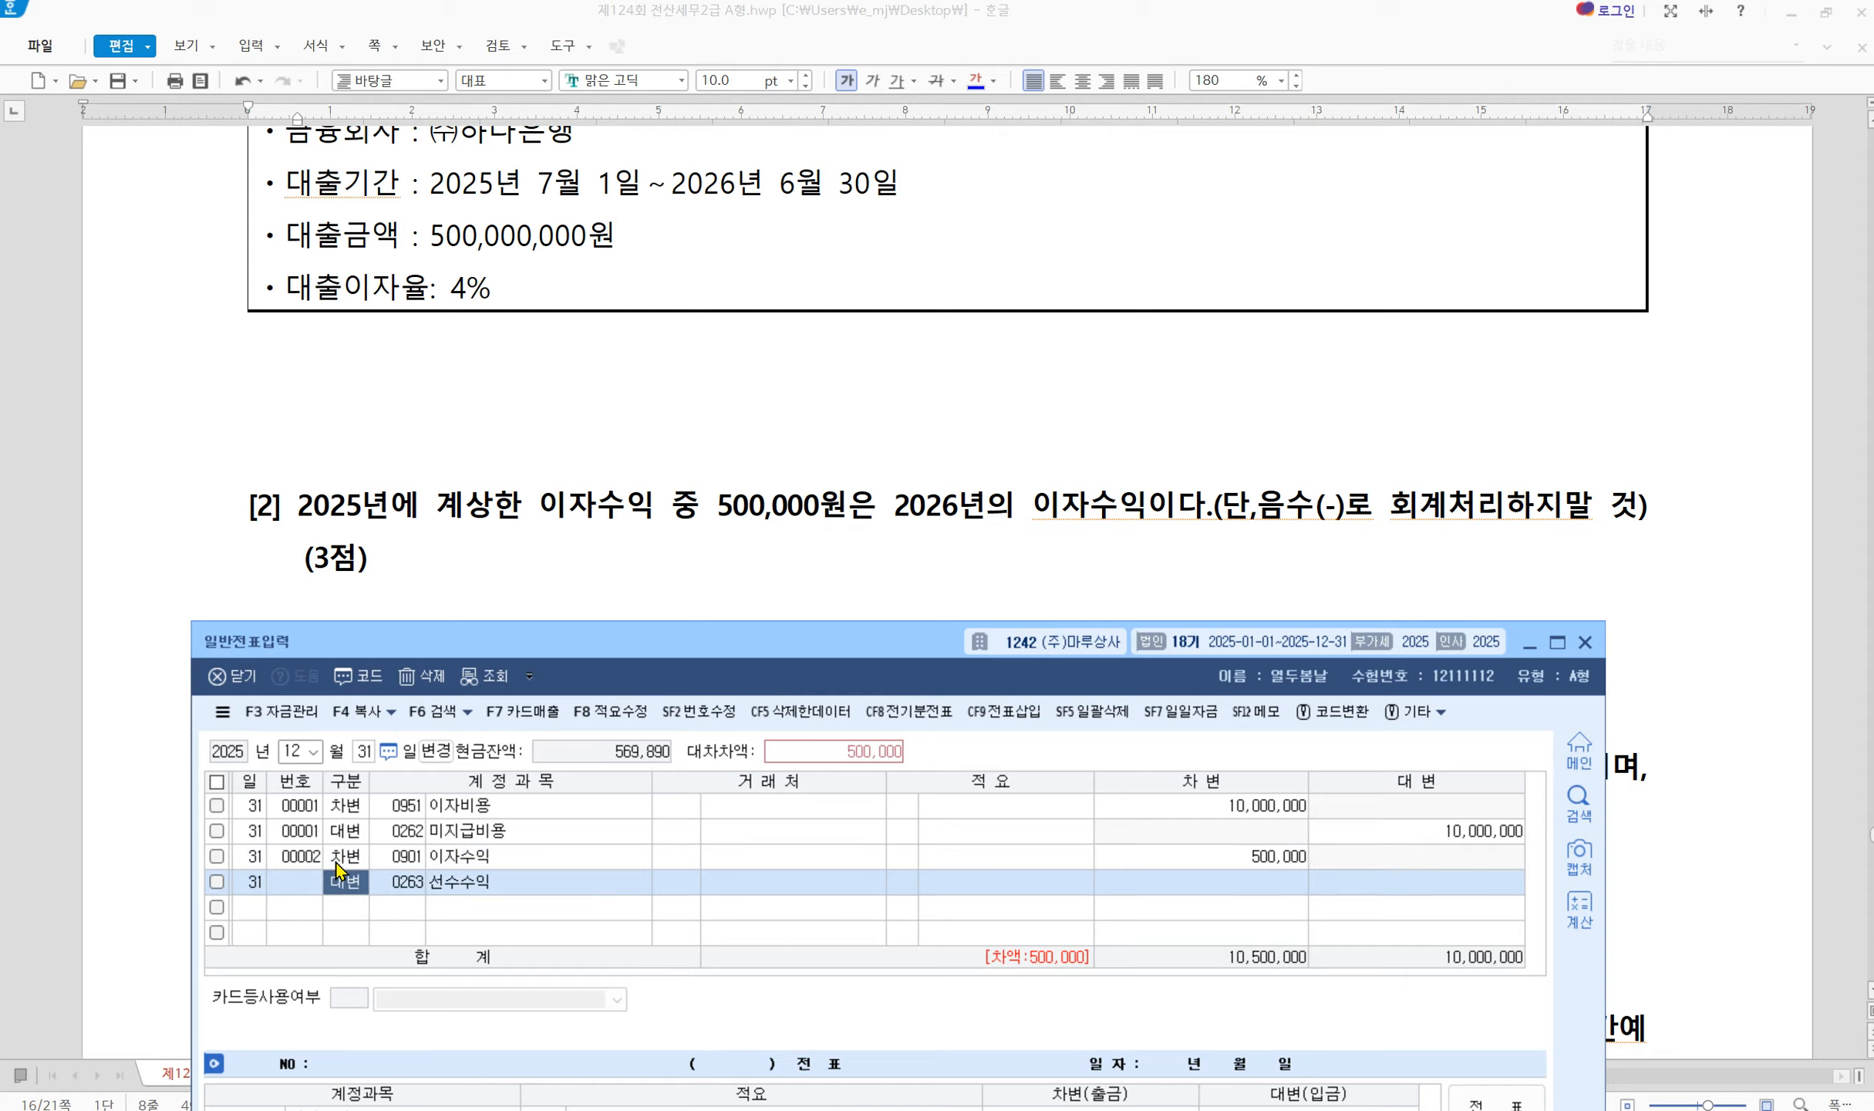
pyautogui.press('Return')
pyautogui.press('Return')
pyautogui.press('Return')
pyautogui.press('Return')
pyautogui.press('Return')
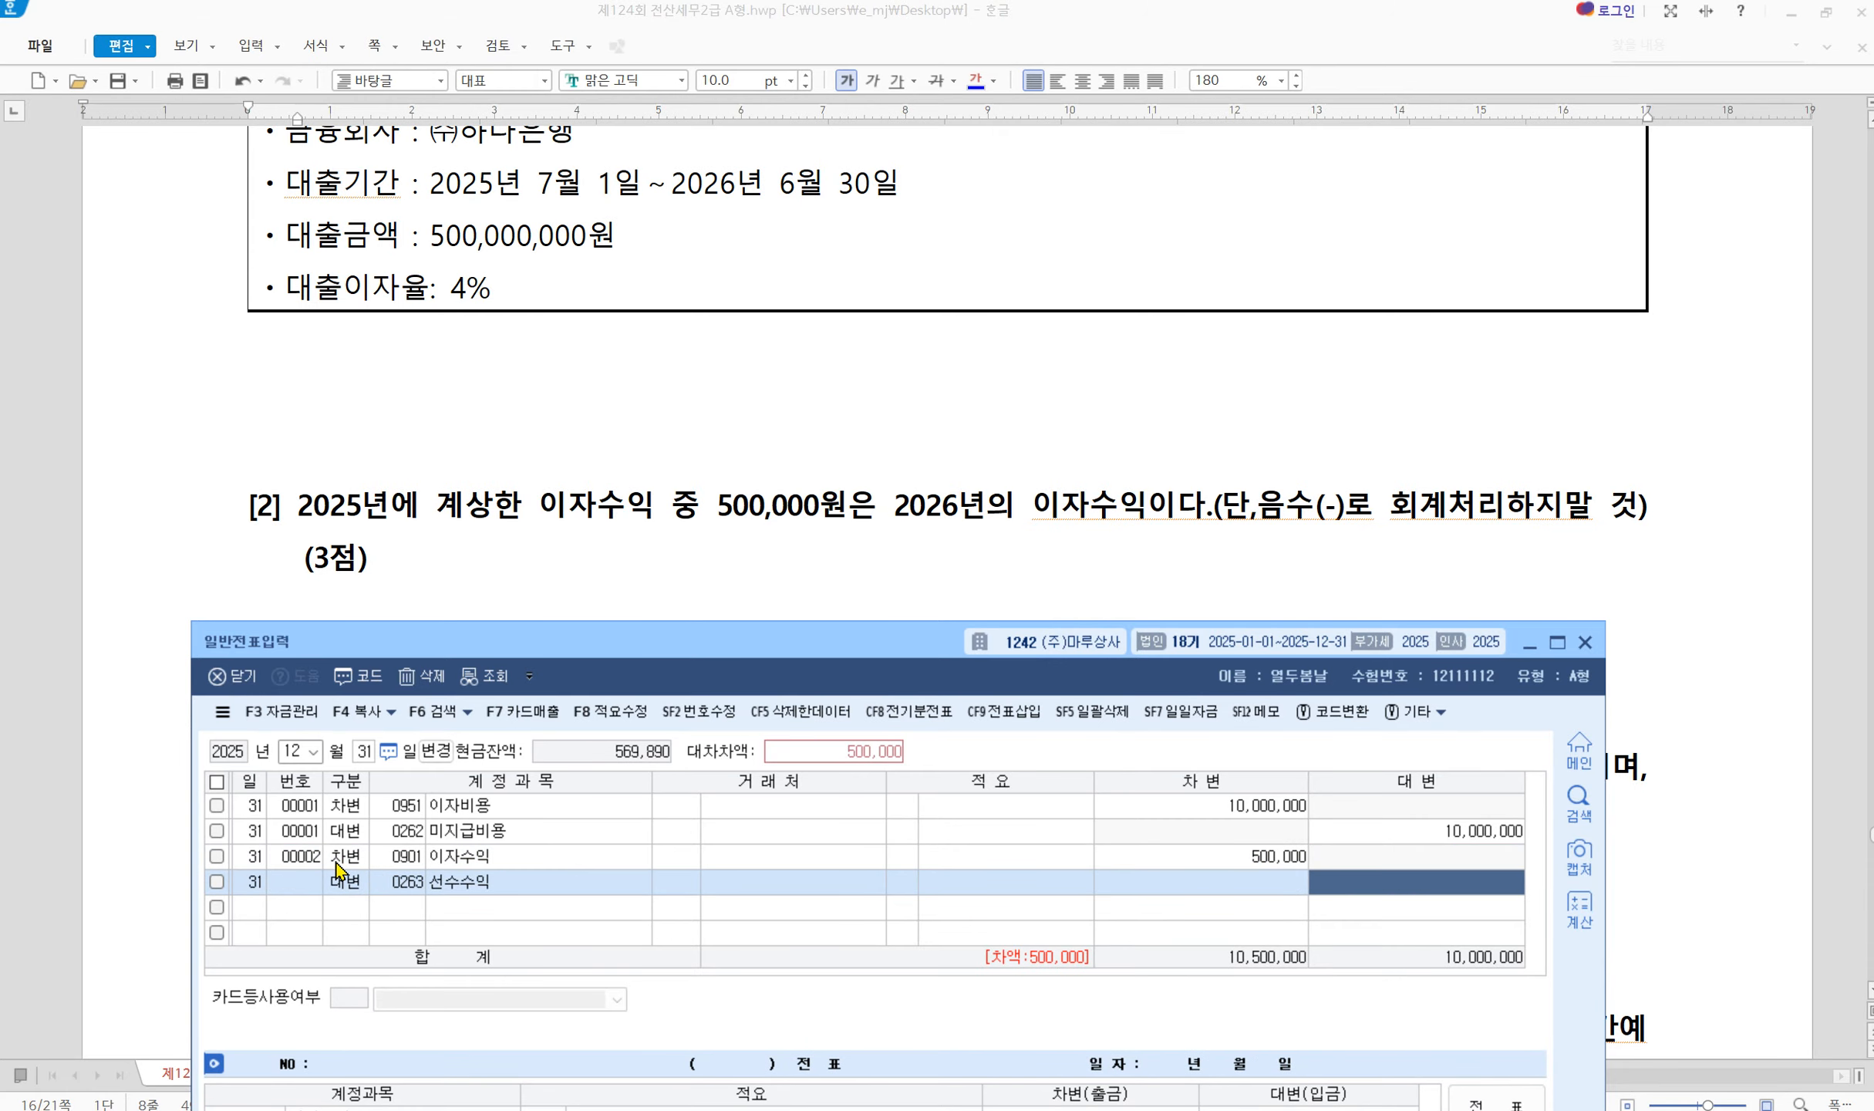
pyautogui.write('5000000')
pyautogui.press('Return')
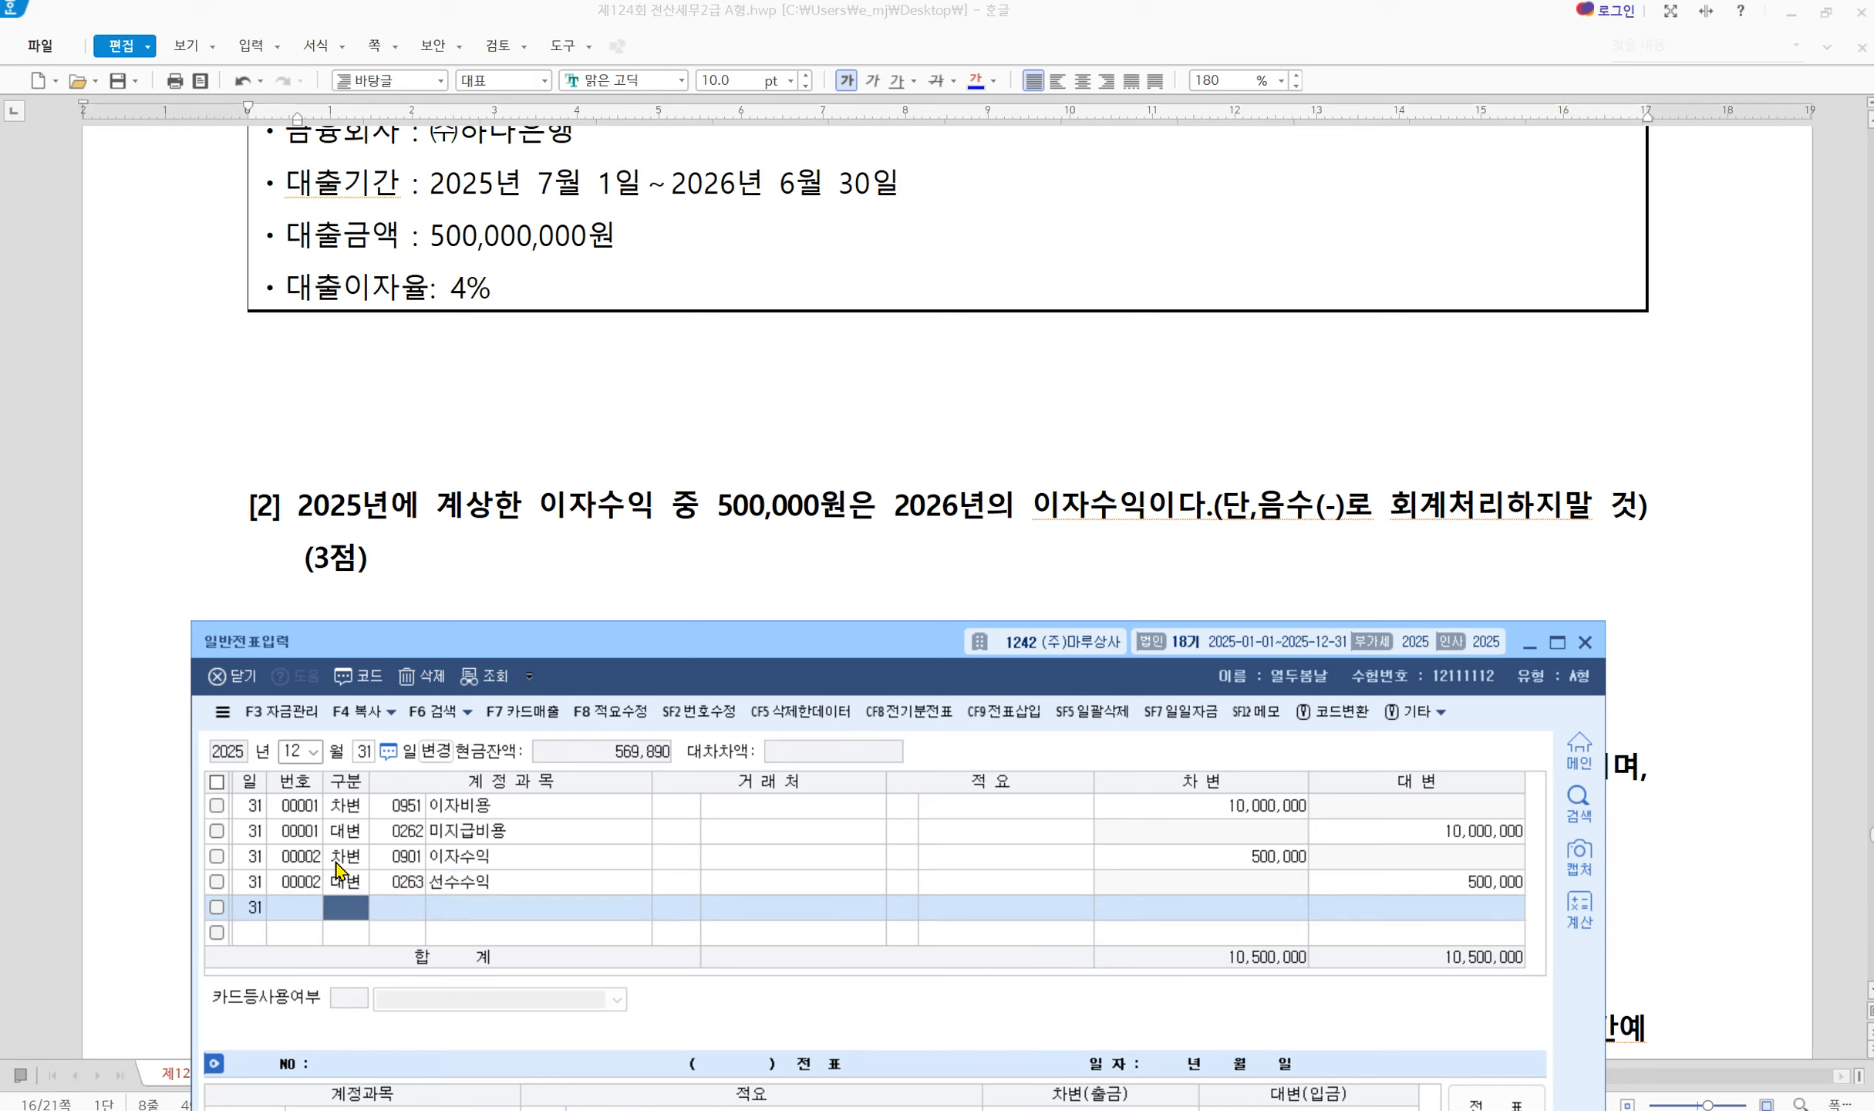
pyautogui.click(1207, 864)
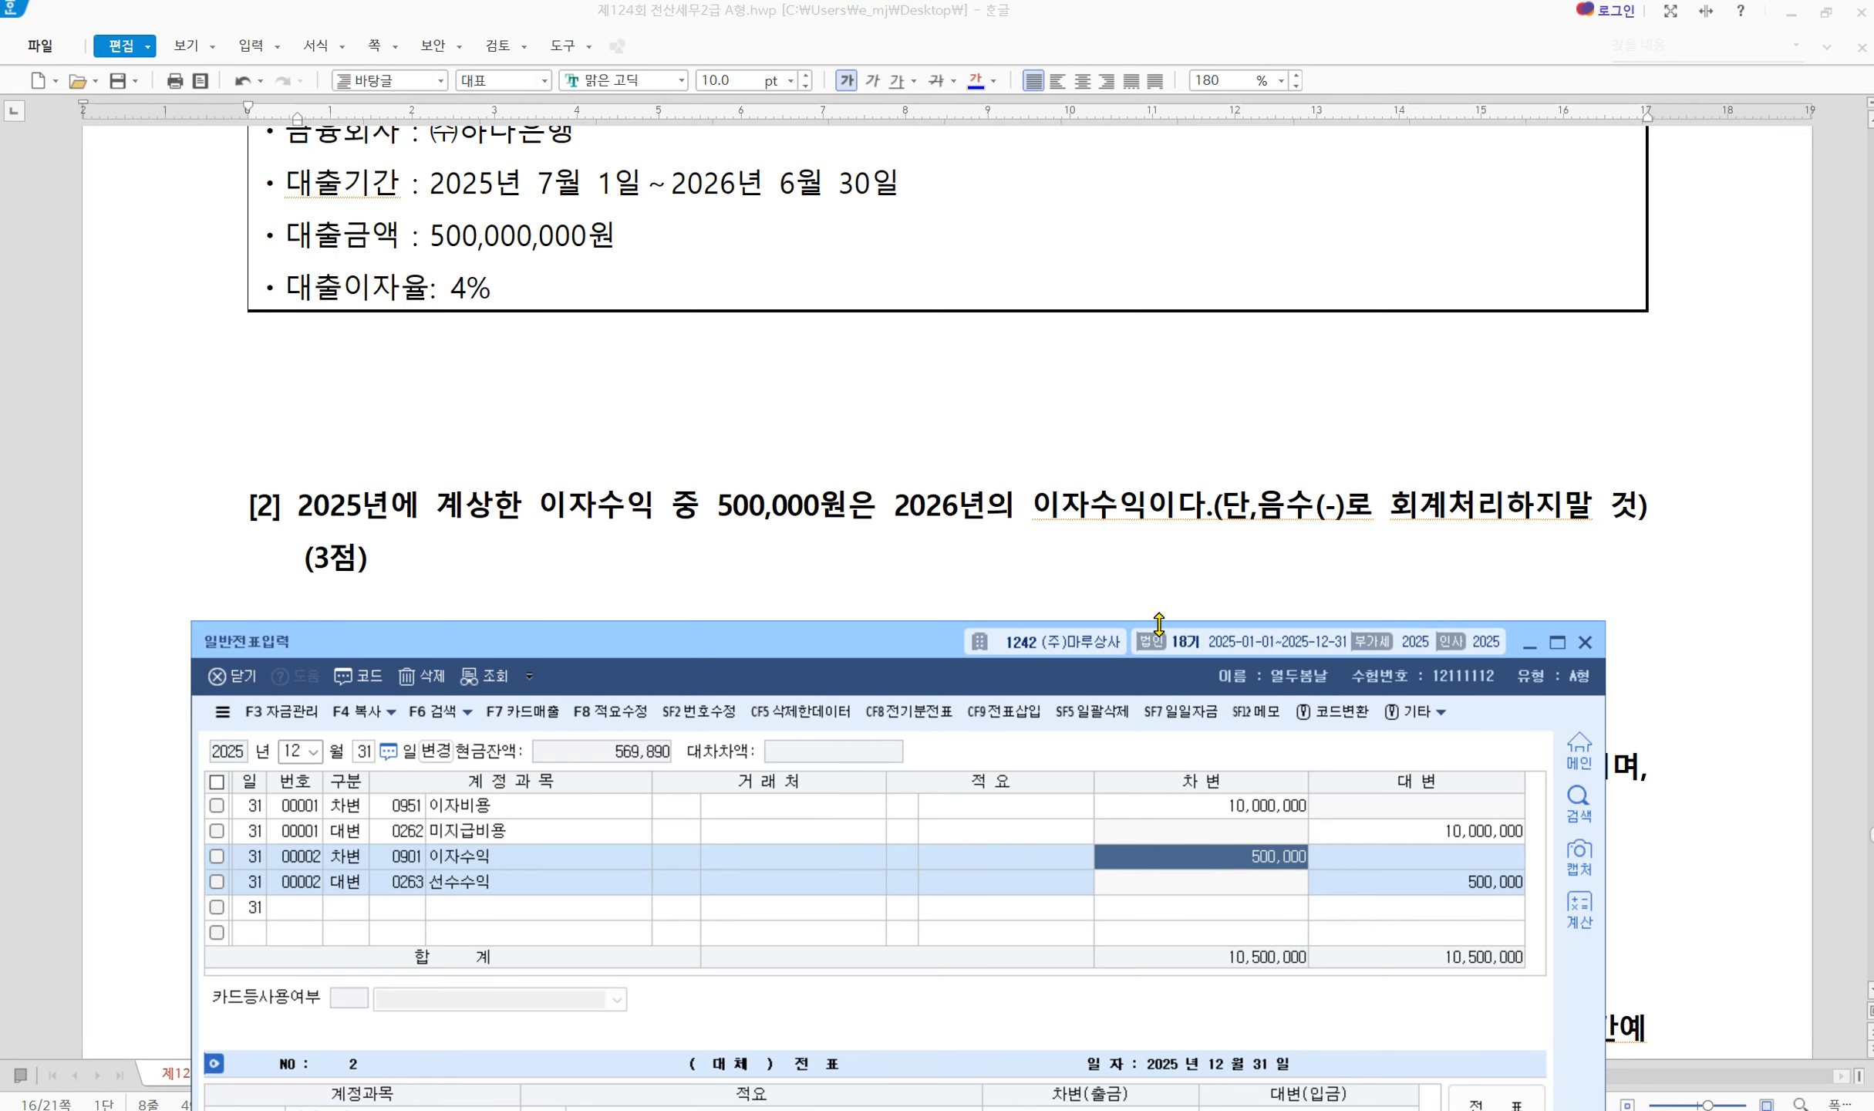
pyautogui.click(325, 496)
pyautogui.scroll(-4, 586, 716)
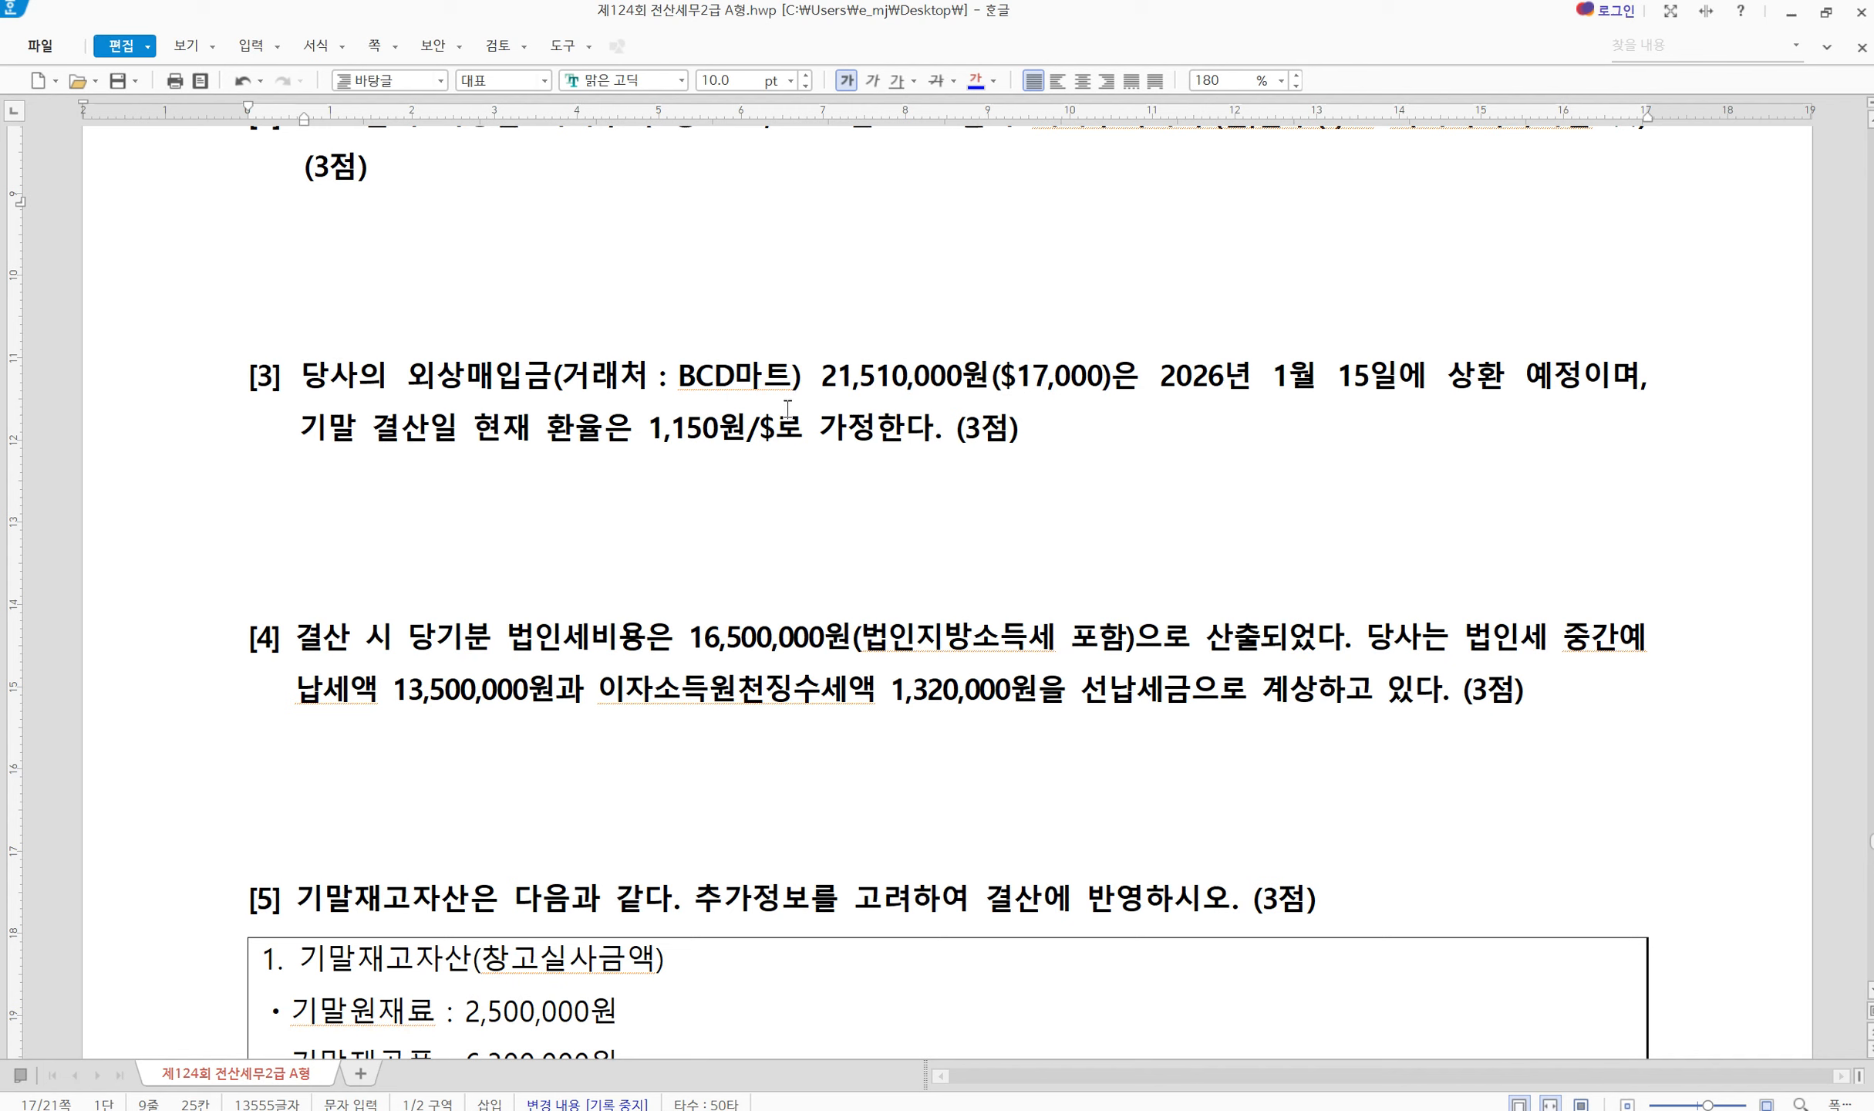
# Mark the BCD마트 payable and the 1,150원/$ exchange rate in problem [3]
pyautogui.hotkey('ctrl', '2')
pyautogui.moveTo(402, 350)
pyautogui.mouseDown()
pyautogui.moveTo(740, 400)
pyautogui.moveTo(1103, 397)
pyautogui.mouseUp()
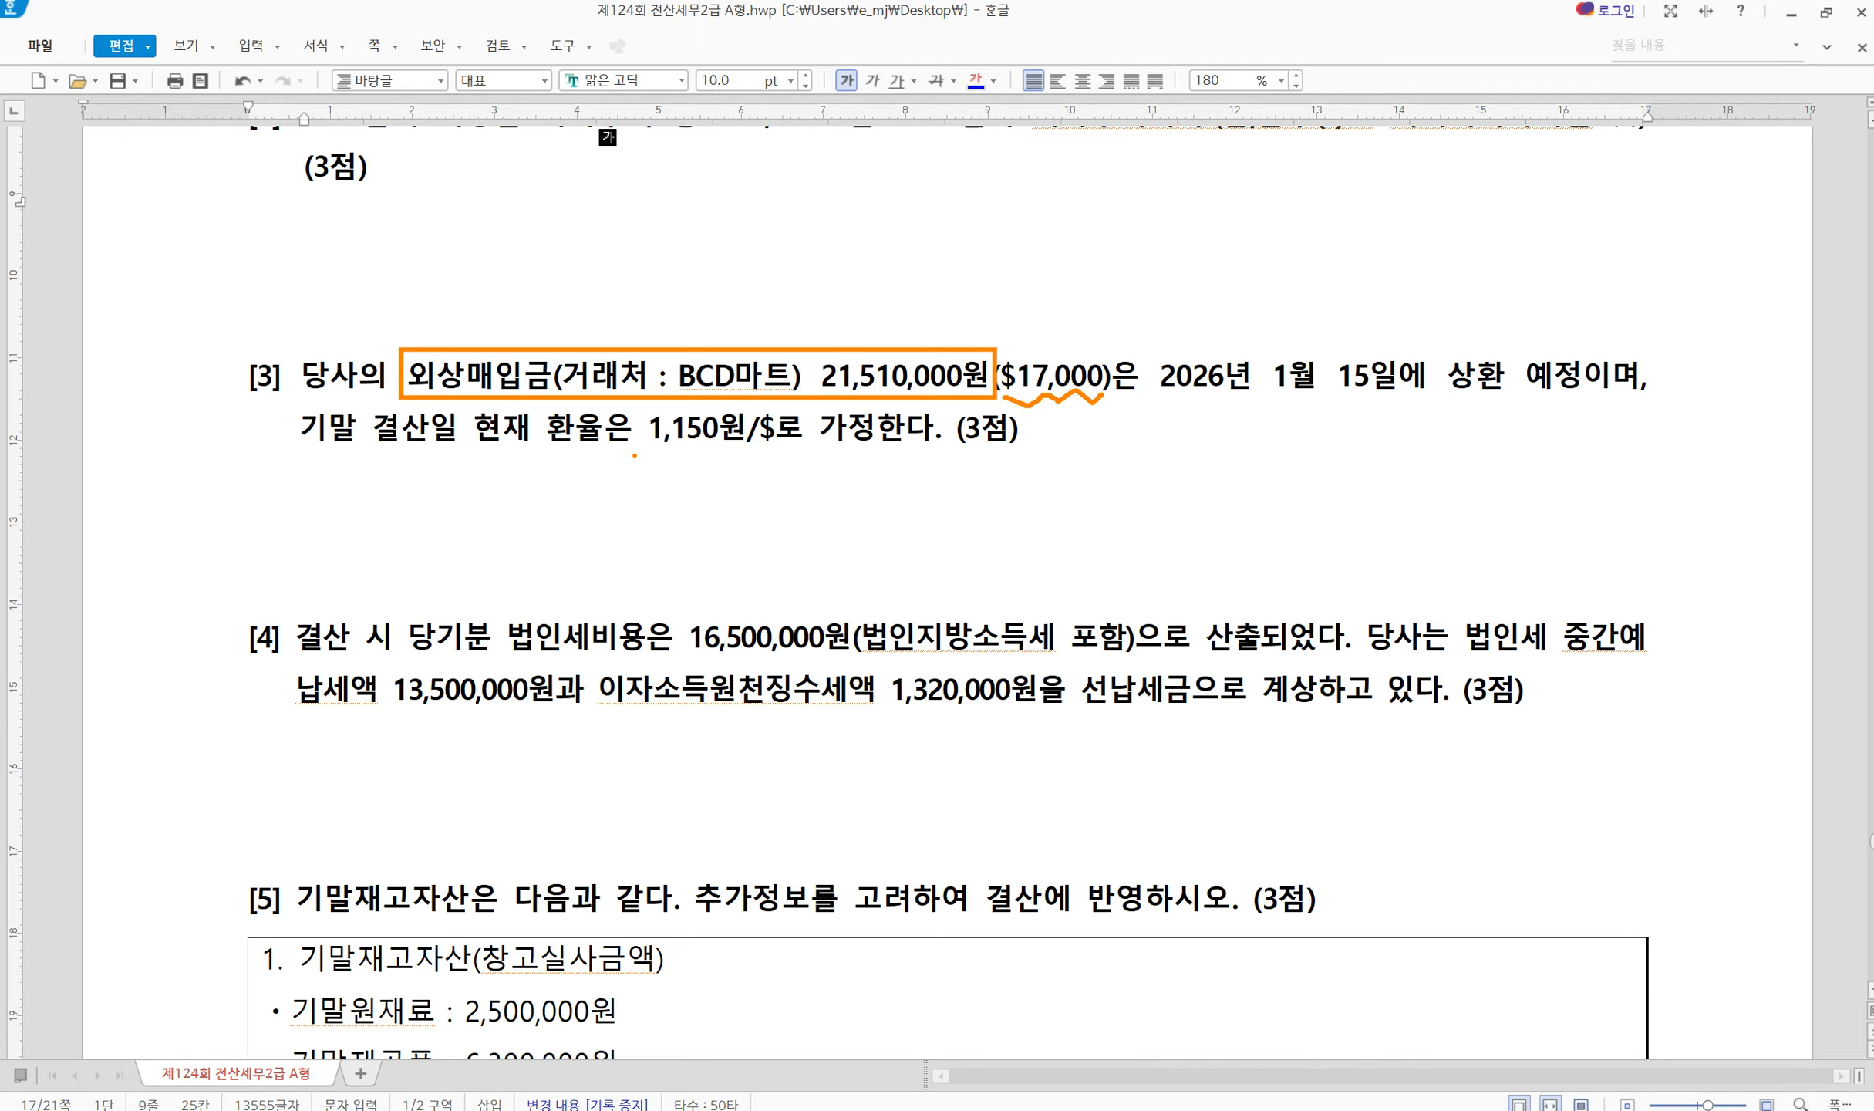
pyautogui.moveTo(634, 455); pyautogui.dragTo(782, 460)
pyautogui.press('Escape')
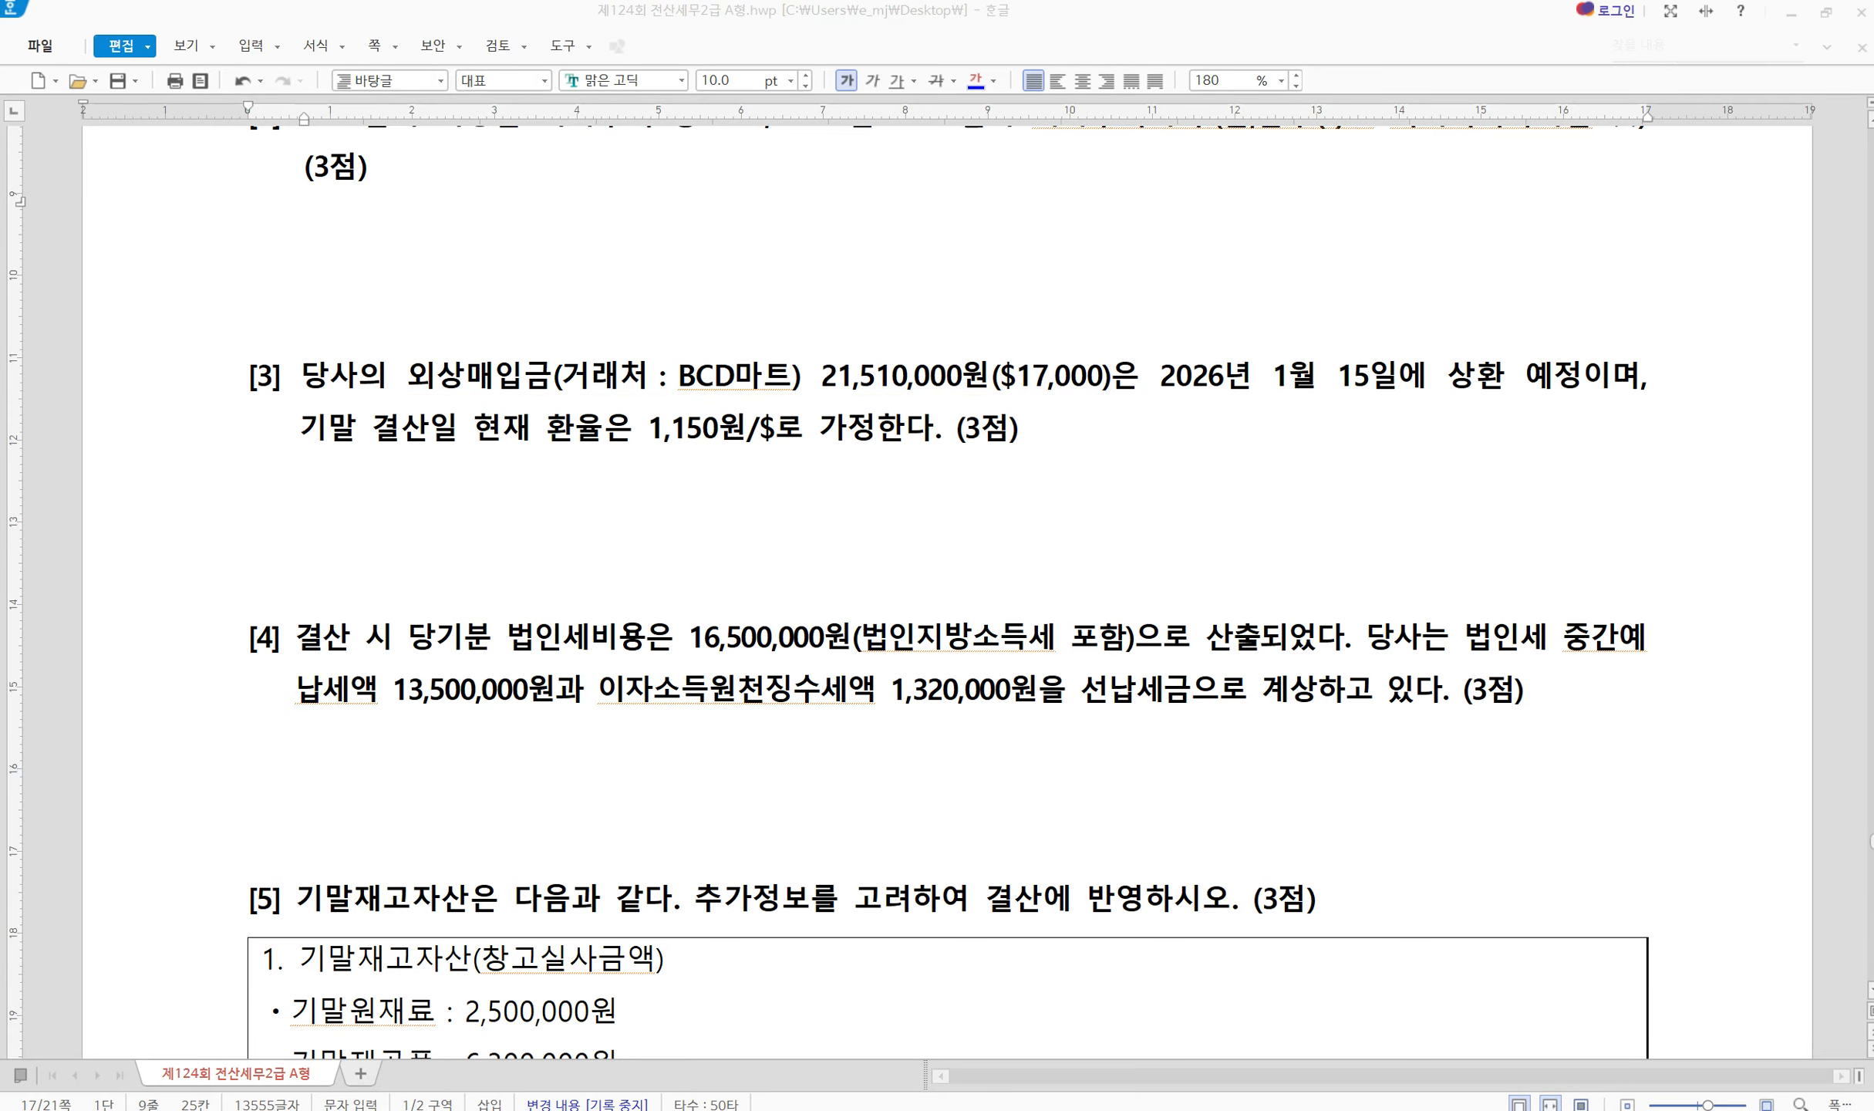
# Calculate 17,000 × 1,150 = 19,550,000 in Calculator
pyautogui.press('XF86Calculator')
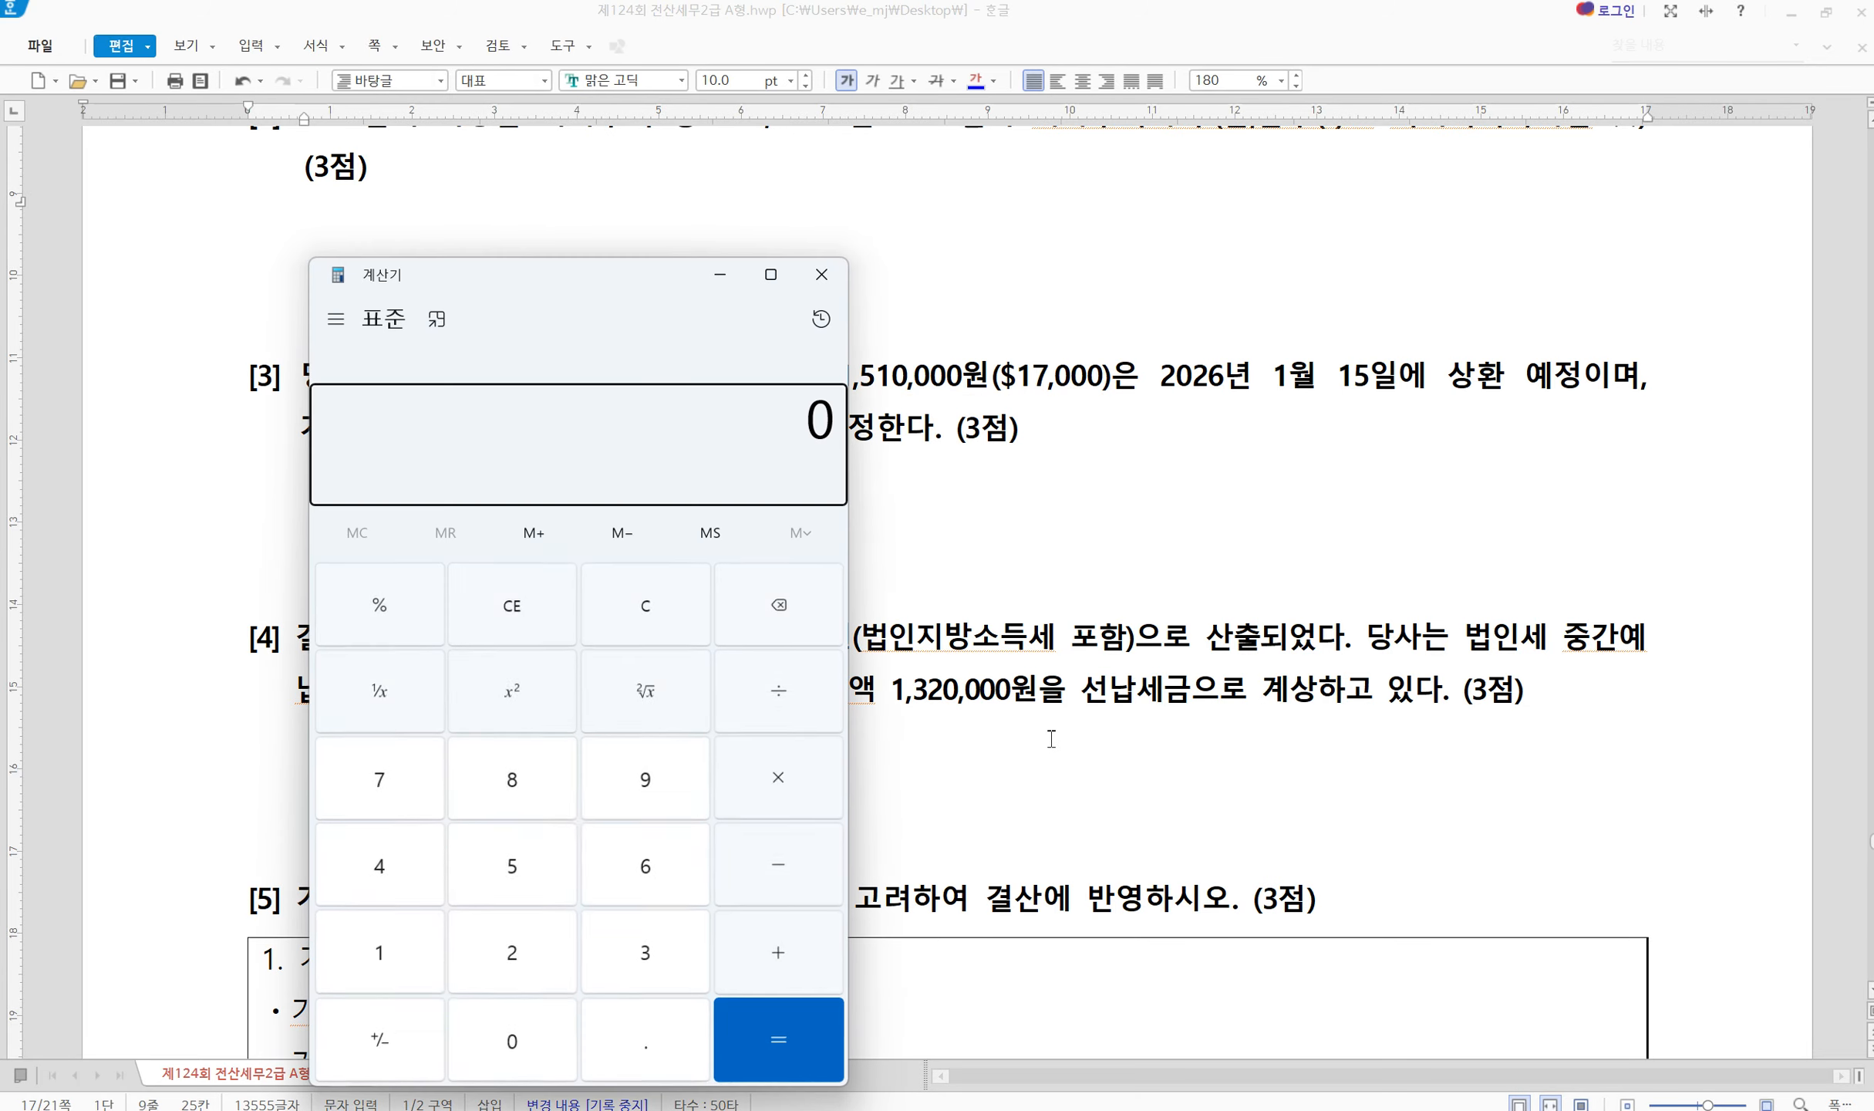
pyautogui.moveTo(484, 283); pyautogui.dragTo(1419, 339)
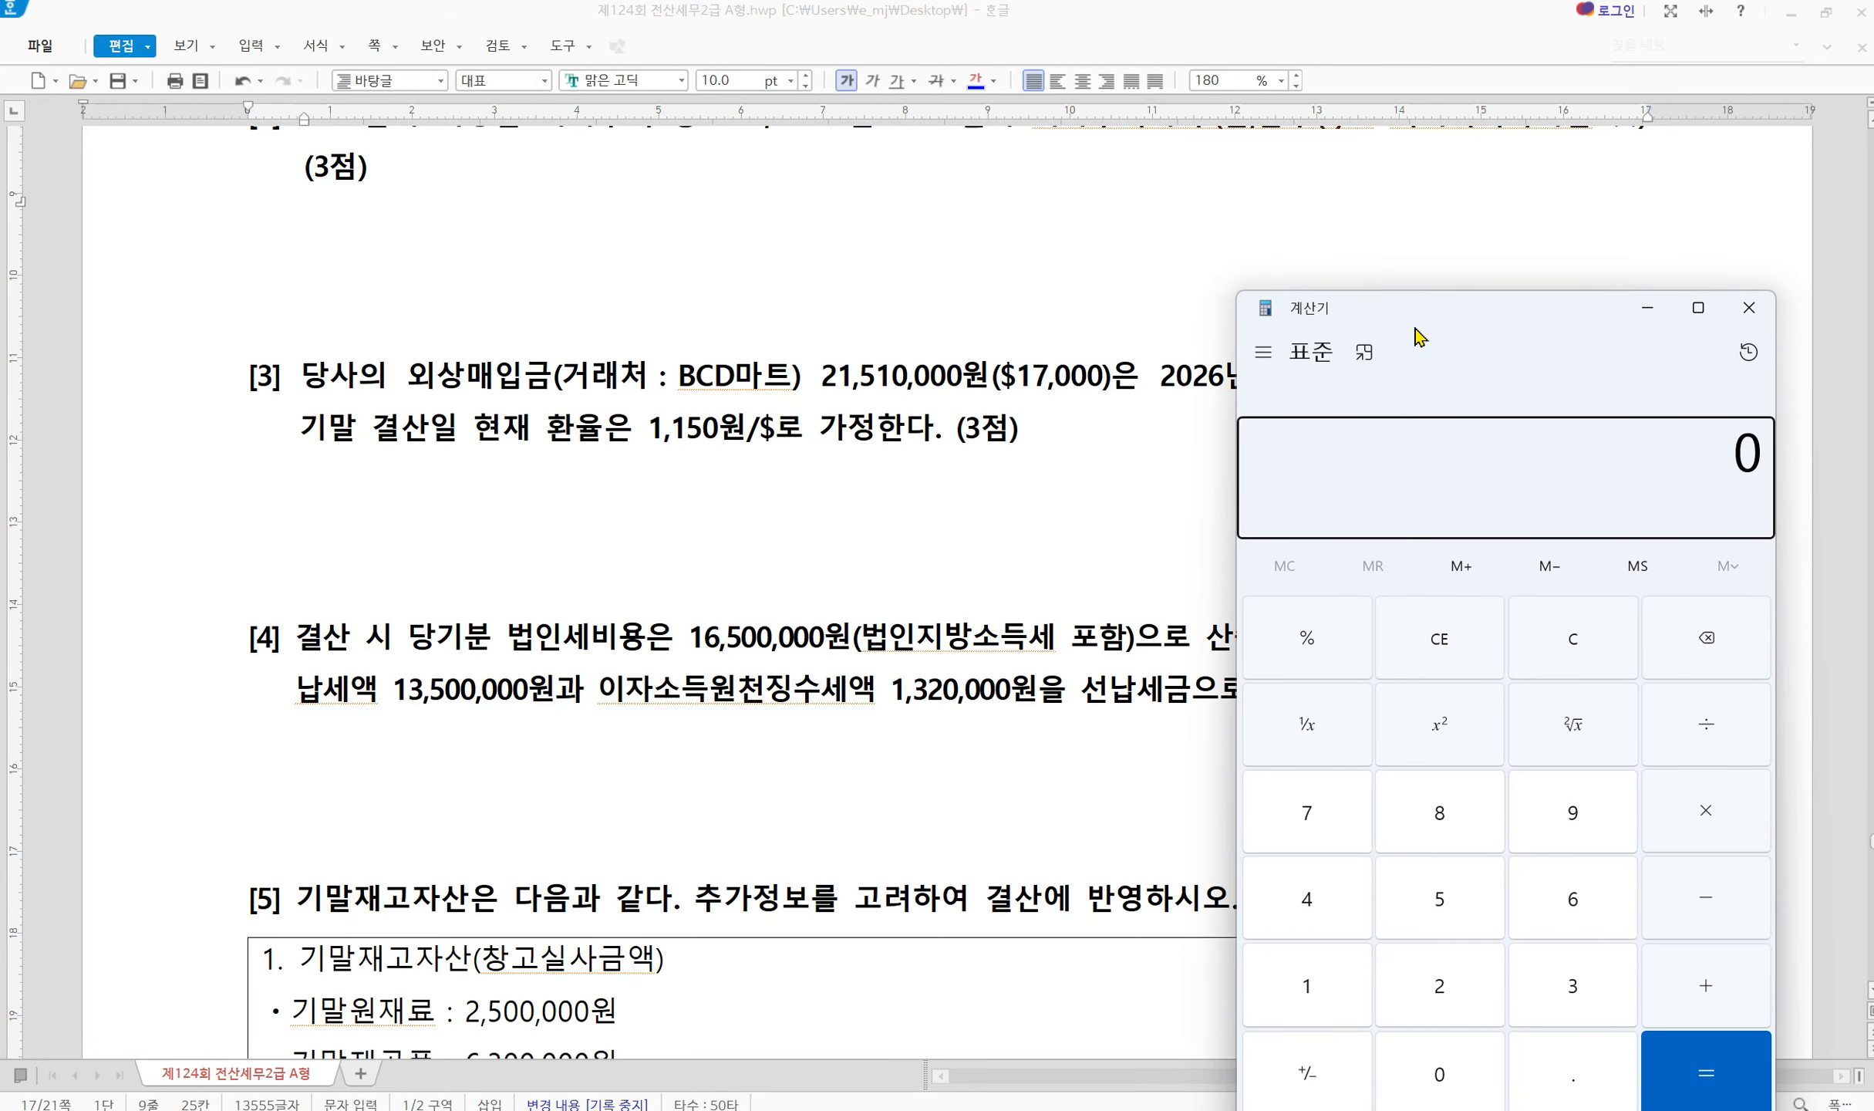
pyautogui.write('170000')
pyautogui.press('*')
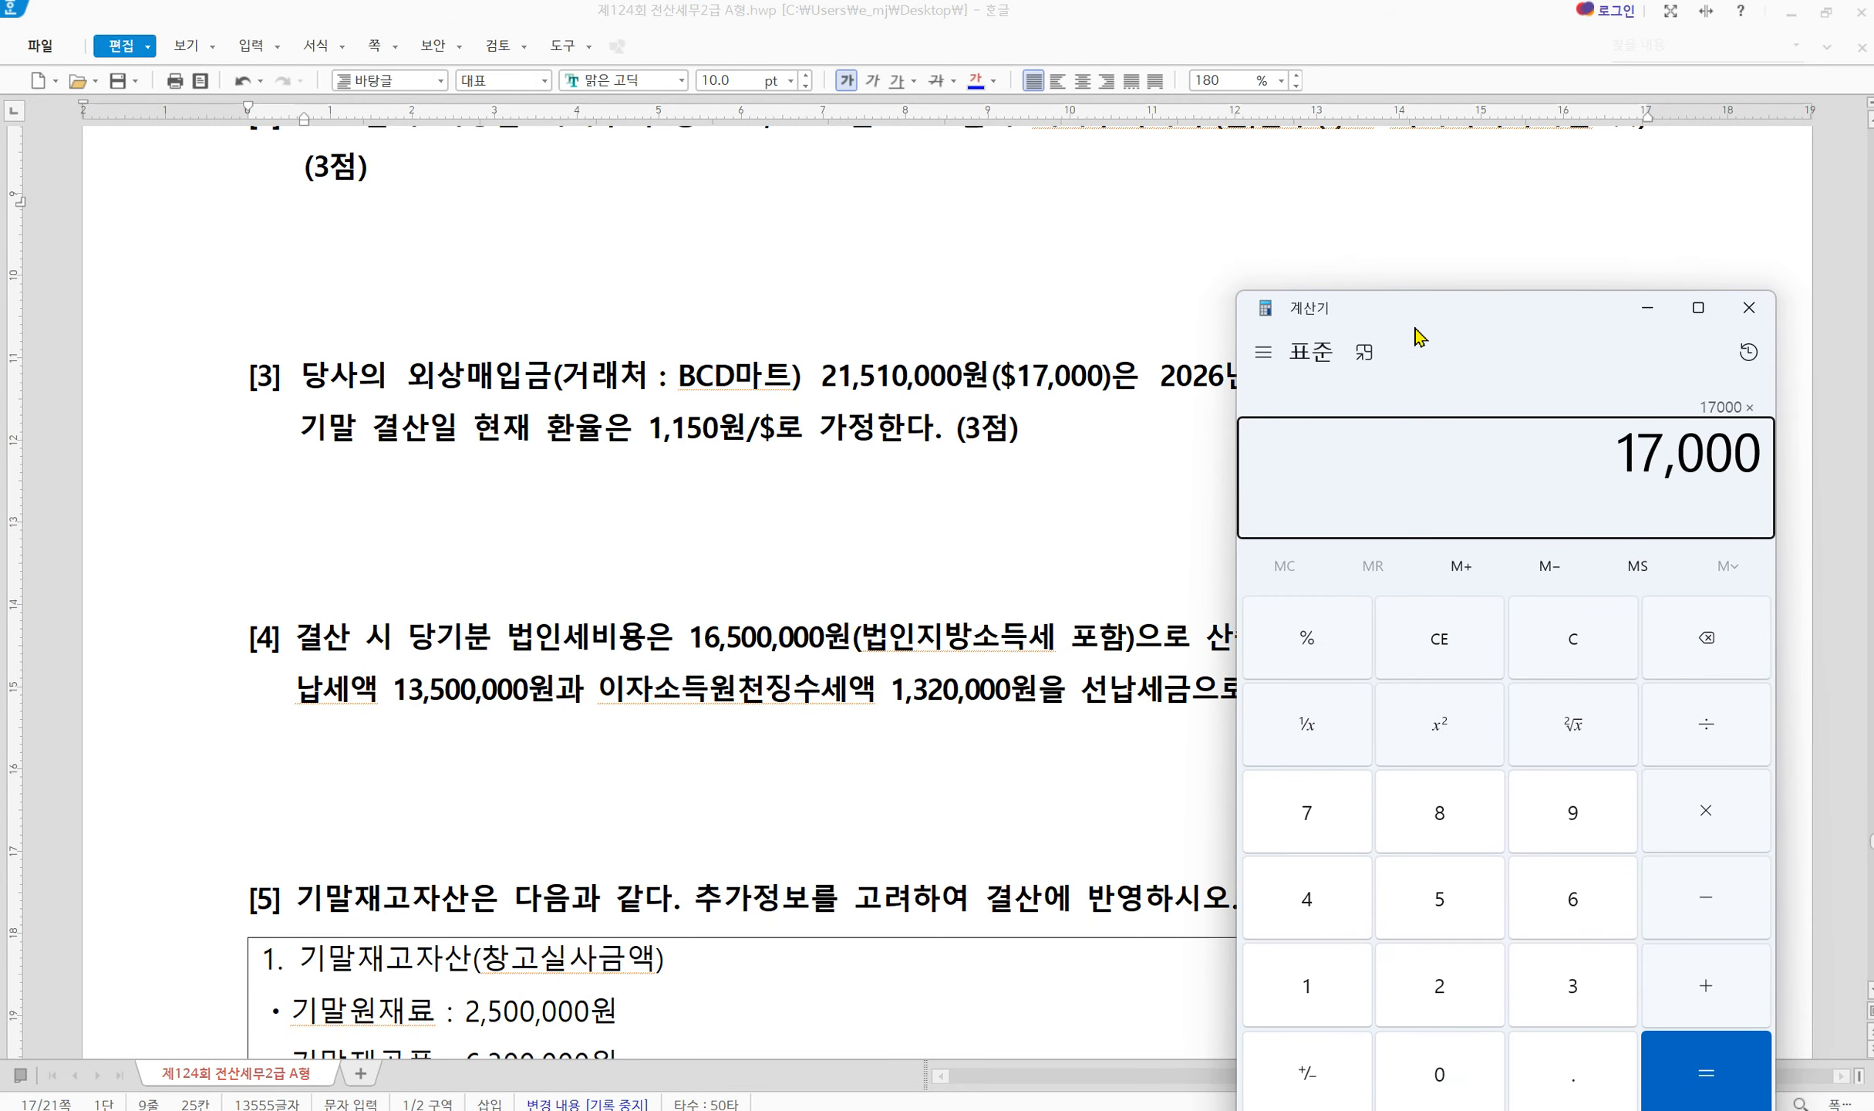
pyautogui.write('1150')
pyautogui.press('Return')
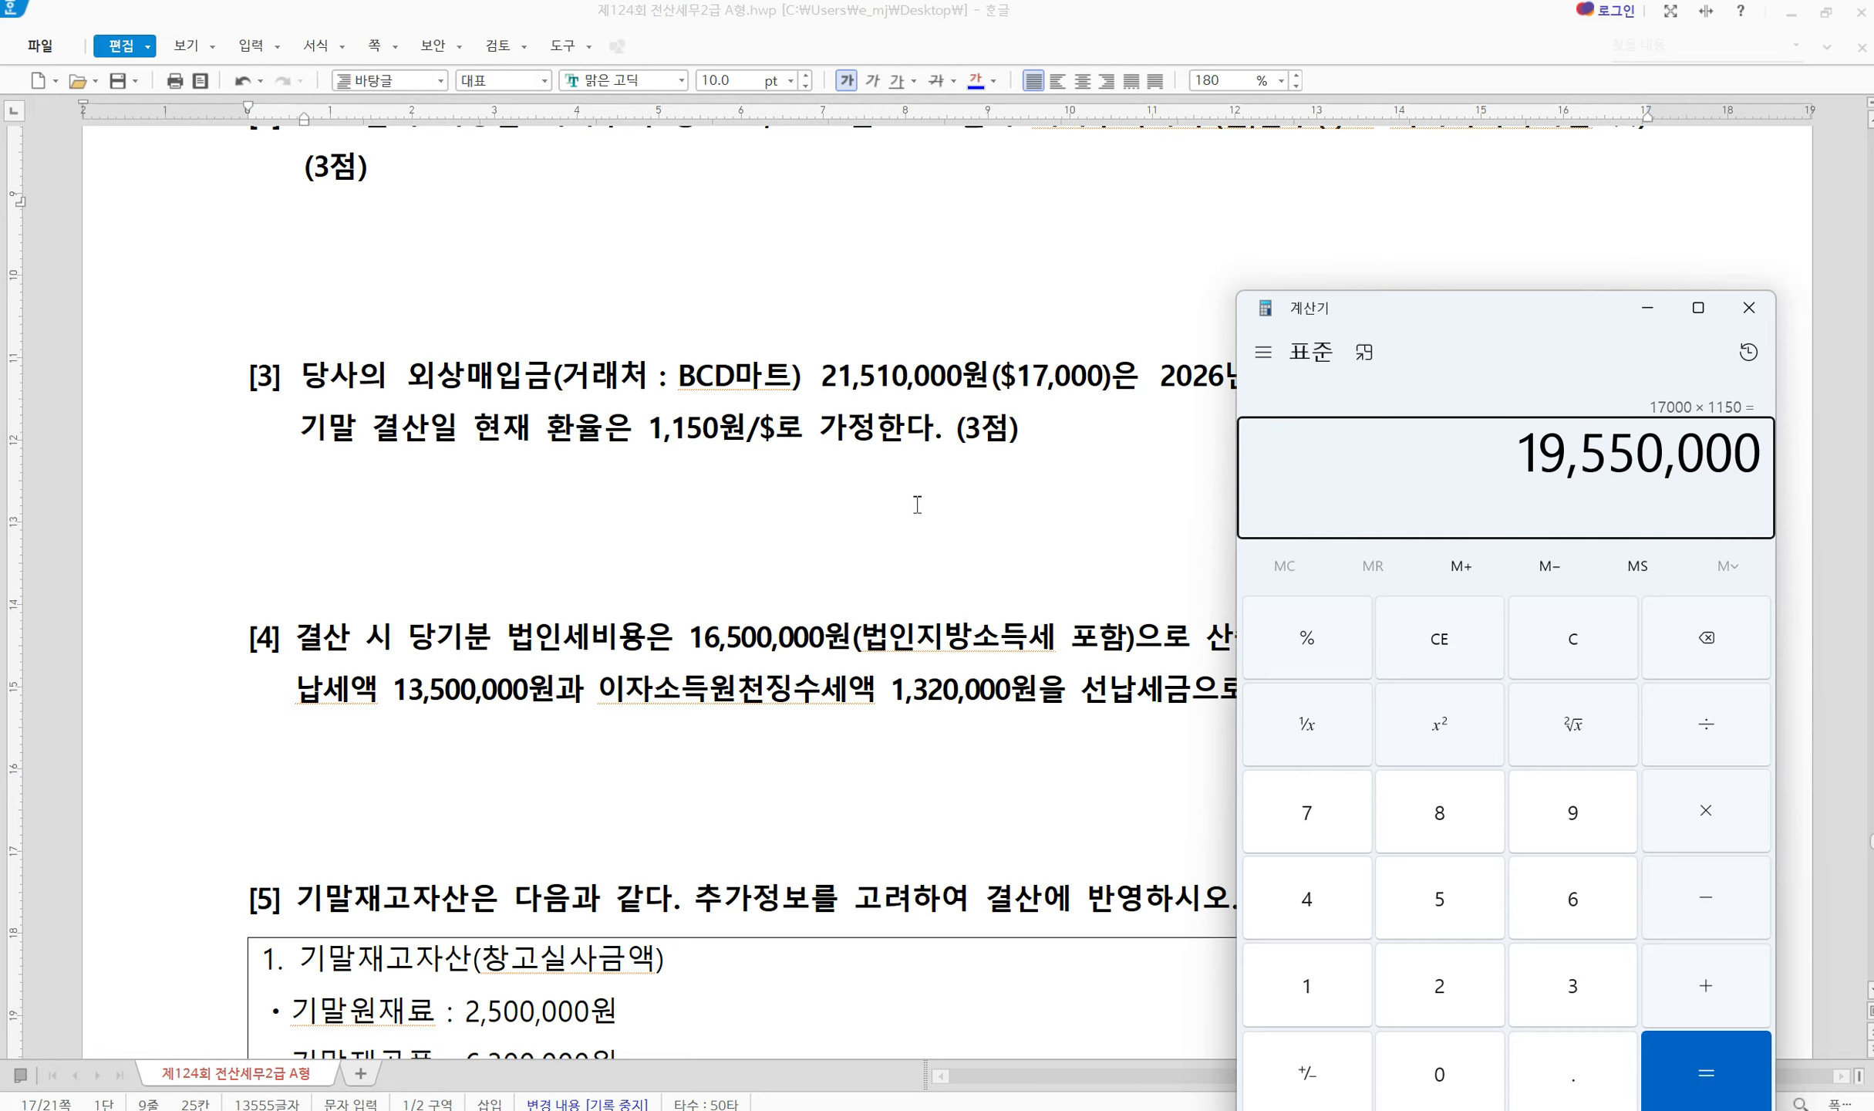
pyautogui.moveTo(762, 328)
pyautogui.mouseDown()
pyautogui.moveTo(782, 374)
pyautogui.moveTo(872, 292)
pyautogui.mouseUp()
pyautogui.moveTo(1435, 430)
pyautogui.mouseDown()
pyautogui.moveTo(1481, 477)
pyautogui.moveTo(1635, 311)
pyautogui.mouseUp()
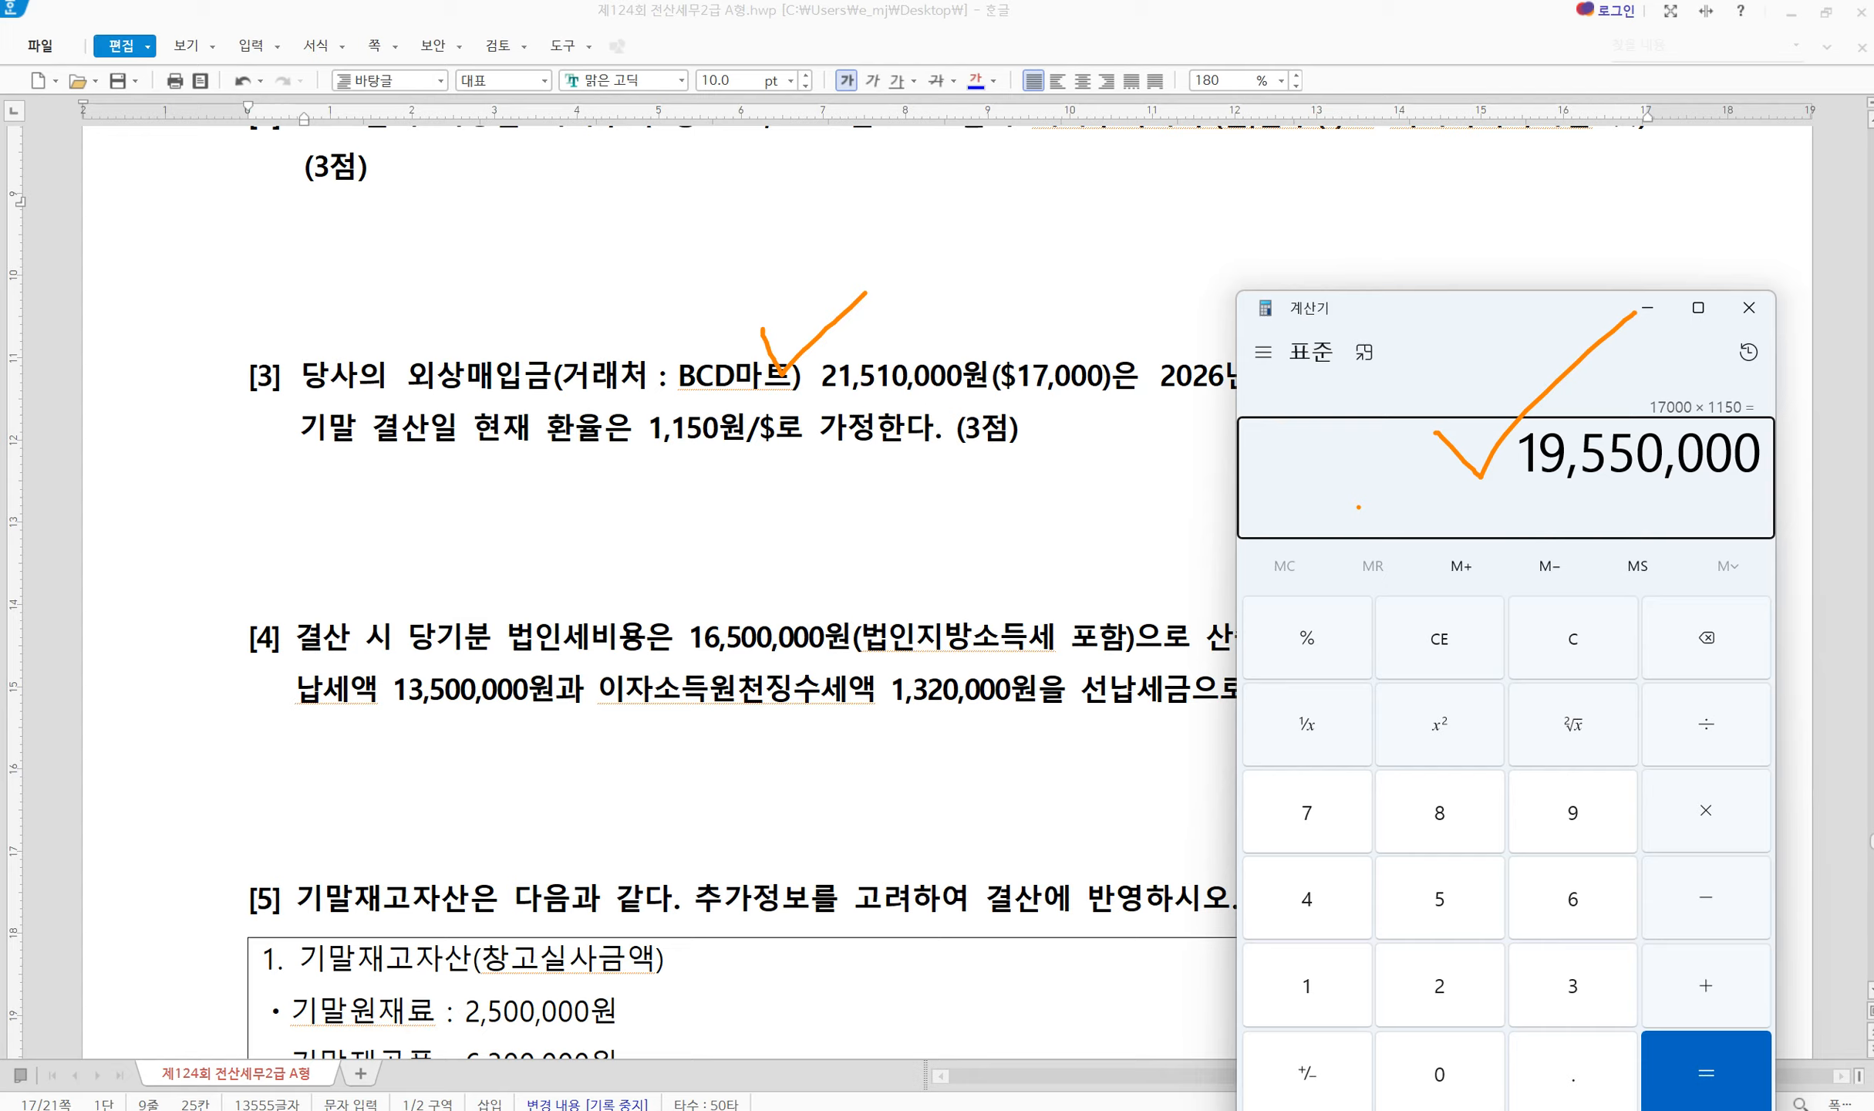
pyautogui.press('Escape')
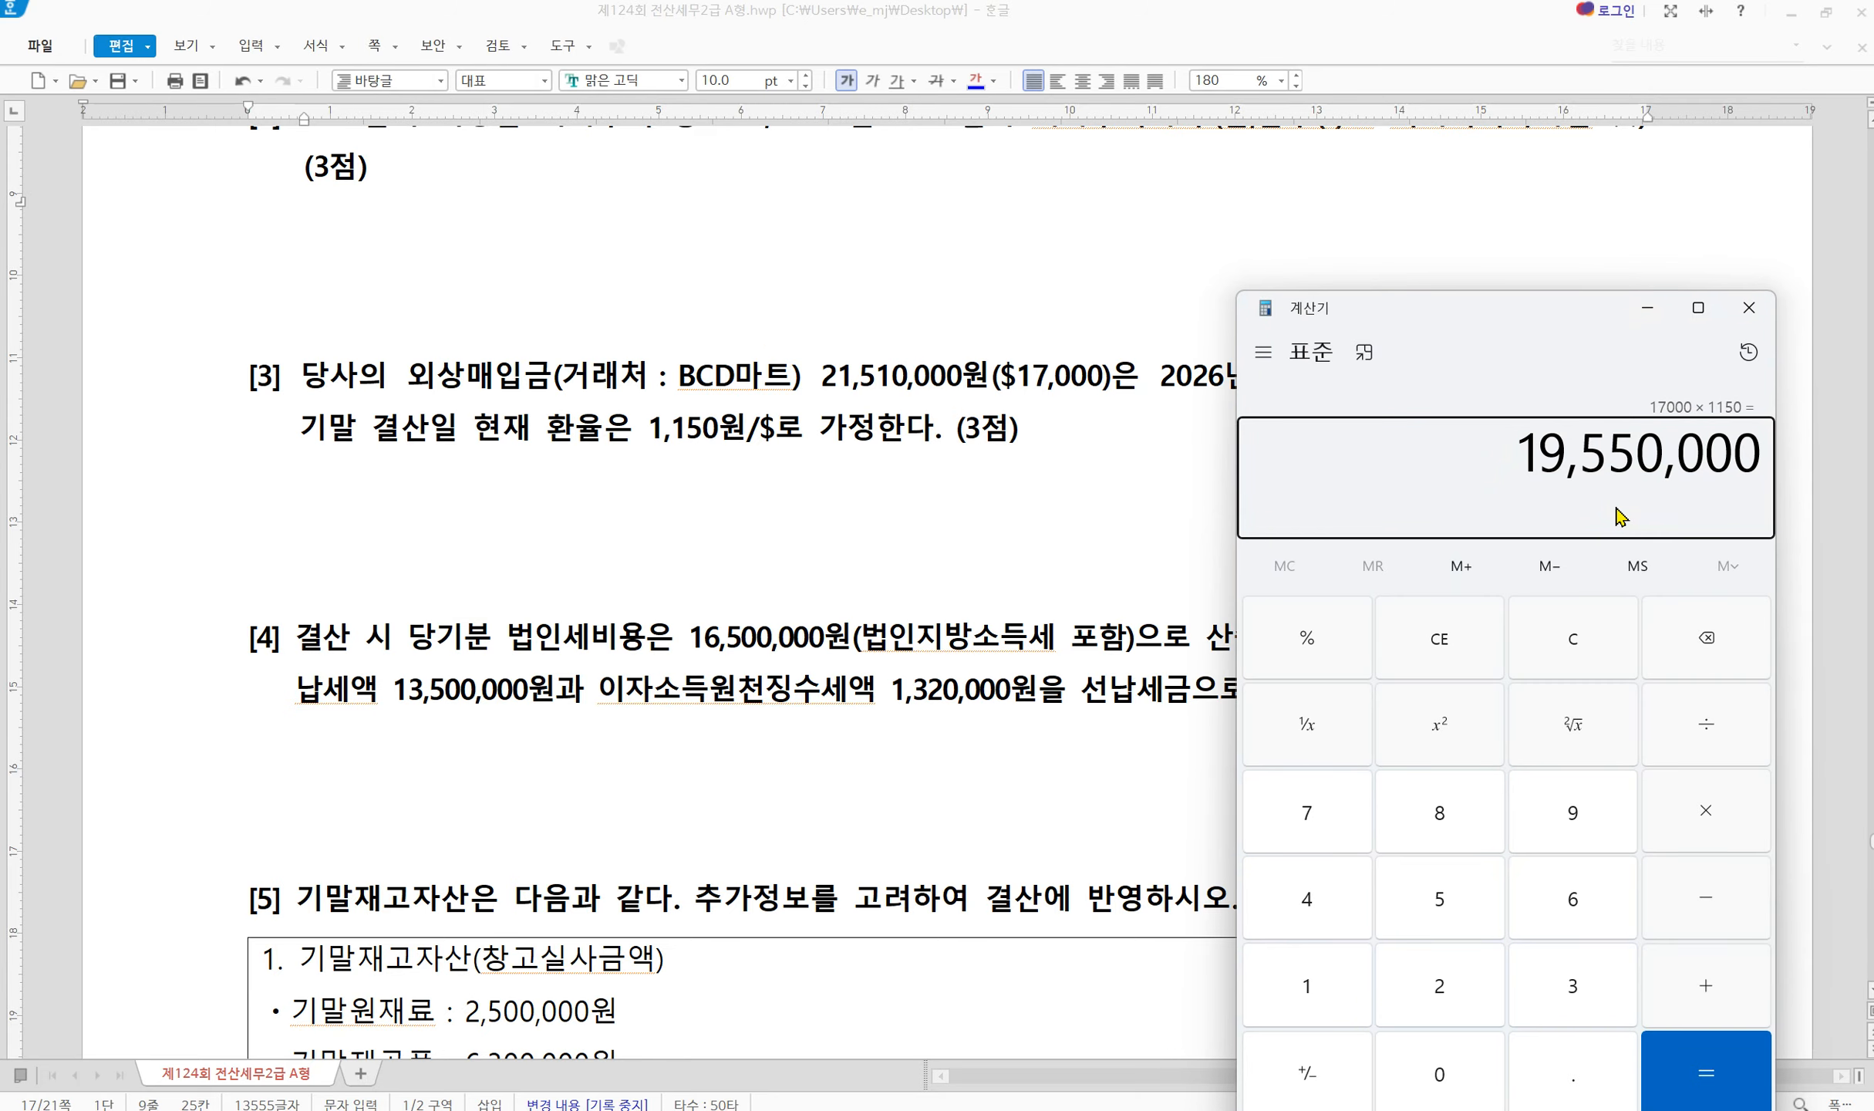
# Subtract 21,510,000 to get the -1,960,000 exchange difference, then return to KcLep
pyautogui.press('-')
pyautogui.write('2')
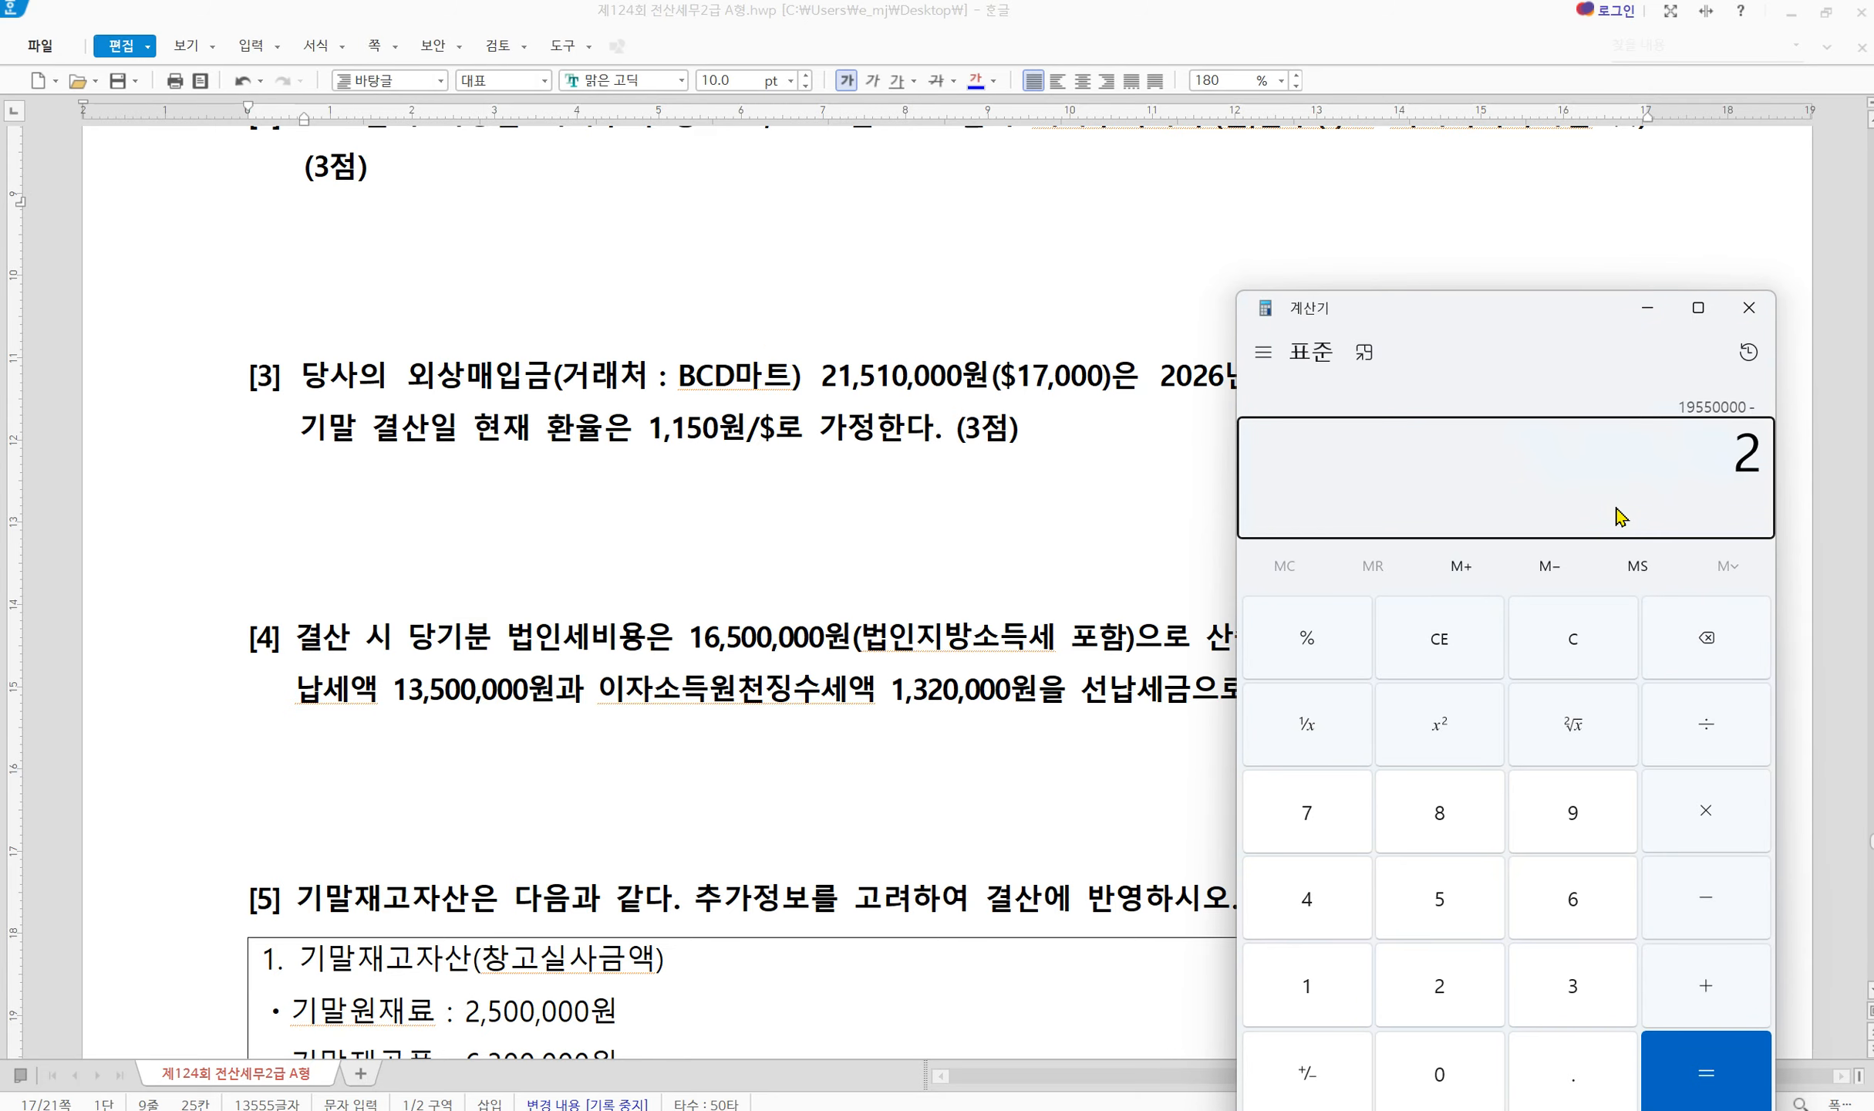
pyautogui.write('151000000,000')
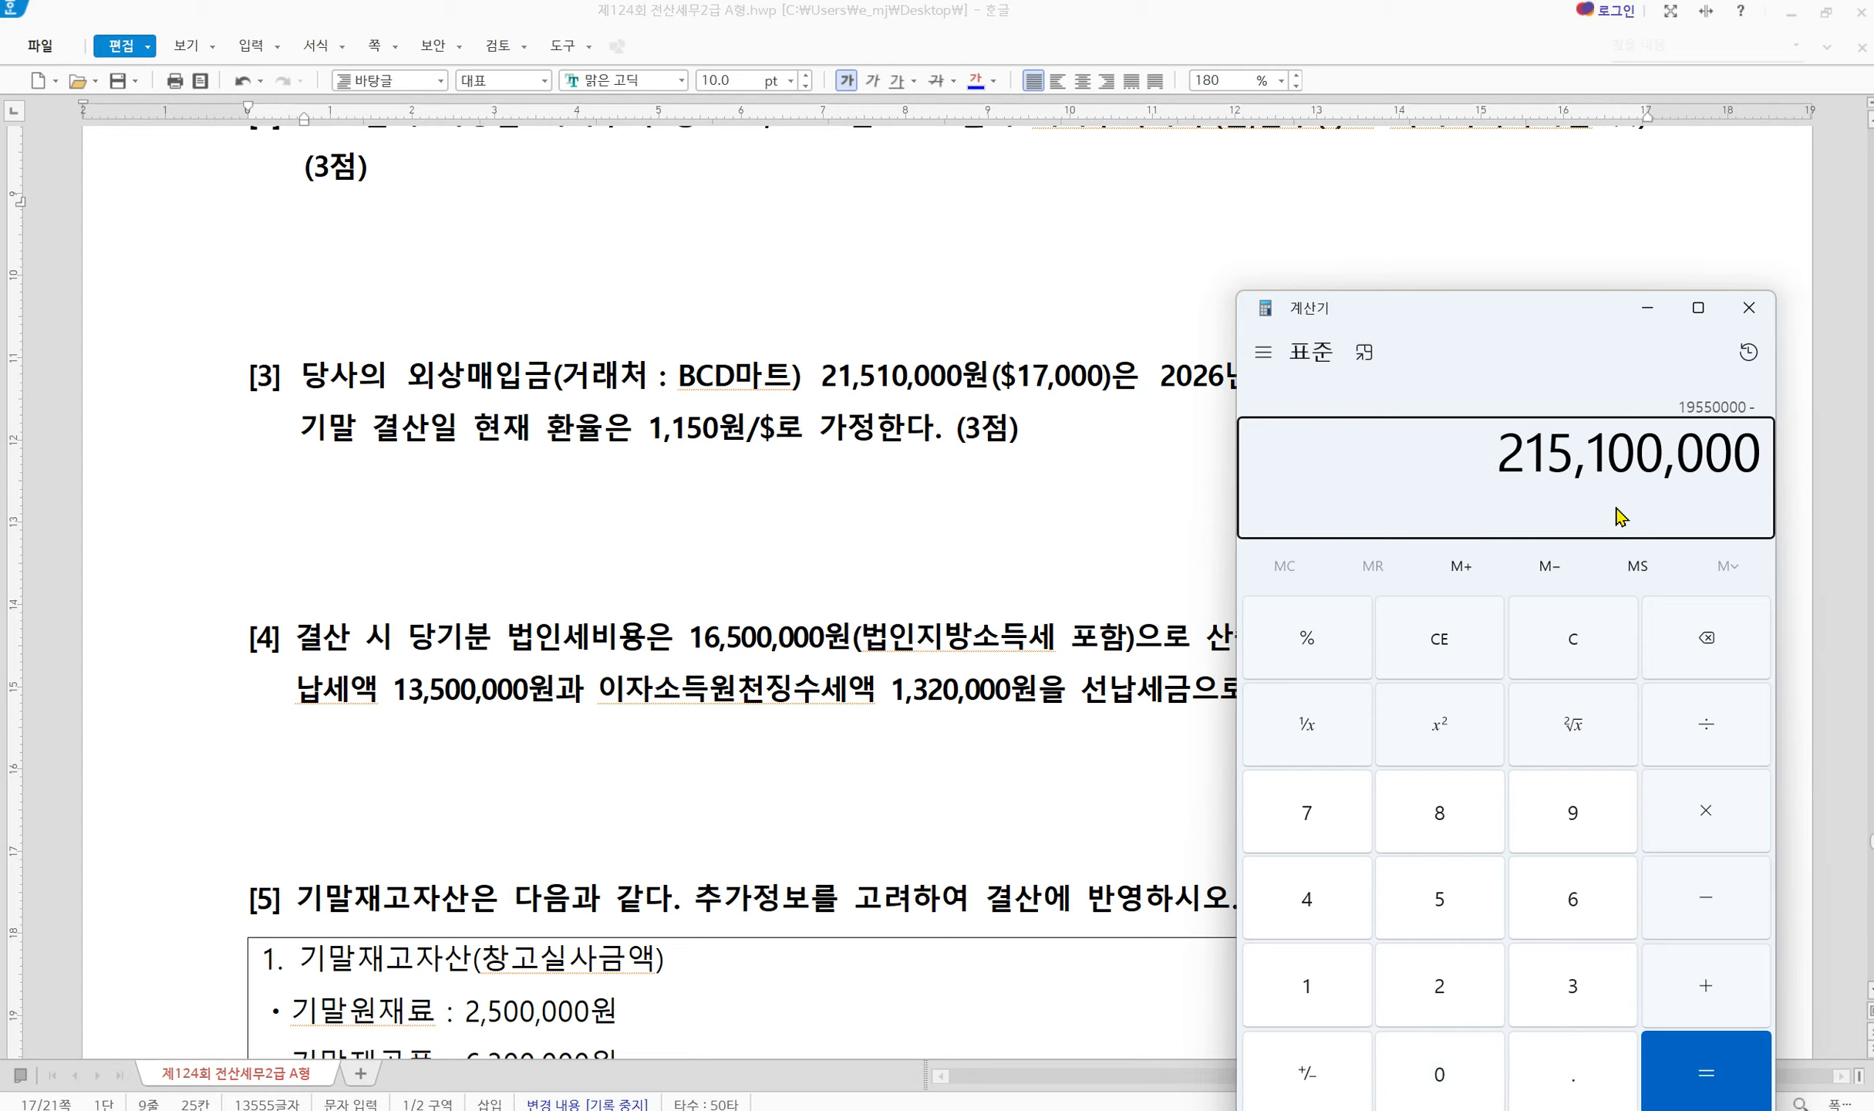
pyautogui.press('BackSpace')
pyautogui.press('Return')
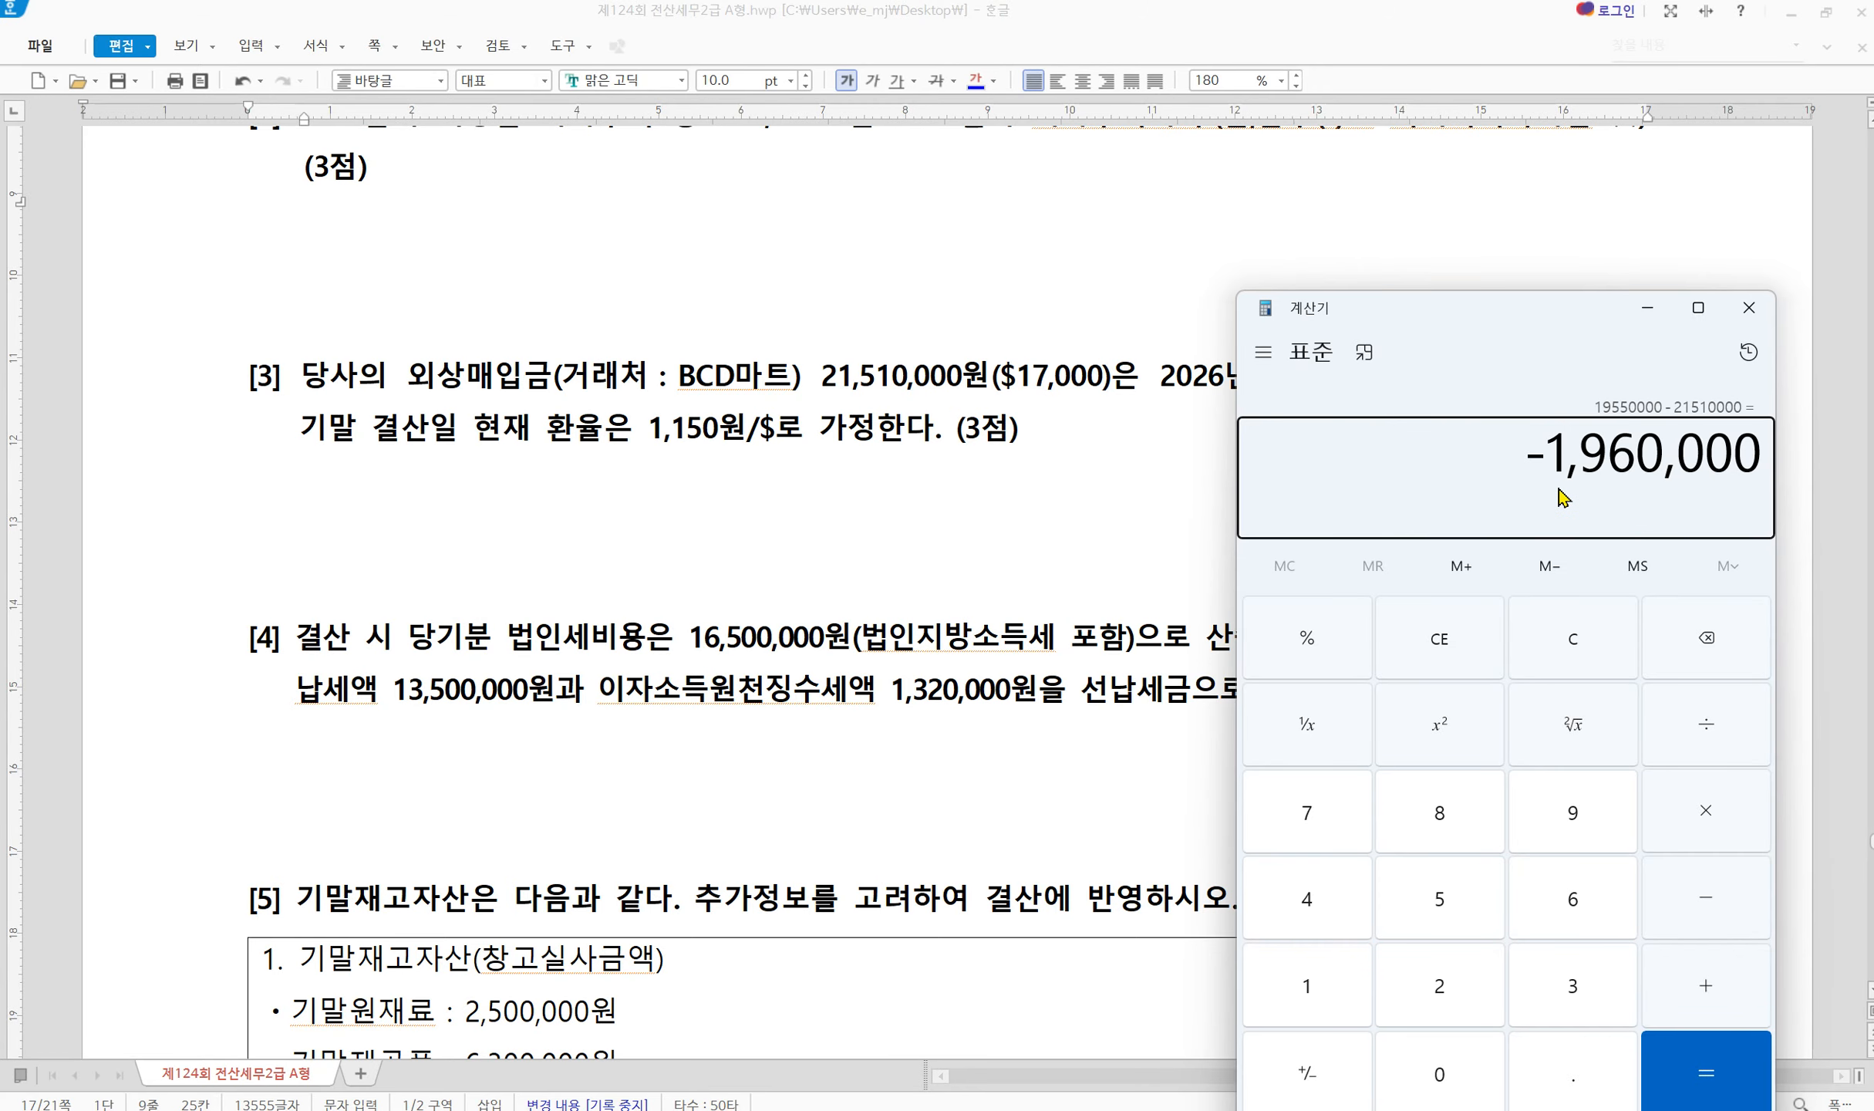
pyautogui.press('Escape')
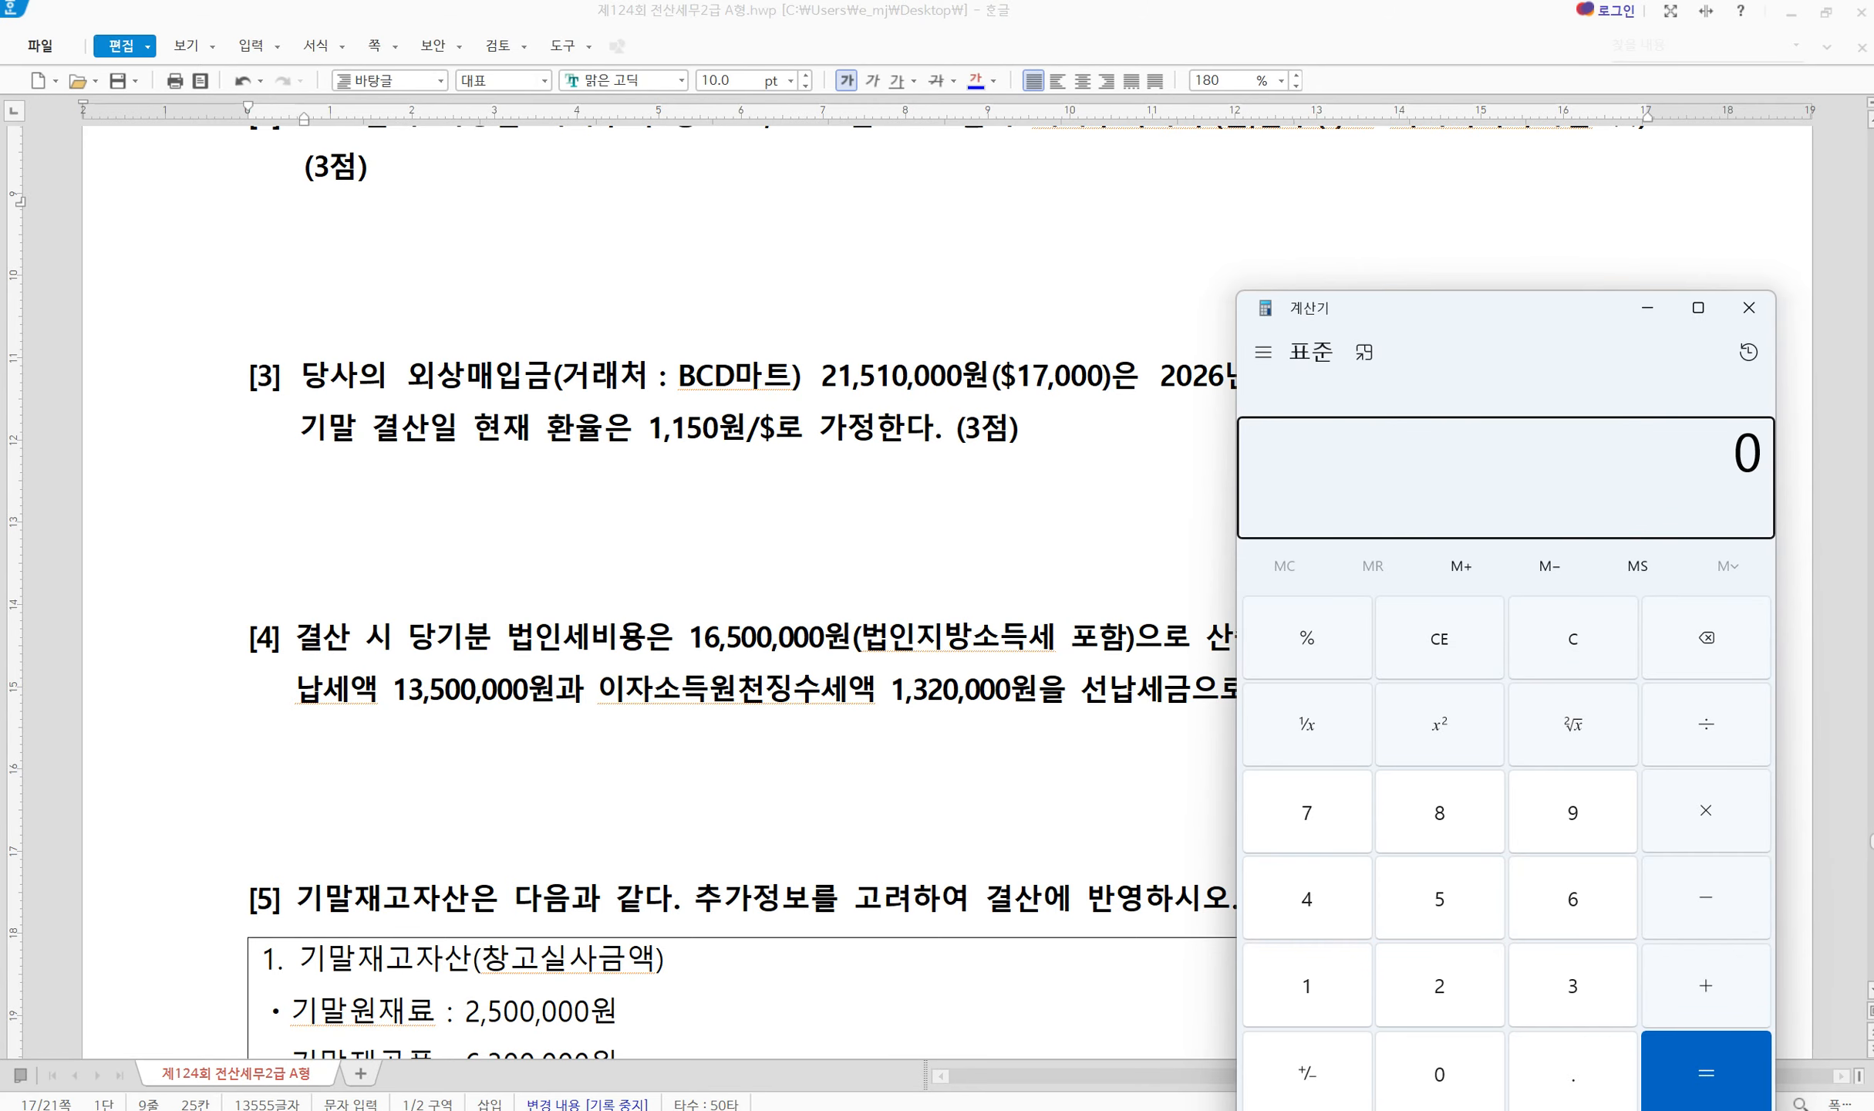
pyautogui.hotkey('alt', 'Tab')
# Add a credit line for 0910 외화환산이익 of 1,960,000
pyautogui.click(361, 910)
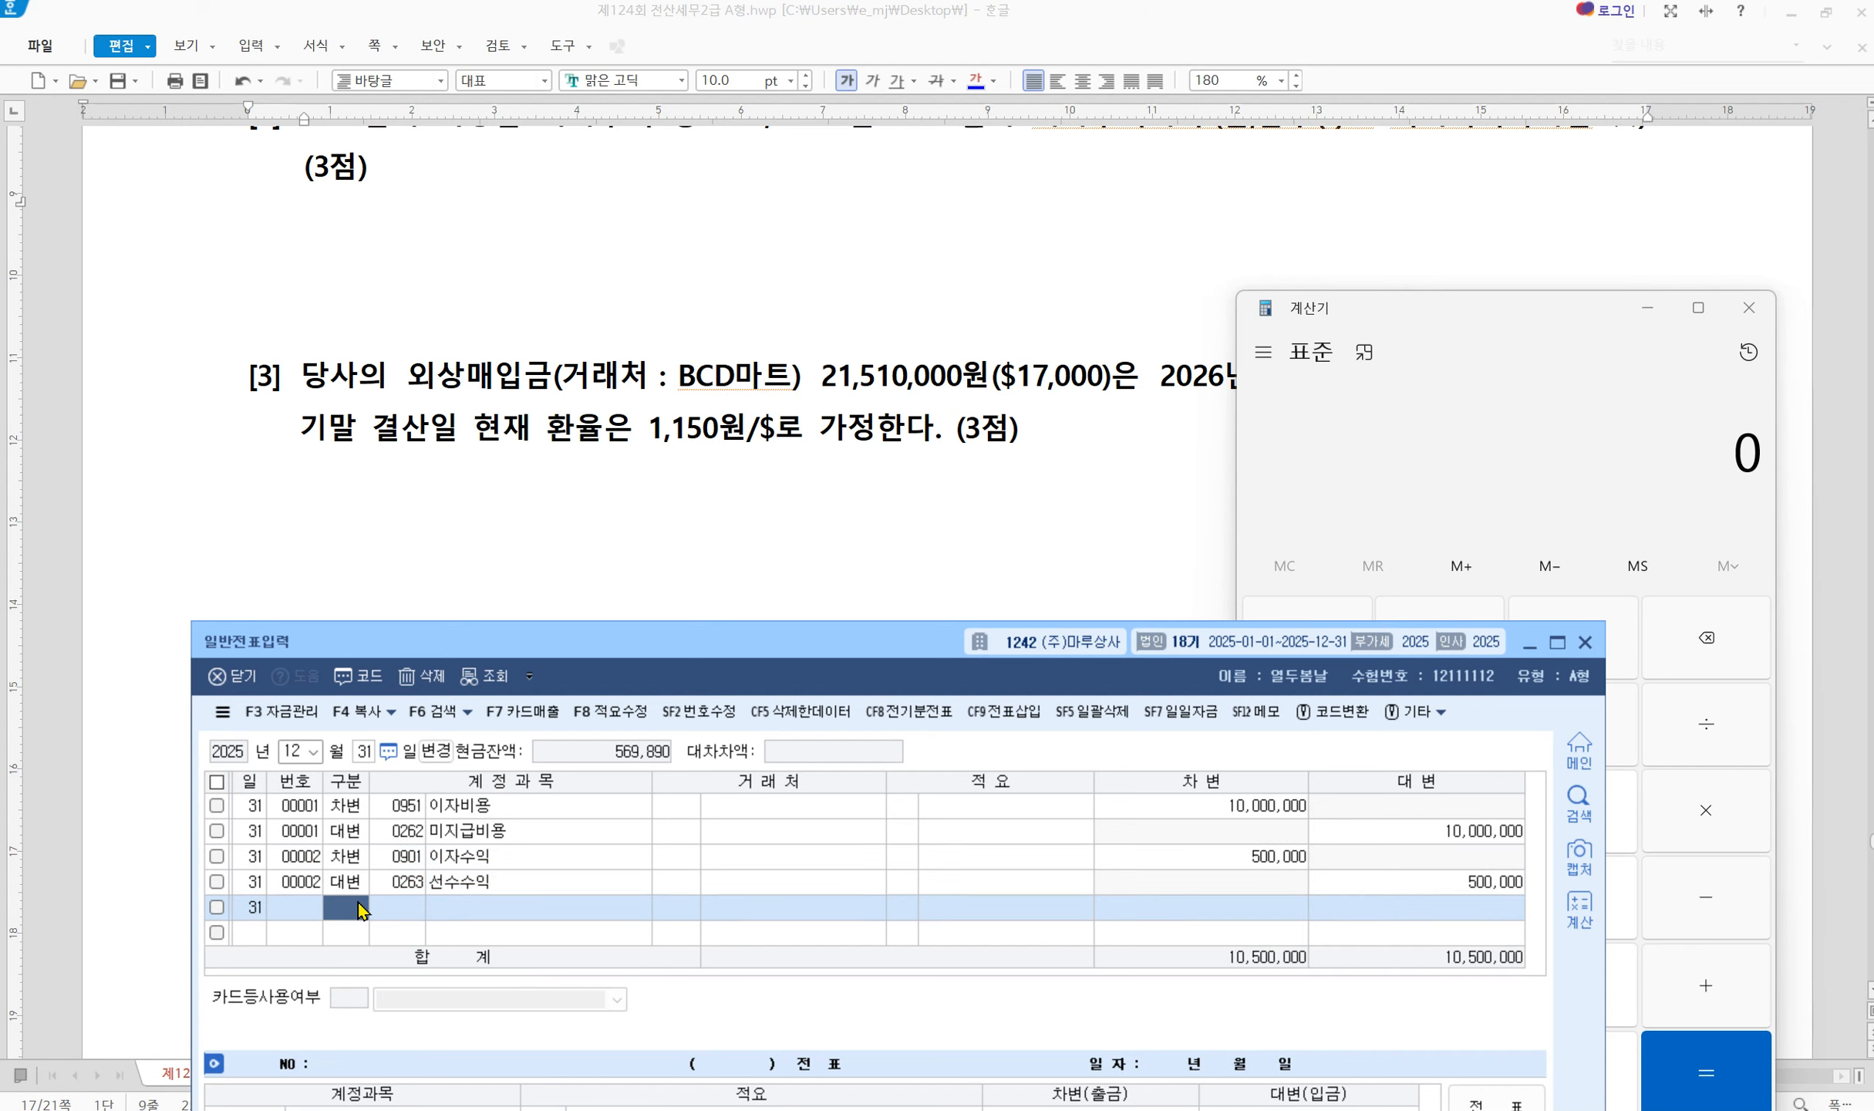
pyautogui.write('4')
pyautogui.press('Return')
pyautogui.write('910')
pyautogui.press('Return')
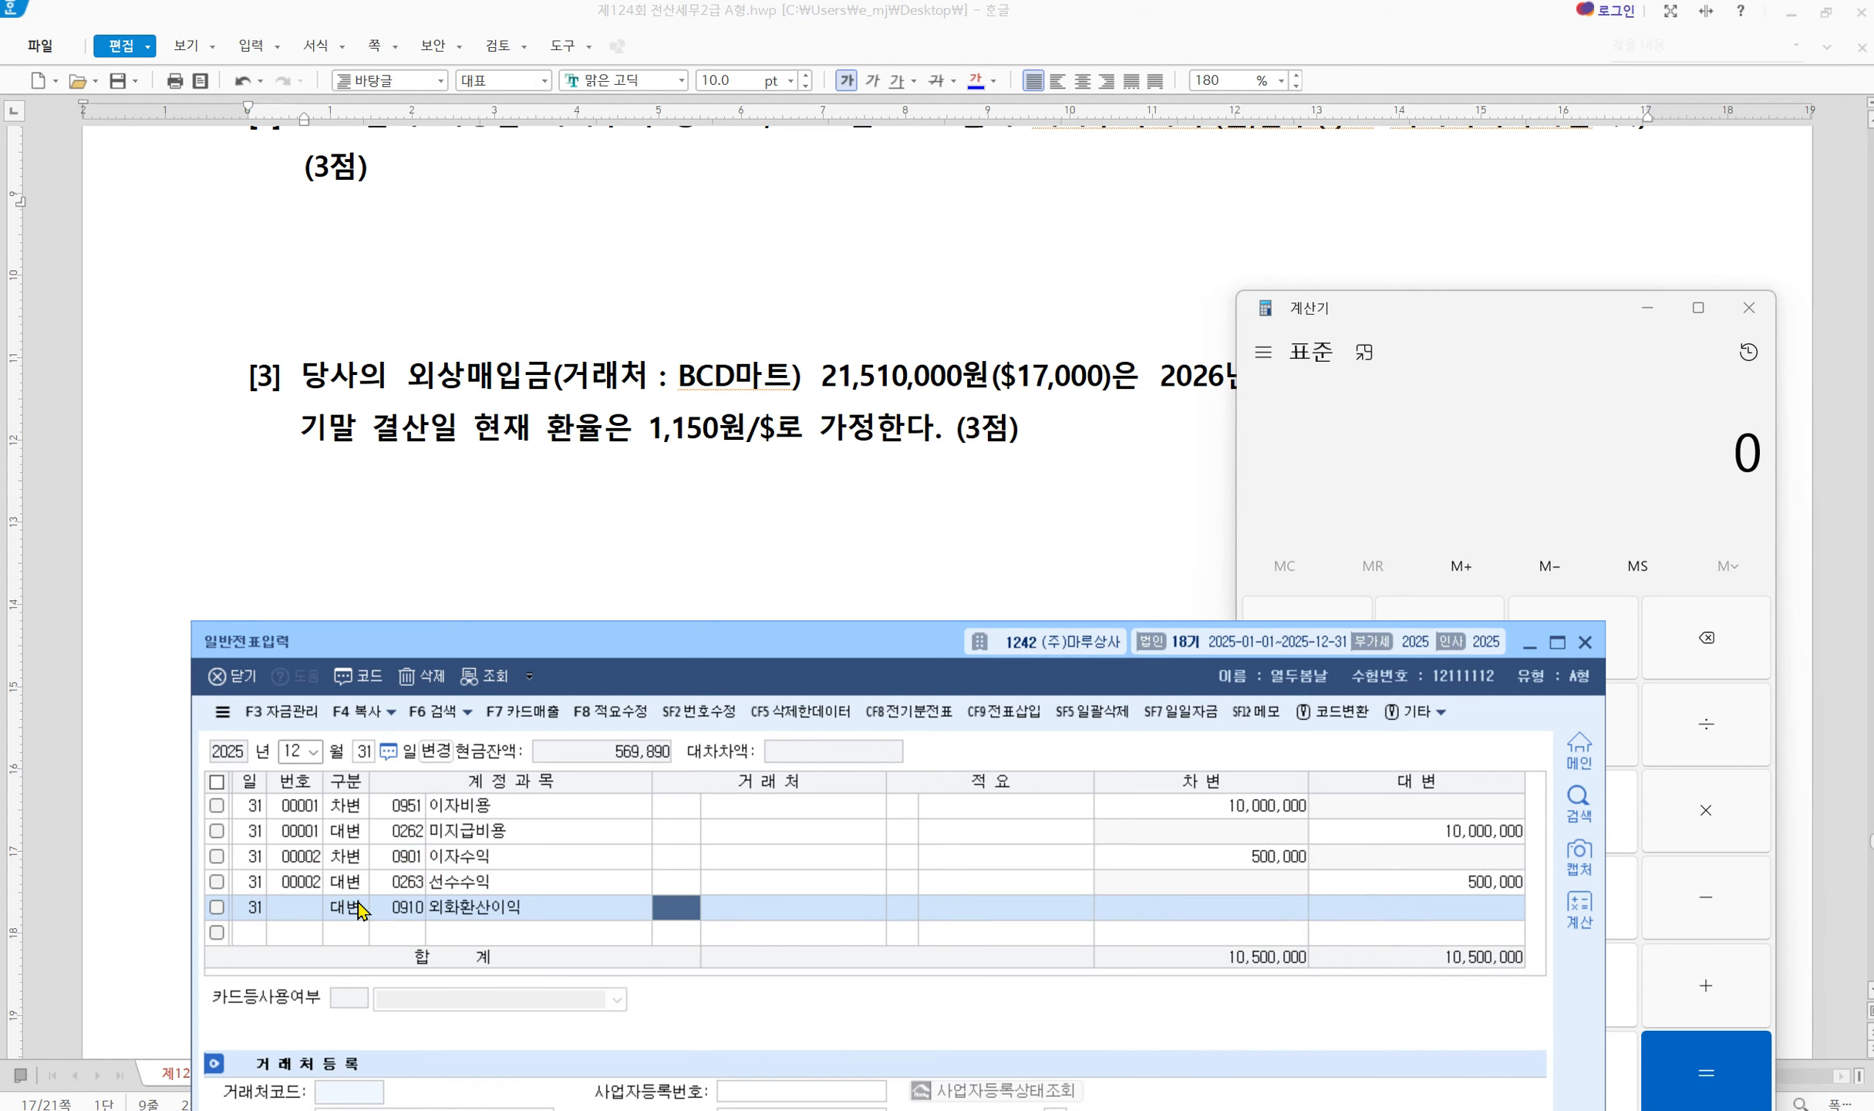
pyautogui.press('Return')
pyautogui.press('Return')
pyautogui.press('Return')
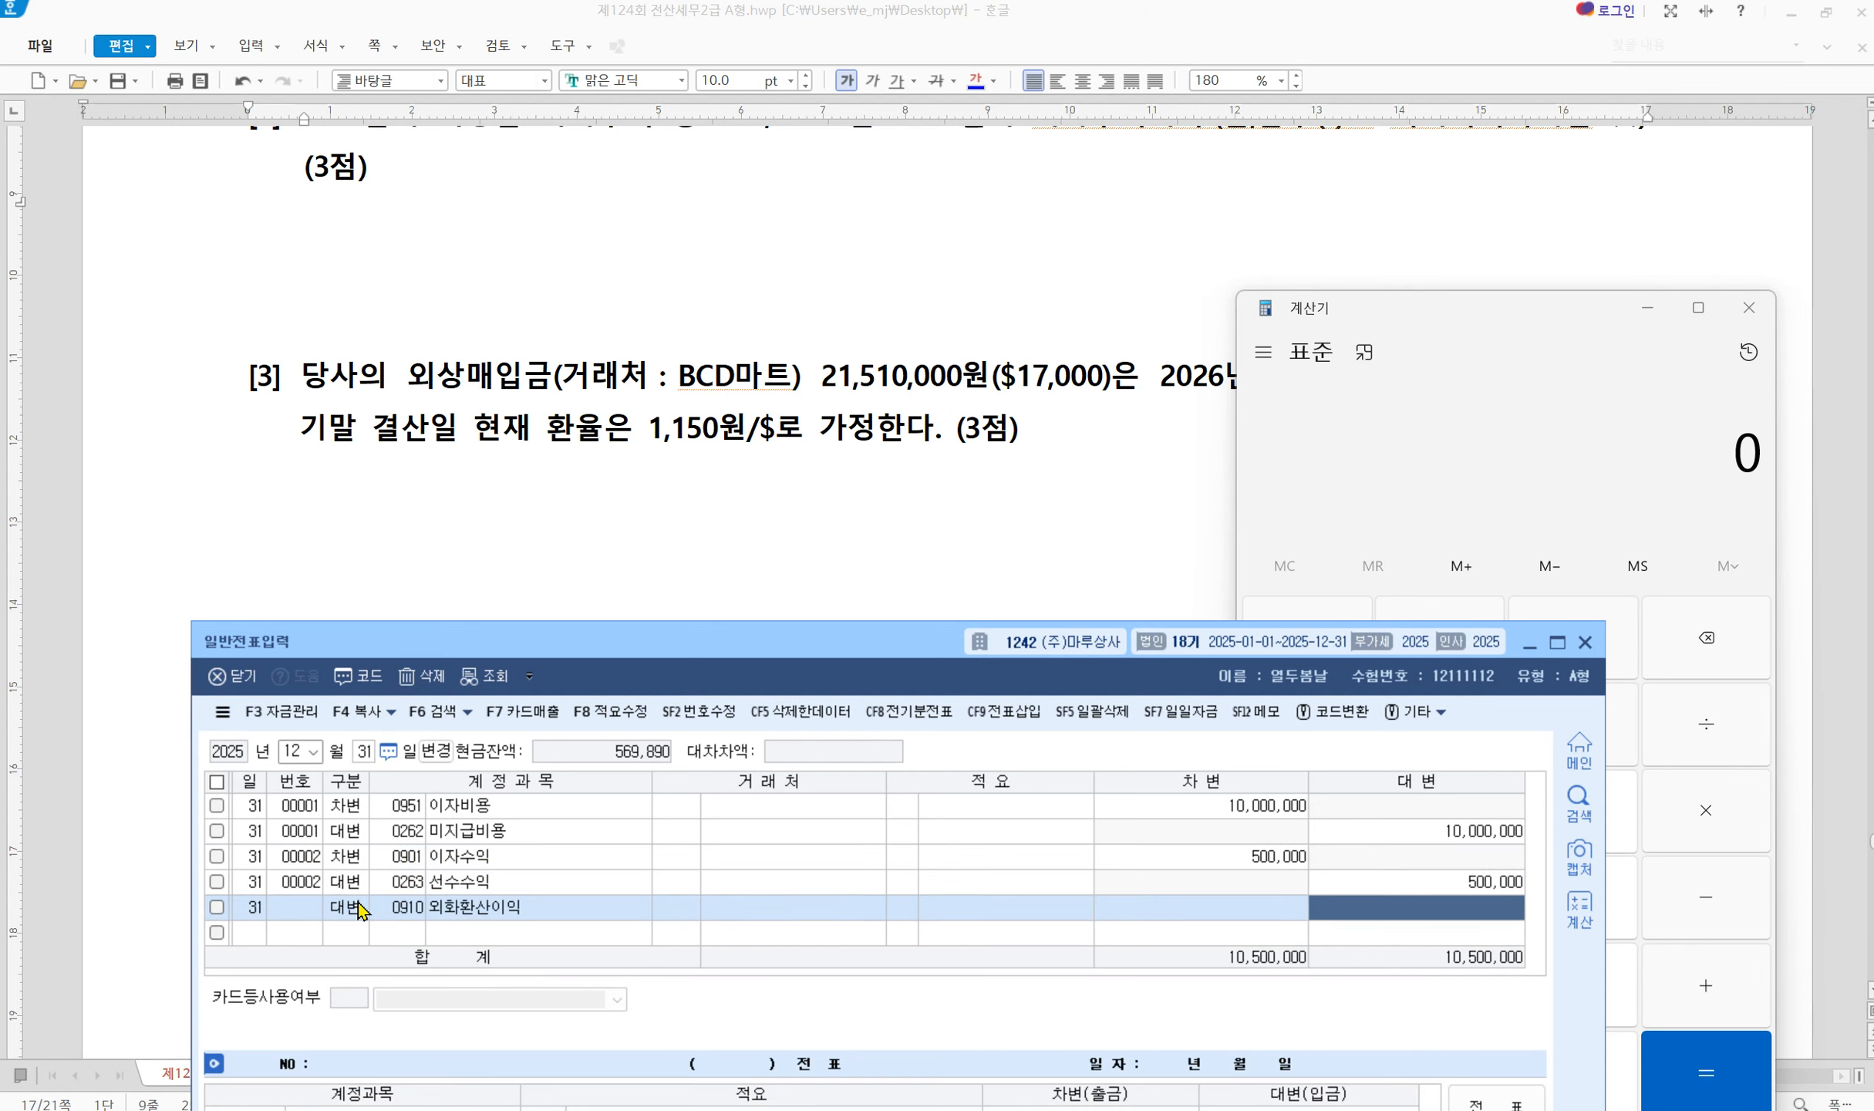
pyautogui.write('196')
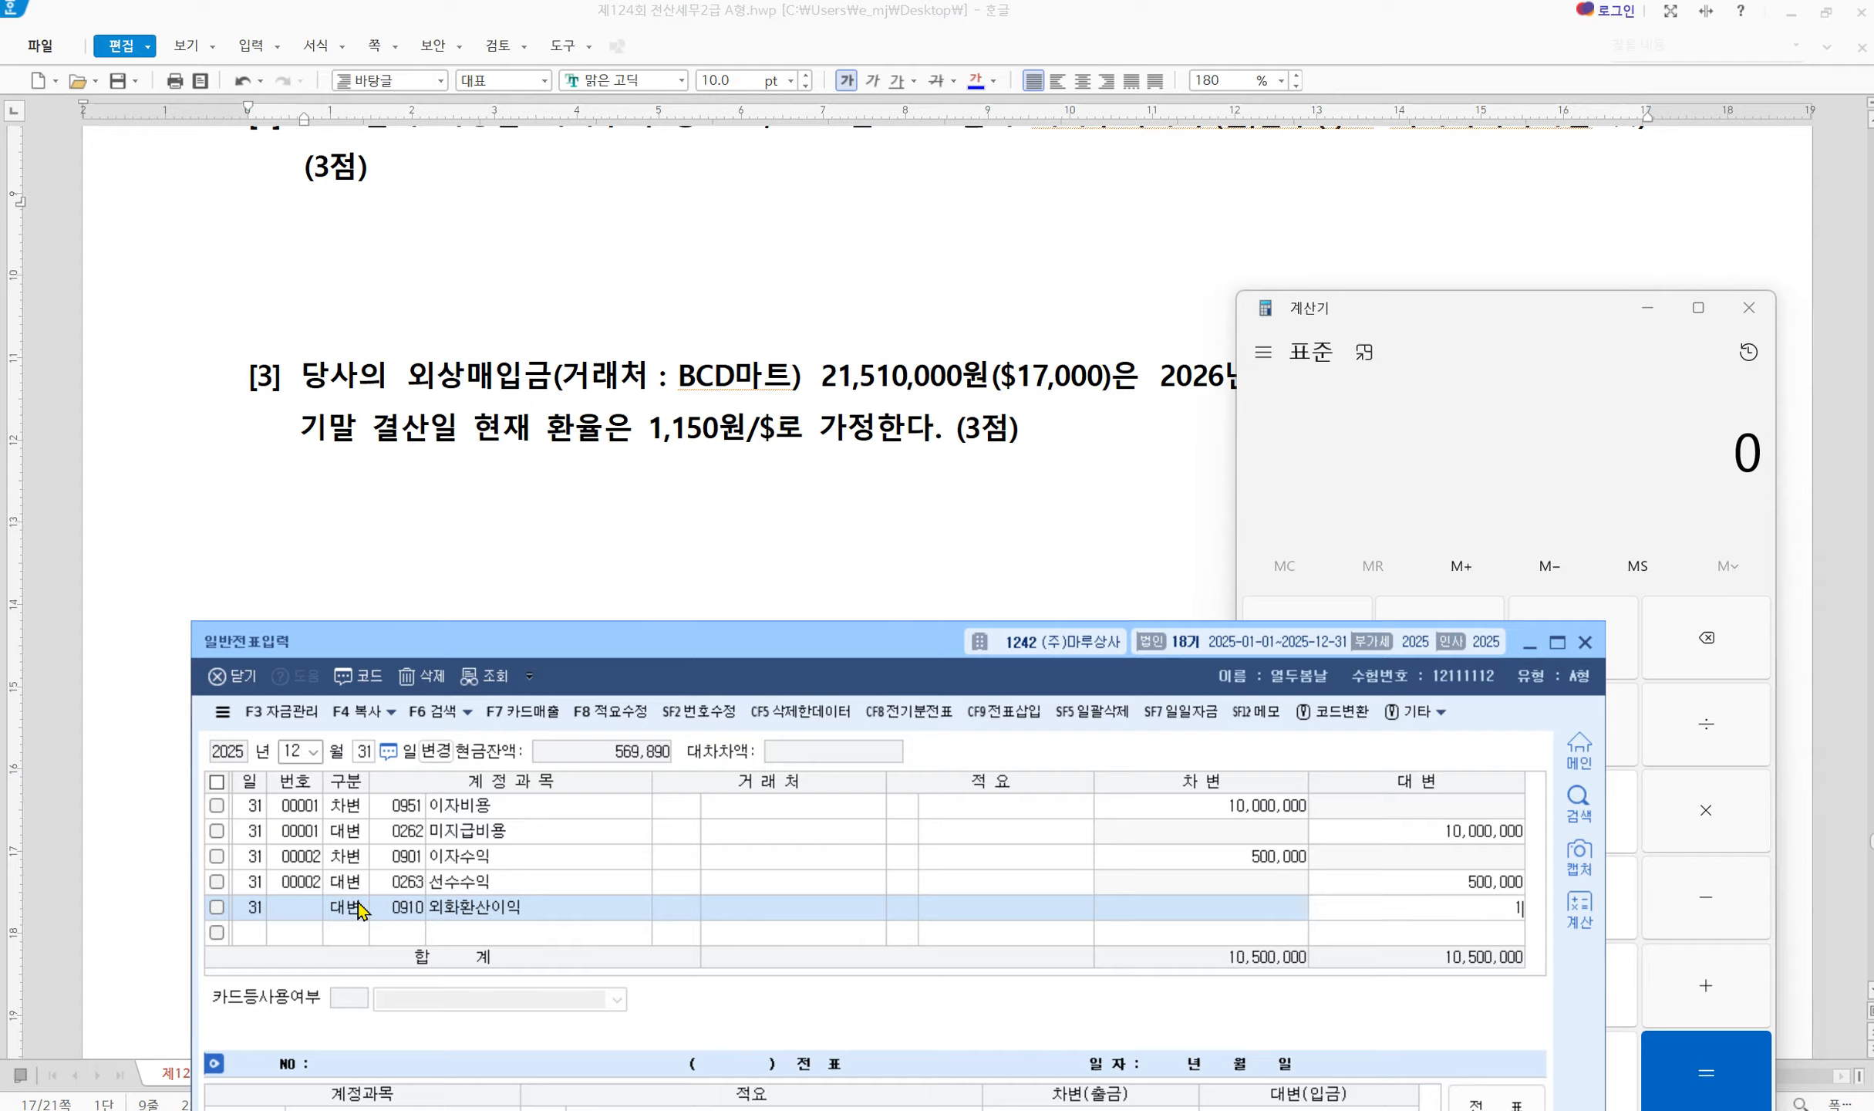
pyautogui.press('BackSpace')
pyautogui.press('BackSpace')
pyautogui.press('BackSpace')
pyautogui.write('1,960,000')
pyautogui.press('Return')
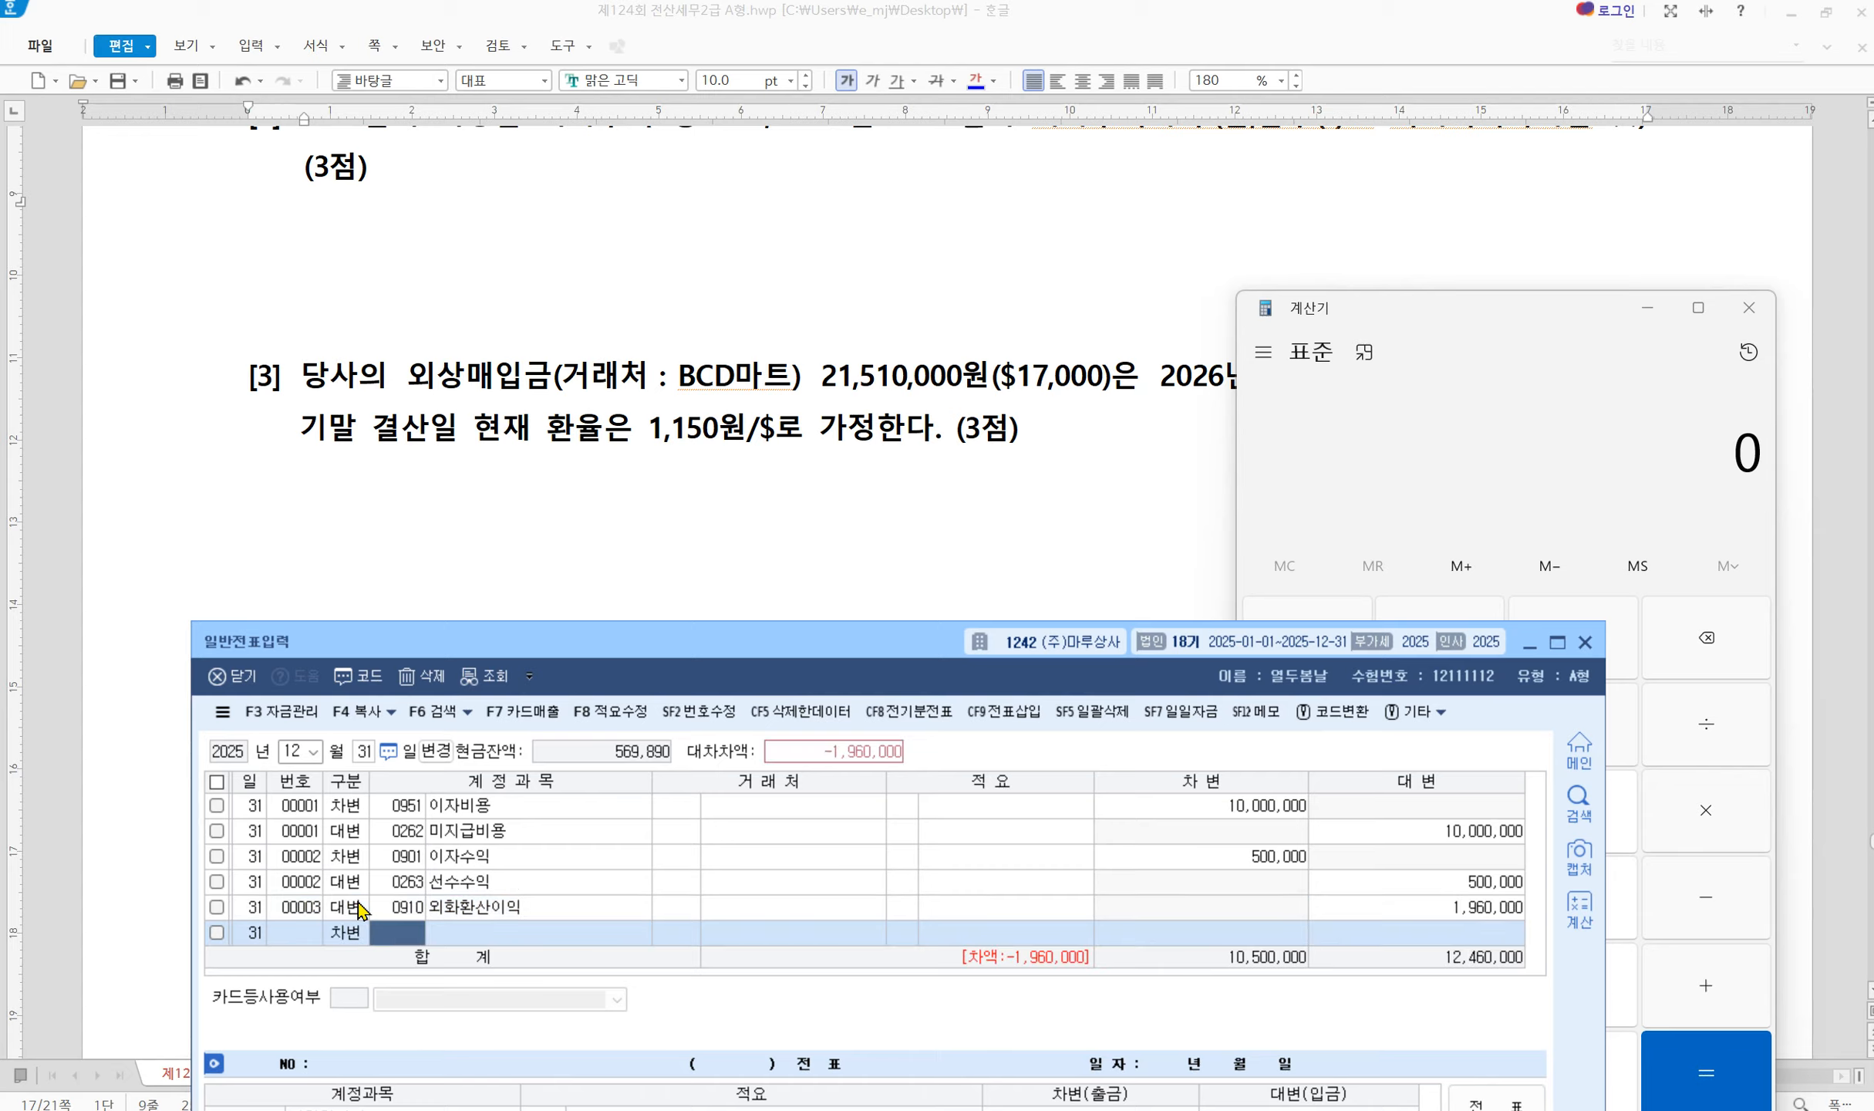
# Debit 0251 외상매입금 with partner BCD마트, then close the journal and Calculator
pyautogui.write('251')
pyautogui.press('Return')
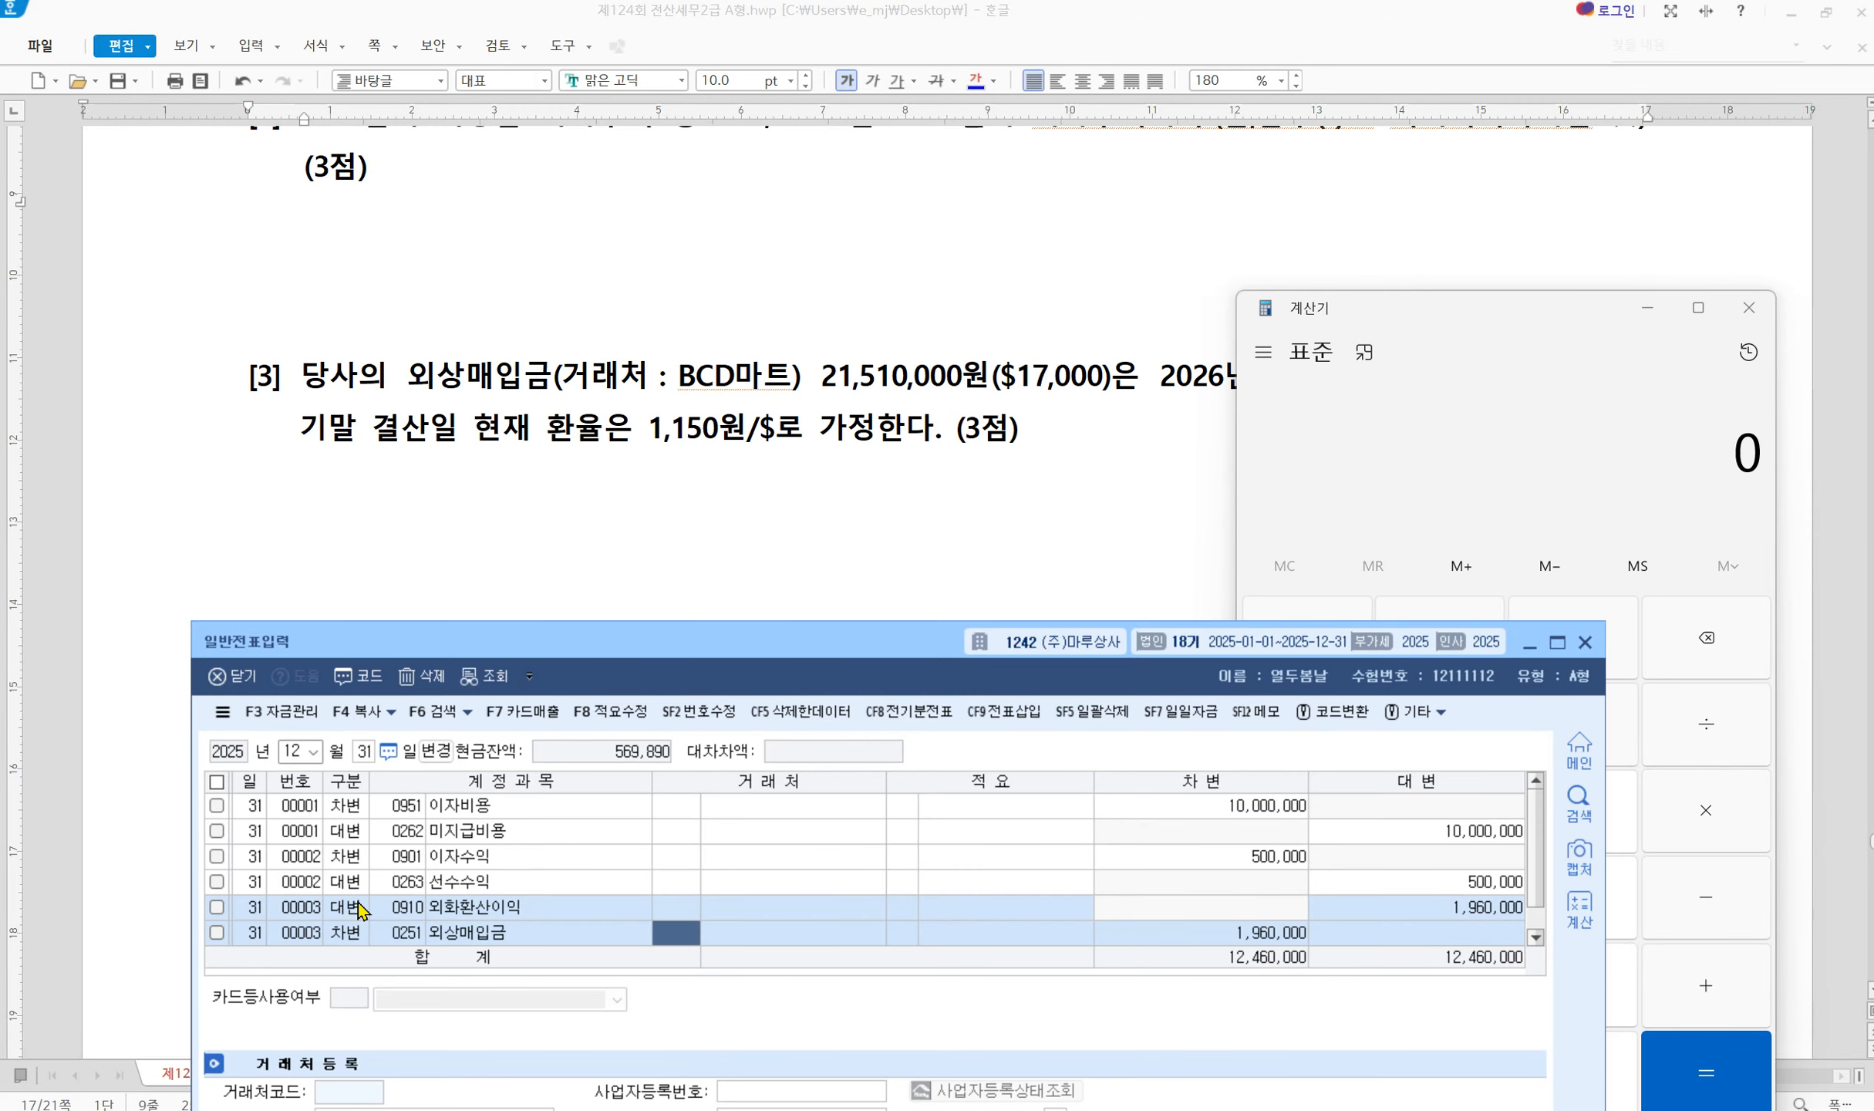
pyautogui.write('b')
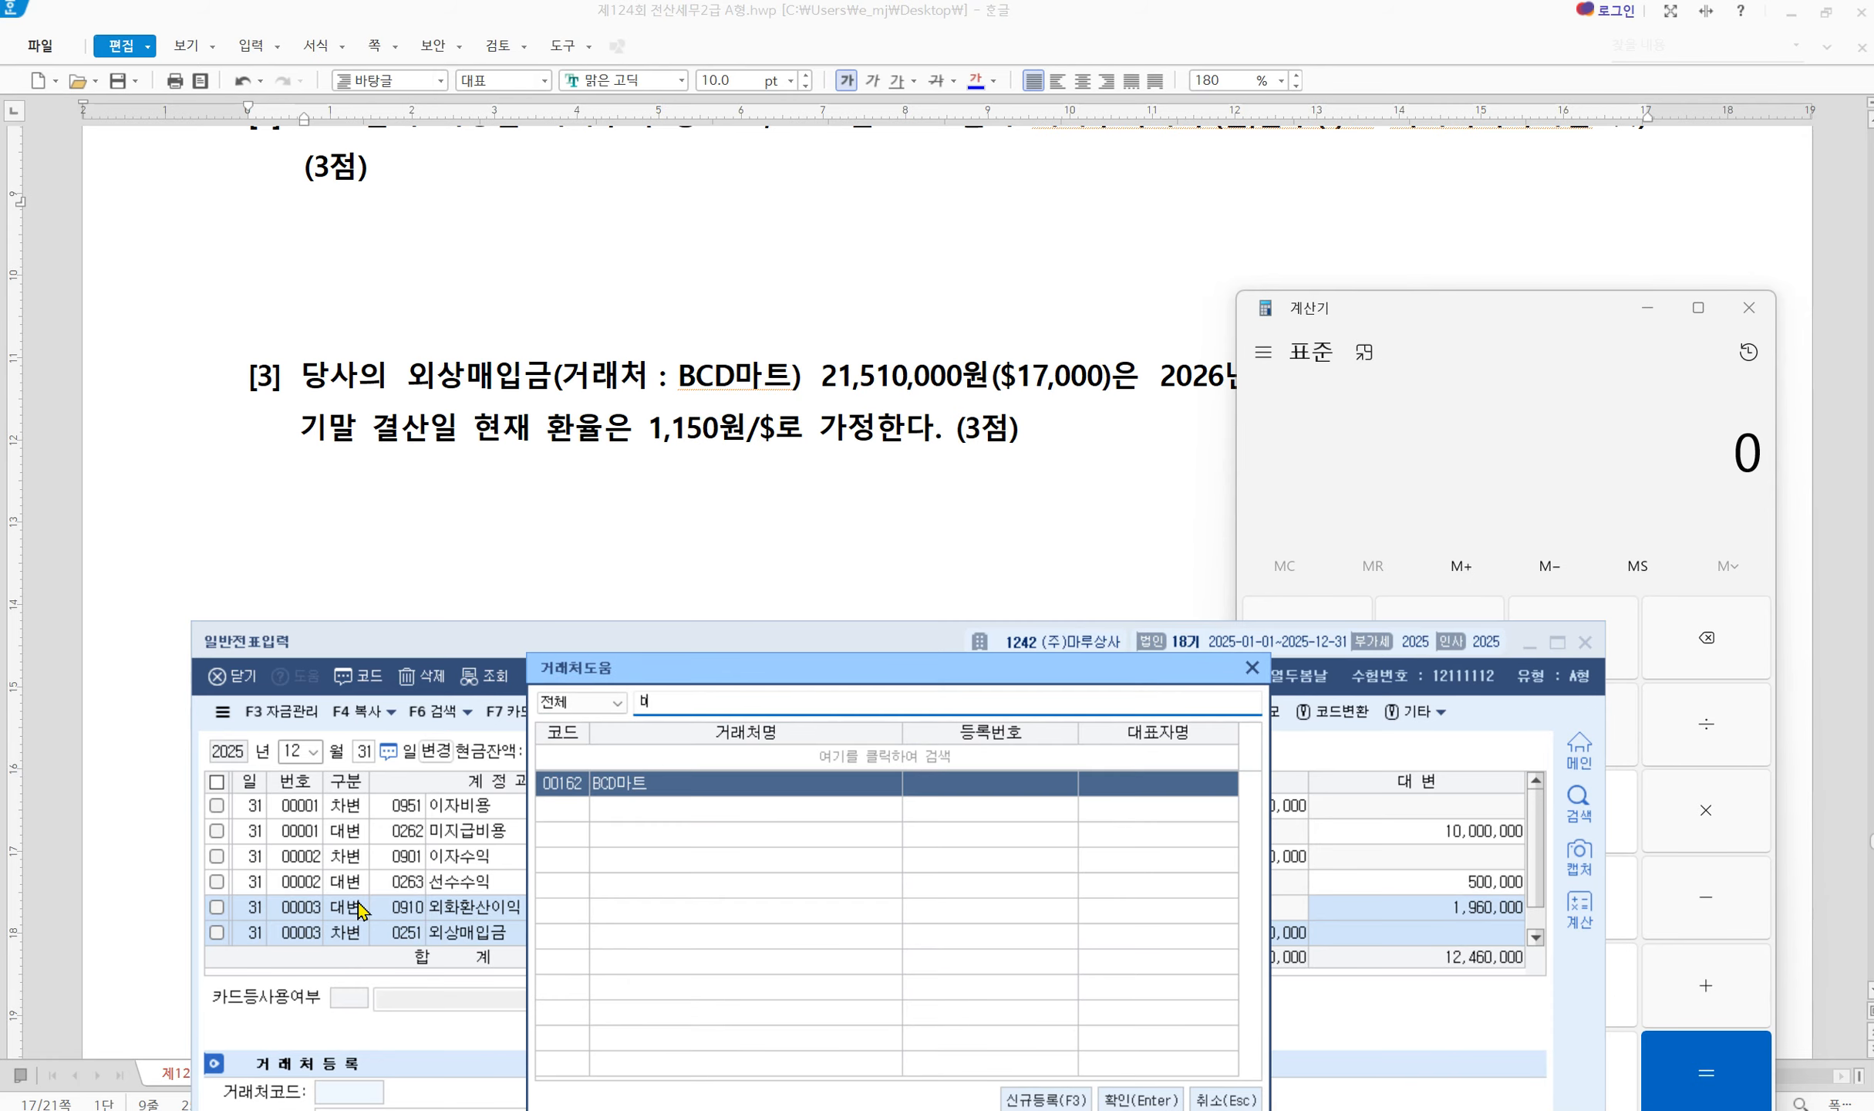
pyautogui.press('Return')
pyautogui.press('Return')
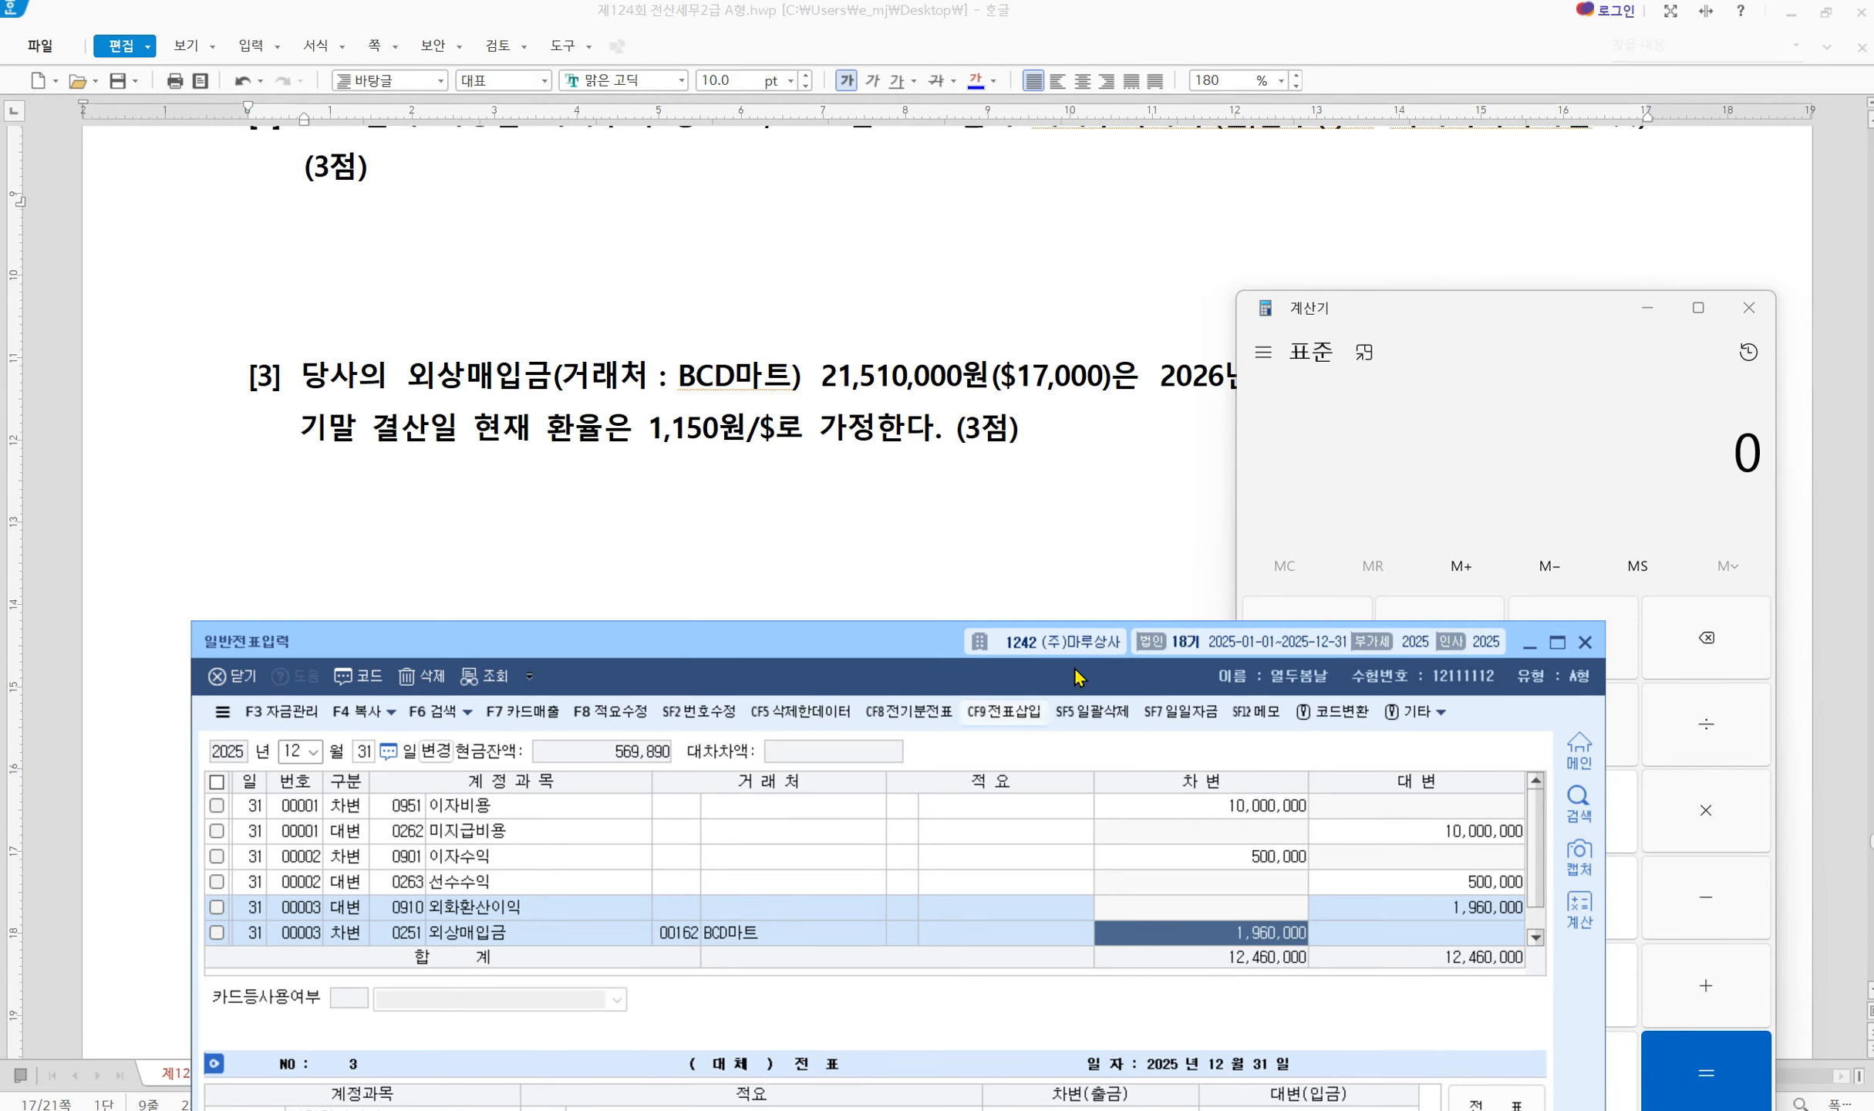
pyautogui.click(1585, 647)
pyautogui.click(1751, 302)
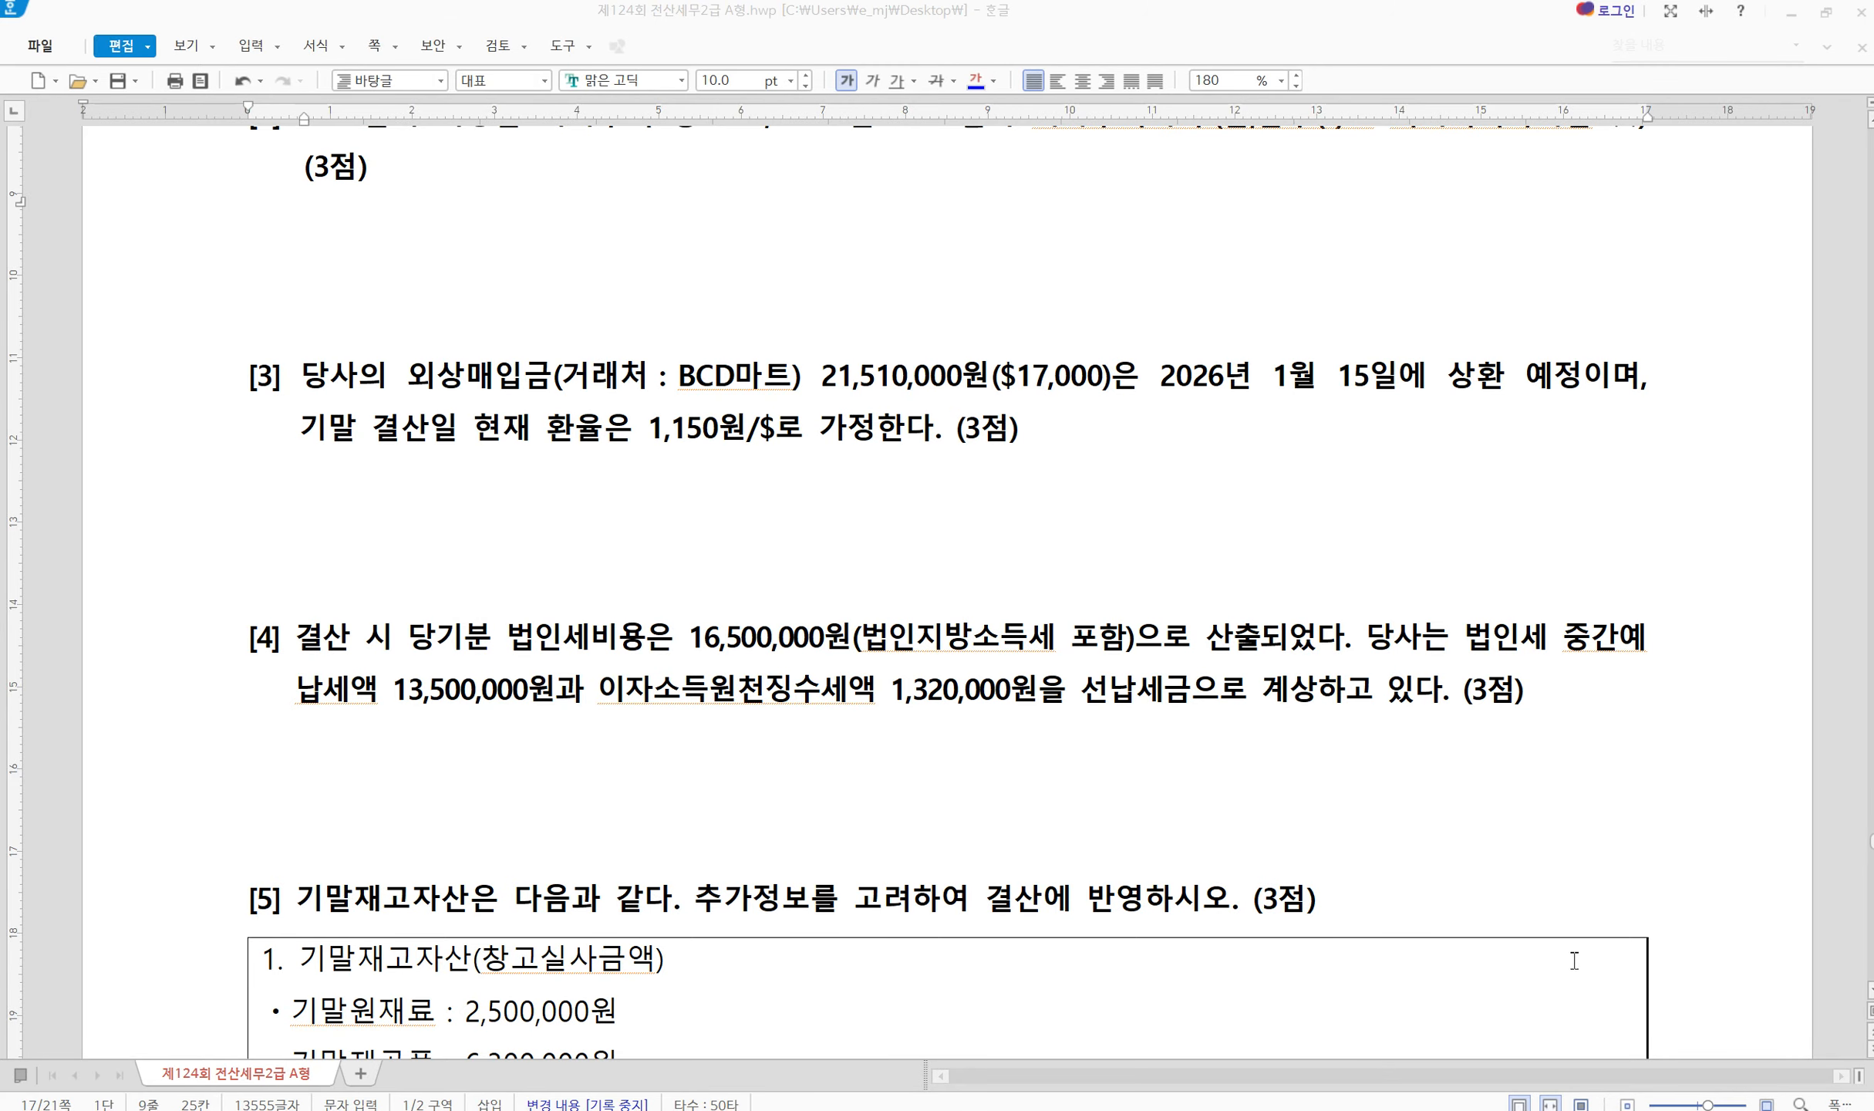
# Open 결산자료입력 and position it below the exam question
pyautogui.click(1003, 1109)
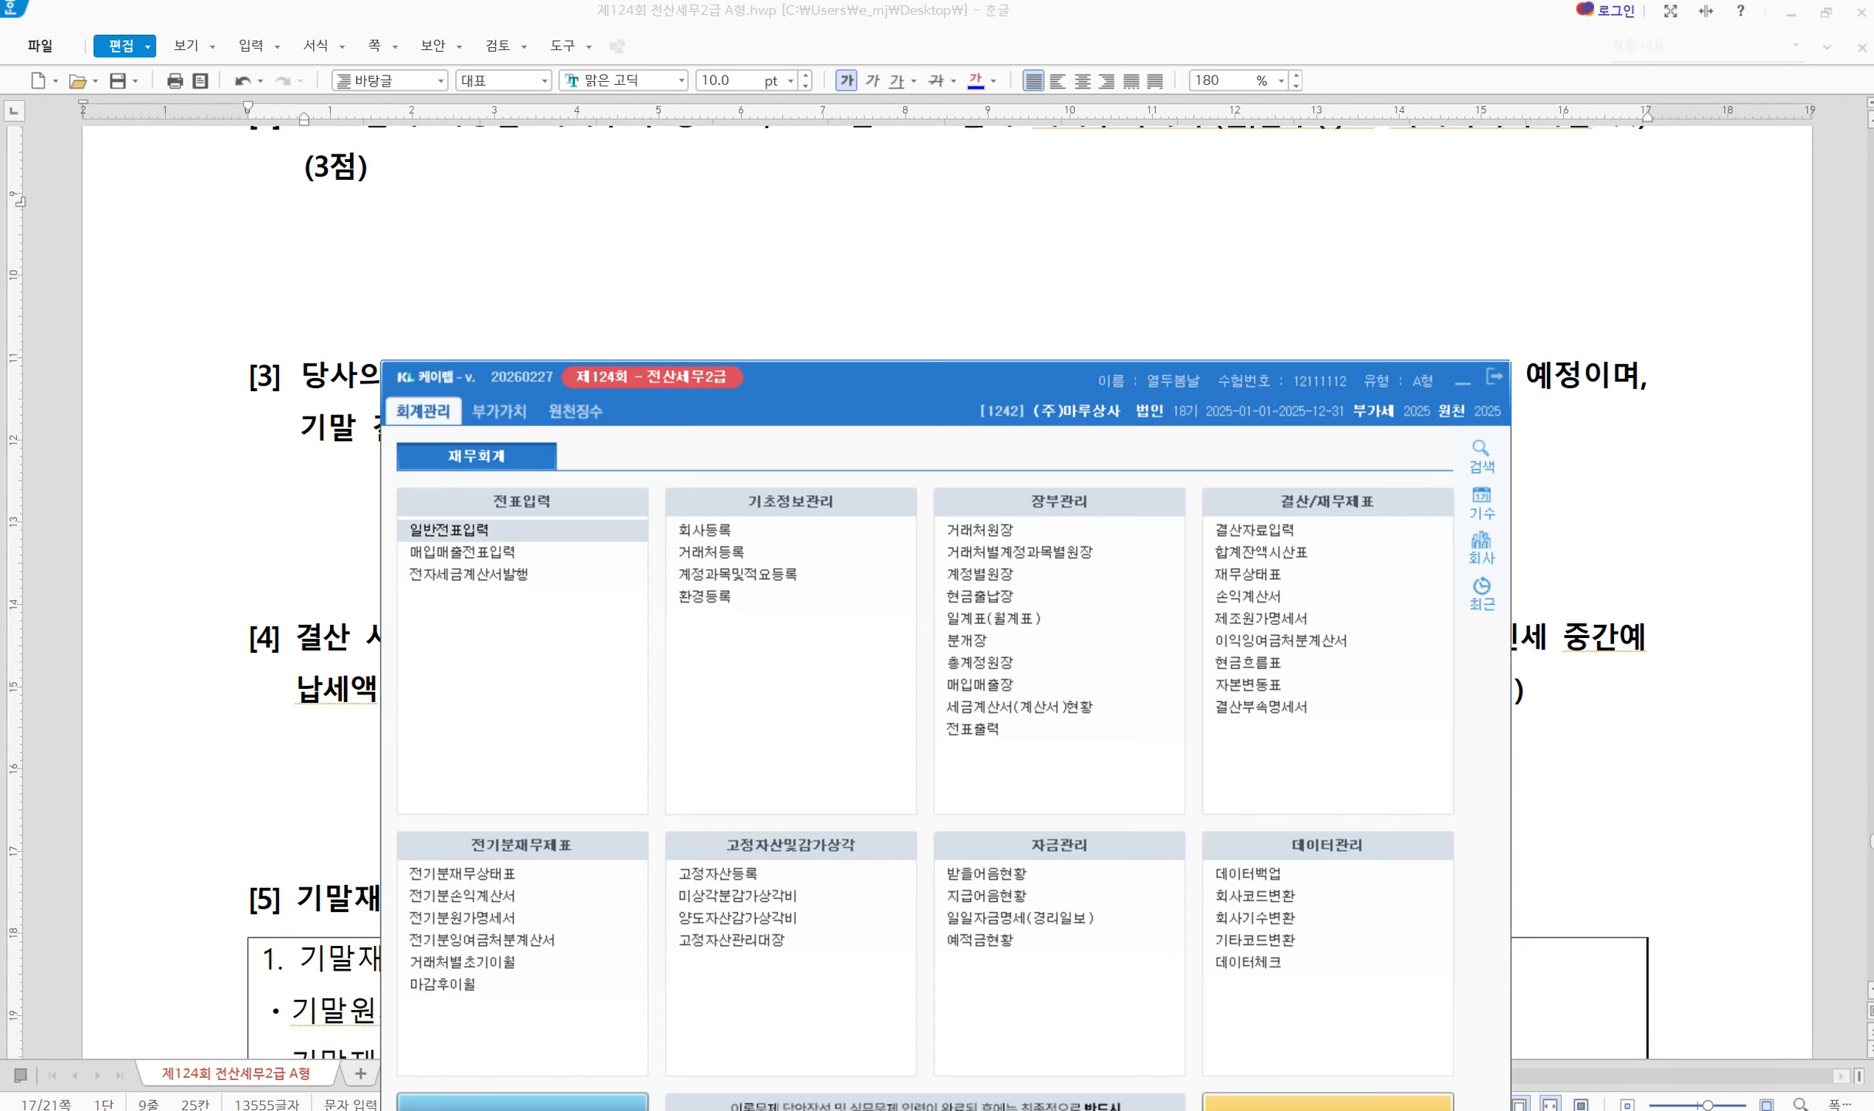
pyautogui.click(1264, 532)
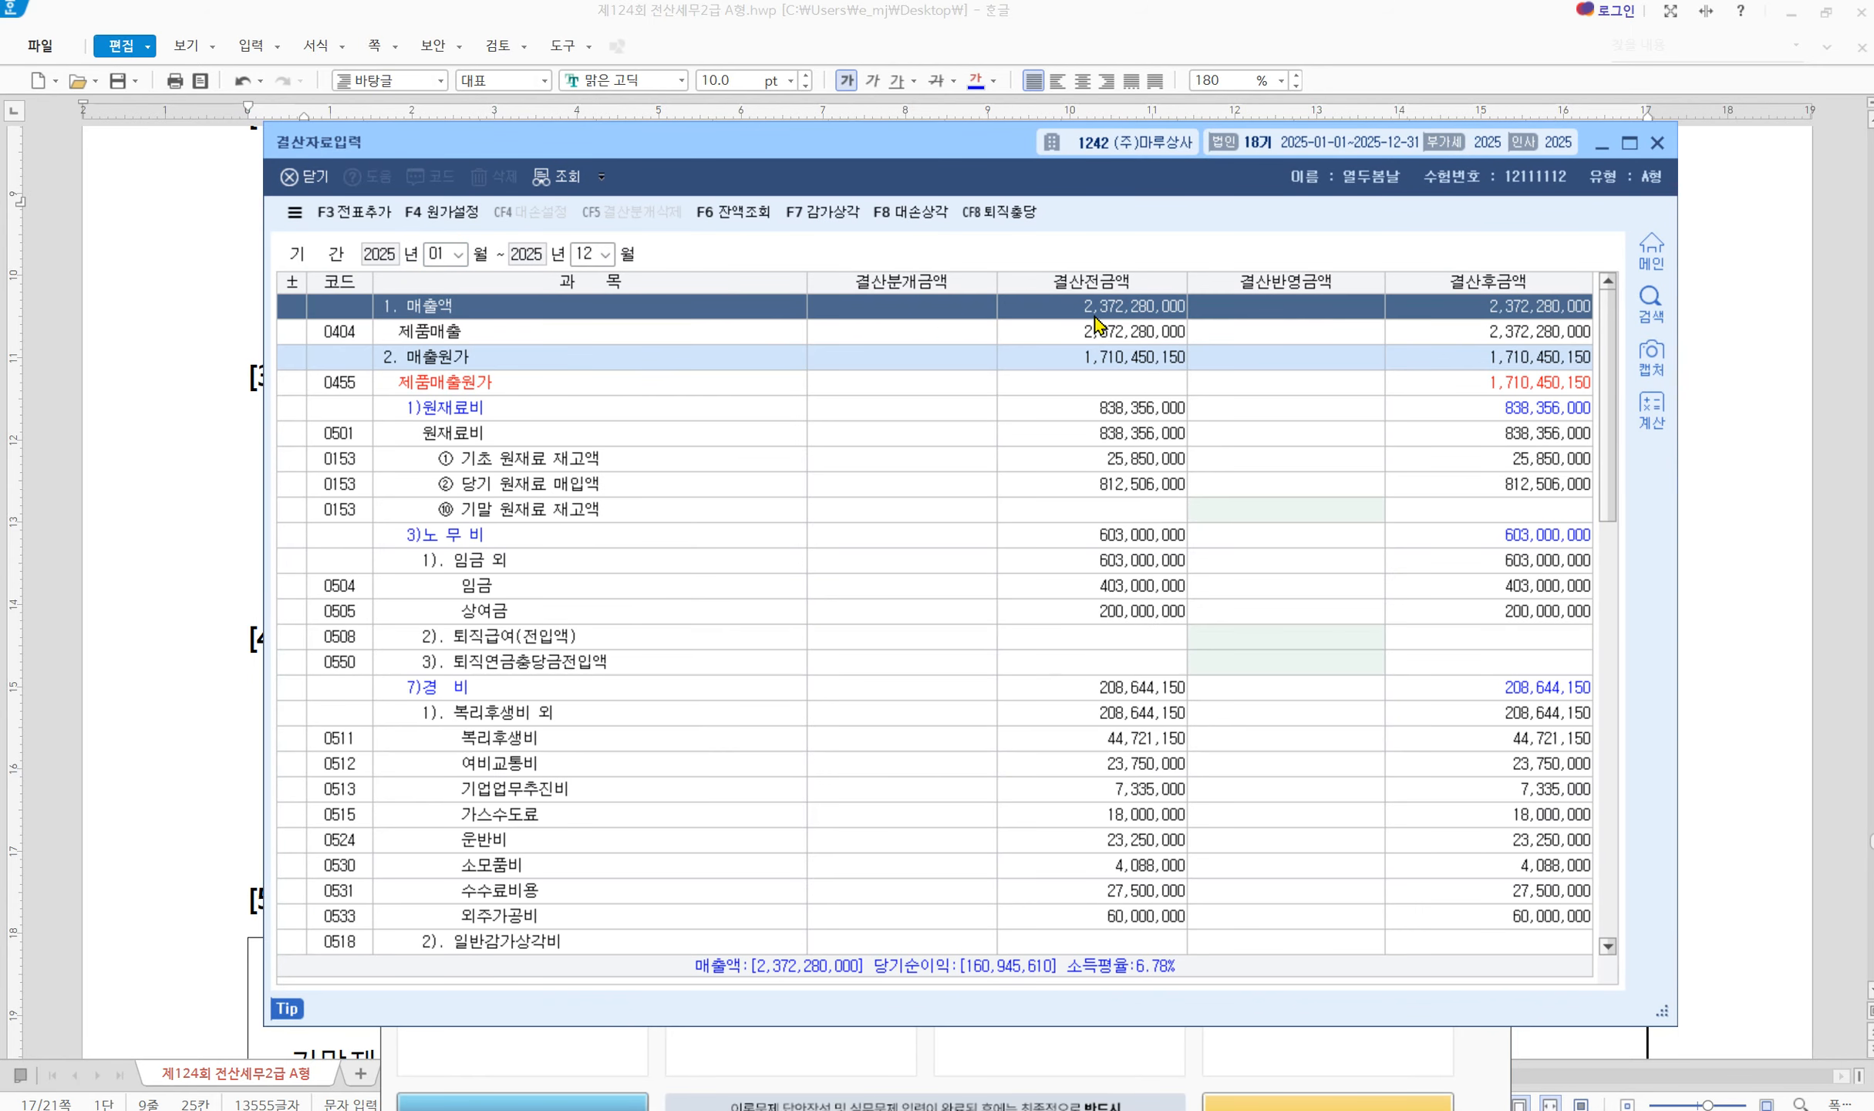
pyautogui.moveTo(912, 159); pyautogui.dragTo(874, 510)
pyautogui.click(900, 390)
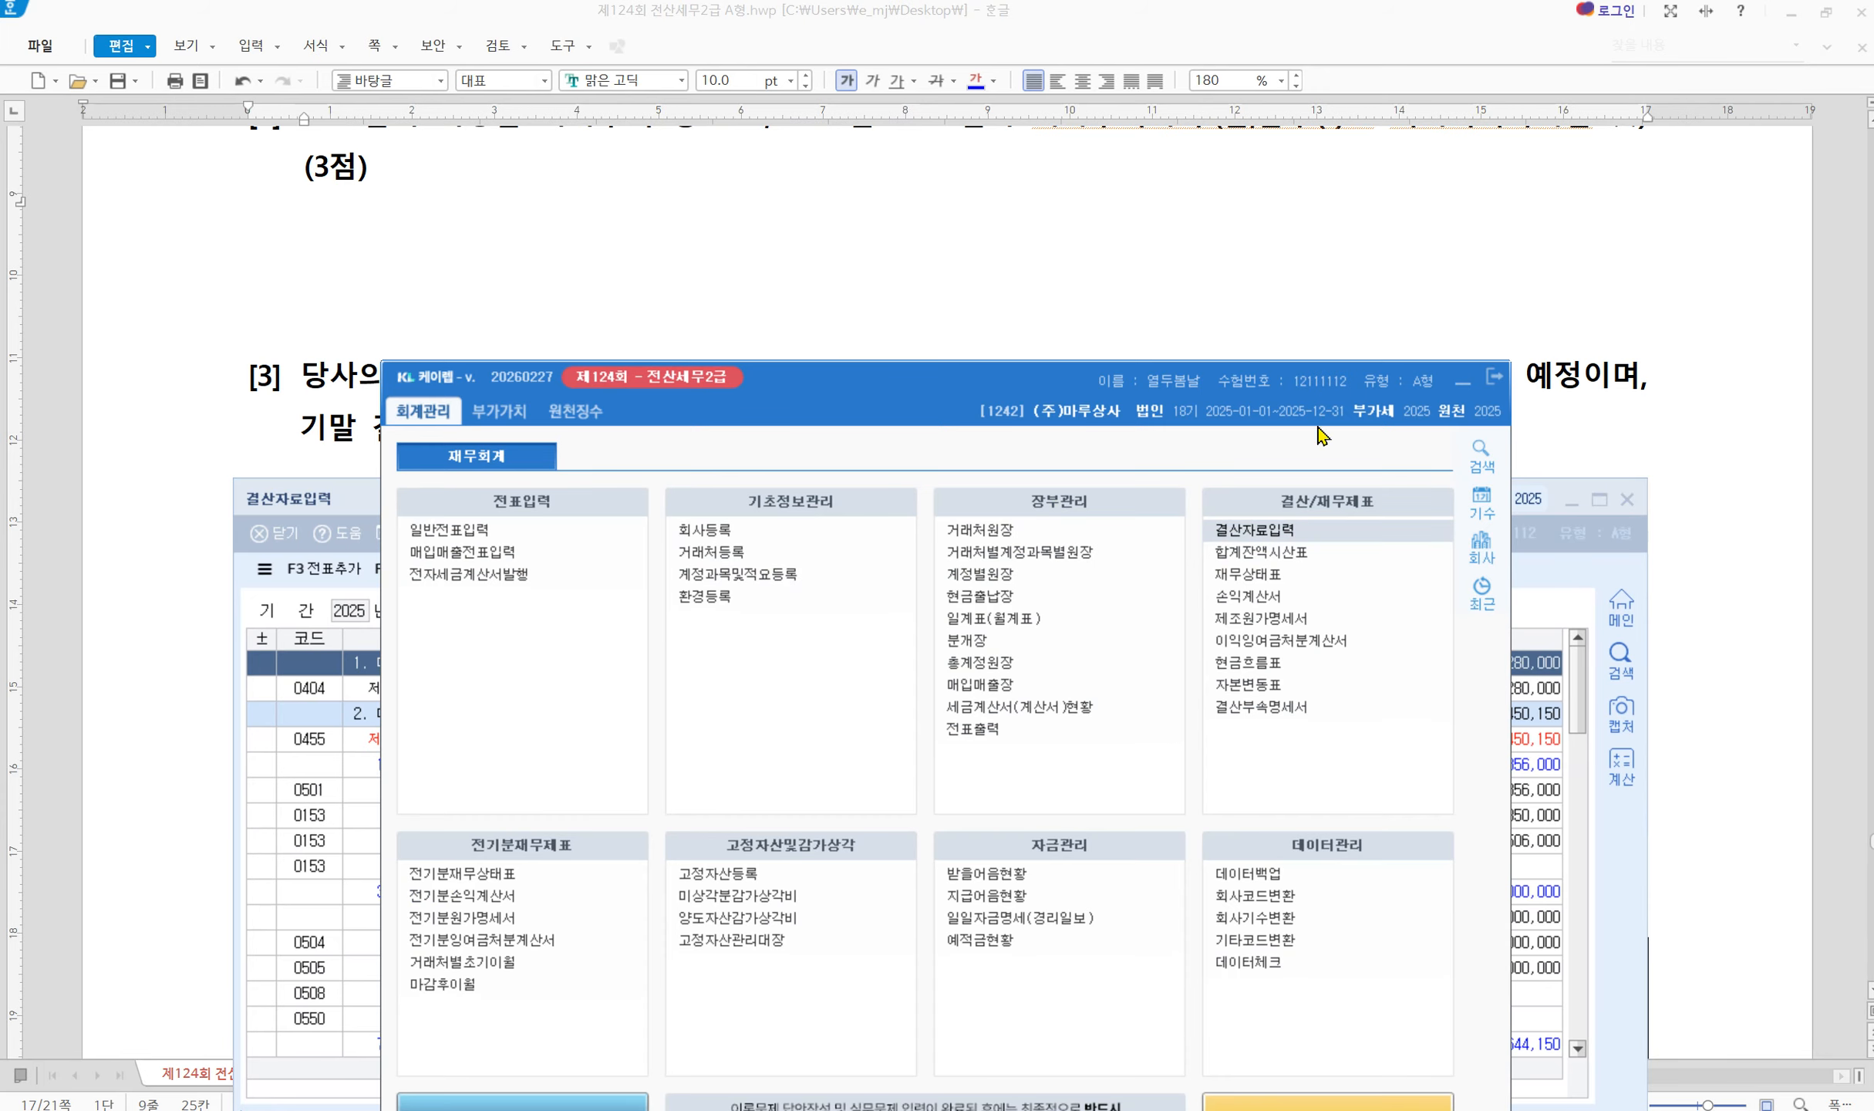
pyautogui.click(1462, 381)
pyautogui.scroll(-6, 1015, 425)
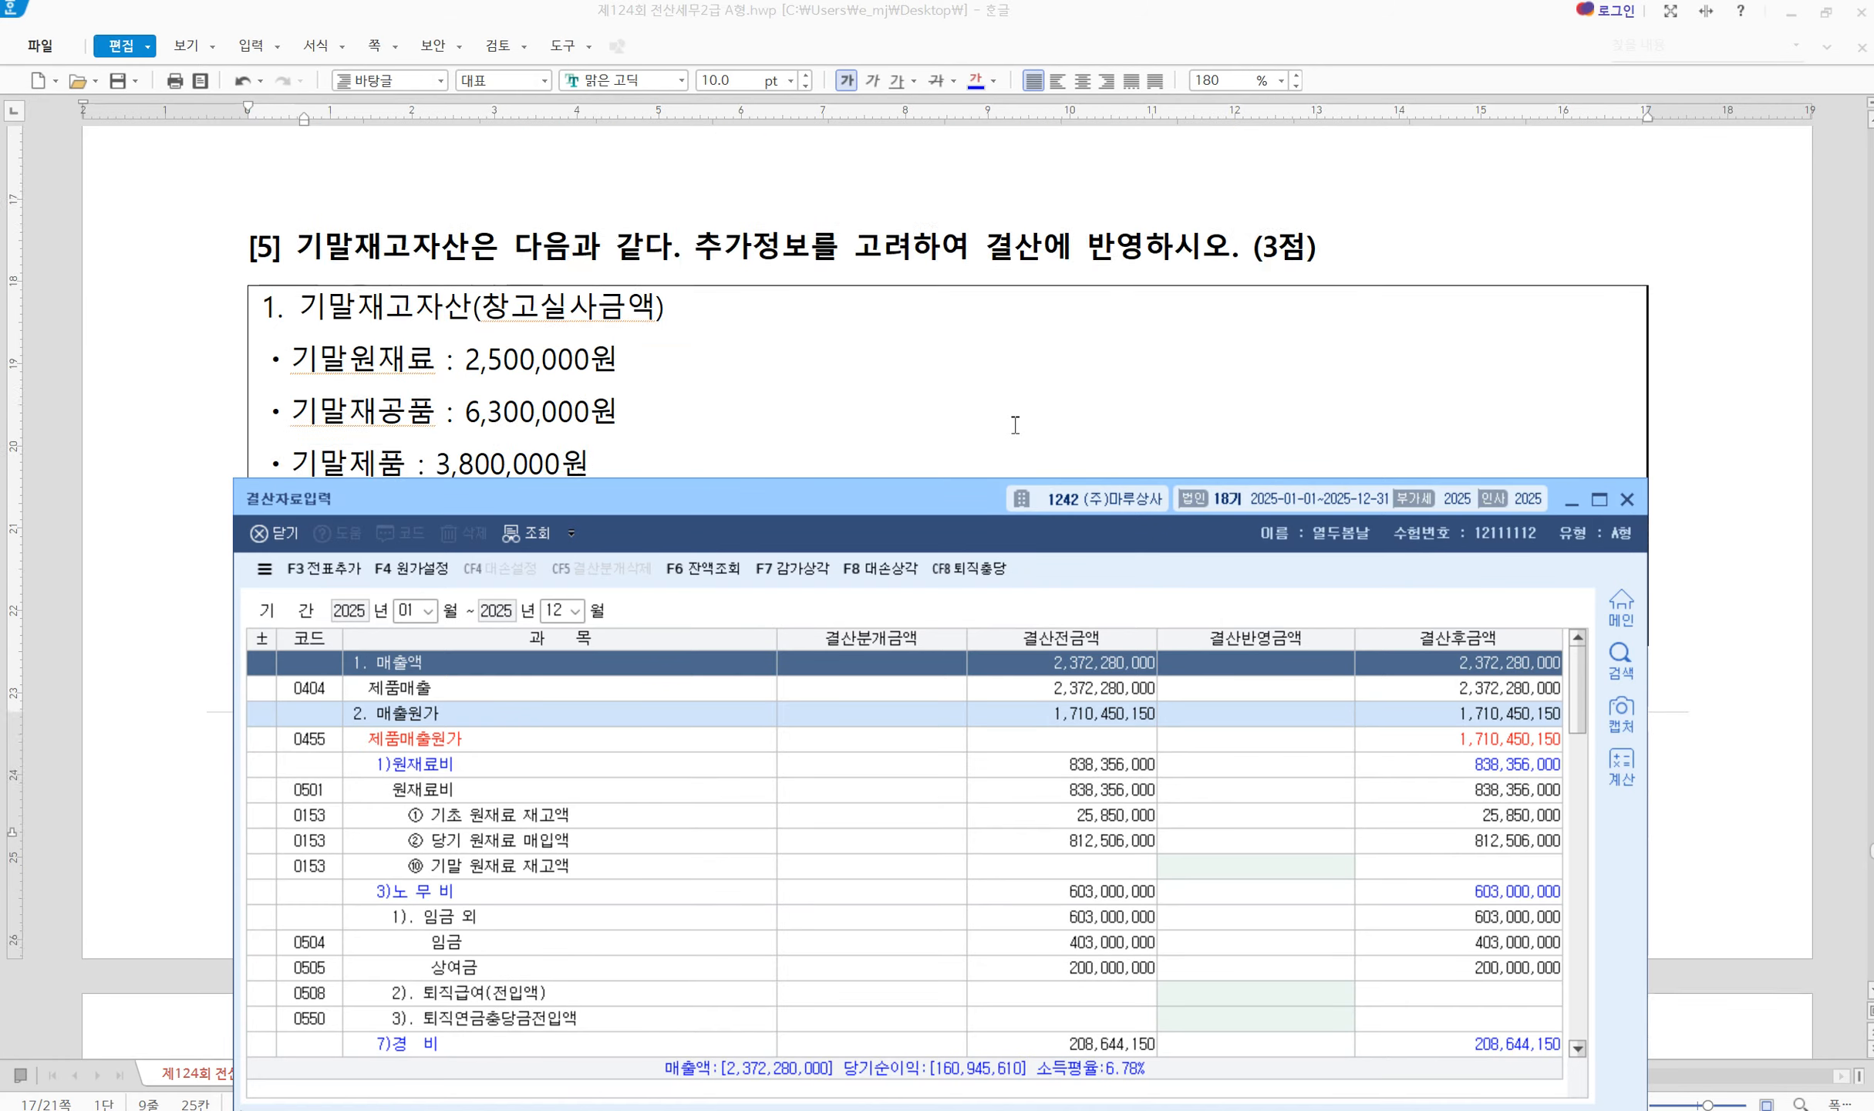
pyautogui.scroll(3, 1015, 425)
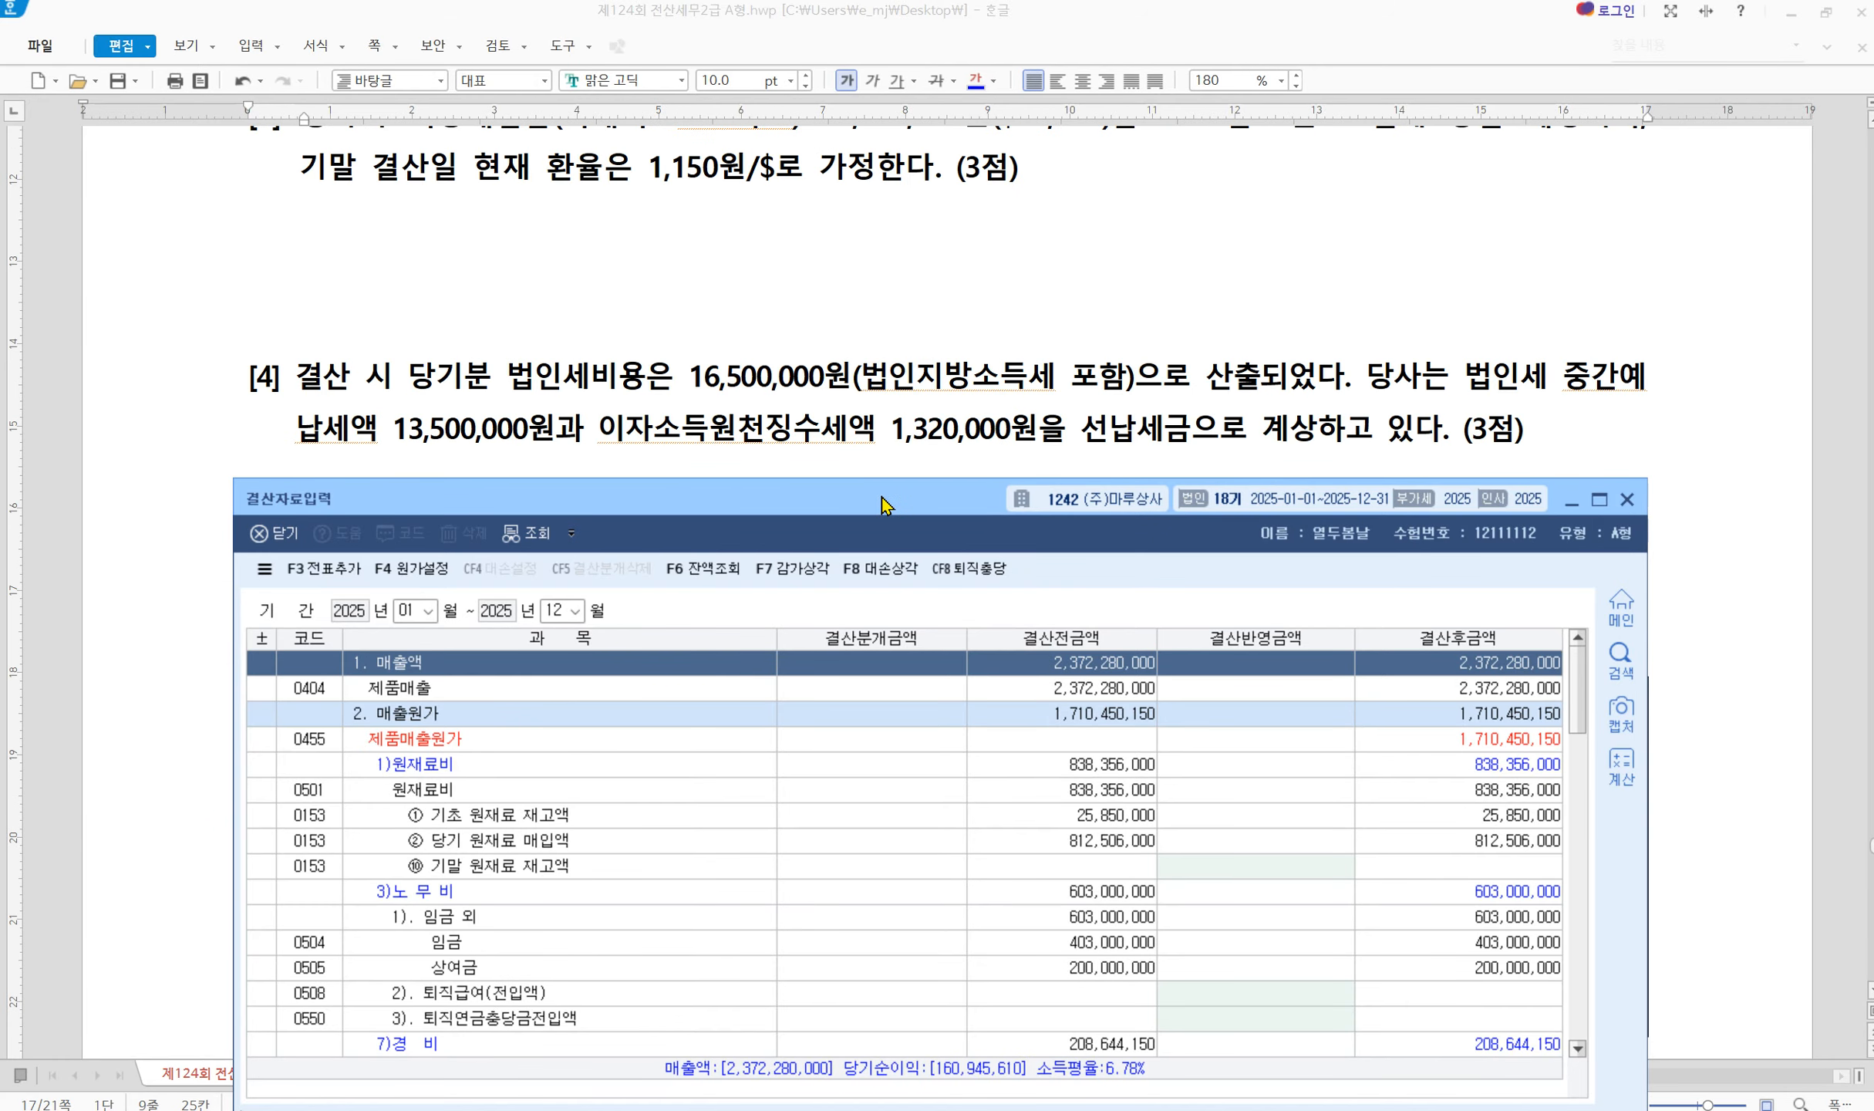
pyautogui.moveTo(884, 505); pyautogui.dragTo(877, 495)
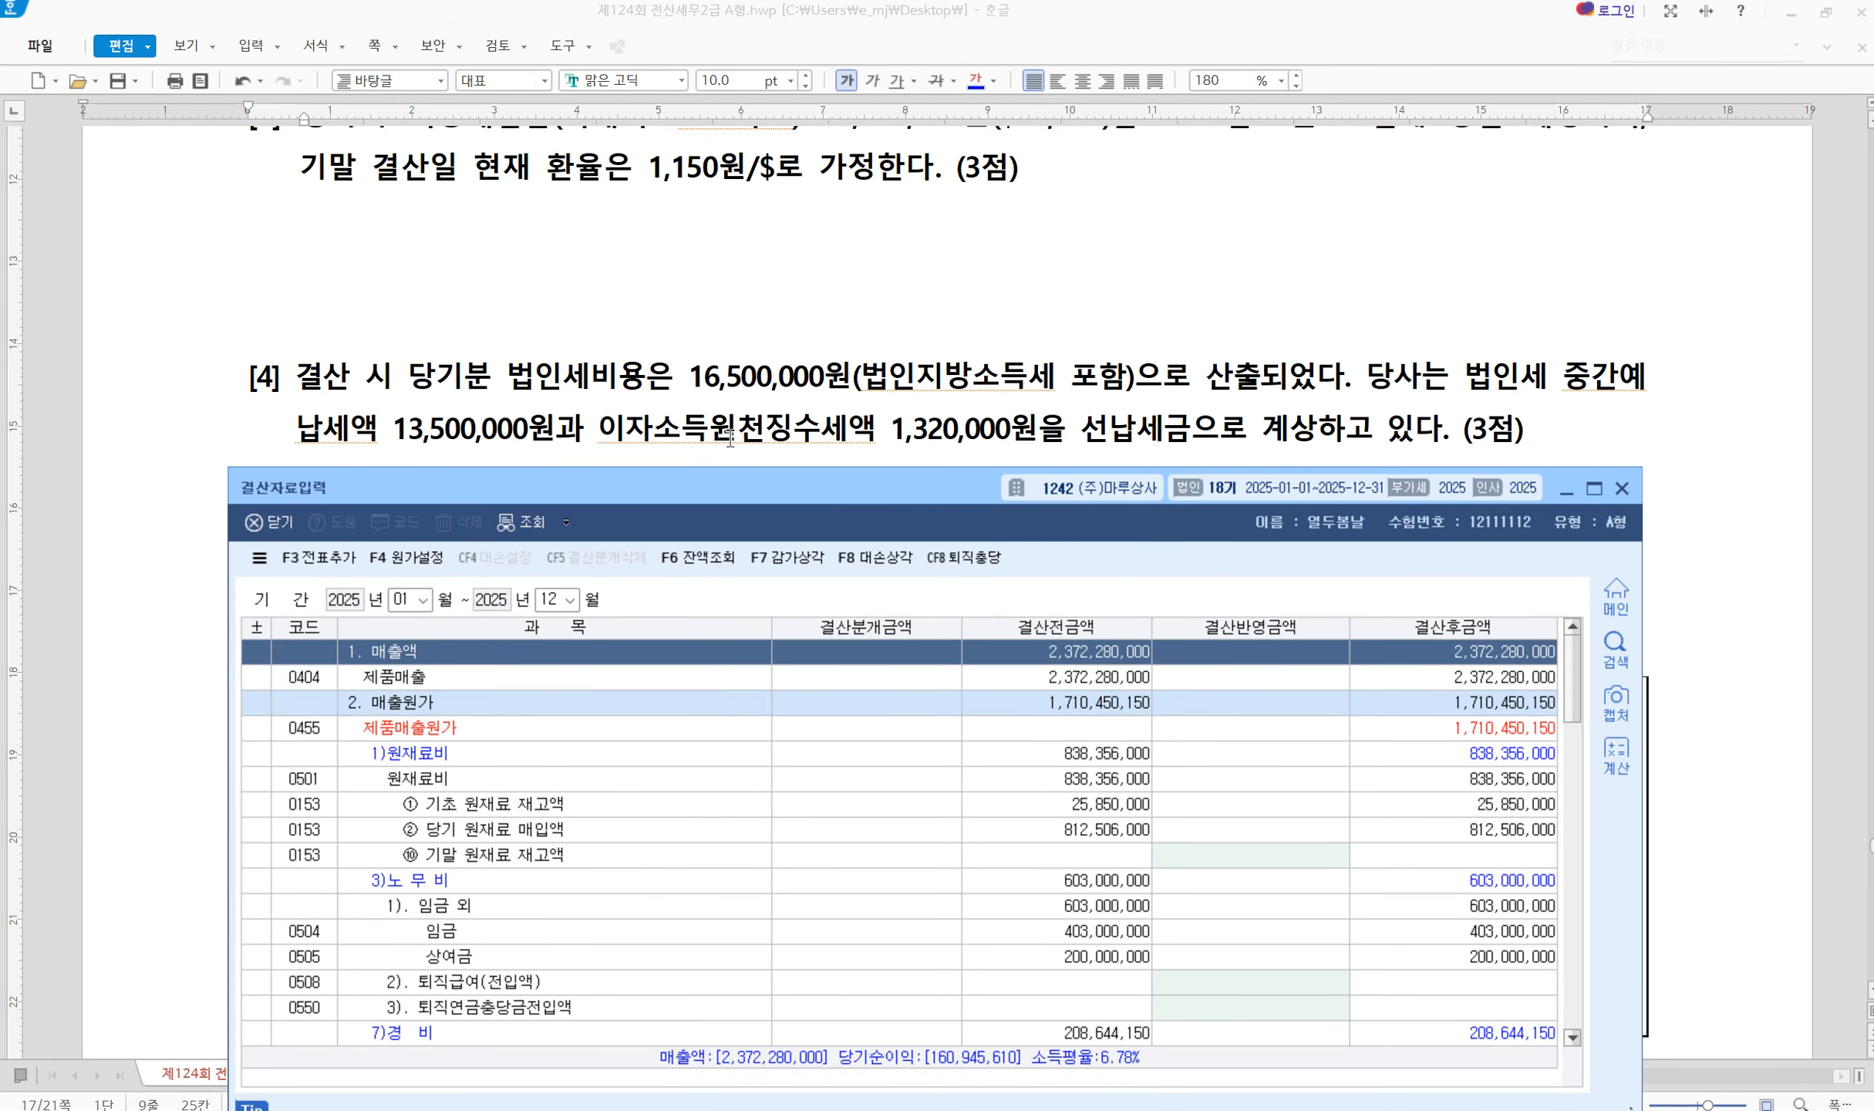
pyautogui.scroll(-17, 1314, 826)
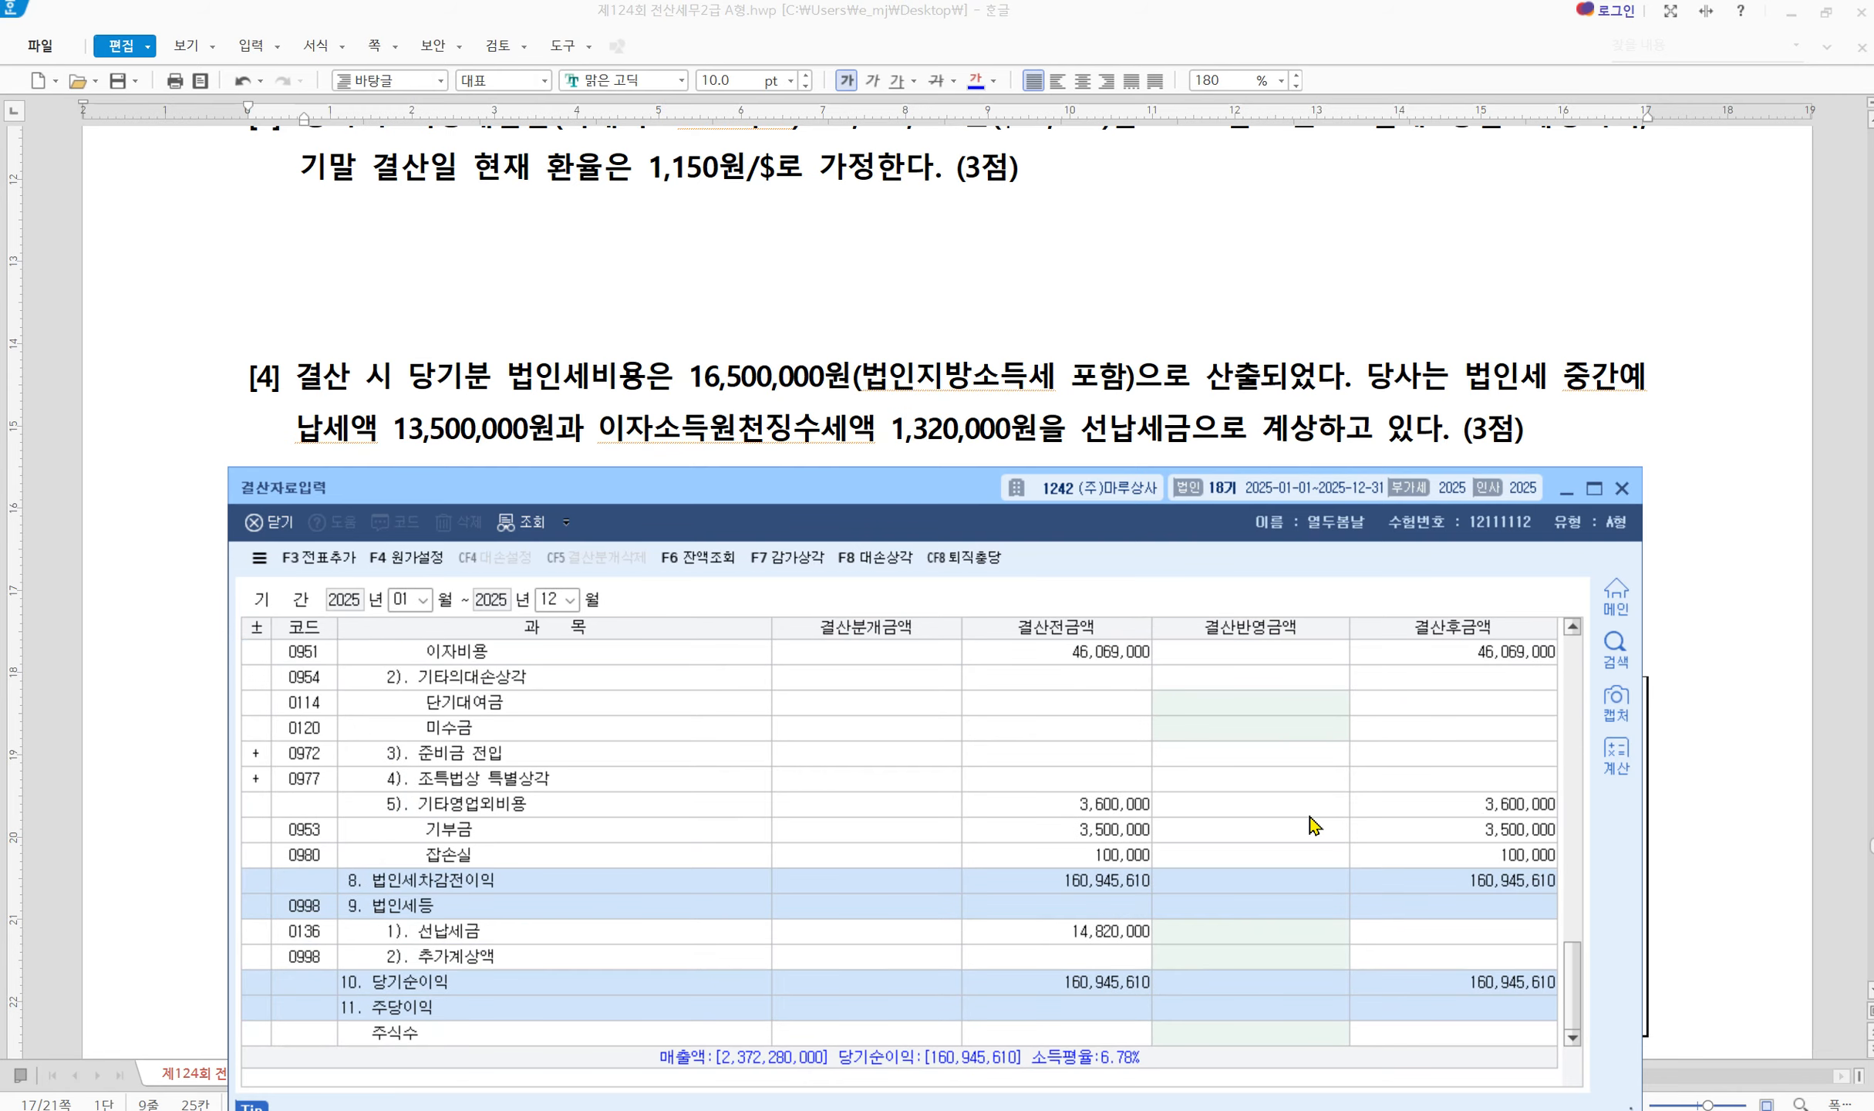
# Enter 14,820,000 (13,500,000 + 1,320,000) as the 선납세금 결산반영금액
pyautogui.click(1195, 930)
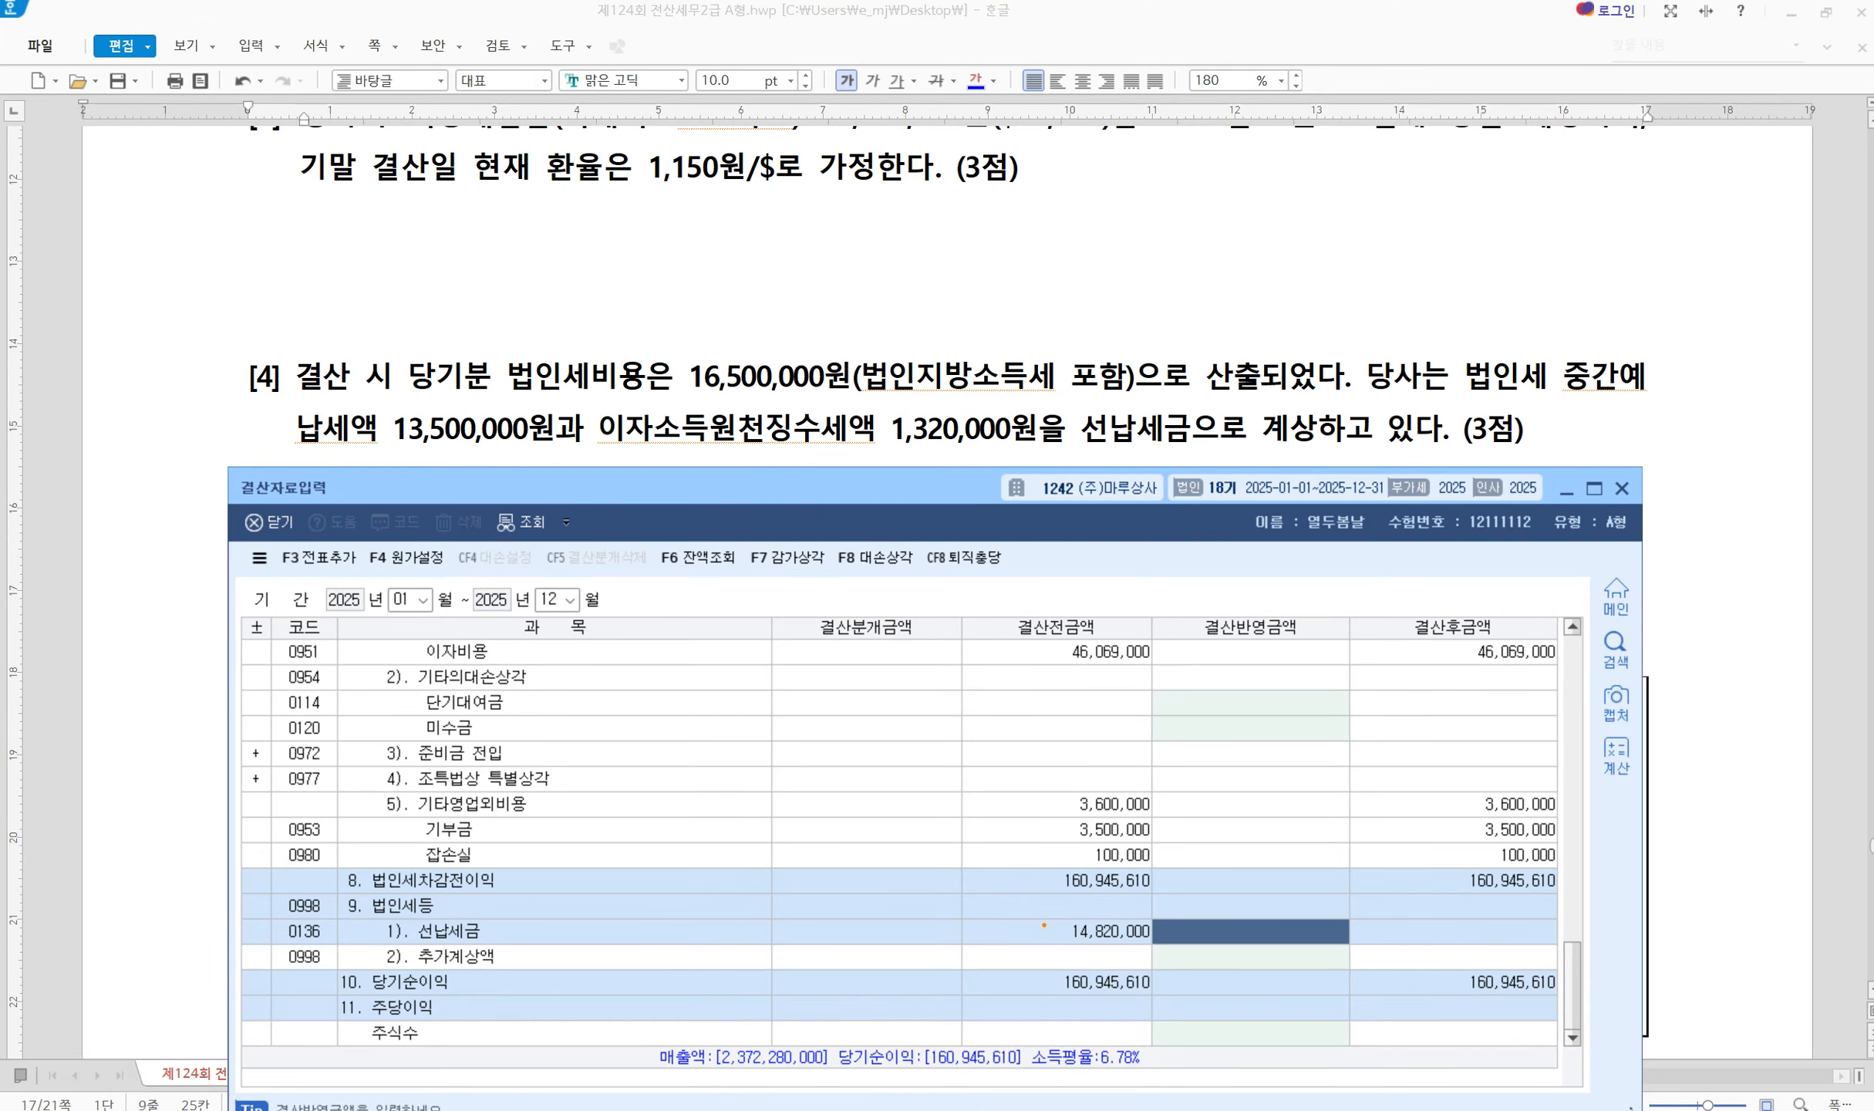
pyautogui.moveTo(1043, 918); pyautogui.dragTo(1157, 950)
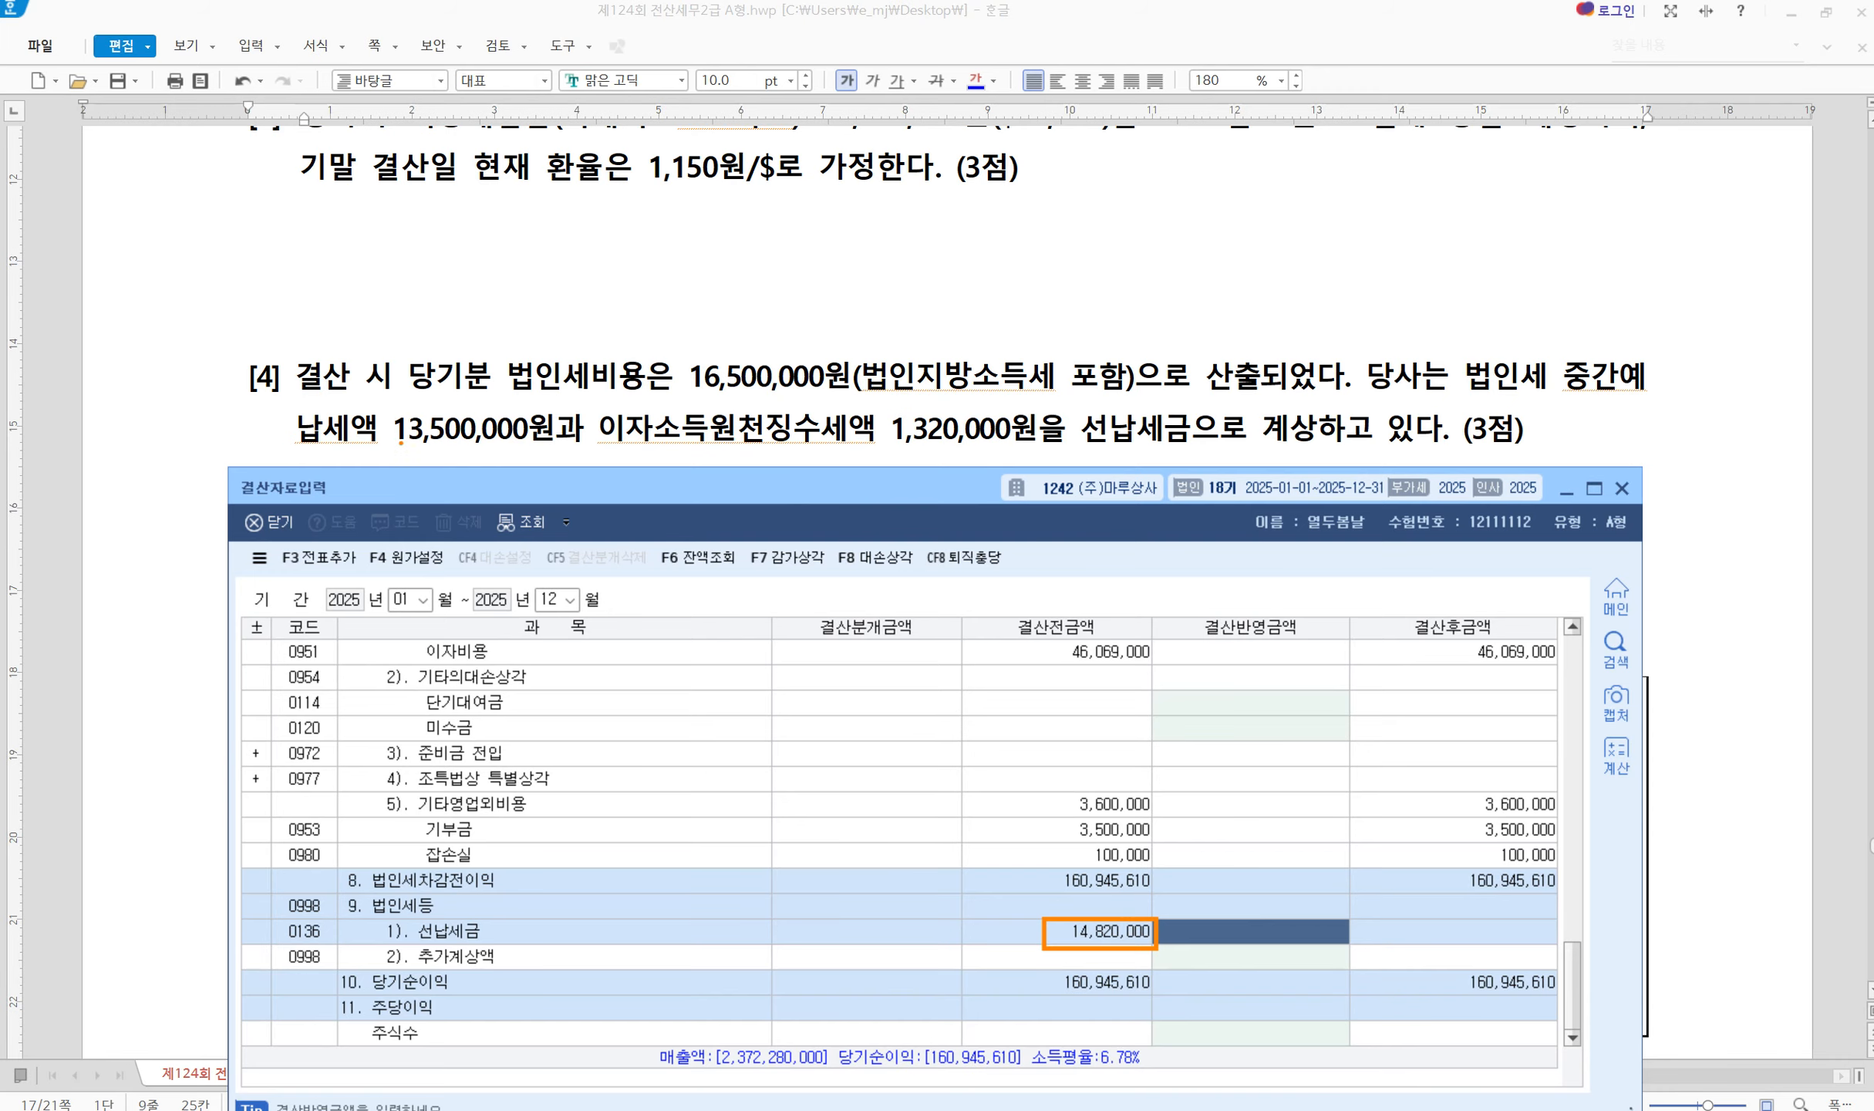
pyautogui.moveTo(380, 433)
pyautogui.mouseDown()
pyautogui.moveTo(406, 454)
pyautogui.moveTo(544, 445)
pyautogui.mouseUp()
pyautogui.moveTo(869, 447); pyautogui.dragTo(1186, 445)
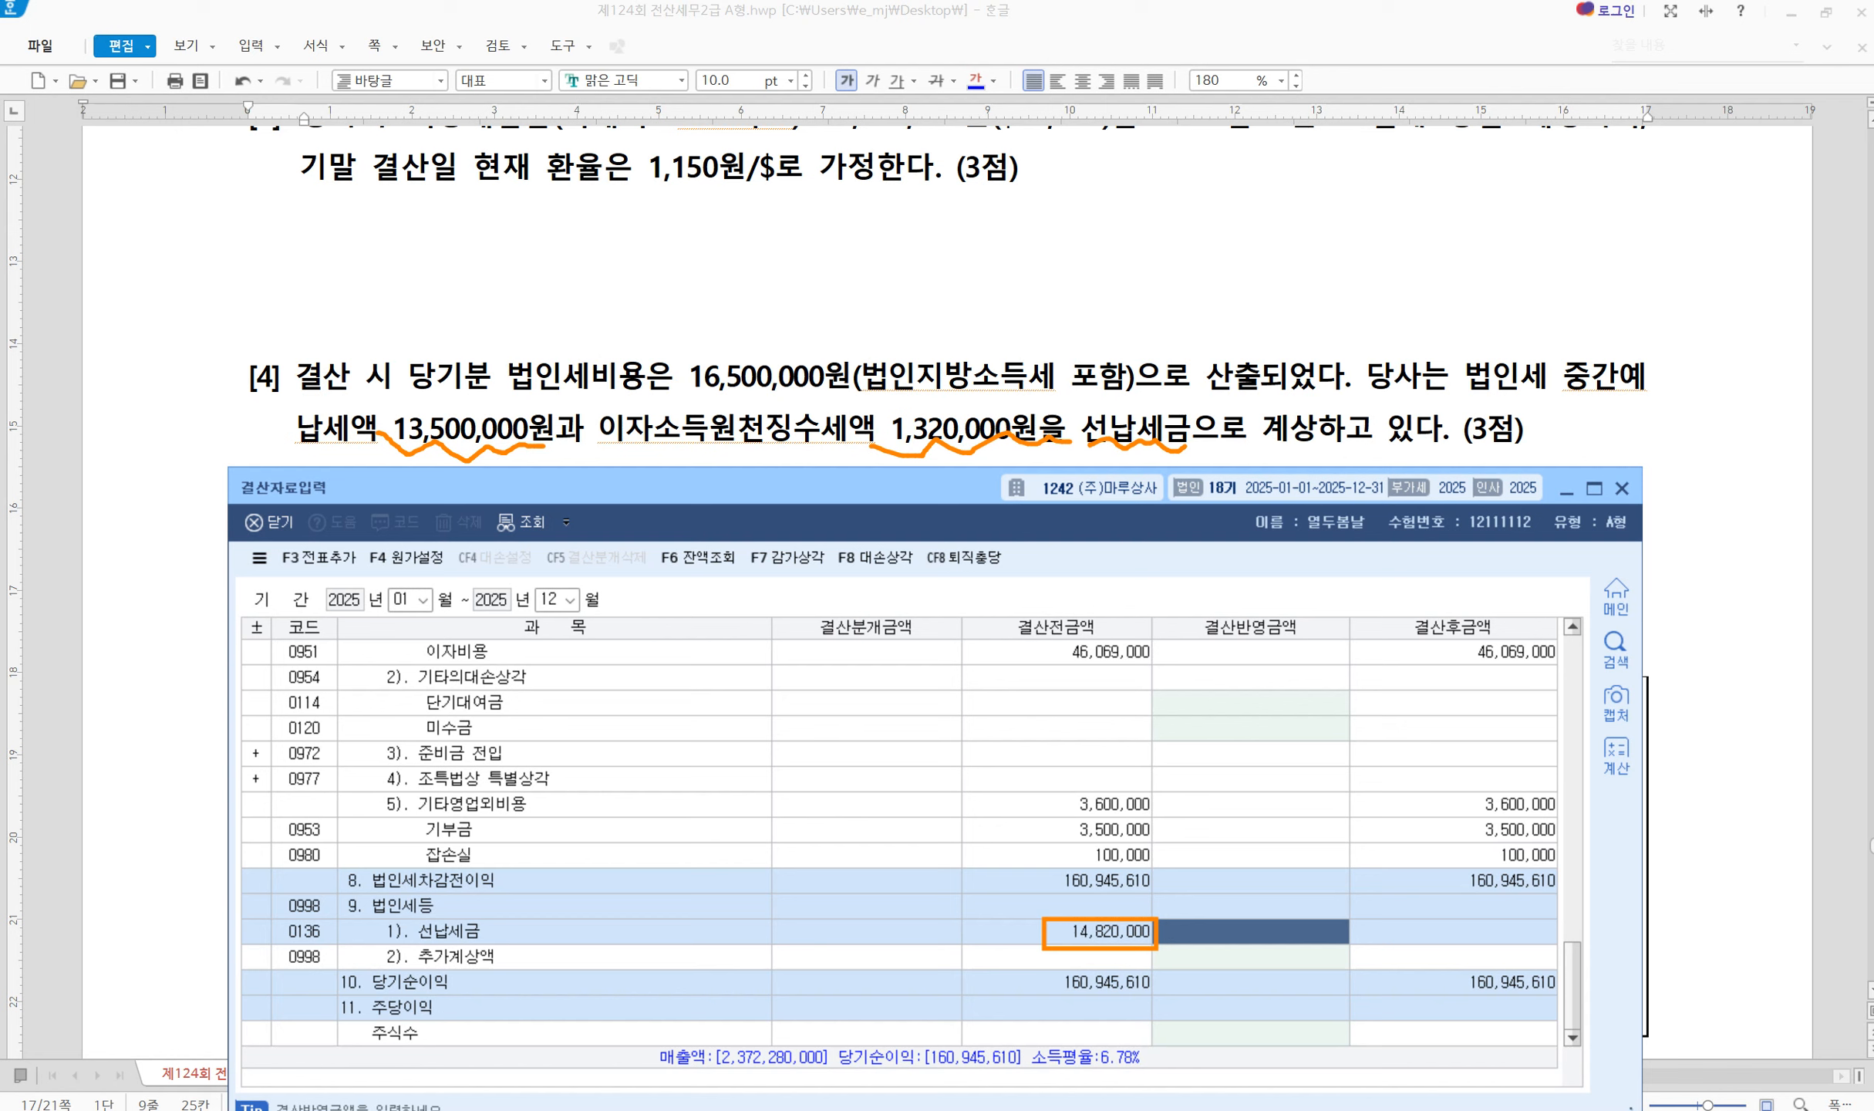
pyautogui.press('Escape')
pyautogui.write('14820000')
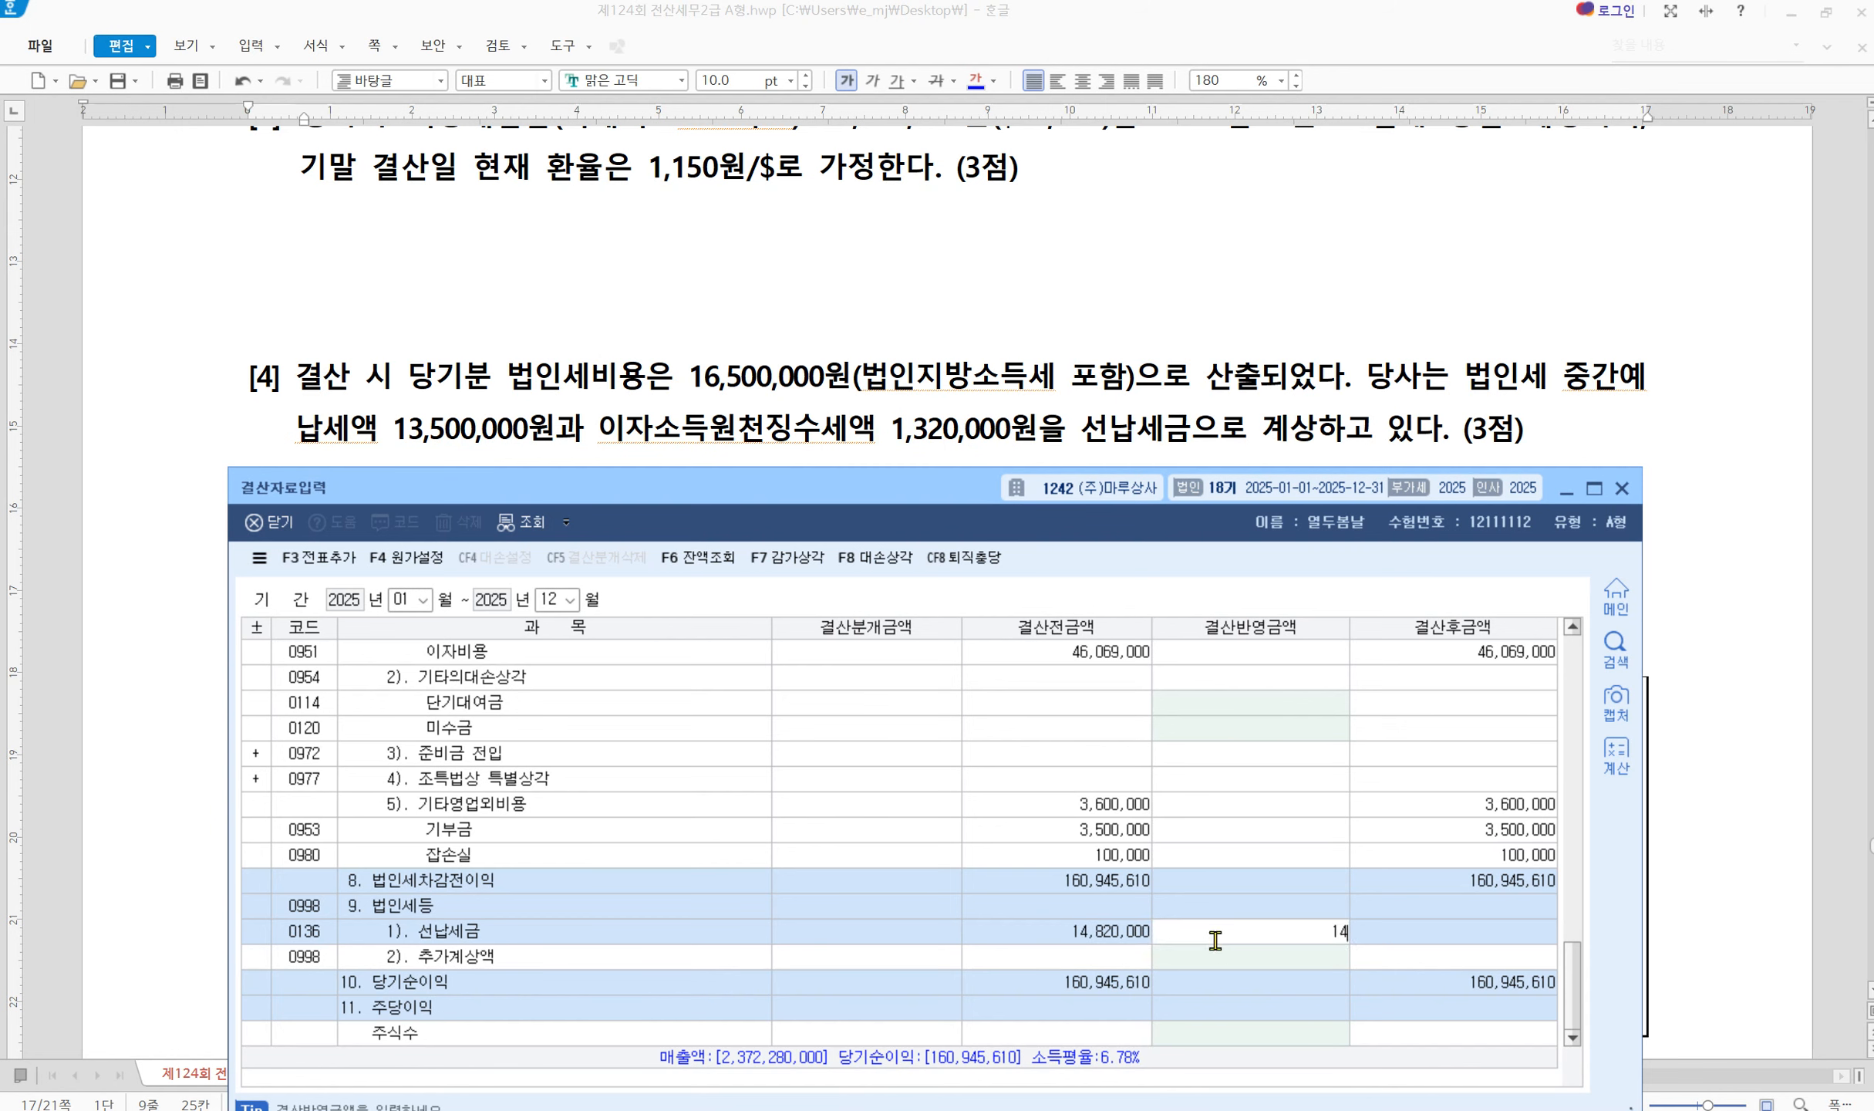
pyautogui.press('Return')
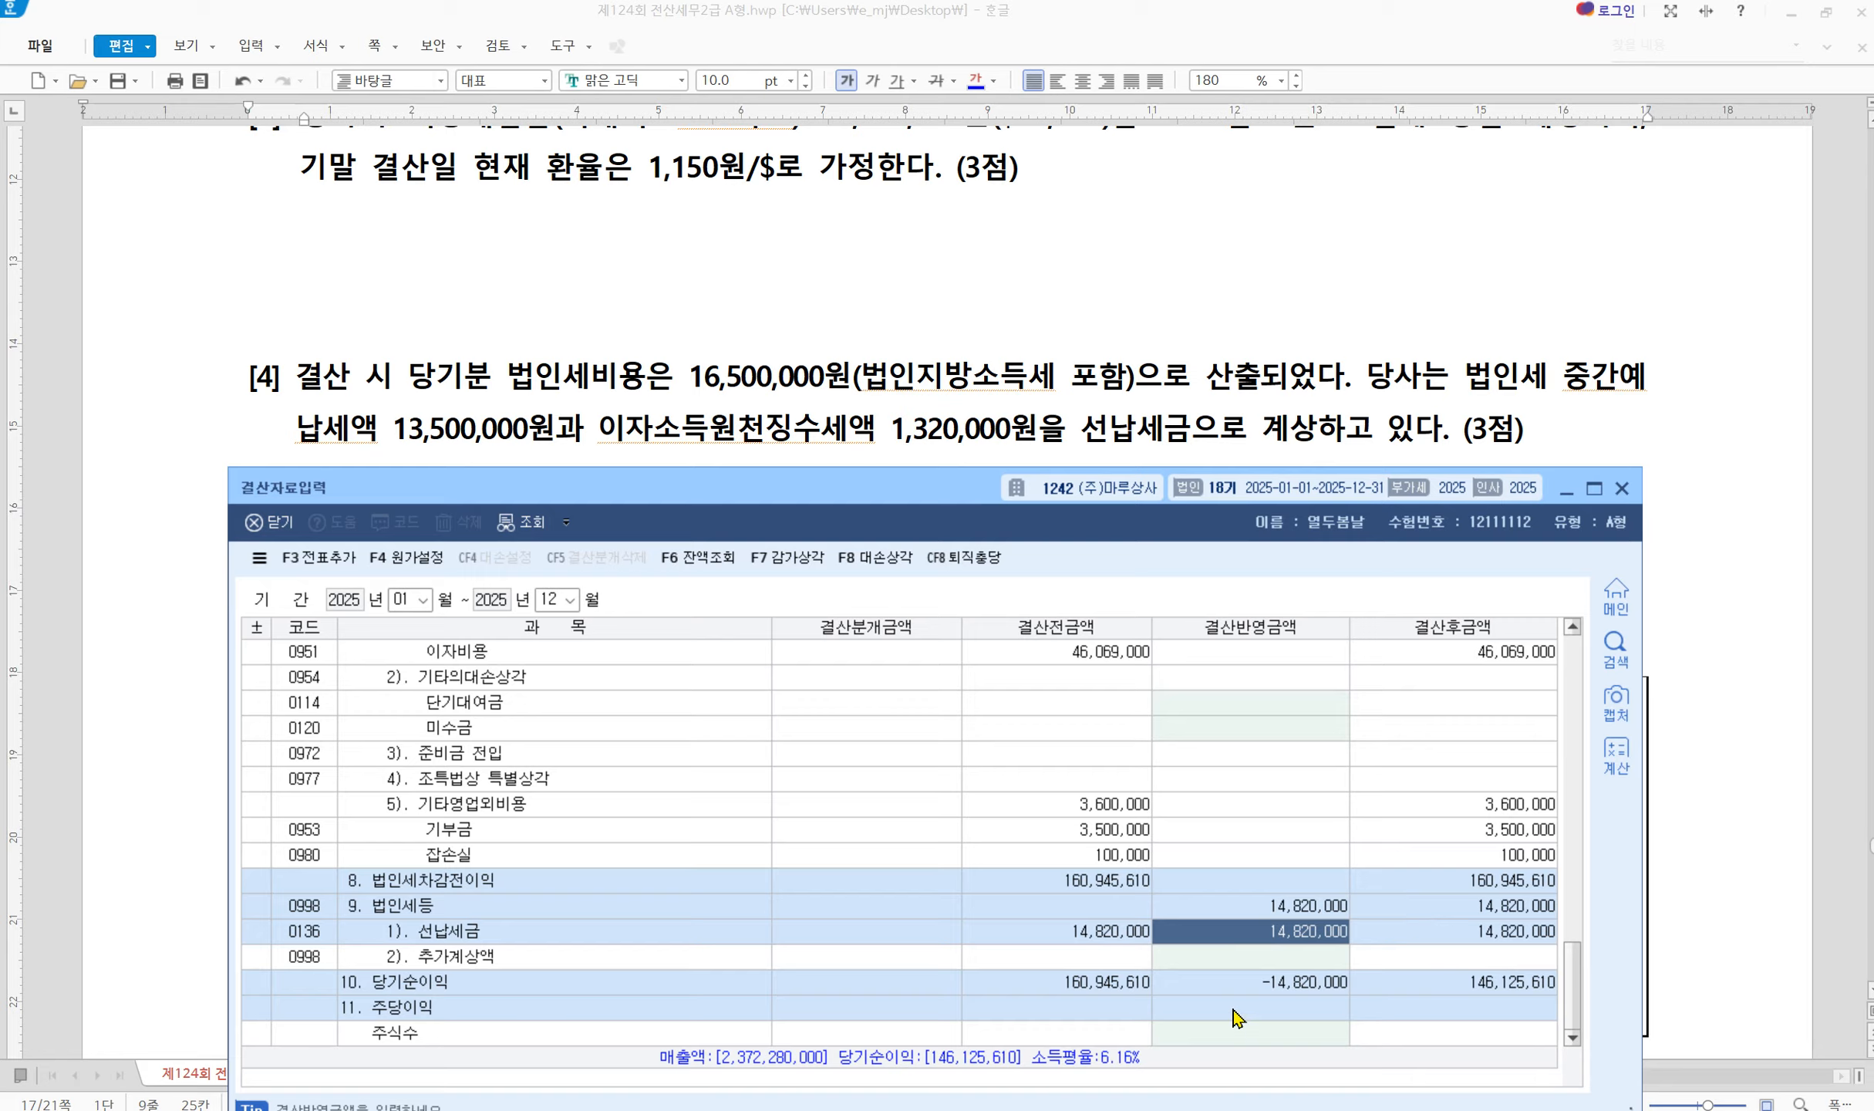
# Enter 1,680,000 as 추가계상액 (16,500,000 − 14,820,000), then scroll the exam to problem [5]
pyautogui.click(1216, 962)
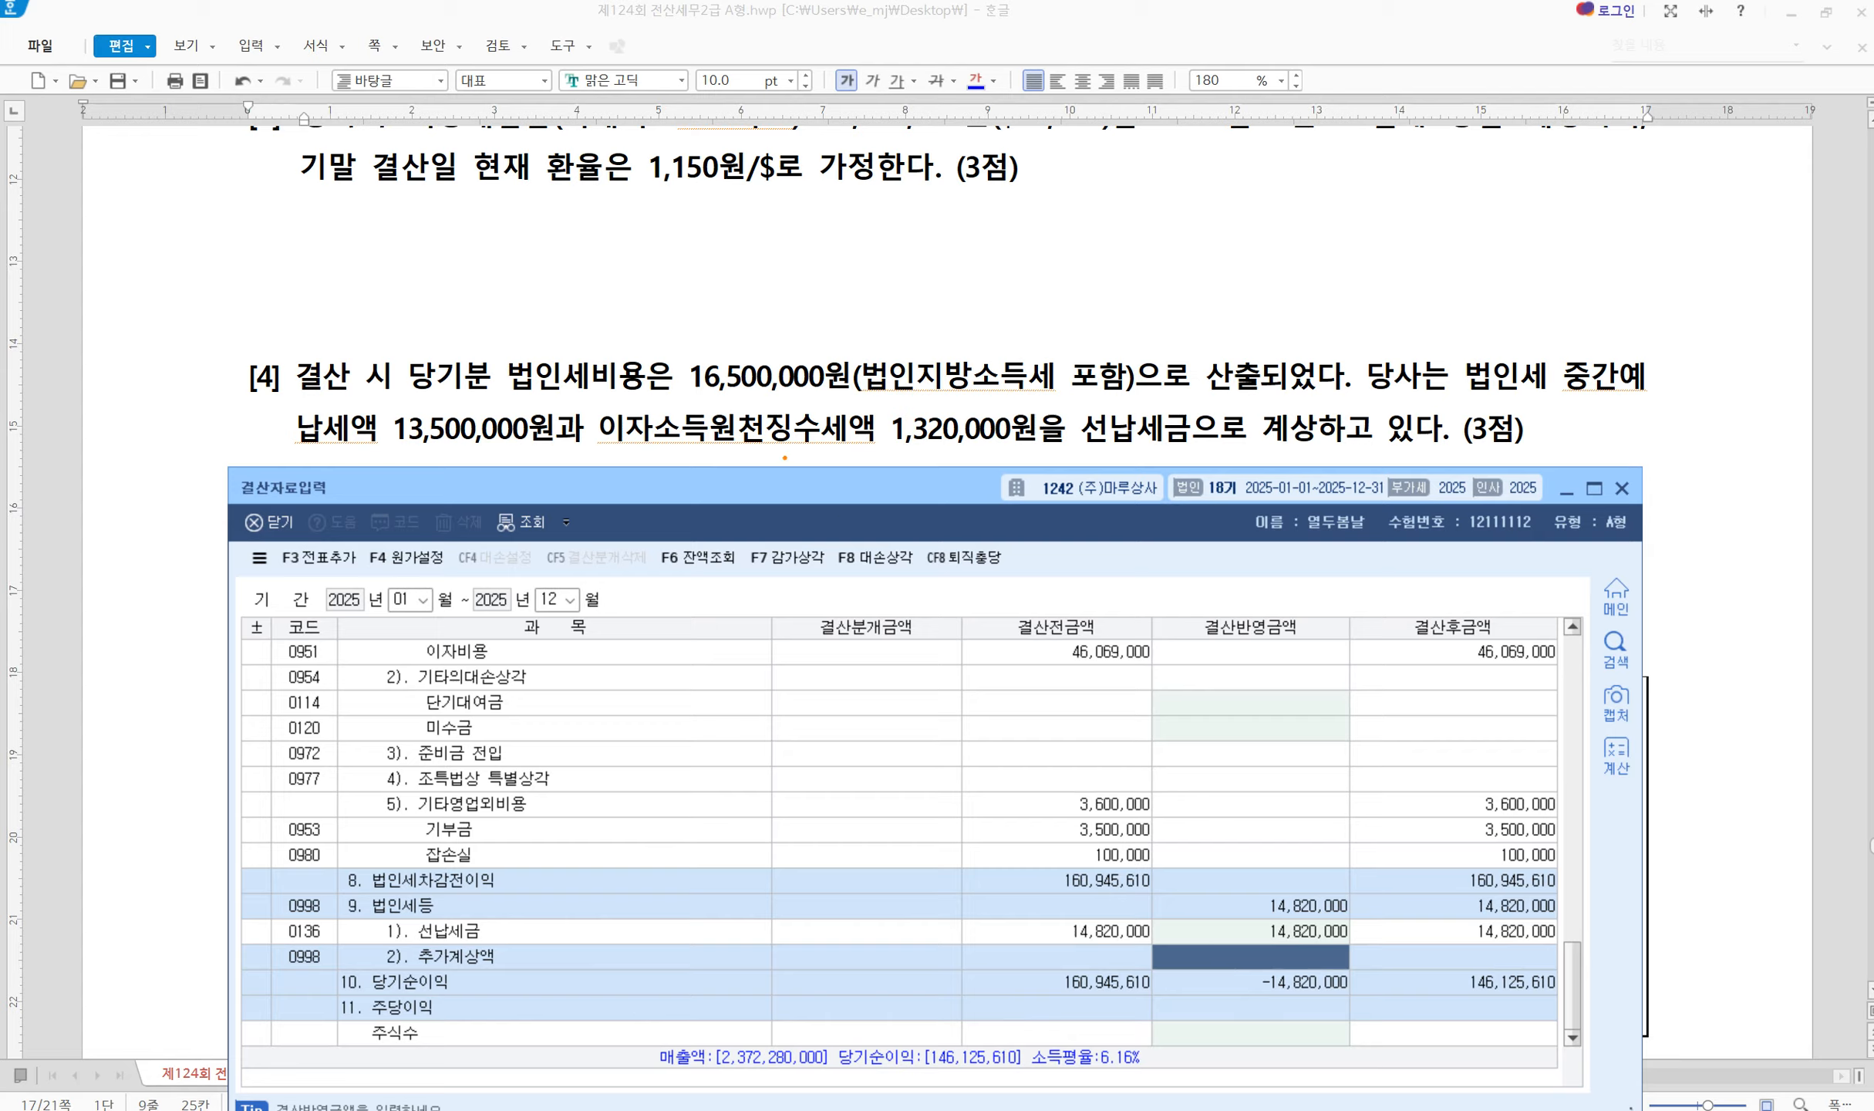
pyautogui.moveTo(670, 341)
pyautogui.mouseDown()
pyautogui.moveTo(832, 393)
pyautogui.moveTo(1150, 397)
pyautogui.mouseUp()
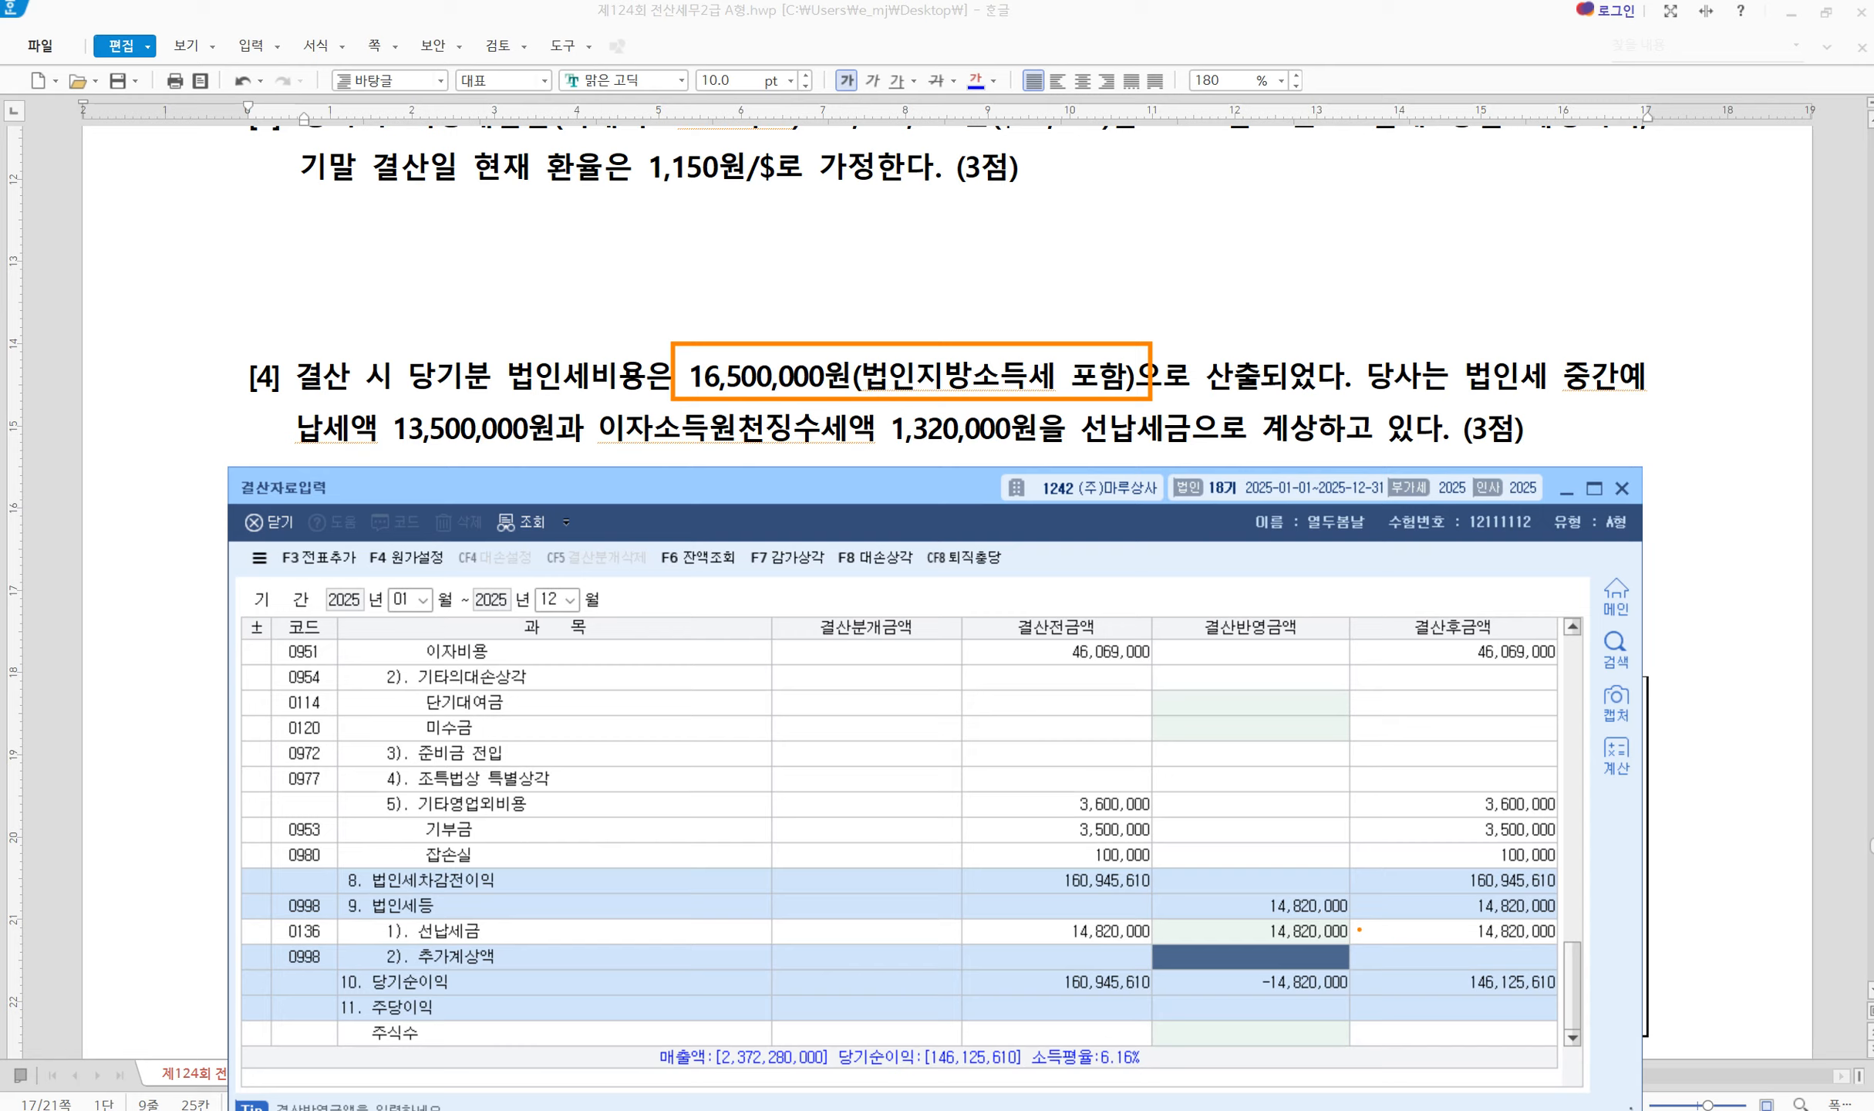
pyautogui.moveTo(1359, 930)
pyautogui.mouseDown()
pyautogui.moveTo(1378, 940)
pyautogui.moveTo(1425, 899)
pyautogui.mouseUp()
pyautogui.press('Escape')
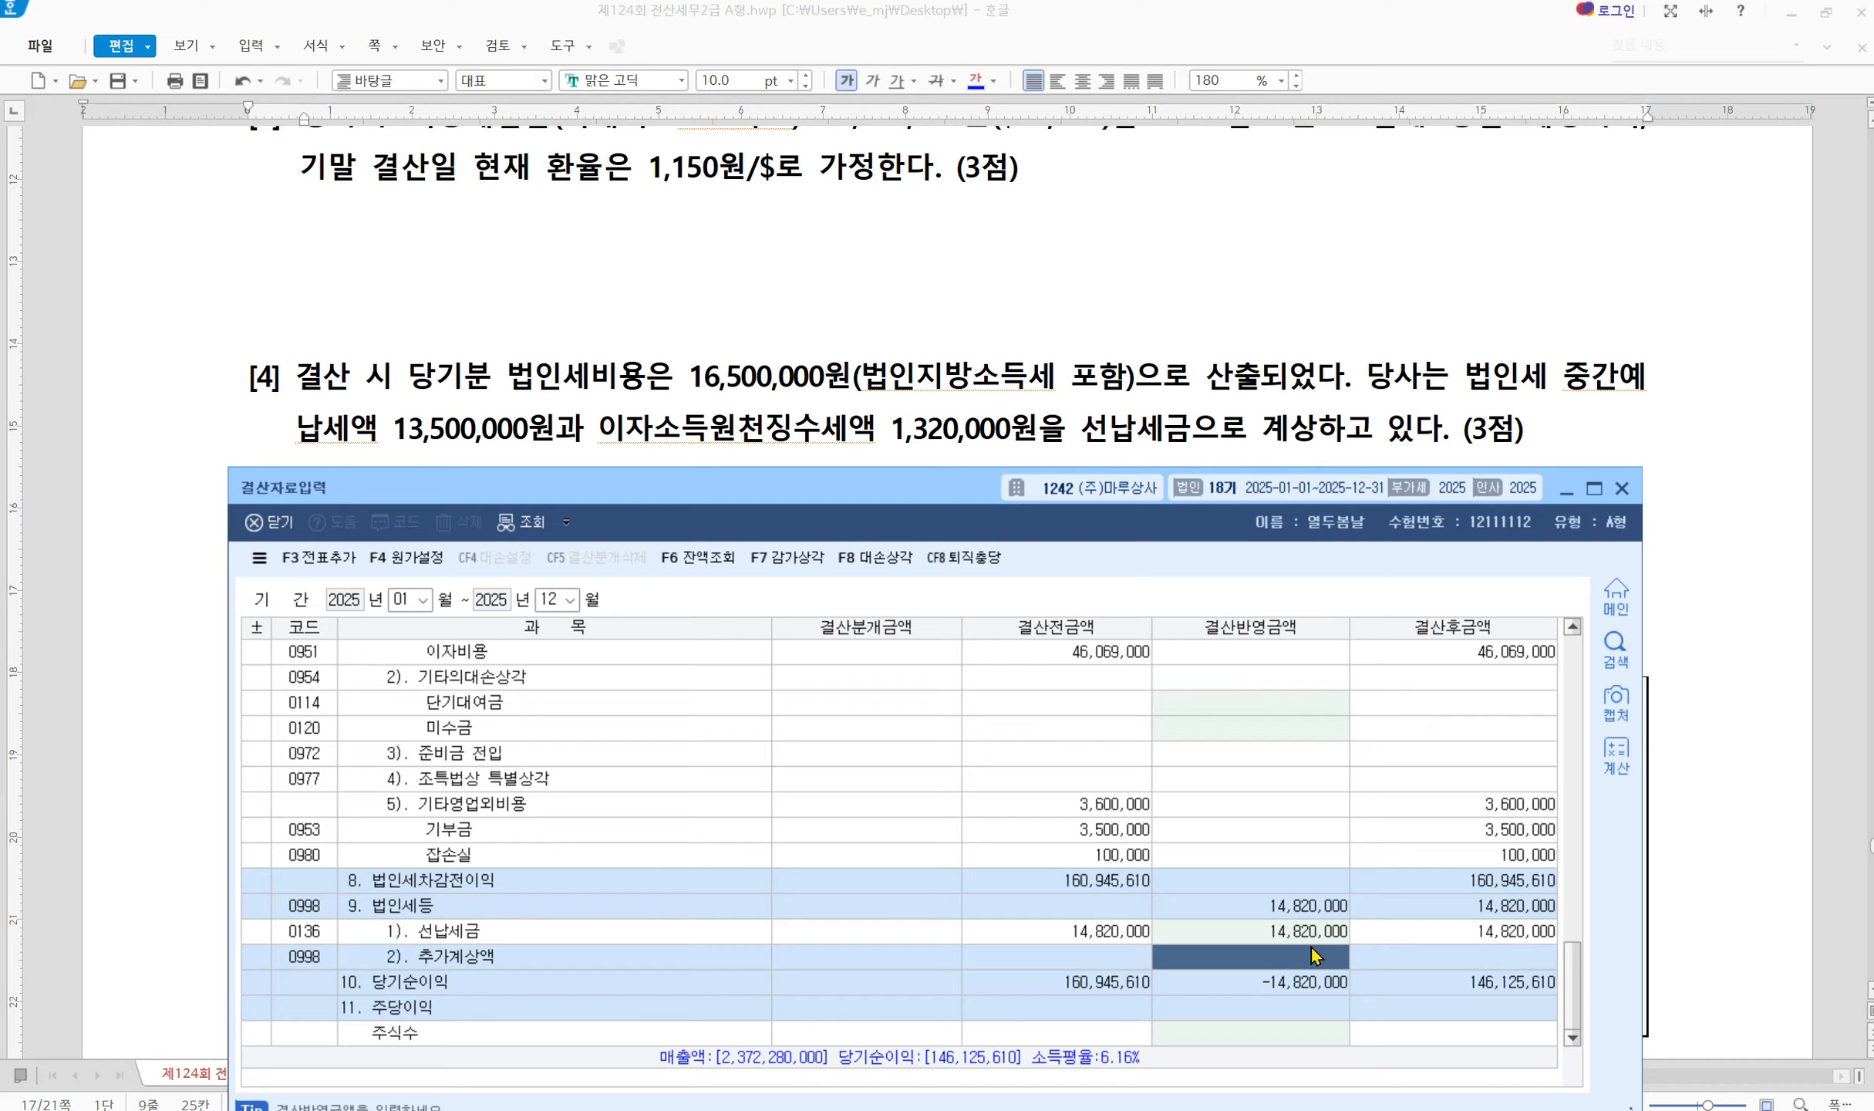
pyautogui.write('1,680,000')
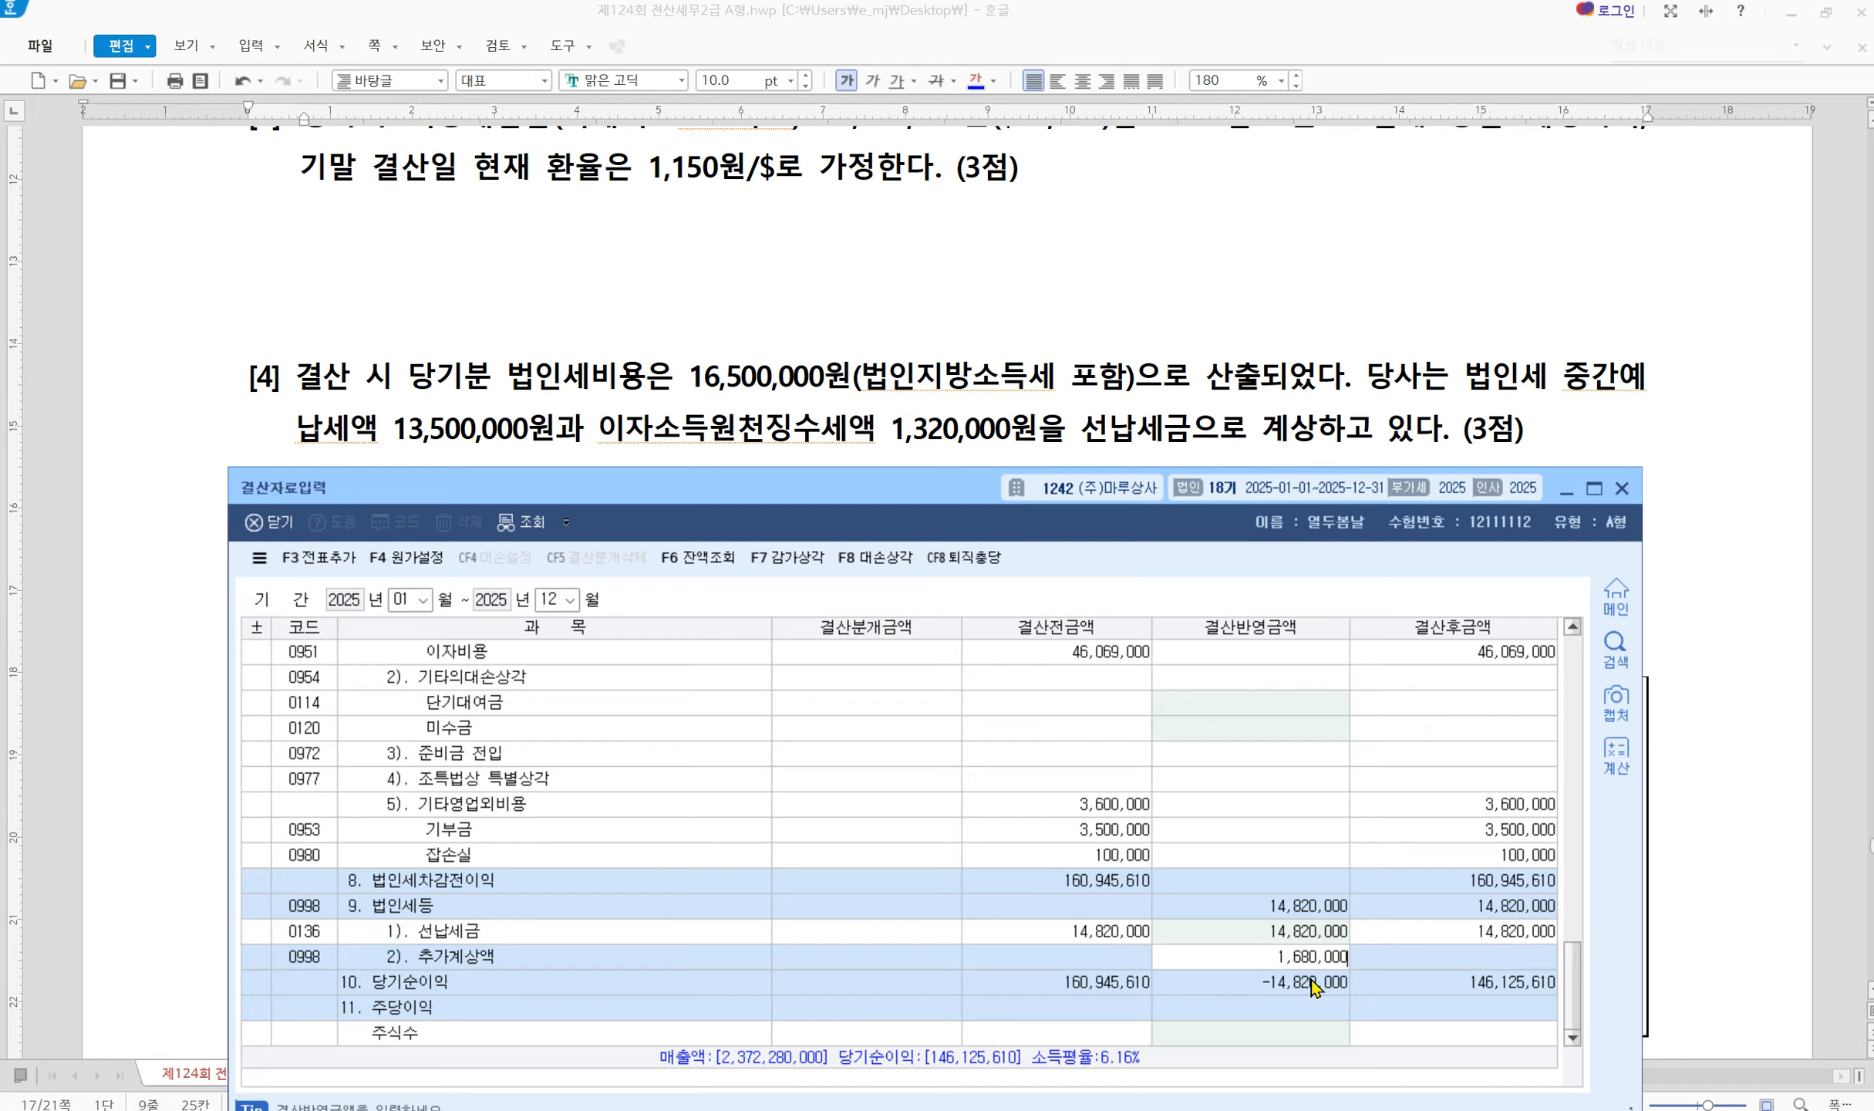
pyautogui.press('Return')
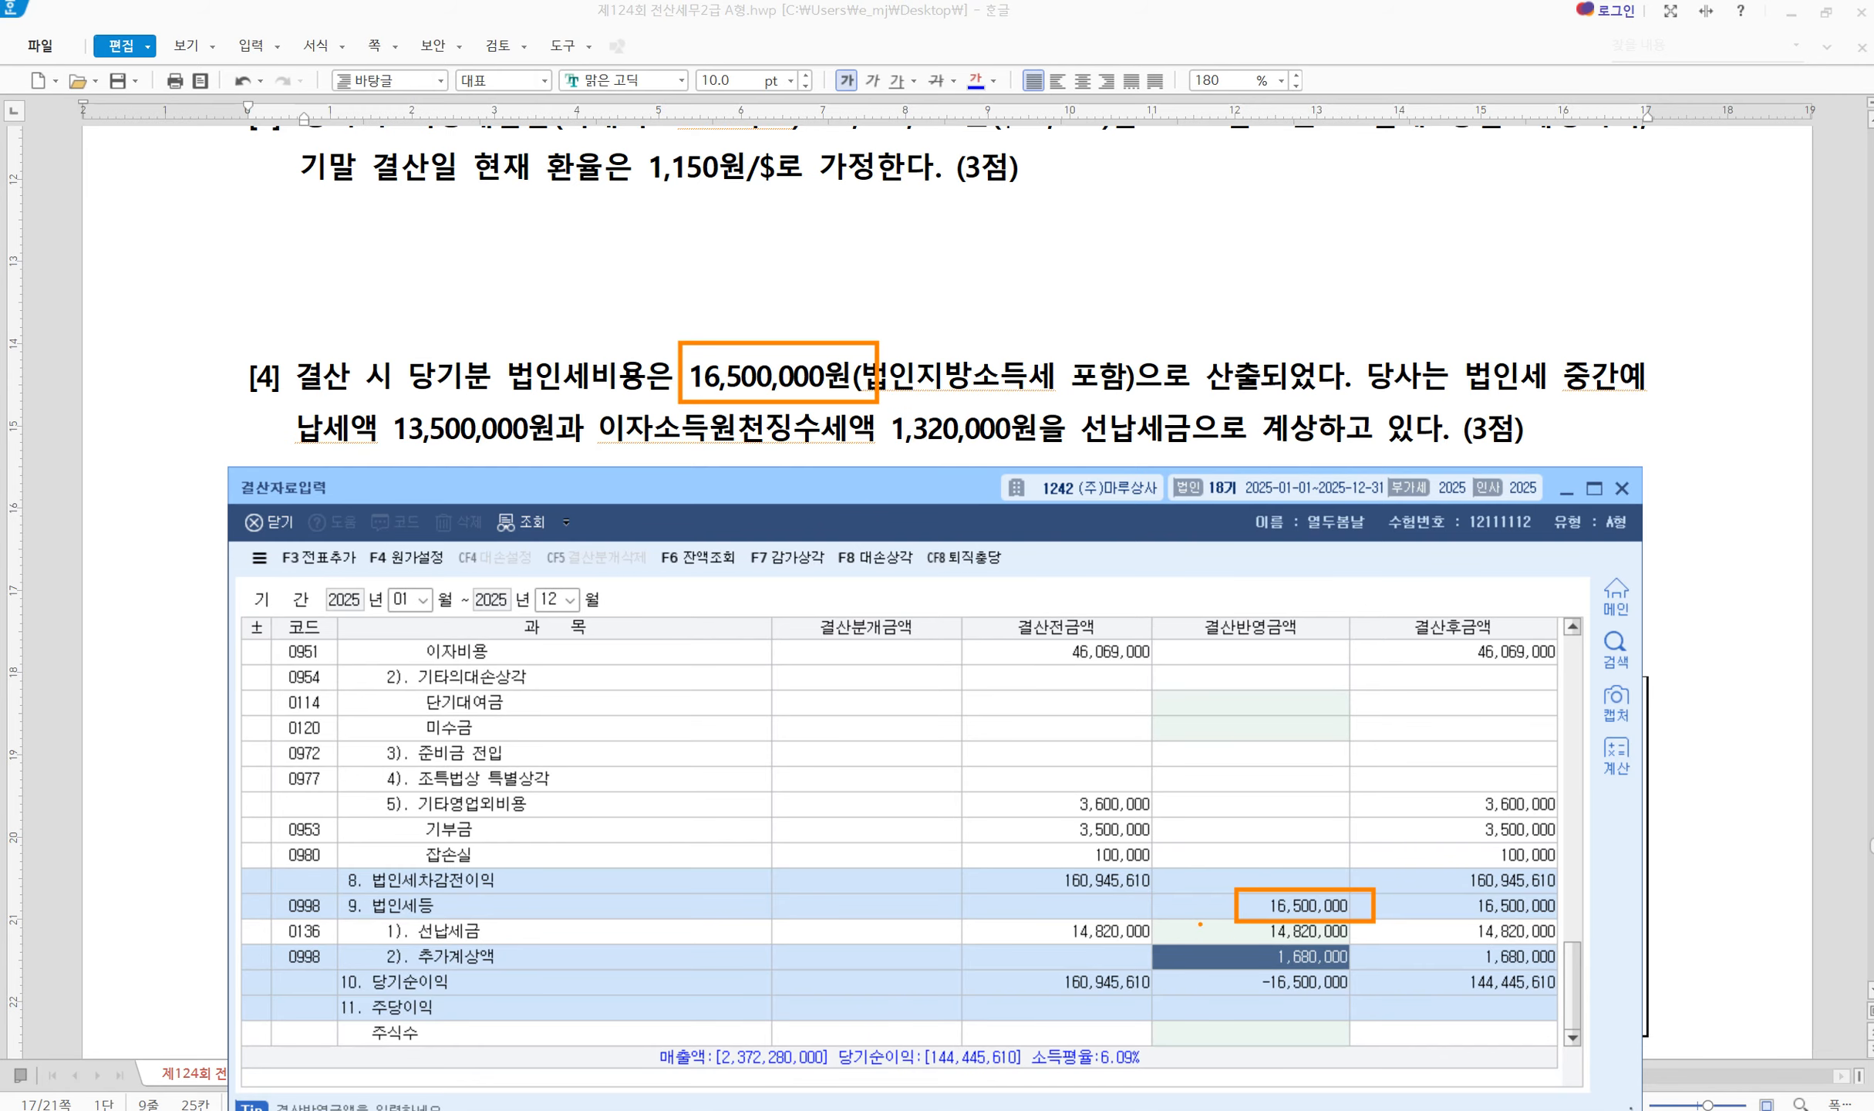
pyautogui.moveTo(1247, 968); pyautogui.dragTo(1268, 944)
pyautogui.press('Escape')
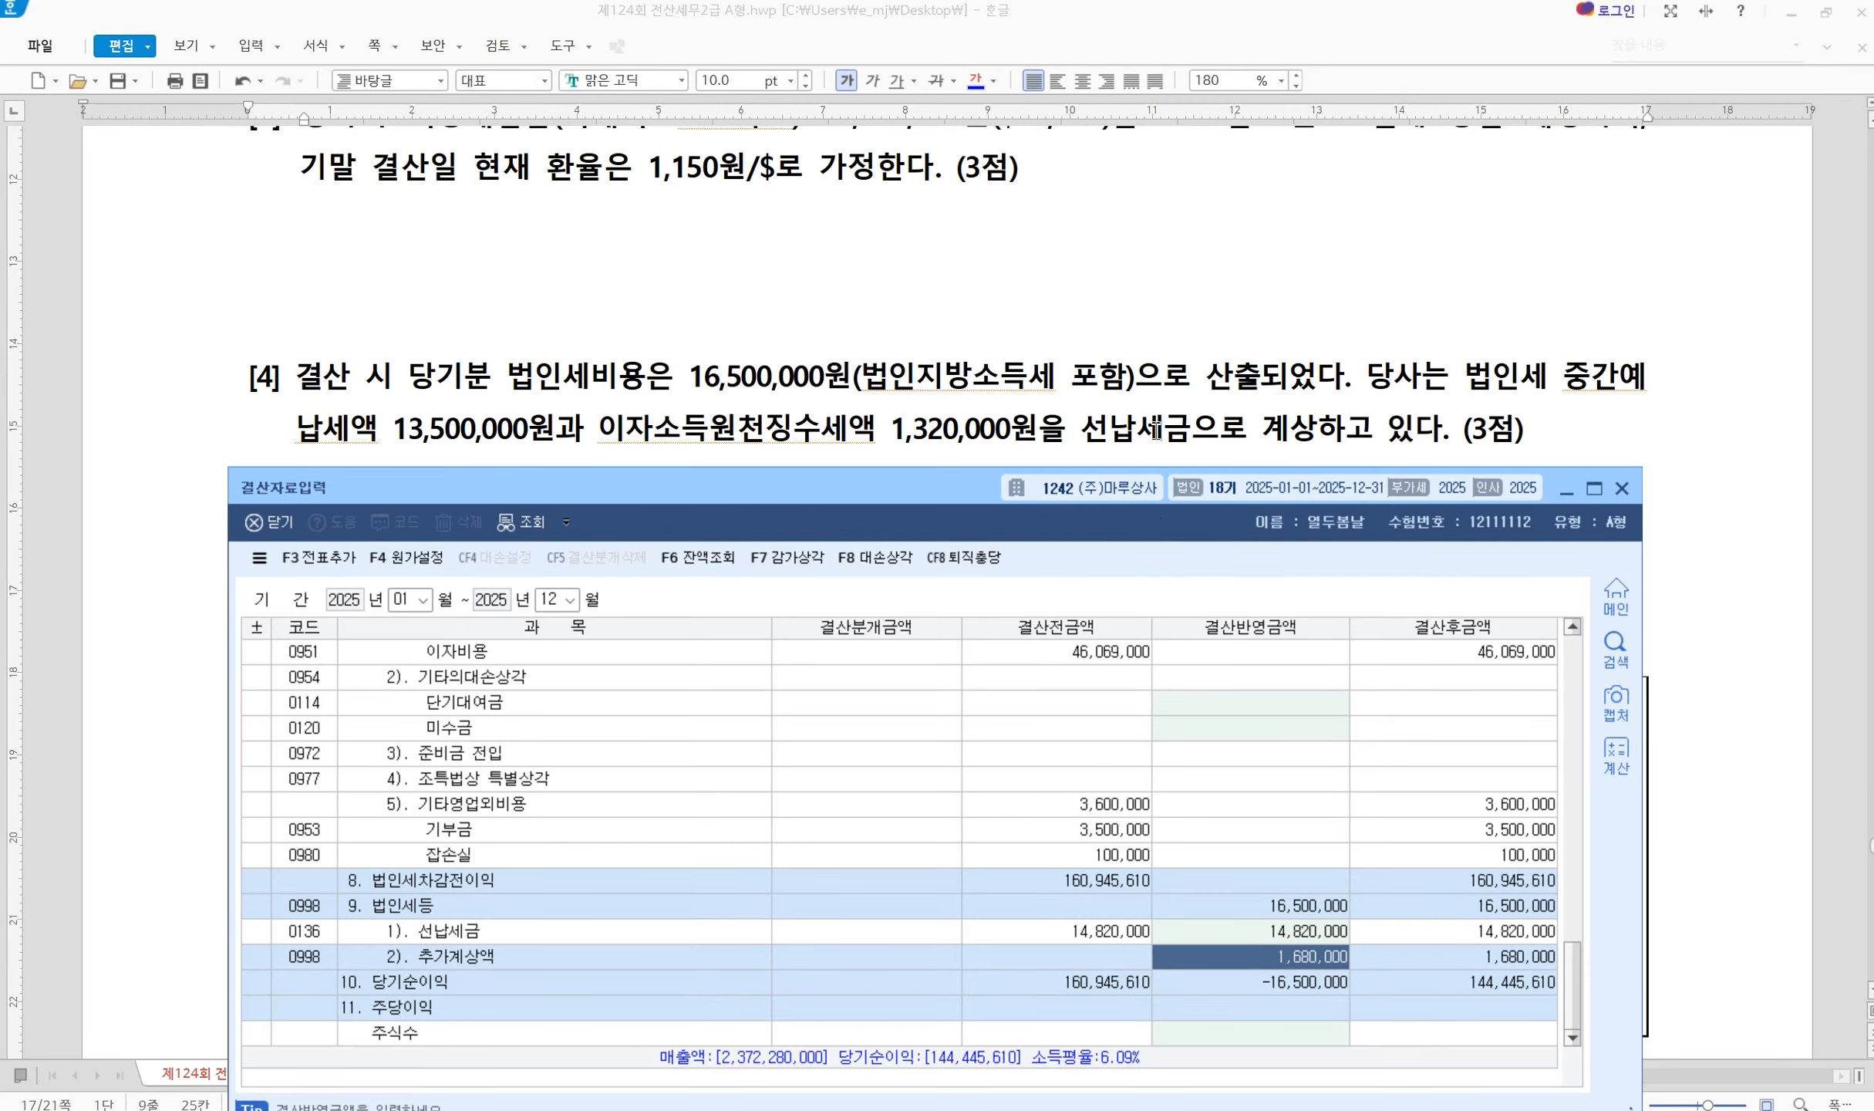
pyautogui.click(1157, 428)
pyautogui.scroll(-2, 902, 802)
pyautogui.scroll(-1, 898, 808)
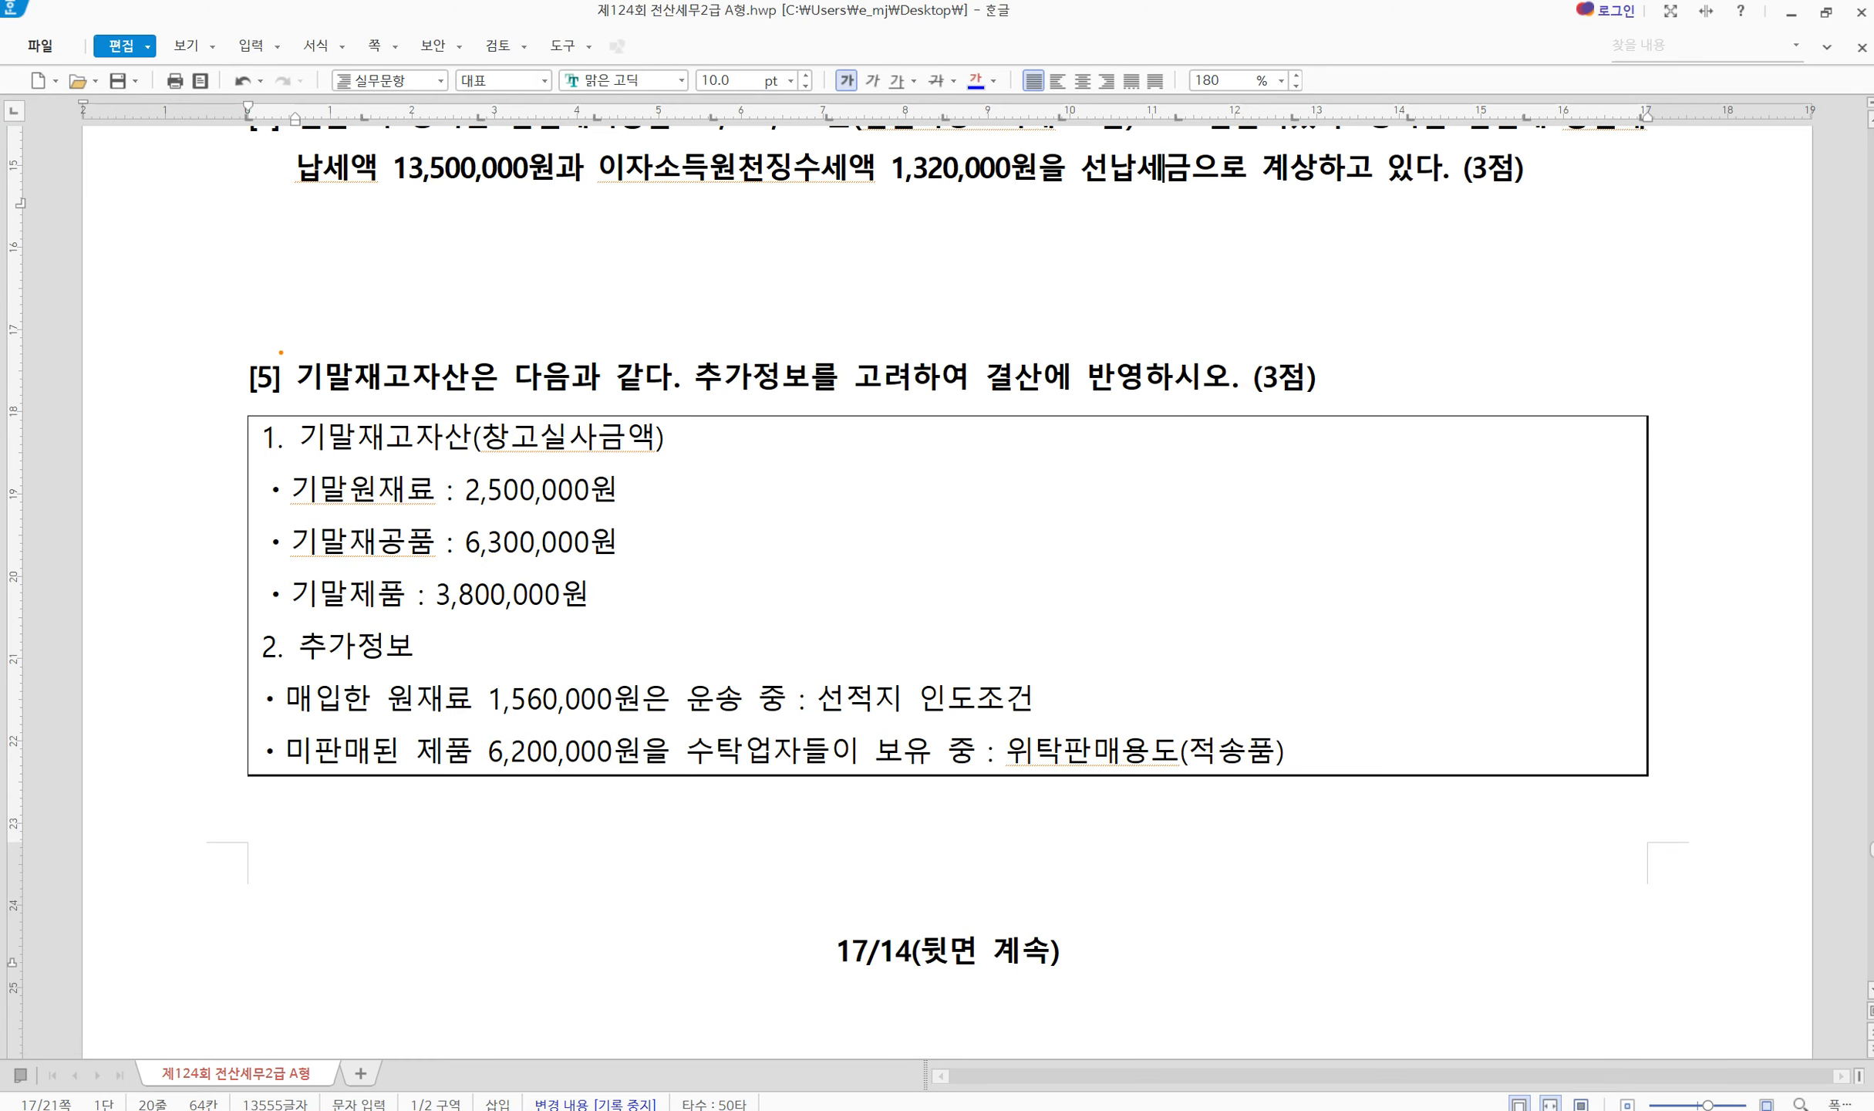
# Annotate raw materials as 2,500,000원 + 1,560,000 = 4,060,000, verified in Calculator
pyautogui.moveTo(281, 352)
pyautogui.mouseDown()
pyautogui.moveTo(404, 401)
pyautogui.moveTo(505, 399)
pyautogui.mouseUp()
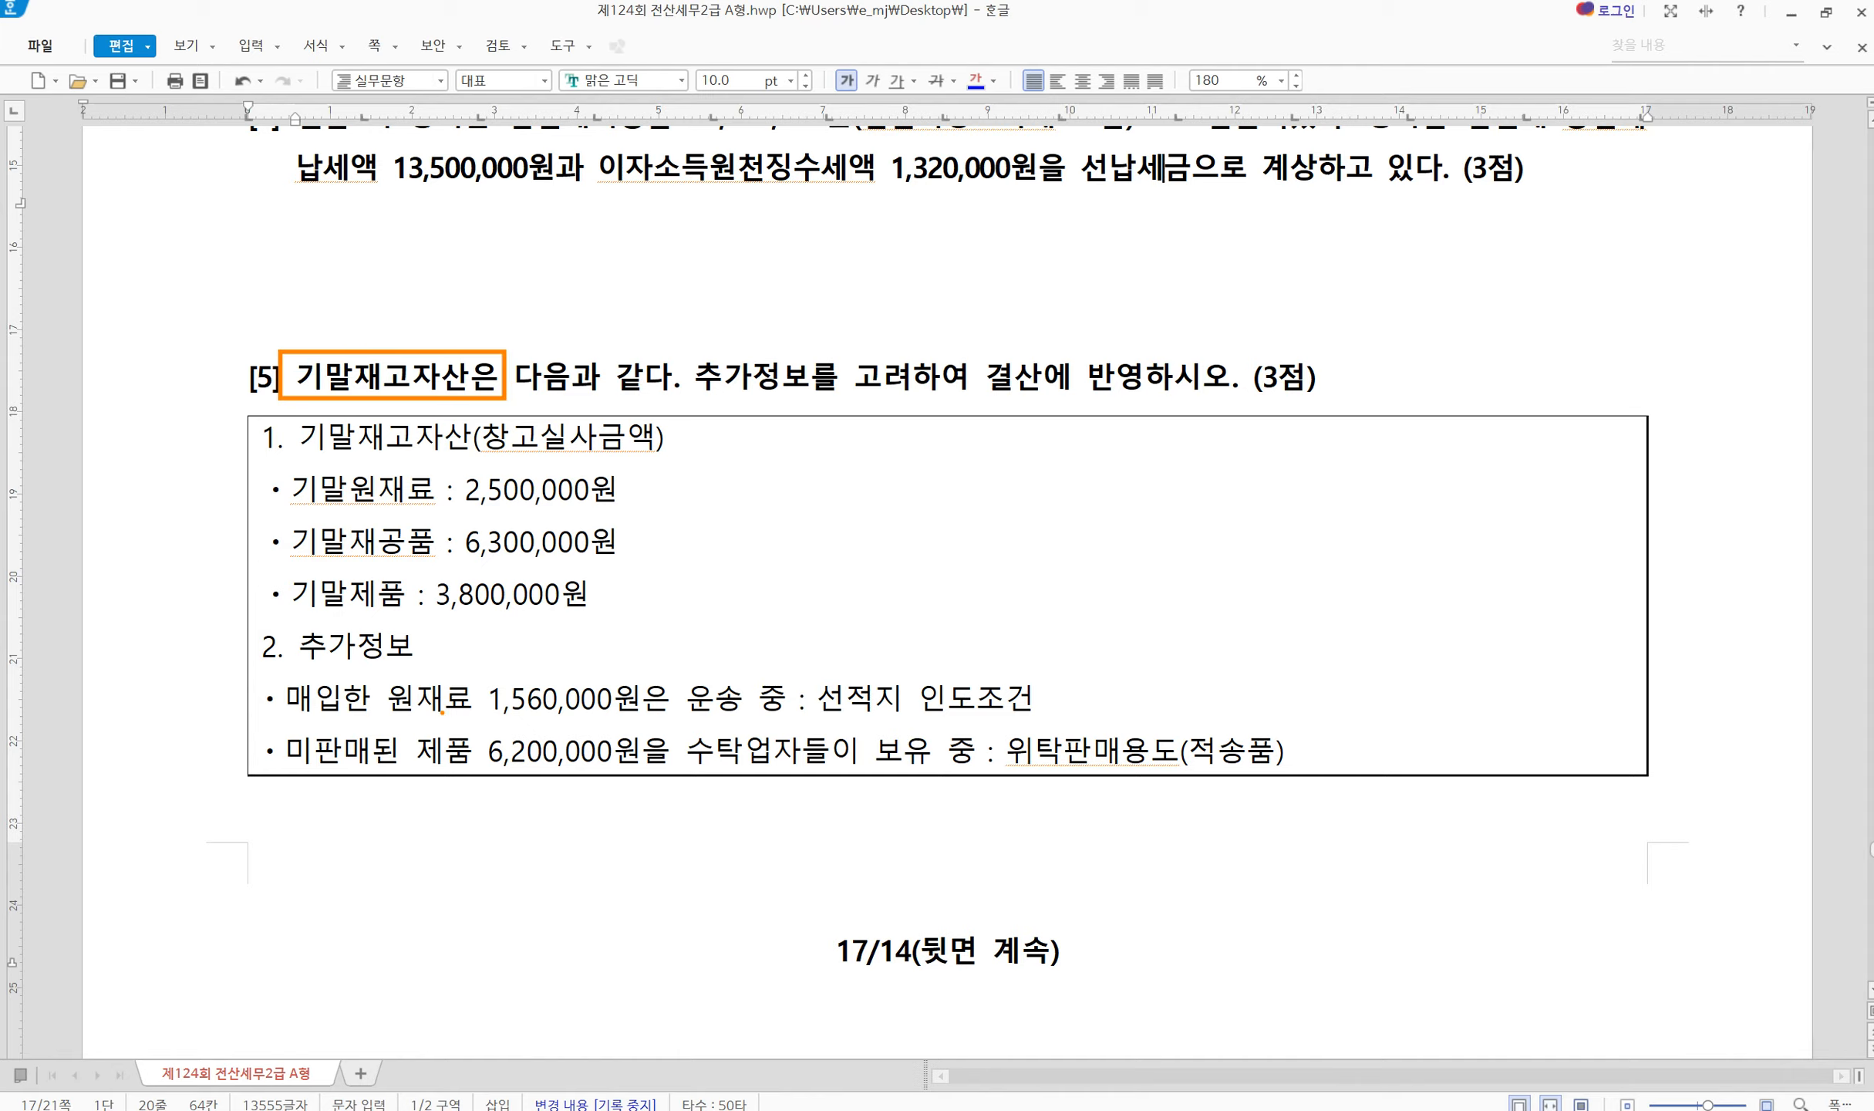
pyautogui.moveTo(263, 684)
pyautogui.mouseDown()
pyautogui.moveTo(720, 775)
pyautogui.moveTo(1397, 804)
pyautogui.mouseUp()
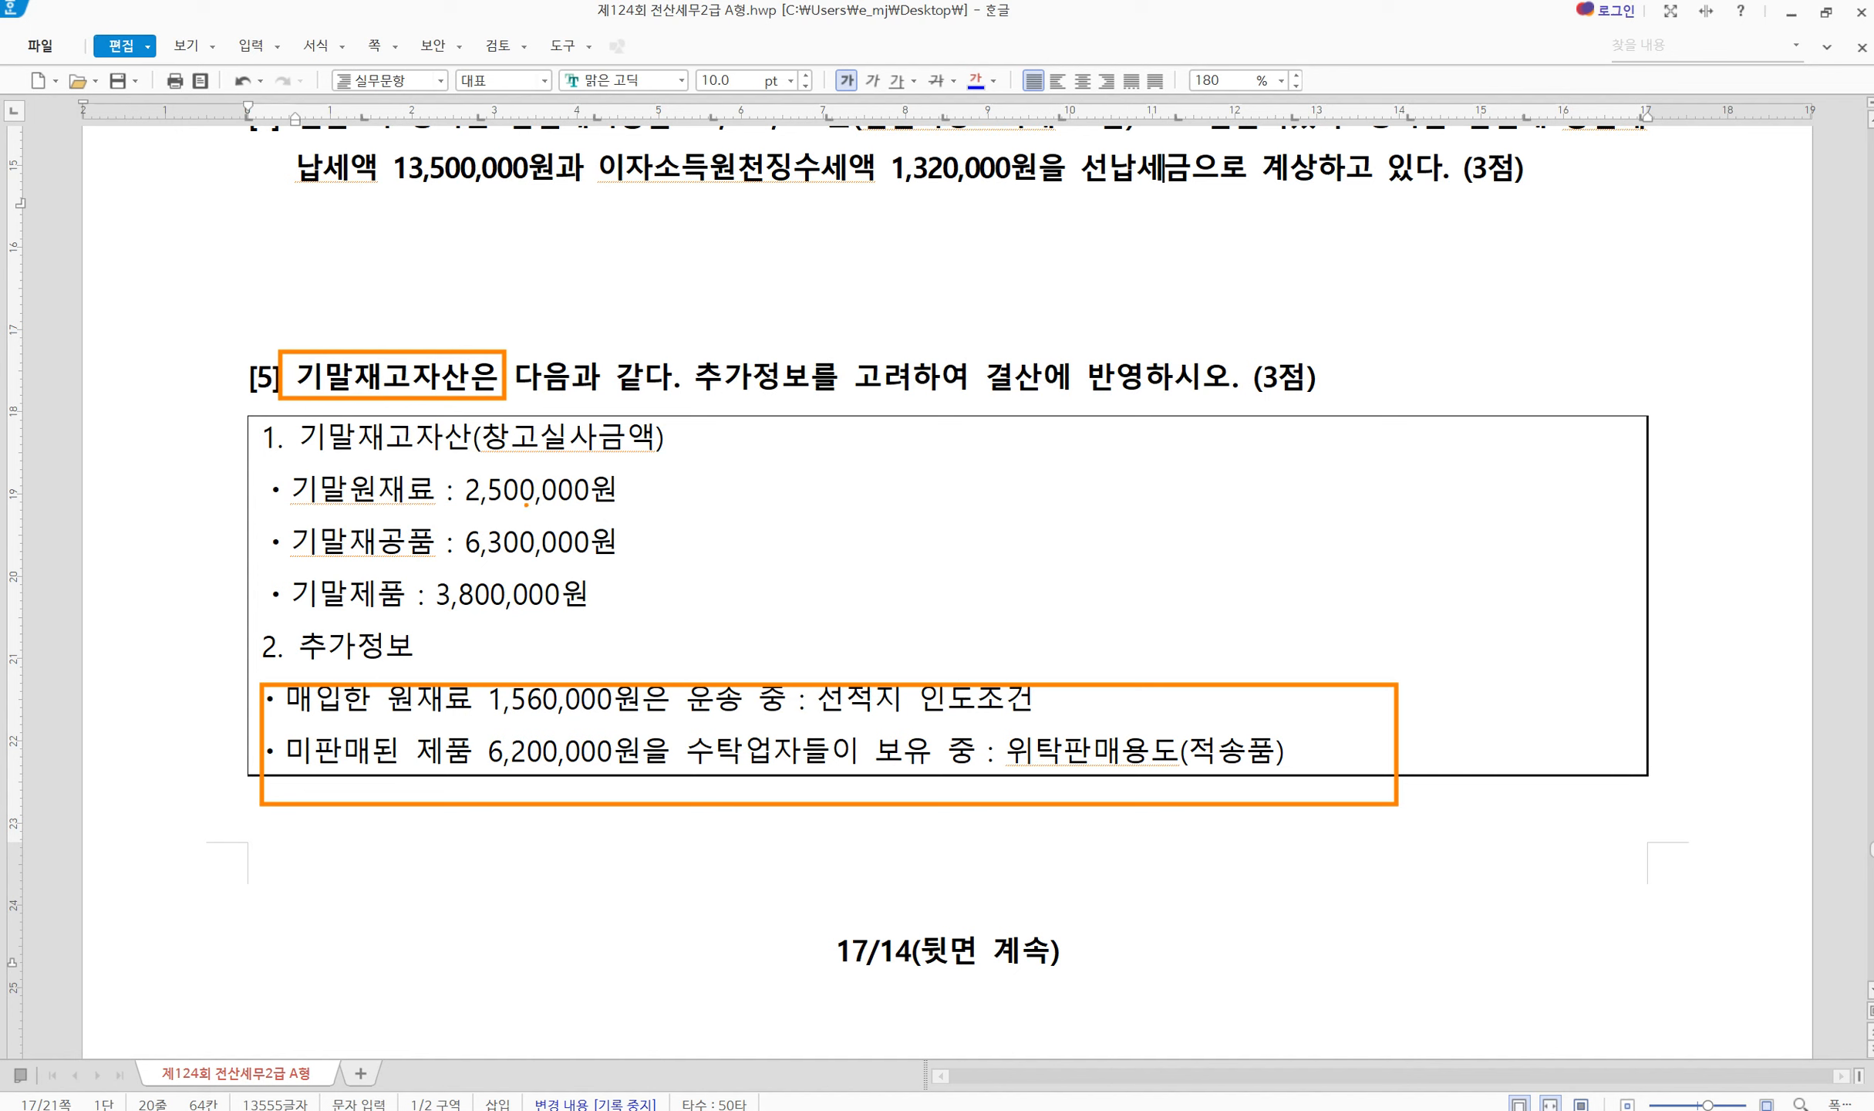
pyautogui.press('Escape')
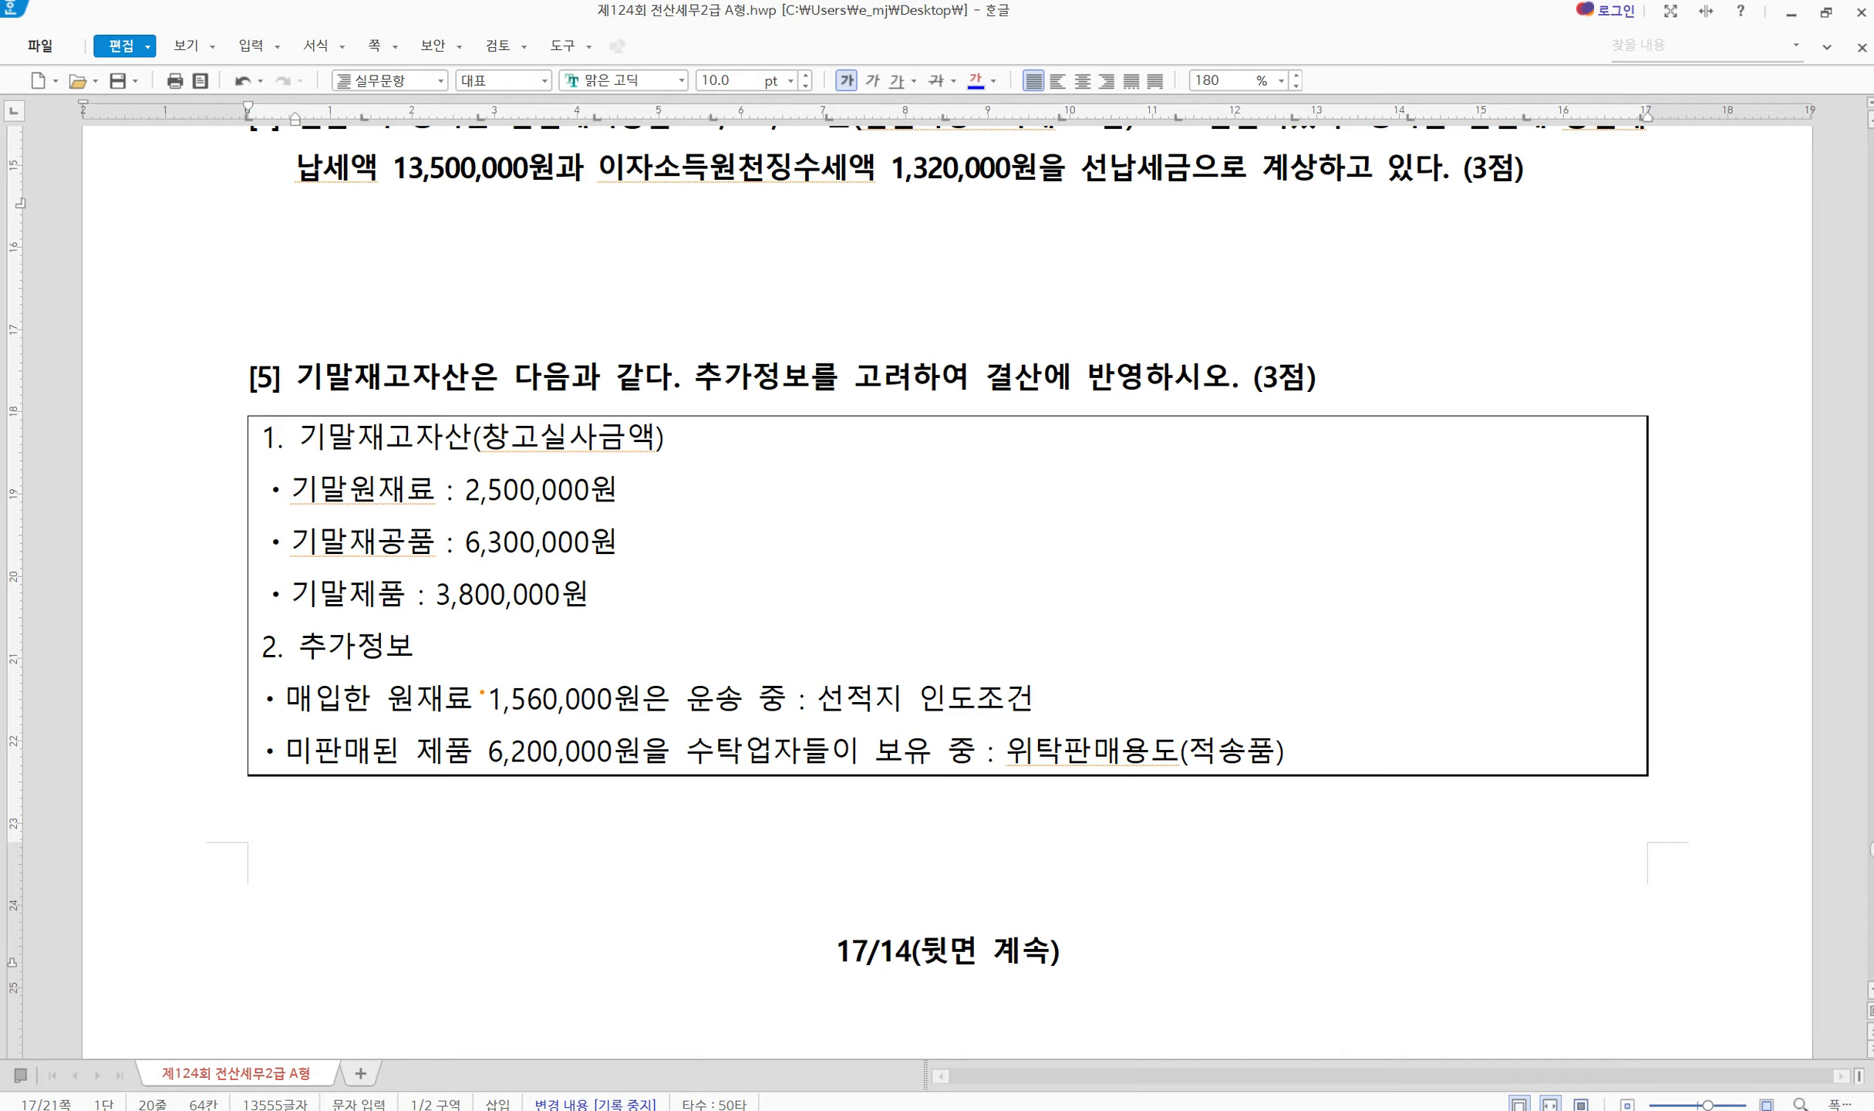
pyautogui.moveTo(479, 668)
pyautogui.mouseDown()
pyautogui.moveTo(498, 697)
pyautogui.moveTo(632, 719)
pyautogui.moveTo(1052, 722)
pyautogui.mouseUp()
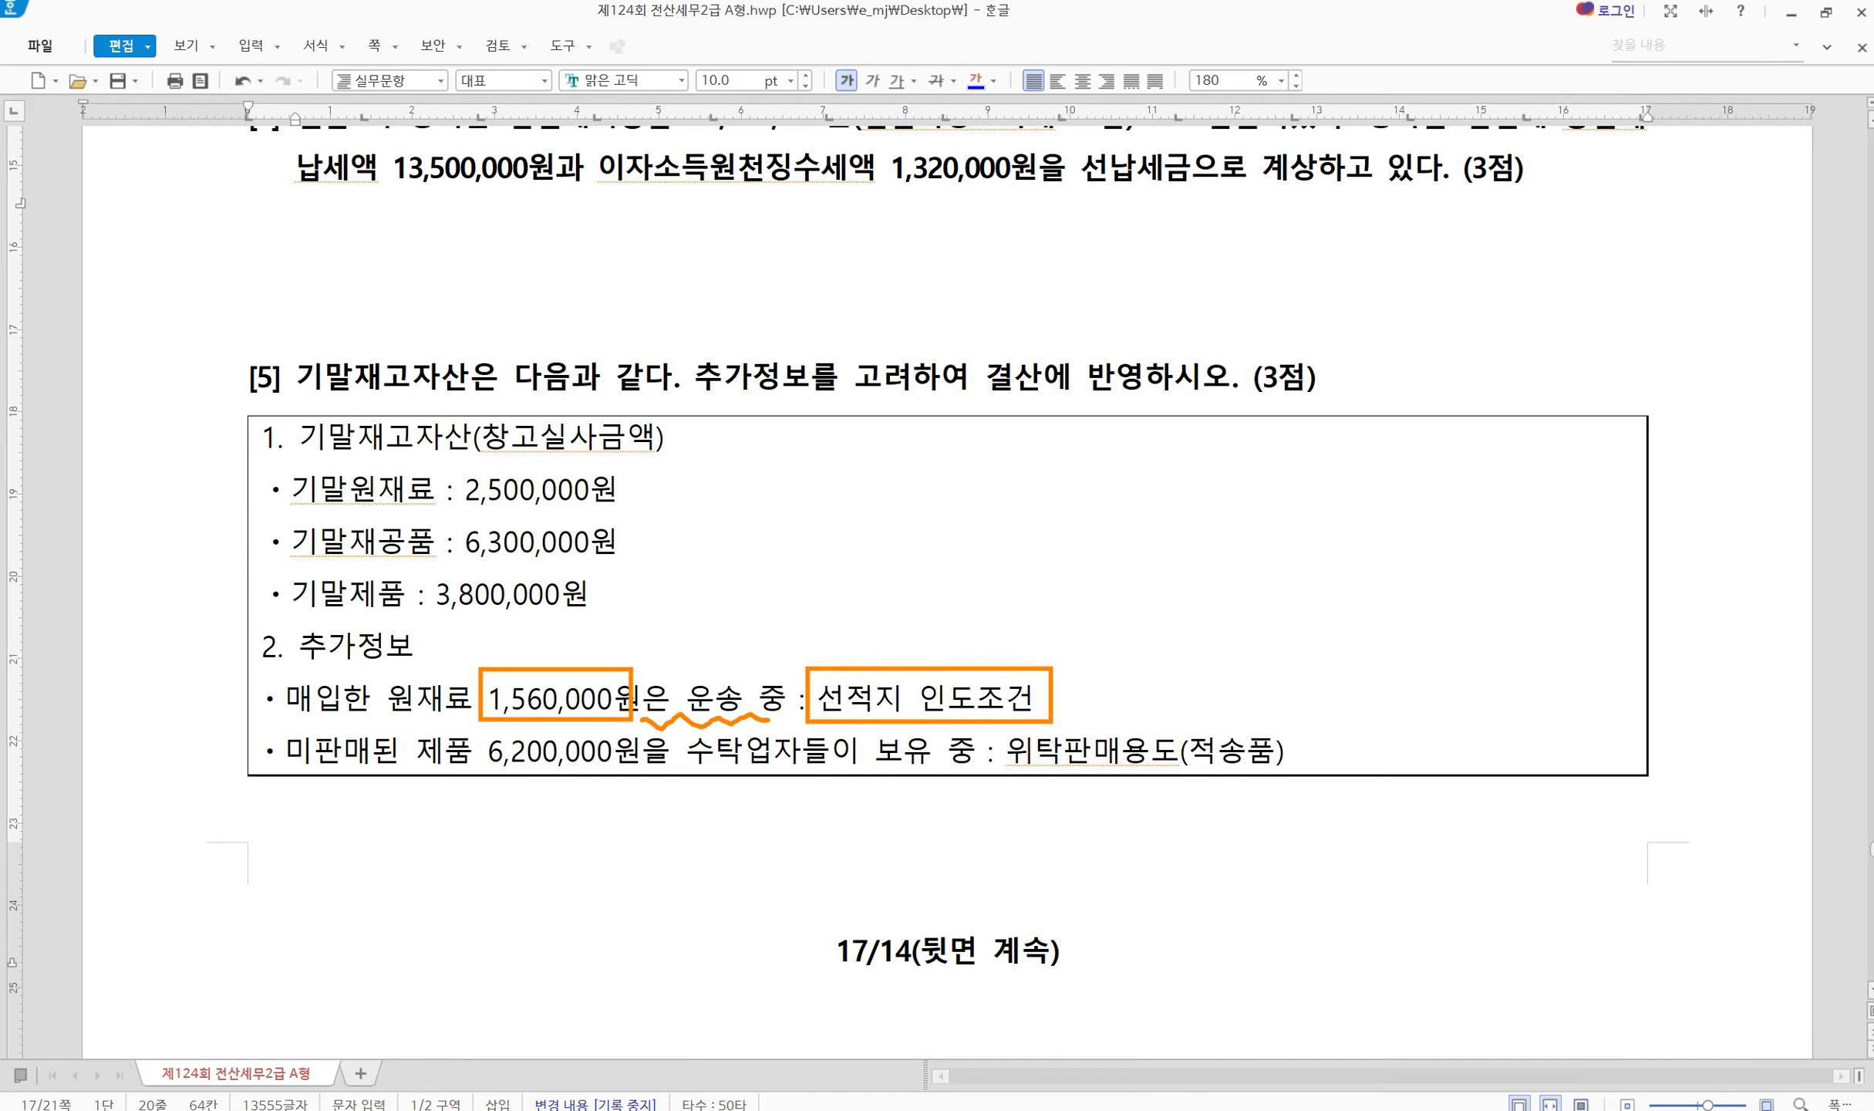
pyautogui.press('Escape')
pyautogui.click(637, 488)
pyautogui.write('+ ')
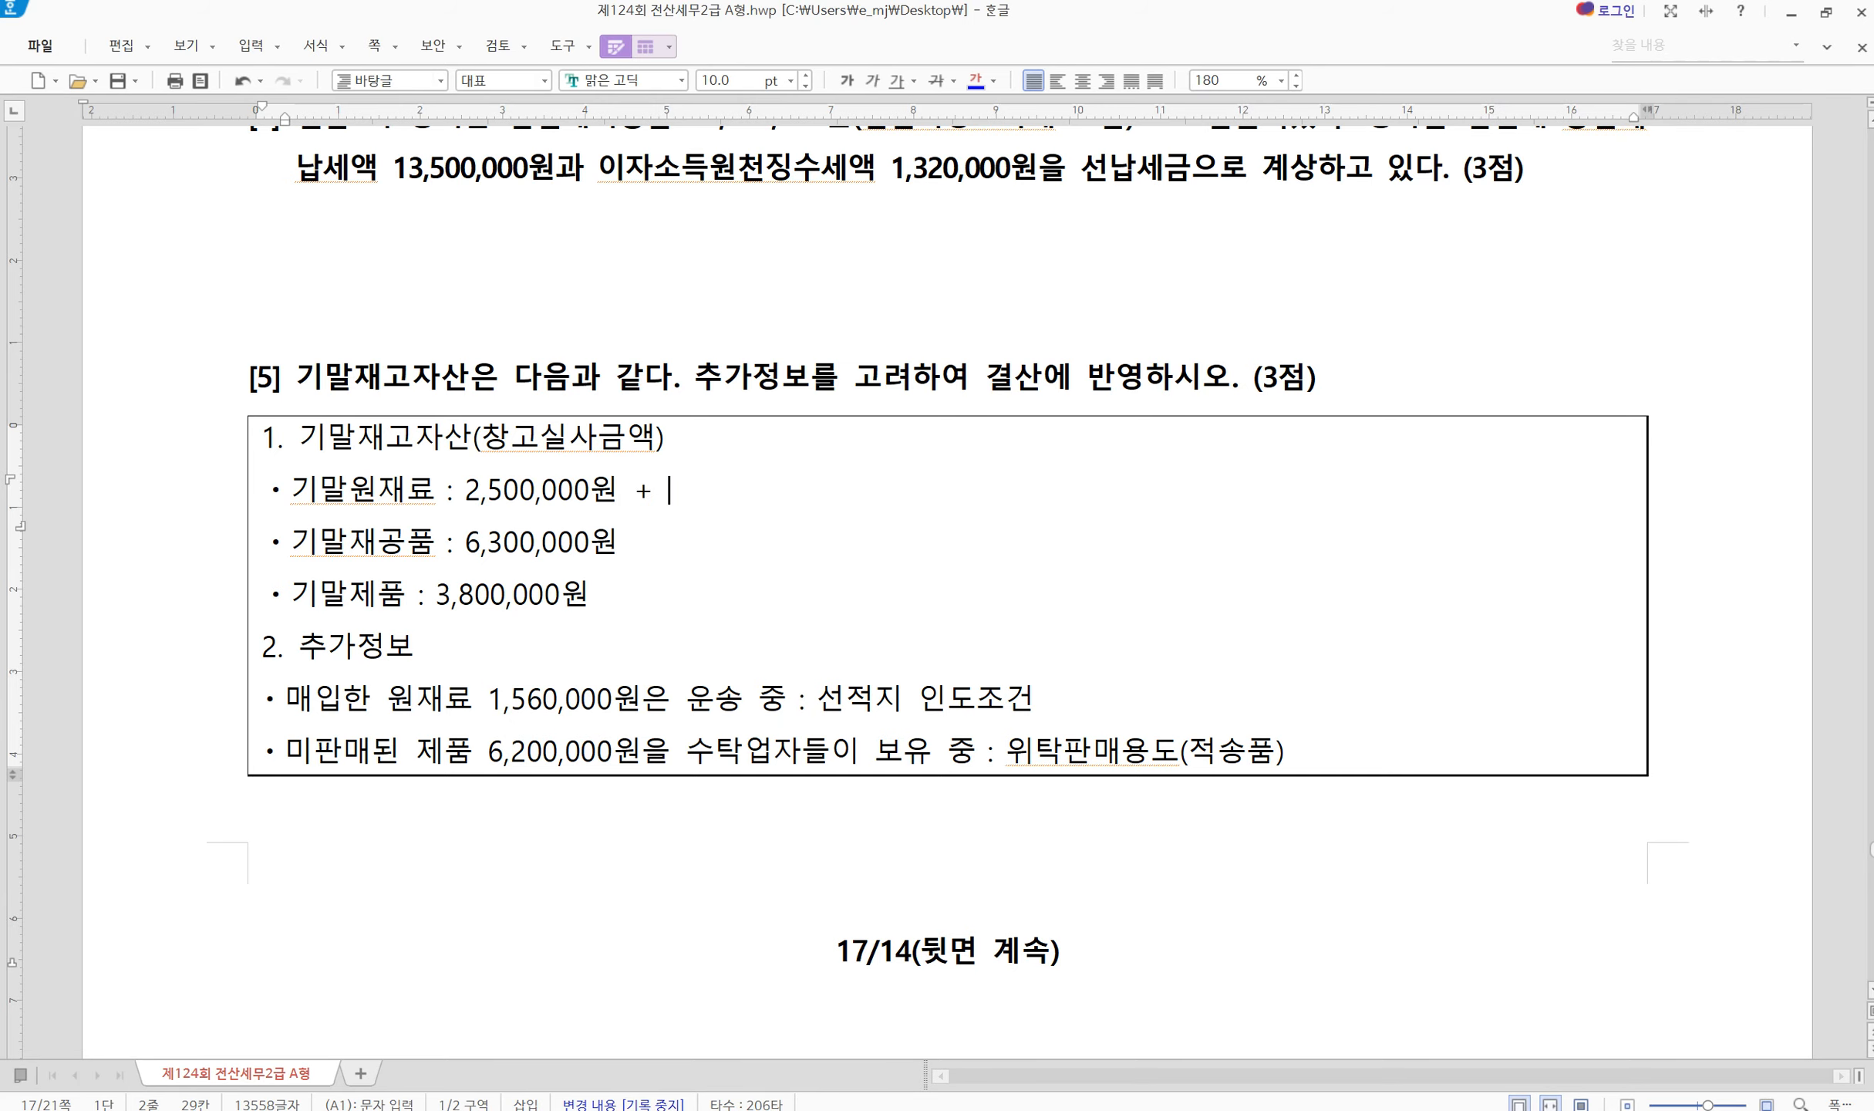
pyautogui.write('1,560,000 =')
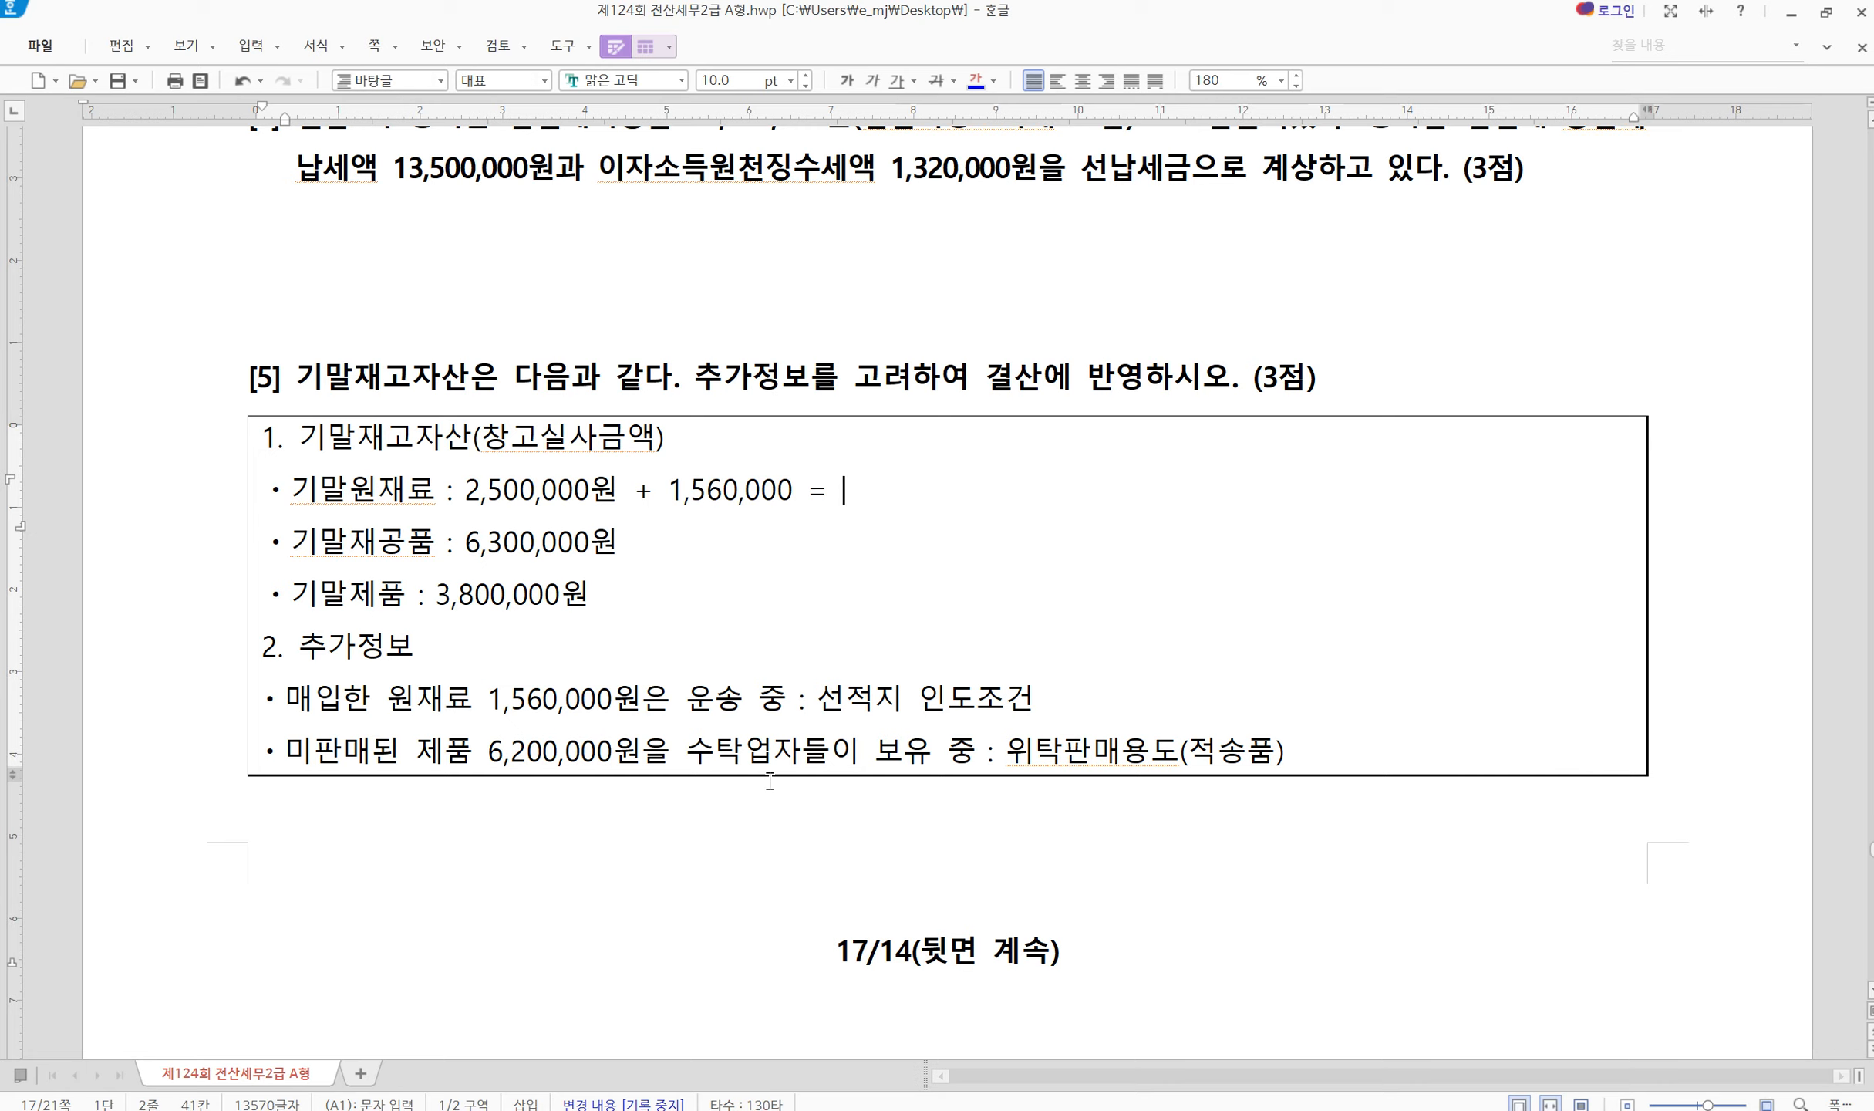
pyautogui.click(1124, 1109)
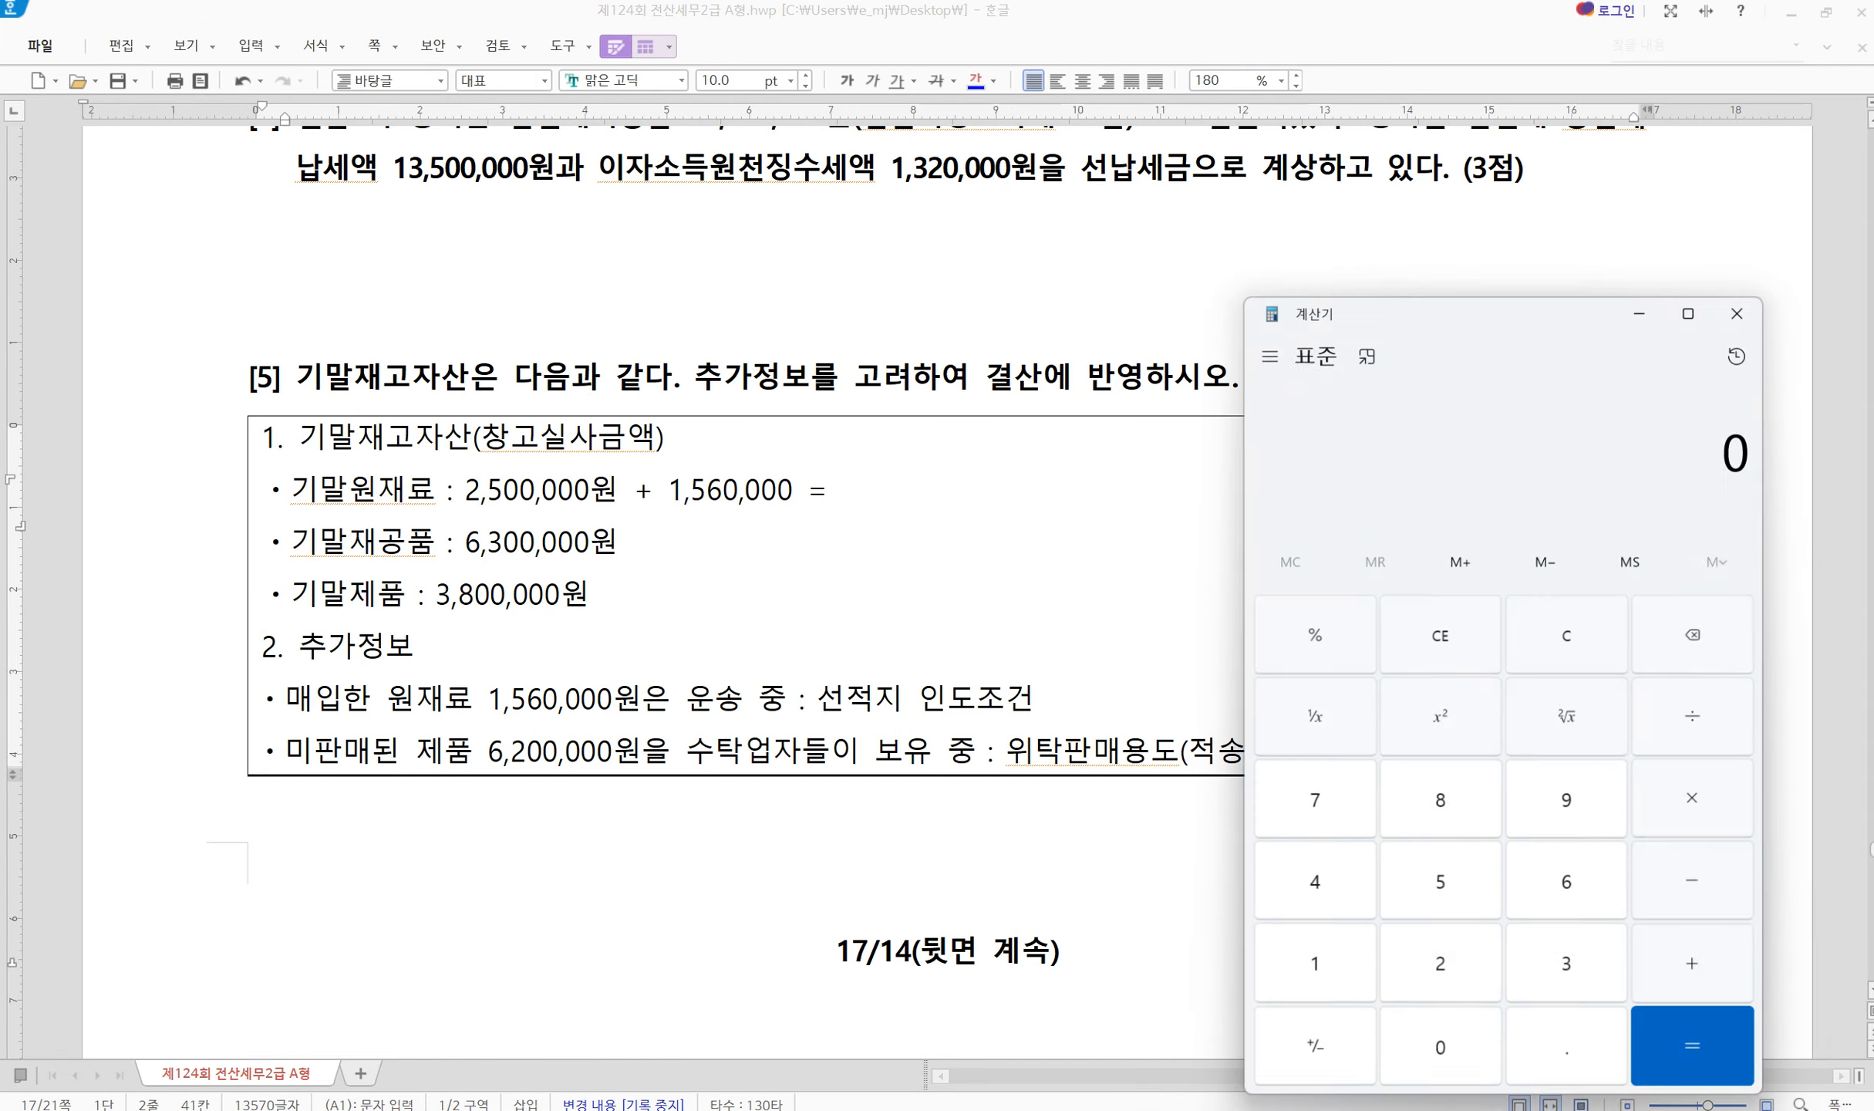
pyautogui.write('2500000 + ')
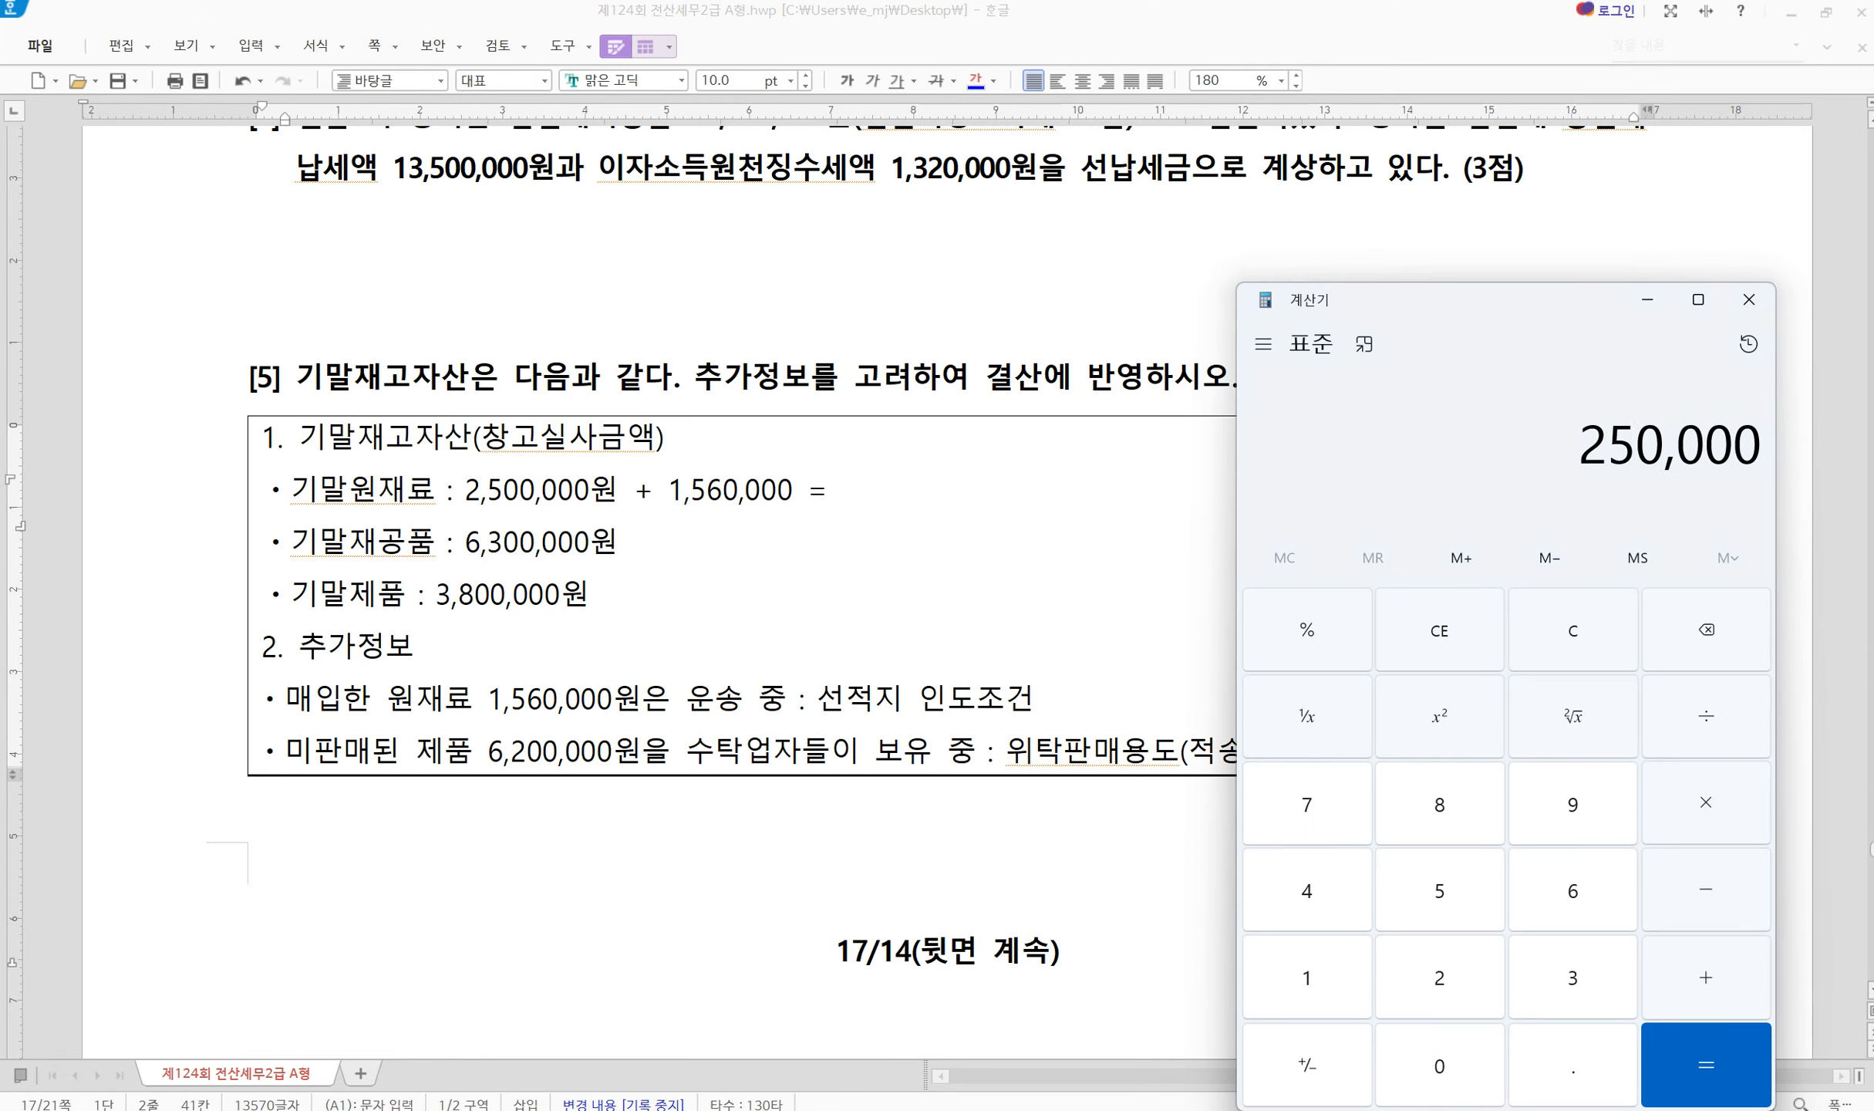
pyautogui.write('1560000 =')
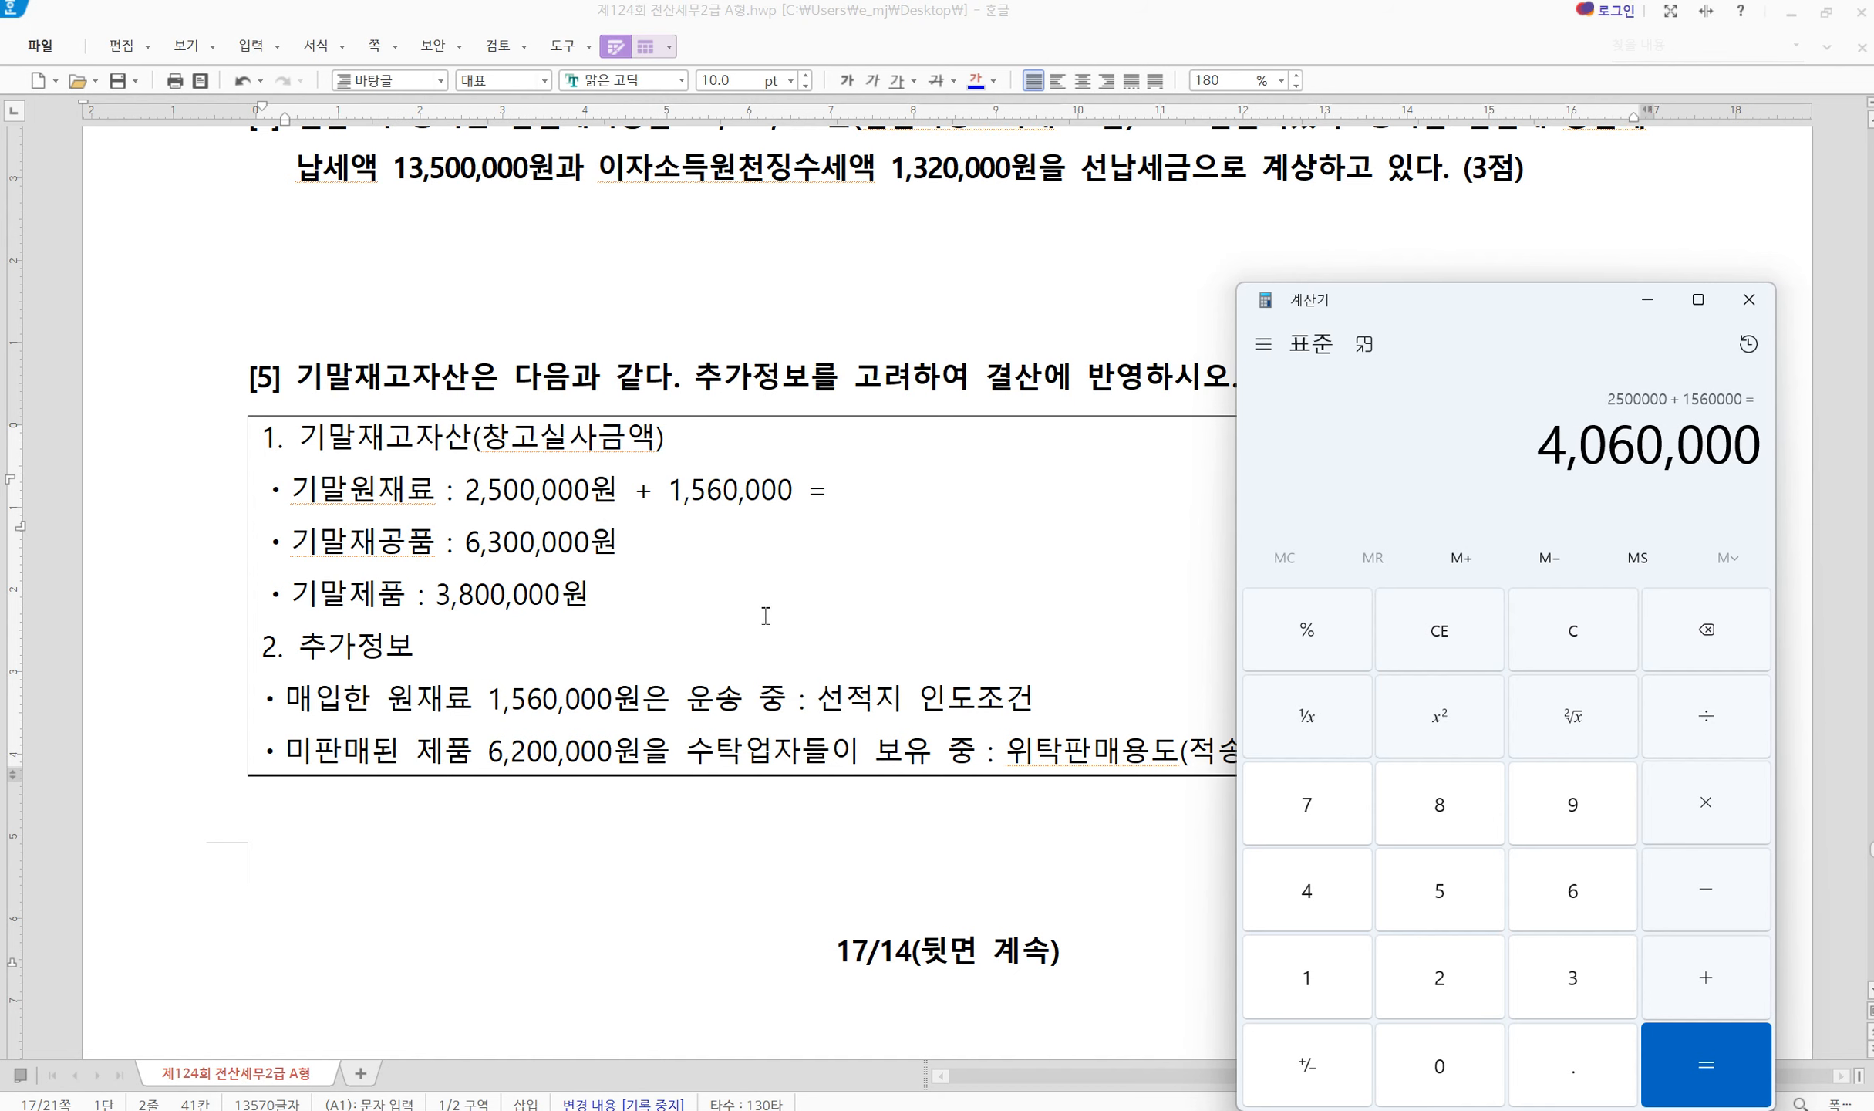
pyautogui.click(923, 490)
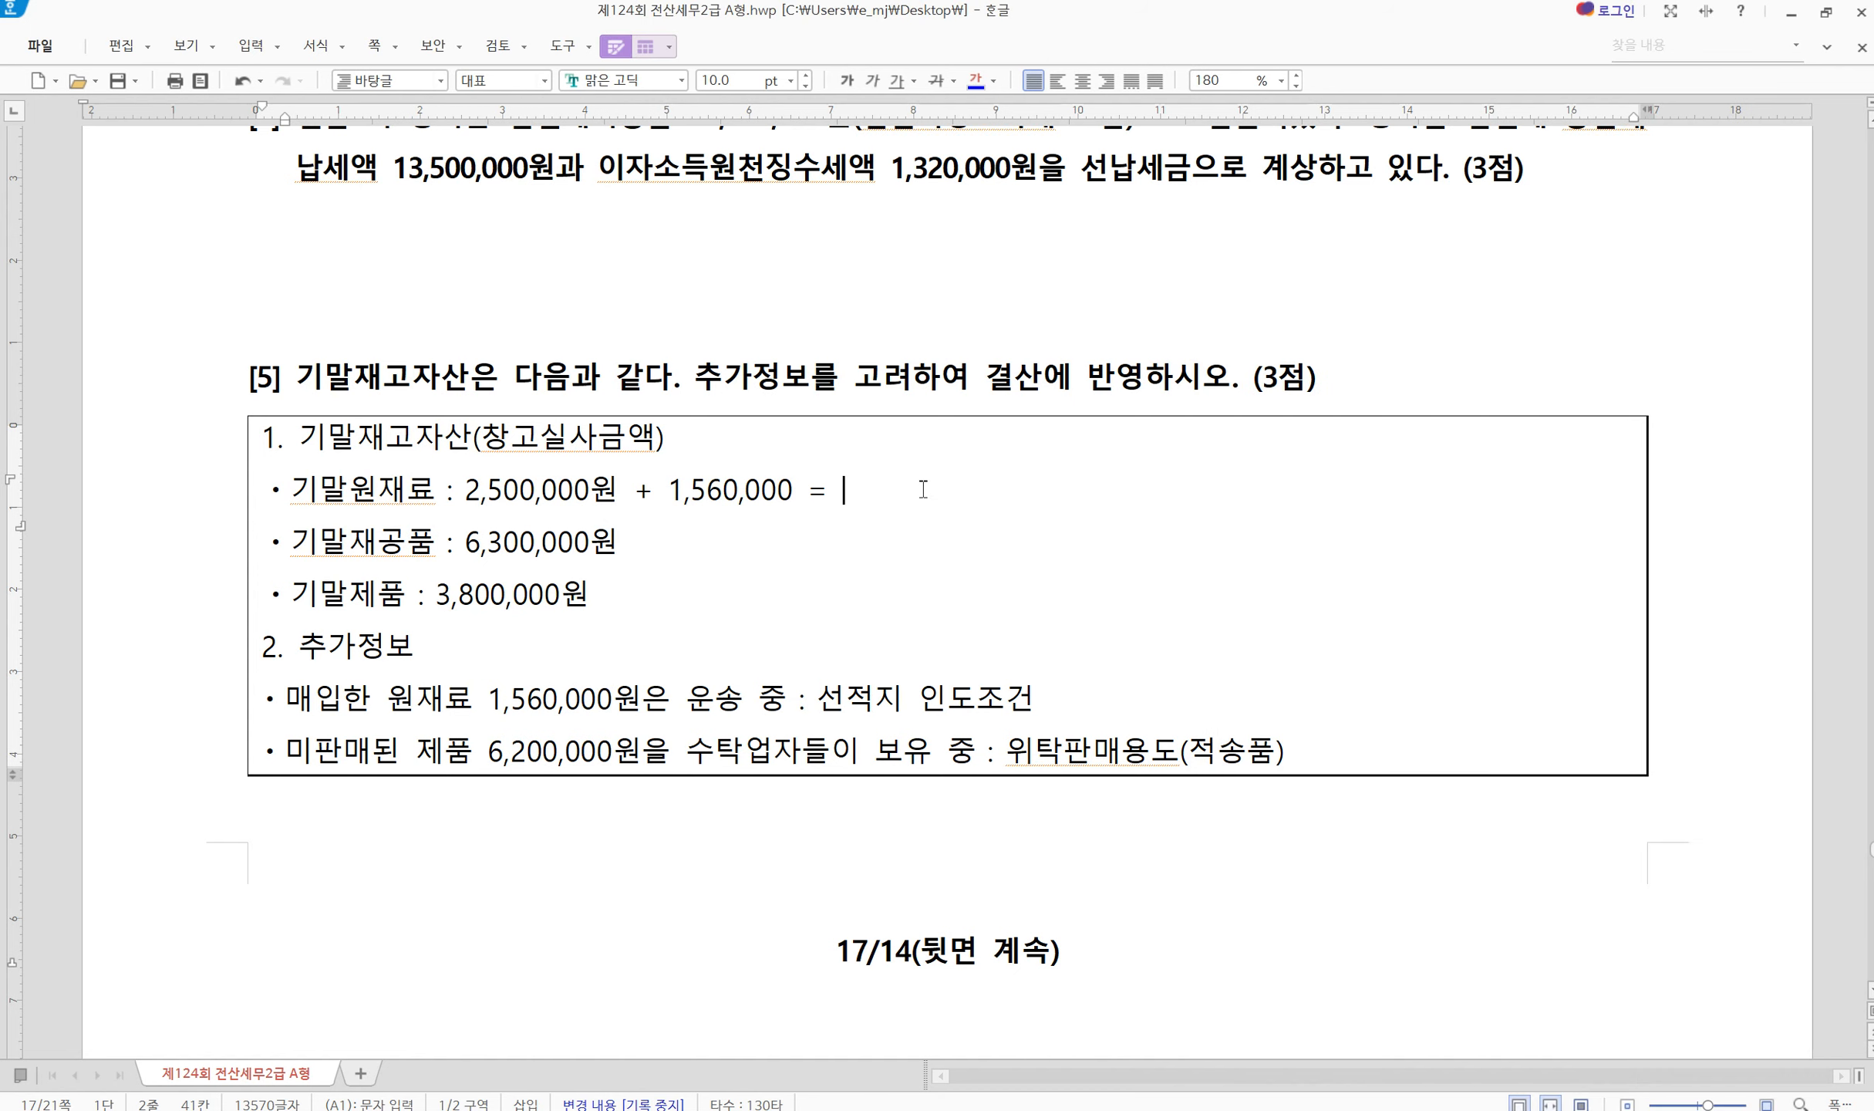
pyautogui.write('4,060,000')
# Annotate finished goods as 3,800,000원 + 6,200,000 = 10,000,000
pyautogui.press('Hangul')
pyautogui.moveTo(1011, 724)
pyautogui.mouseDown()
pyautogui.moveTo(1041, 744)
pyautogui.moveTo(1313, 769)
pyautogui.mouseUp()
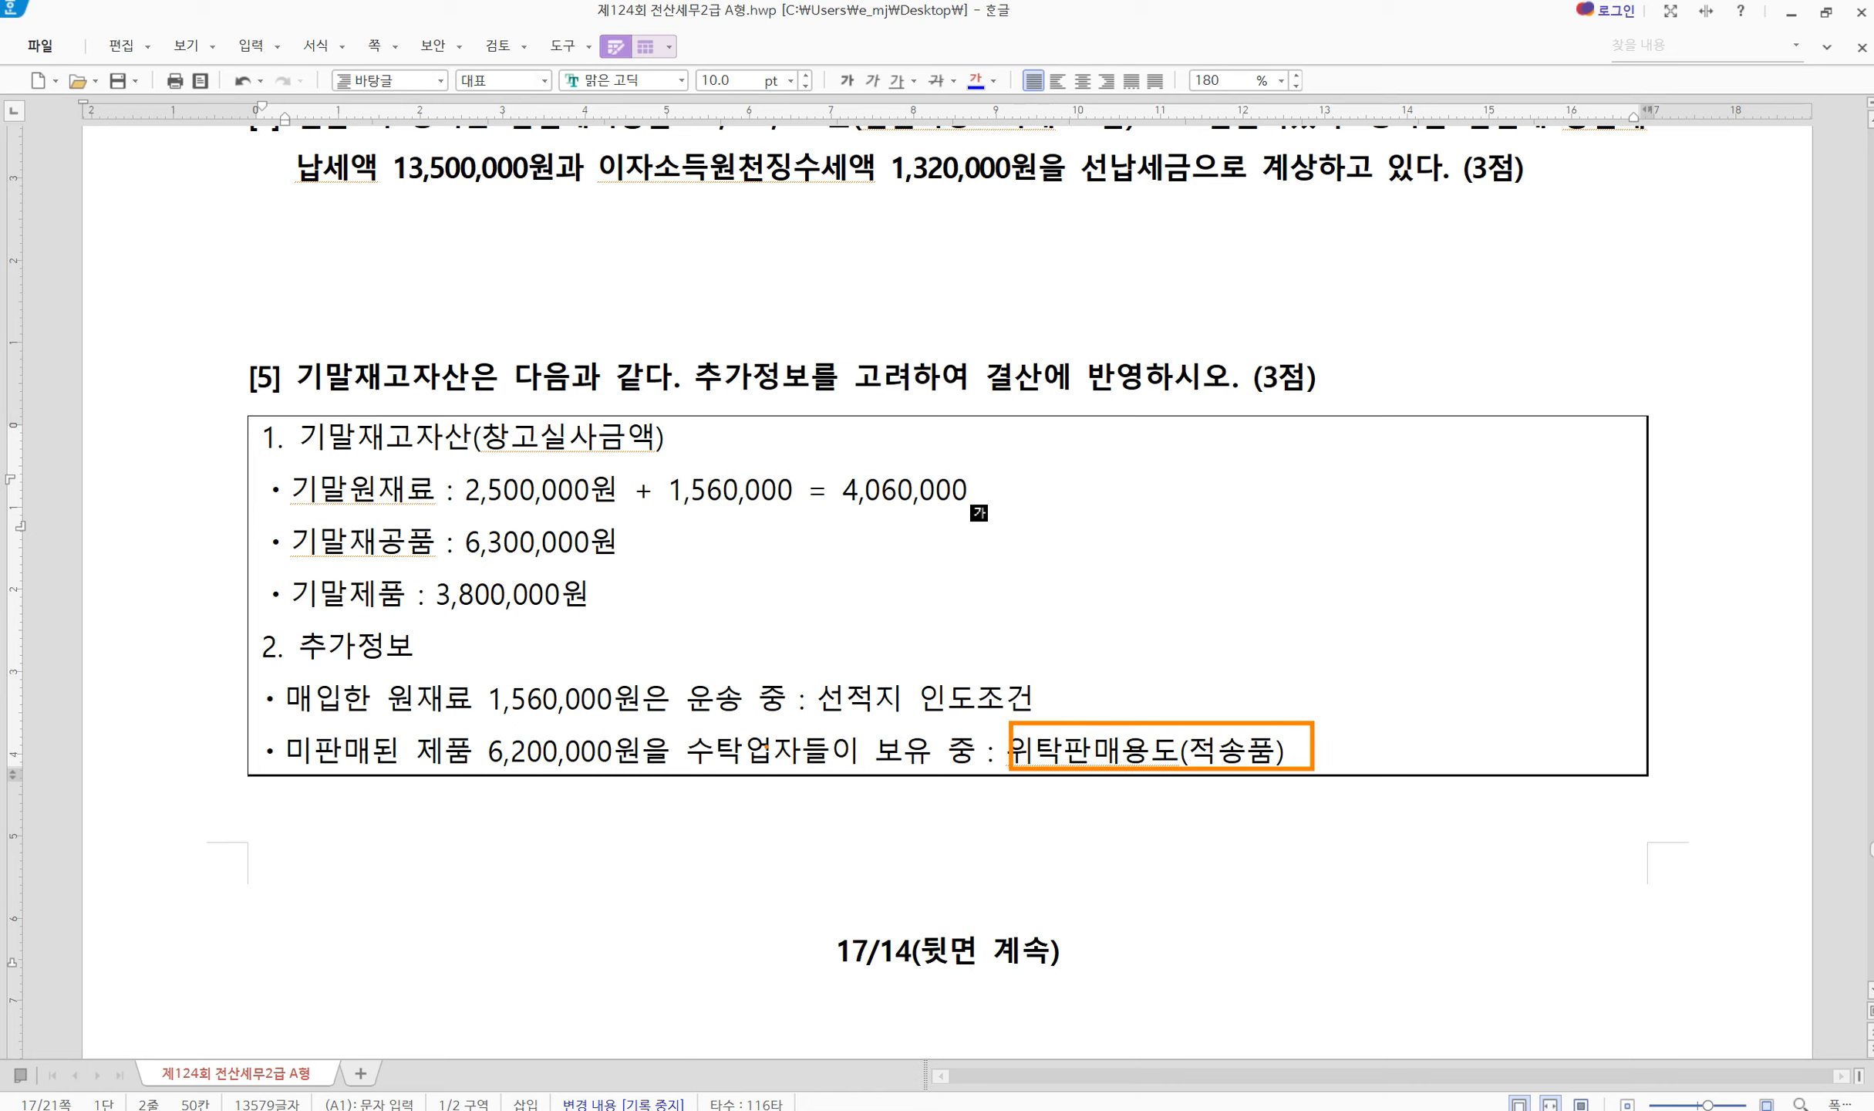
pyautogui.moveTo(447, 728)
pyautogui.mouseDown()
pyautogui.moveTo(466, 745)
pyautogui.moveTo(498, 713)
pyautogui.mouseUp()
pyautogui.press('Escape')
pyautogui.click(649, 605)
pyautogui.write('+')
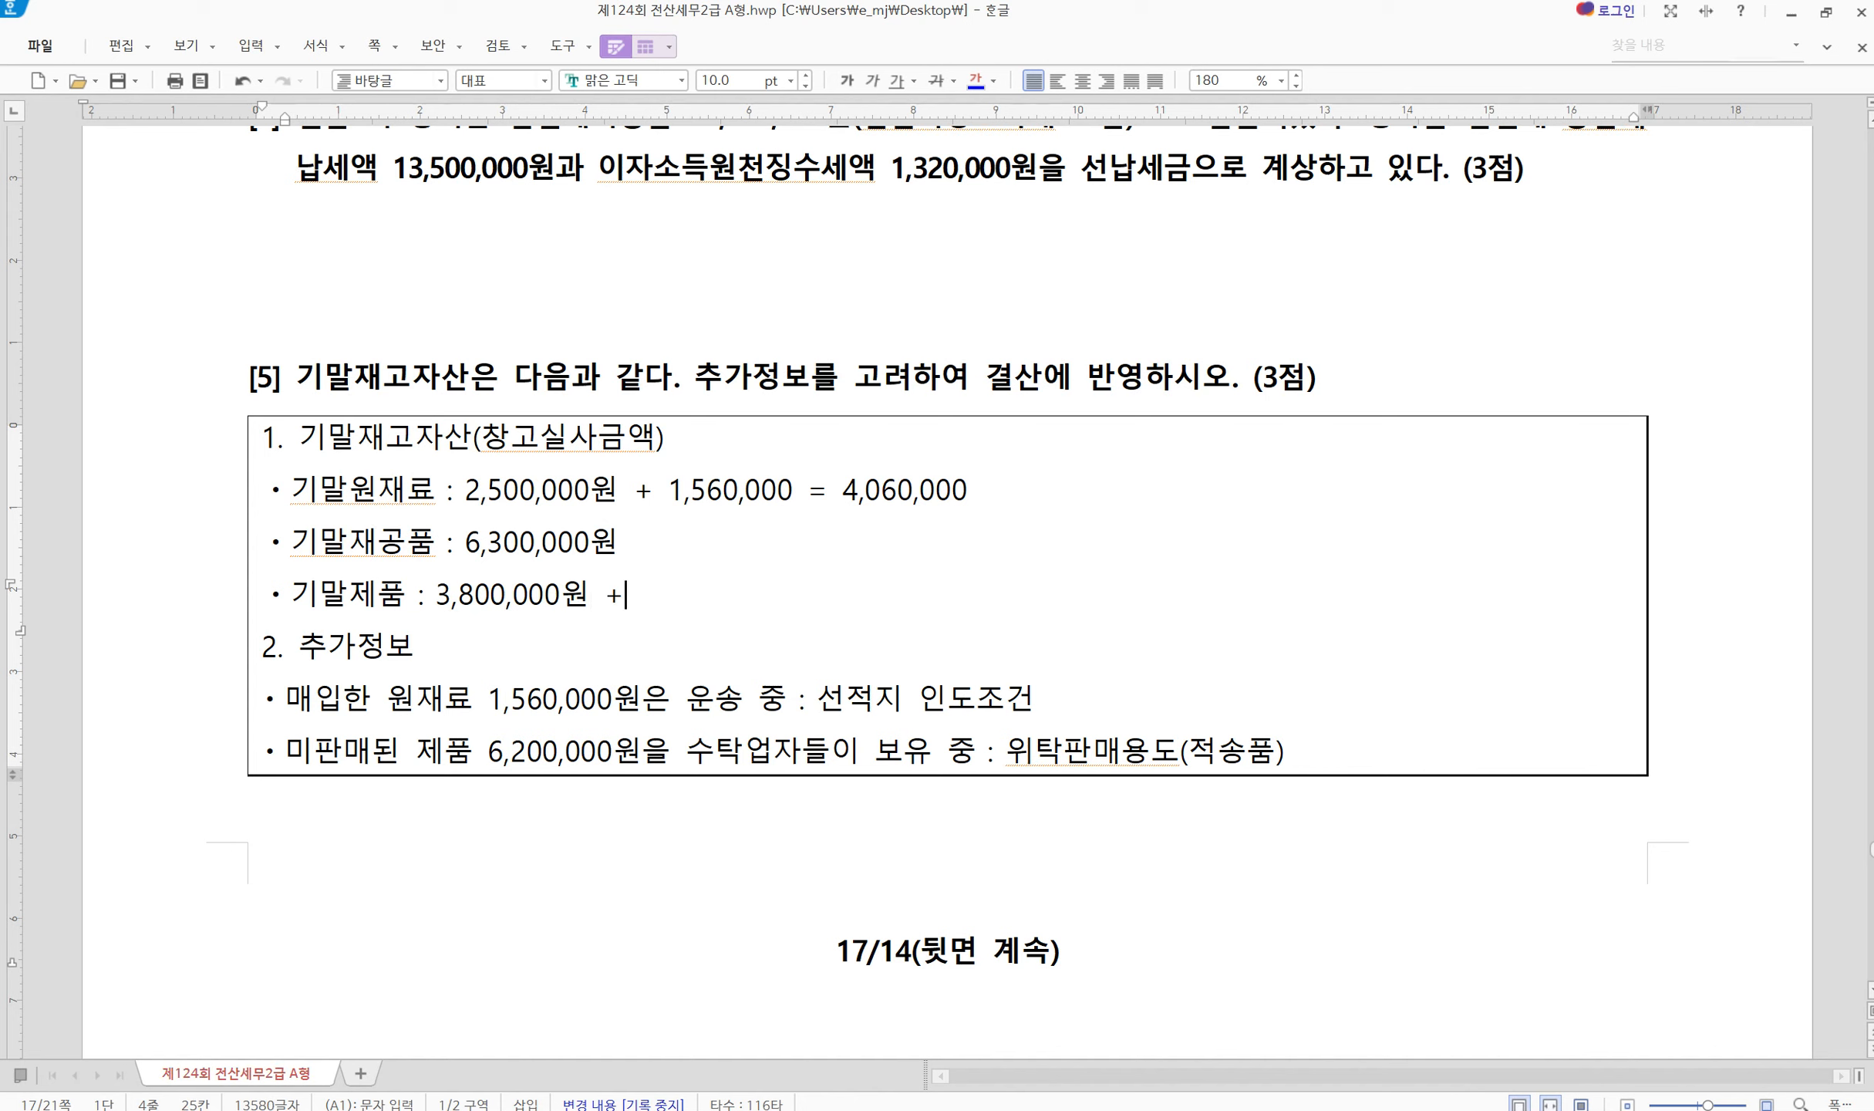
pyautogui.write(' 6,2')
pyautogui.write('00,00')
pyautogui.write('=  10,00')
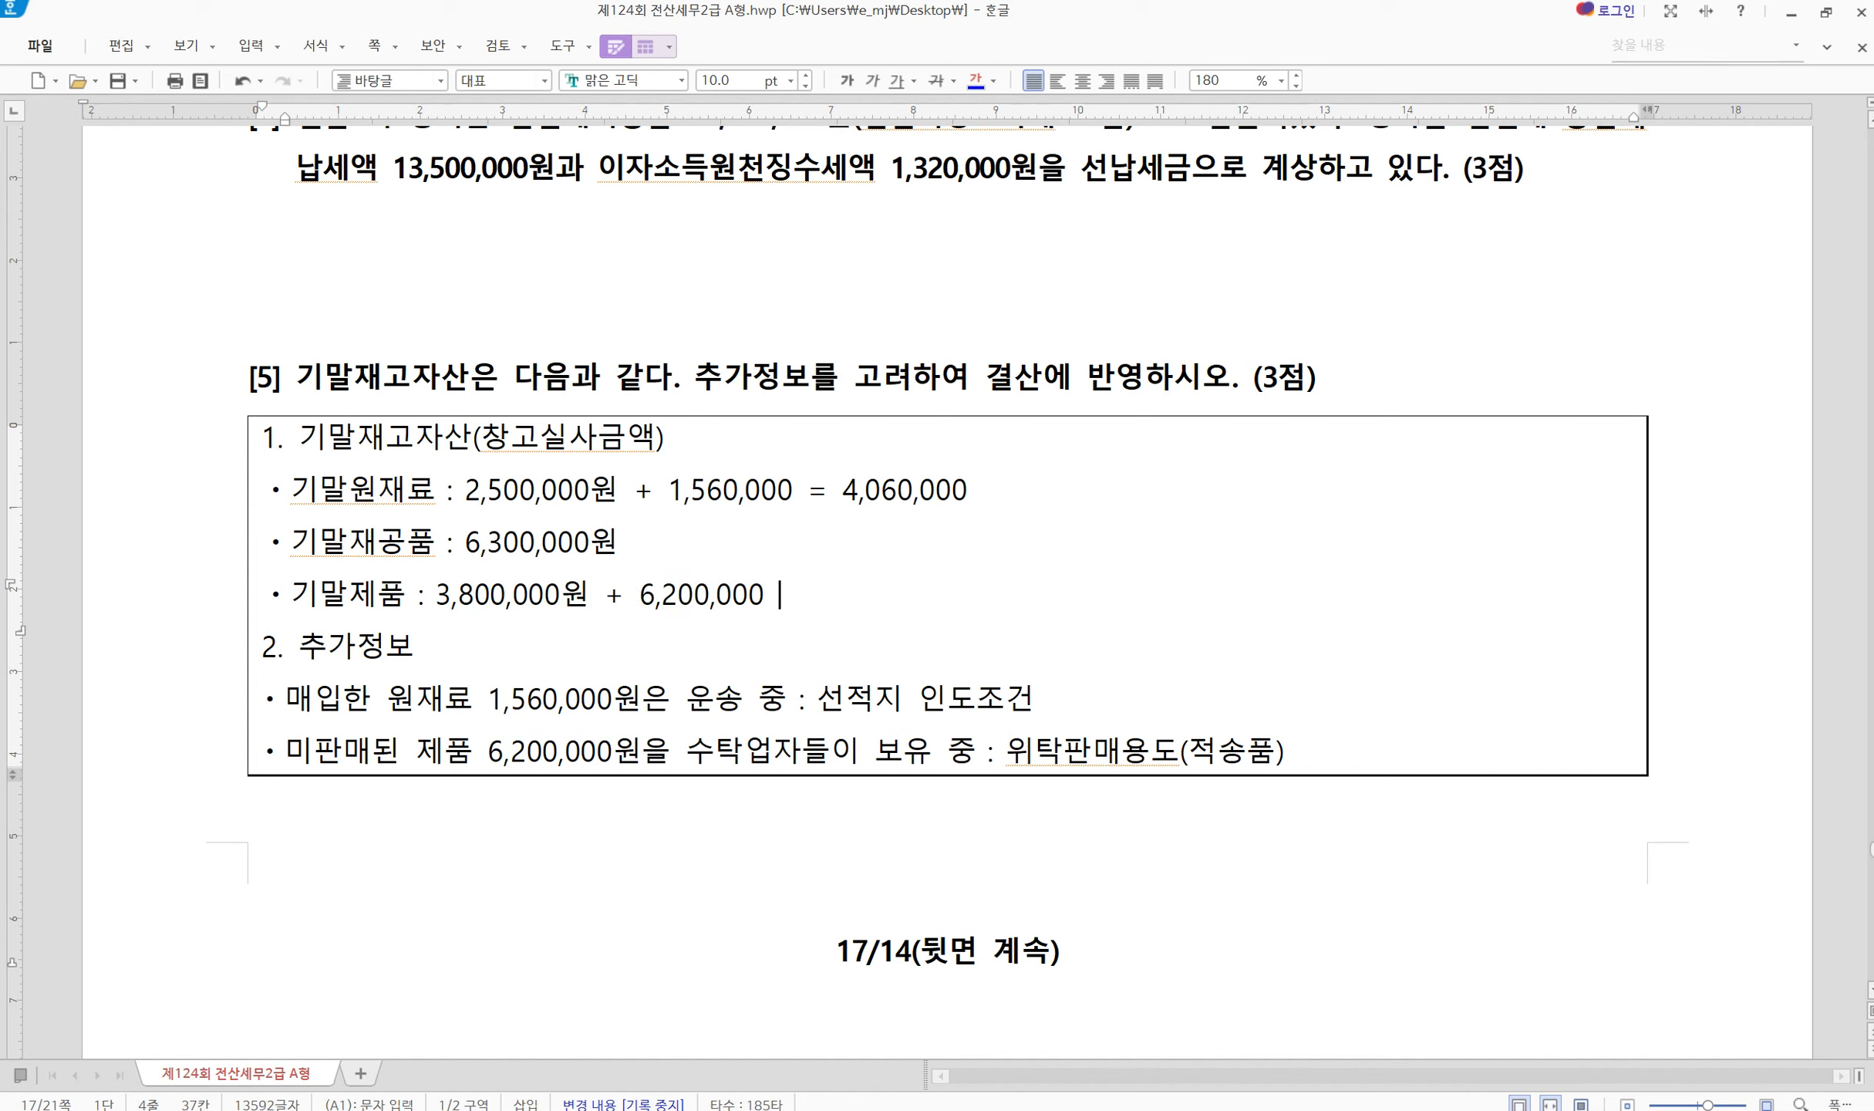
pyautogui.write('0,000')
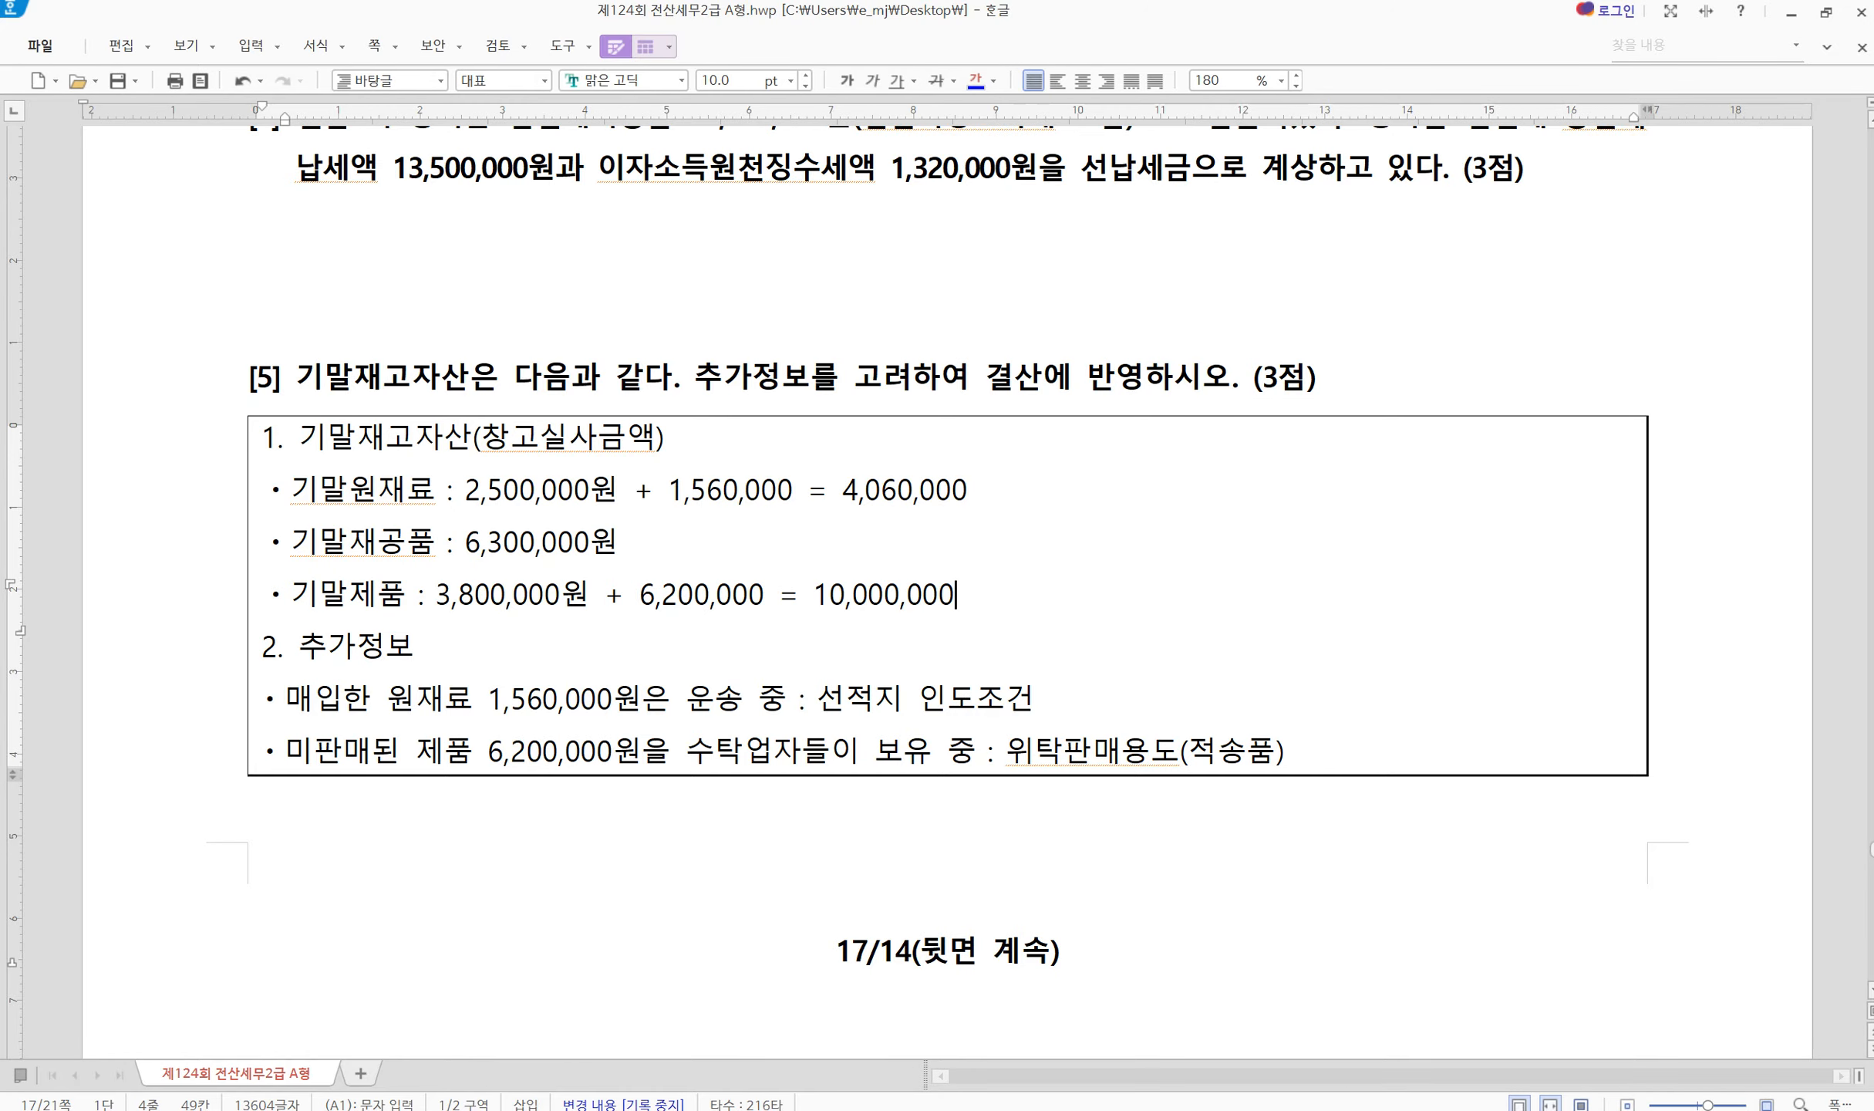
pyautogui.hotkey('alt', 'Tab')
# Enter ending inventories 원재료 4,060,000, 재공품 6,300,000 and 제품 10,000,000 as 결산반영금액
pyautogui.moveTo(849, 486); pyautogui.dragTo(682, 832)
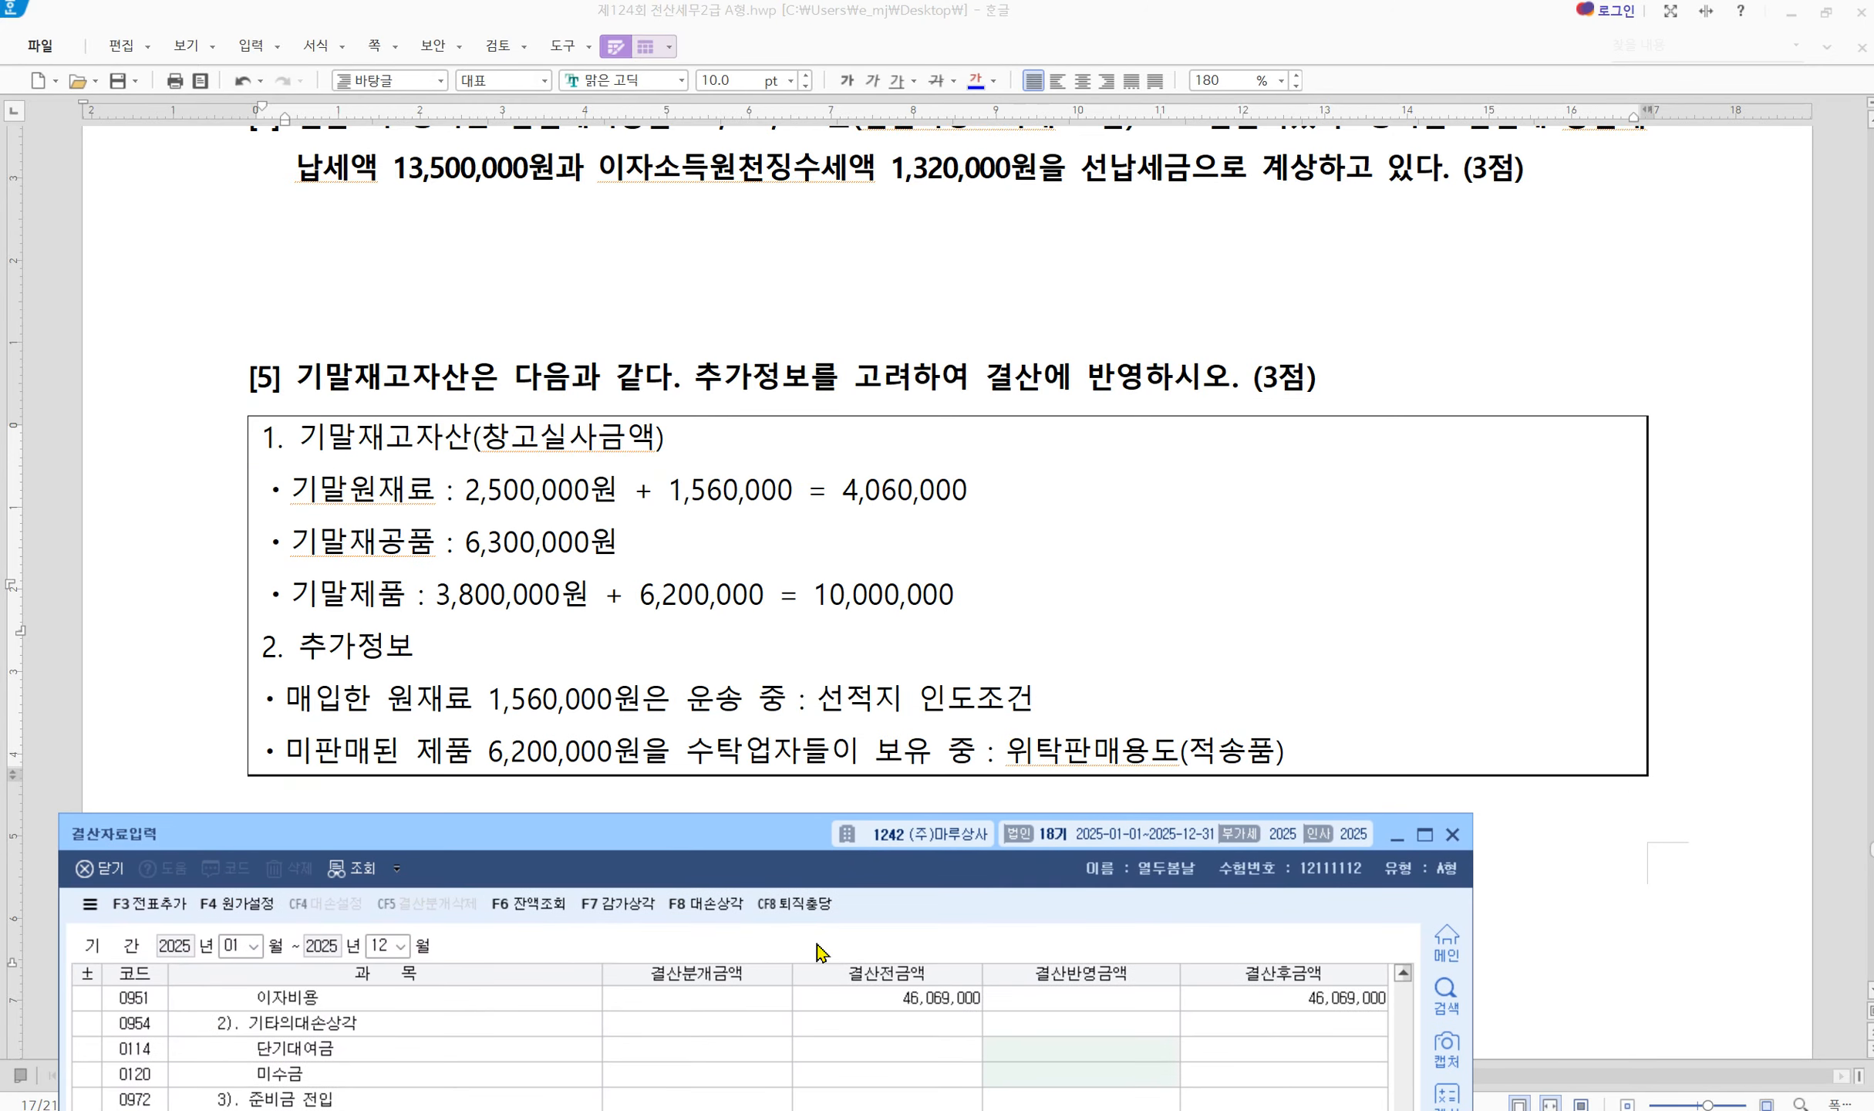
pyautogui.scroll(10, 1010, 1037)
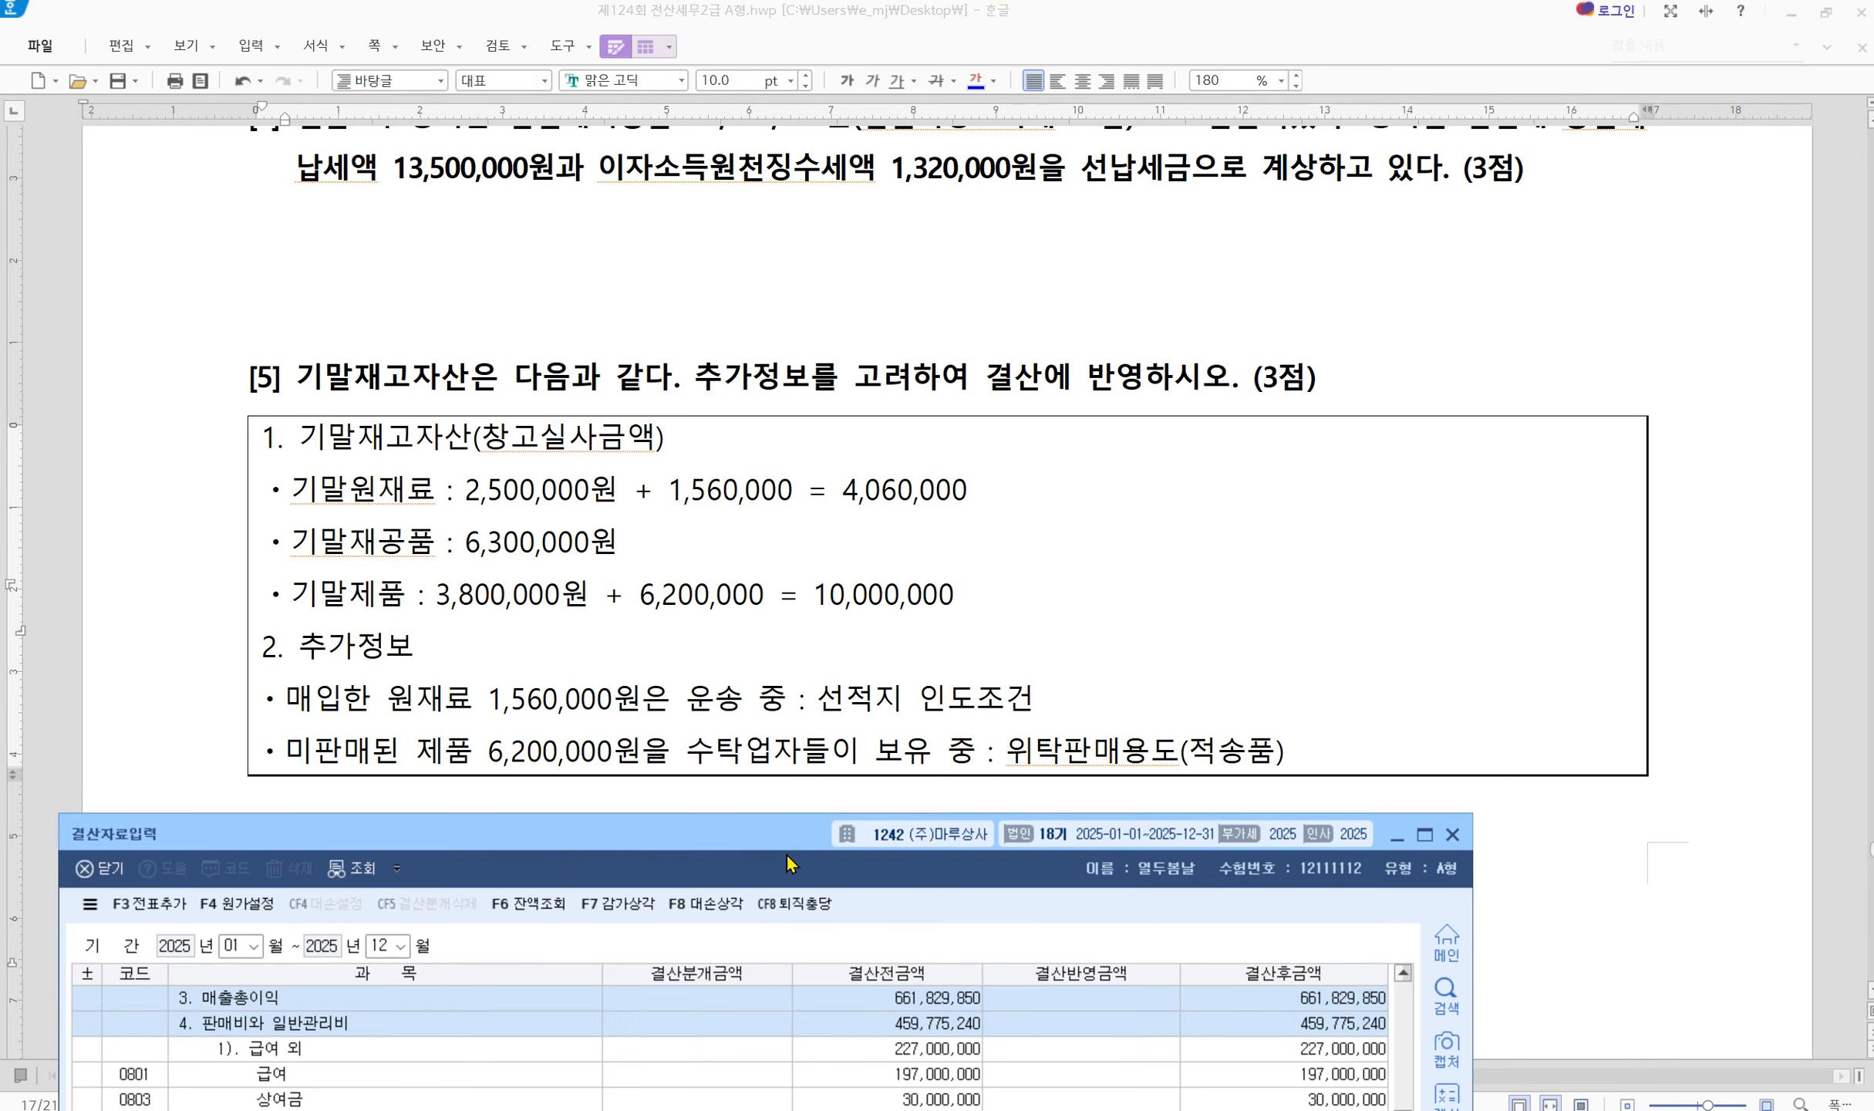
pyautogui.moveTo(722, 843); pyautogui.dragTo(936, 660)
pyautogui.scroll(5, 884, 872)
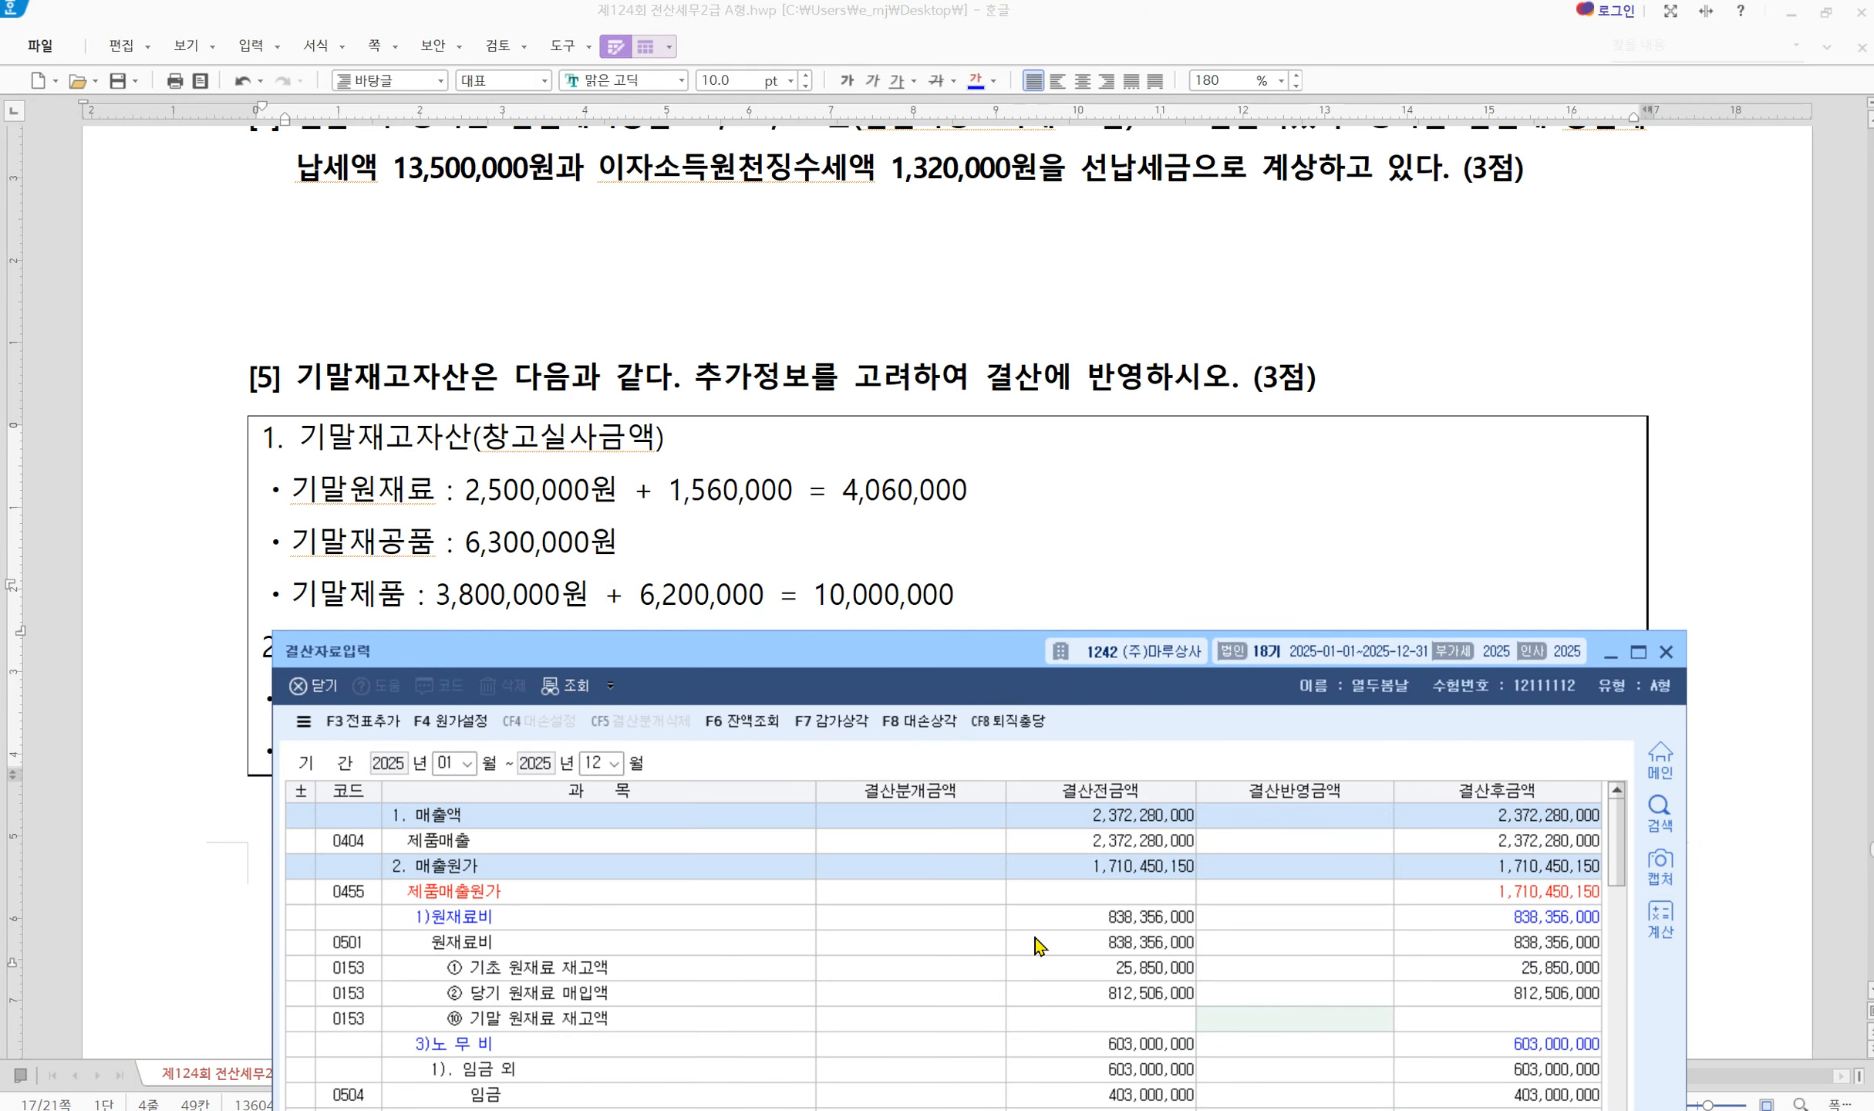
pyautogui.click(1263, 1019)
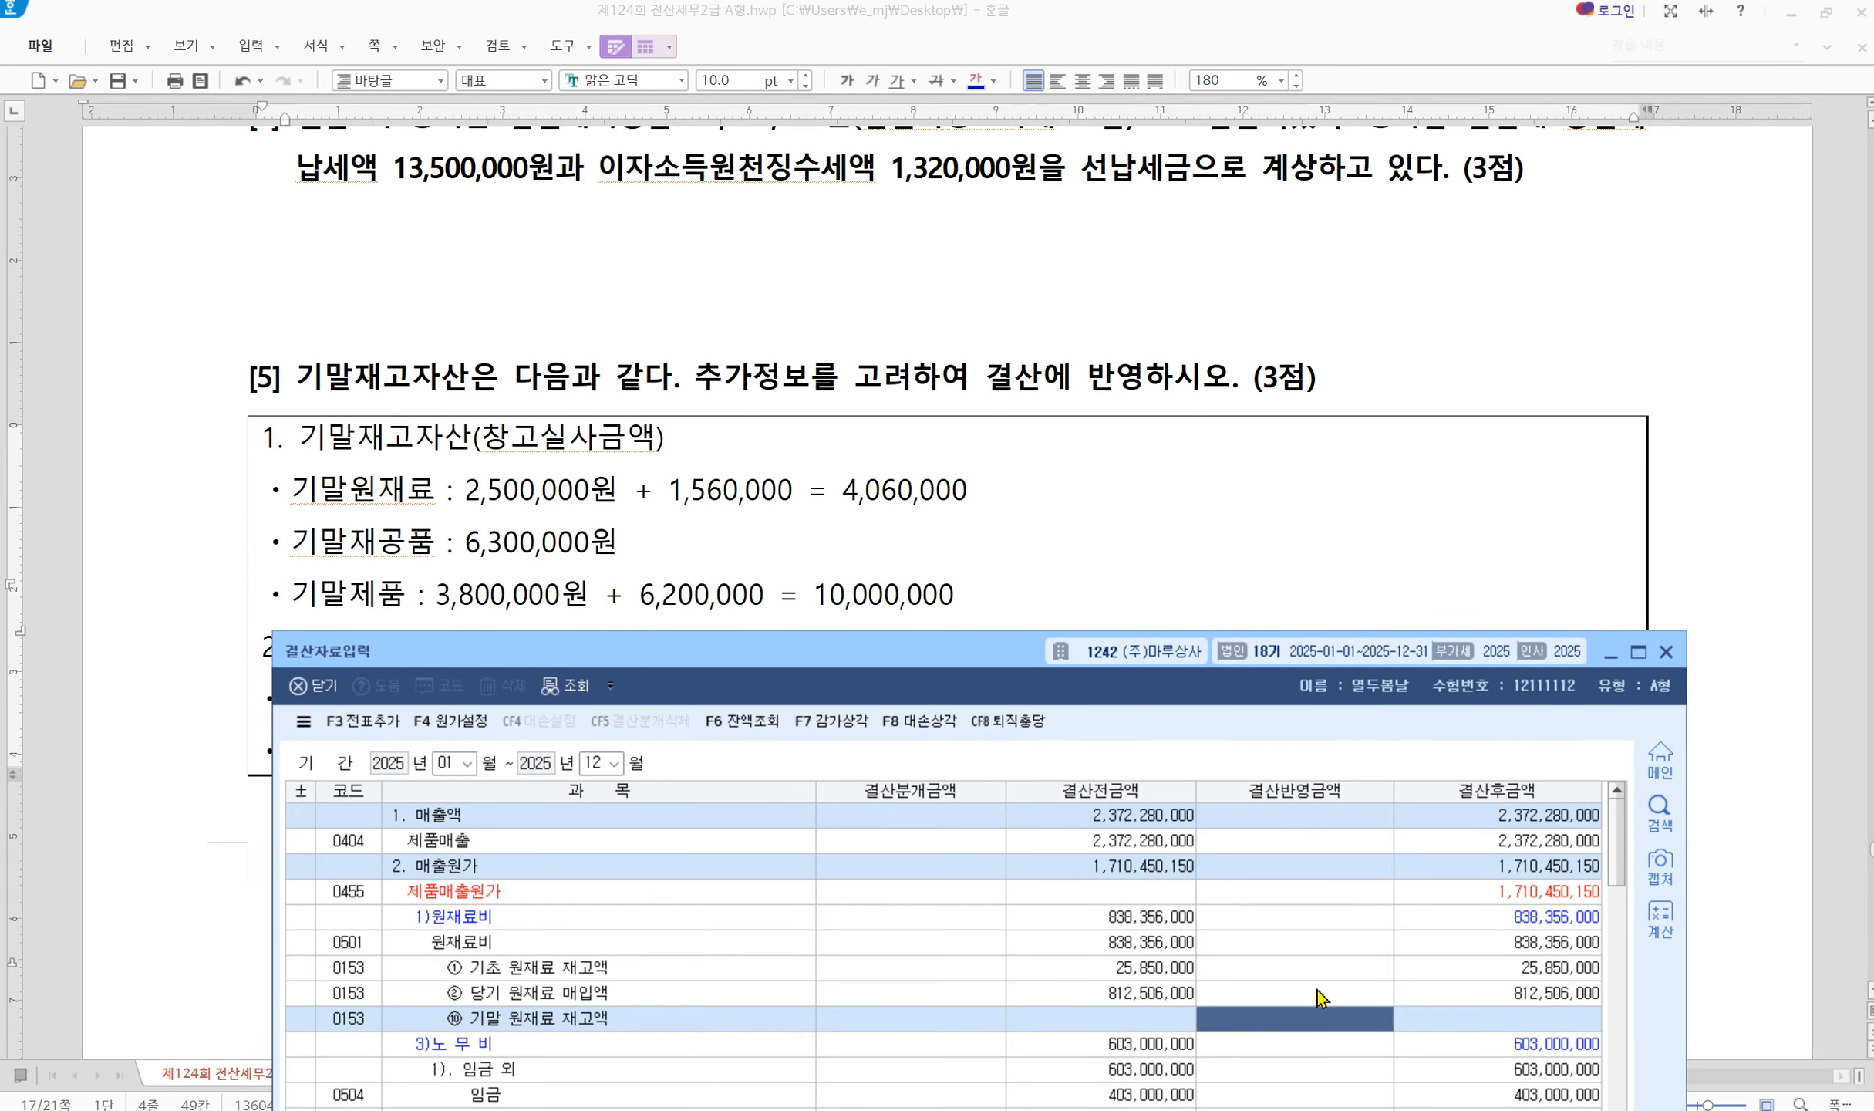
pyautogui.write('4060000')
pyautogui.press('Return')
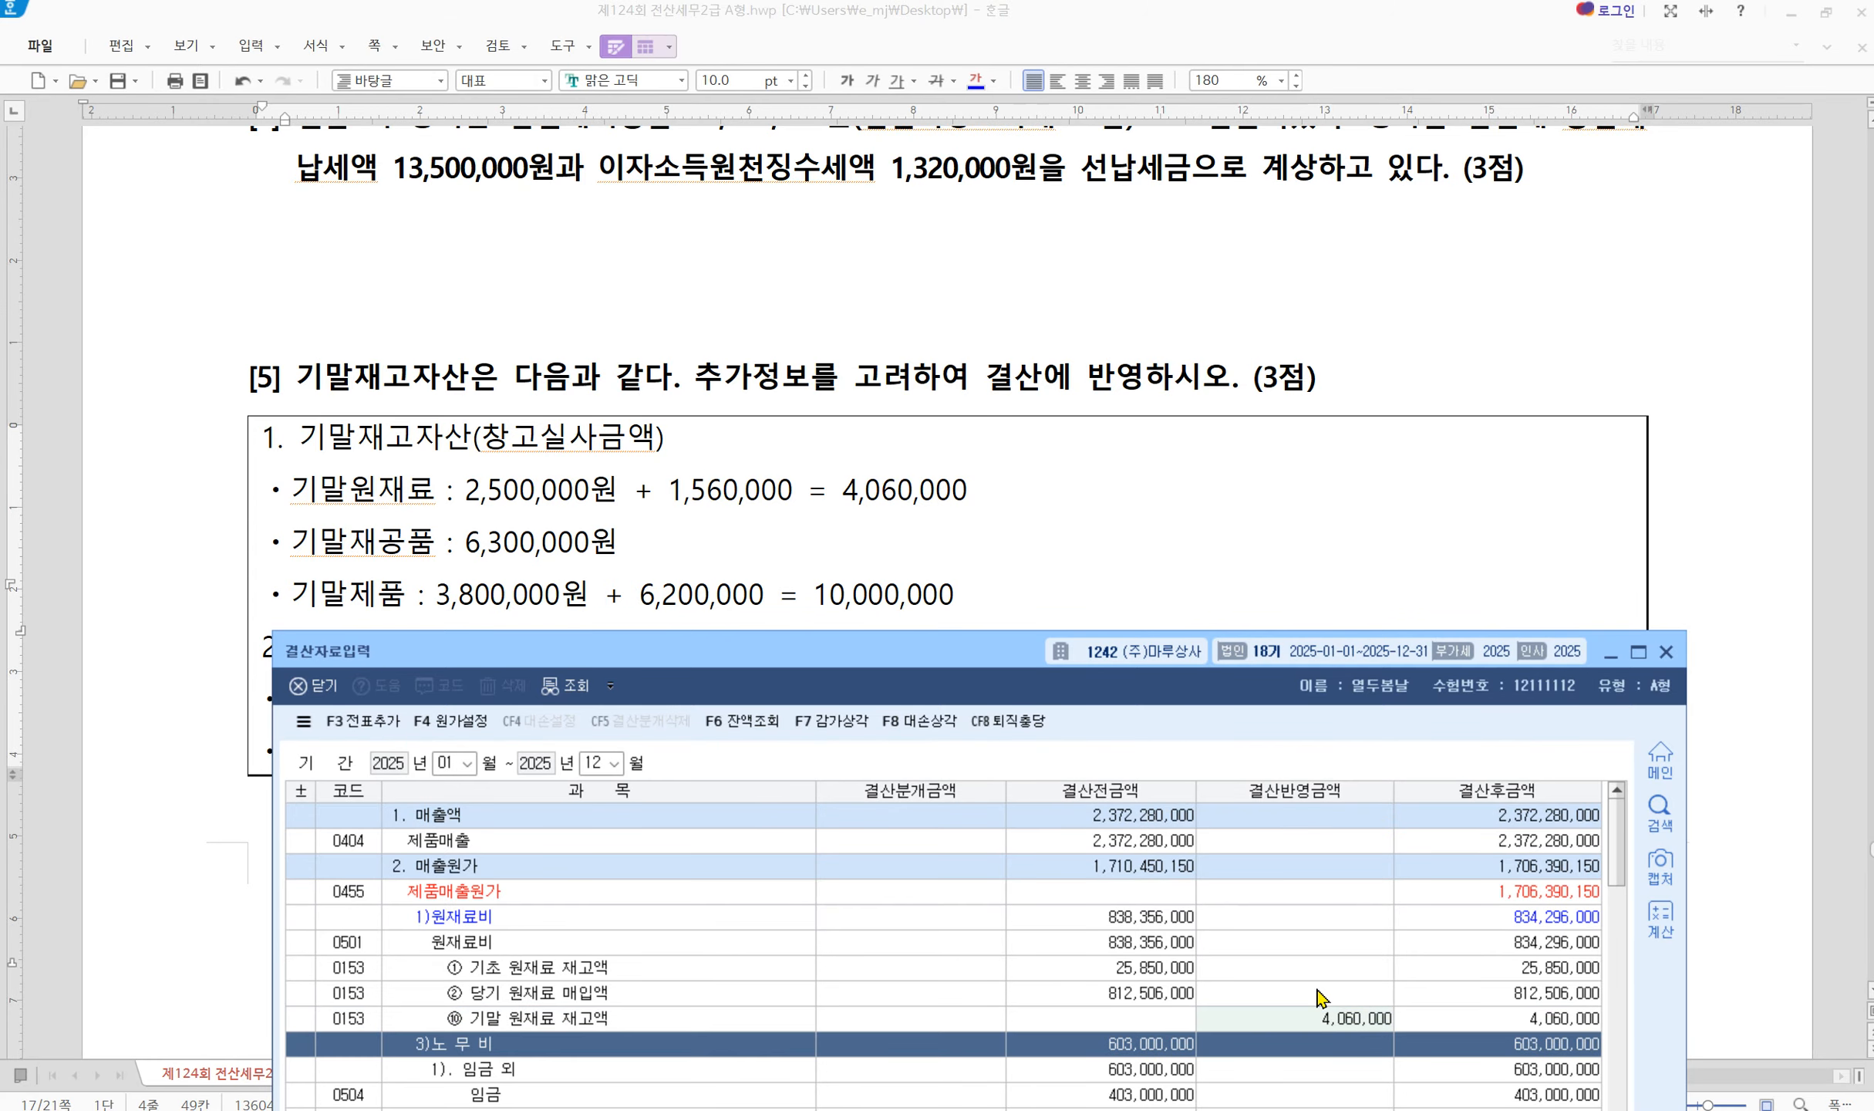
pyautogui.scroll(-10, 1321, 997)
pyautogui.click(1334, 945)
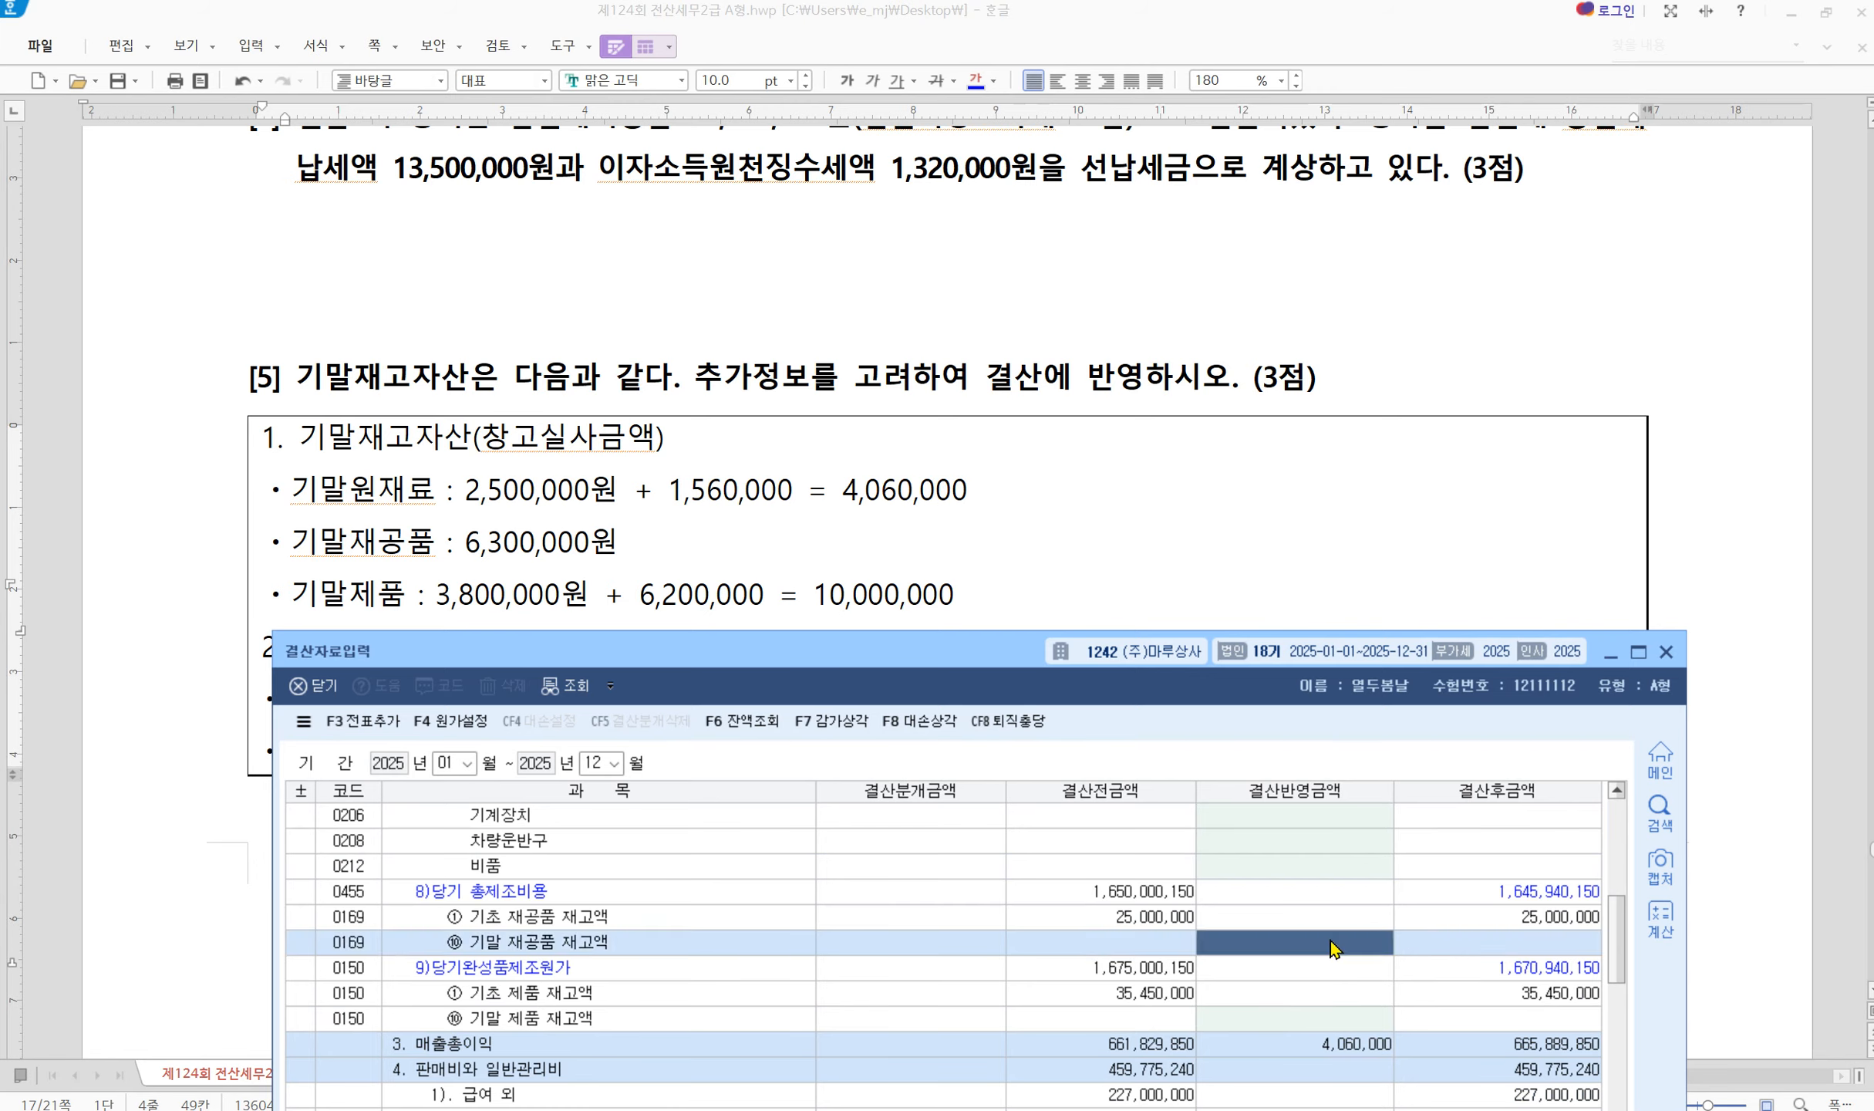
pyautogui.write('6300000')
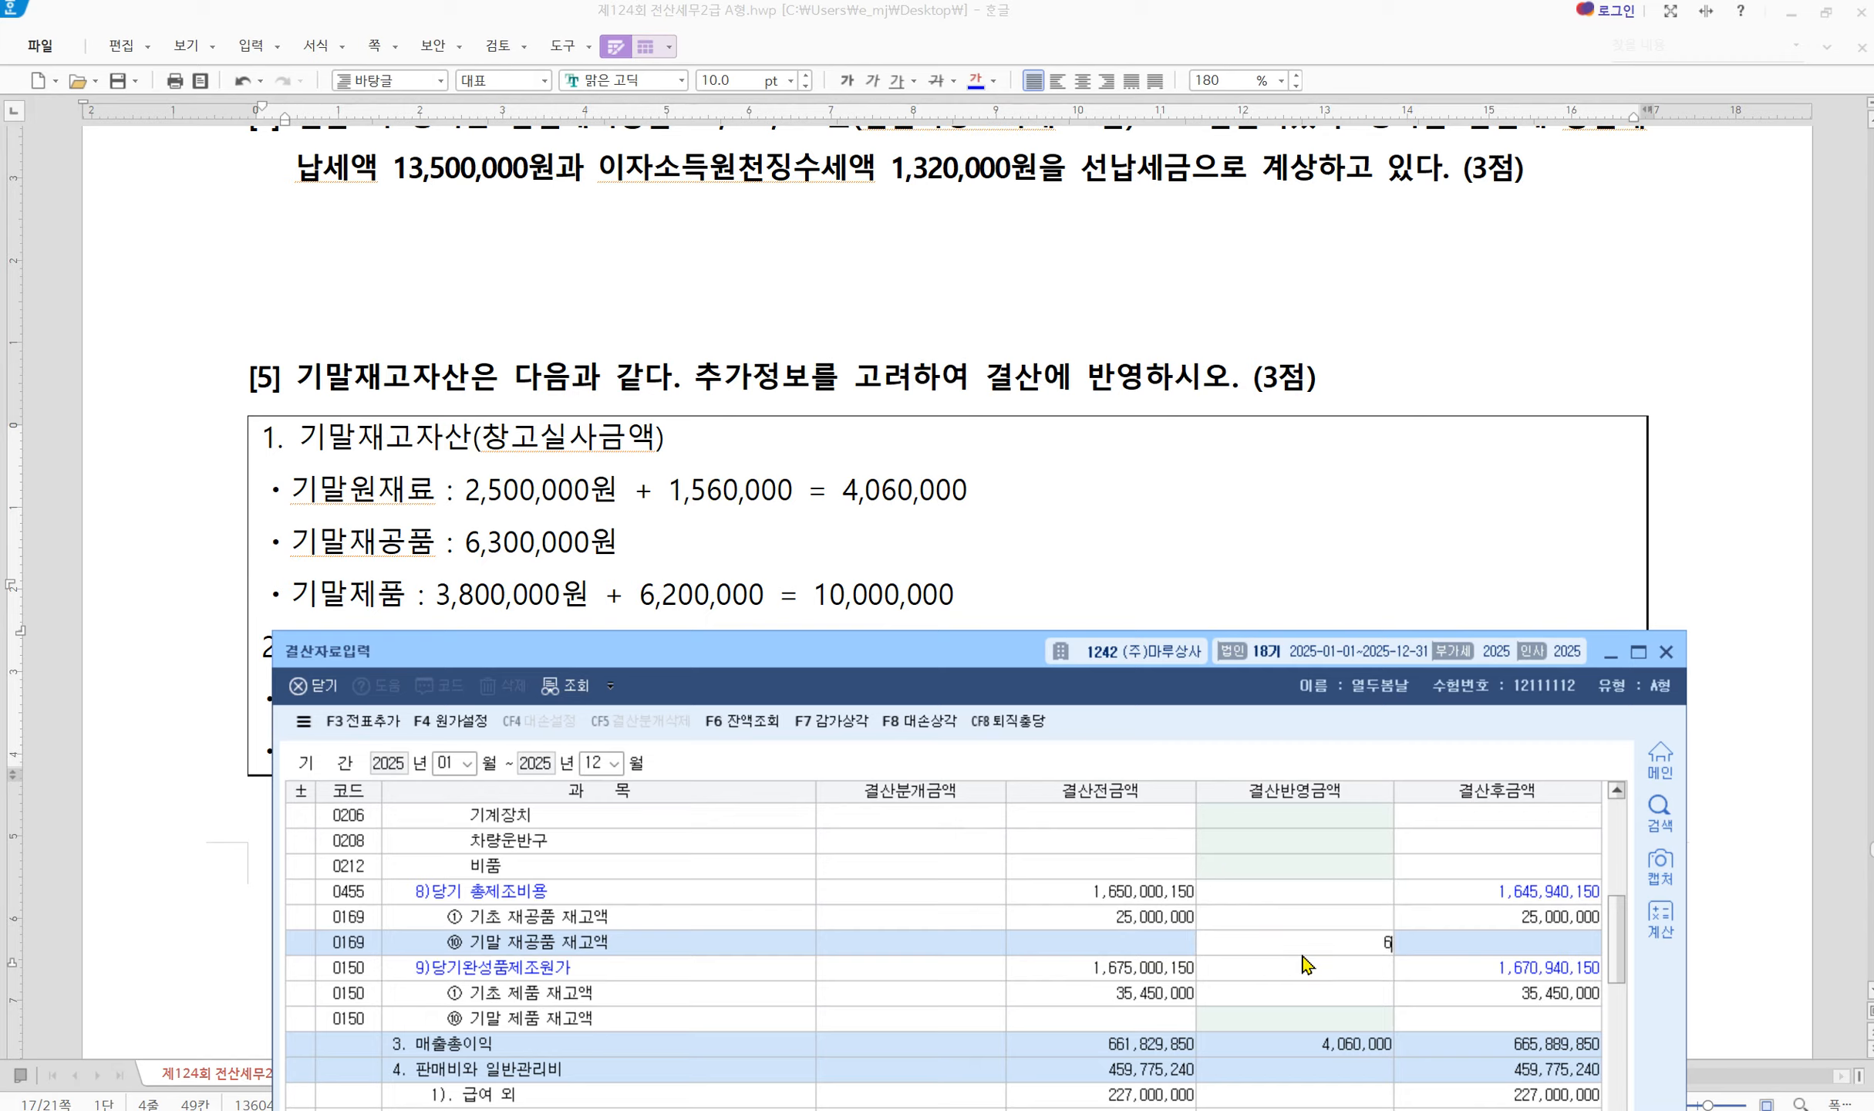
pyautogui.press('Return')
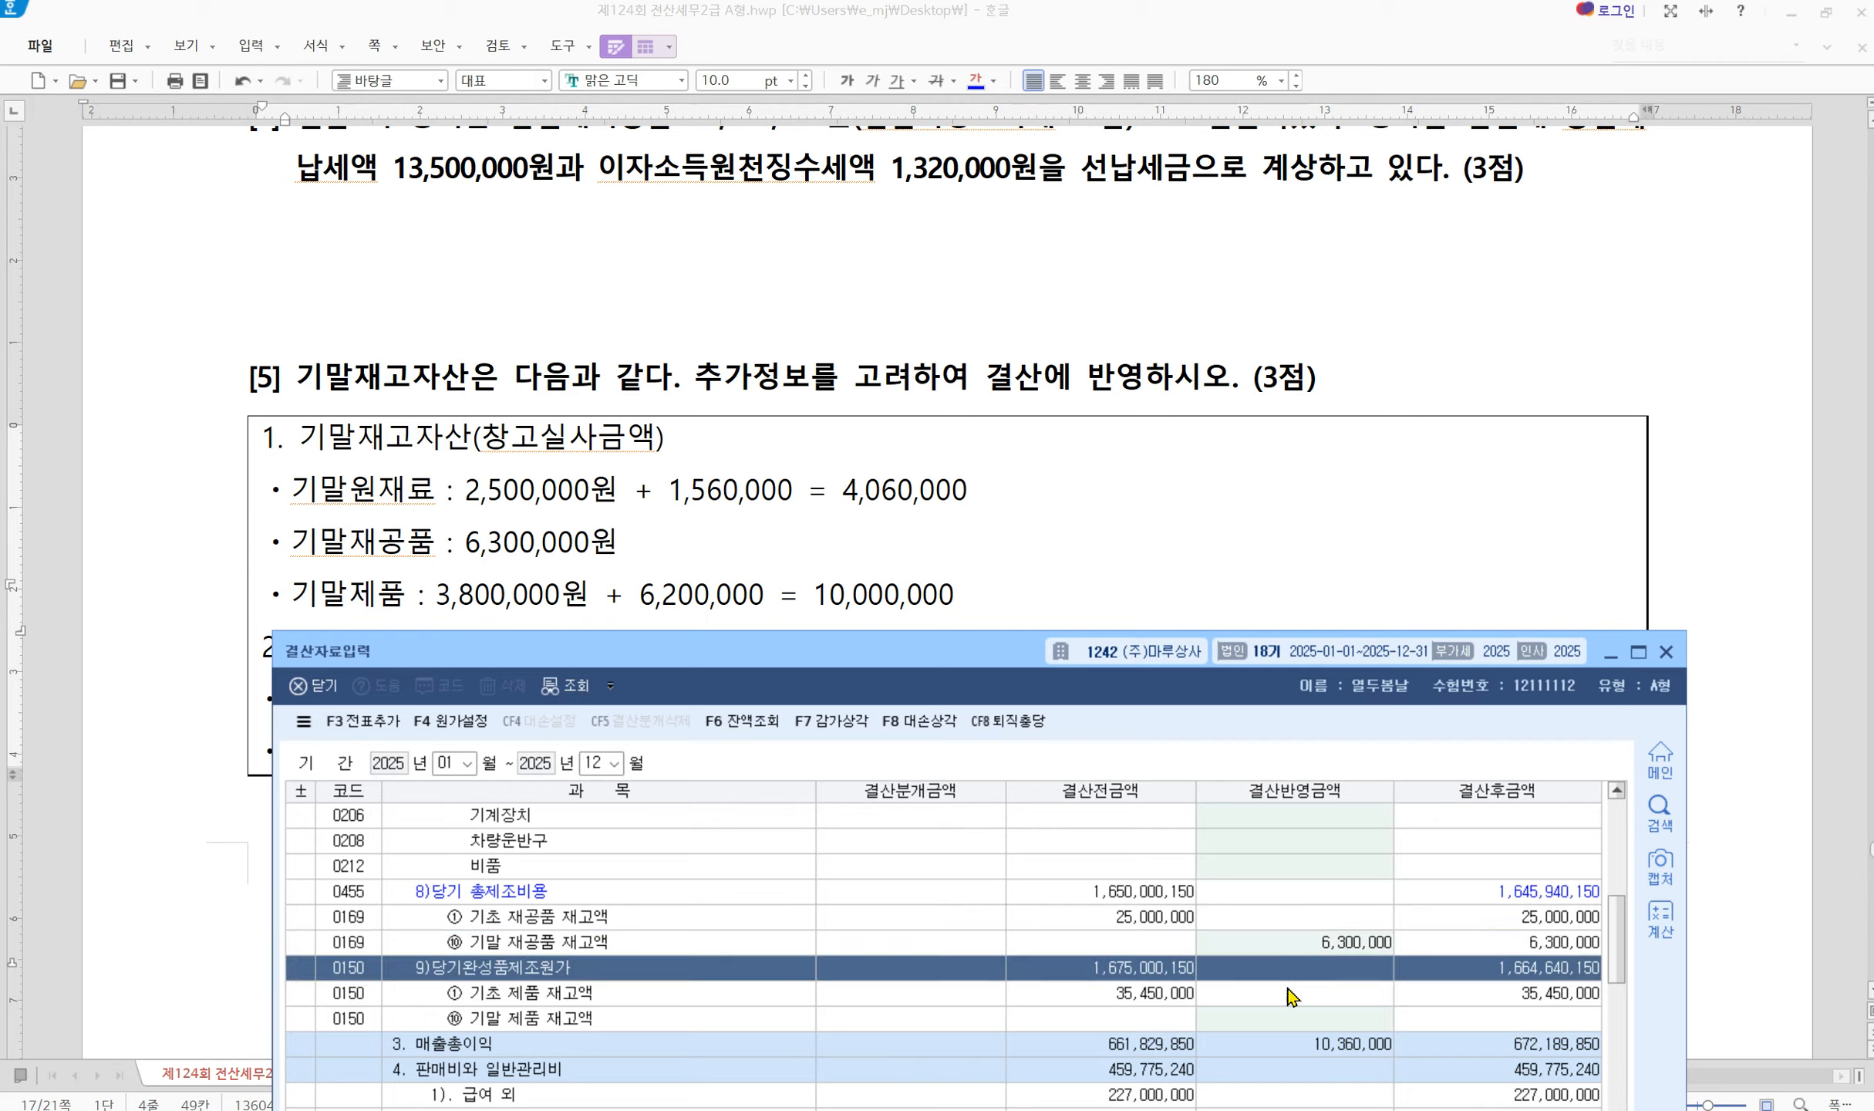
pyautogui.click(1282, 1018)
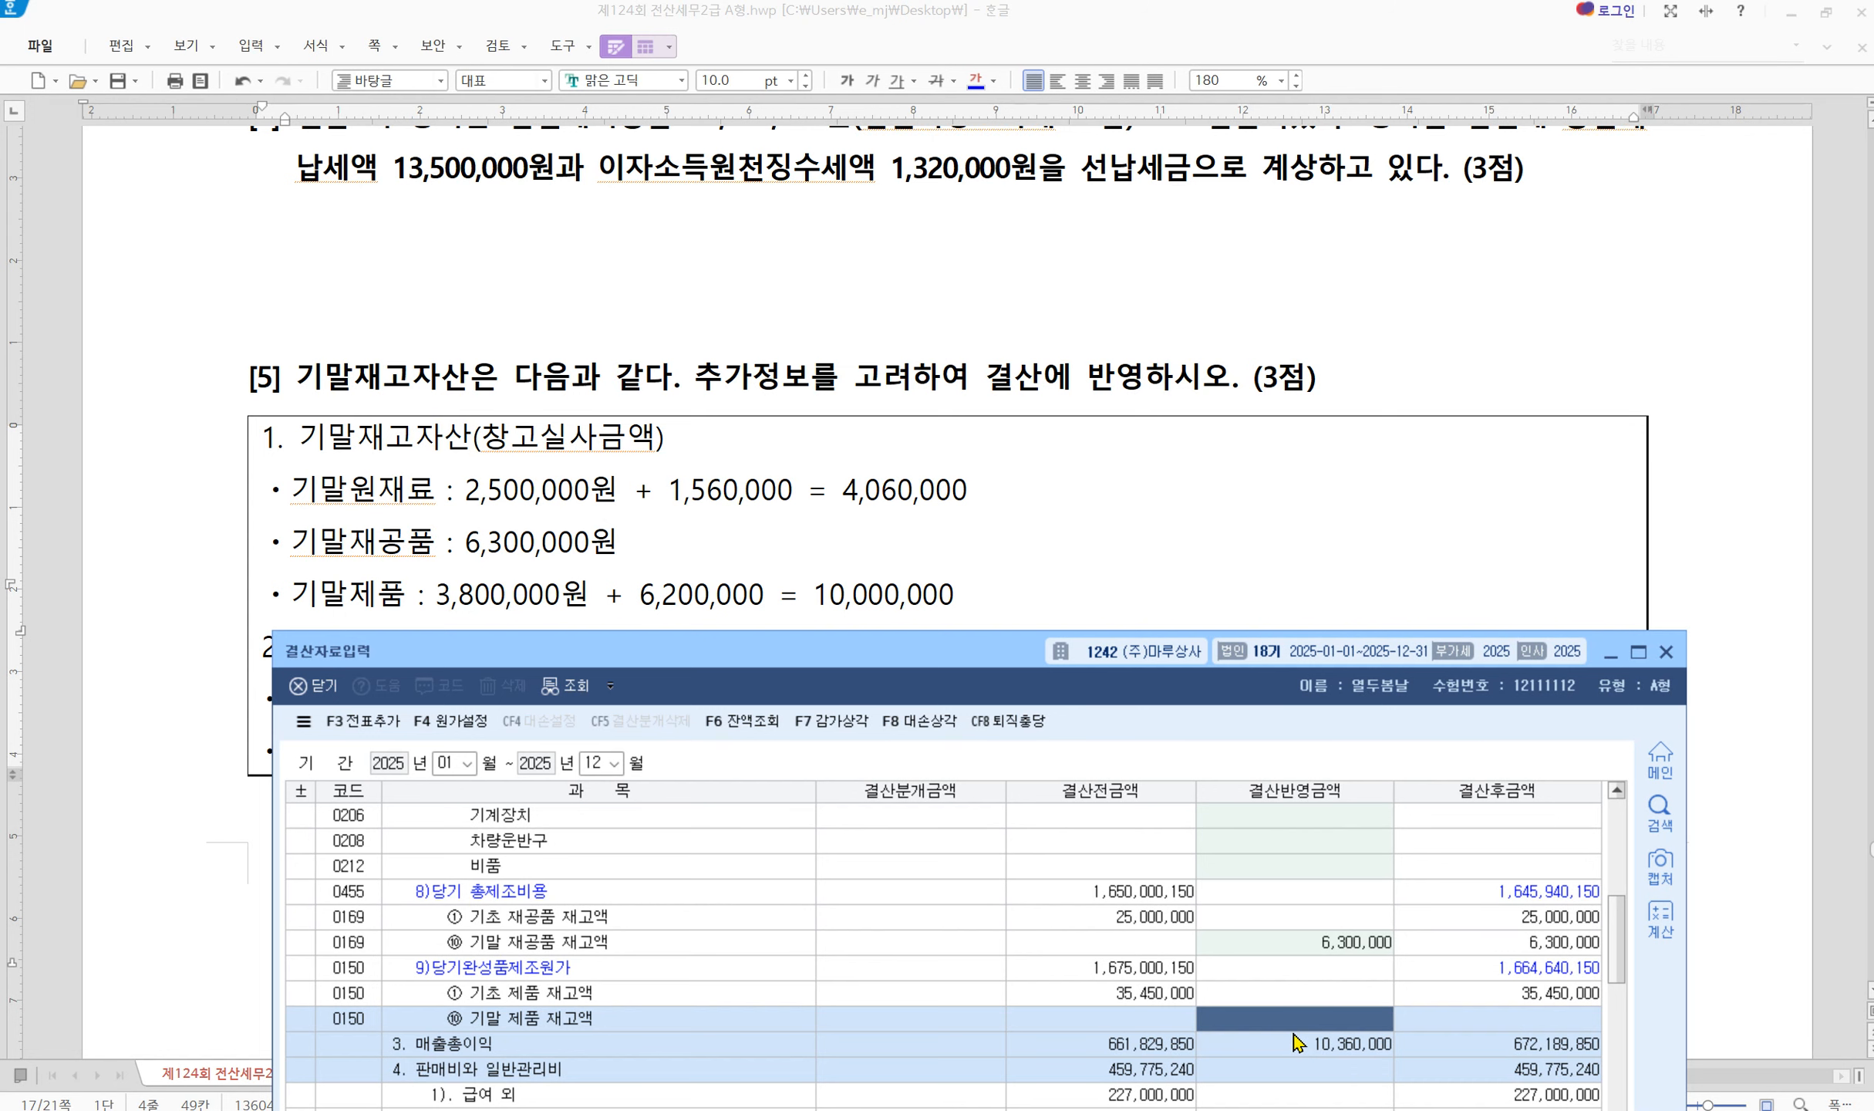
pyautogui.write('10000000')
pyautogui.press('Return')
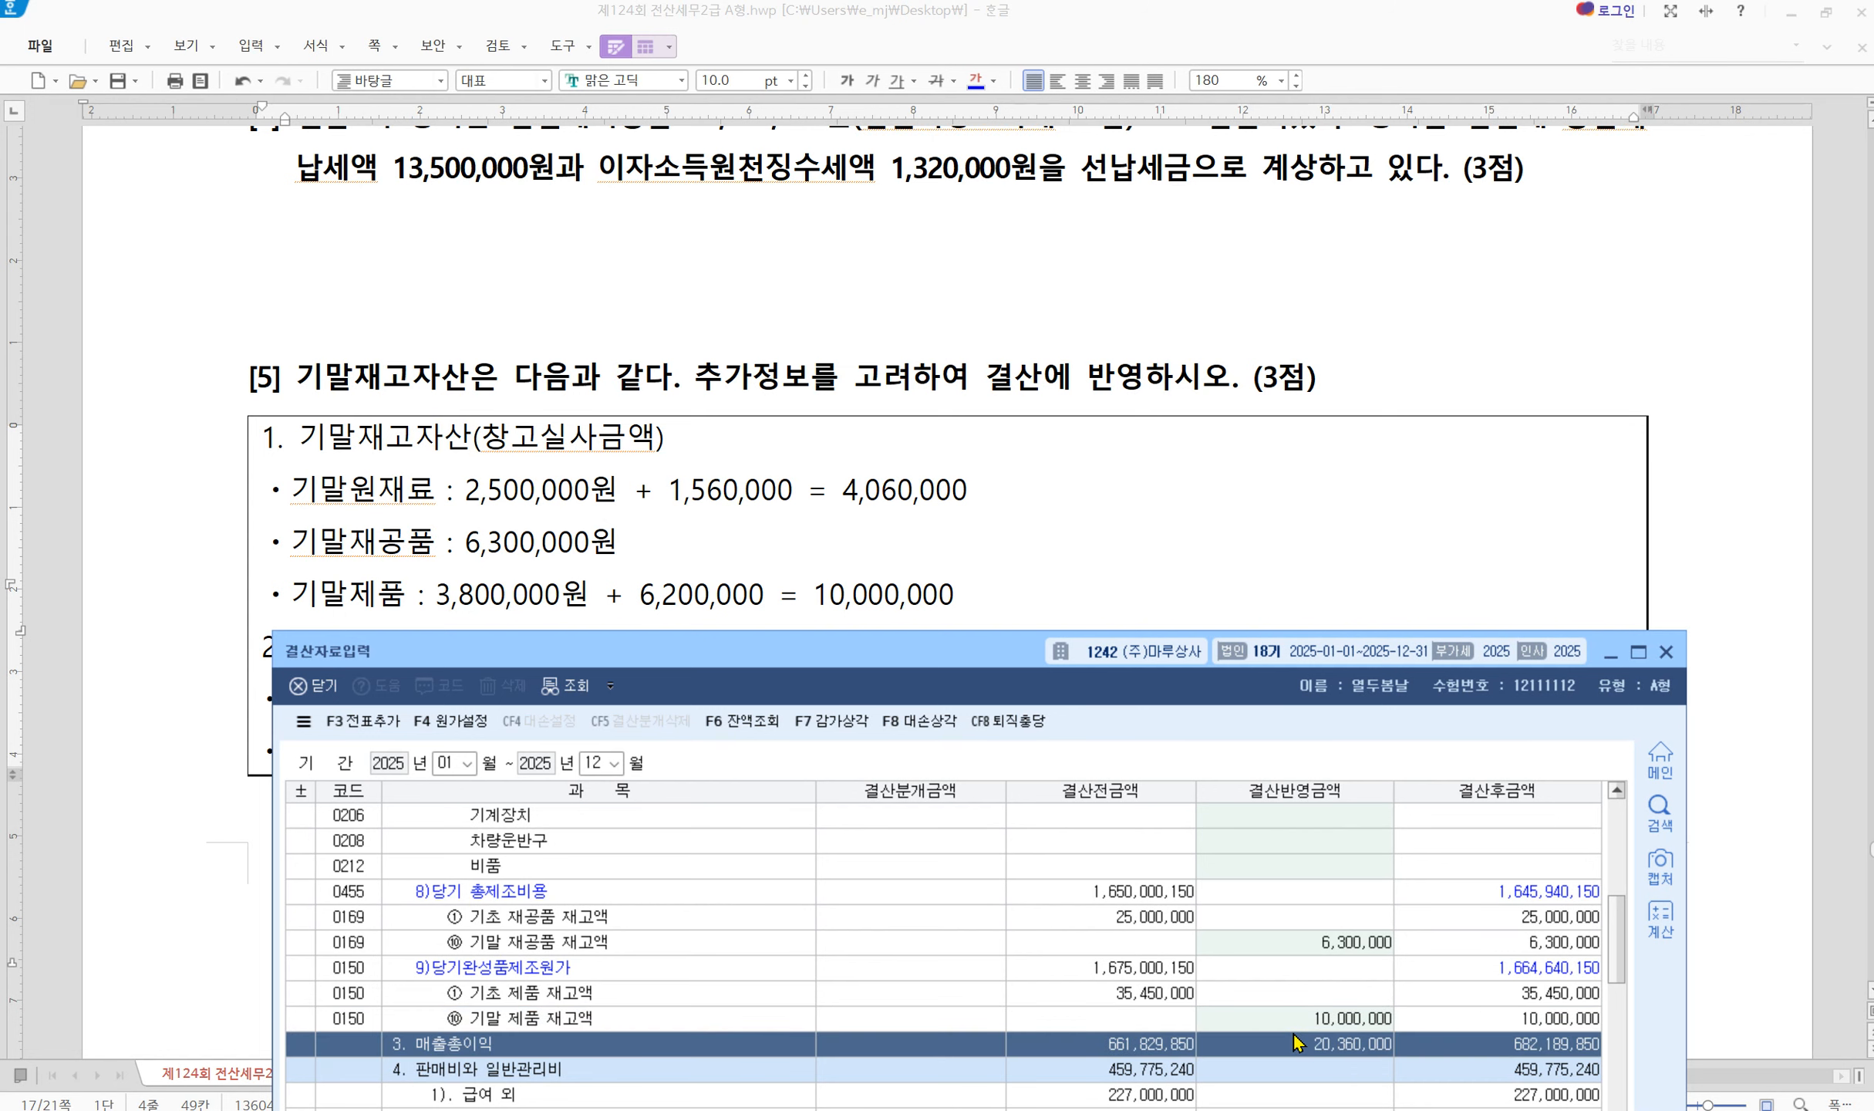
pyautogui.moveTo(974, 647); pyautogui.dragTo(950, 383)
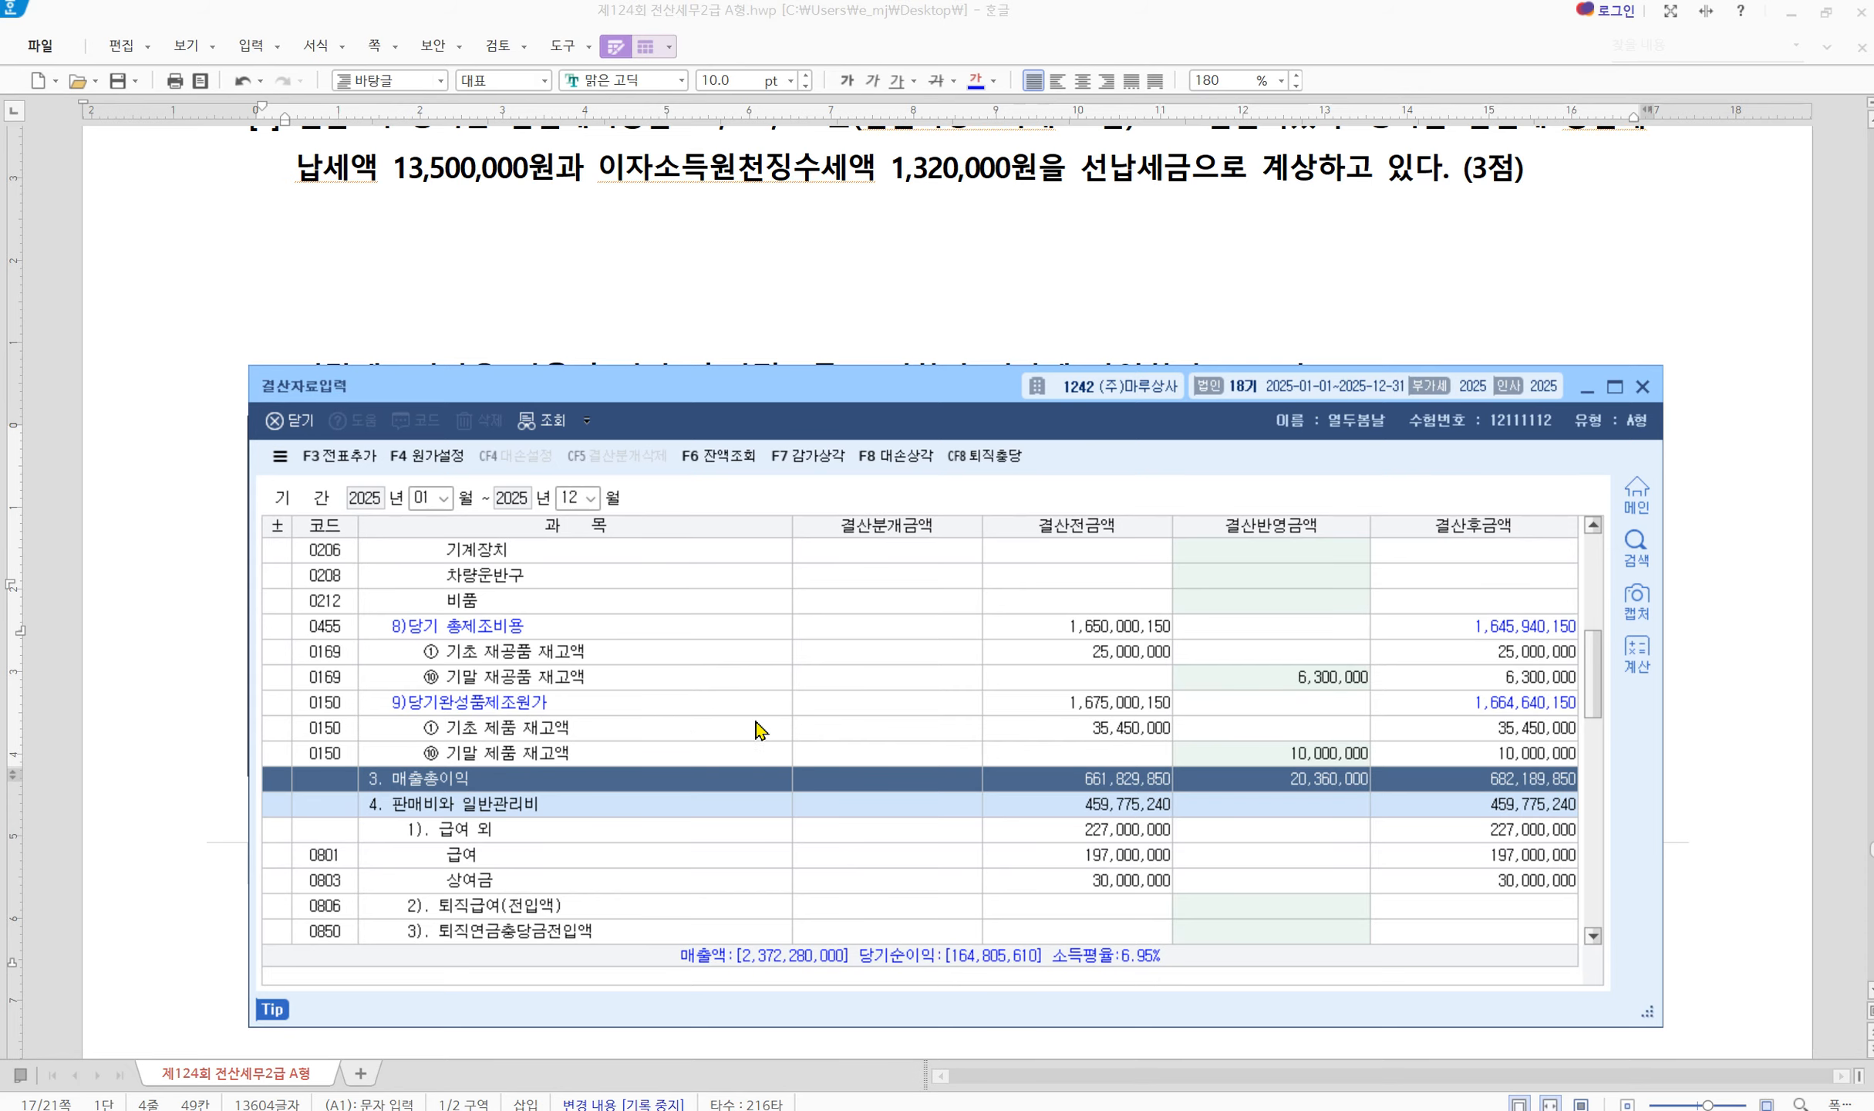
# Add the closing entries to 일반전표 via F3 전표추가, then close 결산자료입력 to show 문제5
pyautogui.click(334, 463)
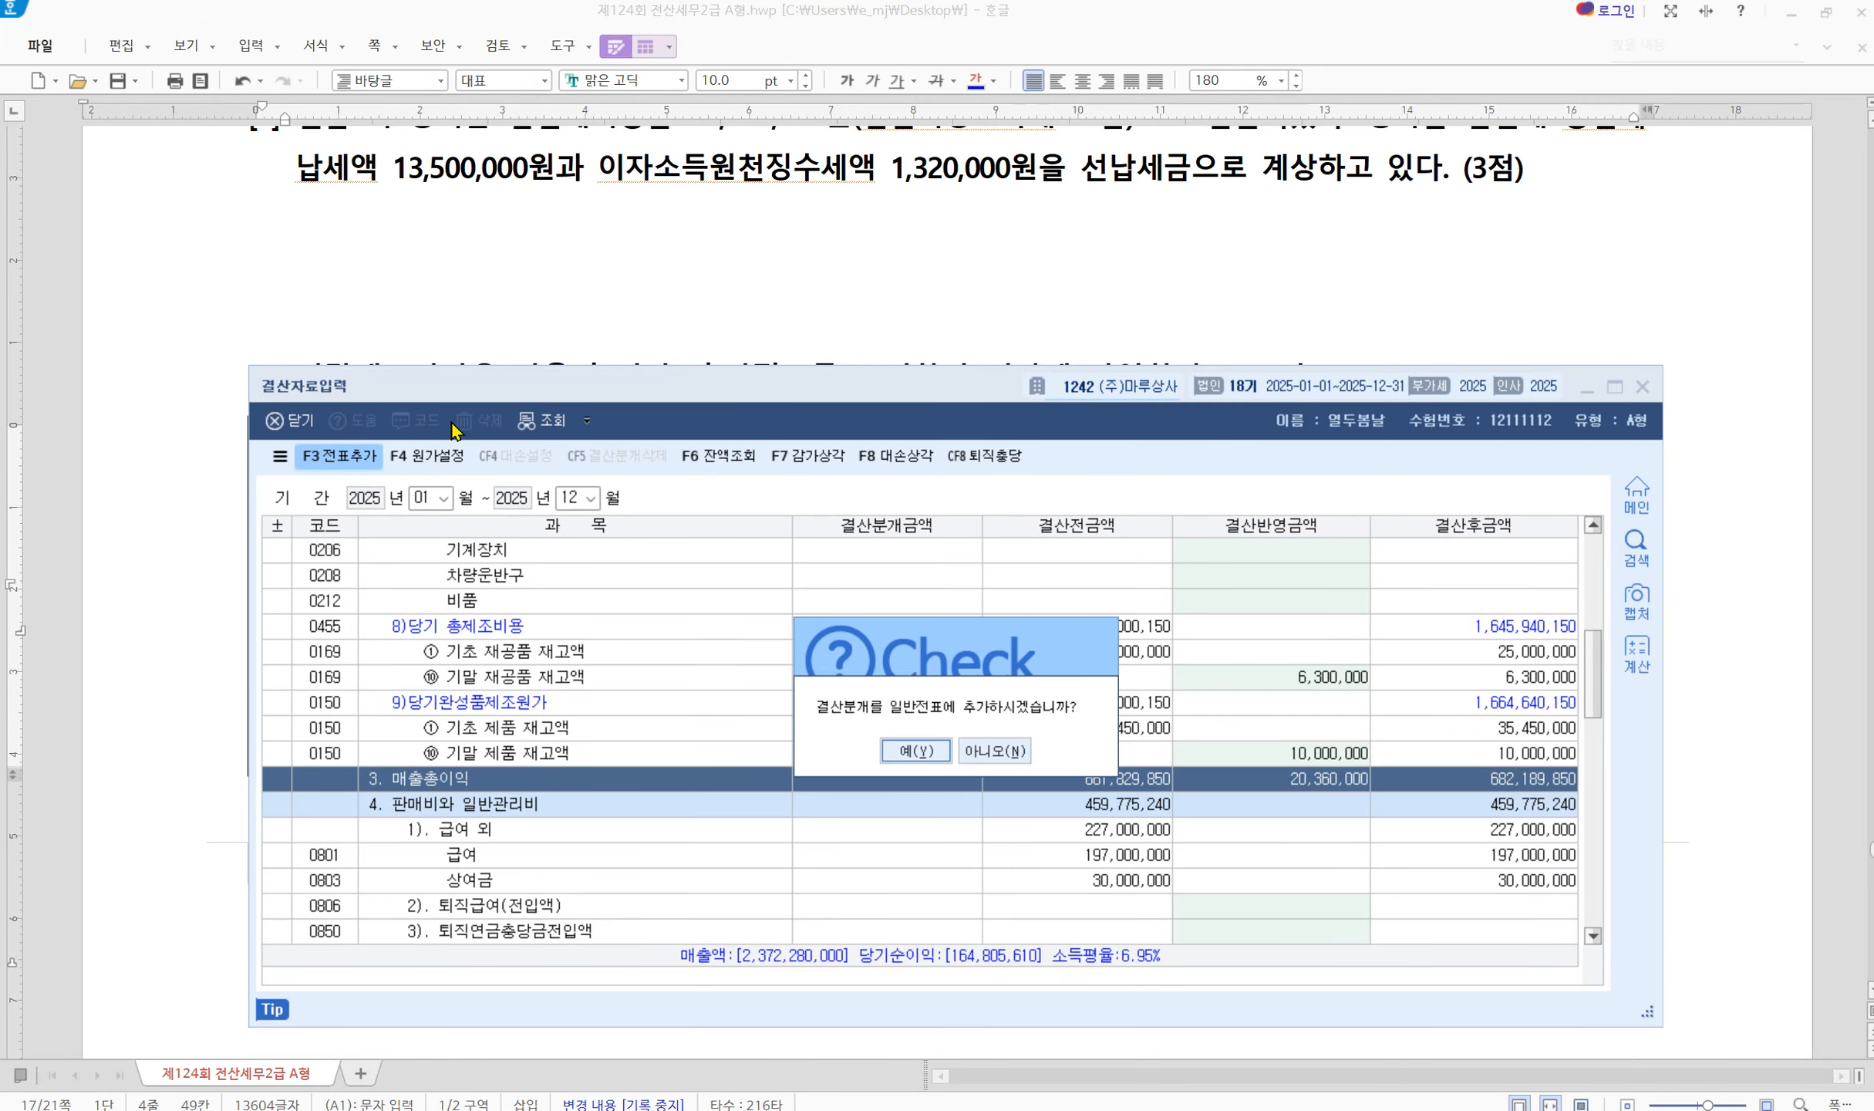
pyautogui.click(917, 750)
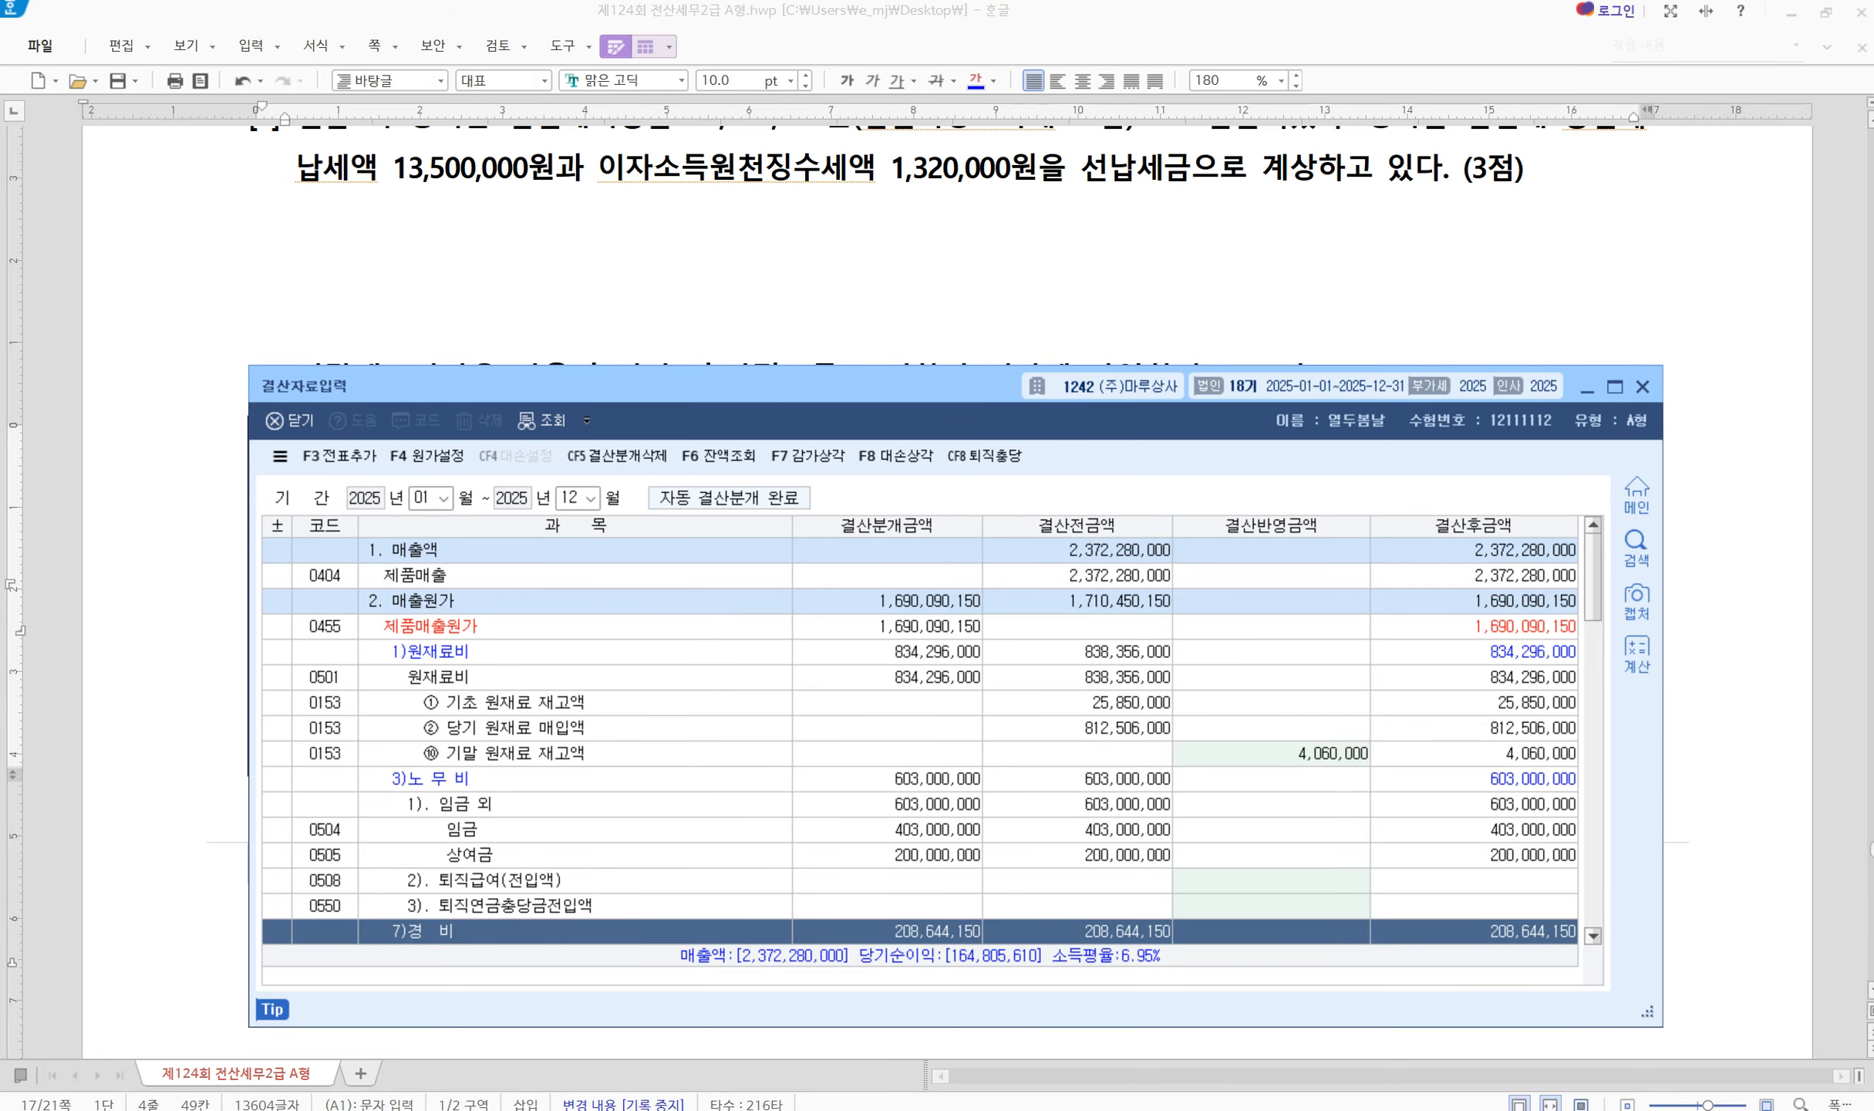
pyautogui.click(1149, 274)
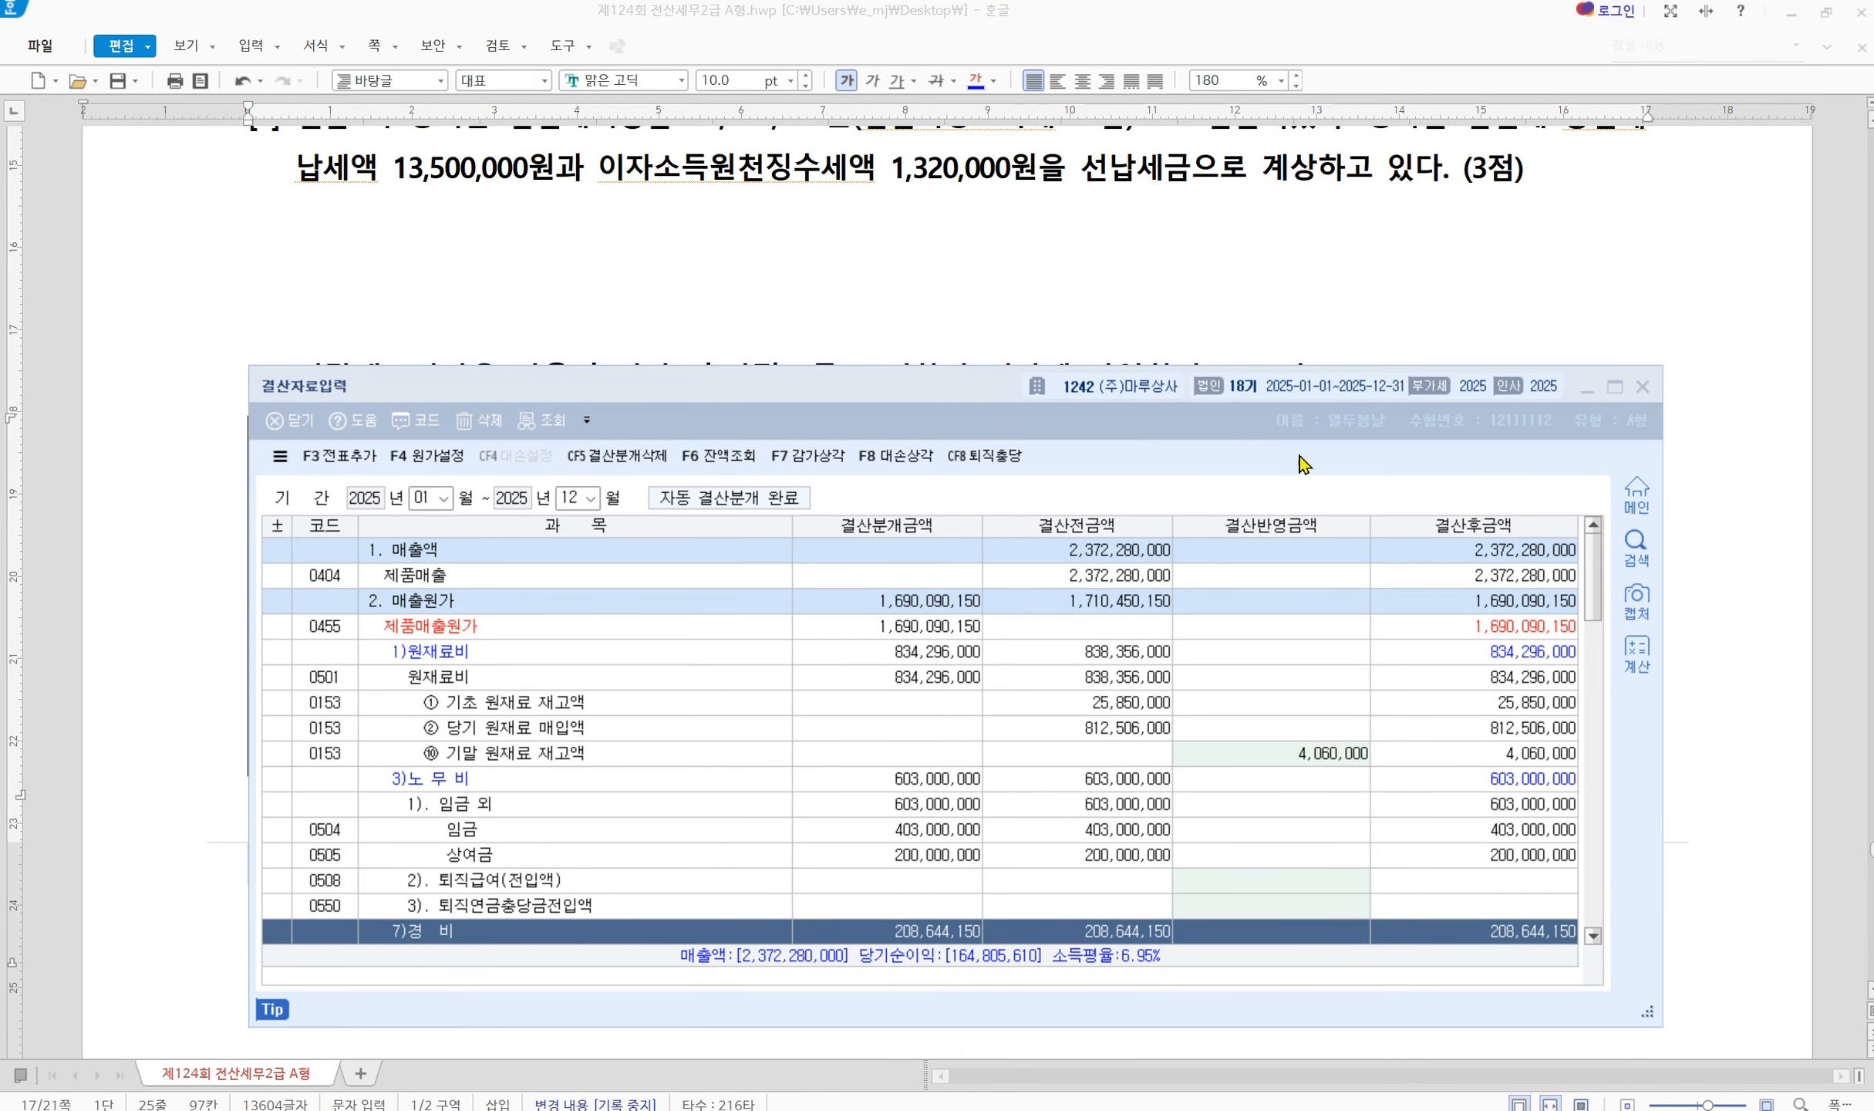
pyautogui.click(1641, 387)
pyautogui.scroll(-10, 824, 808)
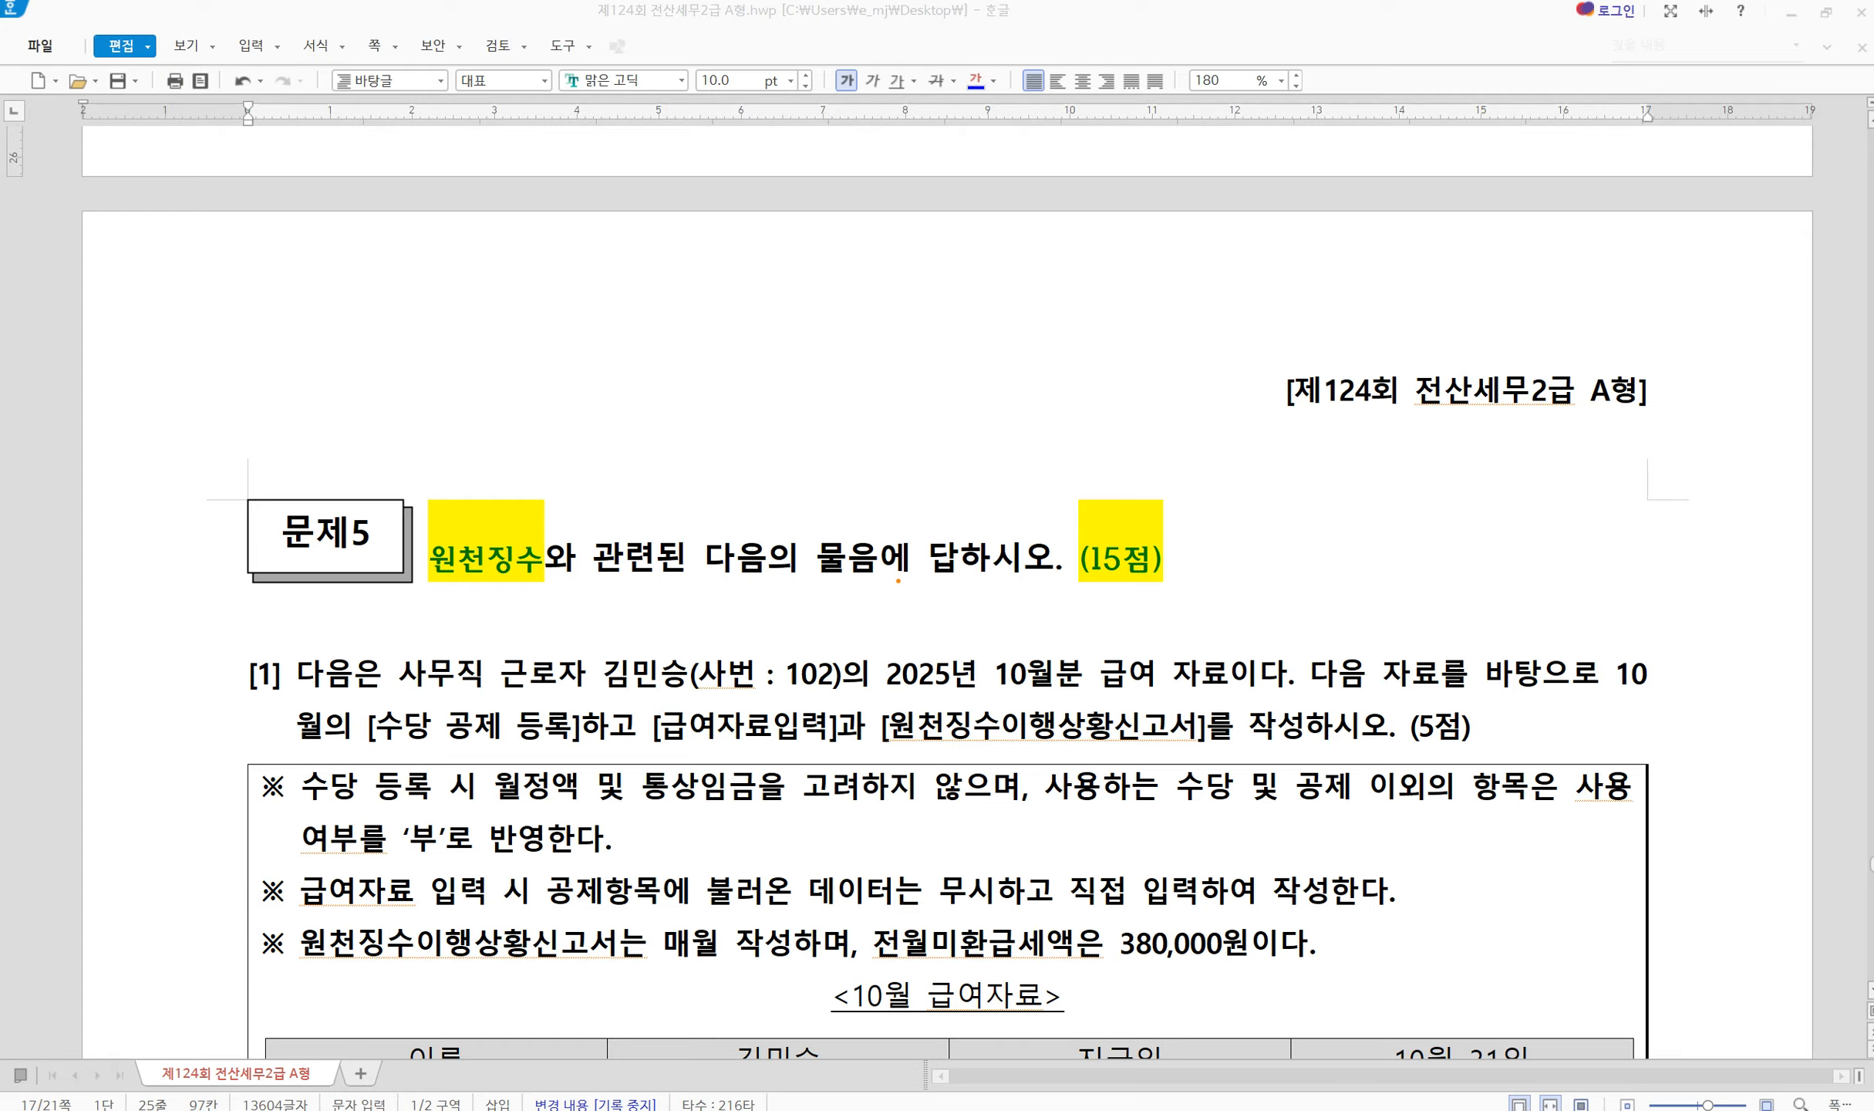
# Annotate the 문제5 instructions, highlighting the 380,000 unrefunded tax and 10월 31일 date, then clear the marks
pyautogui.moveTo(1313, 640); pyautogui.dragTo(1265, 710)
pyautogui.moveTo(364, 701)
pyautogui.mouseDown()
pyautogui.moveTo(621, 760)
pyautogui.moveTo(694, 740)
pyautogui.moveTo(1234, 760)
pyautogui.mouseUp()
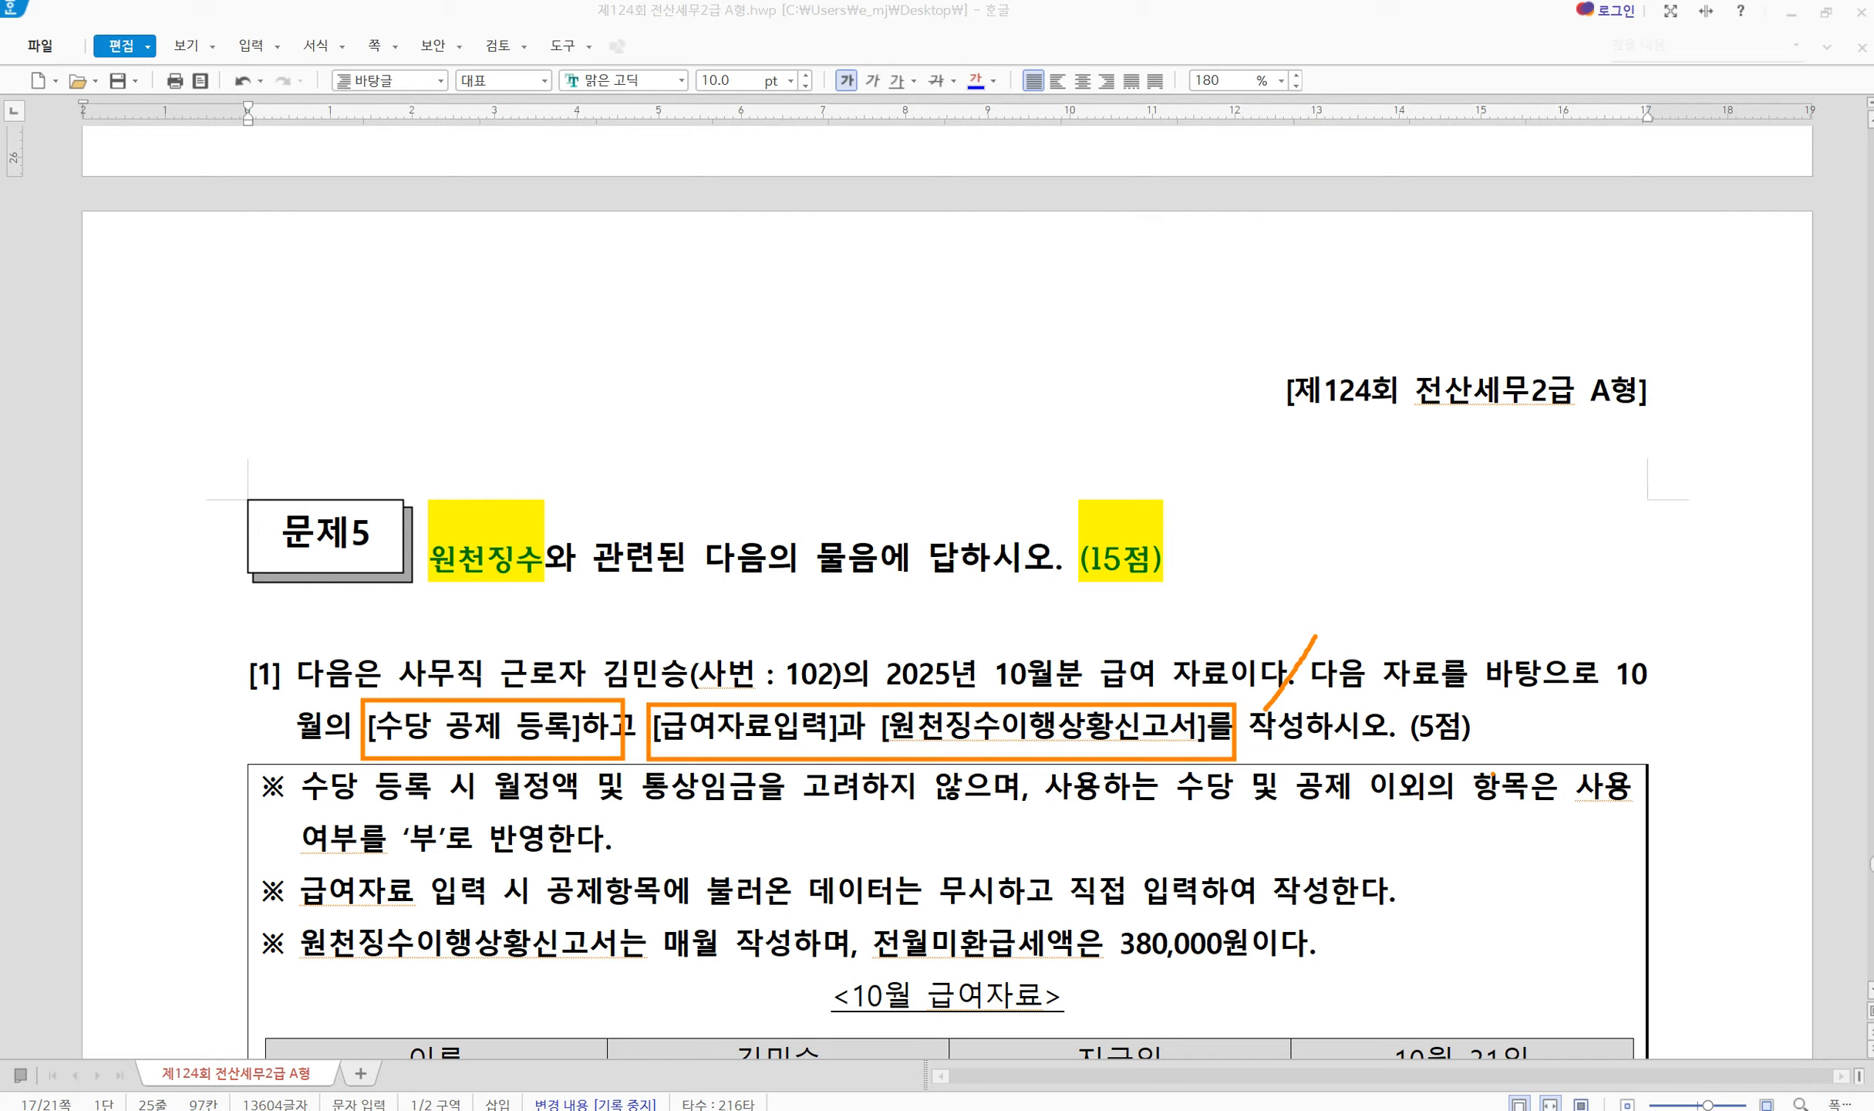
pyautogui.press('Escape')
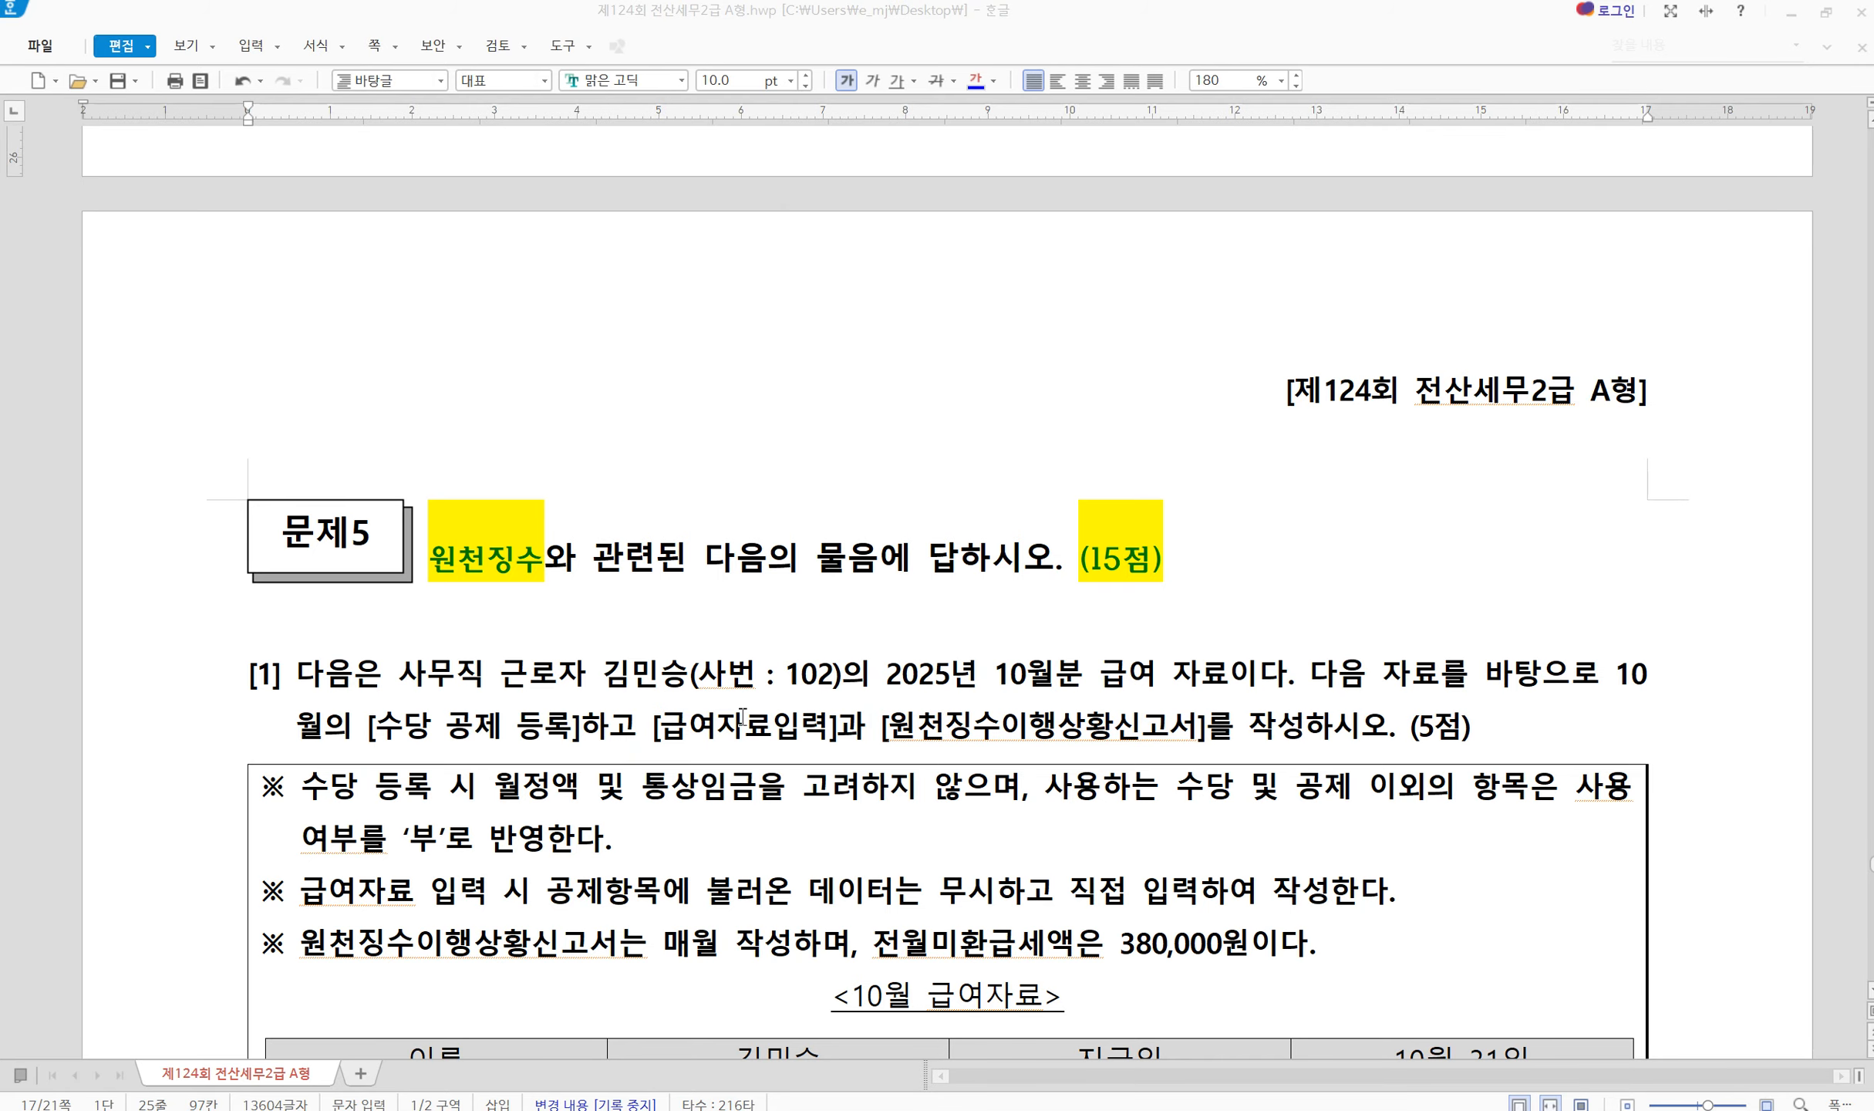
pyautogui.scroll(-5, 742, 715)
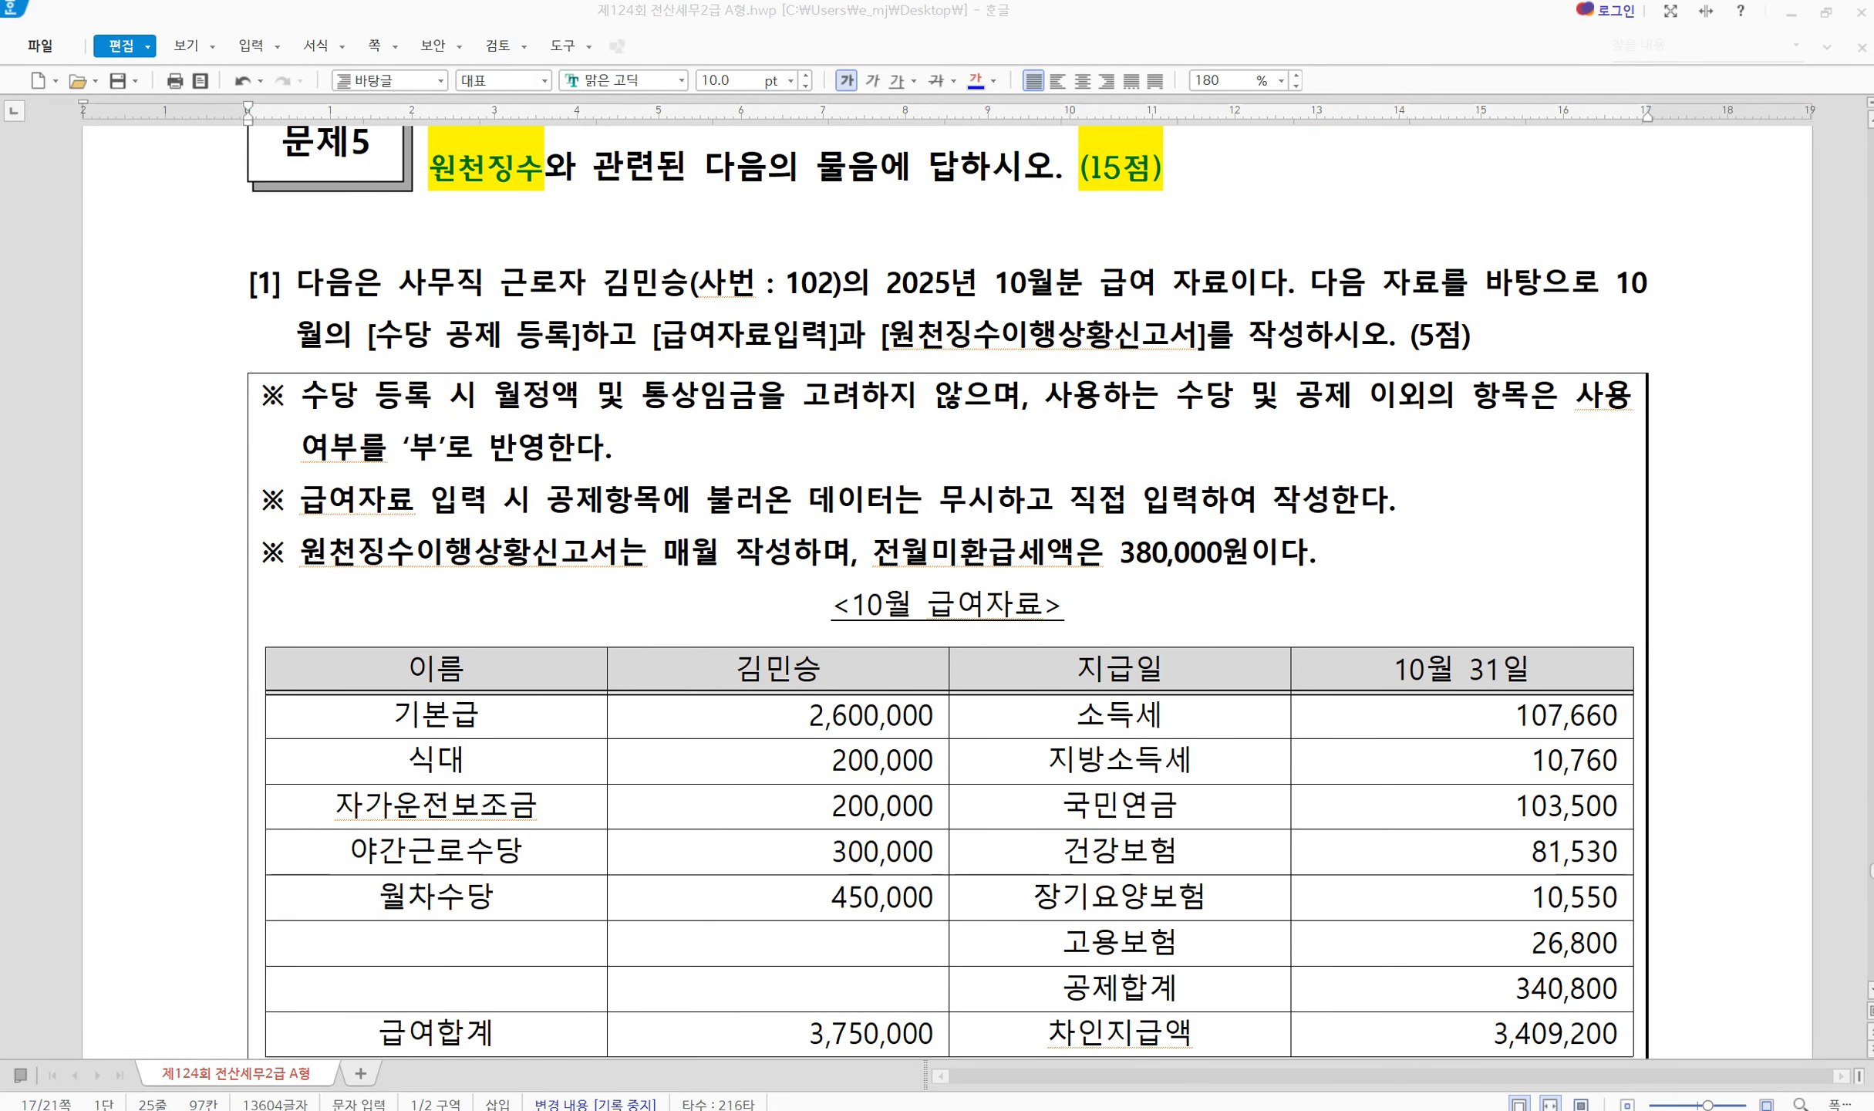
pyautogui.moveTo(1042, 316); pyautogui.dragTo(1001, 418)
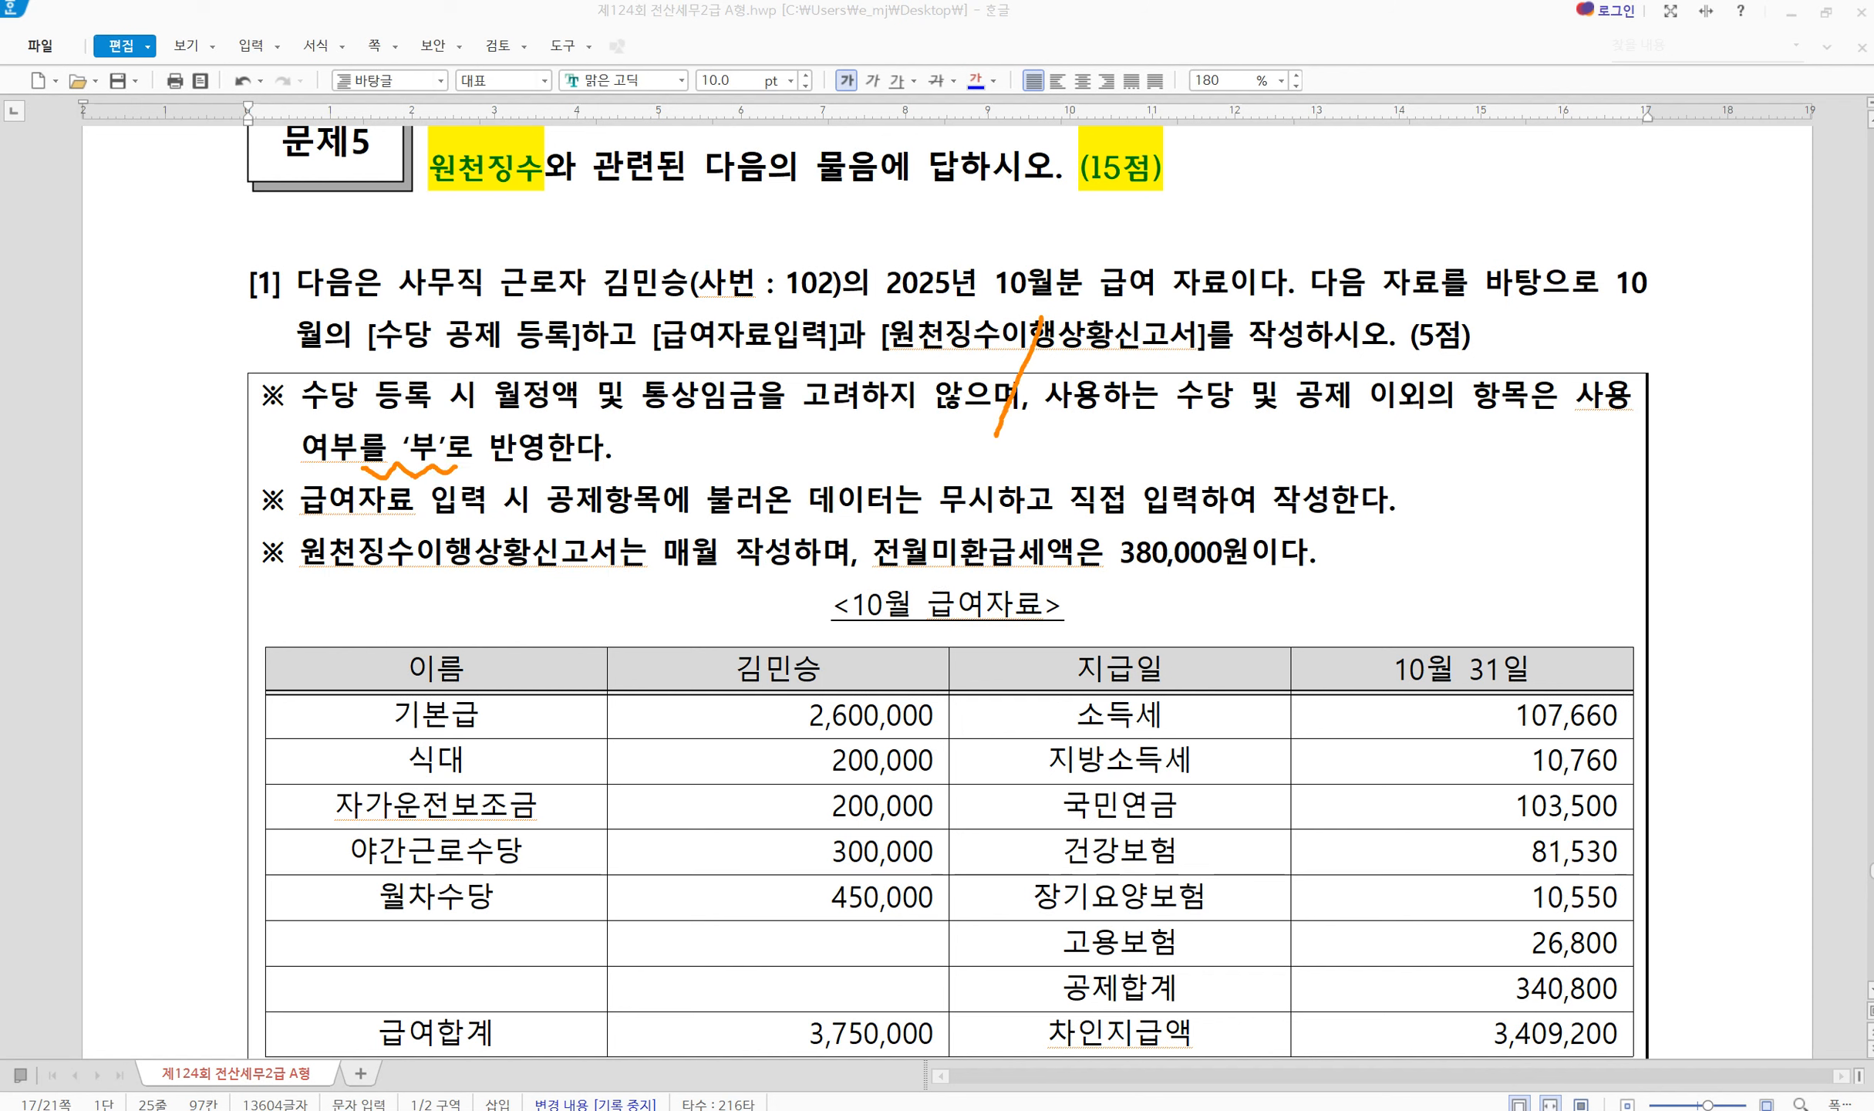
pyautogui.click(493, 702)
pyautogui.moveTo(860, 521)
pyautogui.mouseDown()
pyautogui.moveTo(1013, 579)
pyautogui.moveTo(1340, 572)
pyautogui.mouseUp()
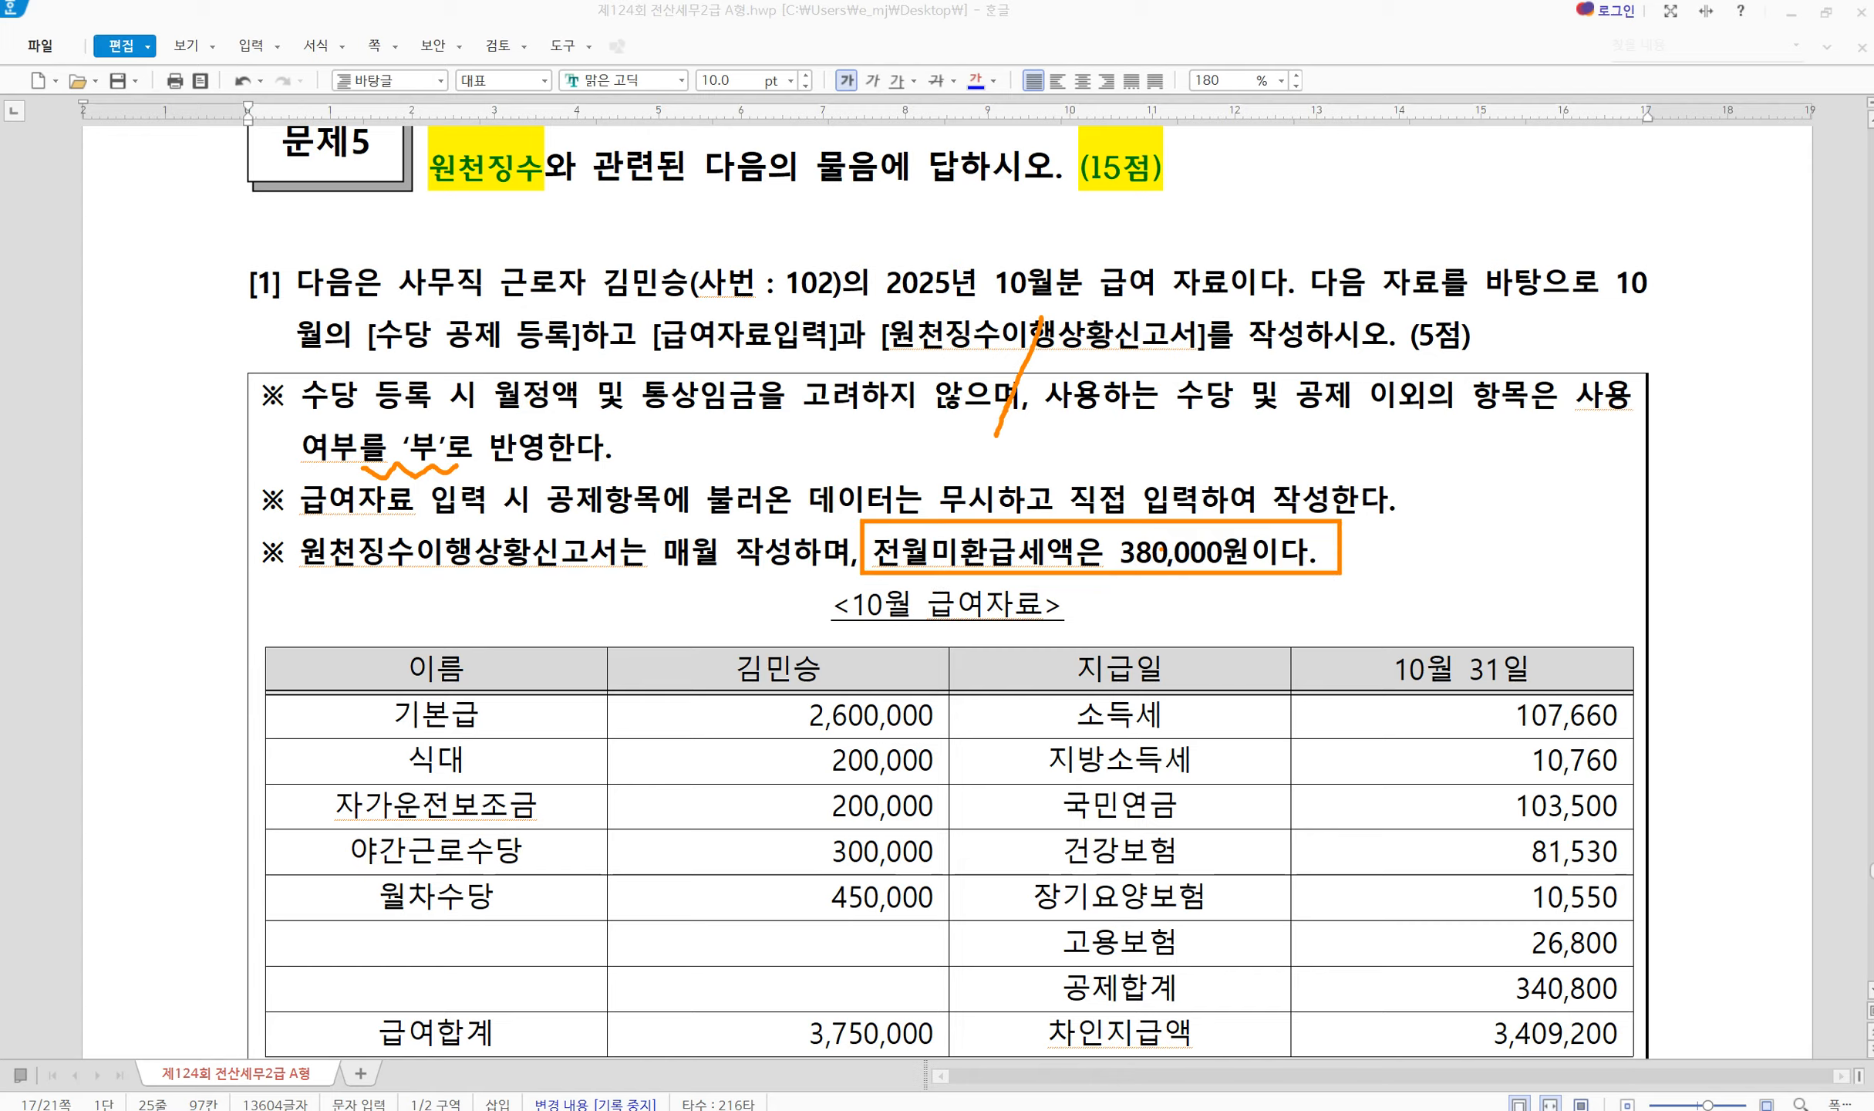
pyautogui.moveTo(813, 623); pyautogui.dragTo(867, 566)
pyautogui.moveTo(1335, 625)
pyautogui.mouseDown()
pyautogui.moveTo(1366, 670)
pyautogui.moveTo(1450, 586)
pyautogui.mouseUp()
pyautogui.press('Escape')
pyautogui.scroll(-3, 513, 763)
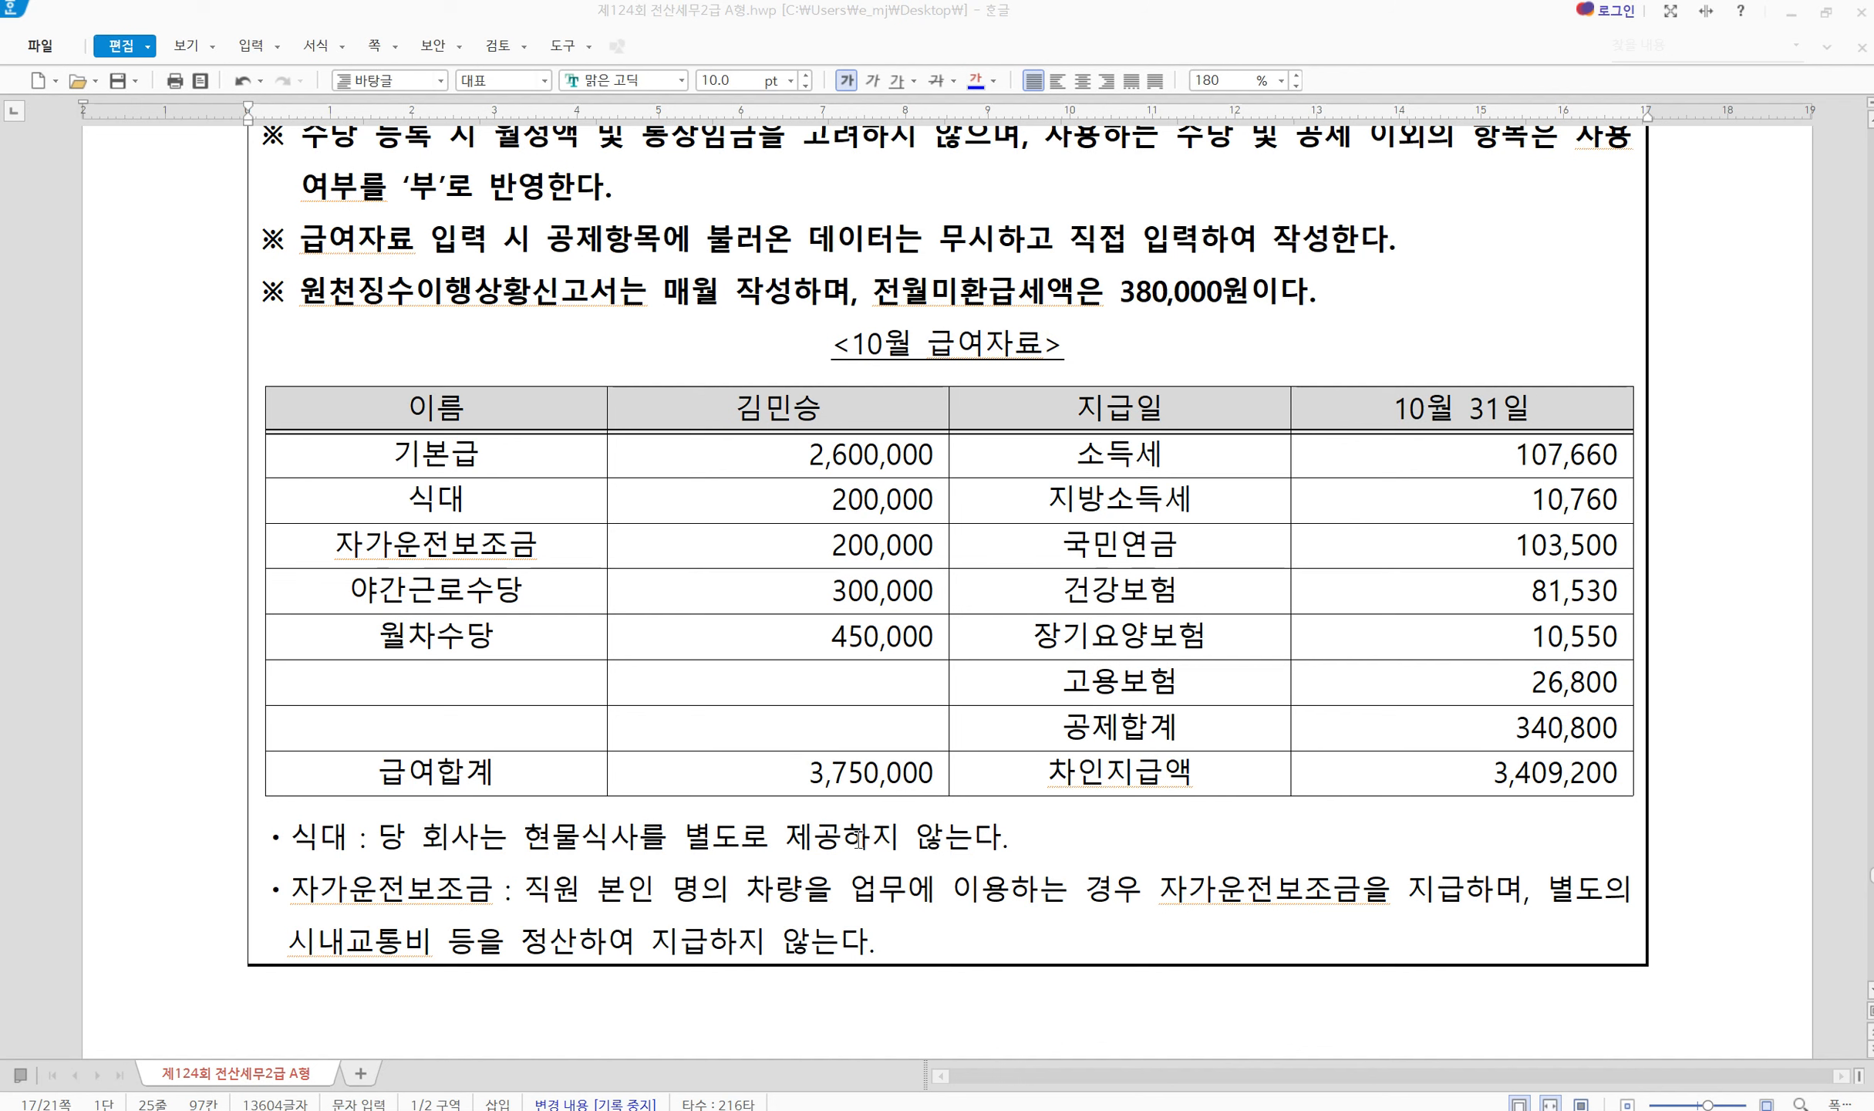
# Type 비 after 식대 in the October salary table and select it
pyautogui.click(527, 501)
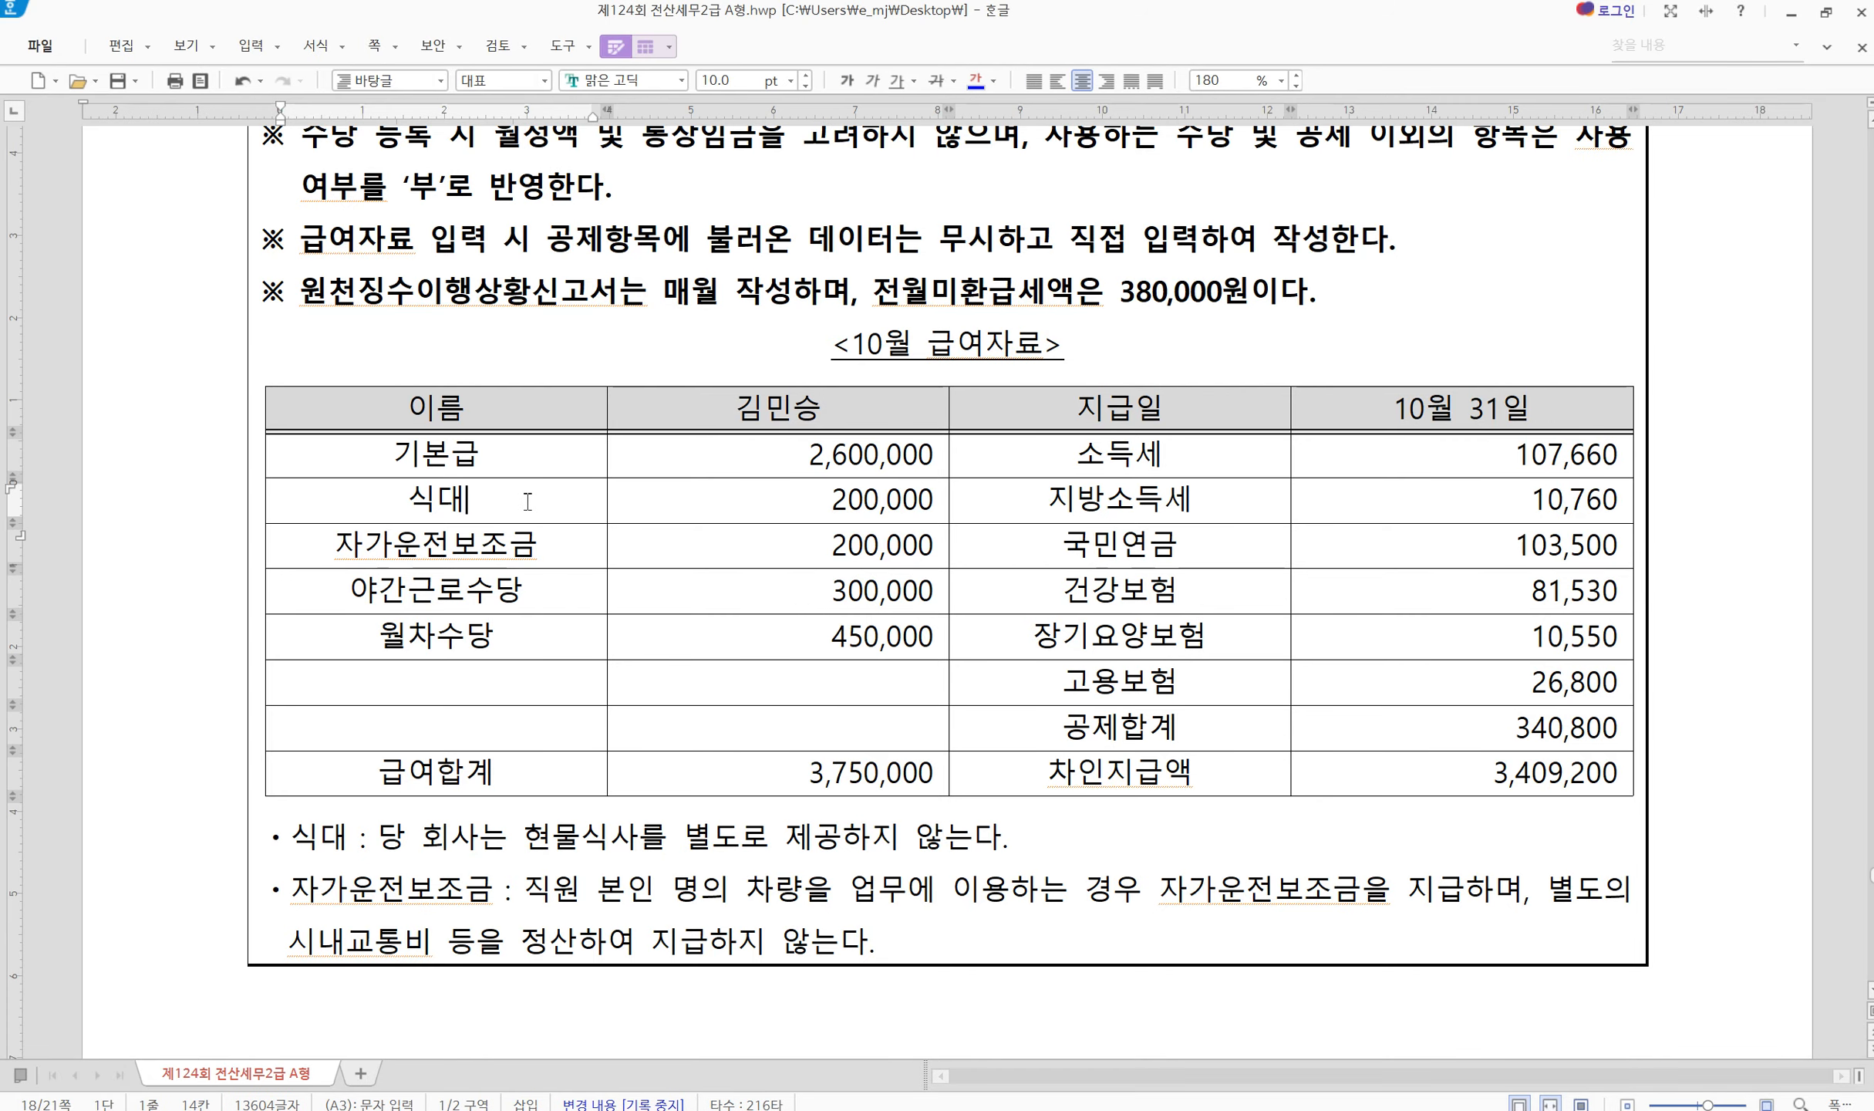
pyautogui.write('비')
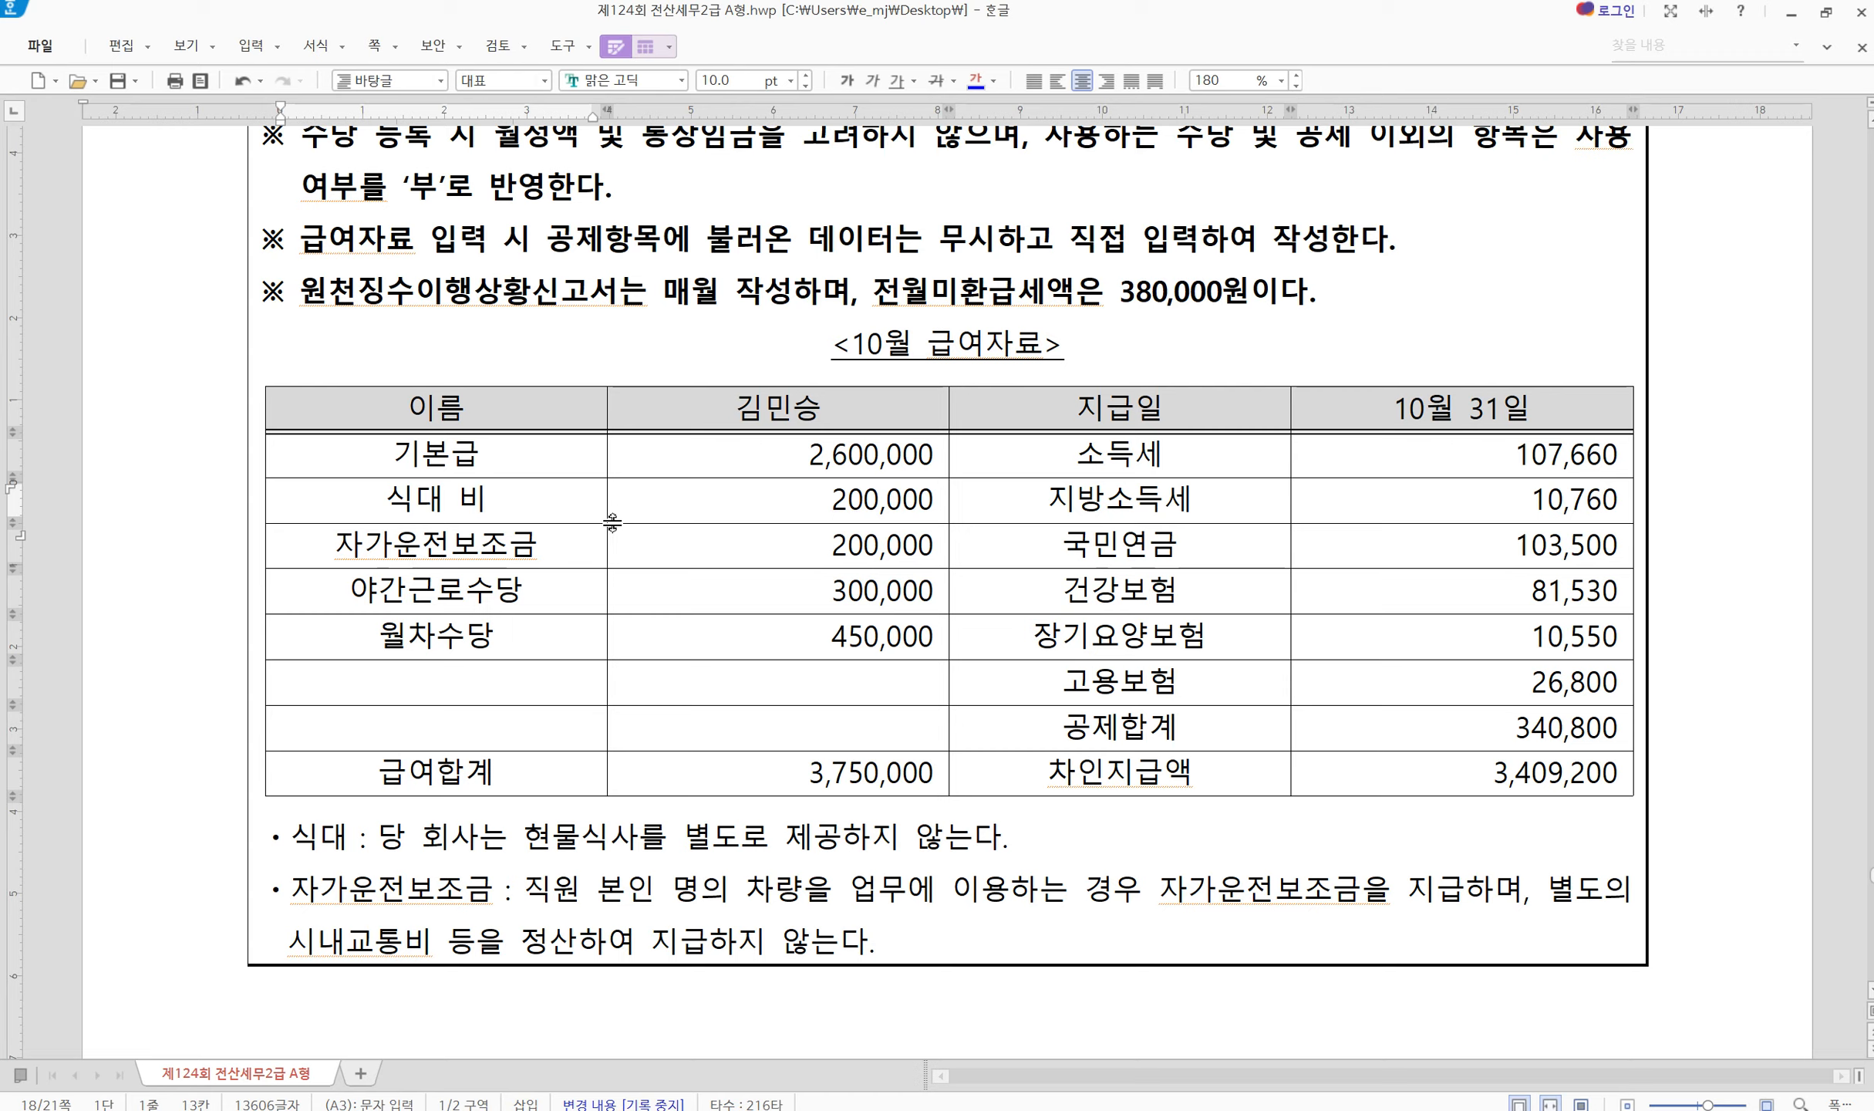
pyautogui.doubleClick(483, 504)
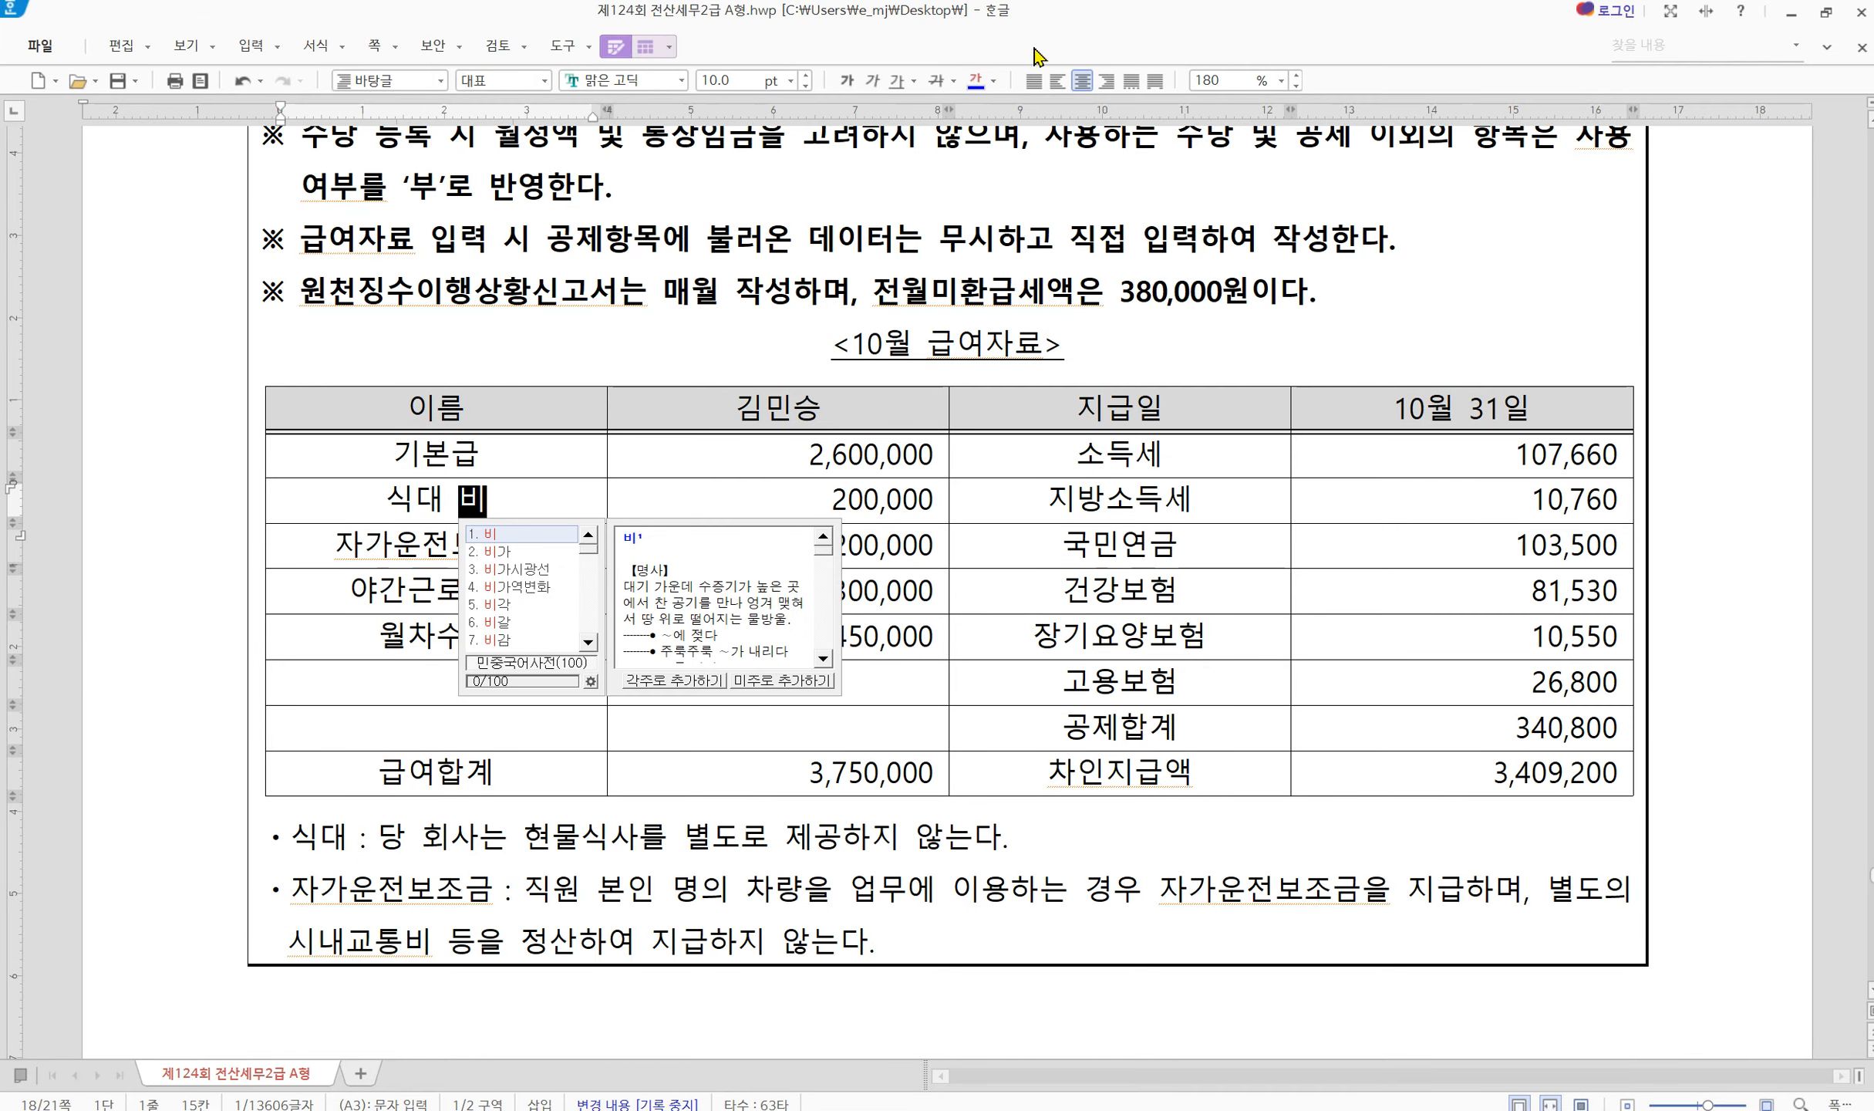
# Colour the 식대 비 blue and add 비 after 자가운전보조금 and 야간근로수당
pyautogui.click(976, 80)
pyautogui.click(586, 497)
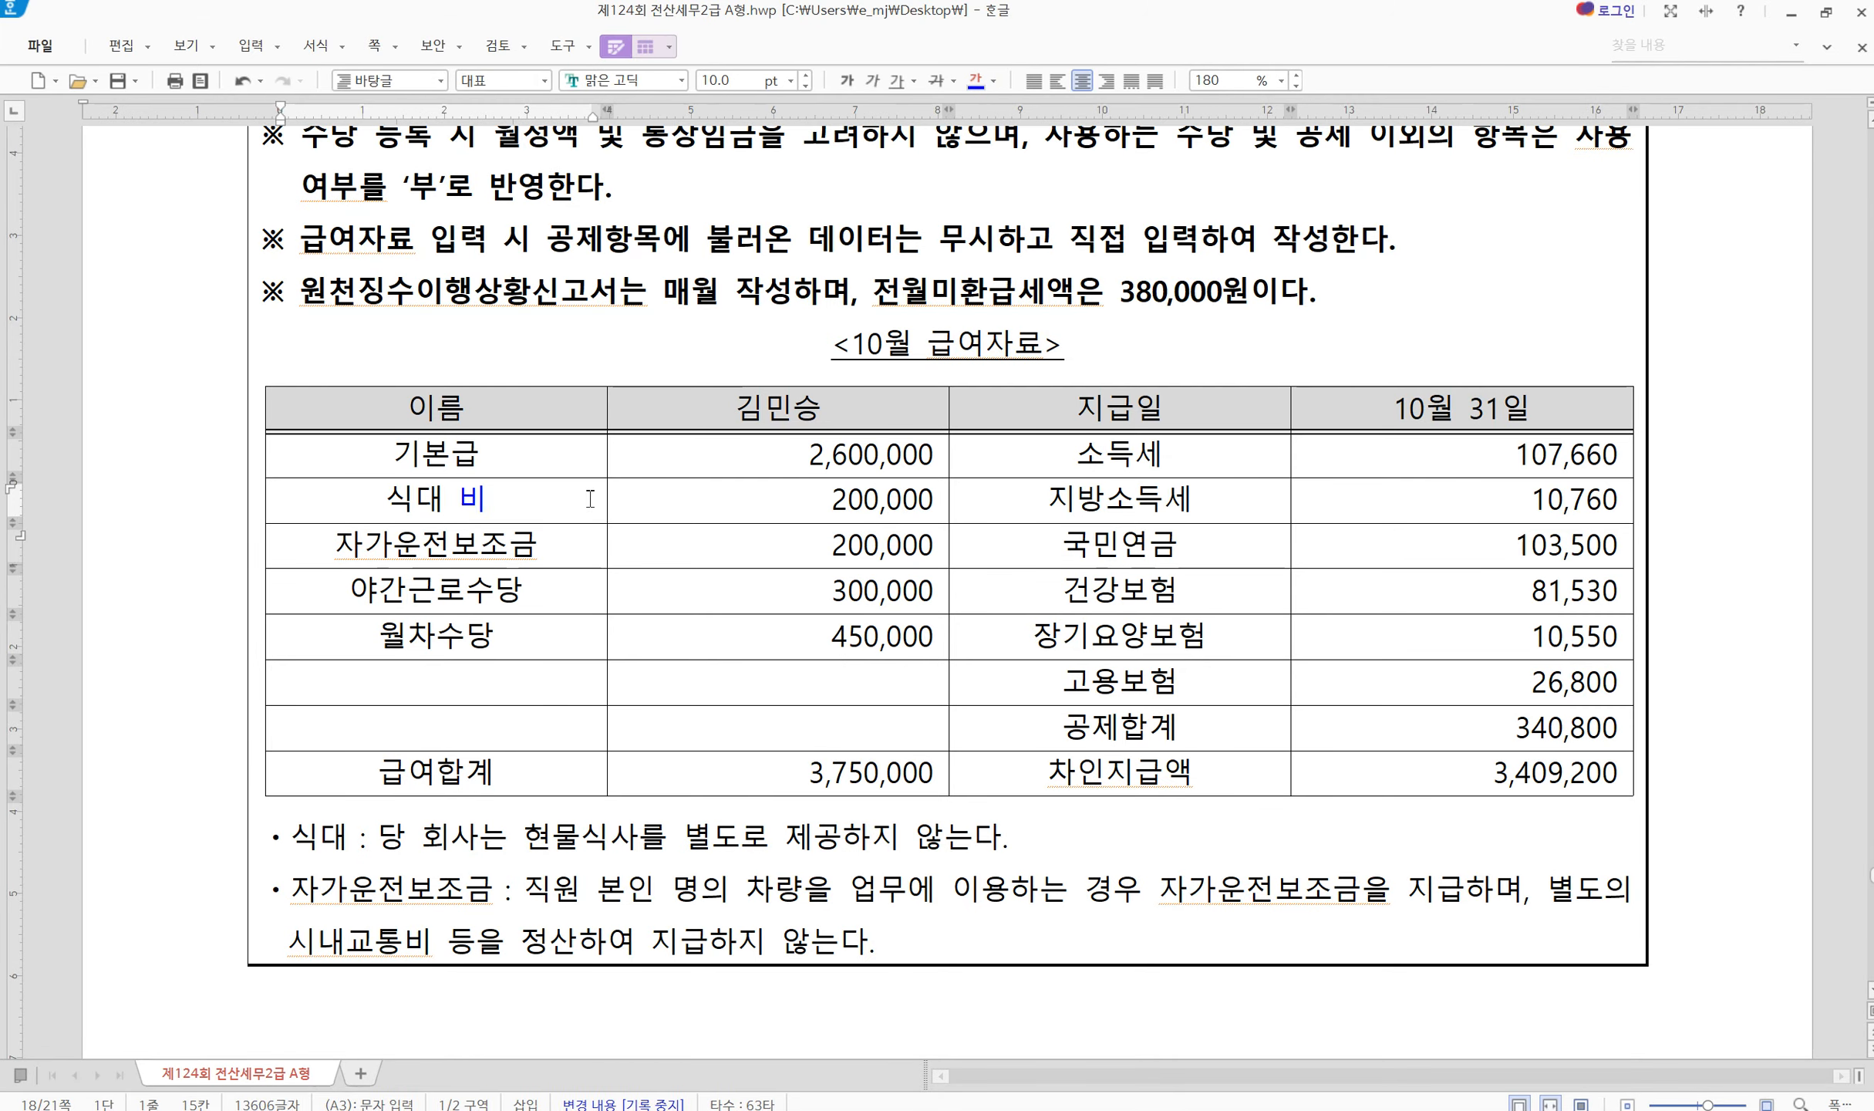
pyautogui.click(573, 555)
pyautogui.press('Hangul')
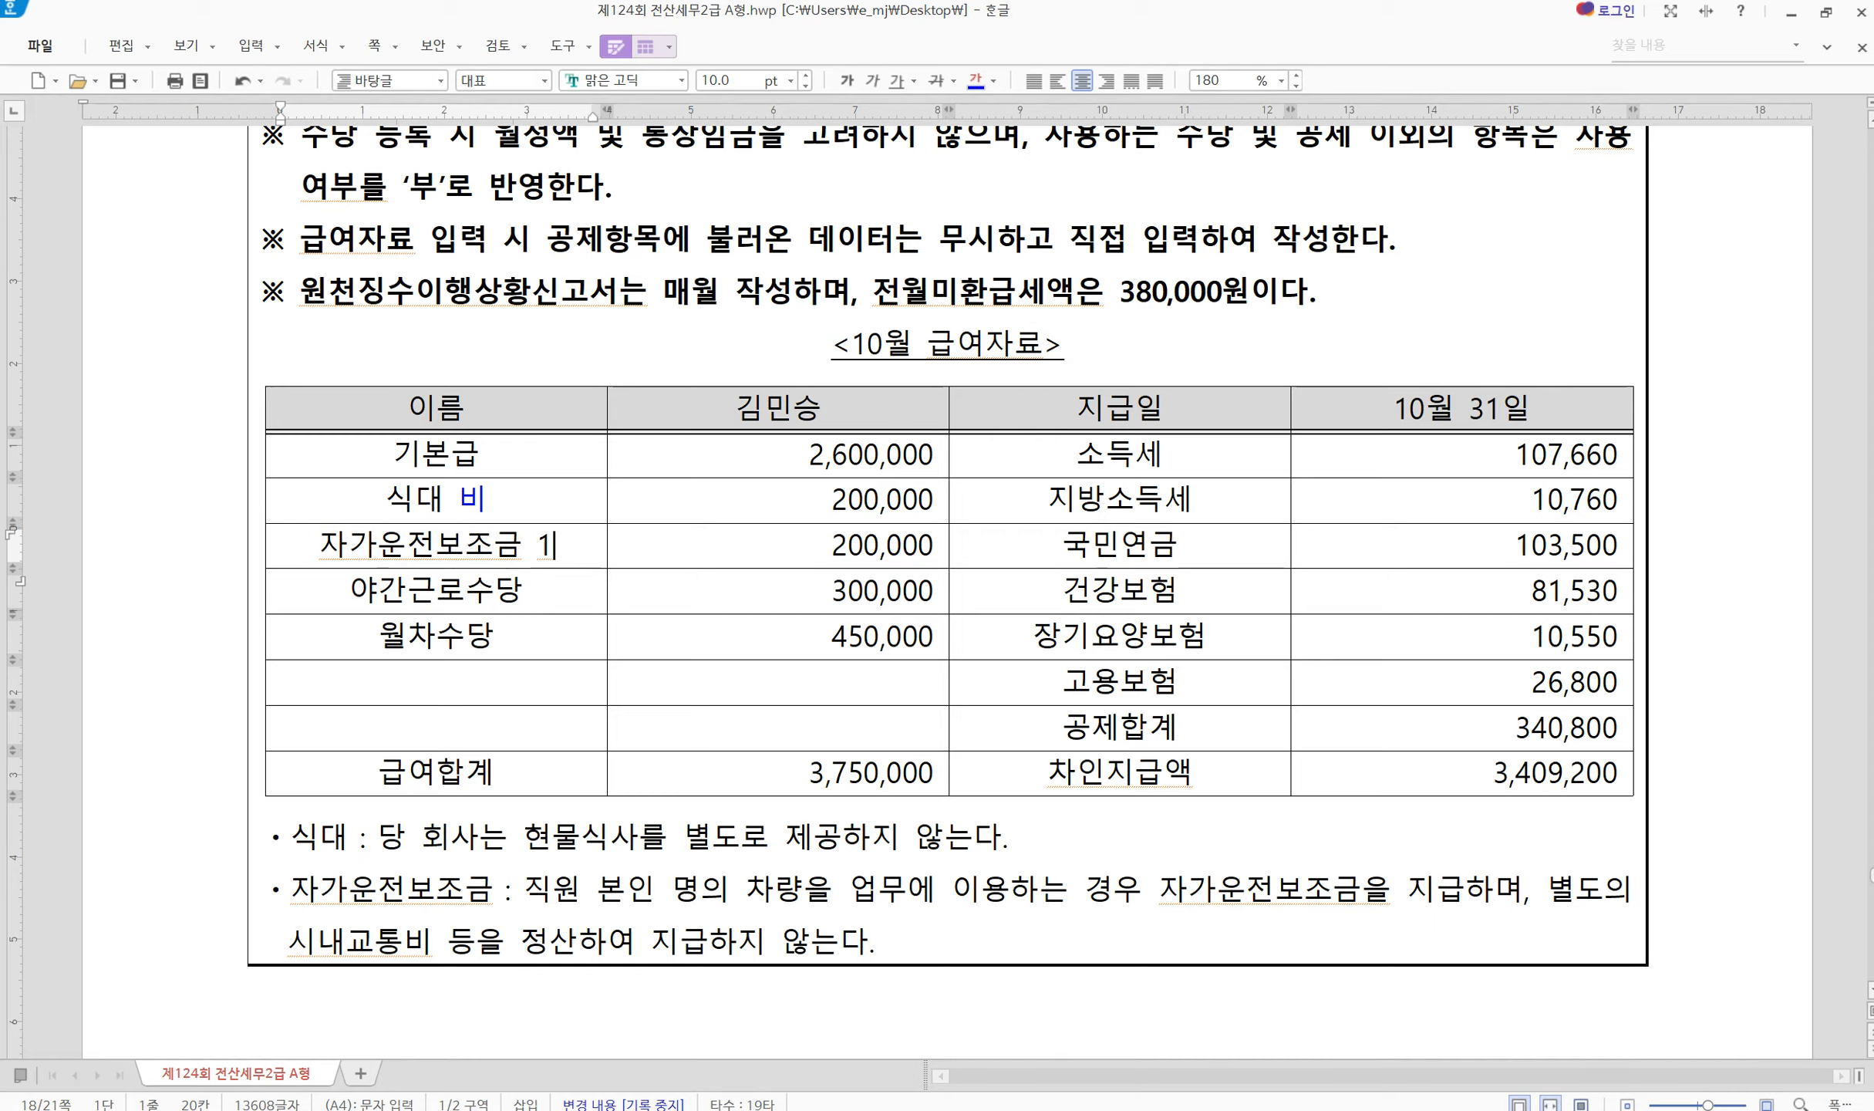
pyautogui.write('ql')
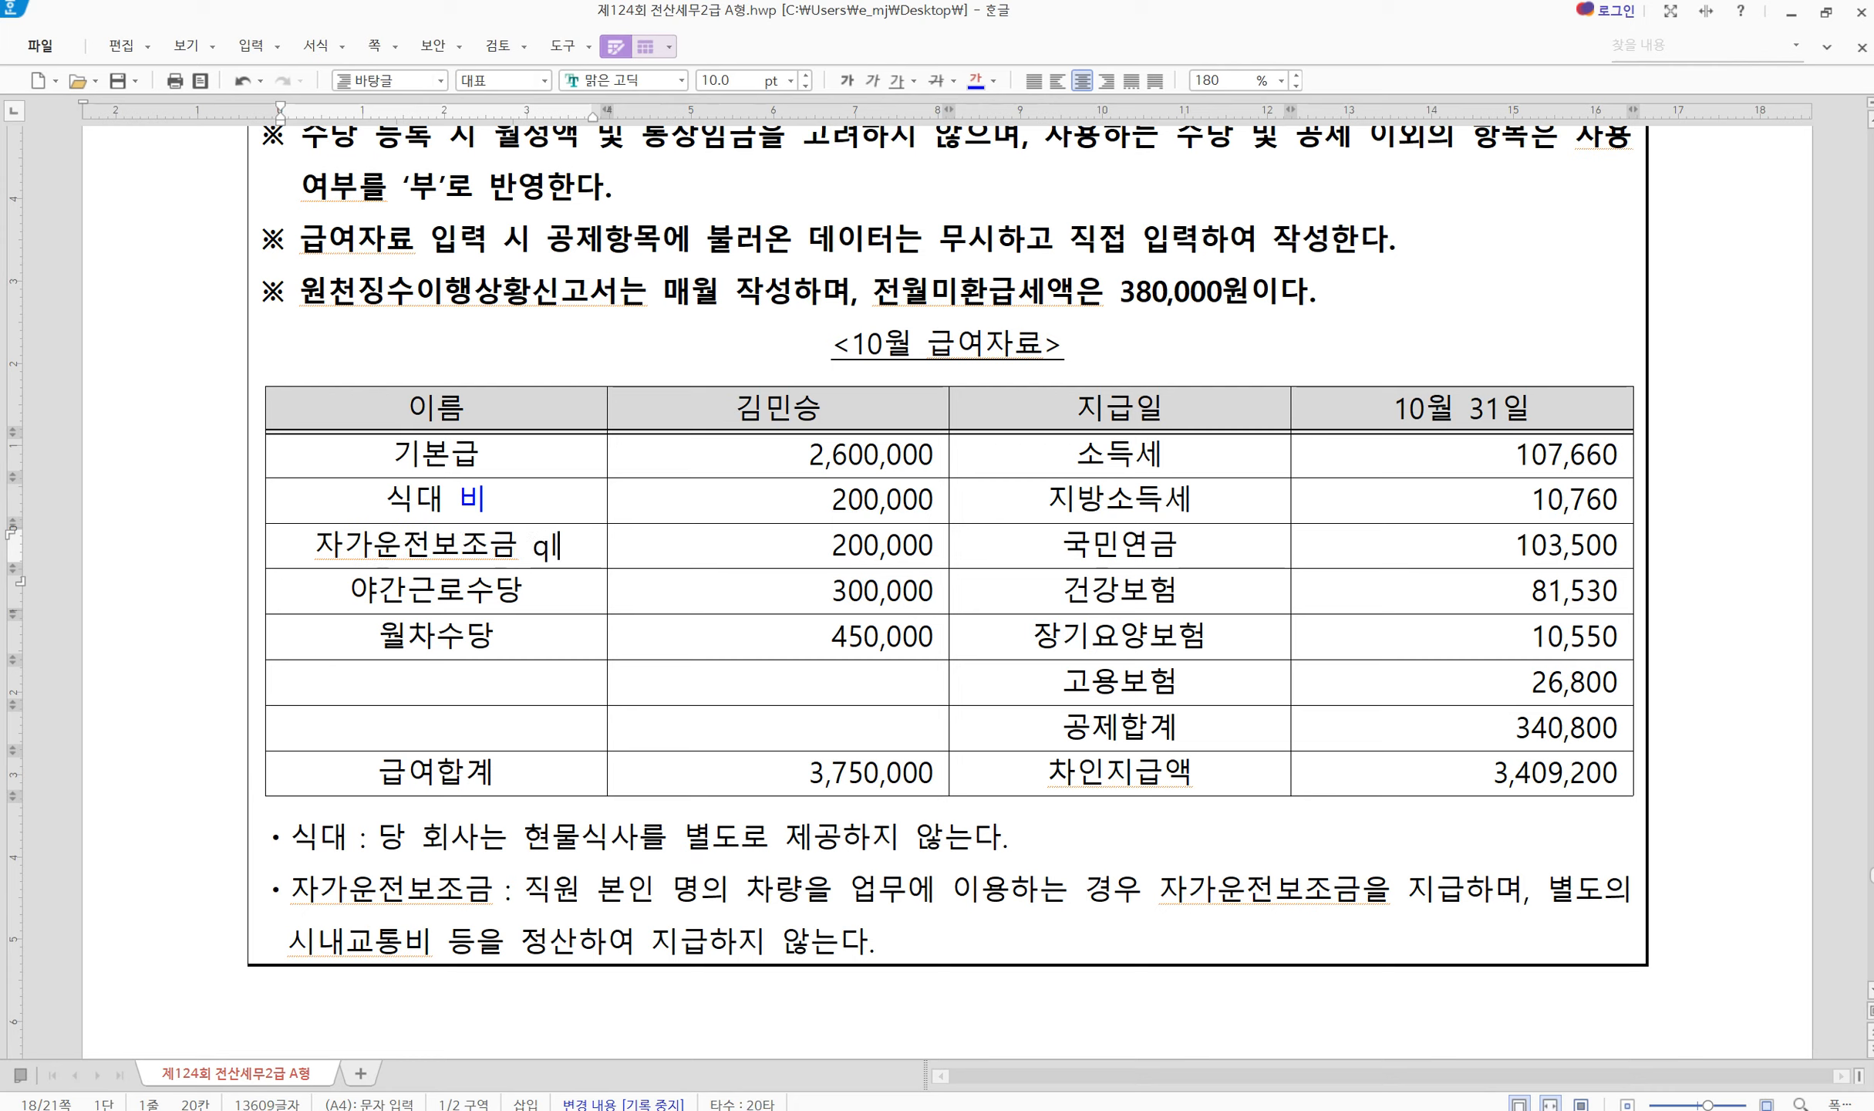
pyautogui.press('BackSpace')
pyautogui.press('BackSpace')
pyautogui.write('비')
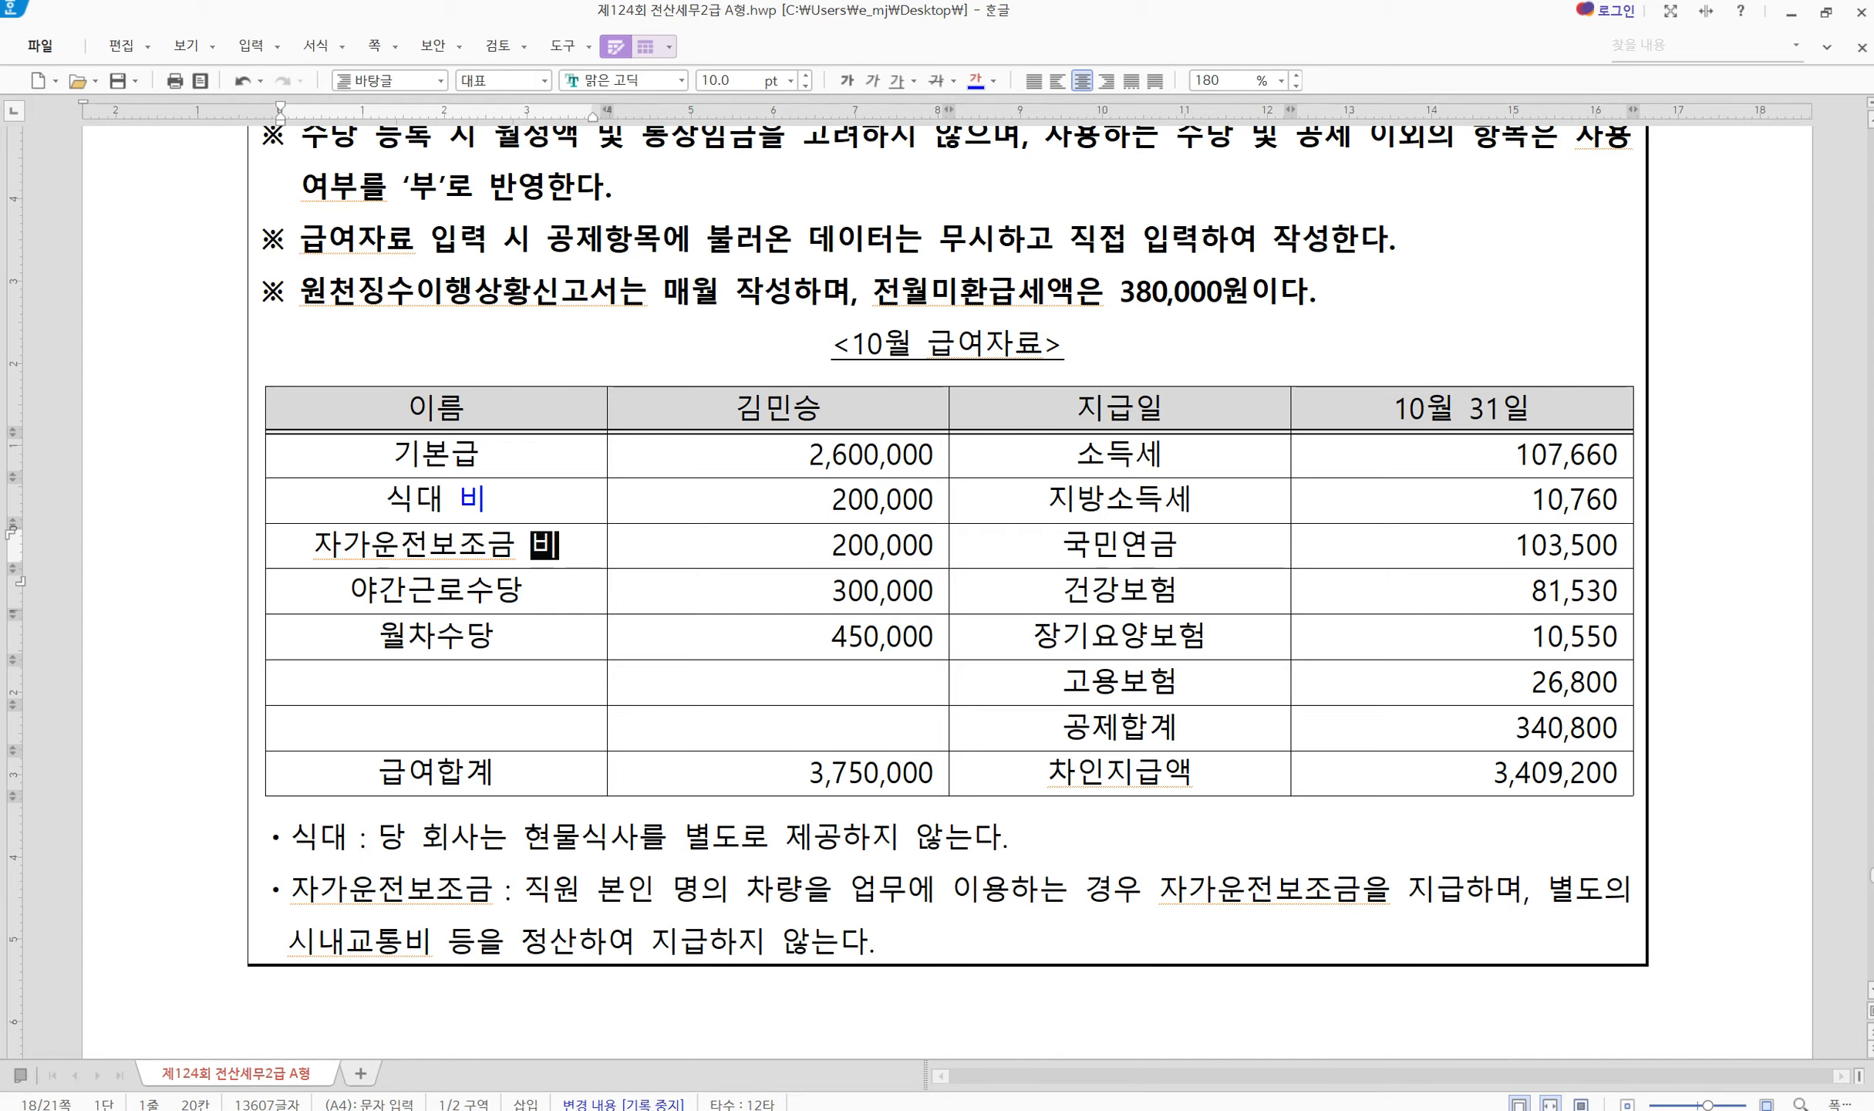
pyautogui.click(538, 591)
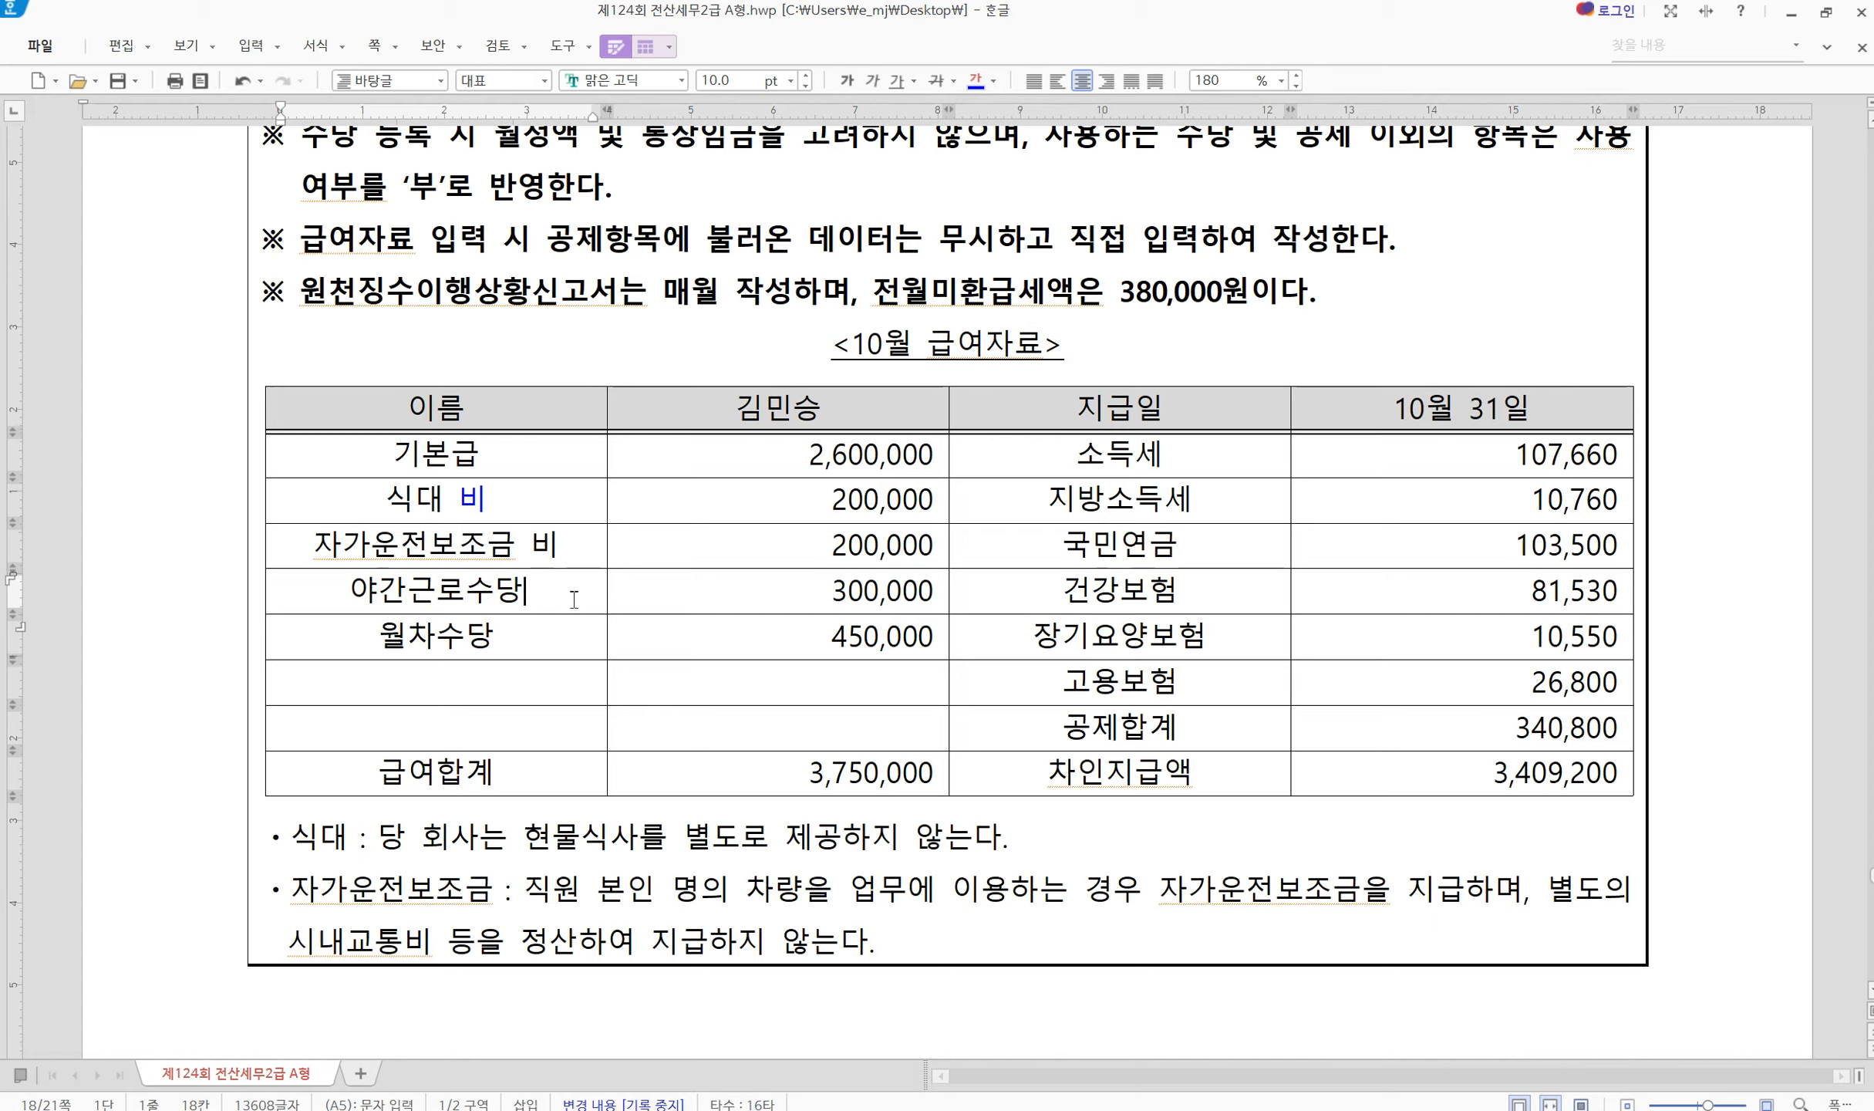
pyautogui.write('비')
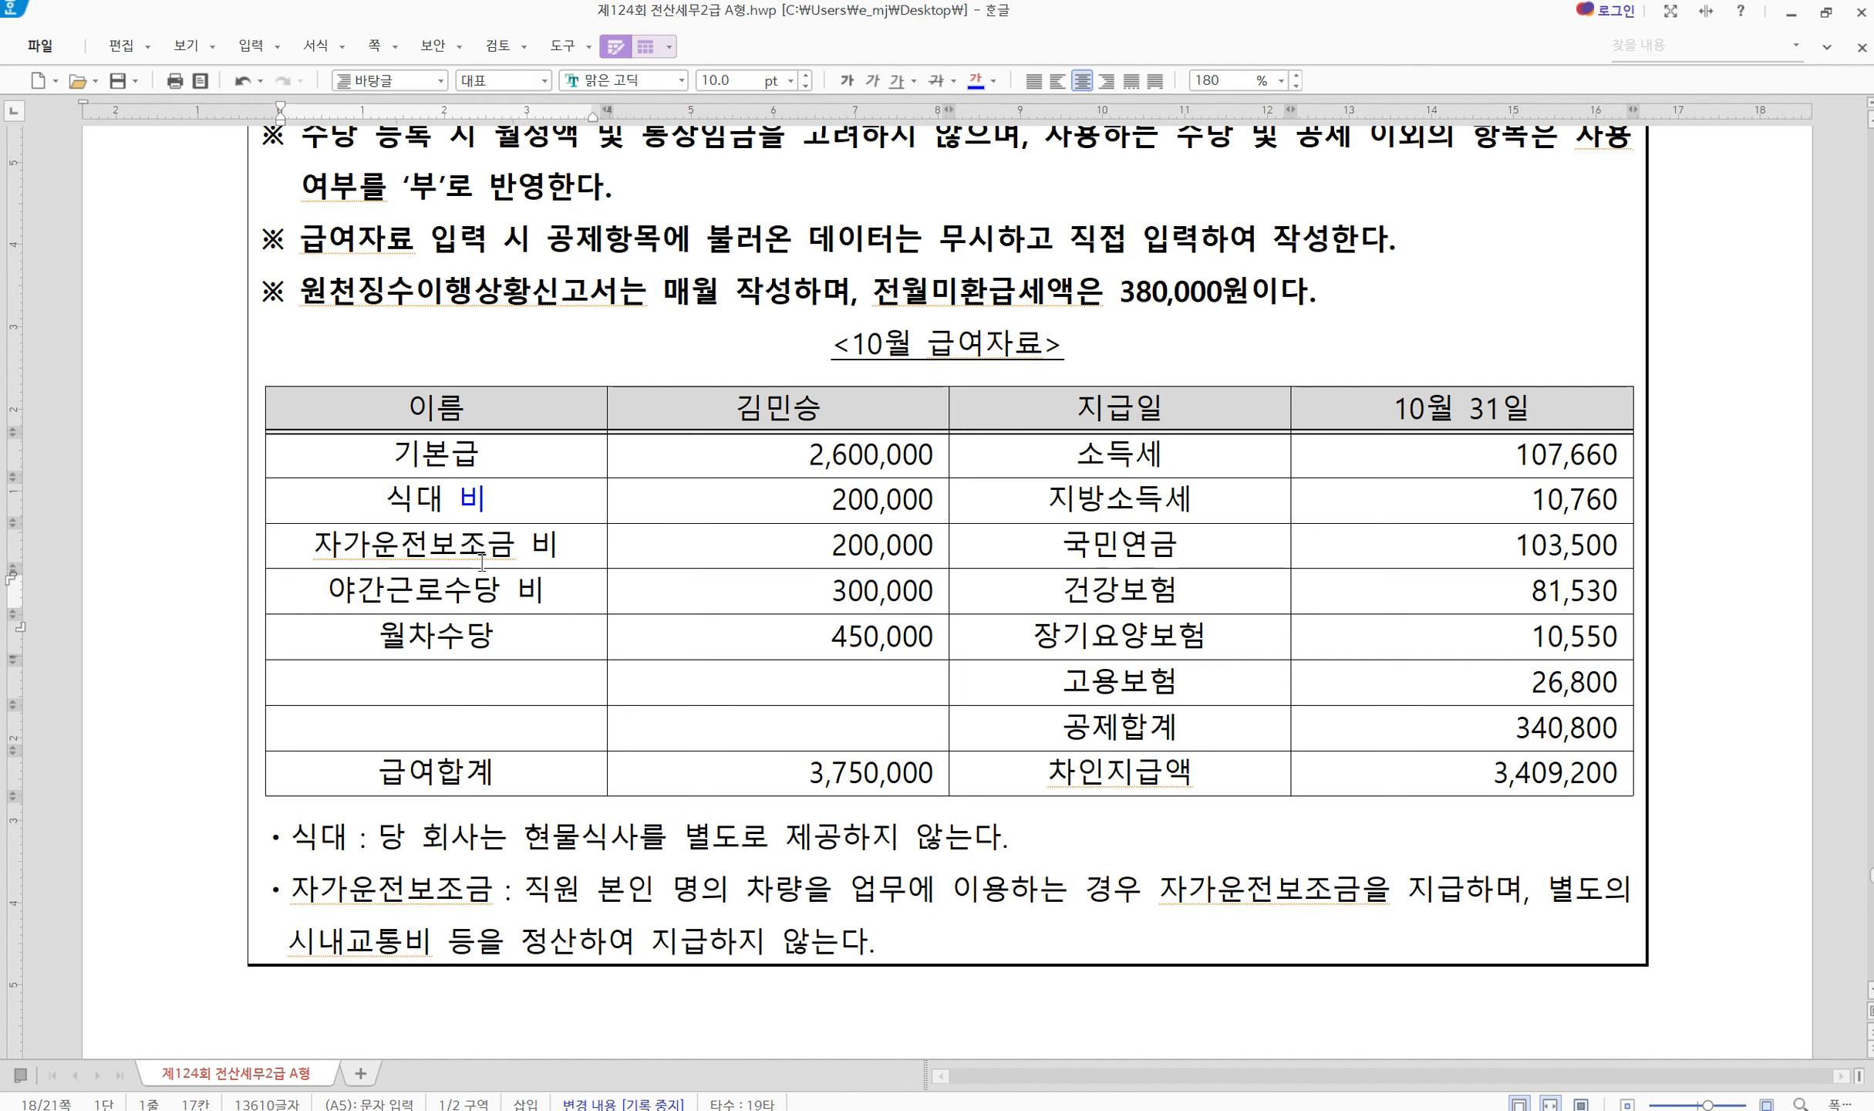
# Colour the 자가운전보조금 and 야간근로수당 비 marks blue and switch back to KcLep
pyautogui.doubleClick(552, 543)
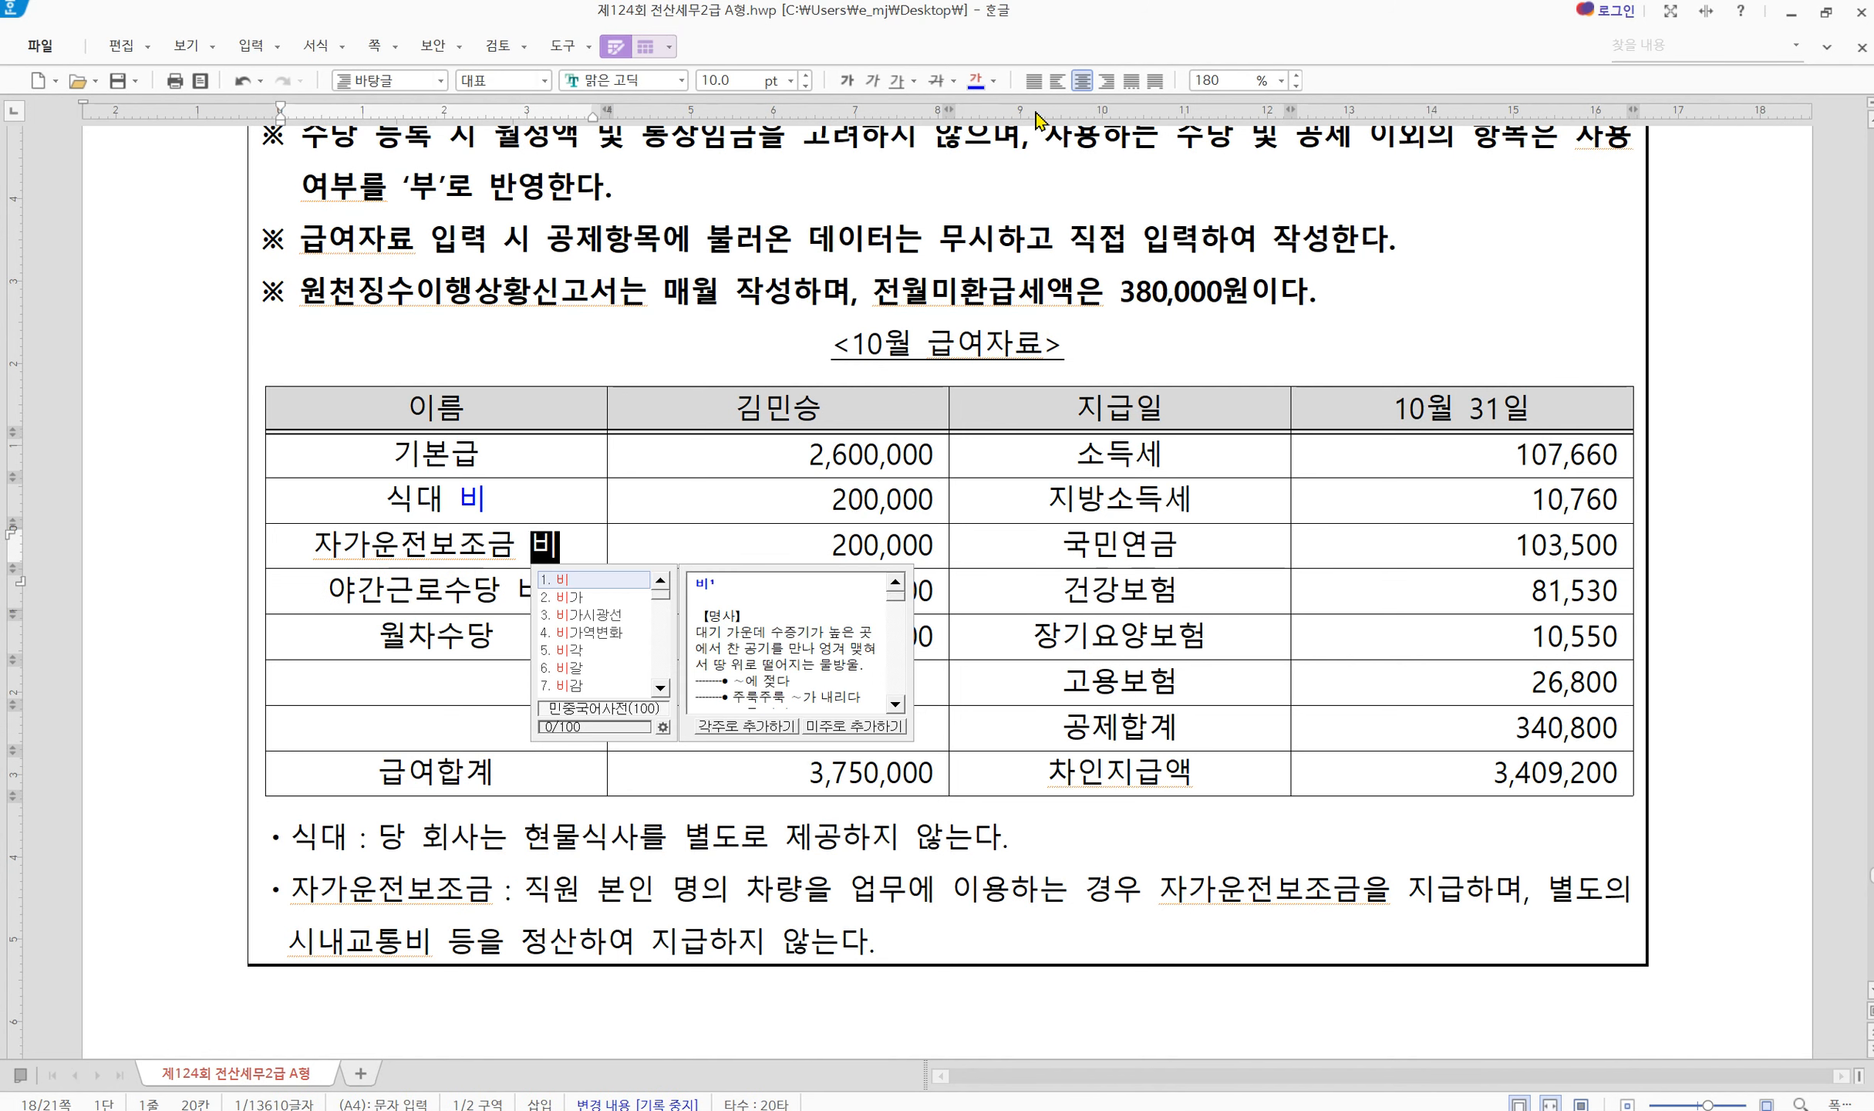
pyautogui.click(975, 80)
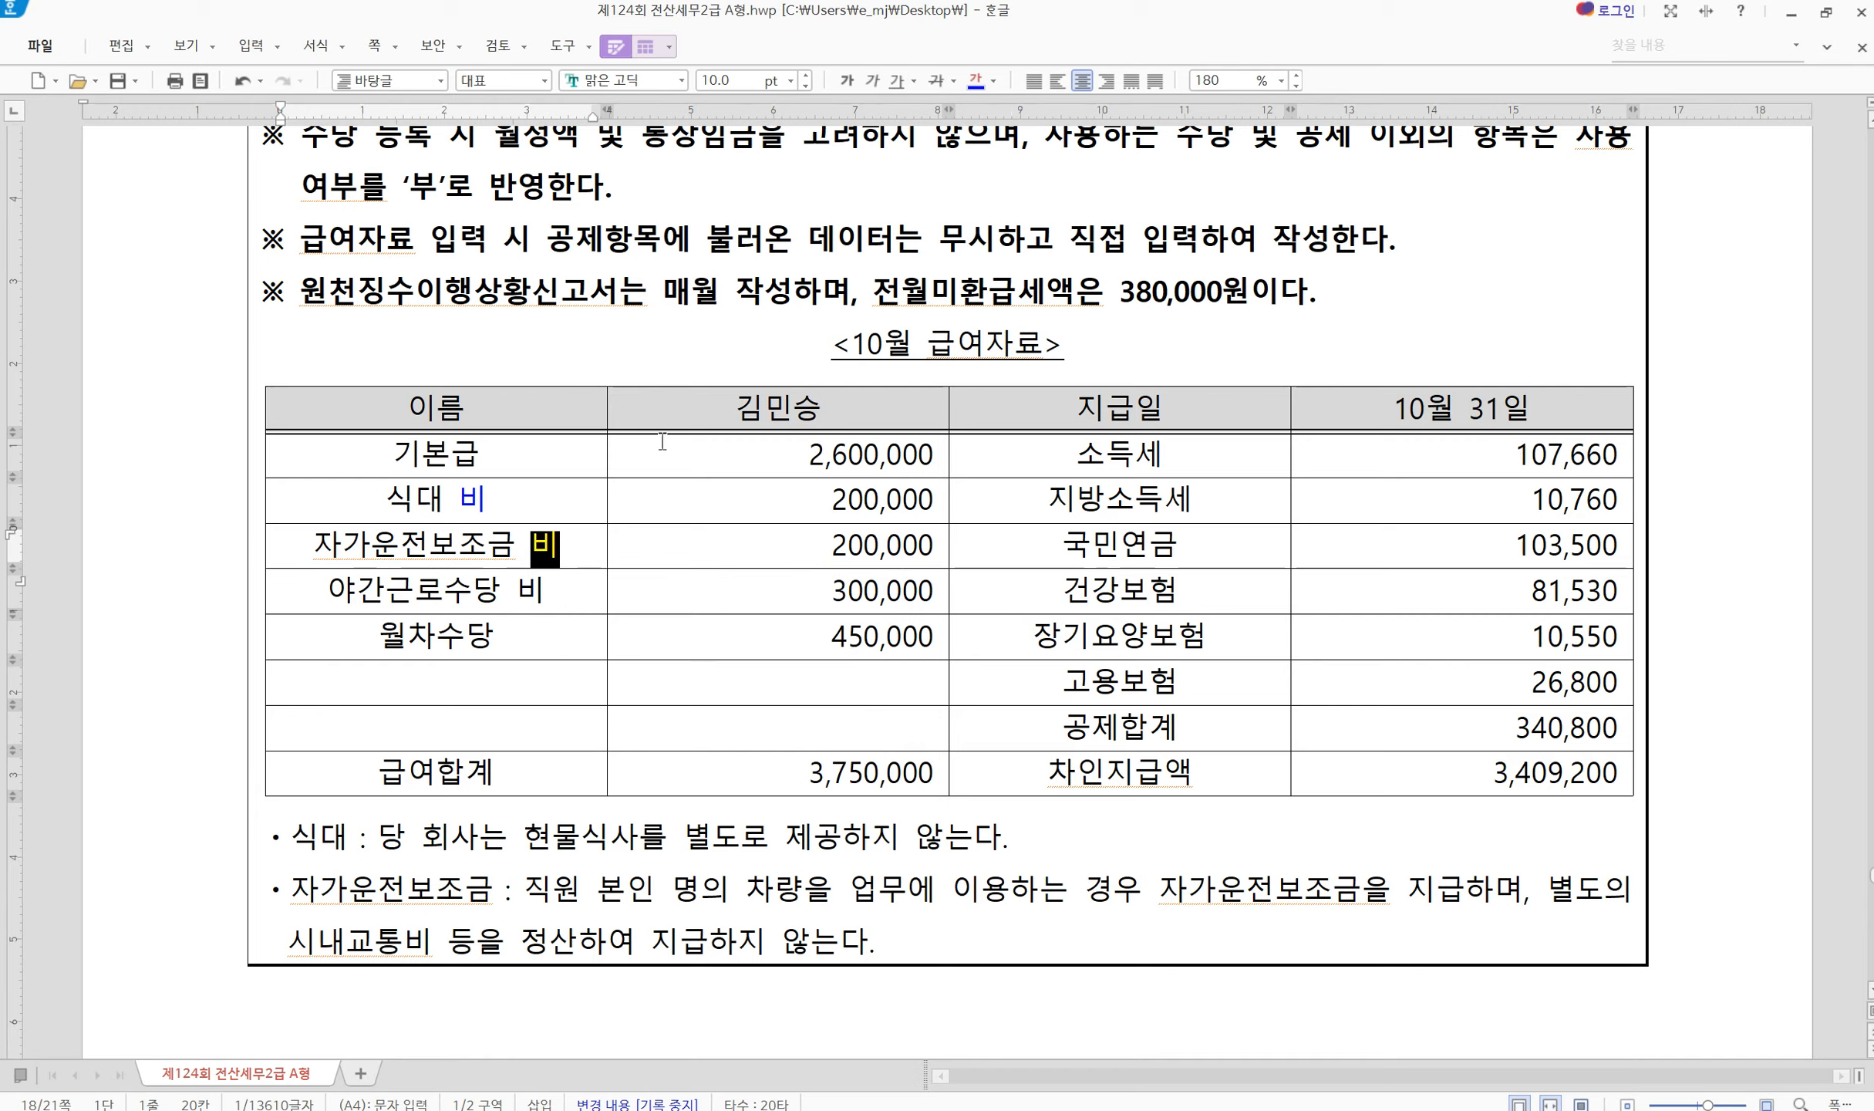
pyautogui.doubleClick(531, 590)
pyautogui.click(976, 81)
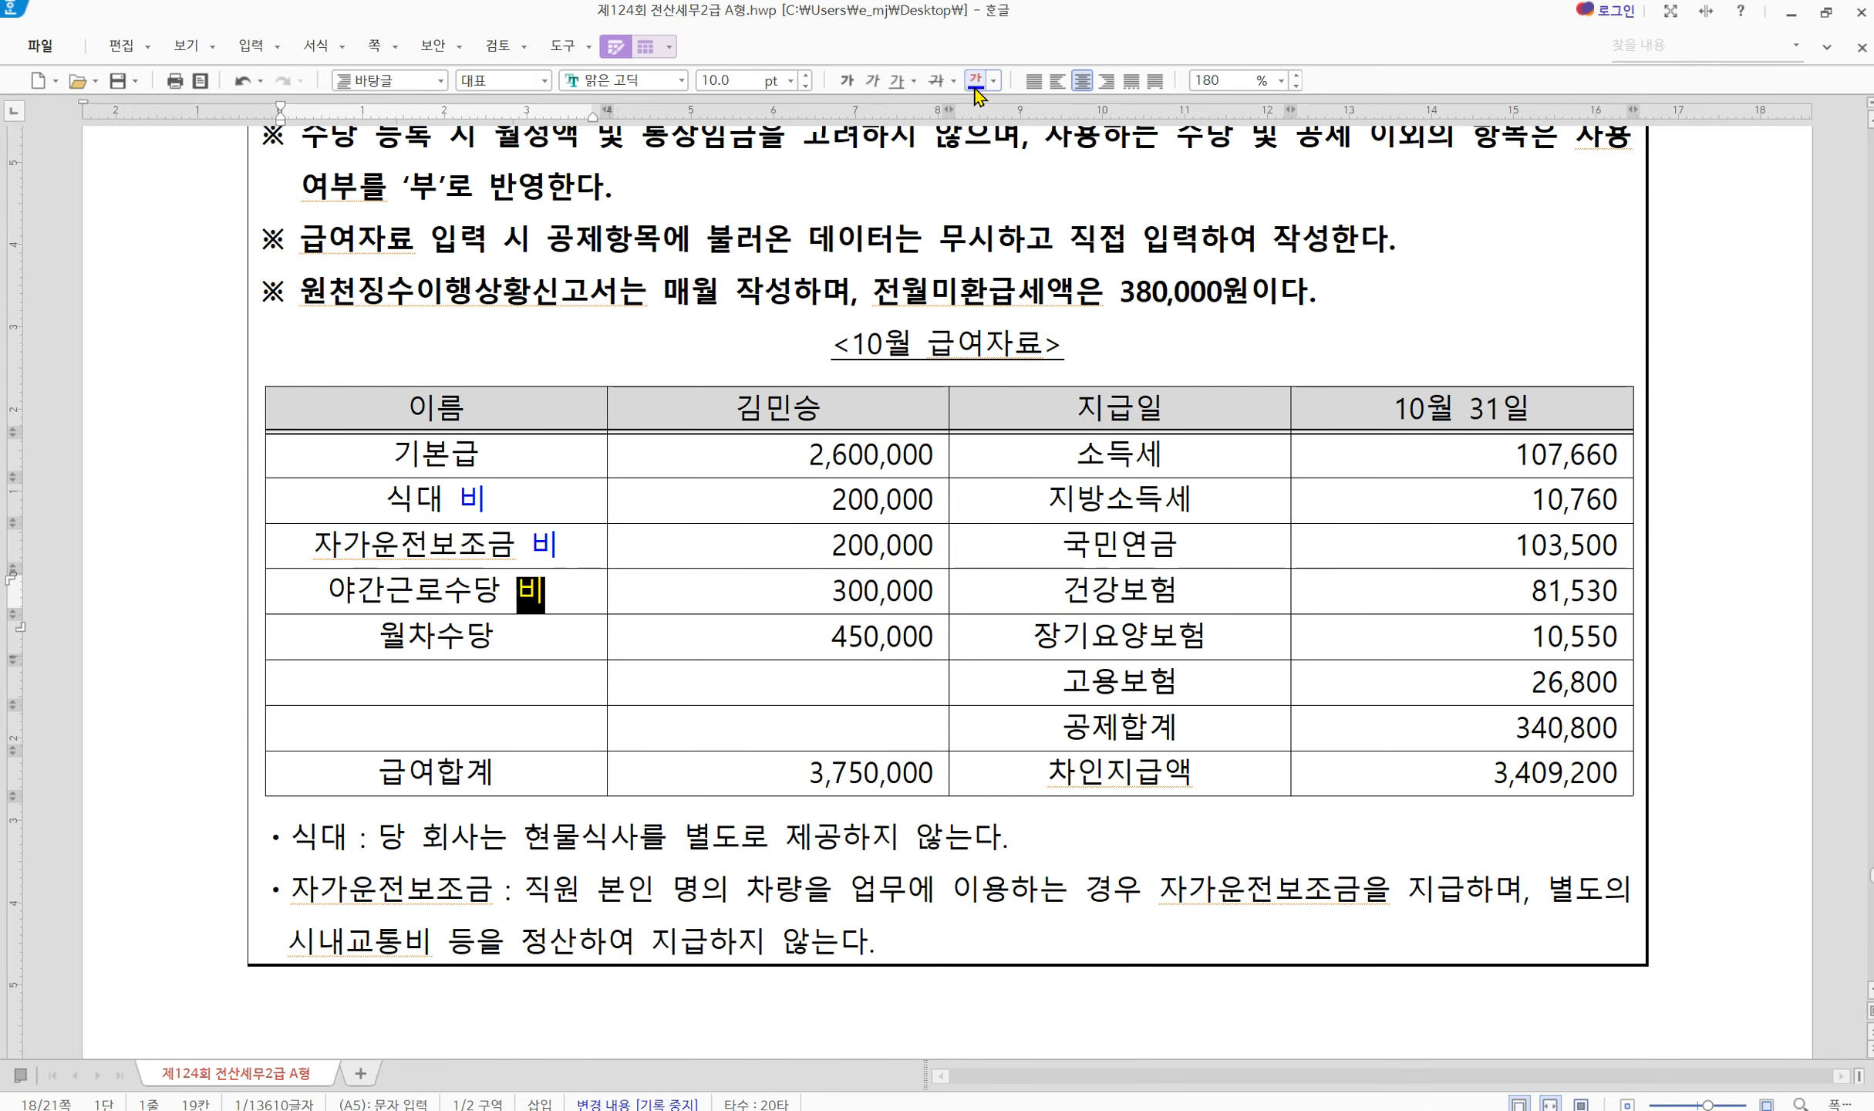
pyautogui.click(913, 224)
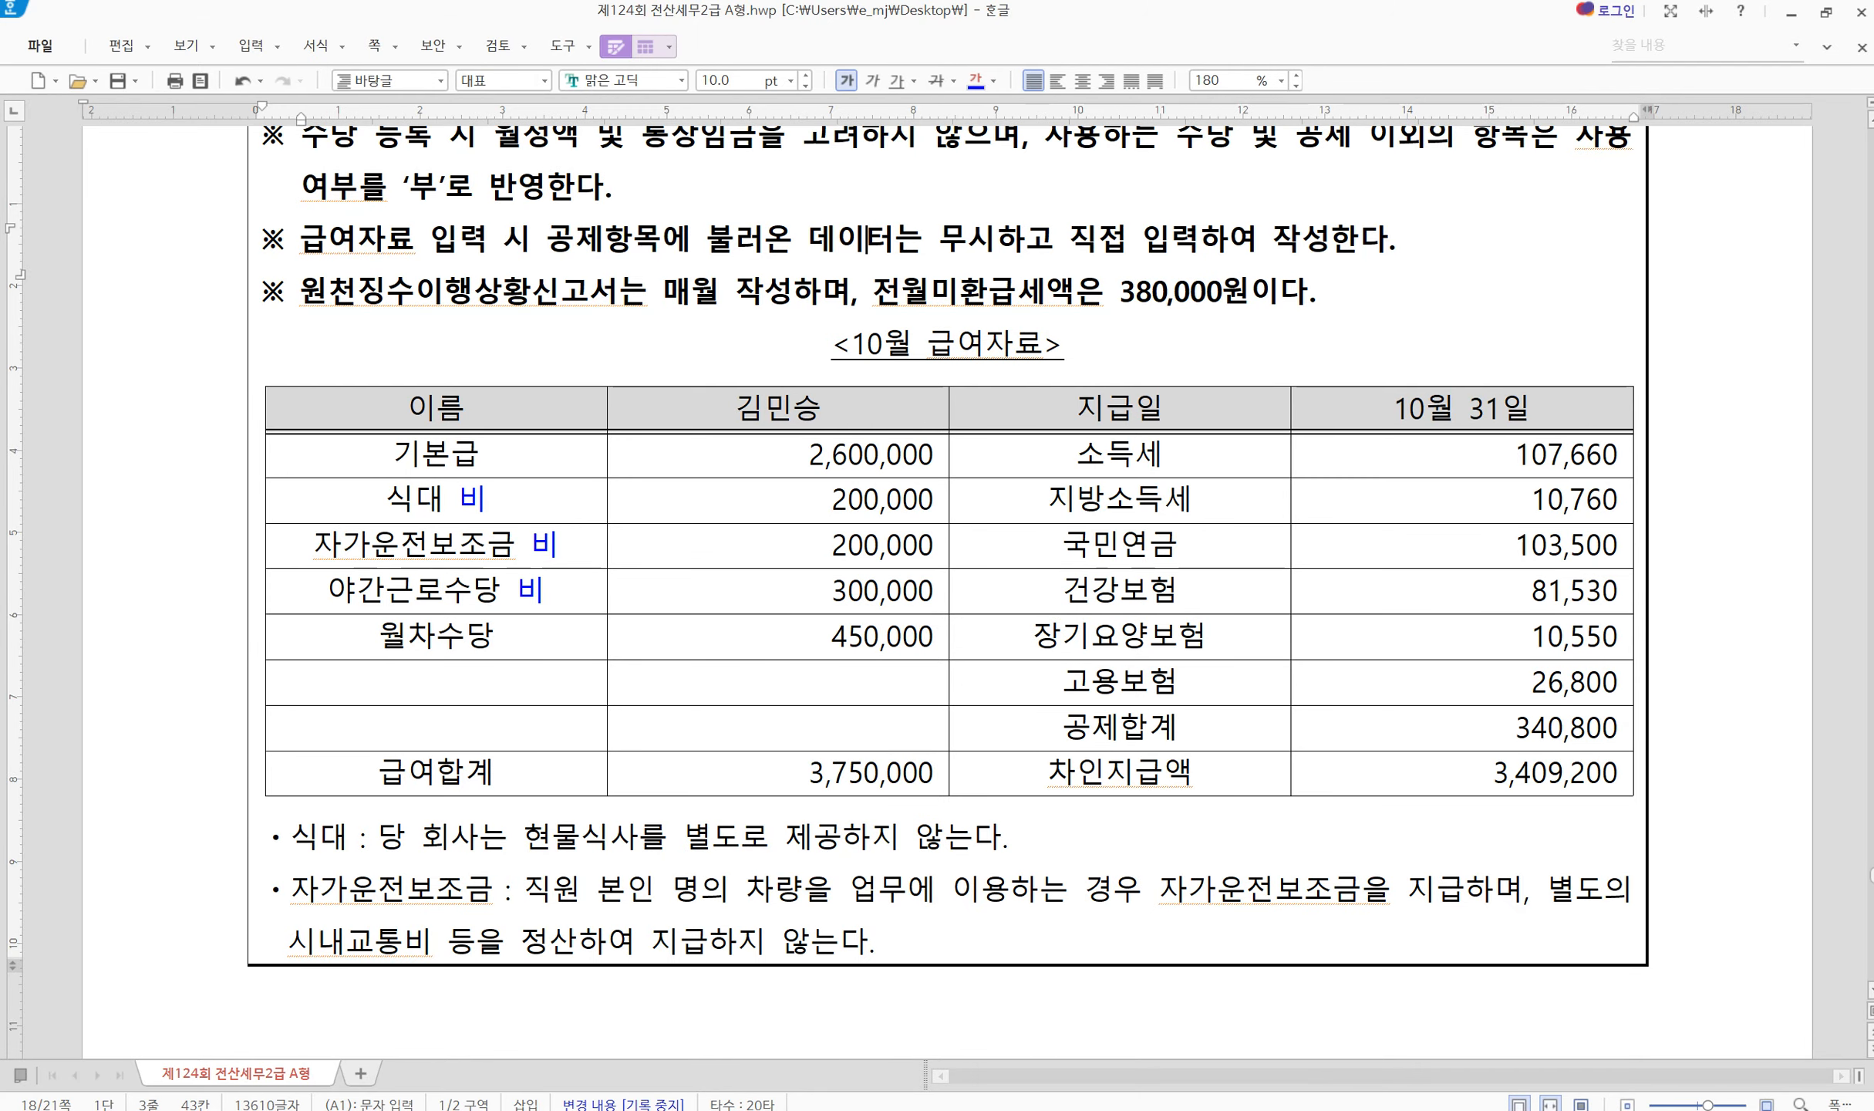
pyautogui.hotkey('alt', 'Tab')
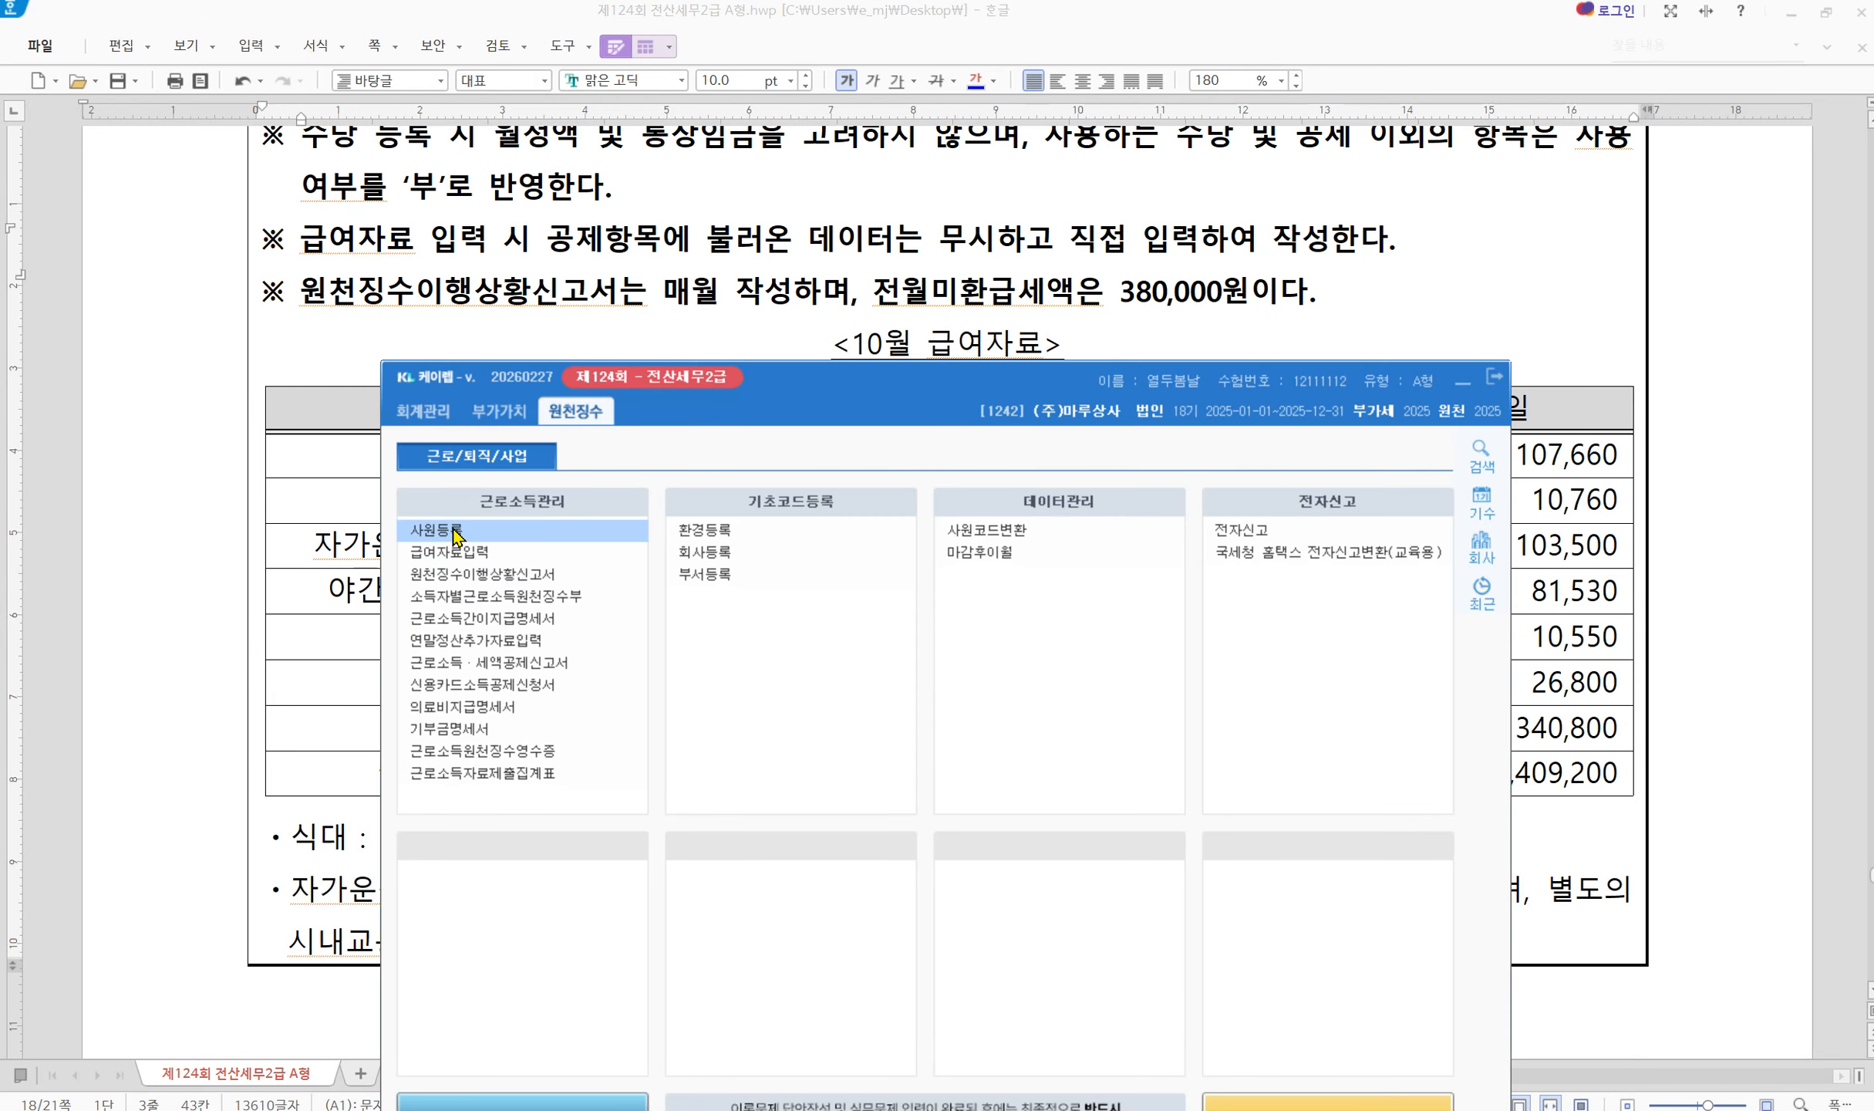
pyautogui.click(505, 532)
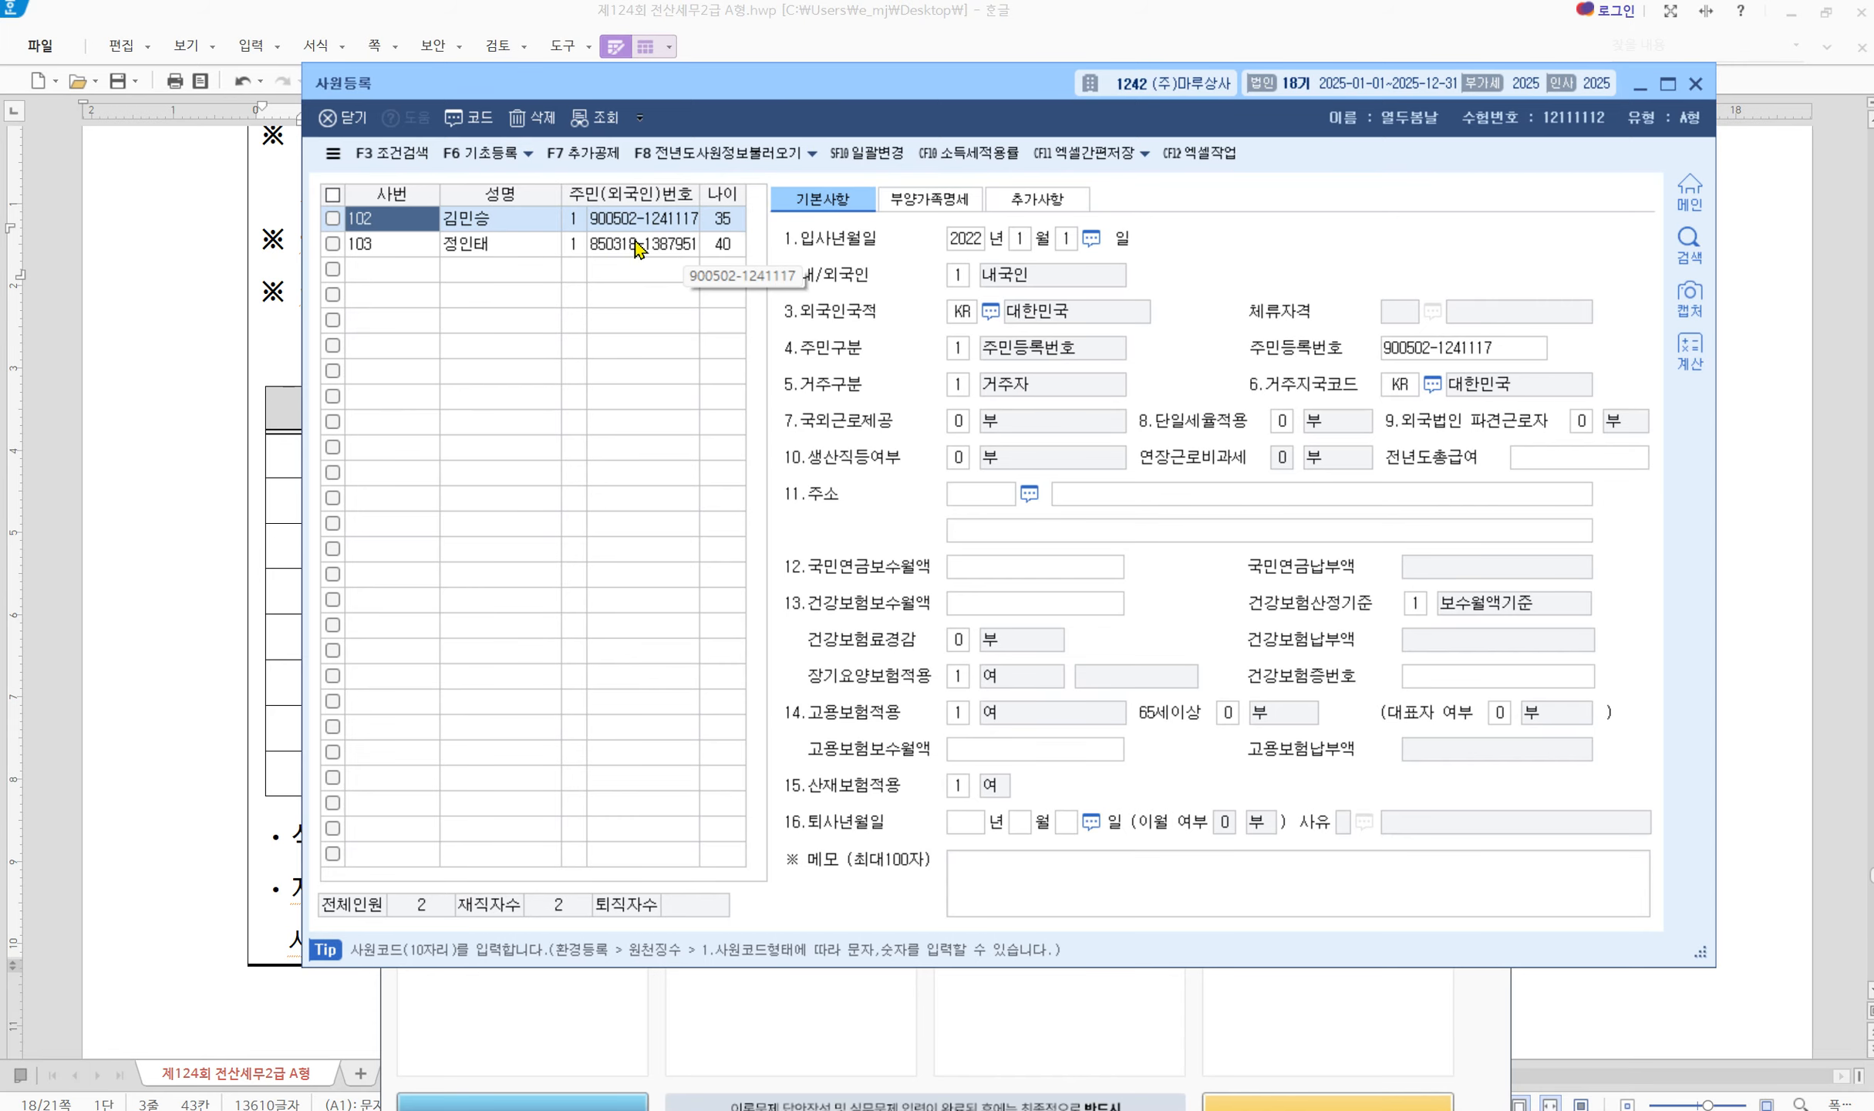
pyautogui.click(522, 225)
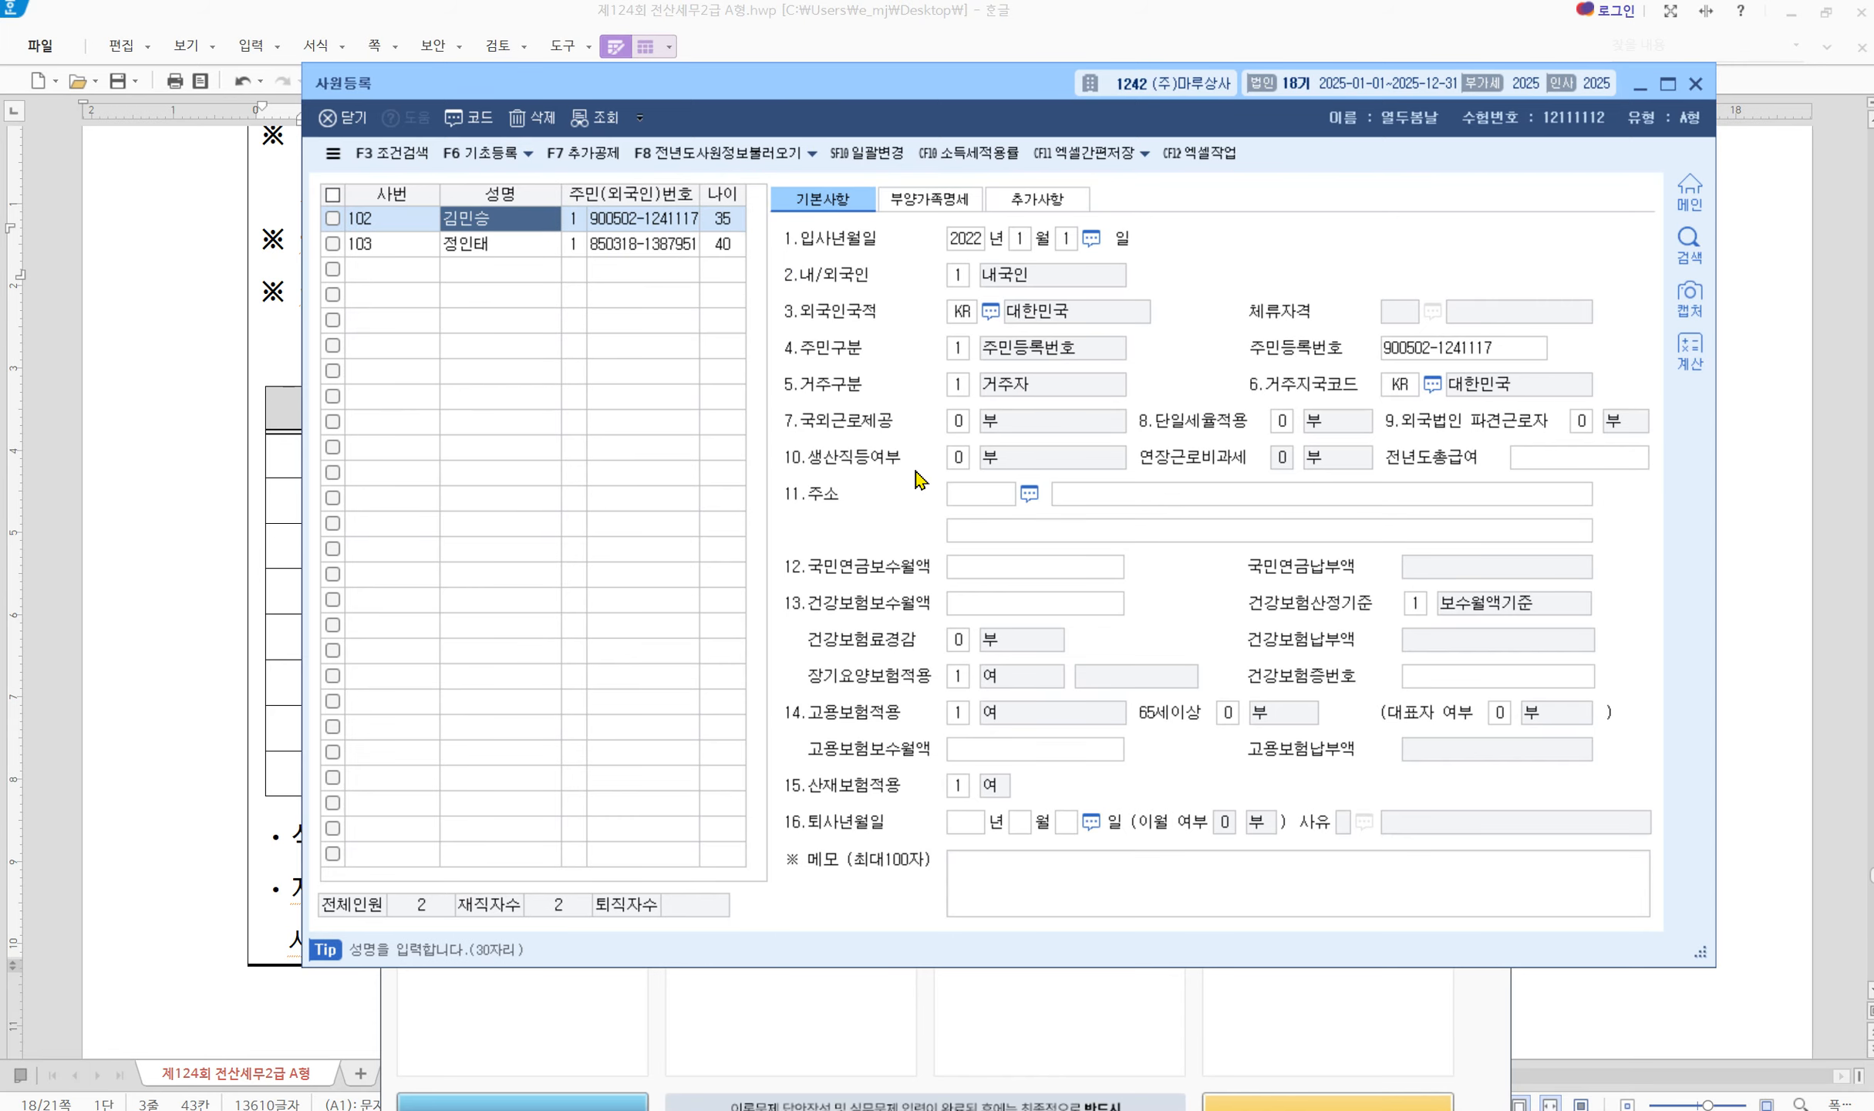
pyautogui.moveTo(766, 444)
pyautogui.mouseDown()
pyautogui.moveTo(1209, 489)
pyautogui.moveTo(1418, 484)
pyautogui.mouseUp()
pyautogui.click(466, 247)
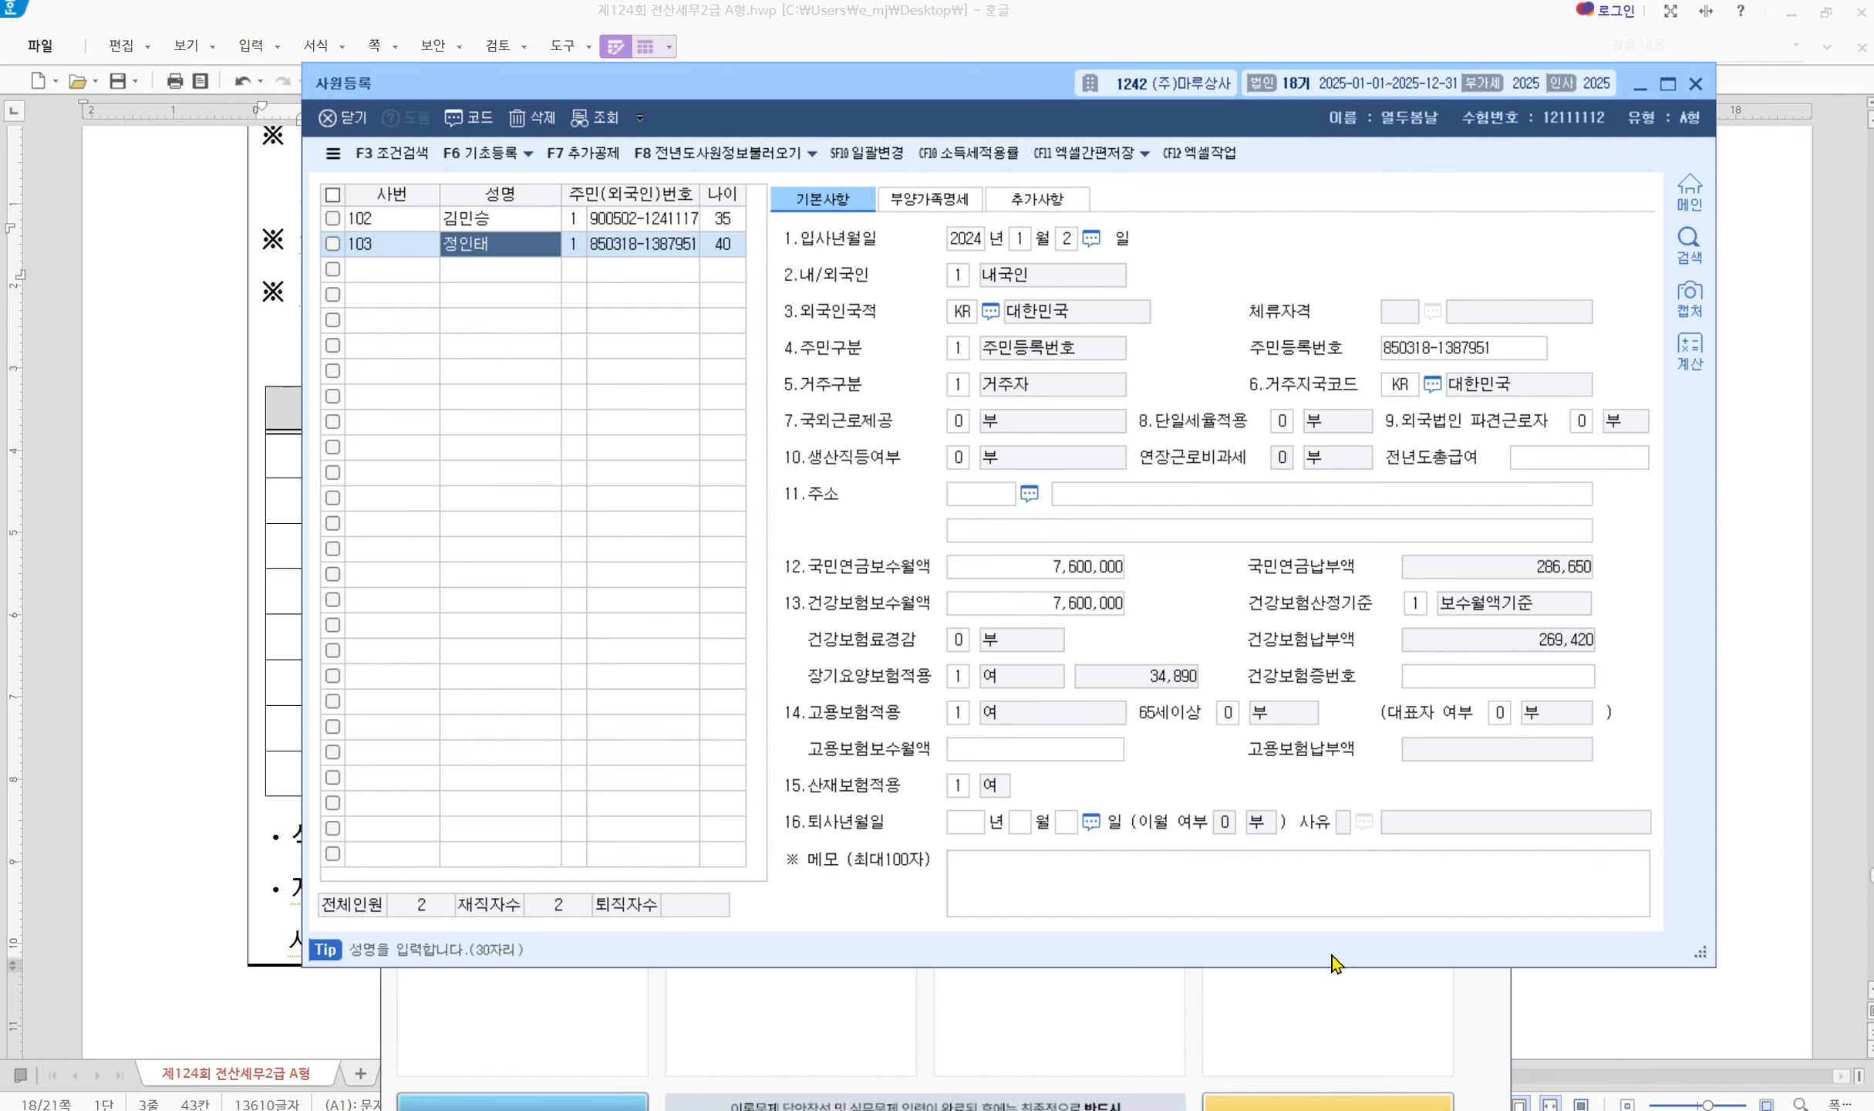
pyautogui.click(1695, 84)
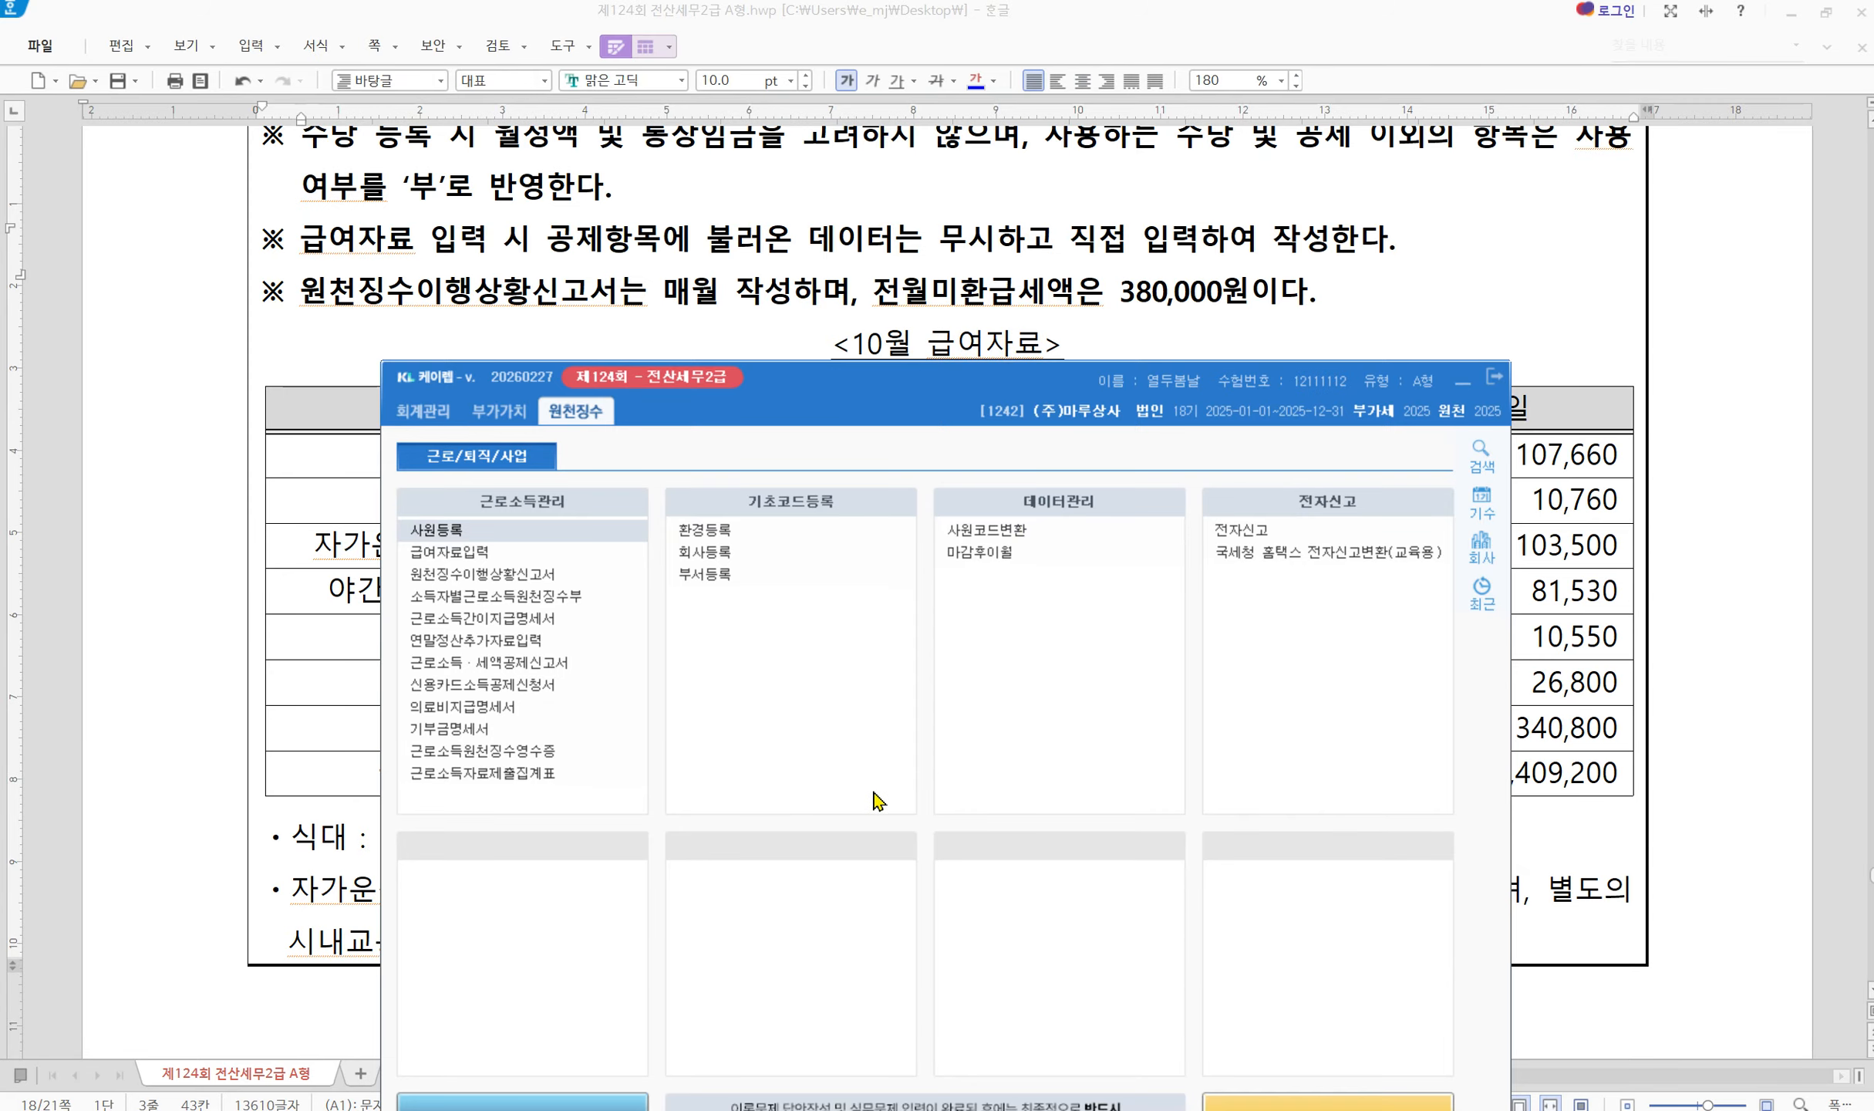
# Check the 월차수당 row of the exam's salary table, then return to KcLep
pyautogui.click(356, 626)
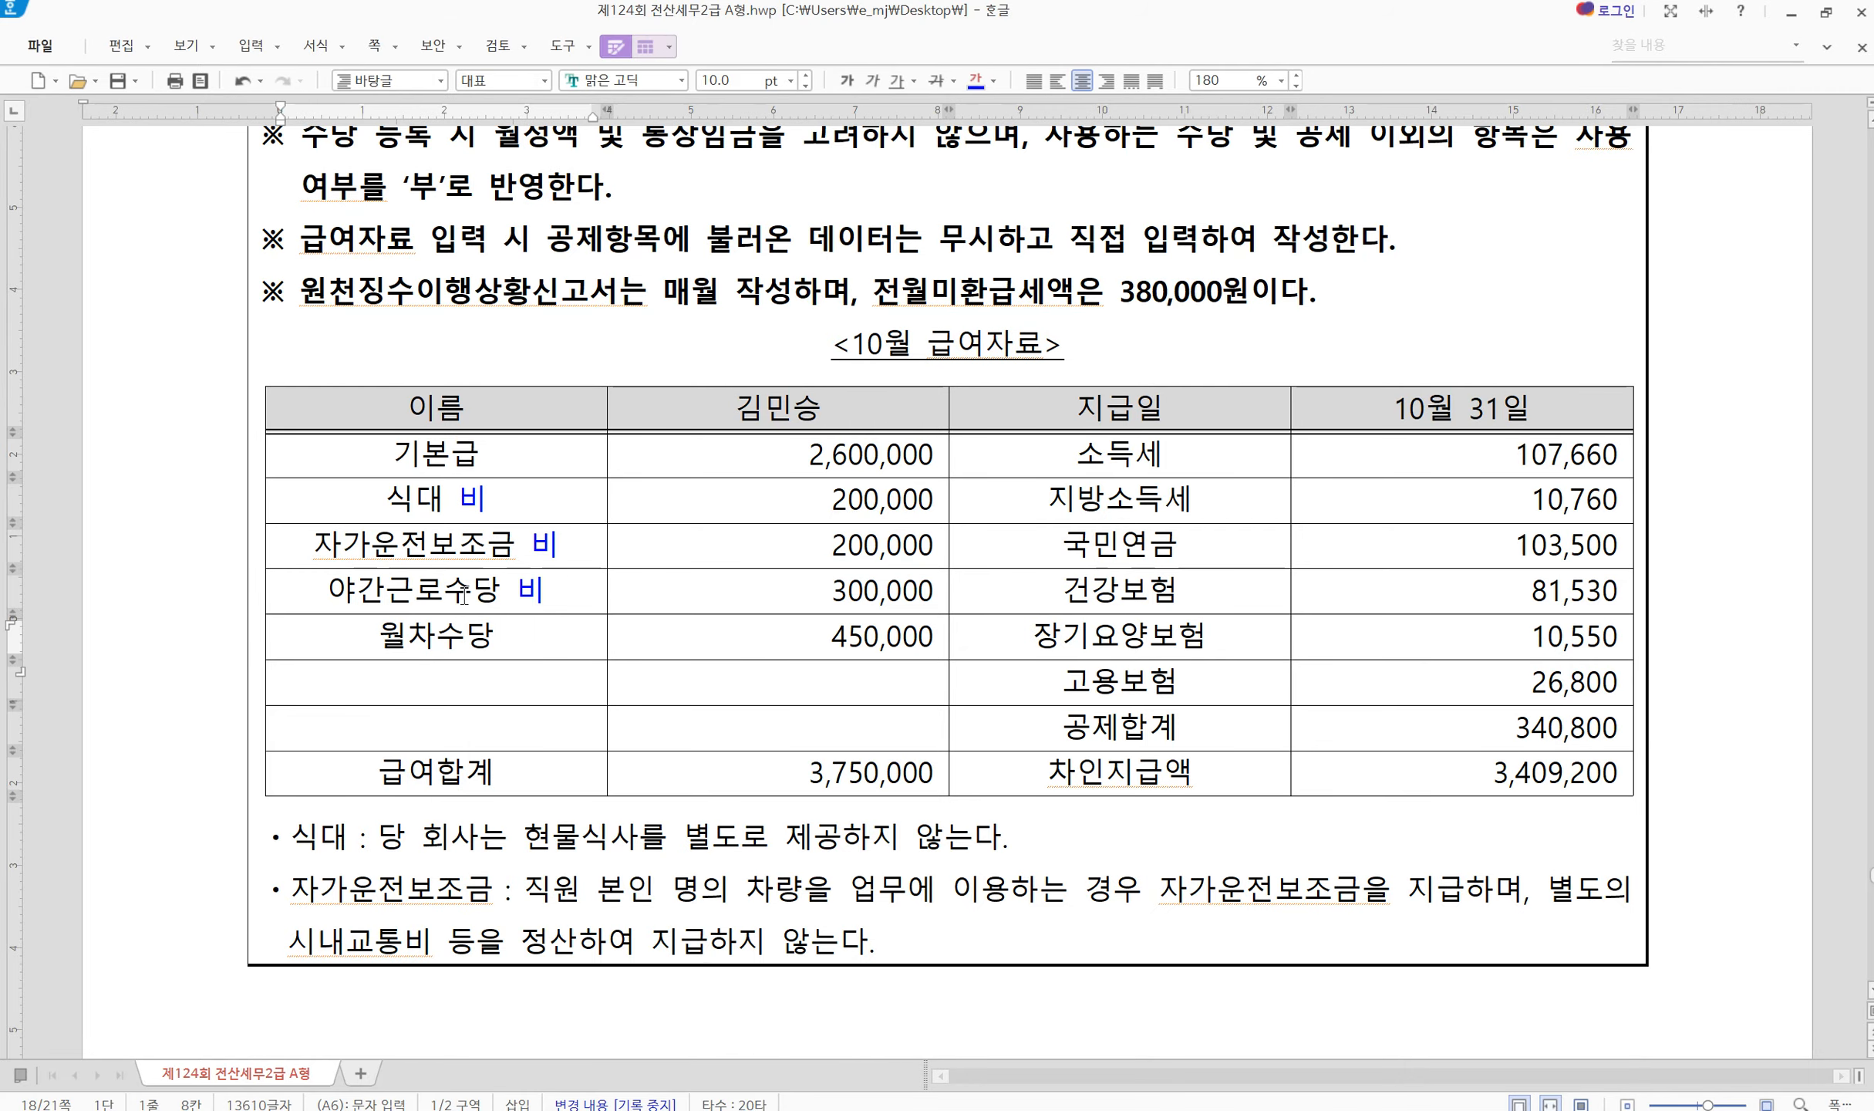
pyautogui.click(535, 654)
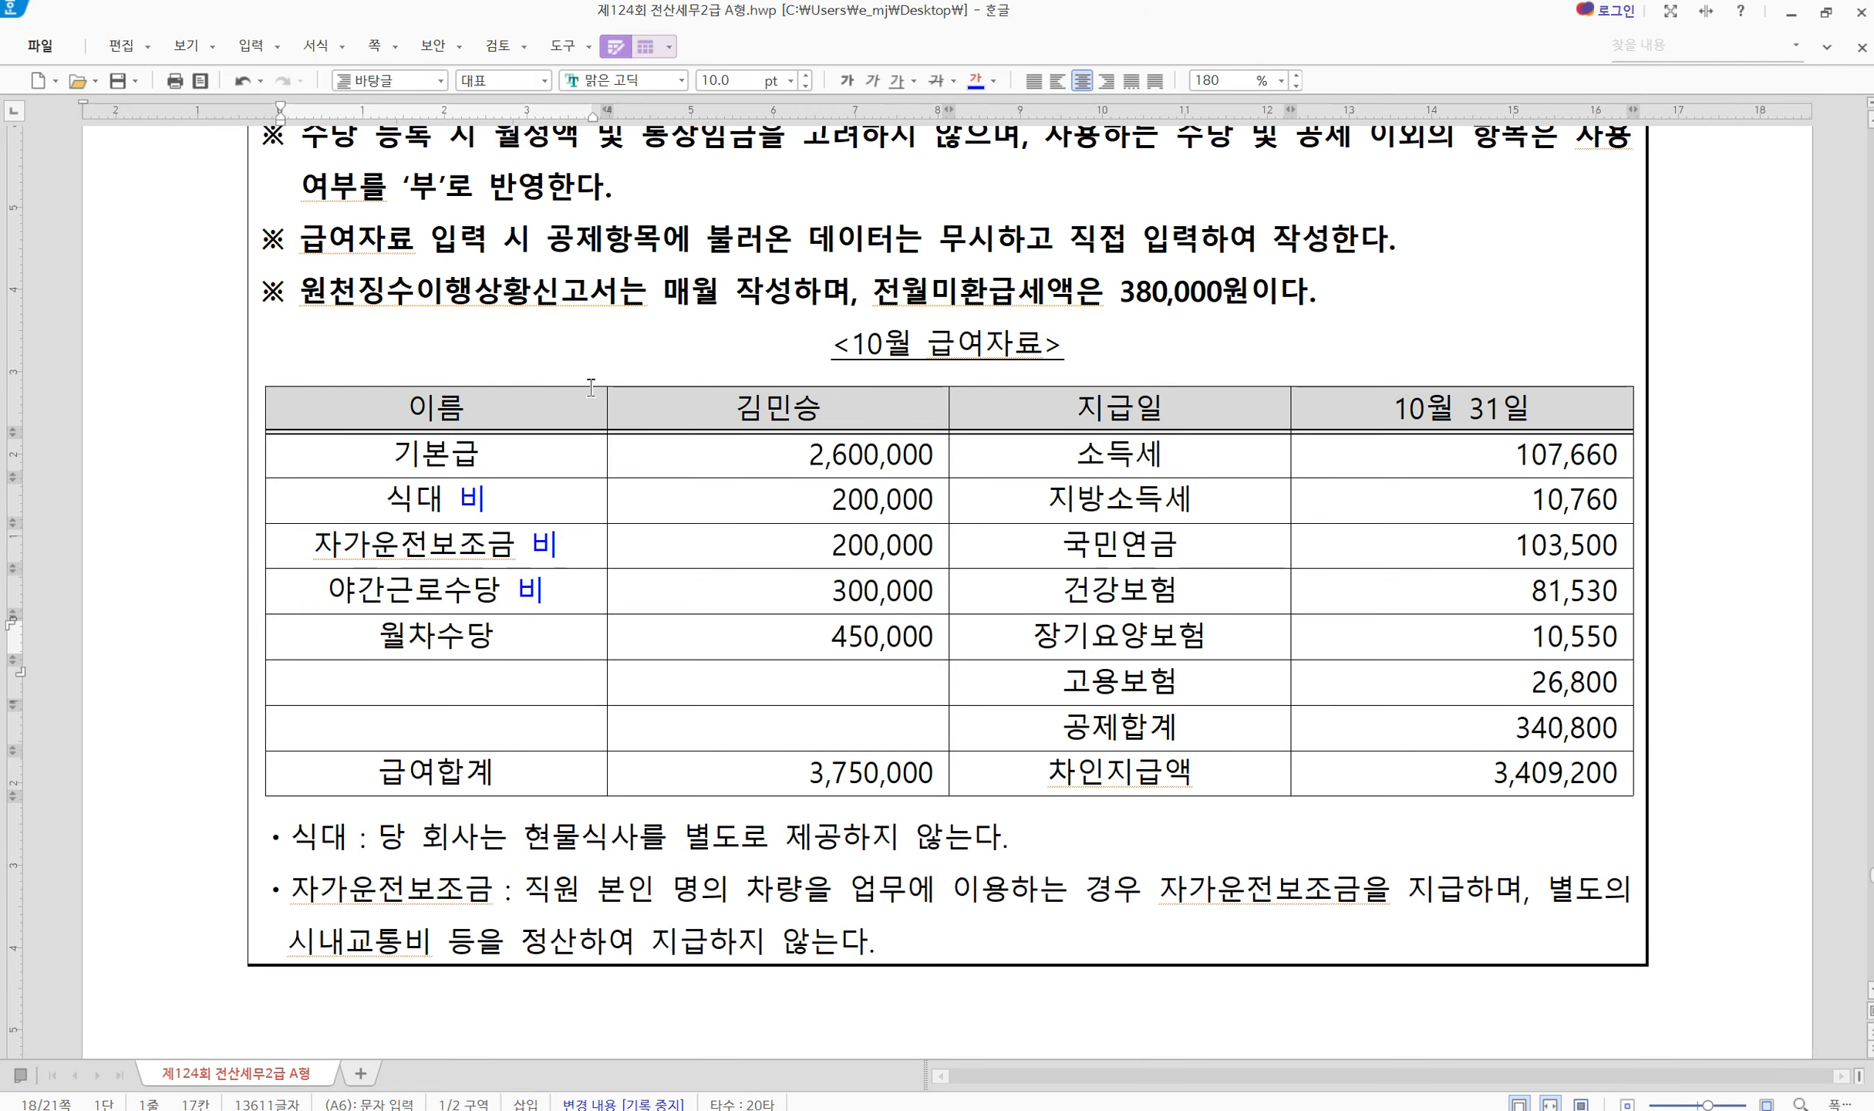
pyautogui.hotkey('alt', 'Tab')
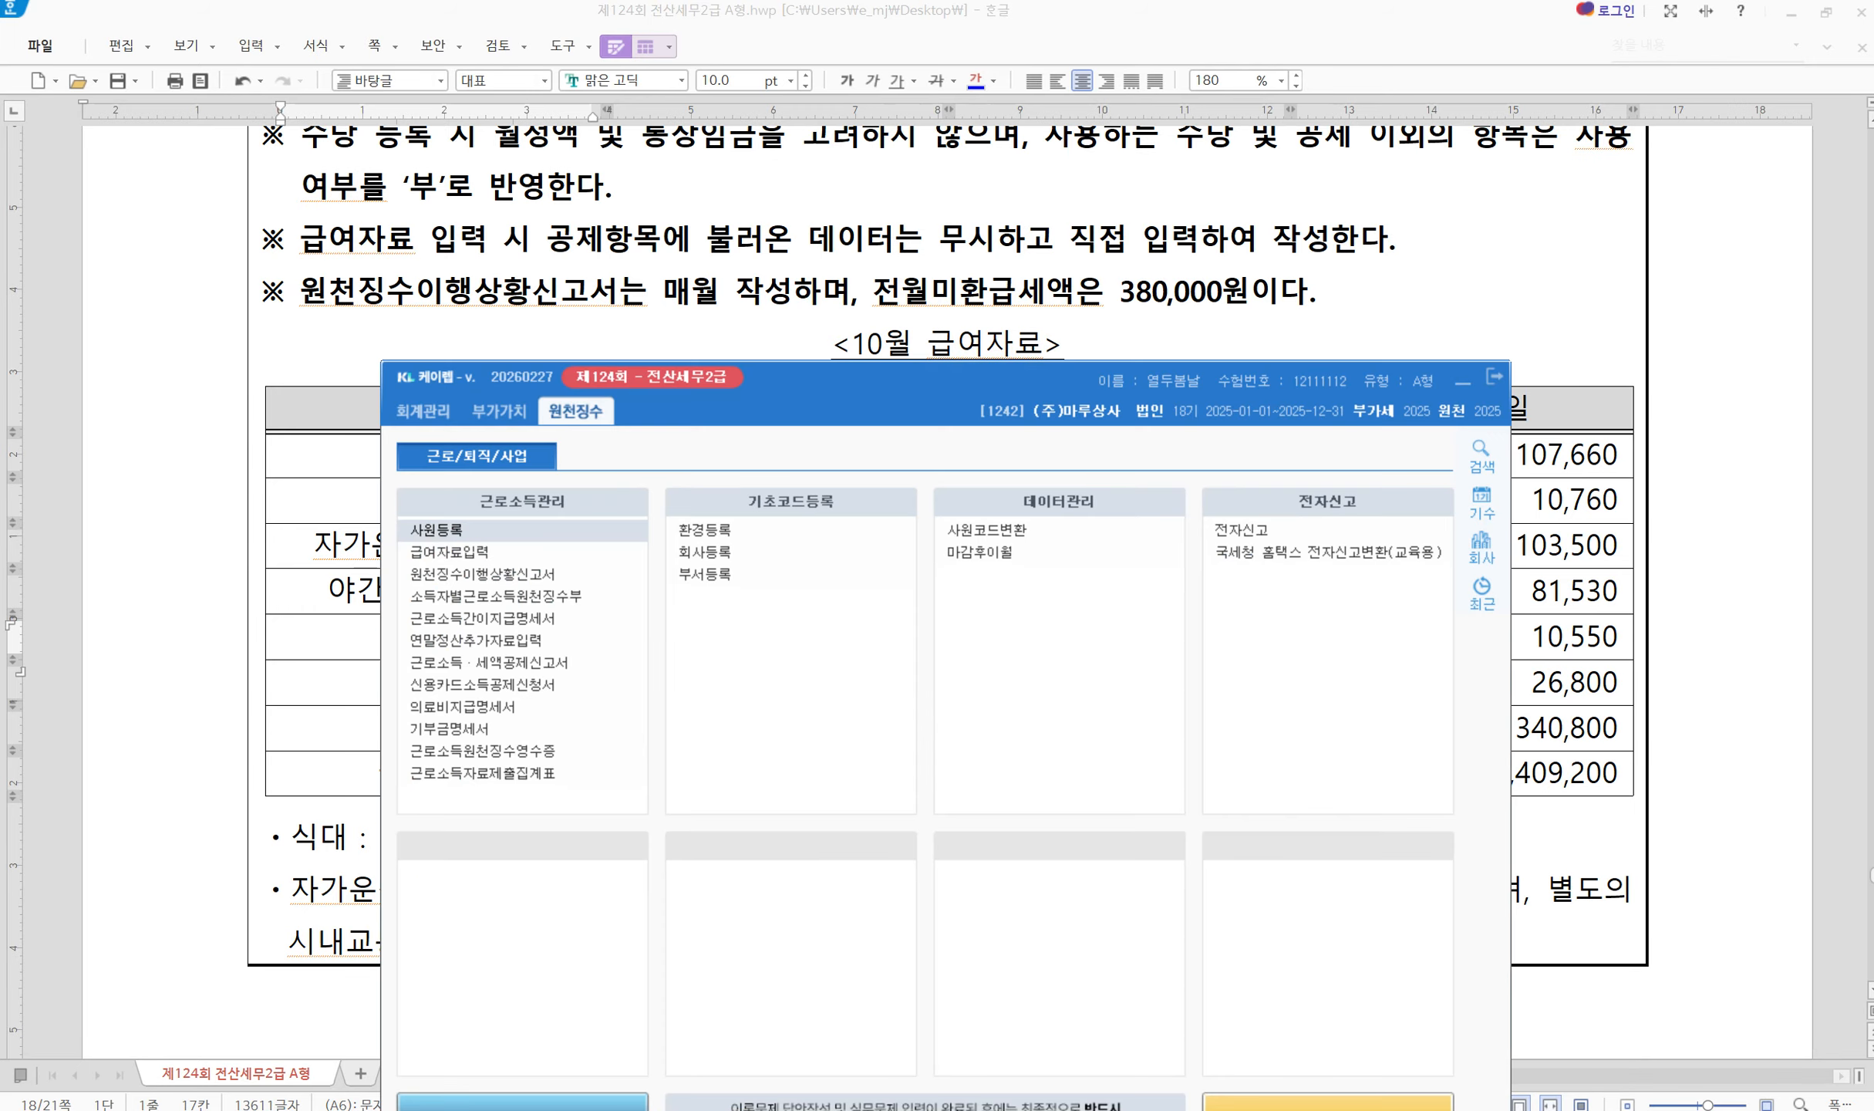
# Open 급여자료입력 for 귀속 month 10 with payment day 31 and go to 기본급
pyautogui.click(501, 554)
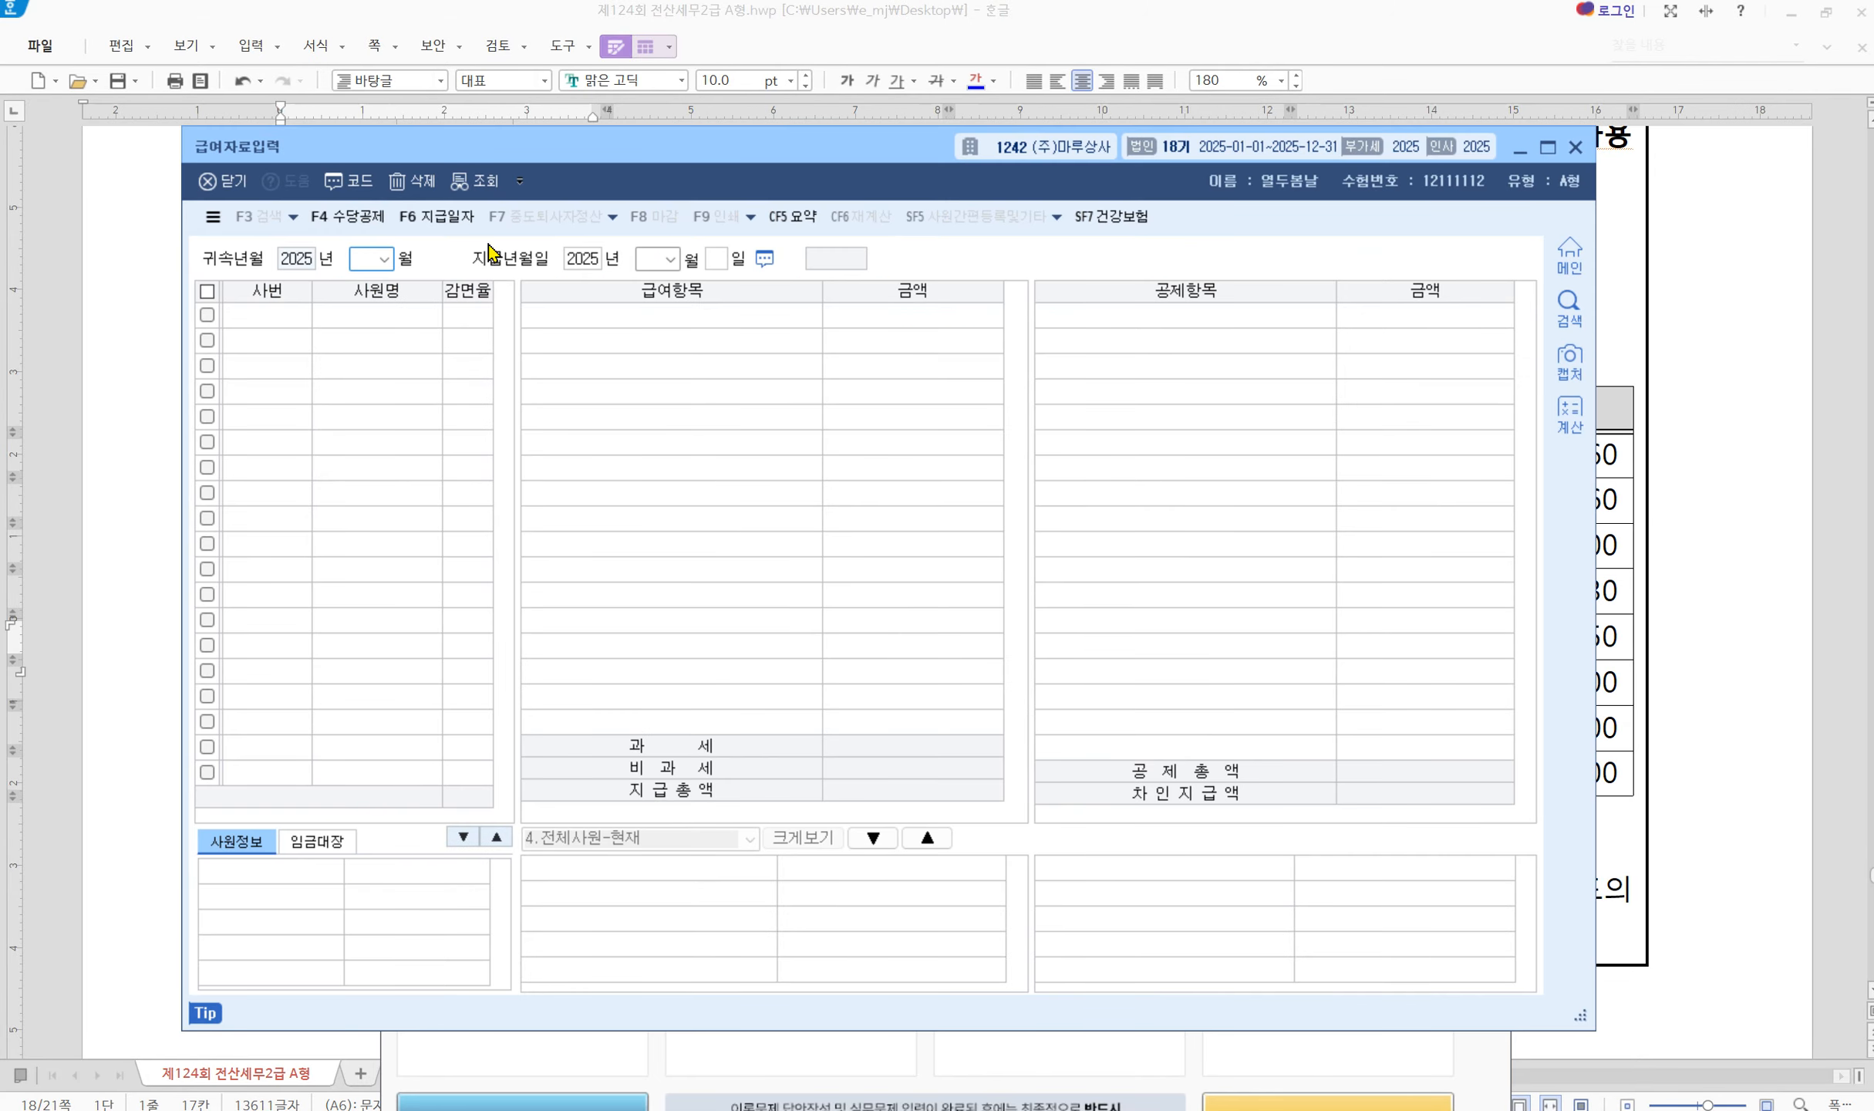
pyautogui.moveTo(563, 151); pyautogui.dragTo(621, 289)
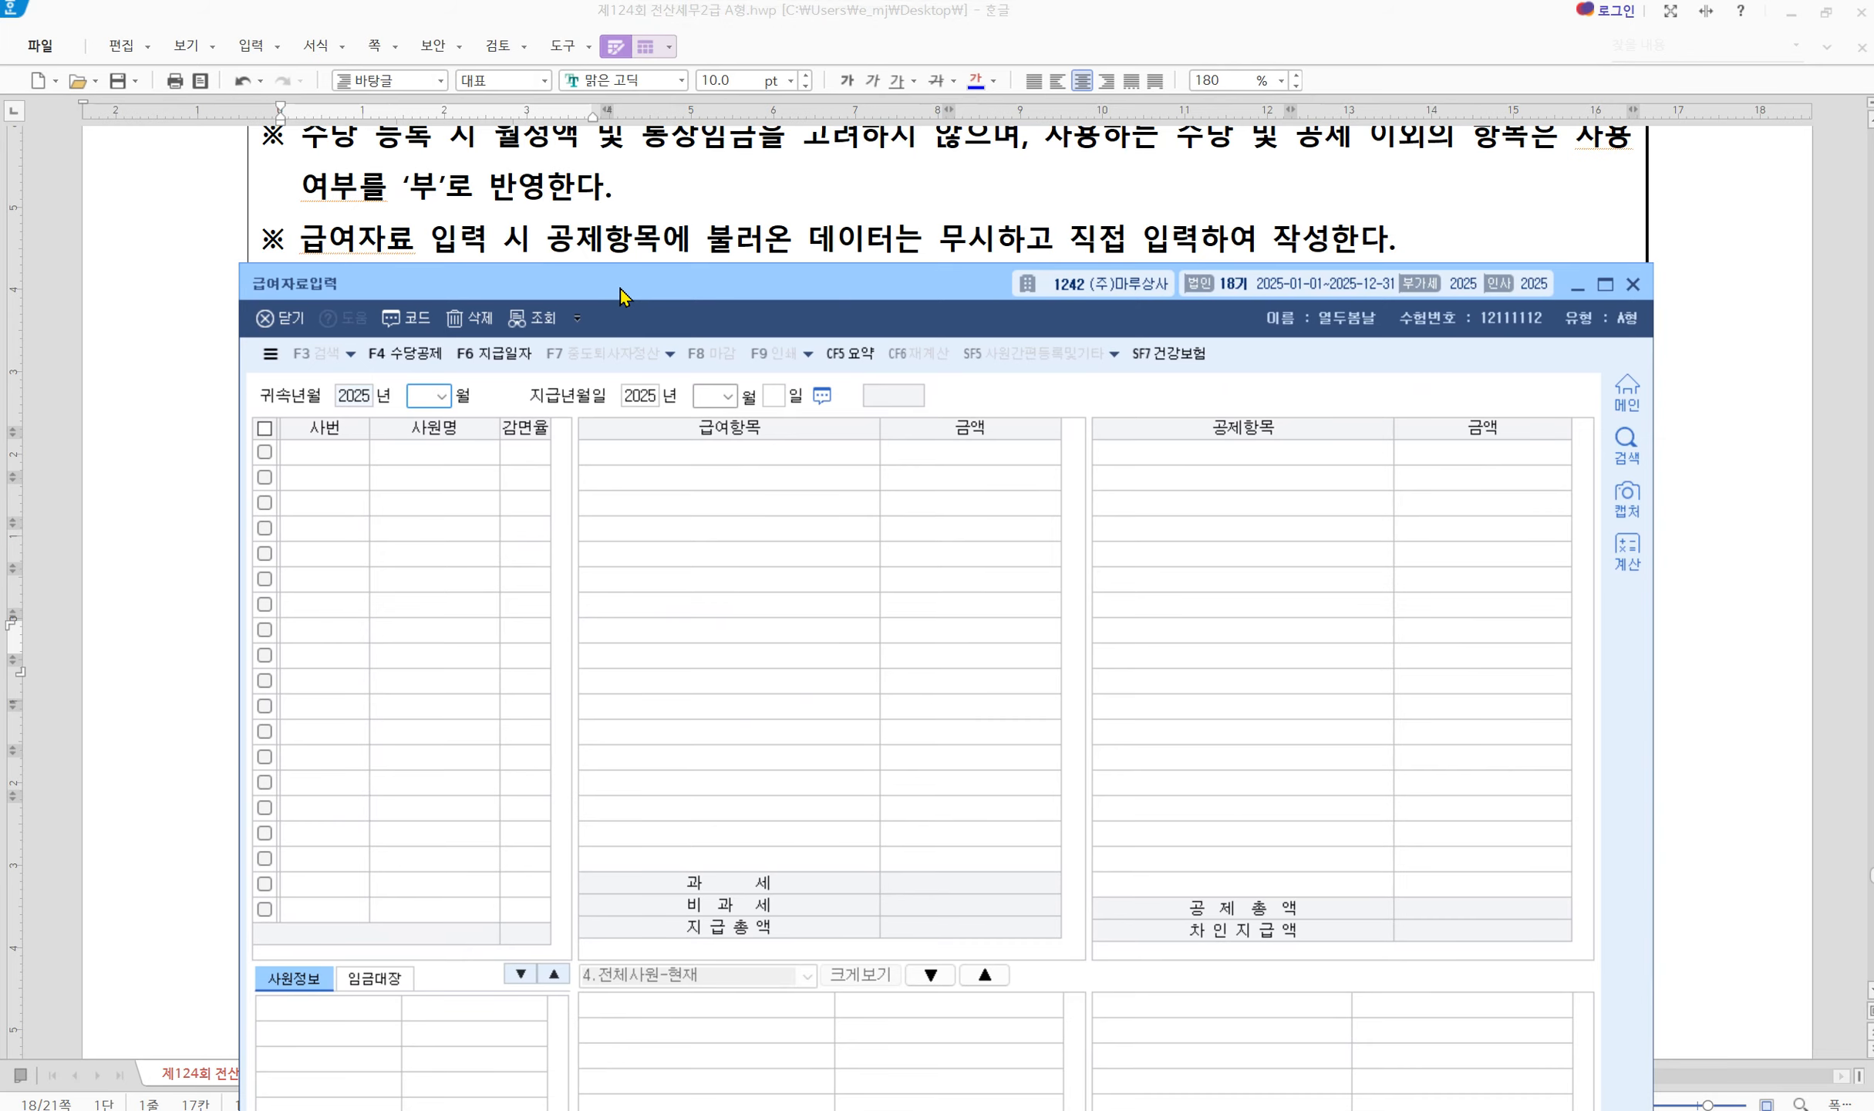
pyautogui.write('10')
pyautogui.press('Return')
pyautogui.press('Return')
pyautogui.press('Return')
pyautogui.write('31')
pyautogui.press('Return')
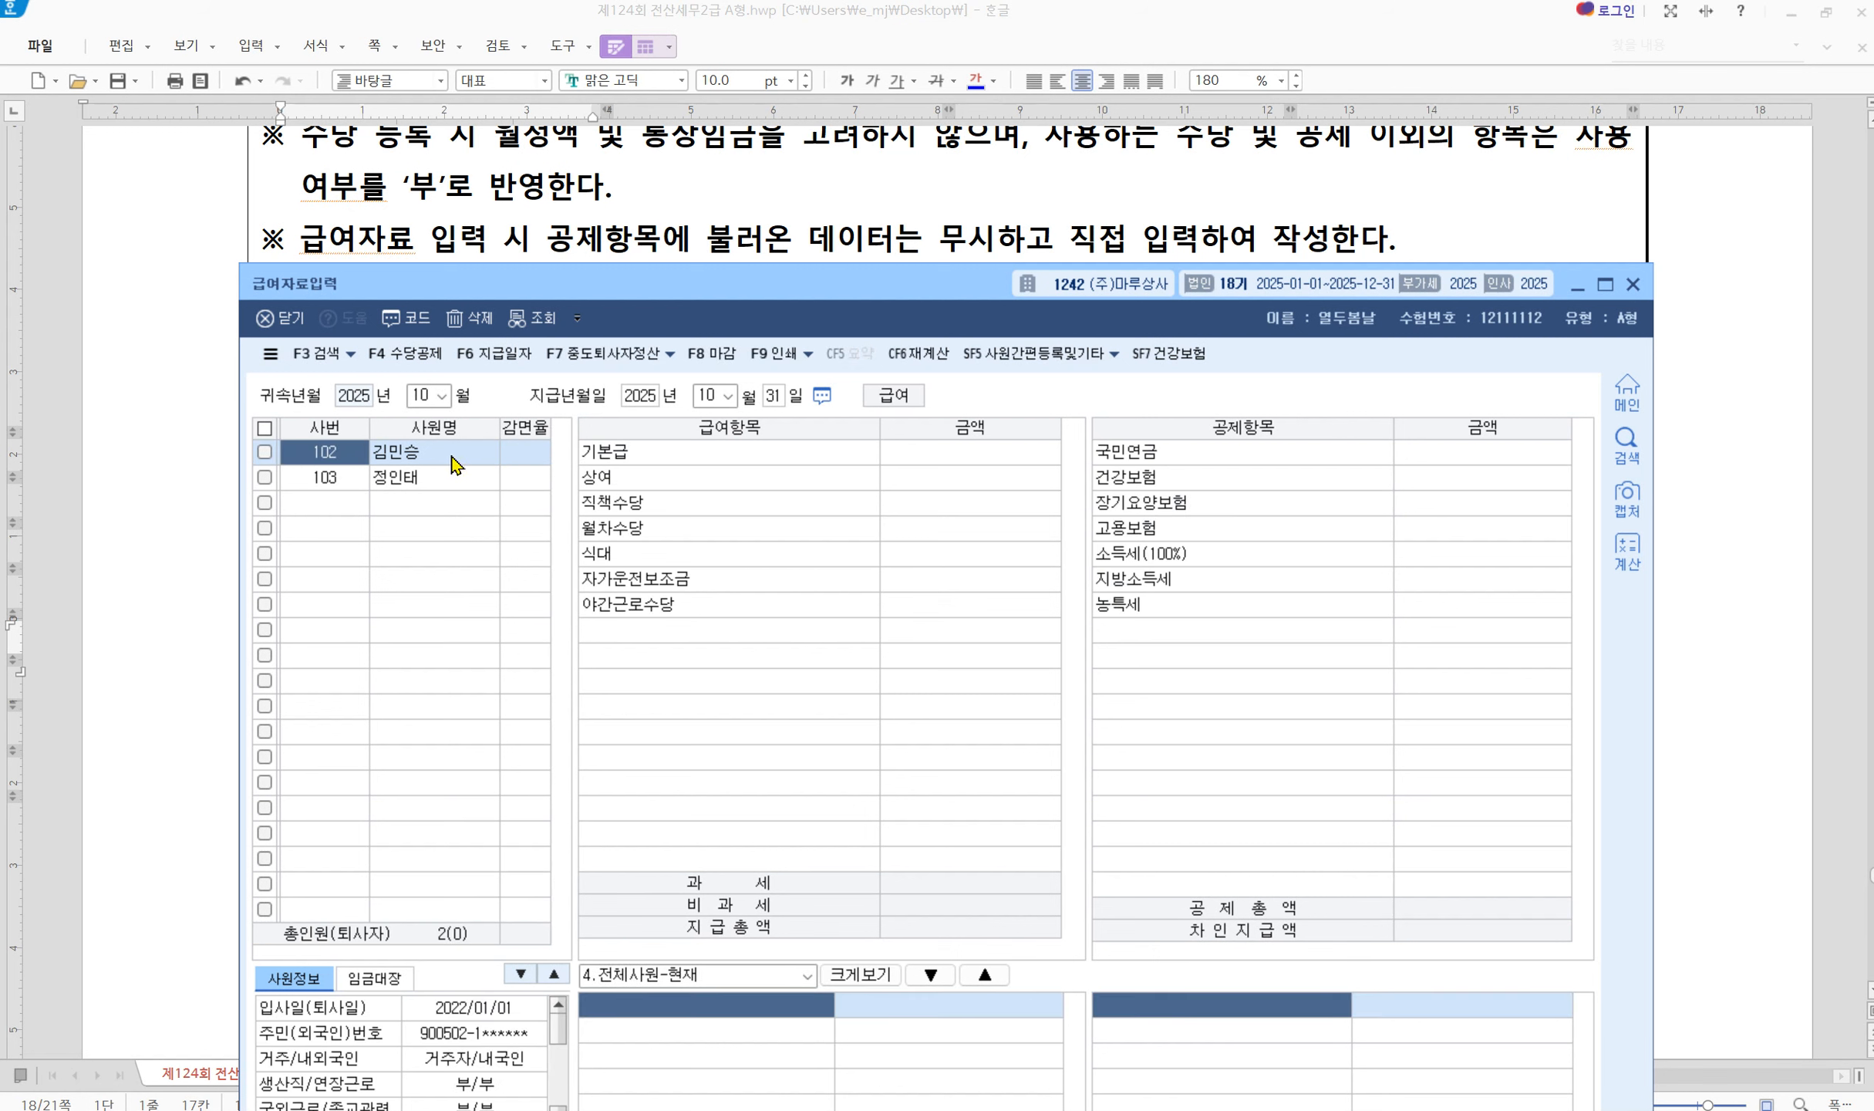
pyautogui.click(954, 458)
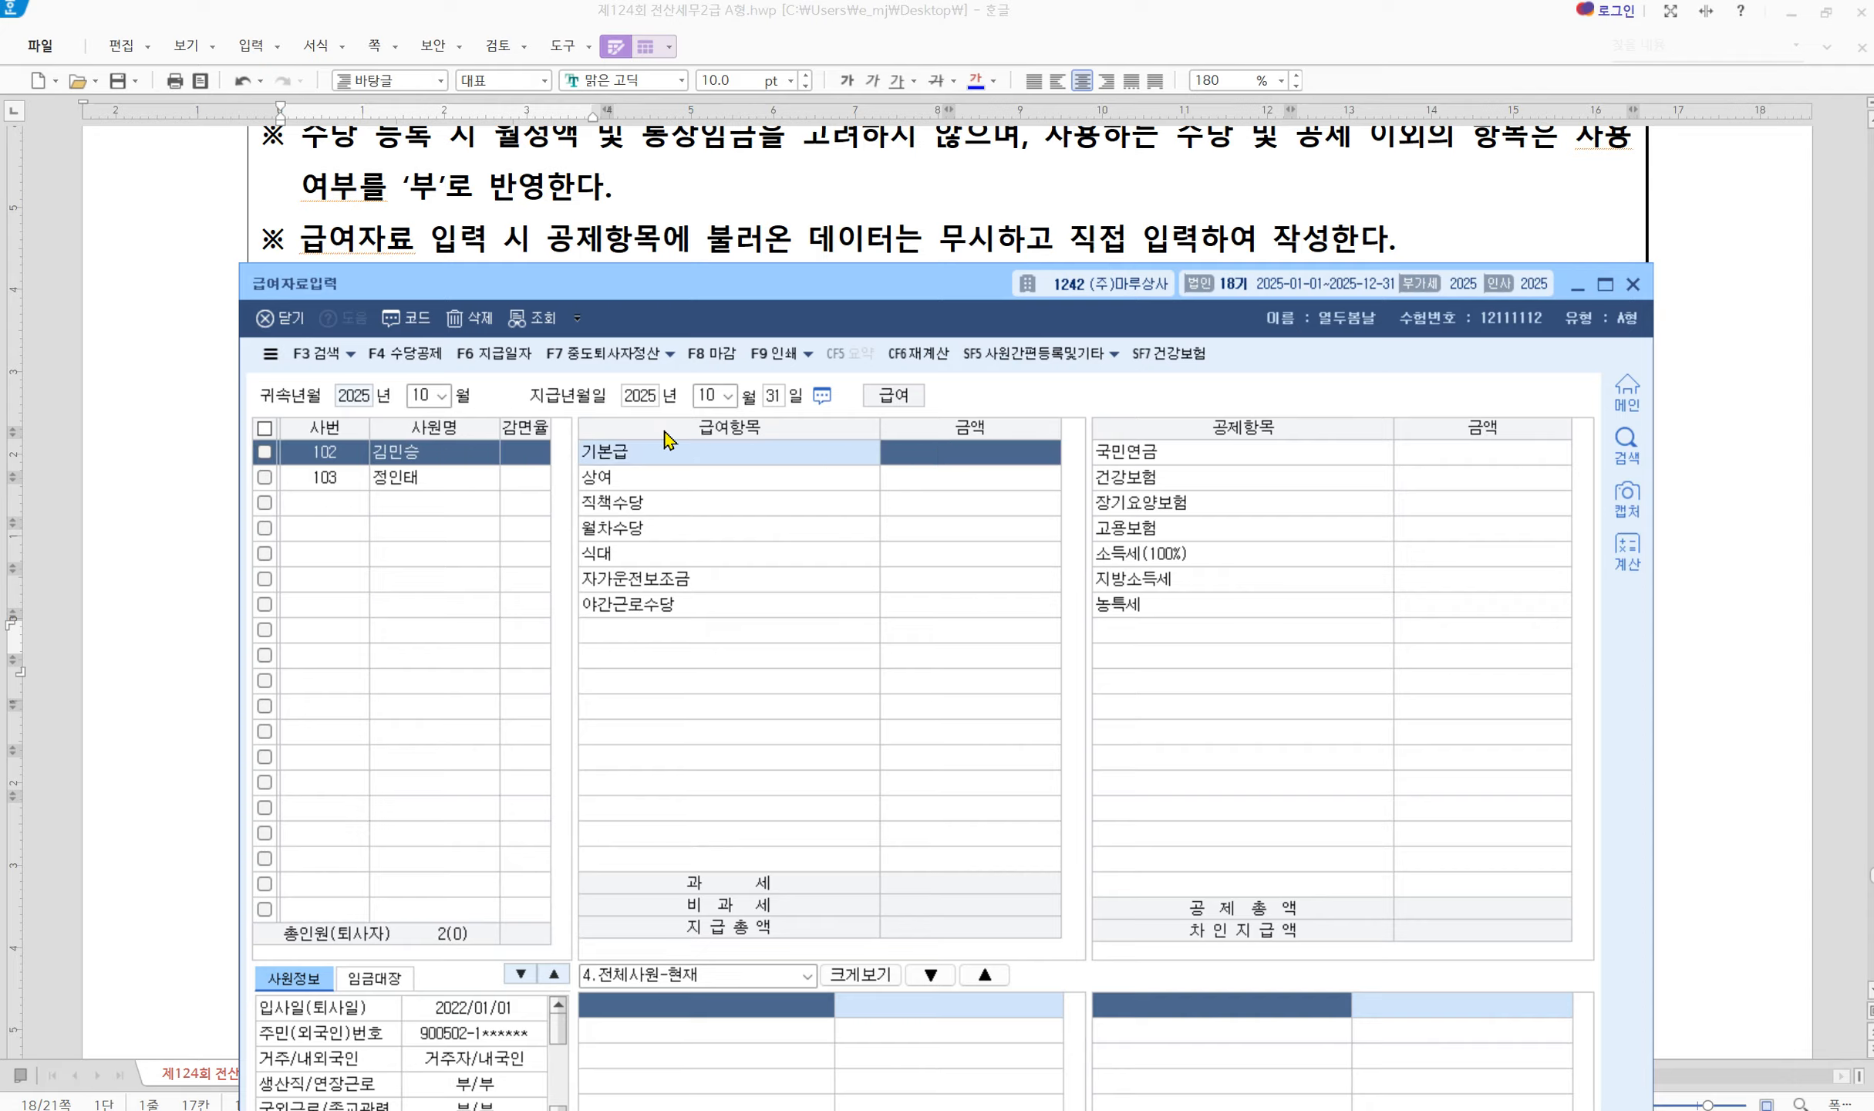
# Open 수당공제 registration and compare it with the exam's October salary table
pyautogui.click(409, 357)
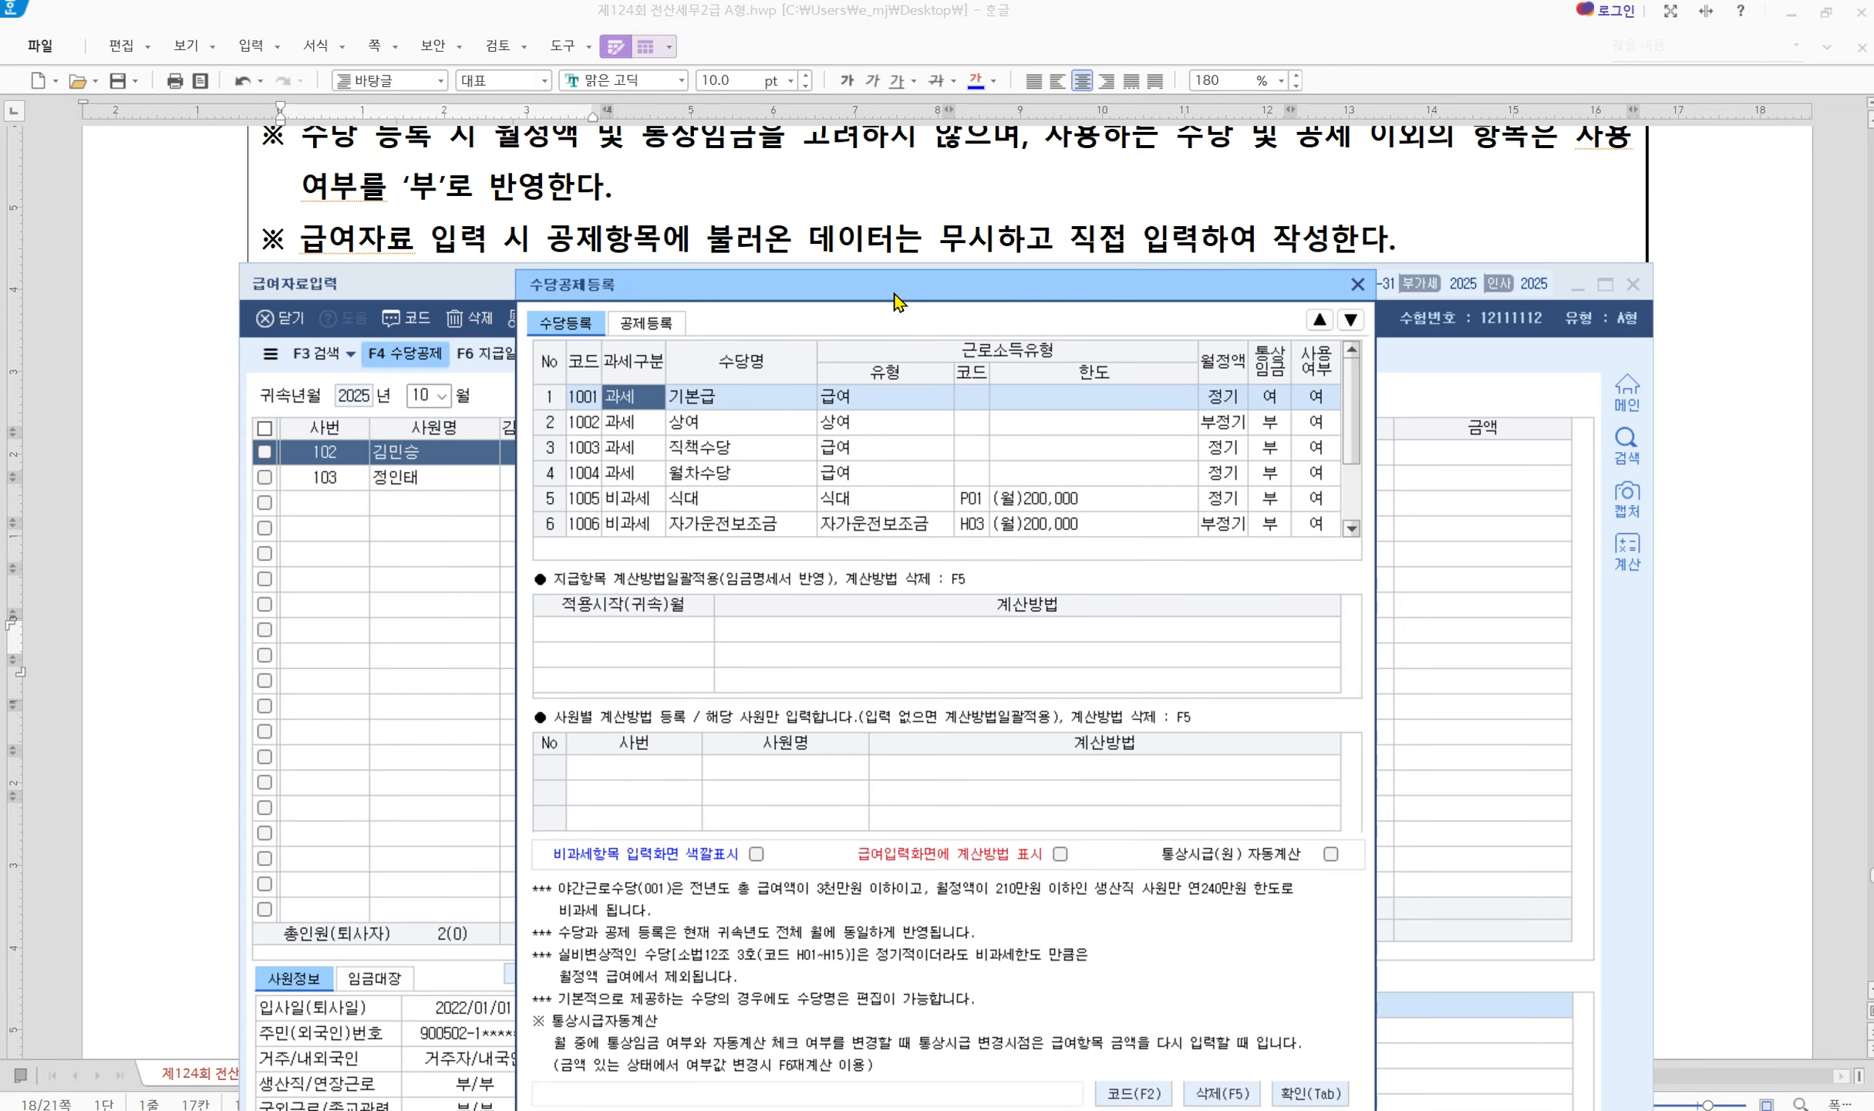
pyautogui.moveTo(894, 294); pyautogui.dragTo(884, 428)
pyautogui.click(1004, 206)
pyautogui.scroll(-1, 819, 607)
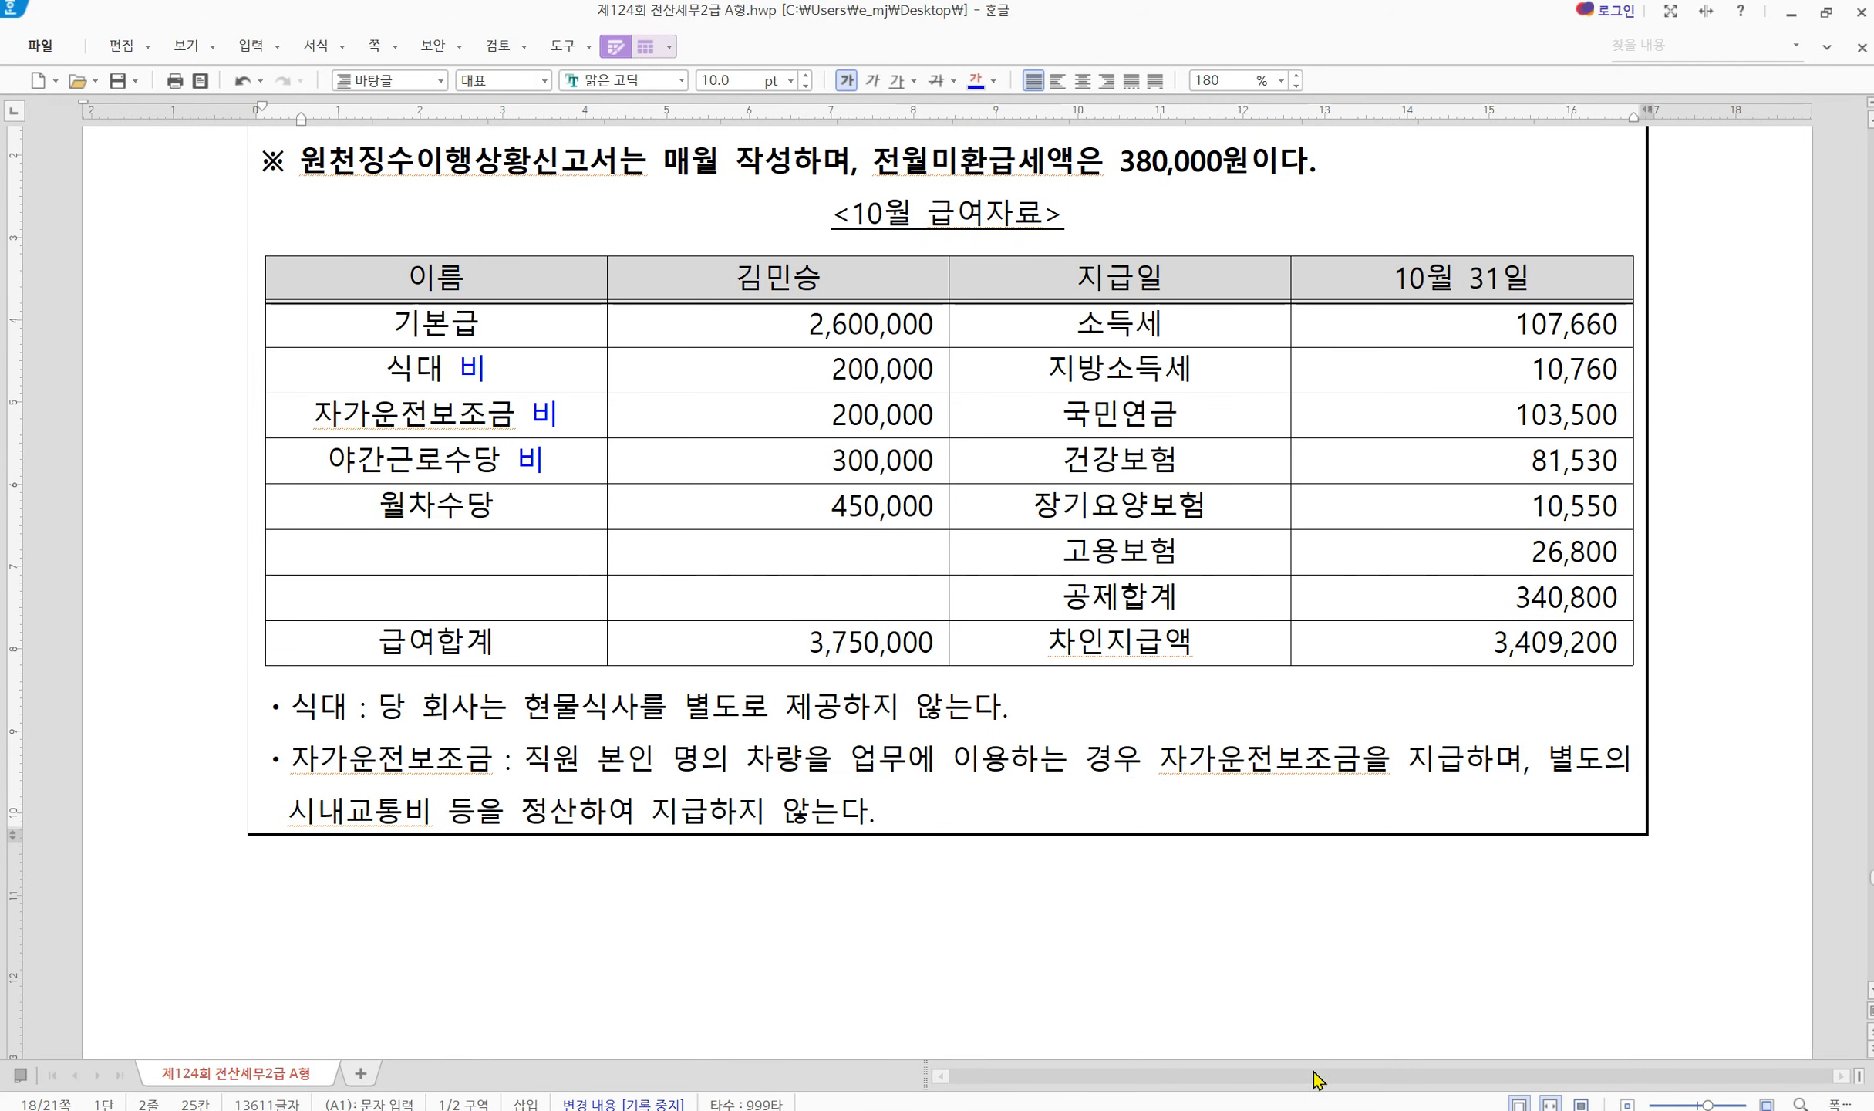
pyautogui.click(1482, 1108)
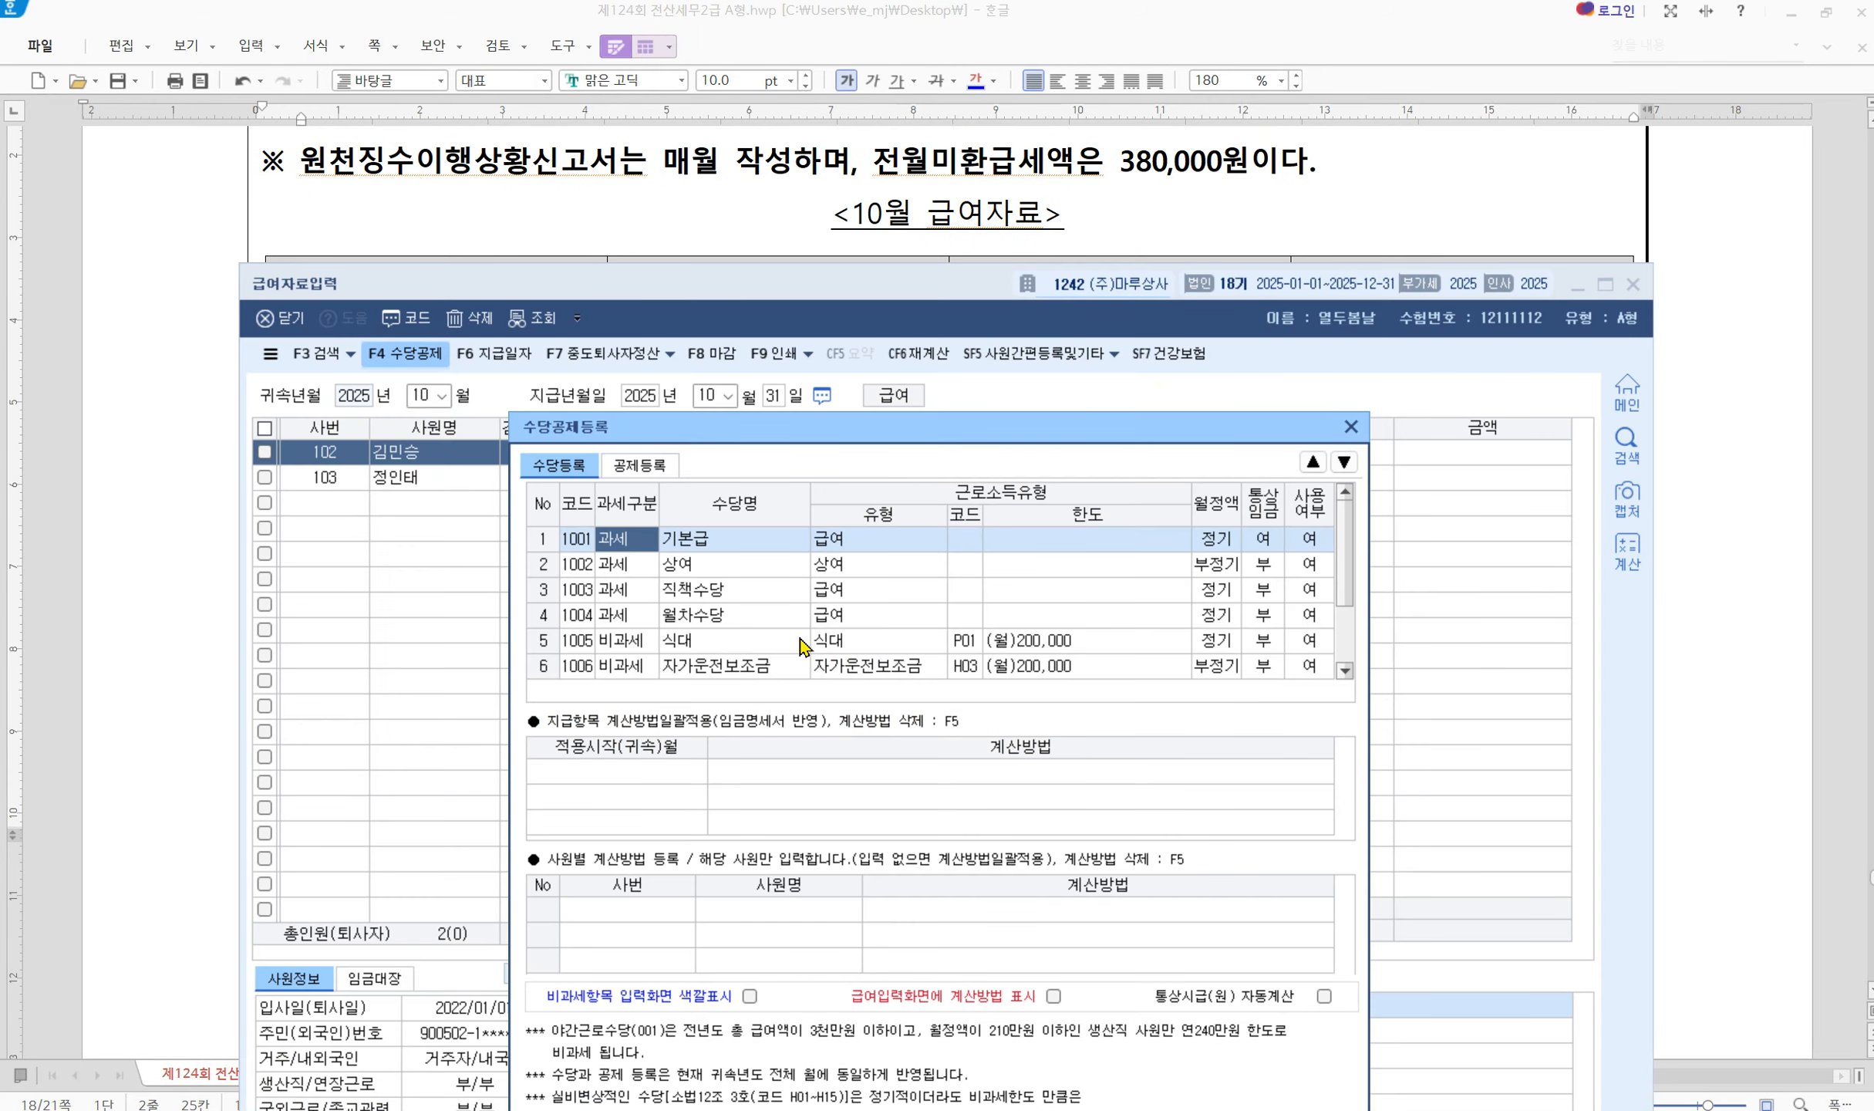
# Set 사용여부 of 상여, 직책수당 and 월차수당 to 부 and start a taxable row 8
pyautogui.click(1311, 572)
pyautogui.click(1264, 568)
pyautogui.click(1264, 567)
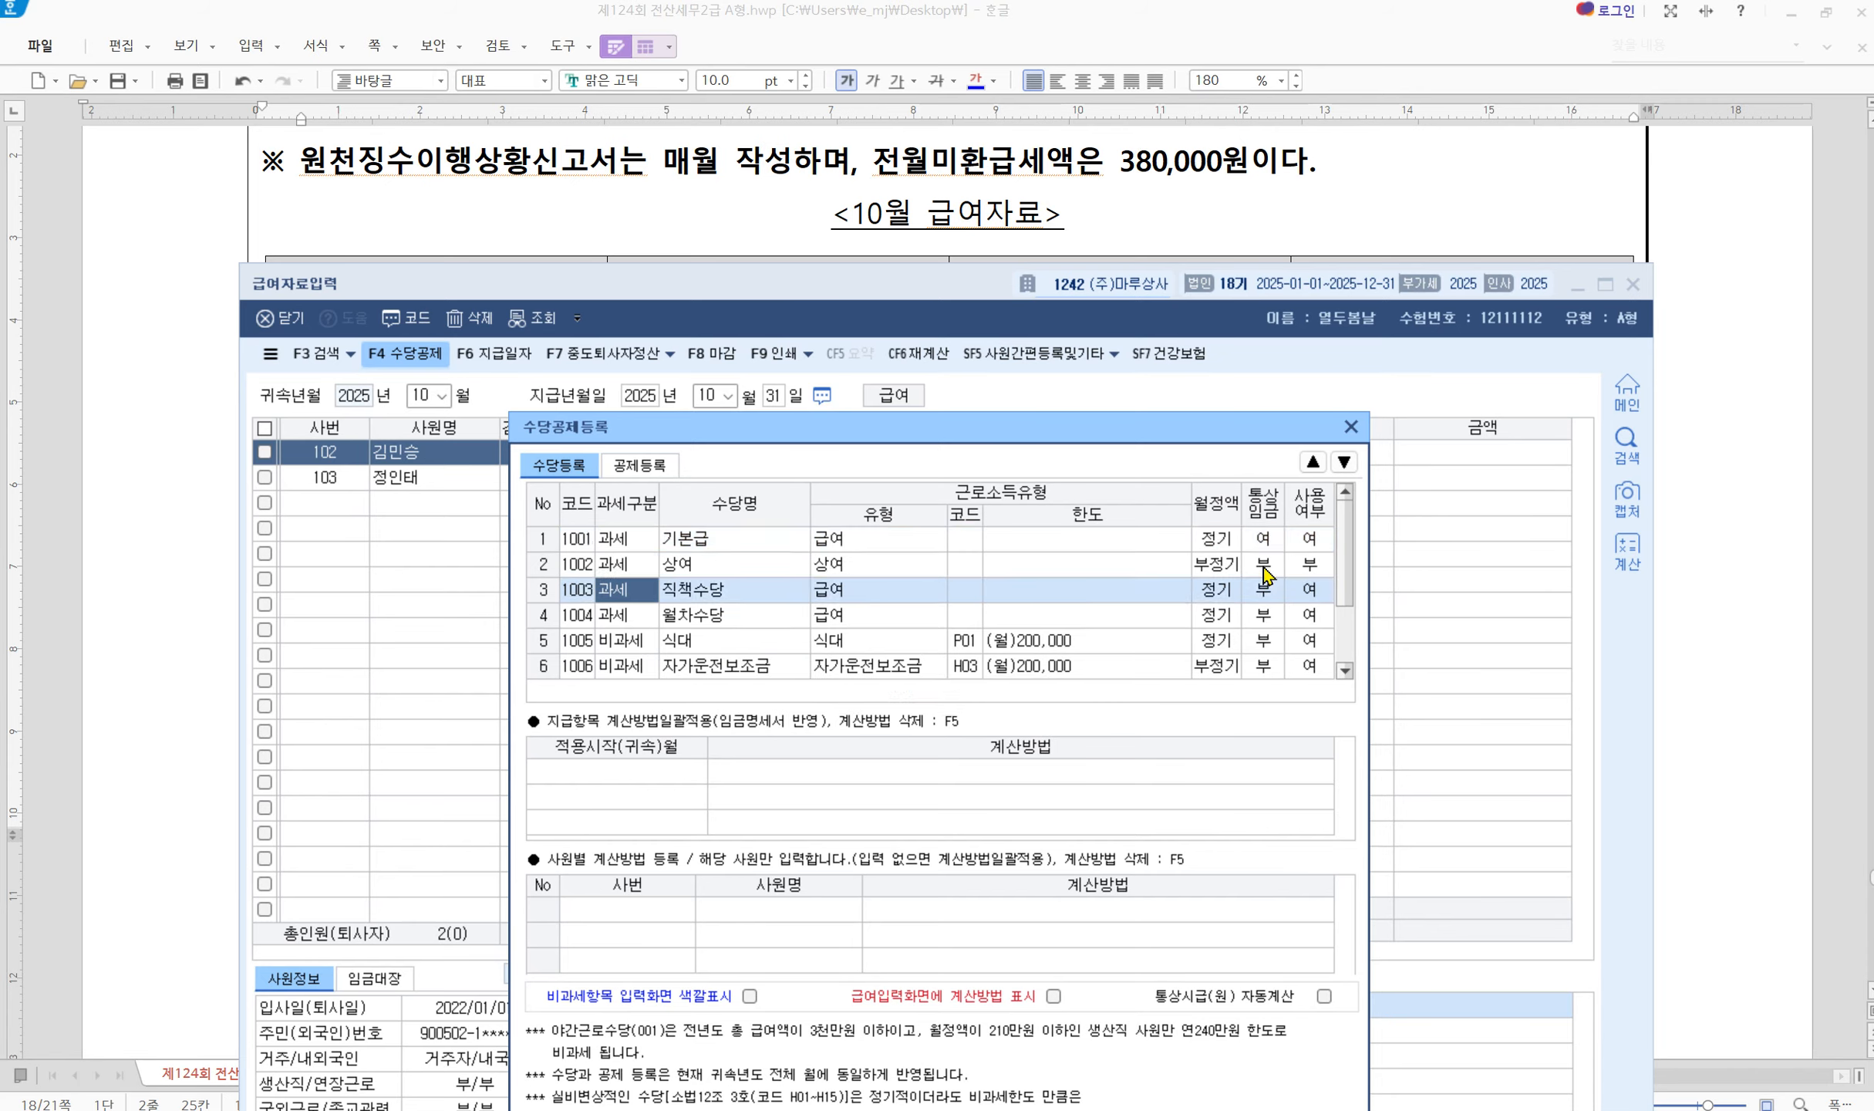
pyautogui.click(1308, 594)
pyautogui.click(1270, 593)
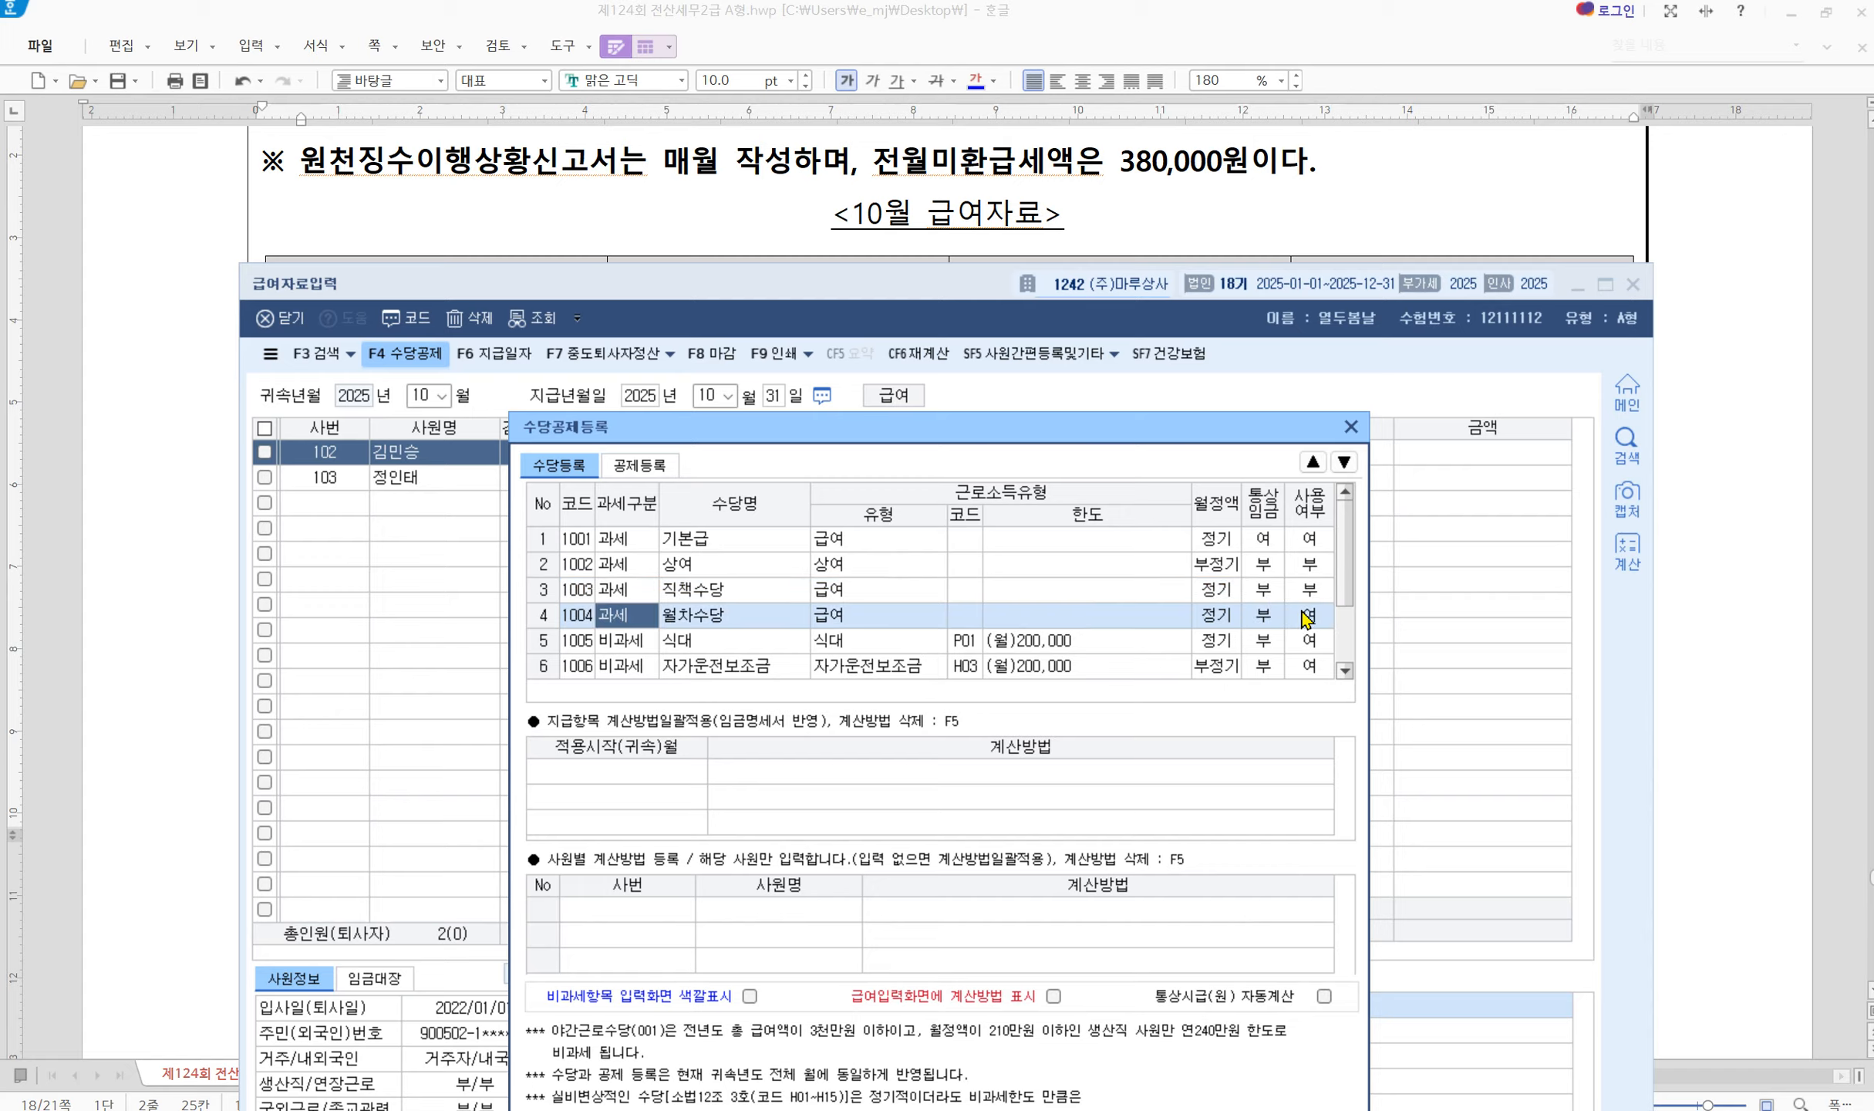
pyautogui.click(1305, 615)
pyautogui.click(1261, 614)
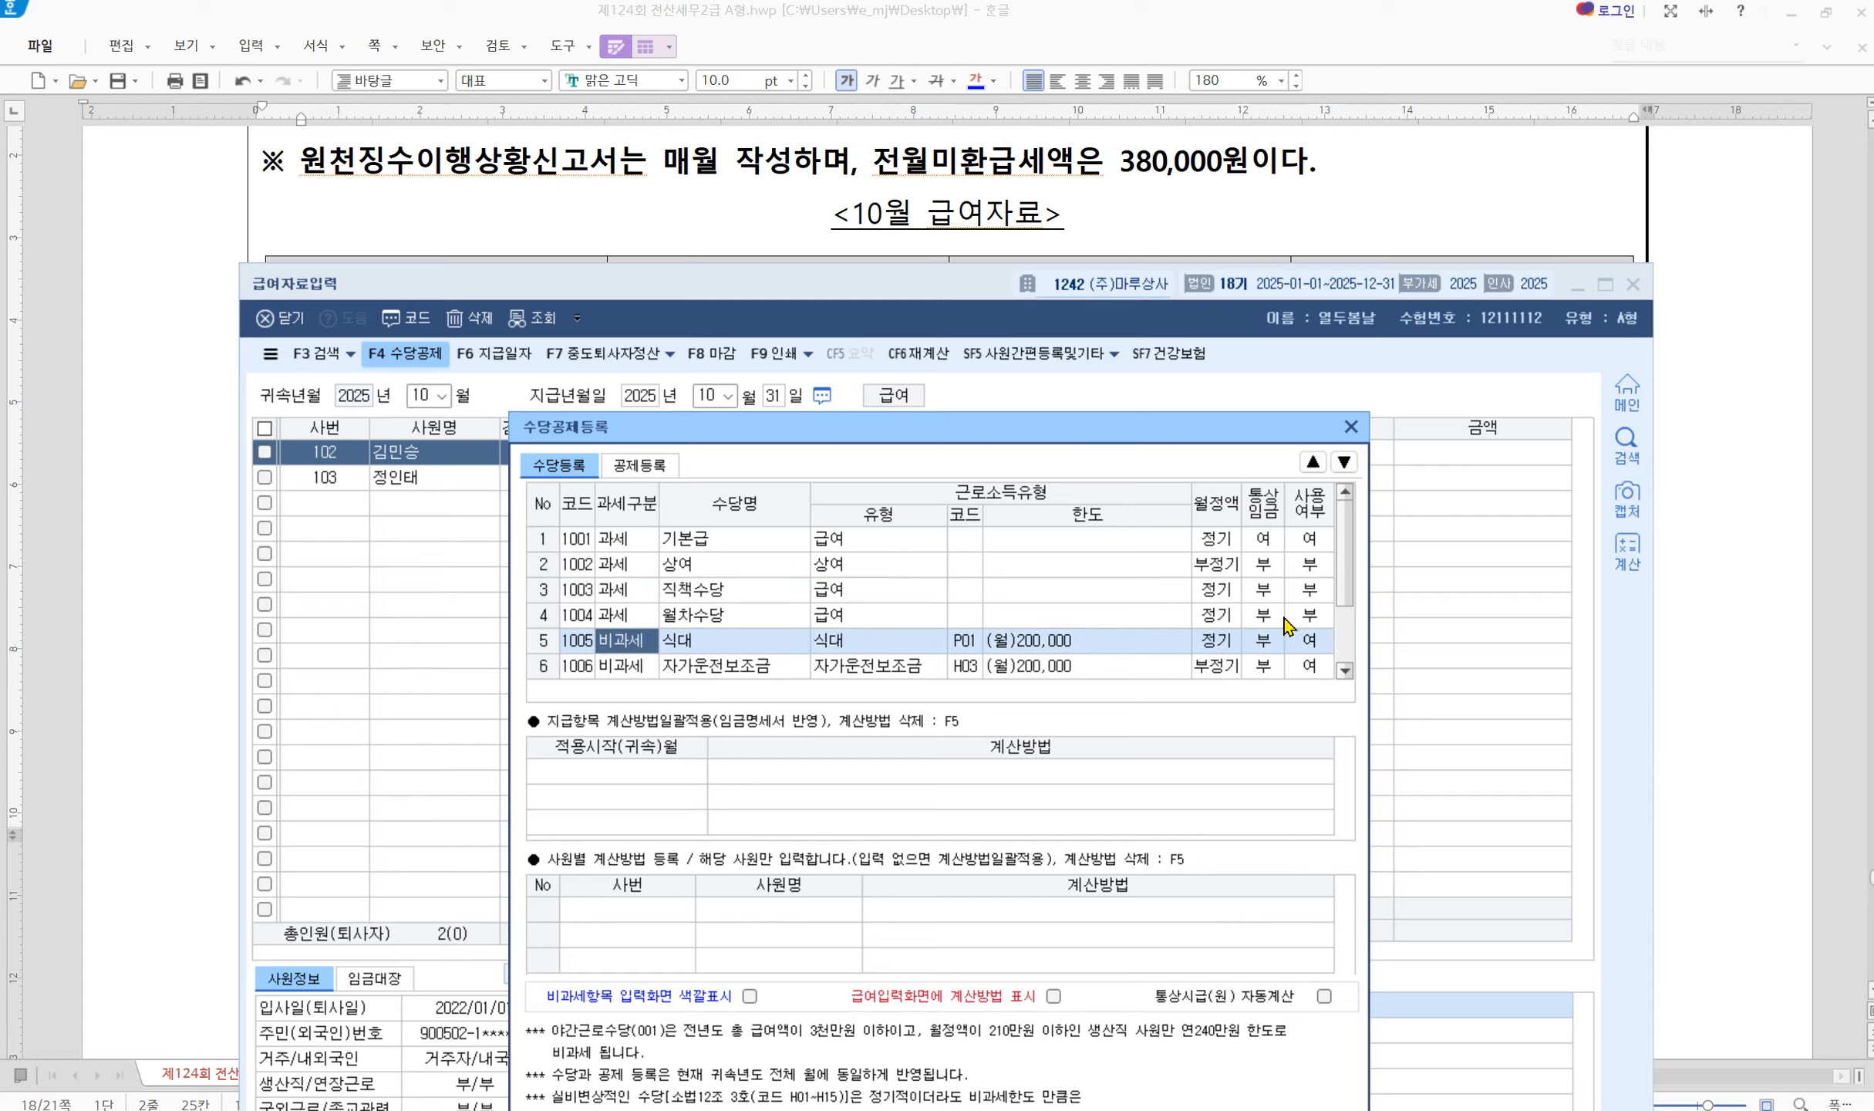
pyautogui.click(1345, 671)
pyautogui.click(1345, 671)
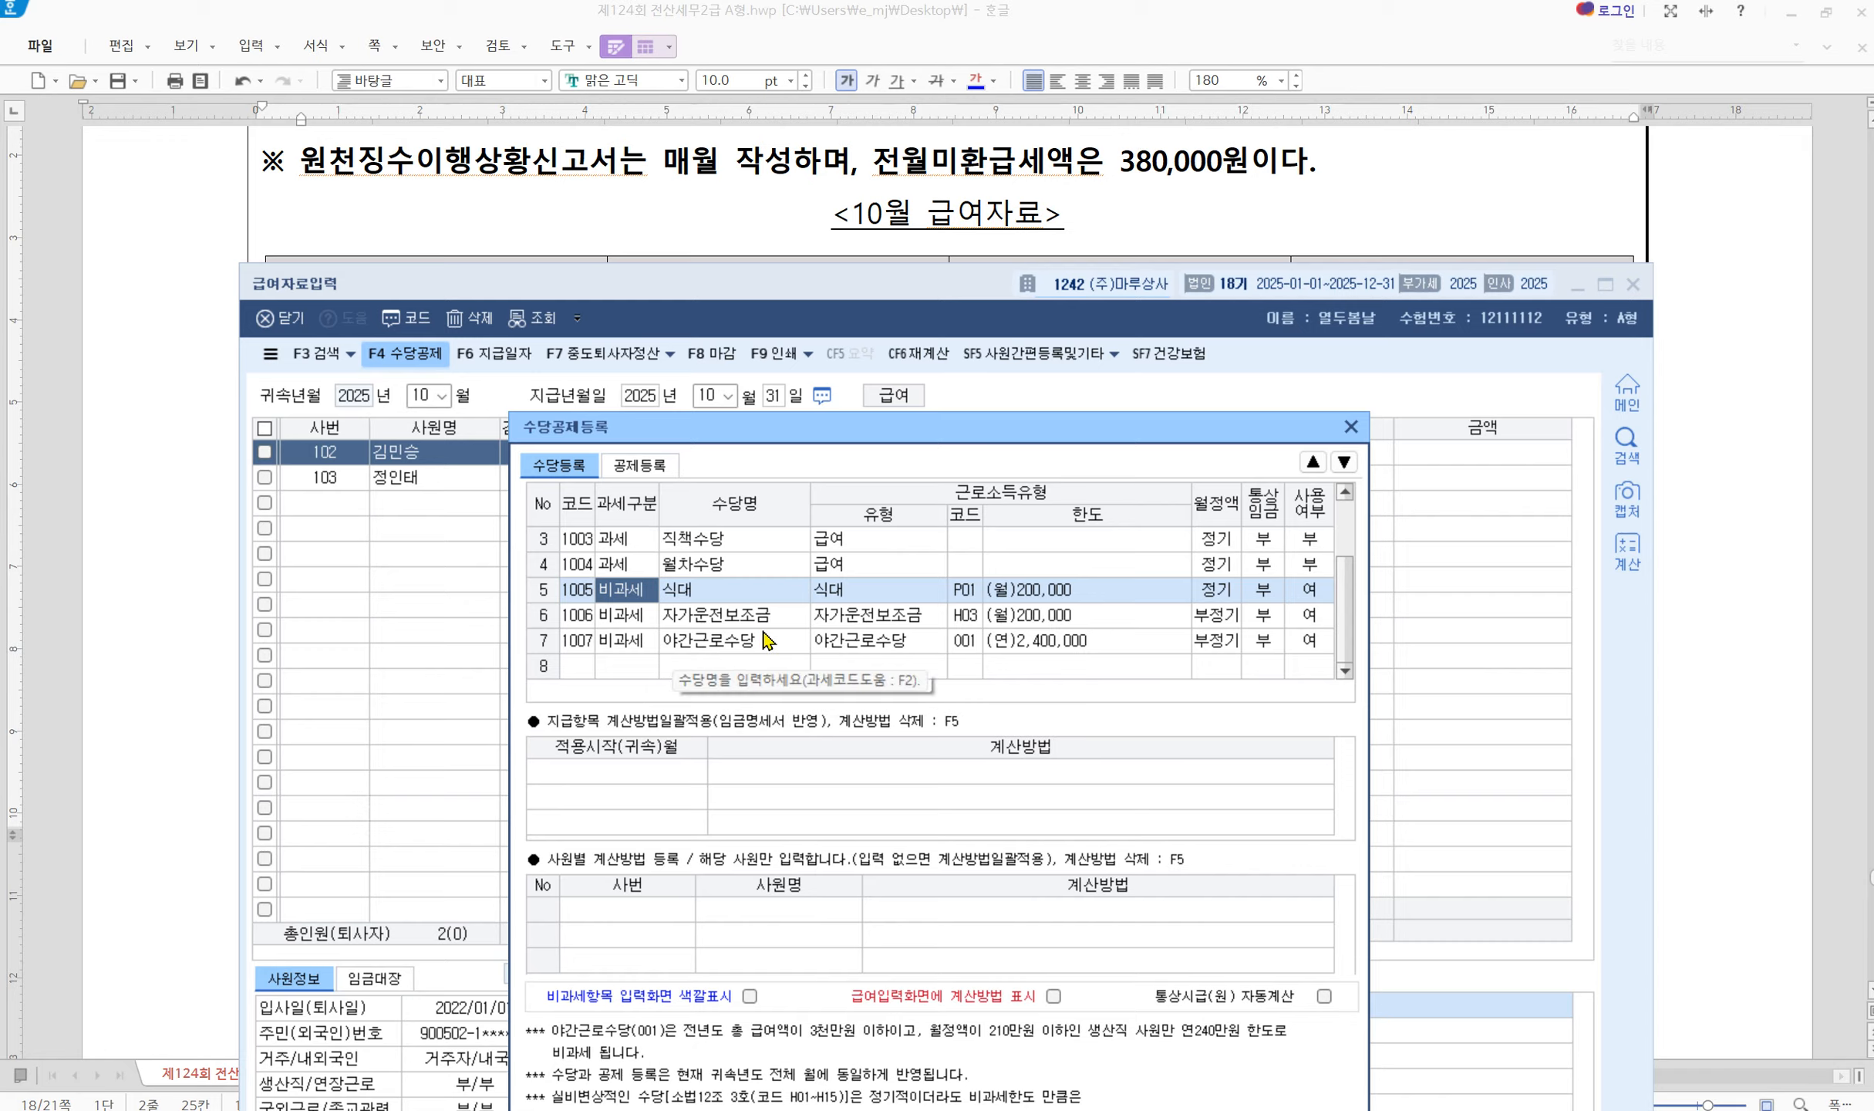
pyautogui.click(634, 664)
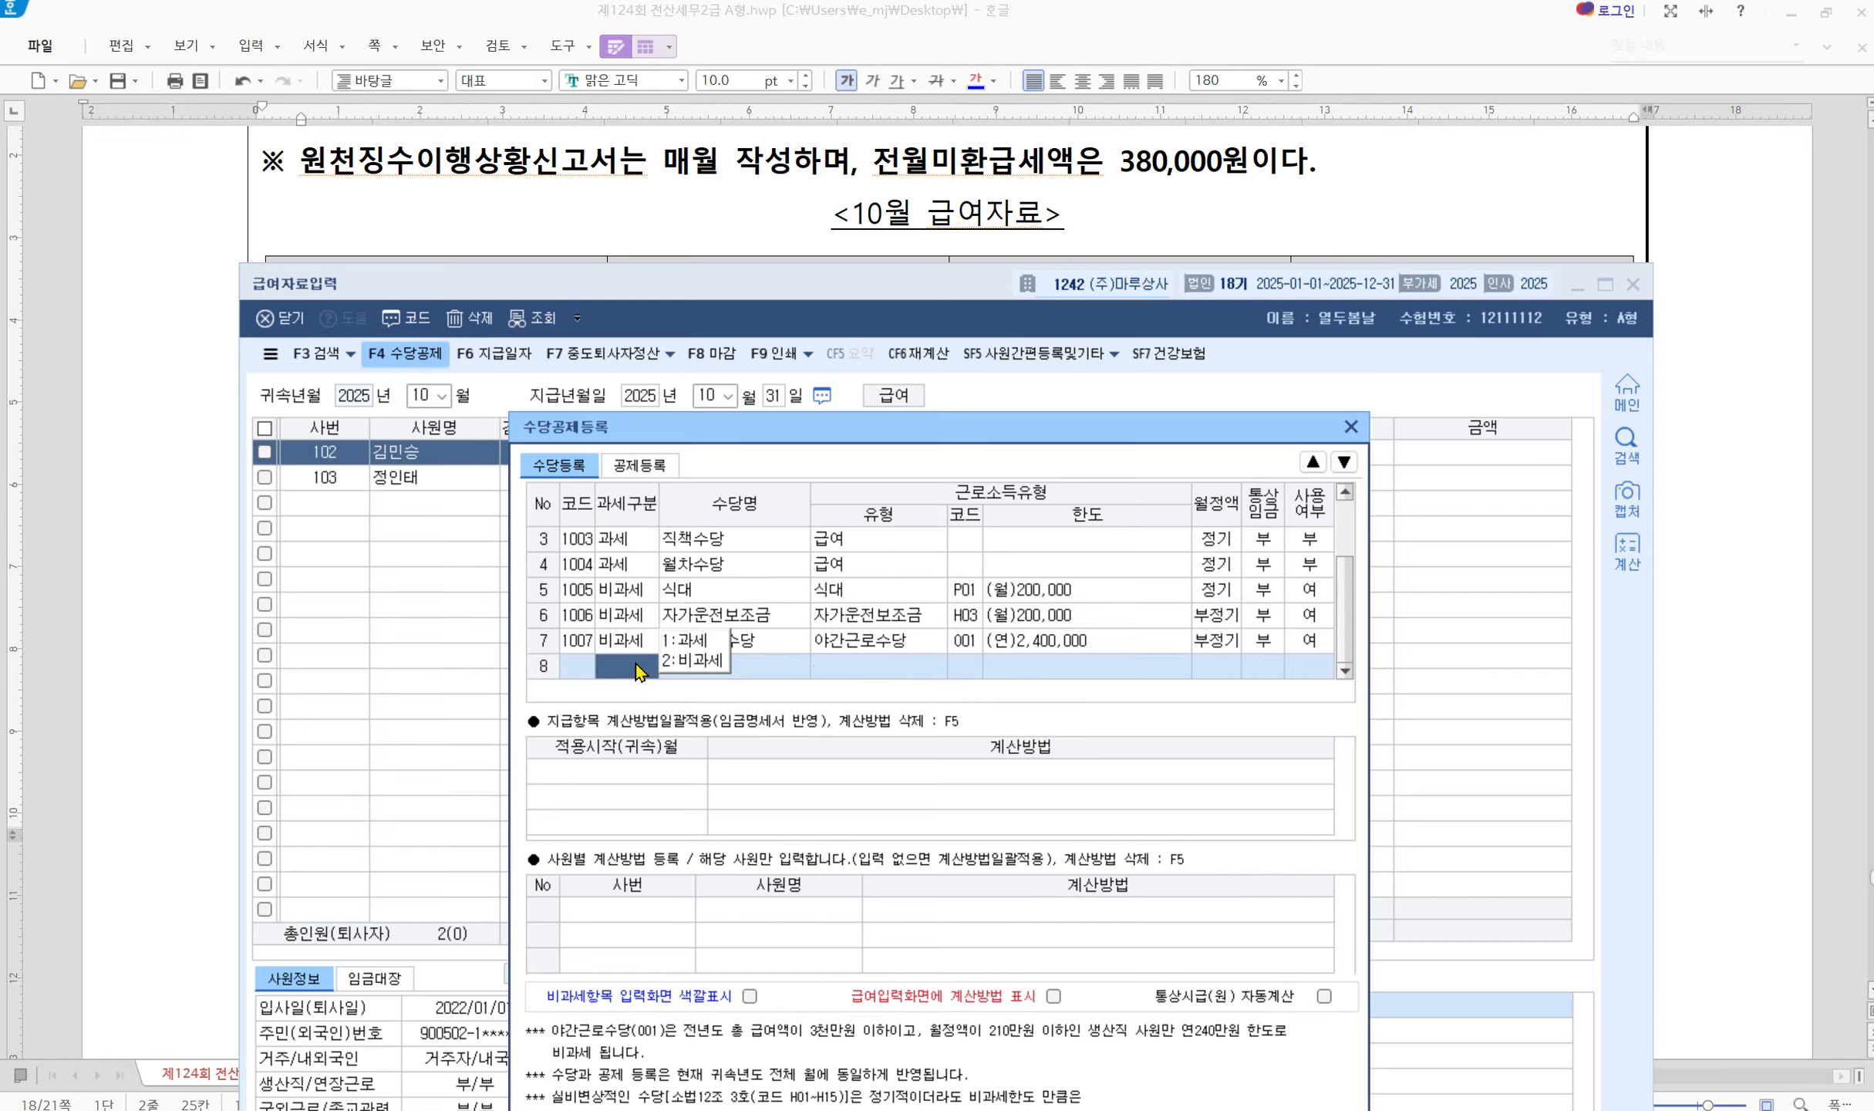
pyautogui.click(689, 647)
pyautogui.write('위')
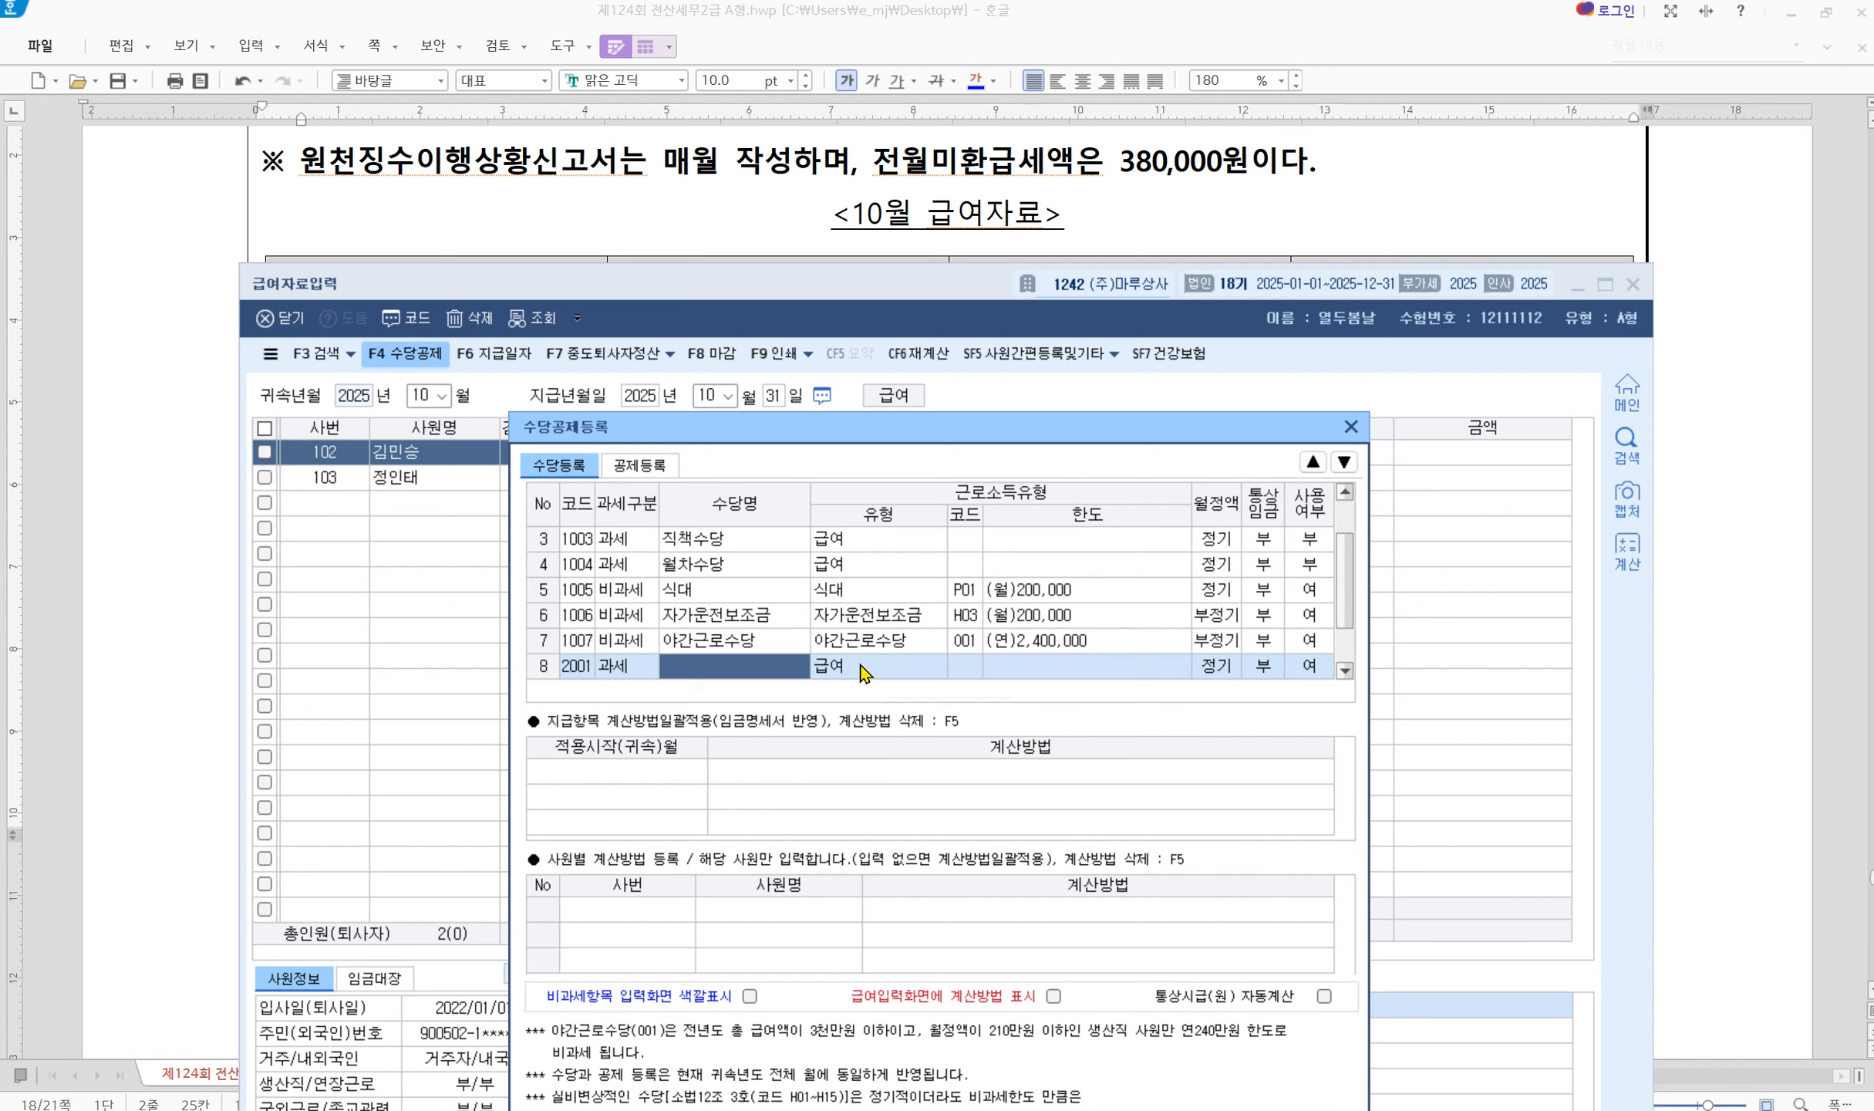
# Restore 월차수당 to used and tick 비과세항목 입력화면 색깔표시
pyautogui.click(1321, 570)
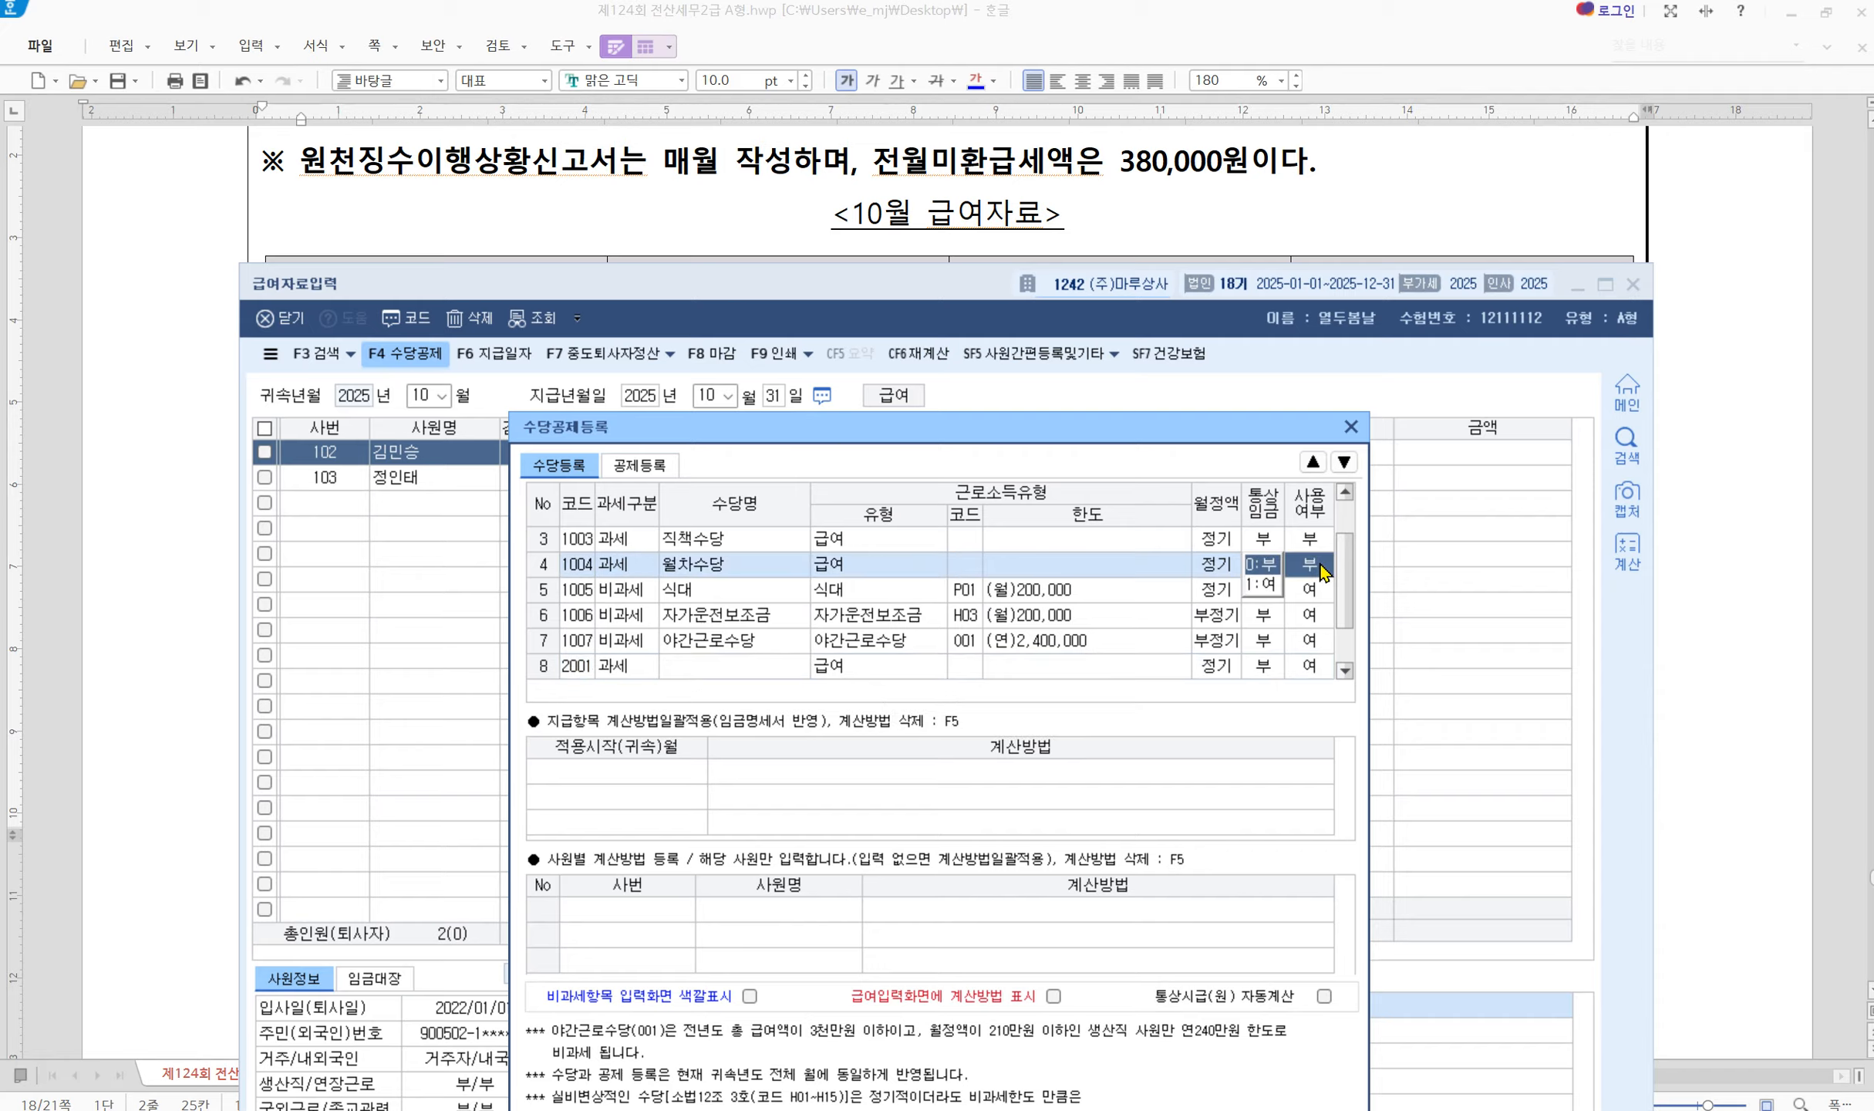
pyautogui.click(1265, 586)
pyautogui.scroll(1, 1194, 600)
pyautogui.scroll(-1, 1194, 600)
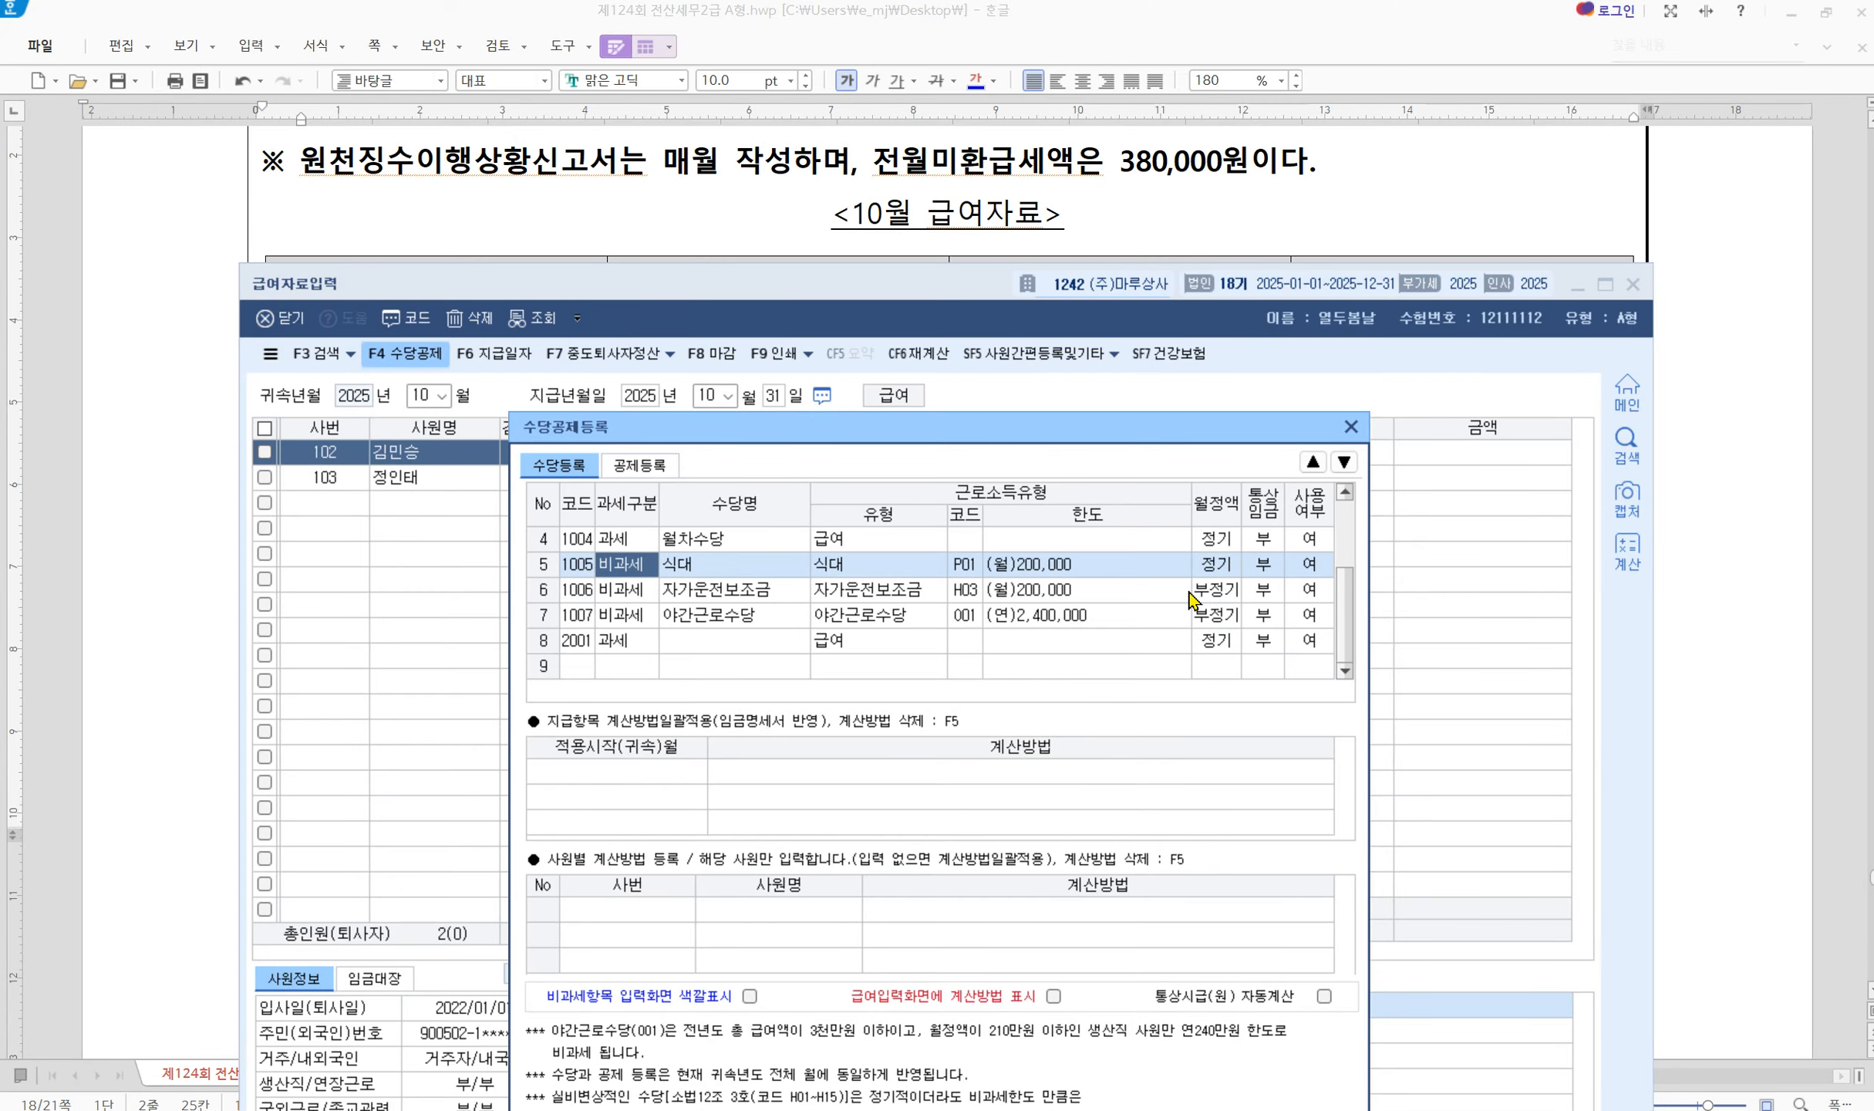
pyautogui.scroll(1, 1194, 600)
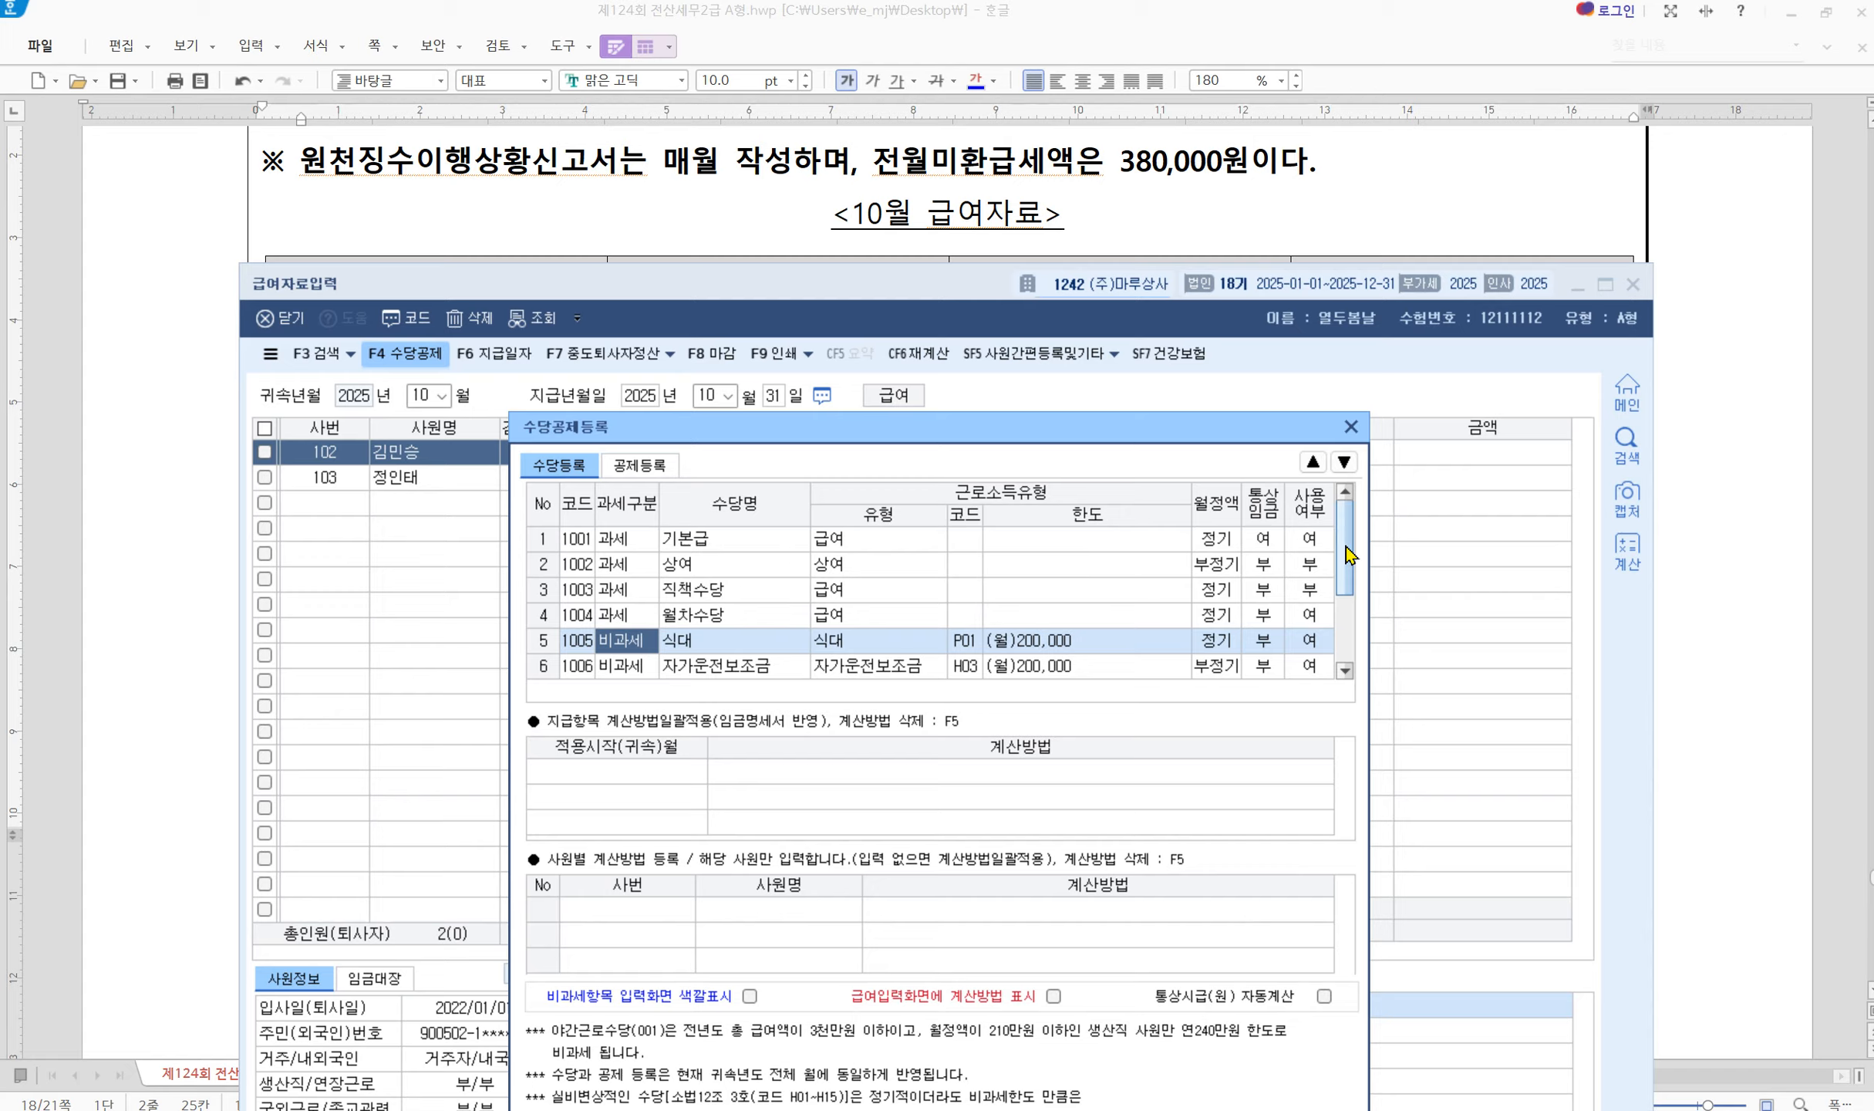
pyautogui.scroll(-1, 1350, 590)
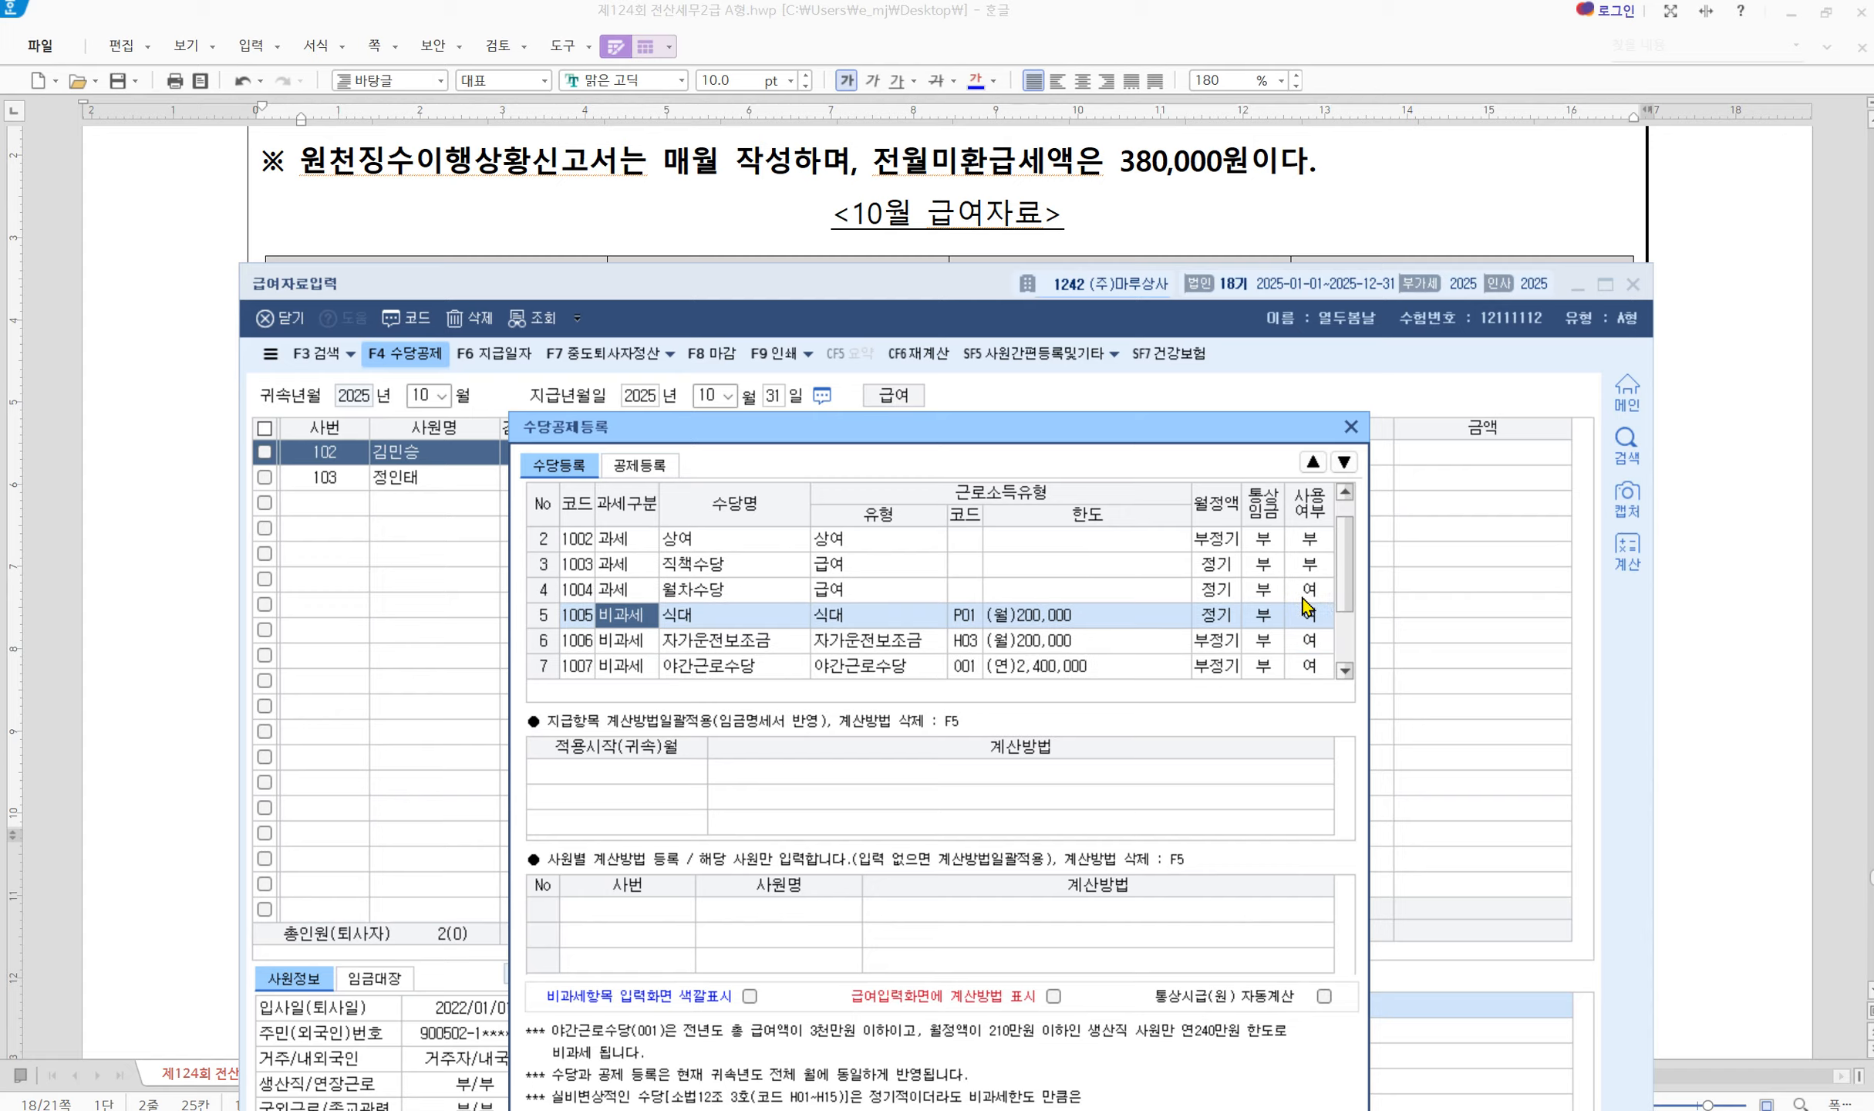
pyautogui.moveTo(1346, 585)
pyautogui.mouseDown()
pyautogui.moveTo(1344, 563)
pyautogui.moveTo(1343, 613)
pyautogui.mouseUp()
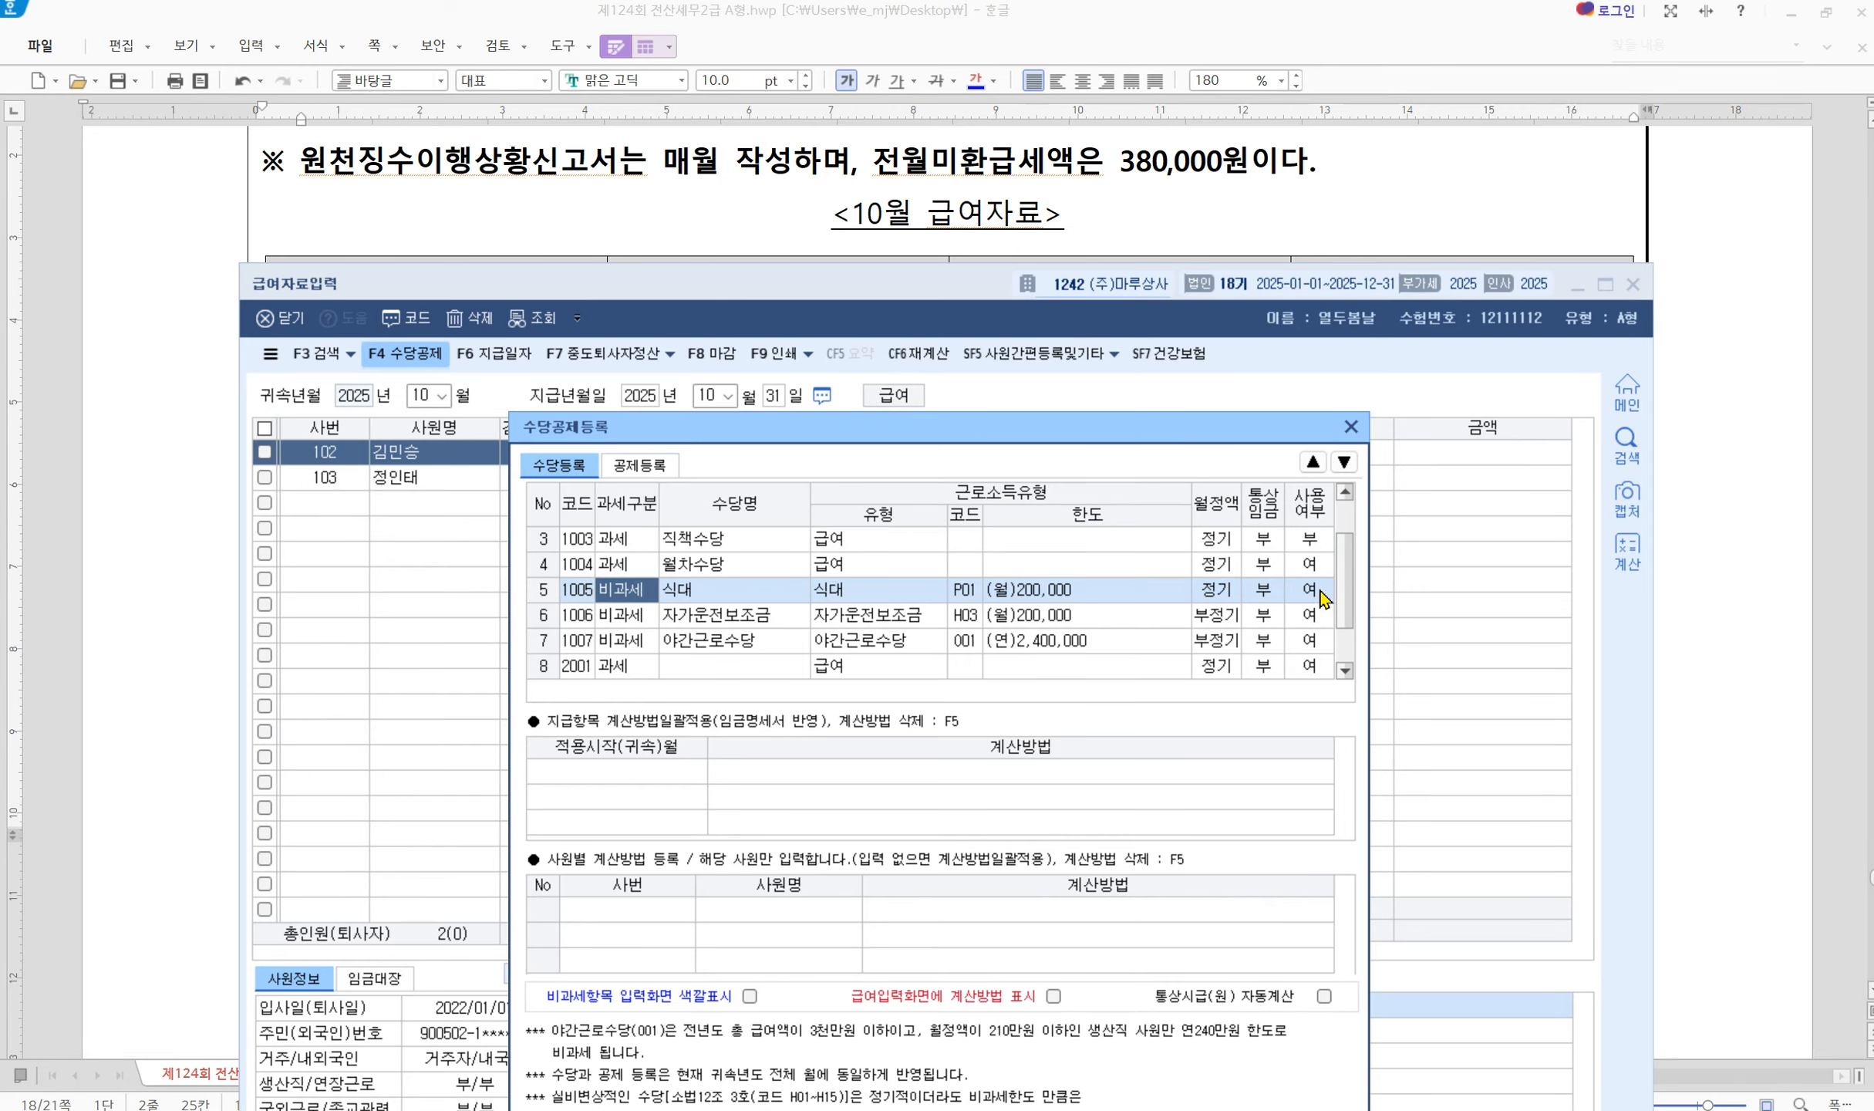
pyautogui.click(750, 997)
pyautogui.moveTo(978, 439); pyautogui.dragTo(987, 247)
# Save the allowance settings and position the payroll window beside the salary table
pyautogui.click(1346, 1053)
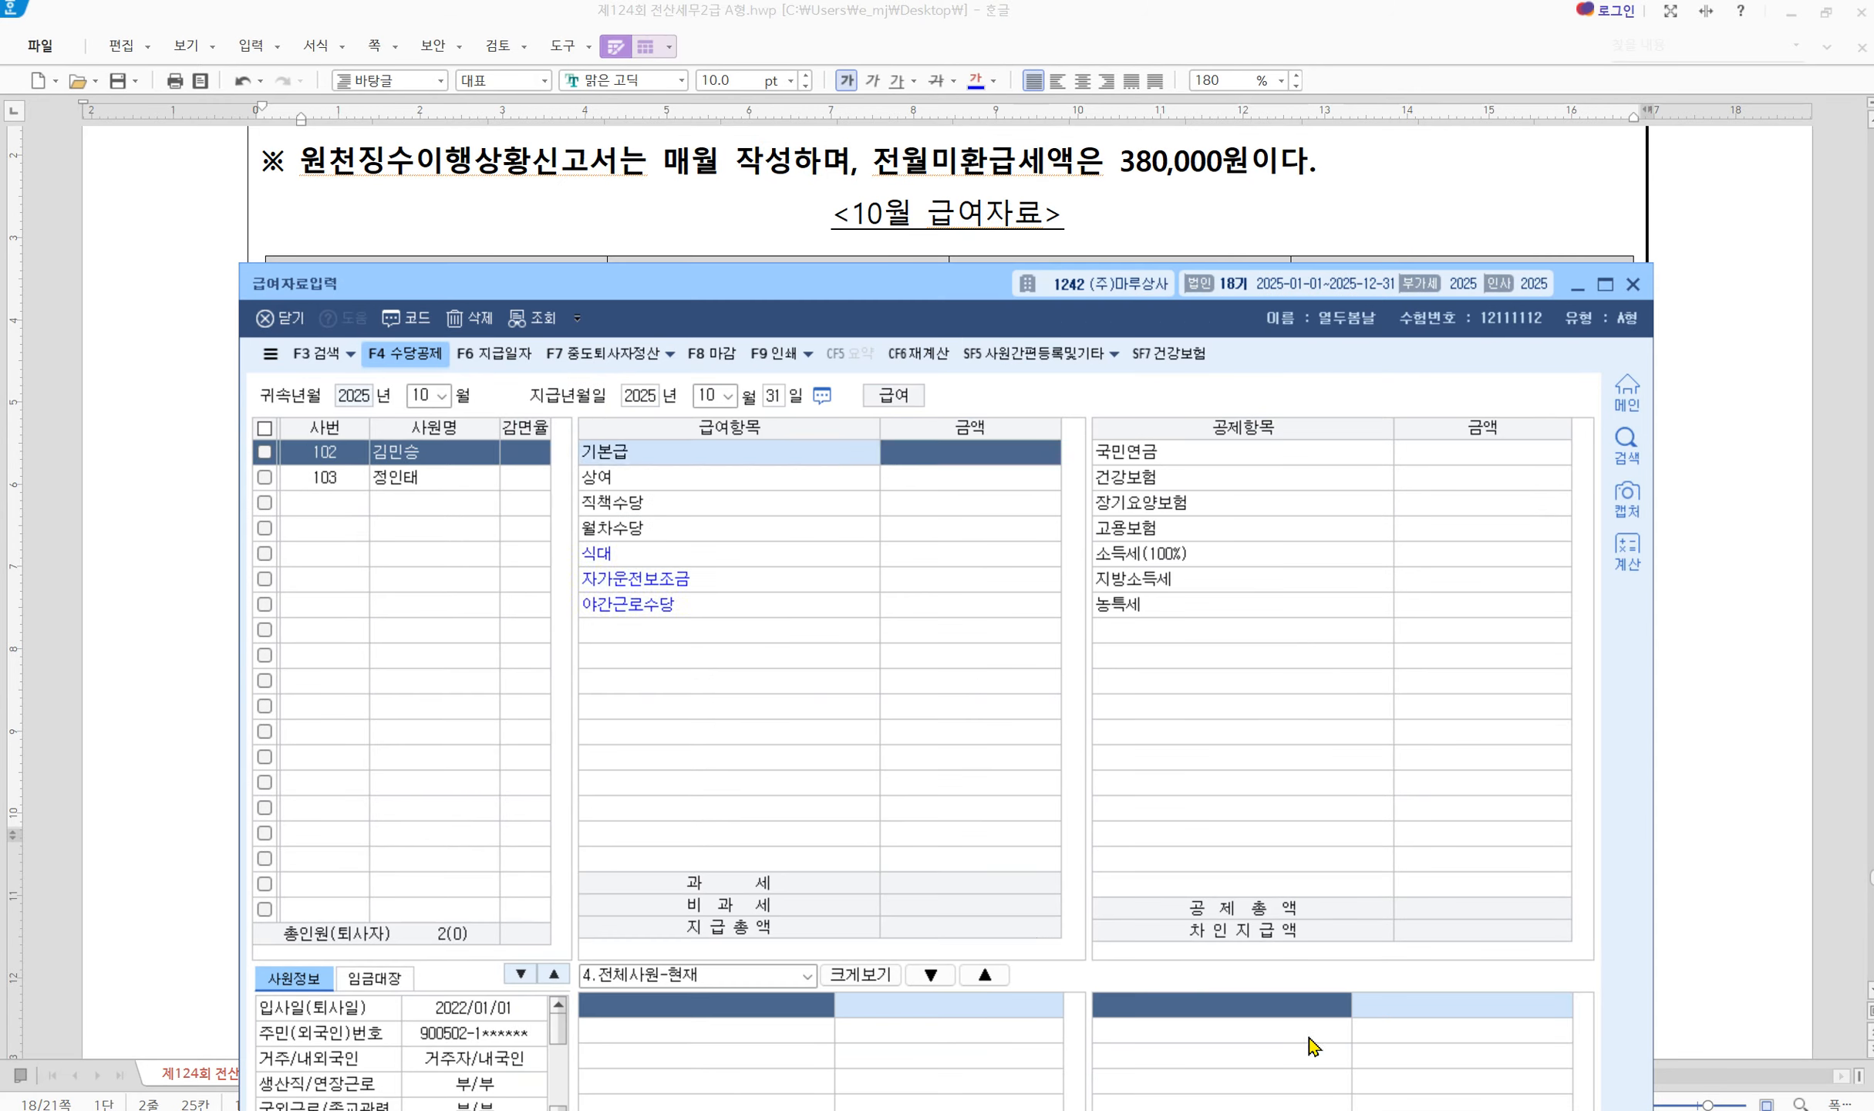
pyautogui.moveTo(893, 288); pyautogui.dragTo(936, 520)
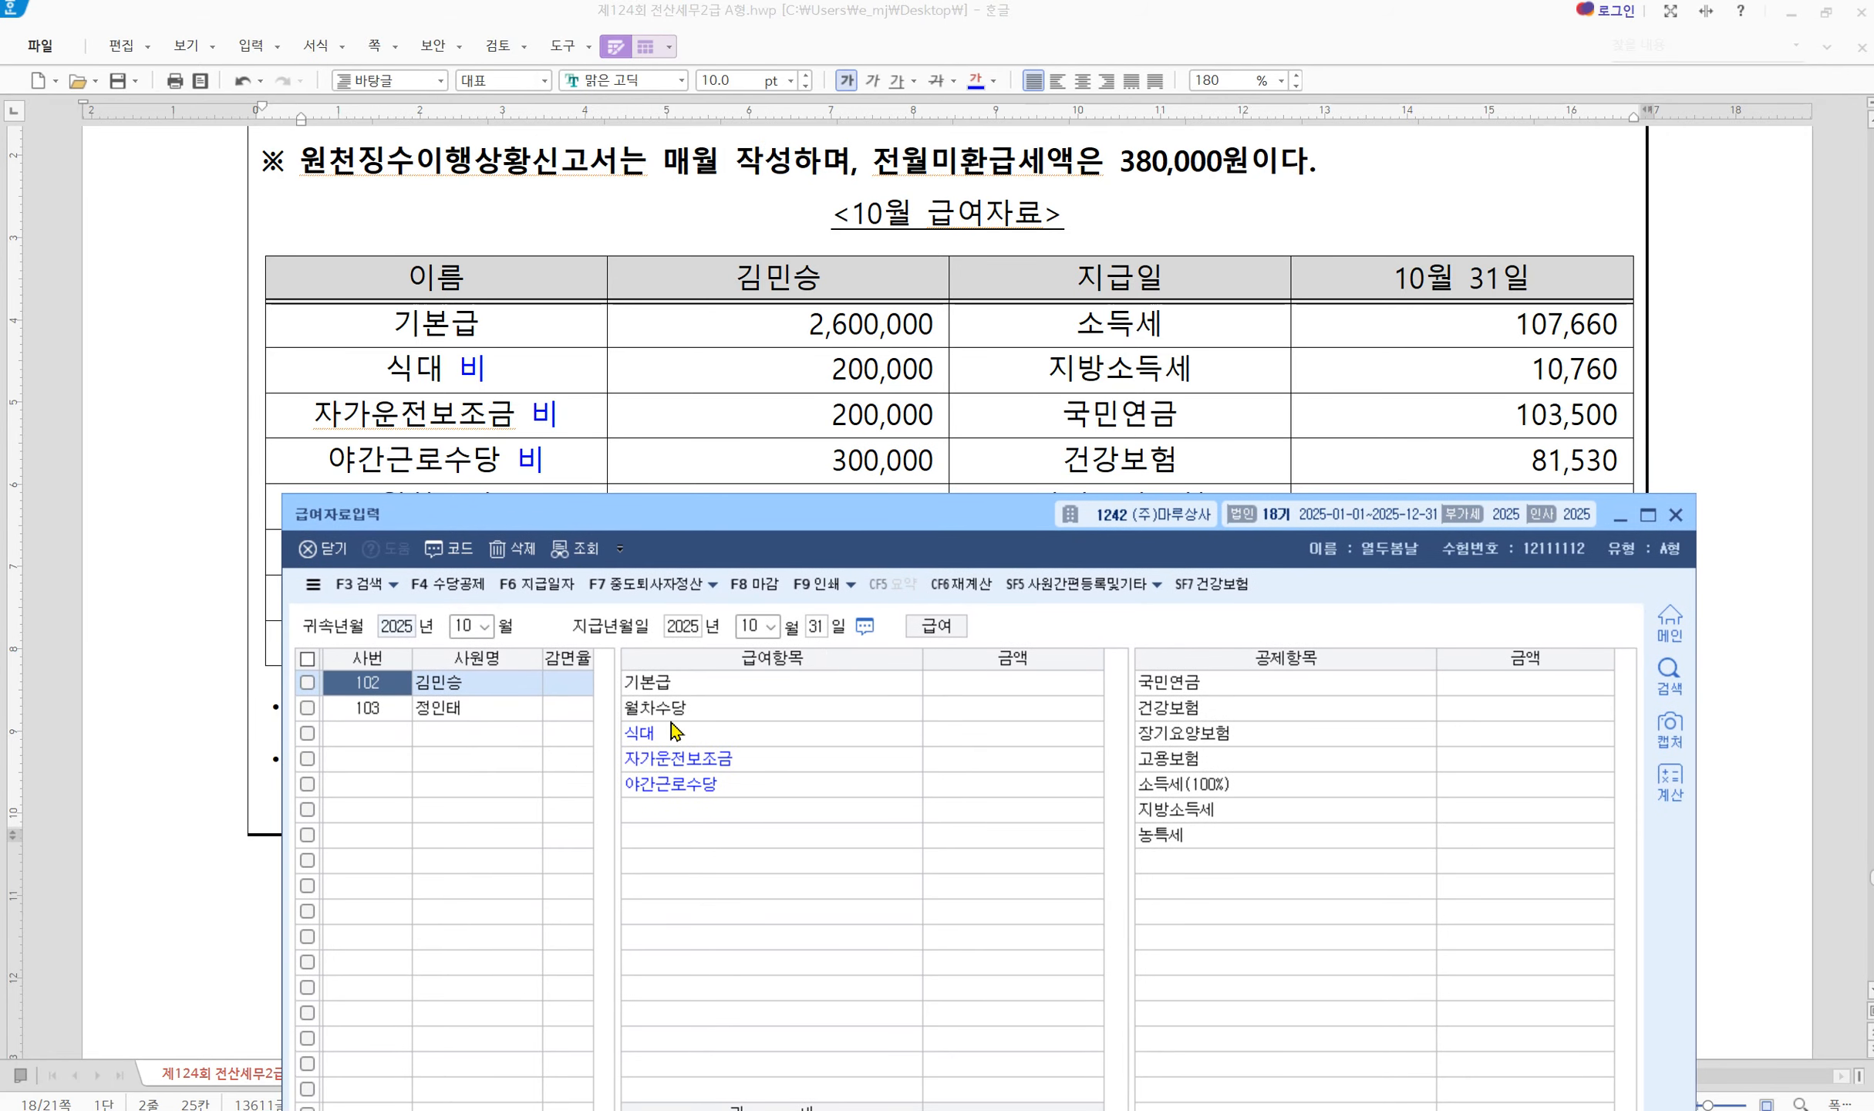
pyautogui.moveTo(552, 514); pyautogui.dragTo(495, 586)
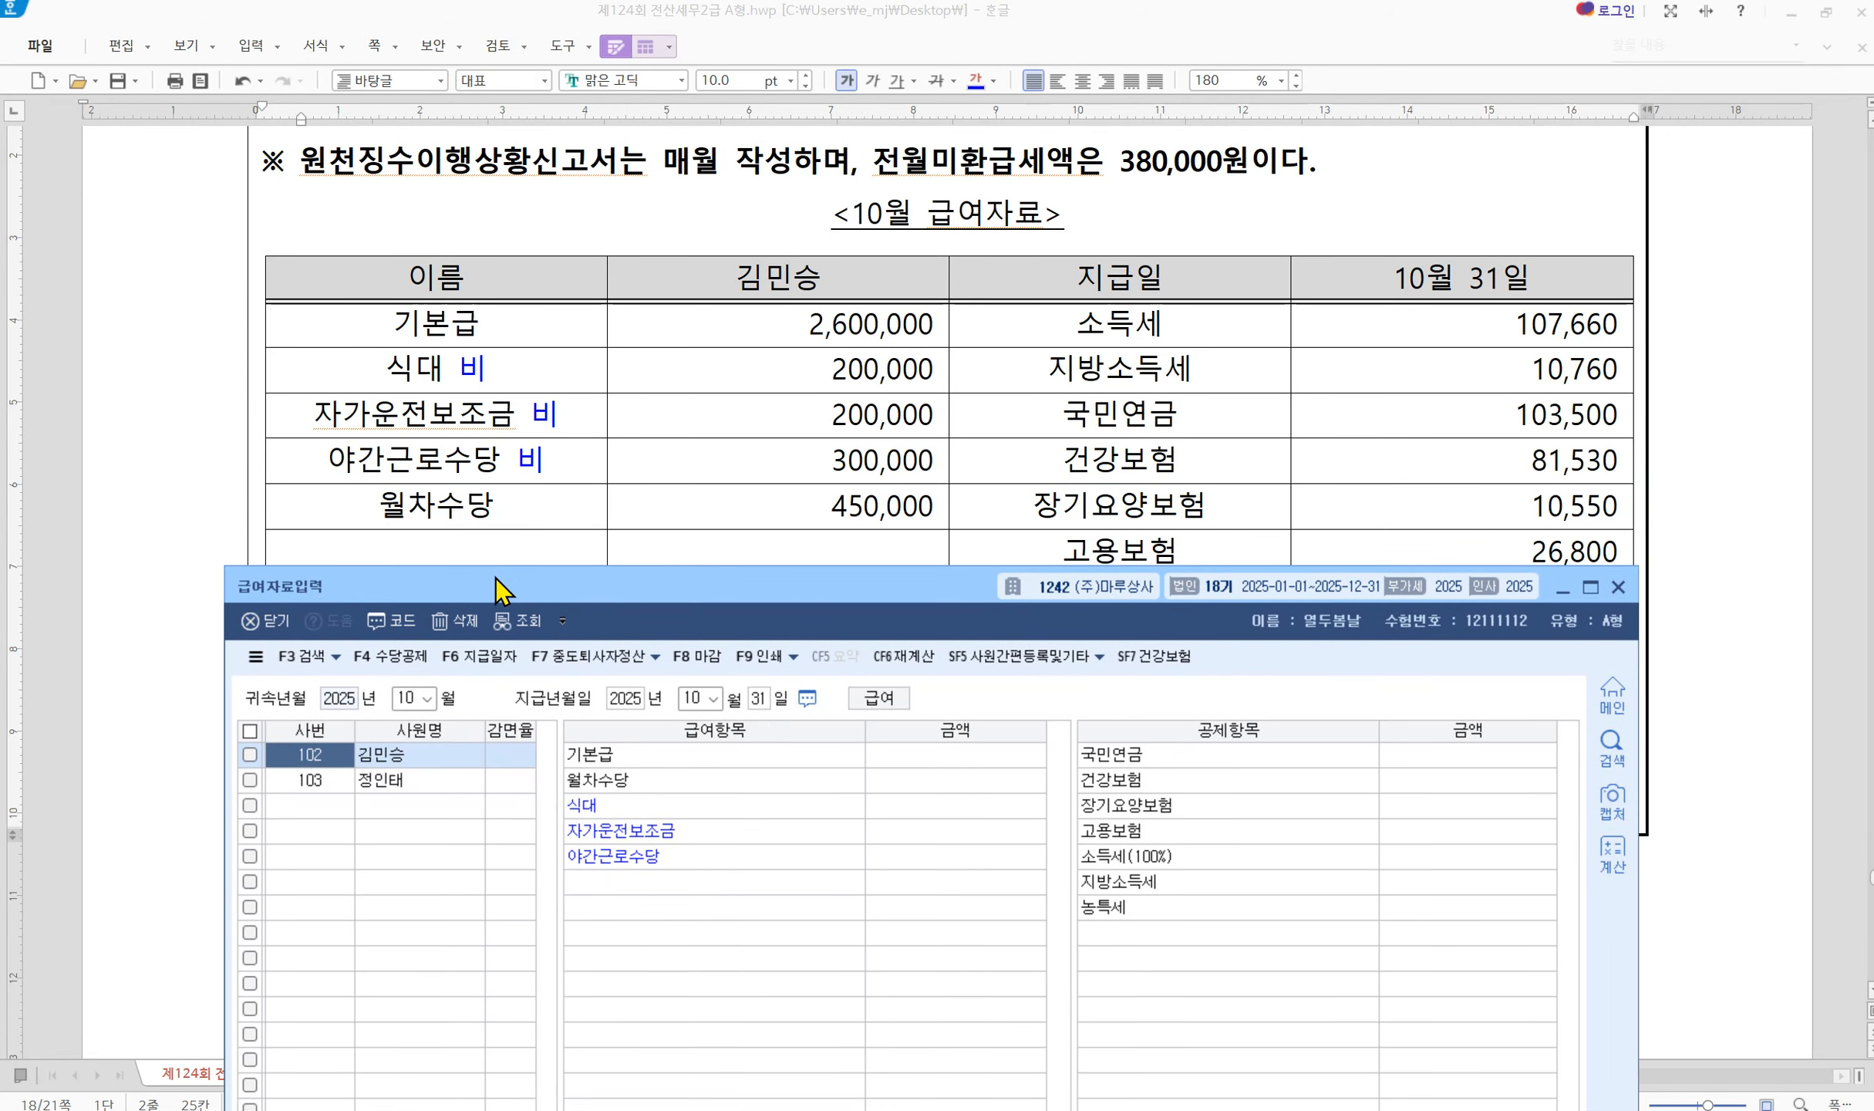
# Enter 기본급 2,600,000, 월차수당 450,000, 식대 200,000, 자가운전보조금 200,000, 야간근로수당 300,000
pyautogui.click(934, 757)
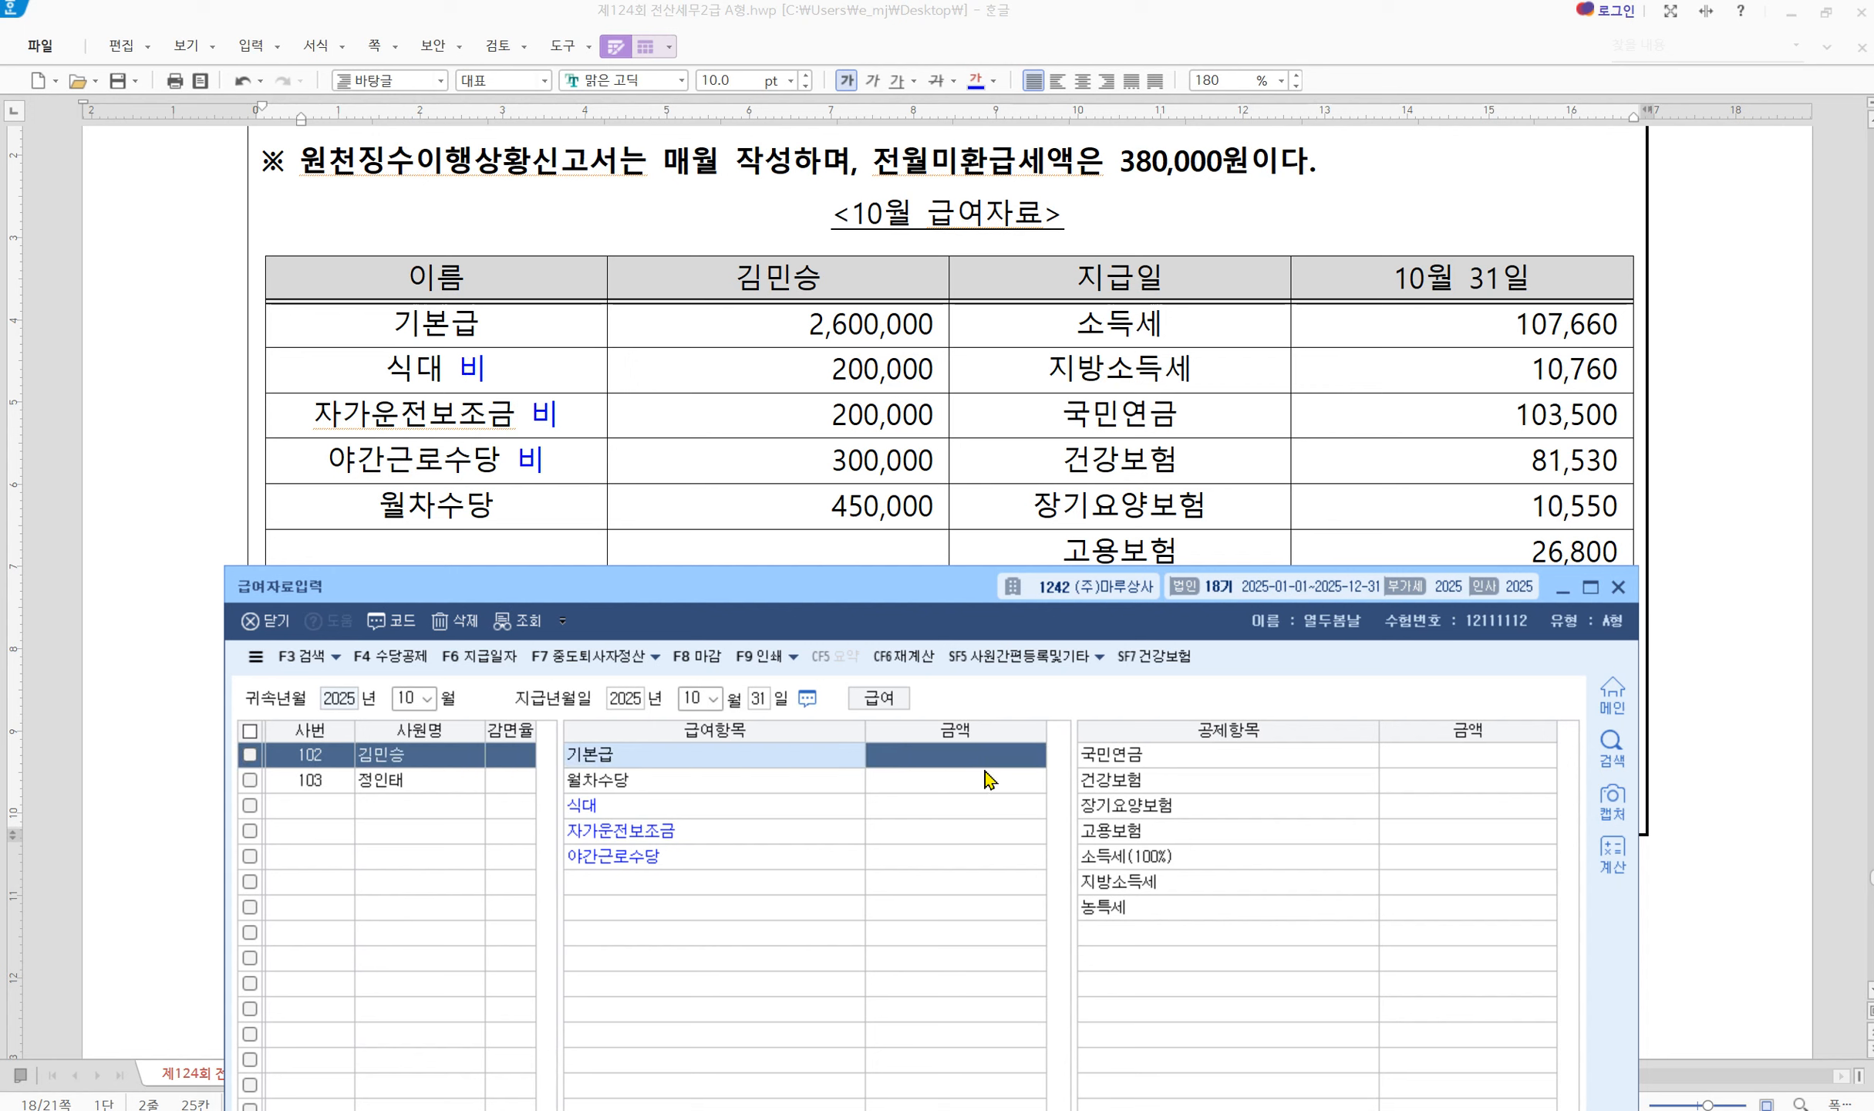
pyautogui.write('2,600,000')
pyautogui.press('Return')
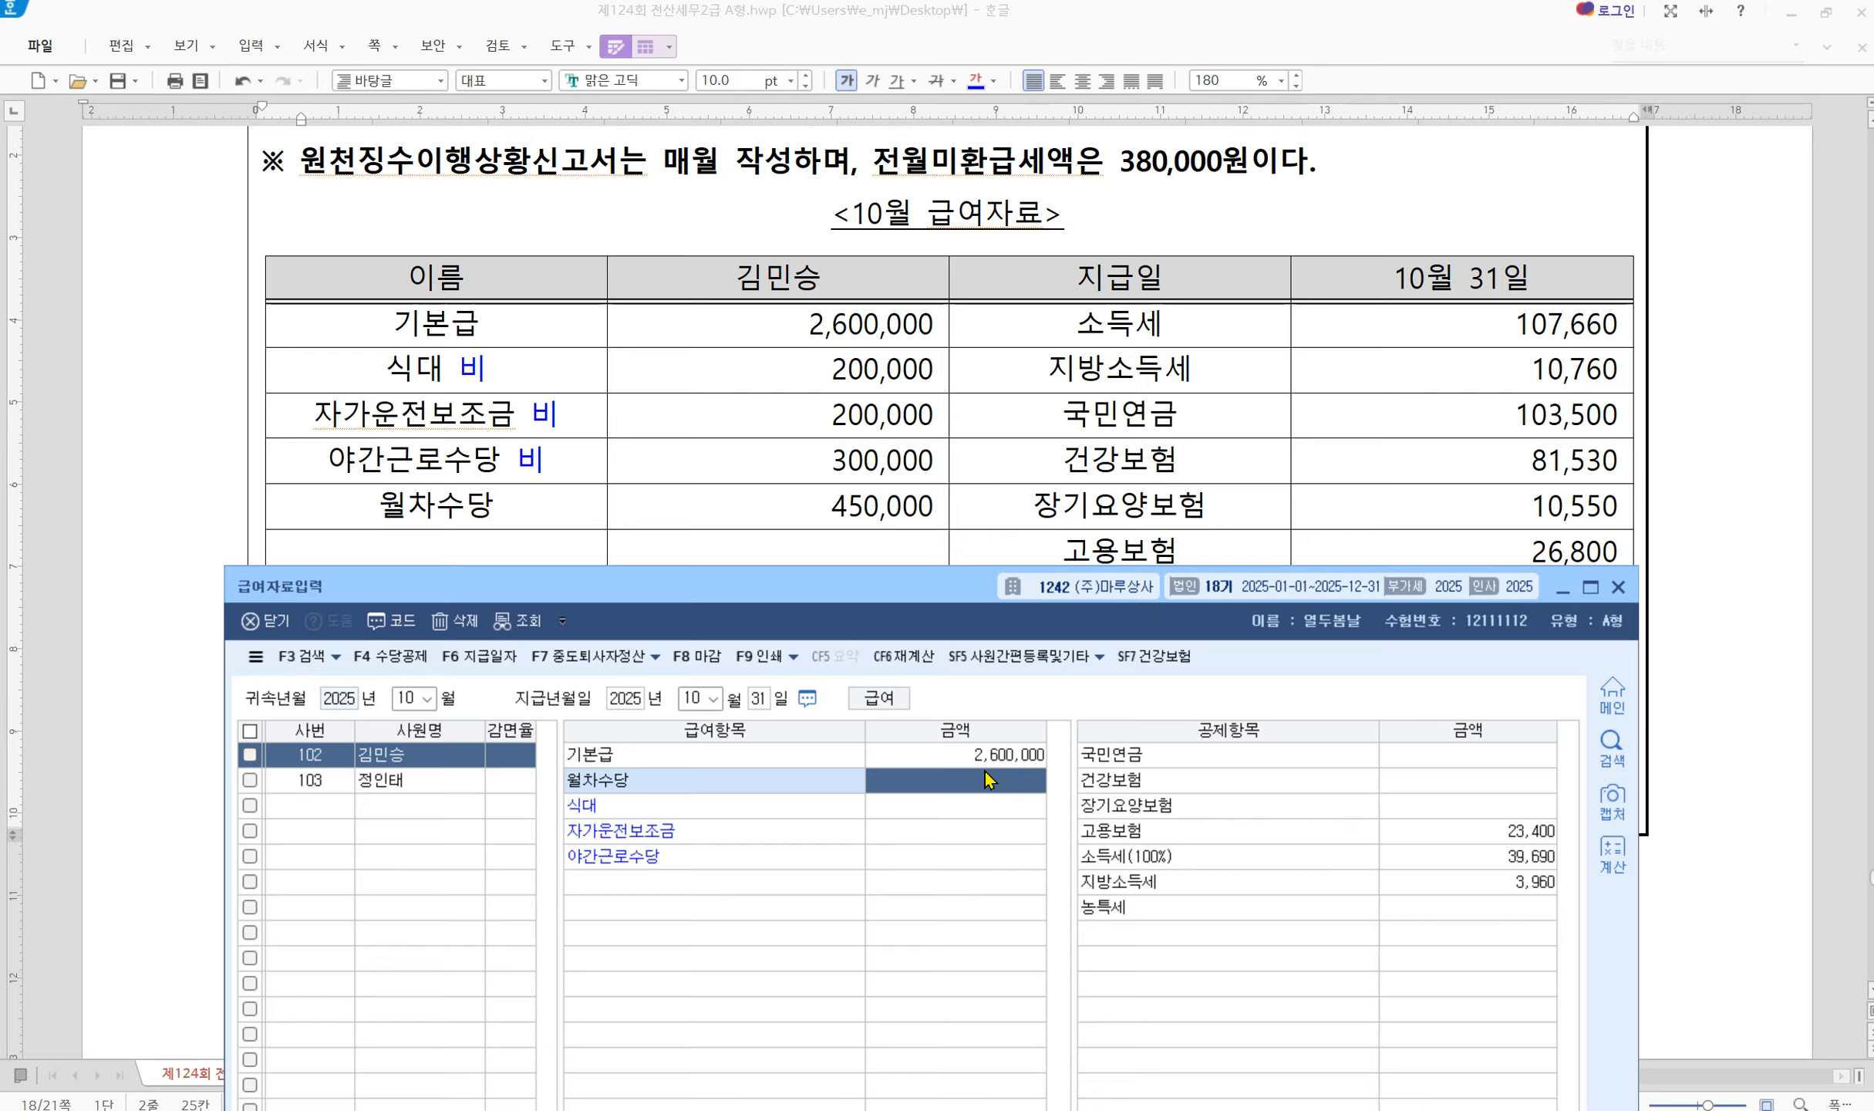
pyautogui.write('4500000')
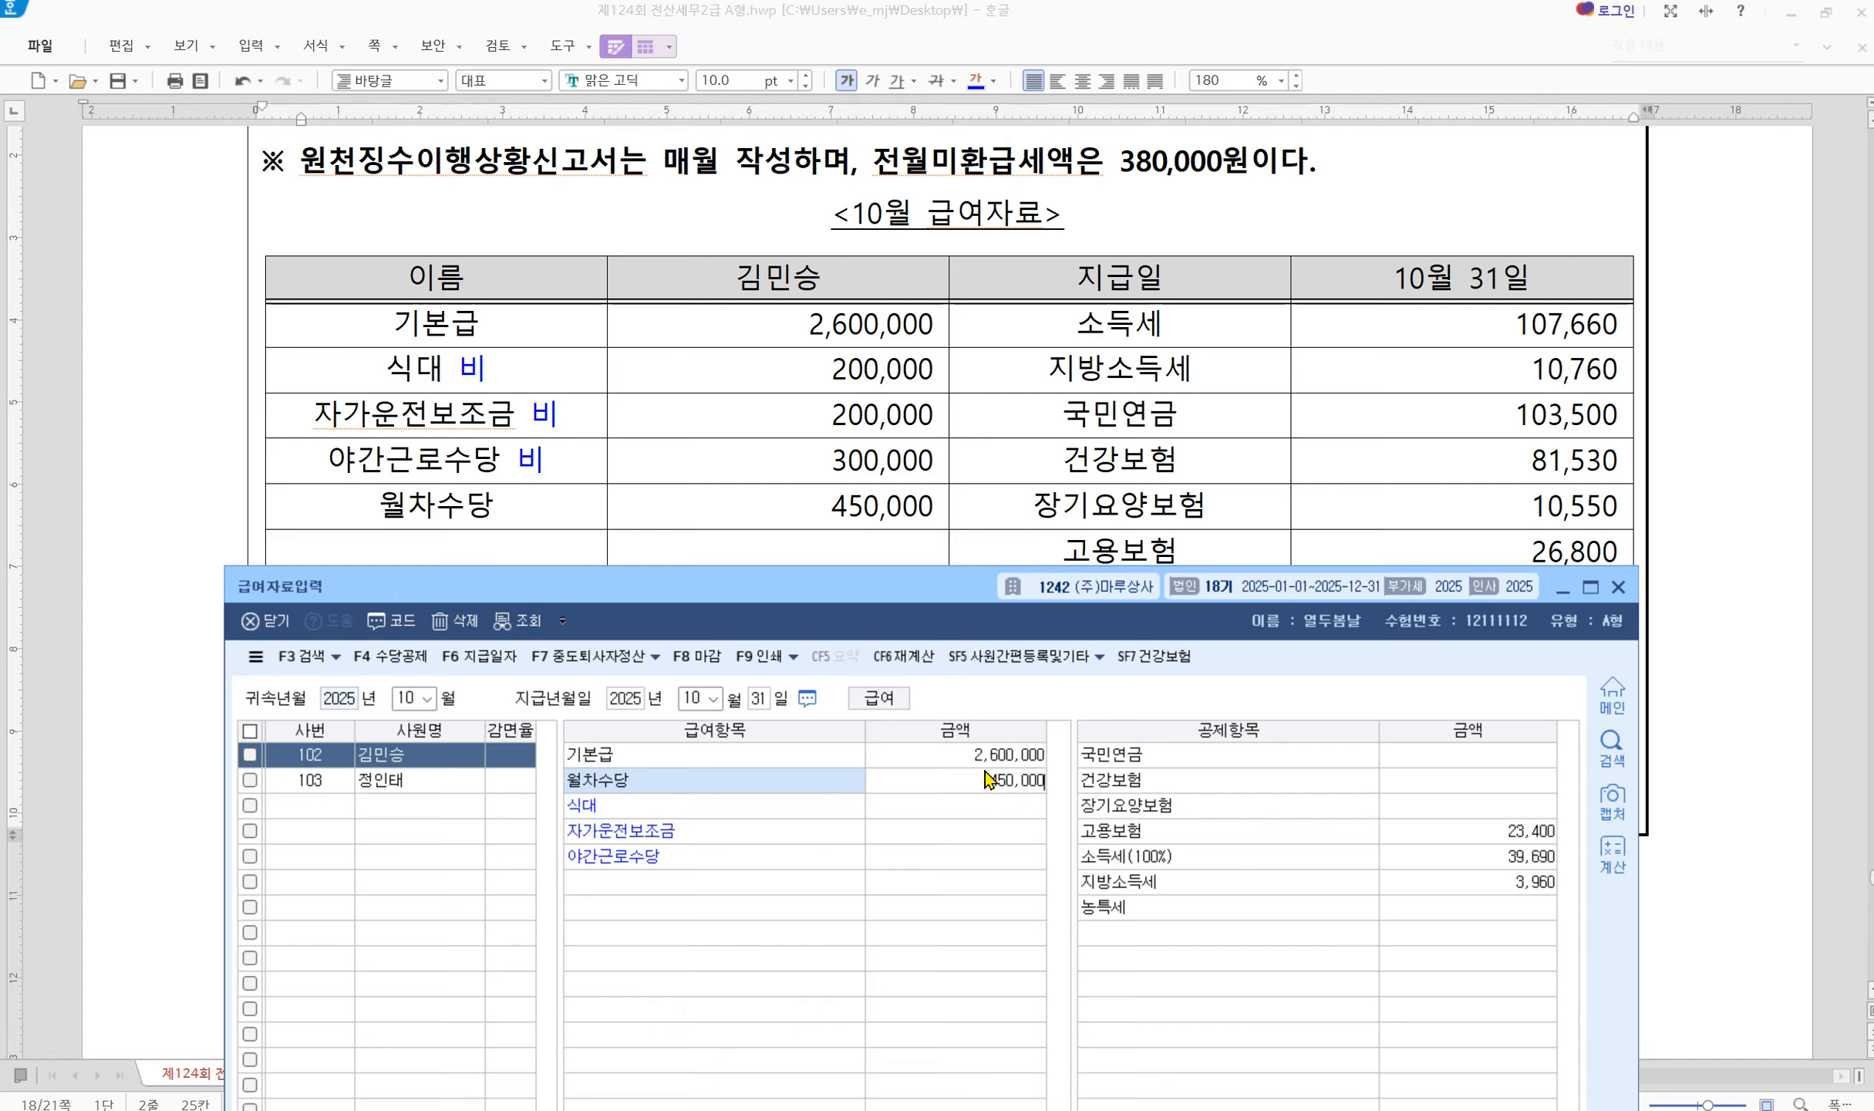
pyautogui.press('Return')
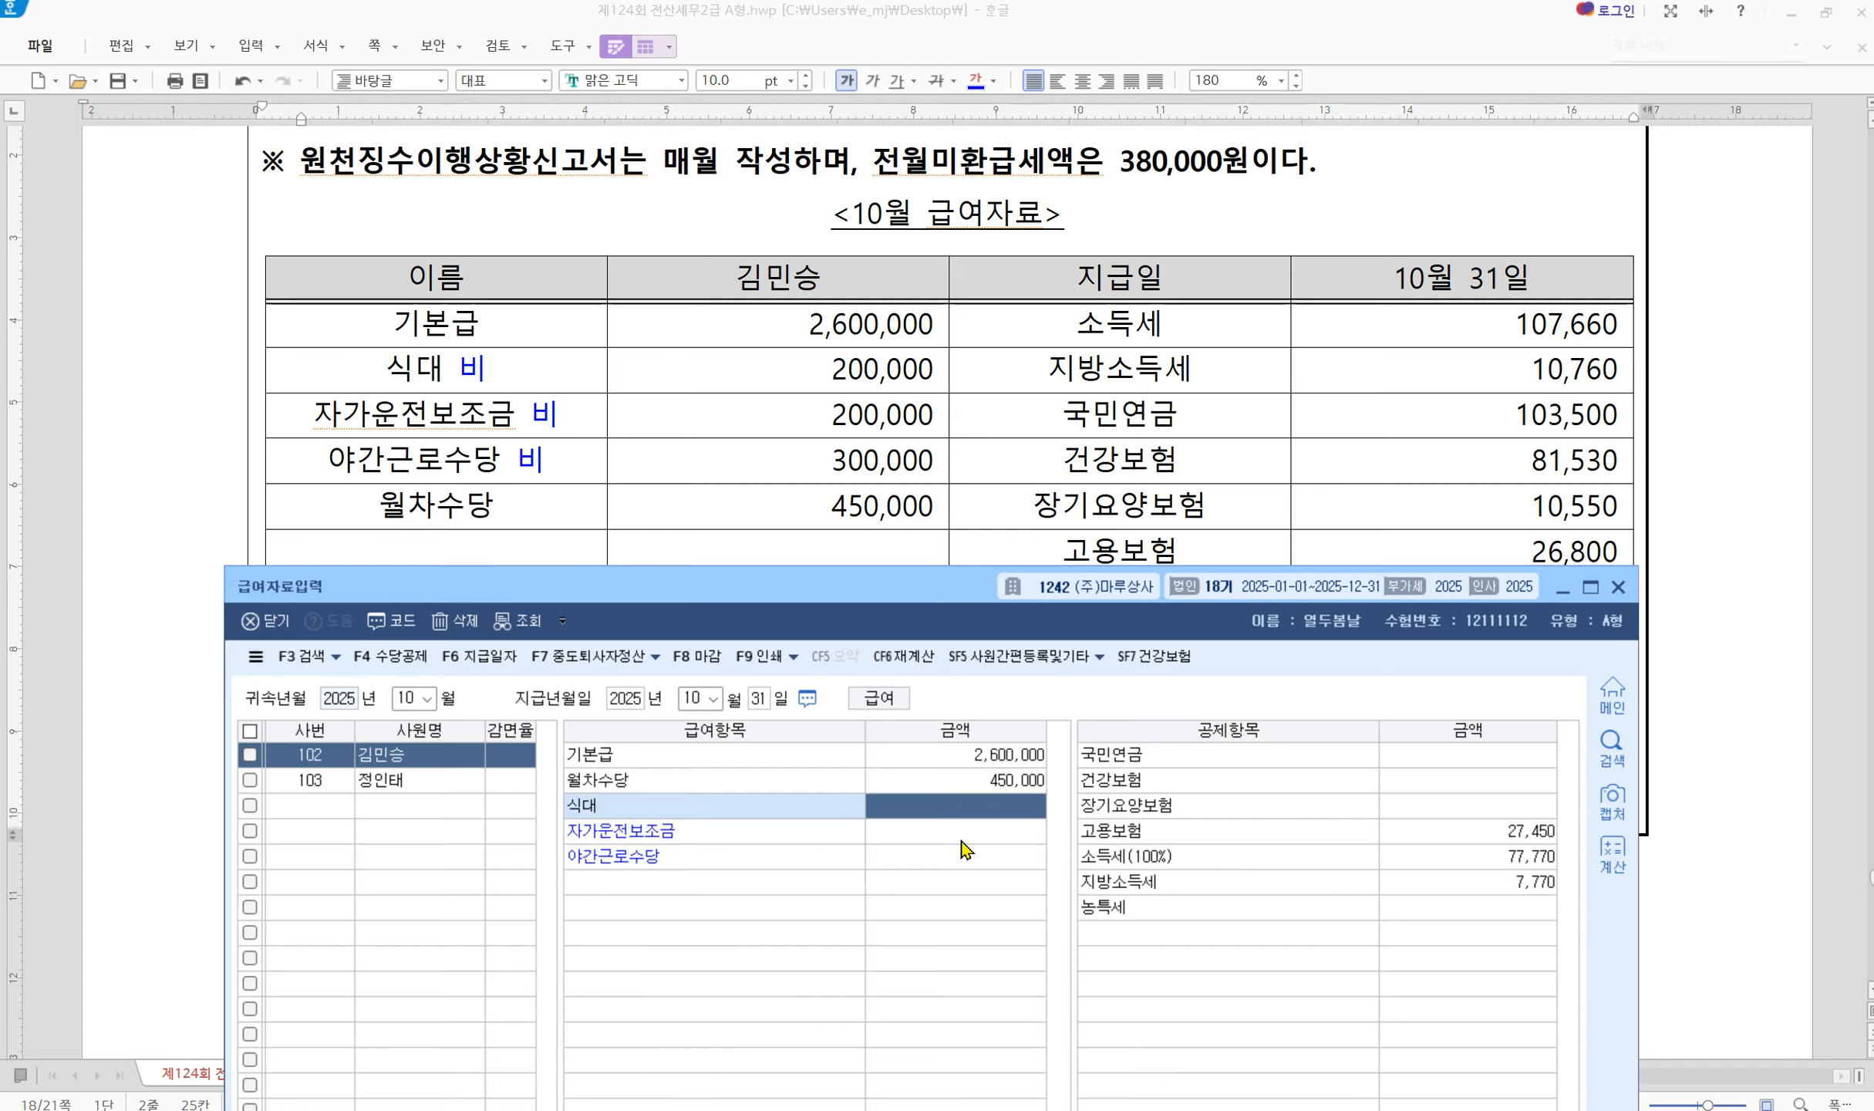
pyautogui.write('2000000')
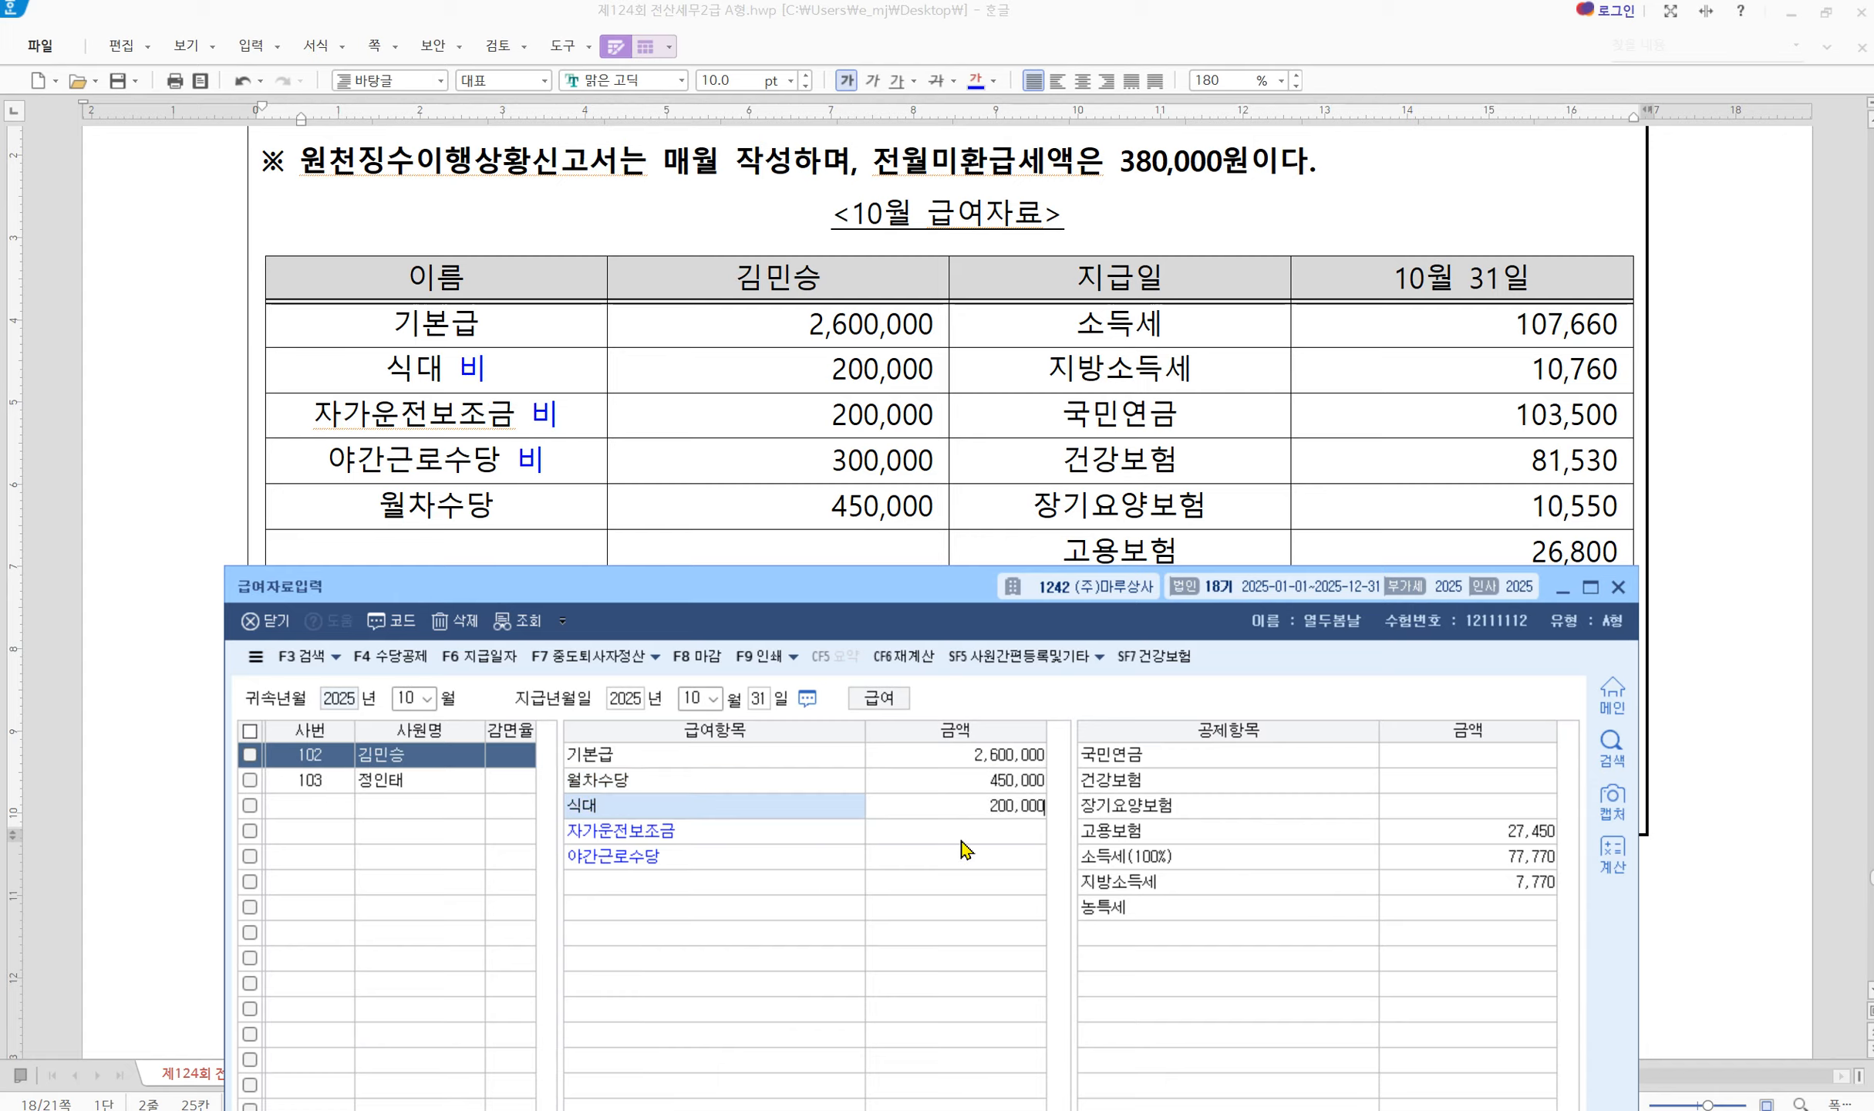
pyautogui.press('Return')
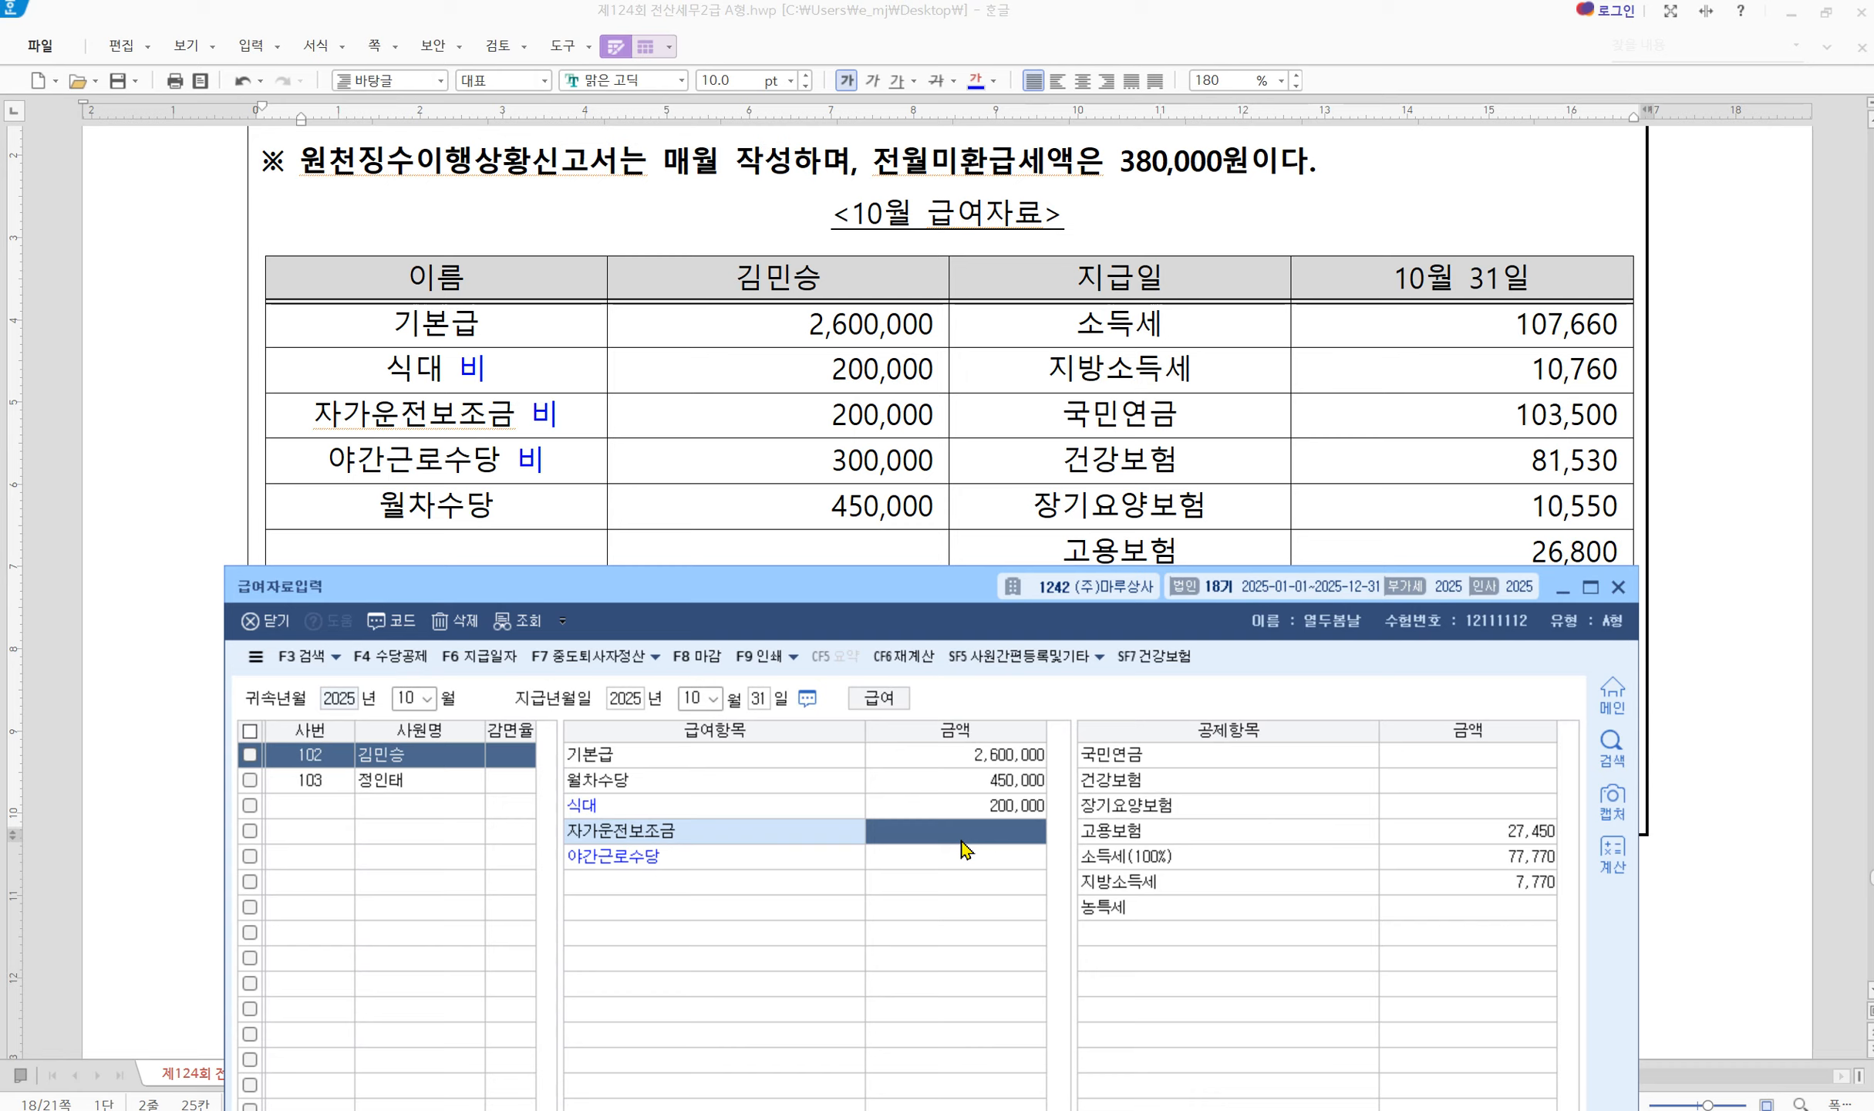
pyautogui.write('200000')
pyautogui.press('Return')
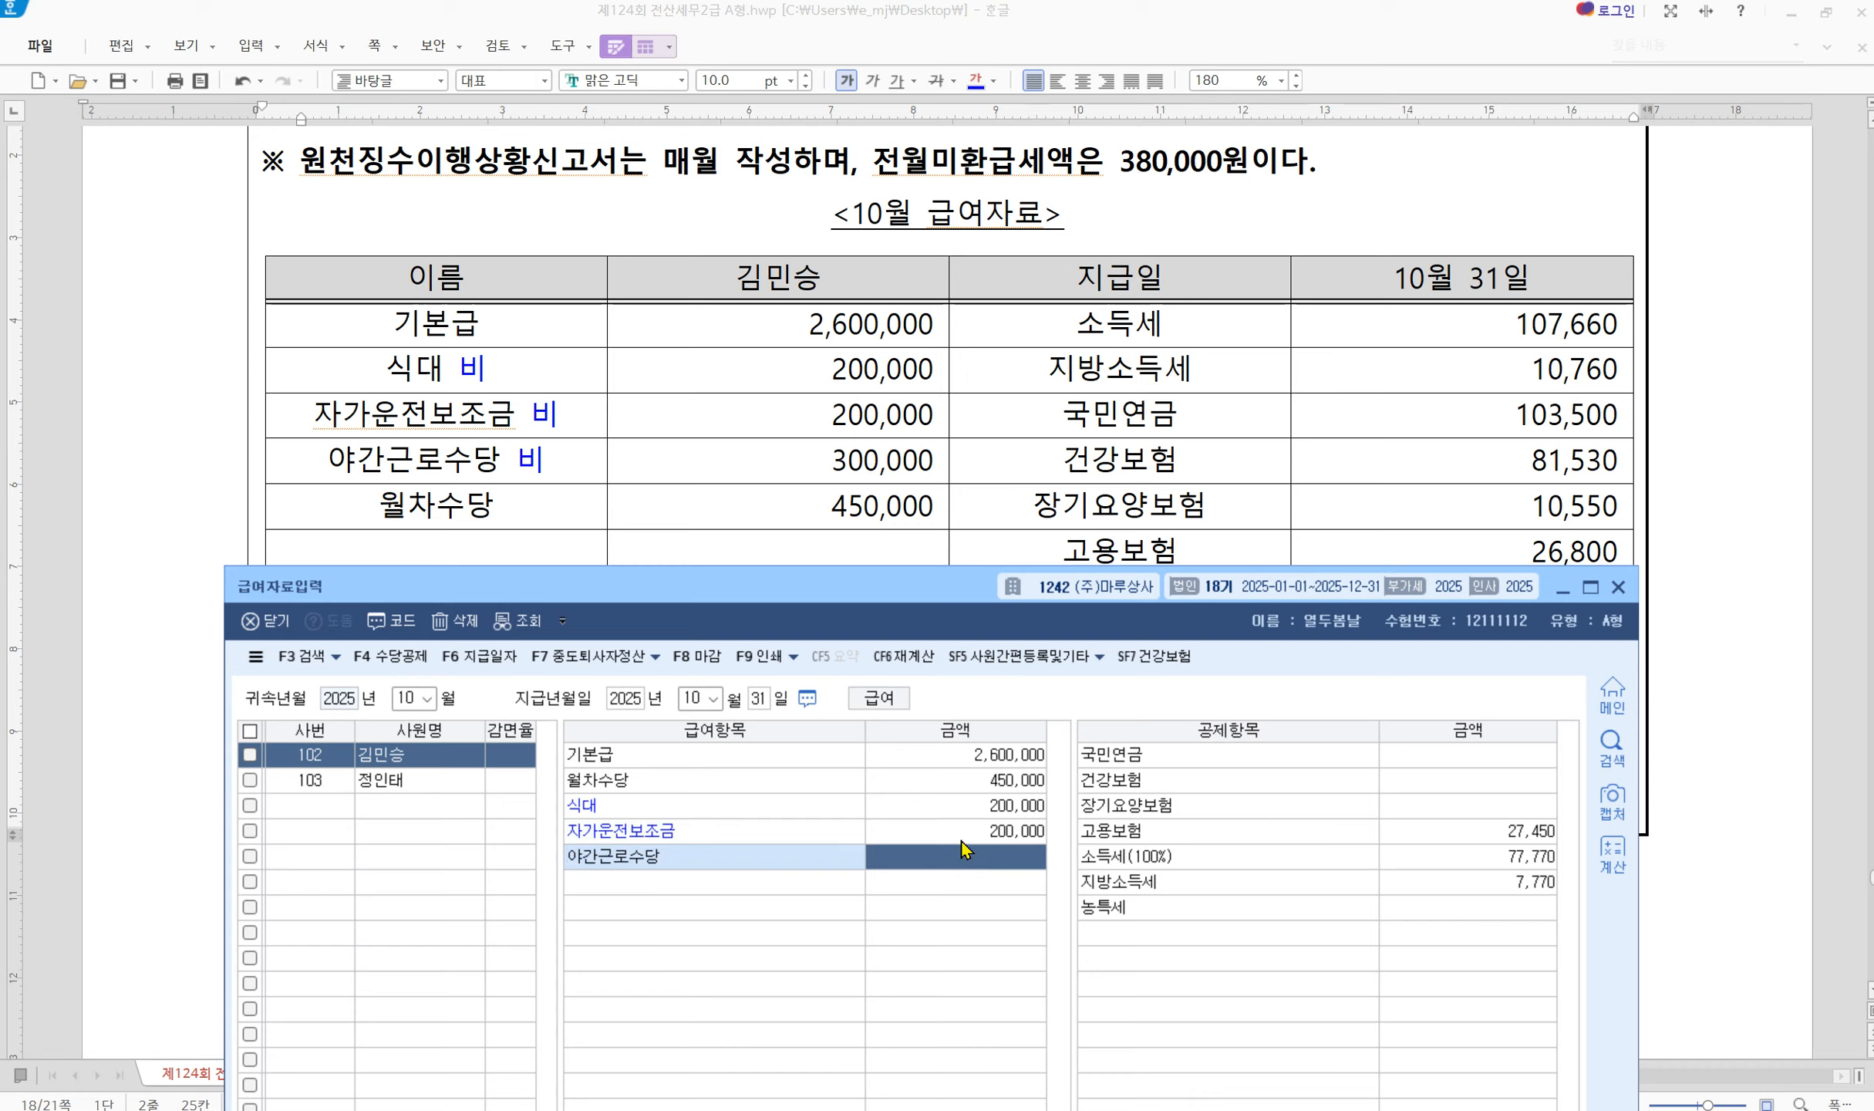
pyautogui.write('300000')
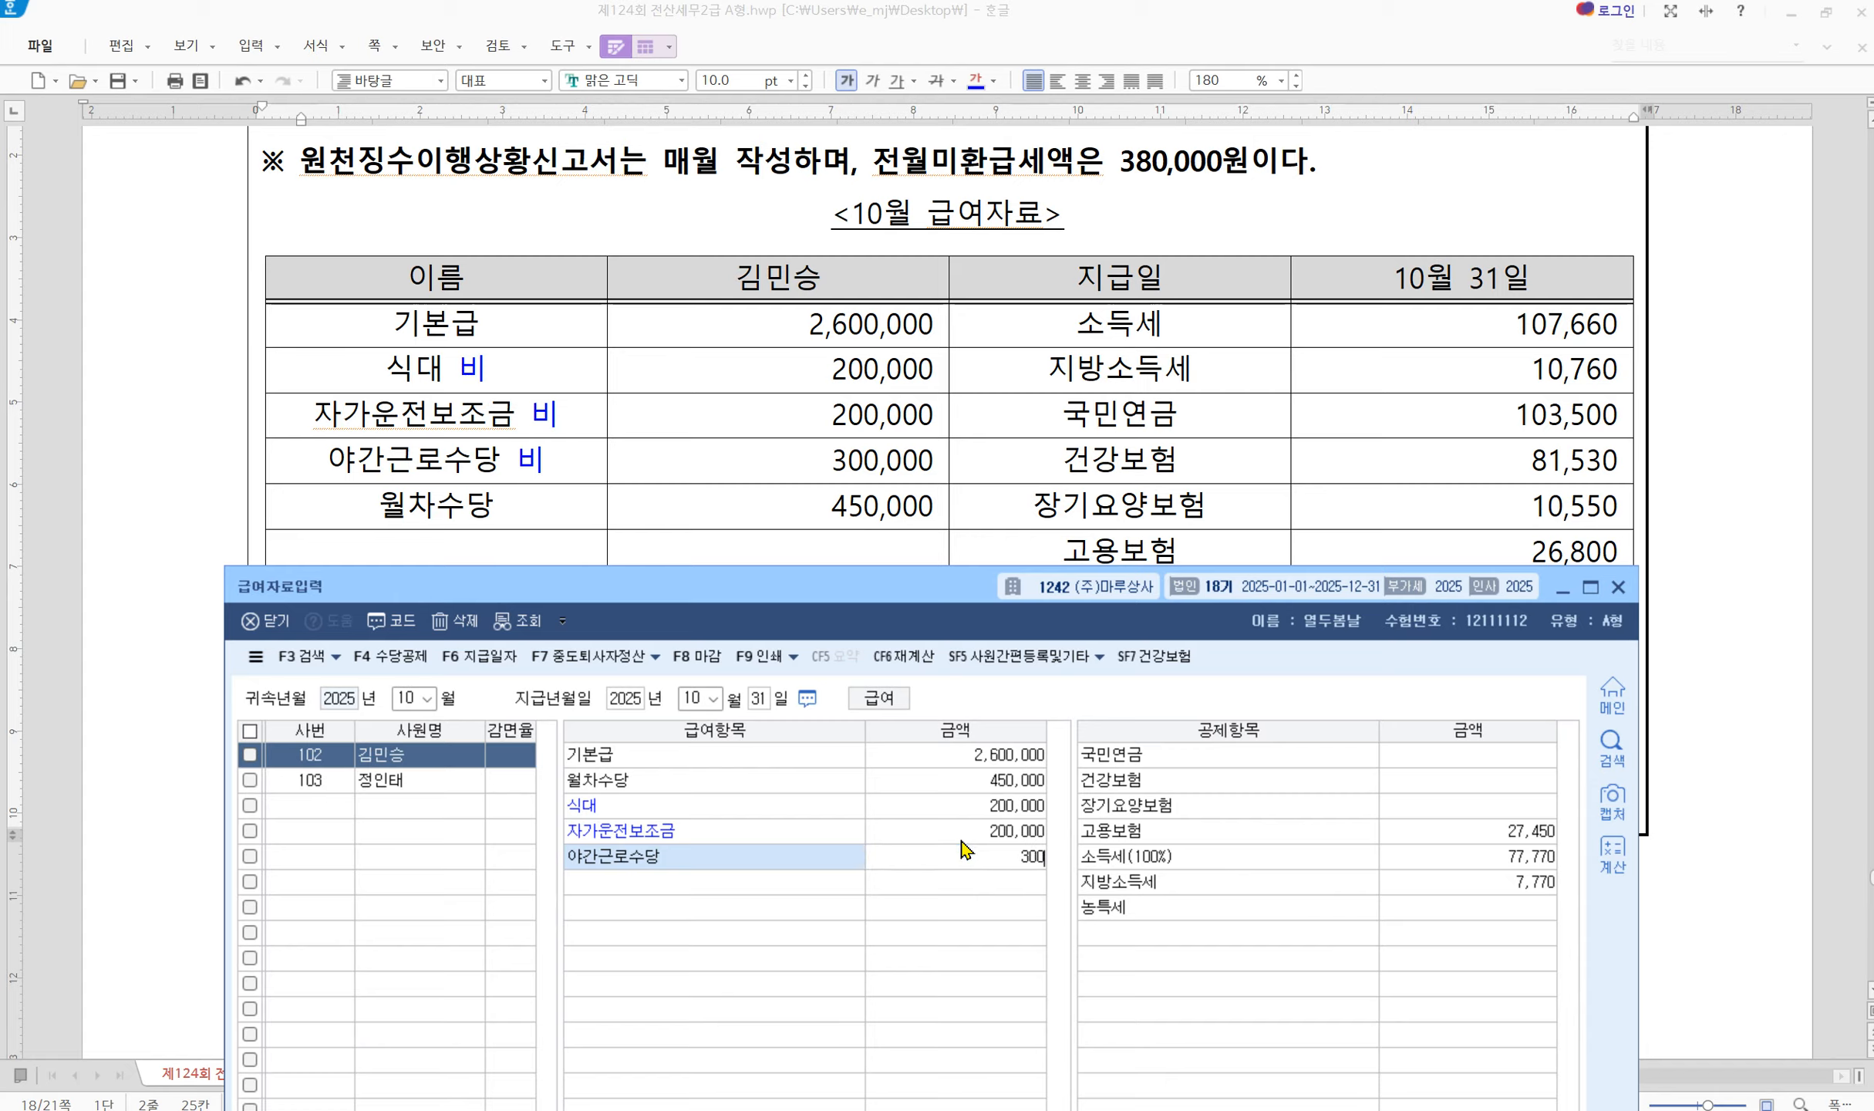
pyautogui.press('Return')
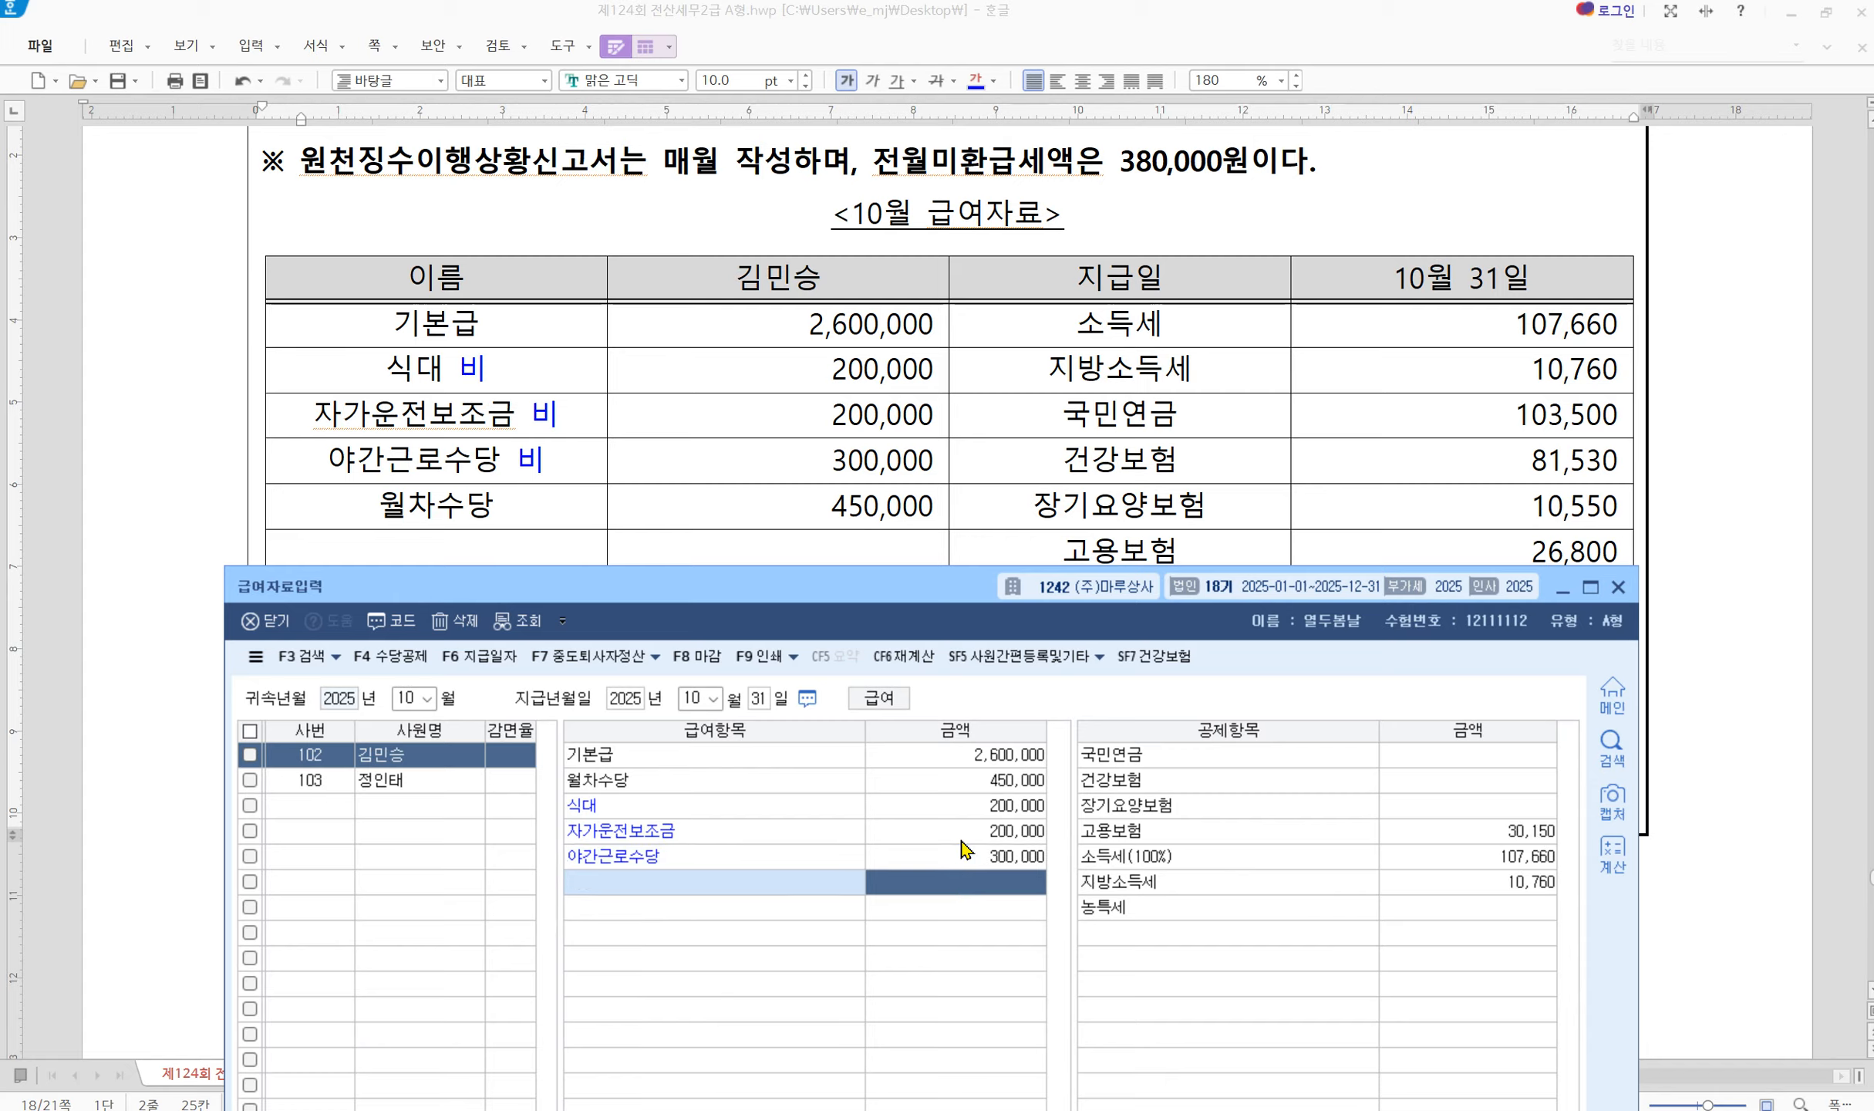
pyautogui.click(1468, 757)
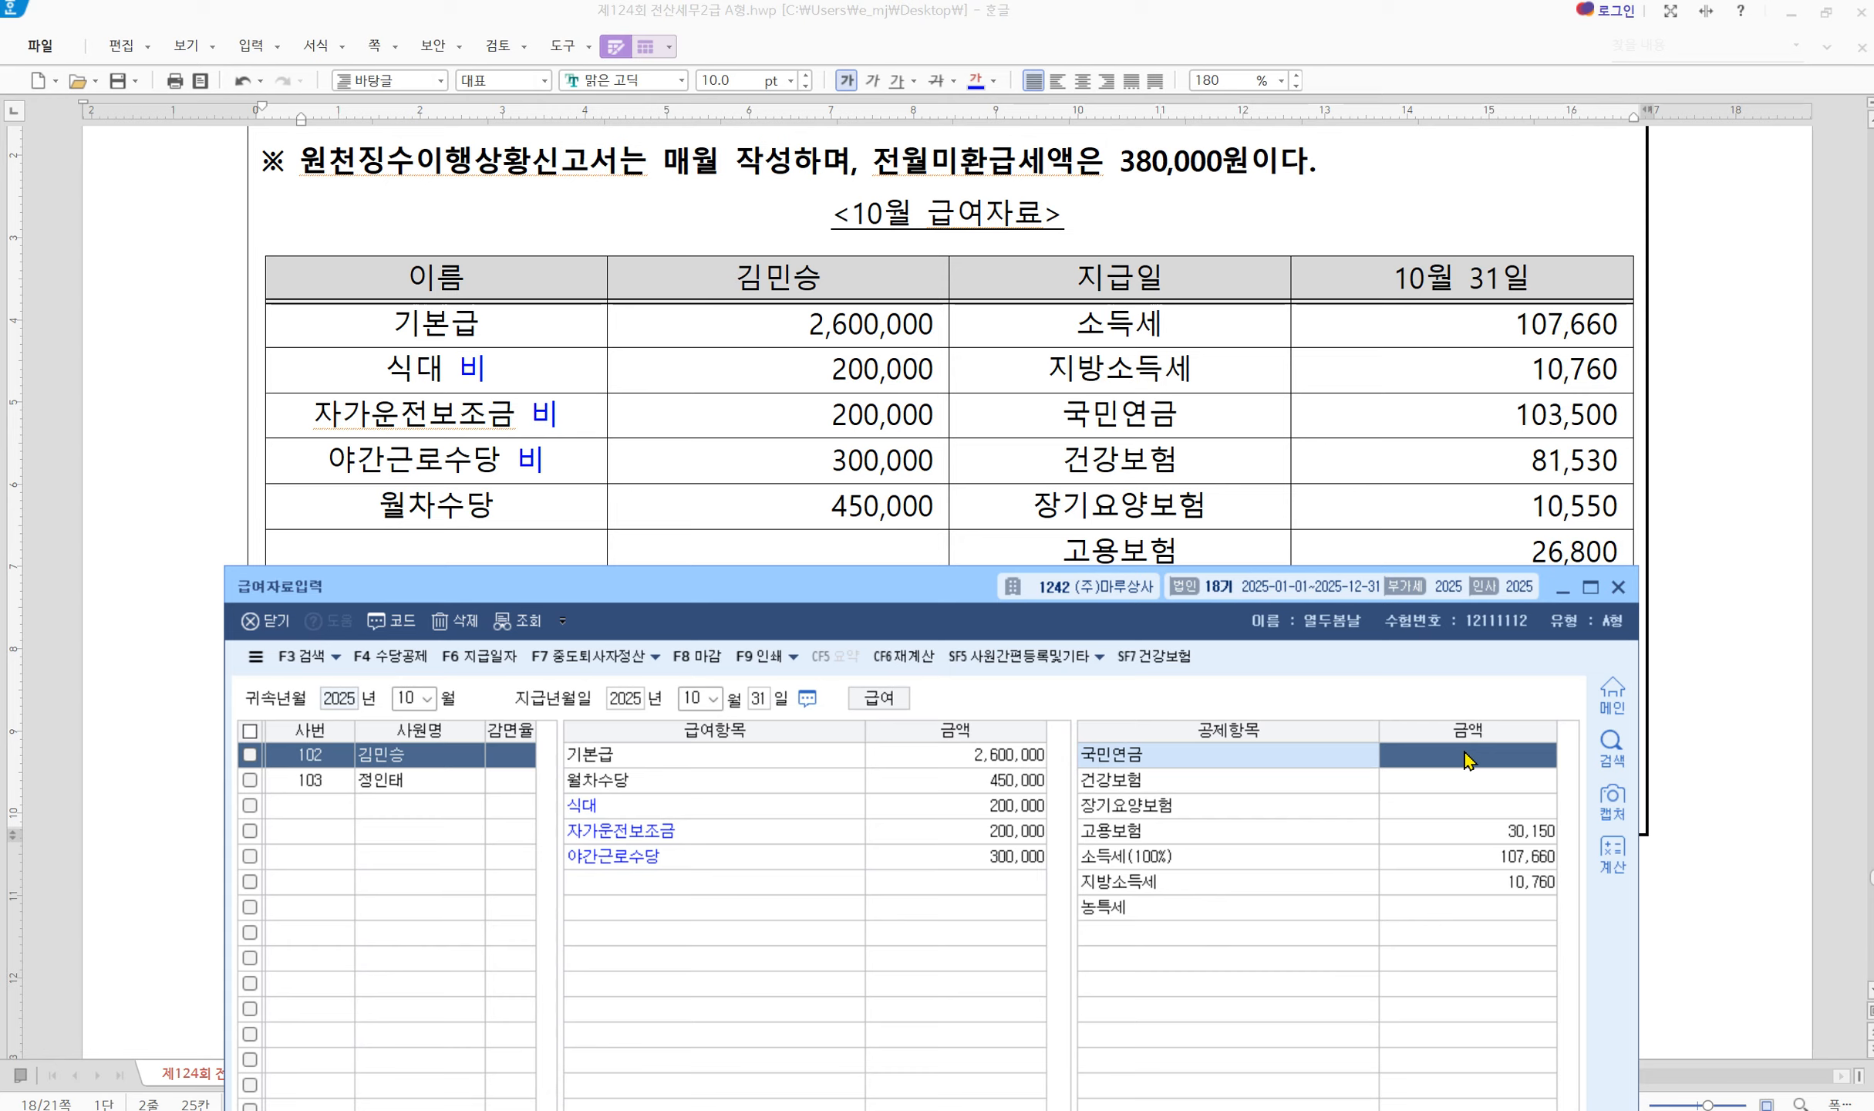
# Enter 국민연금 103,500 and 건강보험 81,530, keep 장기요양보험 10,550, and set 고용보험 26,800
pyautogui.write('103,500')
pyautogui.press('Return')
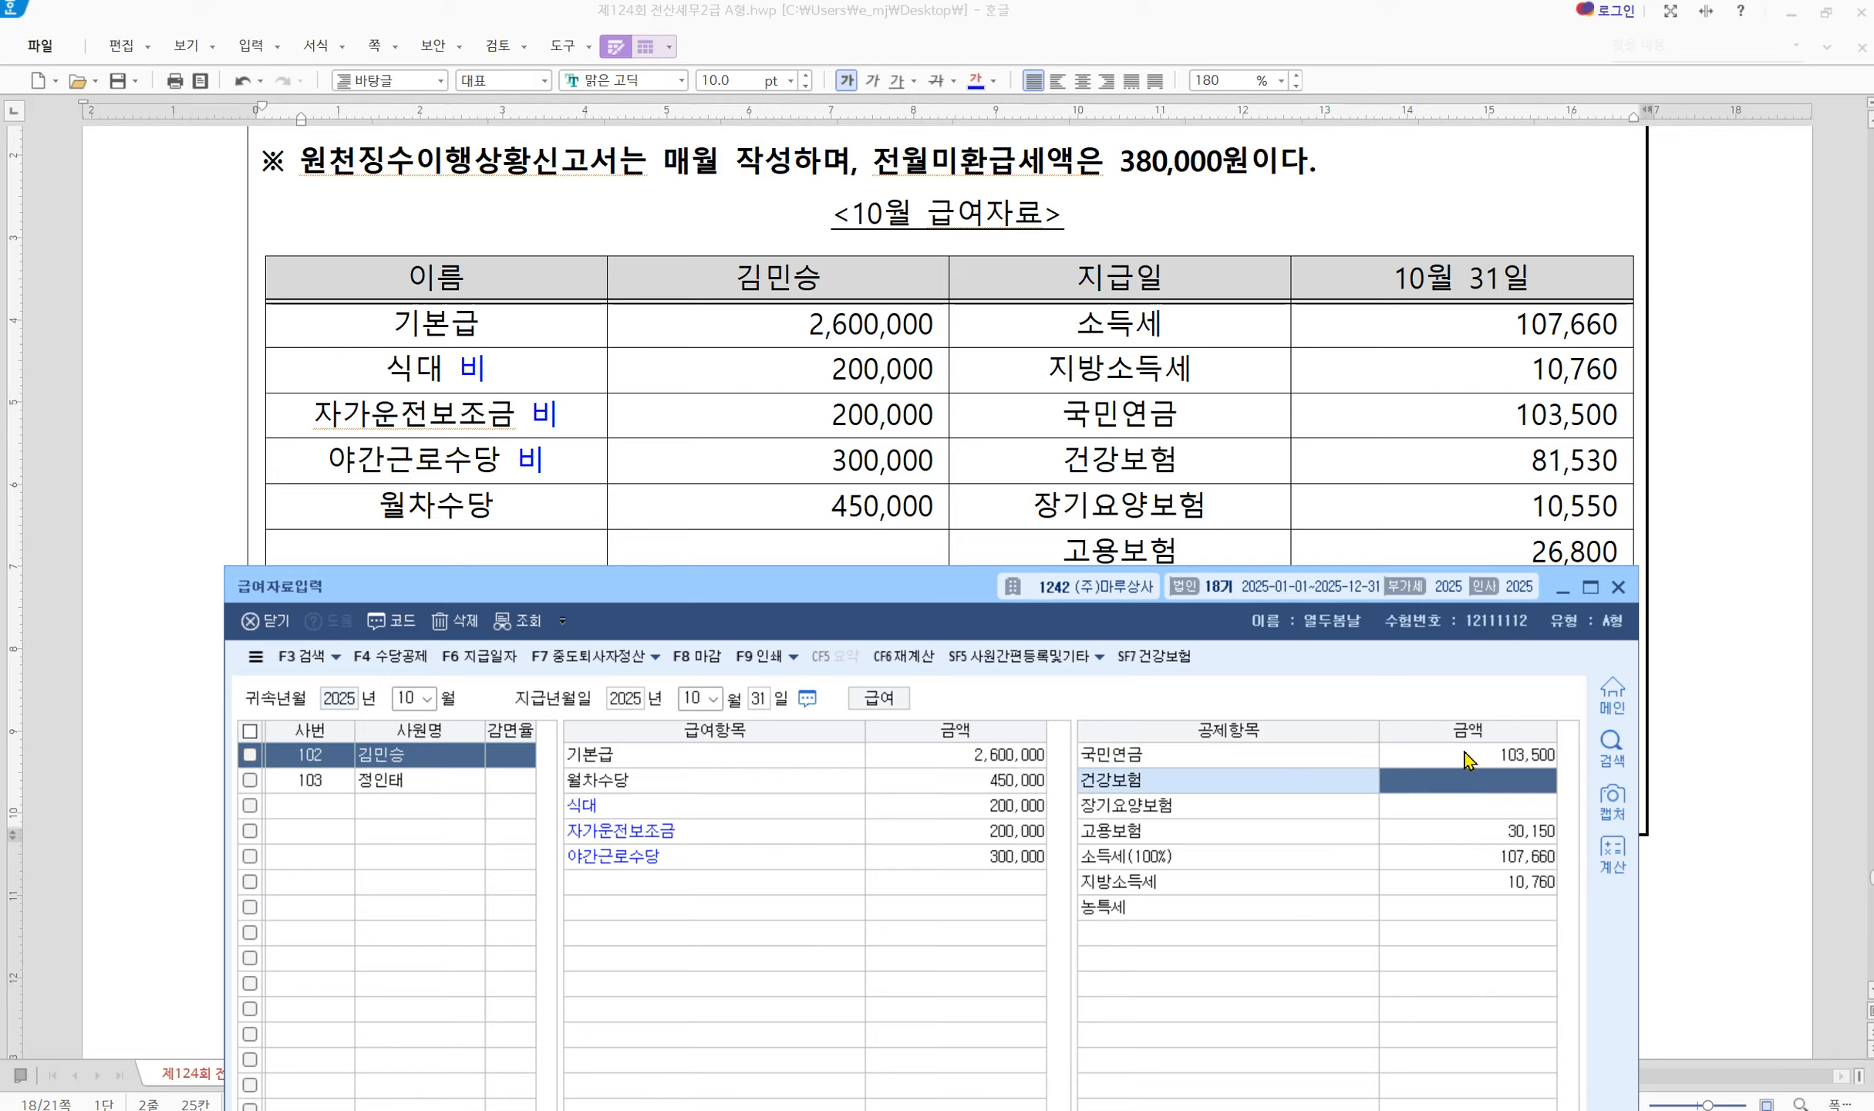
pyautogui.write('81530')
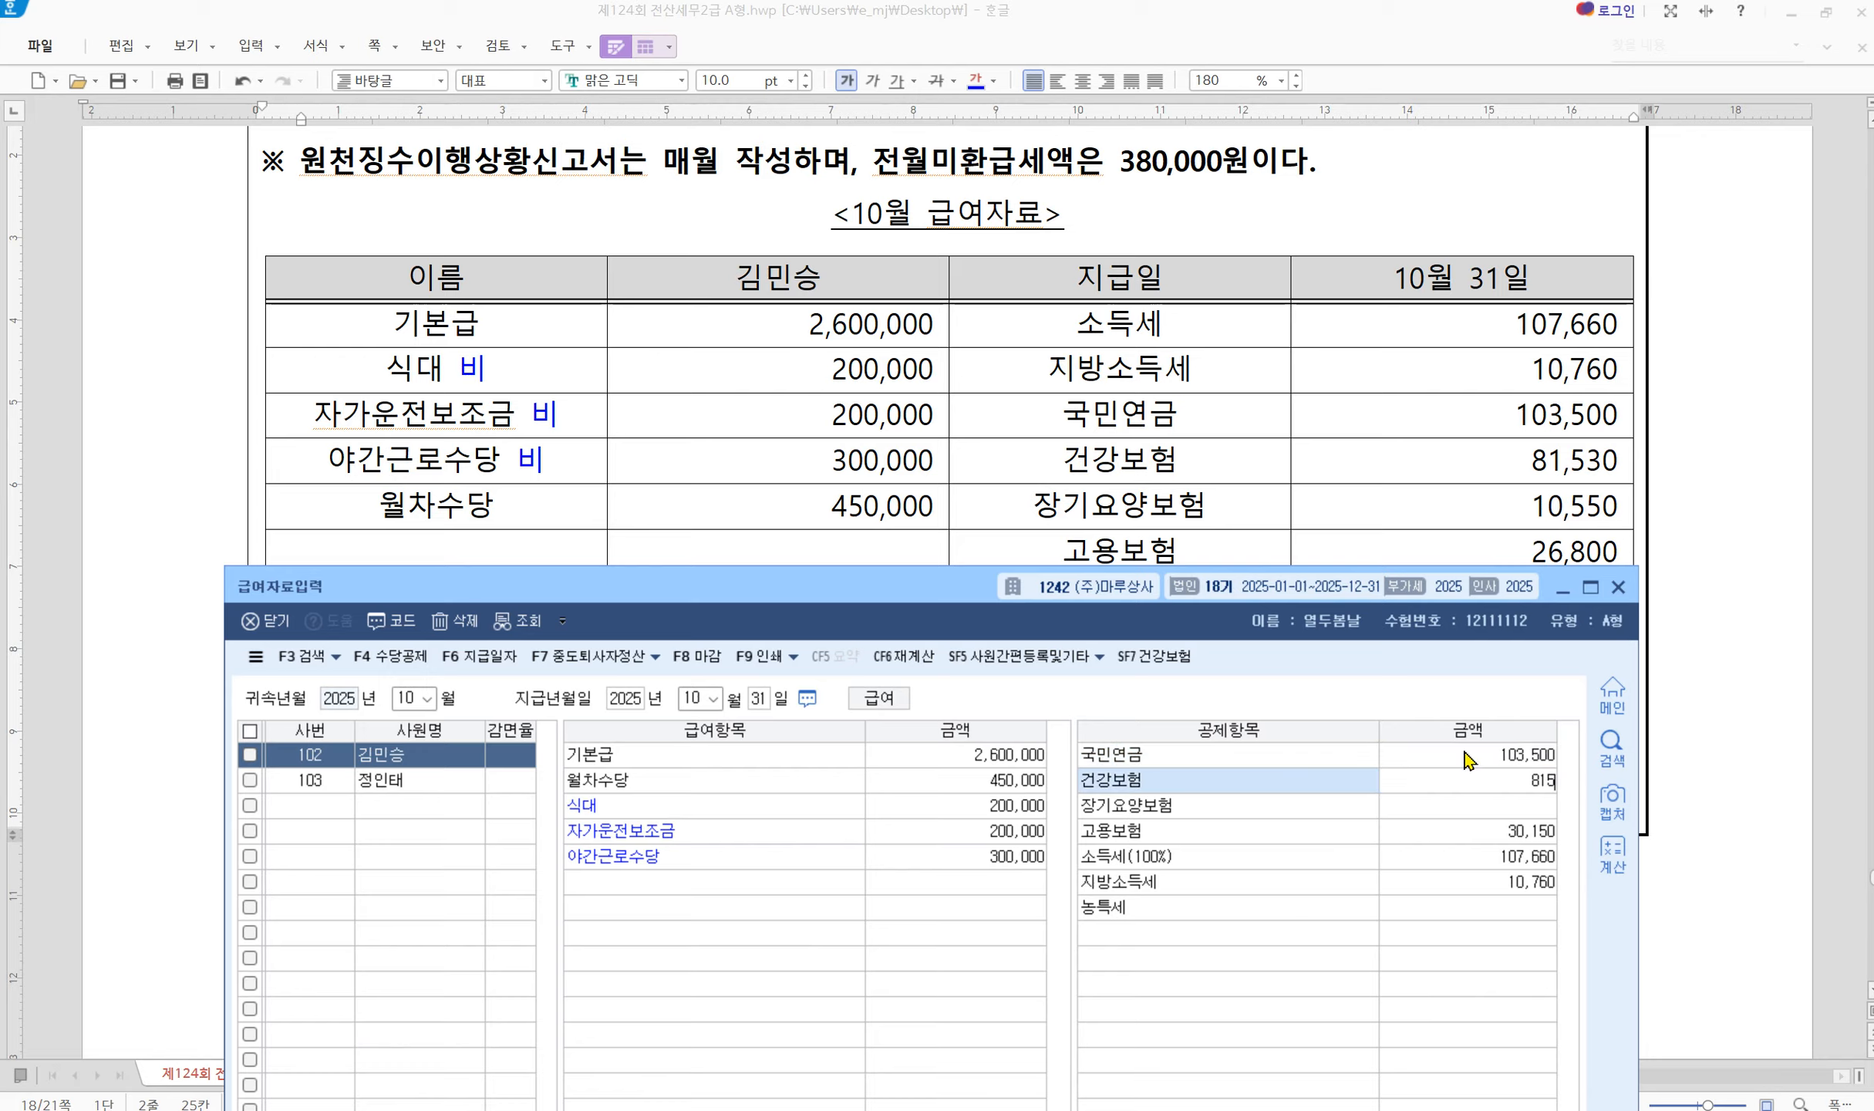
pyautogui.press('Return')
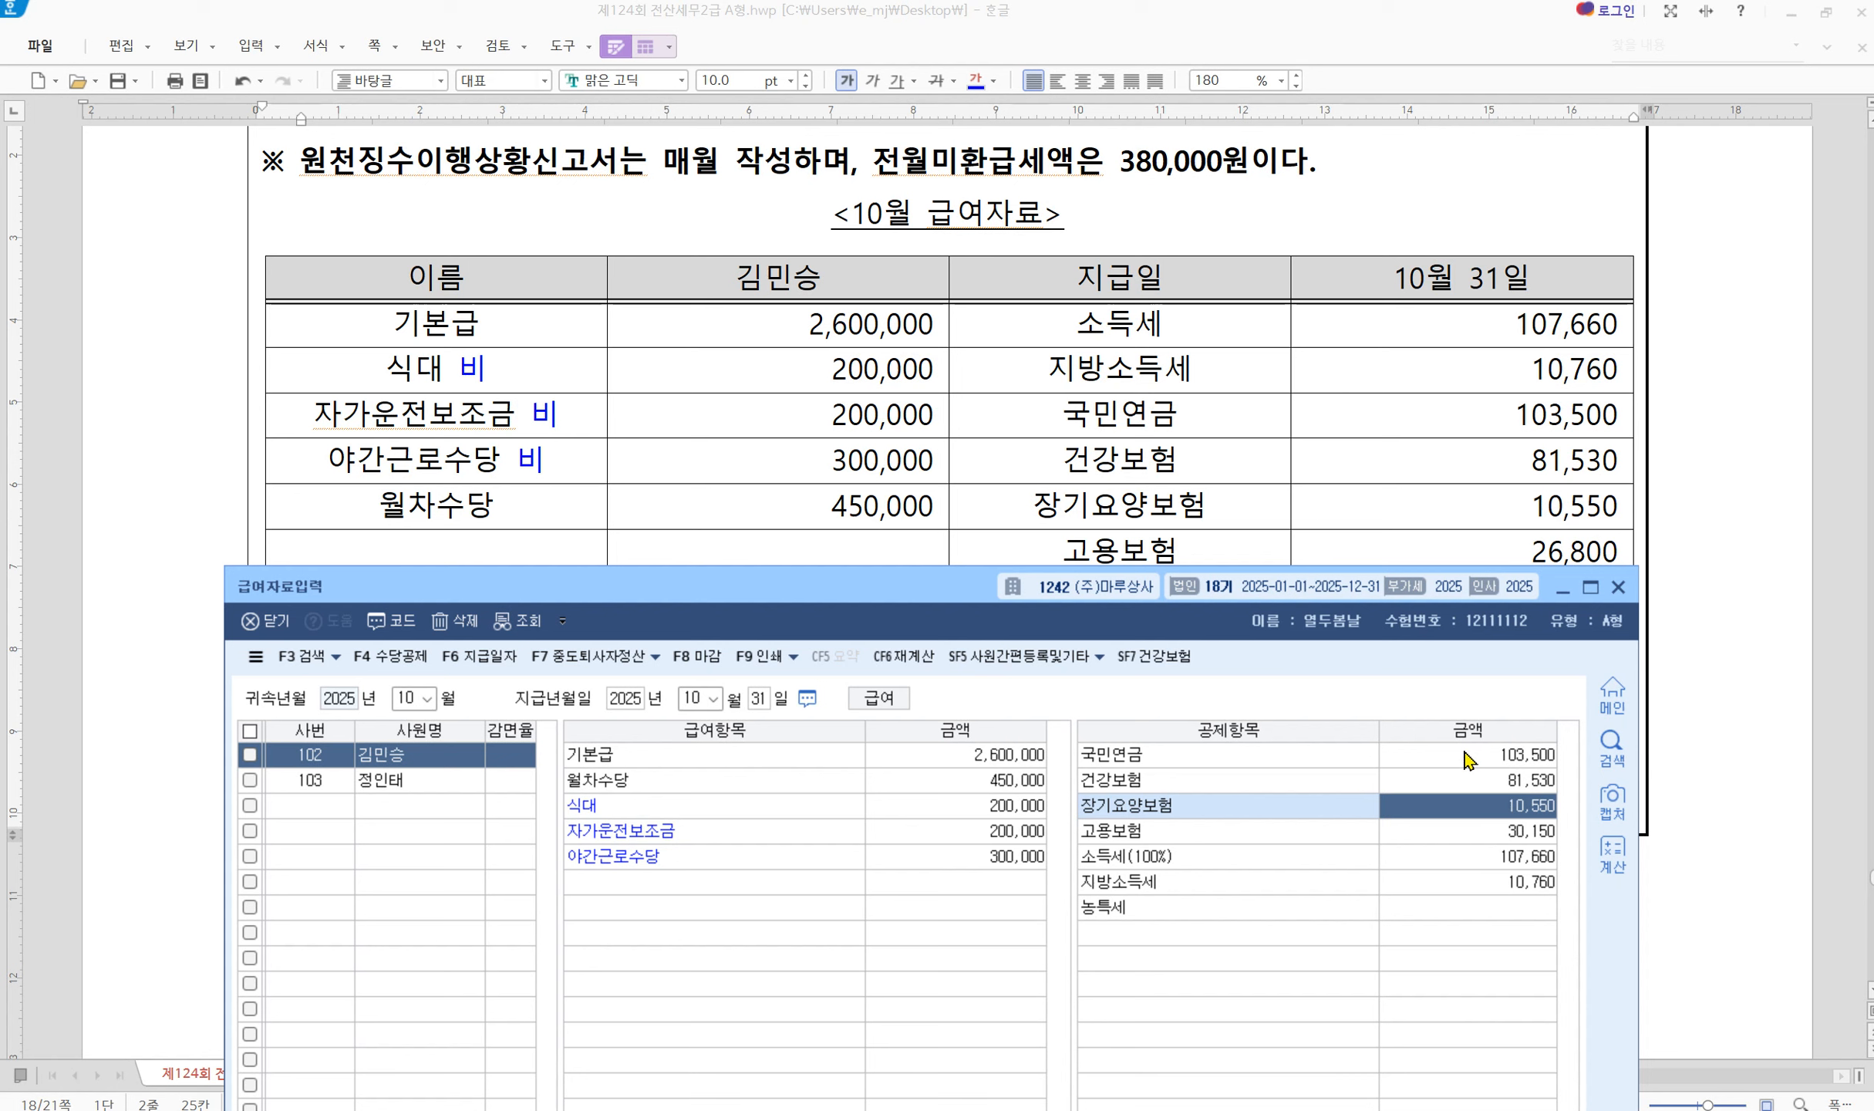
pyautogui.press('Return')
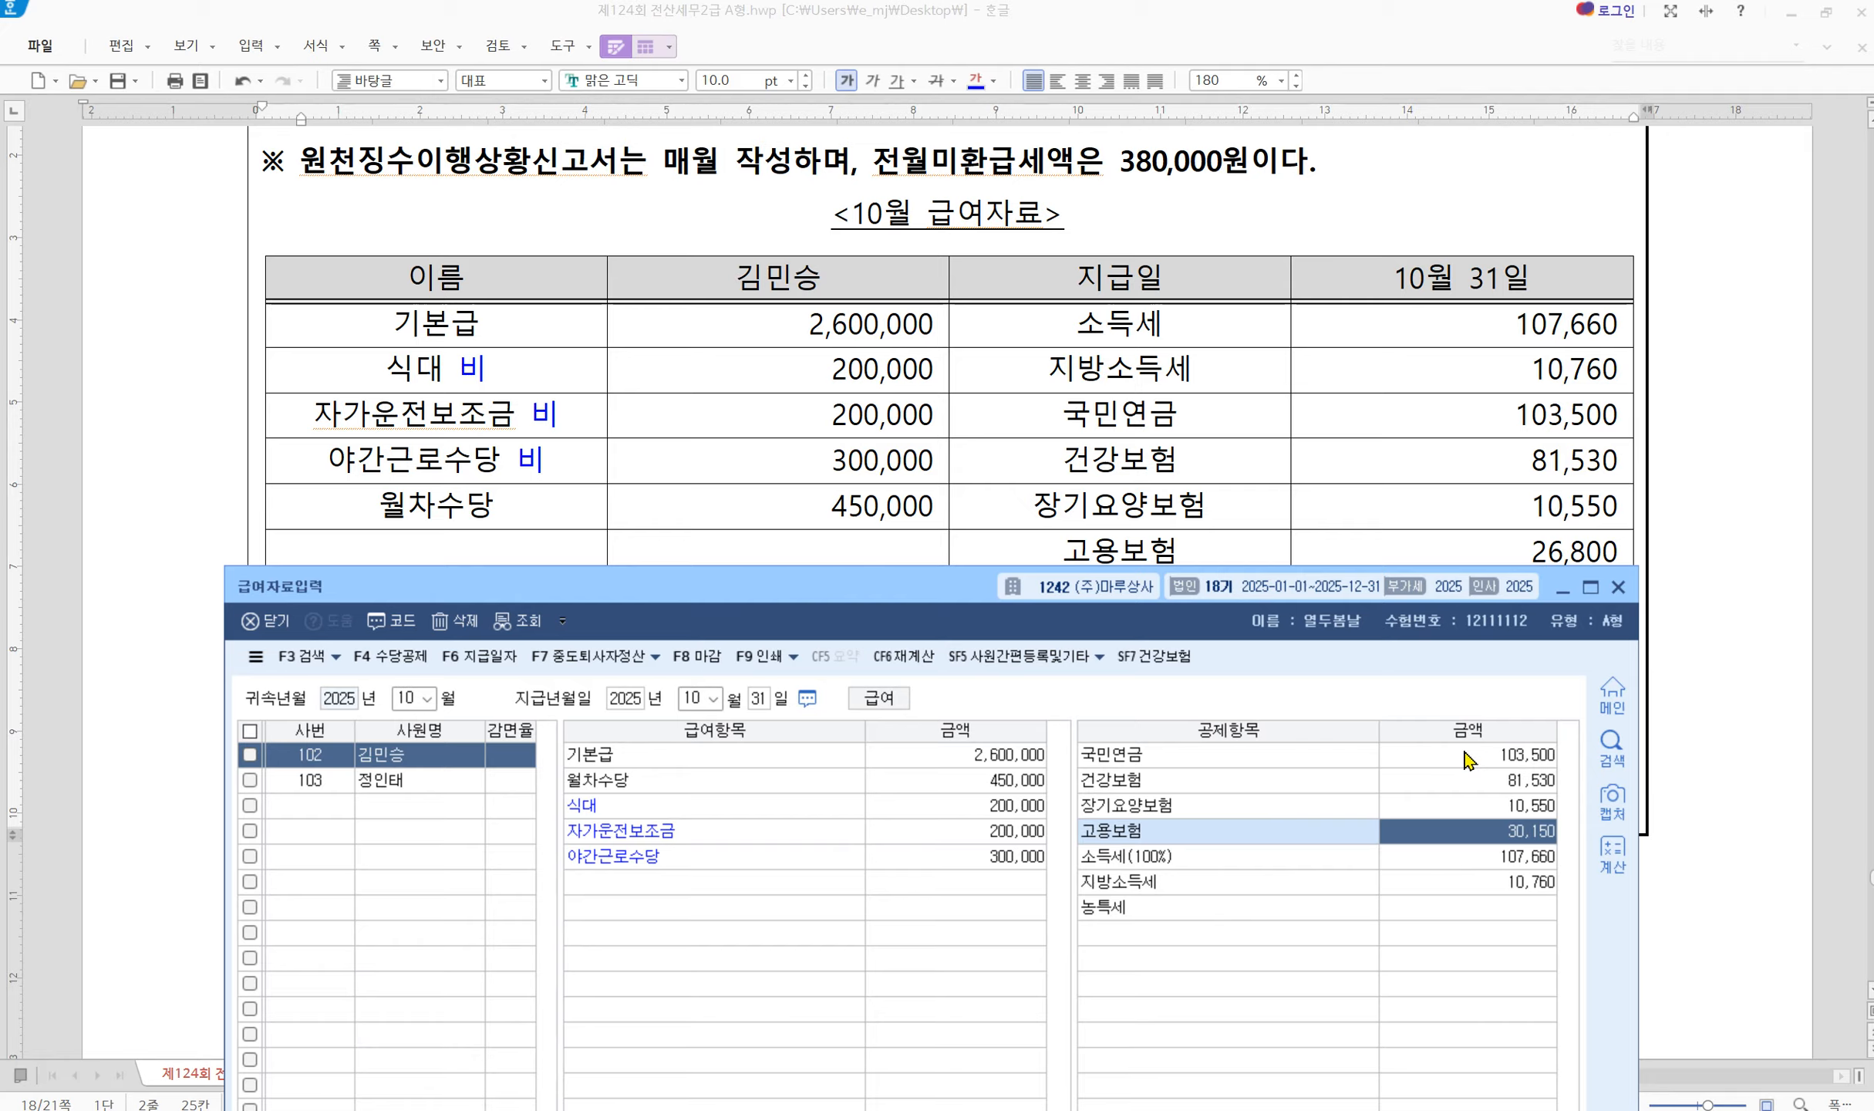
pyautogui.write('26,800')
pyautogui.press('Return')
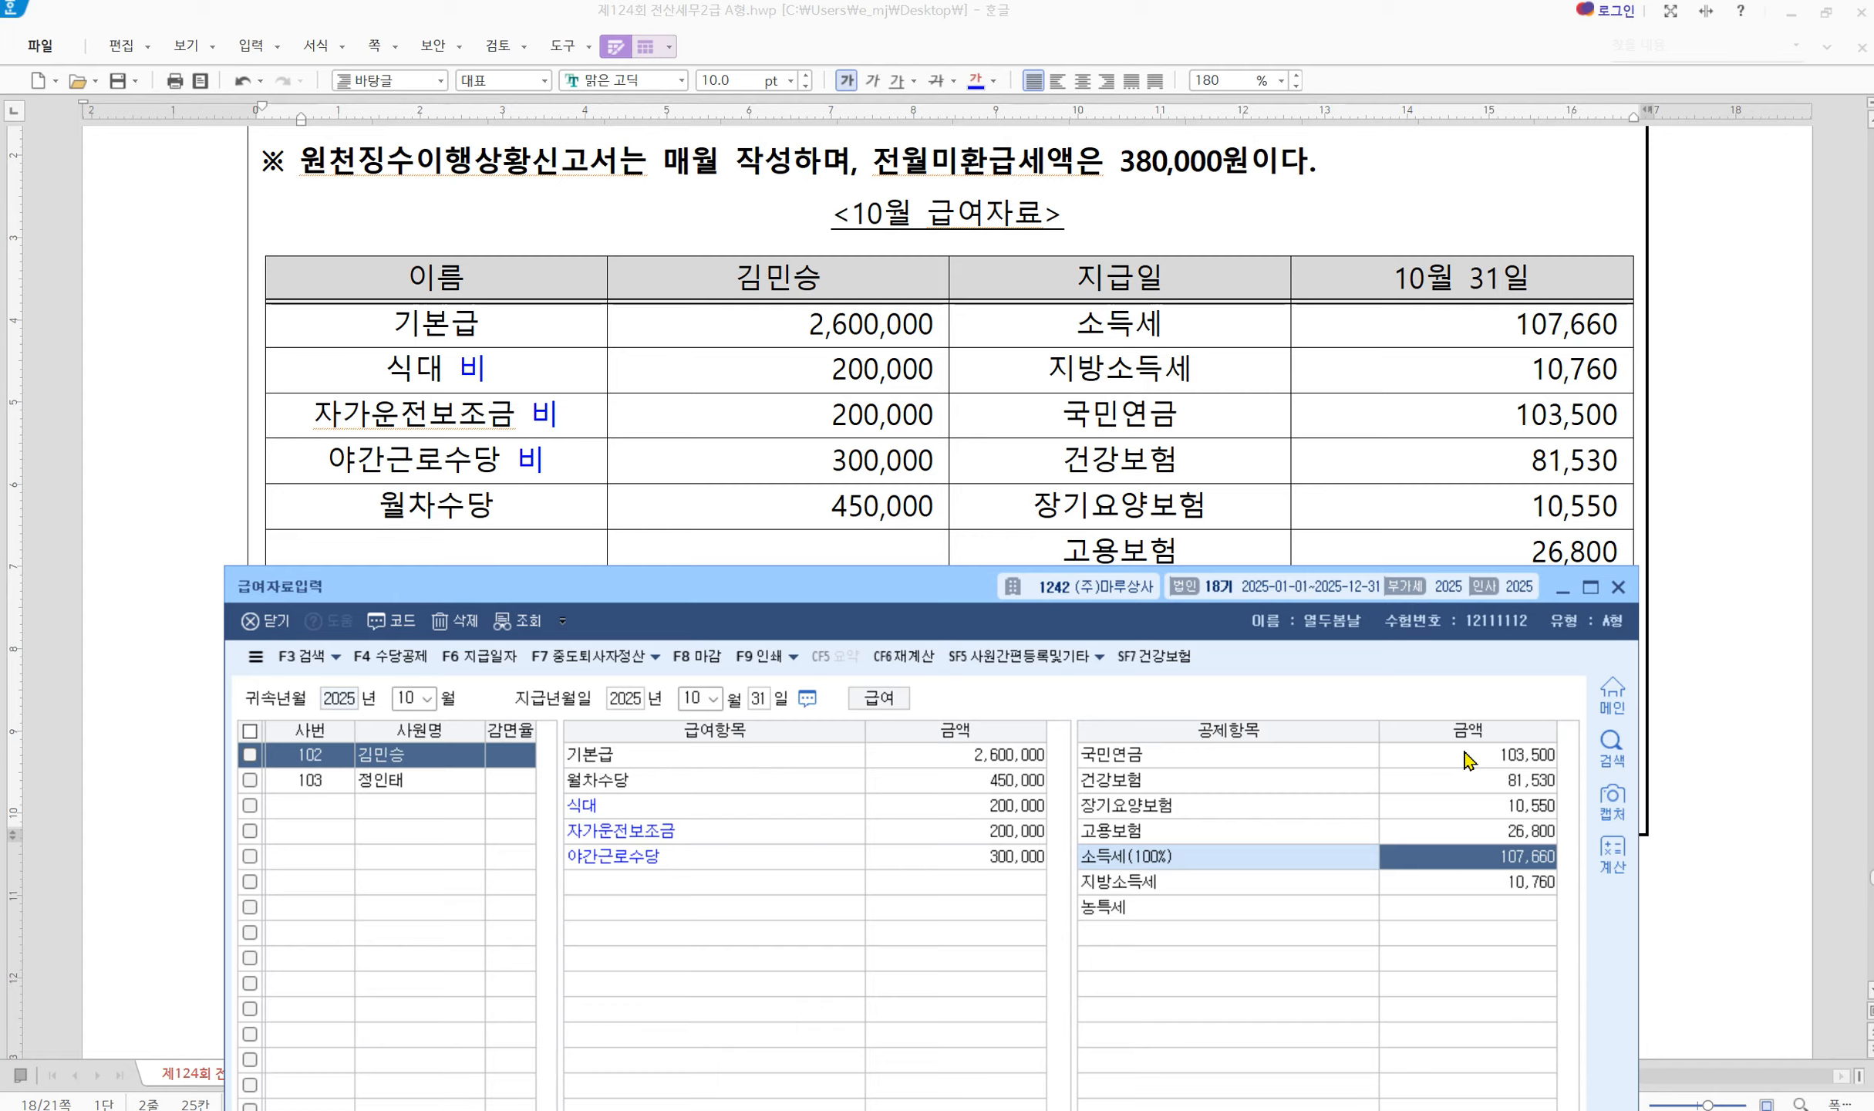
pyautogui.press('Return')
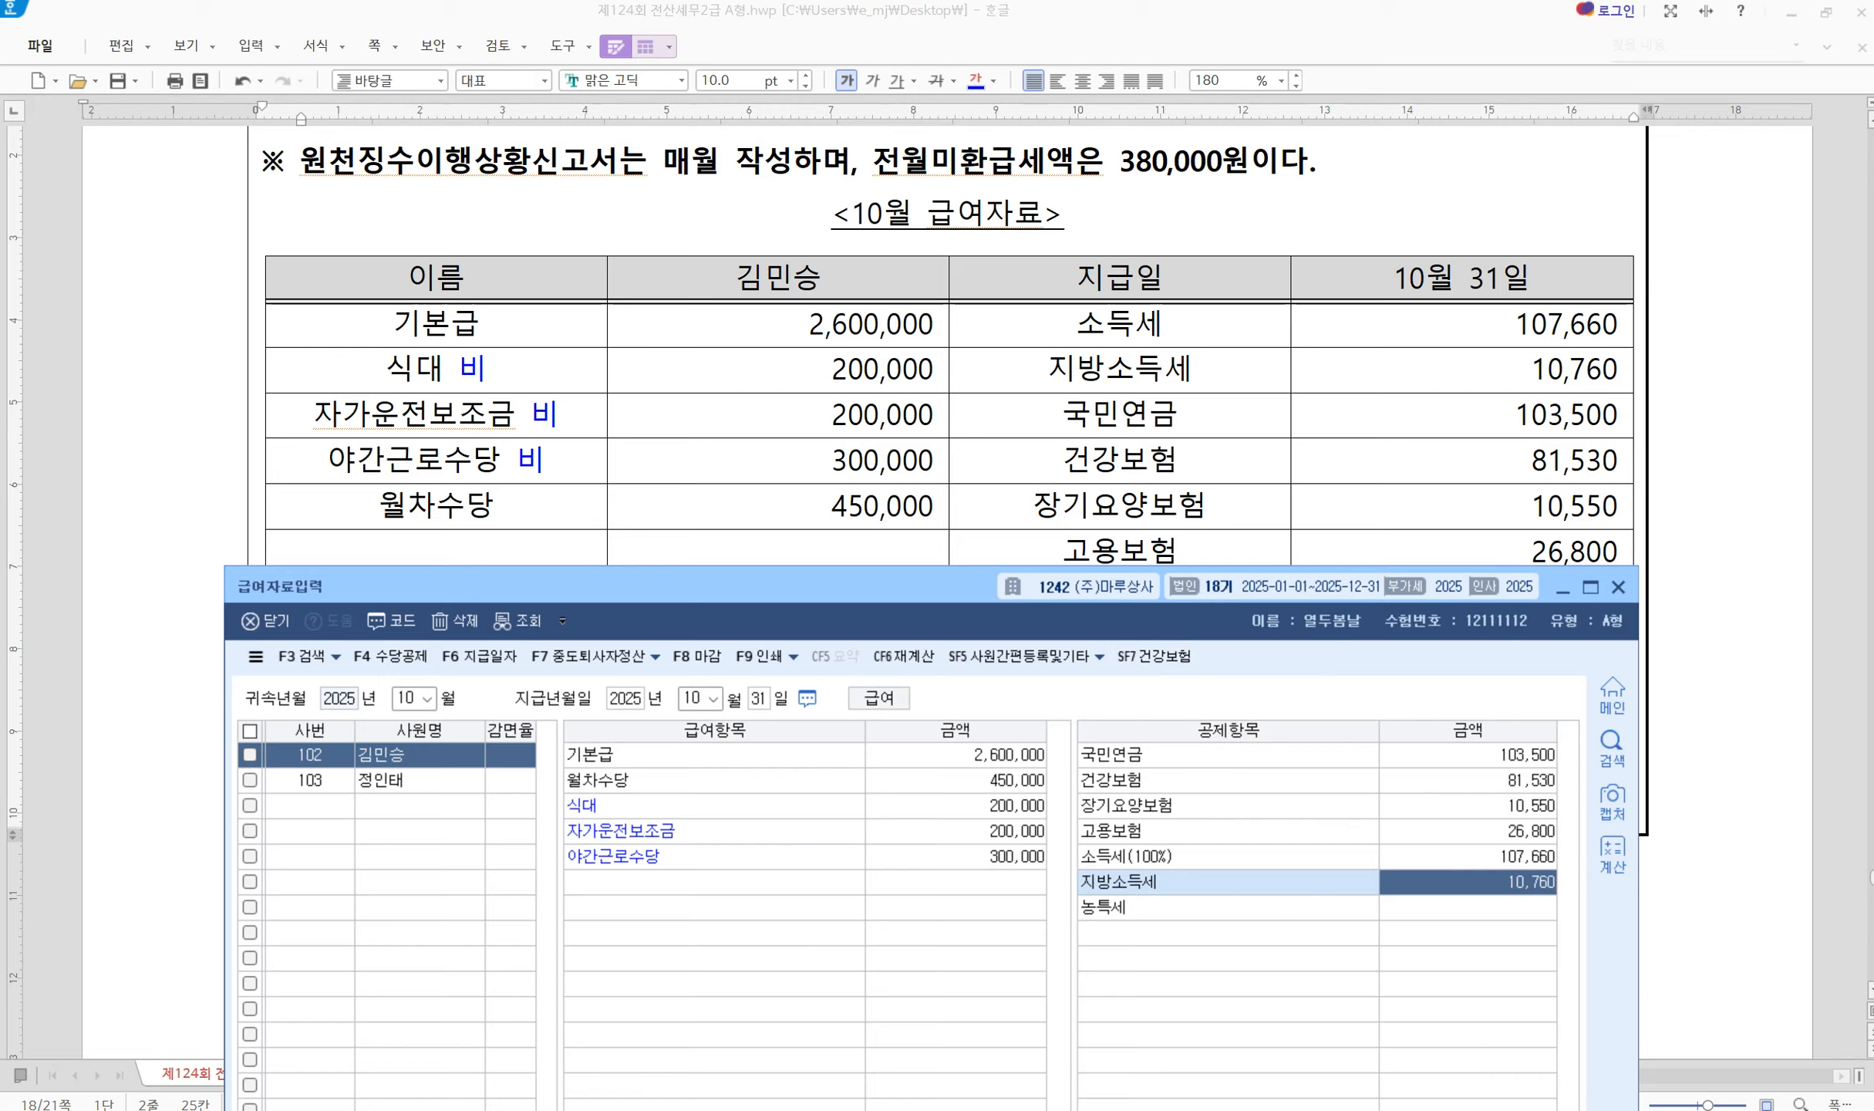
pyautogui.hotkey('alt', 'Tab')
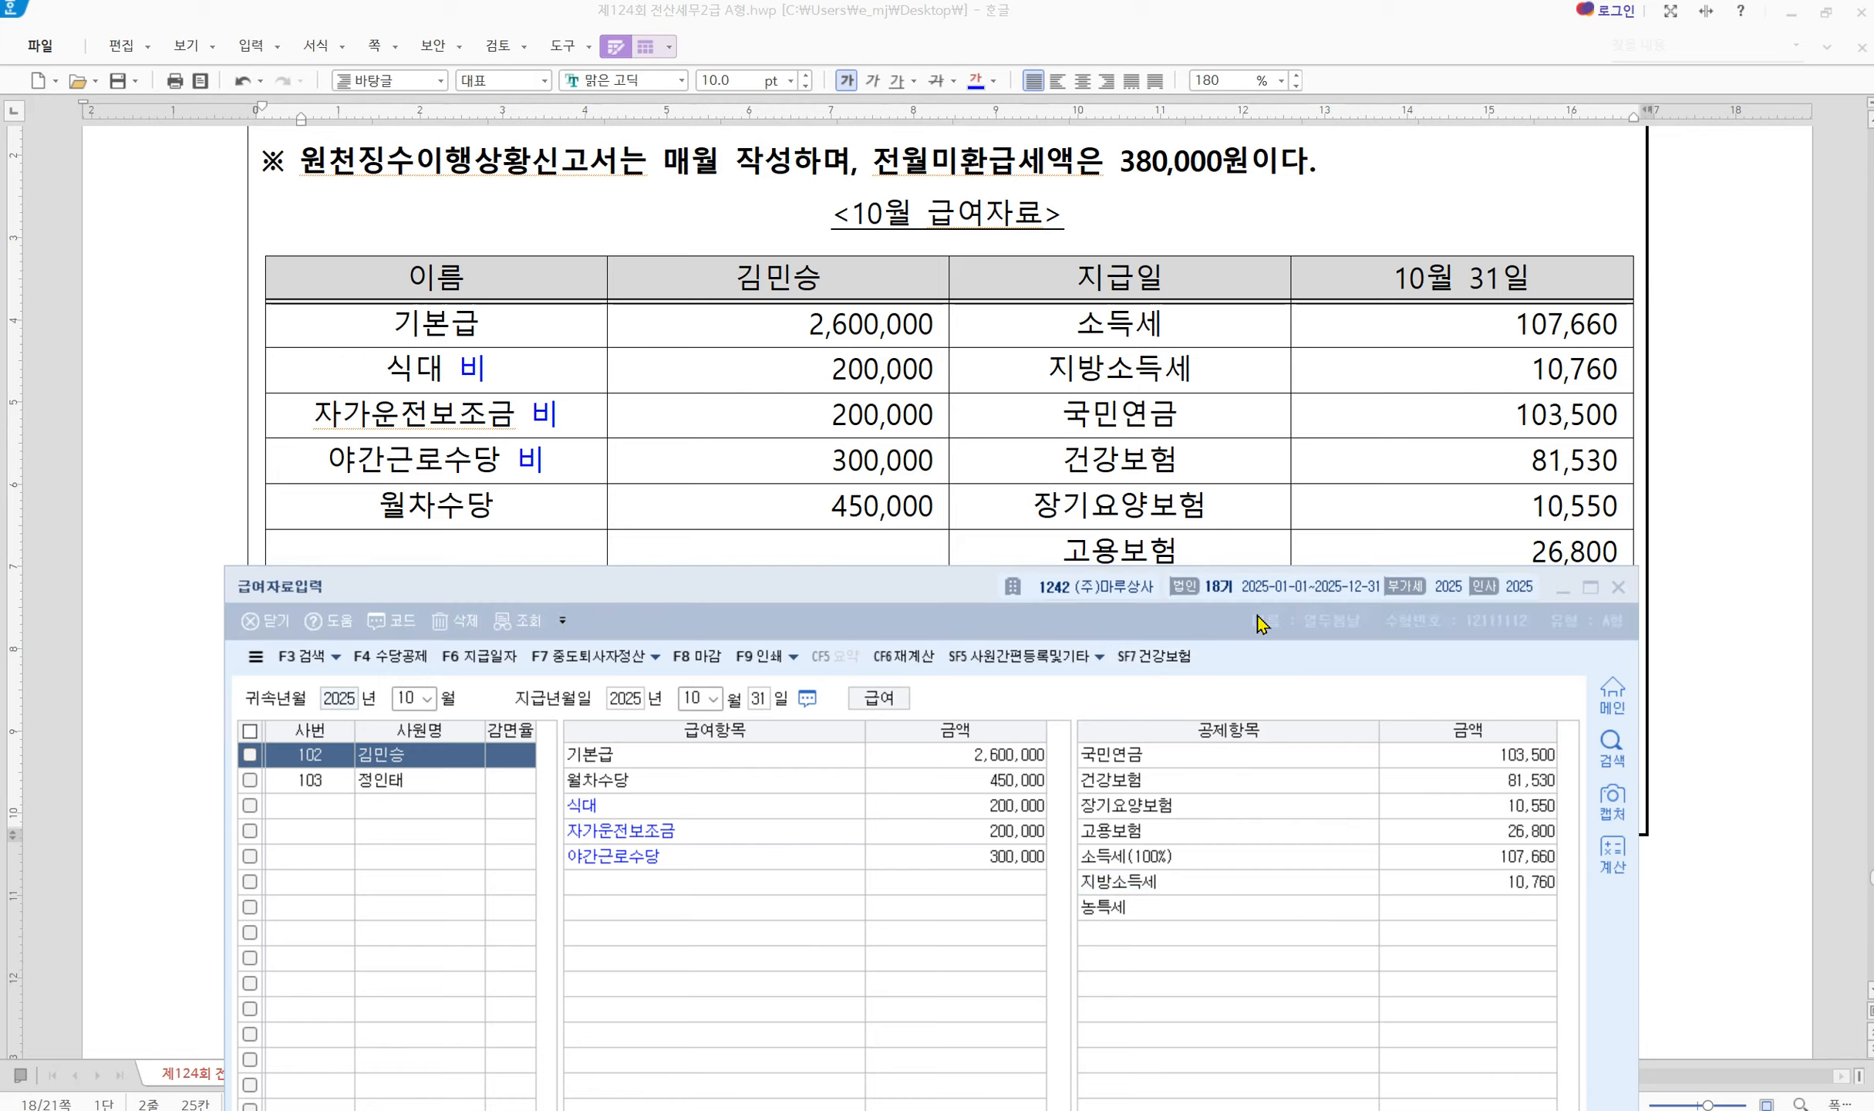
# Close 급여자료입력 after reviewing the salary table and return to KcLep's main menu
pyautogui.scroll(3, 935, 443)
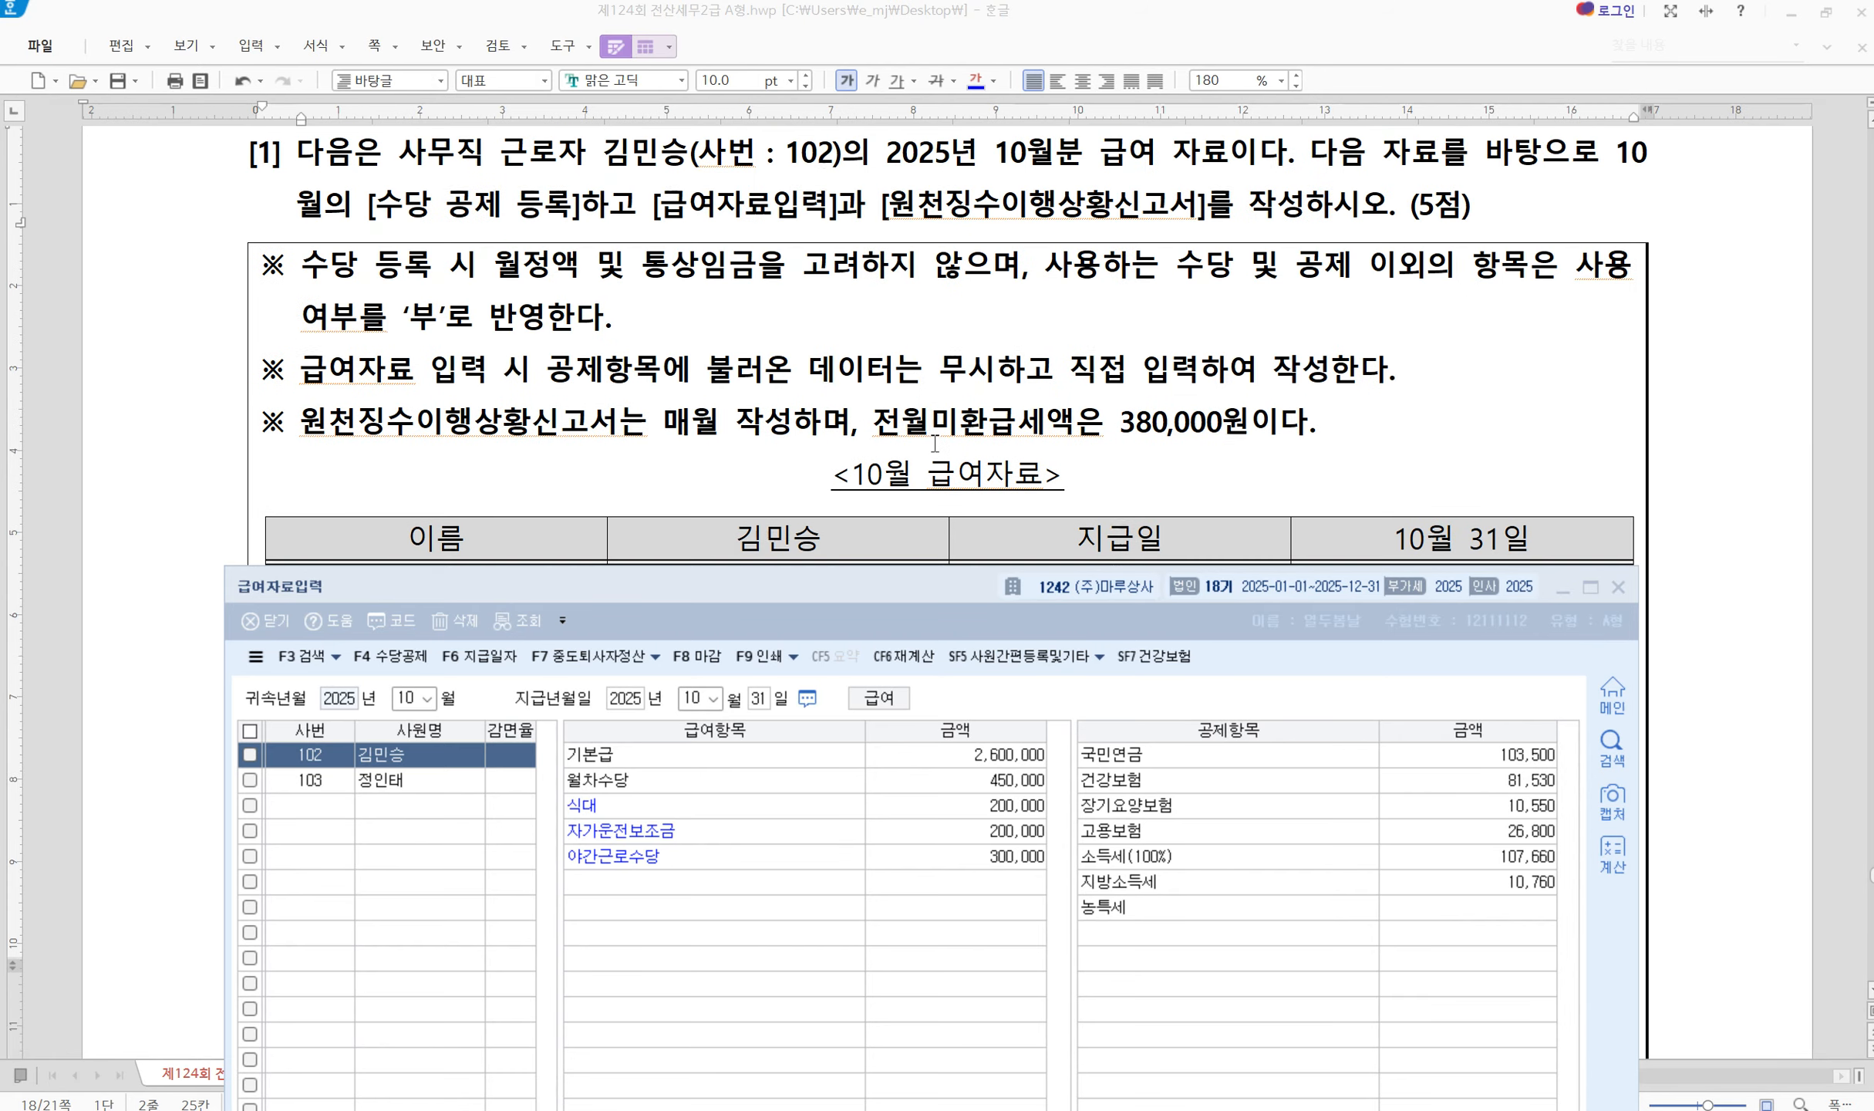
pyautogui.scroll(2, 935, 443)
pyautogui.scroll(-2, 1056, 429)
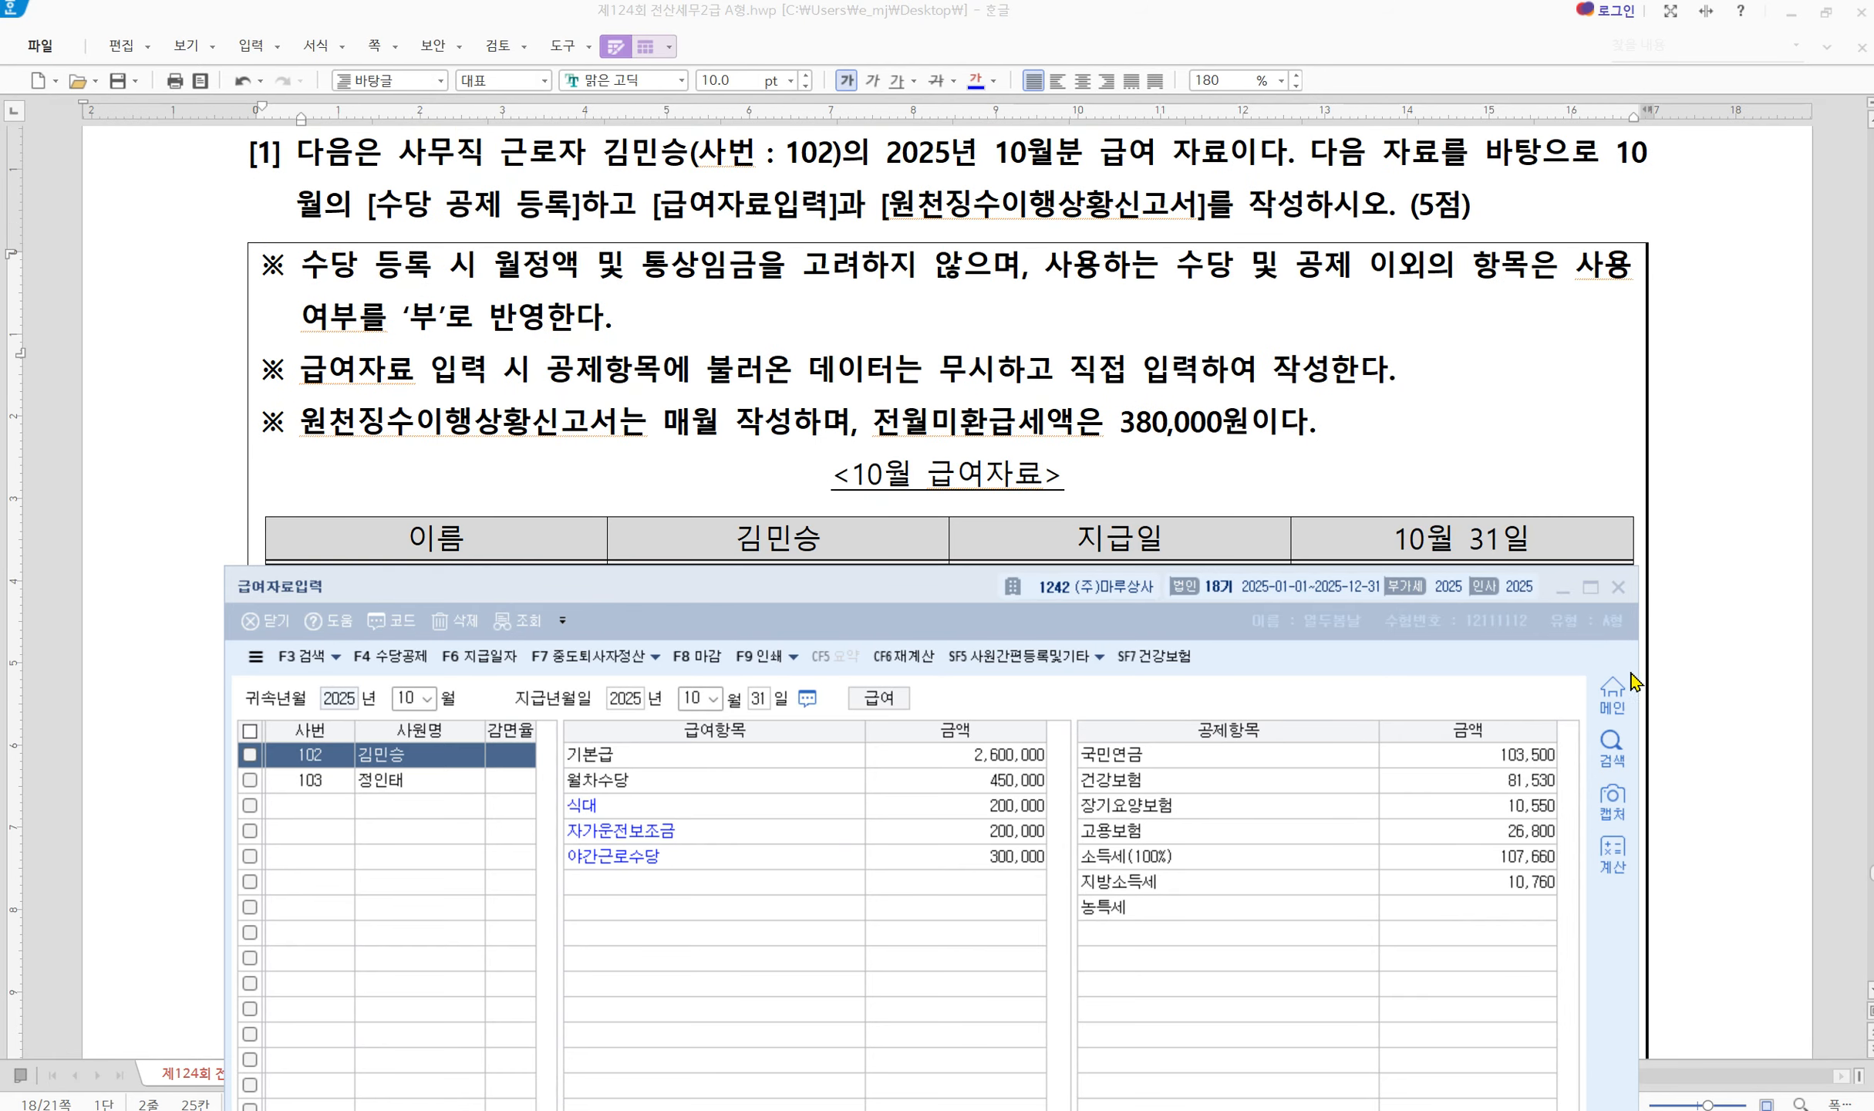
pyautogui.click(1616, 588)
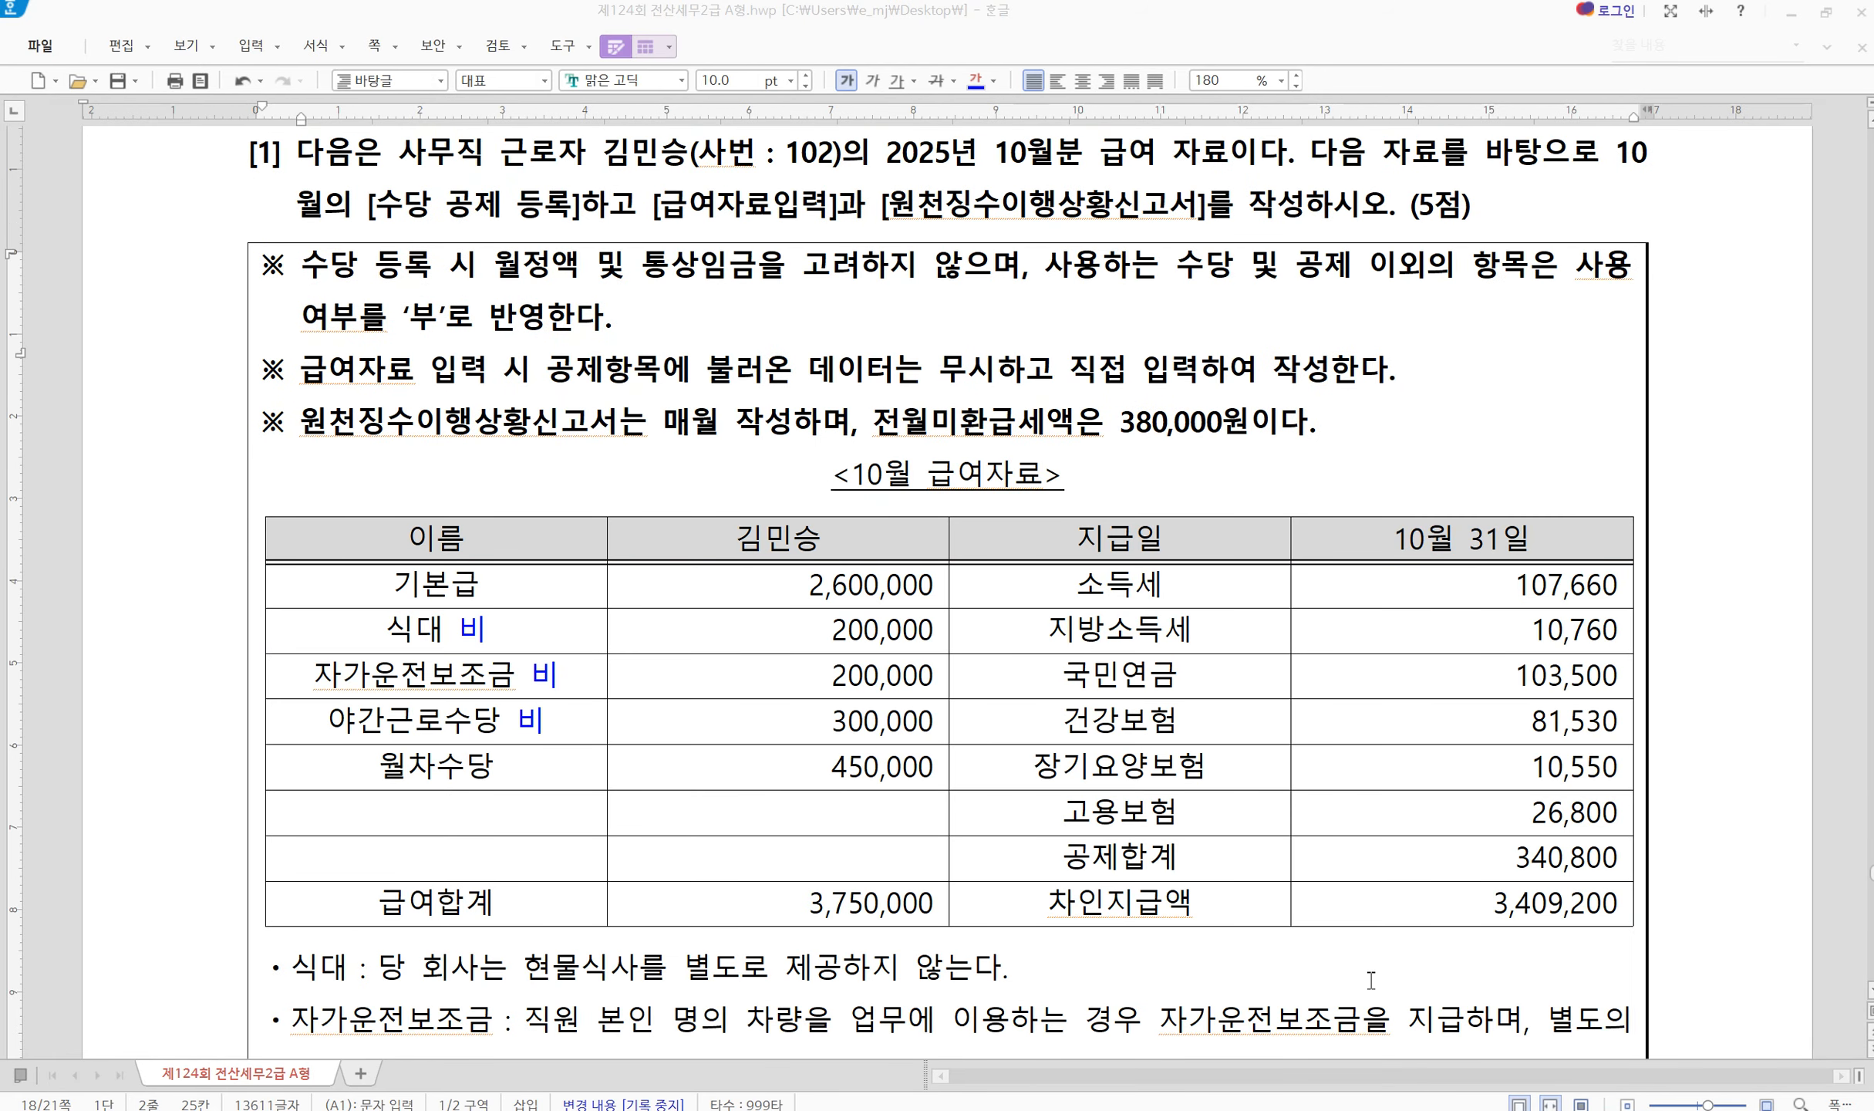
pyautogui.scroll(-4, 1371, 979)
pyautogui.scroll(3, 1372, 974)
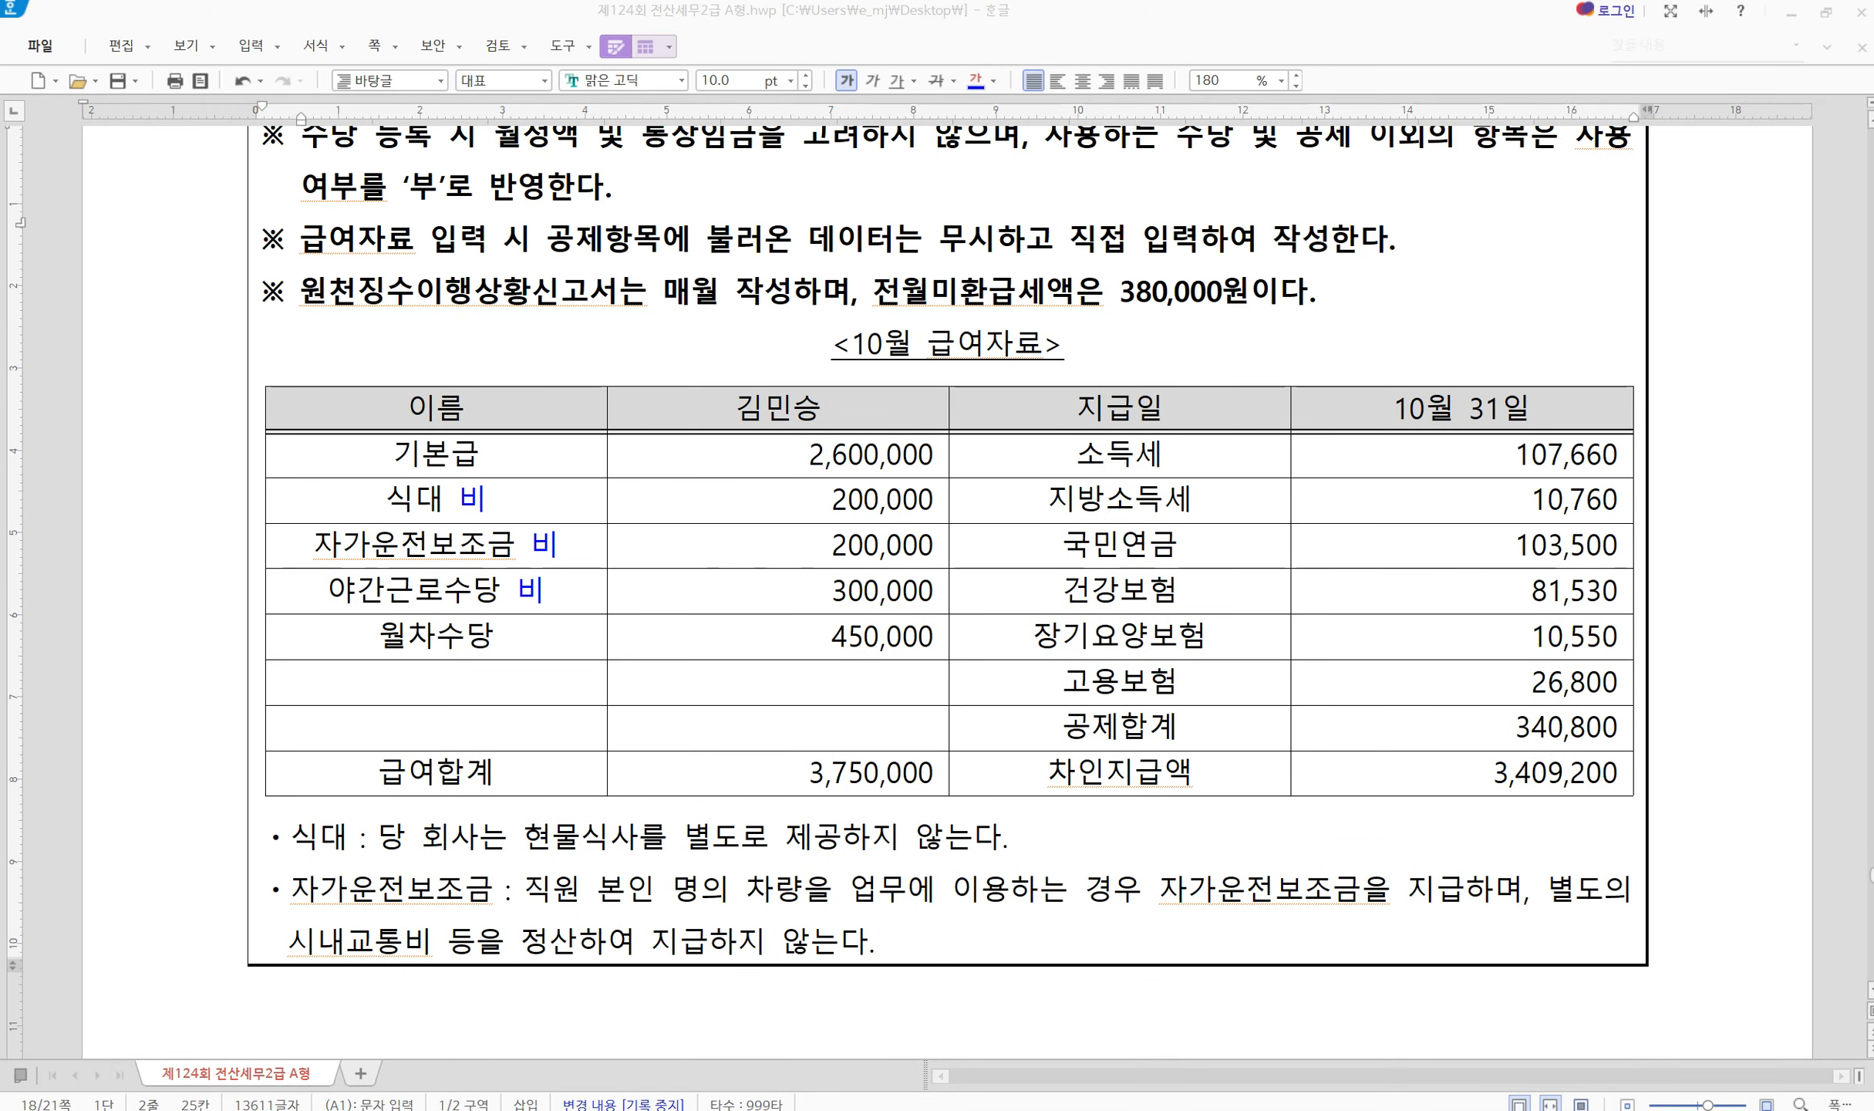
pyautogui.hotkey('alt', 'Tab')
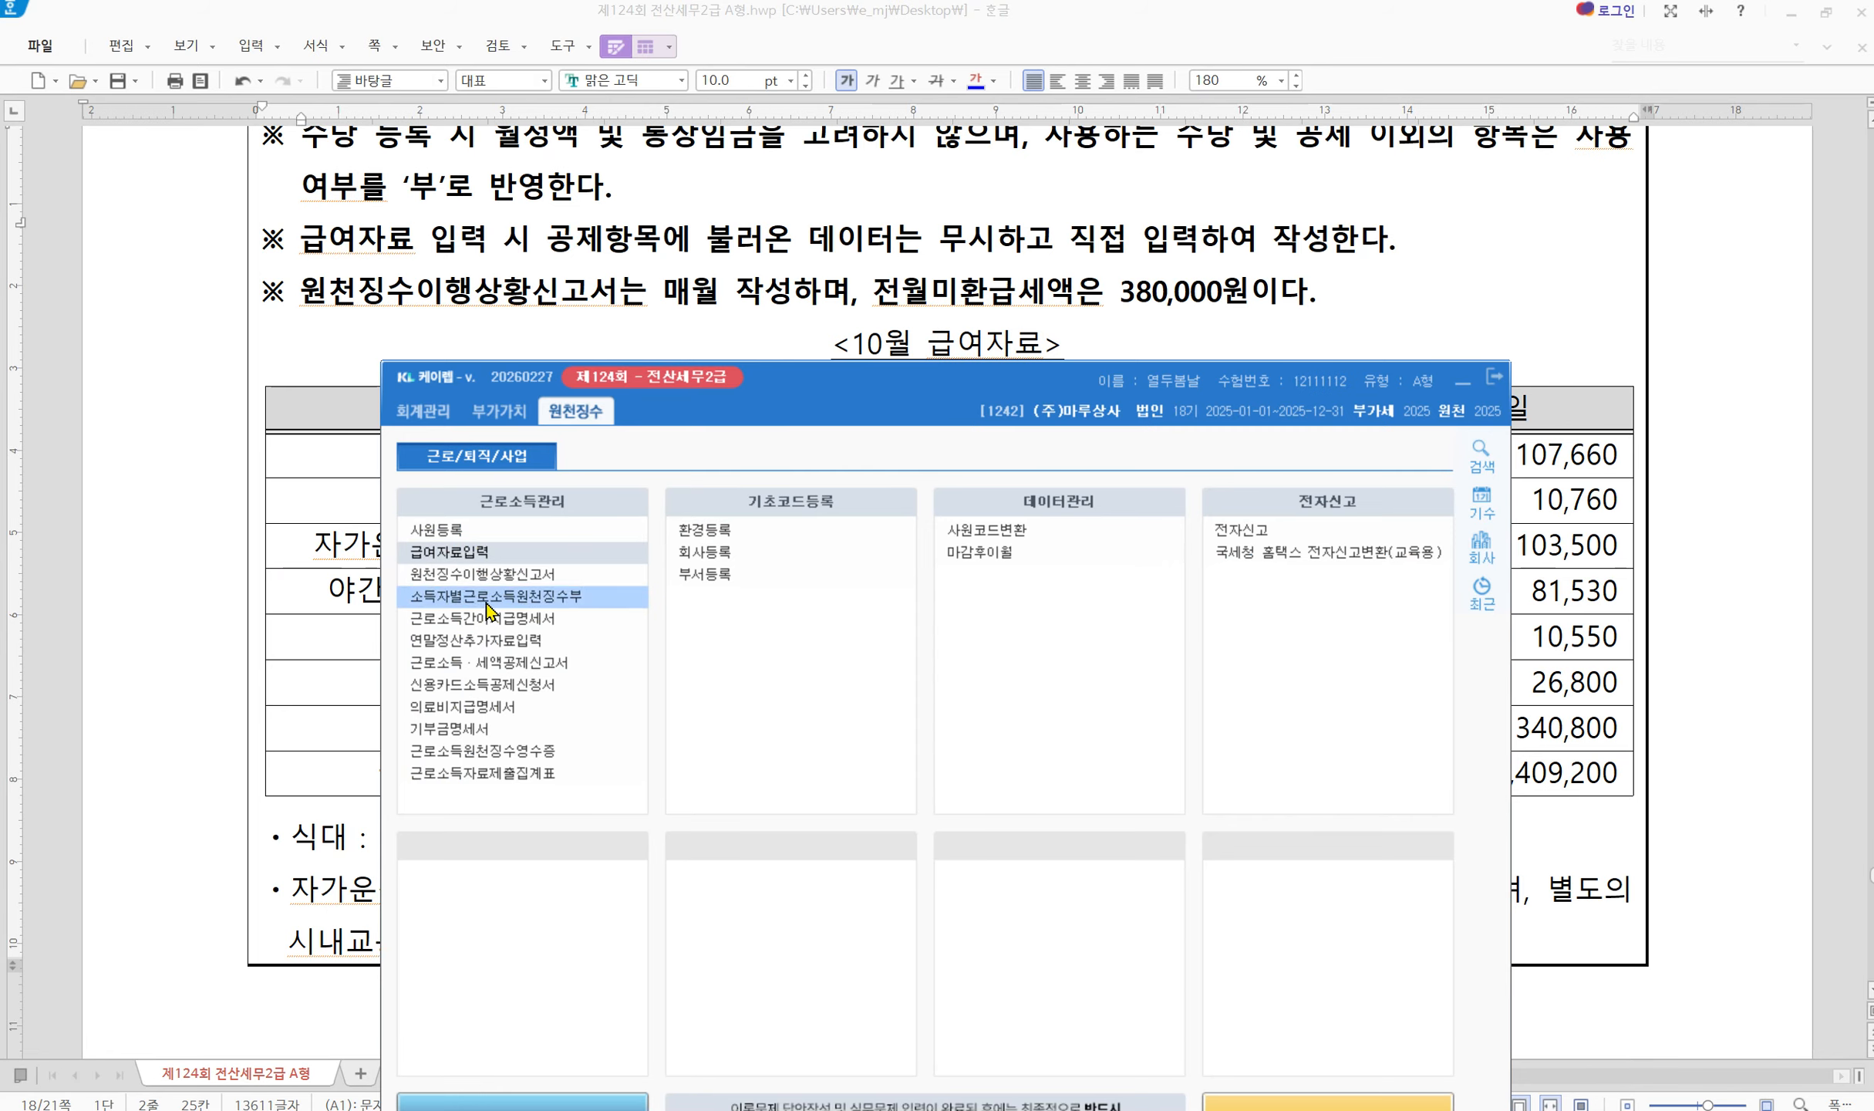
# Open 원천징수이행상황신고서 for months 10 to 10 as 1.정기신고
pyautogui.click(567, 576)
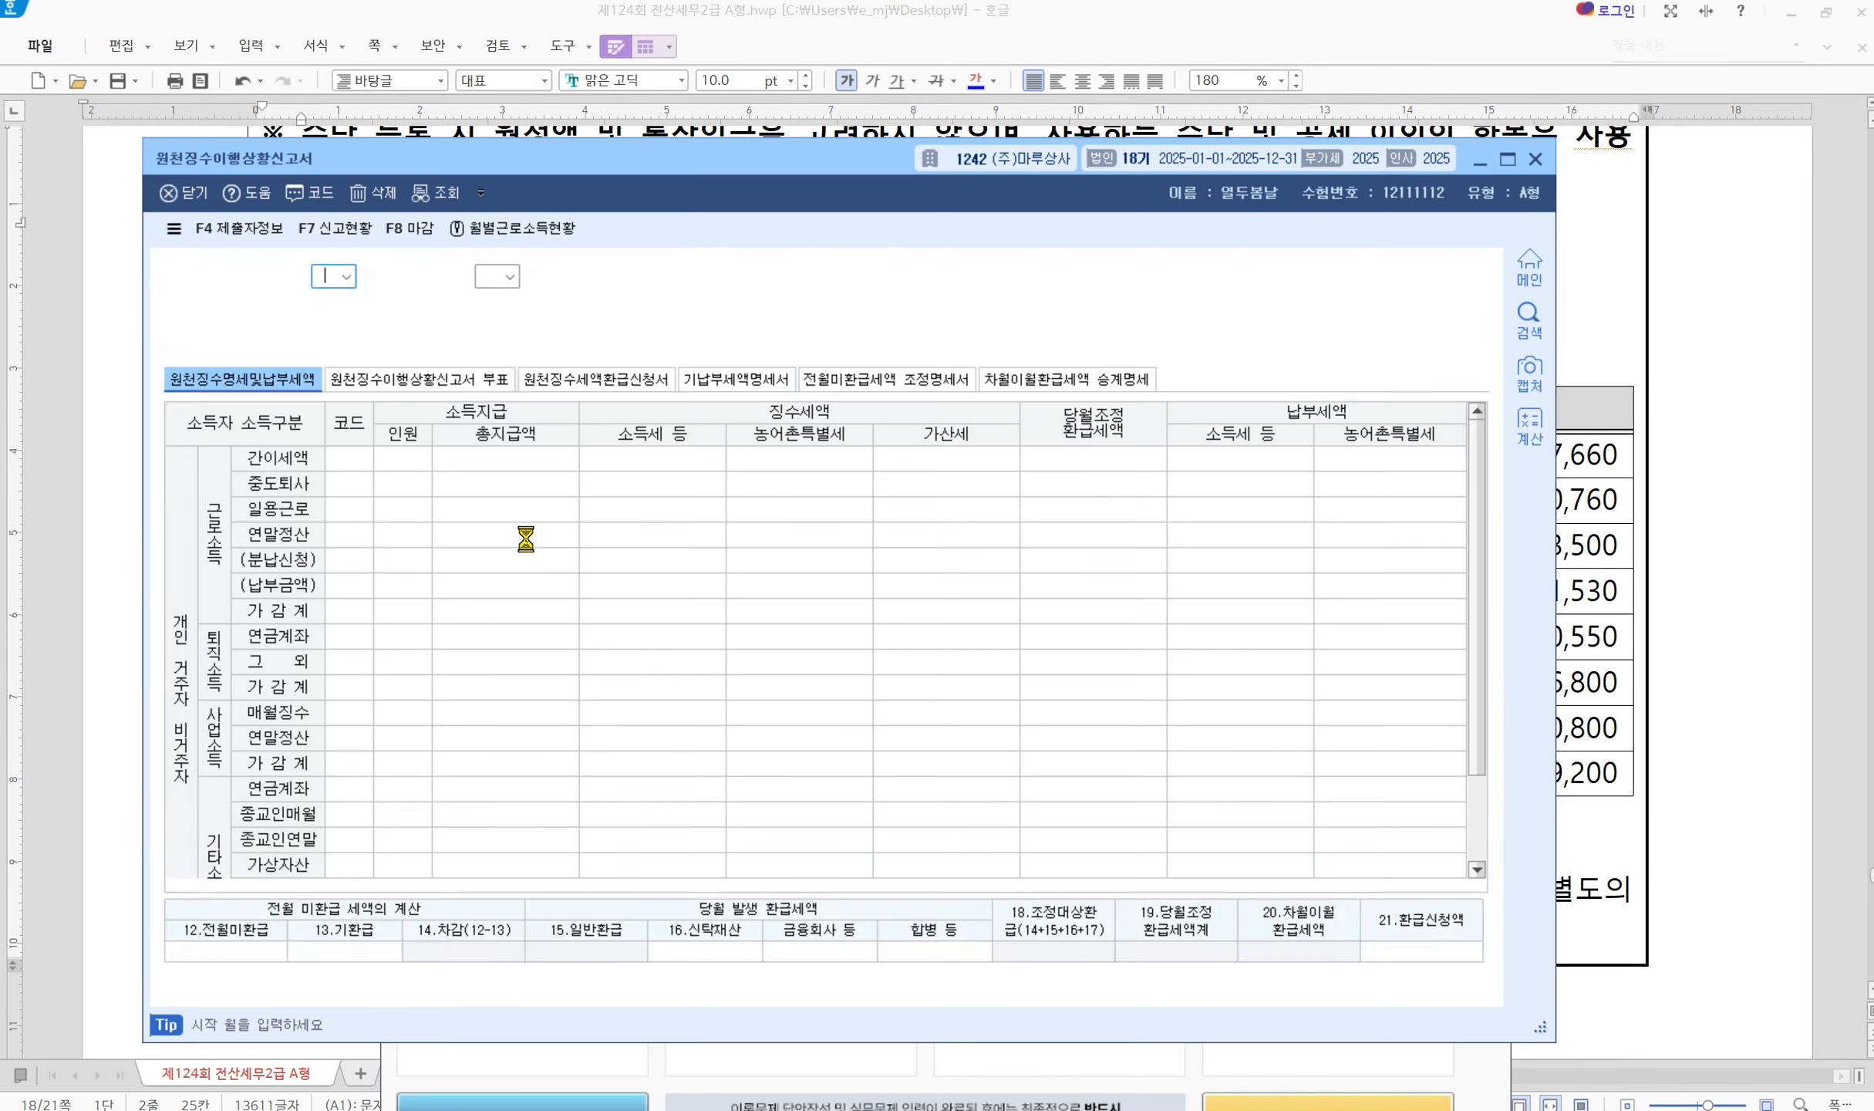
pyautogui.write('10')
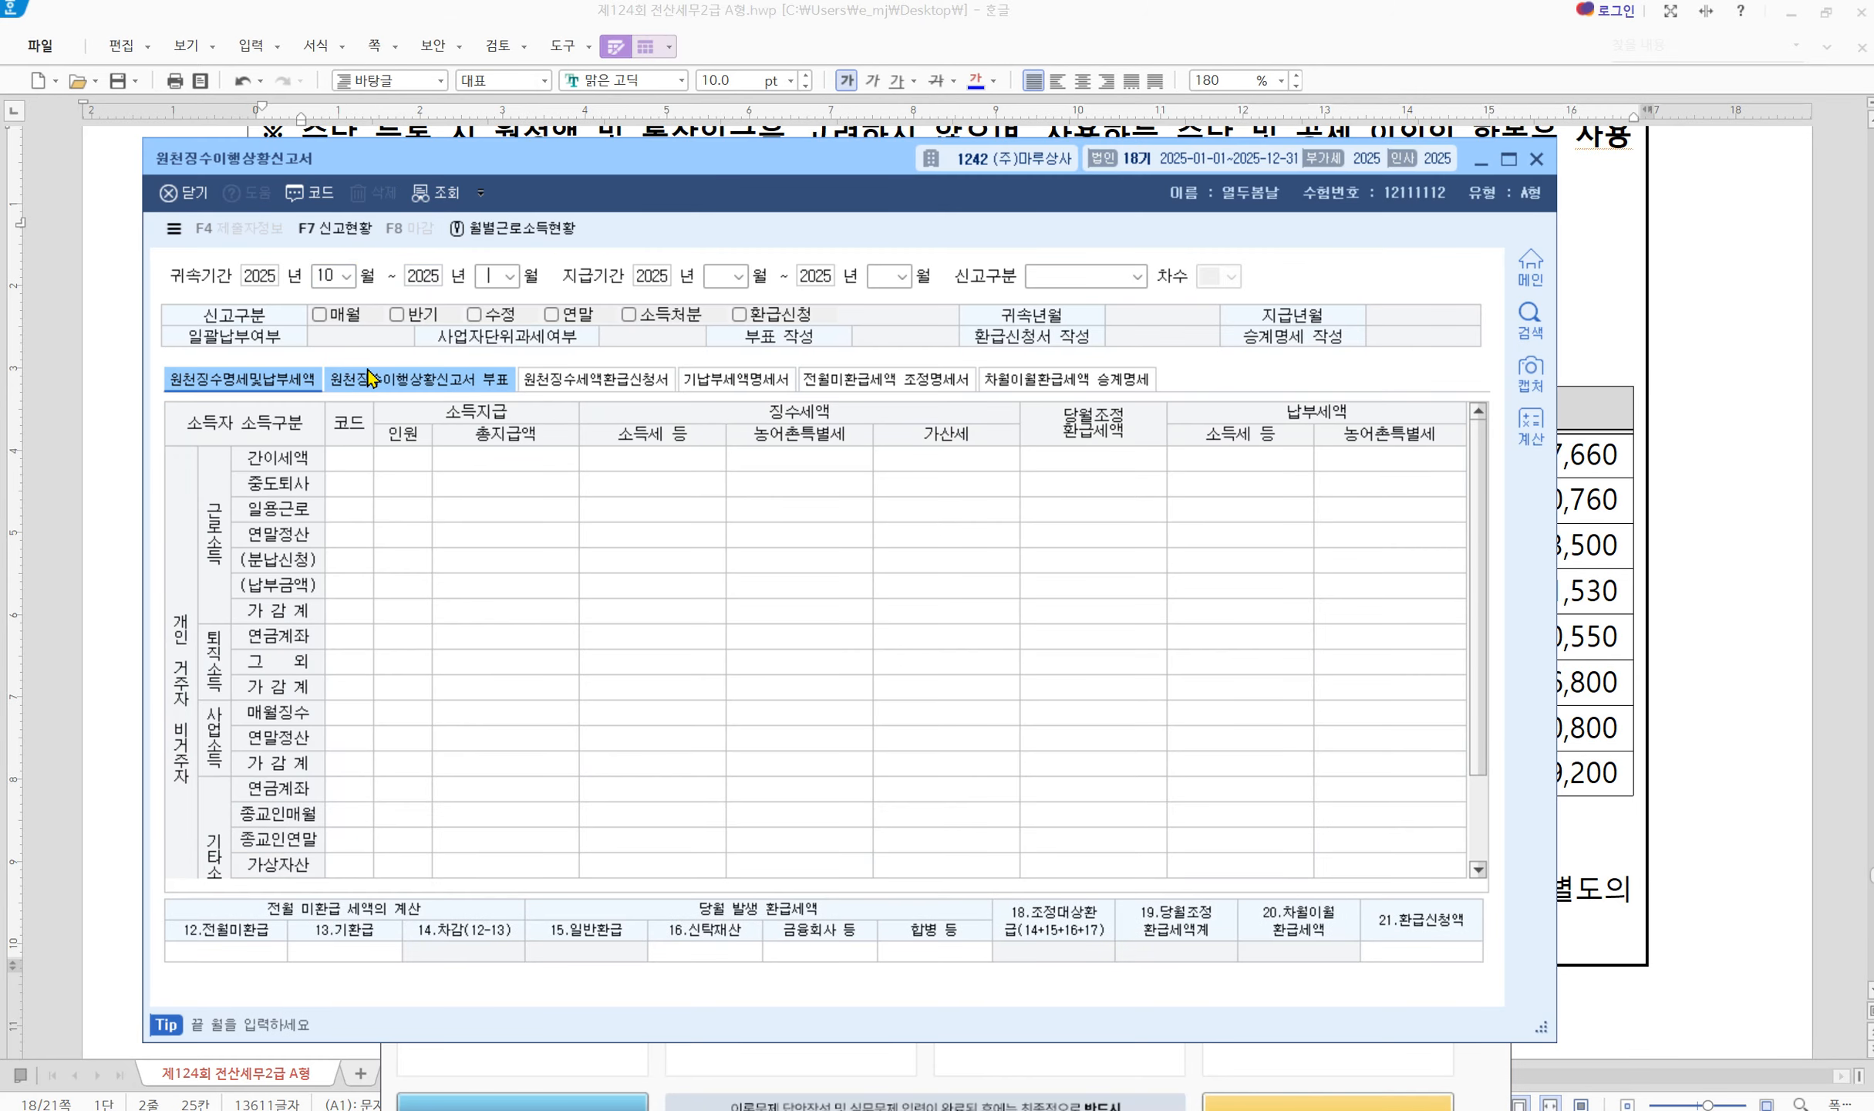
pyautogui.write('10')
pyautogui.press('Return')
pyautogui.write('10')
pyautogui.press('Return')
pyautogui.write('10')
pyautogui.press('Return')
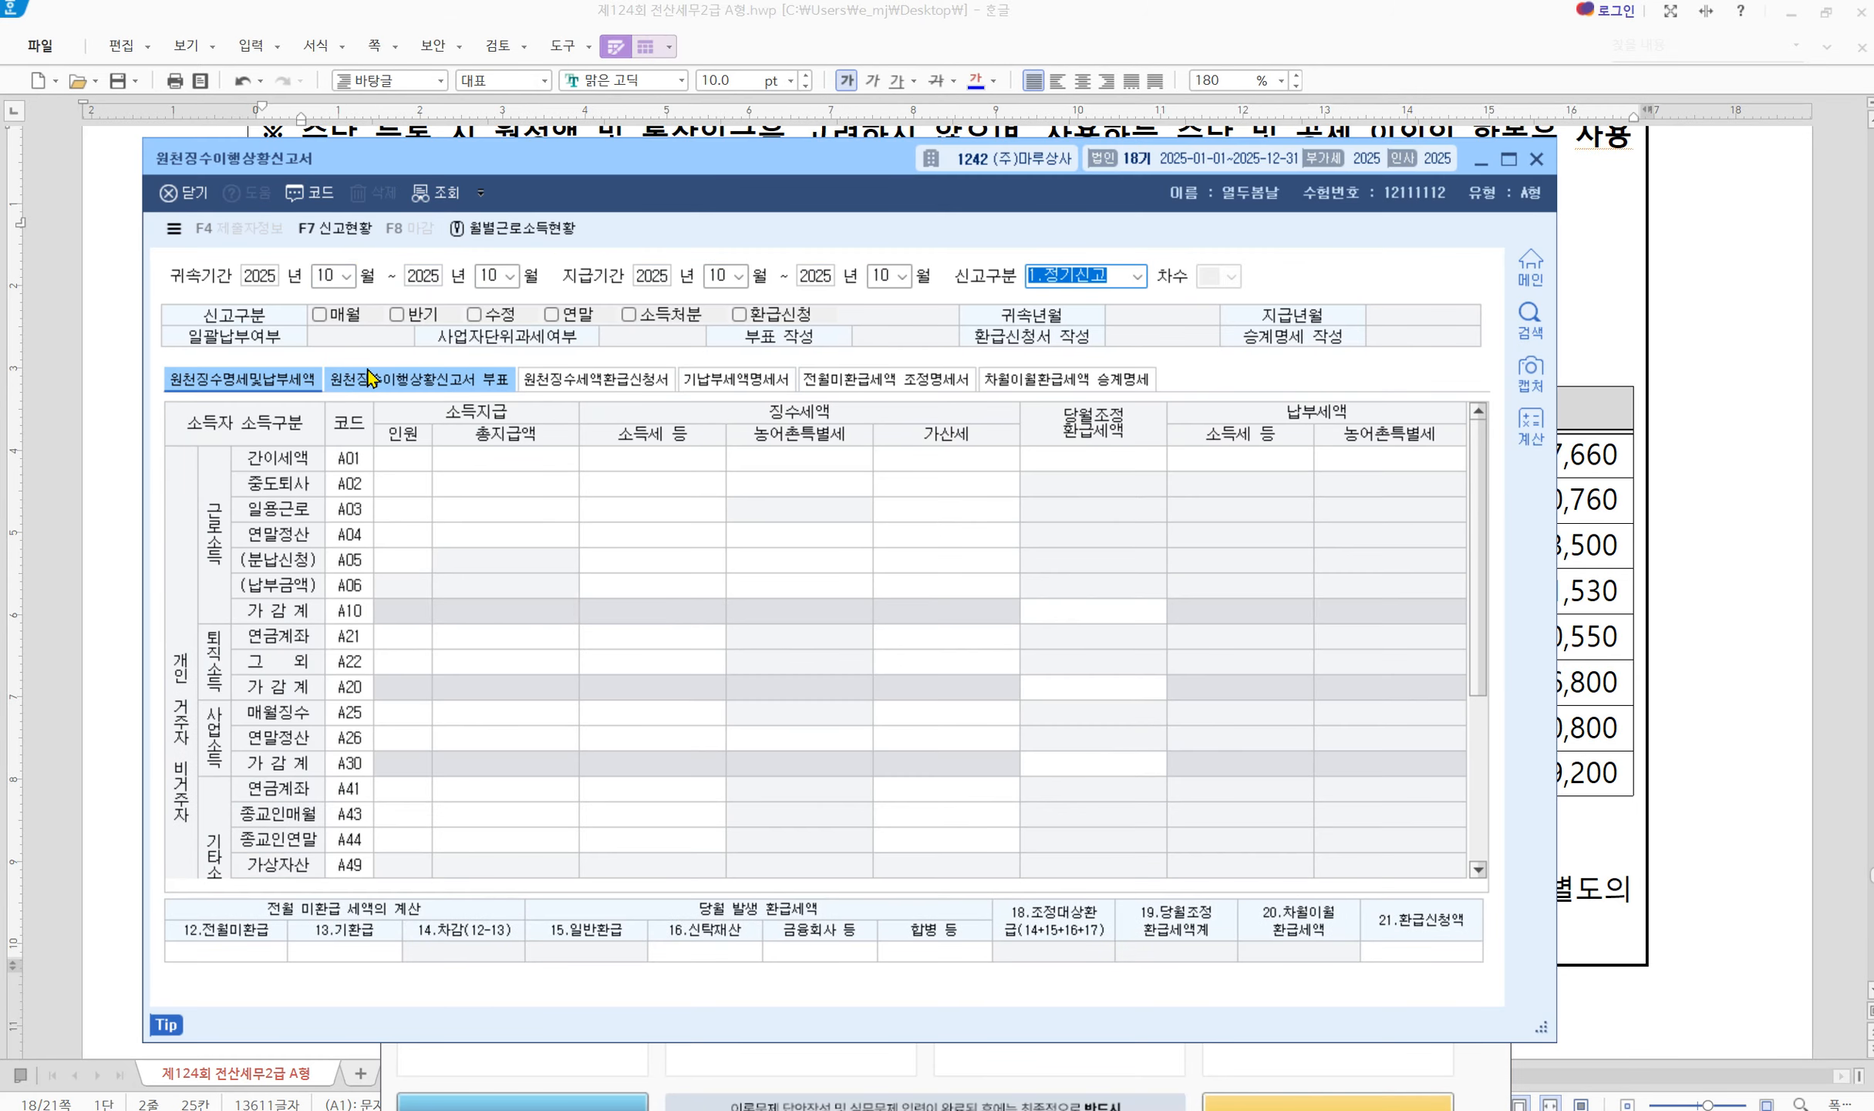
pyautogui.press('Return')
# Enter 380,000 as 12.전월미환급 and save the report when closing
pyautogui.click(239, 951)
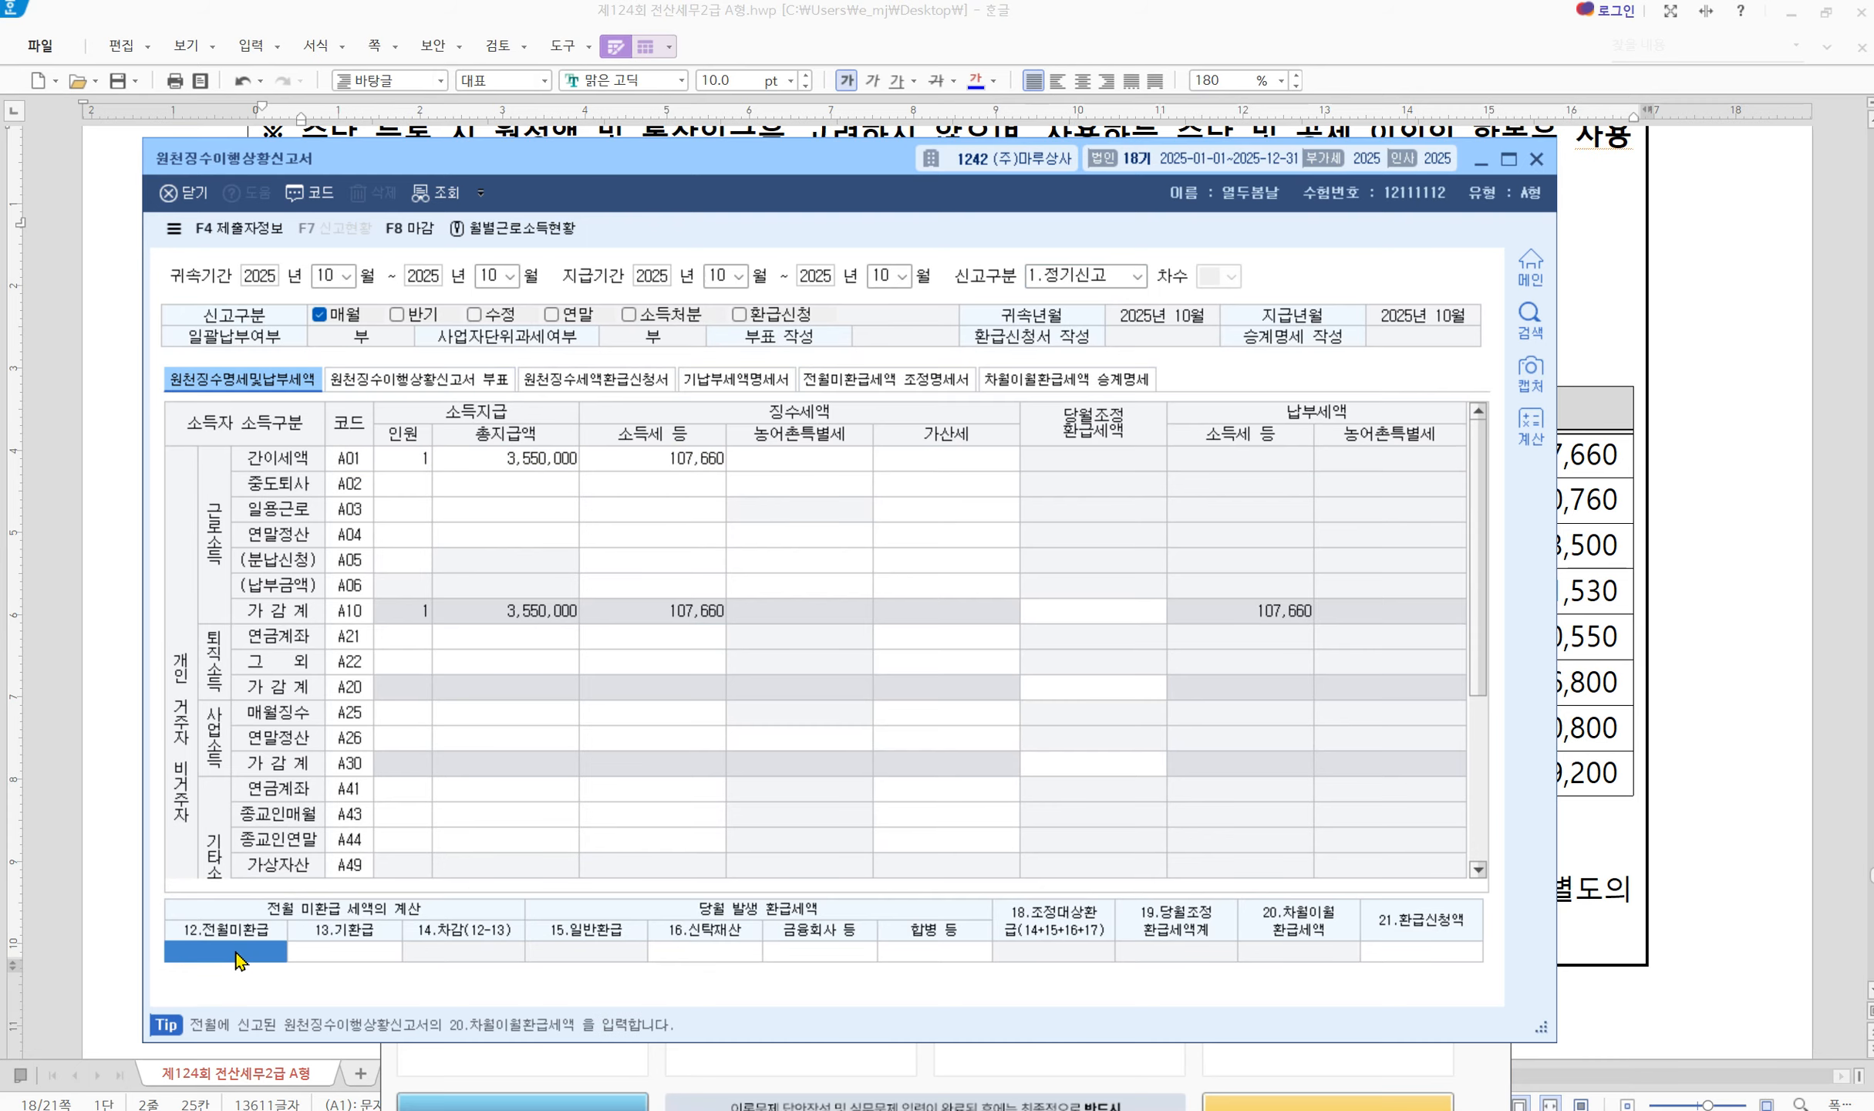
pyautogui.click(239, 951)
pyautogui.write('380')
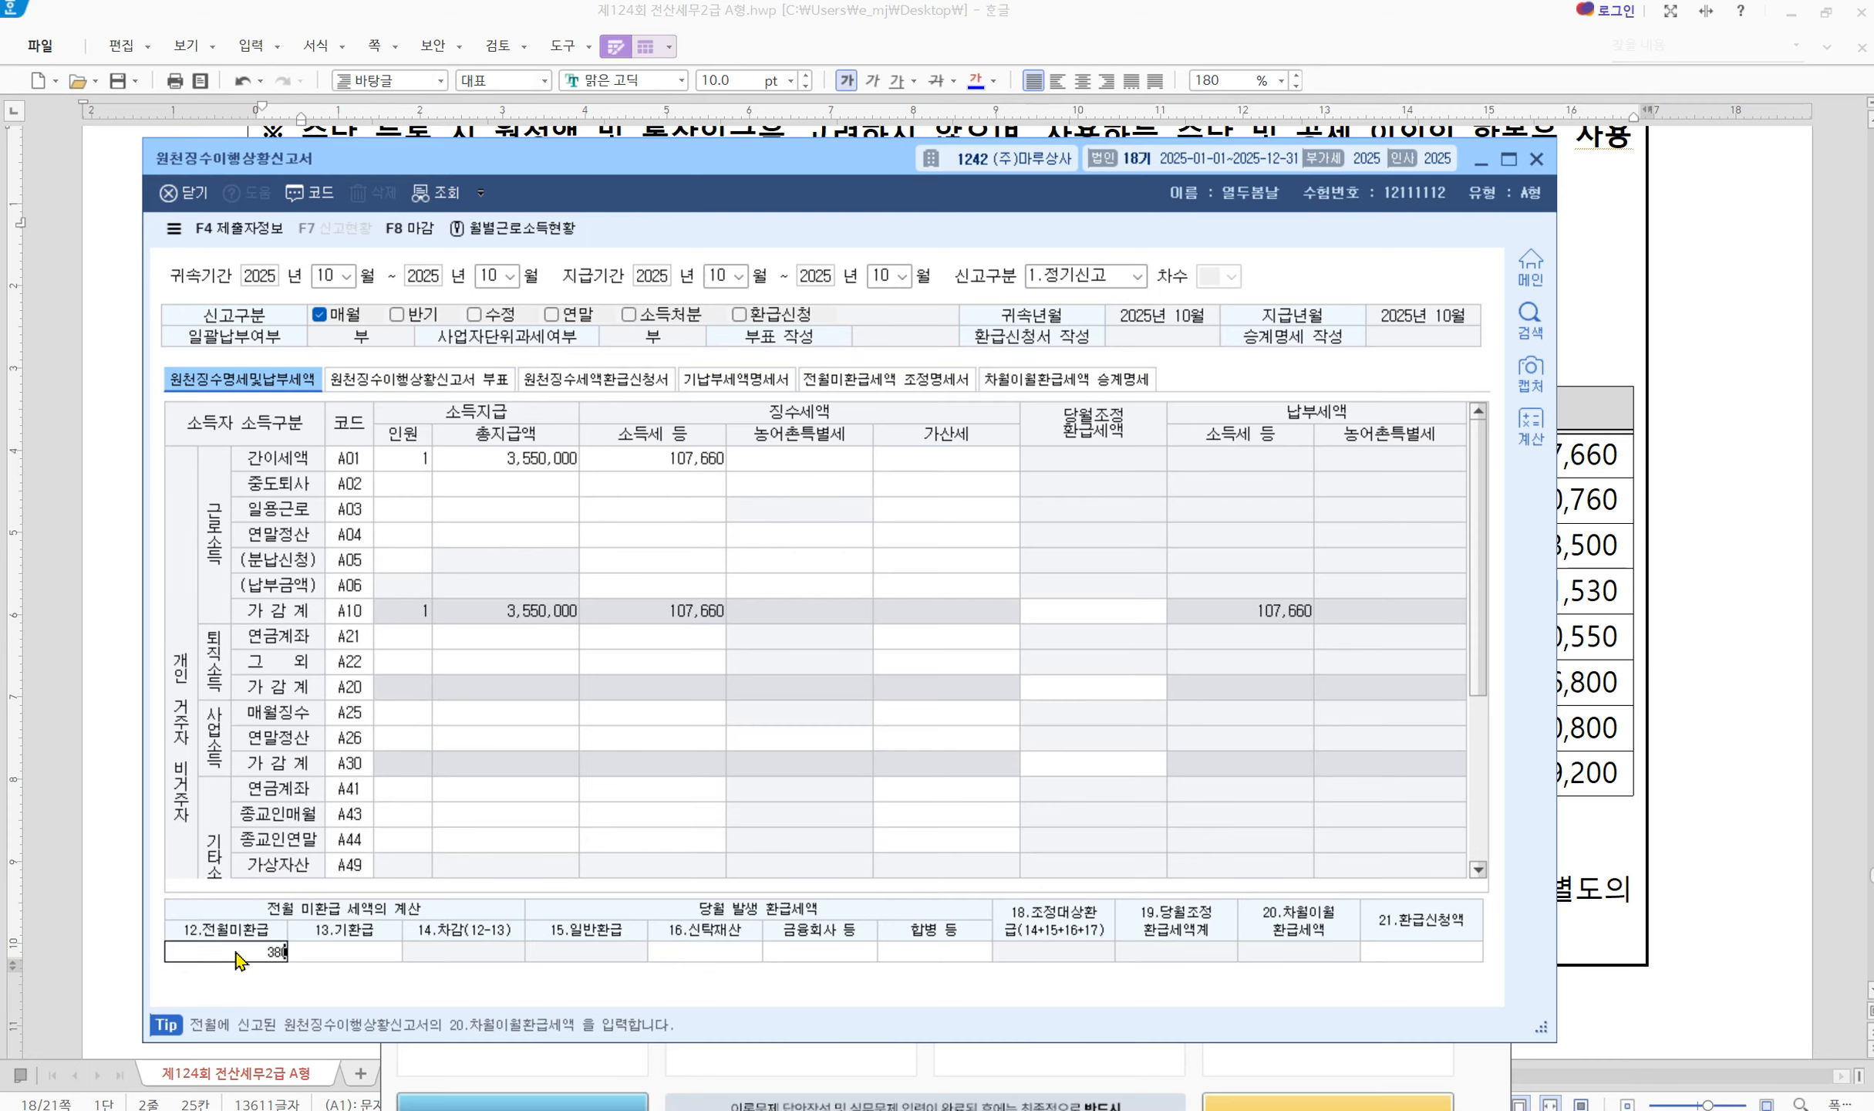
pyautogui.write(',000')
pyautogui.press('Return')
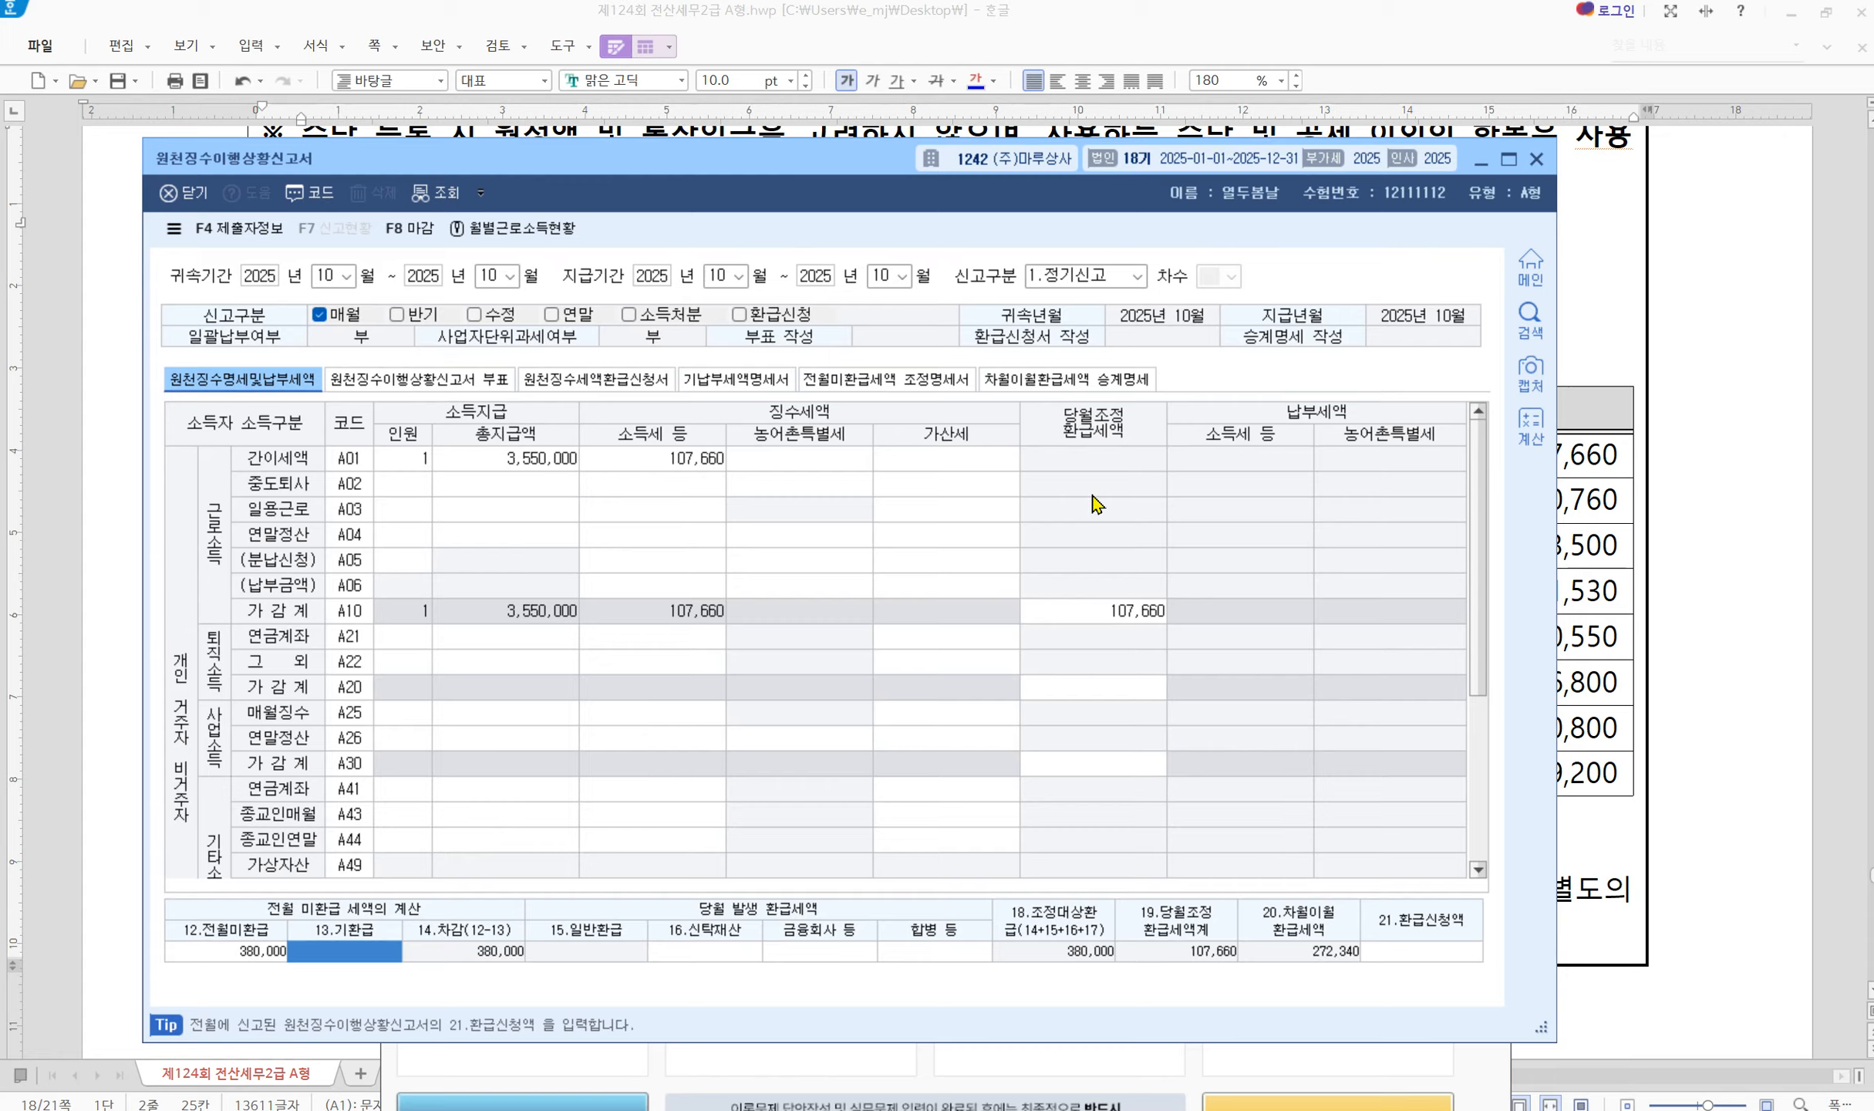
pyautogui.click(1535, 160)
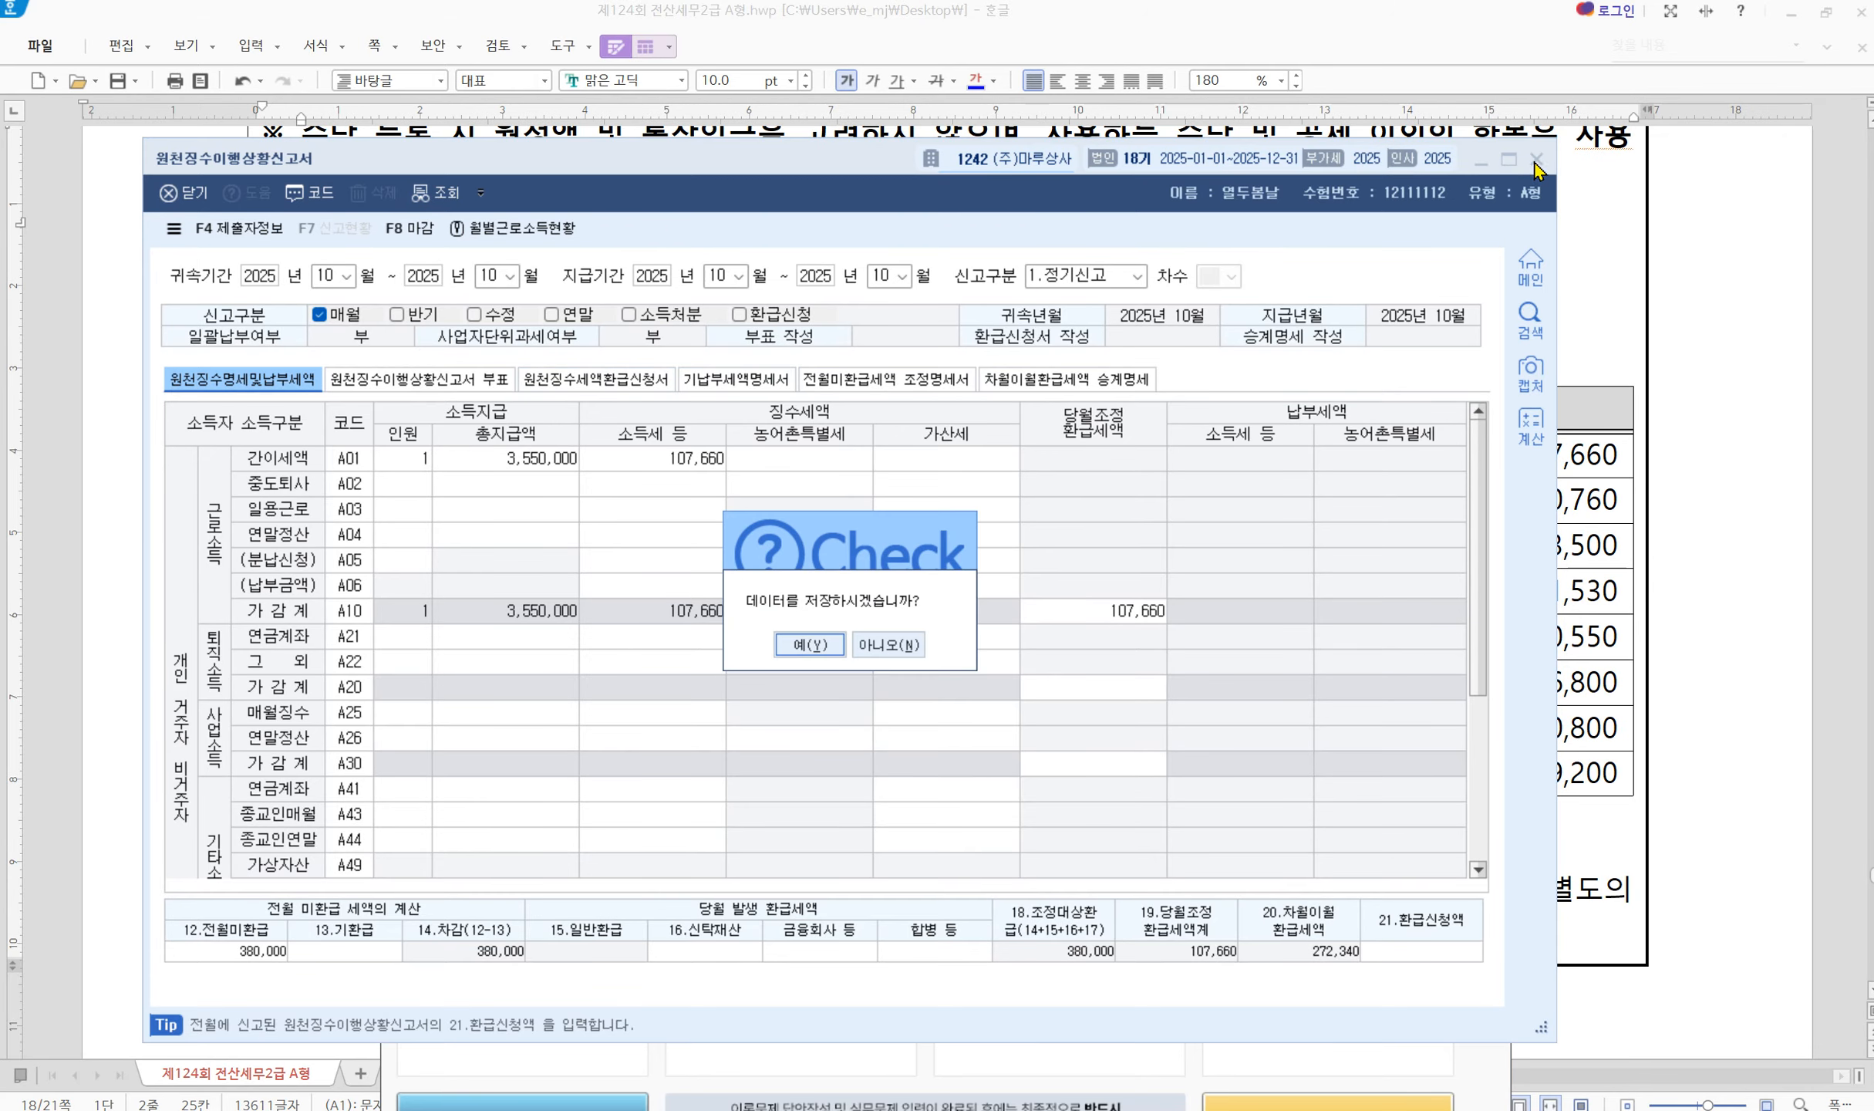
pyautogui.click(822, 644)
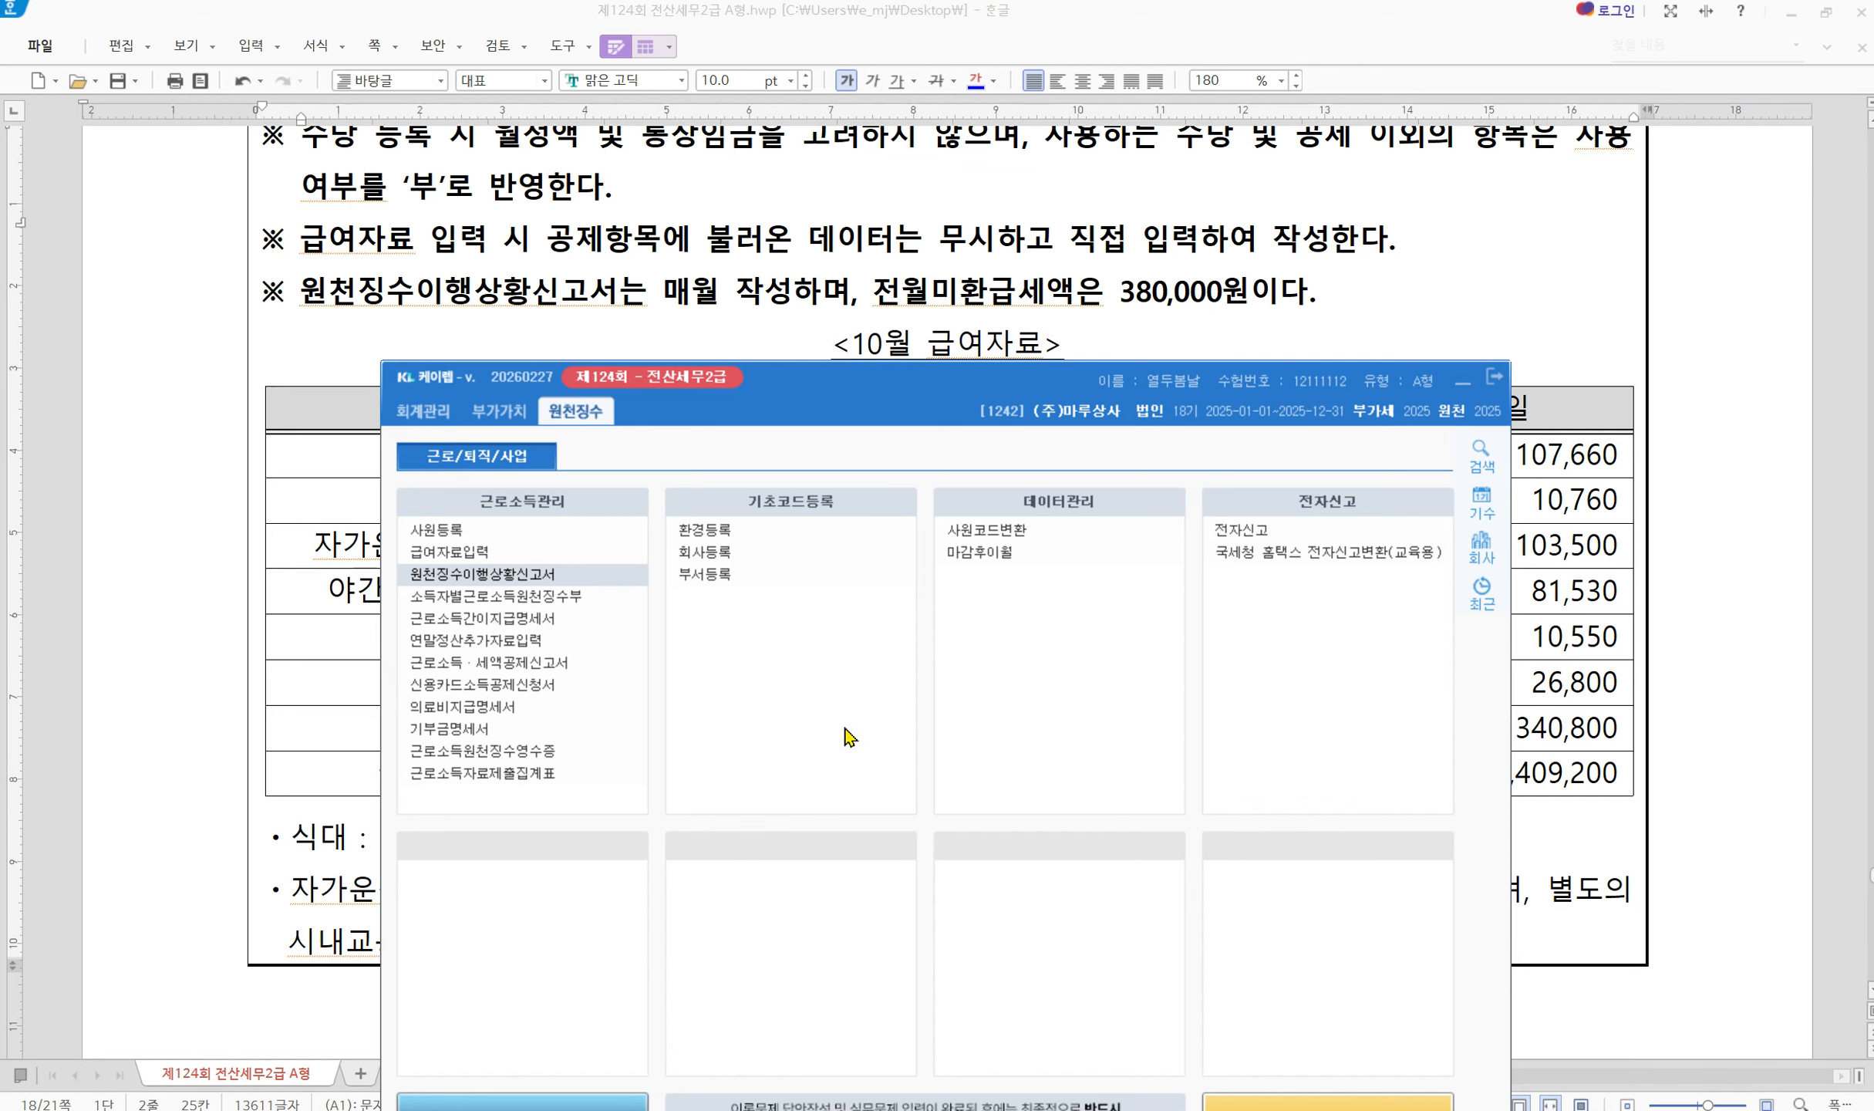
# Open 연말정산추가자료입력, then minimize KcLep to view the exam document
pyautogui.click(468, 648)
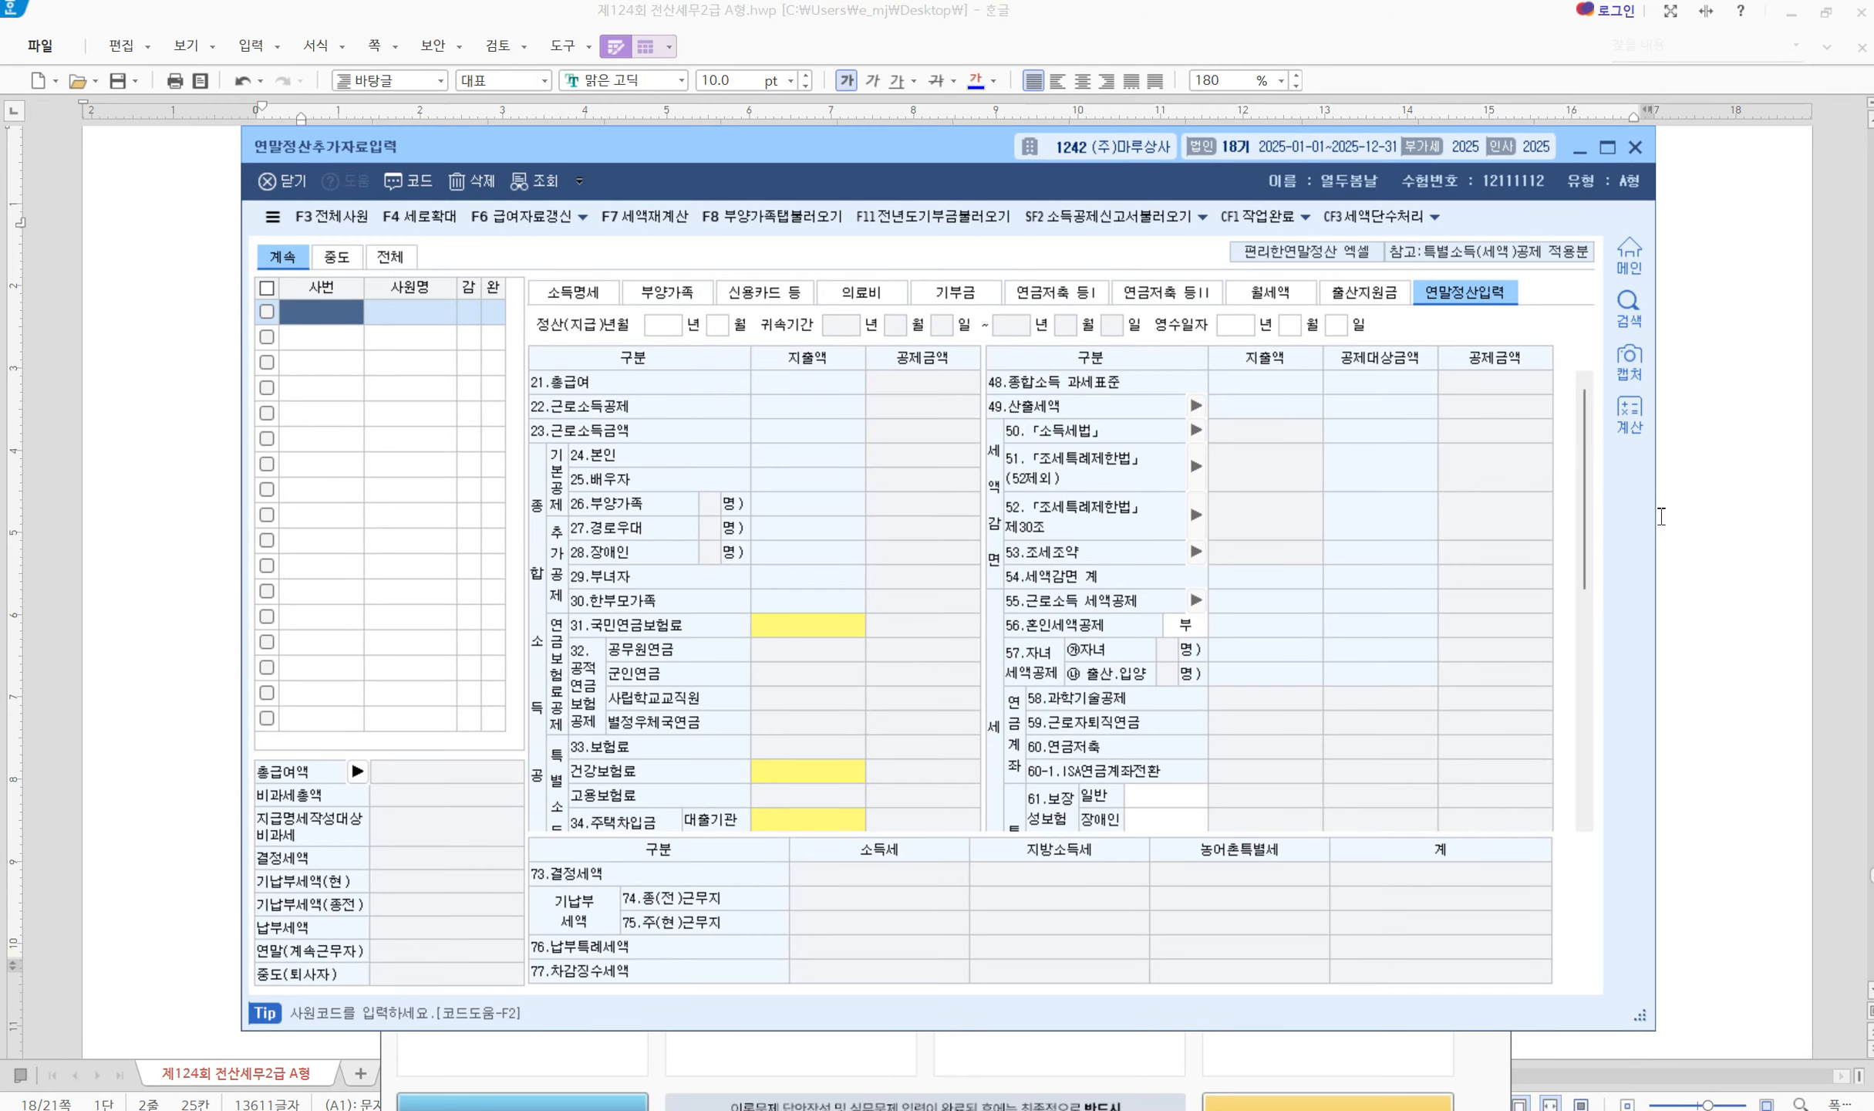
pyautogui.click(1207, 1037)
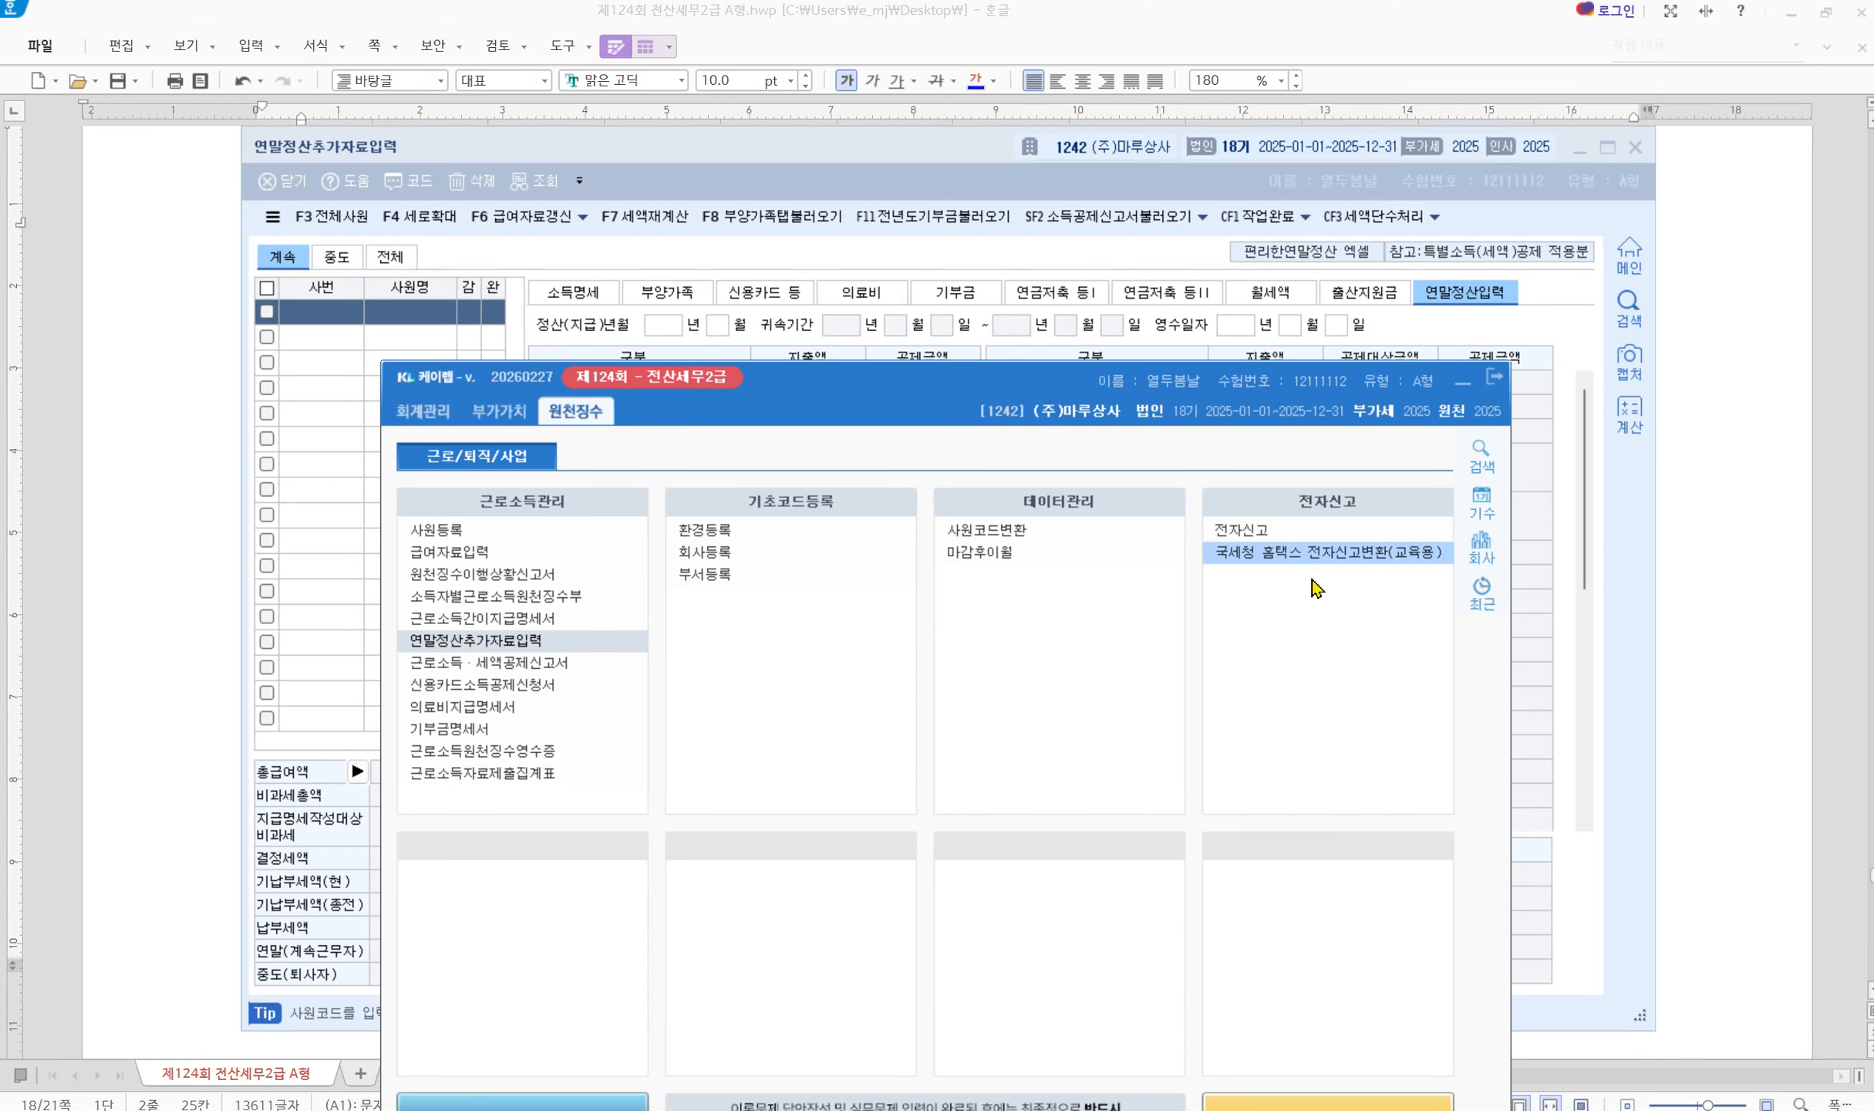
pyautogui.click(1463, 378)
# Mark question [2]'s employee code 103 and its 부양가족, 월세액 and 연말정산입력 tab requirements, then clear the marks
pyautogui.scroll(-10, 974, 758)
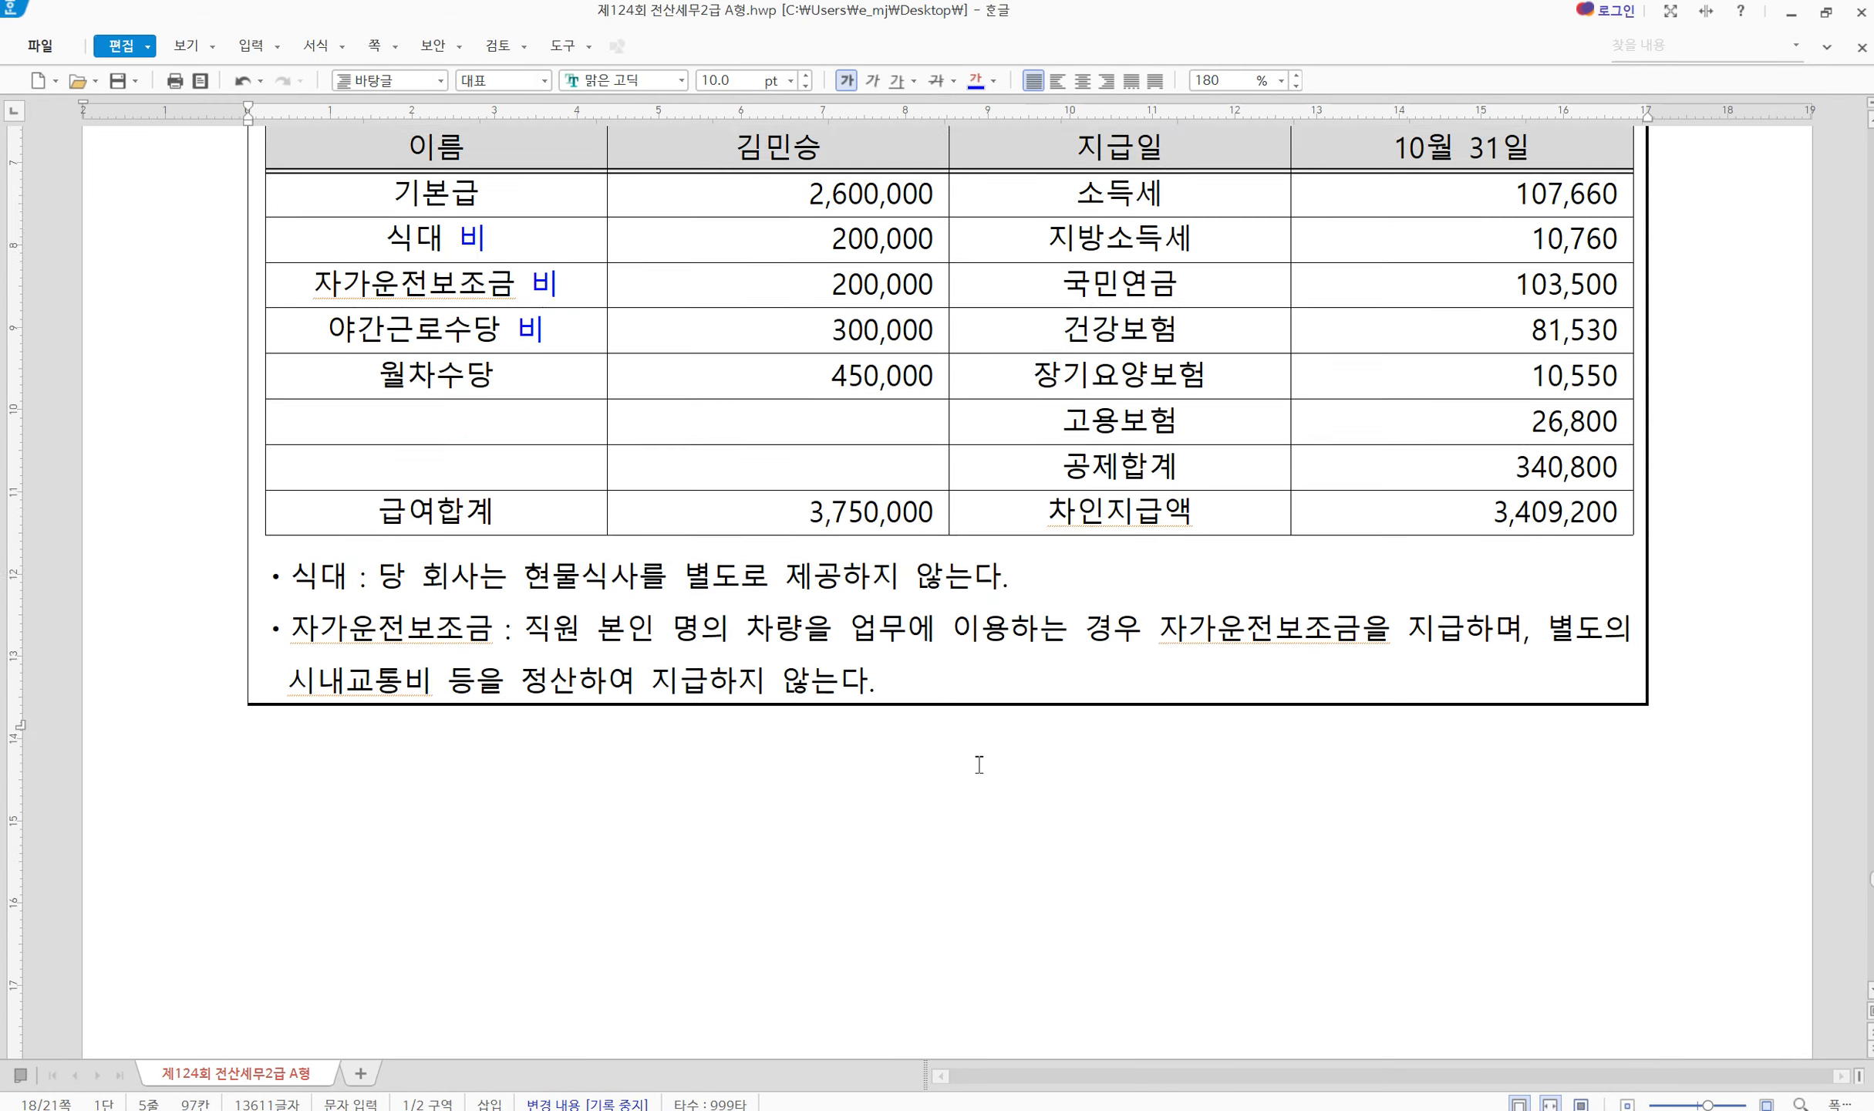
pyautogui.scroll(-5, 979, 764)
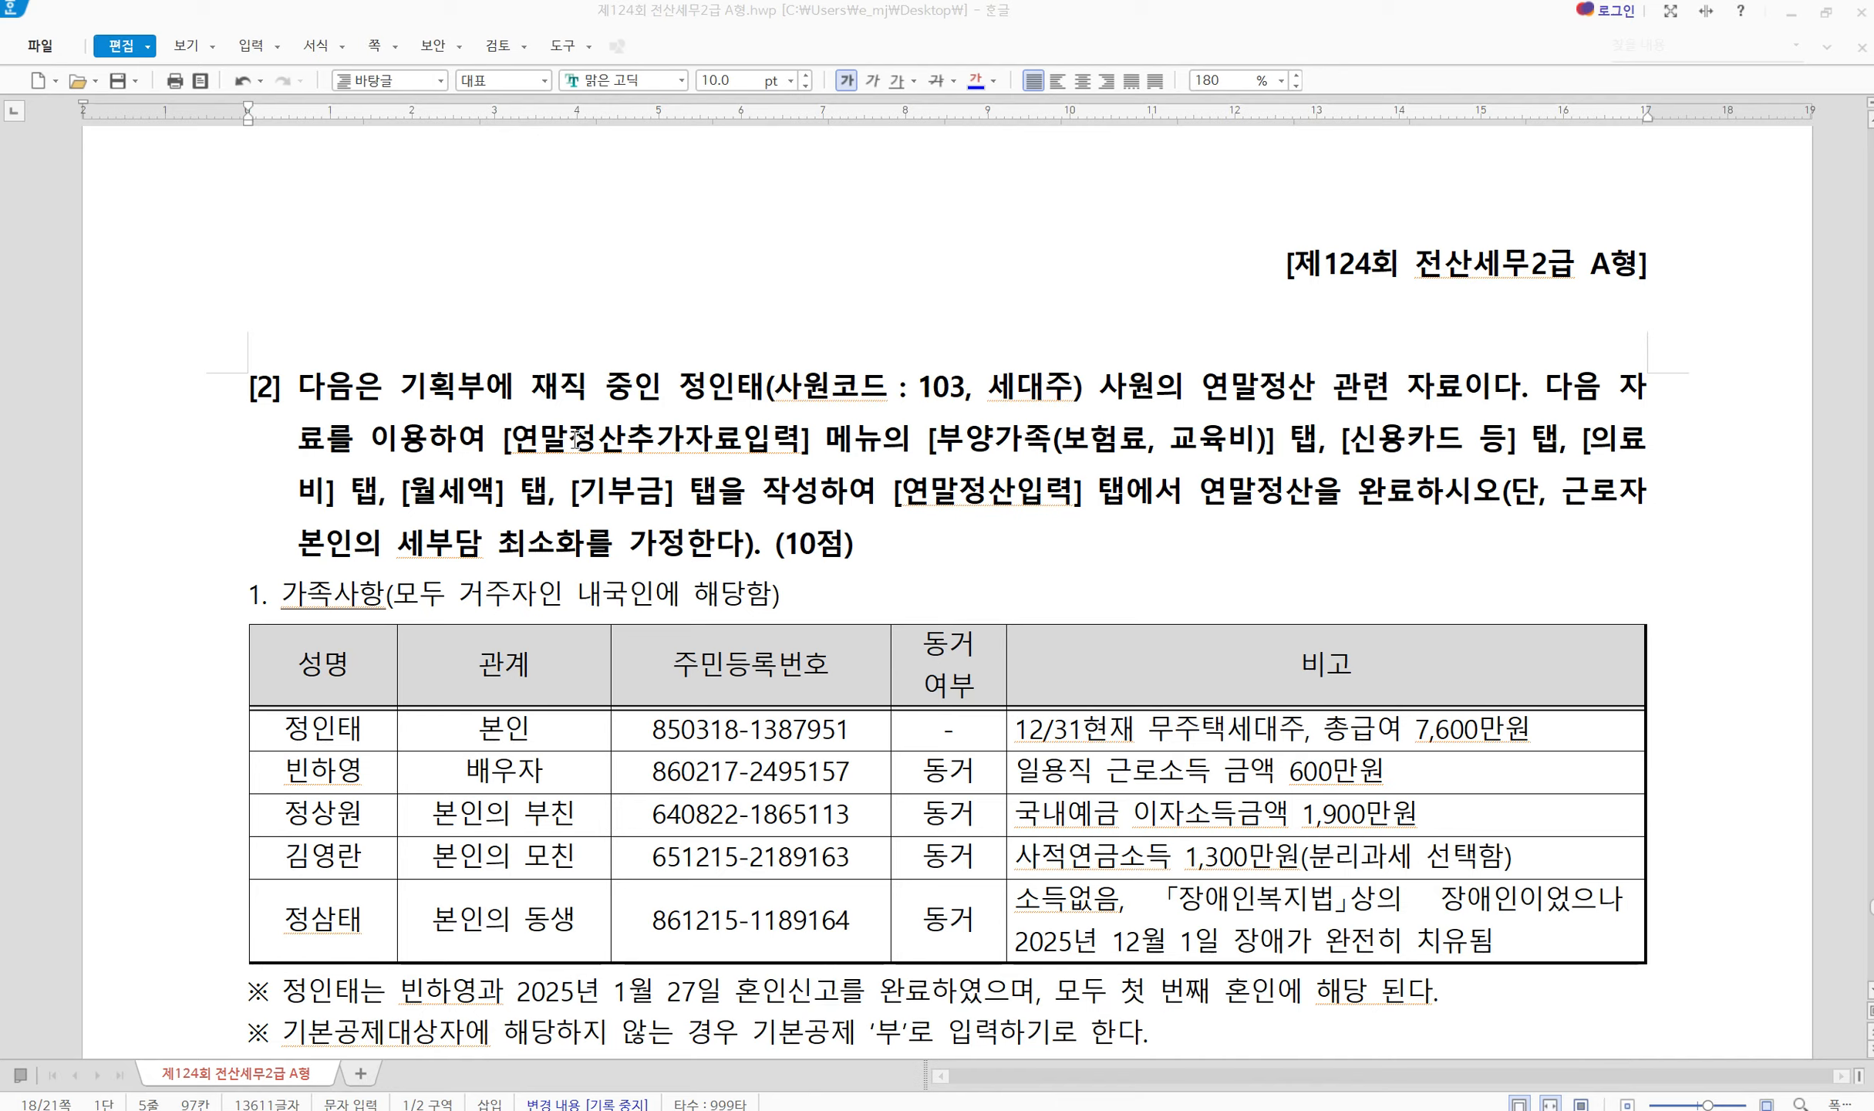
pyautogui.moveTo(666, 354); pyautogui.dragTo(1103, 414)
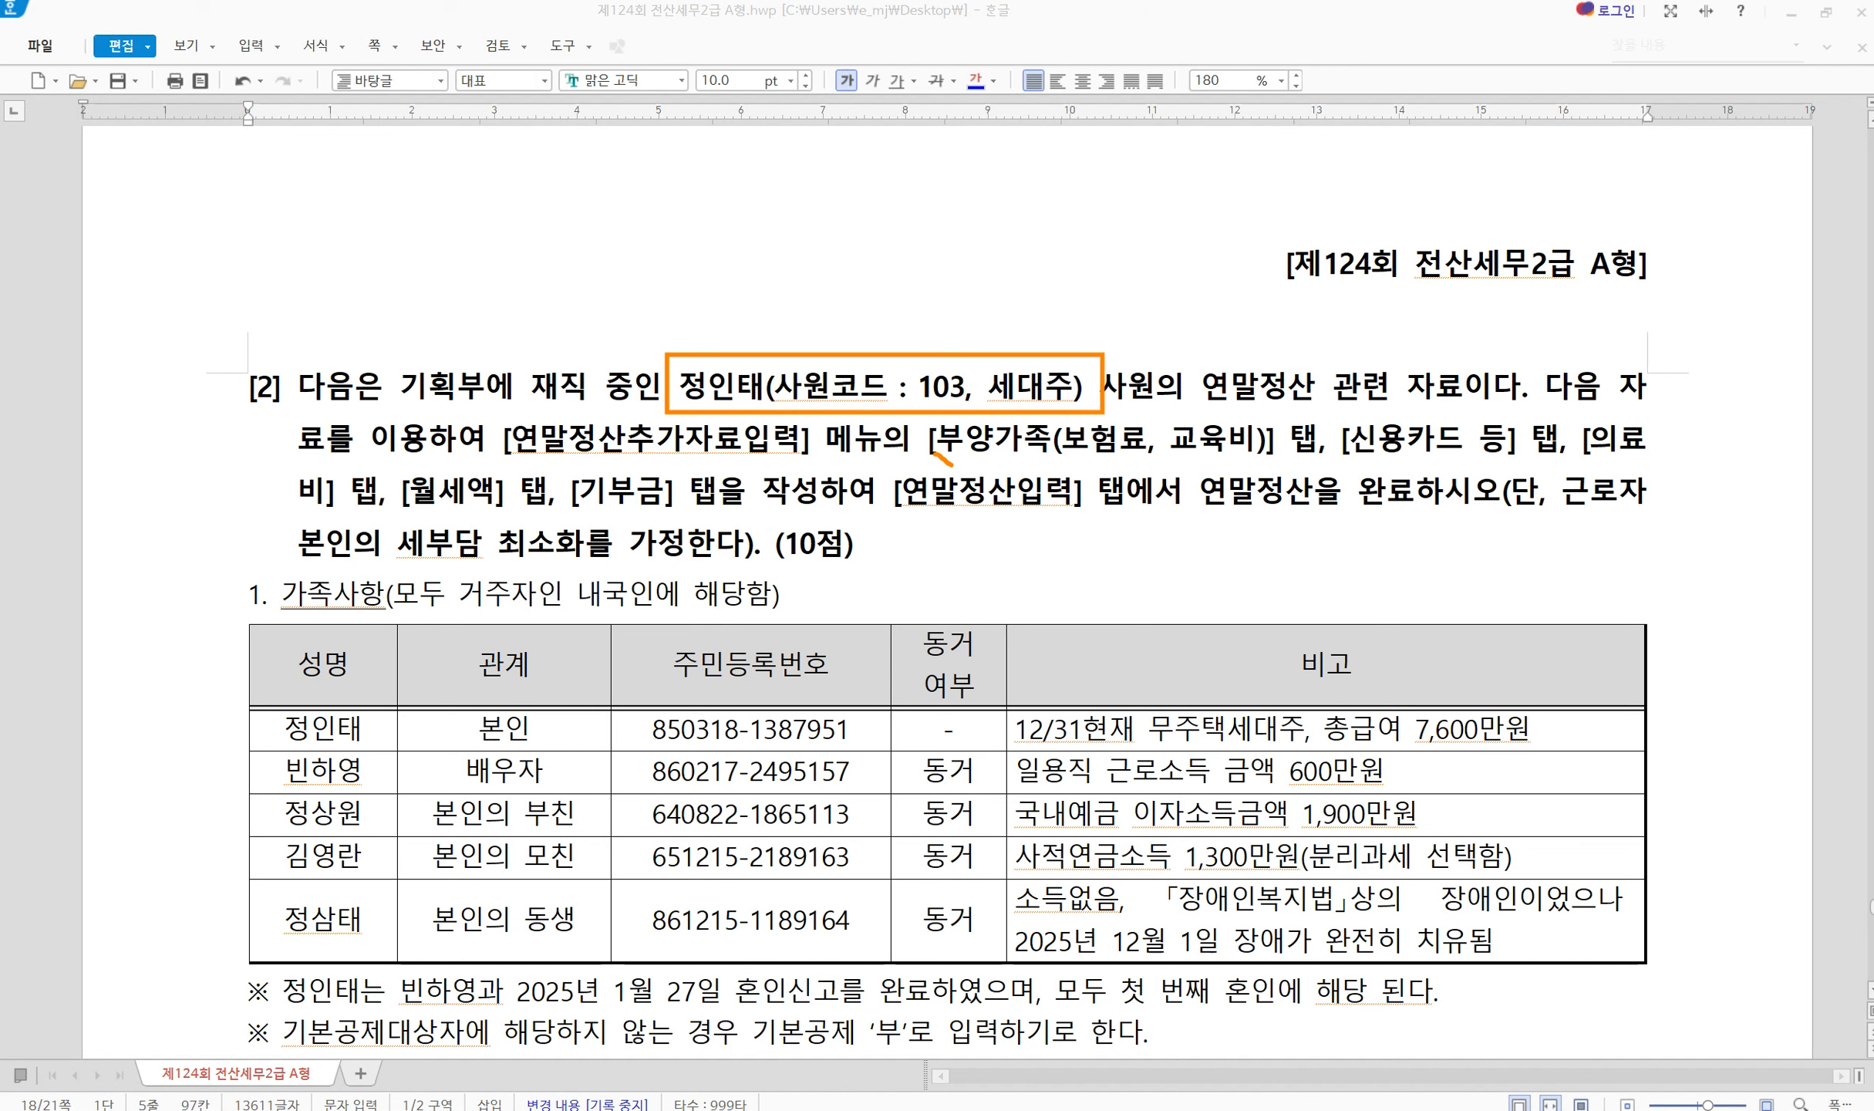
pyautogui.moveTo(952, 465); pyautogui.dragTo(1477, 452)
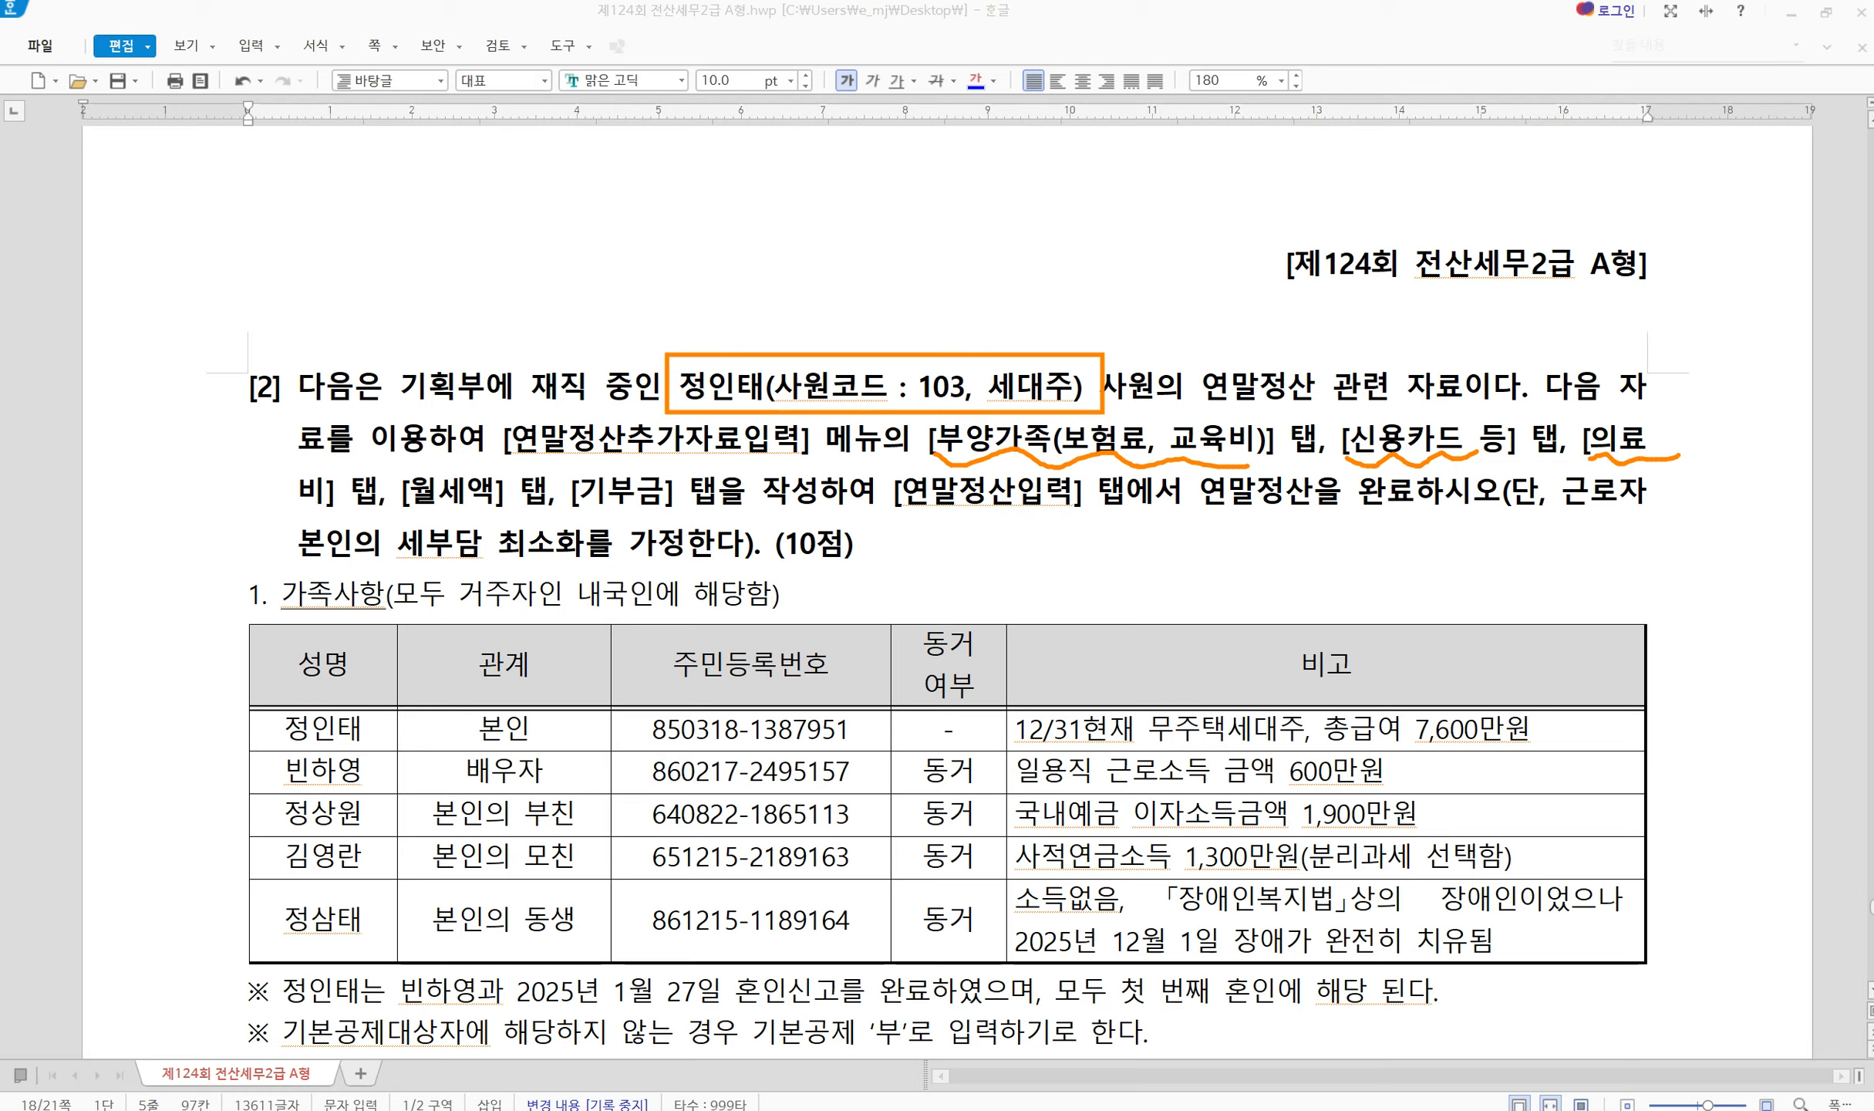
pyautogui.moveTo(386, 519); pyautogui.dragTo(722, 516)
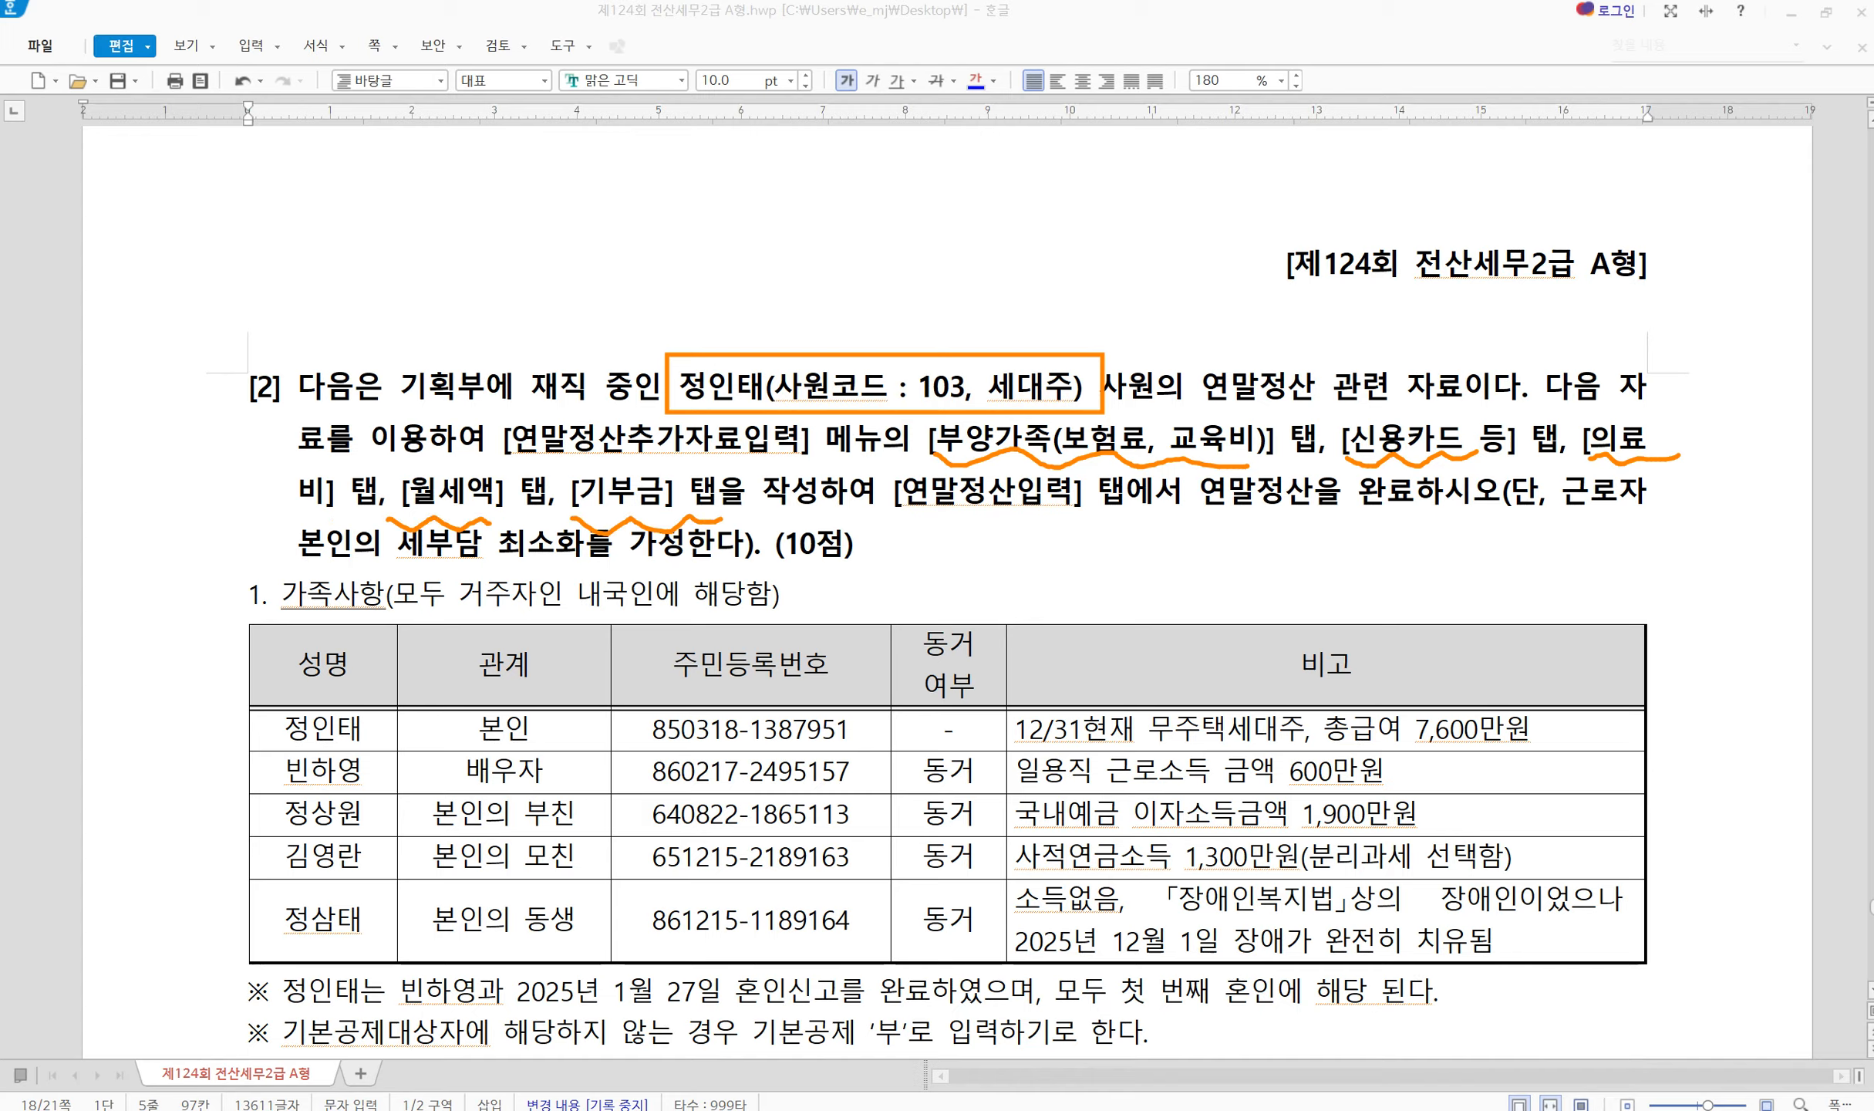
pyautogui.moveTo(910, 510); pyautogui.dragTo(1128, 502)
pyautogui.moveTo(403, 468); pyautogui.dragTo(436, 442)
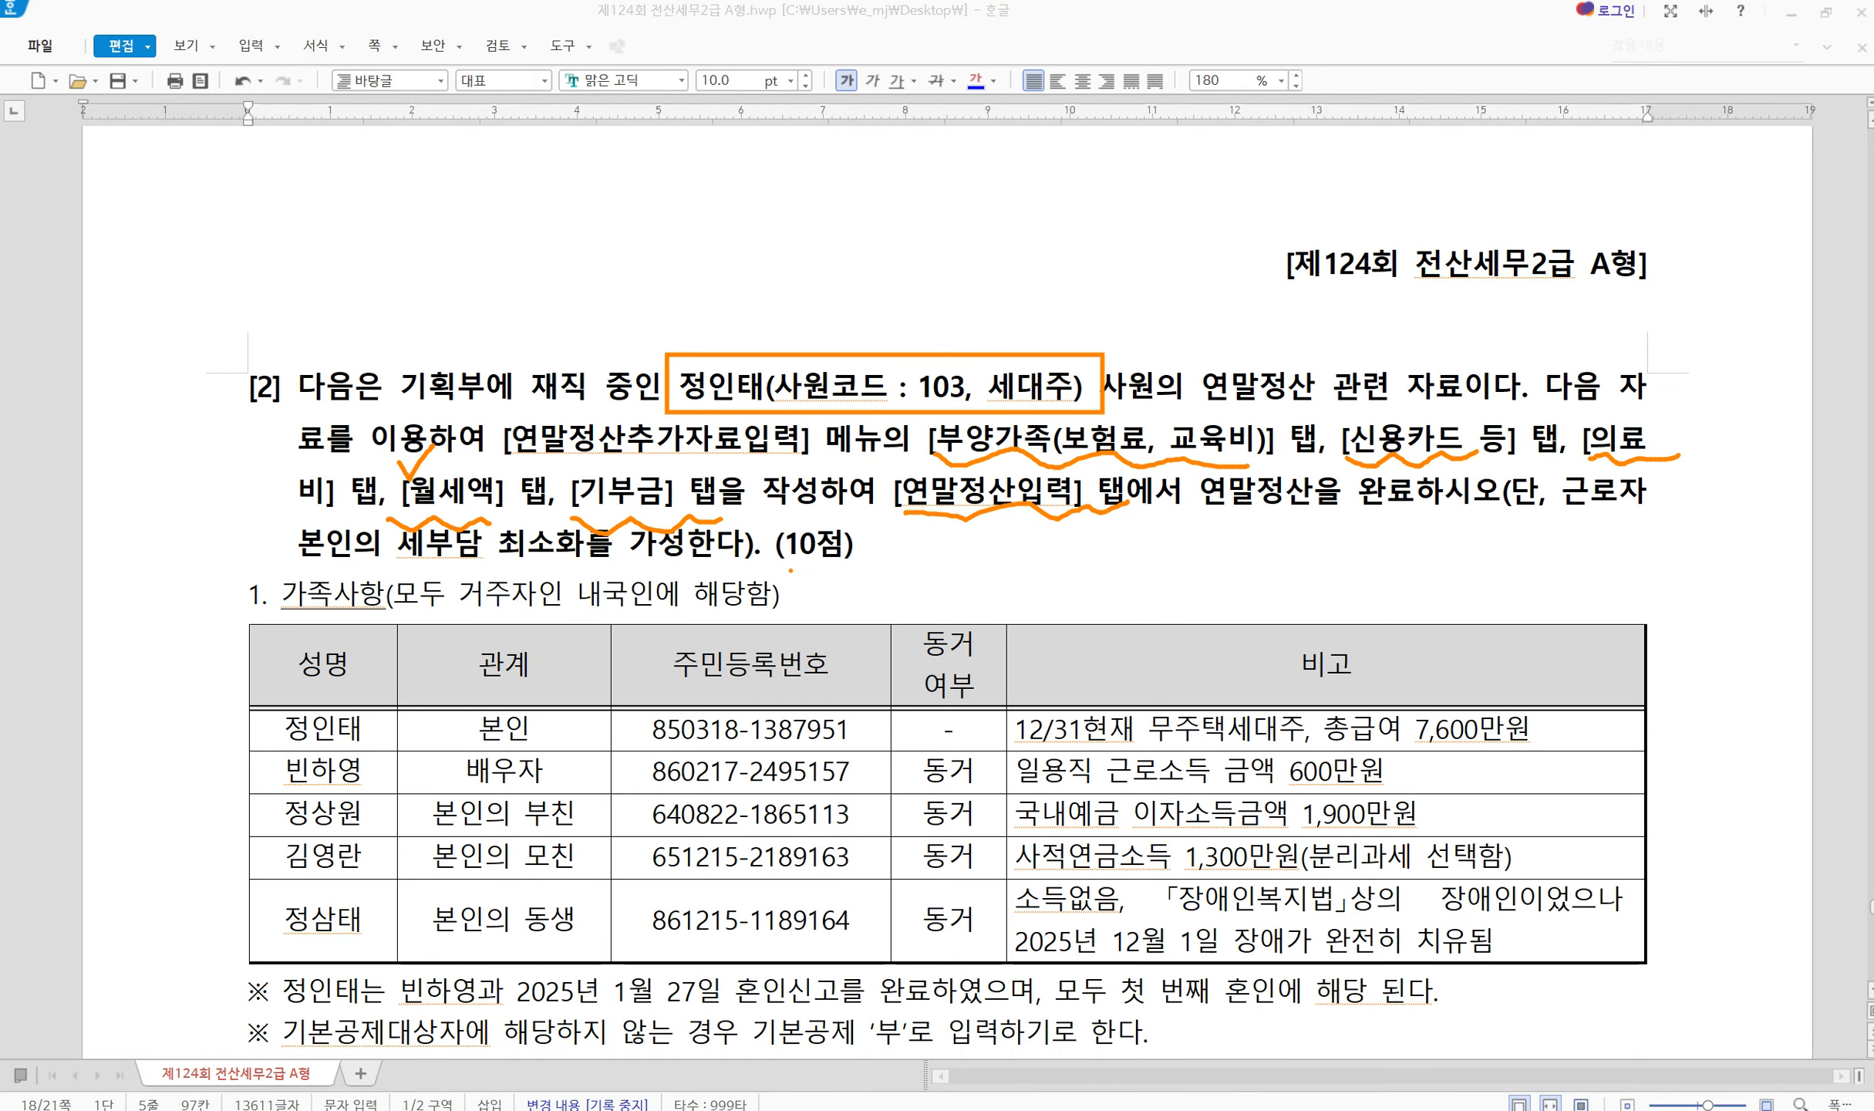
pyautogui.press('Escape')
pyautogui.scroll(-2, 667, 795)
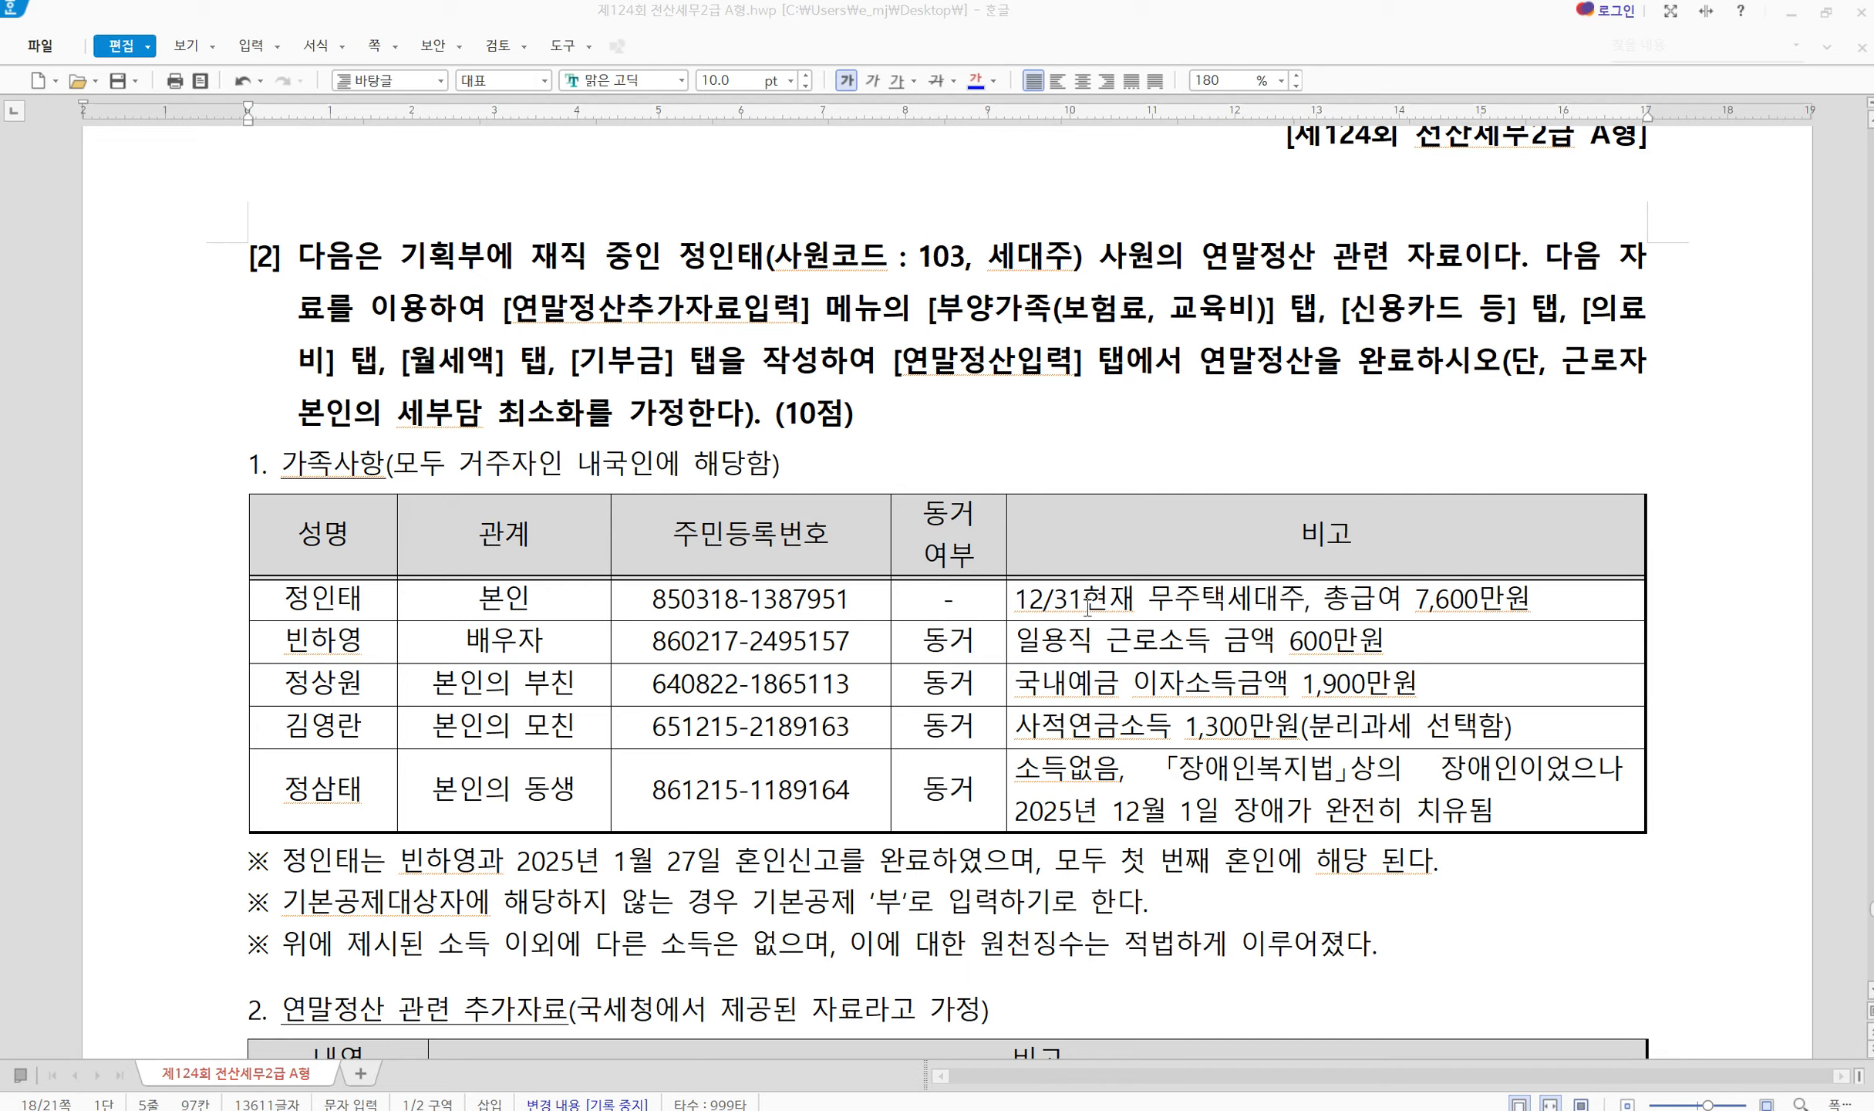
pyautogui.moveTo(1325, 533); pyautogui.dragTo(1550, 609)
pyautogui.moveTo(341, 362); pyautogui.dragTo(580, 359)
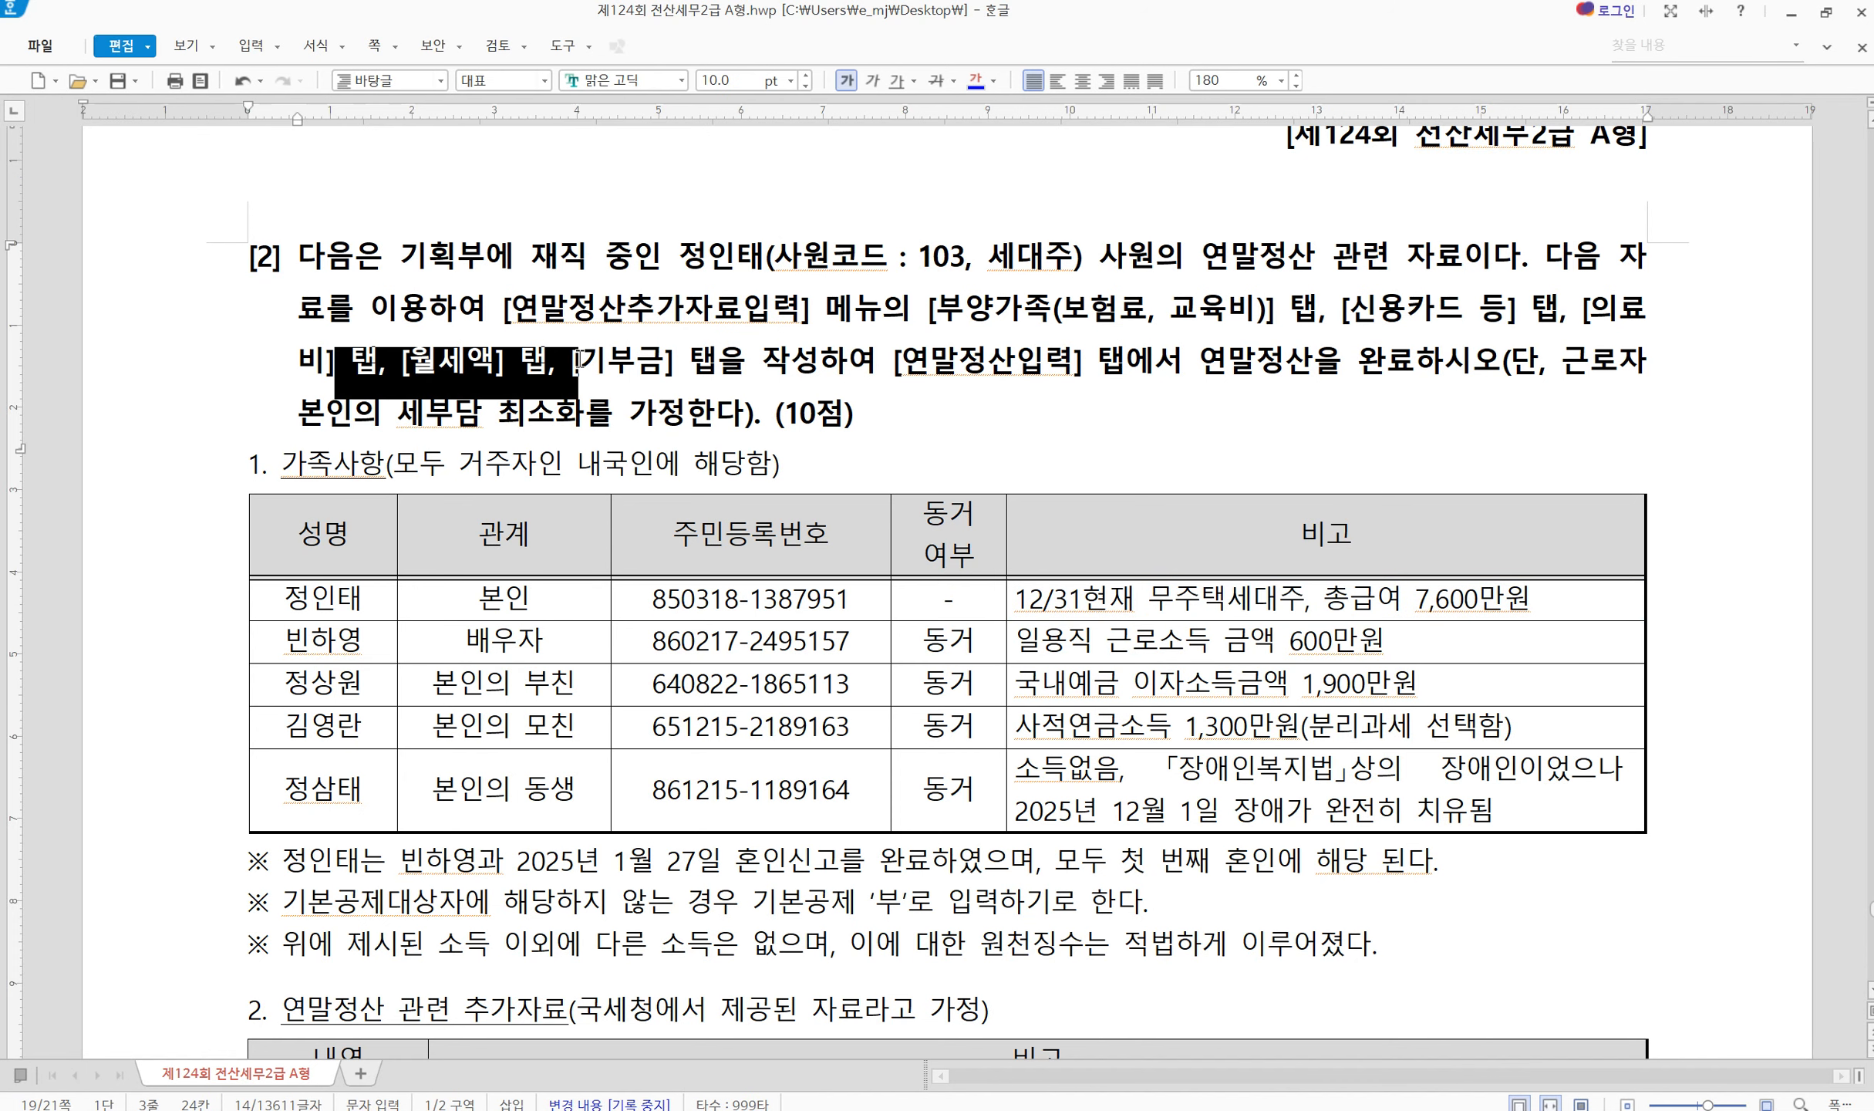
pyautogui.click(725, 359)
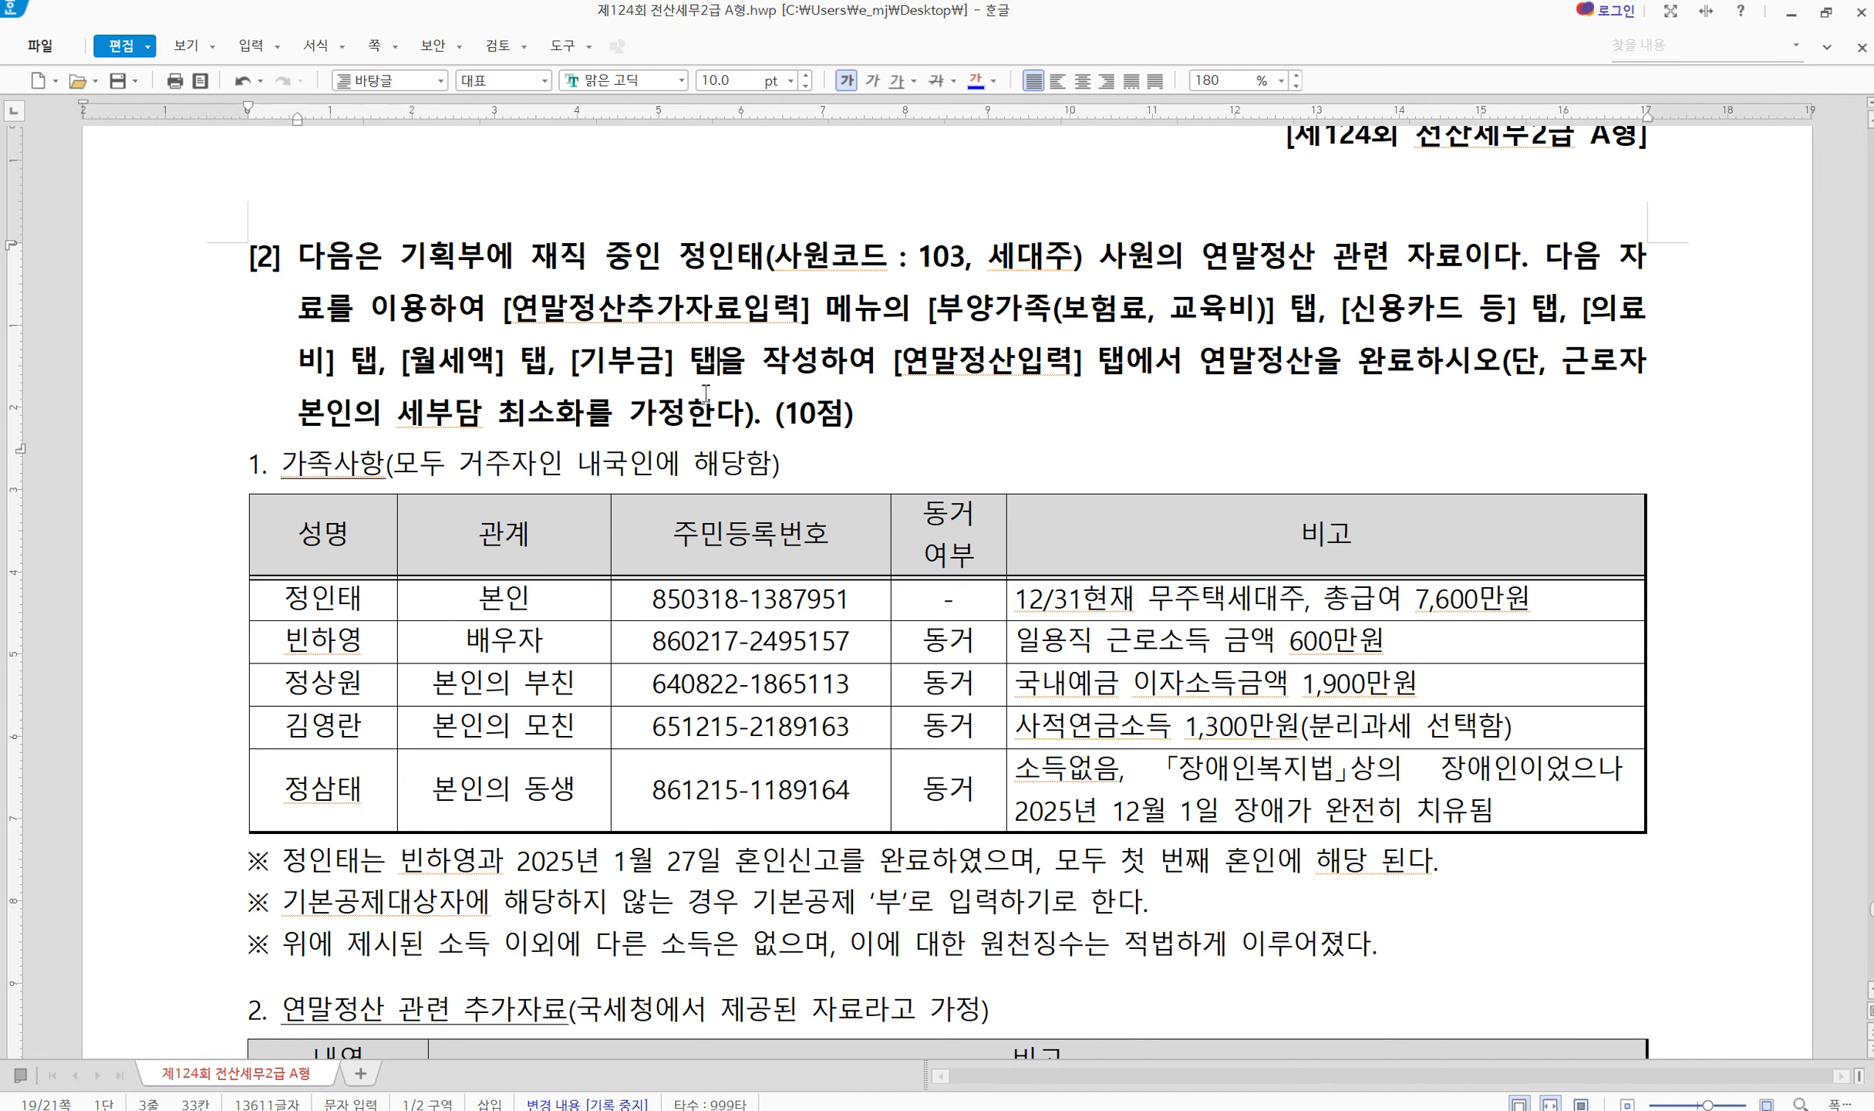
pyautogui.click(339, 648)
pyautogui.click(557, 637)
pyautogui.tripleClick(1094, 652)
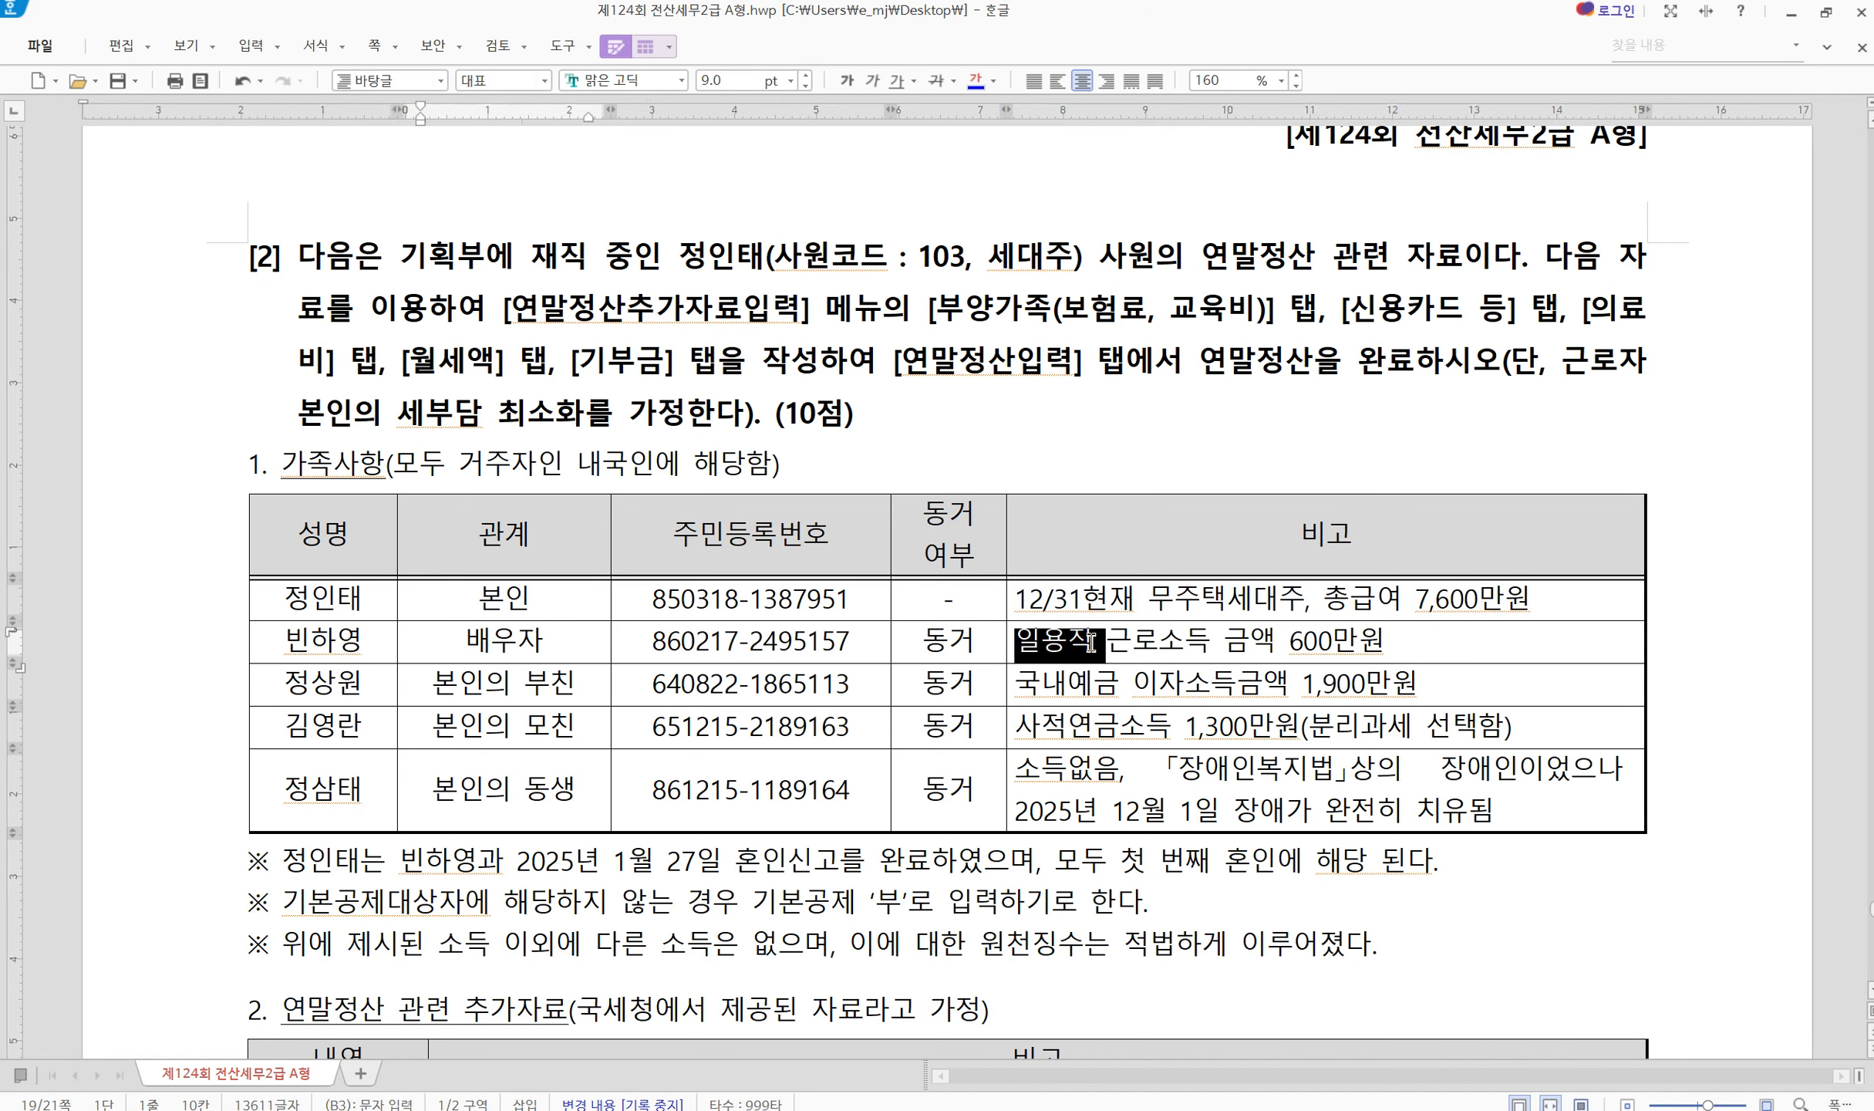
pyautogui.click(780, 642)
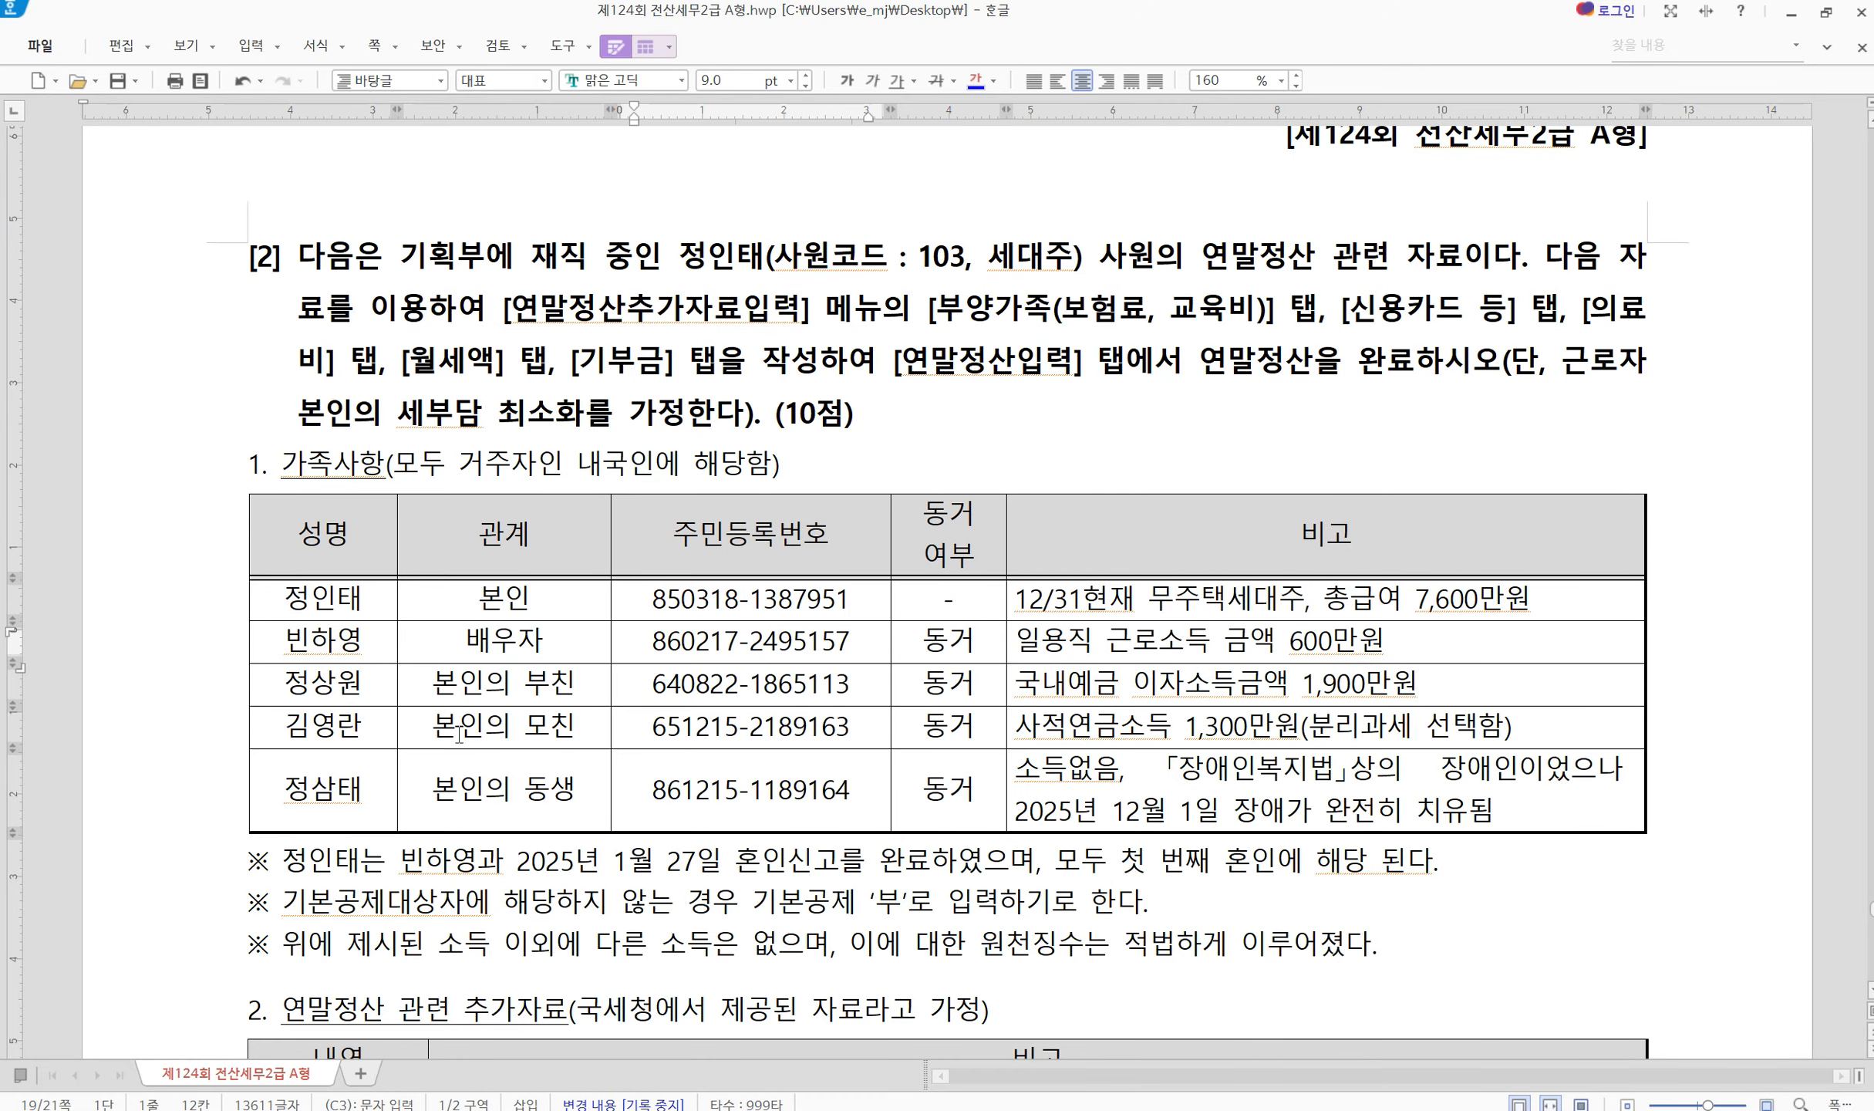
pyautogui.click(484, 697)
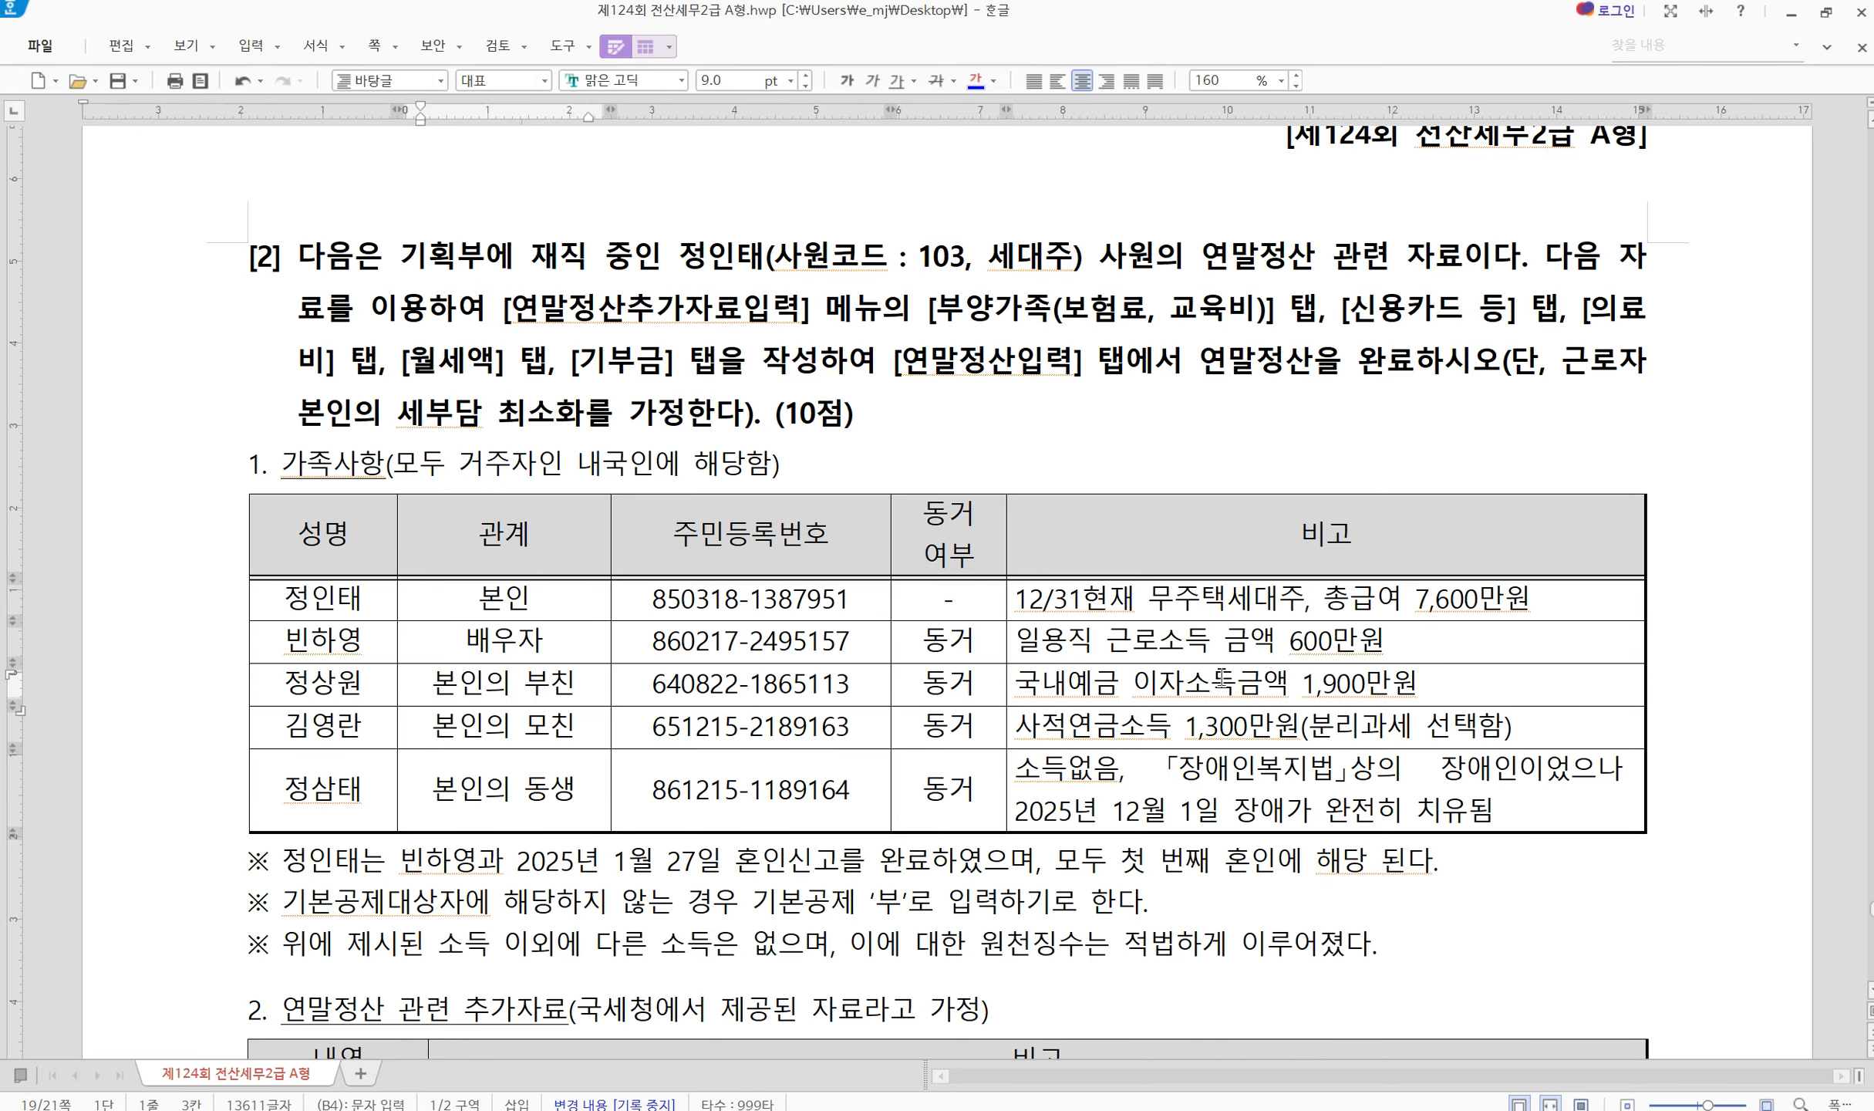
pyautogui.moveTo(1157, 685); pyautogui.dragTo(1296, 688)
pyautogui.click(1297, 689)
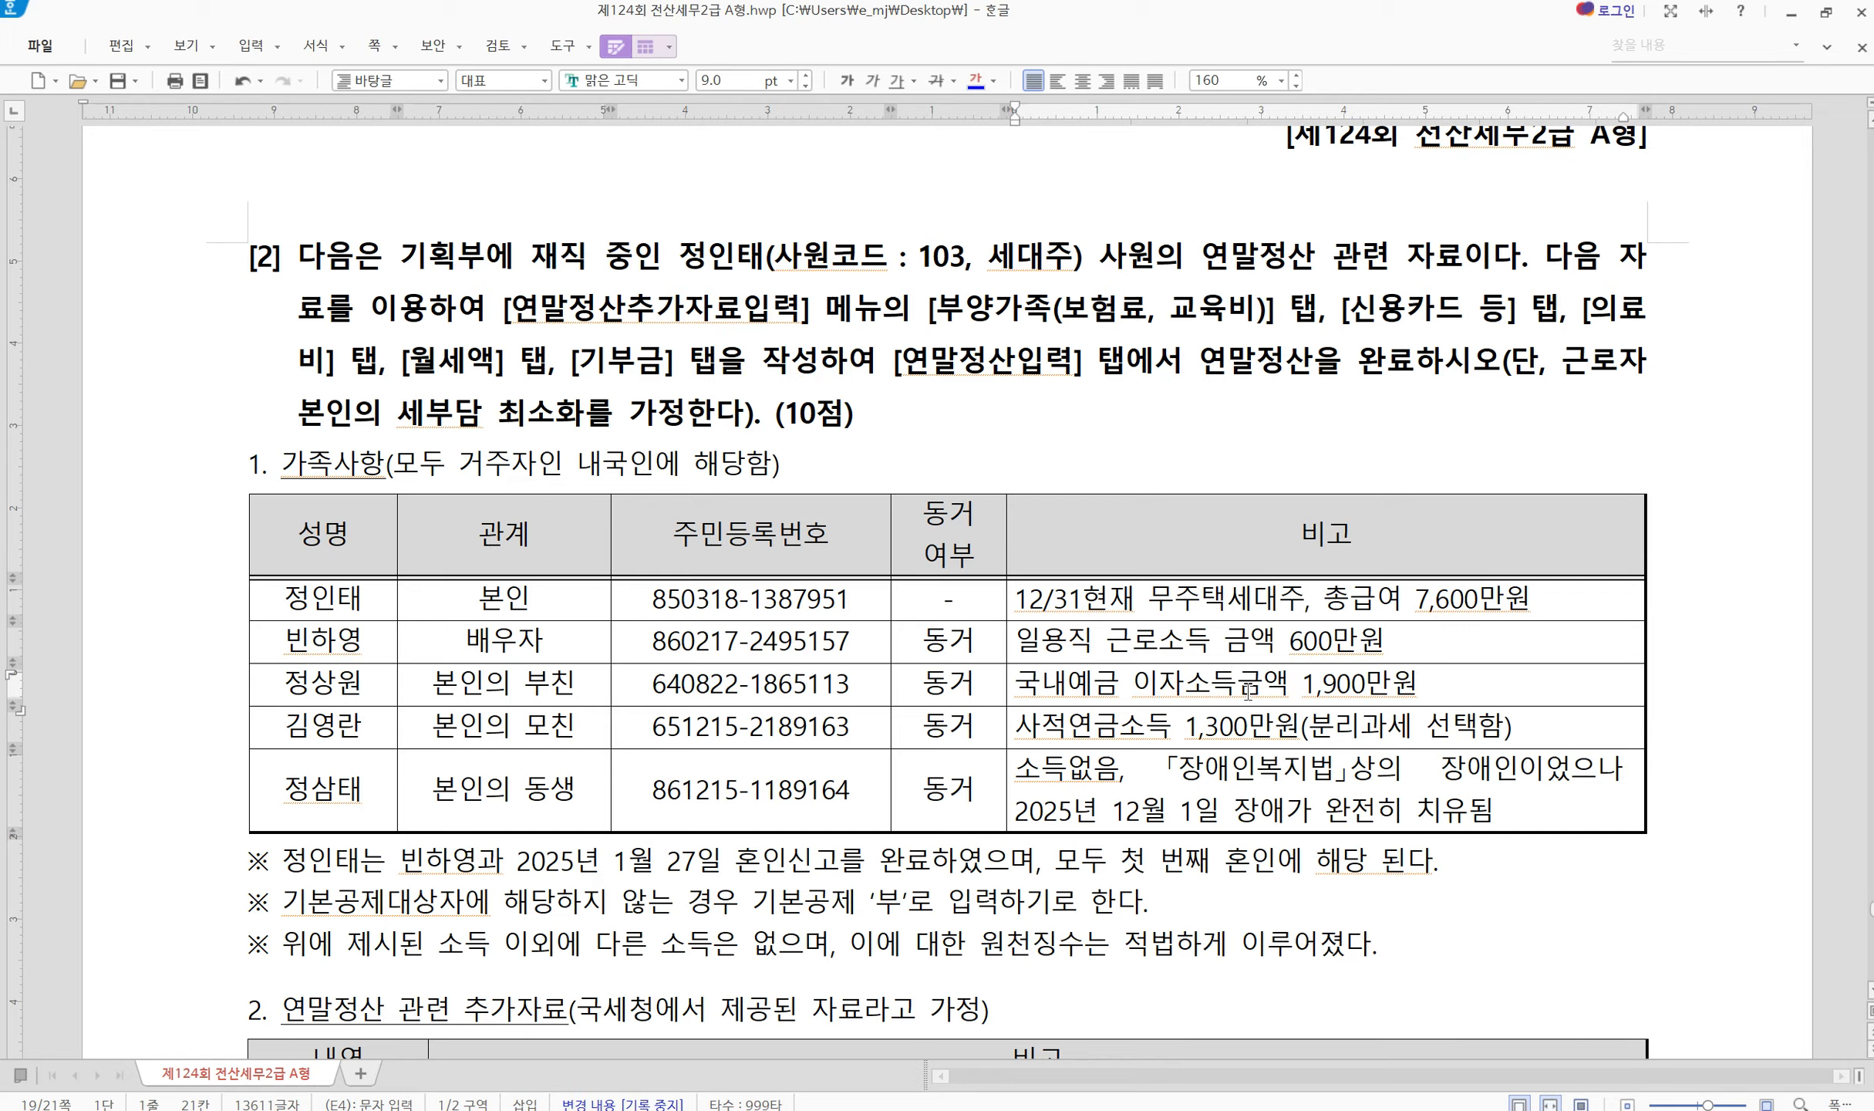
pyautogui.moveTo(1422, 685); pyautogui.dragTo(1179, 701)
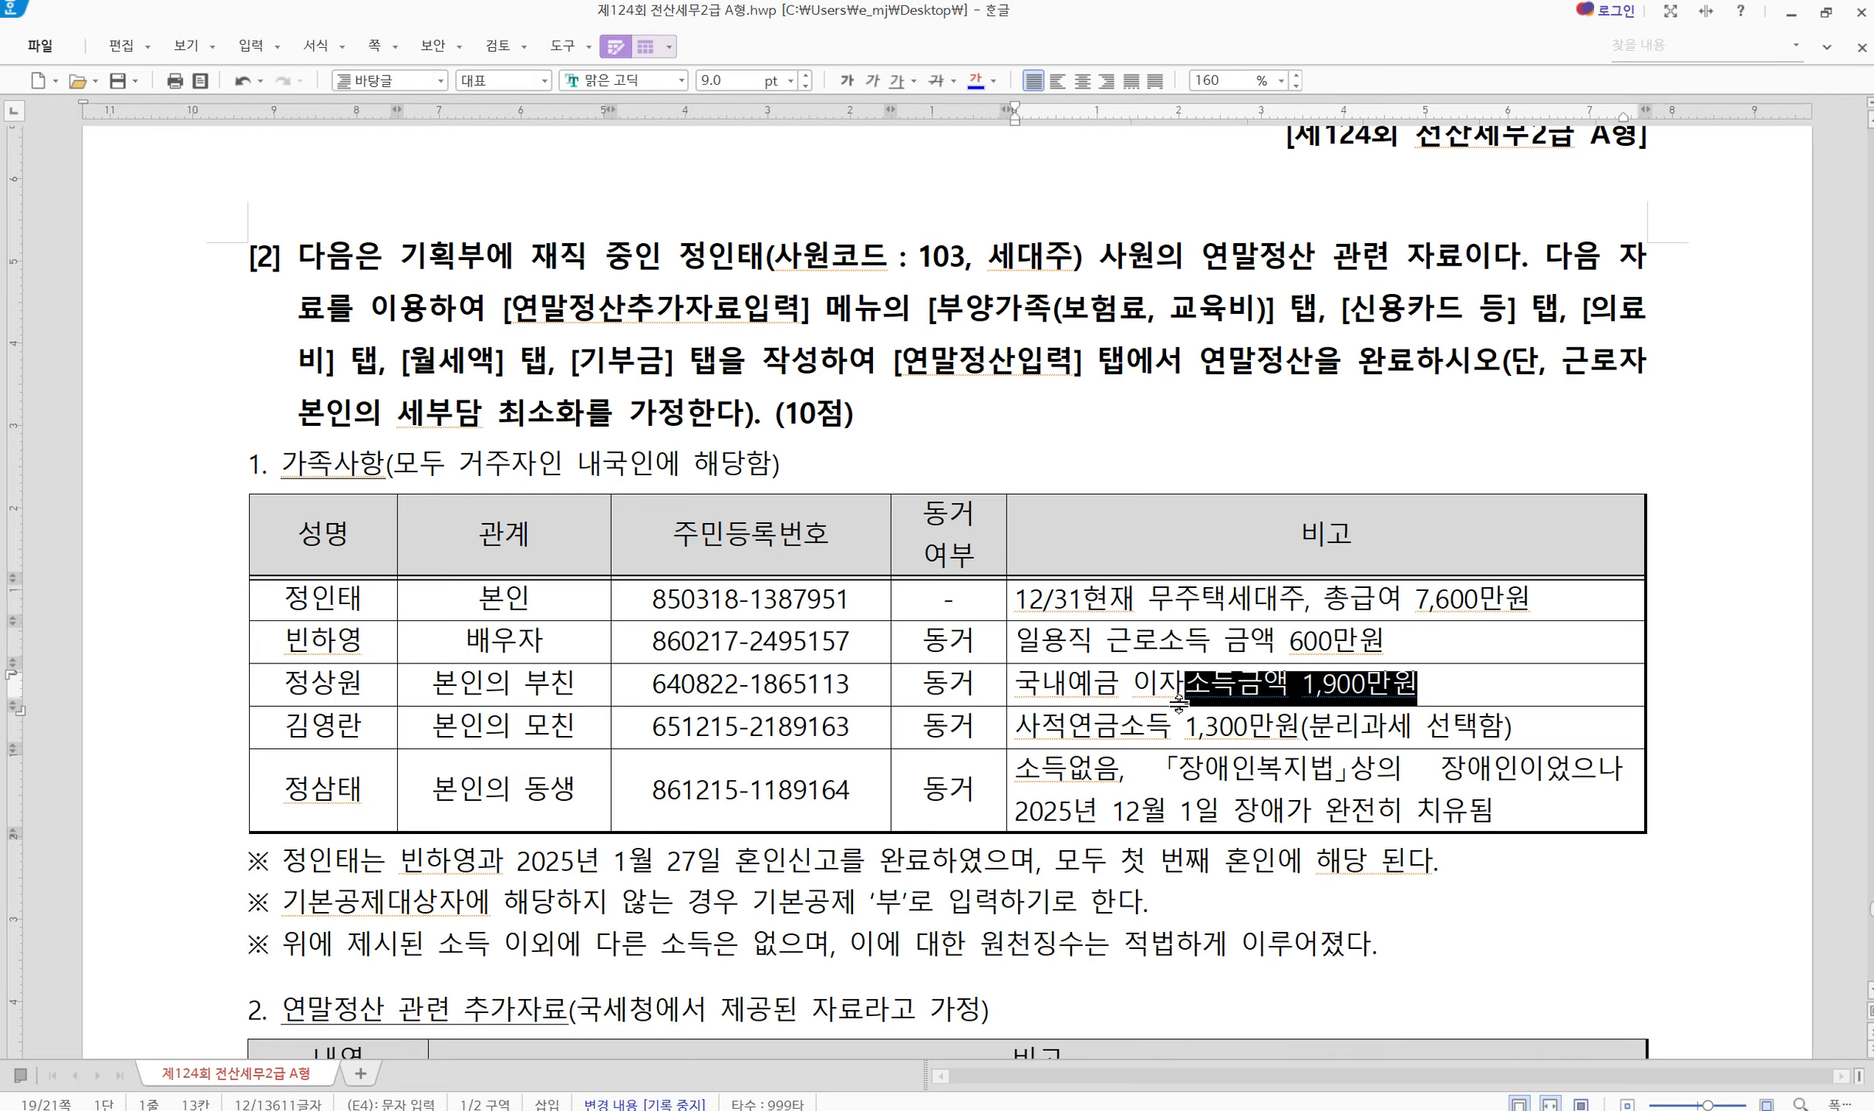
pyautogui.click(1243, 695)
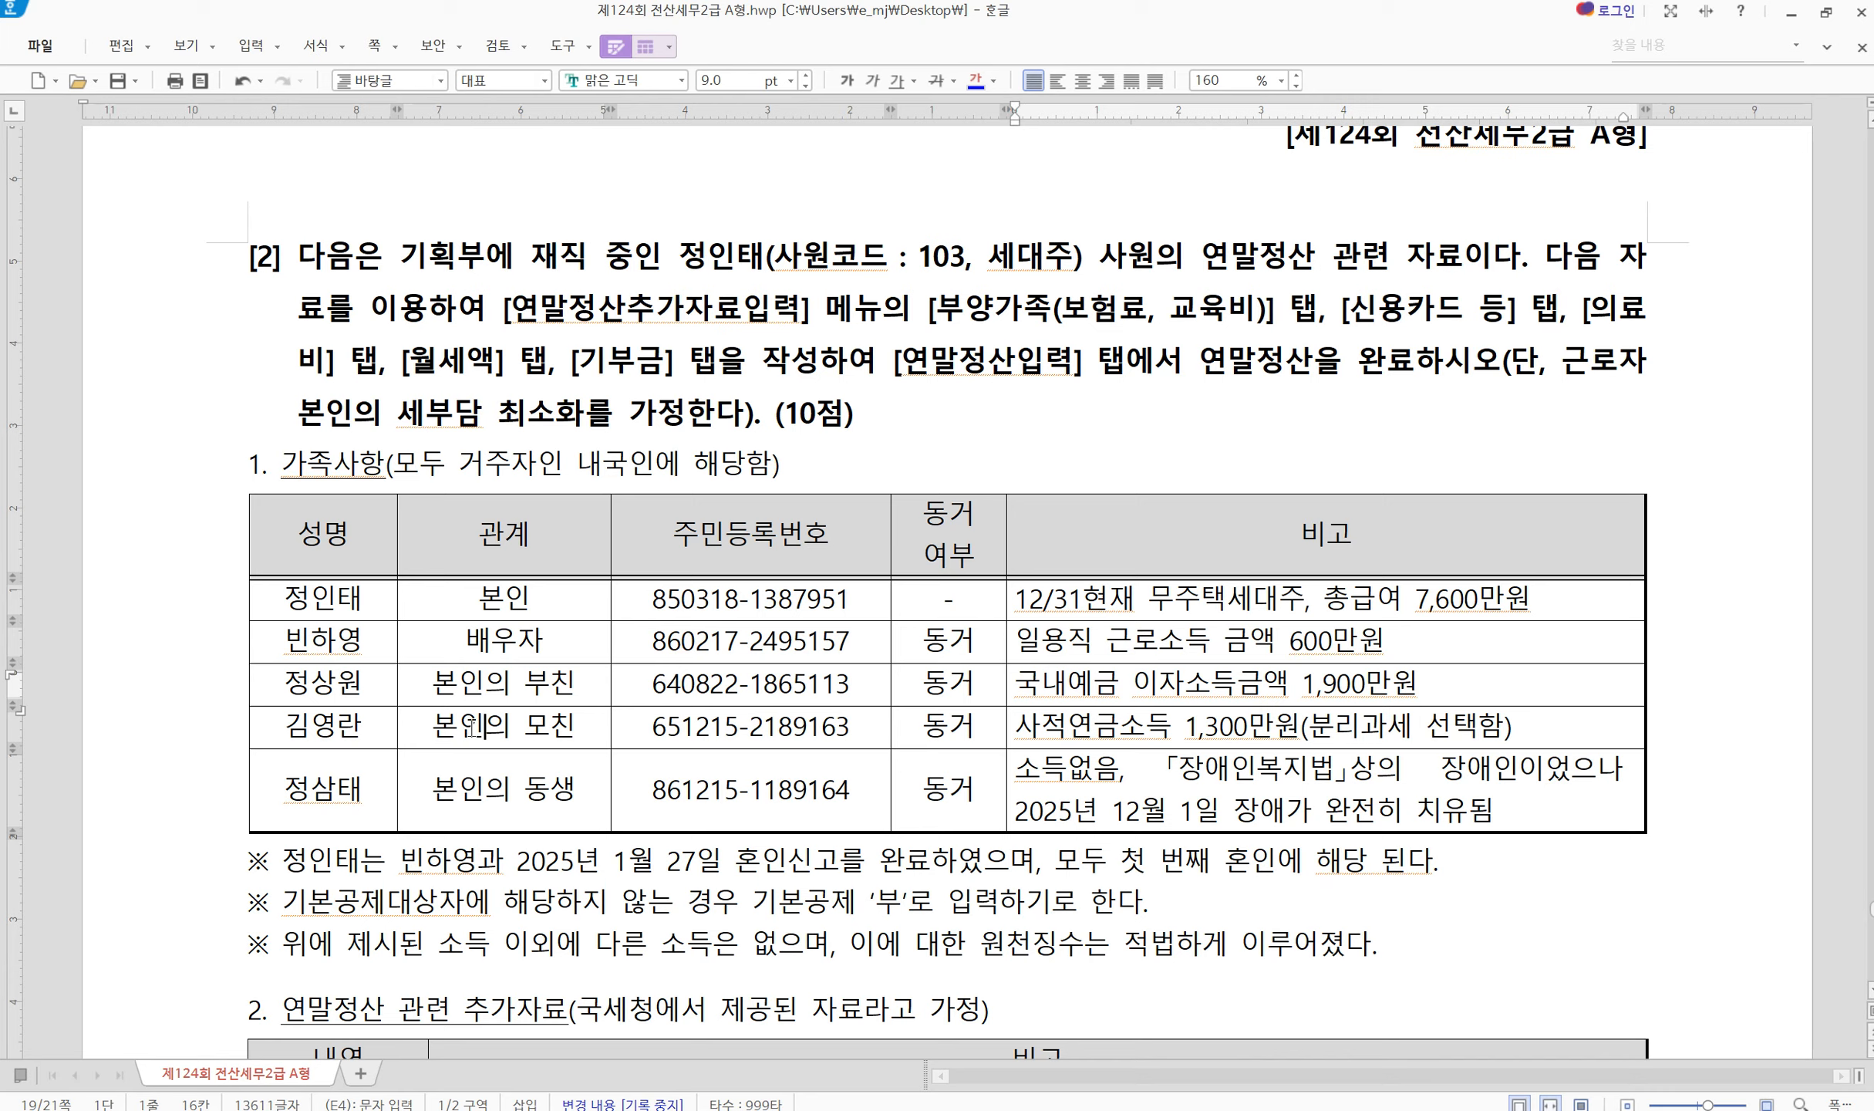
pyautogui.click(1104, 728)
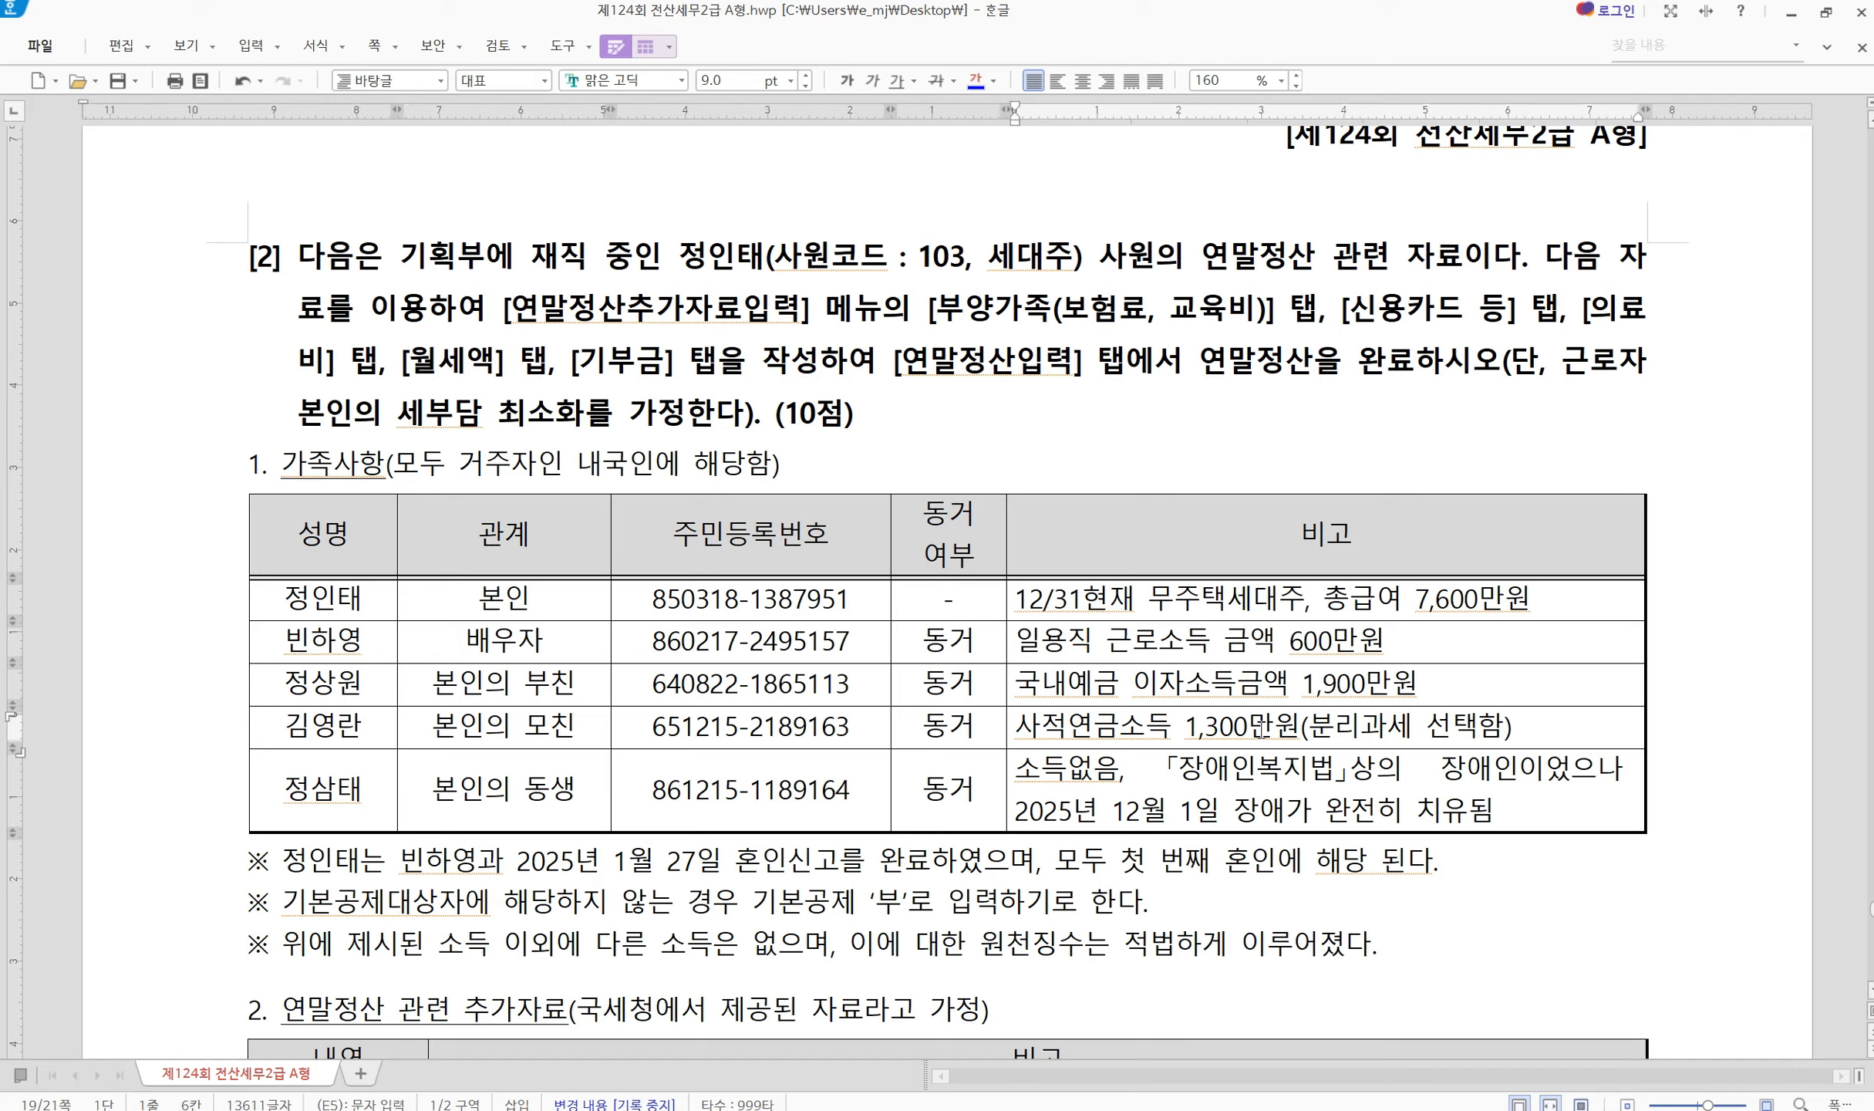
pyautogui.moveTo(1295, 728); pyautogui.dragTo(1514, 728)
pyautogui.click(1551, 715)
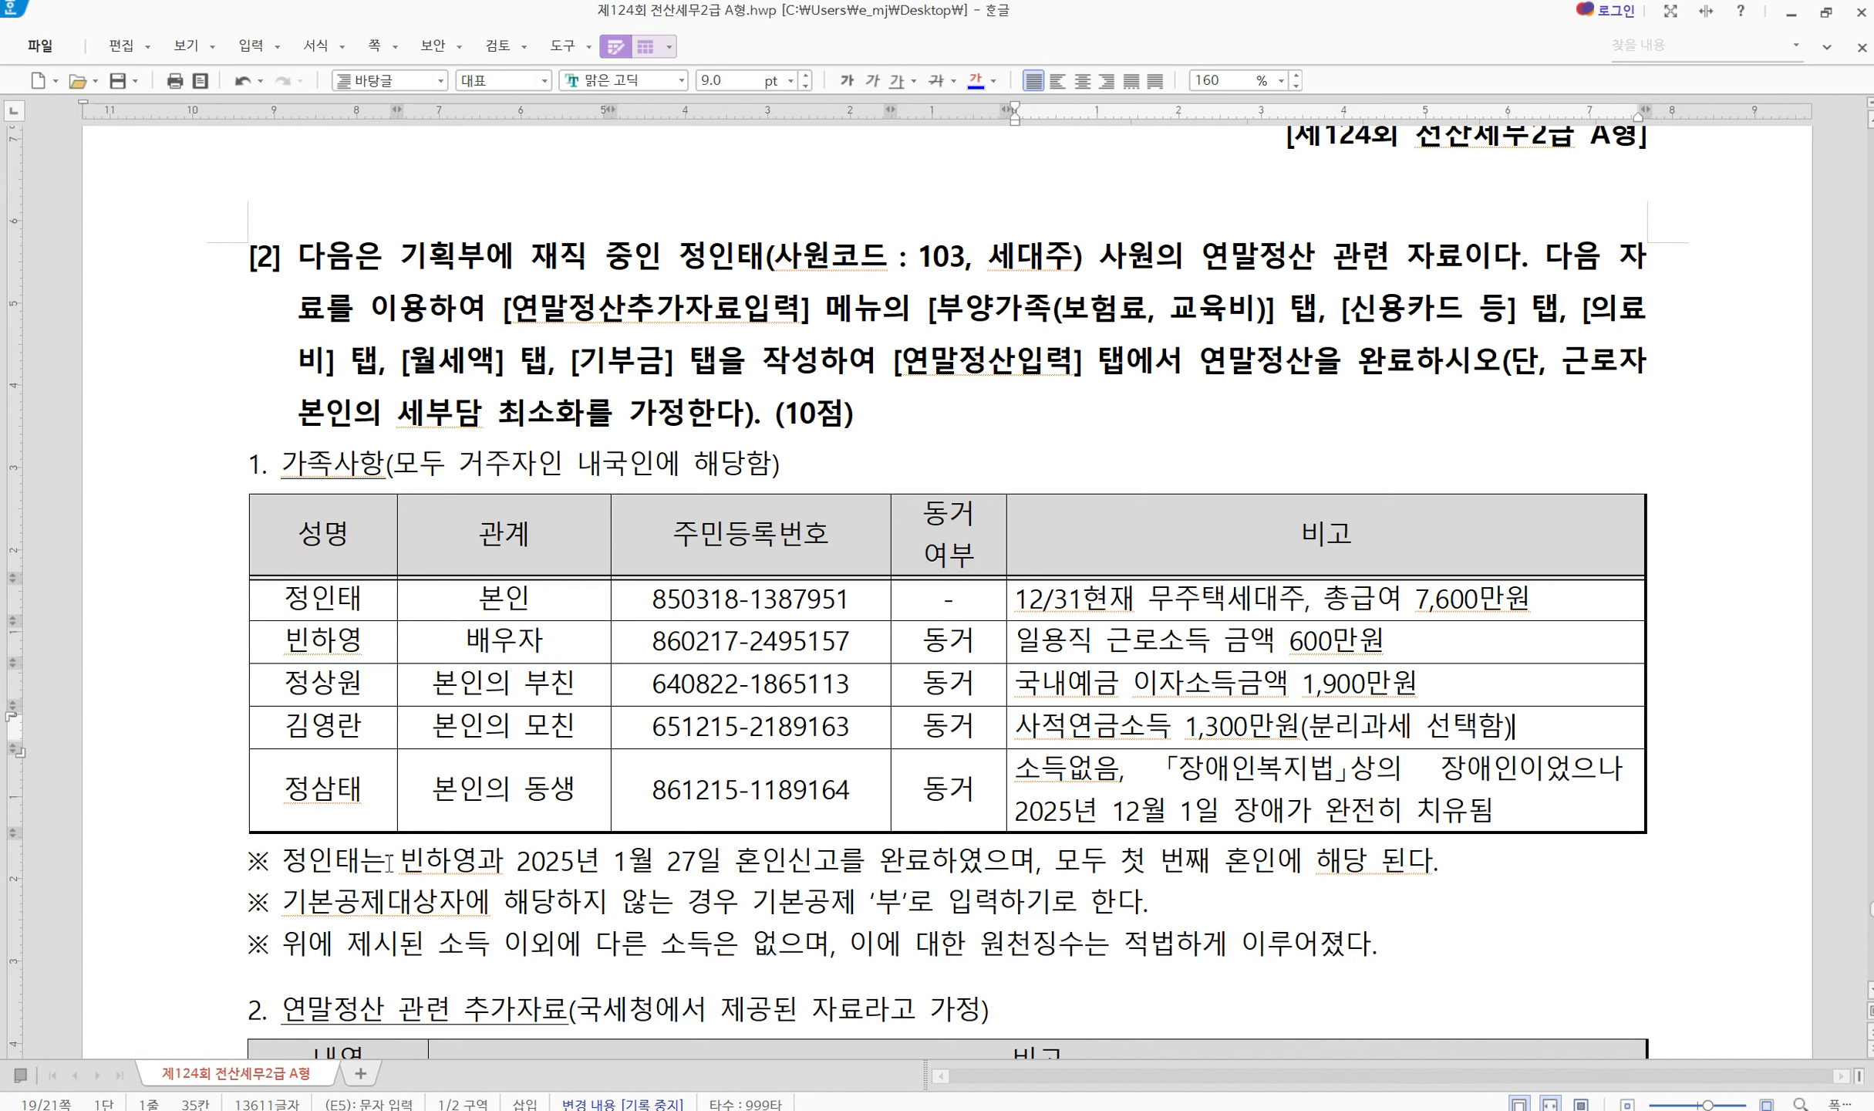
pyautogui.click(531, 788)
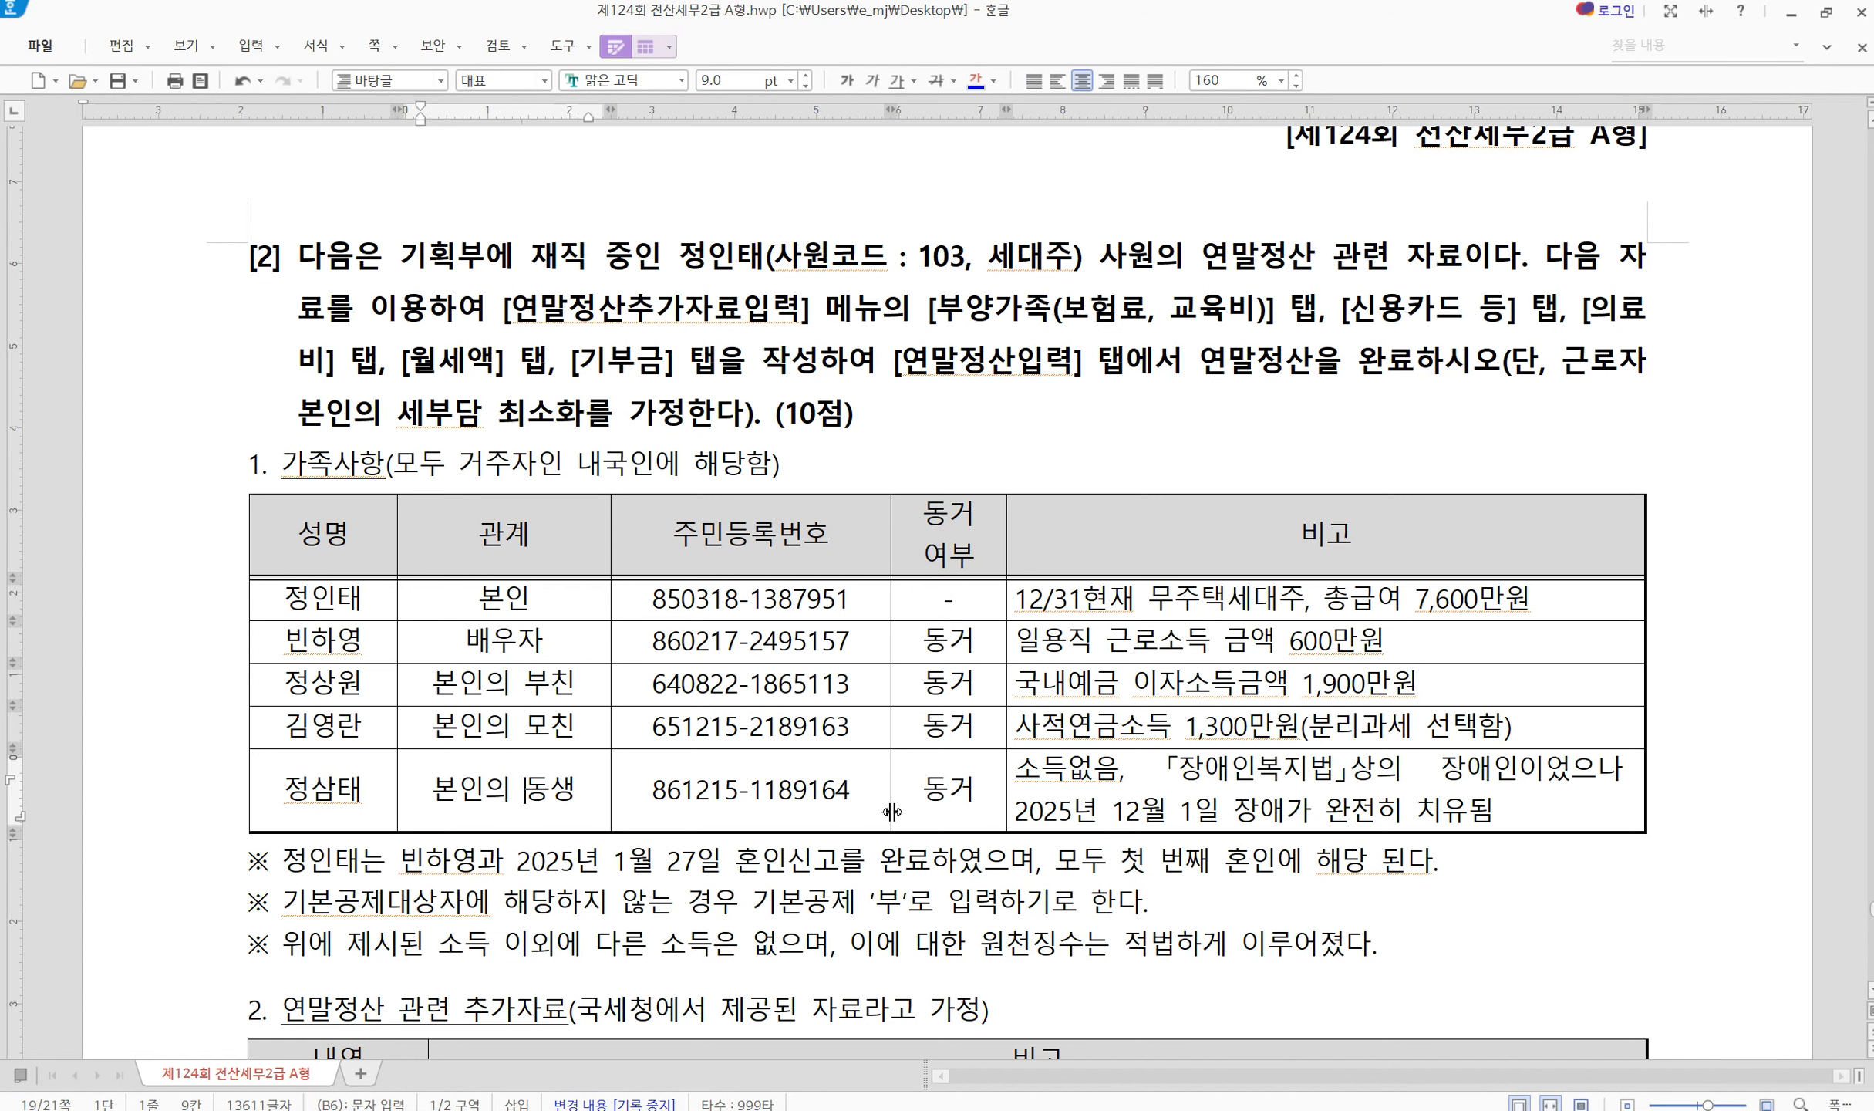
pyautogui.moveTo(1063, 772); pyautogui.dragTo(1327, 757)
pyautogui.click(1429, 756)
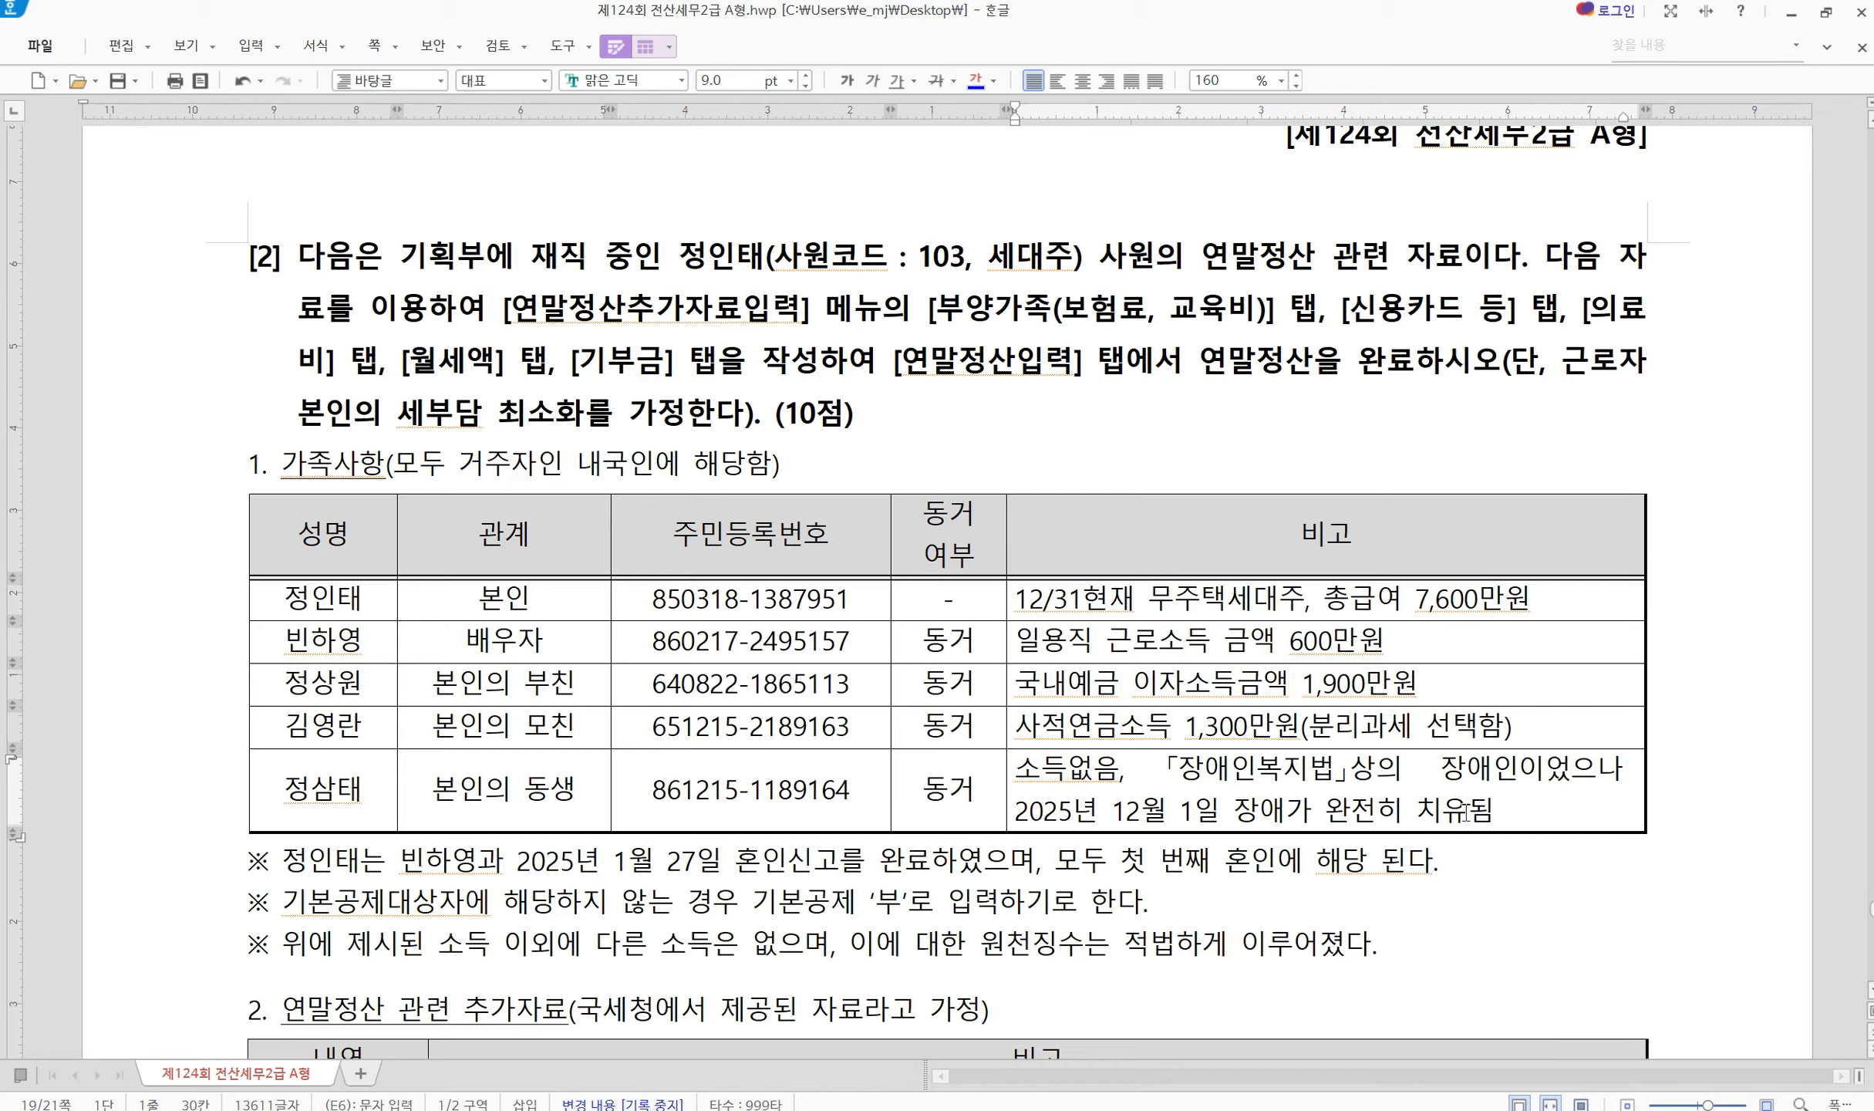
pyautogui.click(1457, 764)
pyautogui.moveTo(1072, 811); pyautogui.dragTo(1386, 794)
pyautogui.click(1417, 804)
pyautogui.click(1416, 808)
pyautogui.moveTo(1259, 810); pyautogui.dragTo(1476, 804)
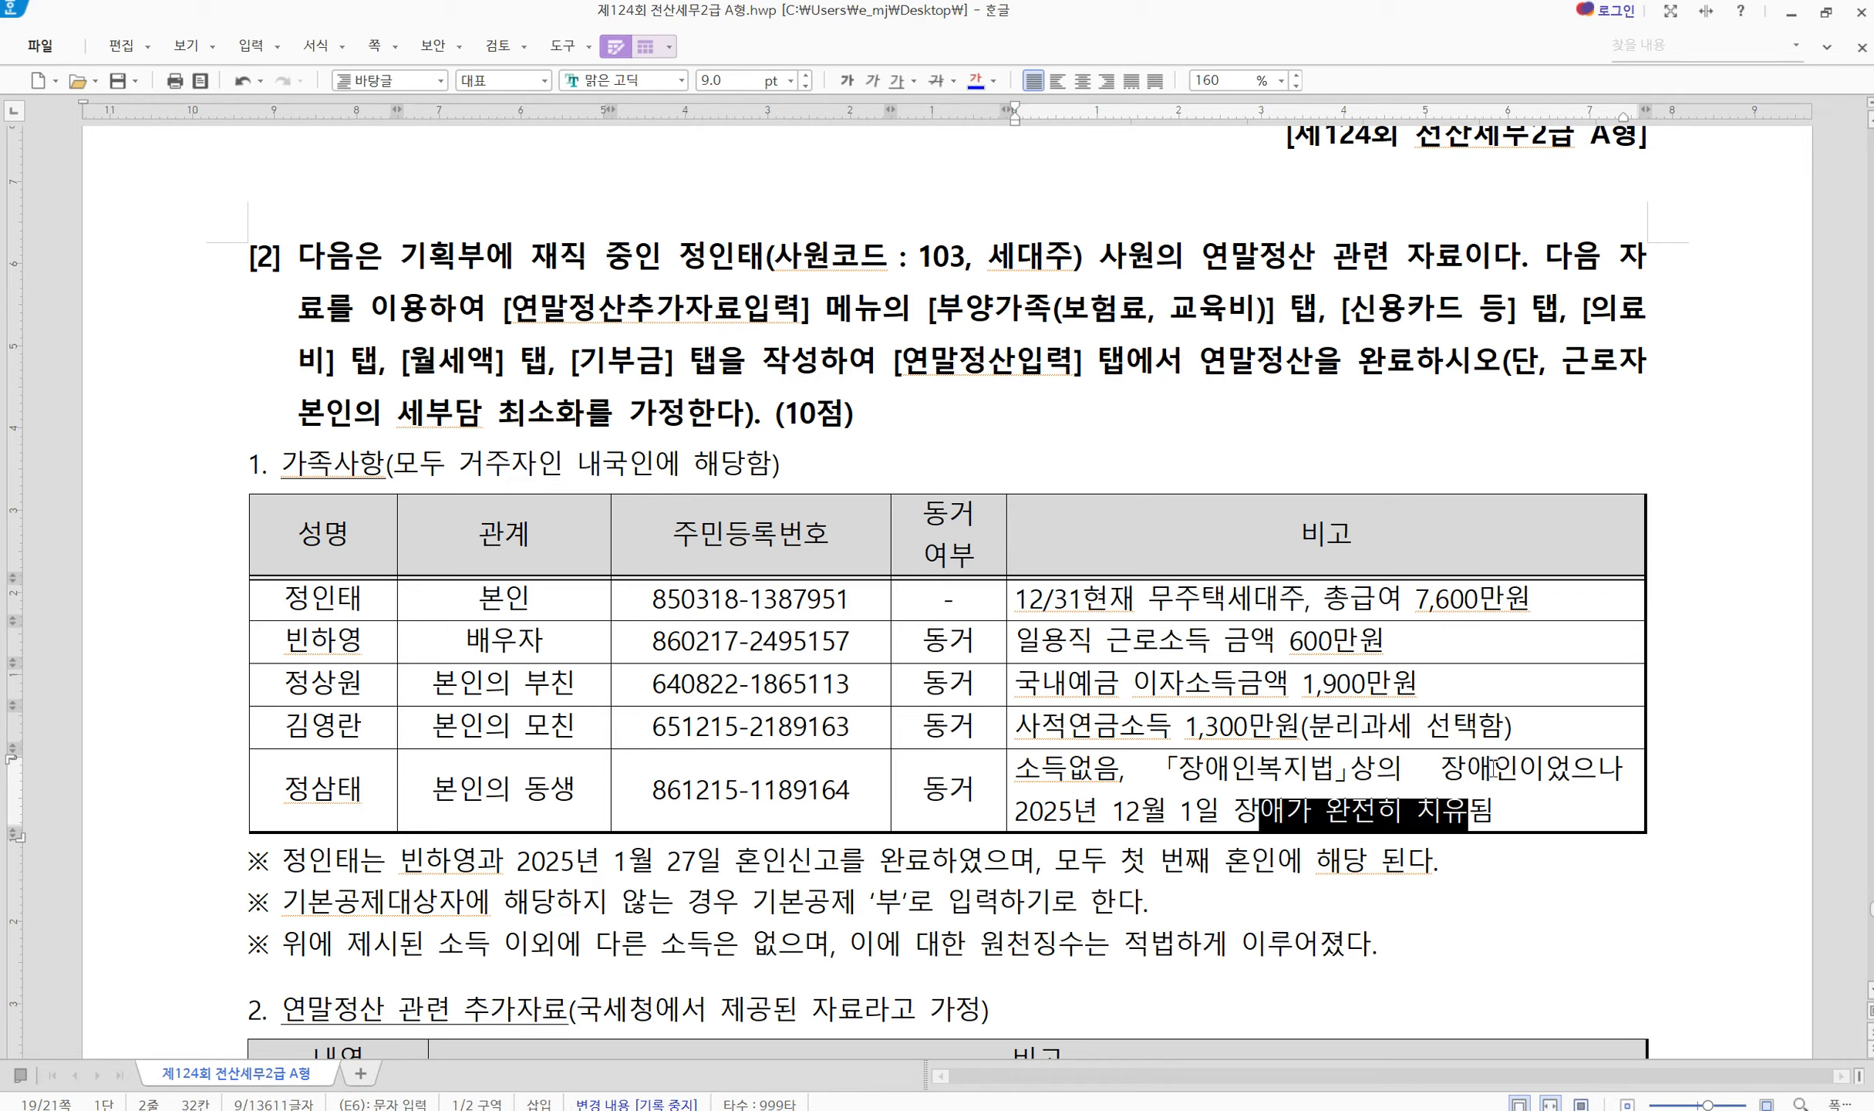
pyautogui.click(1254, 770)
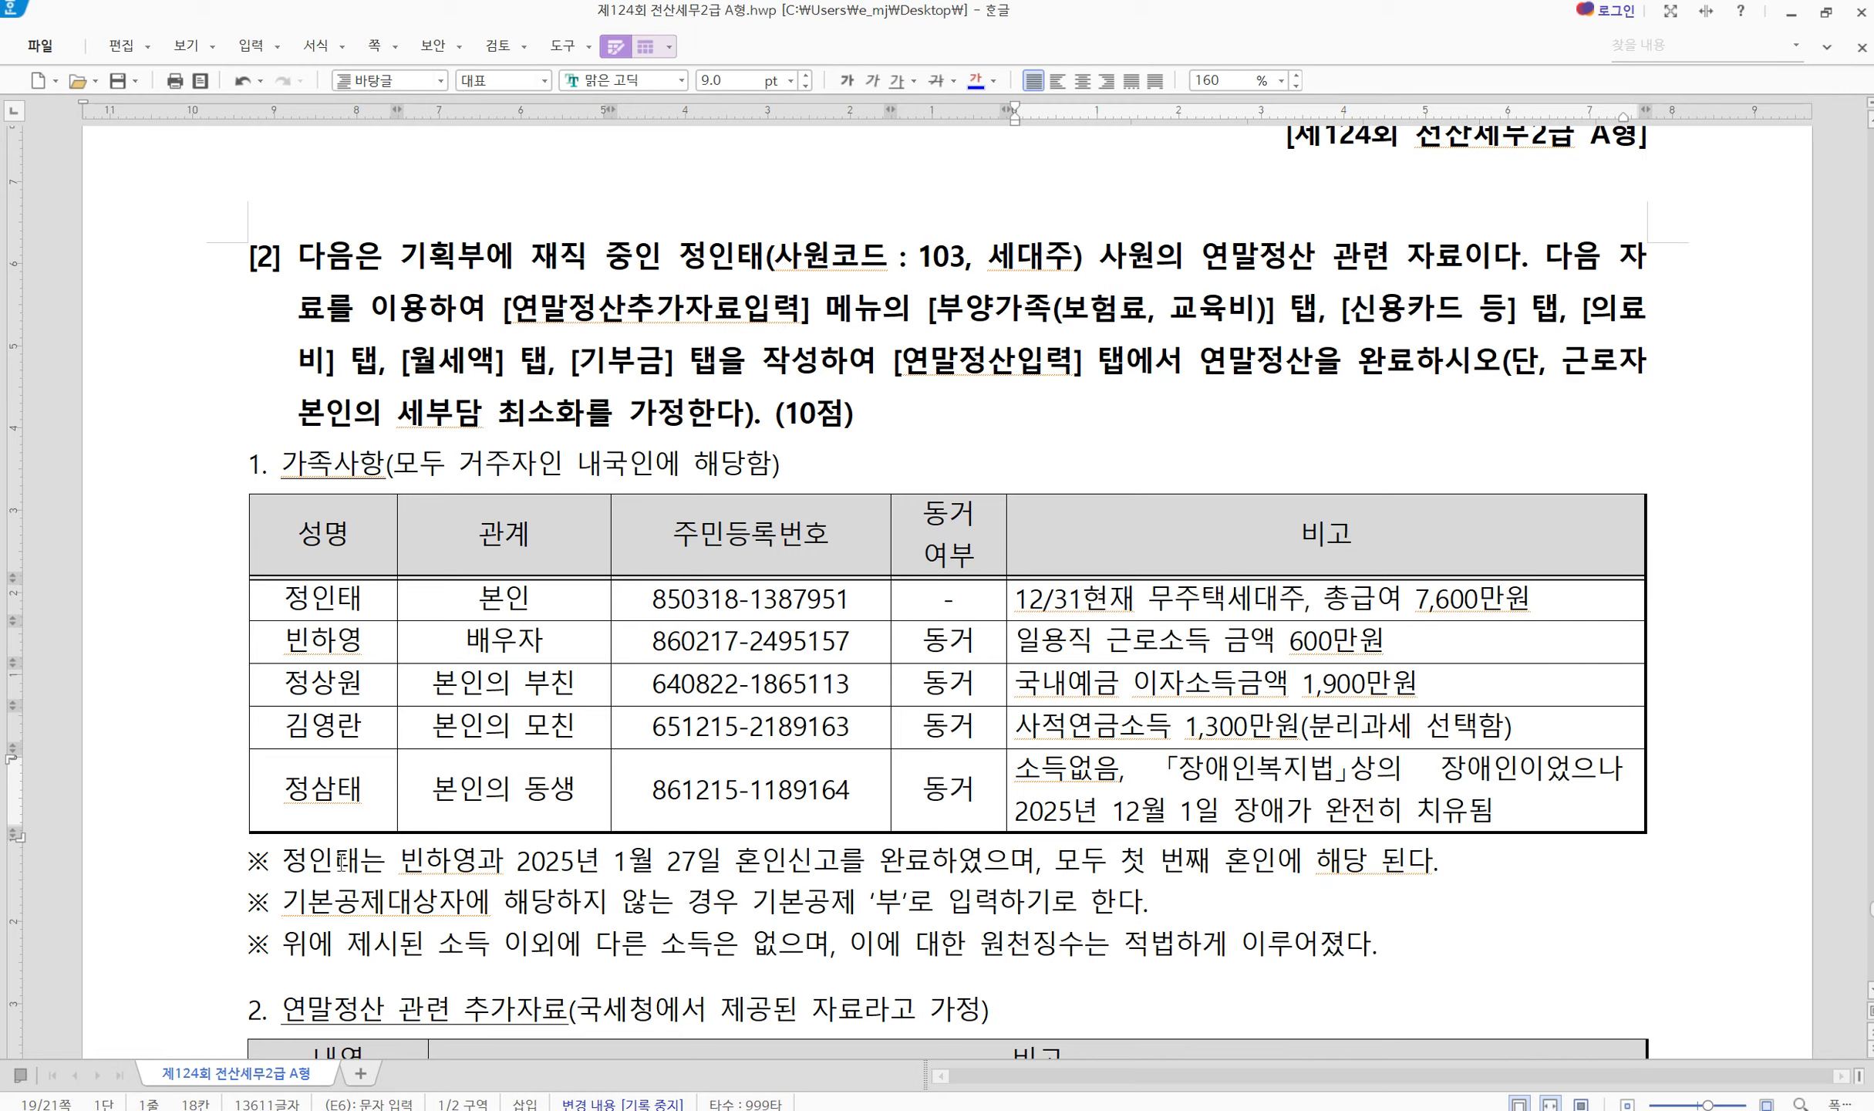
pyautogui.moveTo(337, 860); pyautogui.dragTo(958, 859)
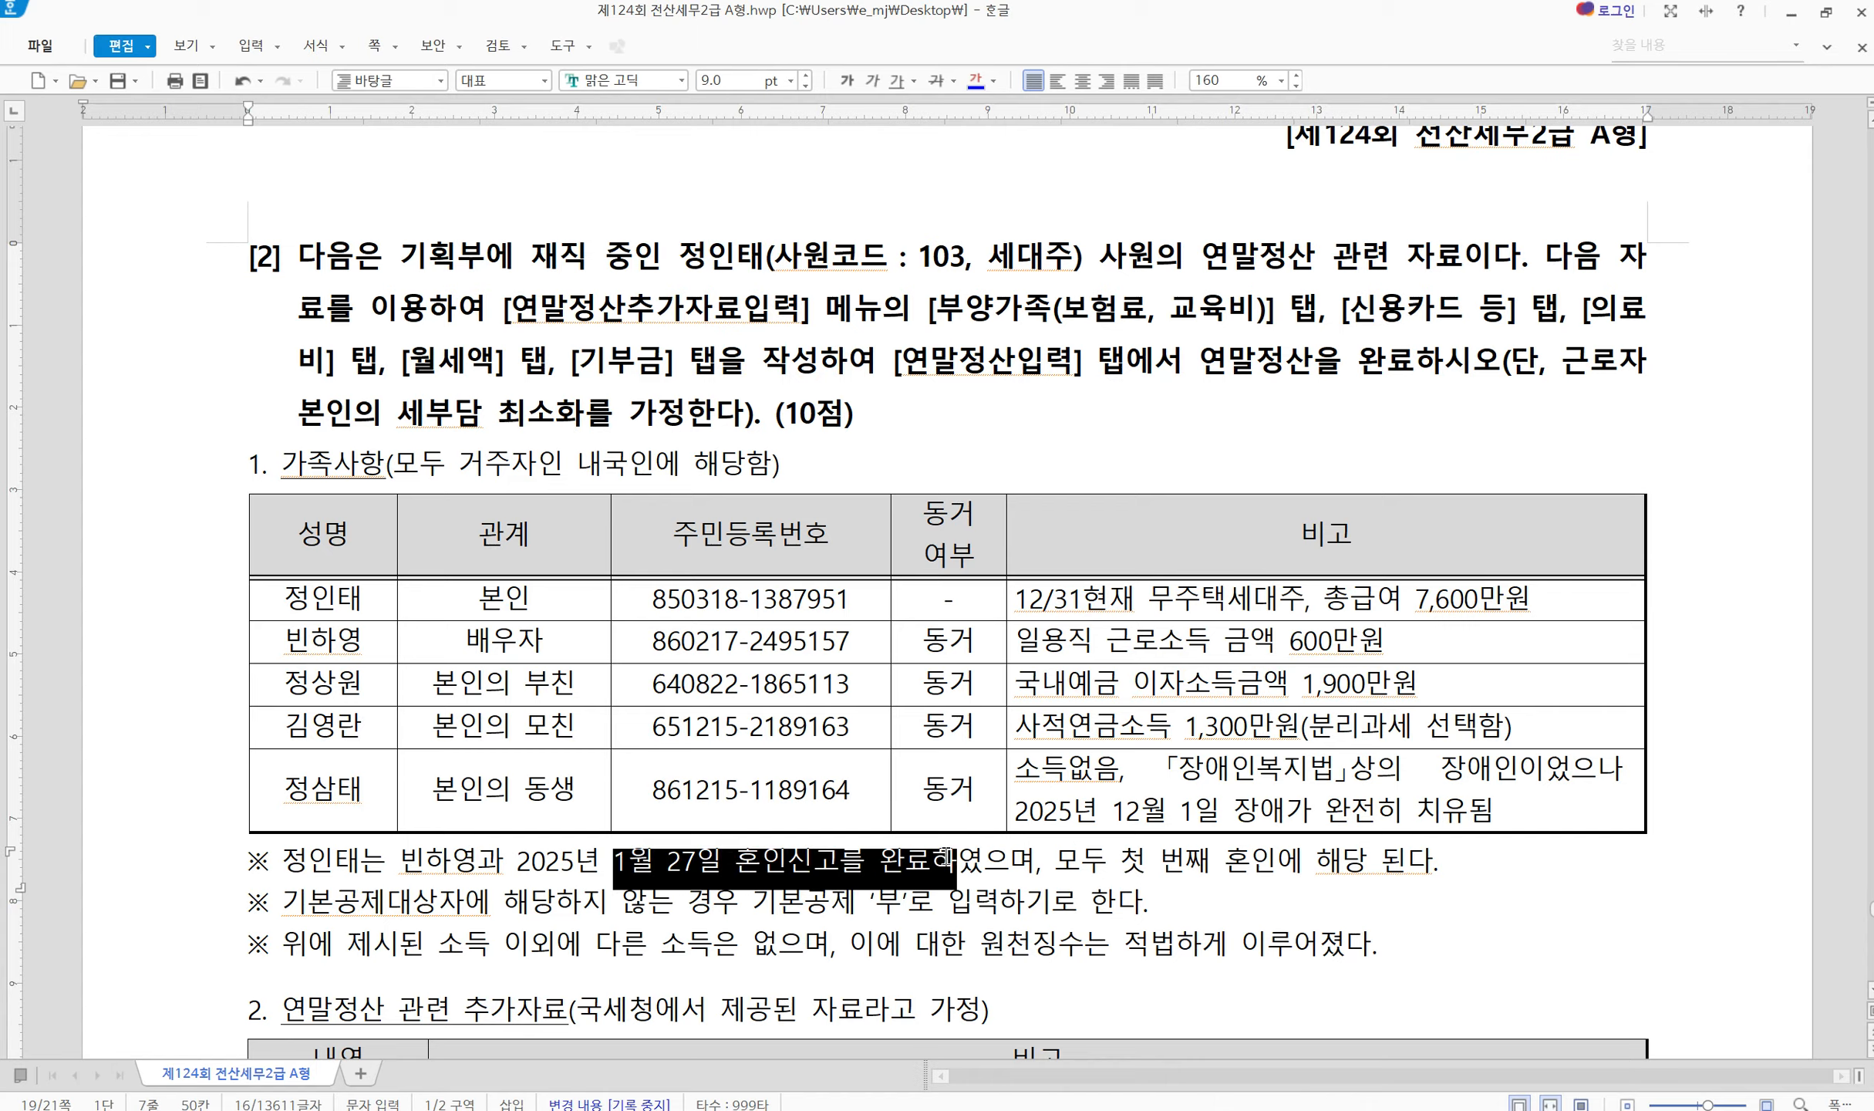
pyautogui.click(1065, 883)
pyautogui.moveTo(1099, 864); pyautogui.dragTo(1506, 869)
pyautogui.click(1505, 870)
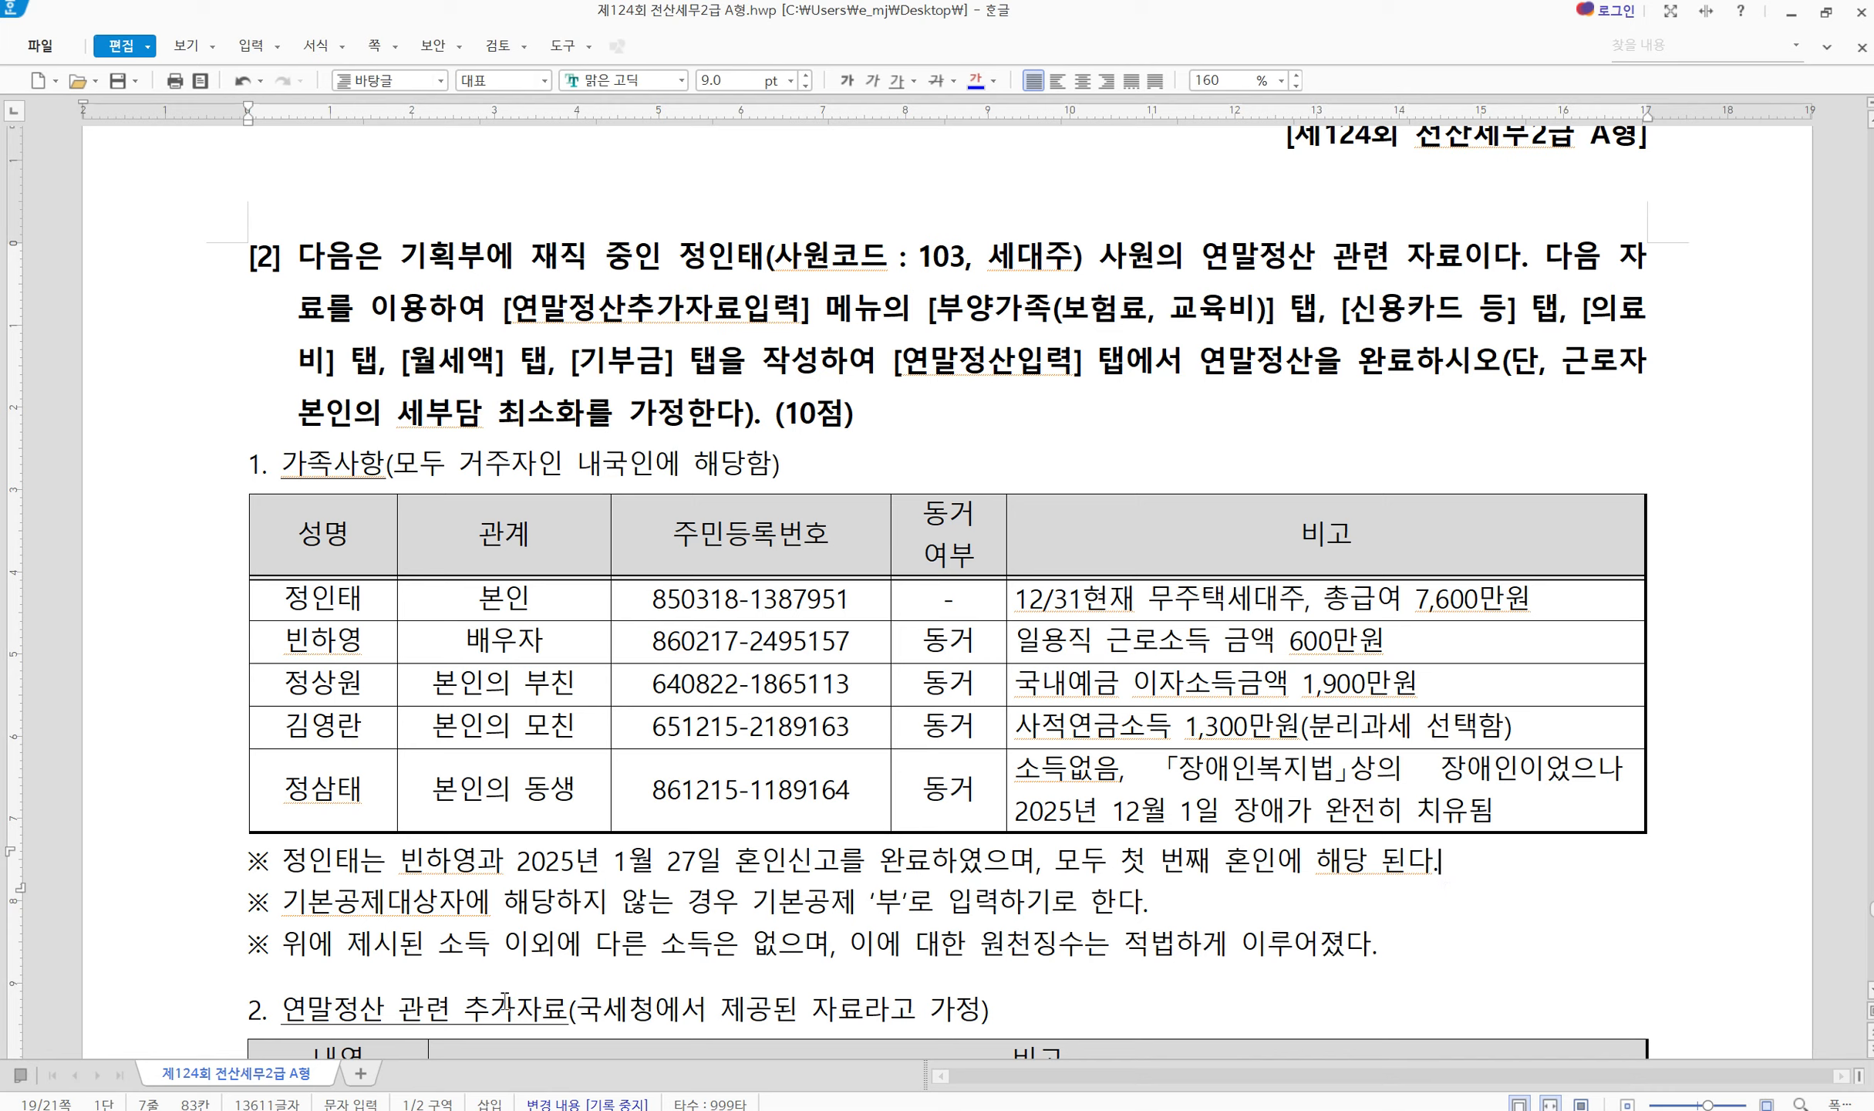
pyautogui.moveTo(353, 914); pyautogui.dragTo(487, 915)
pyautogui.click(639, 934)
# Load employee 103 via the F2 lookup and show his 부양가족 tab below the exam's family table
pyautogui.hotkey('alt', 'Tab')
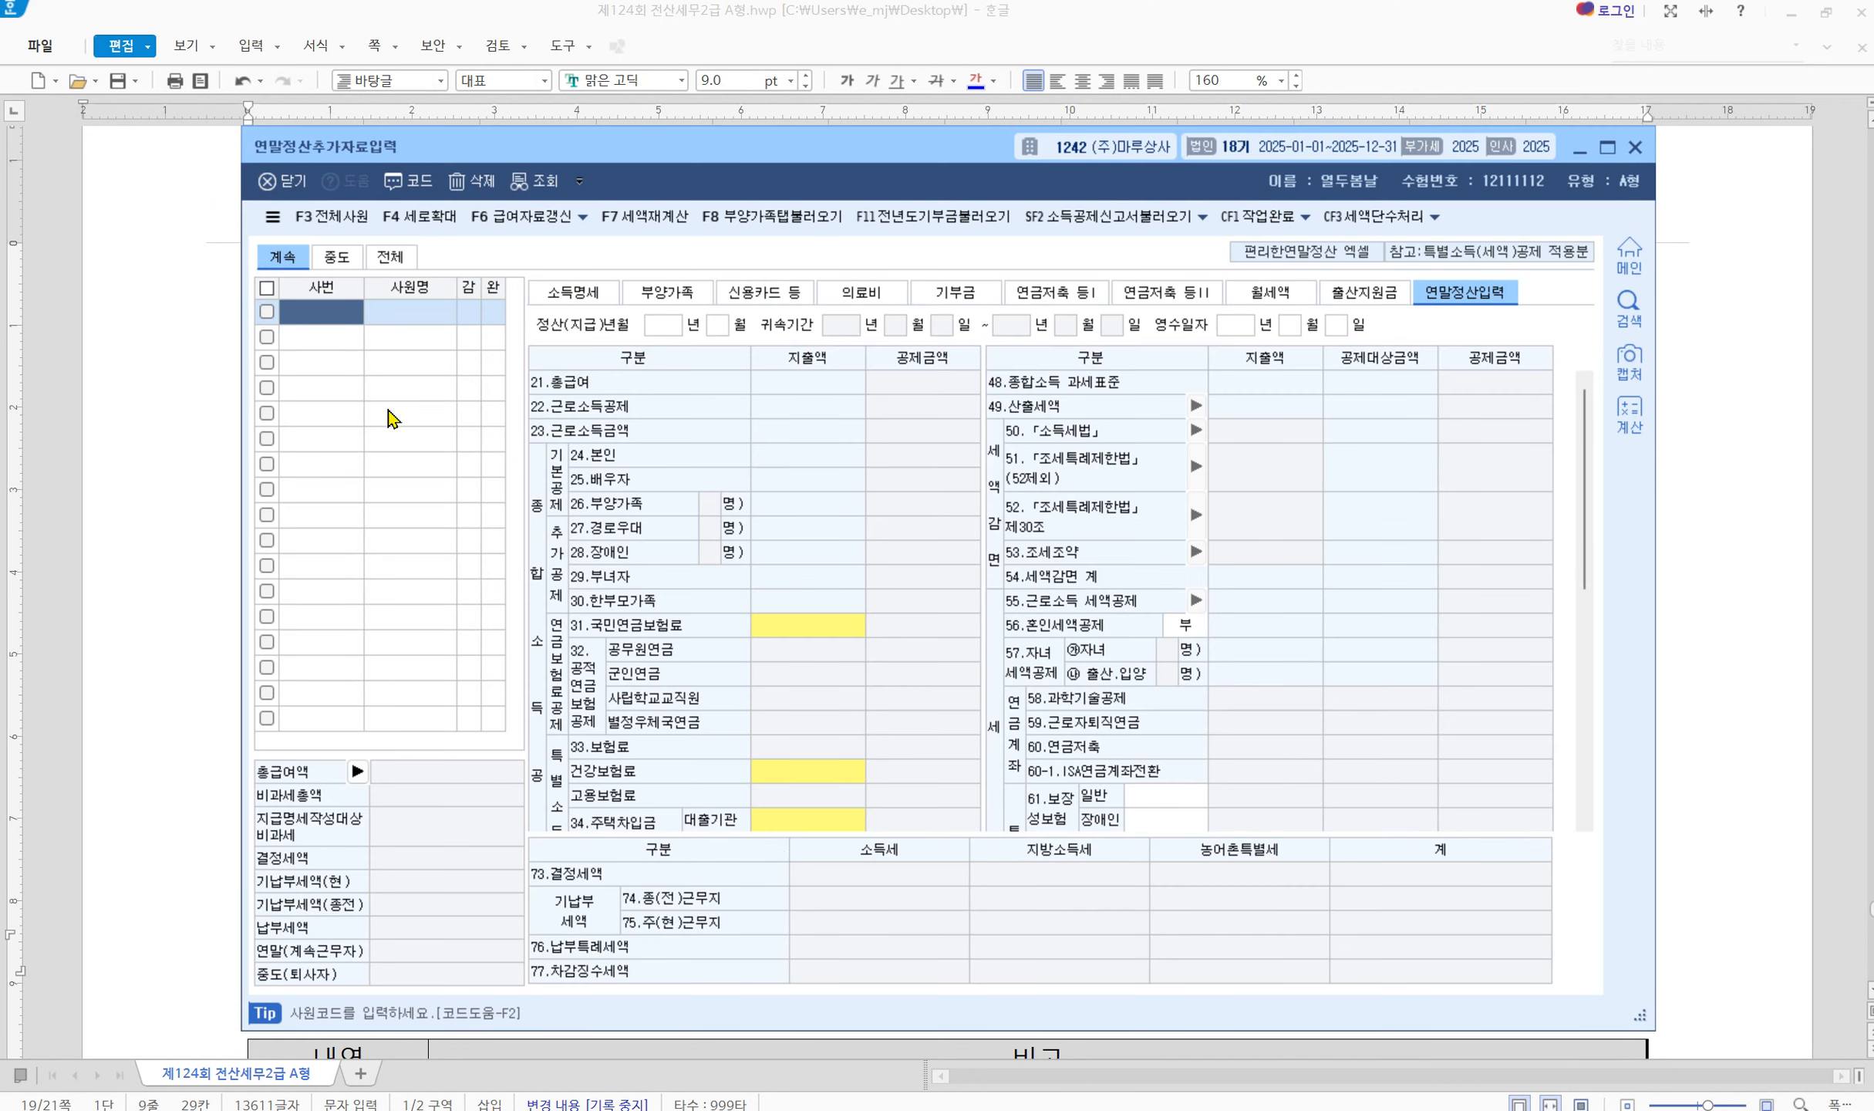
pyautogui.press('F2')
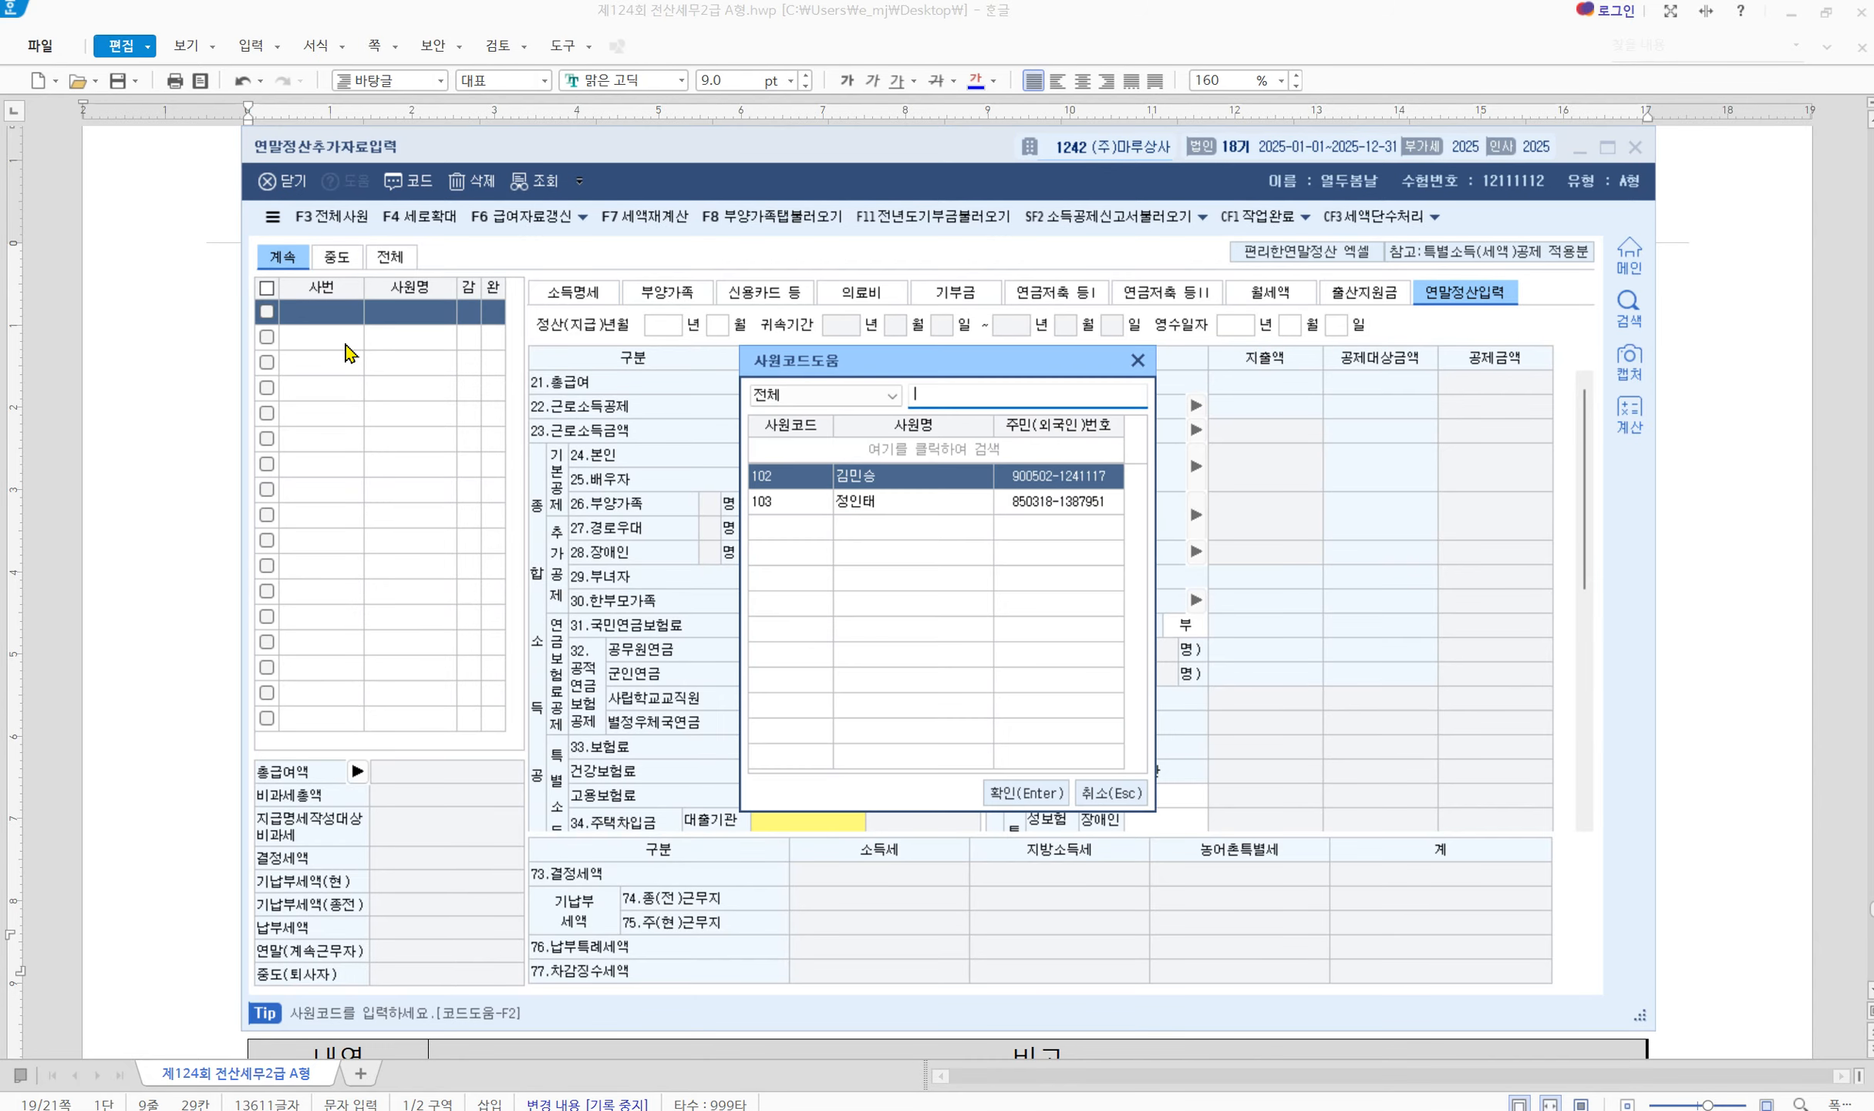
pyautogui.press('Down')
pyautogui.press('Return')
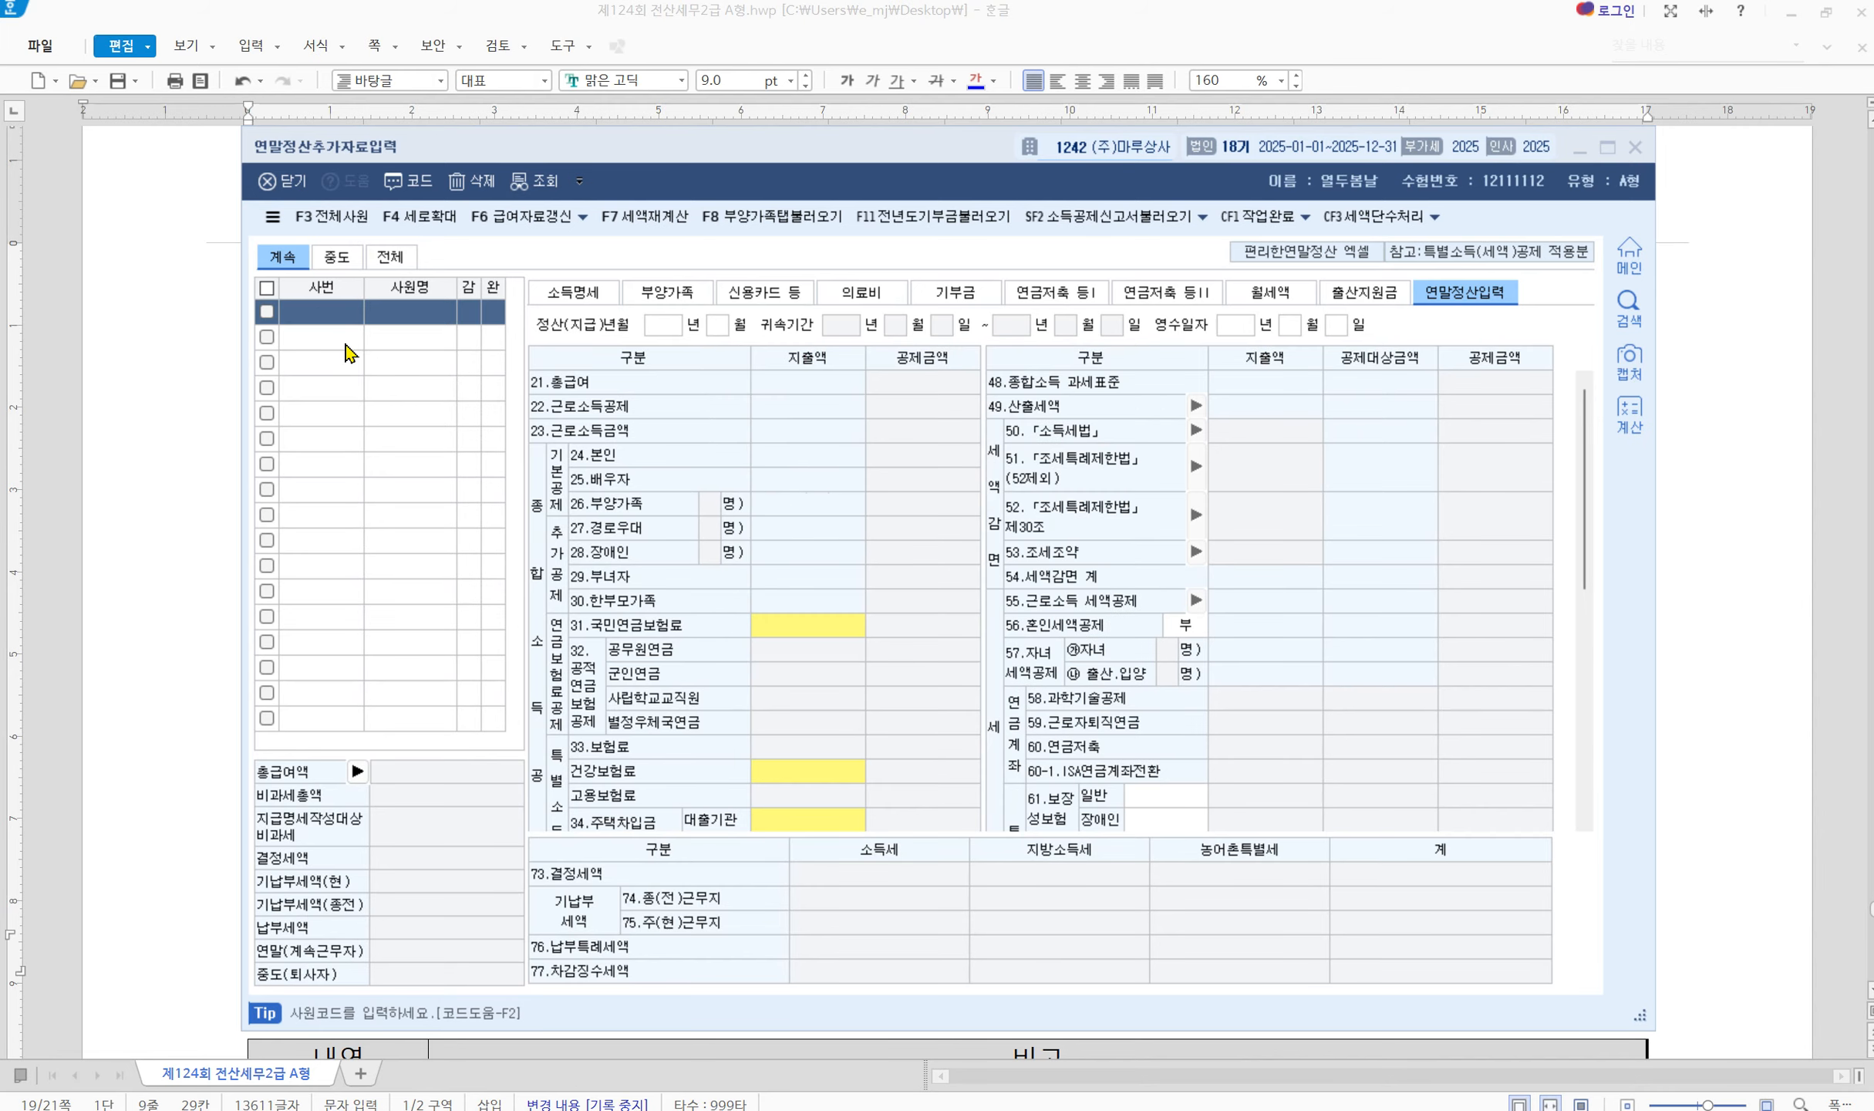
pyautogui.click(667, 292)
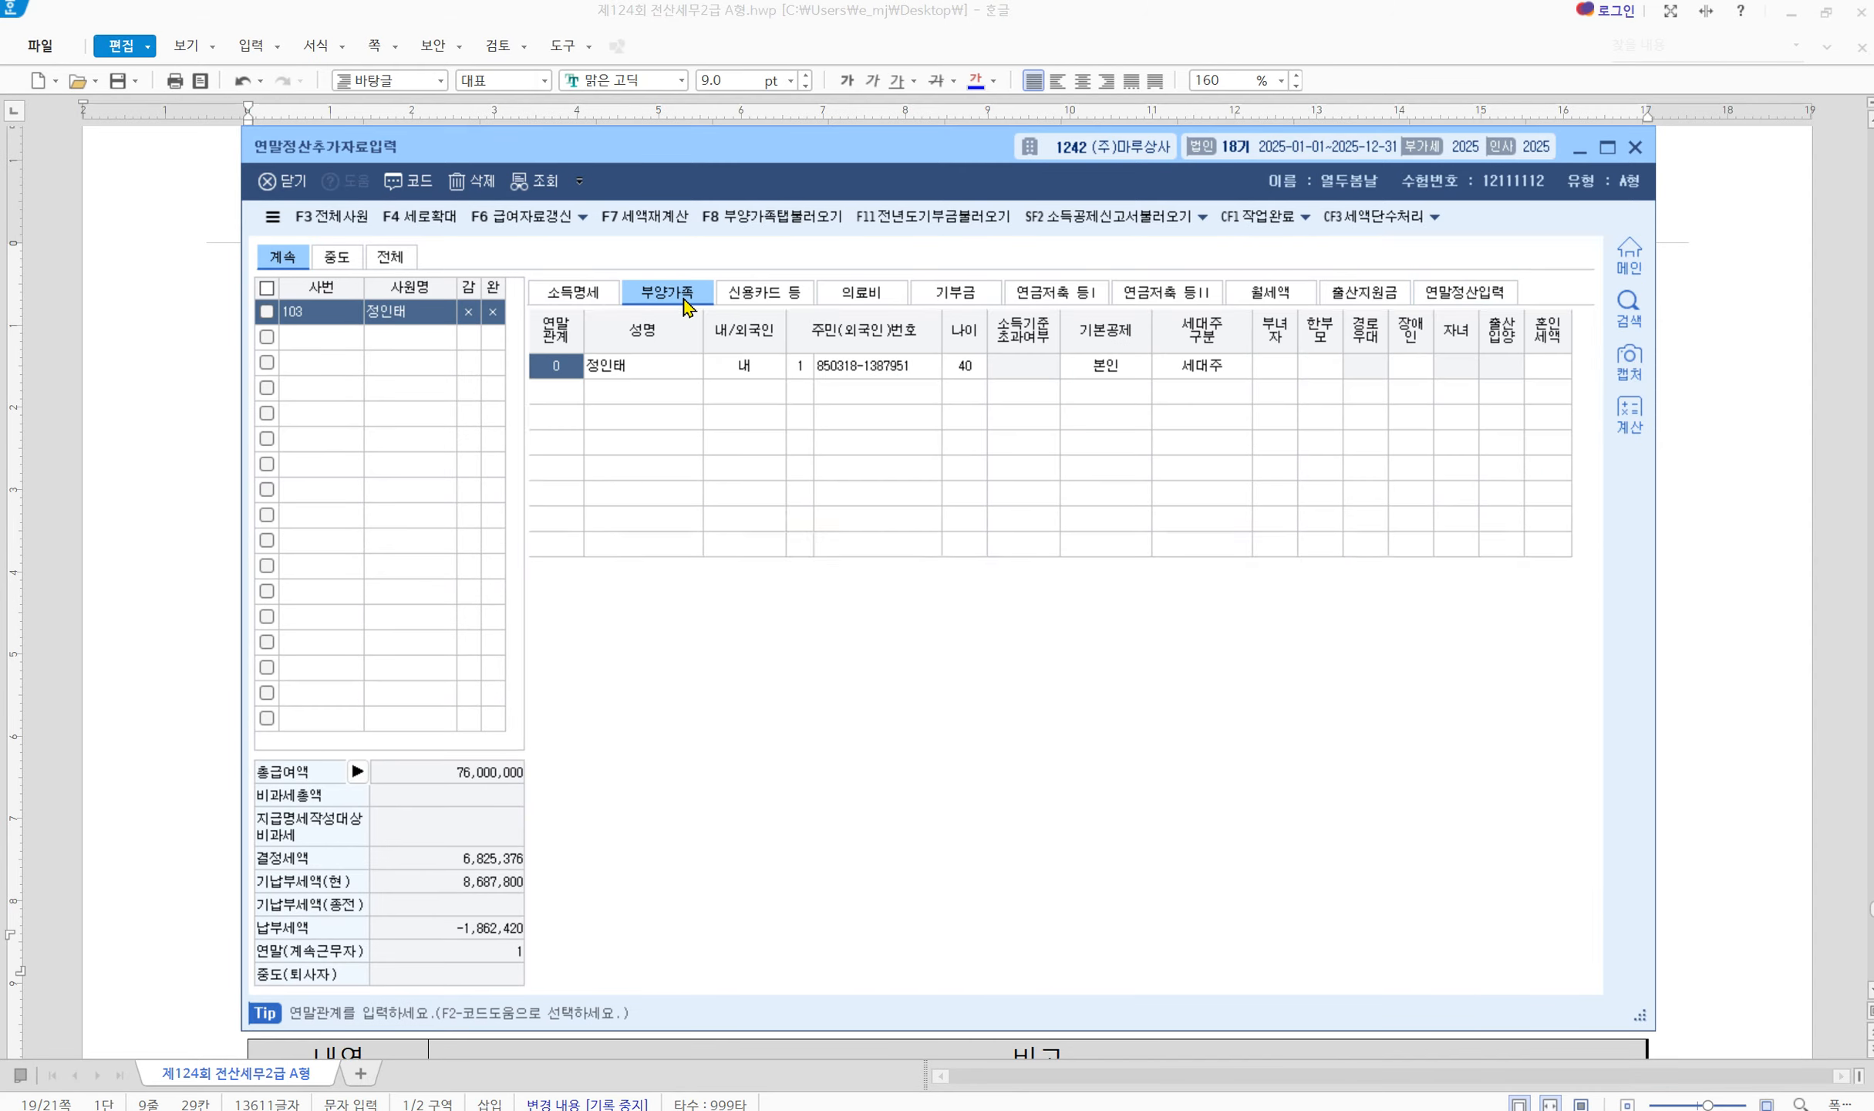
pyautogui.moveTo(829, 155); pyautogui.dragTo(822, 610)
pyautogui.scroll(-3, 848, 455)
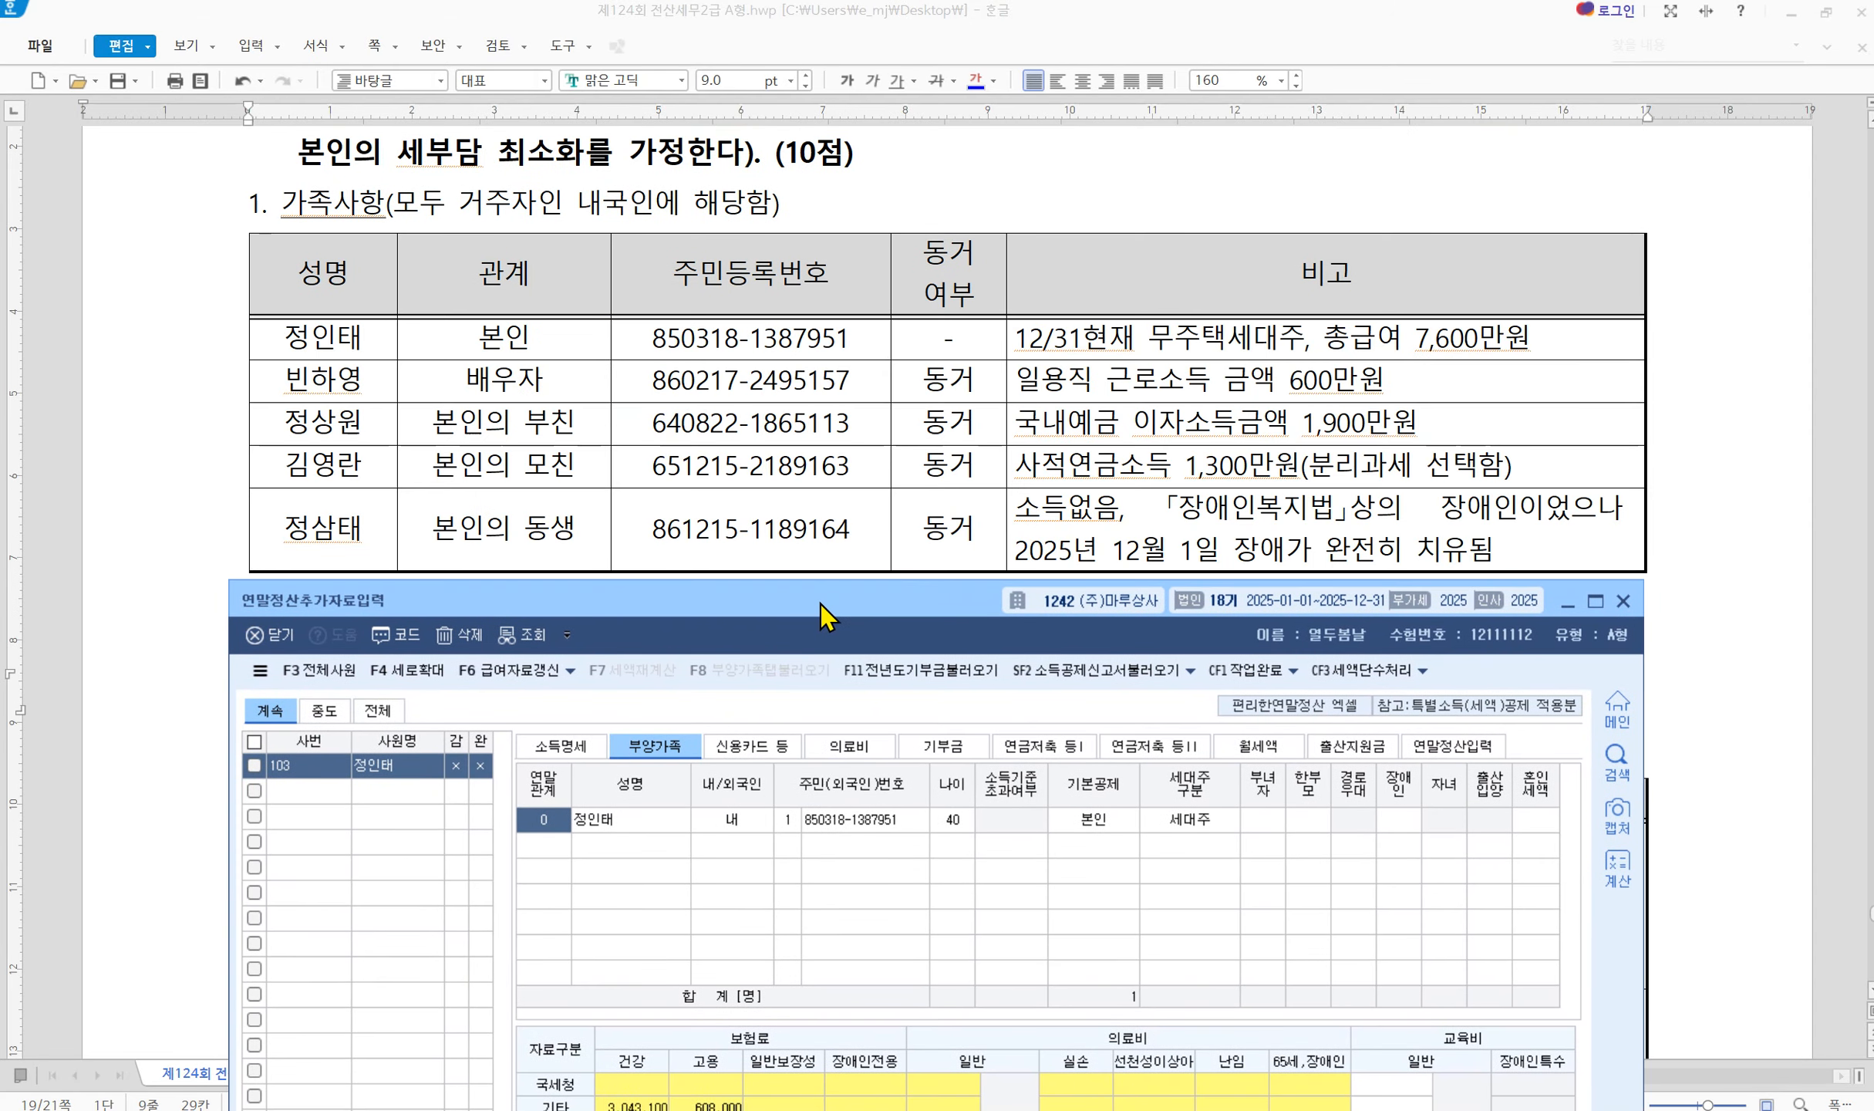
# Apply the 혼인세액 marriage tax credit on the employee's own row
pyautogui.press('Return')
pyautogui.press('Return')
pyautogui.press('Return')
pyautogui.press('Return')
pyautogui.press('Return')
pyautogui.press('Return')
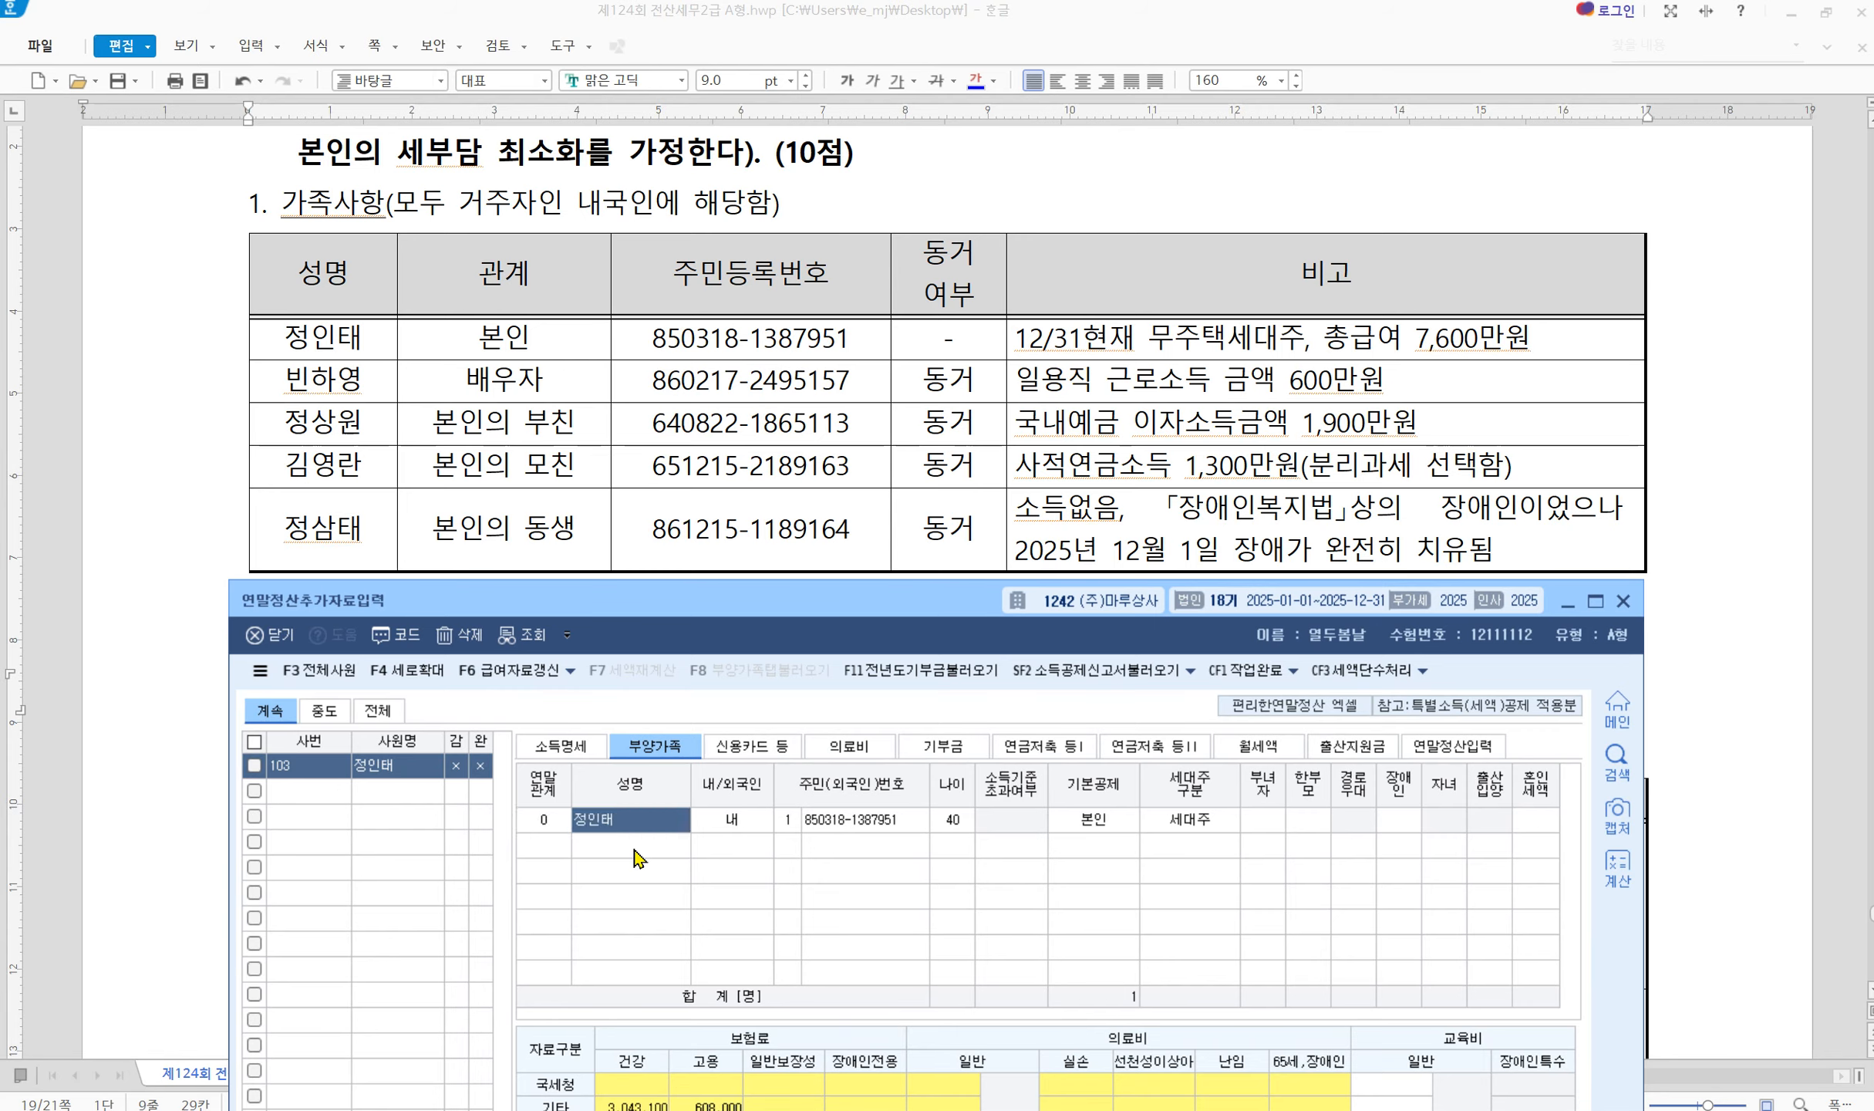
pyautogui.press('Return')
pyautogui.press('Return')
pyautogui.press('Return')
pyautogui.press('Return')
pyautogui.press('Return')
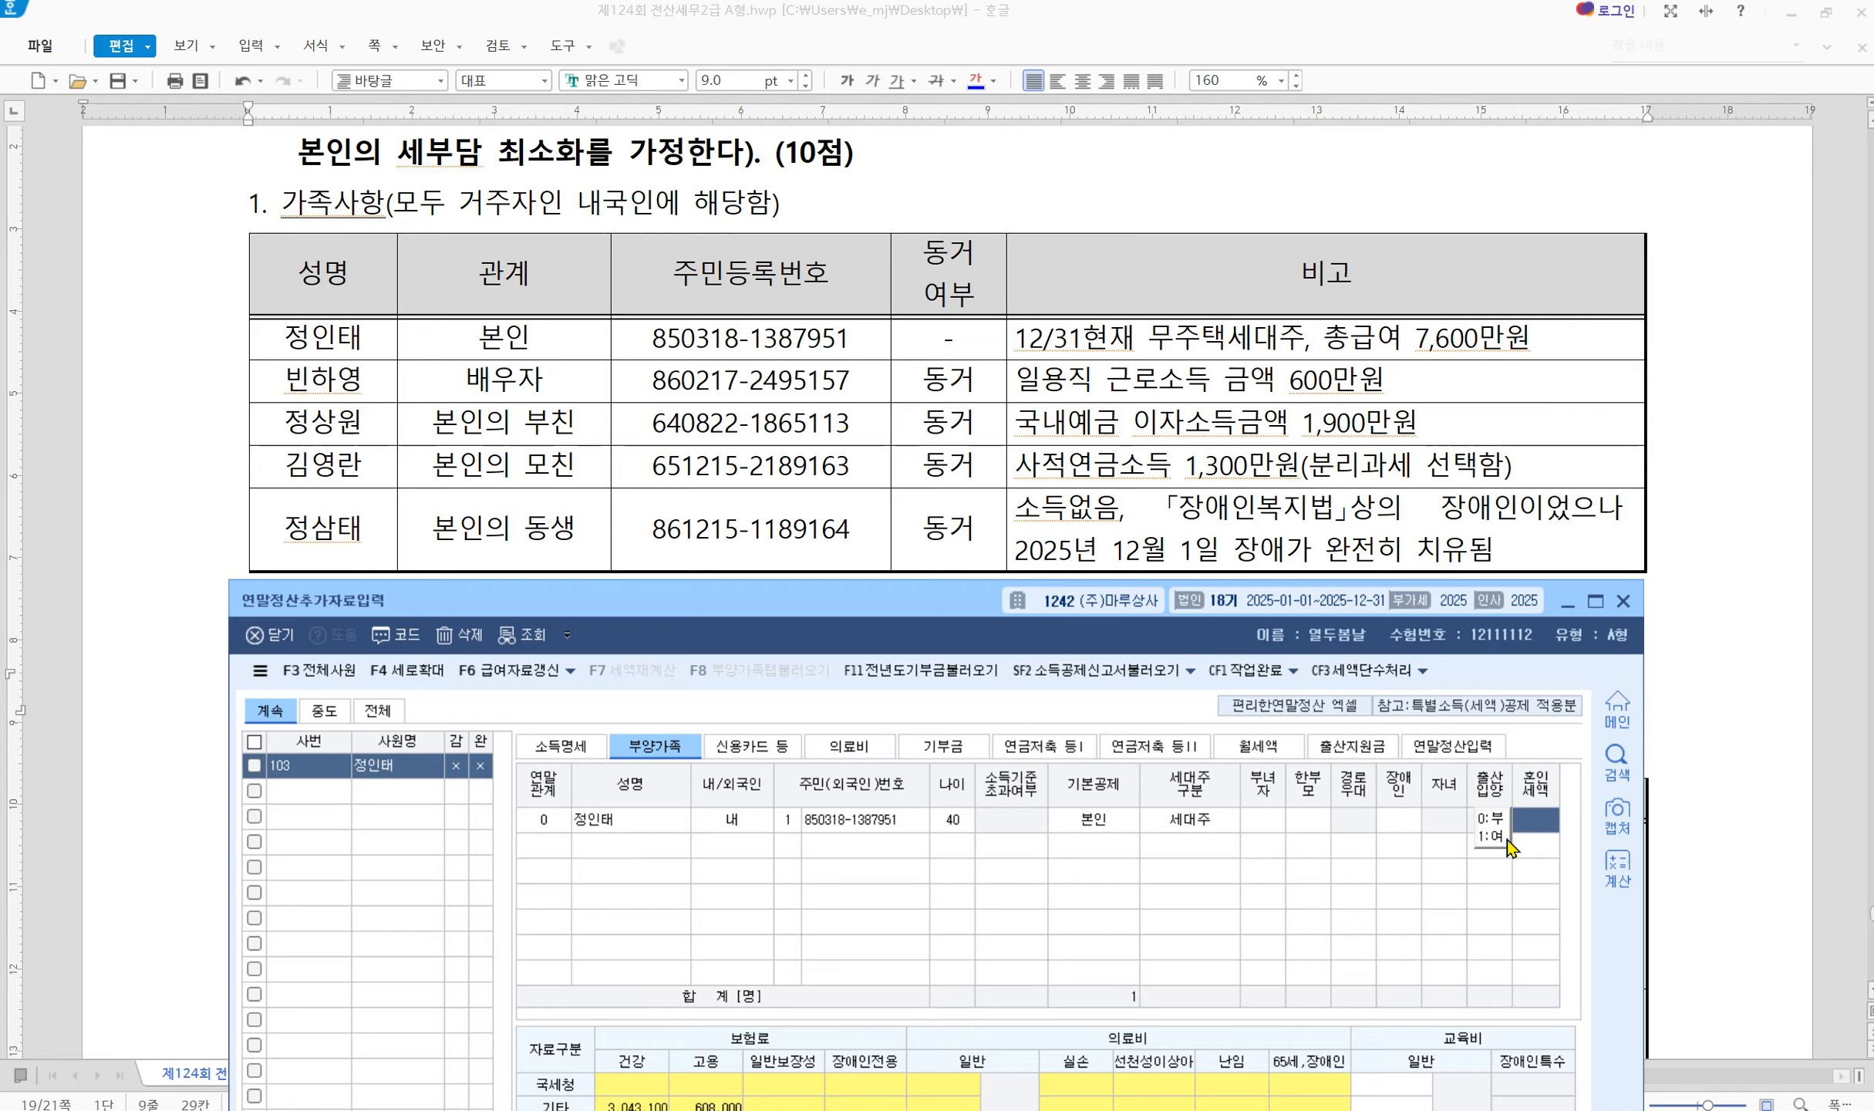
pyautogui.click(1490, 839)
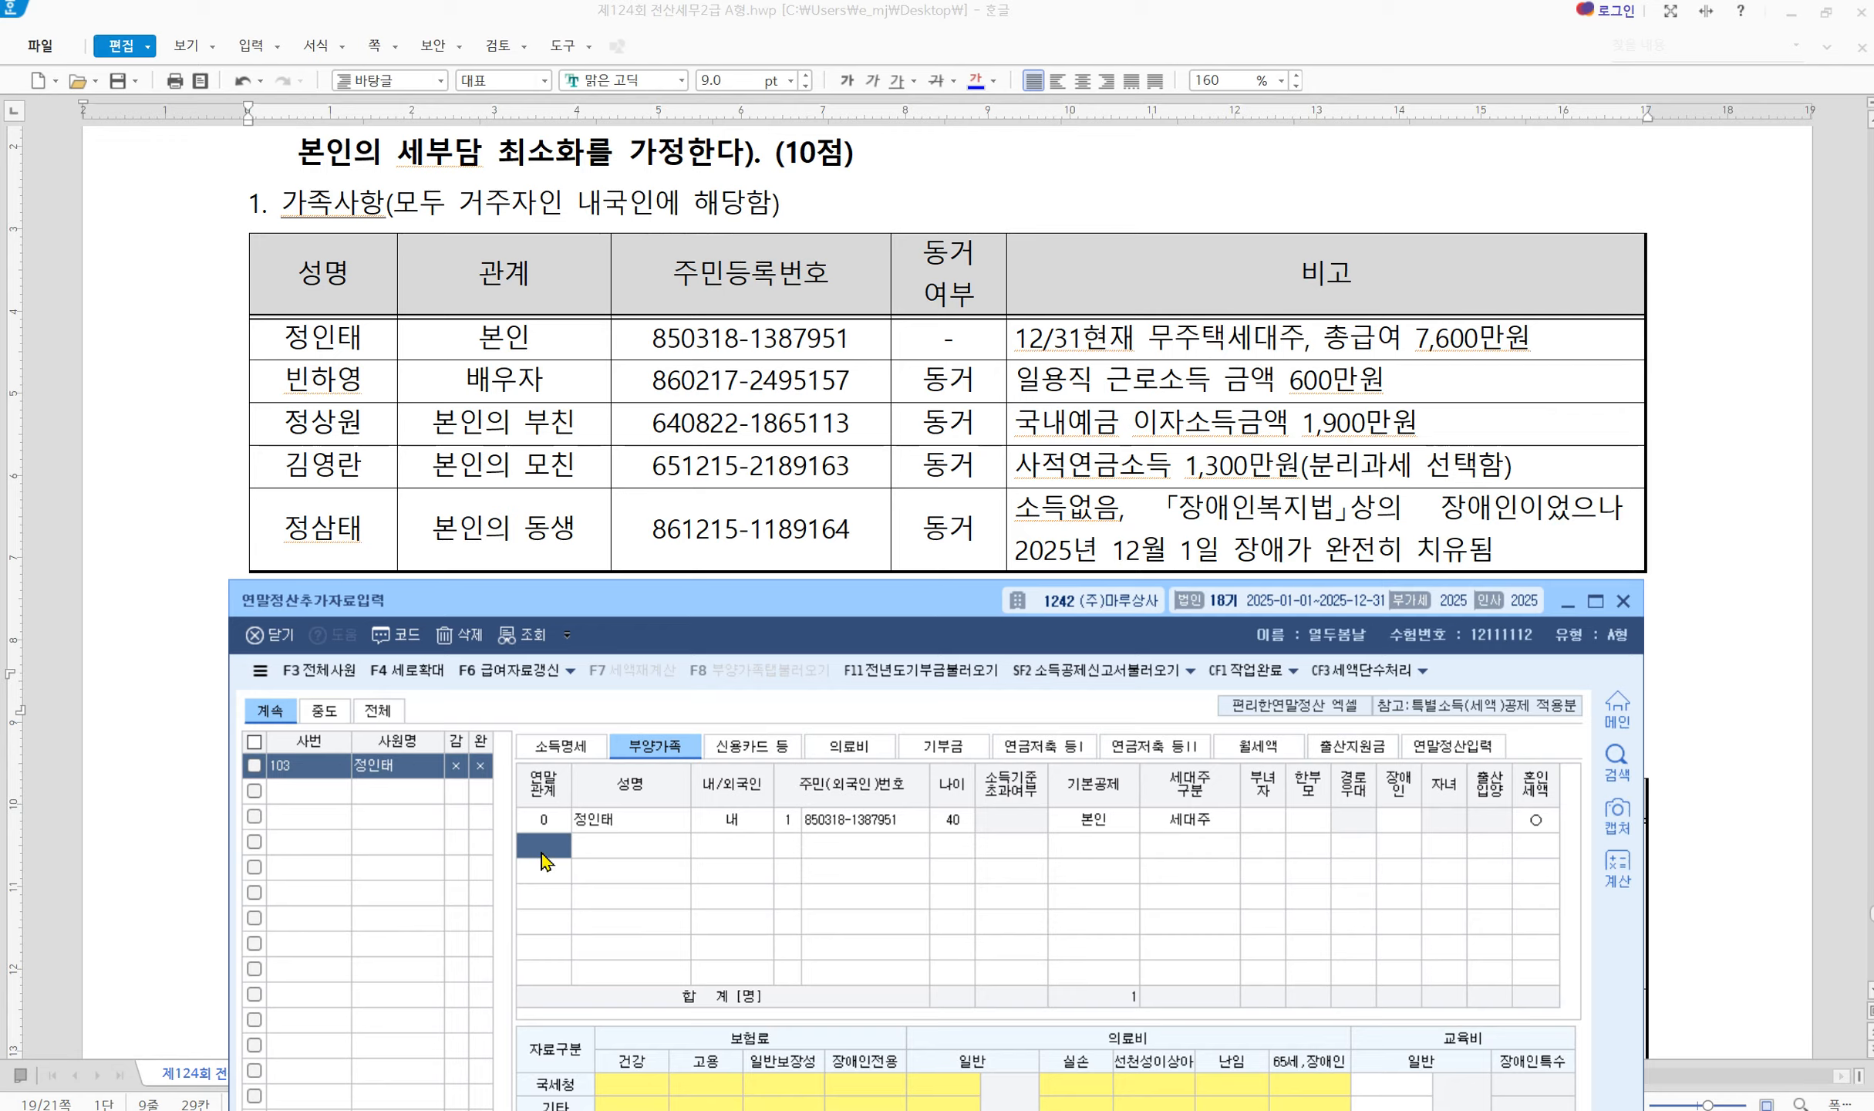
# Add the spouse with relation code 3, her name, resident number and 배우자 basic deduction
pyautogui.write('3')
pyautogui.press('Return')
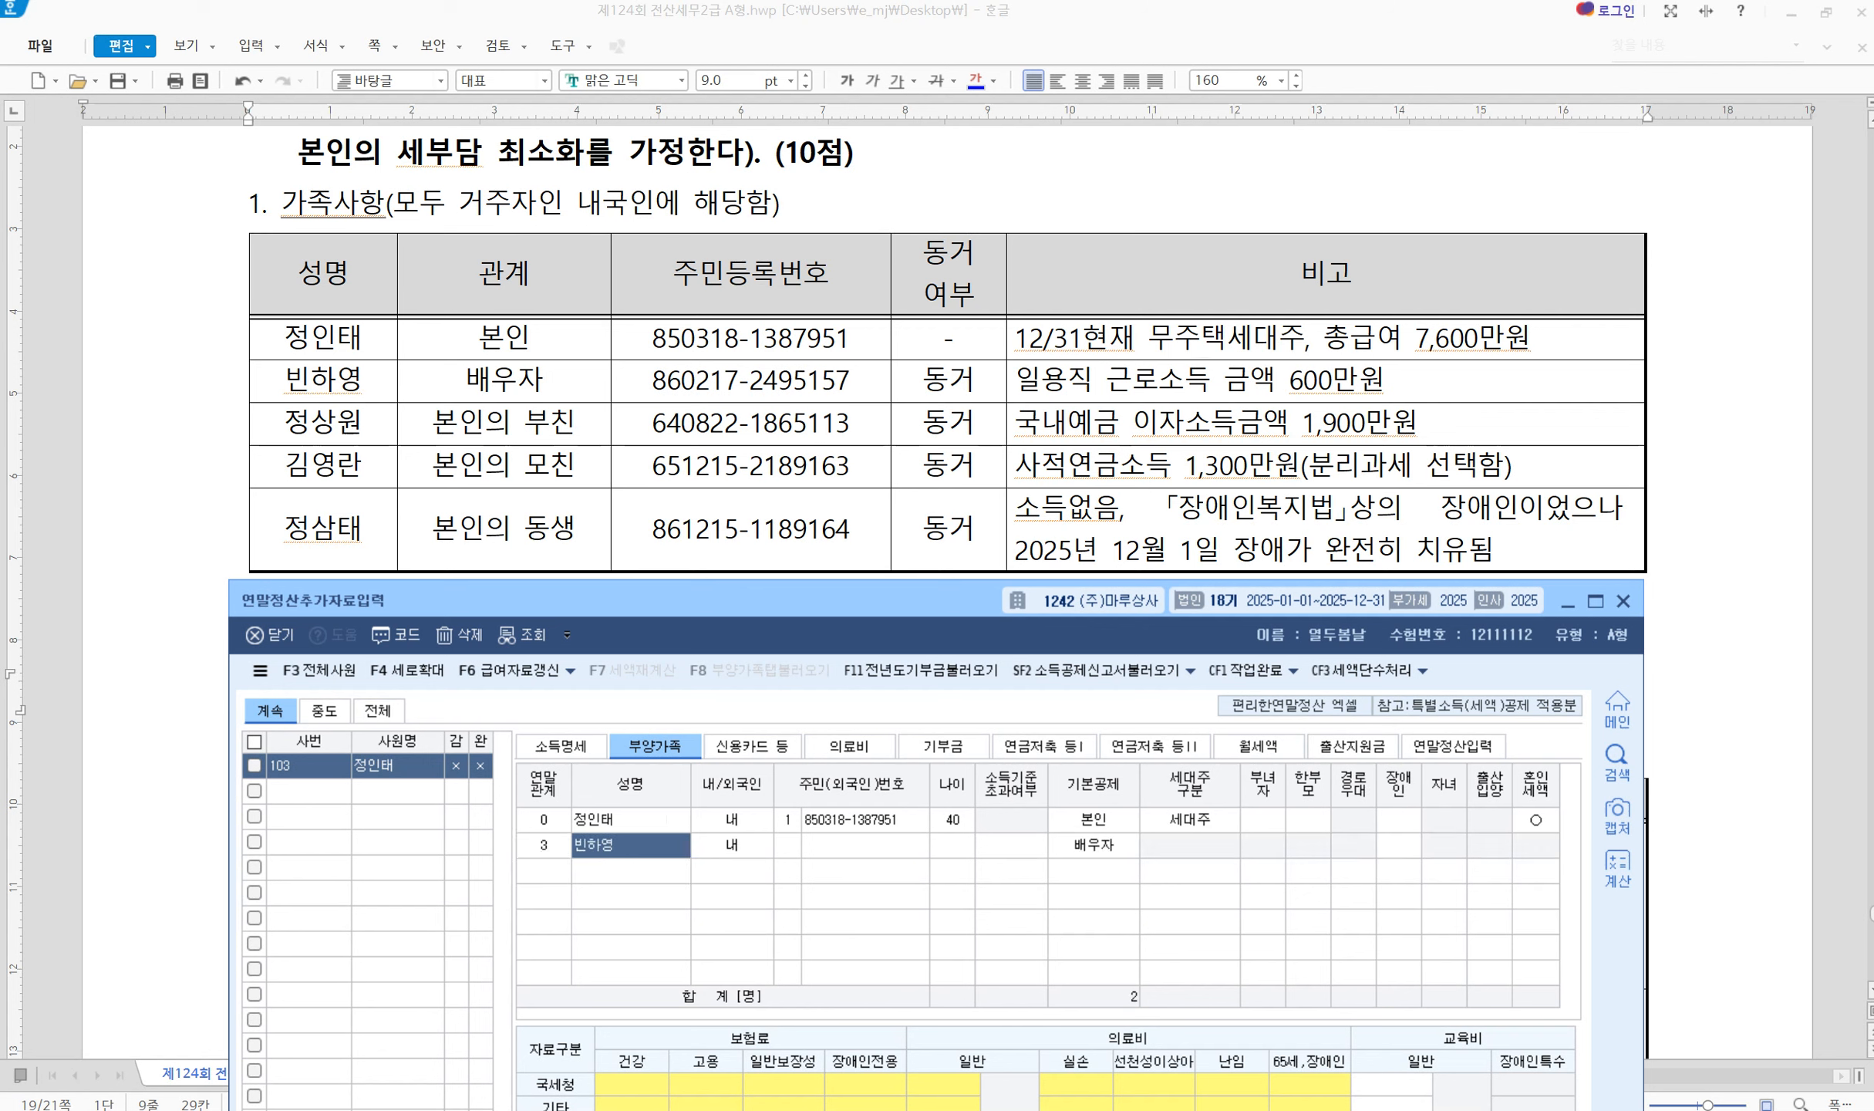
pyautogui.press('Return')
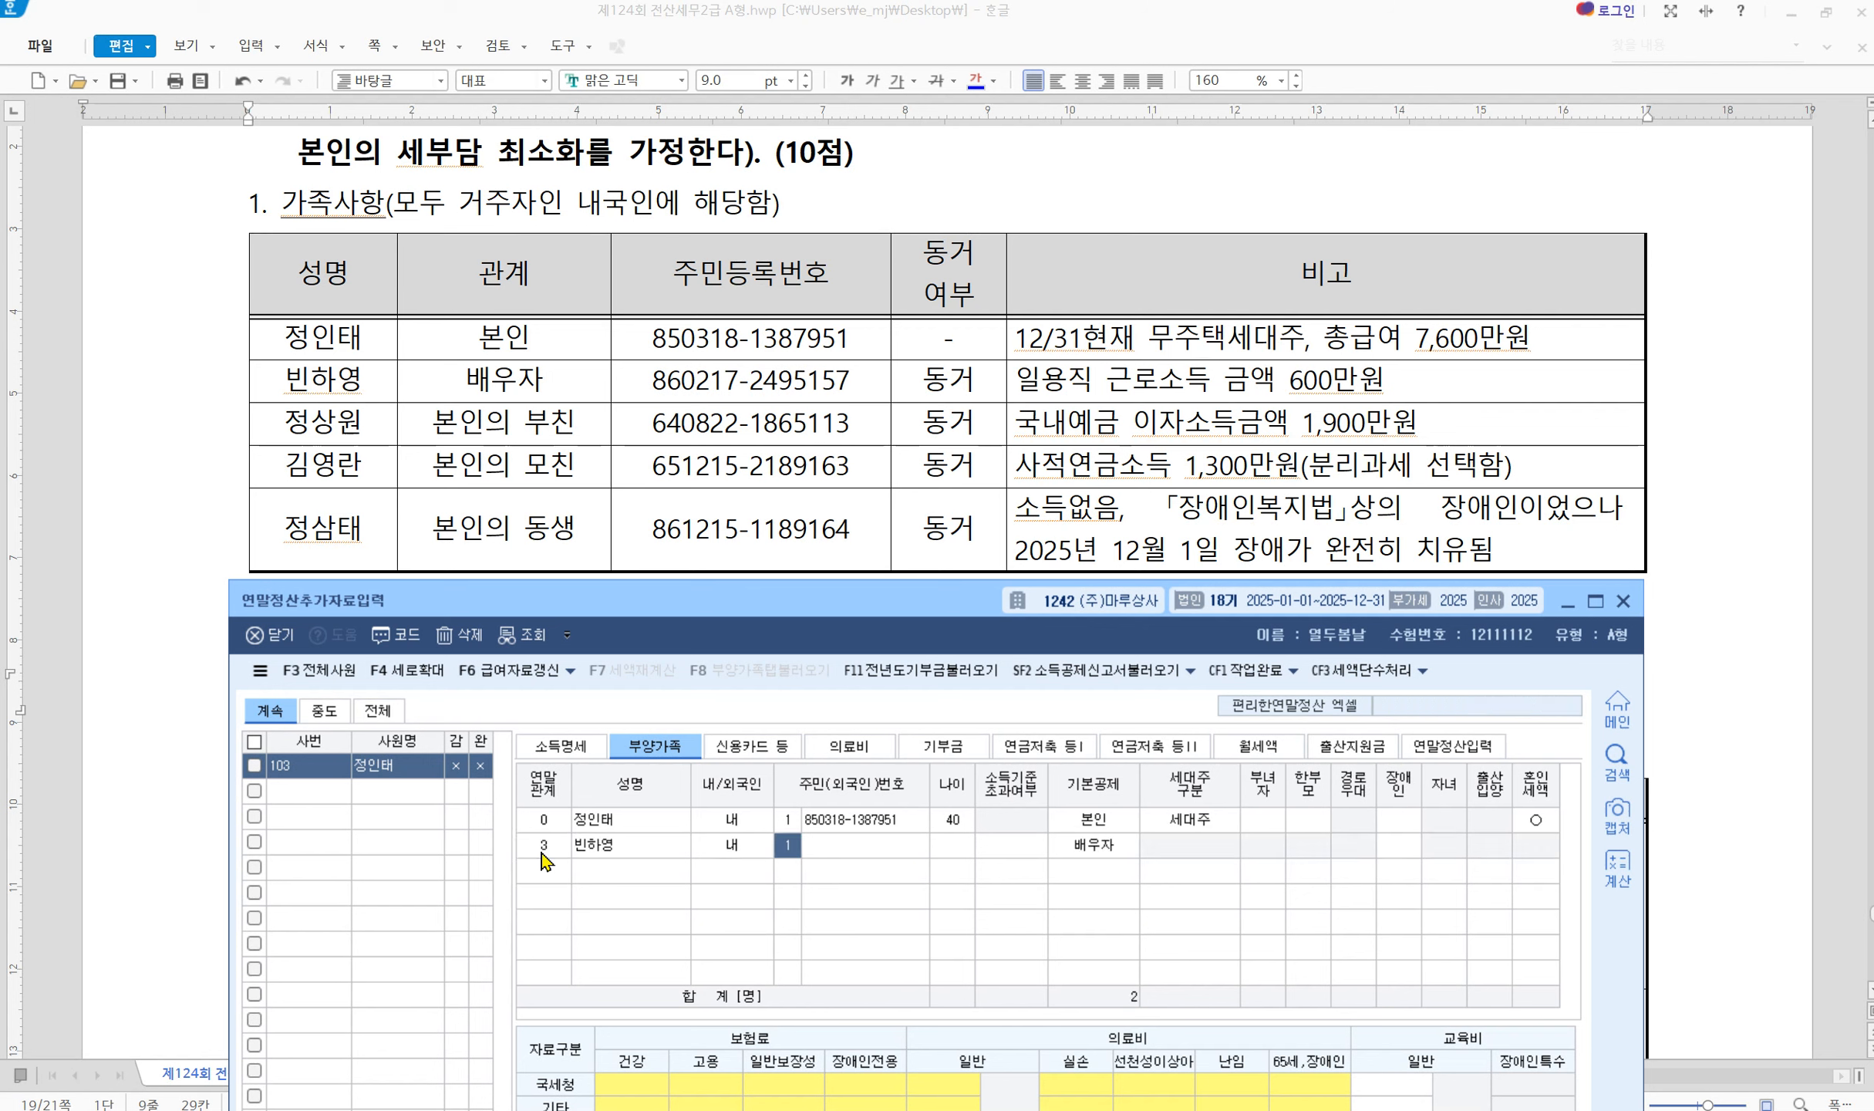
pyautogui.write('1')
pyautogui.press('Return')
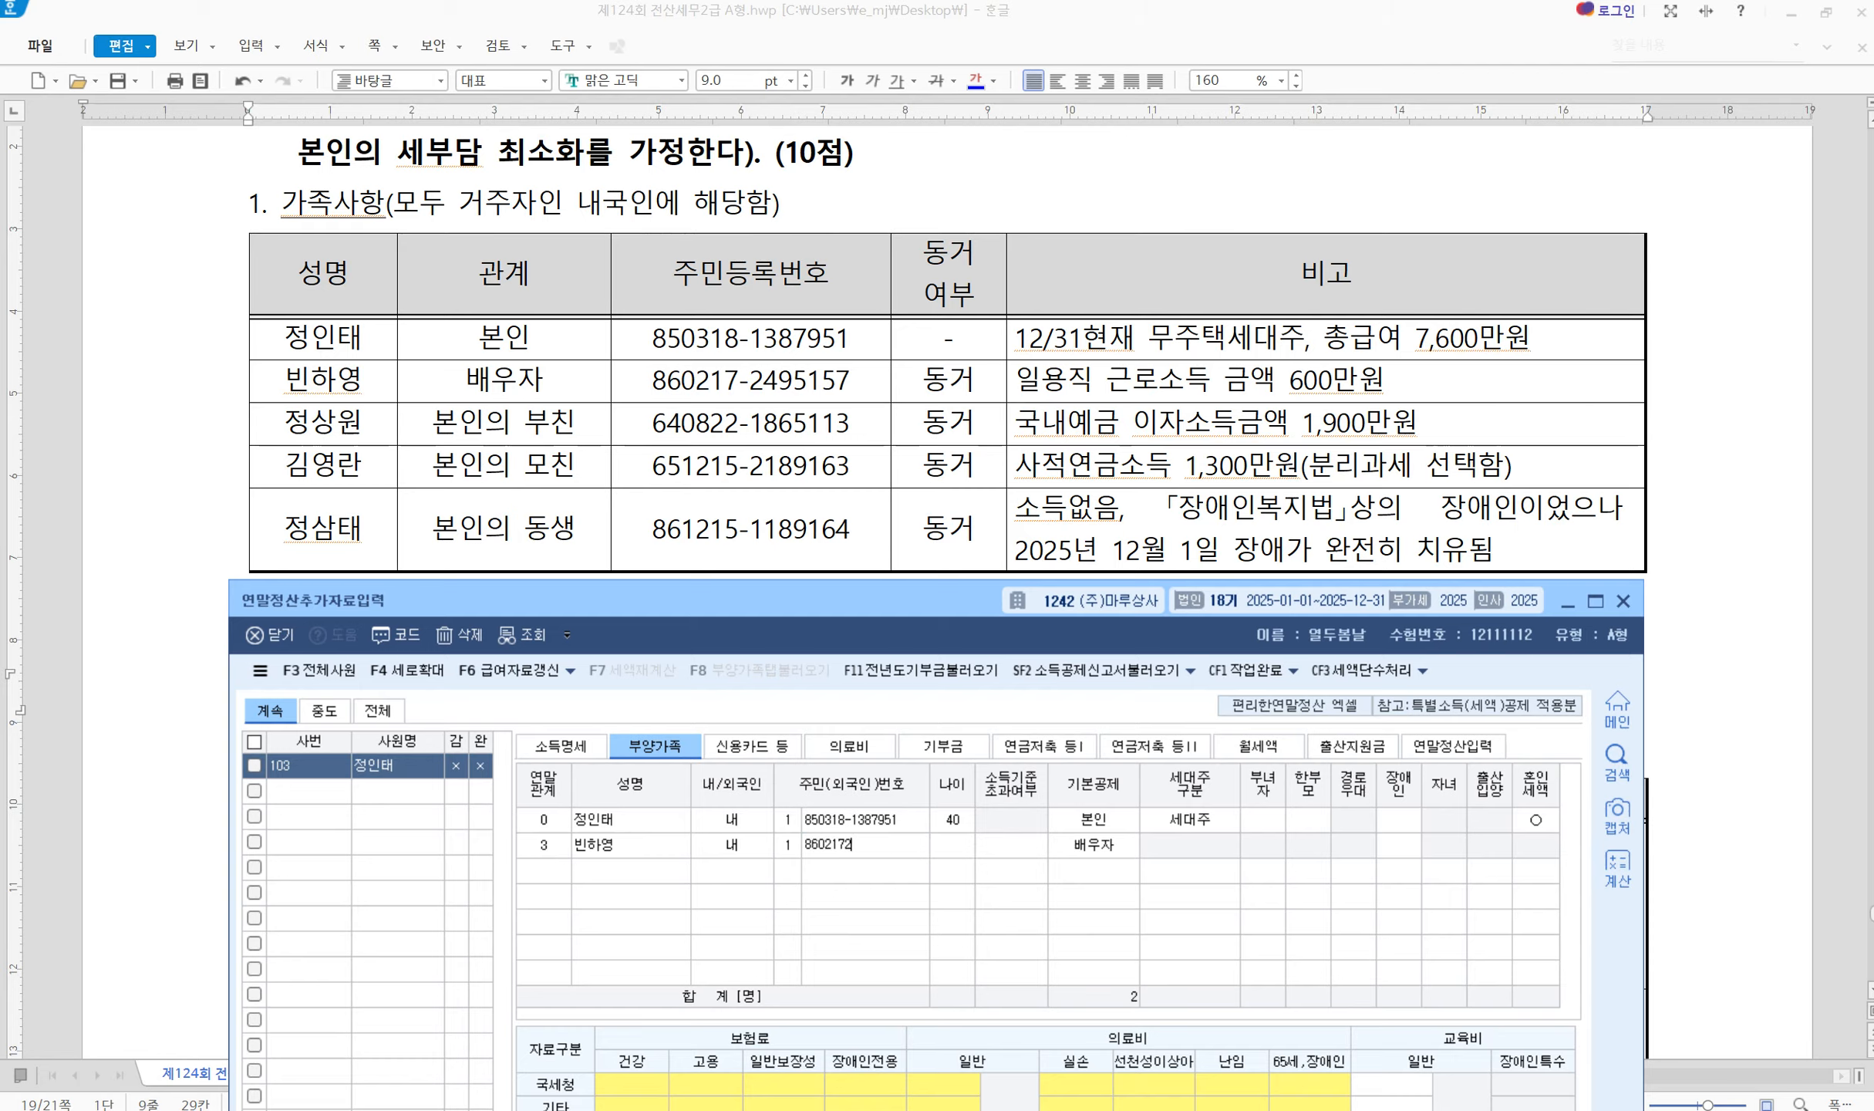
pyautogui.press('Return')
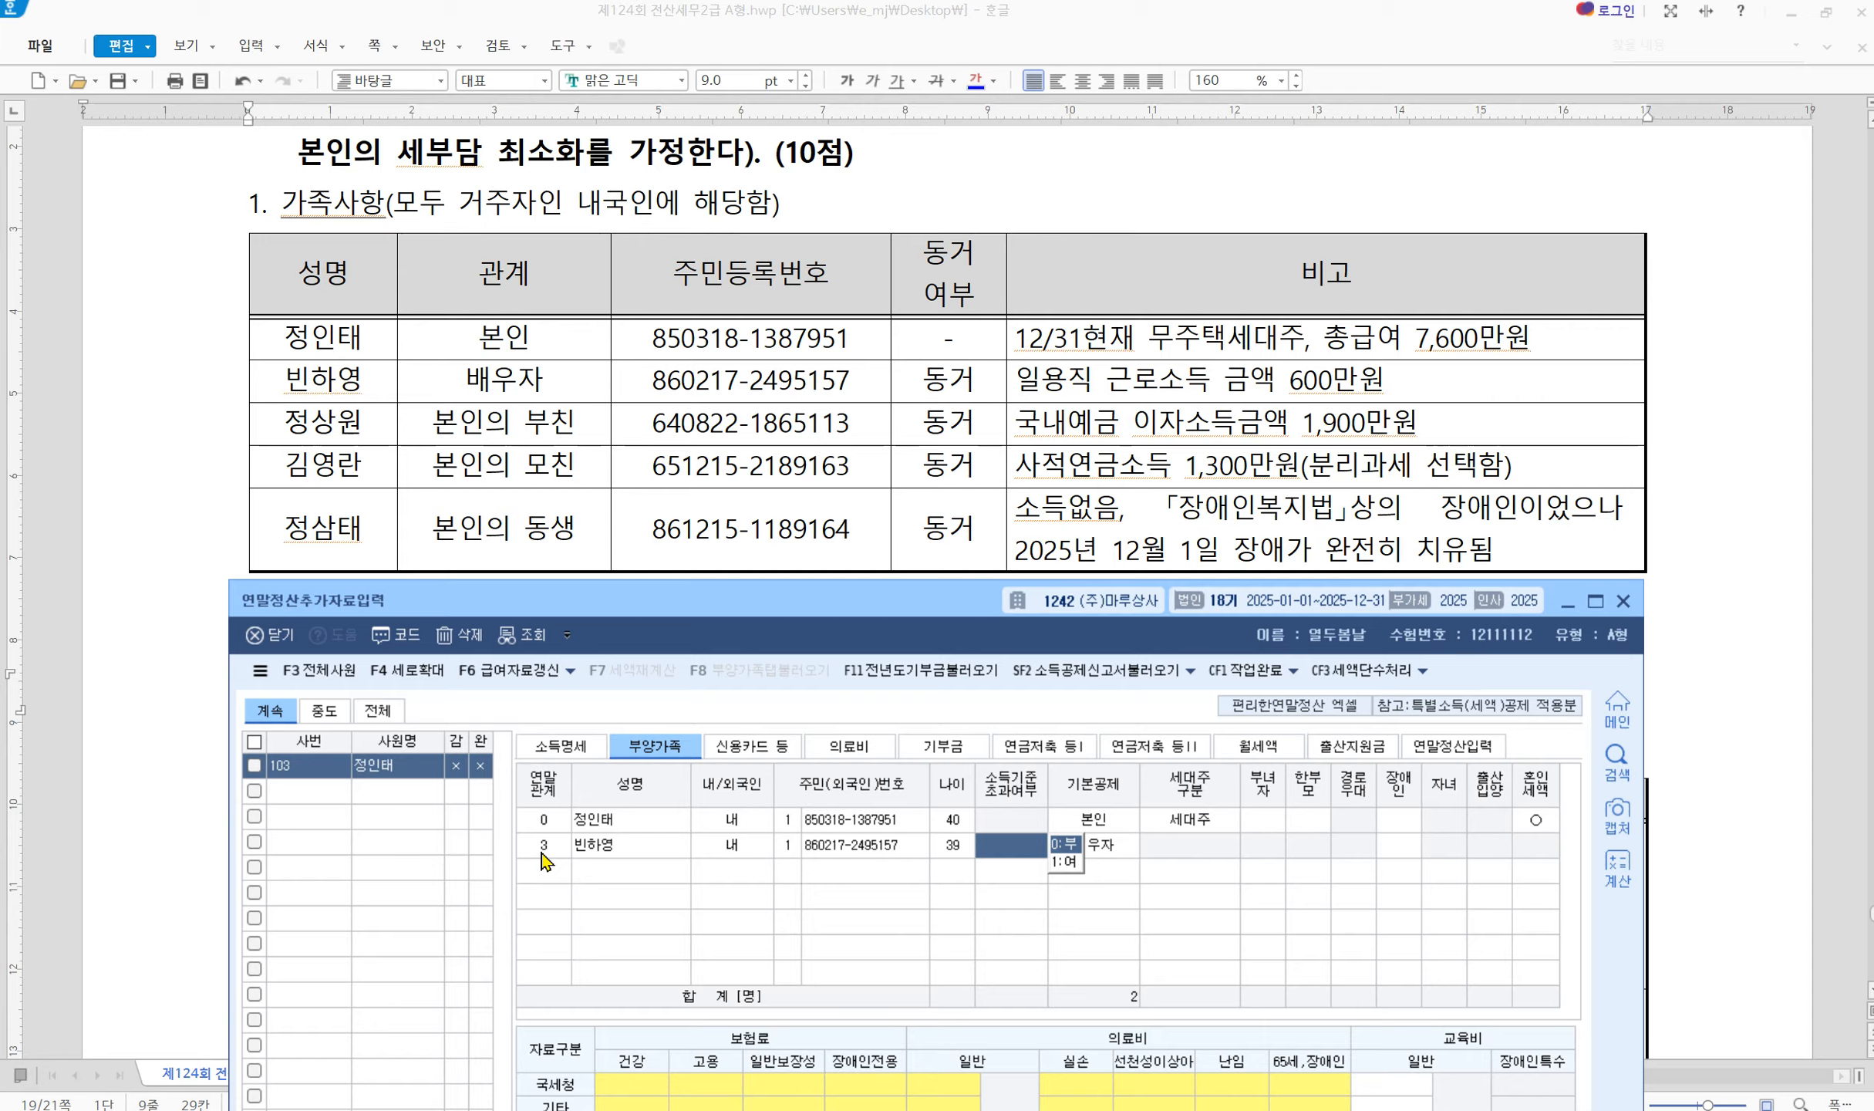
pyautogui.press('Return')
pyautogui.press('Return')
pyautogui.press('Return')
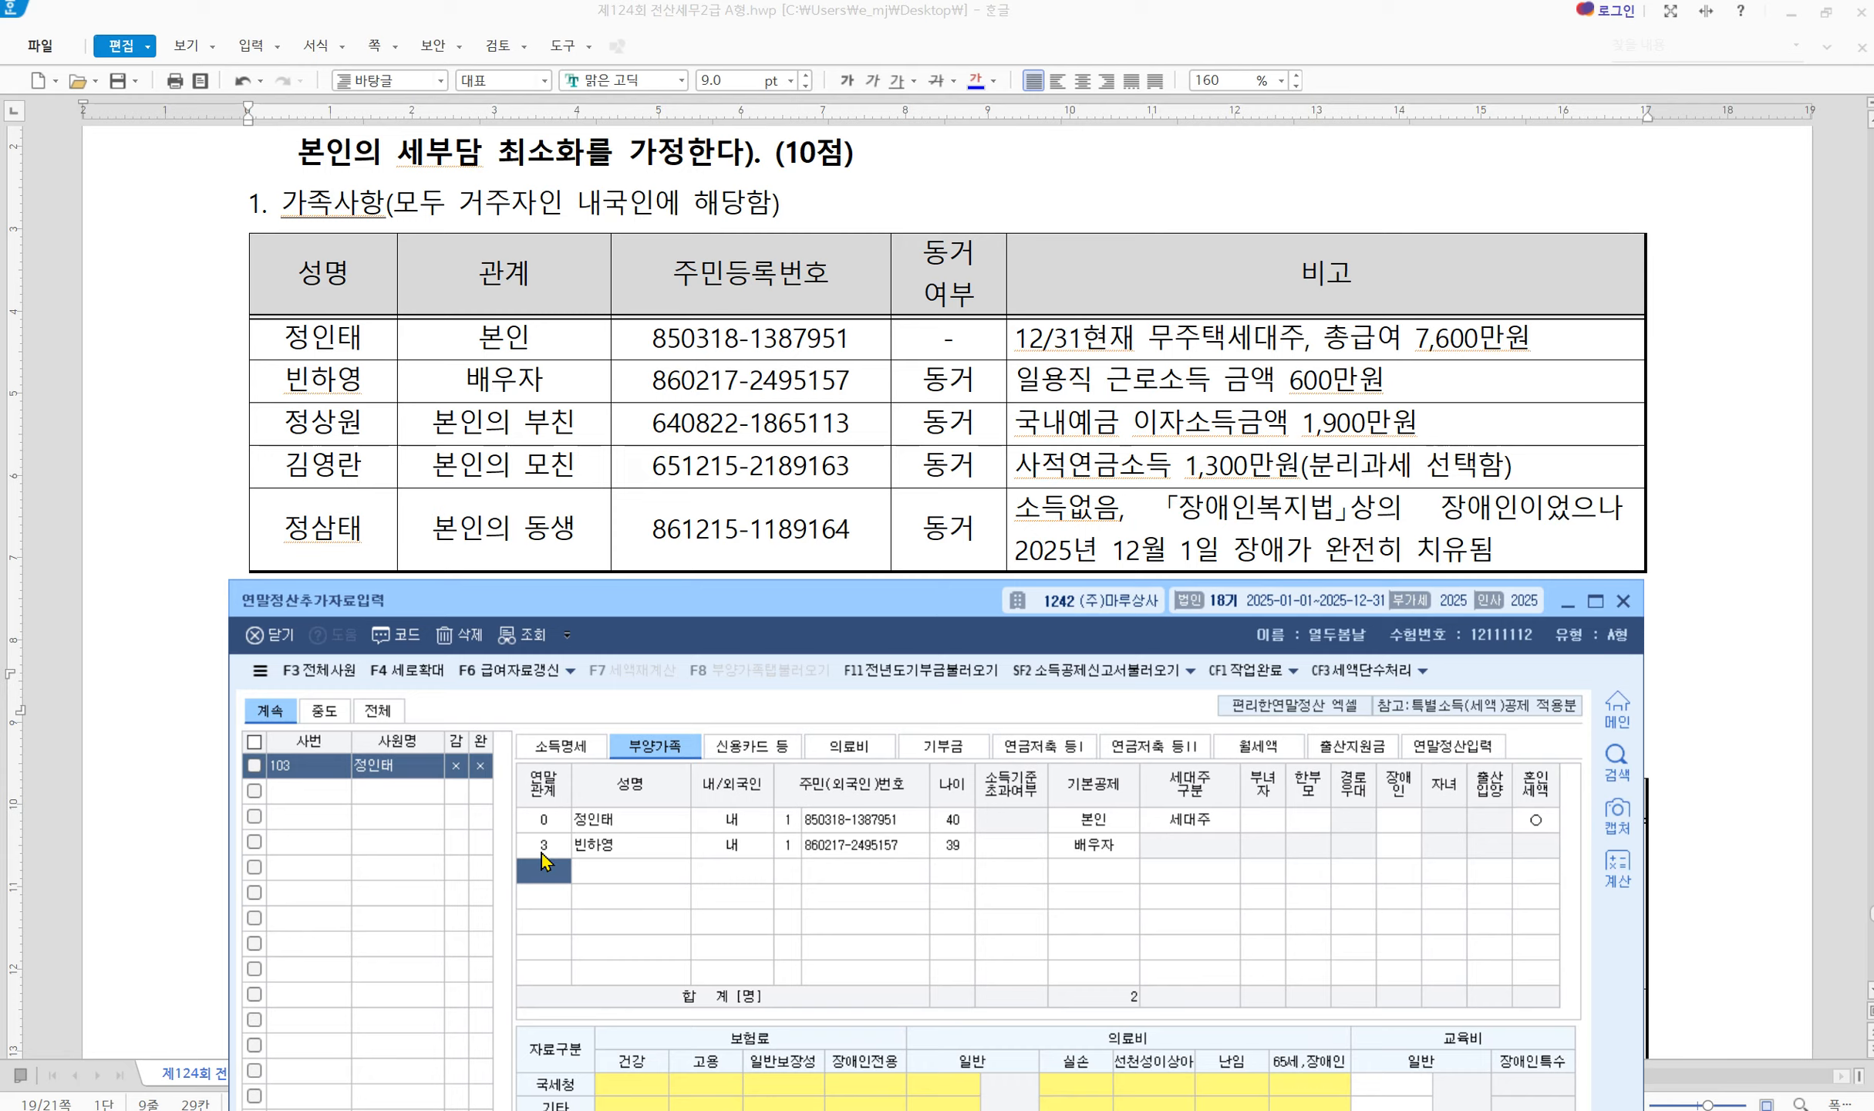
# Add the father with relation code 1, his name and resident number, within the income limit
pyautogui.write('1')
pyautogui.press('Return')
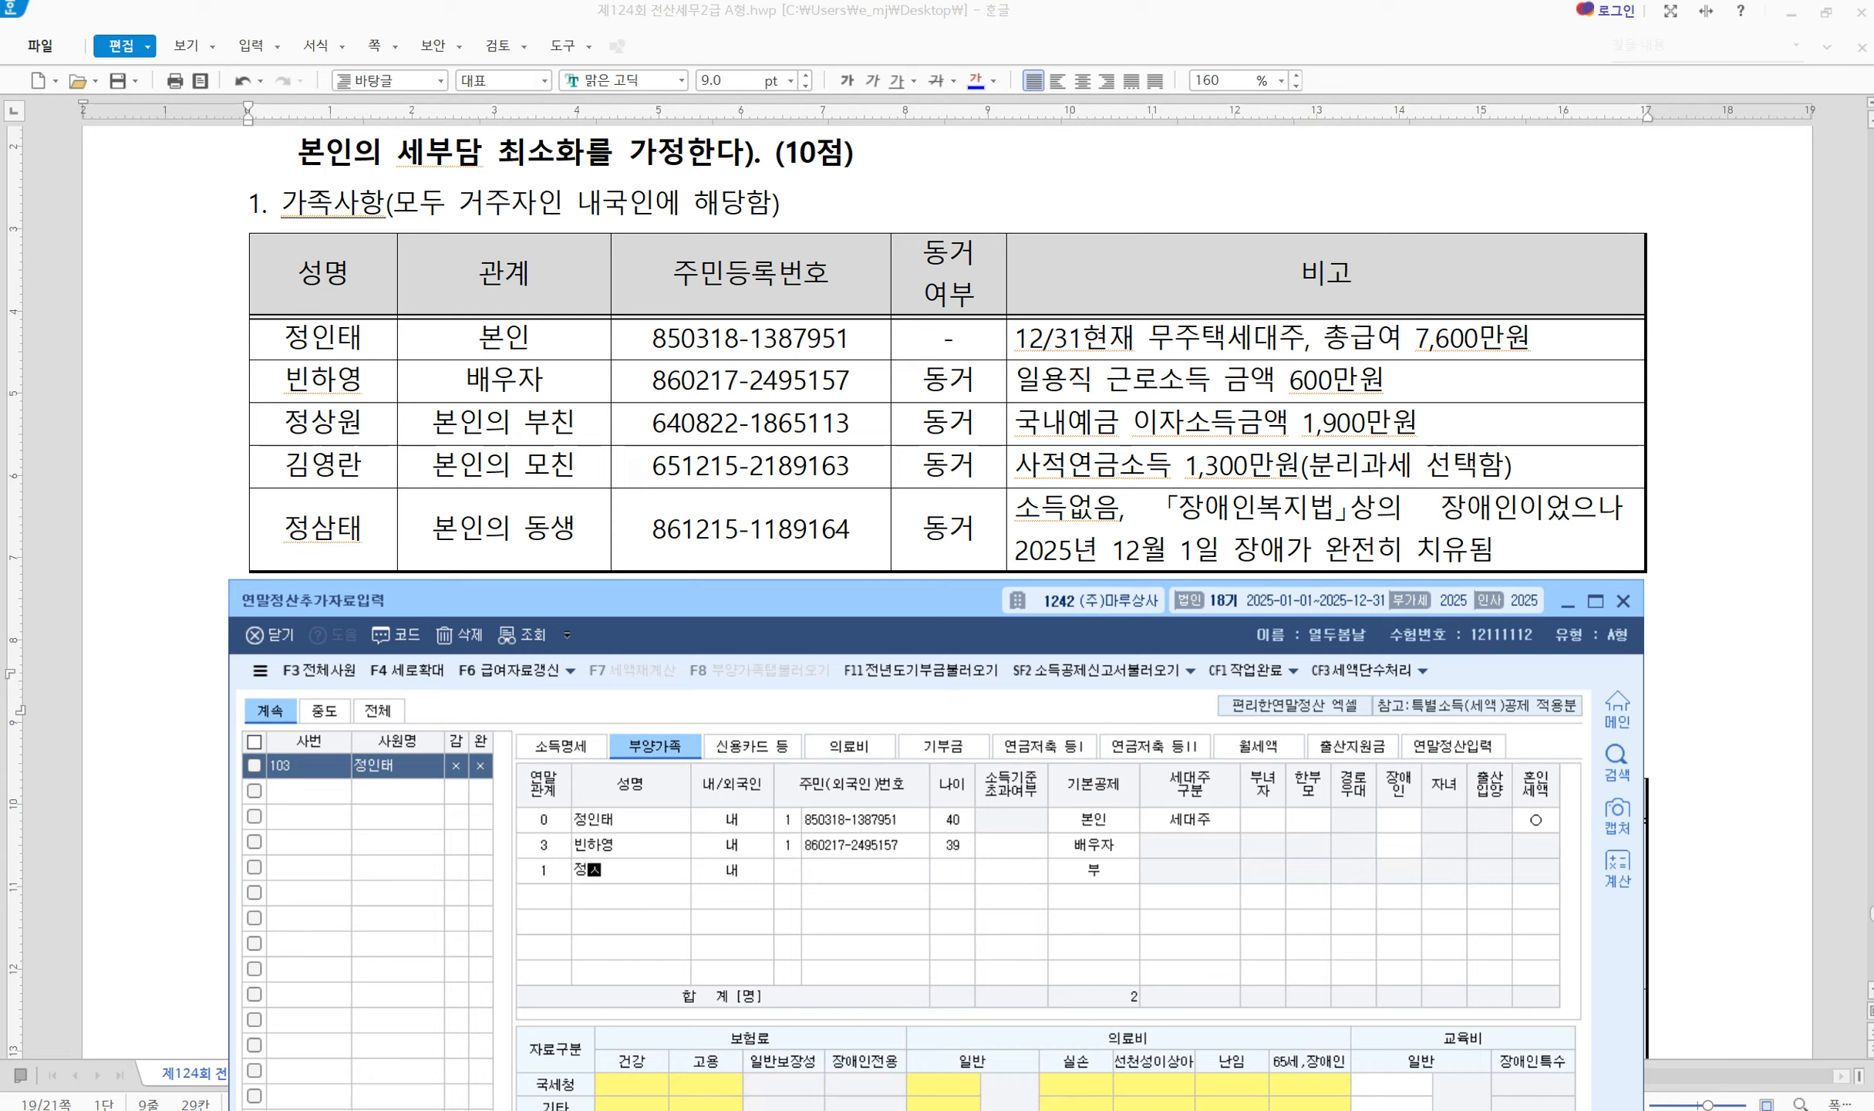
pyautogui.press('Return')
pyautogui.press('Return')
pyautogui.press('Return')
pyautogui.press('Return')
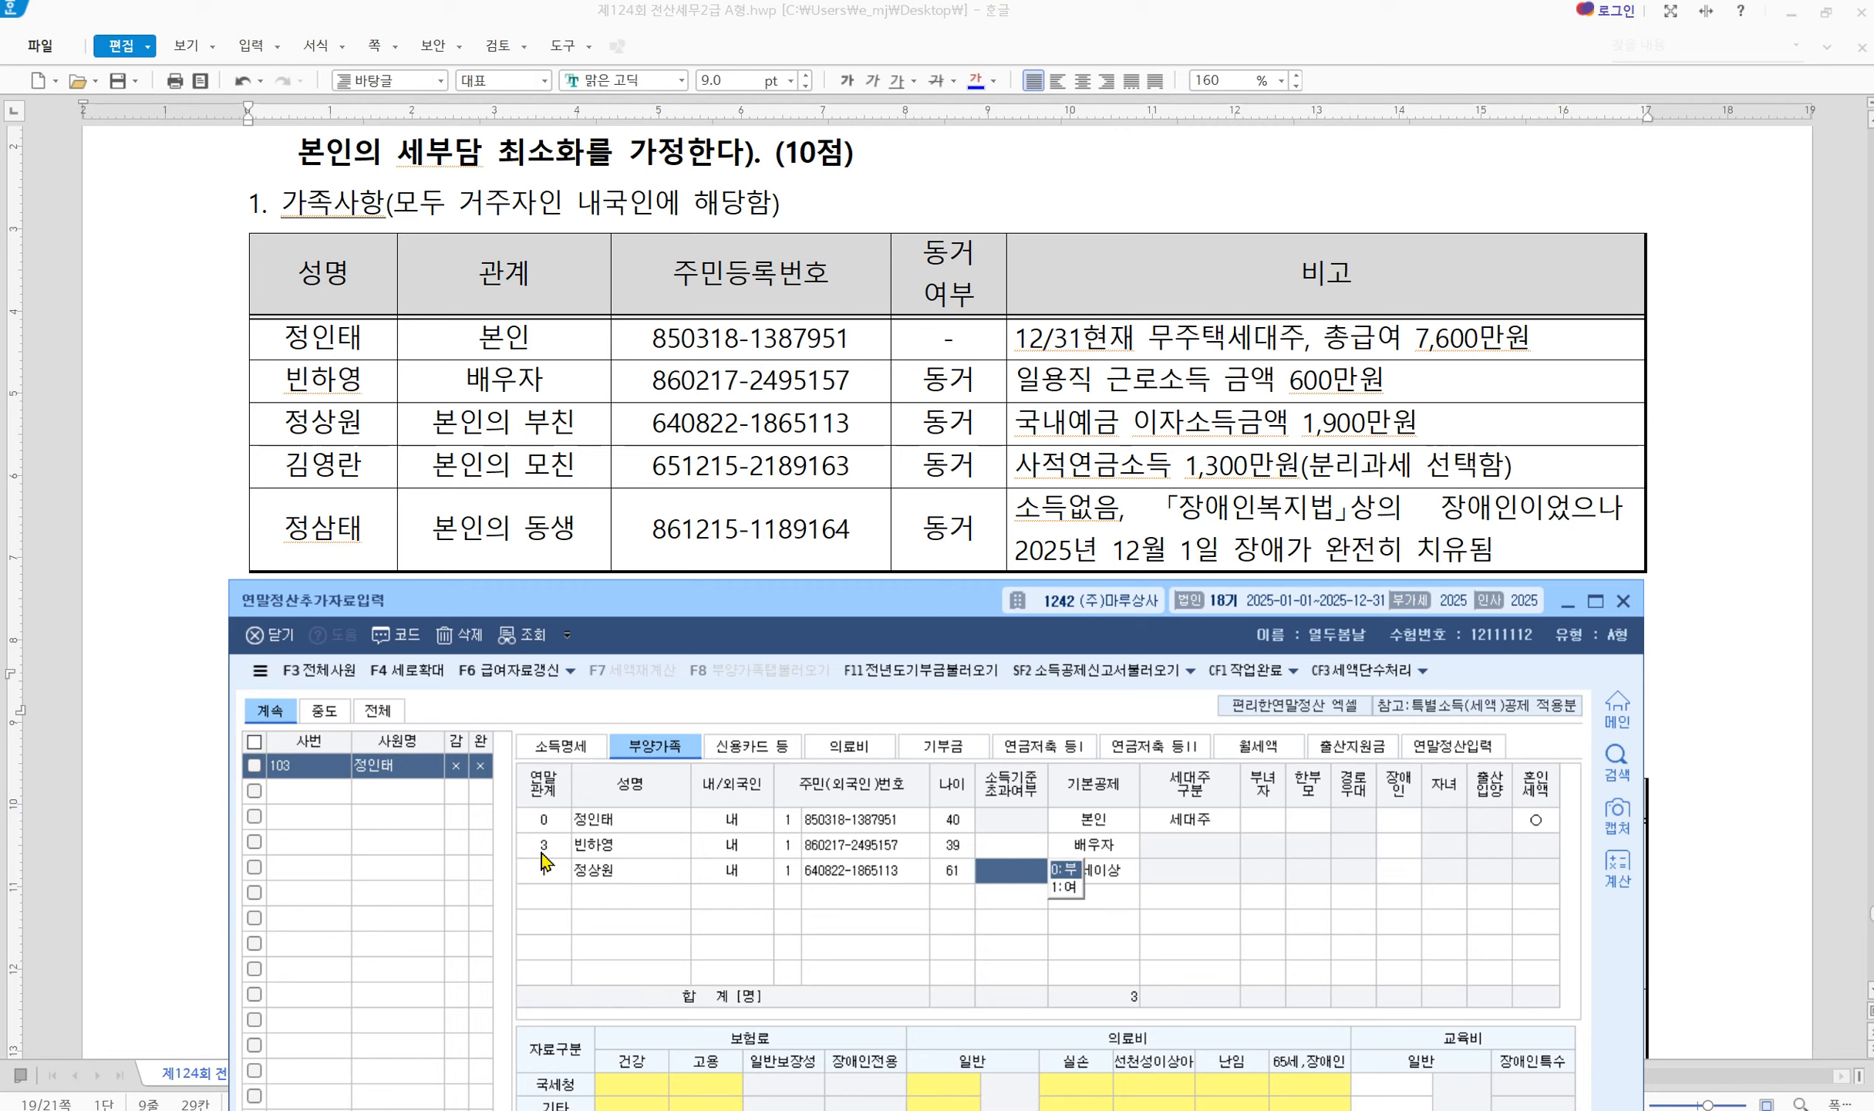
pyautogui.press('Return')
pyautogui.press('Return')
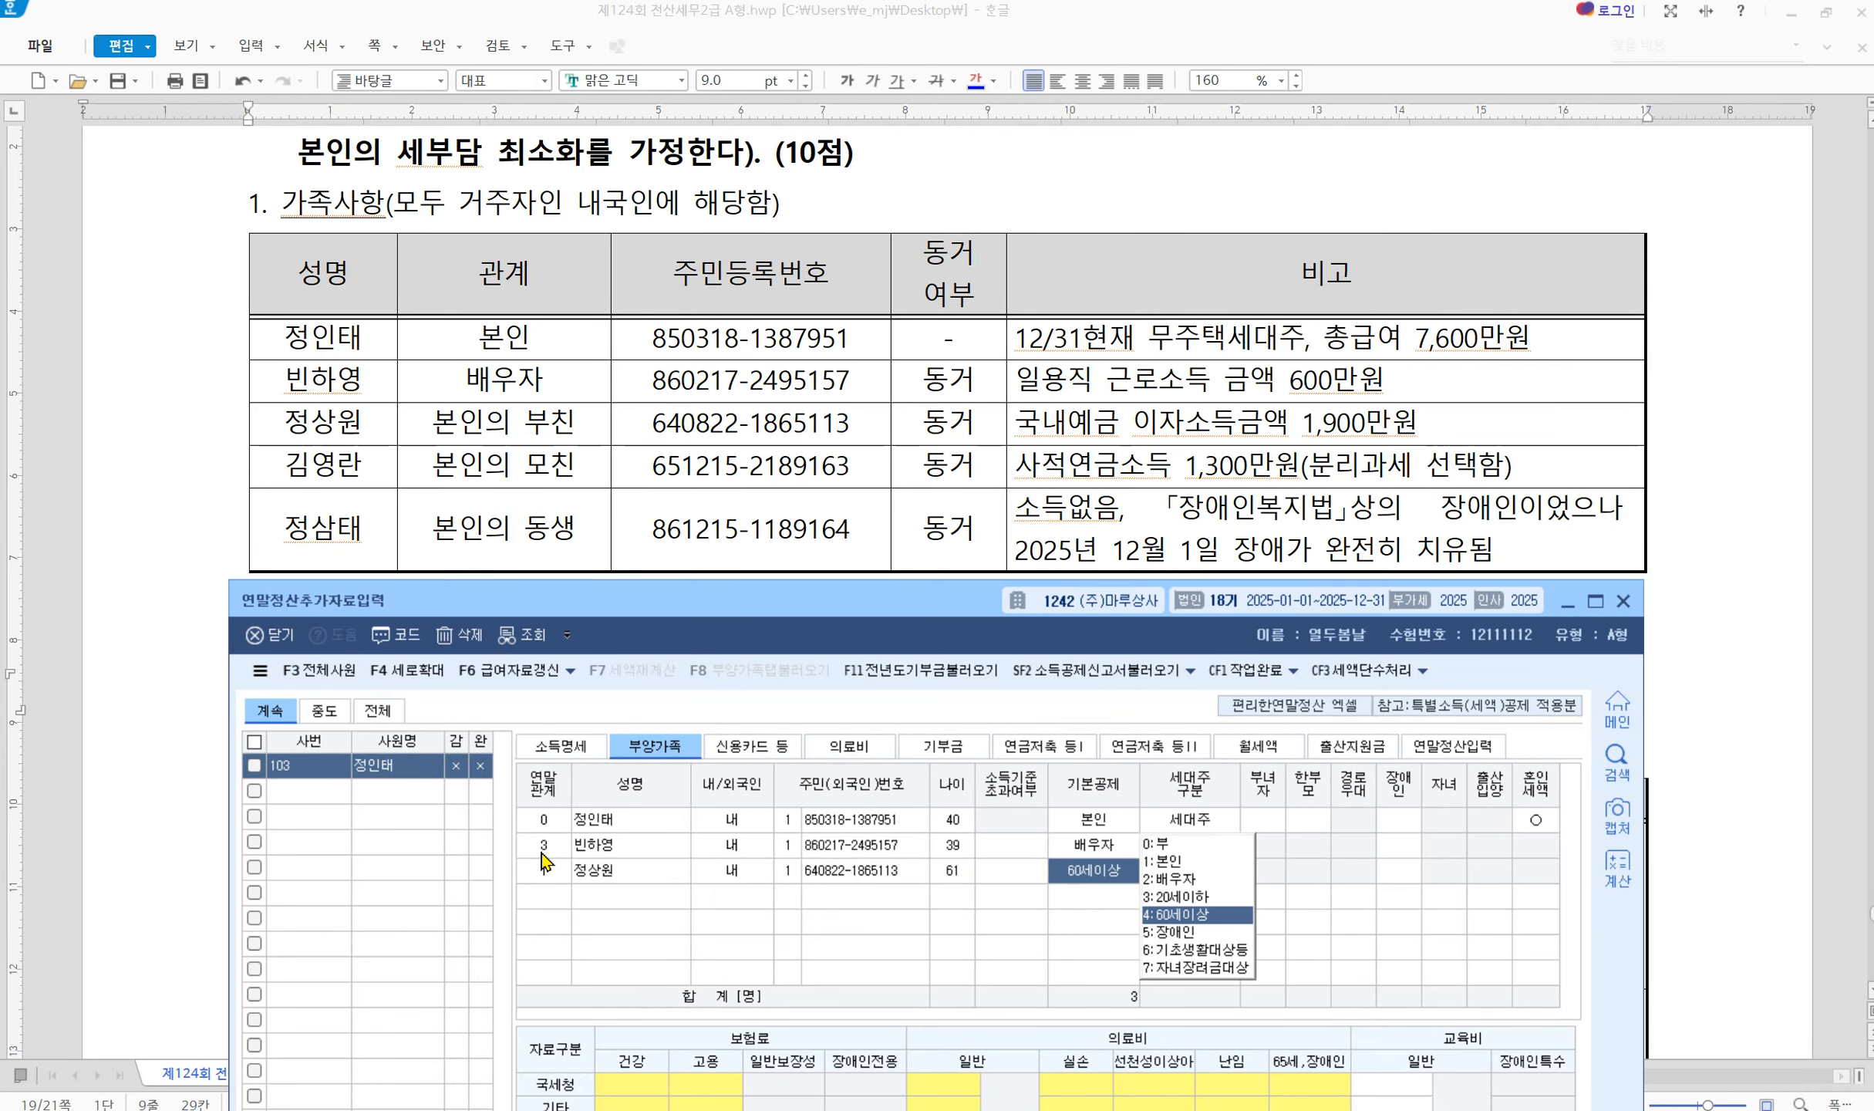
pyautogui.press('Return')
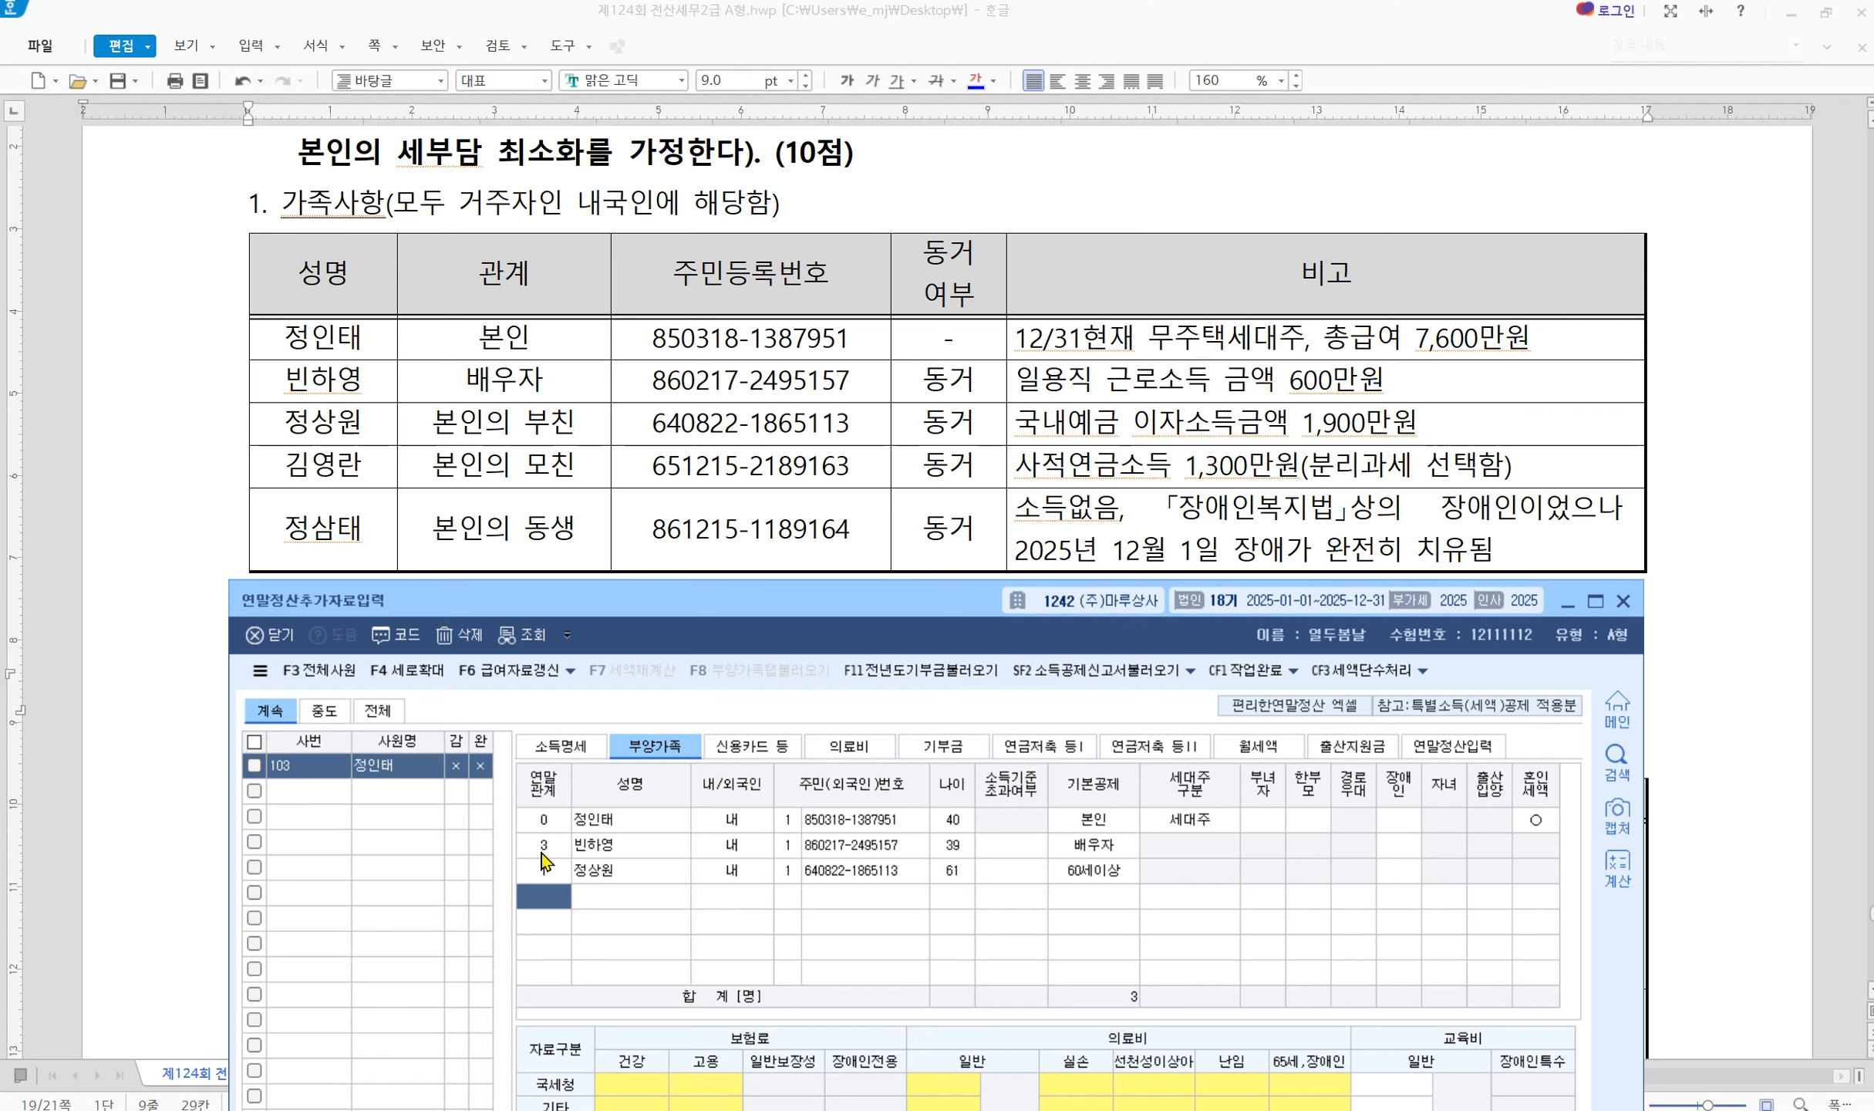
# Add the mother with relation code 1, her name and resident number, income level 0 (60세이상)
pyautogui.write('1')
pyautogui.press('Return')
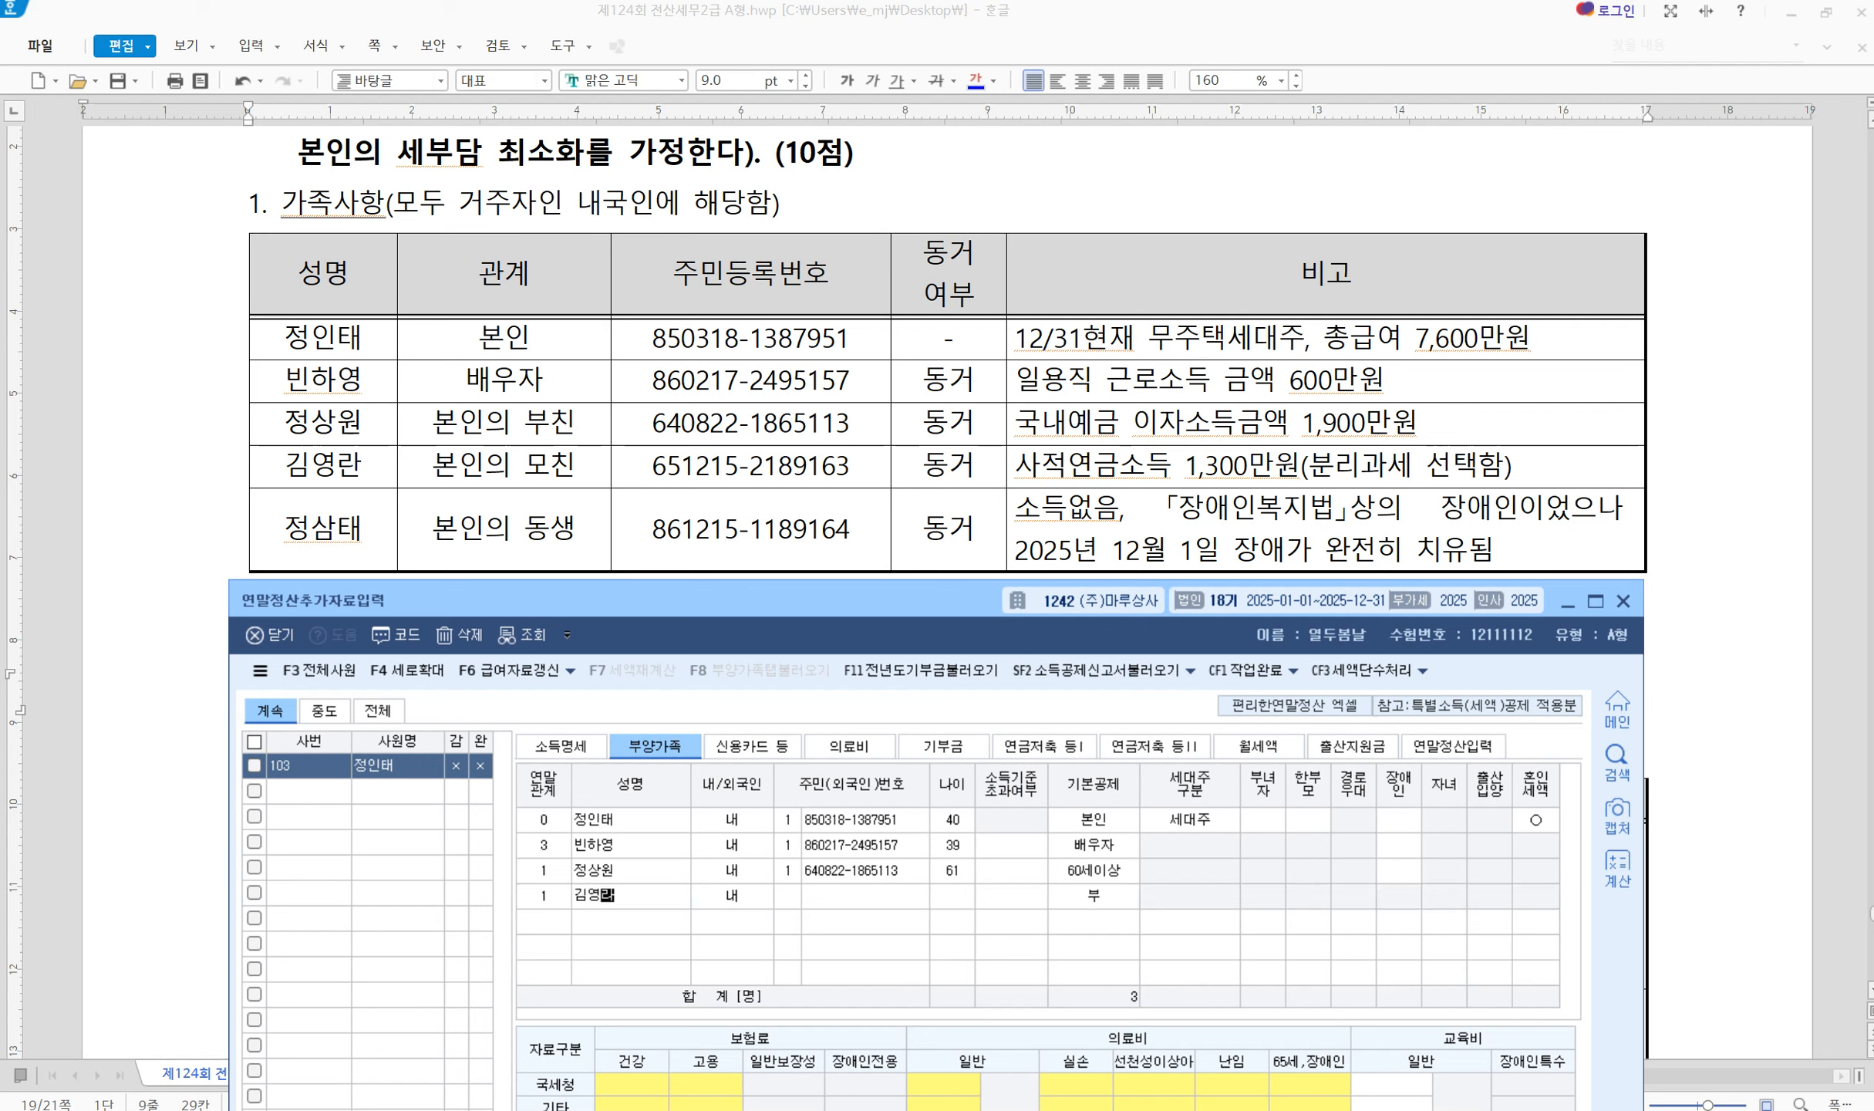
pyautogui.press('Return')
pyautogui.press('Return')
pyautogui.press('Return')
pyautogui.press('Return')
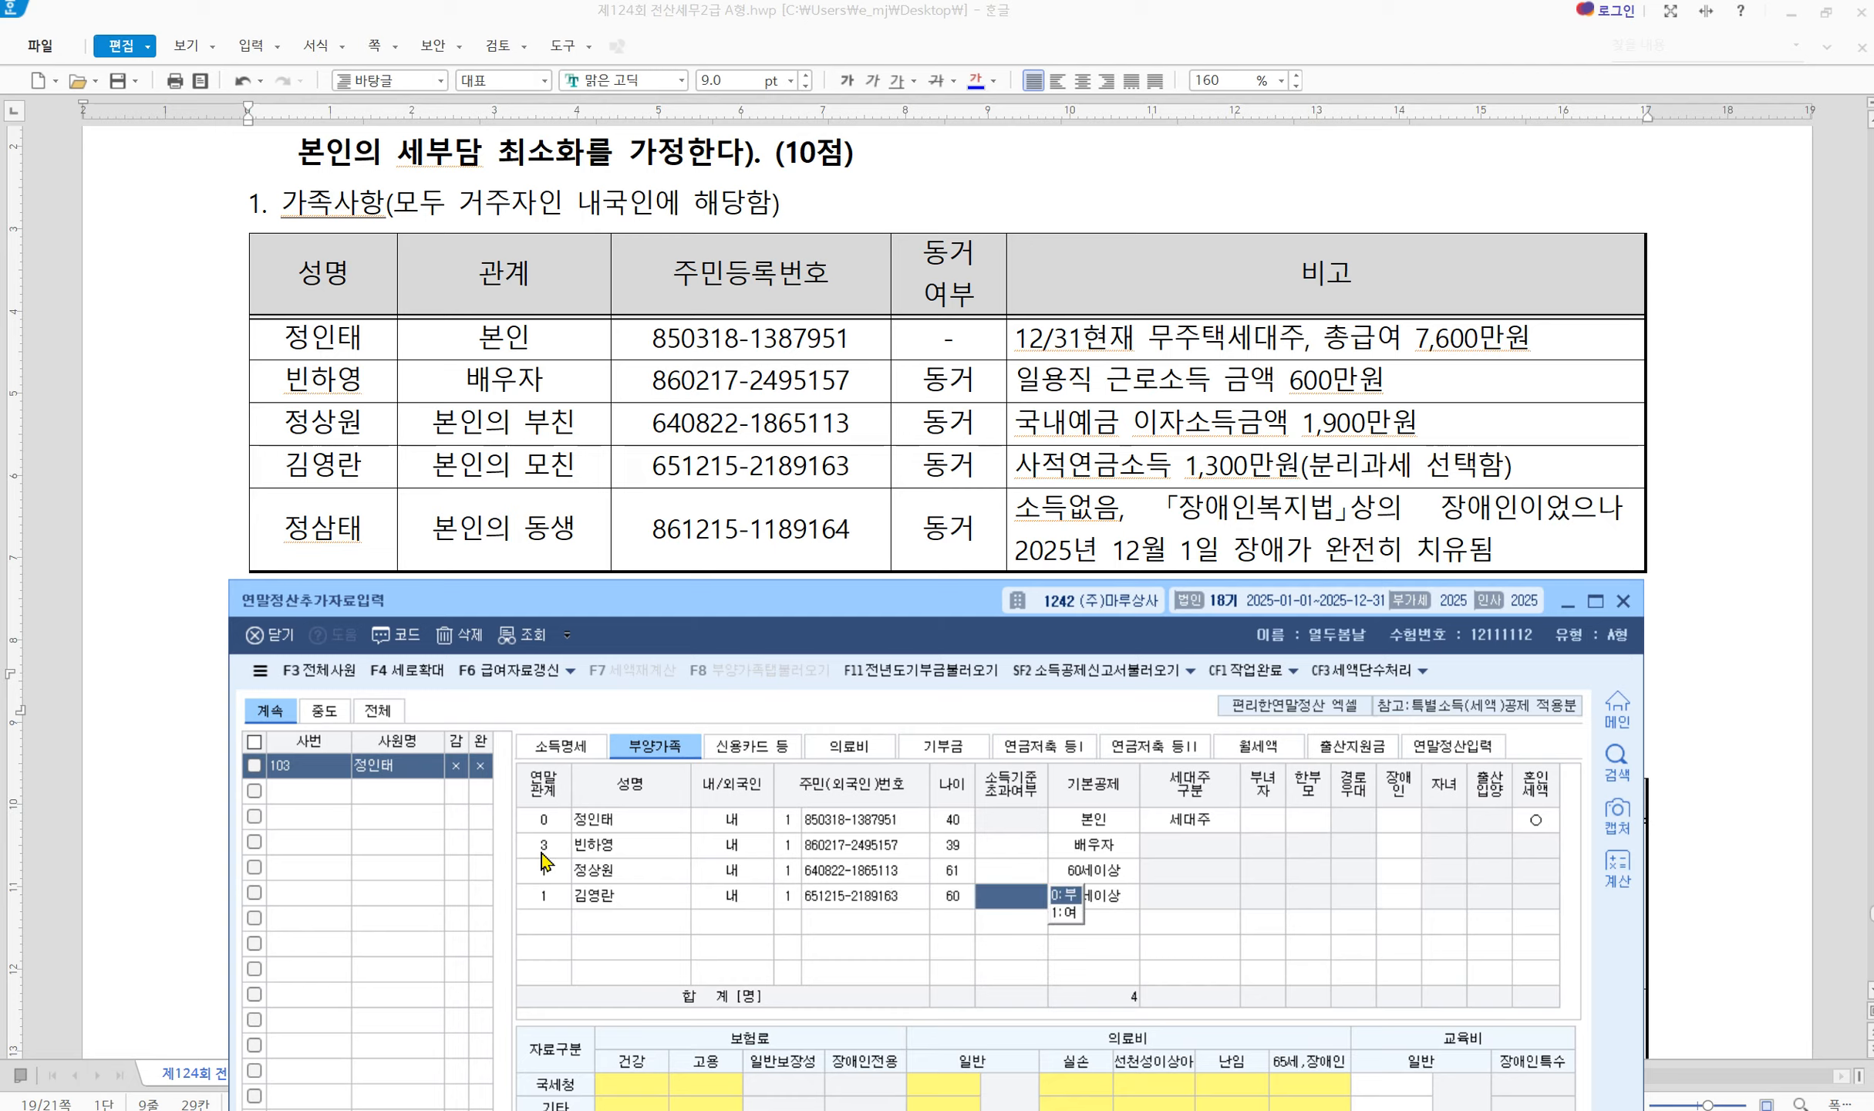
pyautogui.write('0')
pyautogui.press('Return')
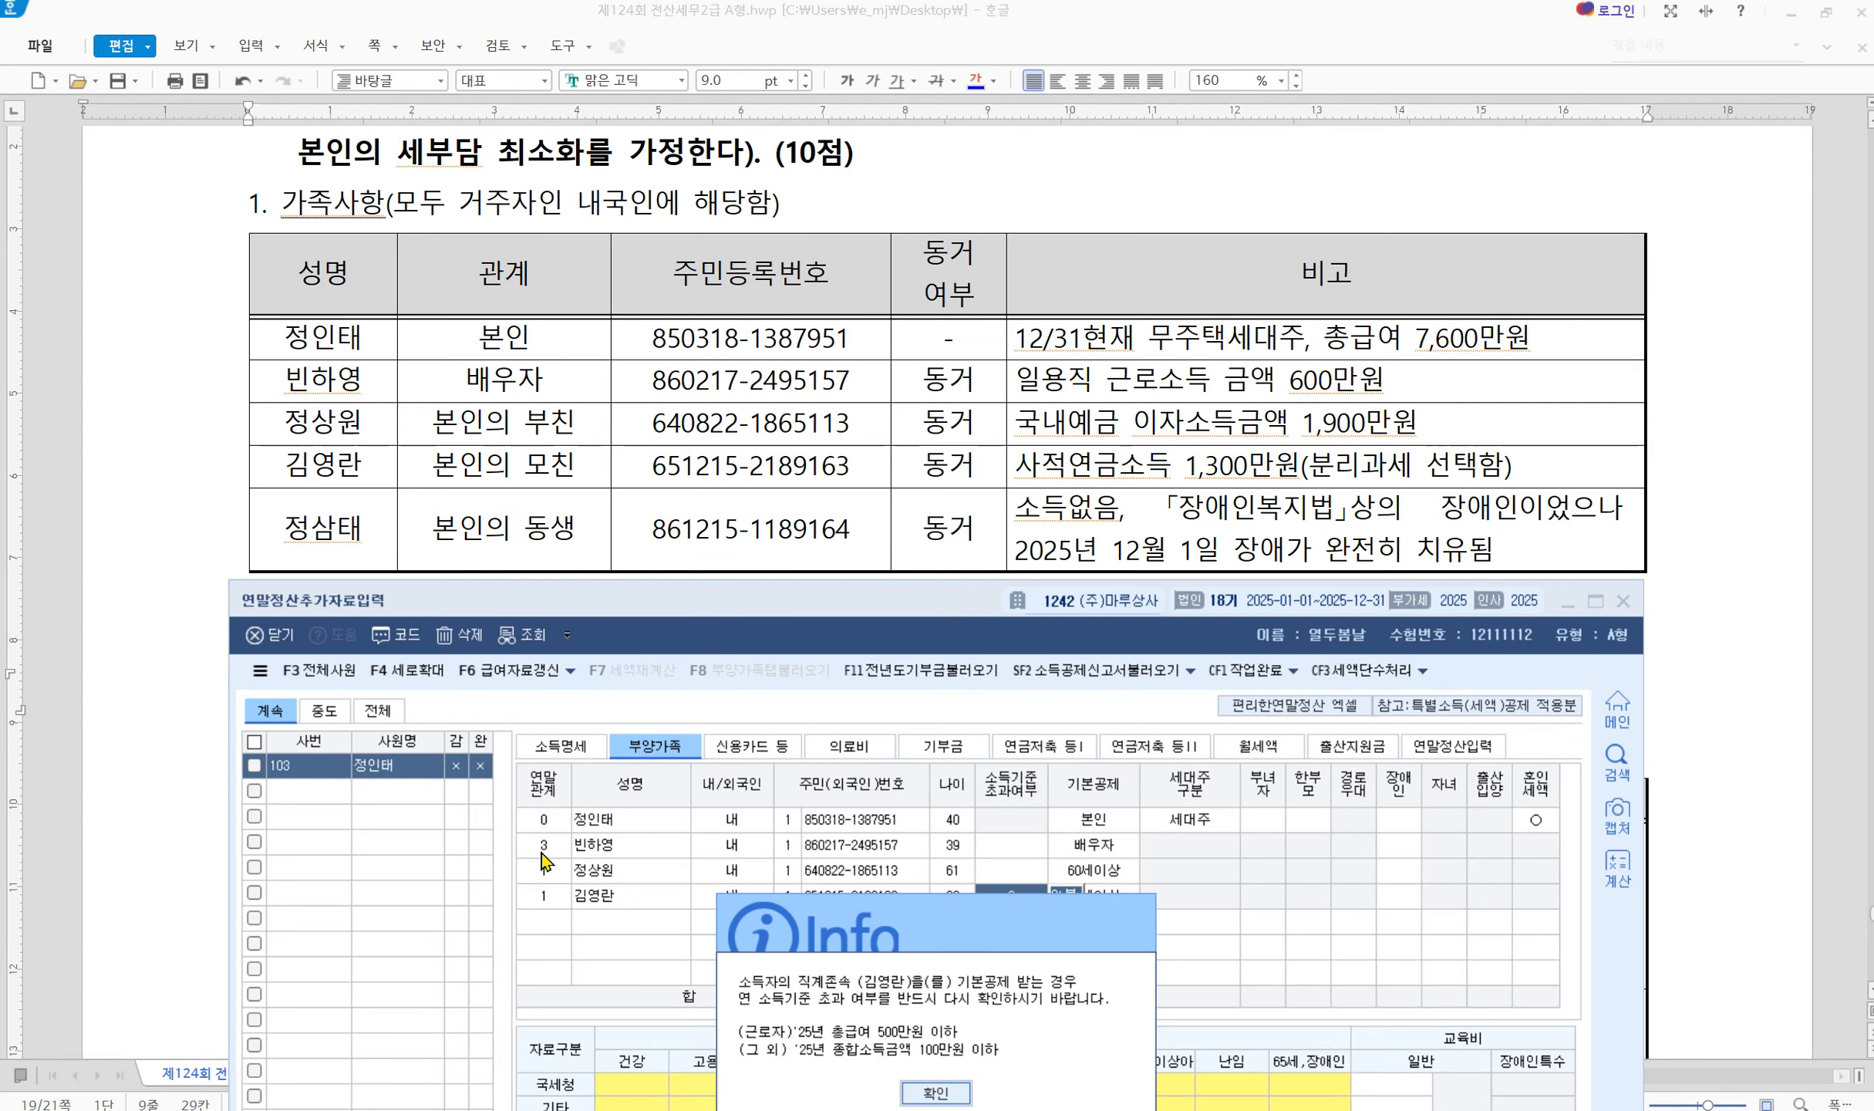
# Add the younger brother with relation 6, domestic resident type 1, his name and resident number
pyautogui.press('Return')
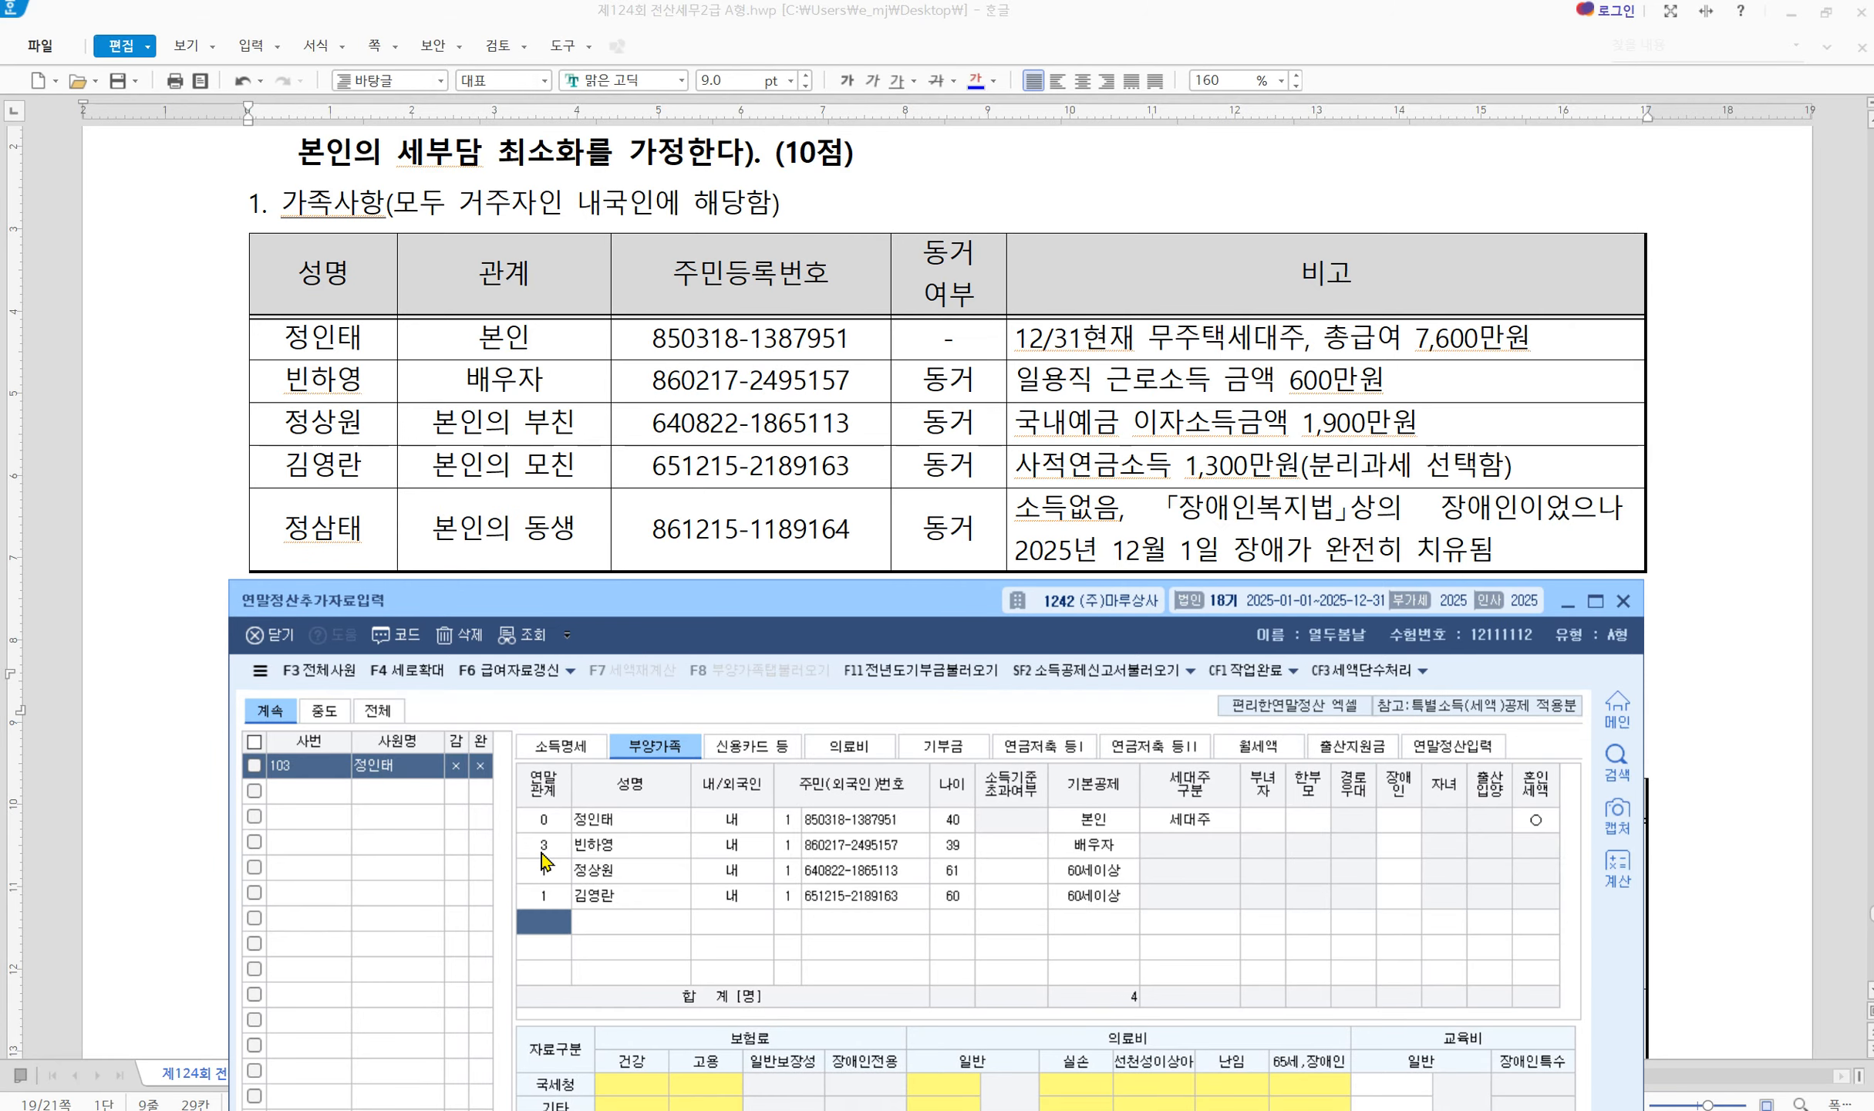
pyautogui.write('6')
pyautogui.press('Return')
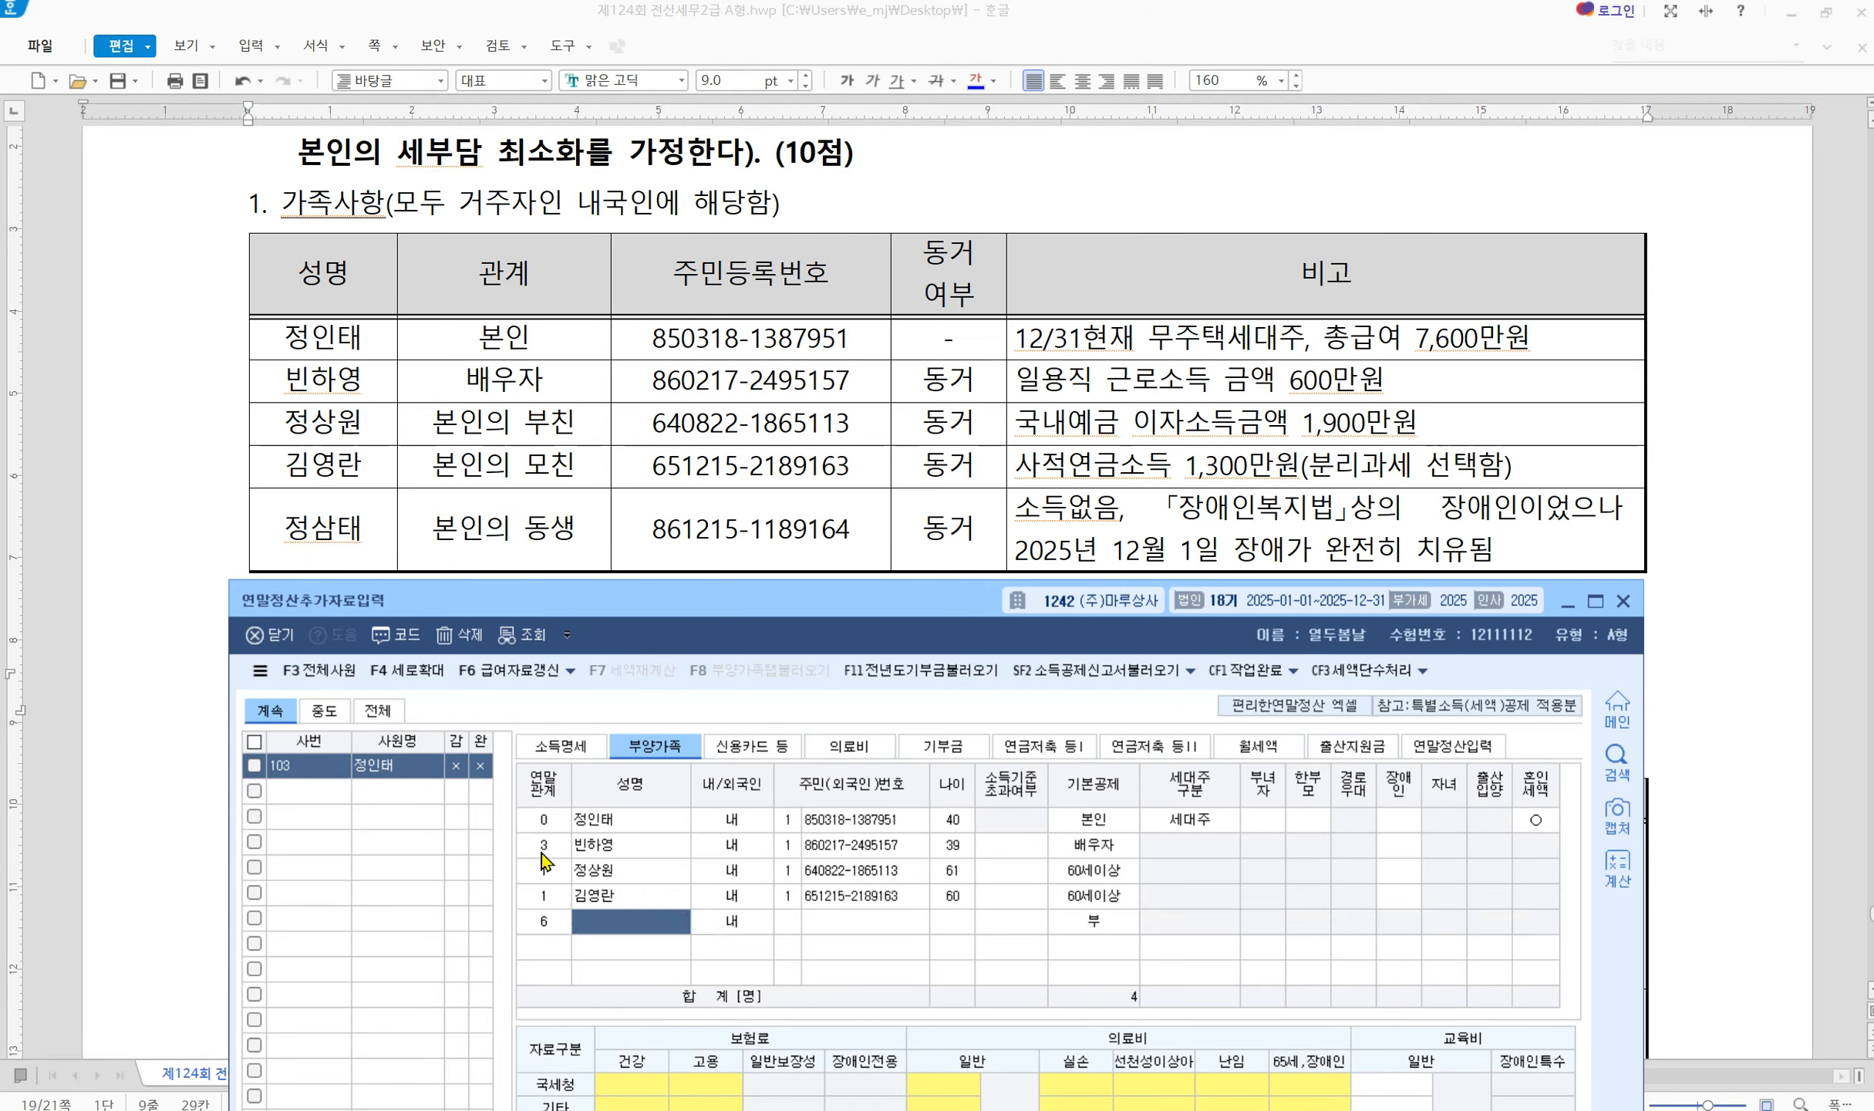
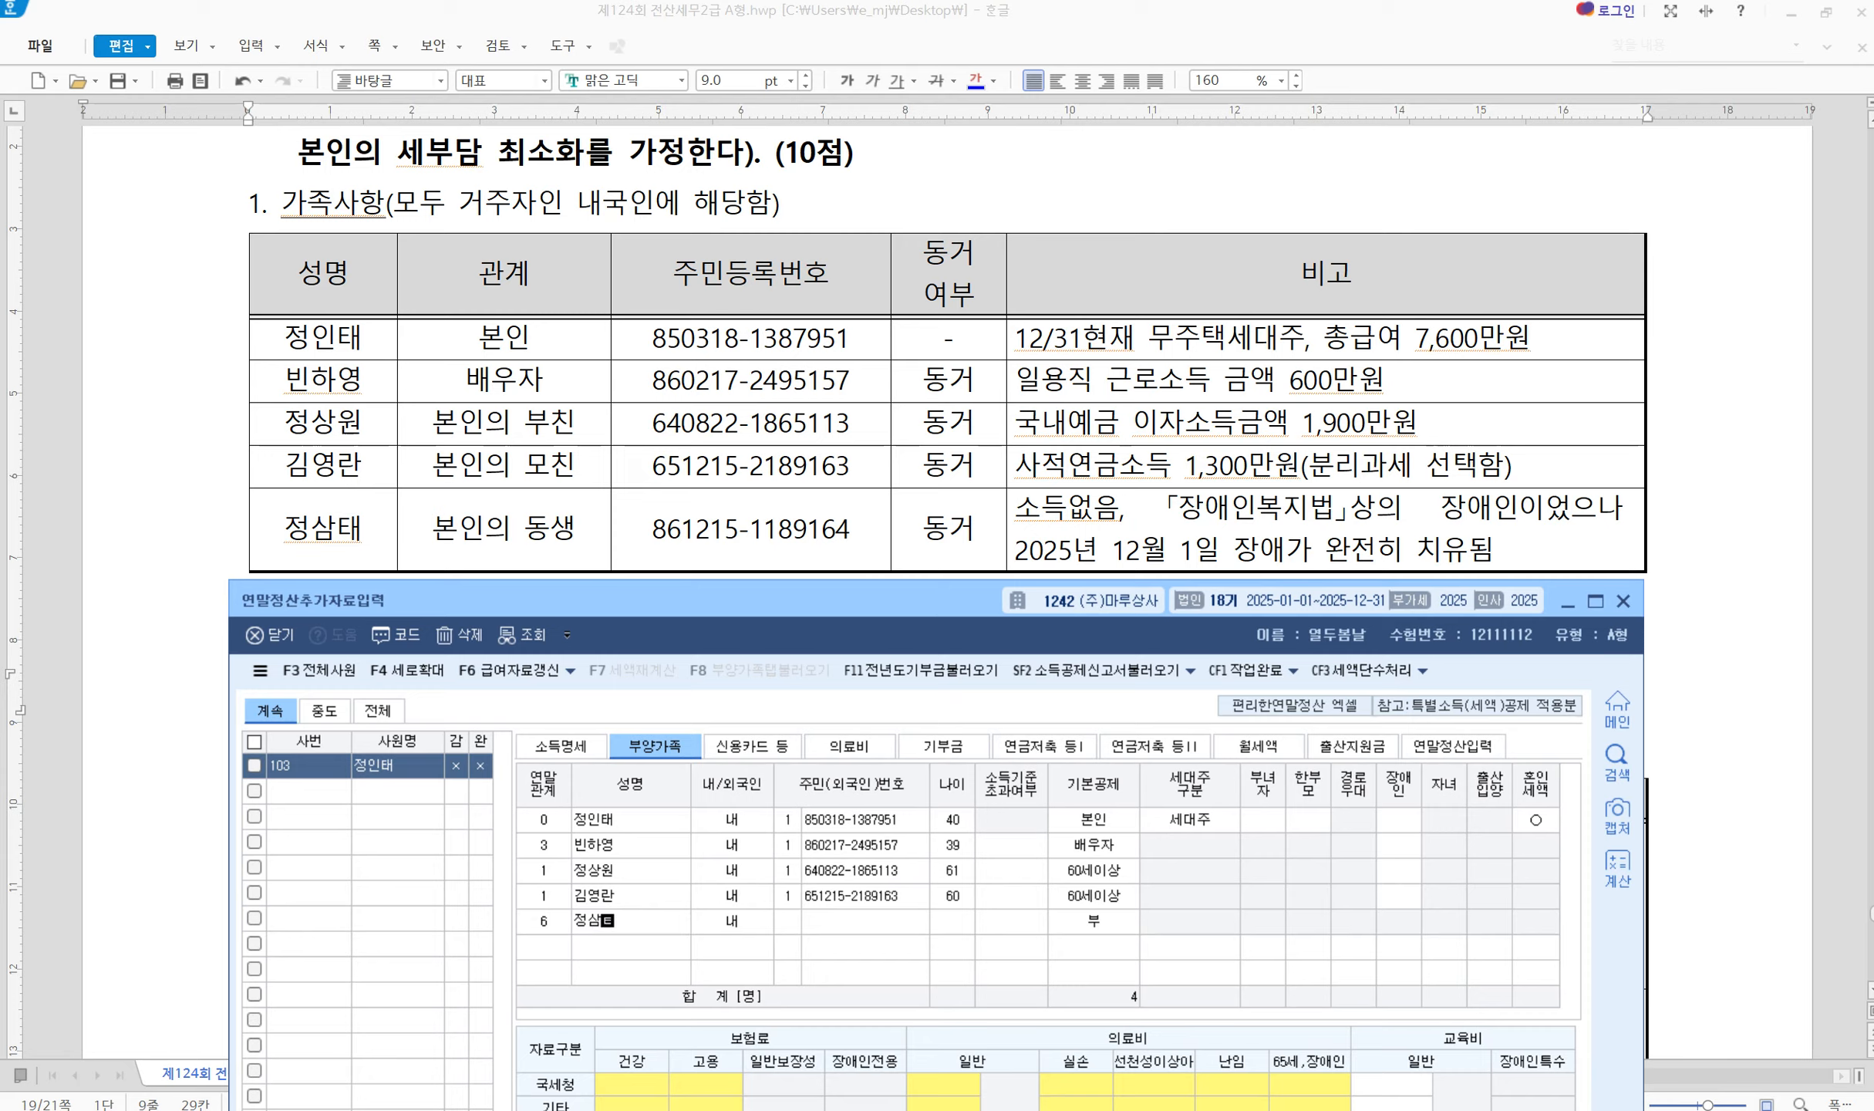
pyautogui.press('Return')
pyautogui.write('1')
pyautogui.press('Return')
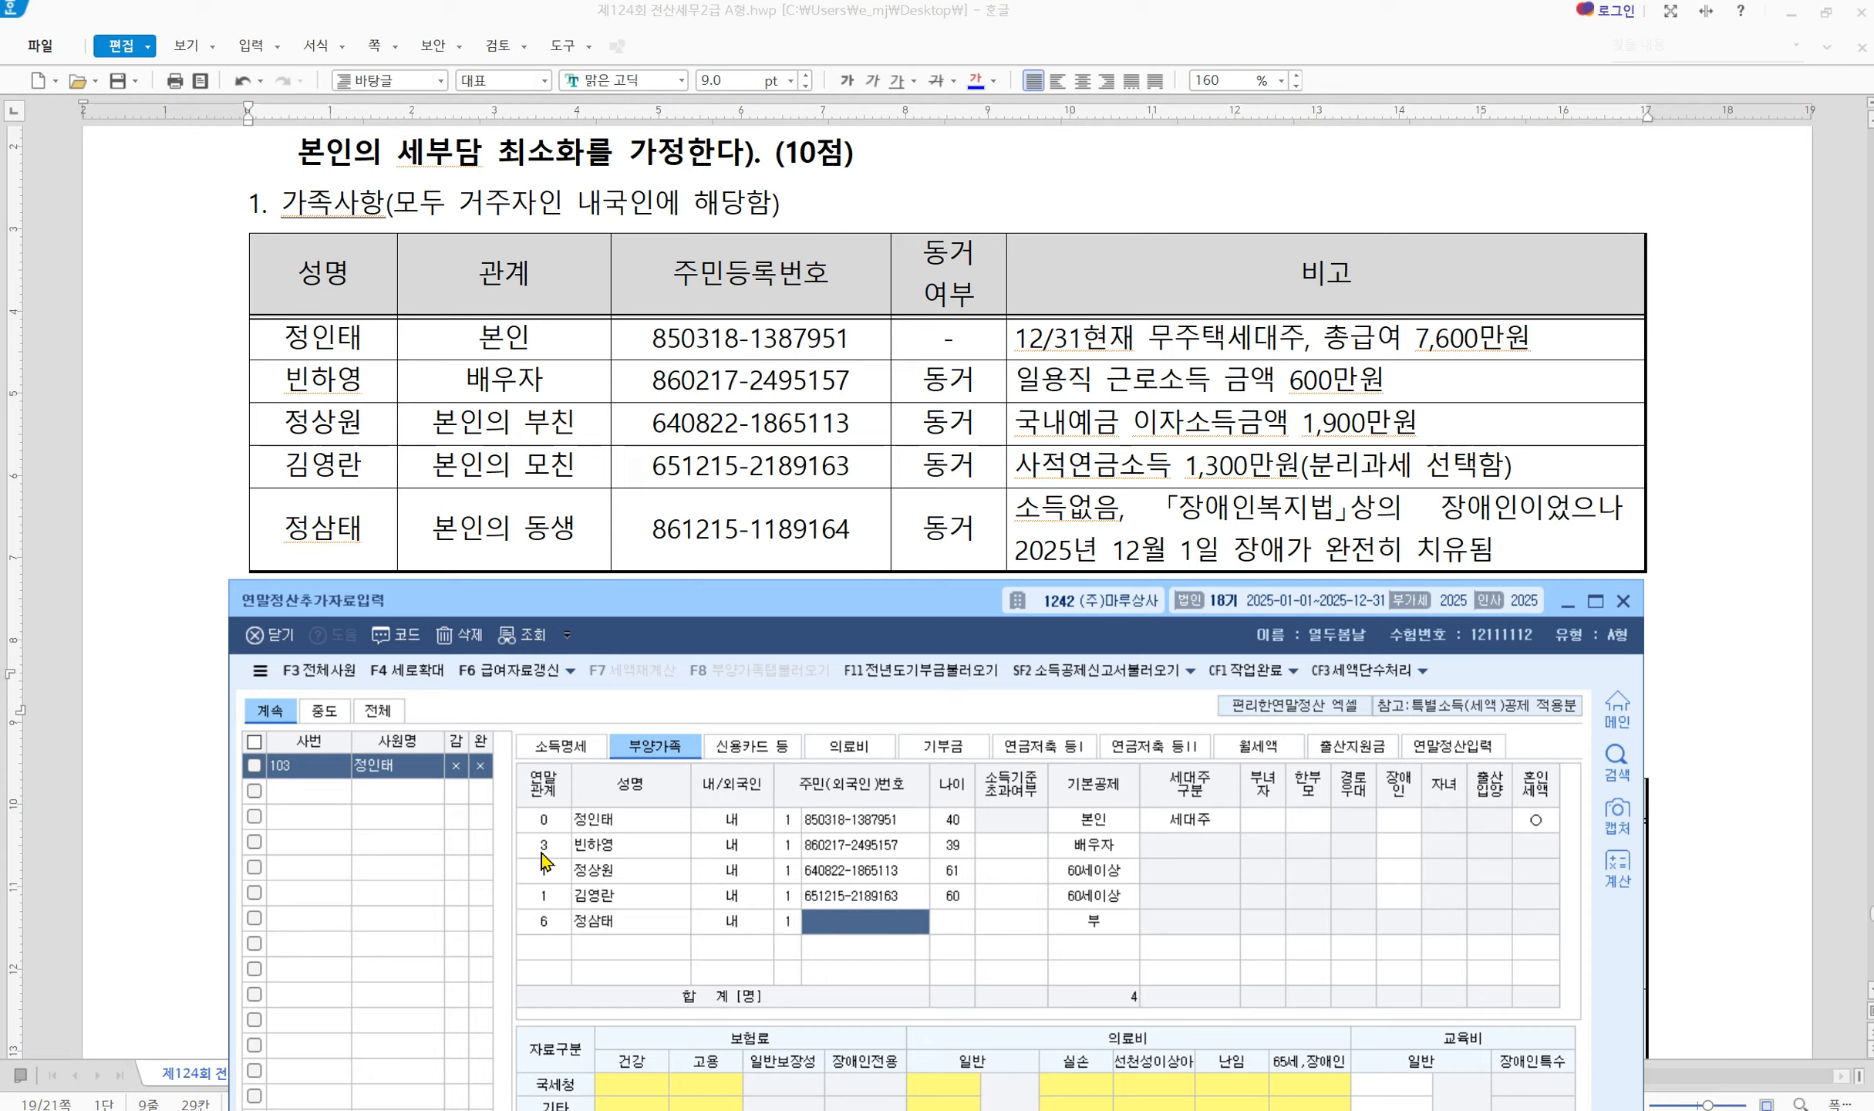
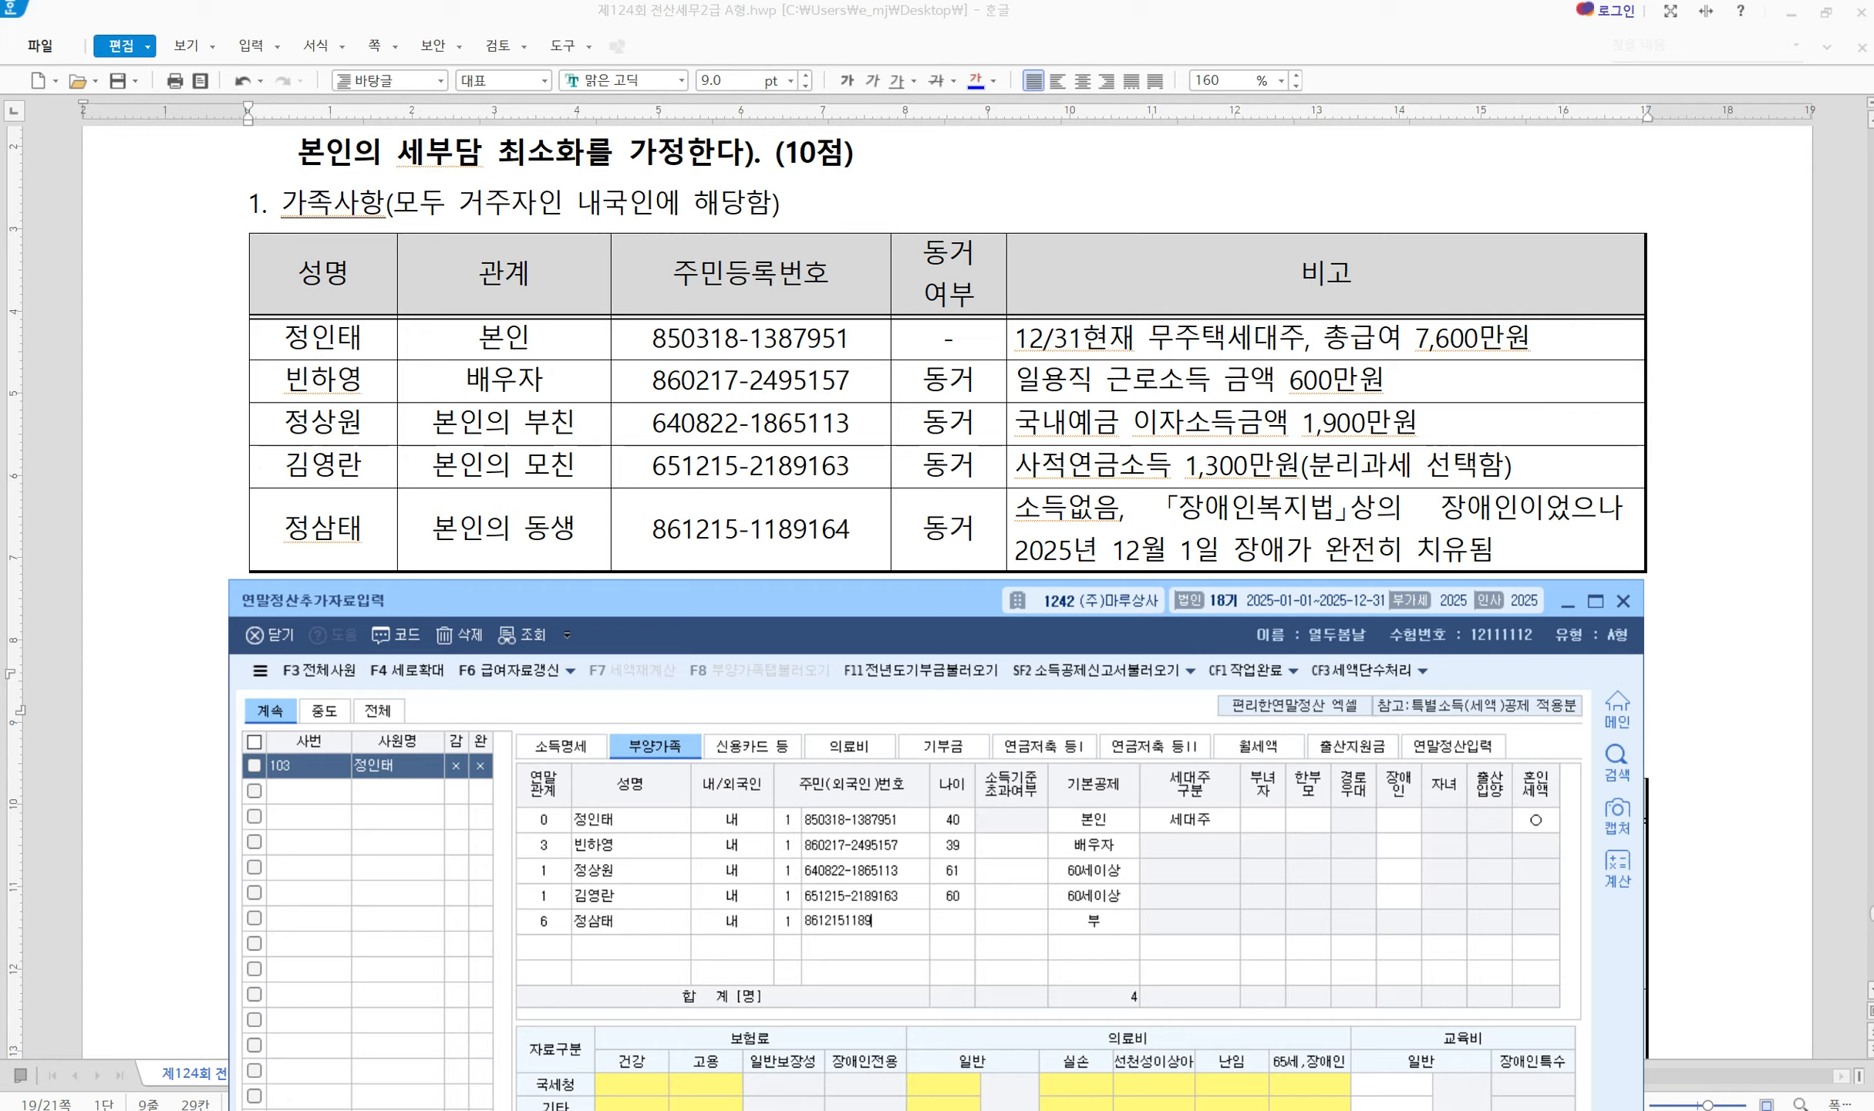
pyautogui.press('Return')
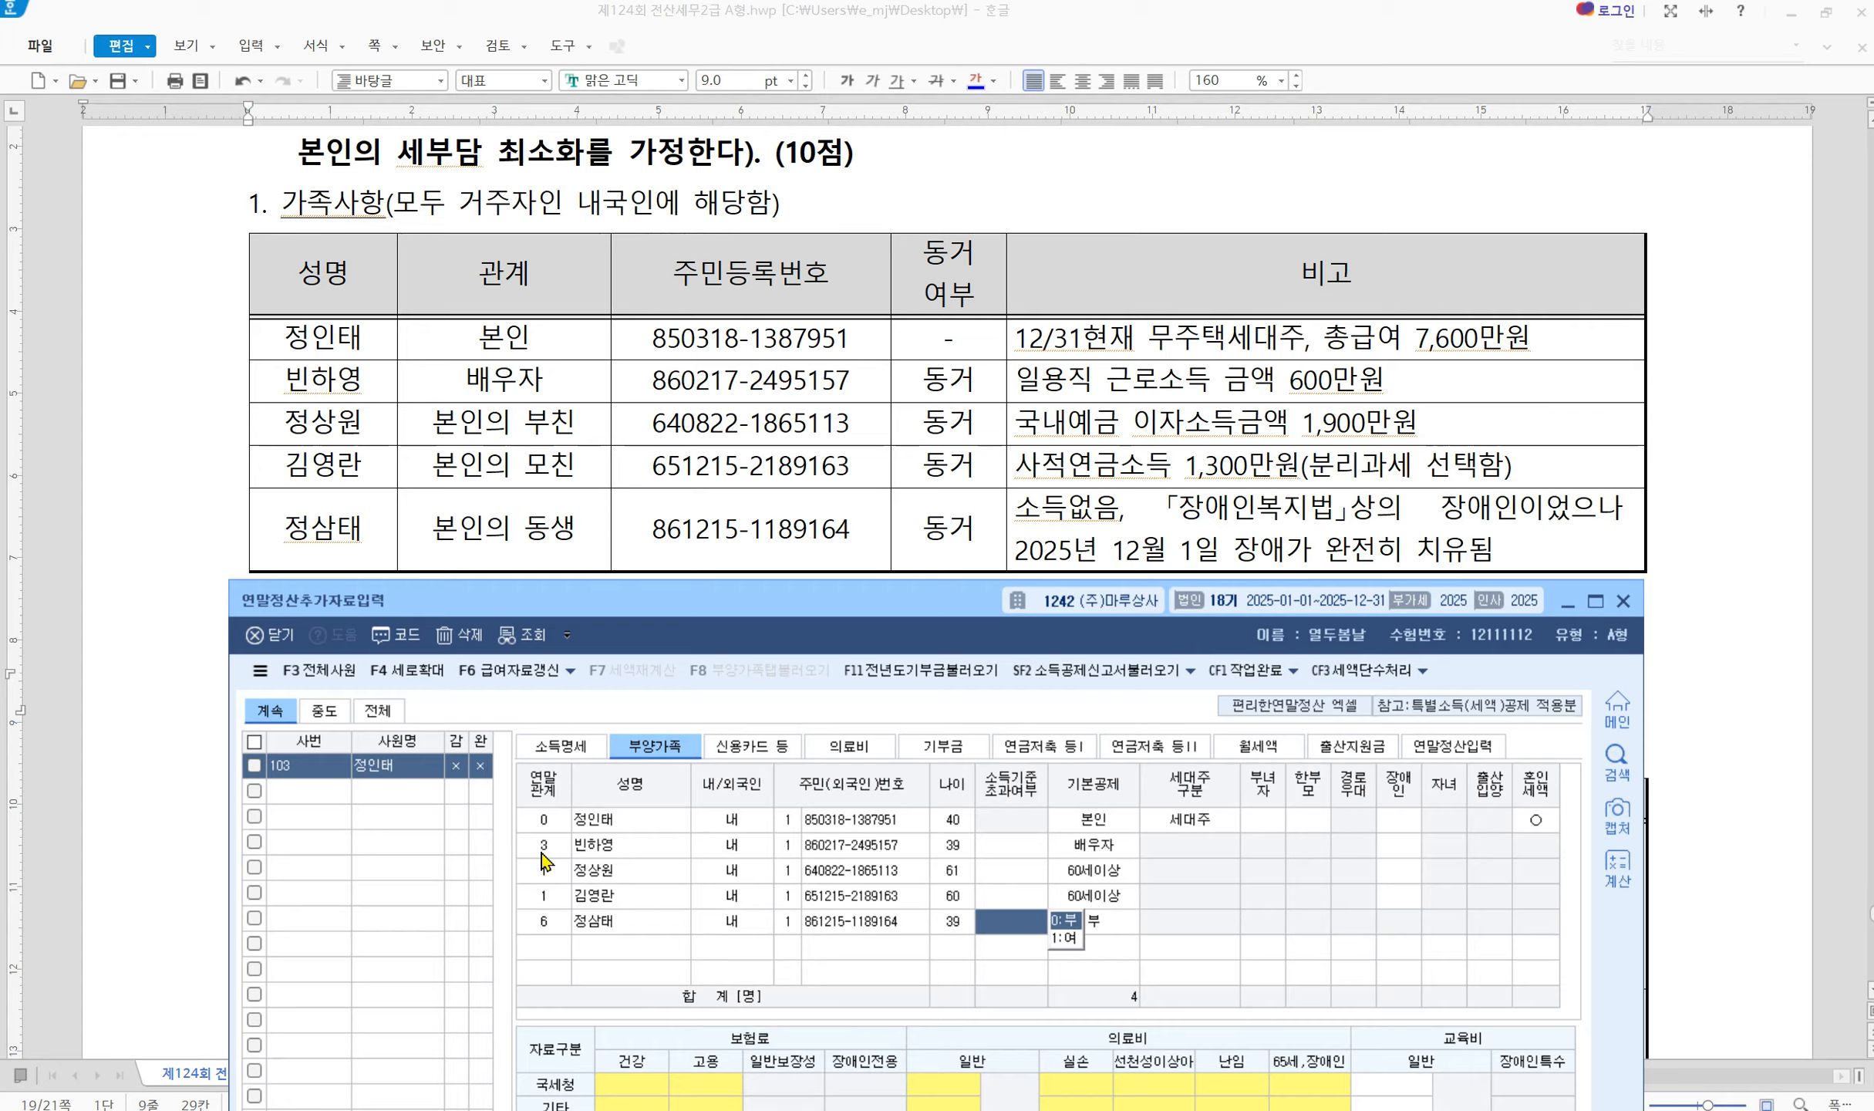
pyautogui.press('Return')
# Set the brother's 기본공제 to 5 (장애인) with disability code 1 and verify it stays 1
pyautogui.press('Return')
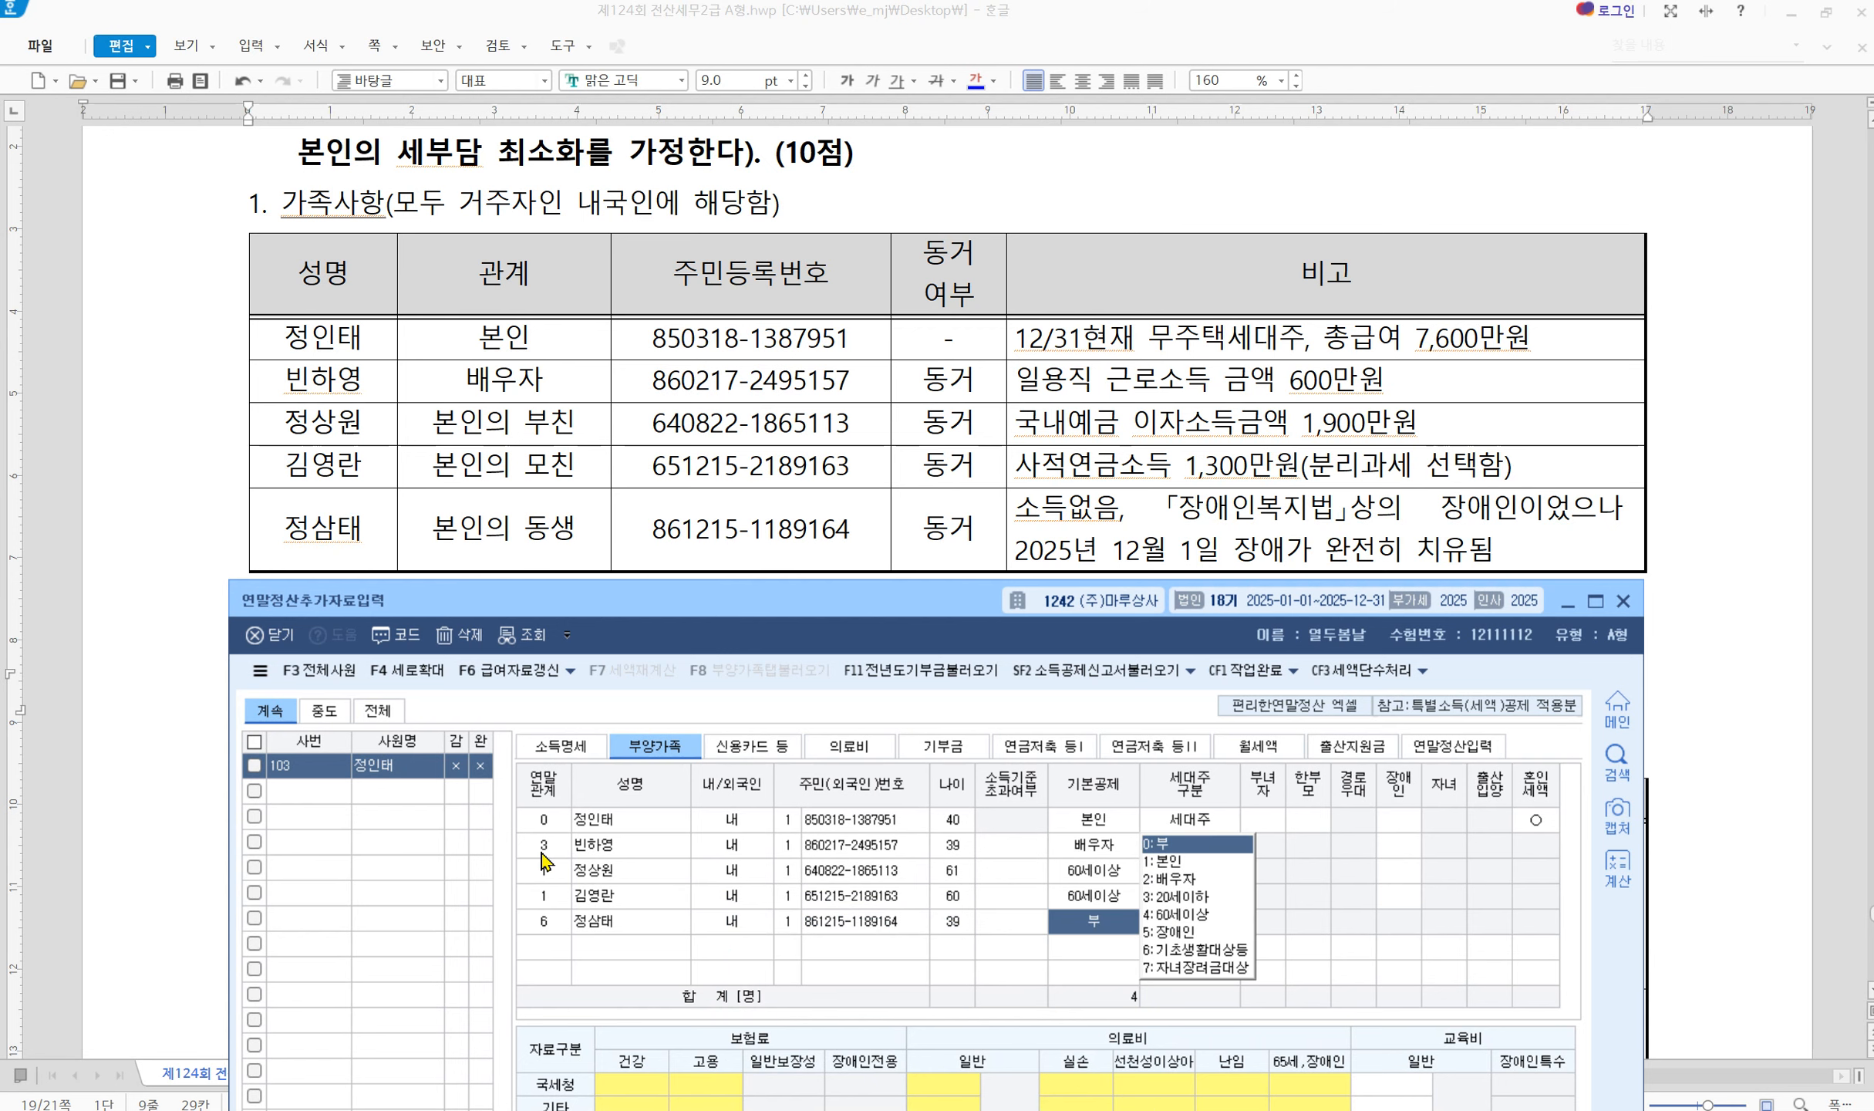
pyautogui.write('5')
pyautogui.press('Return')
pyautogui.write('1')
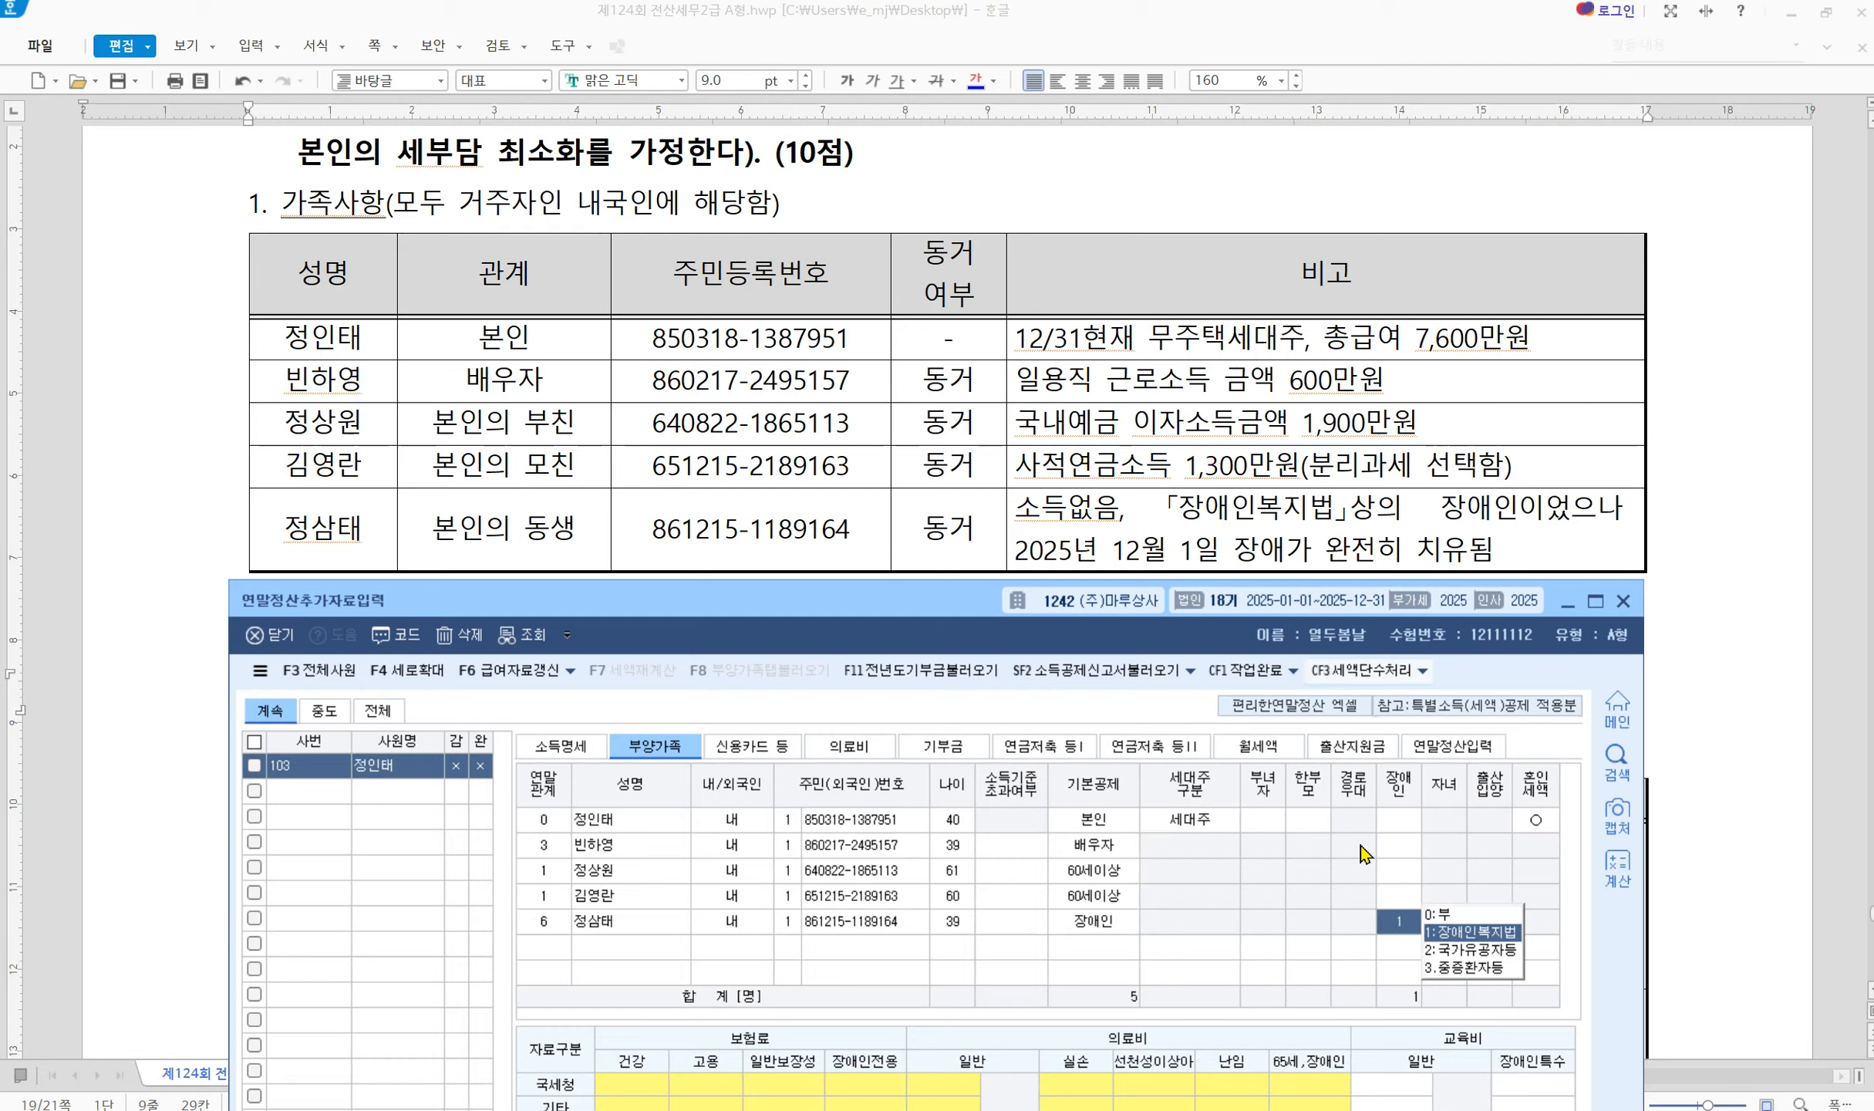
pyautogui.press('Return')
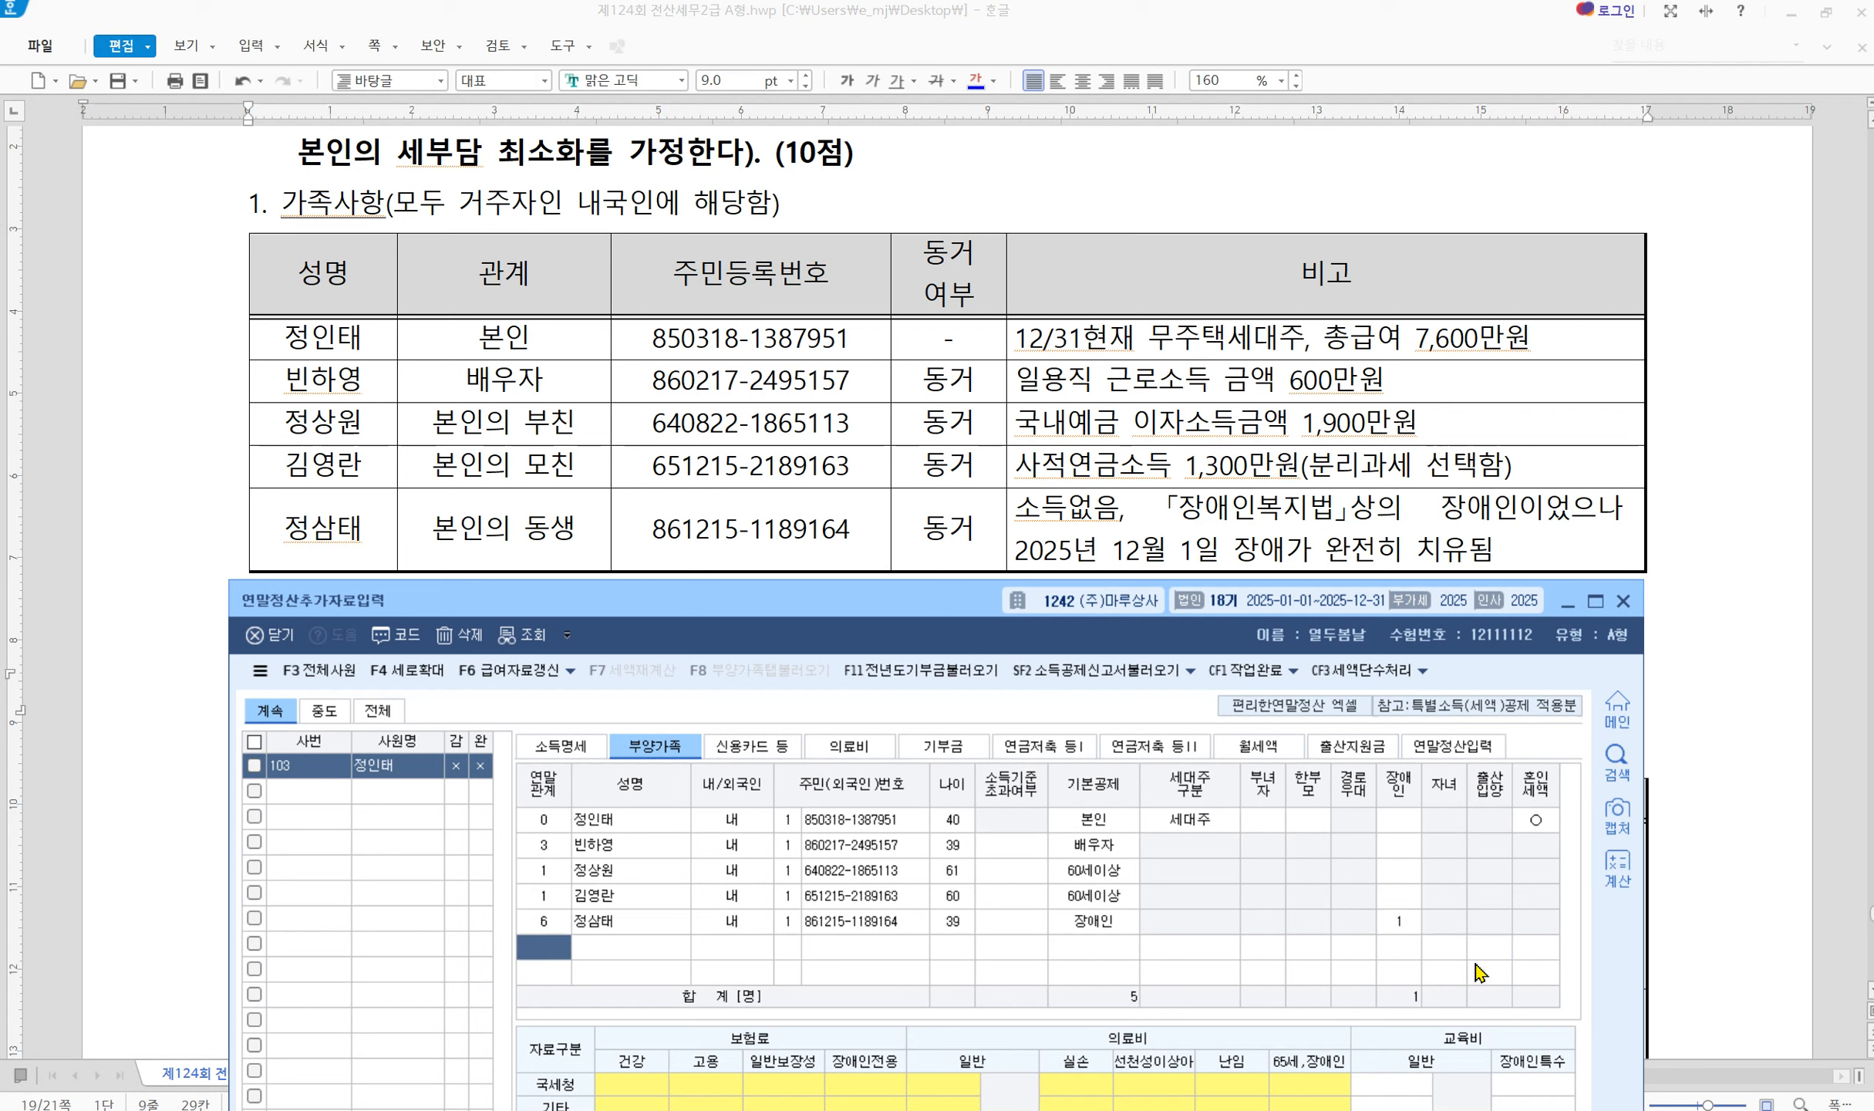
pyautogui.click(1405, 919)
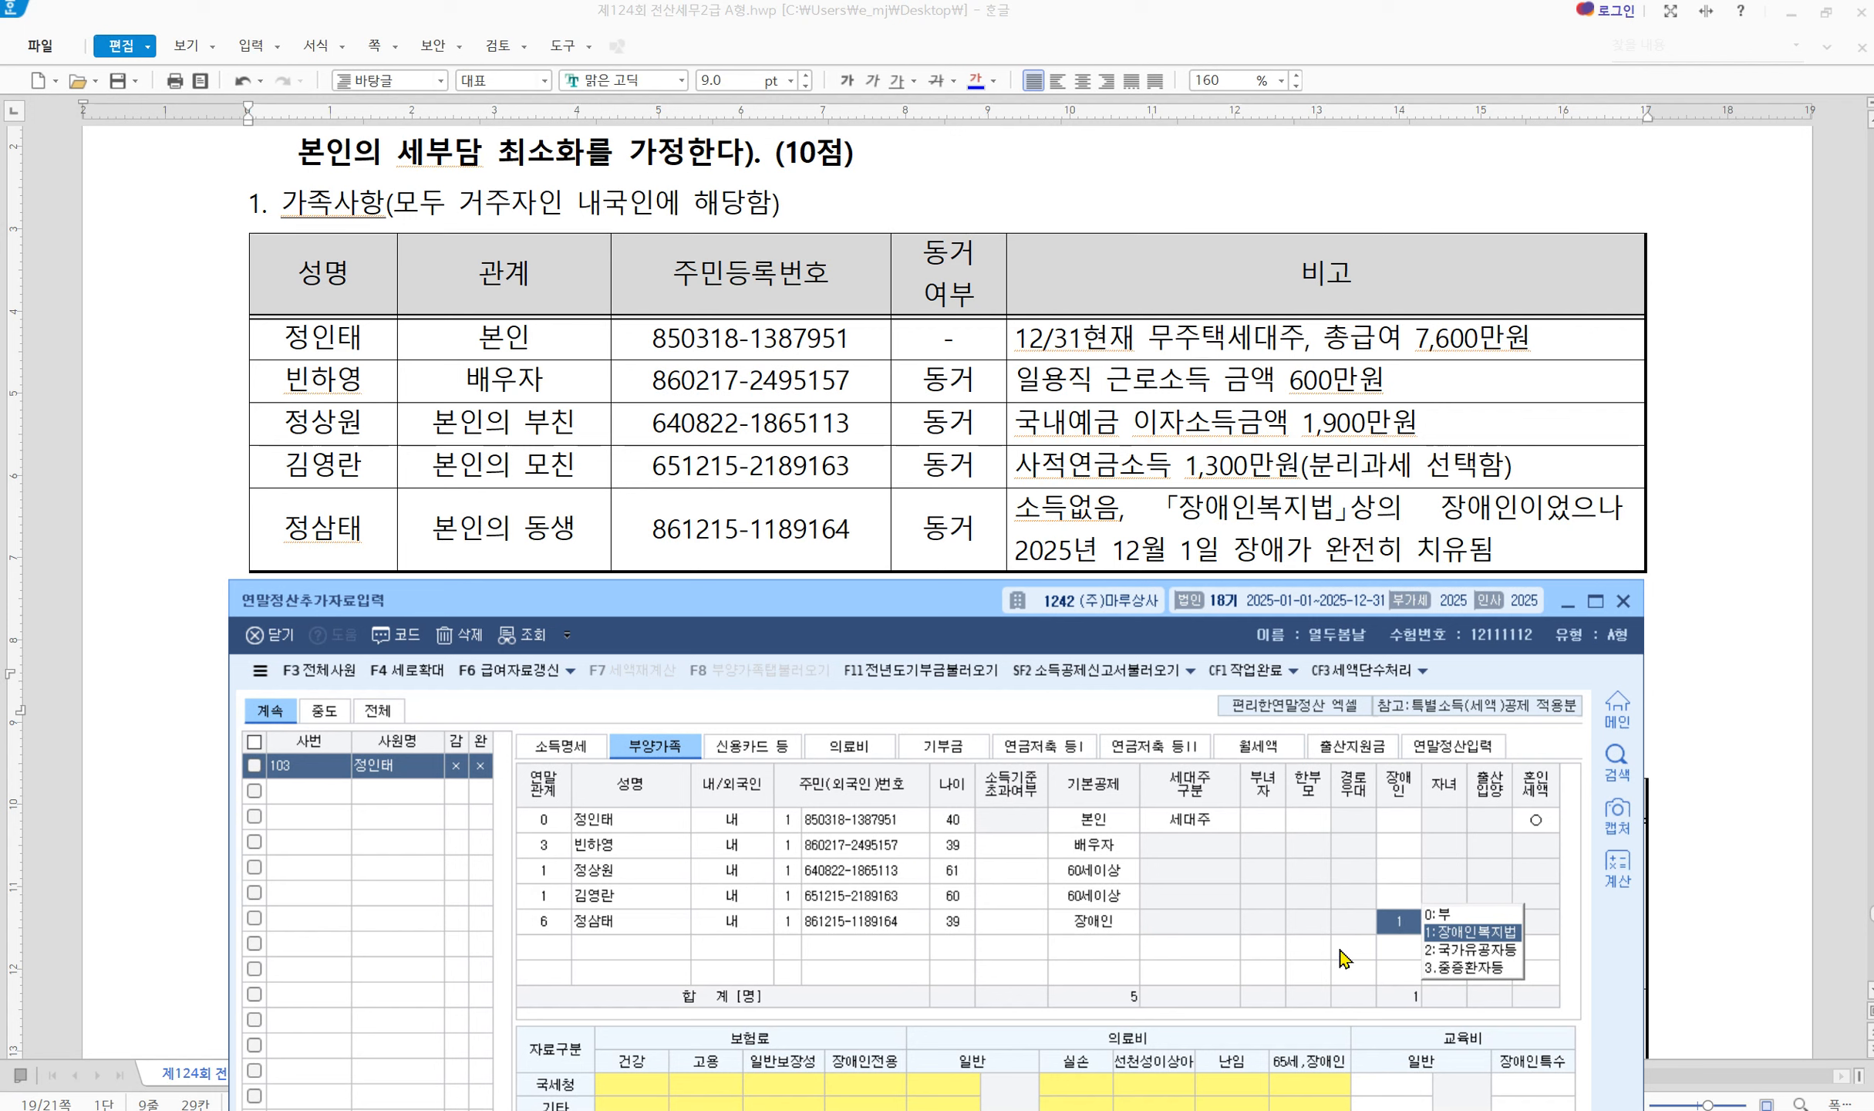
pyautogui.click(985, 920)
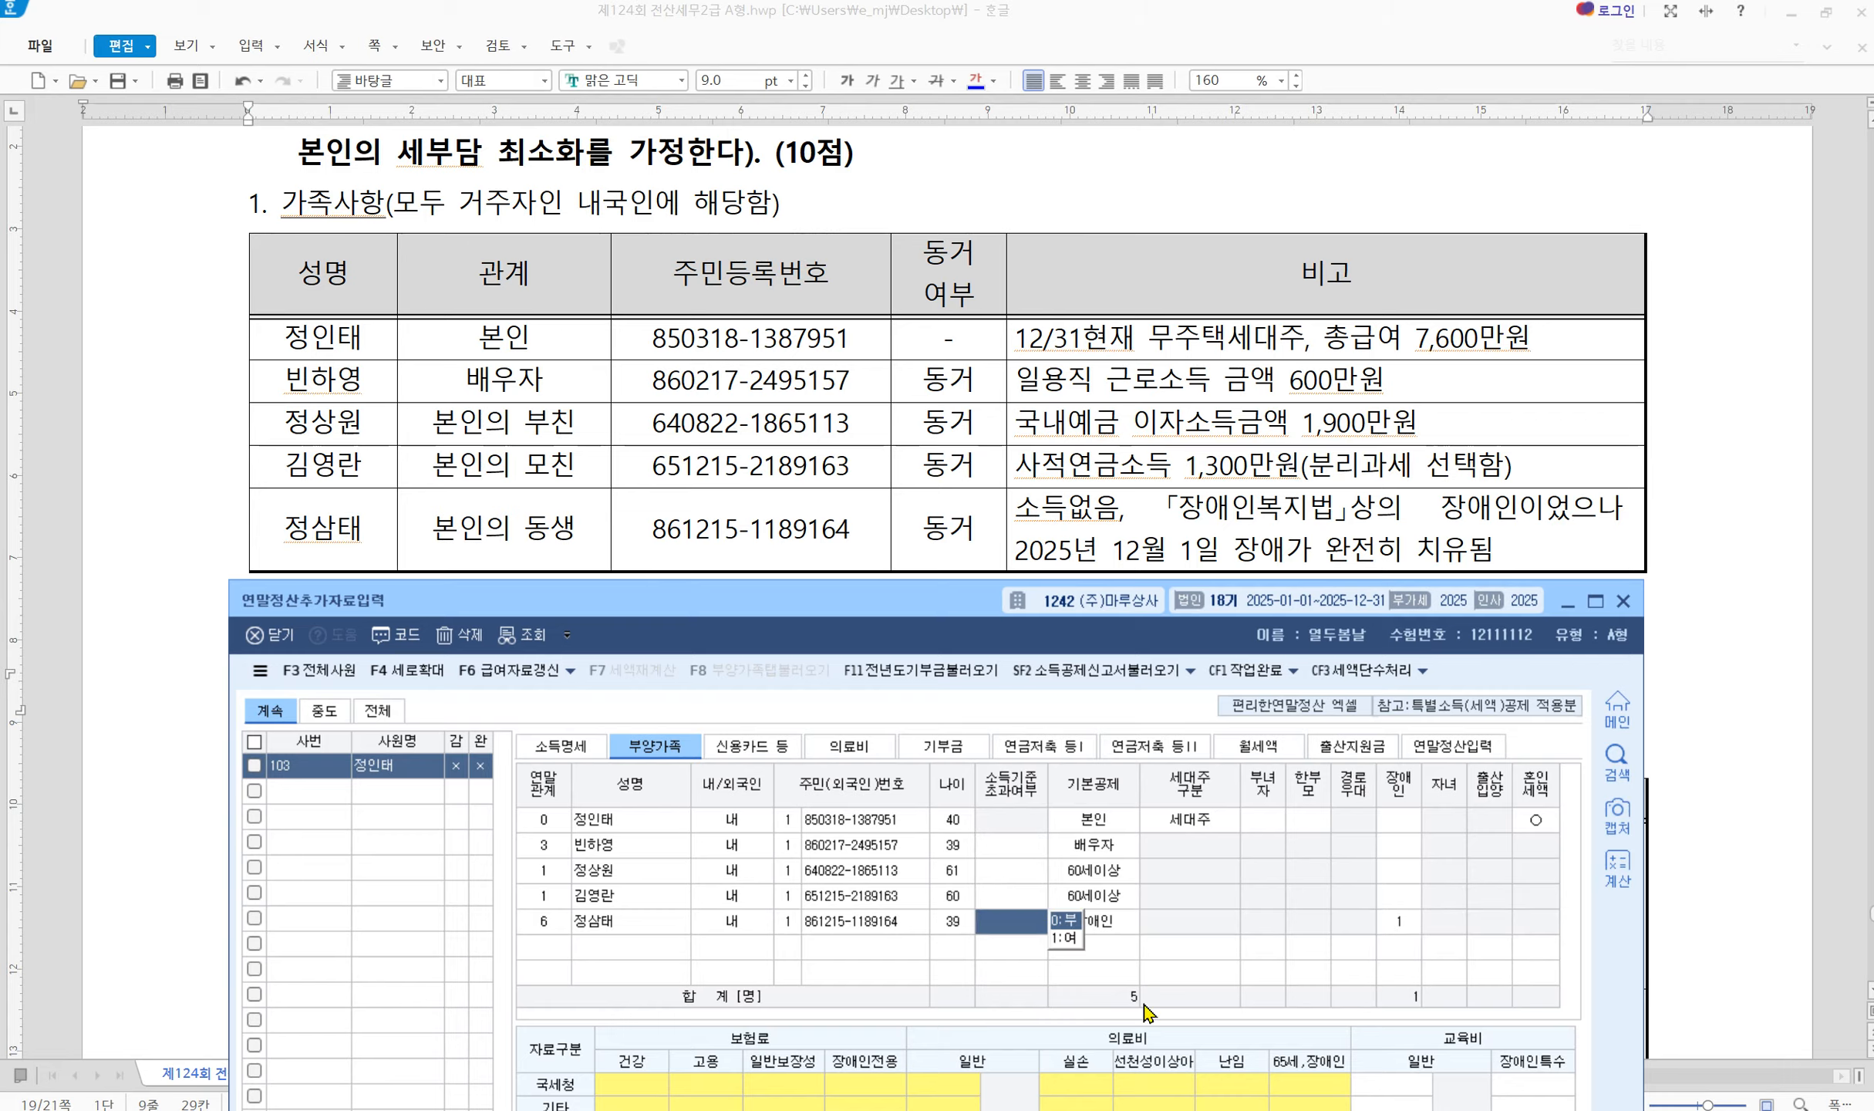
pyautogui.click(1402, 923)
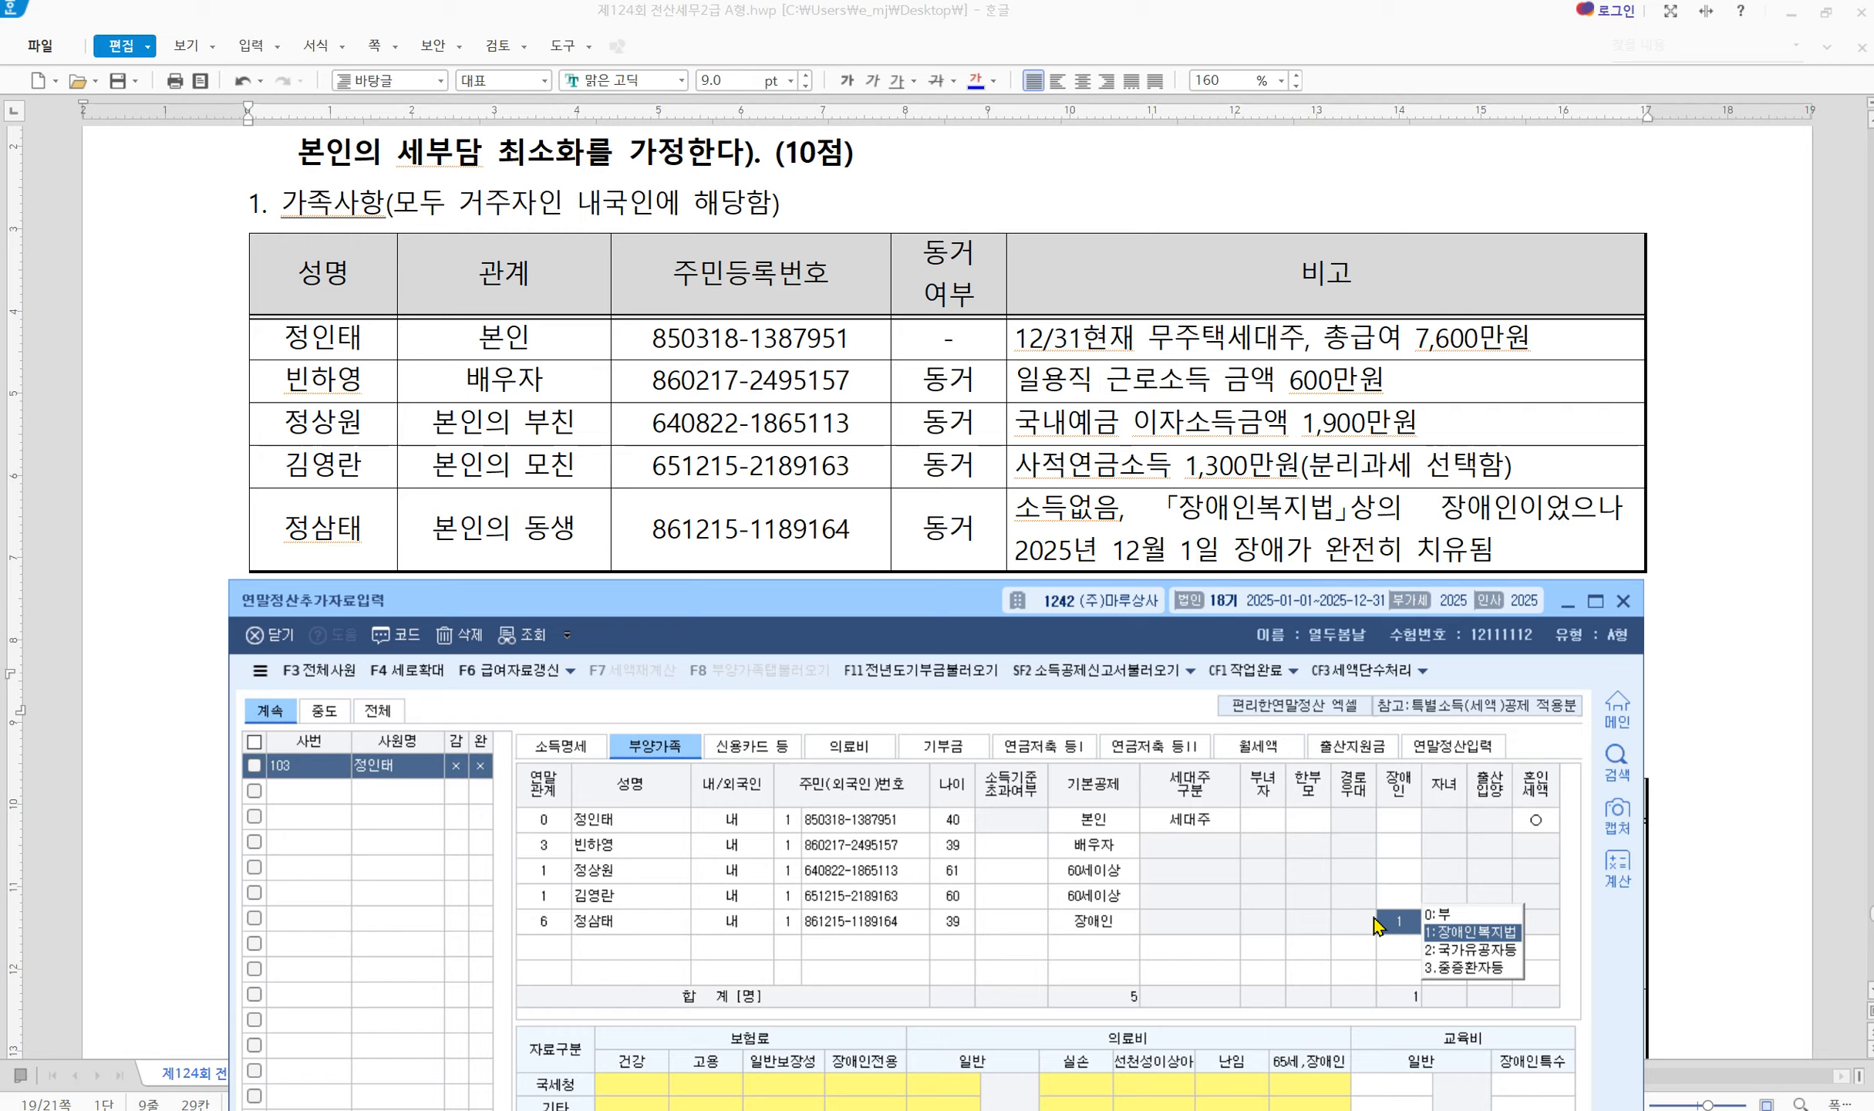
pyautogui.click(956, 919)
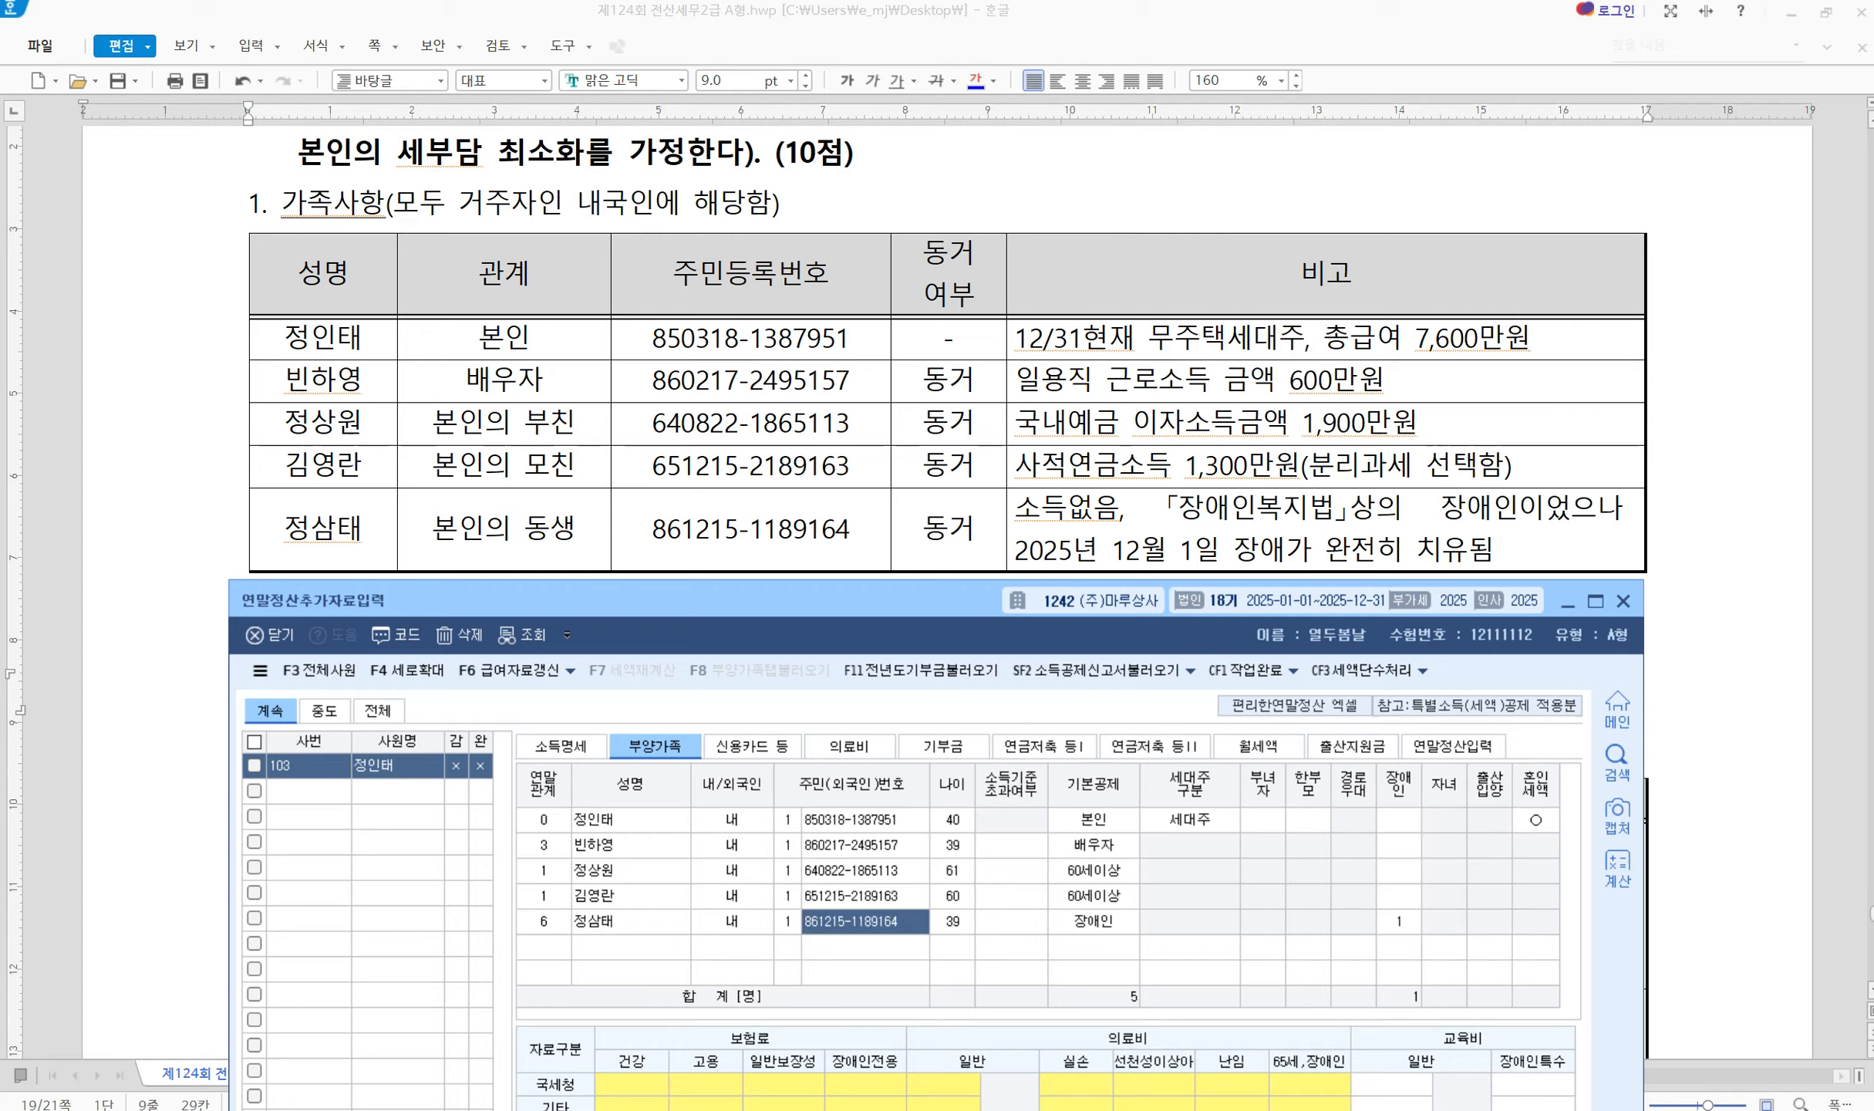
# Bring up the exam document and review the insurance premium lines in the year-end data table
pyautogui.click(1312, 381)
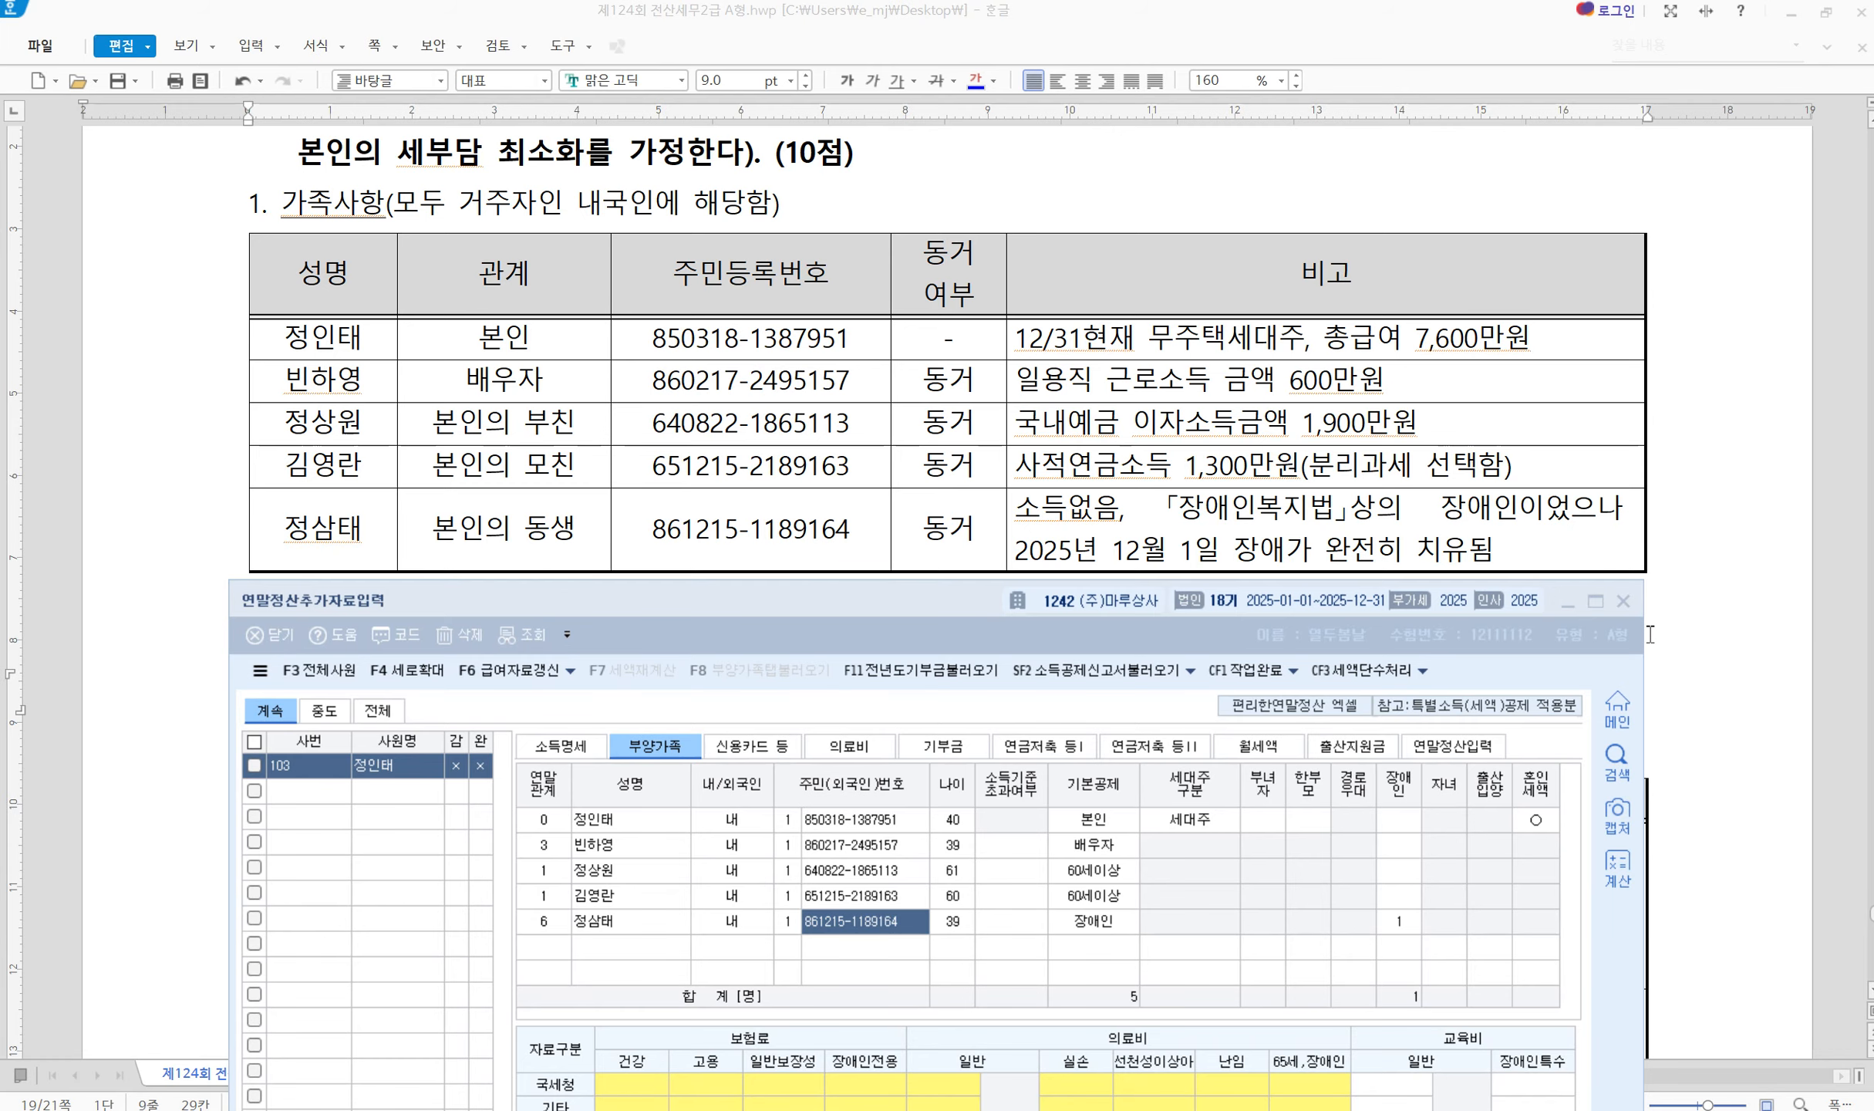
pyautogui.click(1652, 703)
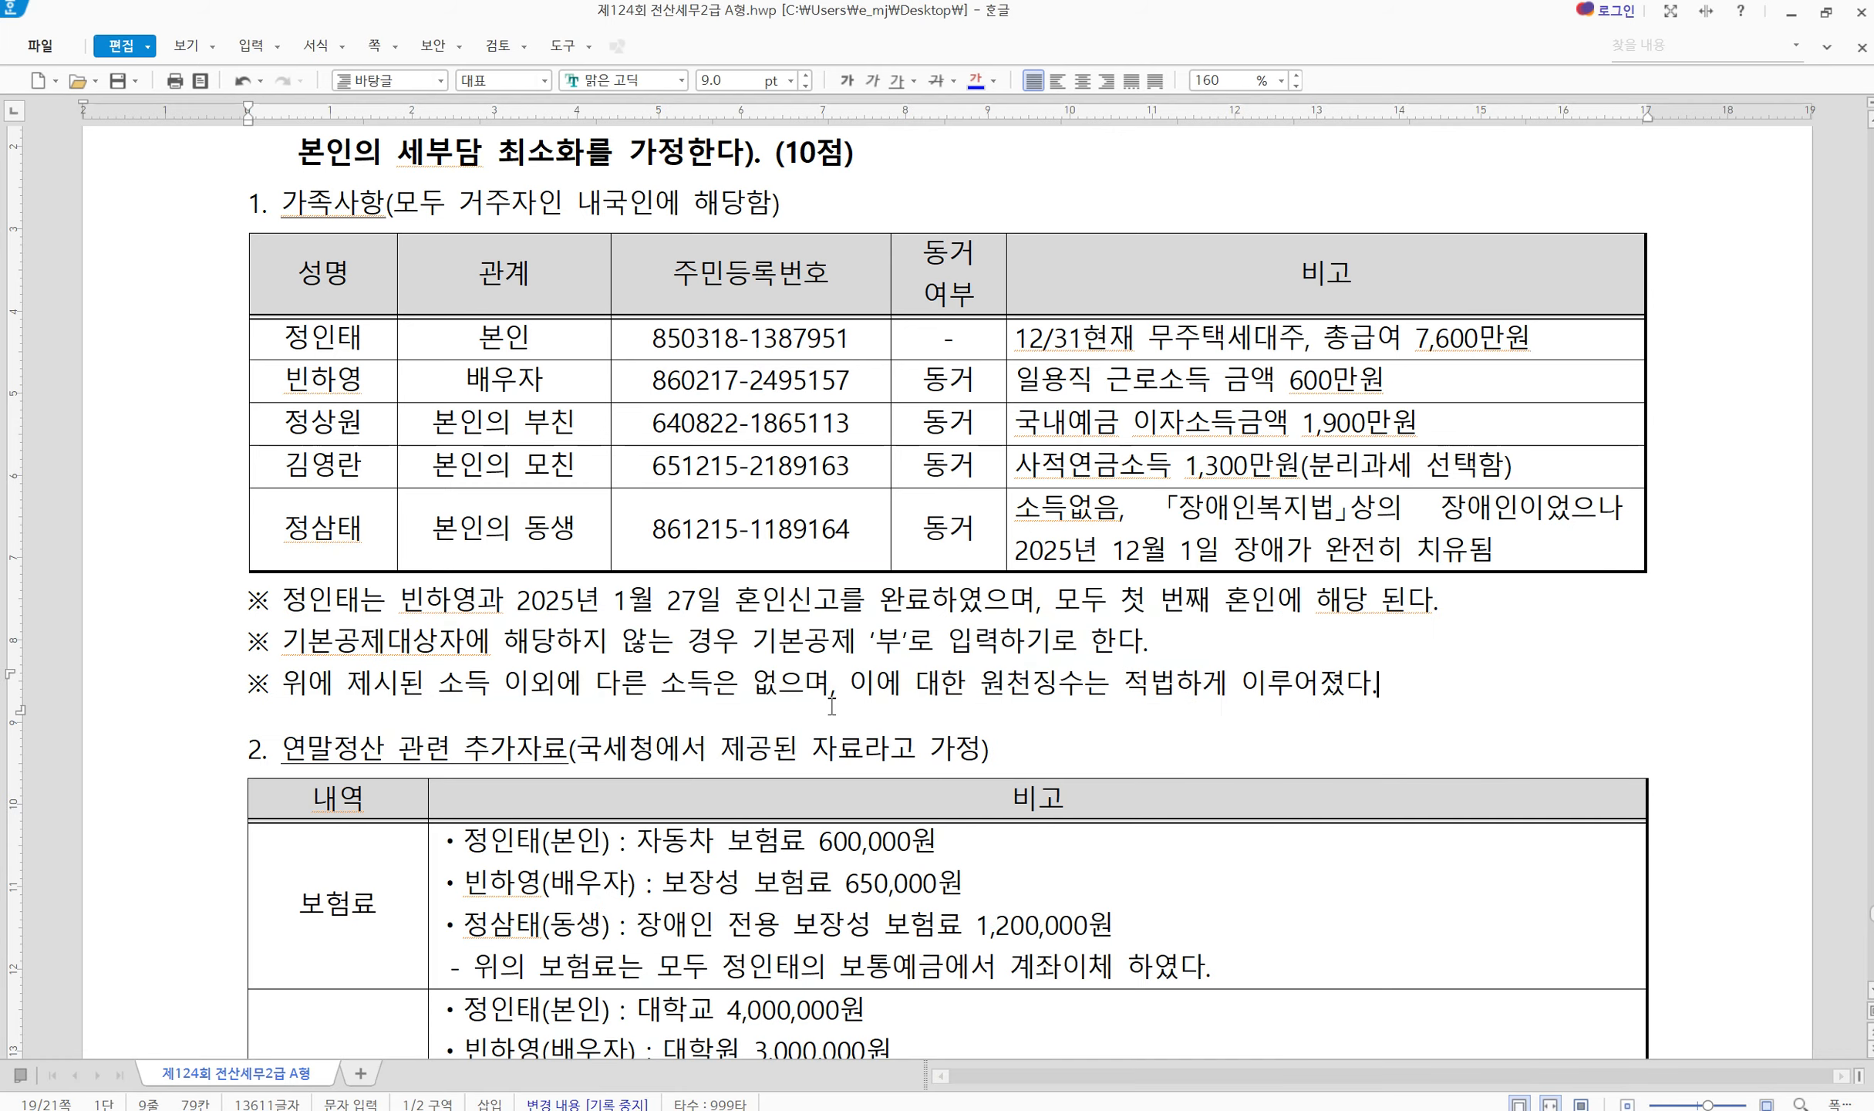
pyautogui.scroll(-6, 832, 705)
pyautogui.scroll(2, 378, 622)
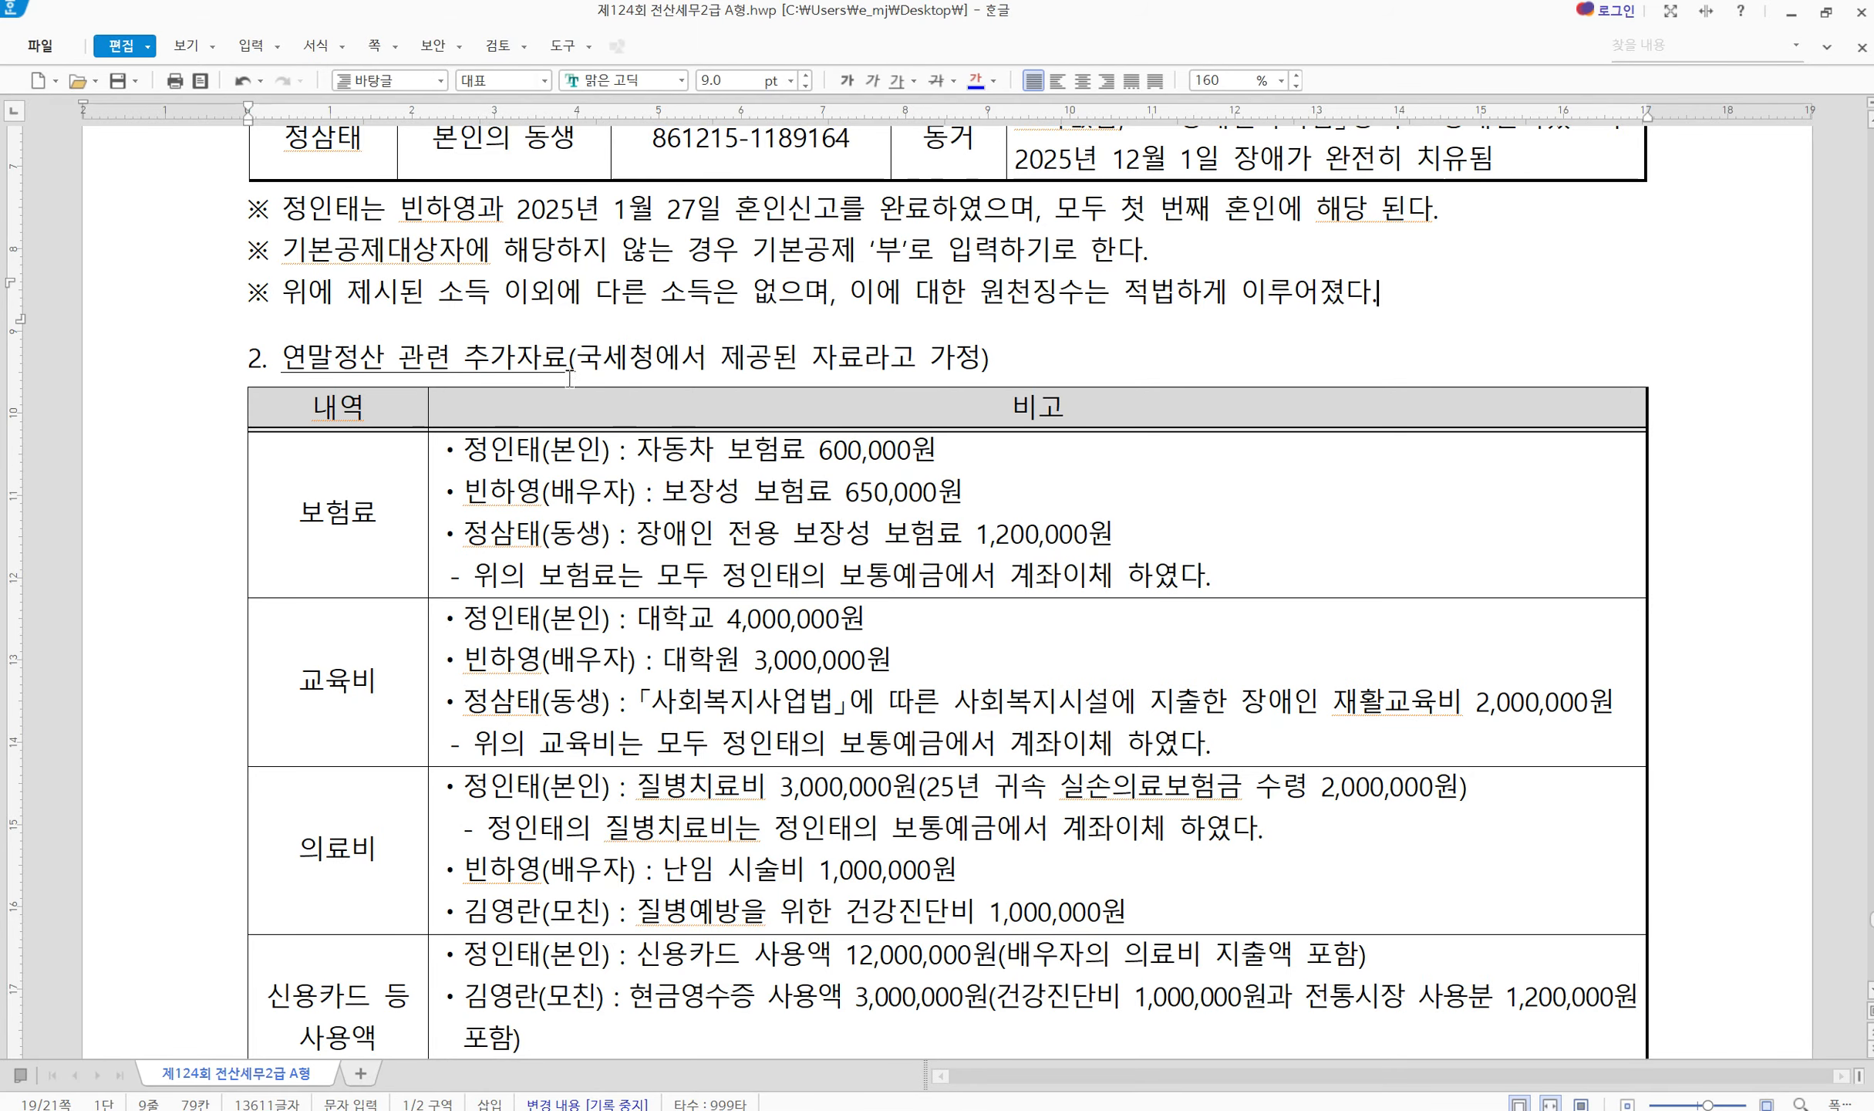
pyautogui.moveTo(595, 362); pyautogui.dragTo(822, 358)
pyautogui.click(856, 359)
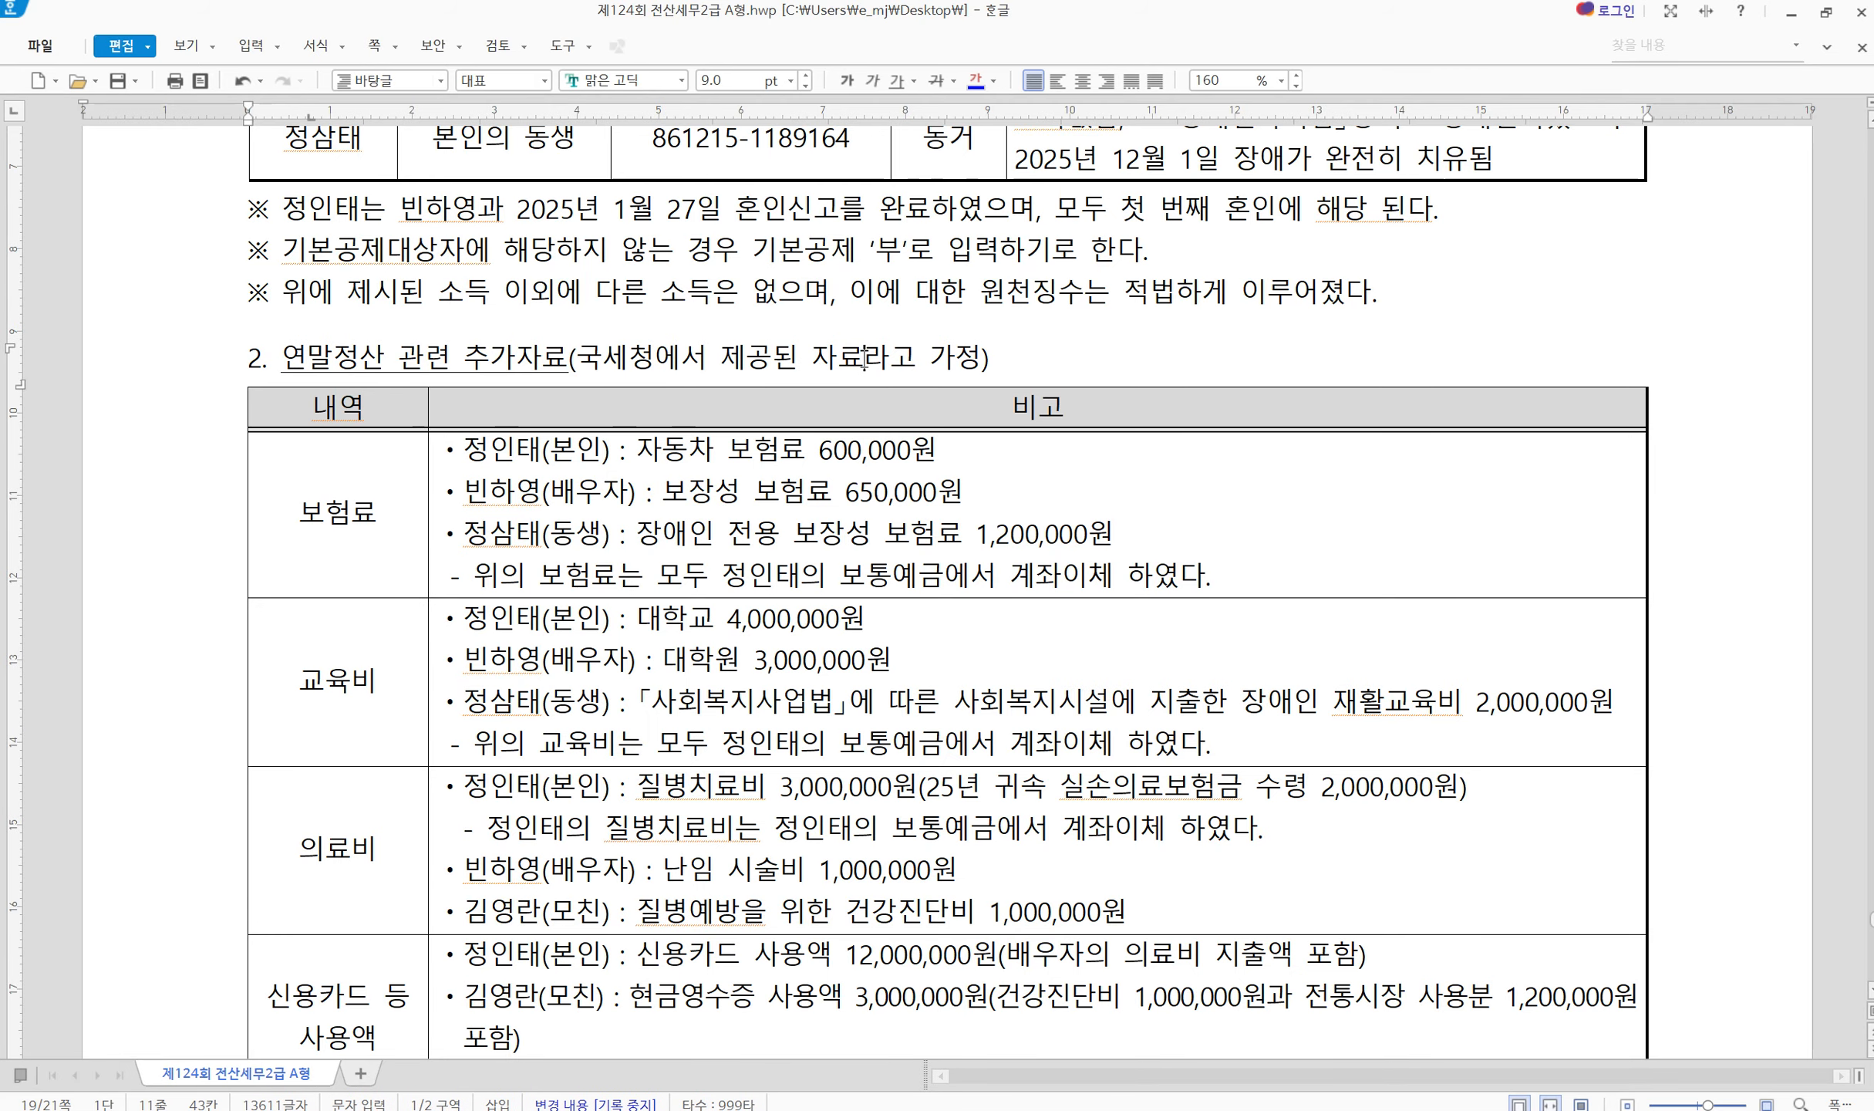
pyautogui.click(370, 567)
pyautogui.scroll(3, 369, 567)
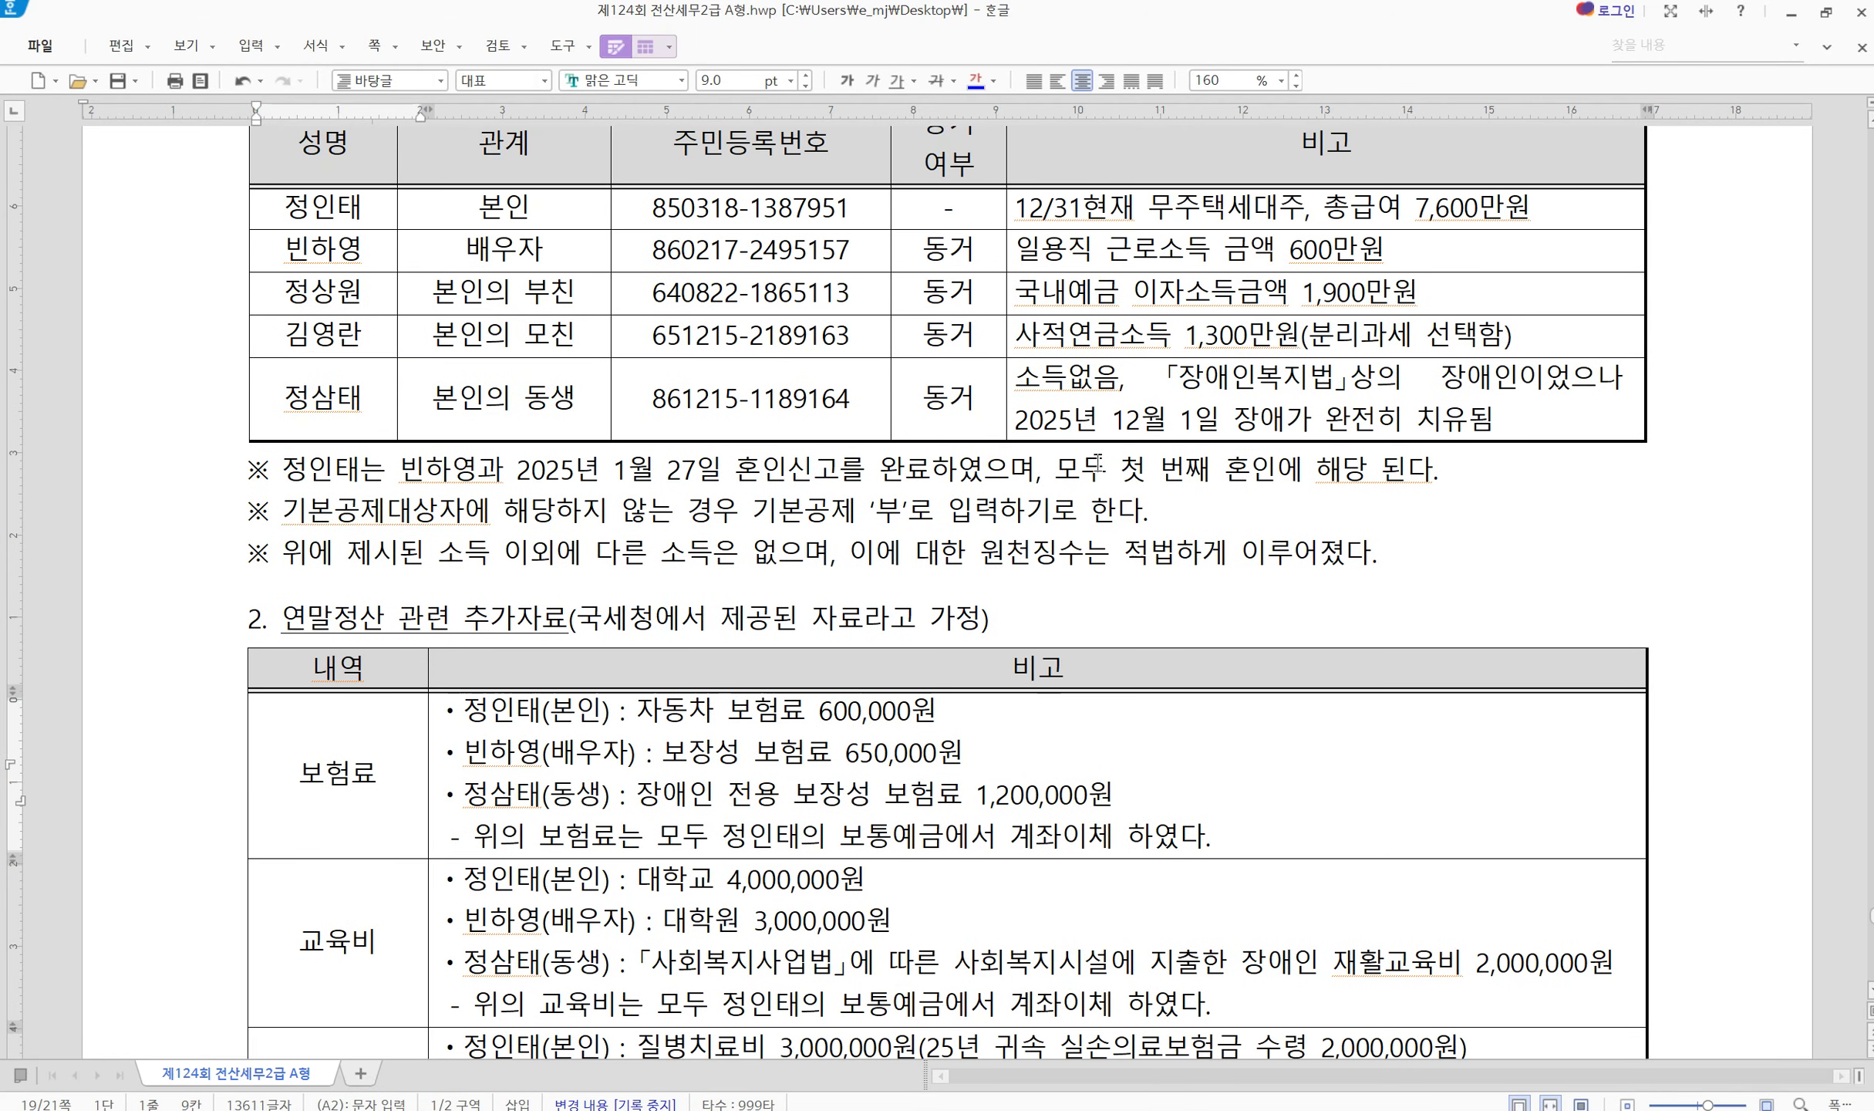
pyautogui.scroll(-3, 538, 878)
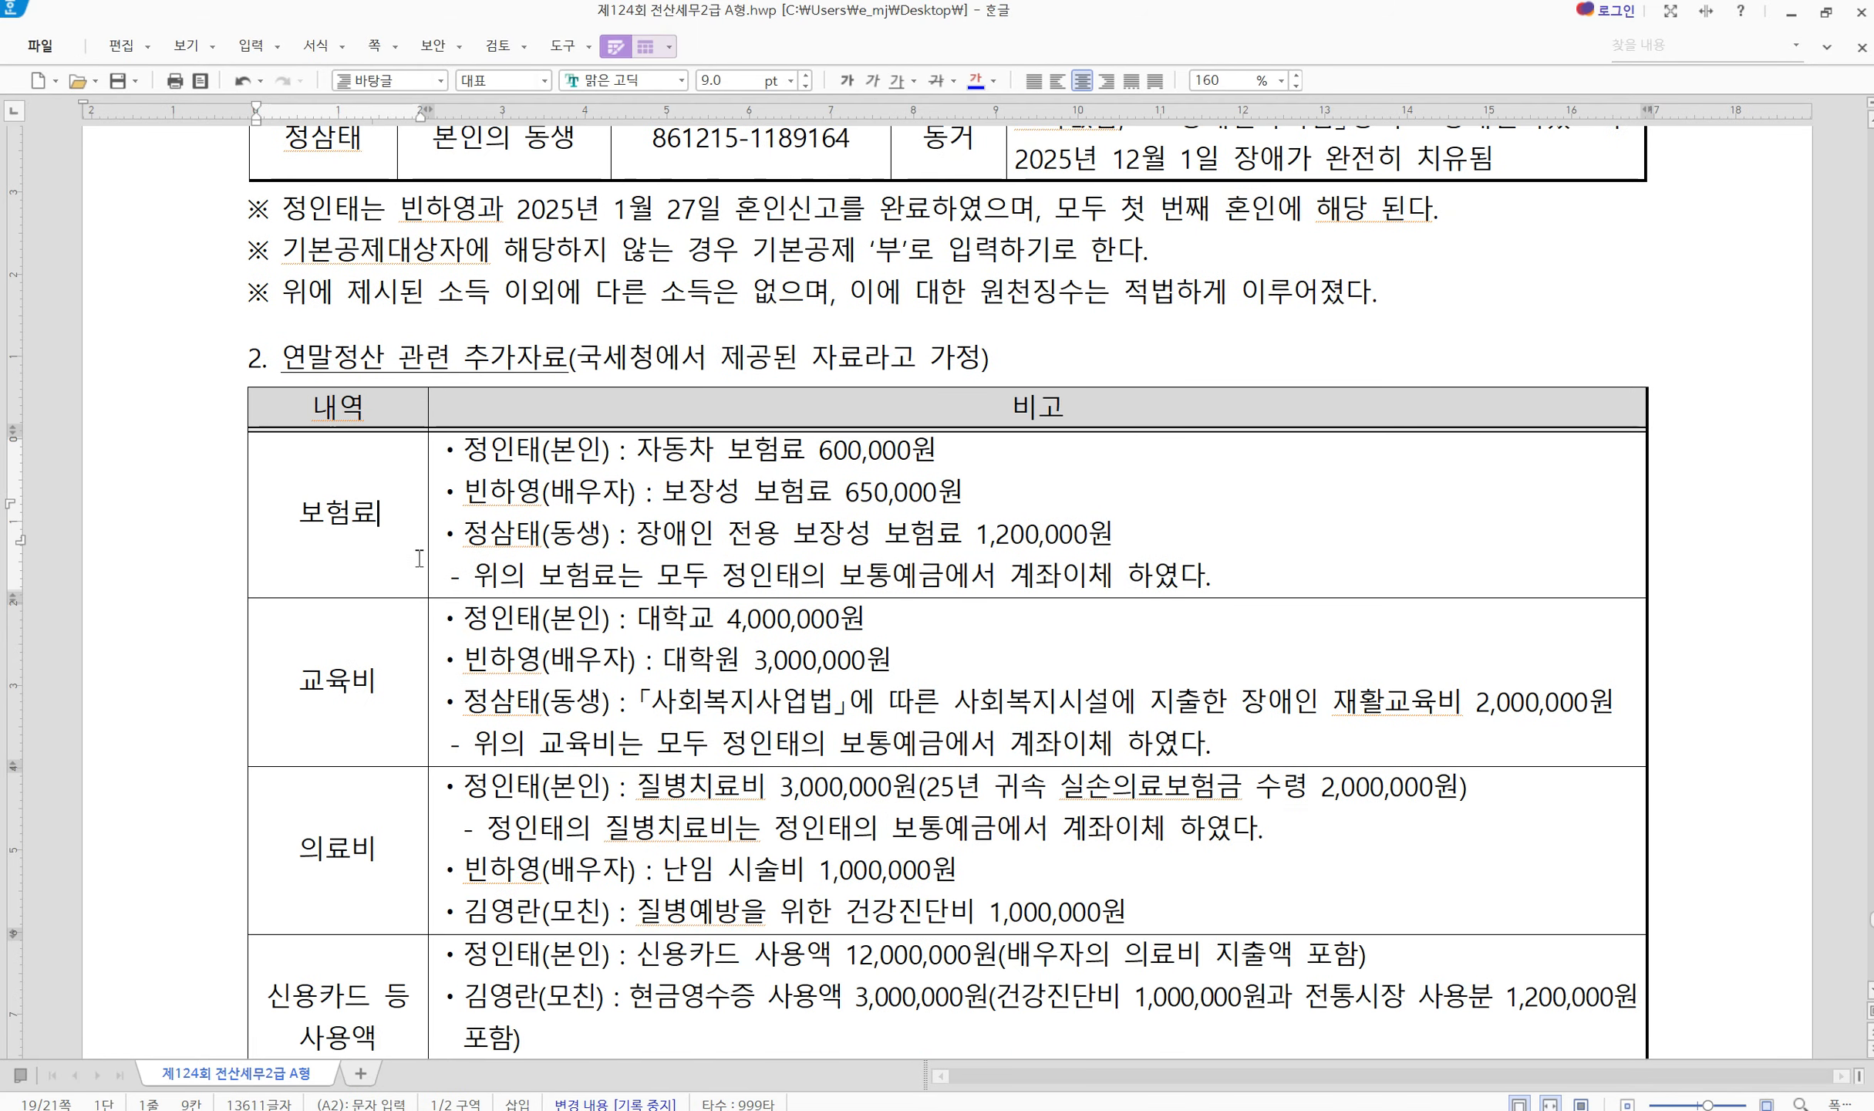
pyautogui.moveTo(463, 448); pyautogui.dragTo(852, 459)
pyautogui.moveTo(515, 491); pyautogui.dragTo(881, 491)
pyautogui.click(924, 493)
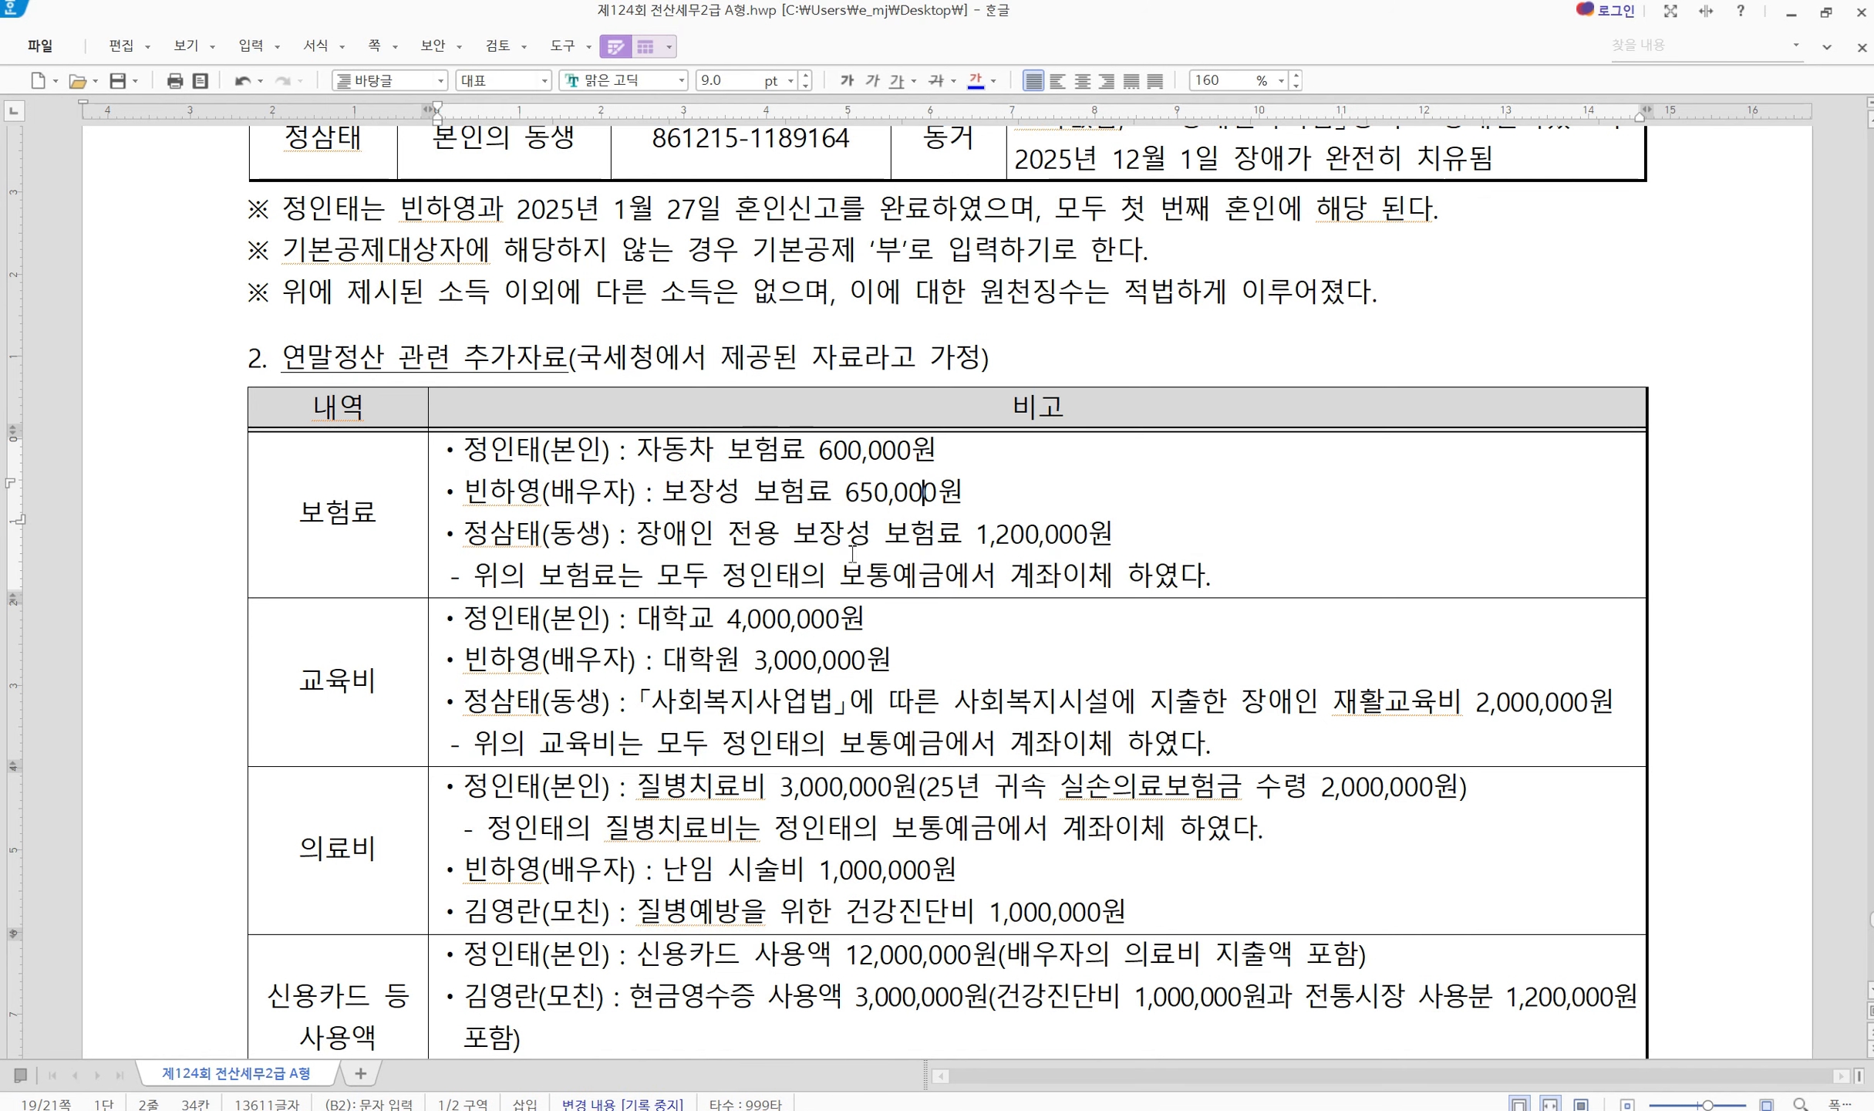
# Strike through the spouse's 대학원 3,000,000원 line in the 교육비 row in red
pyautogui.scroll(-3, 843, 505)
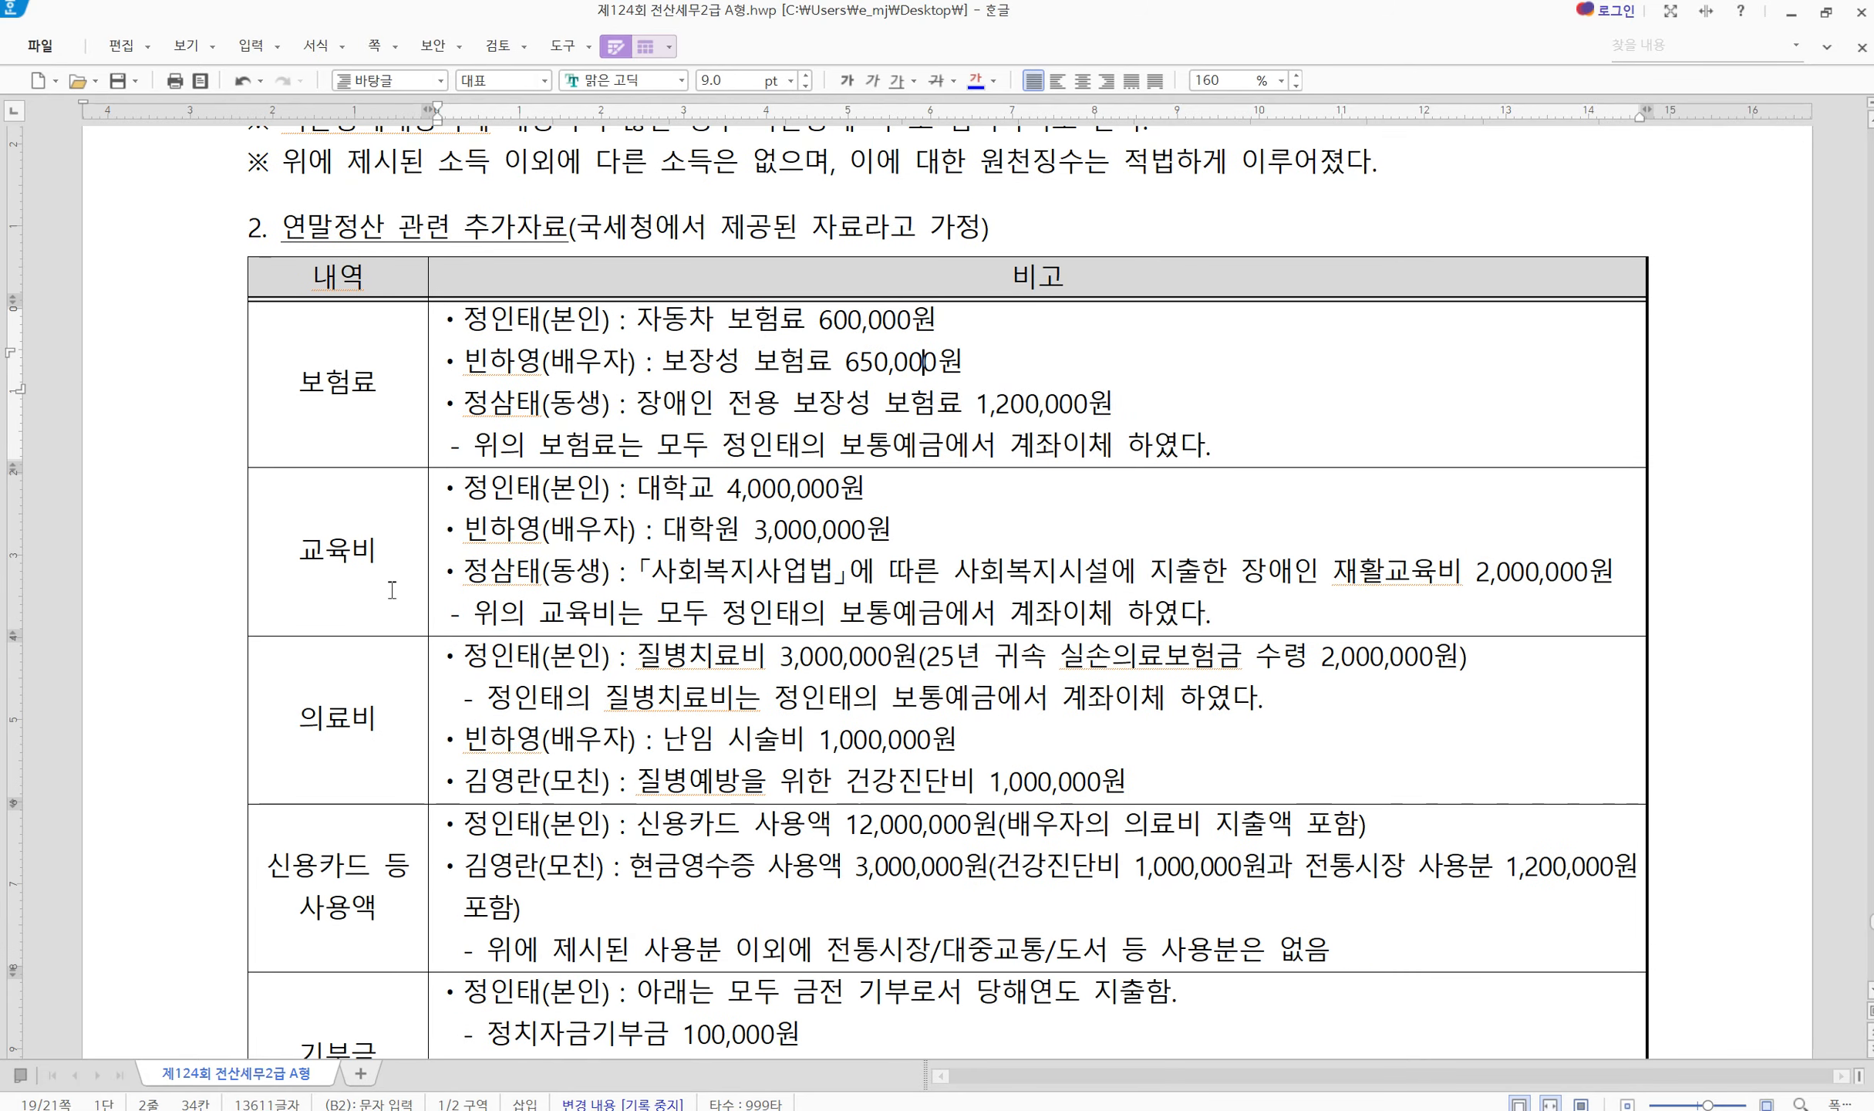
pyautogui.click(548, 515)
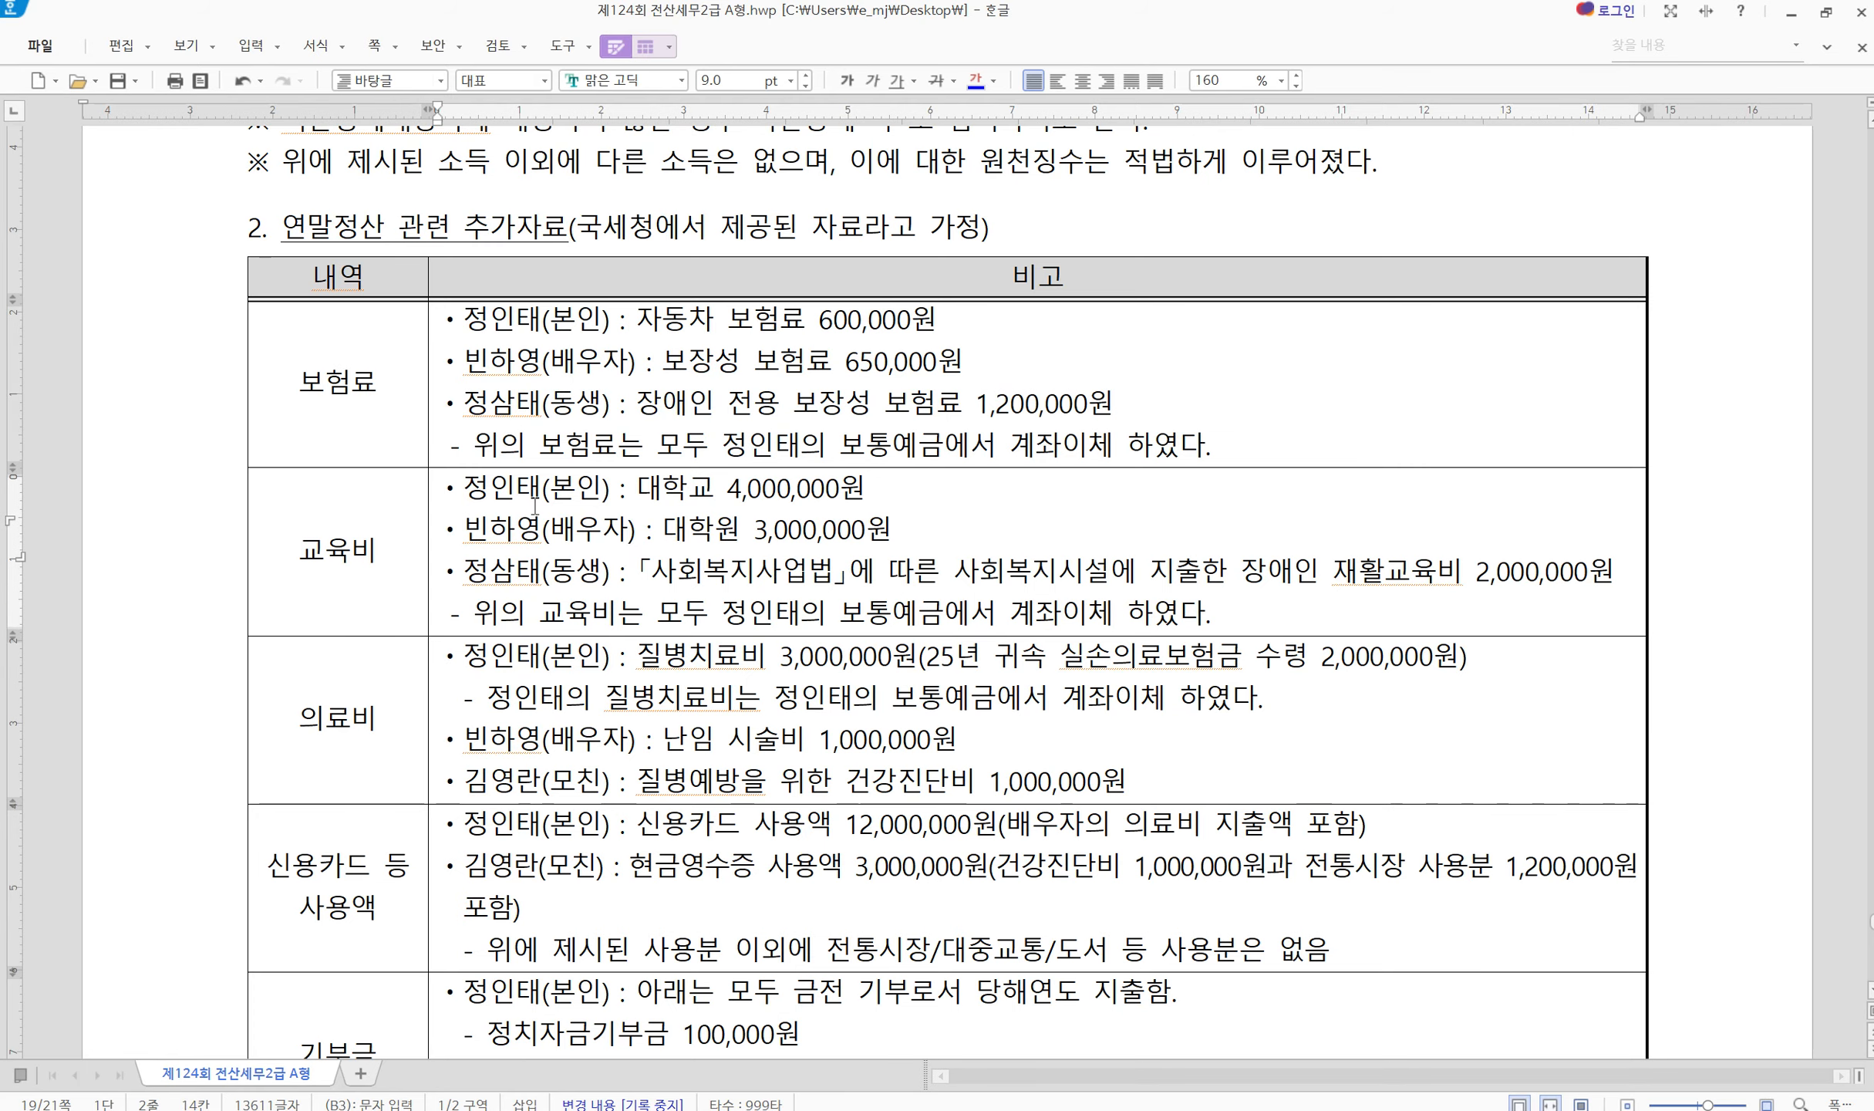
pyautogui.tripleClick(535, 490)
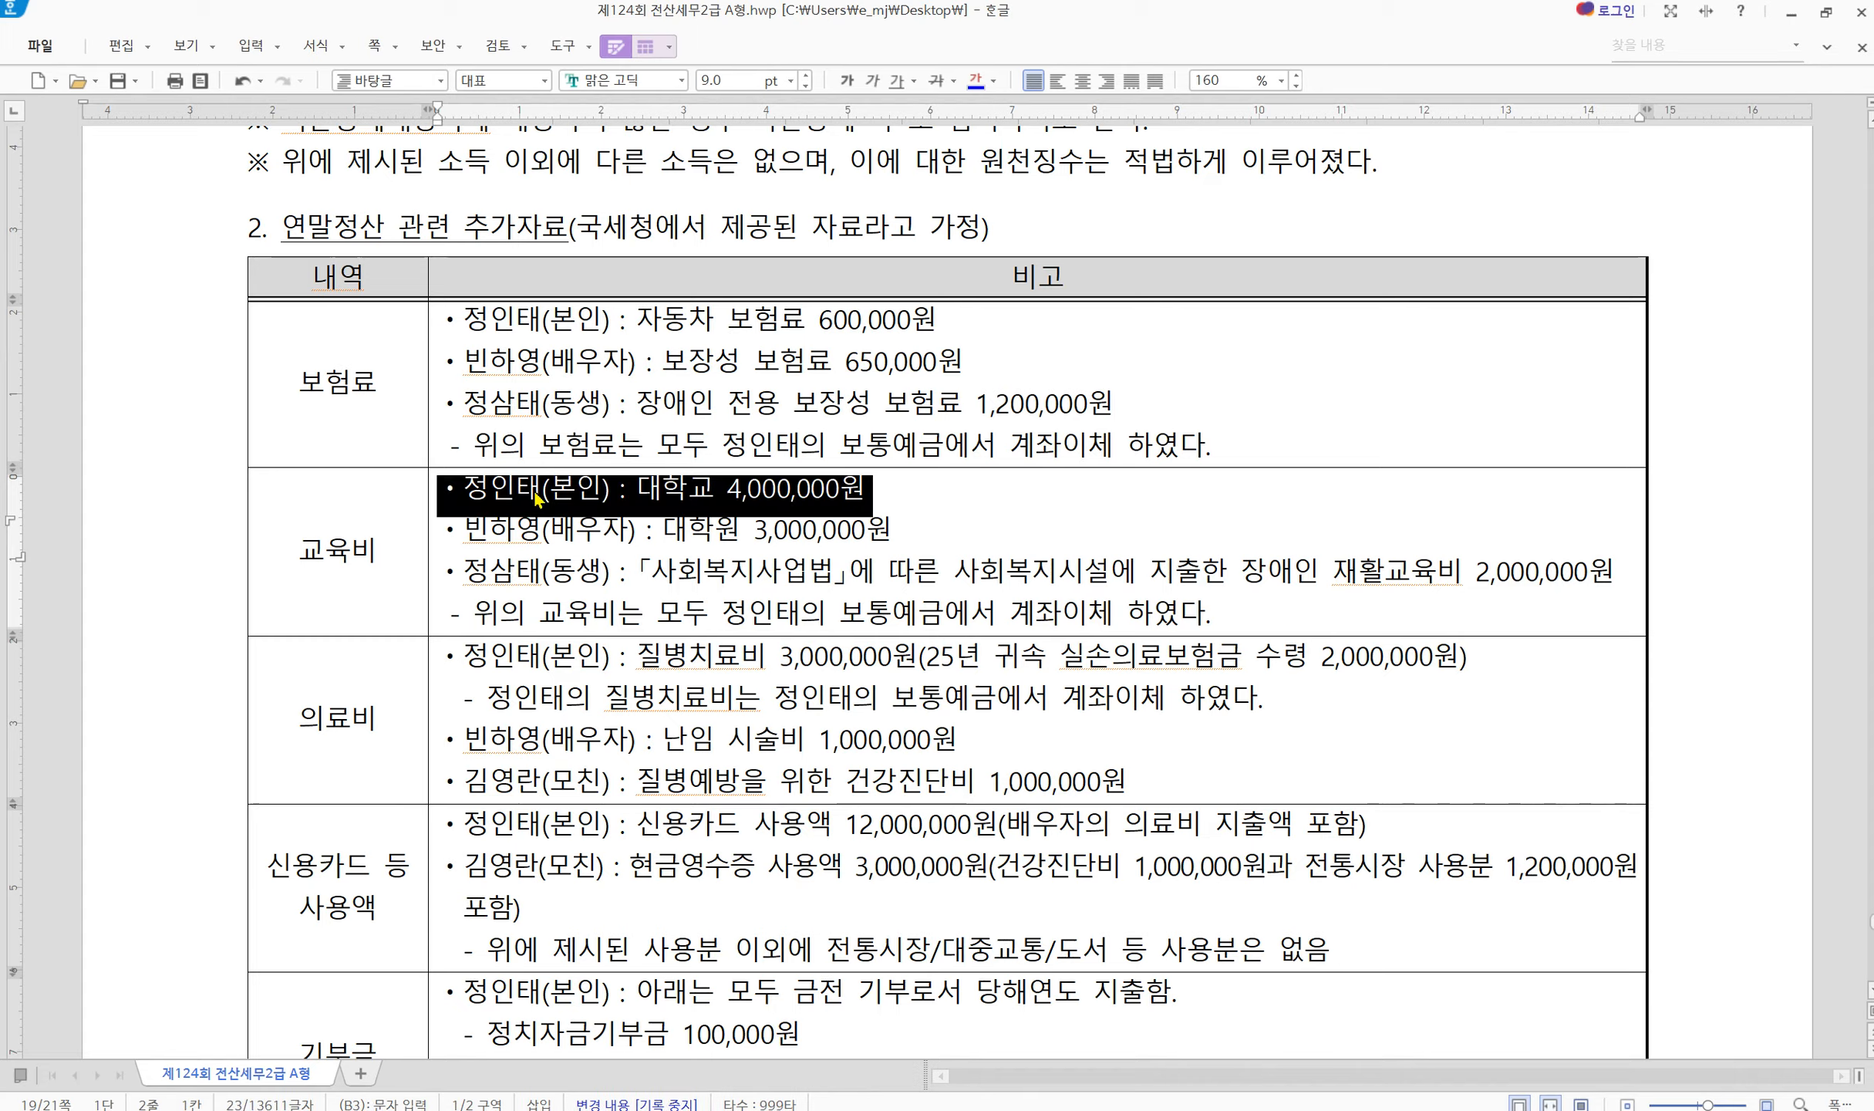
pyautogui.tripleClick(541, 490)
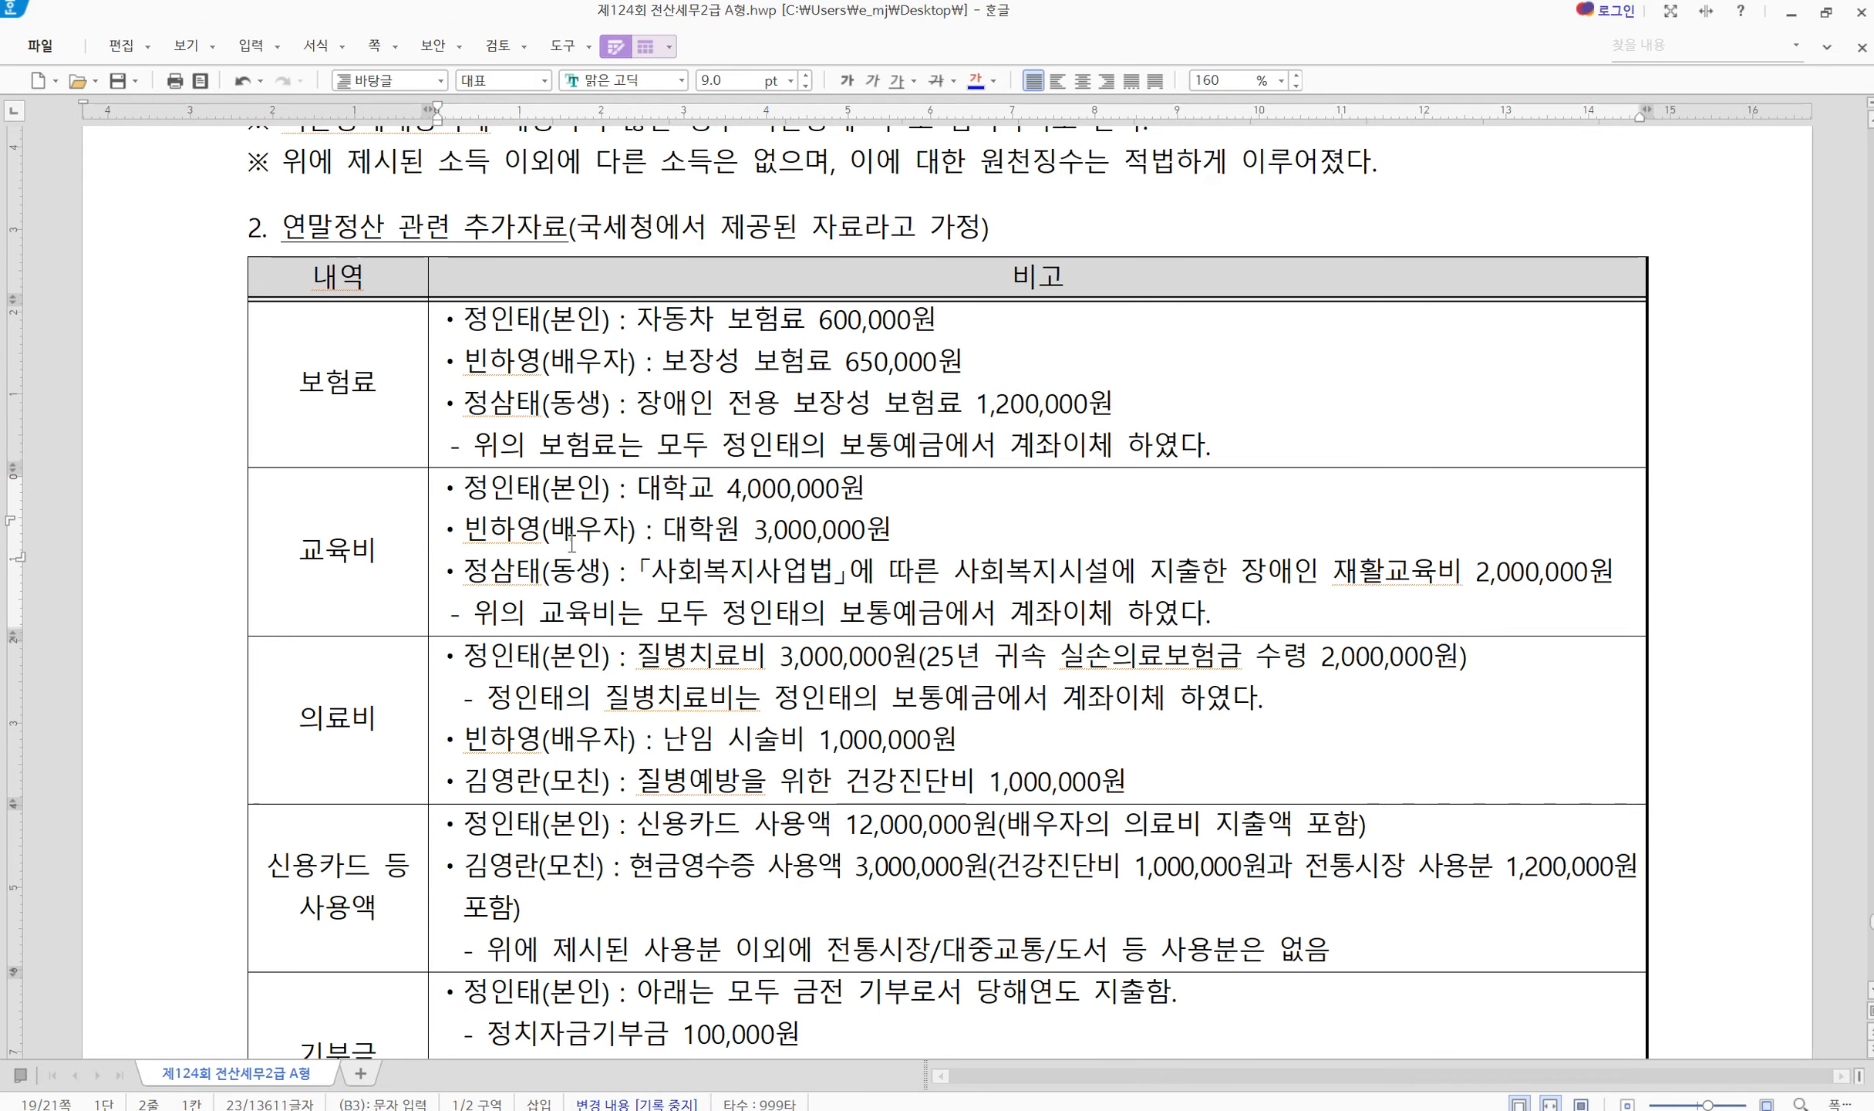
pyautogui.tripleClick(573, 540)
pyautogui.click(937, 80)
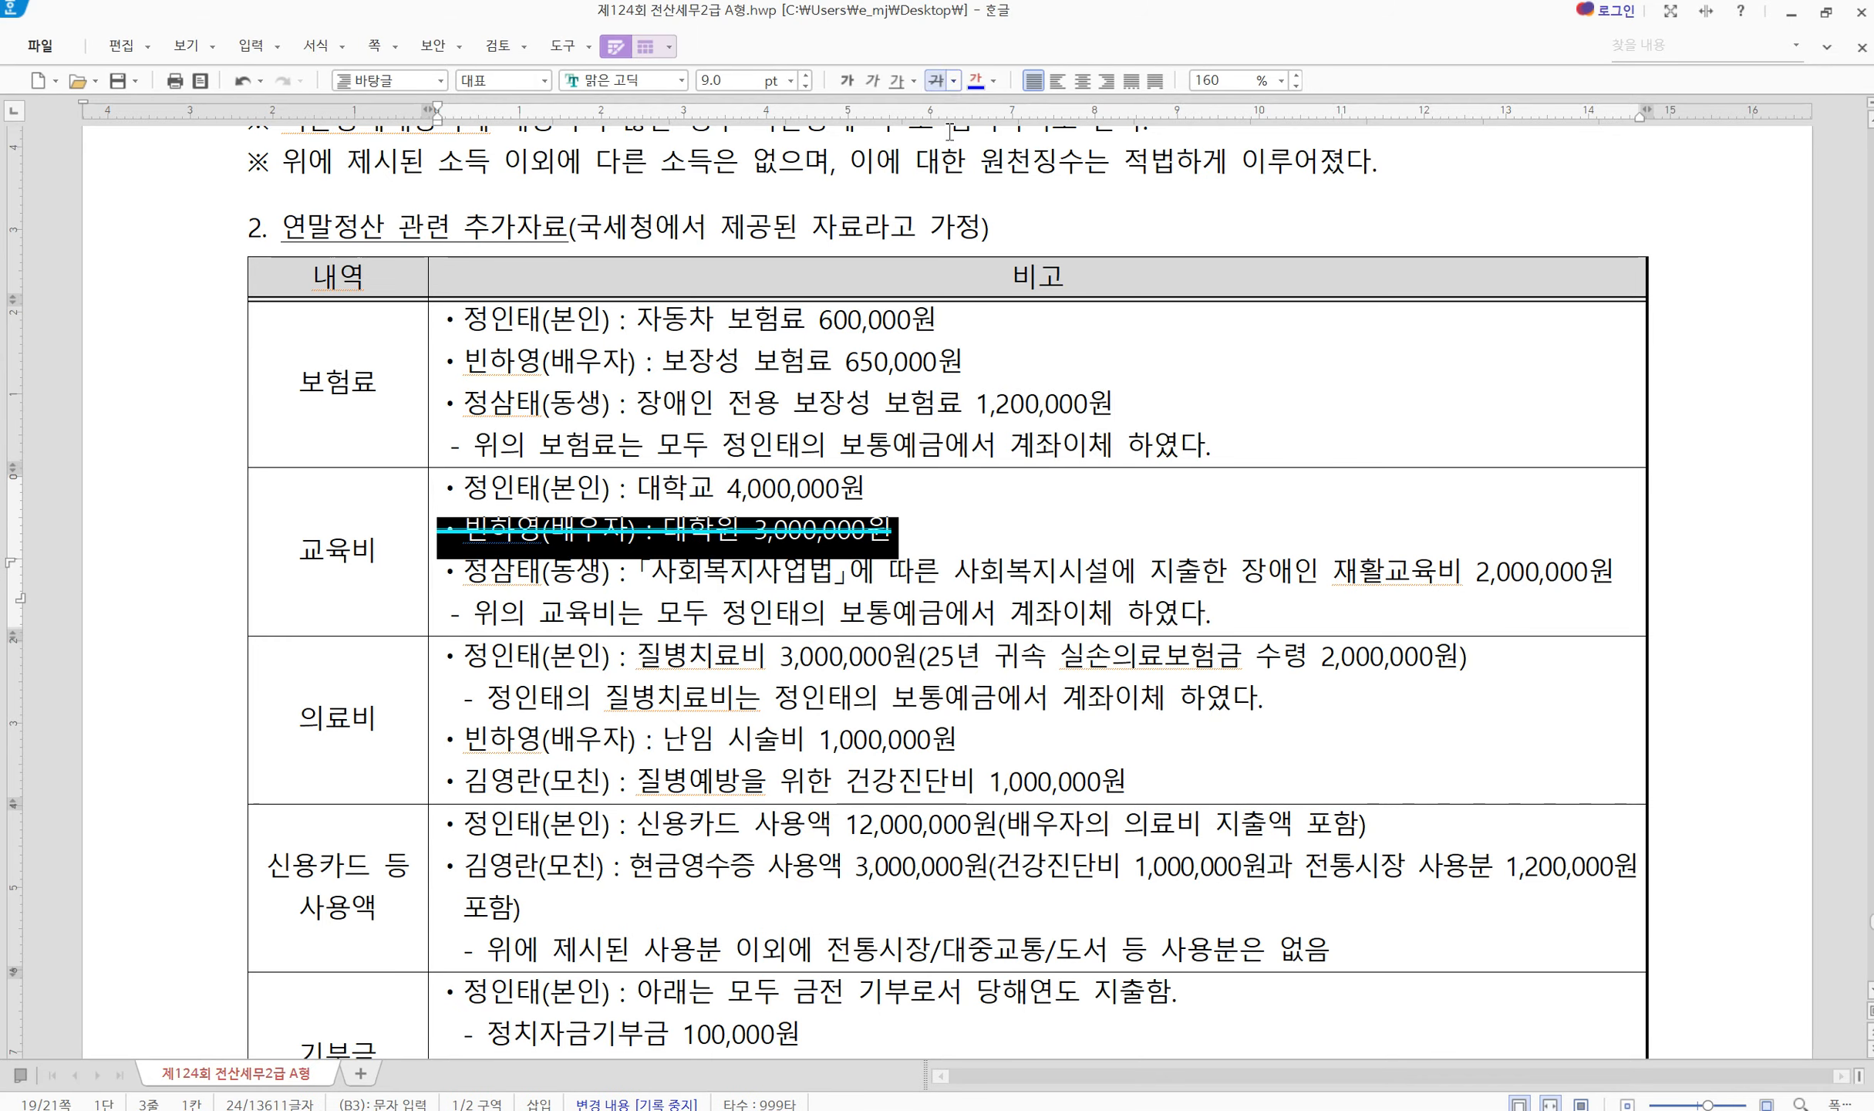
pyautogui.click(931, 598)
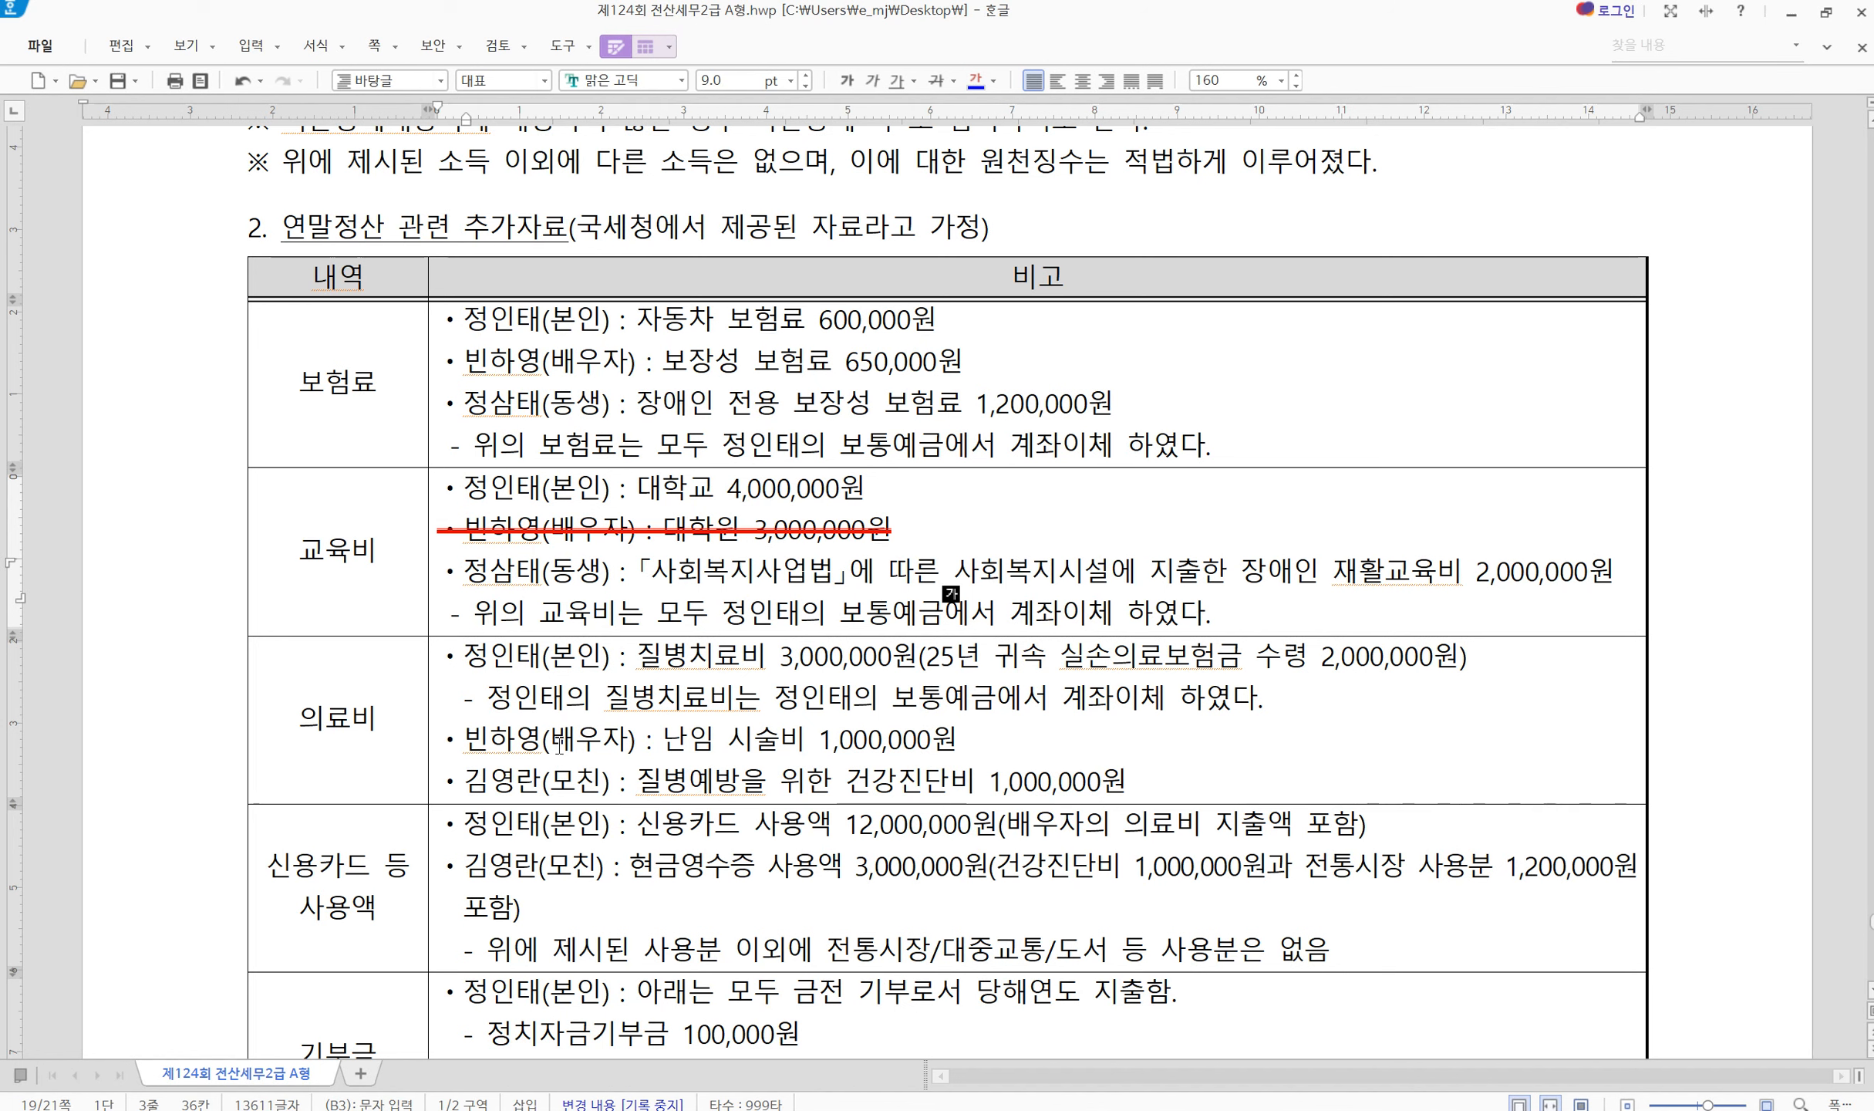
# Review the 교육비 entries in the exam document, including the sibling's rehabilitation education cost
pyautogui.doubleClick(354, 544)
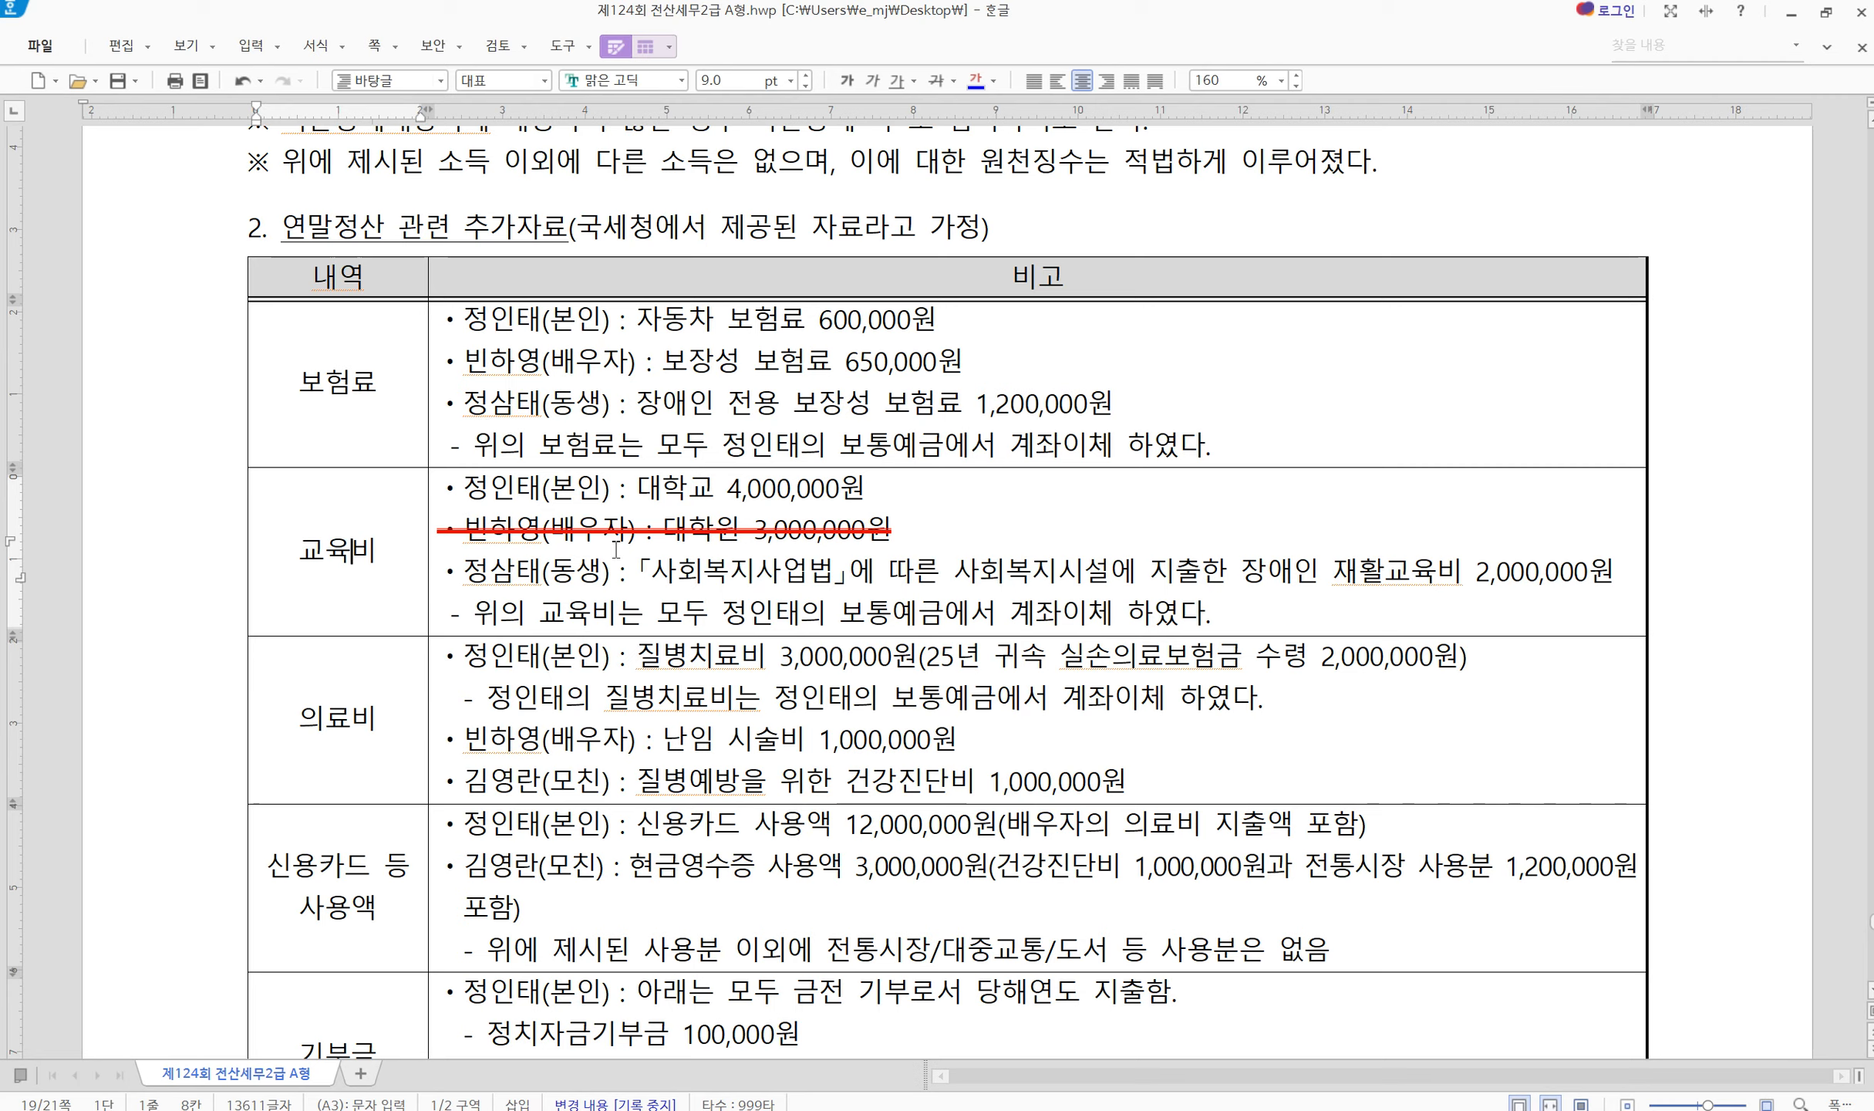
pyautogui.moveTo(347, 536); pyautogui.dragTo(336, 743)
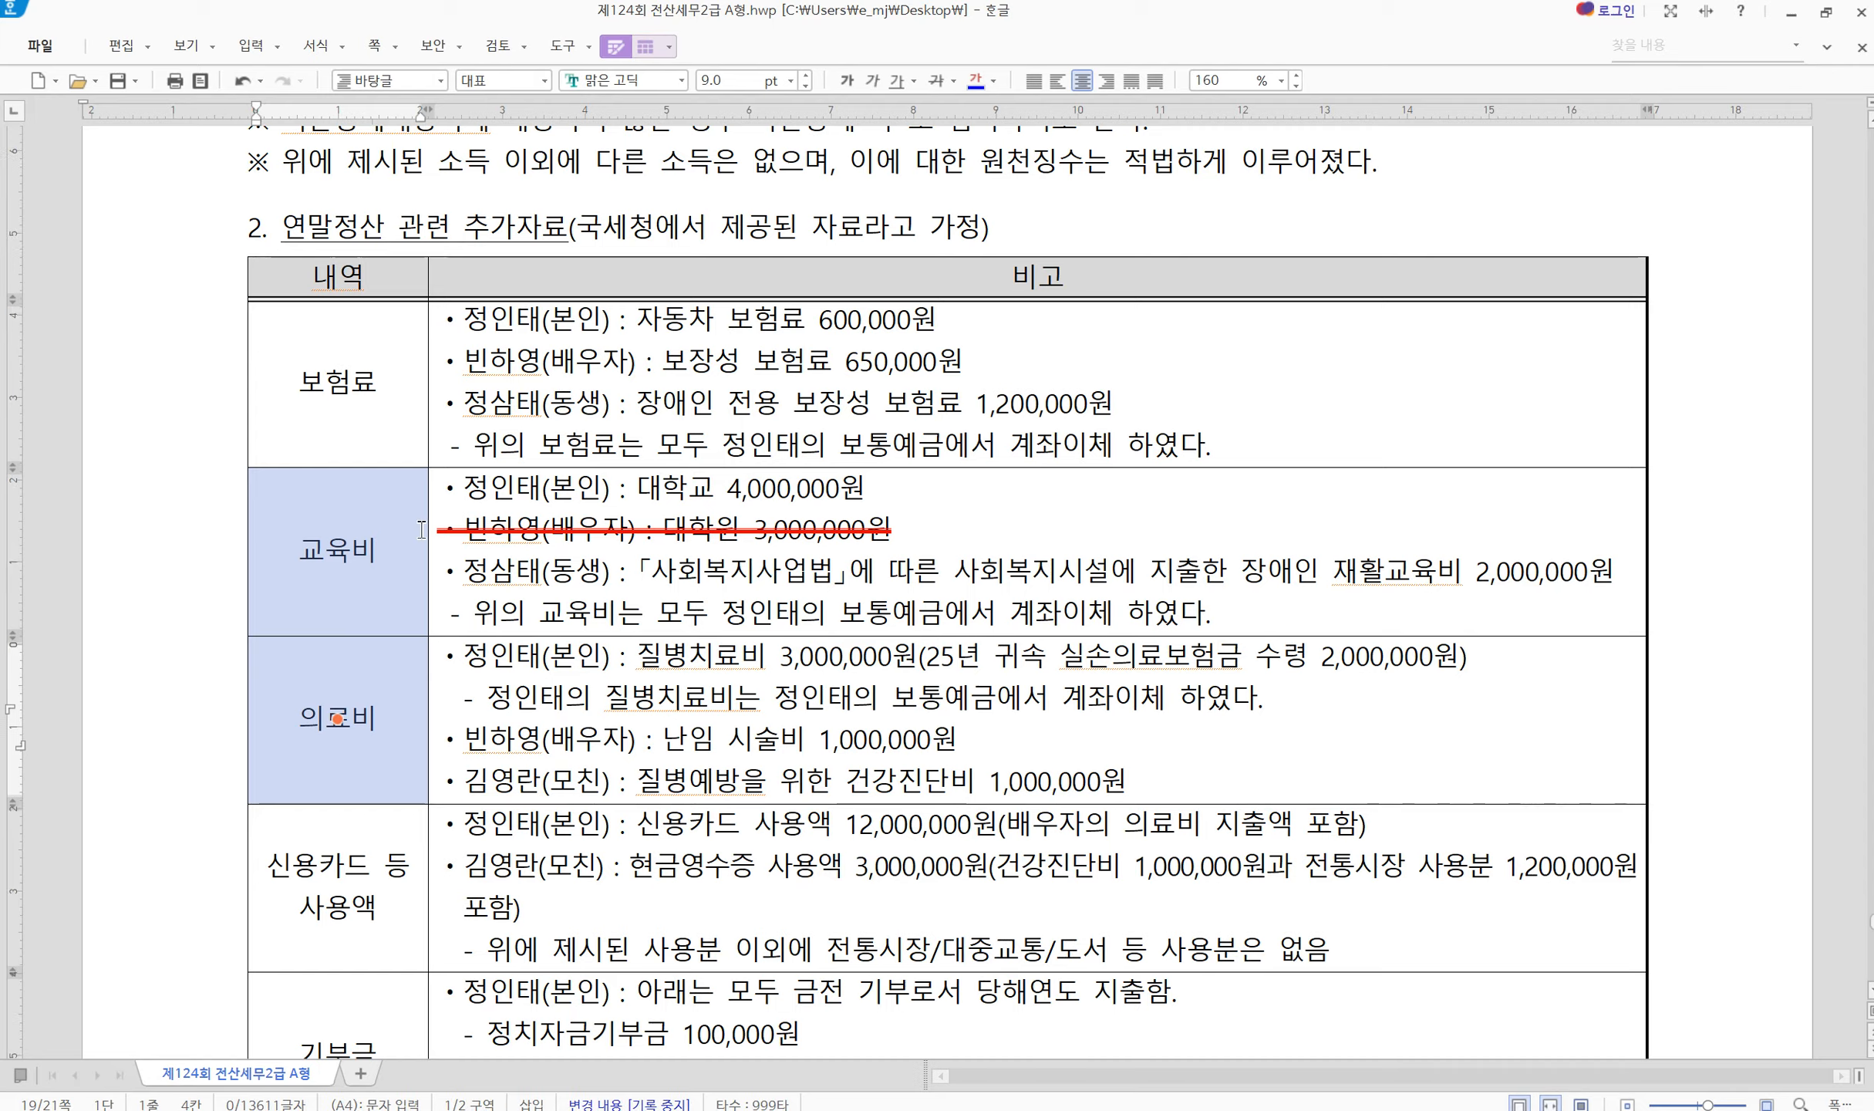
pyautogui.click(379, 573)
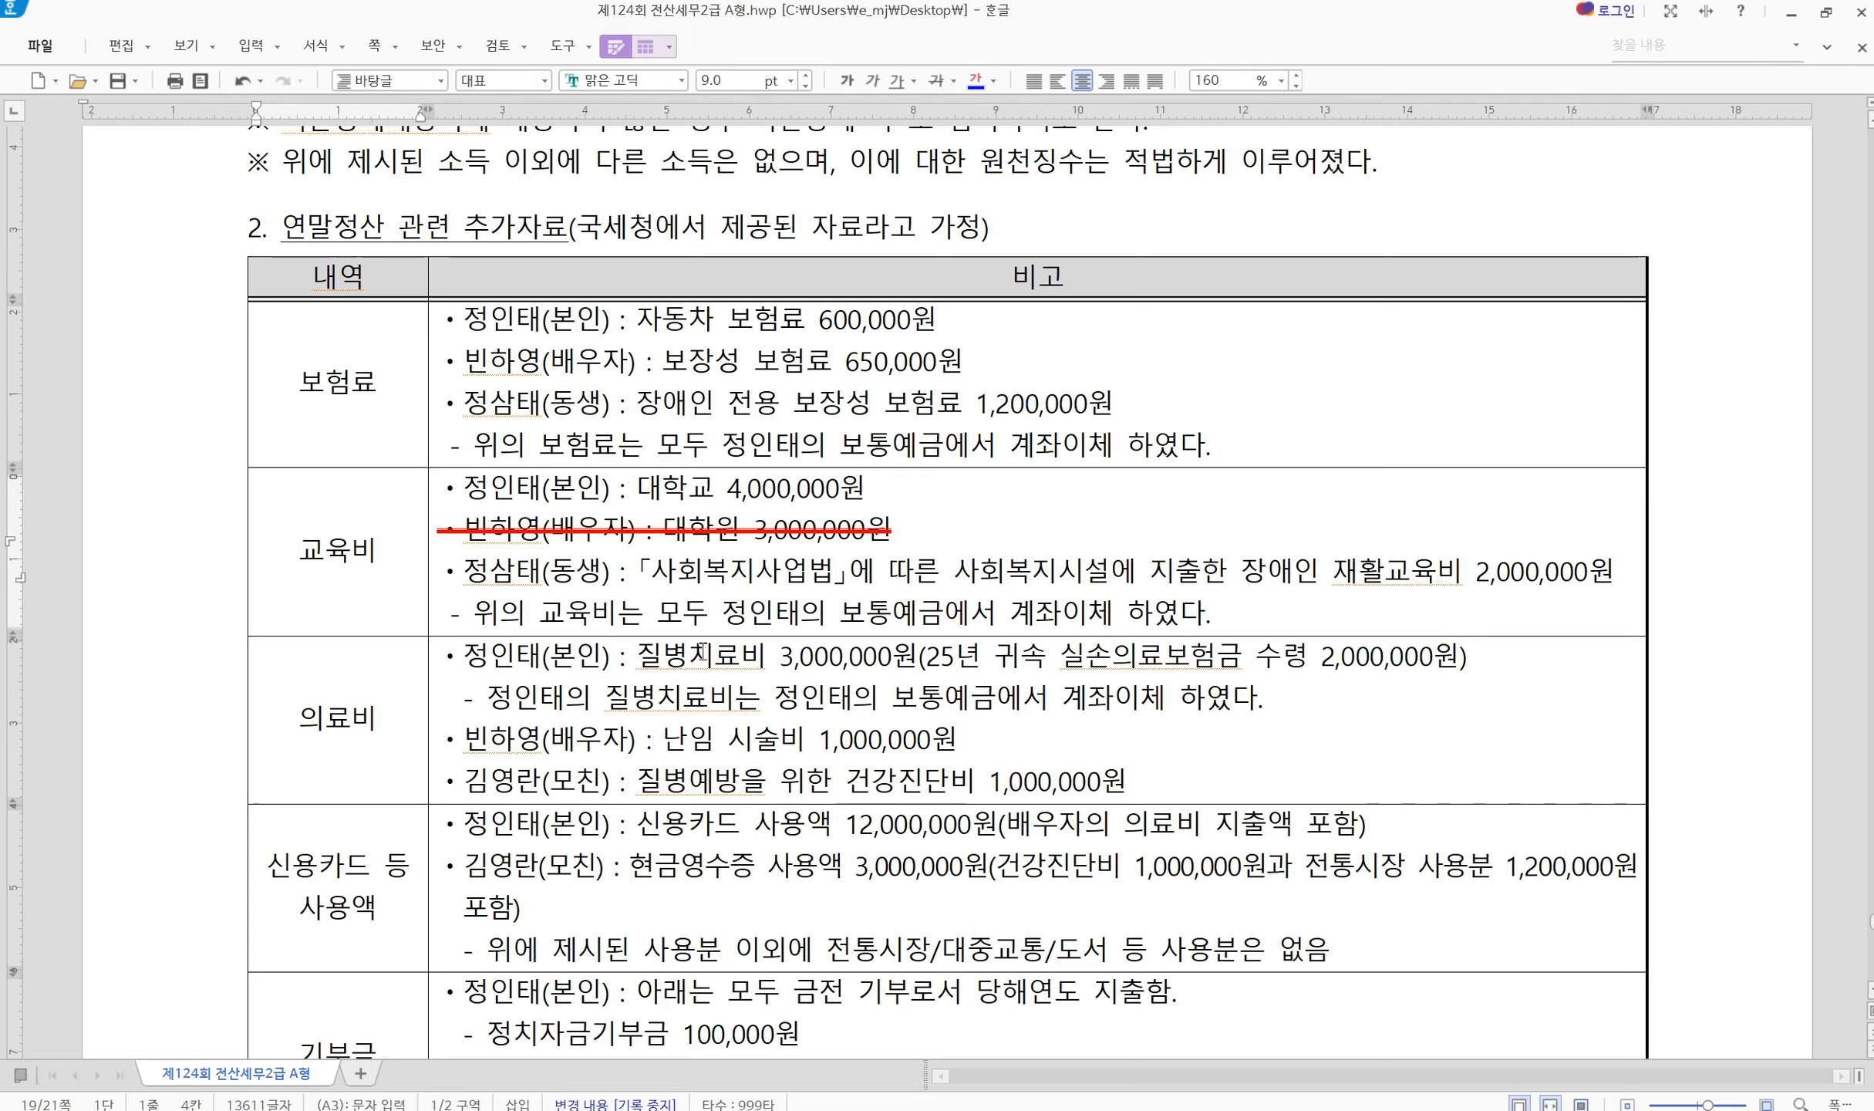
pyautogui.click(1017, 587)
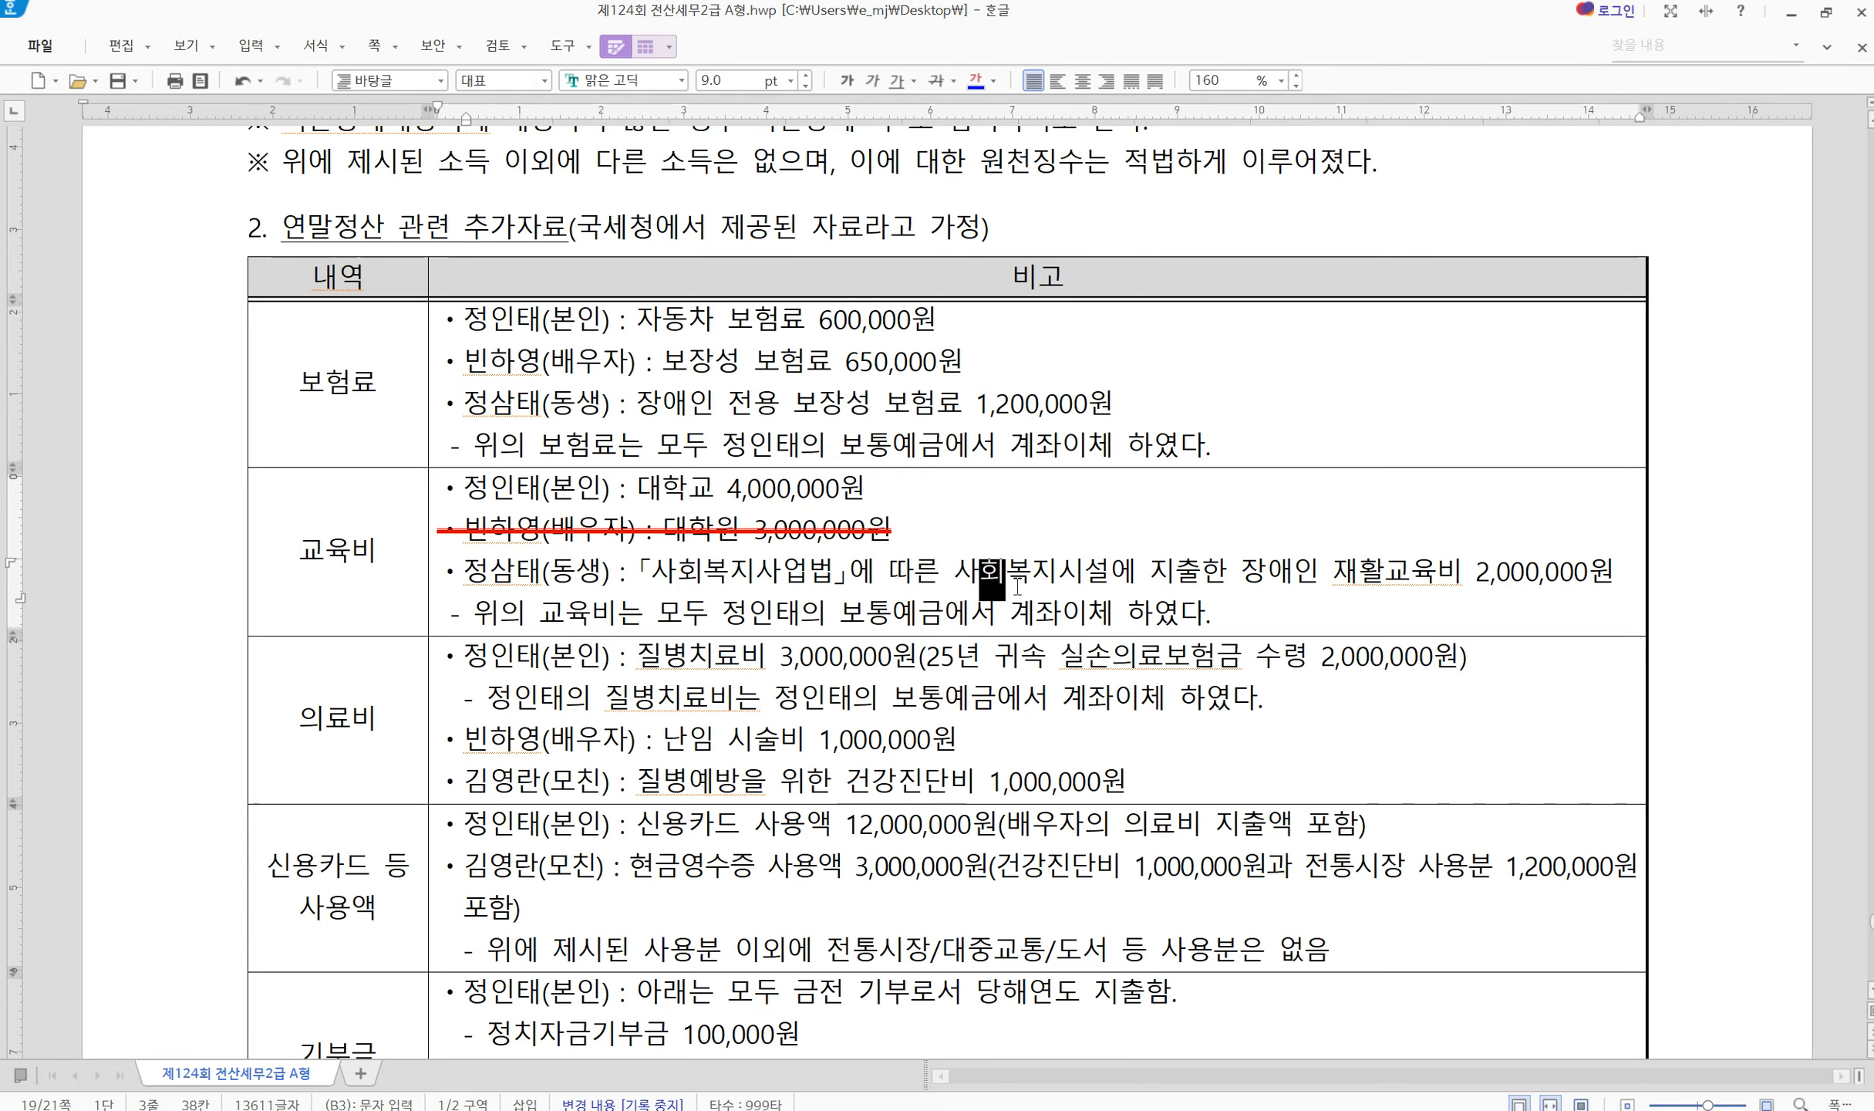
pyautogui.moveTo(1018, 586); pyautogui.dragTo(1320, 609)
pyautogui.click(1033, 733)
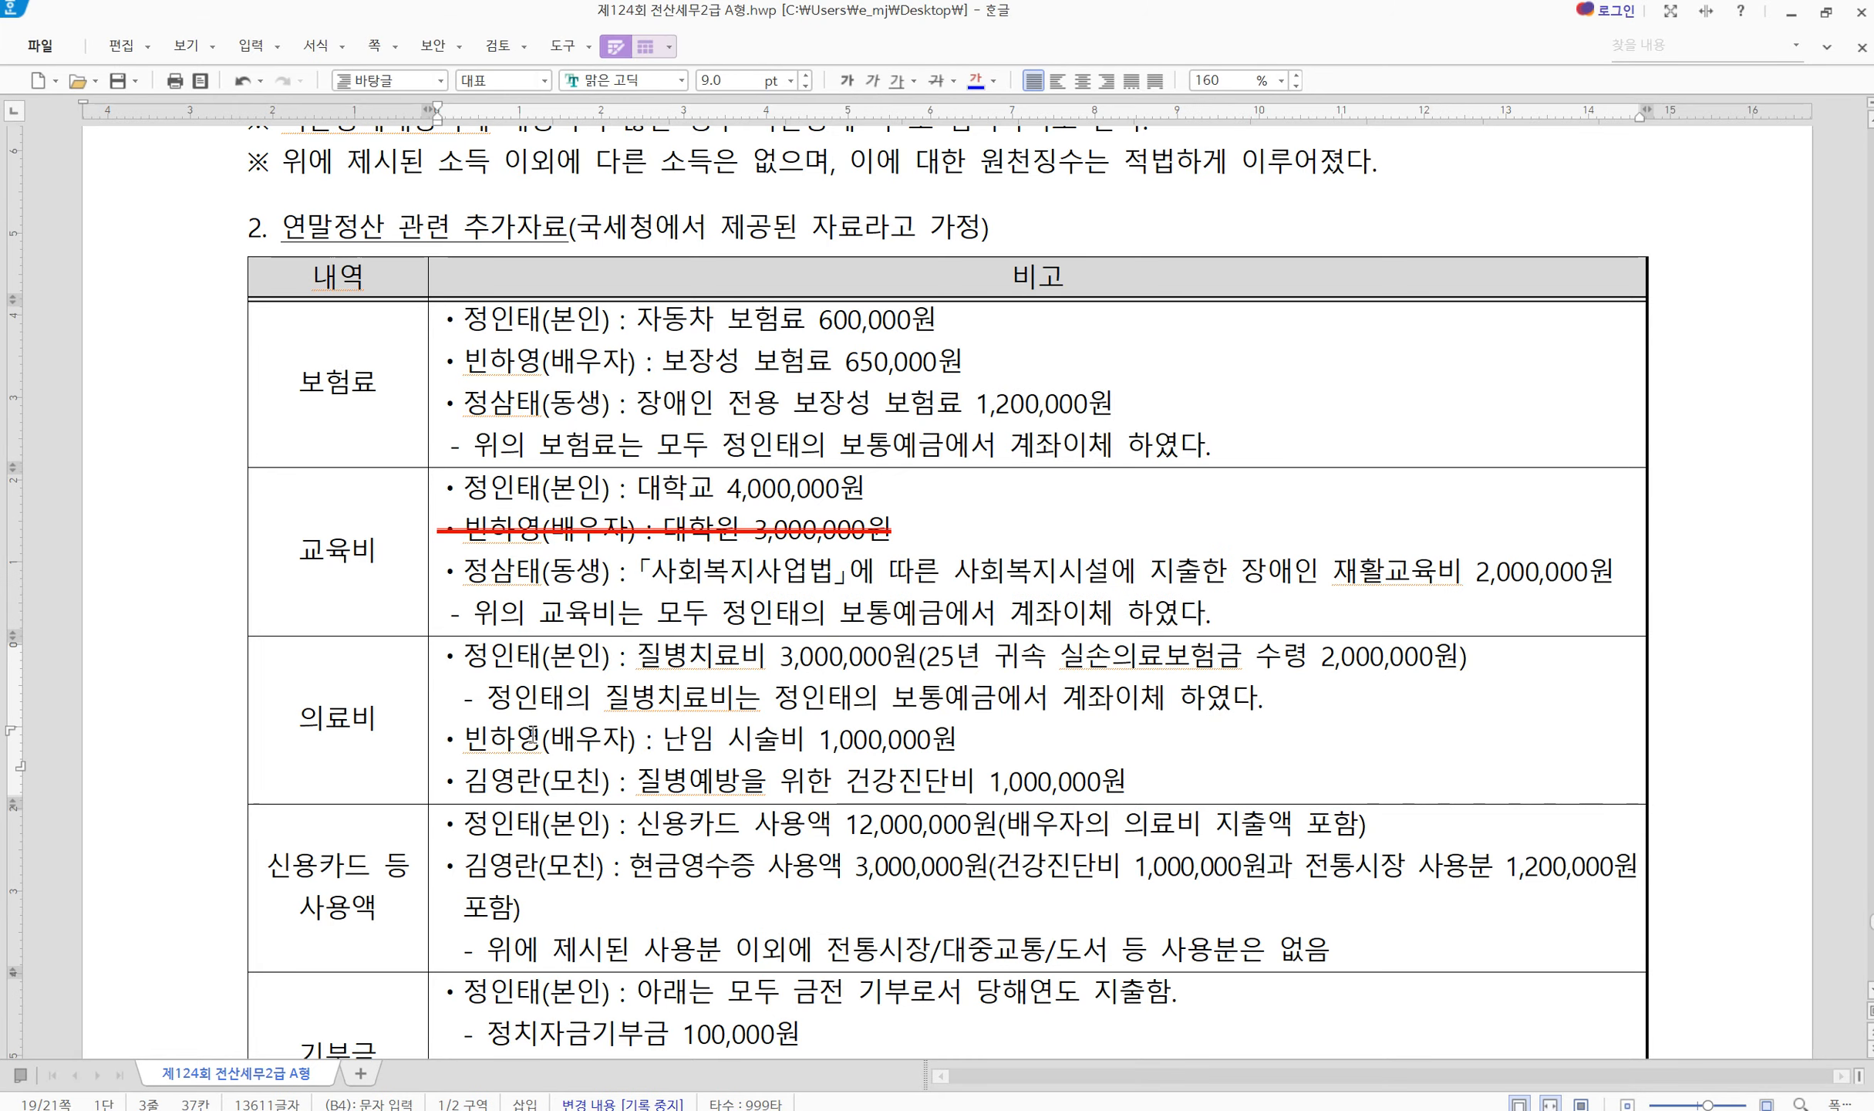
# Mark the medical lines: taxpayer's treatment, spouse's infertility treatment, mother's 1,000,000원 check-up
pyautogui.moveTo(466, 657); pyautogui.dragTo(735, 668)
pyautogui.click(892, 674)
pyautogui.moveTo(505, 756); pyautogui.dragTo(756, 760)
pyautogui.click(931, 742)
pyautogui.scroll(-1, 694, 794)
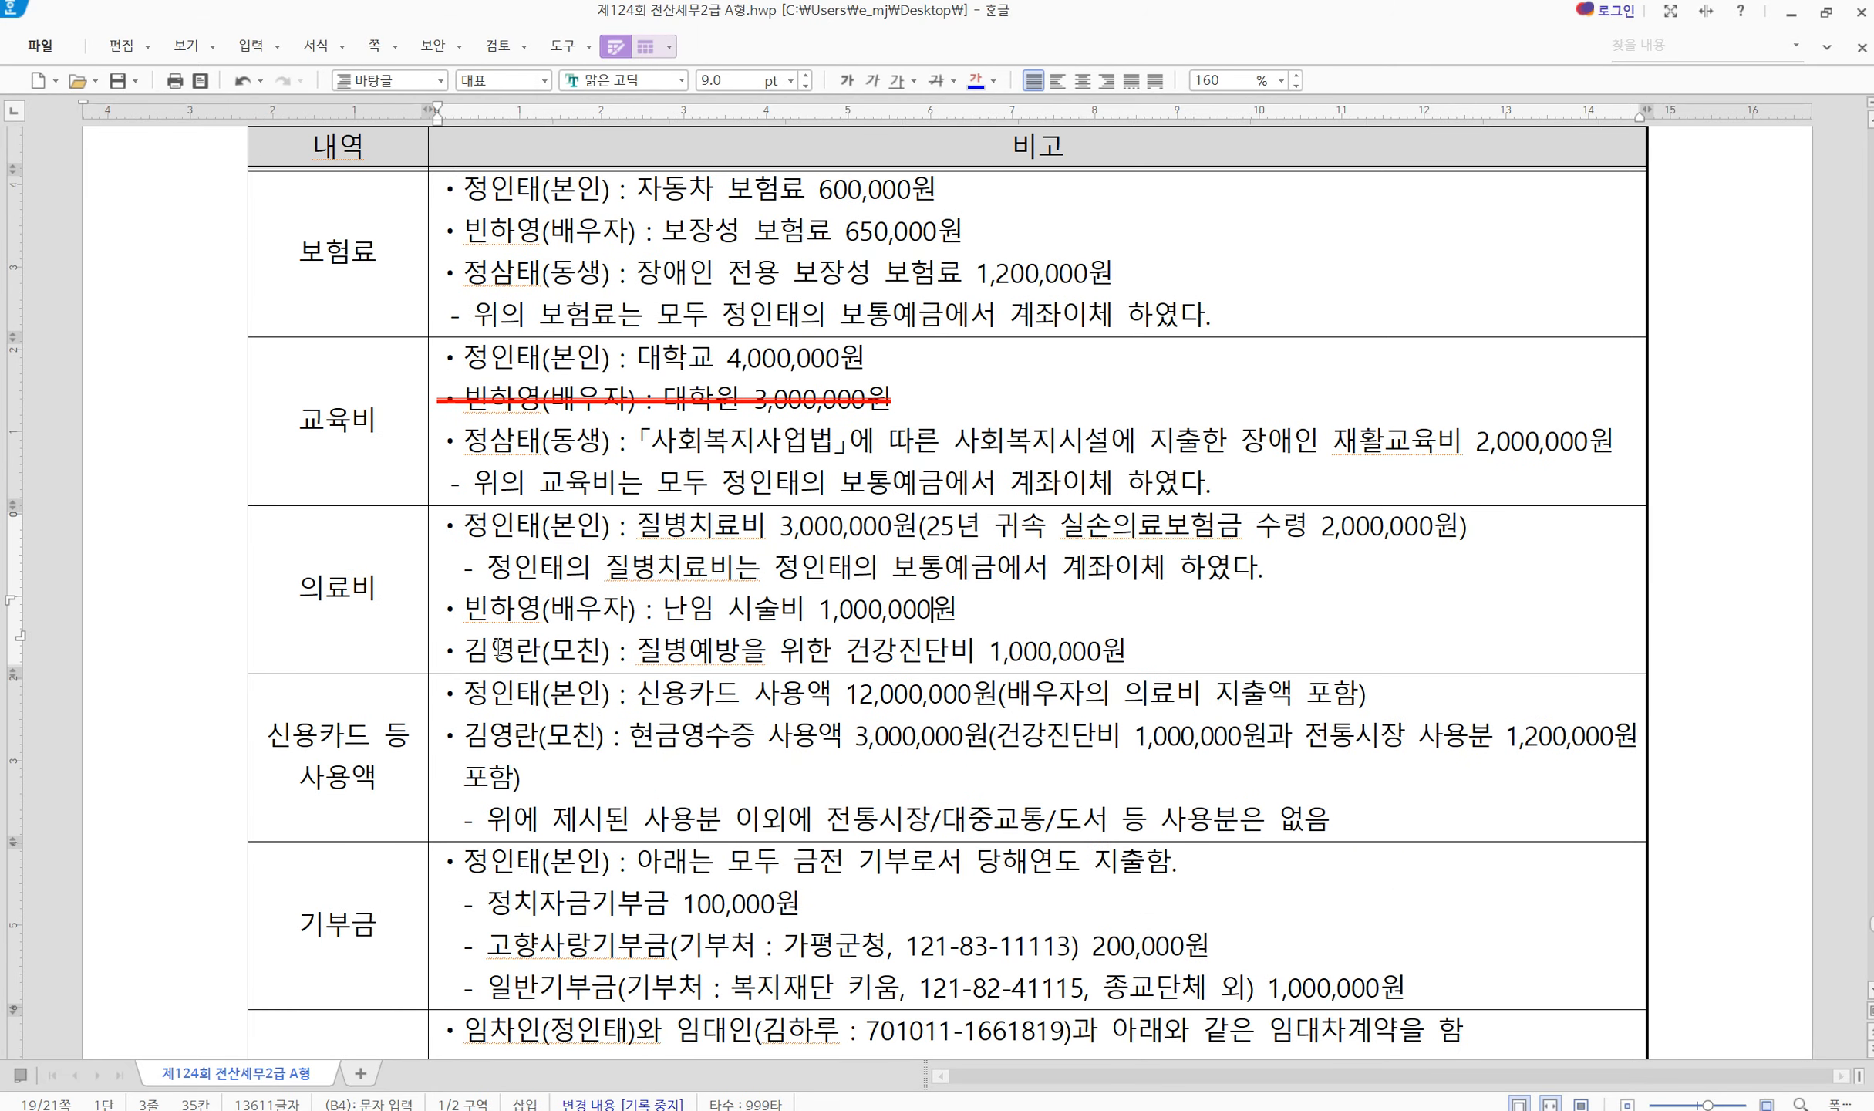
pyautogui.moveTo(519, 649); pyautogui.dragTo(1088, 653)
pyautogui.click(990, 657)
pyautogui.click(1189, 653)
pyautogui.scroll(-1, 489, 763)
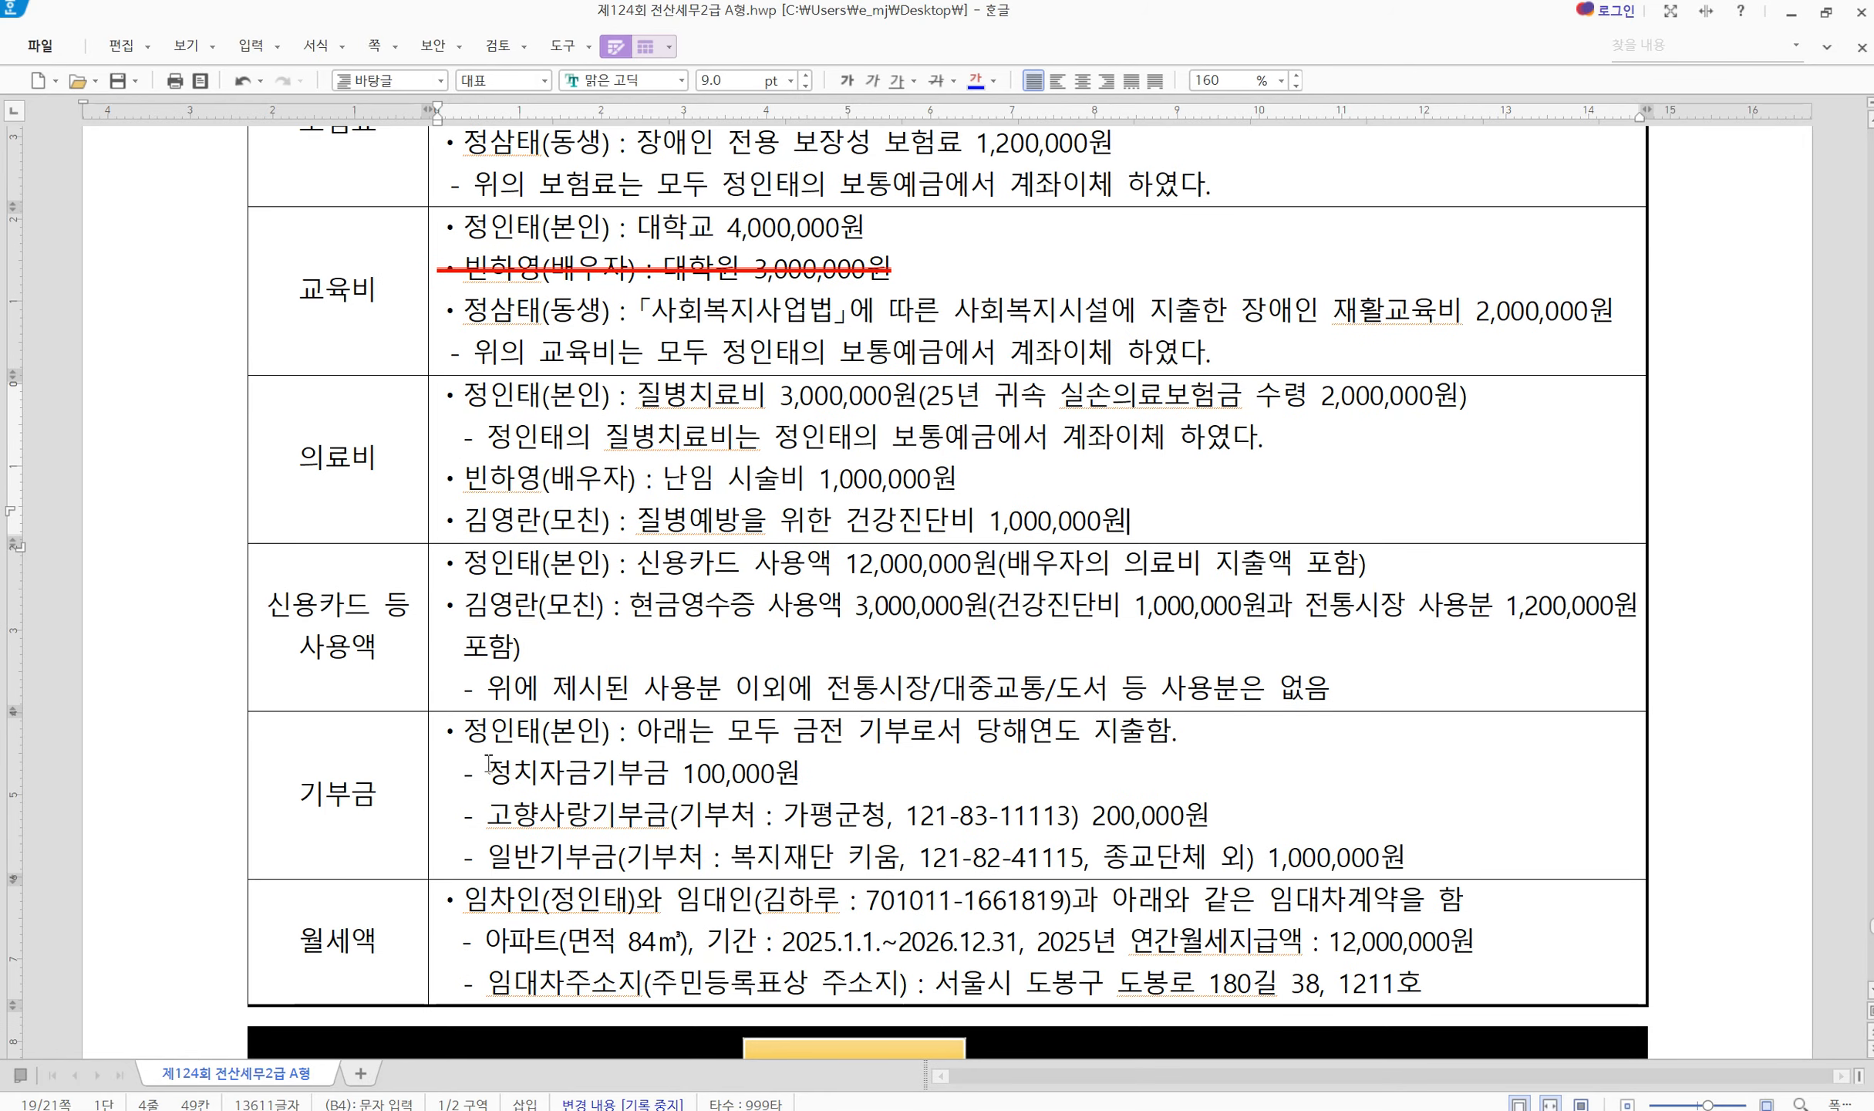
# Mark the credit card usage, mother's 3,000,000원 cash receipts and 1,200,000원 traditional market lines
pyautogui.click(349, 673)
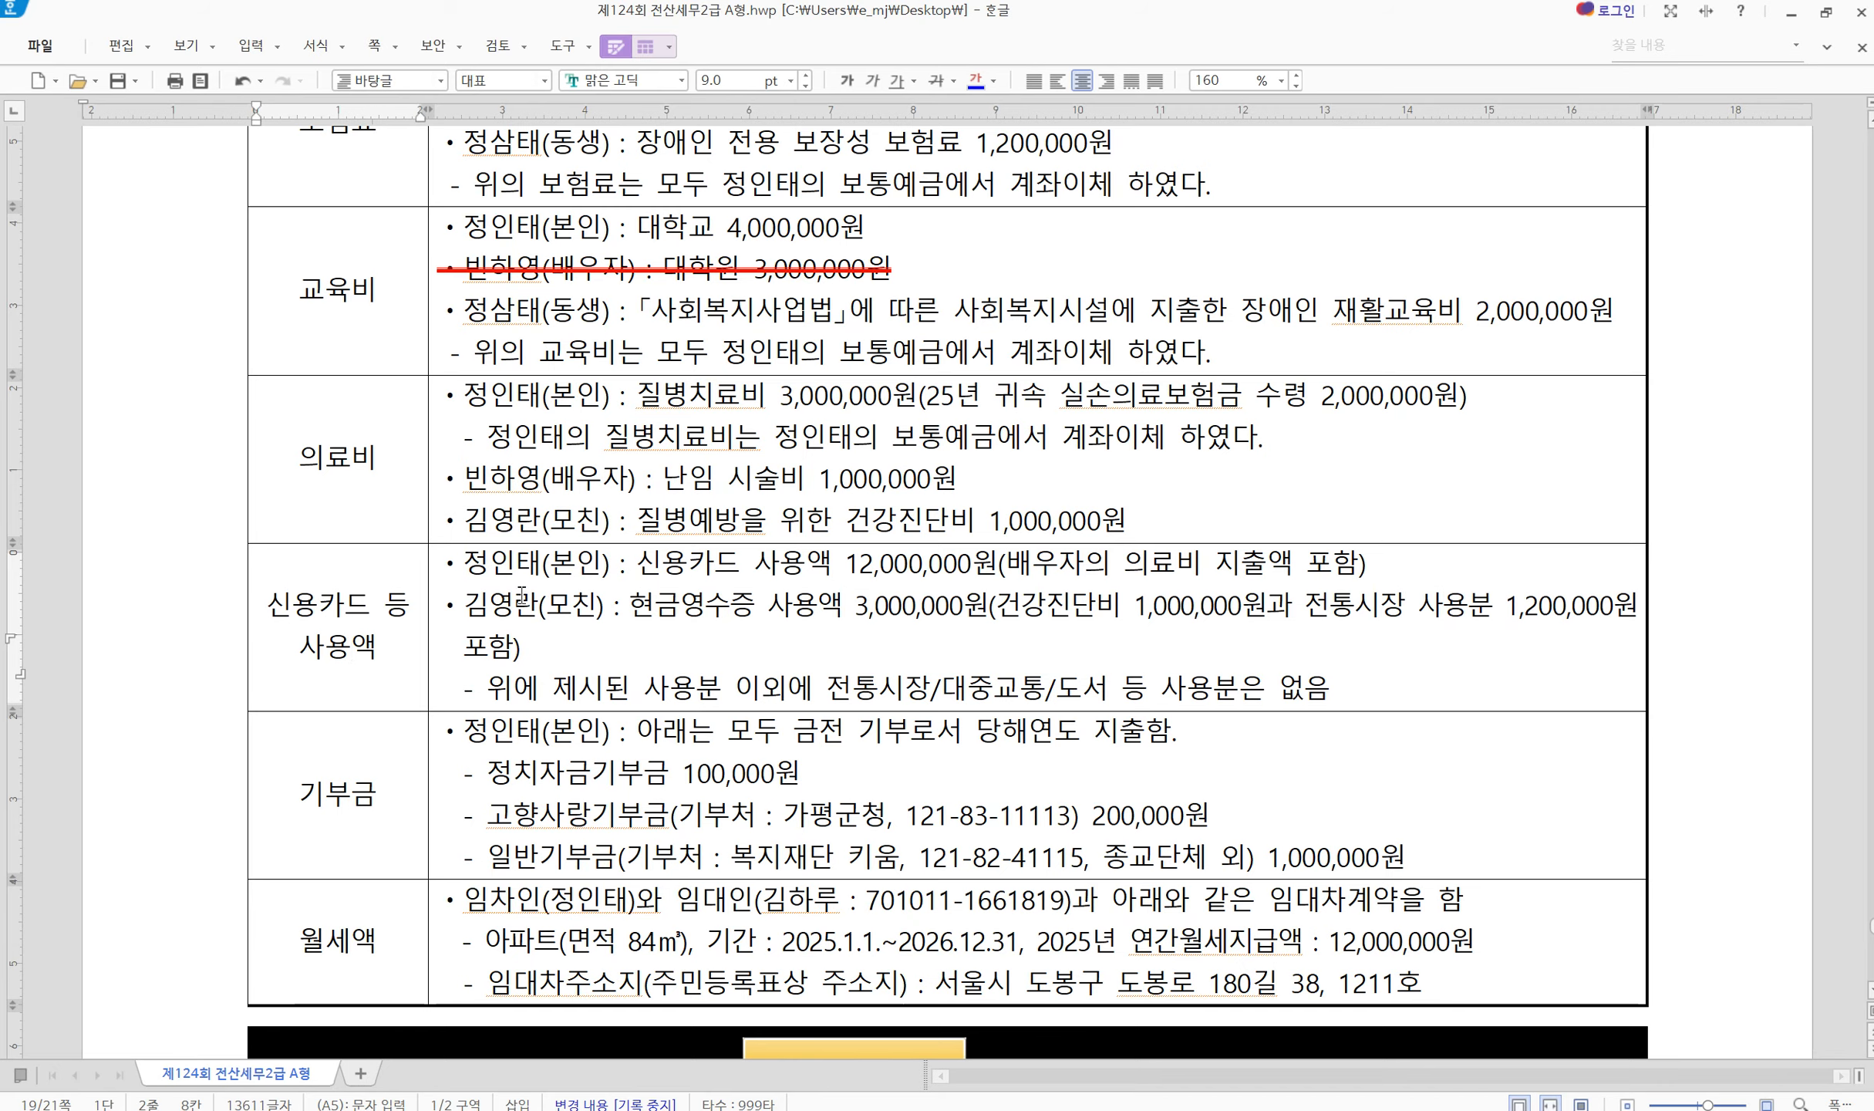
pyautogui.moveTo(539, 561); pyautogui.dragTo(1087, 567)
pyautogui.click(1265, 567)
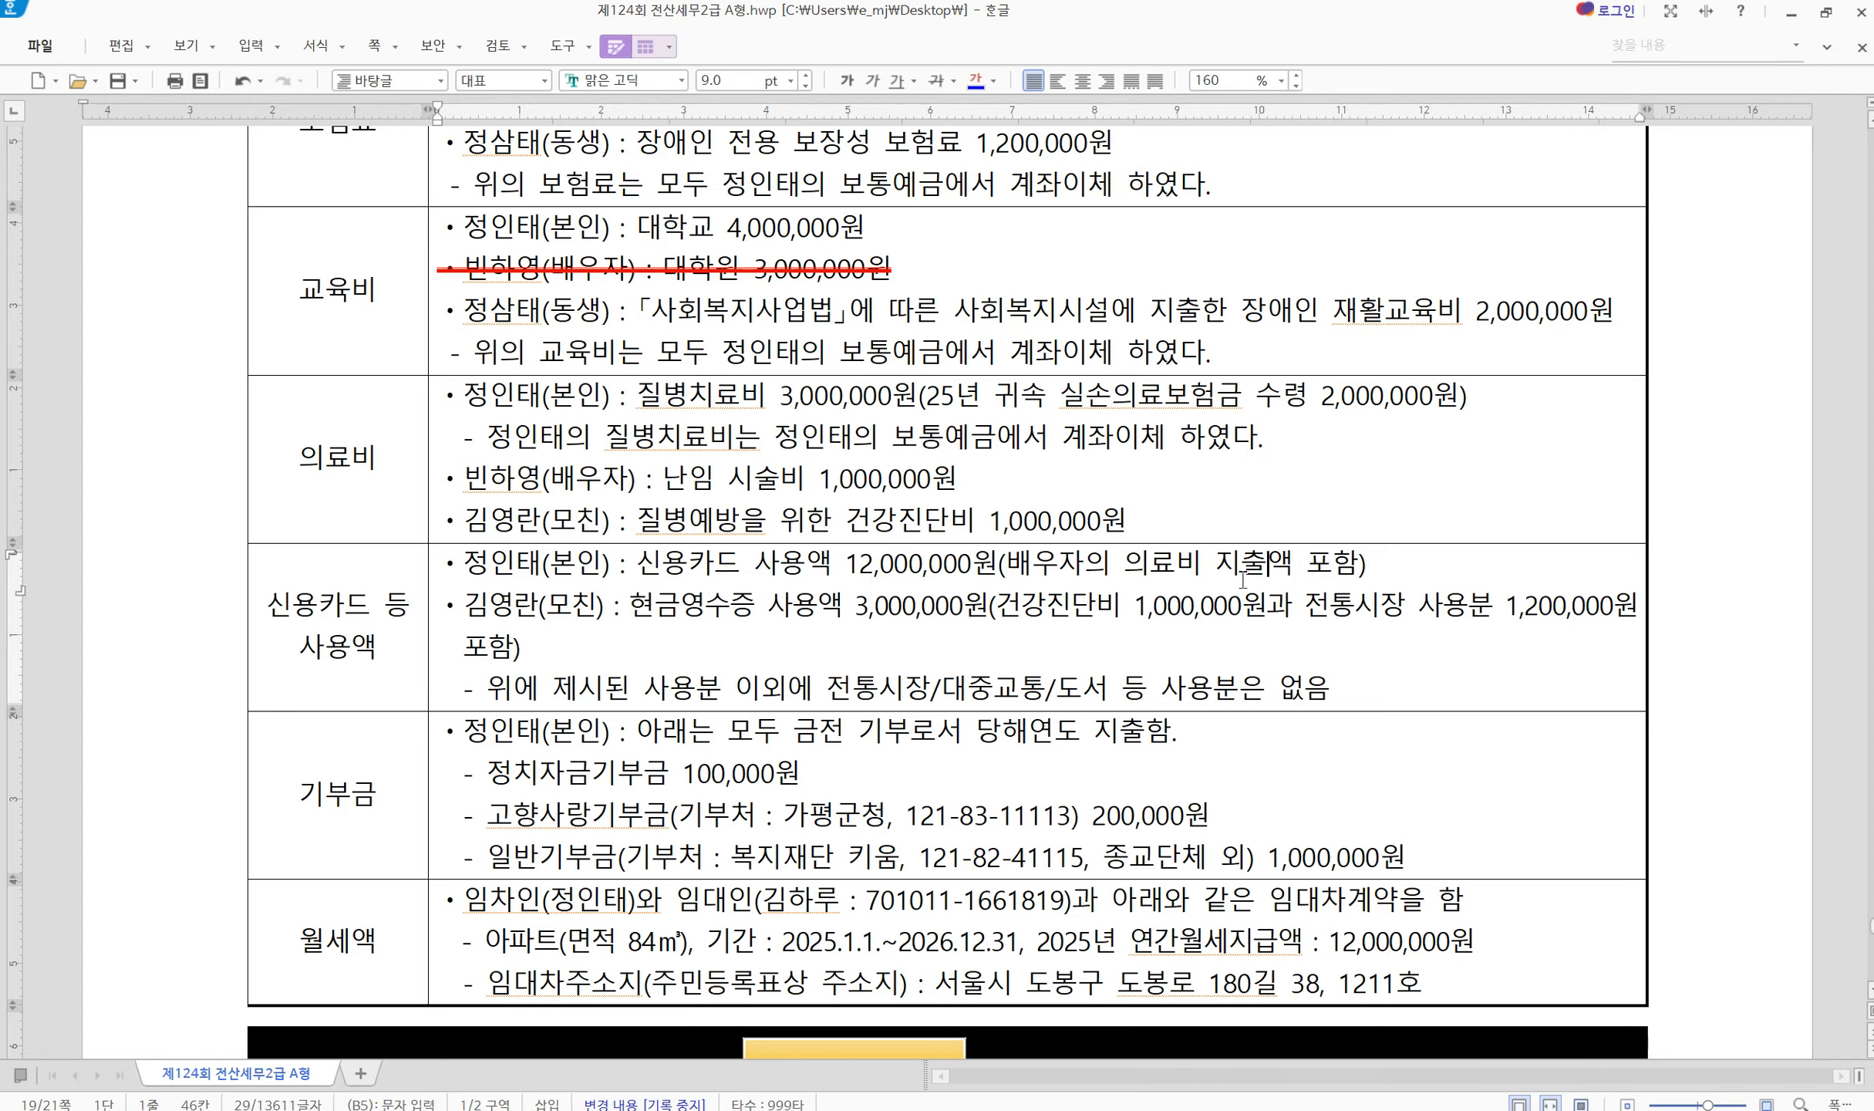
pyautogui.click(865, 607)
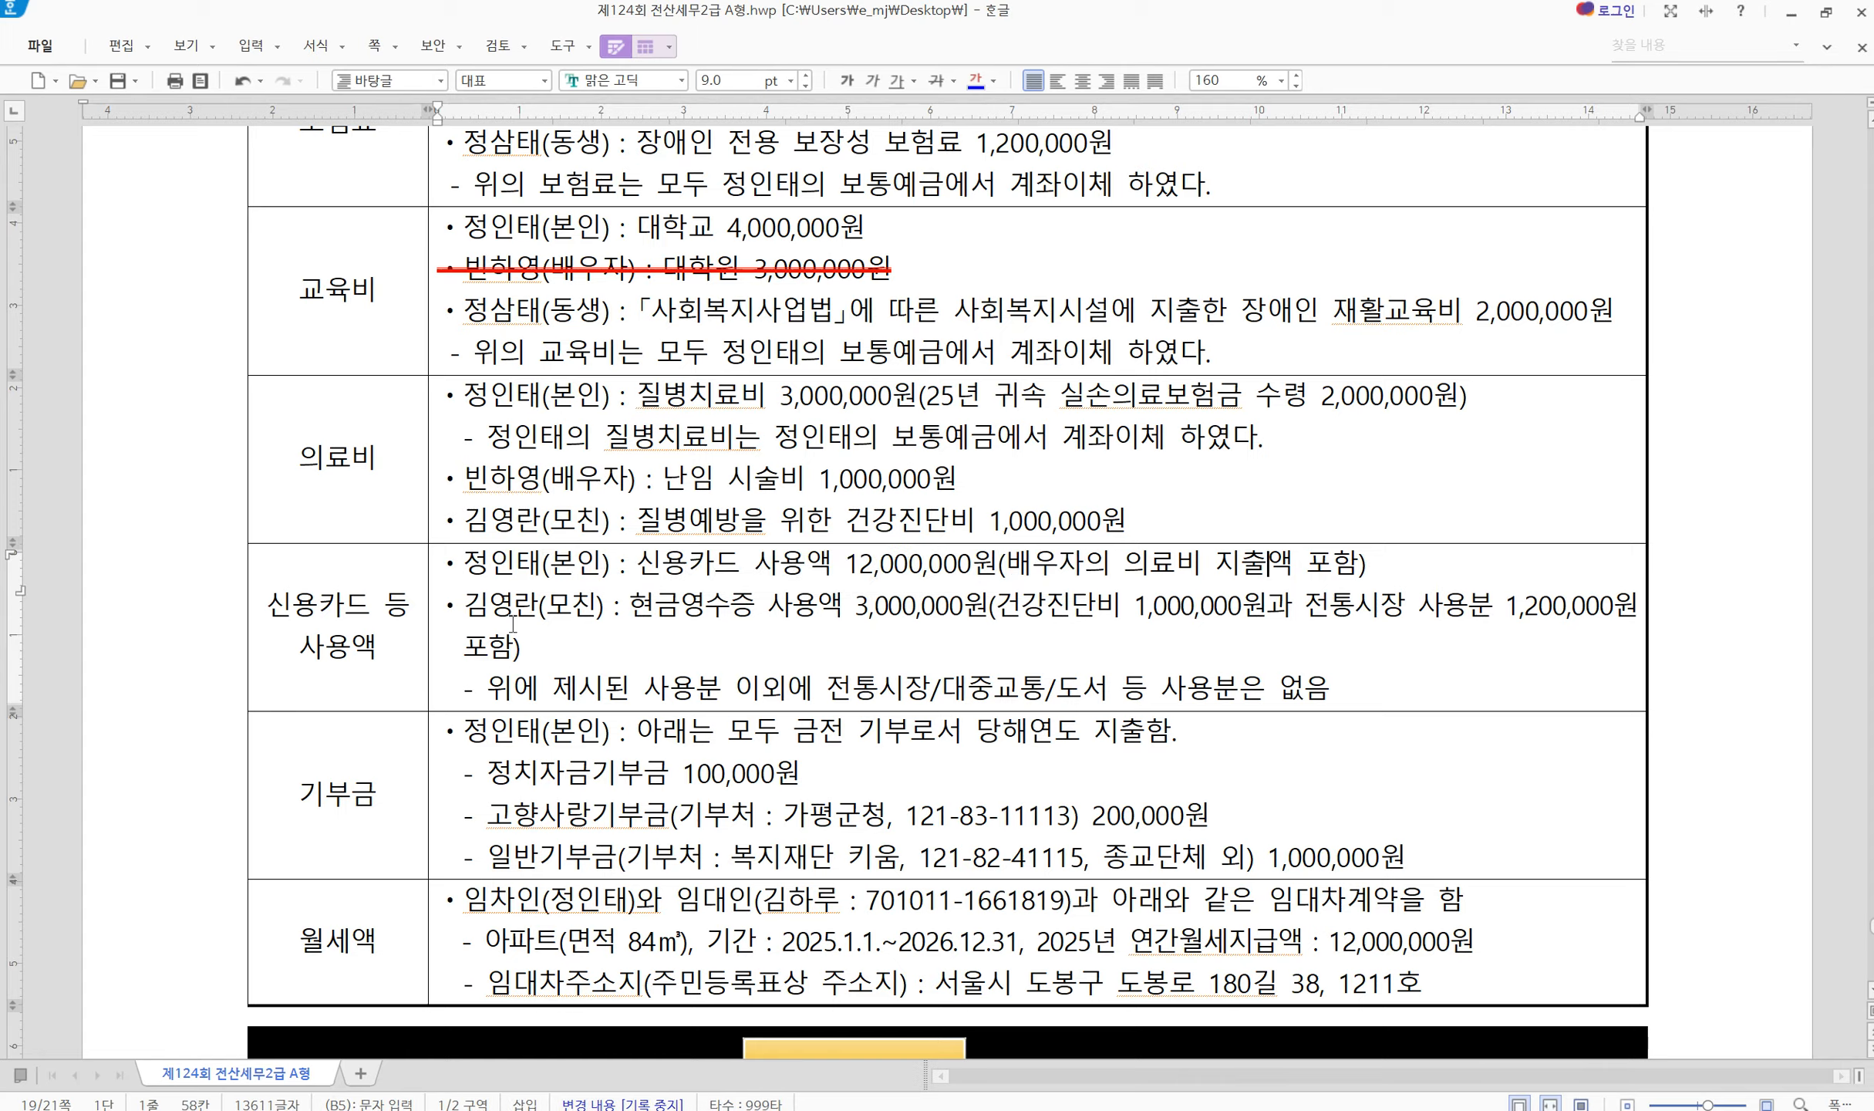
pyautogui.moveTo(513, 622); pyautogui.dragTo(901, 615)
pyautogui.click(757, 624)
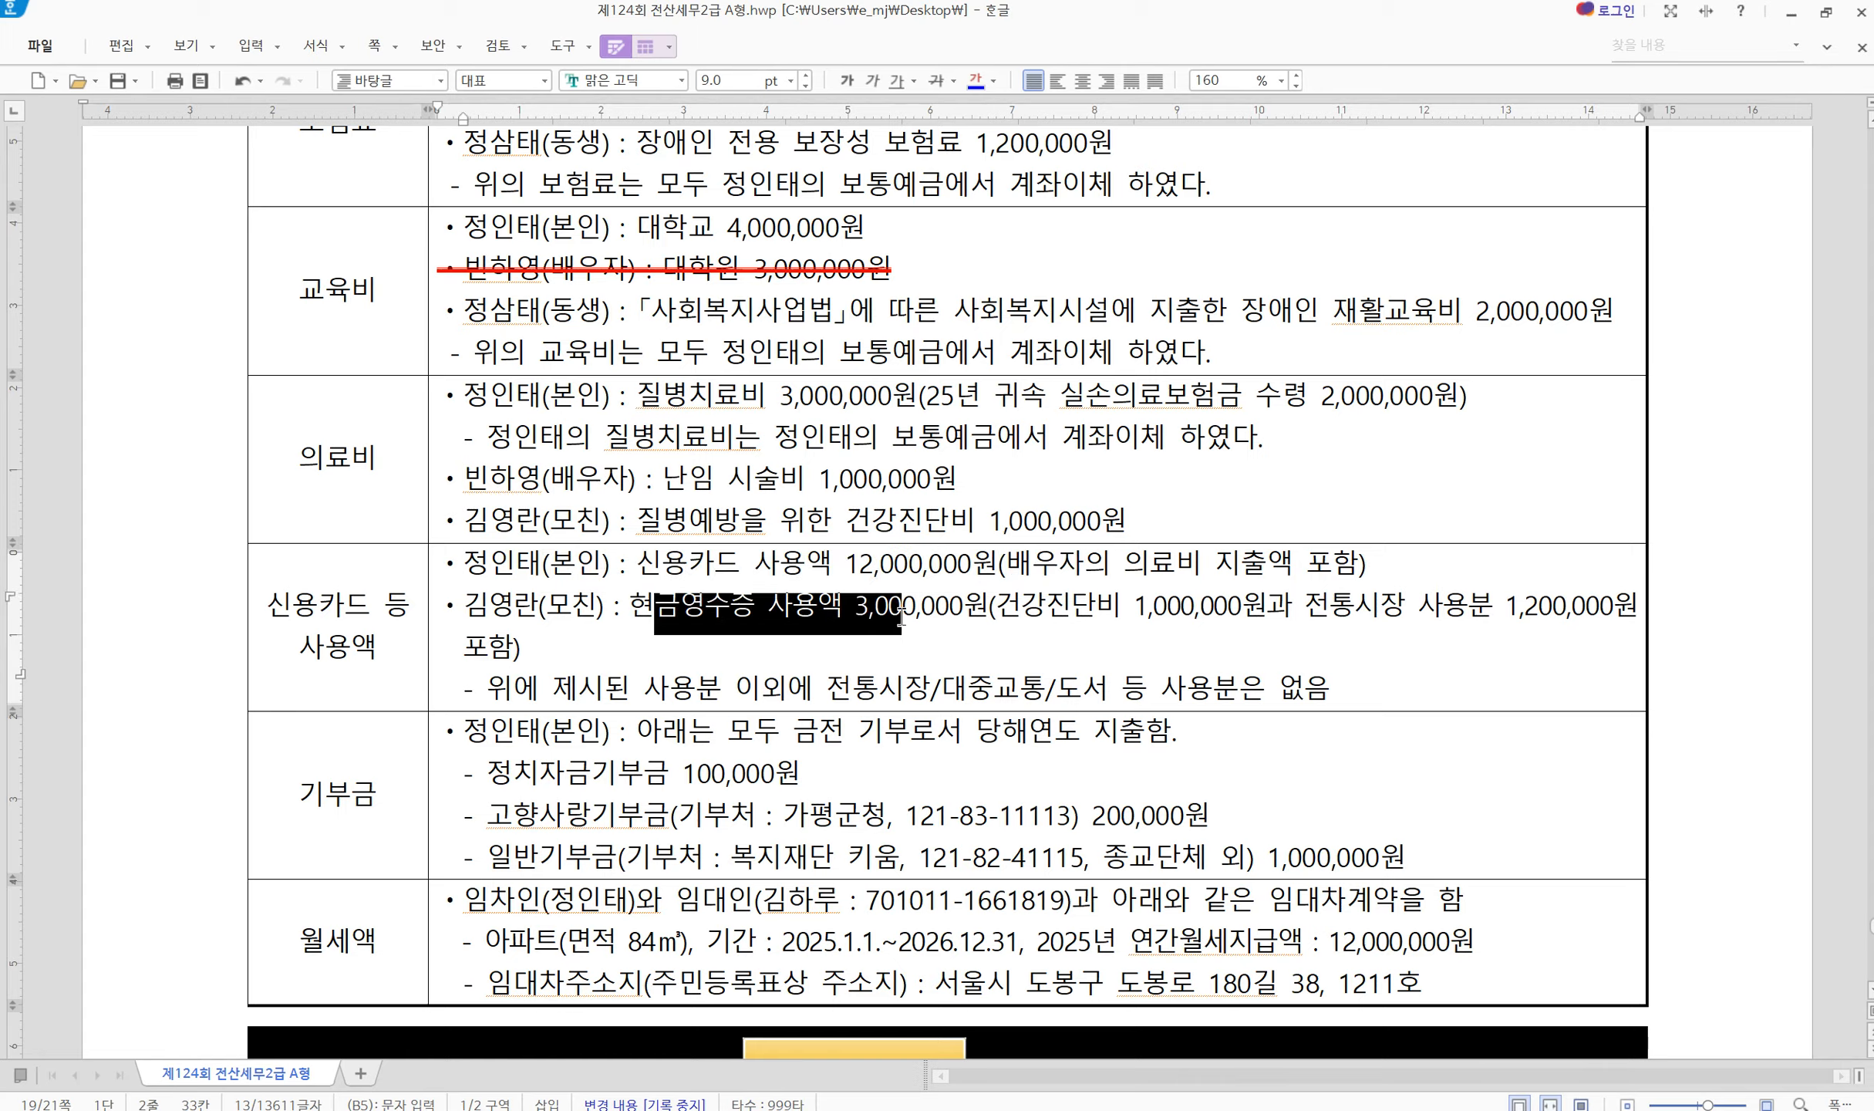
pyautogui.click(992, 608)
pyautogui.moveTo(1353, 613); pyautogui.dragTo(1564, 615)
pyautogui.click(1593, 609)
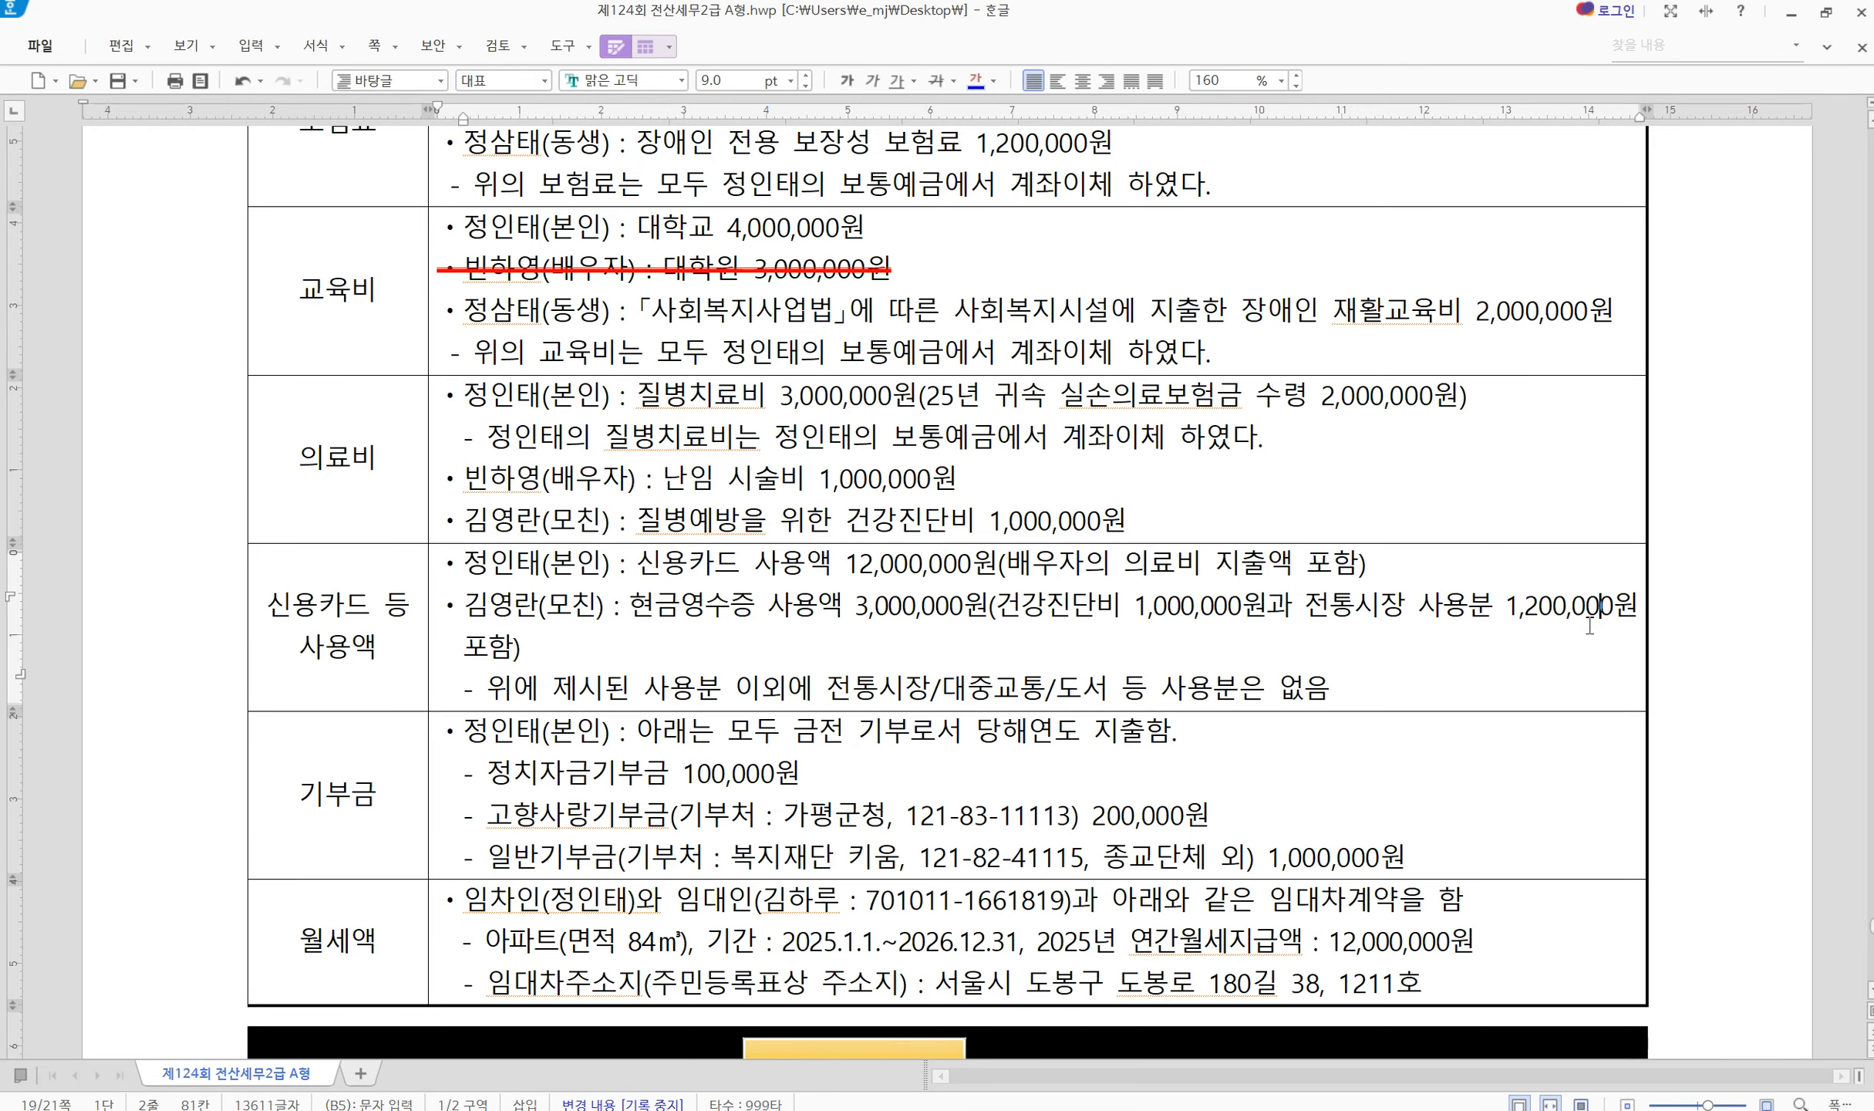
pyautogui.moveTo(1148, 607); pyautogui.dragTo(703, 615)
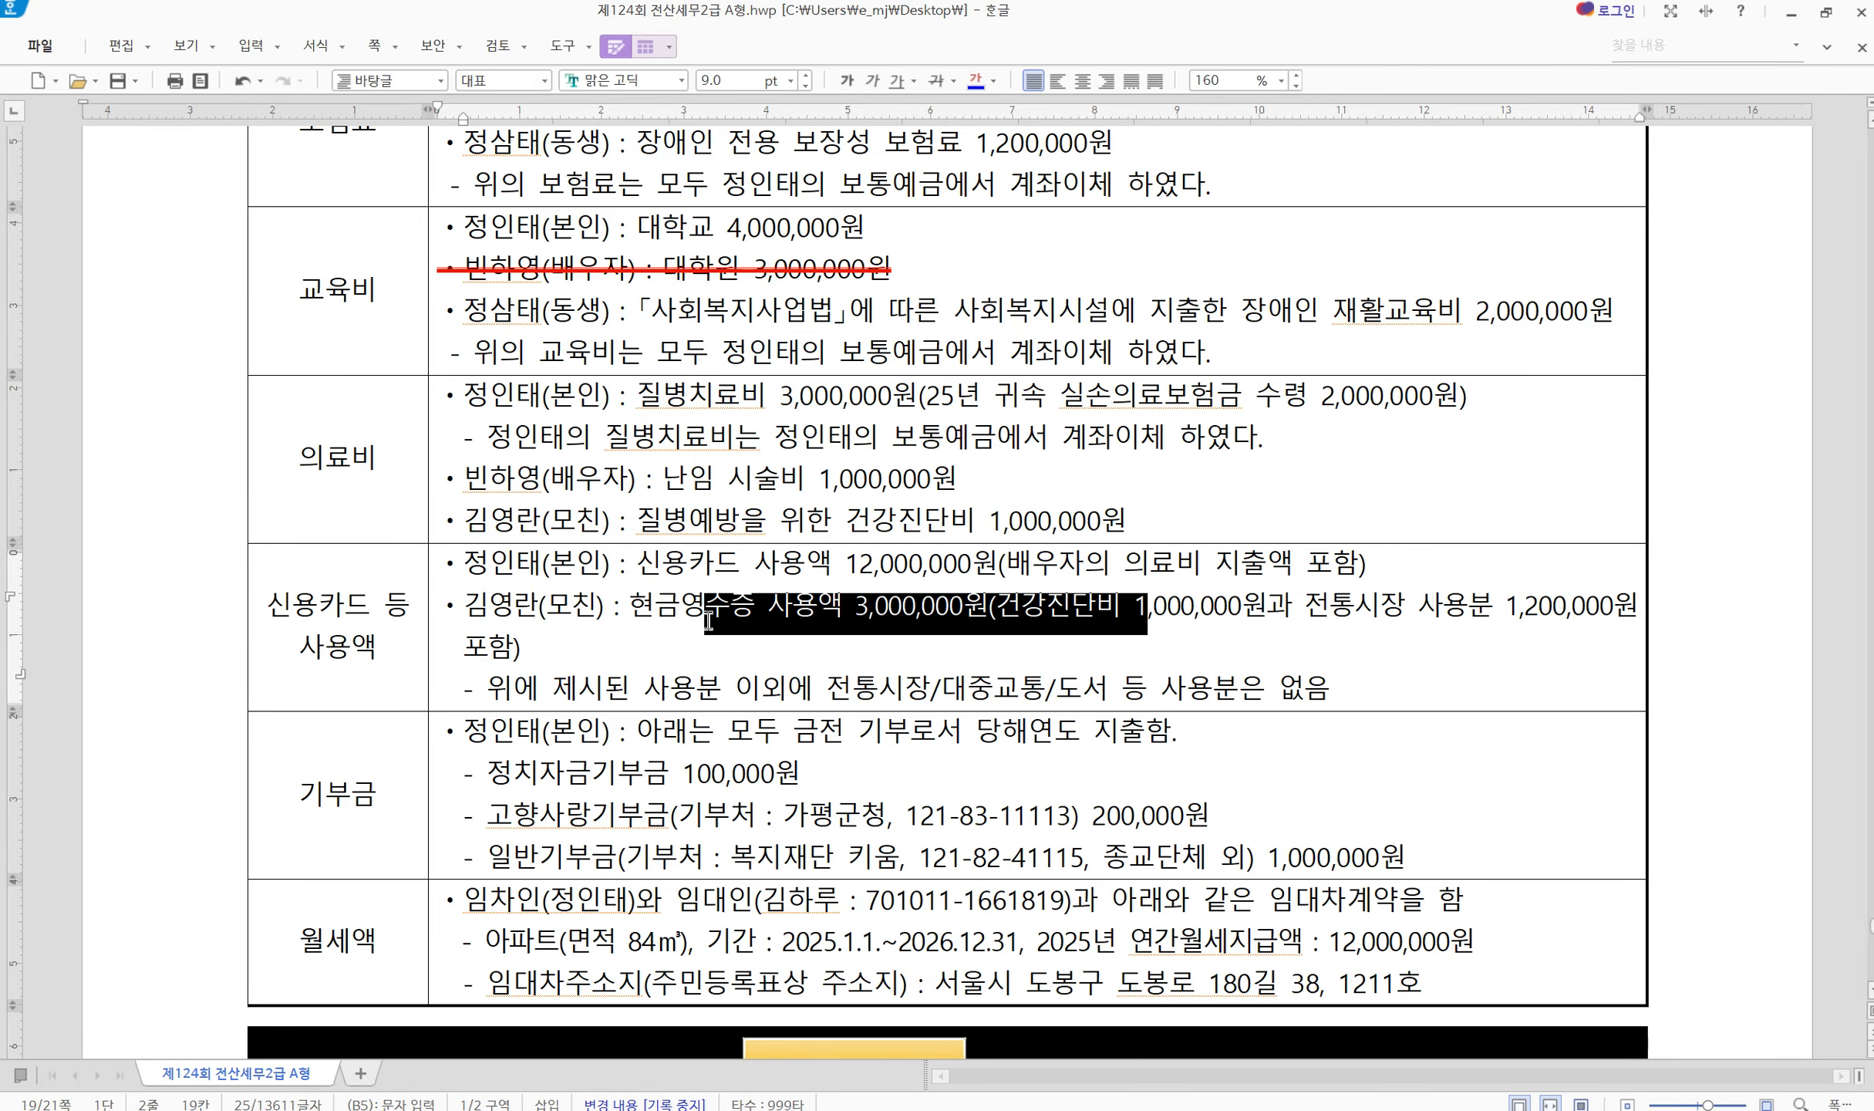
pyautogui.click(686, 584)
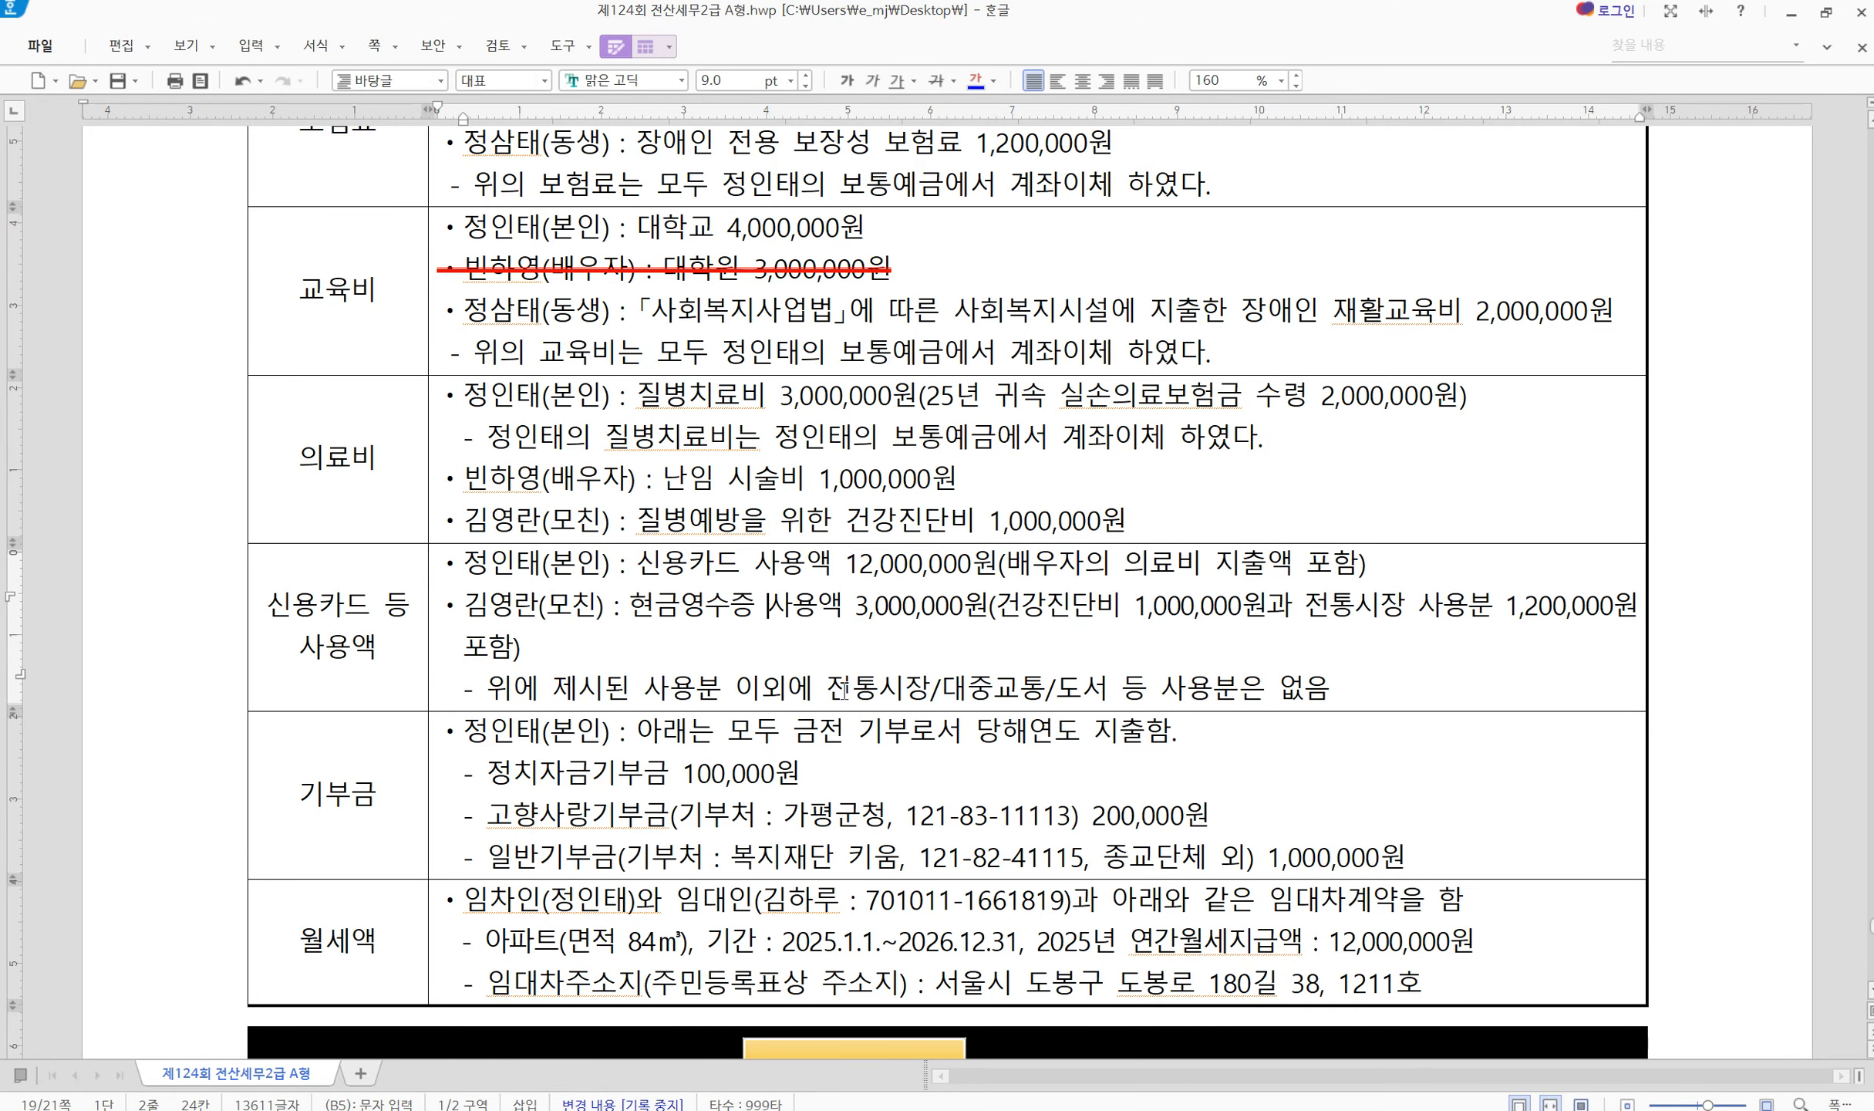
# Mark the 100,000원 political donation and the hometown and general donation lines
pyautogui.scroll(-1, 858, 722)
pyautogui.click(373, 687)
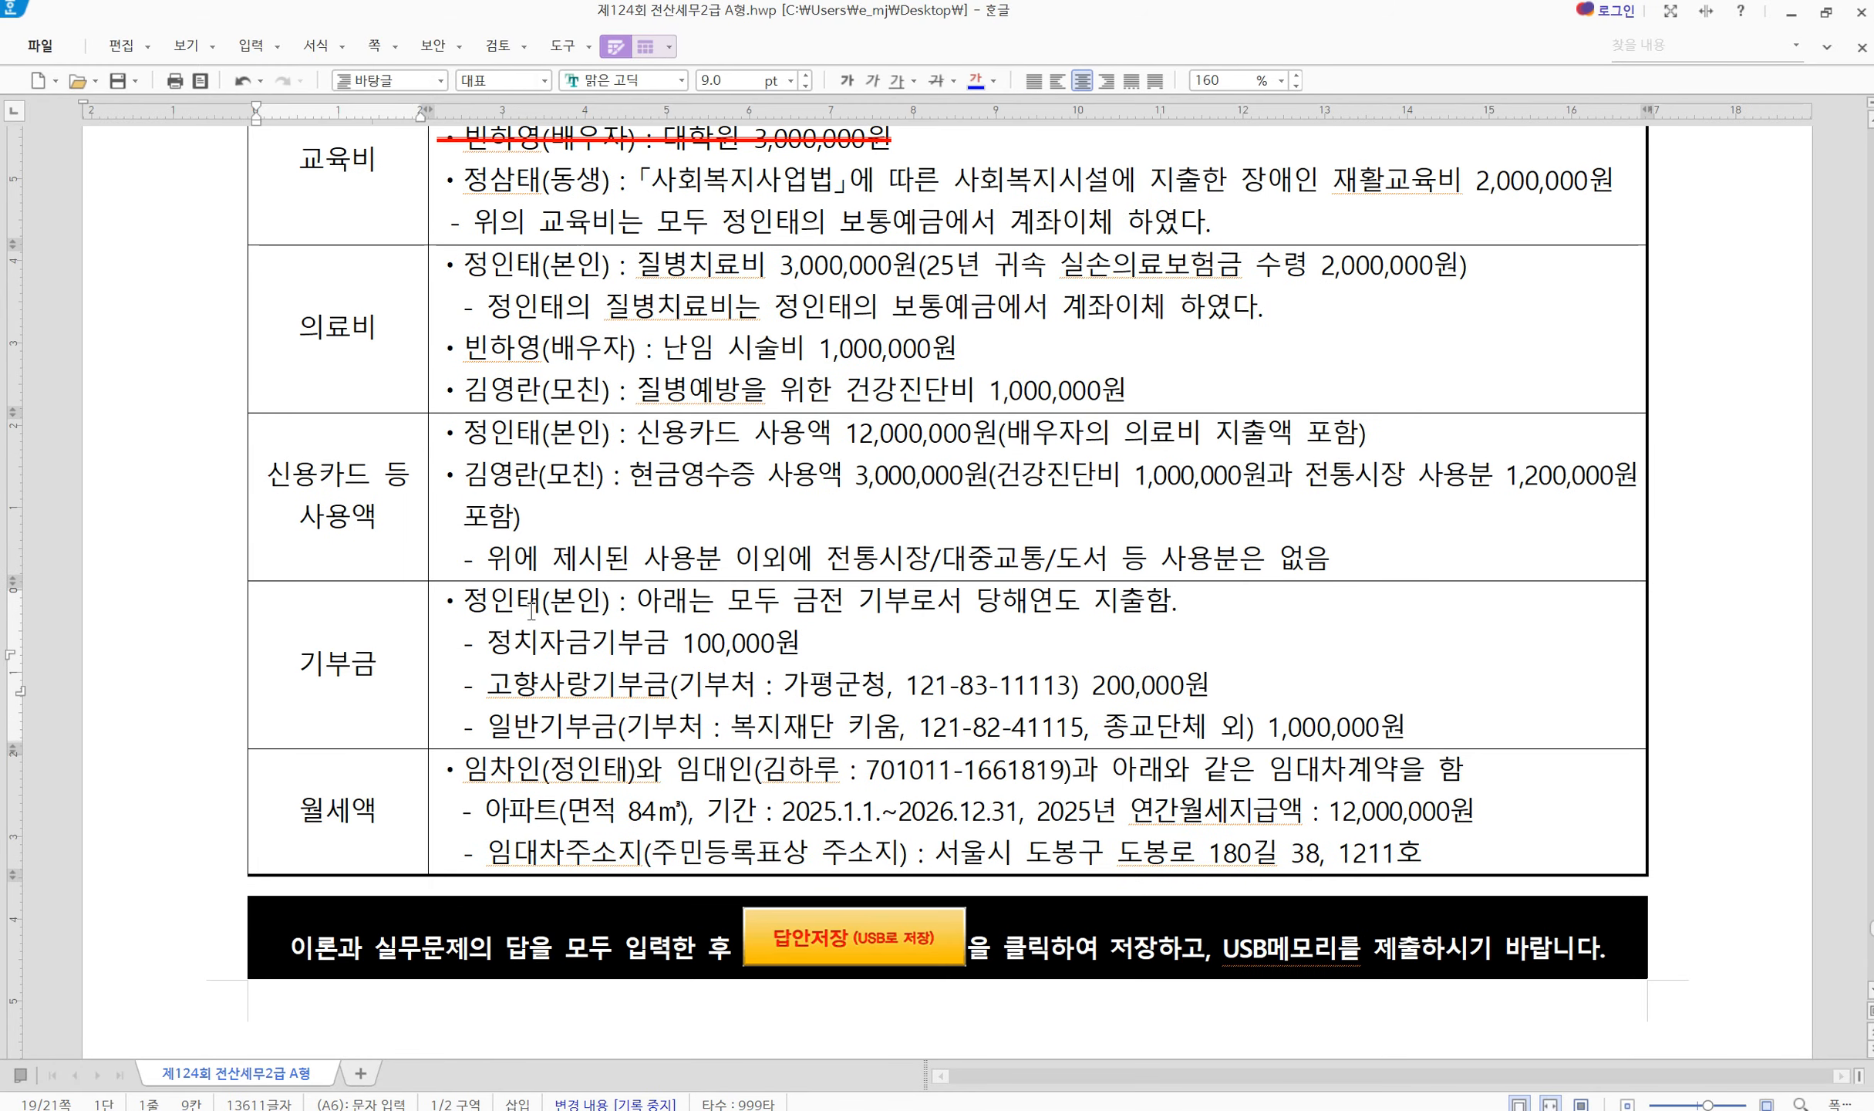
pyautogui.moveTo(531, 612); pyautogui.dragTo(951, 623)
pyautogui.click(904, 673)
pyautogui.moveTo(548, 658); pyautogui.dragTo(838, 642)
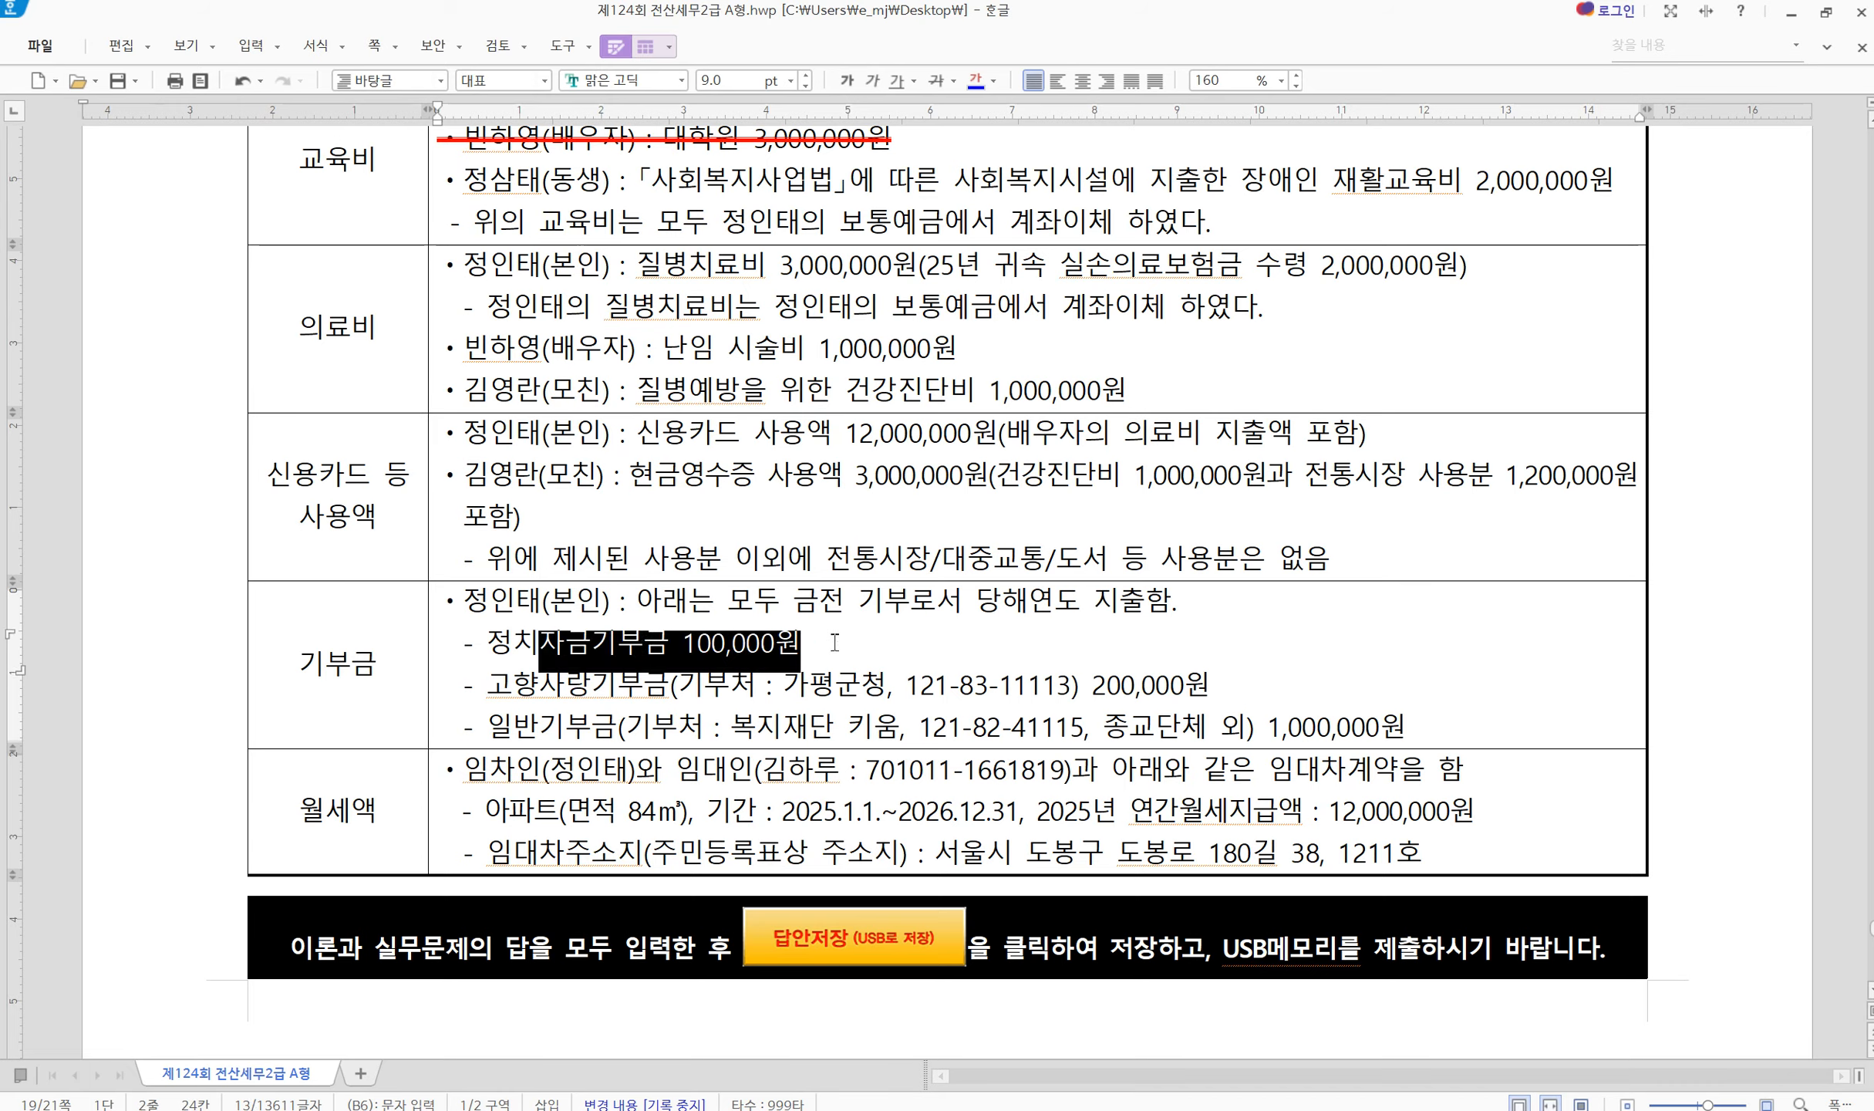
pyautogui.click(839, 643)
pyautogui.moveTo(617, 688); pyautogui.dragTo(1041, 680)
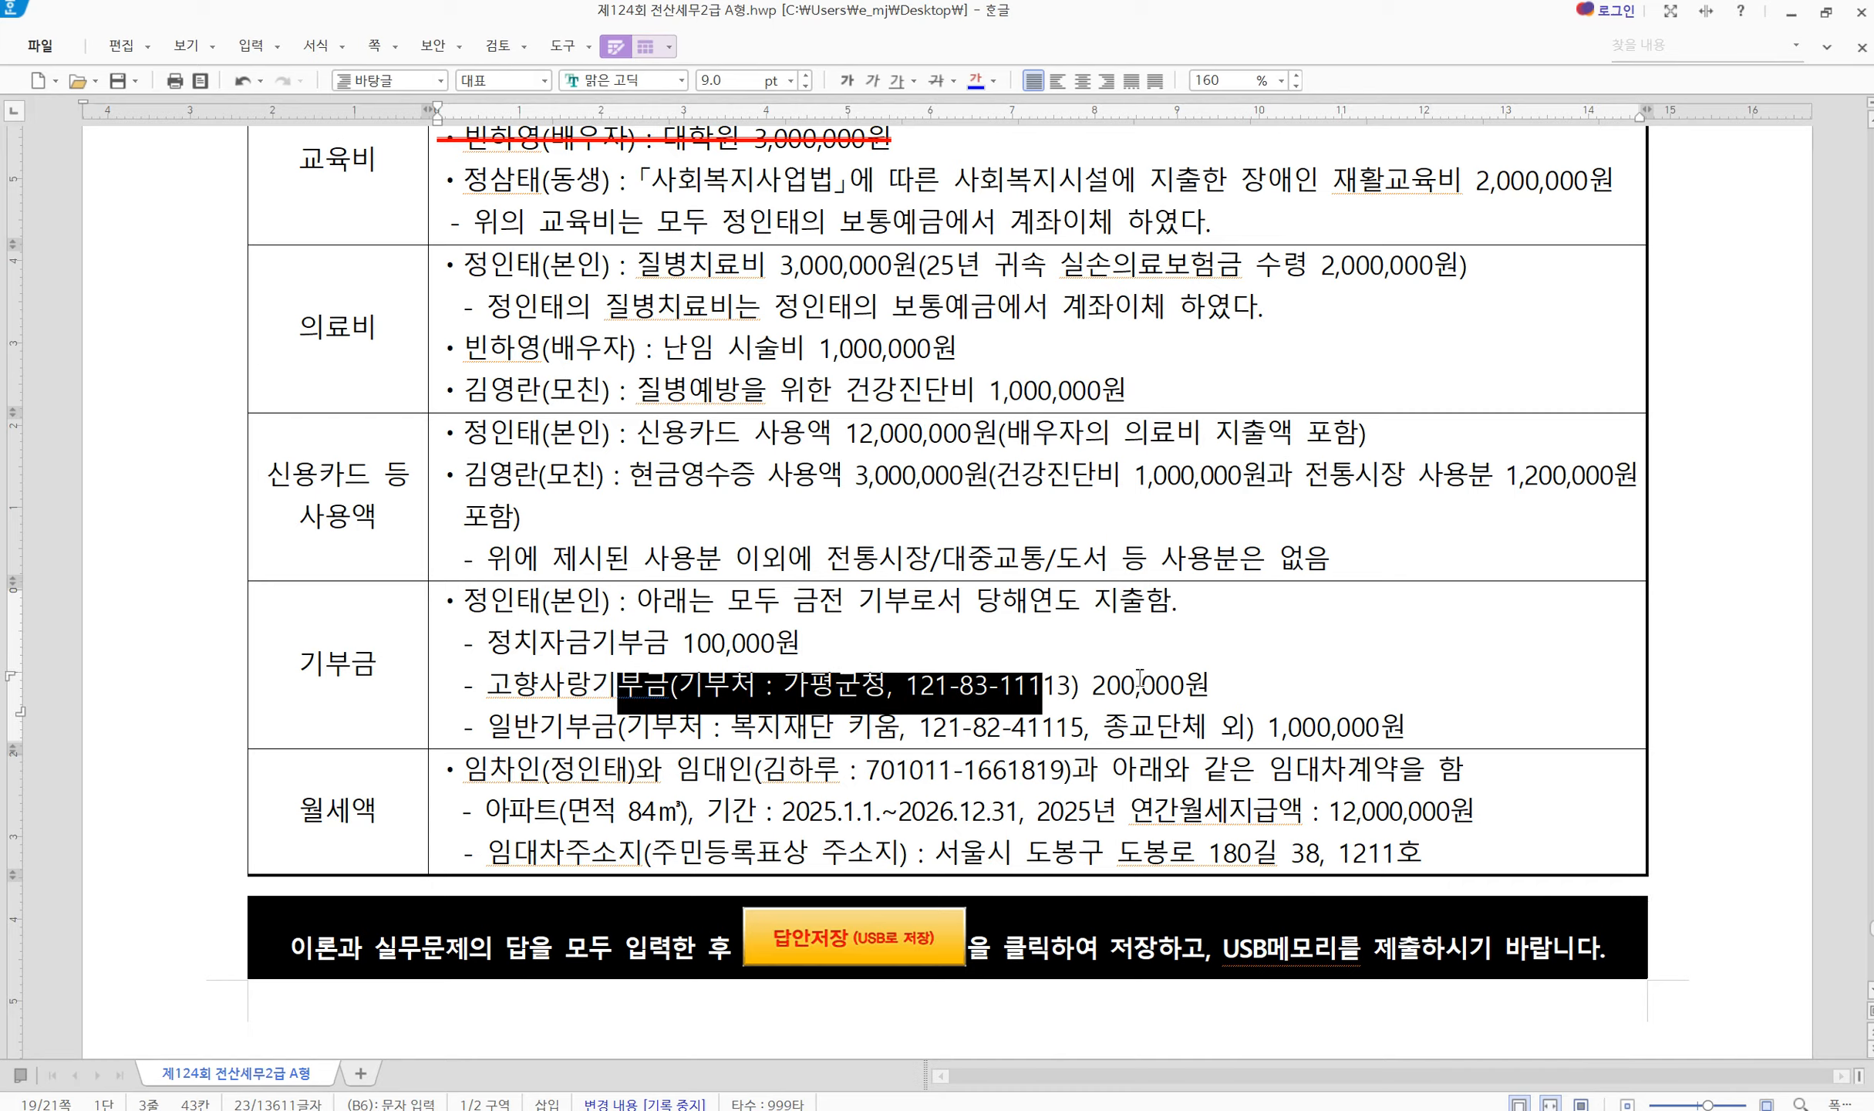
pyautogui.moveTo(1170, 683); pyautogui.dragTo(809, 719)
pyautogui.click(1303, 694)
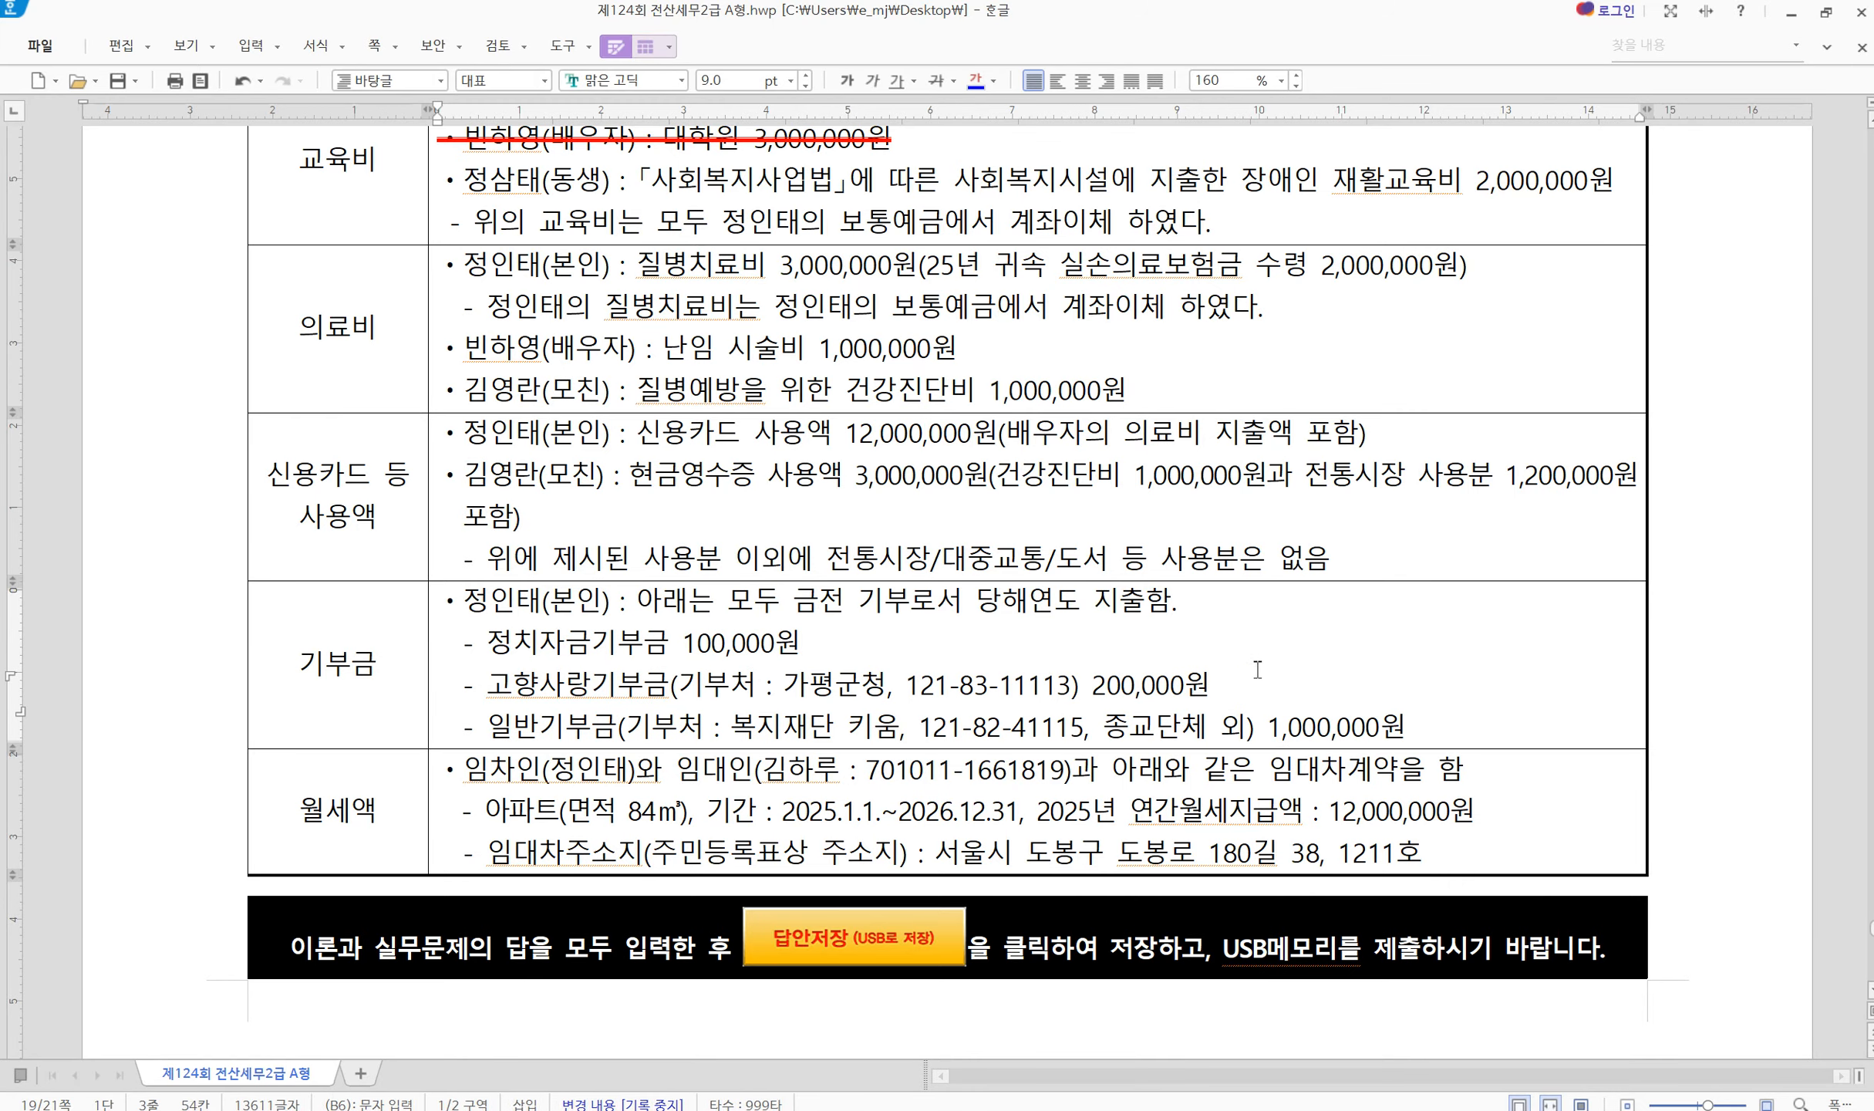
# Review the monthly rent contract details in the 월세액 row
pyautogui.click(357, 820)
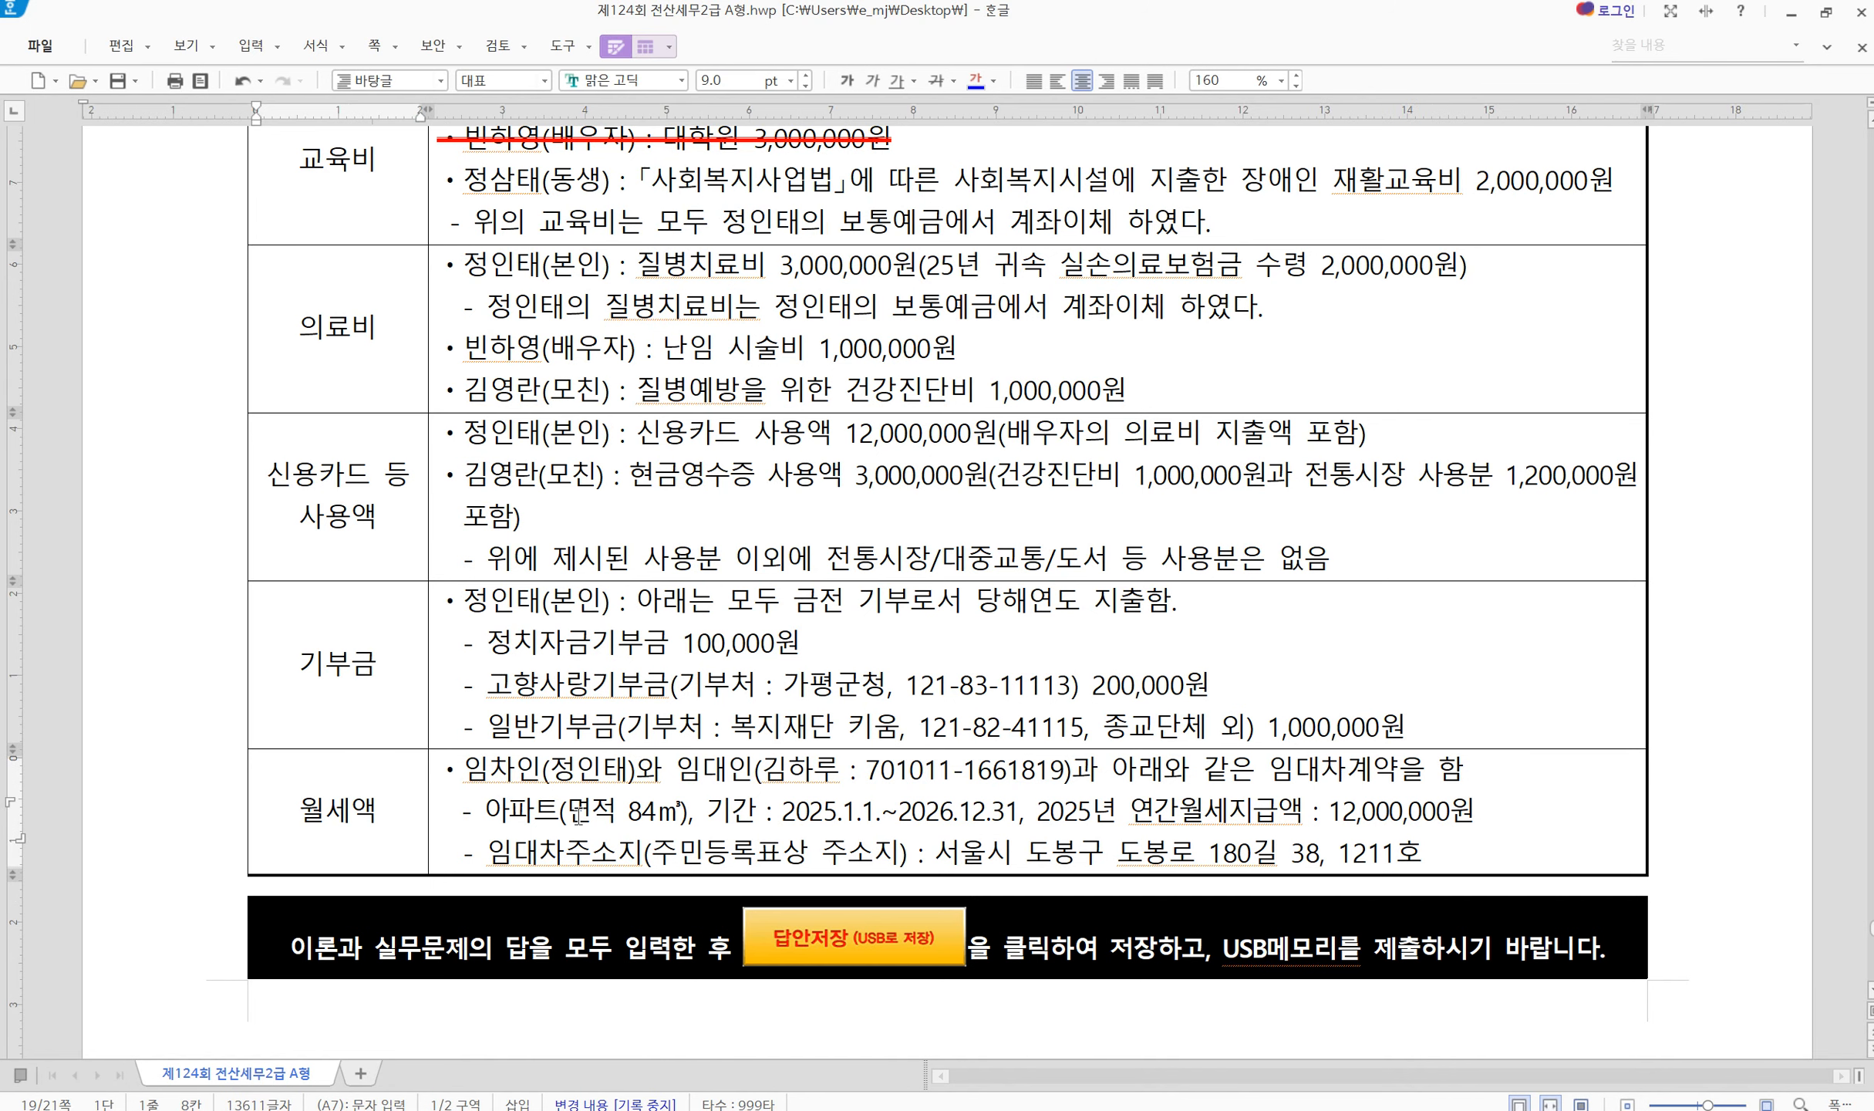
pyautogui.moveTo(521, 783); pyautogui.dragTo(1104, 849)
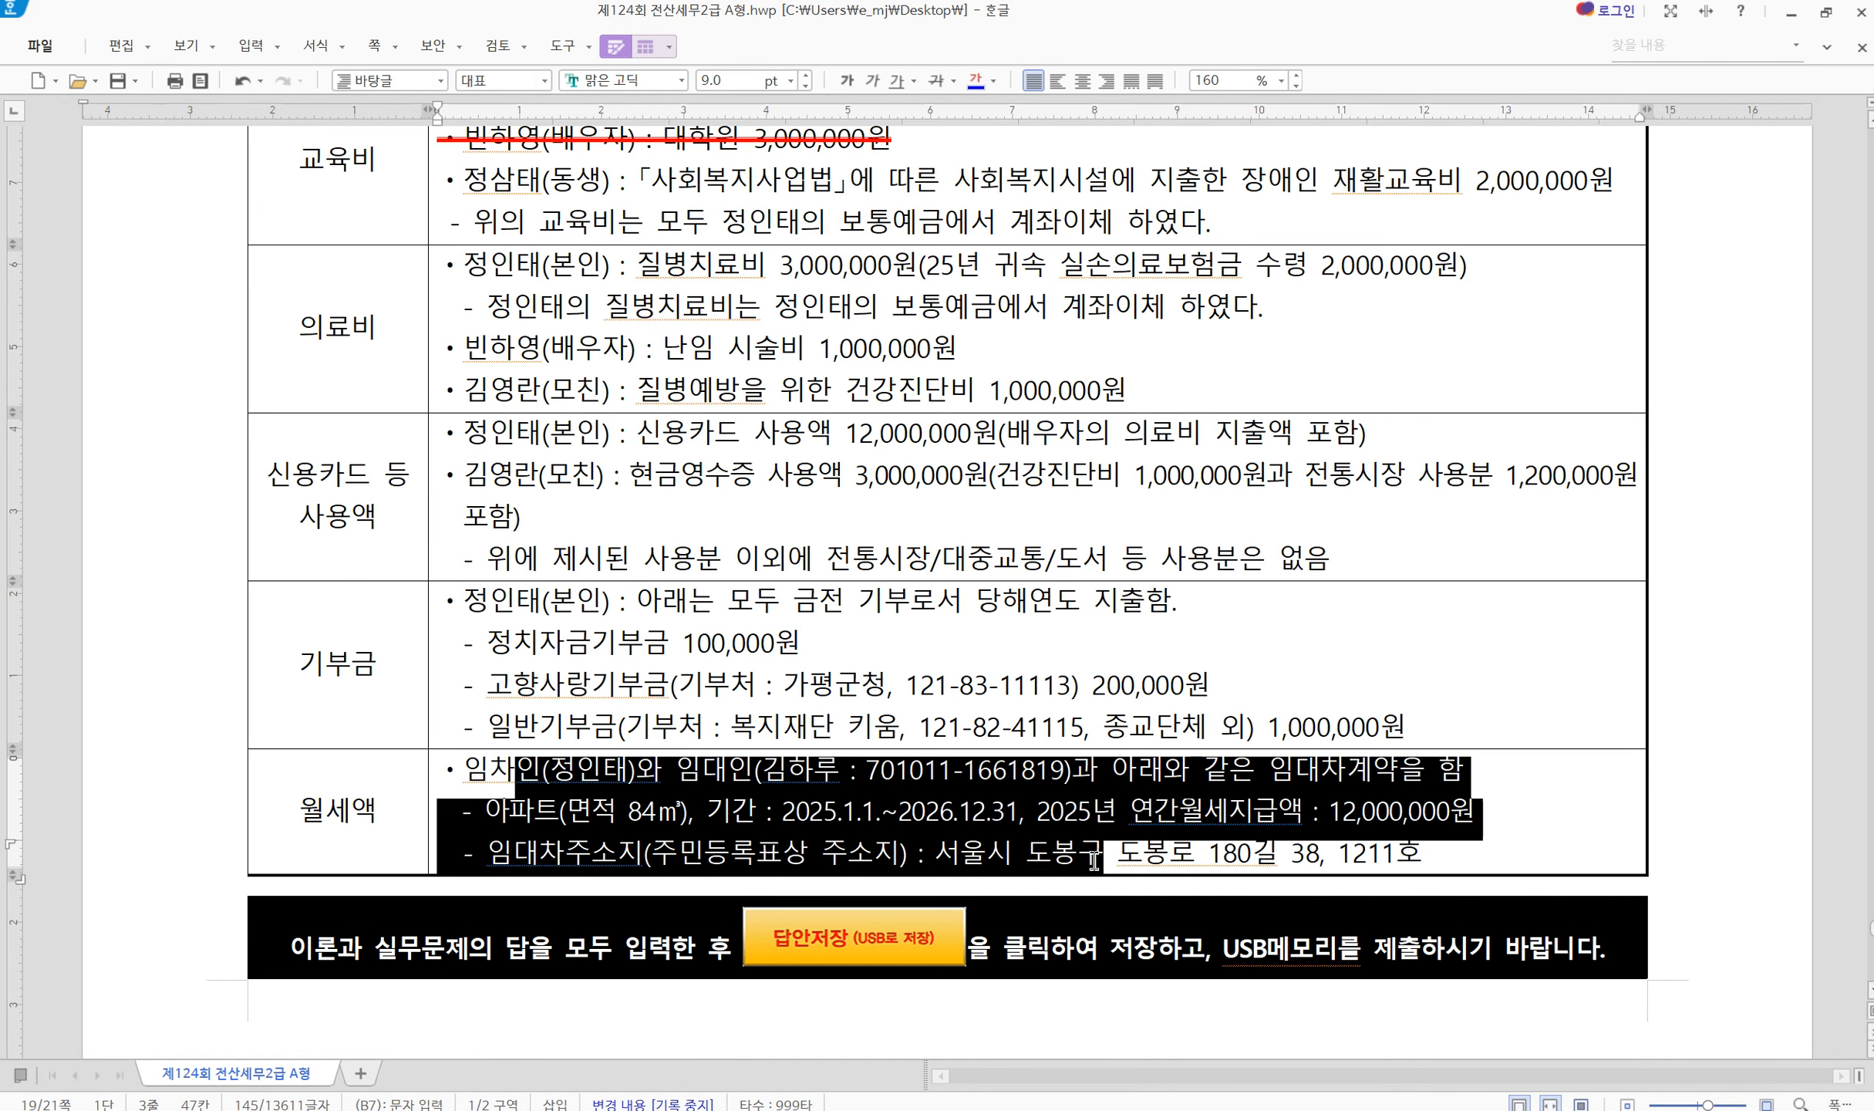
pyautogui.click(1209, 851)
pyautogui.scroll(5, 1038, 846)
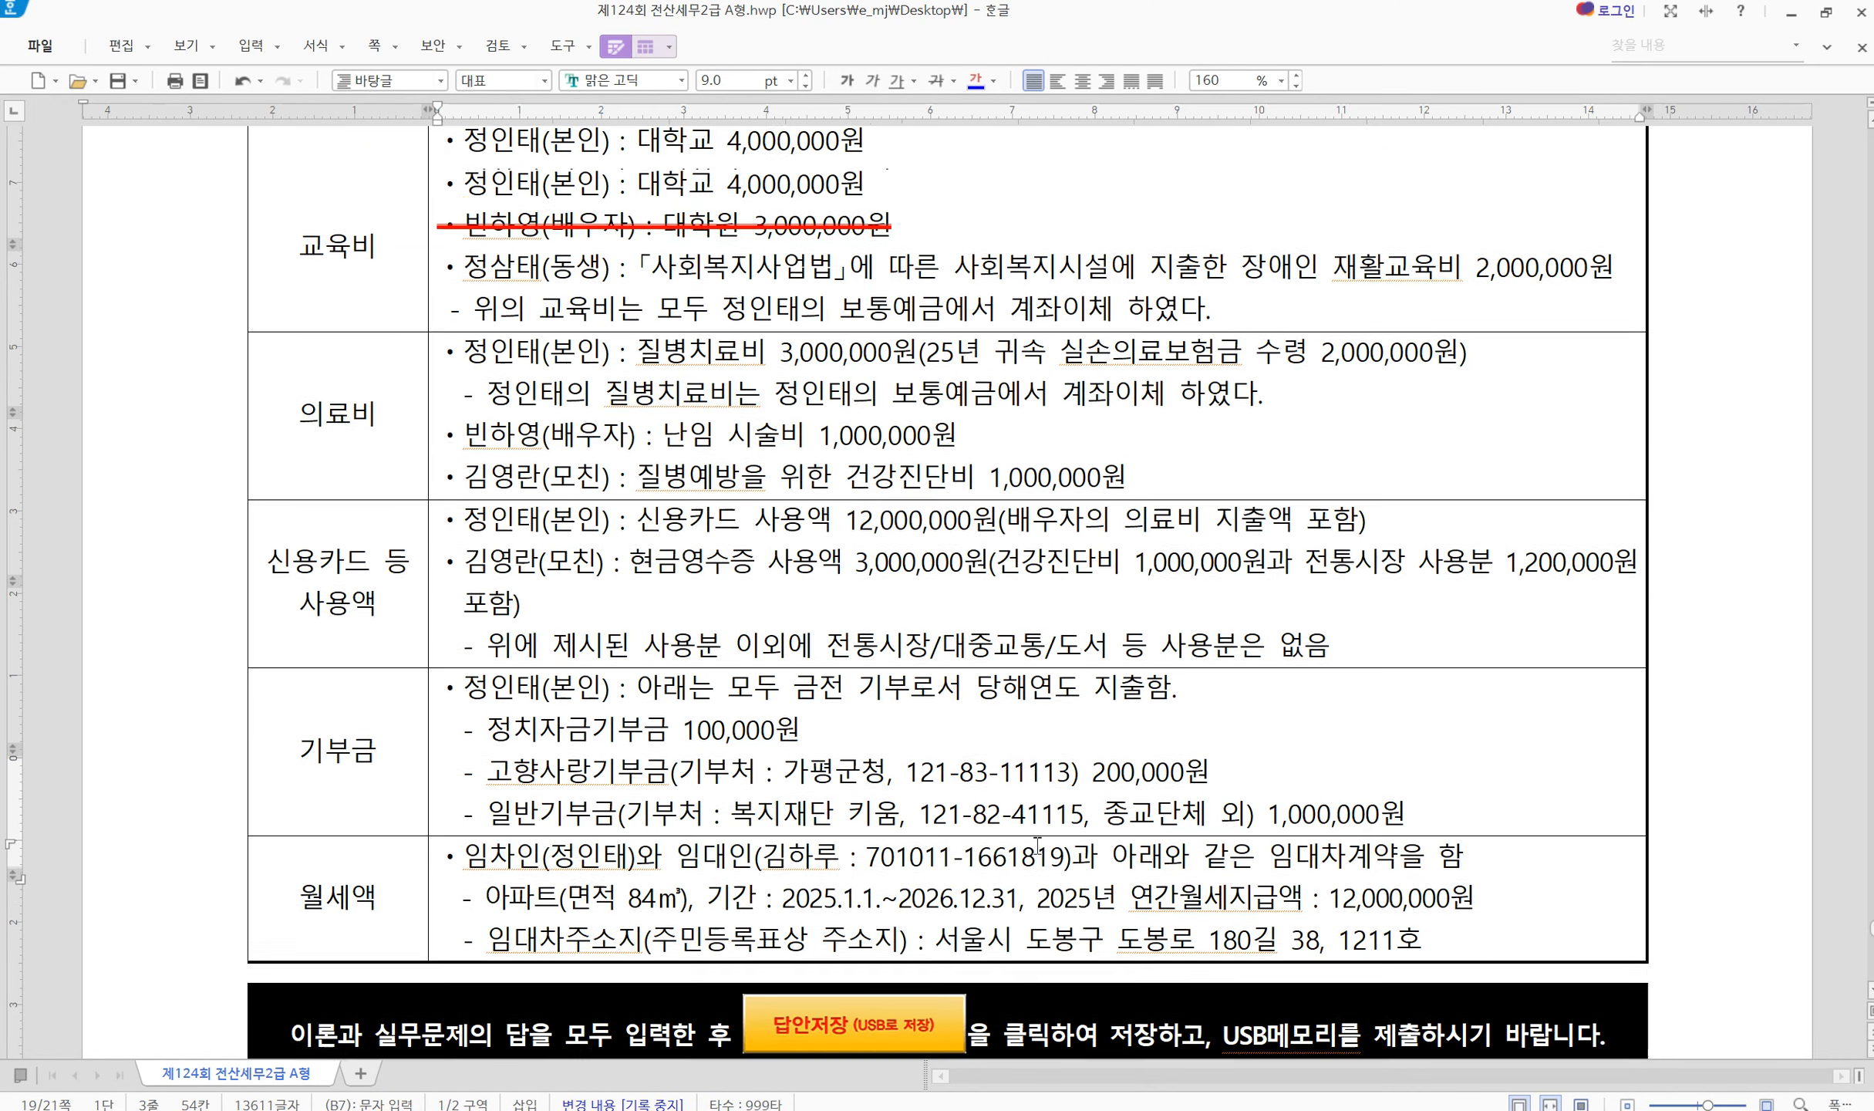
pyautogui.scroll(3, 1038, 846)
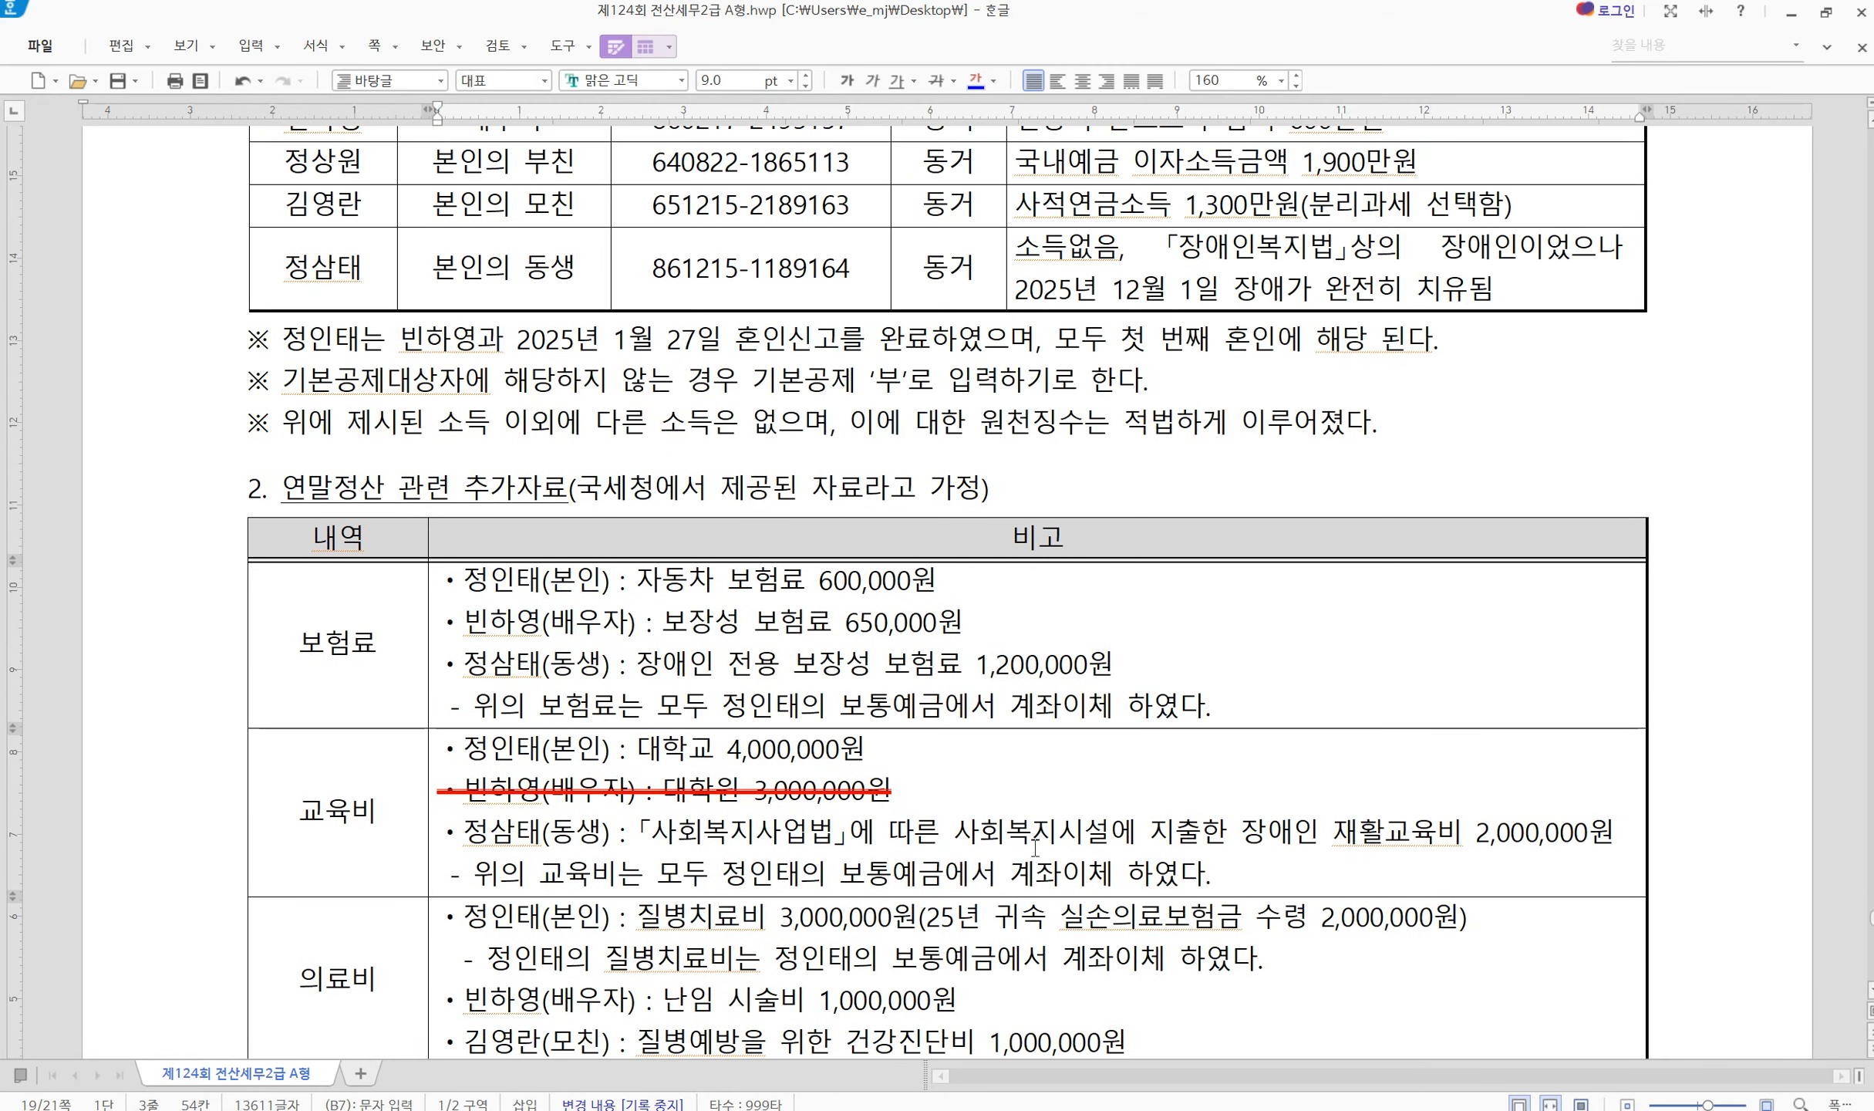
# Confirm the taxpayer's general protection insurance of 600,000 in the 보험료 window
pyautogui.hotkey('alt', 'Tab')
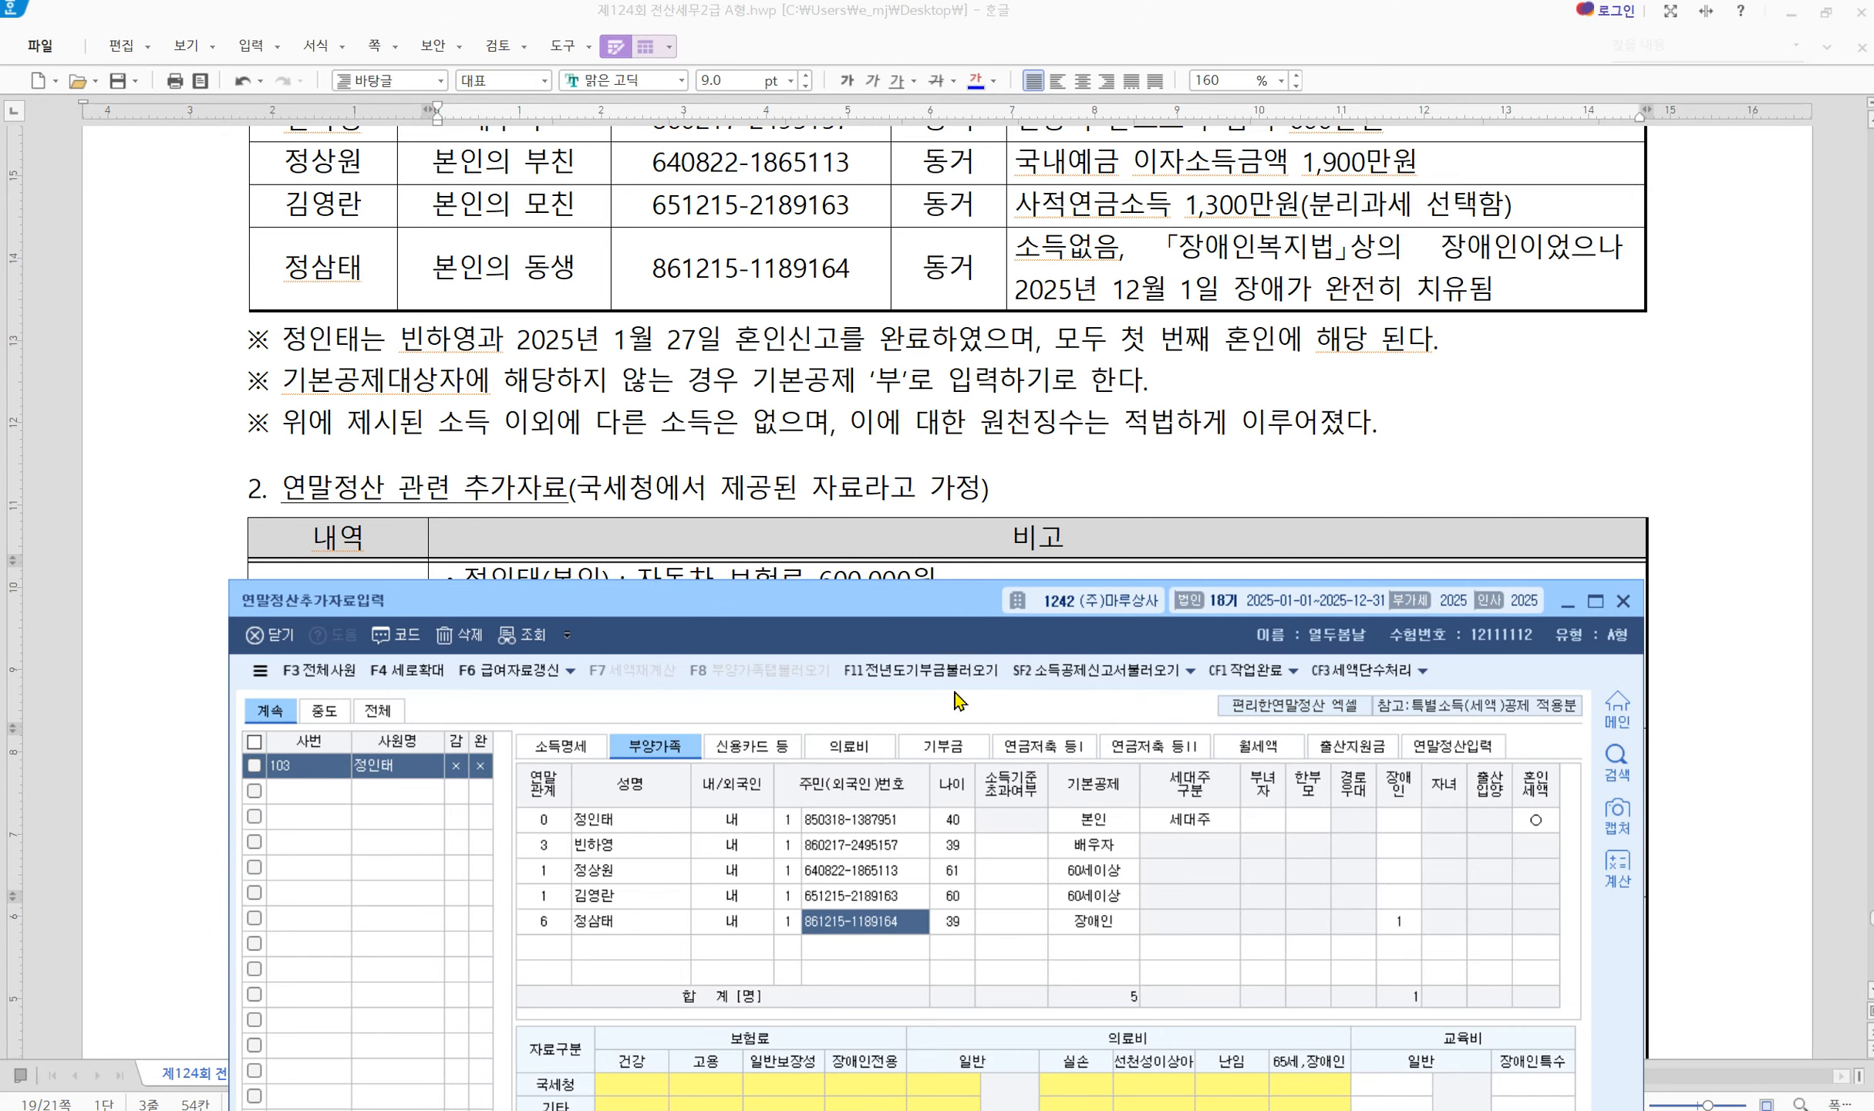
pyautogui.moveTo(854, 605); pyautogui.dragTo(800, 502)
pyautogui.scroll(-3, 855, 588)
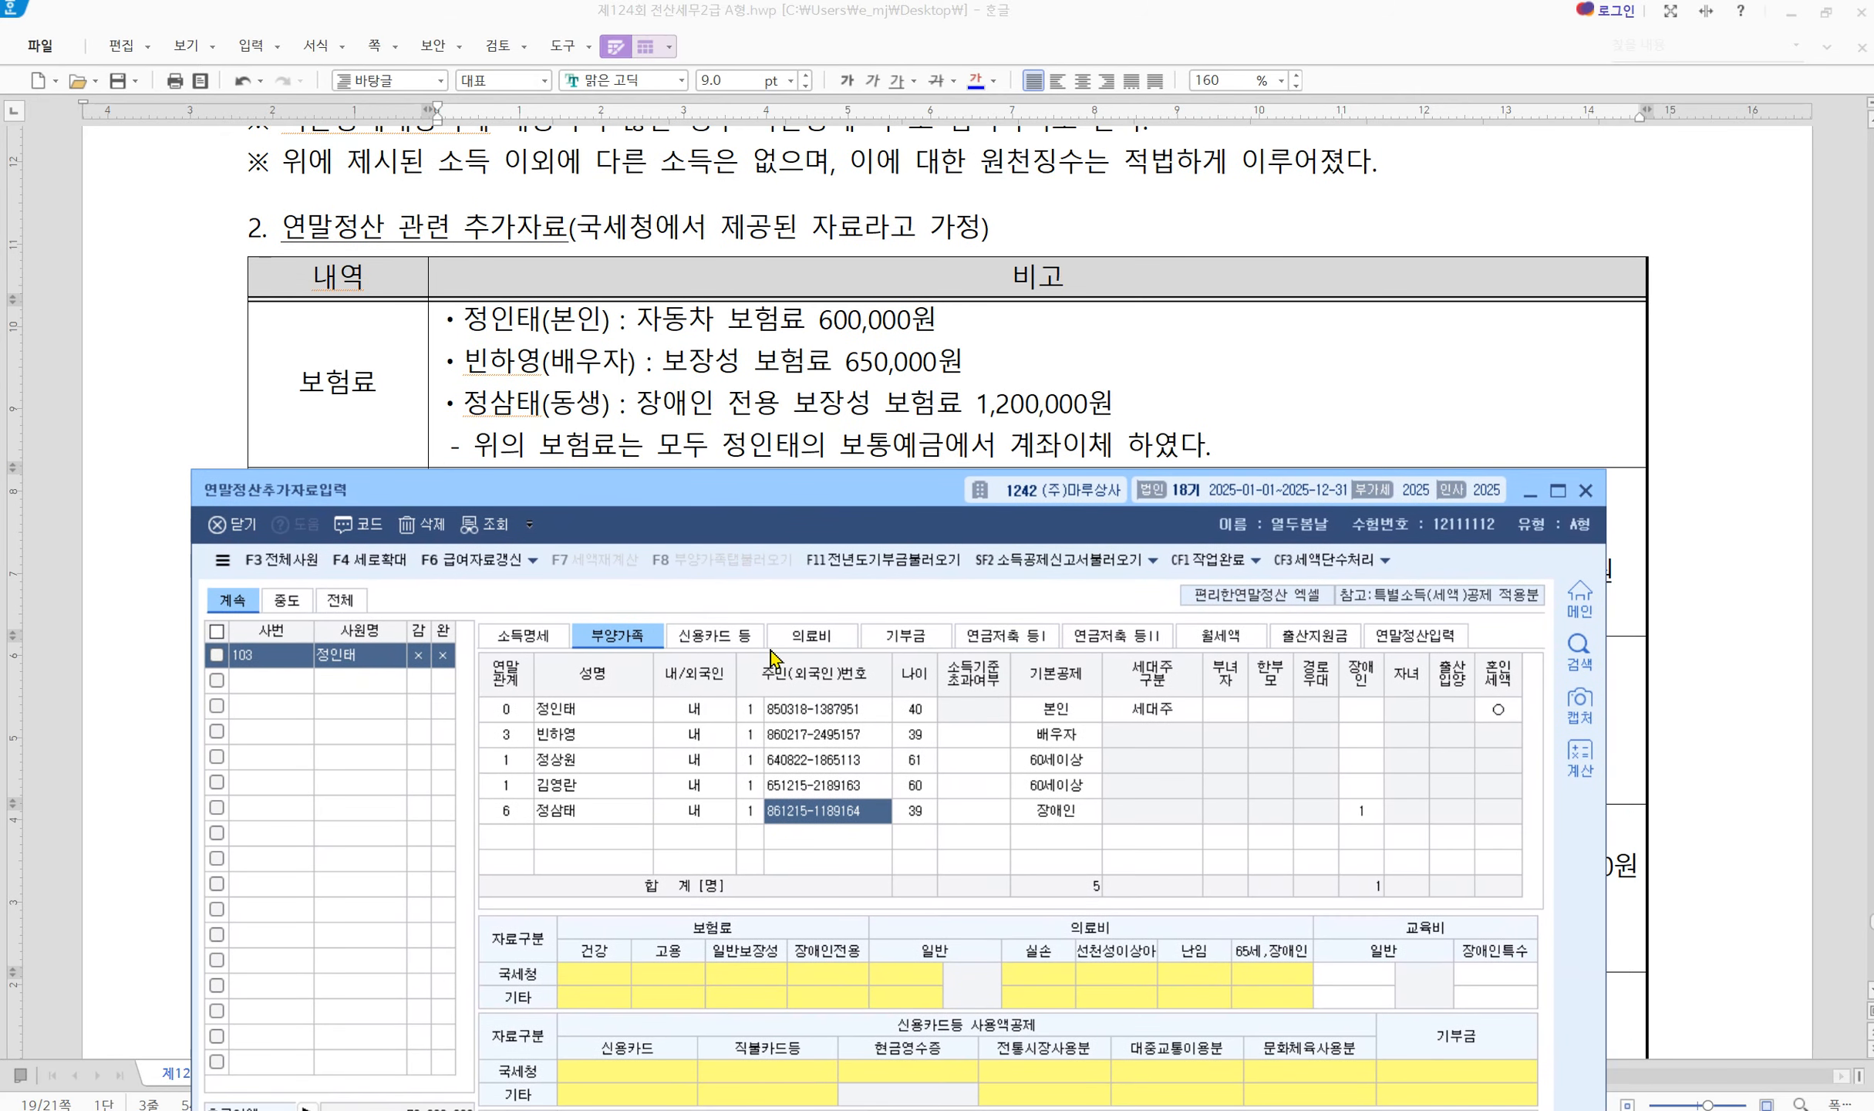
pyautogui.moveTo(606, 505); pyautogui.dragTo(618, 498)
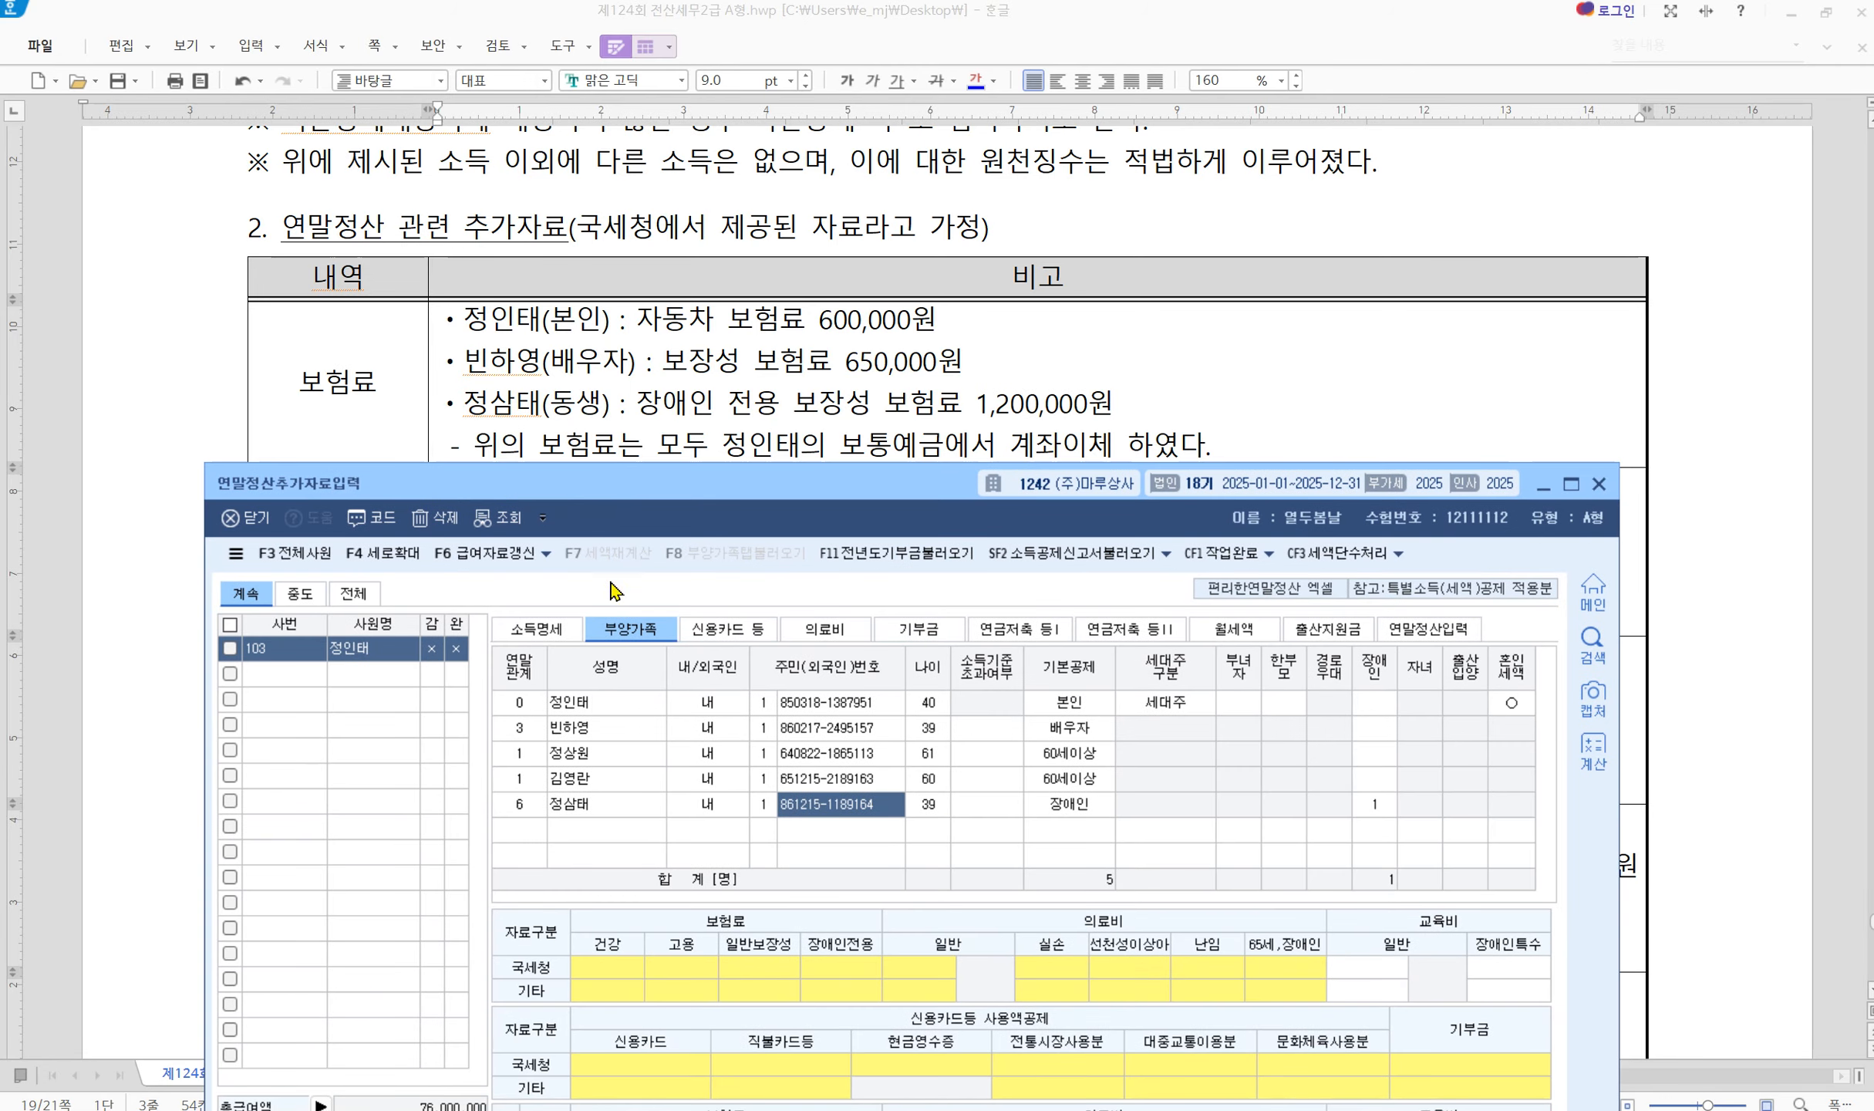
pyautogui.click(596, 714)
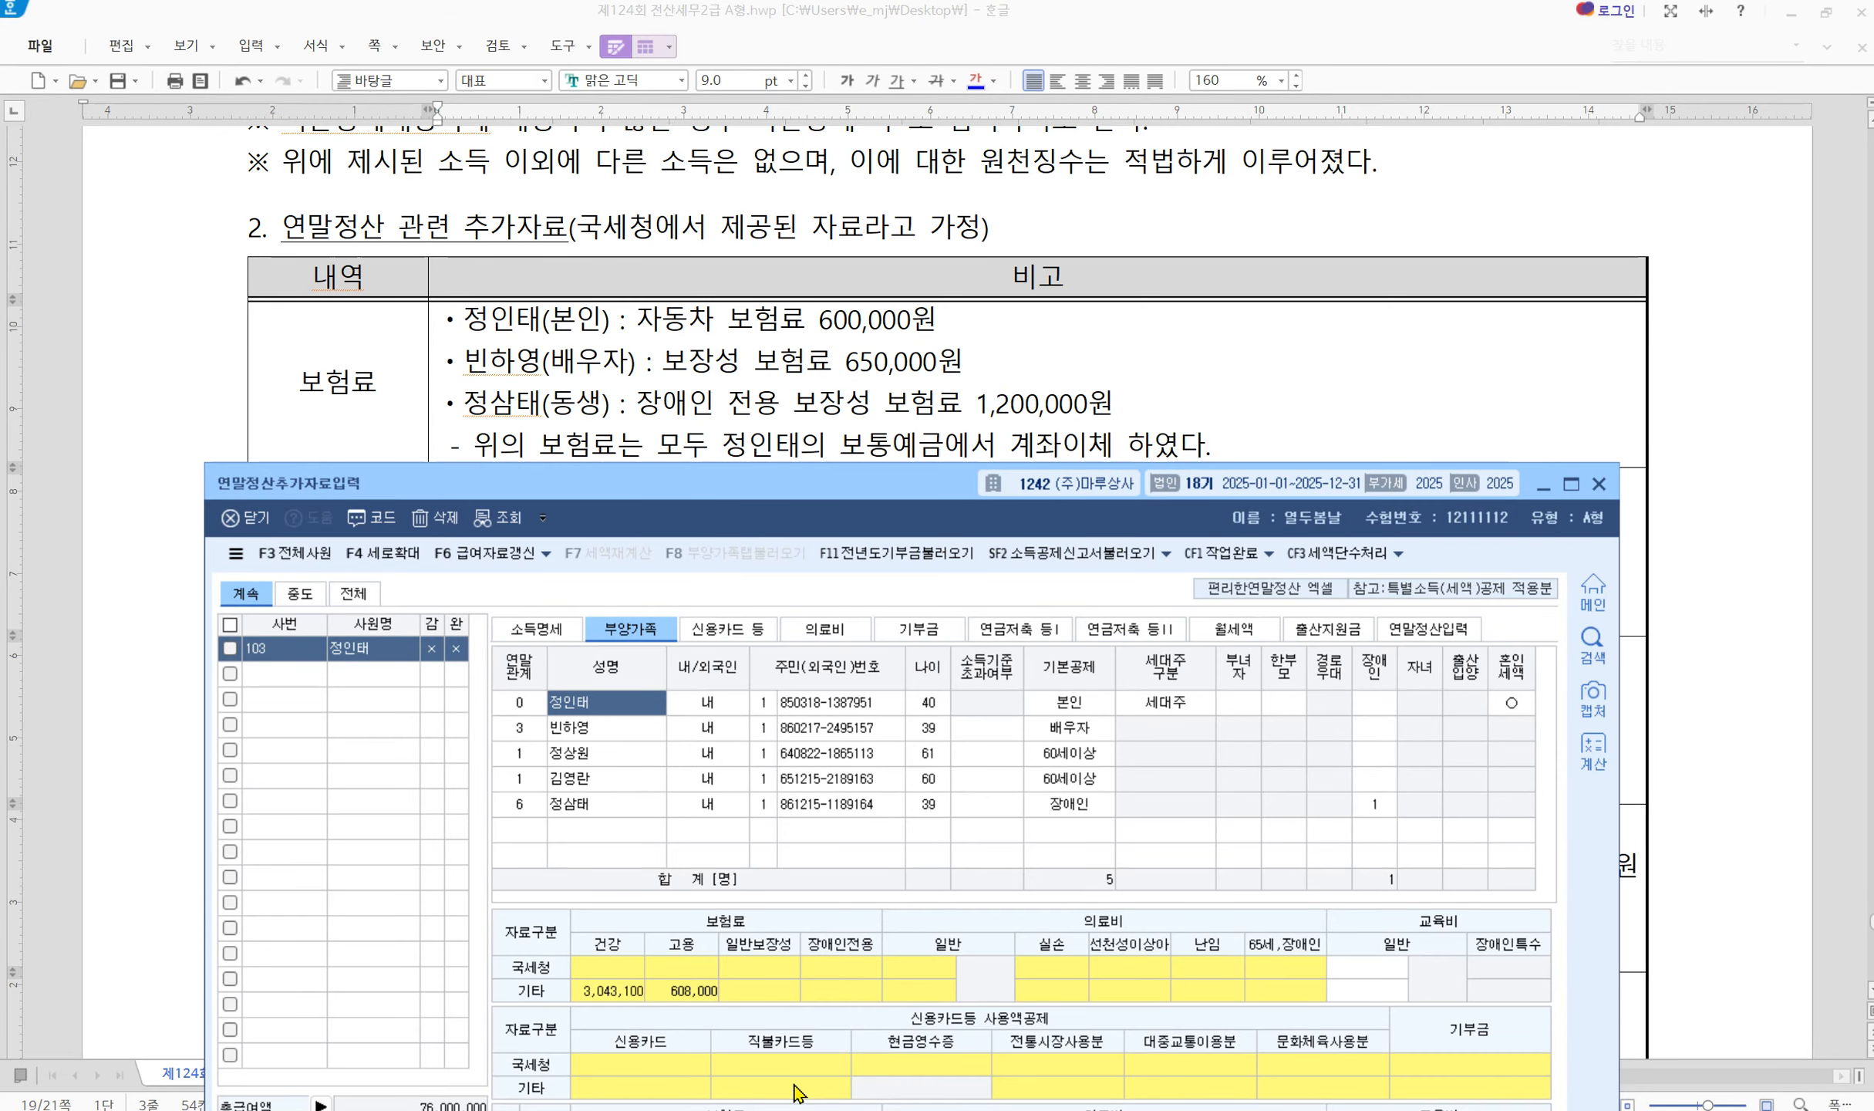
pyautogui.click(775, 966)
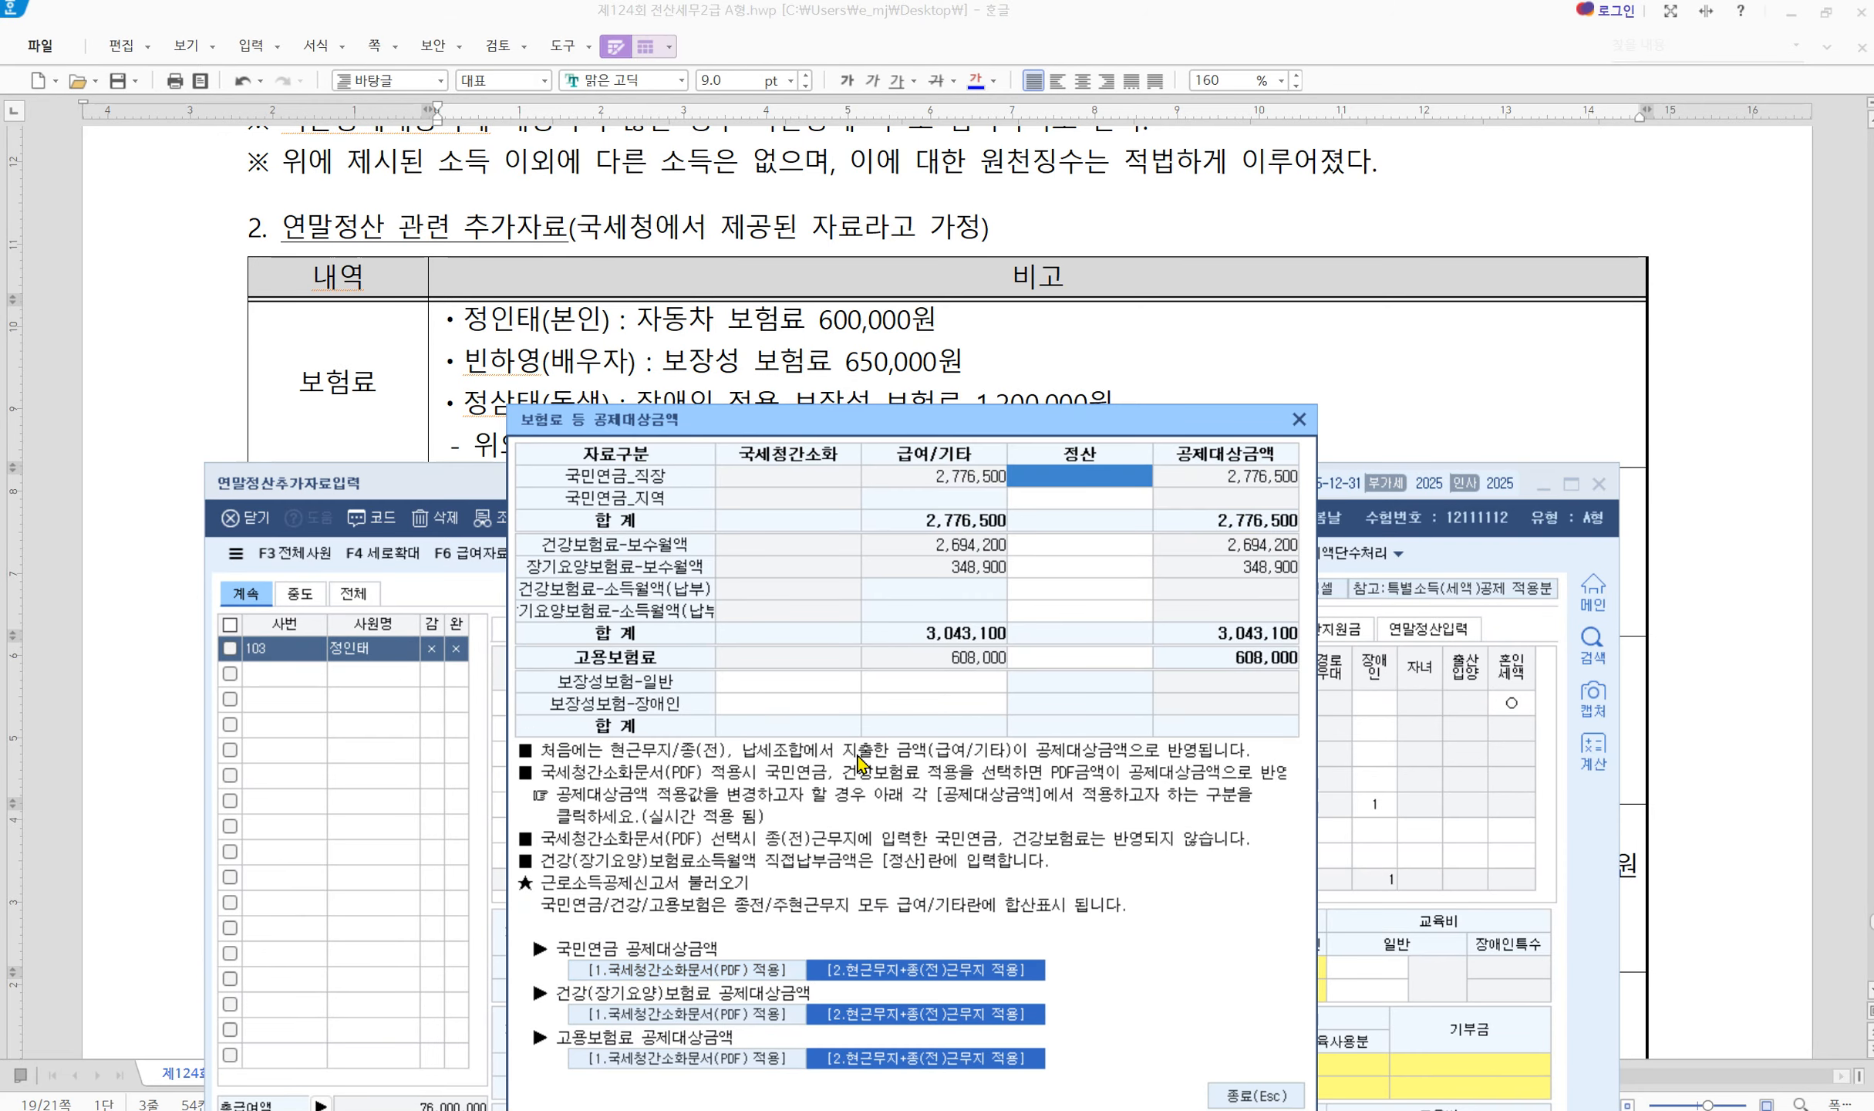
pyautogui.click(781, 688)
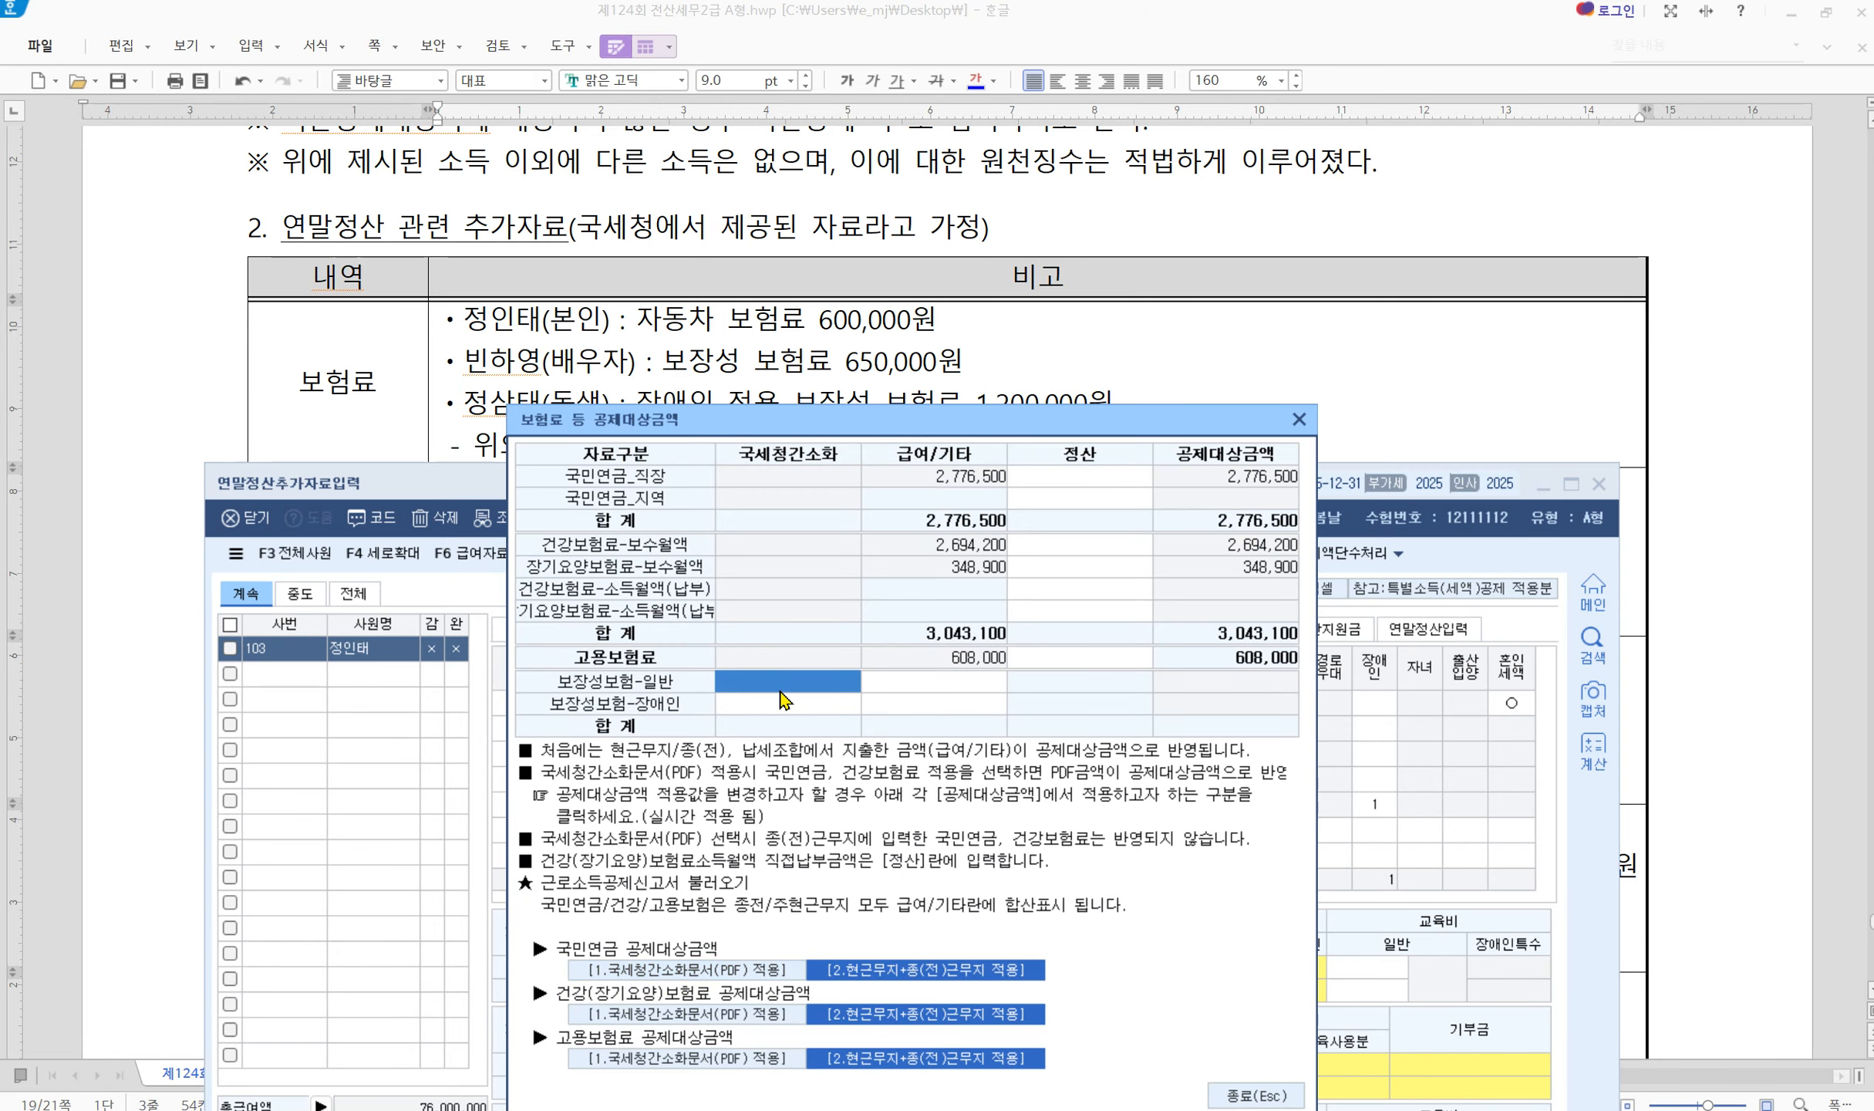
pyautogui.click(781, 688)
pyautogui.press('Return')
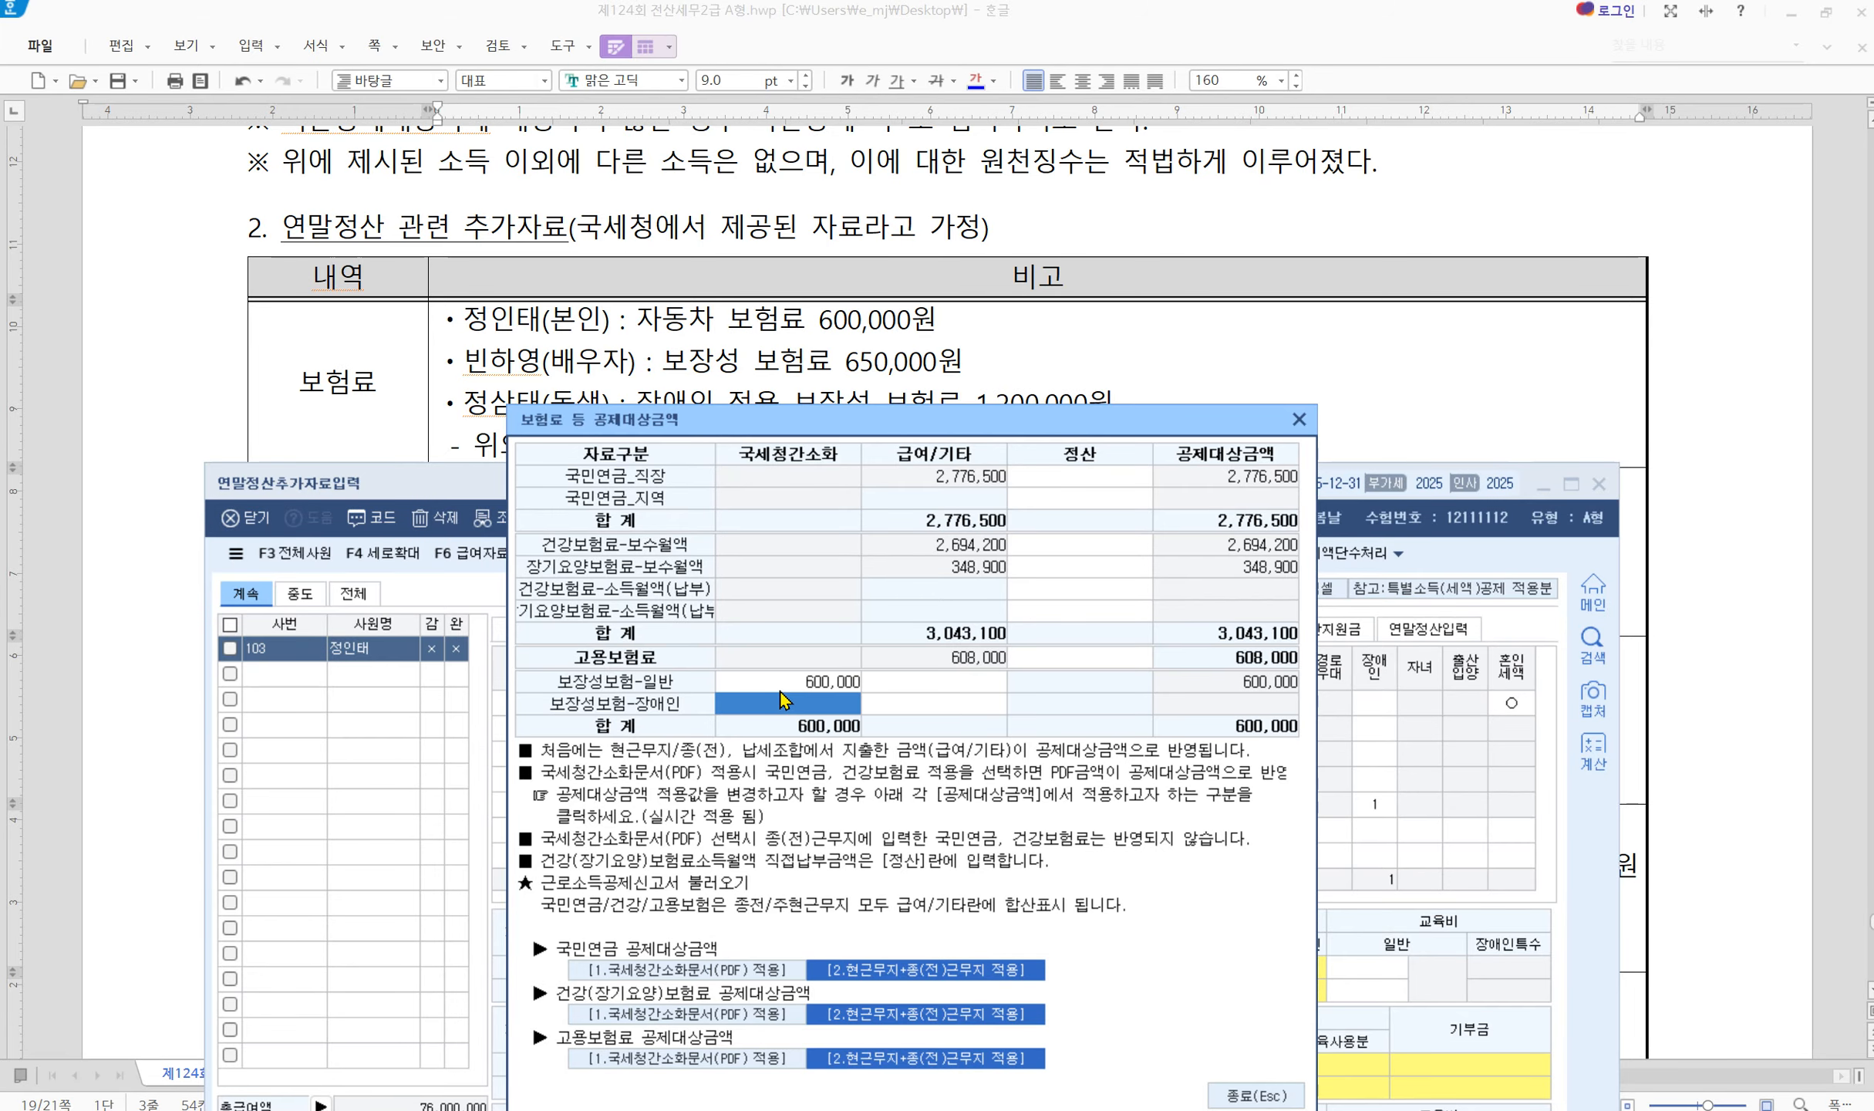
pyautogui.click(1242, 1095)
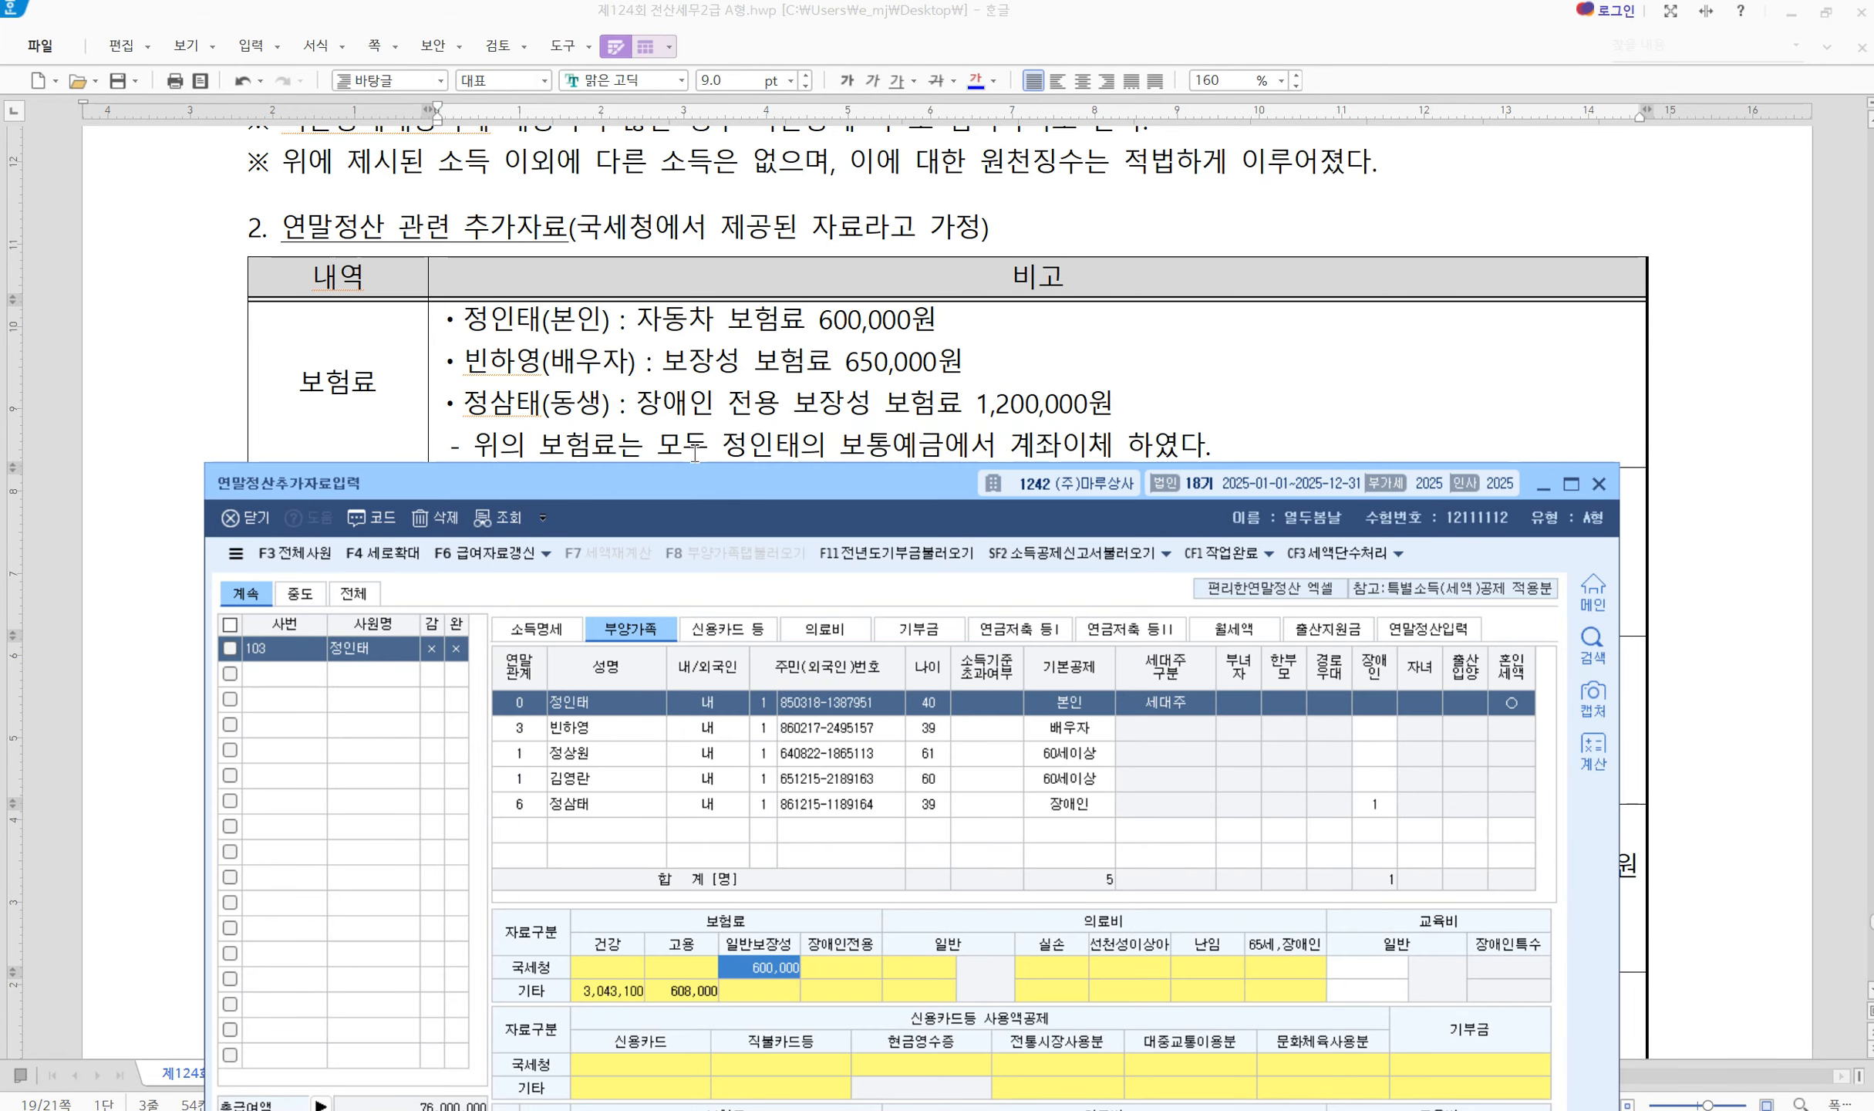
# Enter 650,000 general protection insurance for the spouse
pyautogui.click(603, 728)
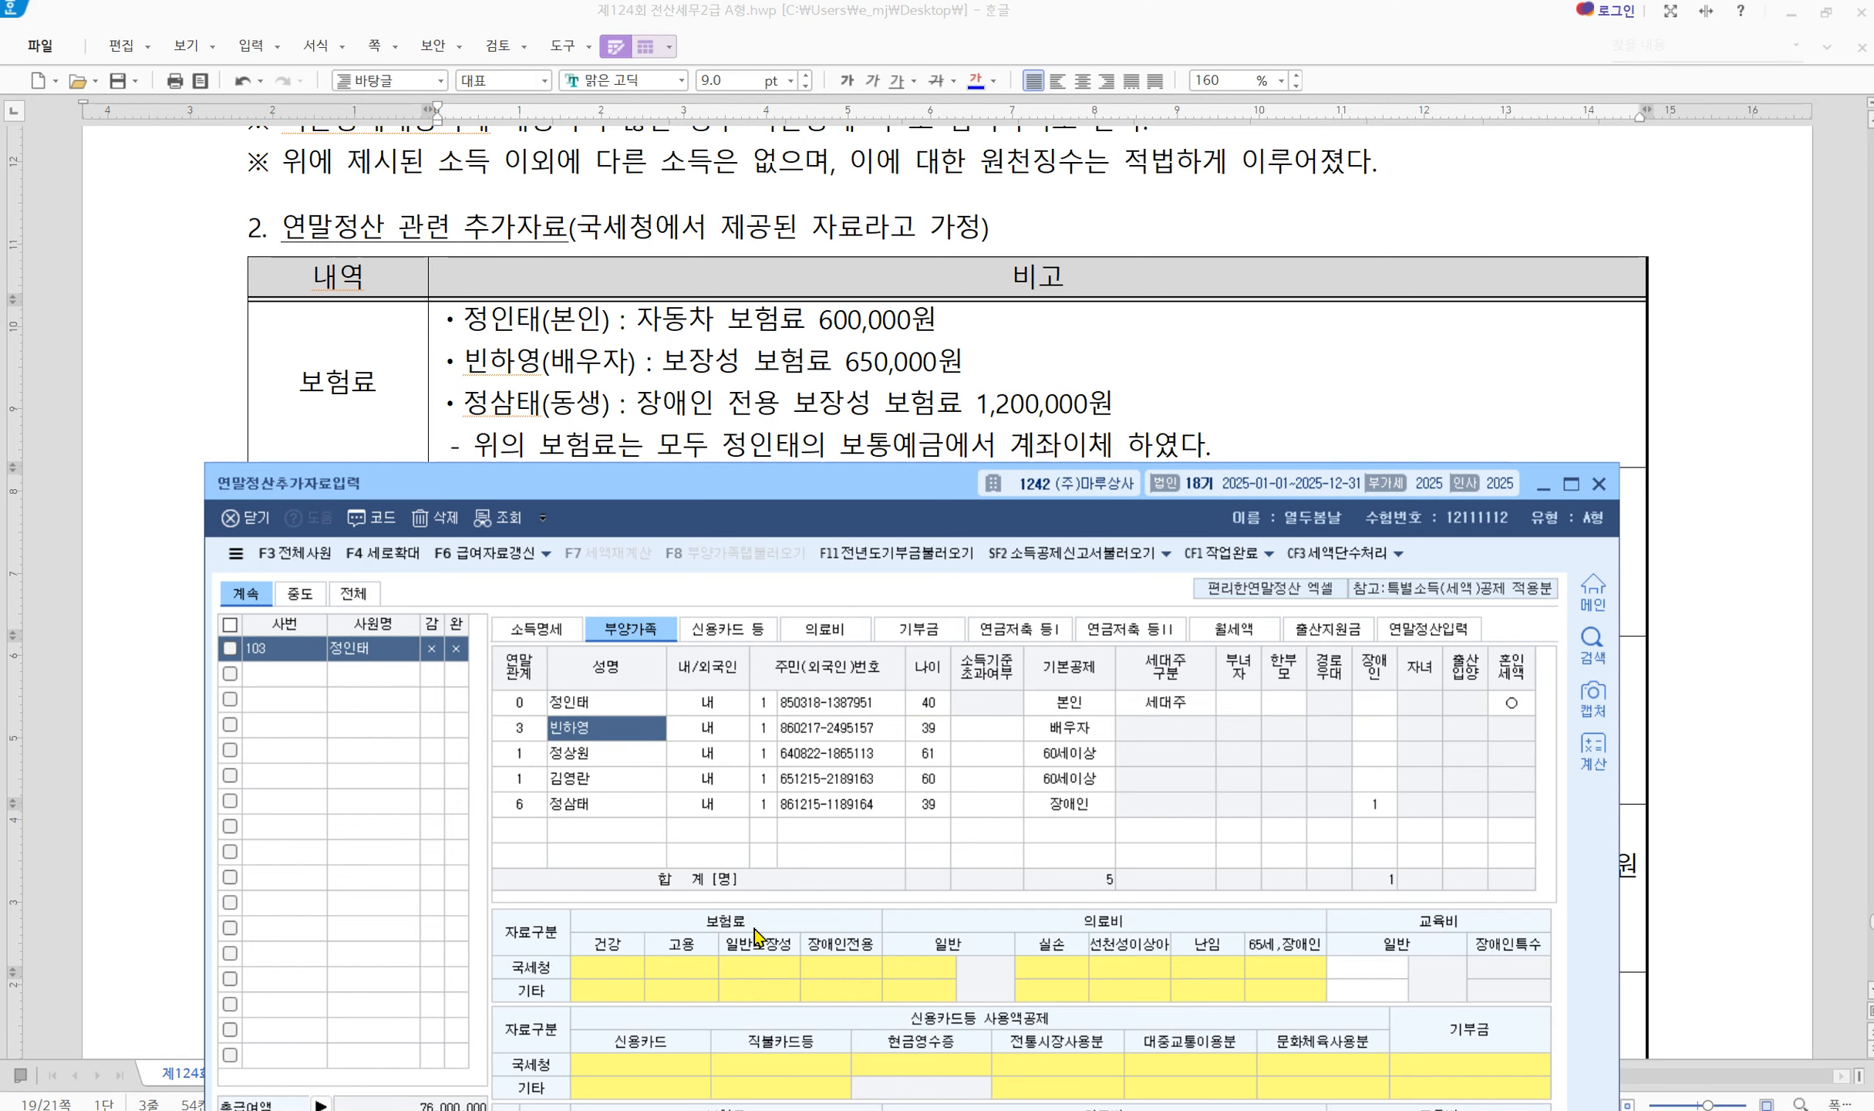
pyautogui.click(763, 976)
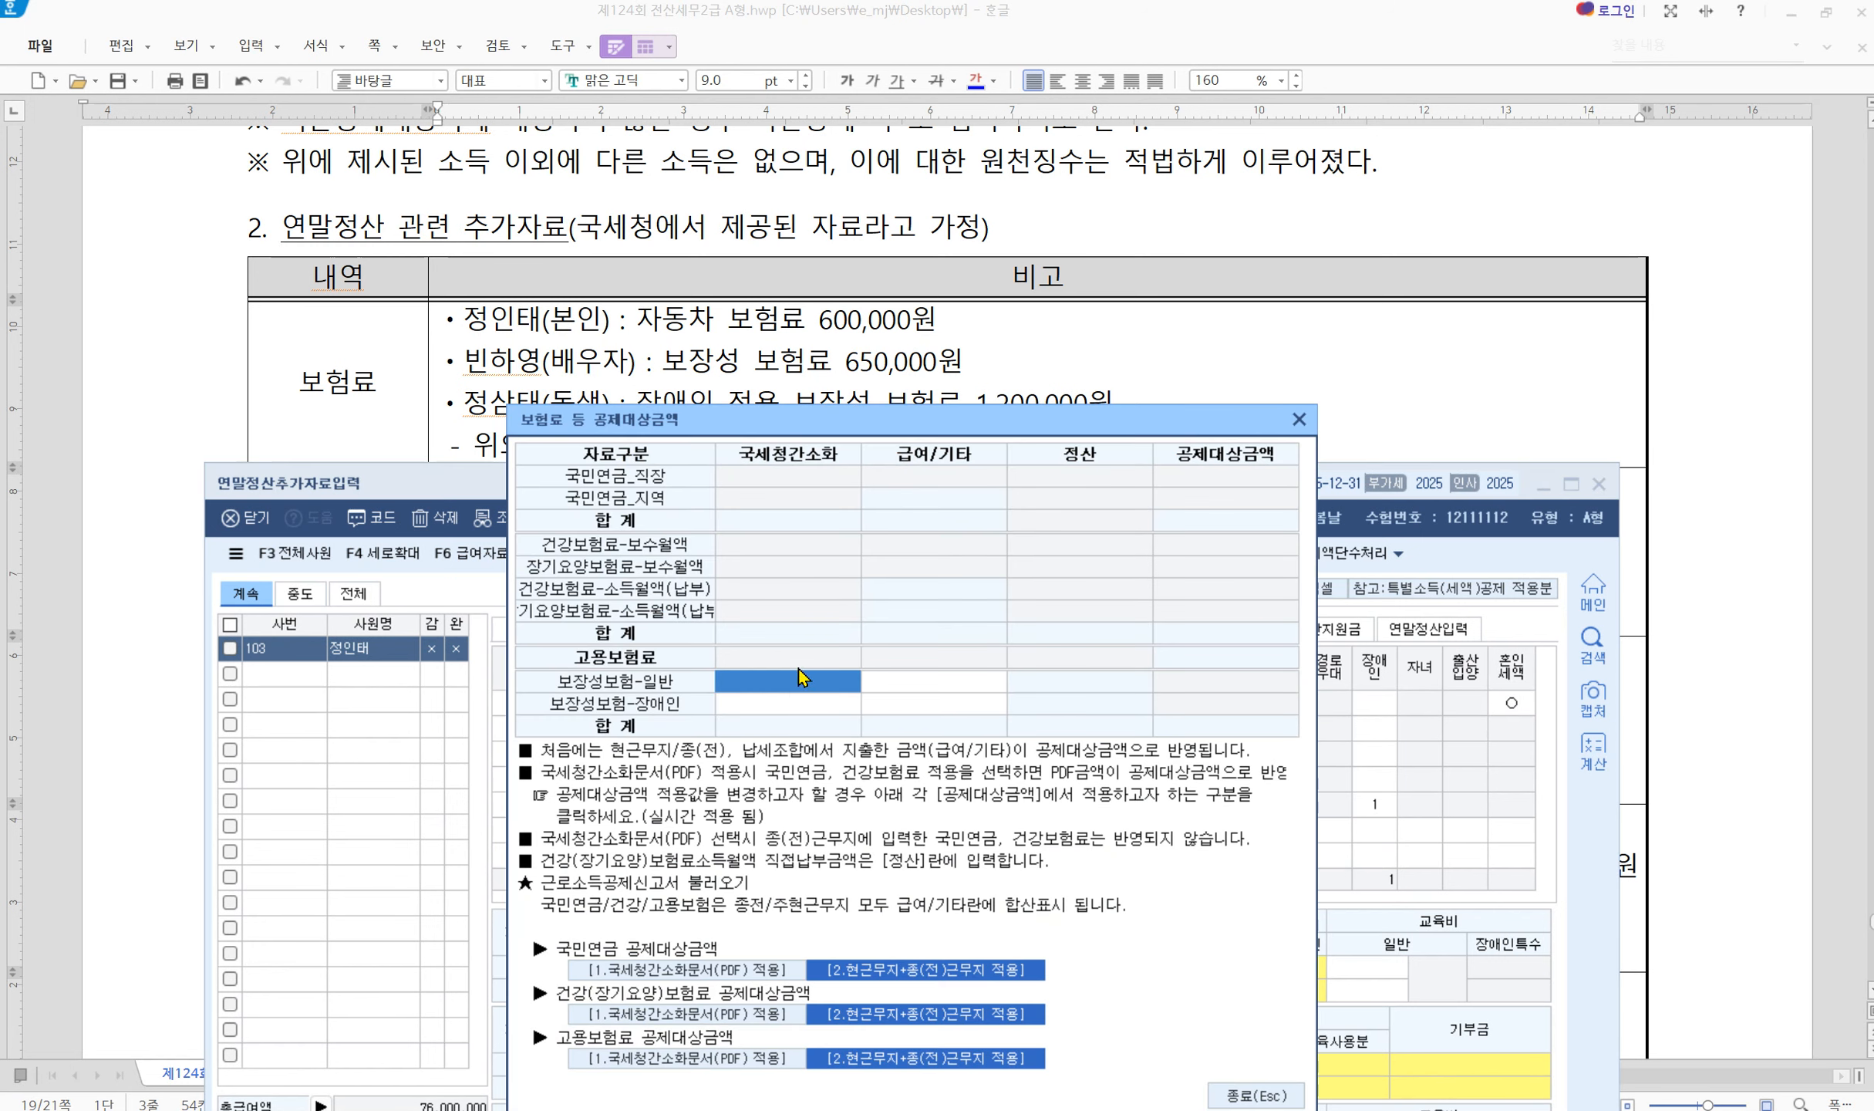
pyautogui.write('6500000')
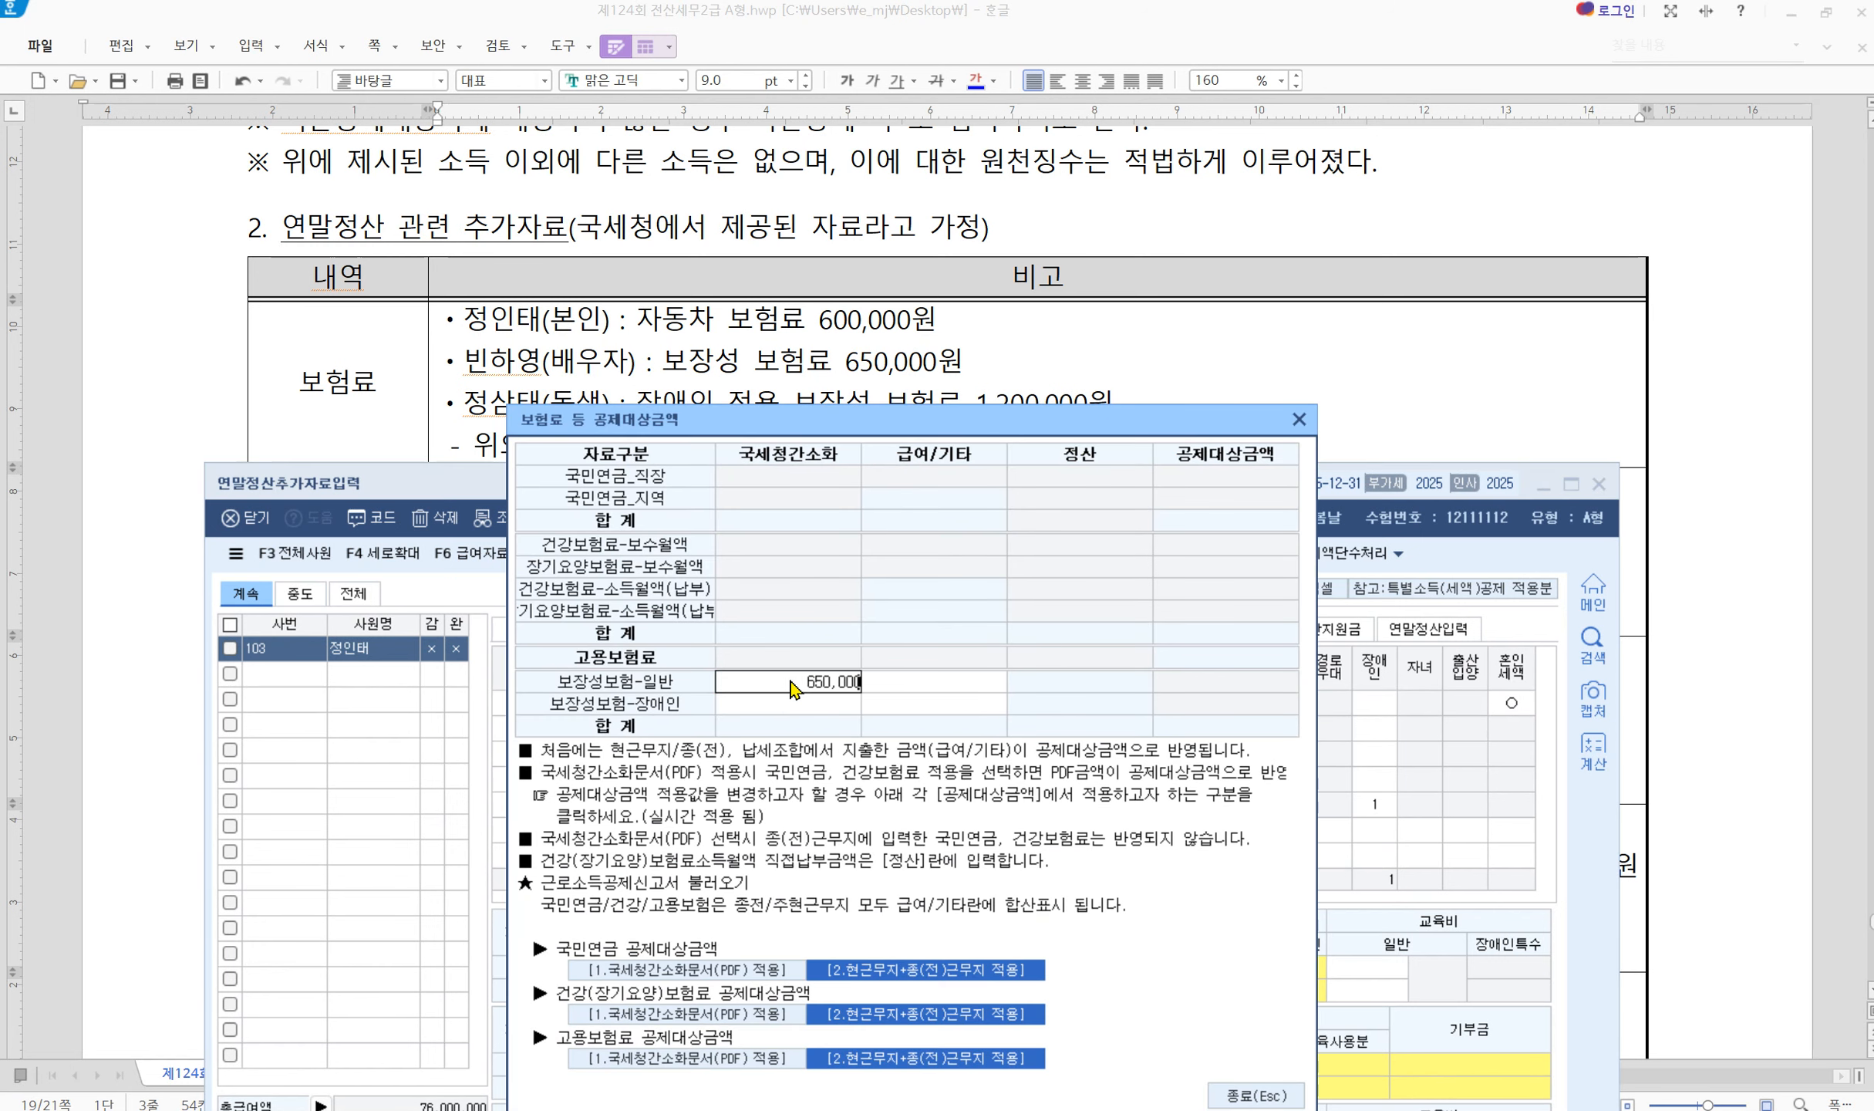
pyautogui.press('Return')
pyautogui.press('Escape')
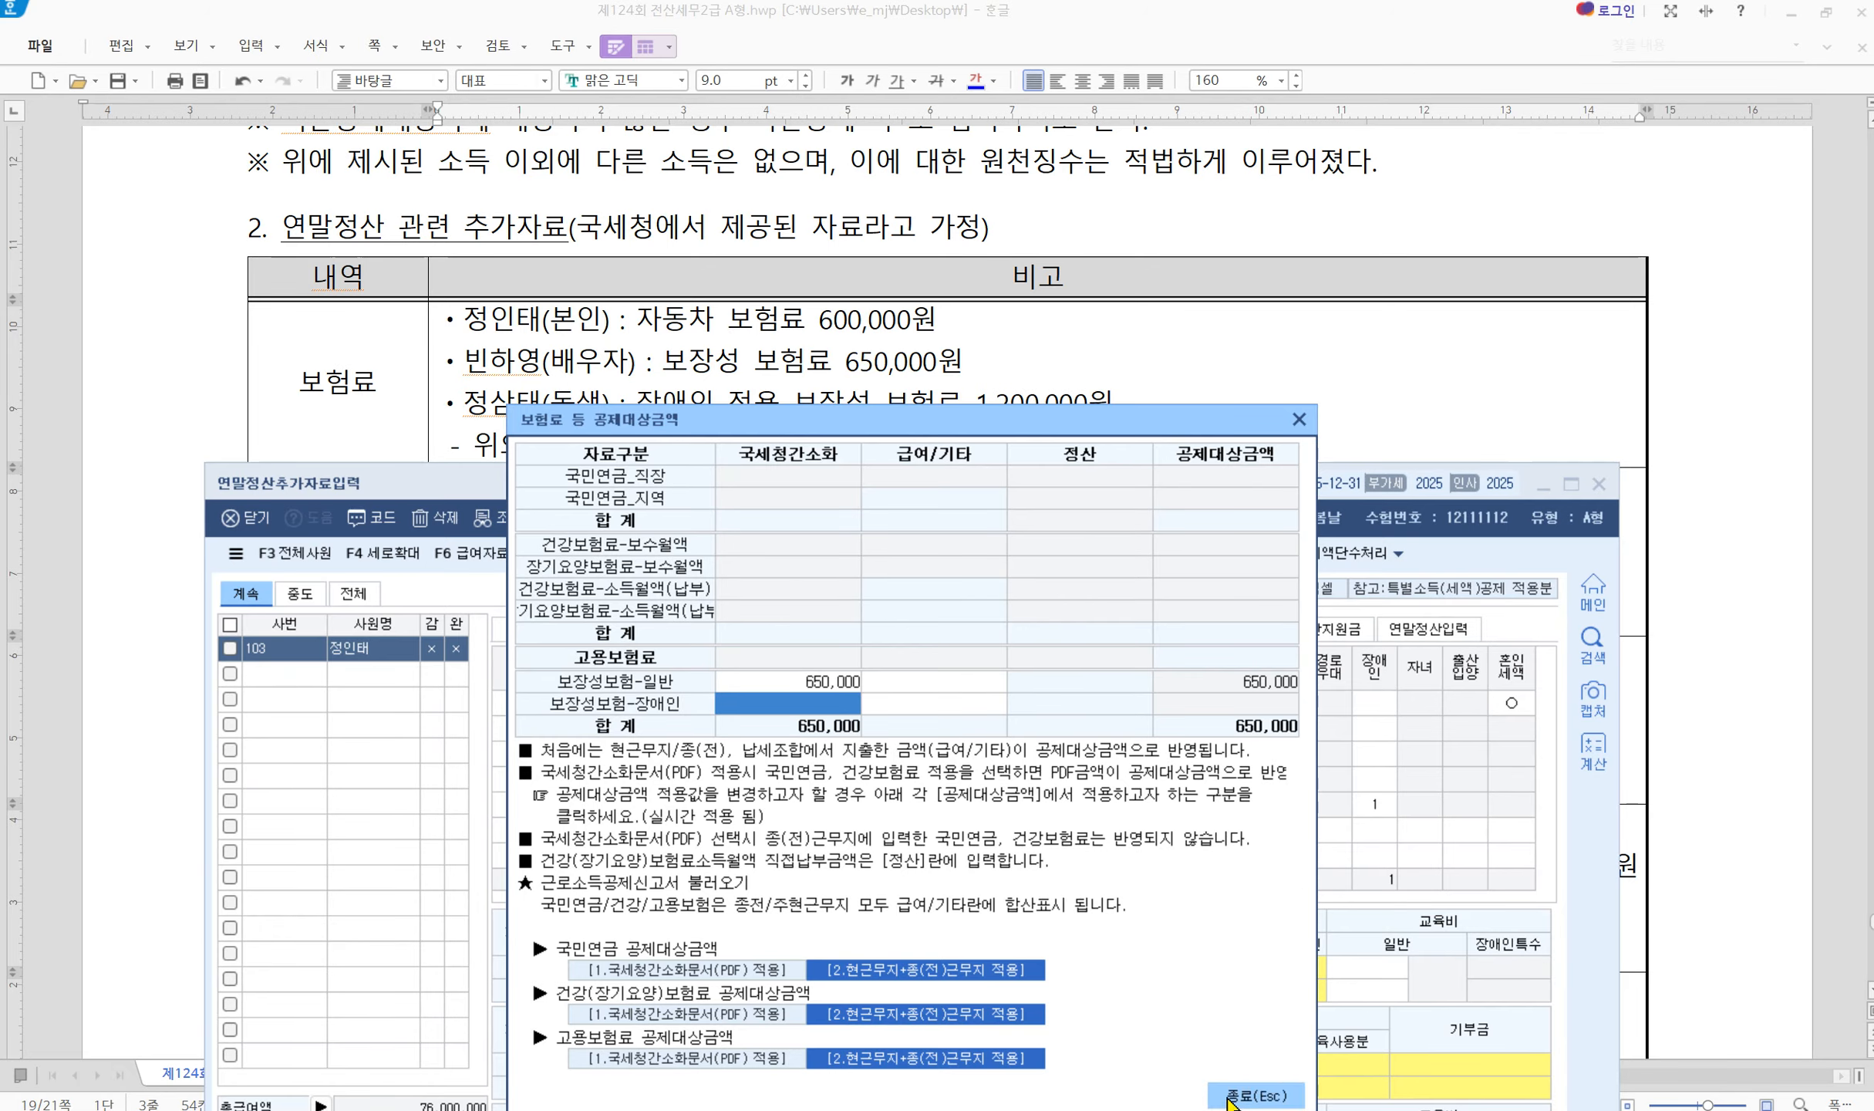
# Enter 1,200,000 disability-only protection insurance for the disabled sibling
pyautogui.moveTo(632, 493); pyautogui.dragTo(630, 463)
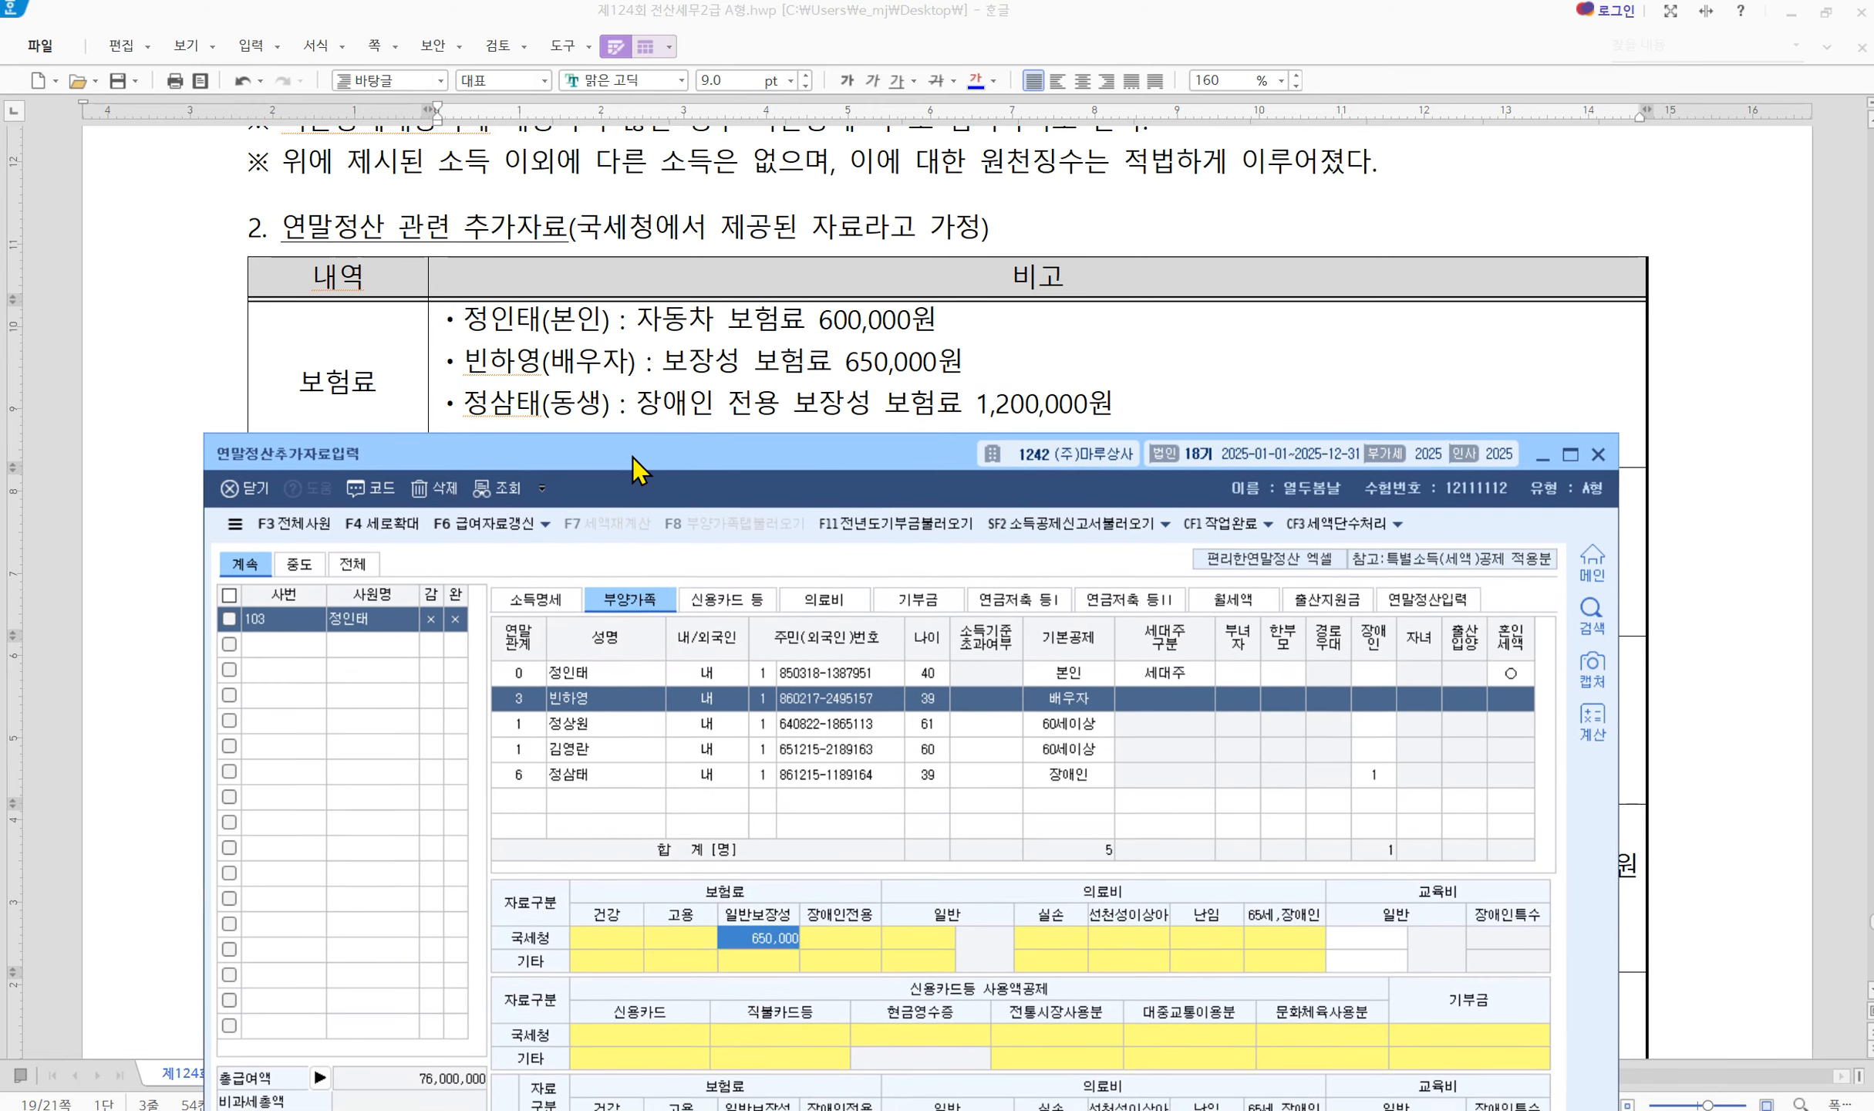
pyautogui.click(623, 773)
pyautogui.click(761, 946)
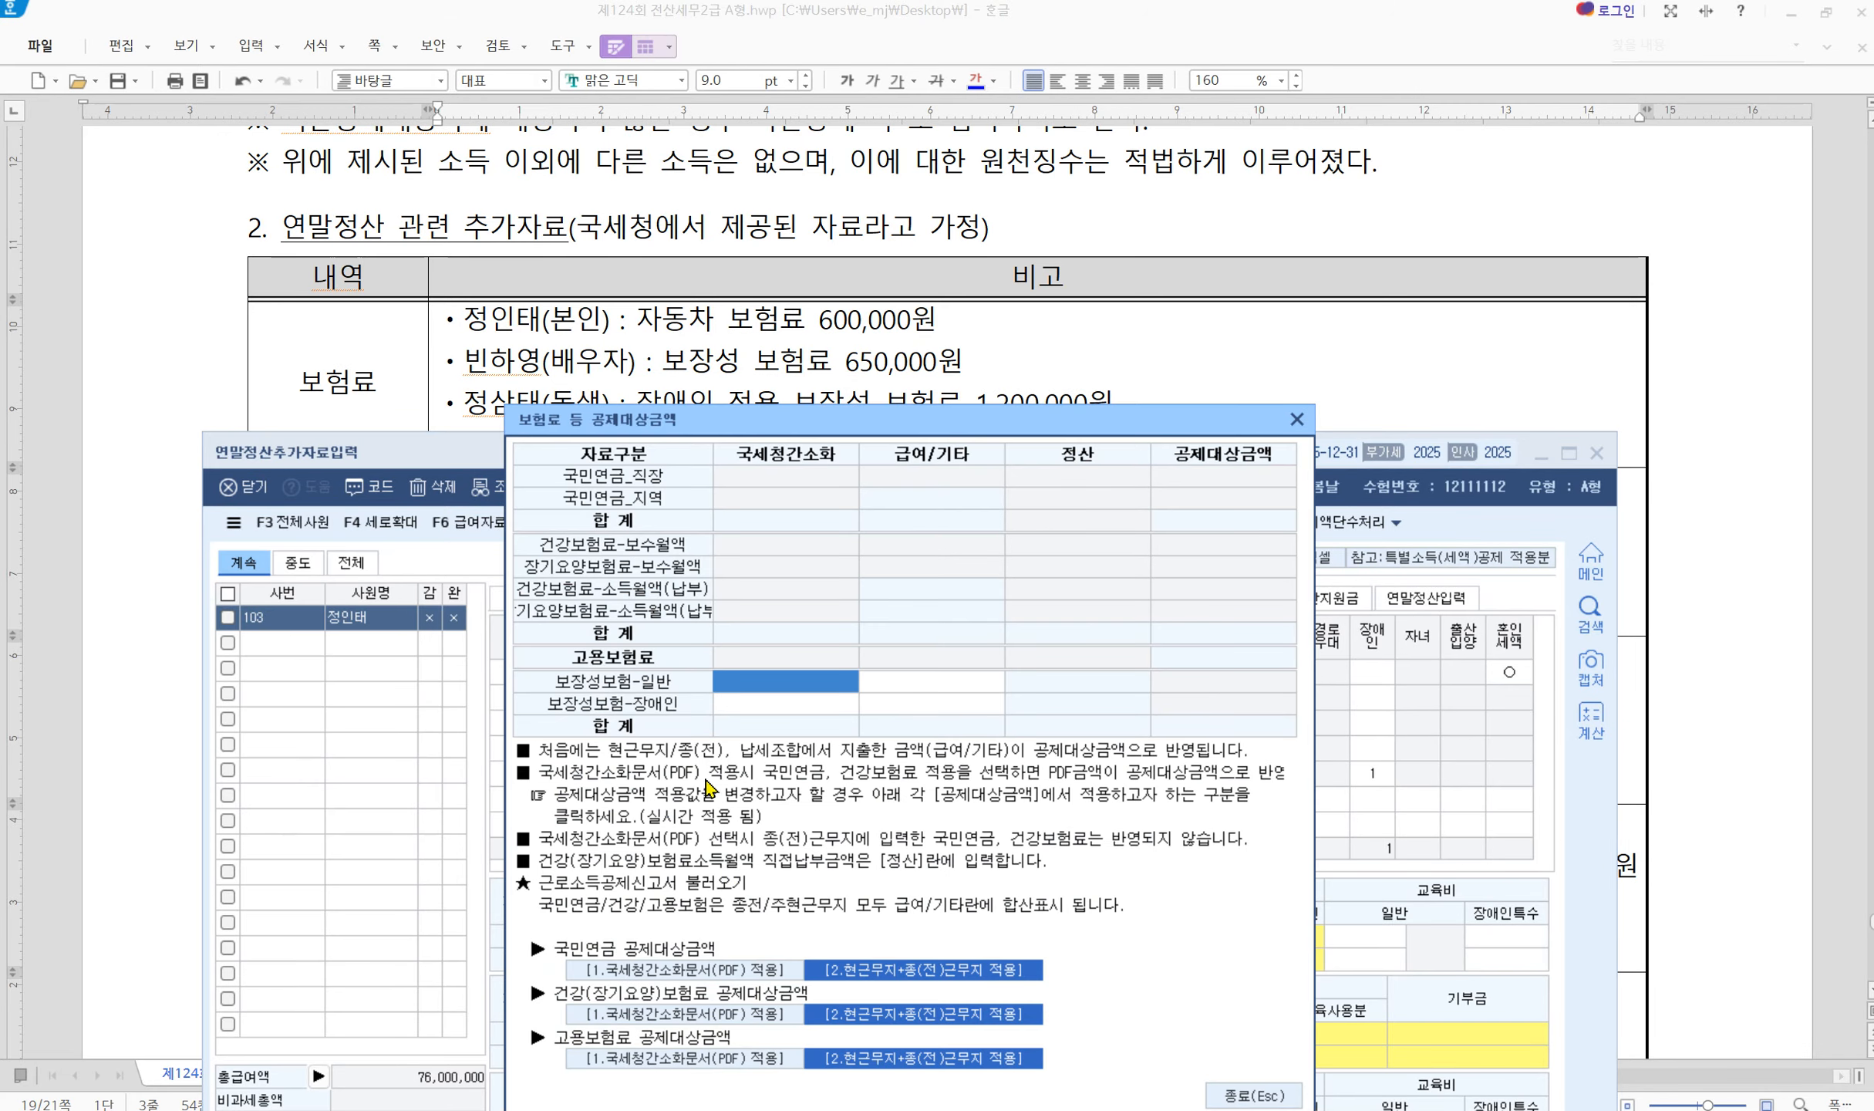
pyautogui.click(787, 702)
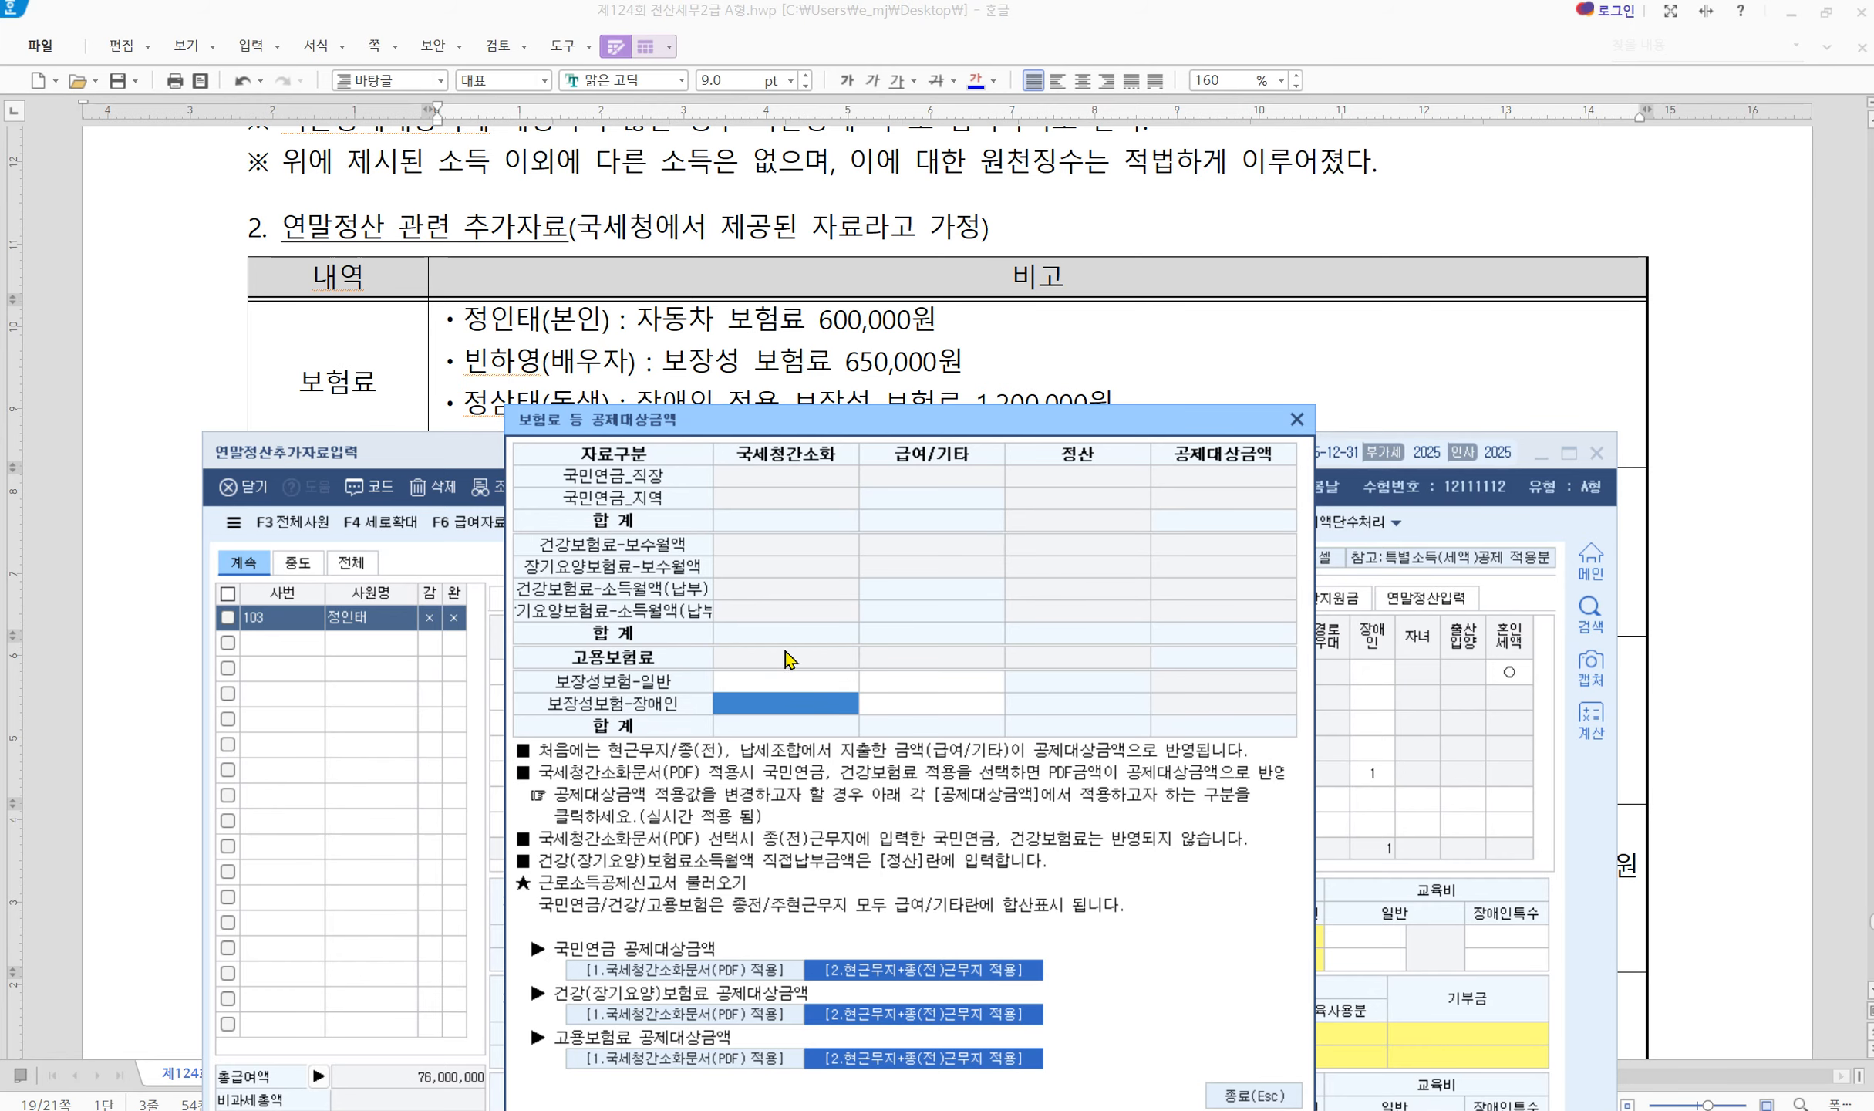
pyautogui.moveTo(771, 432); pyautogui.dragTo(734, 472)
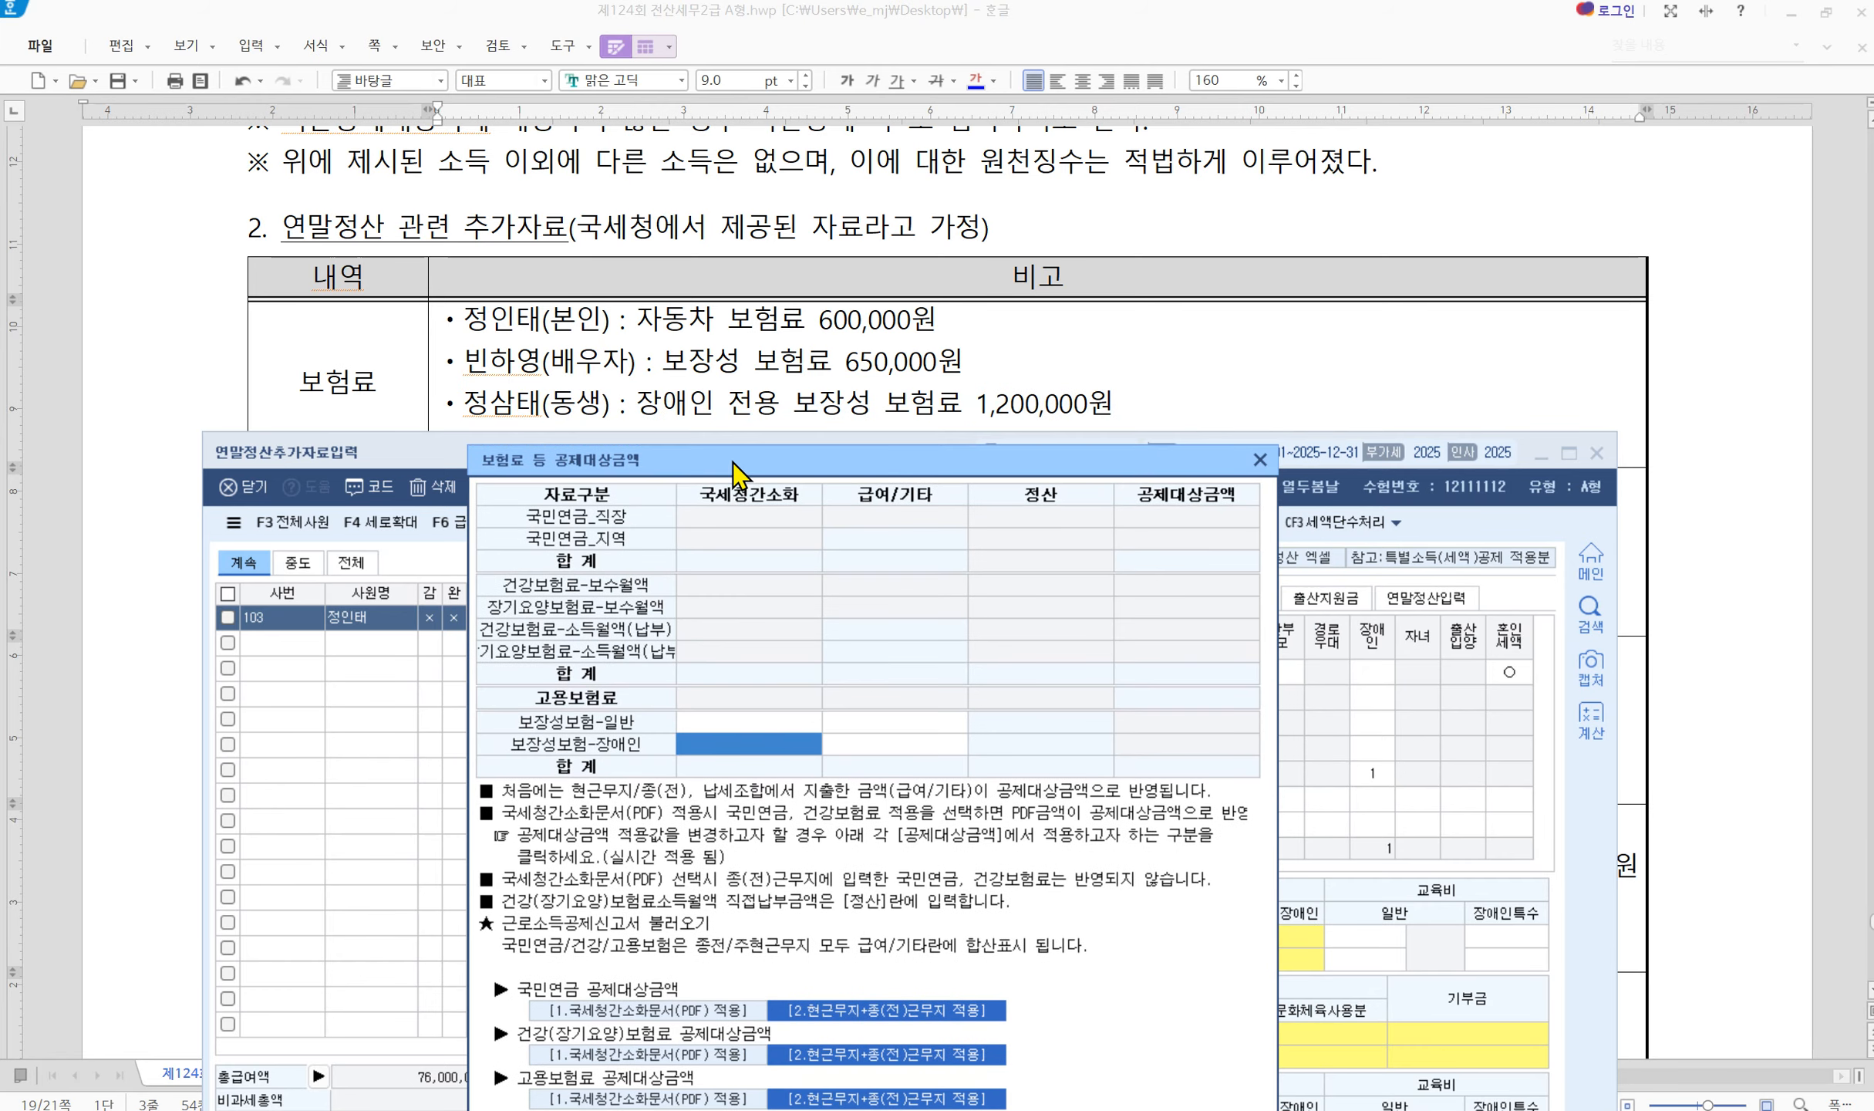
pyautogui.write('1200000')
pyautogui.press('Return')
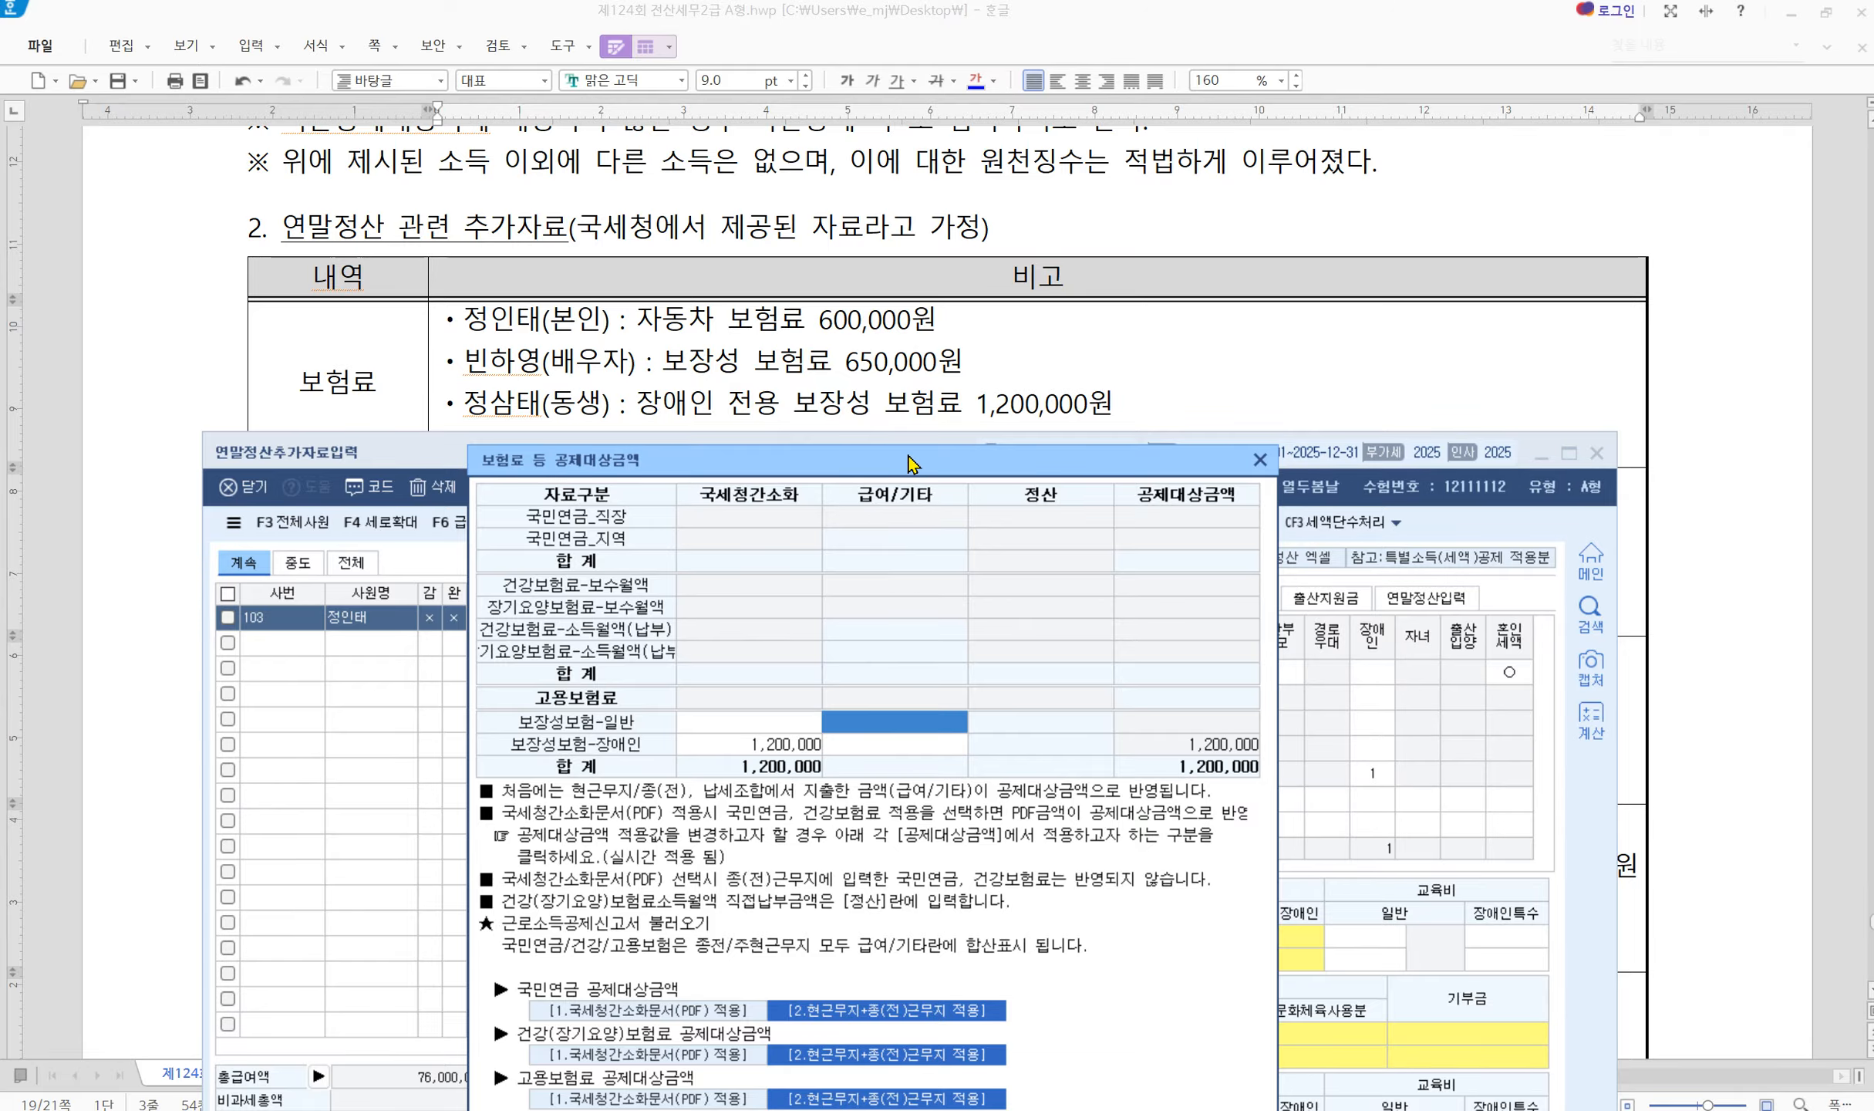
pyautogui.moveTo(910, 466); pyautogui.dragTo(883, 301)
# Set the employee's own general education expense to 4,000,000
pyautogui.click(1192, 970)
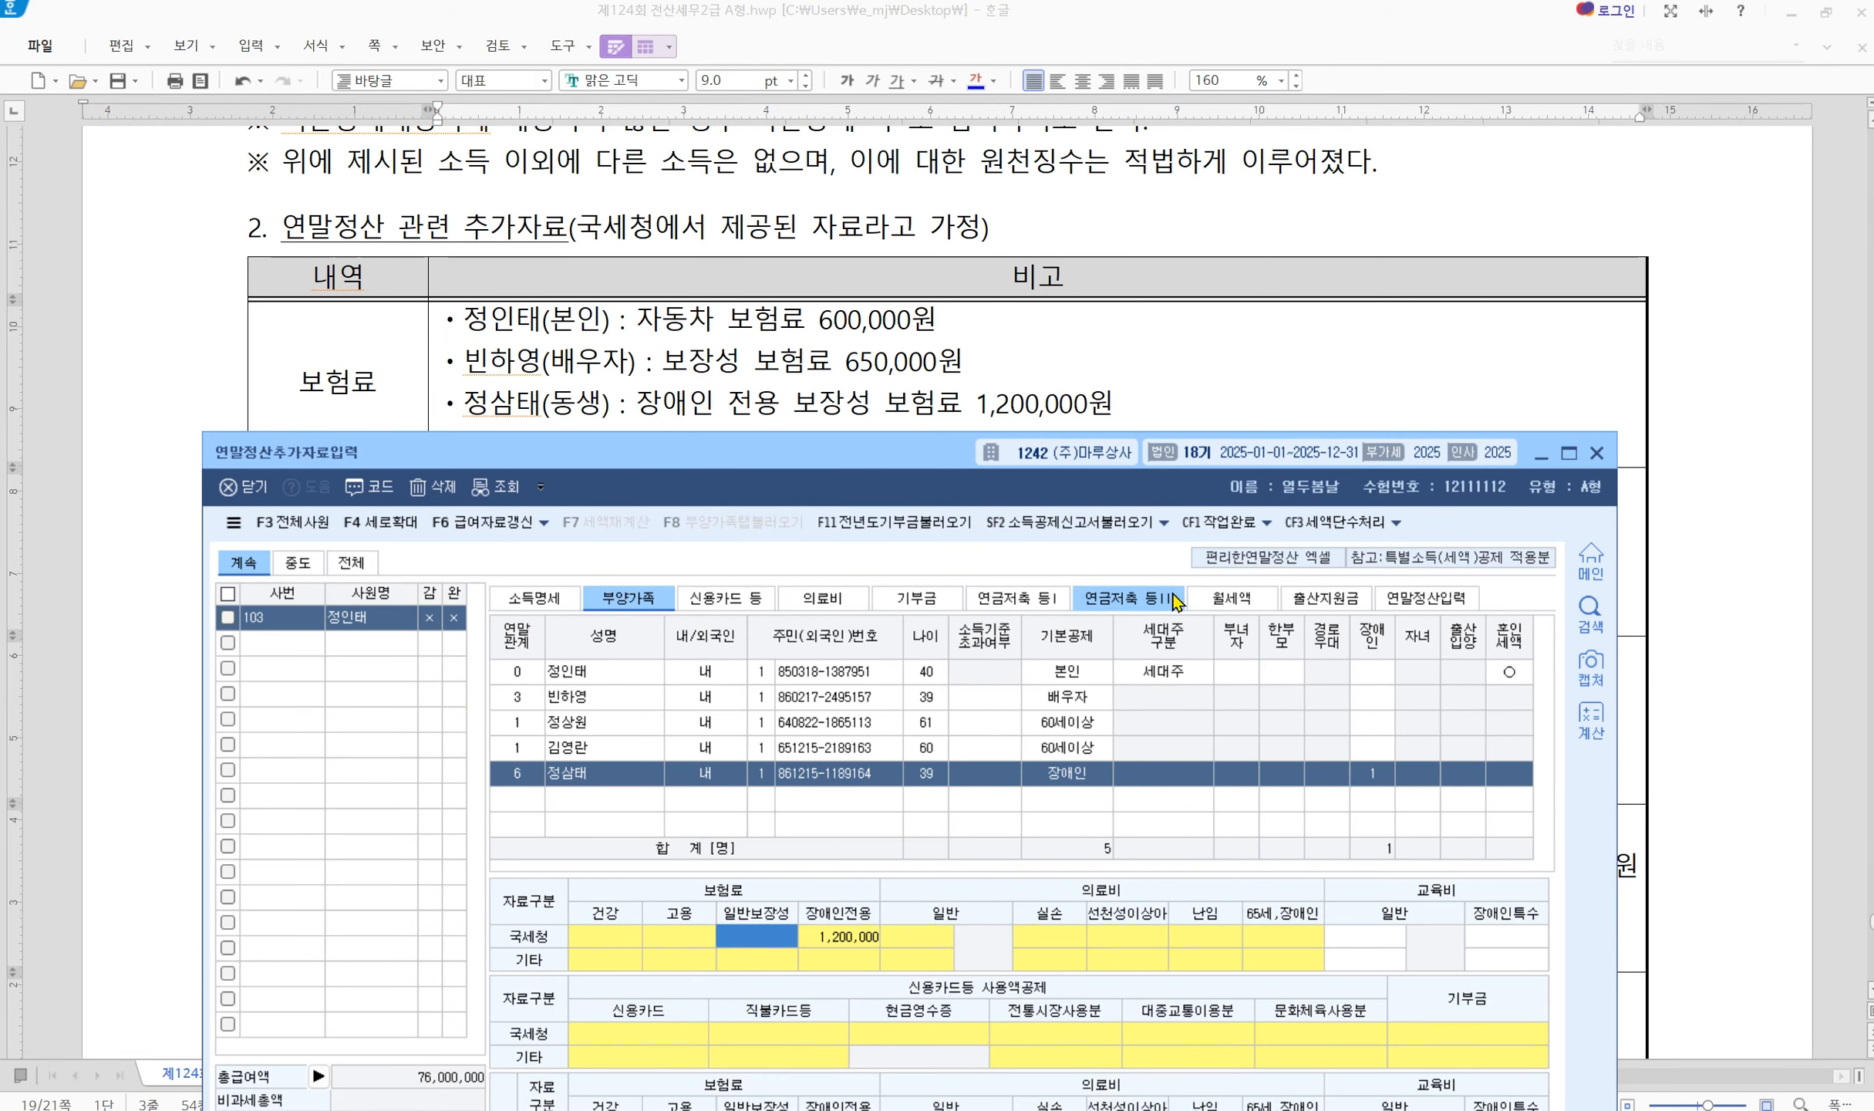
pyautogui.moveTo(868, 461); pyautogui.dragTo(754, 512)
pyautogui.scroll(-3, 828, 549)
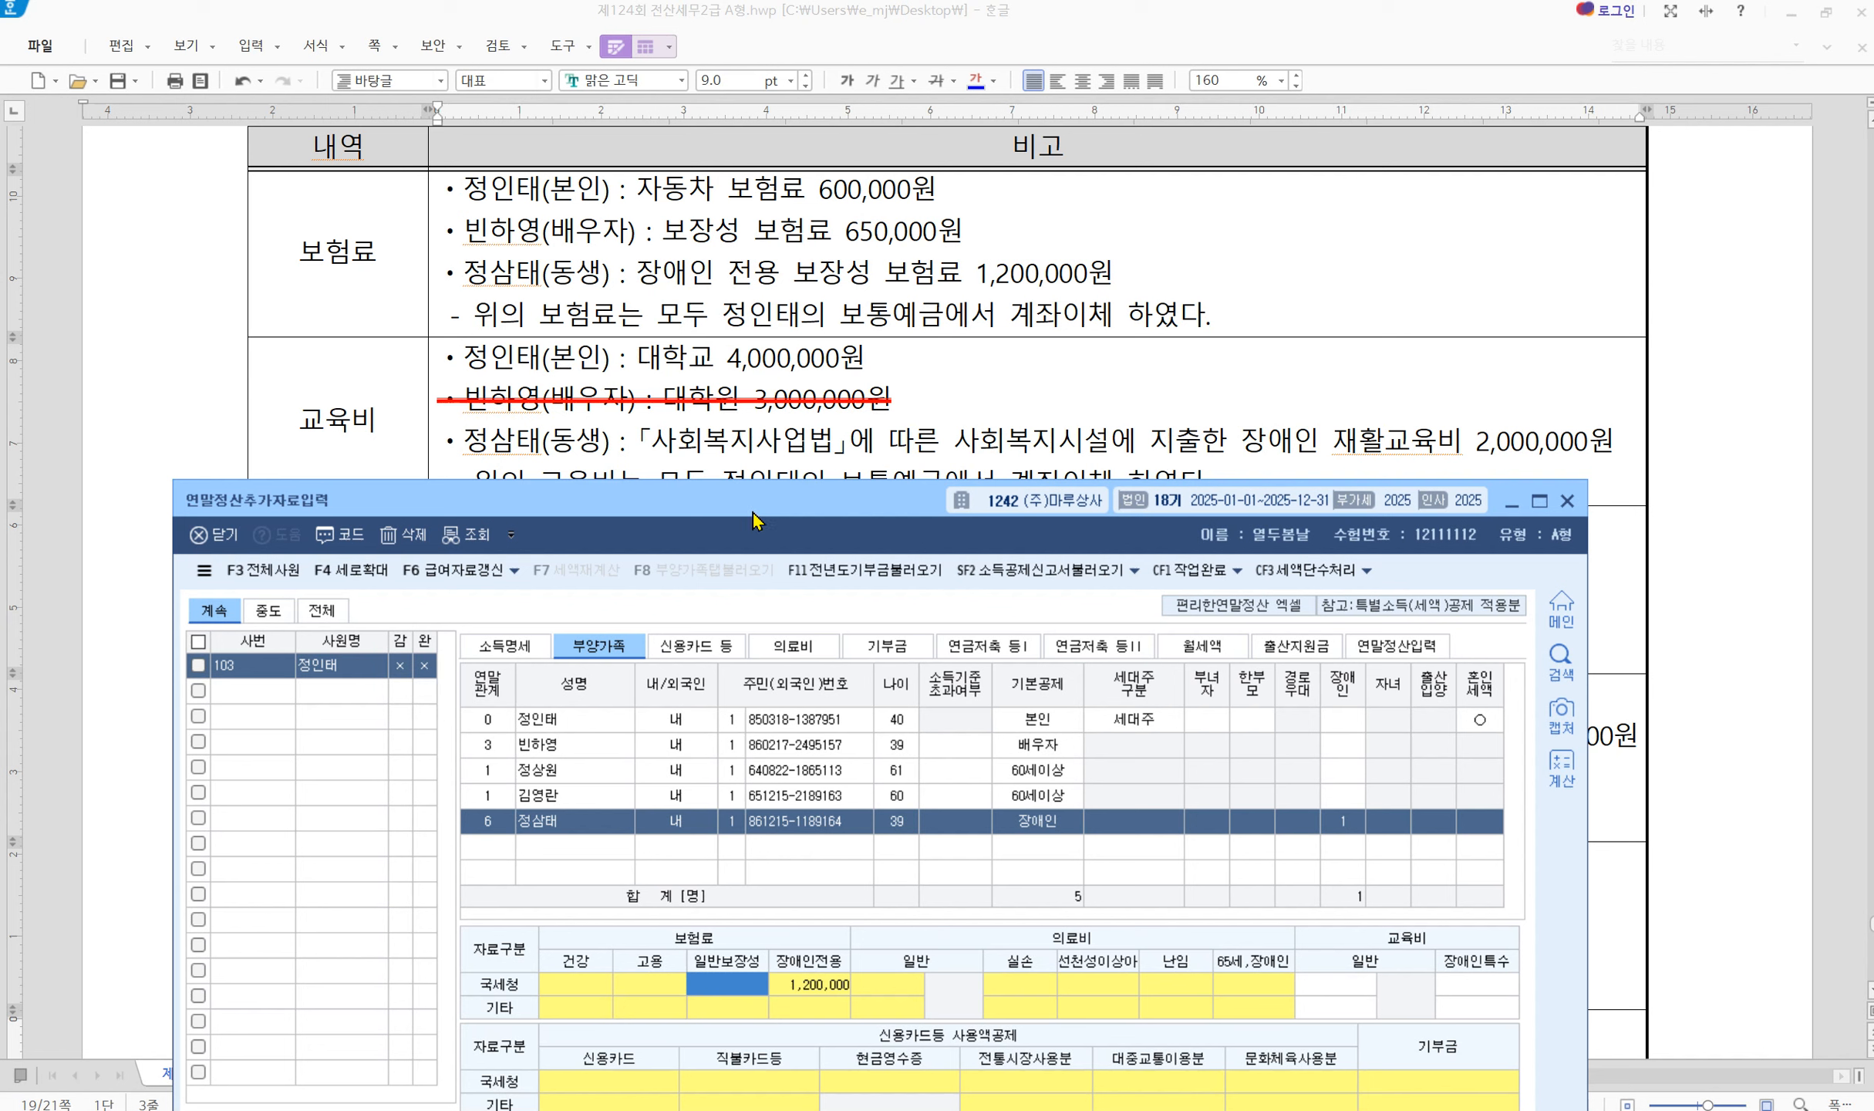
pyautogui.click(610, 720)
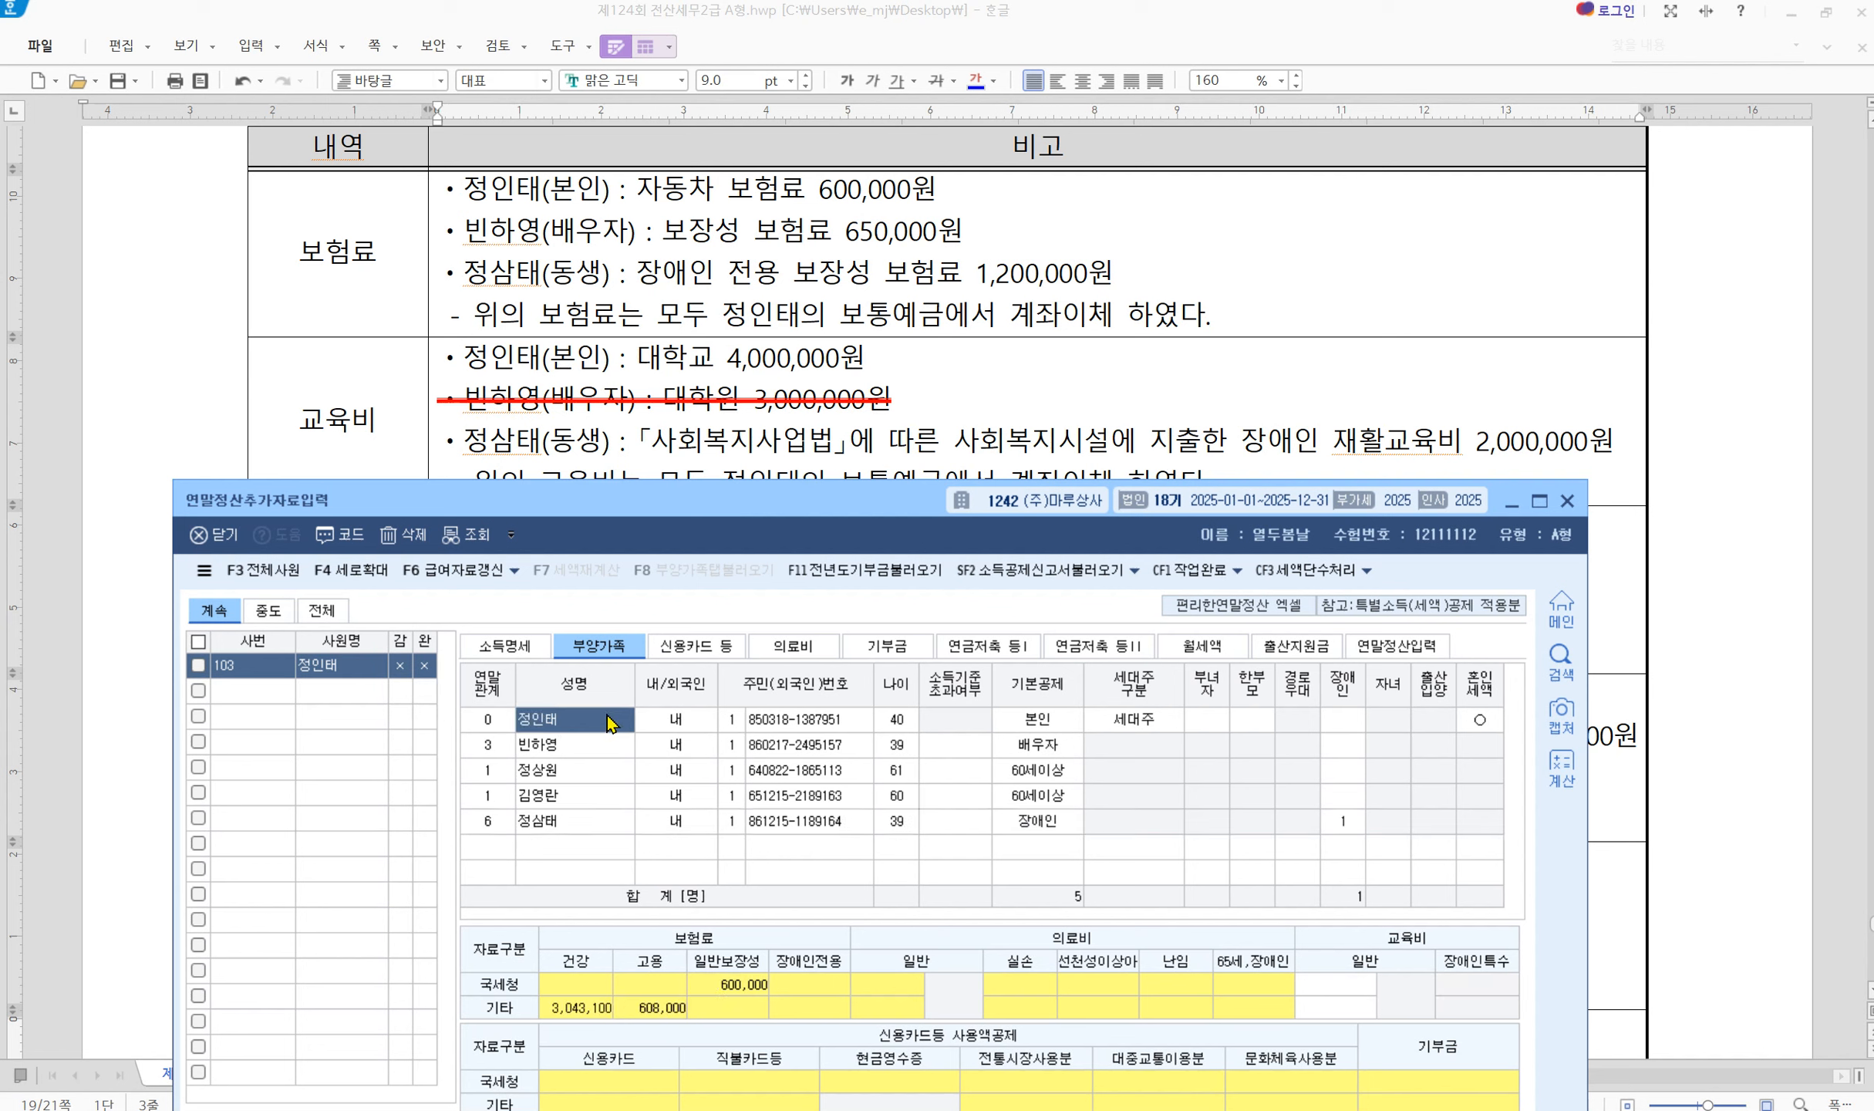
pyautogui.click(1351, 986)
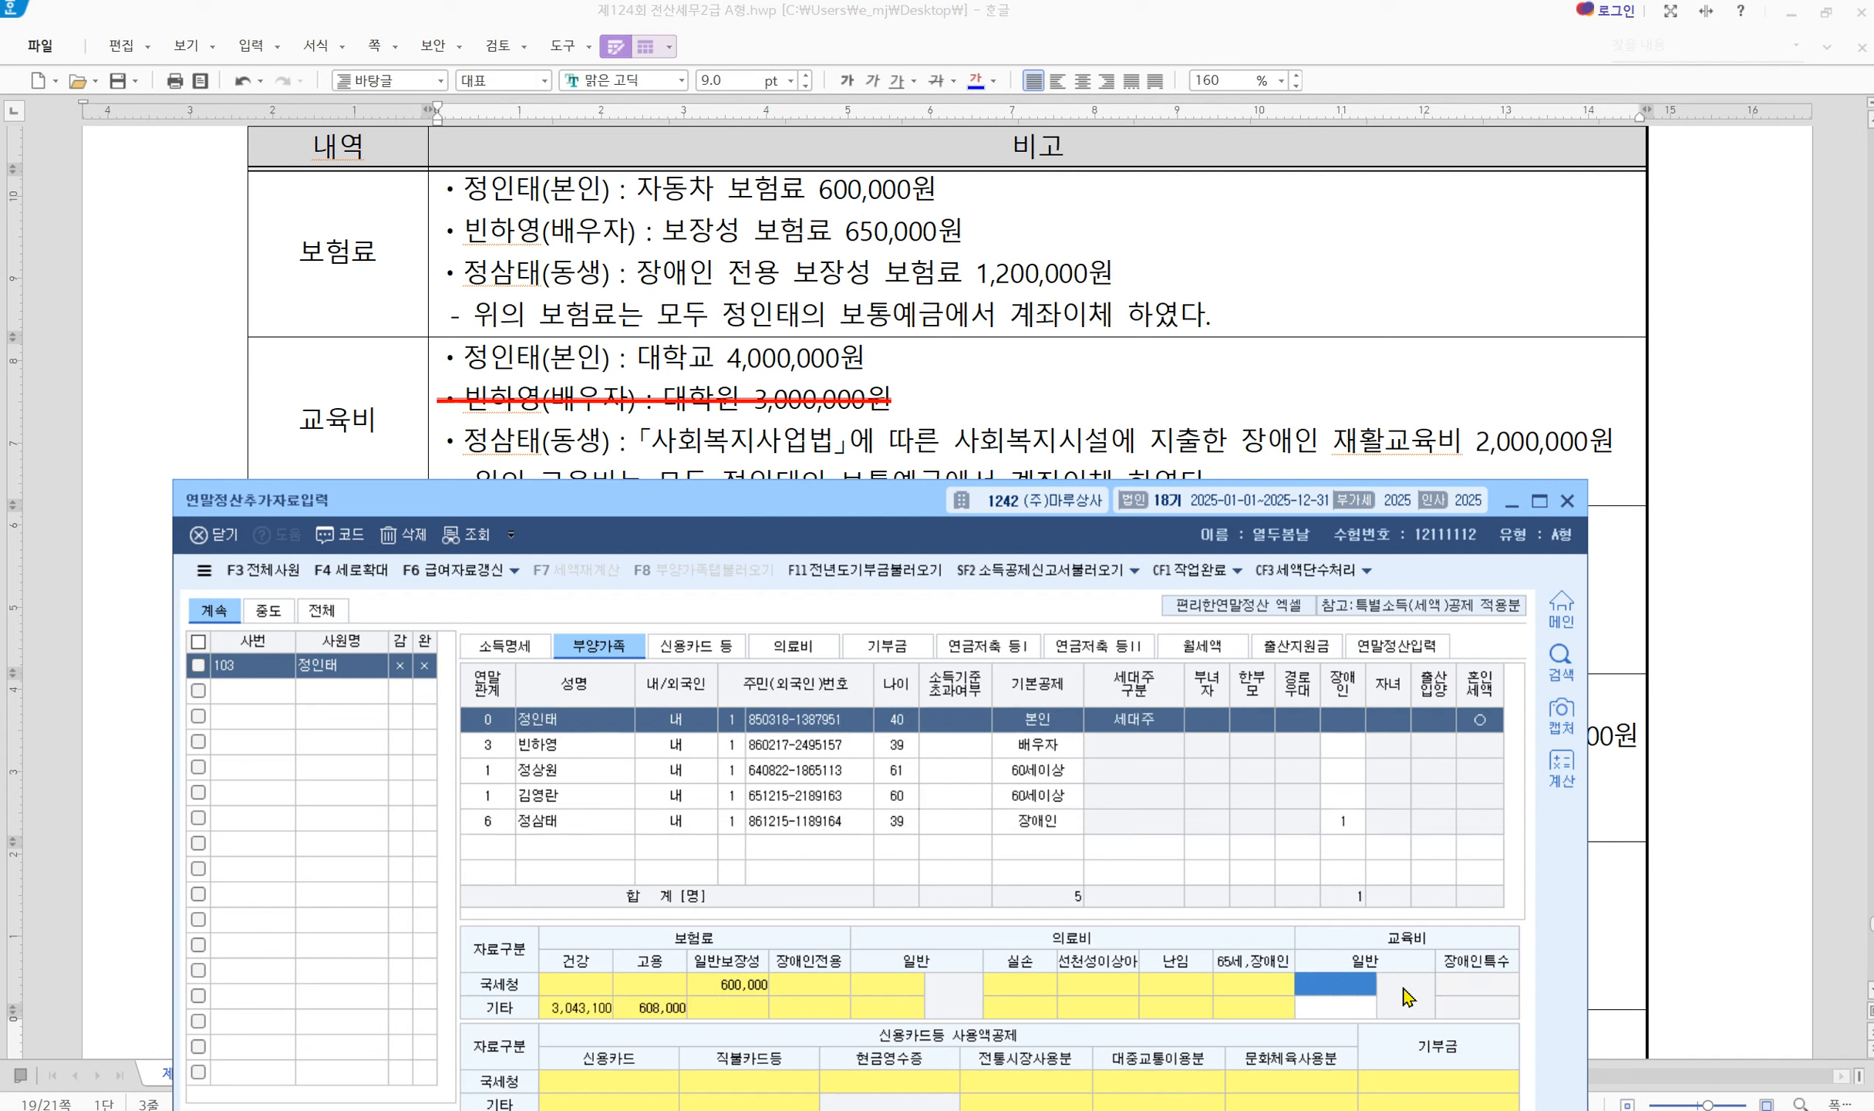
pyautogui.click(1370, 990)
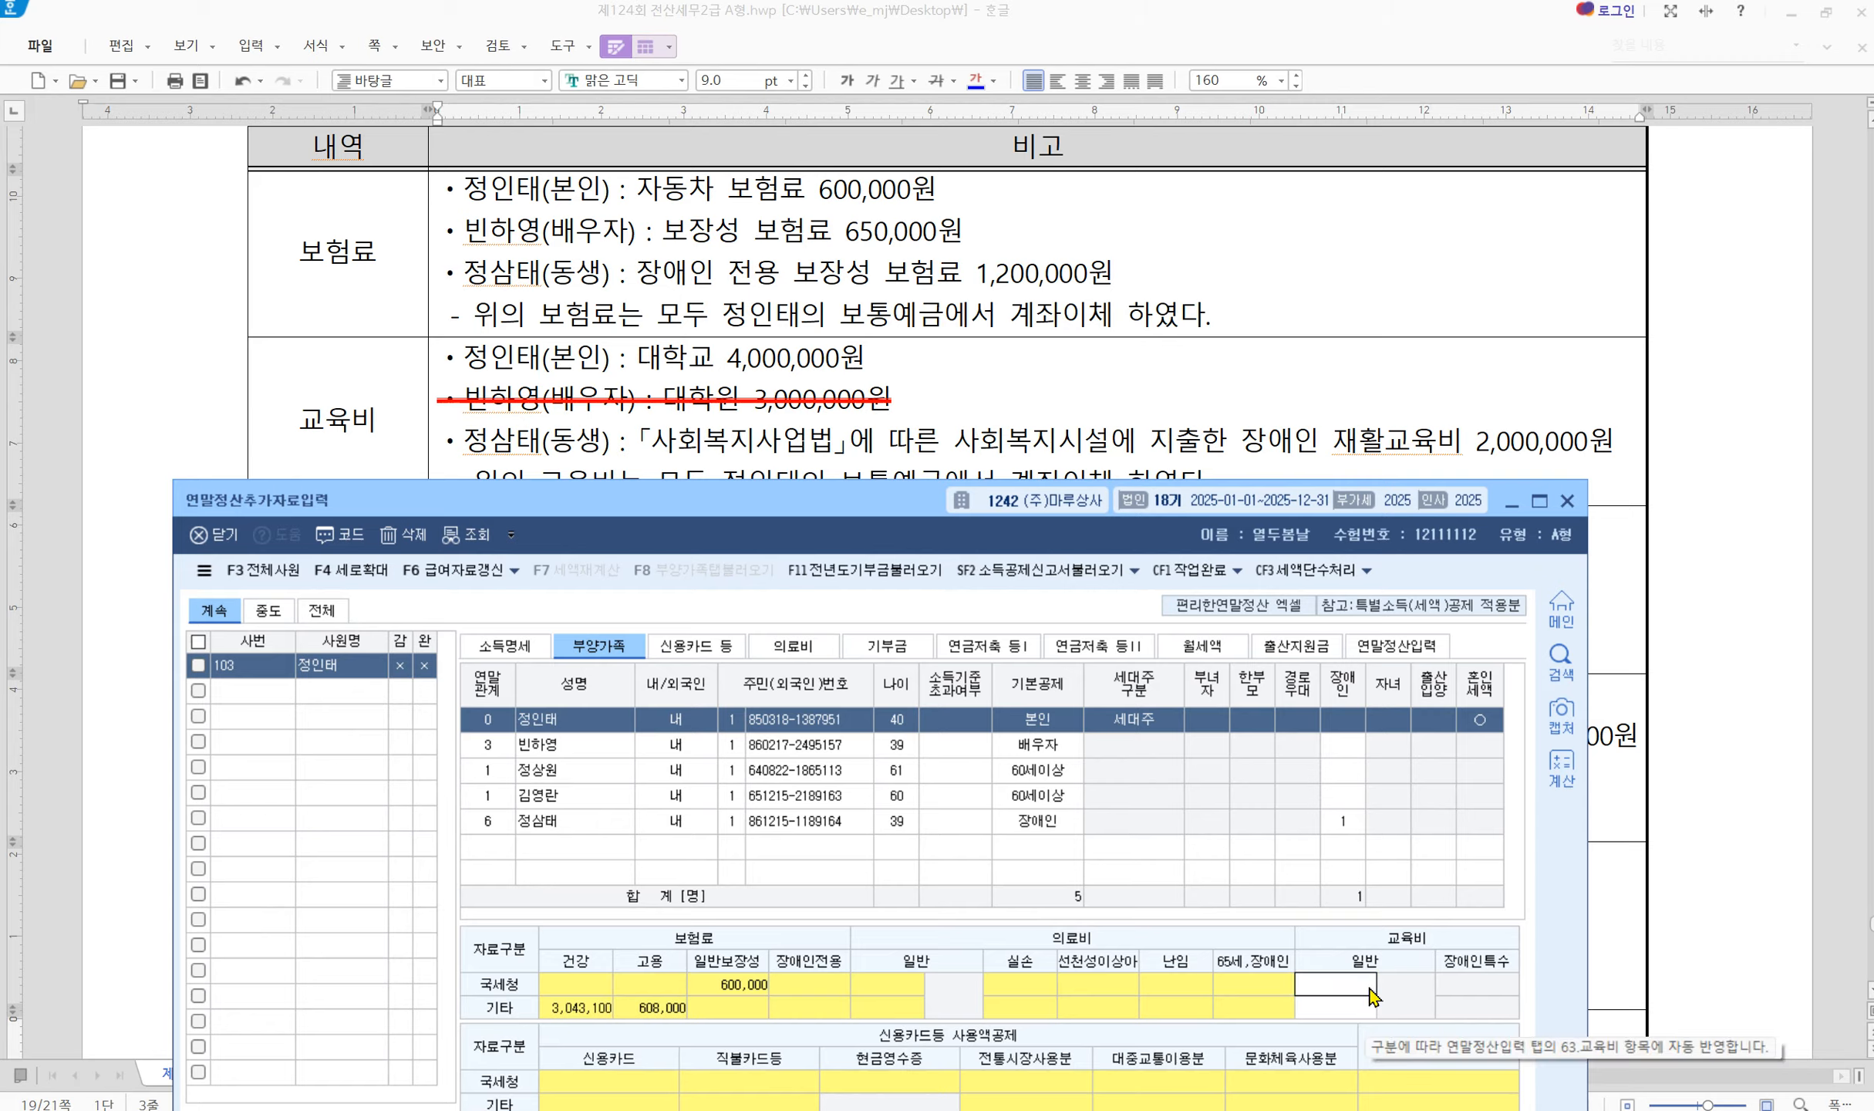
pyautogui.press('Return')
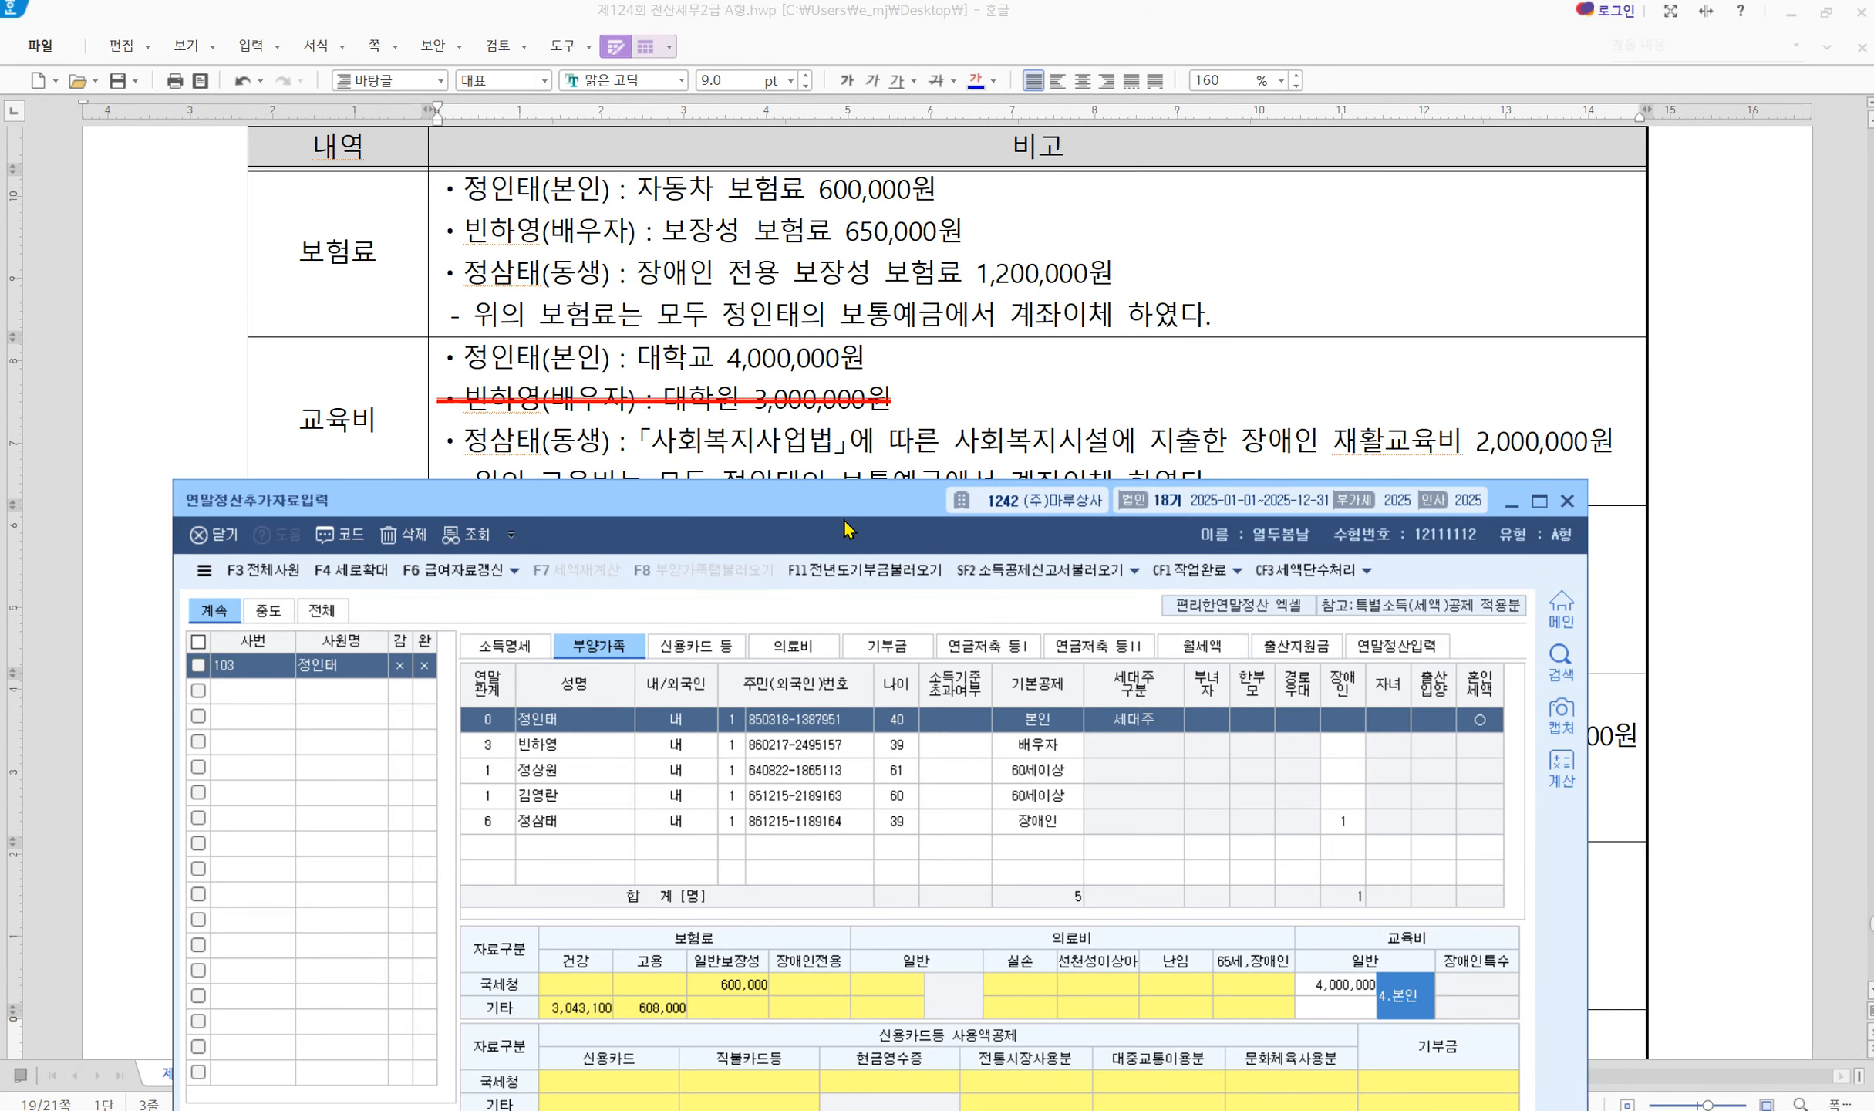
# Enter 2,000,000 disability special education (장애인특수) for the disabled sibling
pyautogui.moveTo(842, 516); pyautogui.dragTo(831, 534)
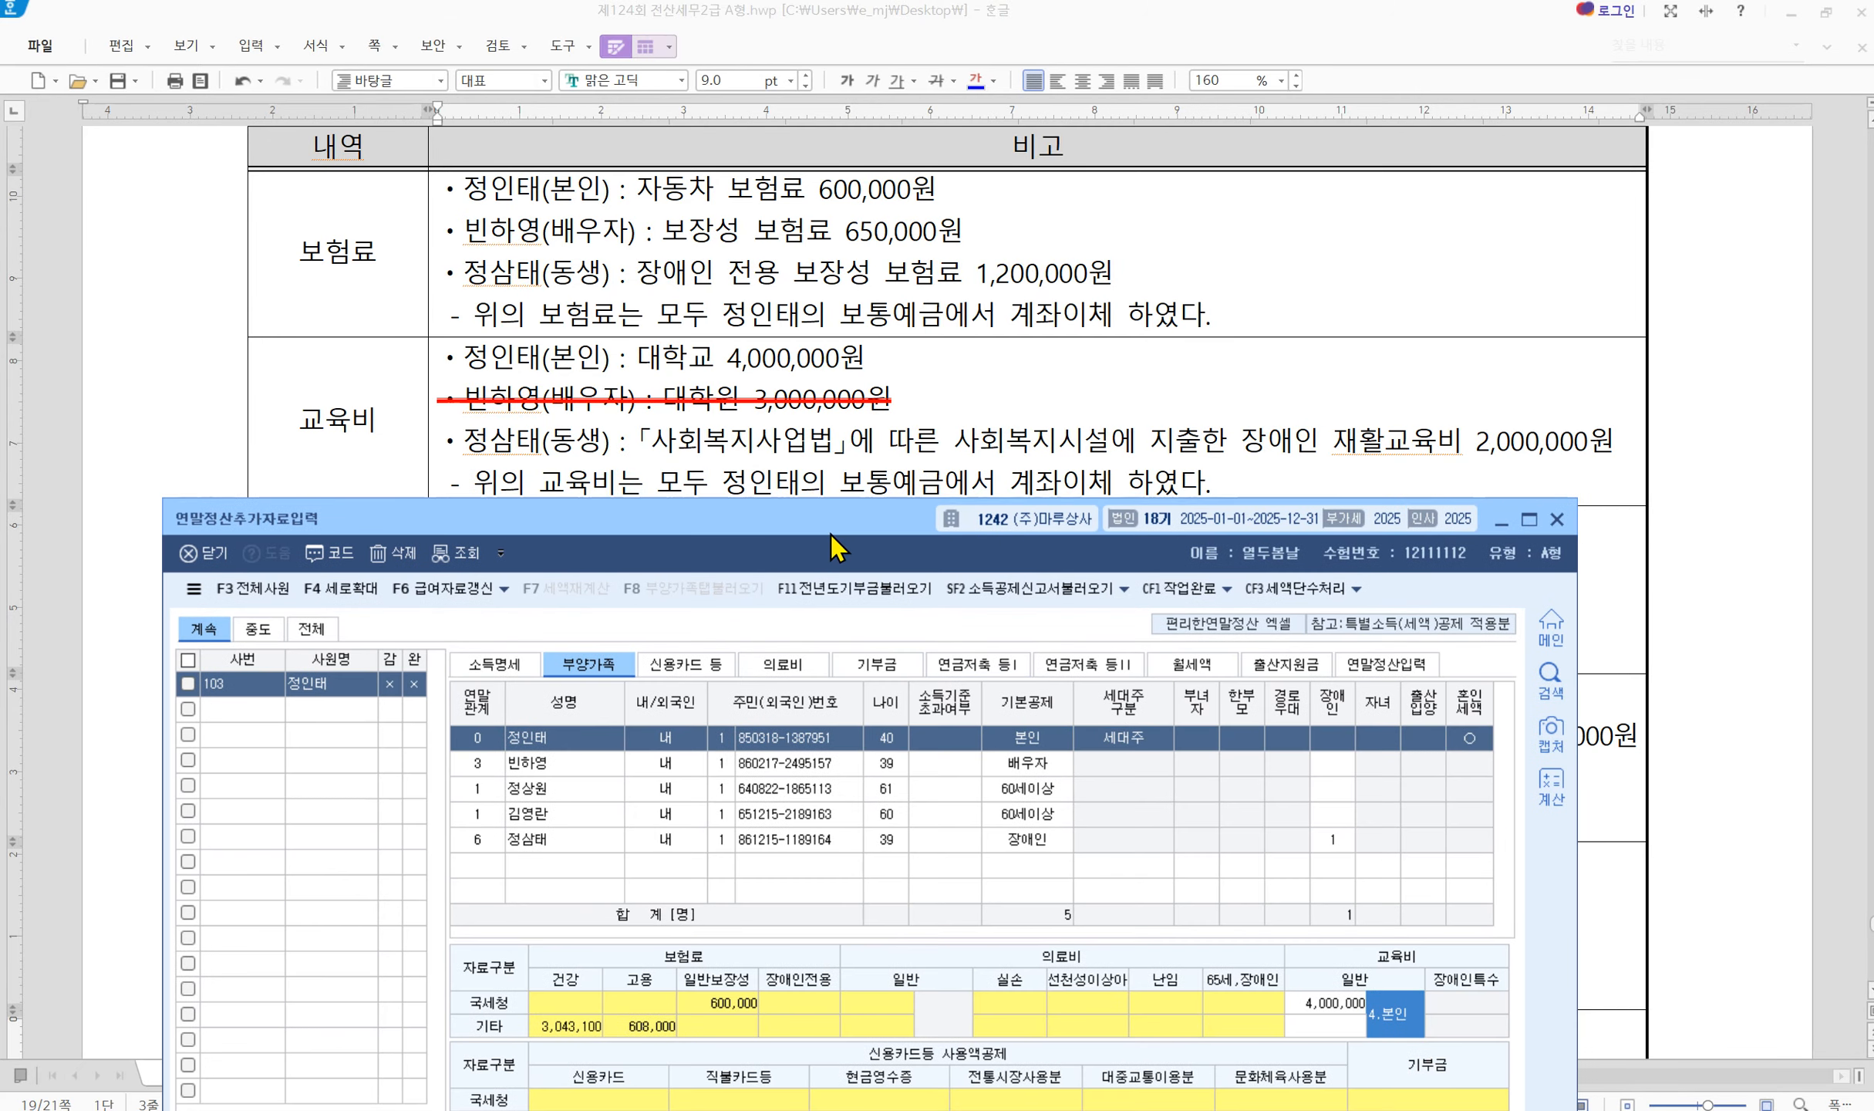
pyautogui.click(586, 849)
pyautogui.moveTo(733, 517); pyautogui.dragTo(740, 521)
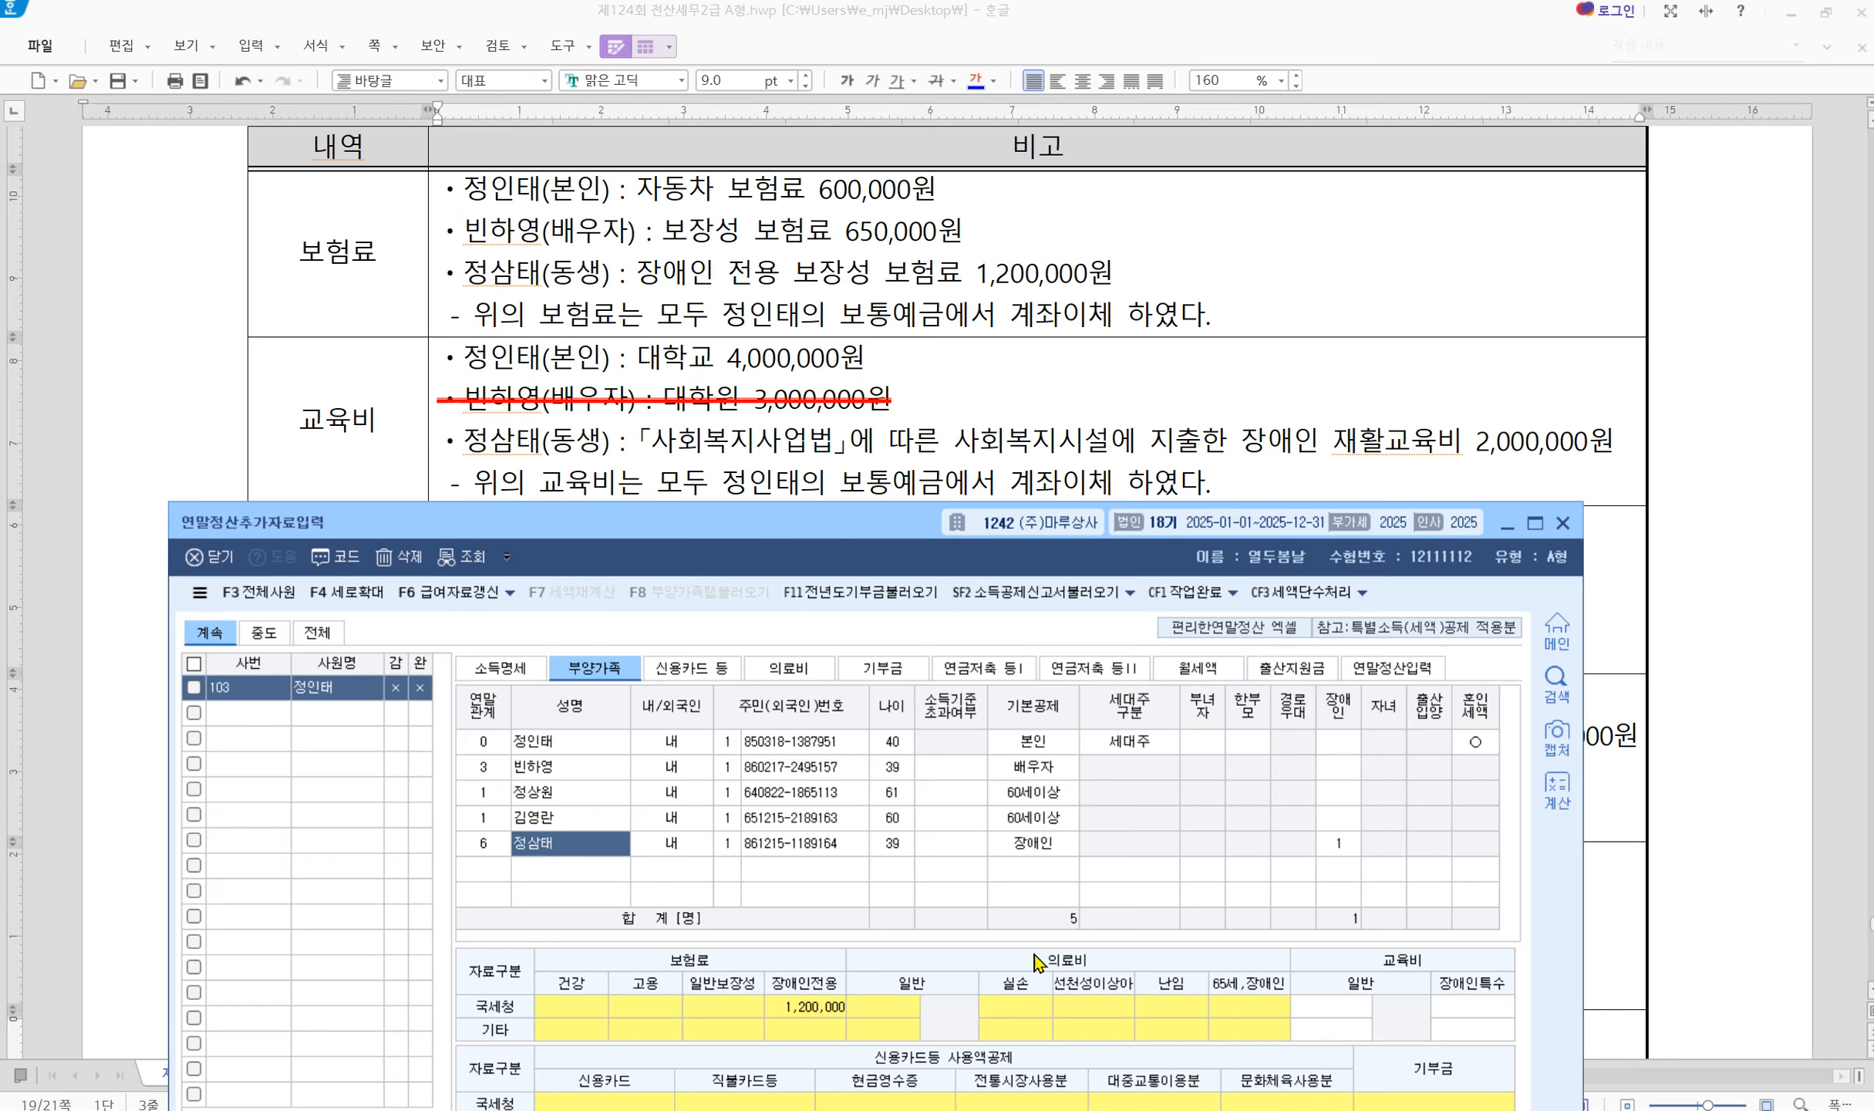
pyautogui.click(1492, 1010)
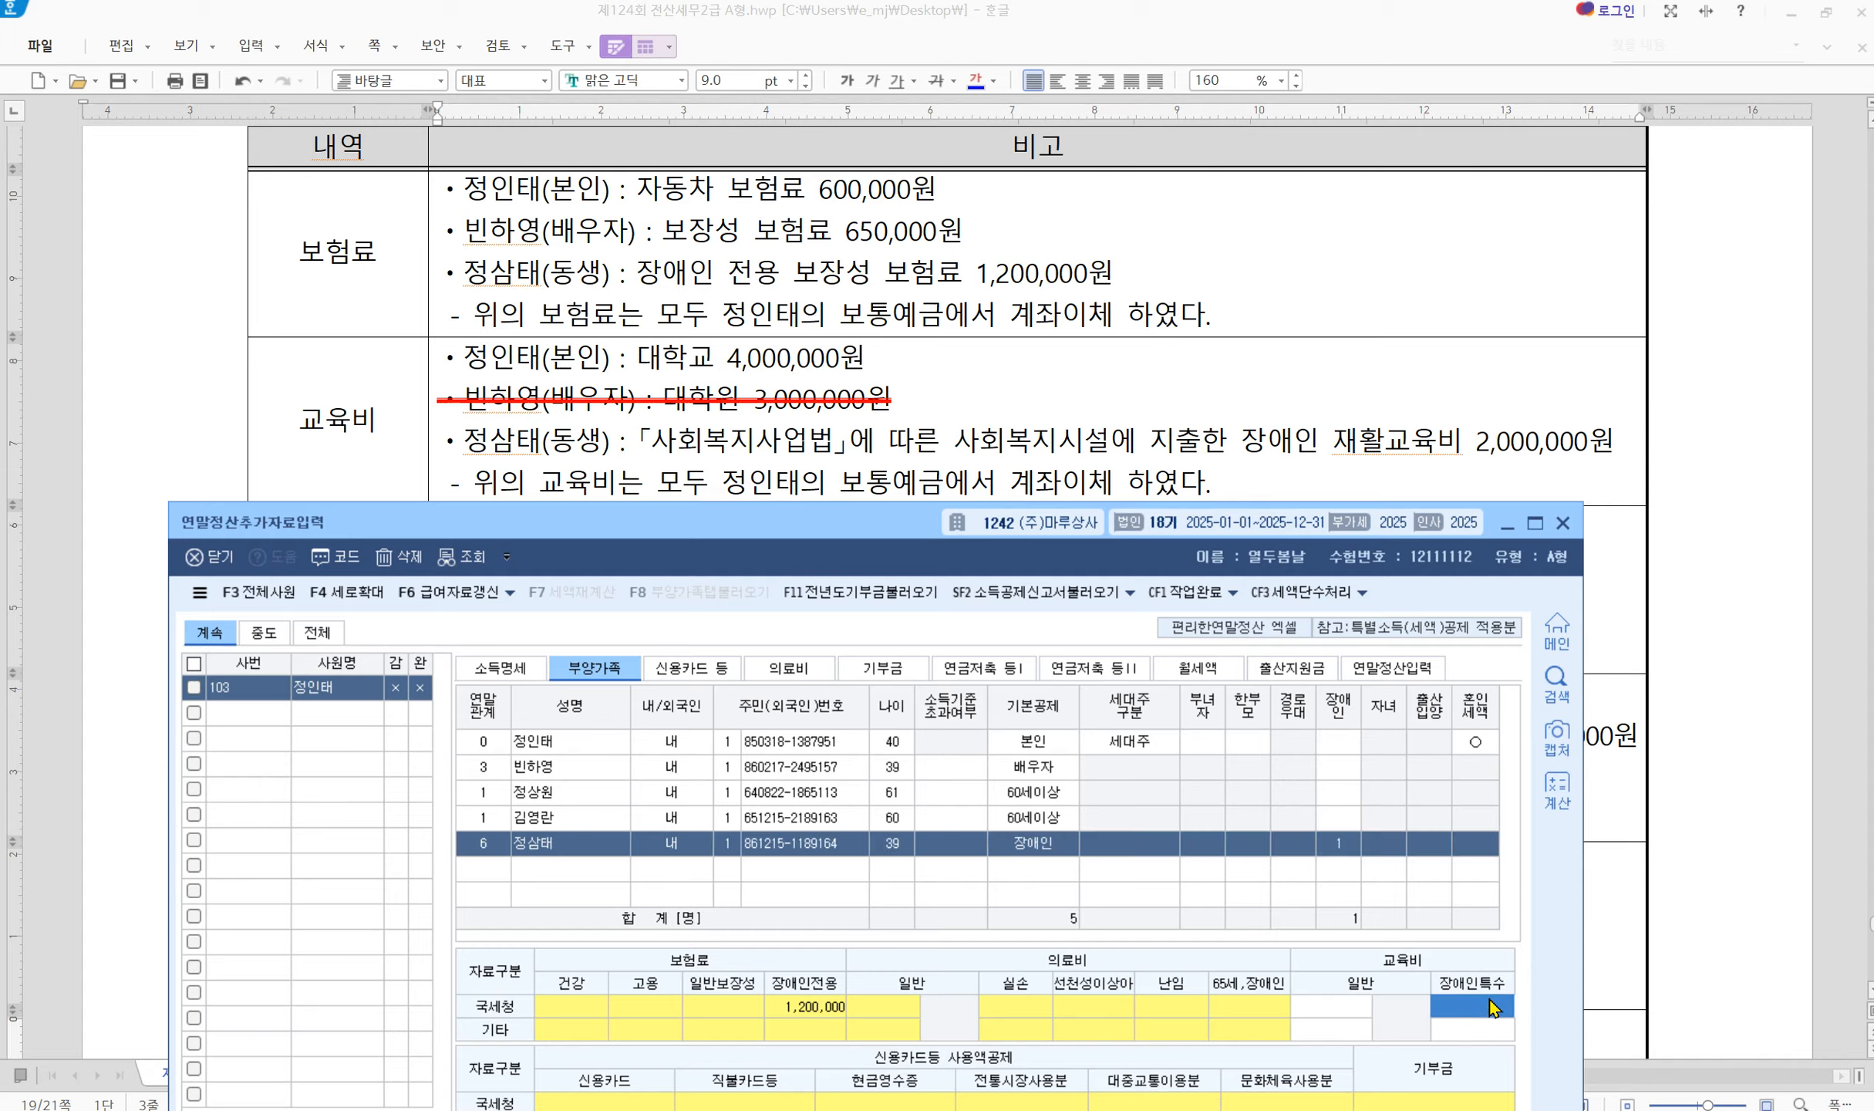
pyautogui.write('2000000')
pyautogui.press('Return')
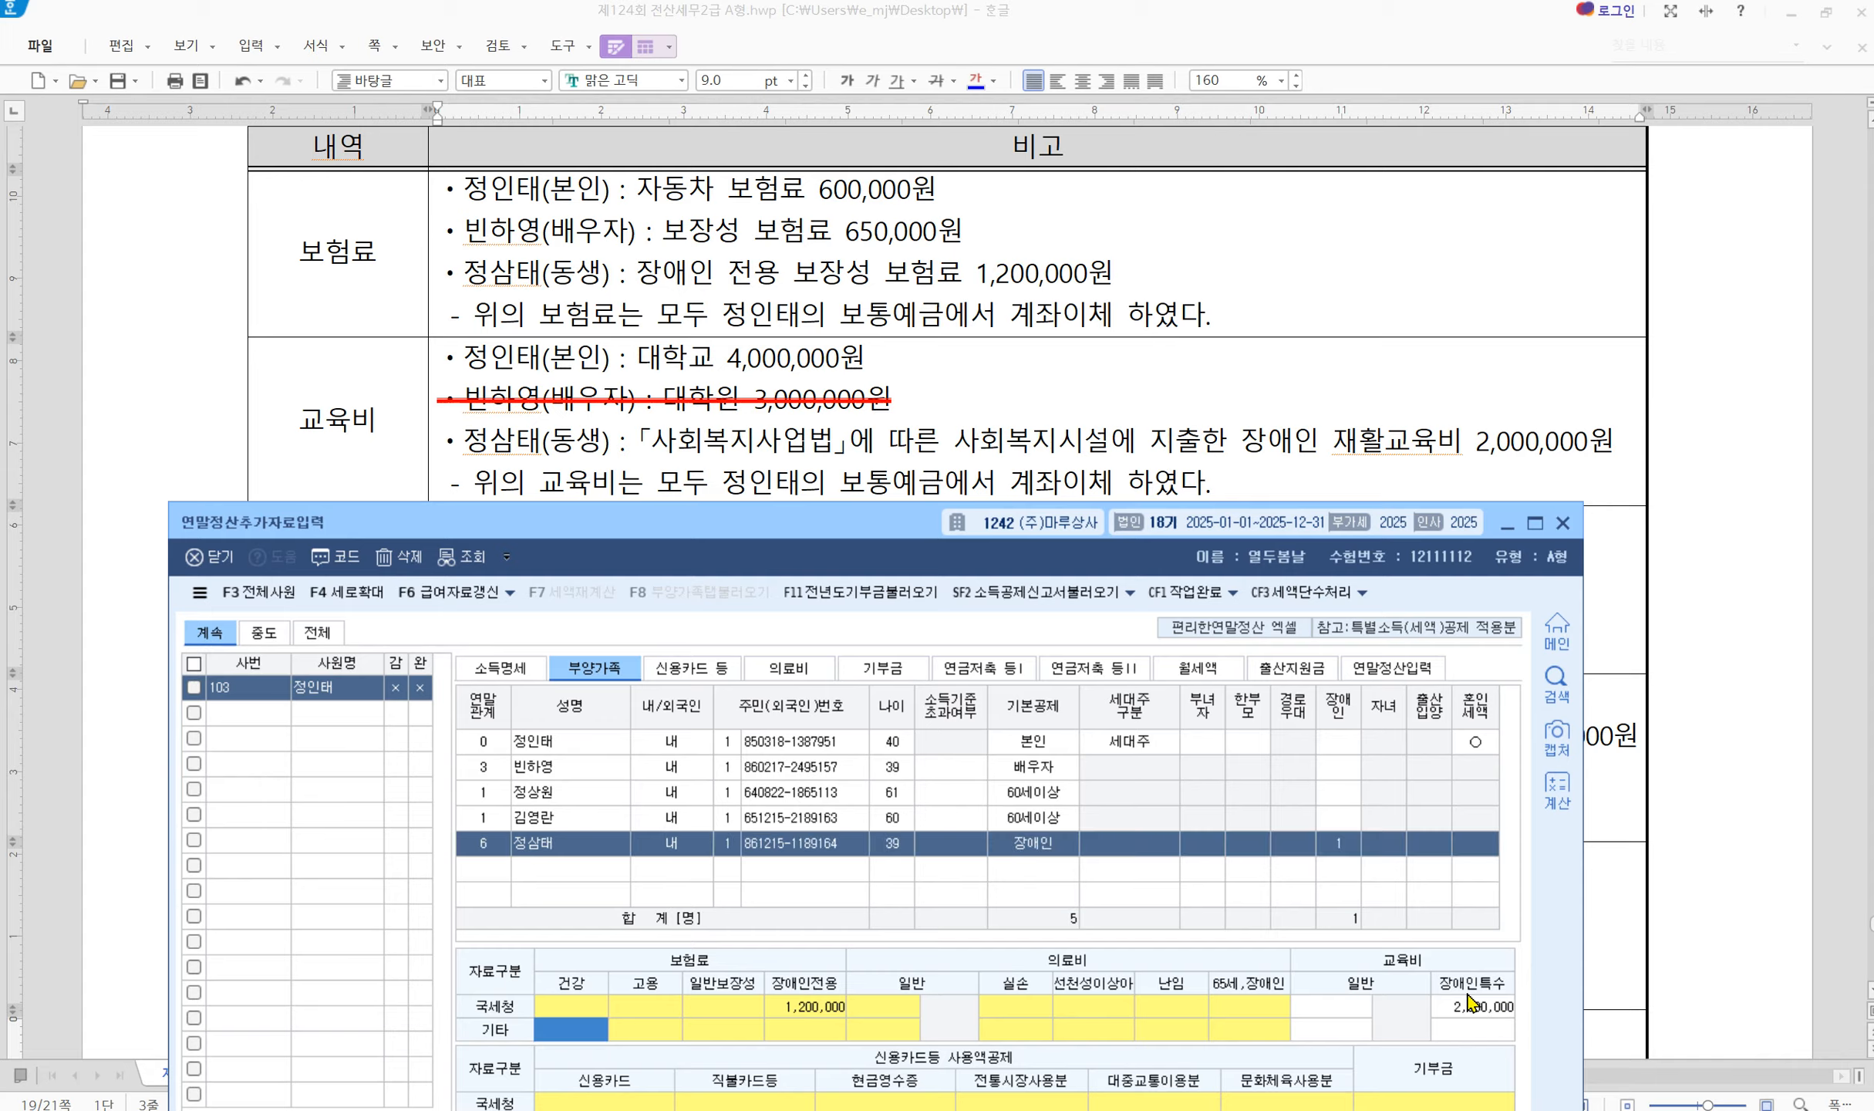
pyautogui.moveTo(857, 535); pyautogui.dragTo(880, 224)
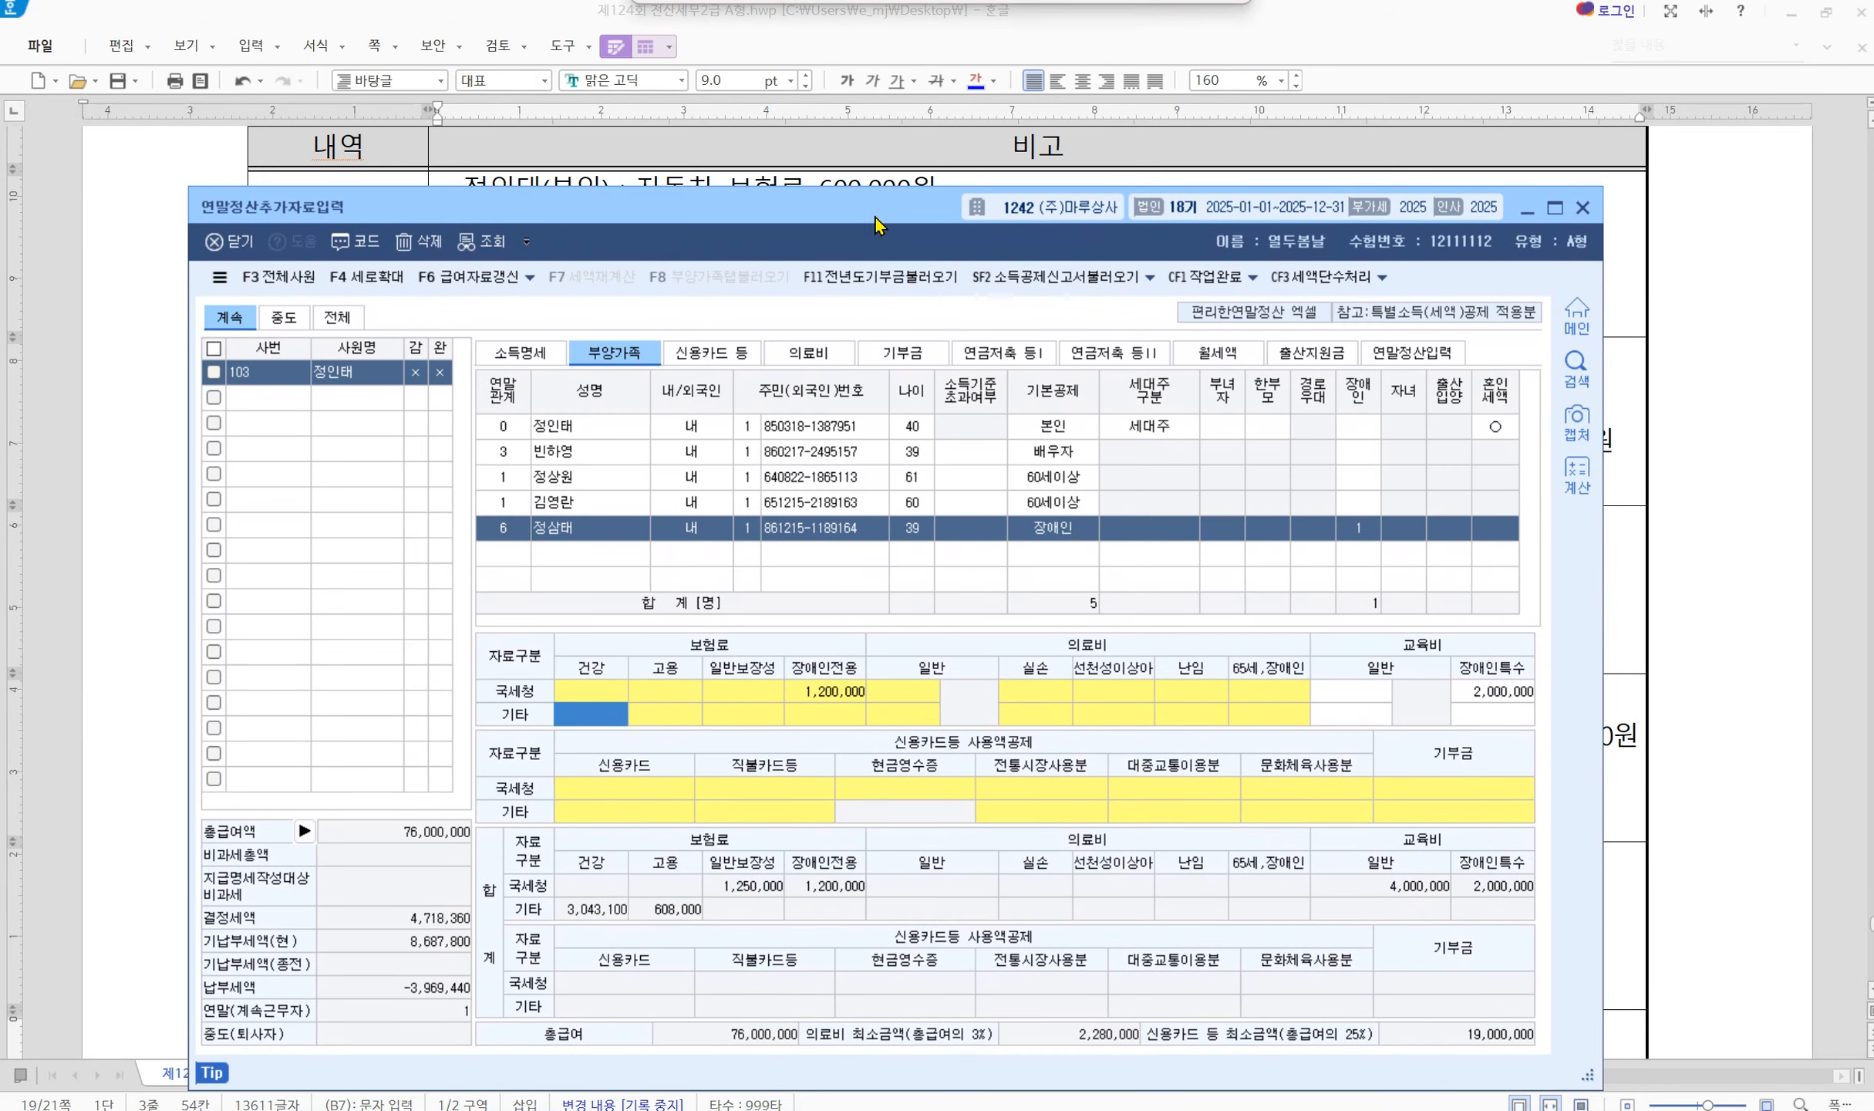
pyautogui.click(1473, 692)
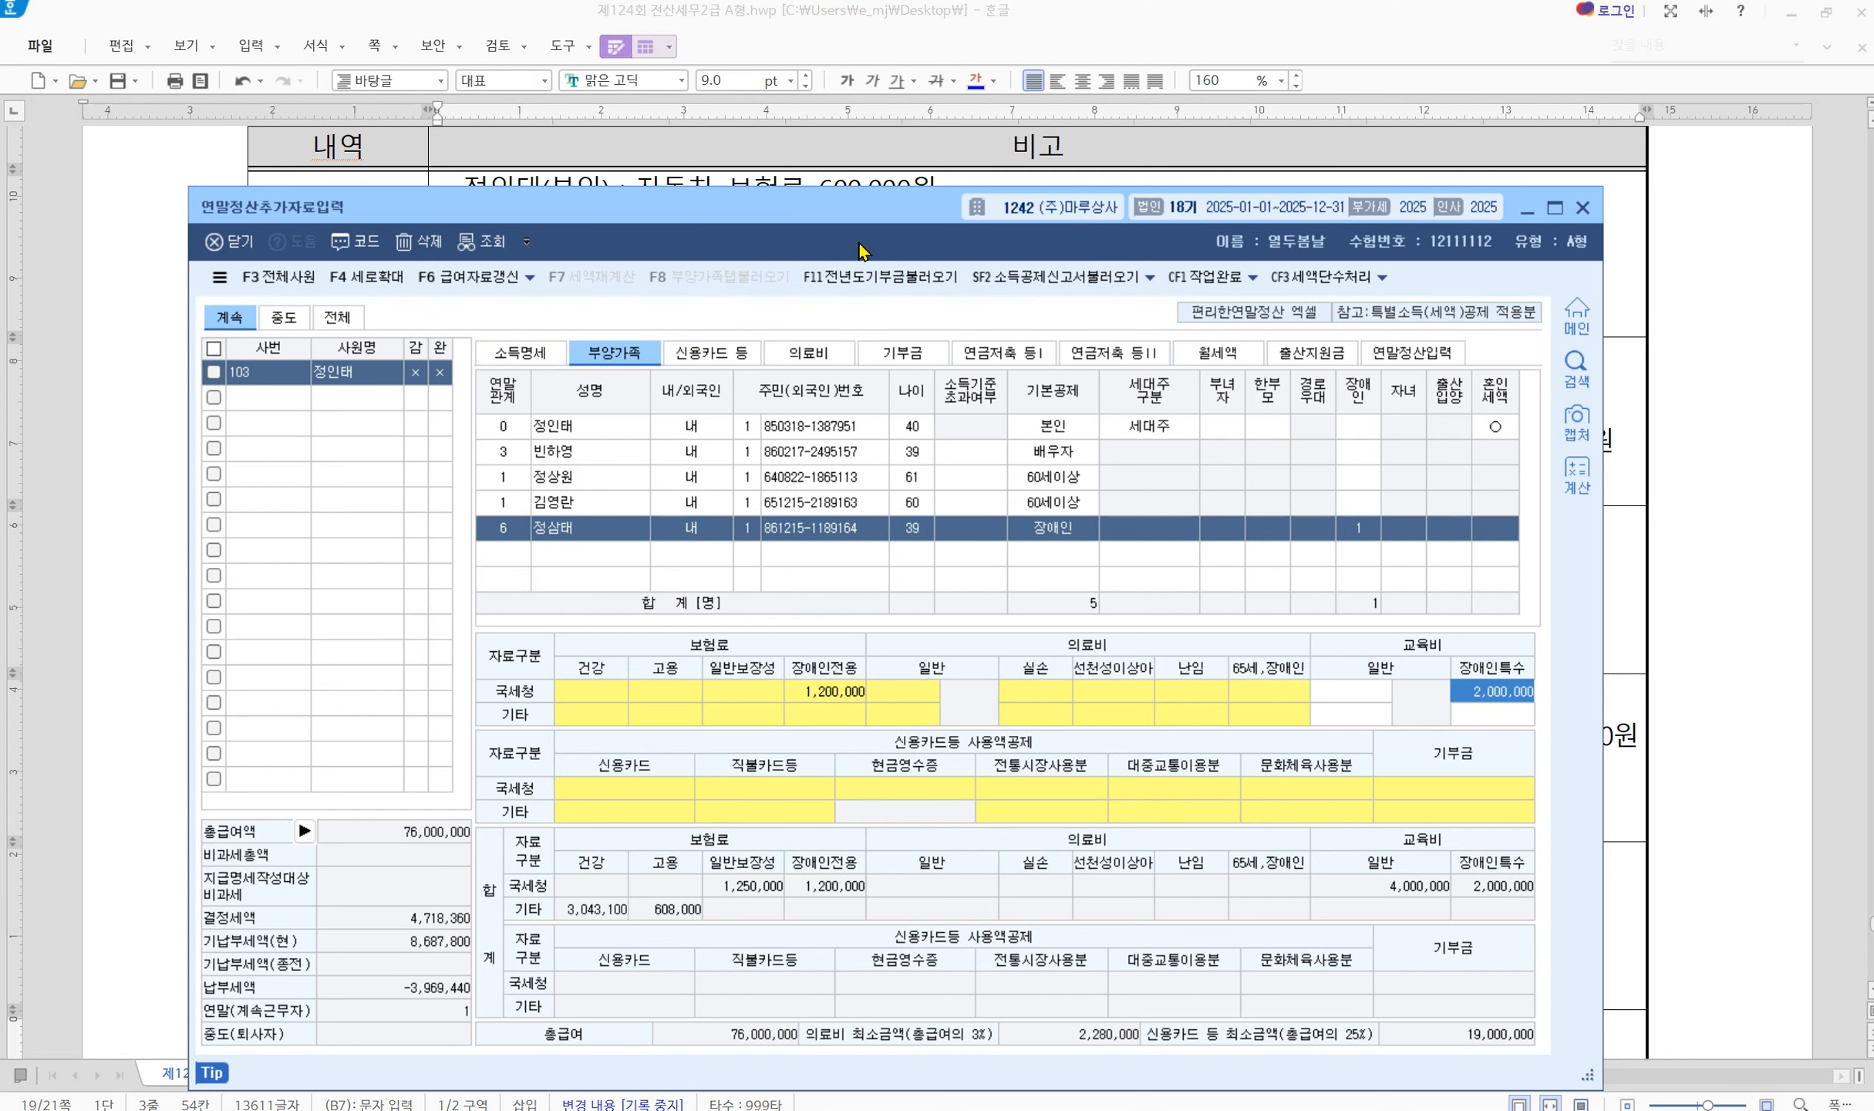
pyautogui.moveTo(841, 224); pyautogui.dragTo(914, 540)
pyautogui.scroll(-3, 885, 500)
# Add the employee's medical row: code 1, 3,000,000 with 2,000,000 insurance reimbursement
pyautogui.click(831, 678)
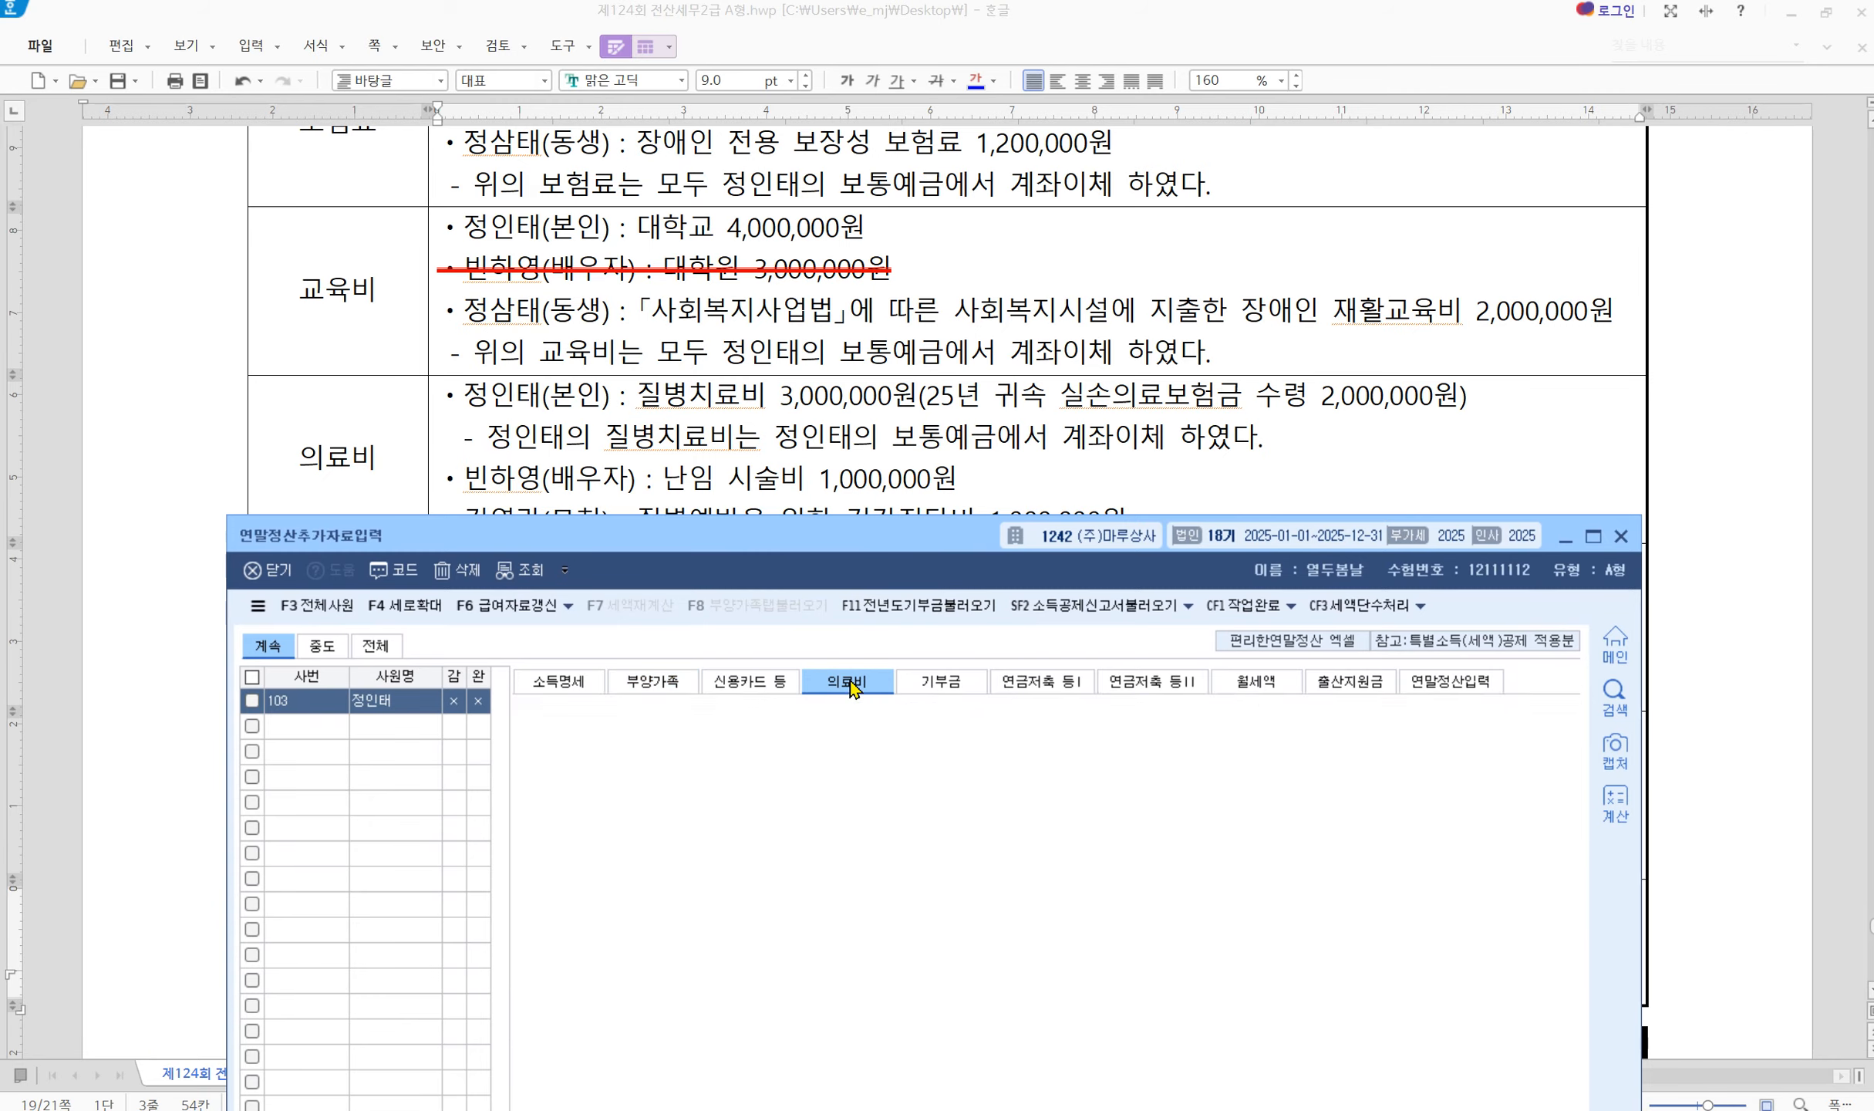
pyautogui.moveTo(786, 537); pyautogui.dragTo(779, 577)
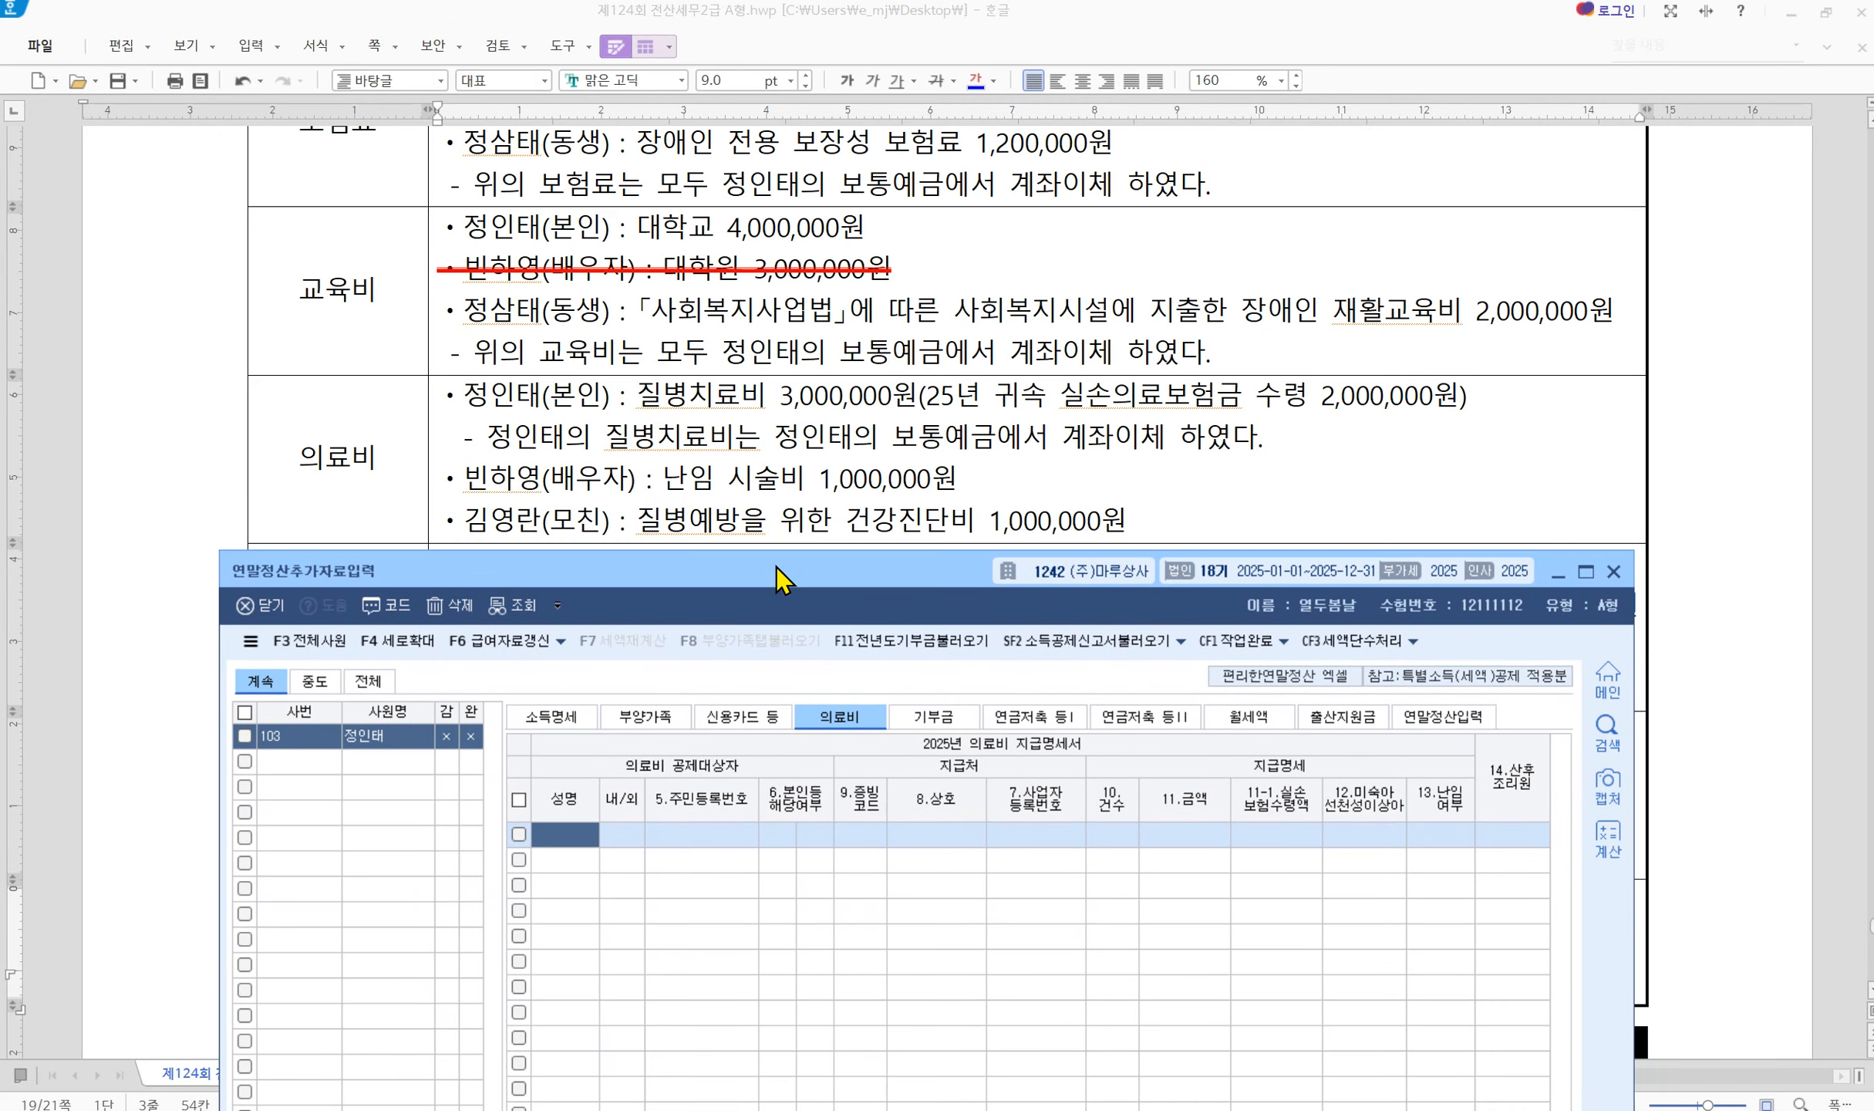
pyautogui.doubleClick(577, 842)
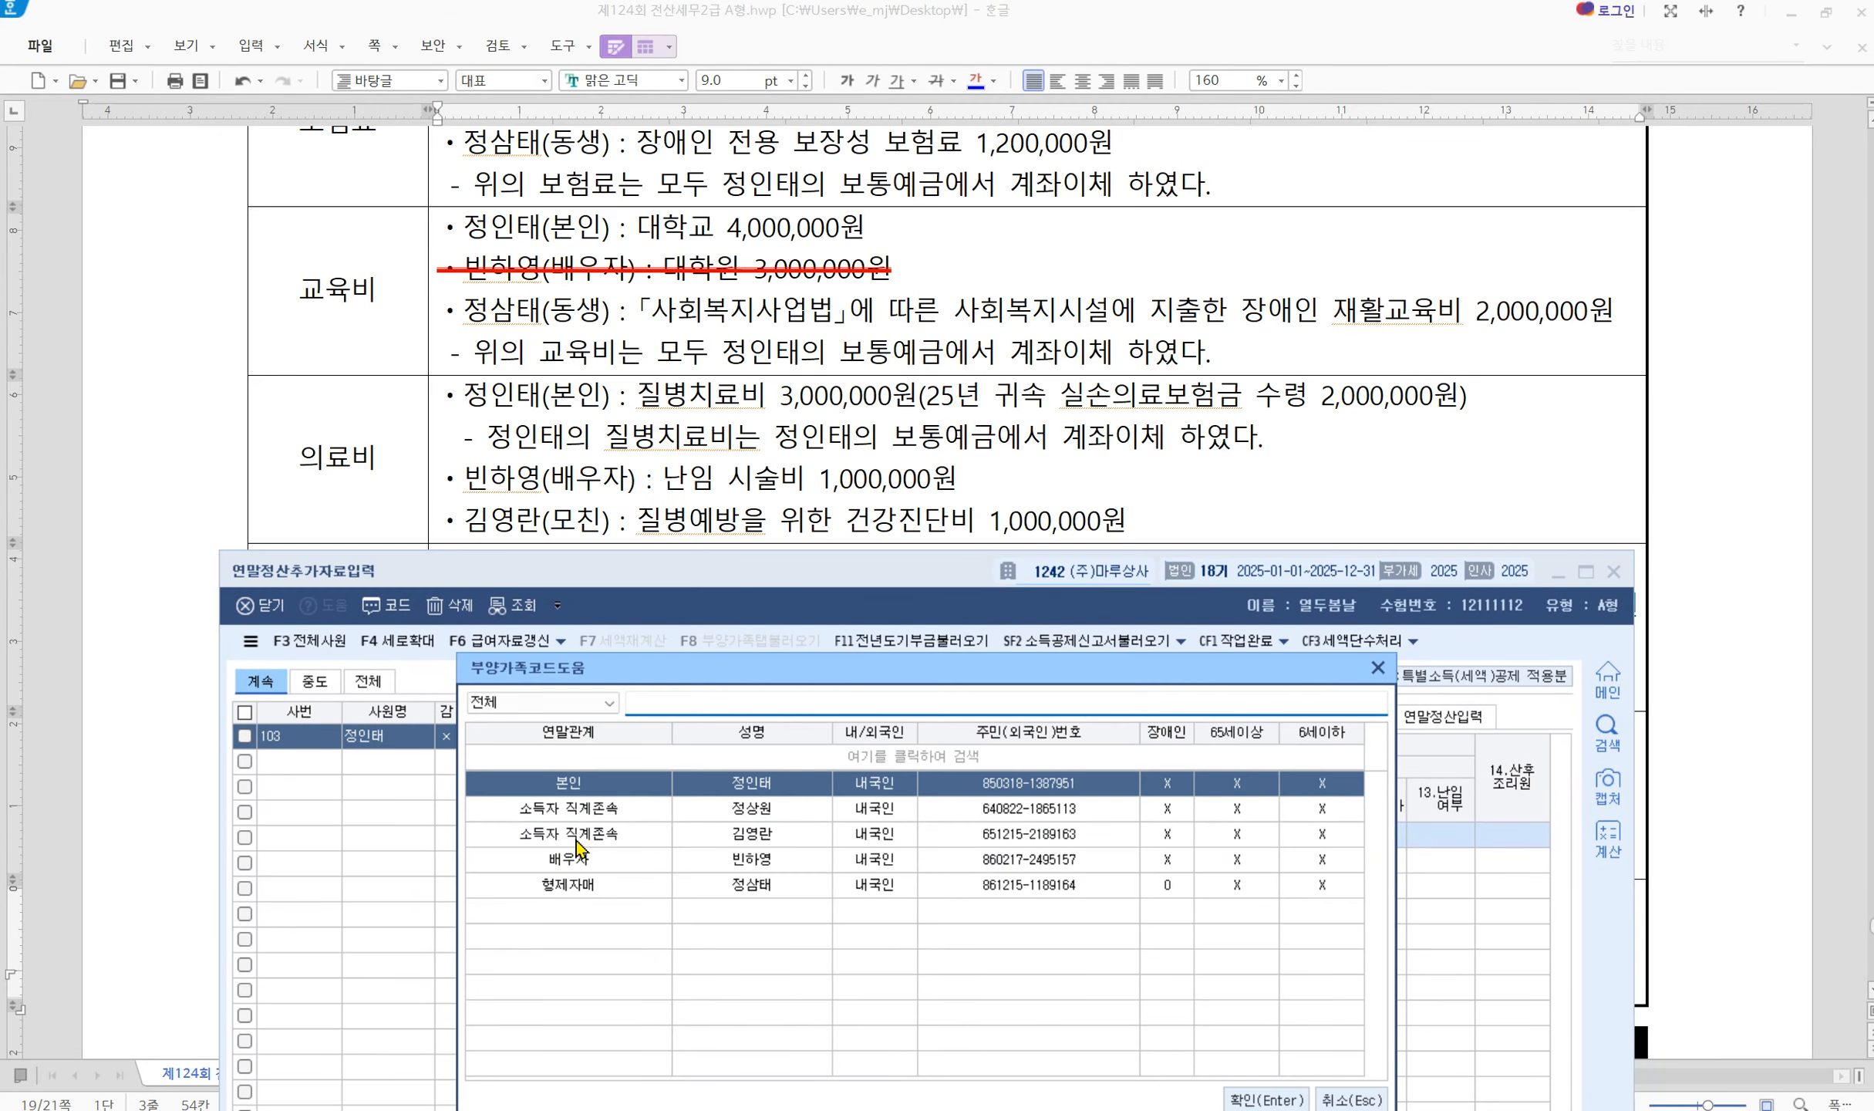
pyautogui.press('Return')
pyautogui.write('1')
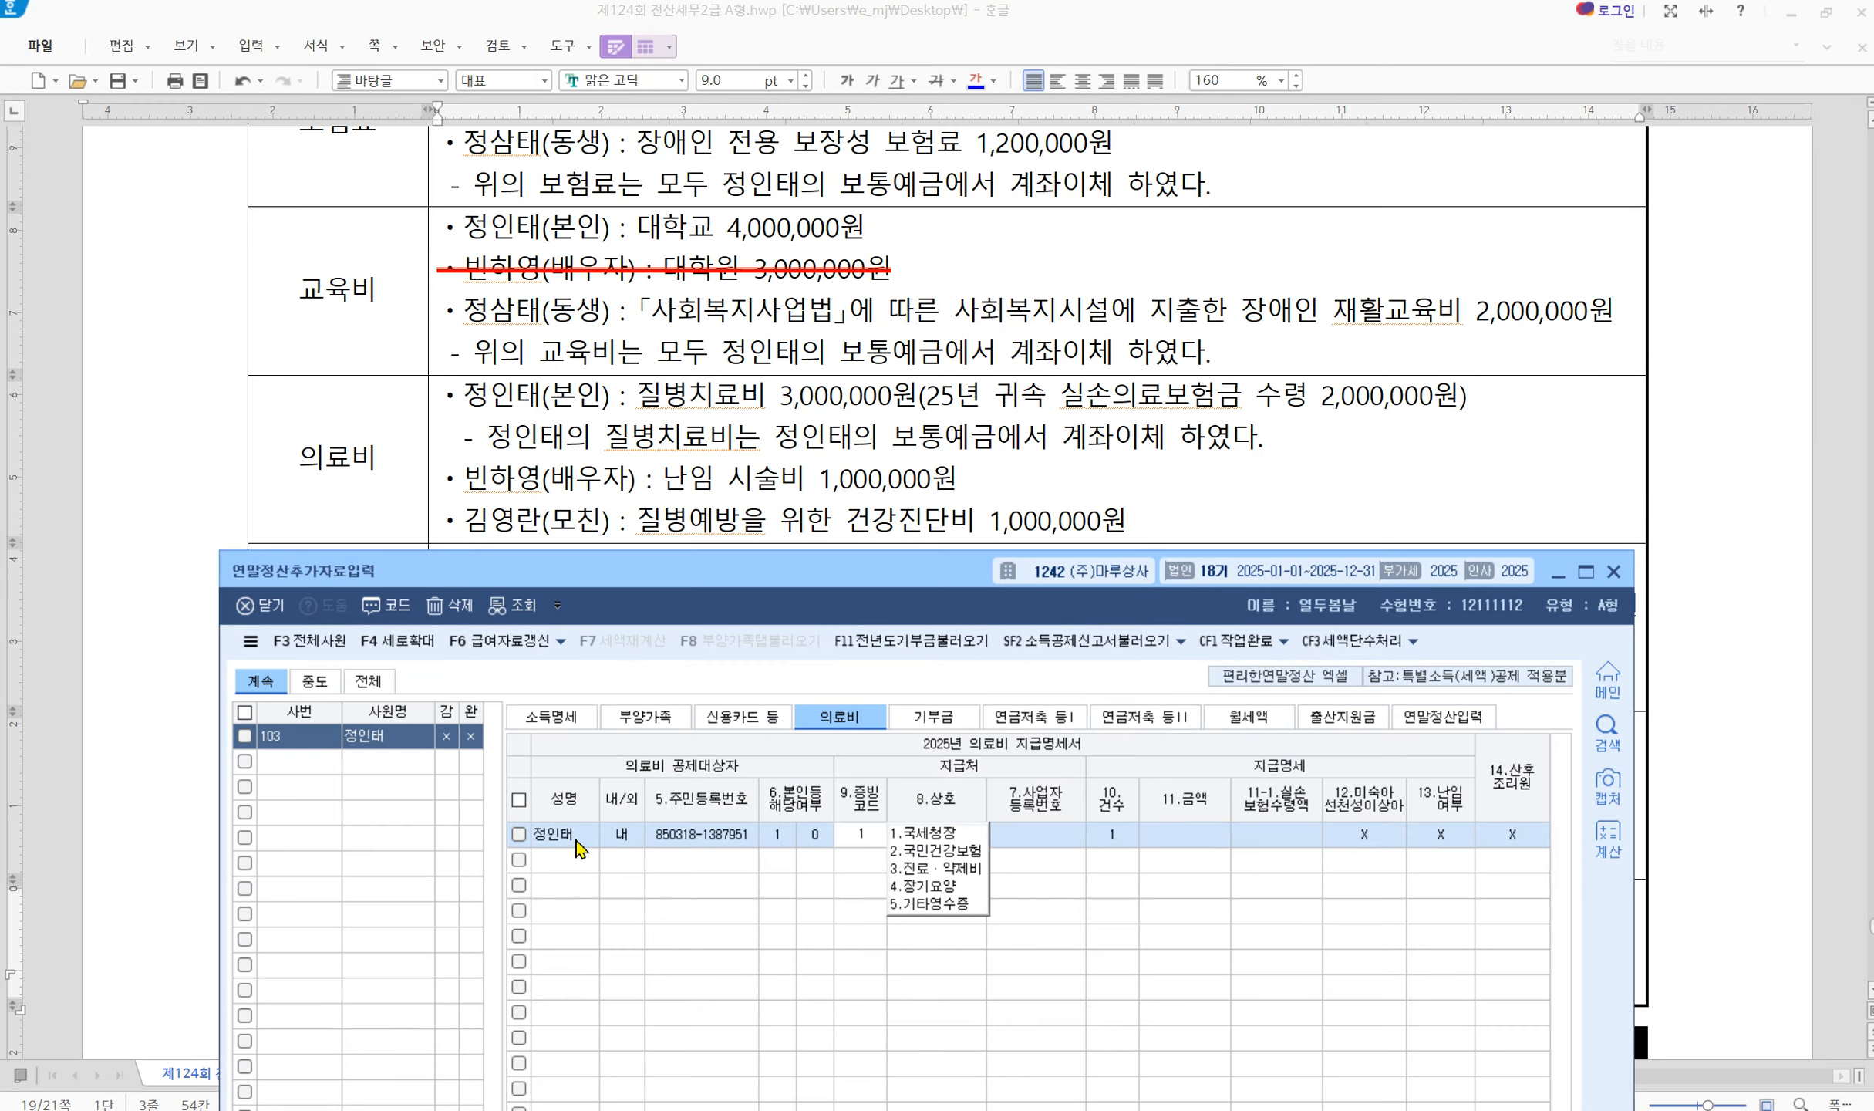
pyautogui.press('Return')
pyautogui.press('Return')
pyautogui.press('Return')
pyautogui.press('Return')
pyautogui.write('3,000,000')
pyautogui.press('Return')
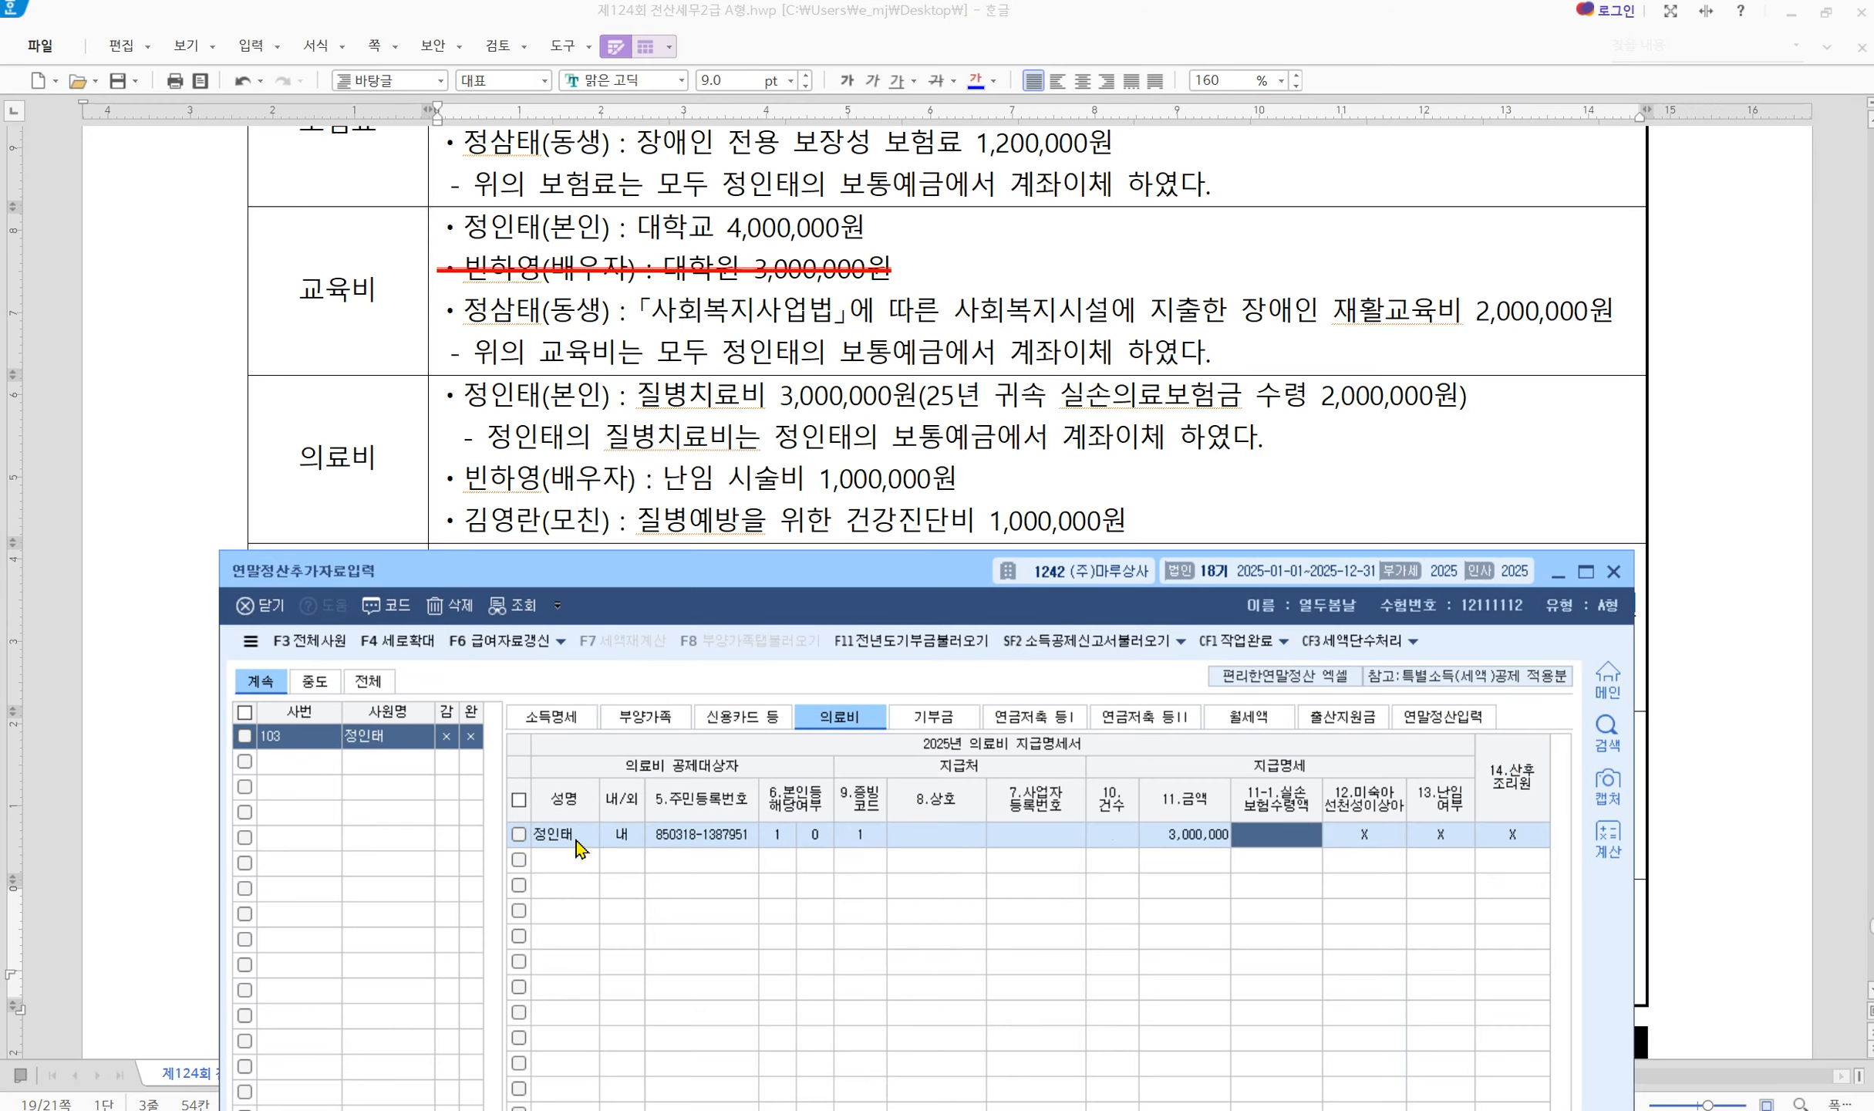
pyautogui.write('2000000')
pyautogui.press('Return')
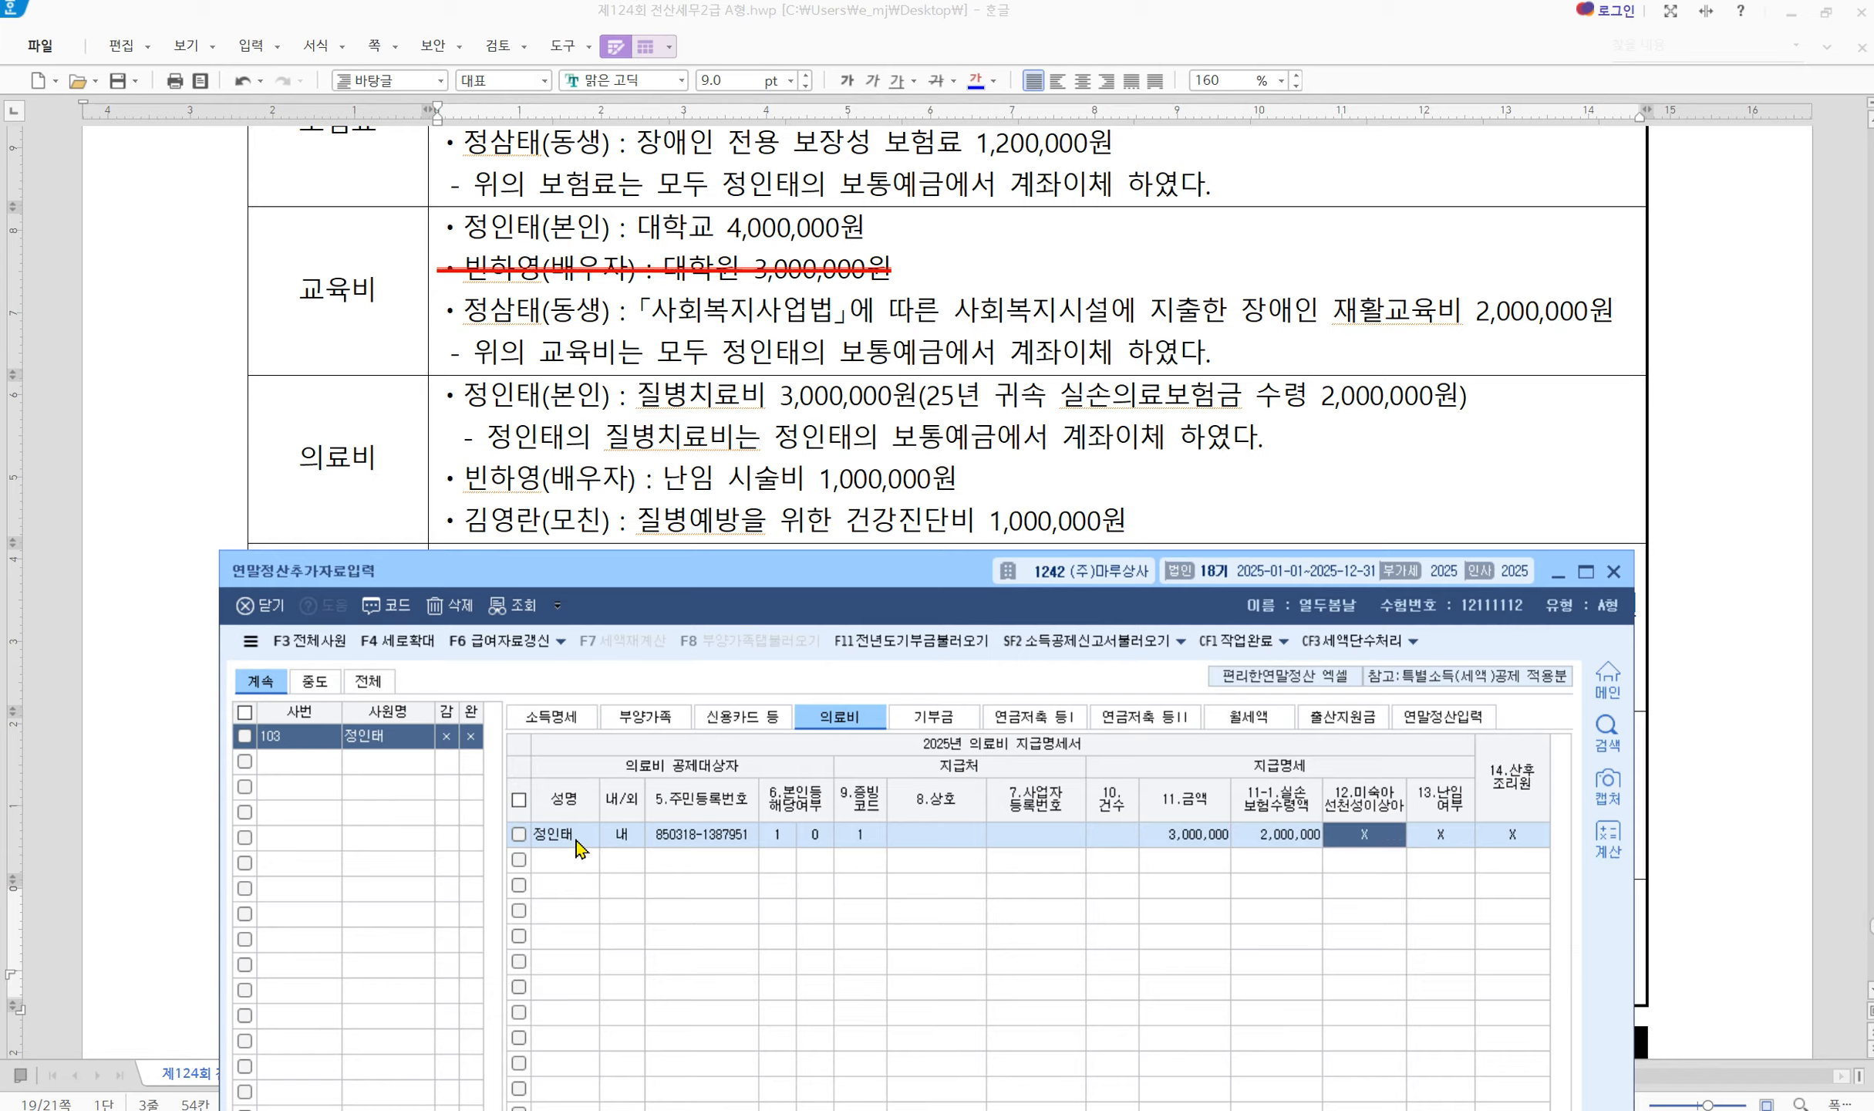
pyautogui.press('Return')
pyautogui.press('Return')
pyautogui.press('Return')
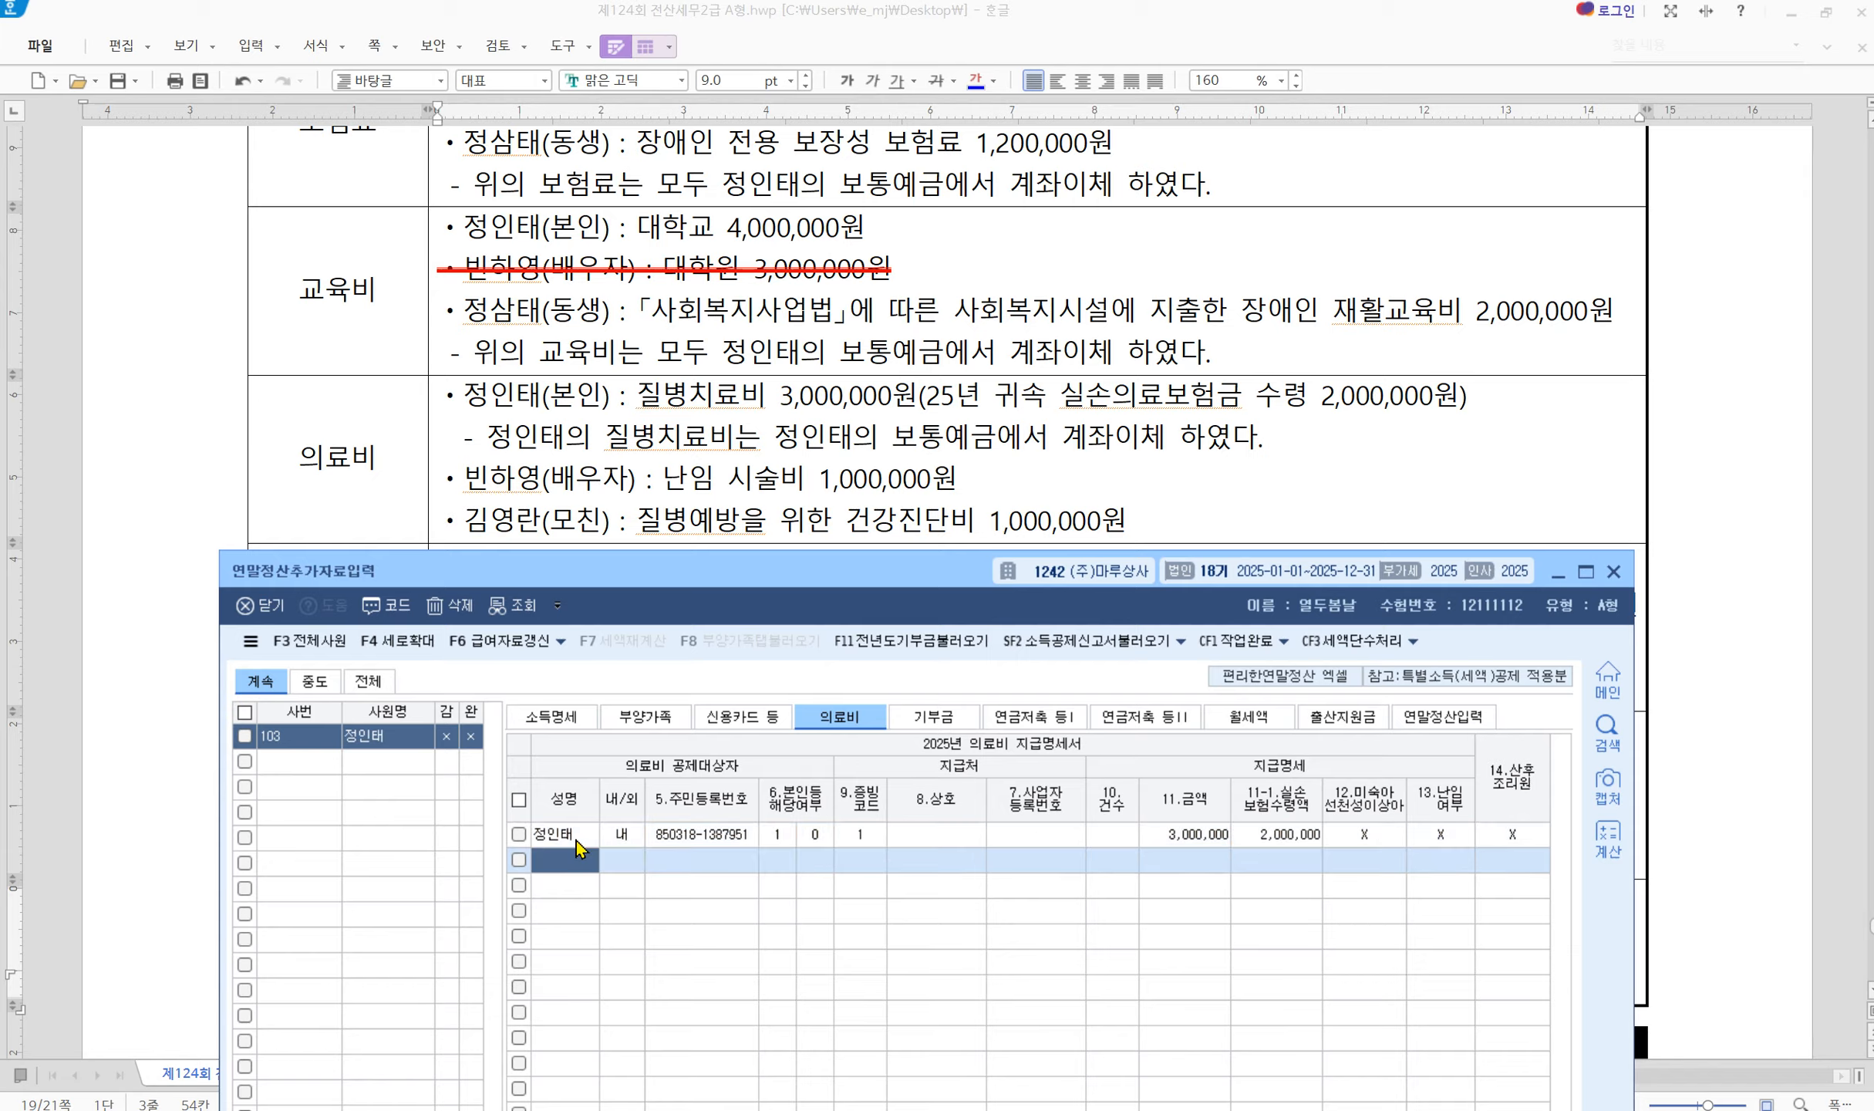
# Add the spouse's medical row: code 1, 1,000,000, flagged as infertility treatment
pyautogui.press('F2')
pyautogui.press('Down')
pyautogui.press('Down')
pyautogui.press('Down')
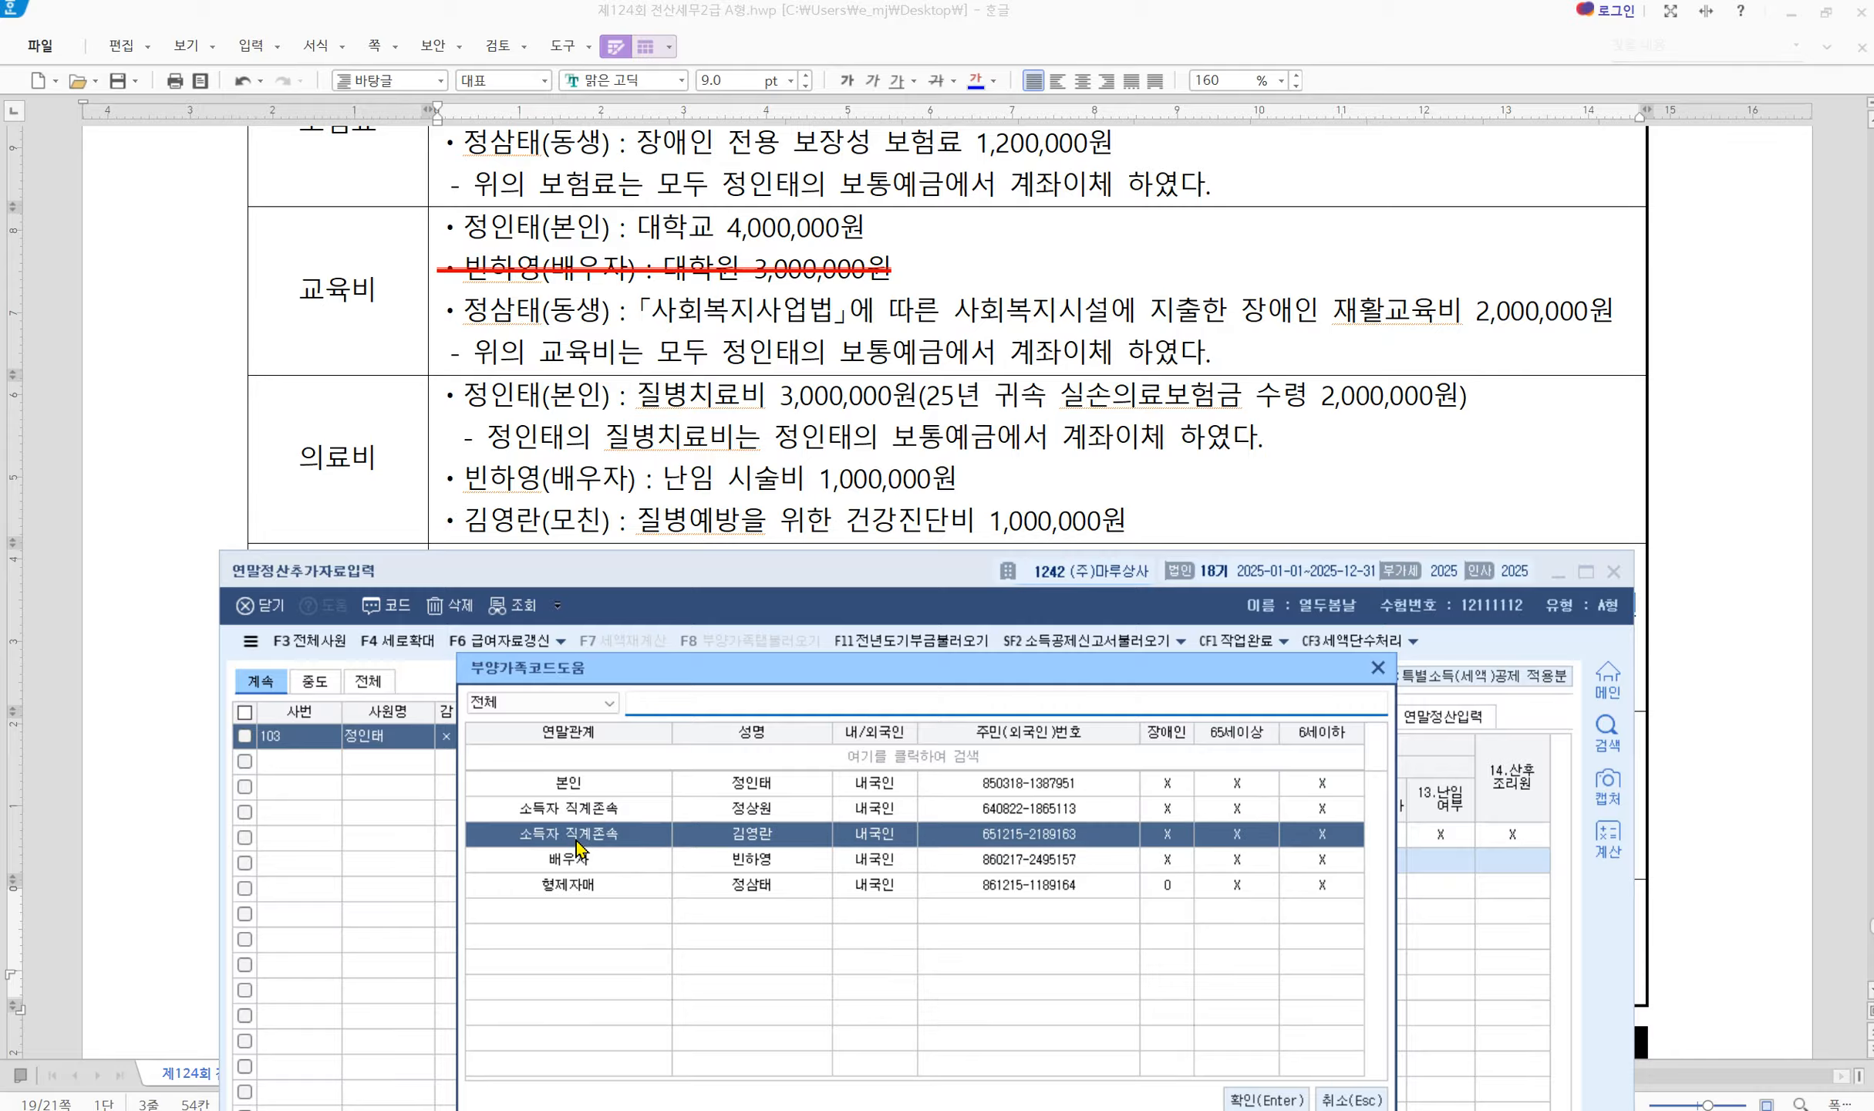
pyautogui.press('Return')
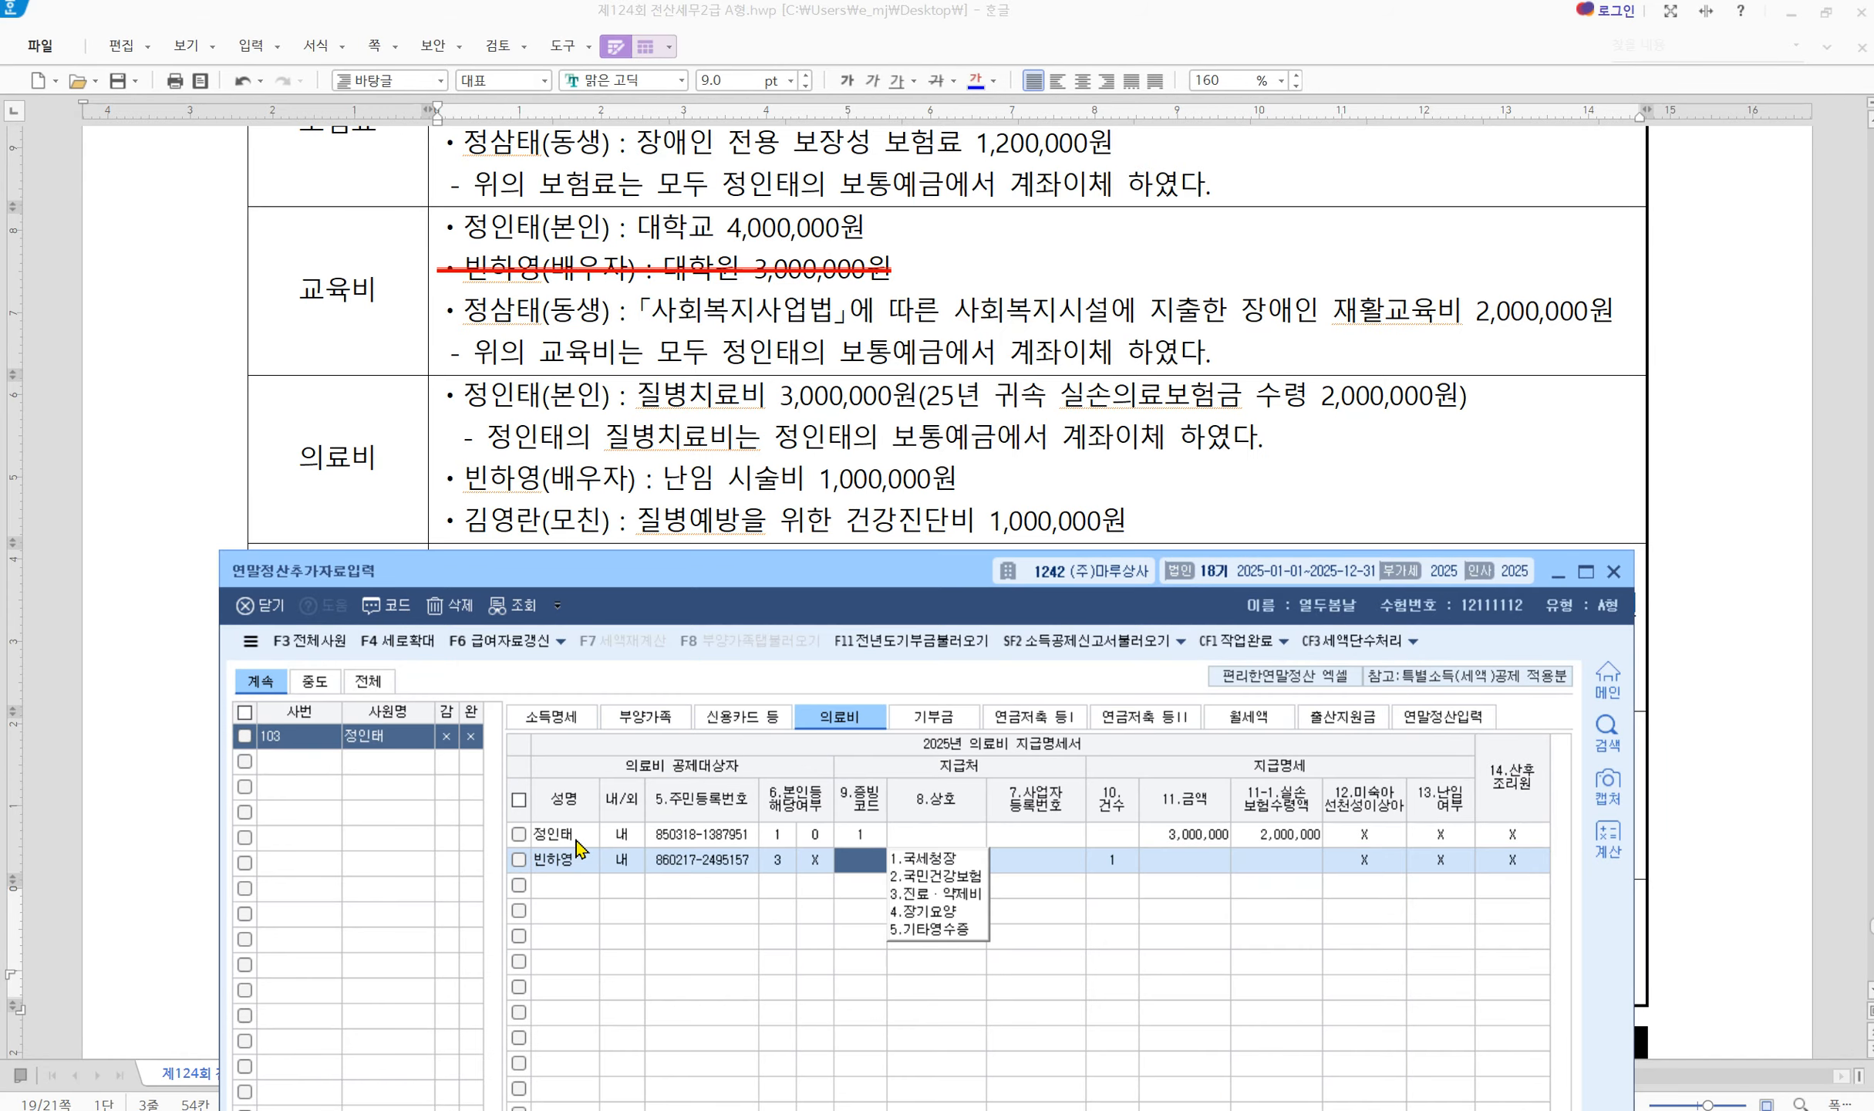
pyautogui.write('1')
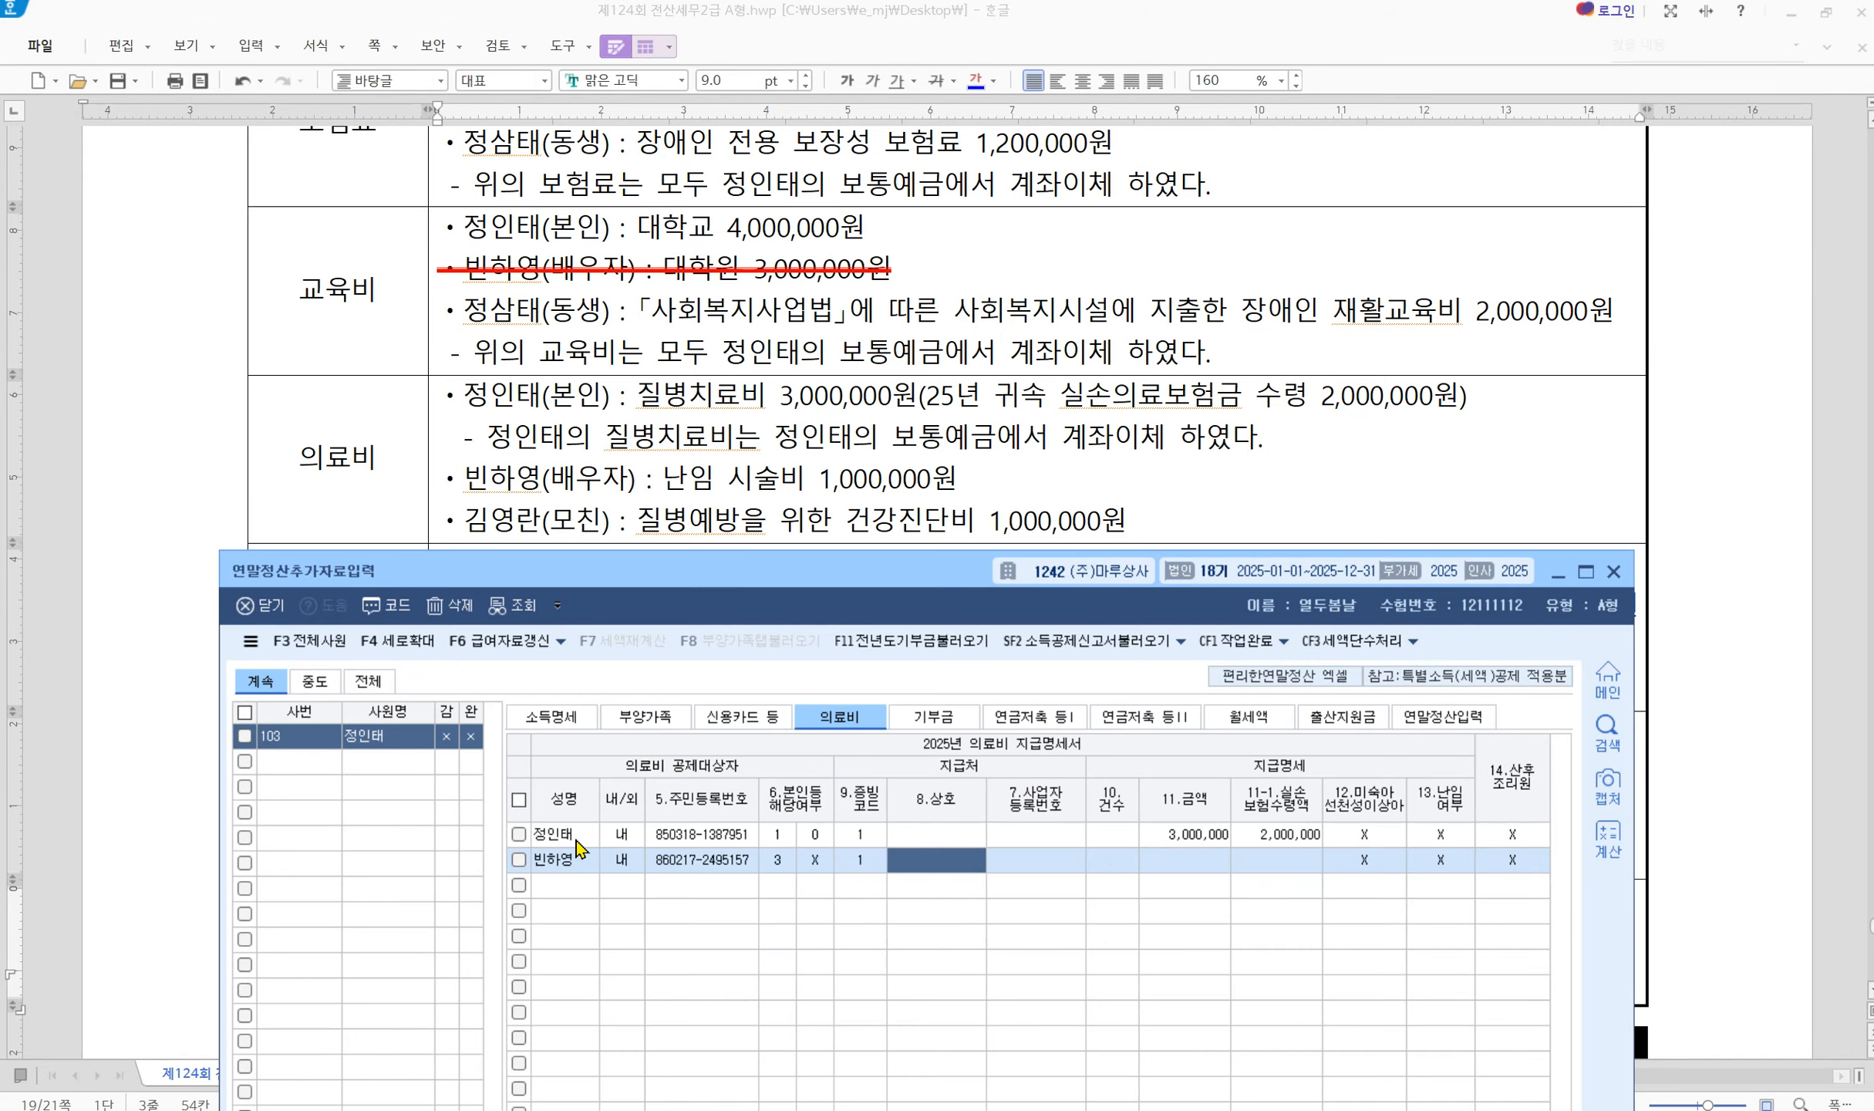
pyautogui.press('Return')
pyautogui.press('Return')
pyautogui.write('1000000')
pyautogui.press('Return')
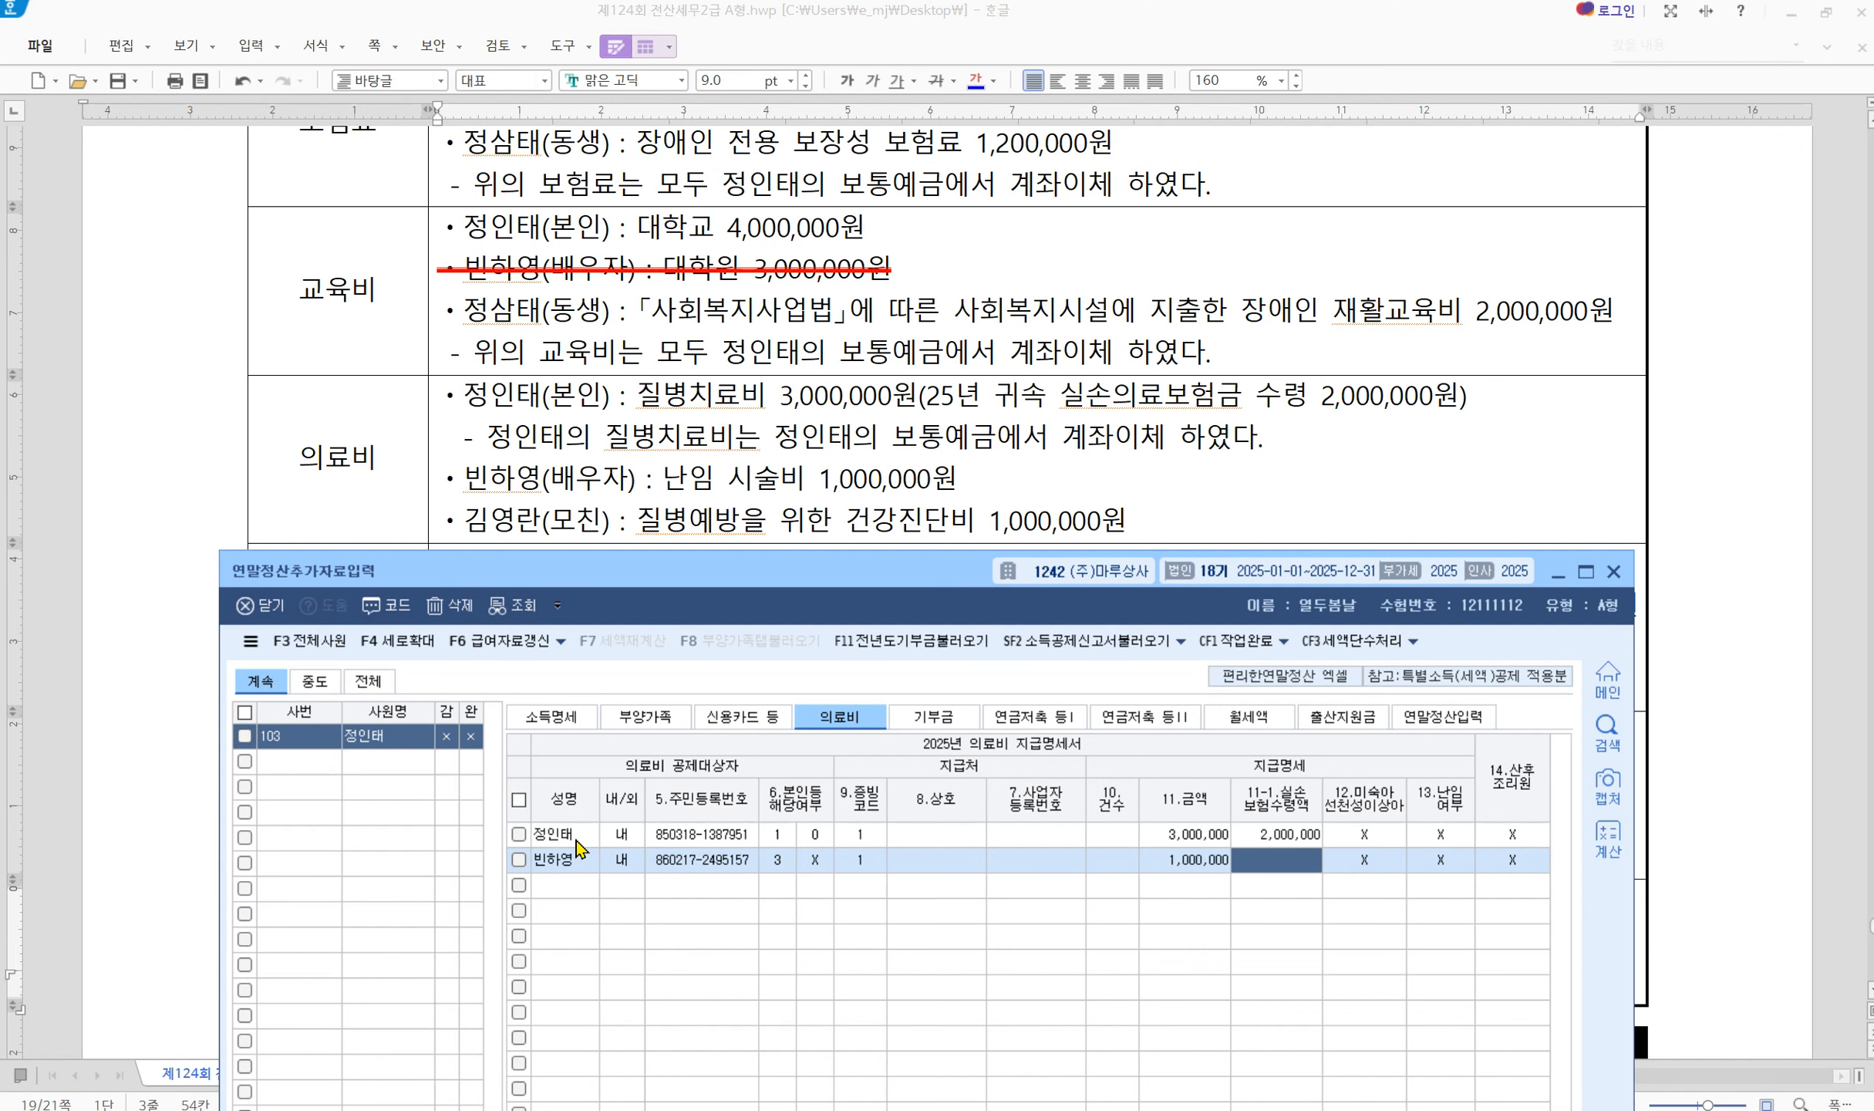
pyautogui.click(1436, 859)
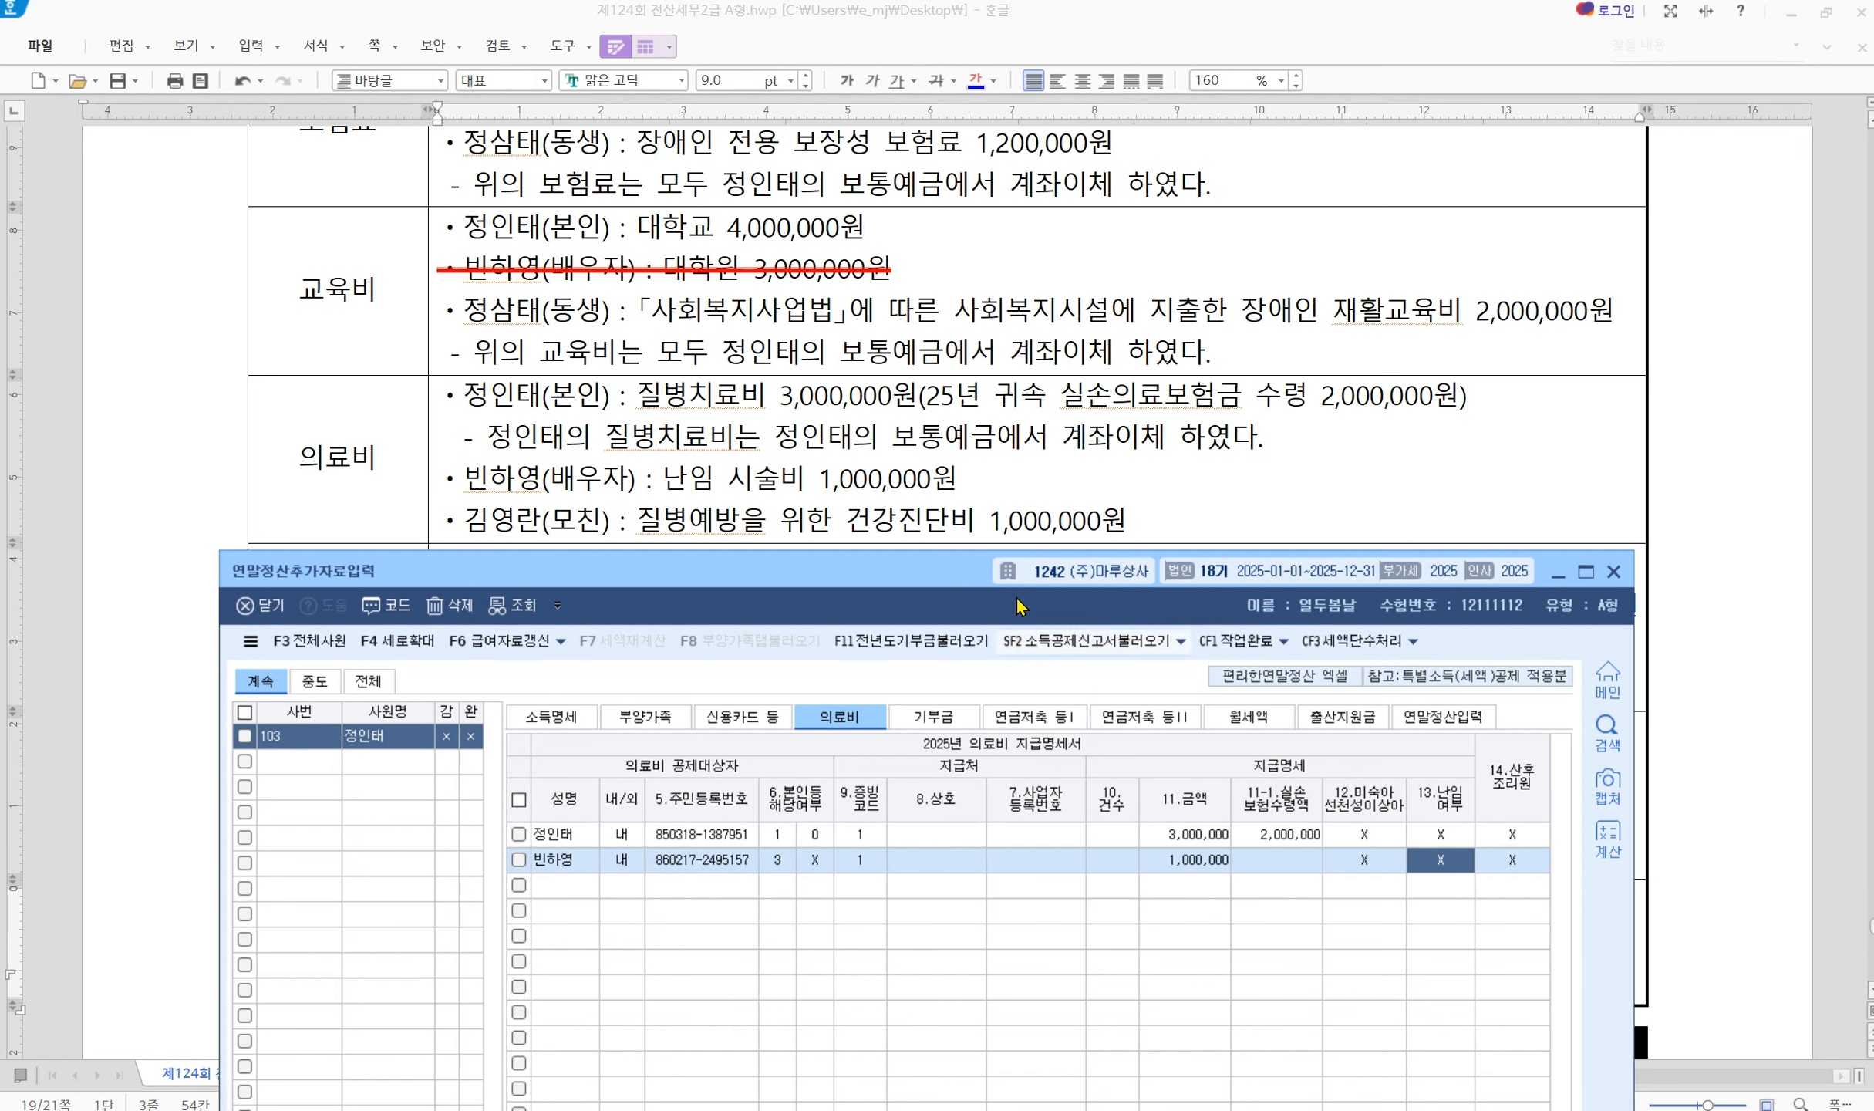
pyautogui.moveTo(953, 576); pyautogui.dragTo(957, 159)
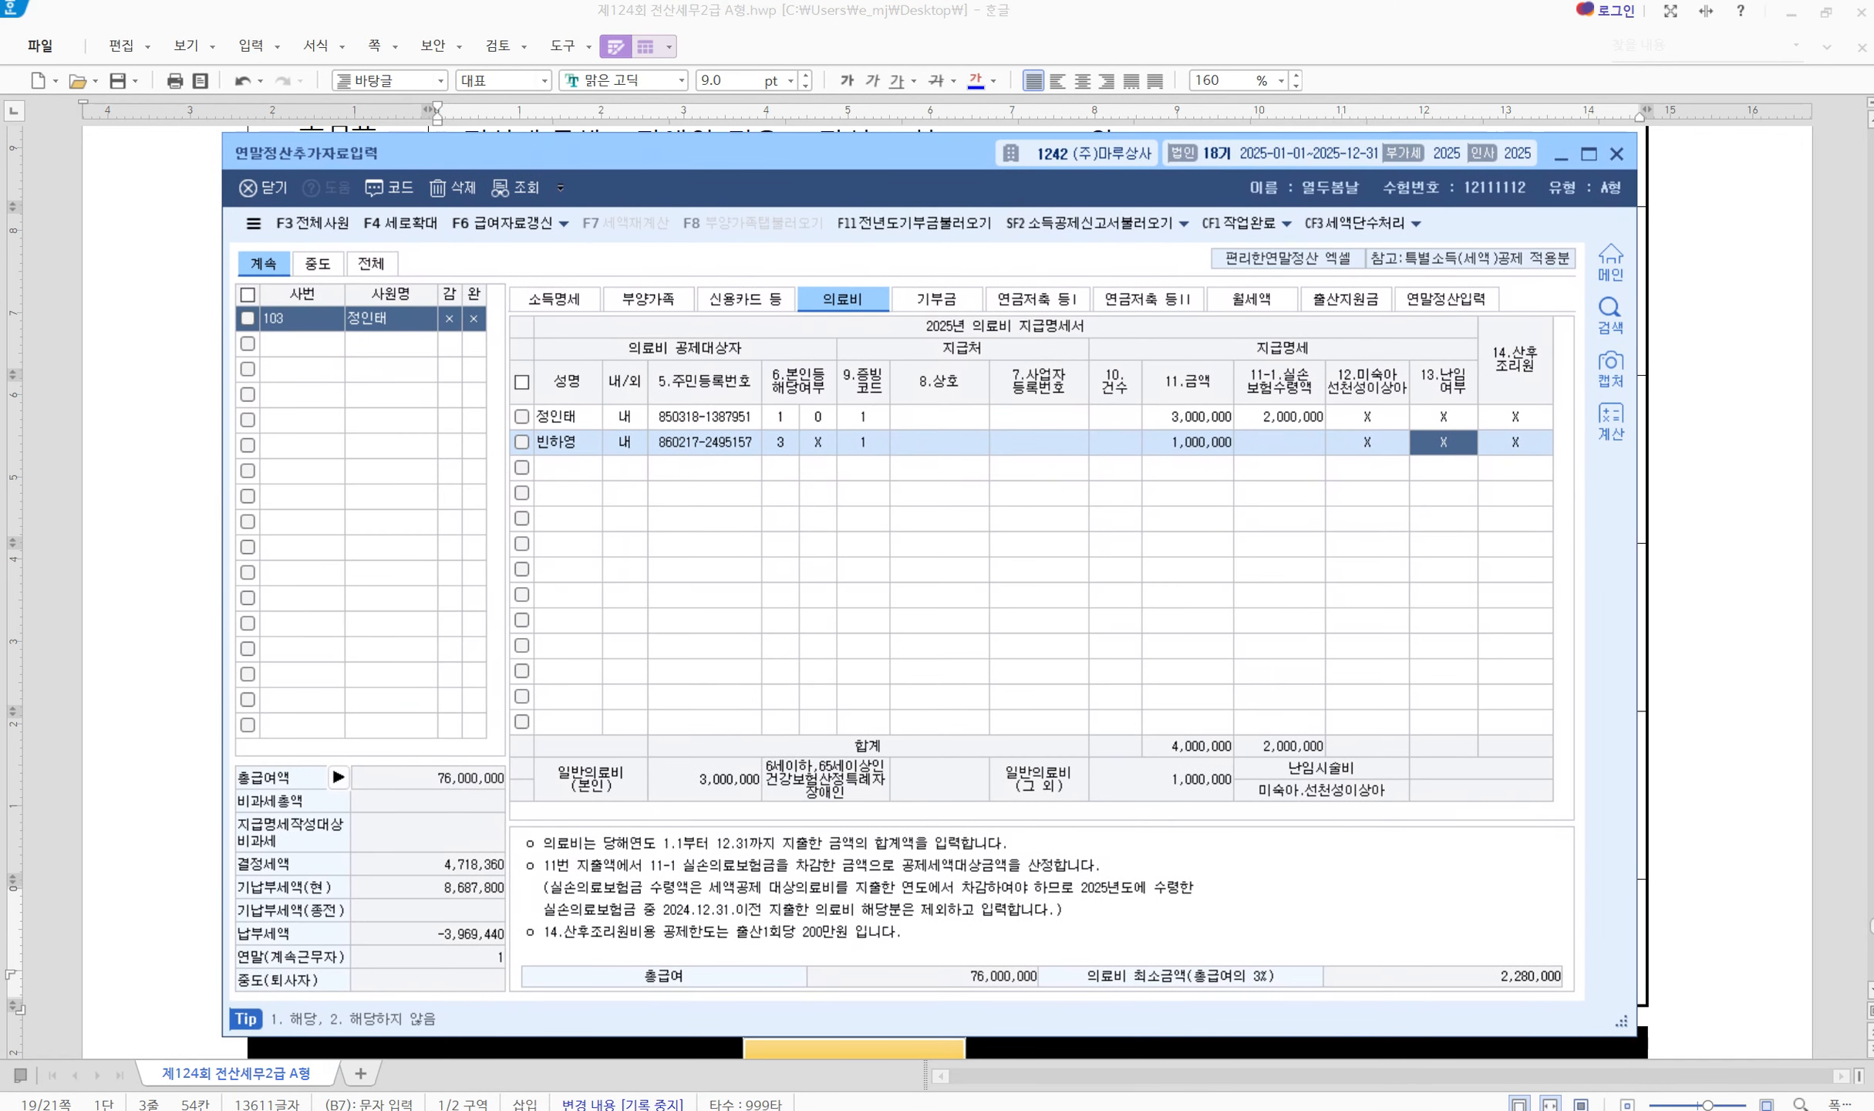
pyautogui.write('1')
pyautogui.press('Return')
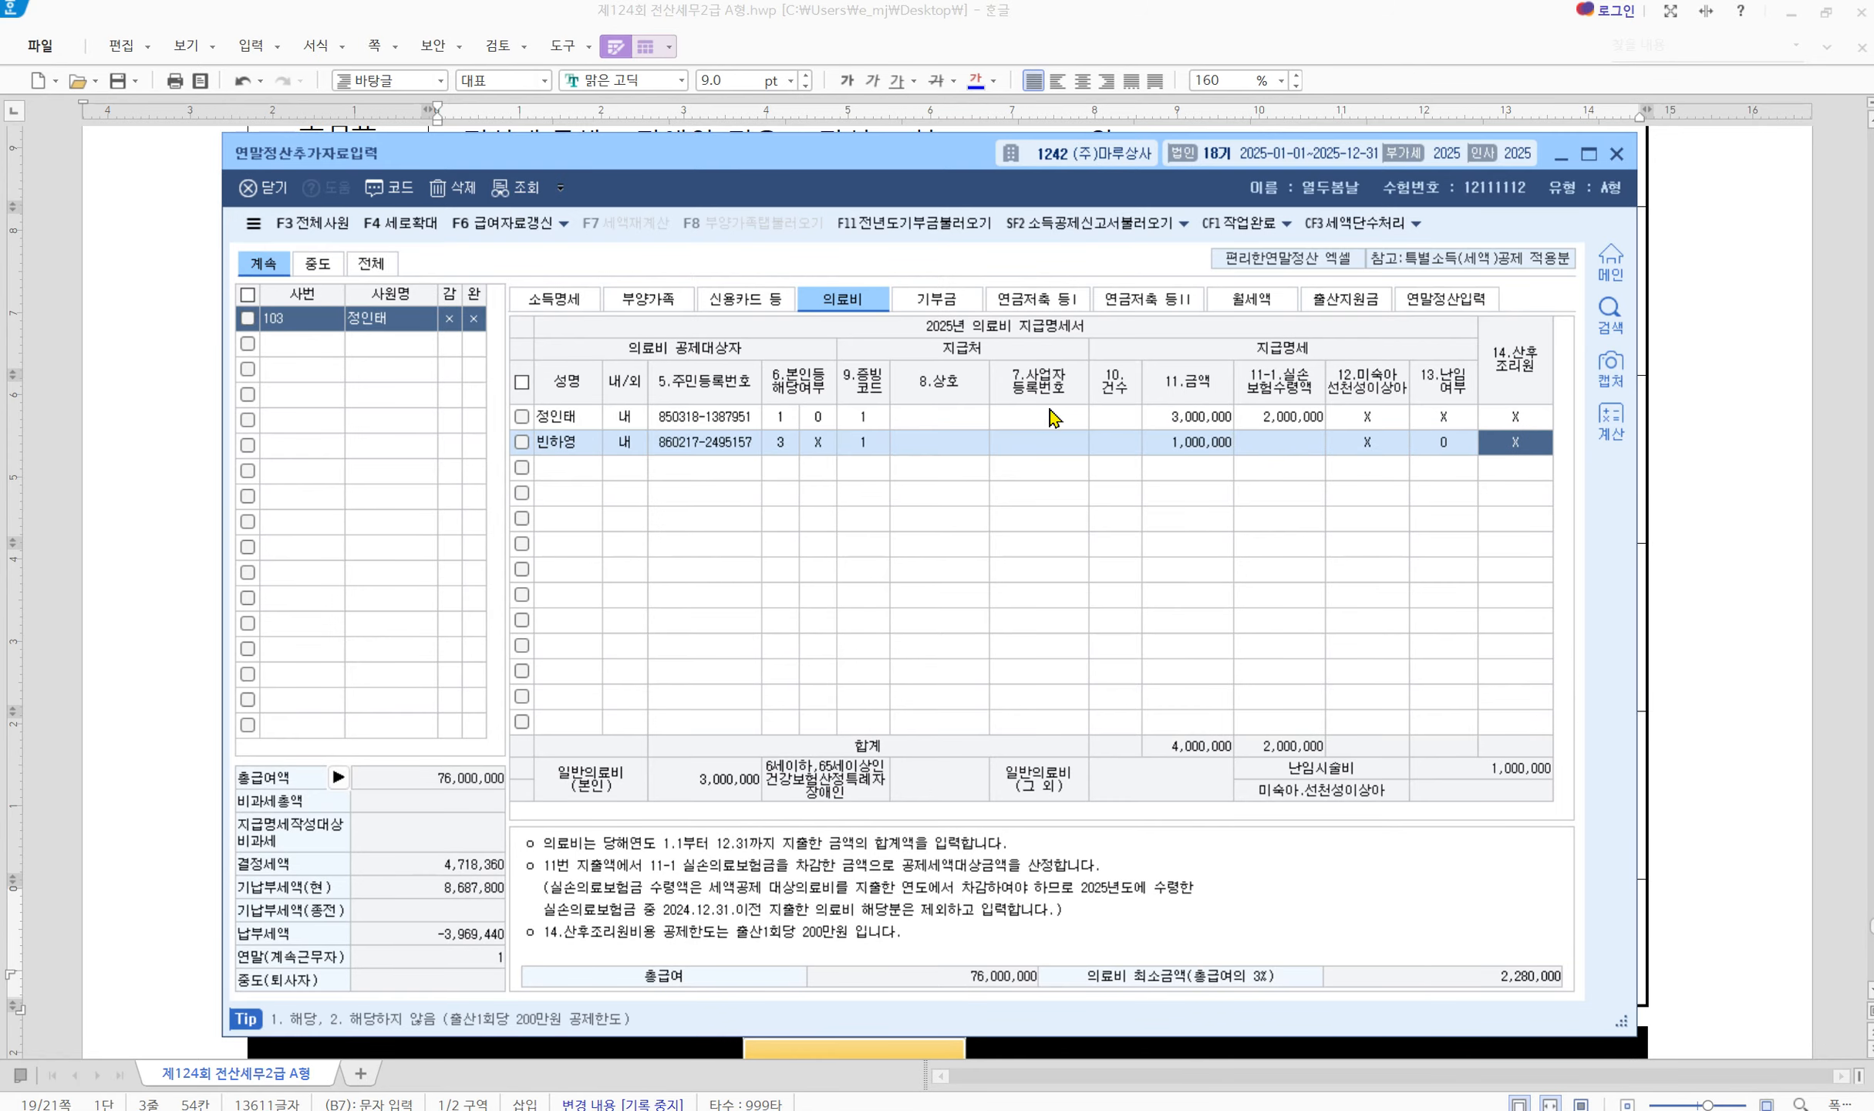
pyautogui.moveTo(850, 157); pyautogui.dragTo(813, 570)
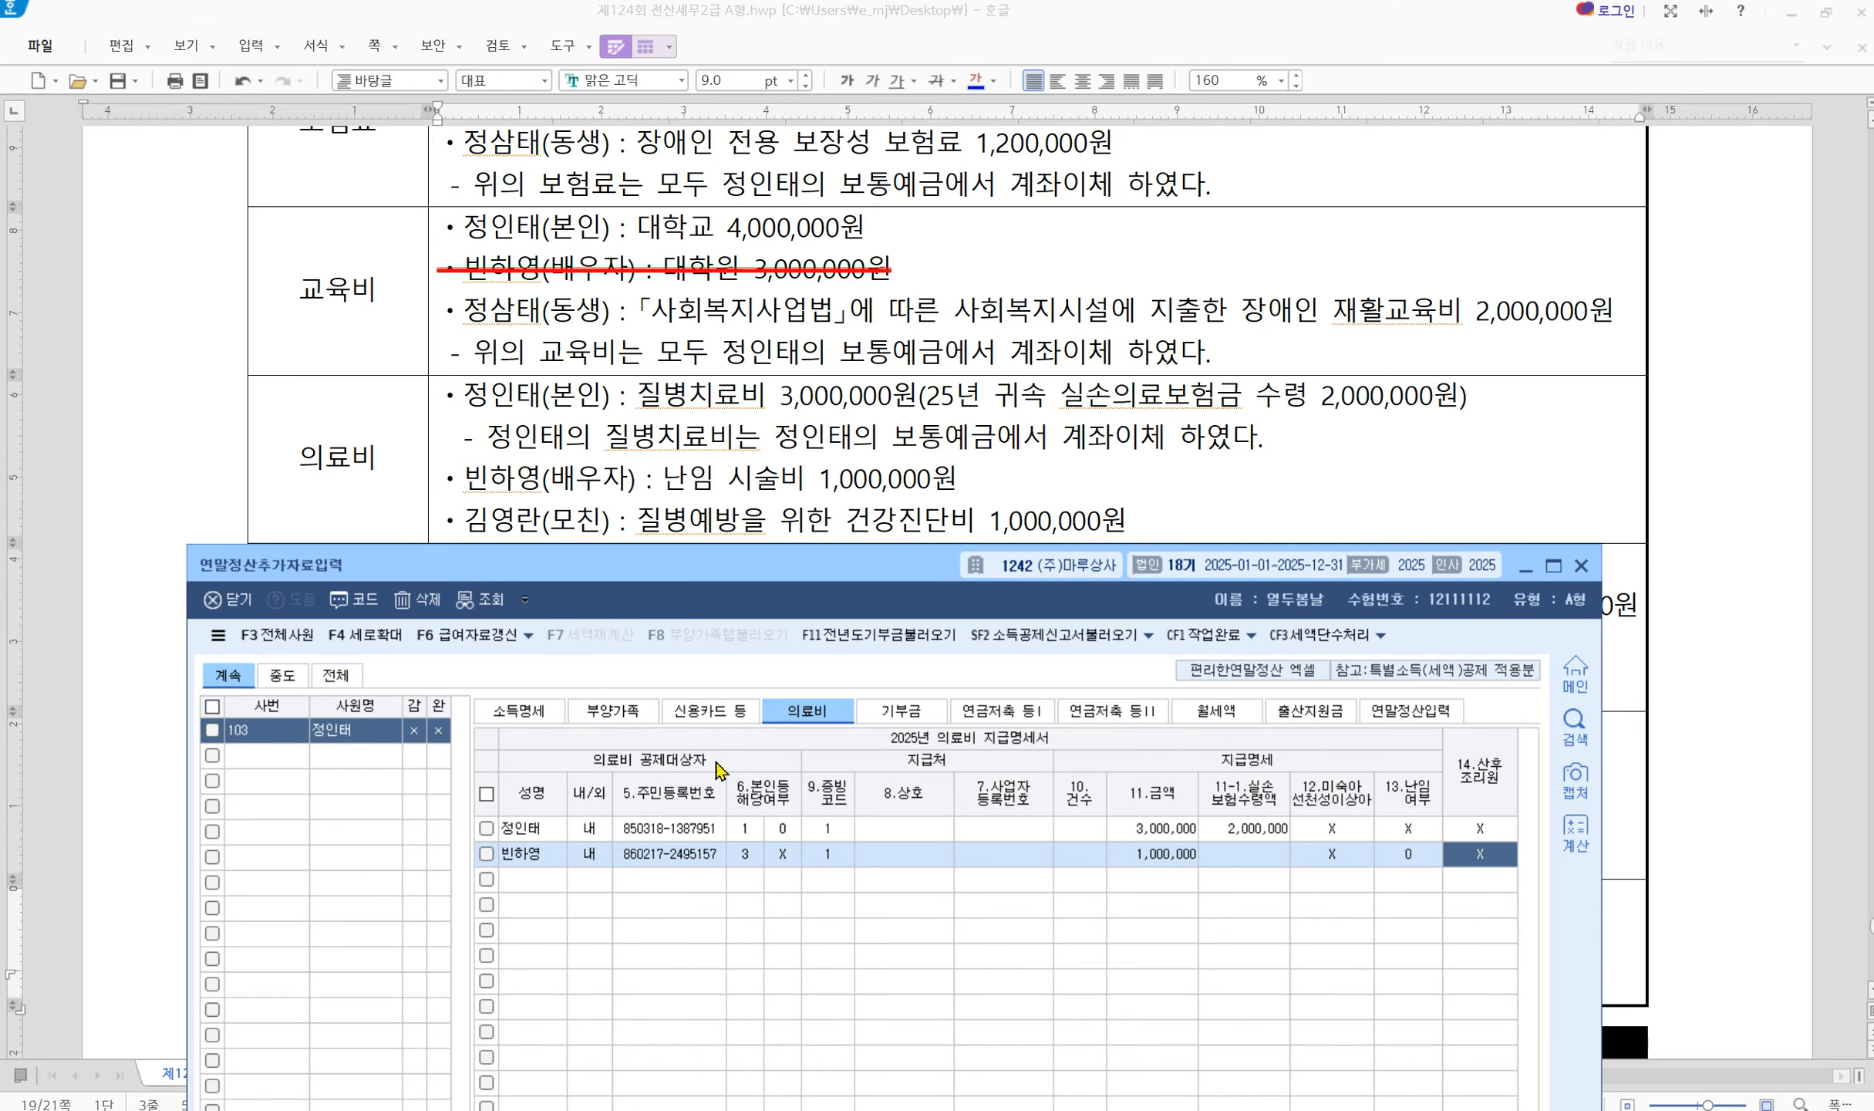
# Add the mother's medical row with code 1 and 1,000,000, bringing the total to 5,000,000
pyautogui.click(521, 880)
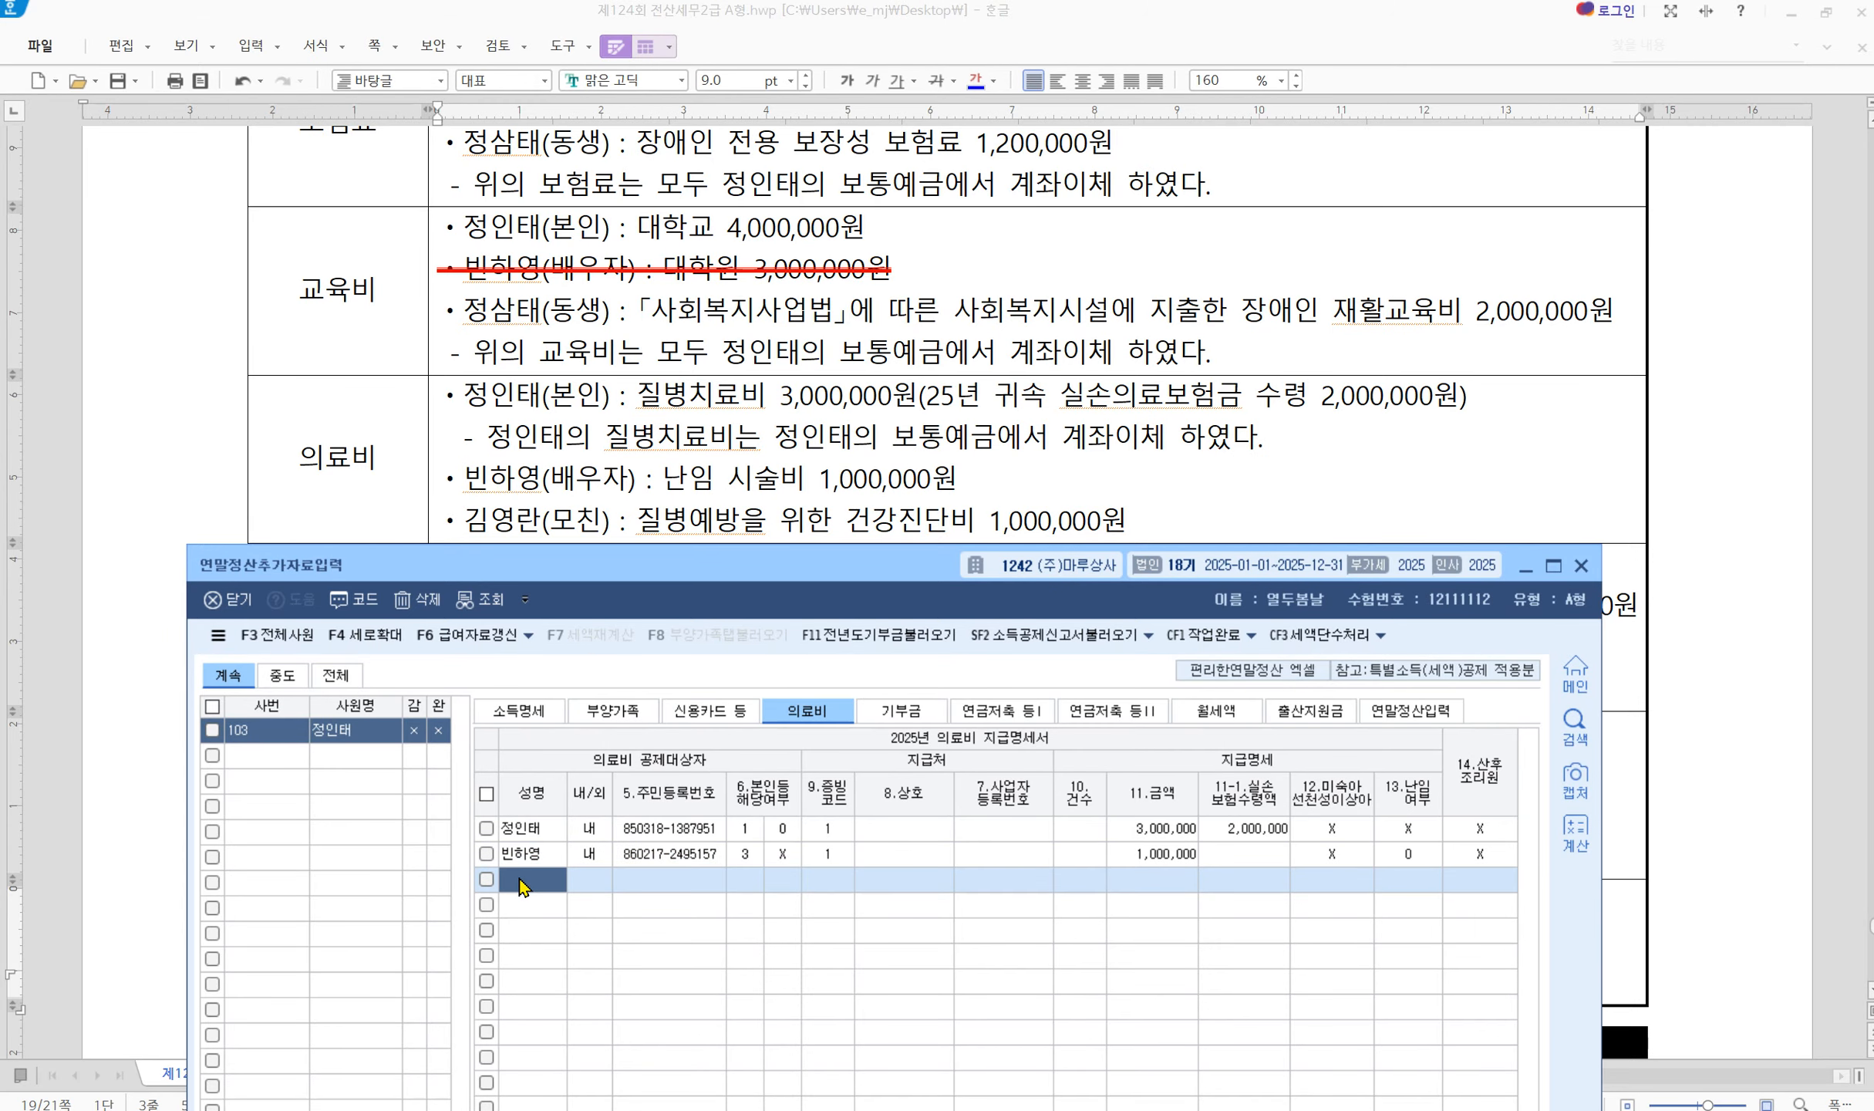
pyautogui.press('F2')
pyautogui.press('Down')
pyautogui.press('Down')
pyautogui.press('Down')
pyautogui.press('Up')
pyautogui.press('Return')
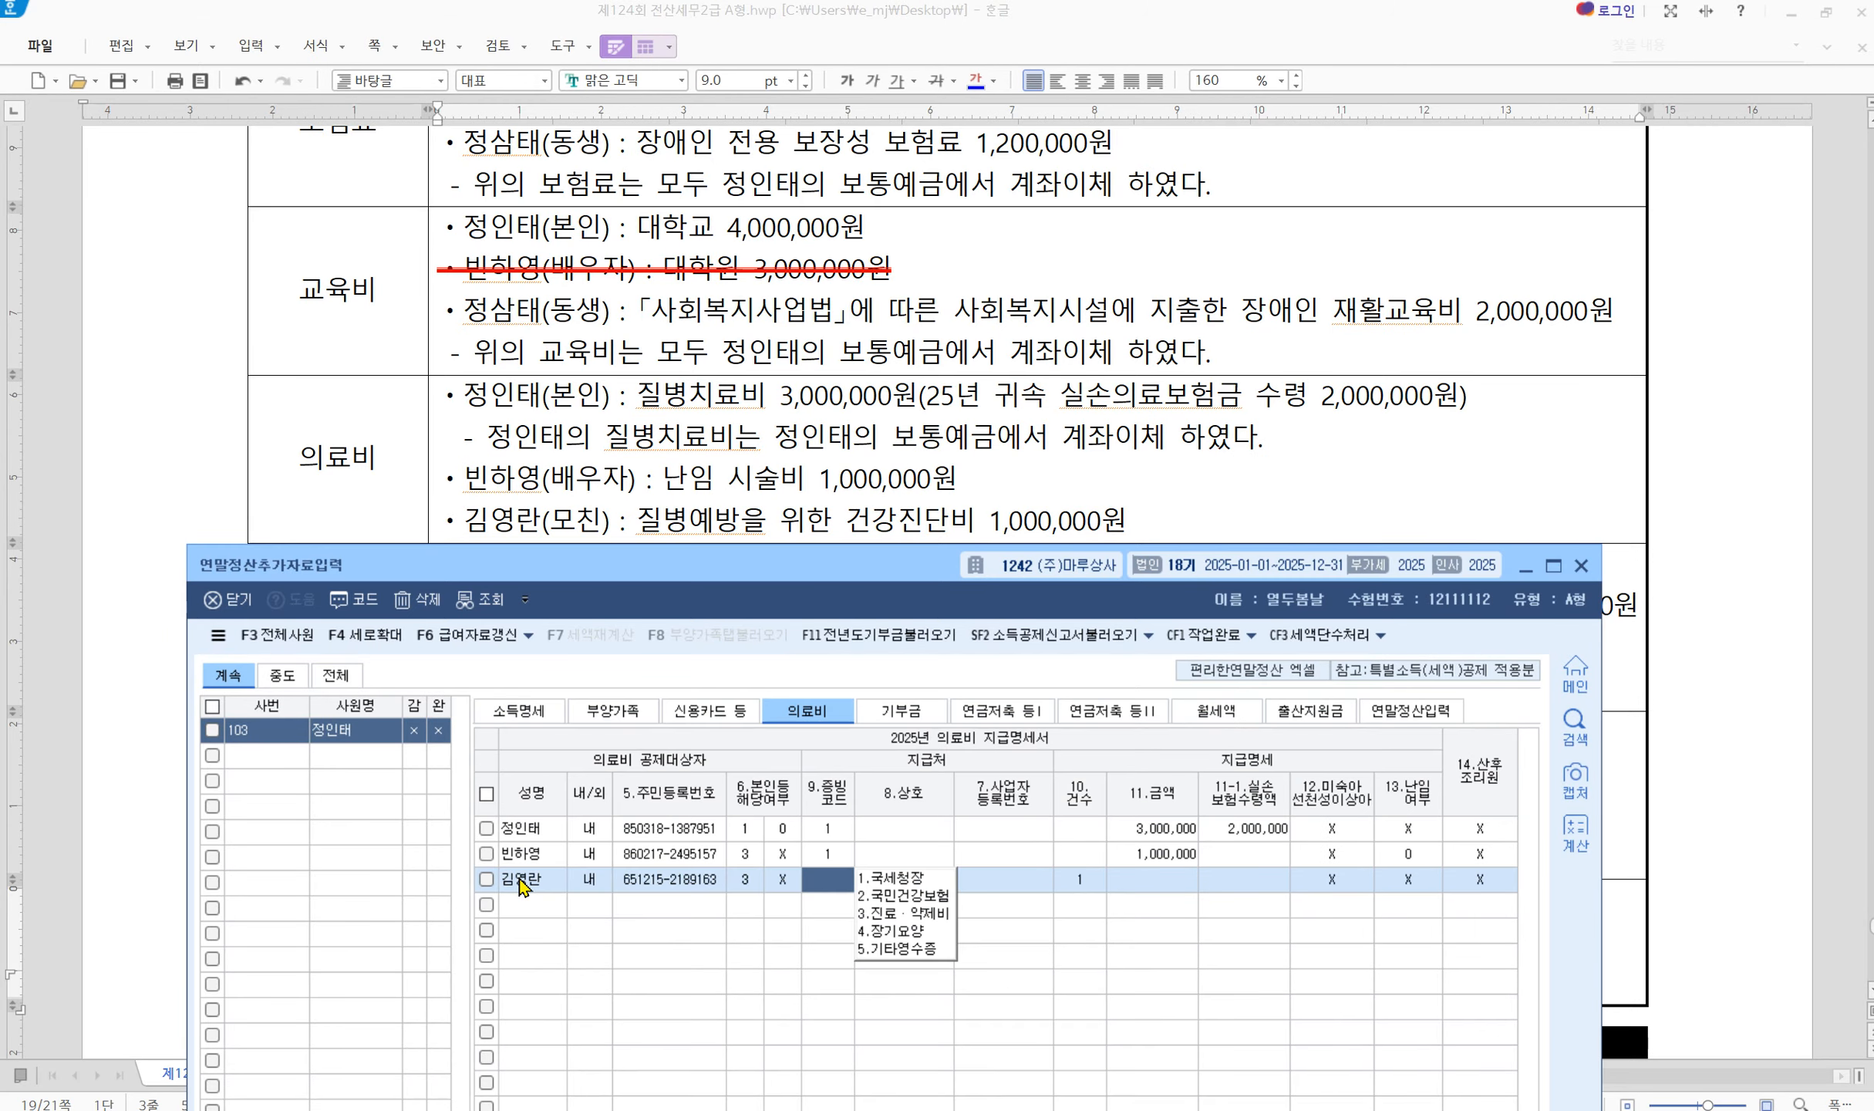
pyautogui.write('1')
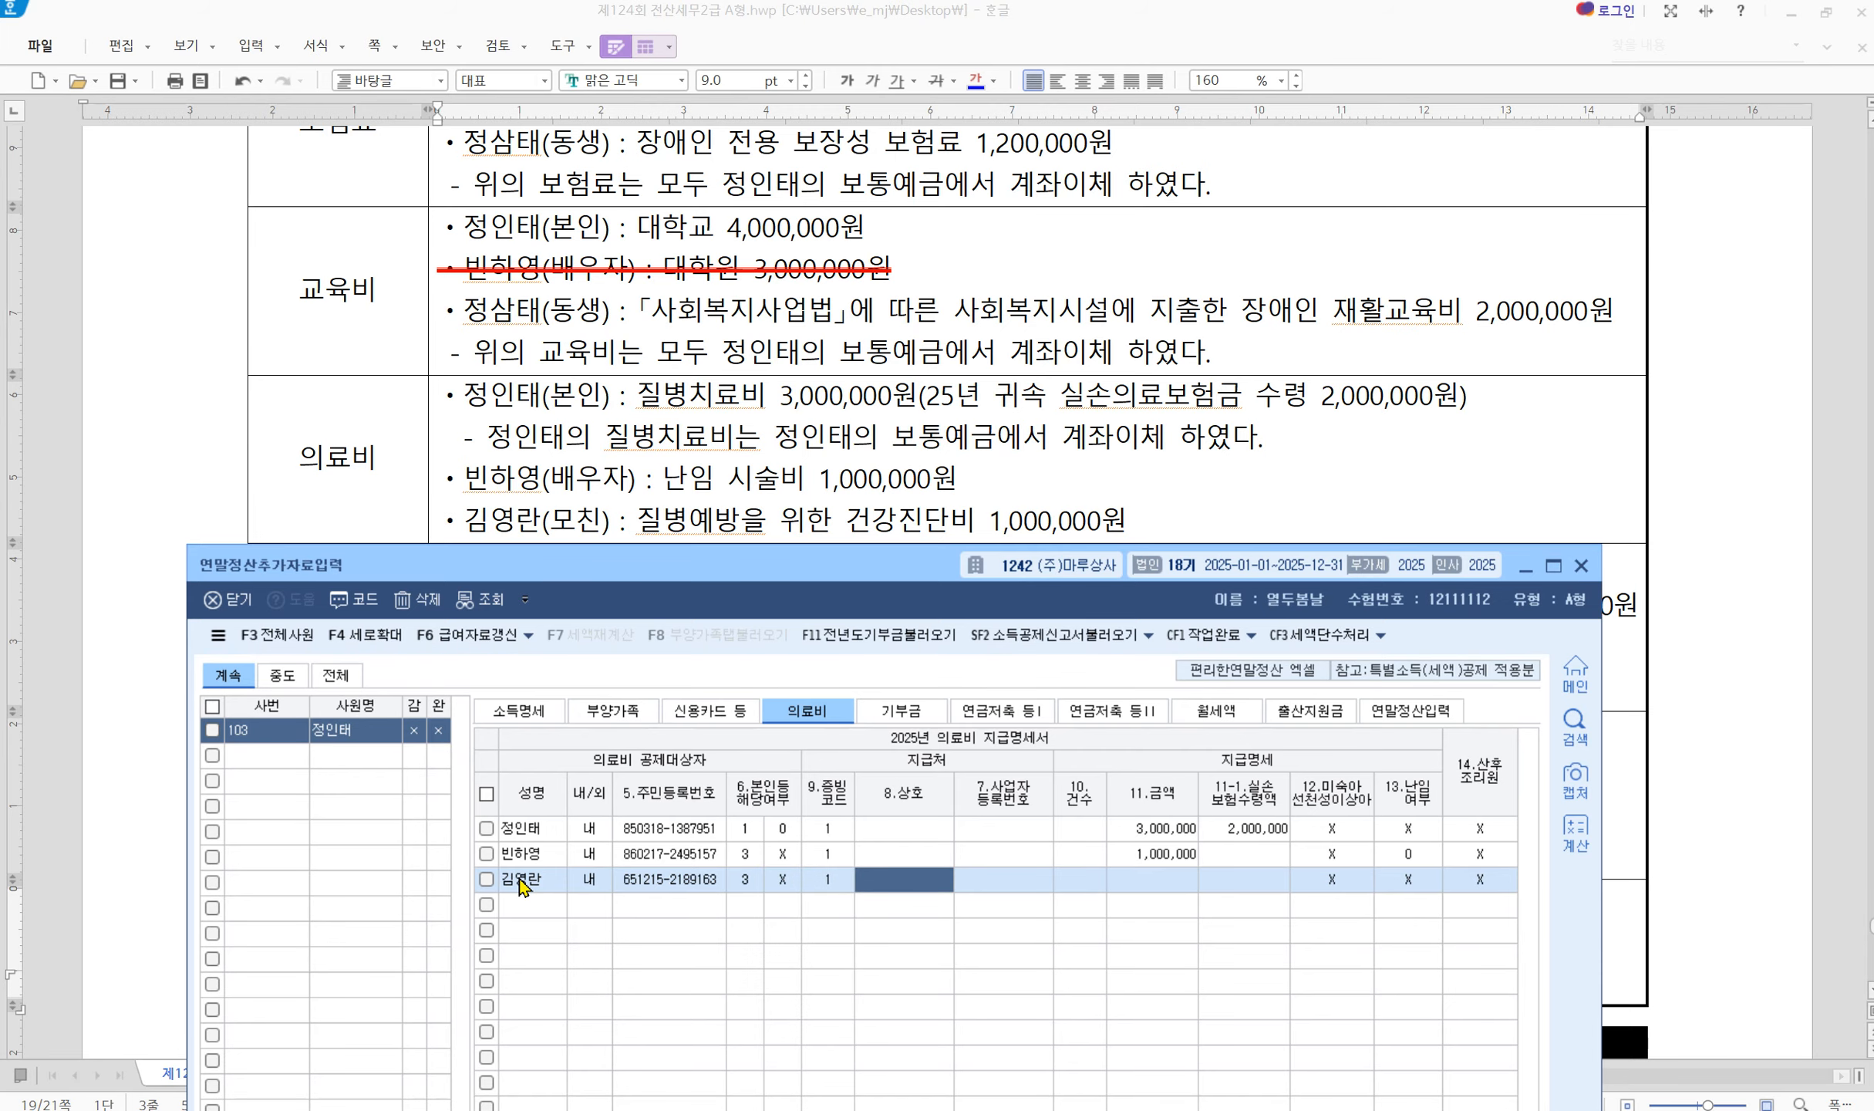
pyautogui.press('Return')
pyautogui.press('Return')
pyautogui.press('Return')
pyautogui.press('Return')
pyautogui.write('2,000,')
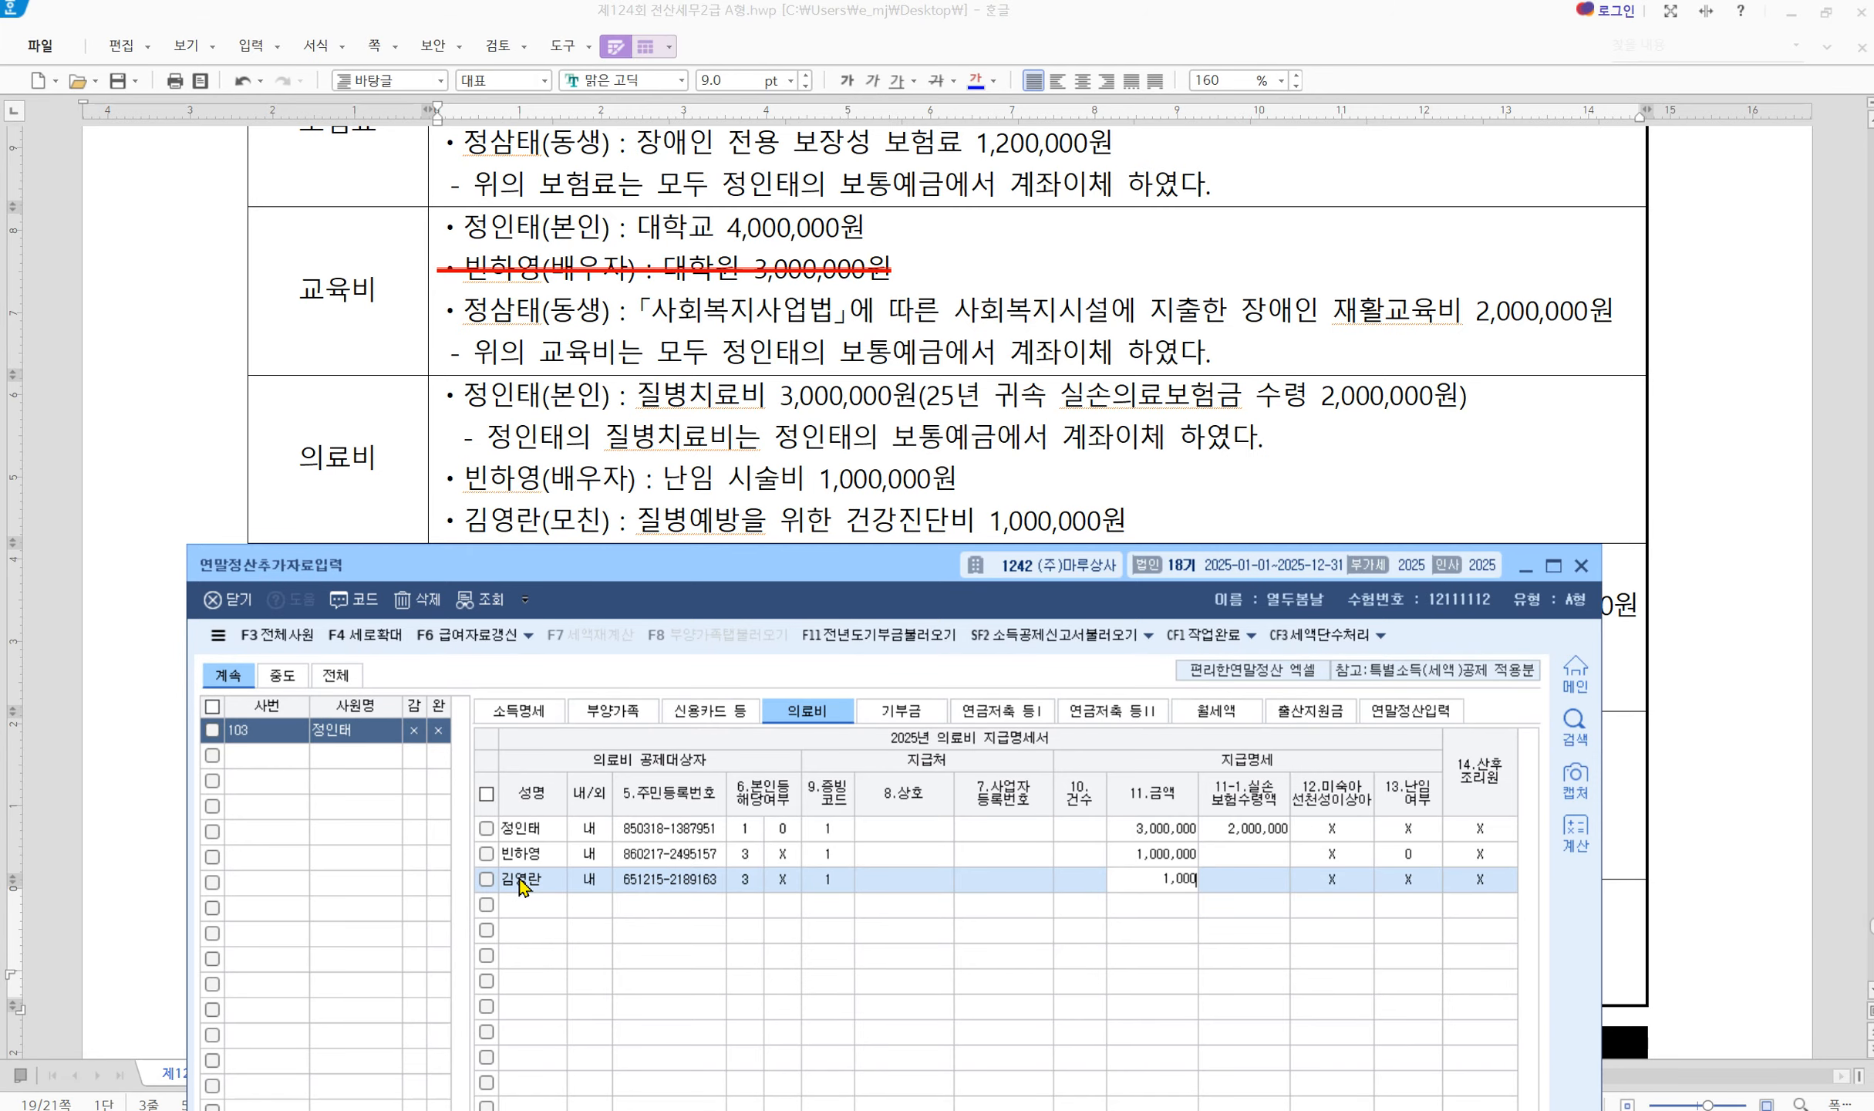
pyautogui.write('000')
pyautogui.press('Return')
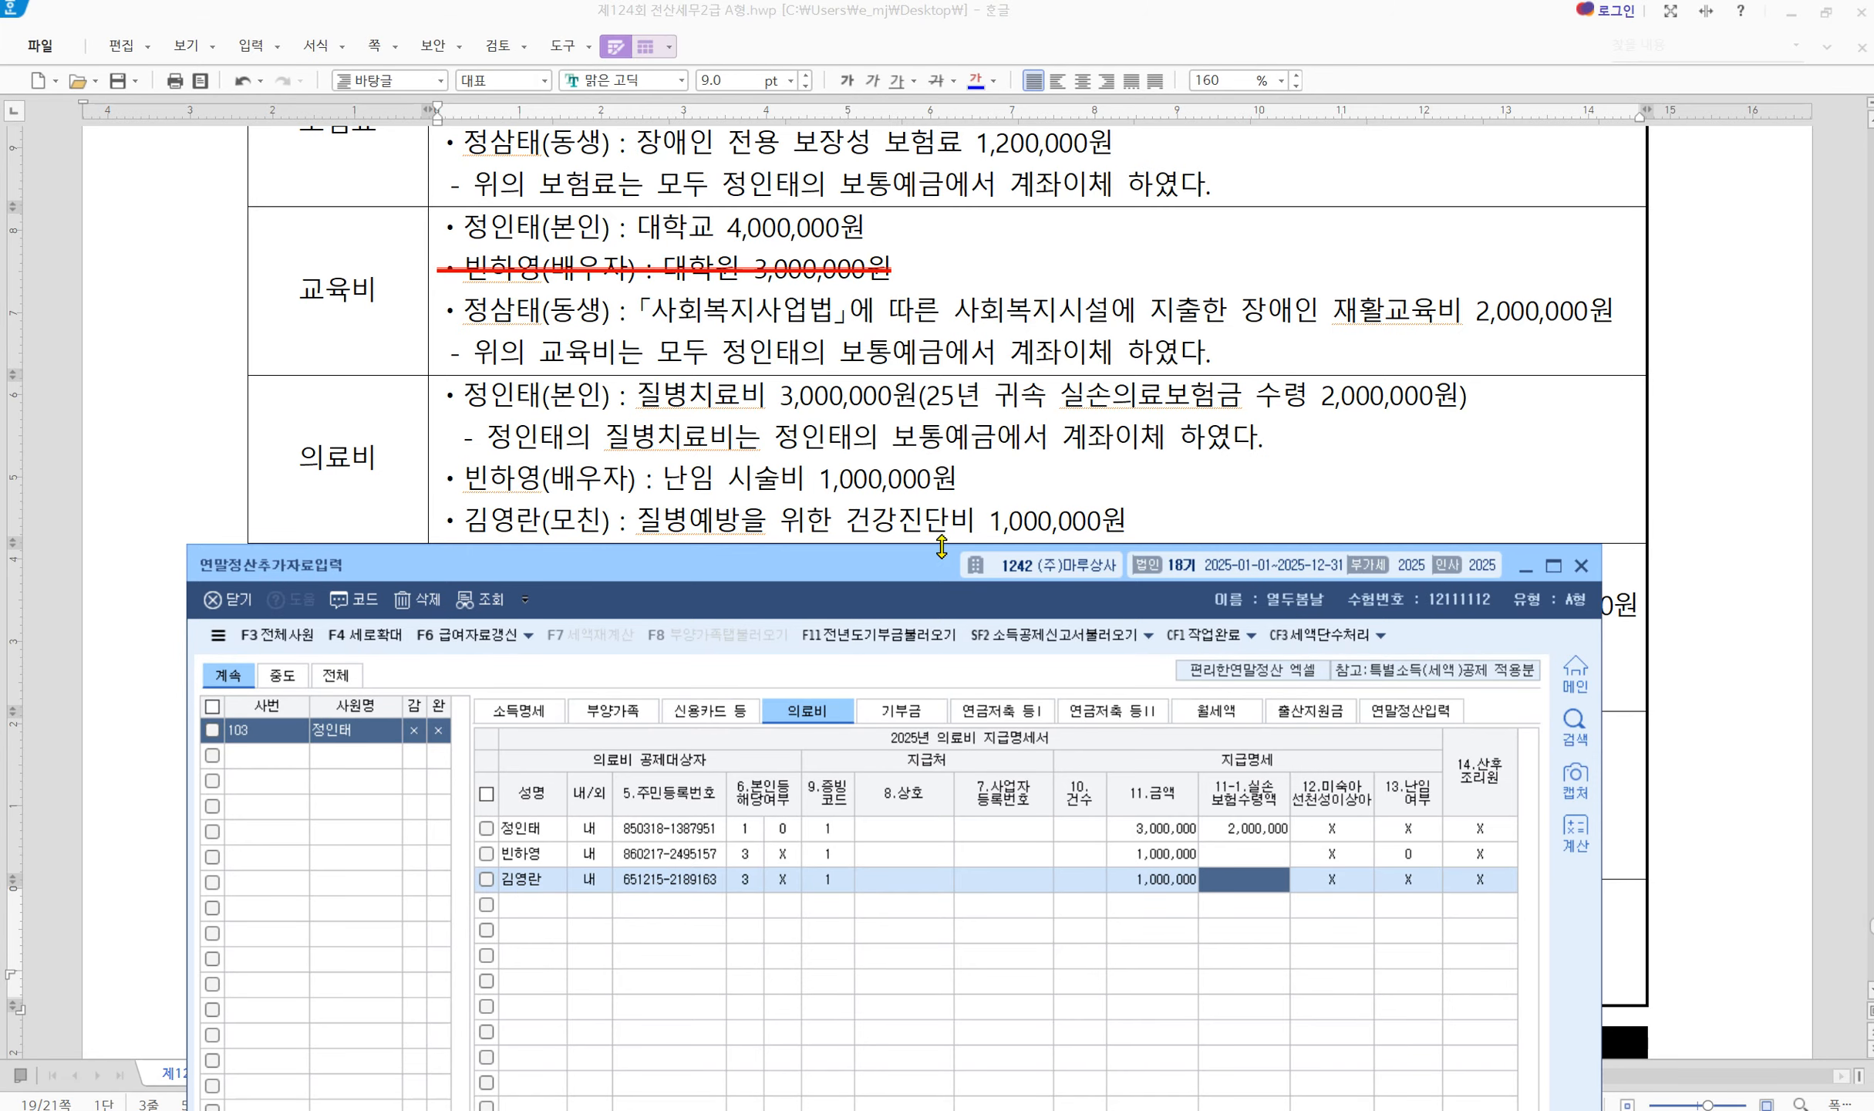
pyautogui.scroll(-1, 914, 393)
pyautogui.scroll(-1, 694, 531)
pyautogui.moveTo(683, 575); pyautogui.dragTo(704, 485)
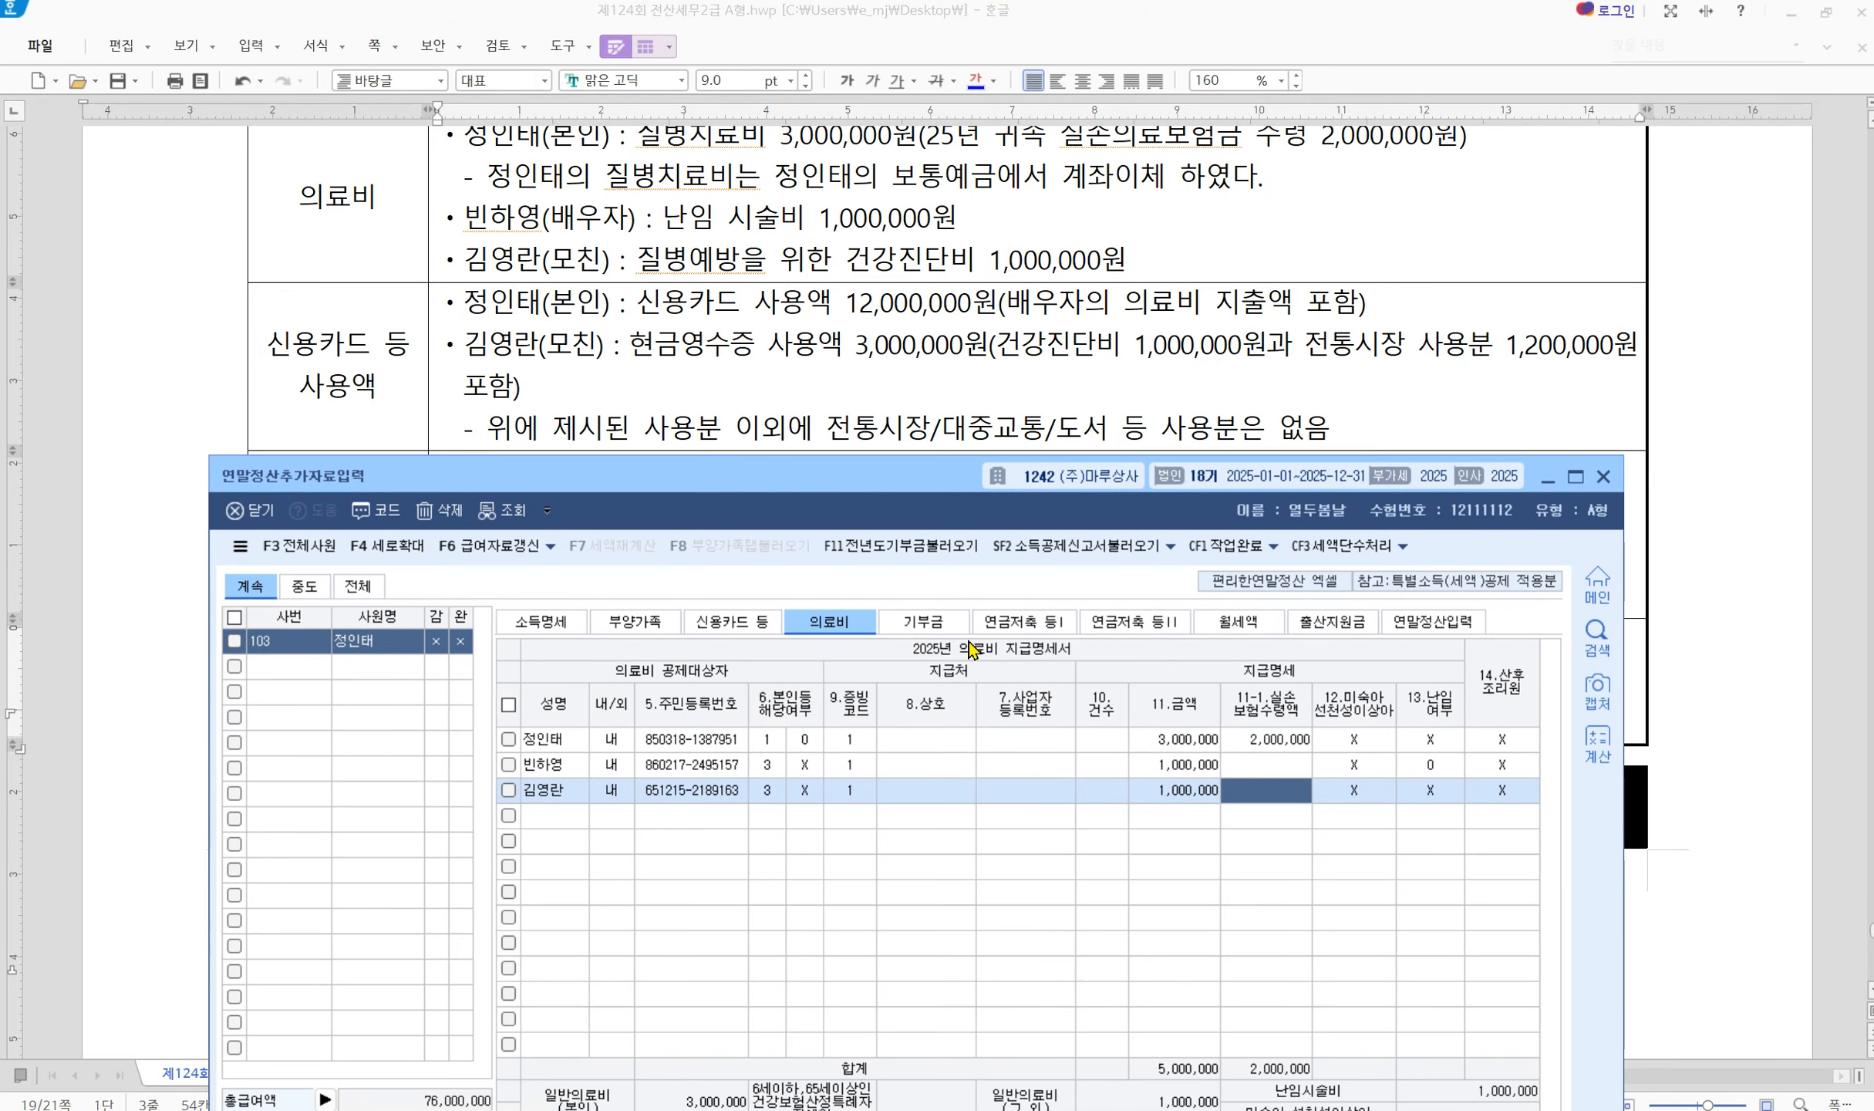
# Enter the employee's 12,000,000 credit card spending on the 신용카드 등 sheet
pyautogui.click(733, 621)
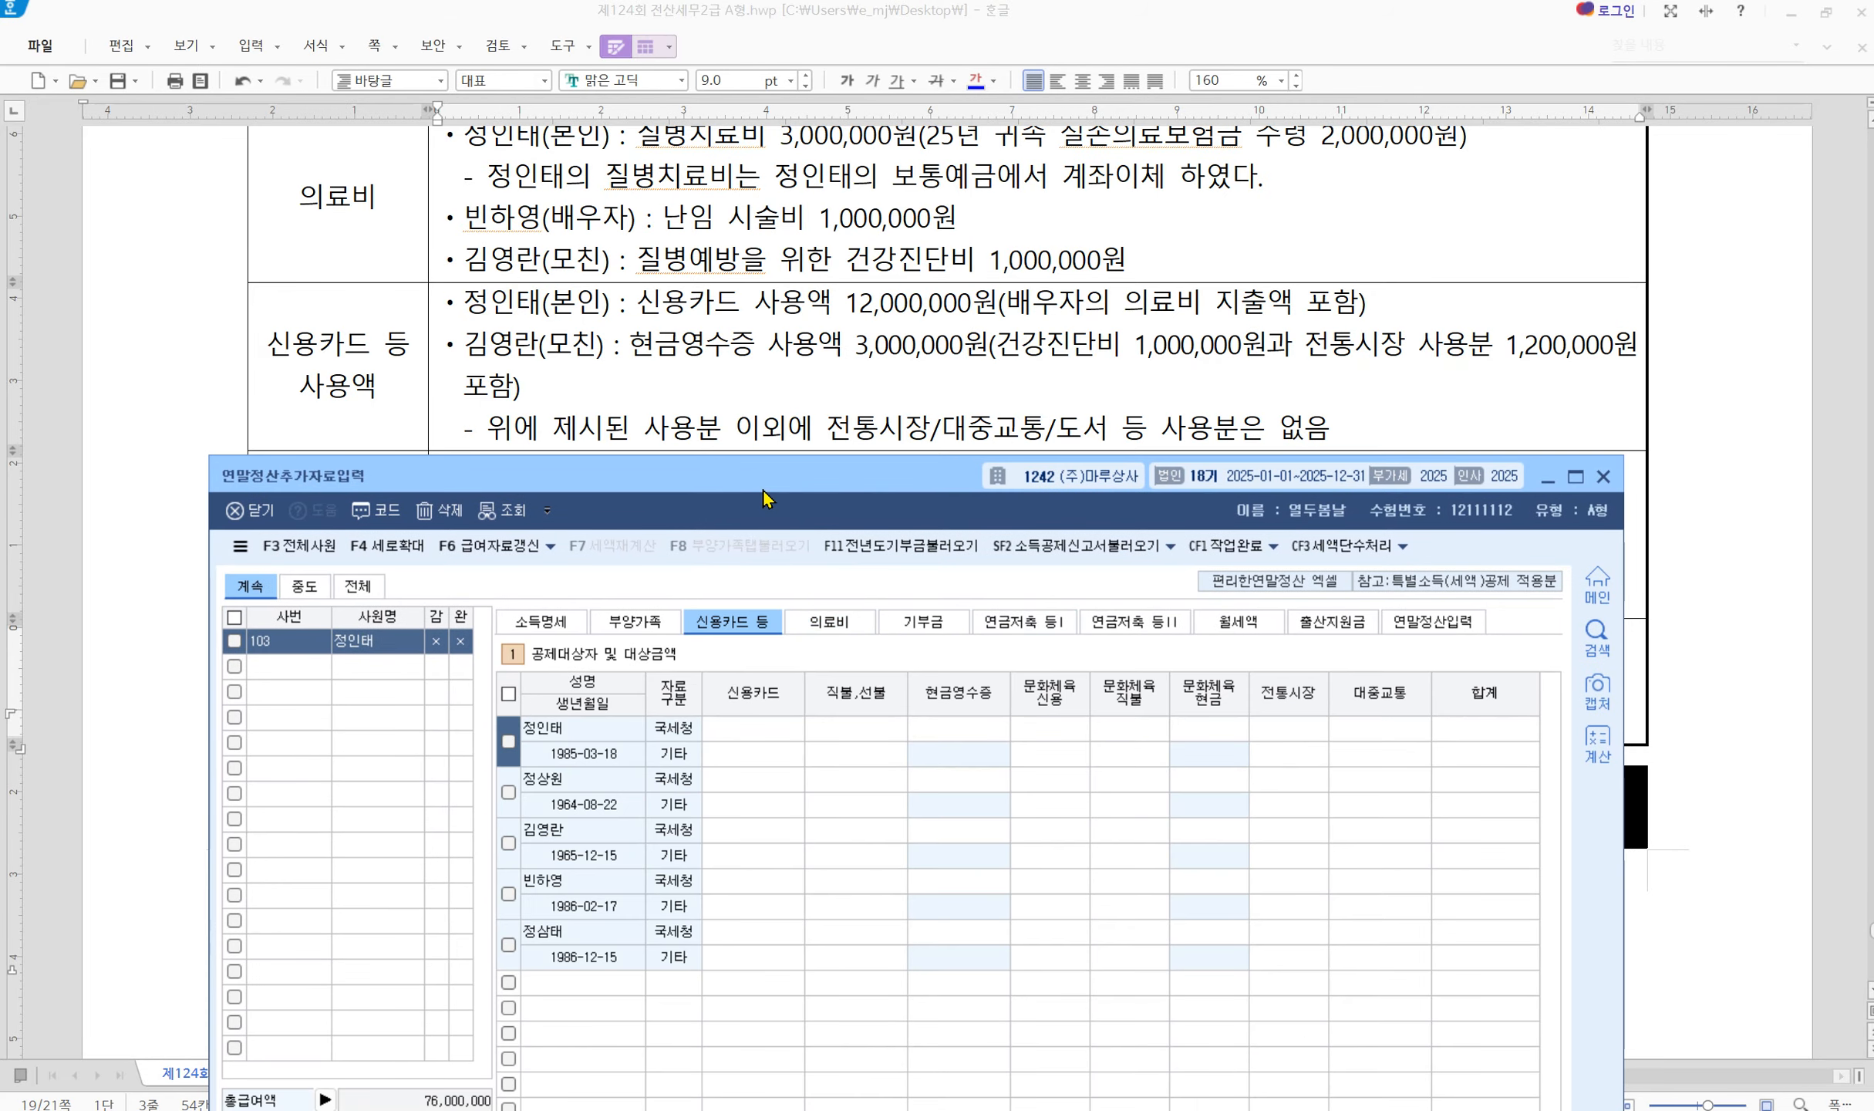
pyautogui.moveTo(767, 489); pyautogui.dragTo(767, 489)
pyautogui.click(746, 732)
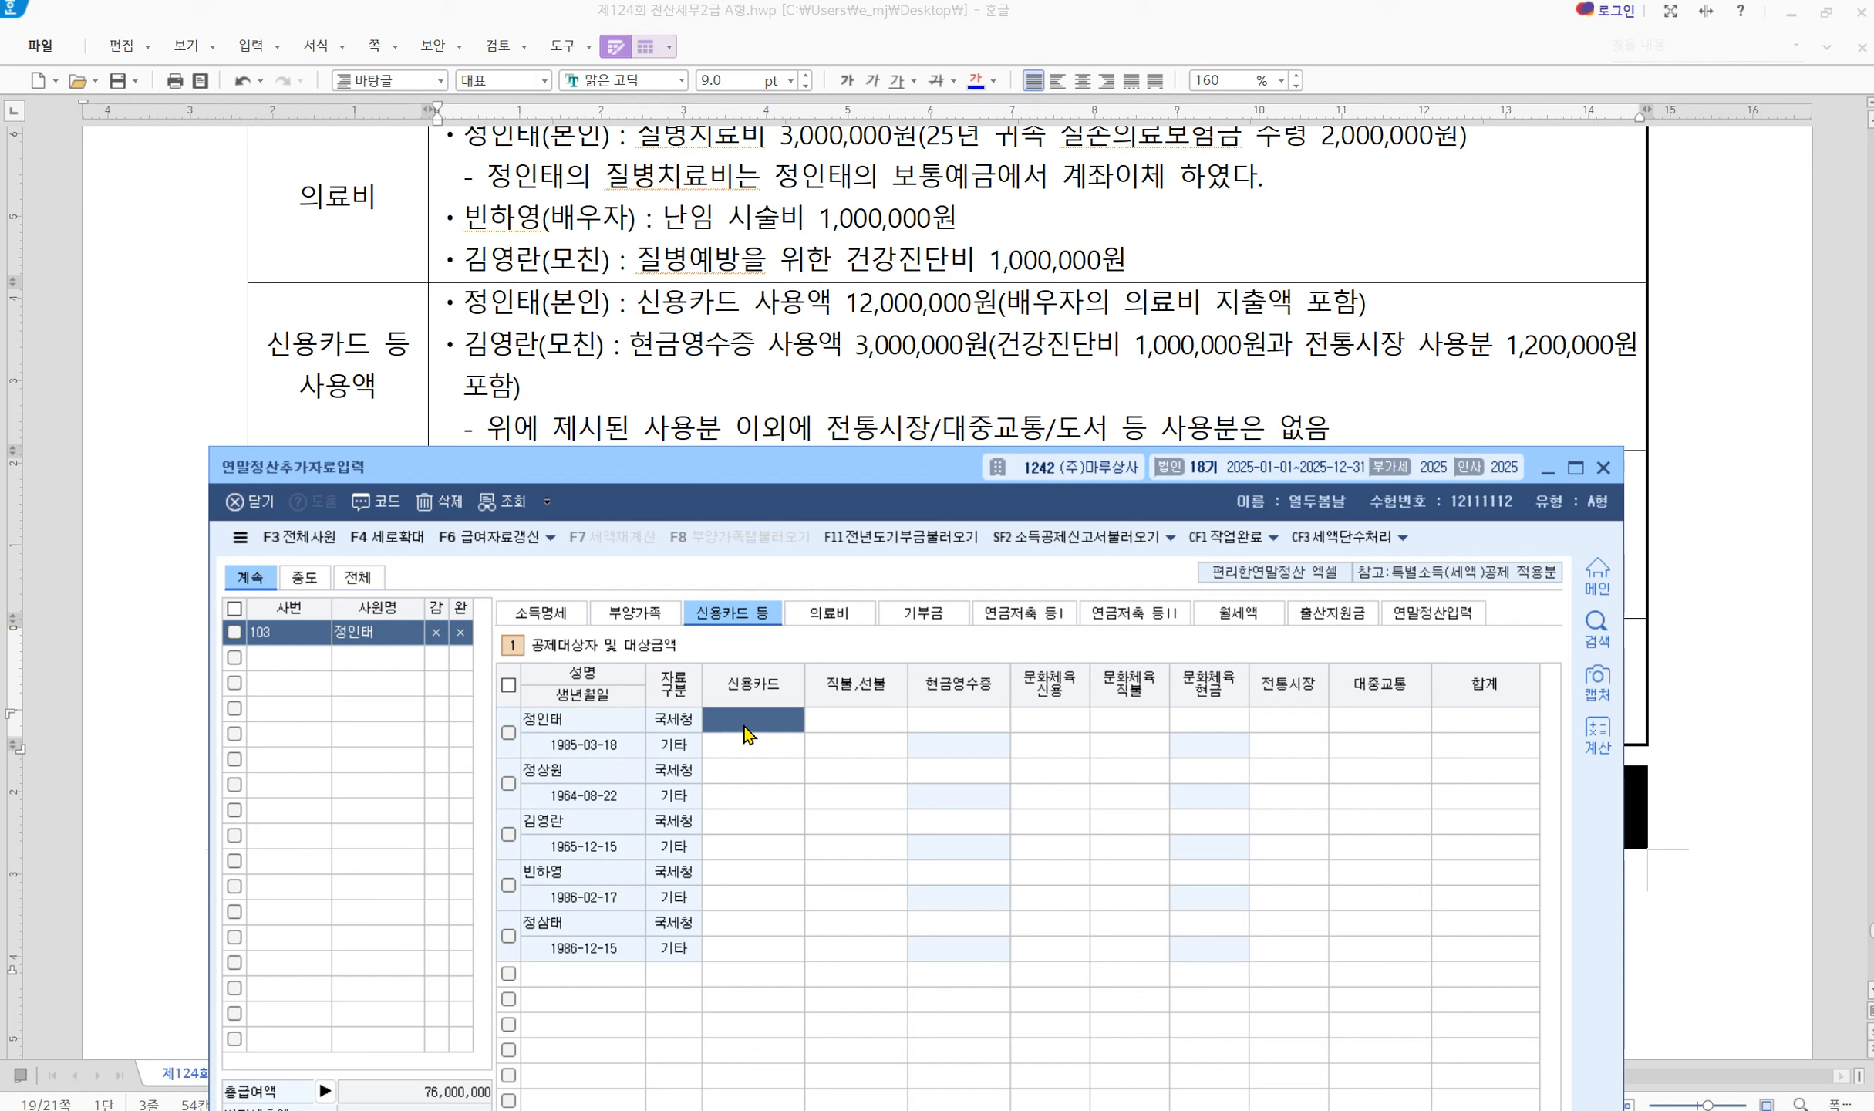
pyautogui.write('12000000')
pyautogui.press('Return')
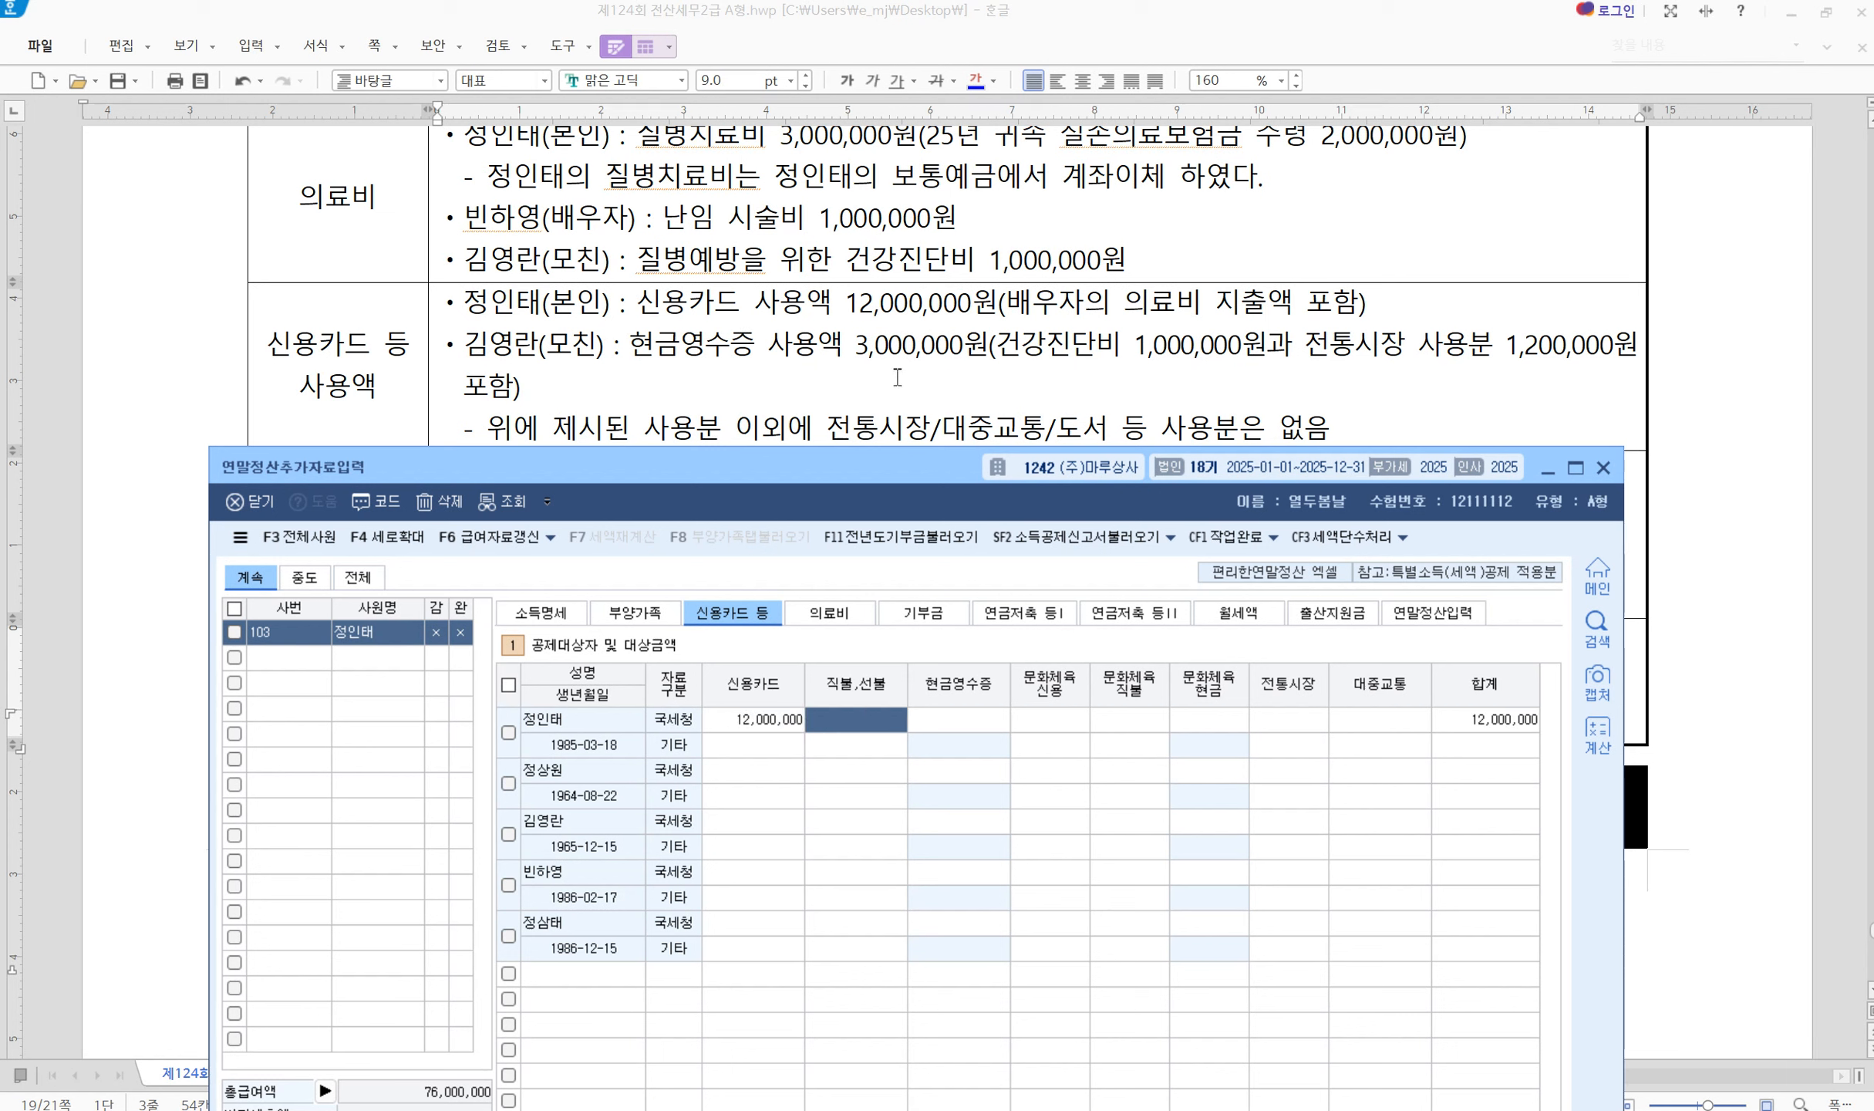
# Enter the mother's 1,800,000 cash receipts and 1,200,000 traditional market spending
pyautogui.click(740, 827)
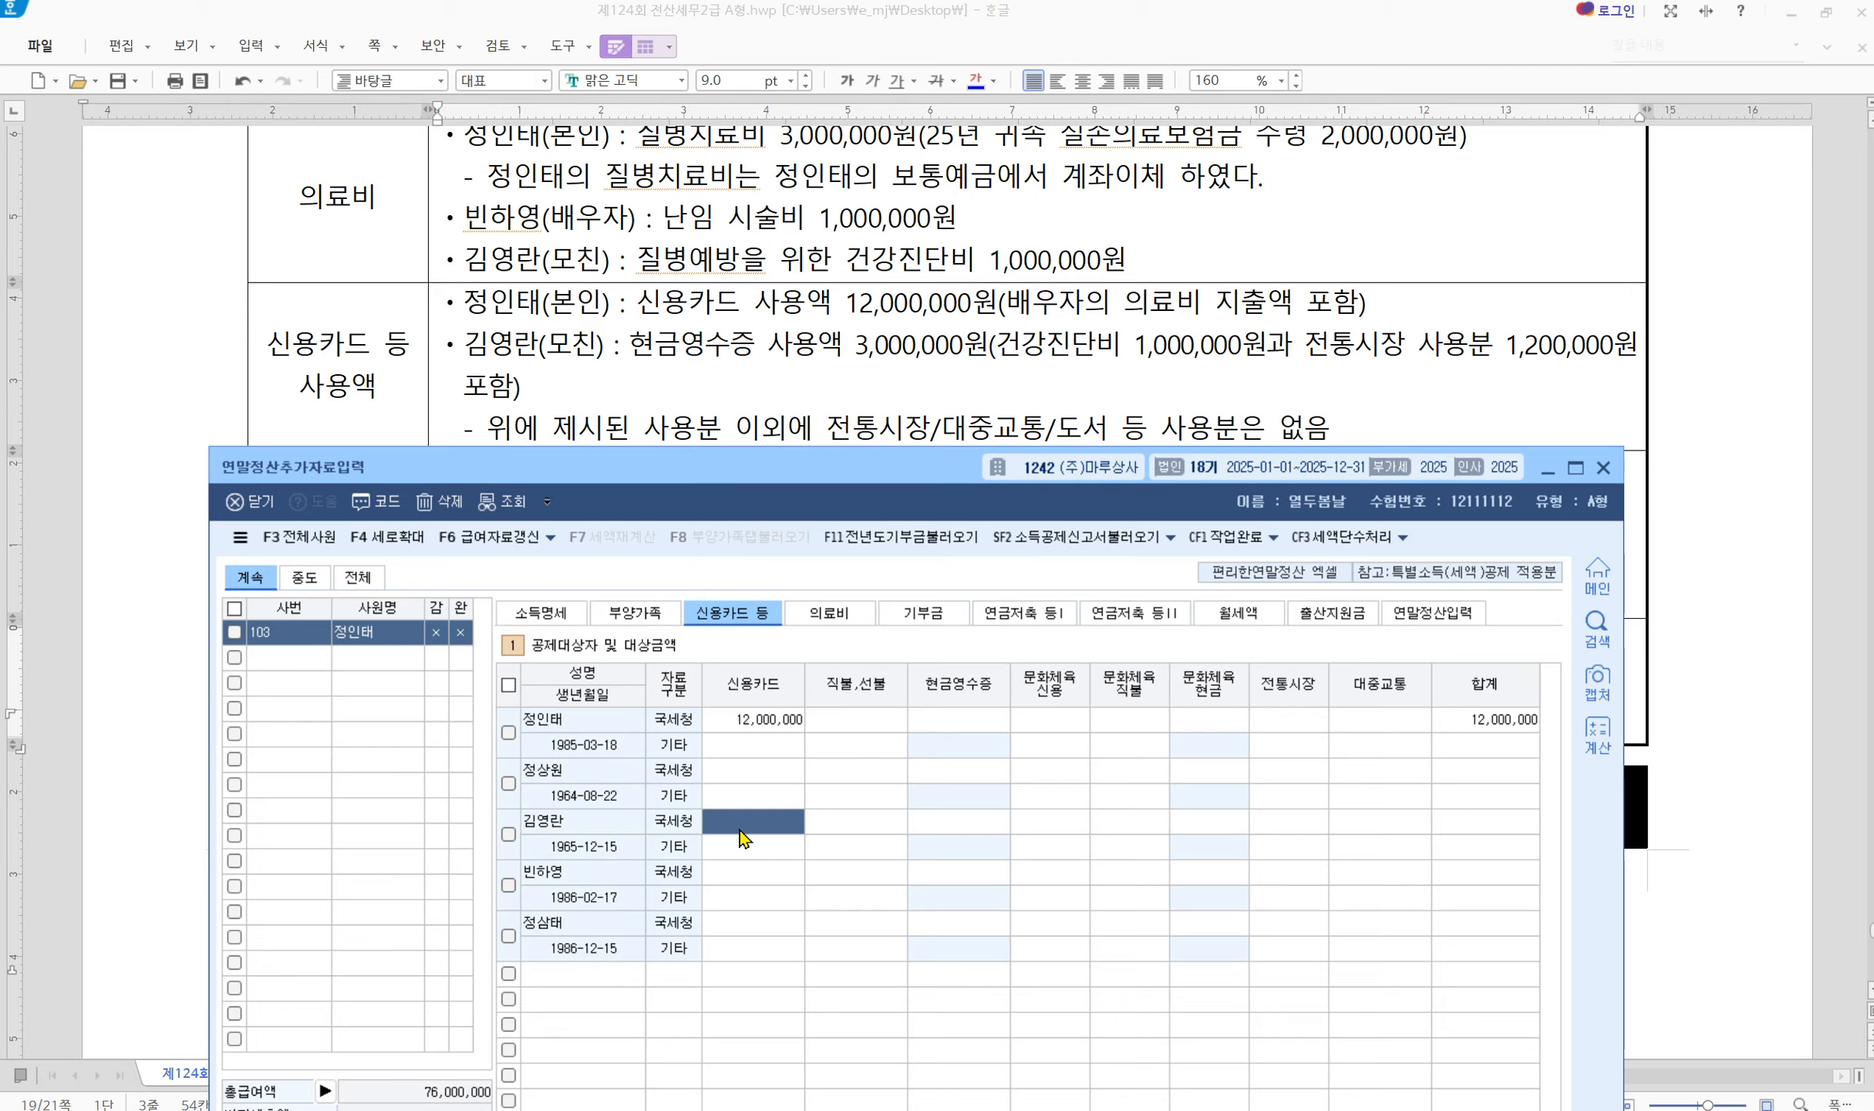
pyautogui.click(952, 833)
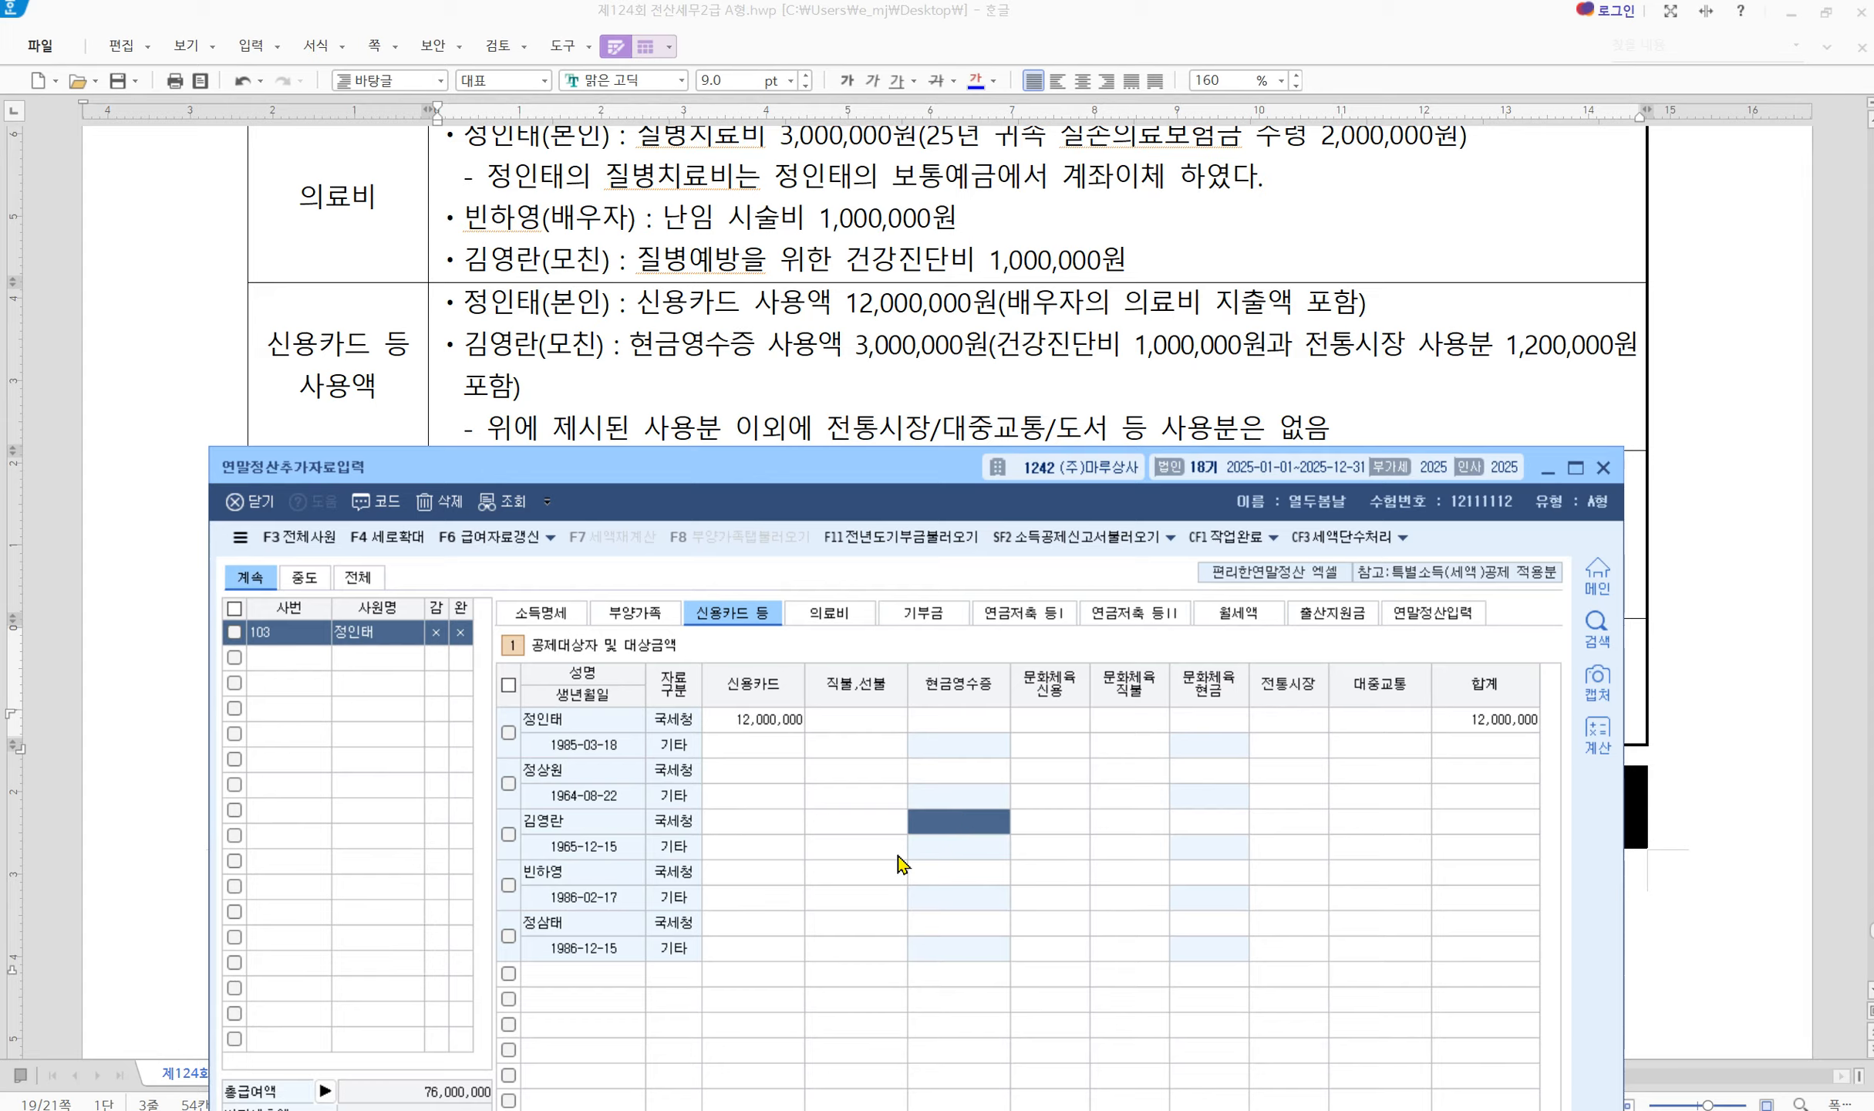
pyautogui.write('18')
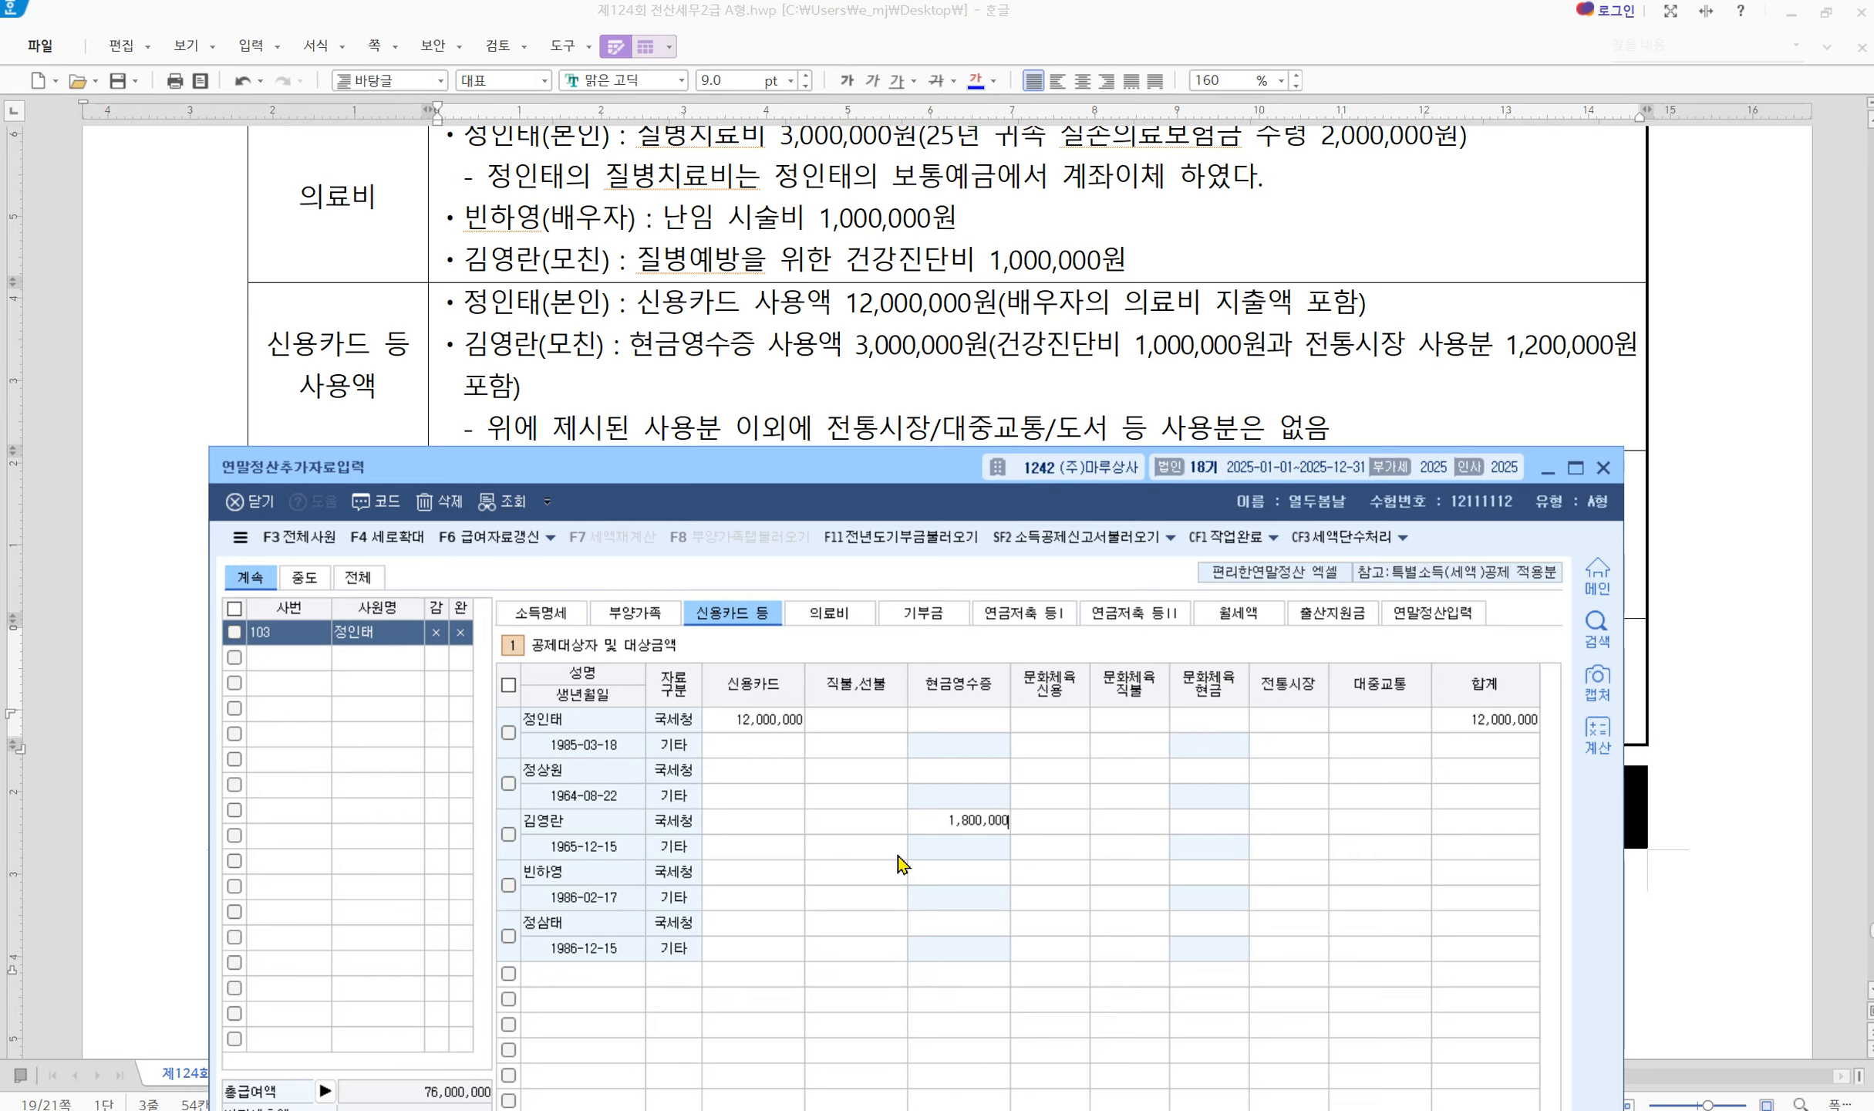
pyautogui.press('Return')
pyautogui.click(1387, 822)
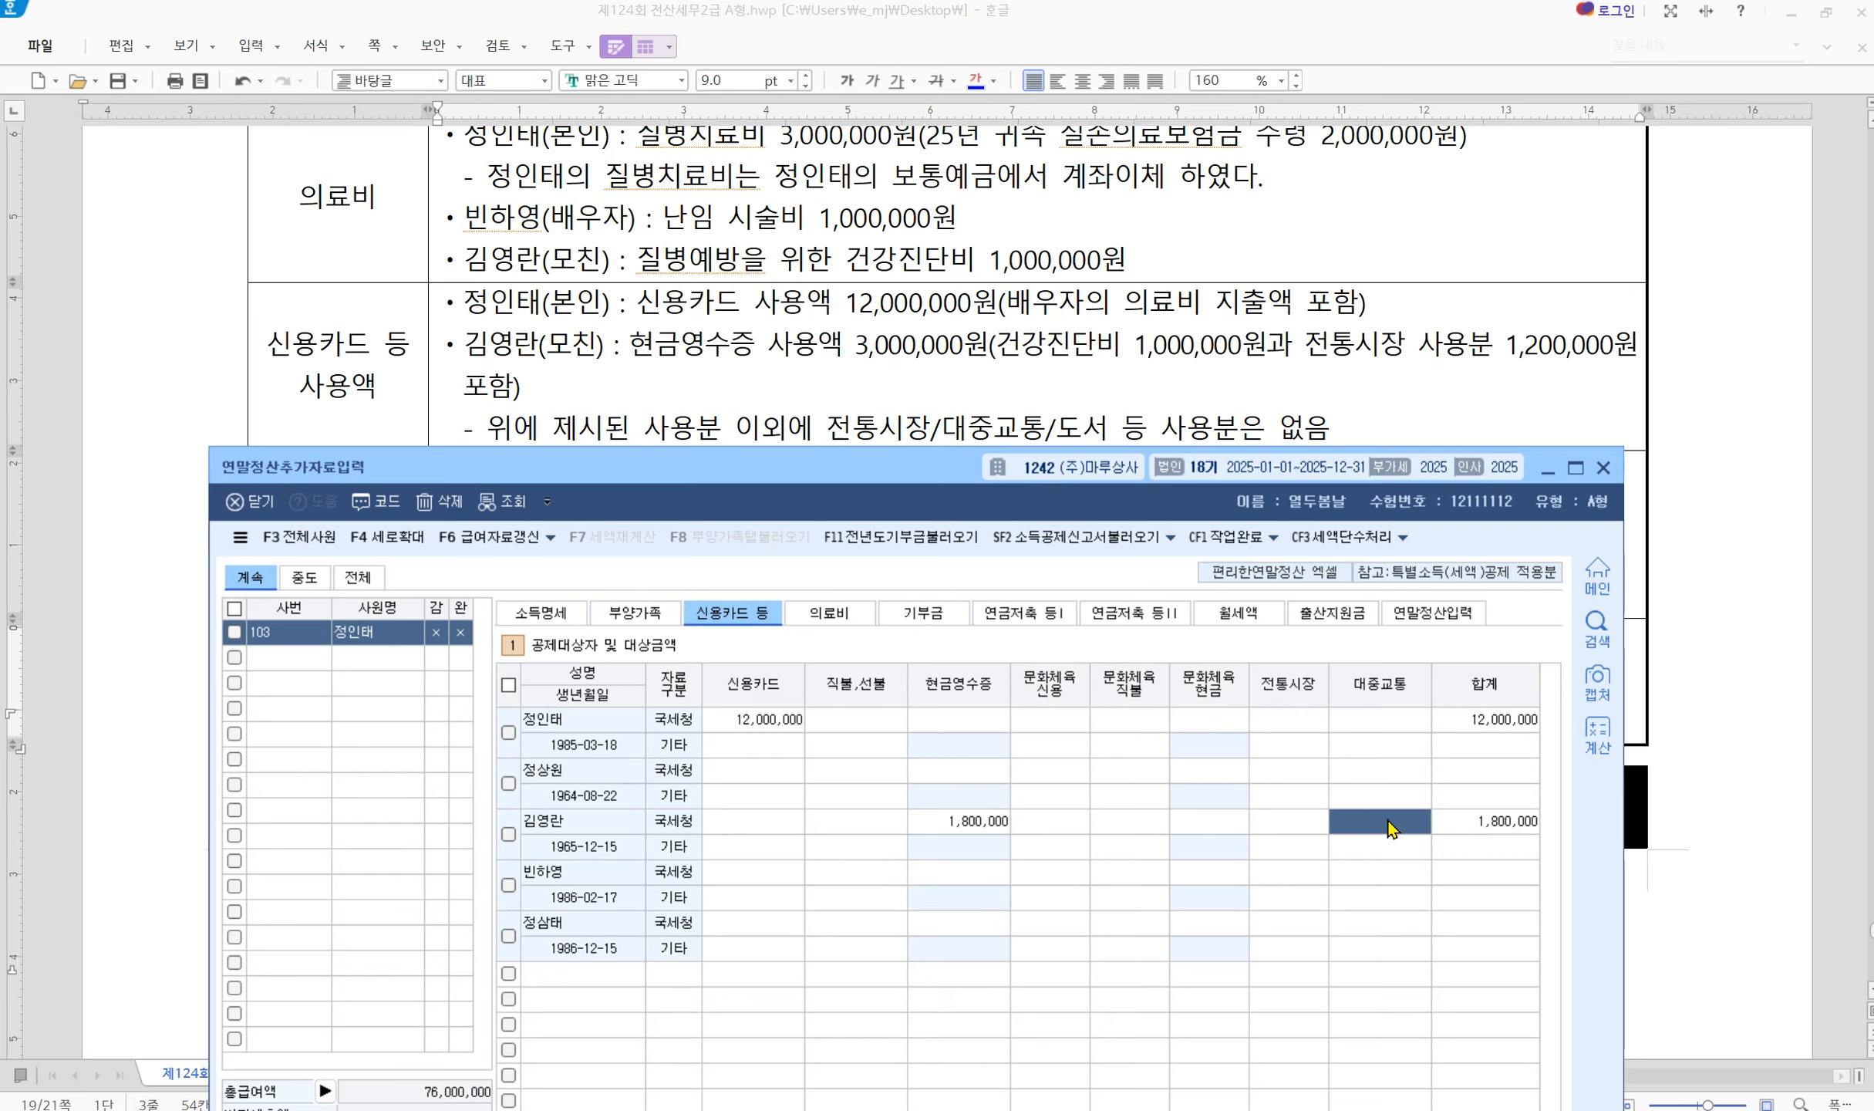
pyautogui.click(1303, 819)
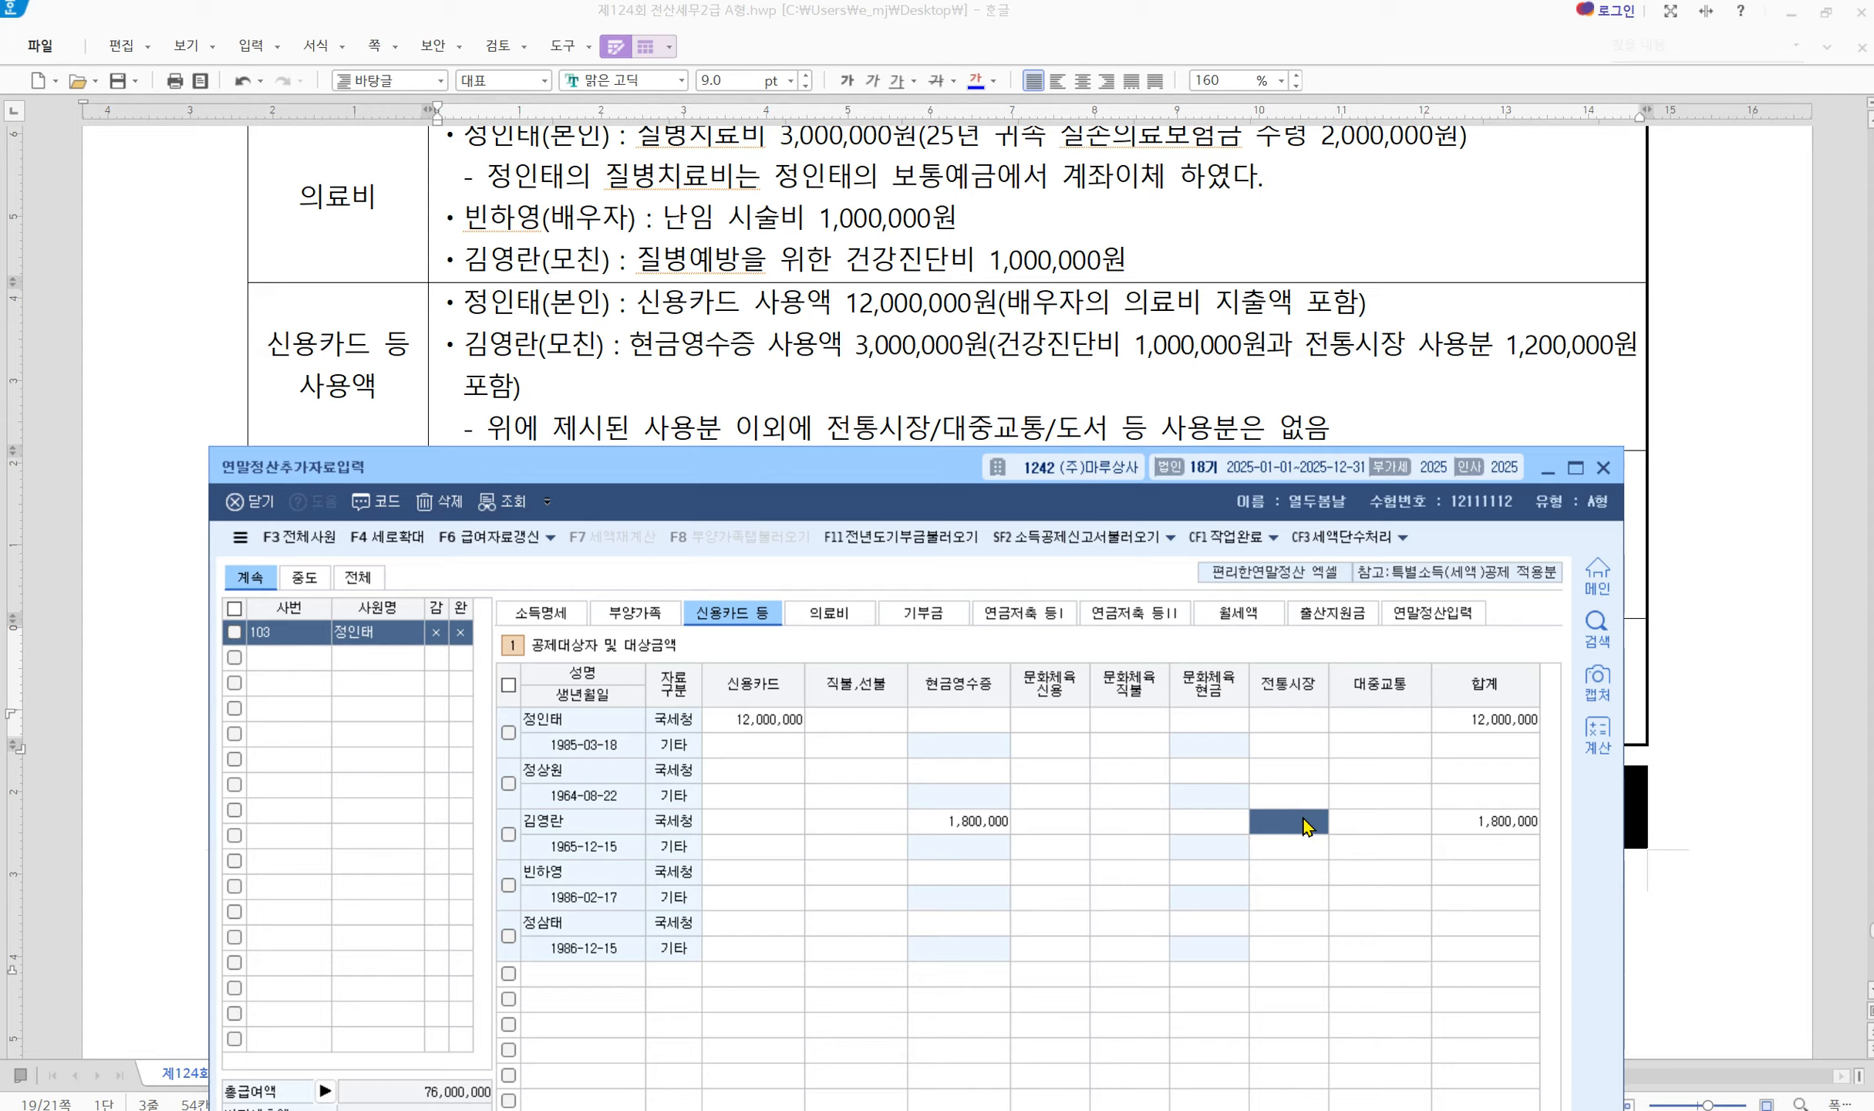
pyautogui.write('1,200,000')
pyautogui.press('Return')
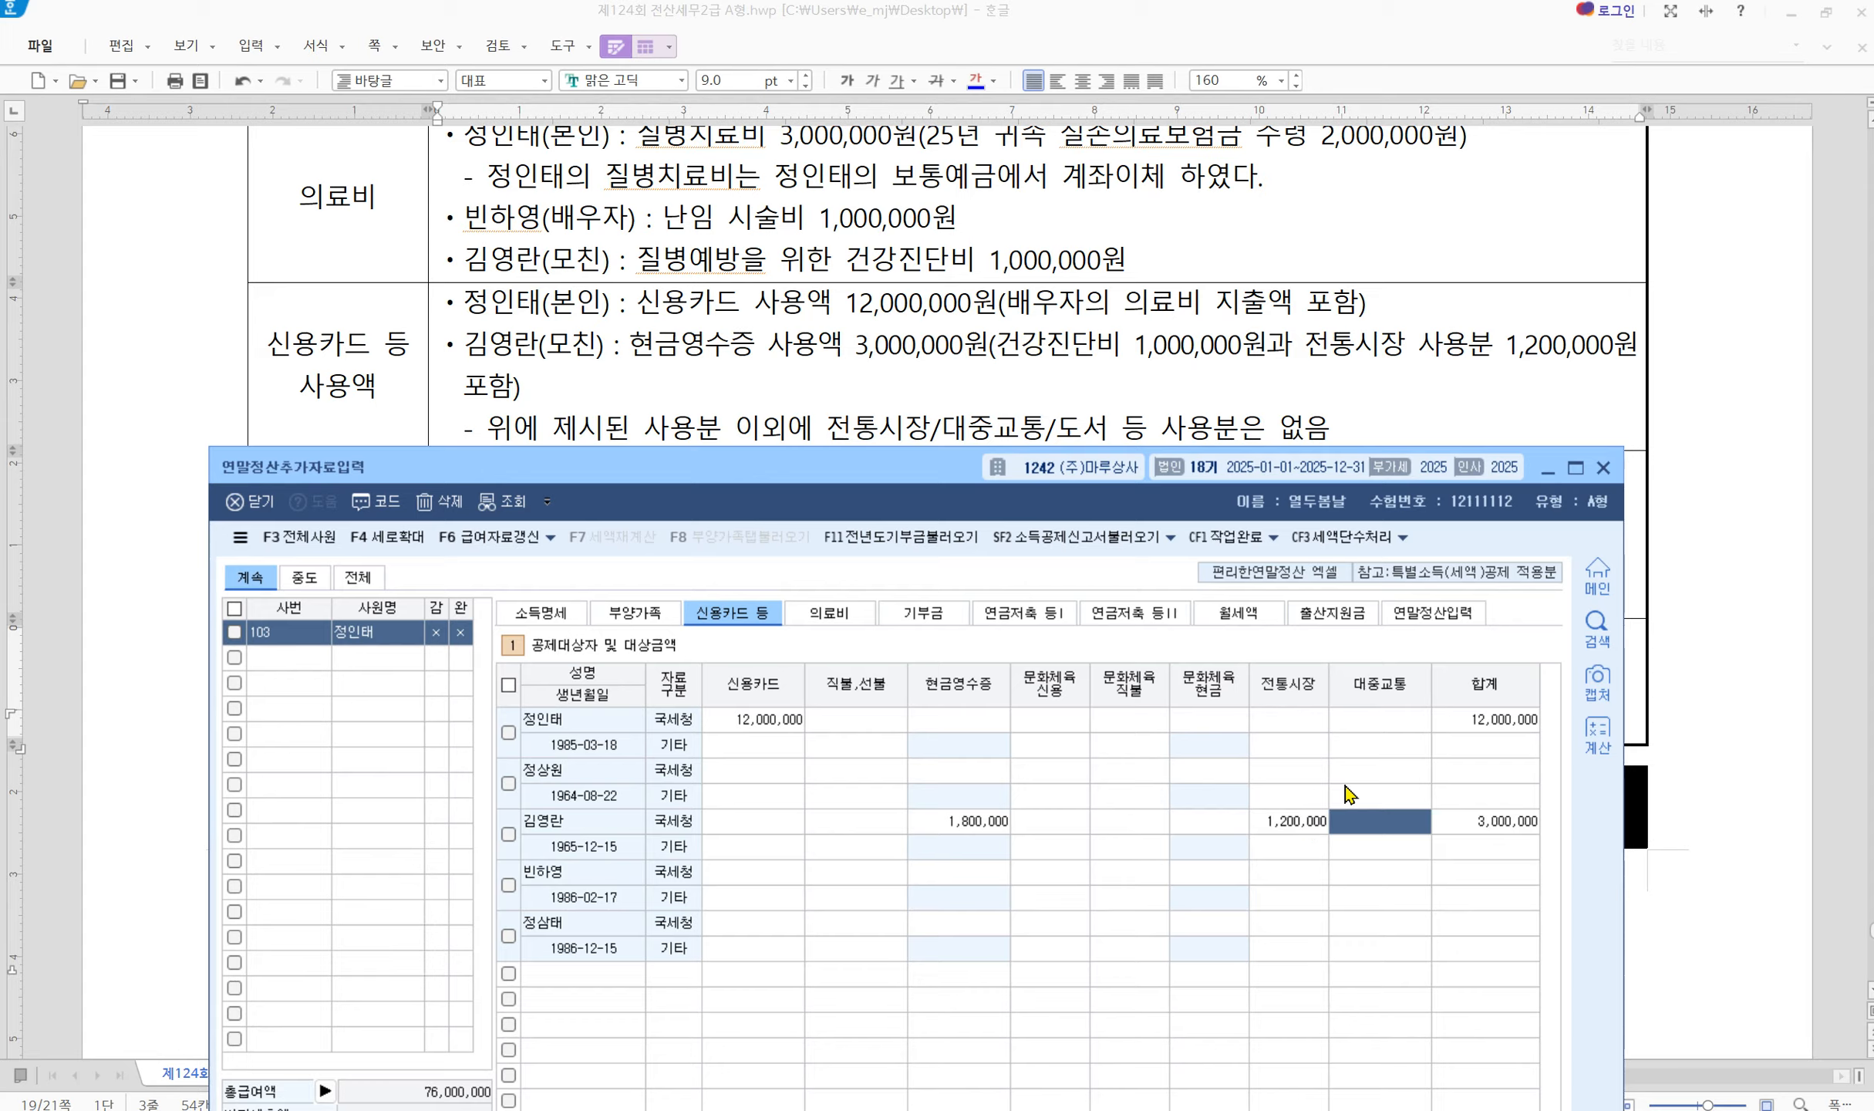
pyautogui.moveTo(675, 473); pyautogui.dragTo(660, 662)
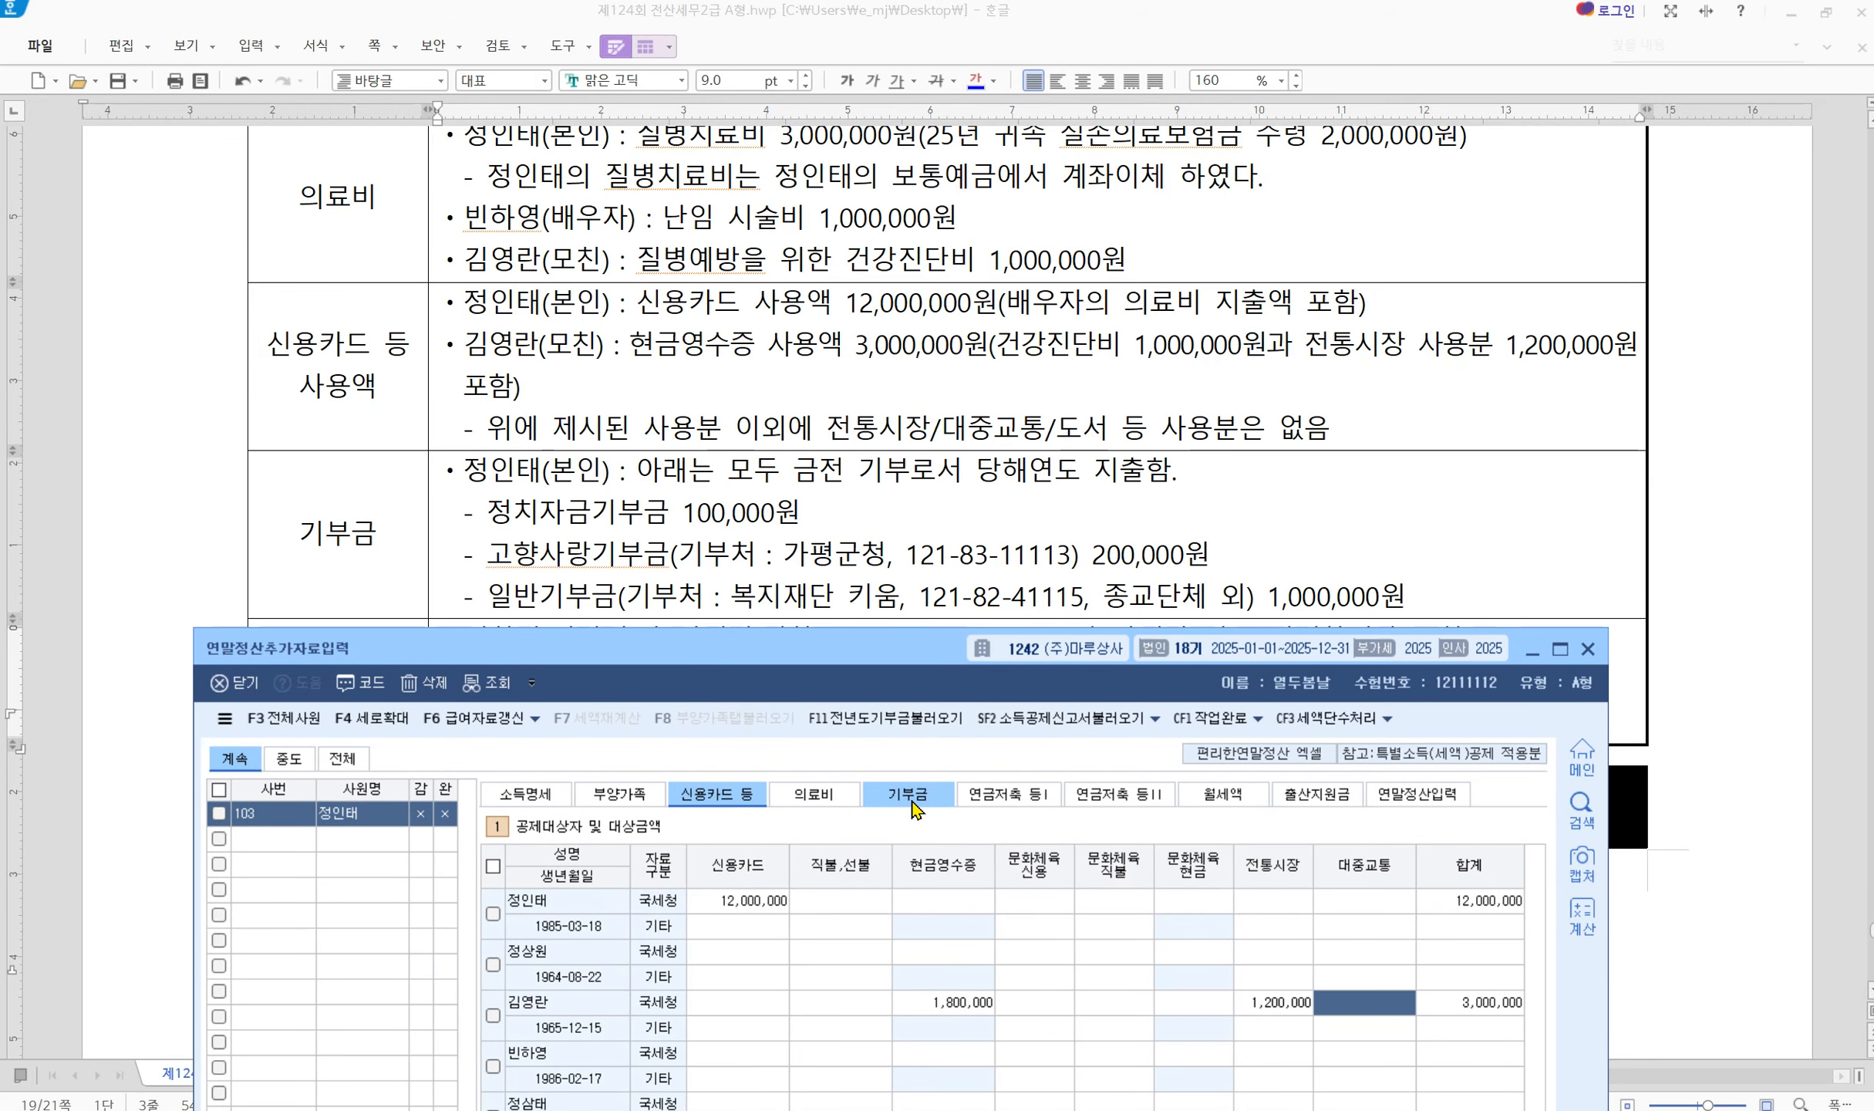
pyautogui.moveTo(841, 644)
pyautogui.mouseDown()
pyautogui.moveTo(832, 919)
pyautogui.moveTo(814, 643)
pyautogui.mouseUp()
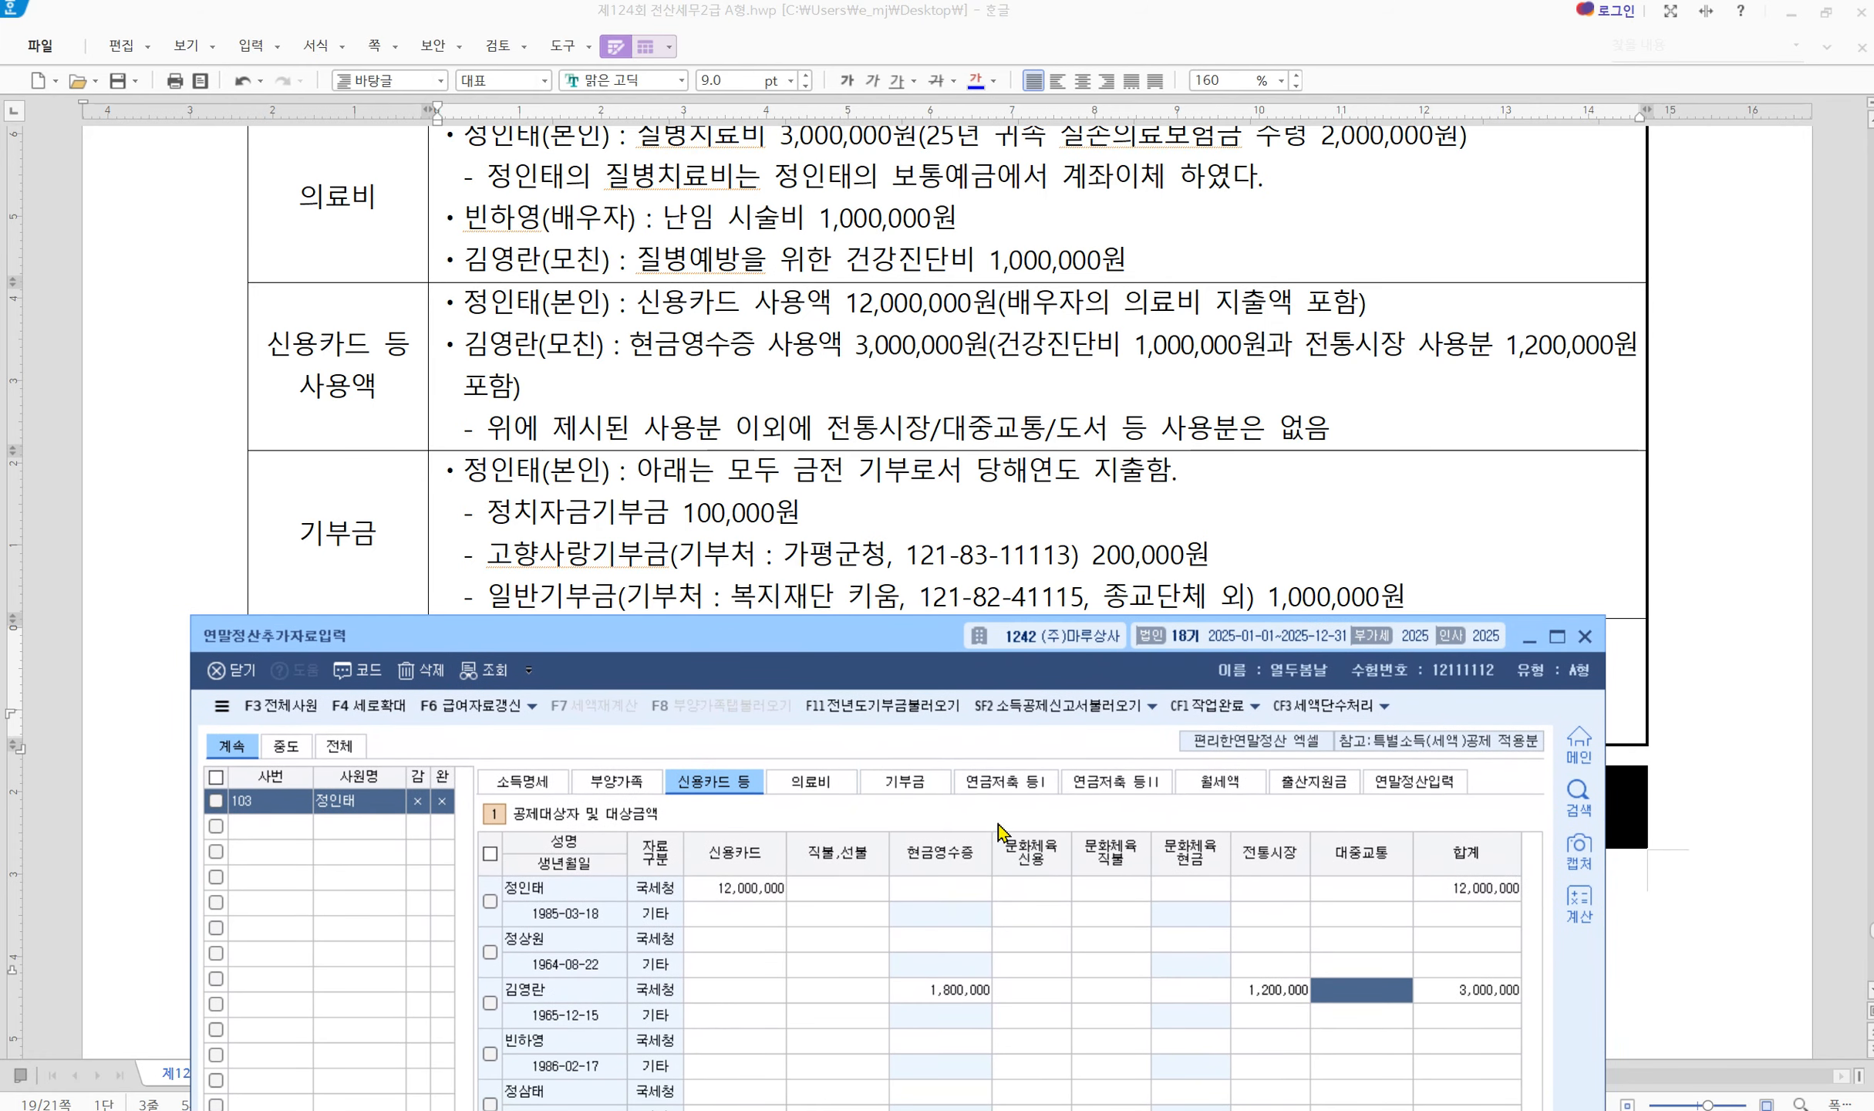
# On the donations sheet, make the employee the donor and choose the 정치자금 code 20 donation type
pyautogui.click(904, 781)
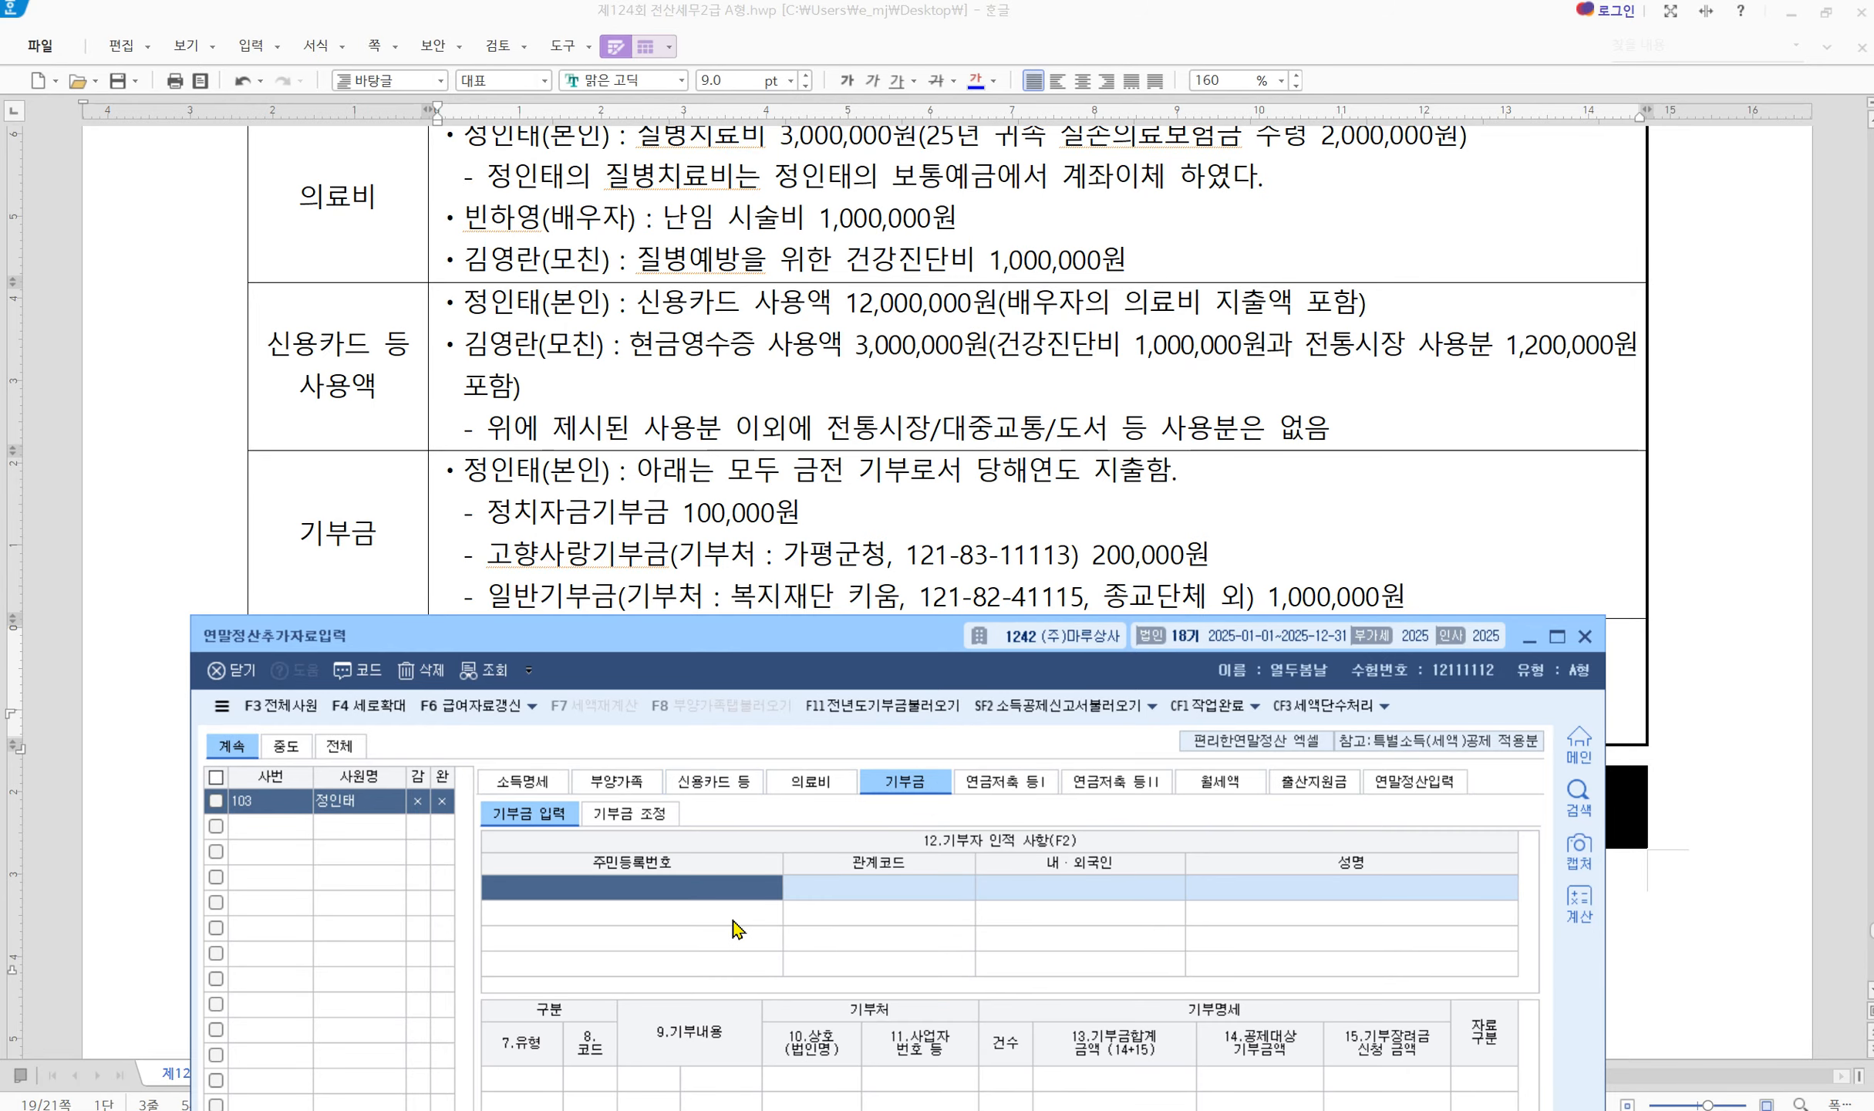
pyautogui.press('F2')
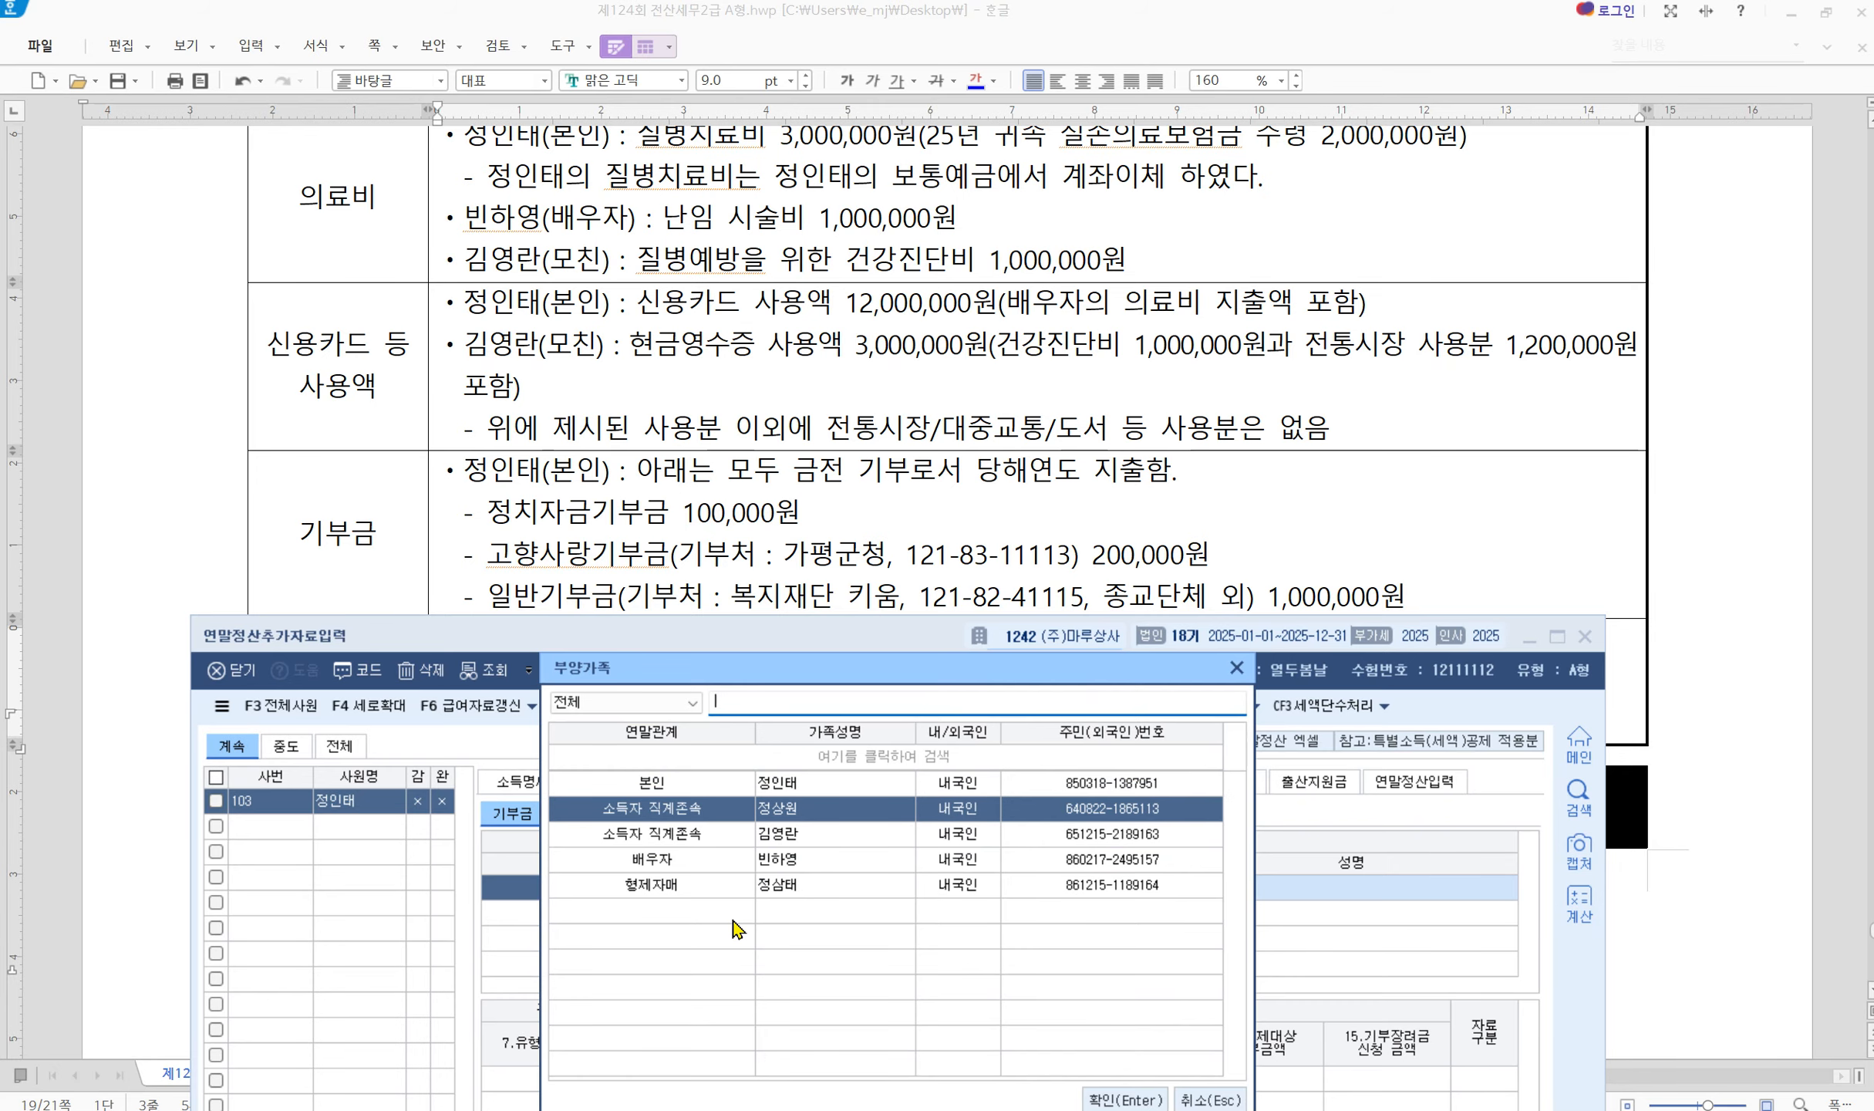
pyautogui.press('Return')
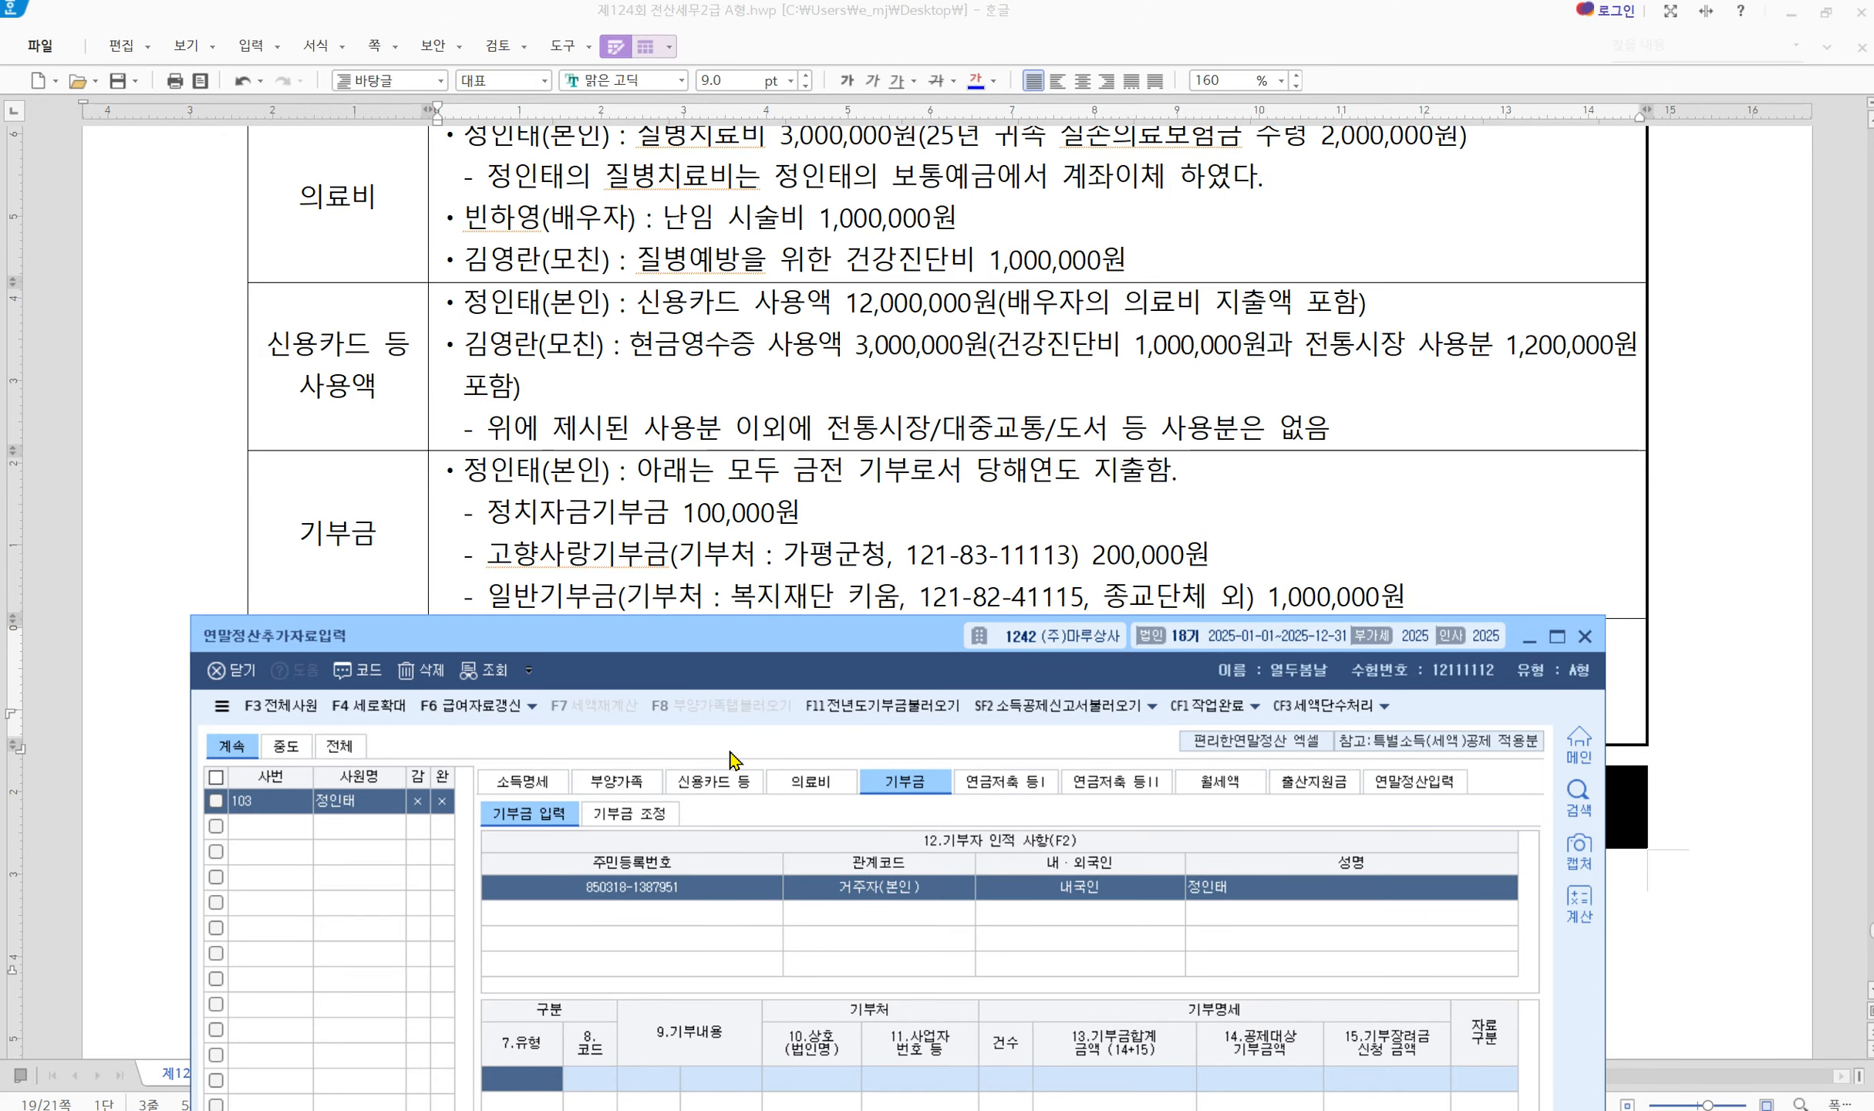
pyautogui.moveTo(748, 665)
pyautogui.mouseDown()
pyautogui.moveTo(780, 644)
pyautogui.moveTo(752, 651)
pyautogui.mouseUp()
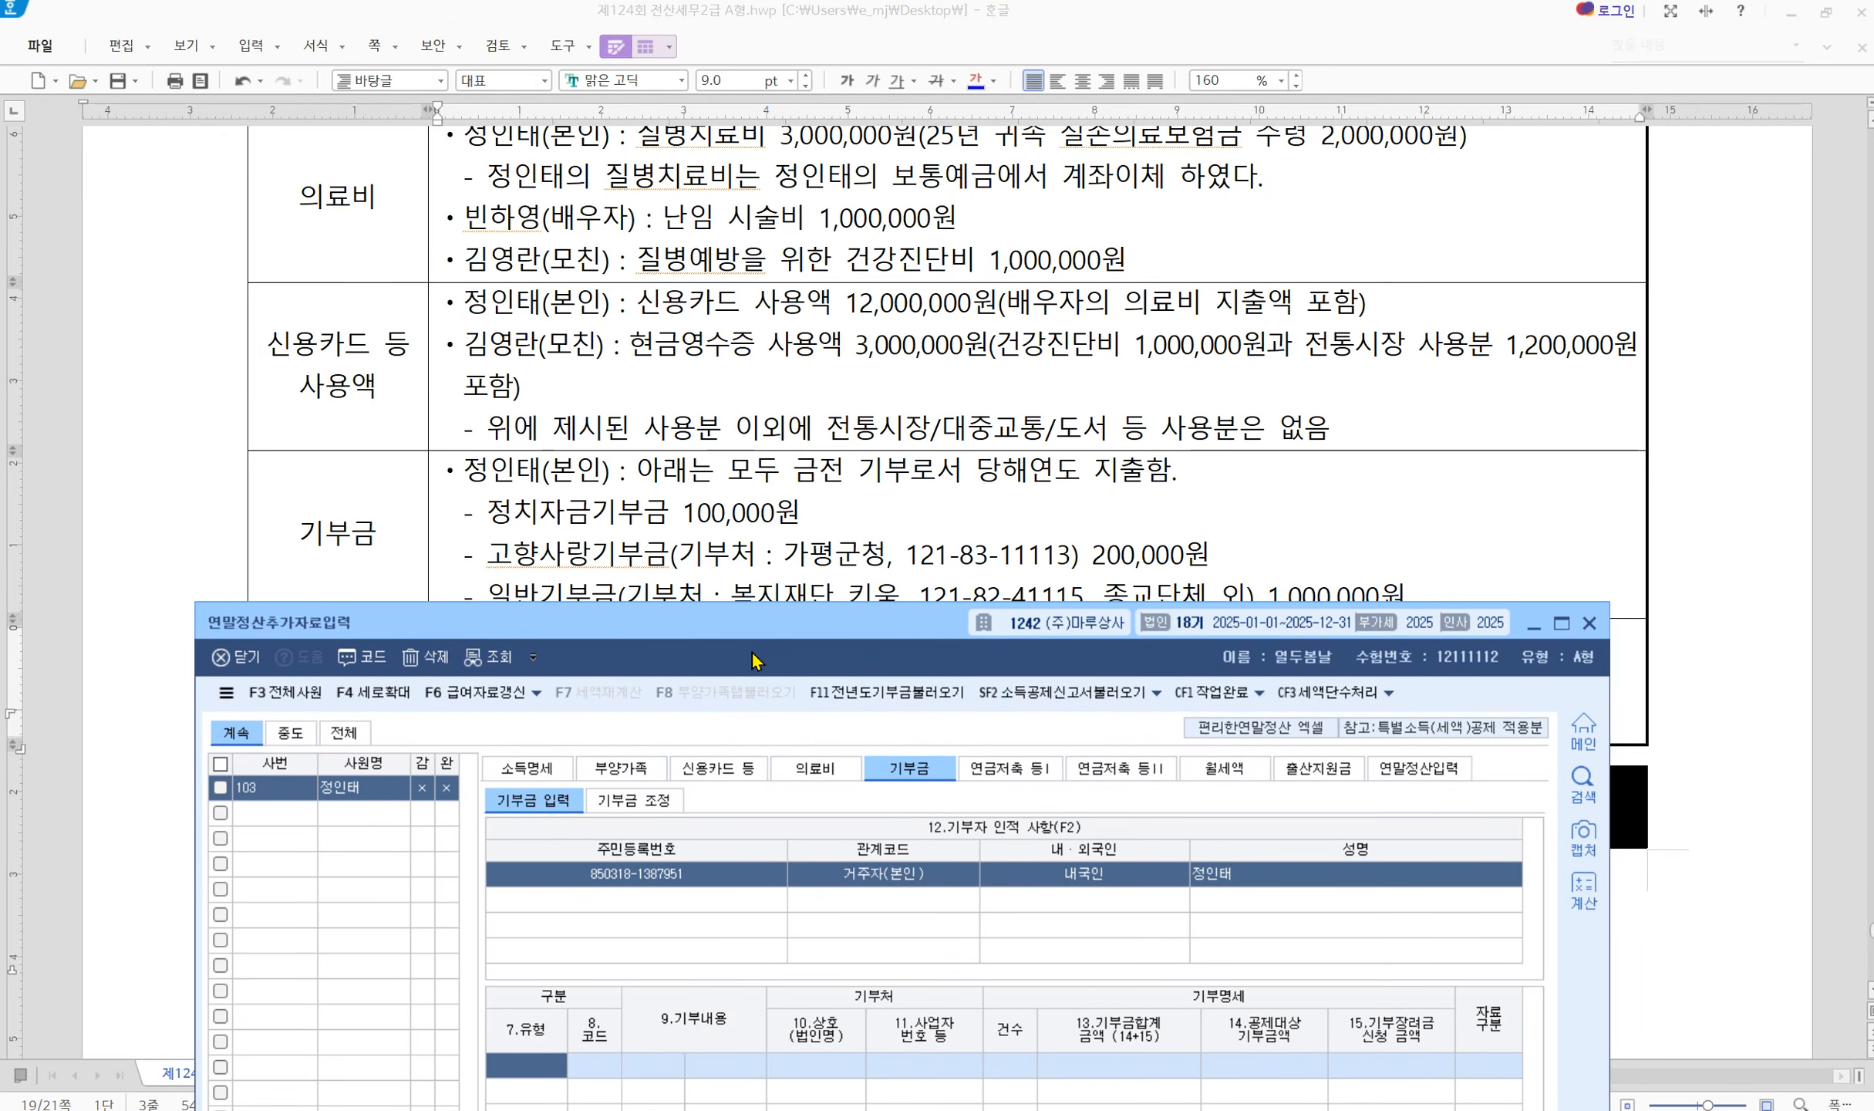
pyautogui.press('F2')
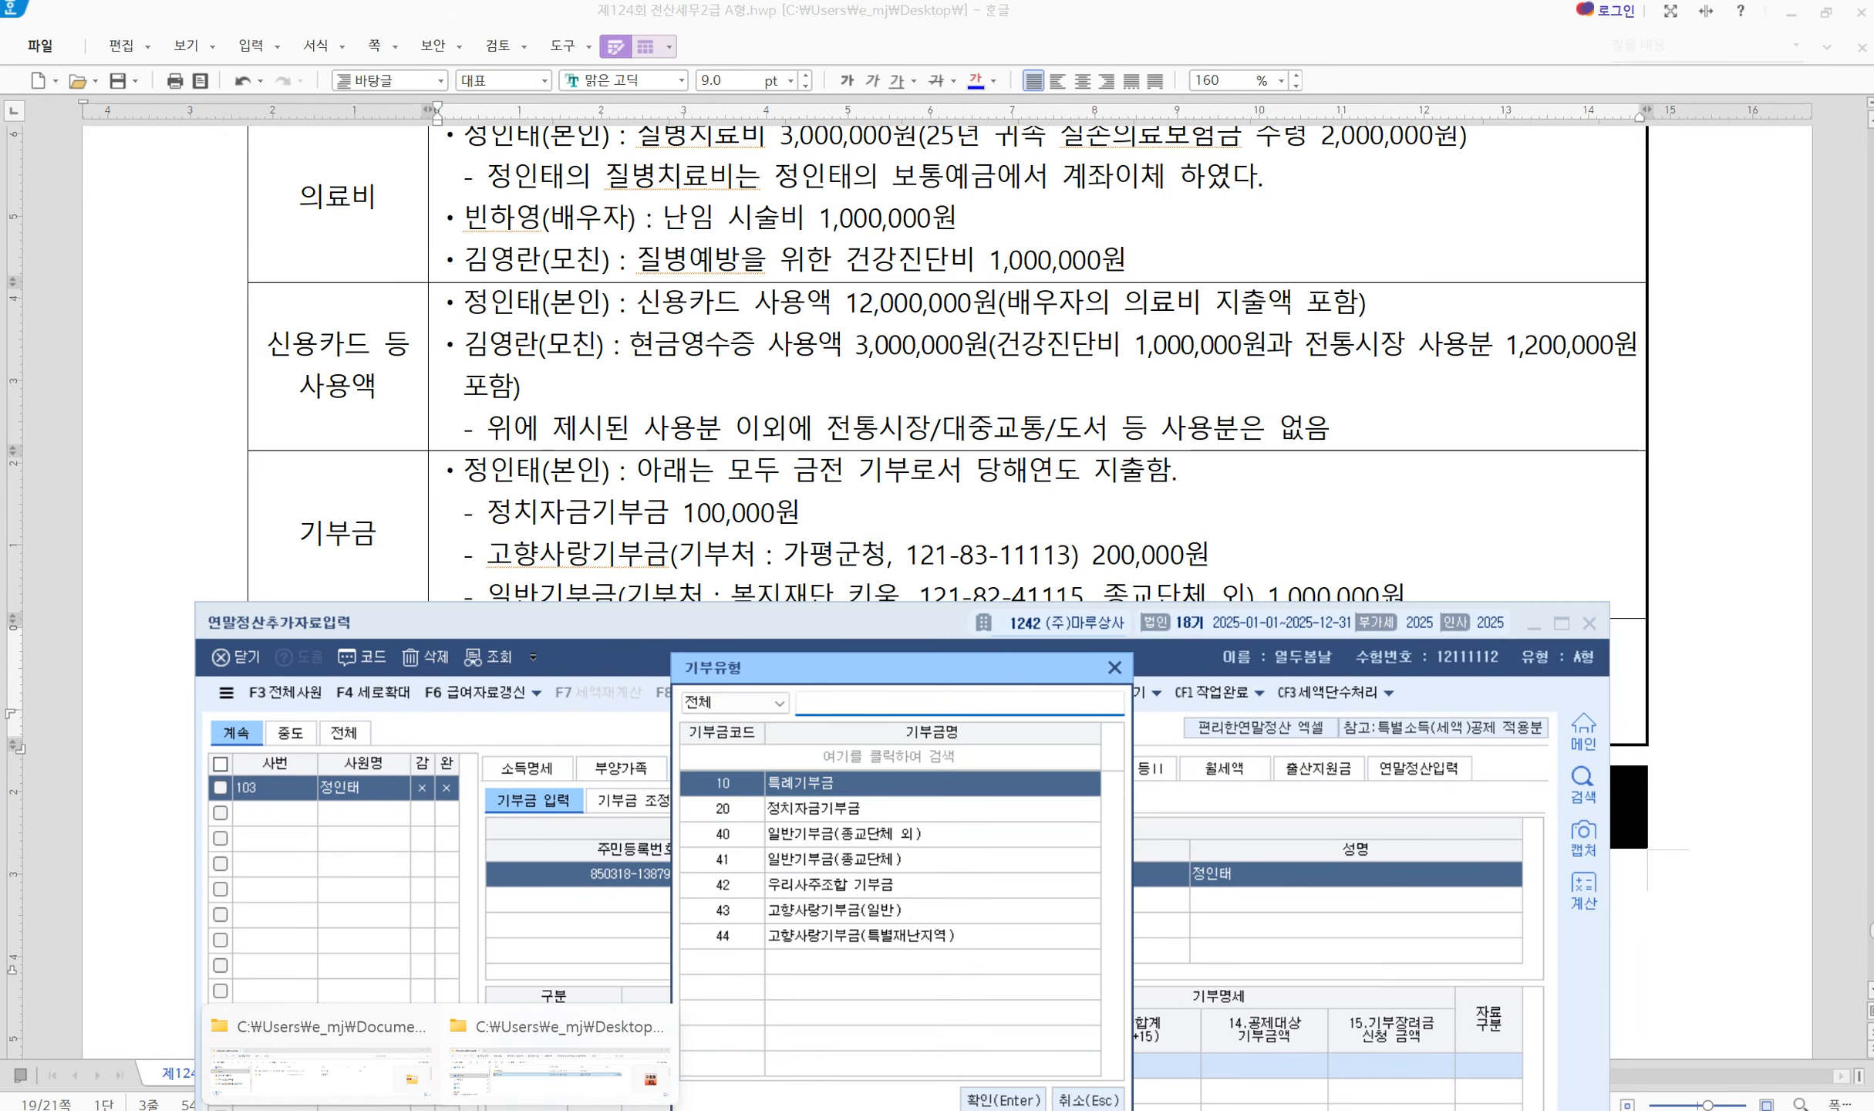
pyautogui.press('Down')
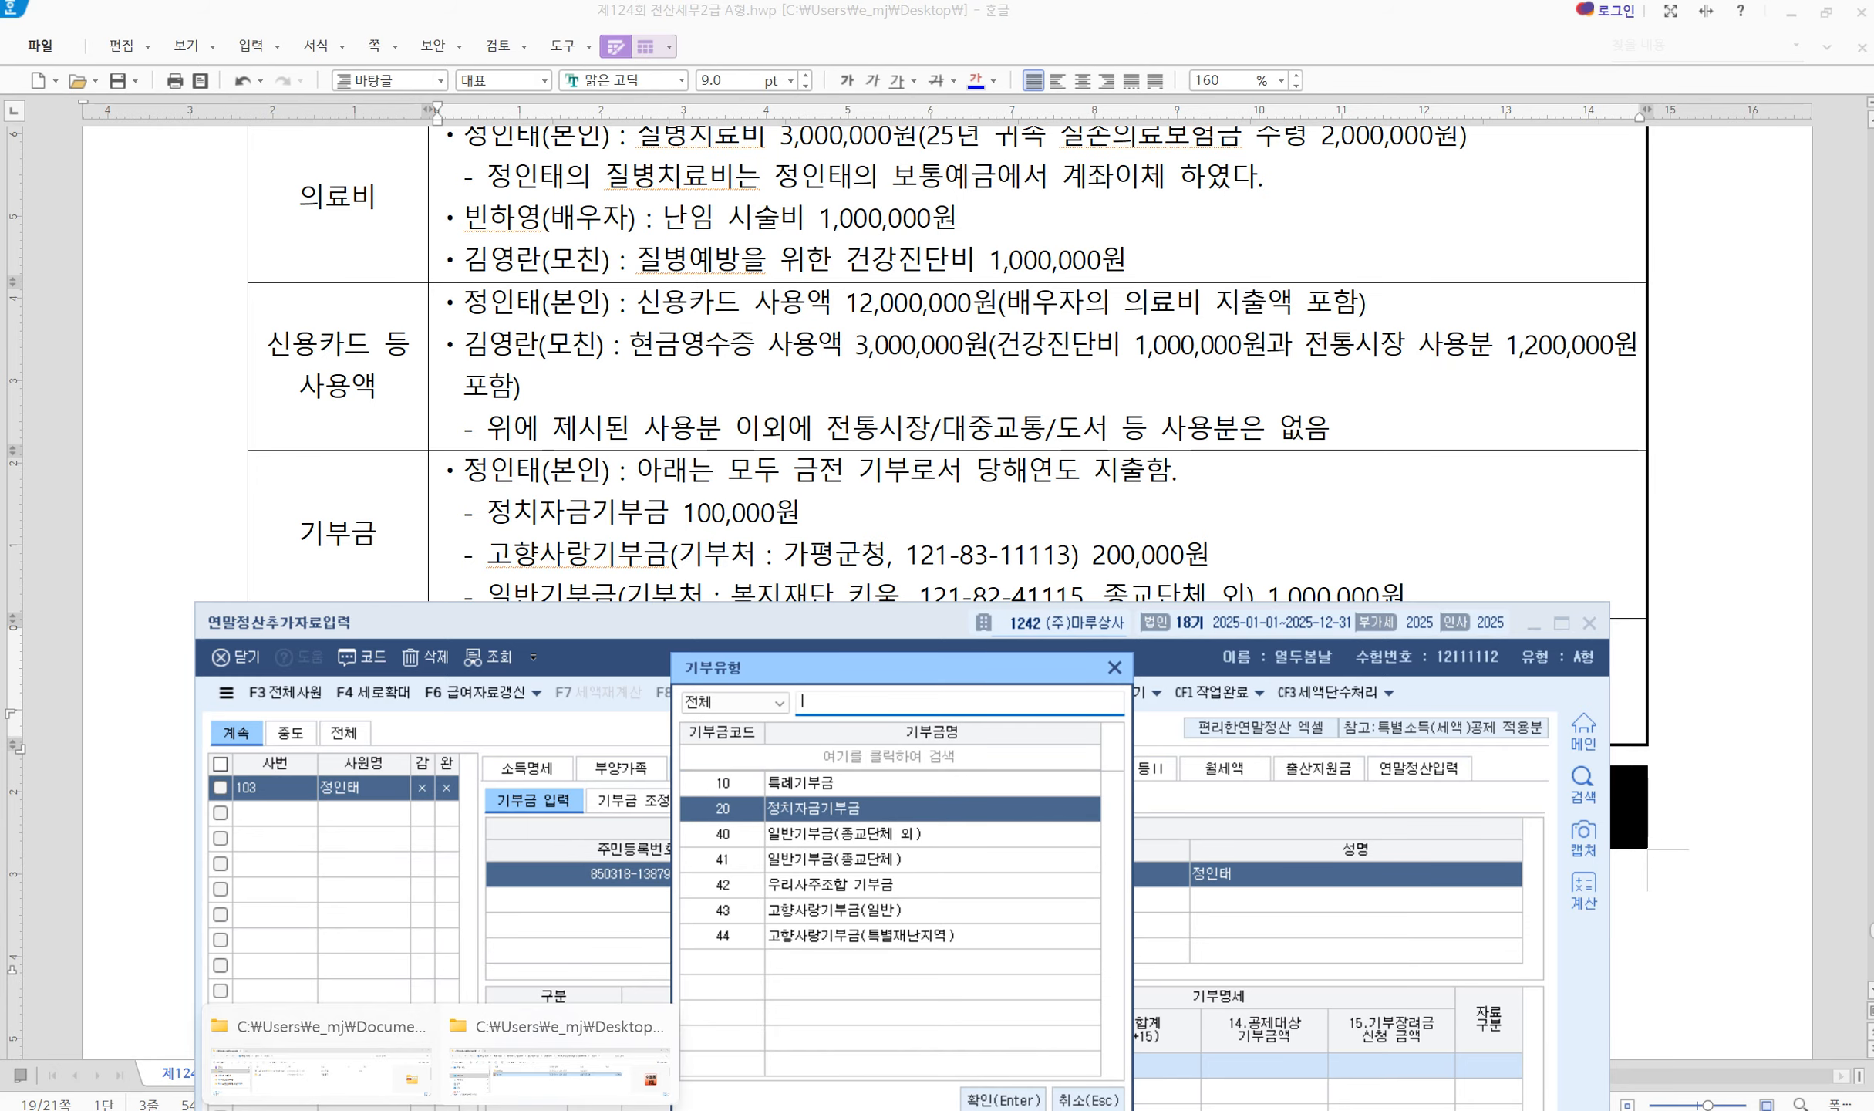
pyautogui.press('Return')
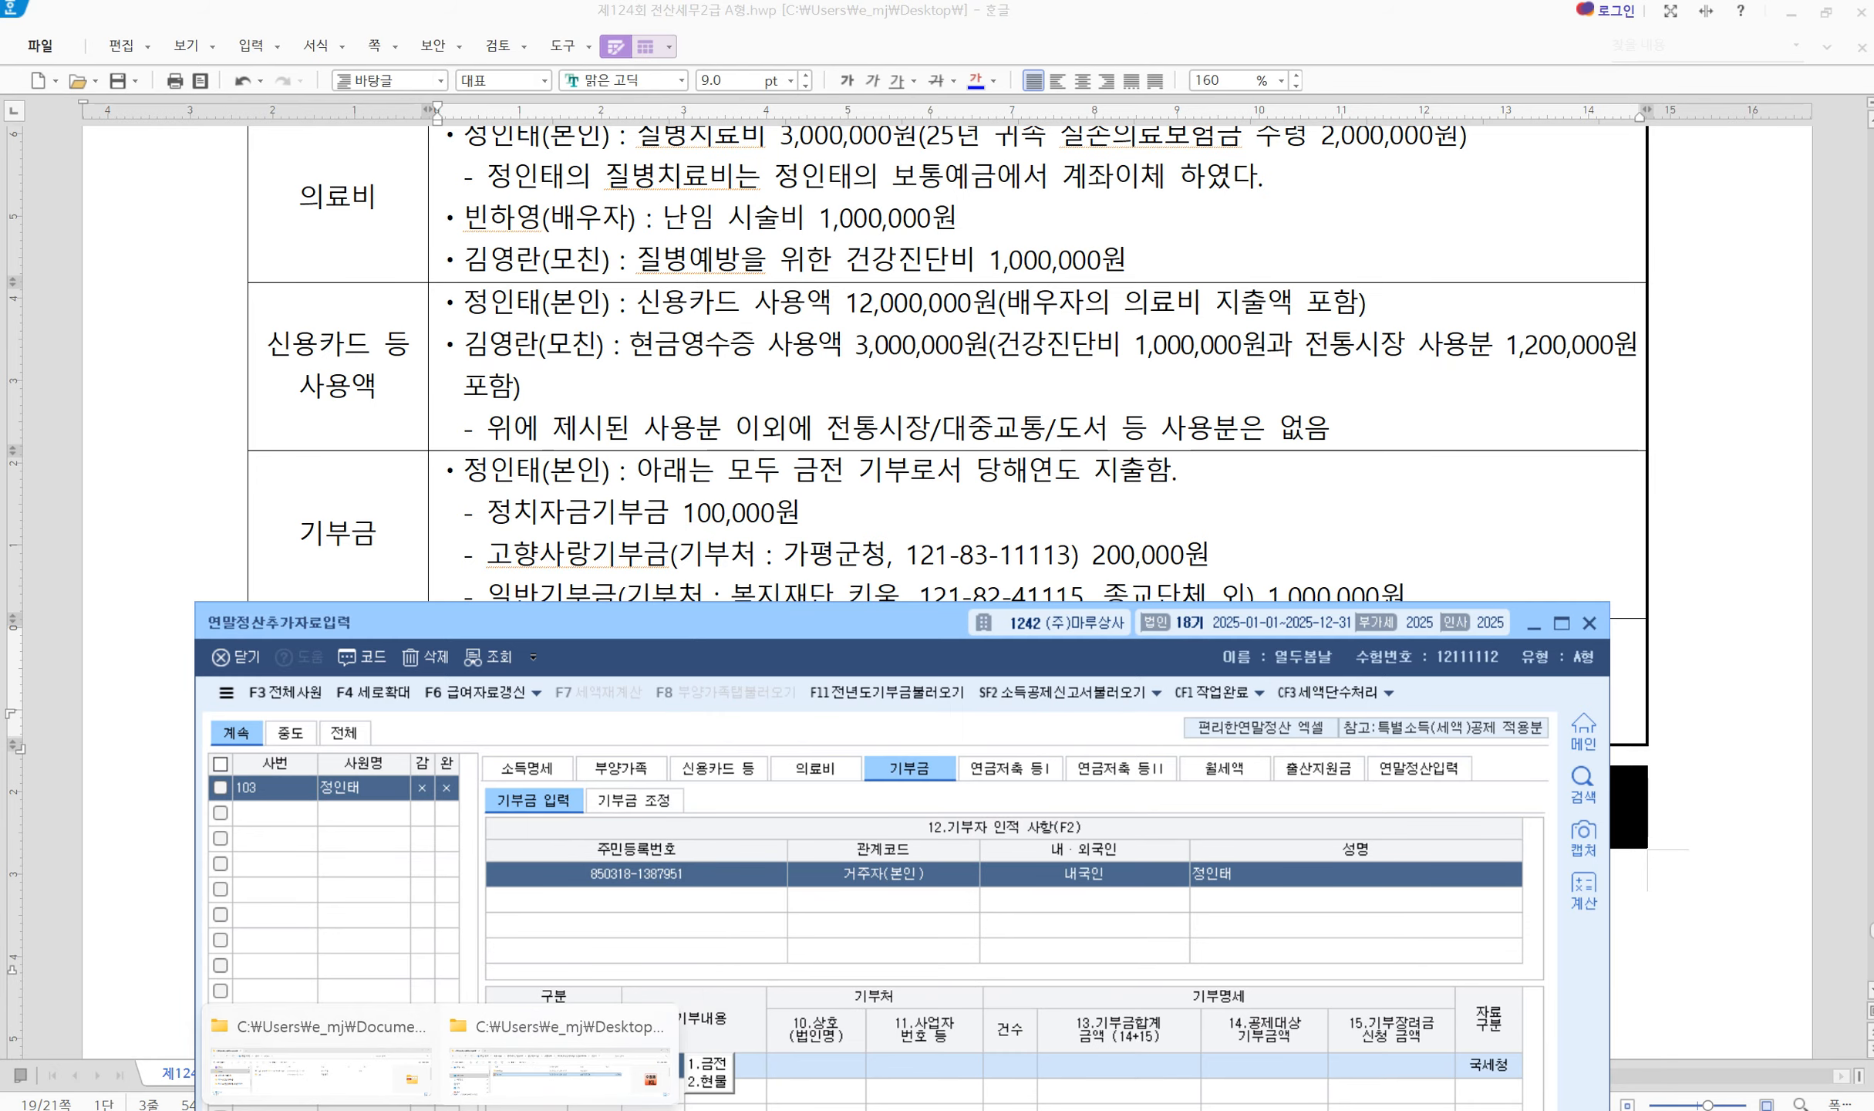
# Record the political donation as 금전 (cash) with a 100,000 deductible amount
pyautogui.click(714, 1064)
pyautogui.scroll(-3, 829, 570)
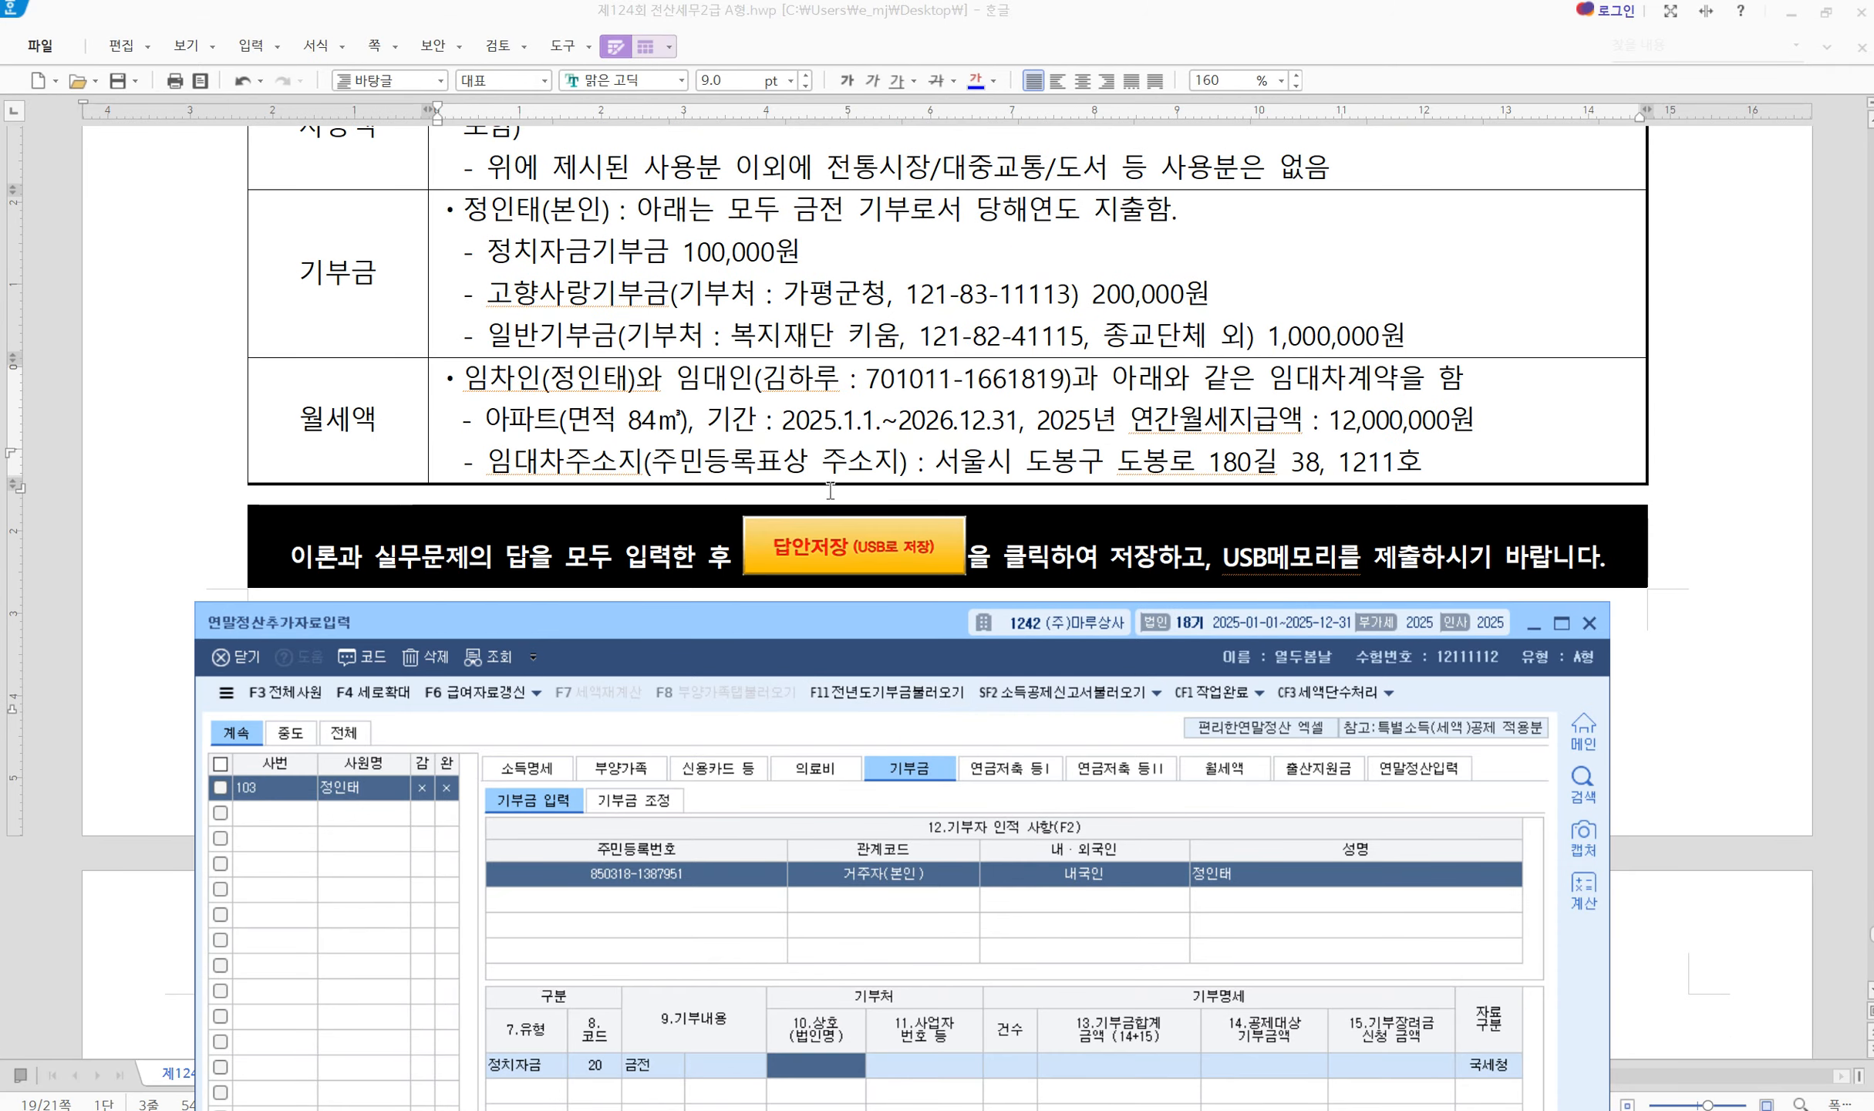
pyautogui.moveTo(801, 649); pyautogui.dragTo(832, 391)
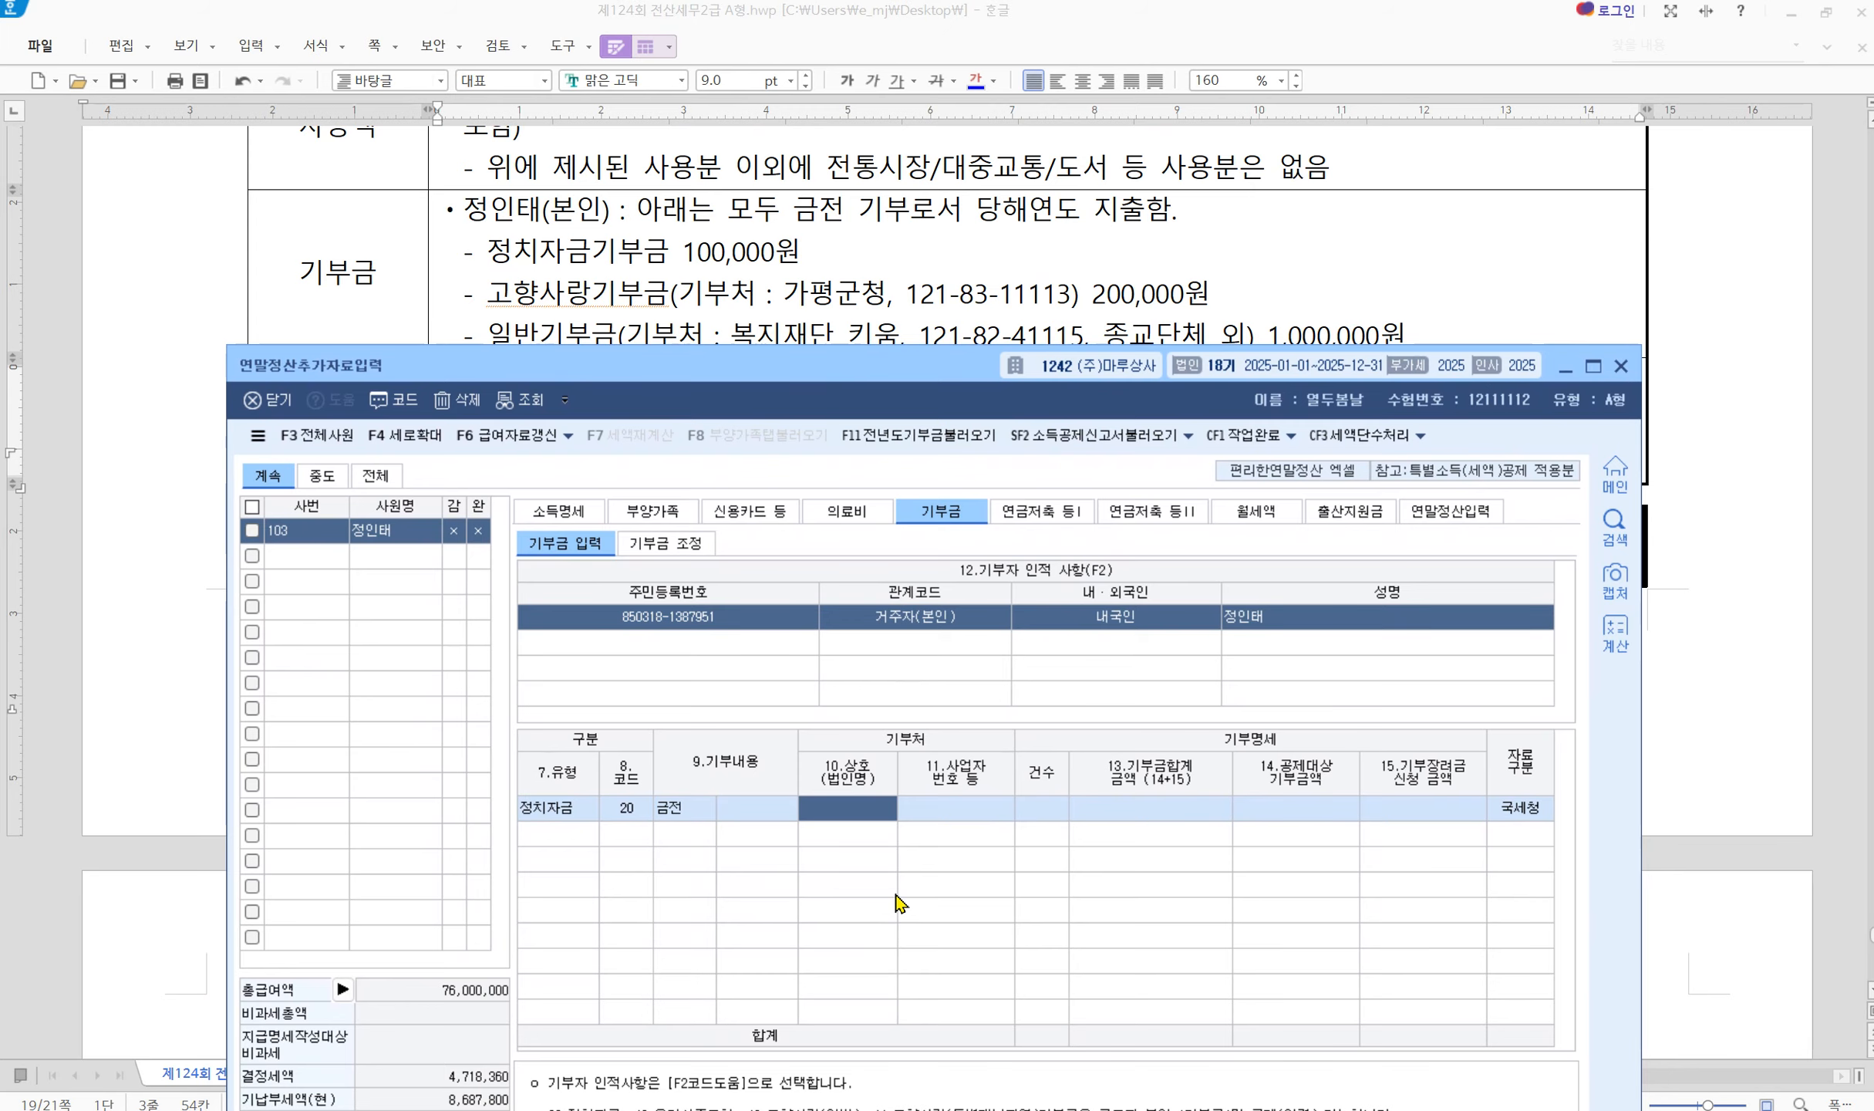
pyautogui.press('Return')
pyautogui.press('Return')
pyautogui.press('Return')
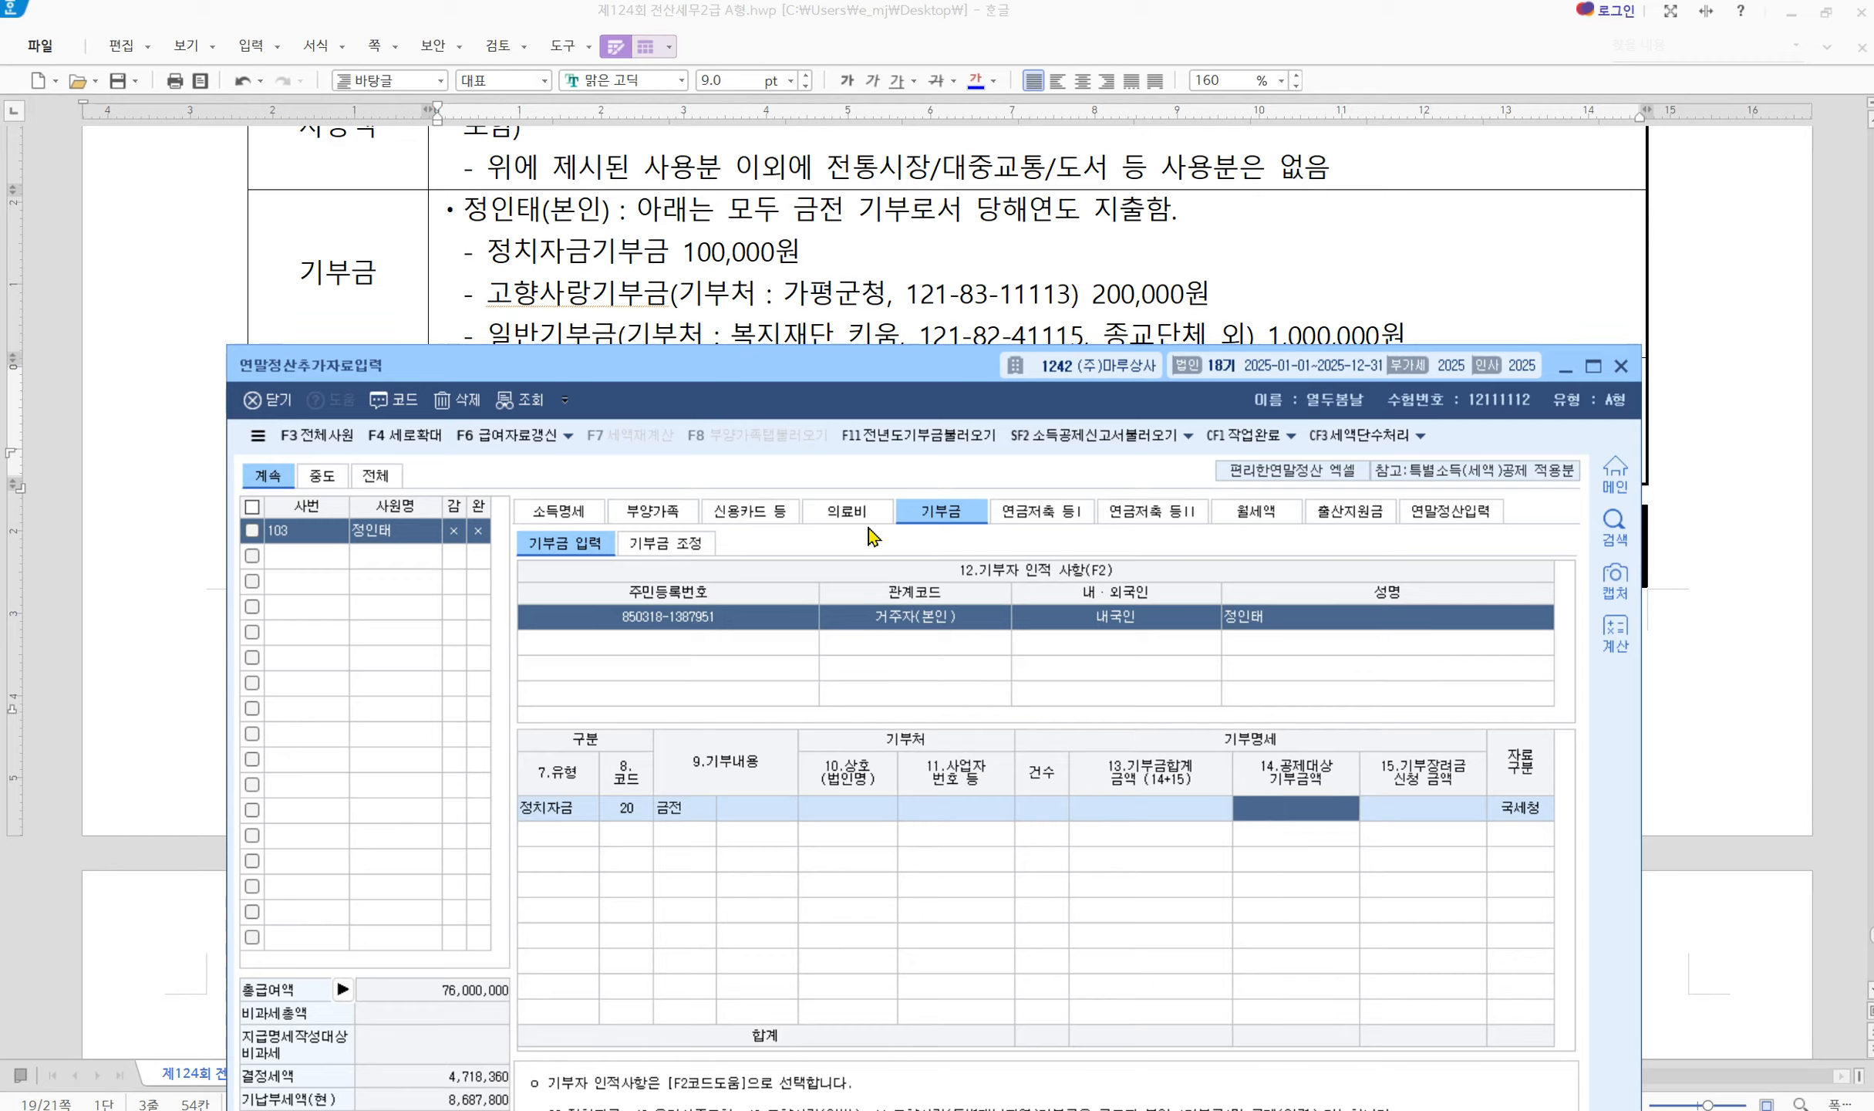
pyautogui.write('1000000')
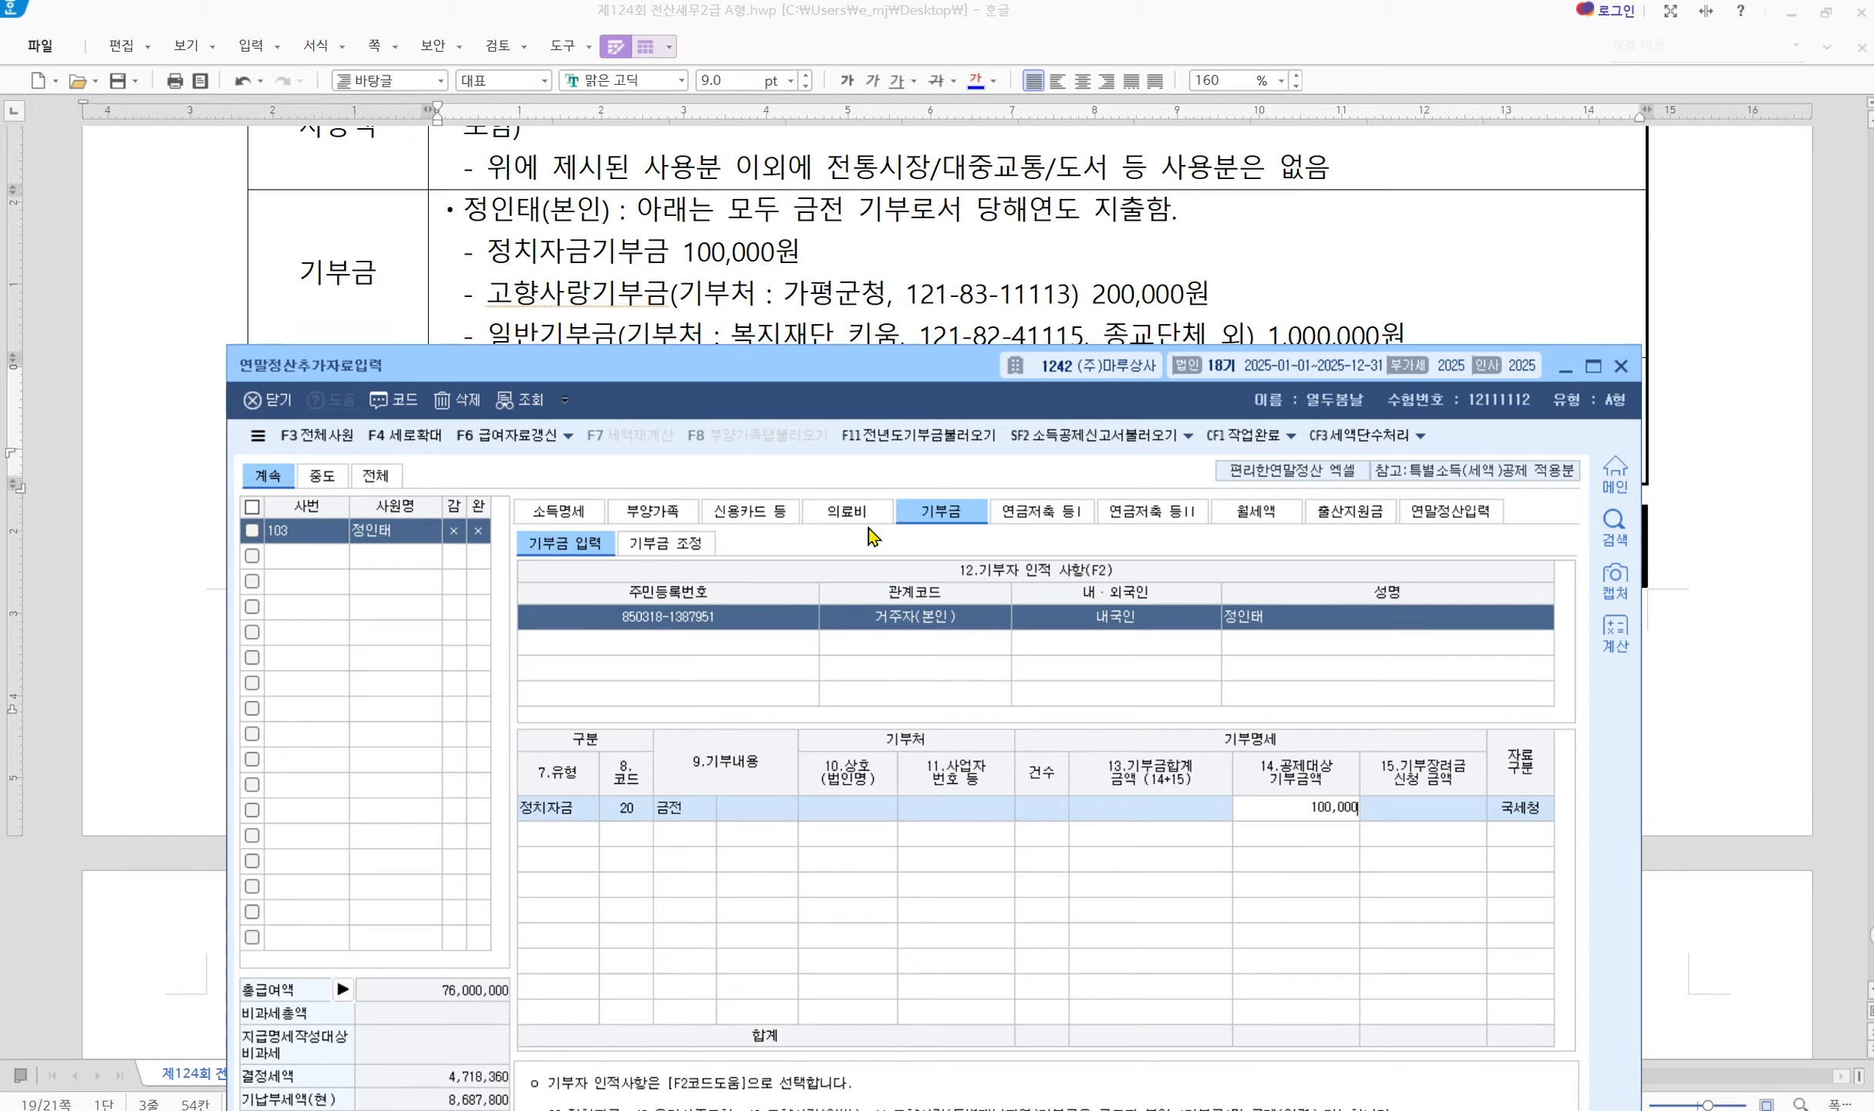
pyautogui.press('Return')
pyautogui.press('Return')
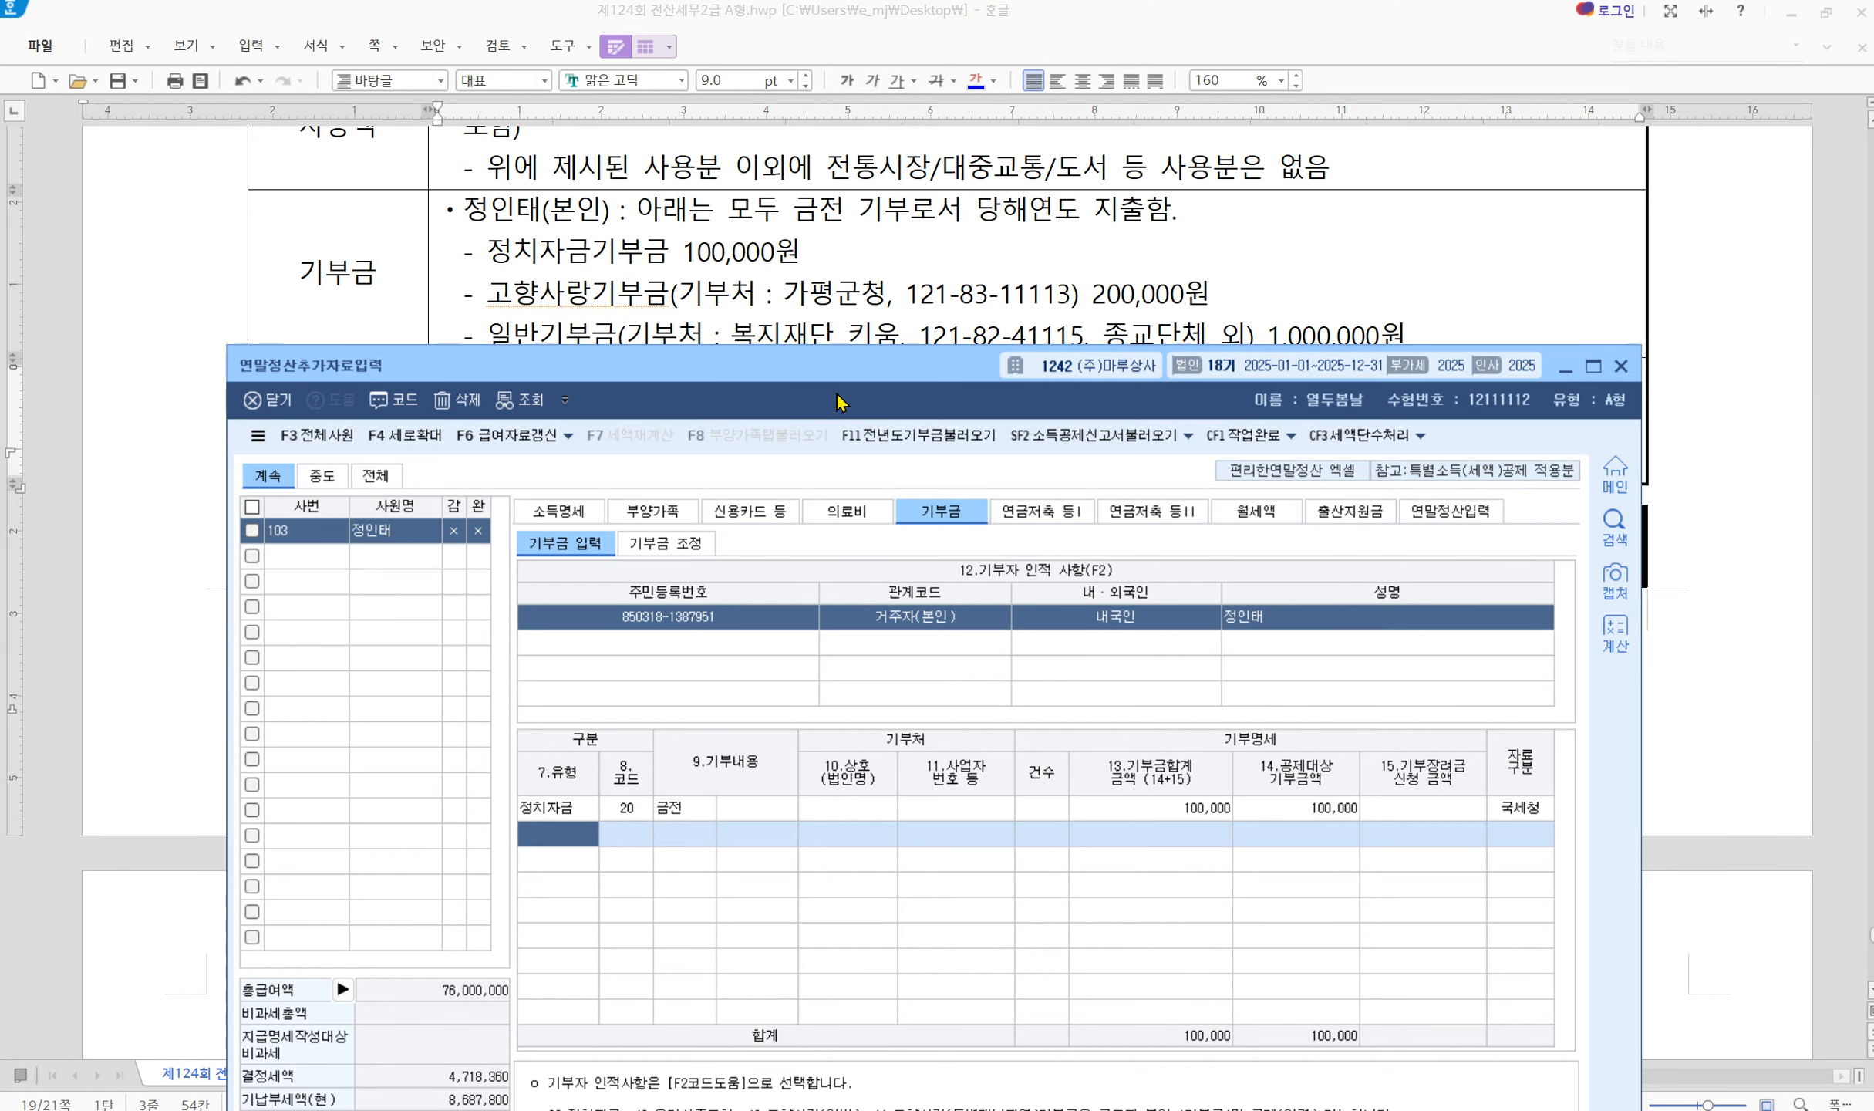
pyautogui.moveTo(837, 395); pyautogui.dragTo(724, 415)
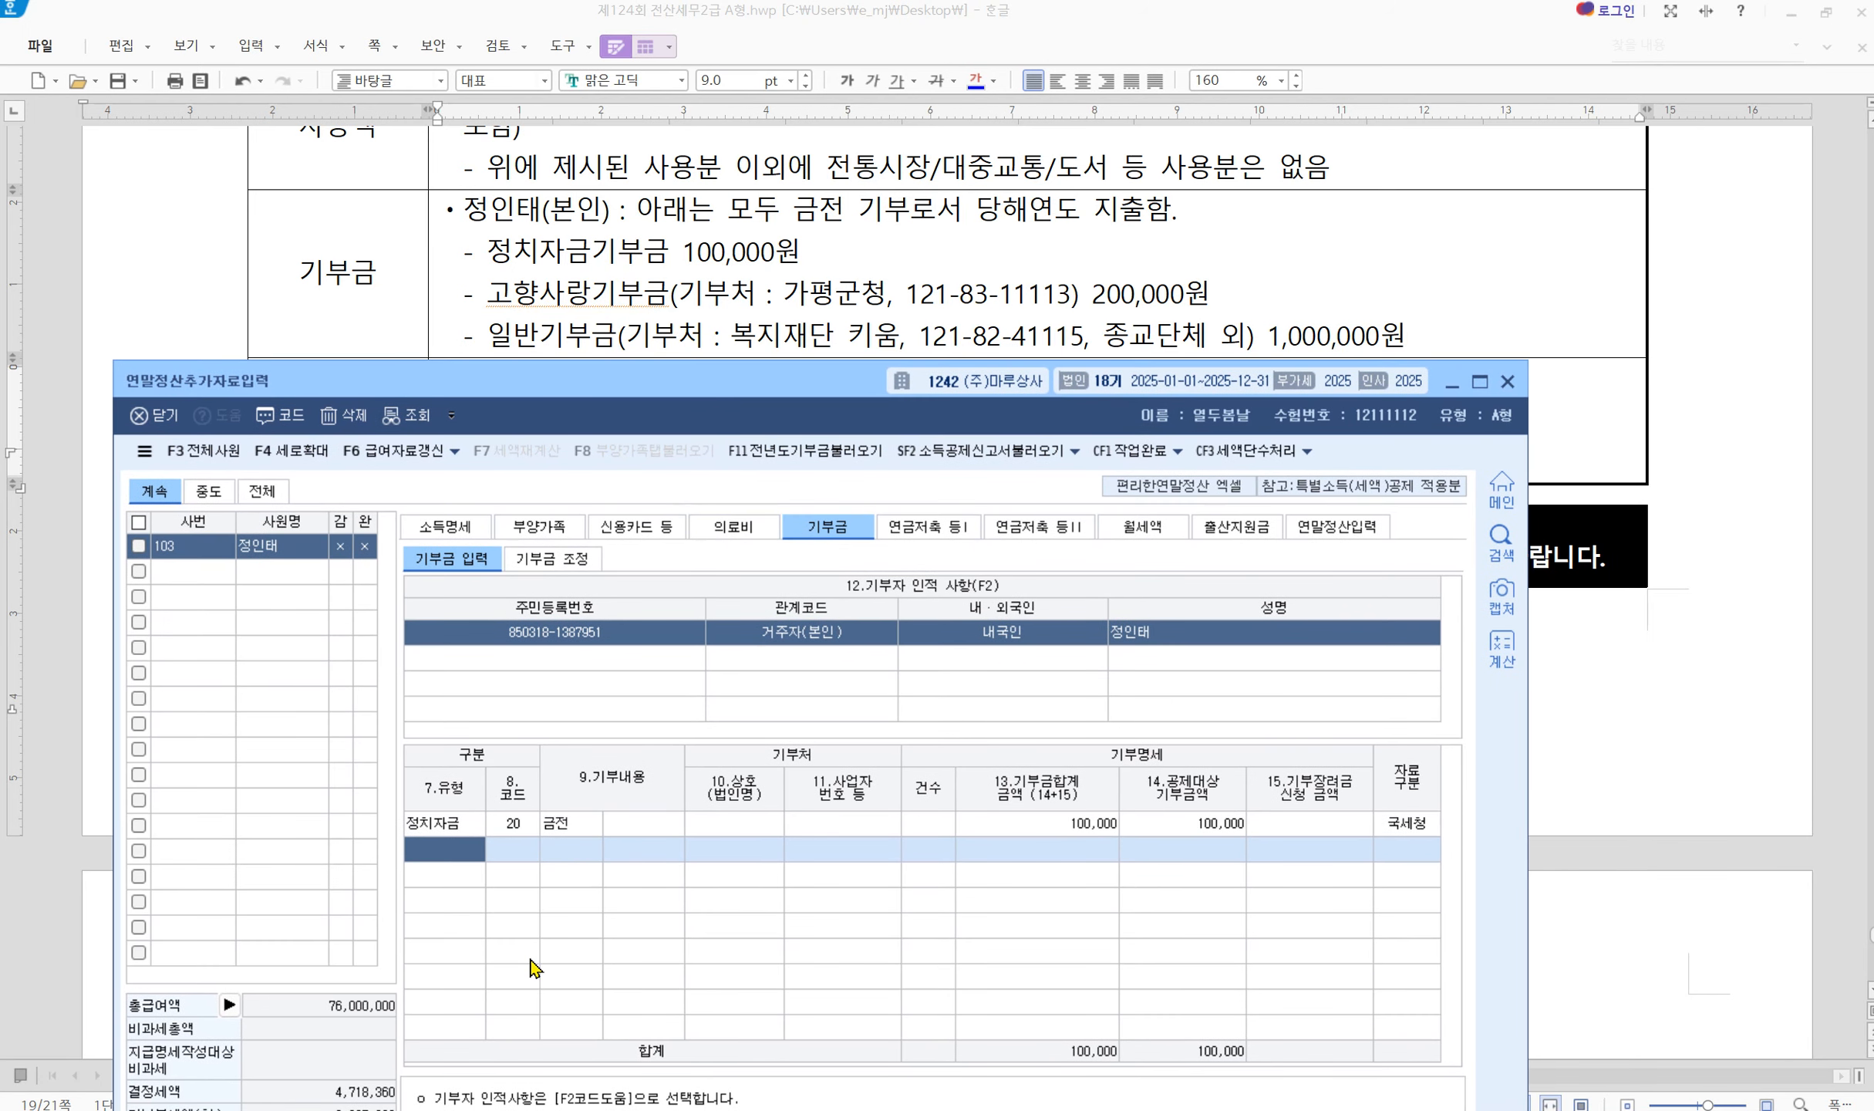
# Add a 고향사랑 code 43 cash donation row with donee 가평군청
pyautogui.press('F2')
pyautogui.press('Down')
pyautogui.press('Down')
pyautogui.press('Down')
pyautogui.press('Down')
pyautogui.press('Down')
pyautogui.press('Down')
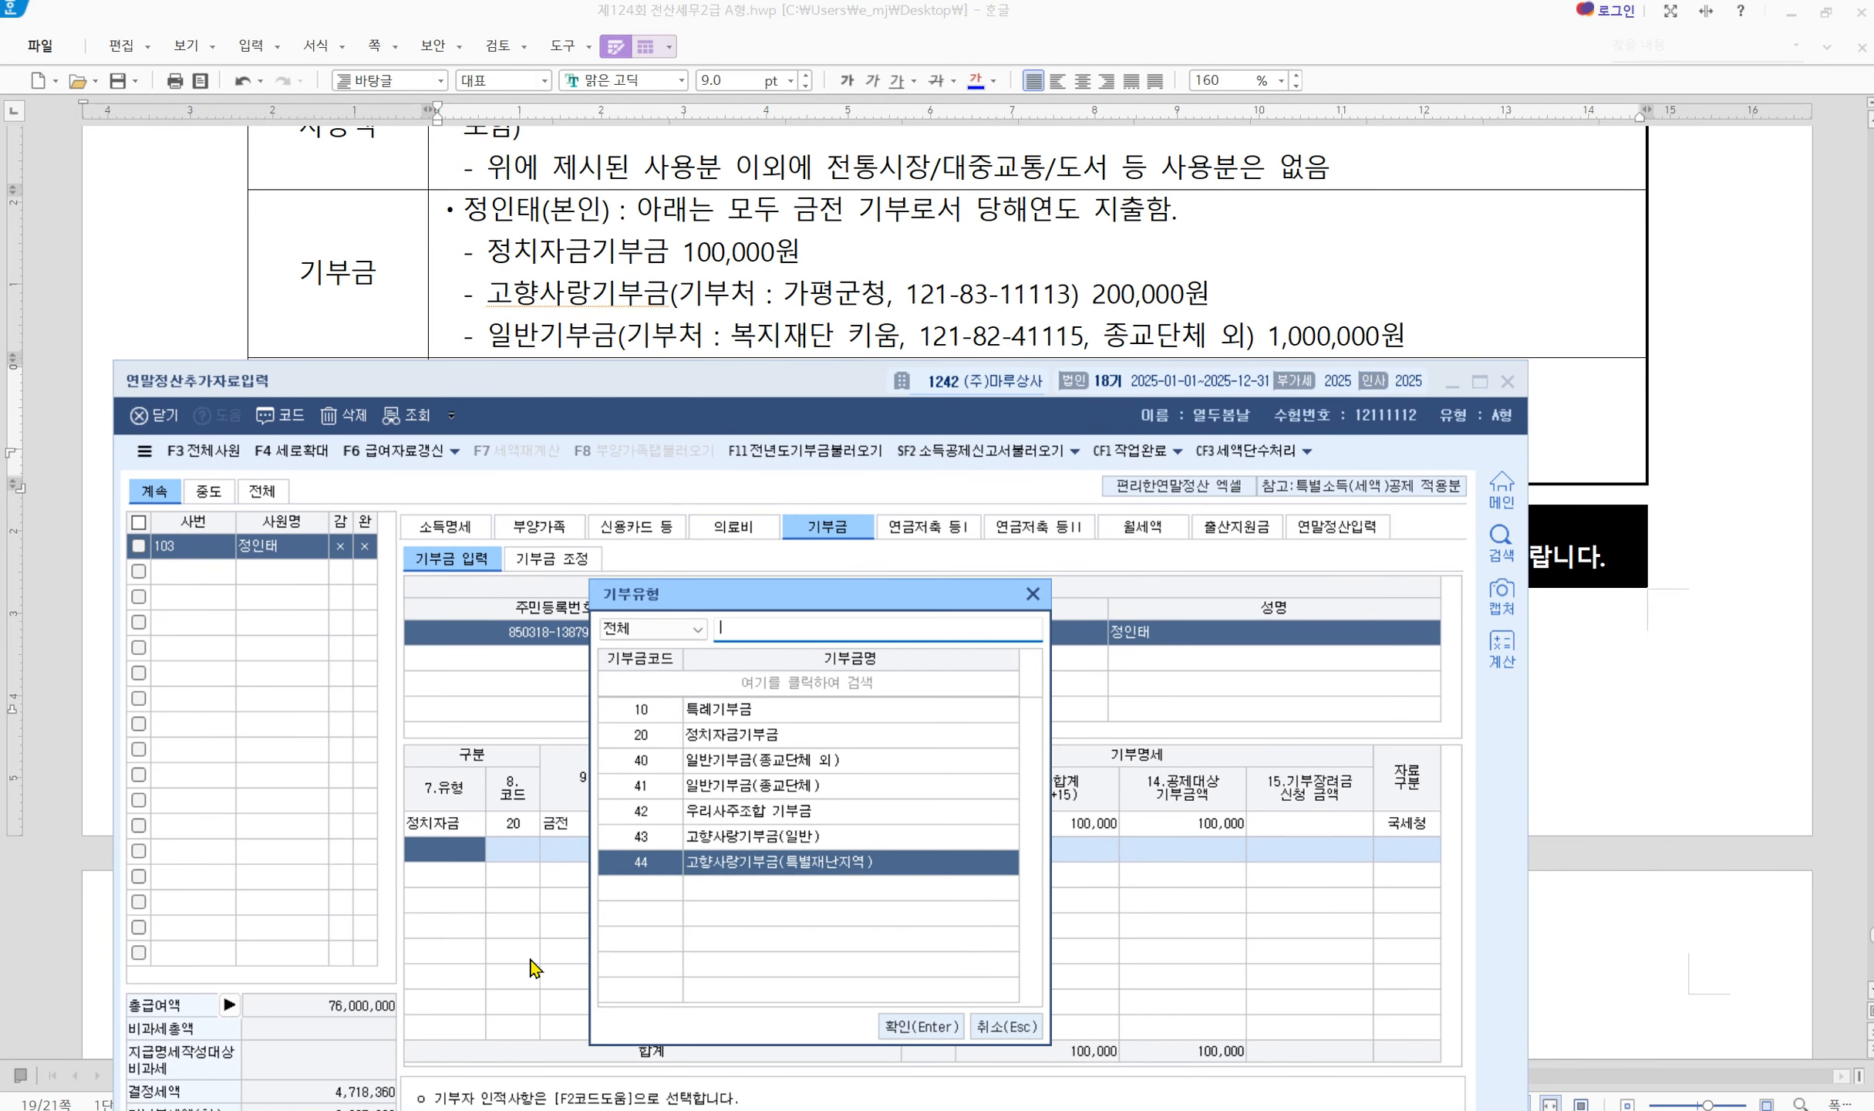
pyautogui.press('Up')
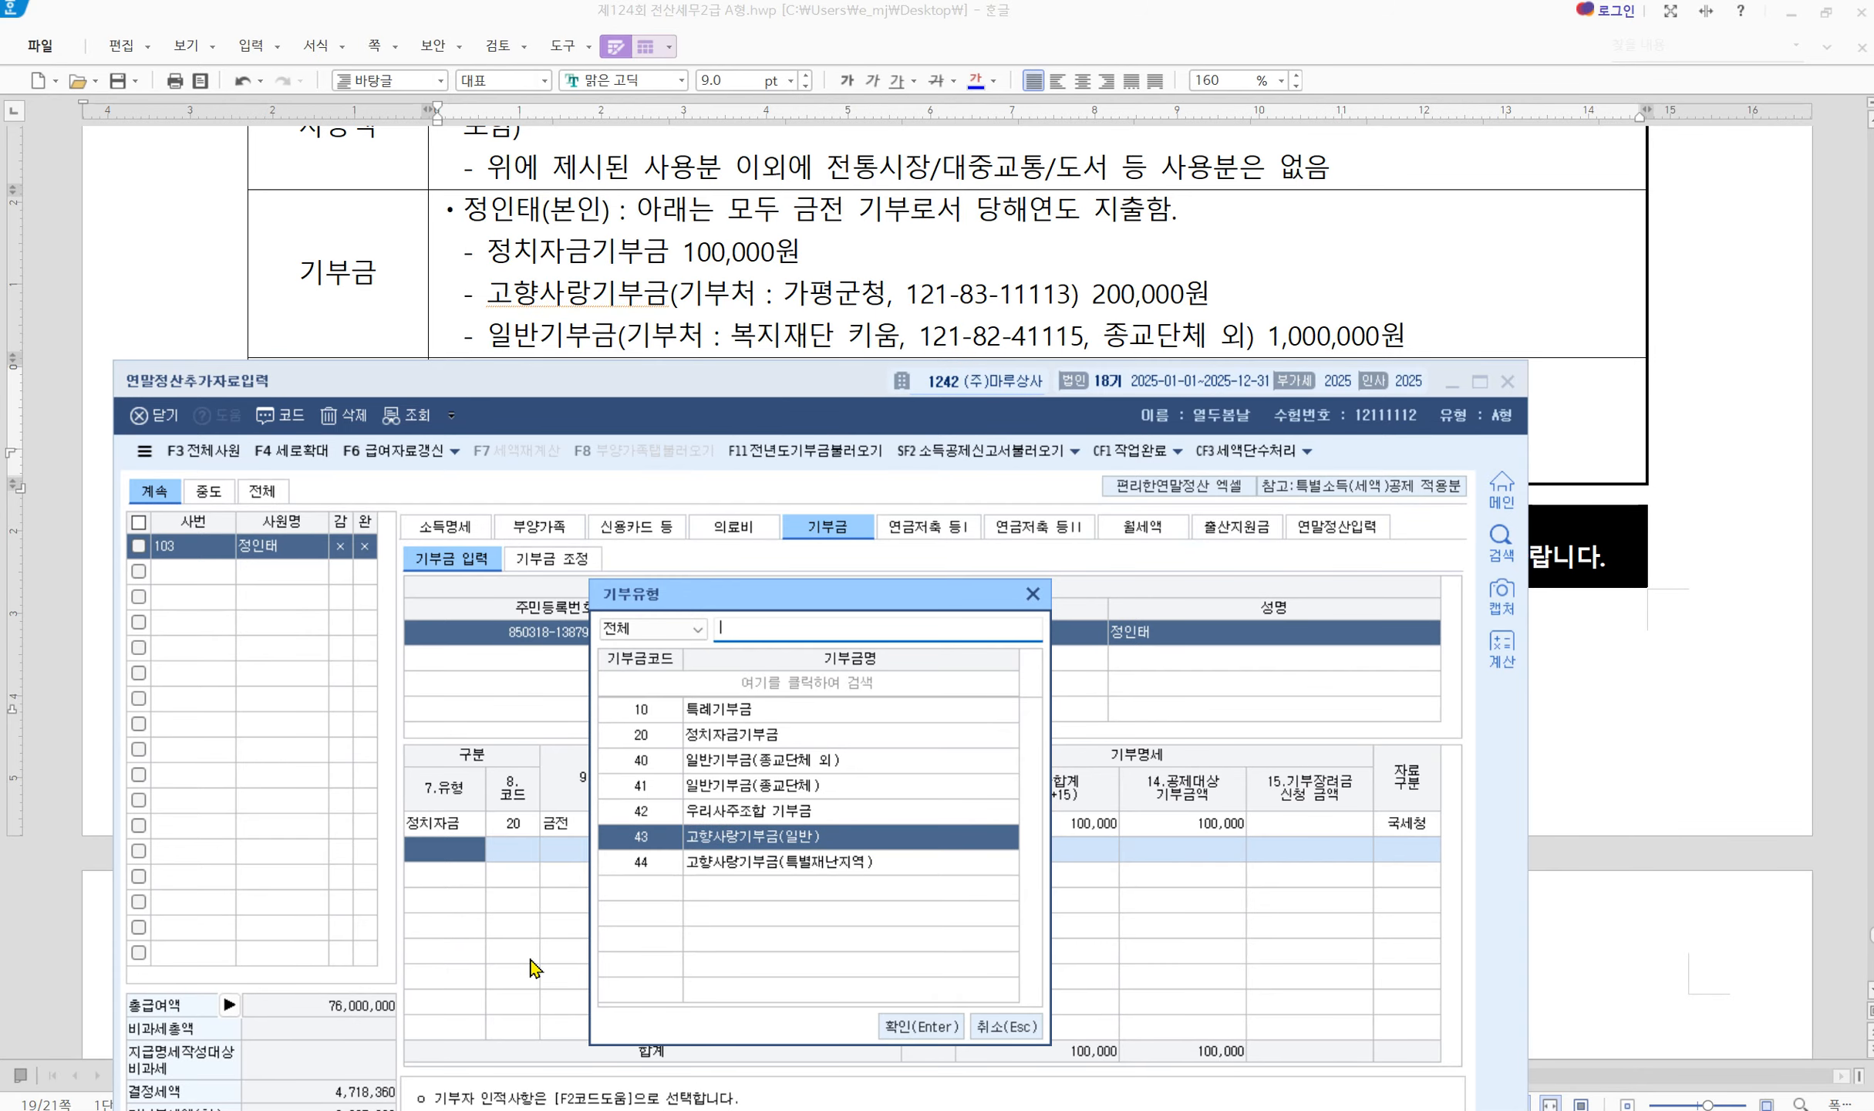
pyautogui.press('Return')
pyautogui.press('1')
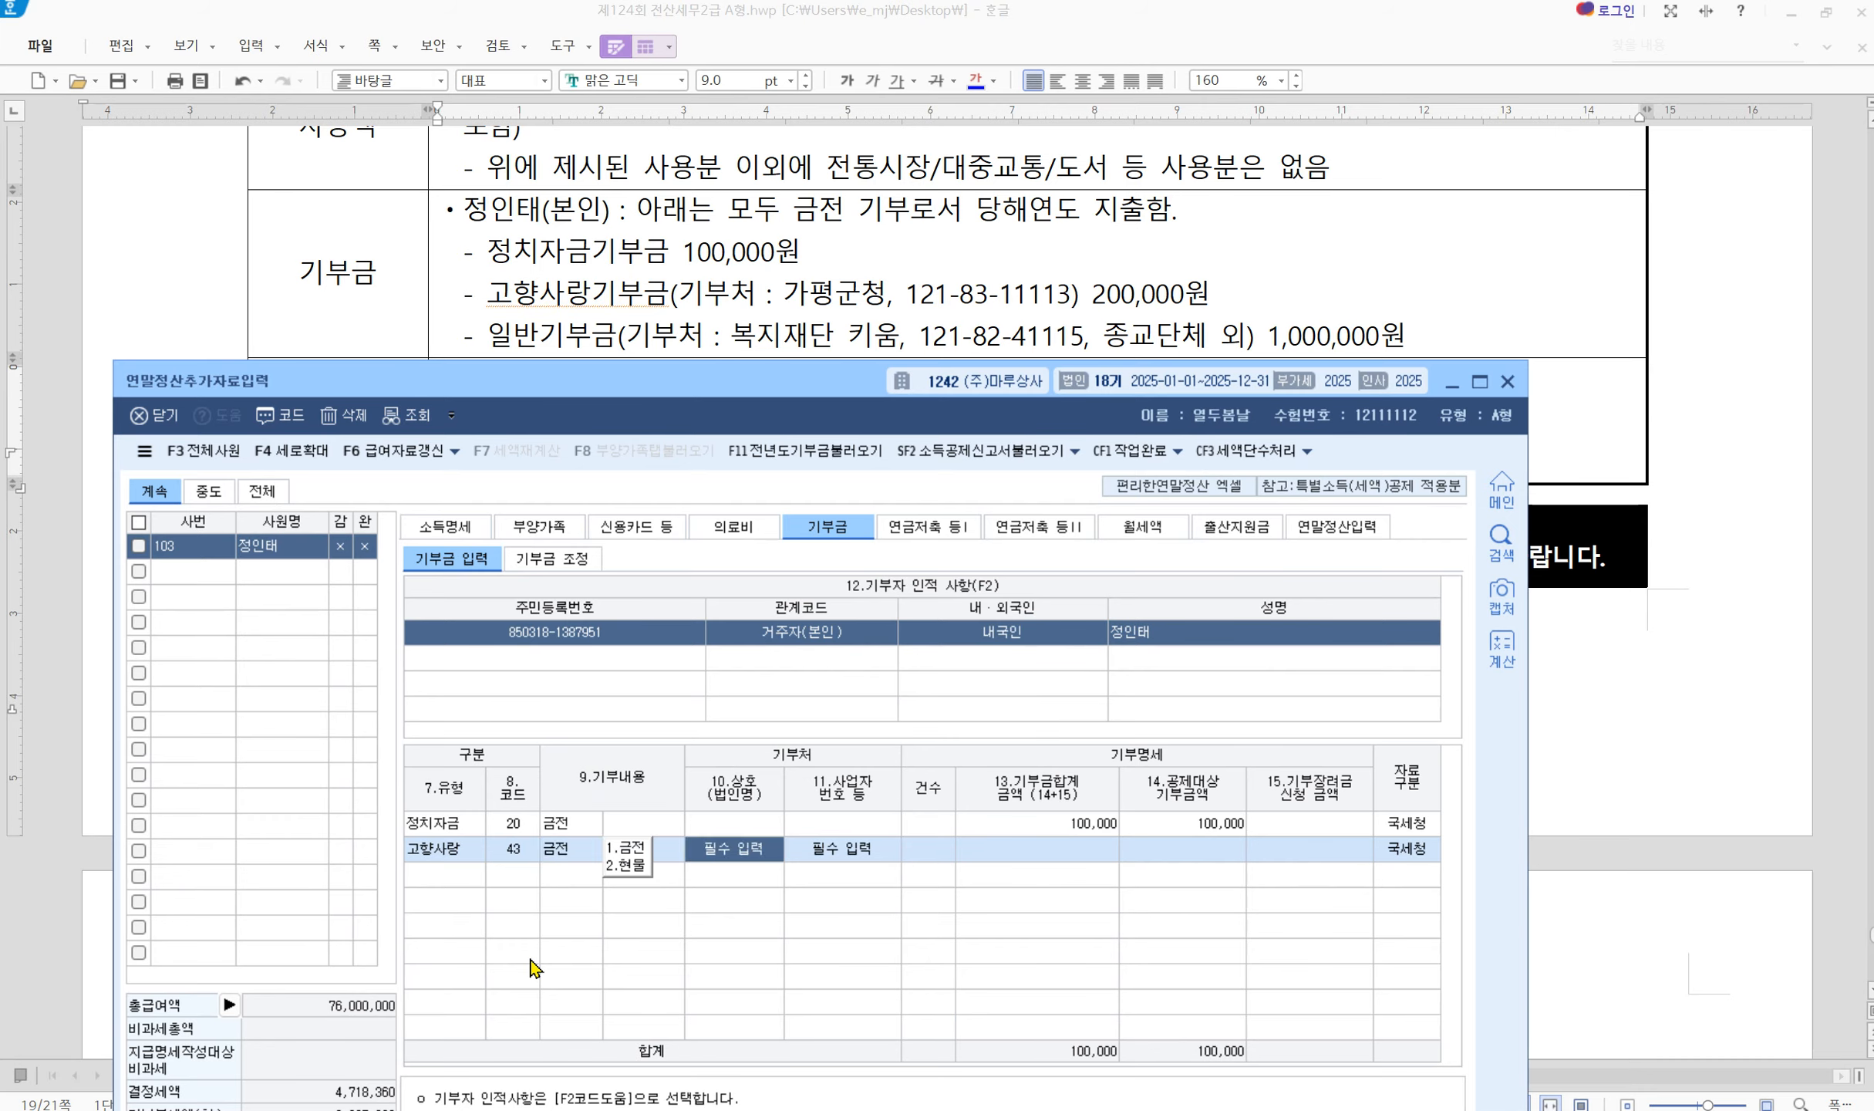
pyautogui.write('가')
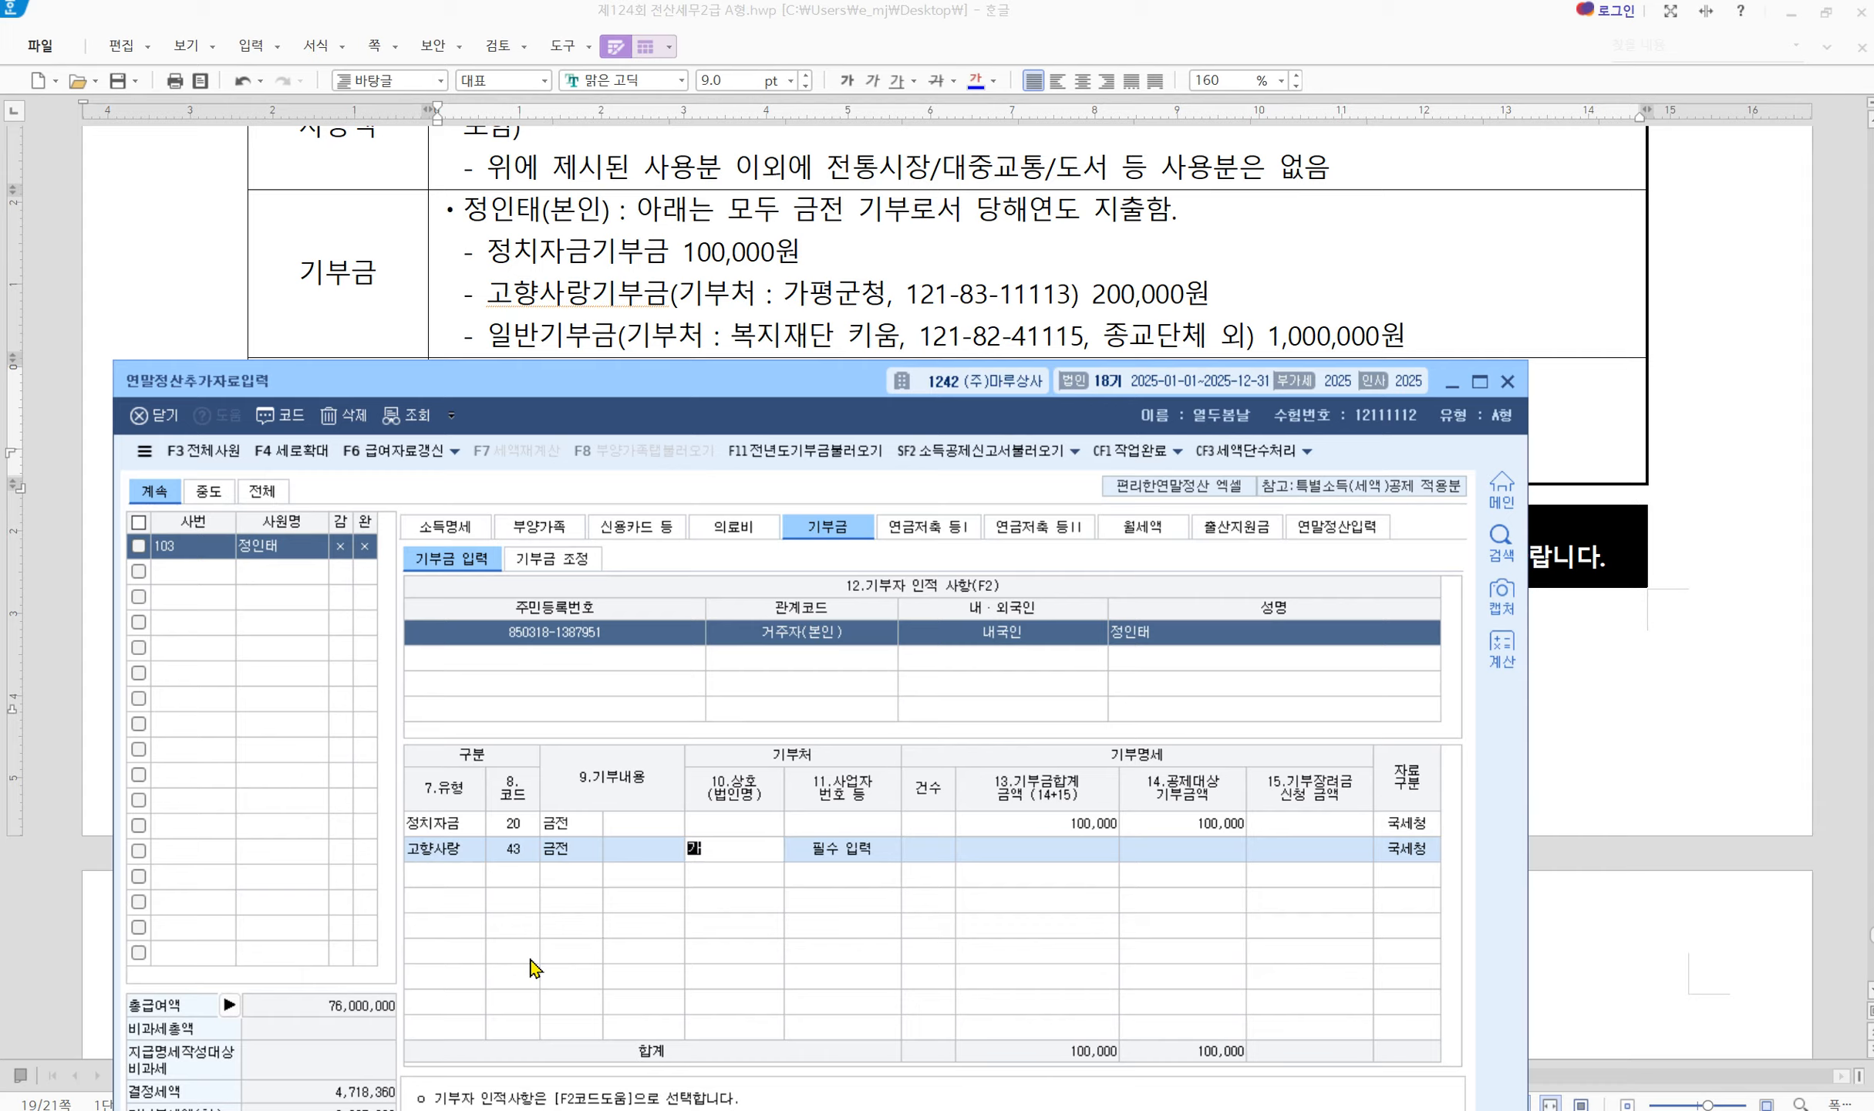
pyautogui.write('평군청')
pyautogui.press('Return')
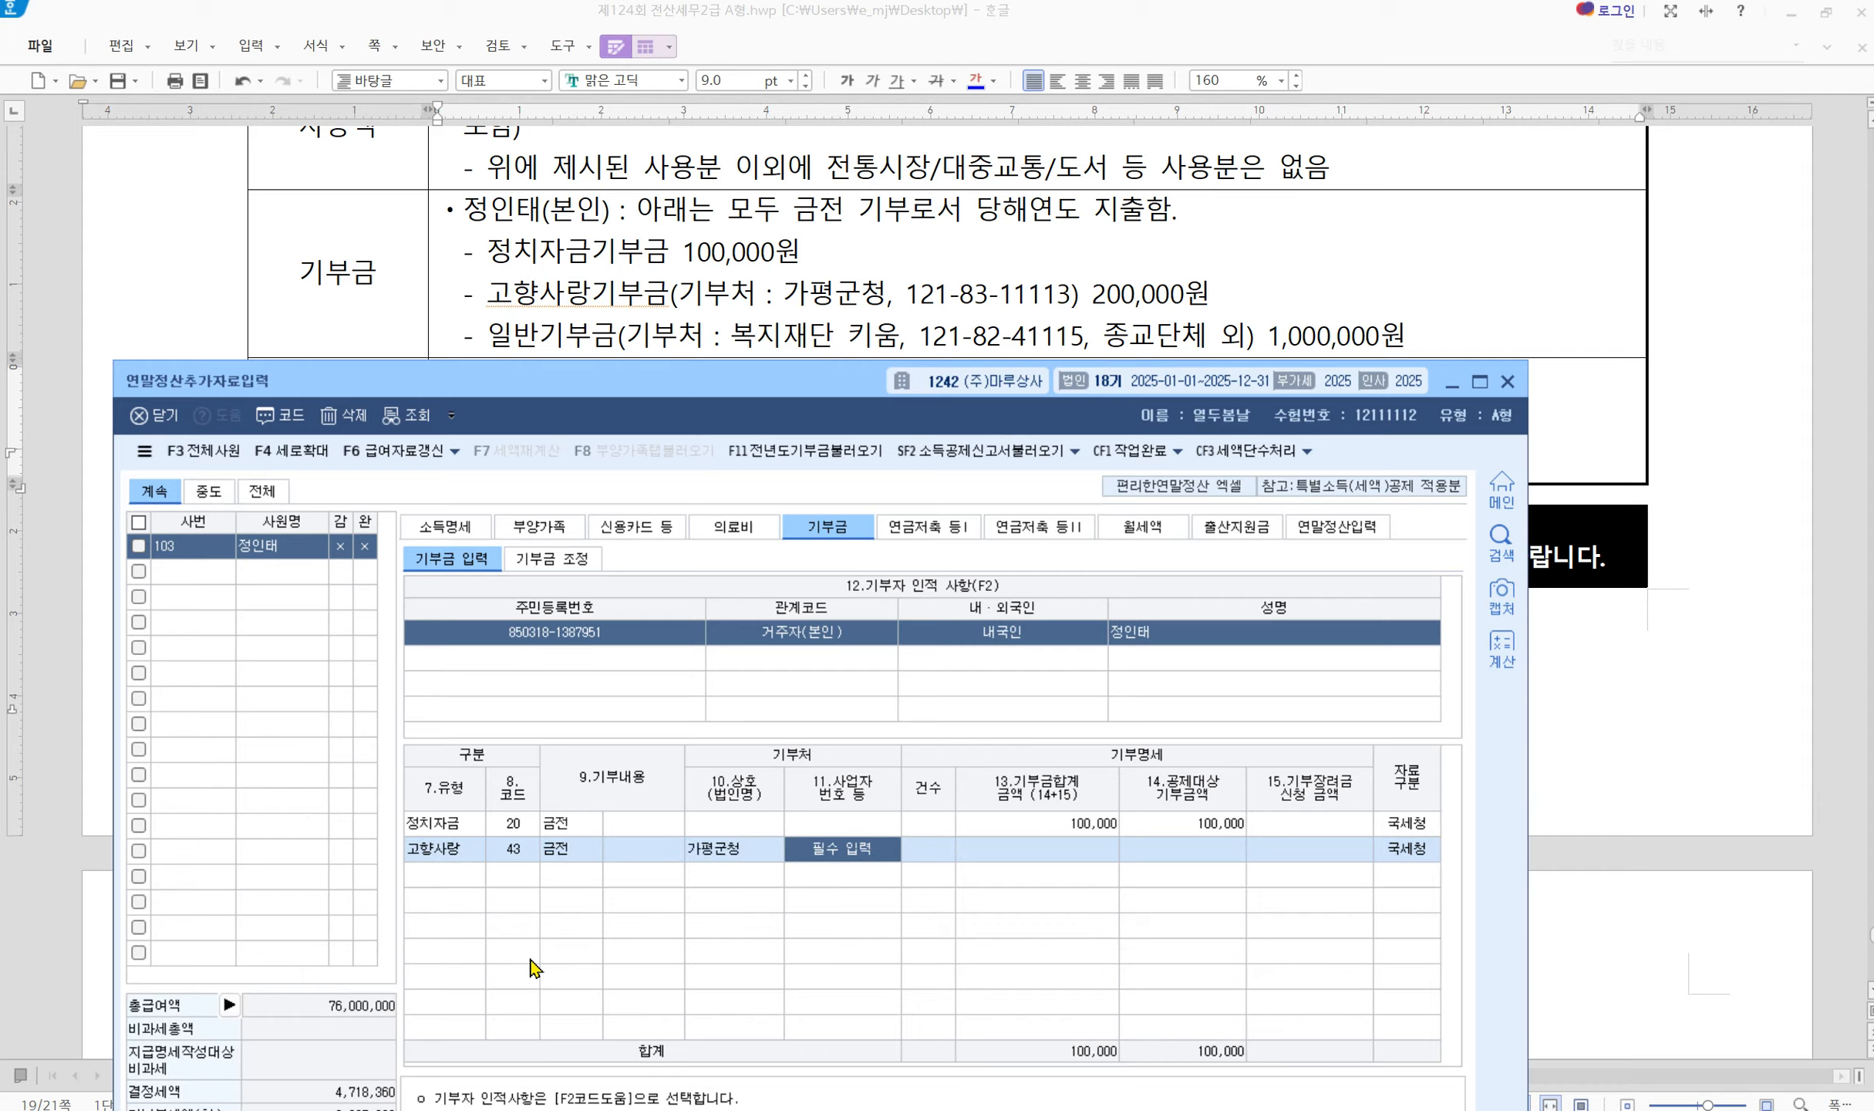
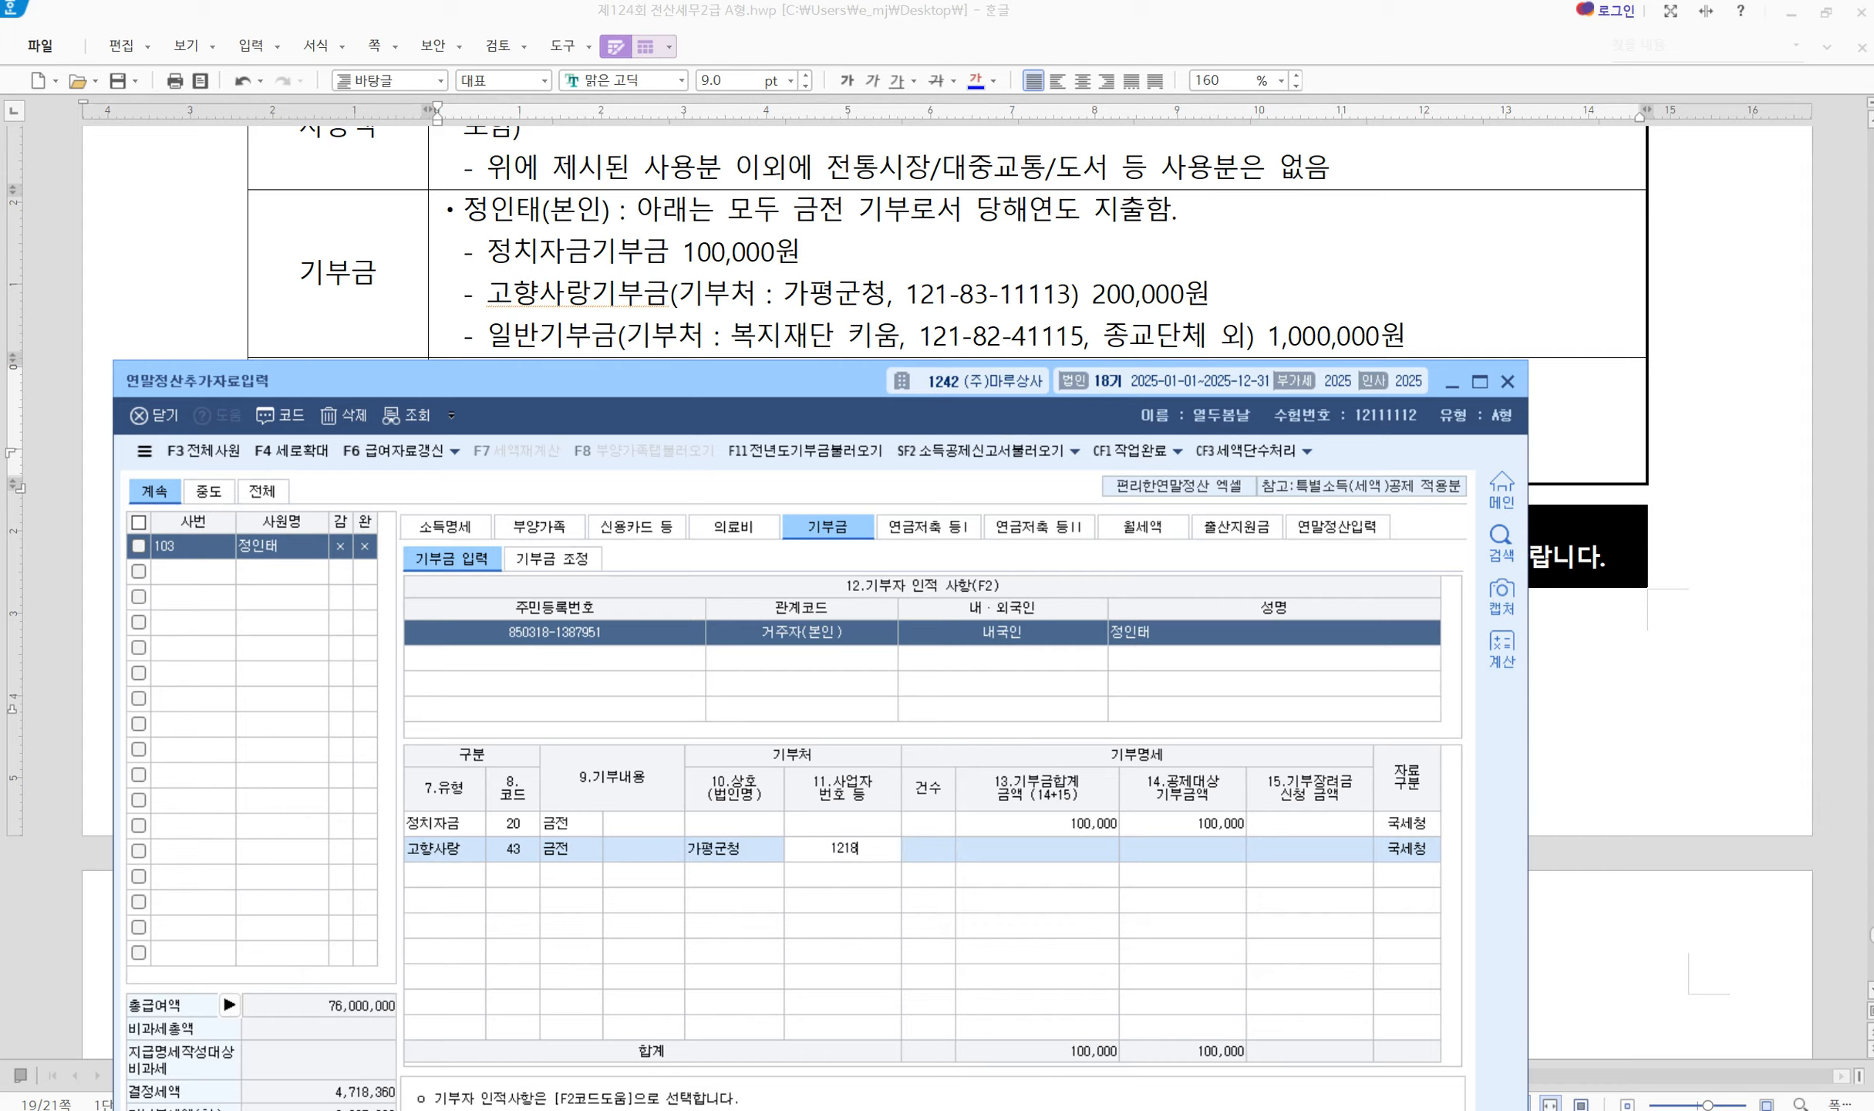
# Enter the donee's business registration number, a count of 1 and a 200,000 amount
pyautogui.press('Return')
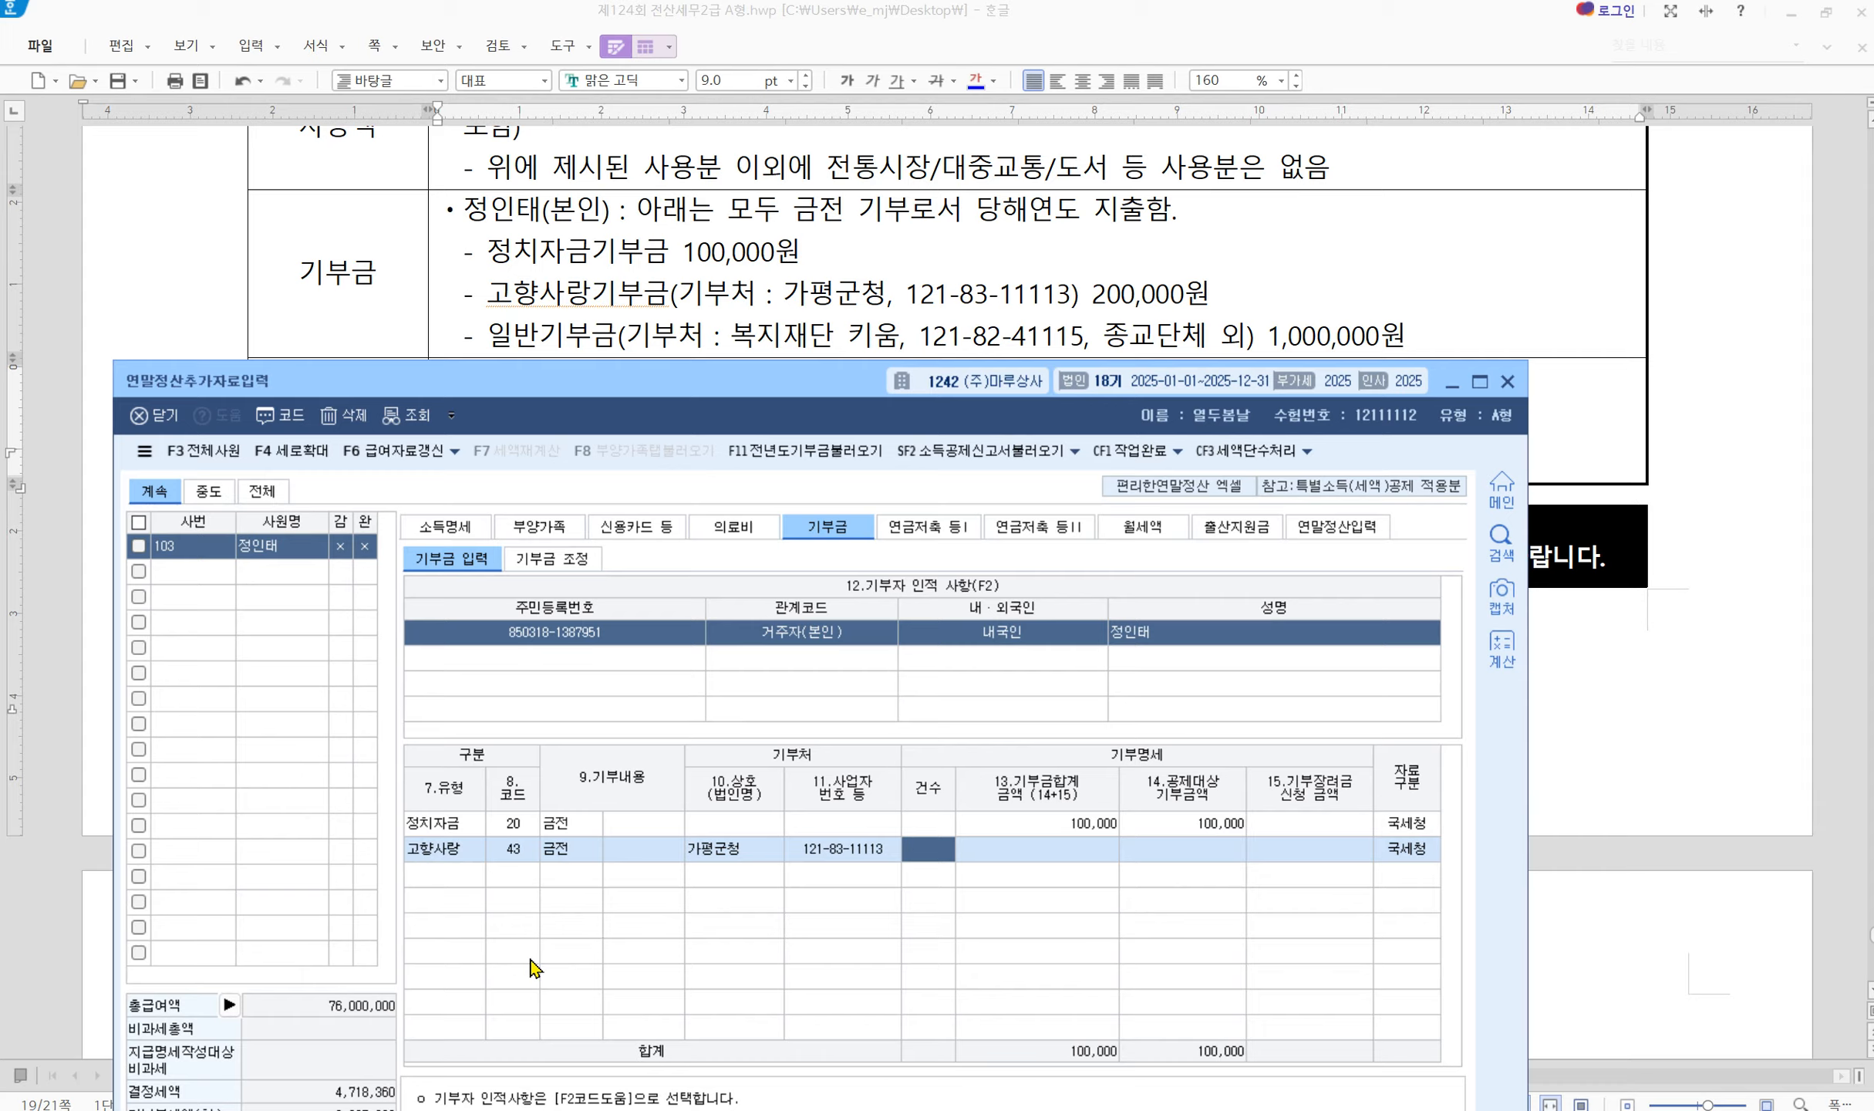
pyautogui.write('1')
pyautogui.press('Return')
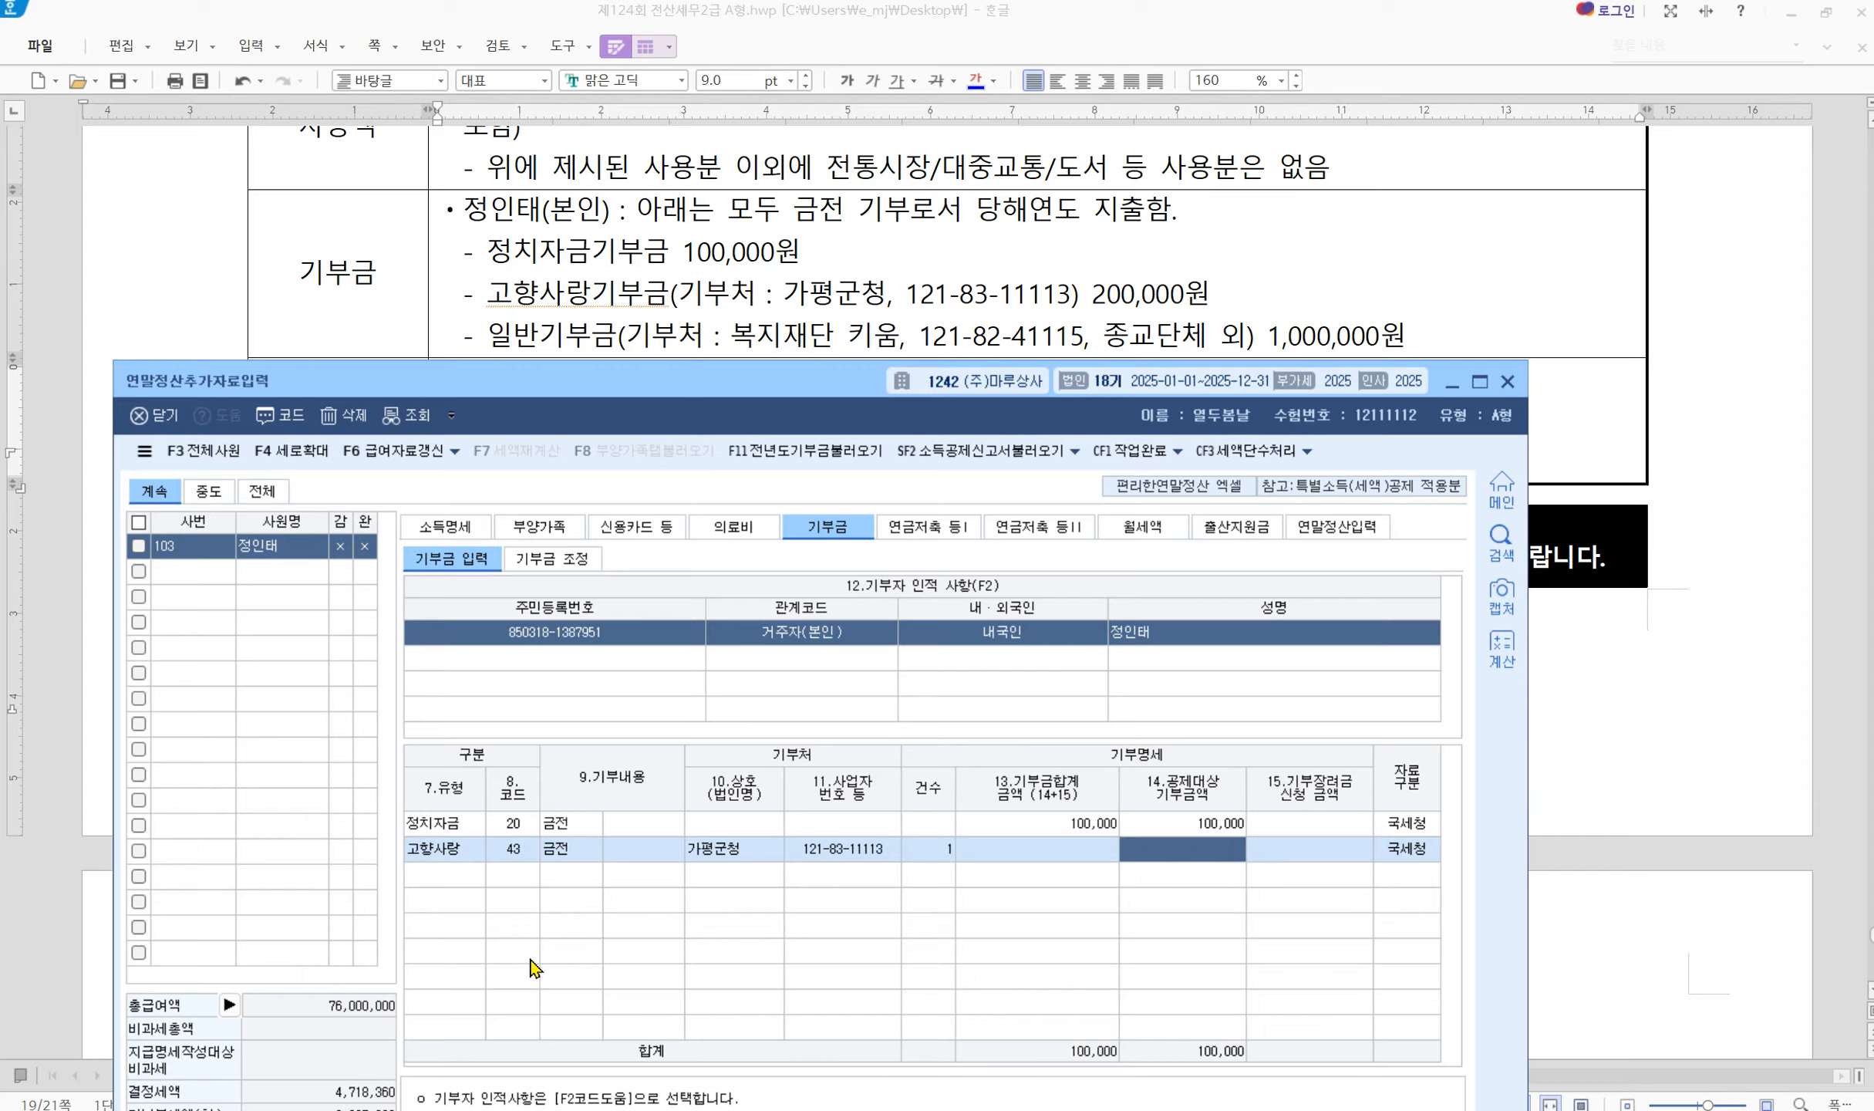
pyautogui.write('200000')
pyautogui.press('Return')
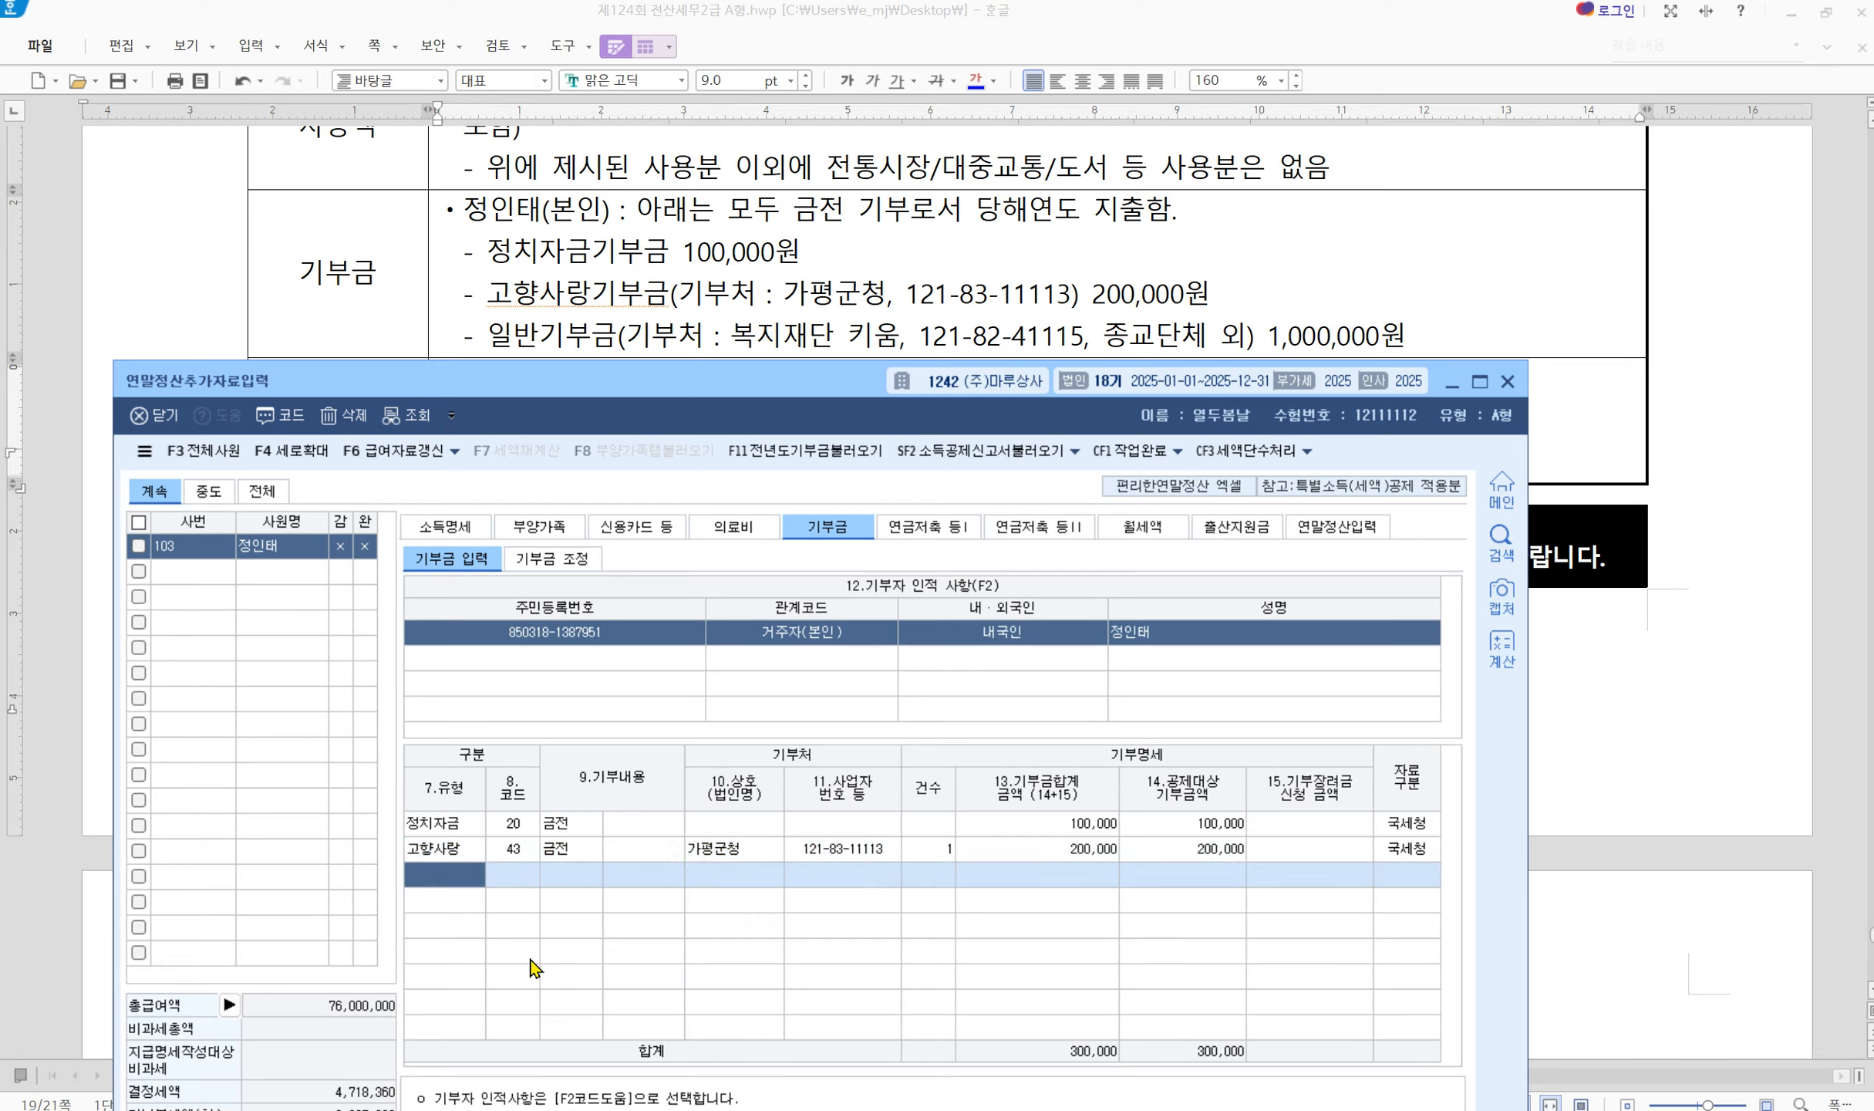
pyautogui.press('F2')
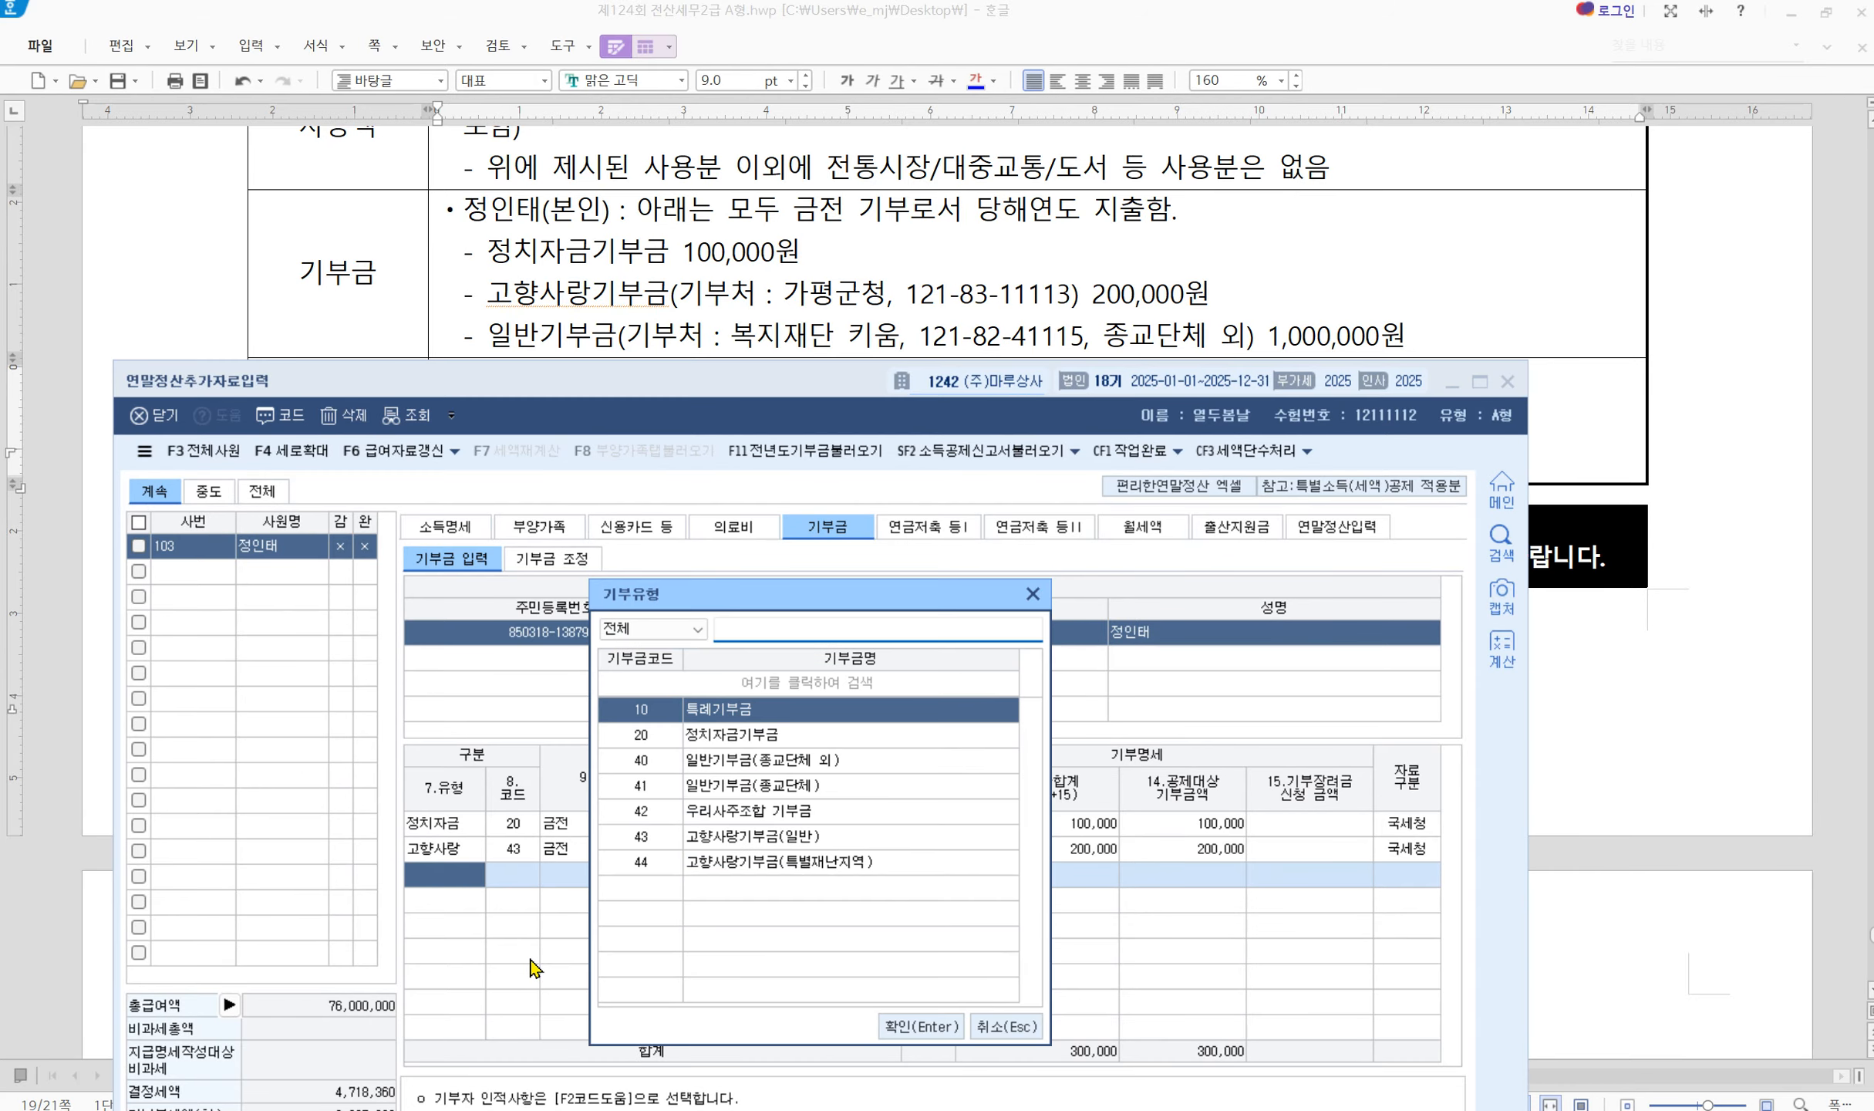
# Add a general code 40 cash donation to 복지재단 키움 with its registration number, 1 case, 1,000,000
pyautogui.press('Down')
pyautogui.press('Down')
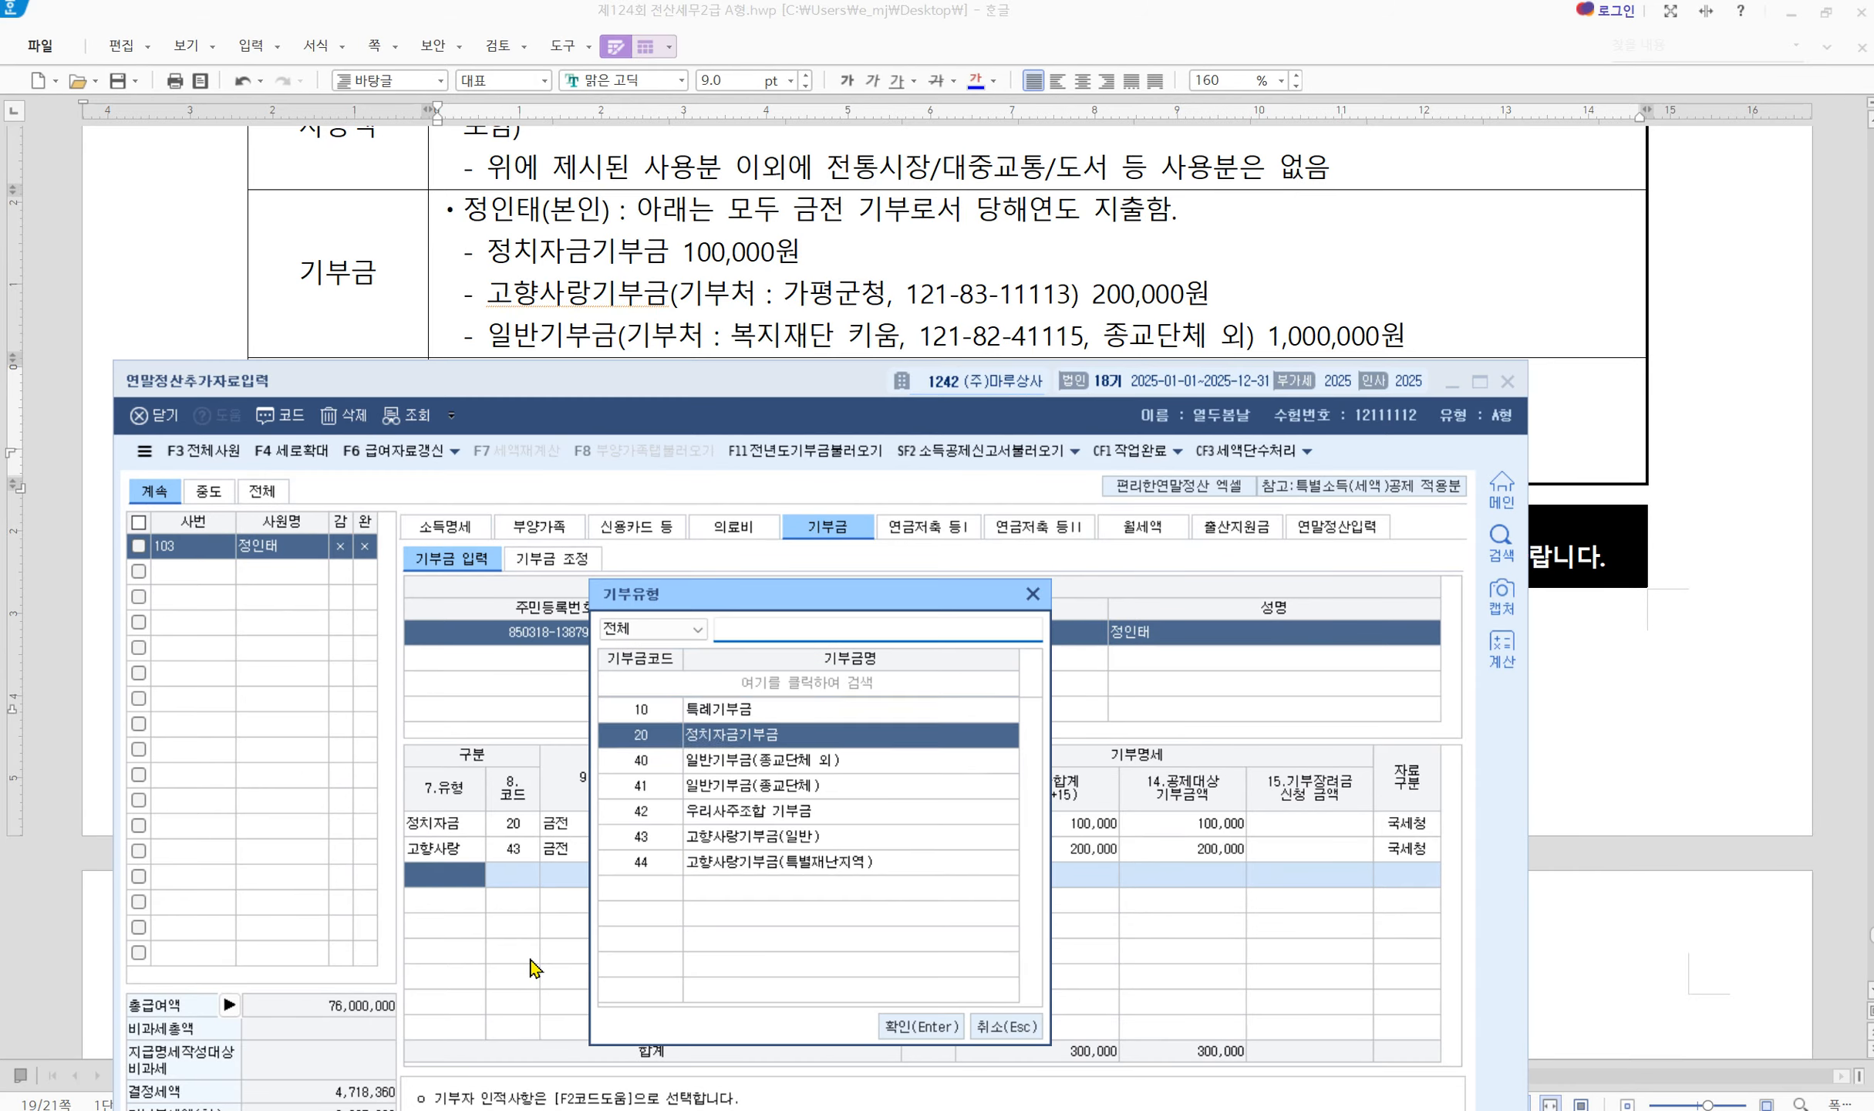
pyautogui.press('Return')
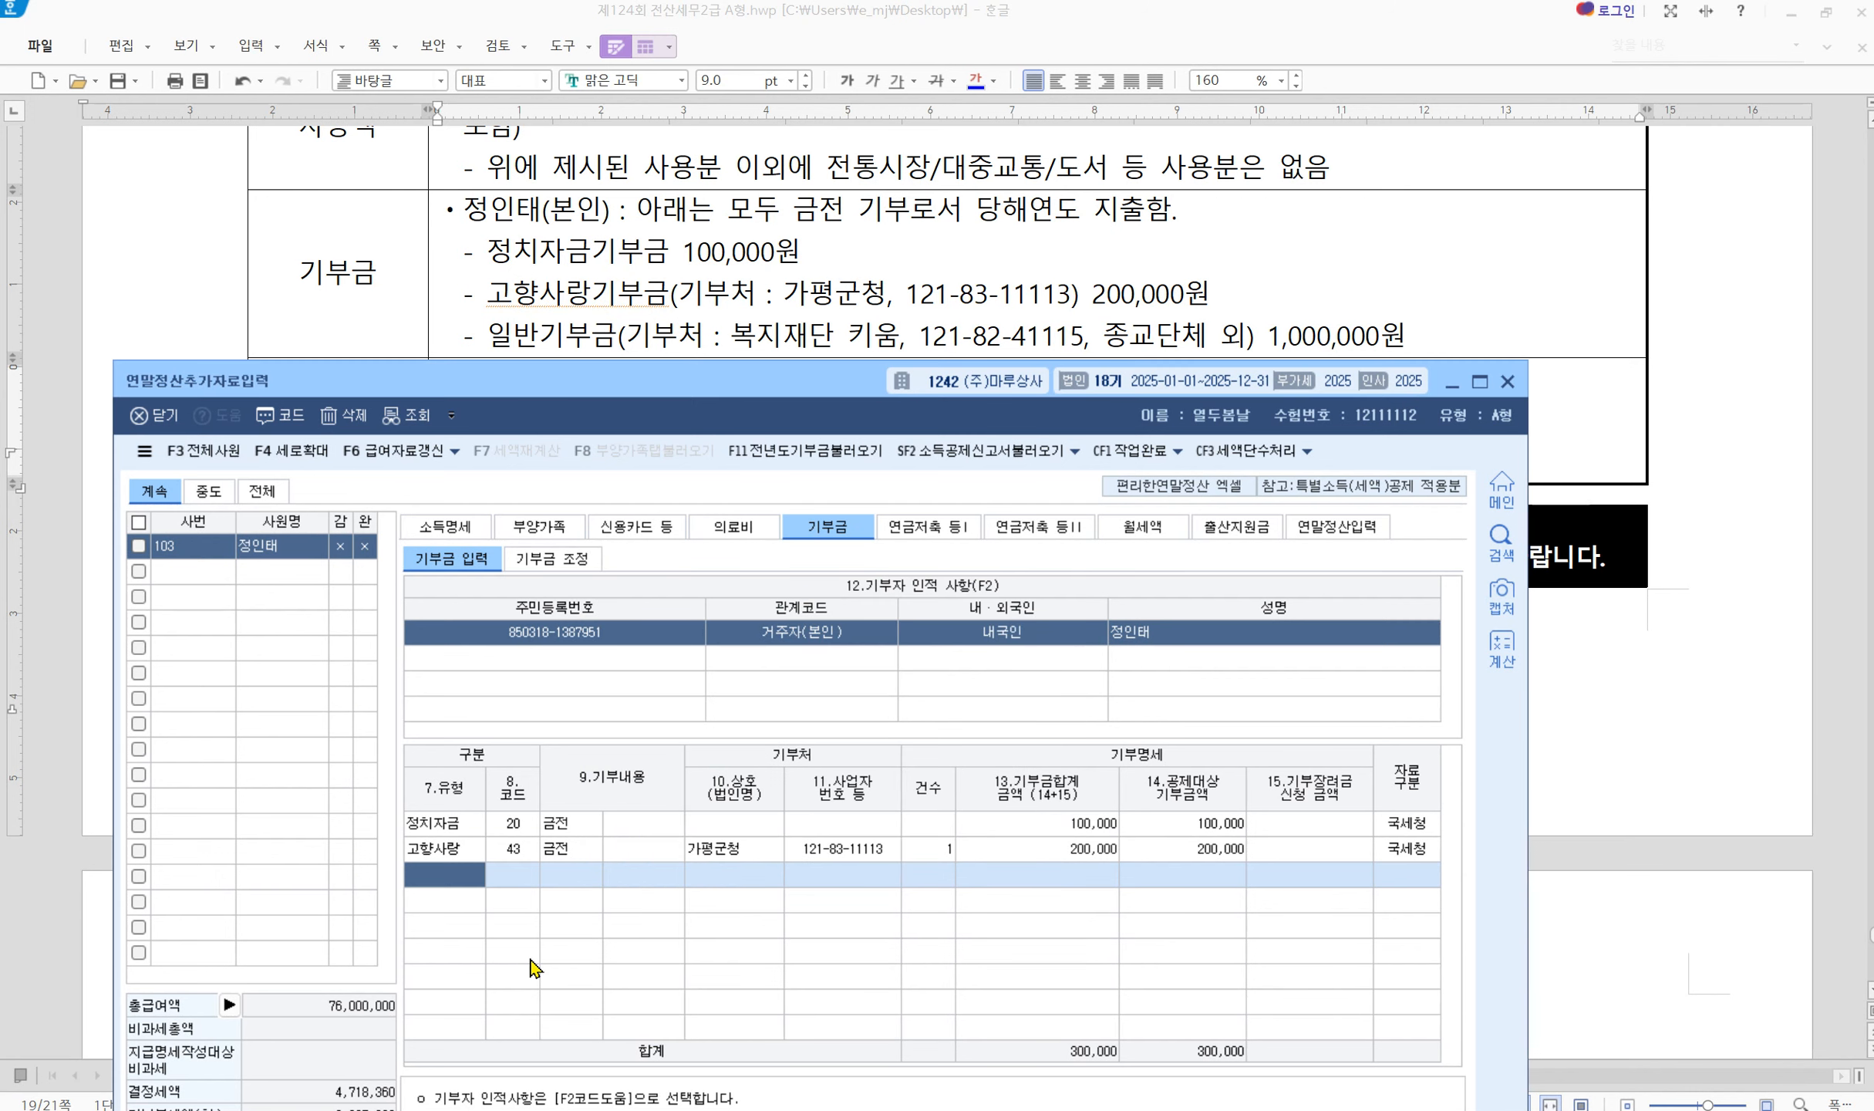
pyautogui.write('1')
pyautogui.press('Return')
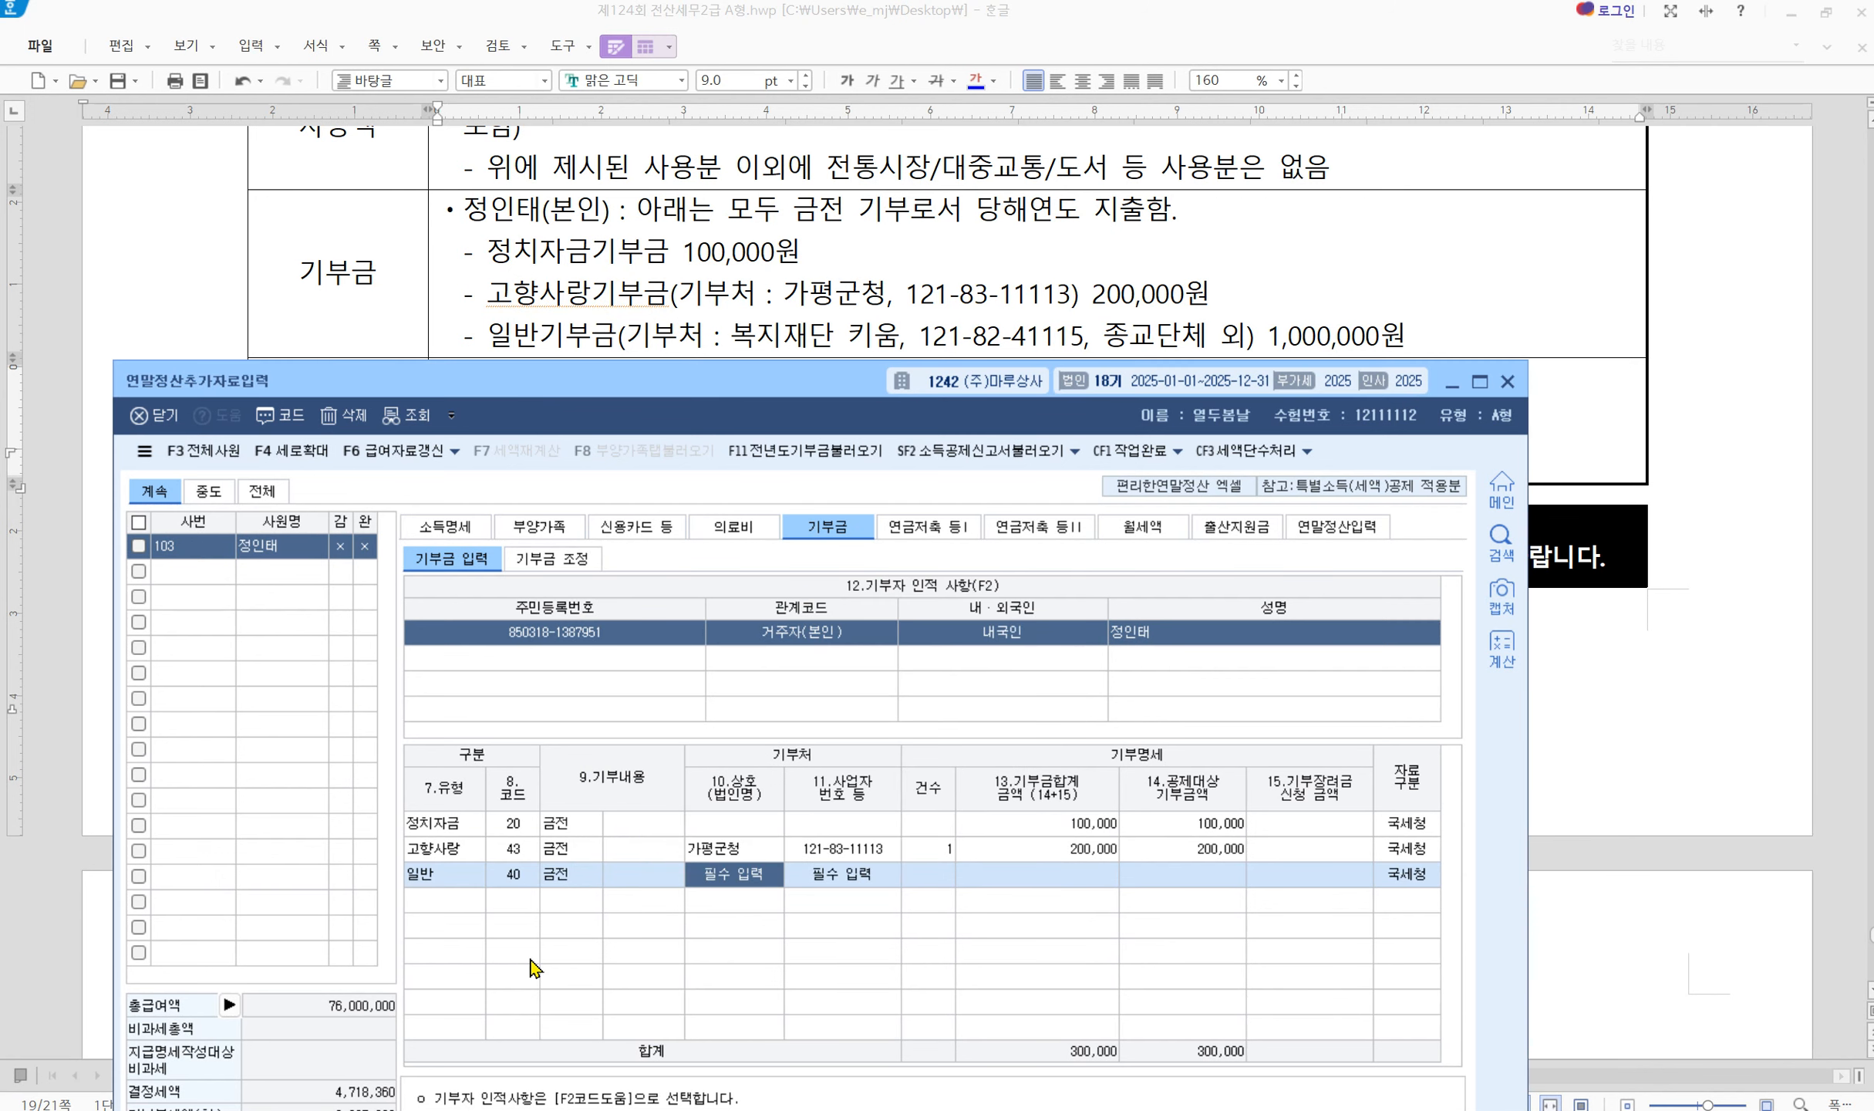
pyautogui.write('복지재단')
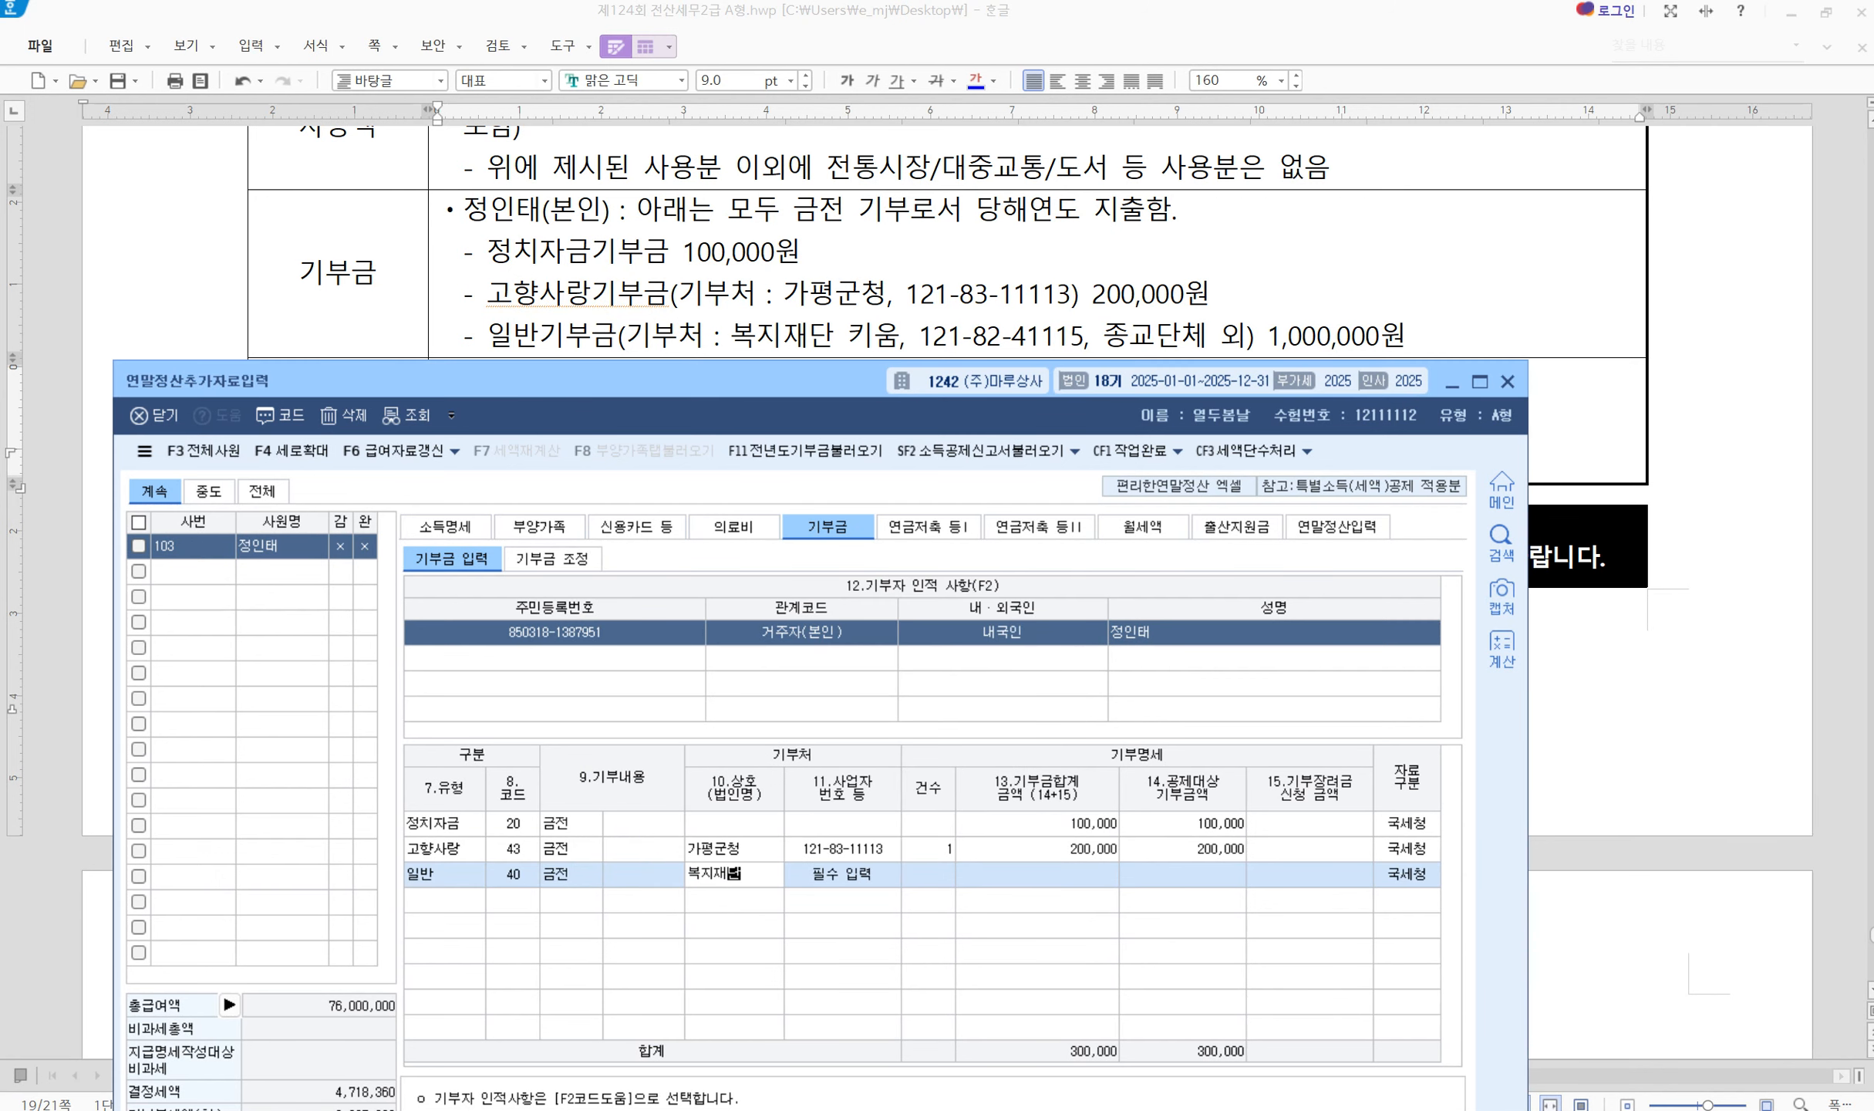
pyautogui.write(' 키움')
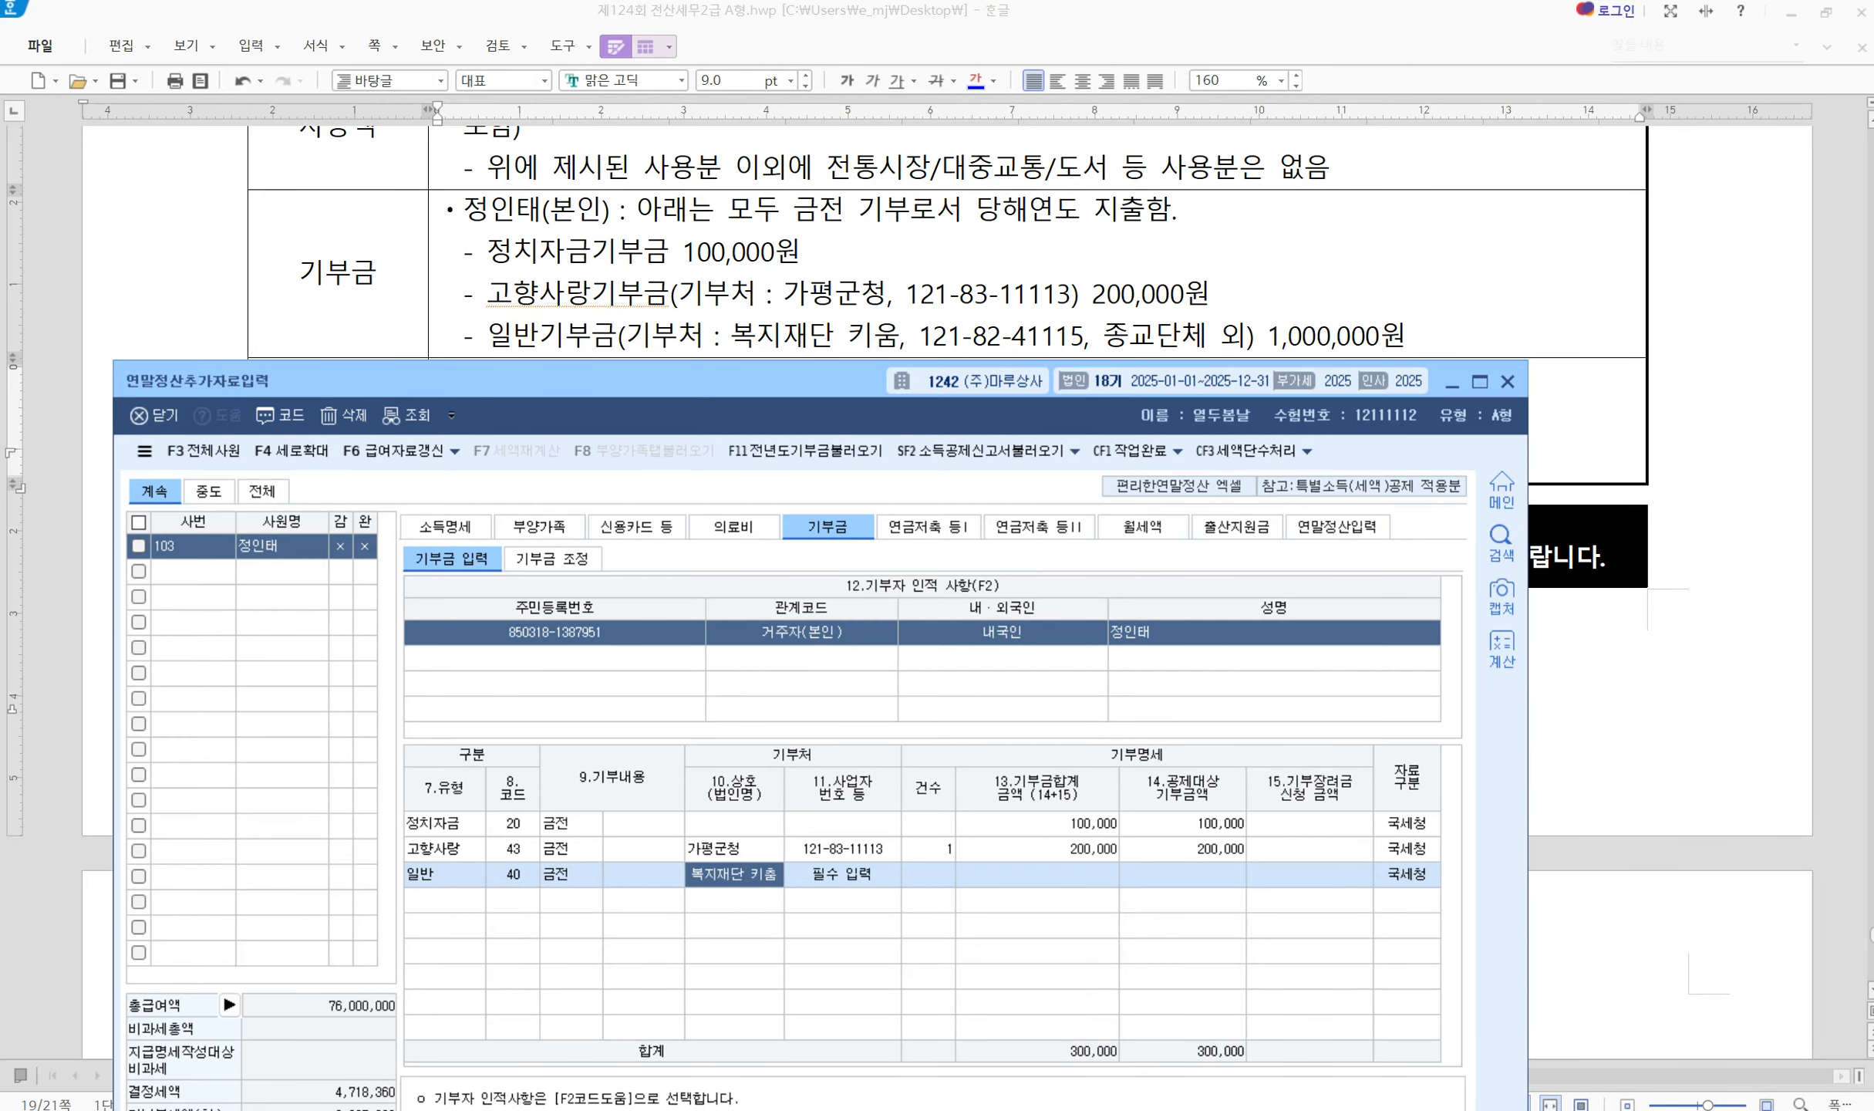
pyautogui.press('Return')
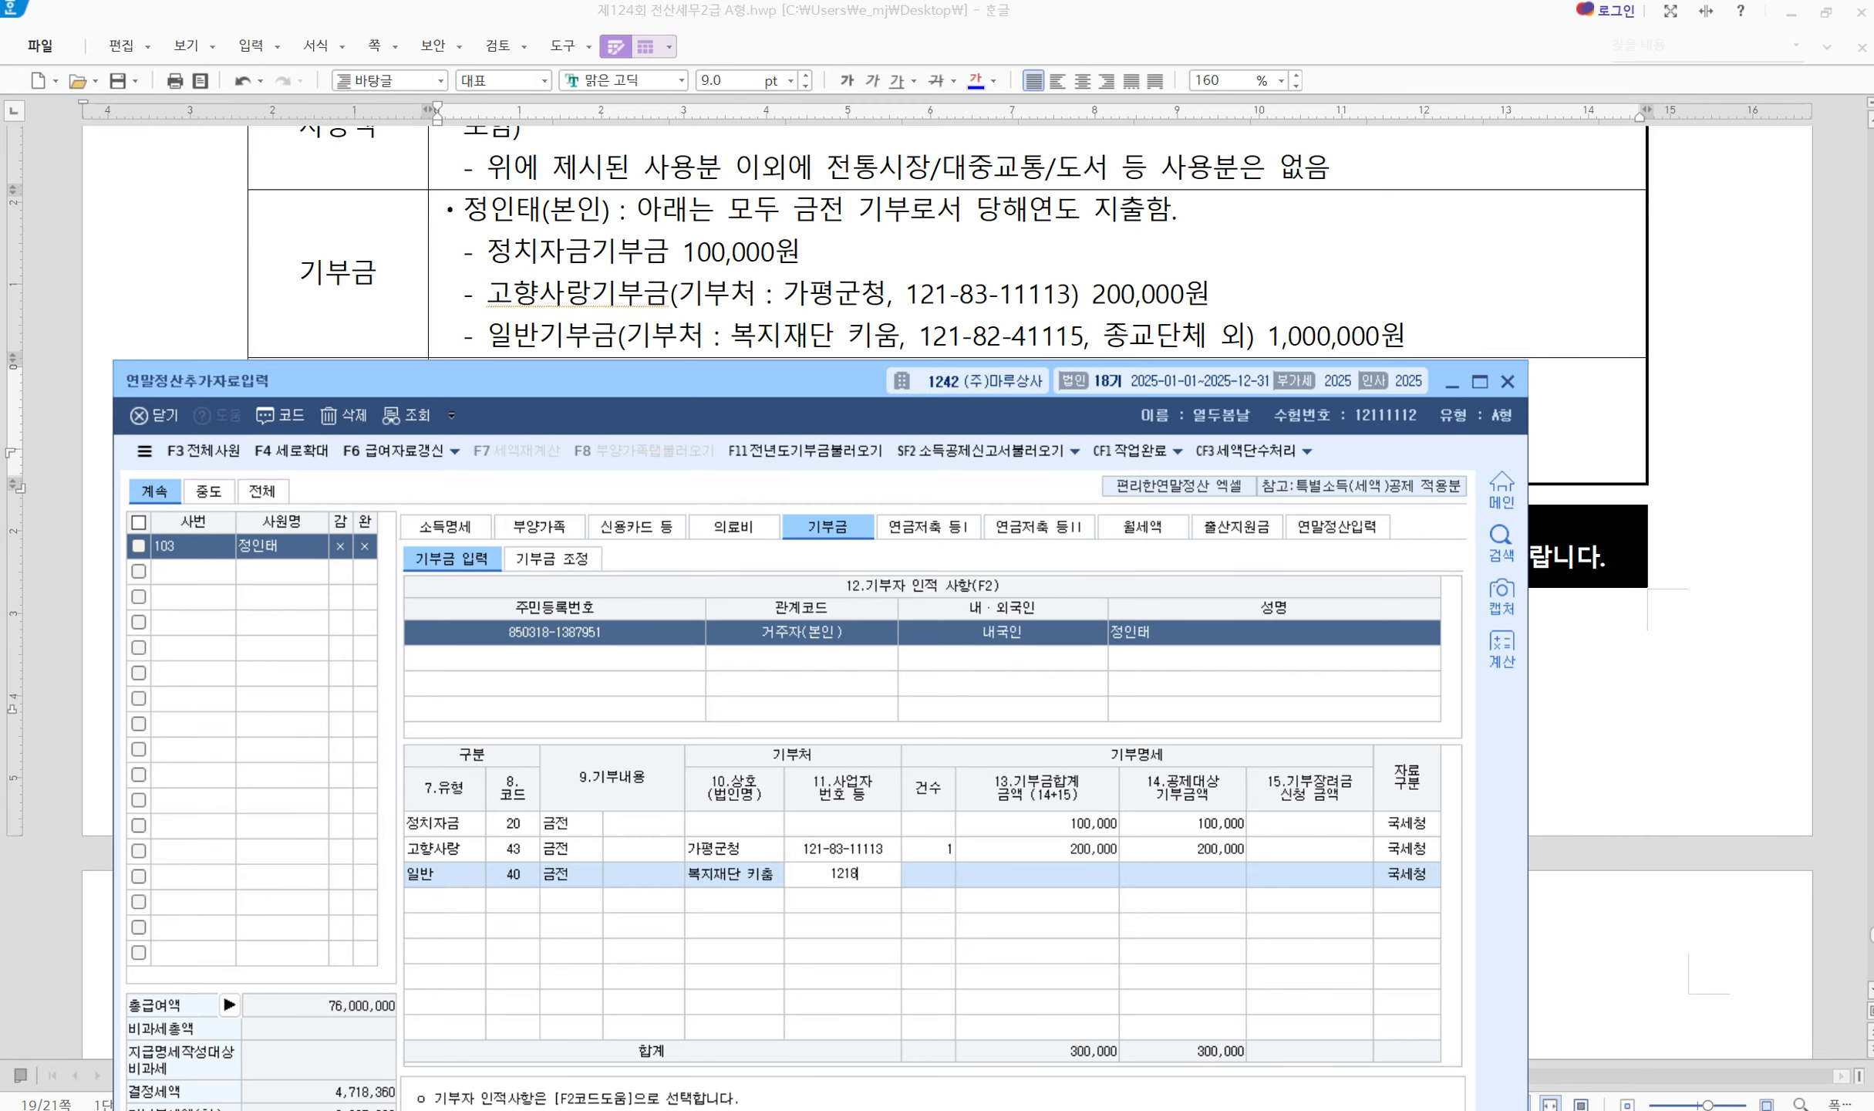
pyautogui.press('Return')
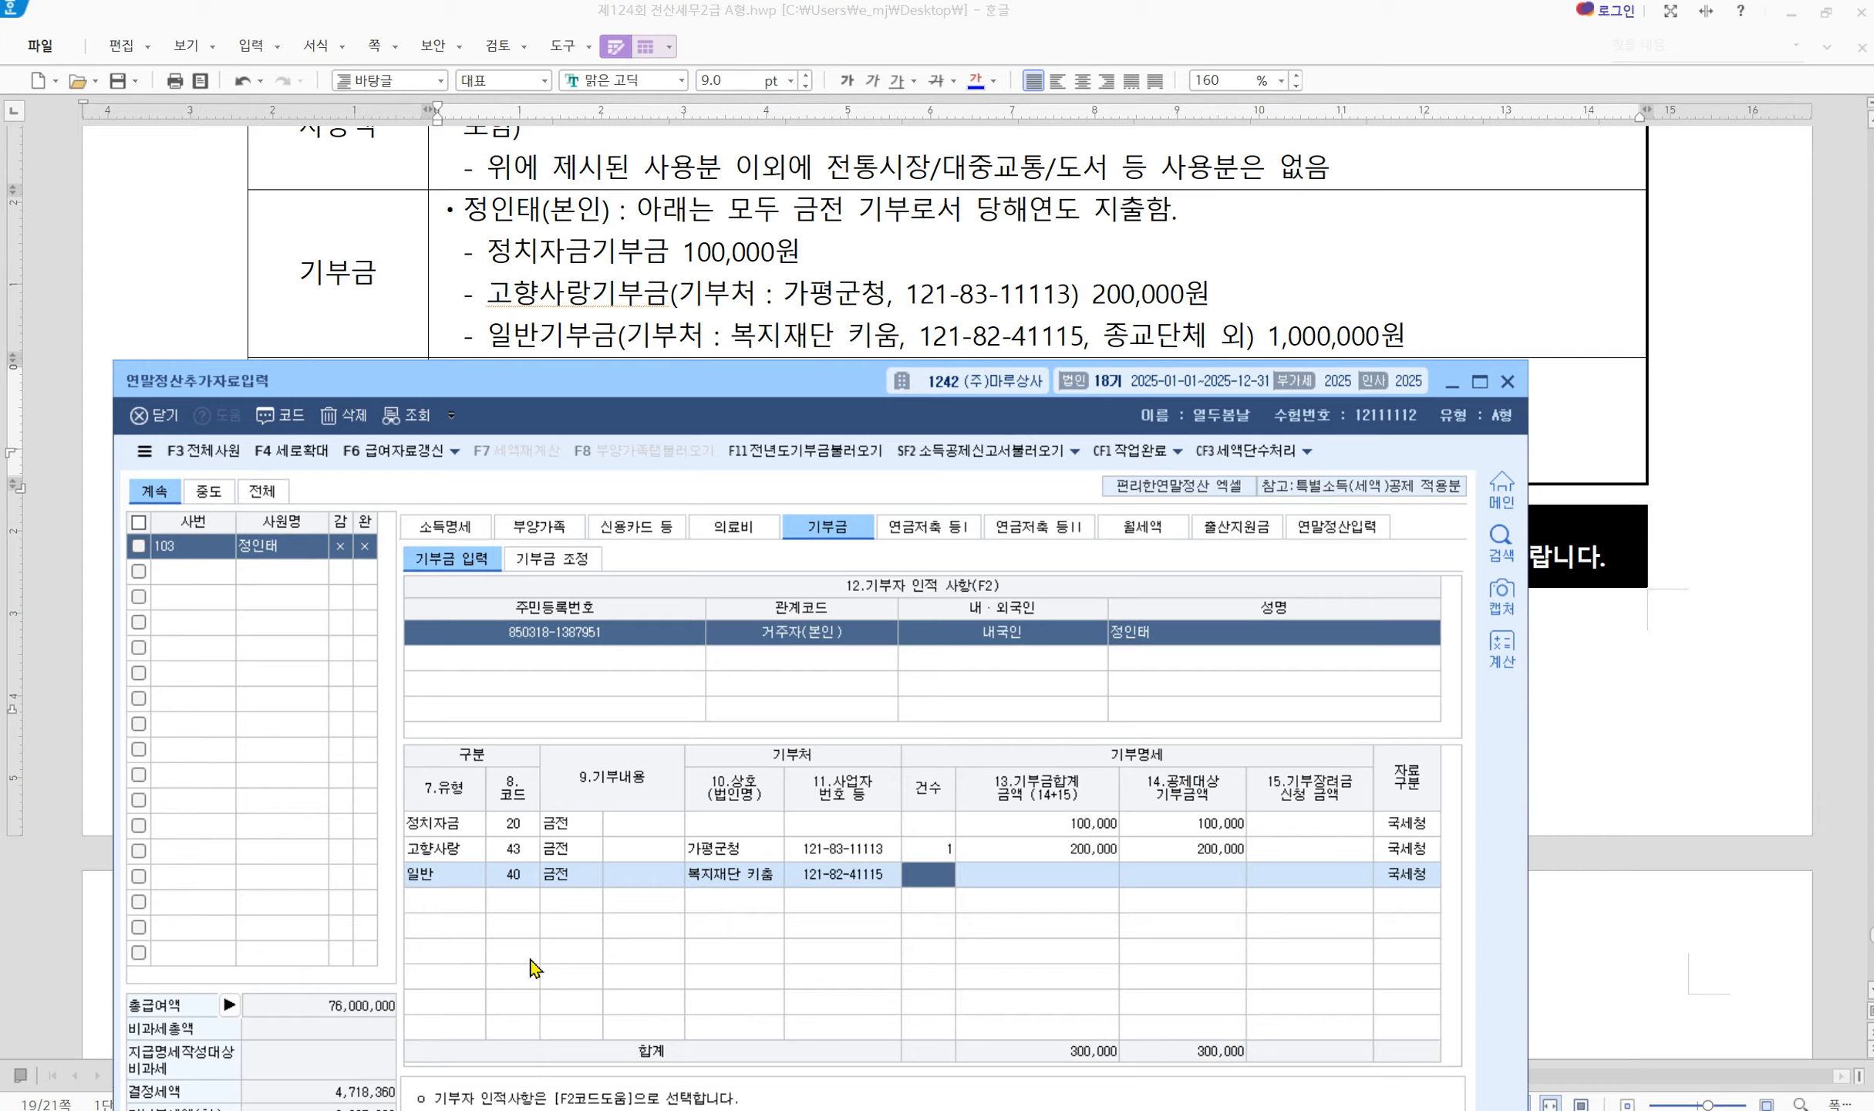
pyautogui.write('1')
pyautogui.press('Return')
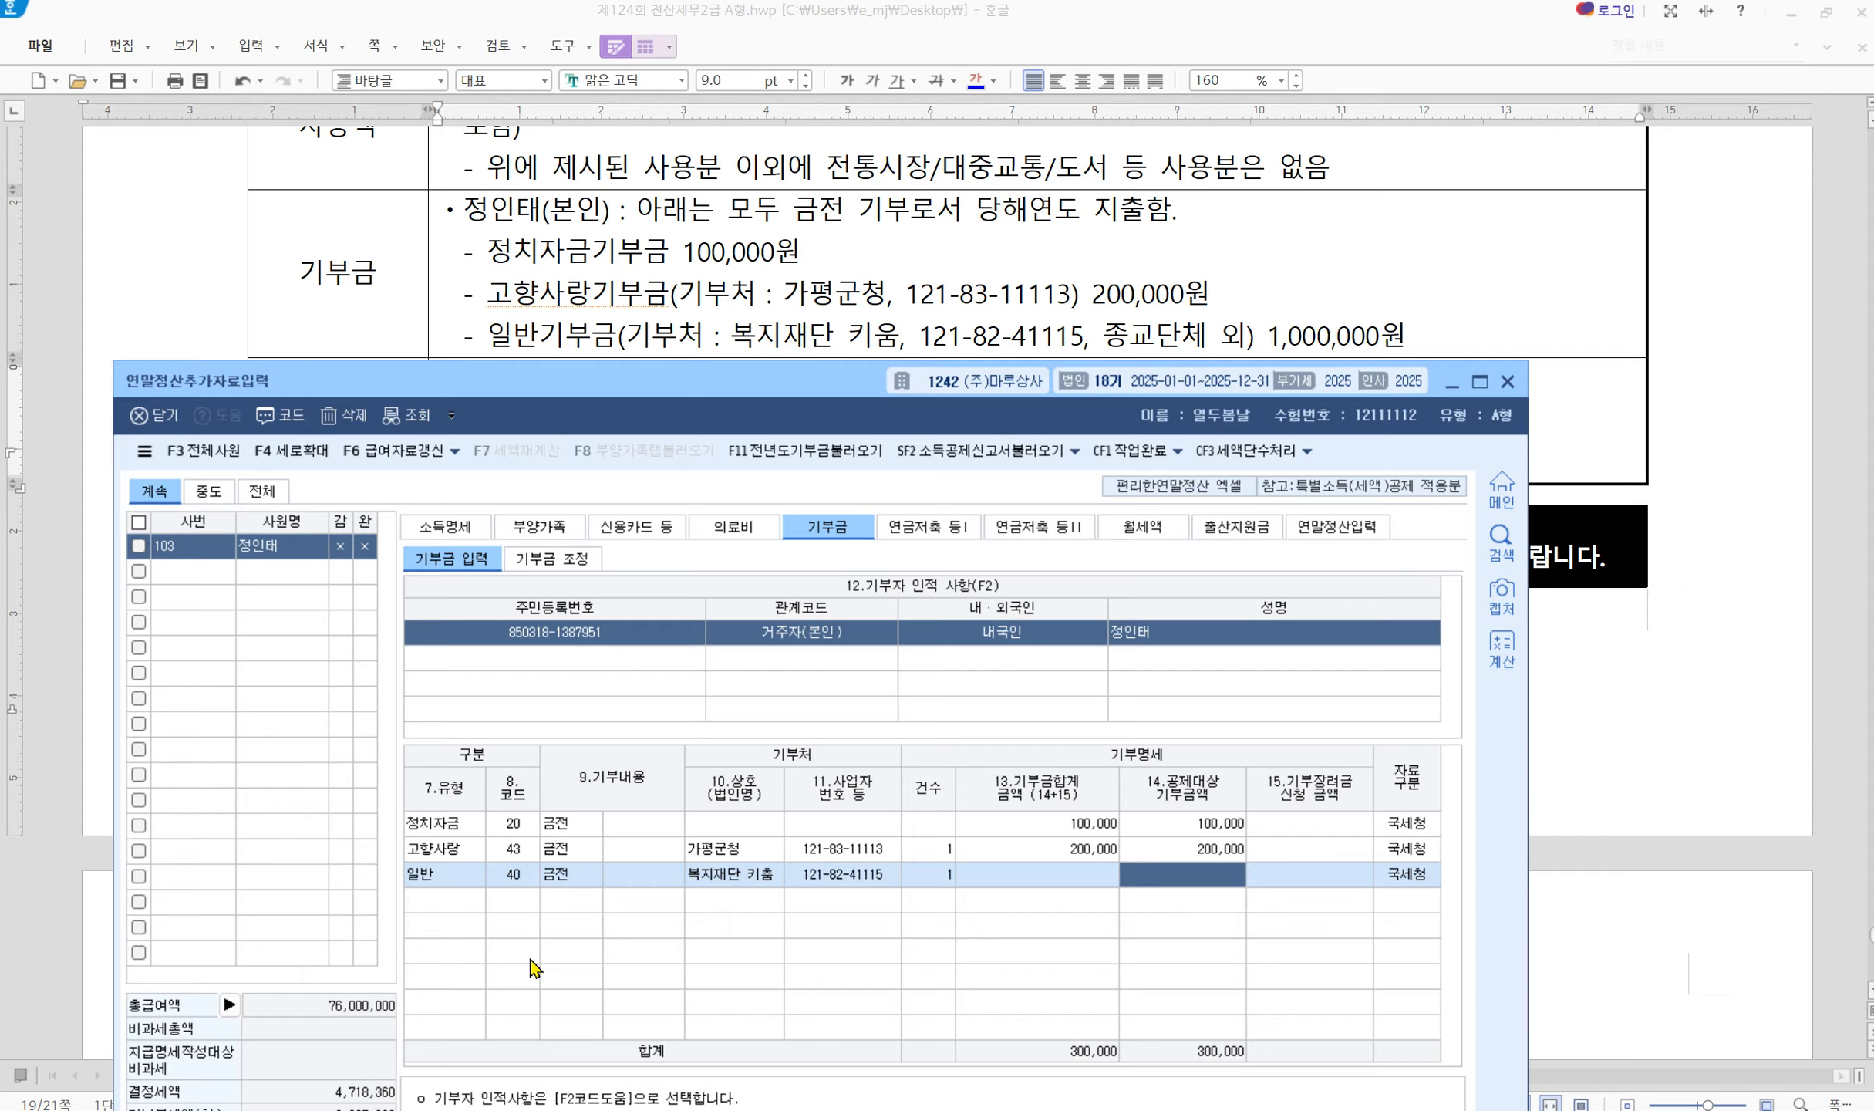
pyautogui.write('1000000')
pyautogui.press('Return')
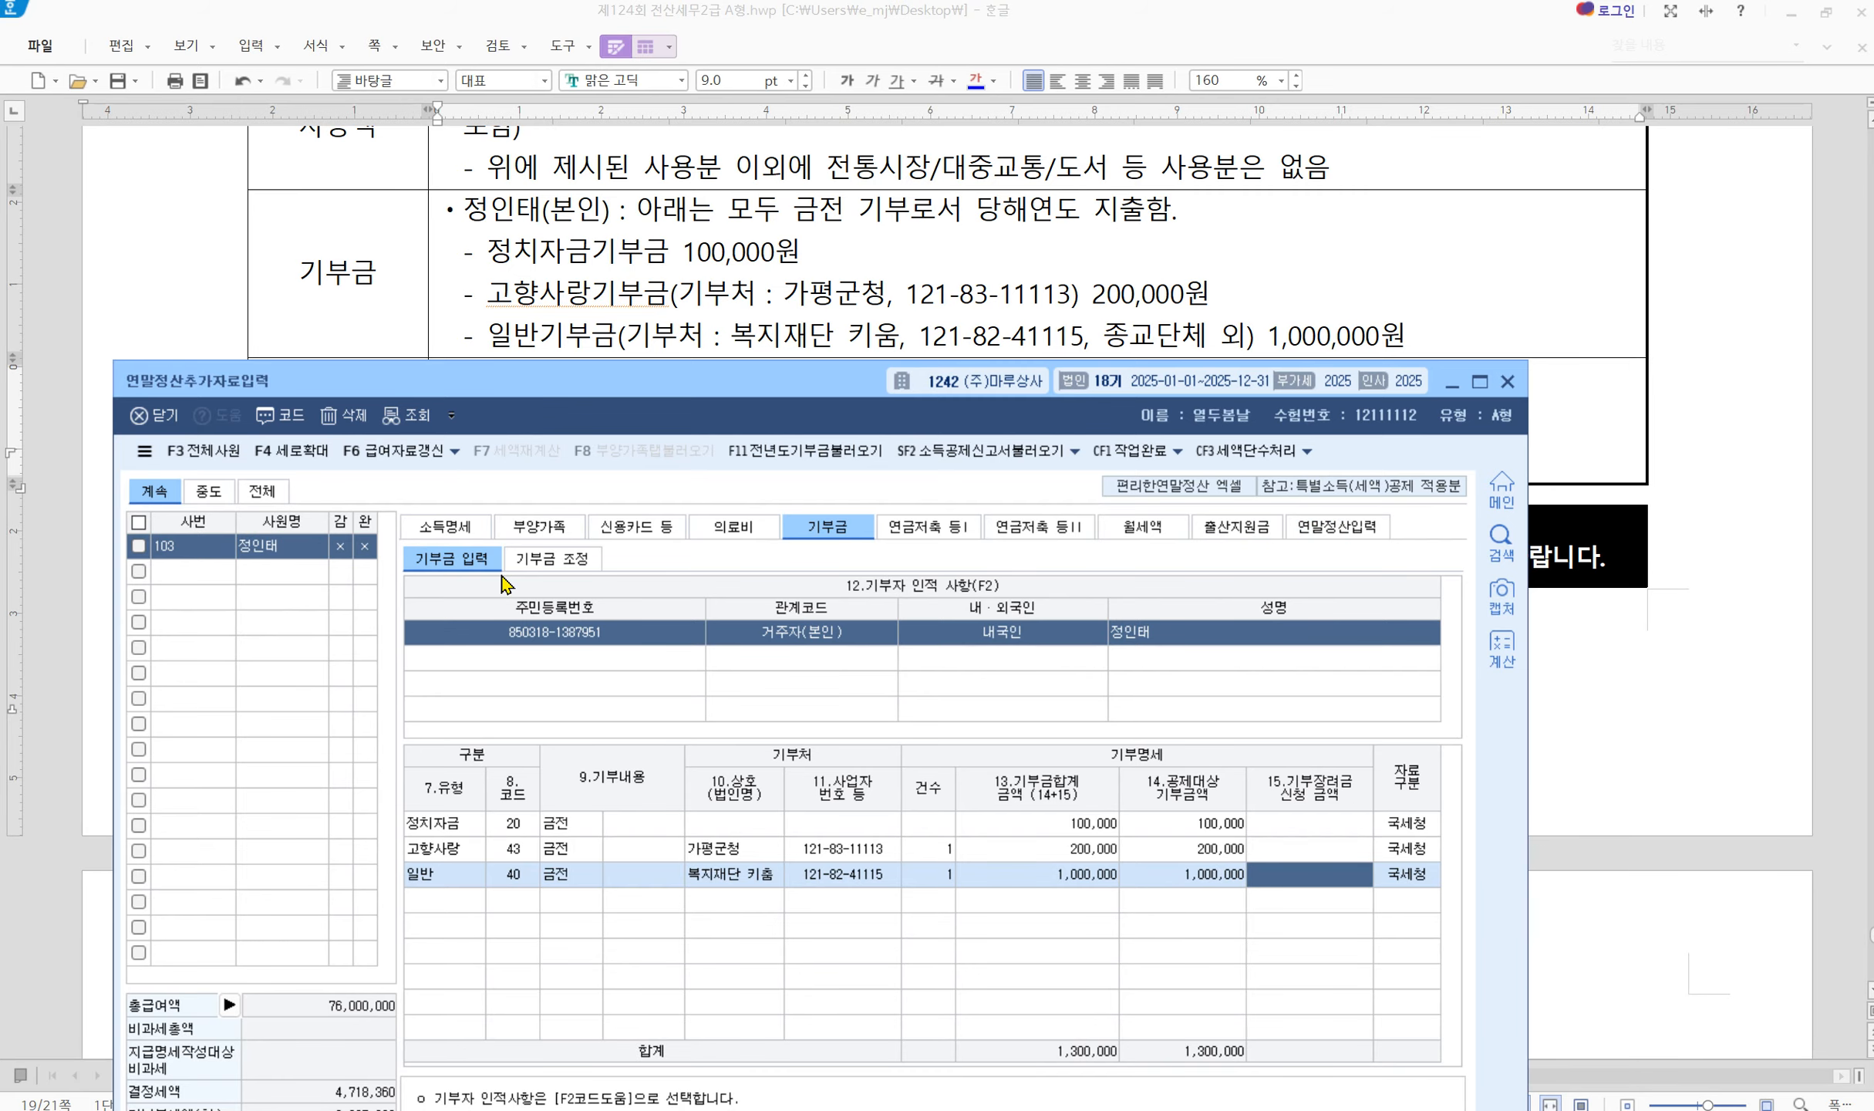
# In the 기부금 조정 deduction reference, load and apply the 100,000, 1,000,000 and 200,000 deductions
pyautogui.click(542, 566)
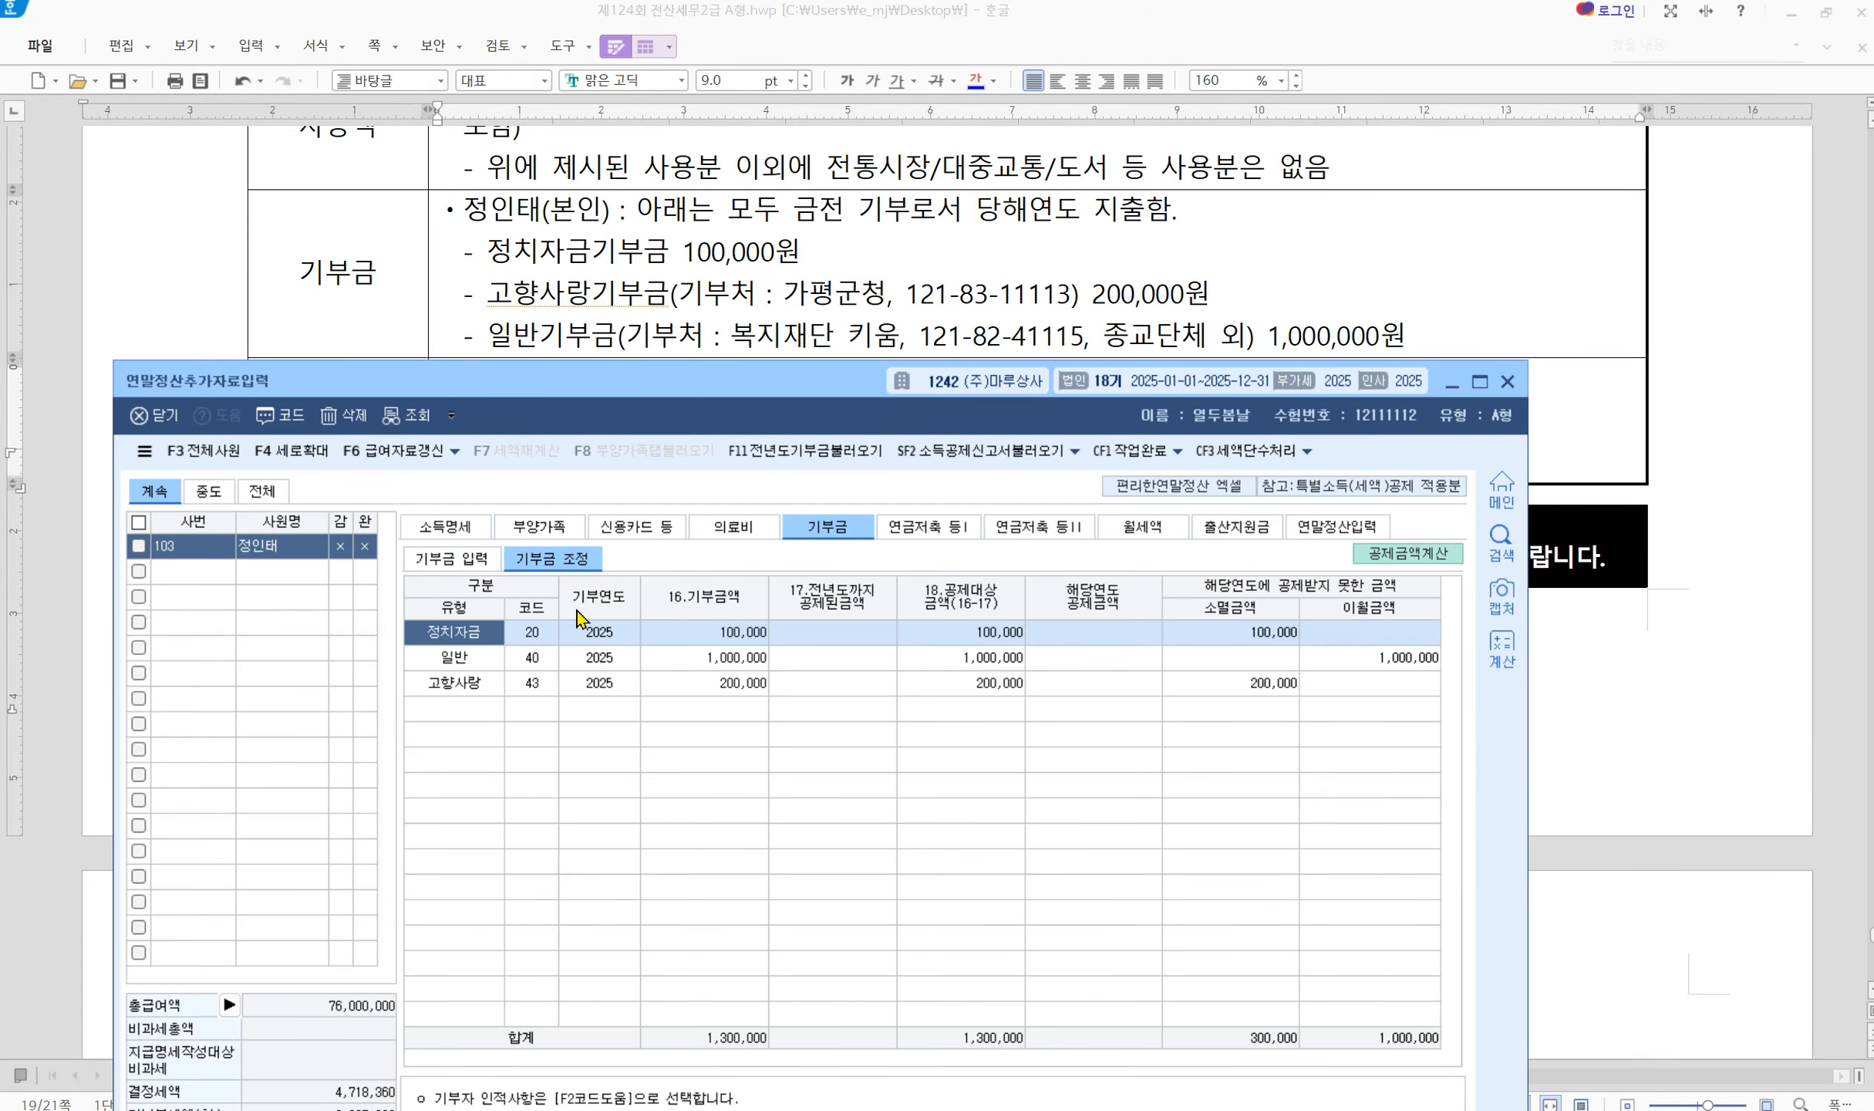
pyautogui.moveTo(590, 382); pyautogui.dragTo(669, 141)
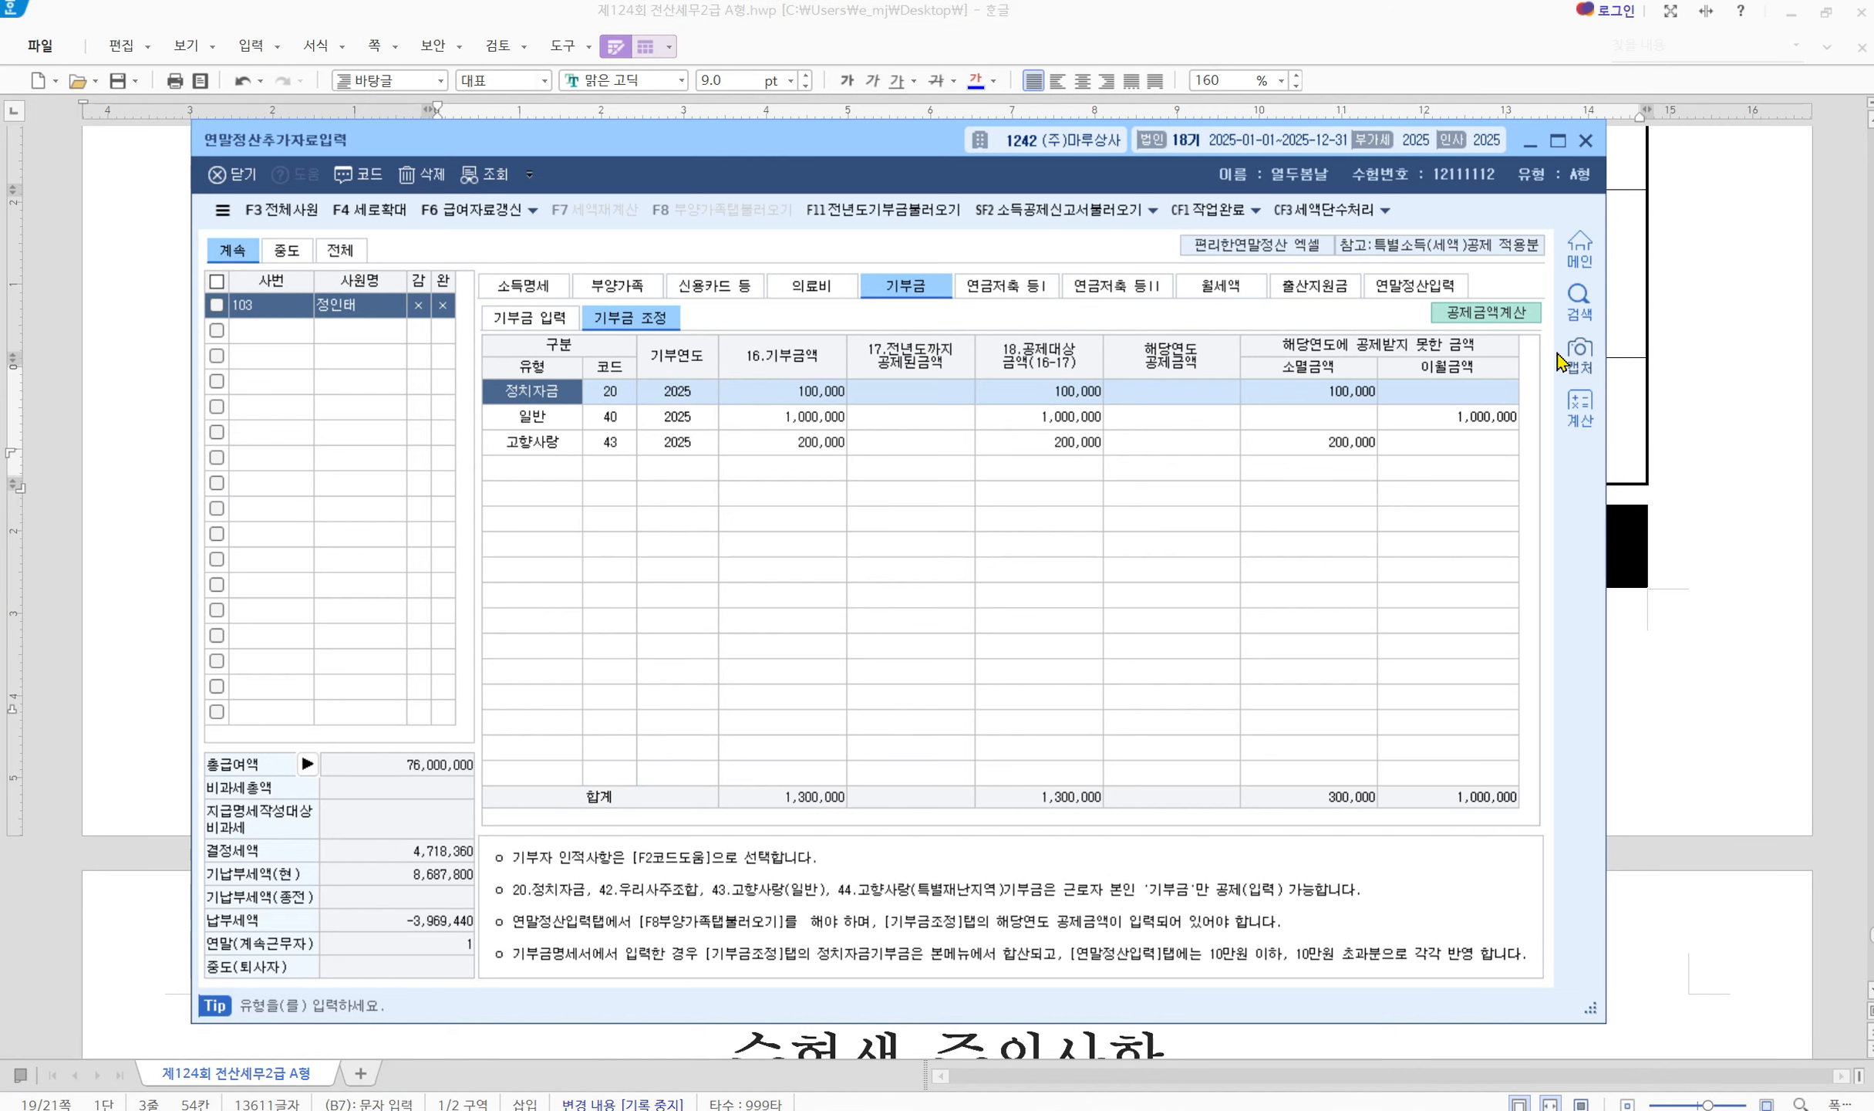
pyautogui.click(1462, 315)
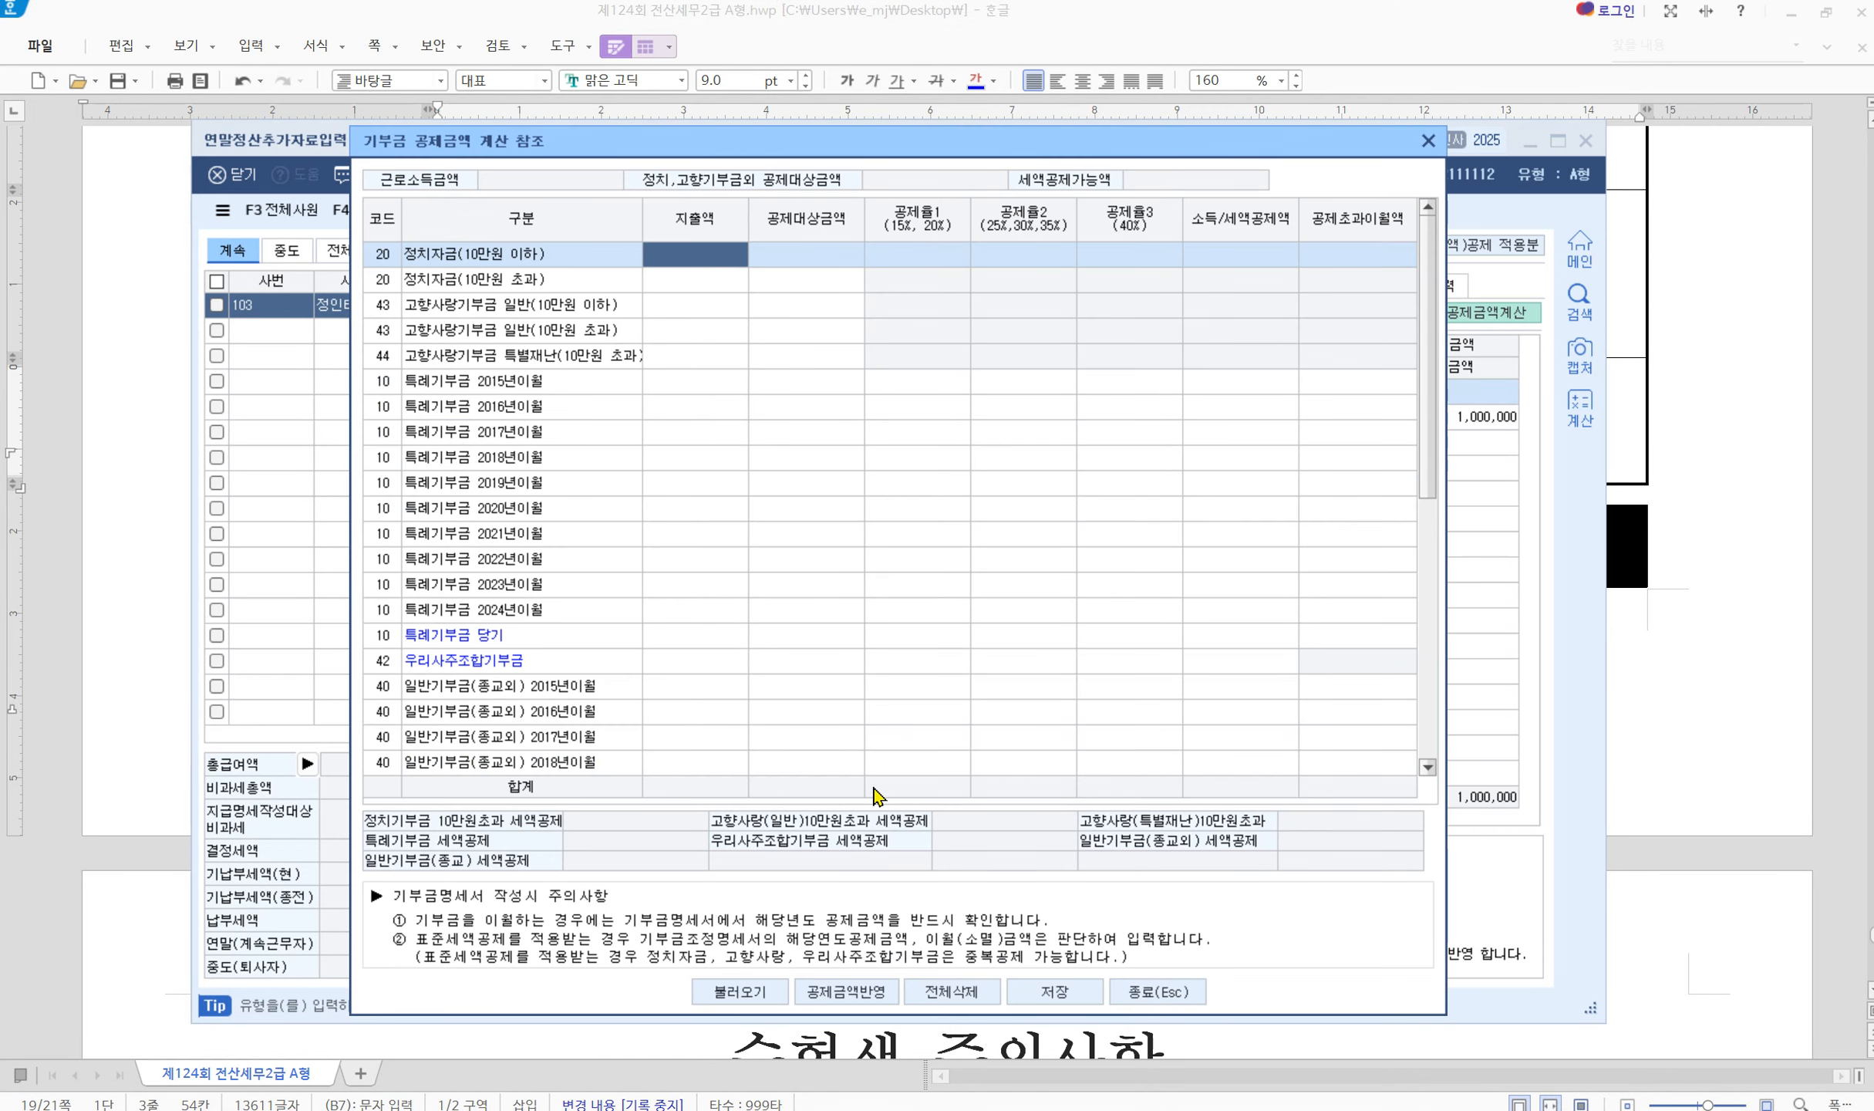
pyautogui.click(739, 993)
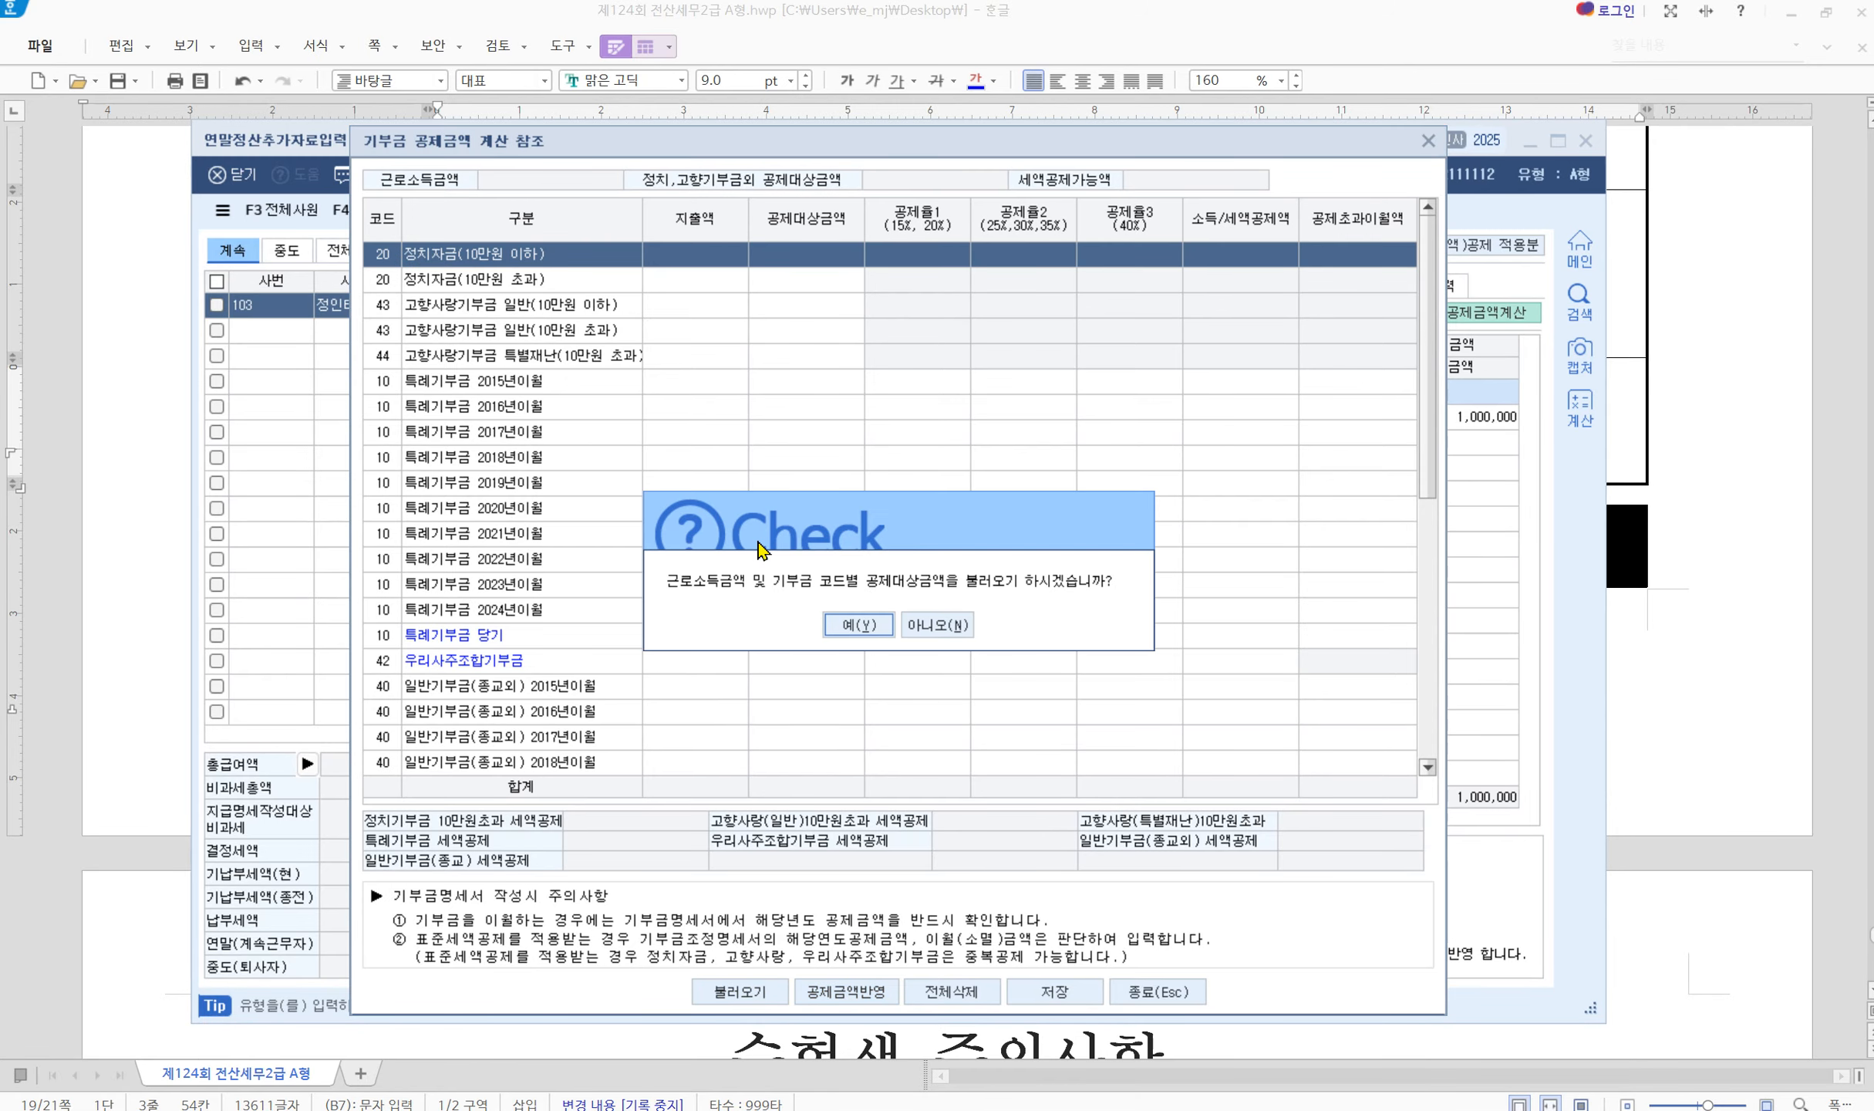
pyautogui.click(848, 622)
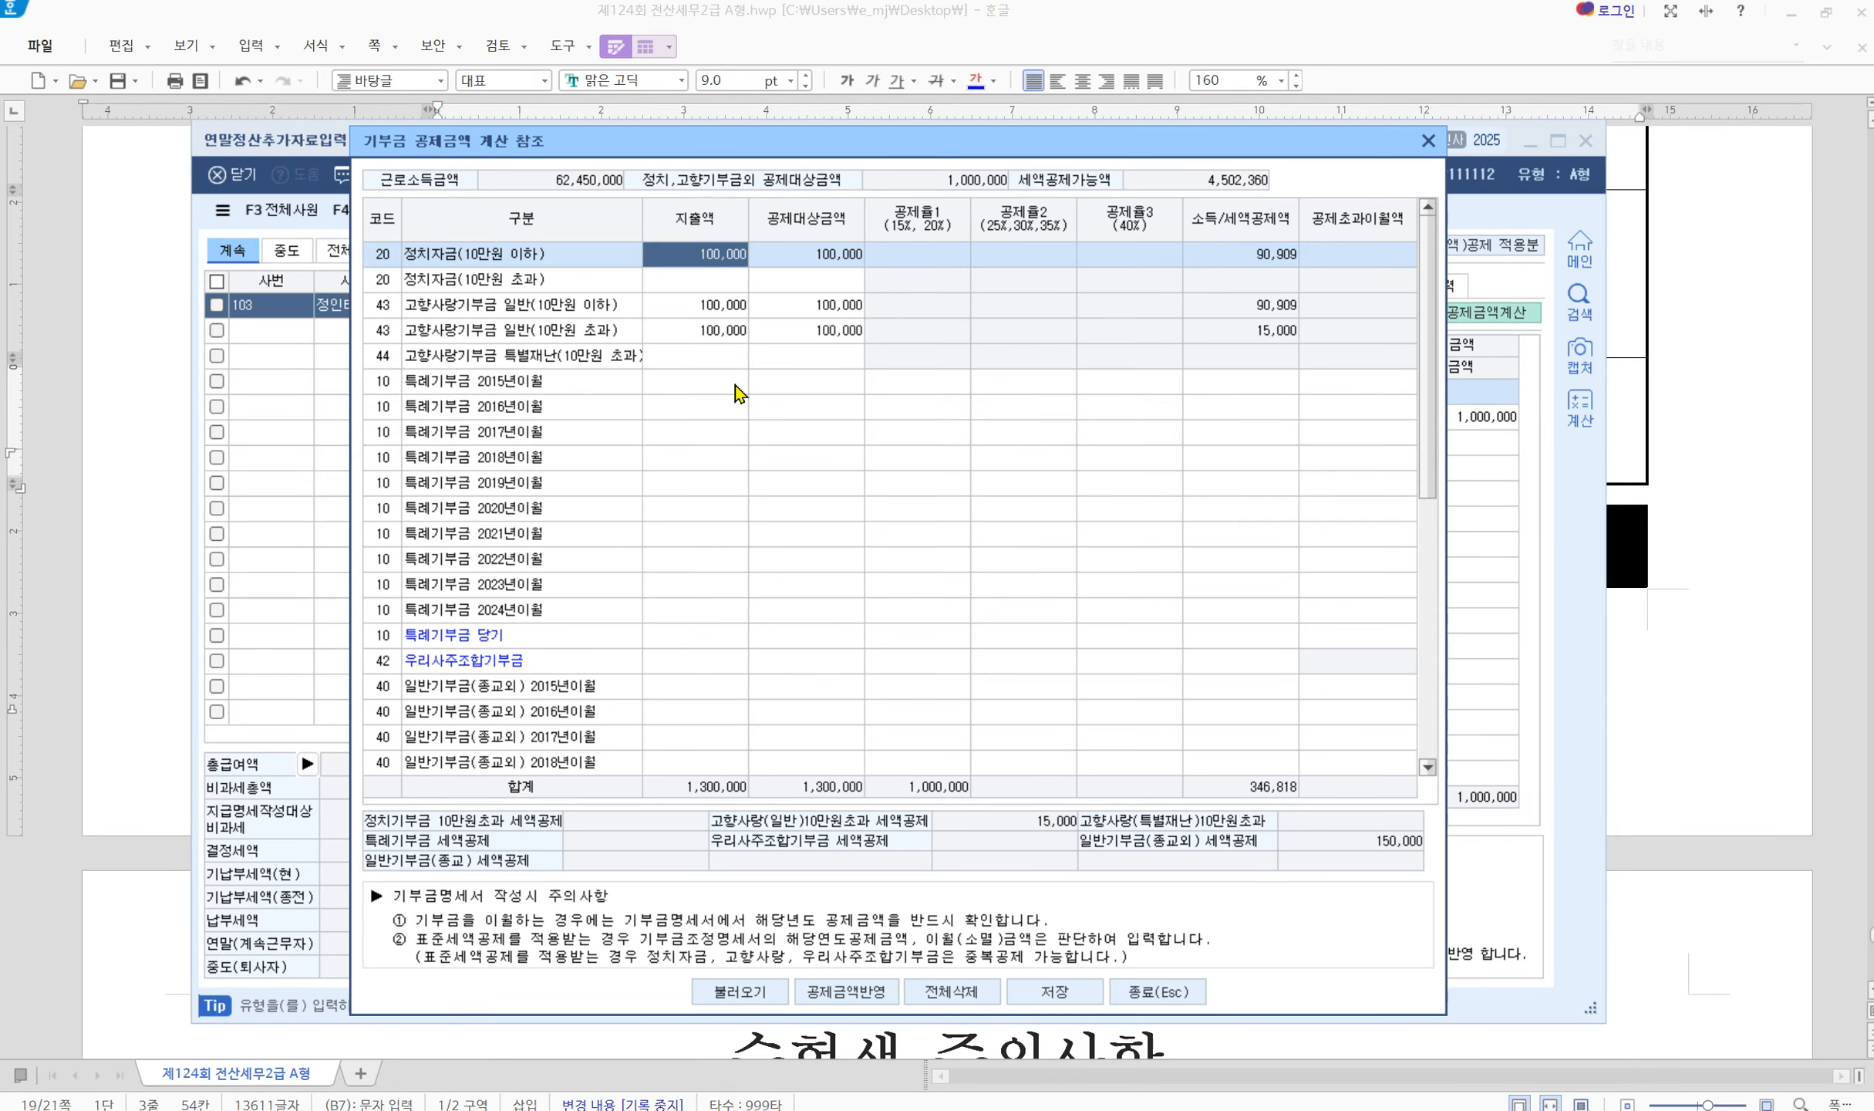
pyautogui.click(718, 310)
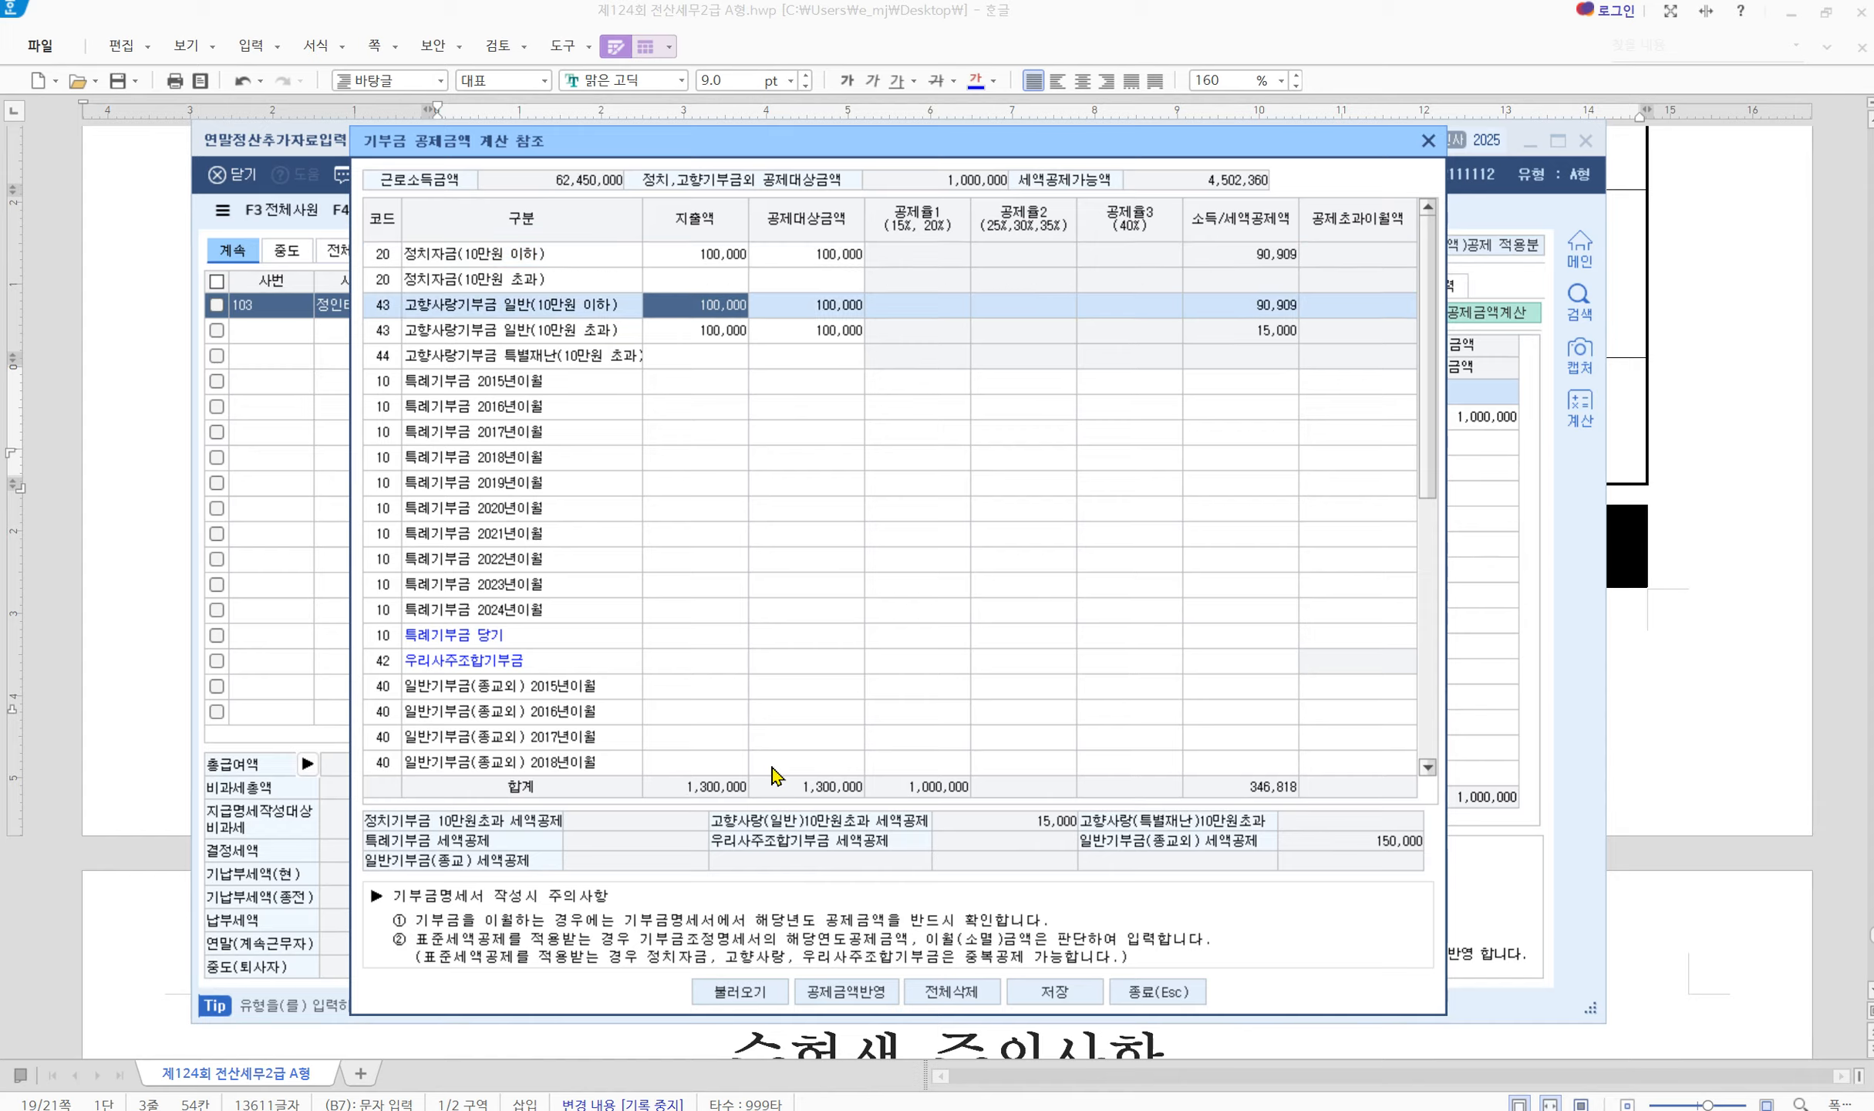
pyautogui.click(846, 992)
pyautogui.click(860, 659)
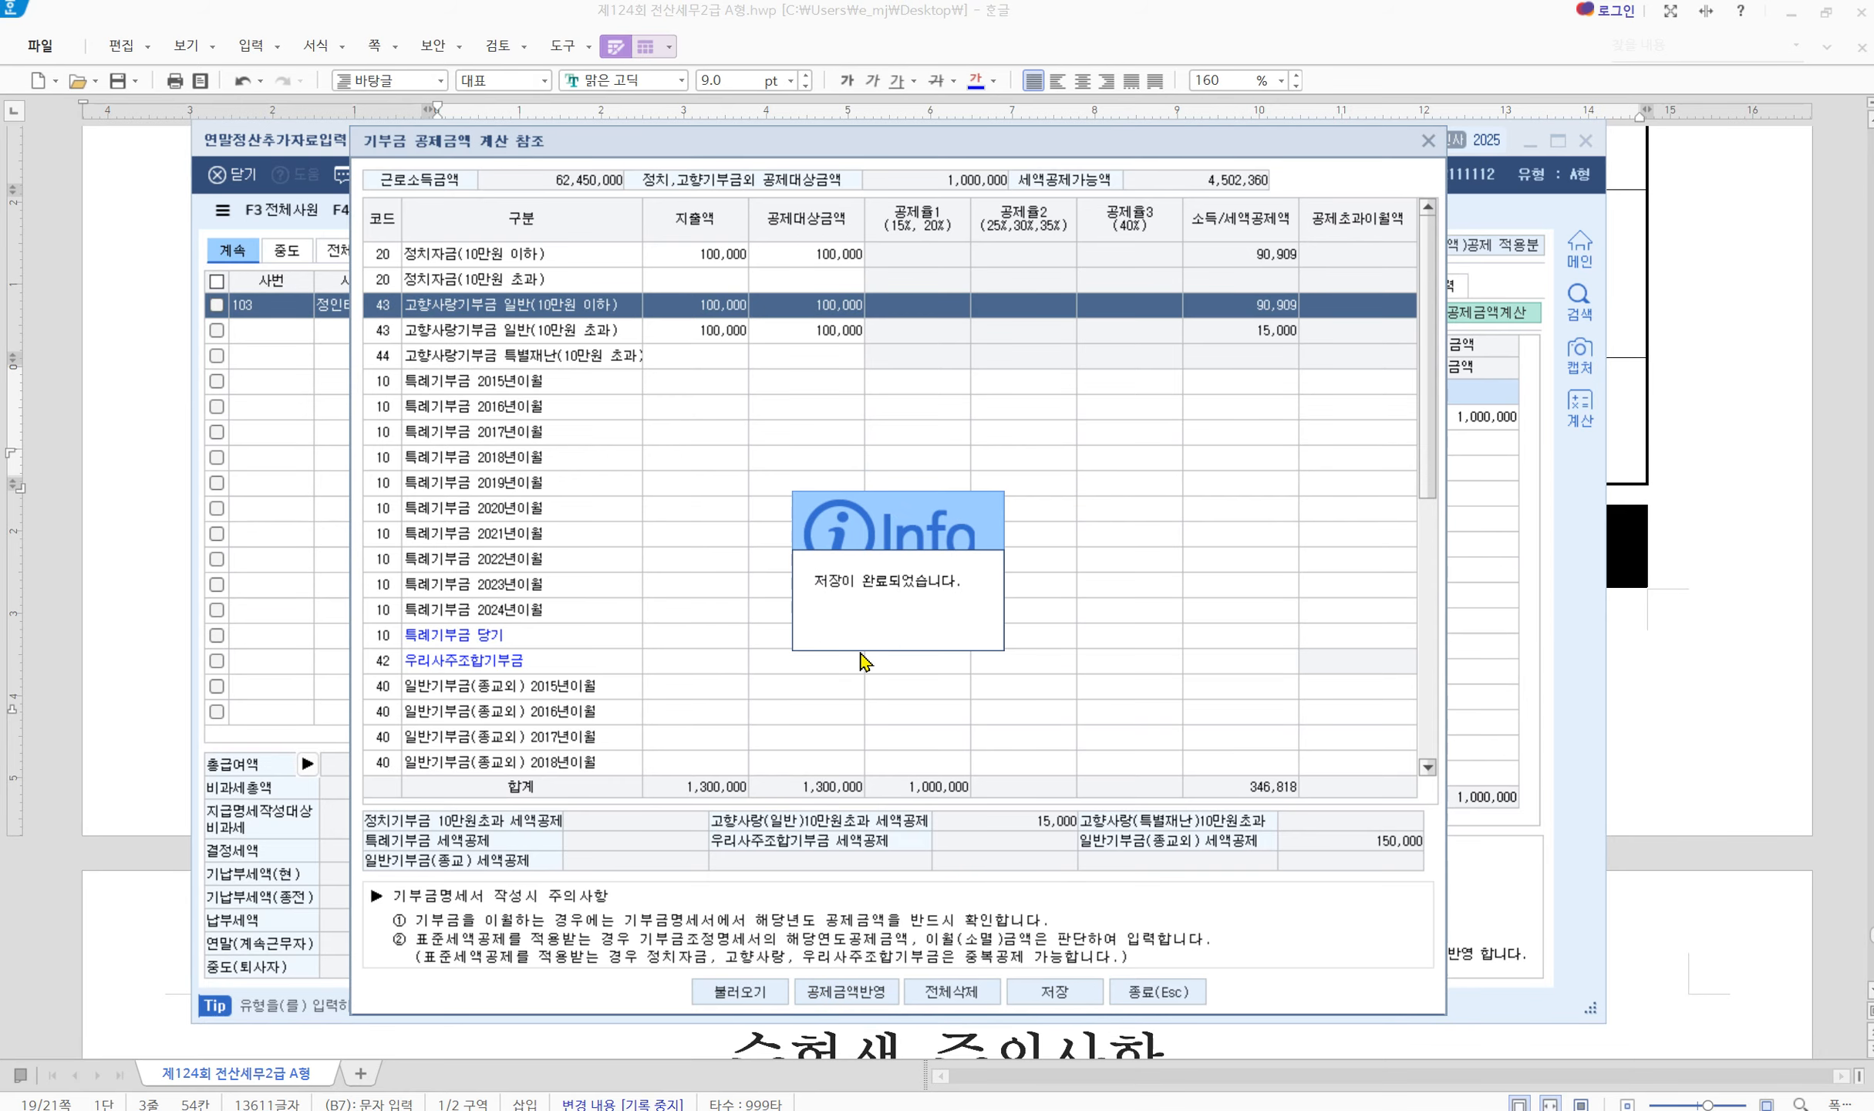
pyautogui.click(1156, 992)
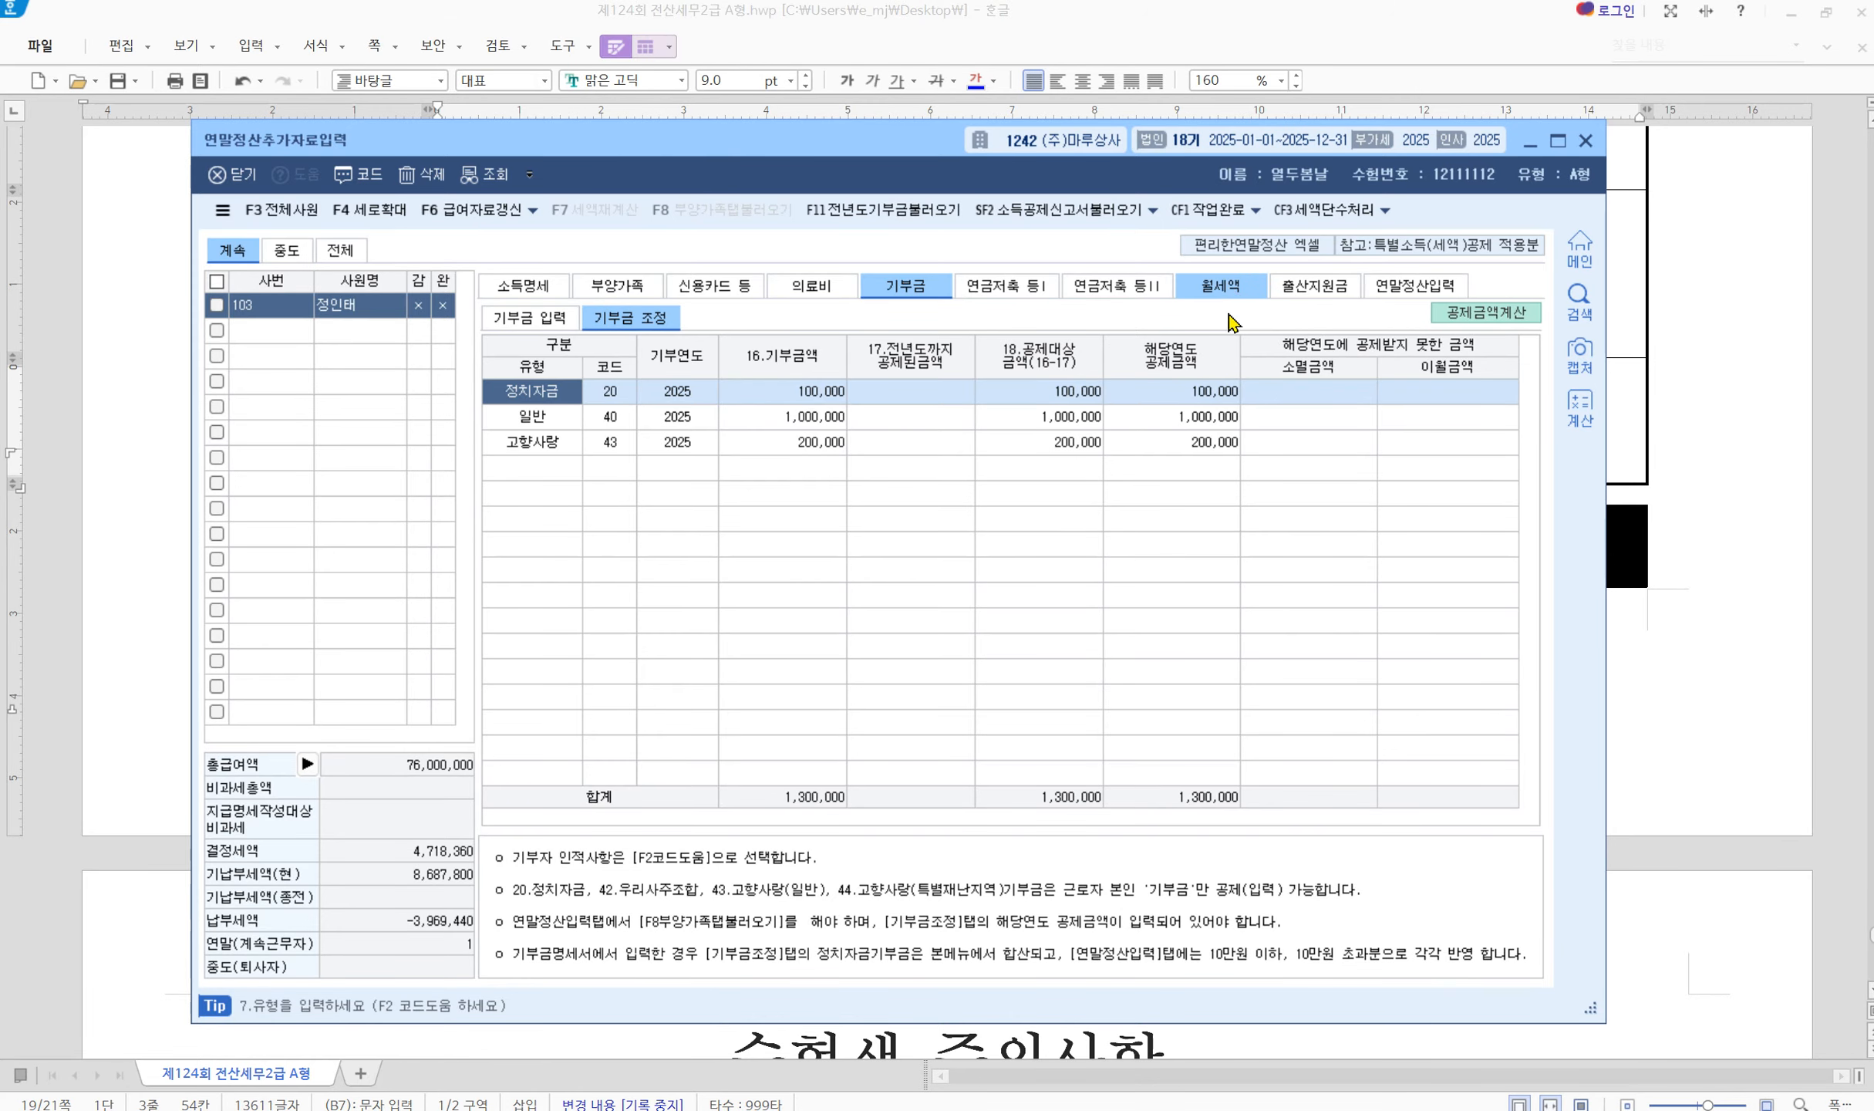
# On the 월세액 section, enter the landlord's name and resident registration number
pyautogui.click(1226, 287)
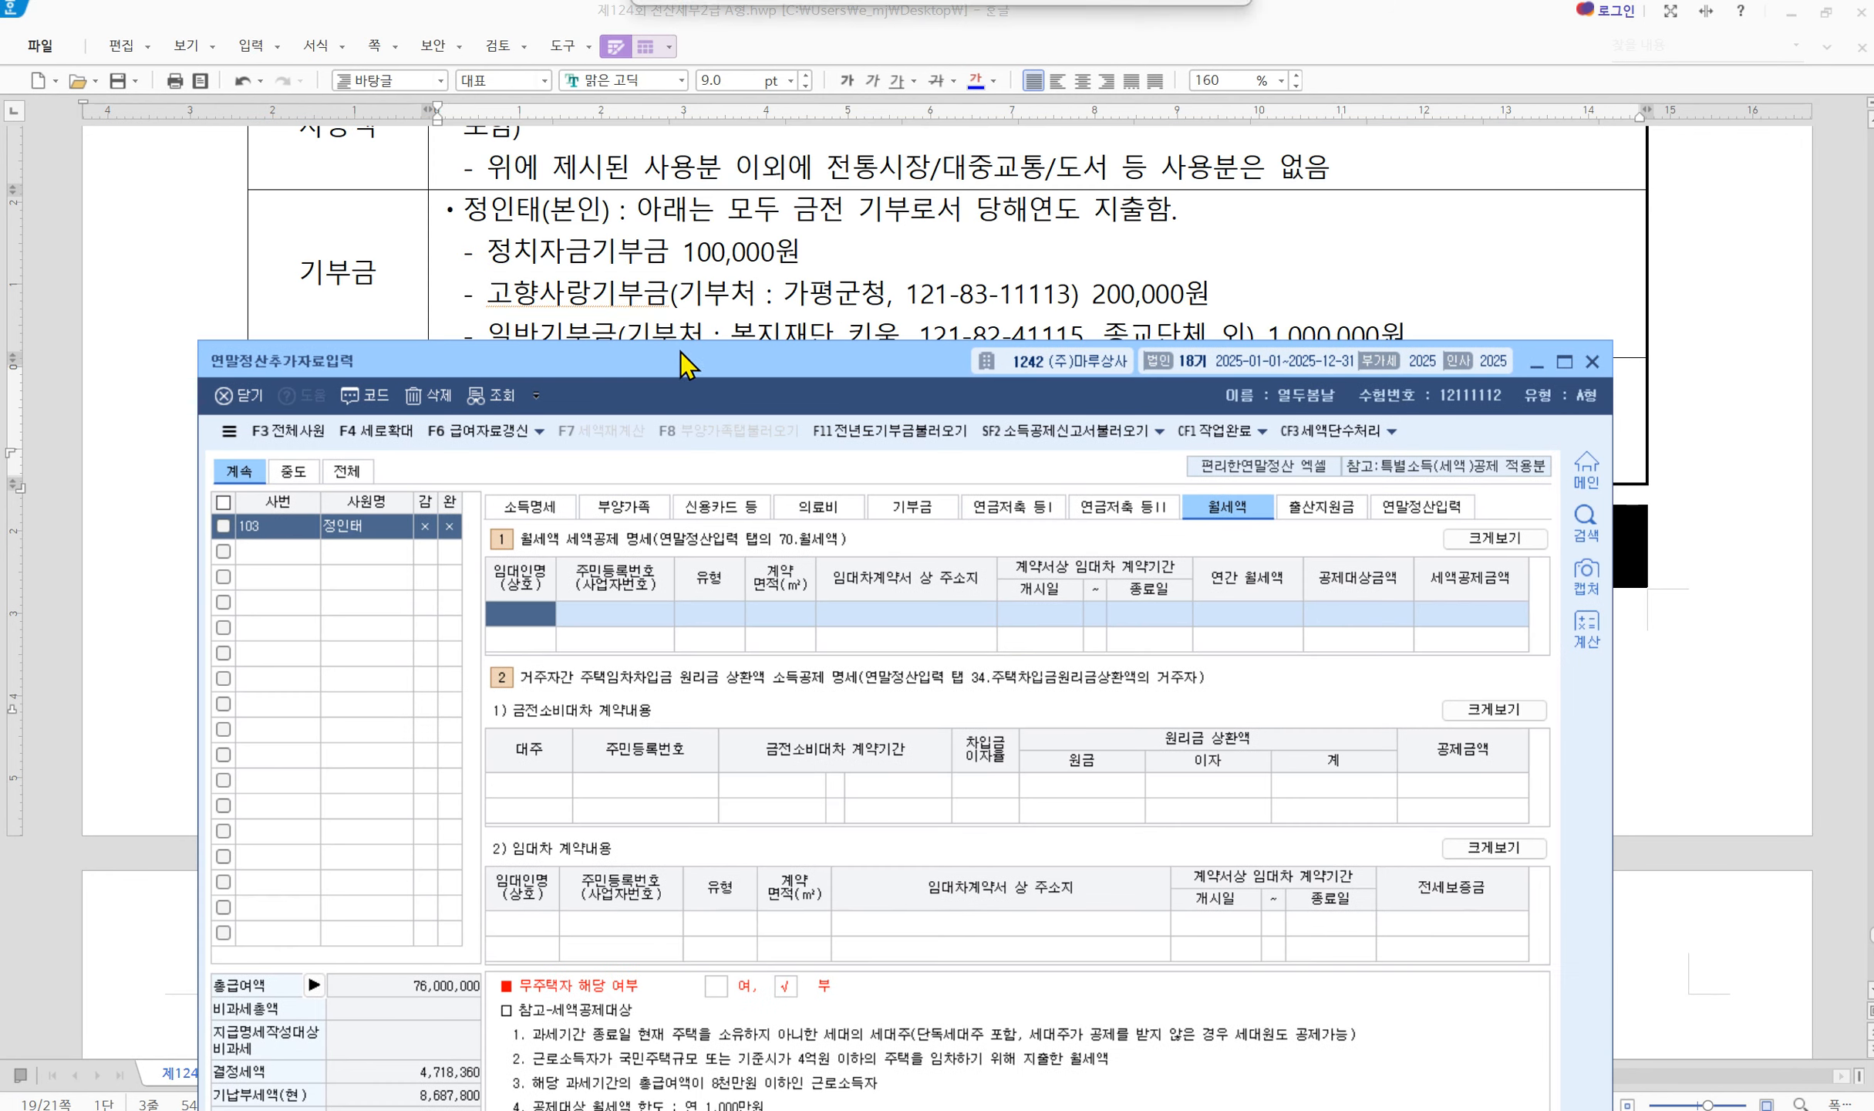
pyautogui.scroll(-3, 724, 276)
pyautogui.moveTo(679, 141); pyautogui.dragTo(742, 448)
pyautogui.scroll(2, 724, 277)
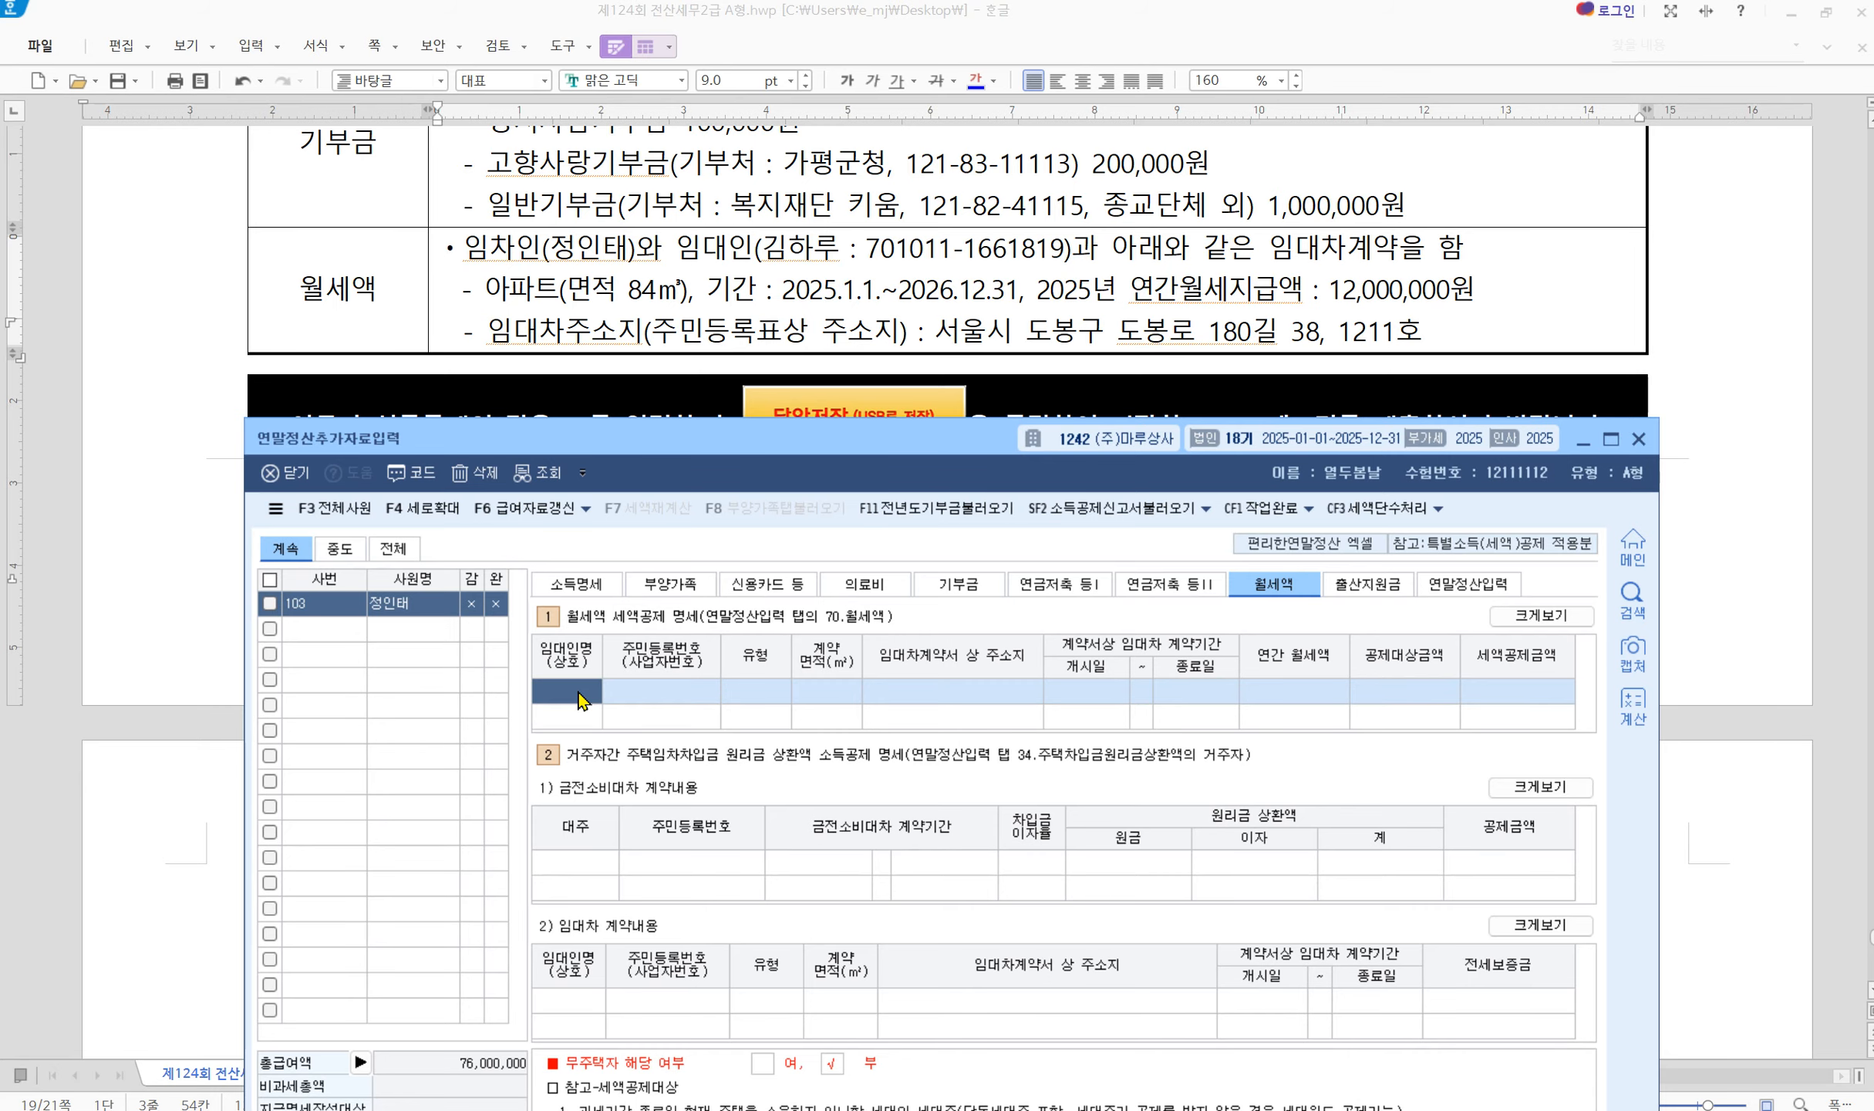
pyautogui.write('임대이')
pyautogui.press('BackSpace')
pyautogui.press('BackSpace')
pyautogui.press('Return')
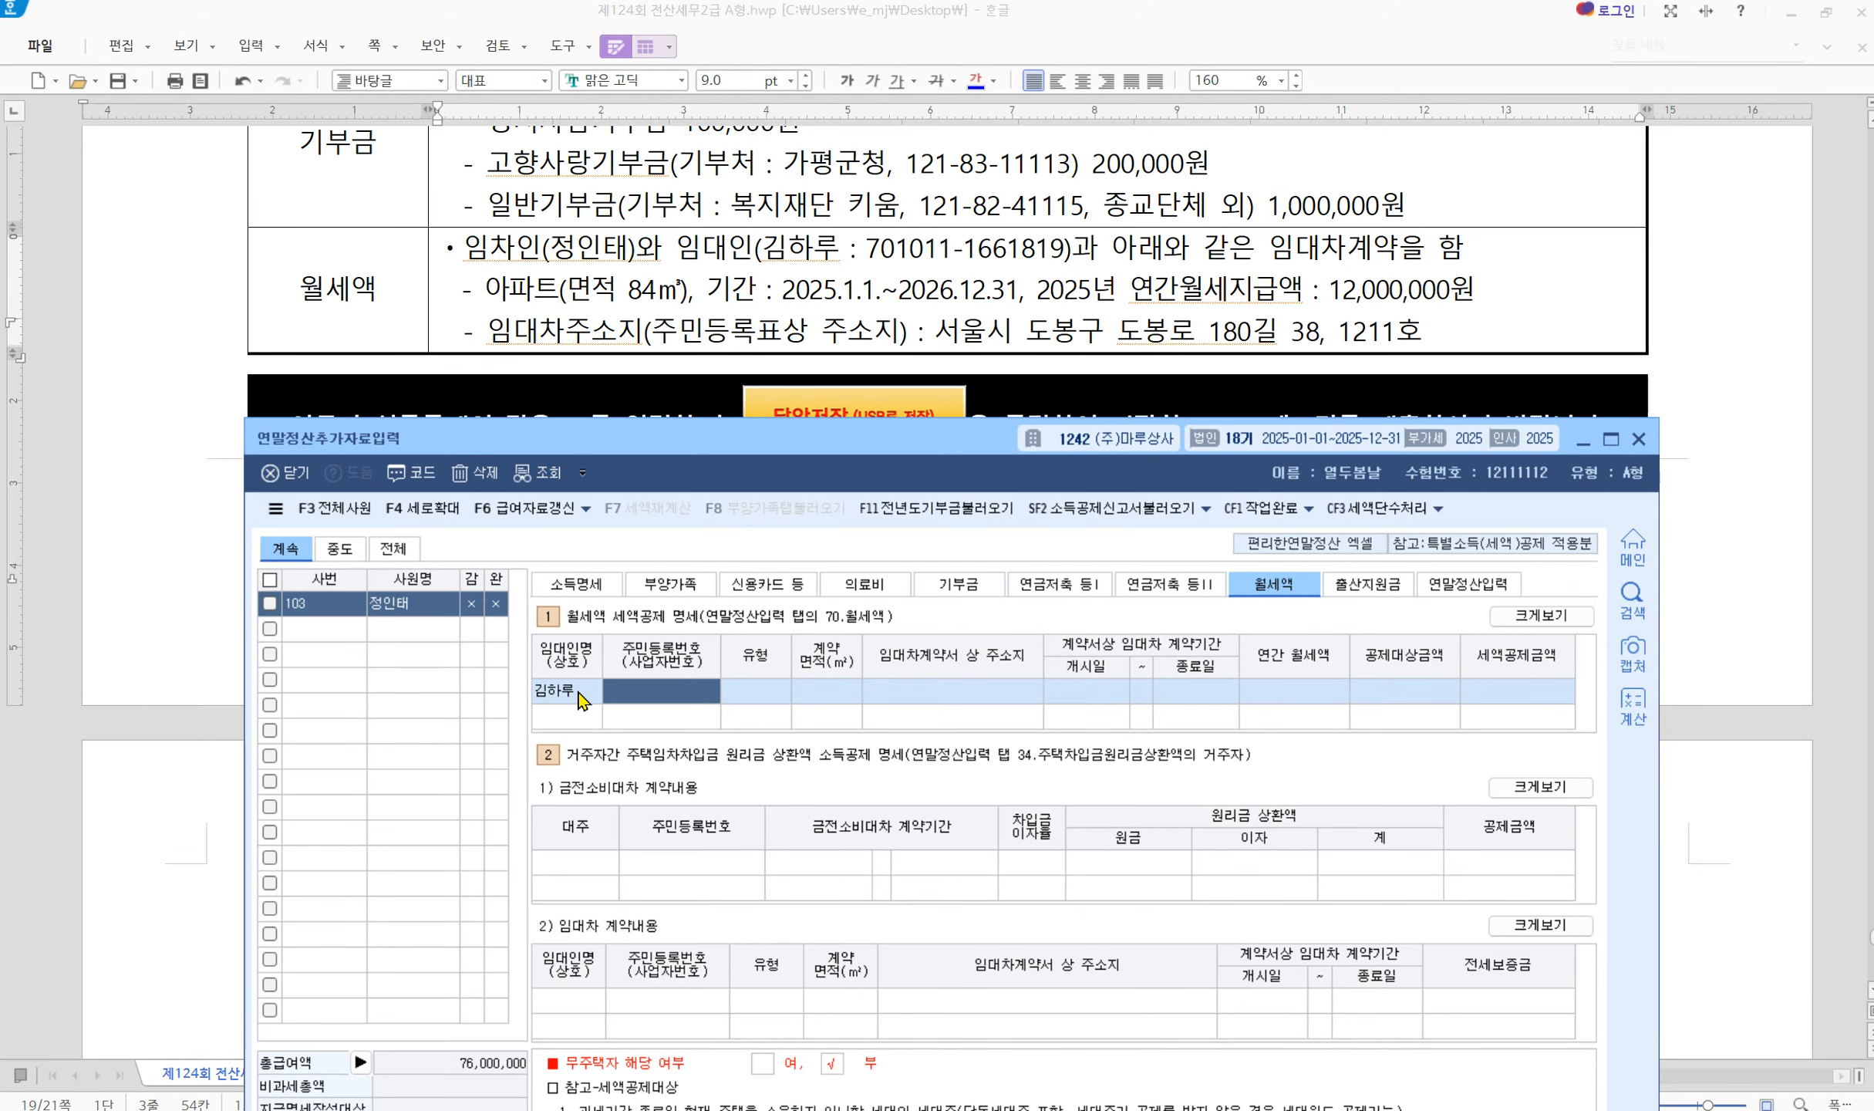
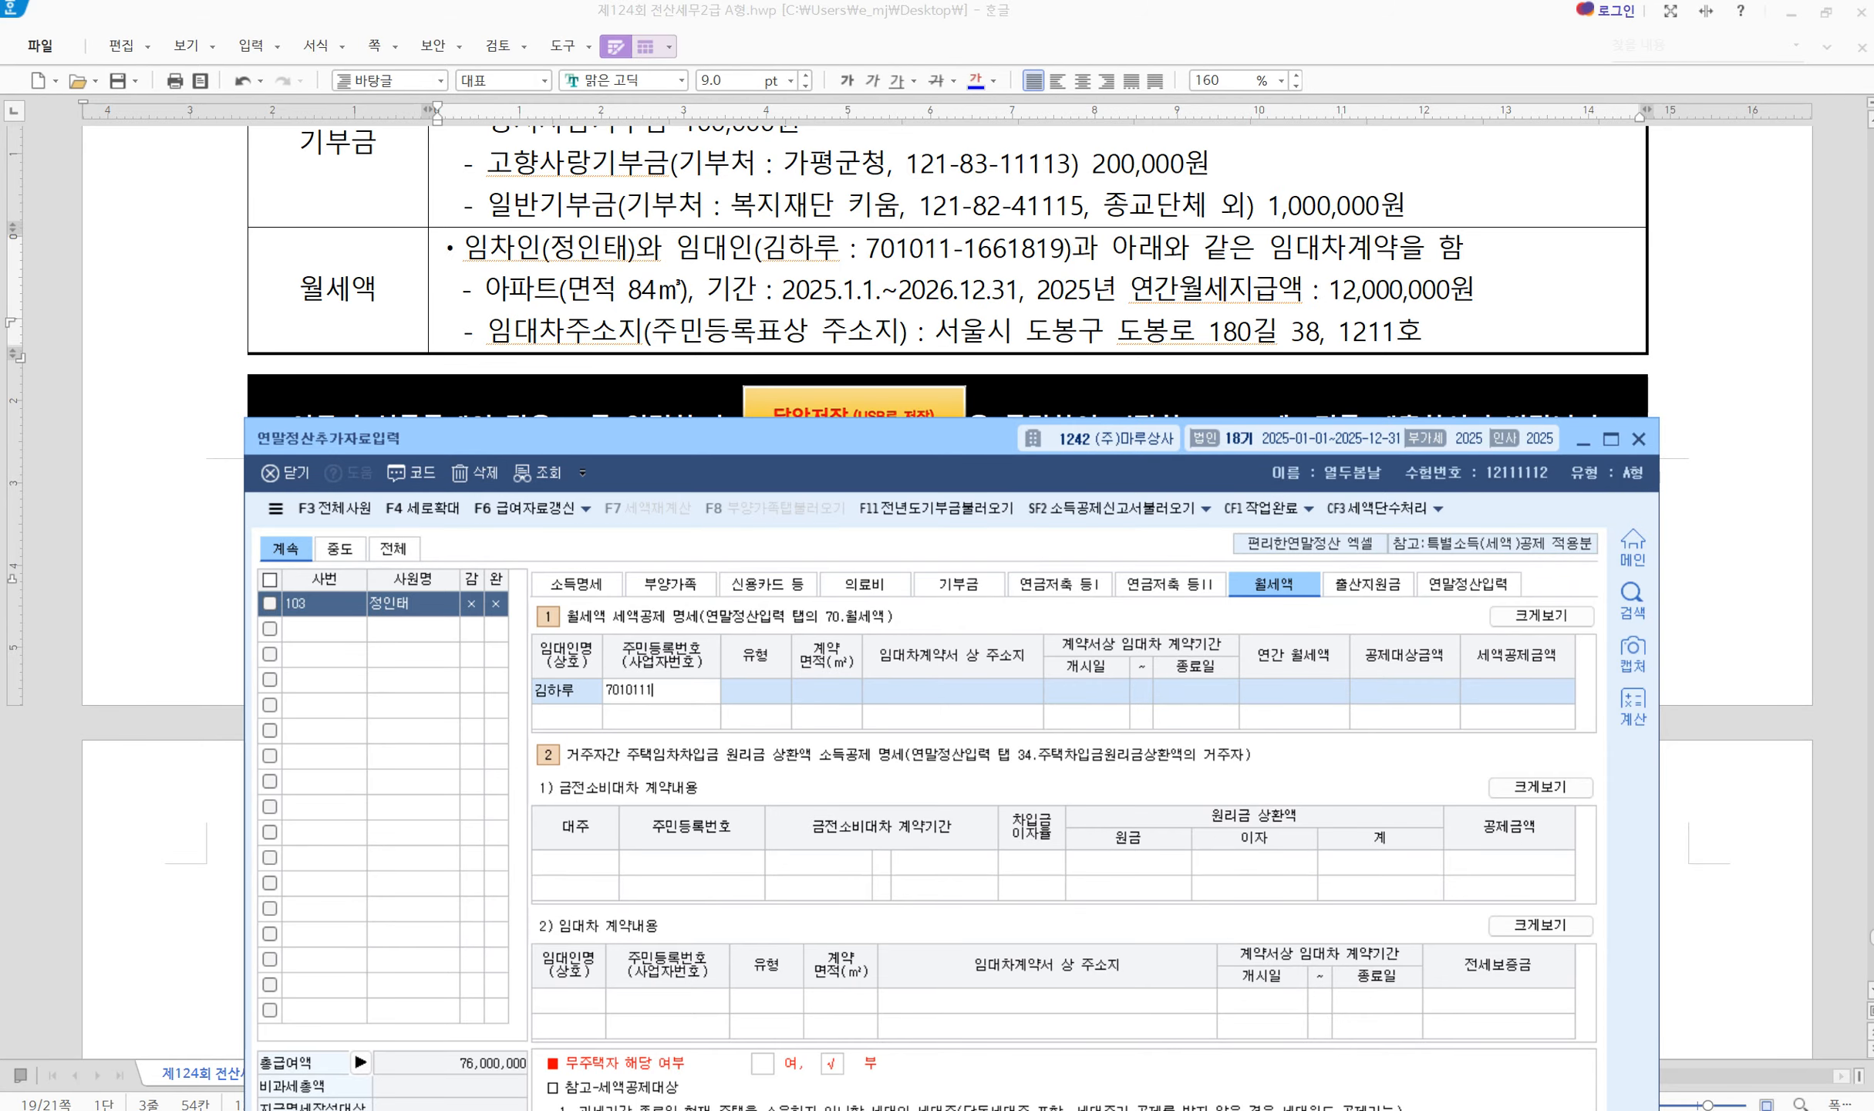
pyautogui.press('Return')
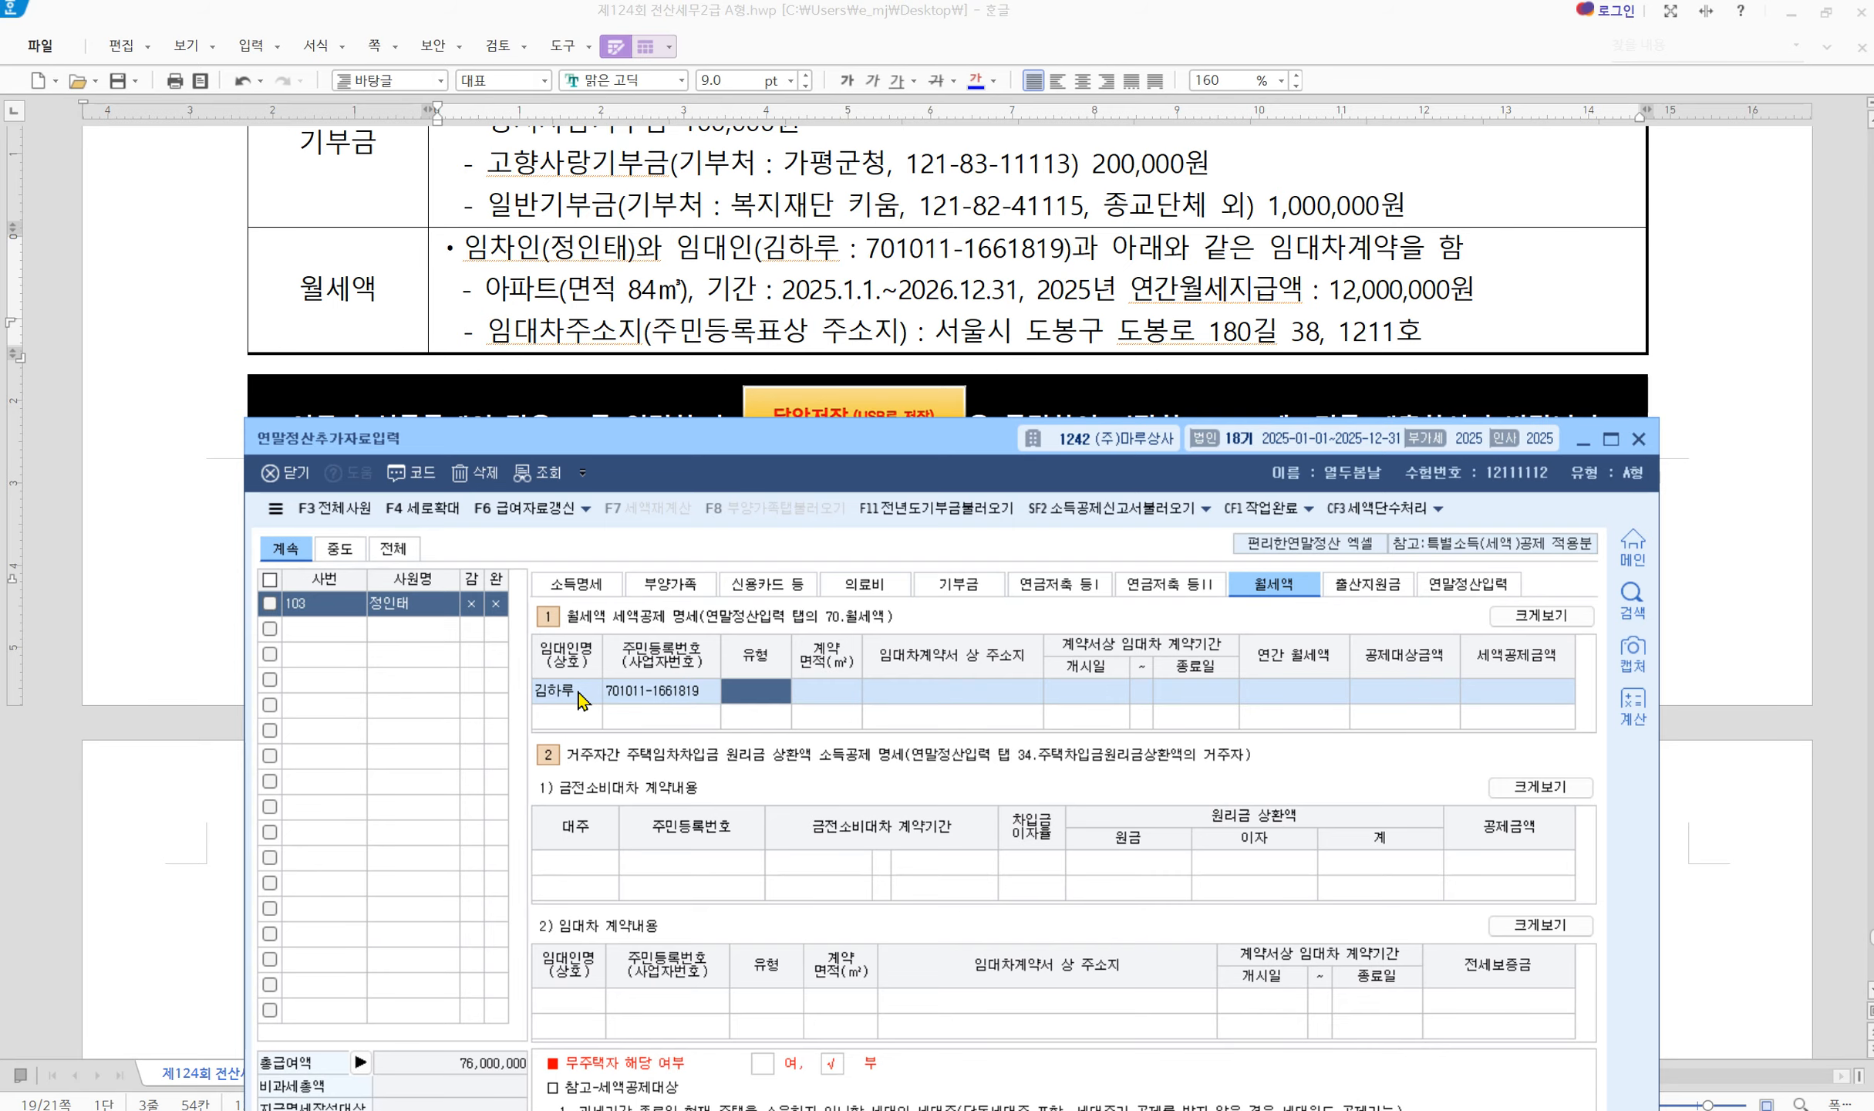
# Set the housing type to 아파트 with an 84.00㎡ contract area
pyautogui.press('F2')
pyautogui.press('Down')
pyautogui.press('Down')
pyautogui.press('Down')
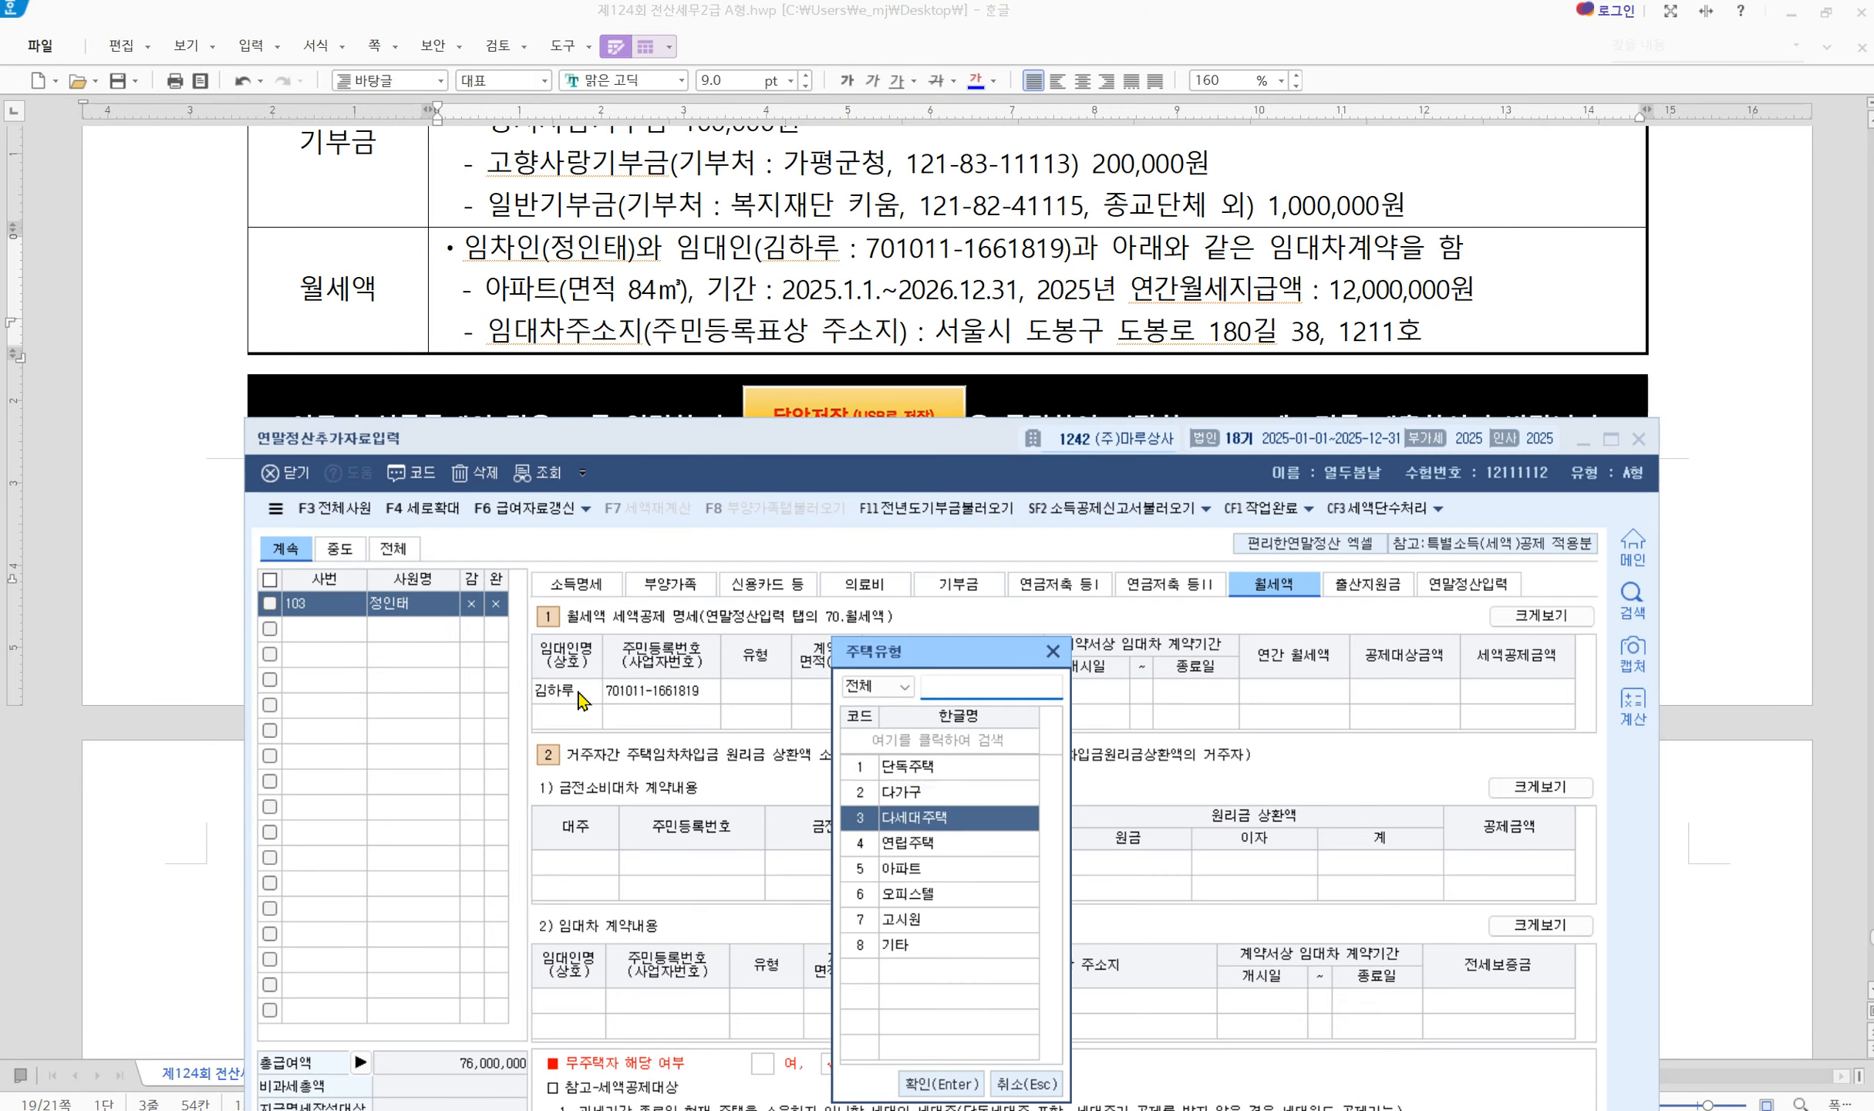
pyautogui.press('Up')
pyautogui.press('Up')
pyautogui.press('Down')
pyautogui.press('Down')
pyautogui.press('Down')
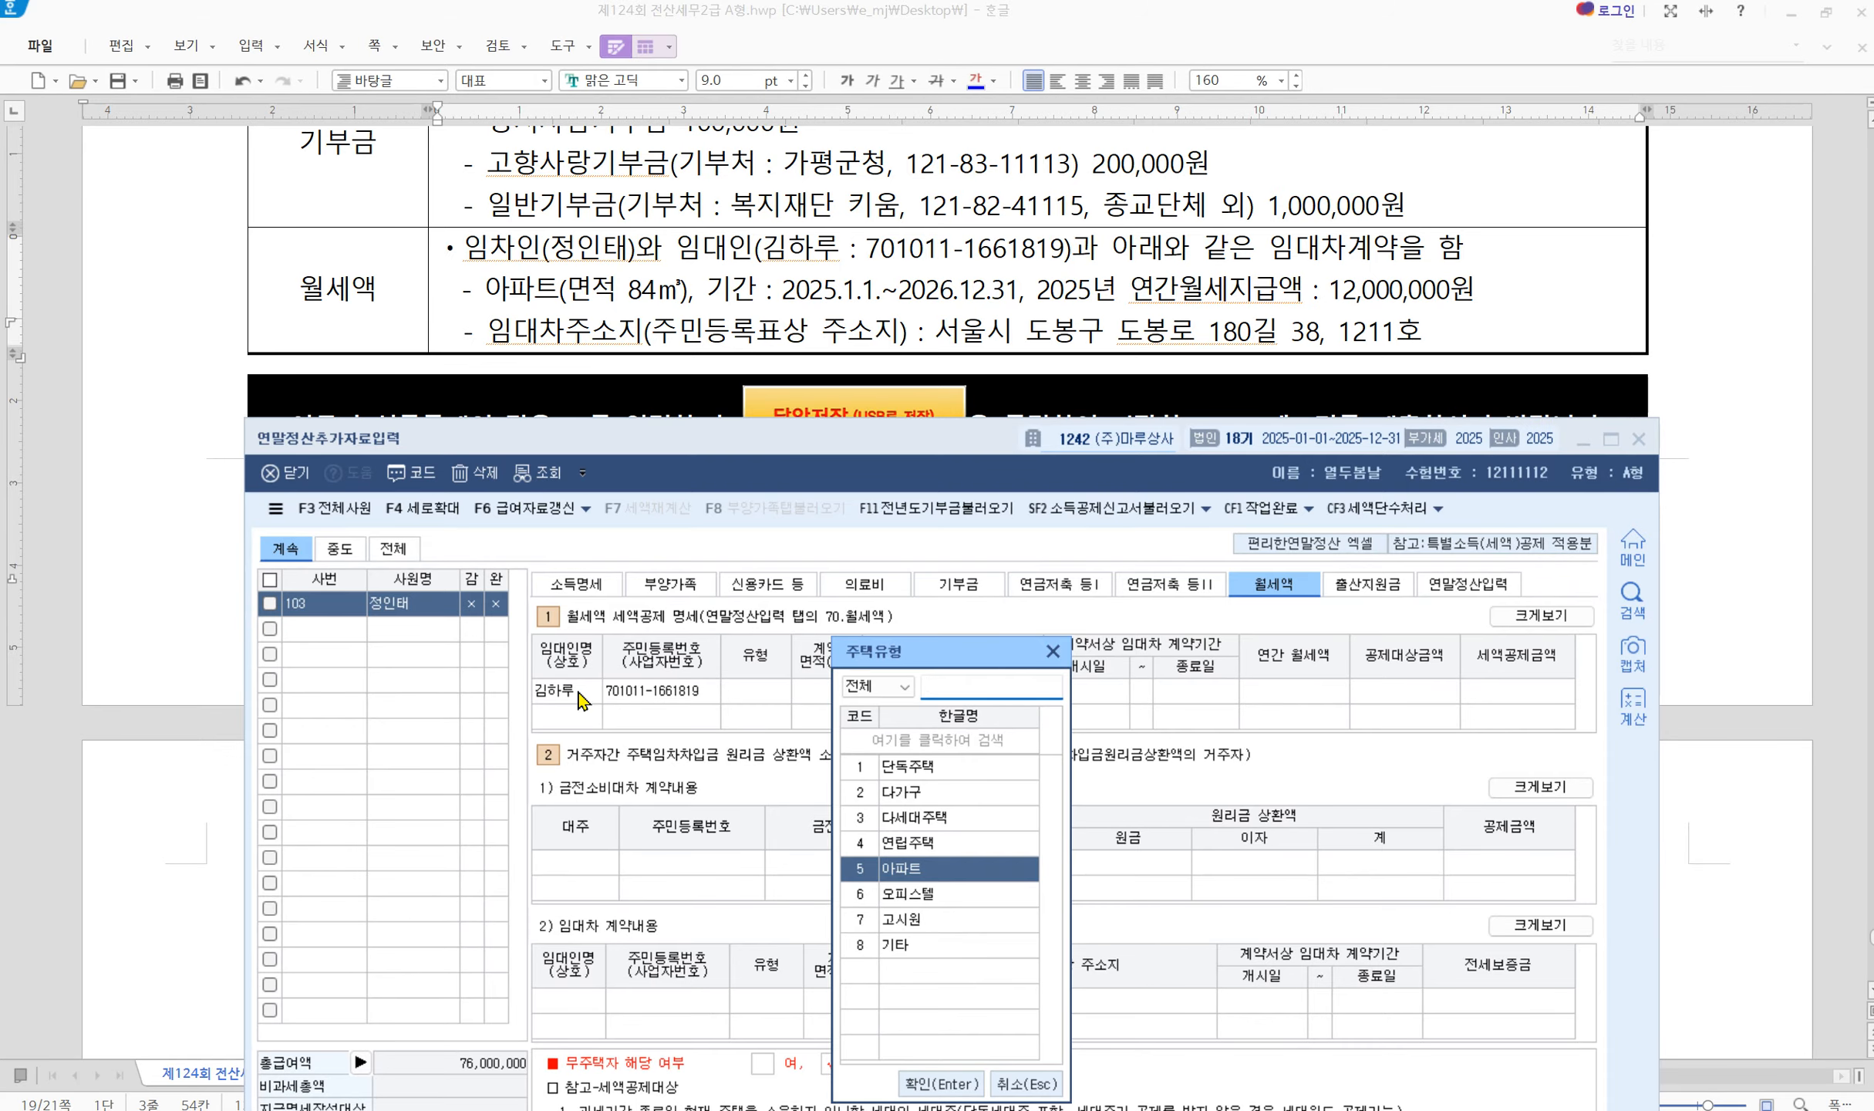
pyautogui.press('Return')
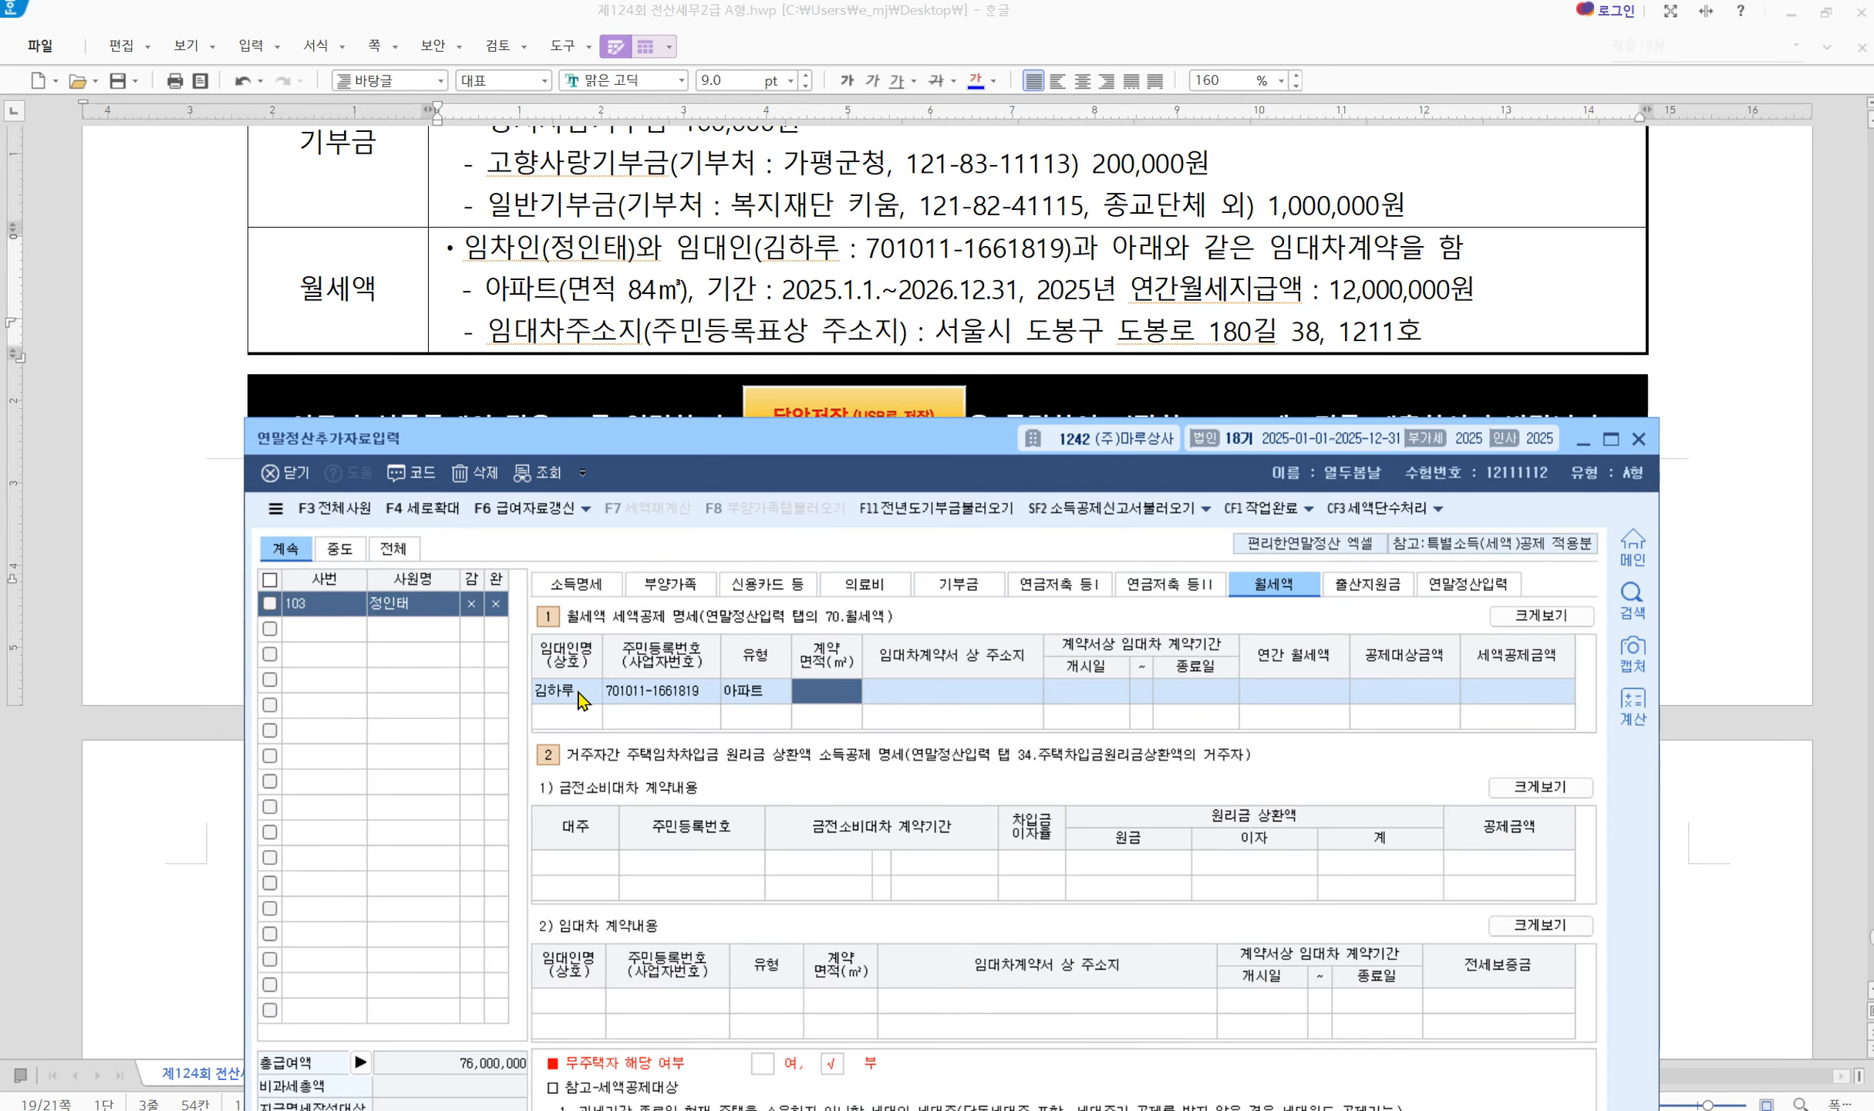
pyautogui.write('84.00')
pyautogui.press('Return')
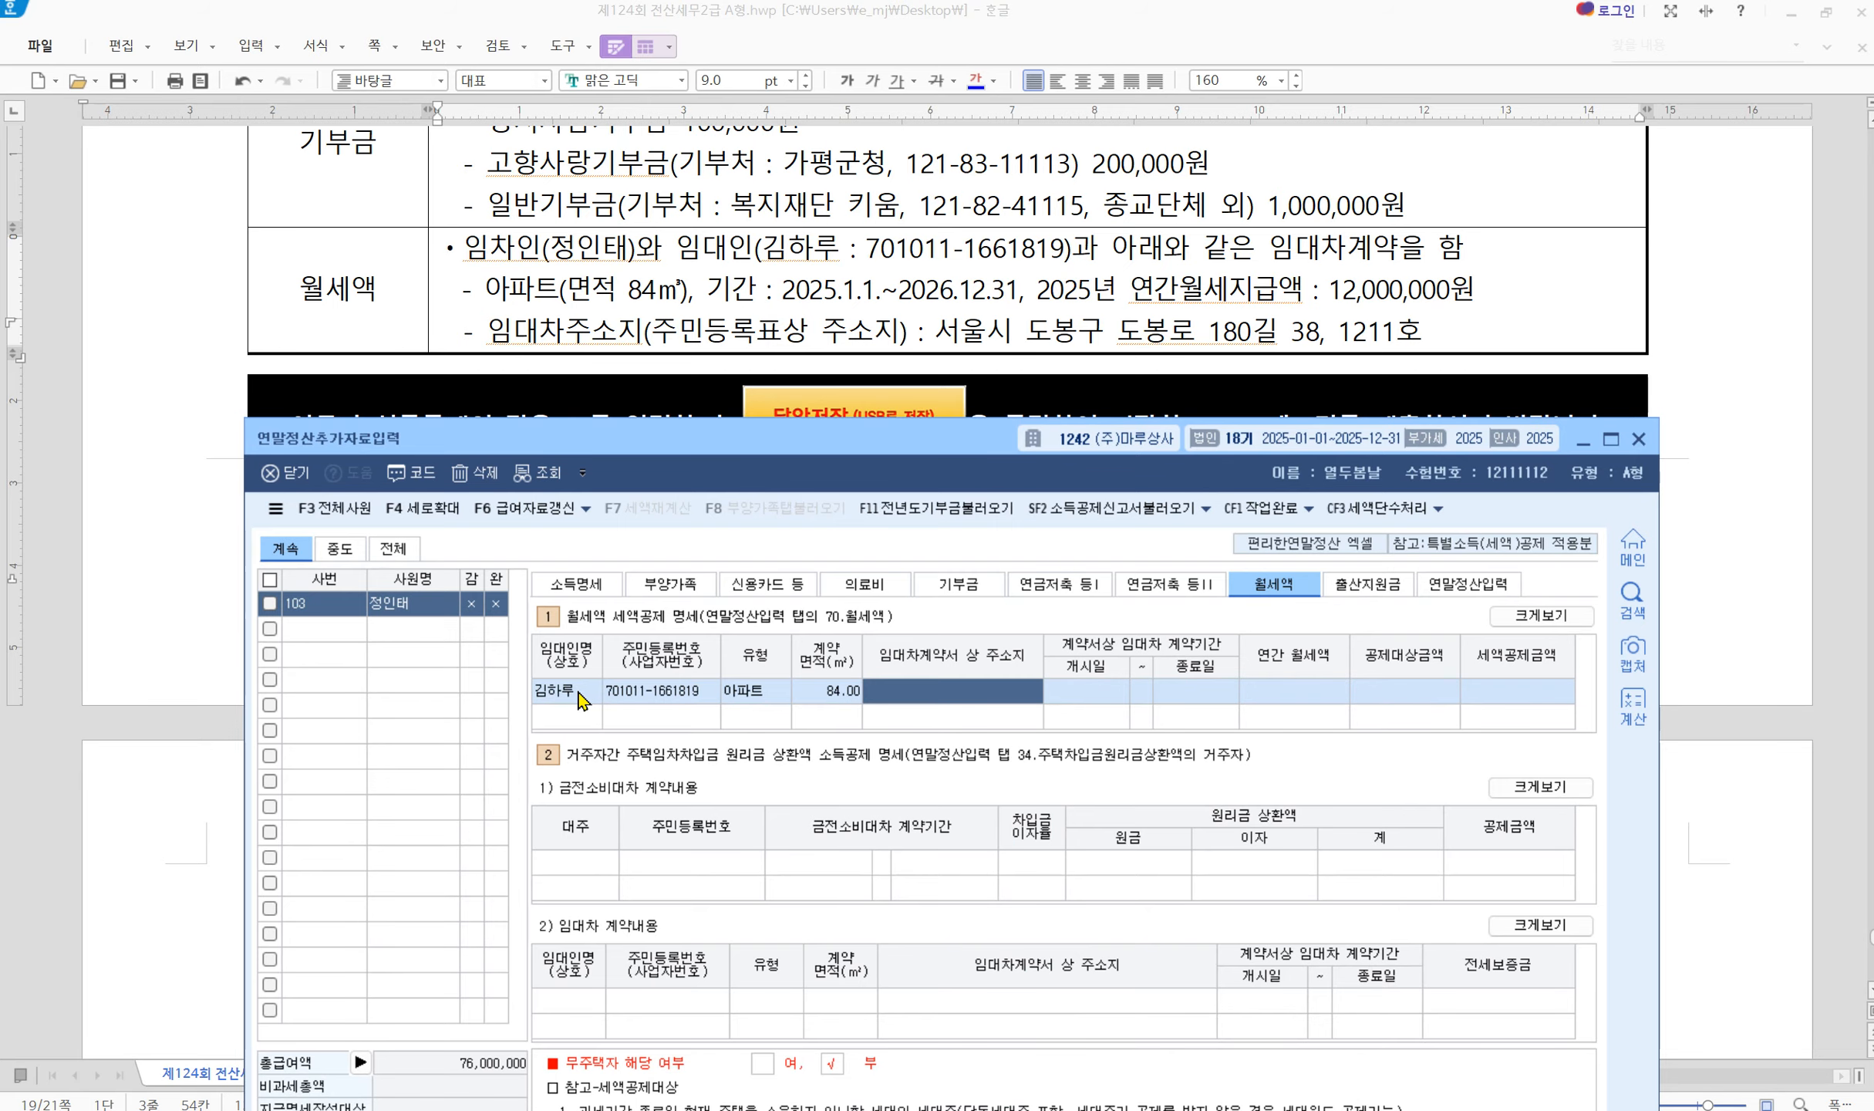
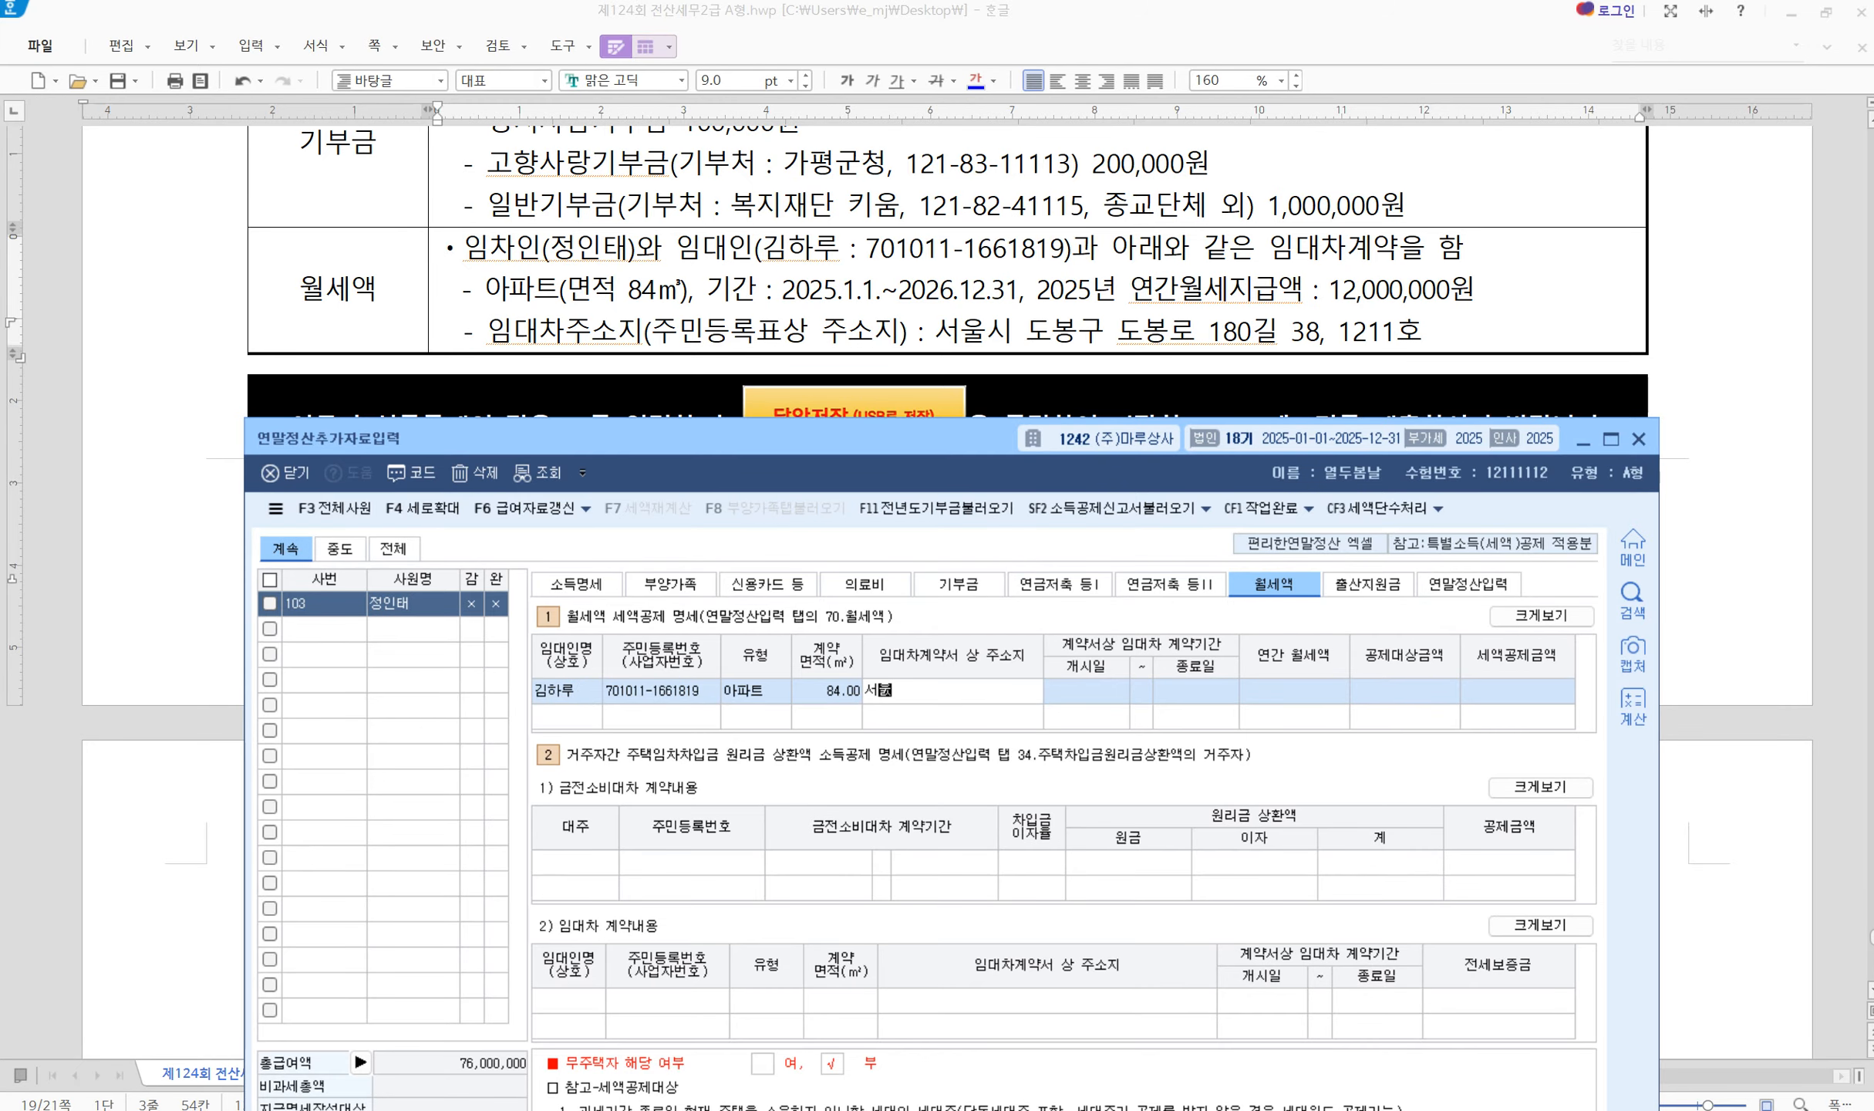
# Enter the lease address, period 2025-01-01 ~ 2026-12-31 and 12,000,000 annual rent
pyautogui.press('Return')
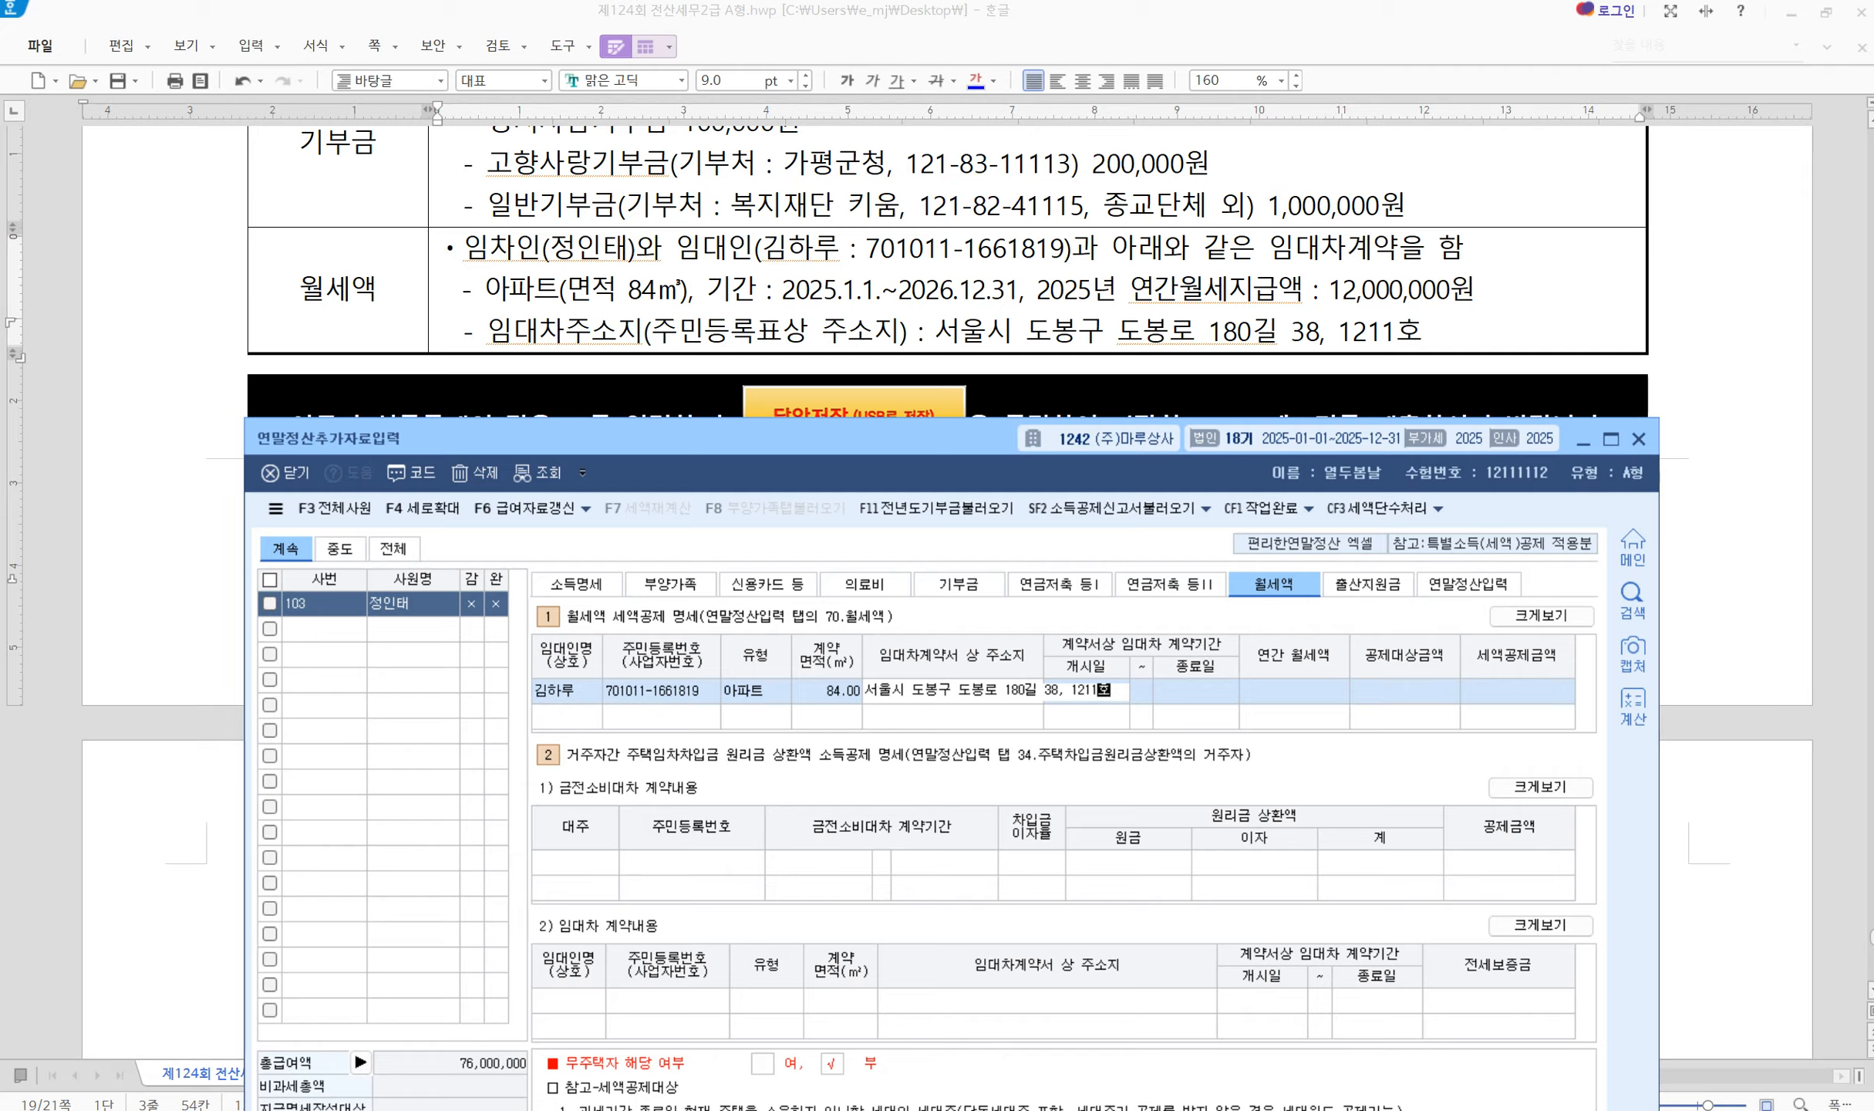
pyautogui.press('Escape')
pyautogui.write('202')
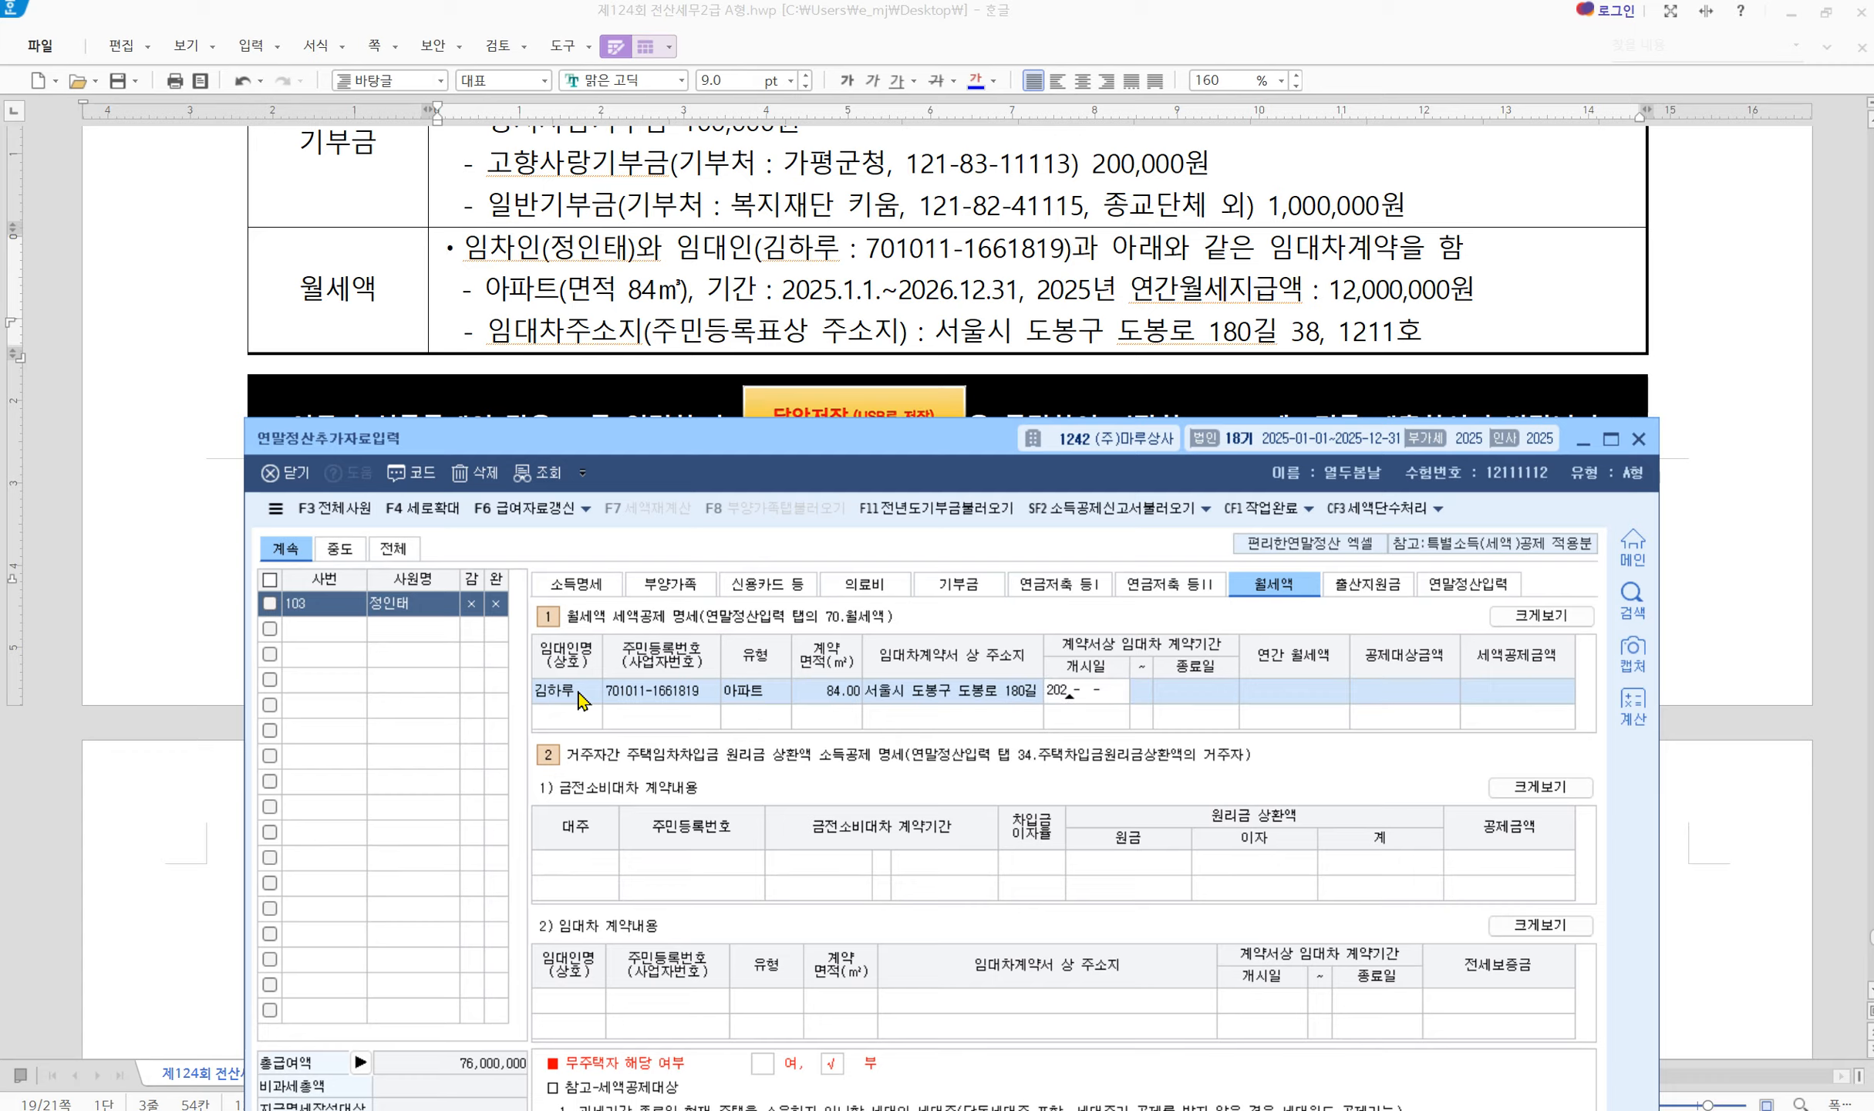
pyautogui.write('5-01-01 ~ 2')
pyautogui.write('02')
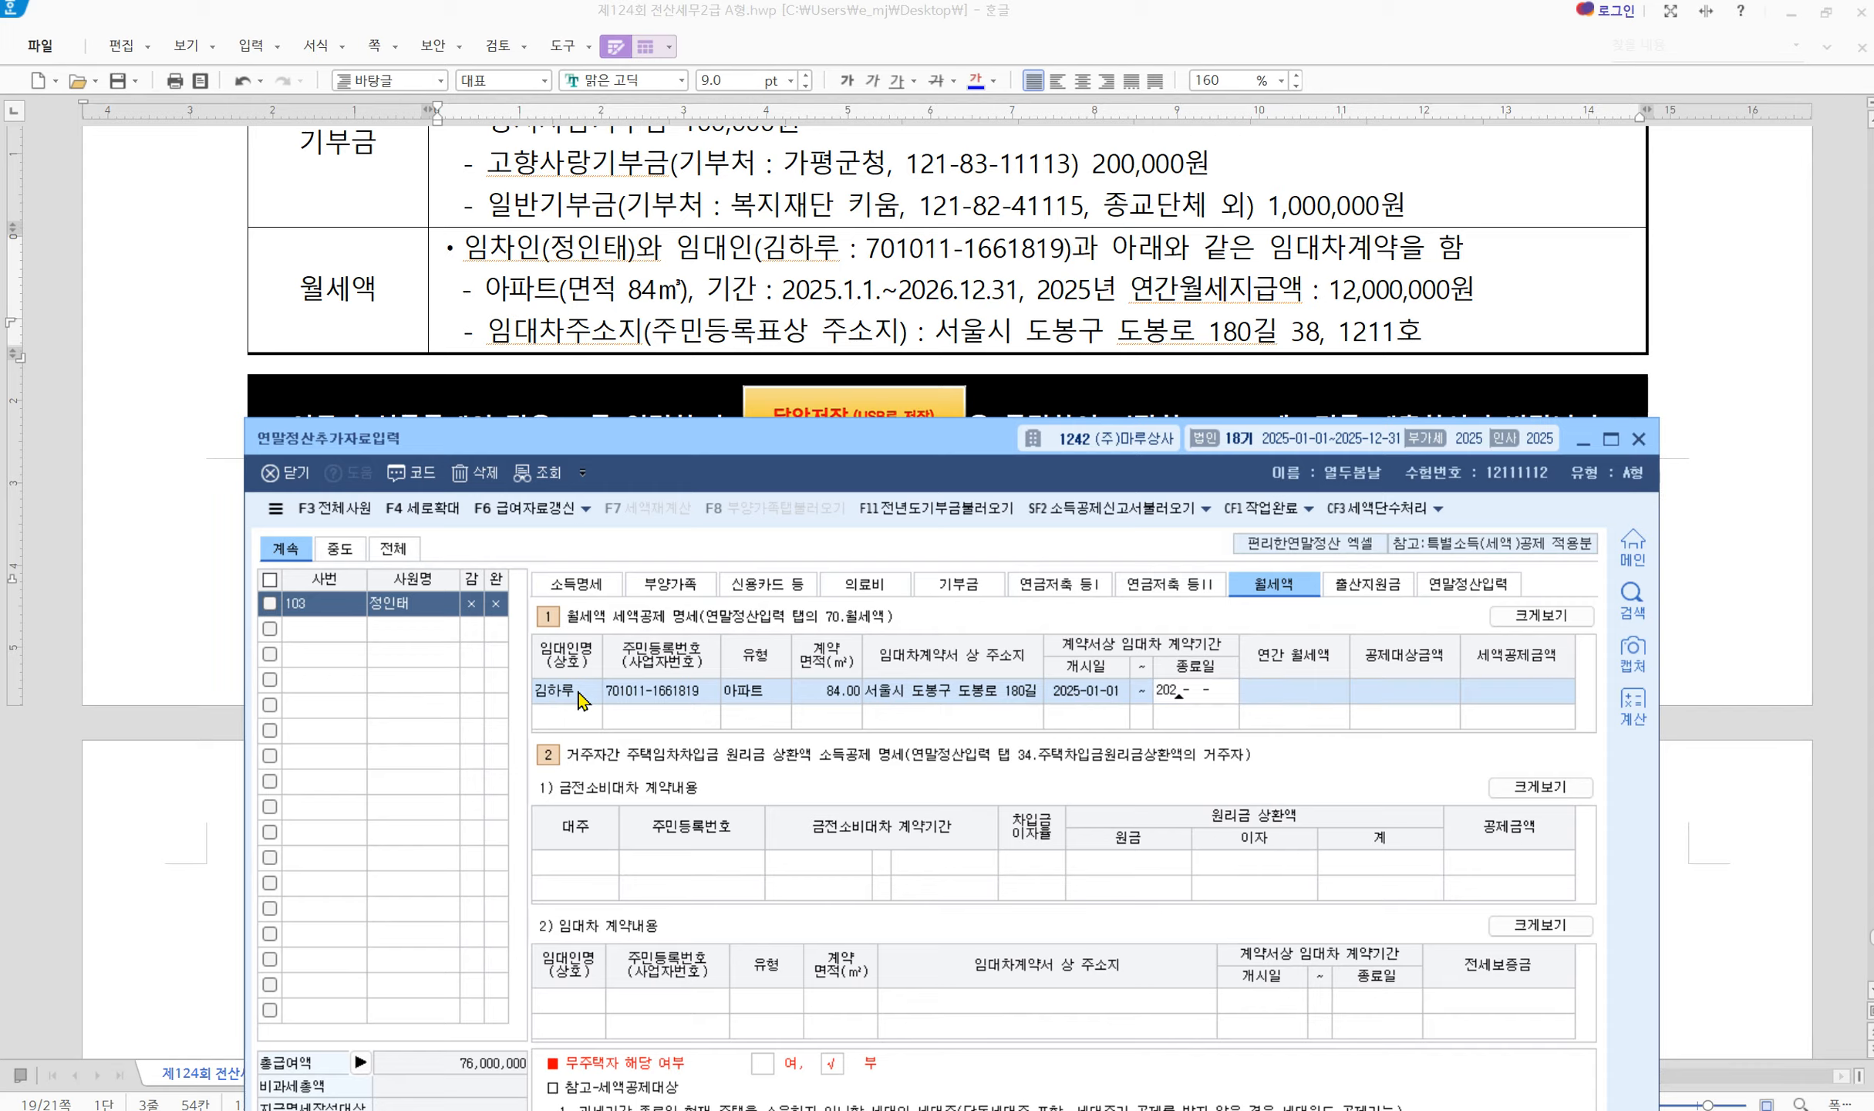
pyautogui.write('6-12-31 ')
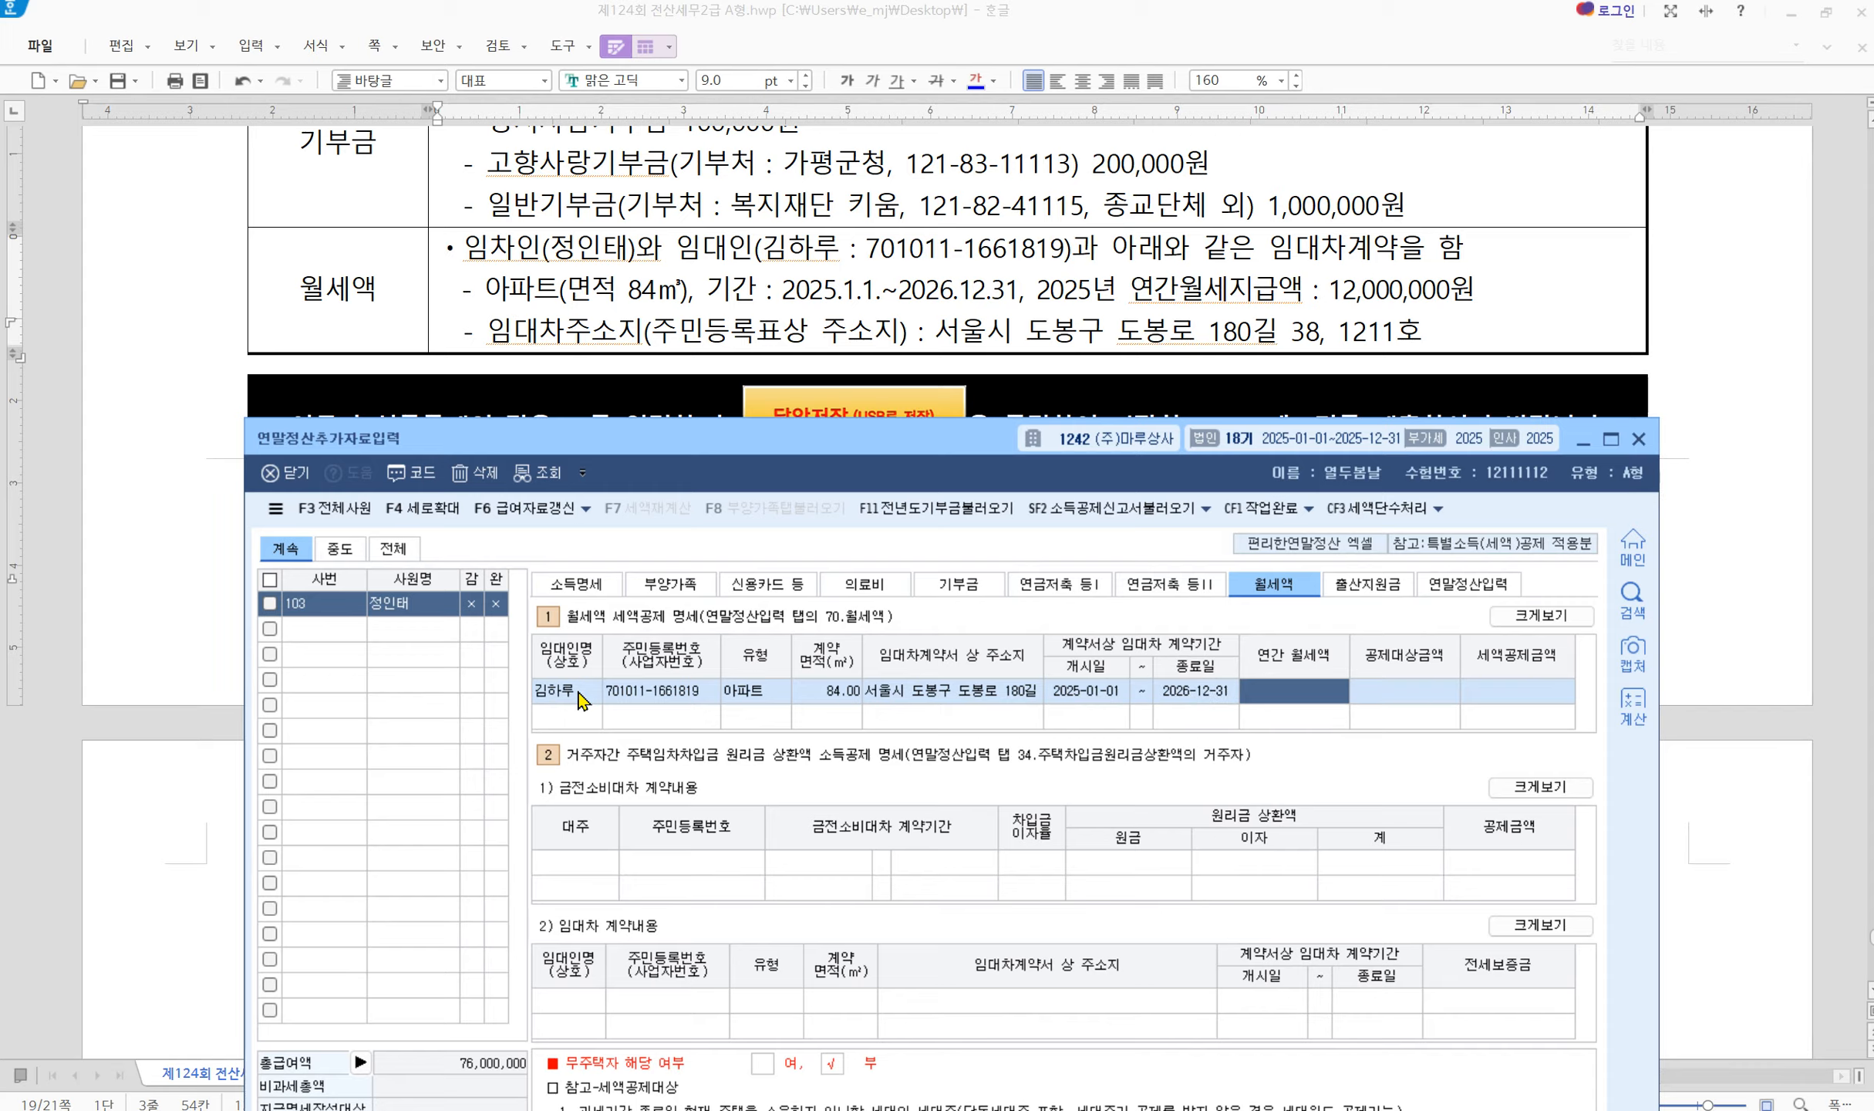
pyautogui.write('12,000,000')
pyautogui.press('Return')
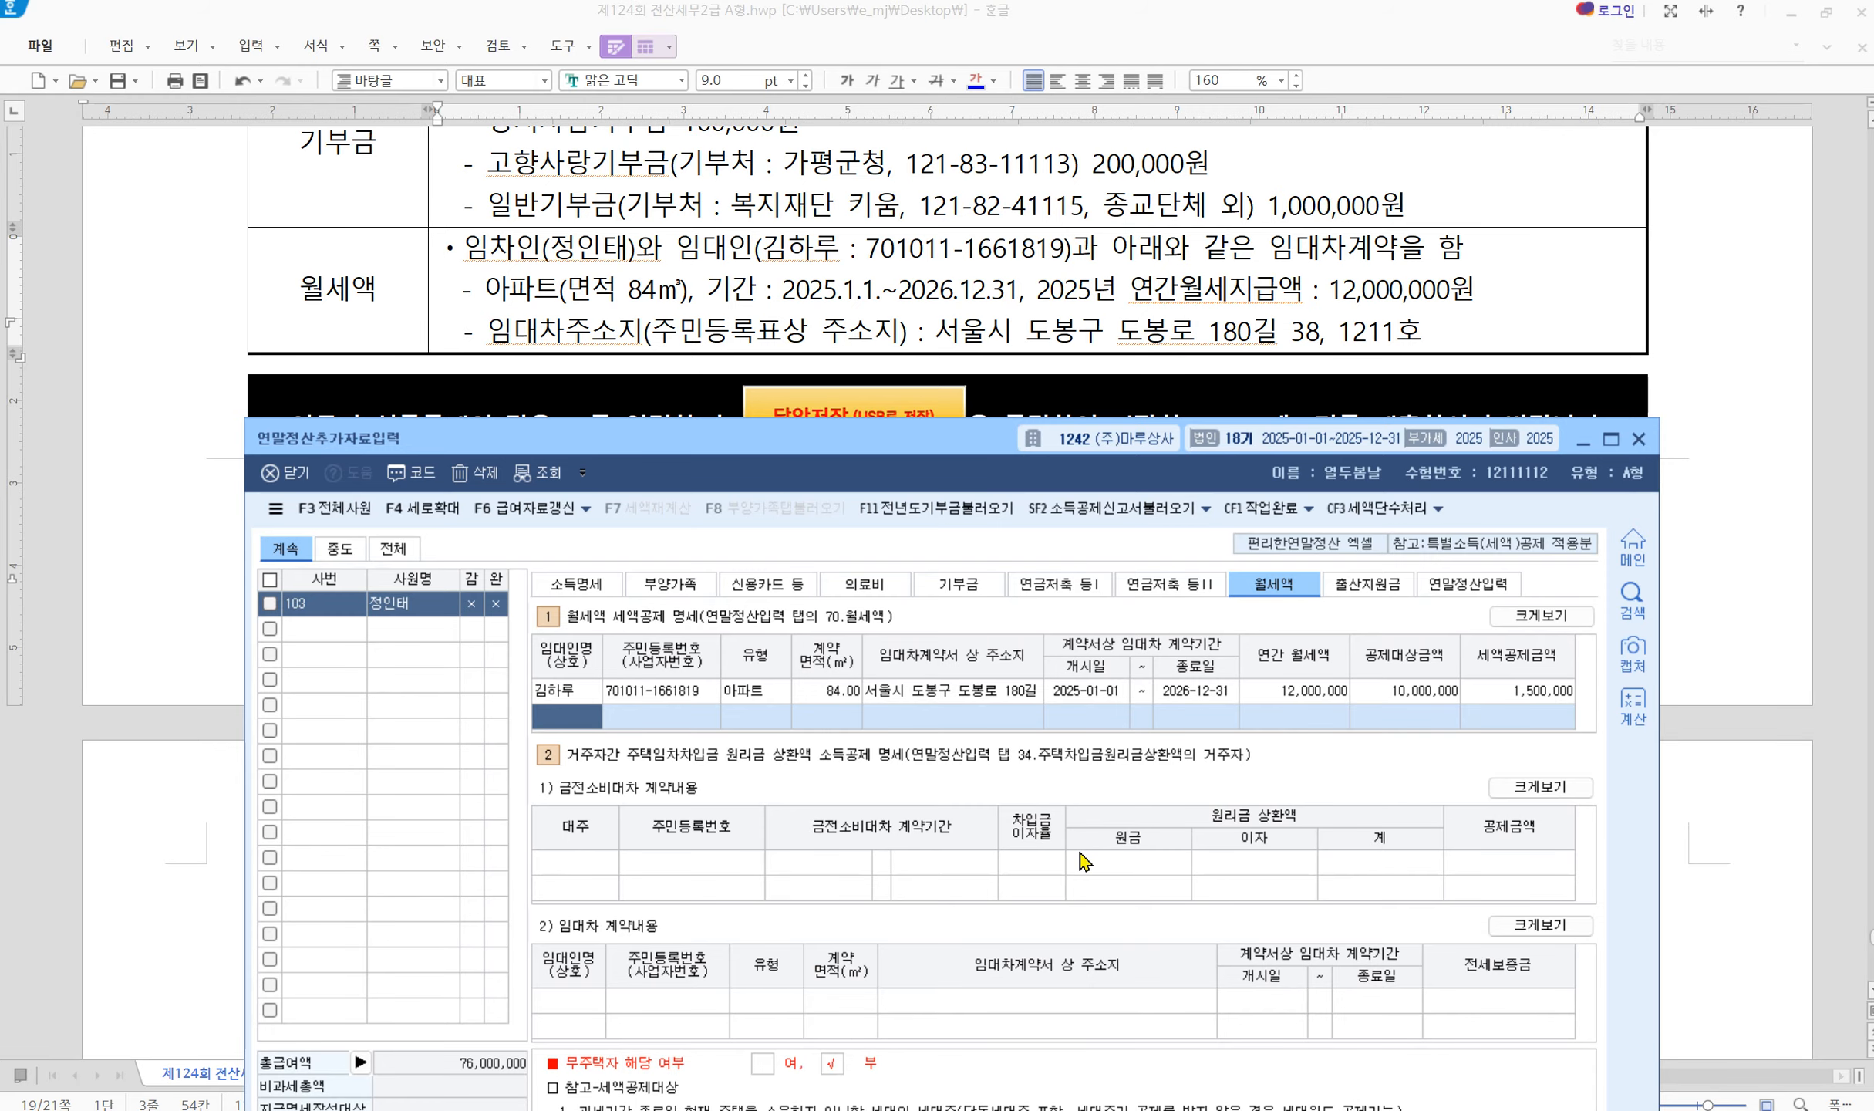
pyautogui.scroll(-1, 875, 154)
pyautogui.scroll(6, 864, 200)
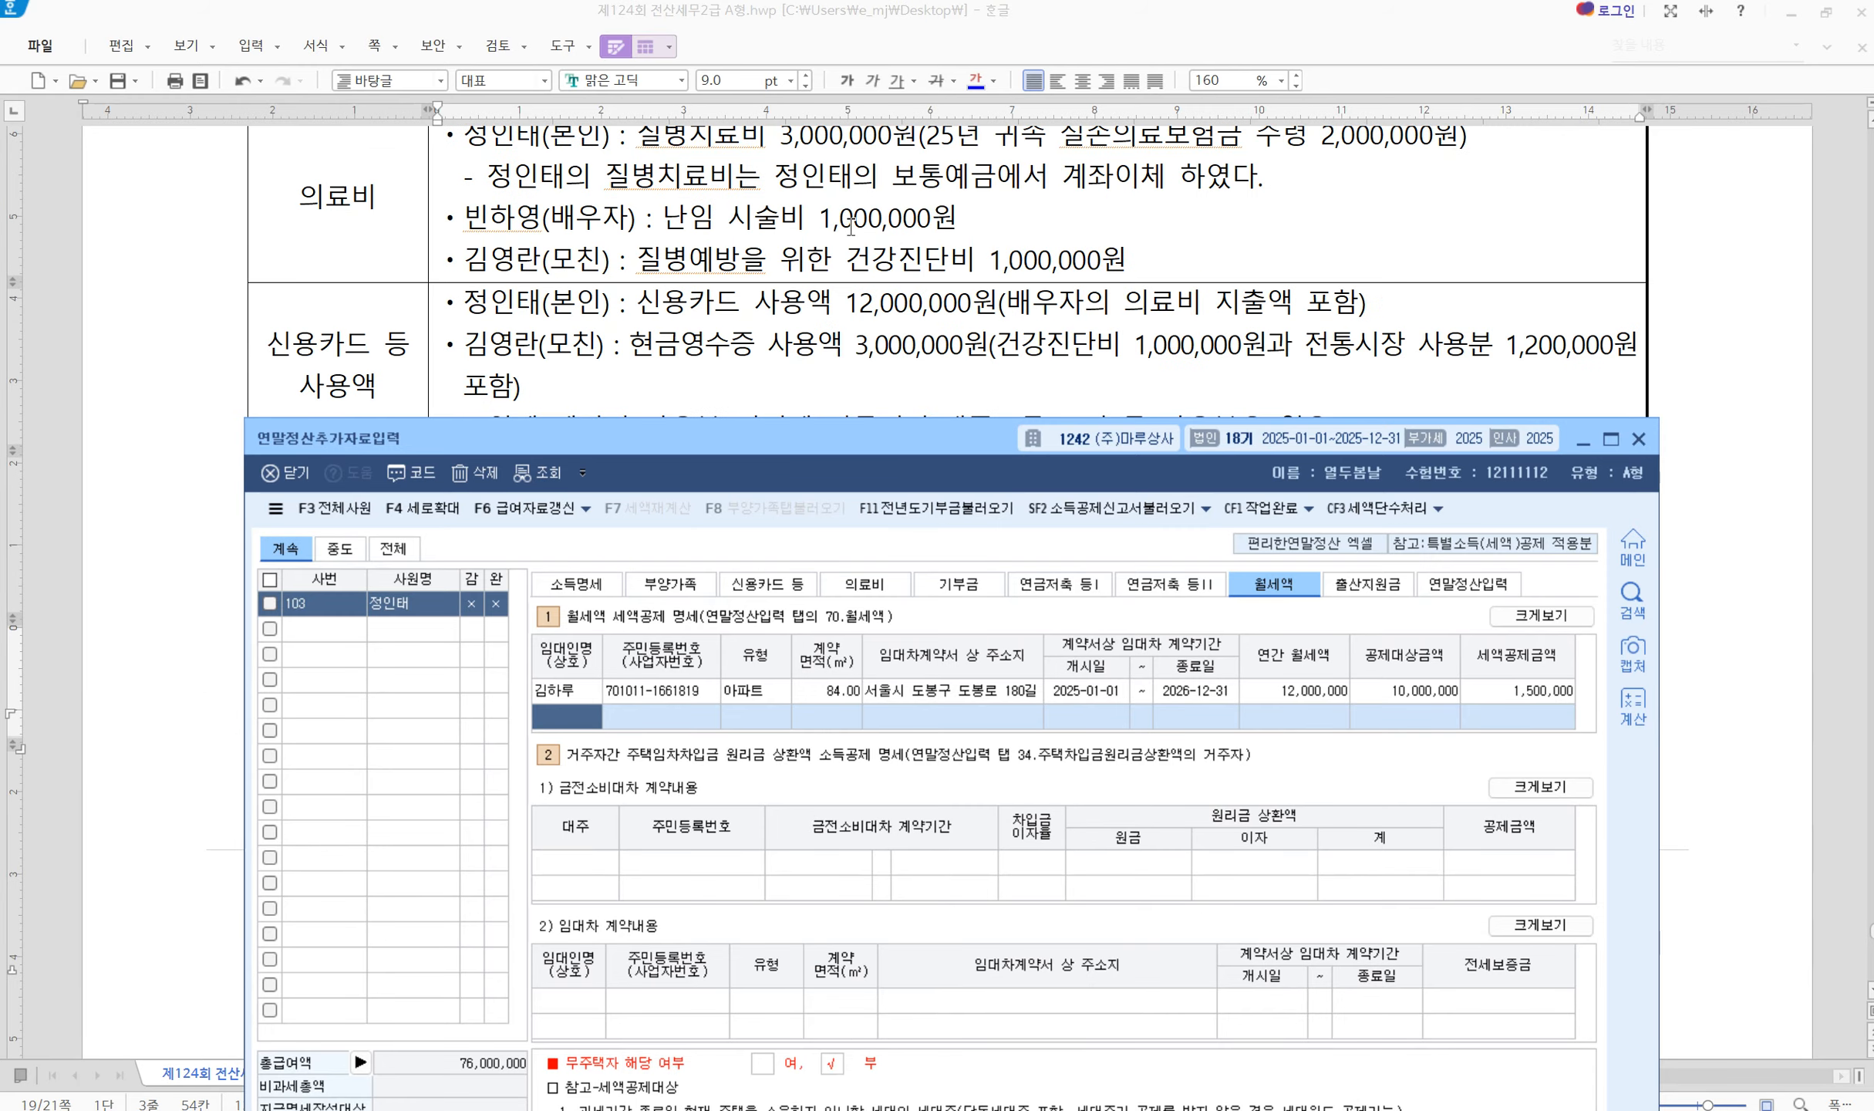
pyautogui.scroll(10, 855, 231)
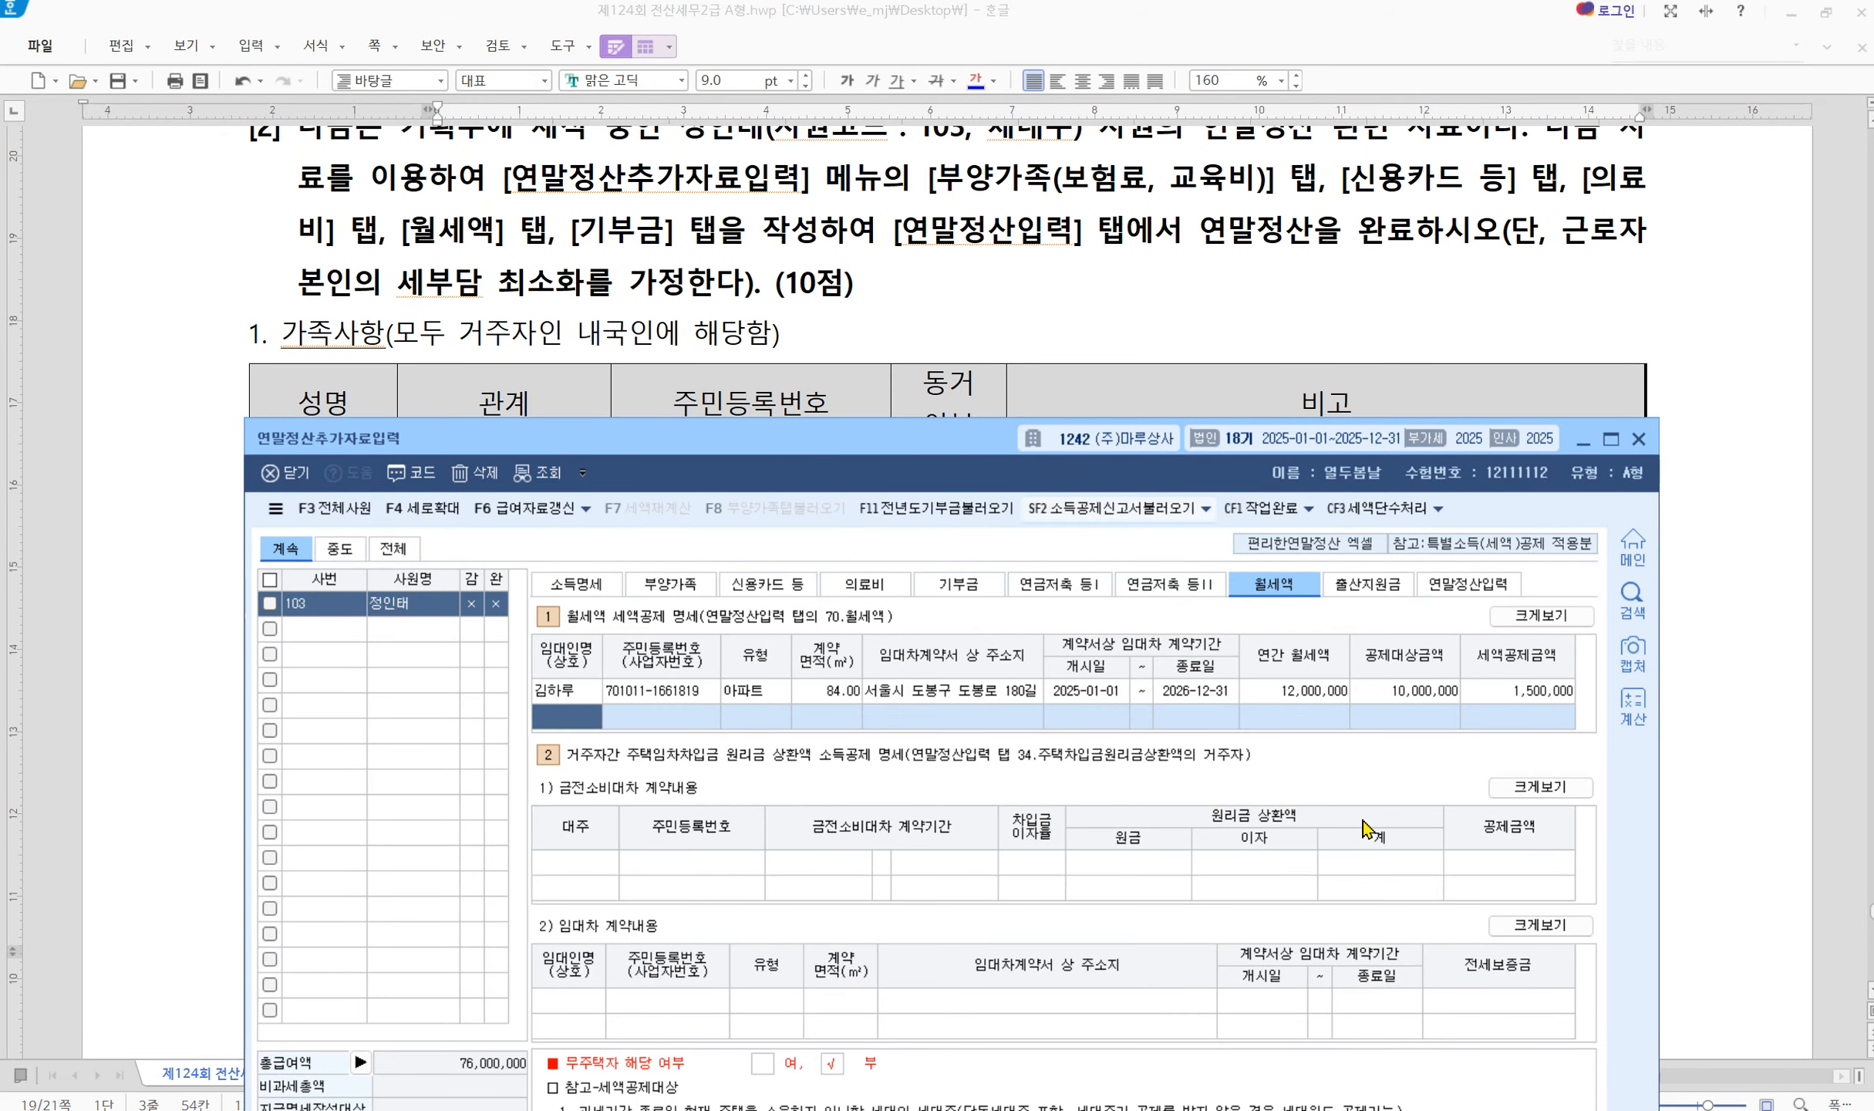
# On 연말정산입력, import deductions via F8, giving determined tax 1,485,542 and total −7,922,390
pyautogui.click(1471, 584)
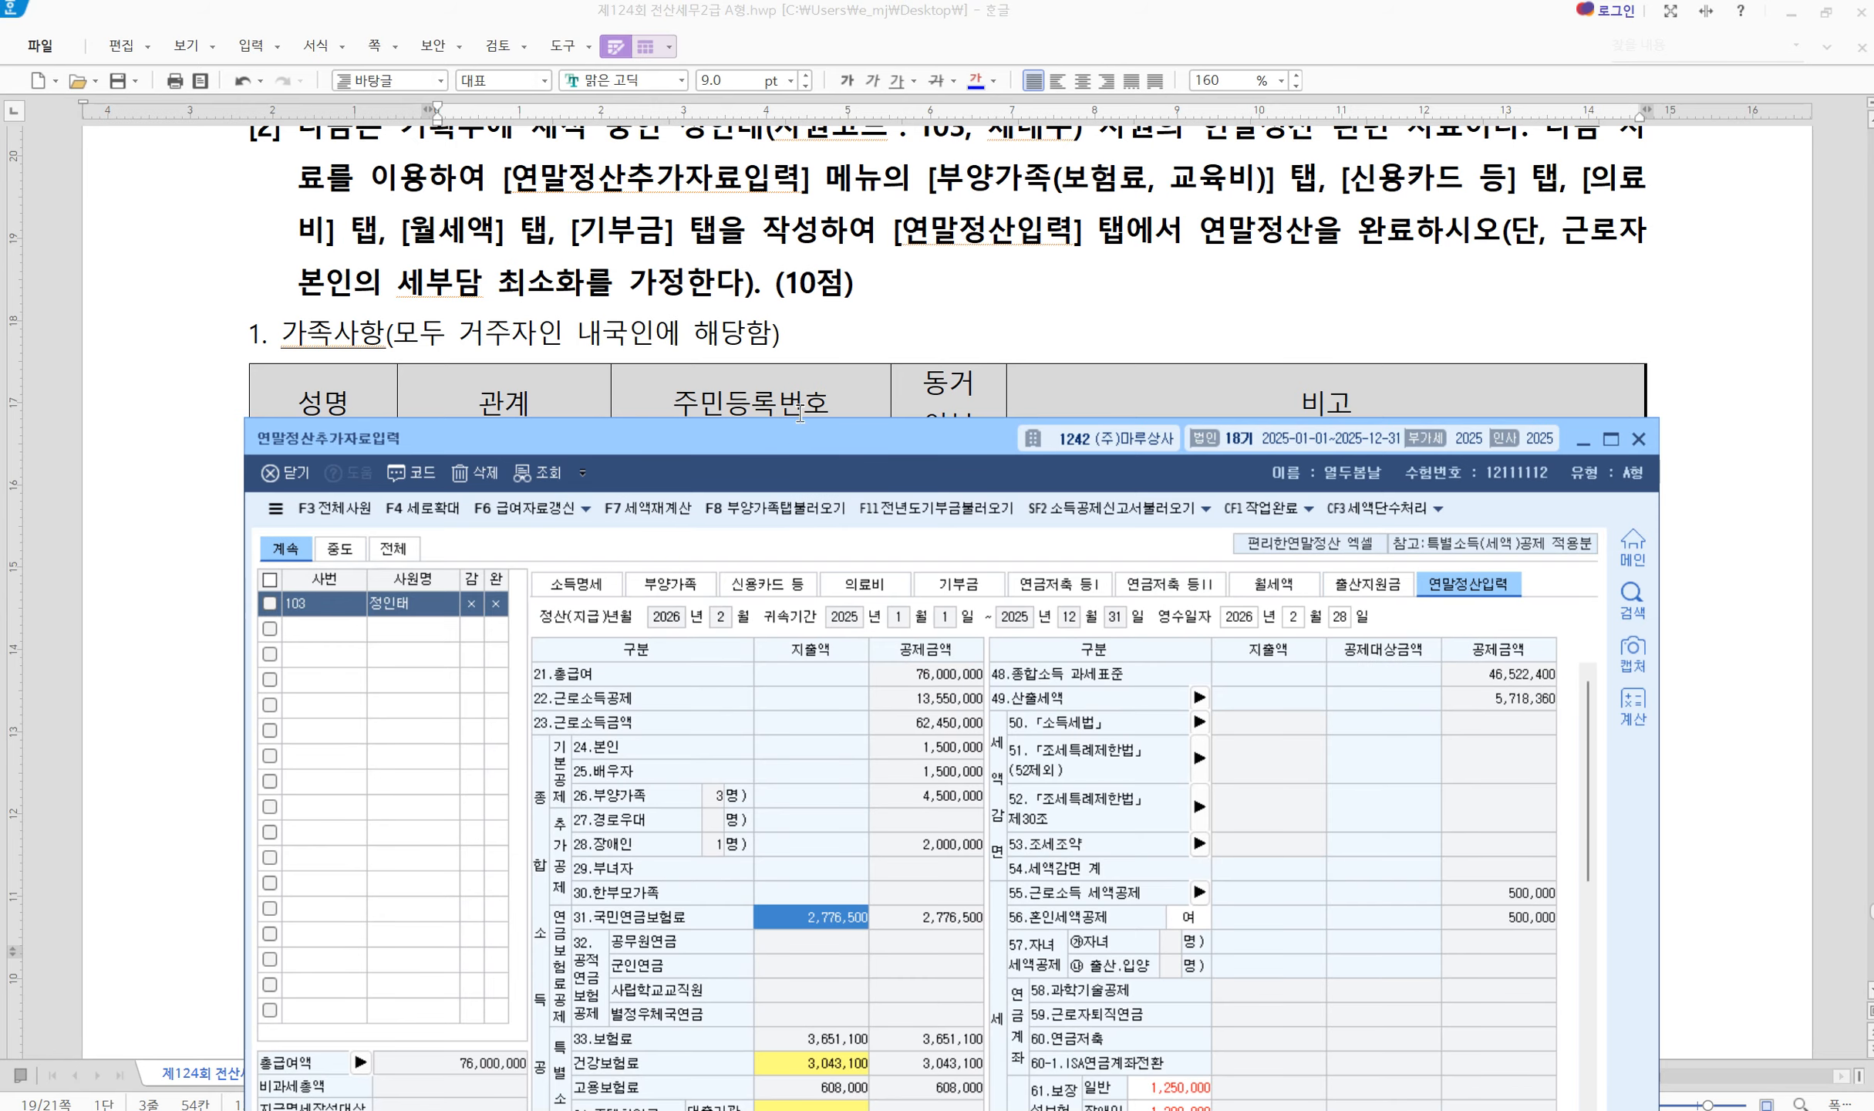
pyautogui.moveTo(802, 467); pyautogui.dragTo(694, 126)
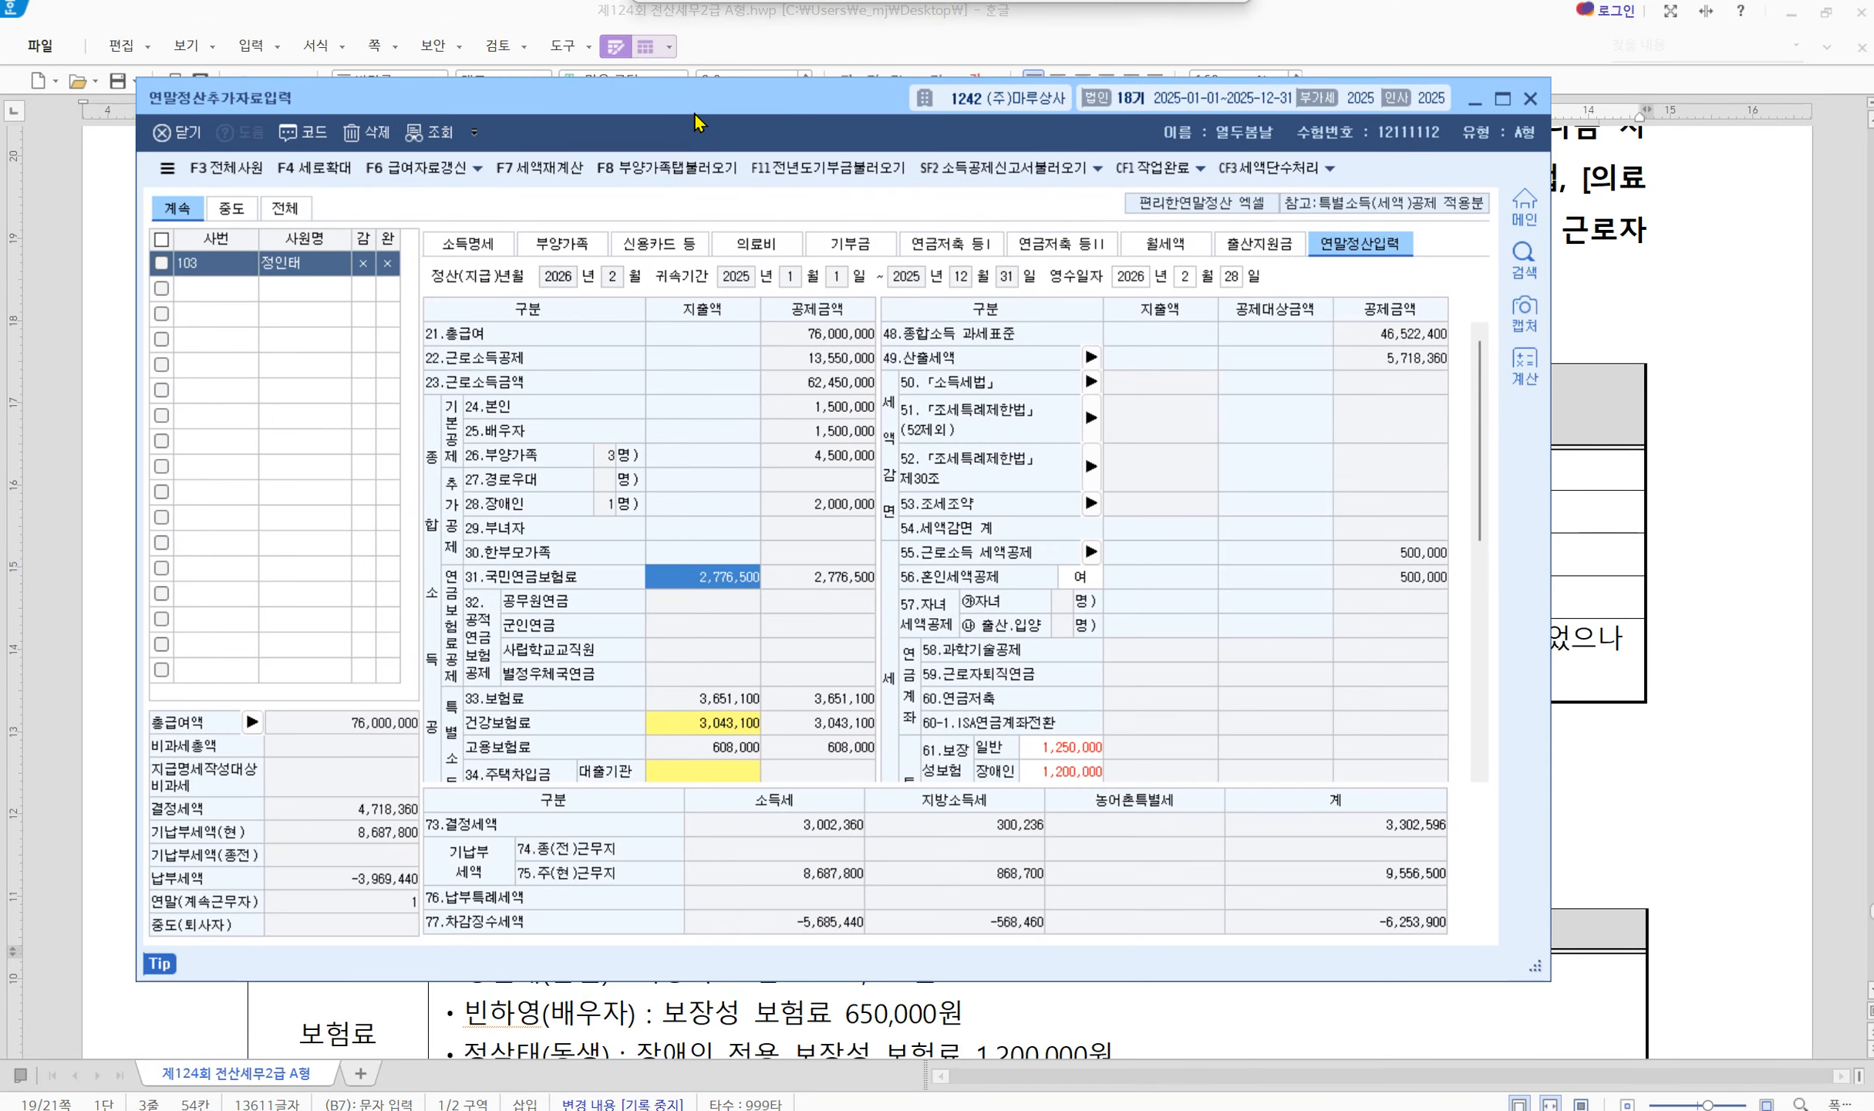
pyautogui.click(677, 176)
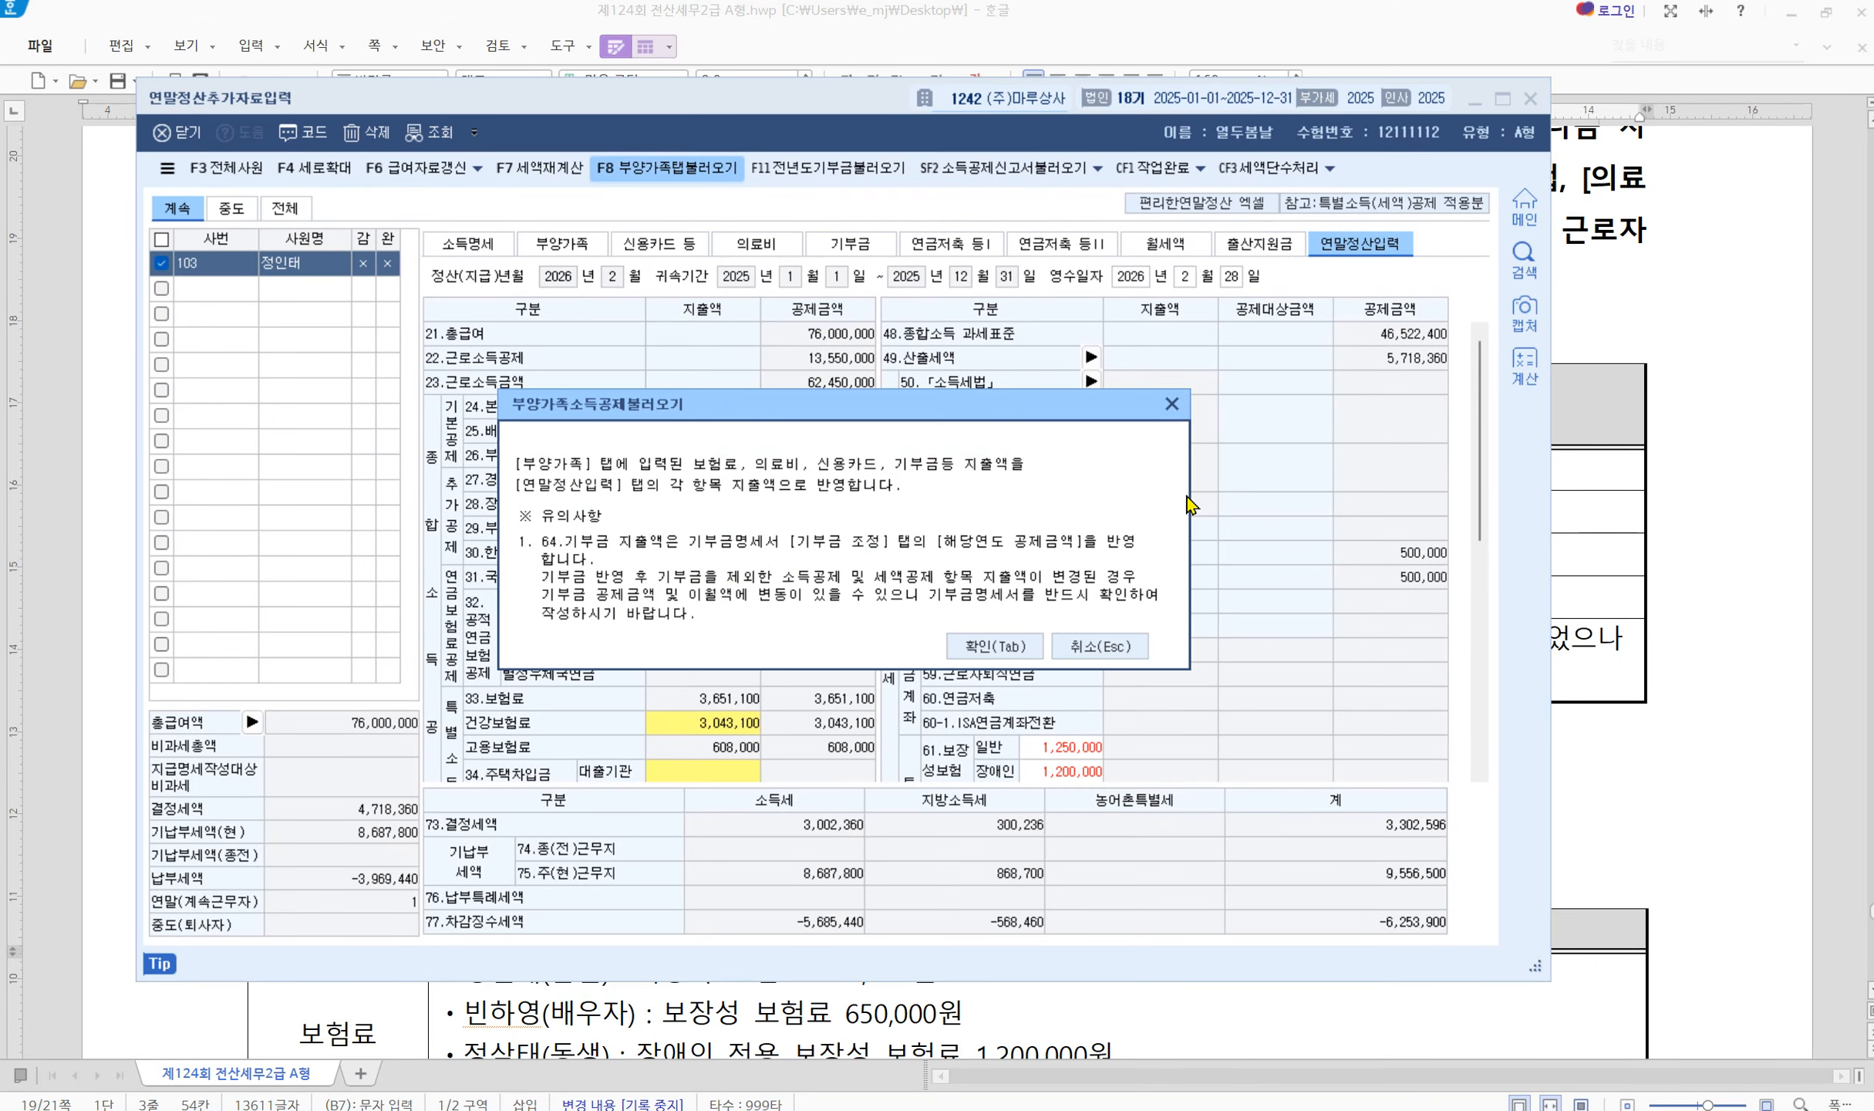
pyautogui.click(1013, 644)
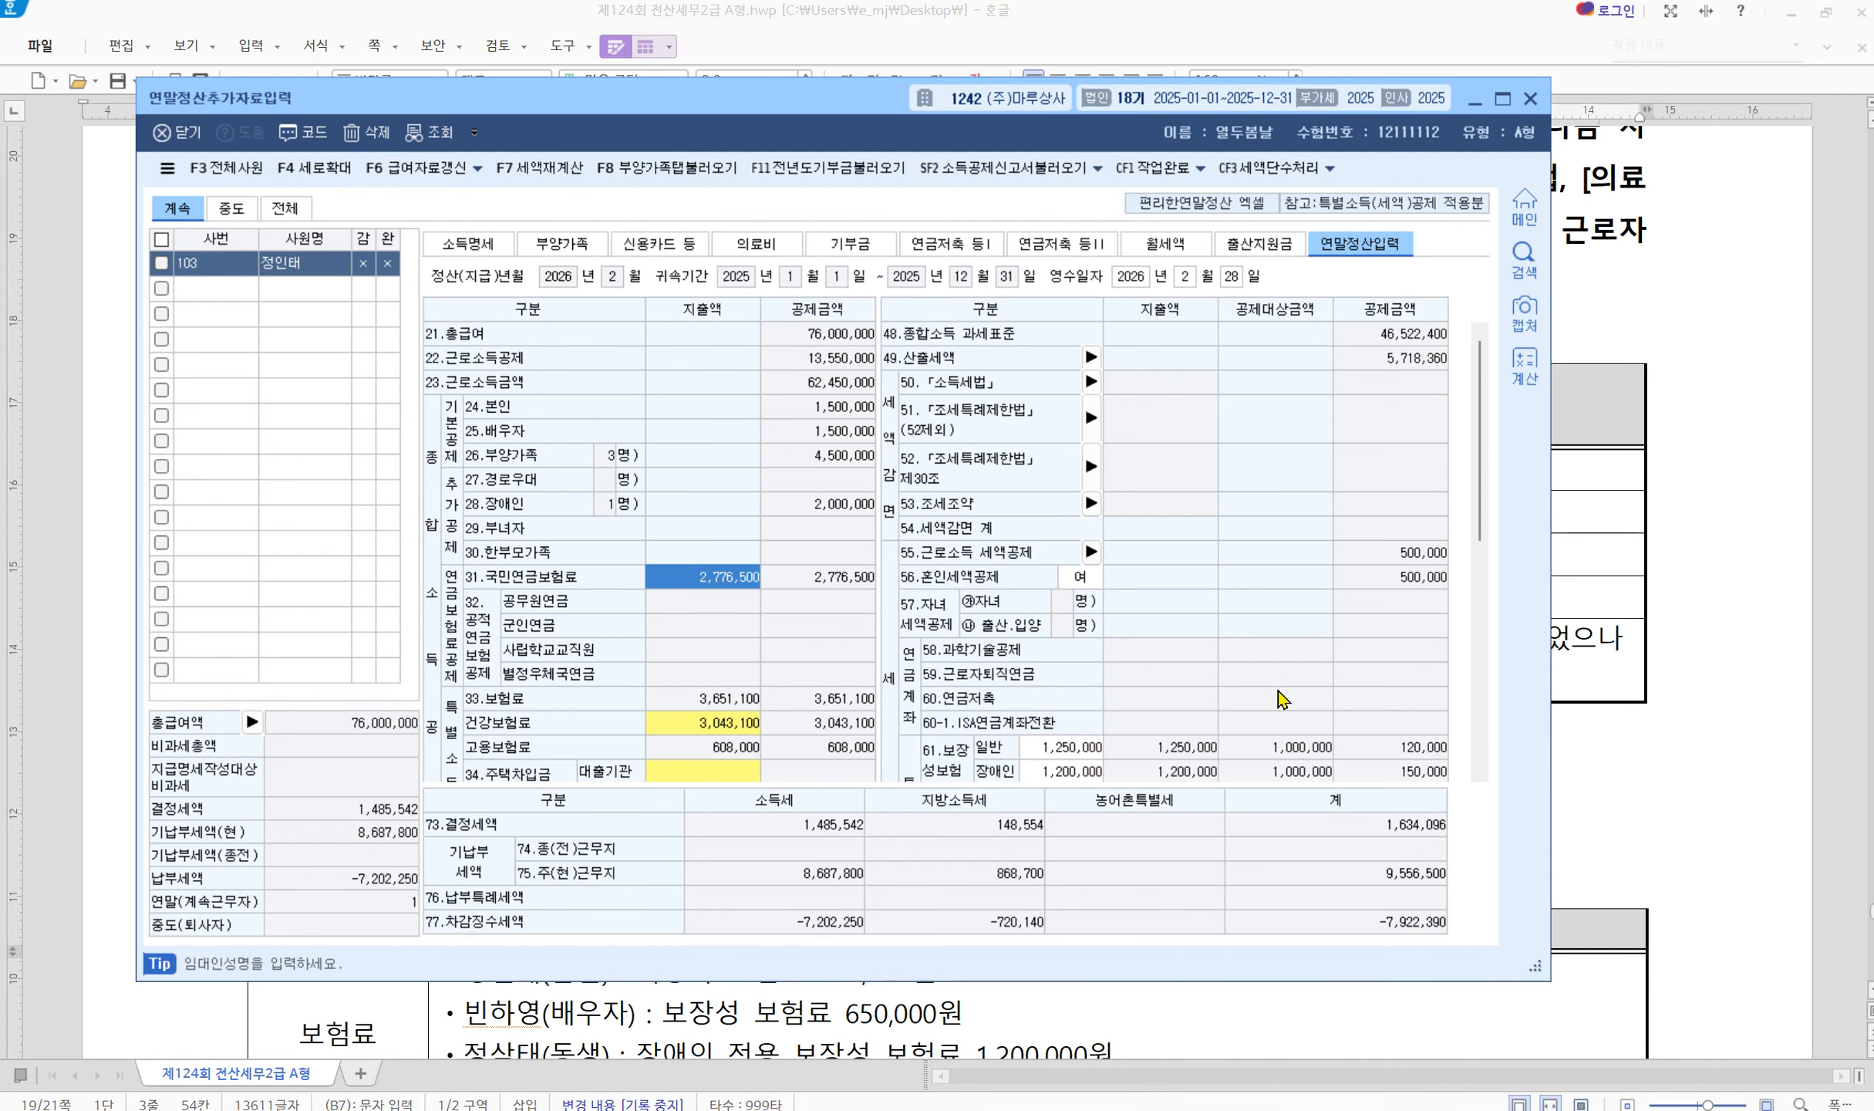
pyautogui.scroll(-5, 1281, 697)
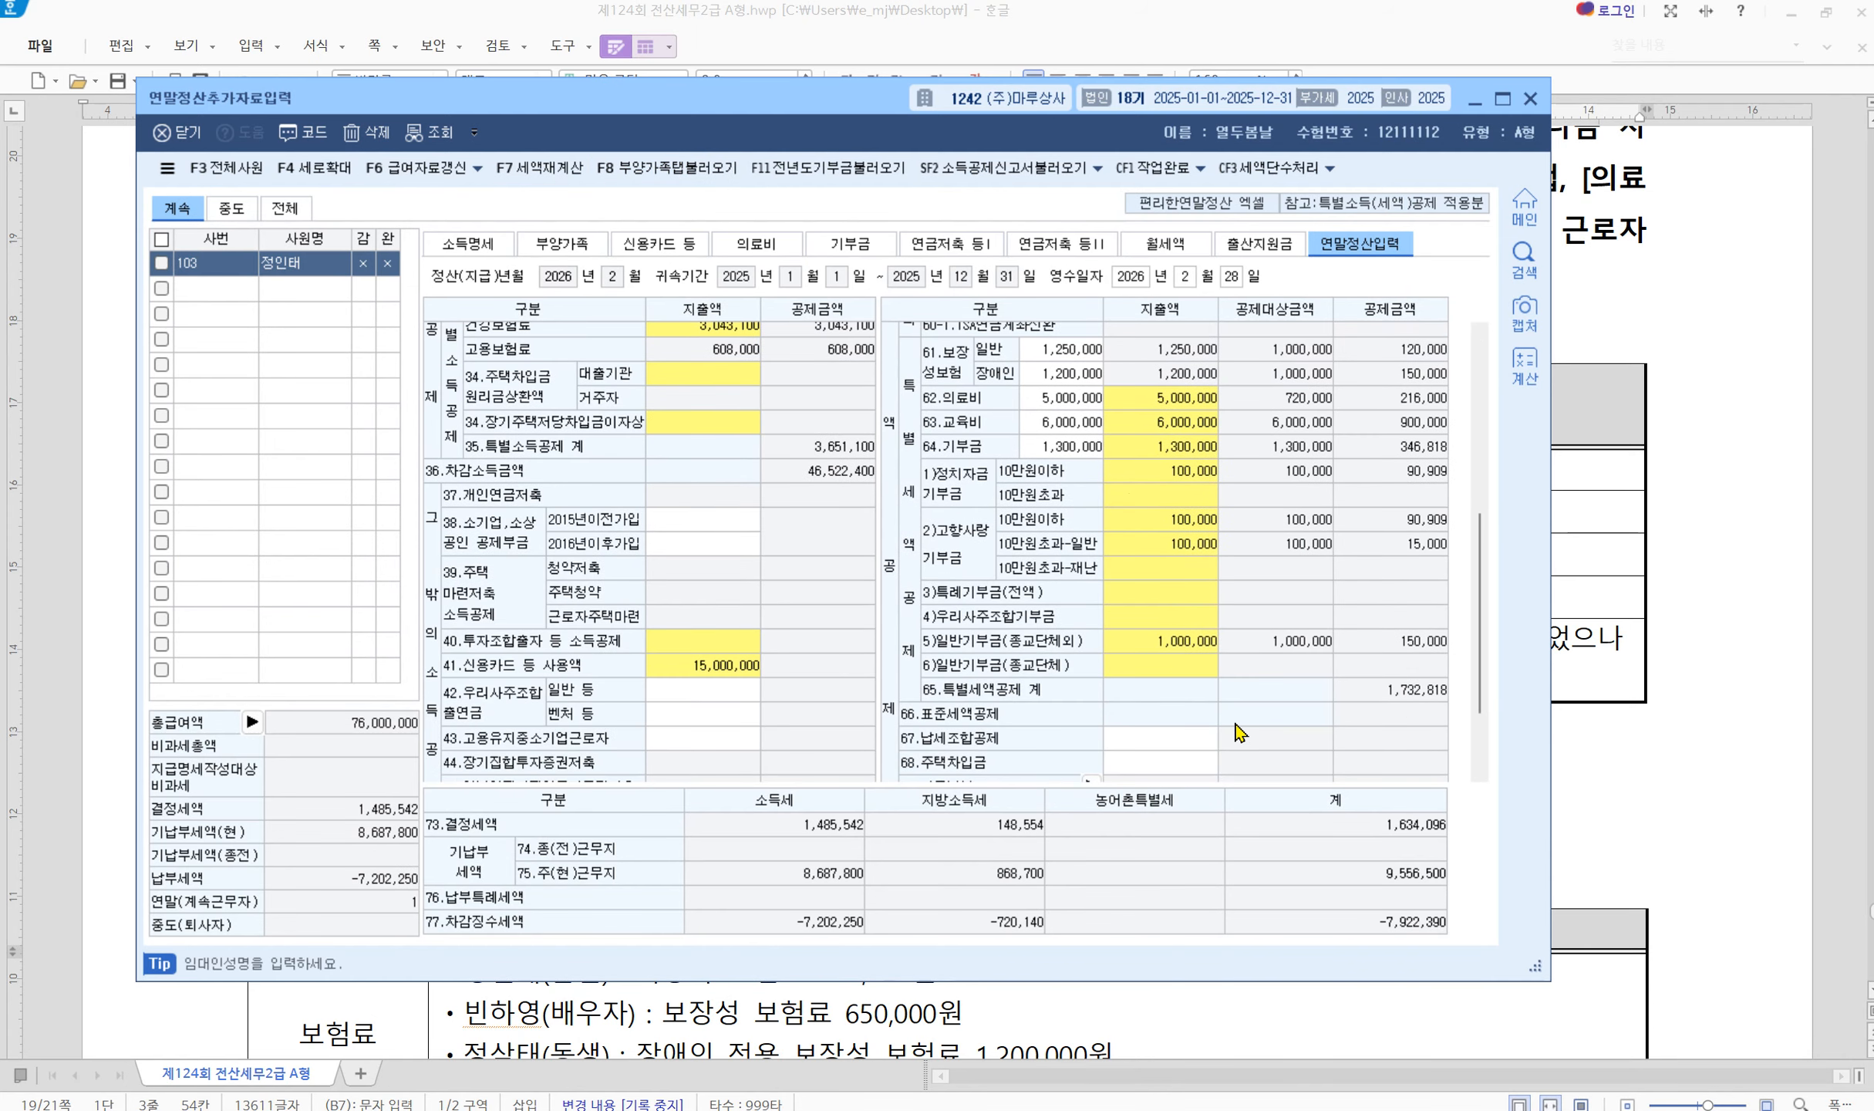
pyautogui.scroll(5, 1236, 723)
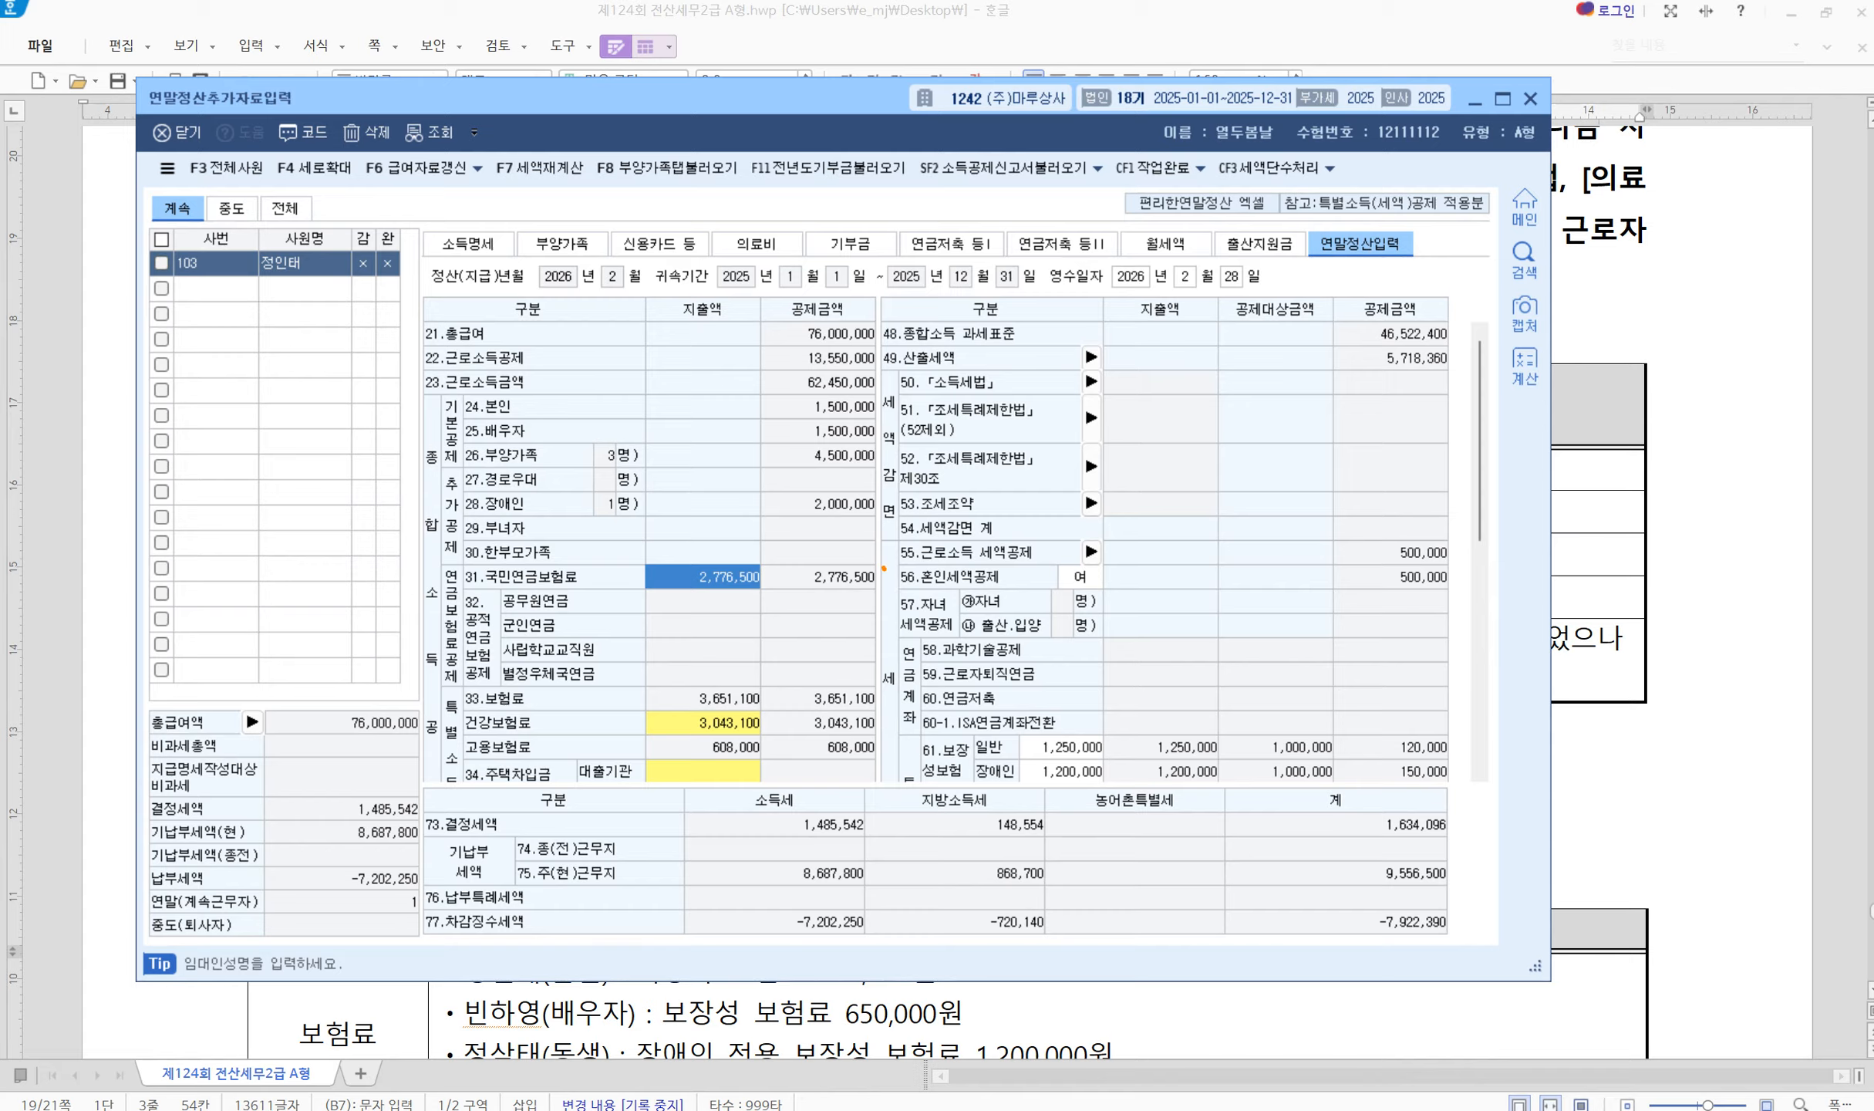
pyautogui.moveTo(884, 568); pyautogui.dragTo(942, 546)
pyautogui.moveTo(1346, 566)
pyautogui.mouseDown()
pyautogui.moveTo(1365, 586)
pyautogui.moveTo(1417, 529)
pyautogui.mouseUp()
pyautogui.press('Escape')
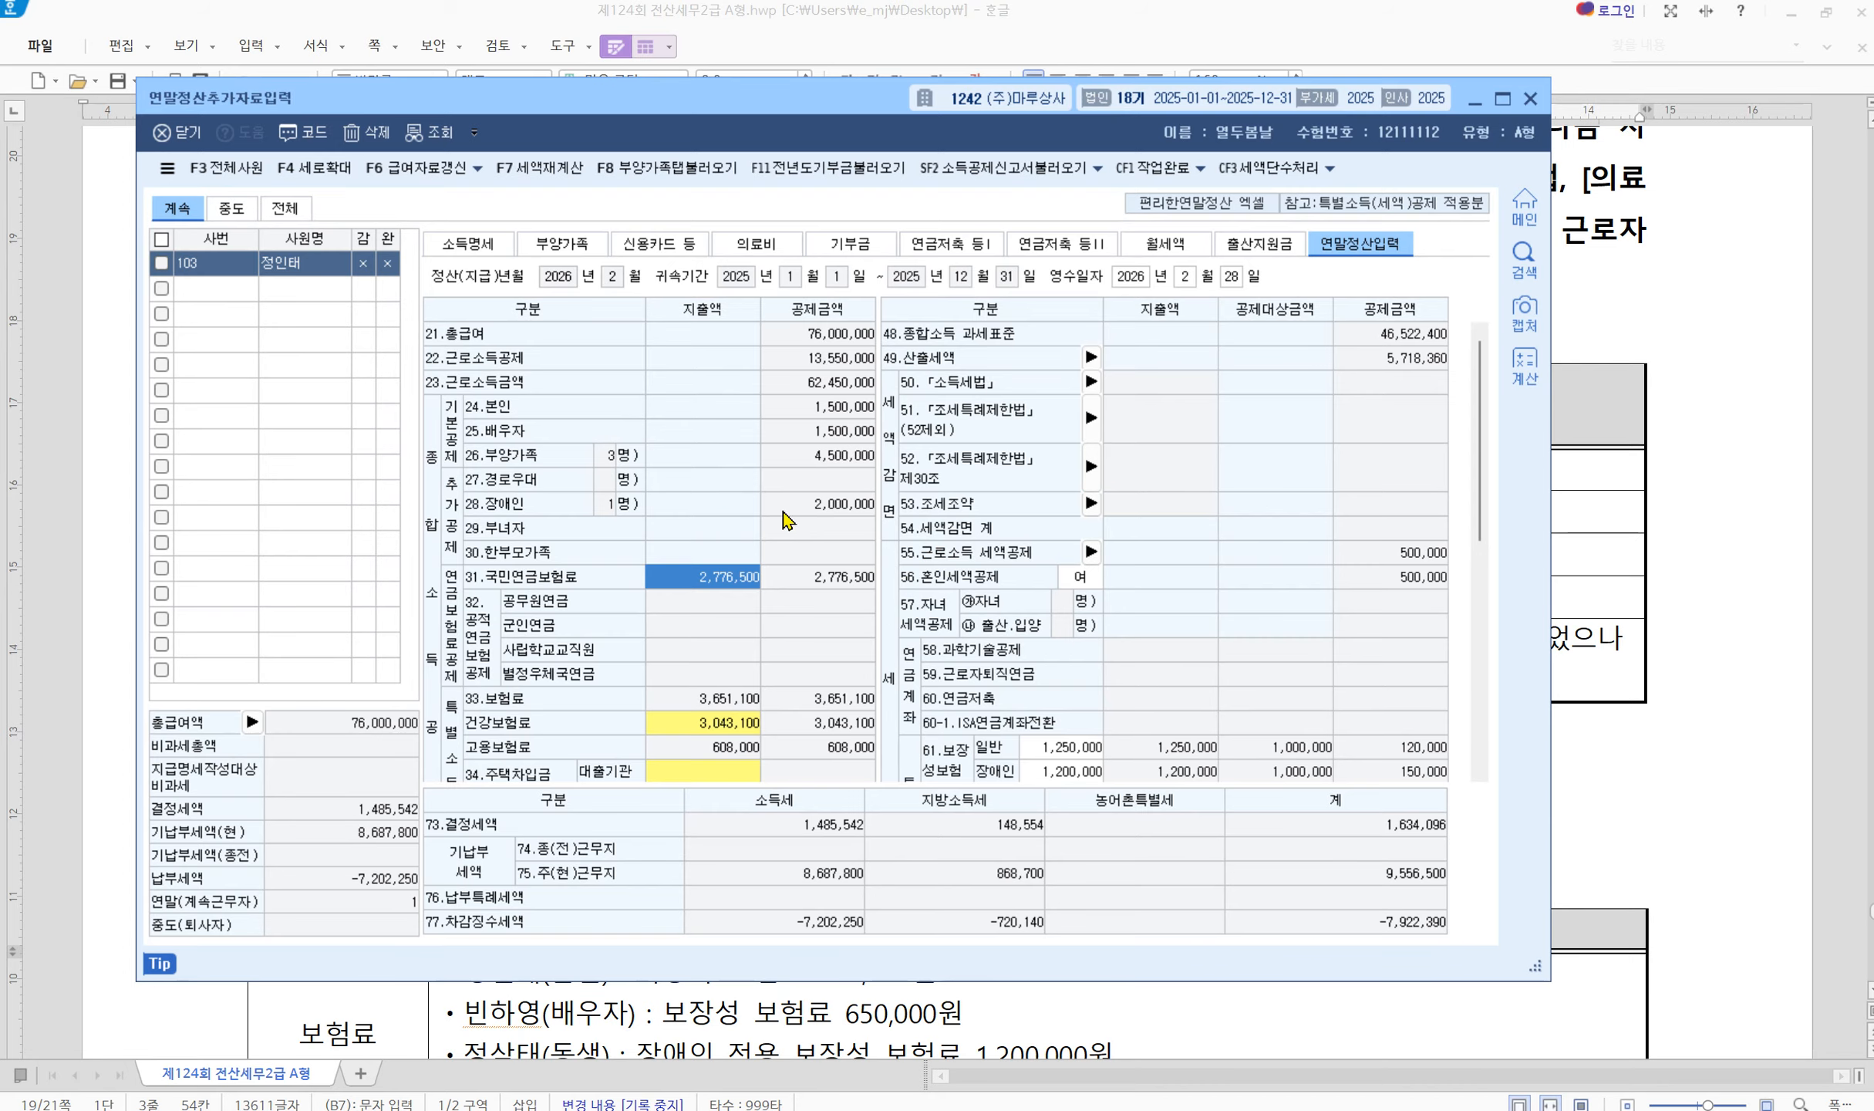